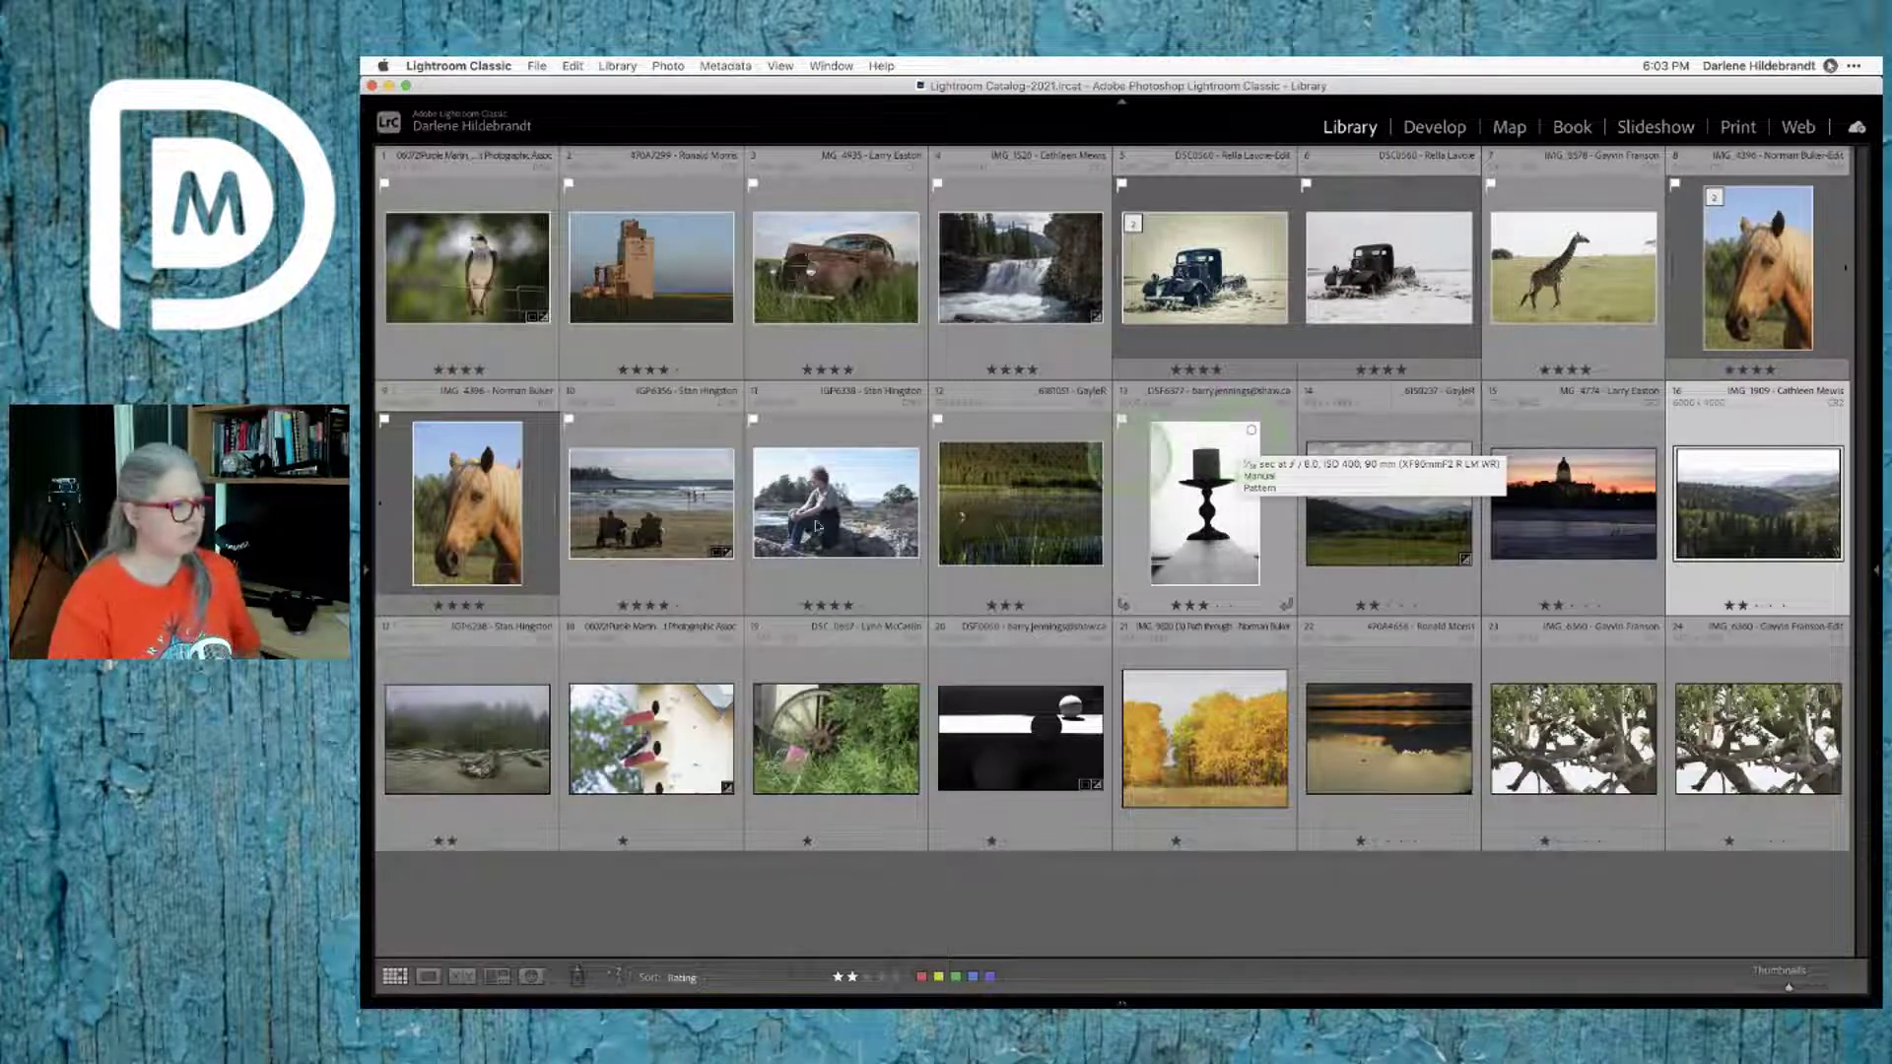
Step: Open the photo of the bird on the wire fence in the Develop module with the side panels and filmstrip shown
click(682, 916)
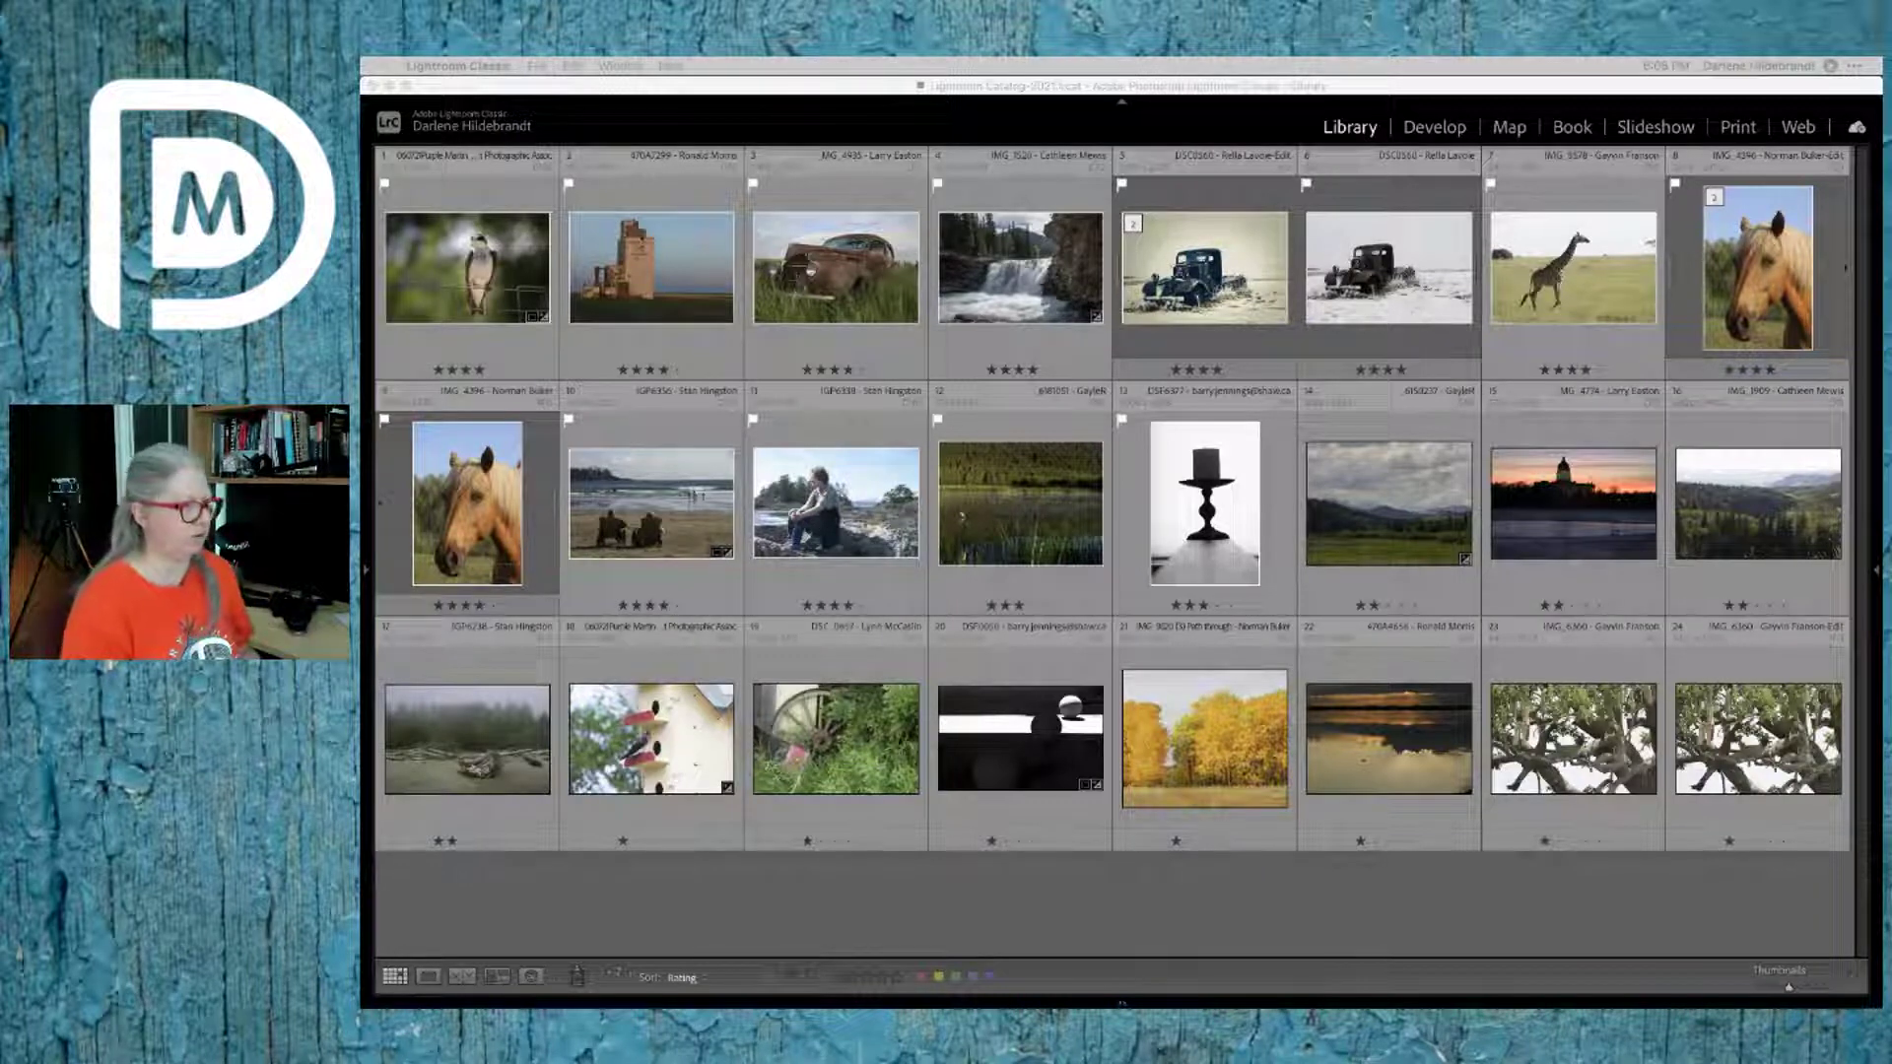
click(1218, 918)
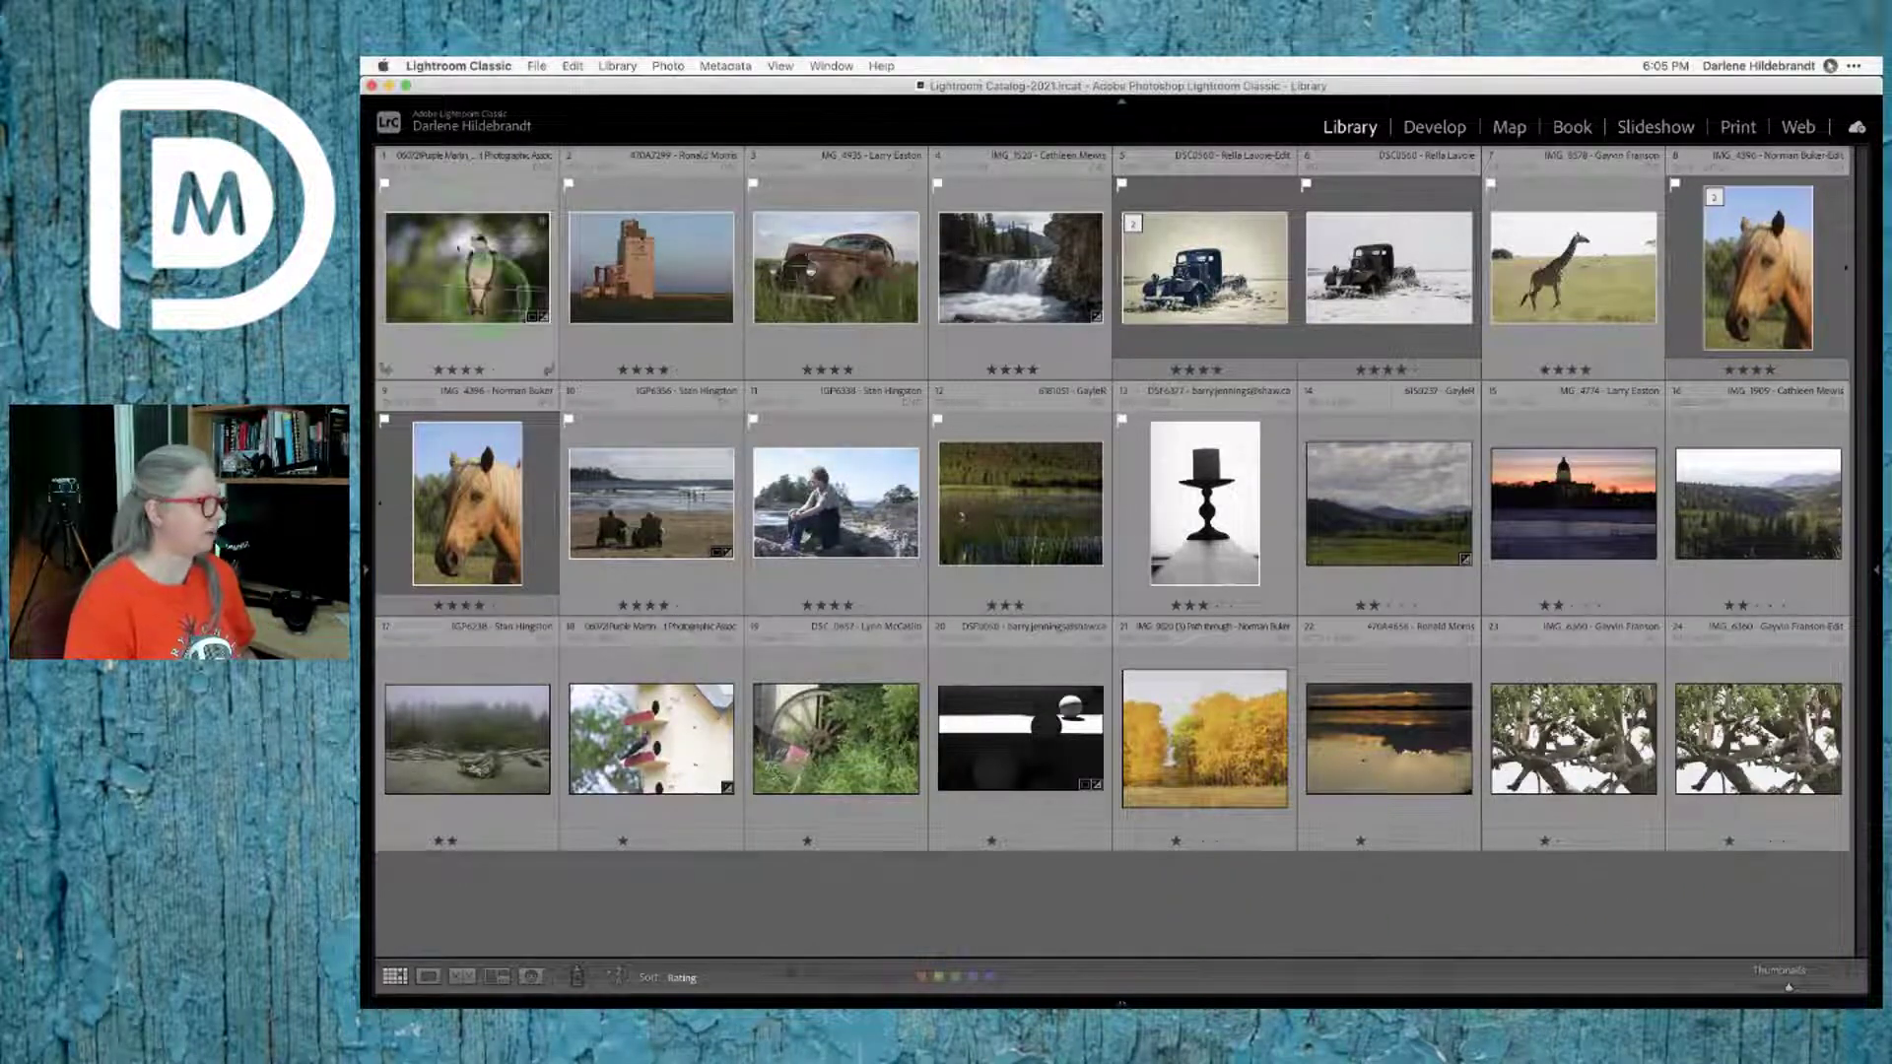
double_click(450, 252)
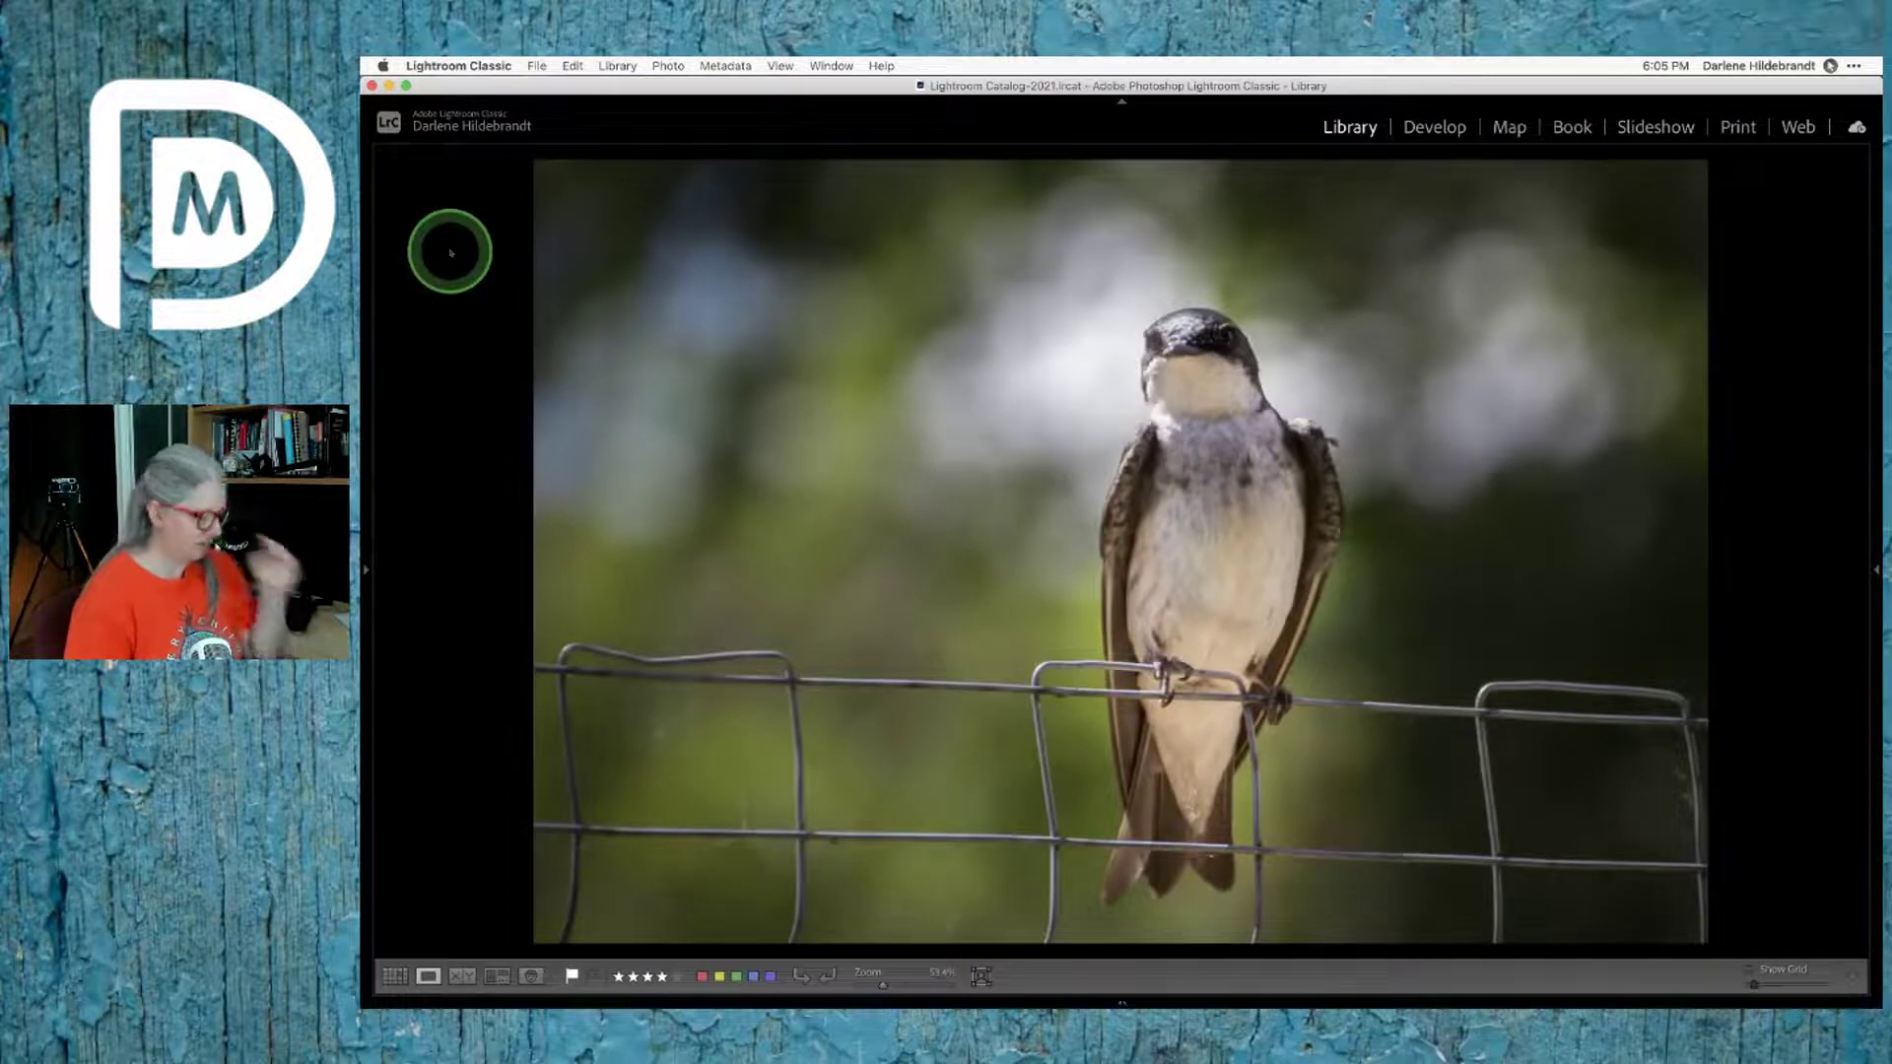
key(Tab)
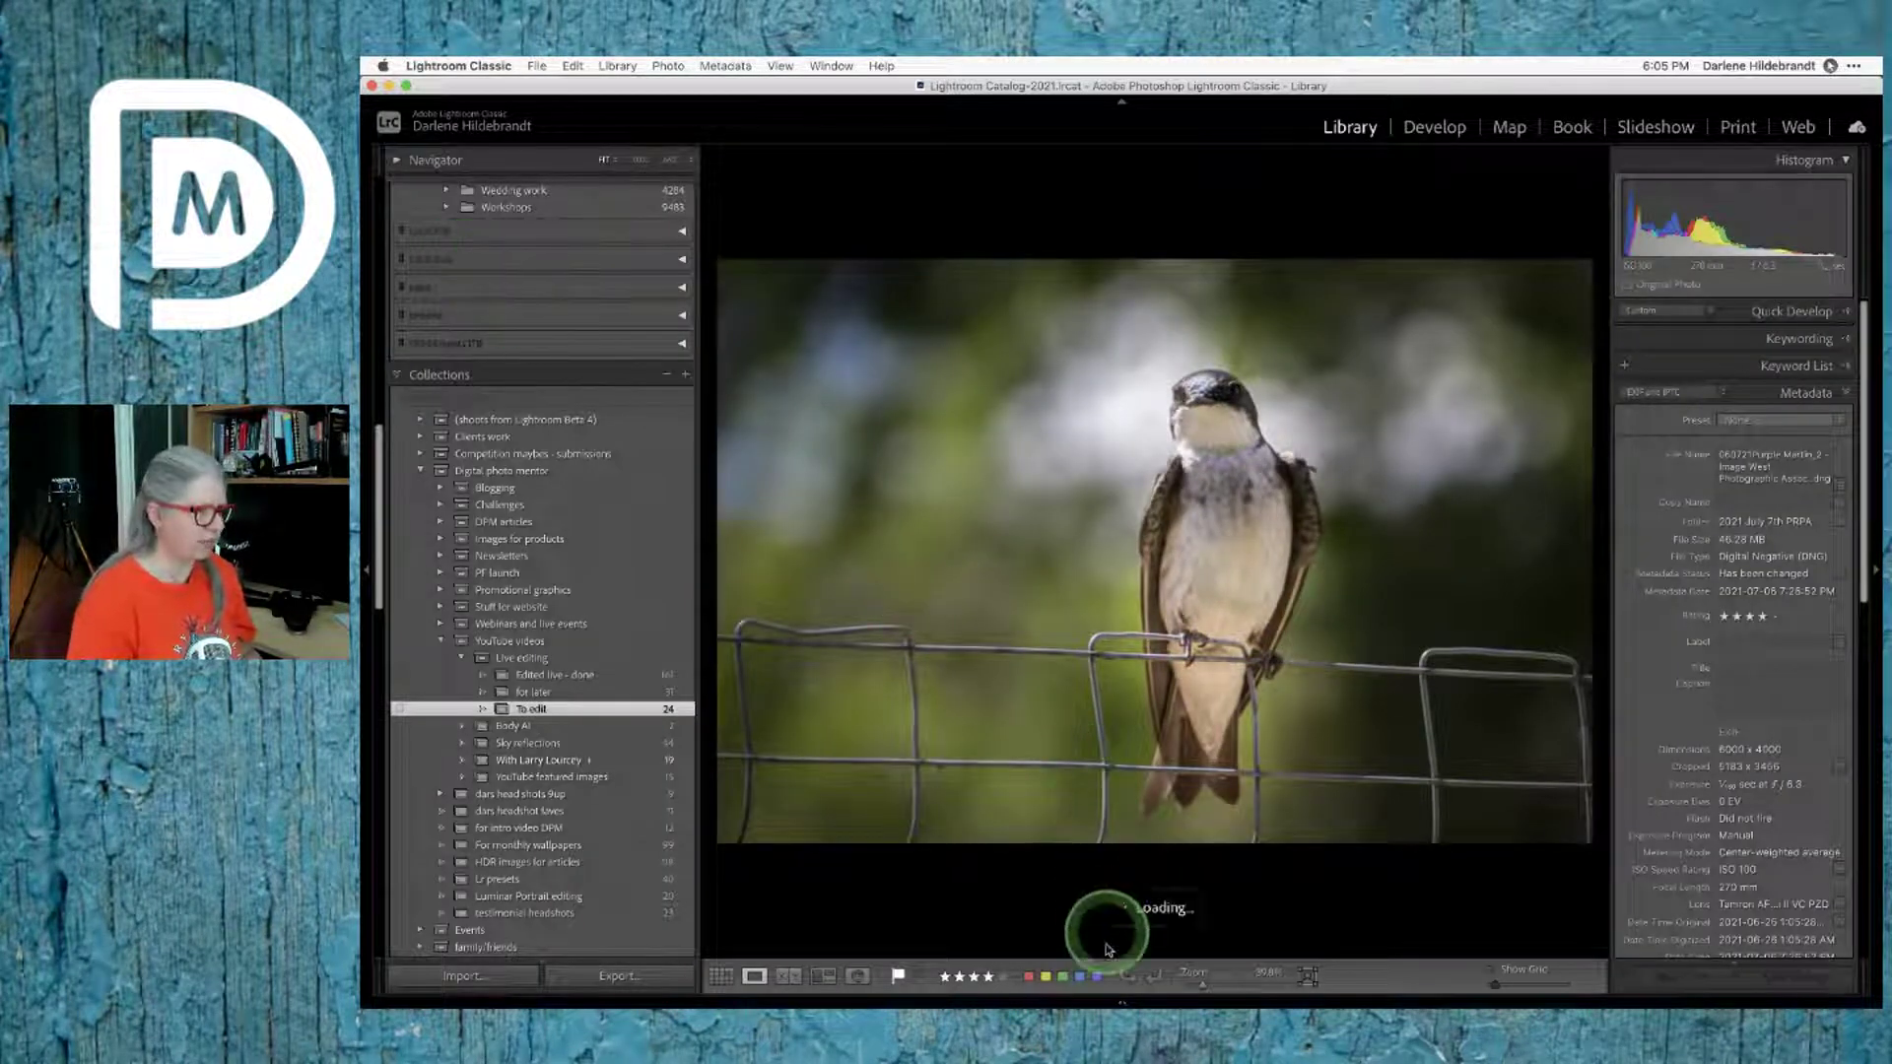
click(1122, 1002)
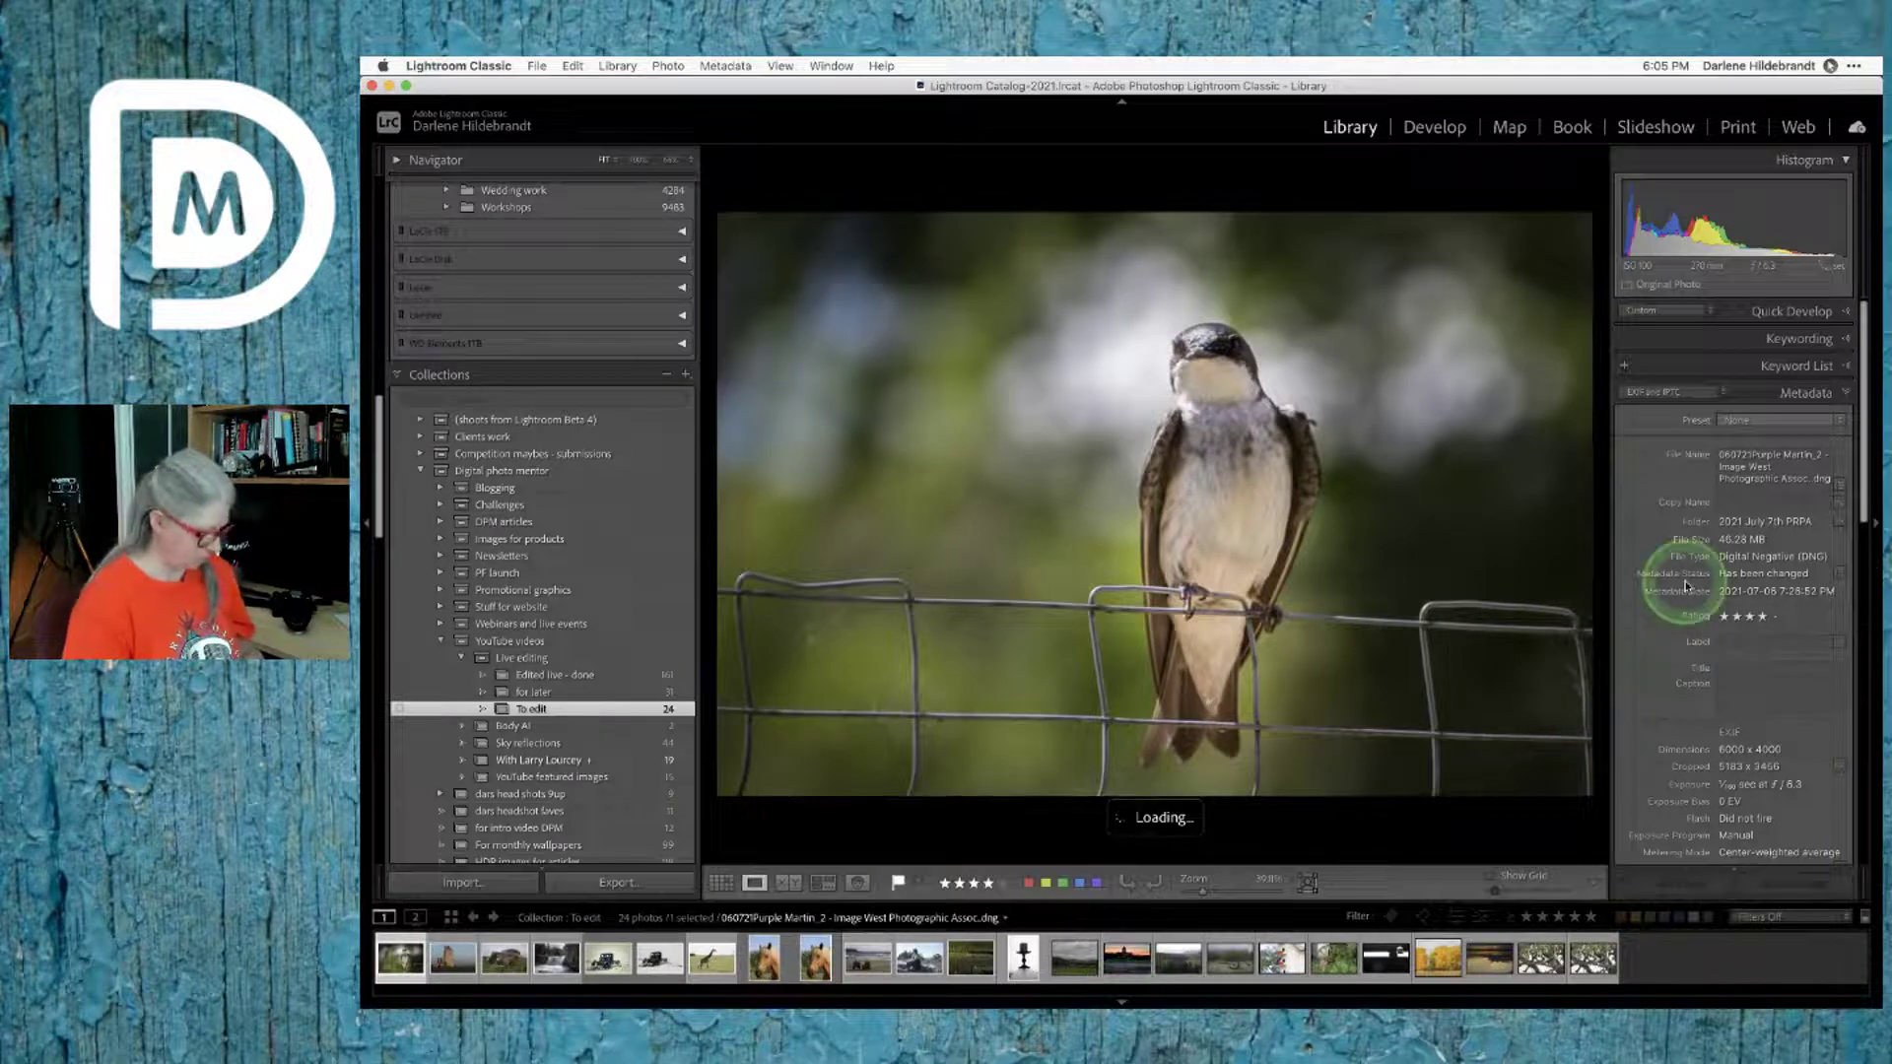
key(d)
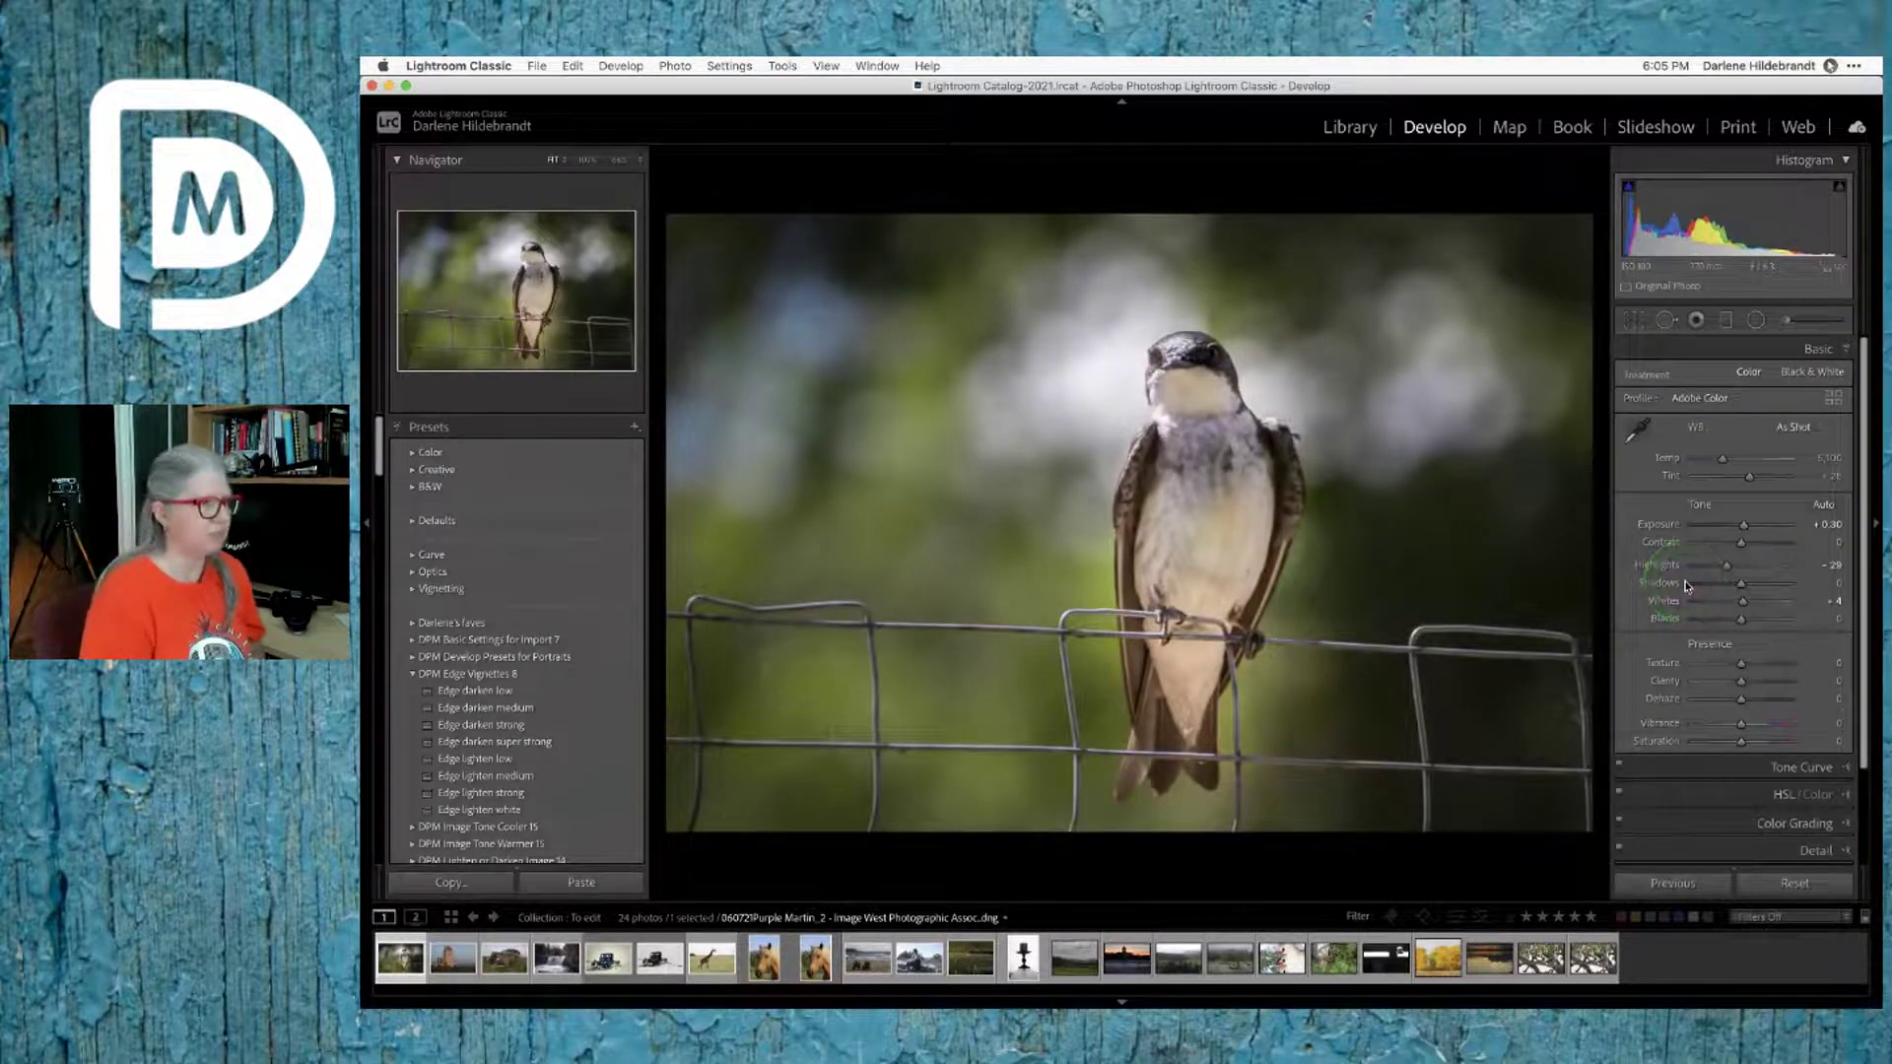
Step: Compare the bird photo's unedited version with its current edit
key(backslash)
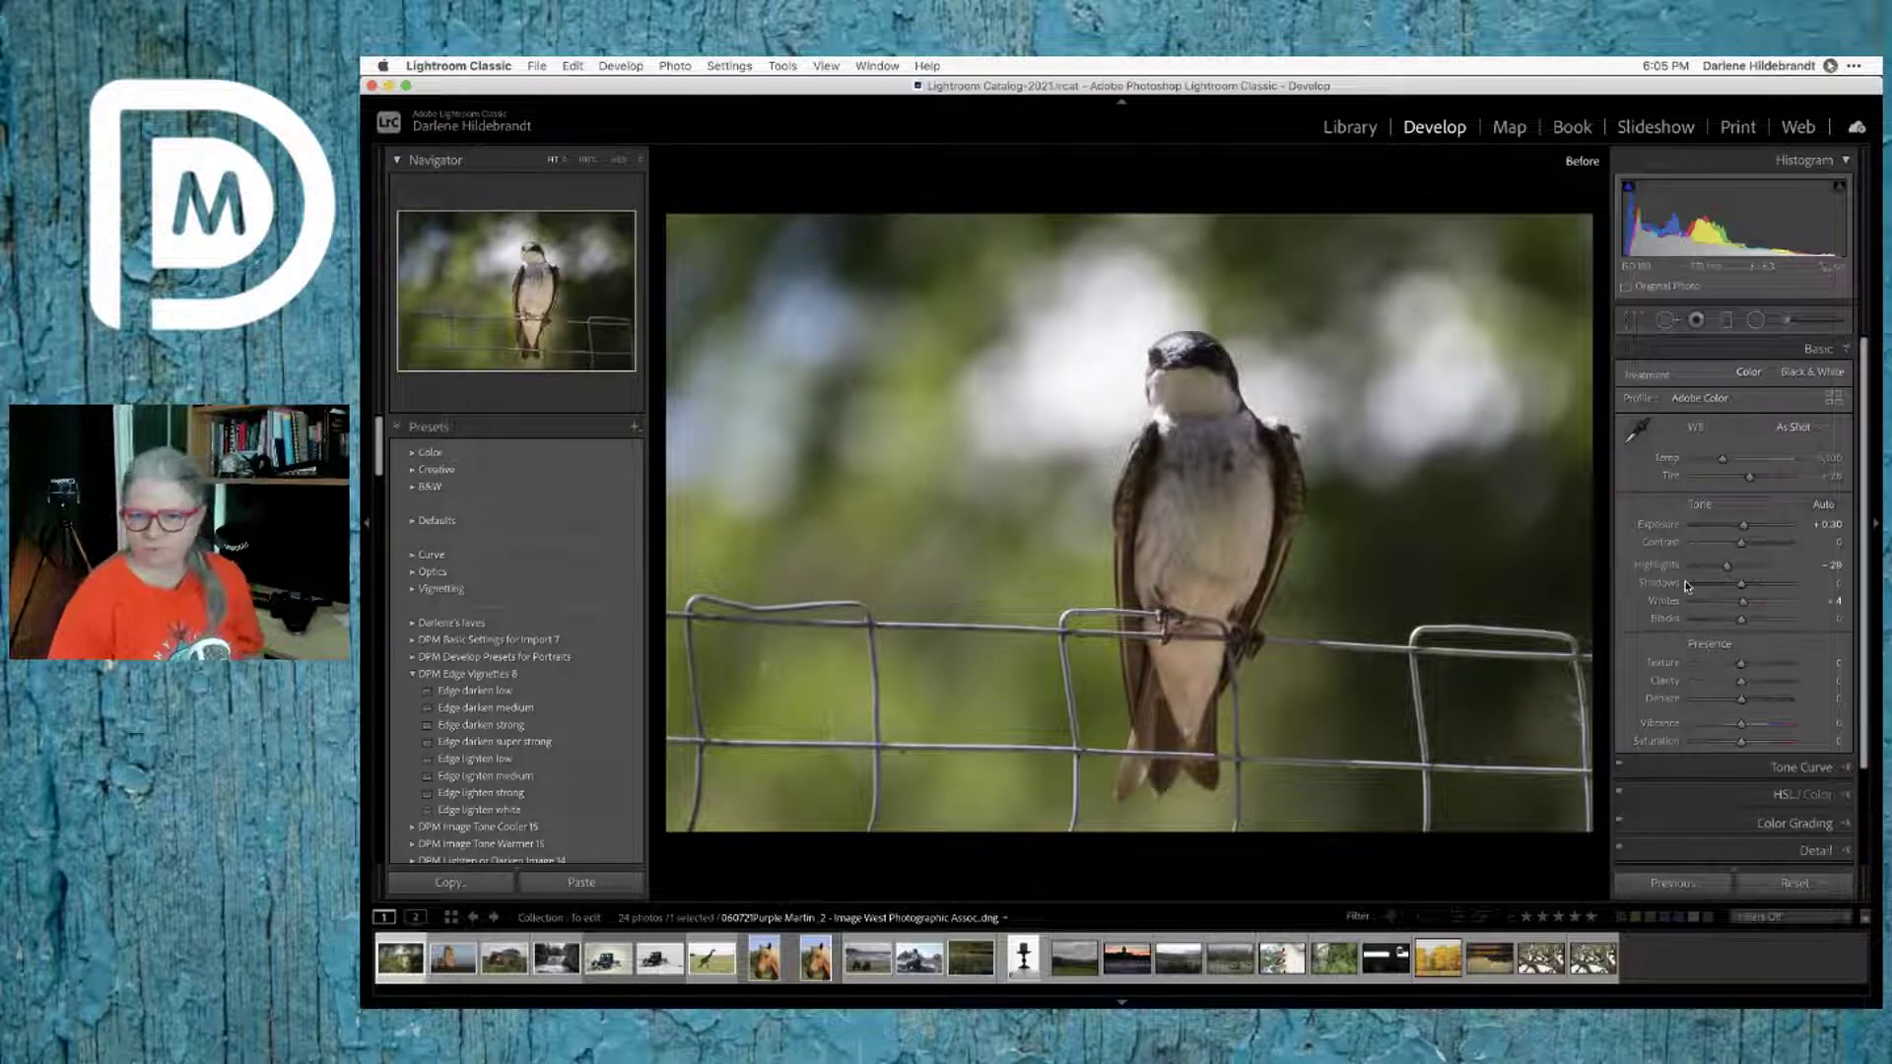
click(1686, 587)
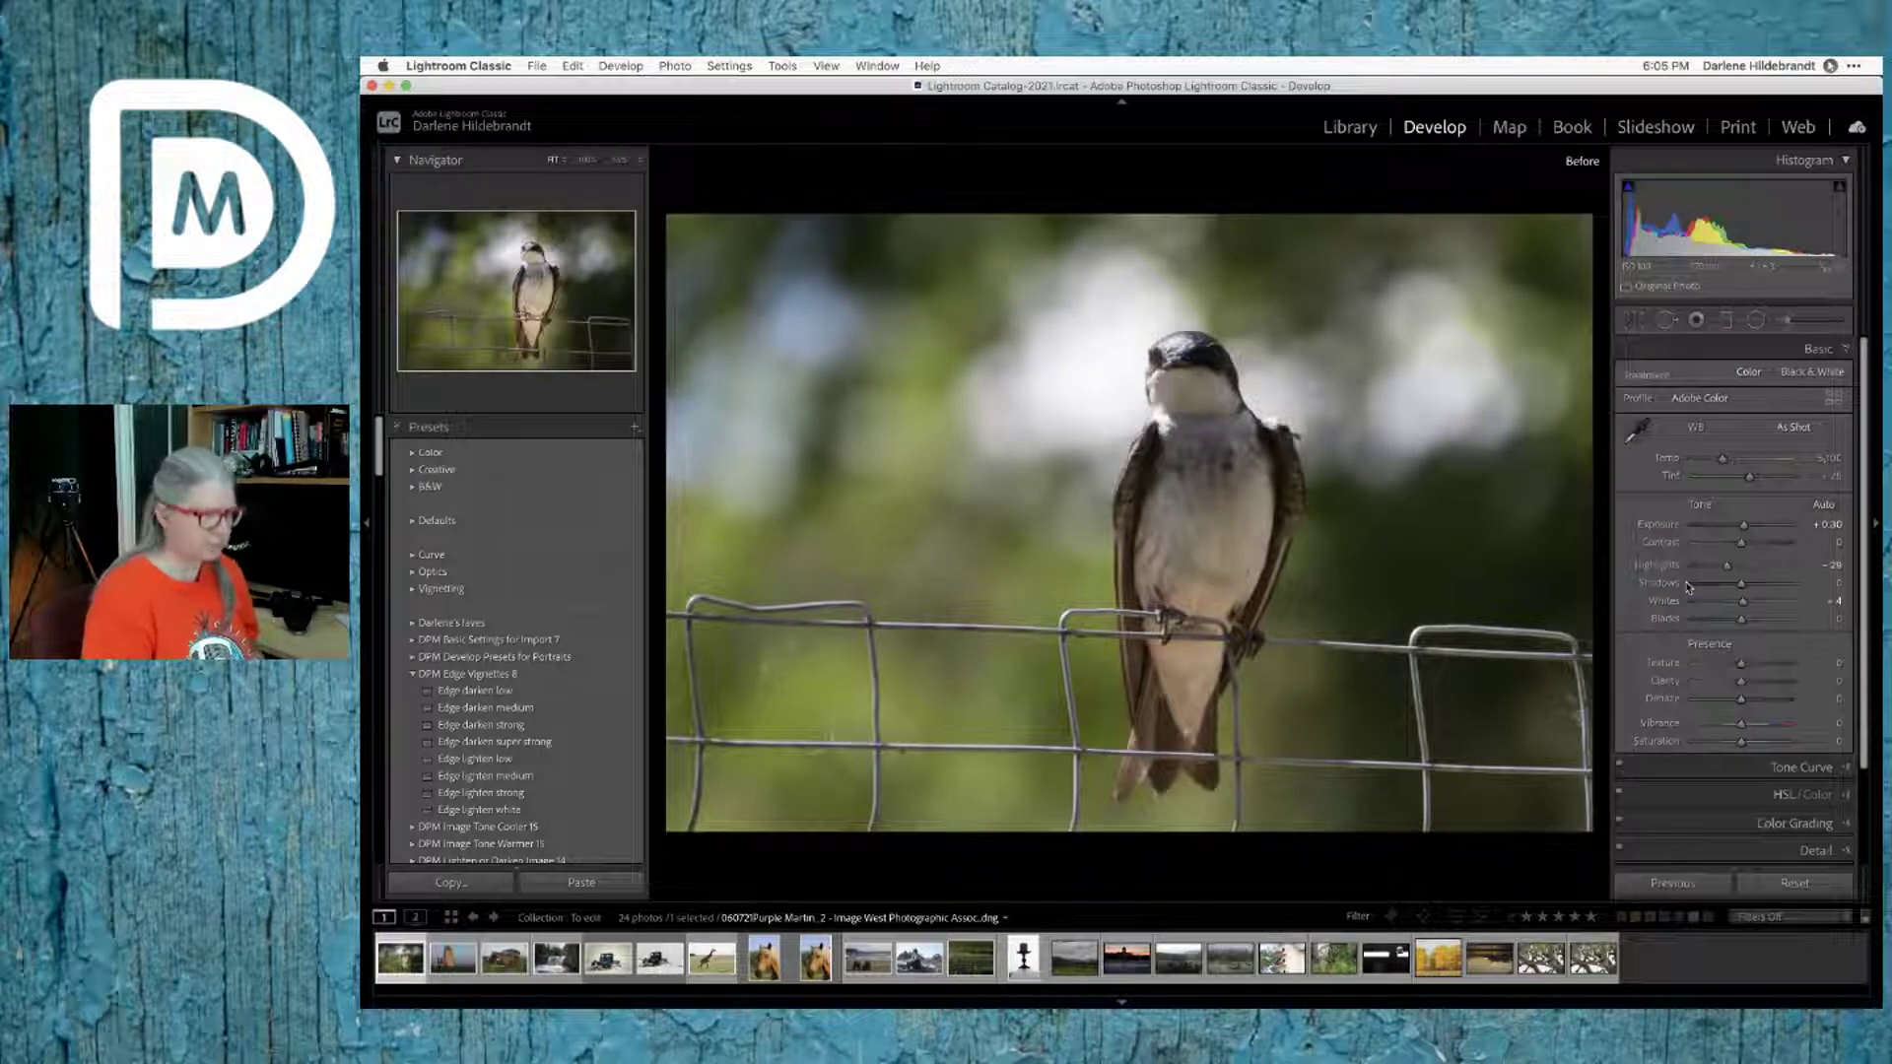
key(backslash)
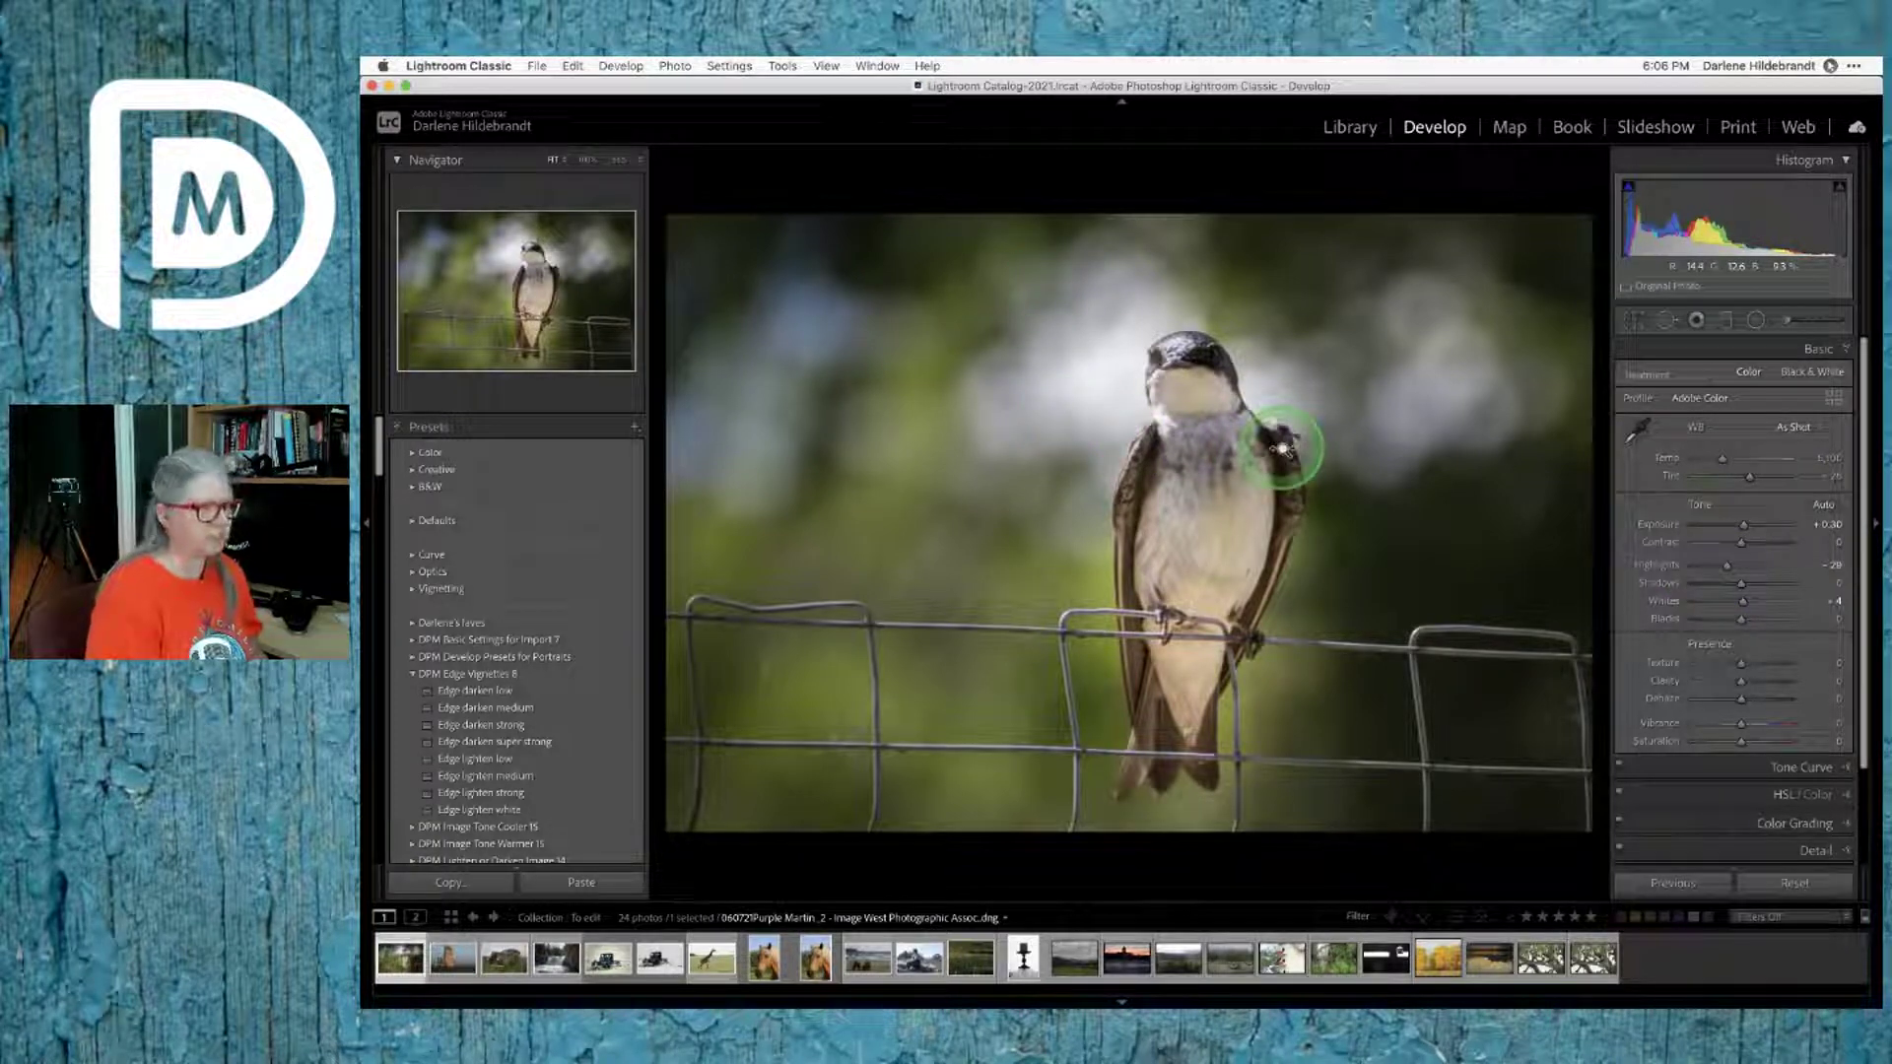
Step: Examine the Basic settings and the existing radial filters on the bird, ending with the large one around its whole body
key(shift+m)
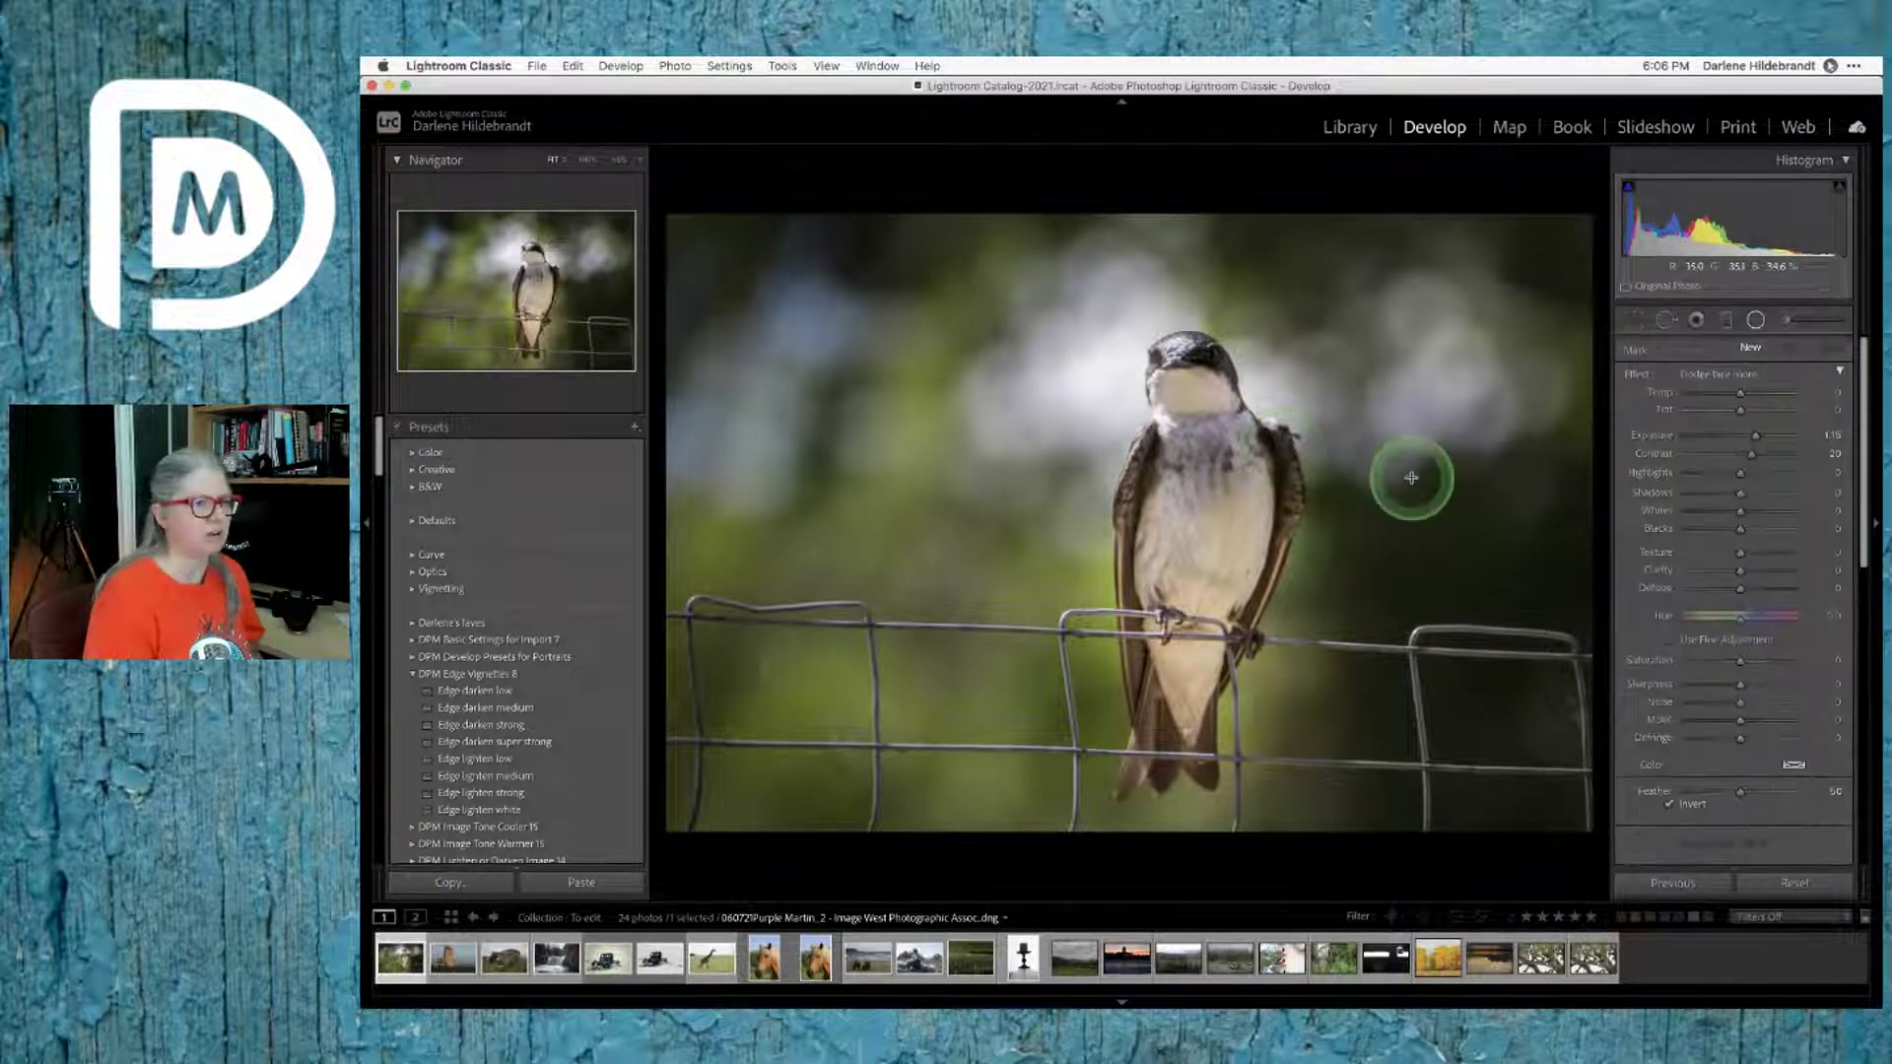
click(1756, 322)
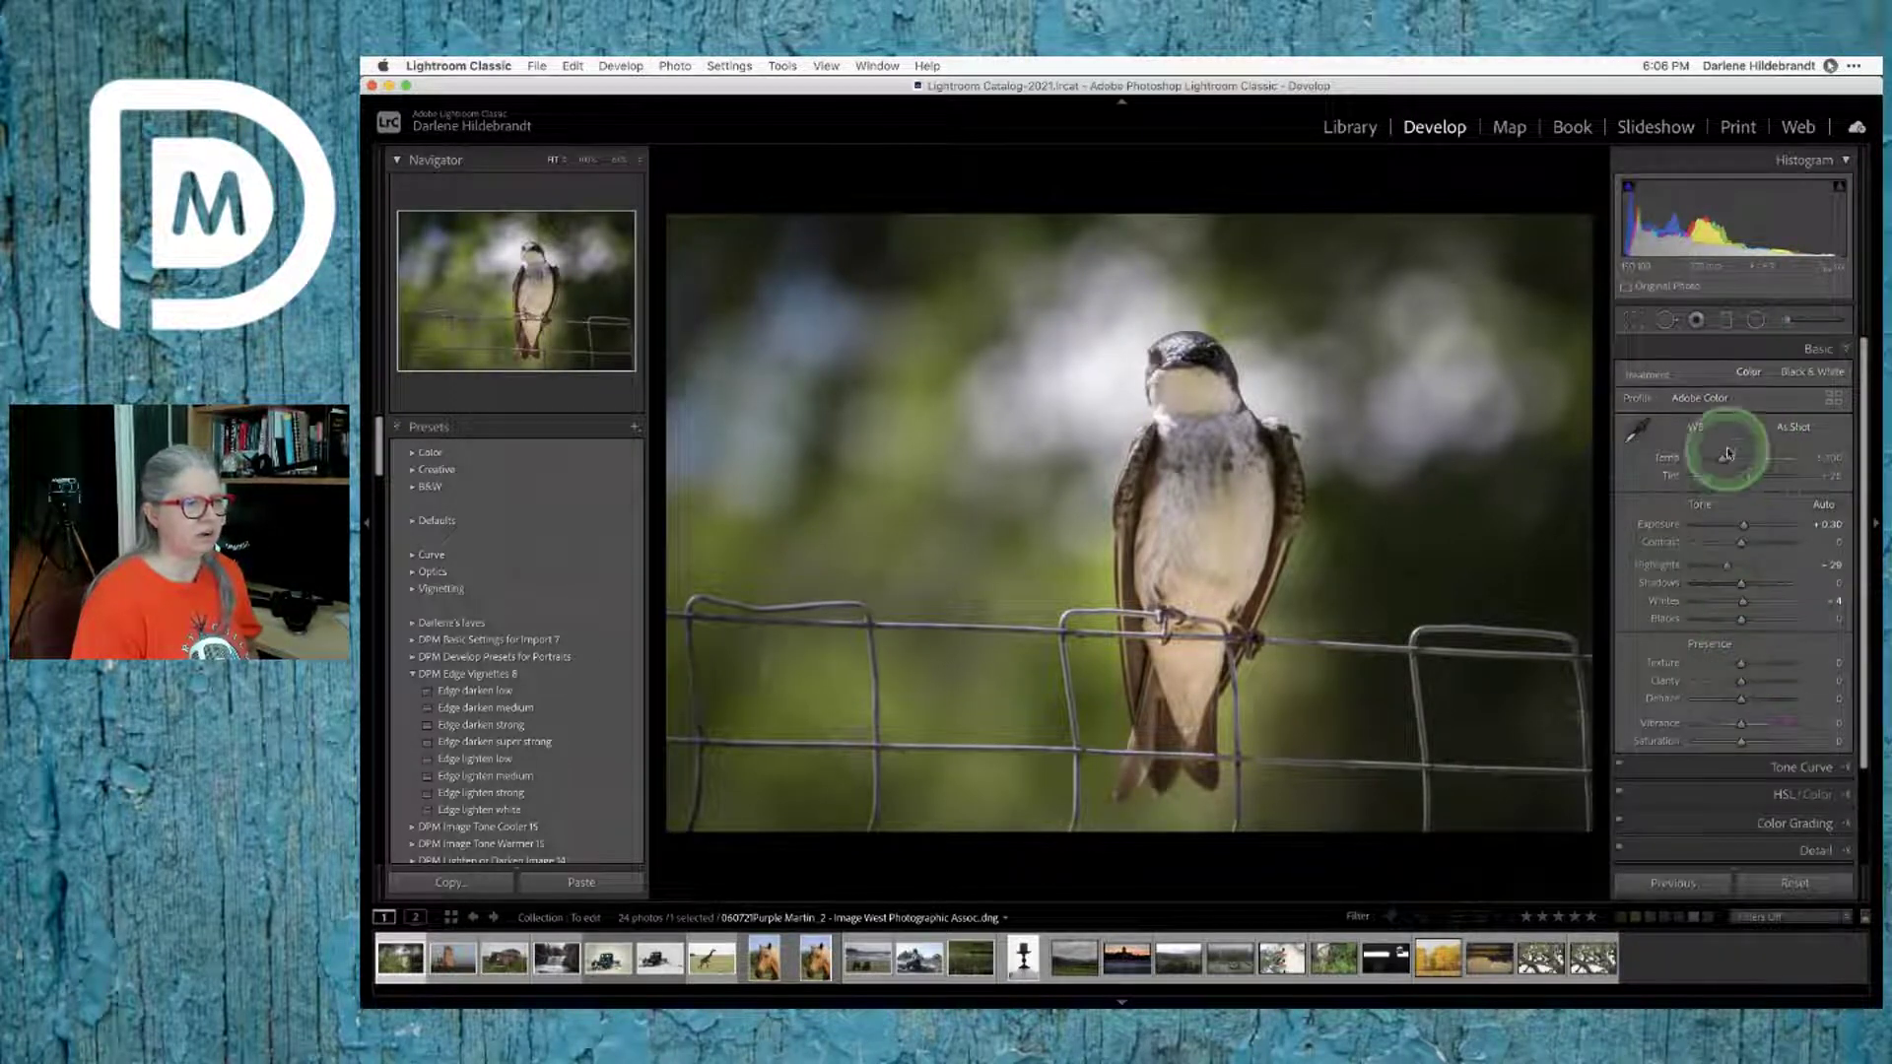
drag(1742, 604, 1744, 605)
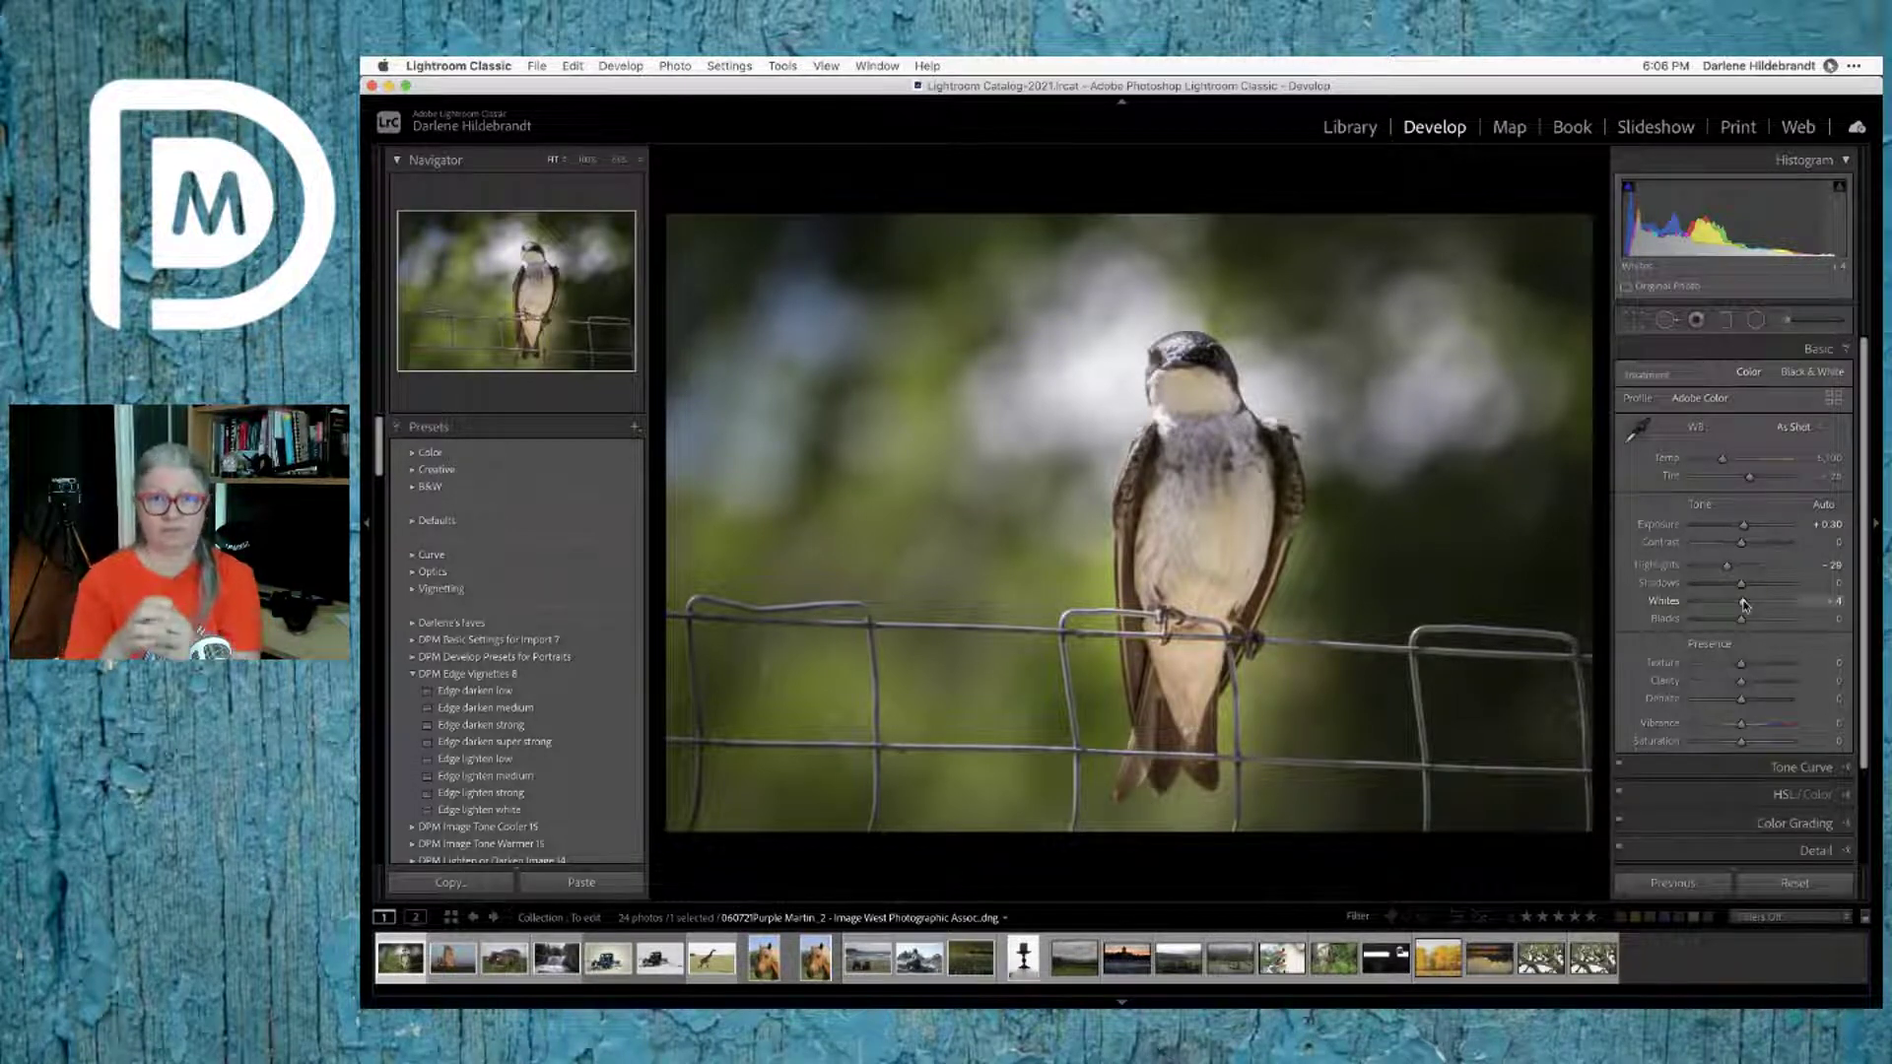
click(1756, 321)
drag(1202, 557, 1106, 525)
click(1189, 535)
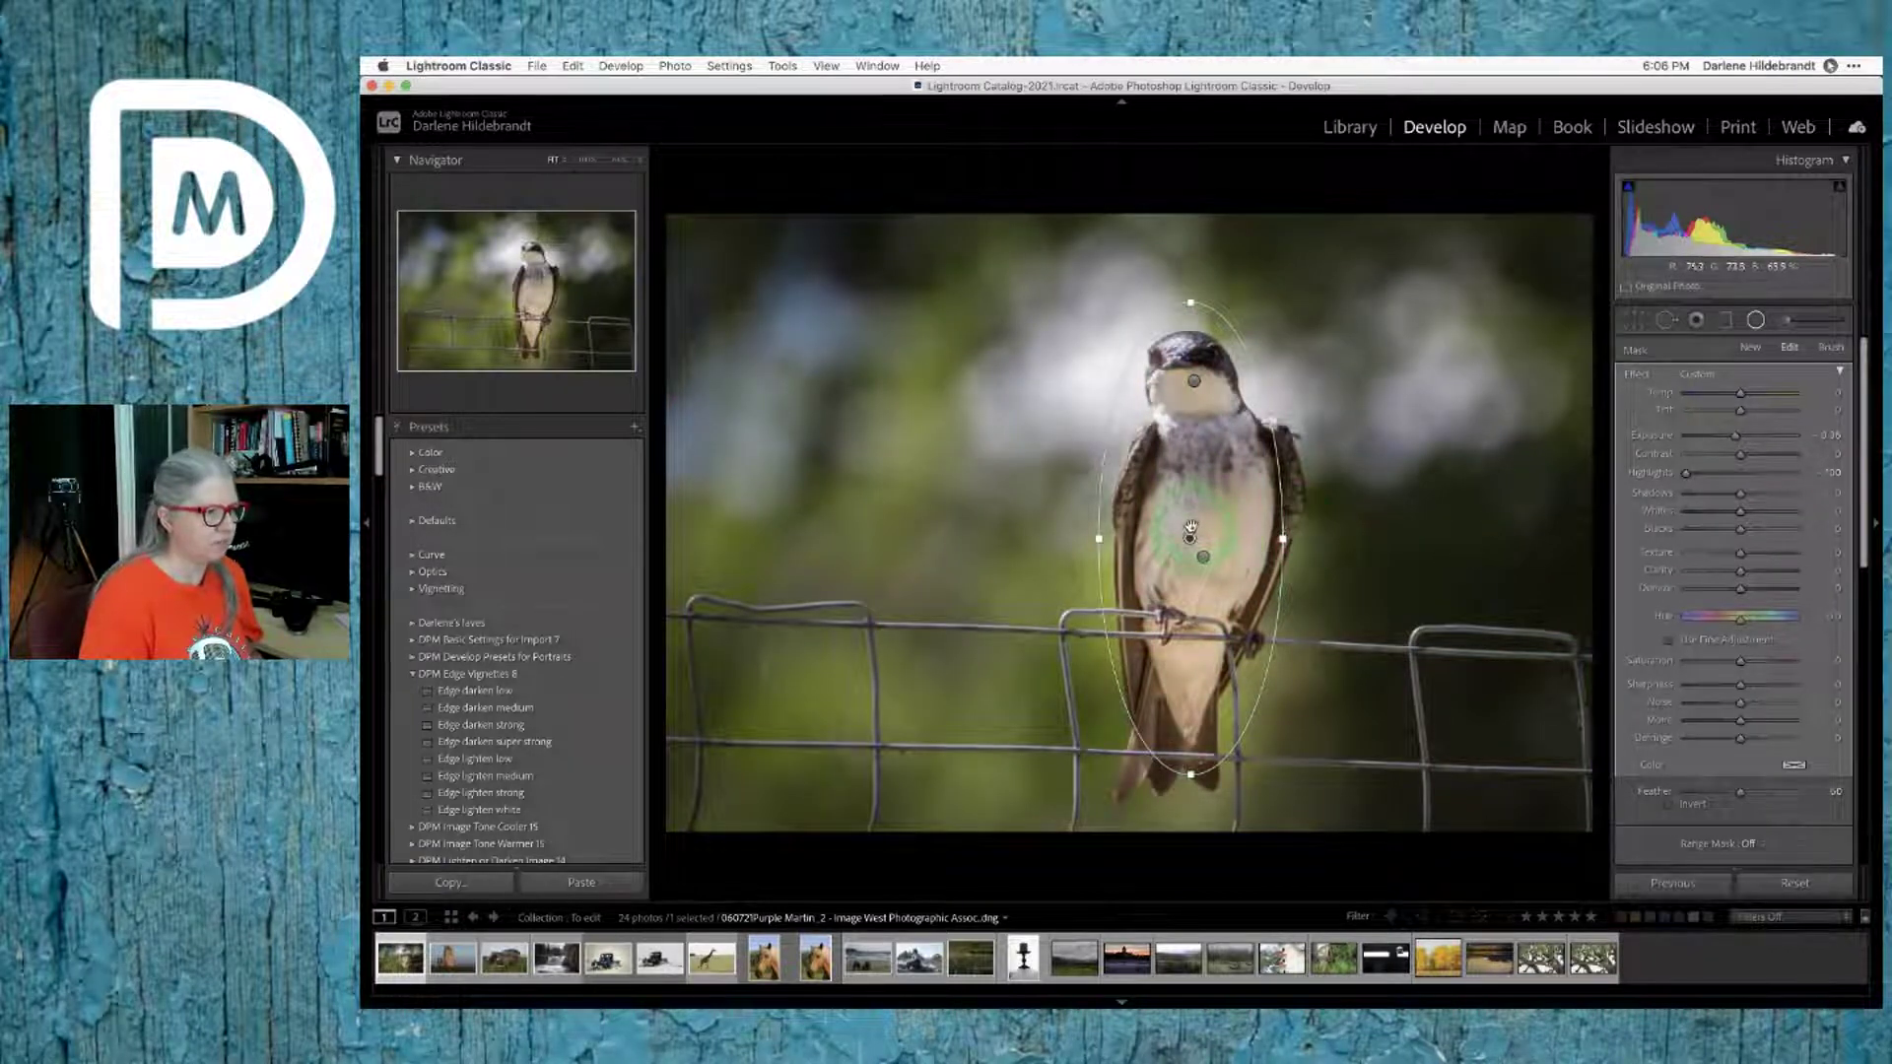
mouse_move(1190, 537)
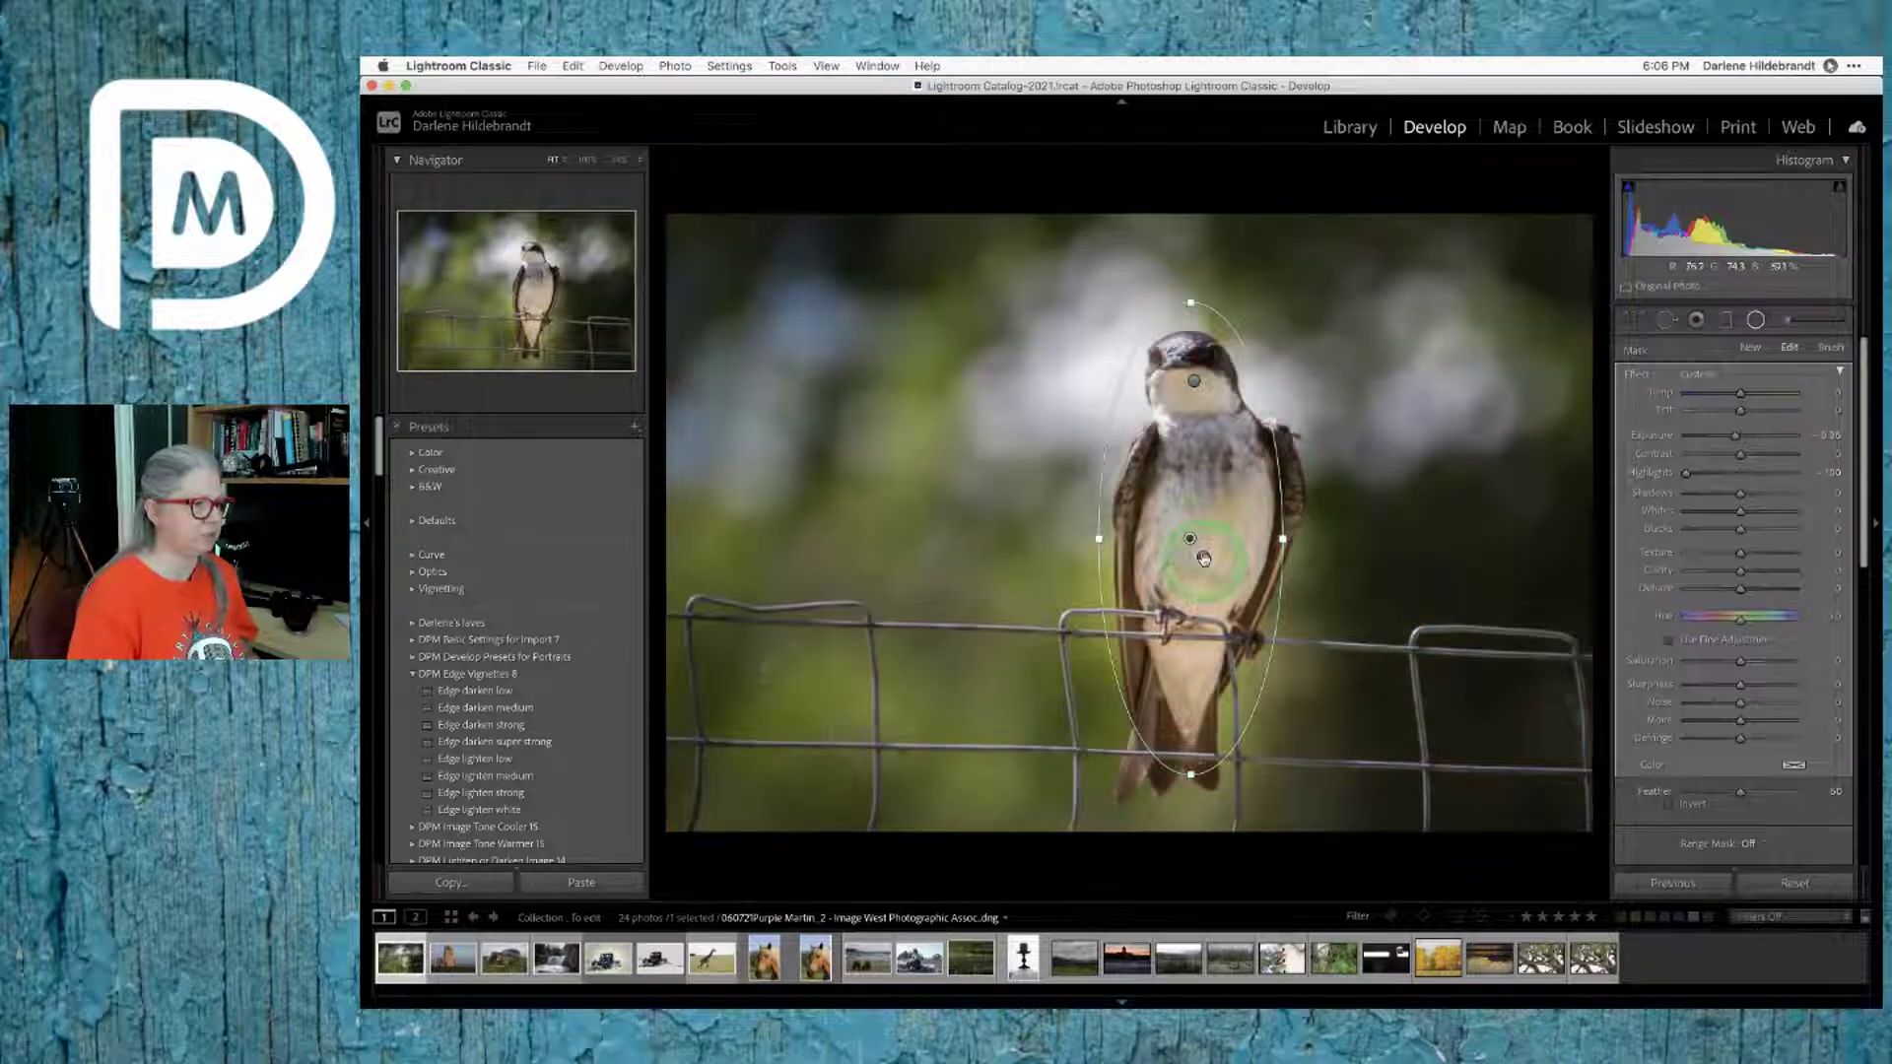
click(1204, 556)
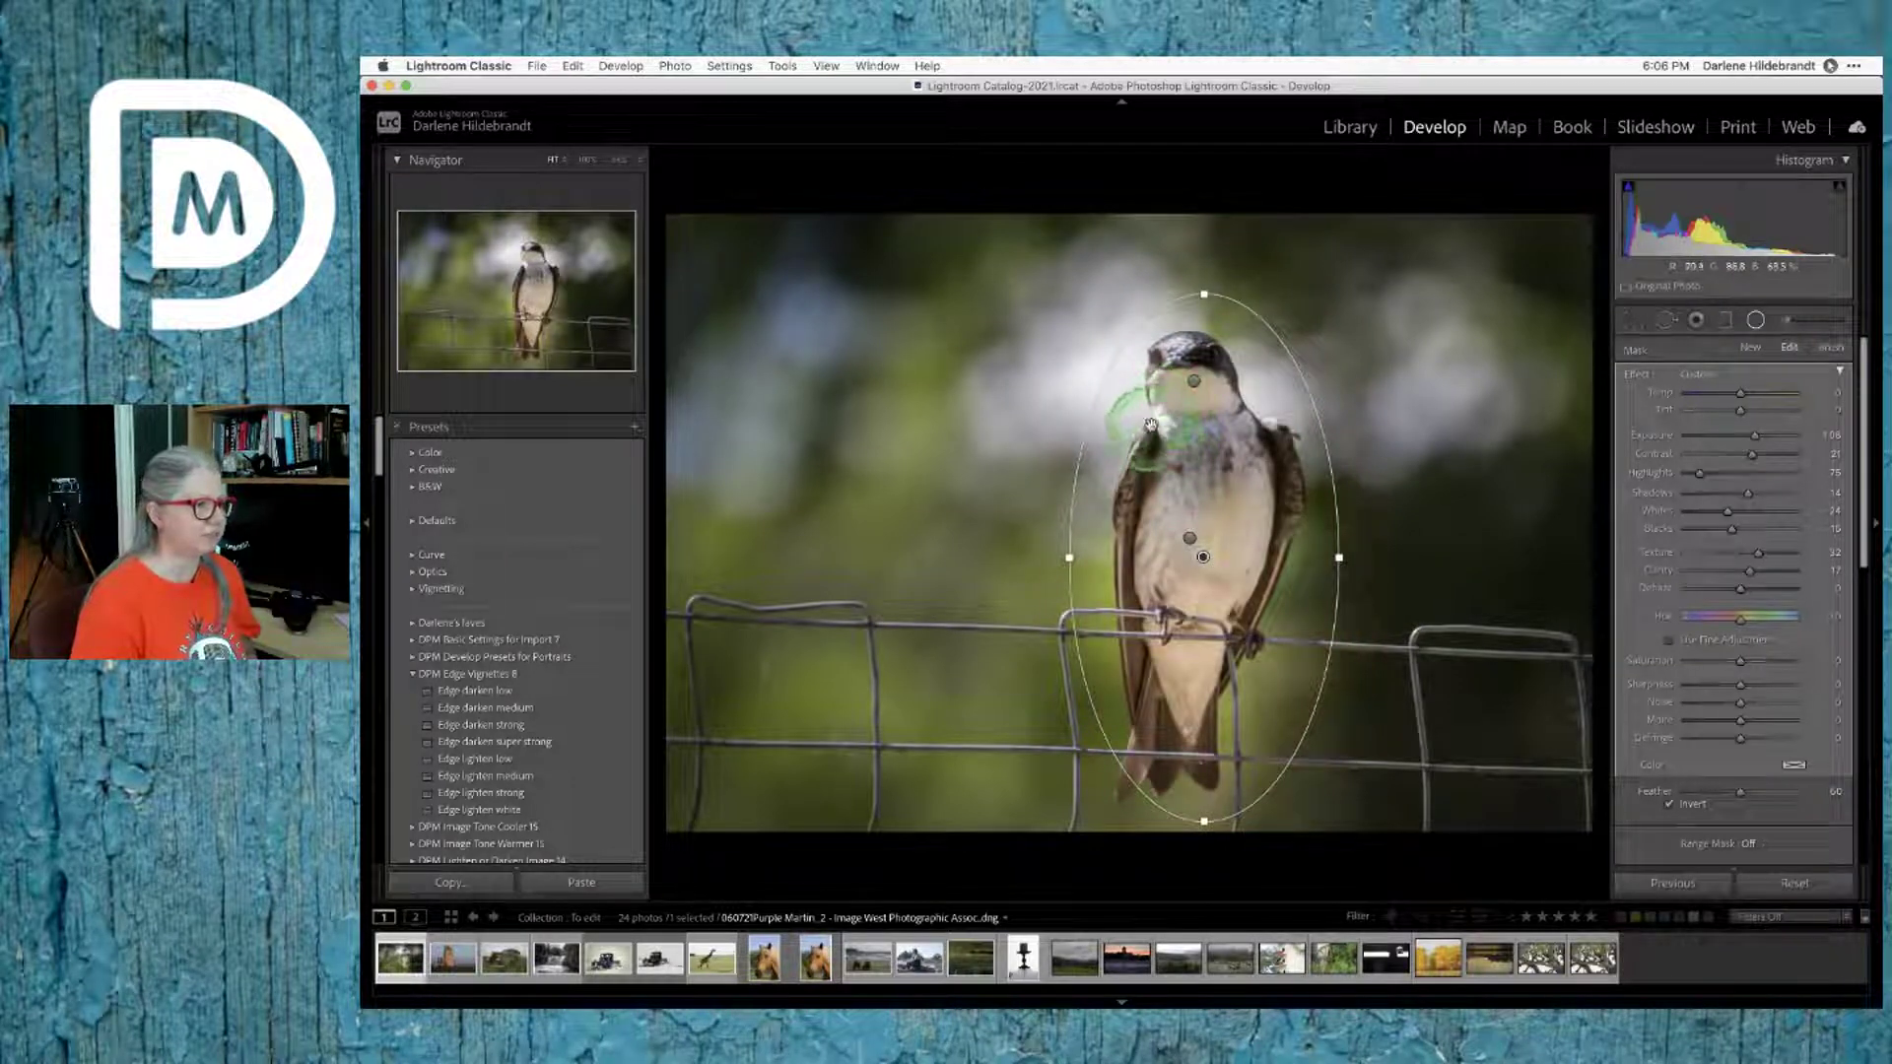
click(1203, 558)
mouse_move(1203, 558)
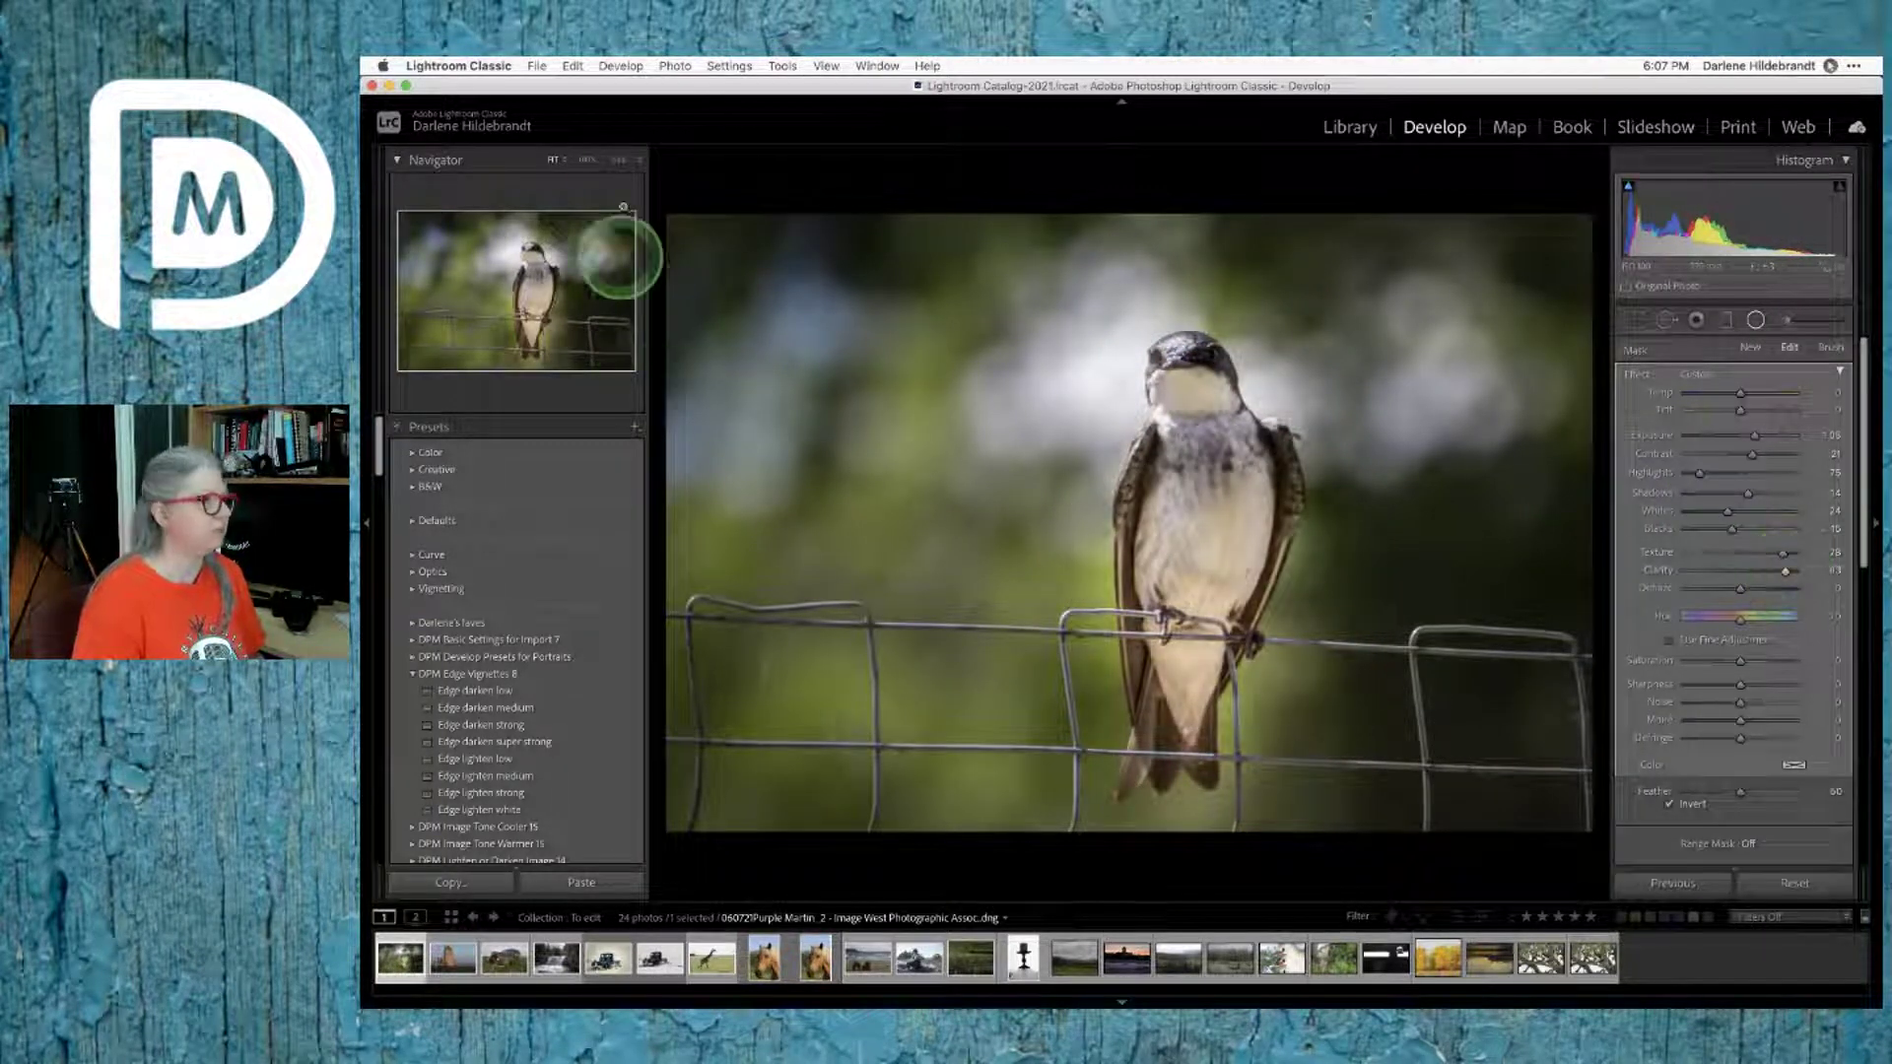
Step: Compare the bird up close with the radial filters off and on, and set the large filter's texture to 80 and clarity to 76
click(619, 159)
scroll(1209, 684, down, 5)
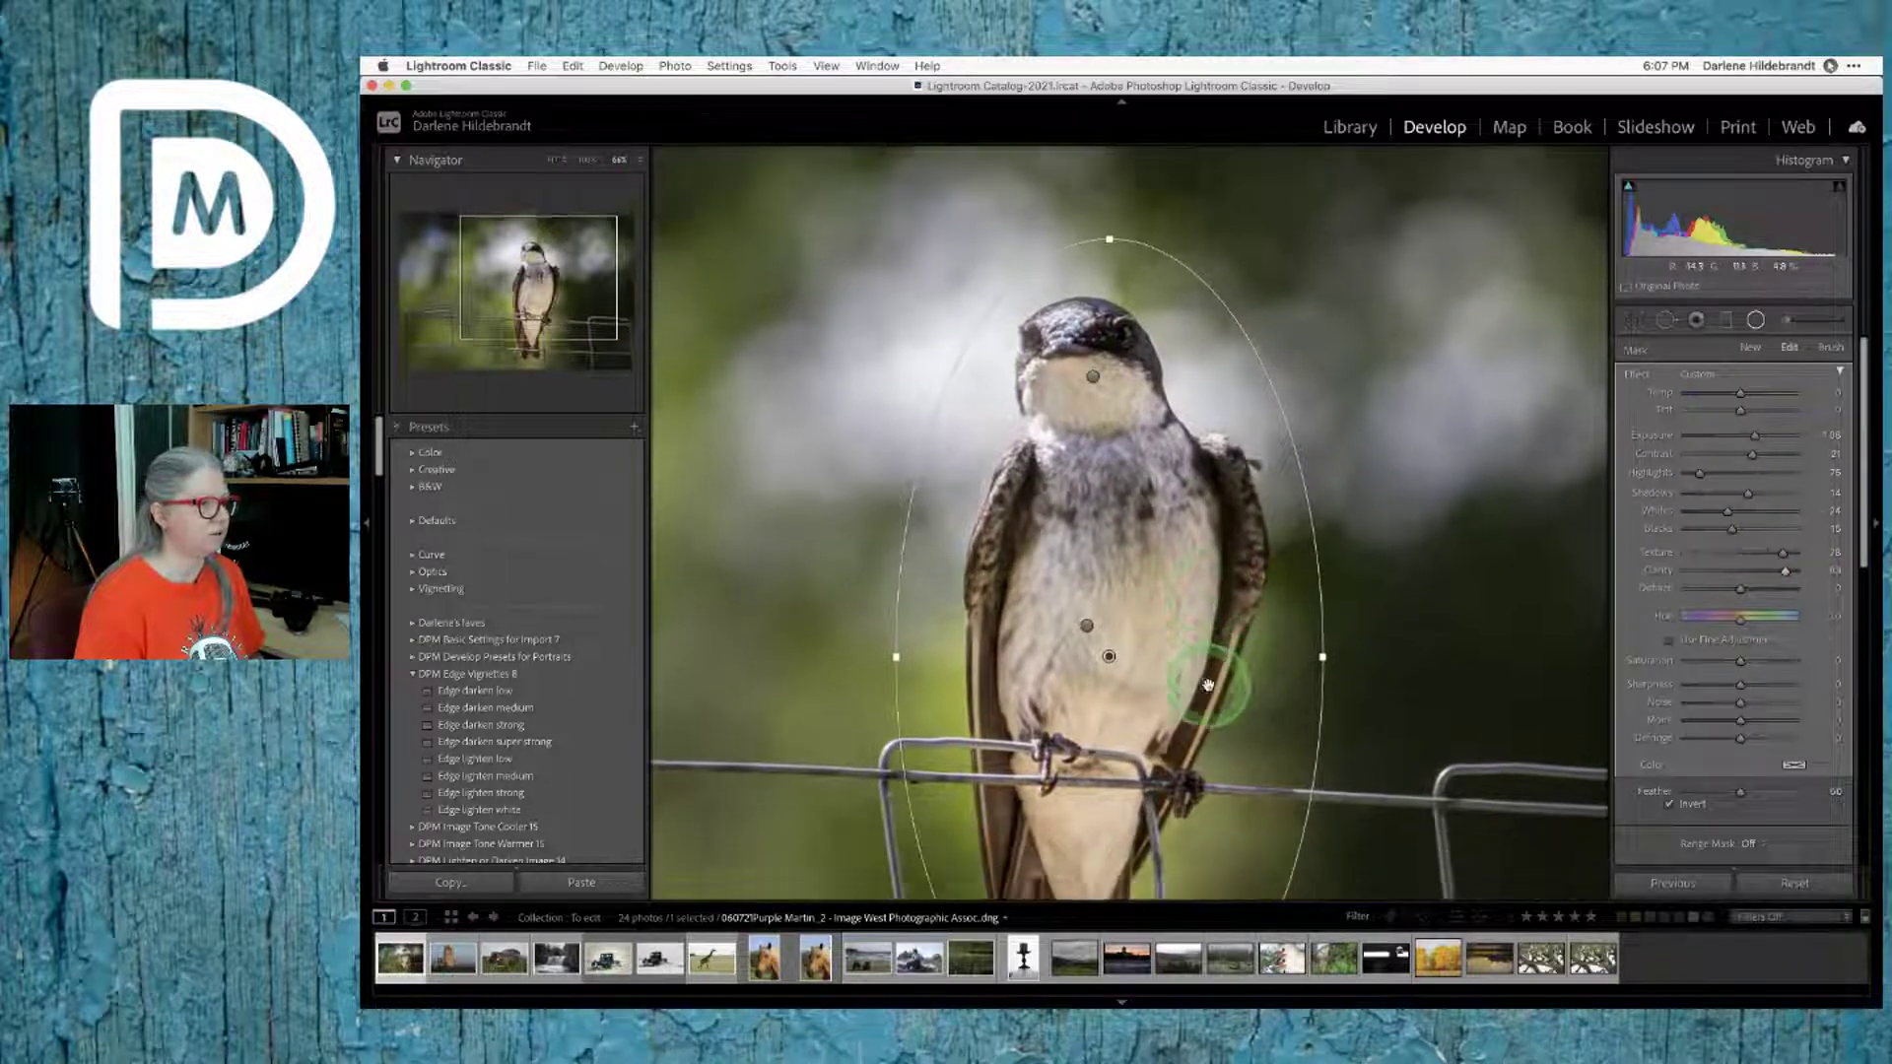
scroll(1732, 646, down, 4)
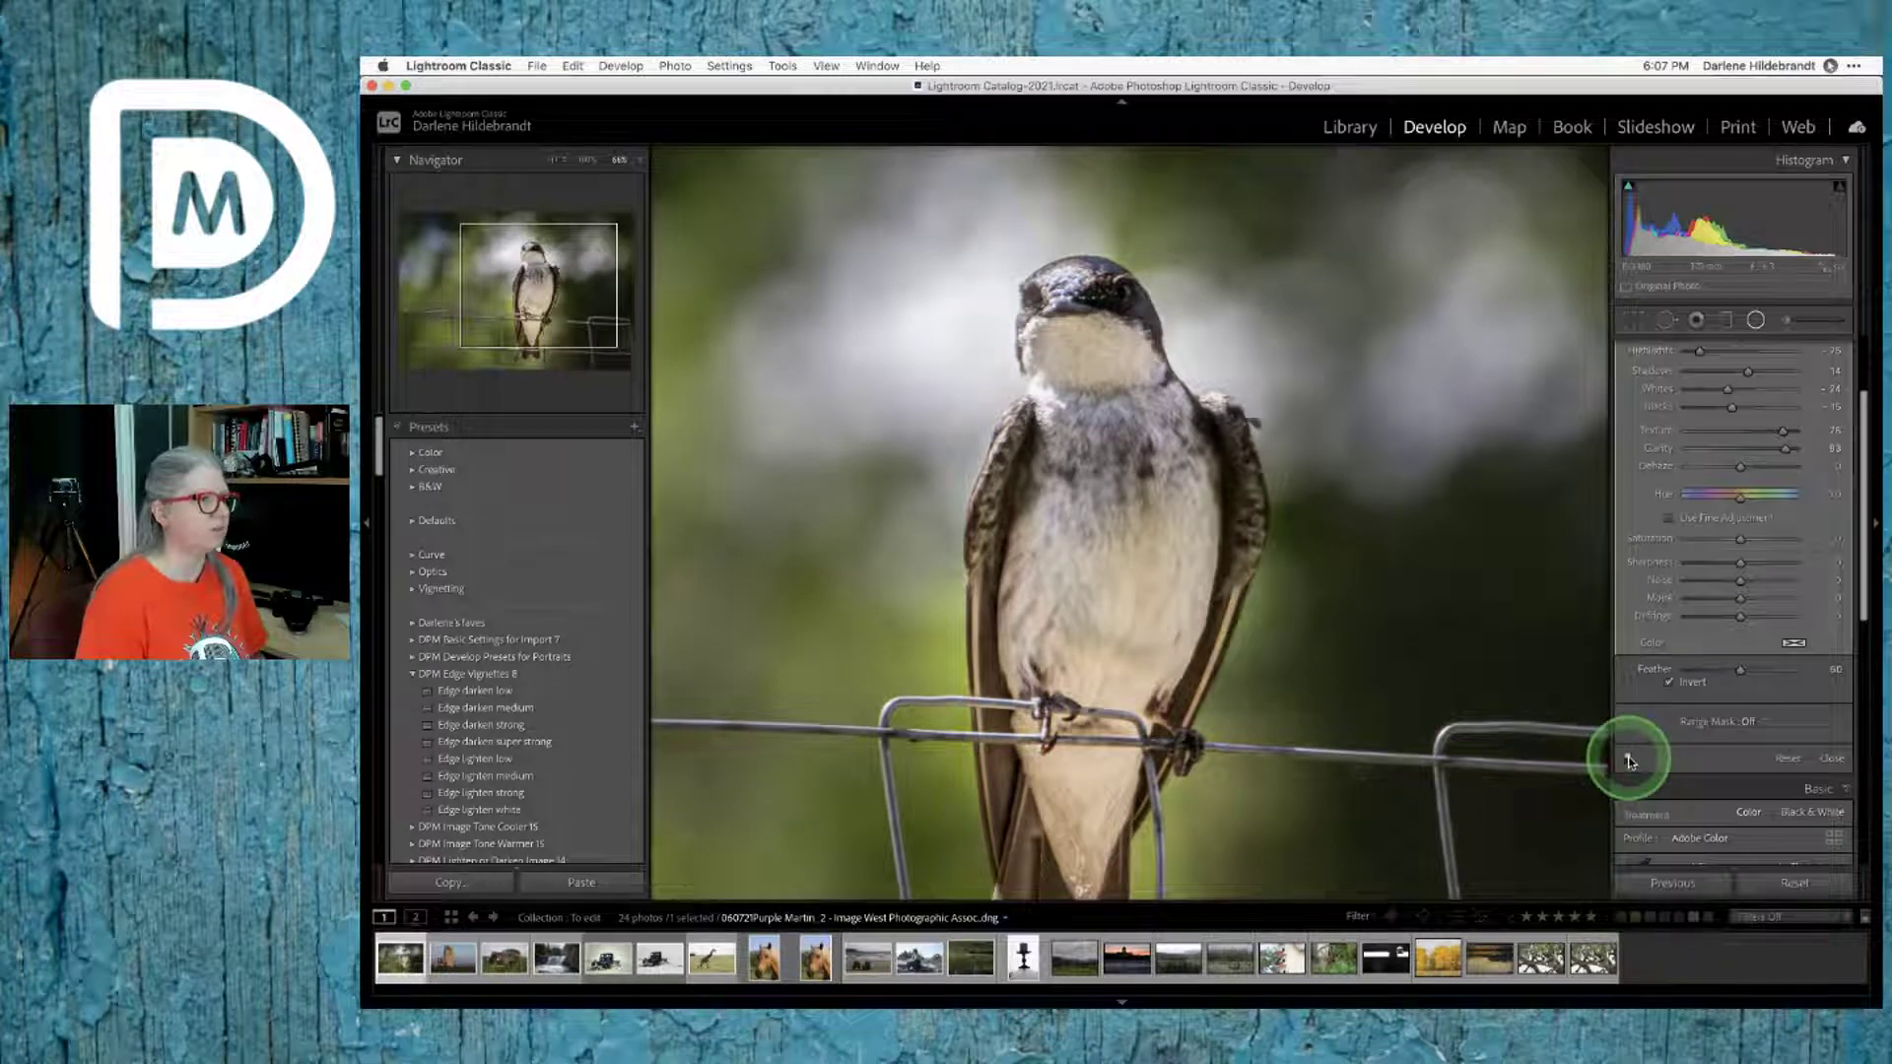
click(1628, 761)
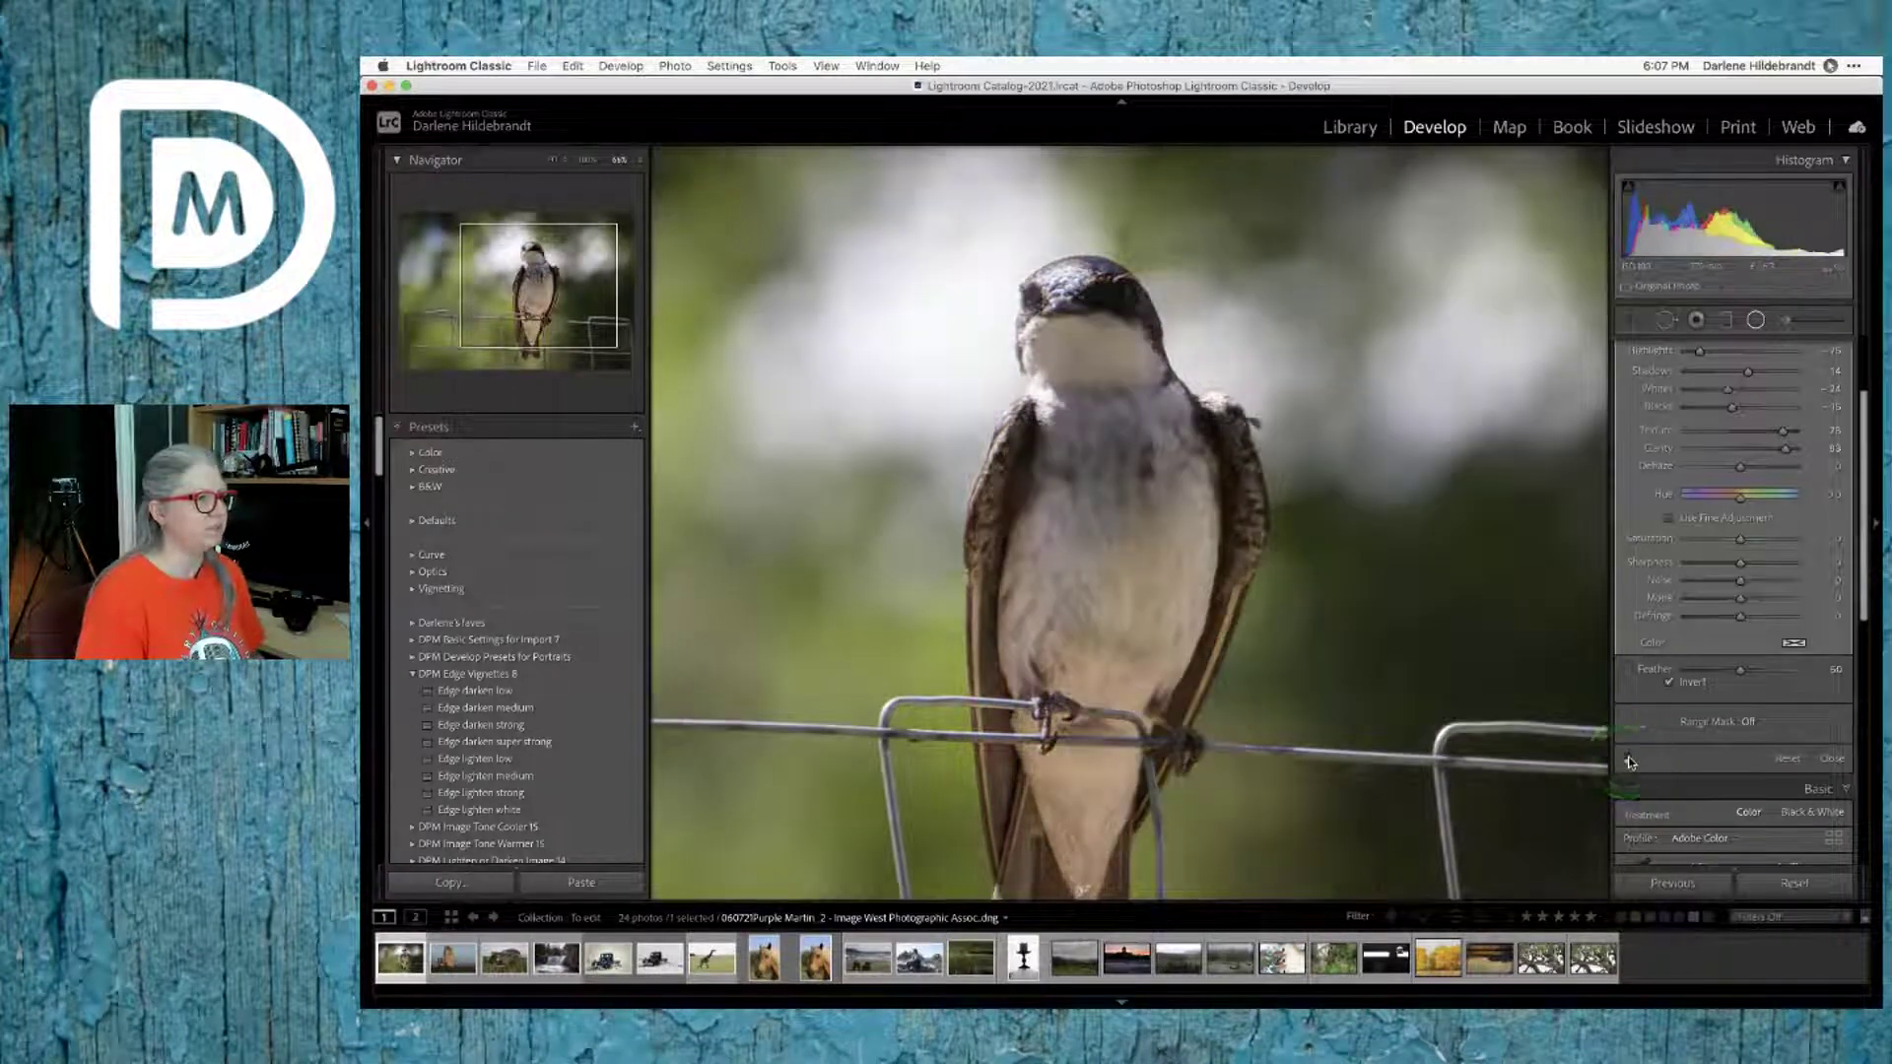
click(1628, 760)
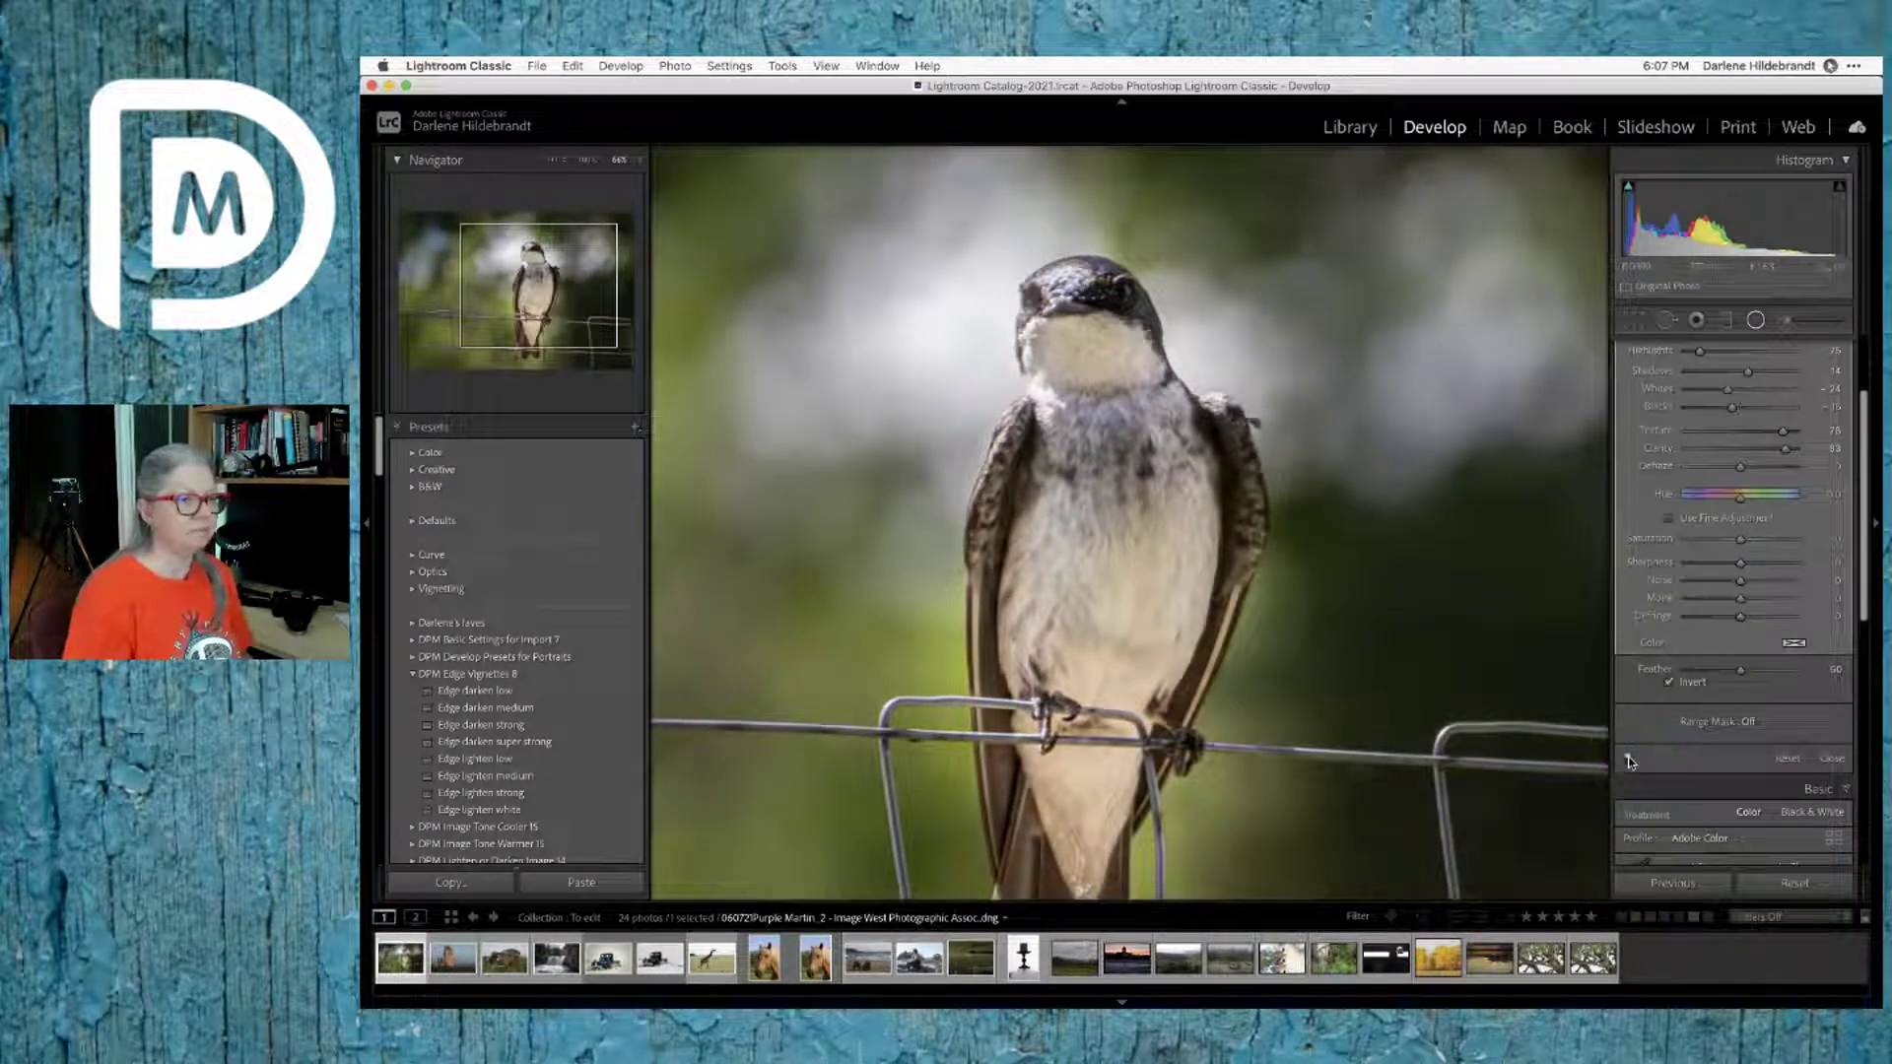
click(1628, 761)
click(1629, 761)
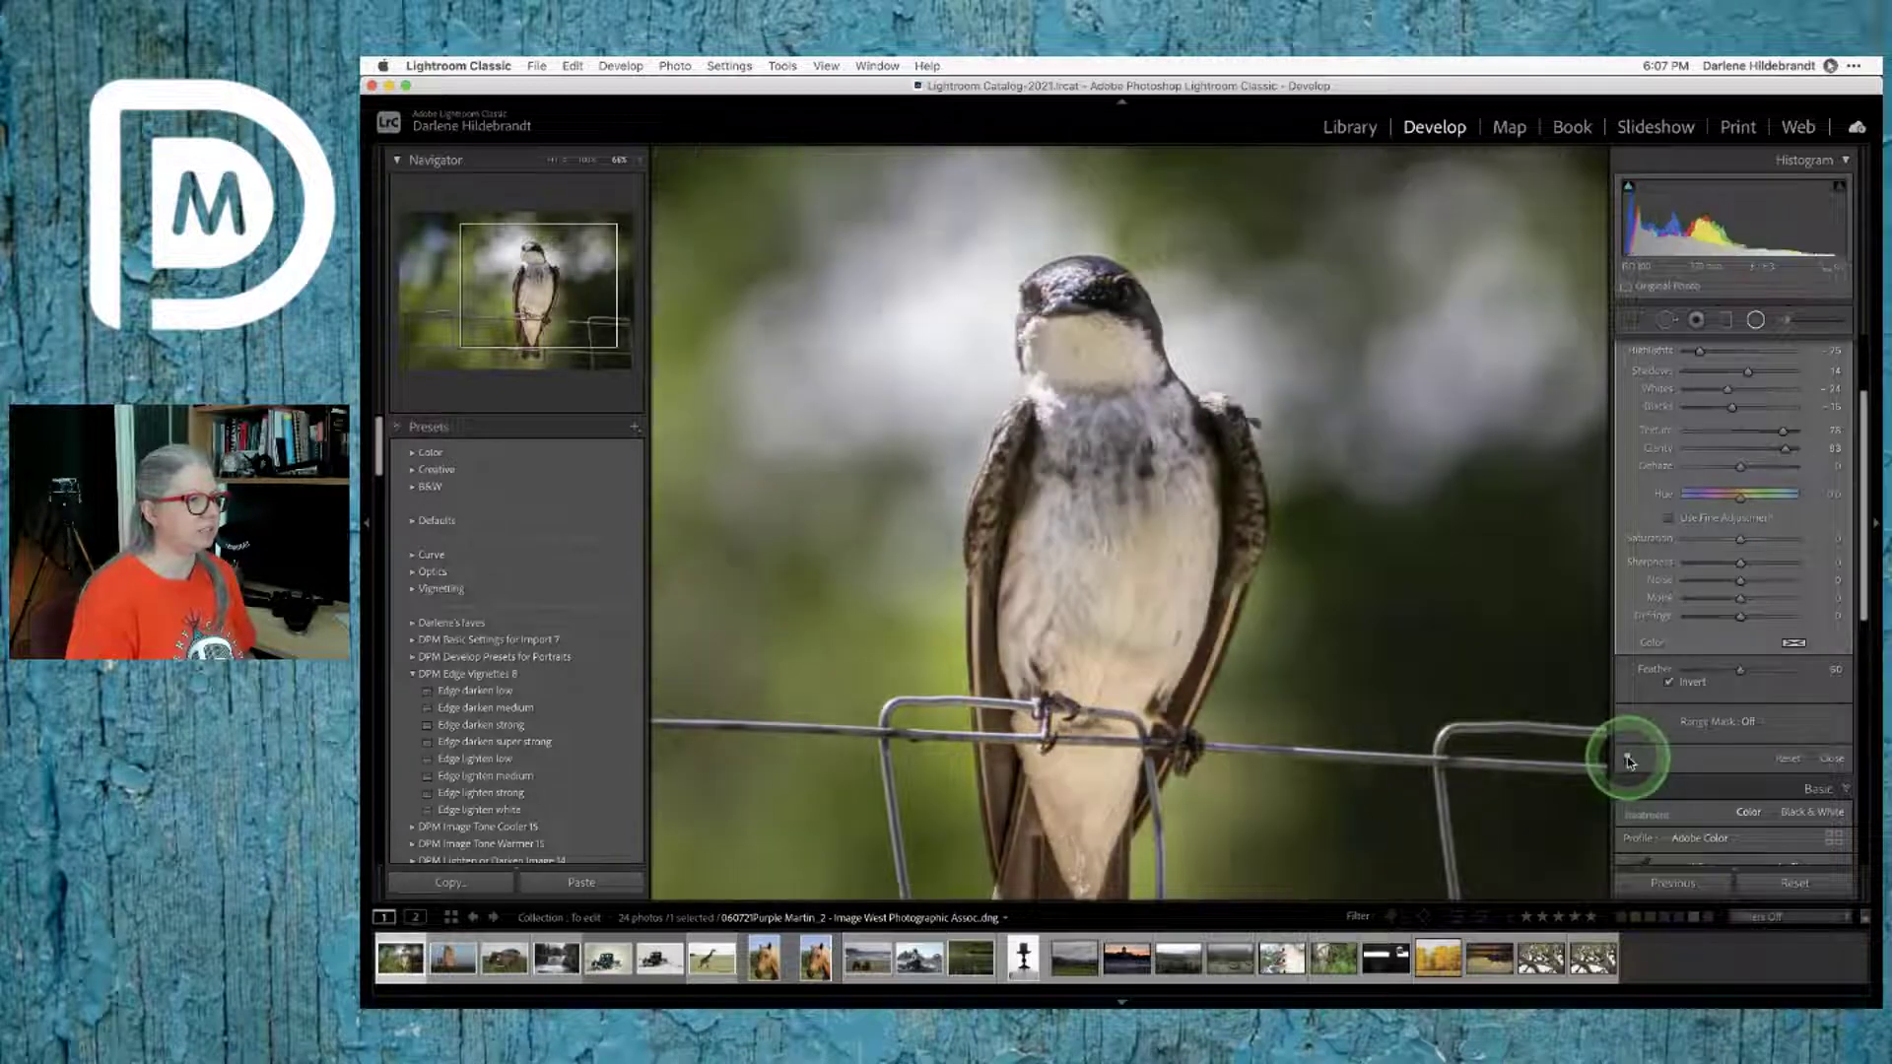
mouse_move(1783, 430)
mouse_down()
mouse_move(1735, 430)
mouse_move(1859, 435)
mouse_move(1678, 440)
mouse_move(1765, 431)
mouse_move(1789, 452)
mouse_move(1720, 449)
mouse_move(1784, 450)
mouse_up()
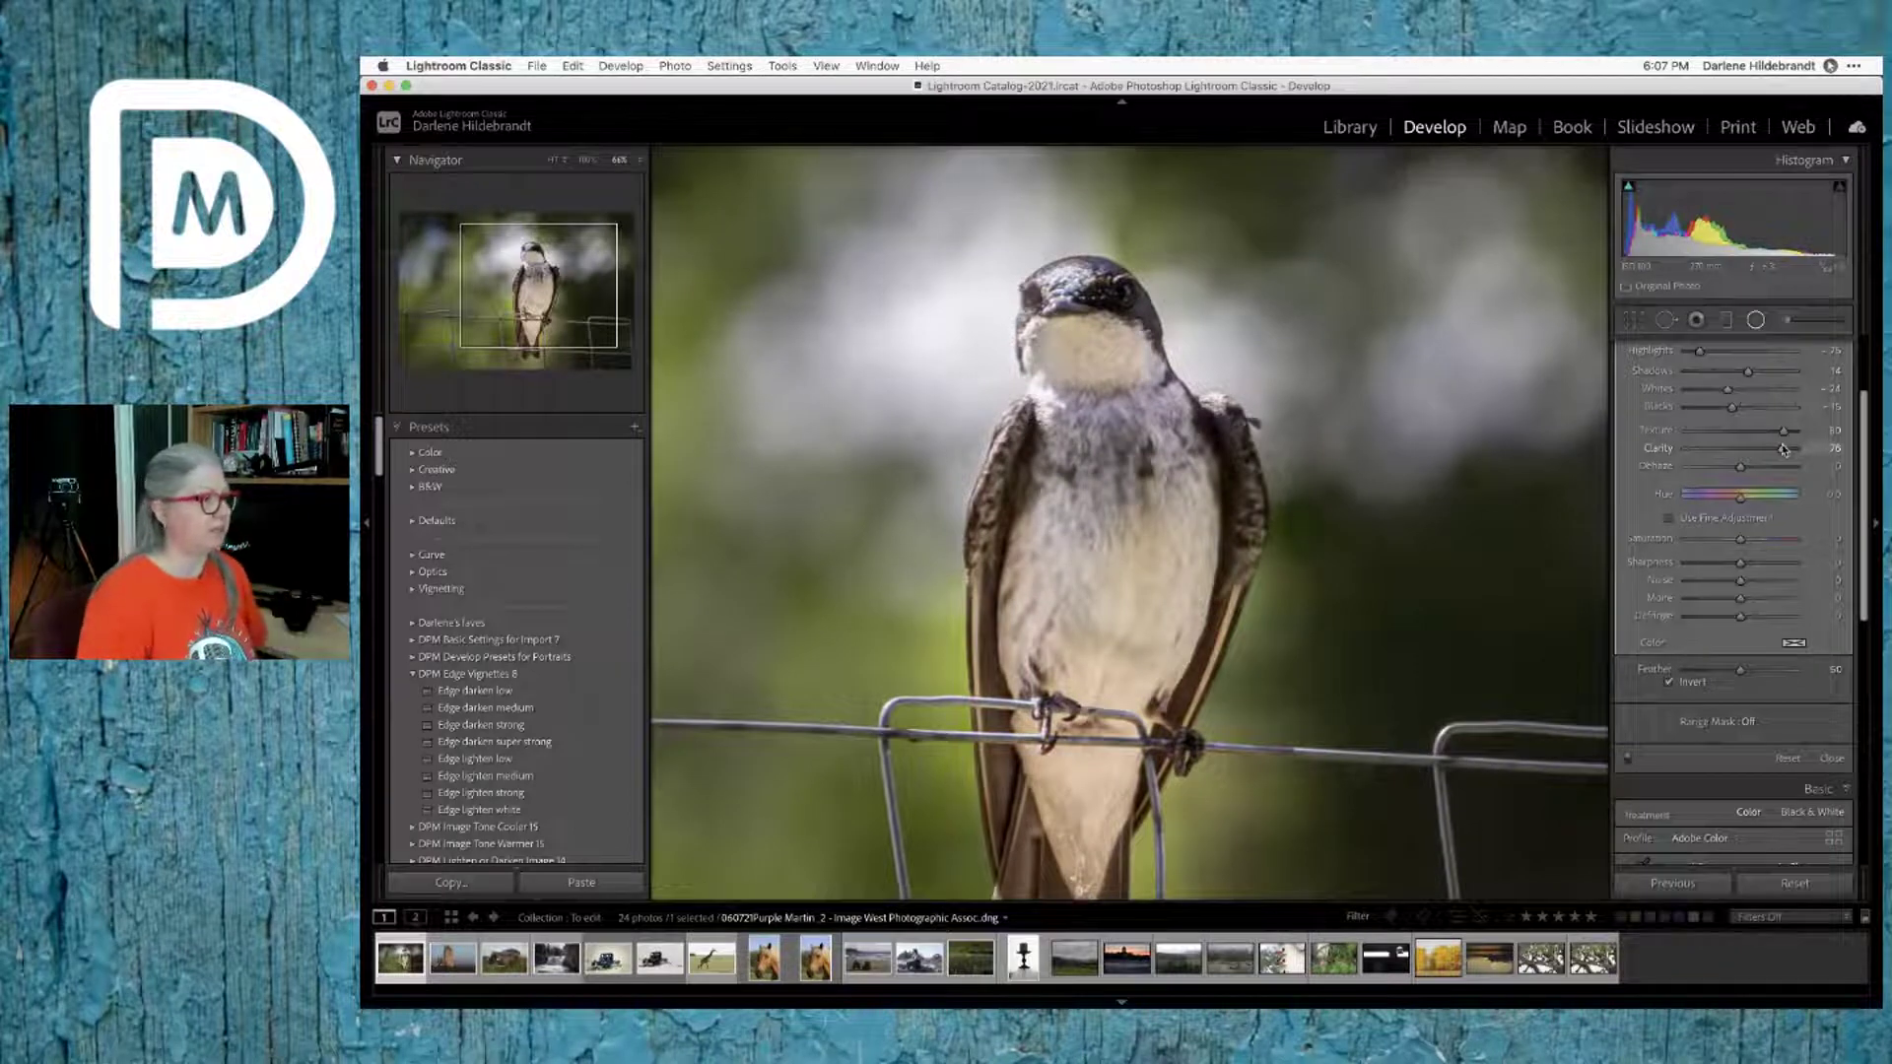
click(776, 255)
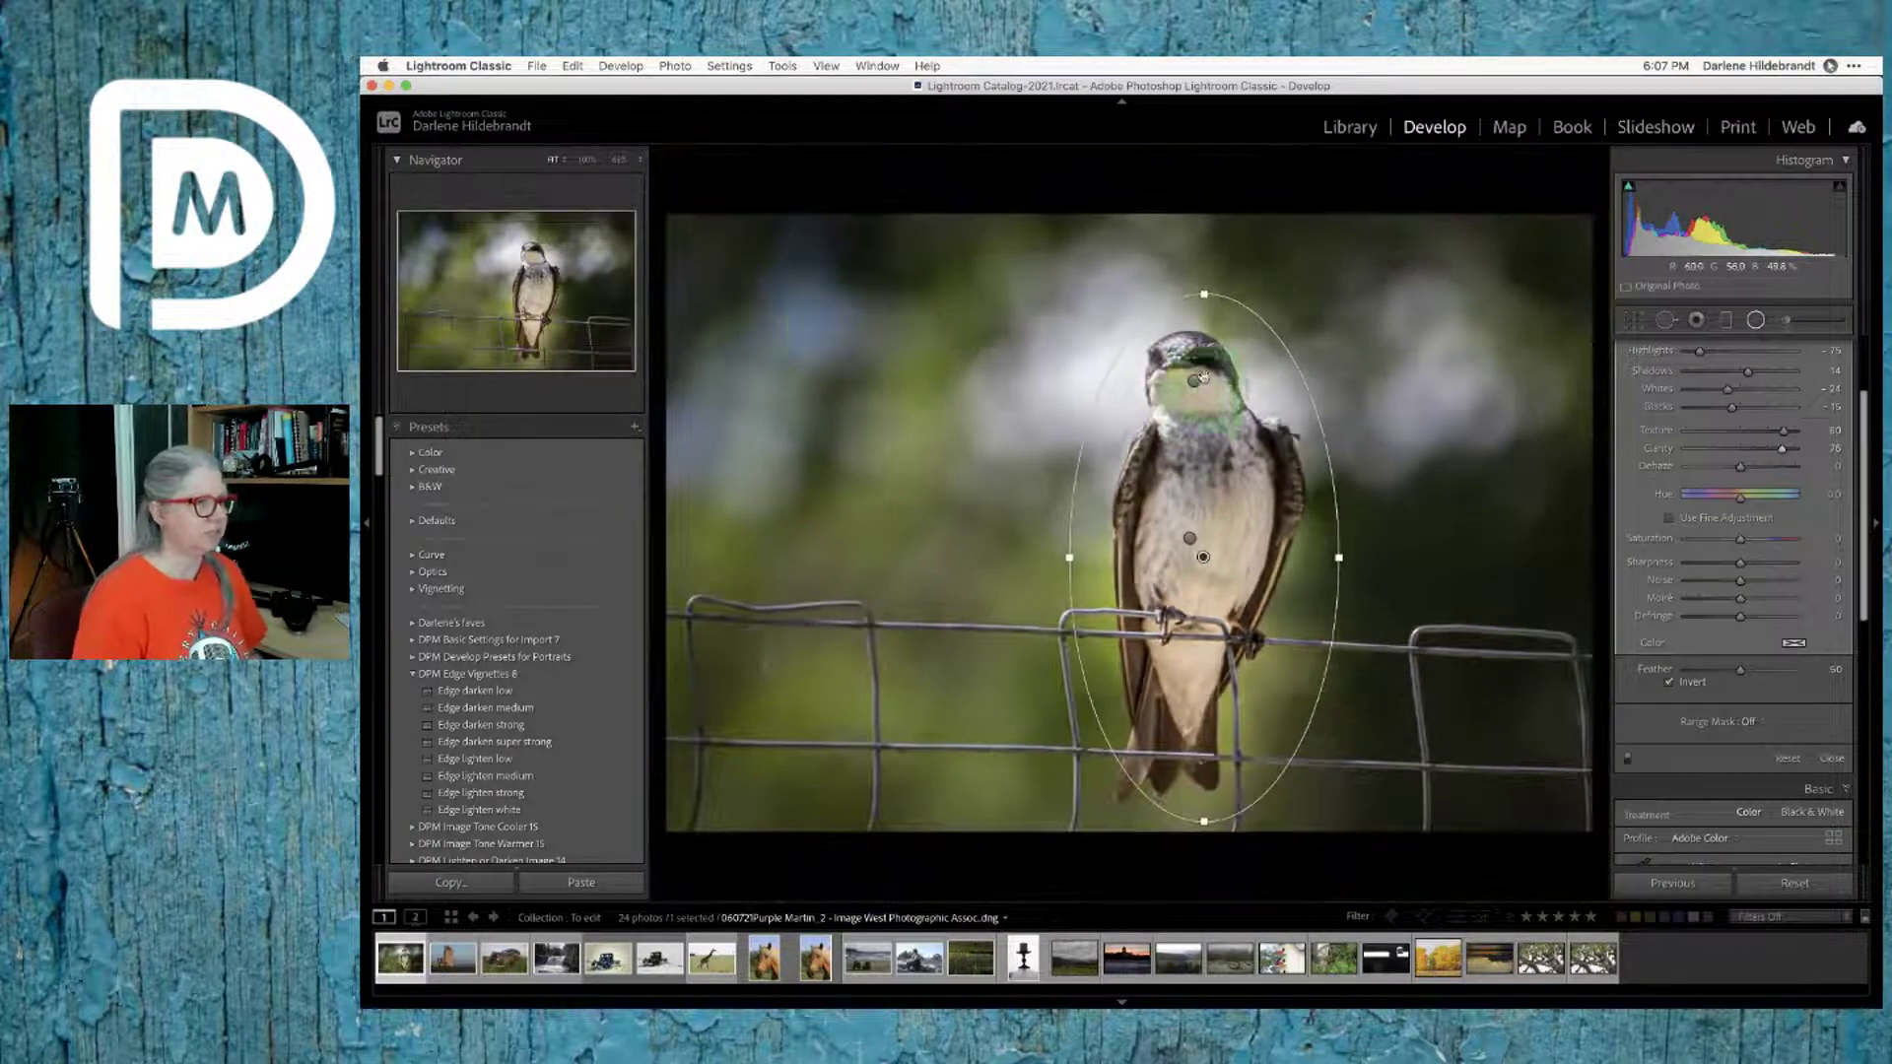
Step: Select the radial filter on the bird's head and reset its highlights to 0
click(1193, 381)
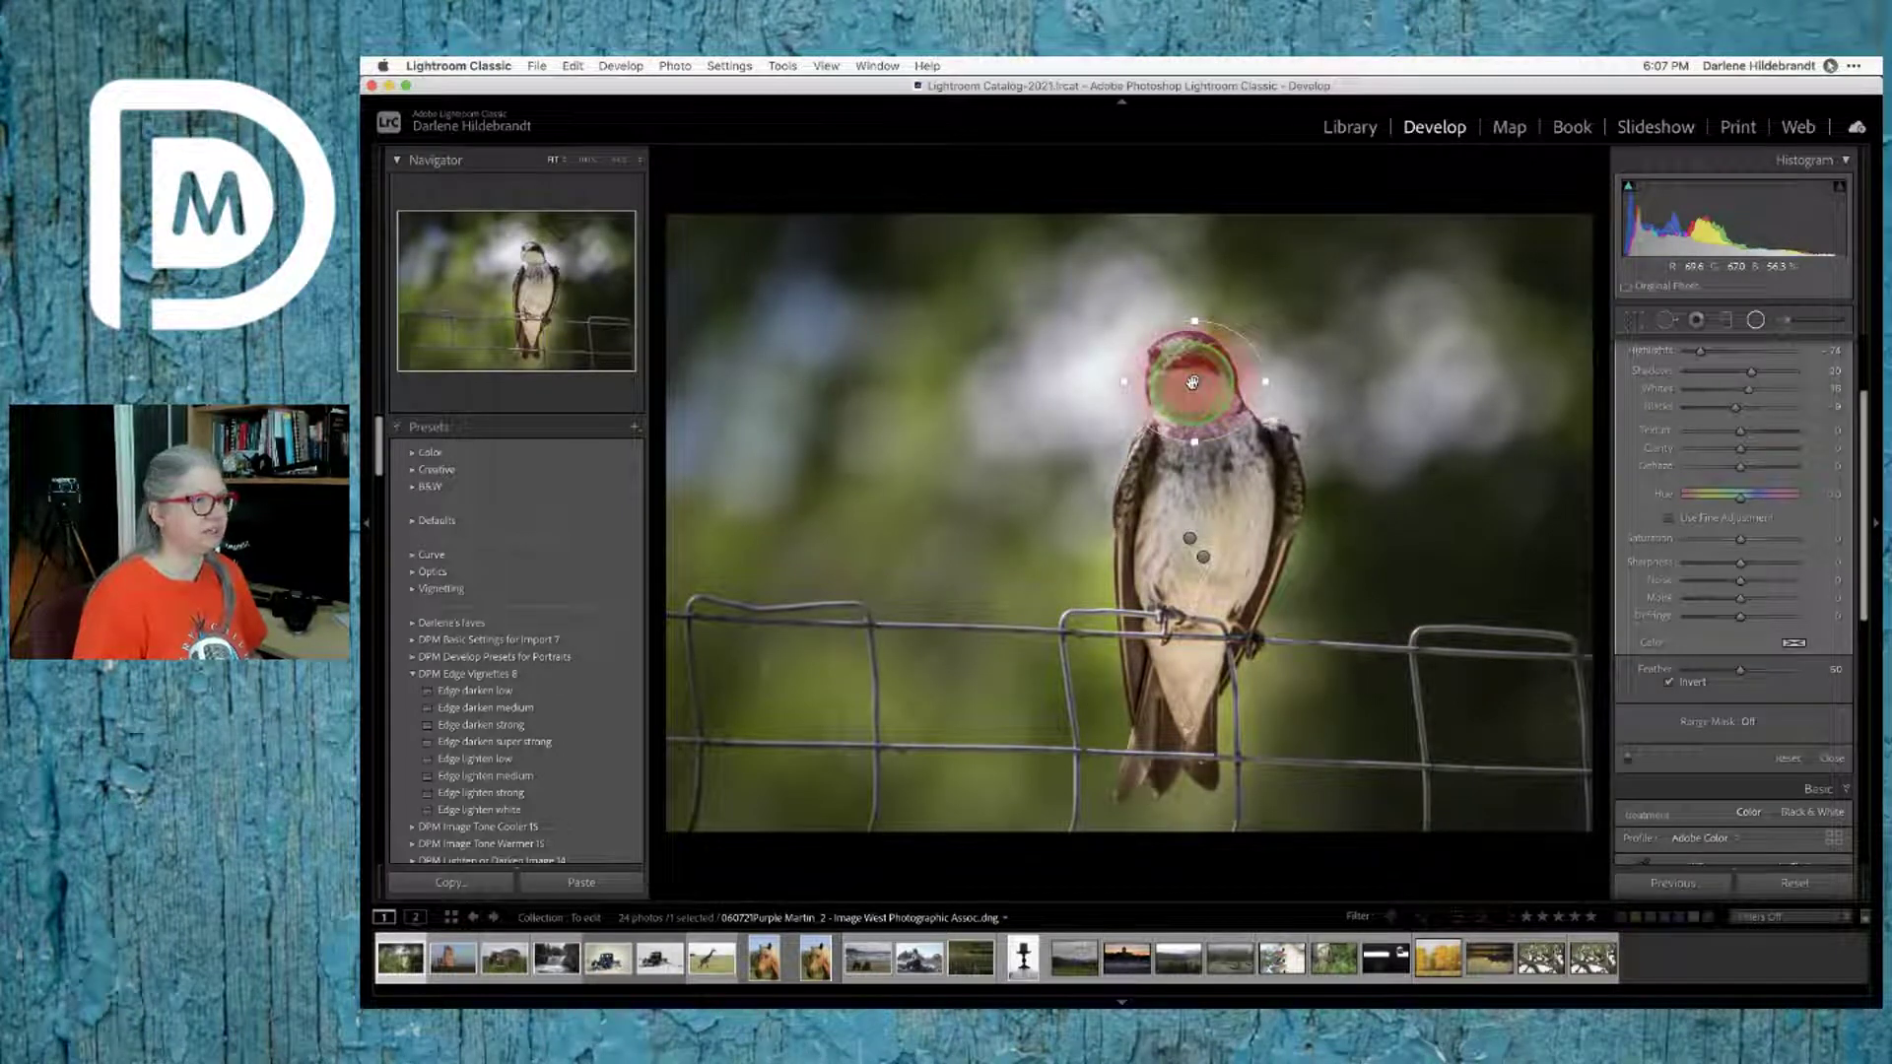
scroll(1740, 531, up, 3)
scroll(1741, 530, up, 1)
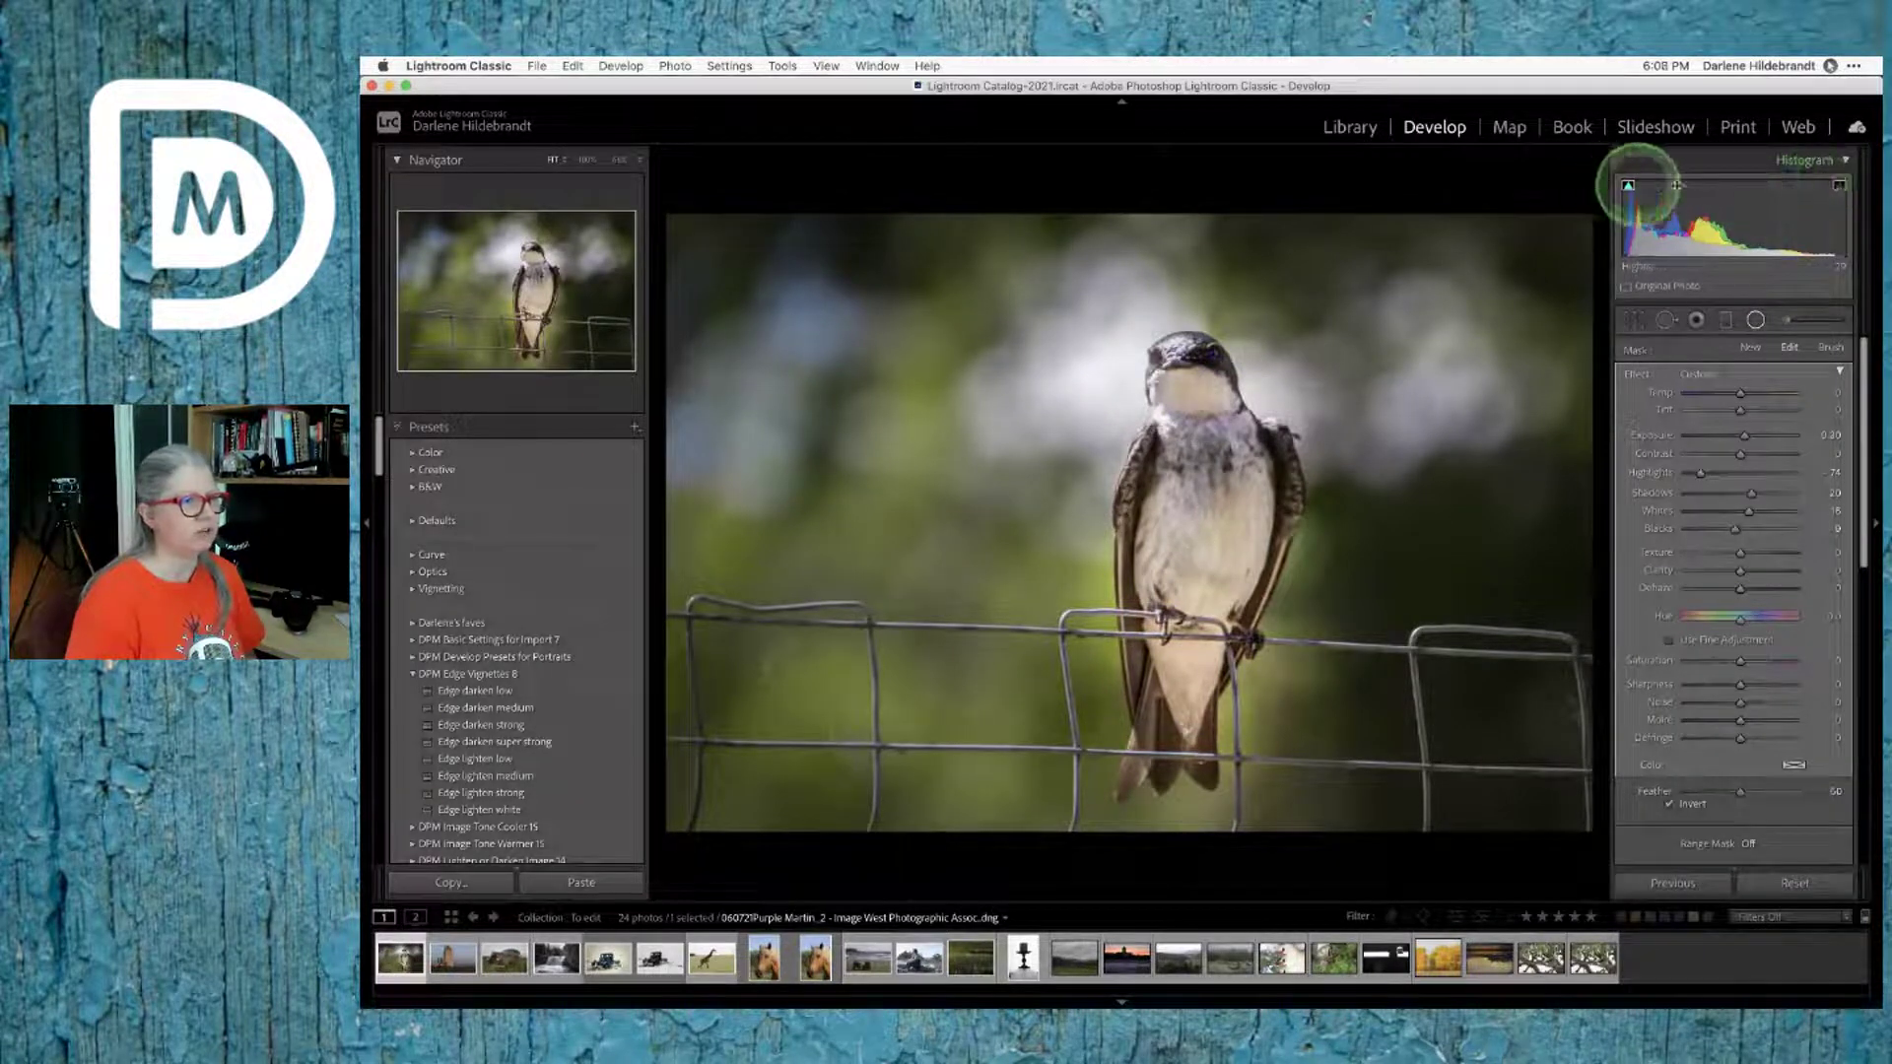
click(1819, 165)
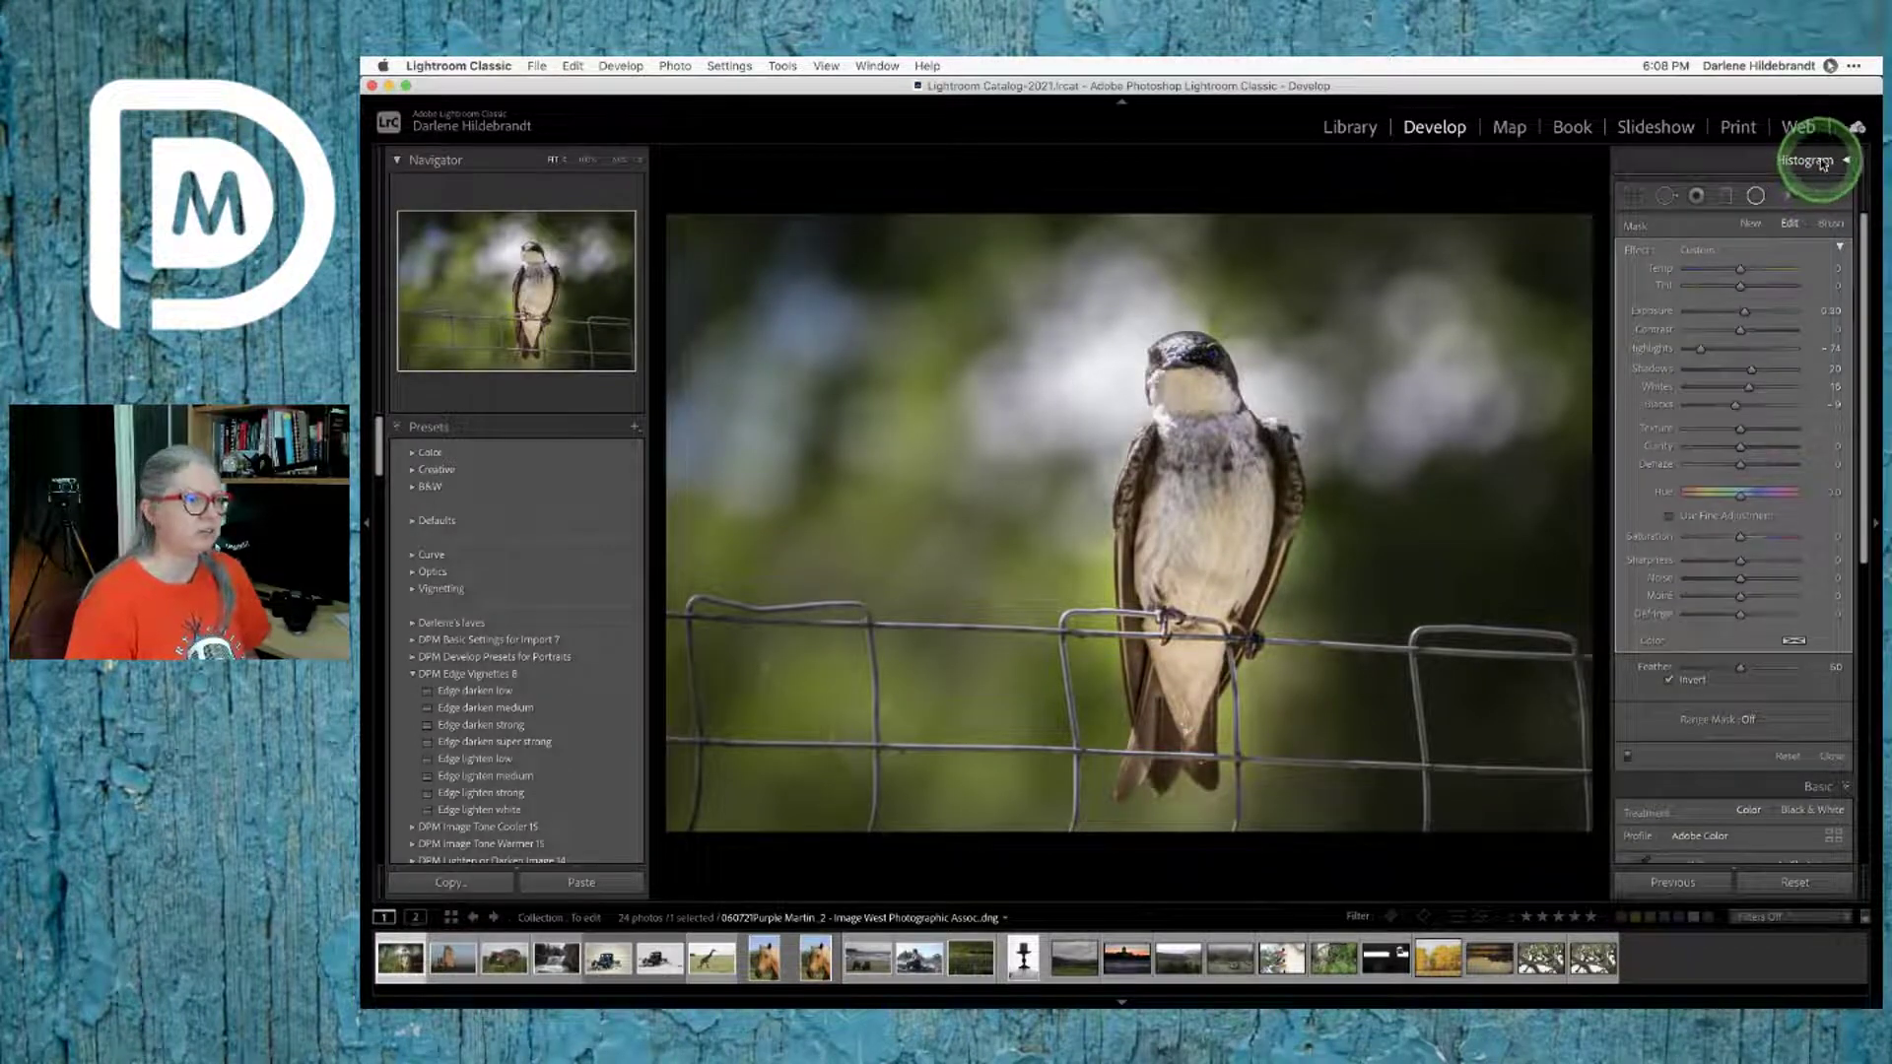
click(1821, 163)
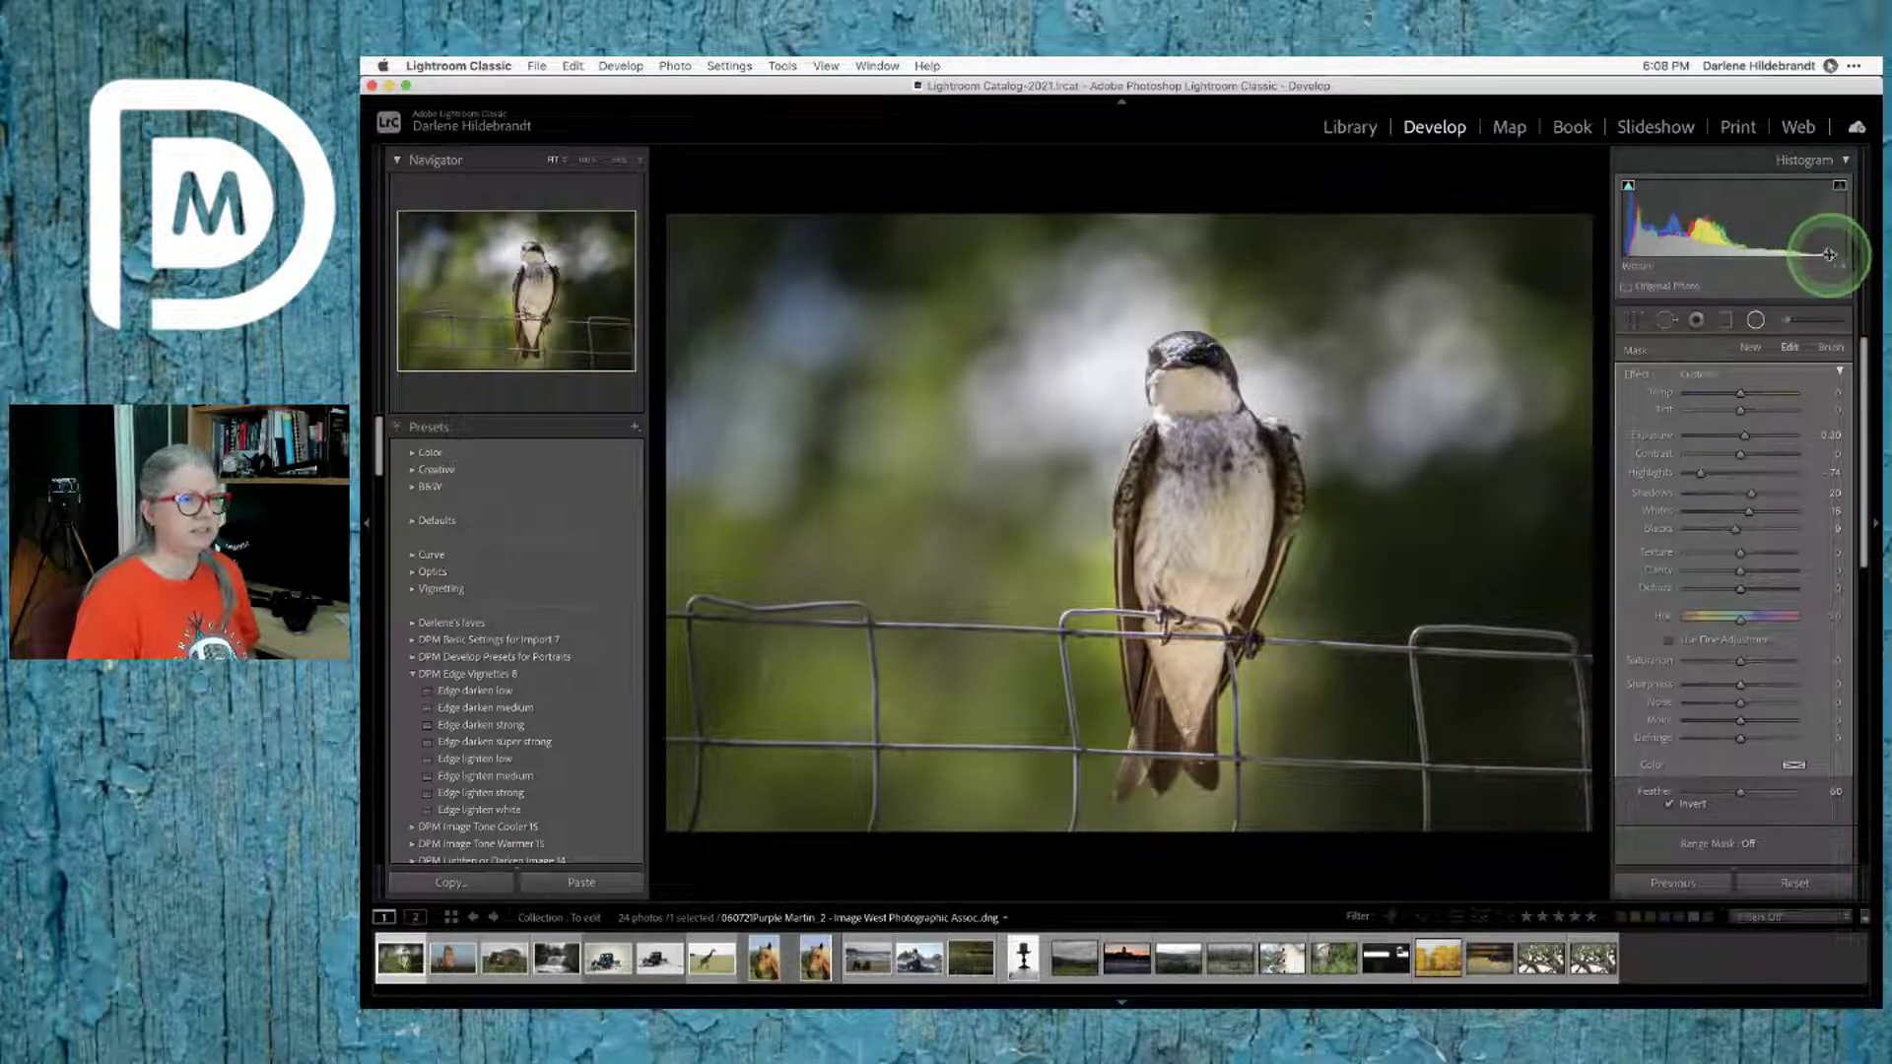
double_click(1702, 473)
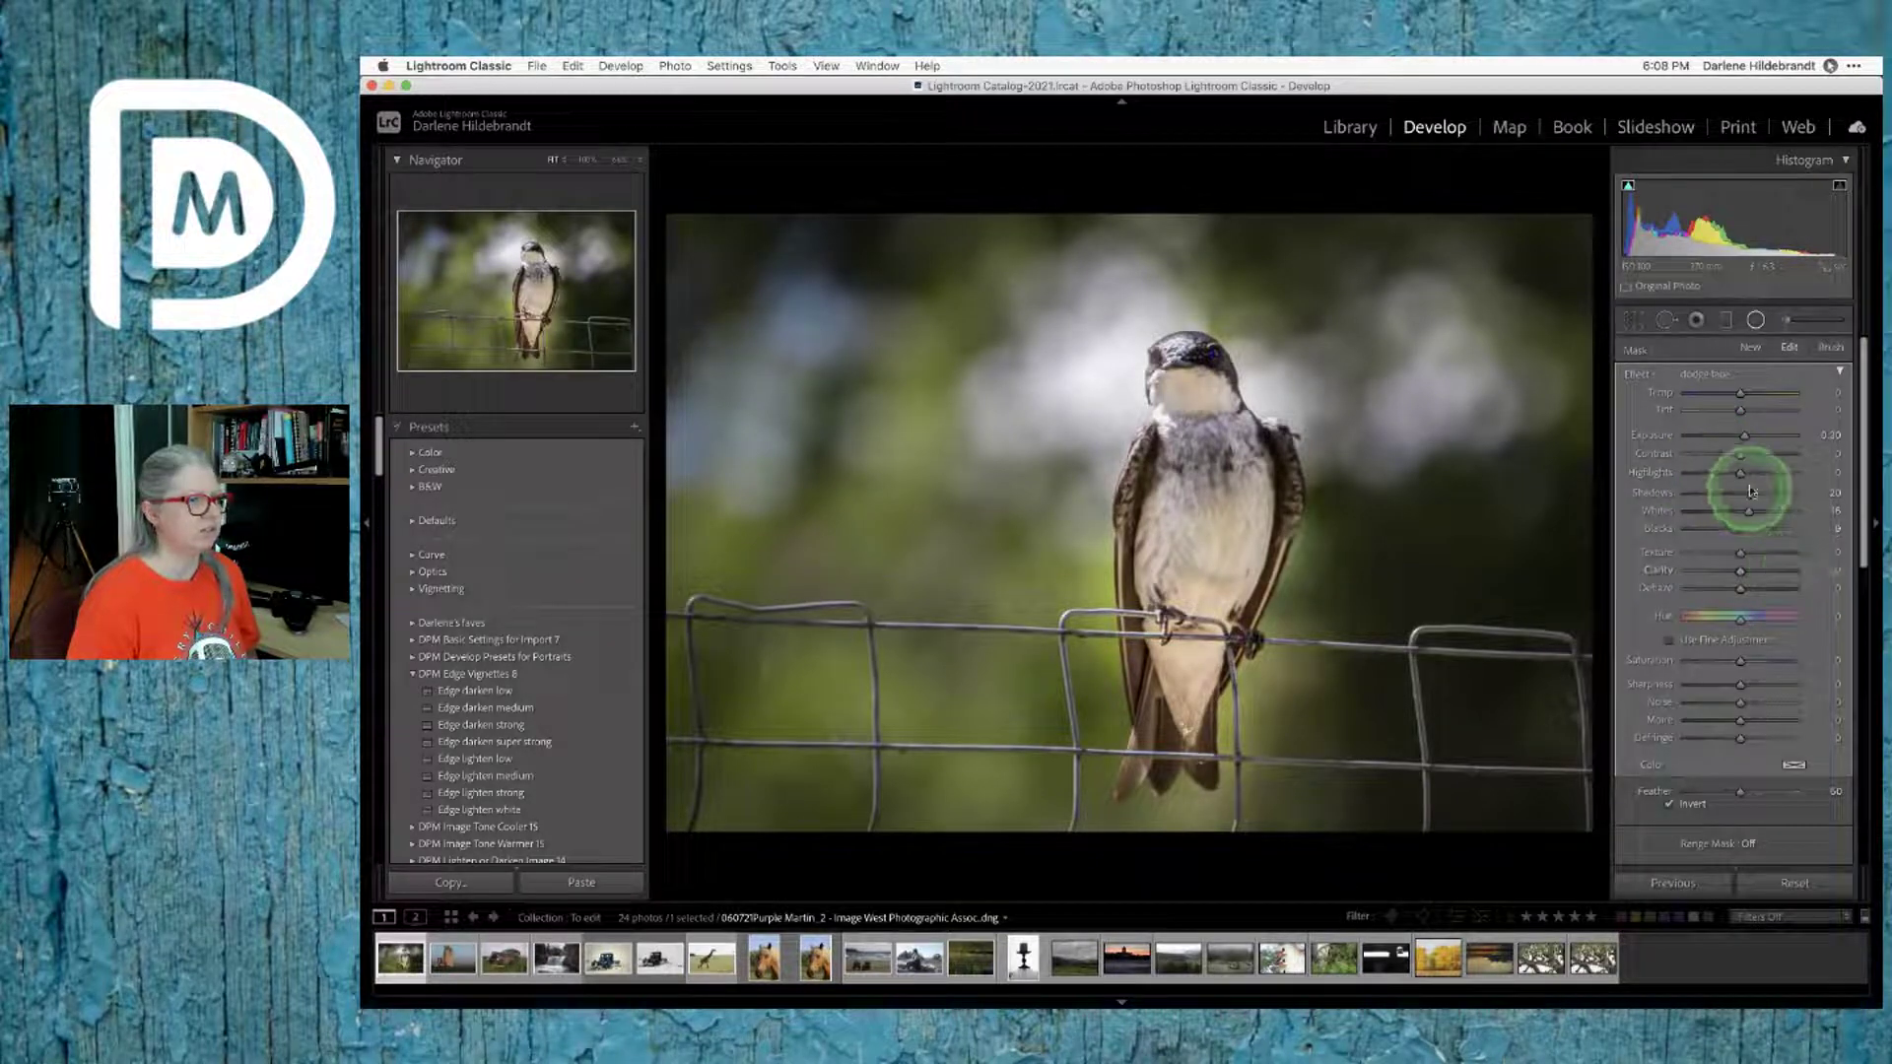
Step: Select the narrower radial filter on the bird's body and pull its highlights down to -100
click(1188, 537)
click(1190, 537)
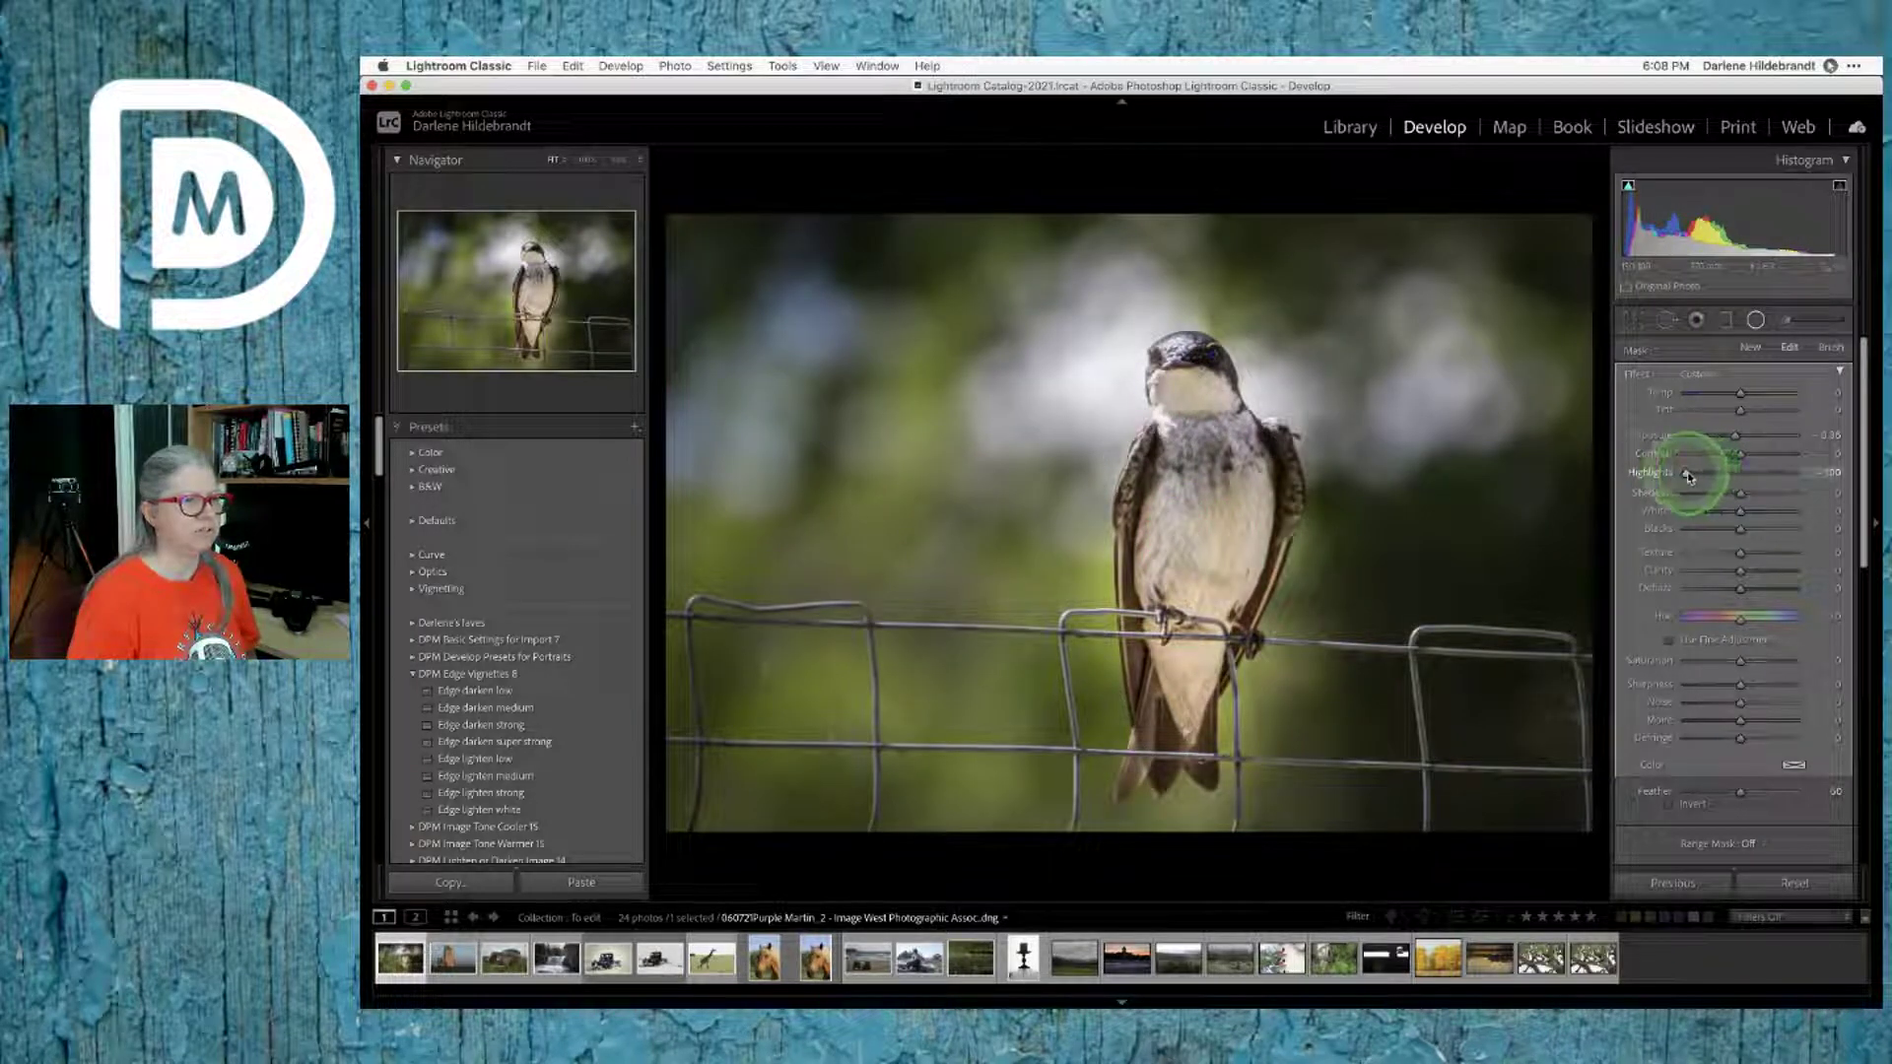
drag(1688, 477, 1584, 474)
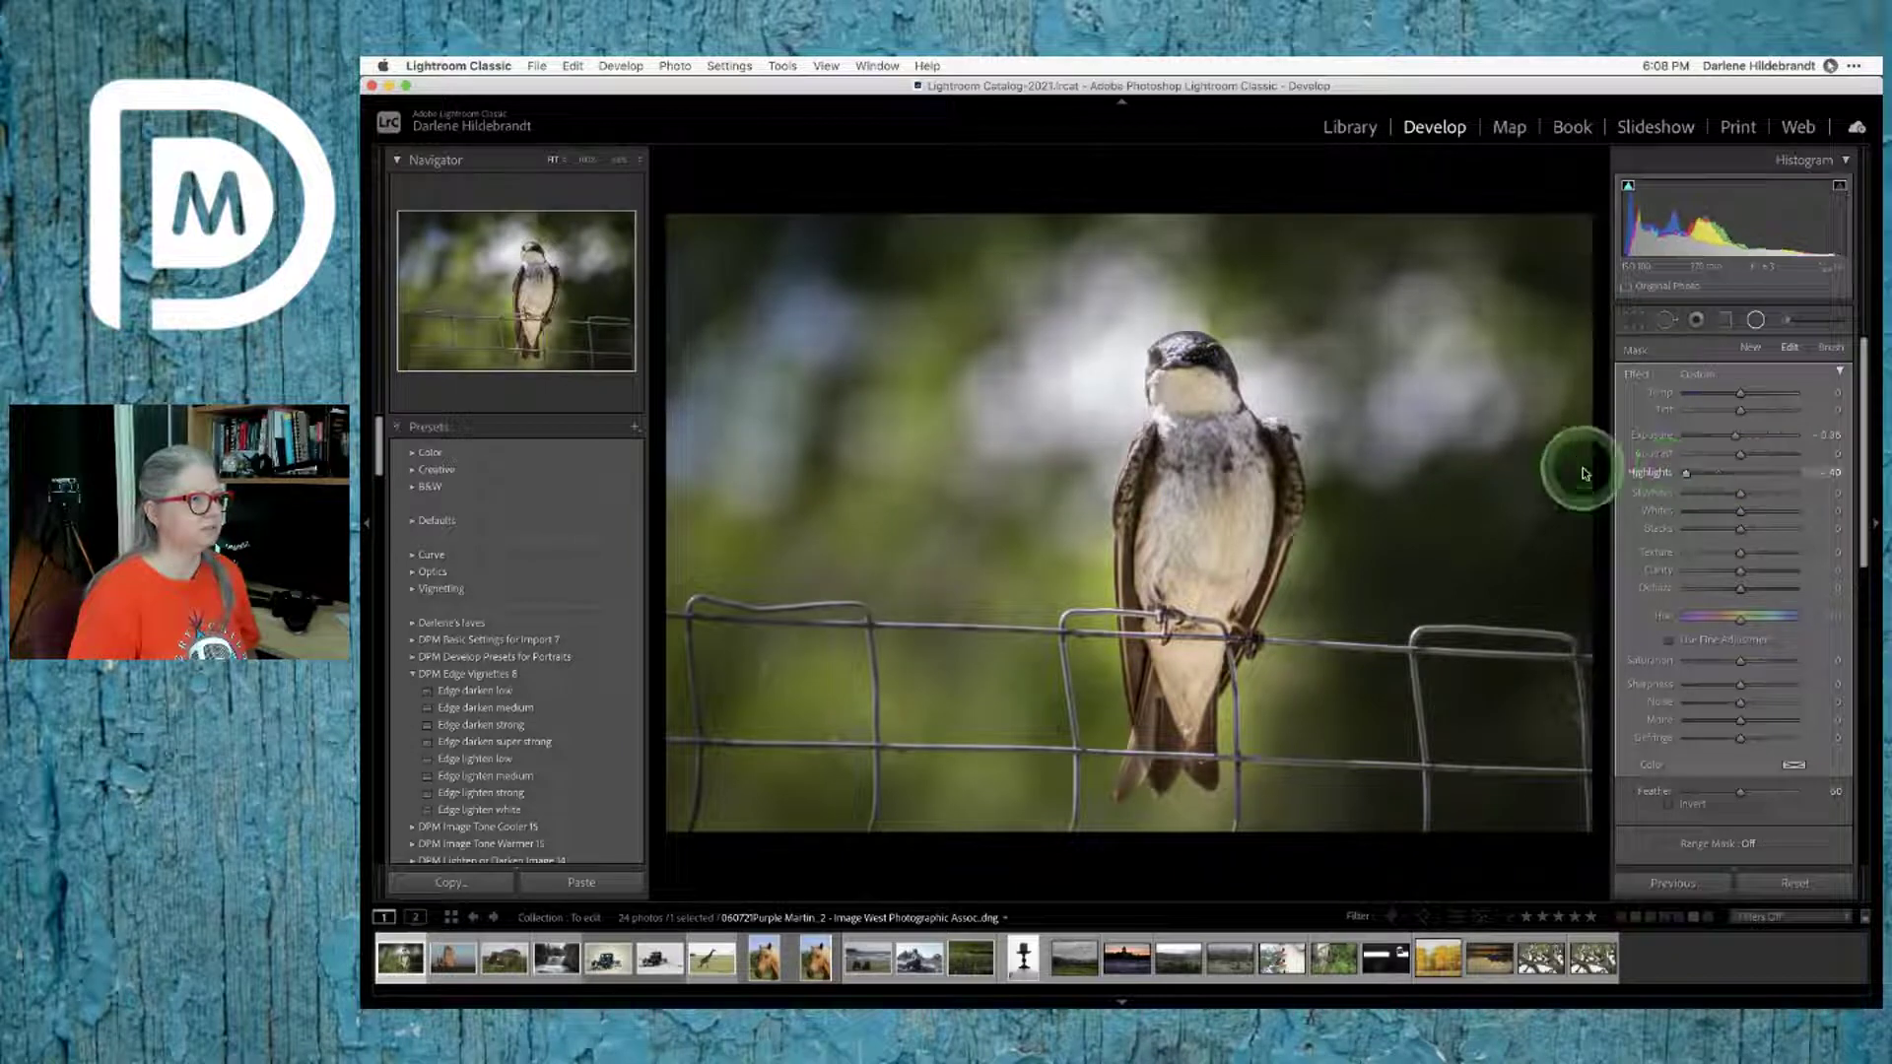
Step: On the large radial filter around the bird, raise highlights to -1, reset whites to 0 and inspect the clipped area near the throat
click(1194, 543)
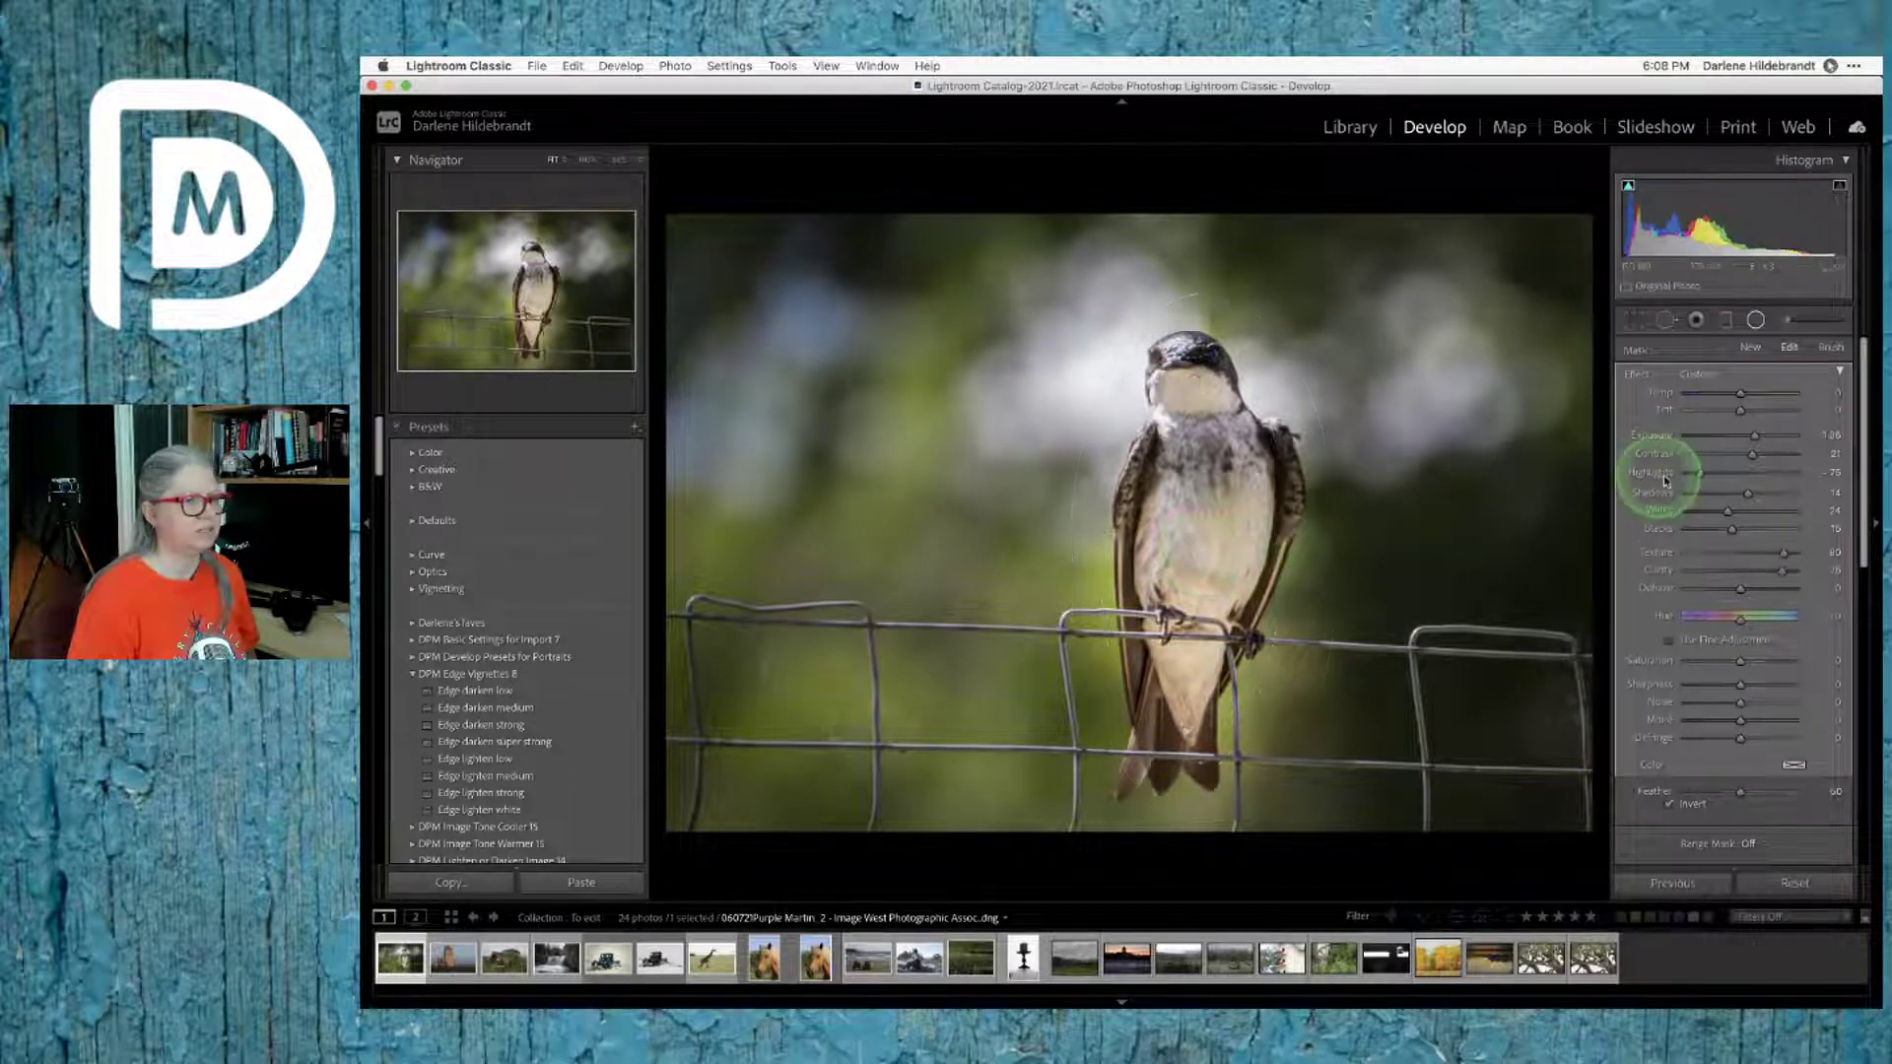
click(1697, 475)
drag(1697, 475, 1727, 515)
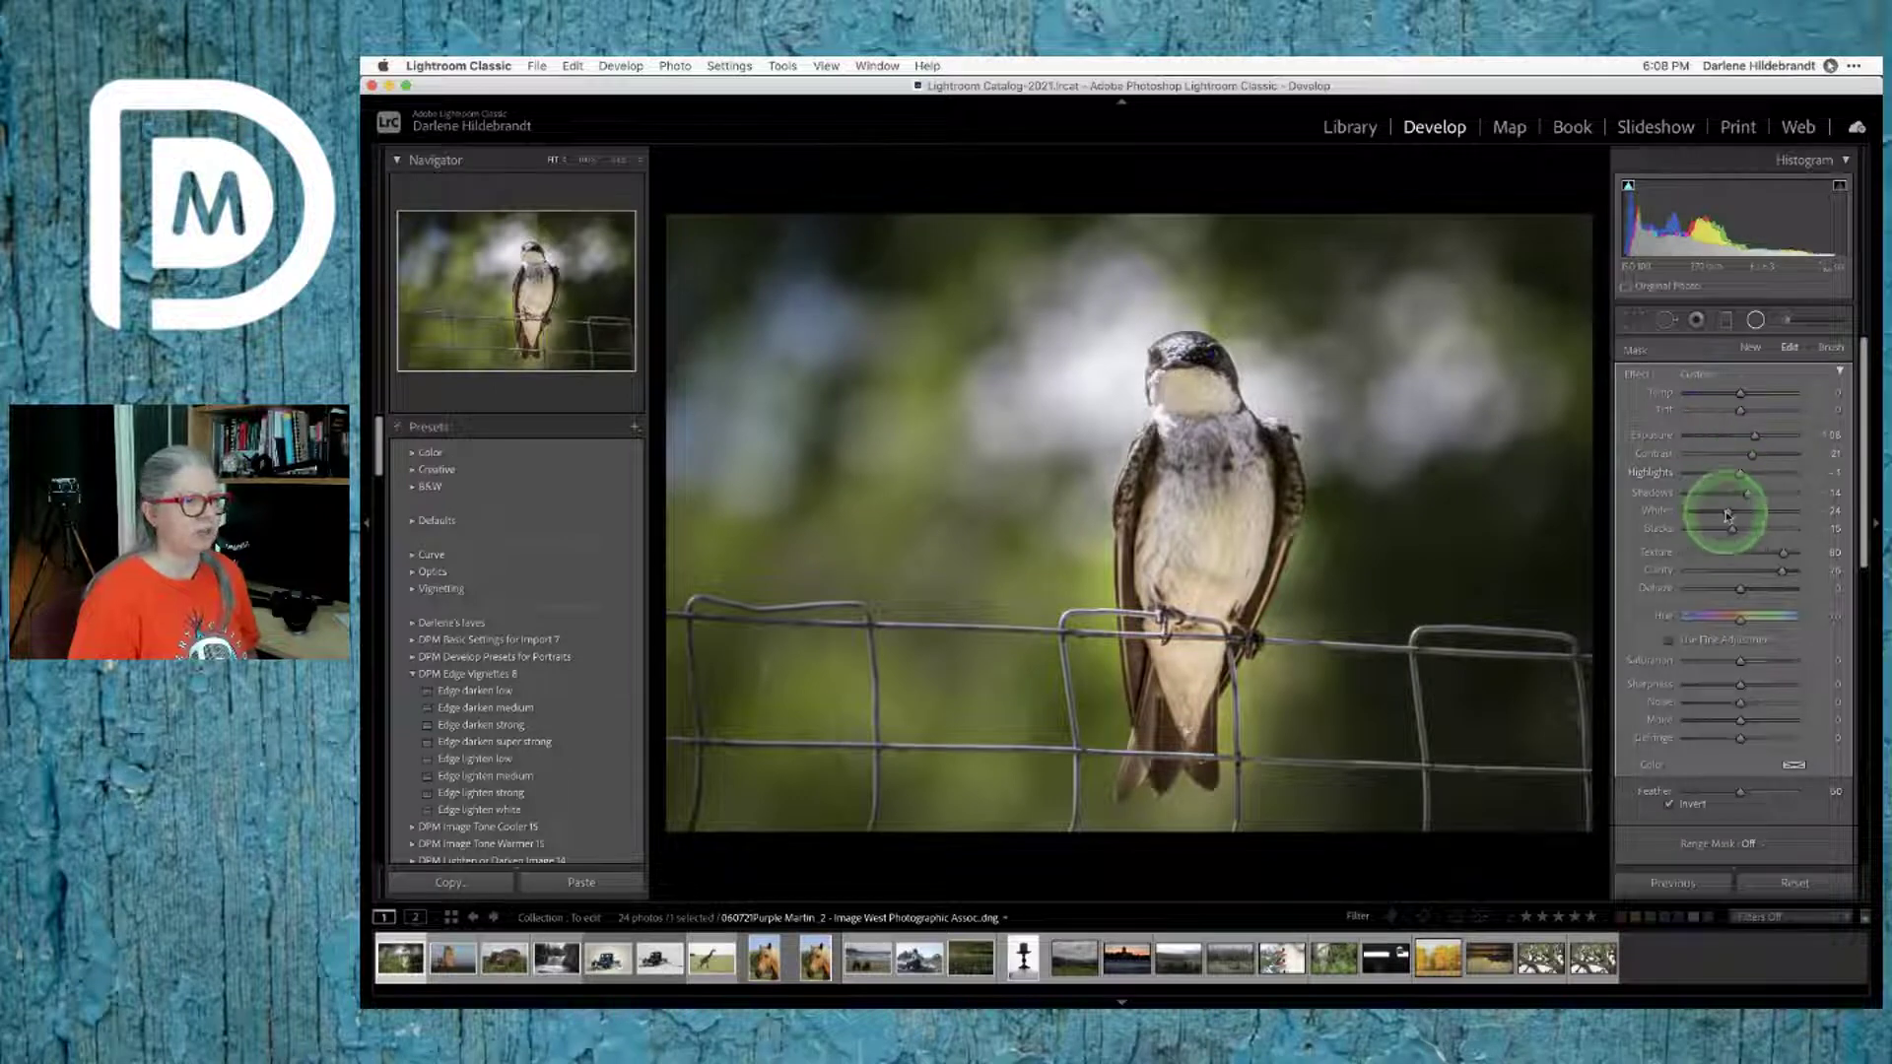
double_click(1726, 509)
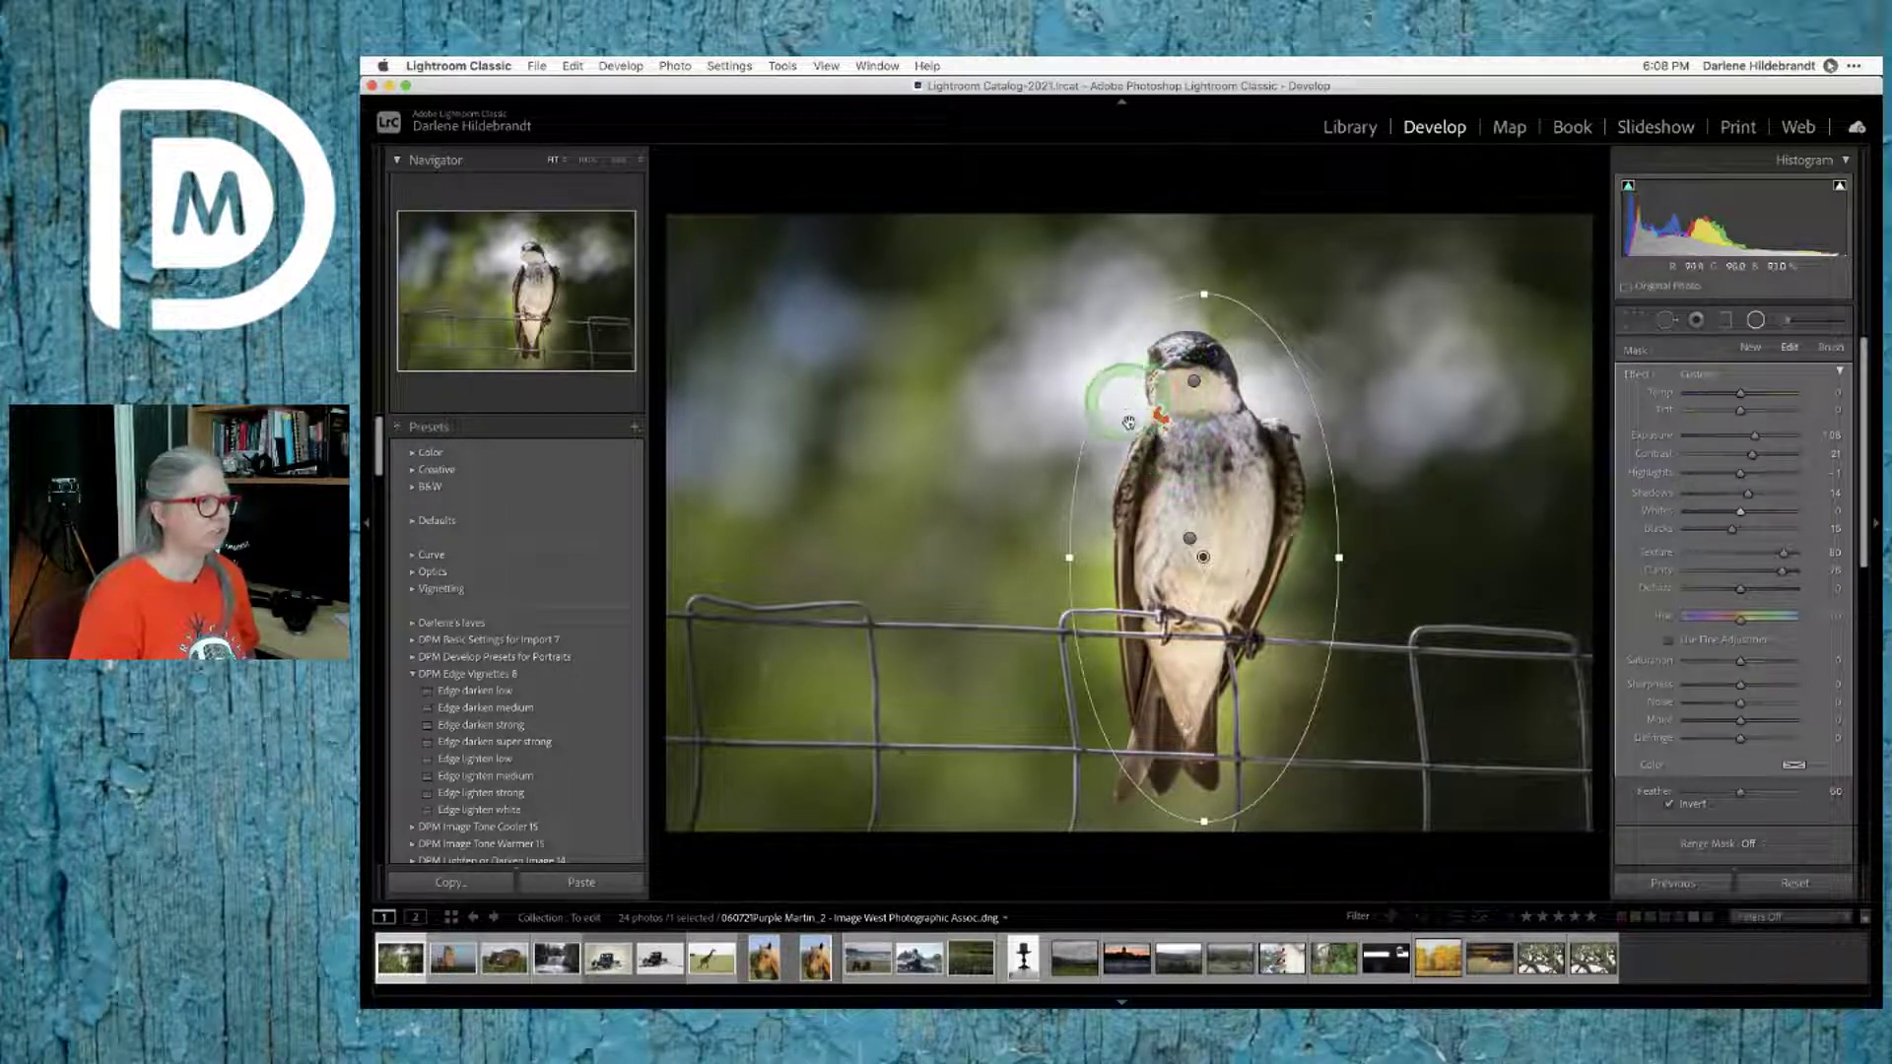
click(1136, 421)
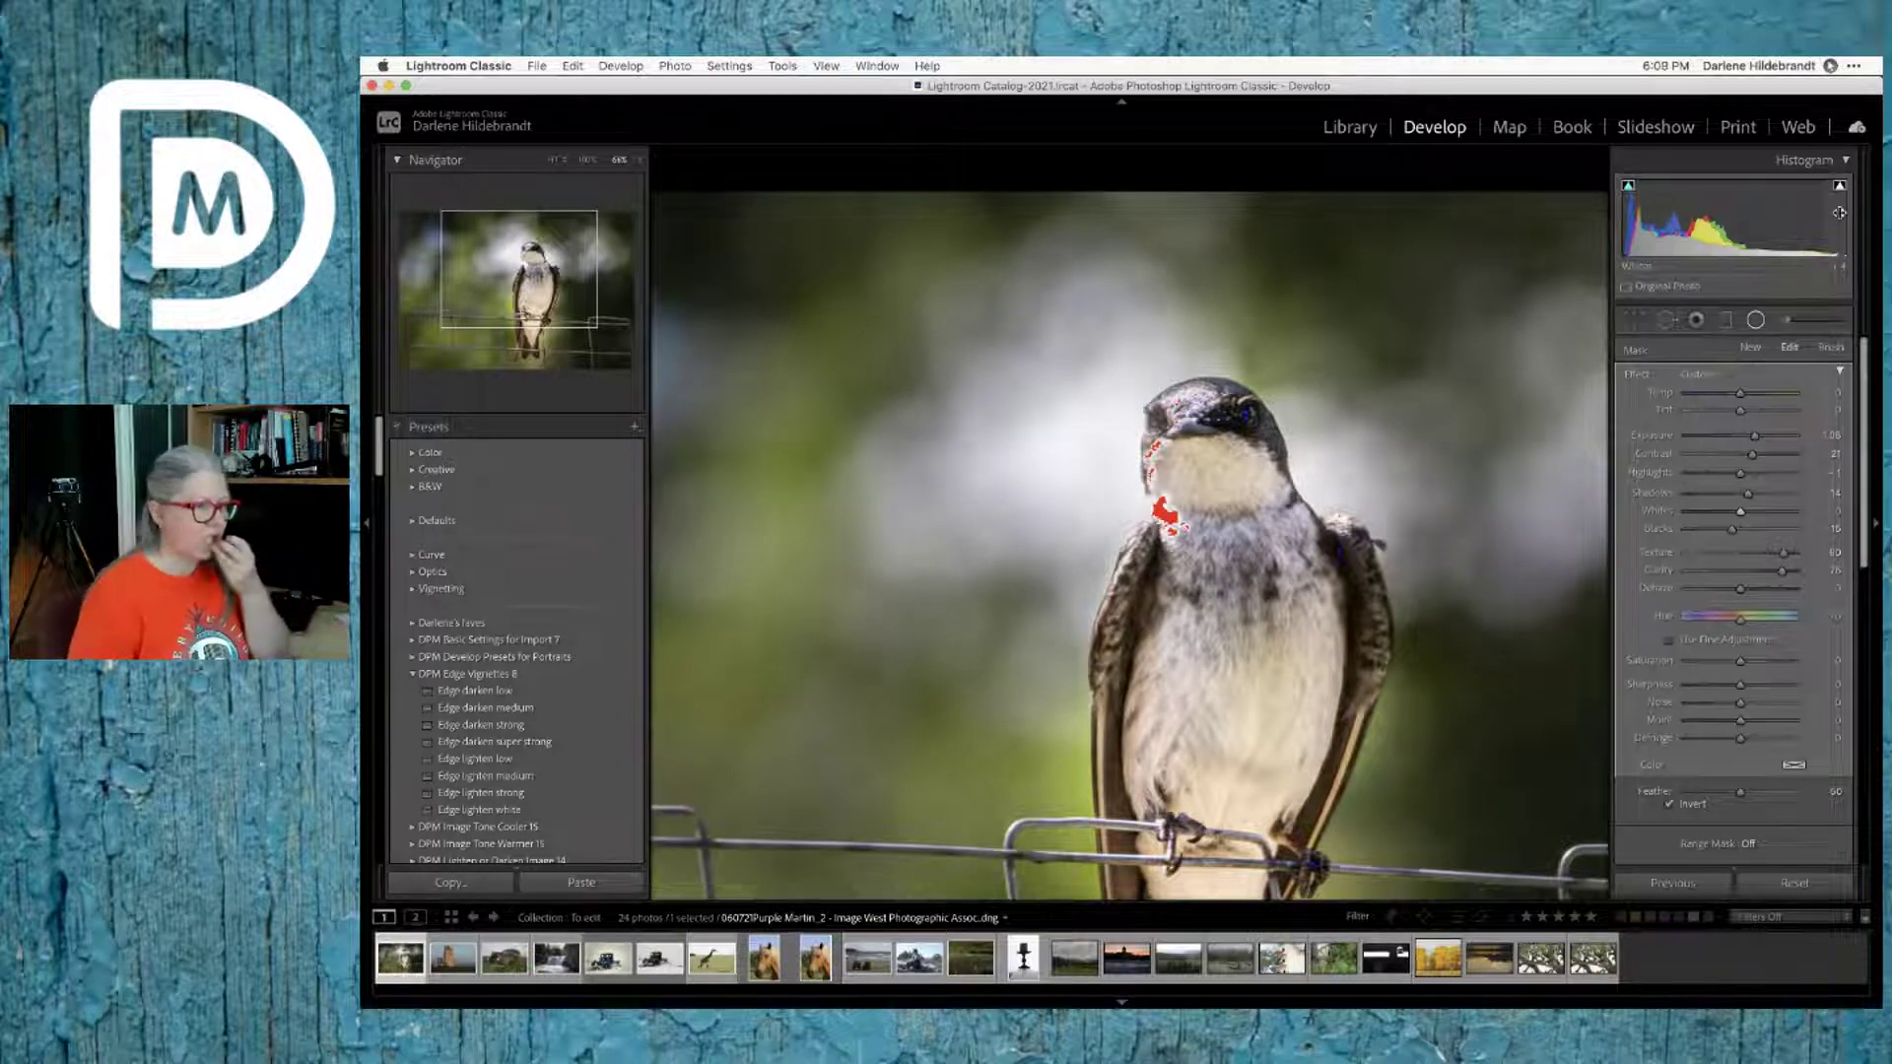
click(1741, 505)
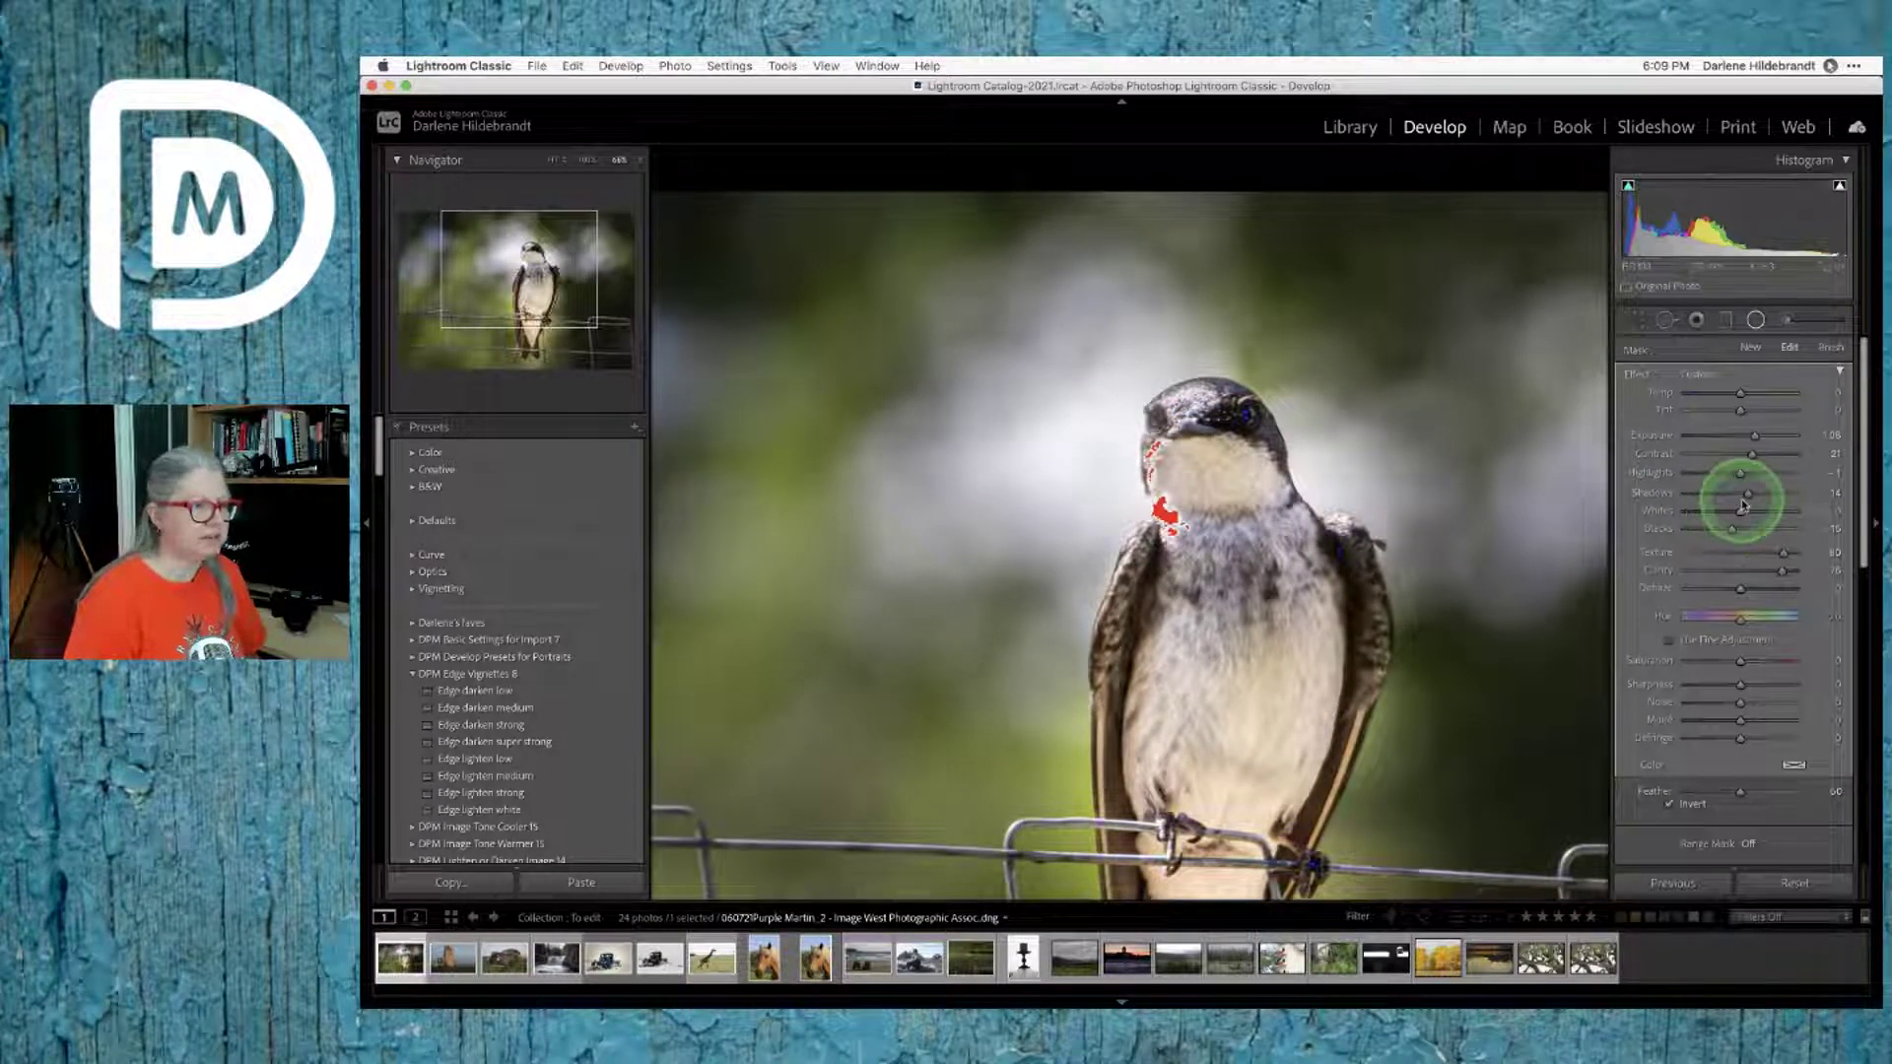
key(super+z)
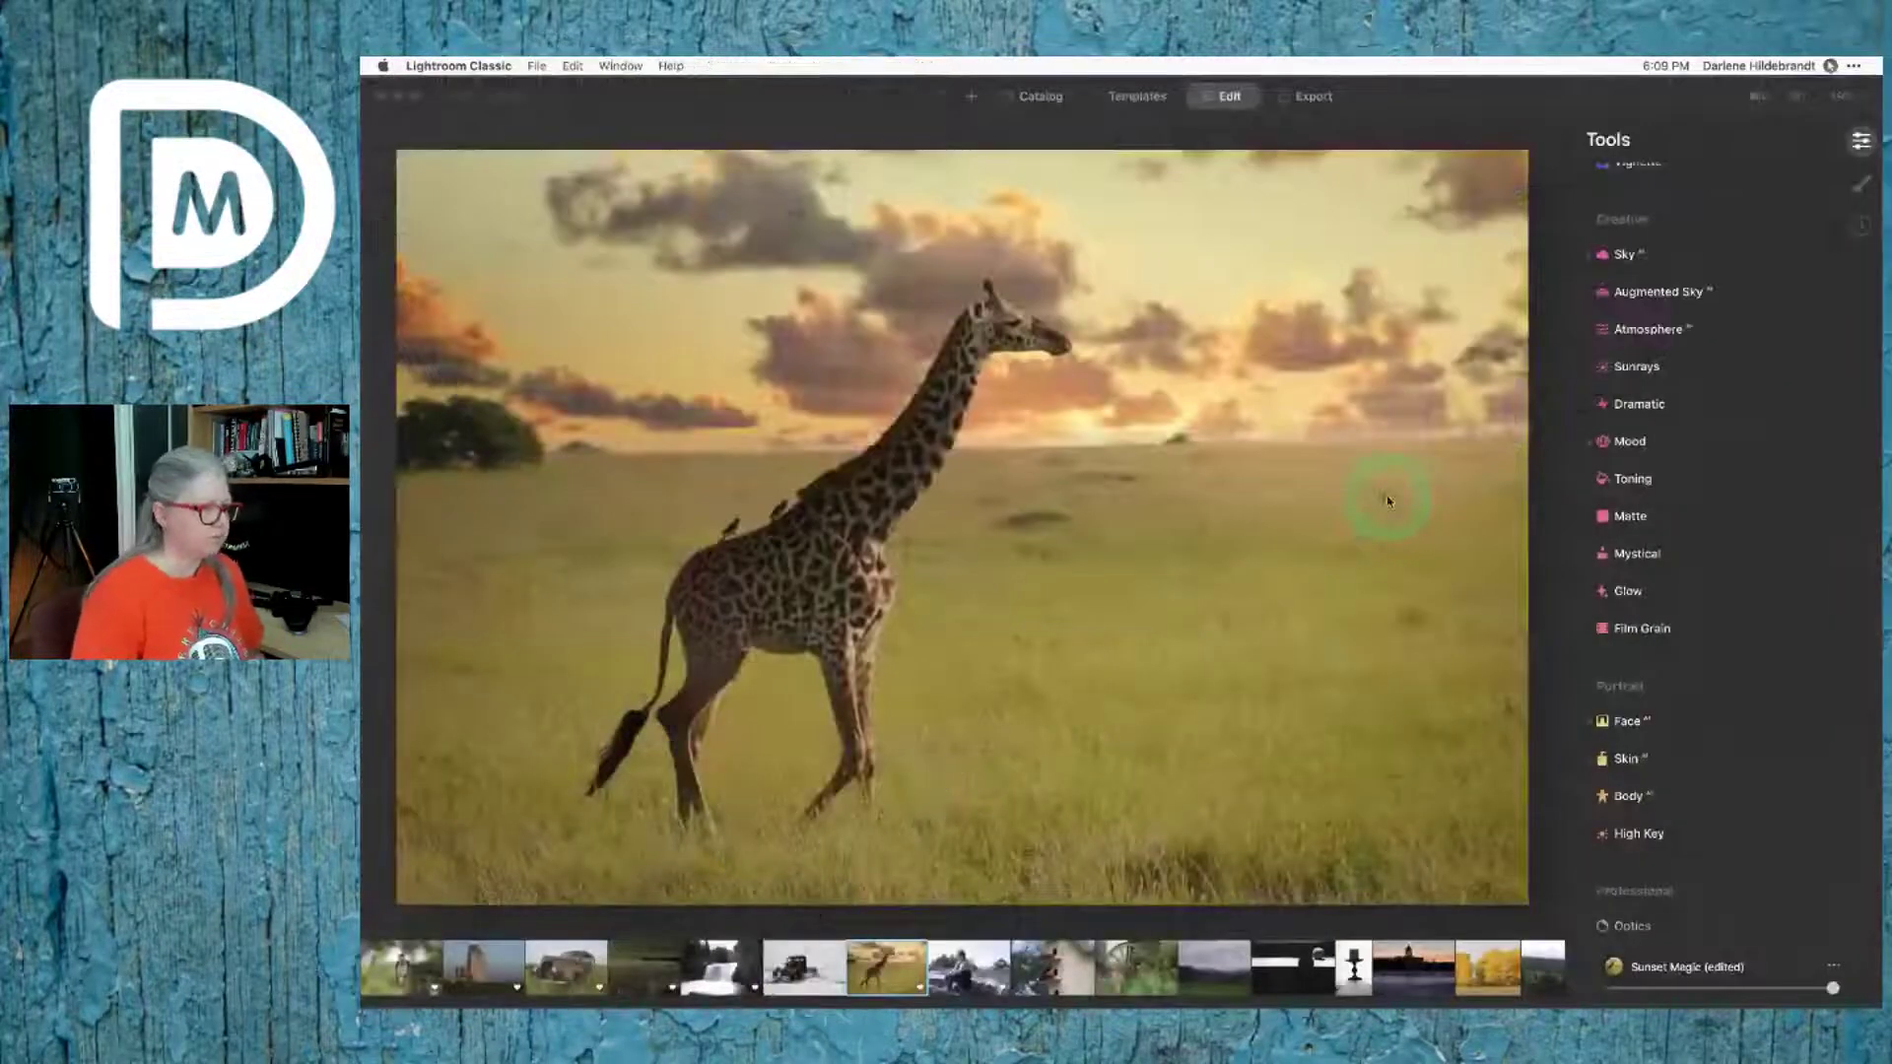
key(super+Tab)
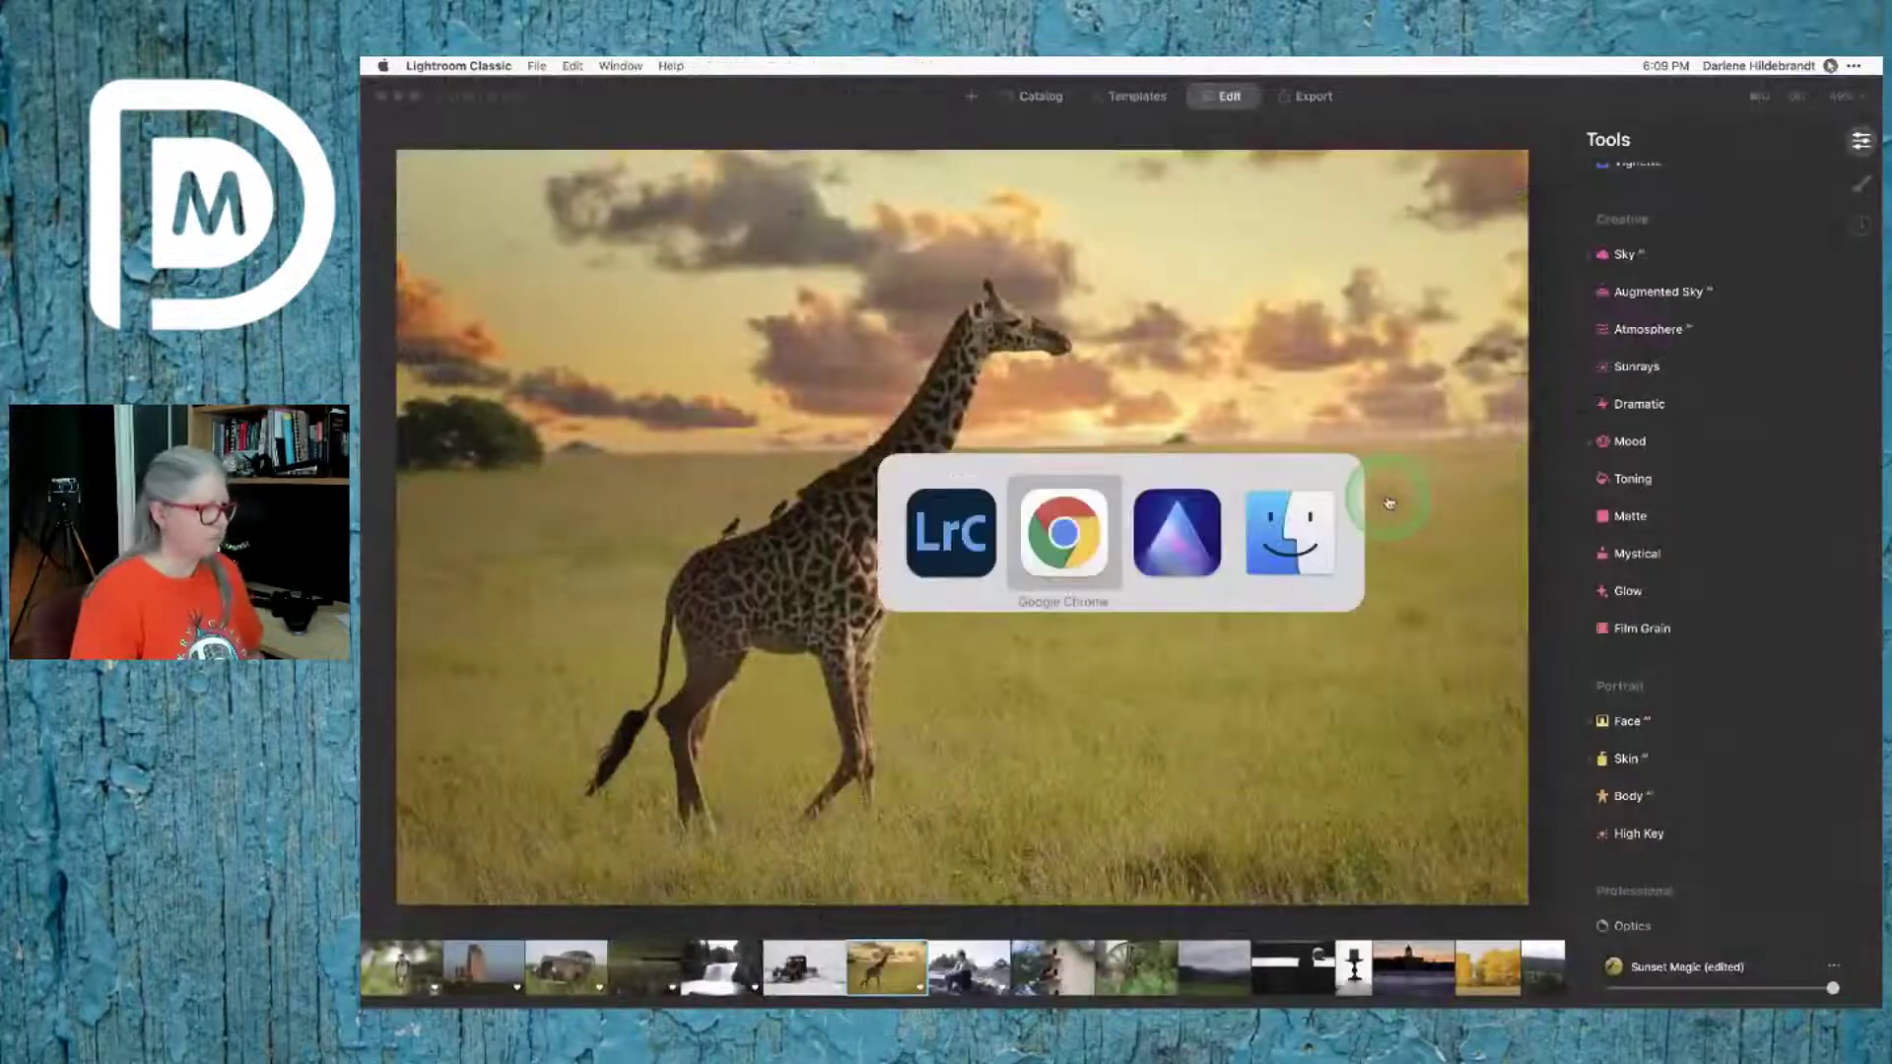
key(super+Tab)
key(super+Tab)
key(super+Tab)
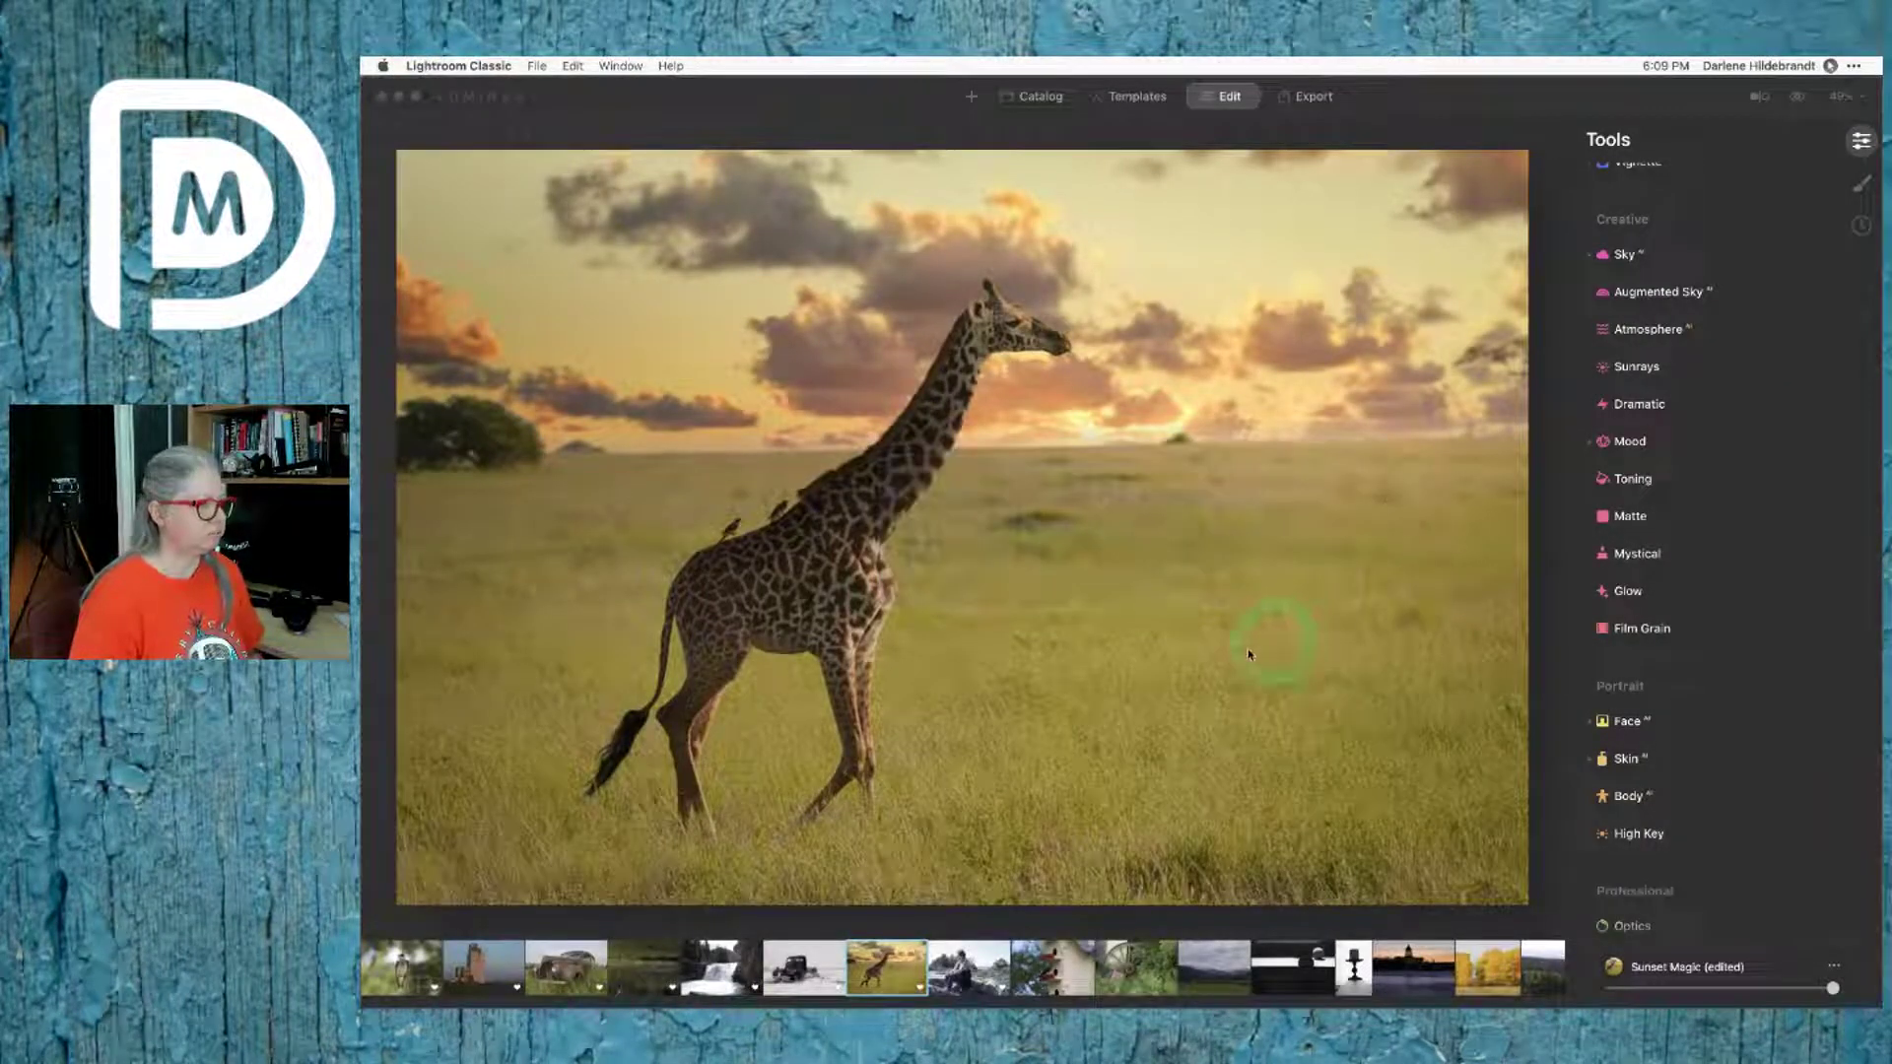
mouse_move(857, 985)
click(725, 976)
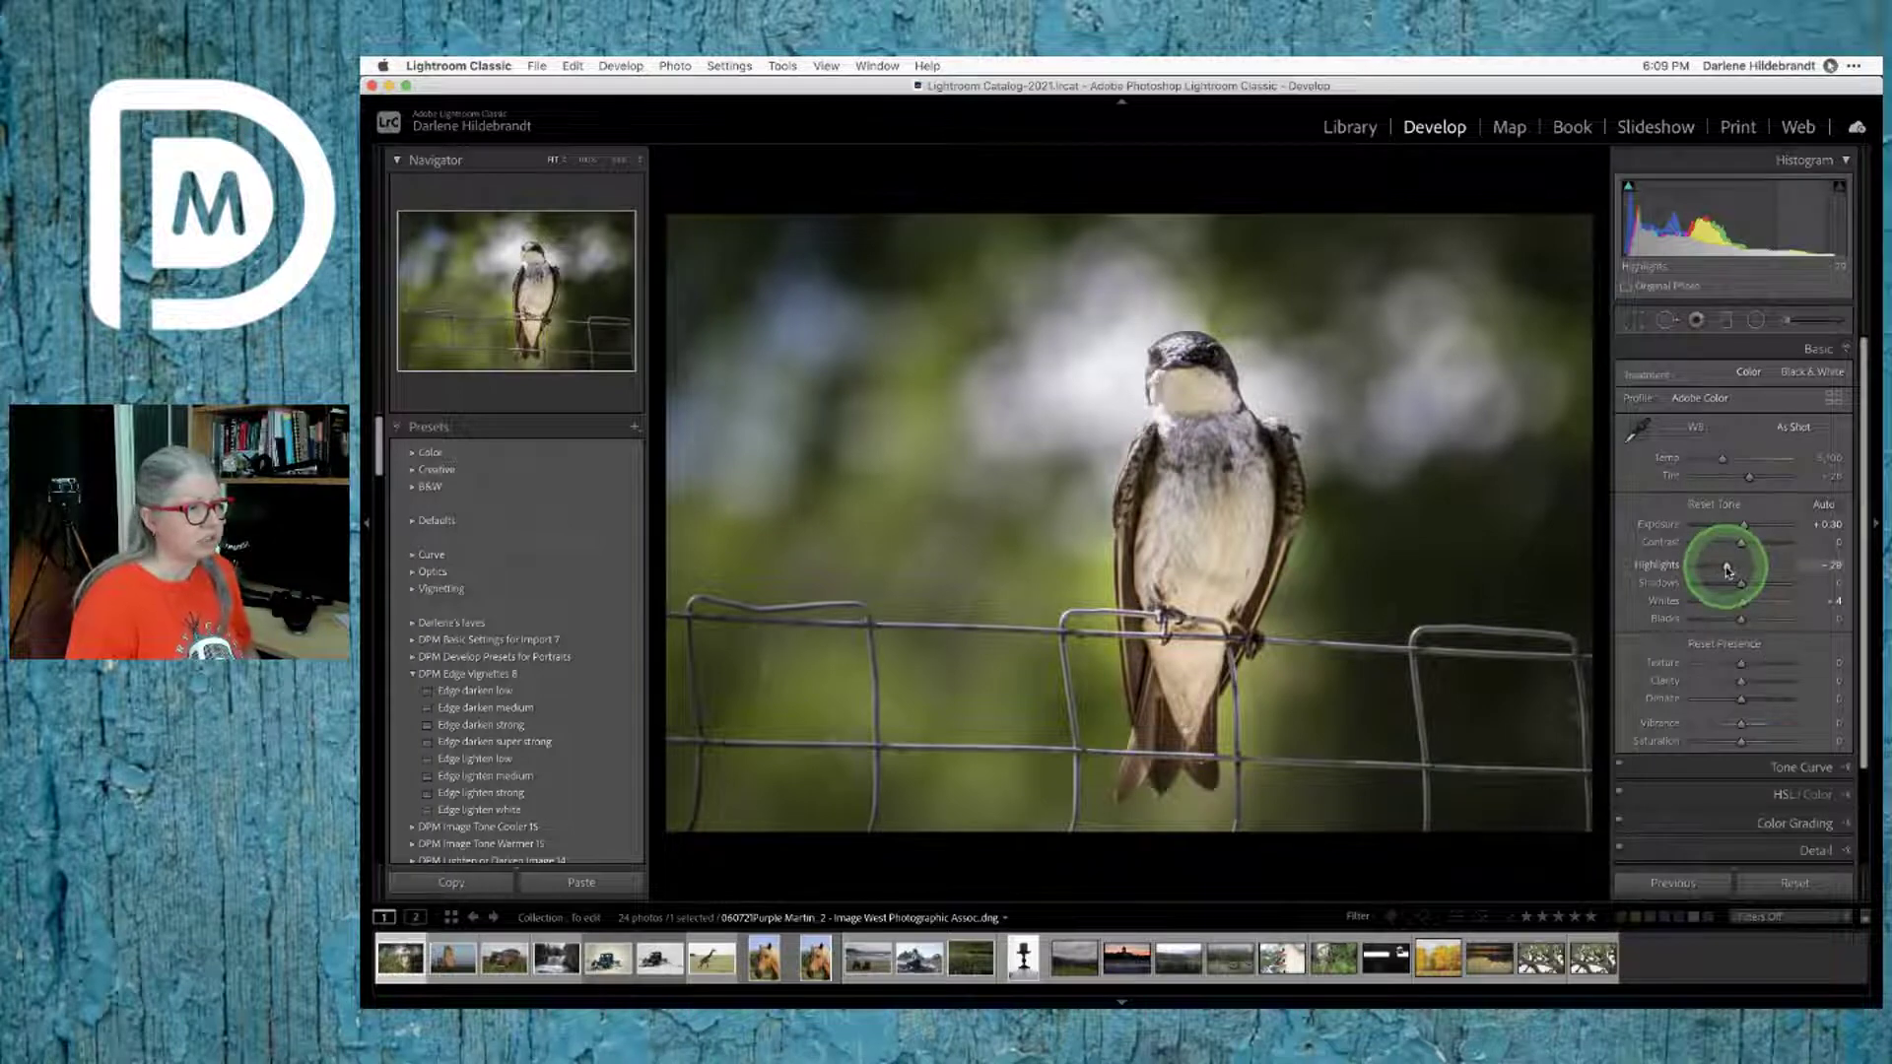
Step: Check the highlights and whites of the whole photo for clipping and raise the global whites slightly
alt+click(1727, 569)
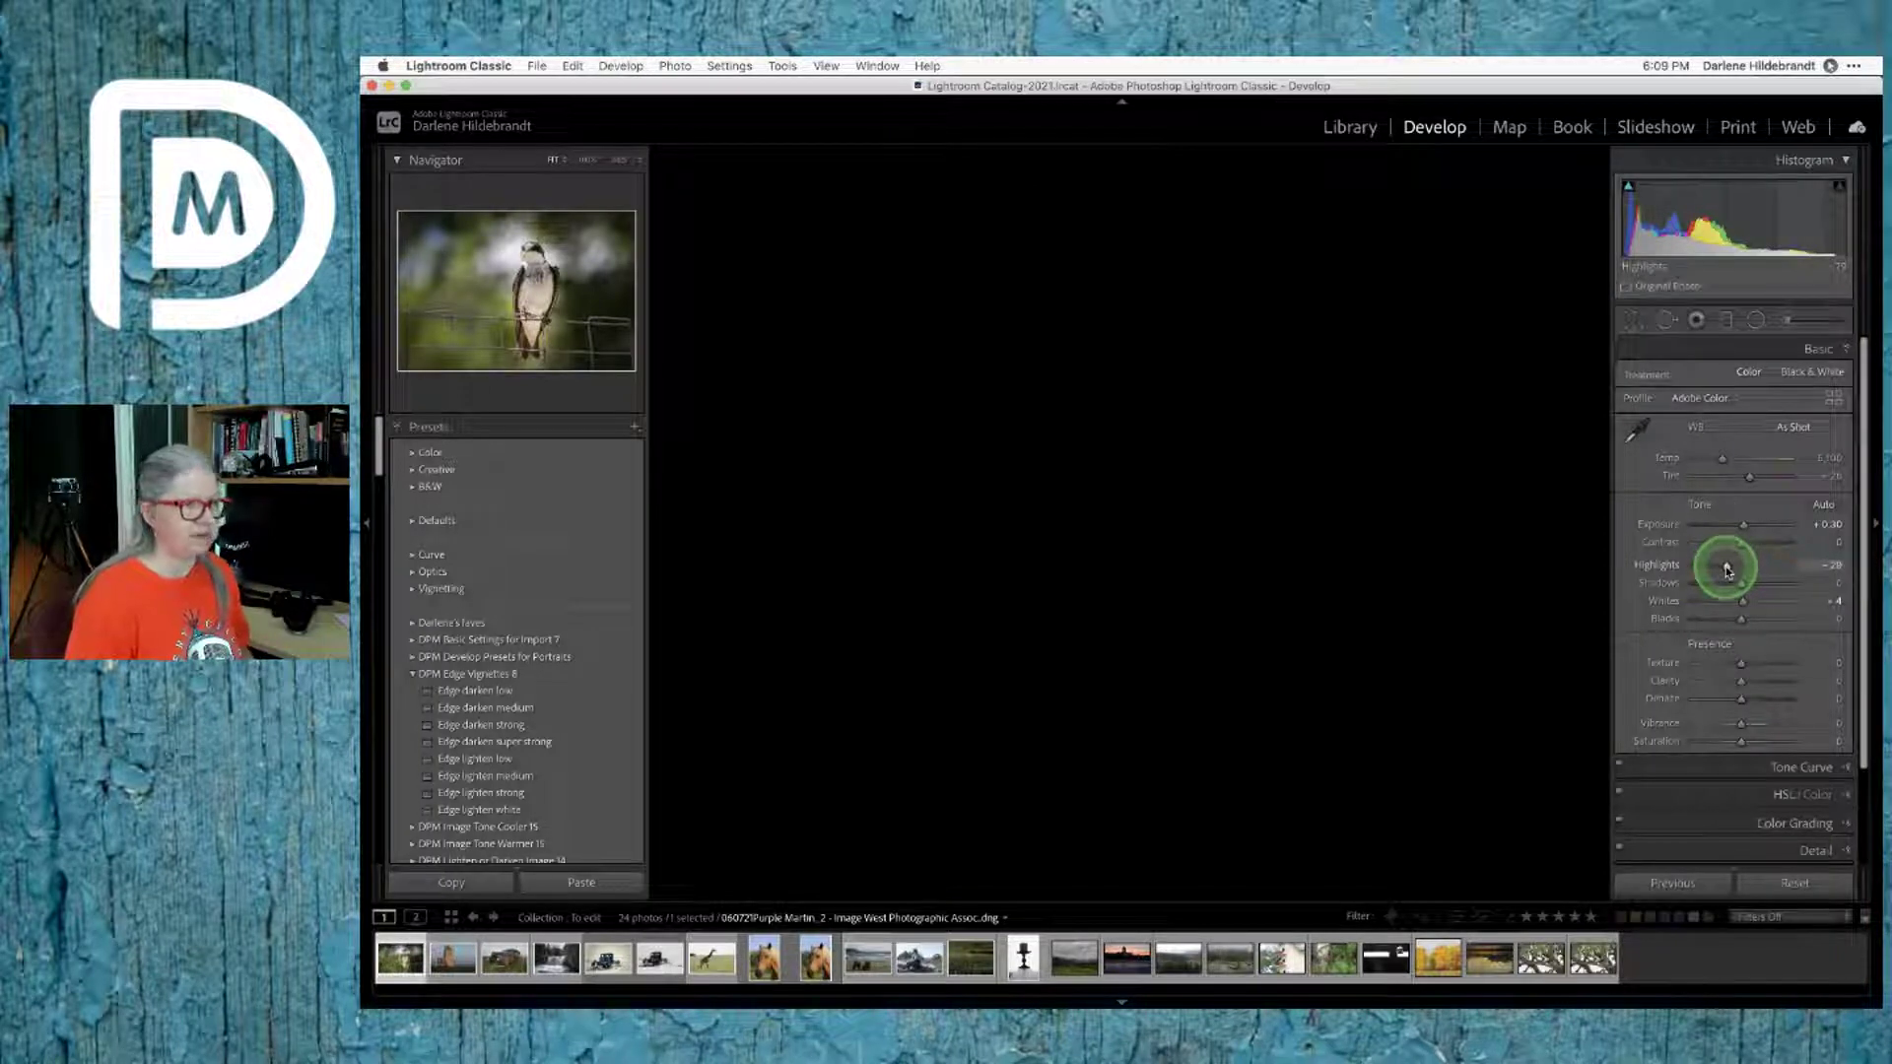
alt+click(1743, 603)
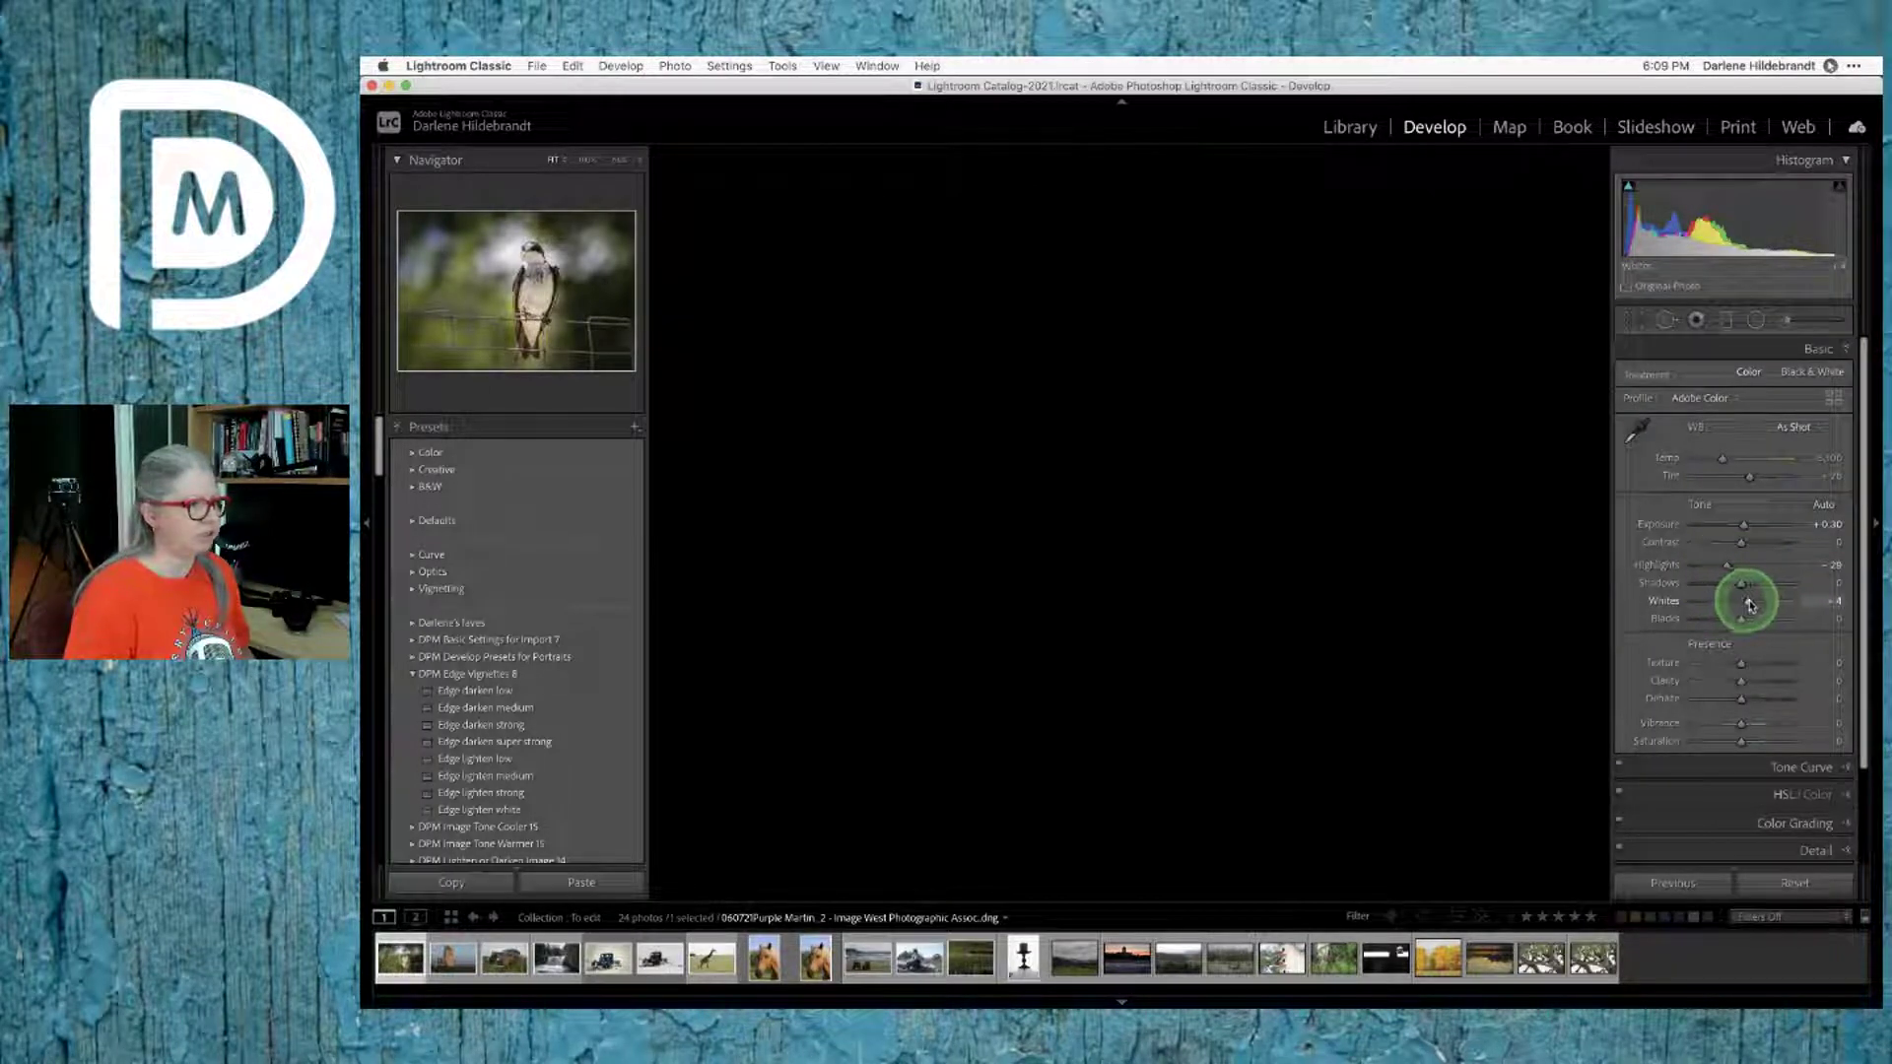
mouse_move(1750, 605)
mouse_down()
mouse_move(1794, 604)
mouse_move(1745, 597)
mouse_up()
alt+click(1789, 599)
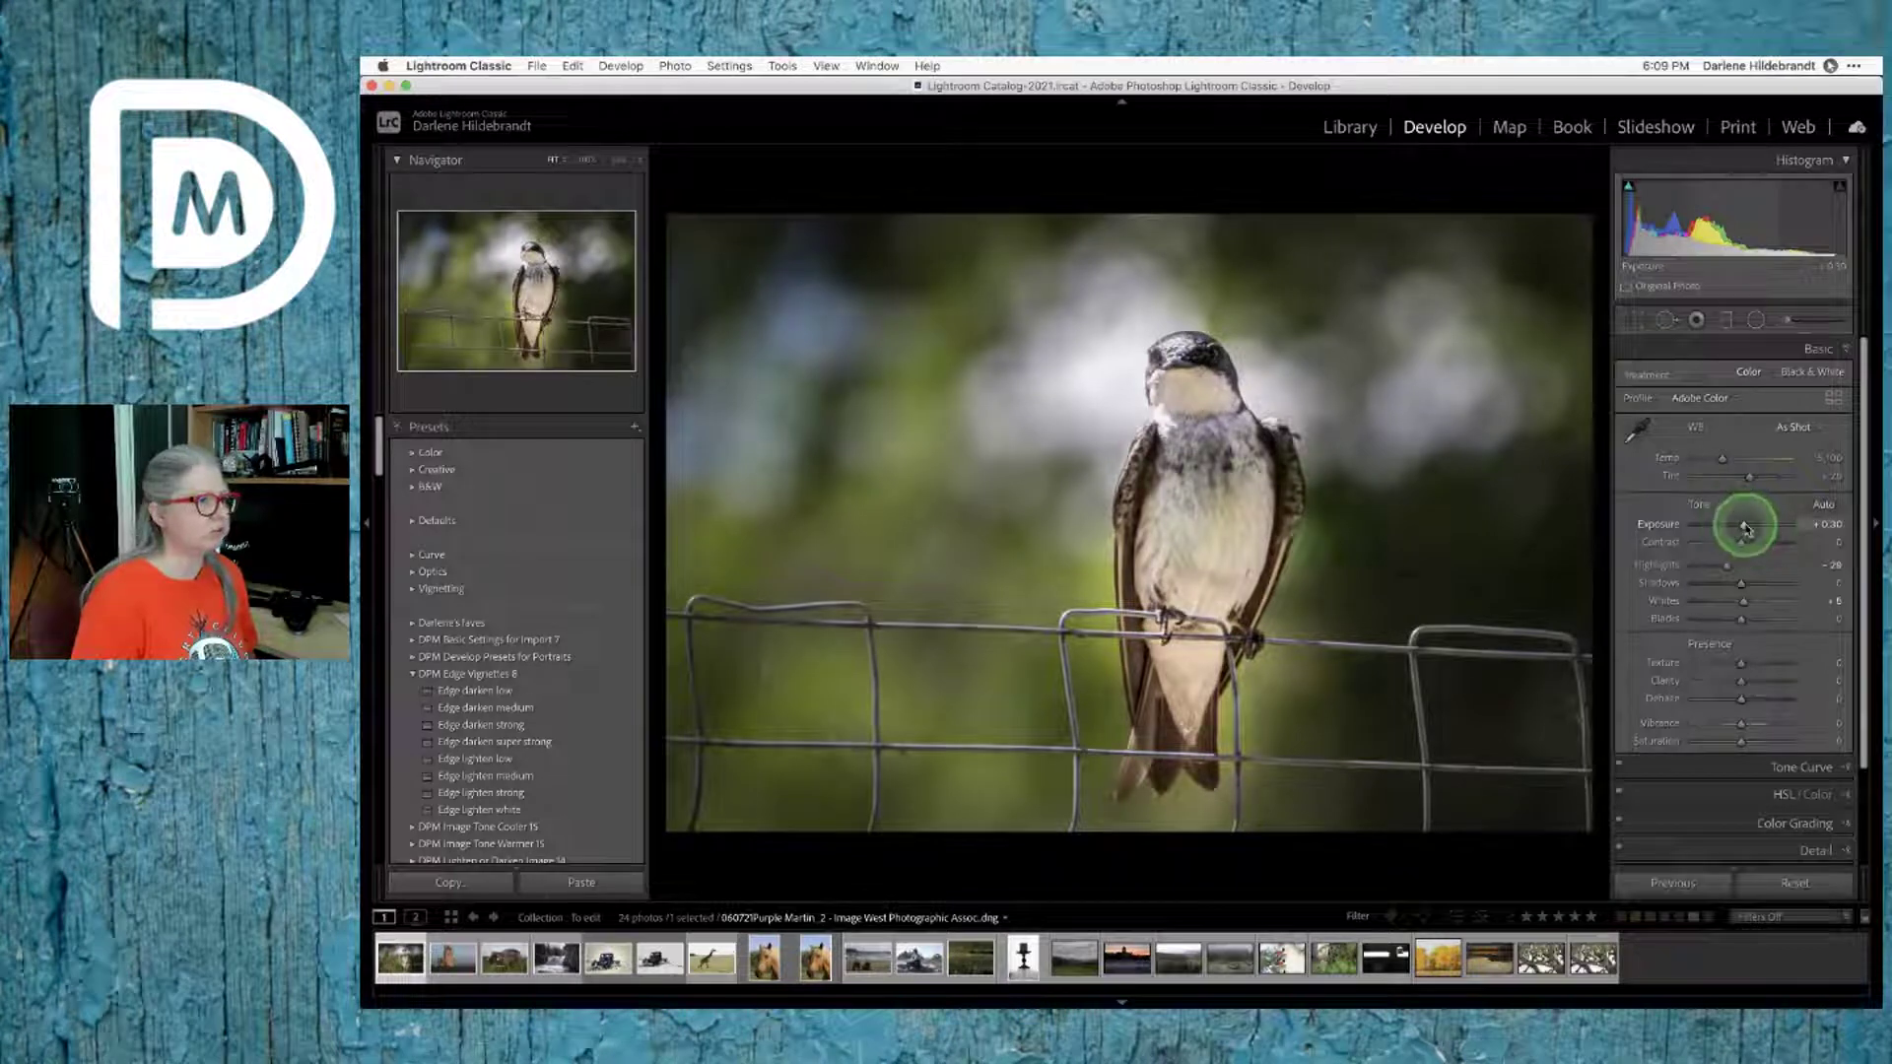
Step: Raise the photo's overall exposure to +0.50 and compare the edit with the before version
drag(1745, 523, 1748, 527)
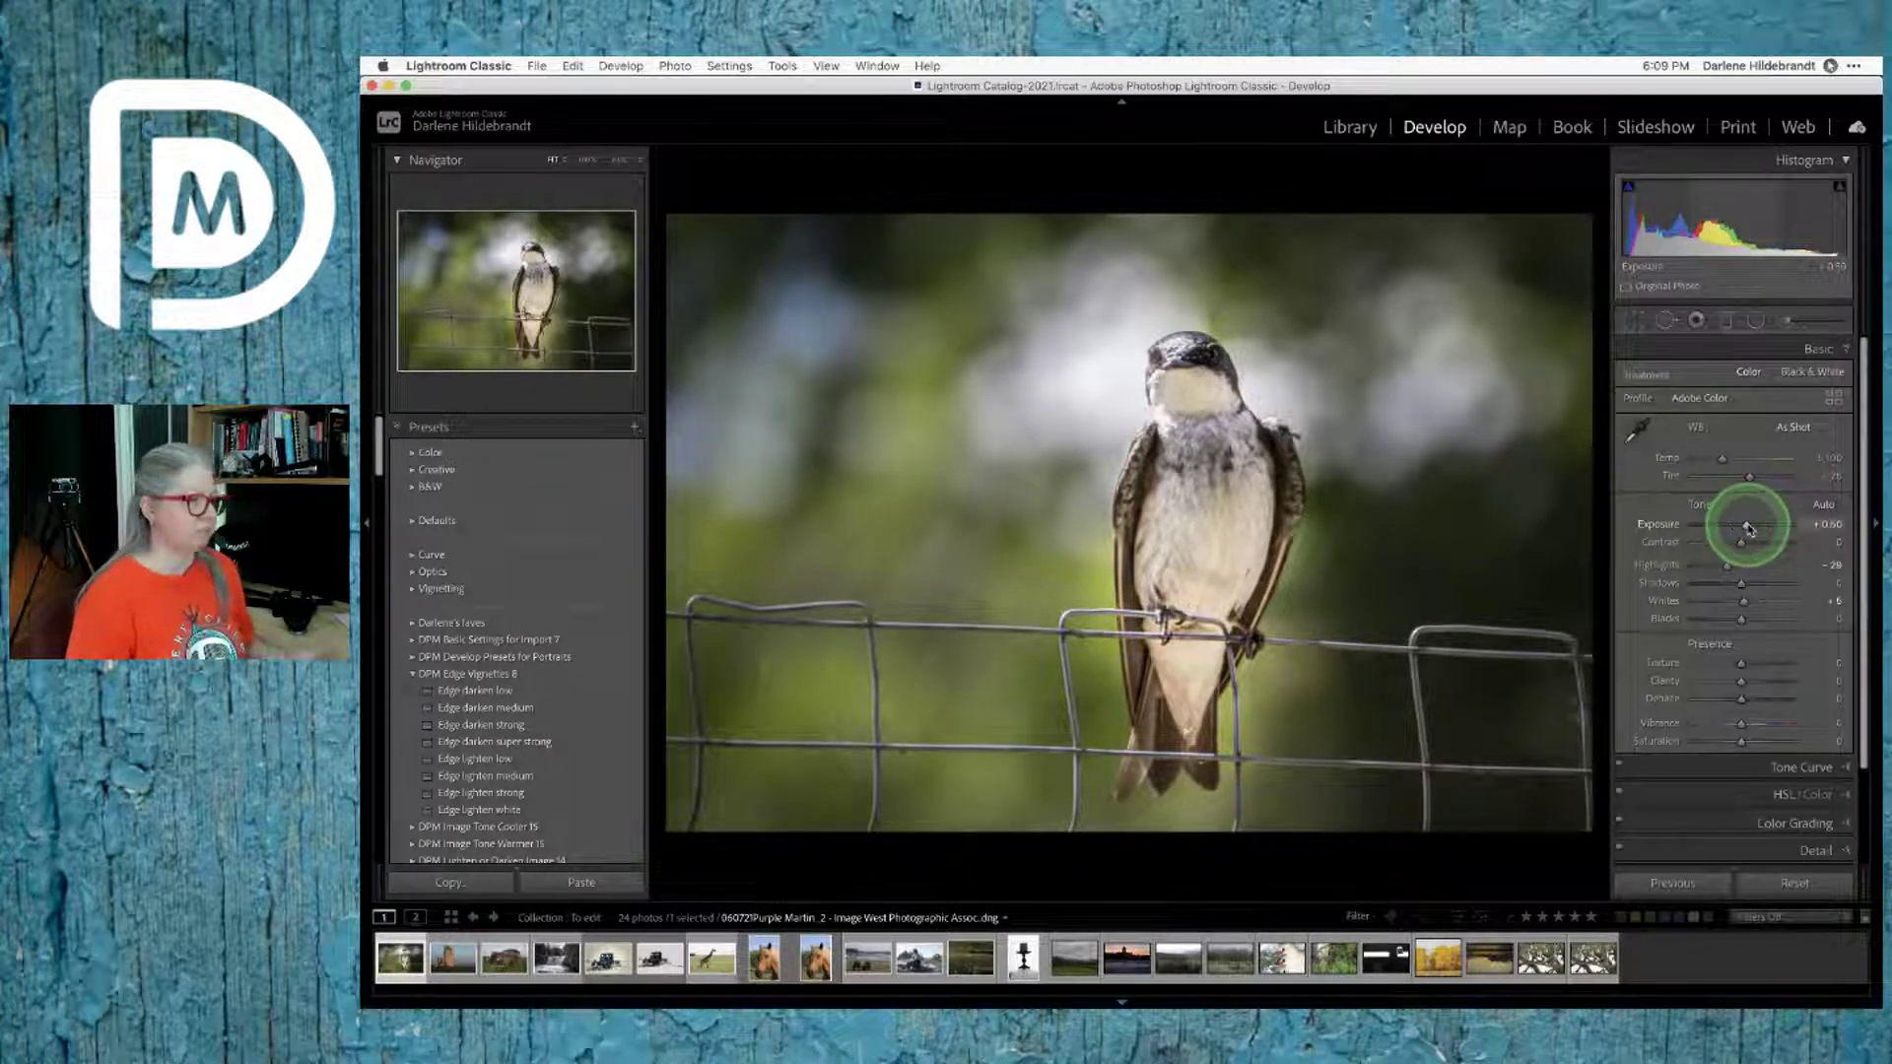
key(backslash)
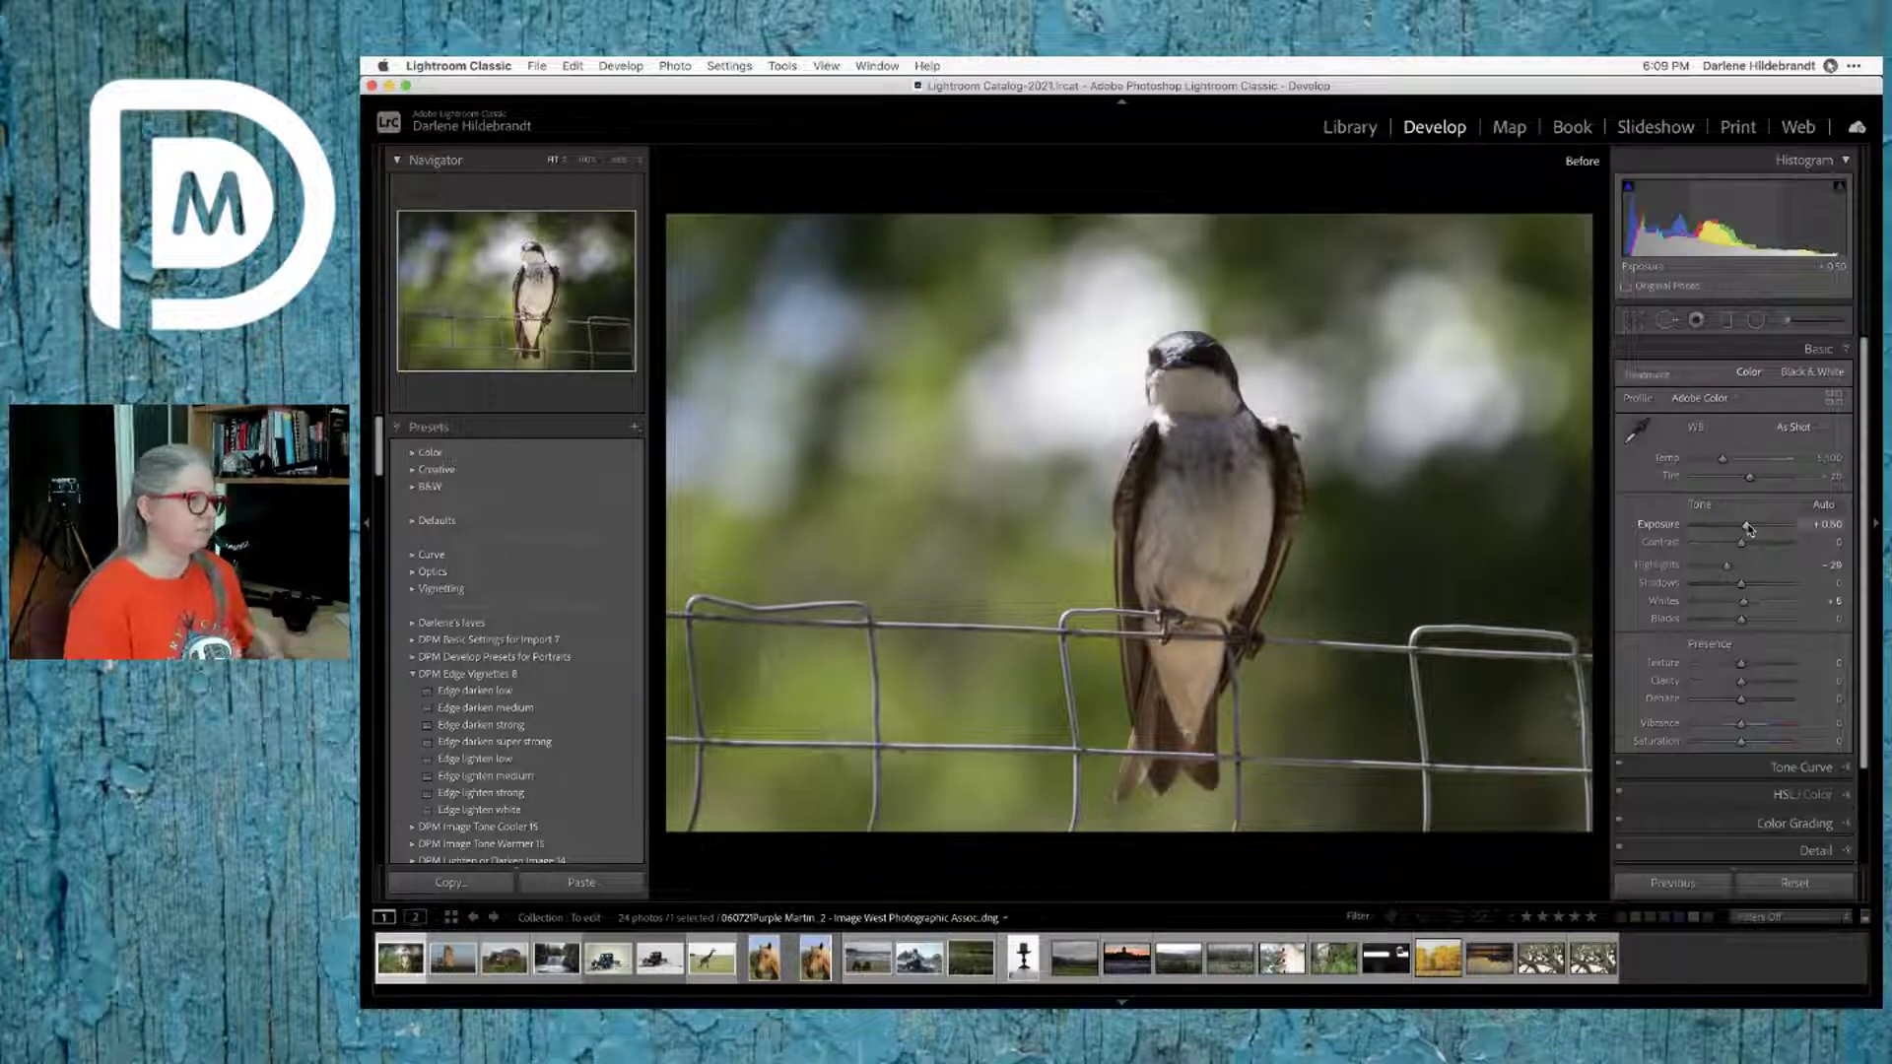
key(backslash)
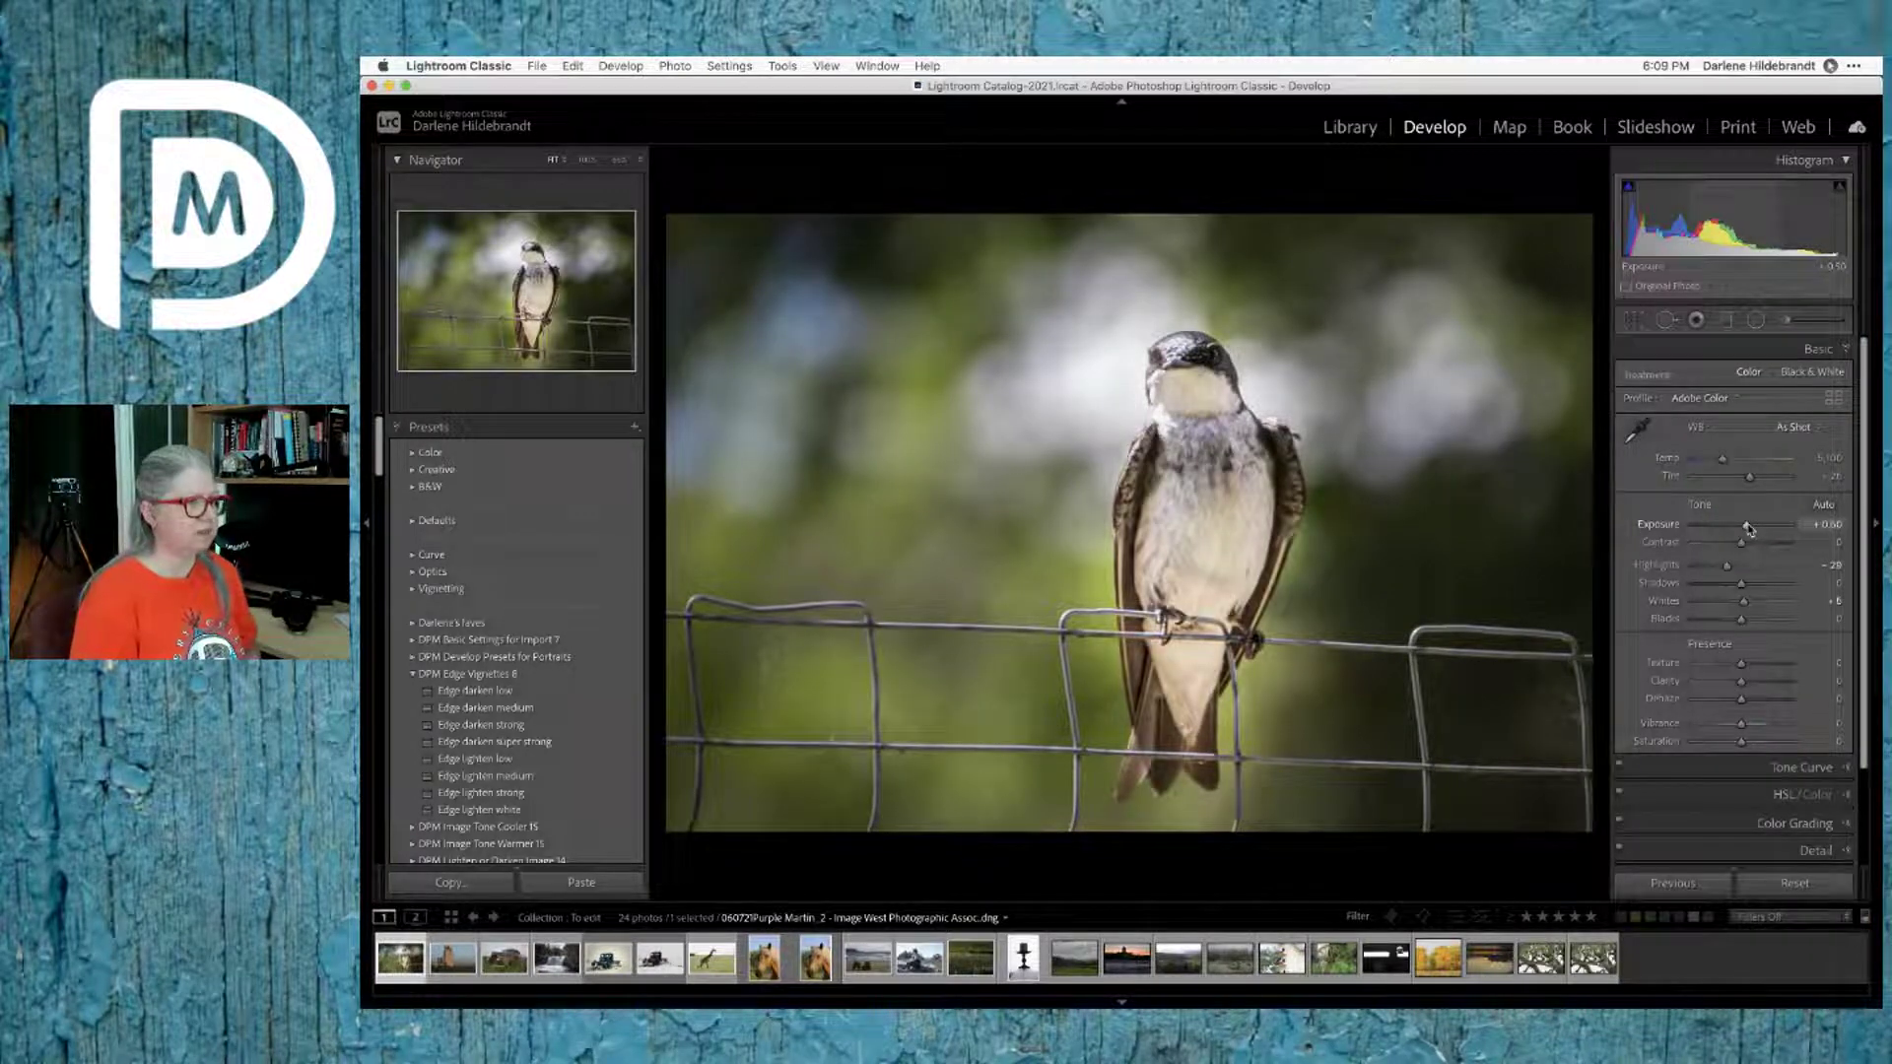
Step: Open the Effects settings and compare the photo with the post-crop vignette off and on
scroll(1747, 529, down, 3)
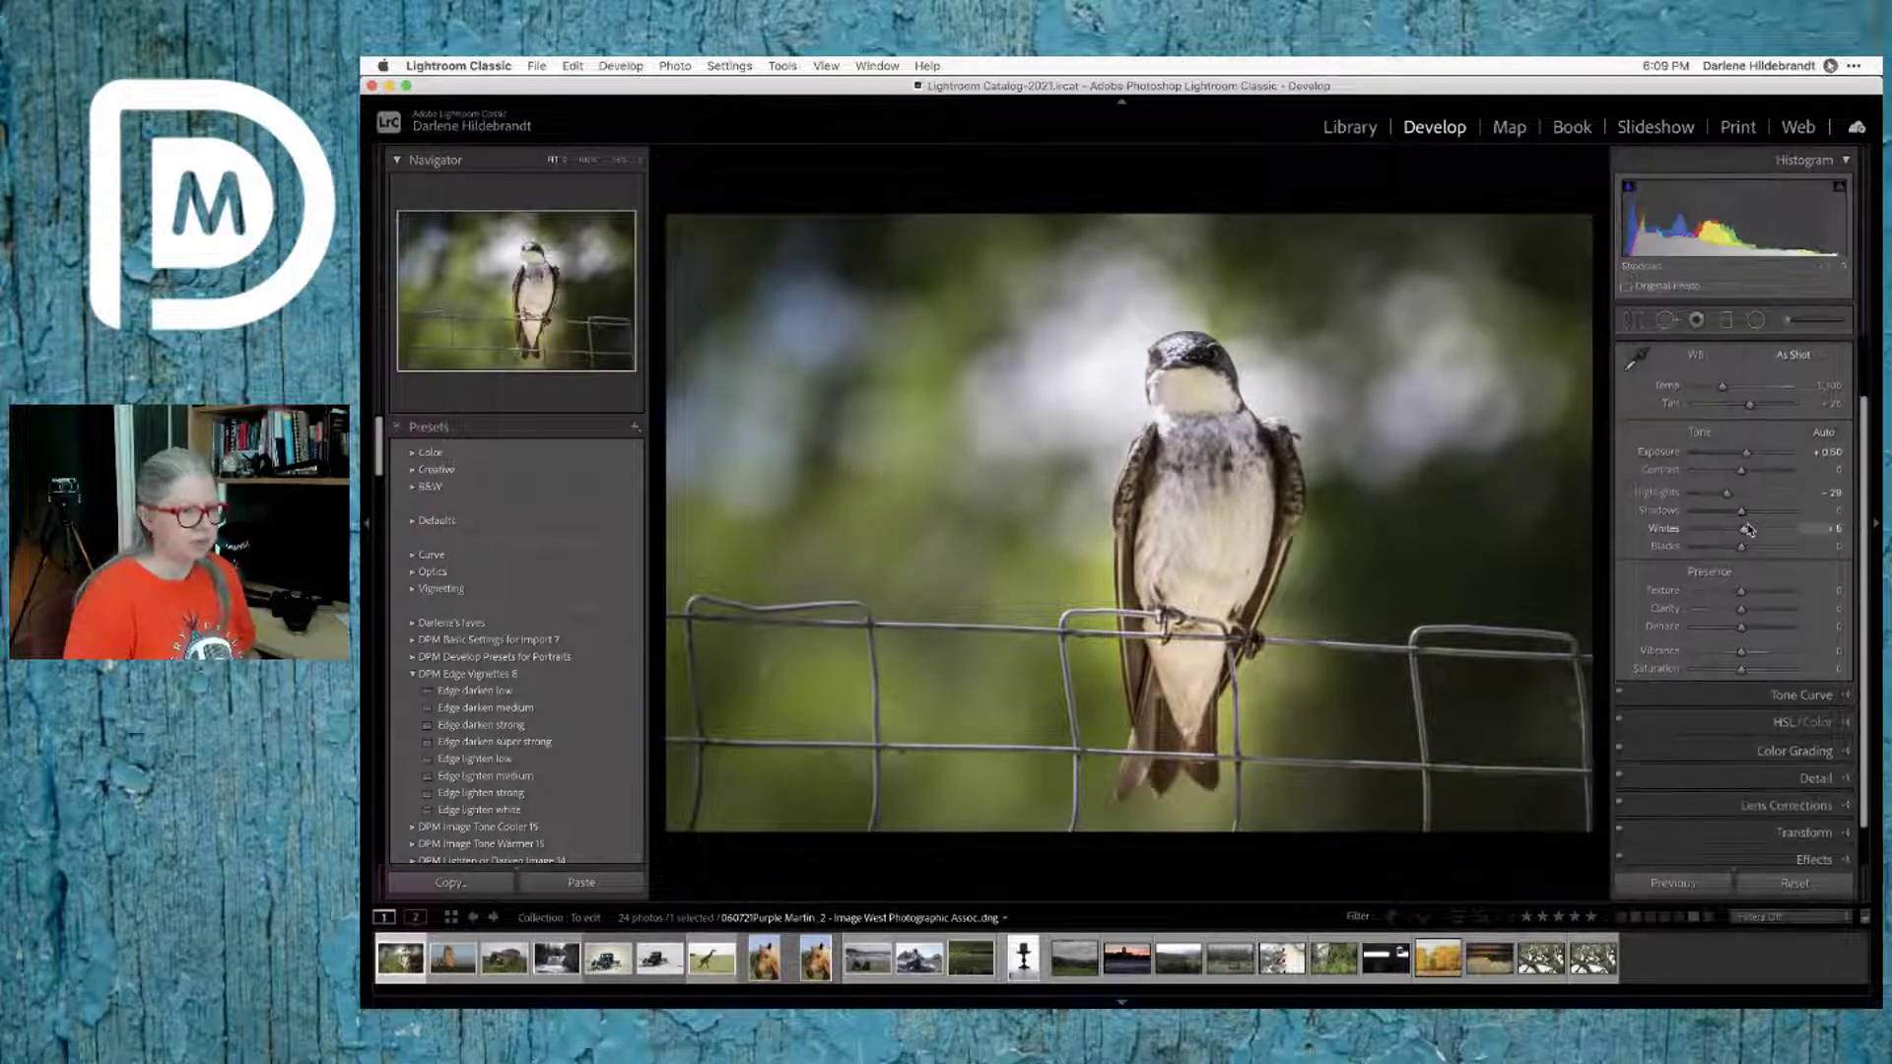
click(1798, 812)
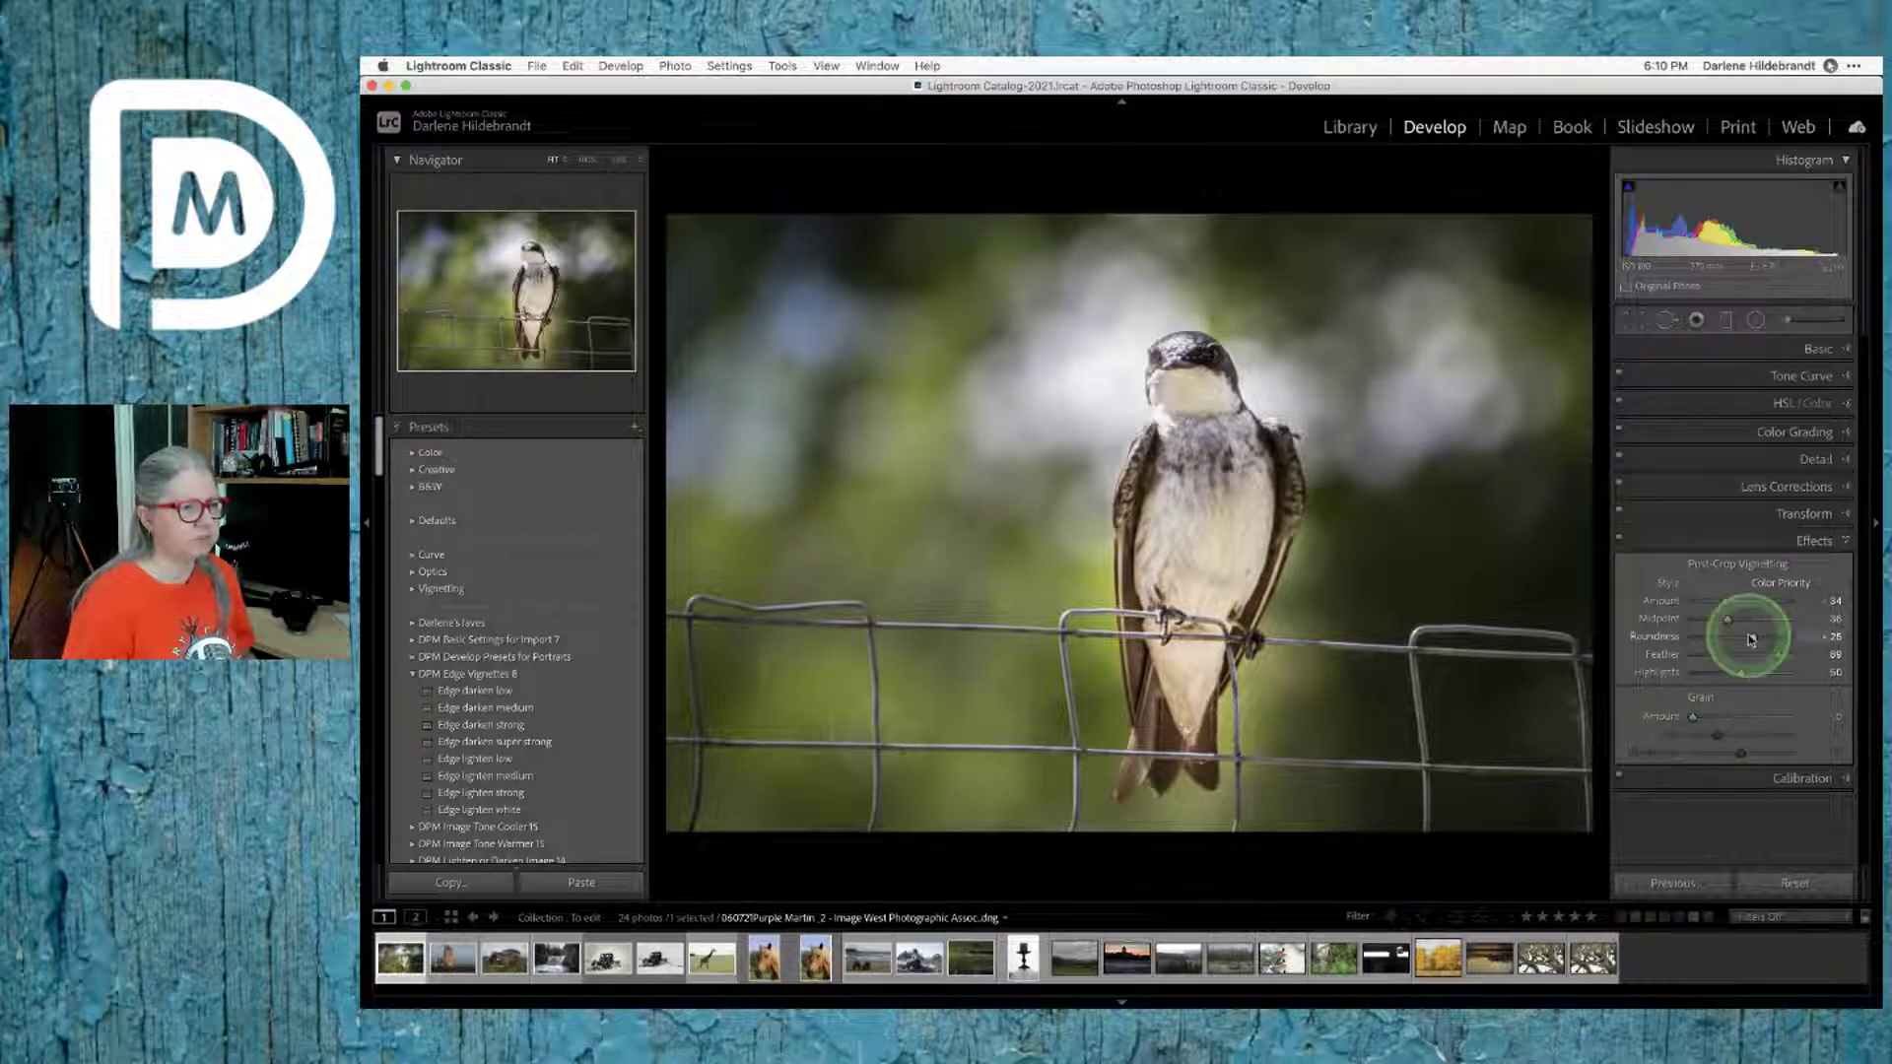
click(1620, 541)
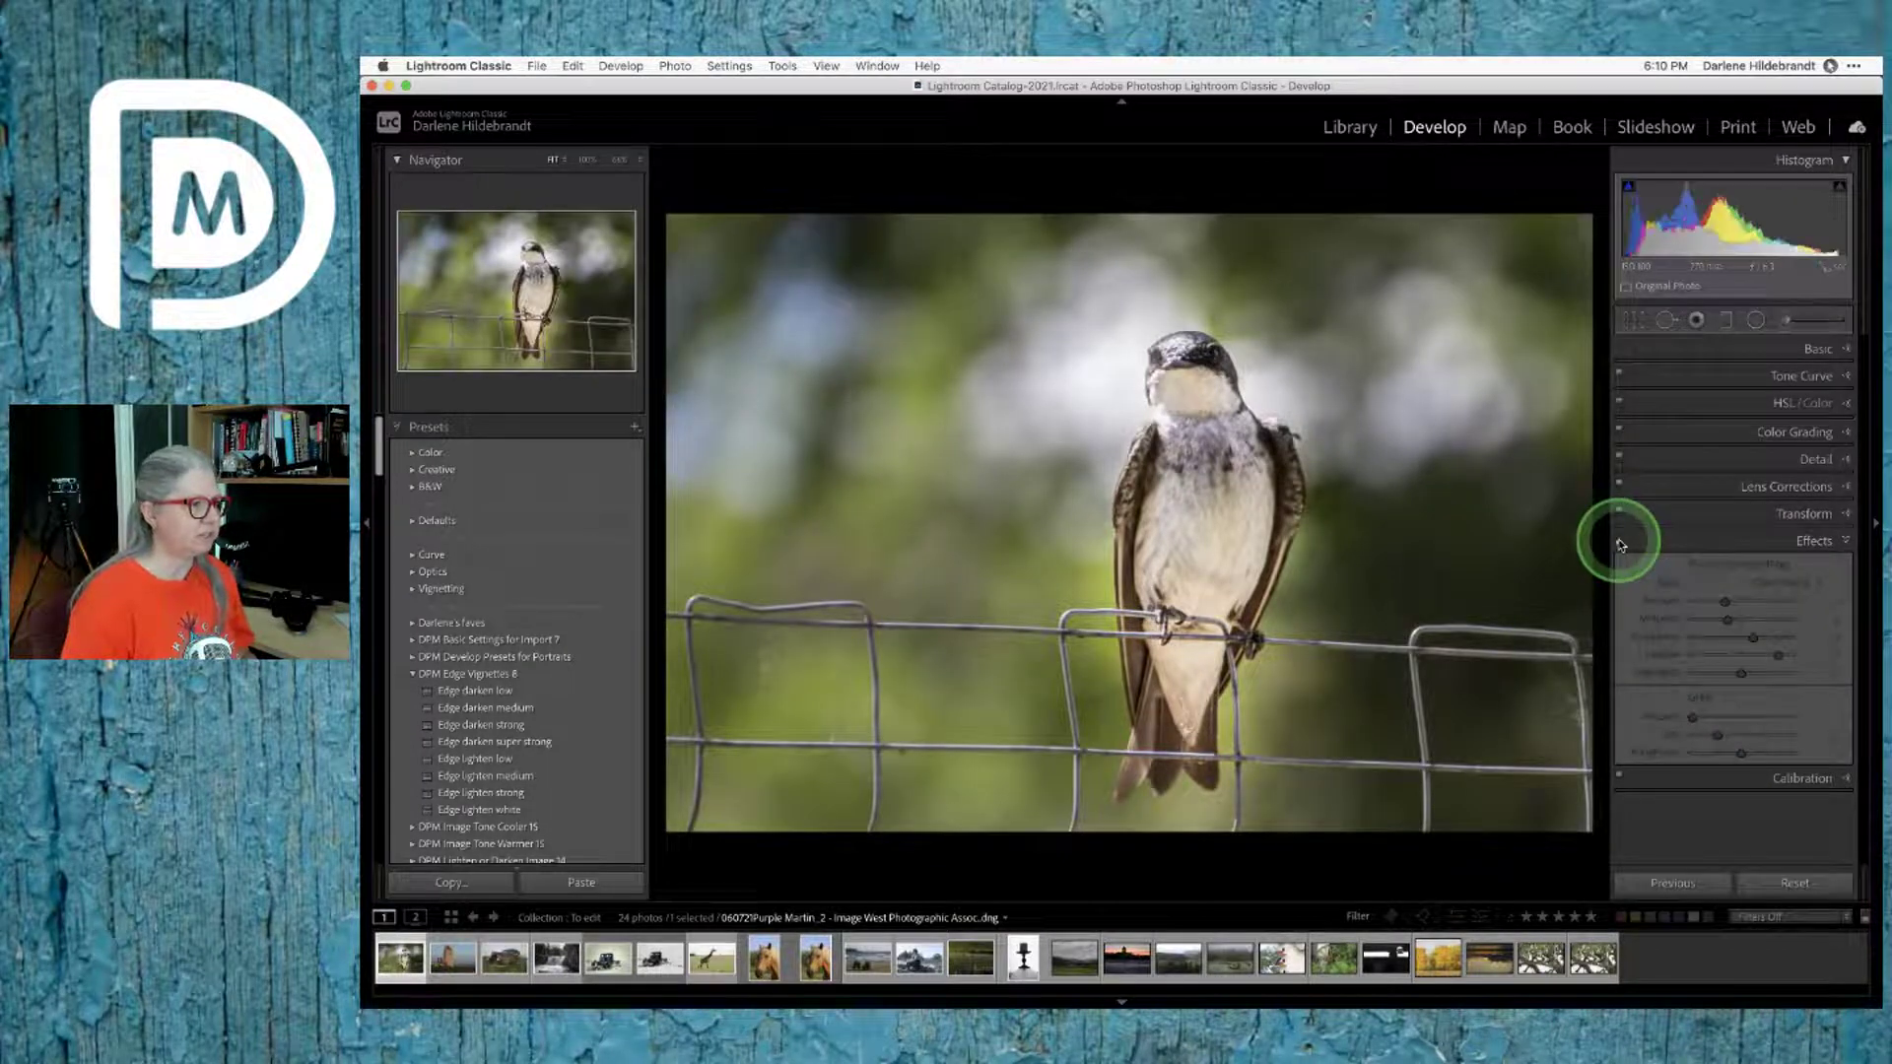
click(1619, 541)
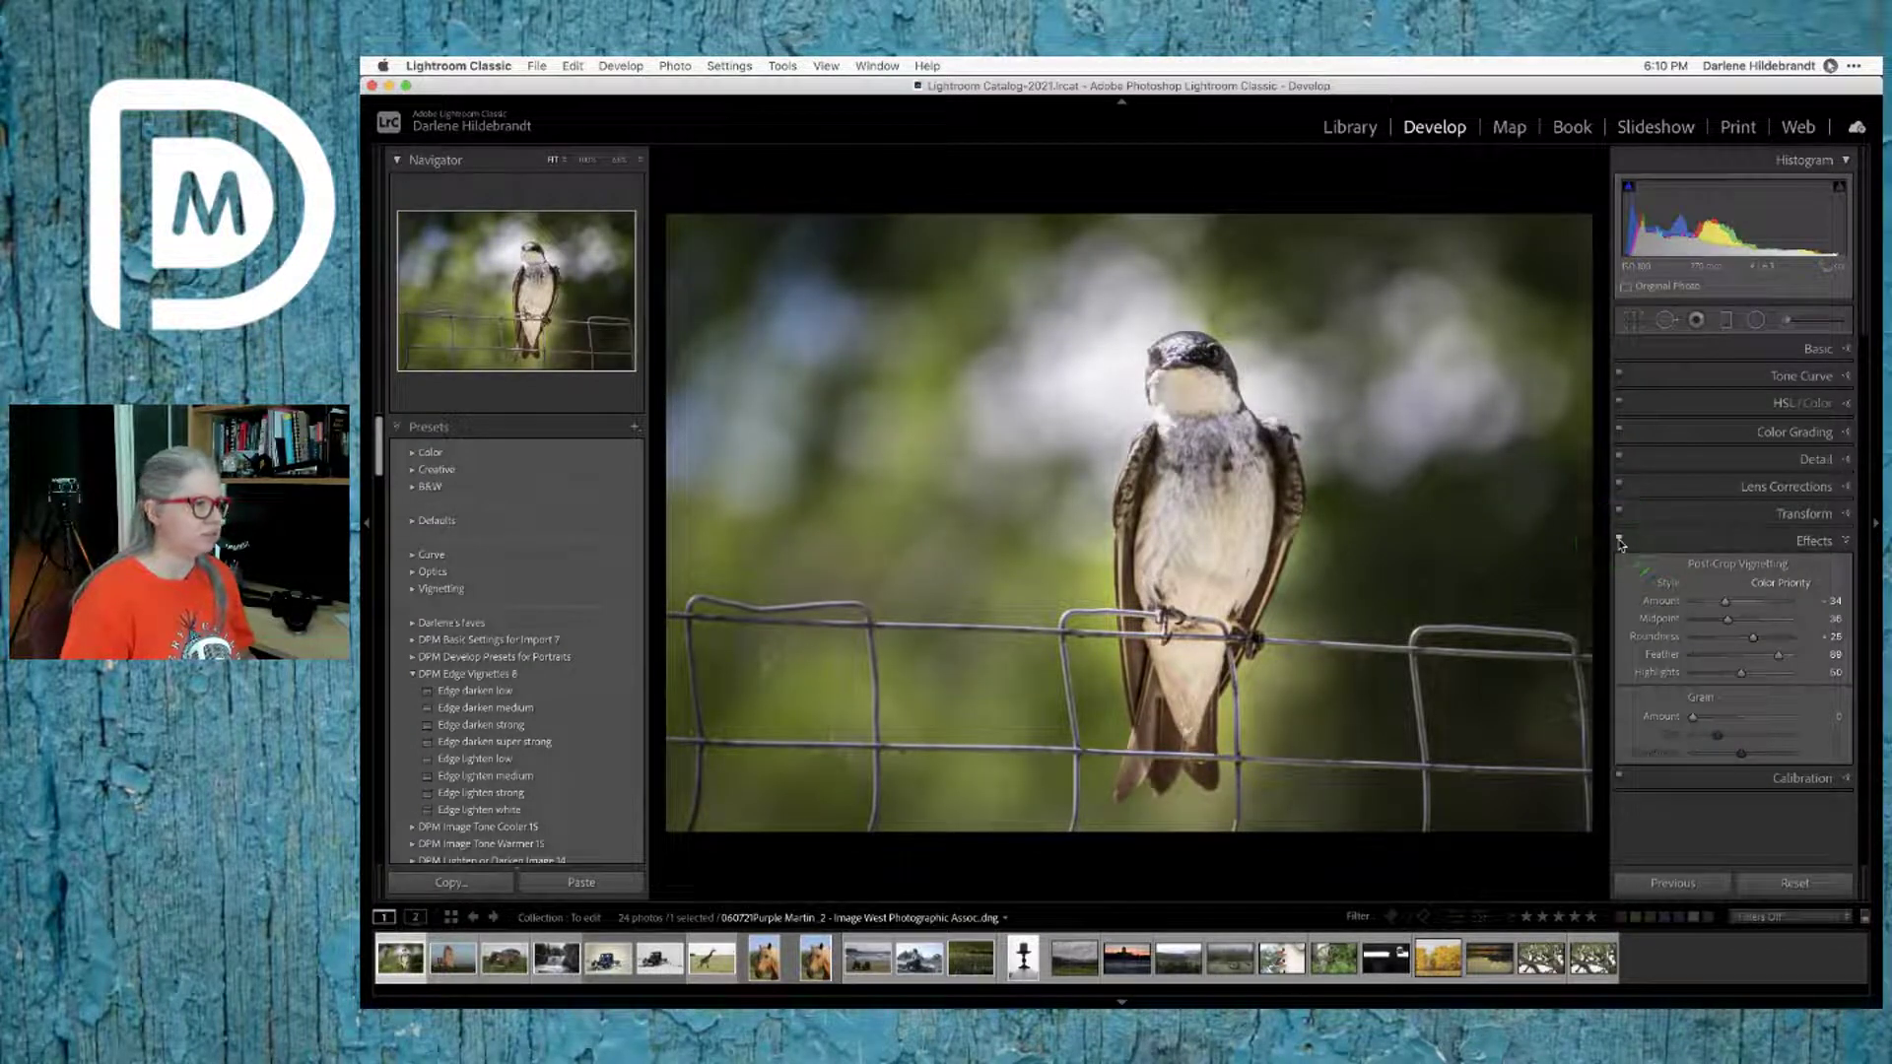
click(1619, 541)
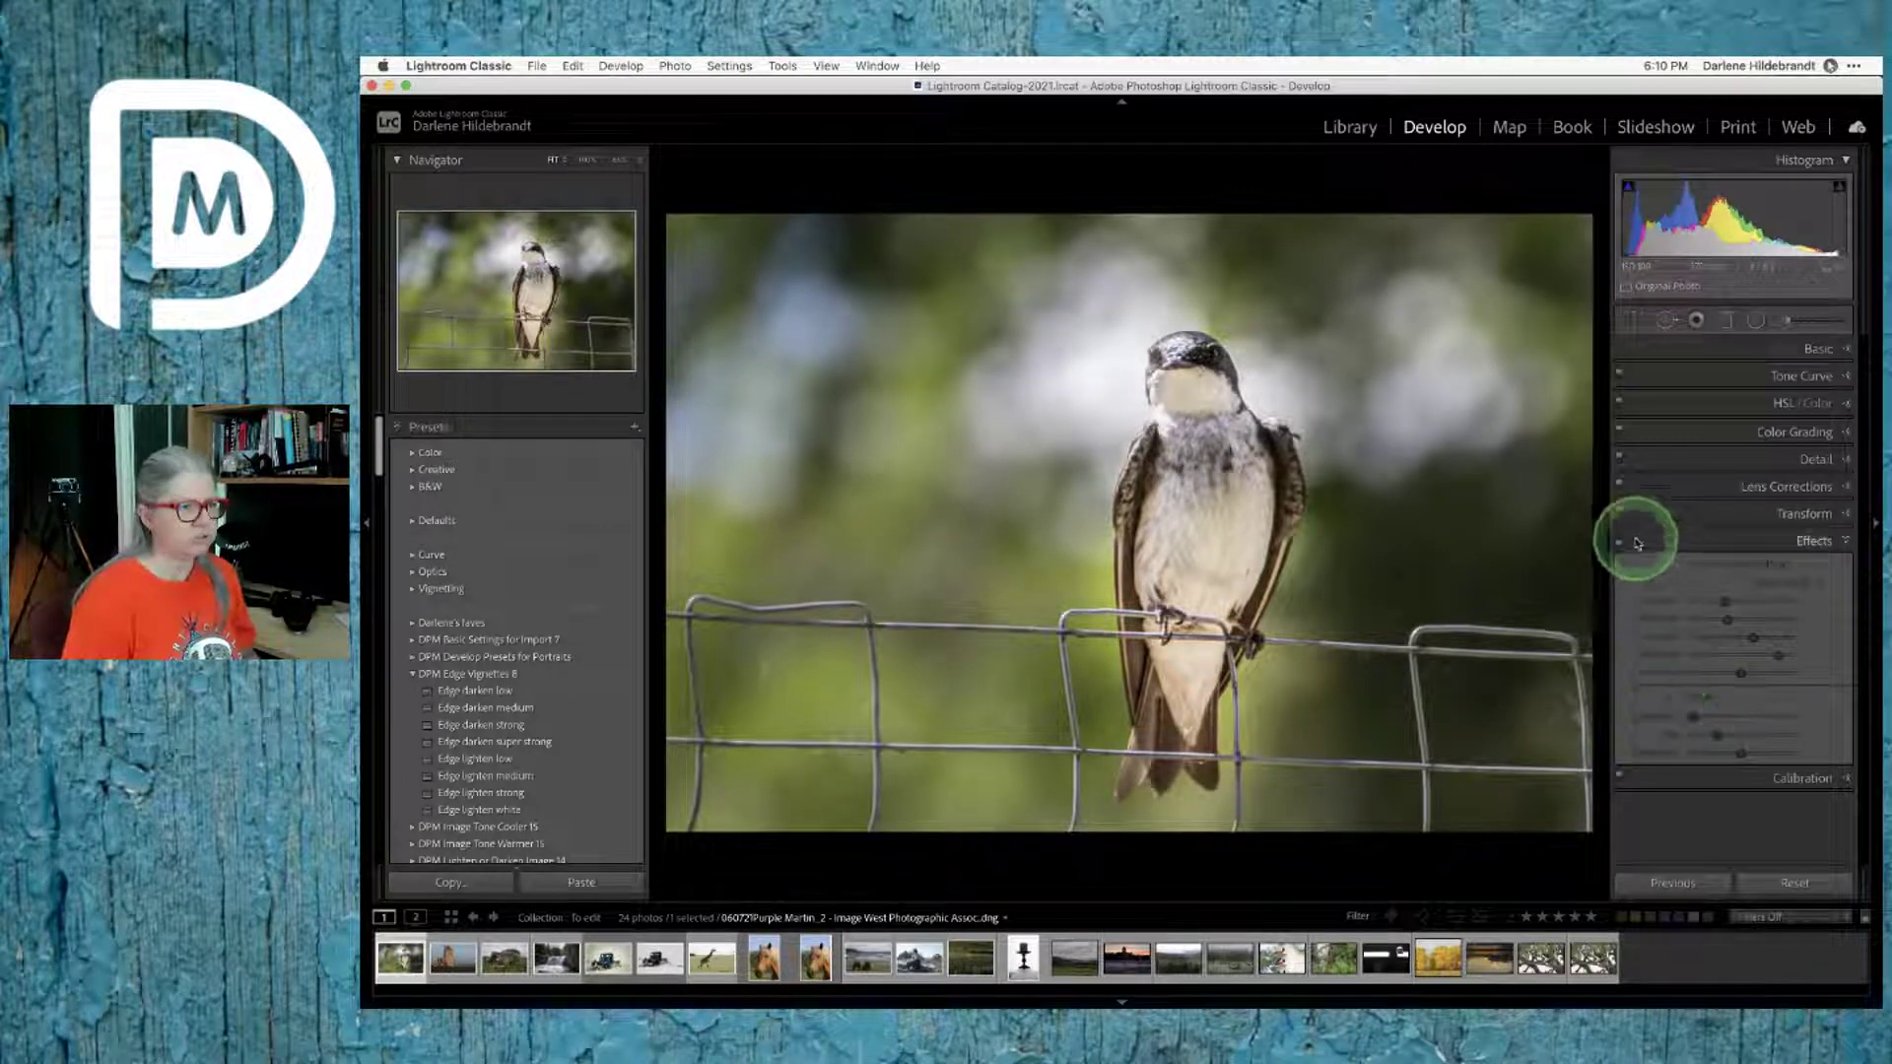
click(1619, 541)
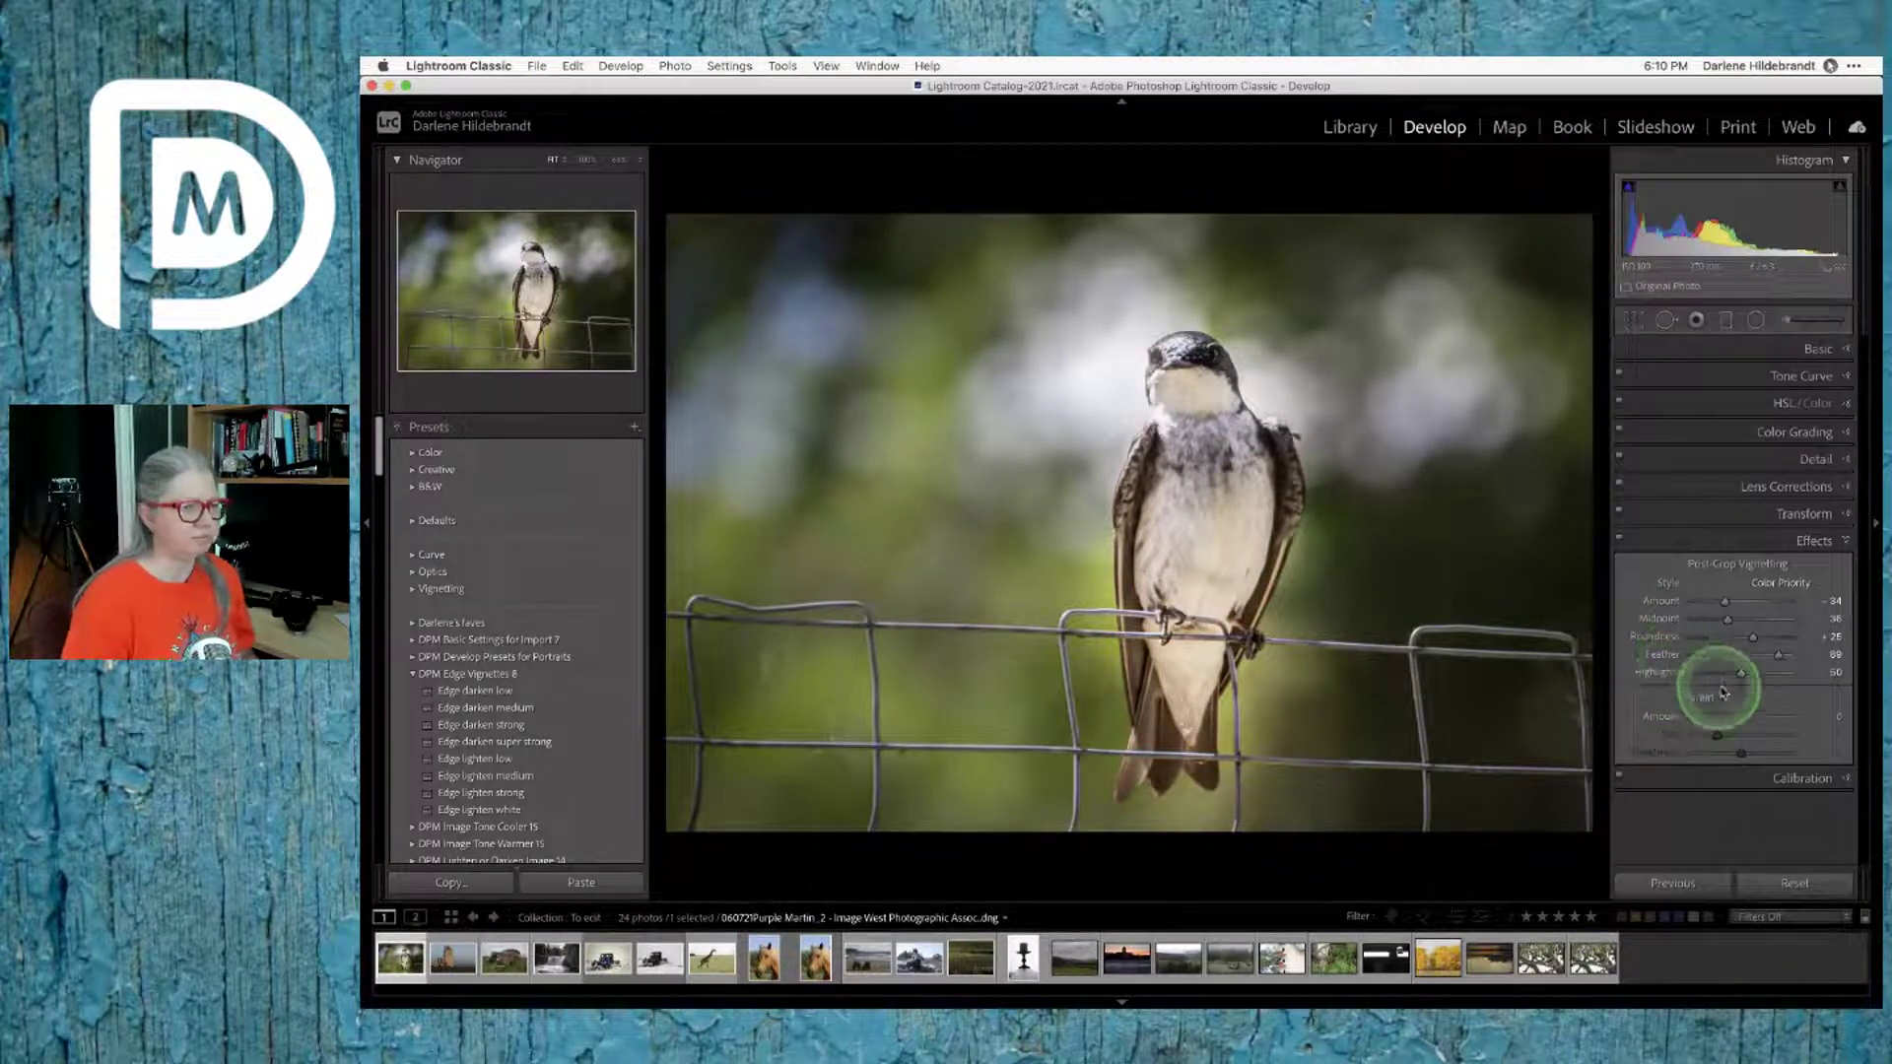
Step: Give the vignette a hard edge with feather 0, and set its amount to about -49, midpoint to 15 and roundness to about +32
drag(1780, 654, 1671, 662)
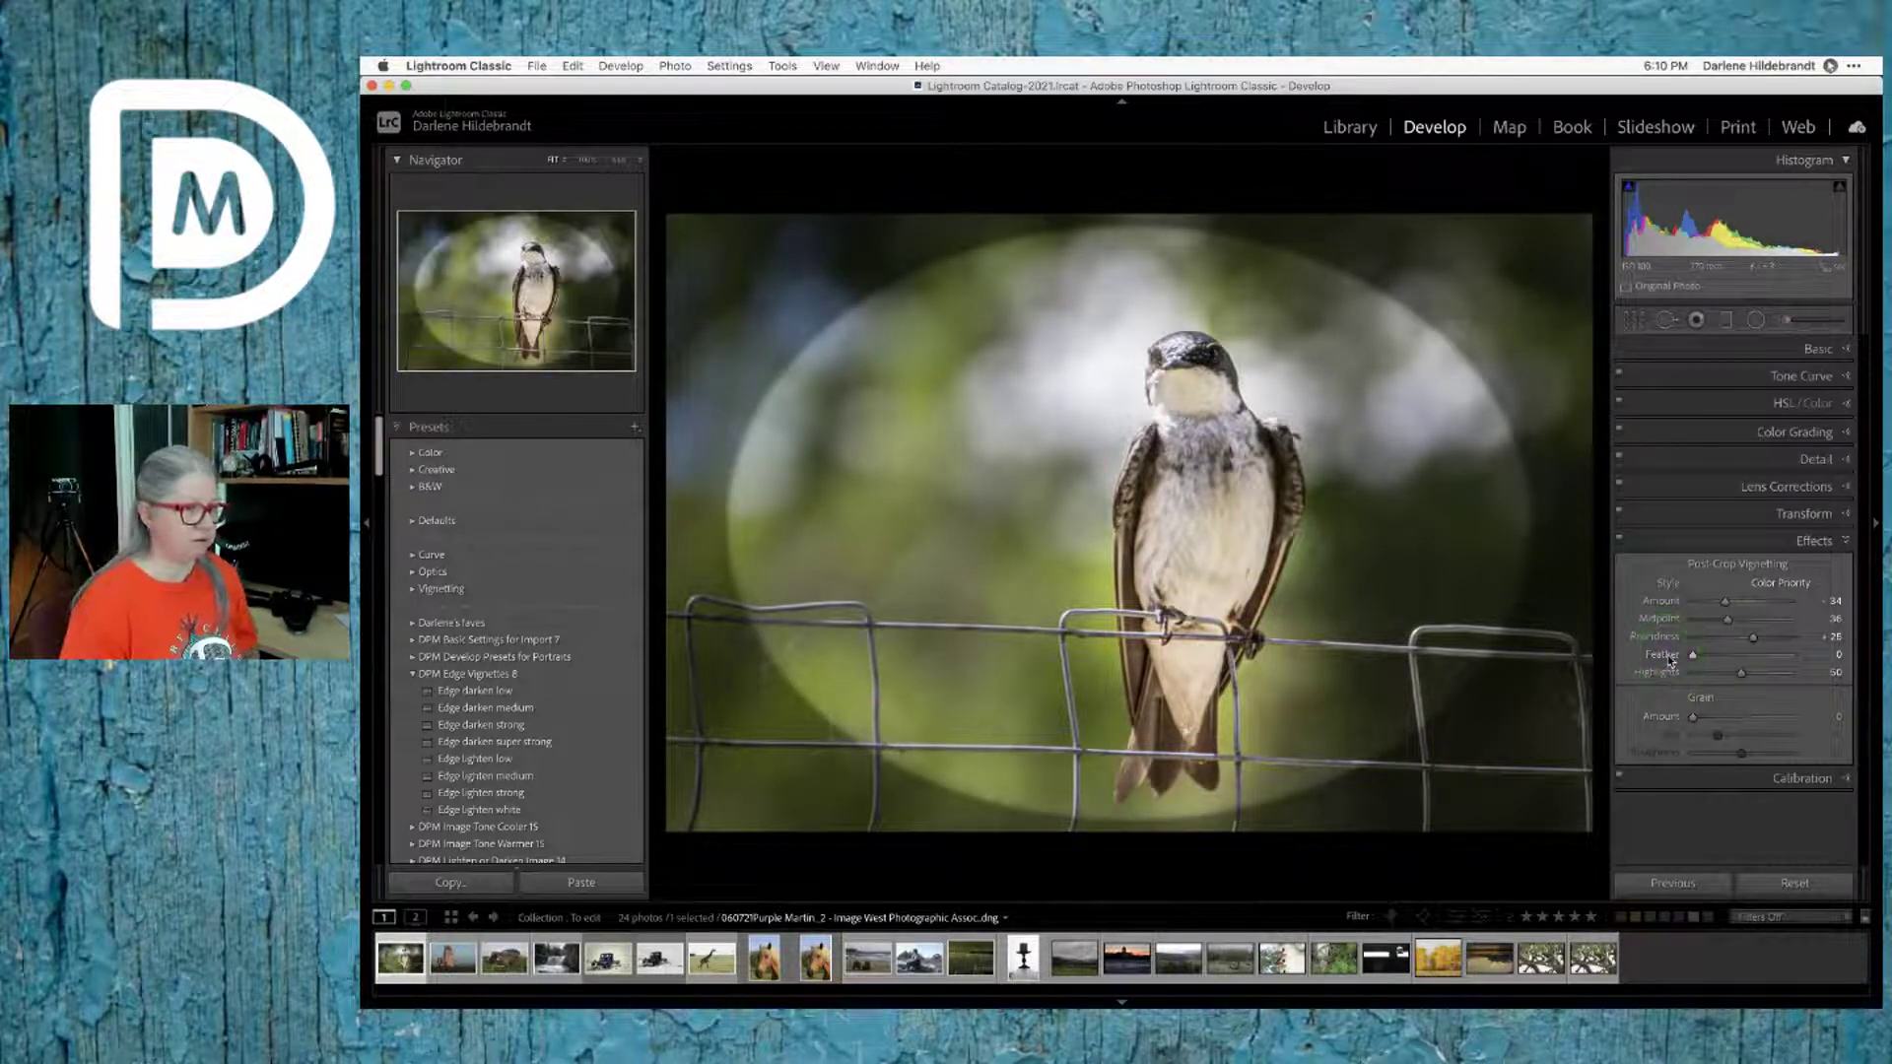
click(1704, 639)
drag(1725, 601, 1718, 604)
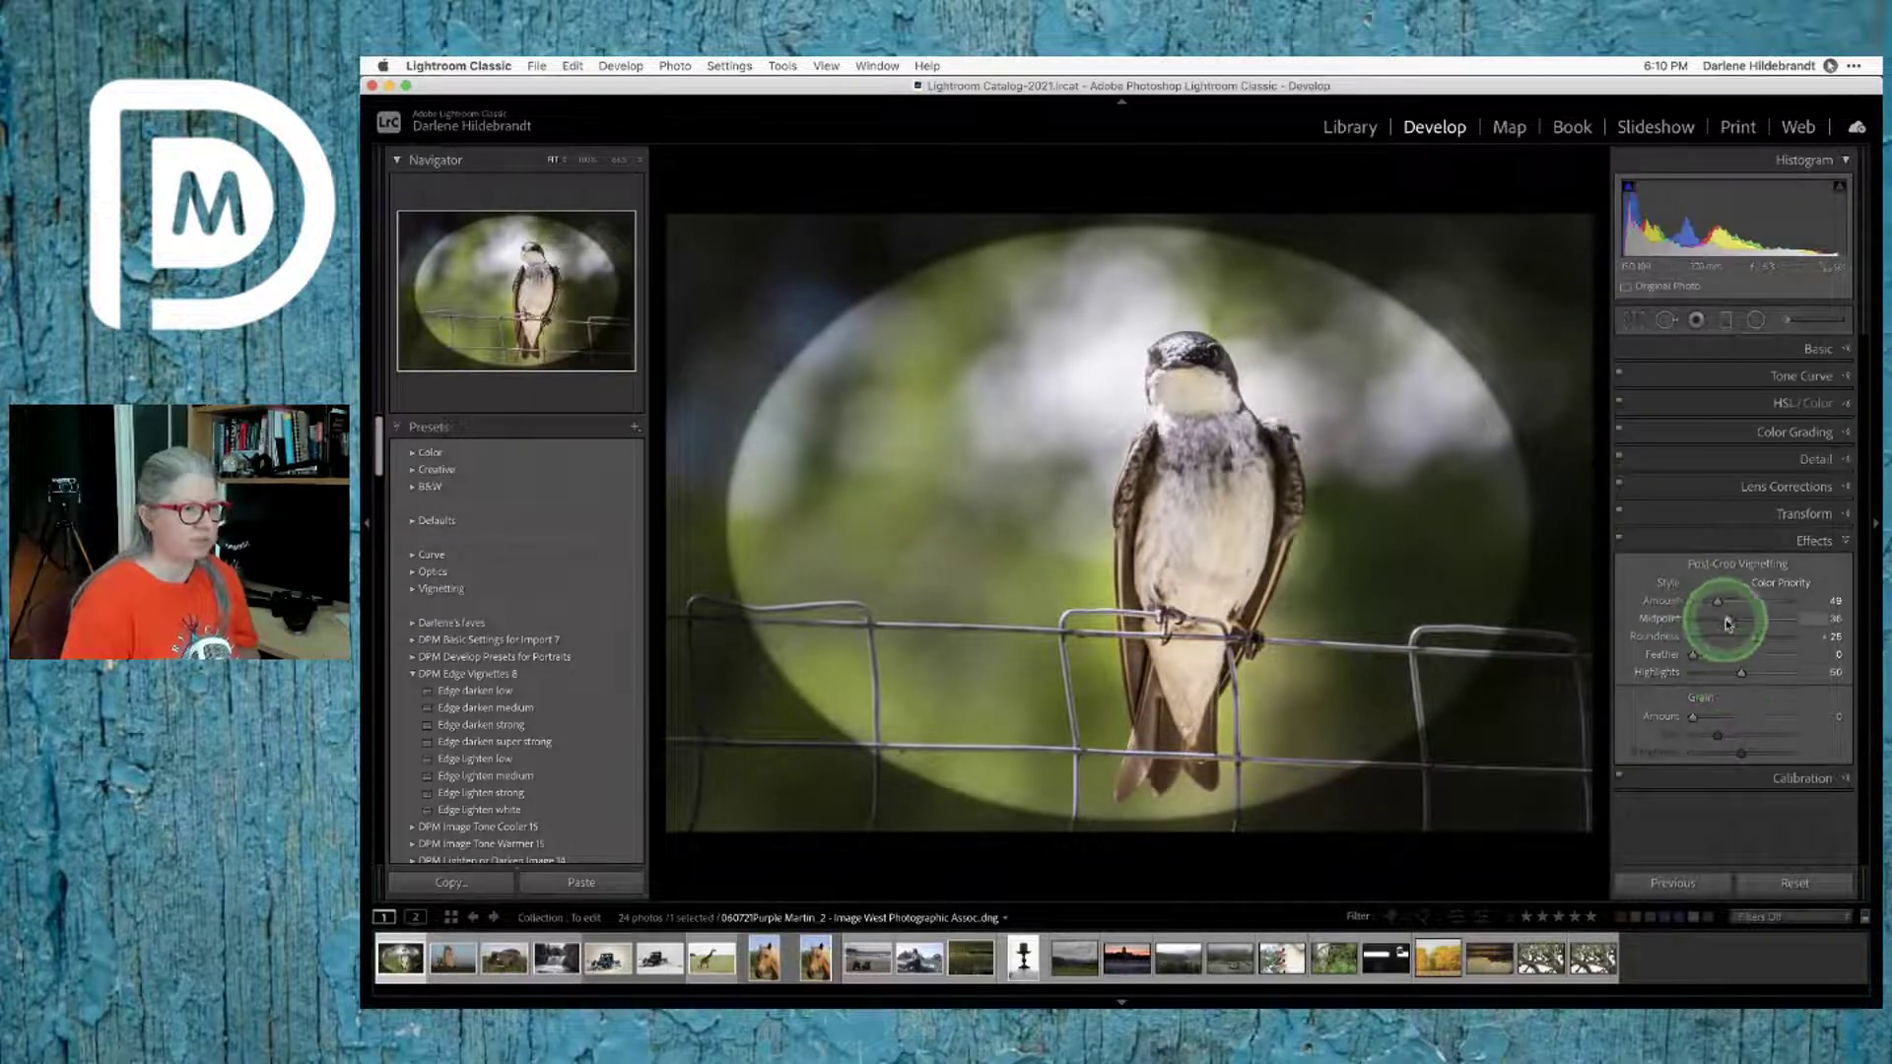
mouse_move(1715, 619)
mouse_down()
mouse_move(1778, 634)
mouse_move(1743, 639)
mouse_up()
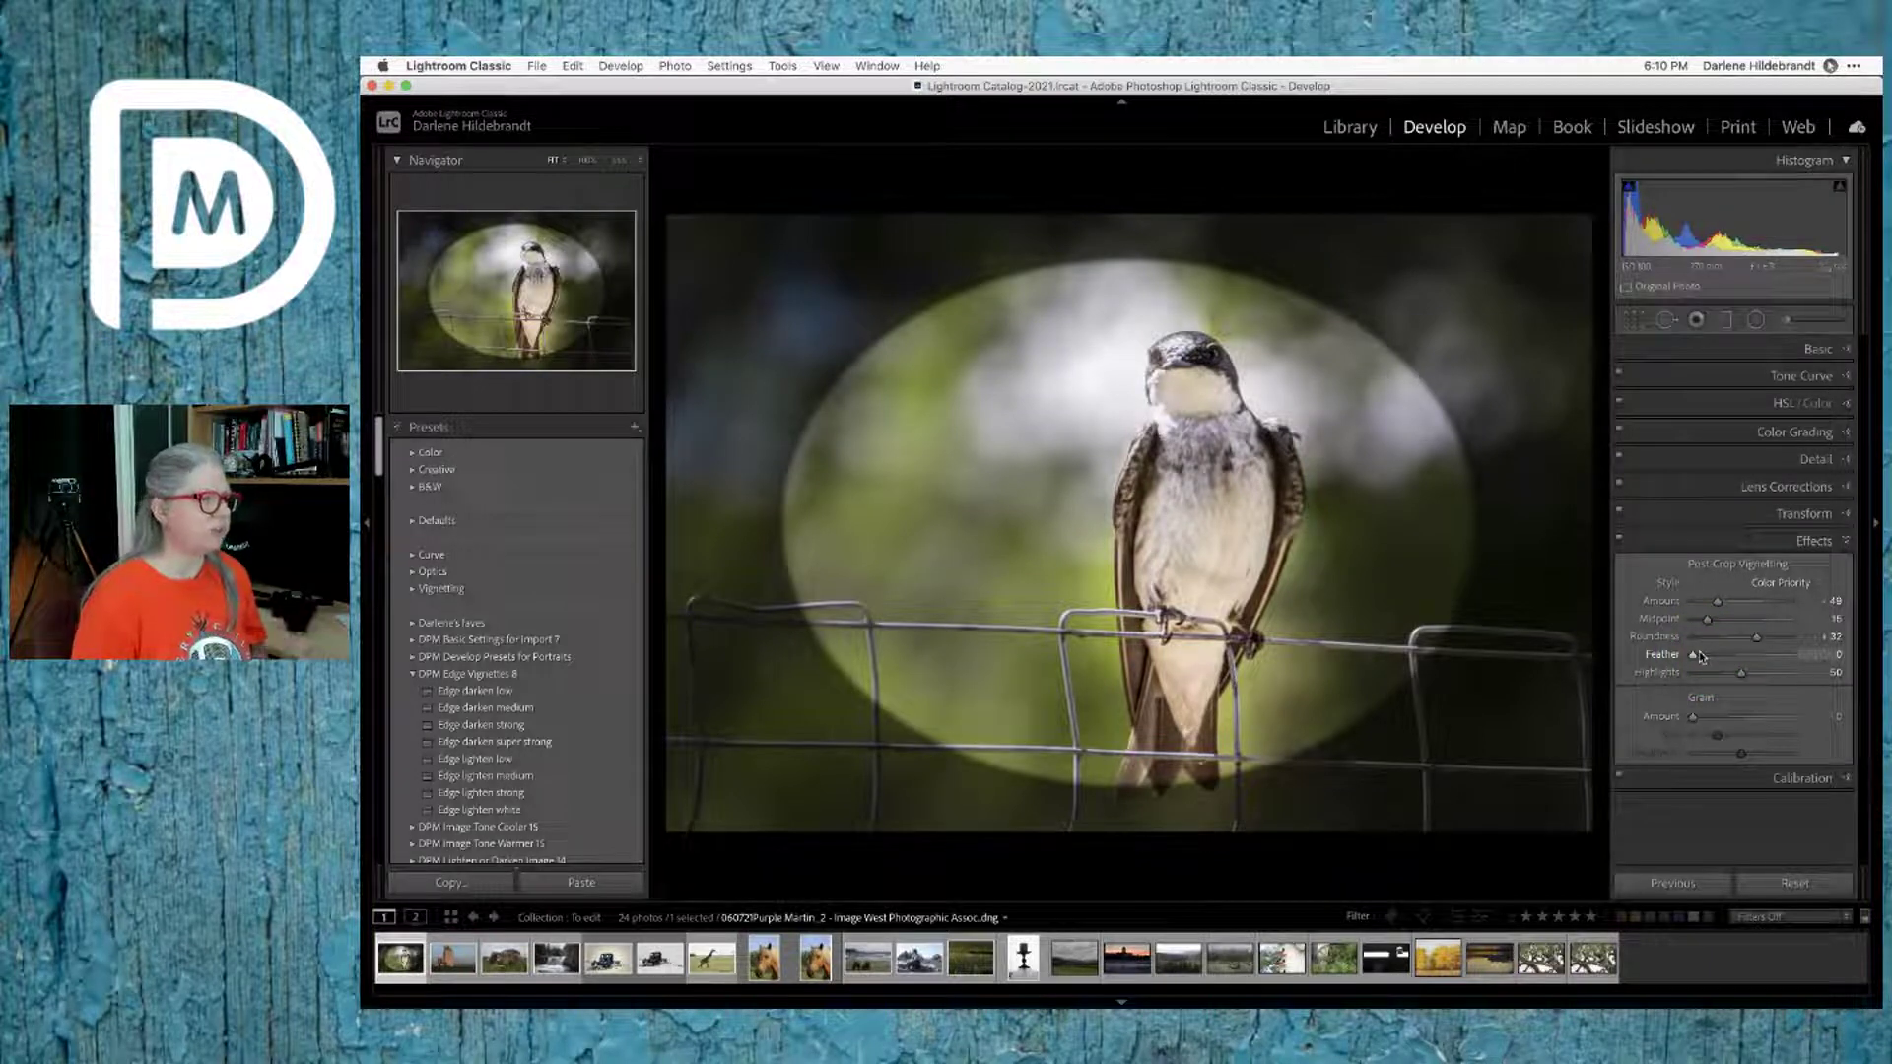
Step: Try different vignette feather and darkness levels, set feather to 81 and amount to -18, and compare the photo with and without the vignette
drag(1697, 656, 1289, 456)
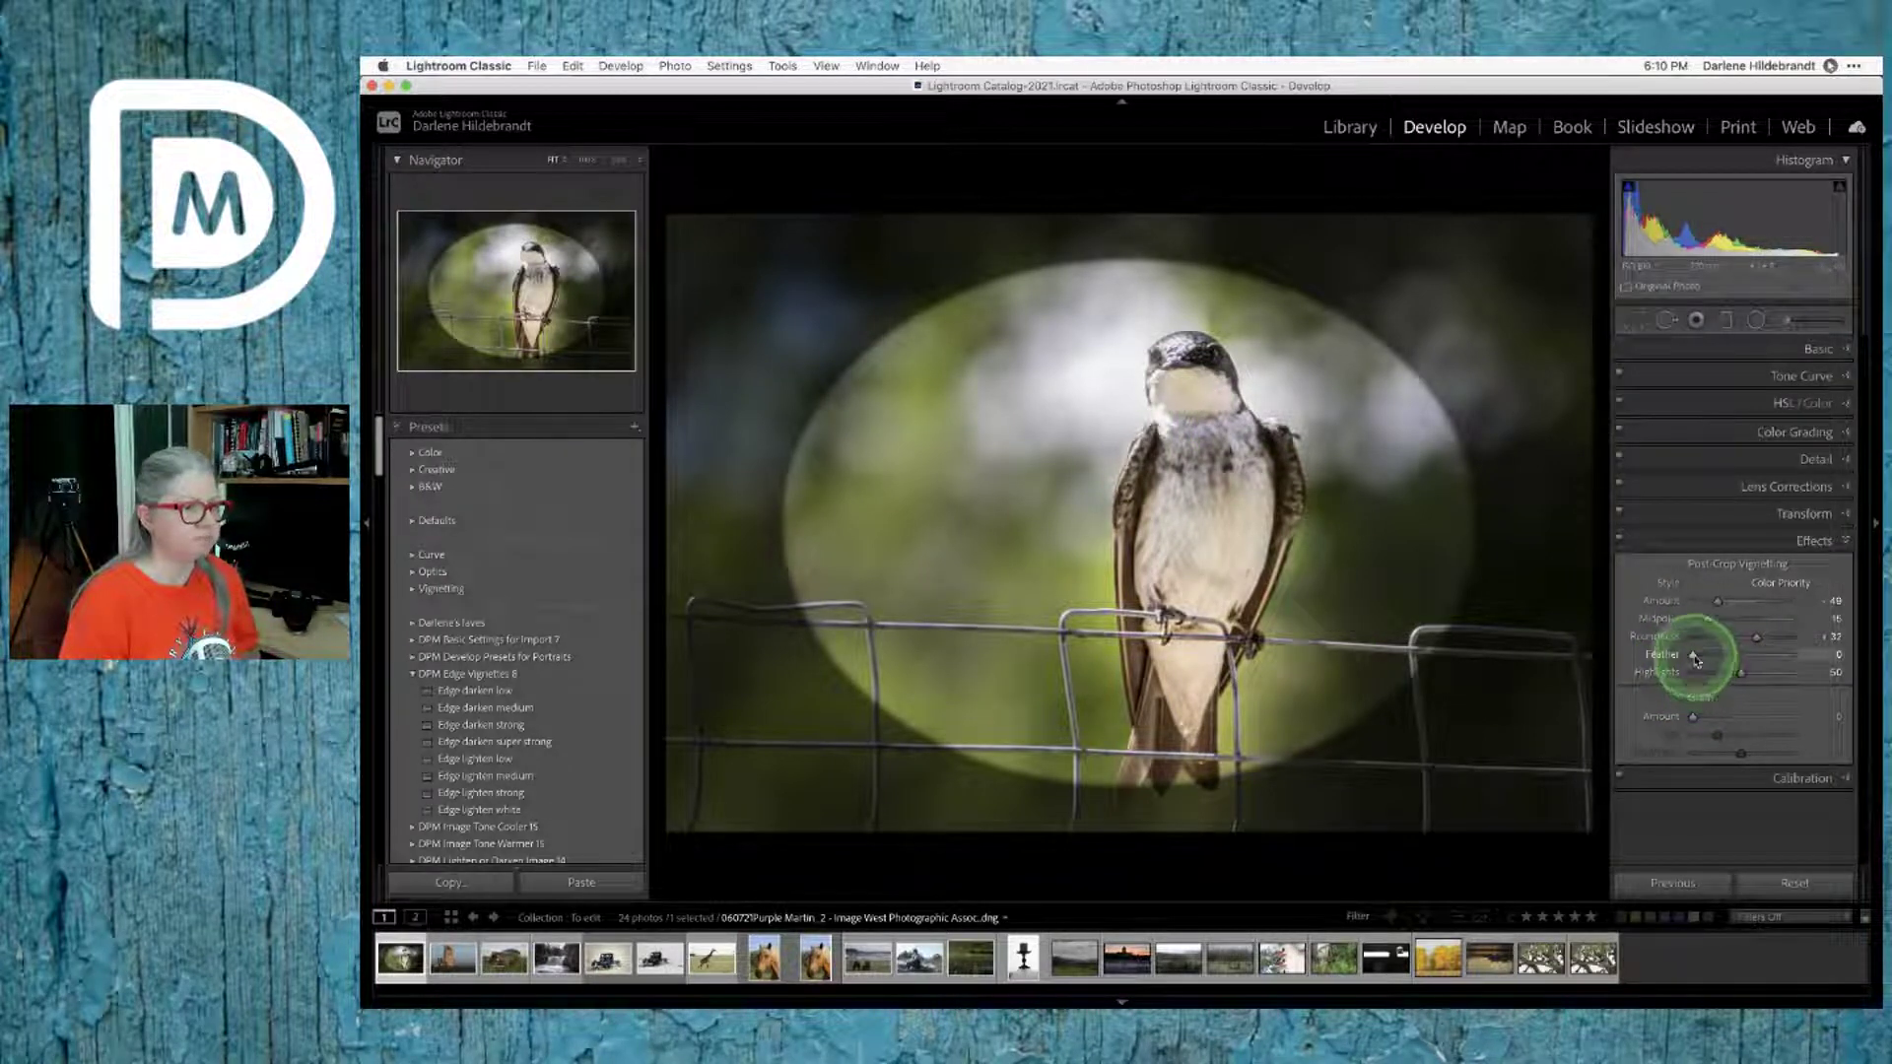
drag(1694, 655, 1711, 603)
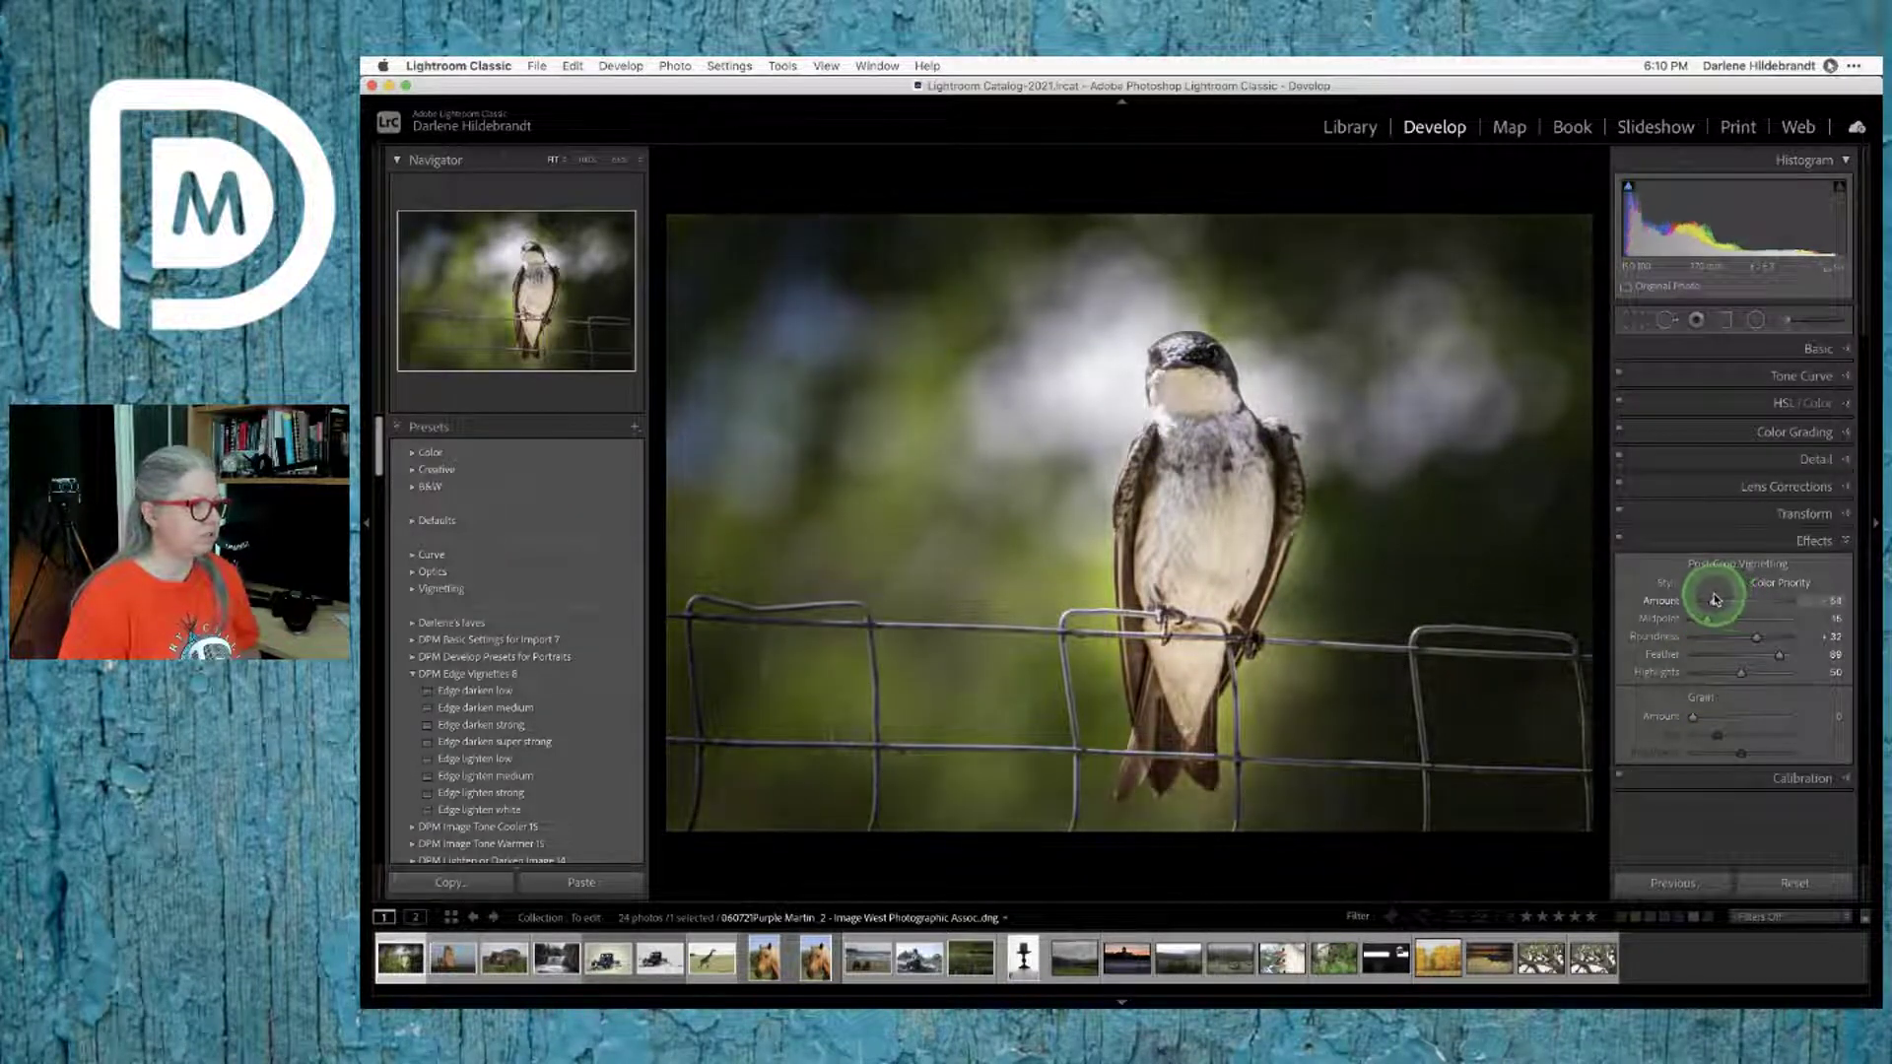
click(1724, 660)
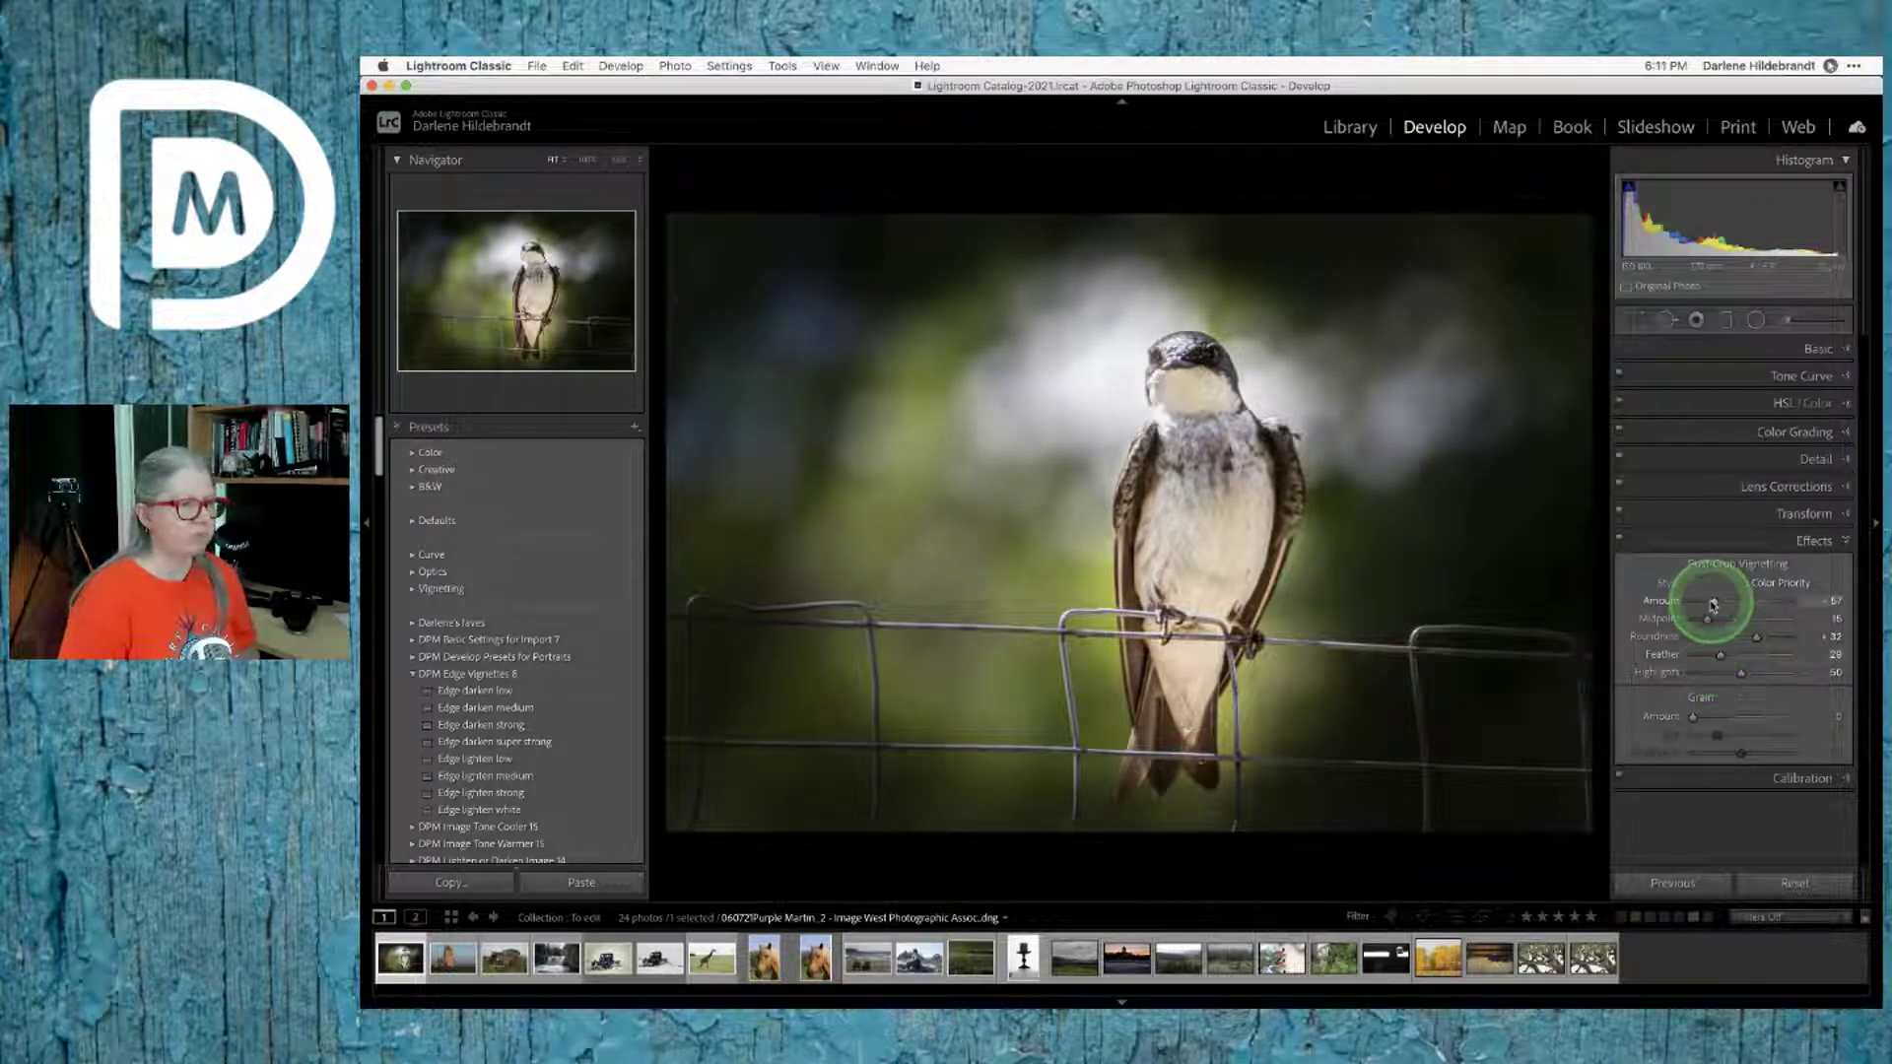
drag(1713, 604, 1706, 602)
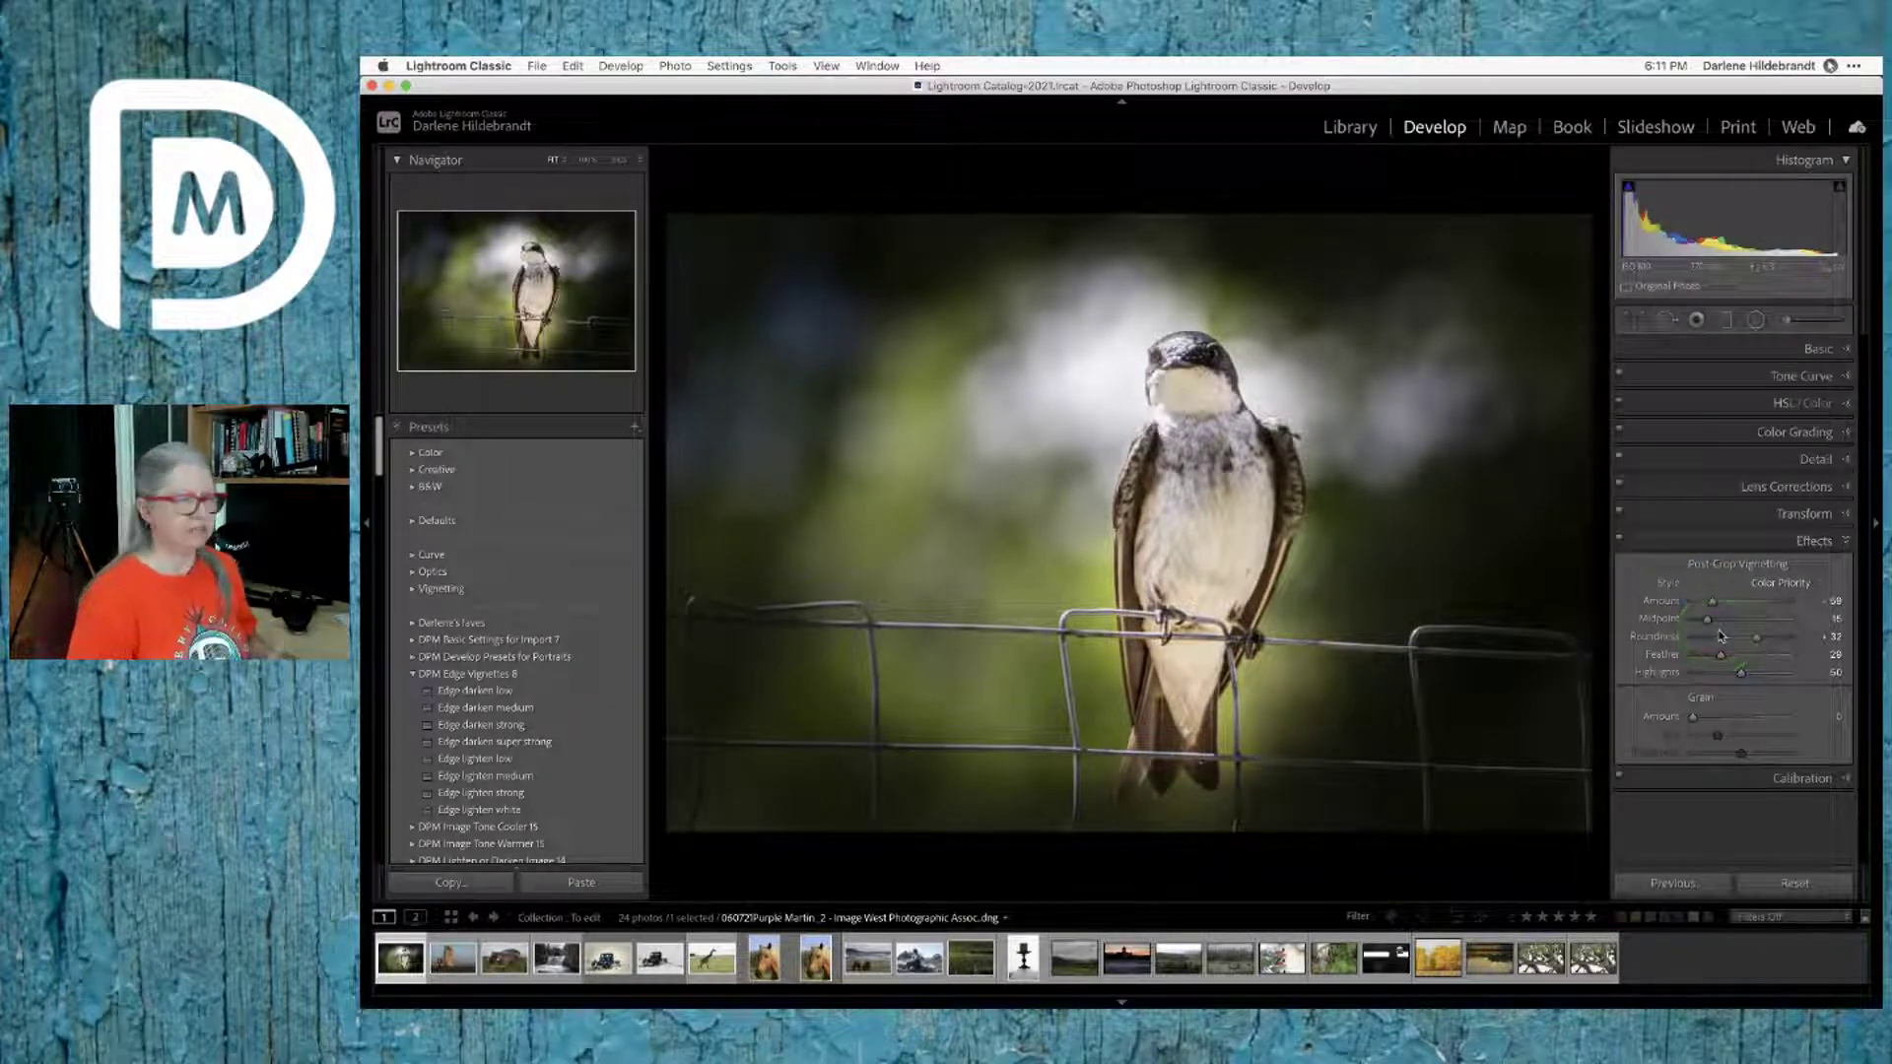
drag(1721, 653, 1737, 604)
click(1716, 603)
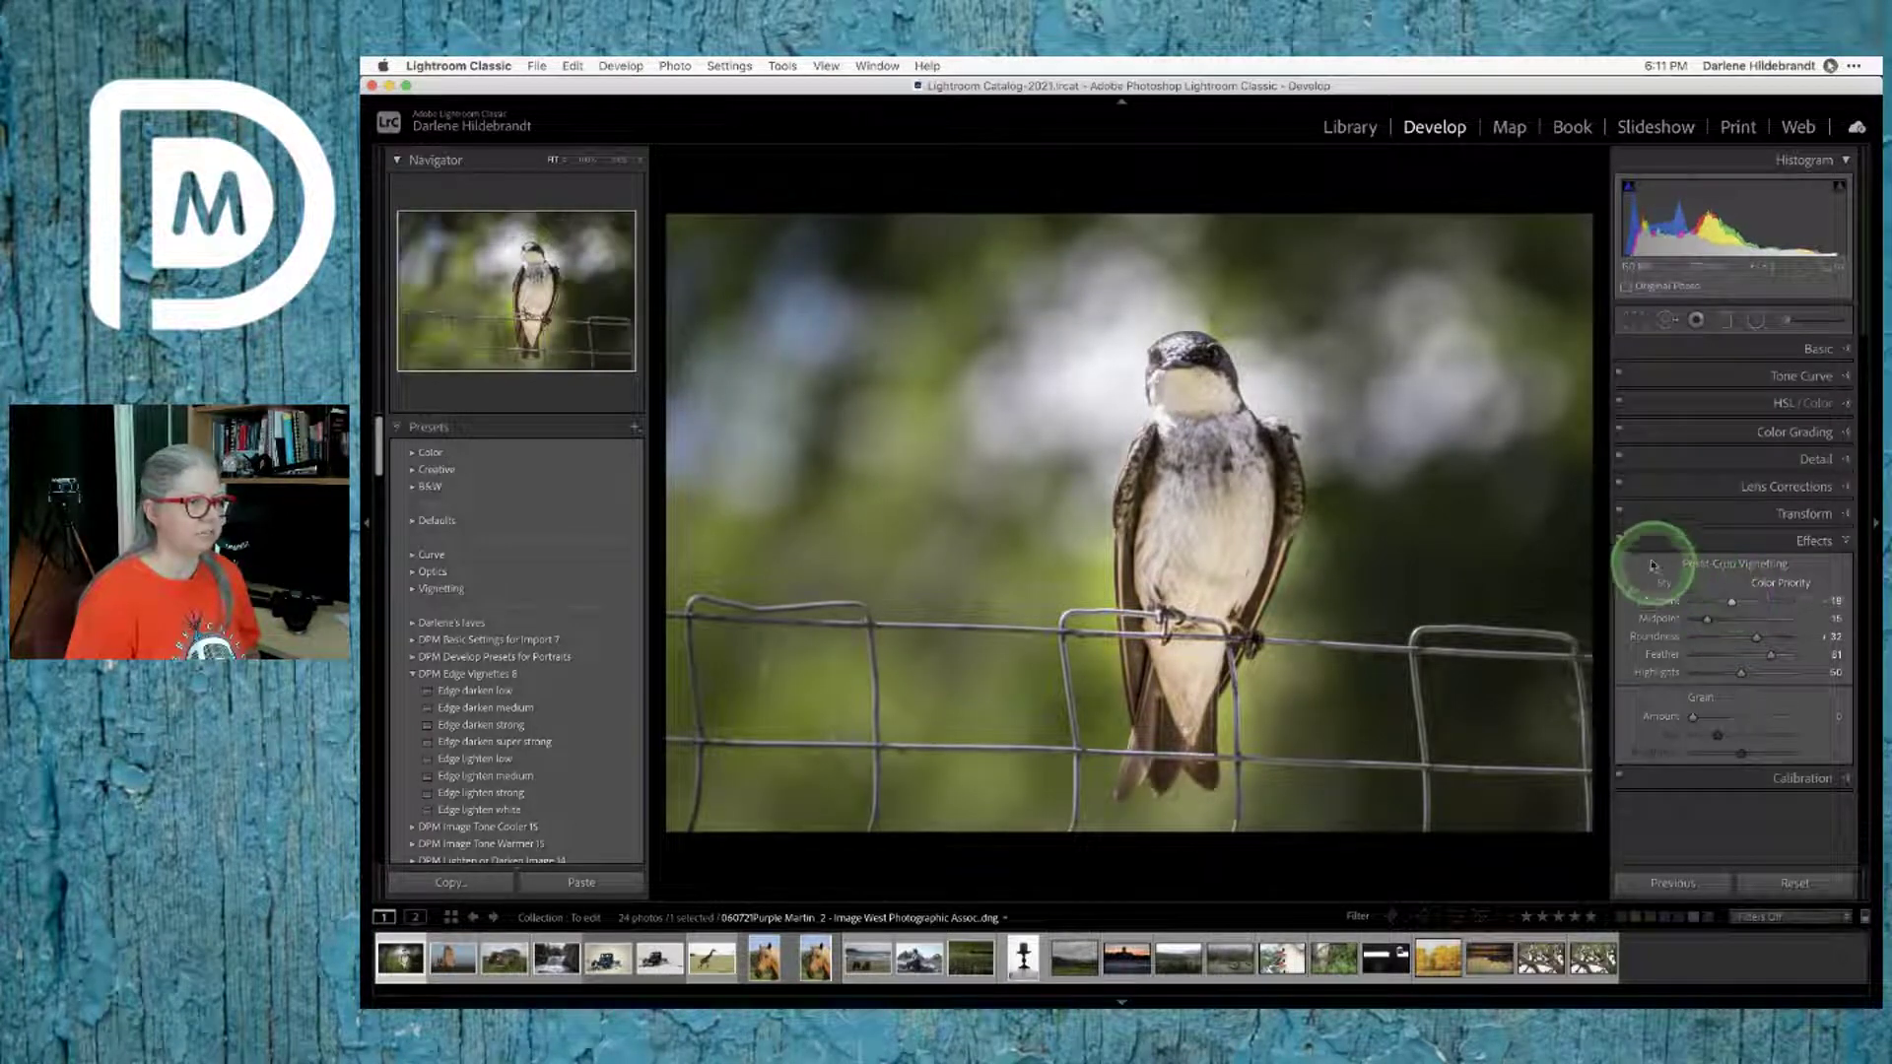
click(1621, 538)
click(1621, 540)
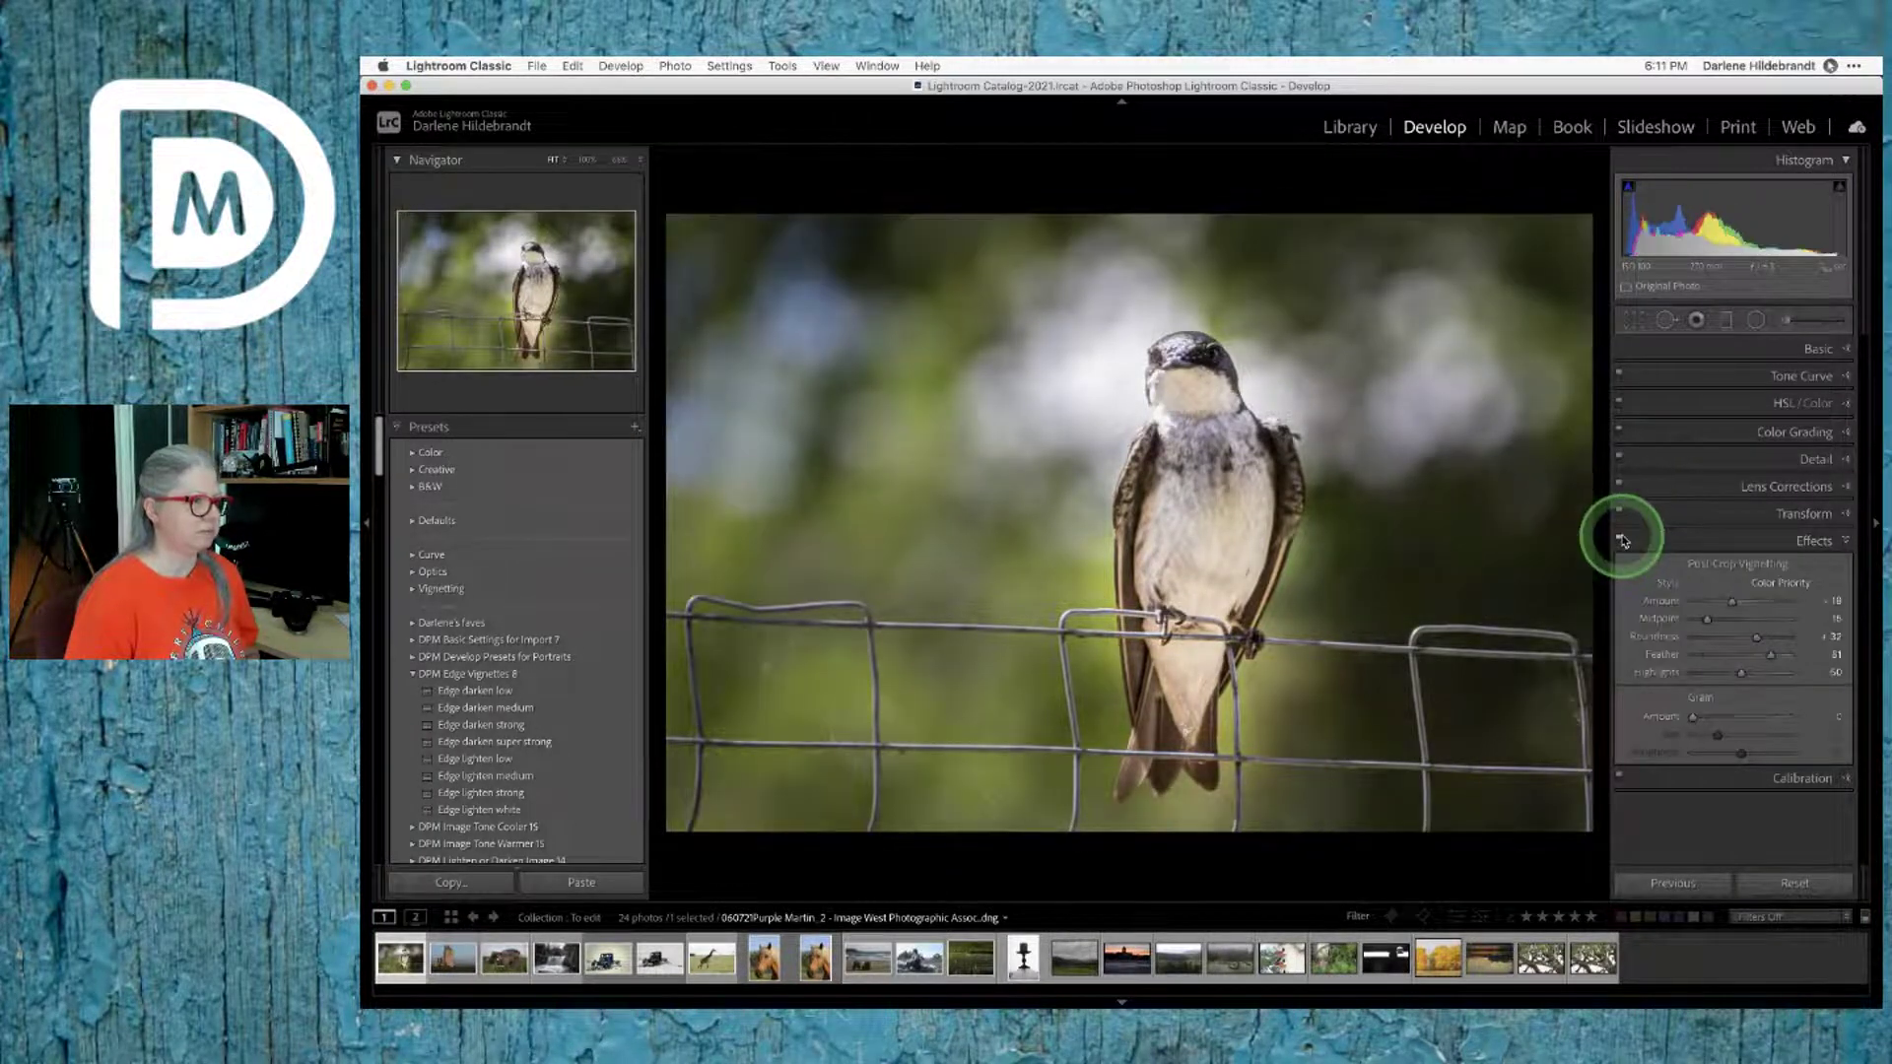
Step: View the bird photo in full screen with the lights out and compare it with the before version
key(f)
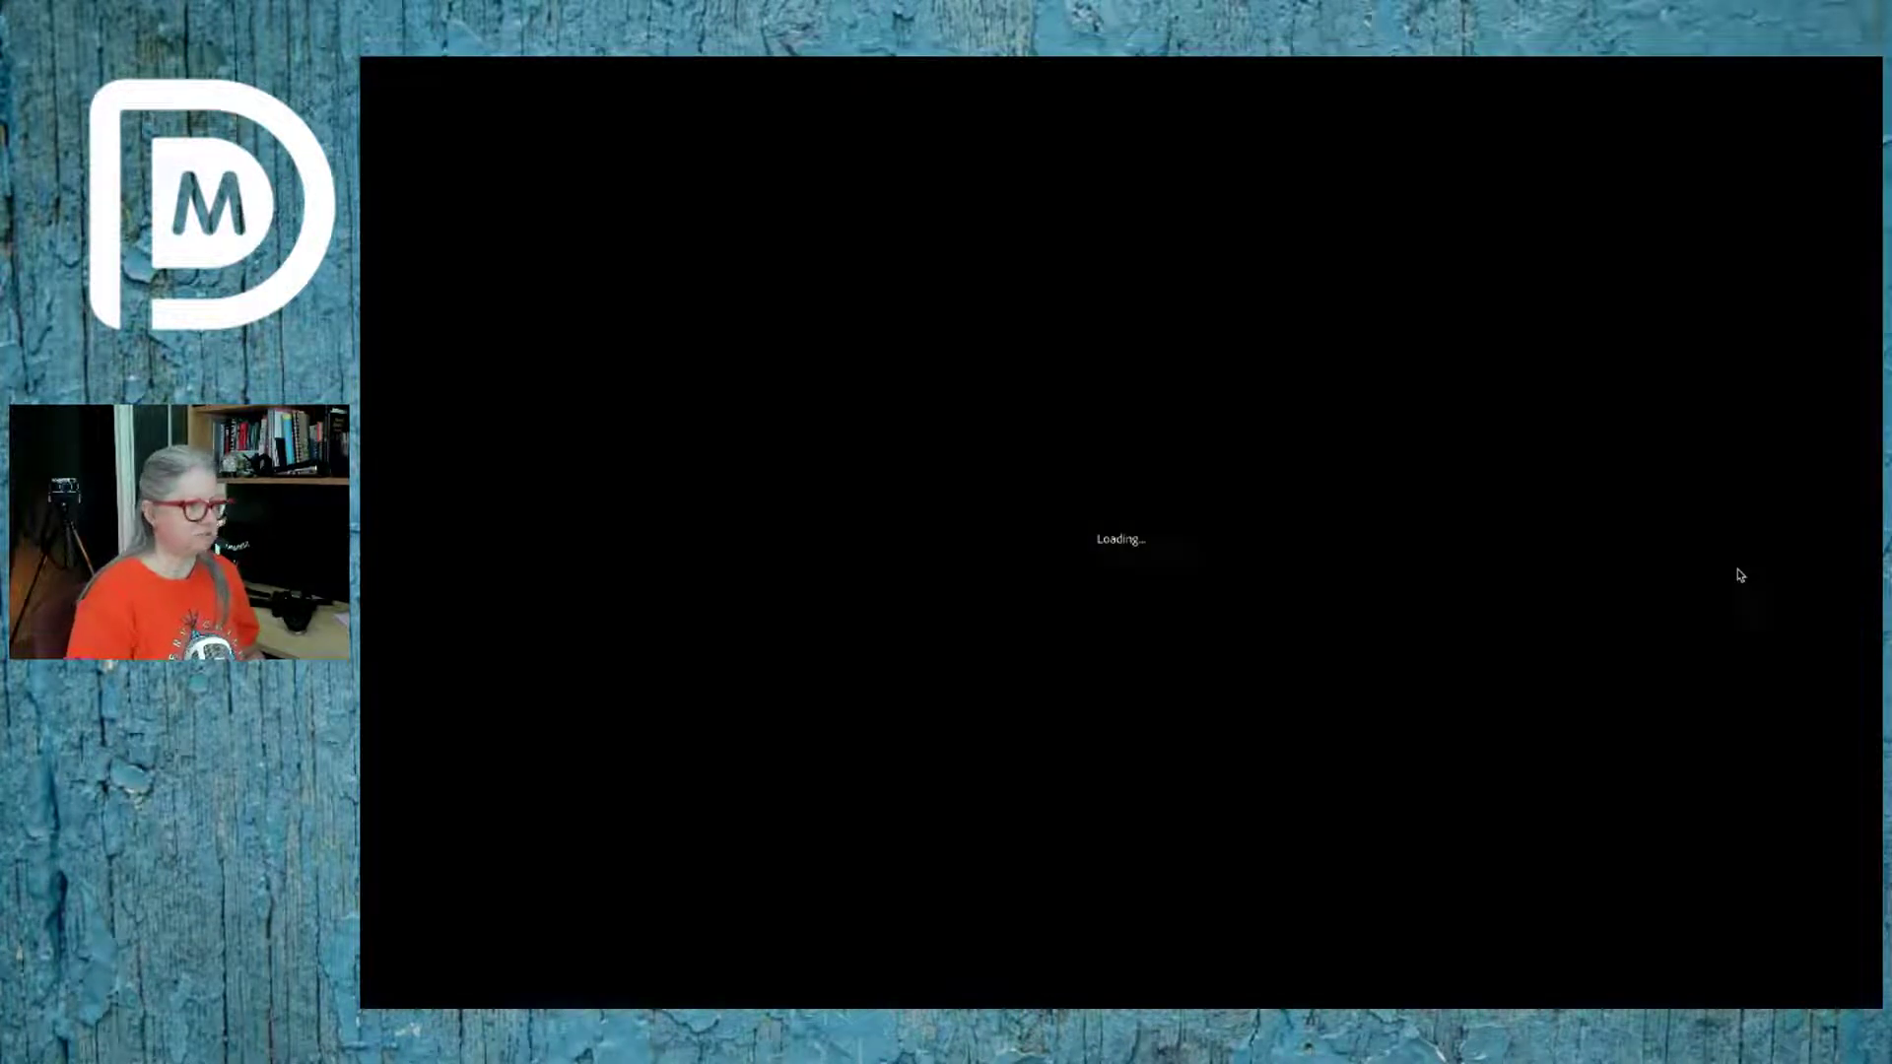
click(1285, 534)
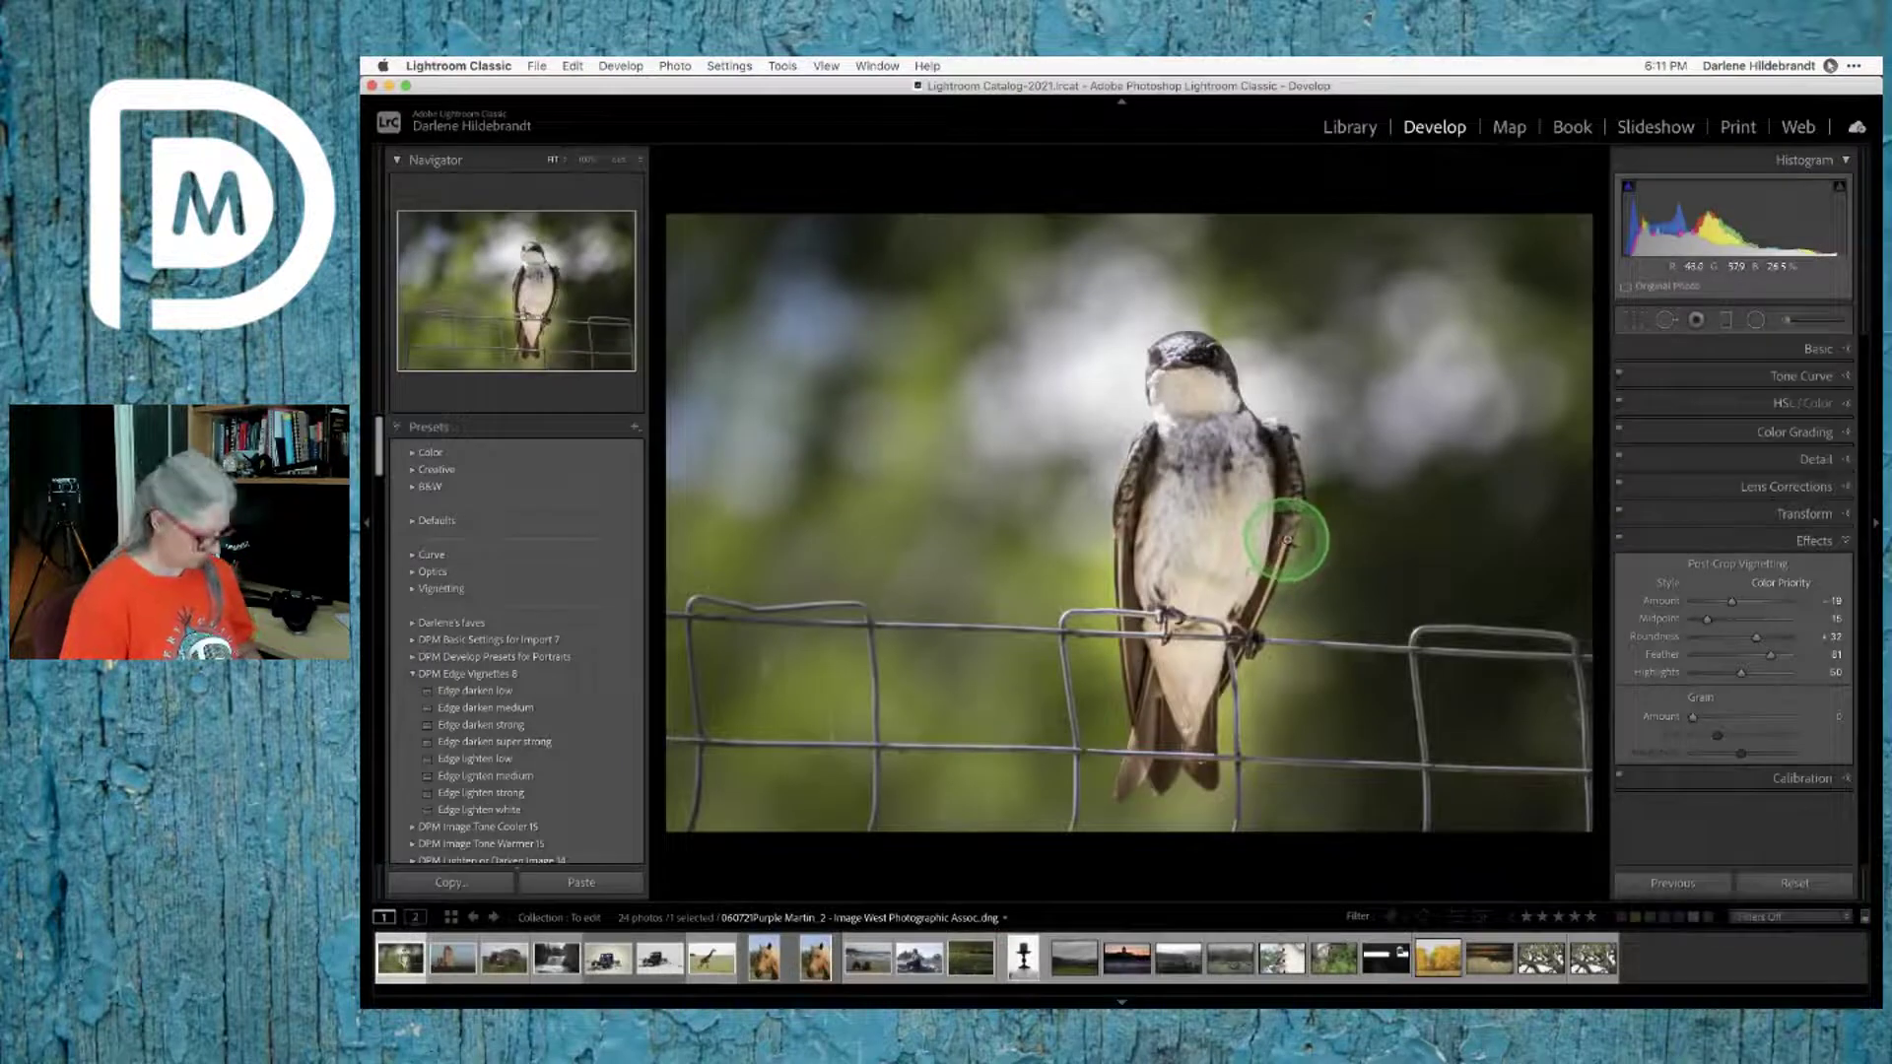
key(shift+f)
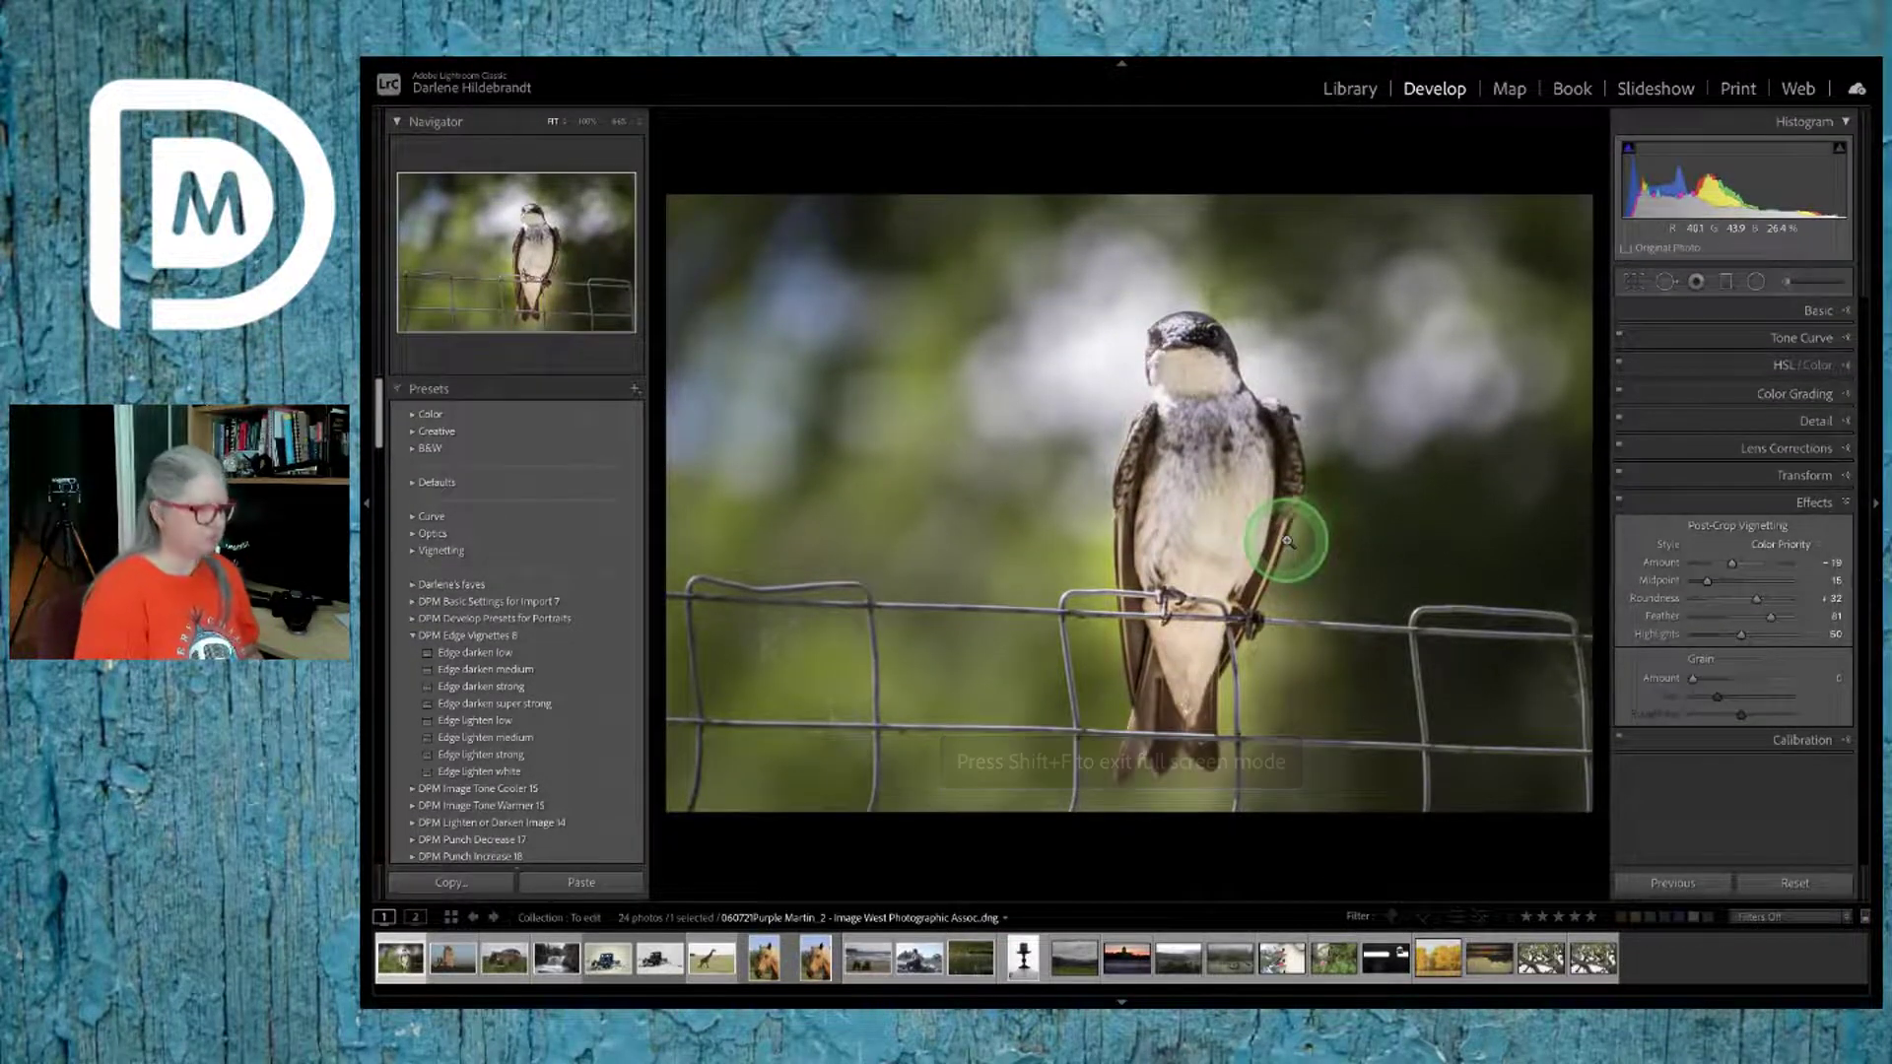
key(l)
key(l)
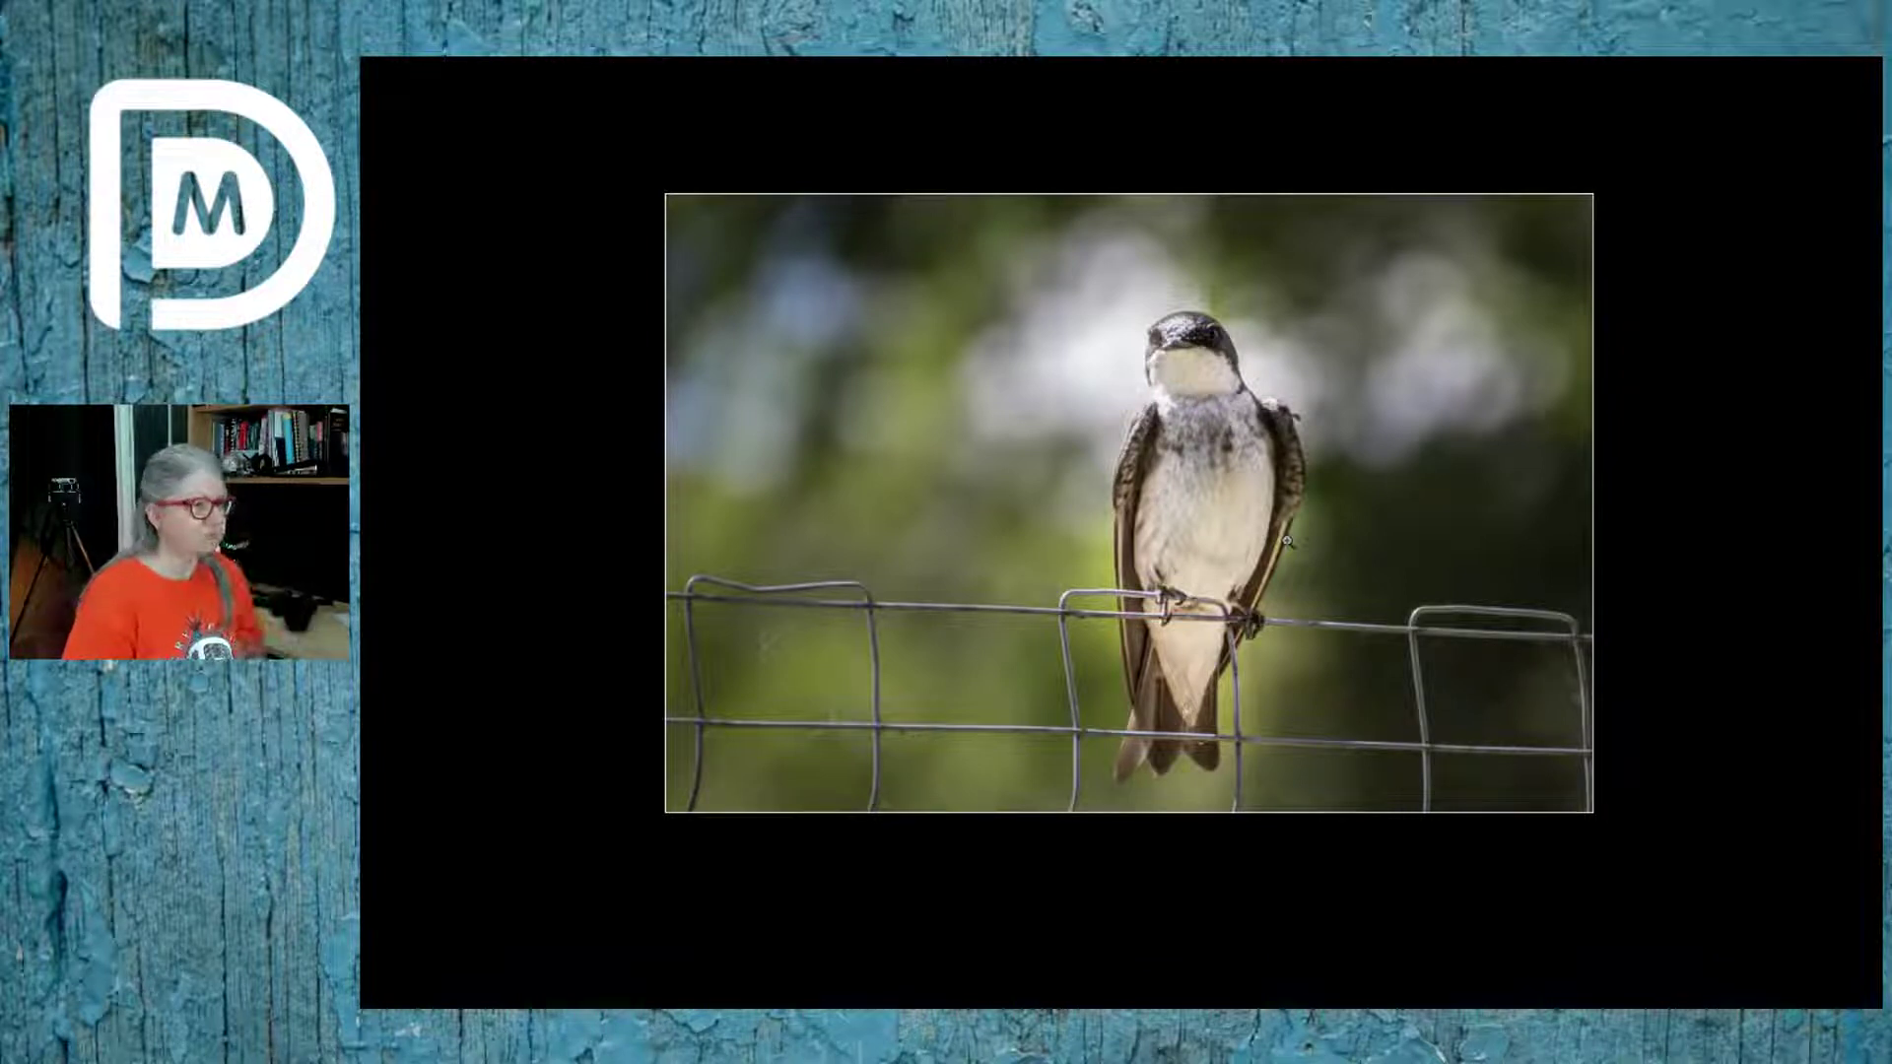
key(backslash)
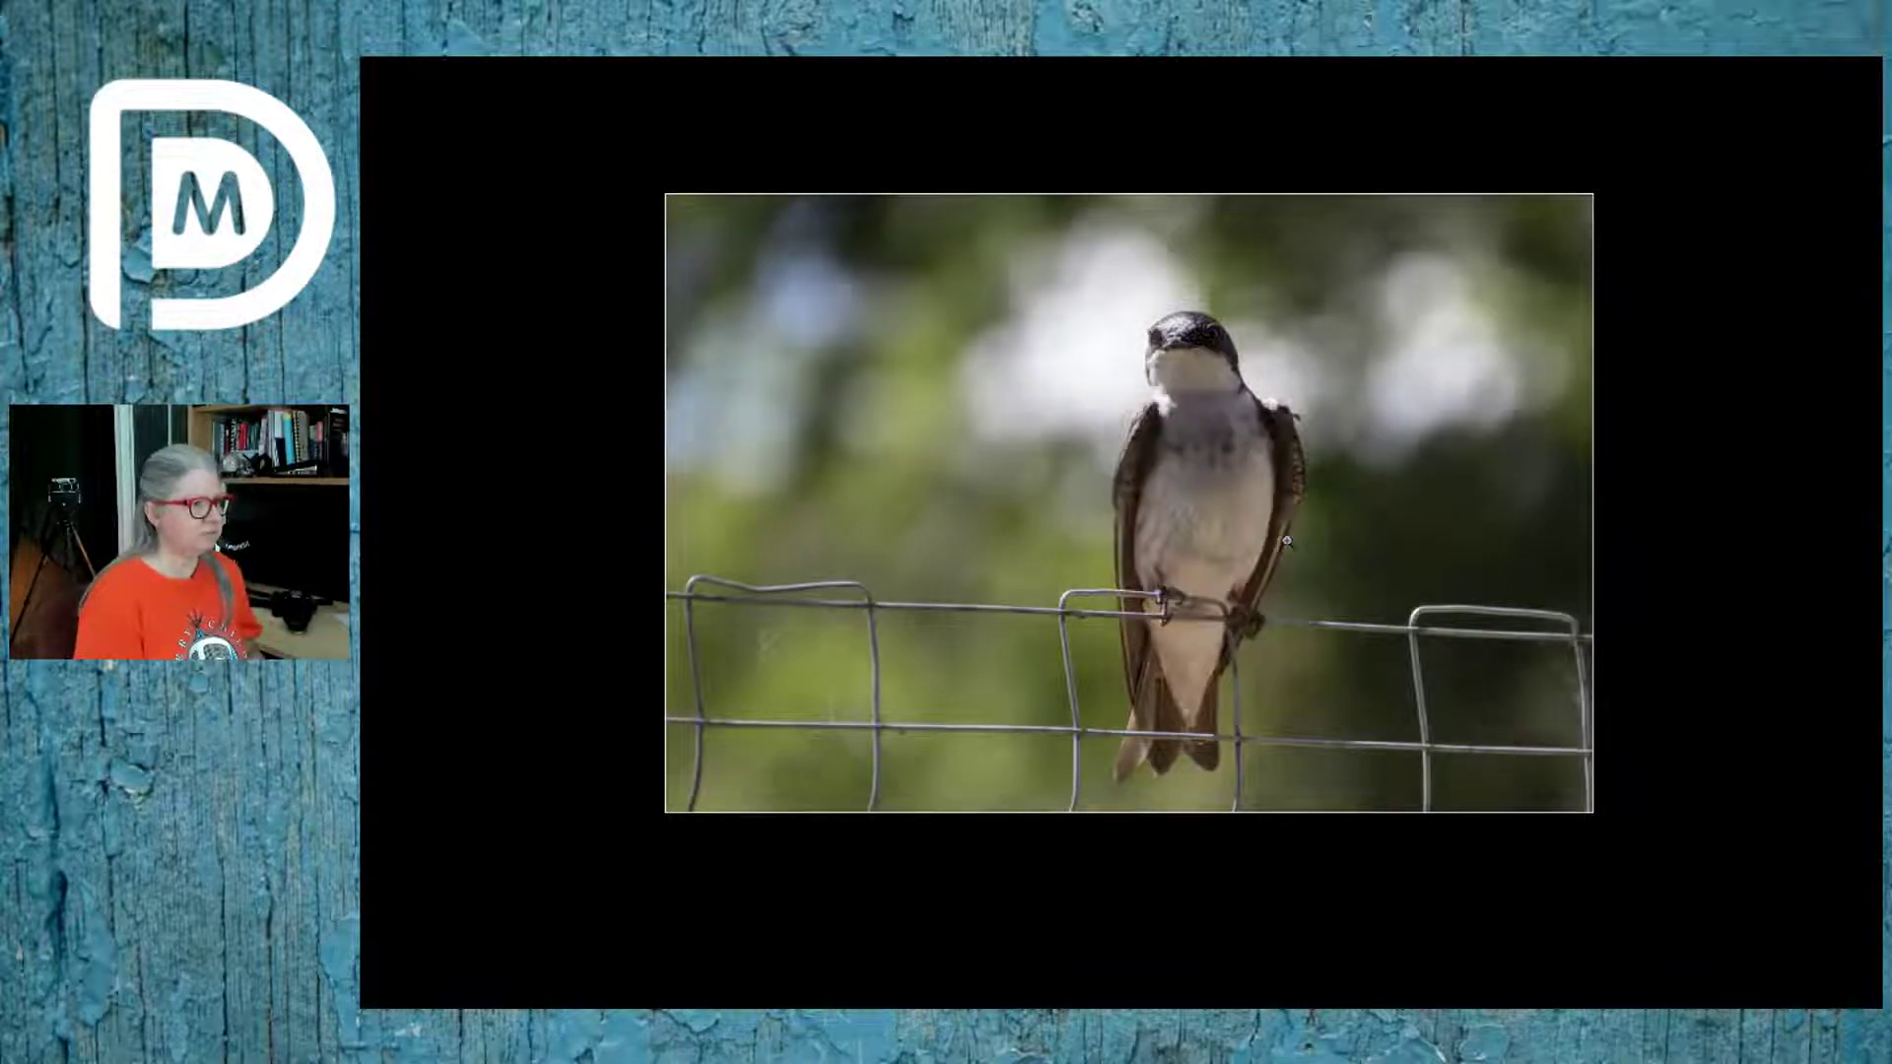
key(backslash)
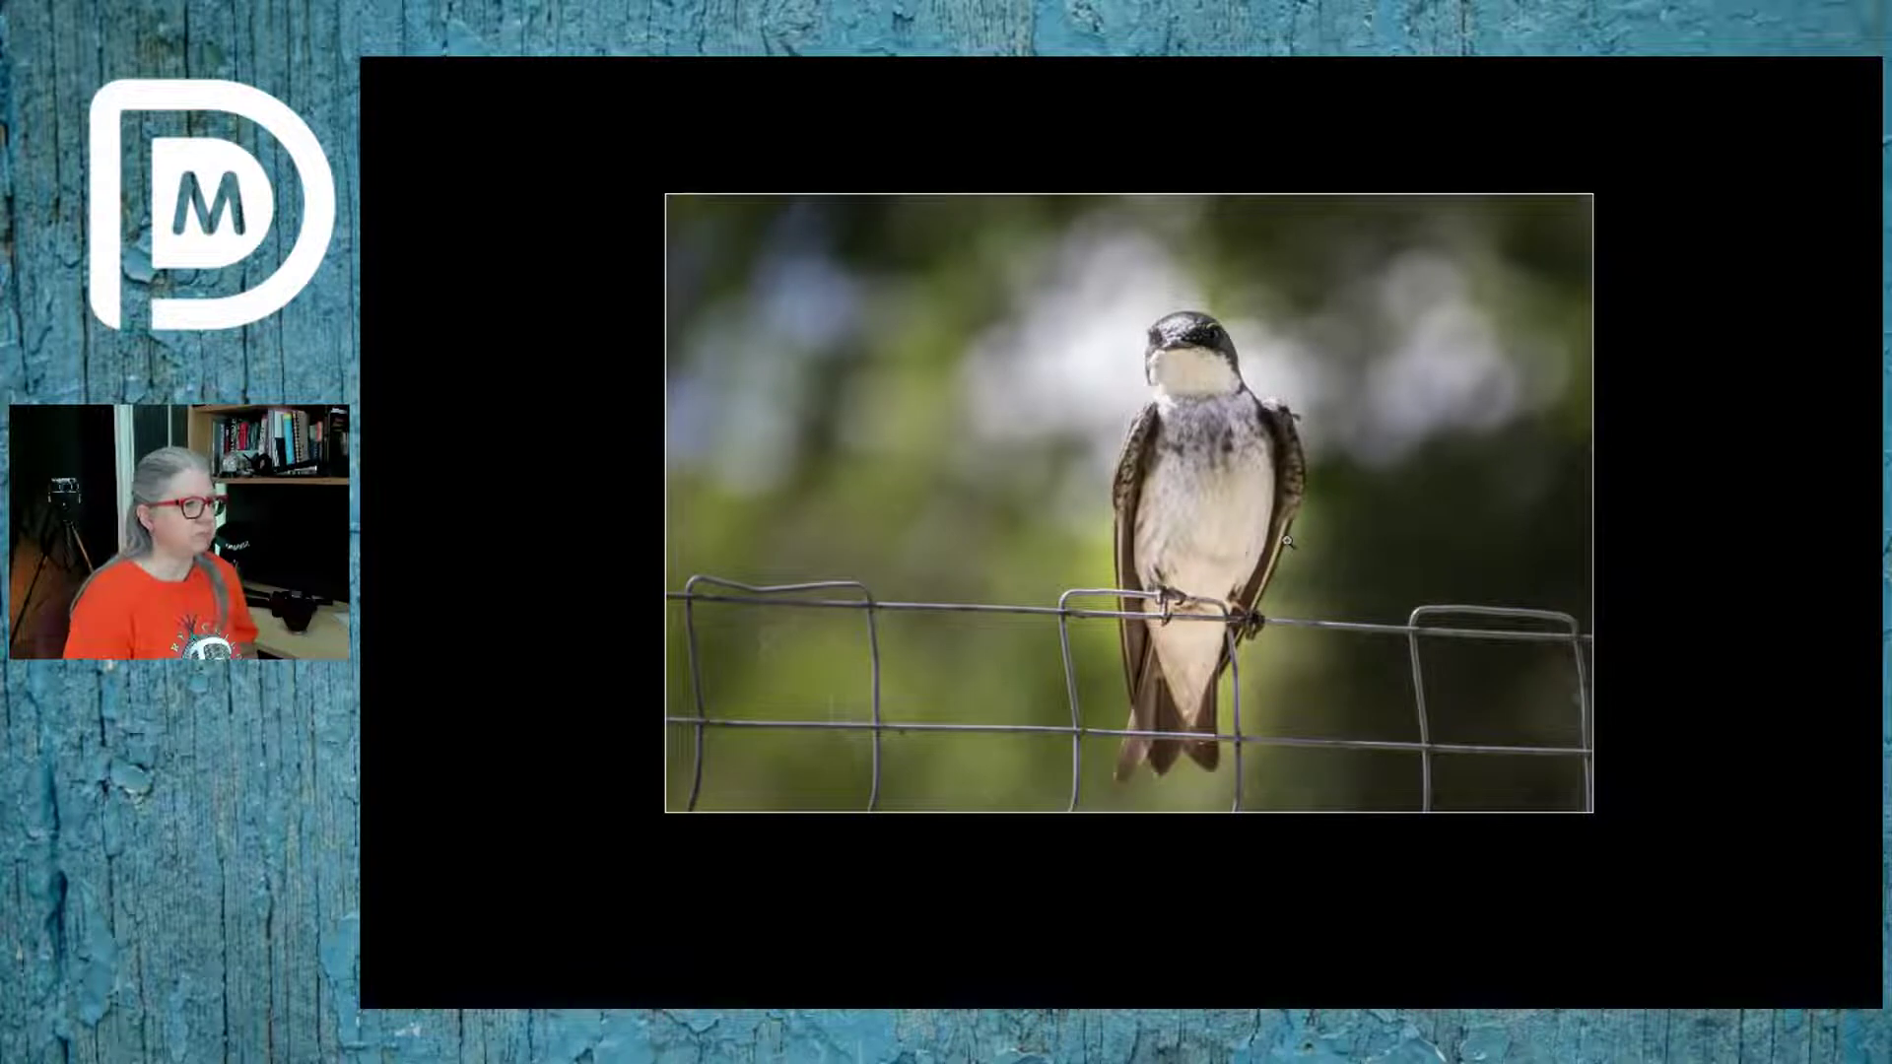
key(l)
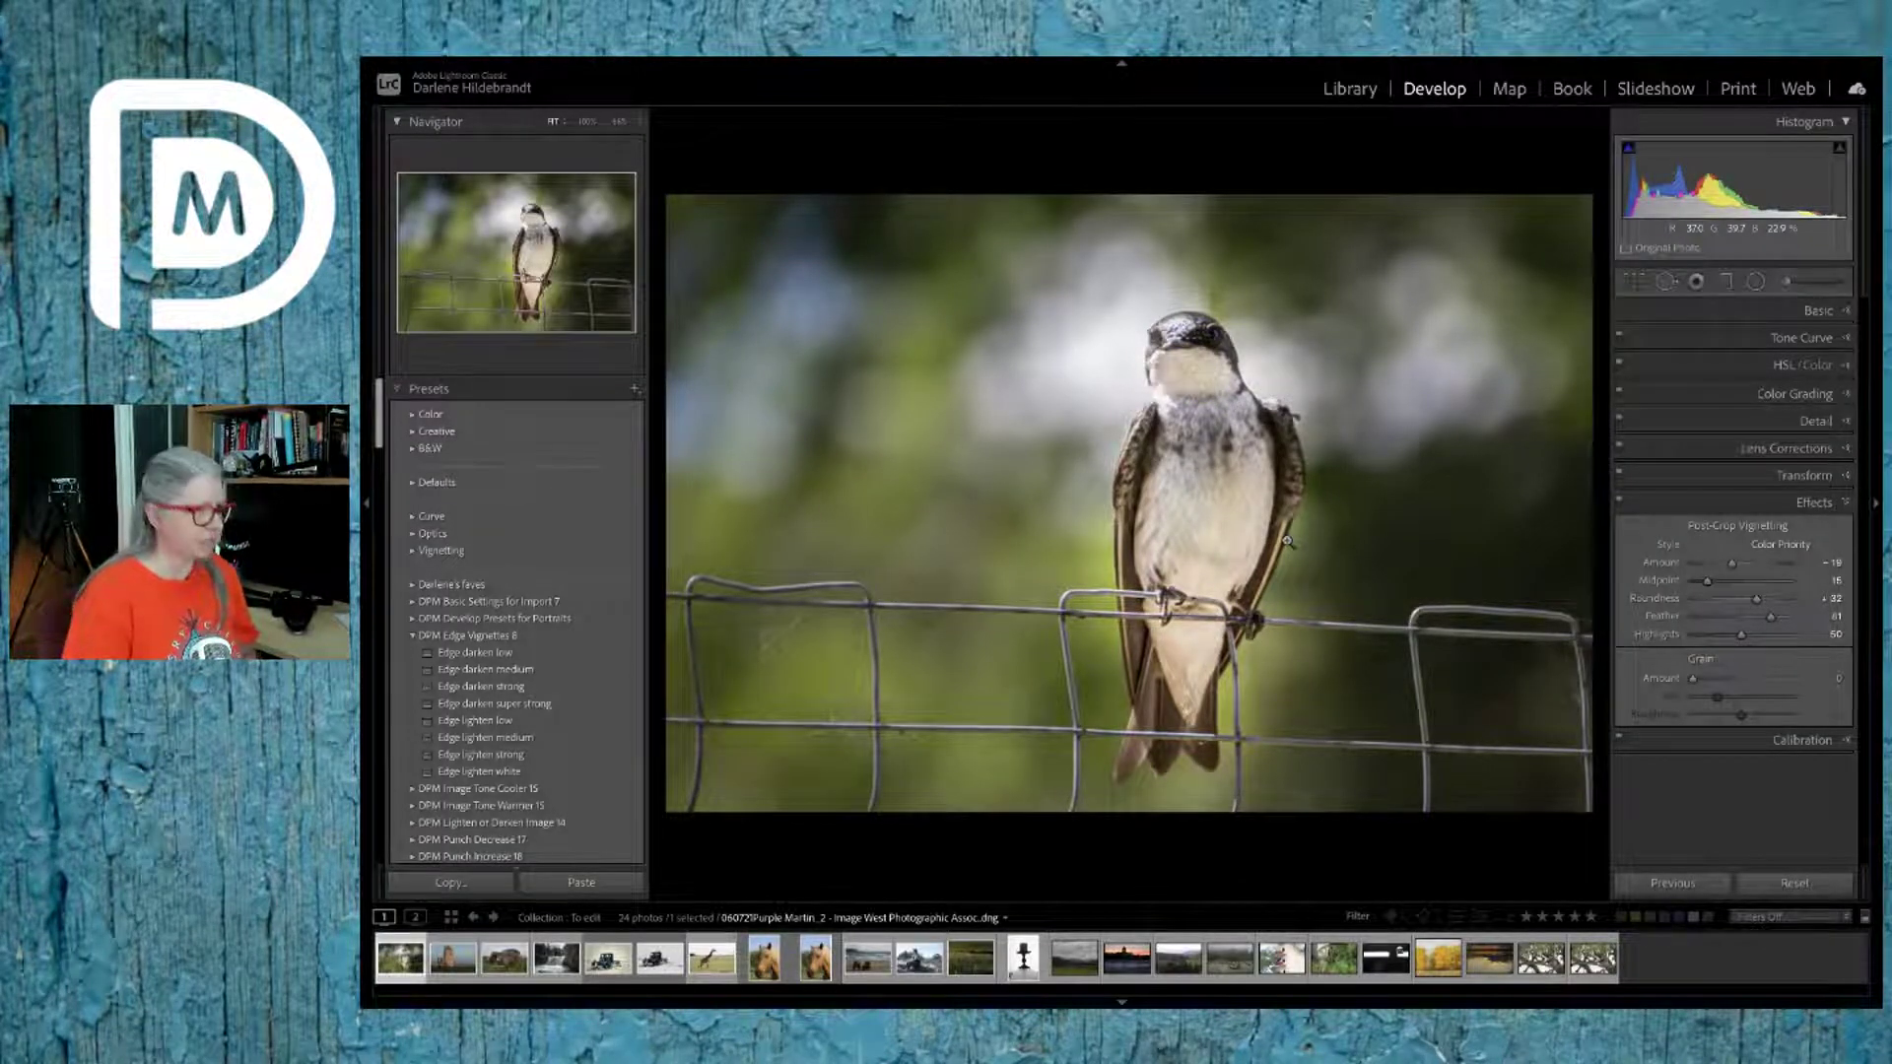
Step: Reset the bird photo's crop and recrop it at the original aspect ratio to about 5245 x 3497, trimming mostly beyond the bird's right
key(r)
click(1286, 540)
click(1784, 445)
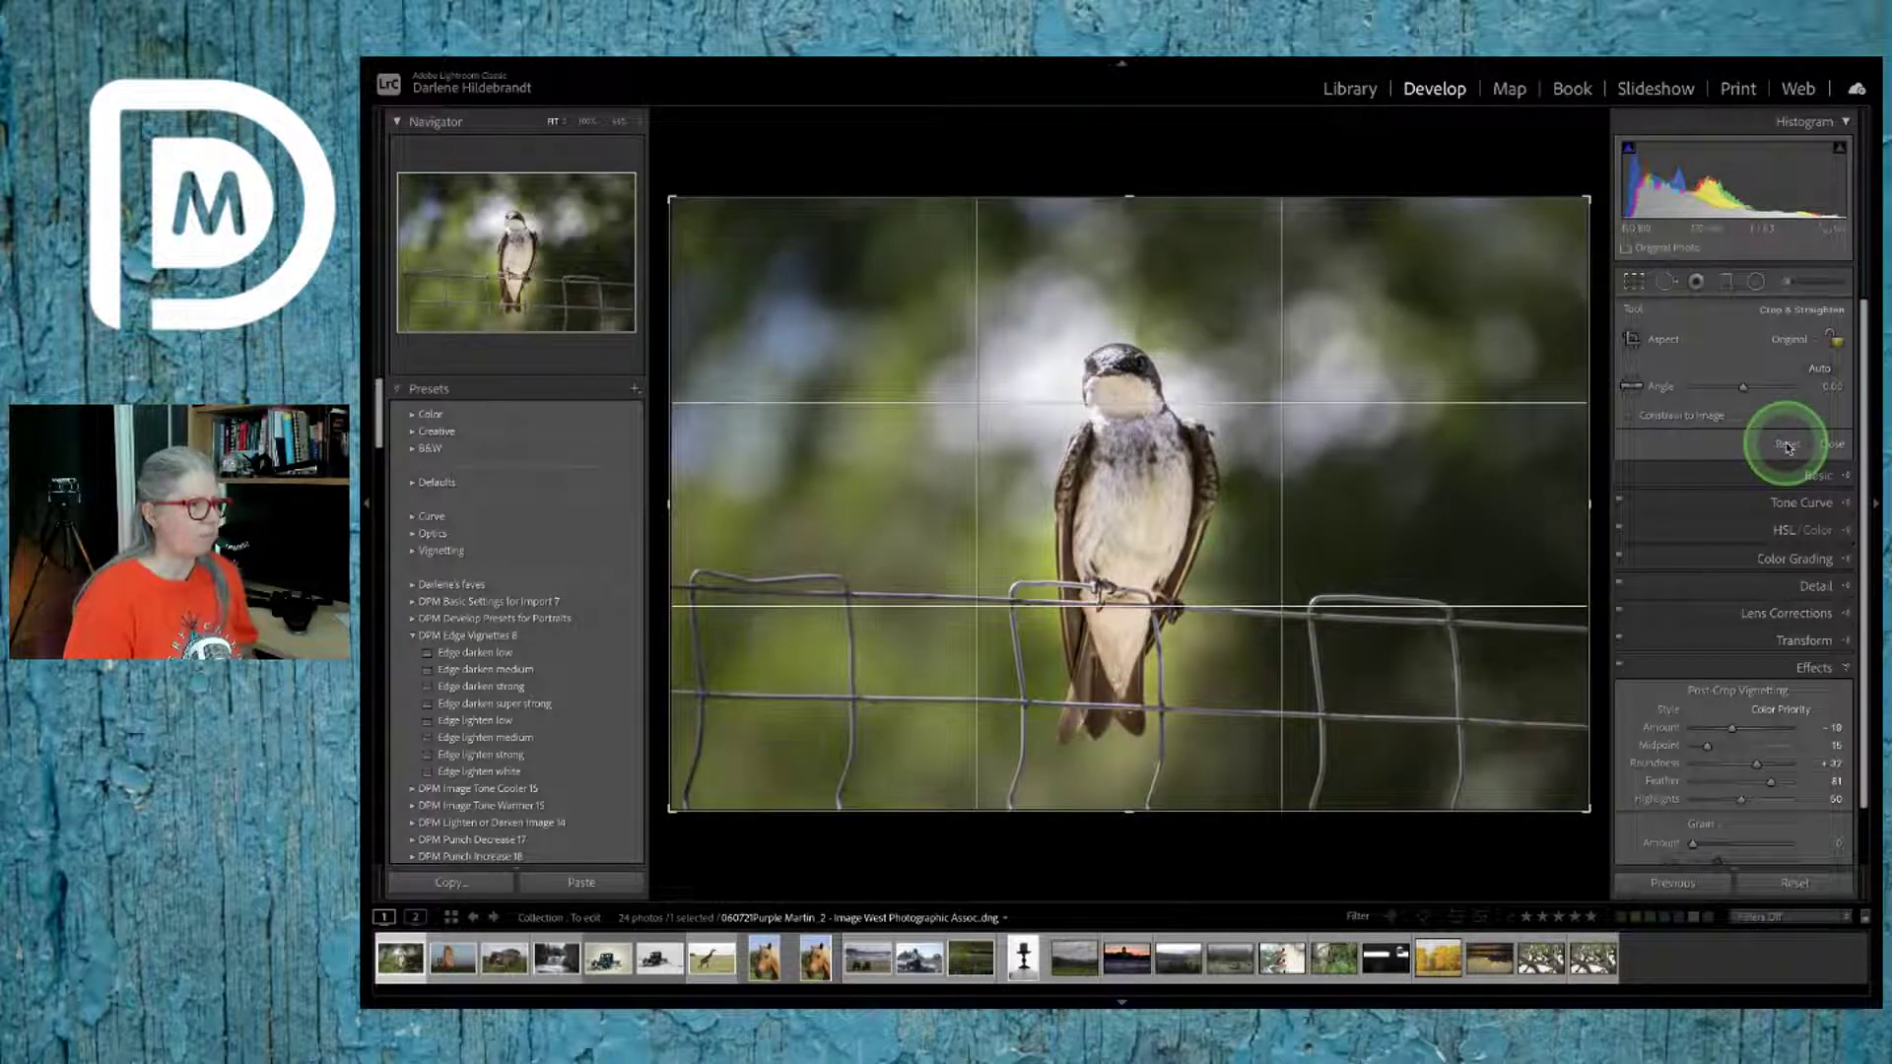
click(1268, 813)
click(1151, 437)
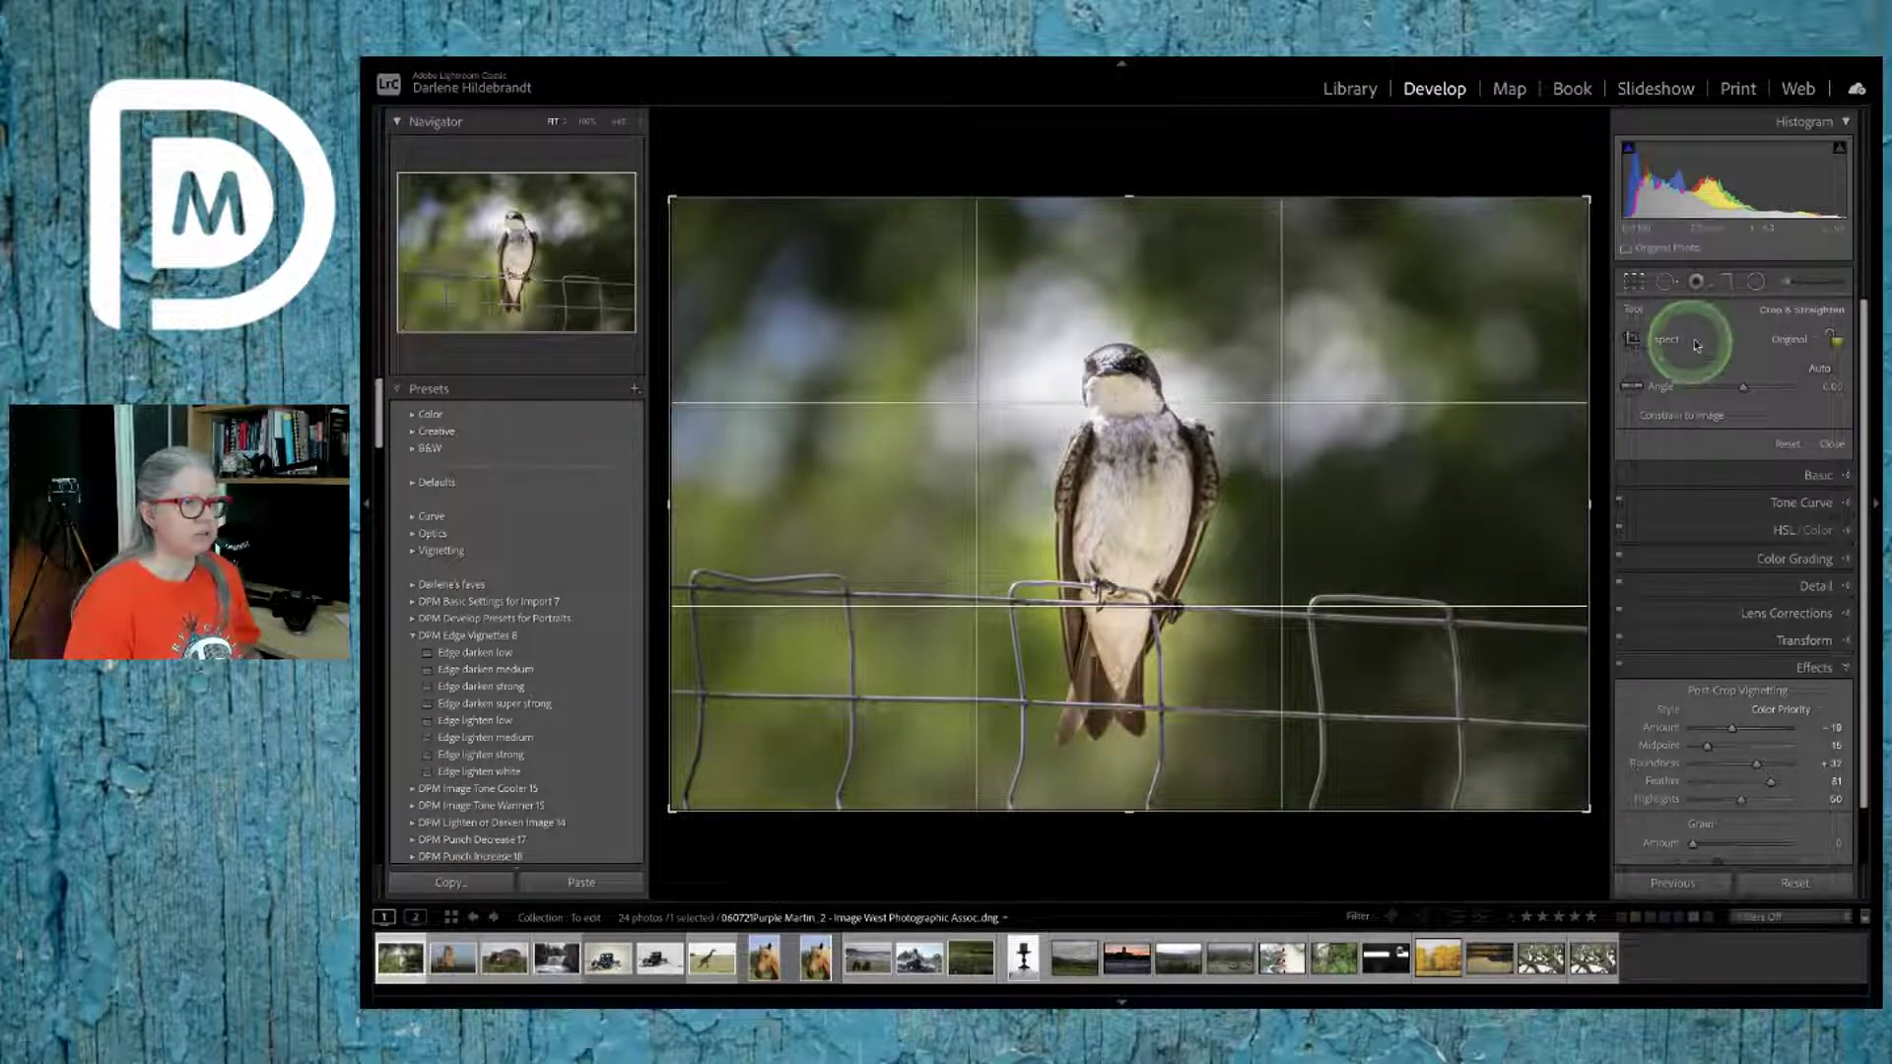
drag(1576, 190, 1550, 233)
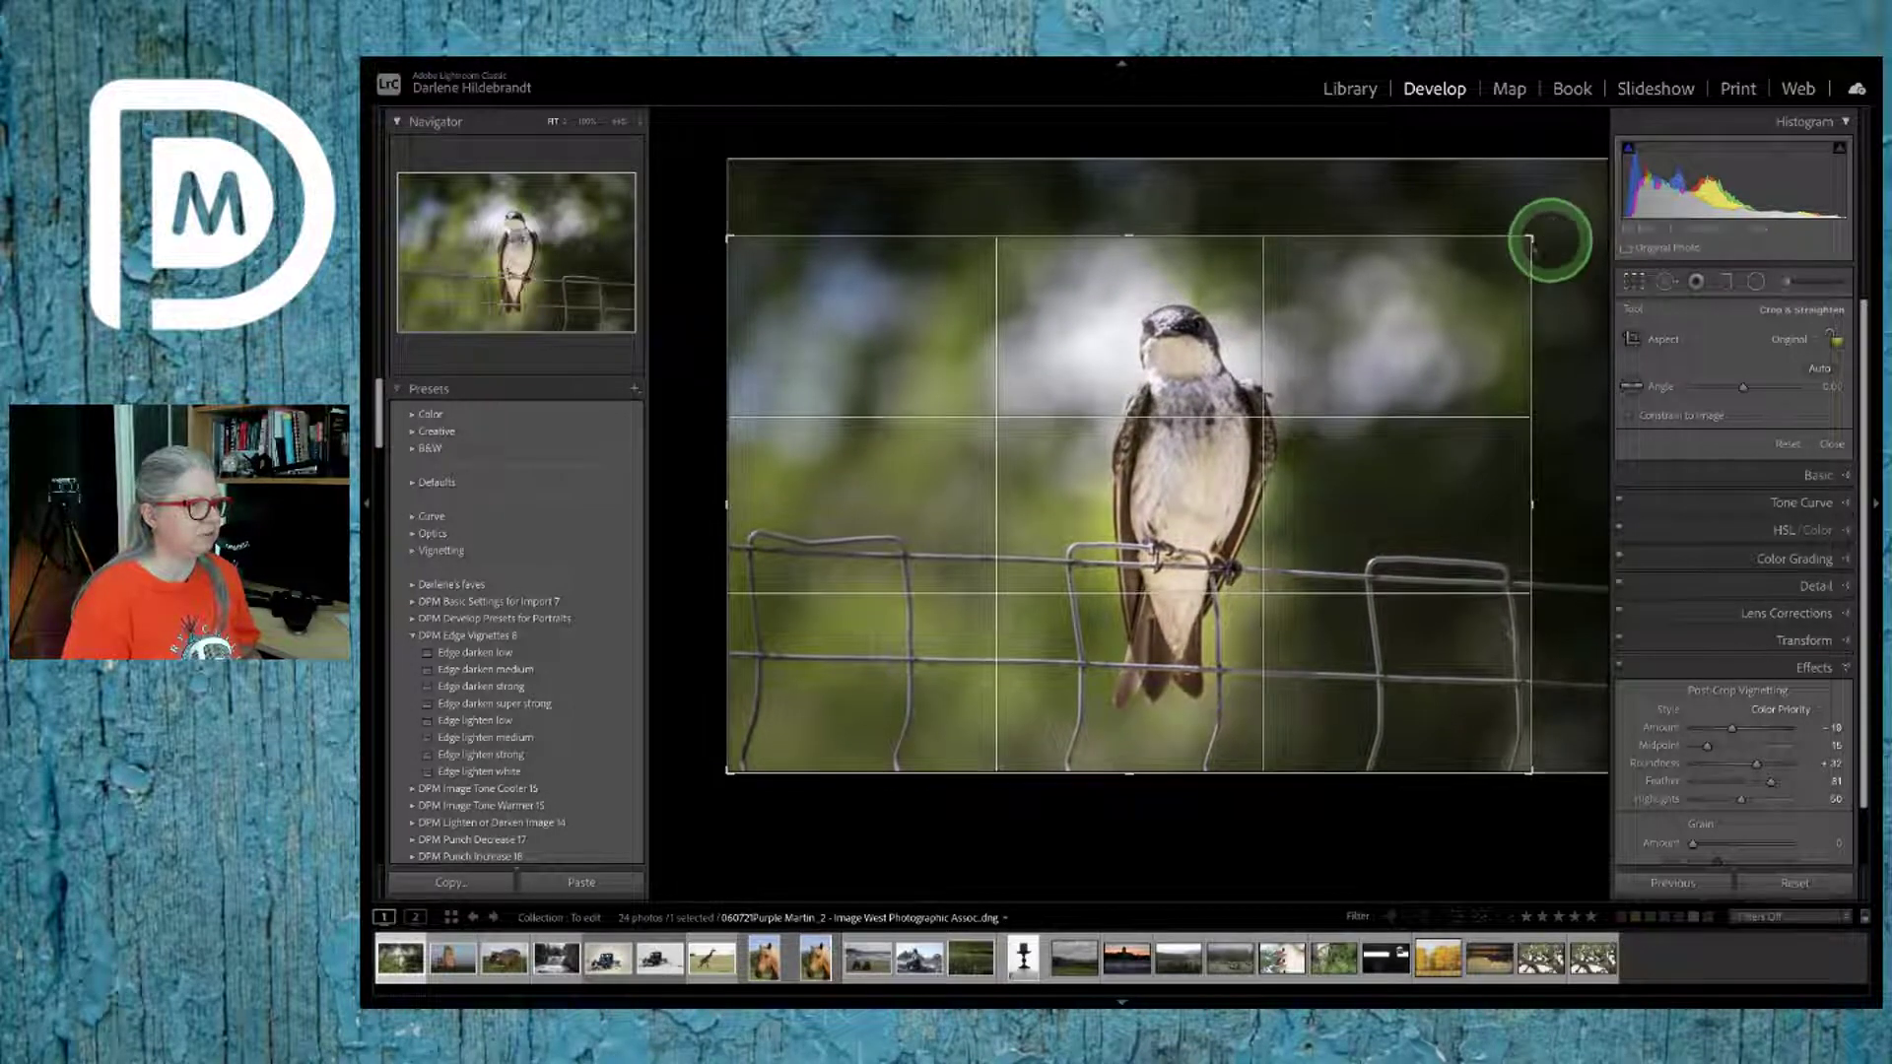
drag(1280, 642, 1331, 641)
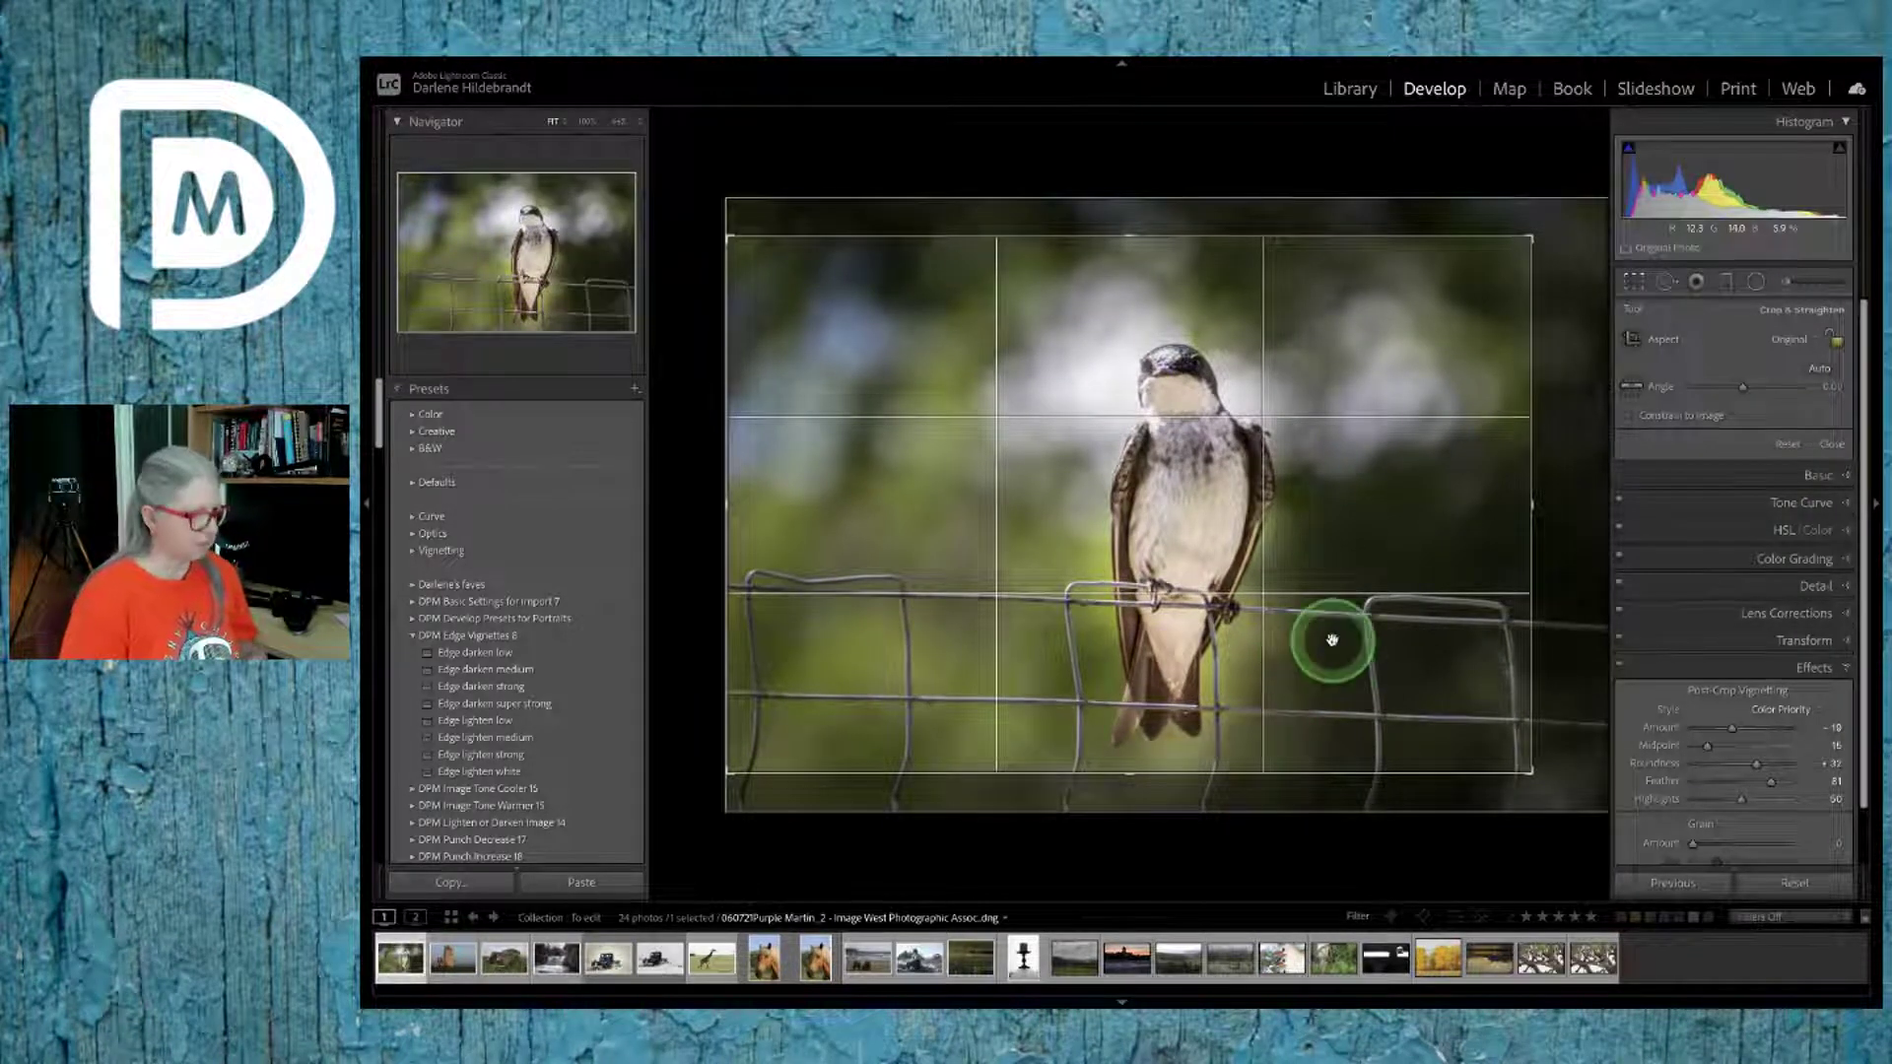
key(Return)
click(1332, 642)
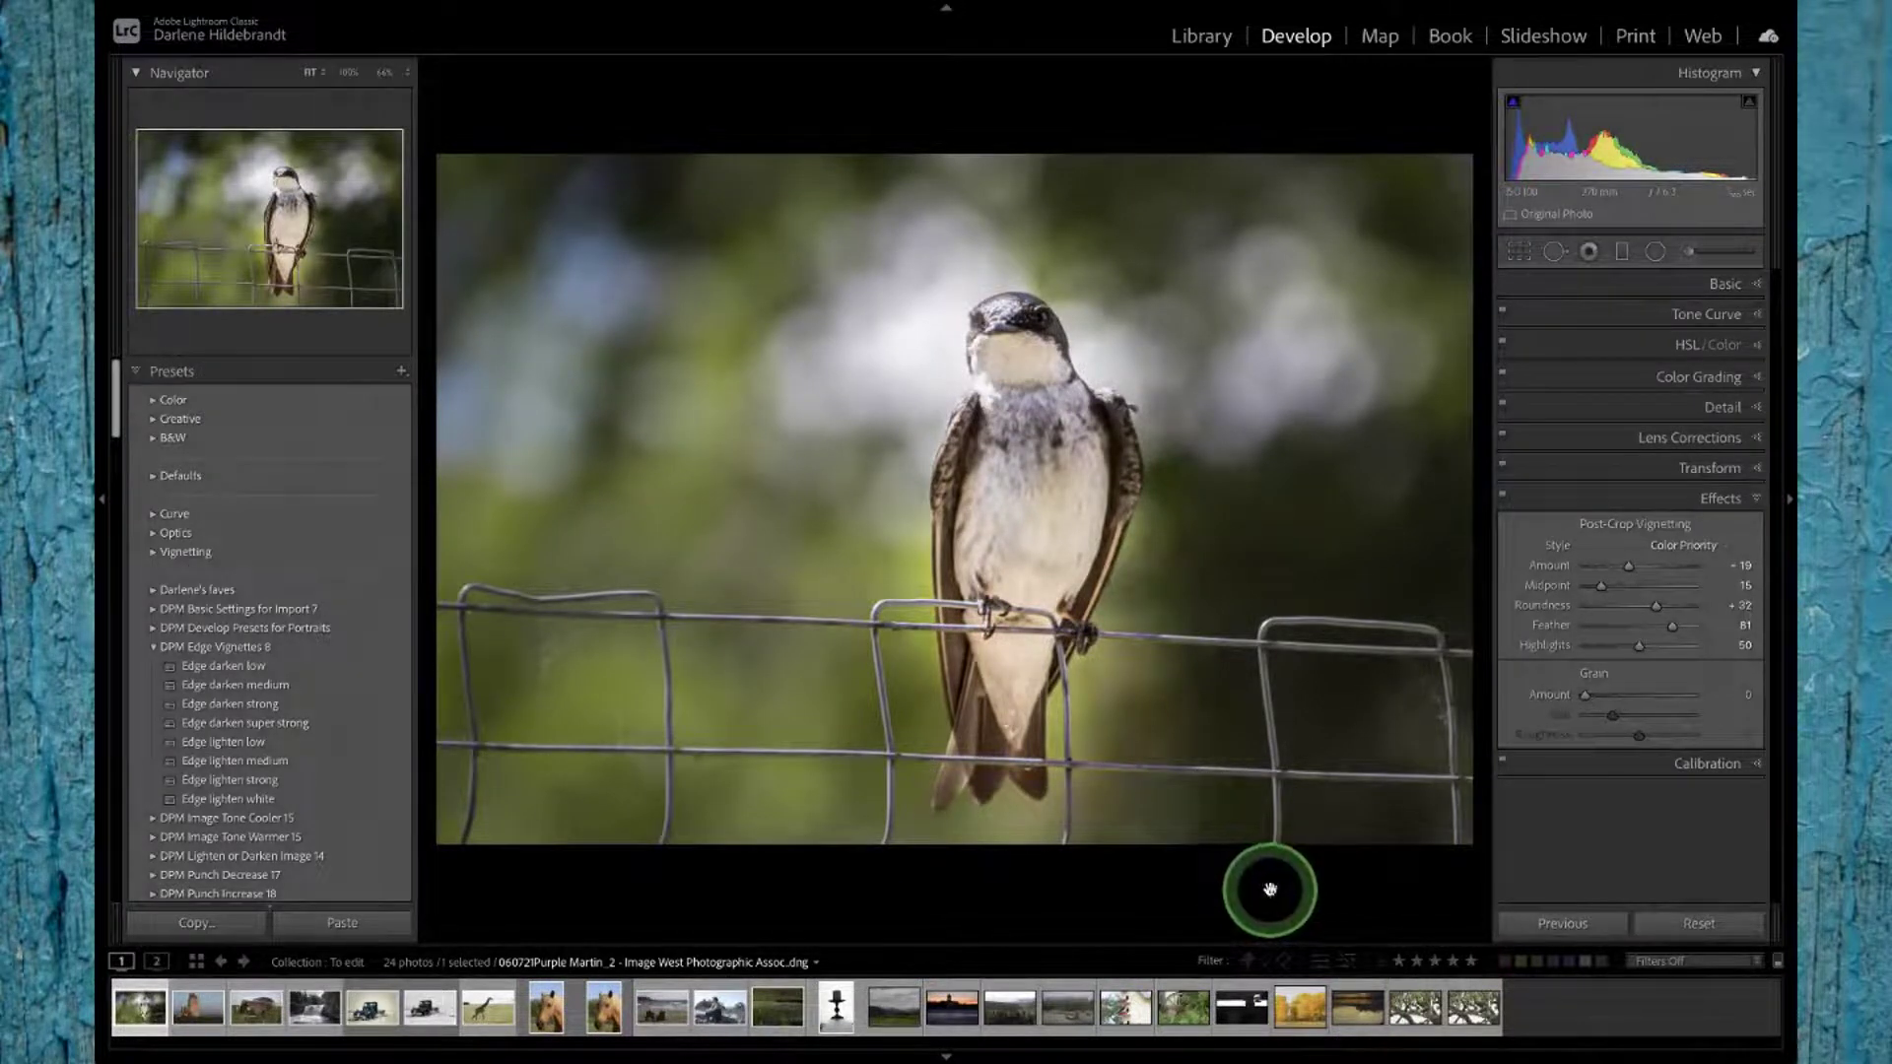
Step: Open the grain elevator photo from the To edit collection for developing and show its Basic adjustments
key(g)
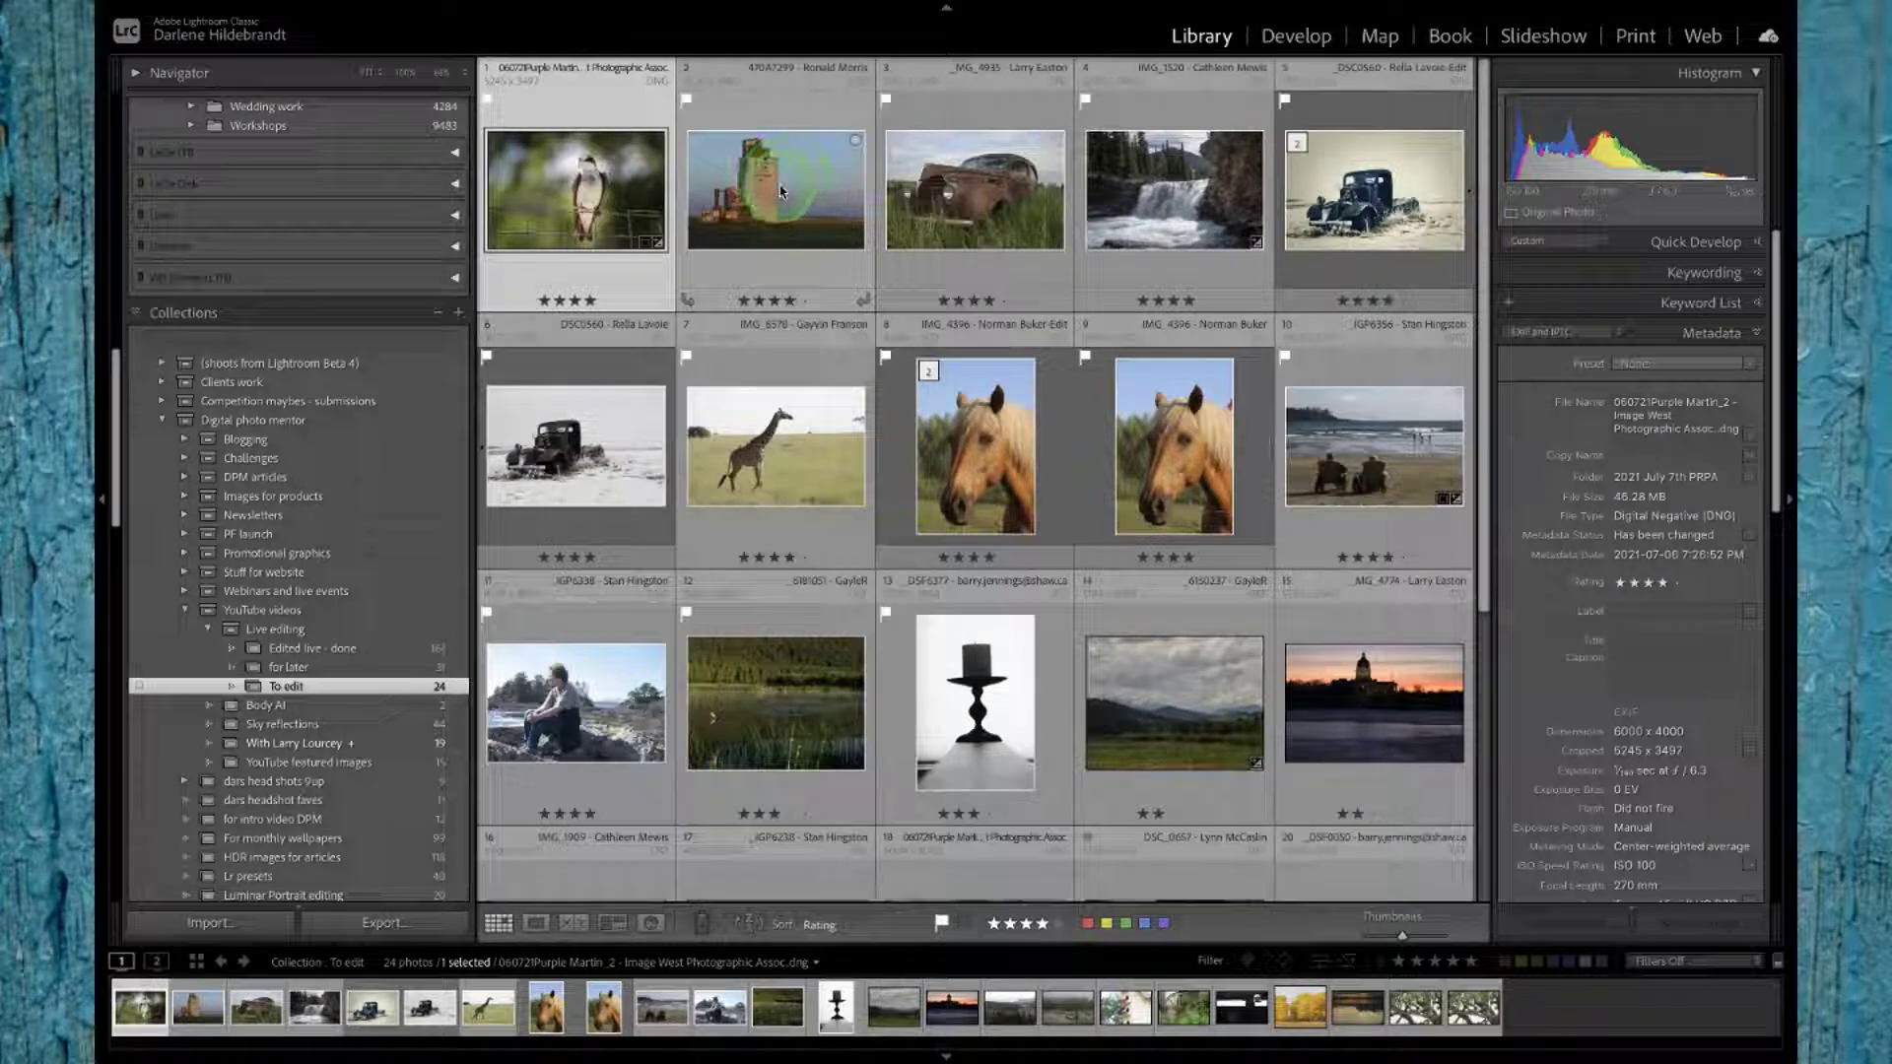
double_click(780, 189)
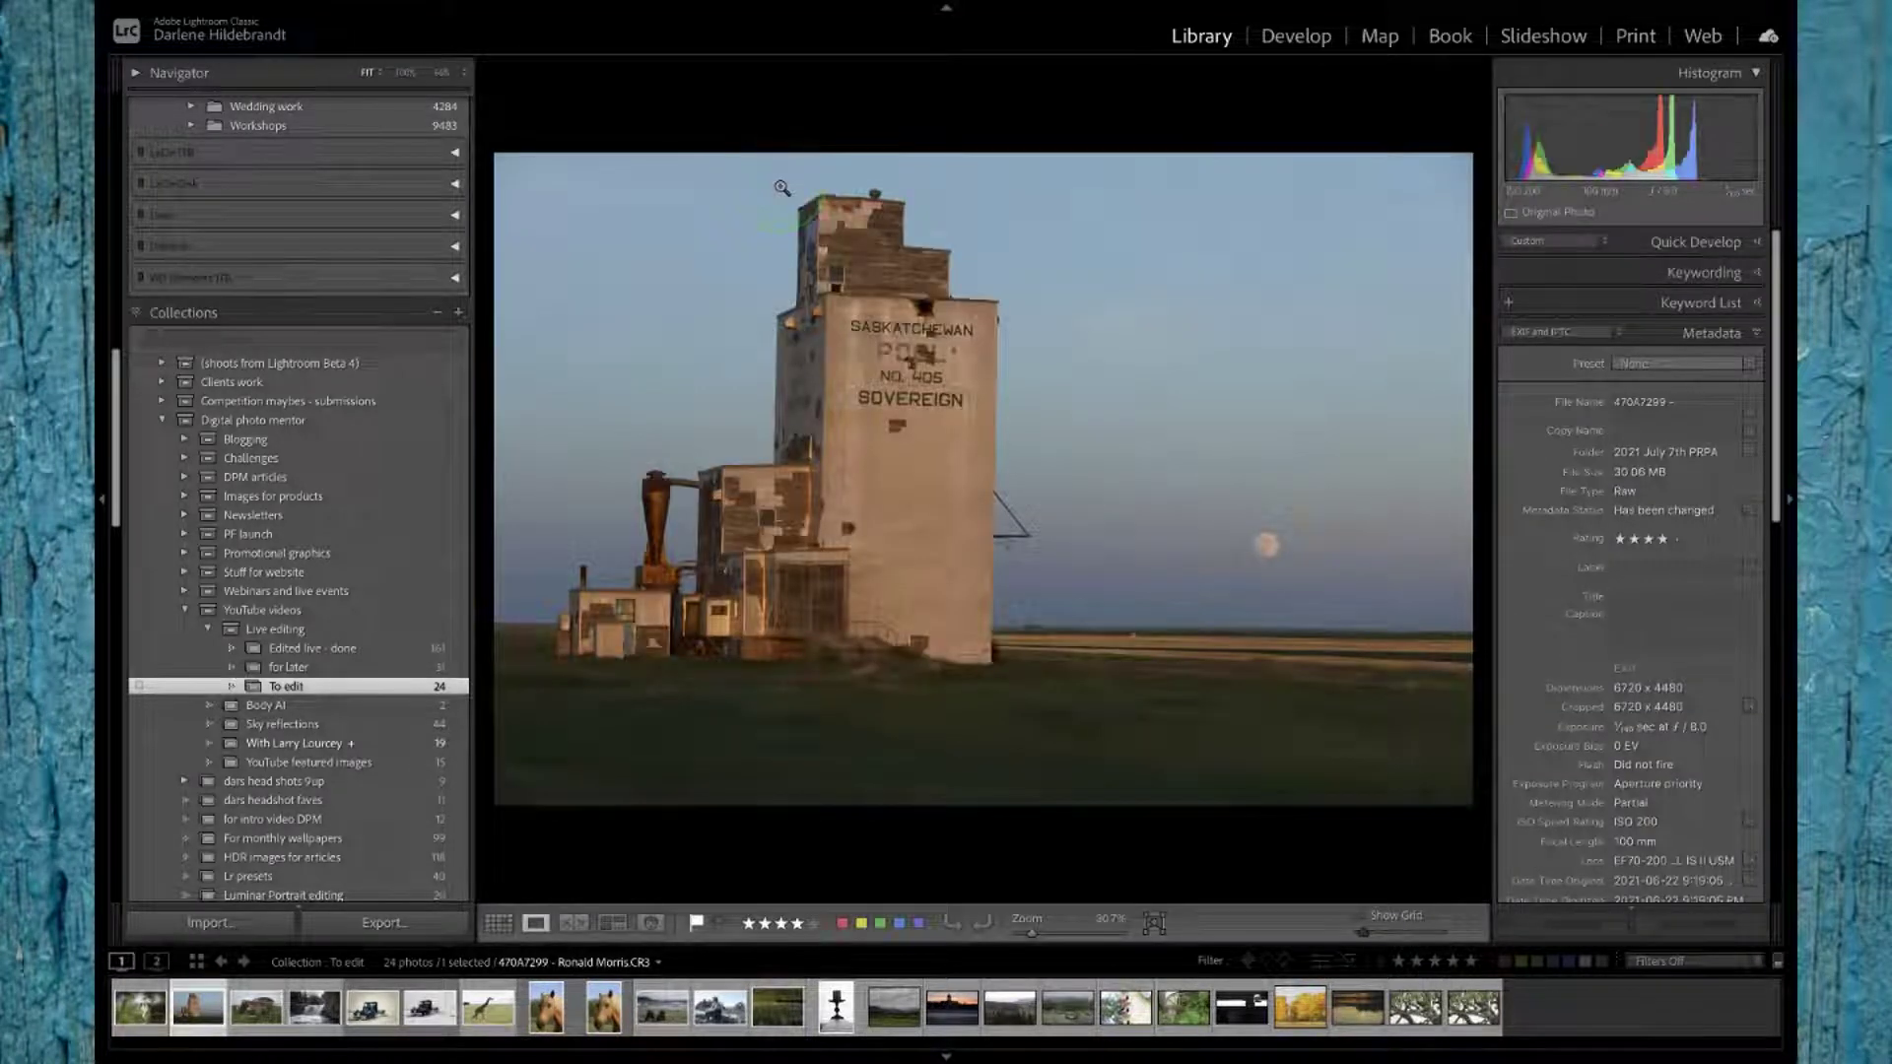
key(t)
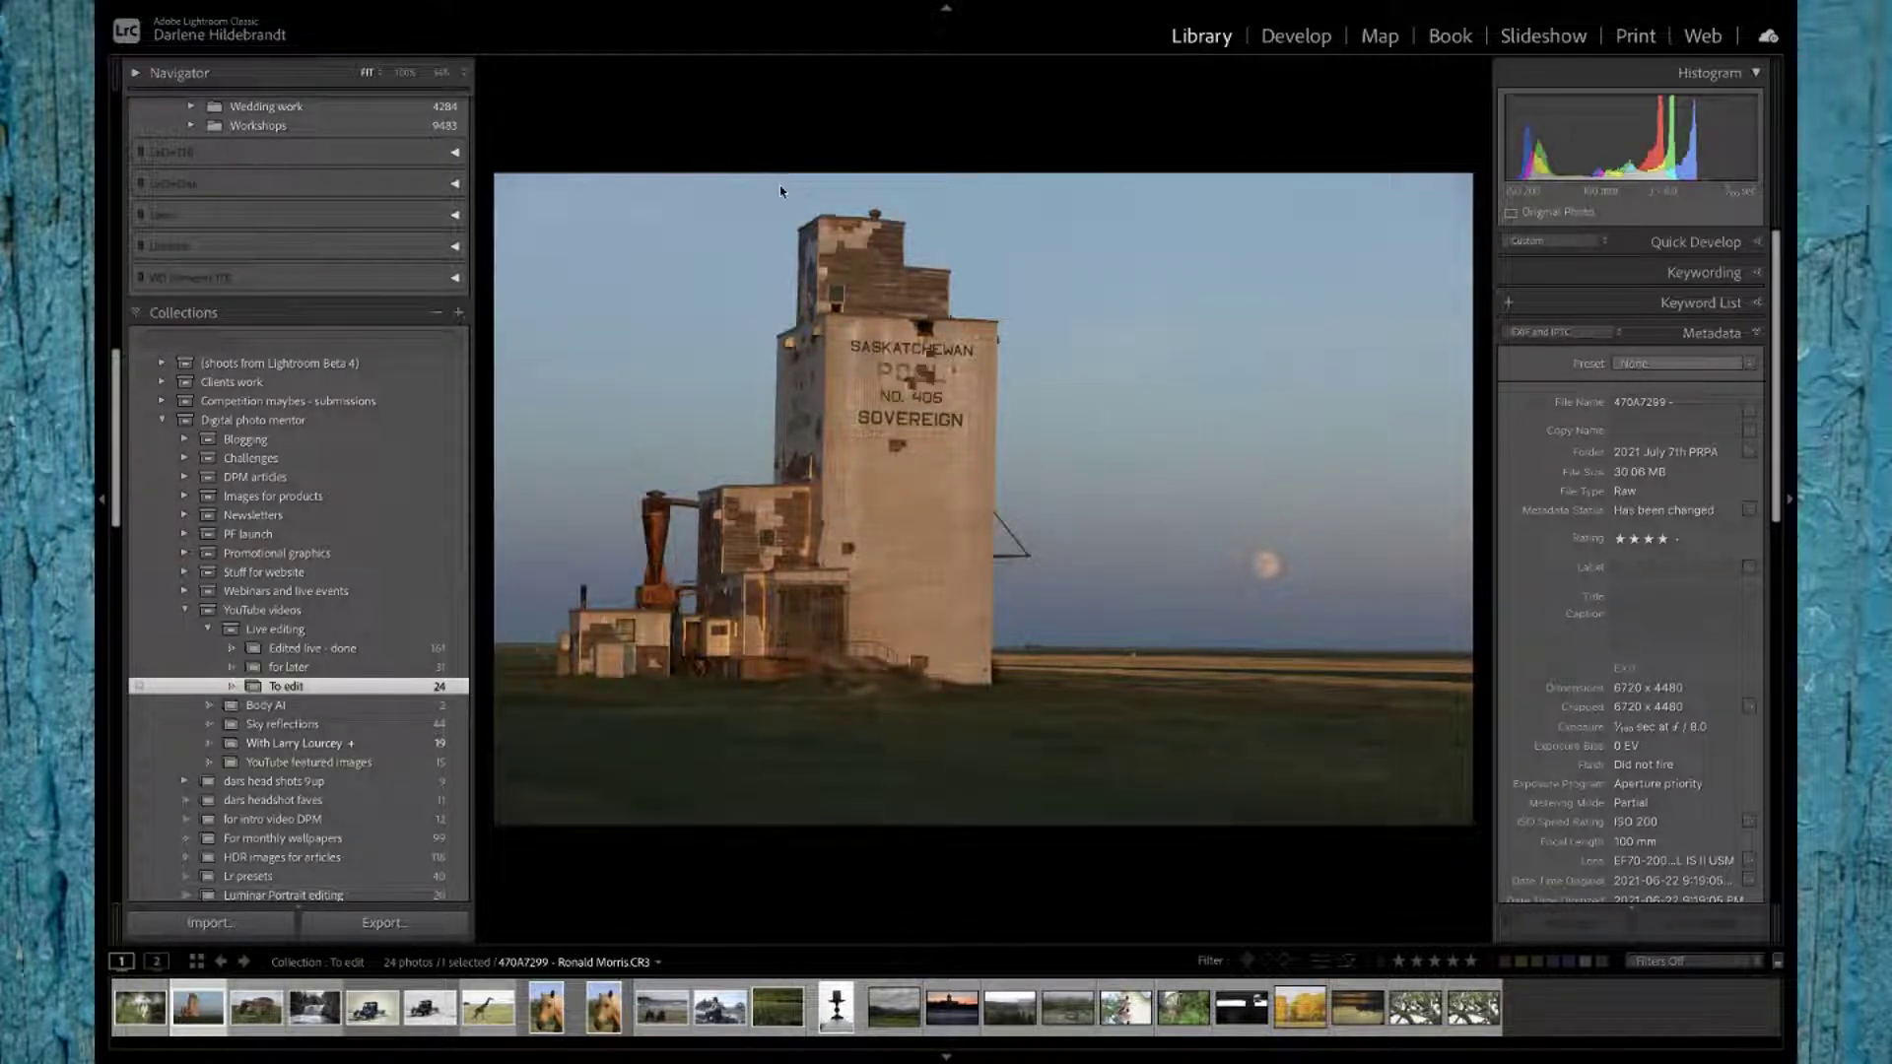
key(d)
key(r)
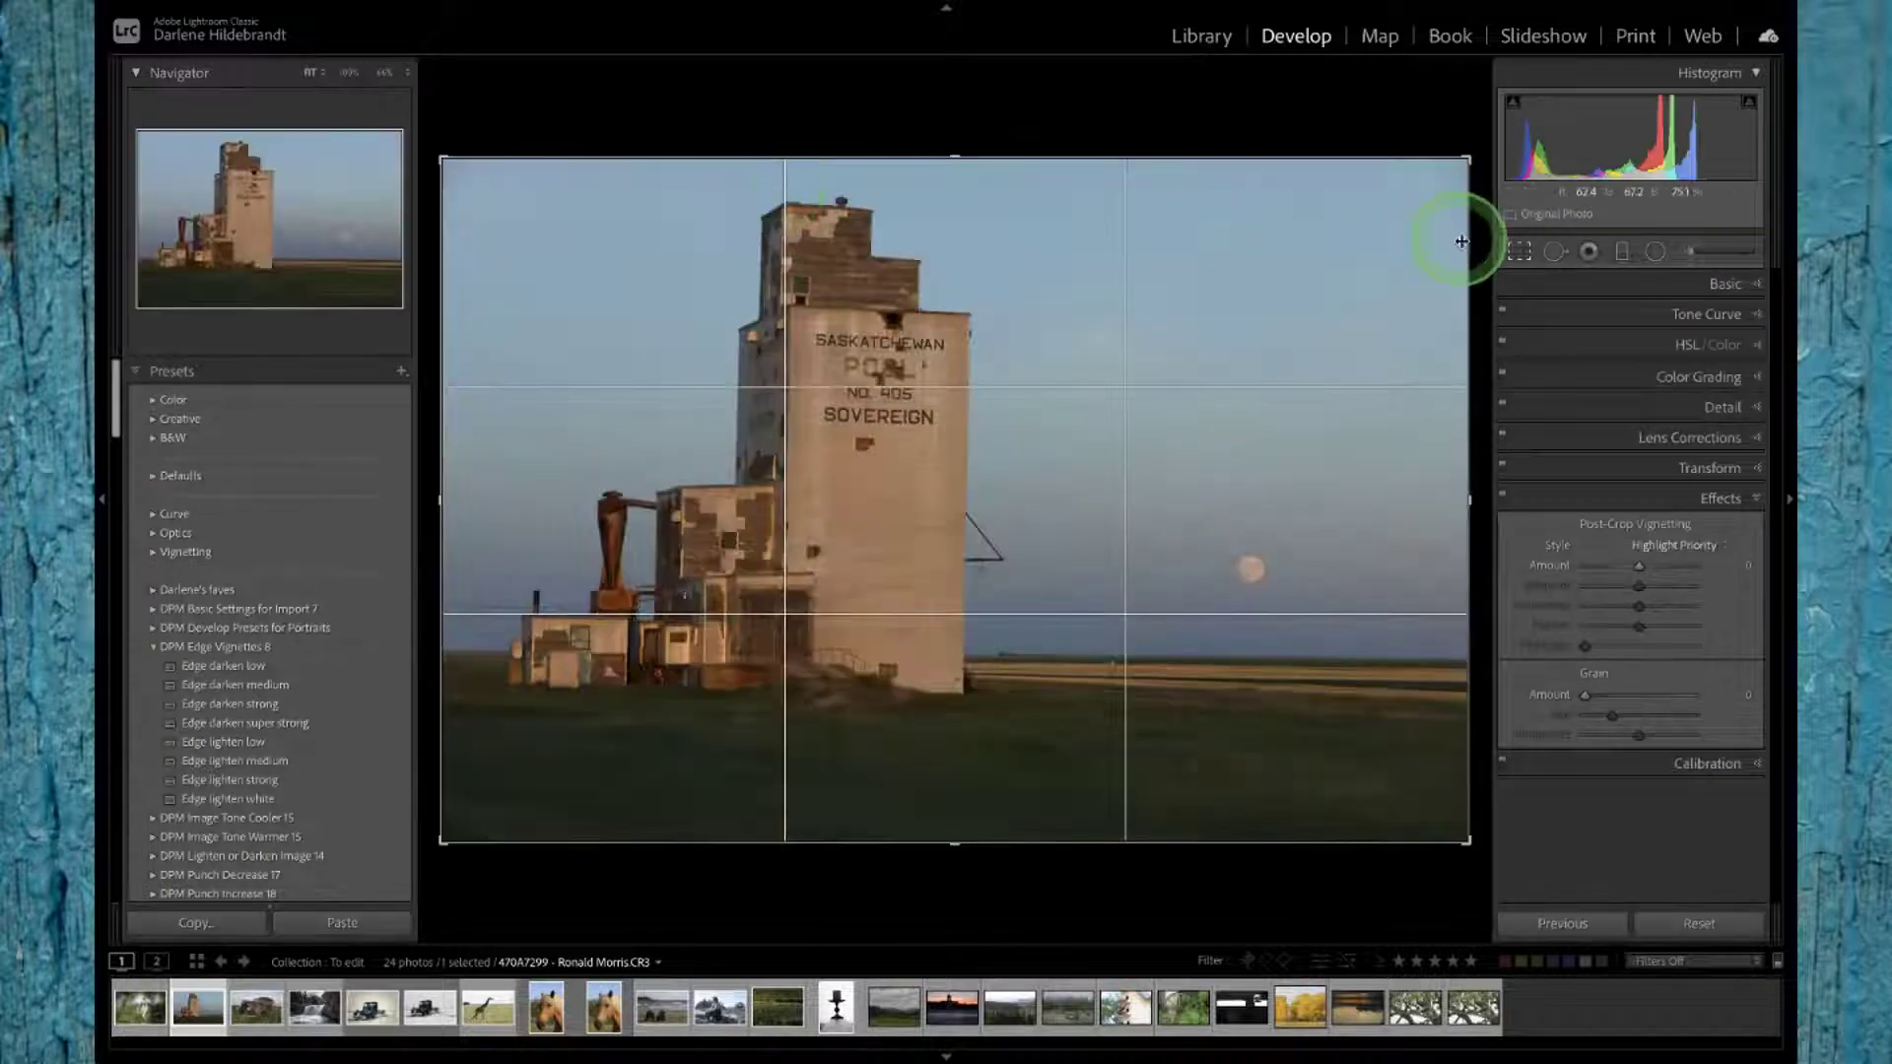
click(1704, 265)
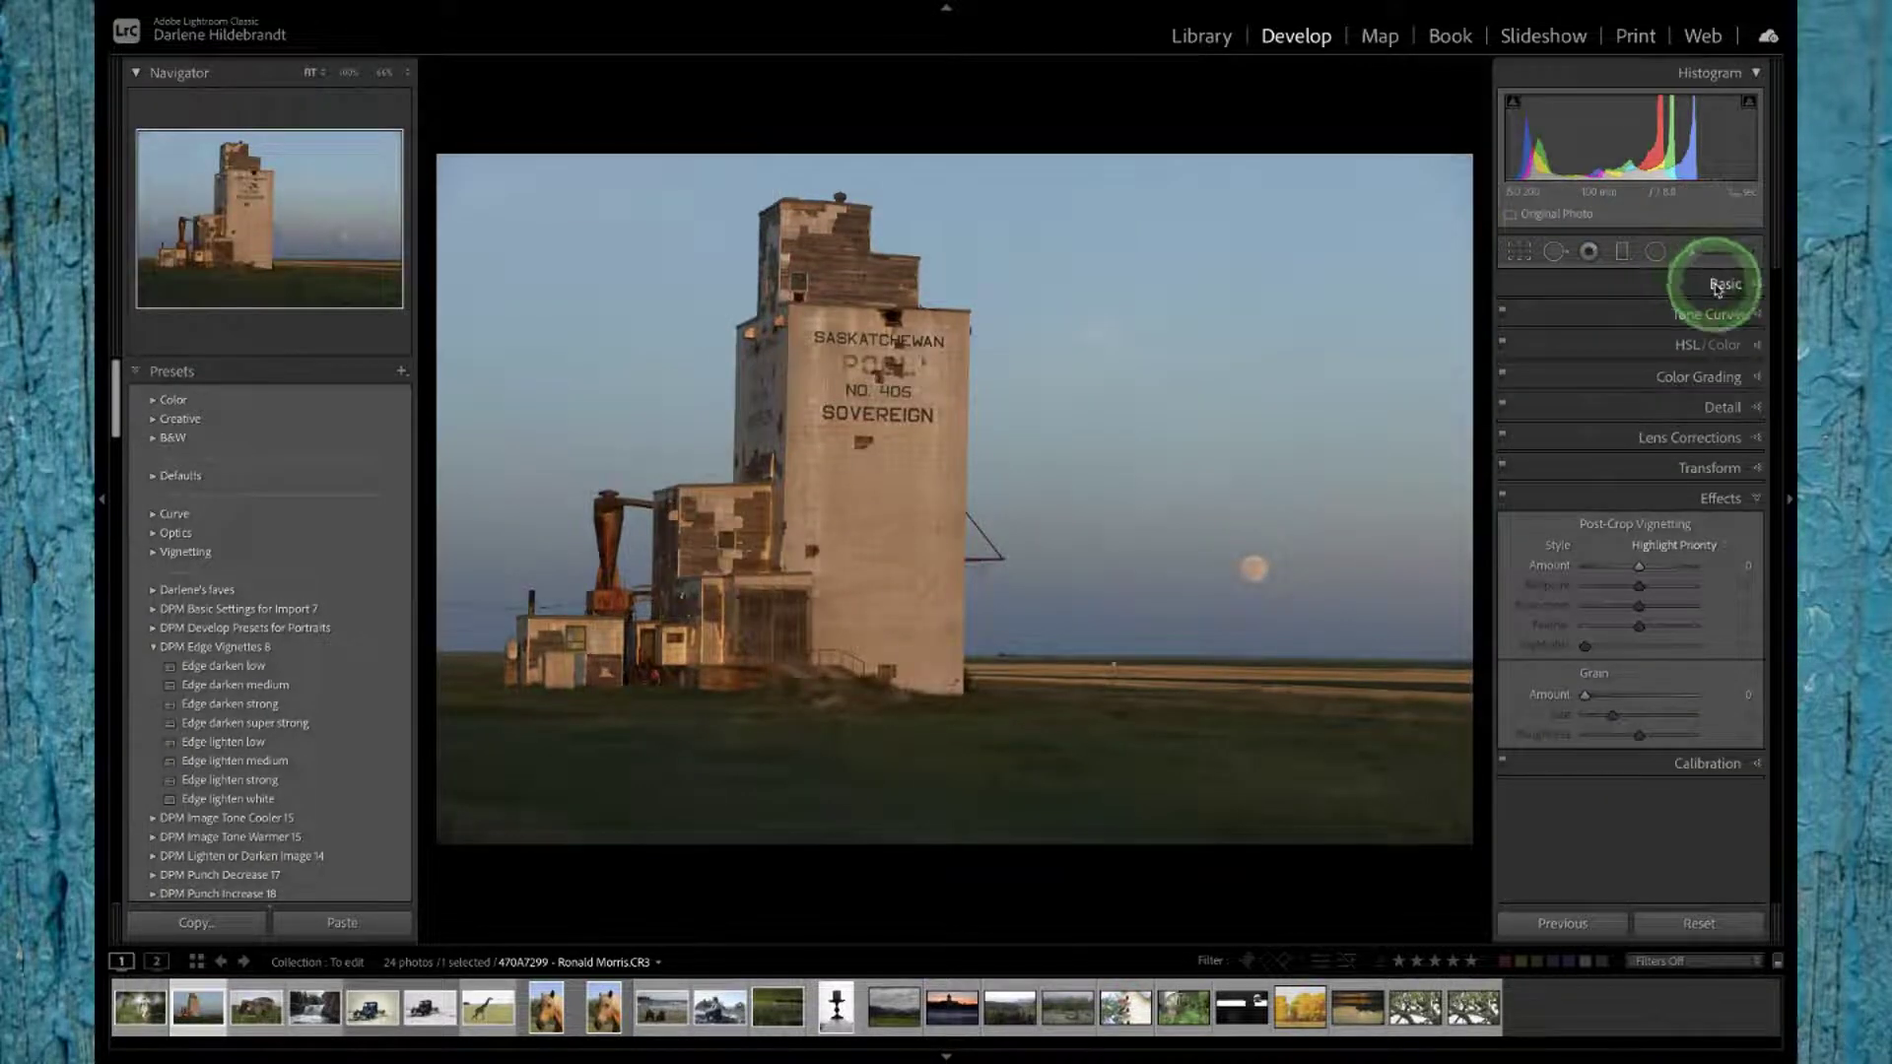
click(1720, 285)
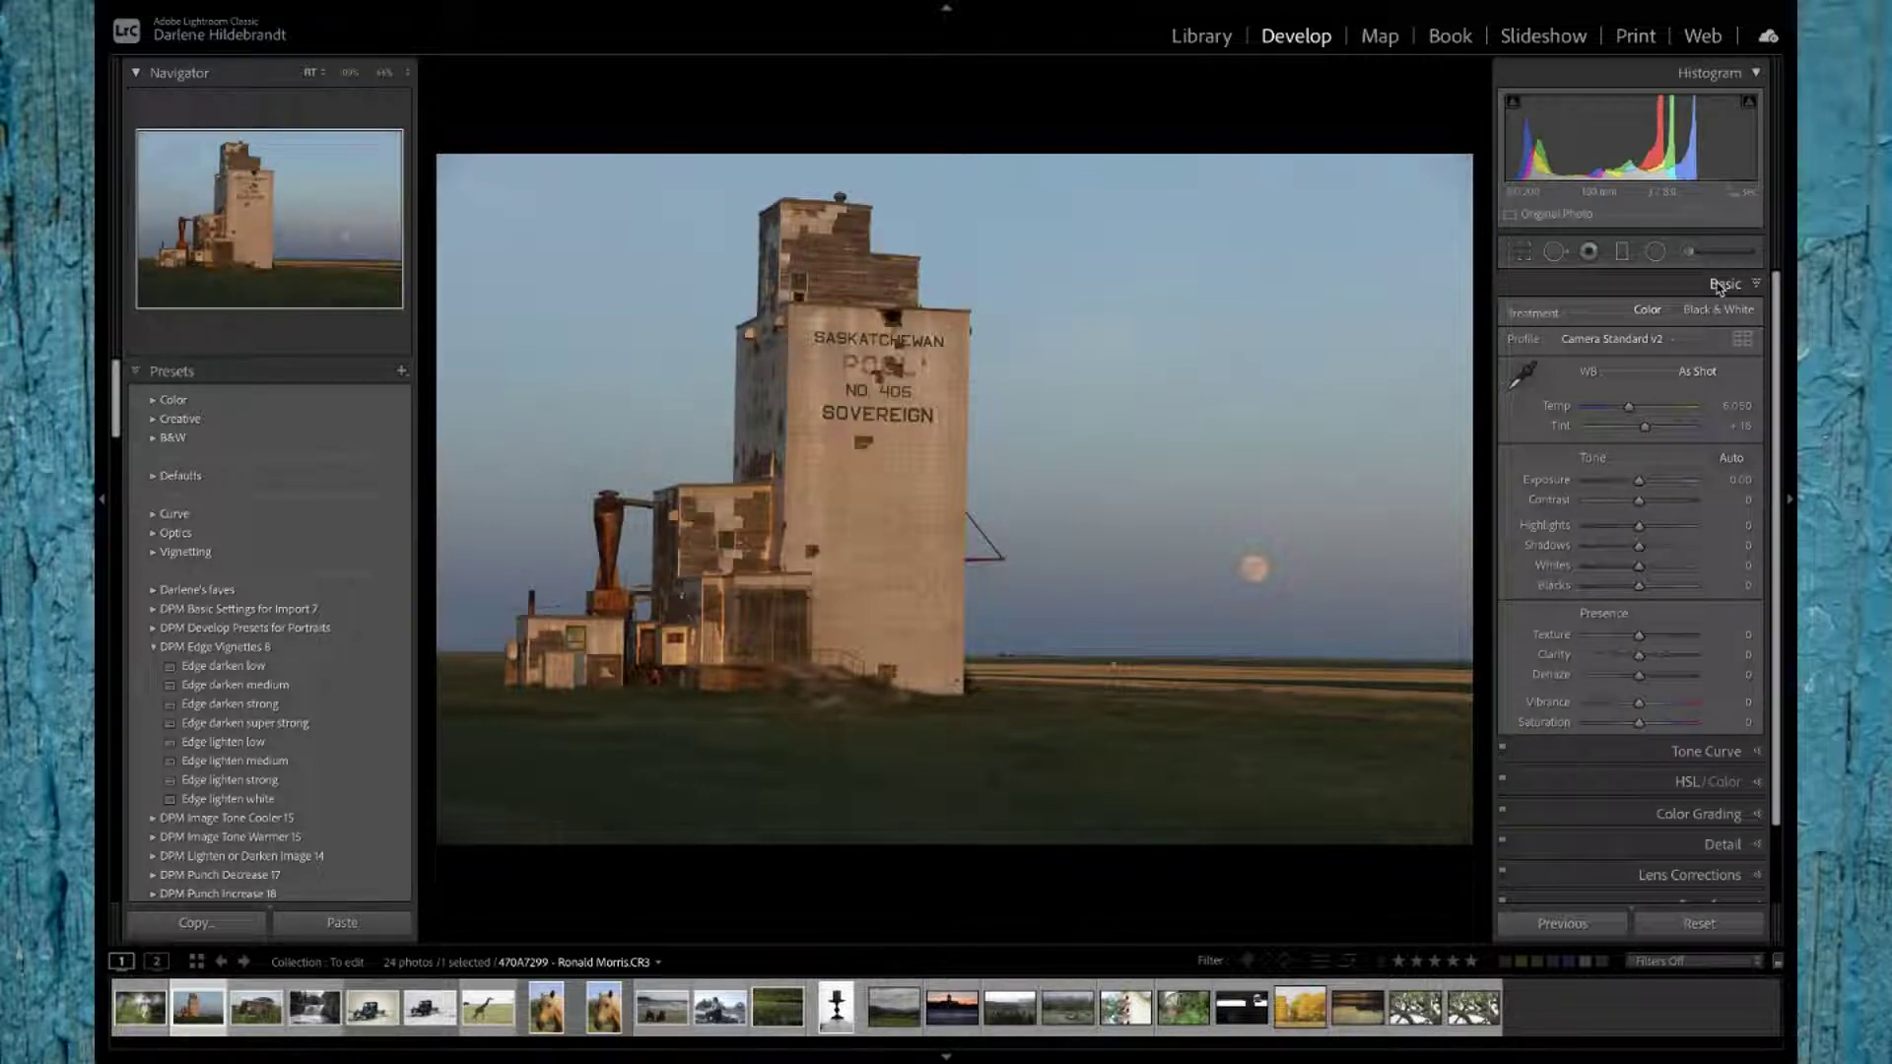
drag(1720, 287, 1439, 935)
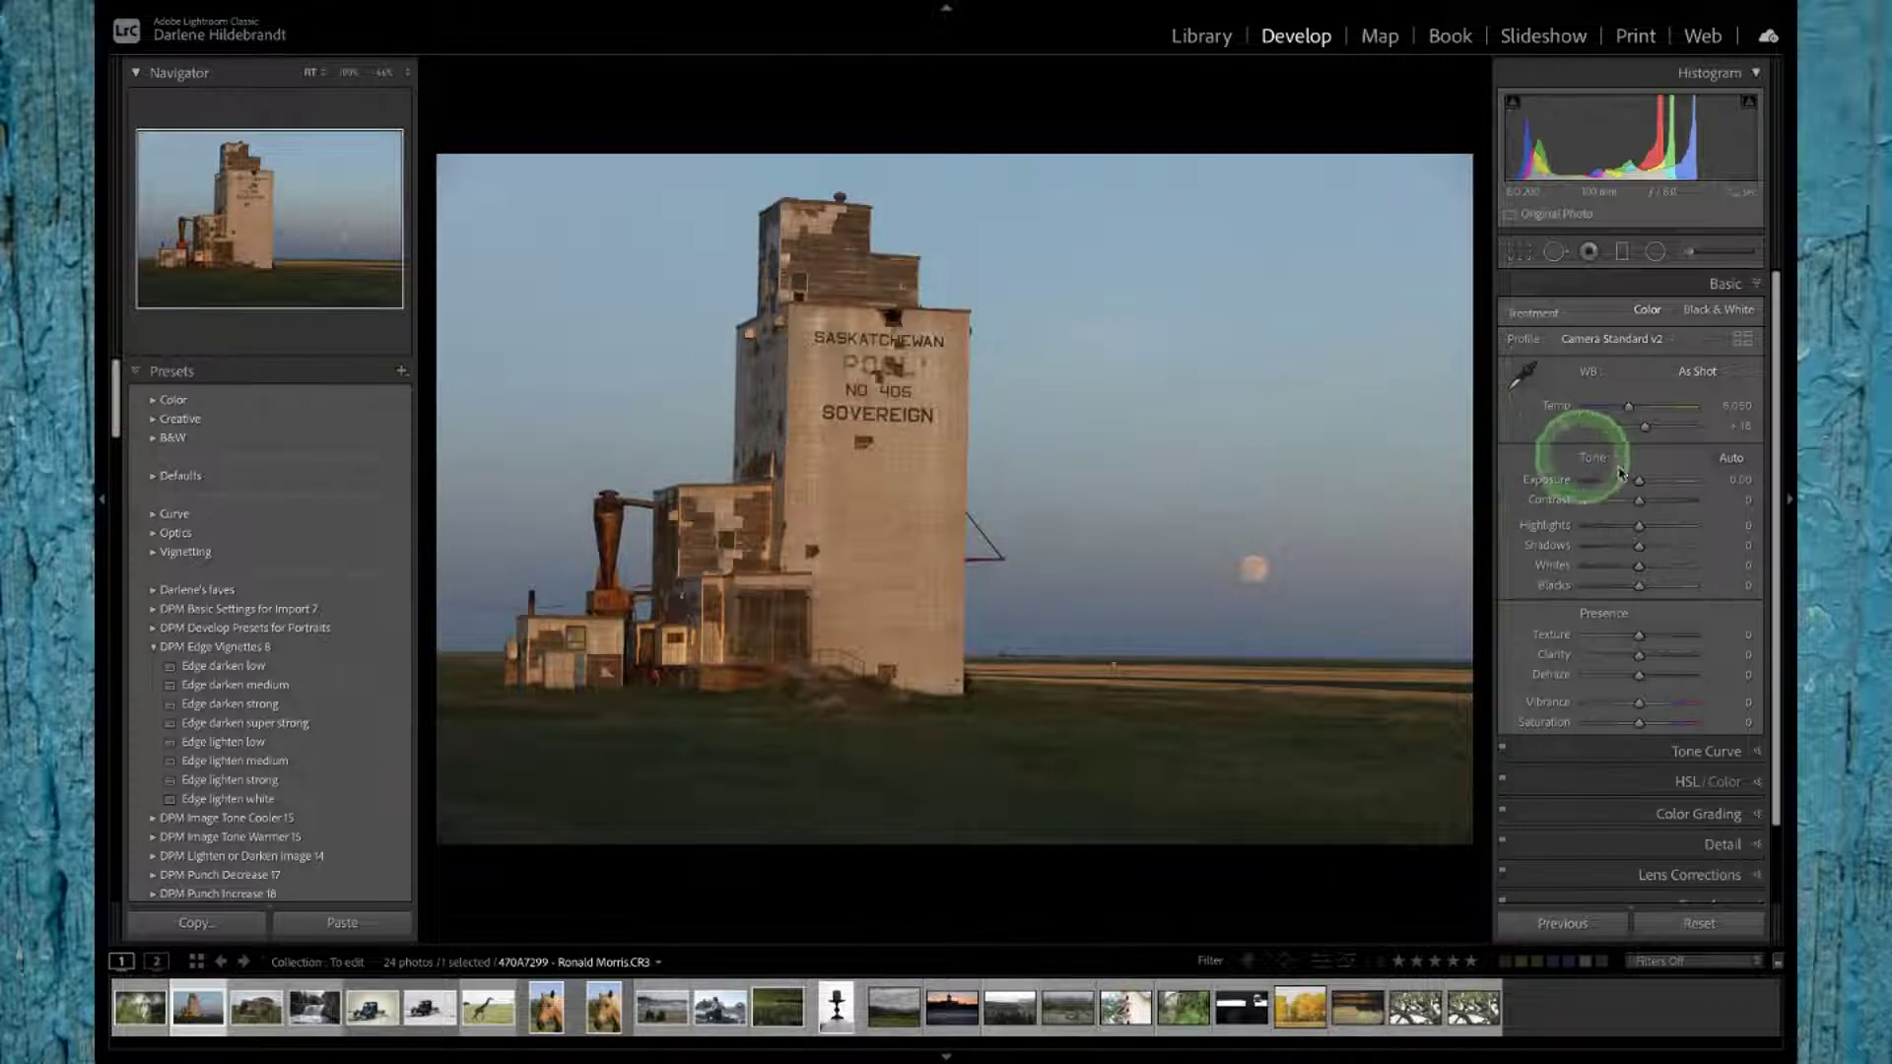
scroll(1628, 478, down, 1)
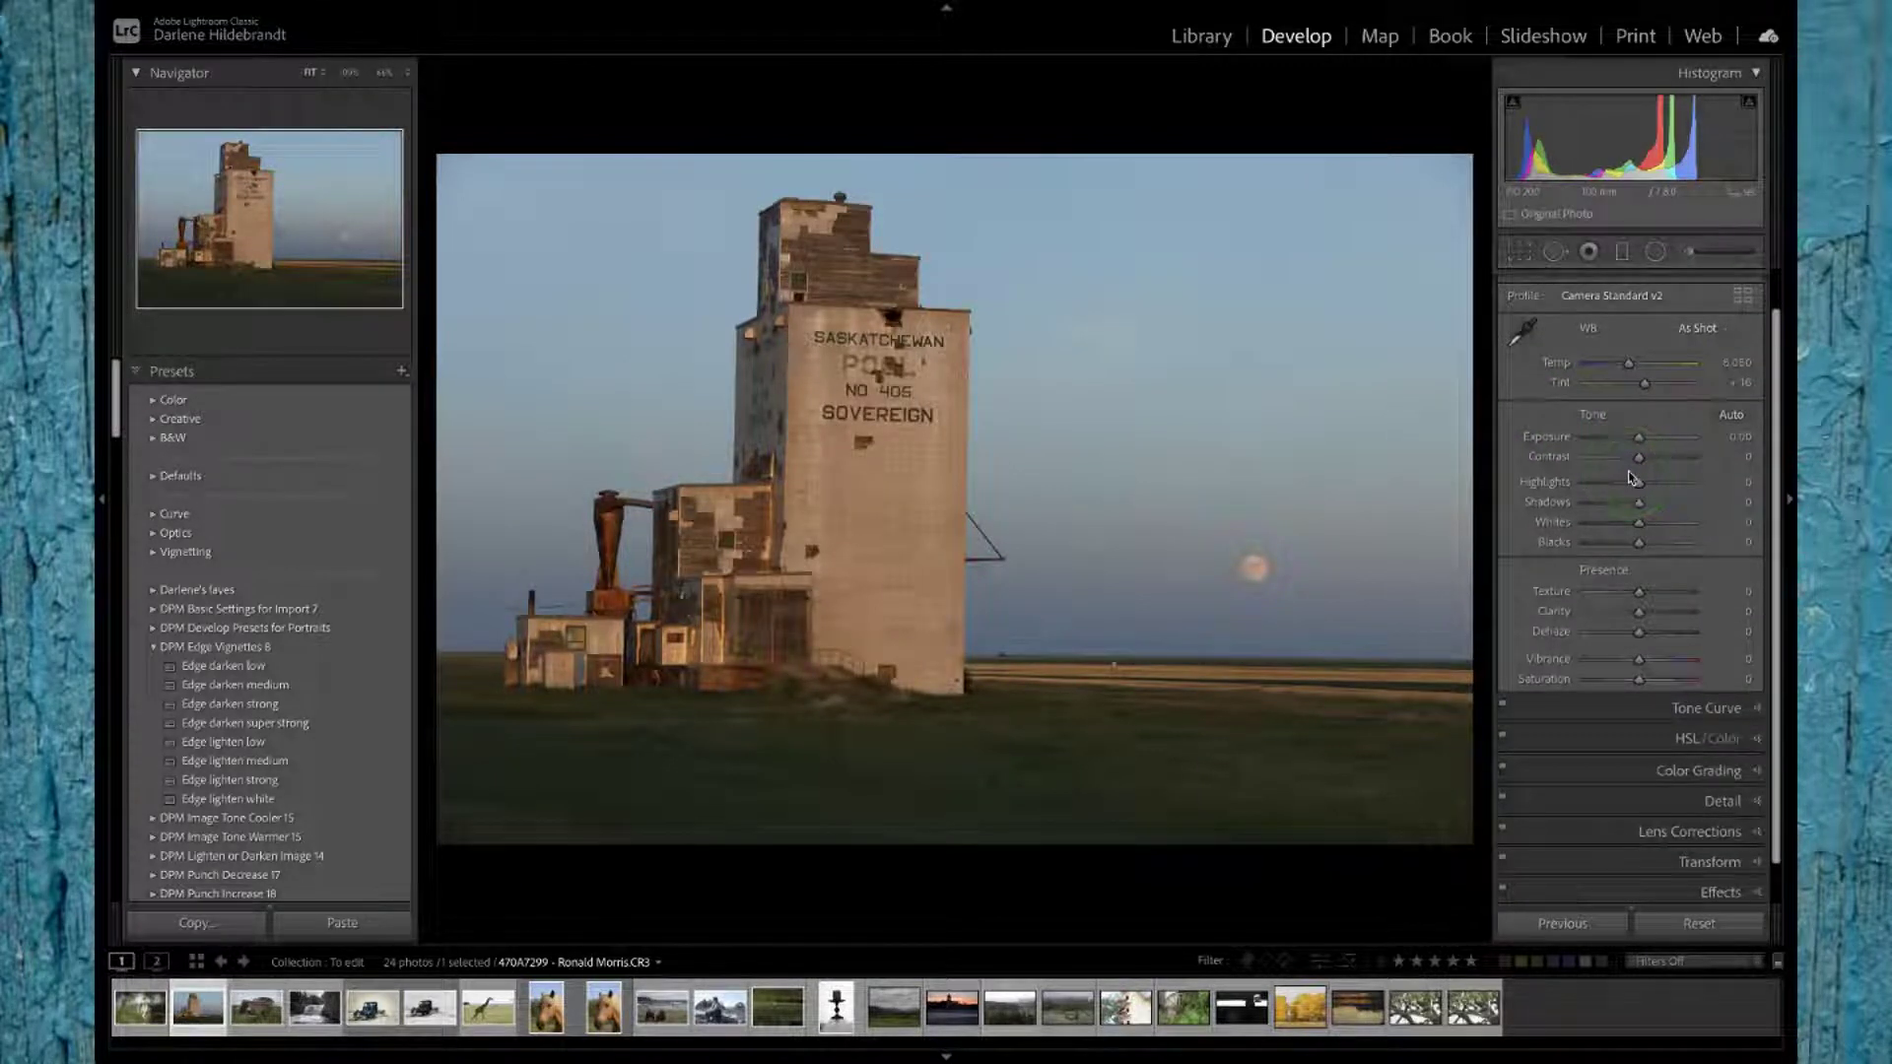
Step: Try automatic straightening on the grain elevator photo, compare the result, and reset the crop
key(r)
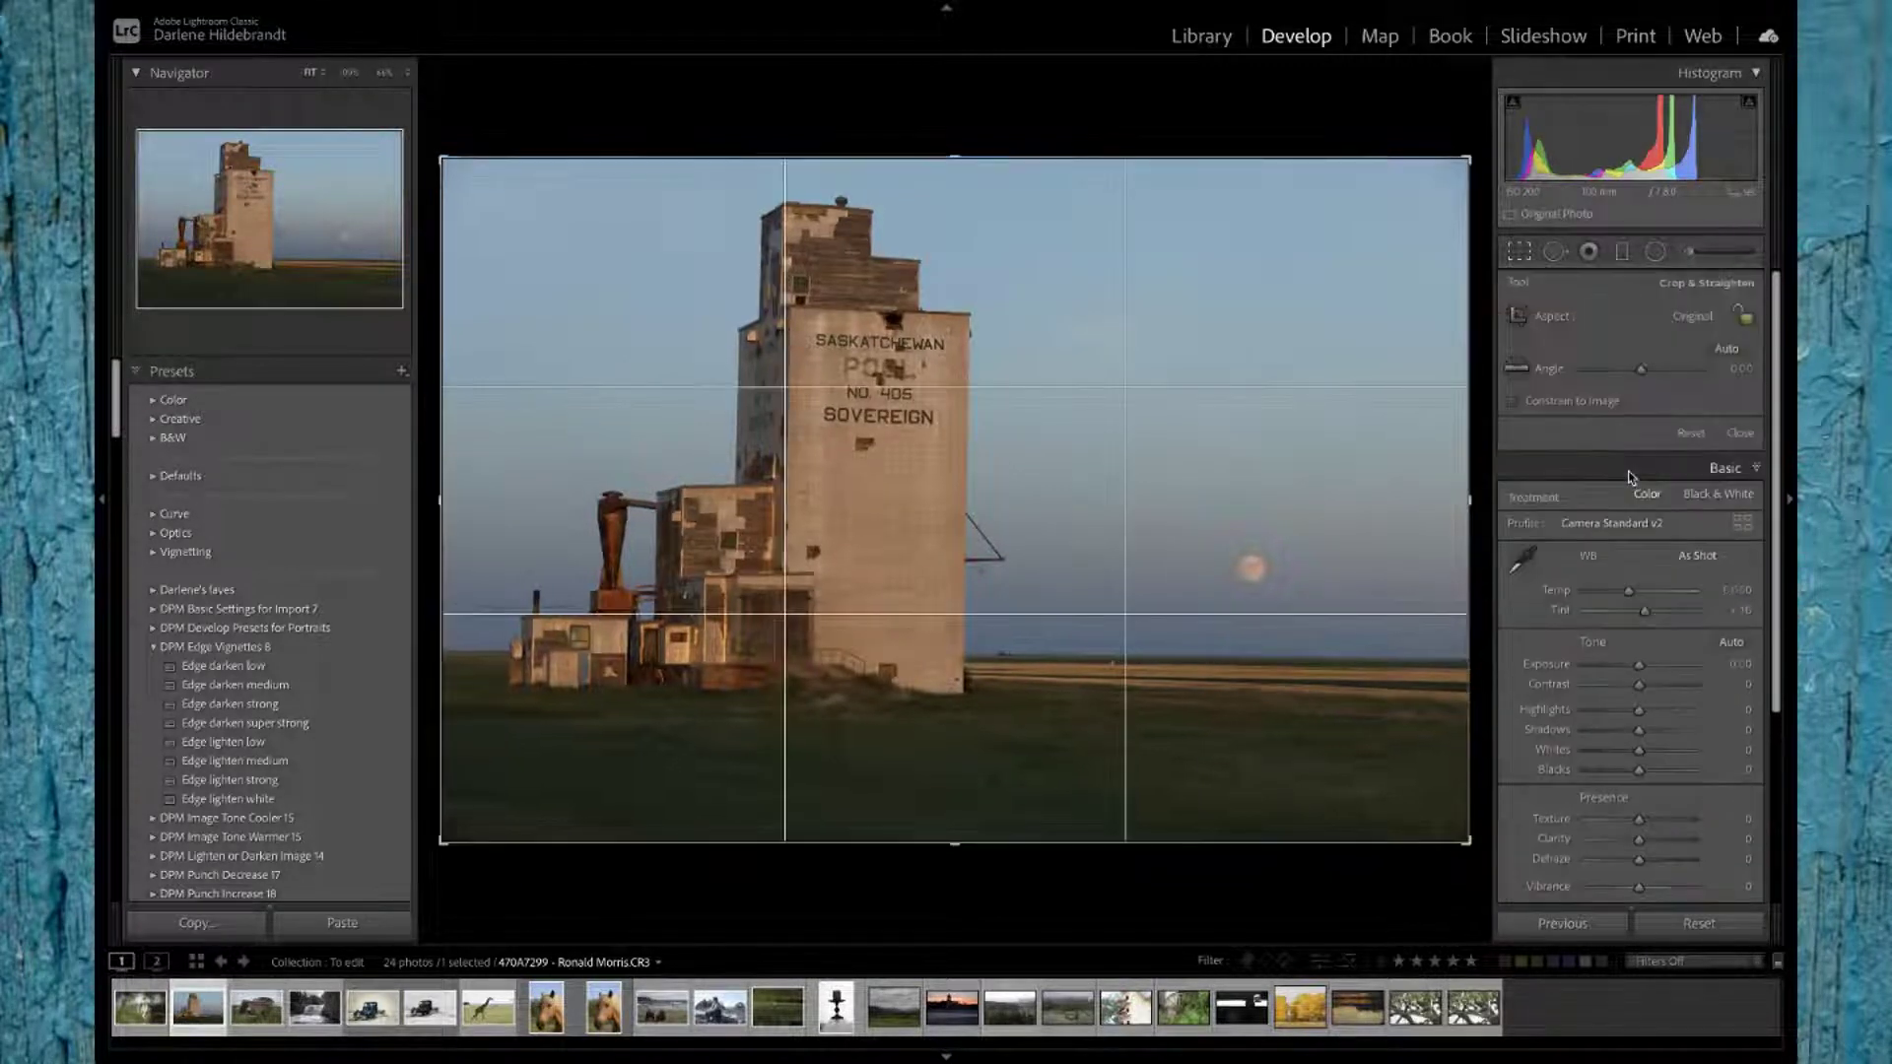
click(1730, 351)
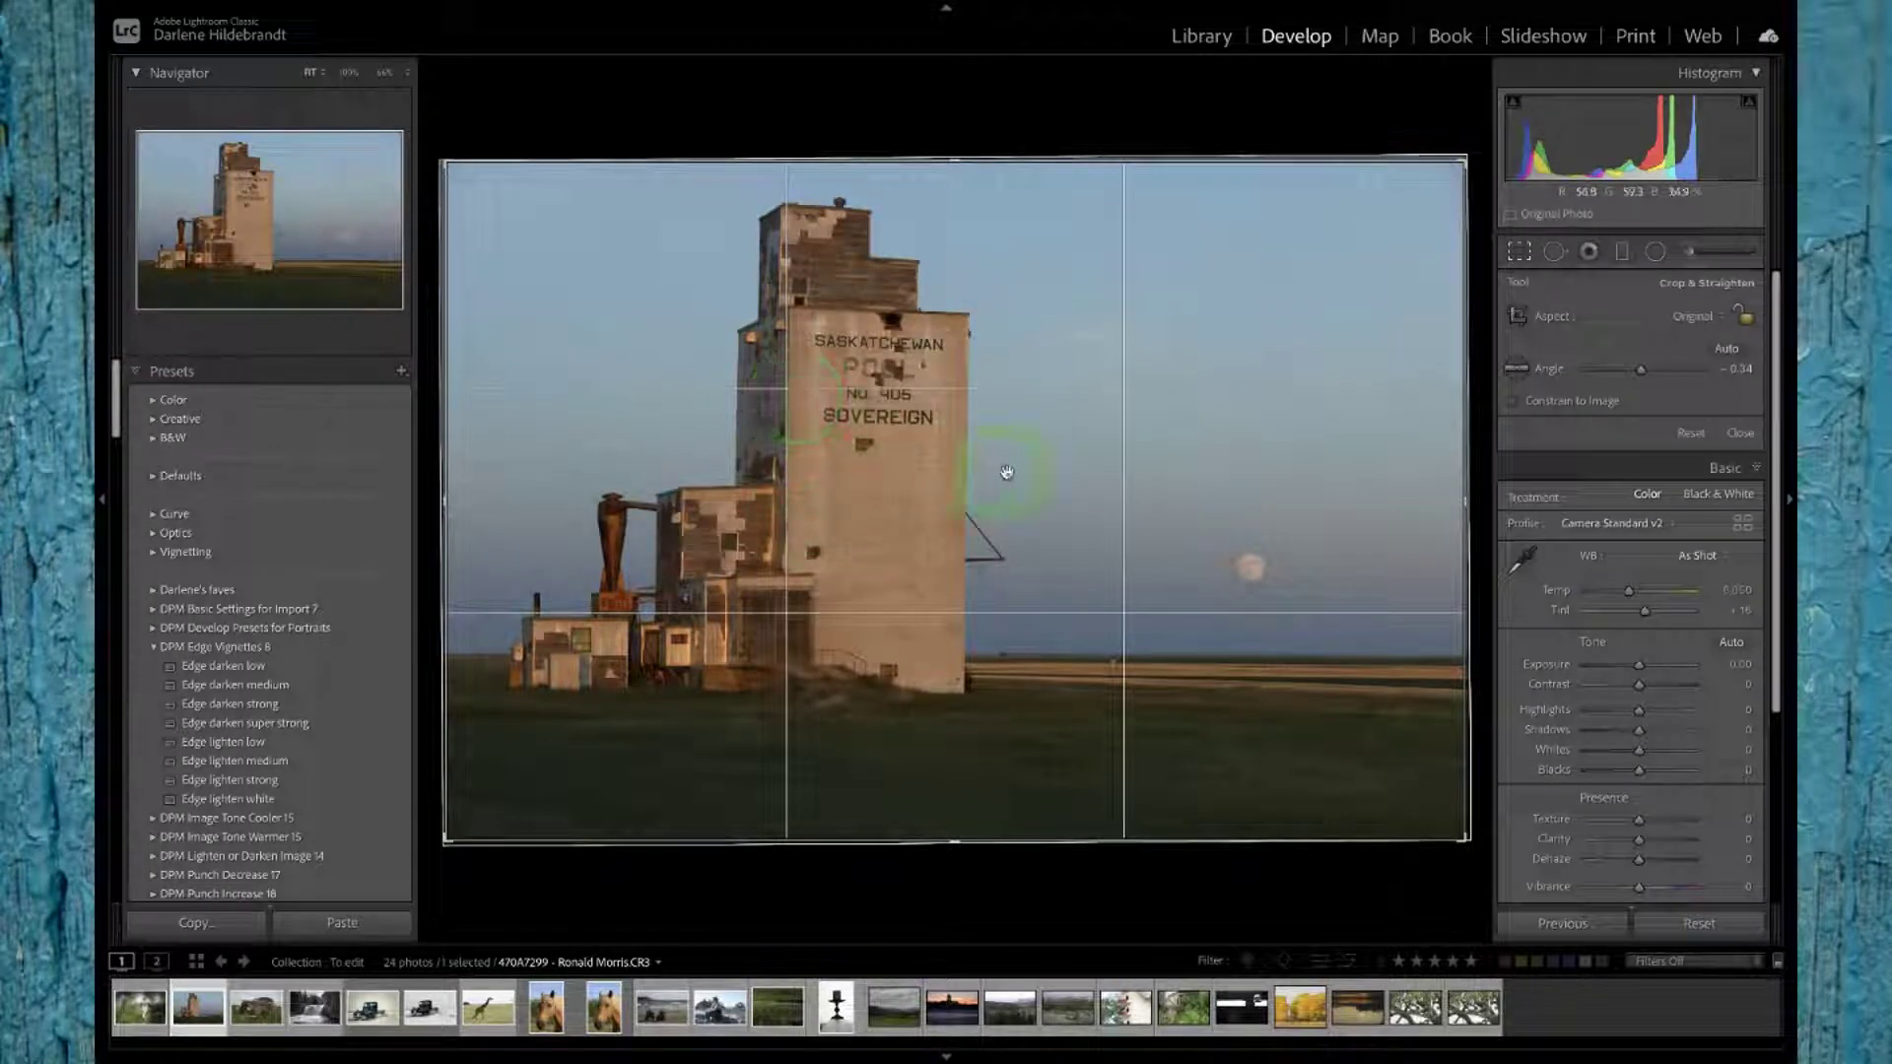
key(r)
key(r)
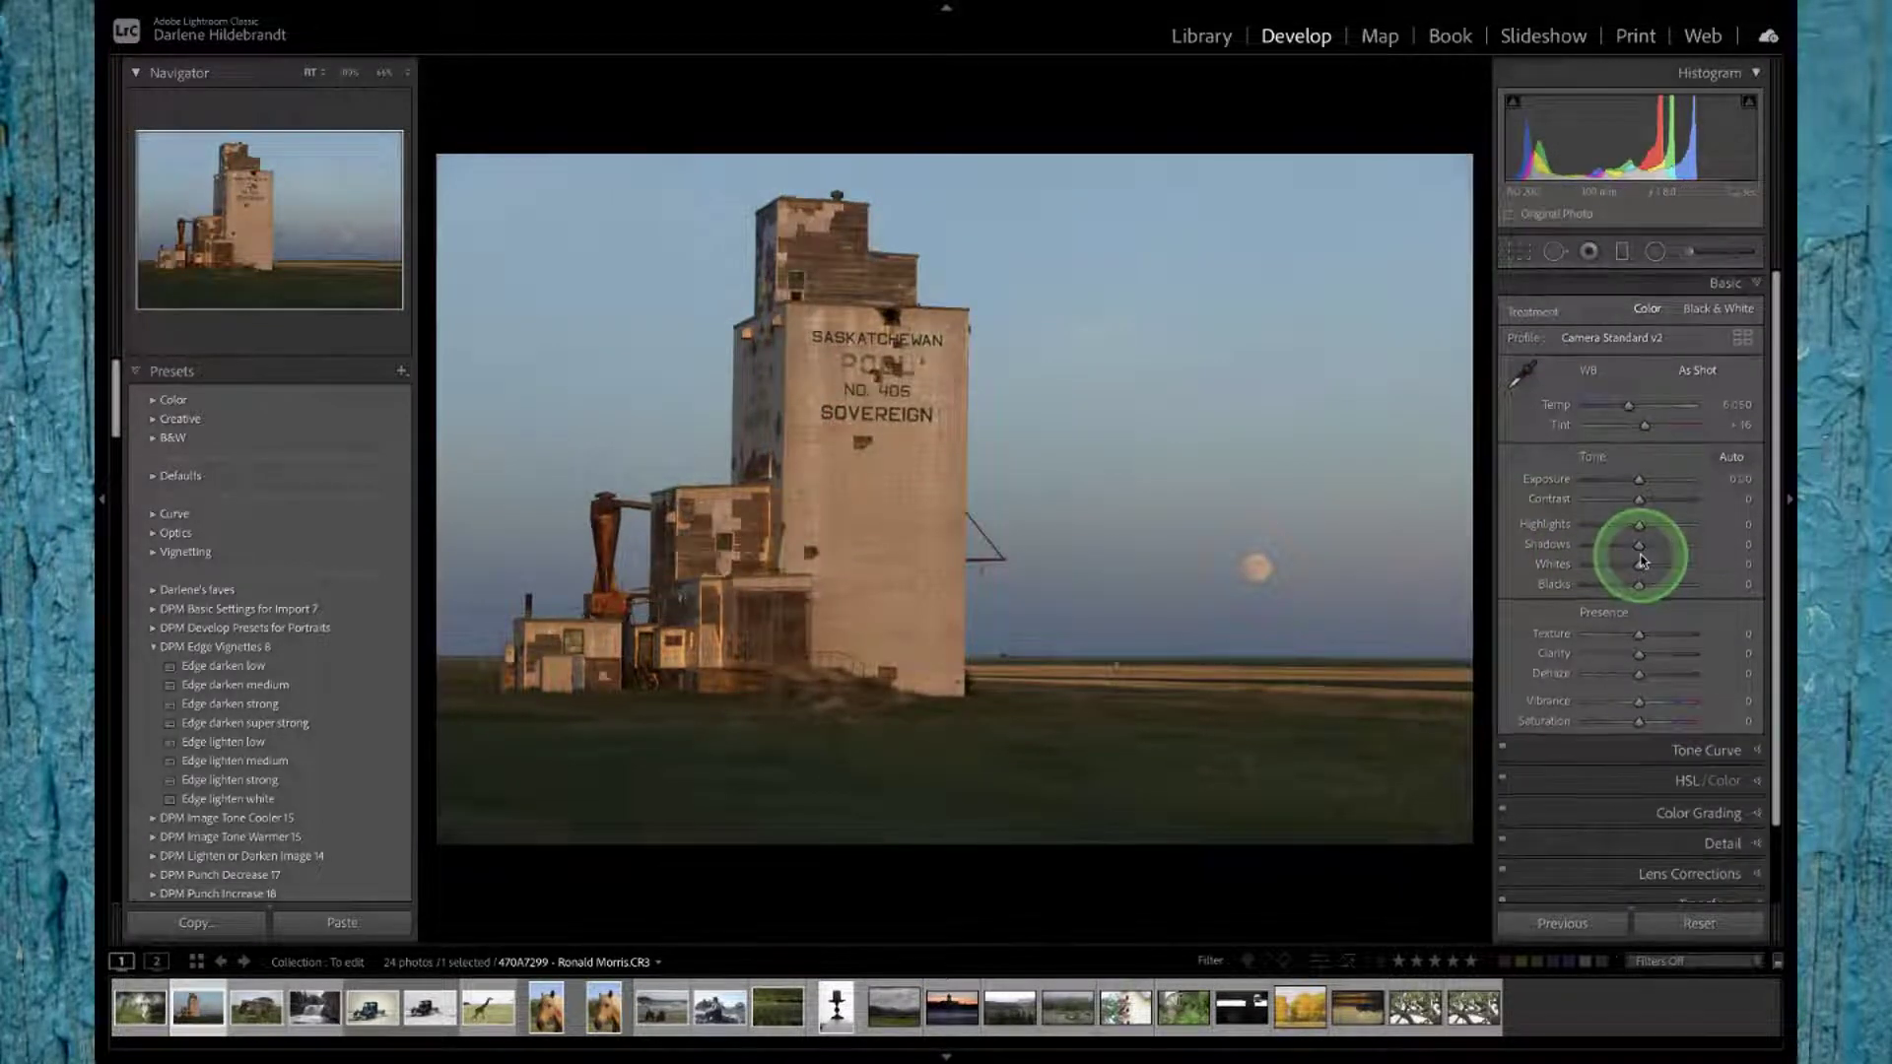
click(1688, 434)
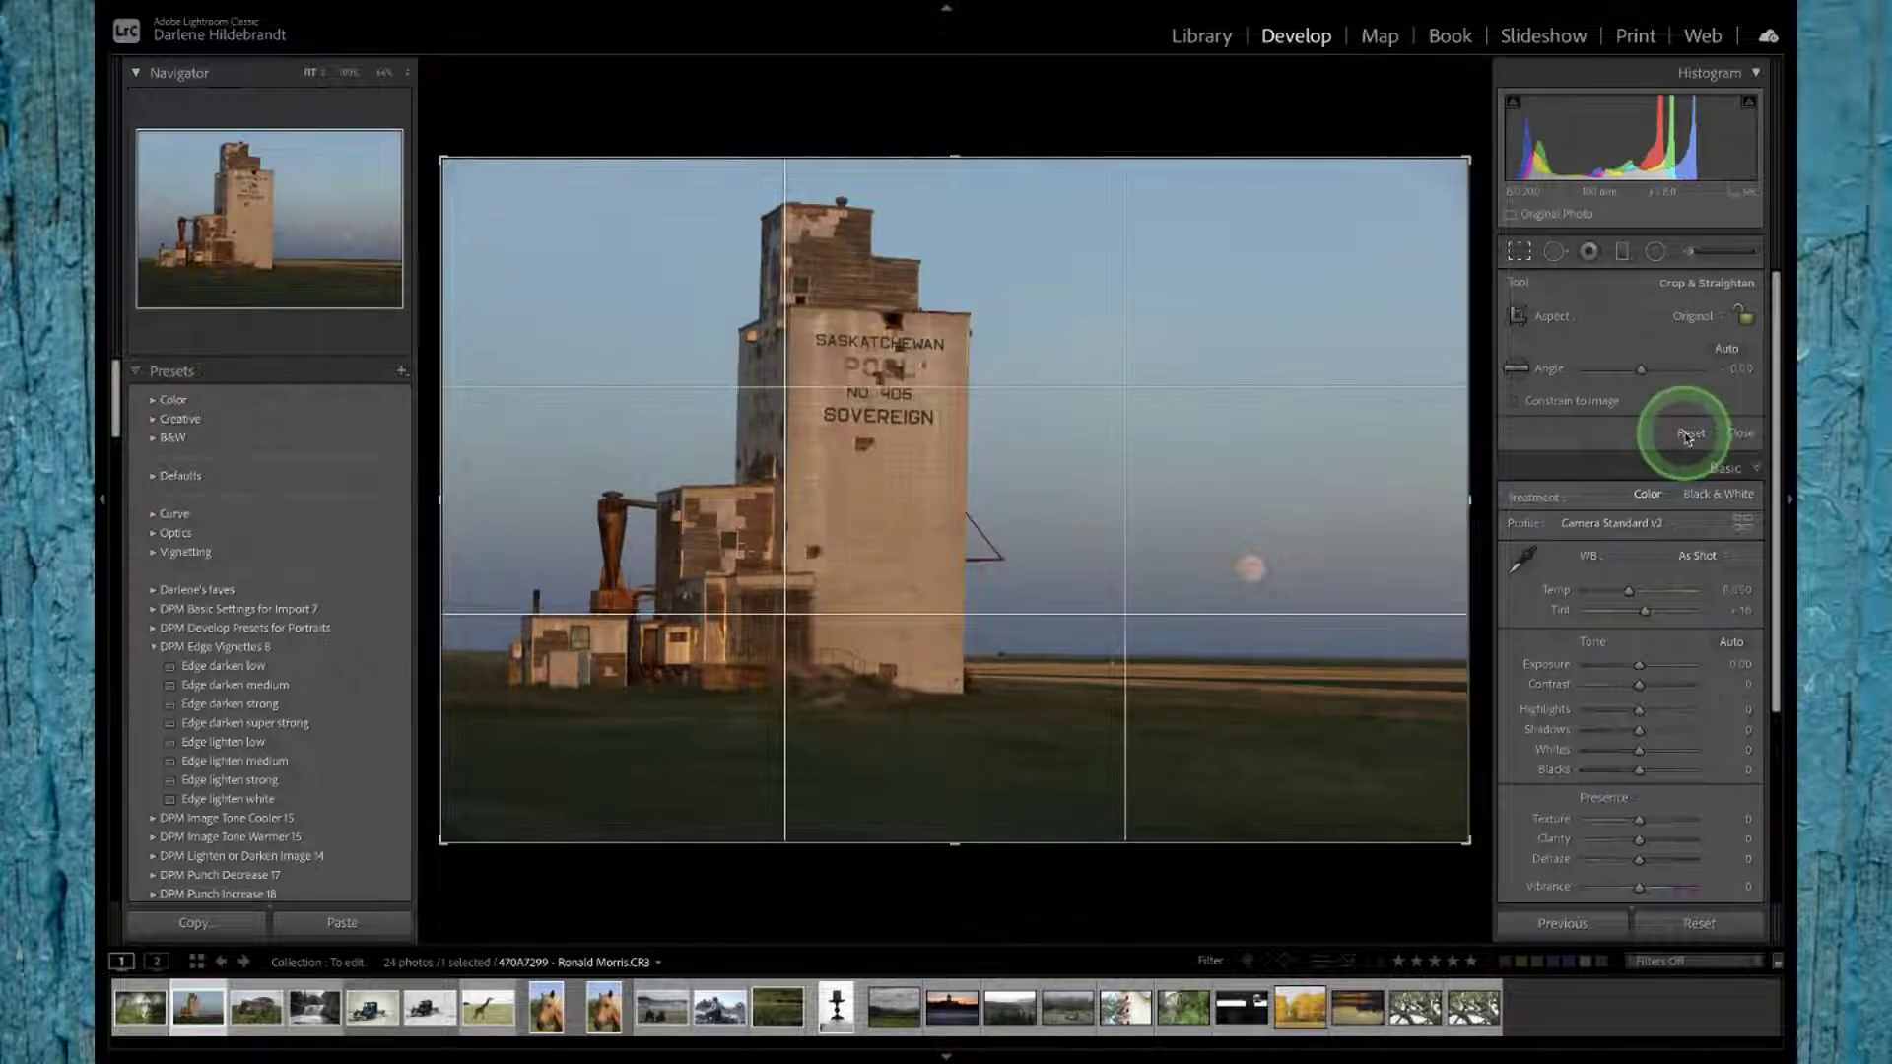
key(r)
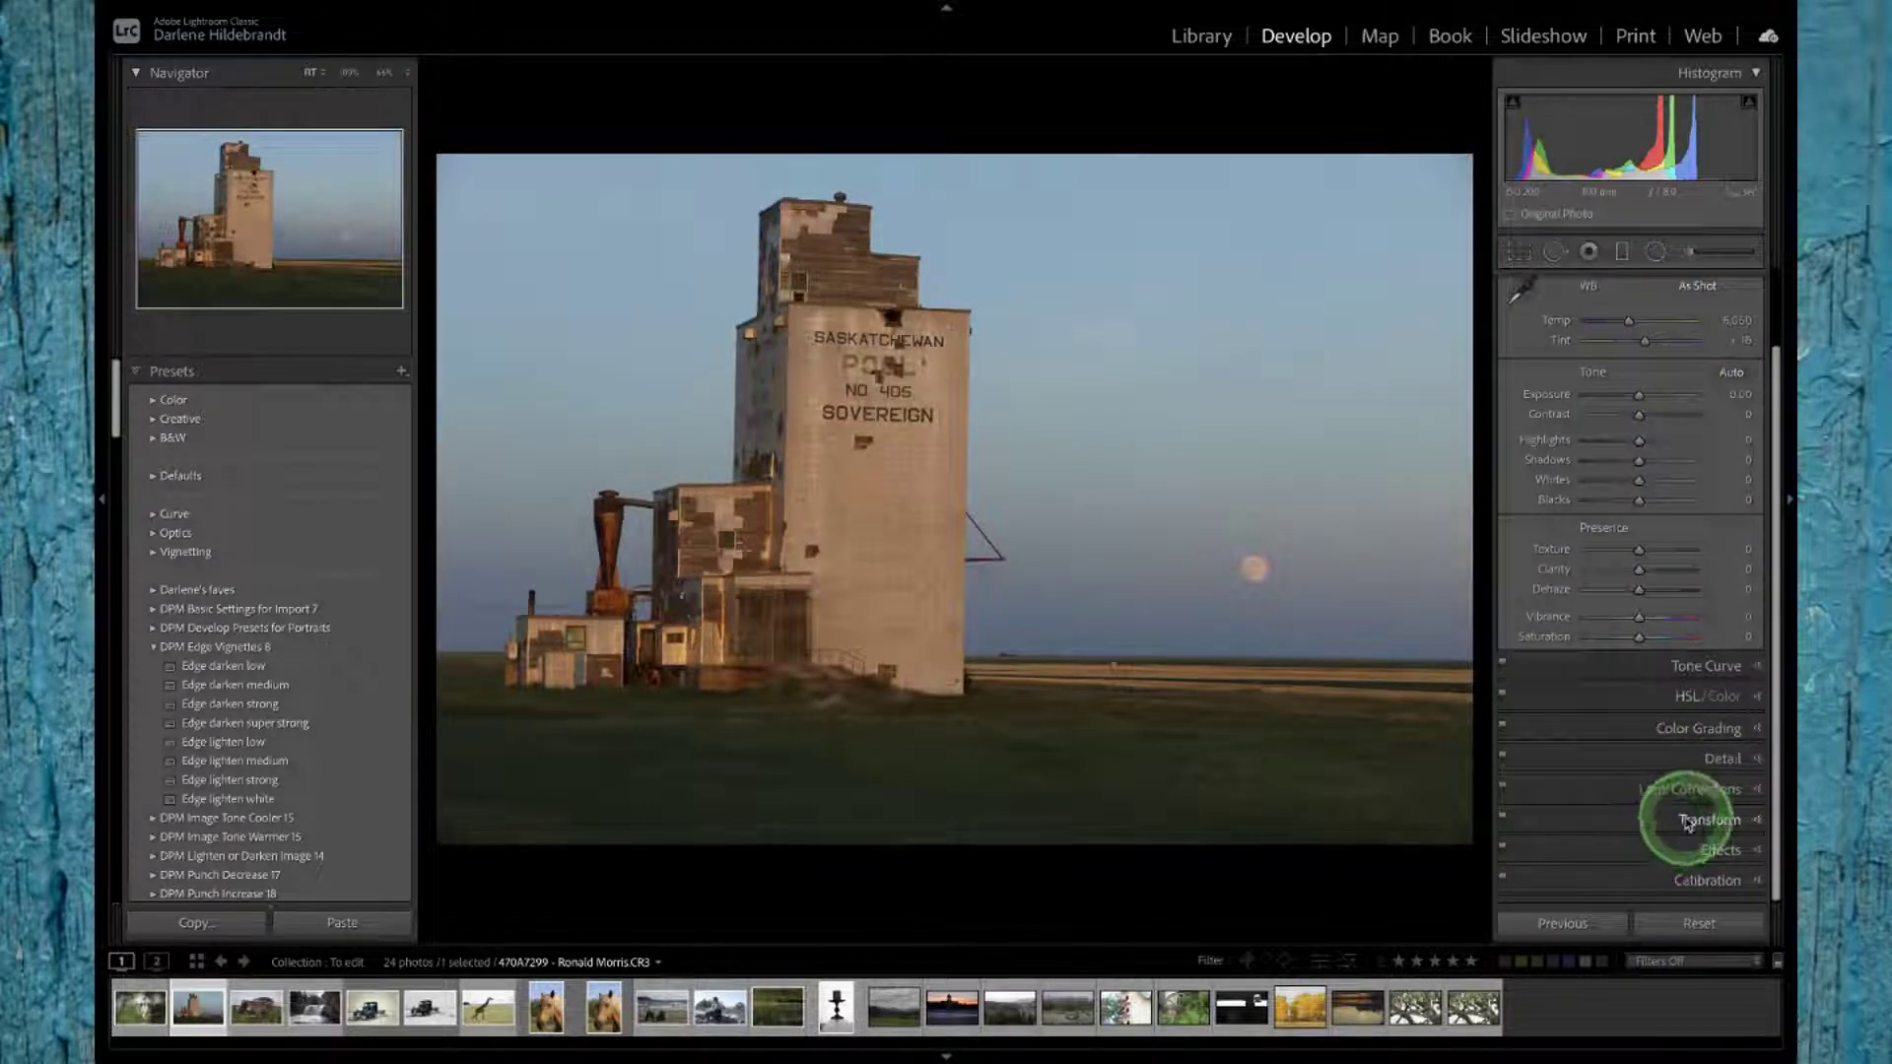
Step: Compare the Level and Off Upright corrections on the grain elevator photo, and apply the Auto correction
click(1675, 831)
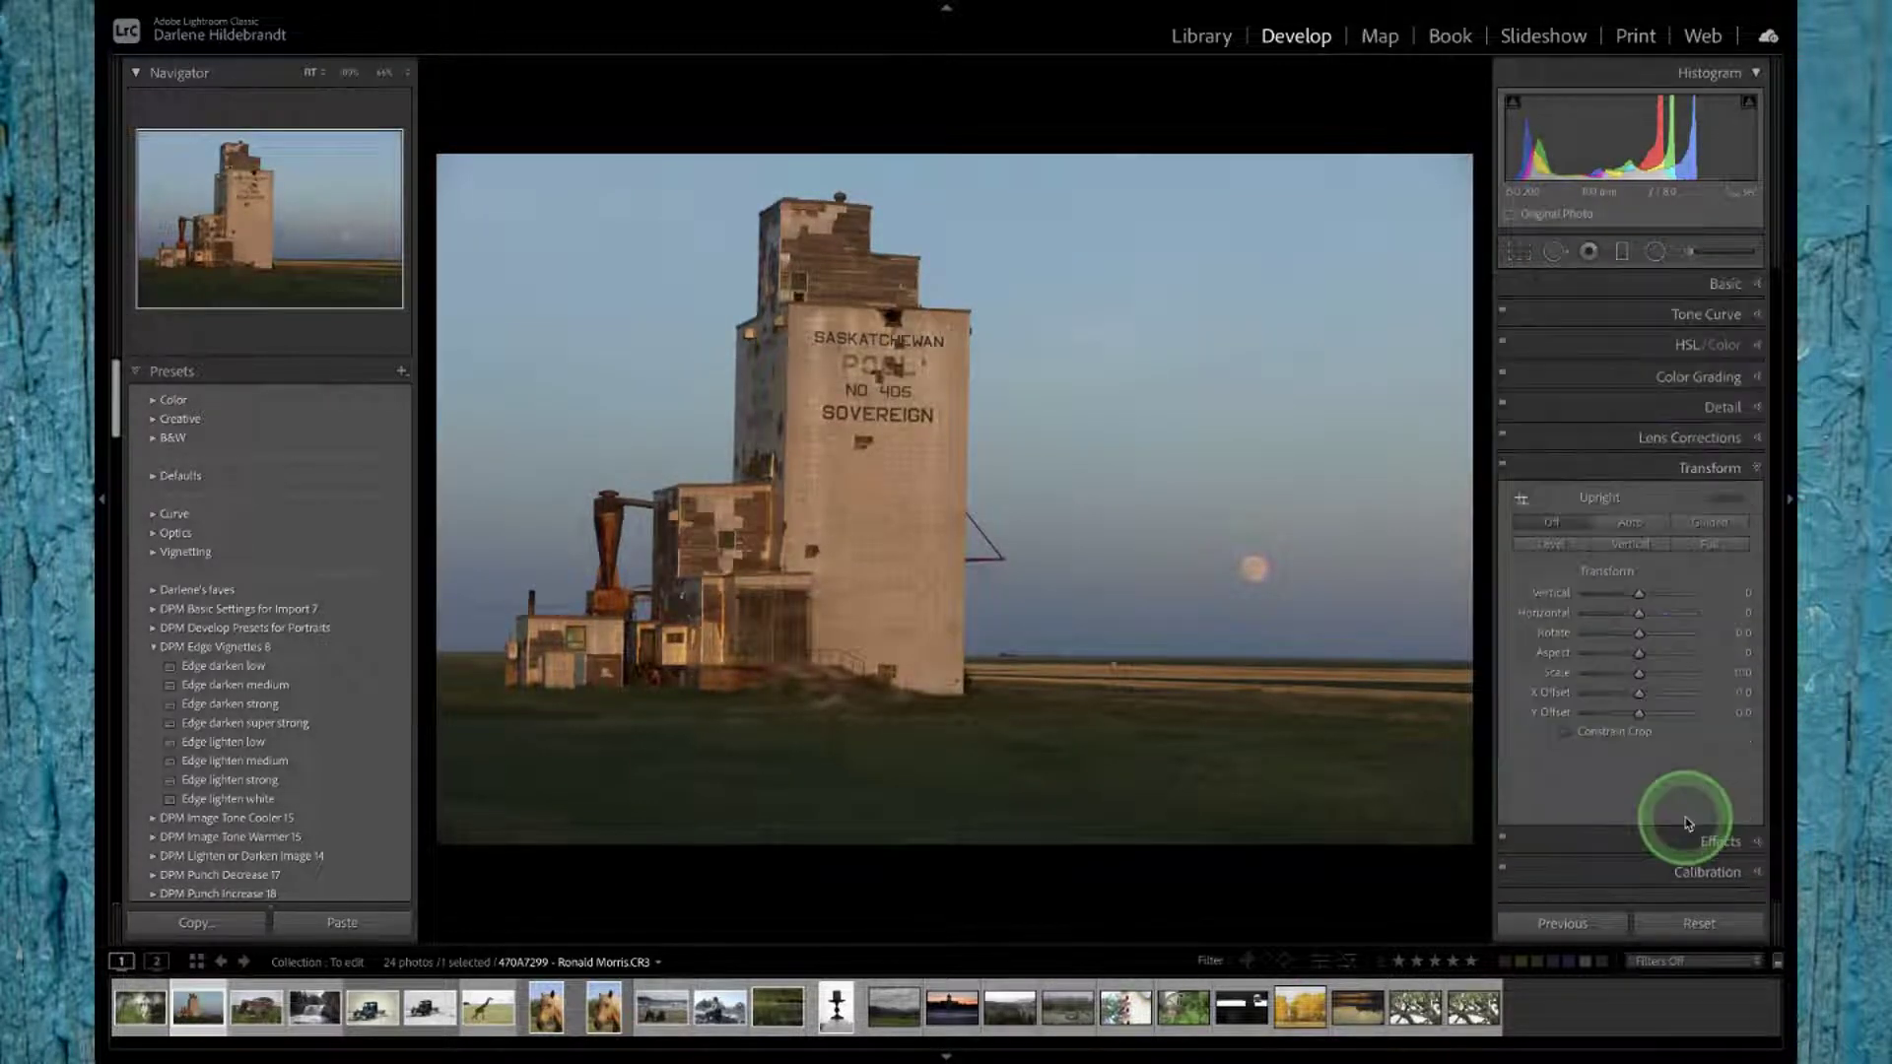
click(1545, 545)
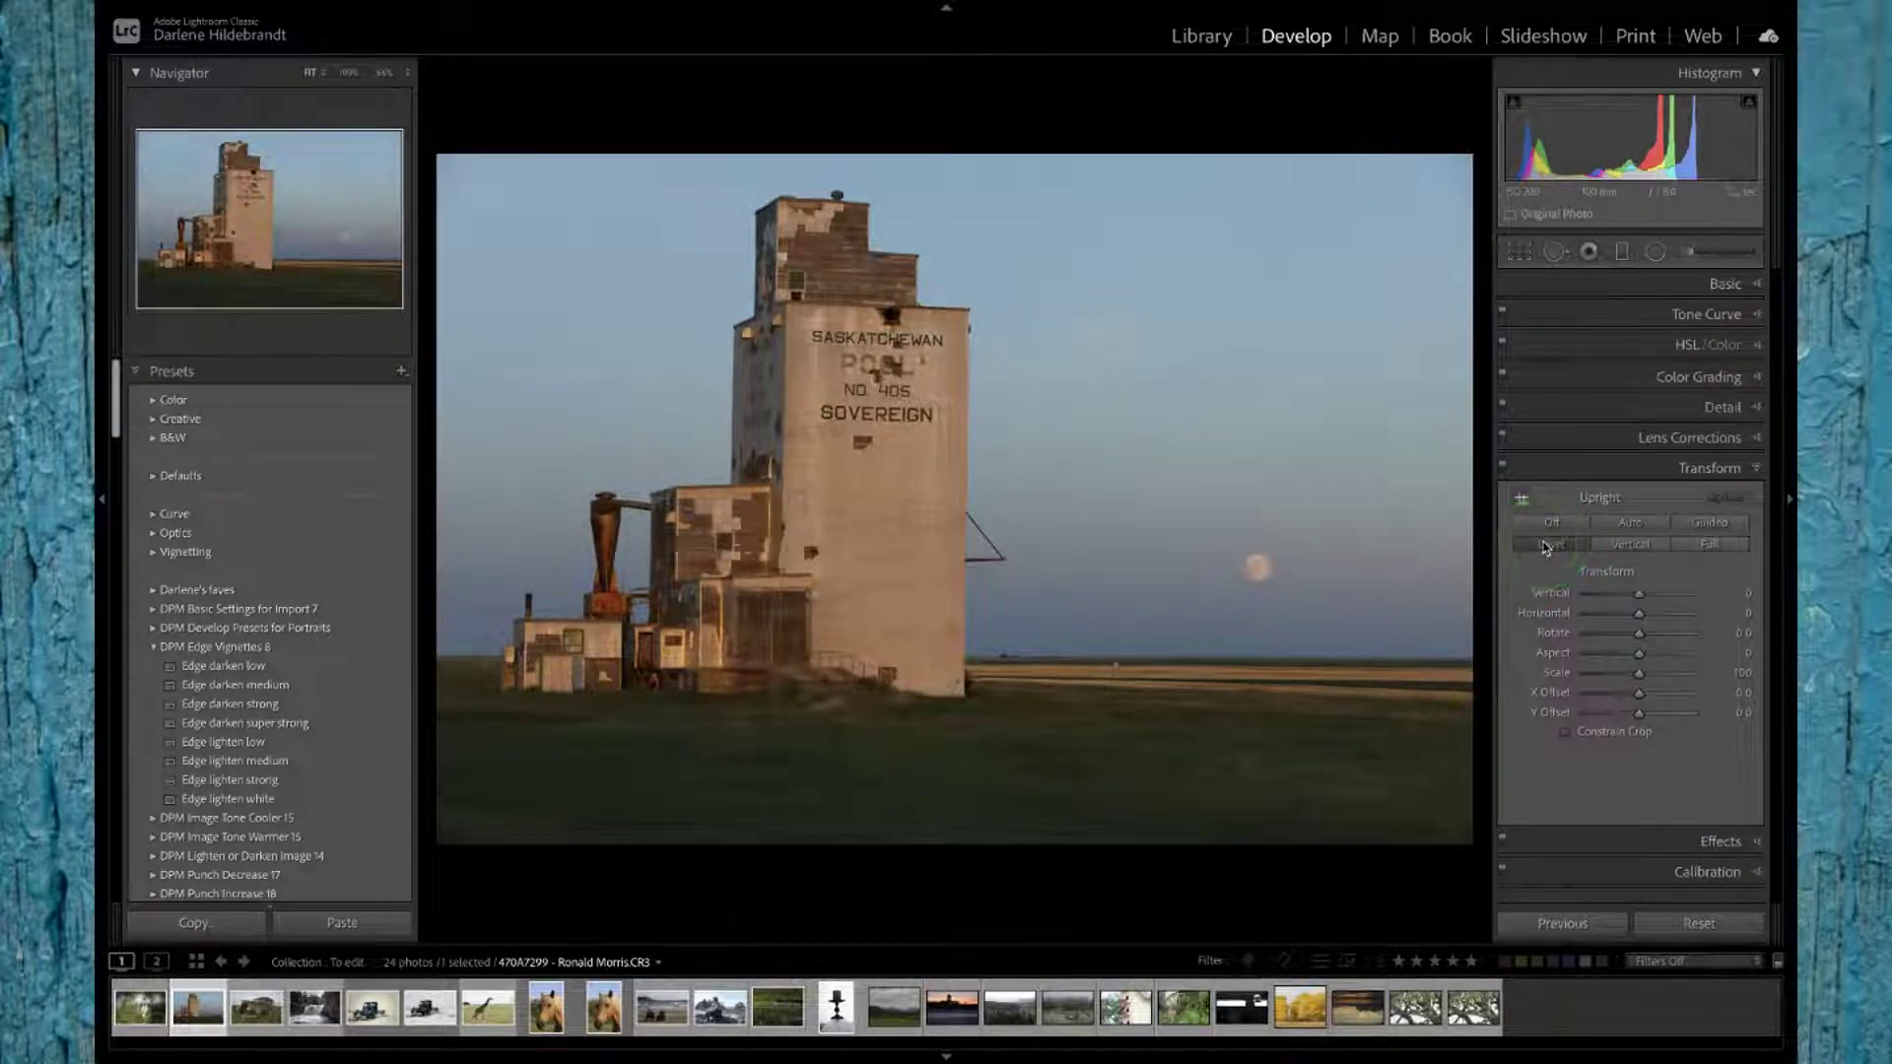
click(1548, 525)
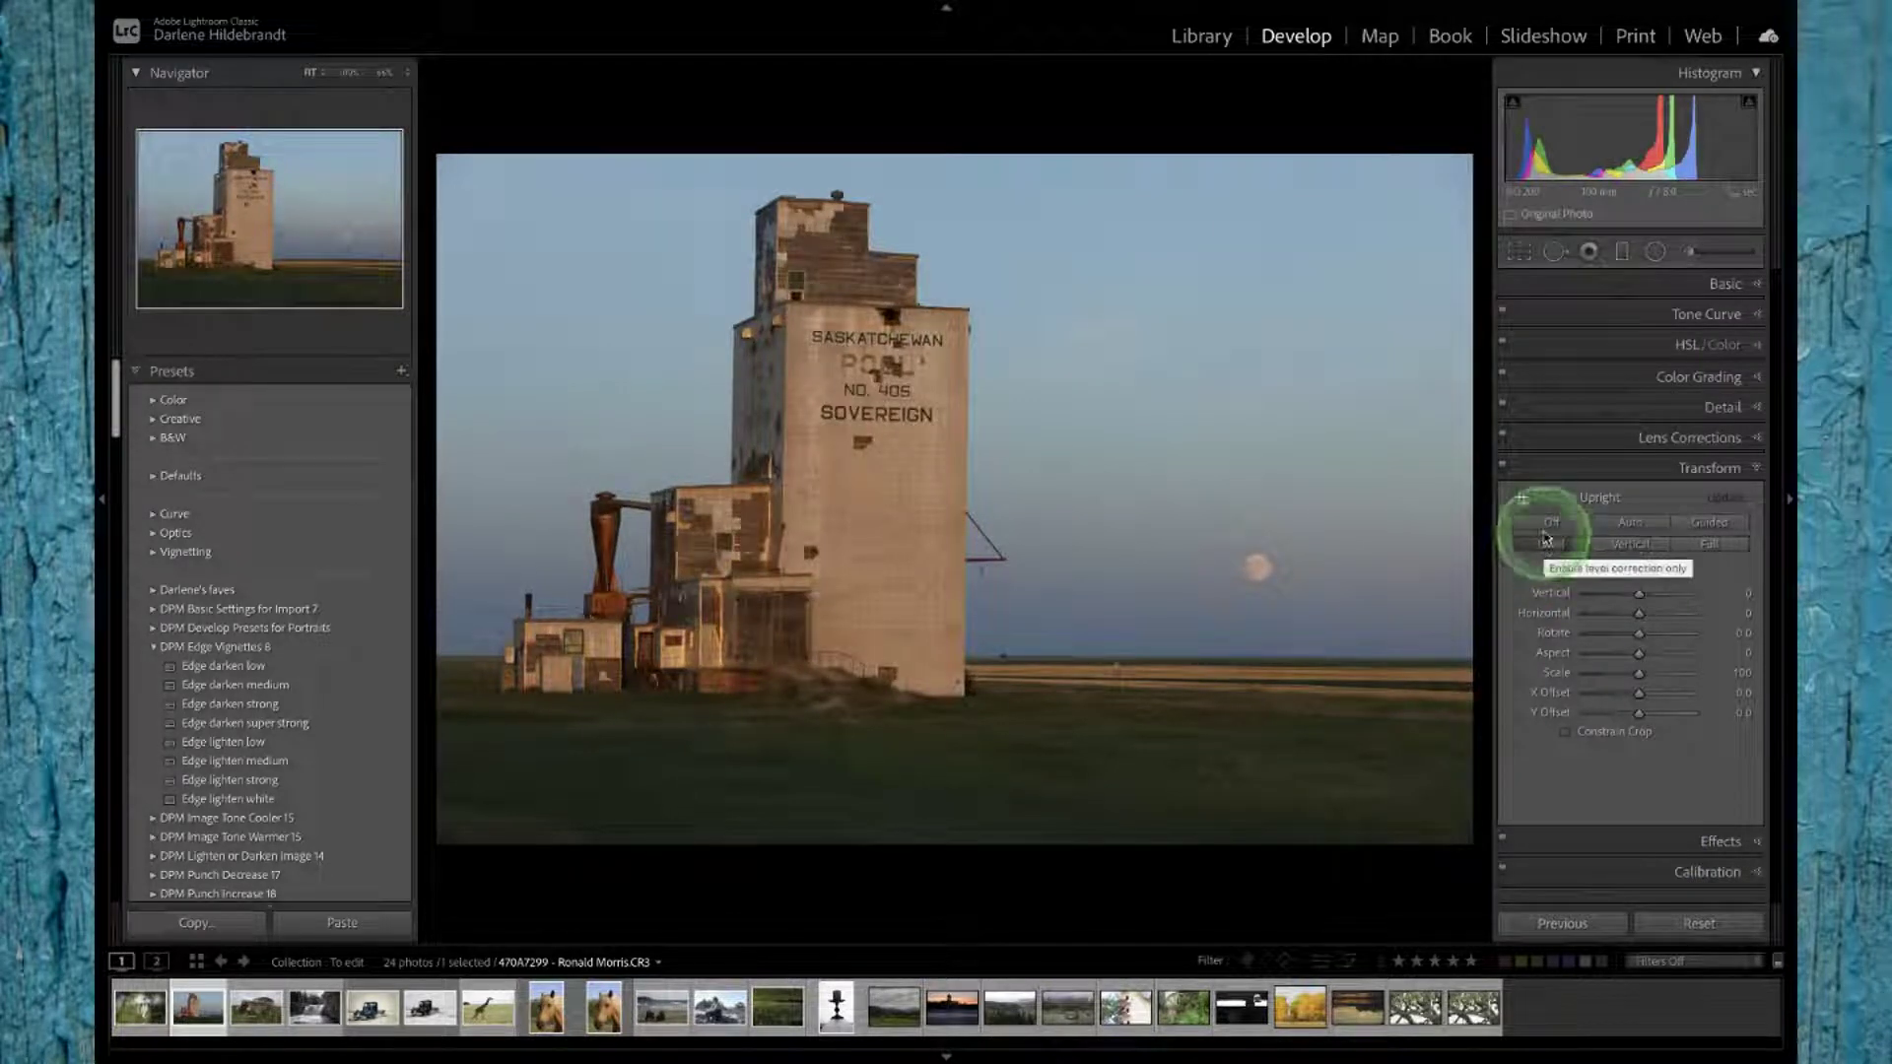
click(1629, 523)
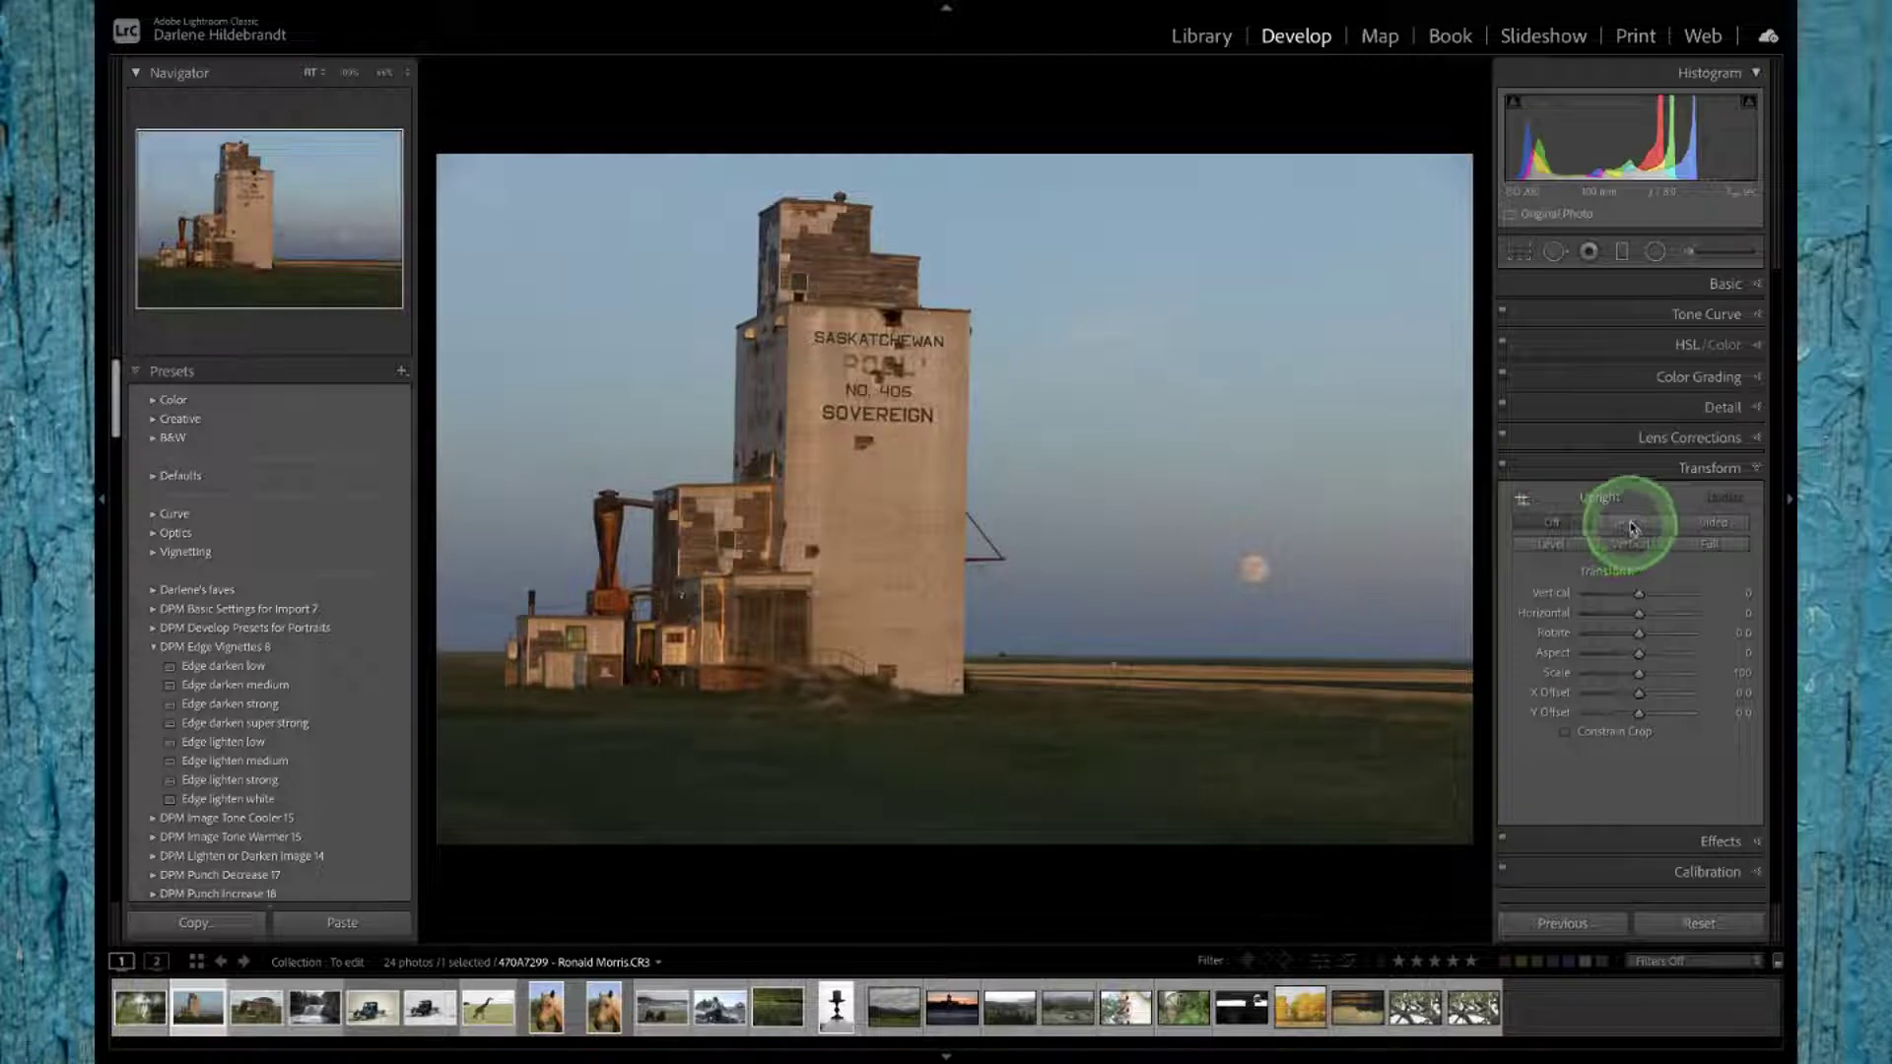
click(1617, 547)
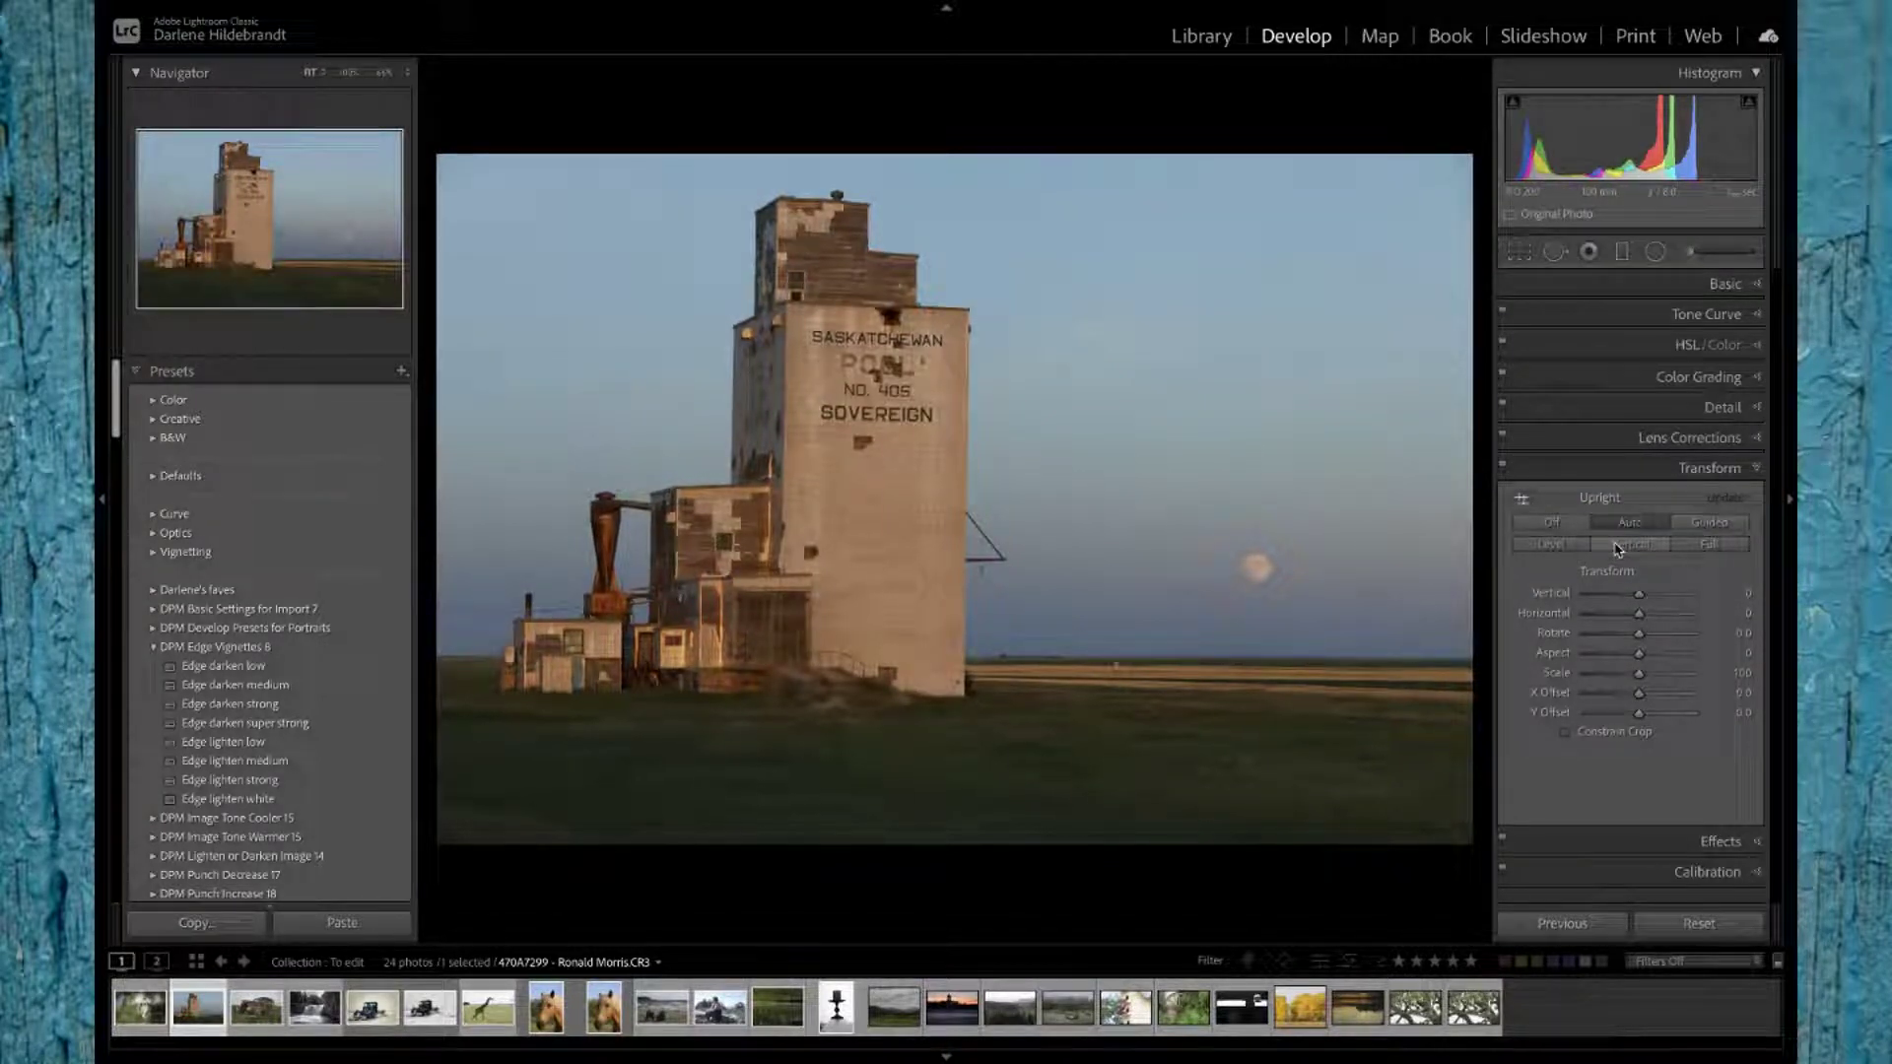
click(1617, 547)
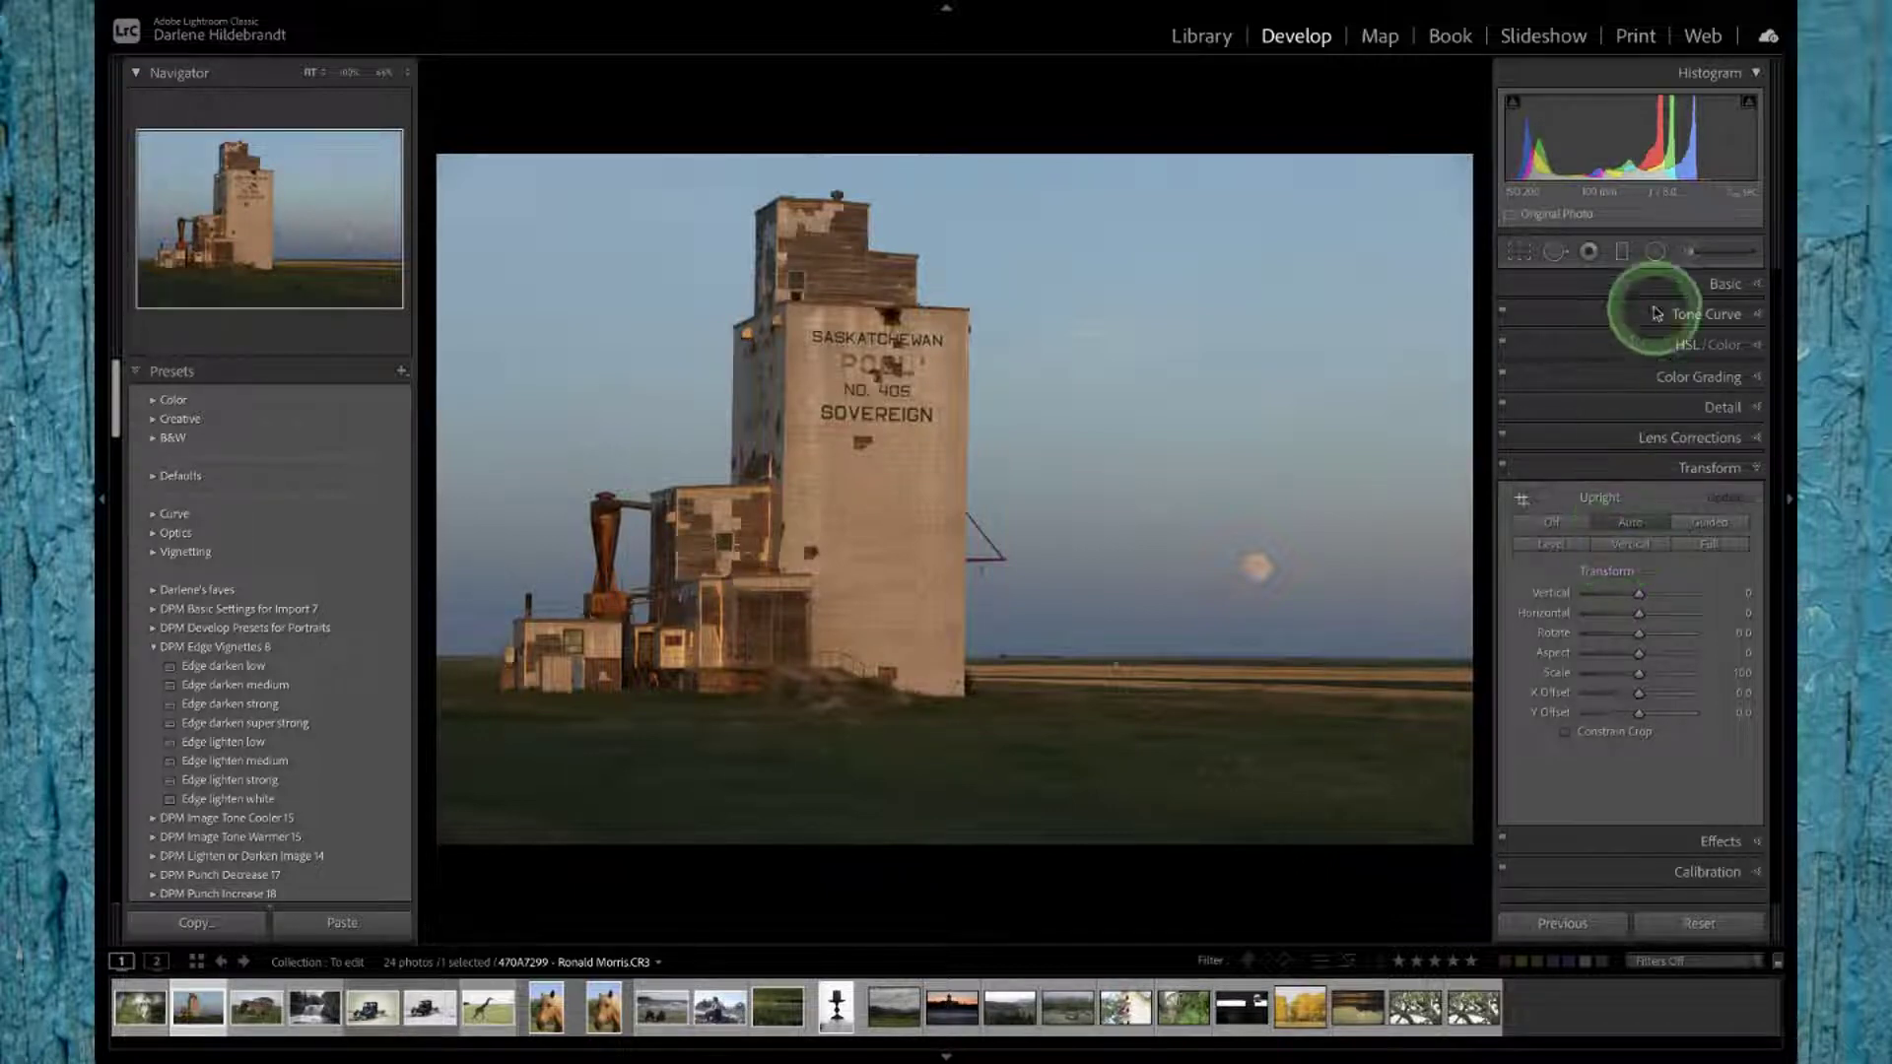
Step: Rotate the grain elevator photo to an angle of about -0.73 and crop away part of the grass foreground
click(1706, 285)
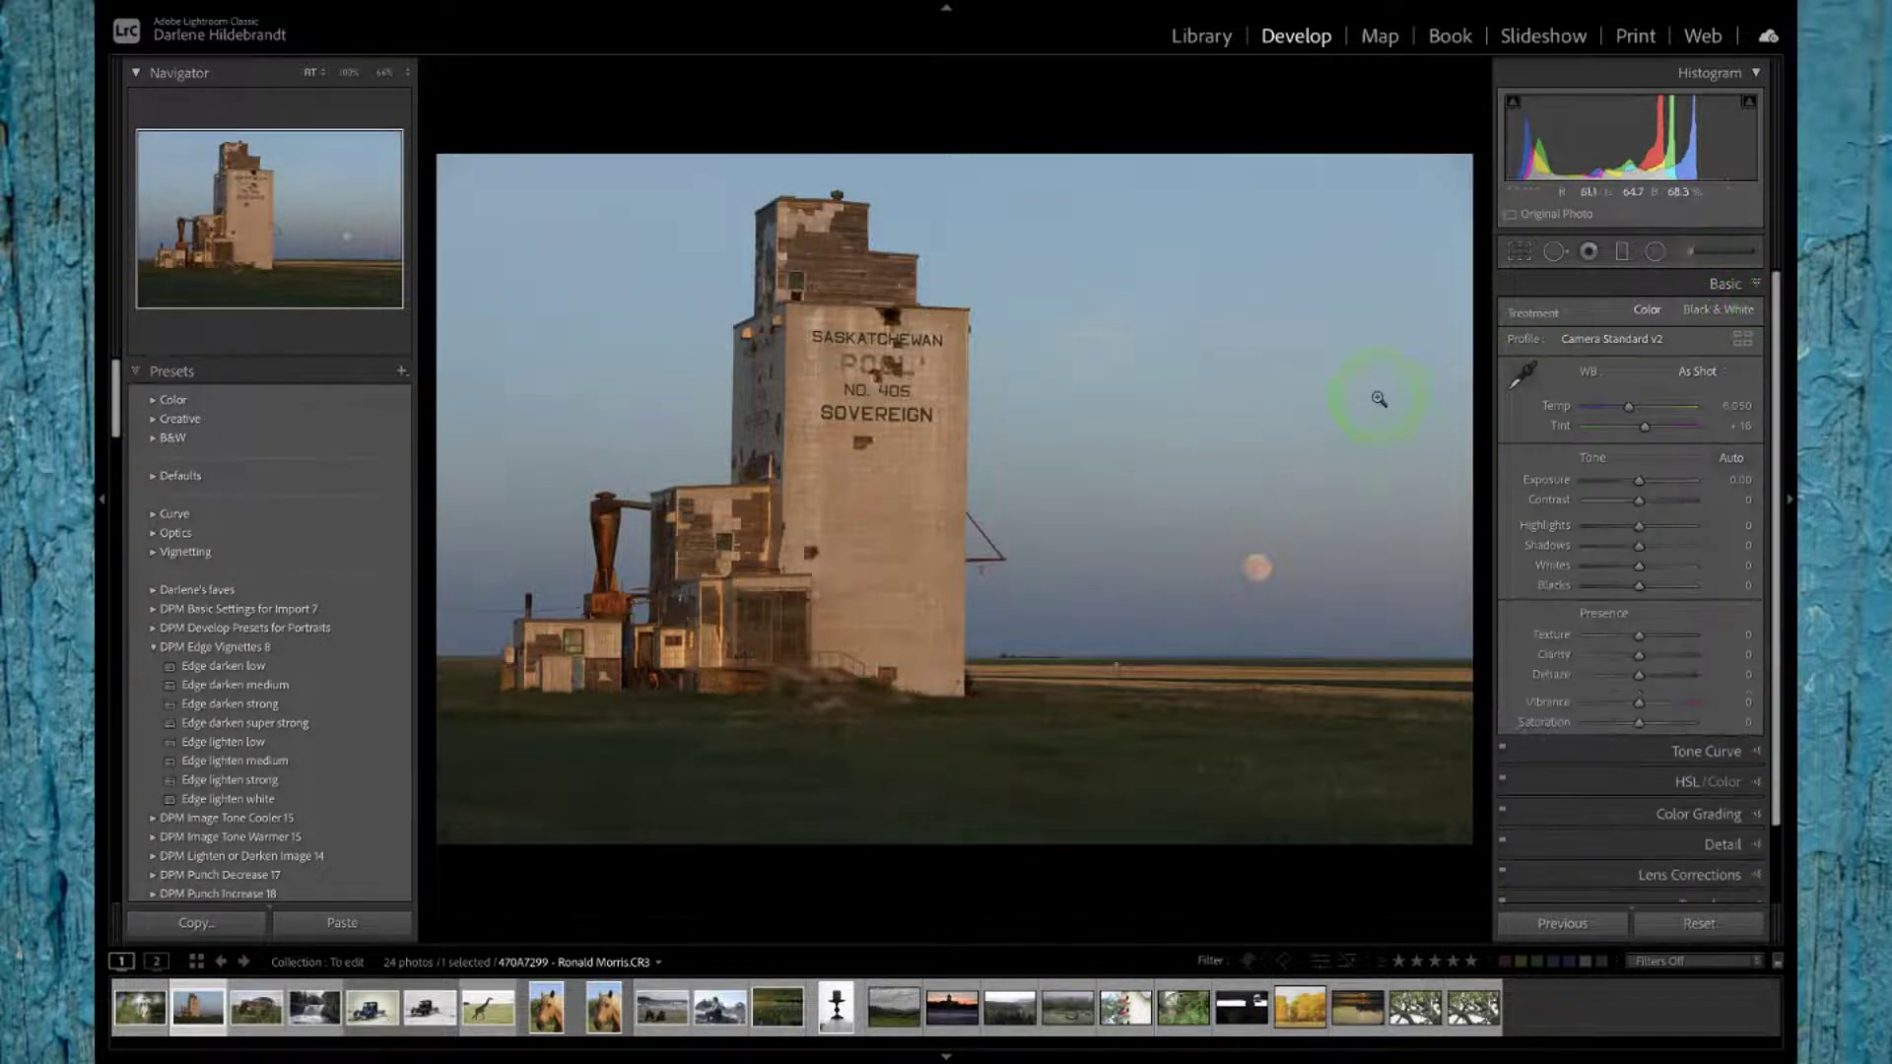
key(r)
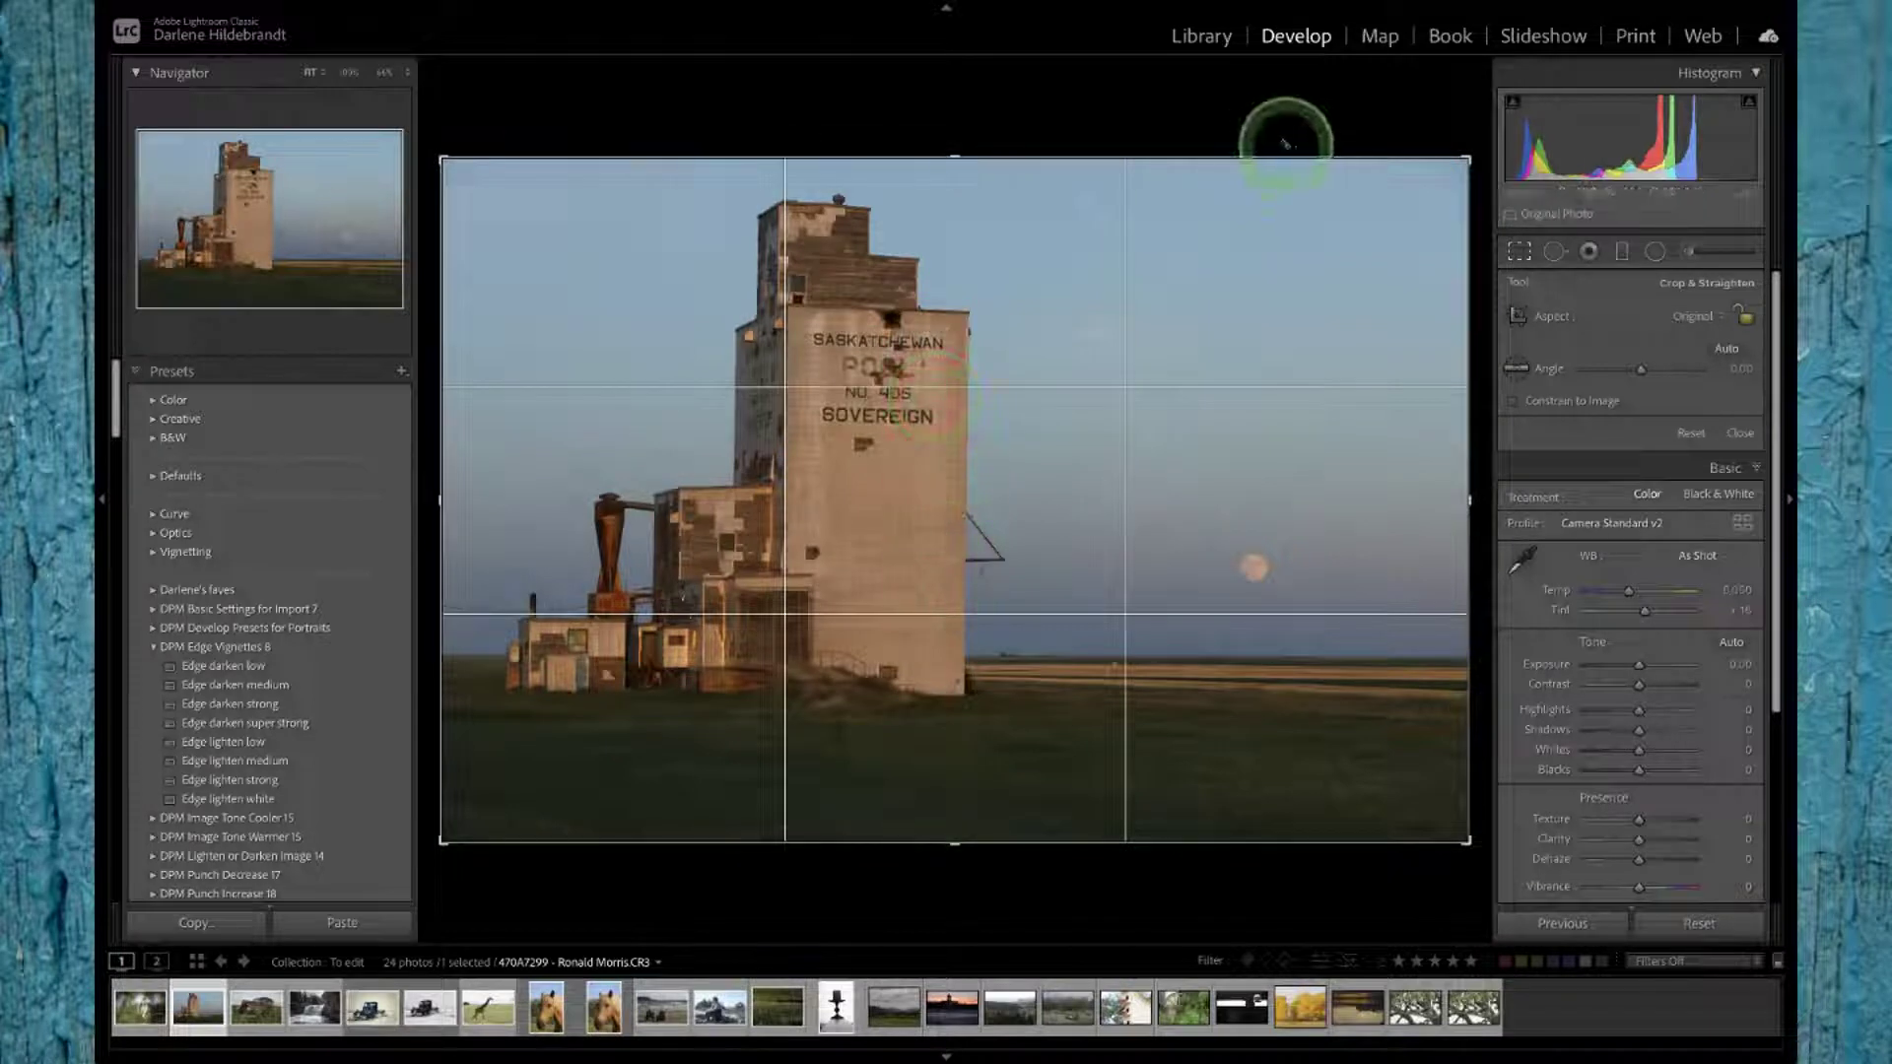
drag(1297, 138, 1297, 139)
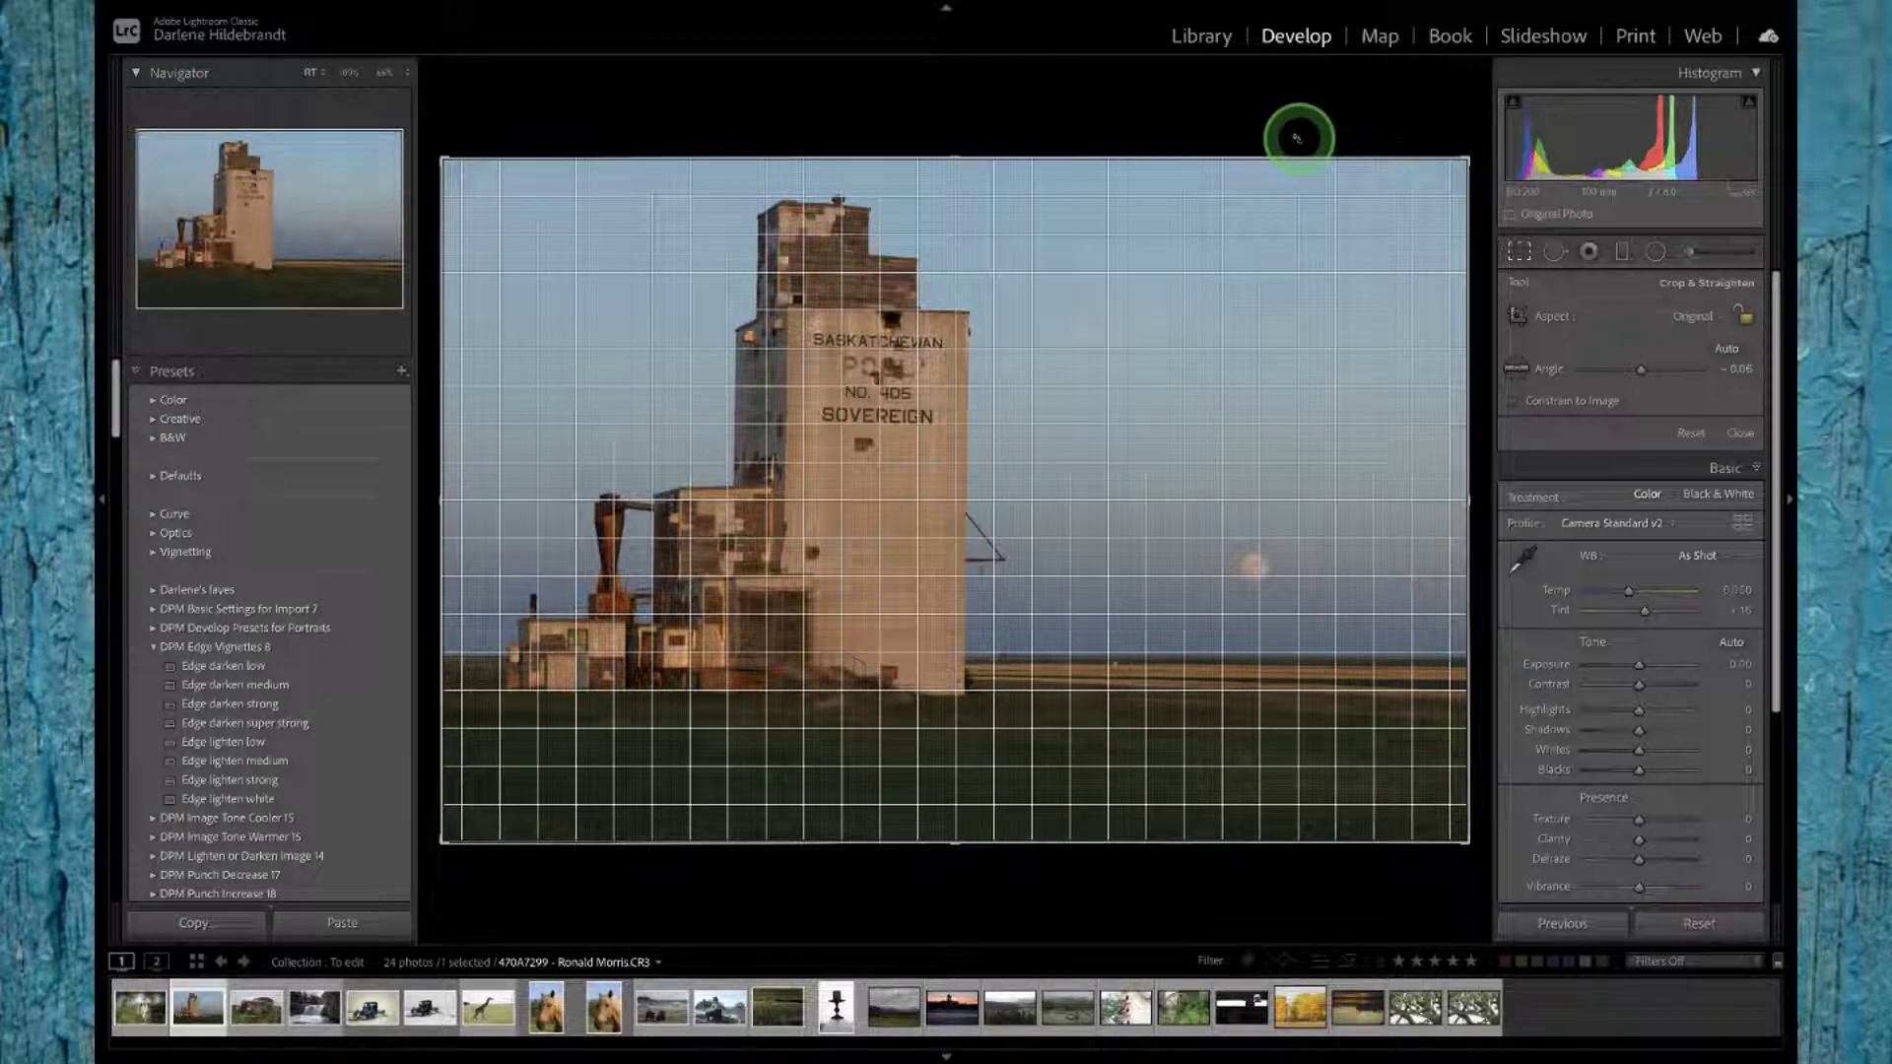
drag(1297, 138, 1293, 133)
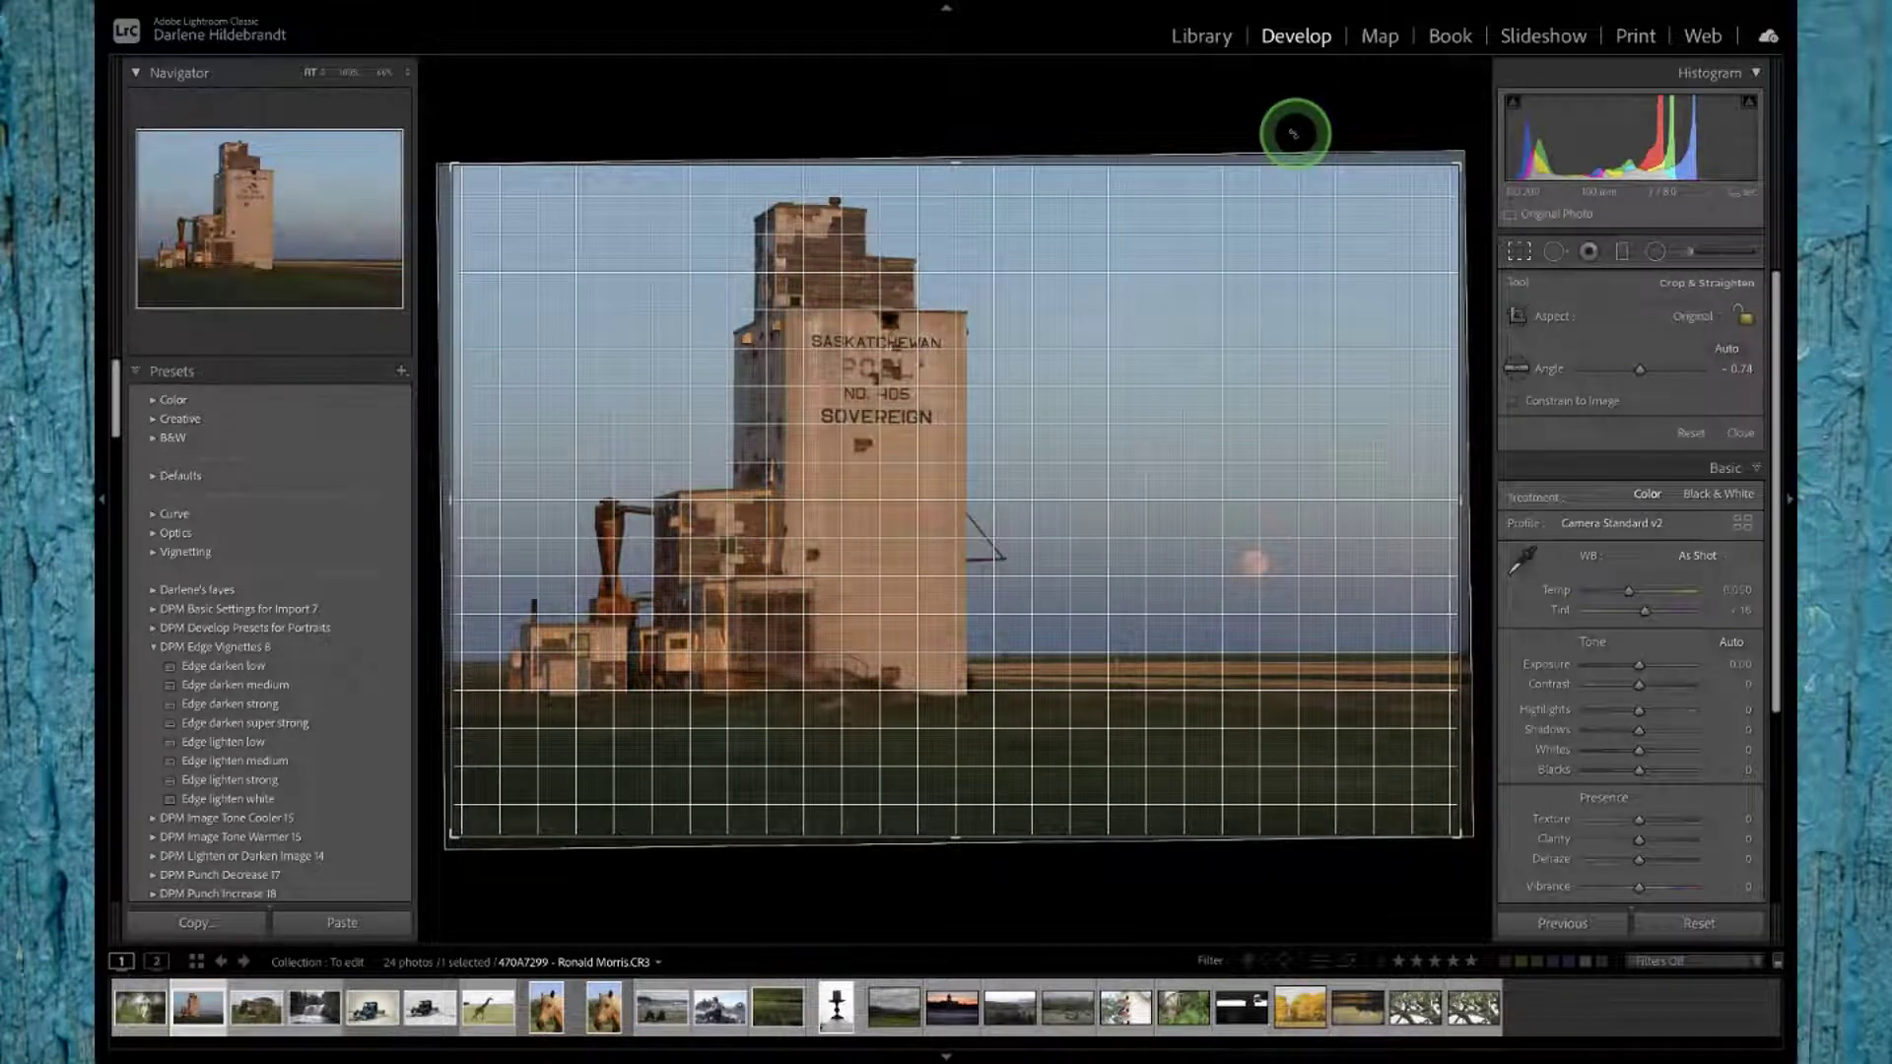
drag(1294, 133, 1294, 133)
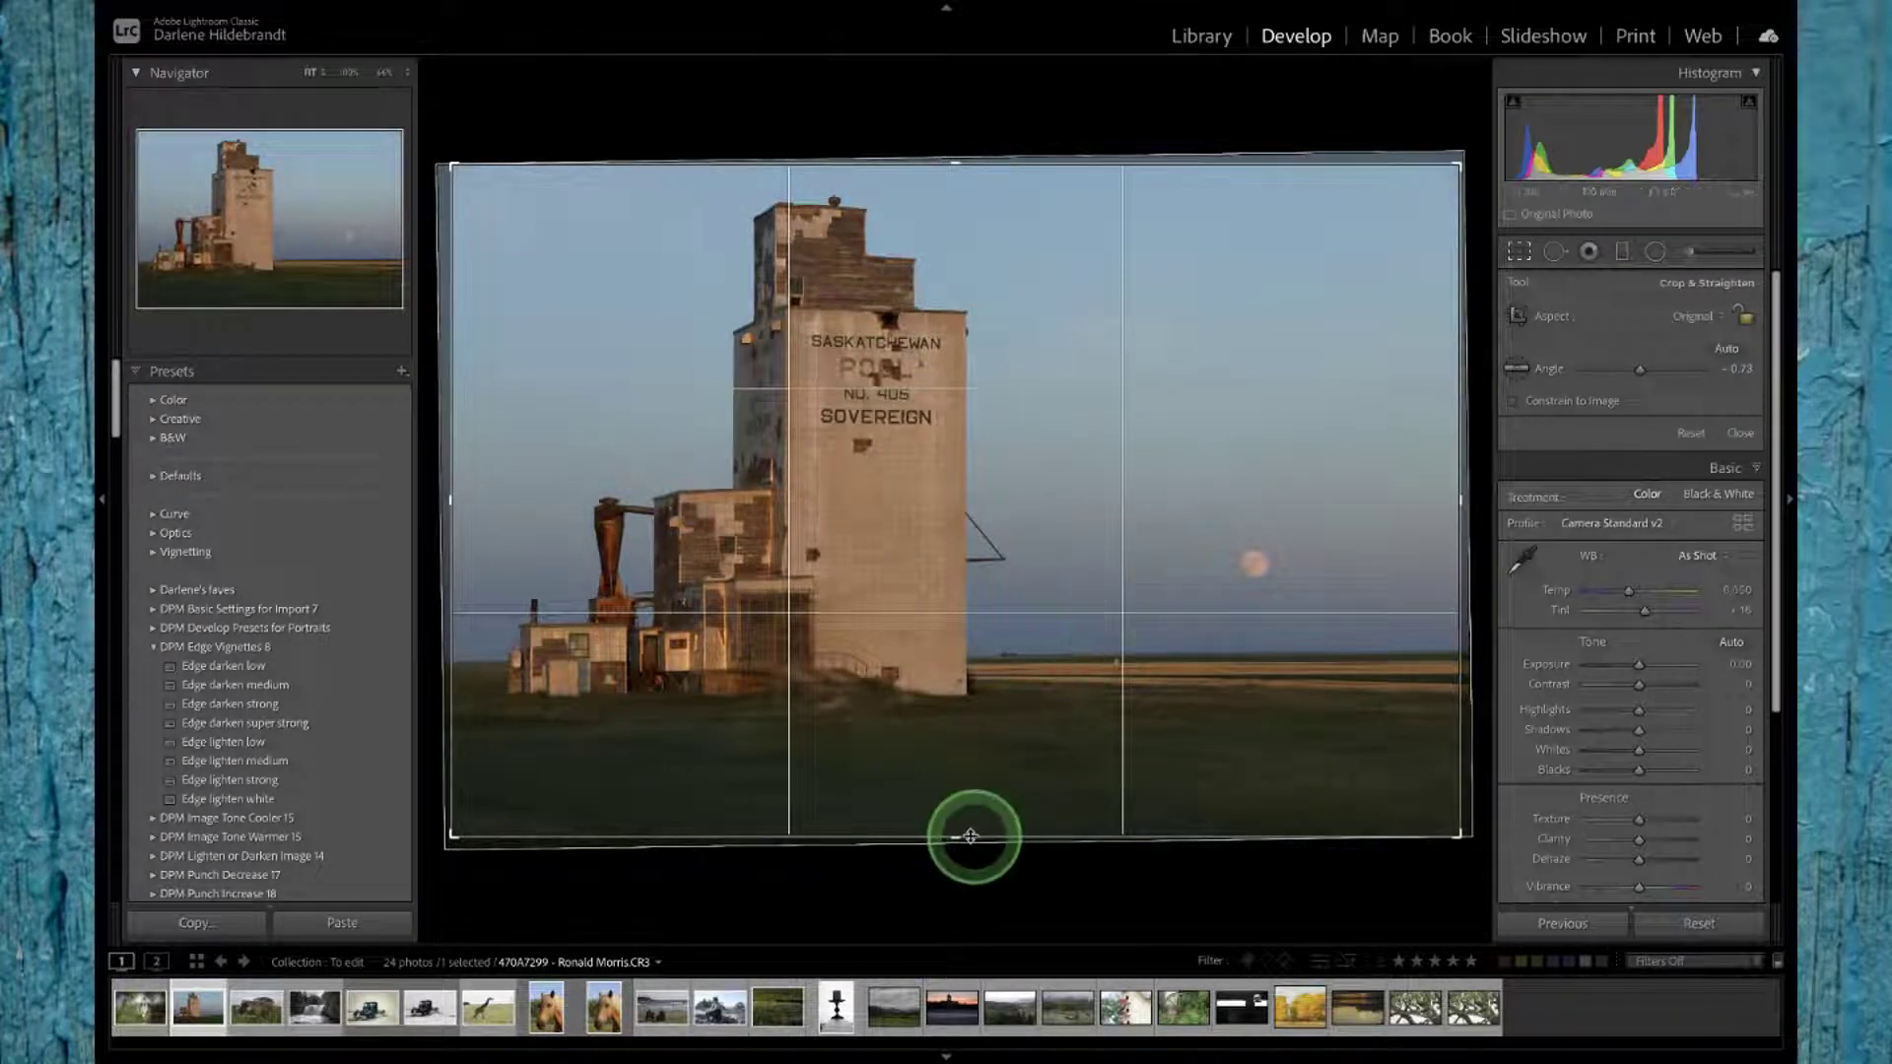
drag(966, 834, 971, 796)
key(Return)
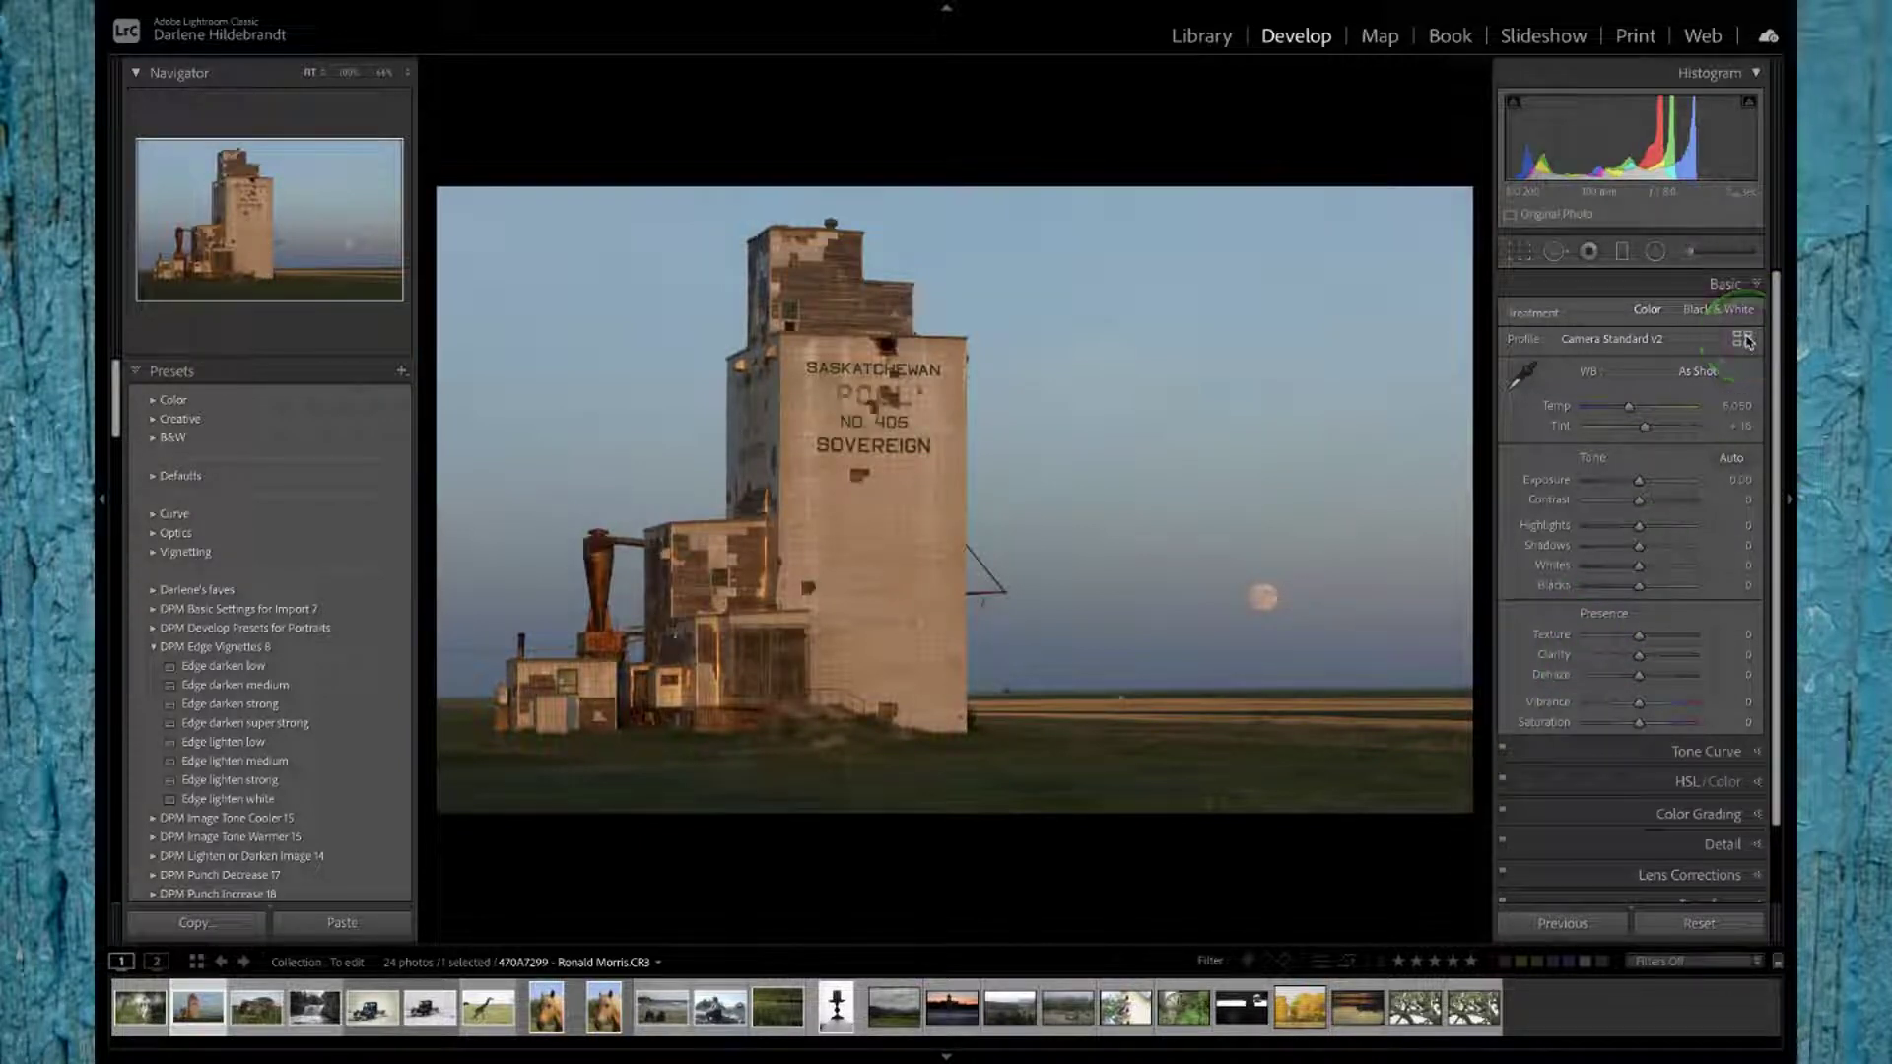
Step: Check the grain elevator photo's exposure, camera and lens details in the info overlay, and hide the overlay again
key(i)
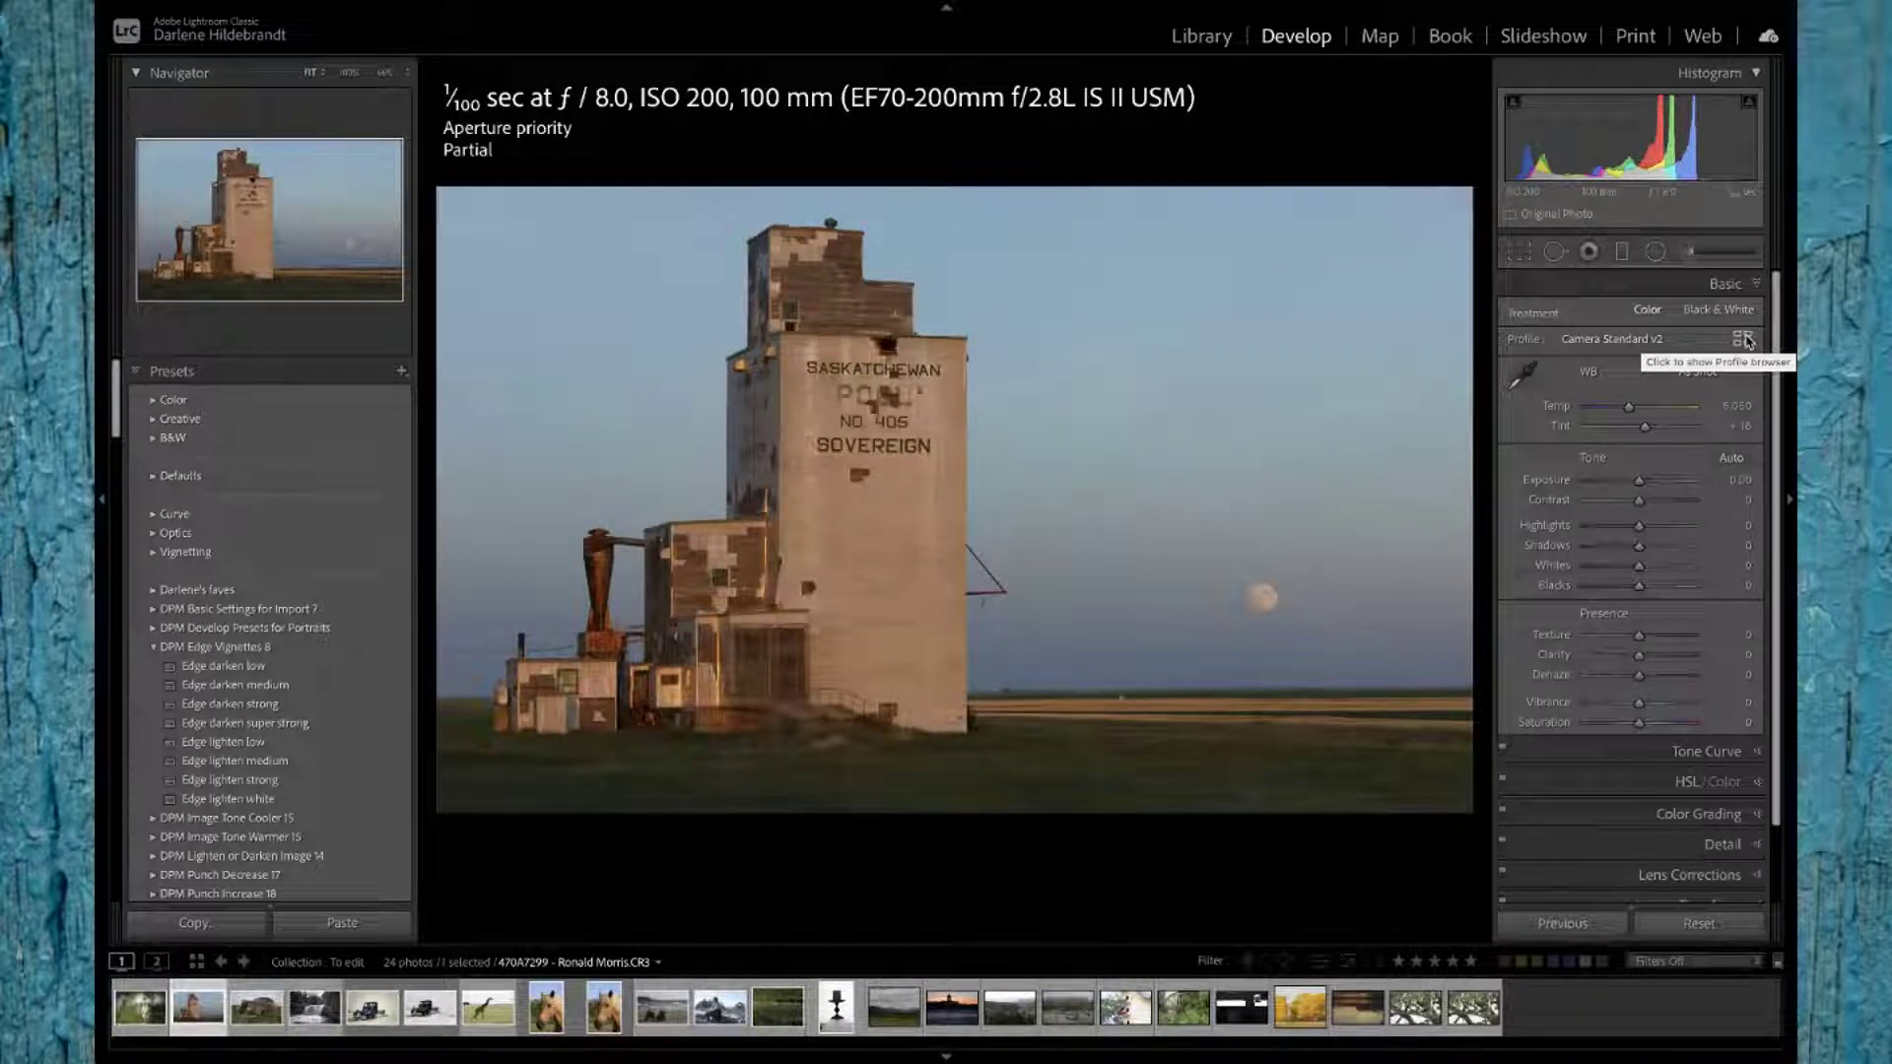
key(i)
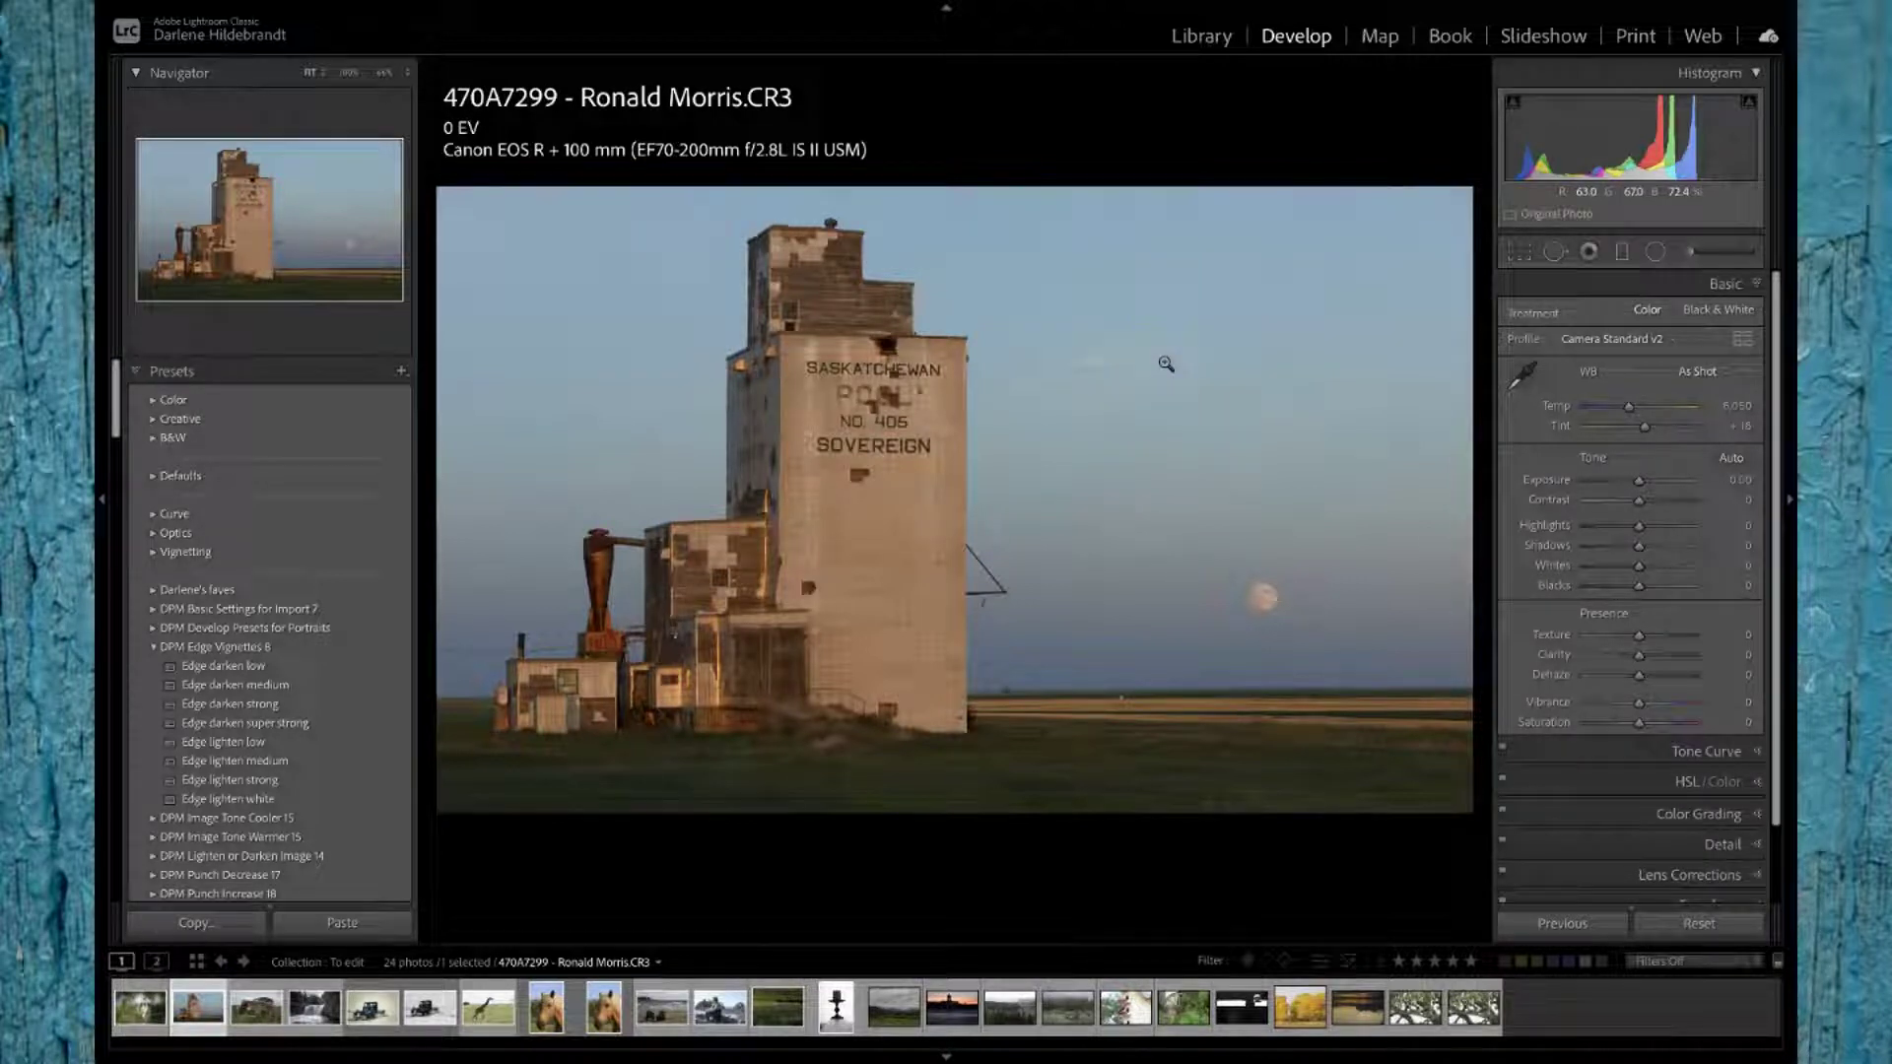
key(i)
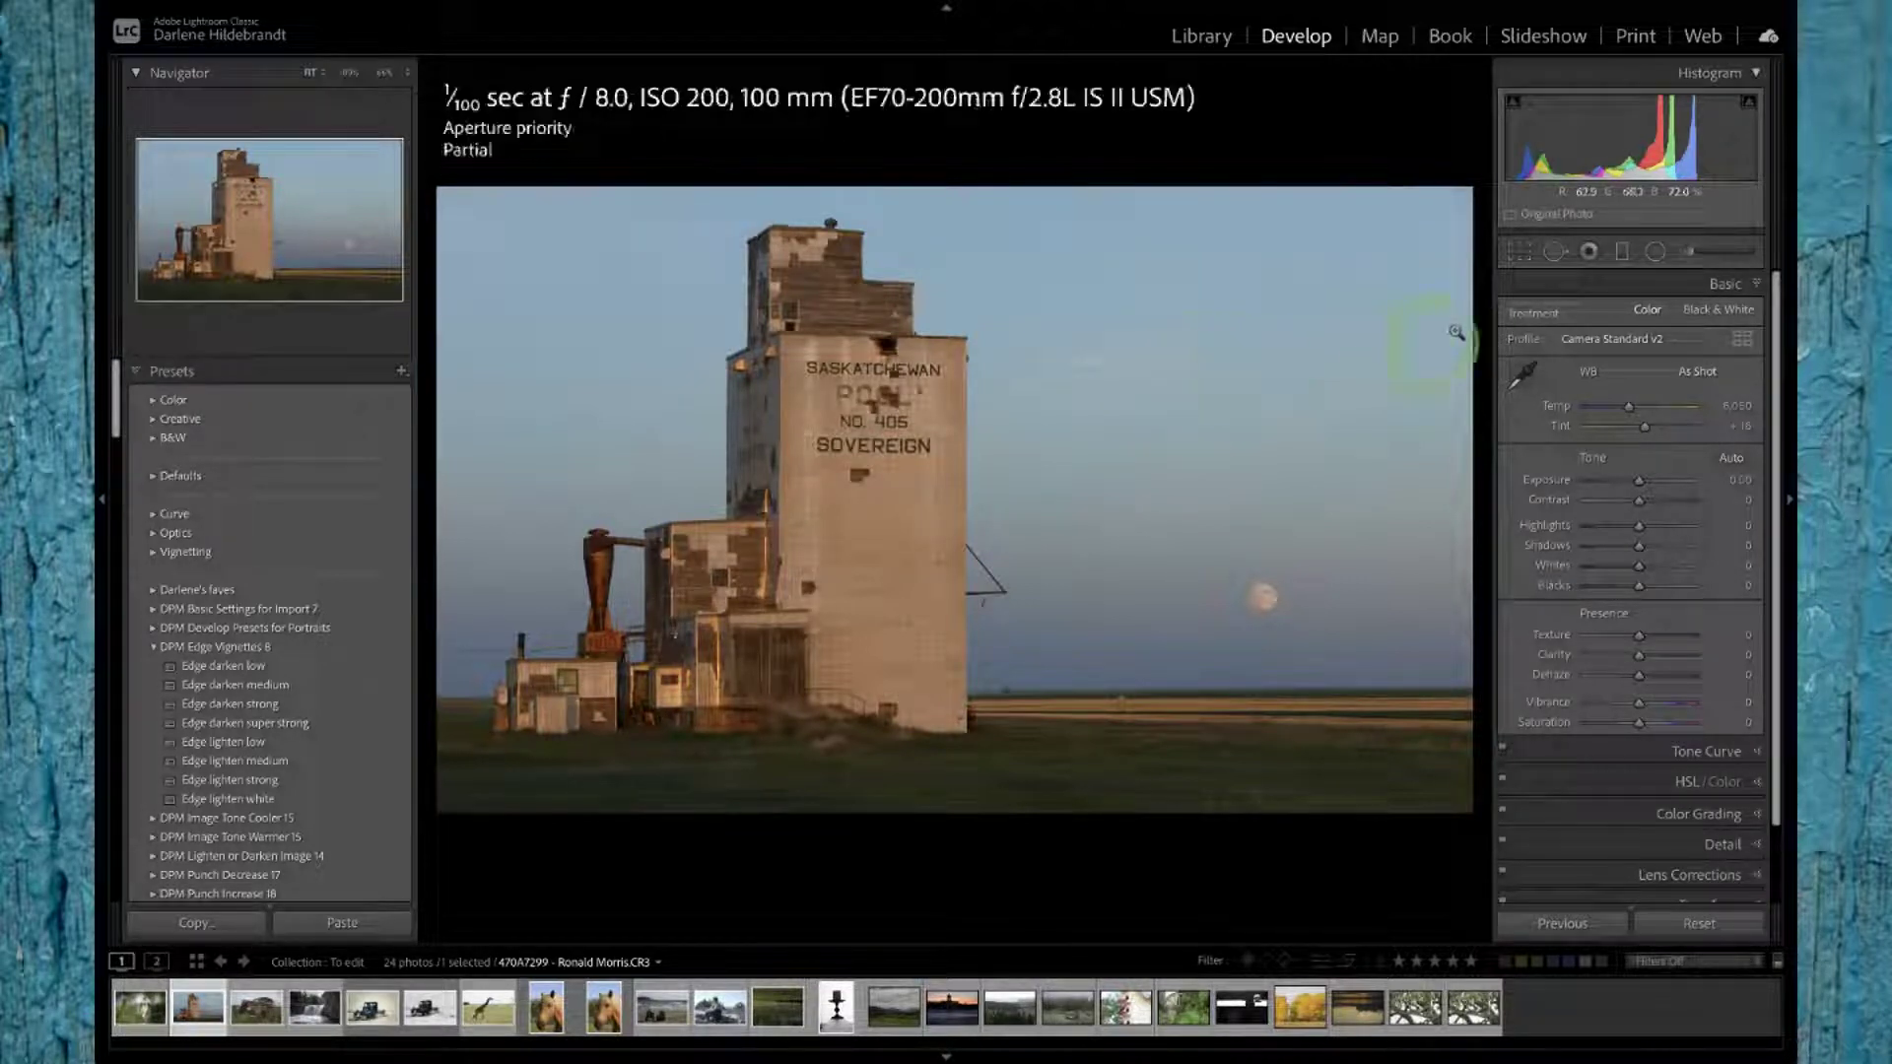
key(i)
Step: Browse the available profile groups for the grain elevator photo, collapse Camera Matching and the creative groups, and close the browser
click(1741, 340)
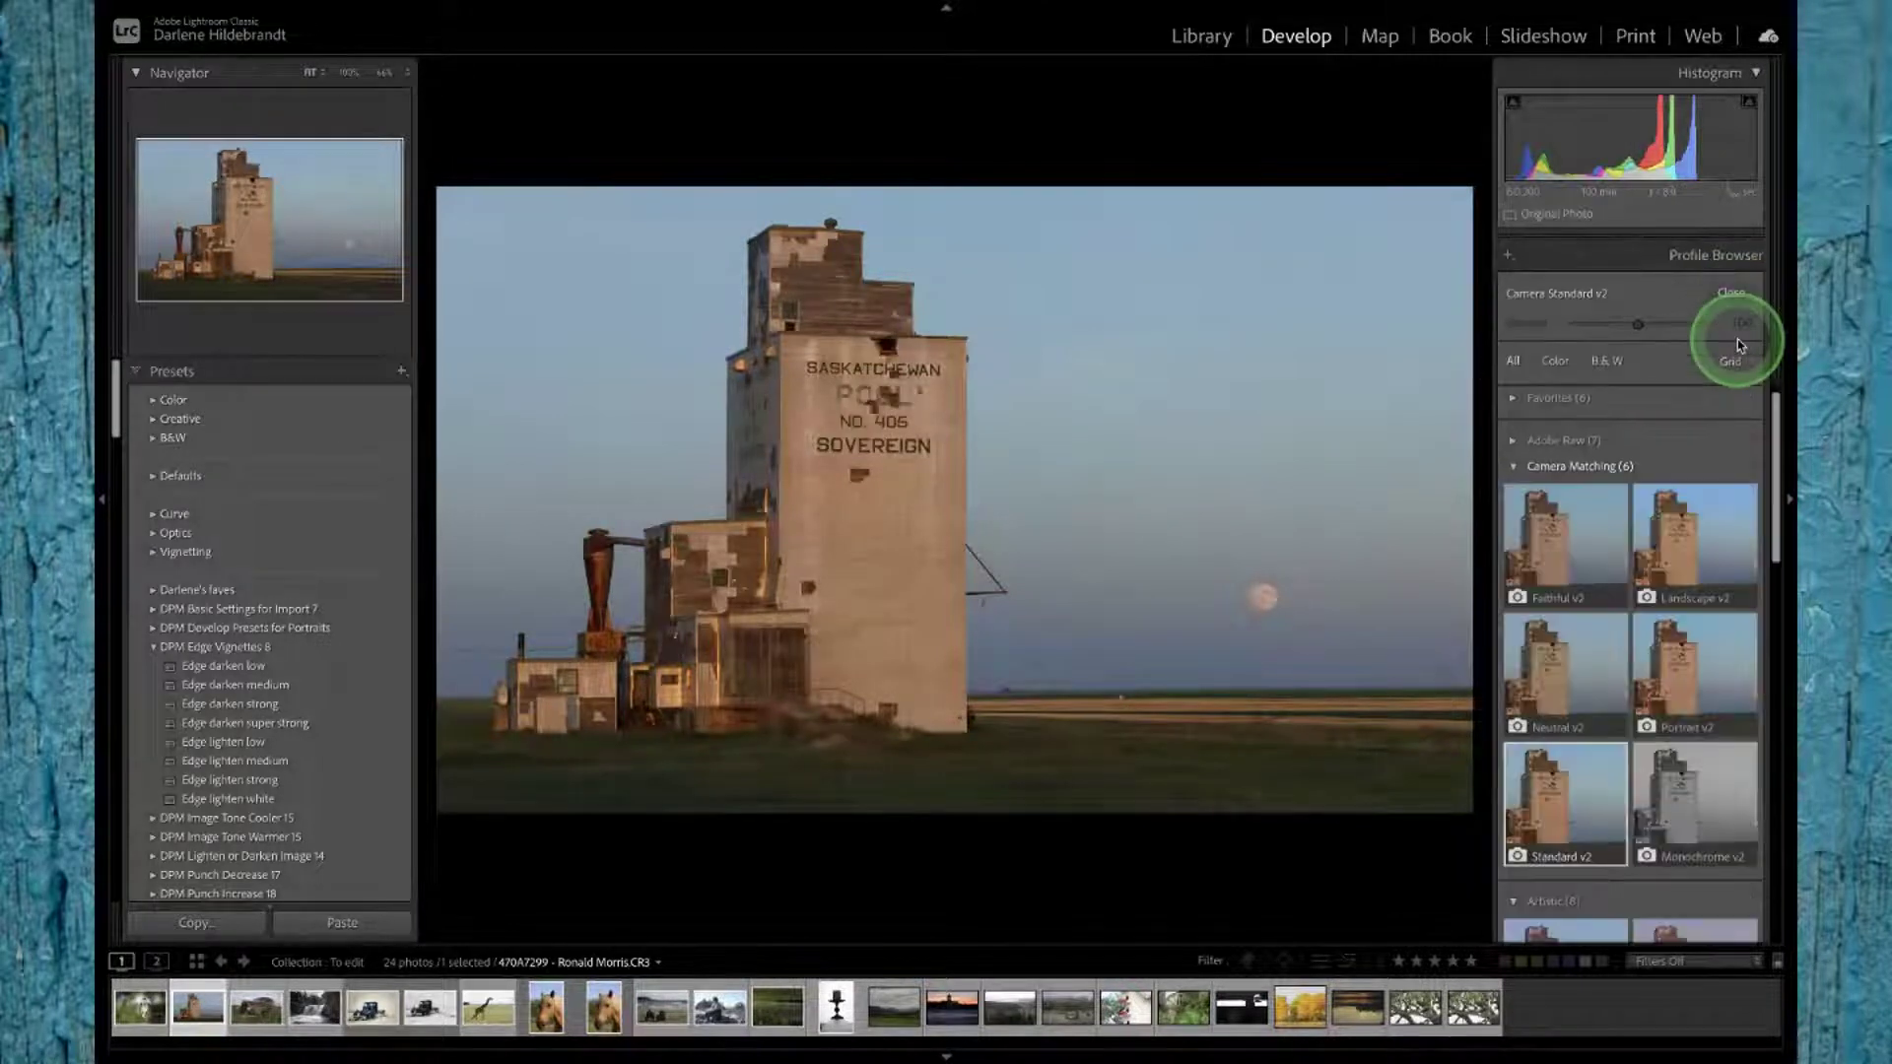
click(1514, 470)
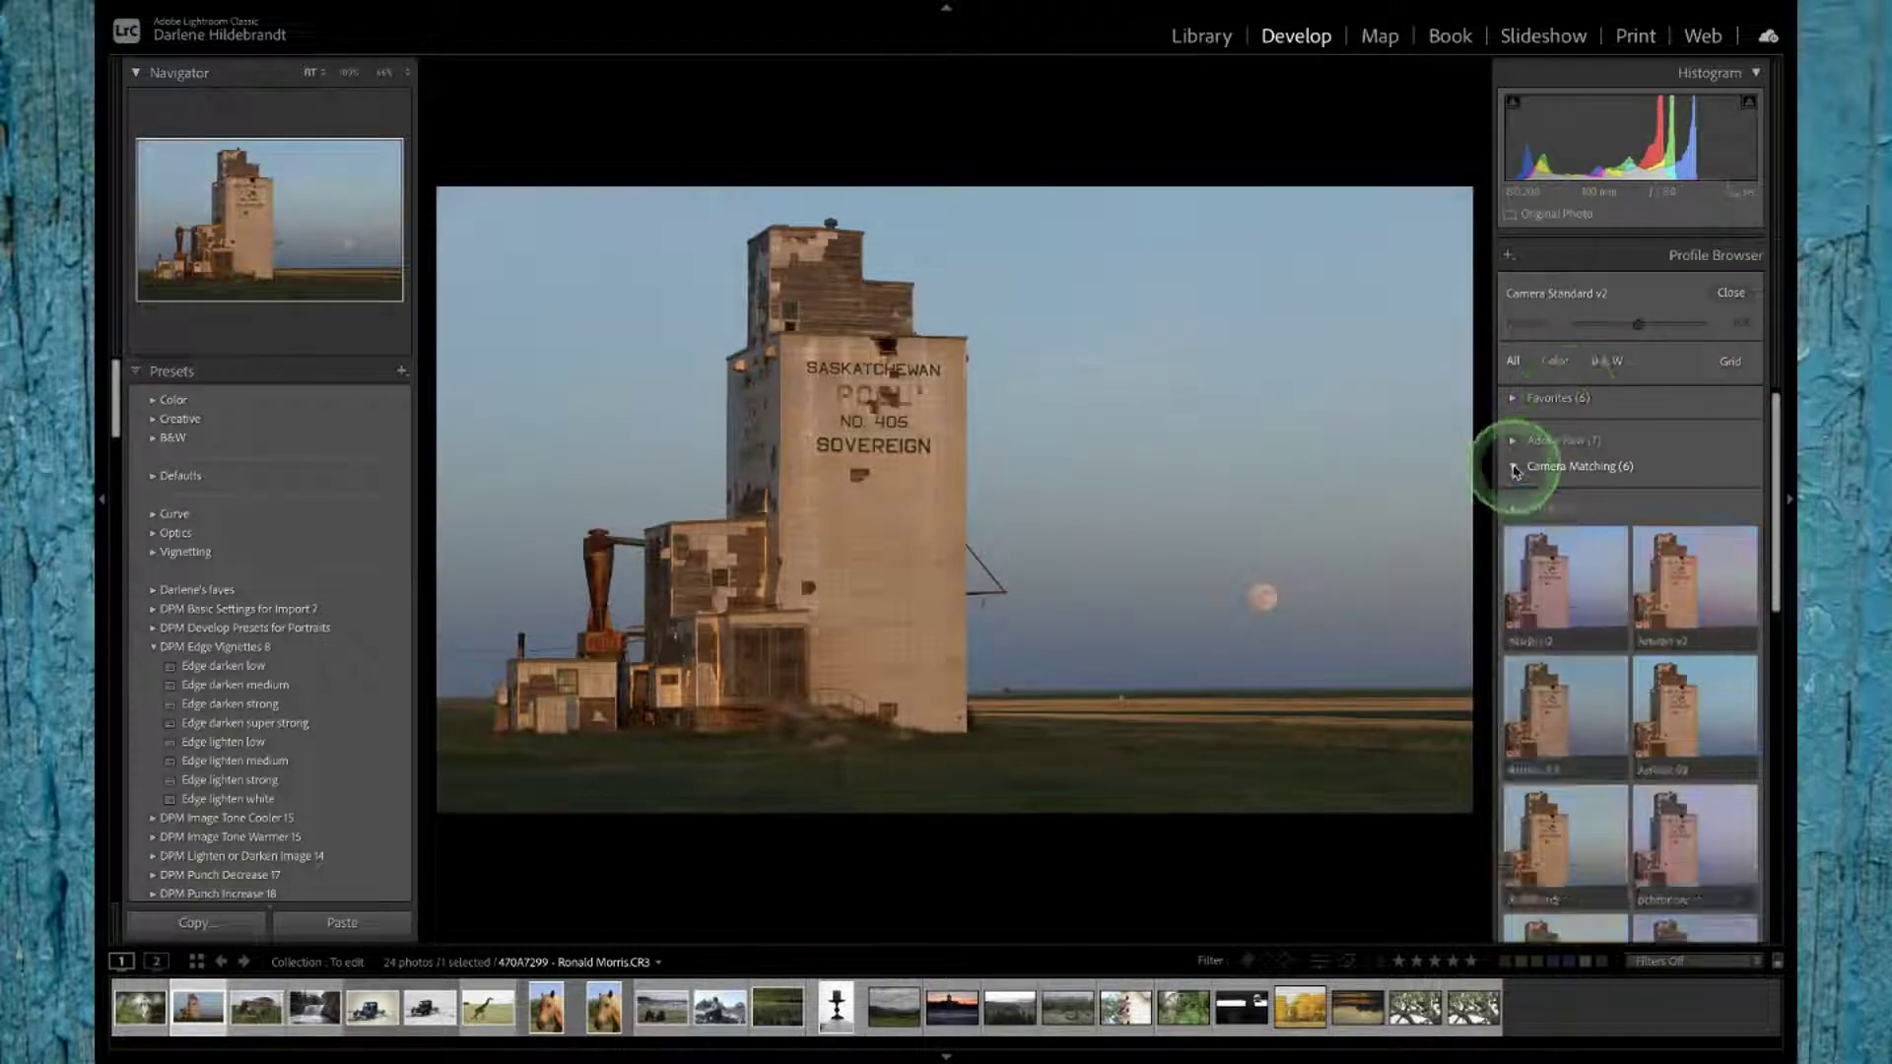
click(1517, 509)
click(1732, 293)
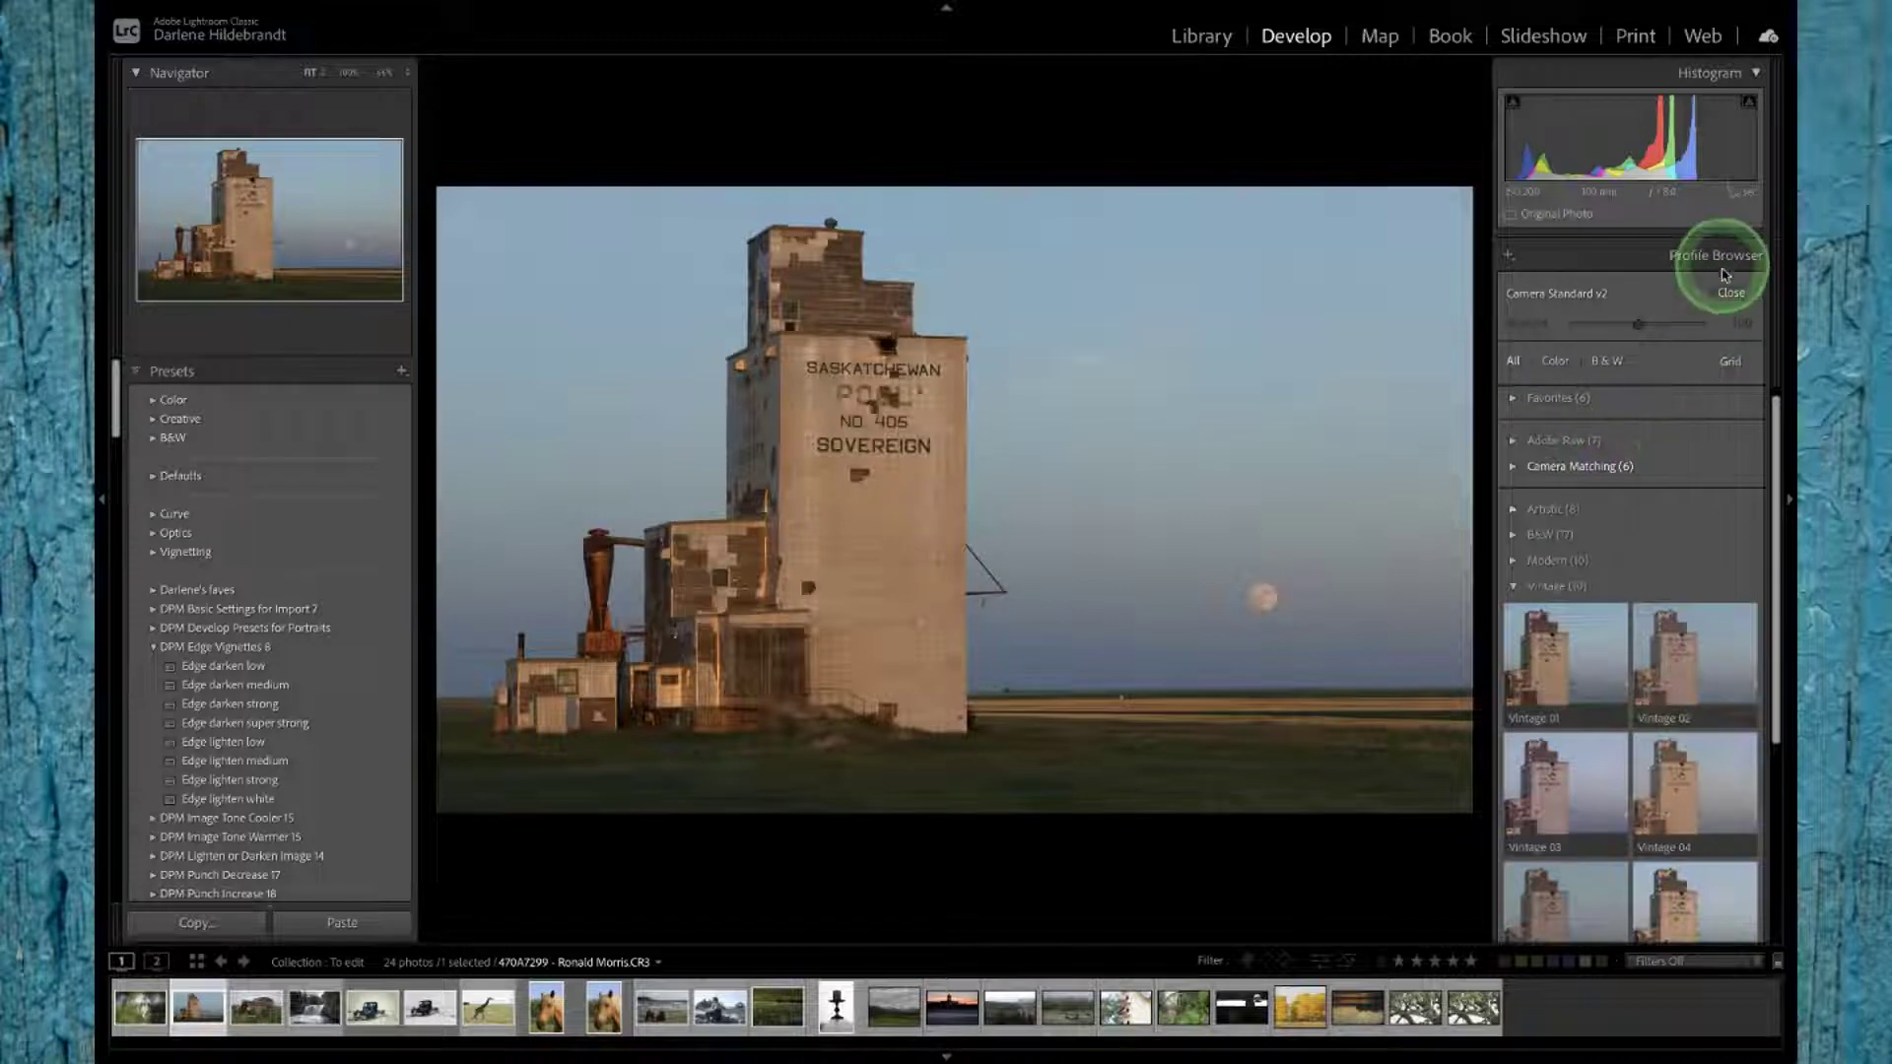
click(1675, 385)
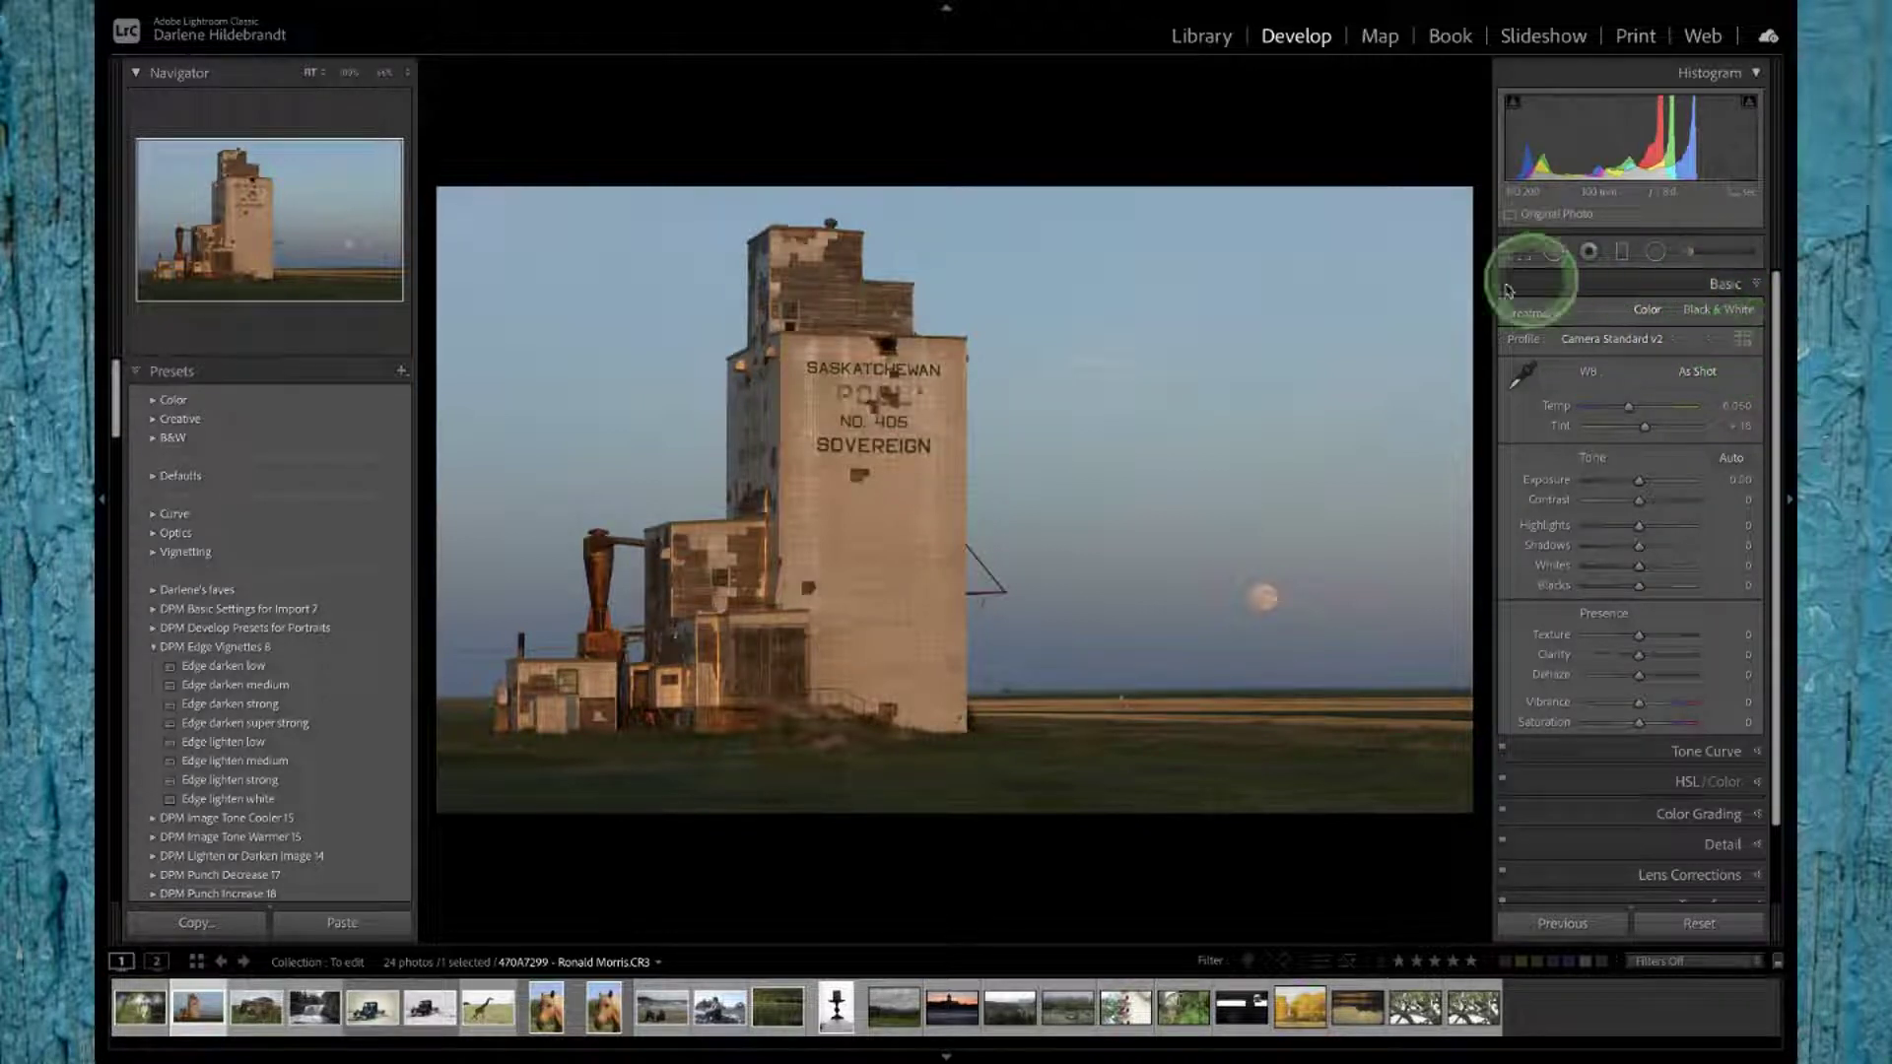
Step: Preview the Camera Matching profiles on the grain elevator photo, apply Camera Landscape v2, and compare before and after
click(1743, 342)
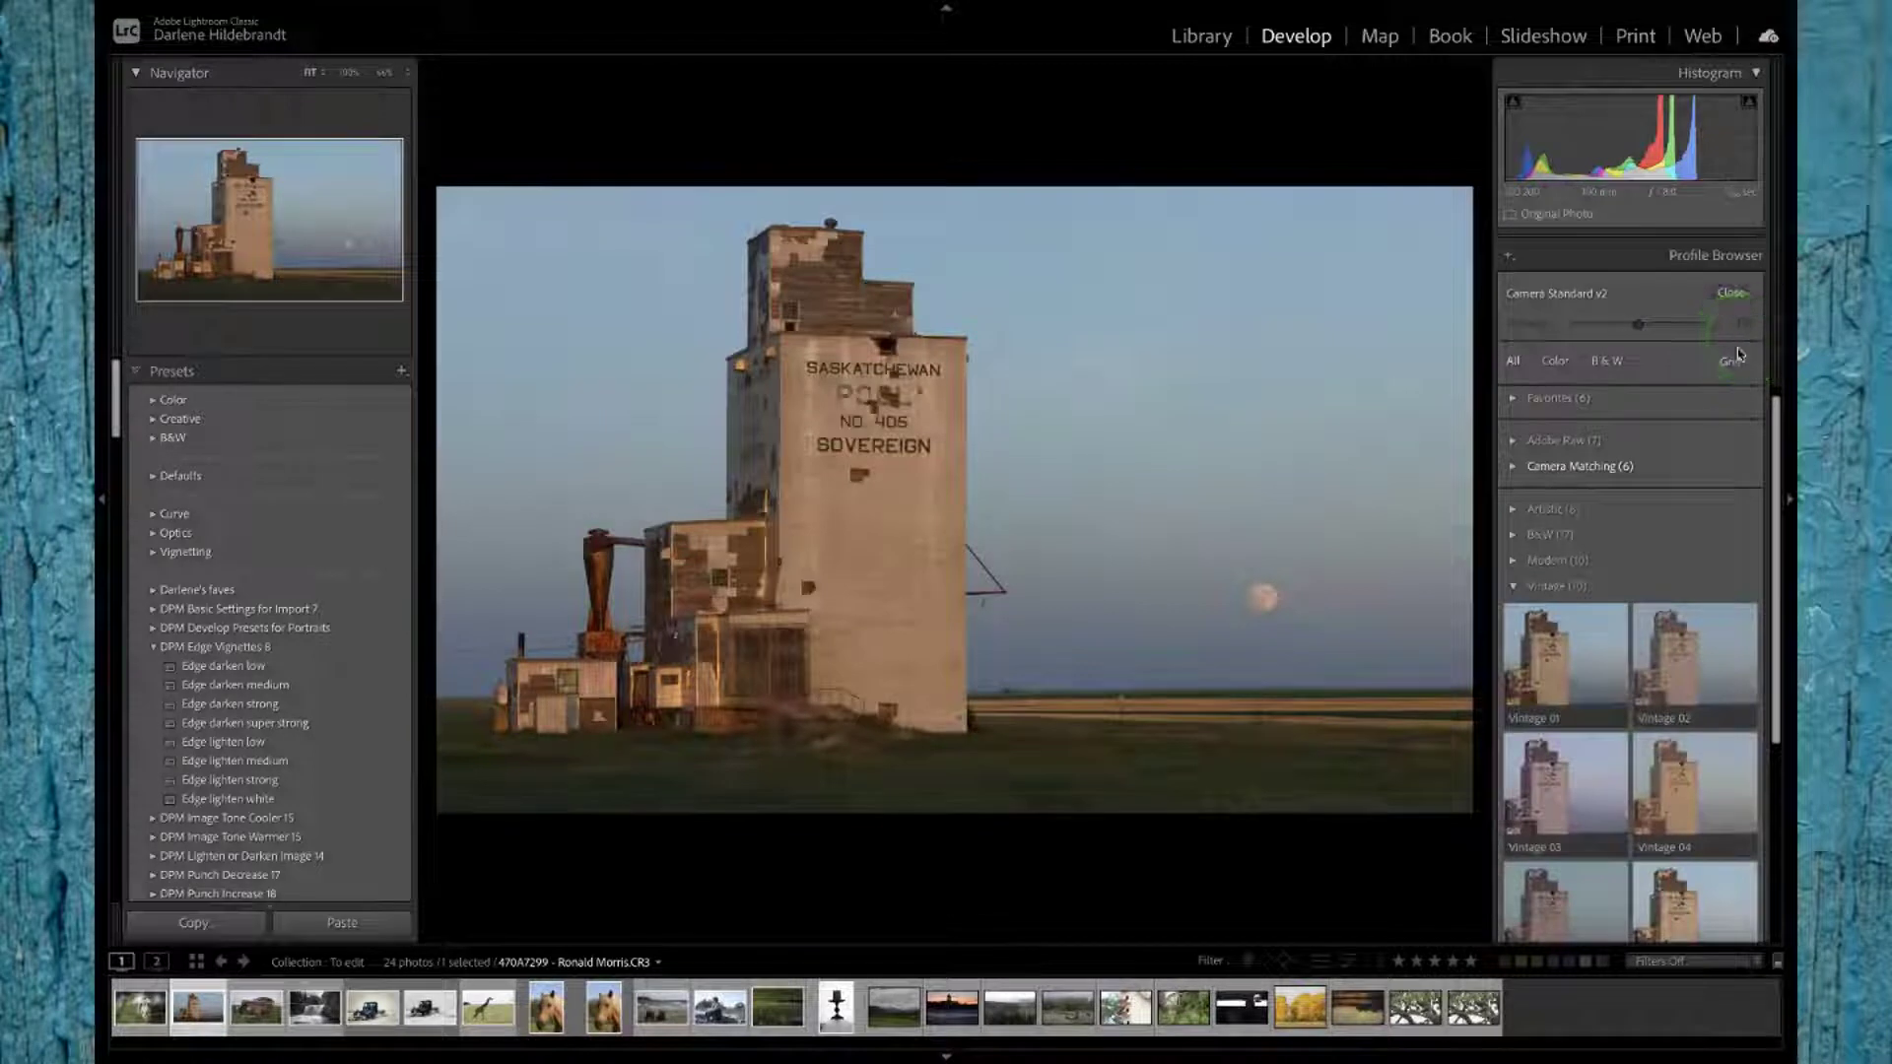
click(1513, 466)
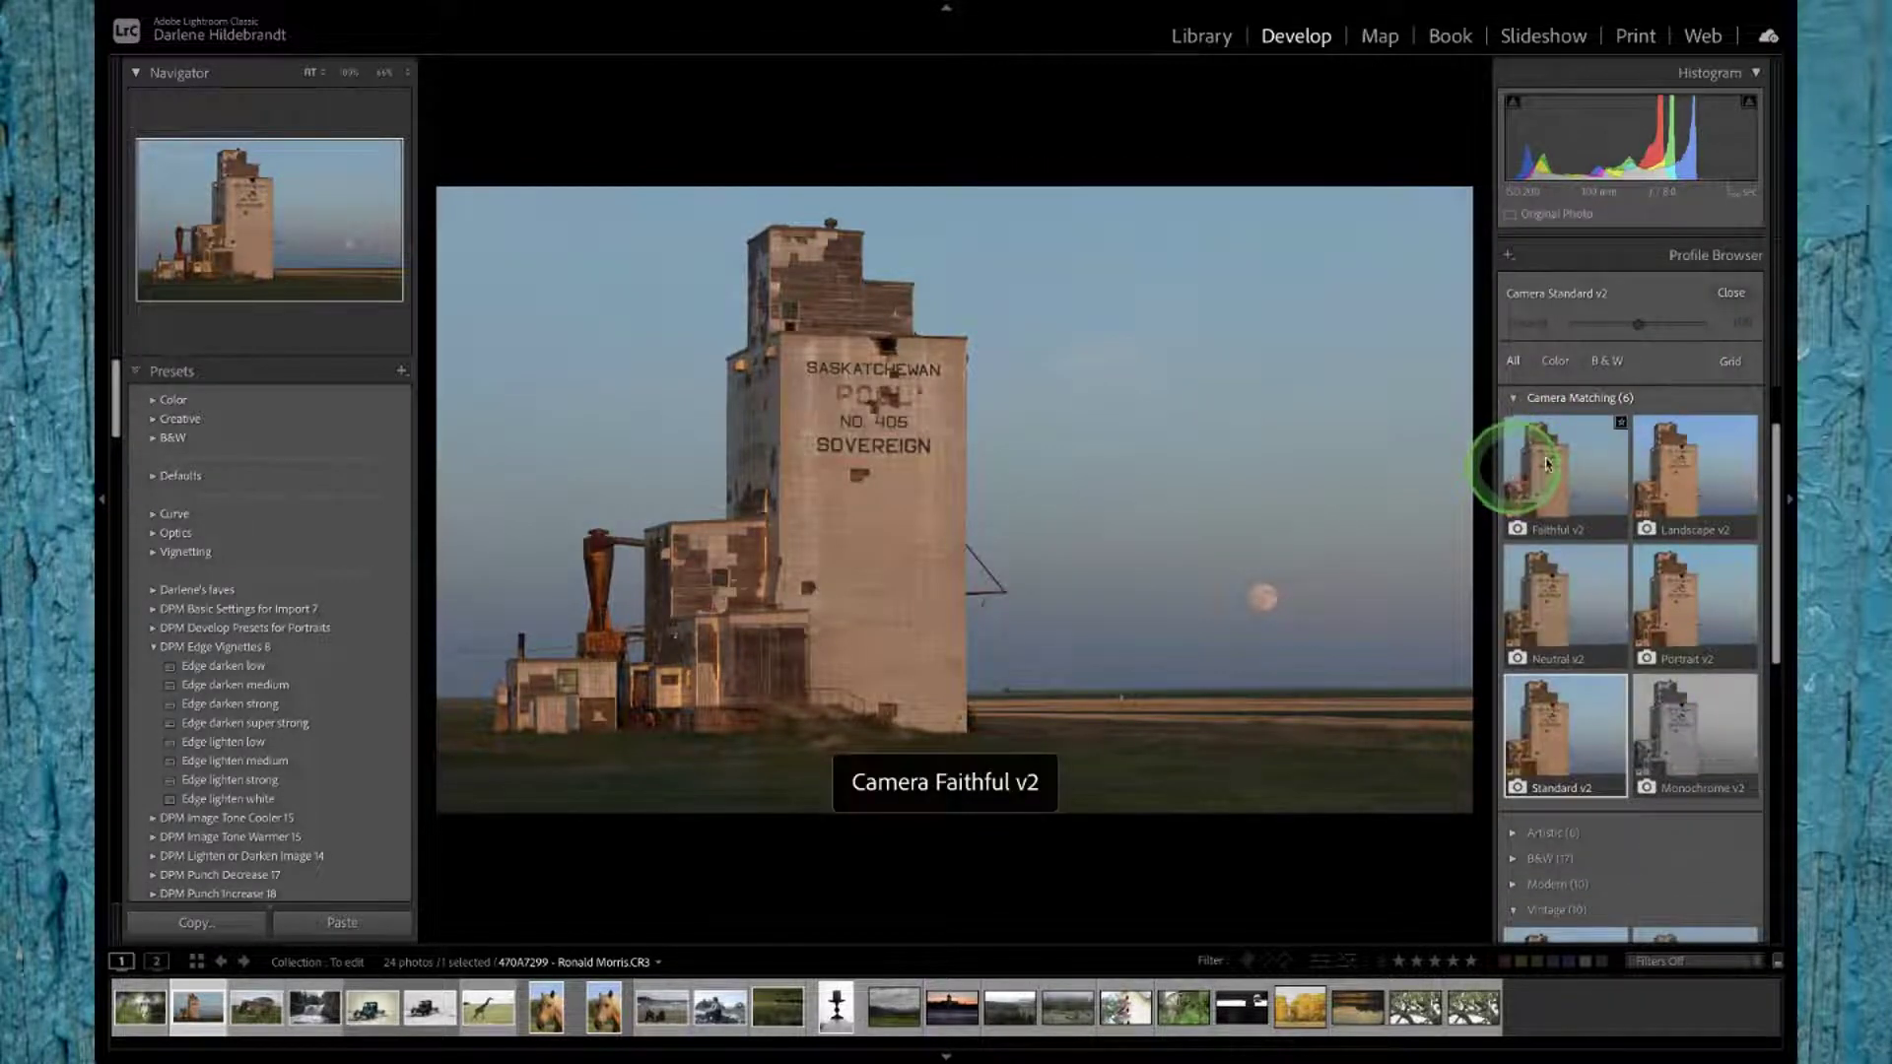
click(1661, 368)
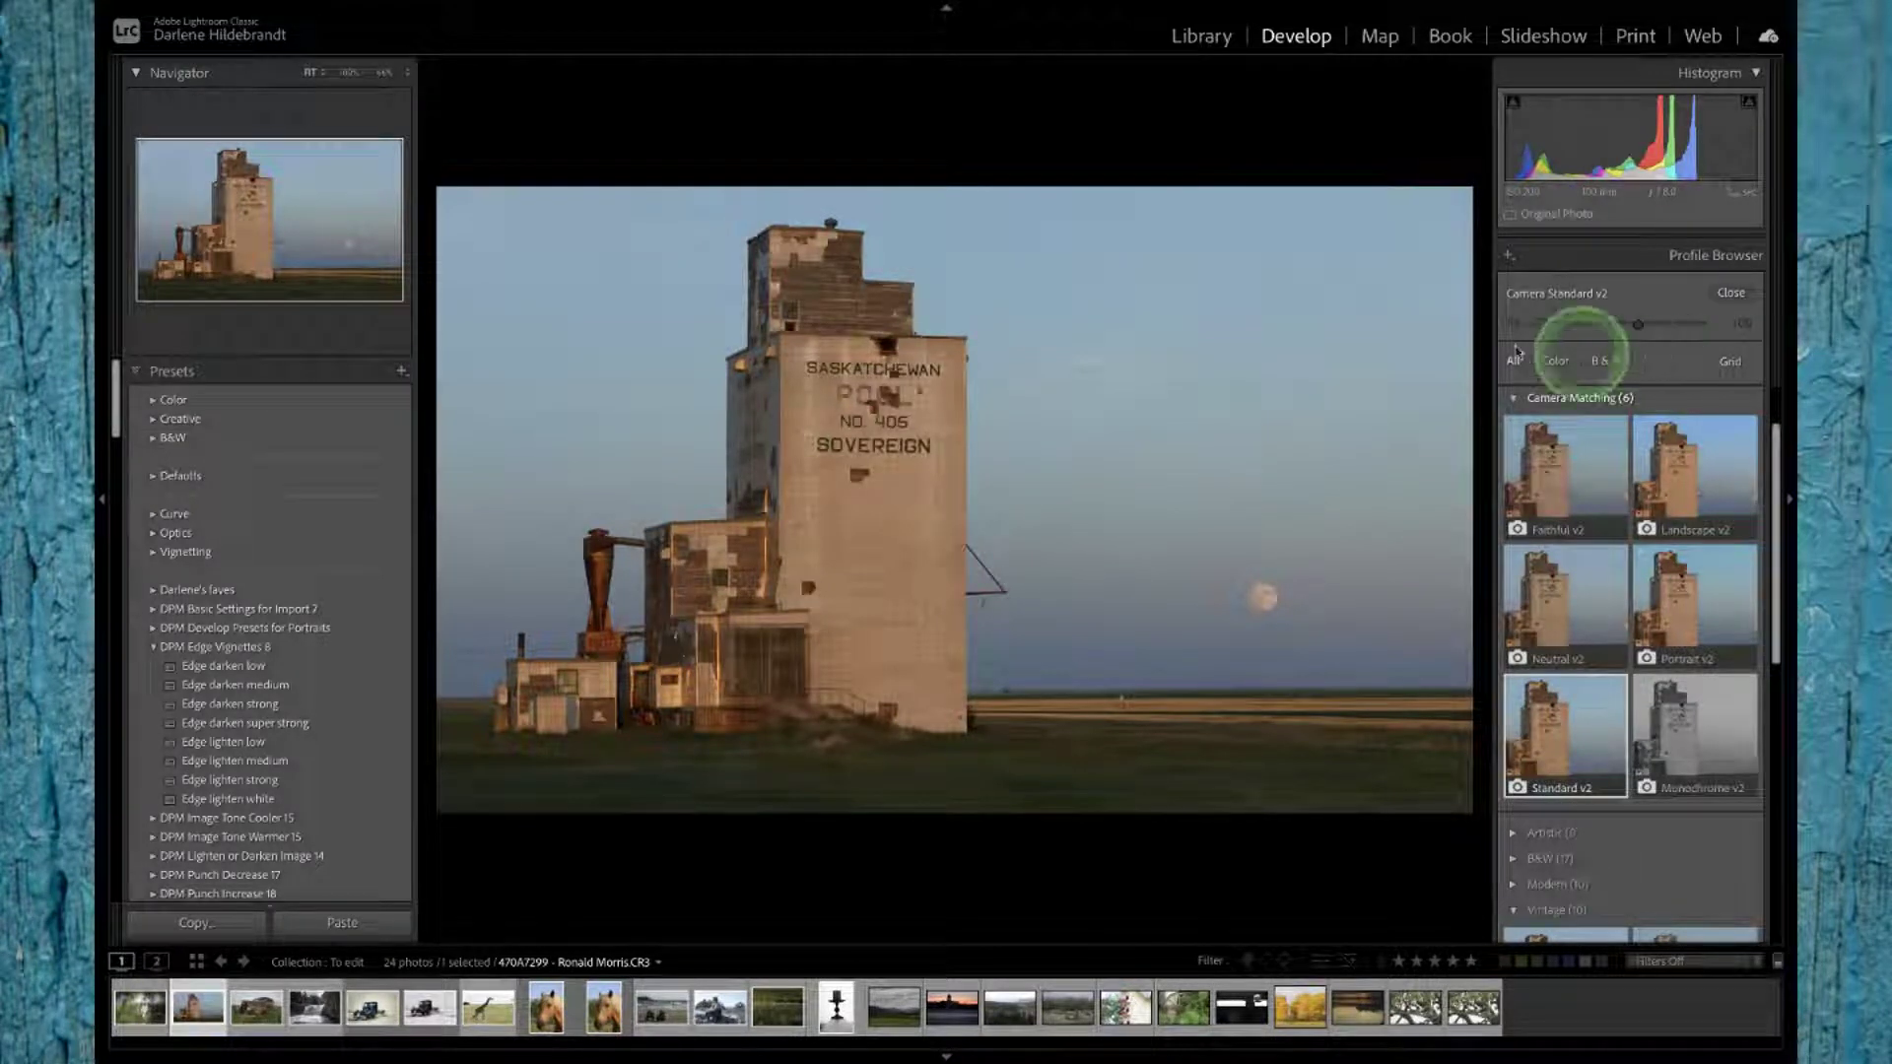
click(1515, 400)
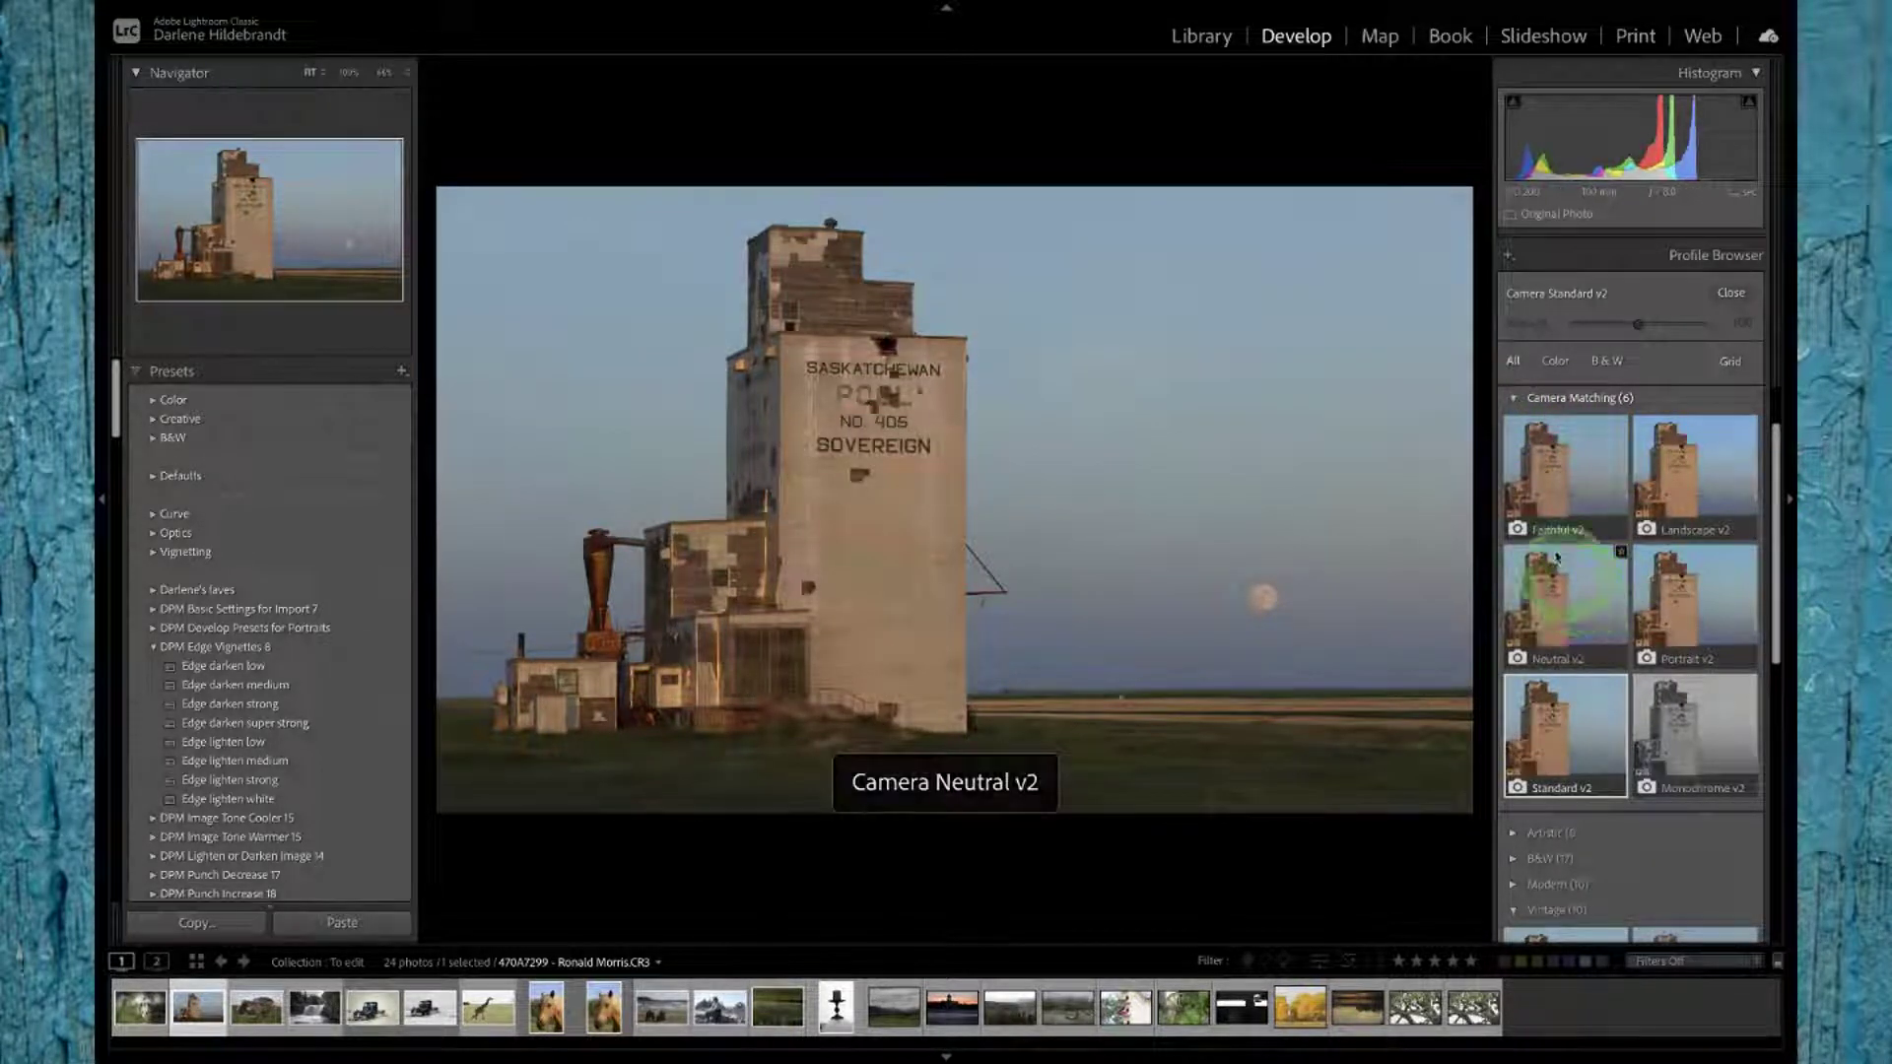
click(1694, 466)
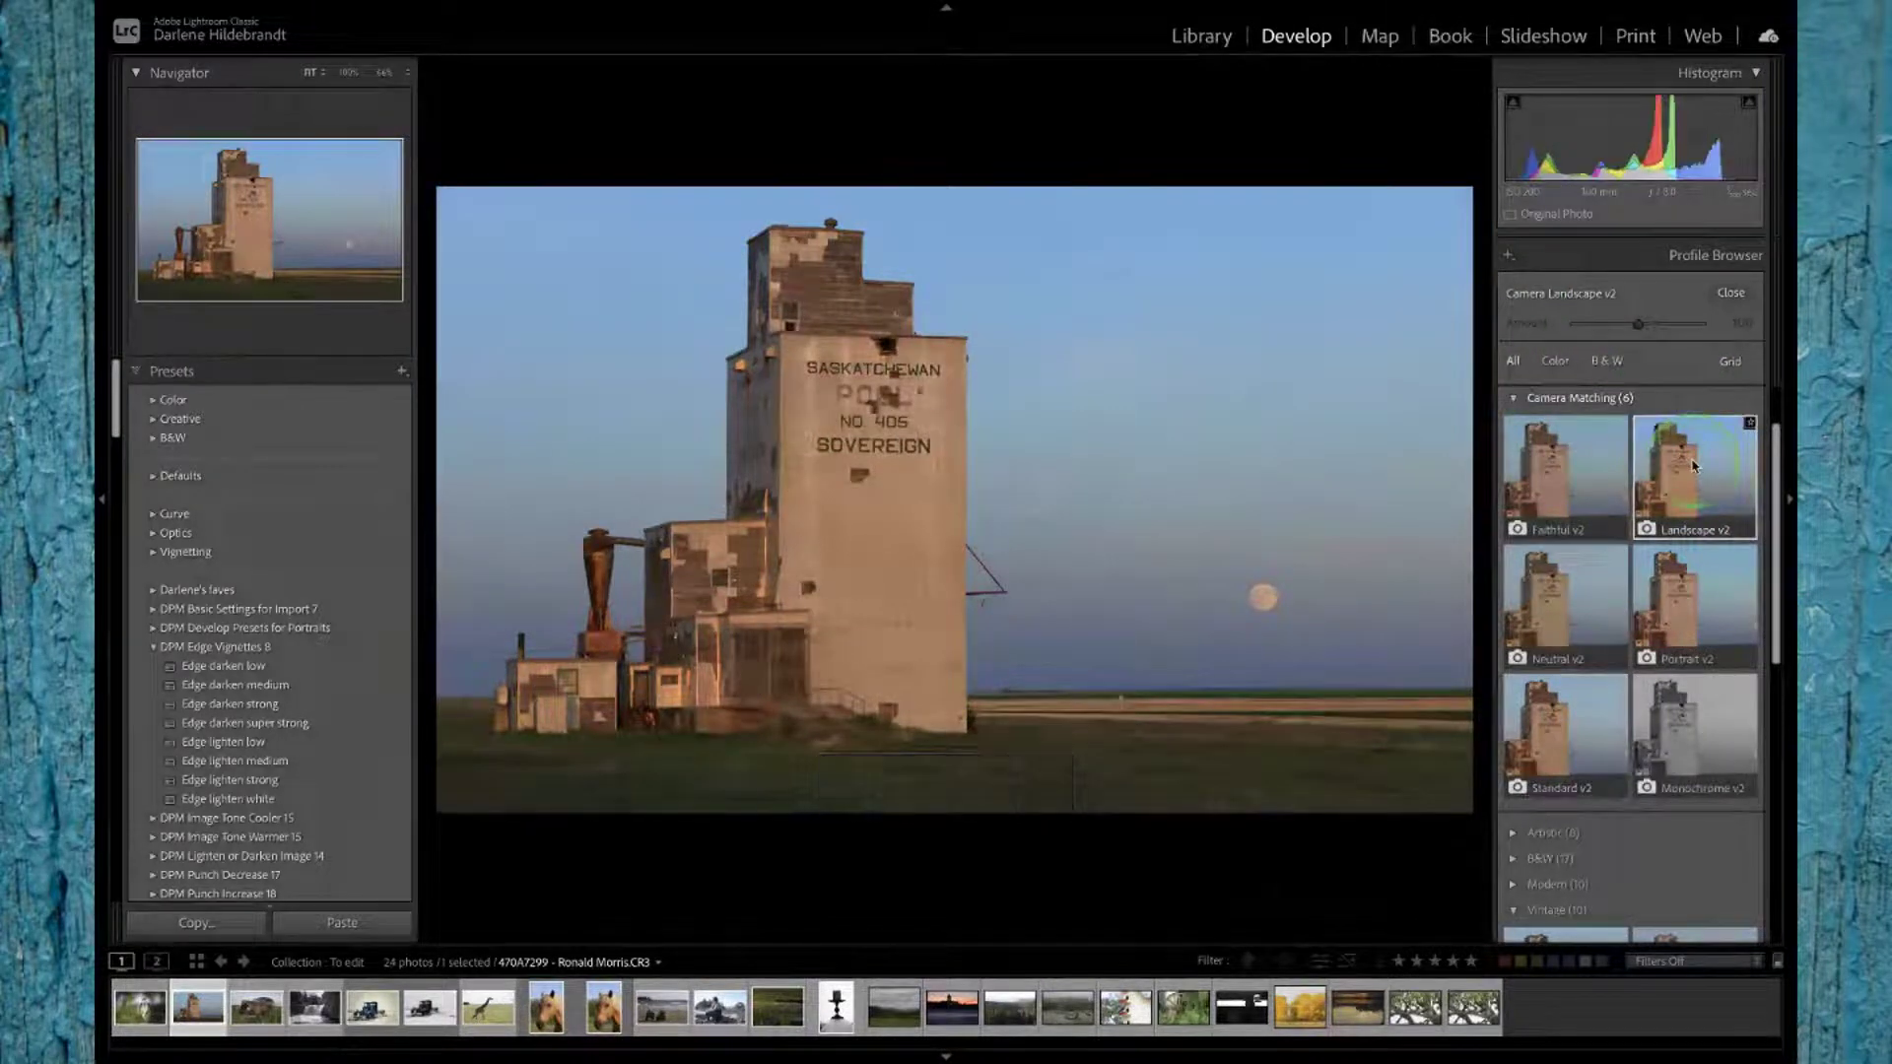
click(1681, 471)
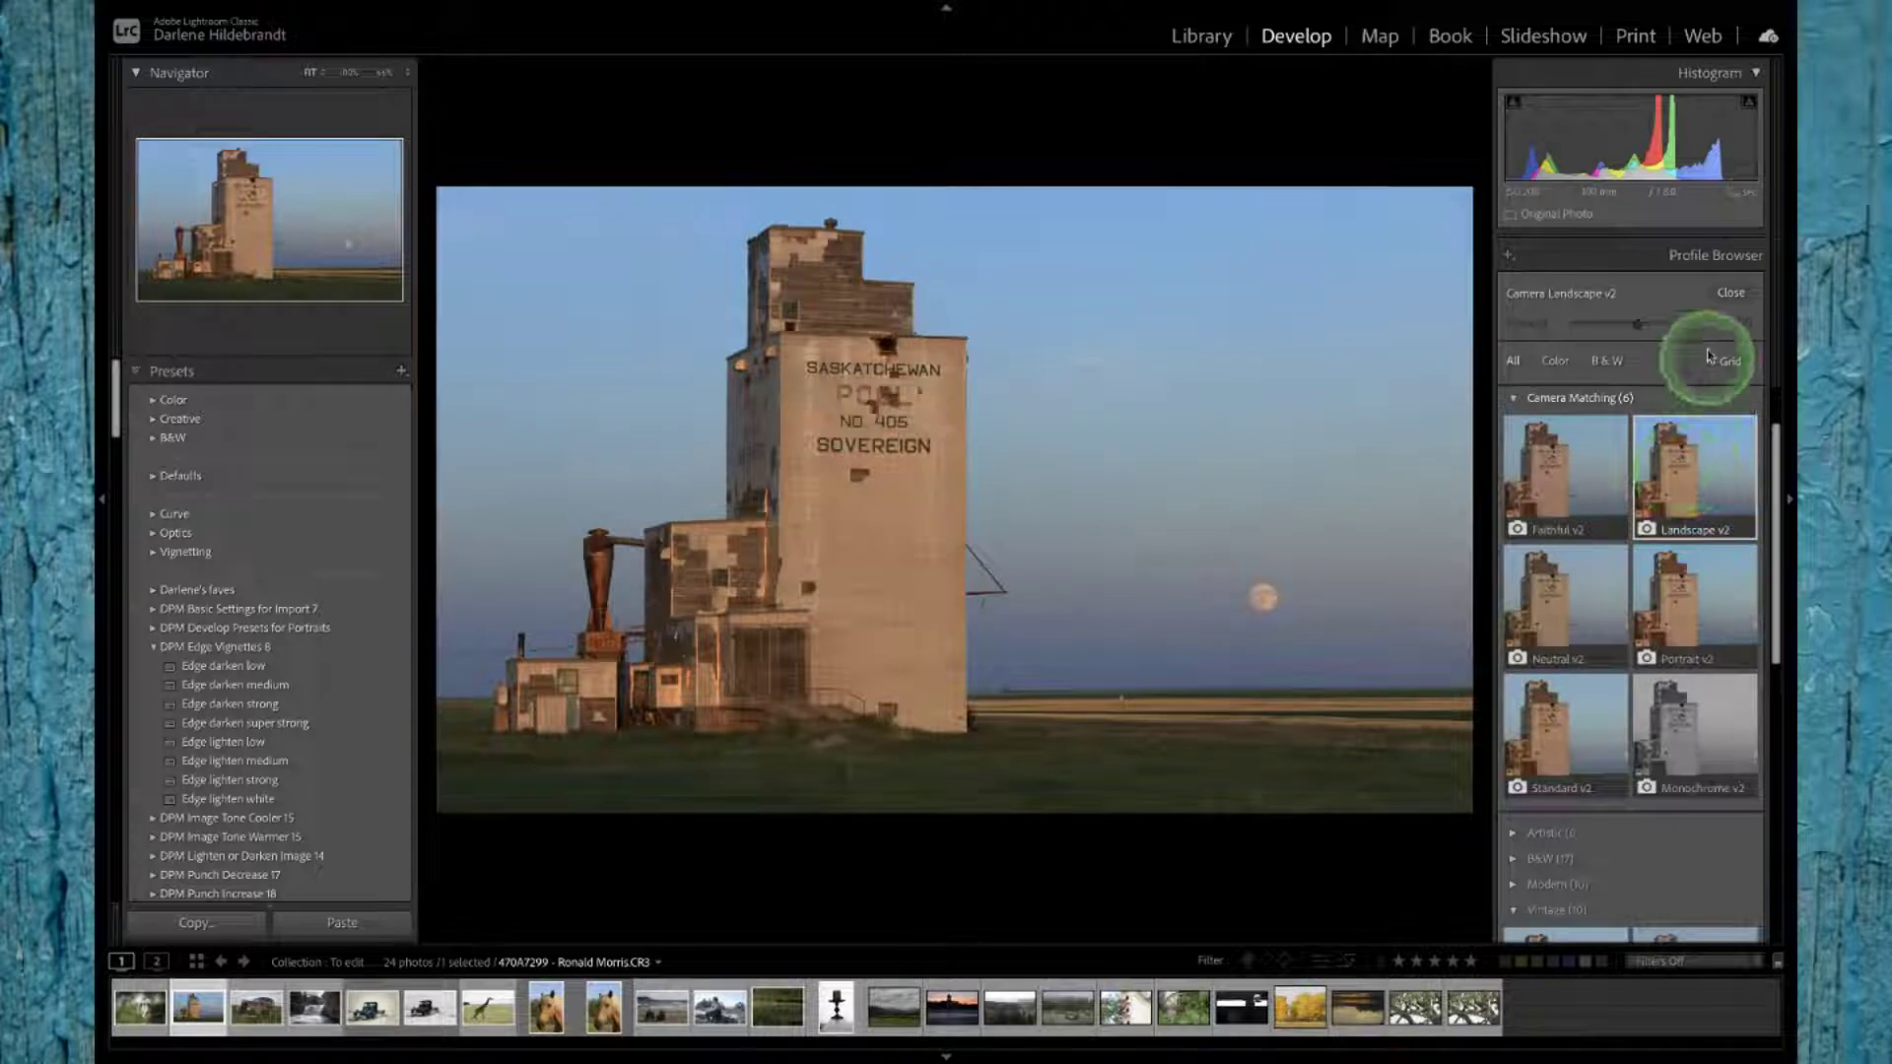
click(1682, 475)
click(1727, 294)
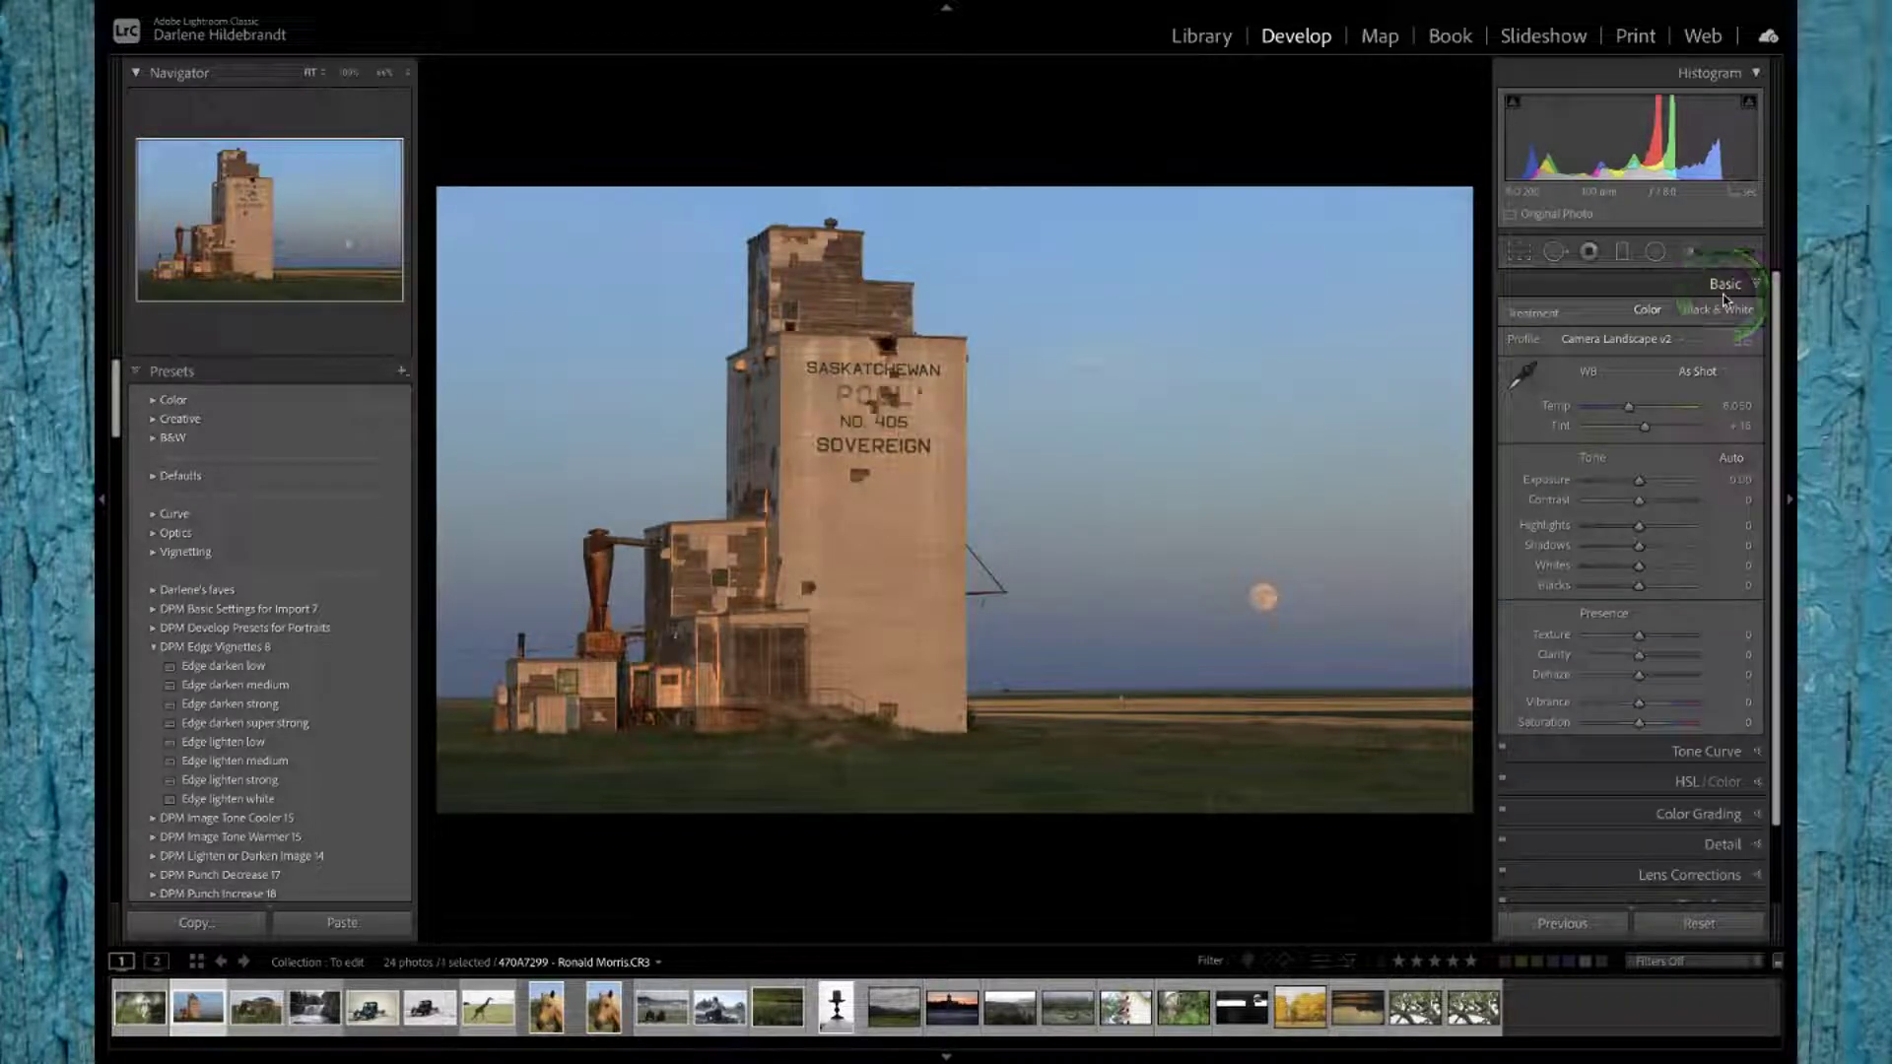
key(backslash)
click(1724, 297)
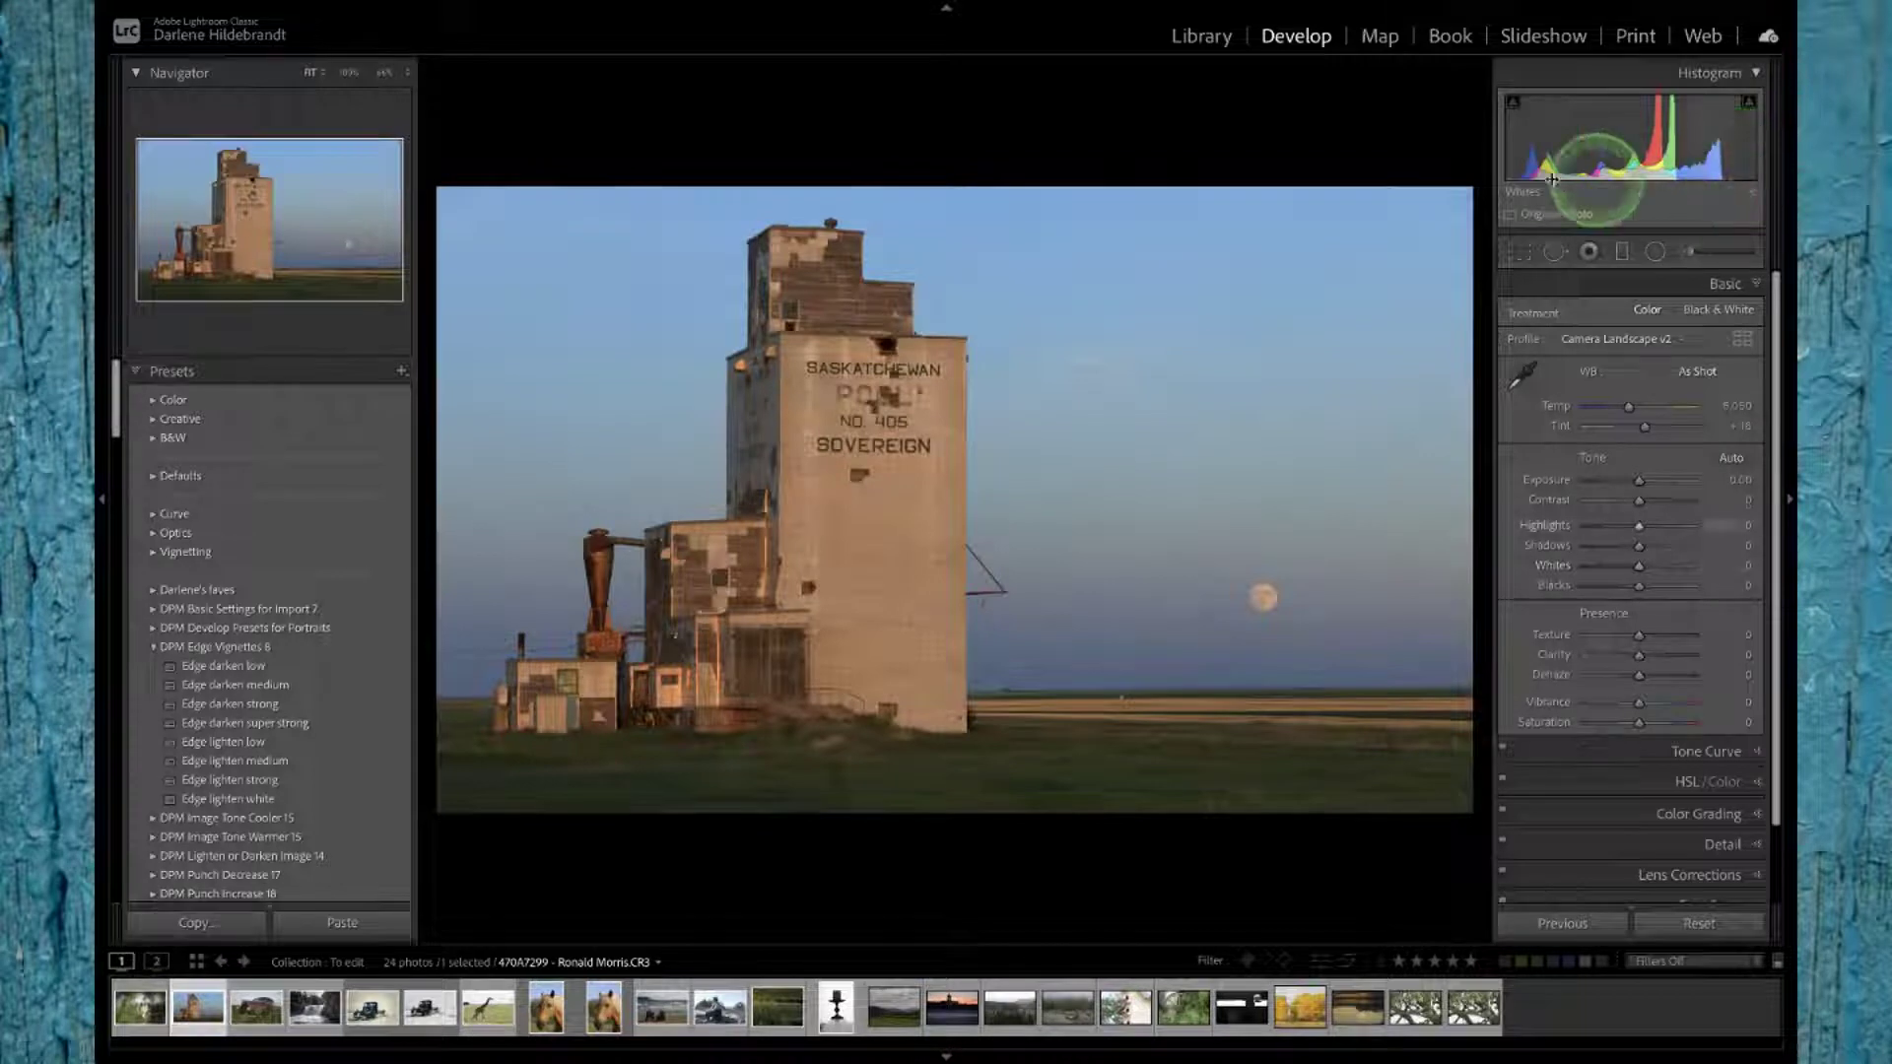
Step: Try the automatic Whites adjustment on the grain elevator photo, and undo it
shift+double_click(1552, 568)
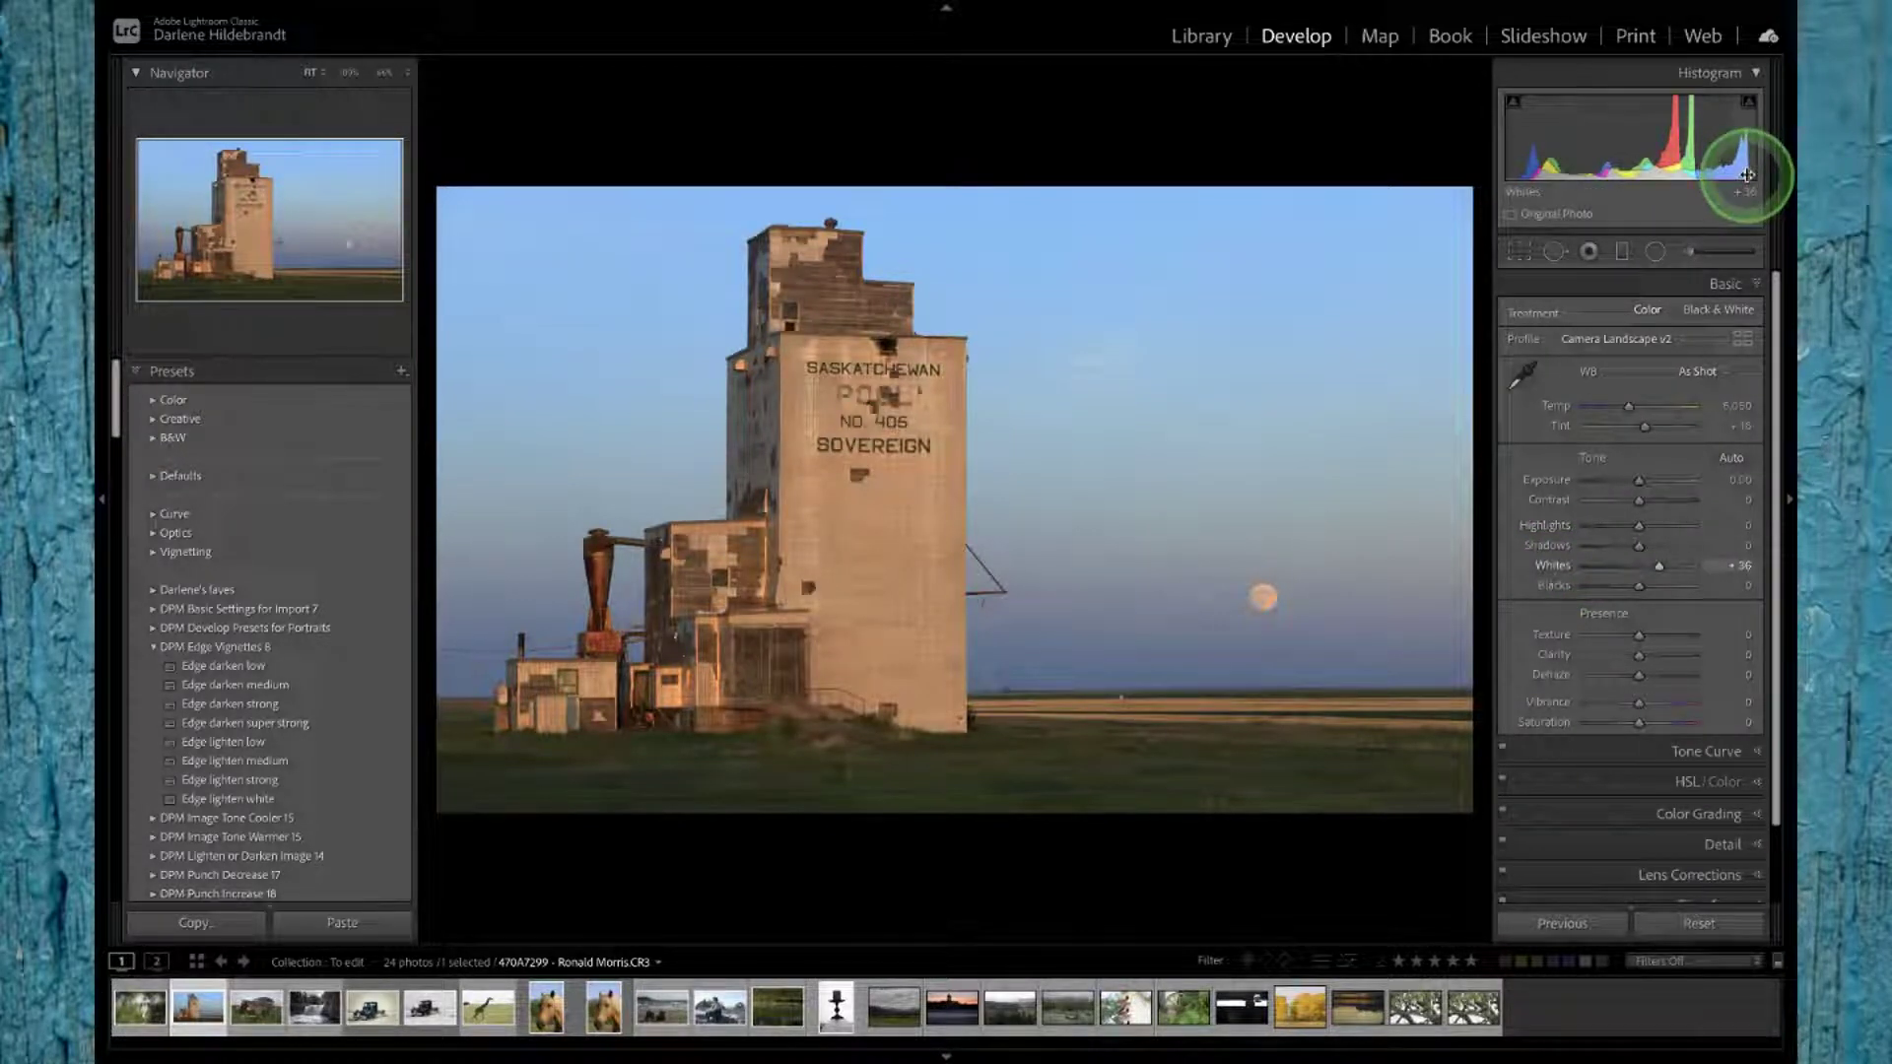
click(1663, 570)
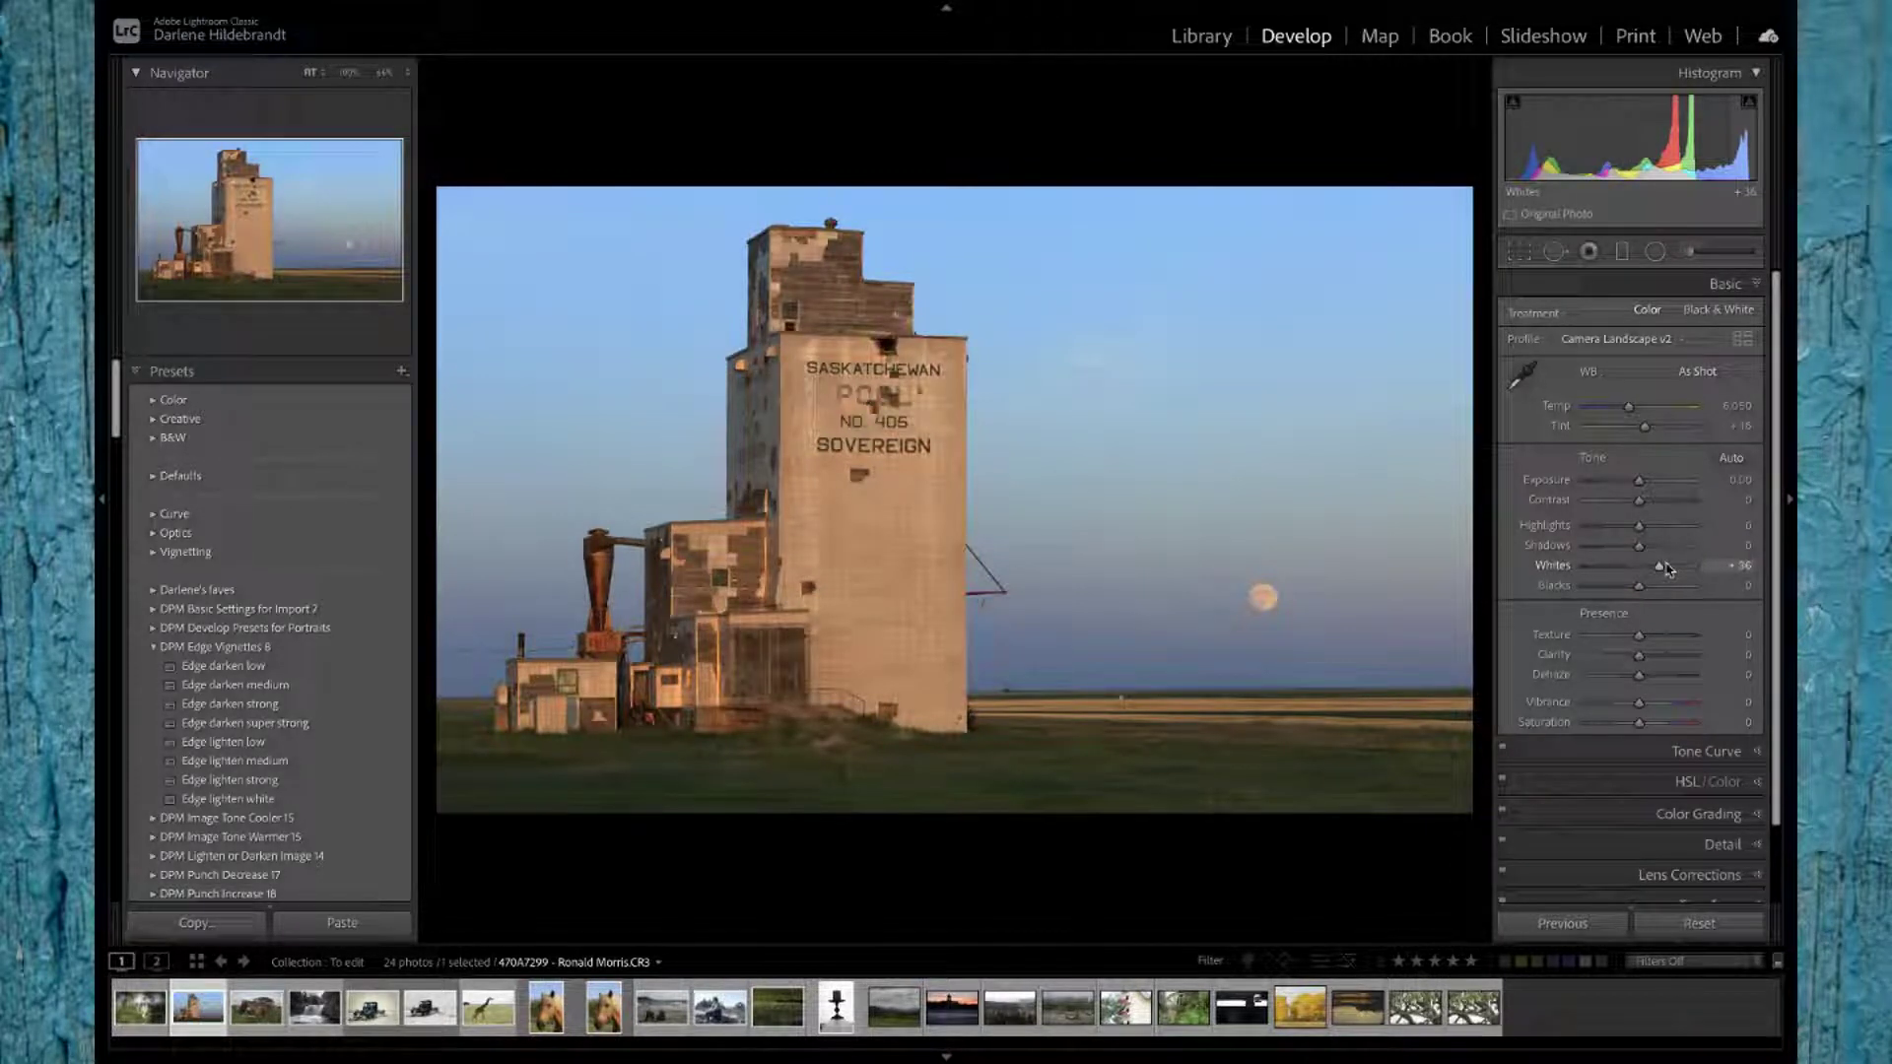
click(1666, 570)
key(ctrl+z)
Step: Use the automatic adjustments to set Whites to +36 and Blacks to -17, comparing the photo before and after the Whites change
click(1553, 566)
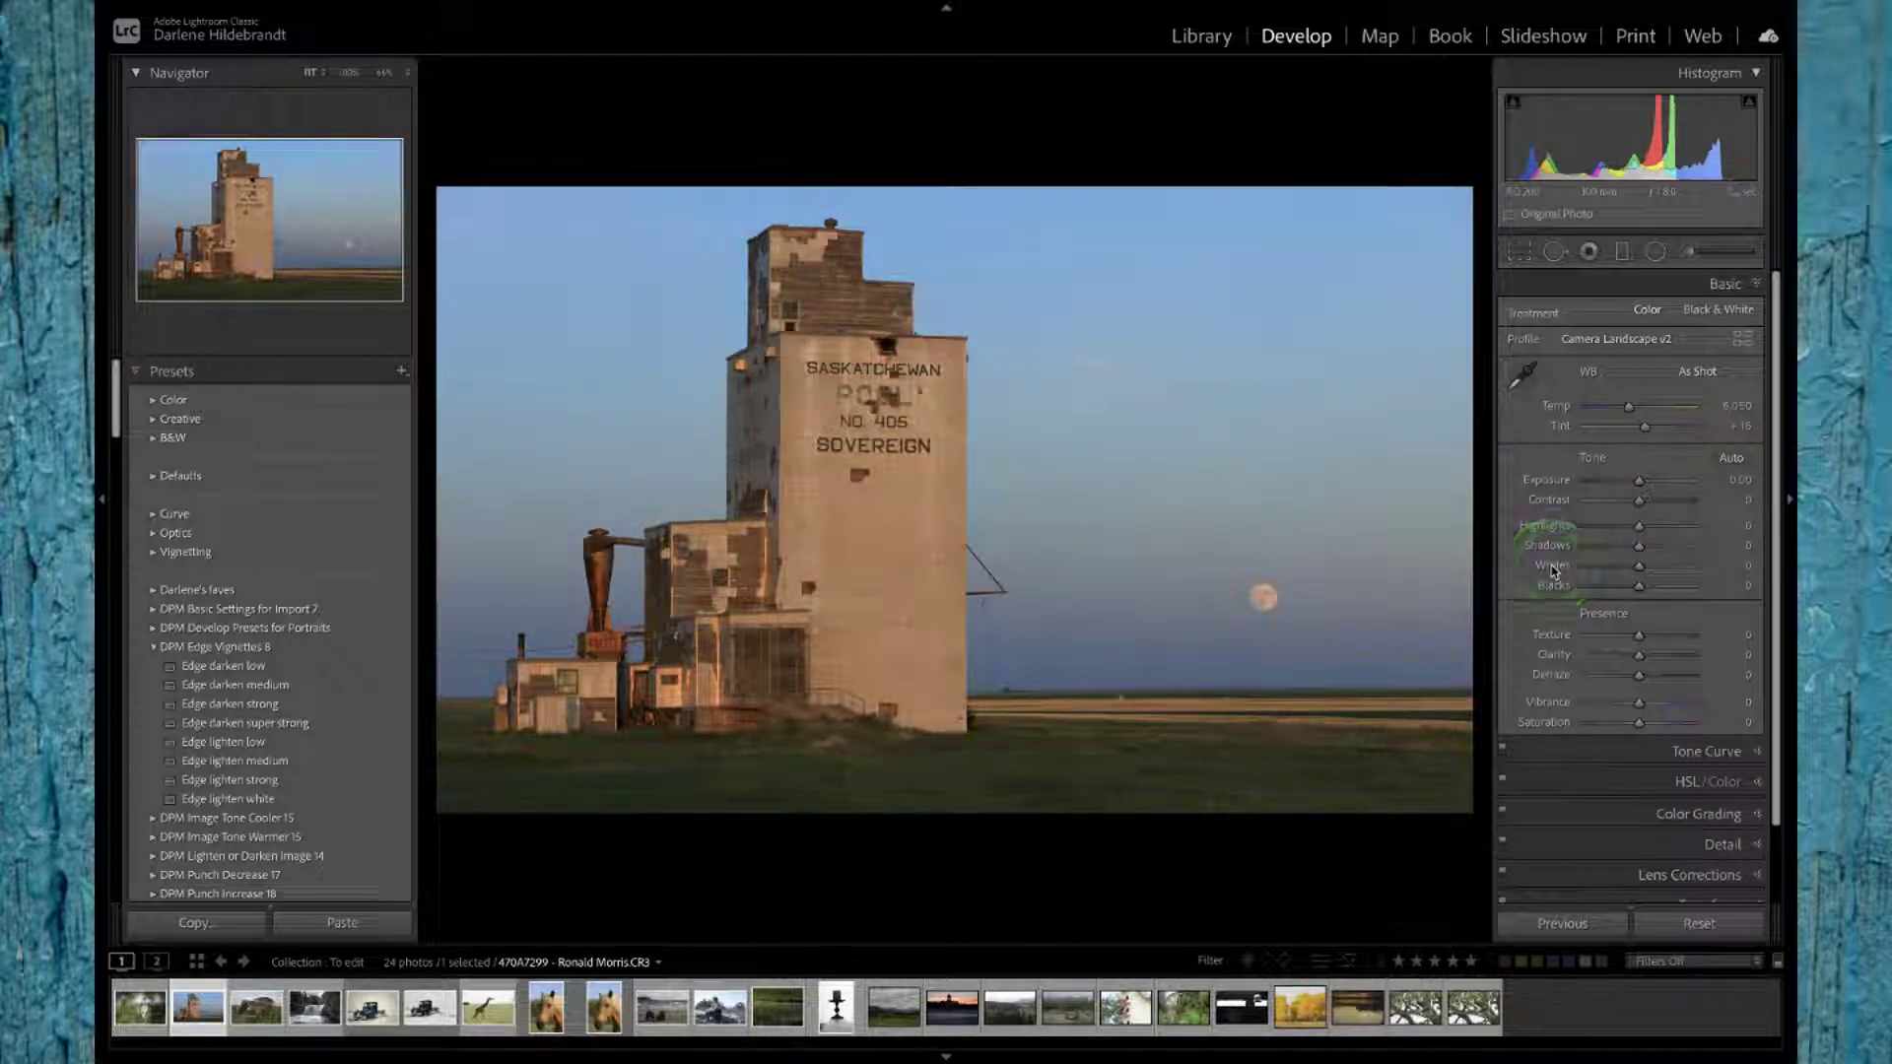
shift+double_click(1553, 568)
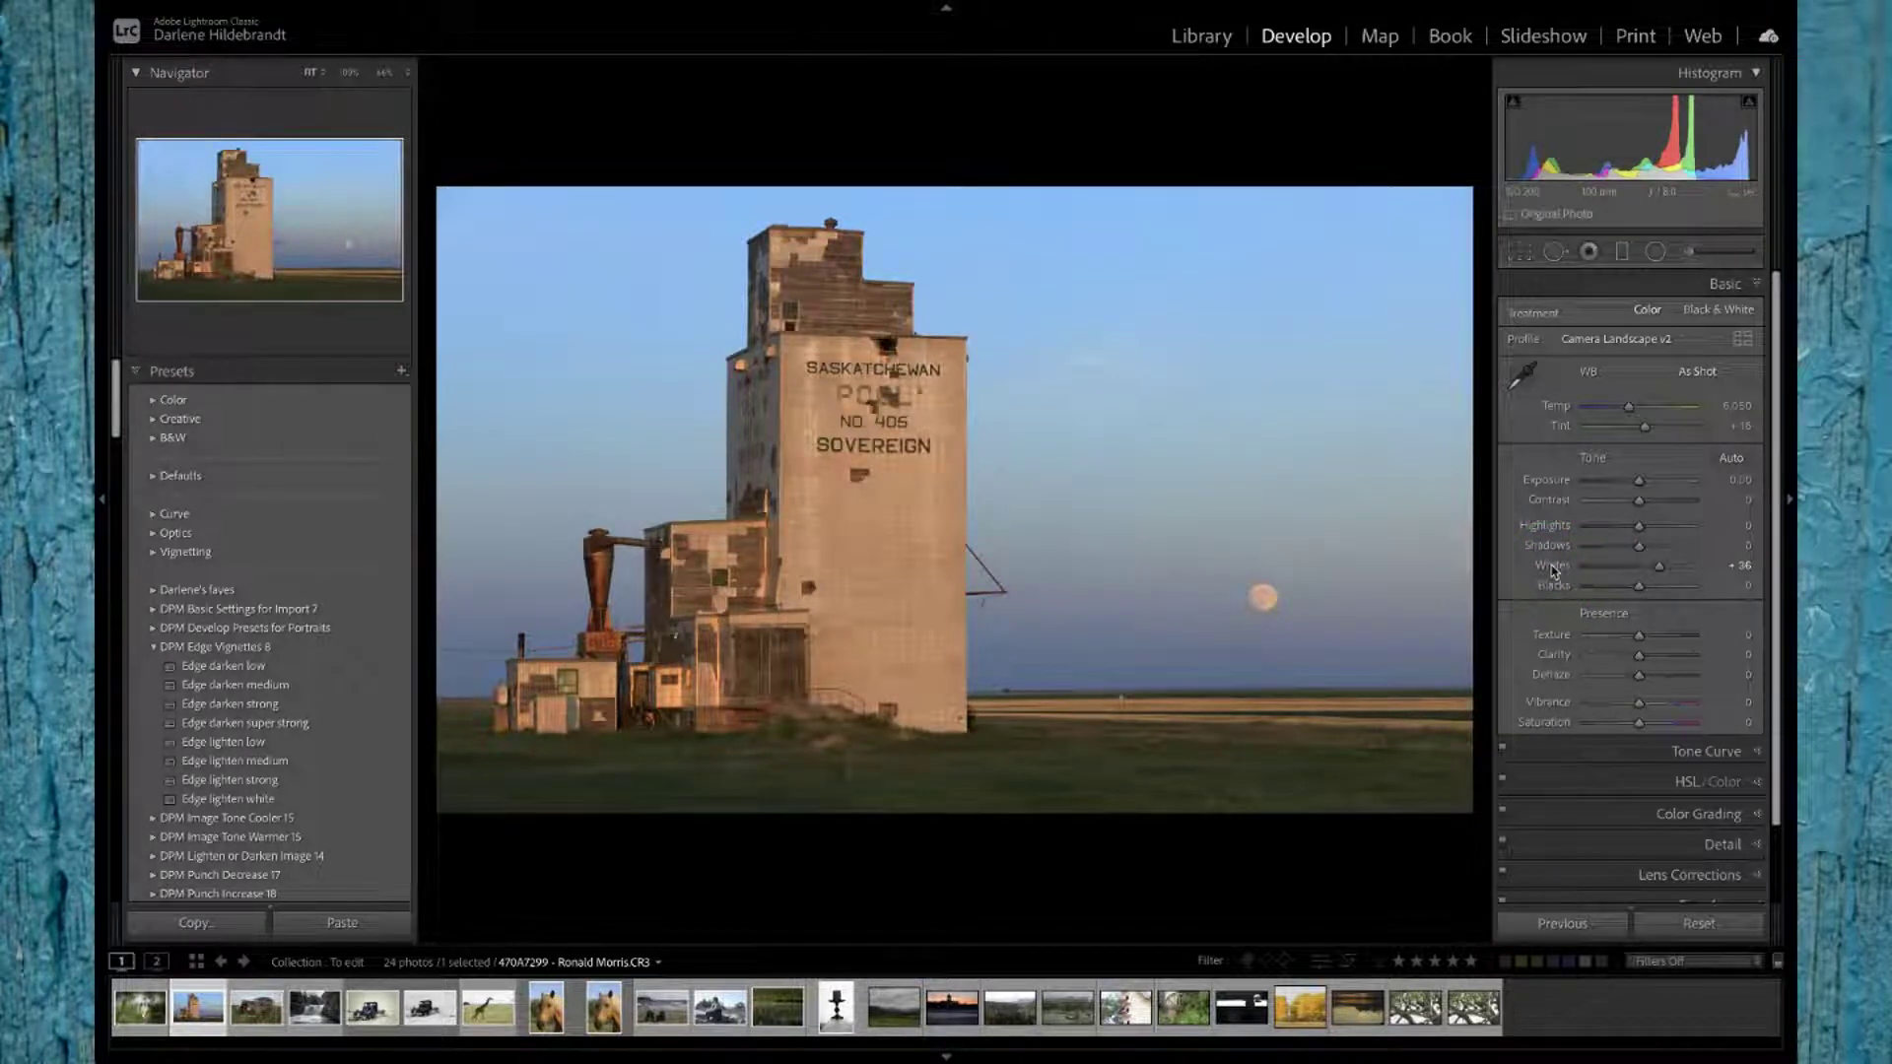
key(backslash)
key(backslash)
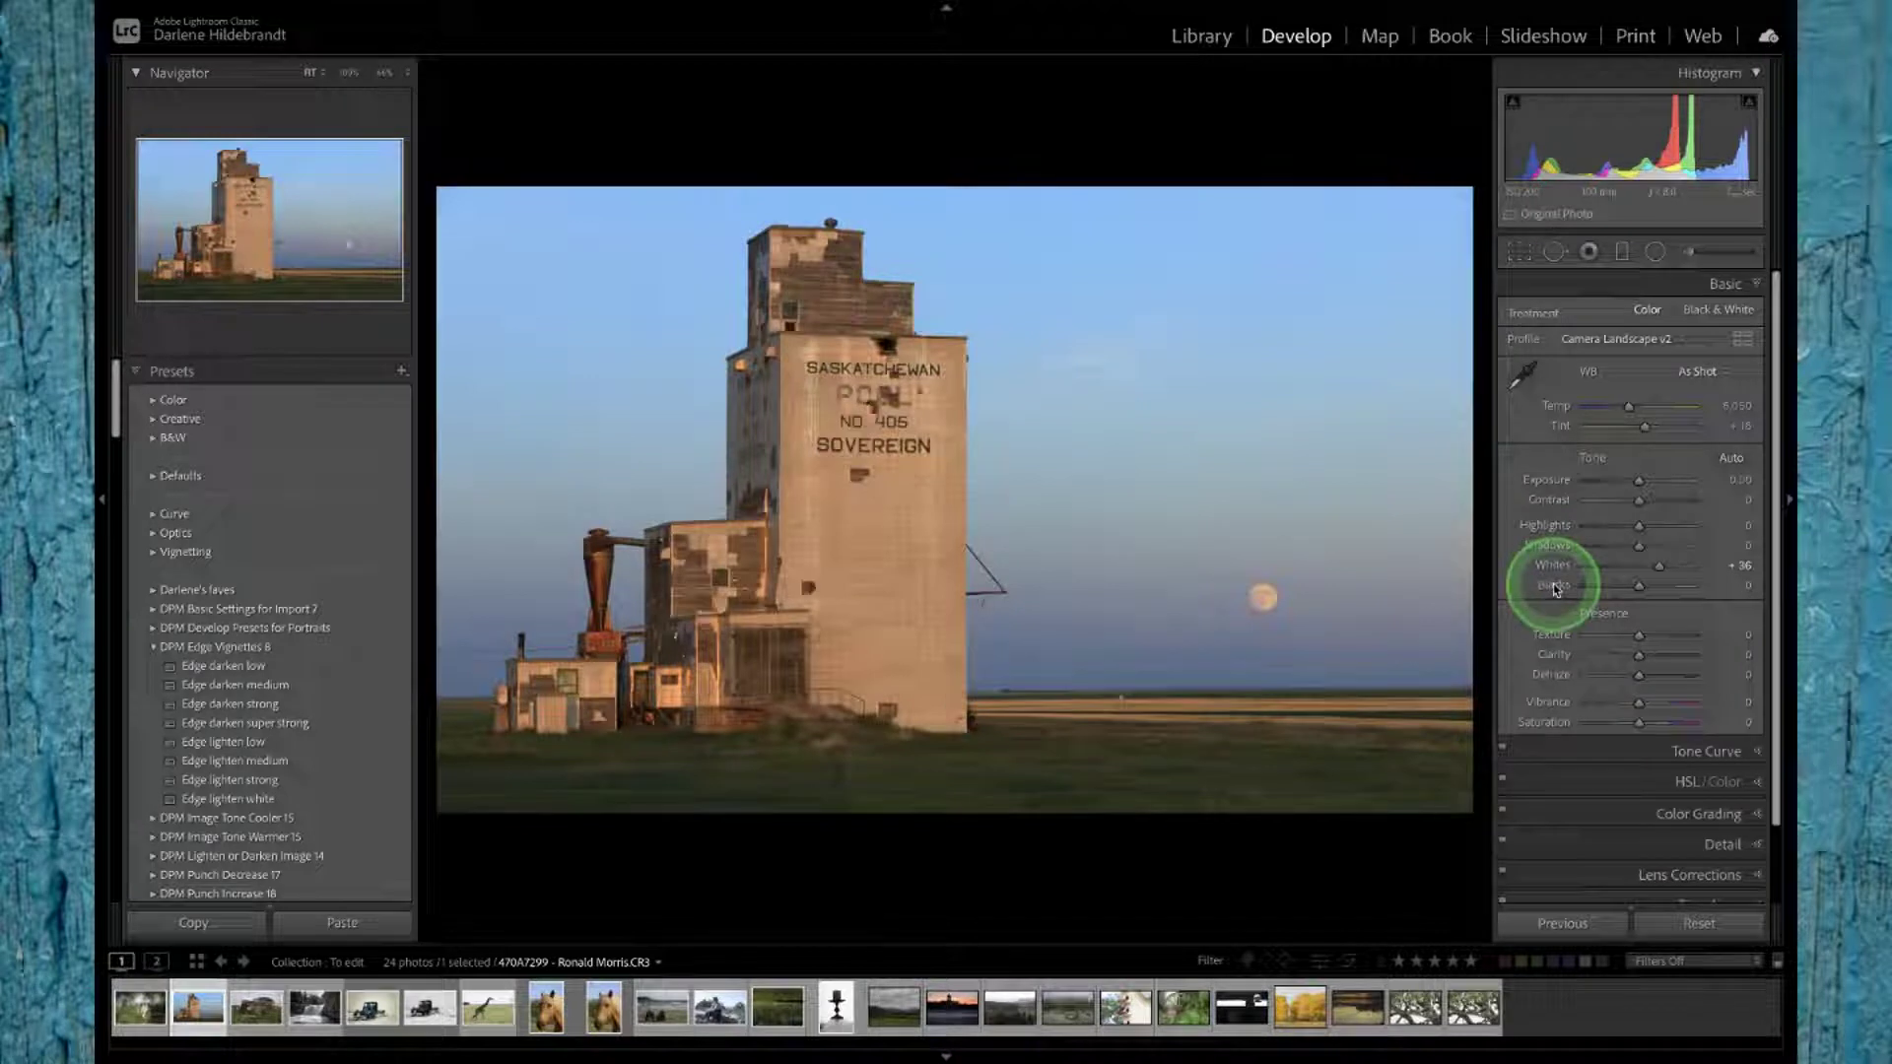
drag(1556, 589, 1555, 589)
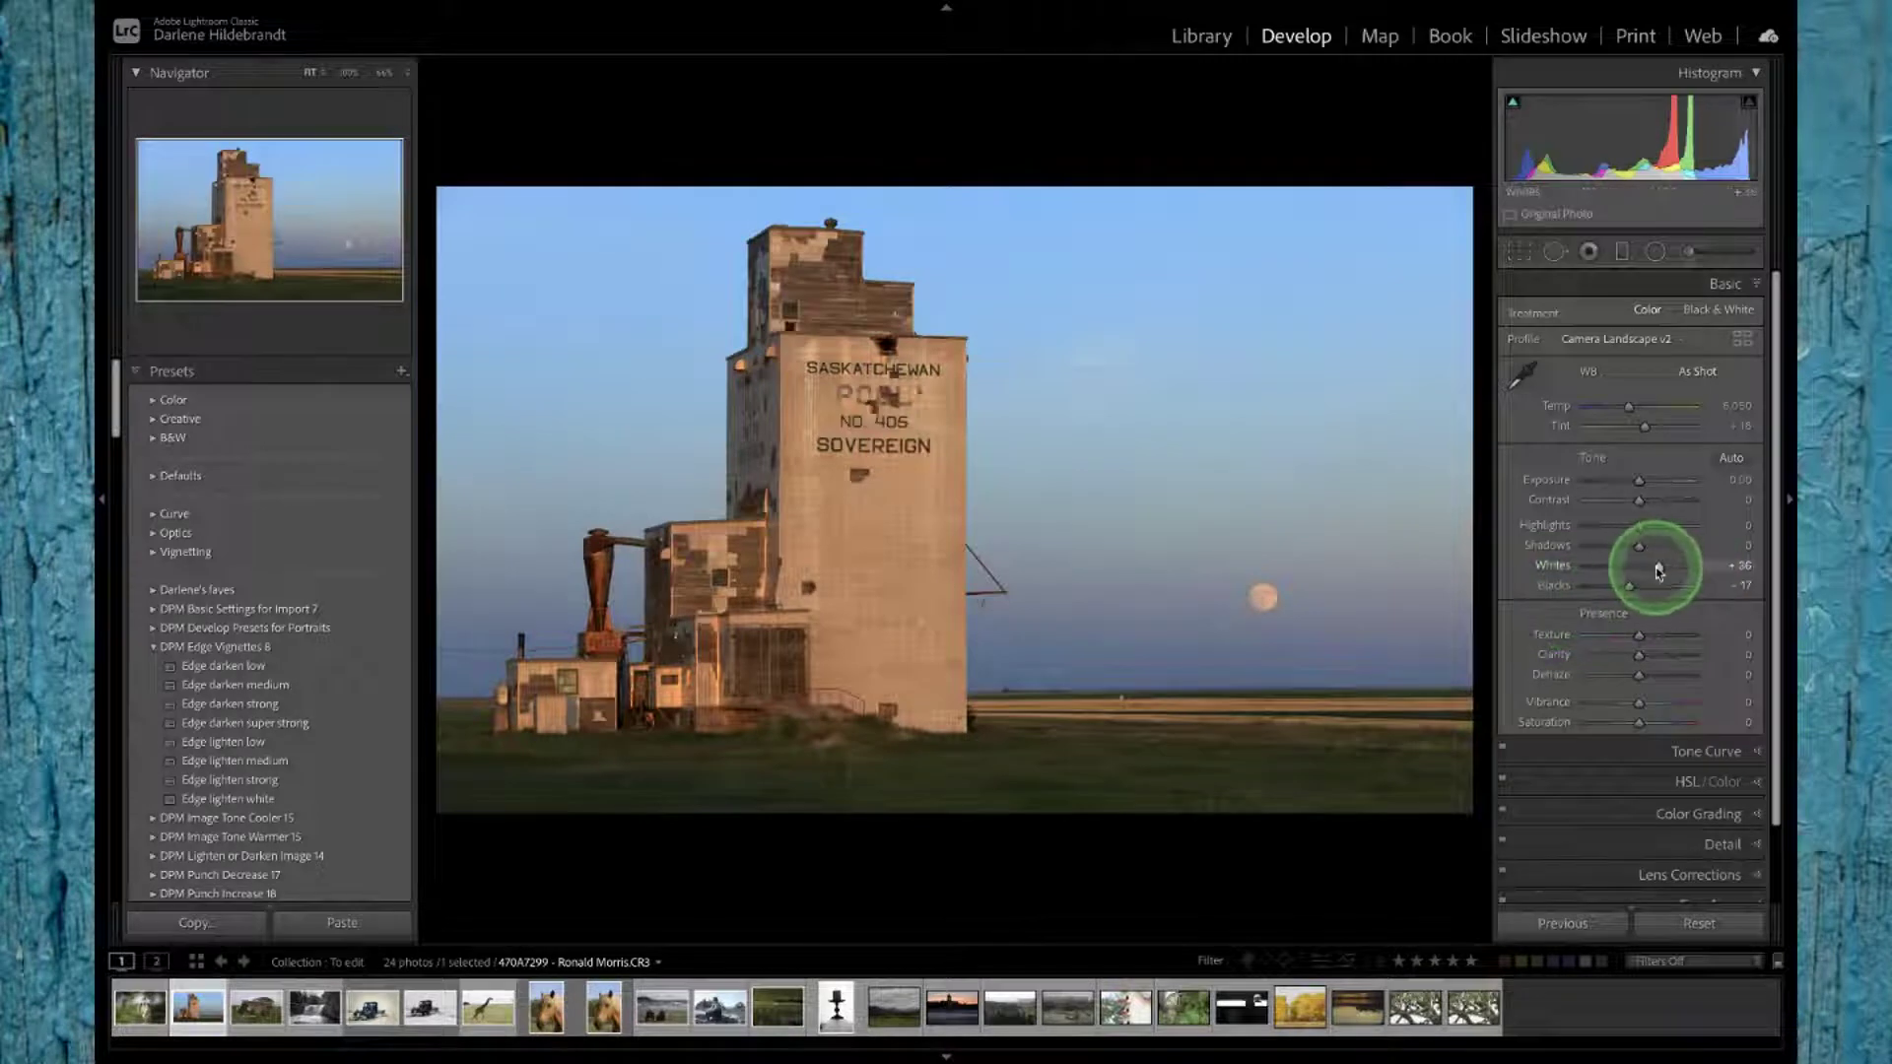
Step: Raise Whites to +57 and lower Blacks to -65, checking shadow clipping with the threshold preview
mouse_move(1655, 570)
mouse_down()
mouse_move(1688, 570)
mouse_move(1671, 566)
mouse_up()
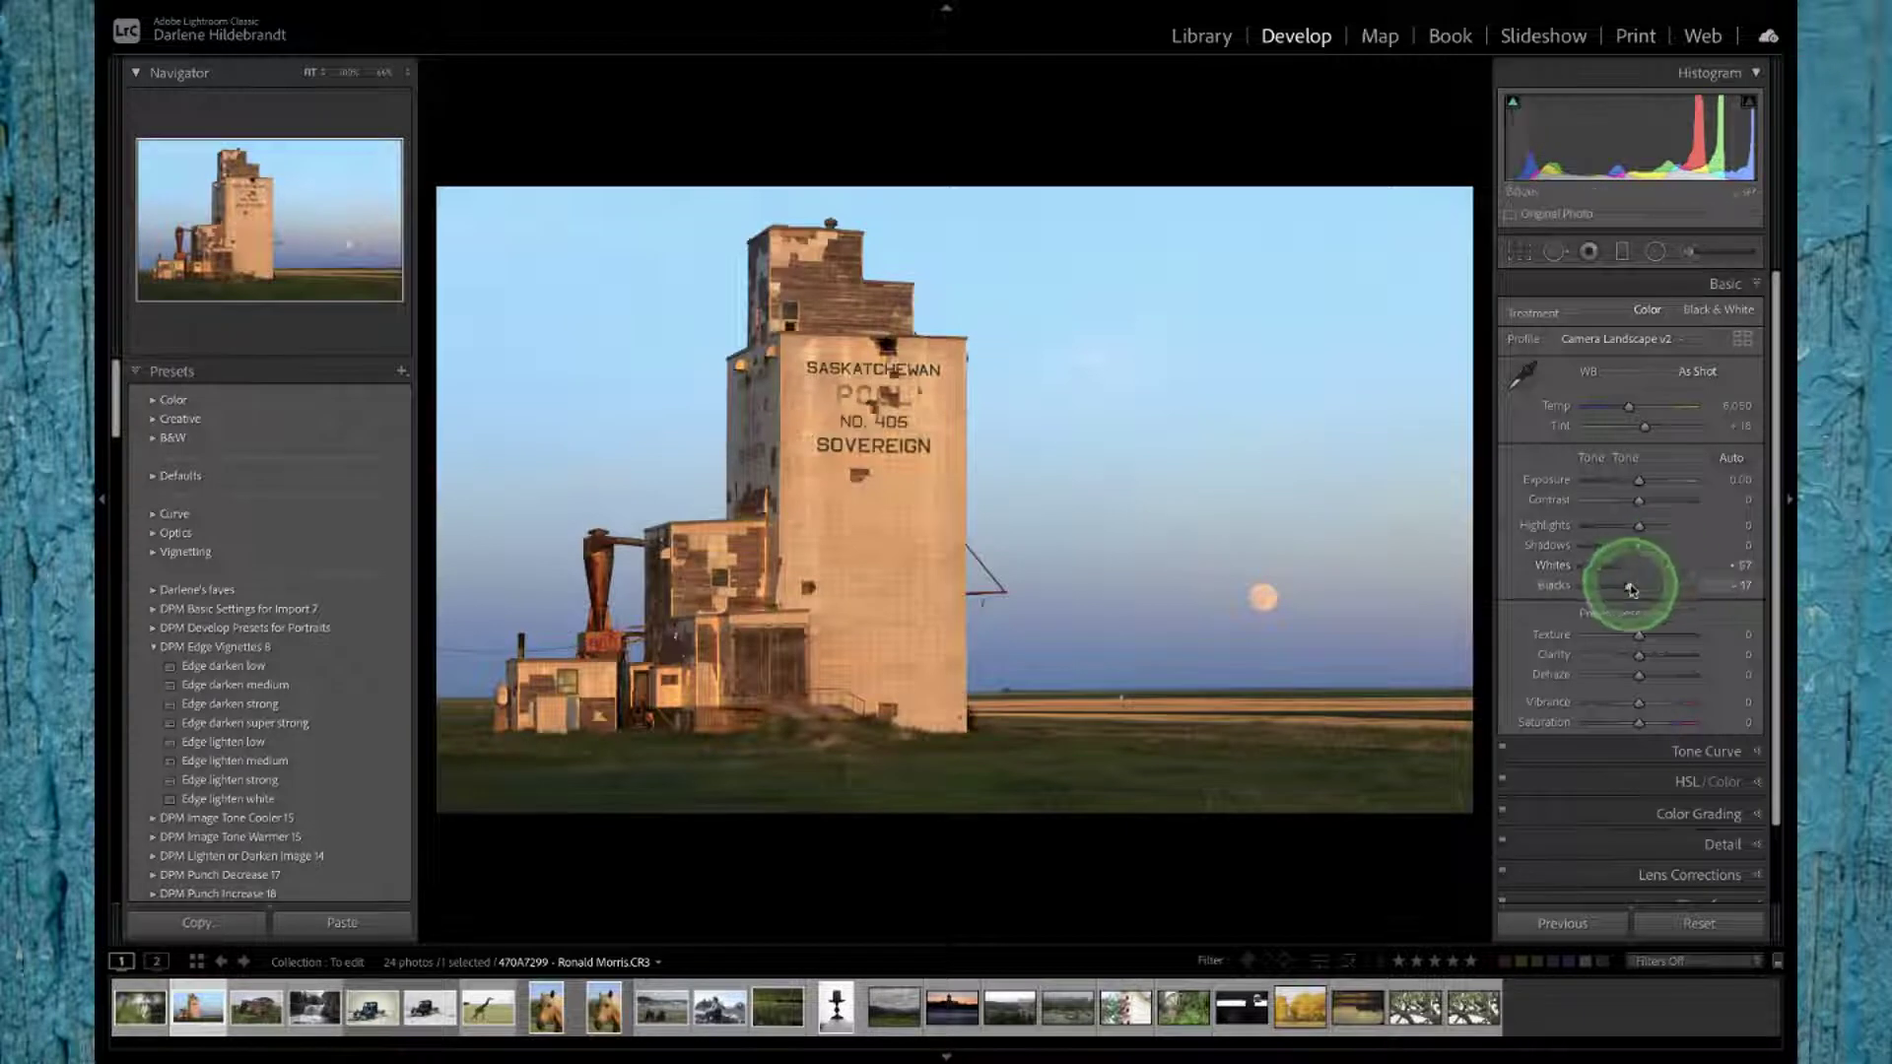
alt+click(1628, 588)
drag(1630, 589, 1605, 589)
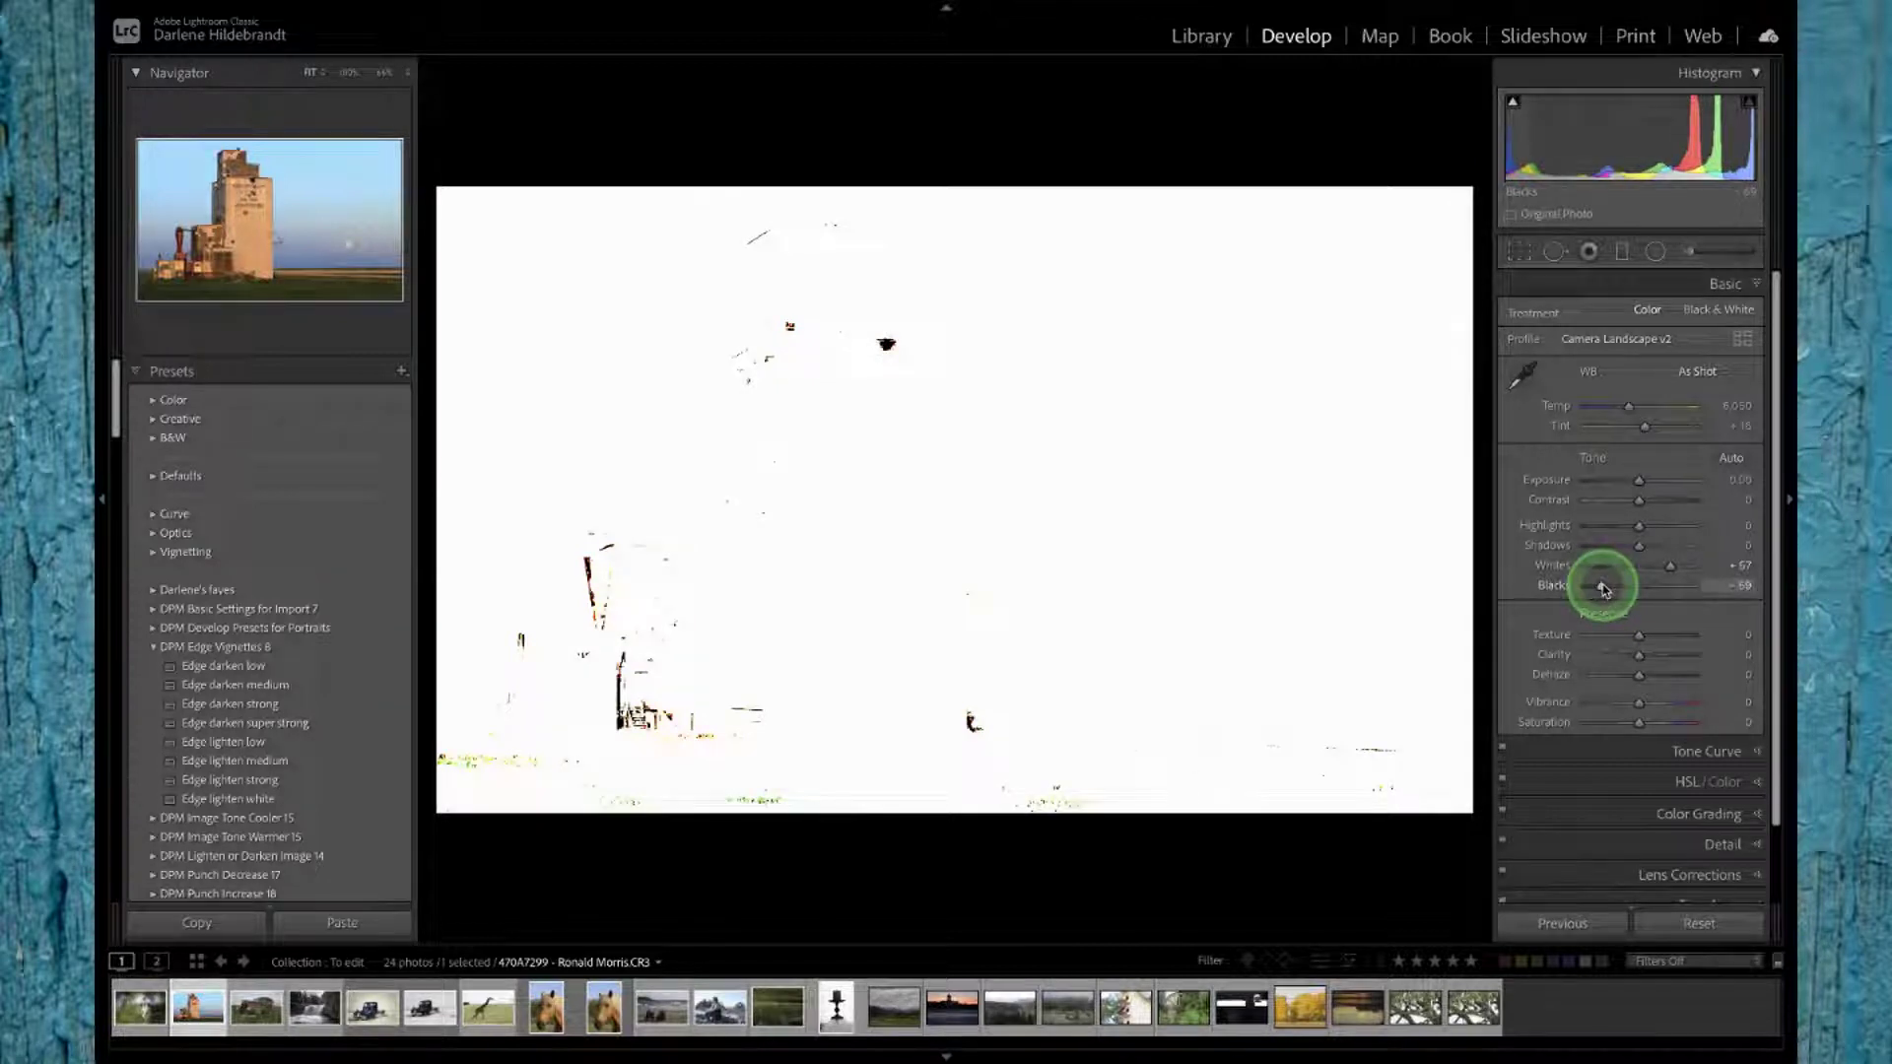
drag(1603, 590, 1605, 589)
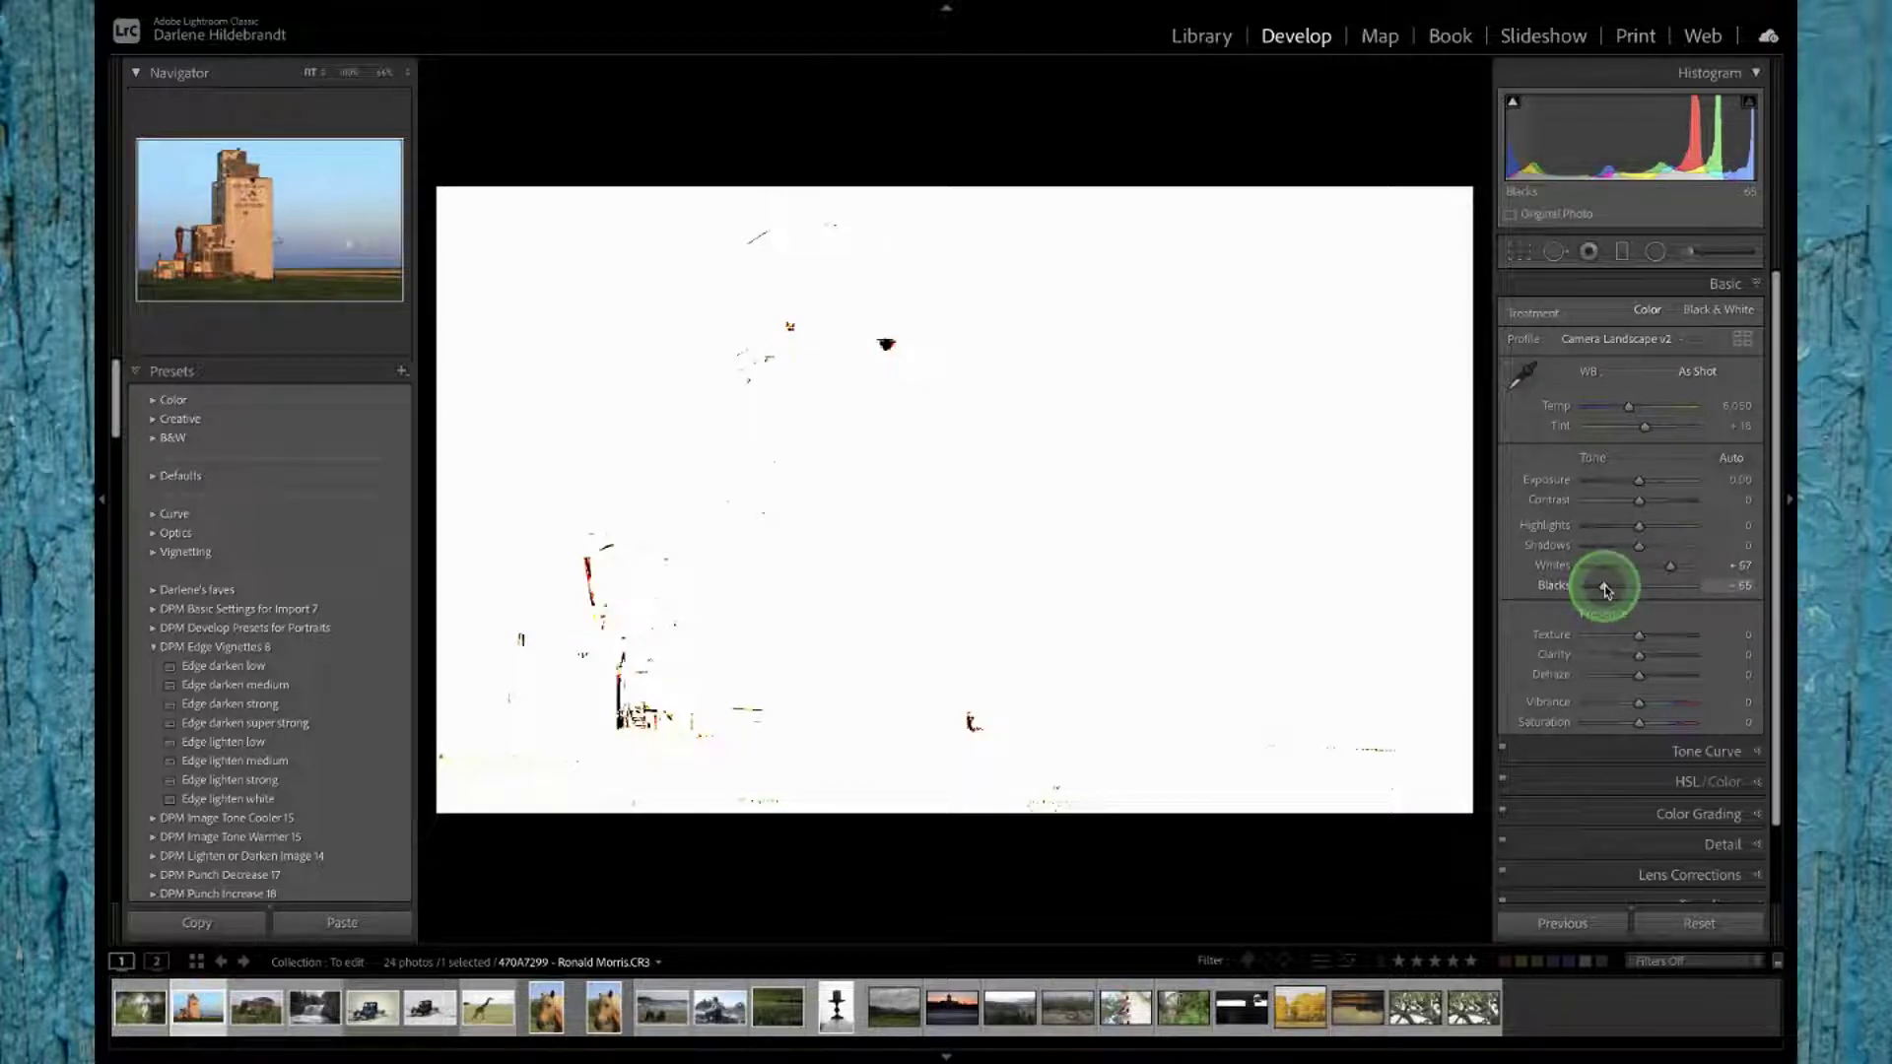
drag(1606, 589, 1606, 589)
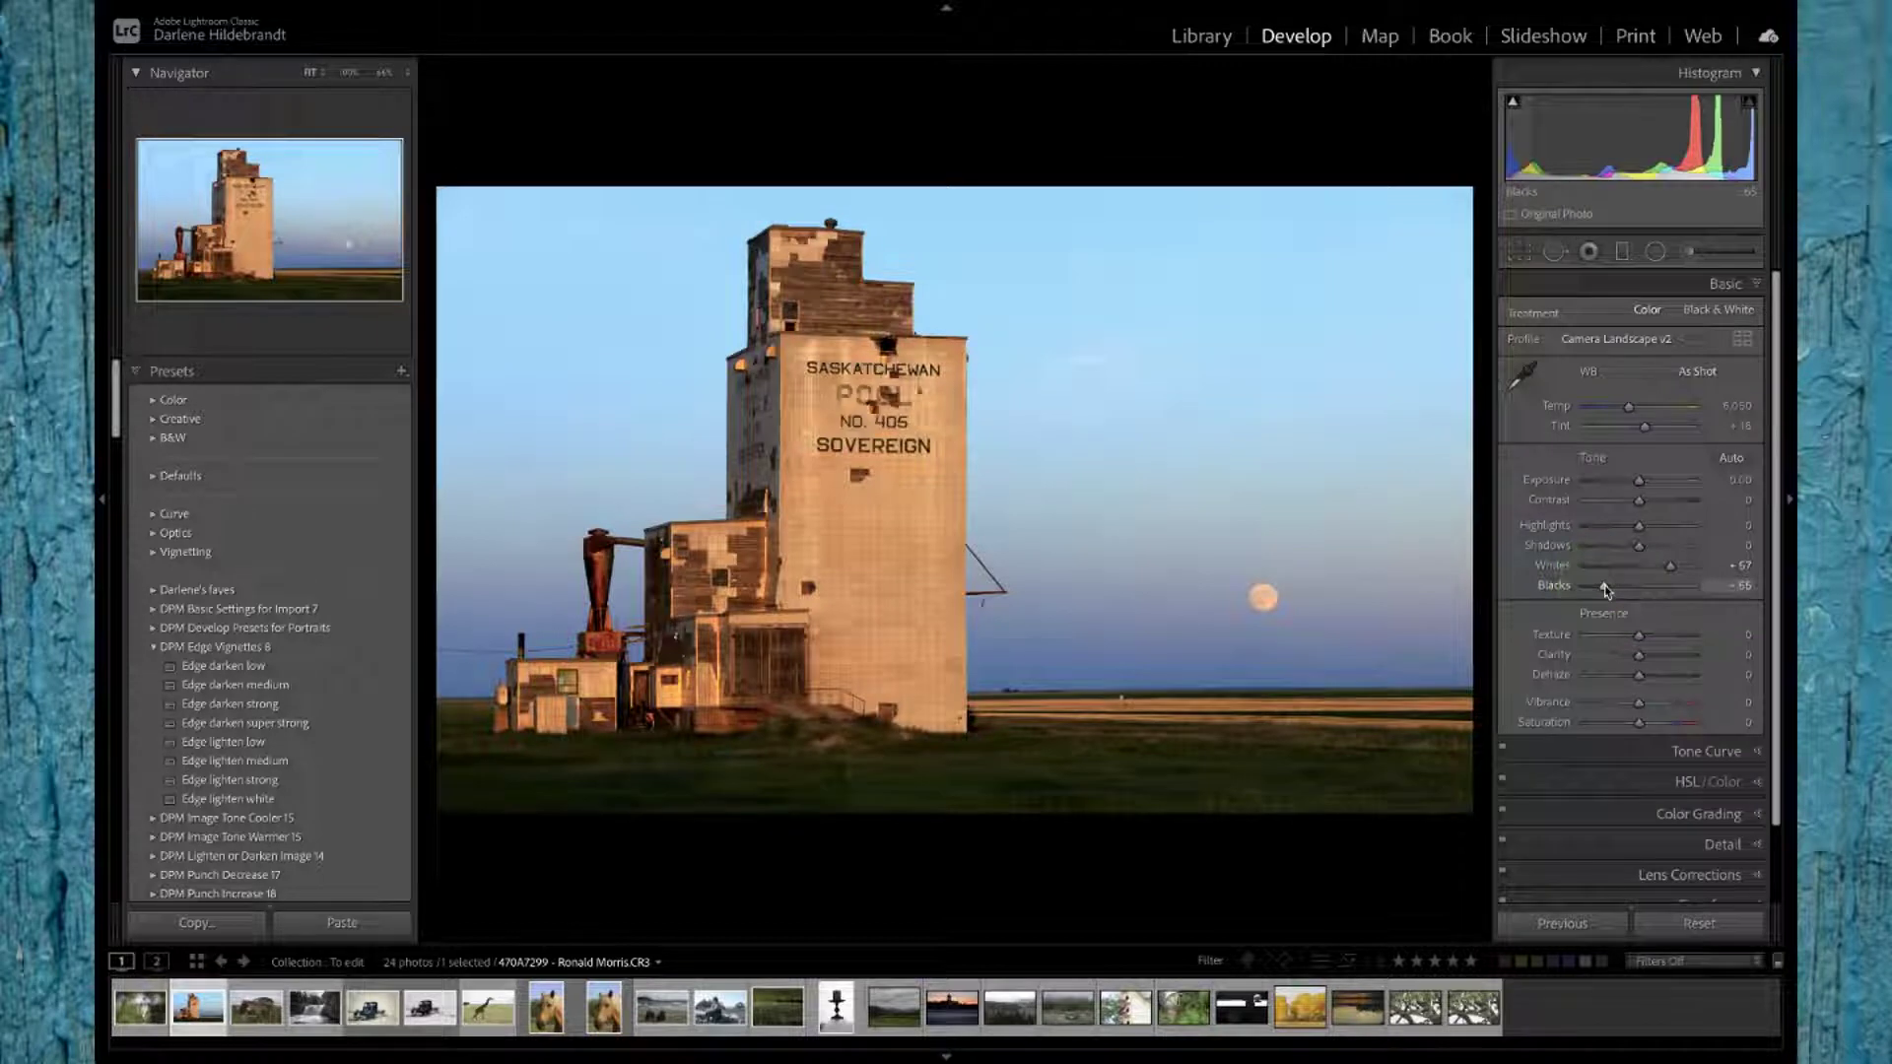
Step: Compare the grain elevator photo before and after, and set Blacks to -52 and Shadows to +26
key(backslash)
key(backslash)
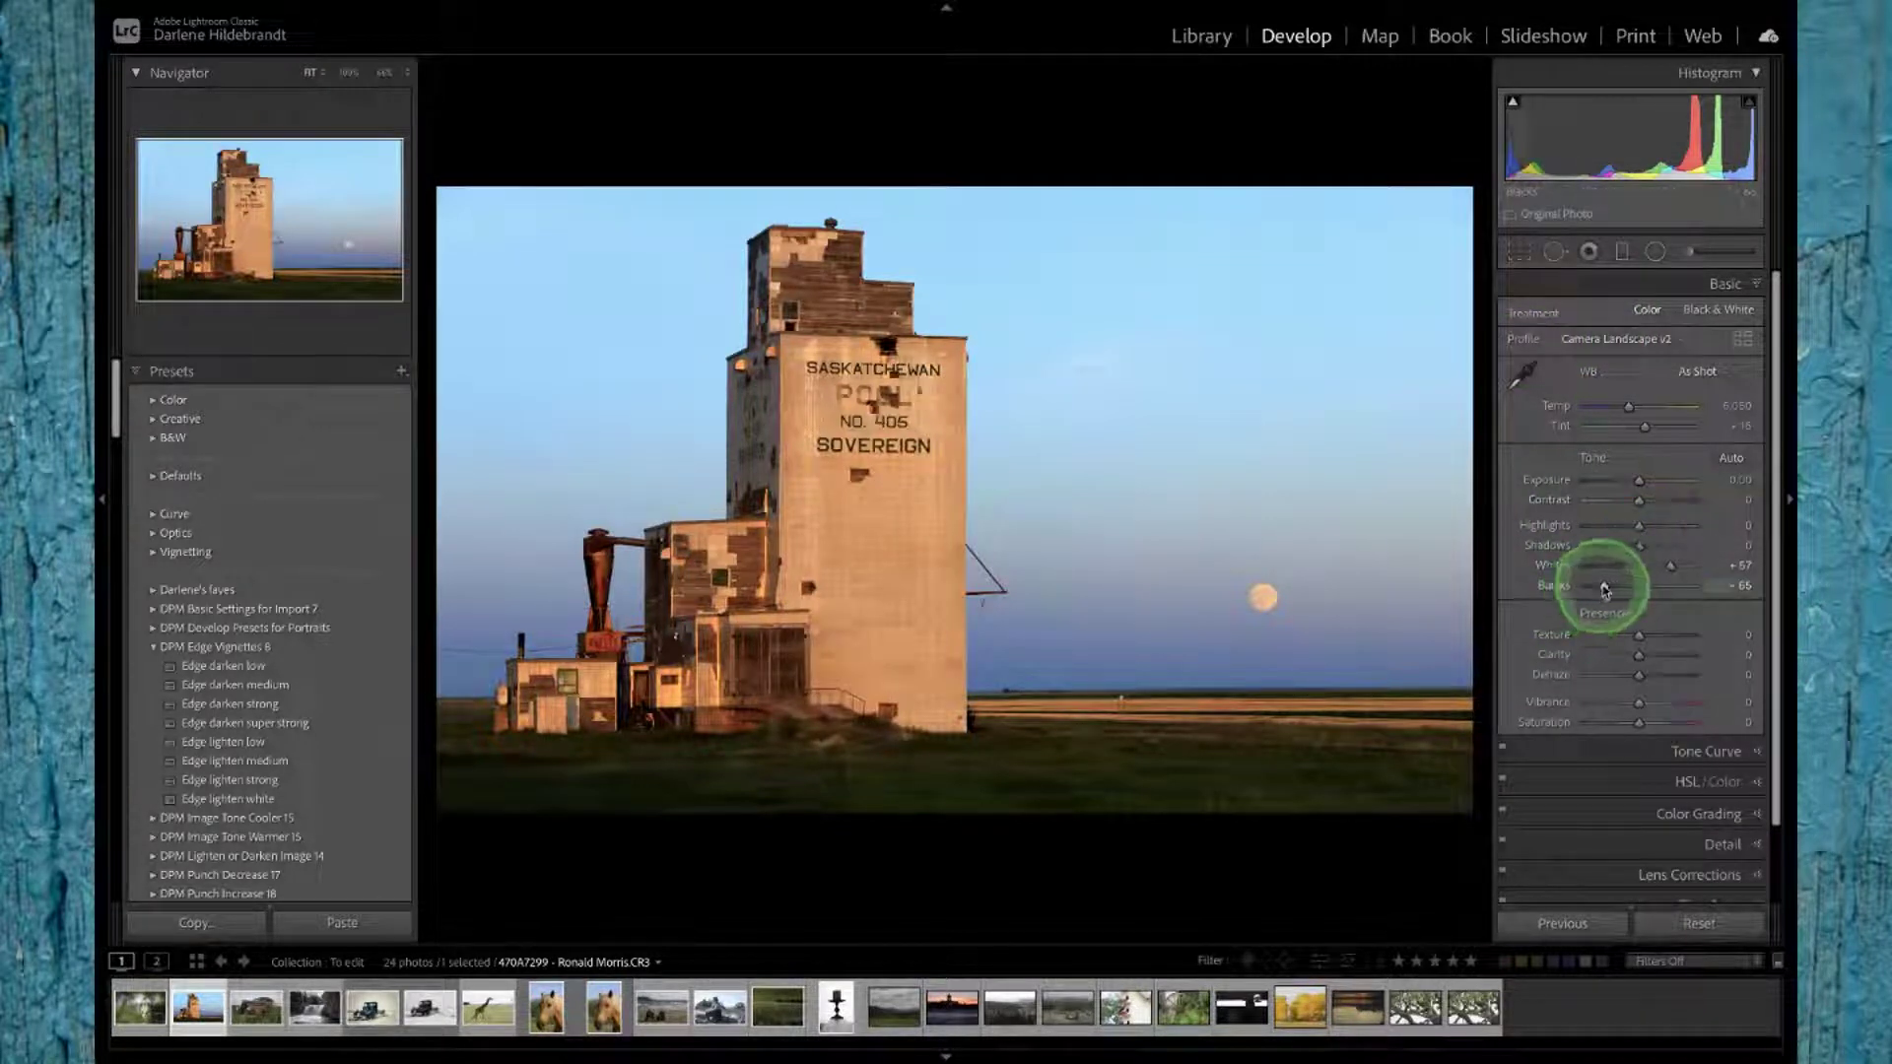
drag(1606, 590, 1648, 549)
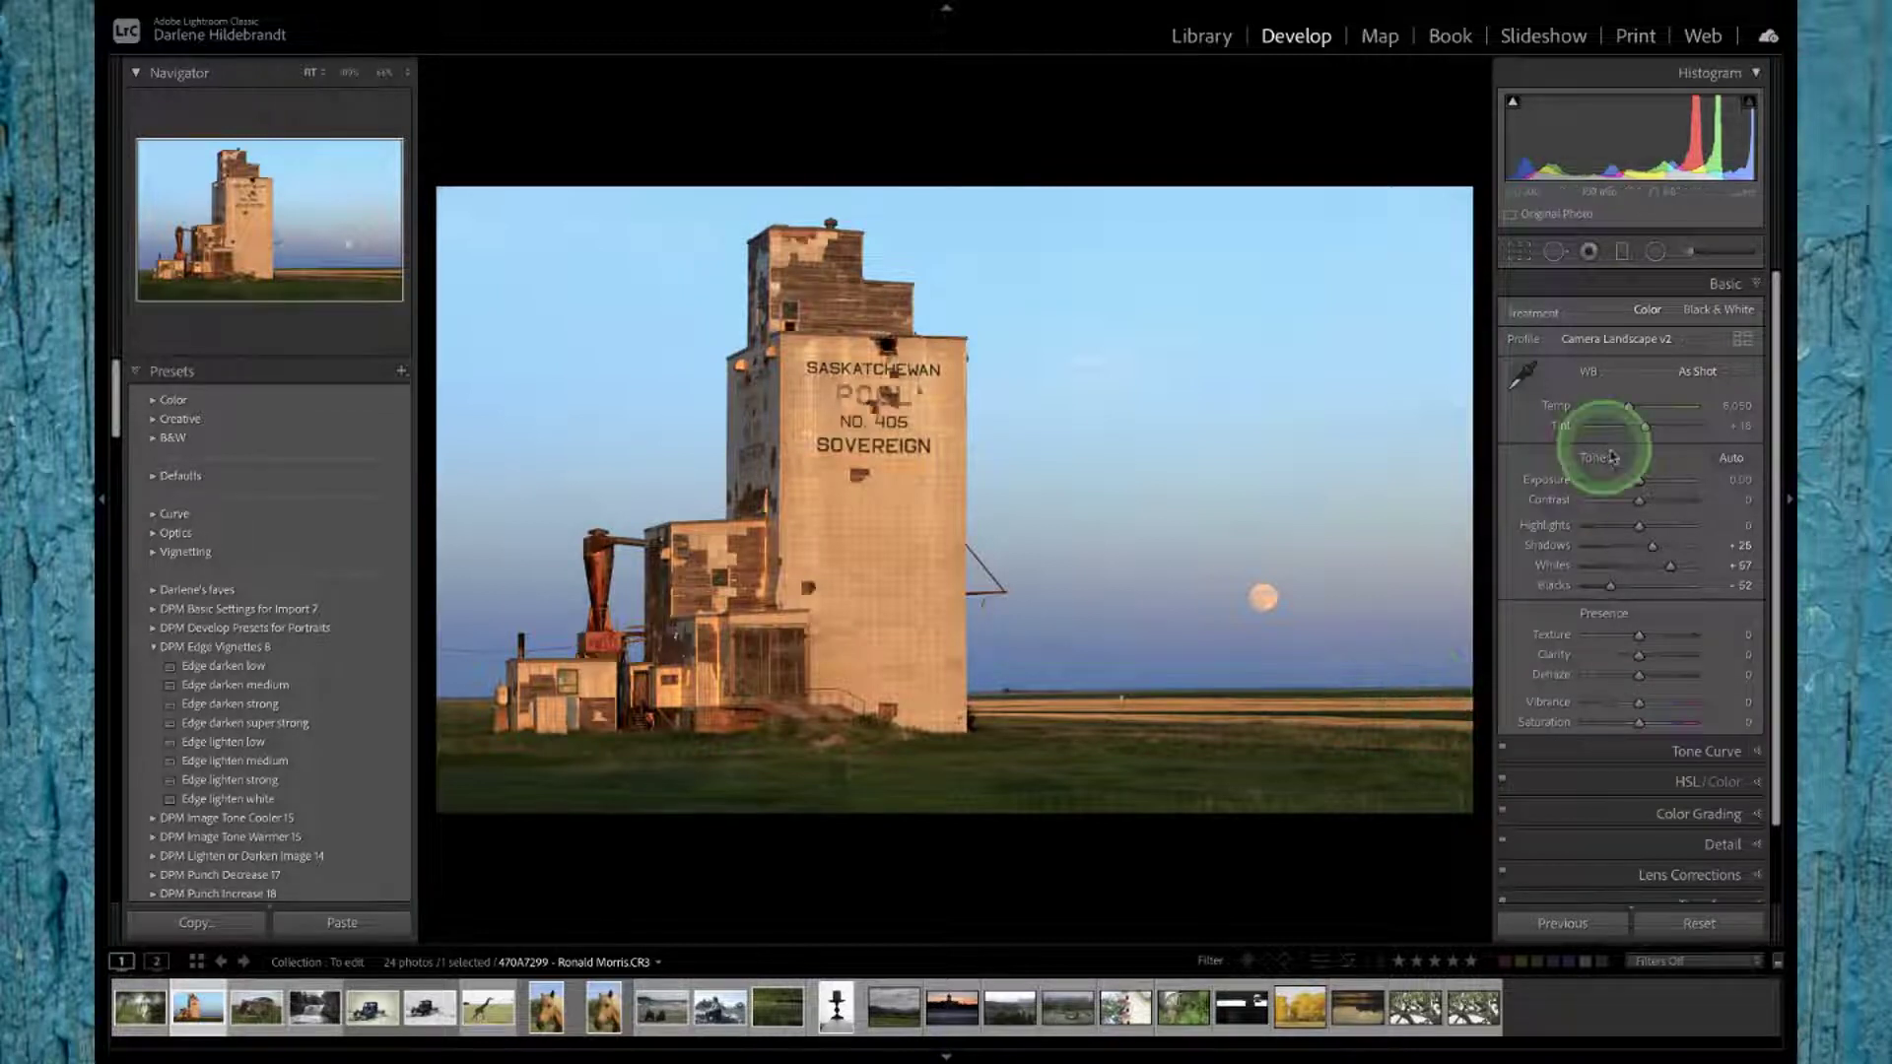
Step: Try warming the white balance to a temperature of 7,249, and return it to As Shot
mouse_move(1727, 402)
mouse_down()
mouse_move(1554, 399)
mouse_move(1769, 405)
mouse_move(1711, 393)
mouse_up()
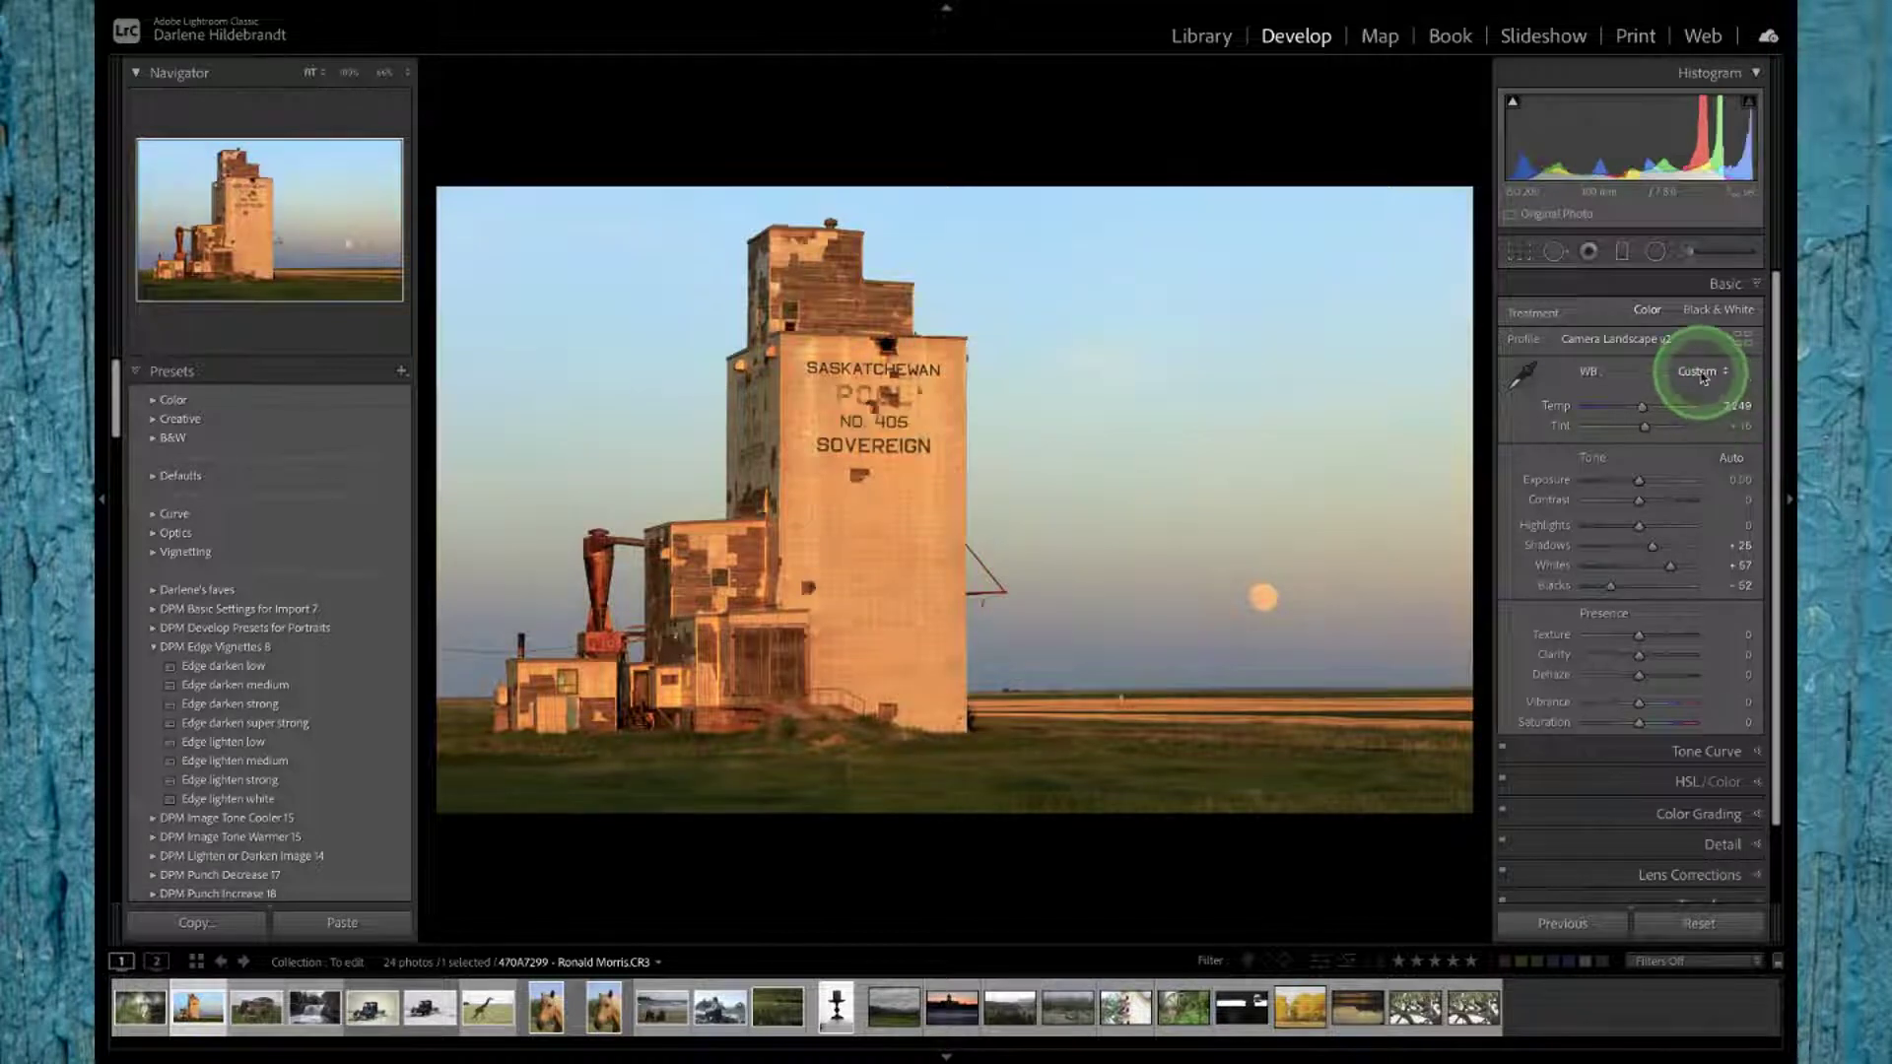
click(1699, 371)
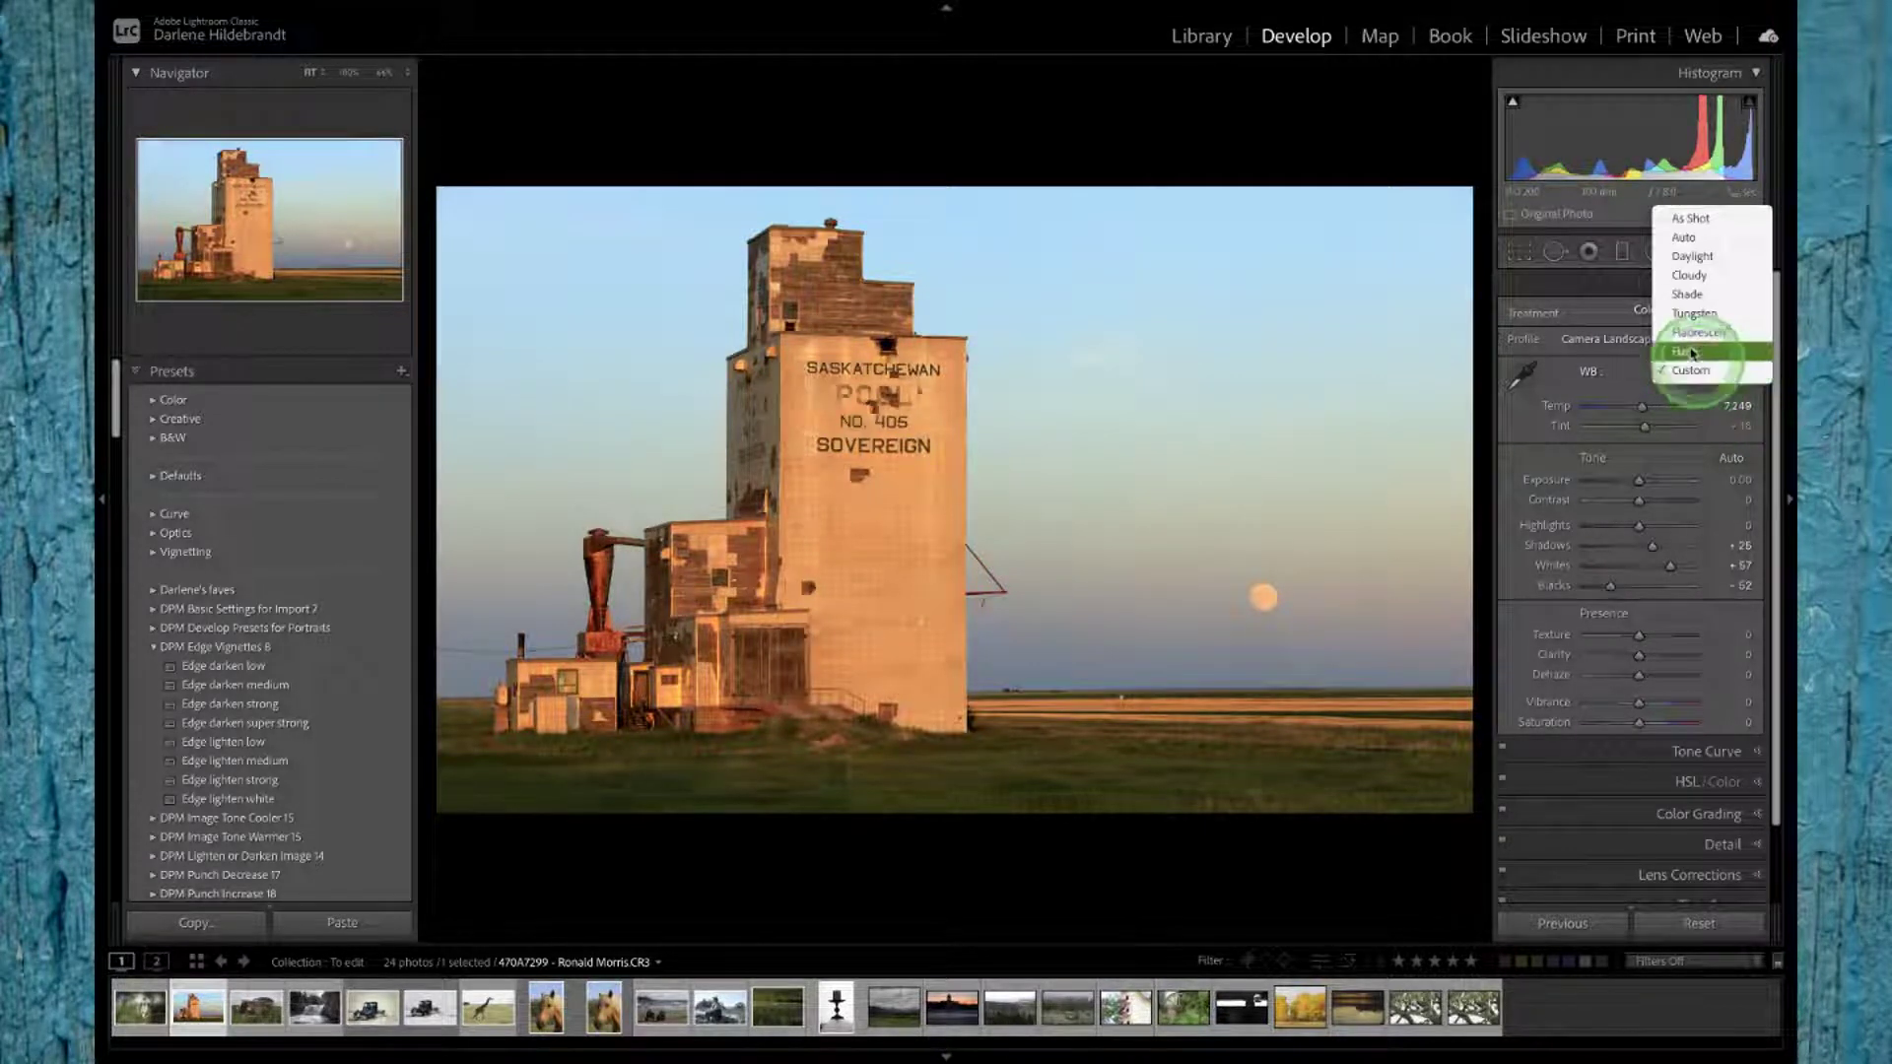
click(1686, 227)
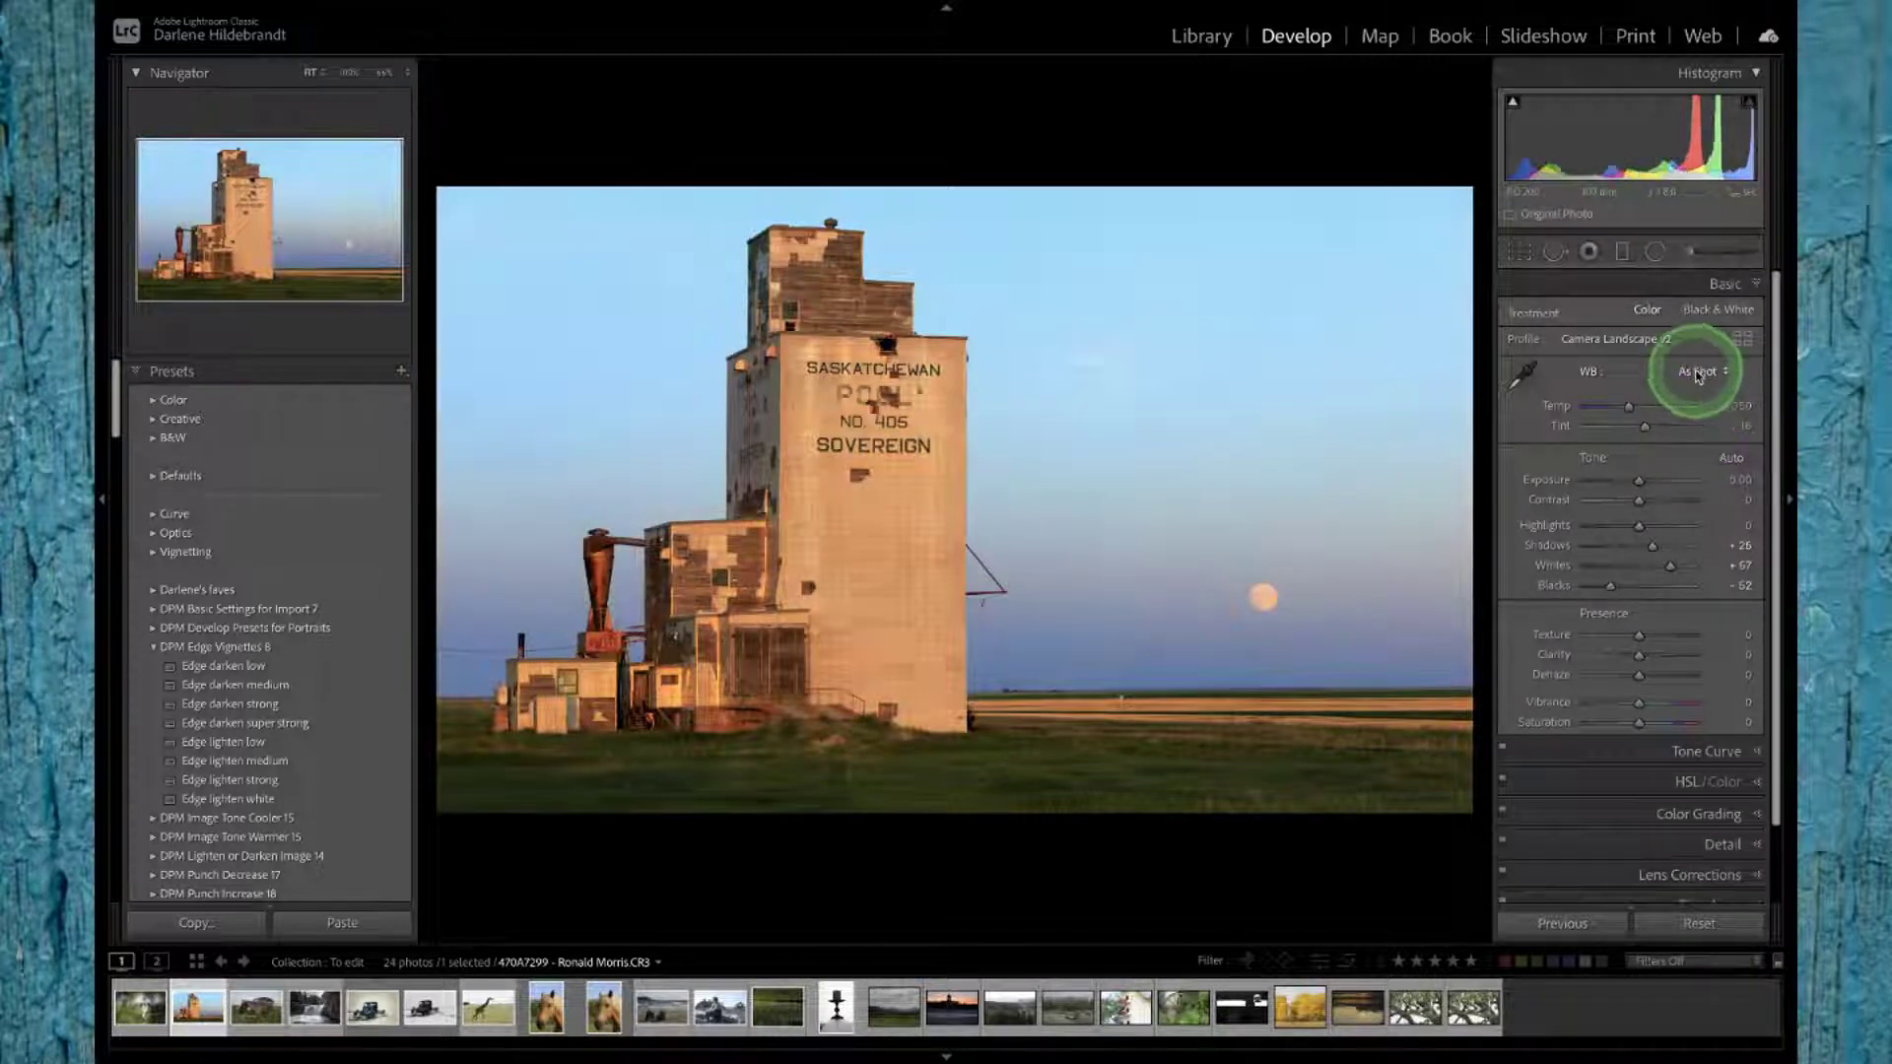
Step: Compare the Daylight and Cloudy white balance presets on the grain elevator photo, ending on Daylight
click(1697, 377)
click(1692, 412)
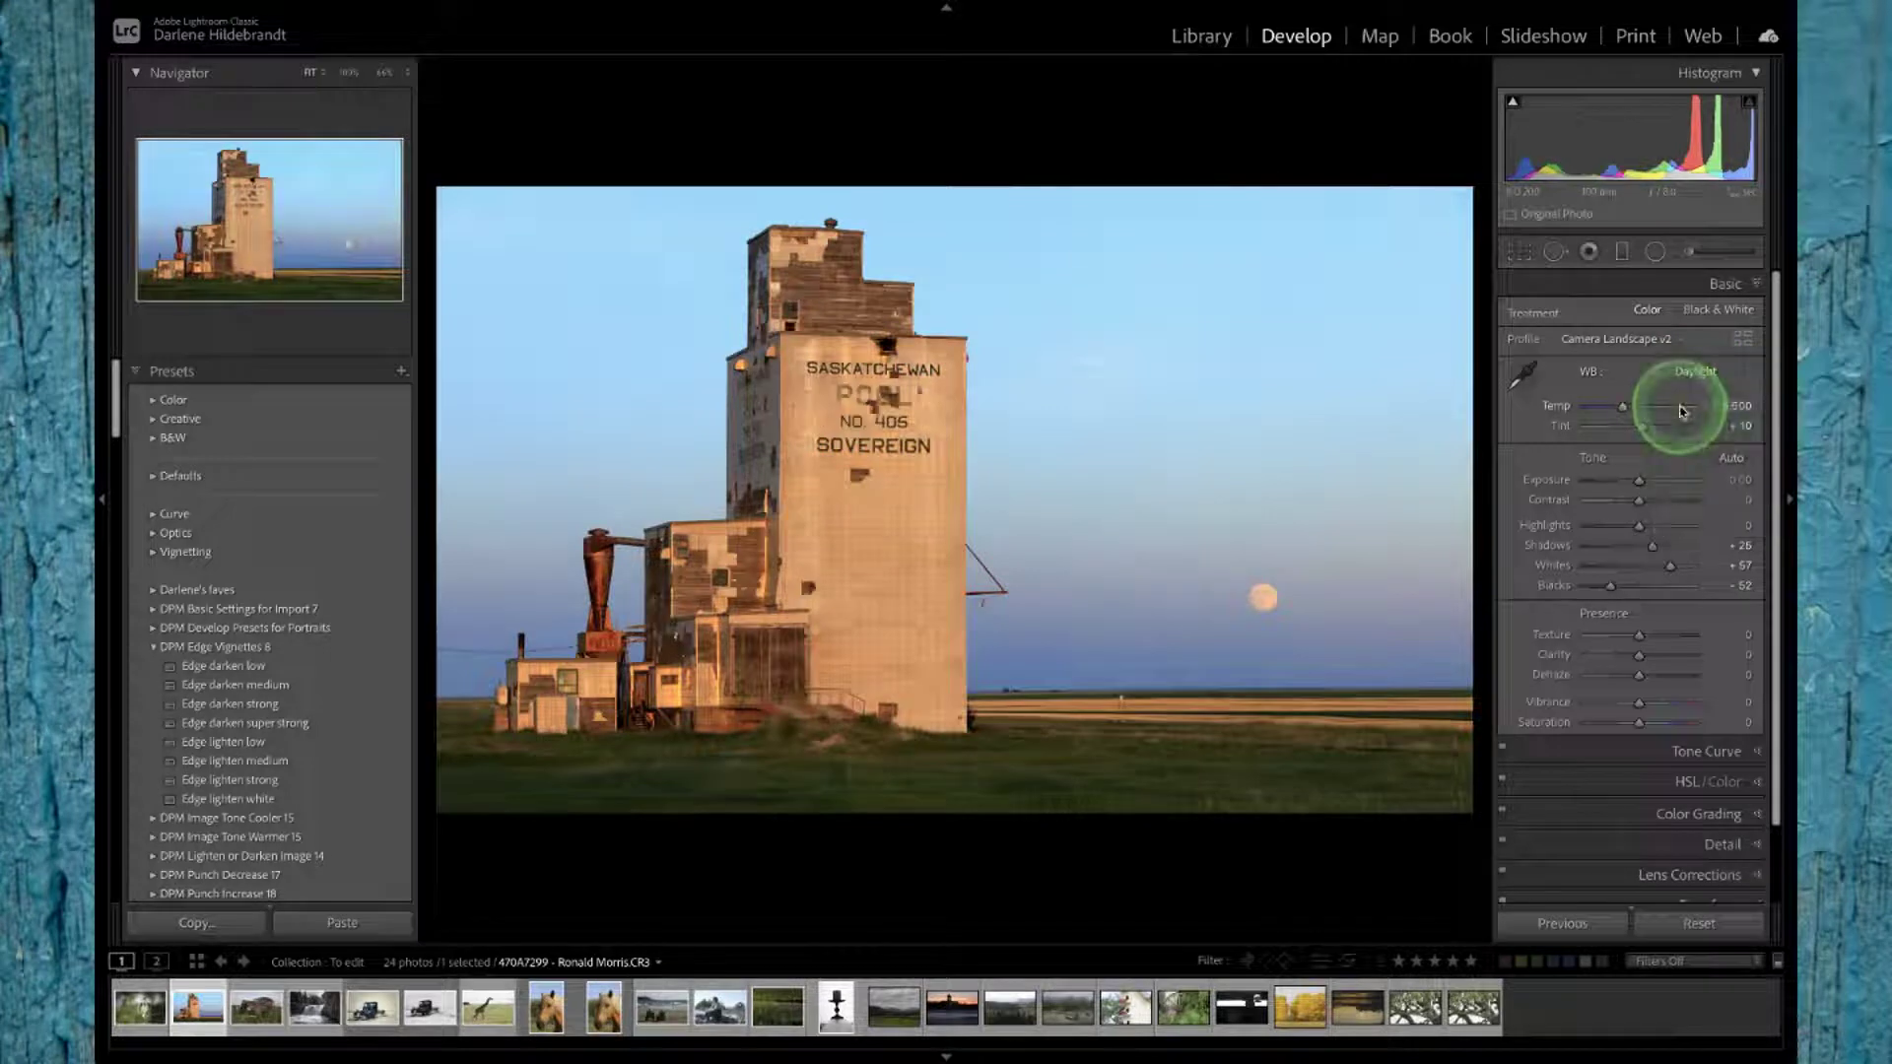
click(1706, 374)
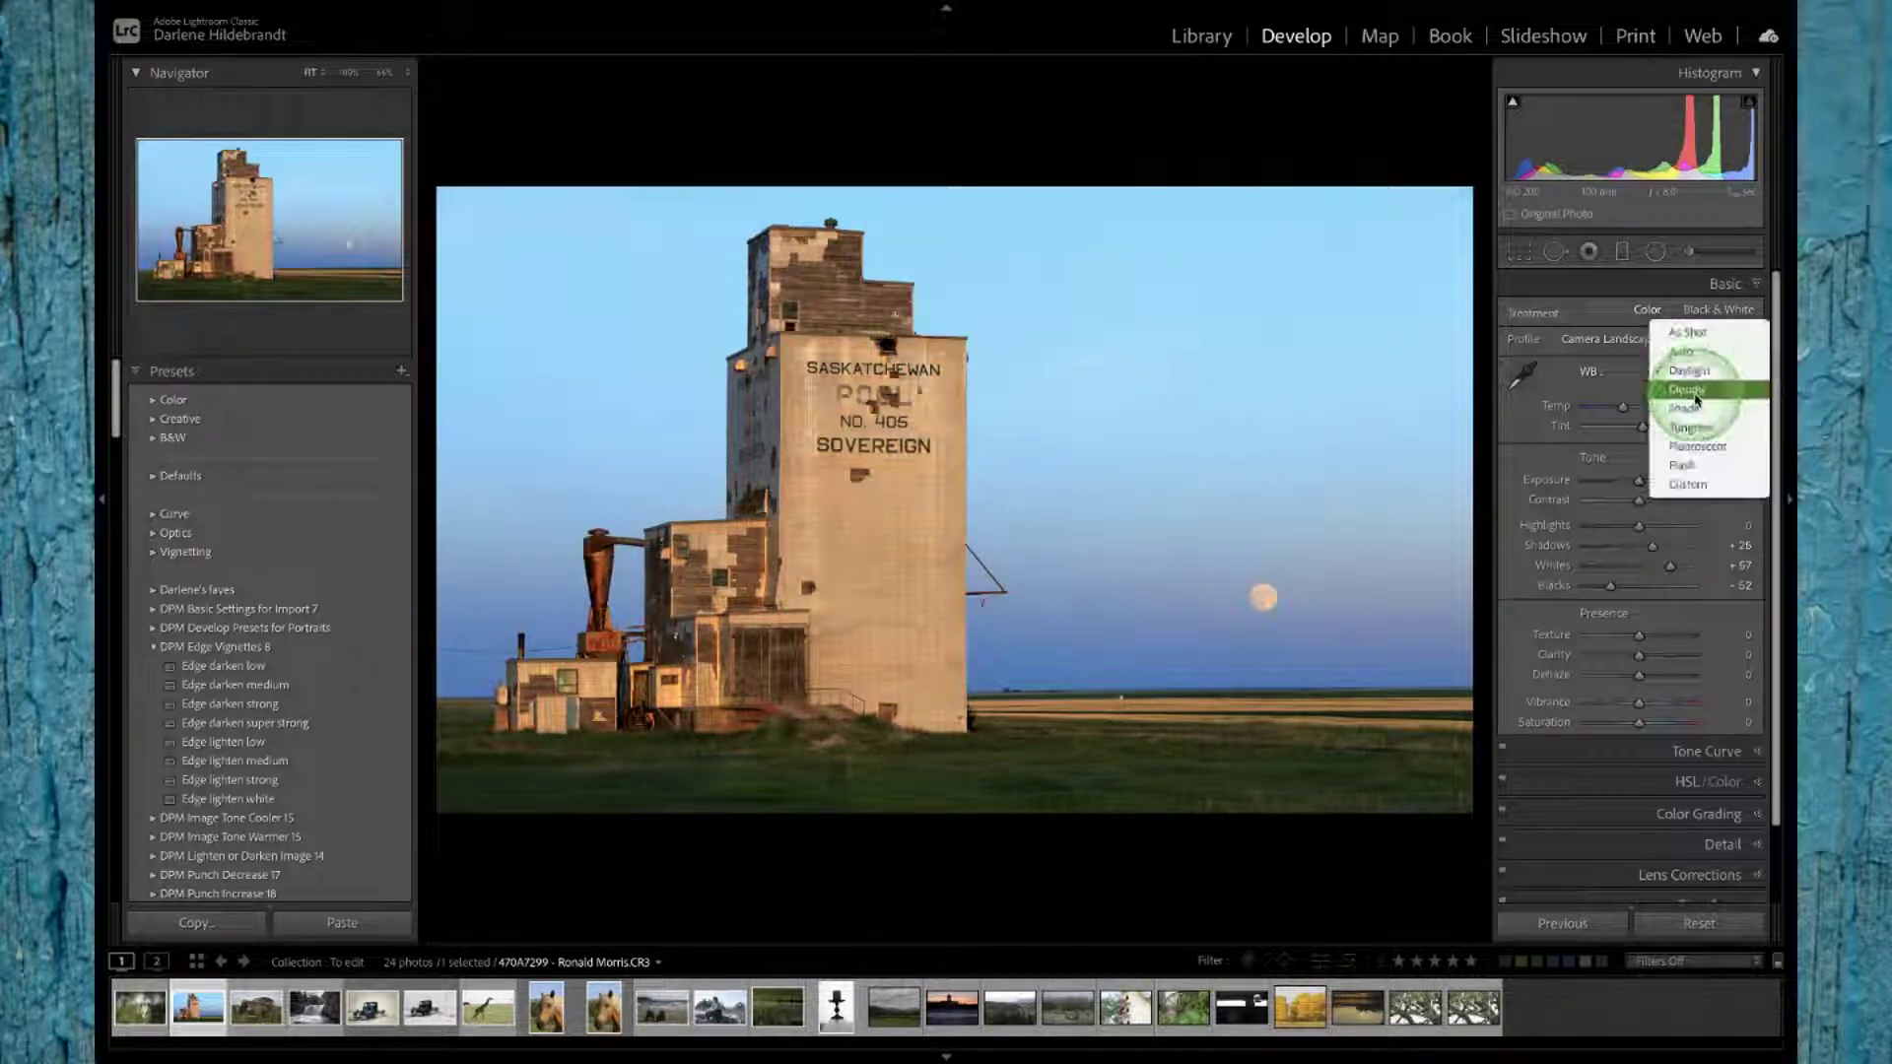
click(1686, 400)
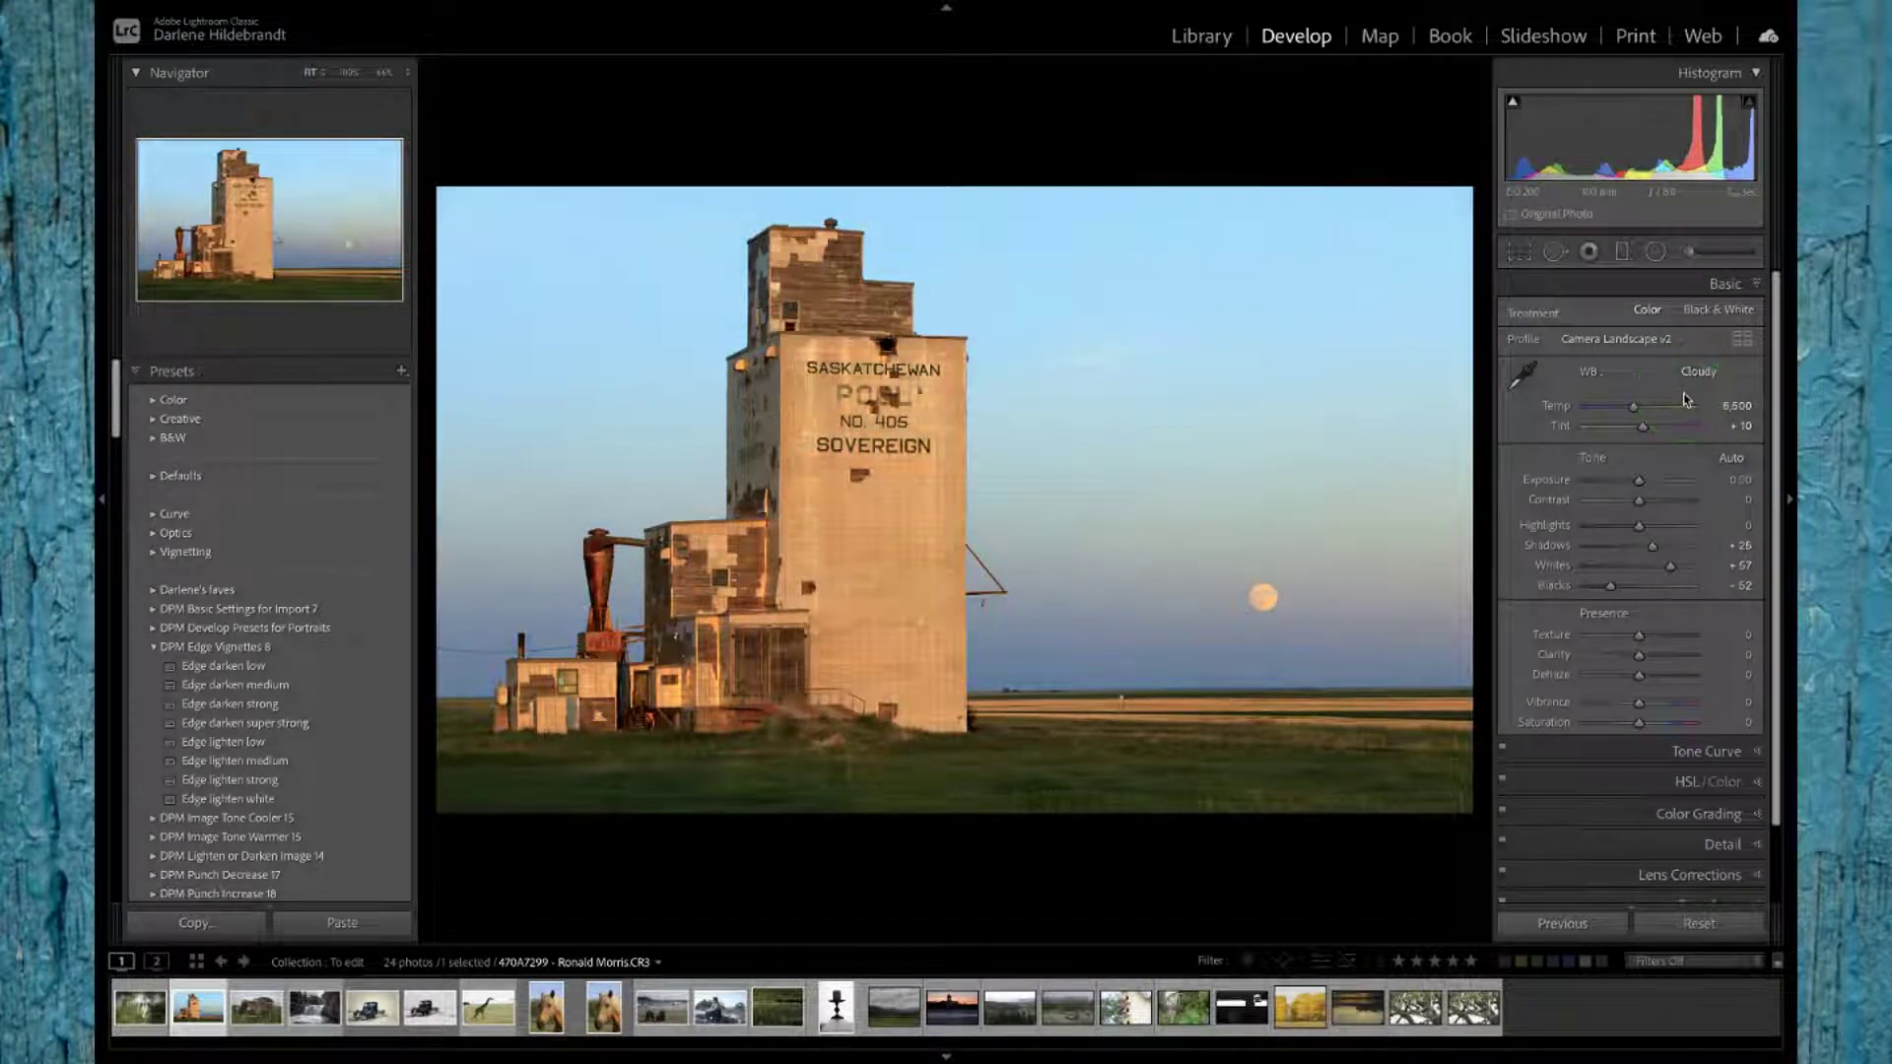
click(1695, 376)
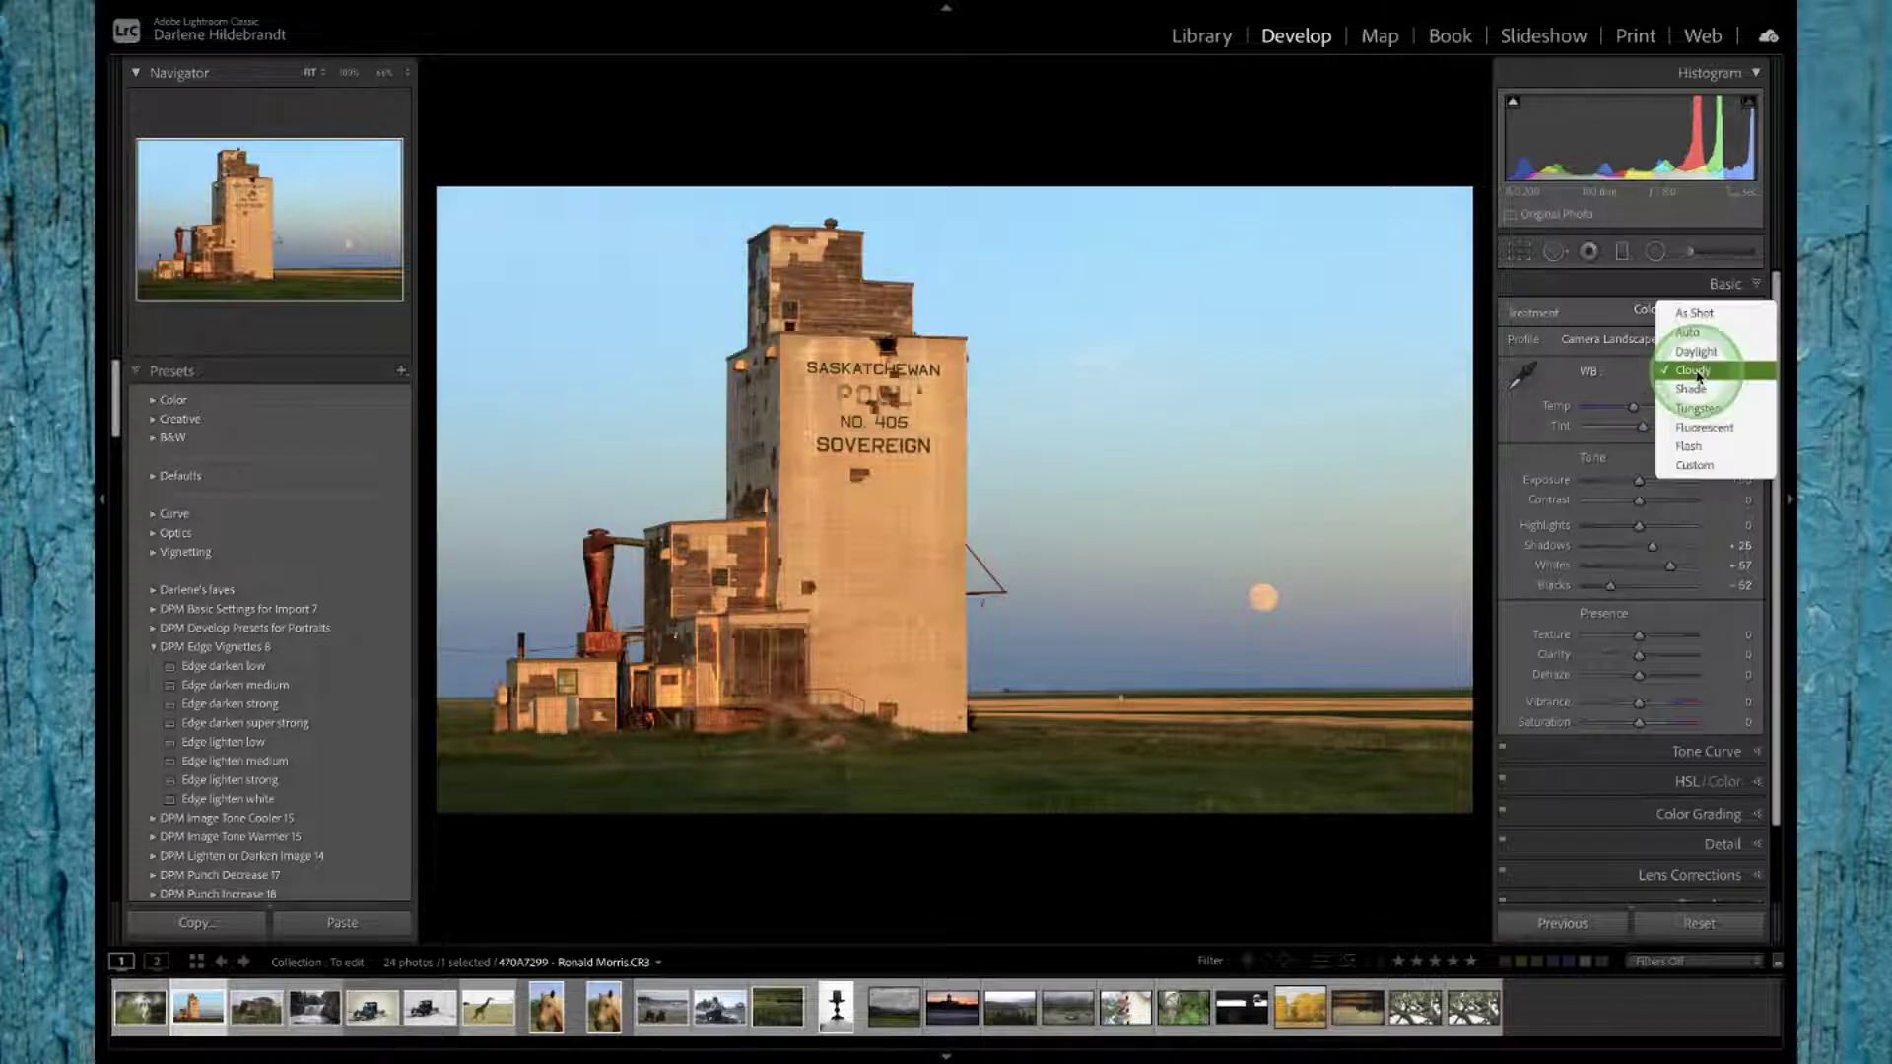
click(1691, 355)
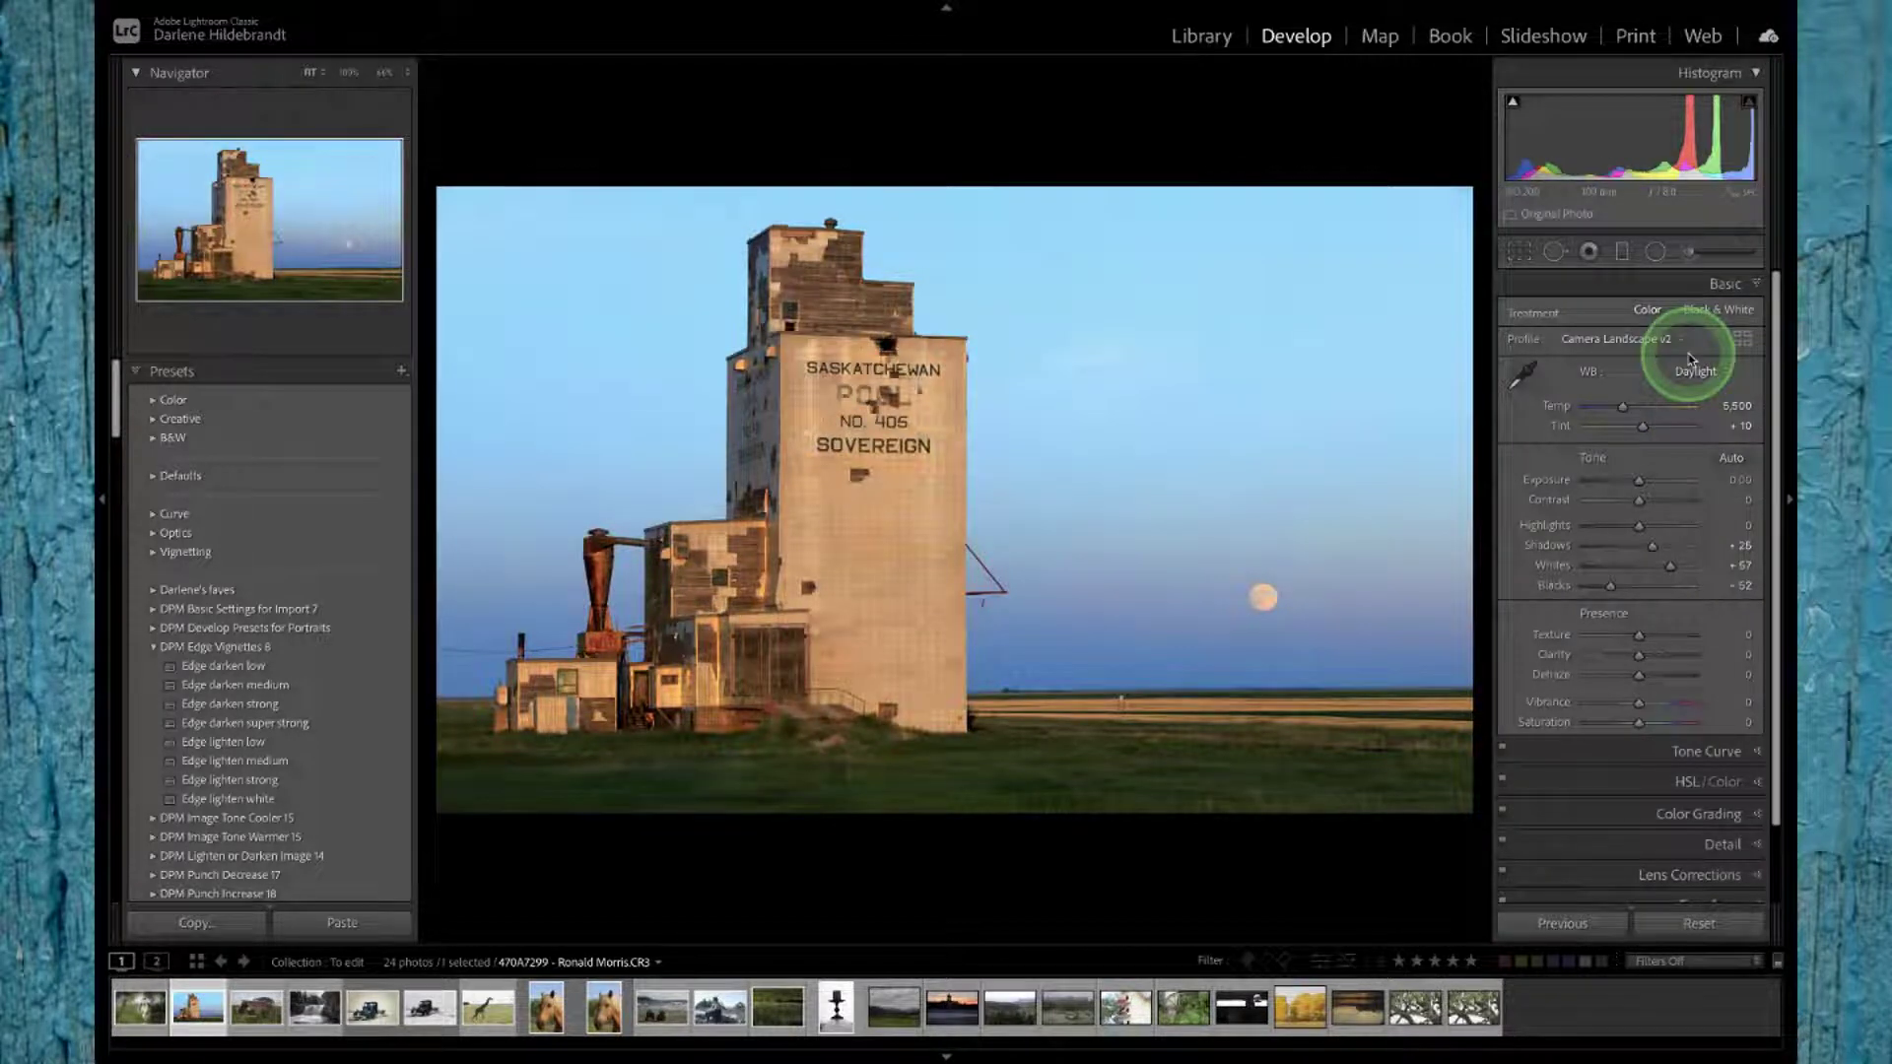
Step: Try a custom white balance with a warmer temperature and a Tint of +36, and restore As Shot
drag(1685, 424, 1730, 407)
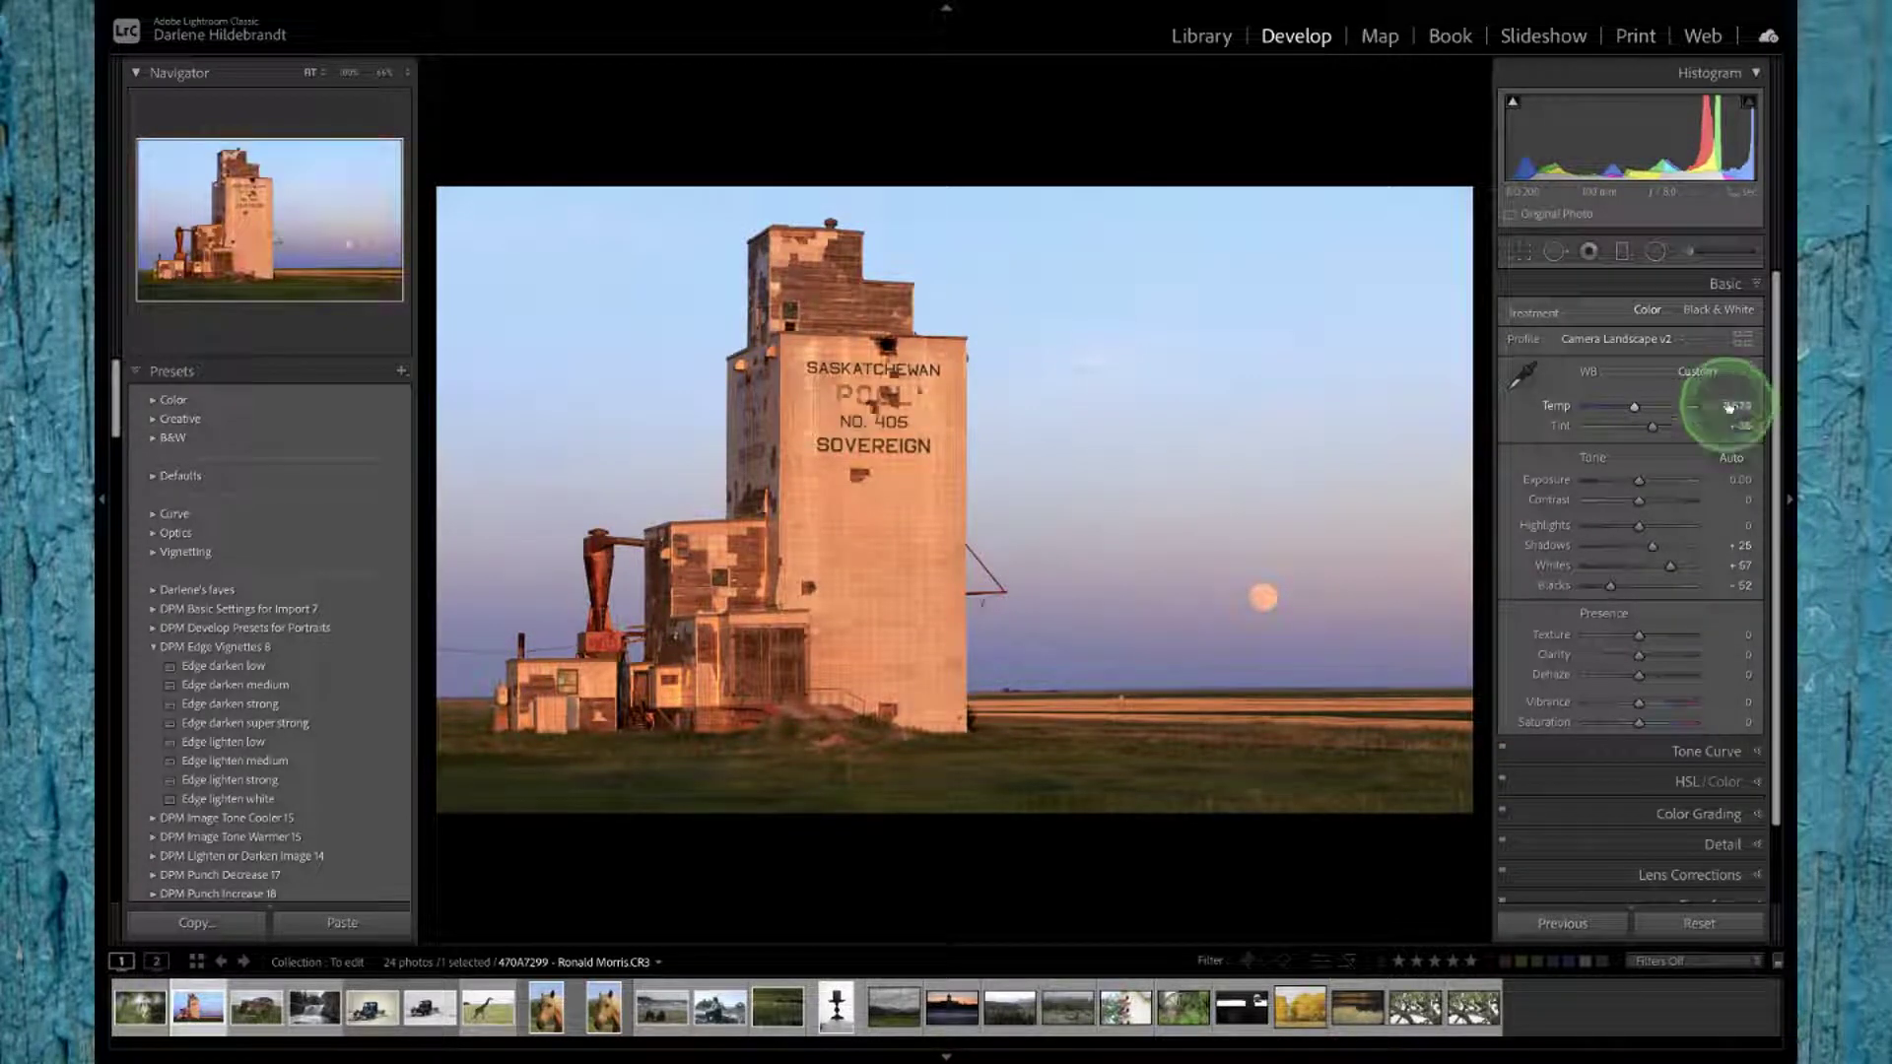
click(1693, 370)
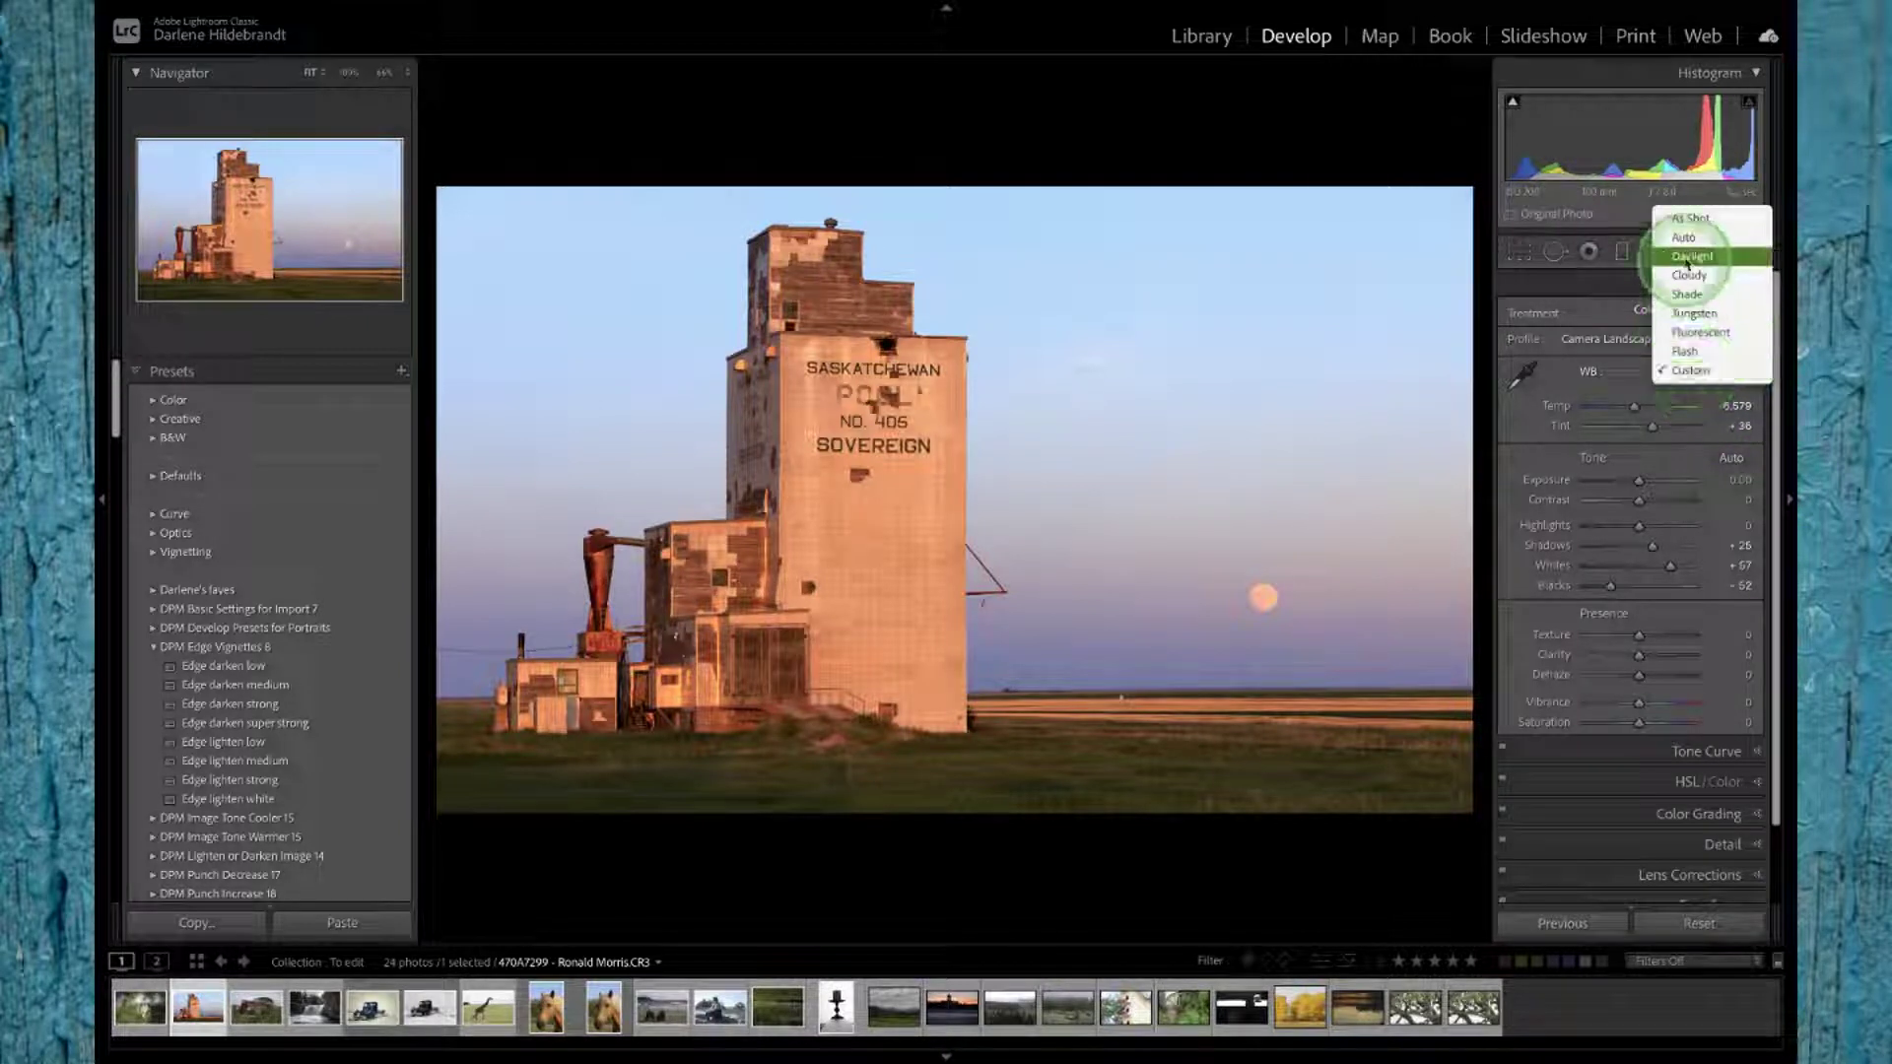
click(1689, 218)
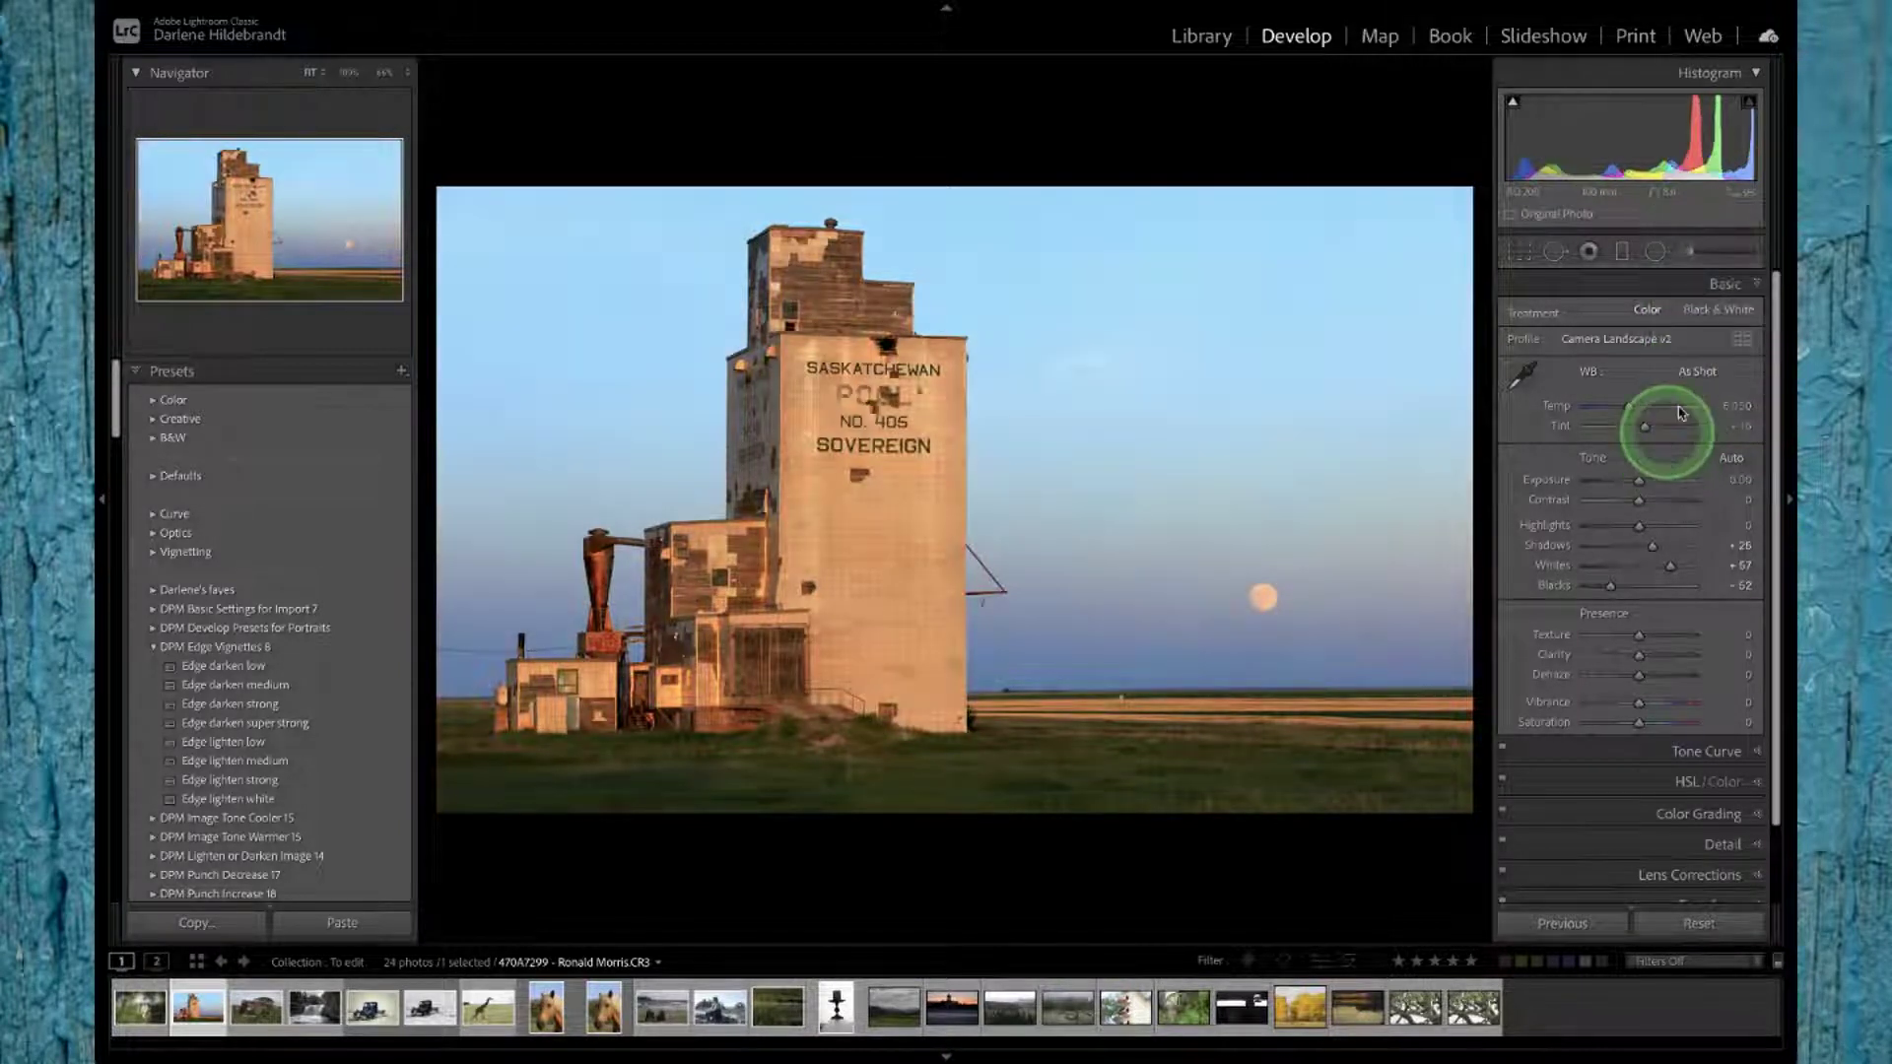
Step: Try the Auto white balance on the grain elevator photo, and settle on a custom temperature of 6,309
click(1695, 375)
click(1695, 391)
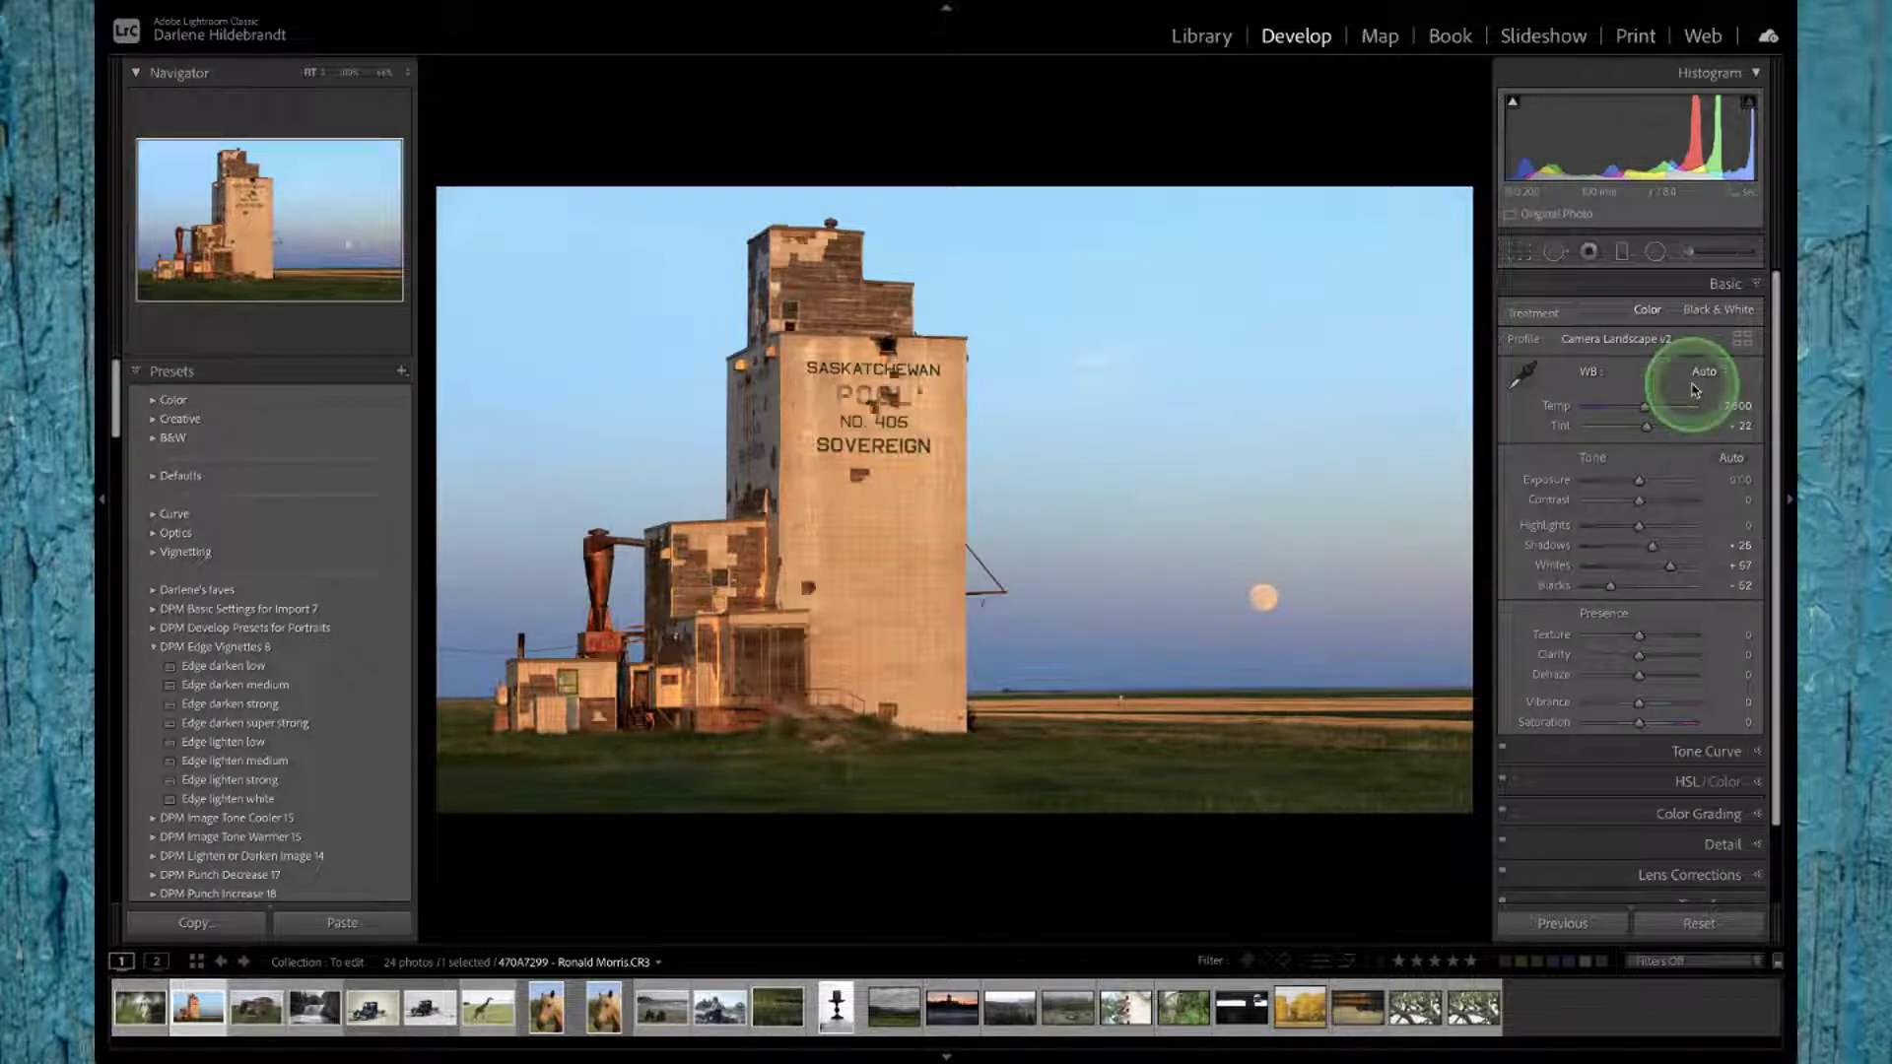
click(1695, 390)
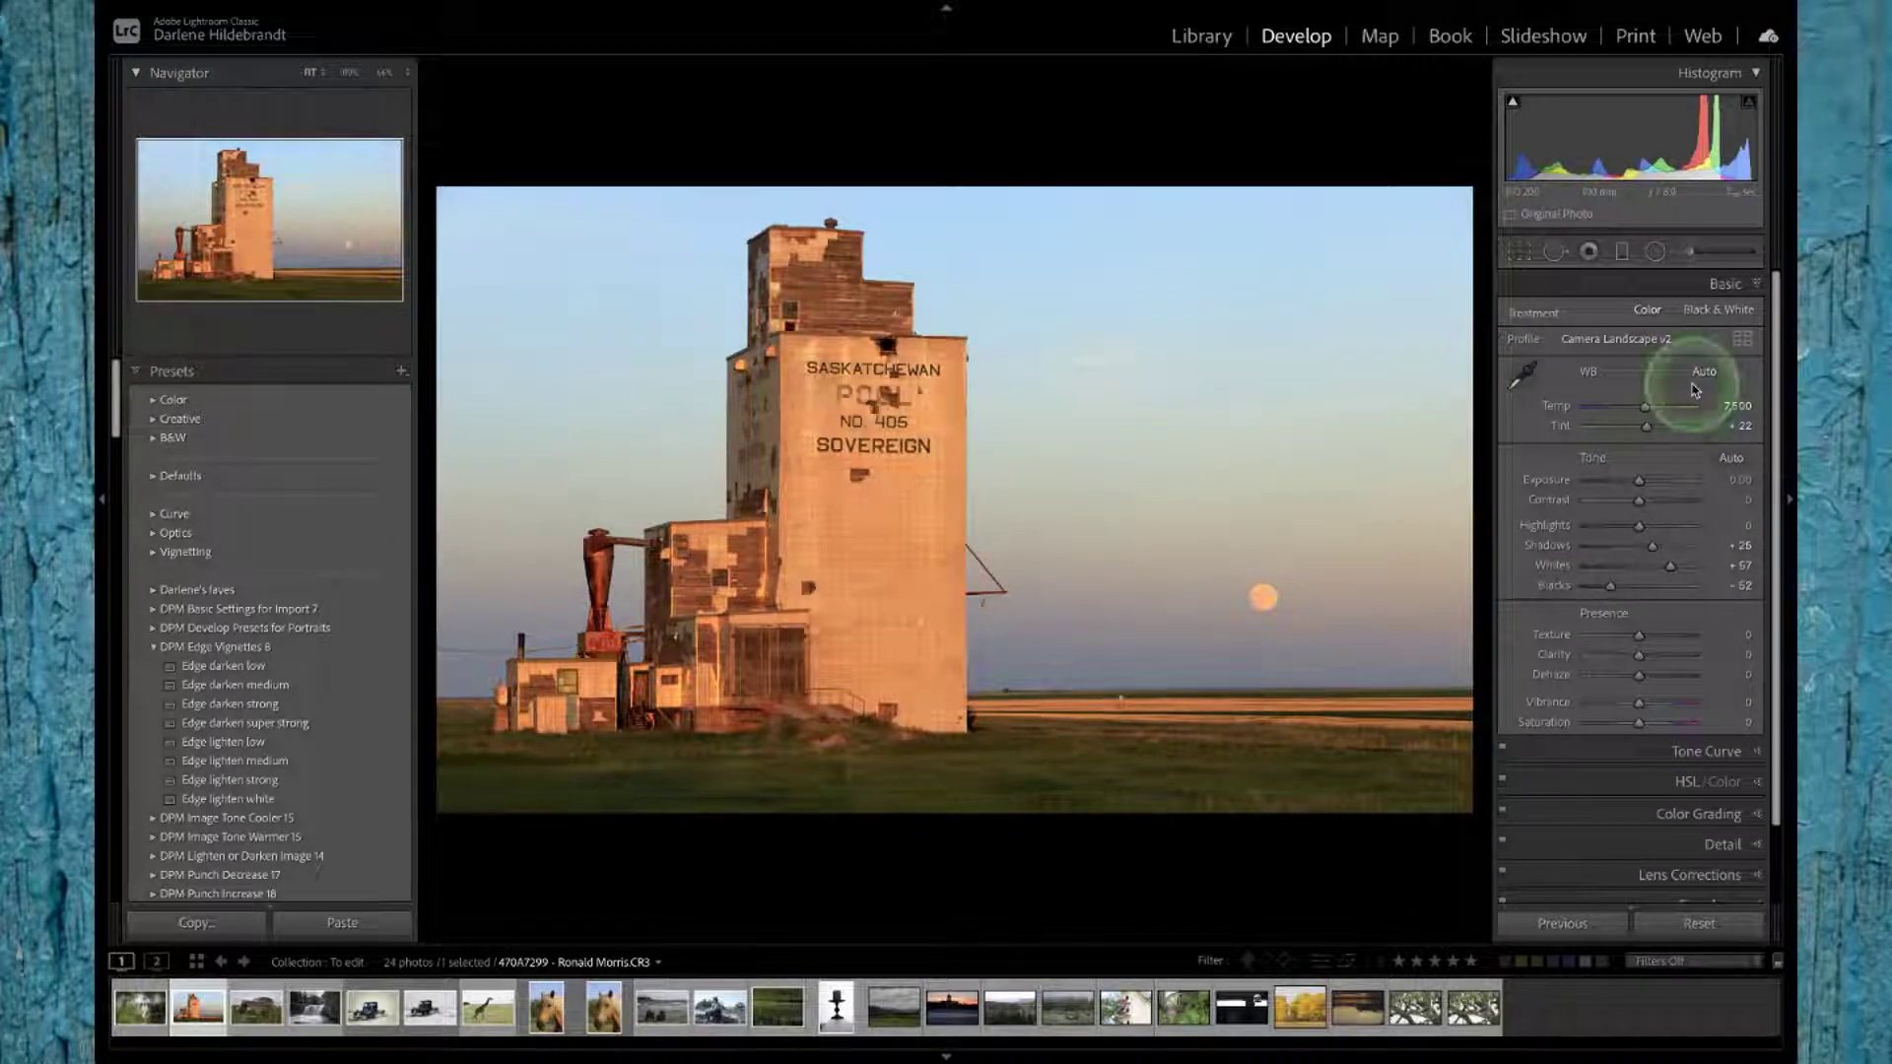
key(ctrl+z)
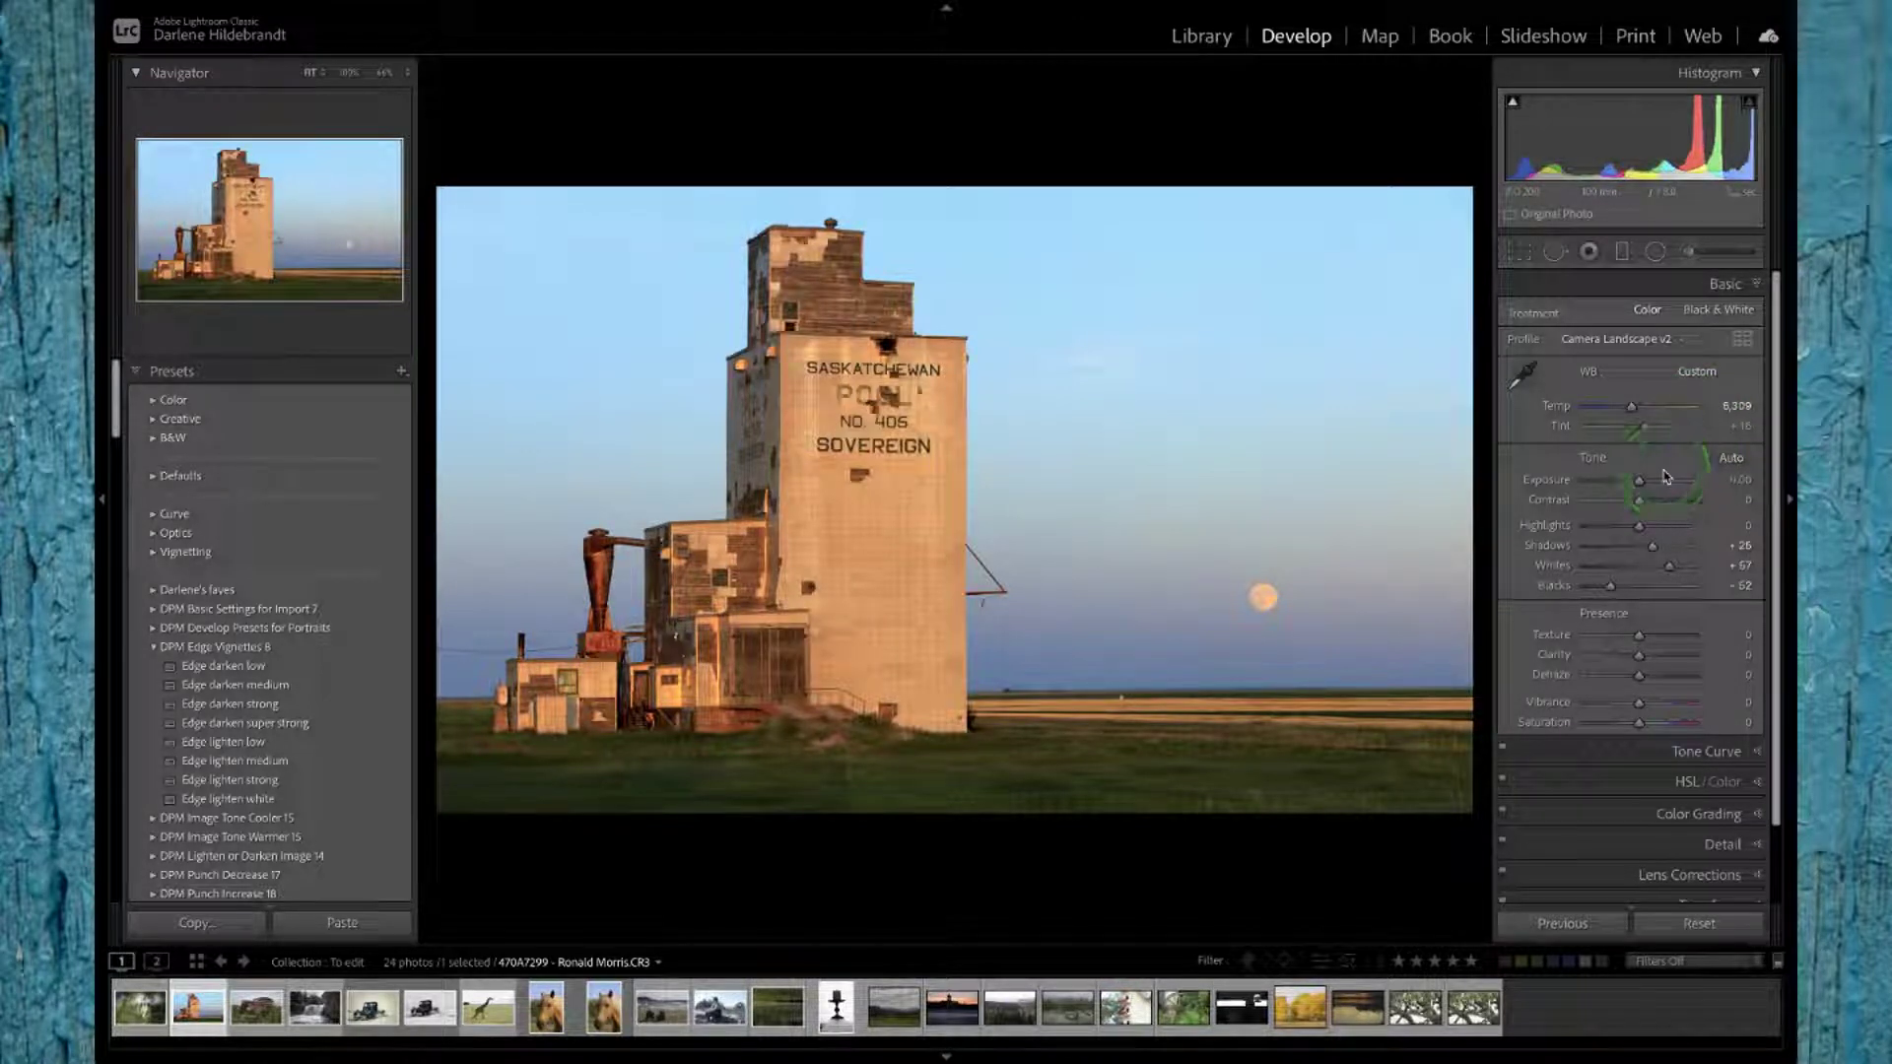
Step: Try exaggerated global Texture of +82 and Clarity of +83, and inspect the effect on the elevator up close
scroll(1665, 476, down, 1)
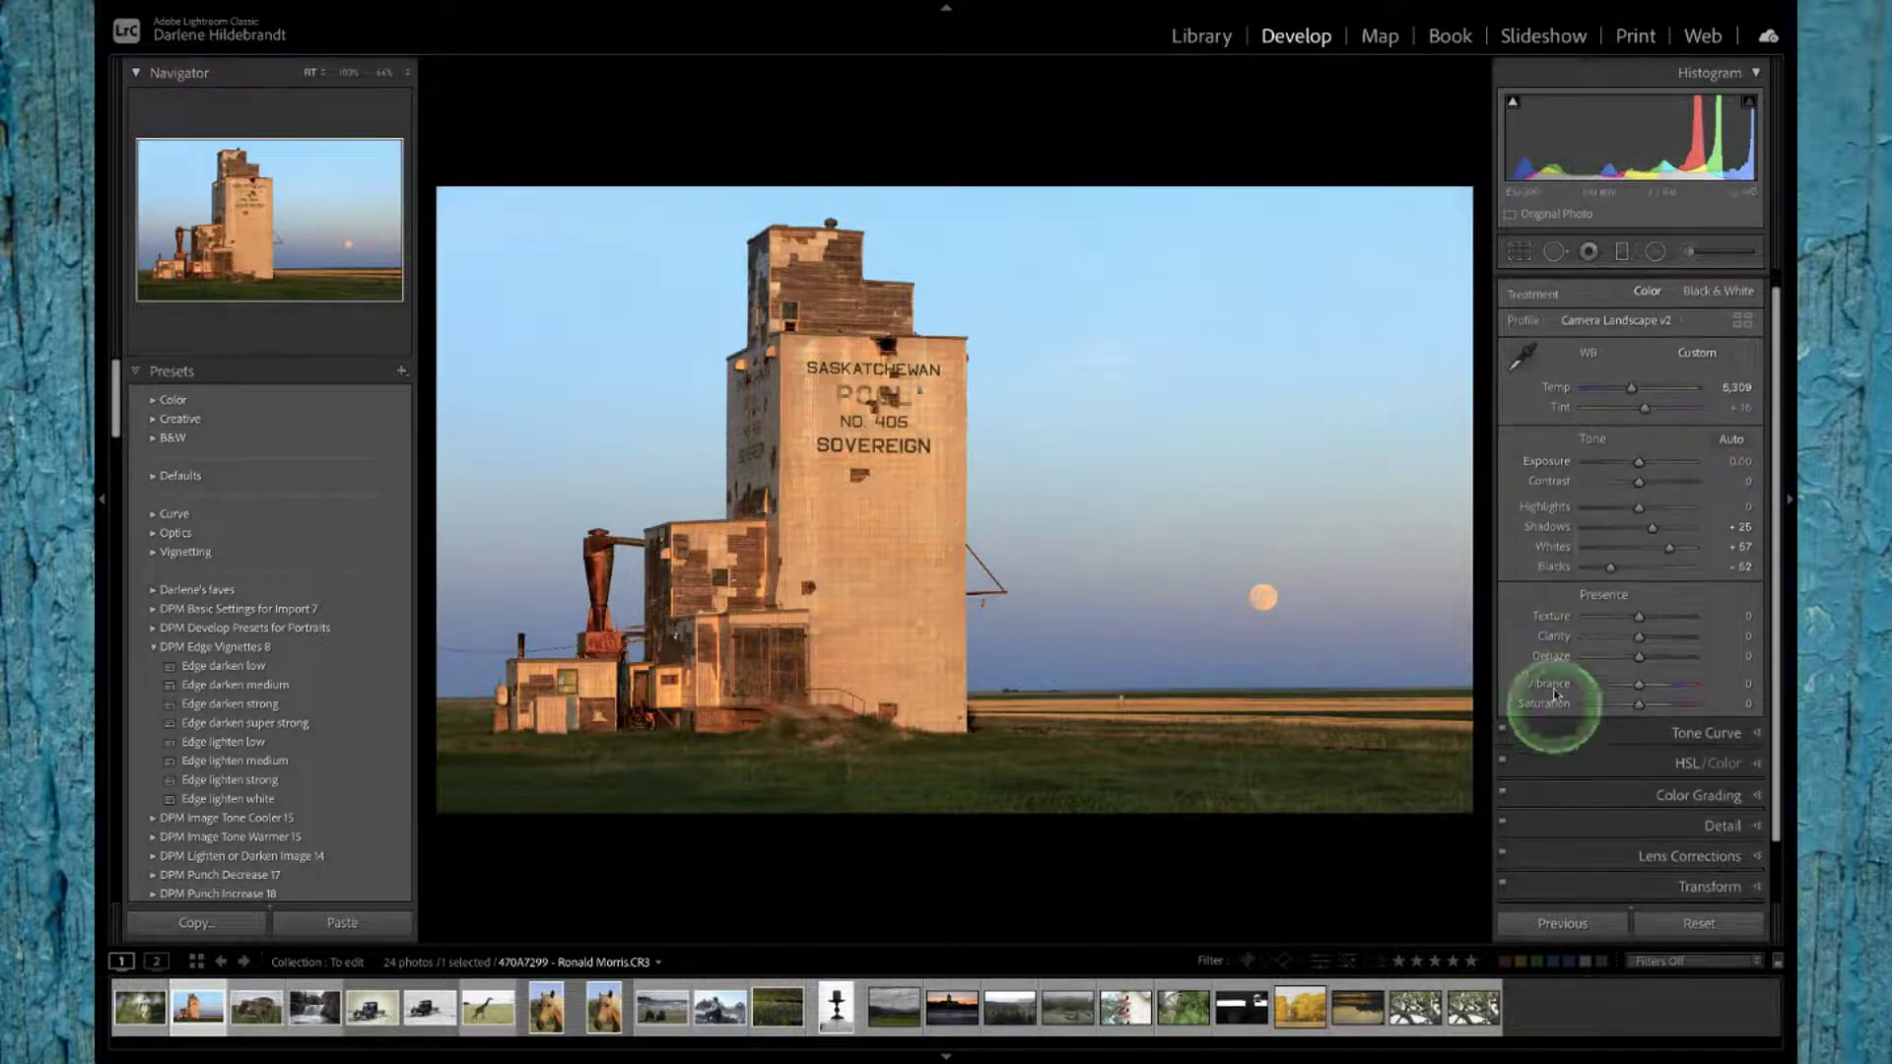
drag(1639, 640, 1641, 619)
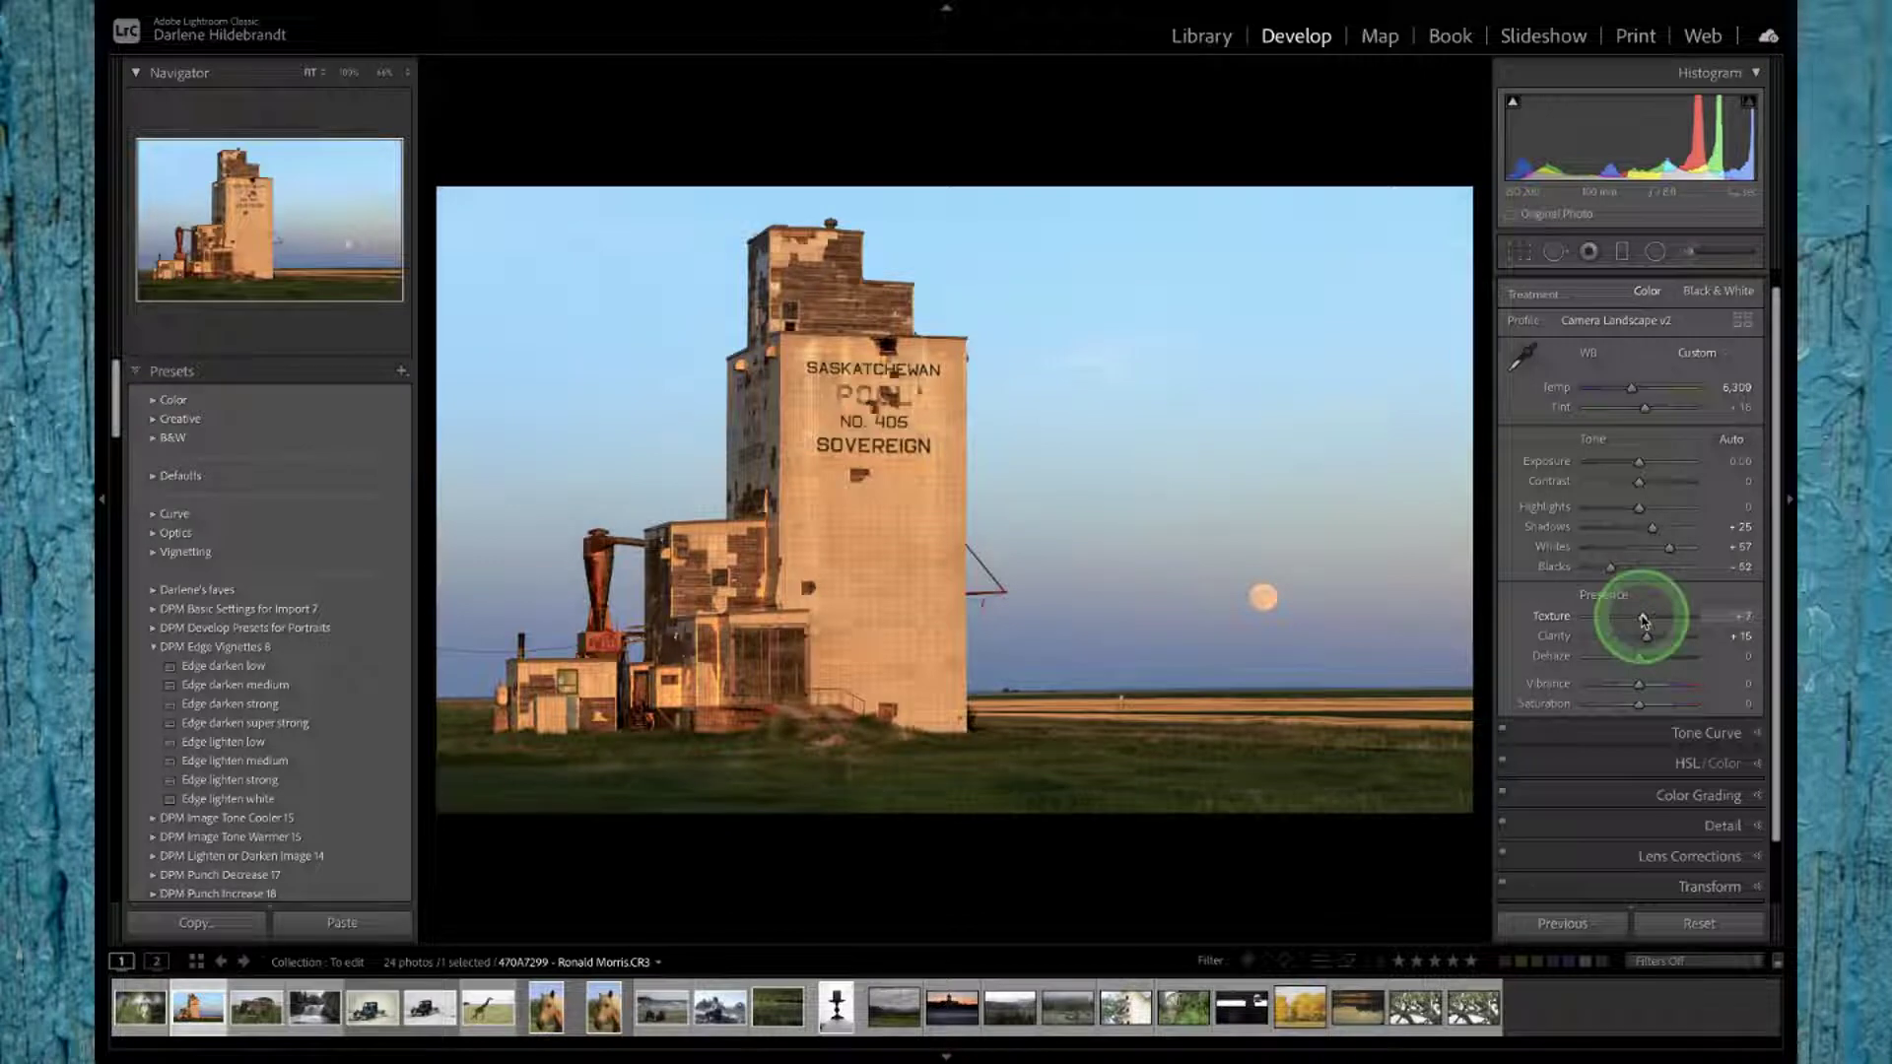
click(1676, 641)
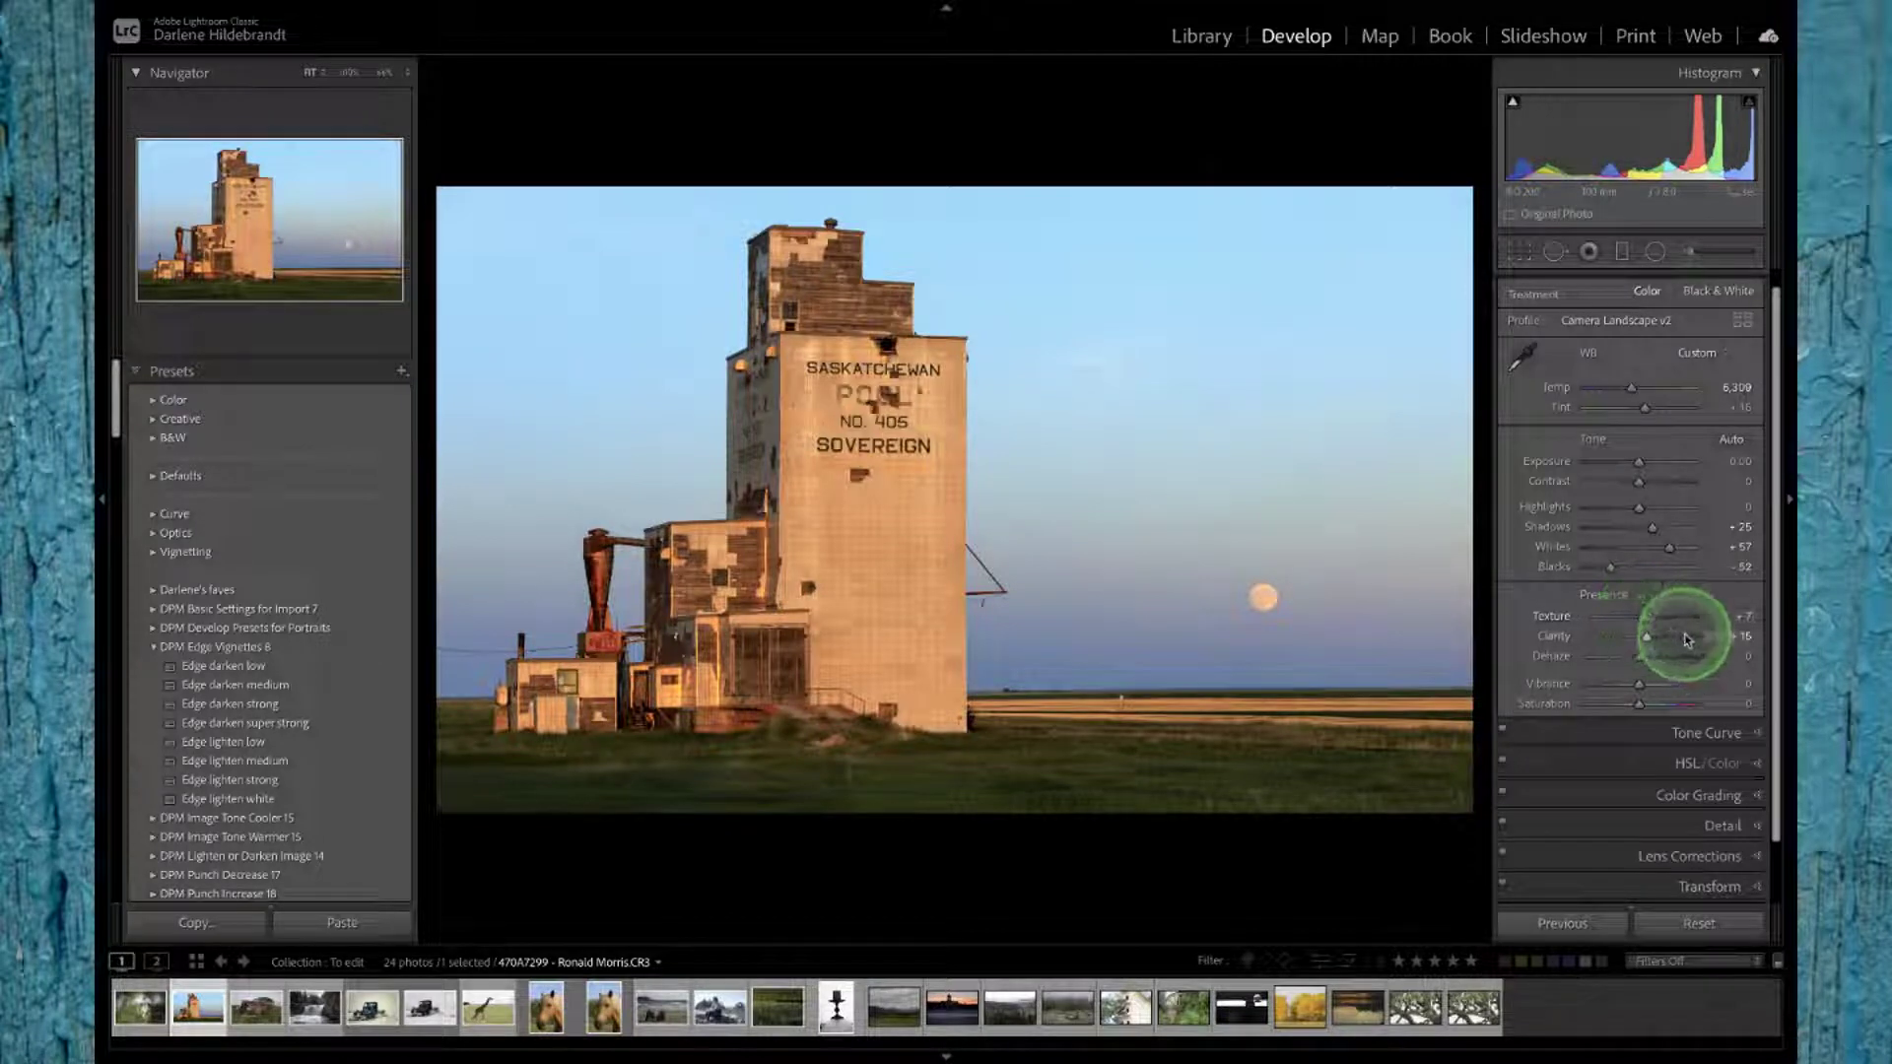
drag(1688, 640, 1685, 621)
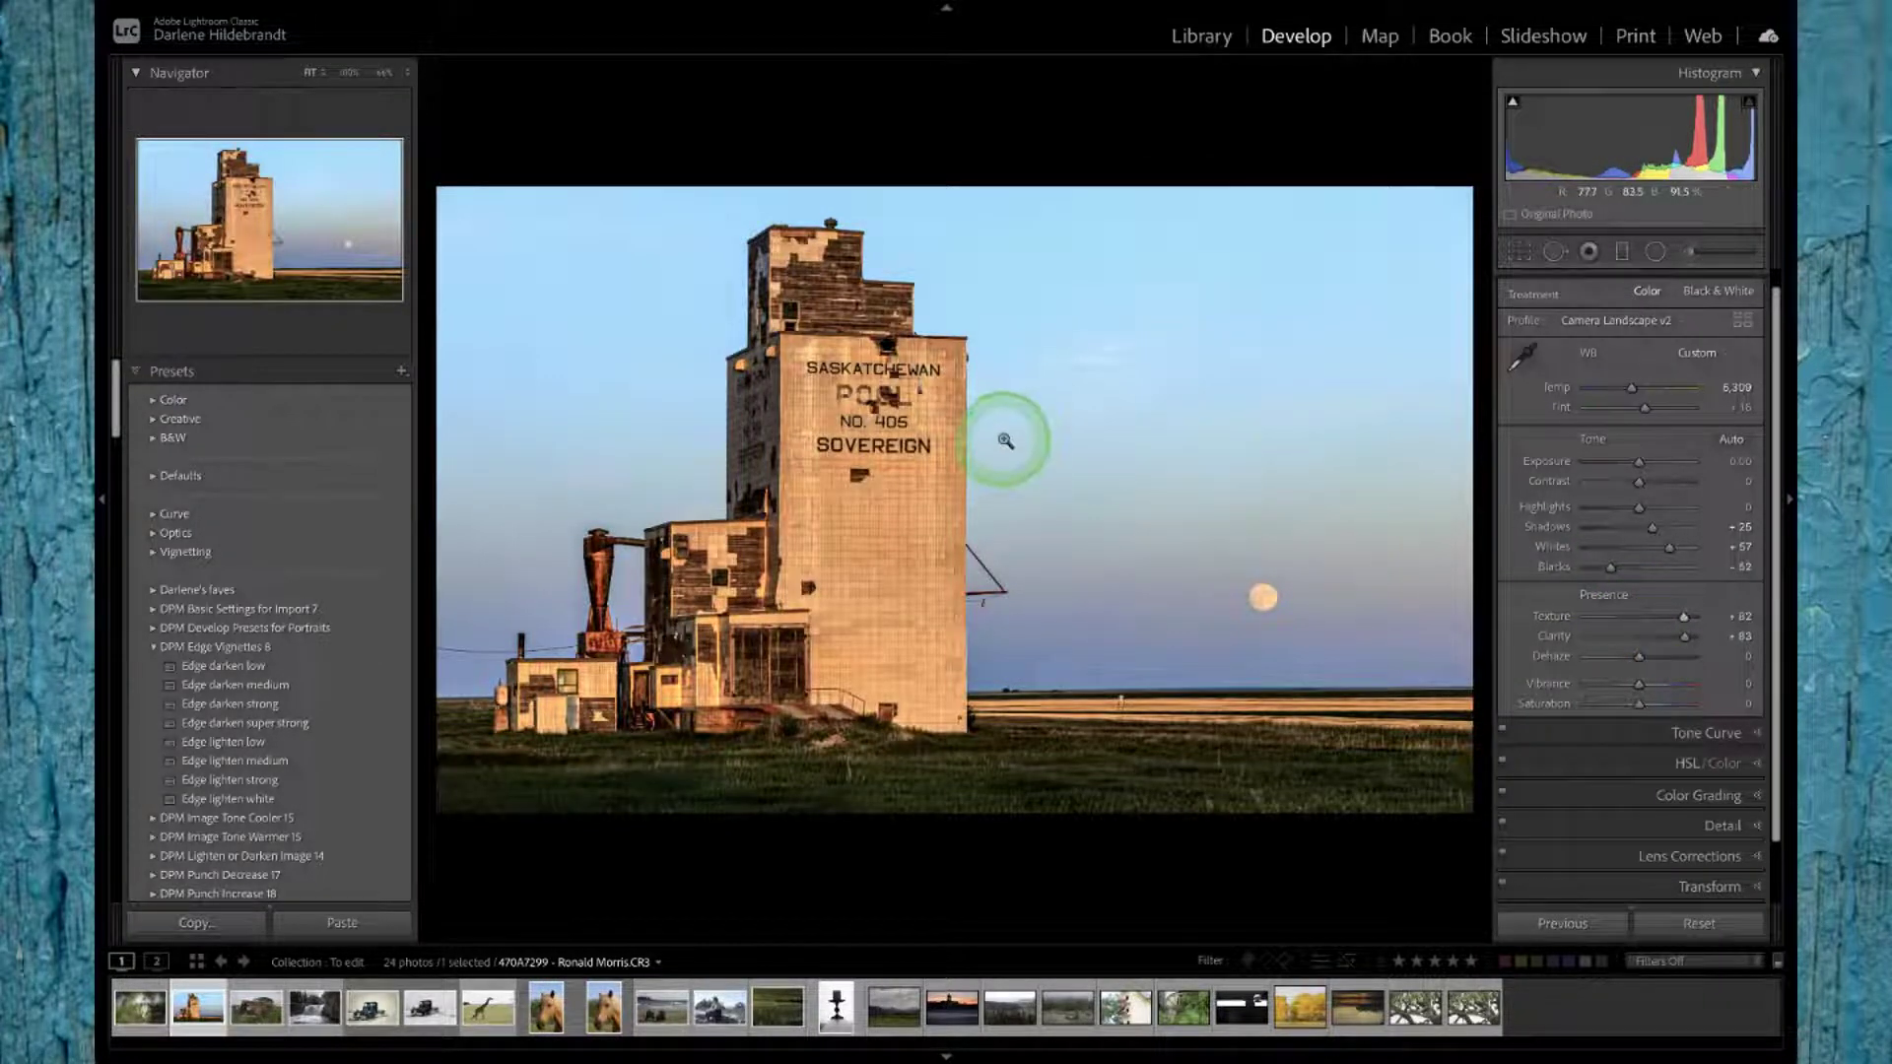
click(1006, 435)
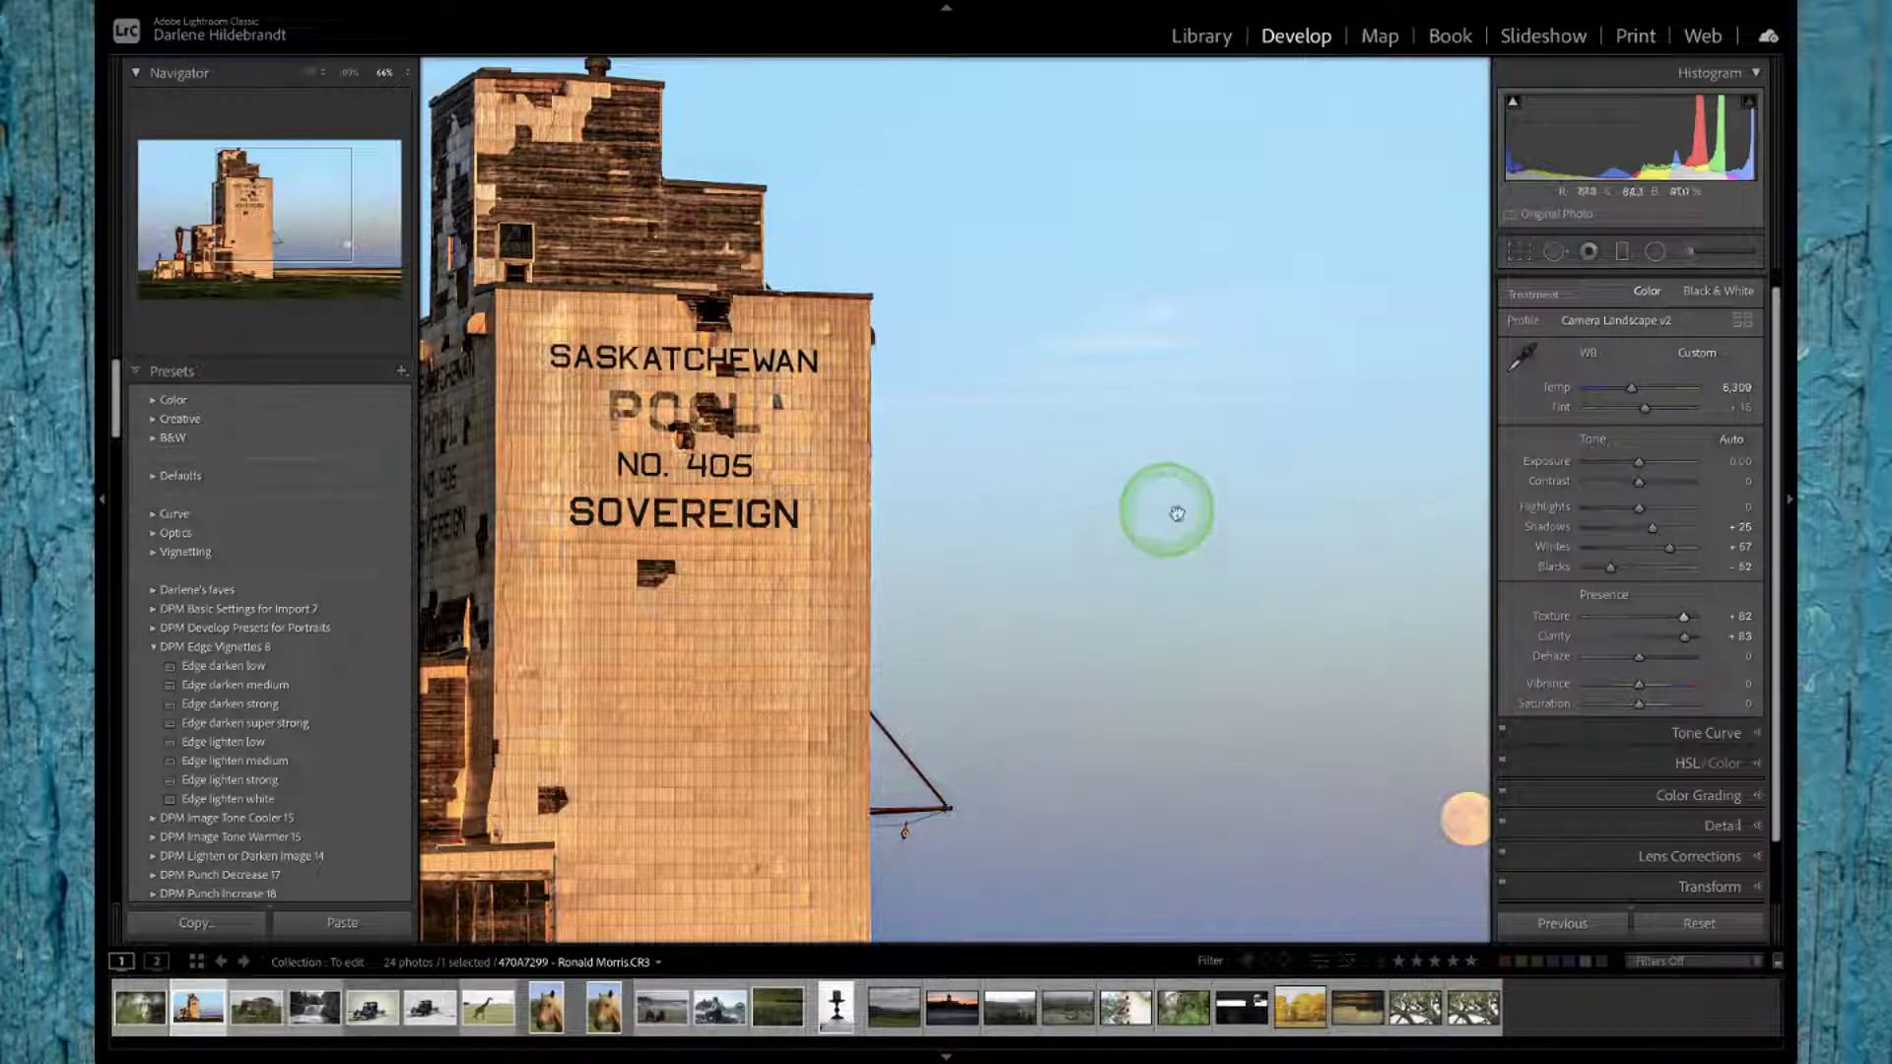
click(1163, 518)
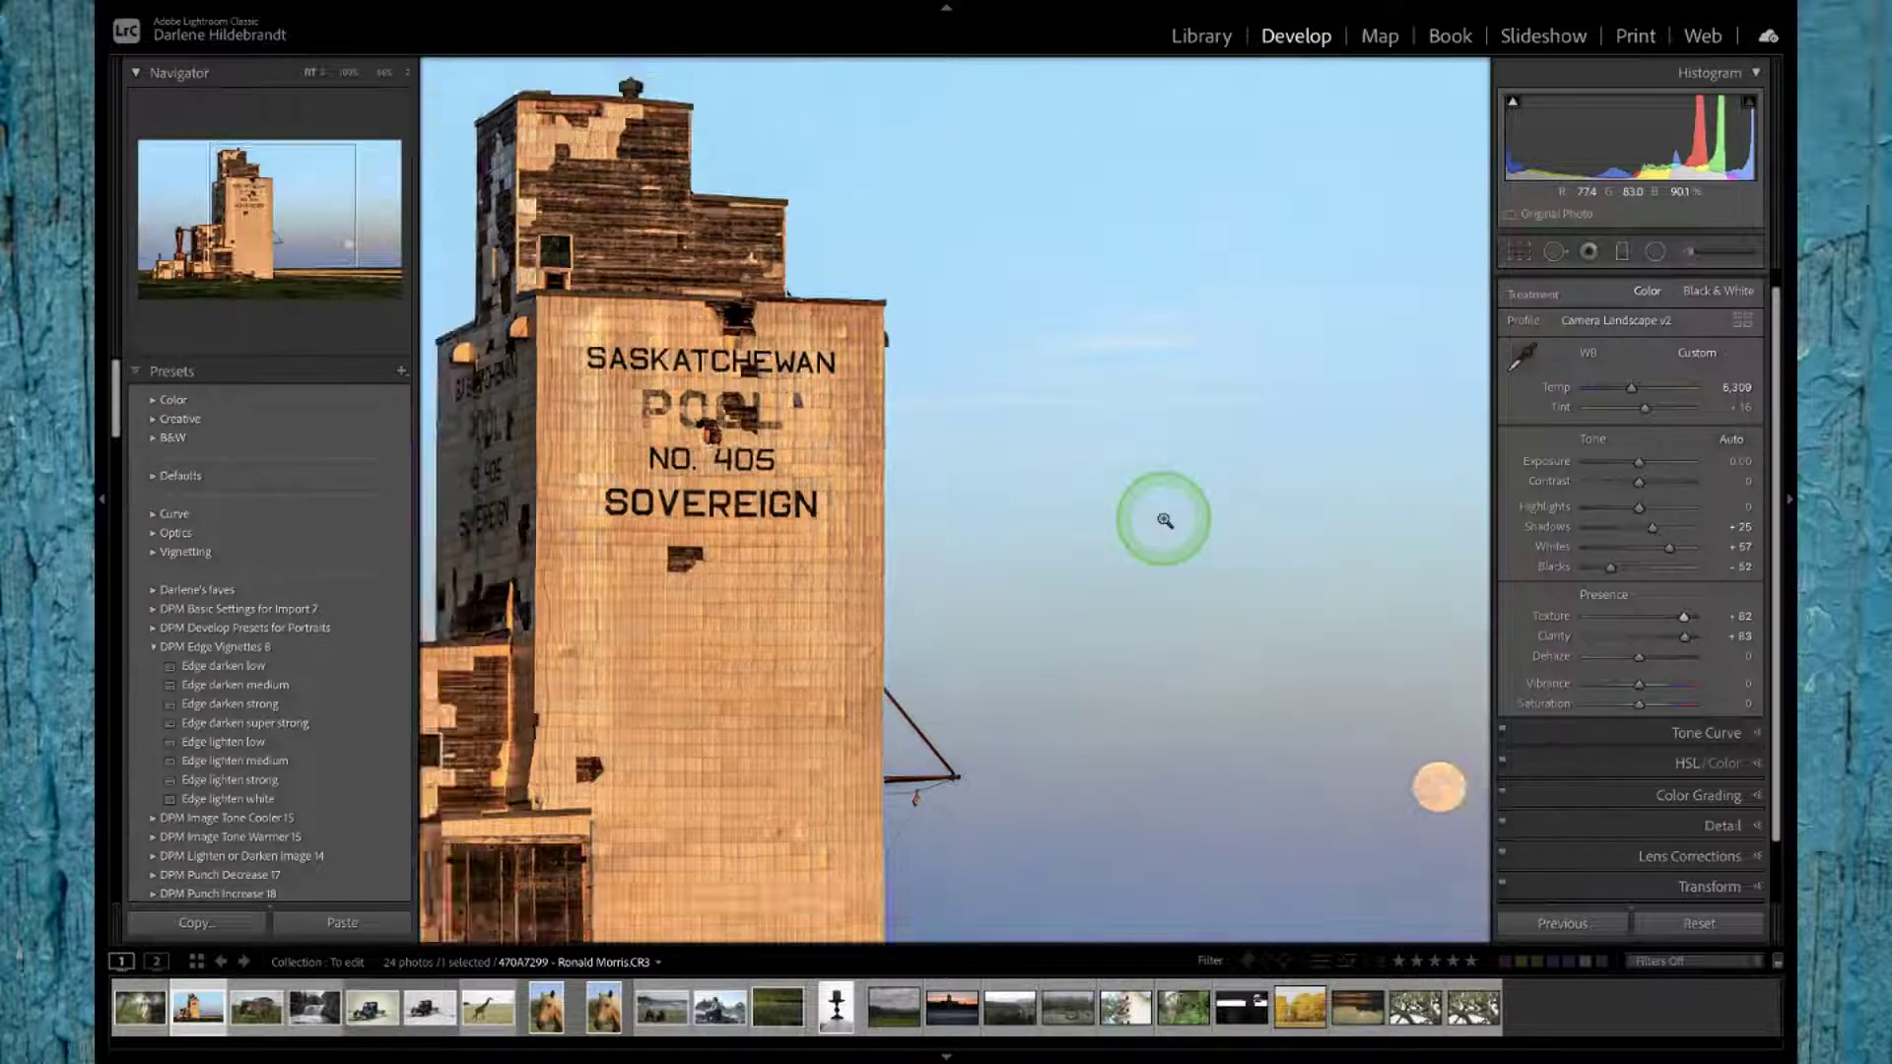
Step: Set the photo's overall Clarity to +16 and Texture to +7
click(1644, 642)
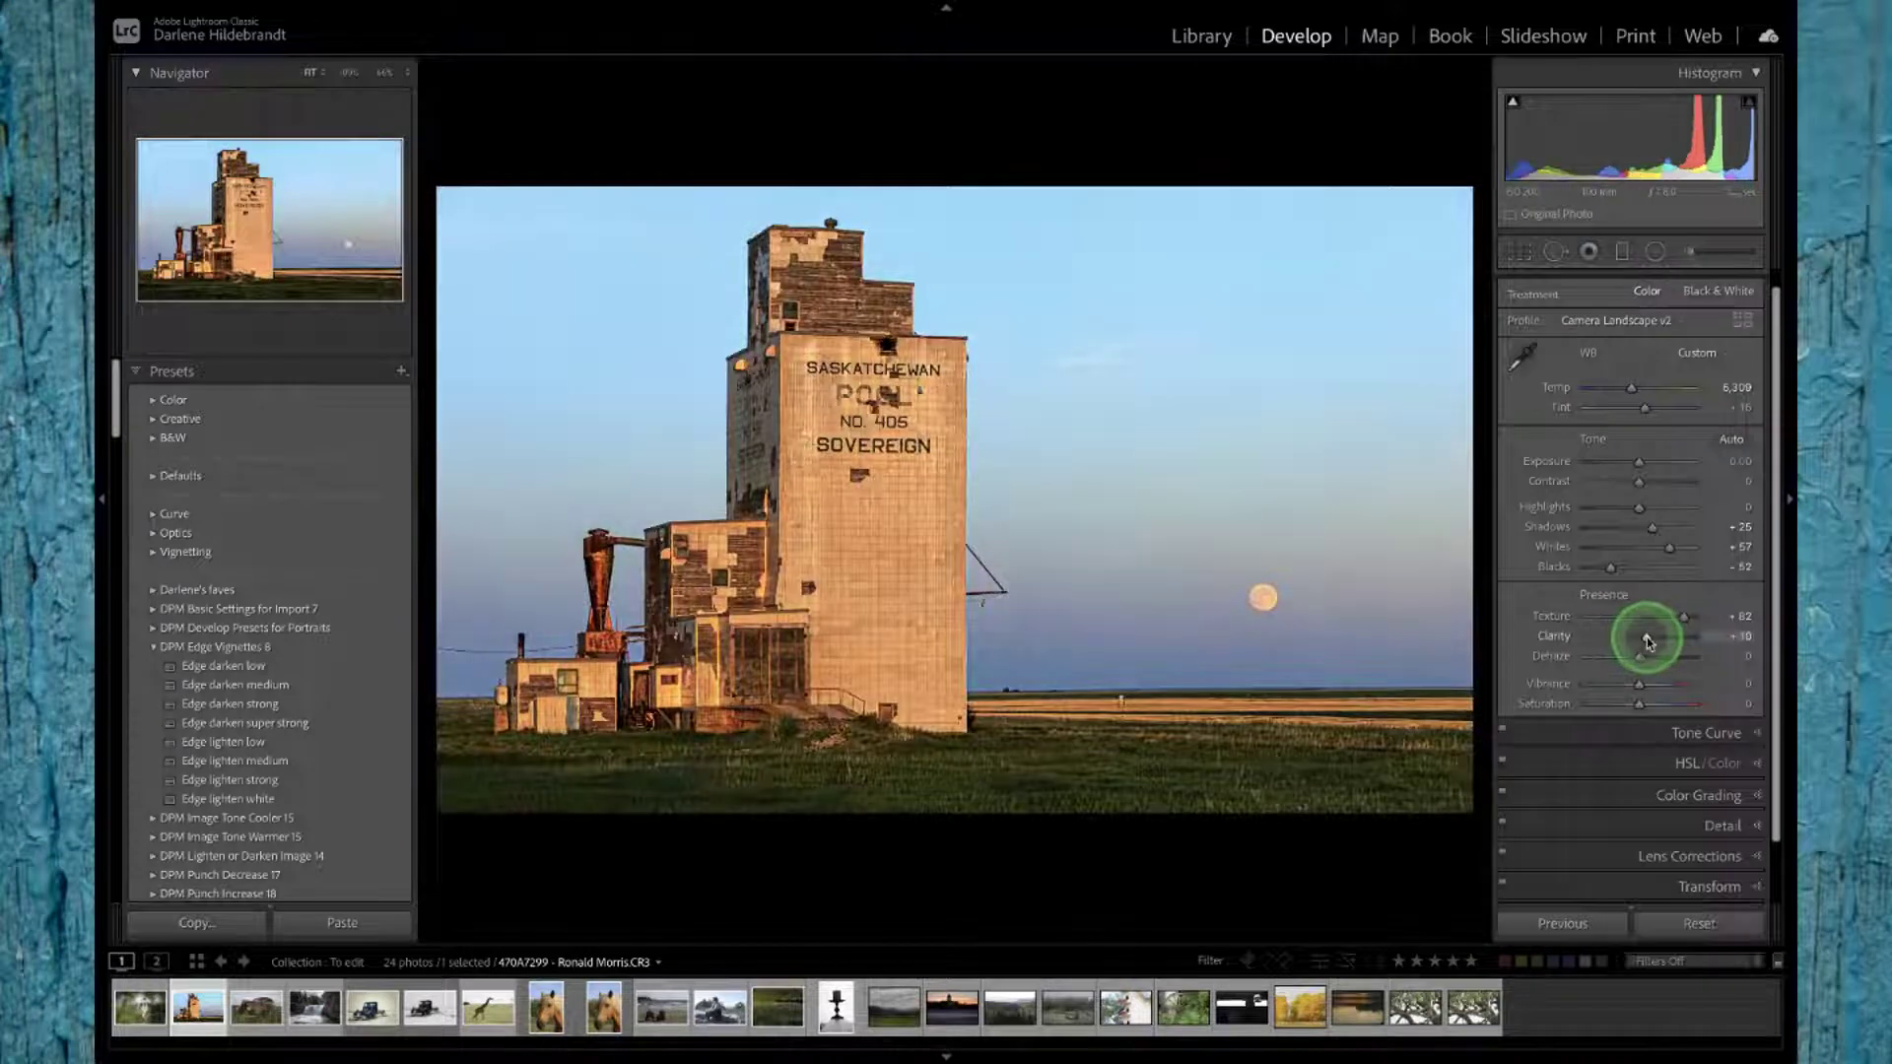
drag(1649, 642, 1643, 620)
click(1642, 618)
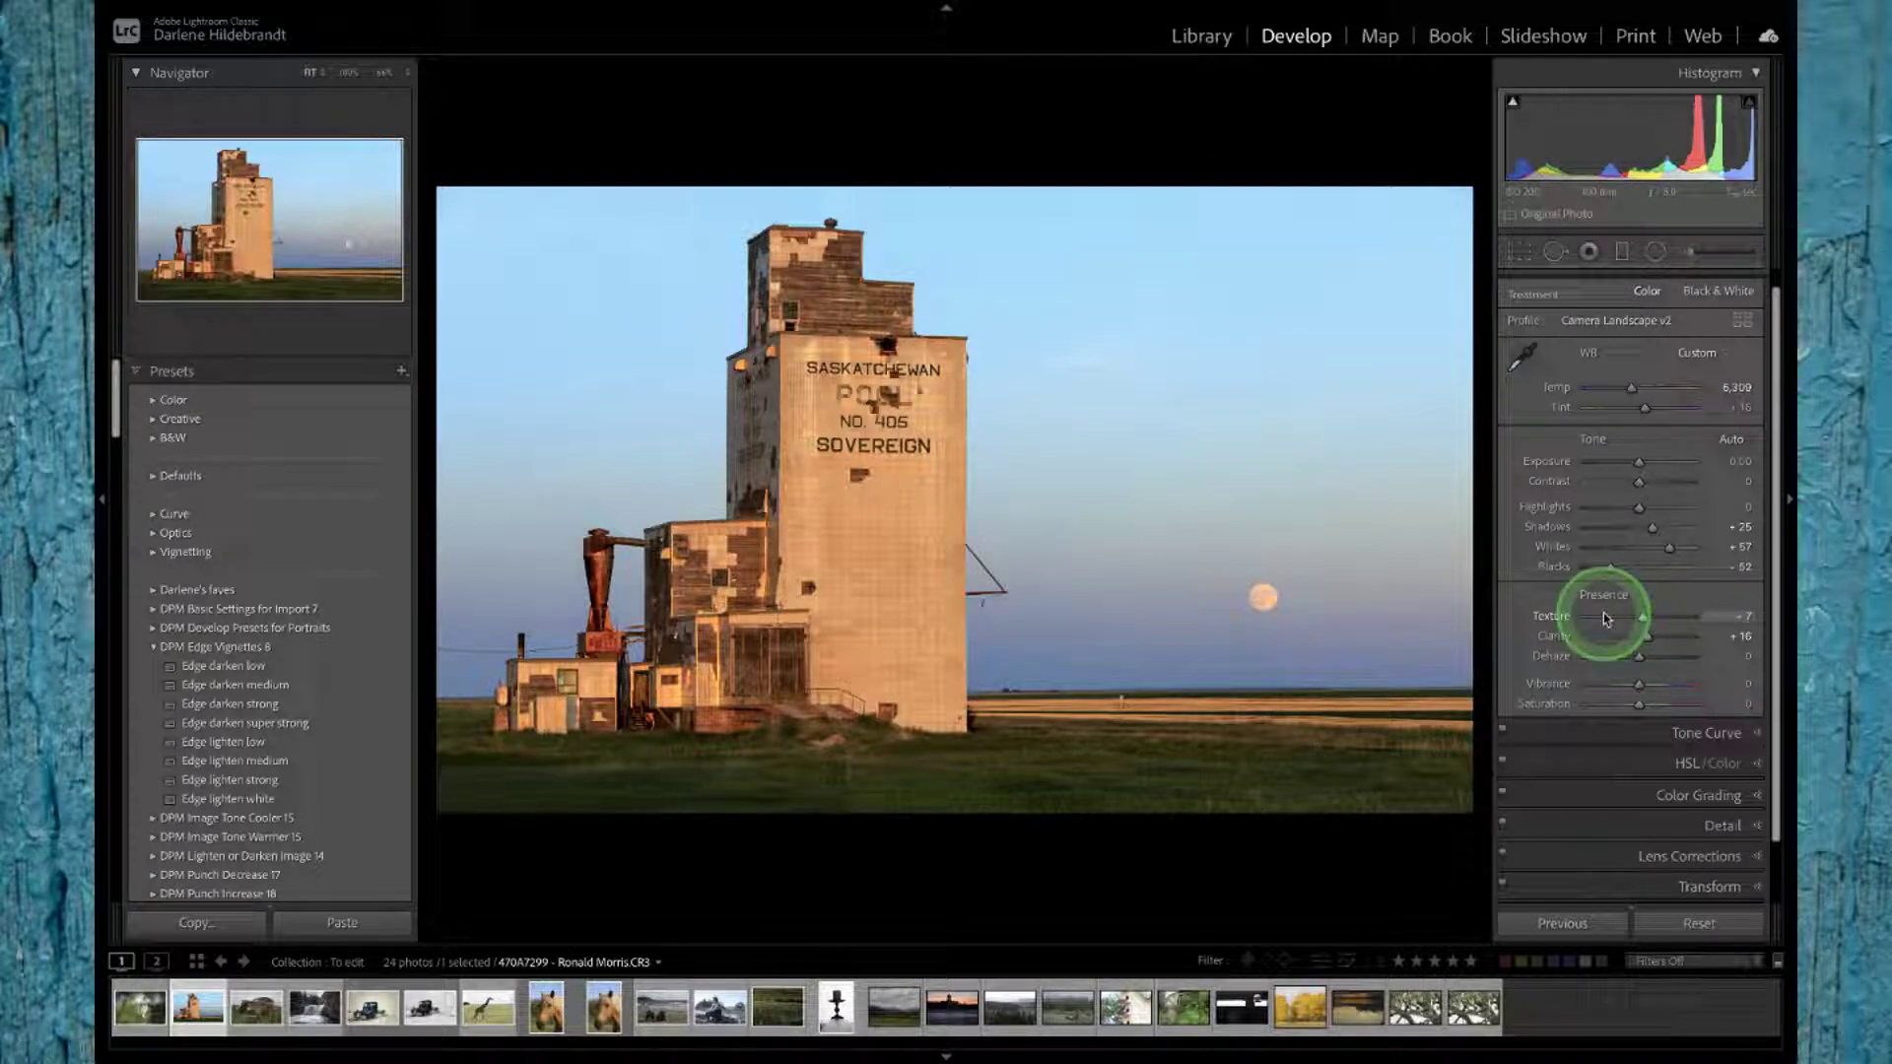
Step: Add a radial filter over the main elevator tower with reset effects, Texture 66 and Clarity 51
click(1656, 255)
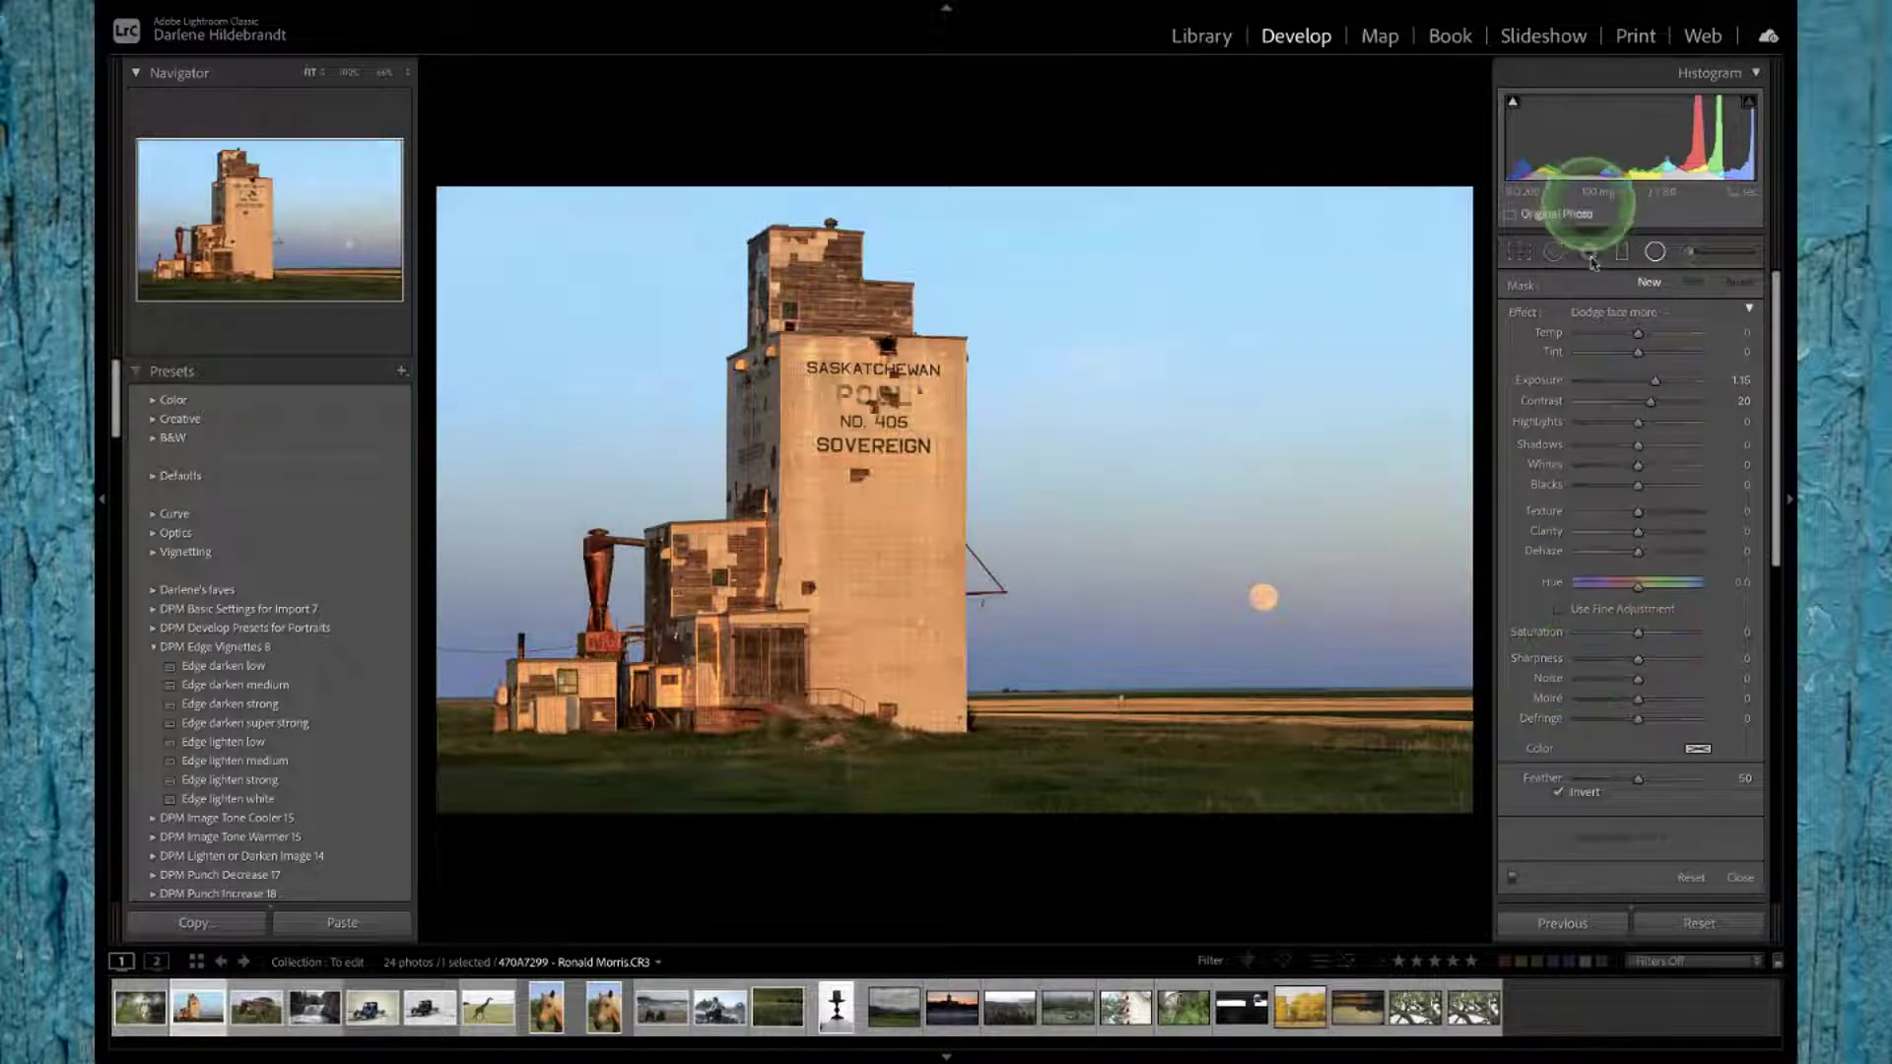
double_click(1523, 313)
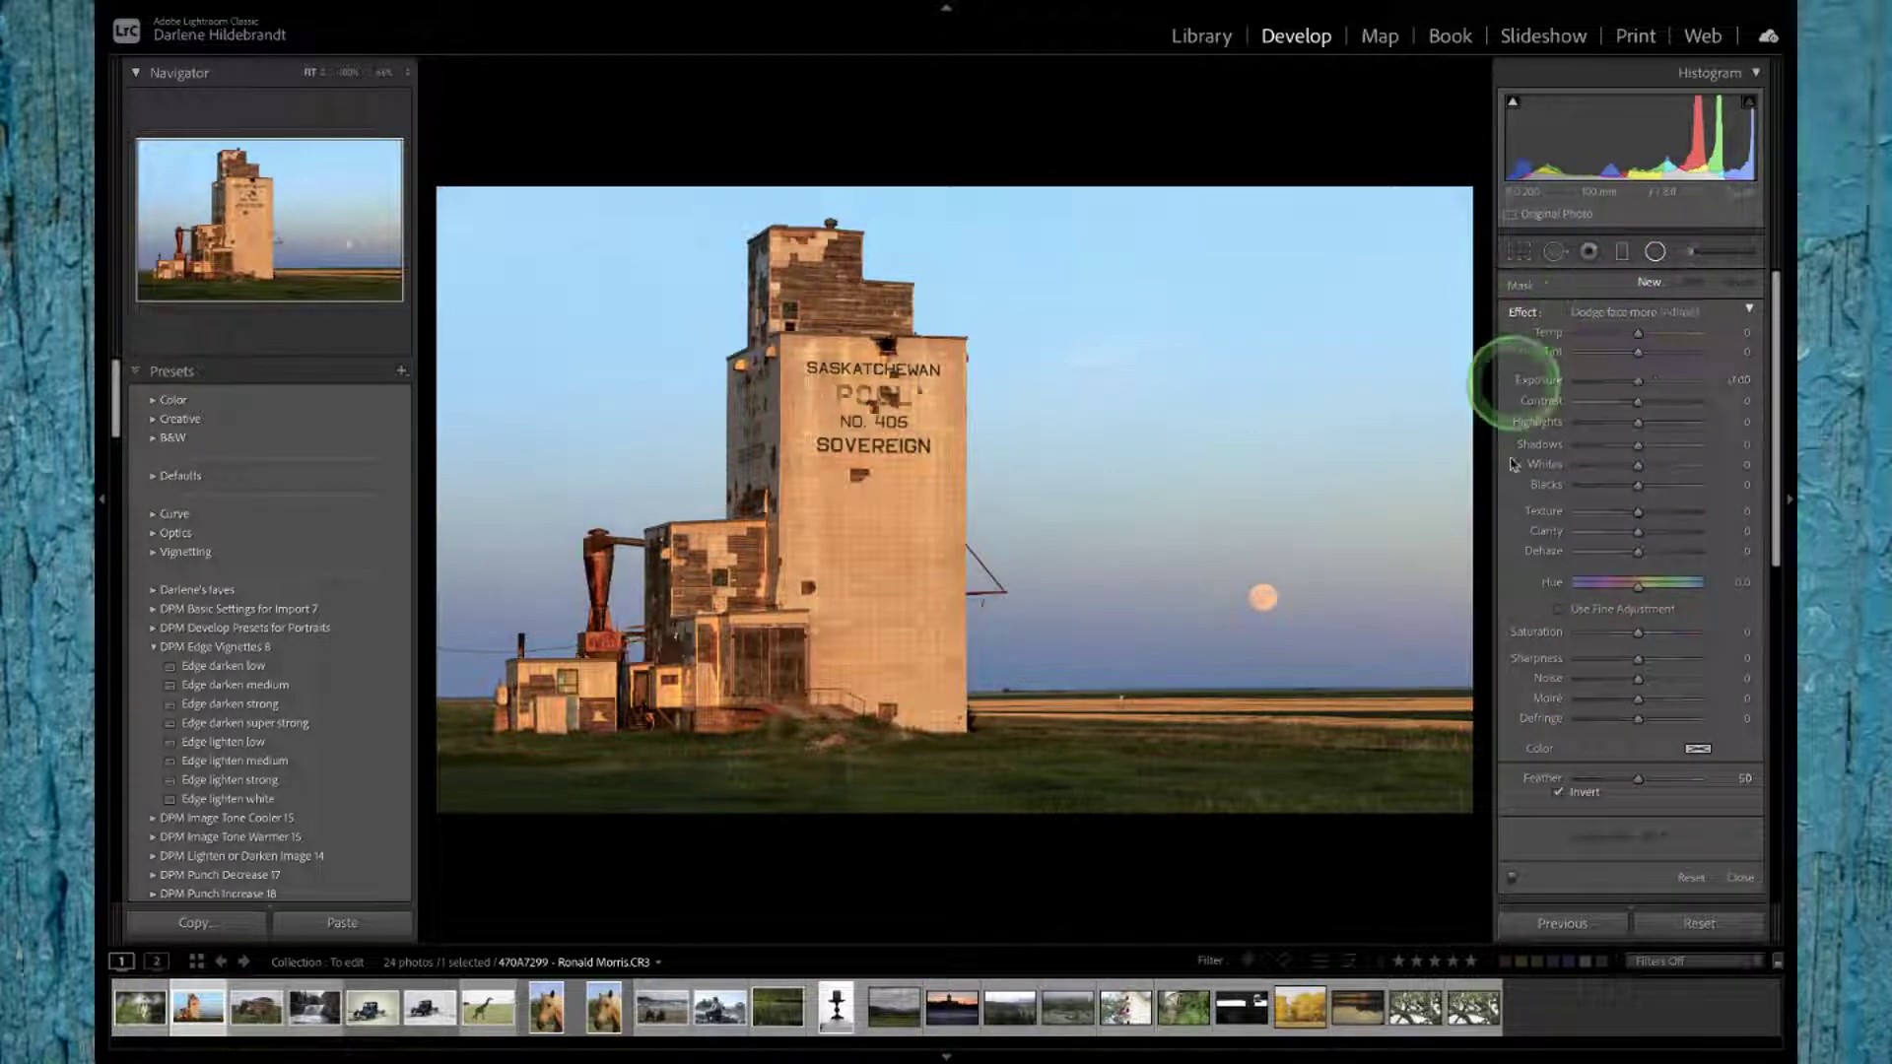
click(1677, 513)
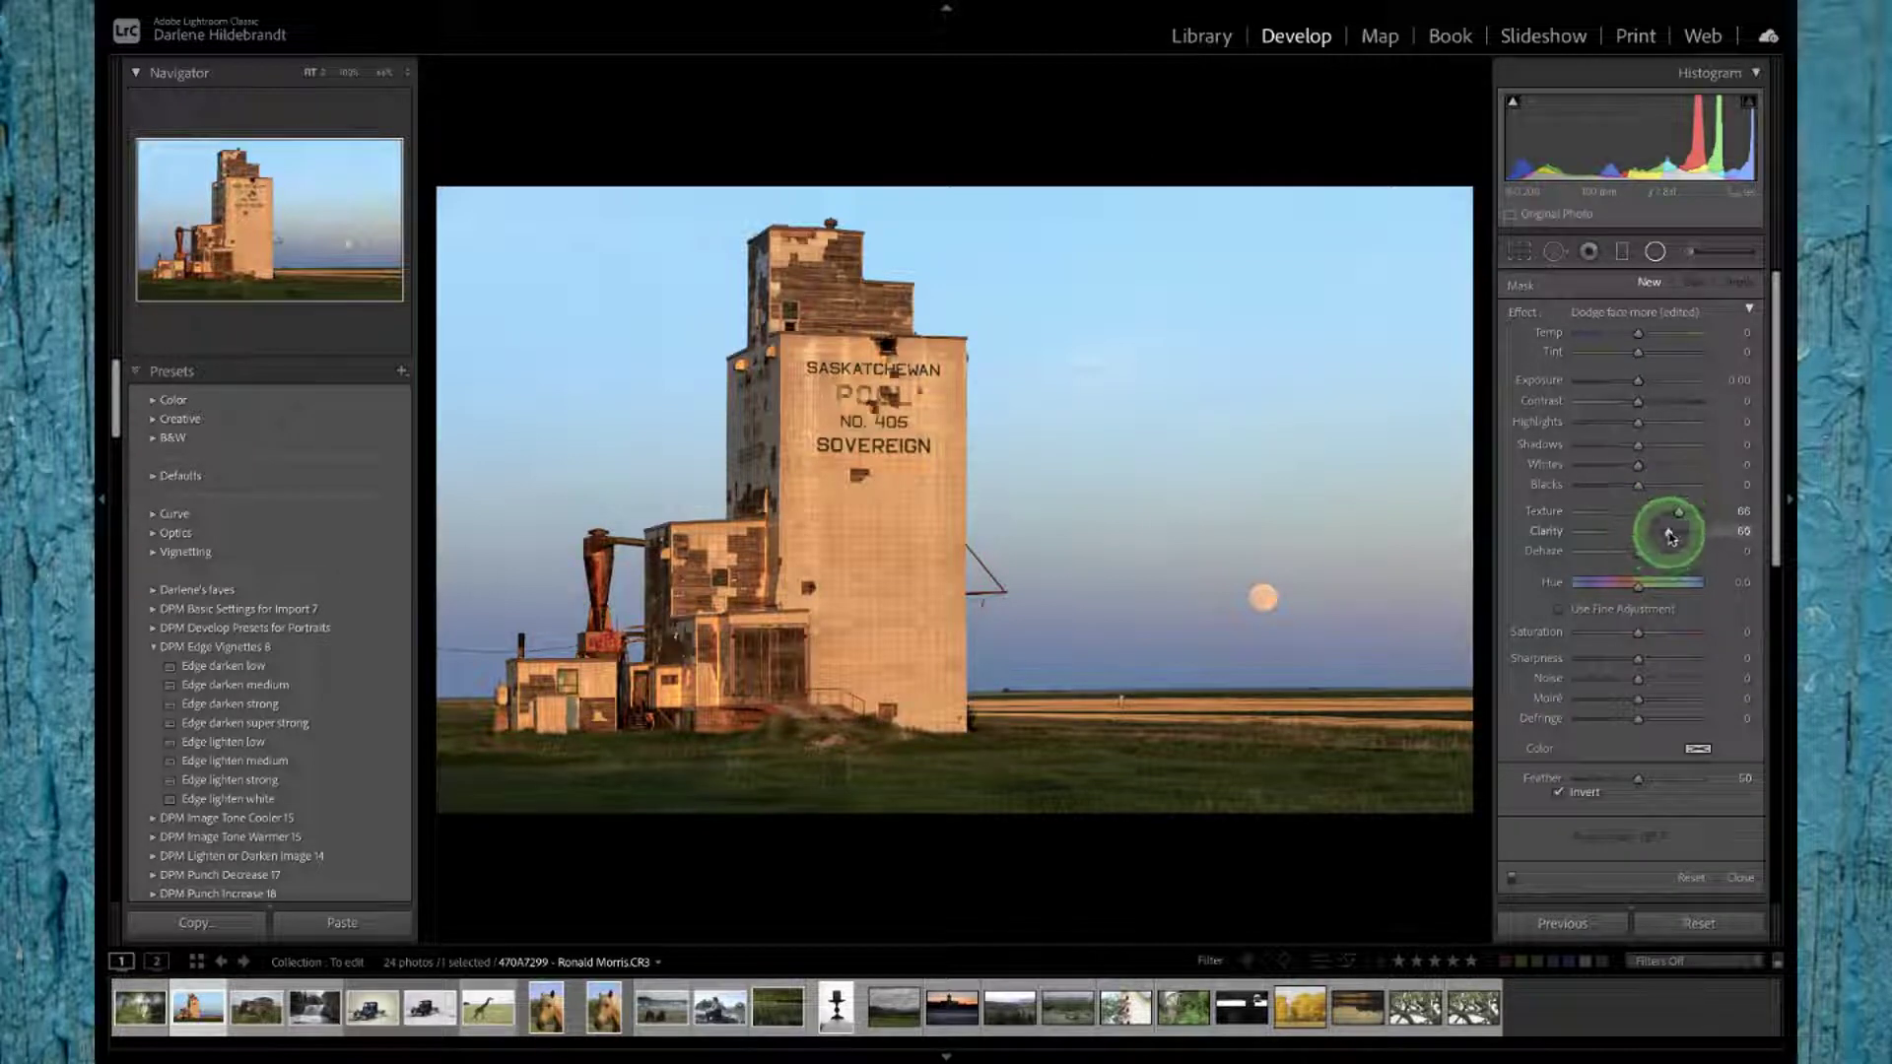
mouse_move(845, 676)
mouse_down()
mouse_move(985, 744)
mouse_move(798, 622)
mouse_move(815, 541)
mouse_move(824, 582)
mouse_up()
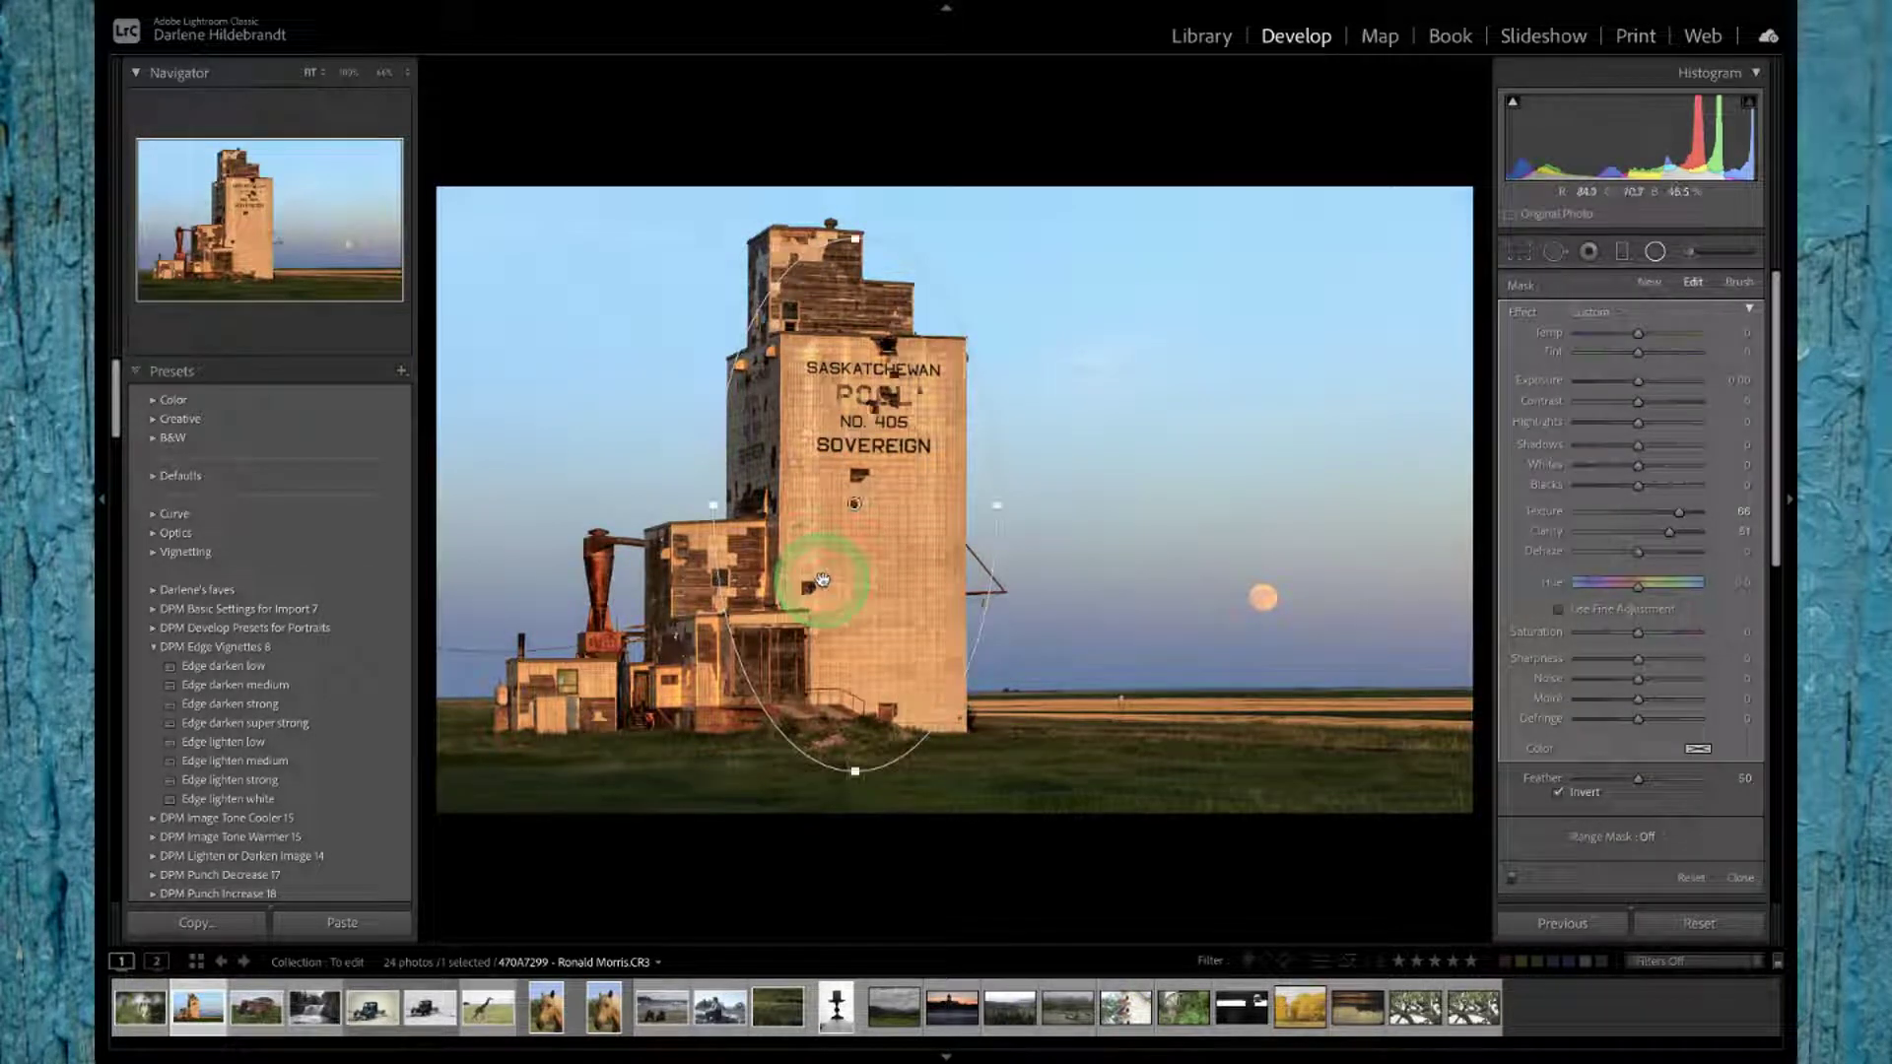
Step: Add a second radial filter with the same Texture and Clarity, shaped as a wide oval over the low buildings at the elevator's base
click(1646, 281)
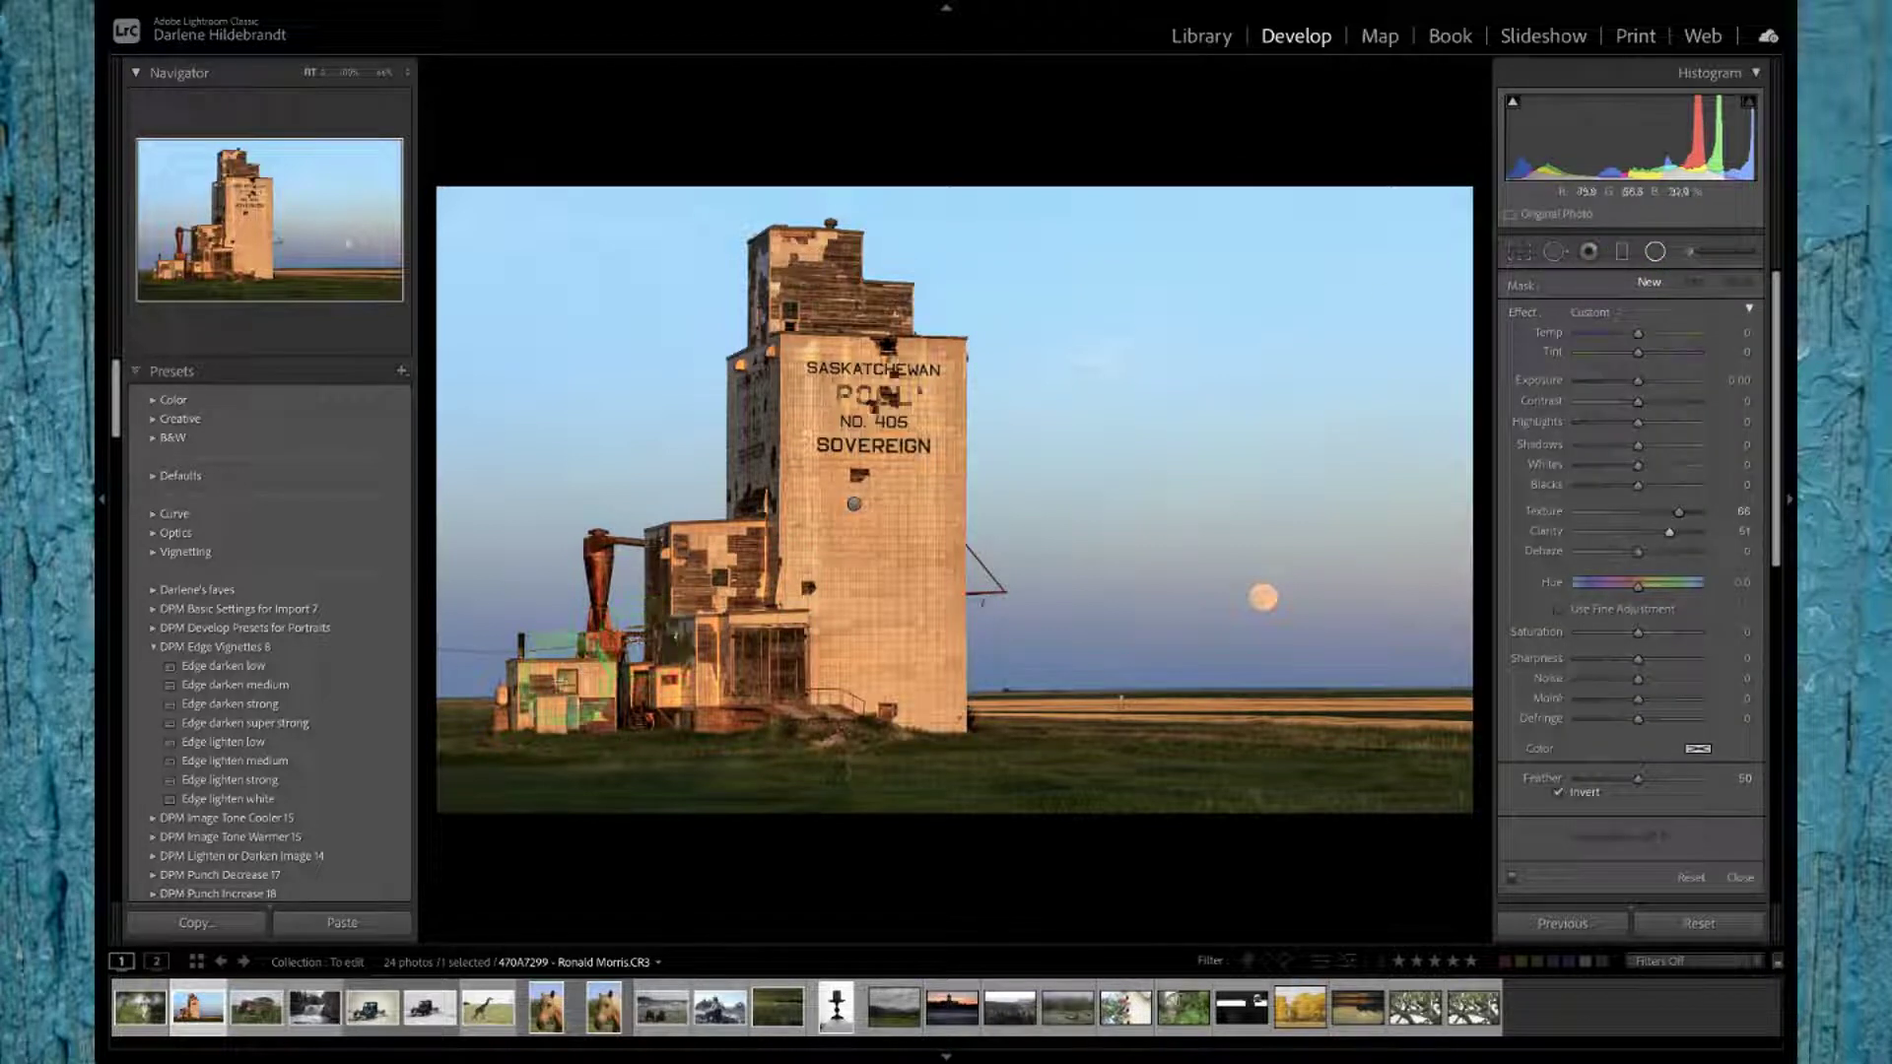
drag(581, 684, 739, 752)
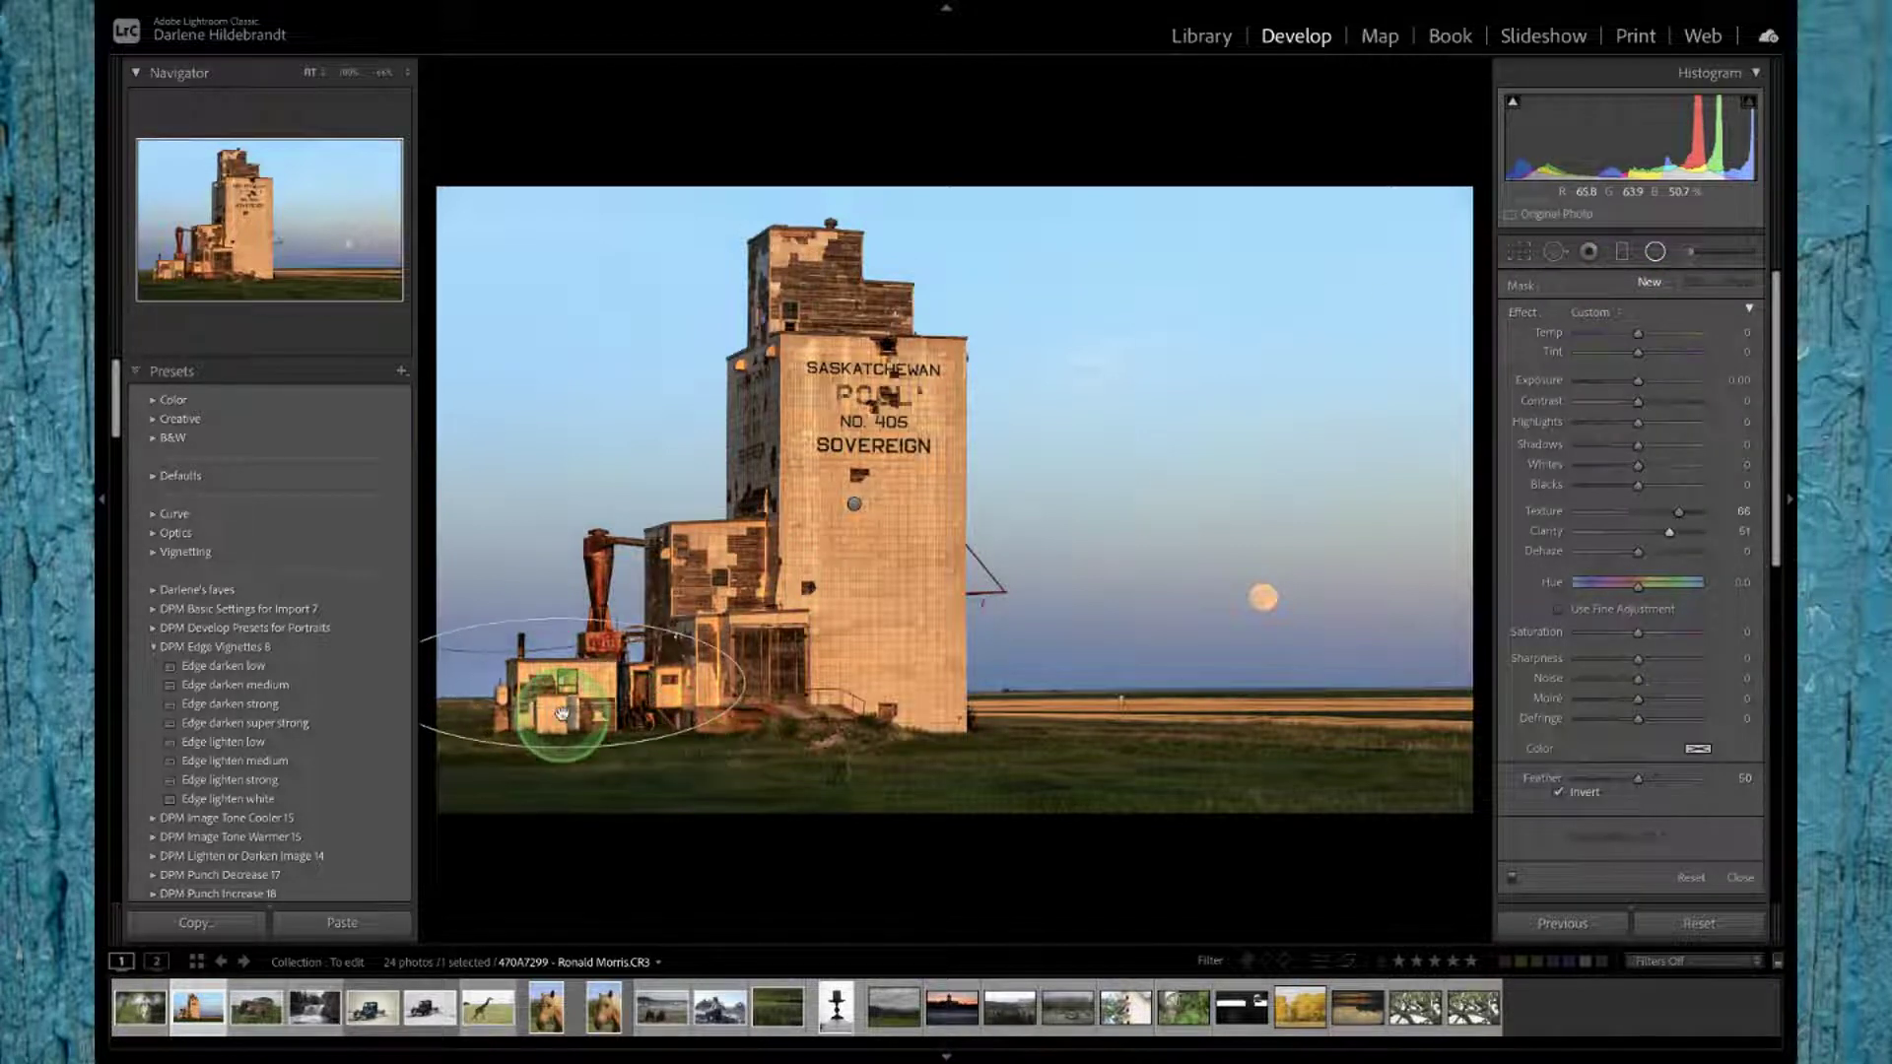
drag(562, 712, 674, 726)
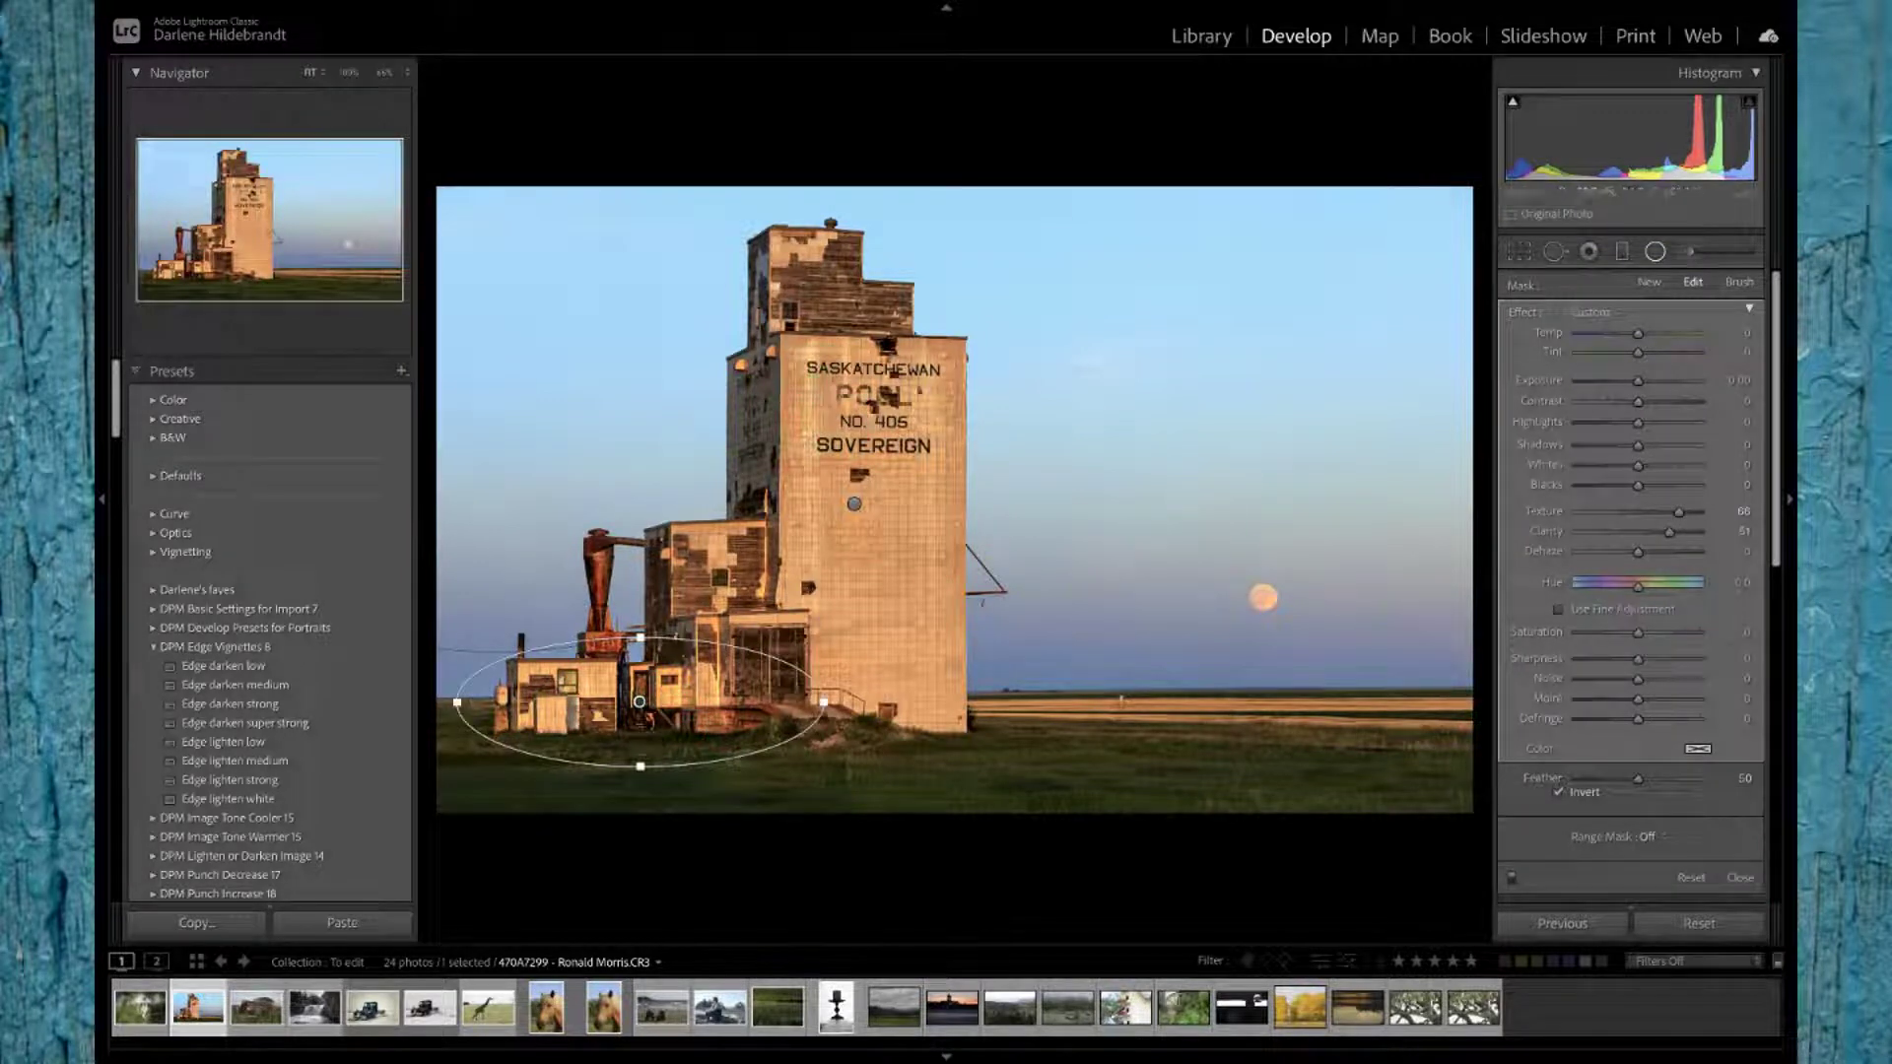
click(1621, 550)
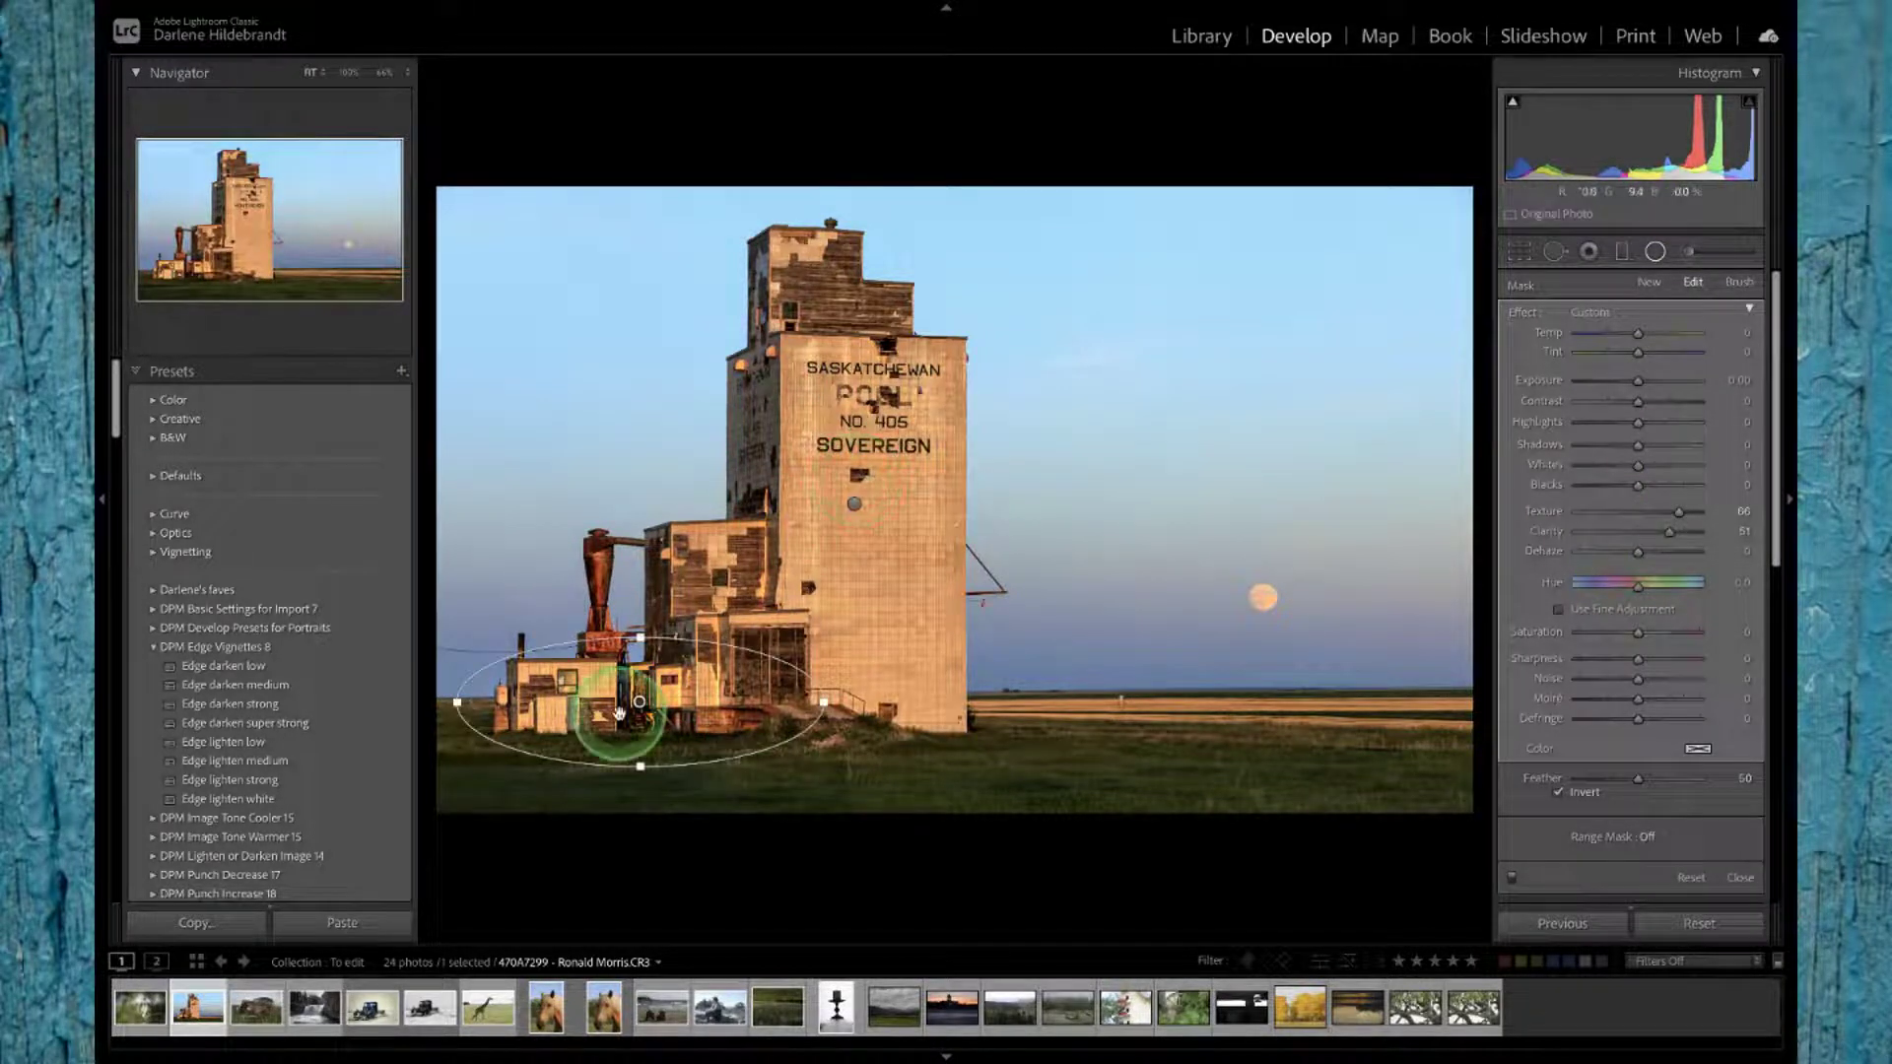
Step: Place a small new radial filter around the moon and reset all its effect settings to zero
click(1252, 657)
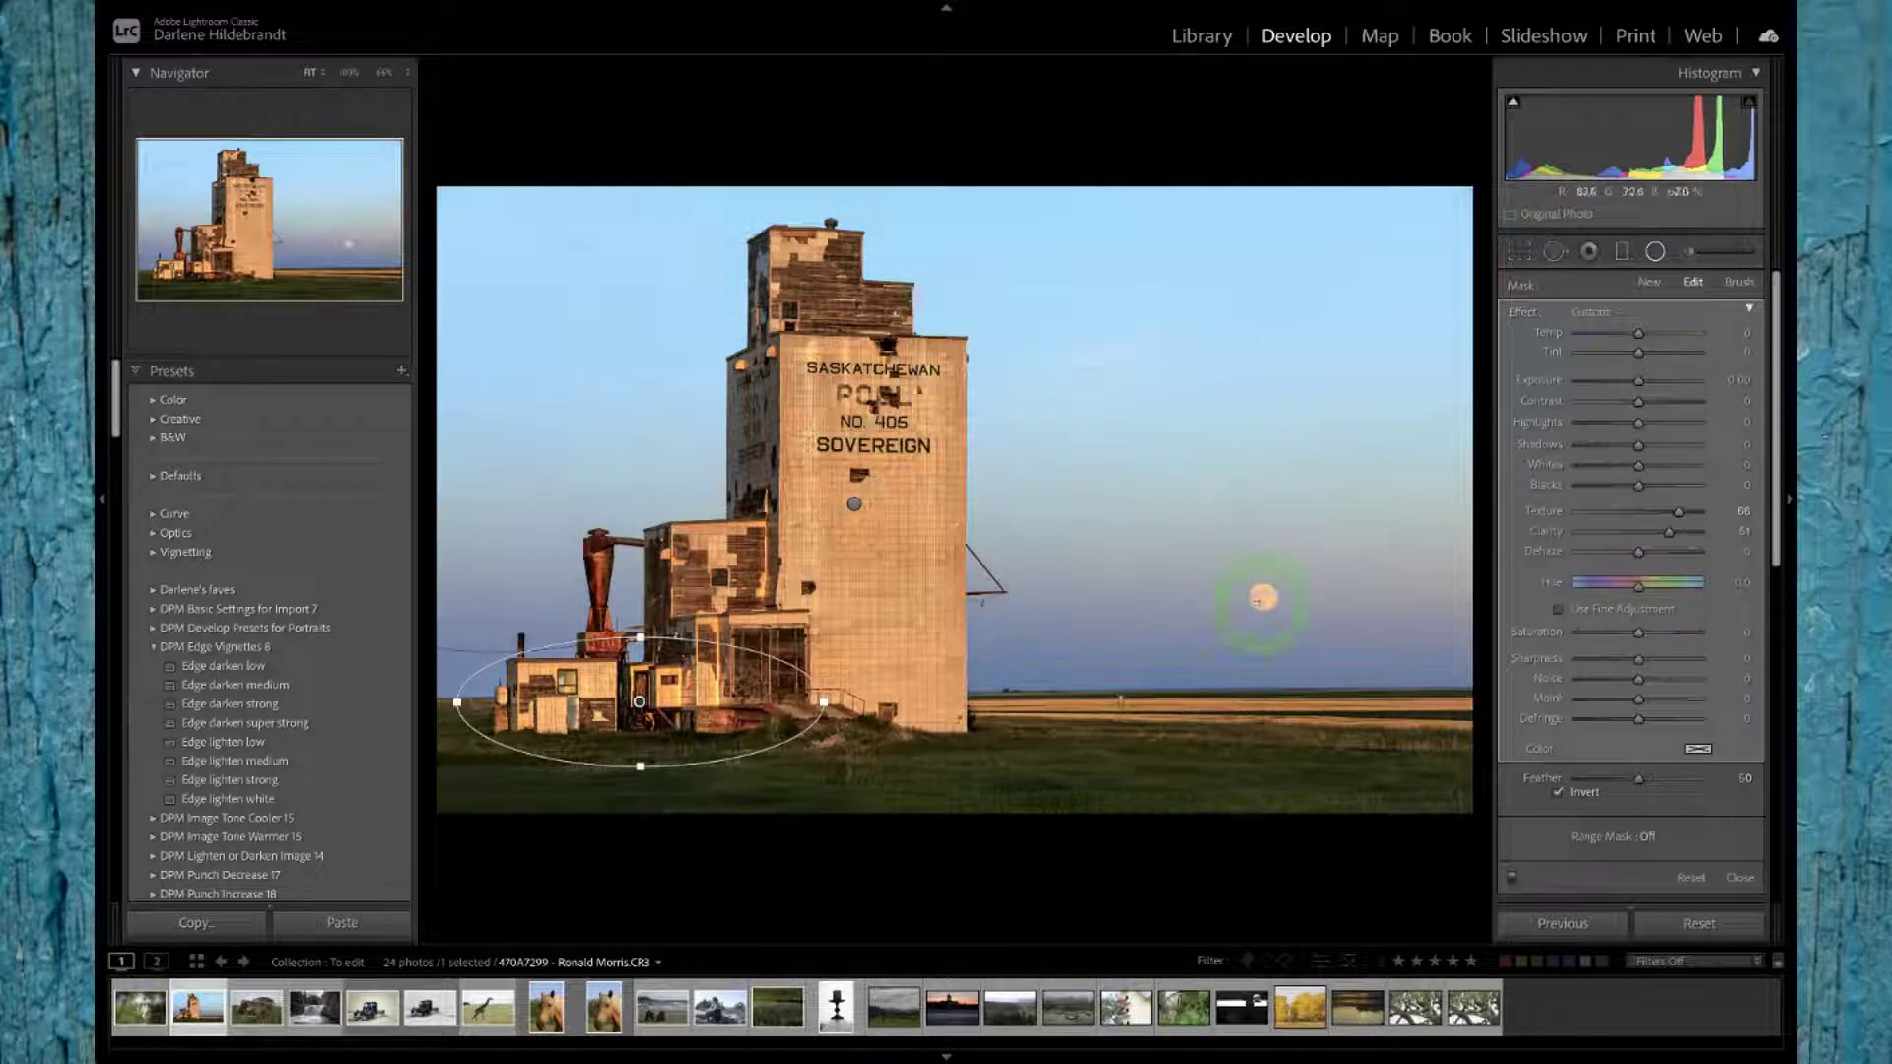
click(1264, 597)
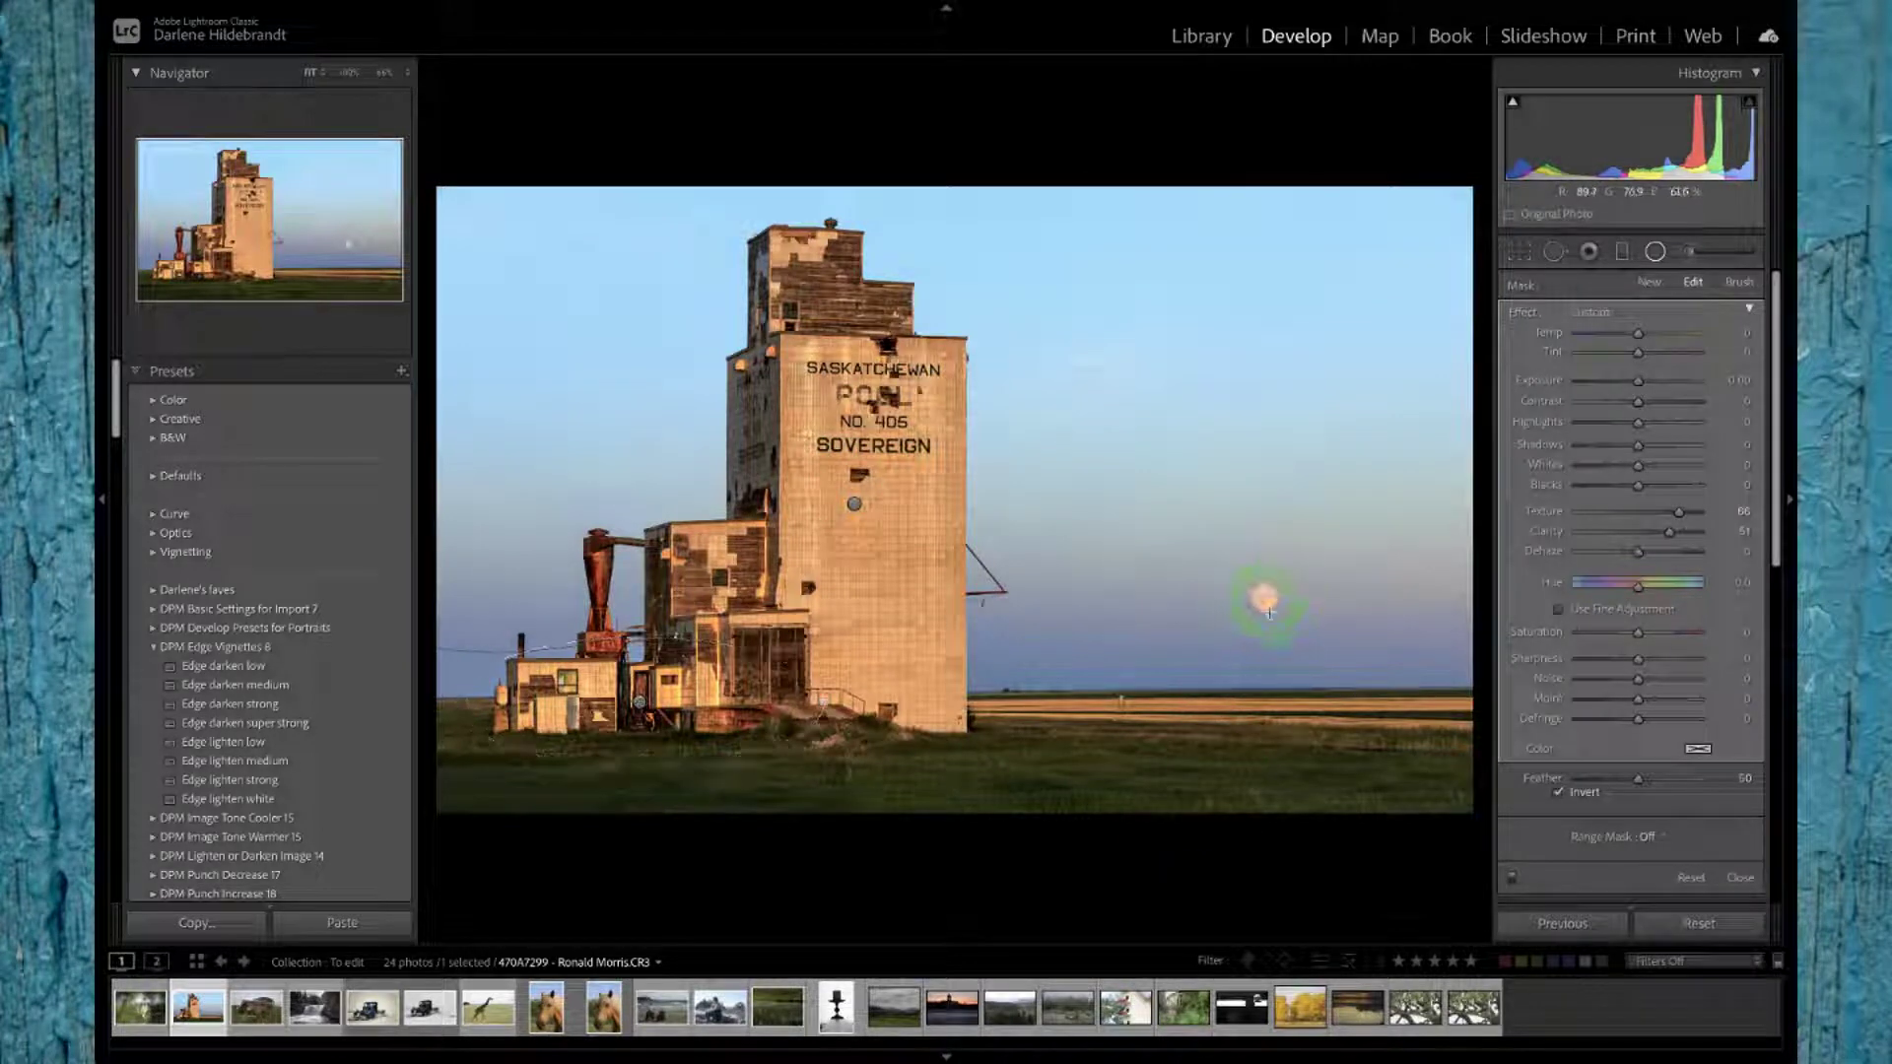
double_click(1523, 317)
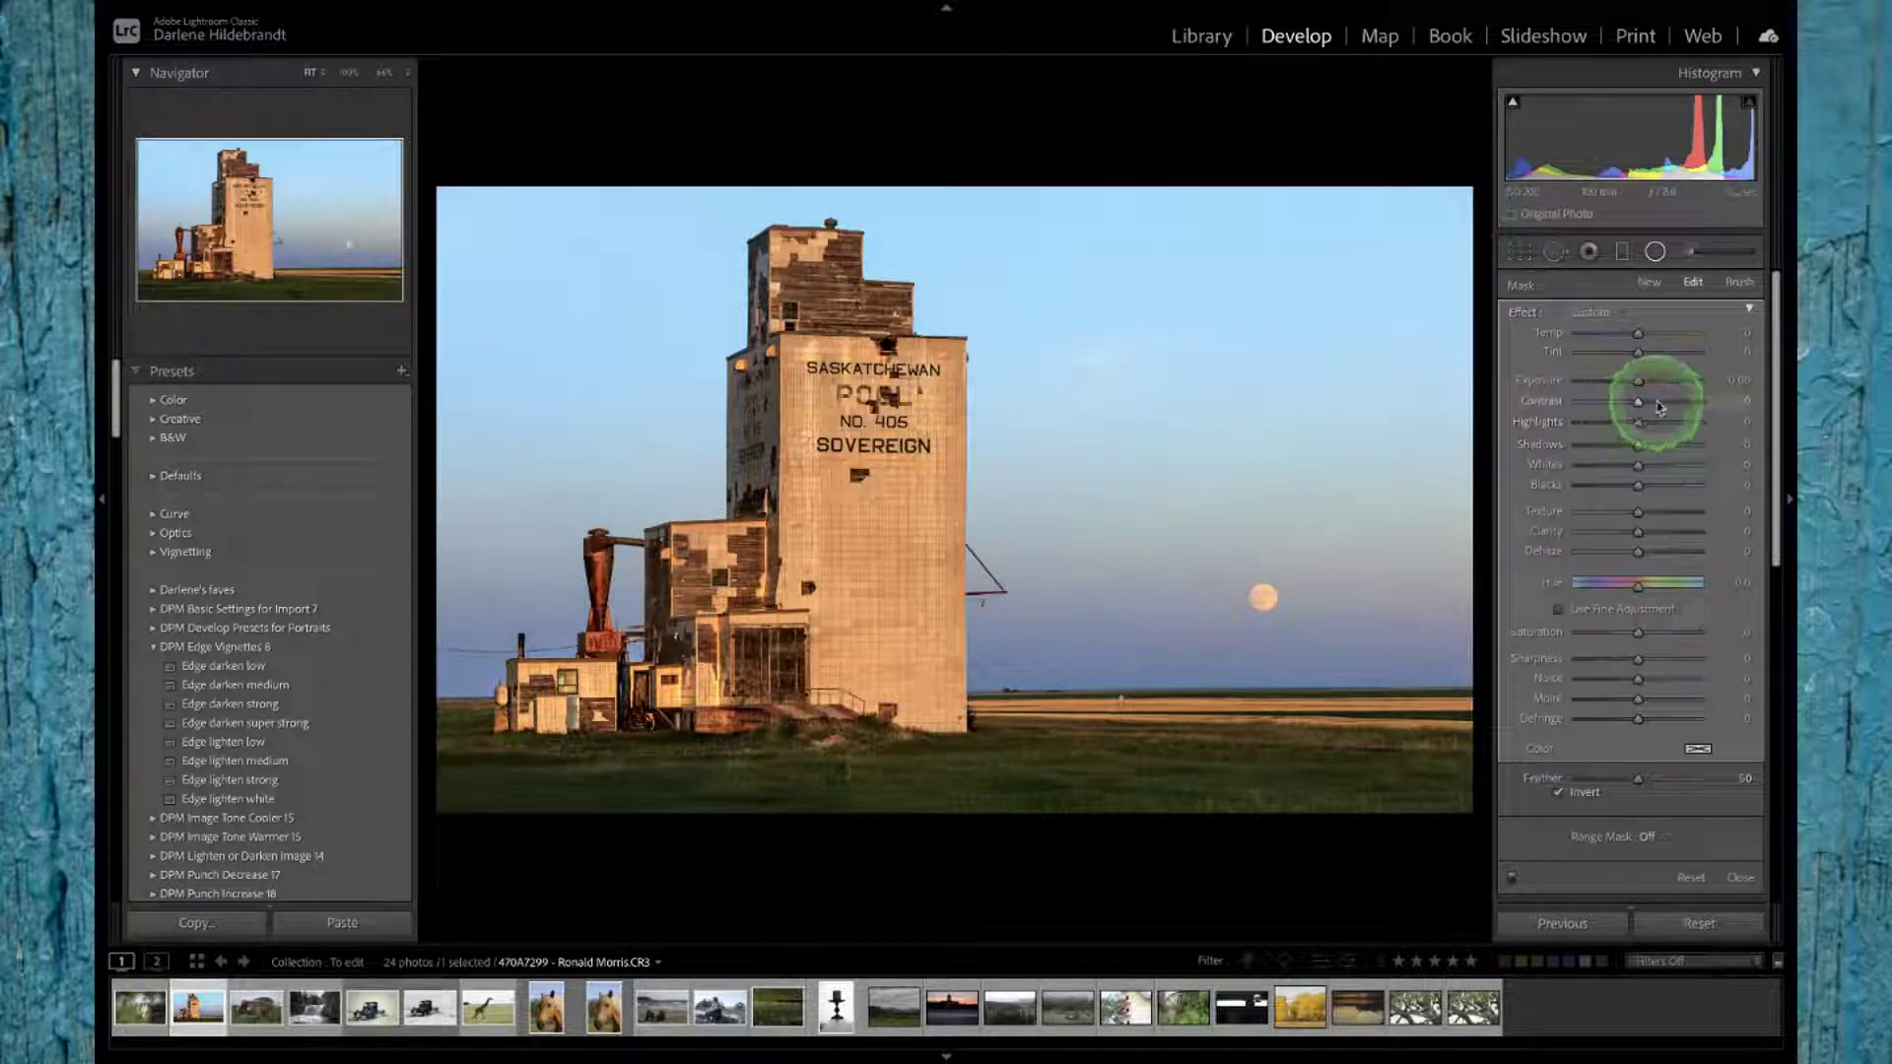
Step: Set the moon filter's Contrast to 32, Whites to 15 and Blacks to -26, using clipping warnings as a guide
drag(1659, 405, 1652, 467)
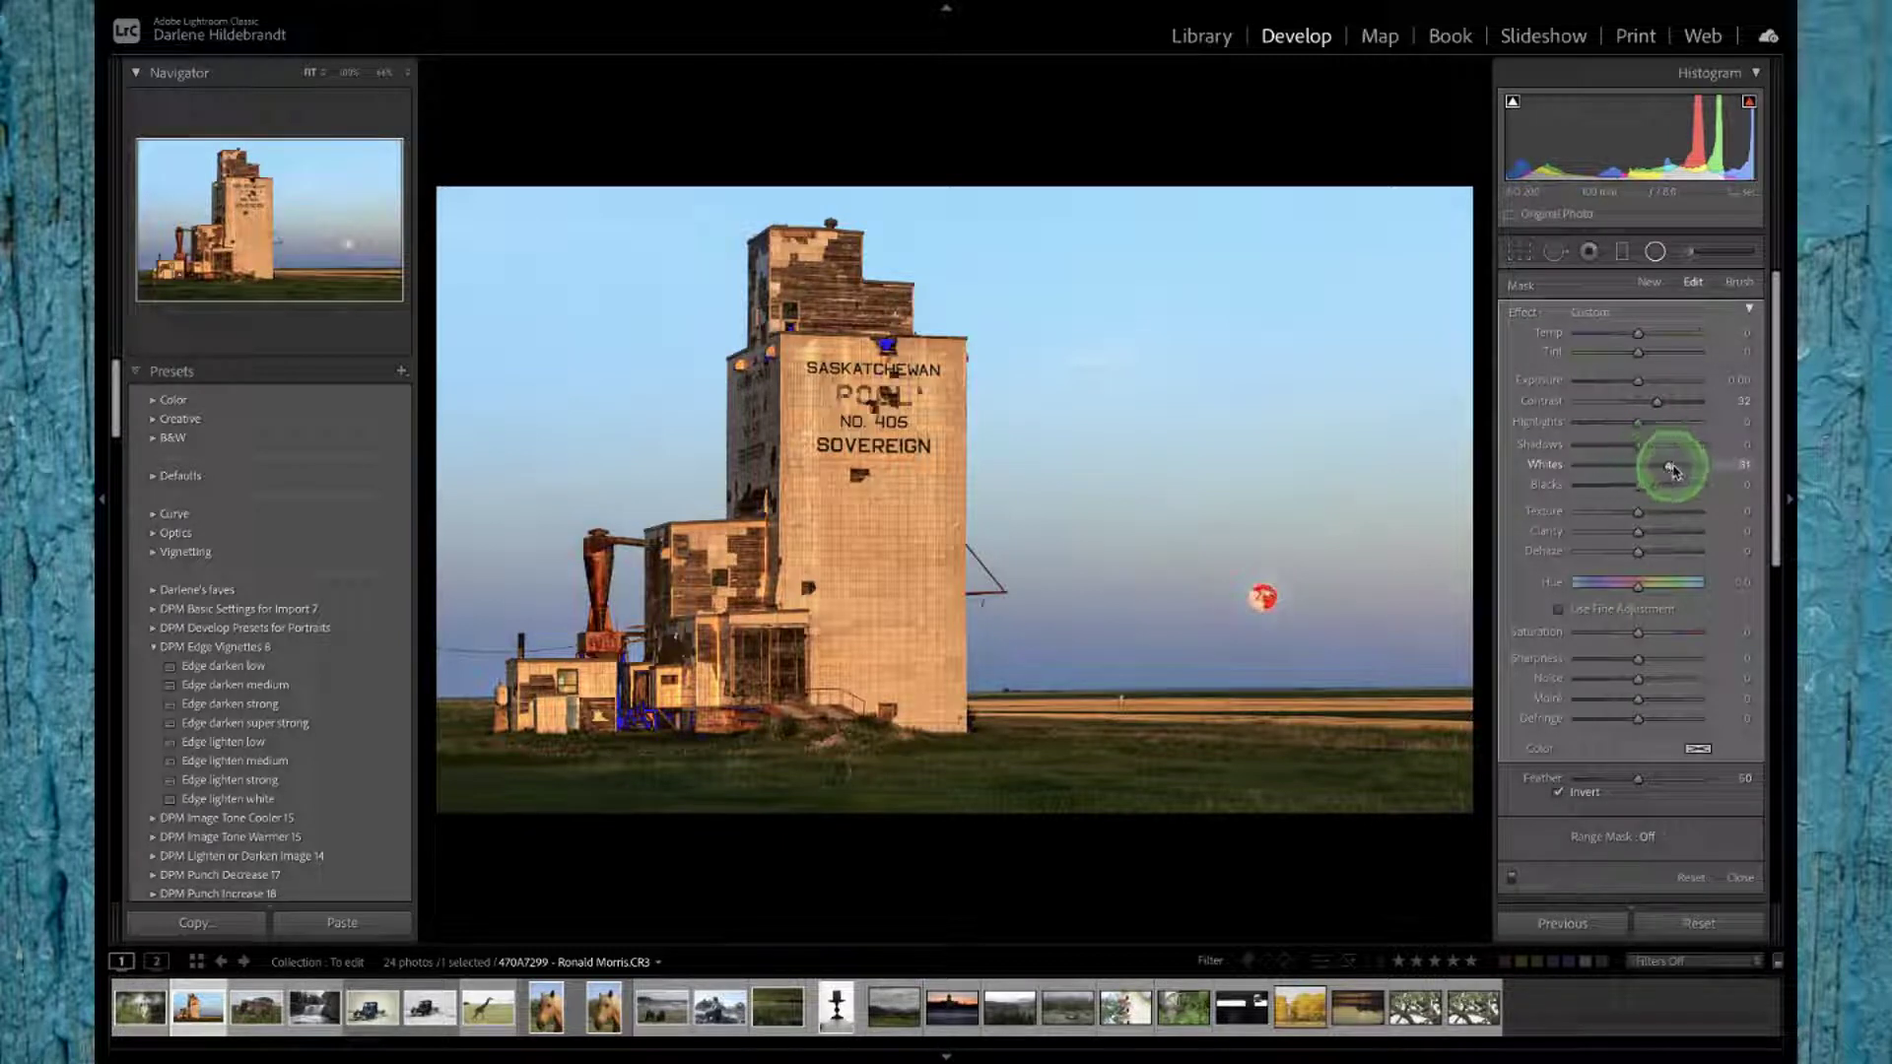
drag(1653, 466, 1661, 466)
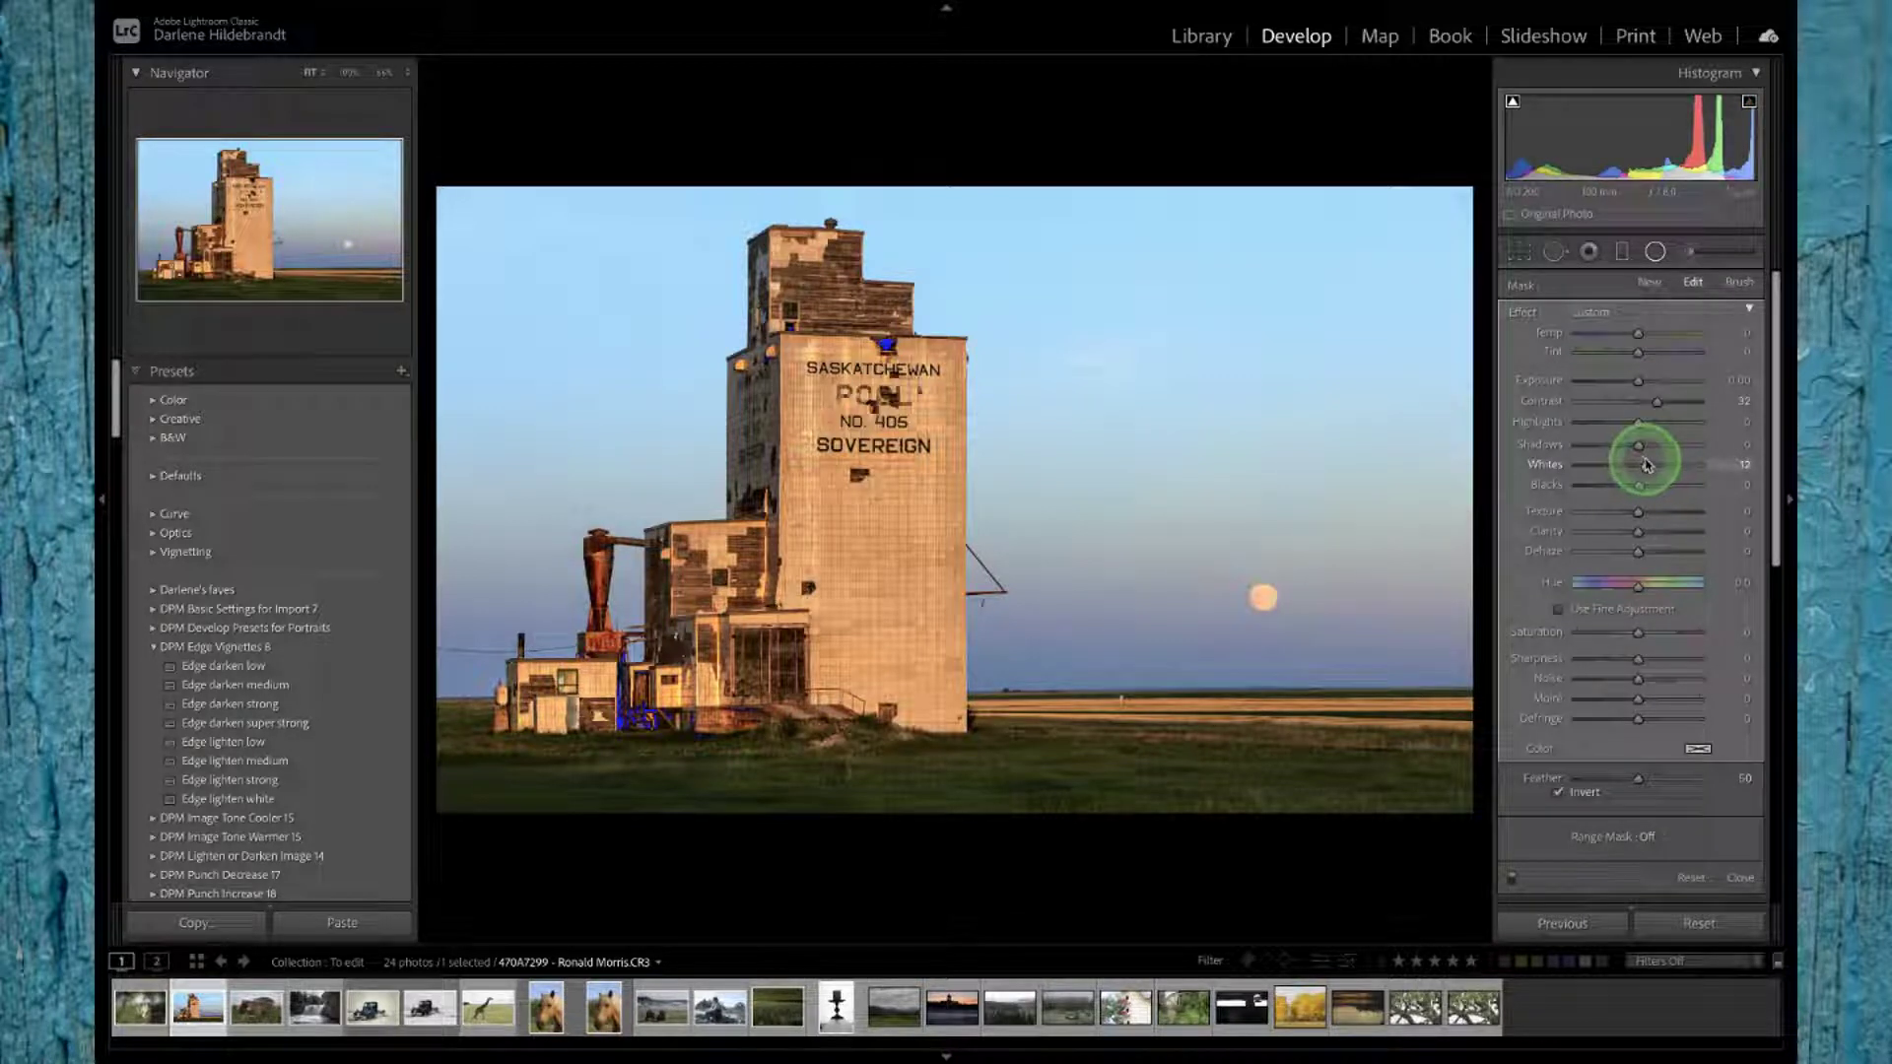
drag(1647, 464, 1617, 484)
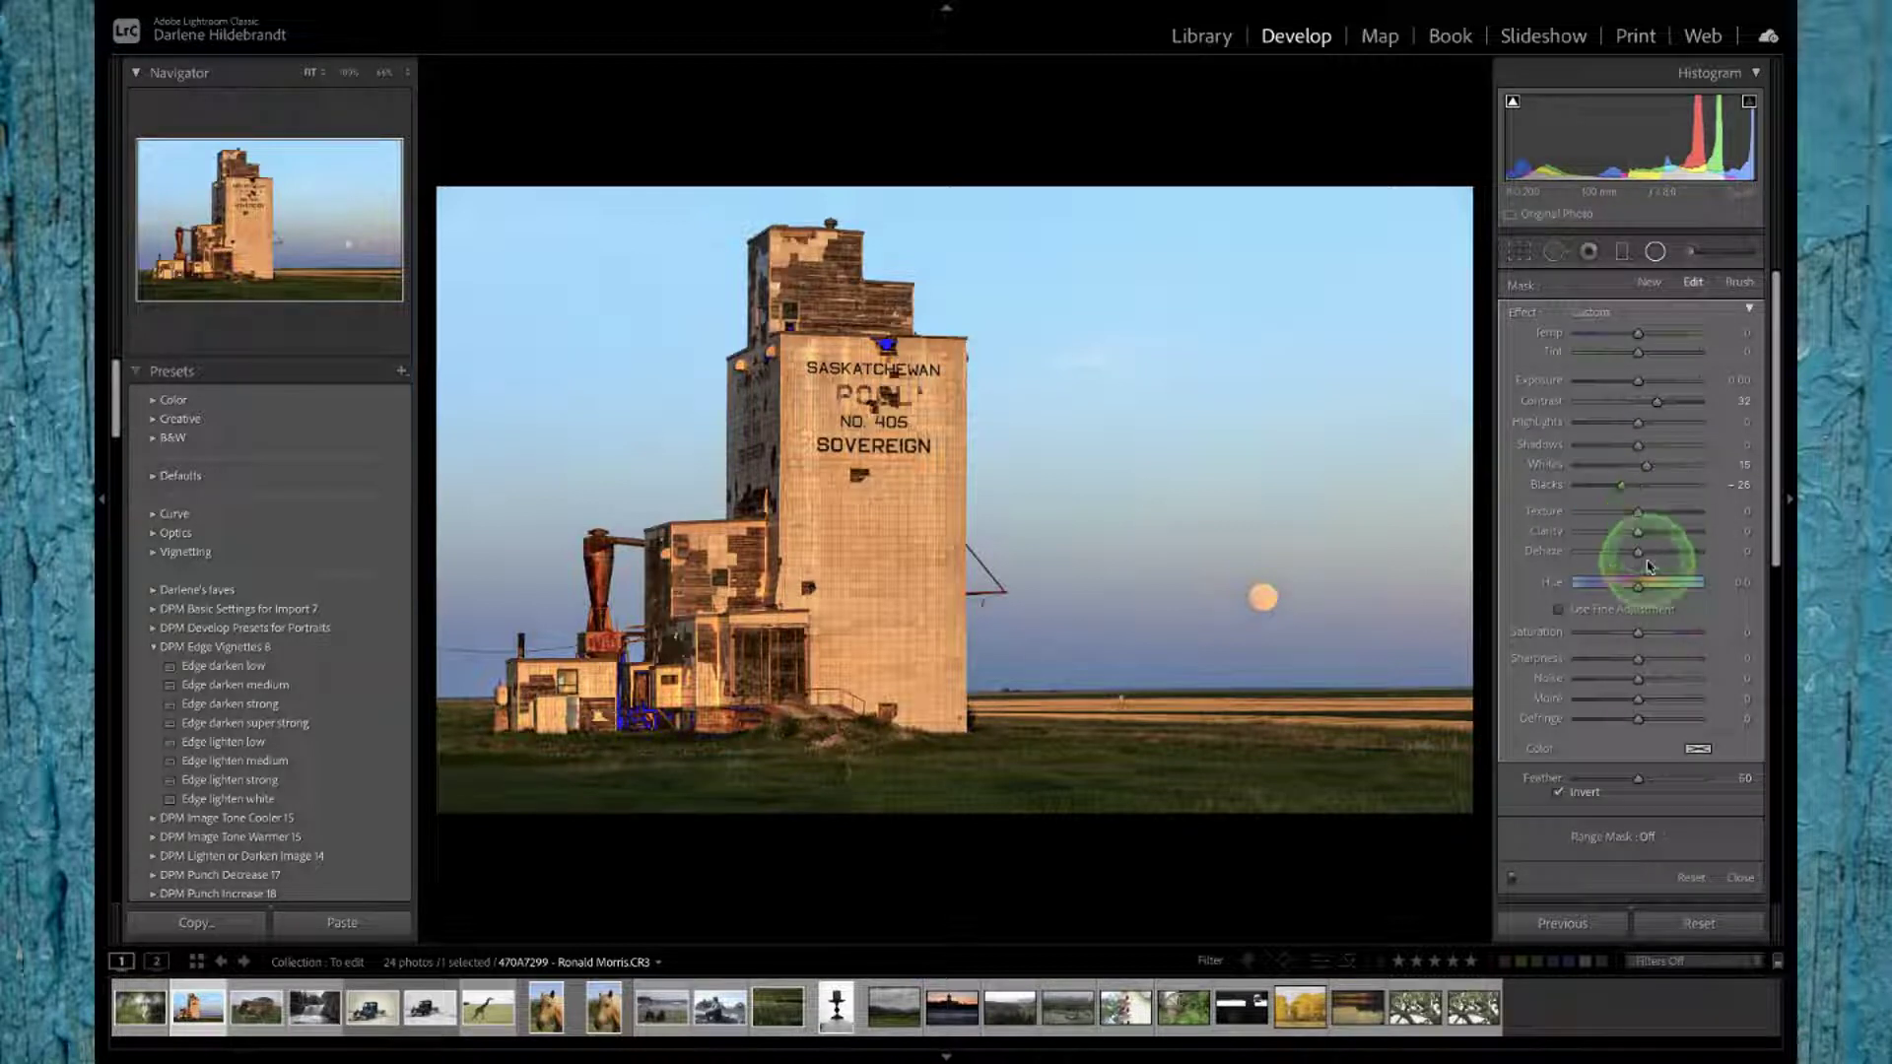
Step: Set the moon filter's Dehaze to 26, Clarity to 27, Texture to 28 and Sharpness to 18
drag(1655, 554, 1659, 518)
click(1656, 518)
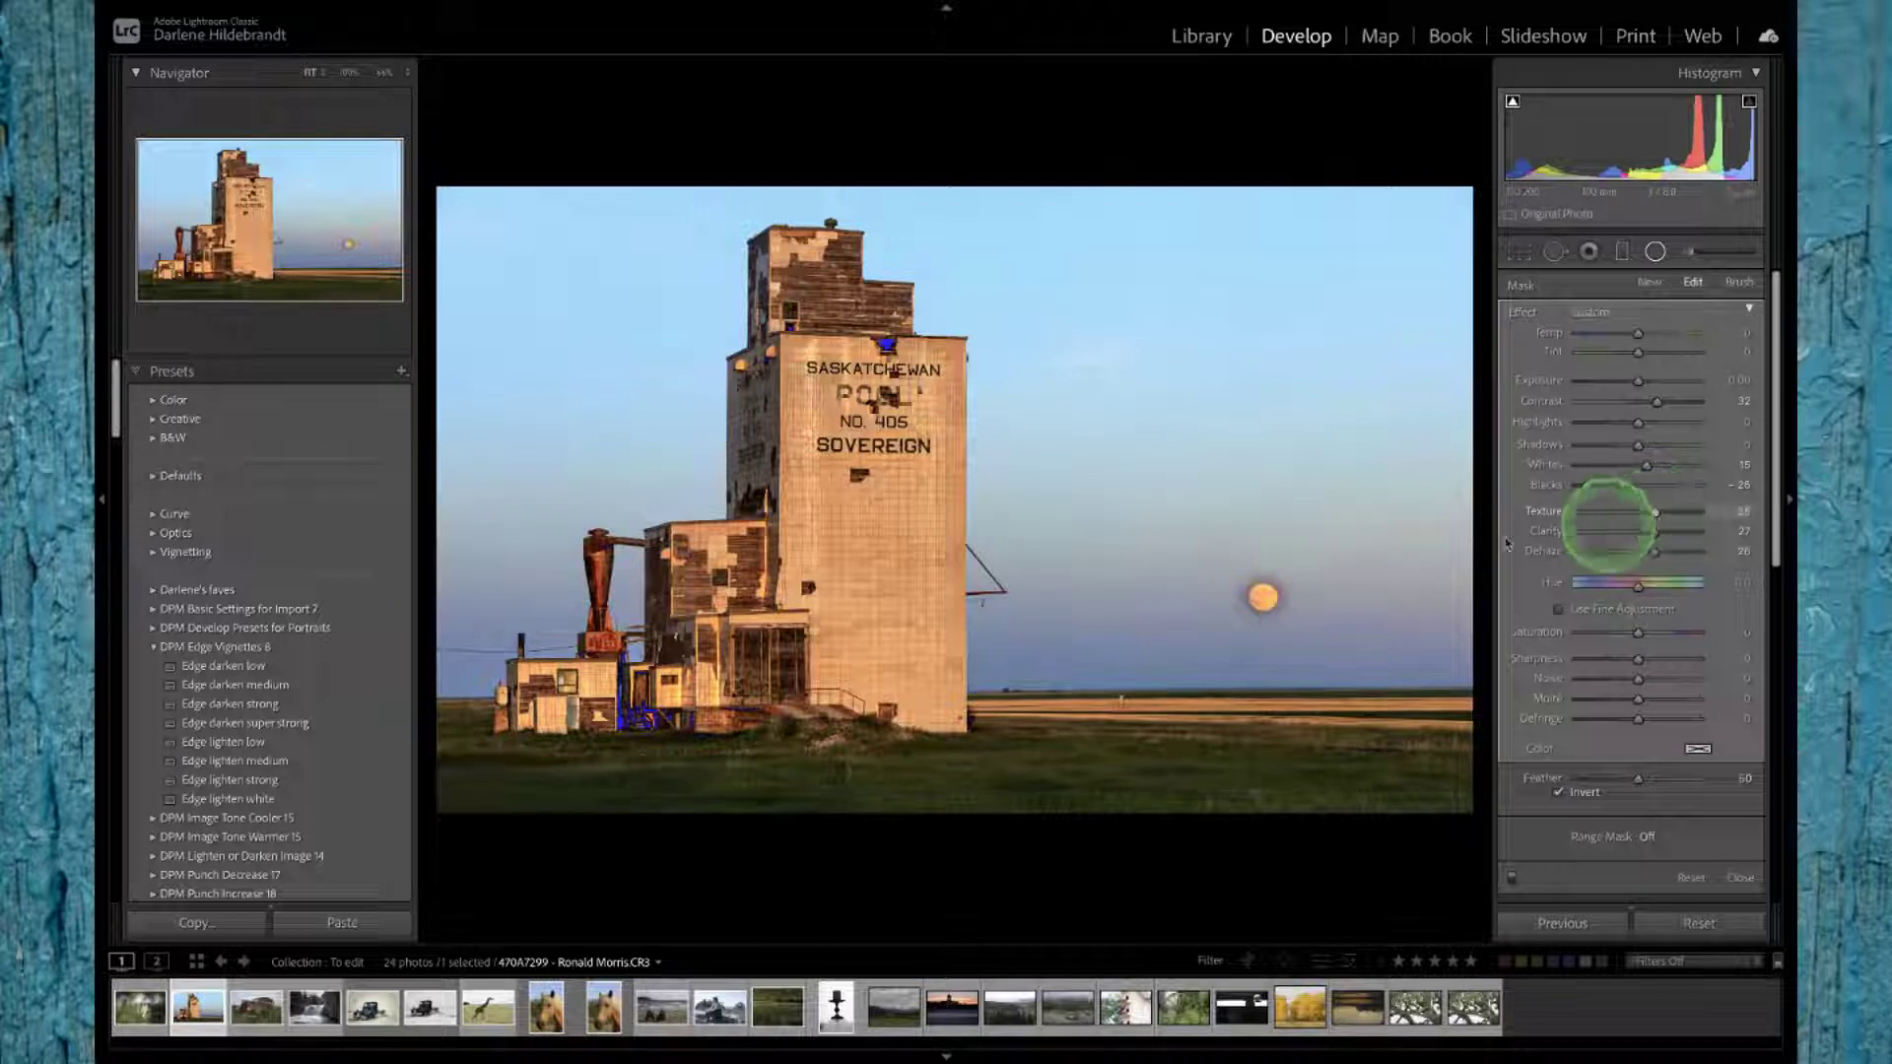
click(1268, 619)
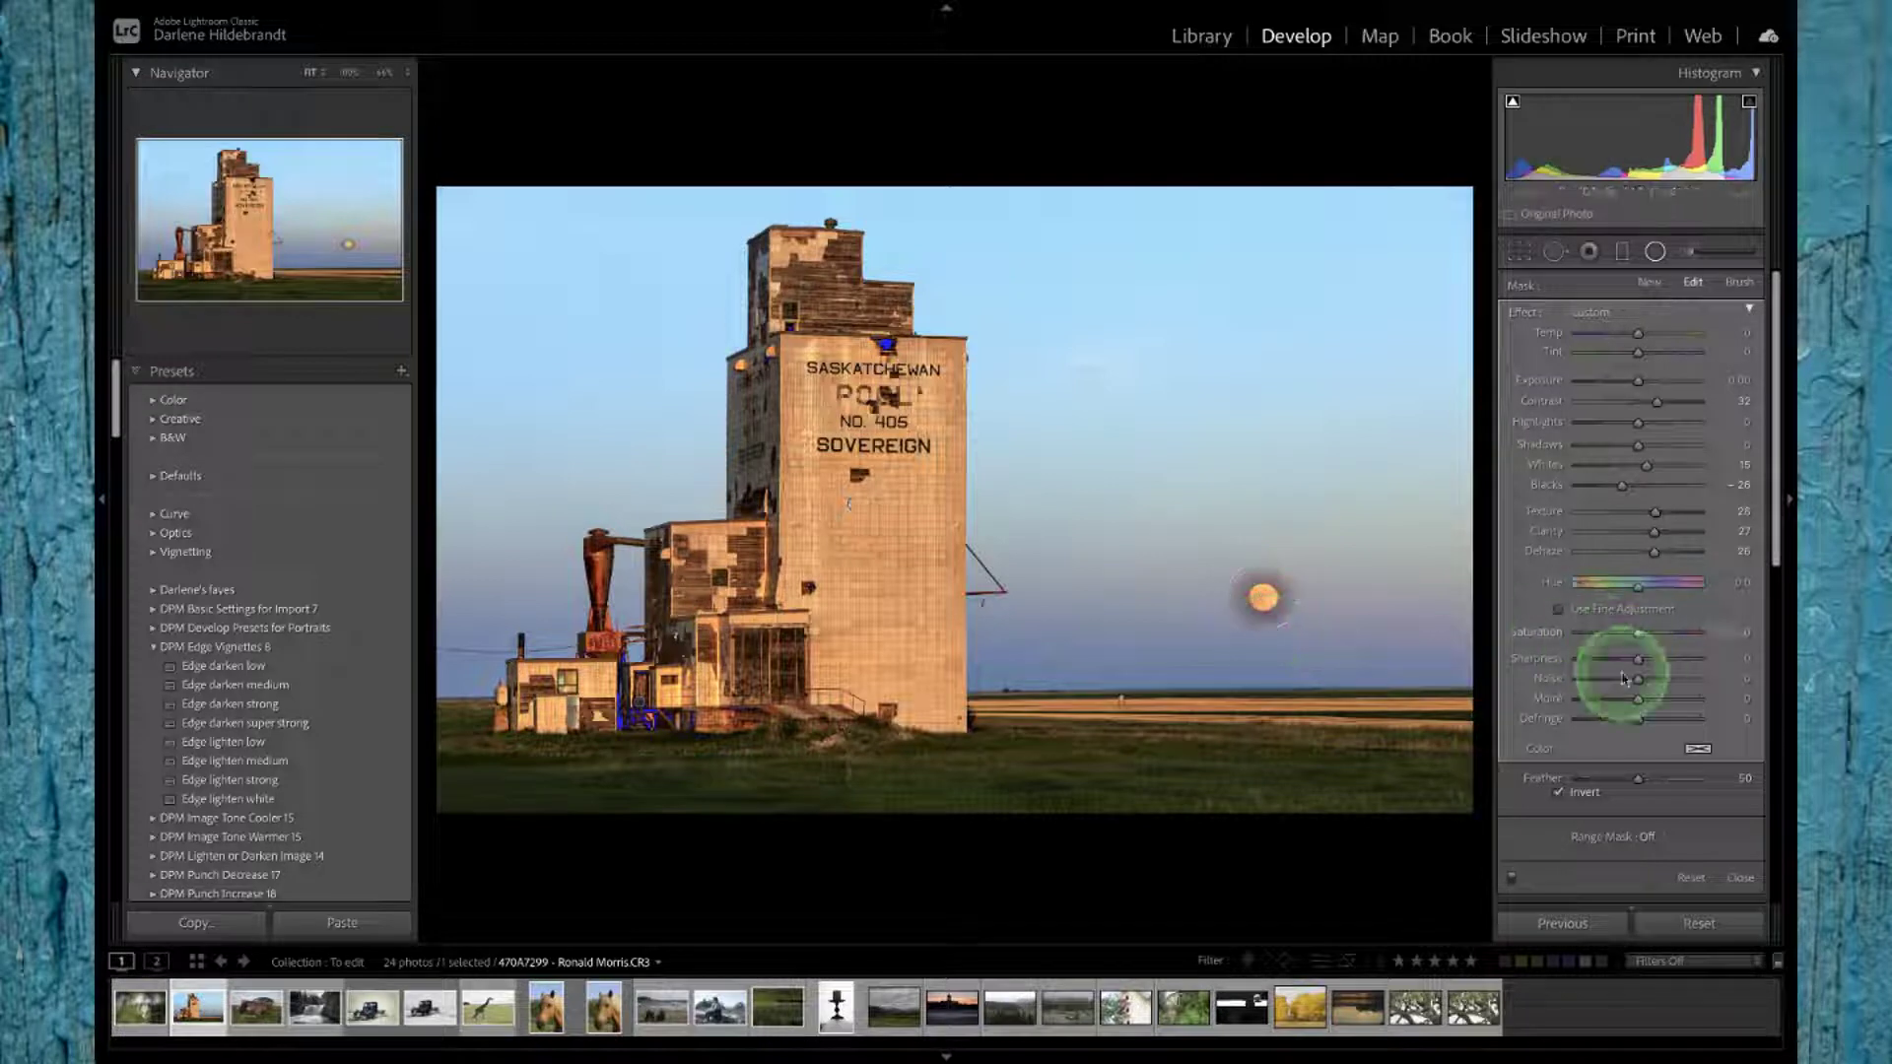
drag(1641, 661, 1650, 661)
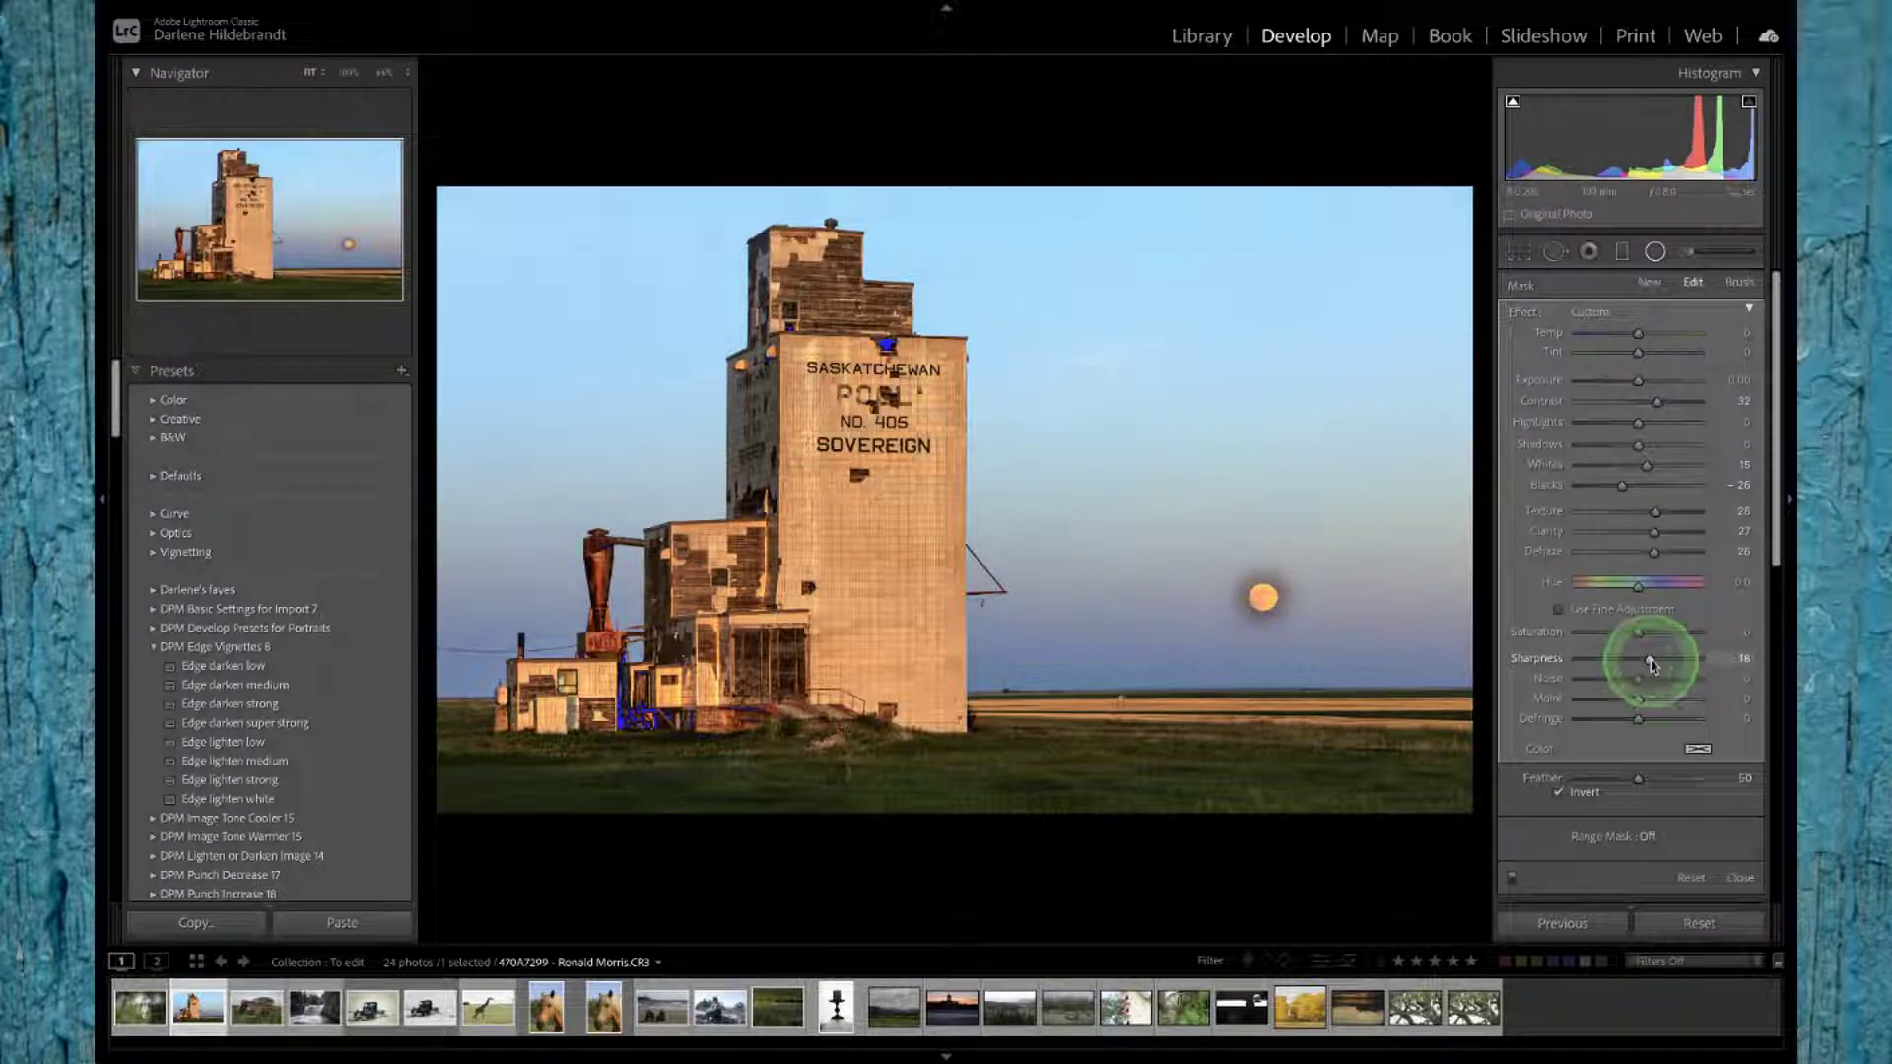
Step: Restrict the moon filter with a Luminance range mask of 89/100, previewing the luminance mask while adjusting it
scroll(1648, 663, down, 3)
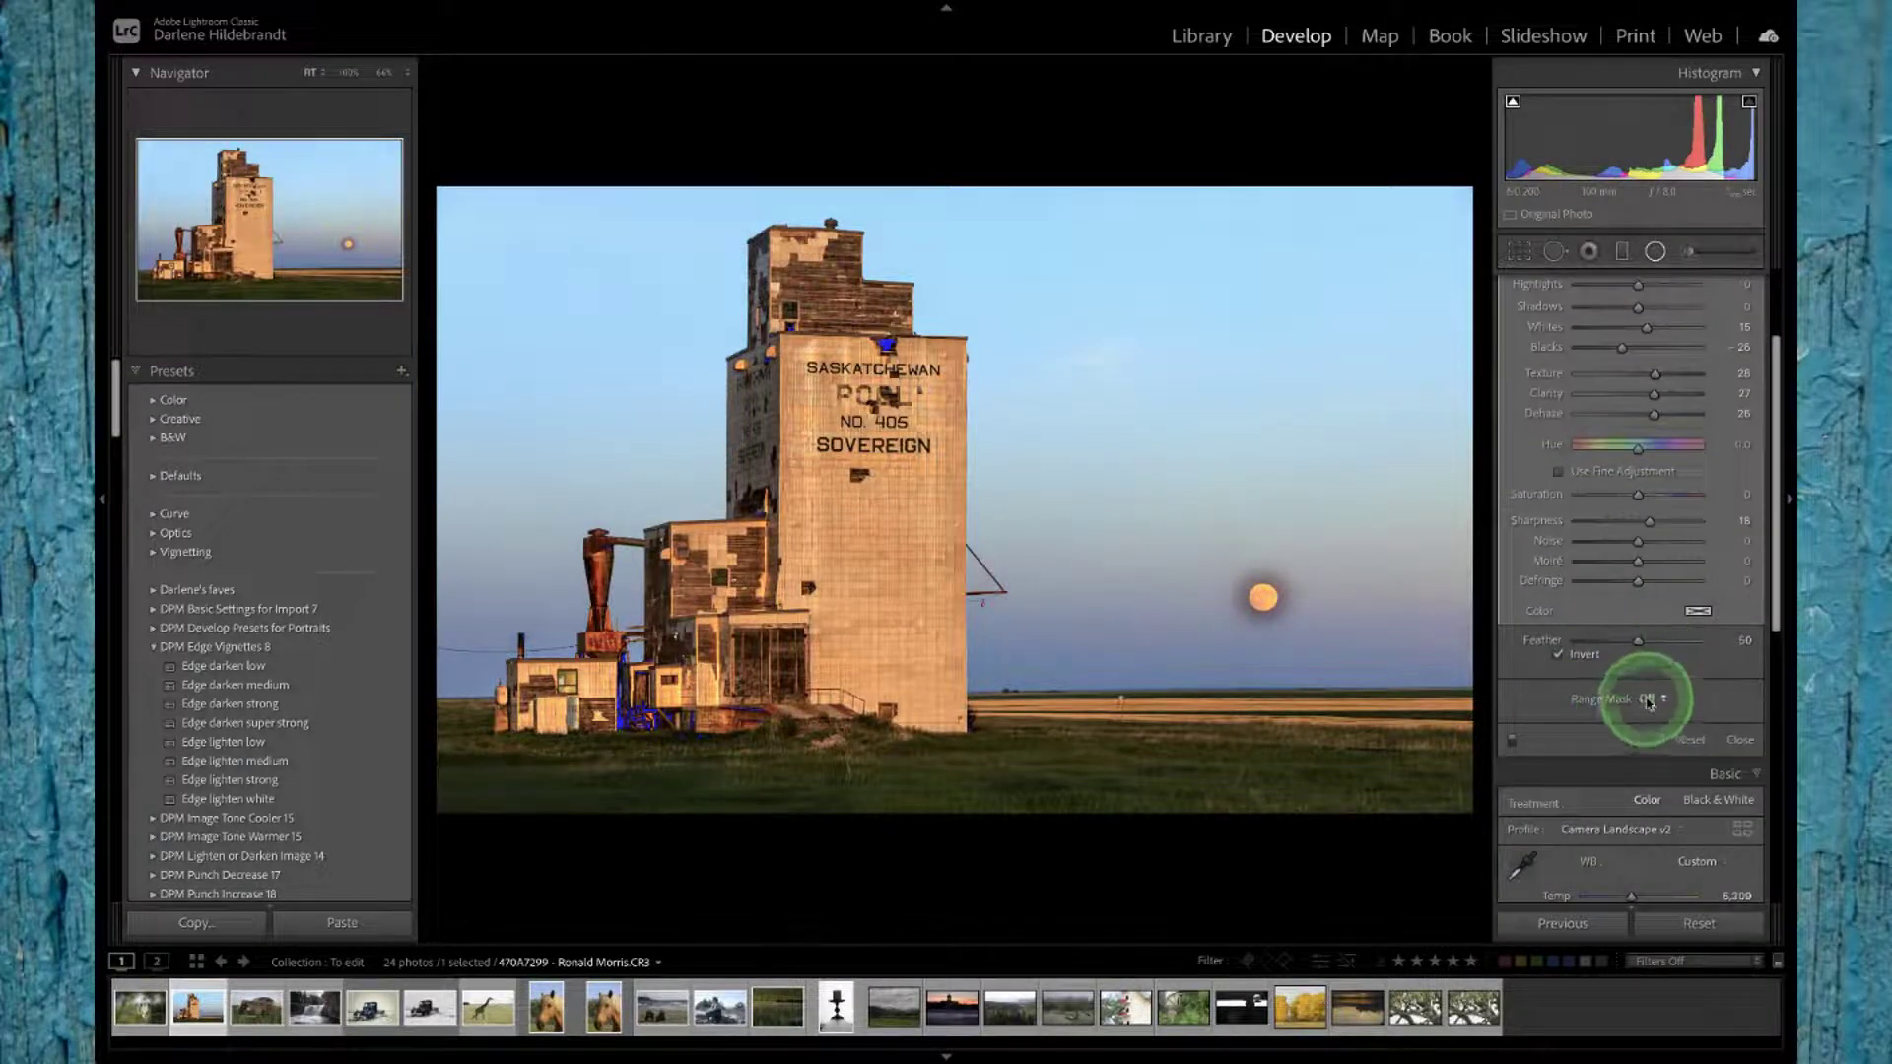
click(1649, 700)
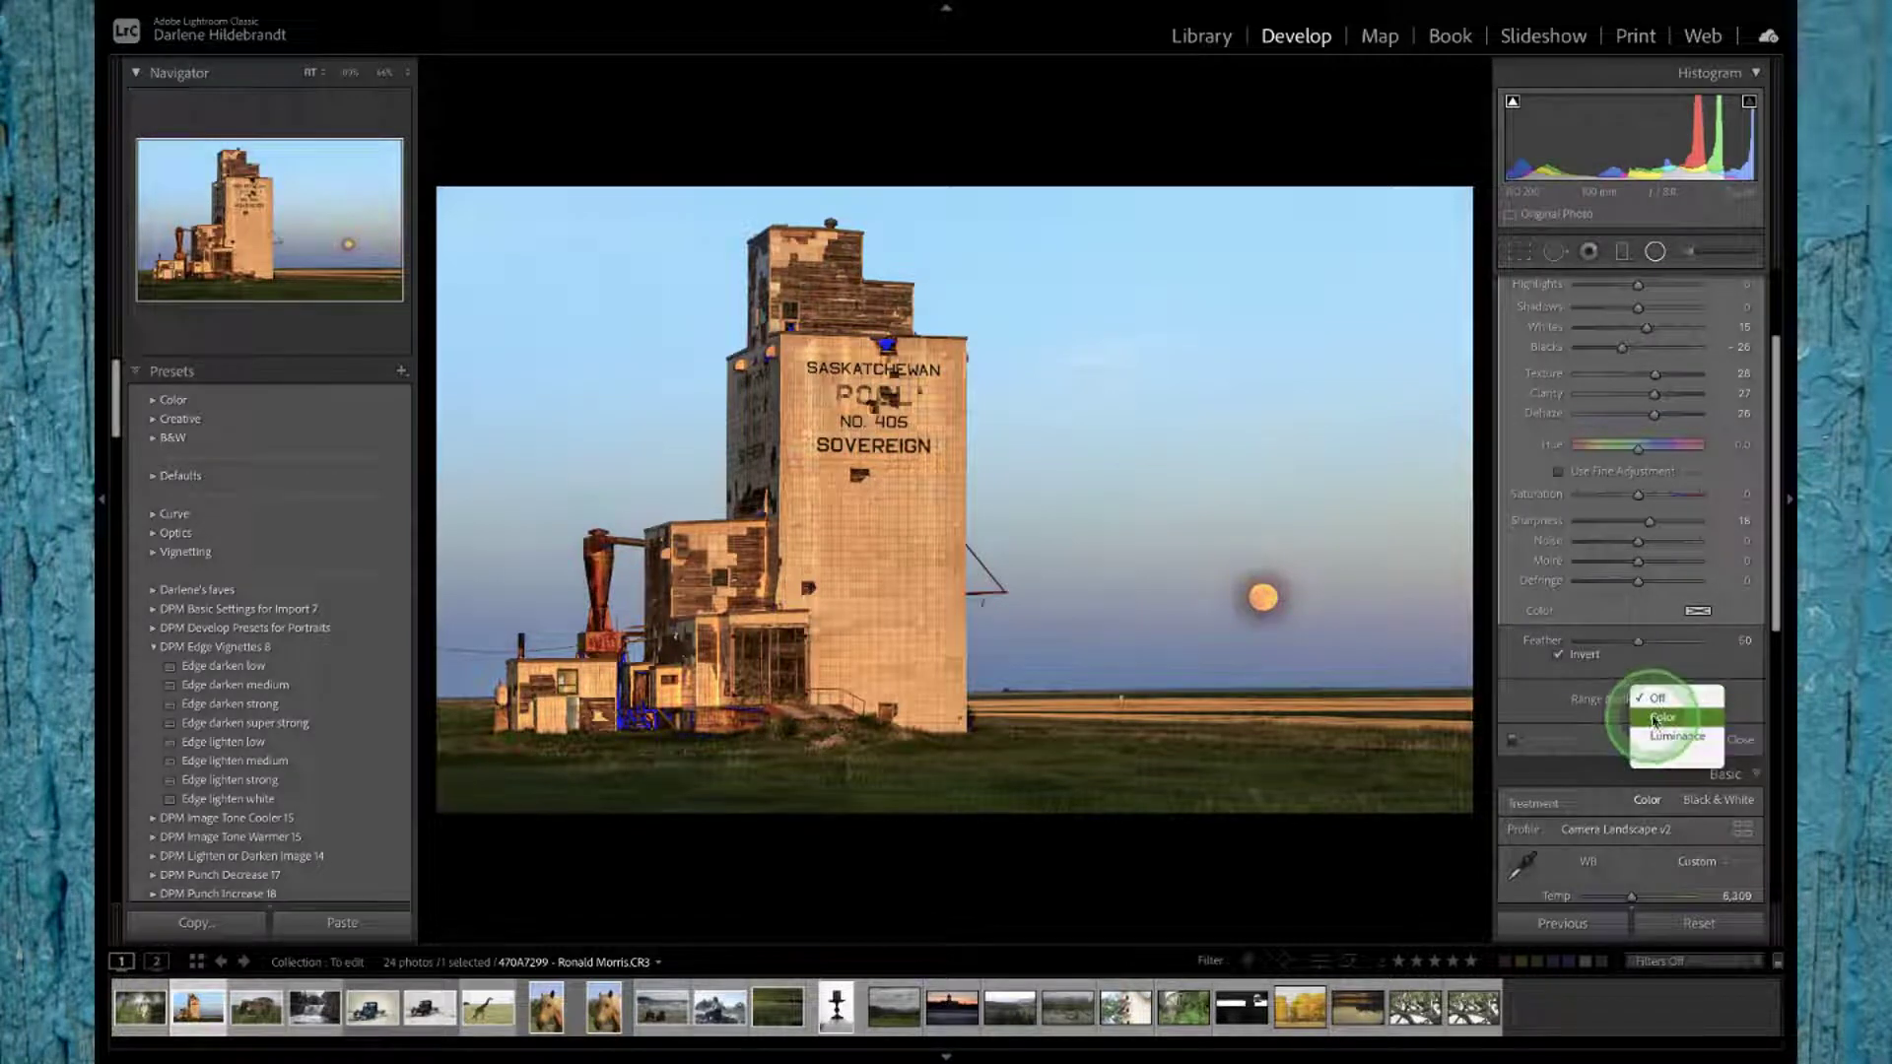
click(1659, 739)
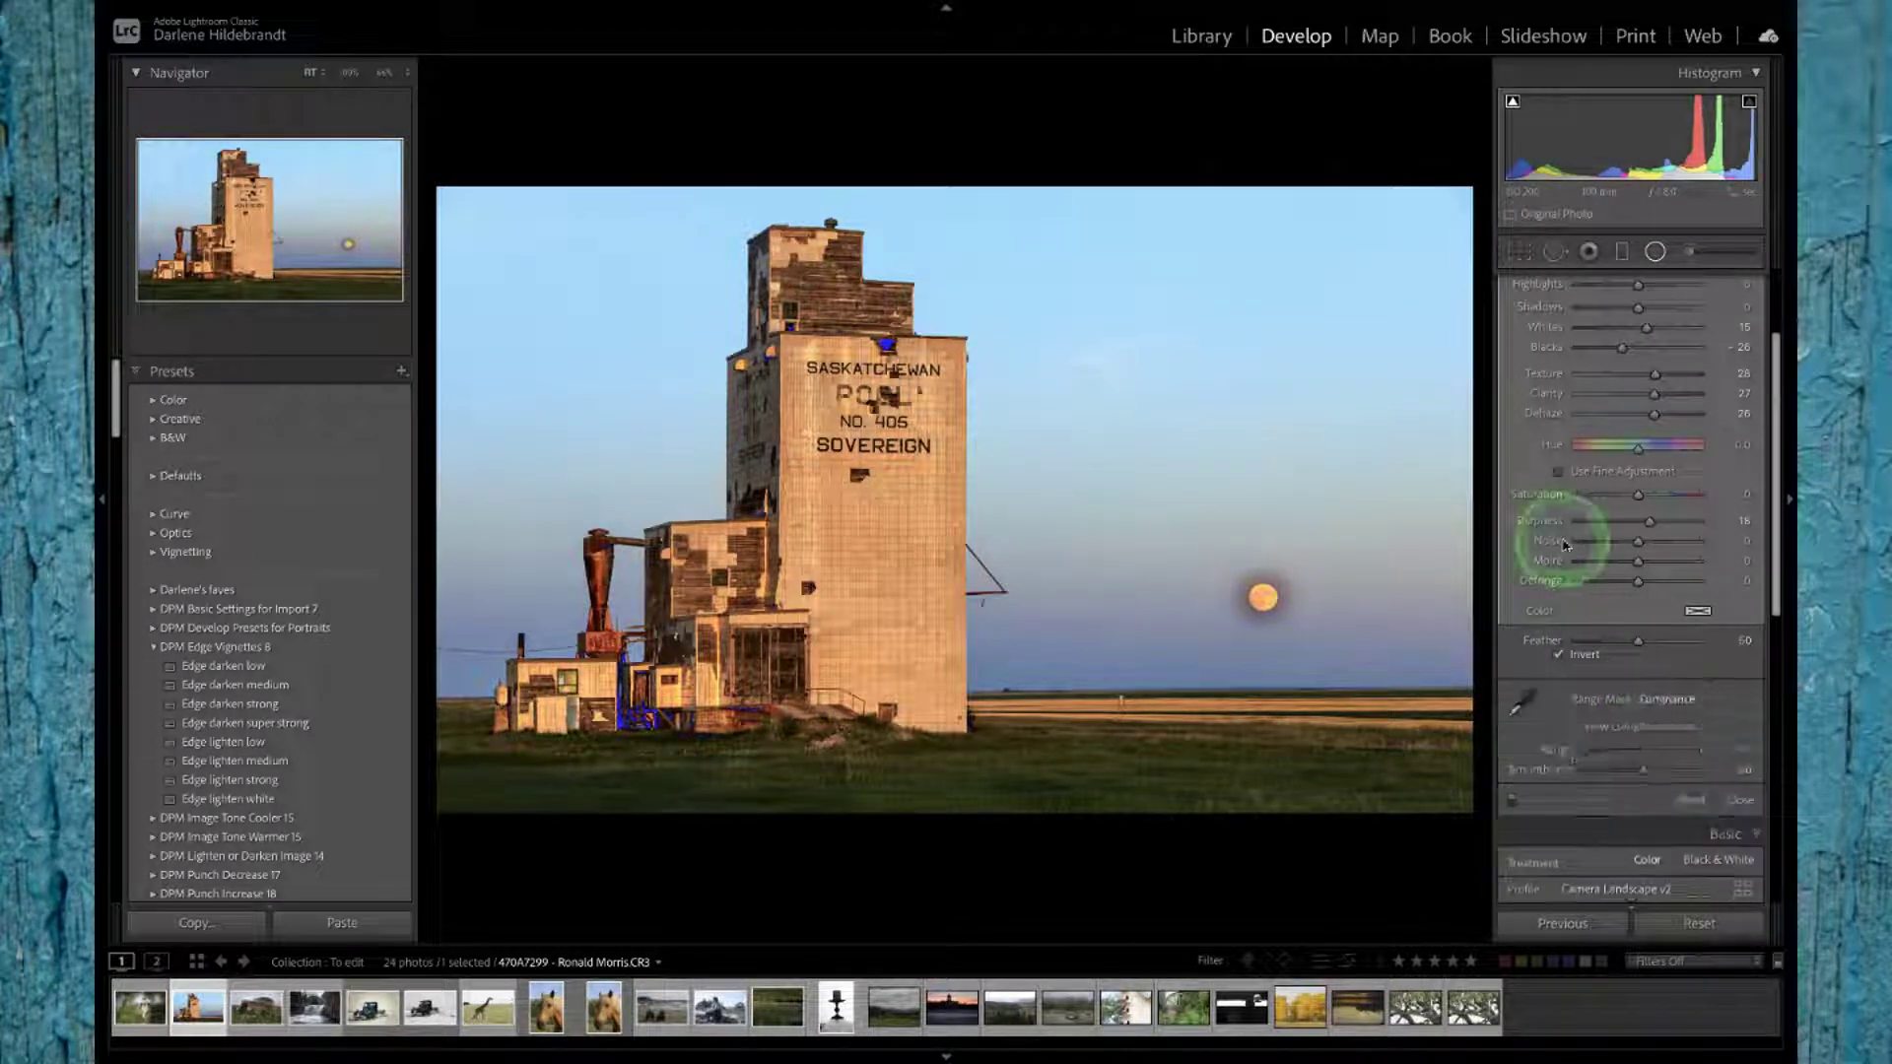
scroll(1557, 539, down, 2)
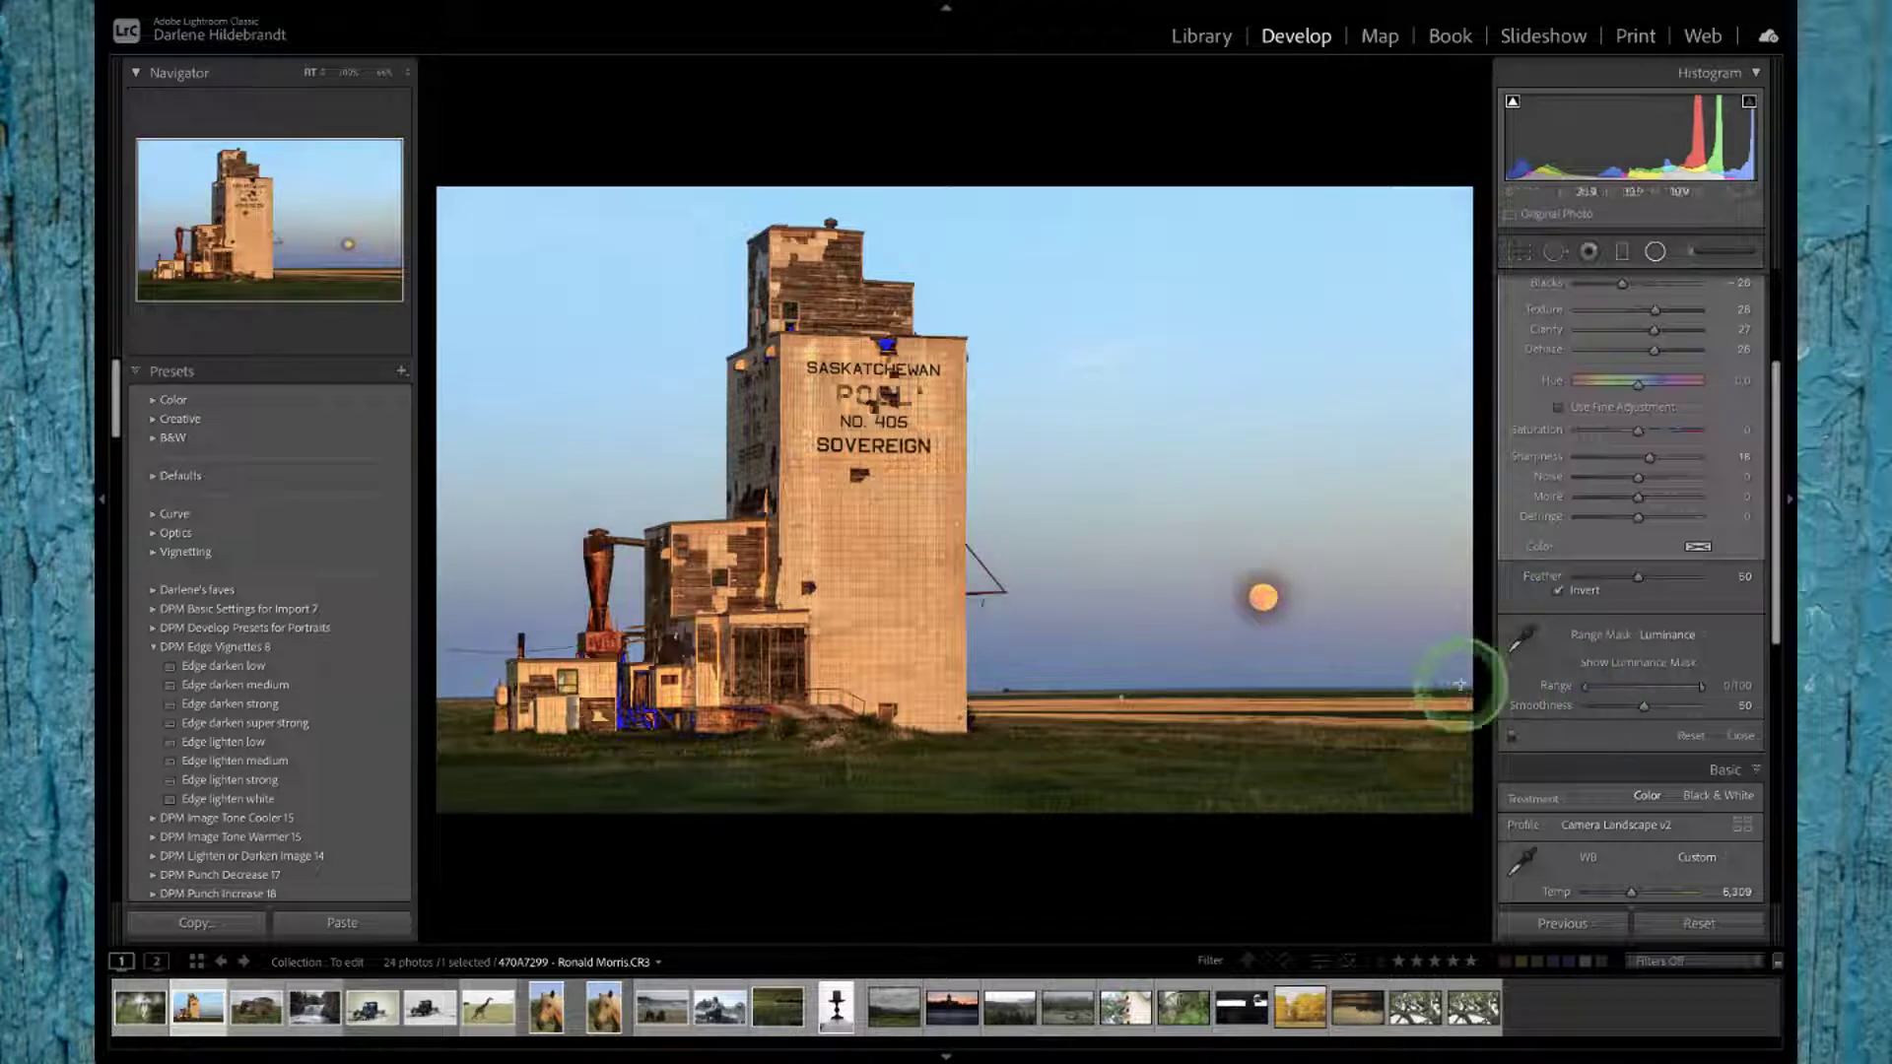
click(1570, 664)
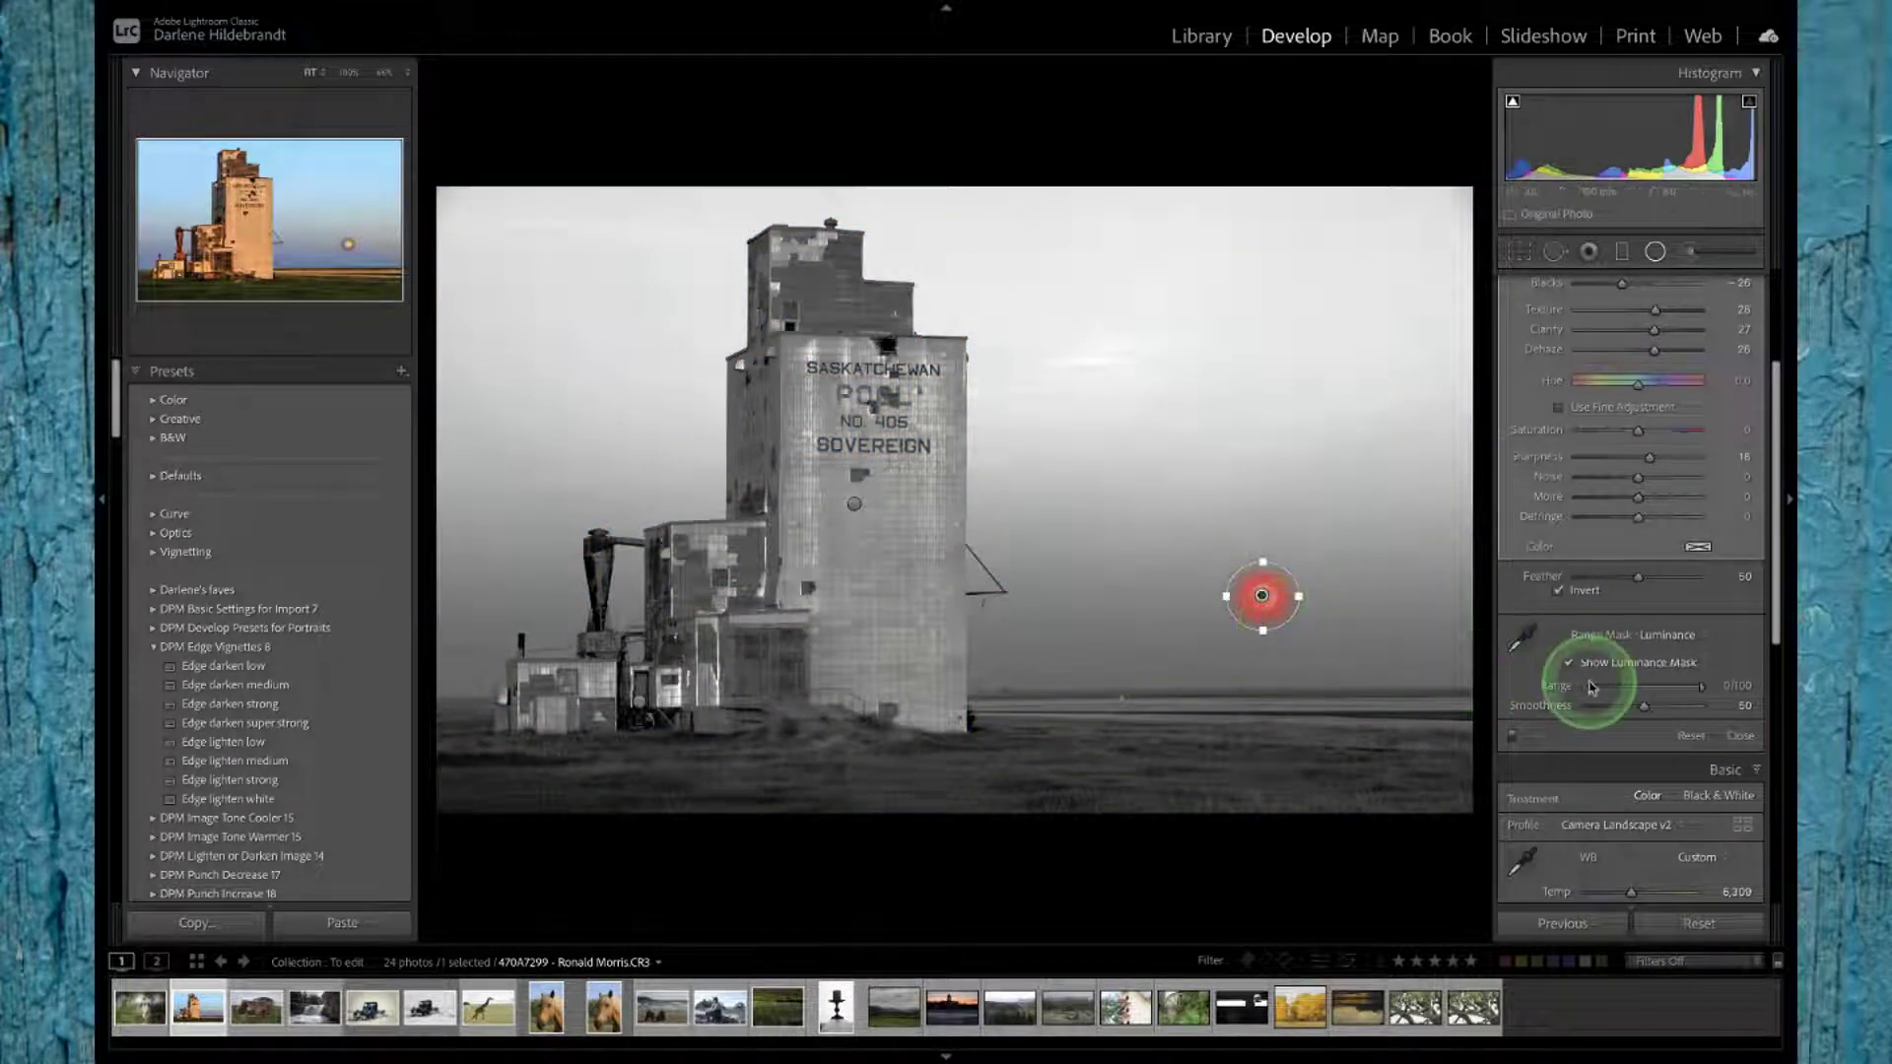
drag(1585, 686, 1684, 693)
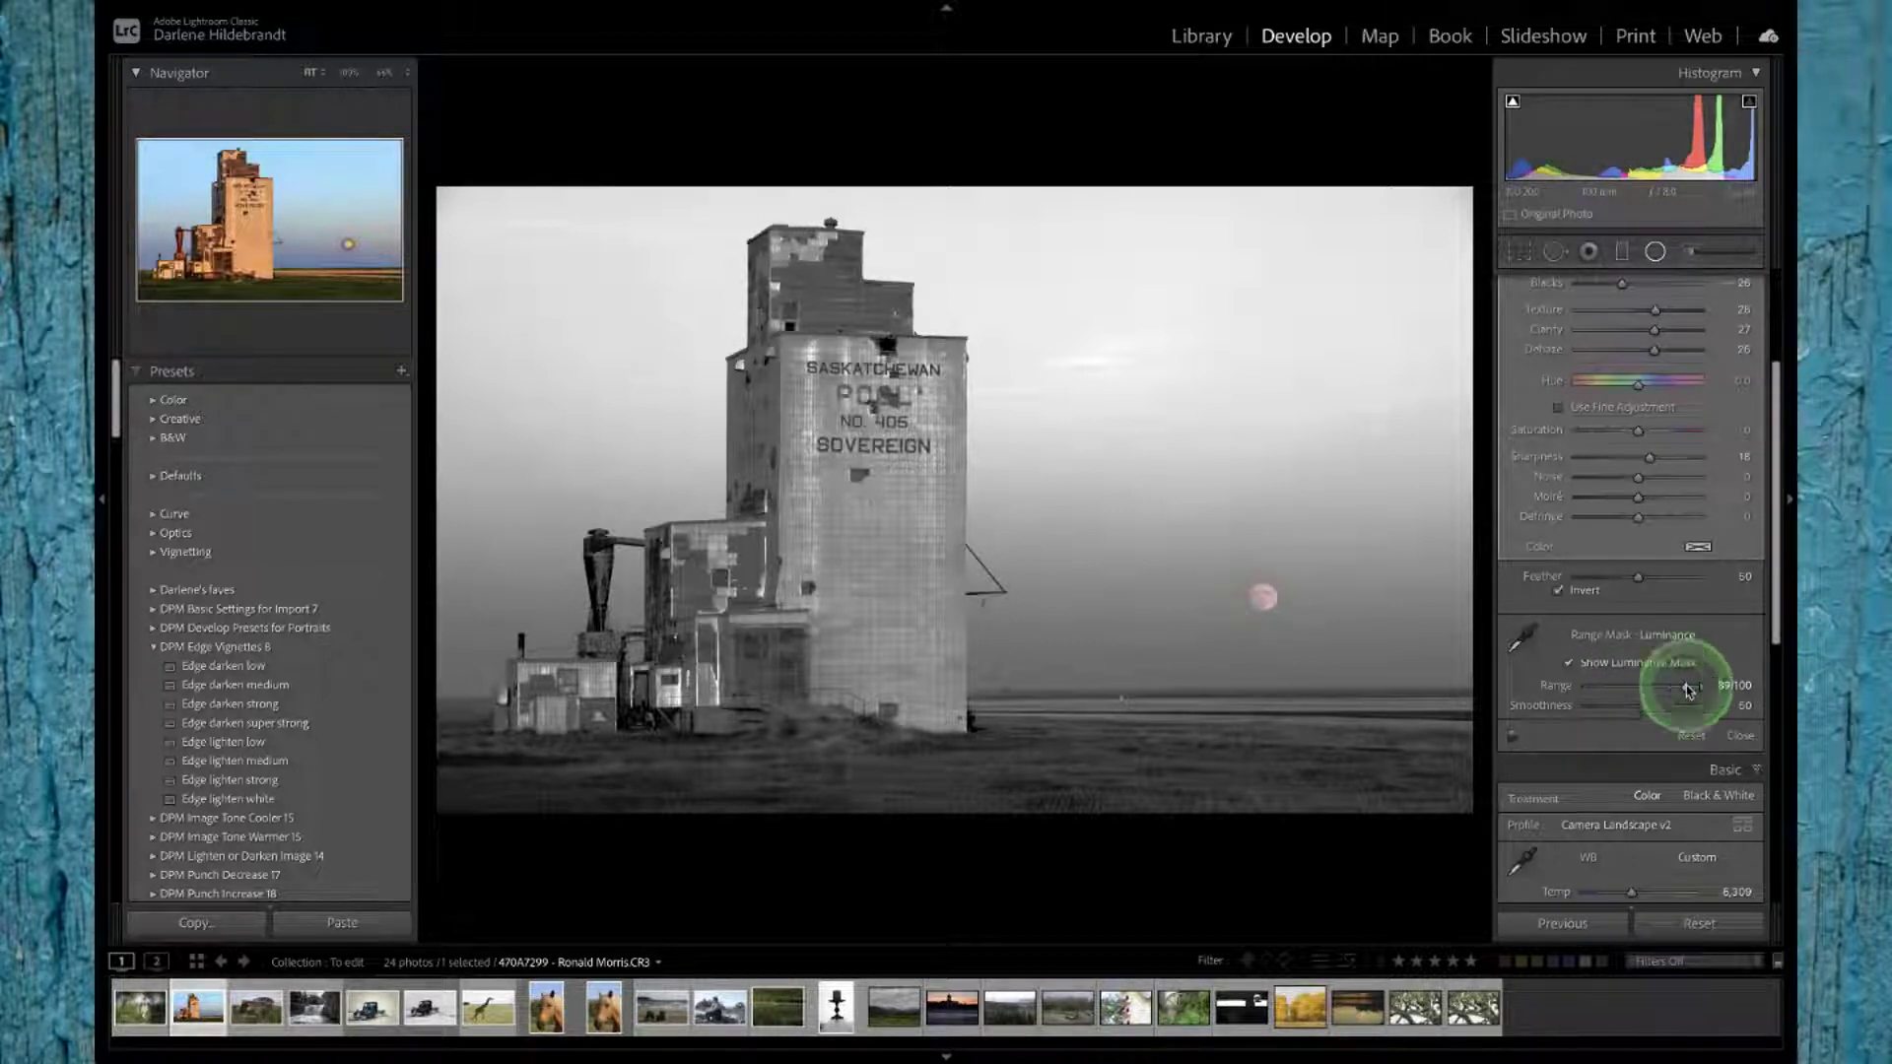
click(1570, 667)
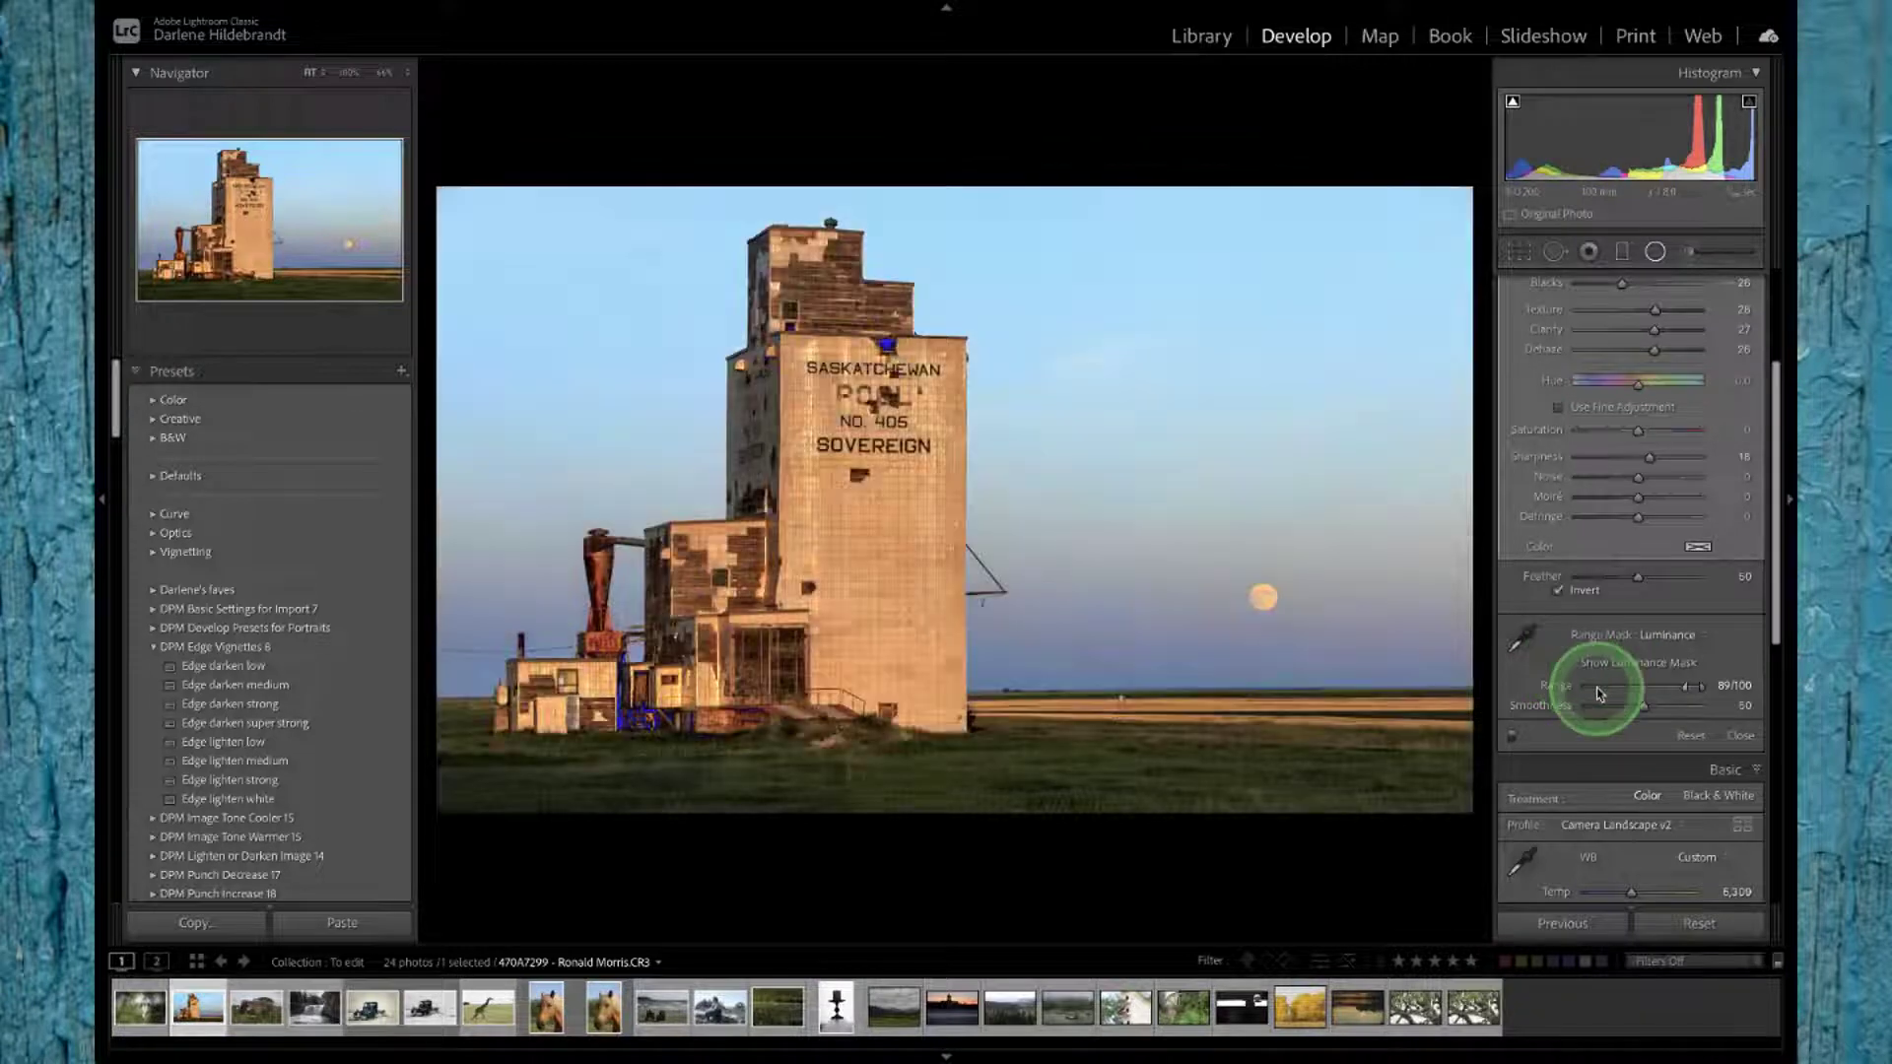
Step: Compare the photo with the radial filters switched off and on, and close the Radial Filter tool
scroll(1598, 693, down, 1)
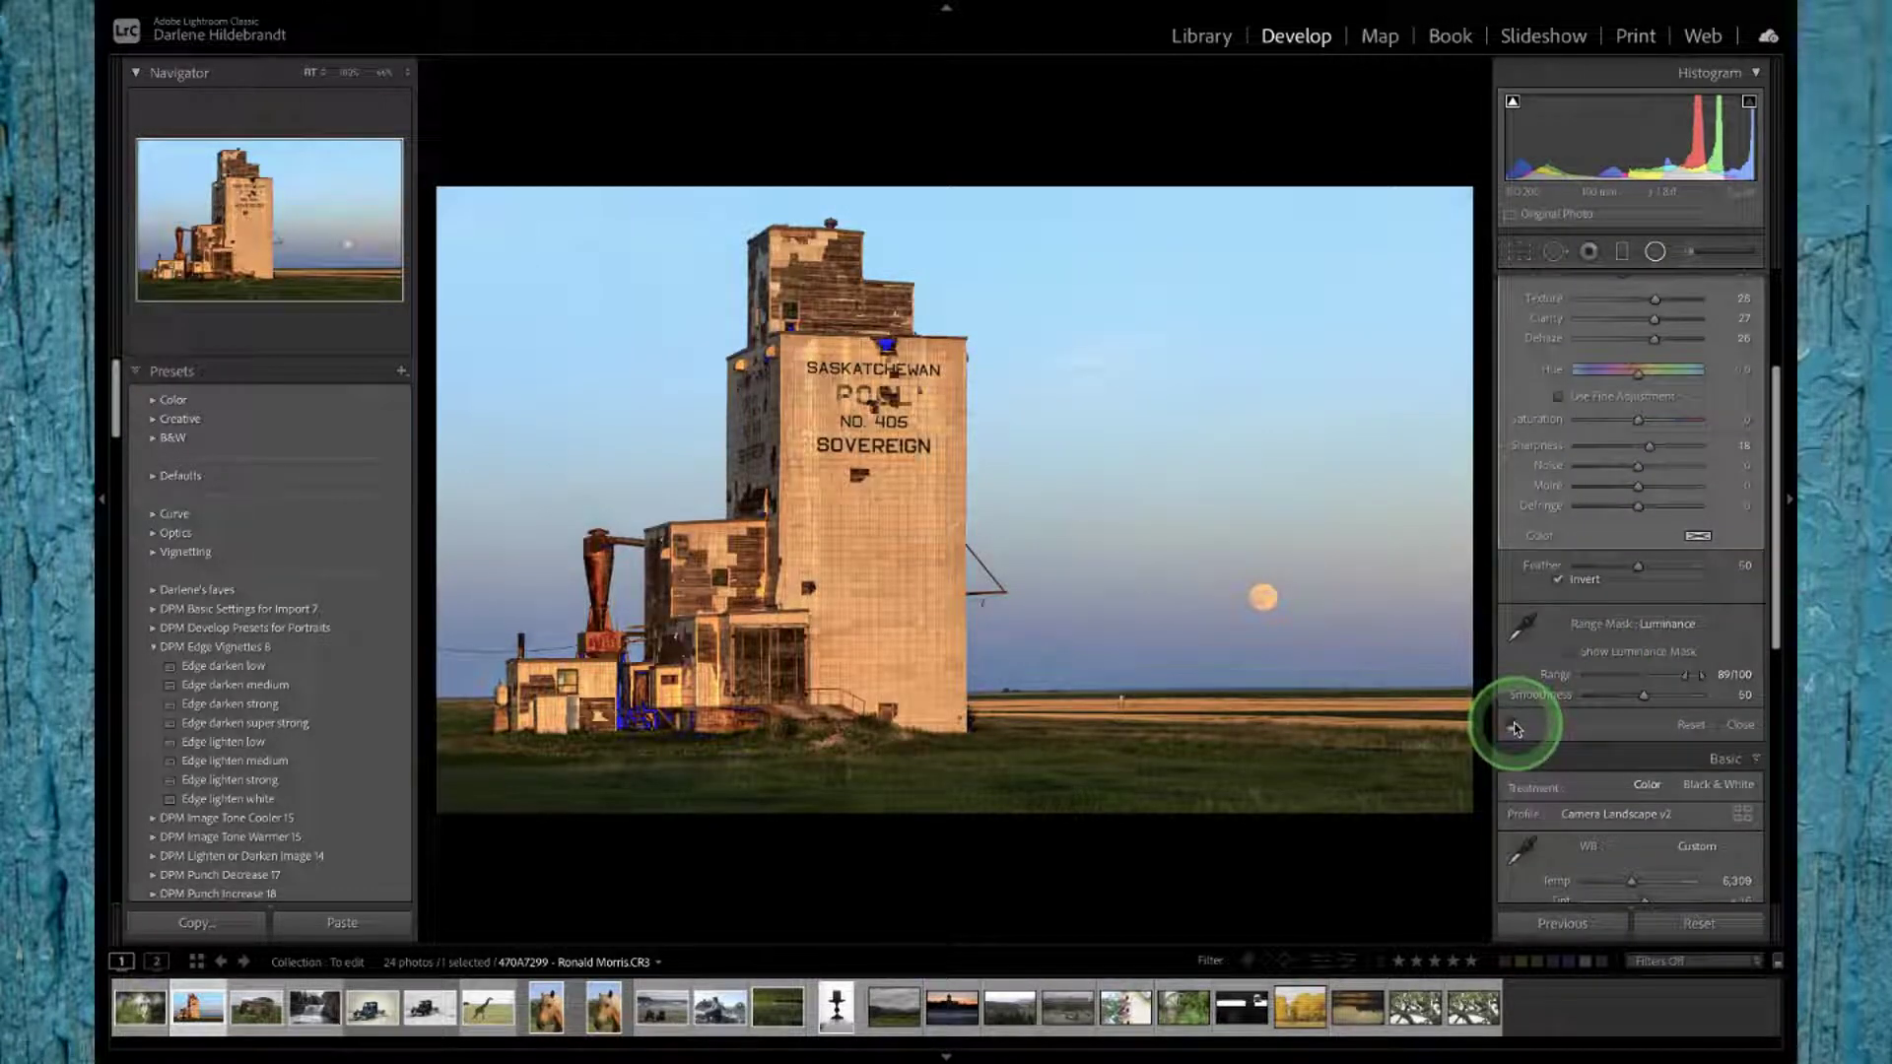
click(1515, 729)
click(1515, 729)
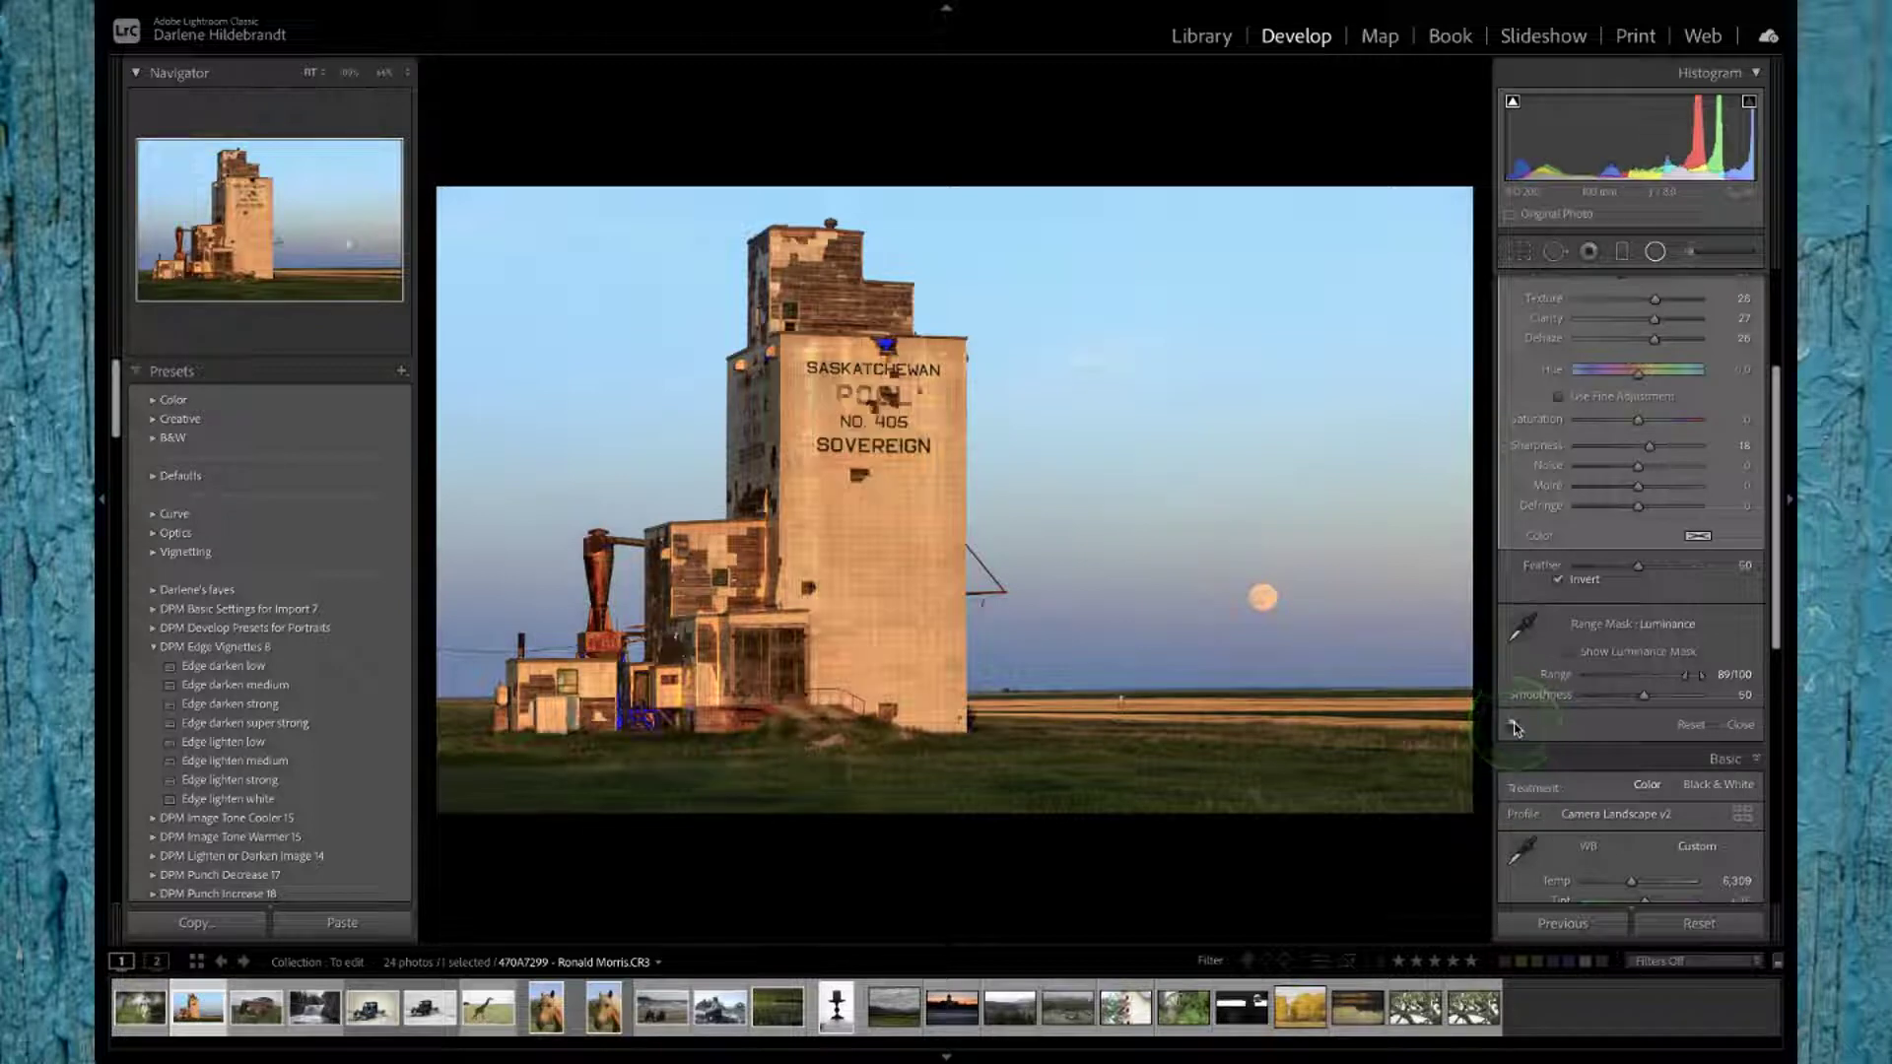
click(1559, 655)
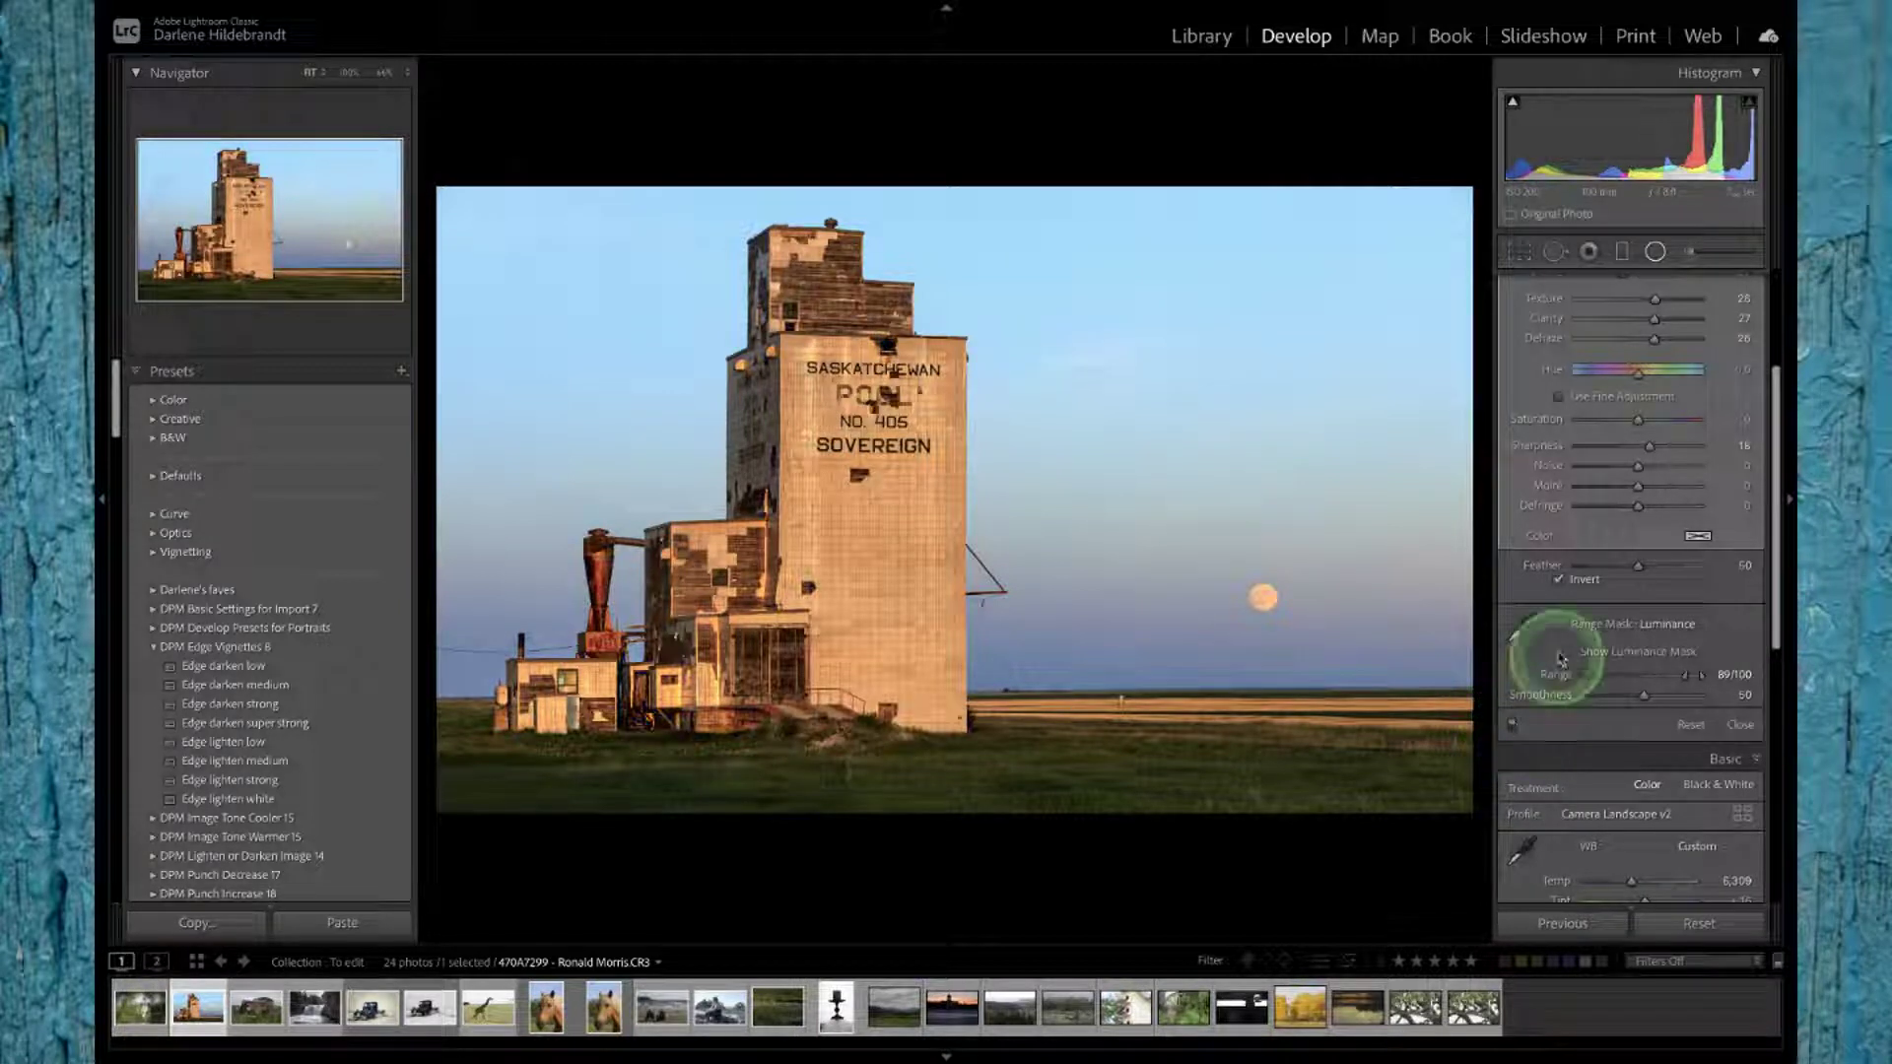
scroll(1559, 658, up, 3)
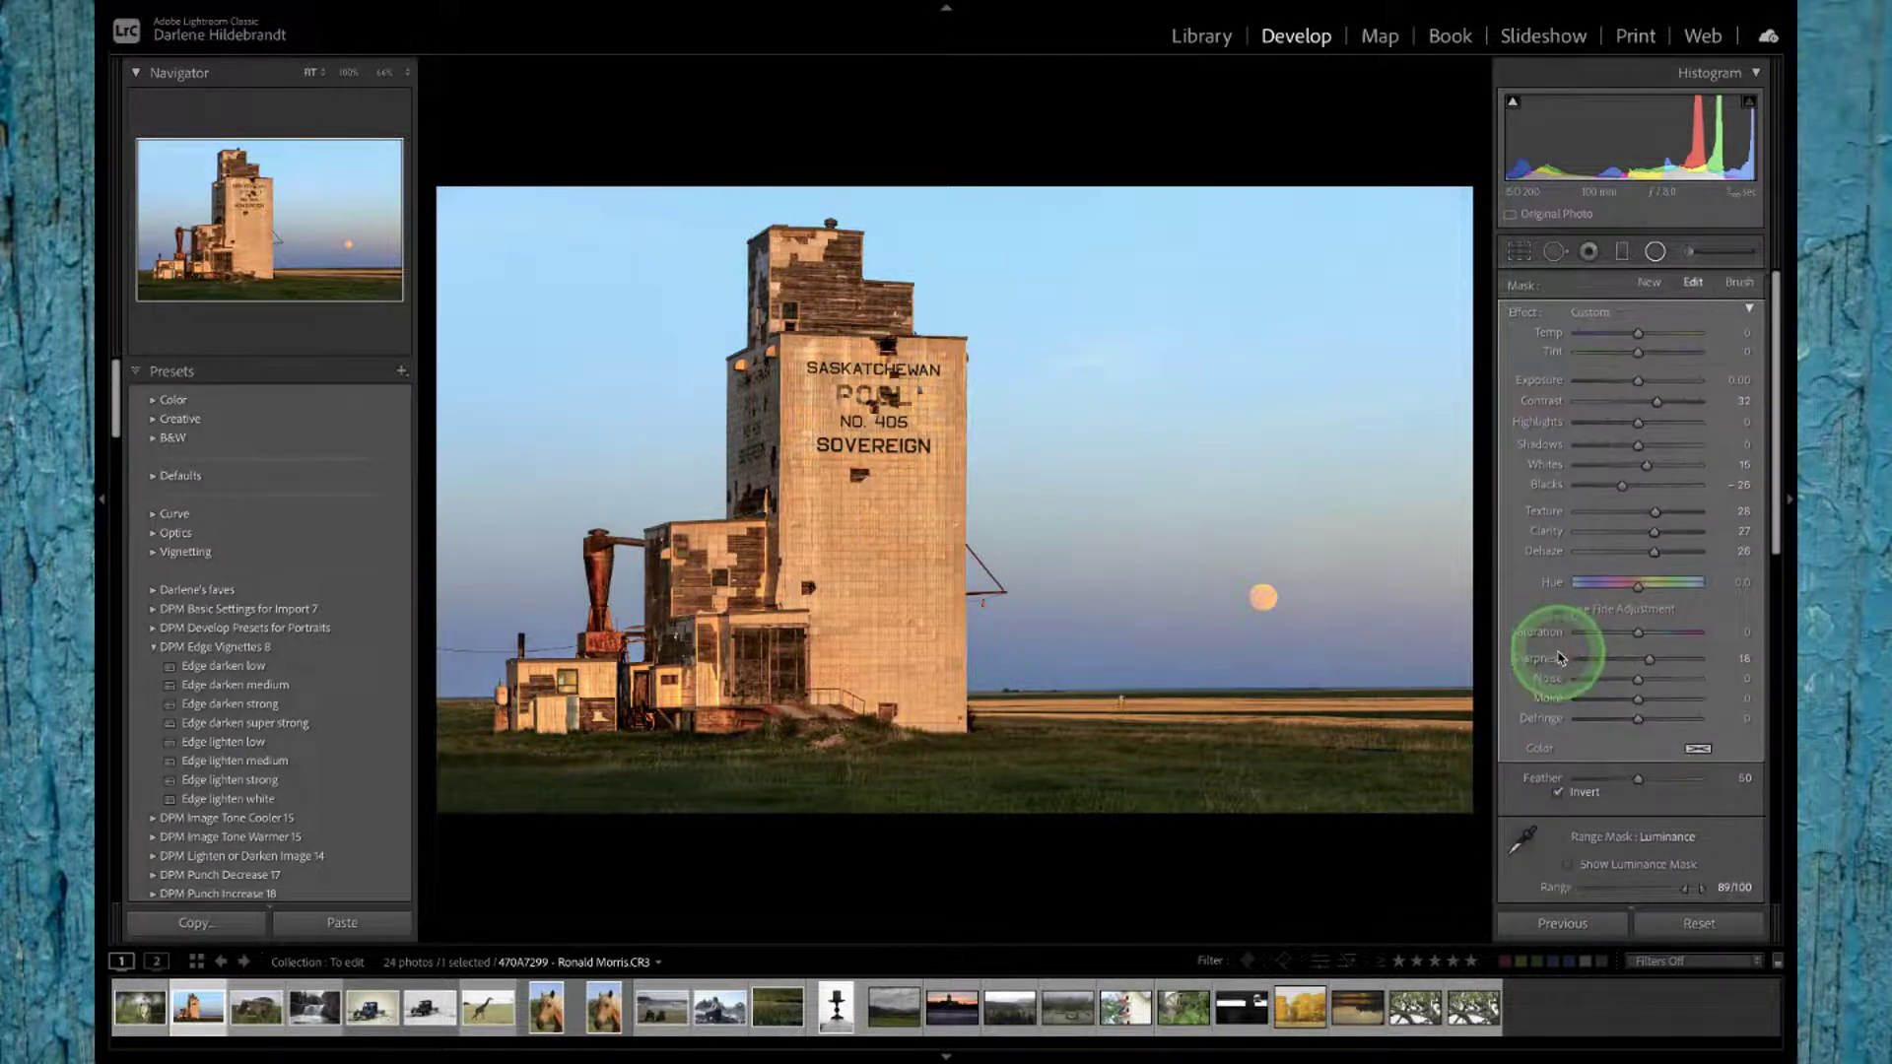
click(1559, 659)
key(shift+m)
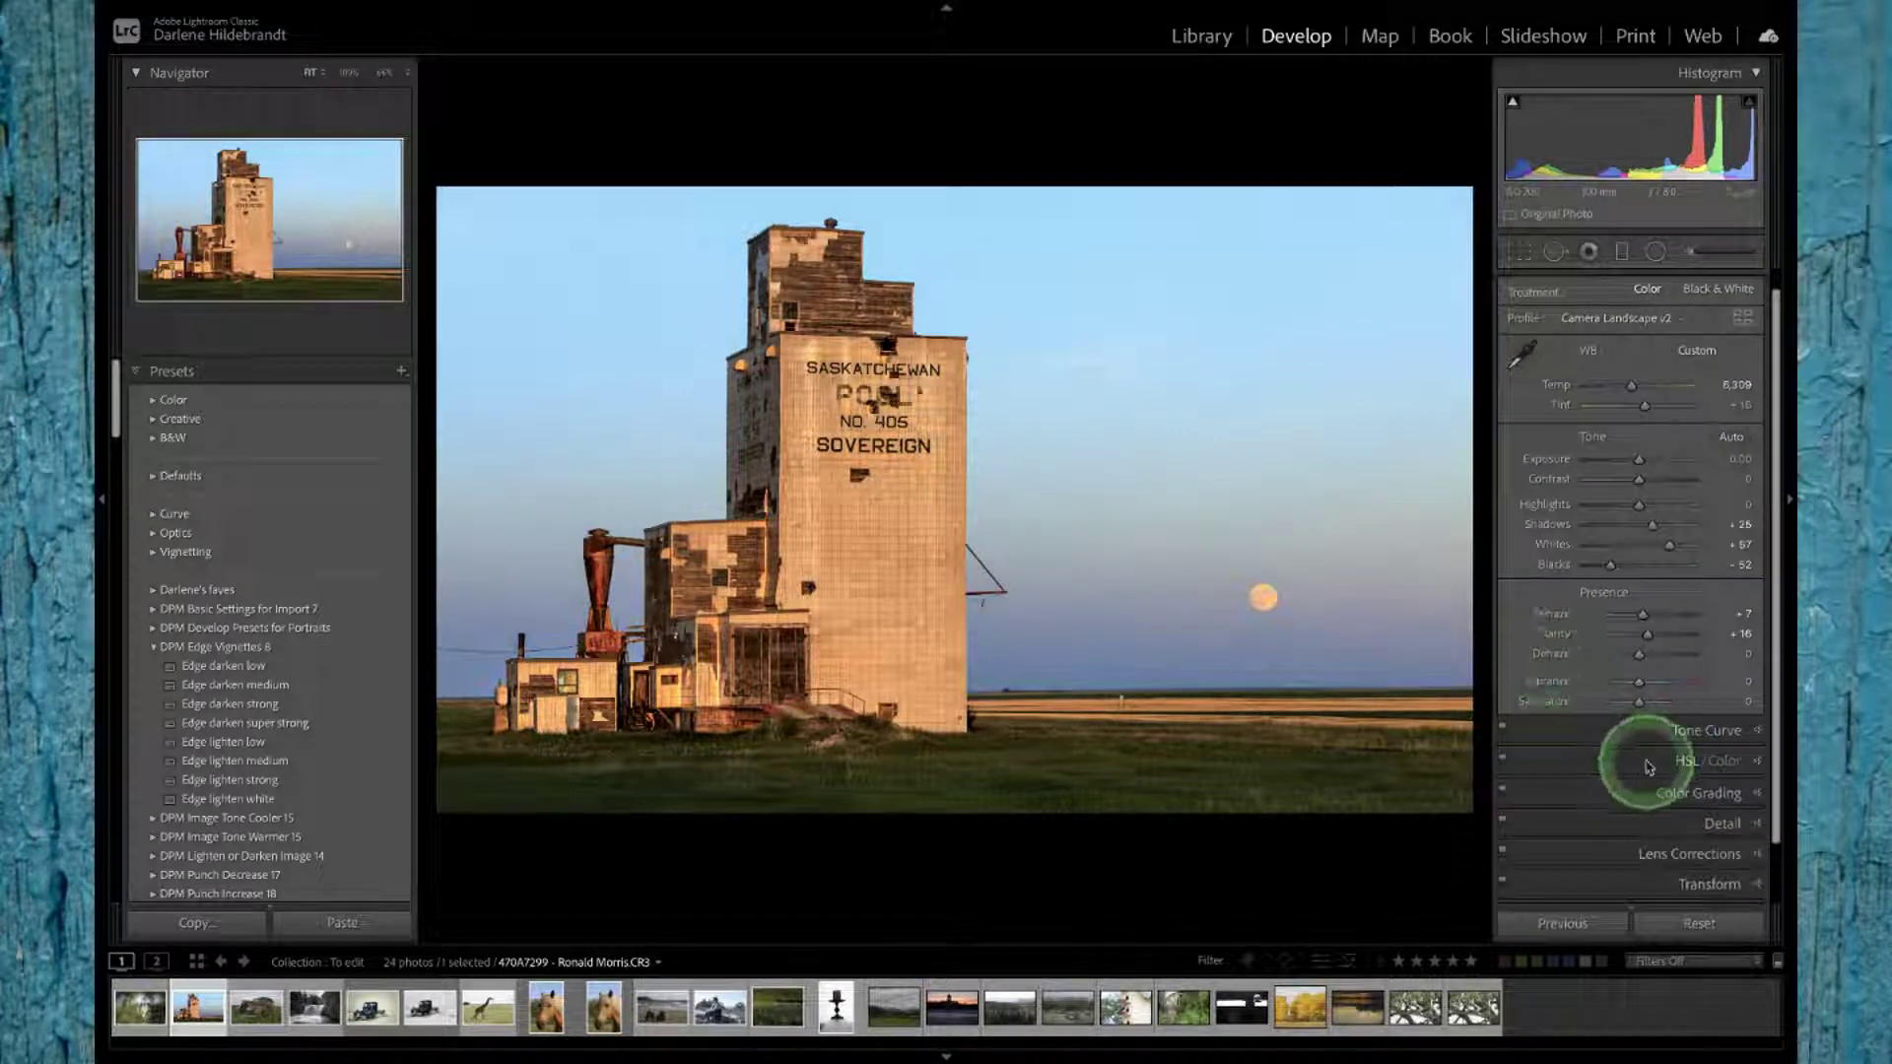
Step: Open the HSL color adjustments and look through the Luminance and Hue settings
click(1649, 768)
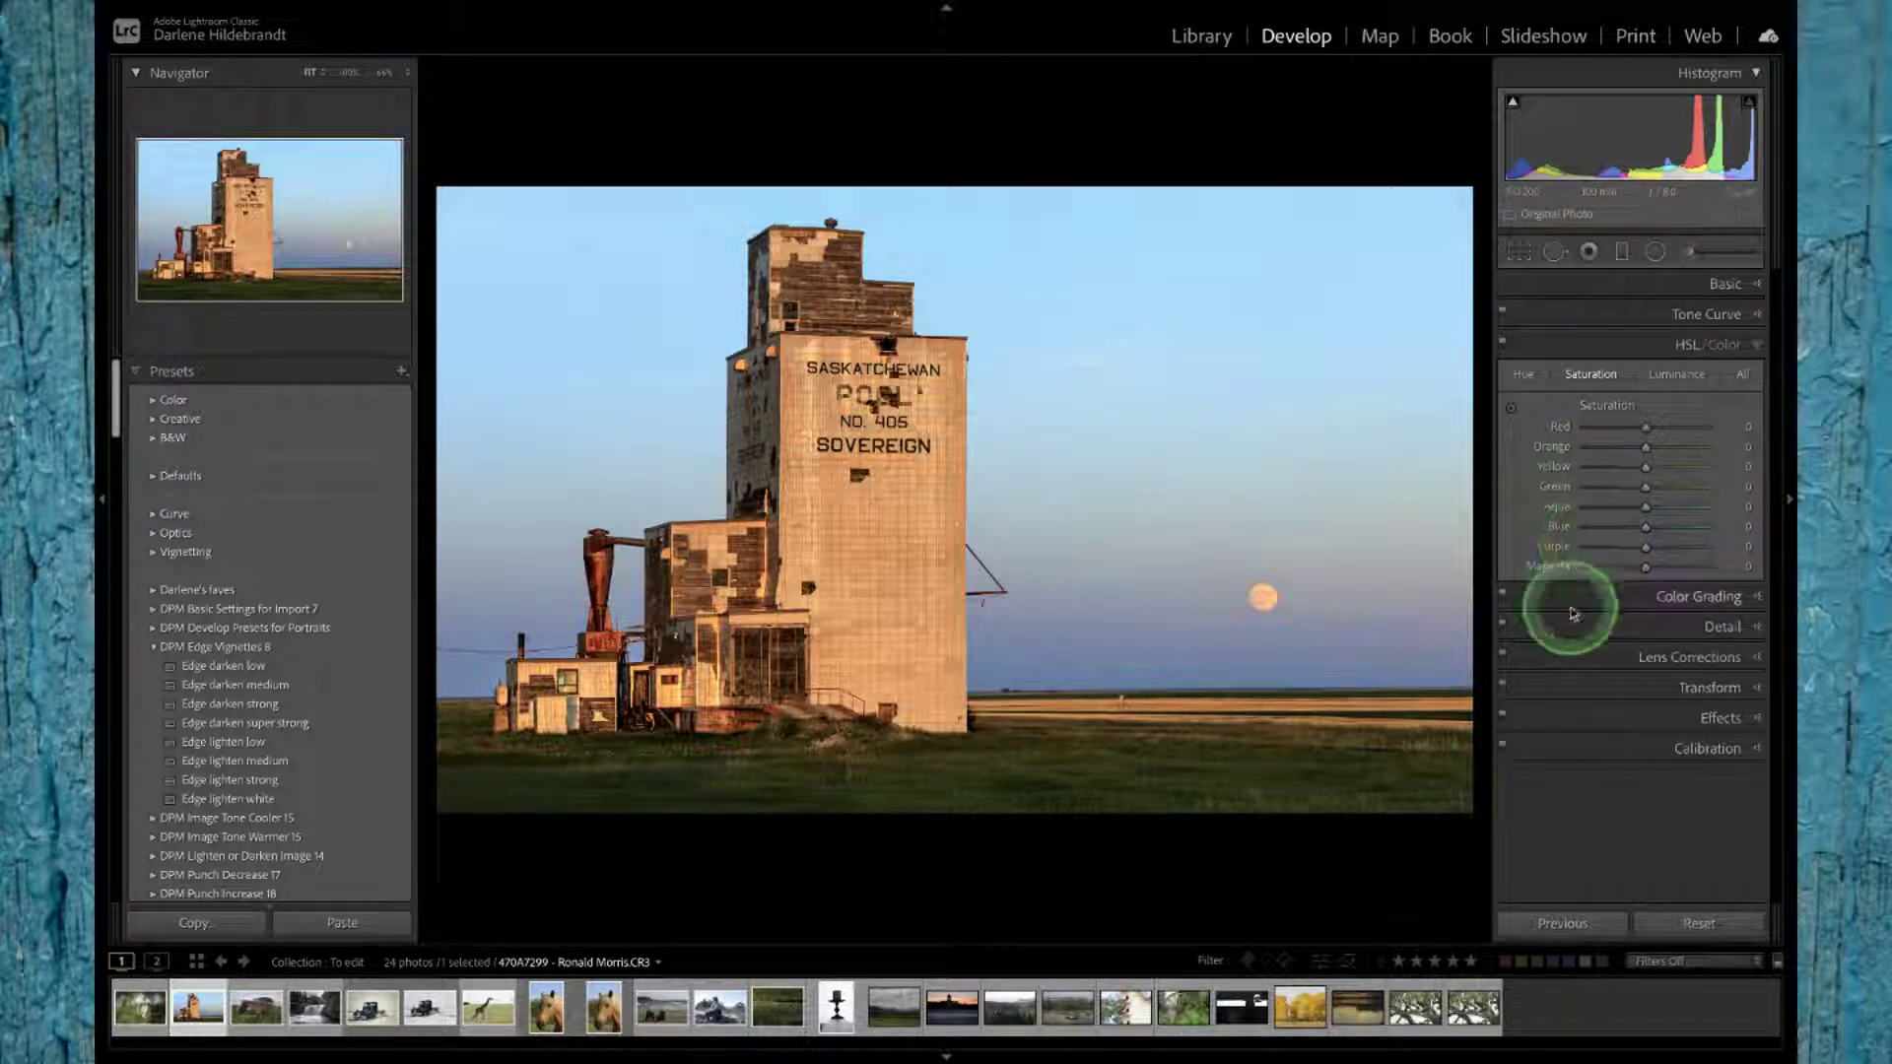
click(1674, 380)
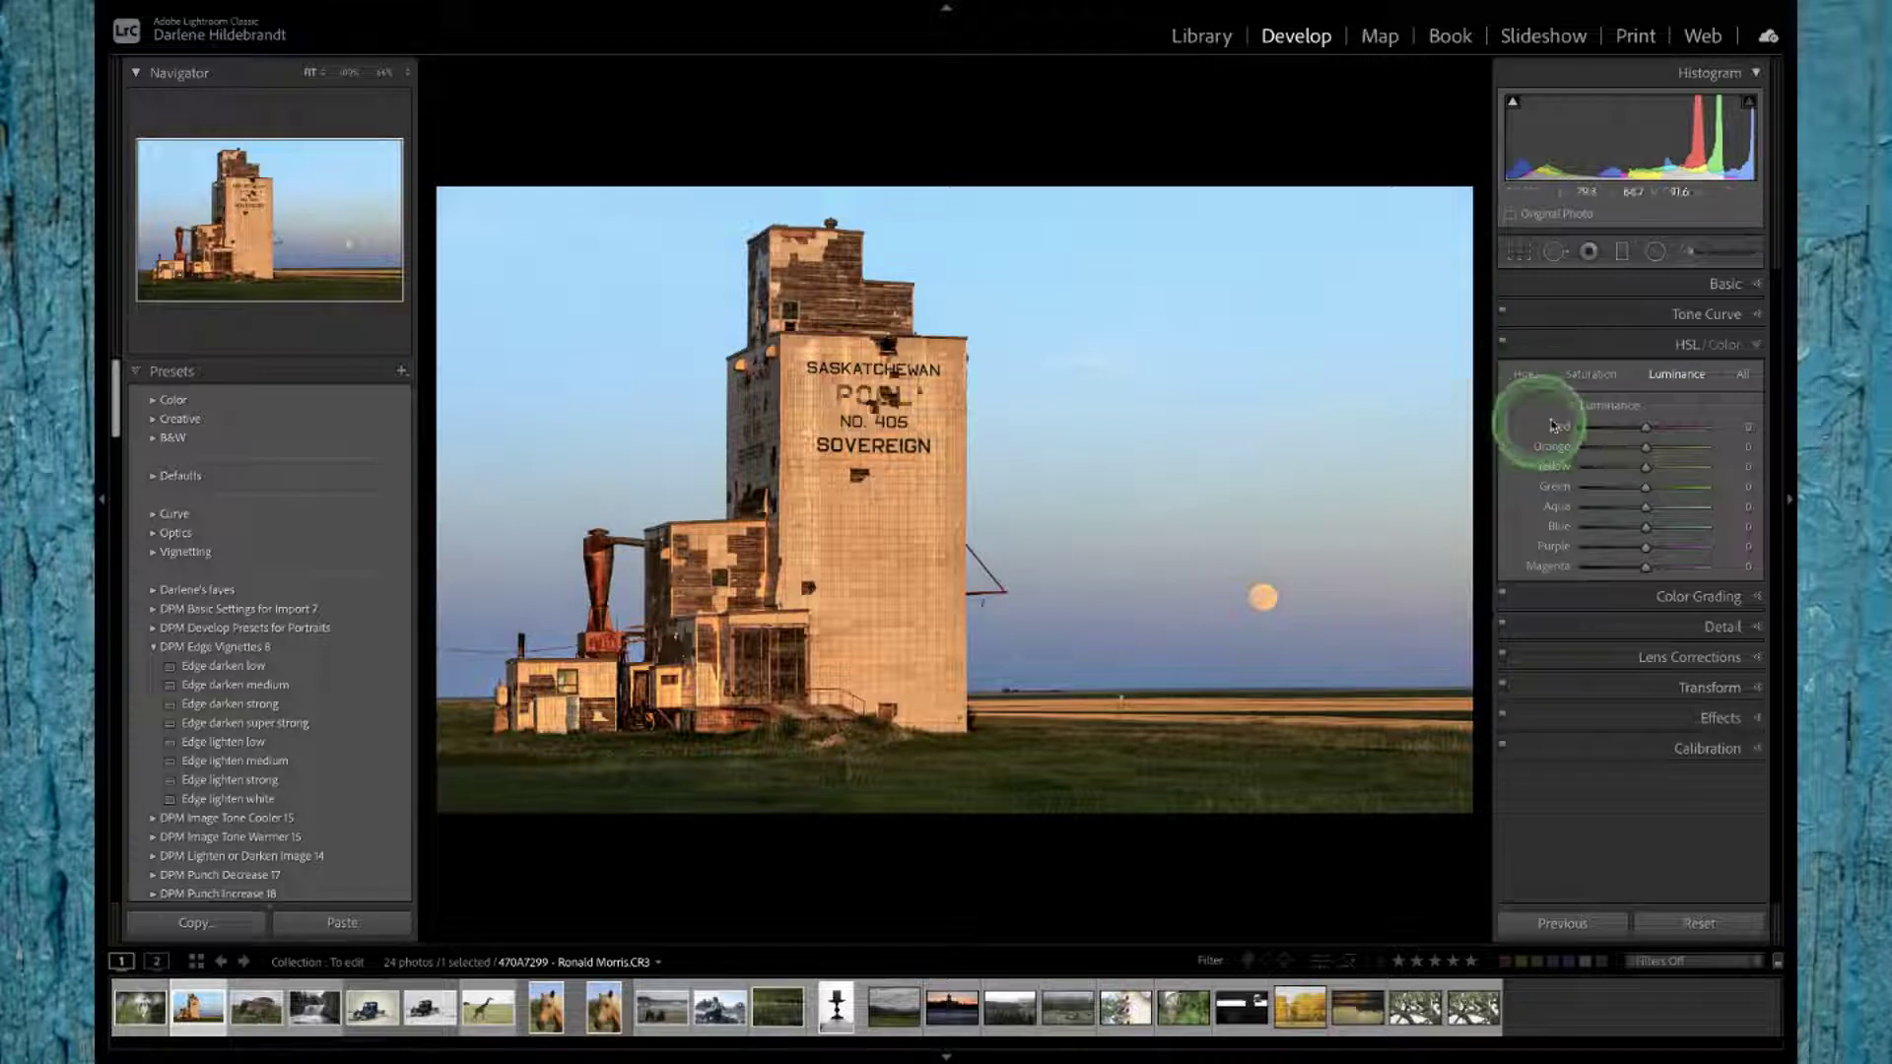
click(1525, 376)
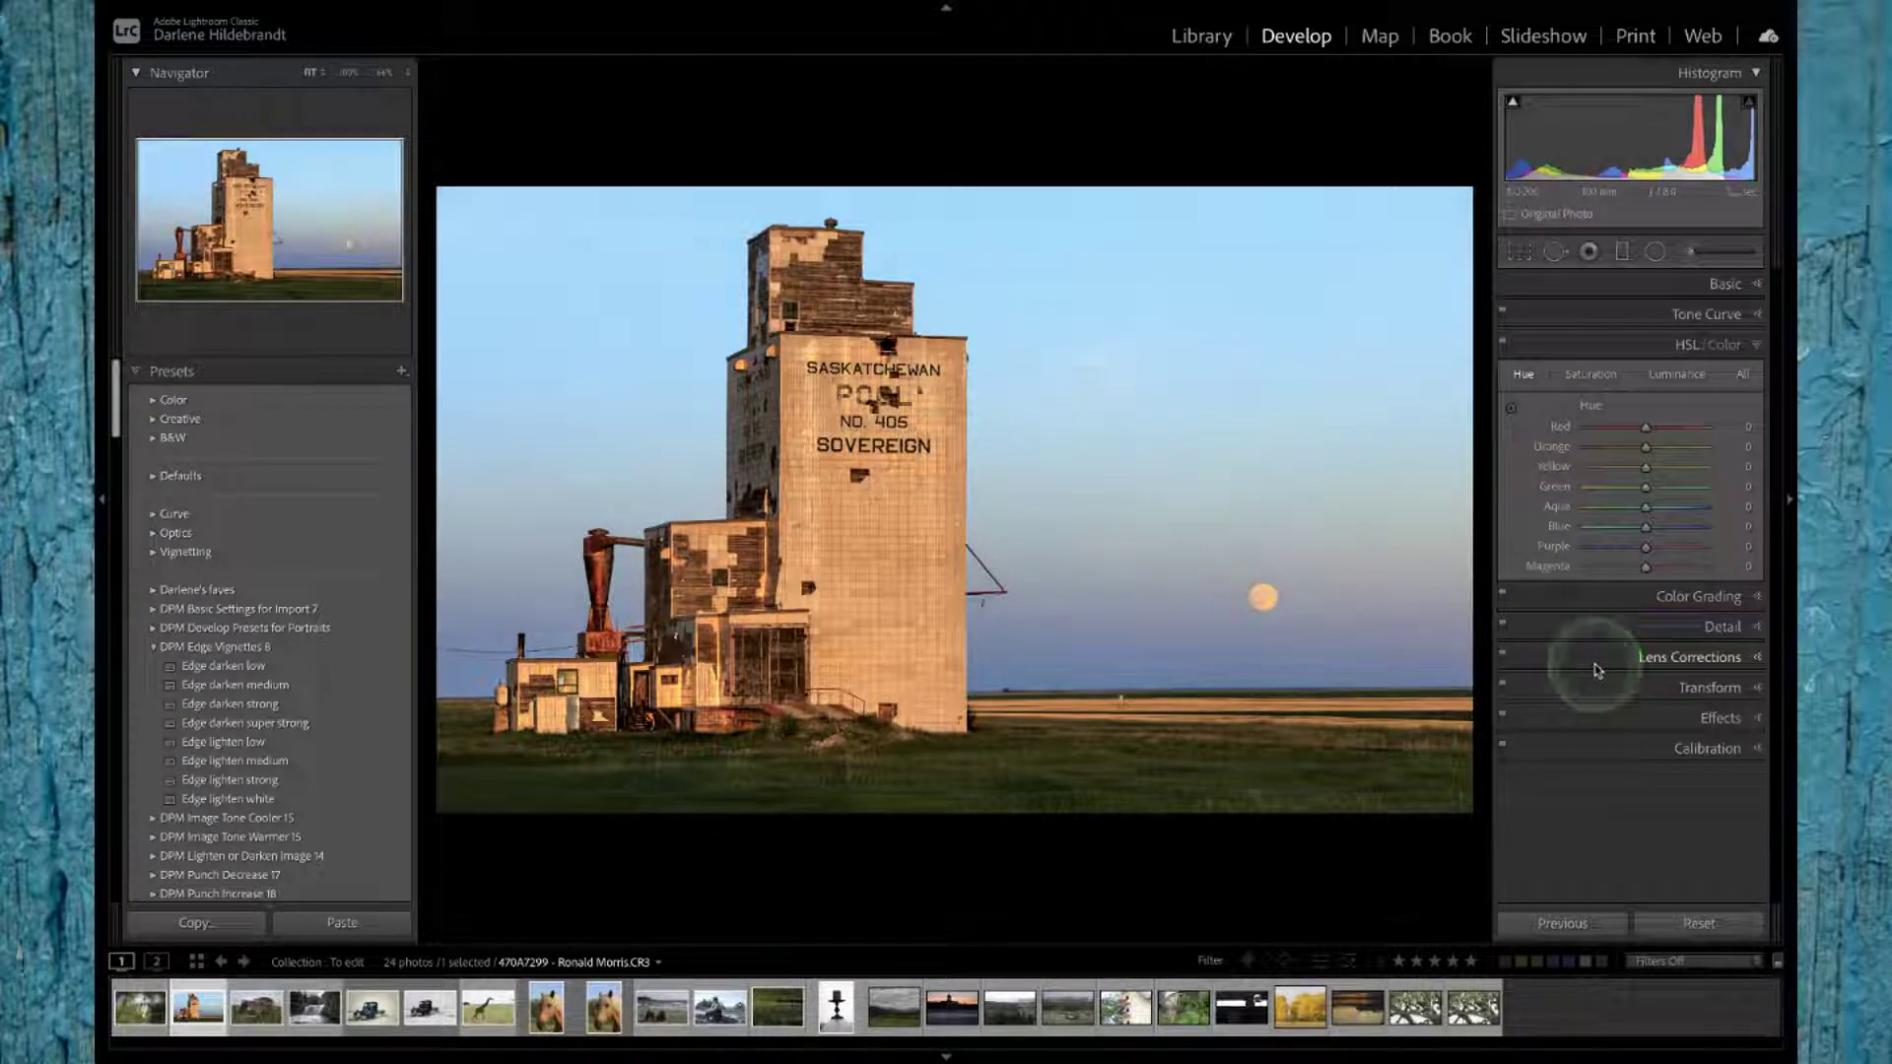
Step: Try shifting the sky's hue with the targeted adjustment tool, including Aqua -26 and Blue -78, and undo the shifts
click(1511, 407)
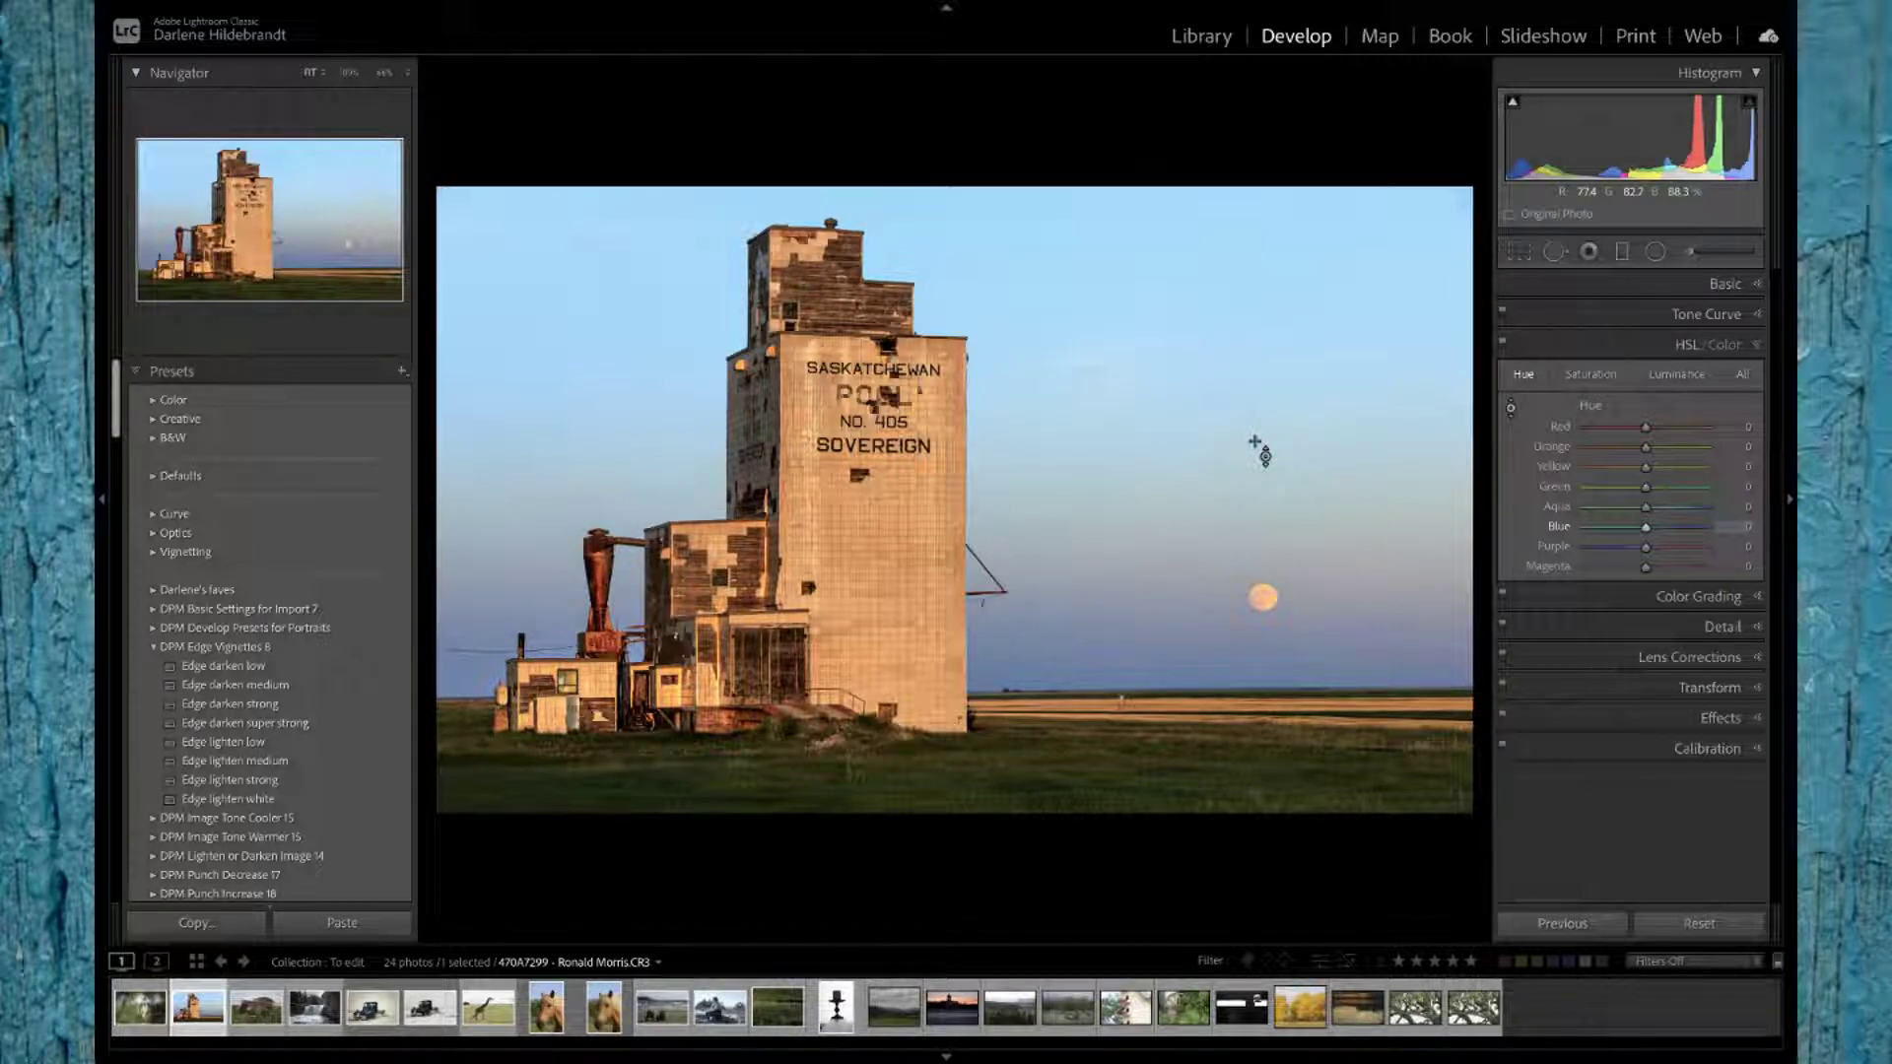
click(1251, 442)
drag(1251, 441, 1221, 338)
click(1511, 407)
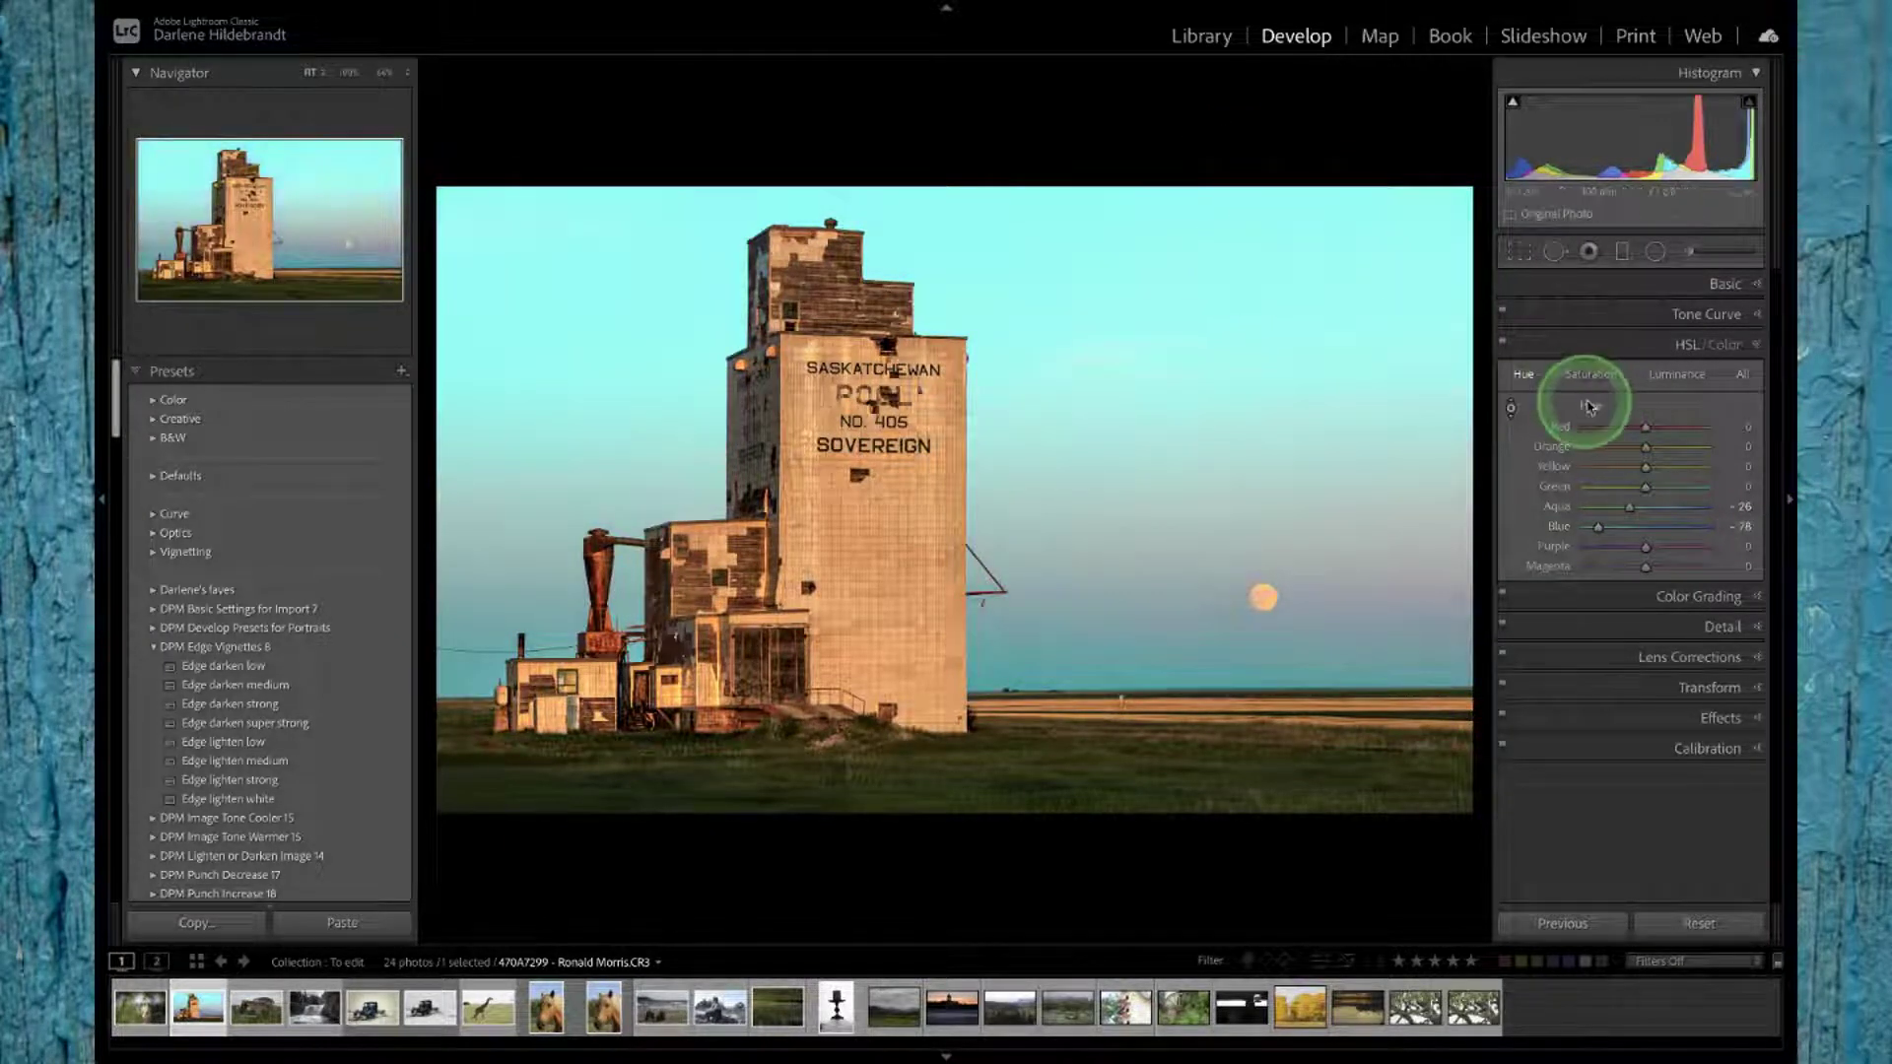
key(ctrl+z)
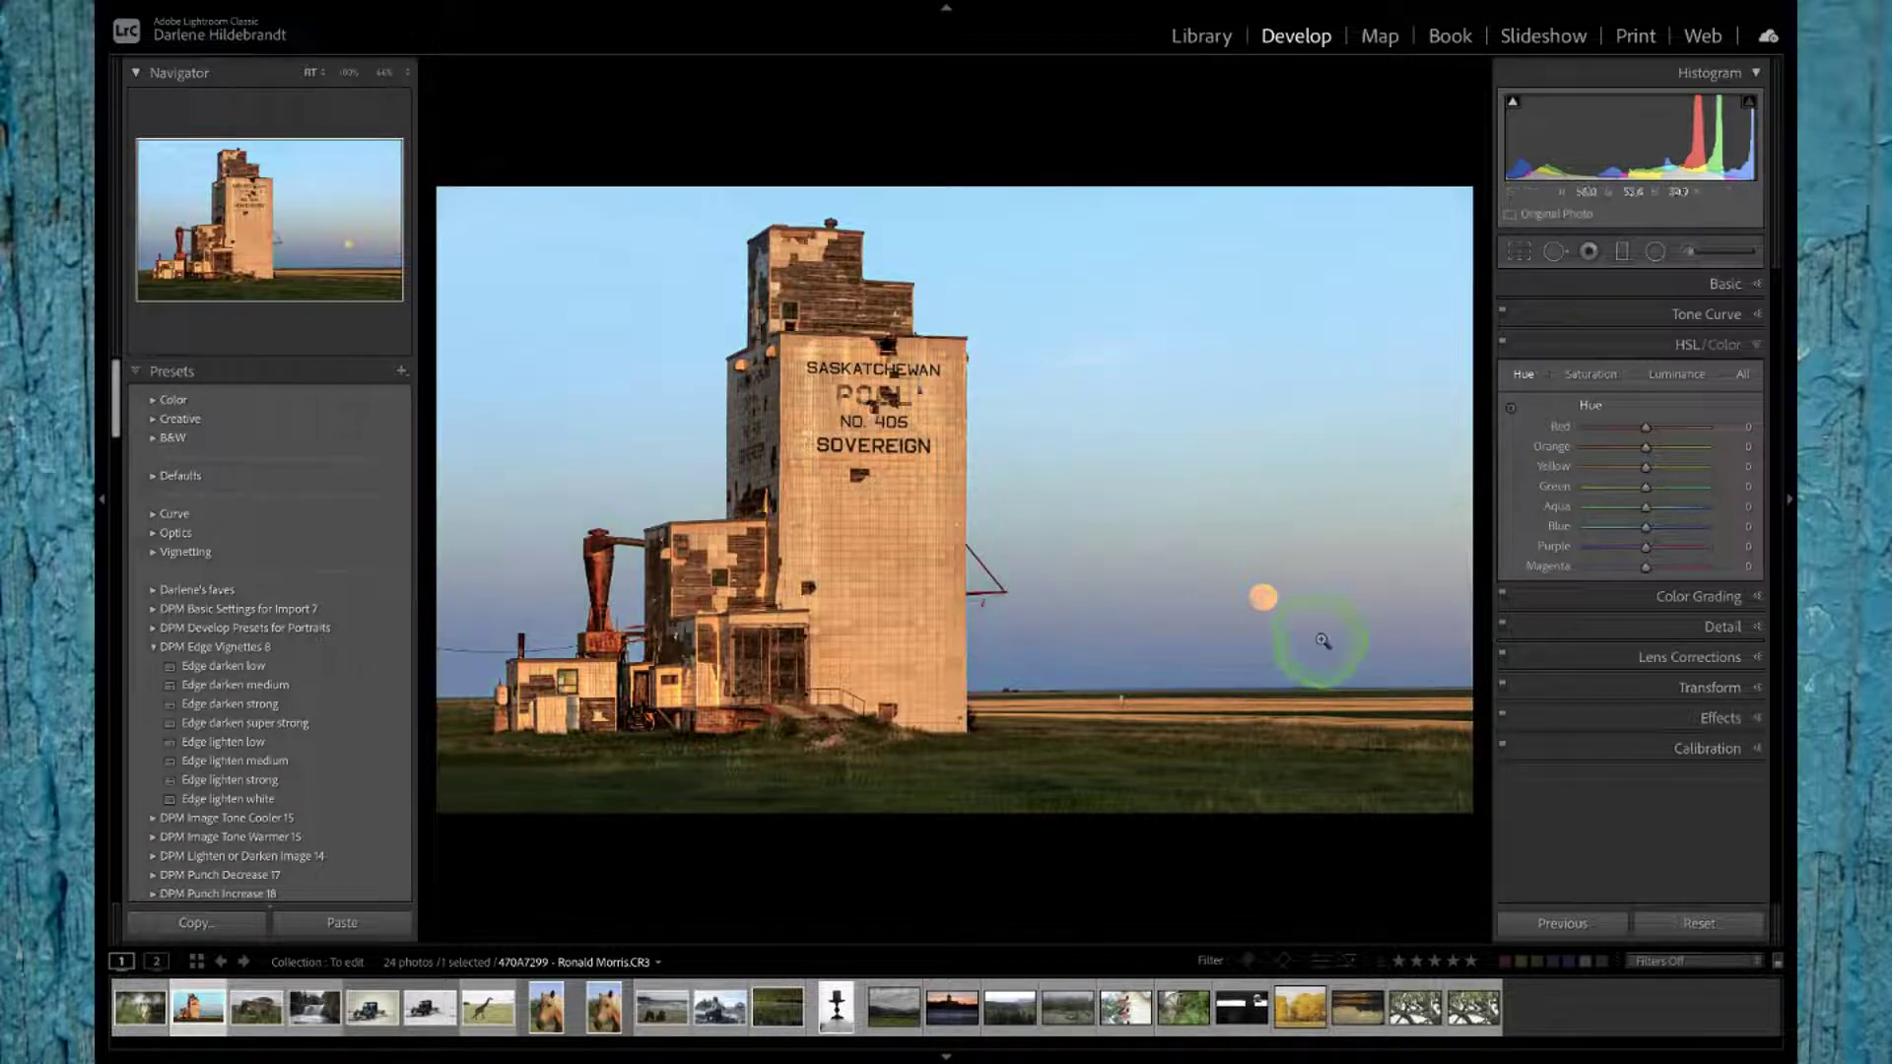
click(1512, 410)
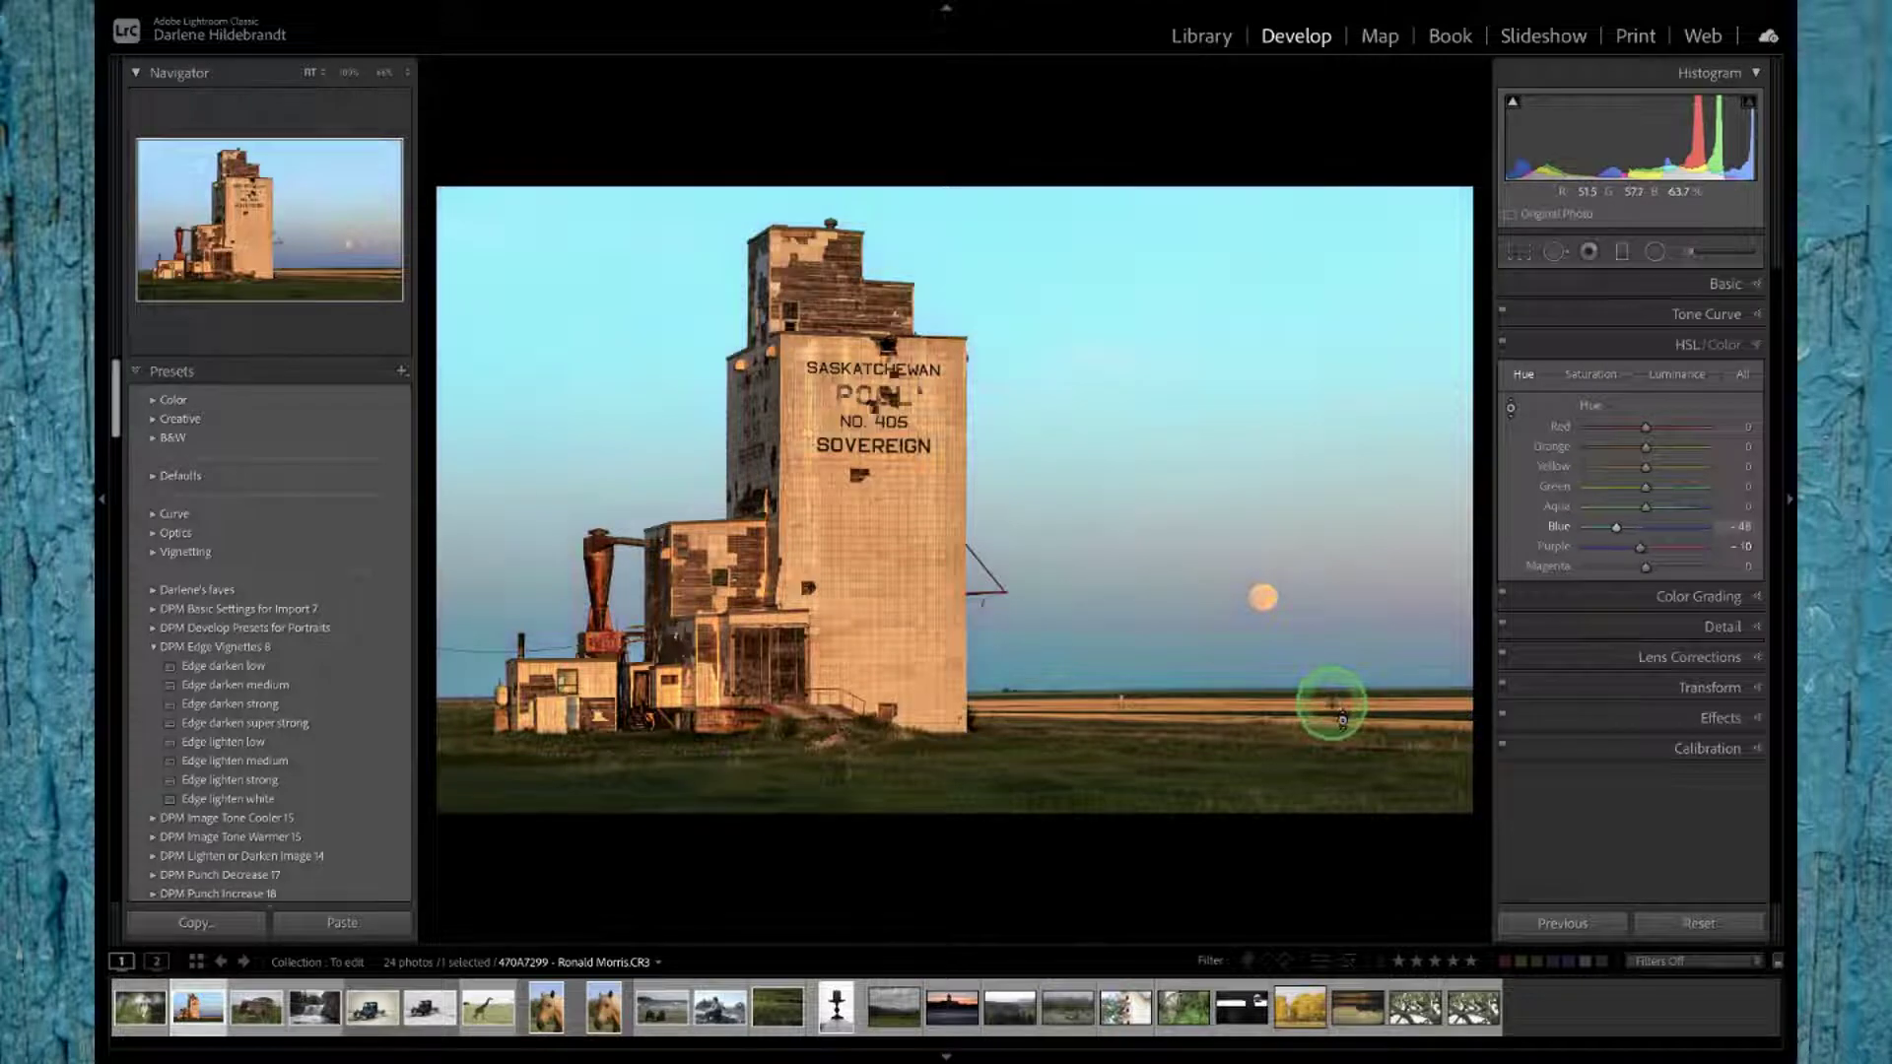
mouse_move(1331, 697)
mouse_down()
mouse_move(1329, 548)
mouse_move(1336, 675)
mouse_up()
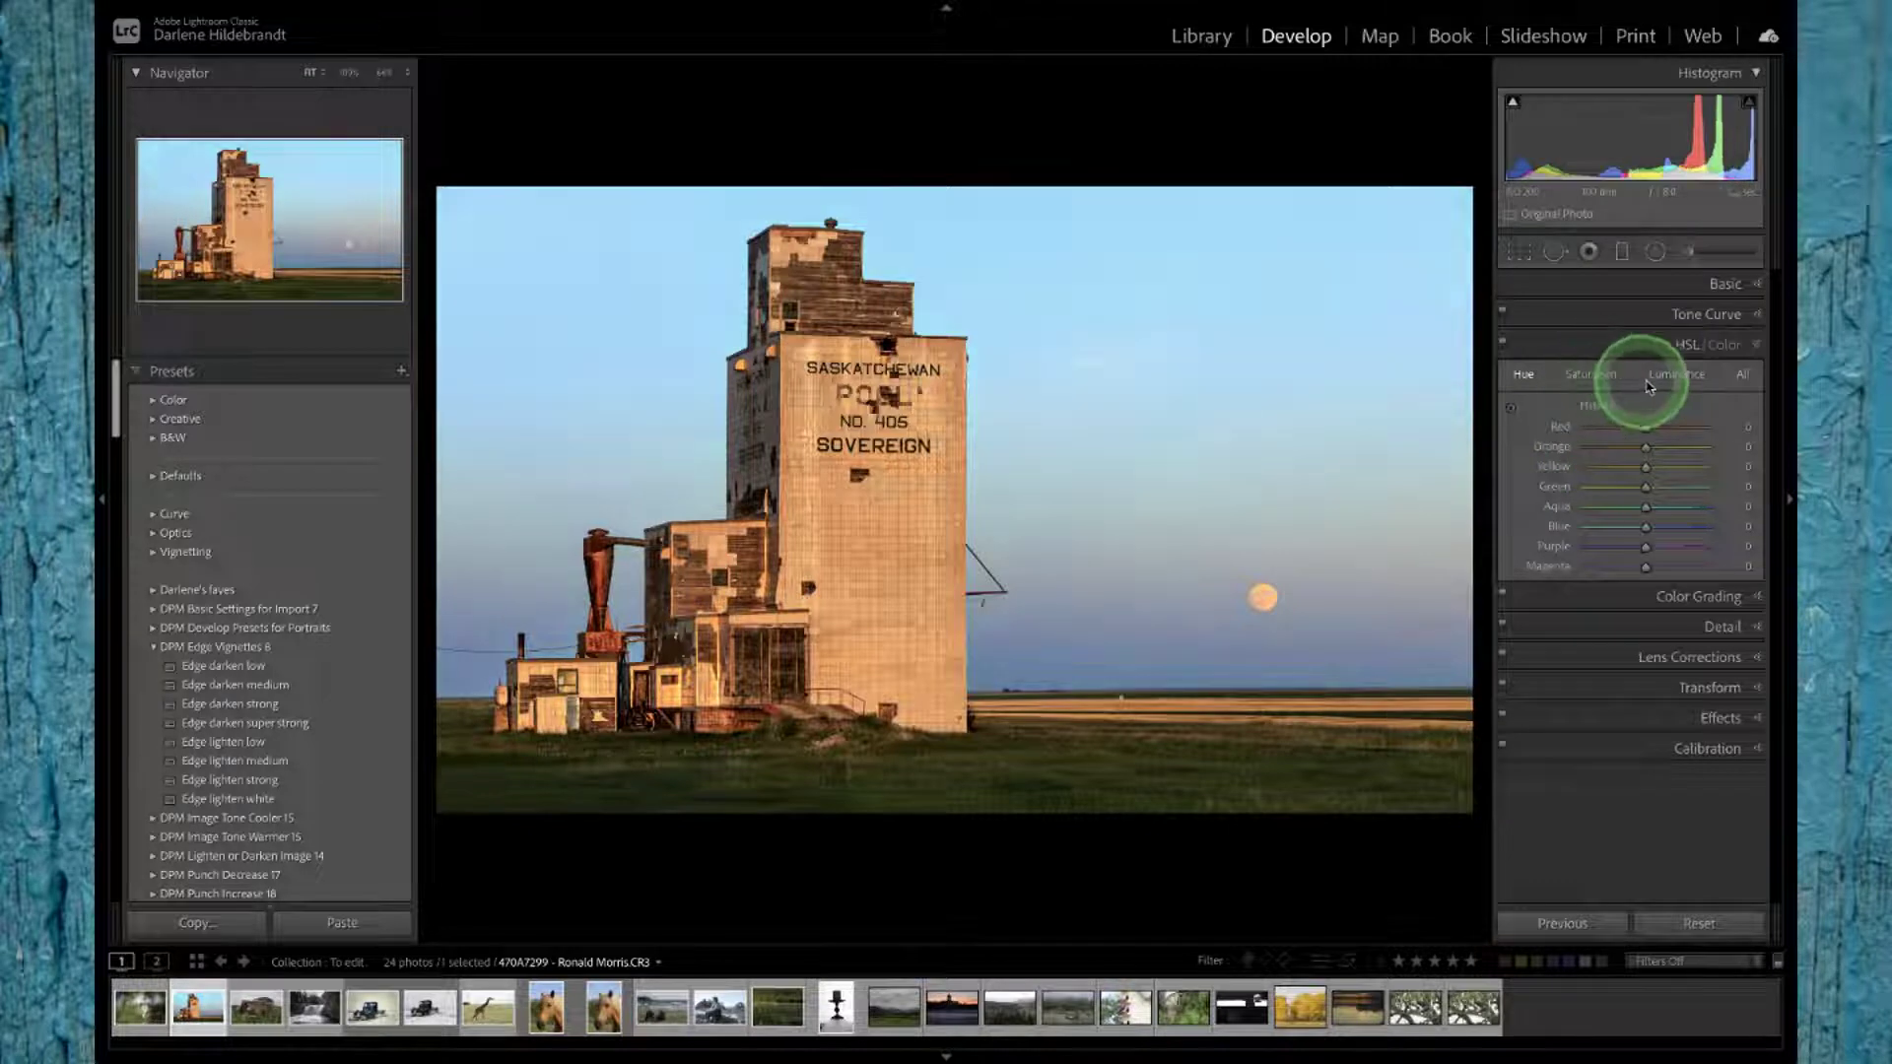
Step: Adjust HSL Luminance to darken the sky with Aqua -4 and Blue -21 and brighten the grass with Yellow +31 and Green +69
click(1677, 375)
click(1510, 407)
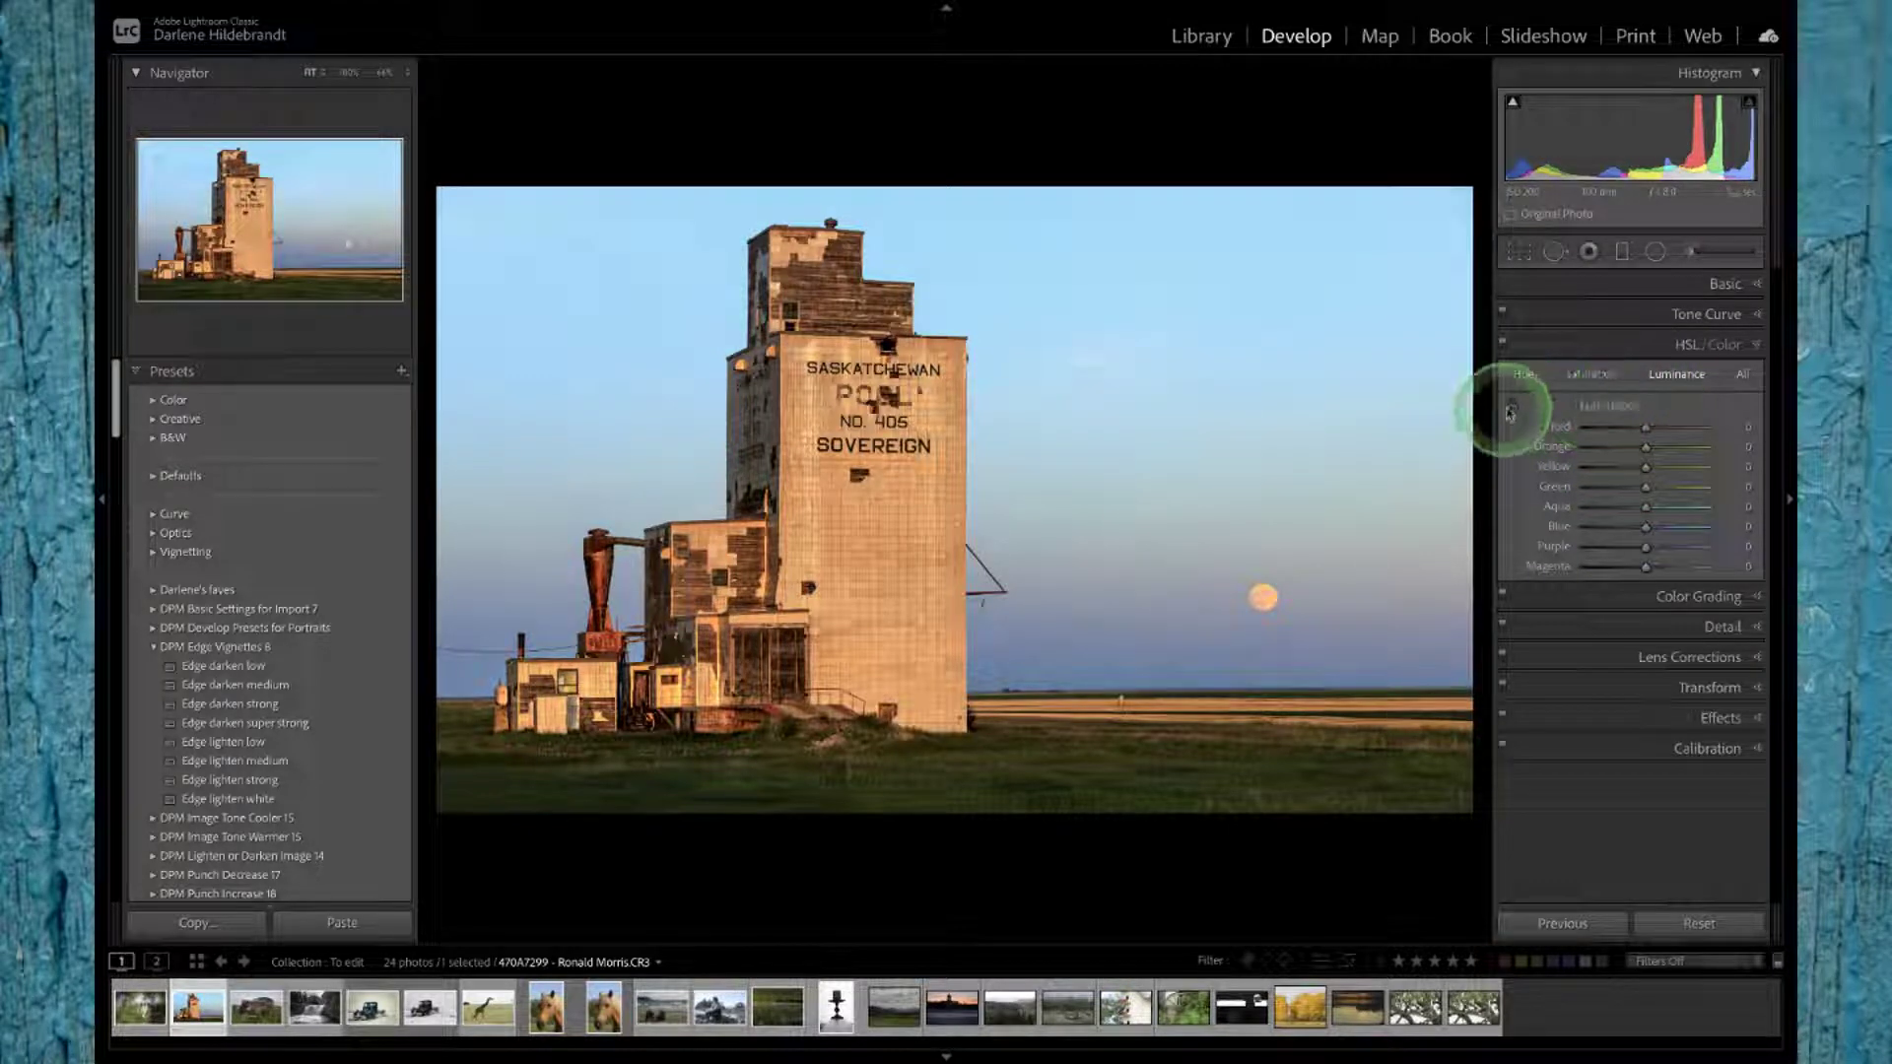
drag(1336, 446, 1276, 291)
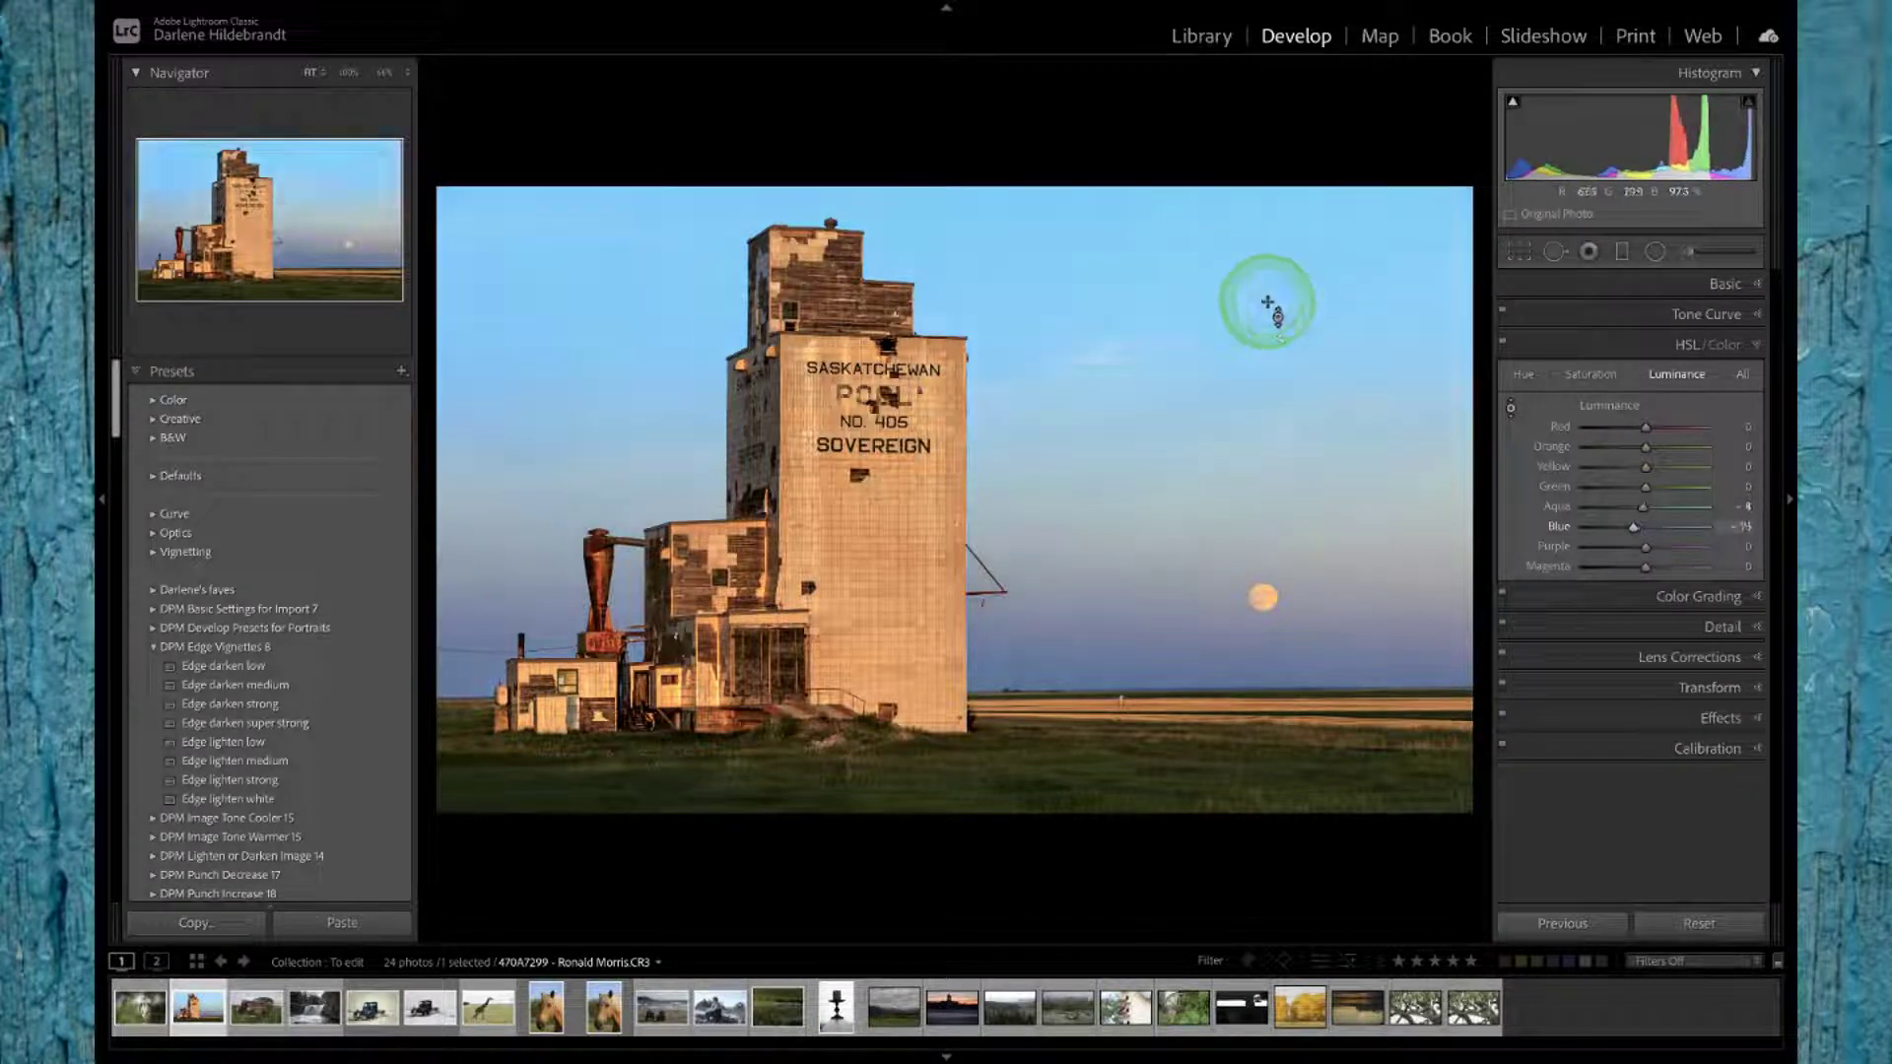
mouse_move(1130, 785)
mouse_down()
mouse_move(1134, 704)
mouse_move(1119, 782)
mouse_move(1088, 476)
mouse_move(1120, 773)
mouse_up()
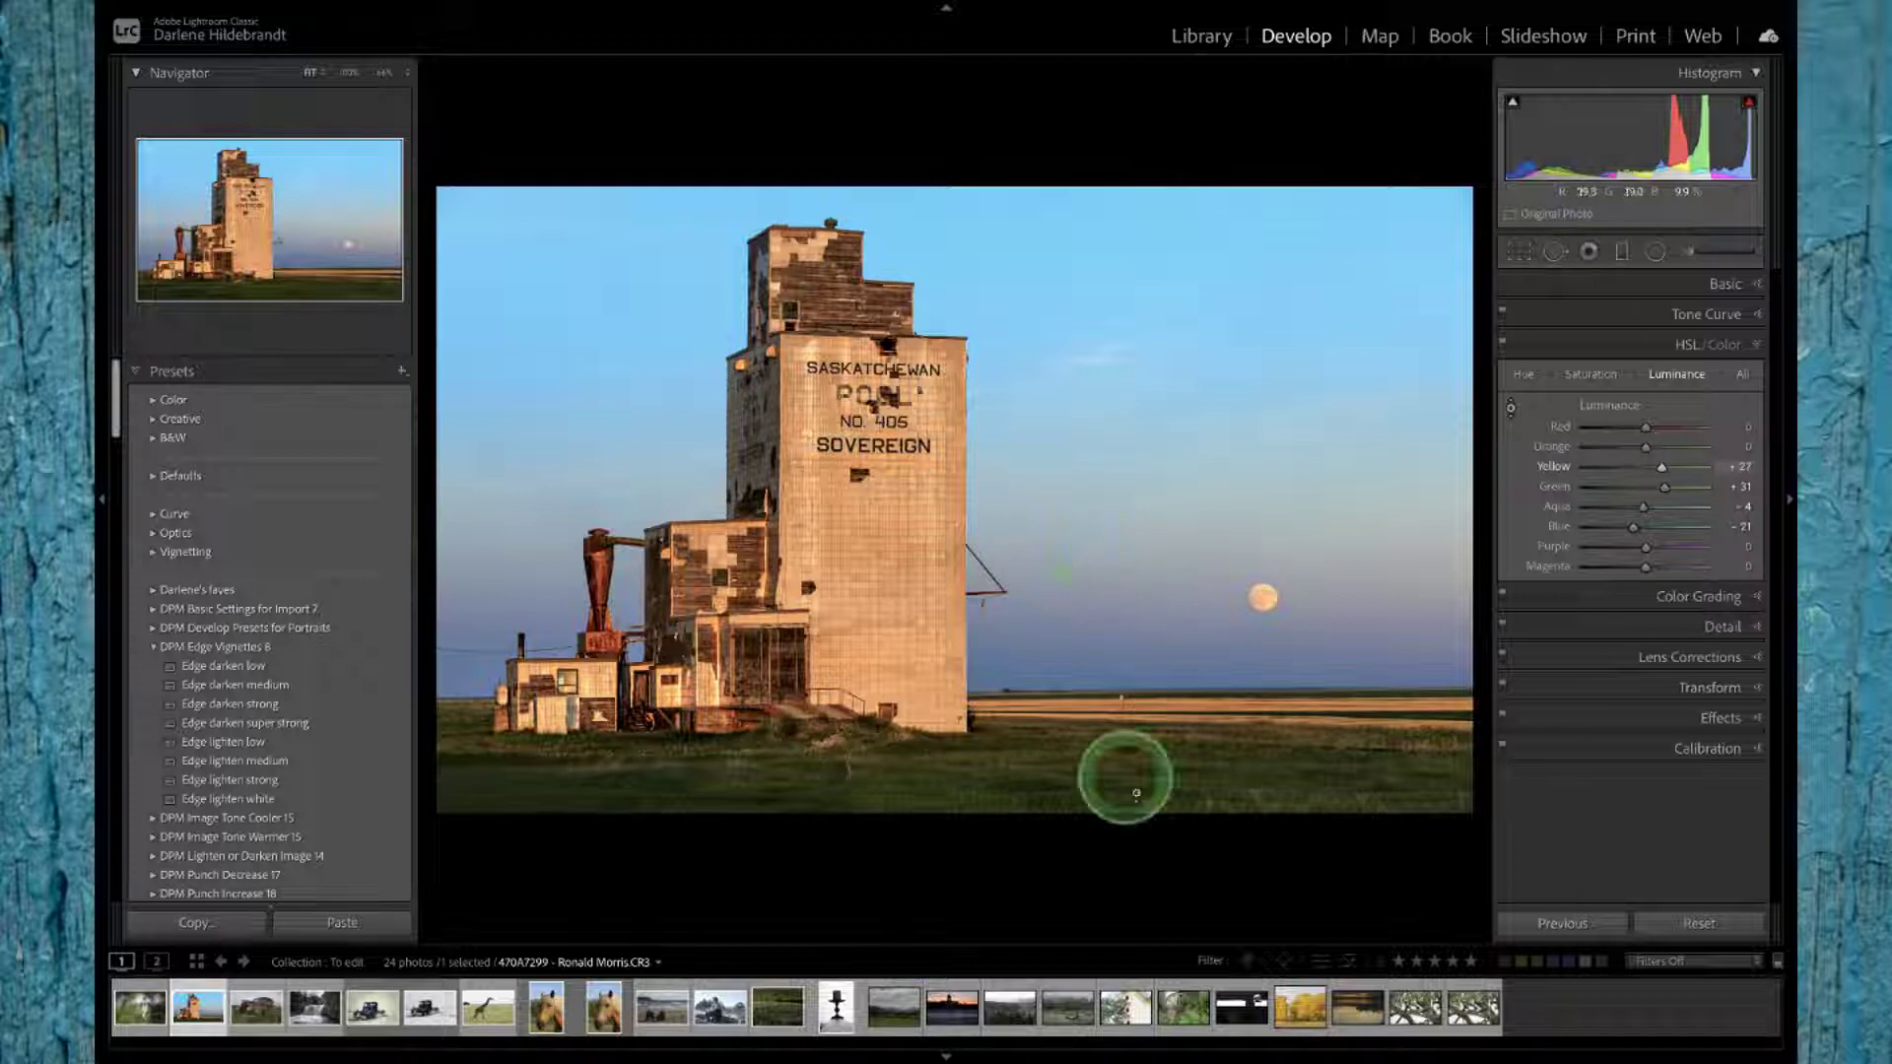
mouse_move(1666, 493)
mouse_down()
mouse_move(1702, 488)
mouse_move(1554, 485)
mouse_move(1701, 493)
mouse_move(1690, 466)
mouse_move(1588, 466)
mouse_move(1661, 470)
mouse_up()
click(1664, 470)
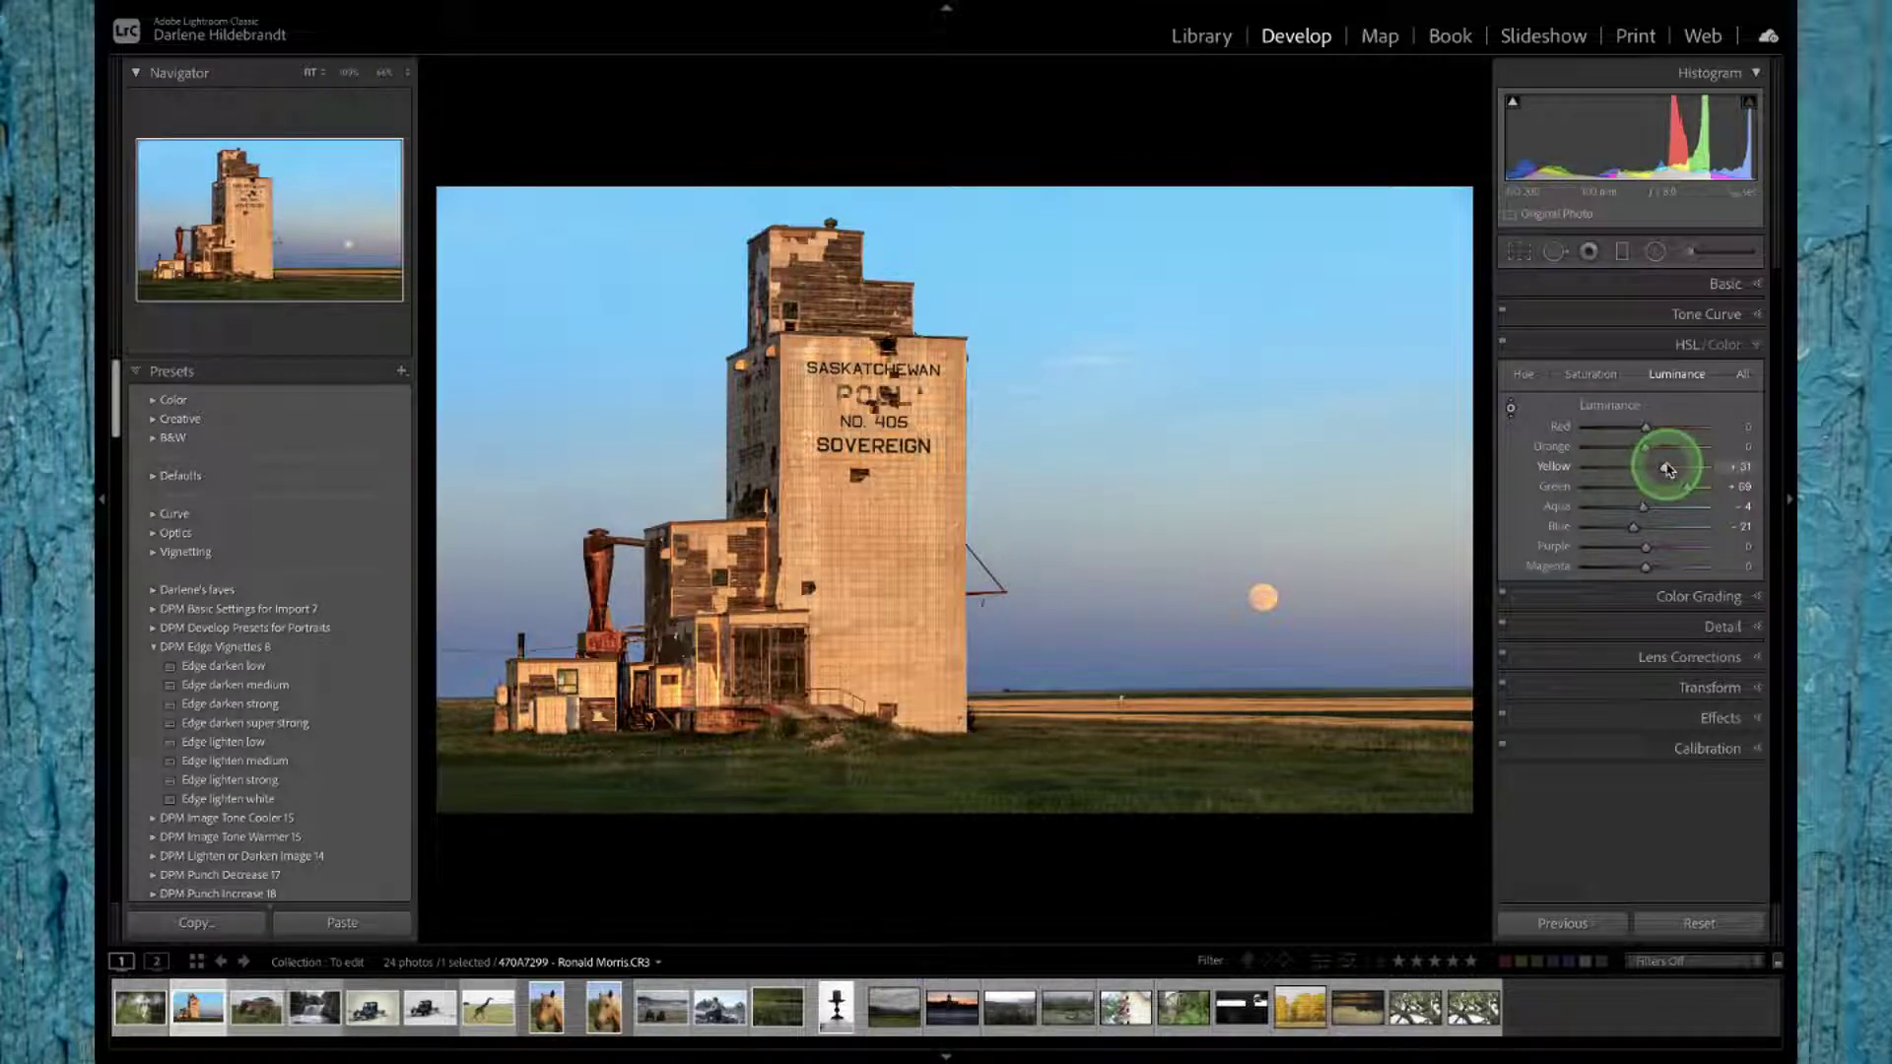
mouse_move(1646, 547)
mouse_down()
mouse_move(1690, 549)
mouse_move(1563, 549)
mouse_move(1653, 545)
mouse_move(1631, 566)
mouse_up()
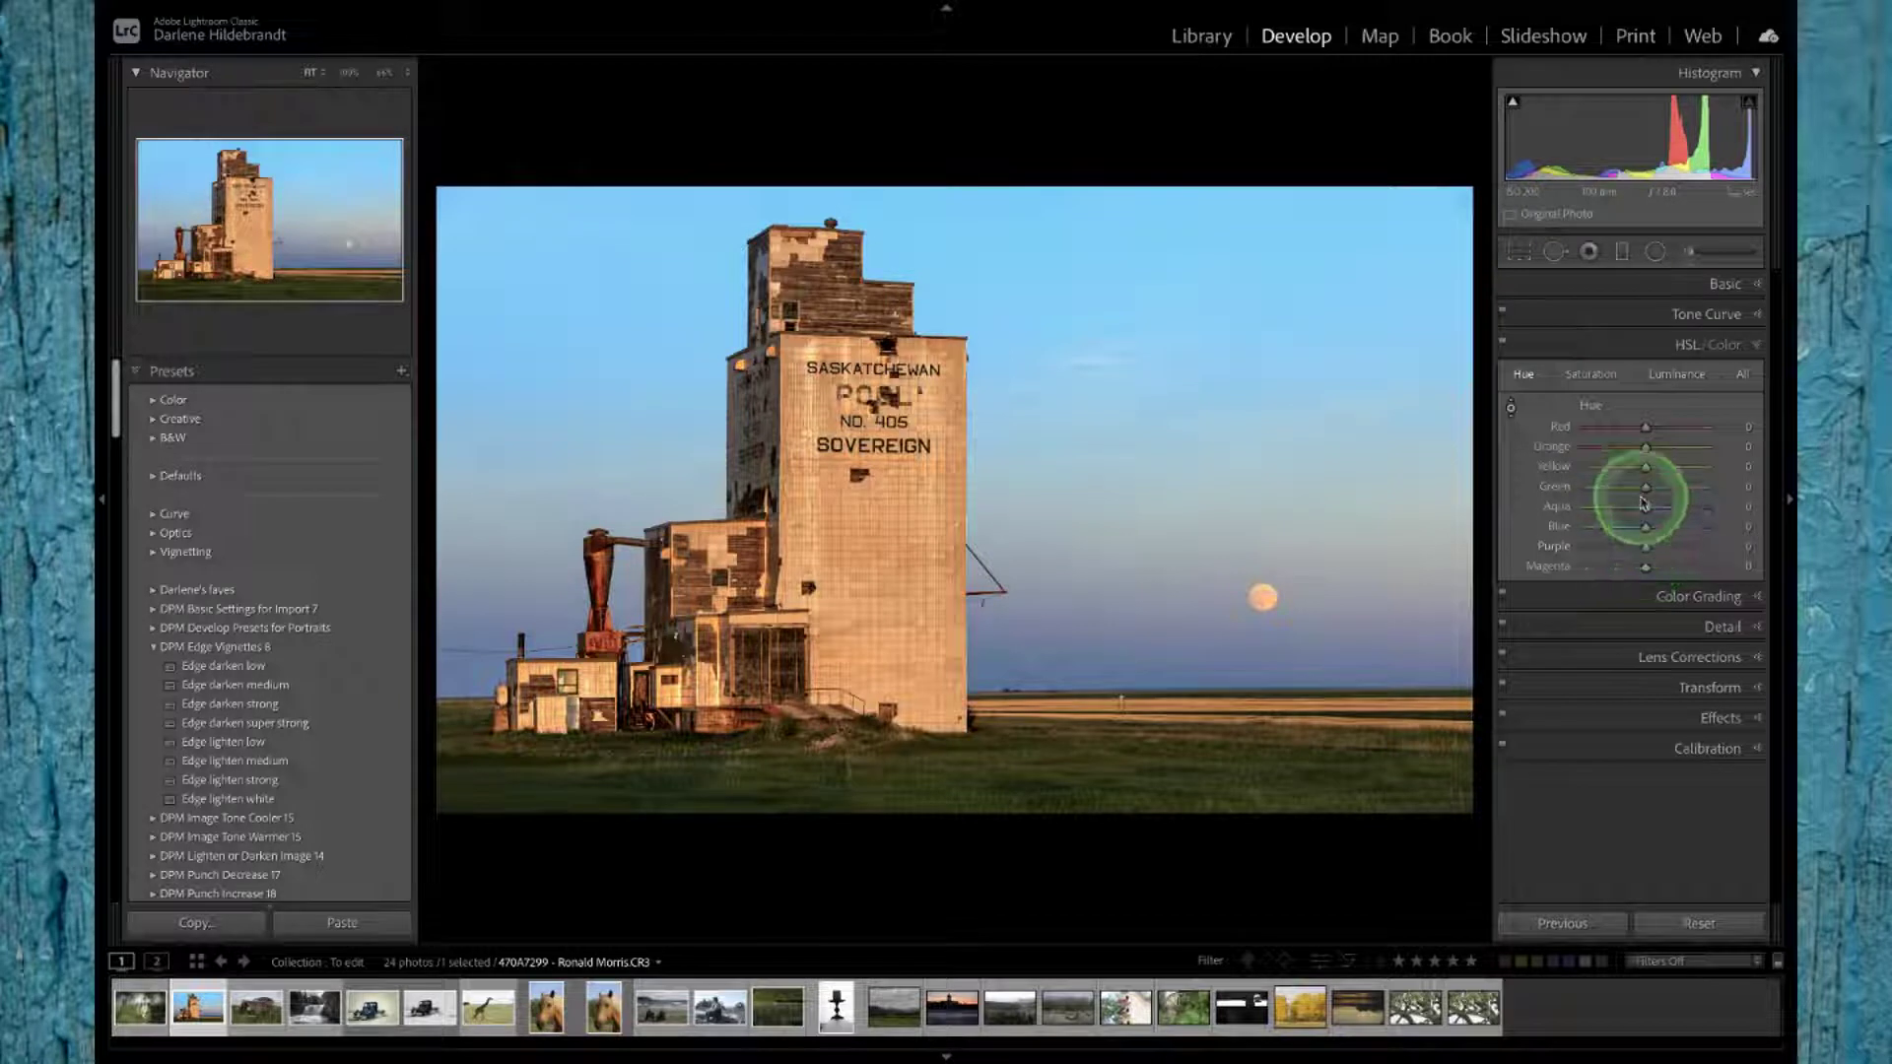
Step: Shift the sky's hue slightly with the targeted adjustment tool, giving Aqua +2 and Blue +10
click(1601, 375)
click(1511, 405)
mouse_move(1268, 274)
mouse_down()
mouse_move(1269, 242)
mouse_move(1226, 264)
mouse_move(1294, 261)
mouse_move(1286, 235)
mouse_move(1293, 268)
mouse_up()
click(1676, 373)
click(1525, 378)
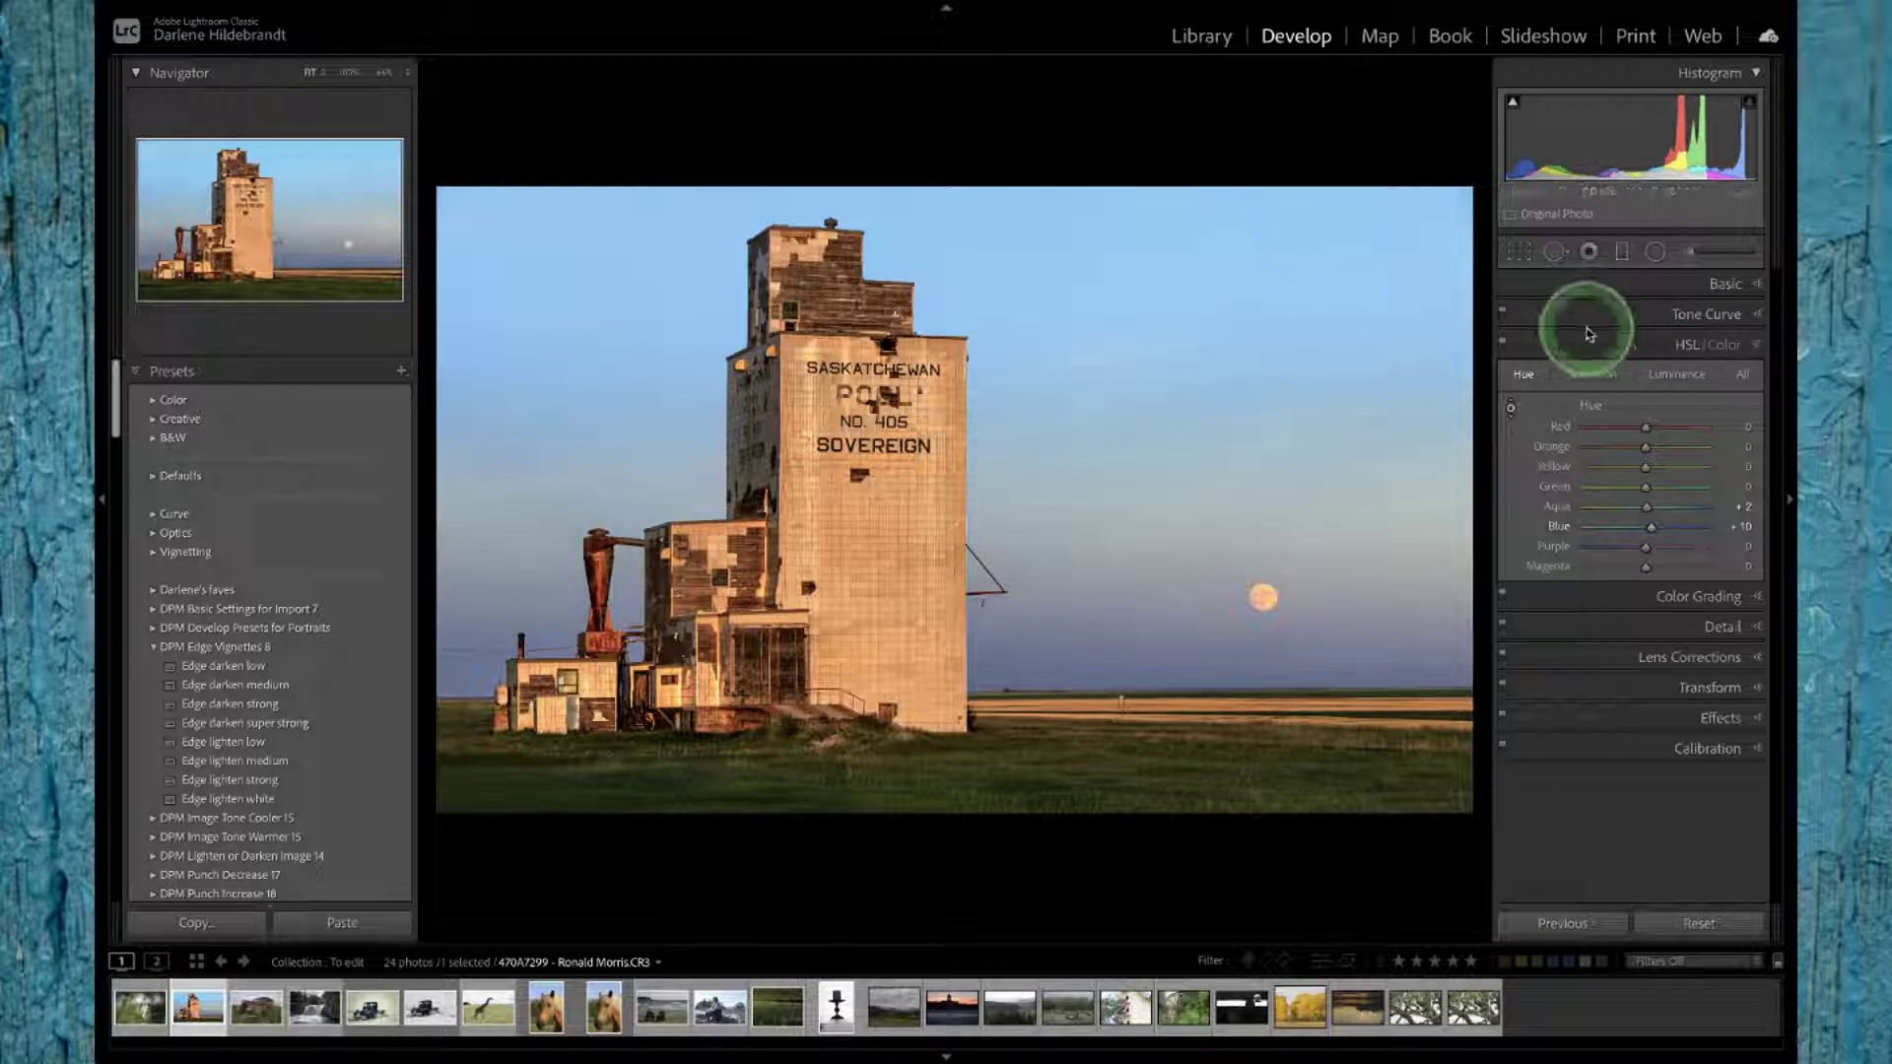
Step: Compare the photo with the HSL adjustments switched off and on
click(1503, 345)
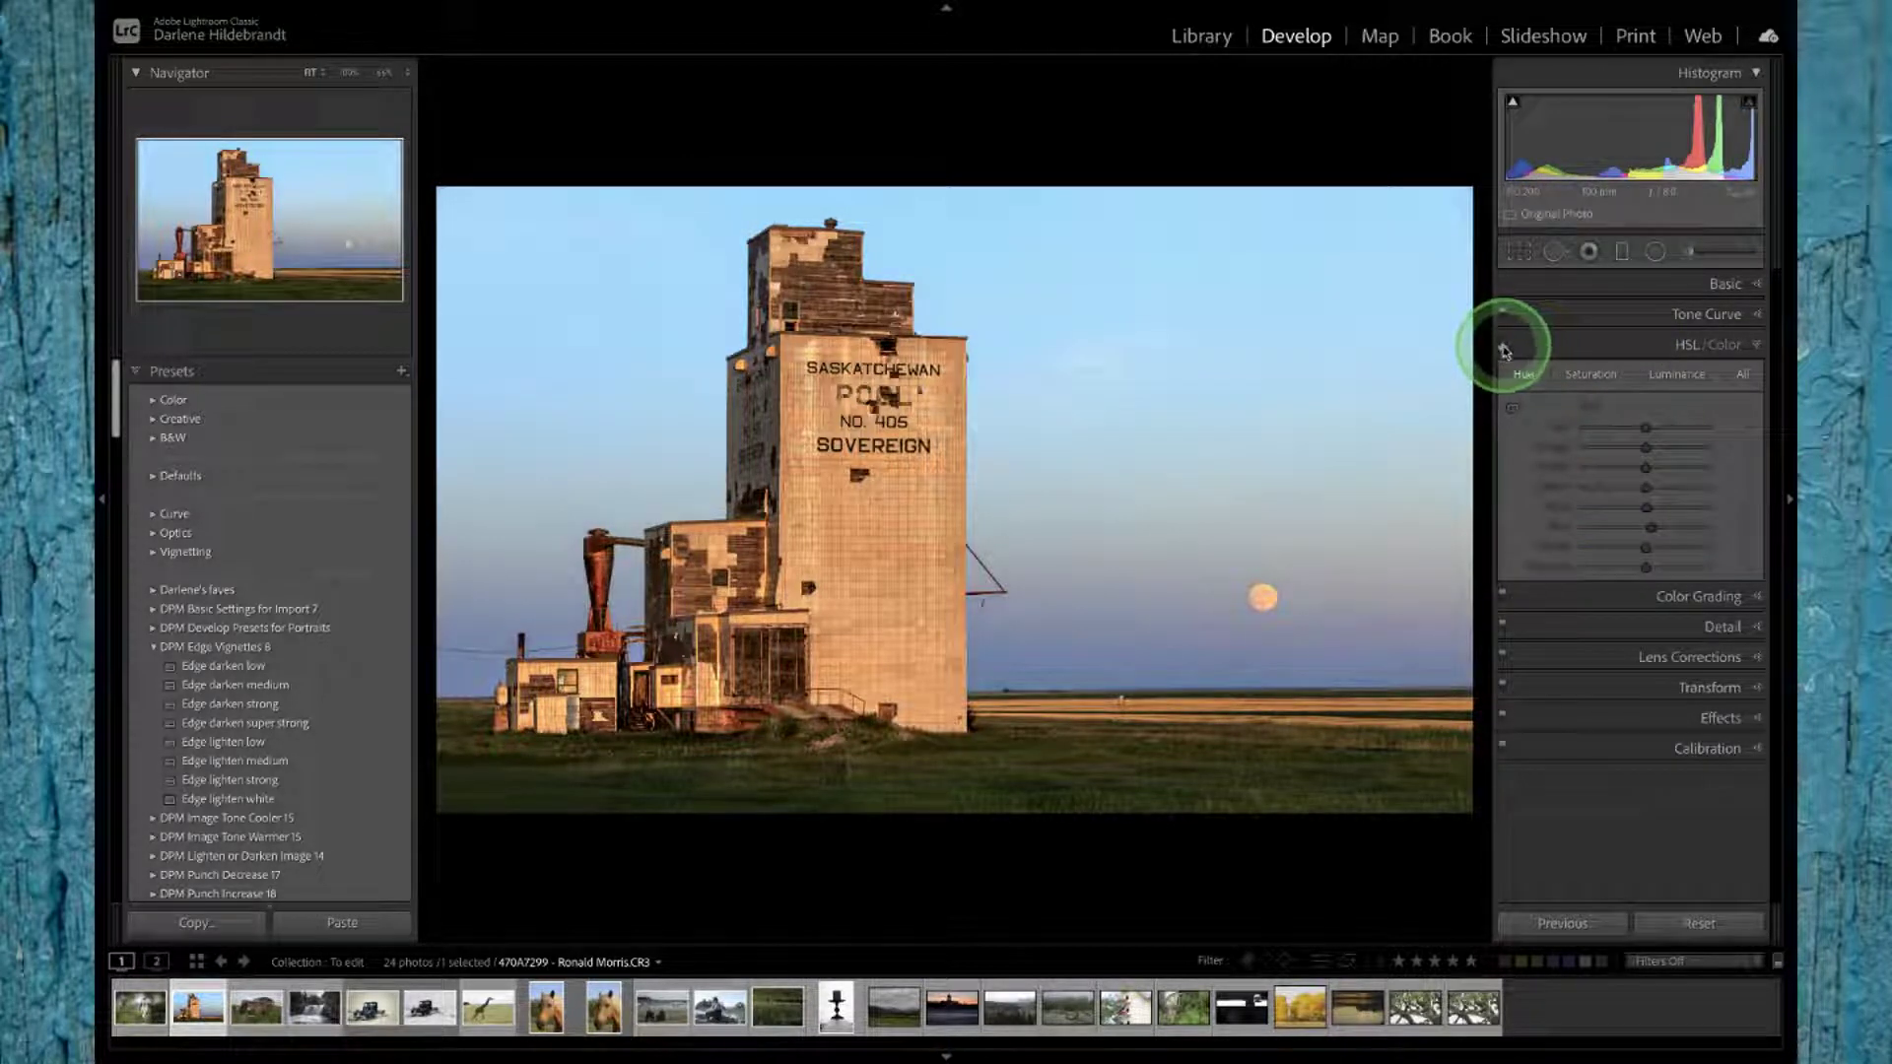
click(1503, 345)
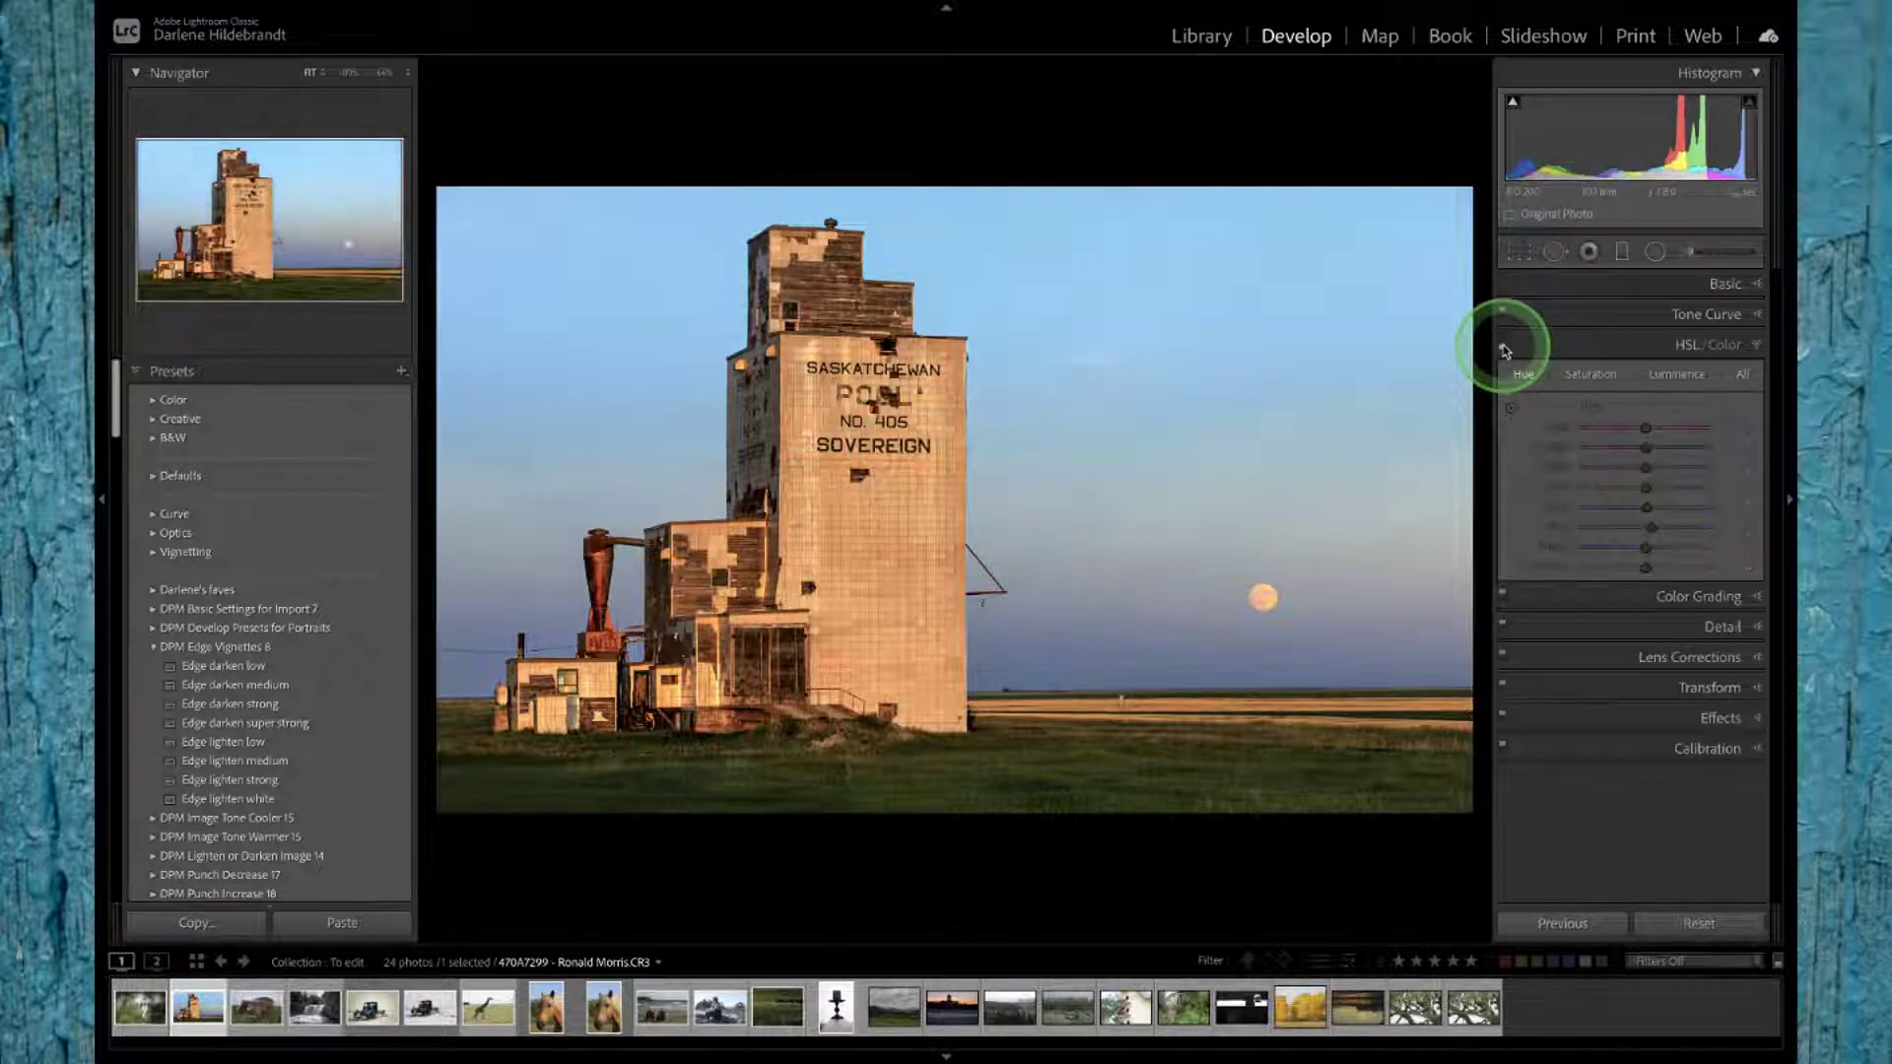
click(1503, 345)
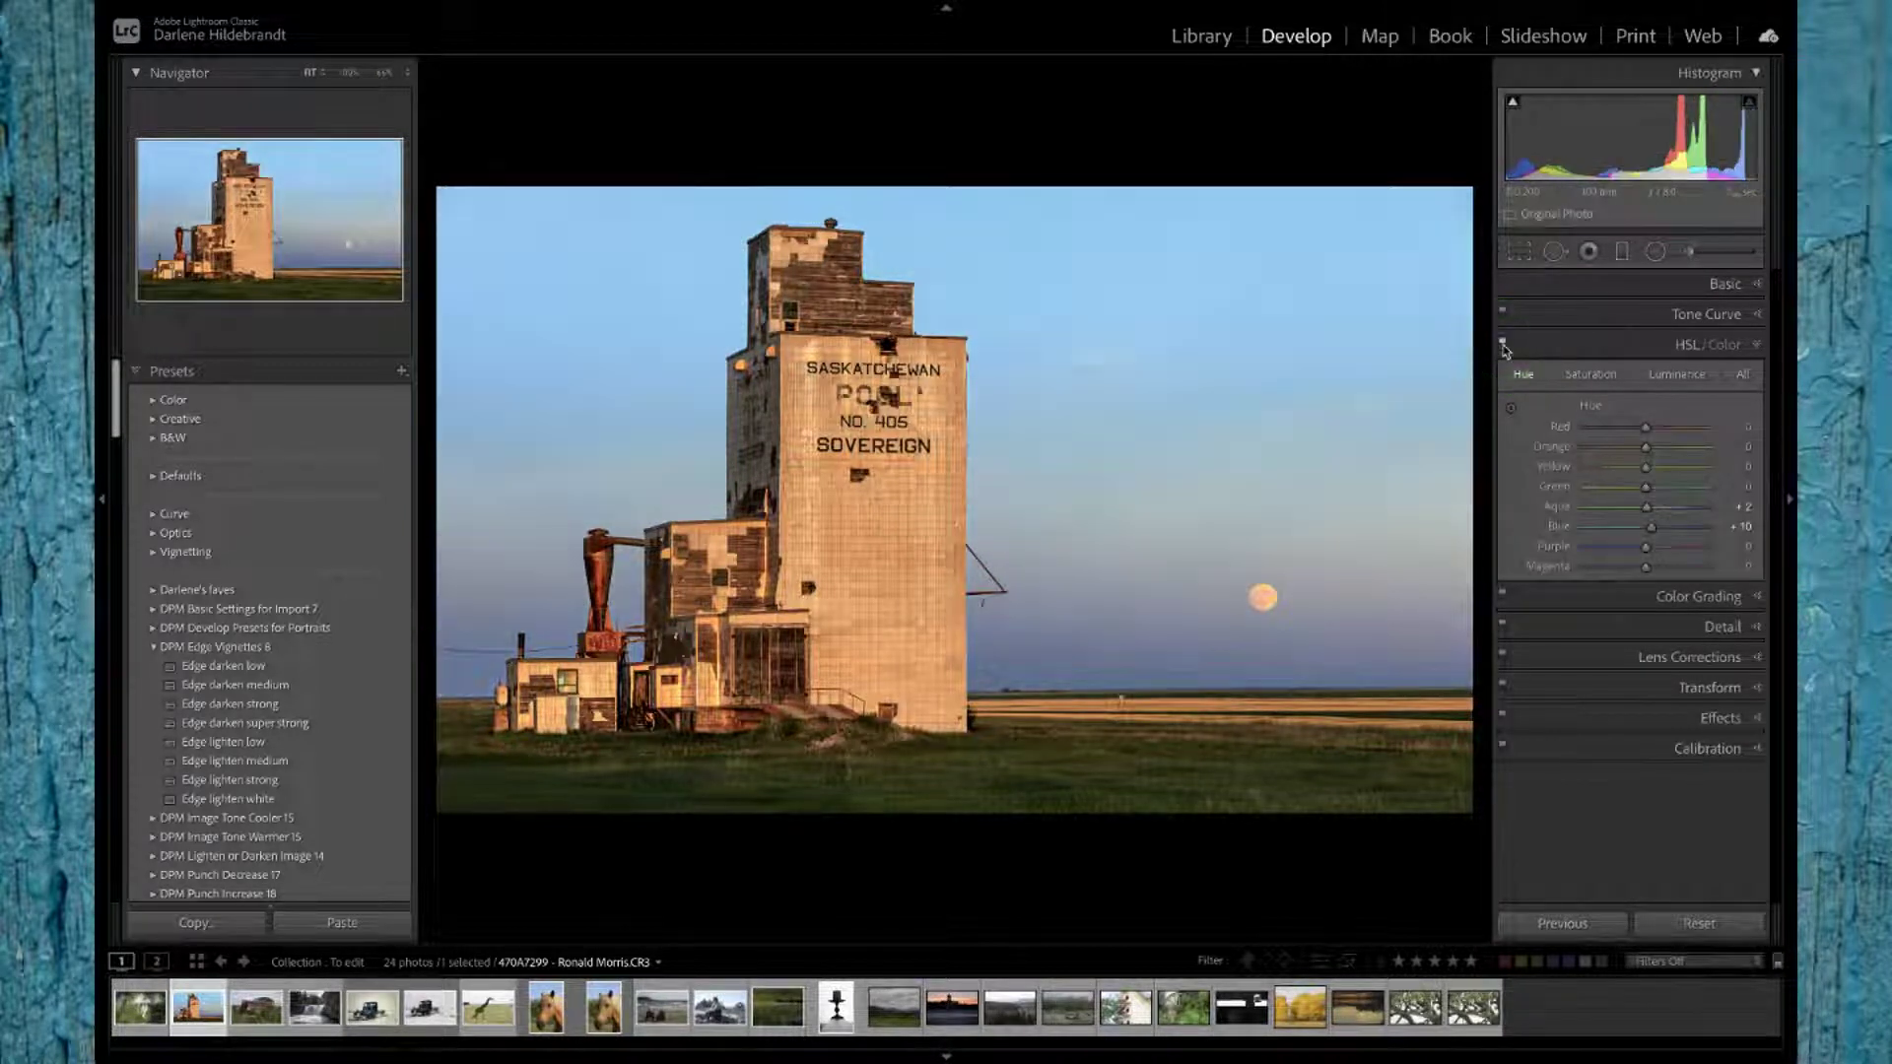
click(1505, 346)
Step: Convert the photo to the Black & White treatment, keeping the Adobe Monochrome profile
click(1712, 284)
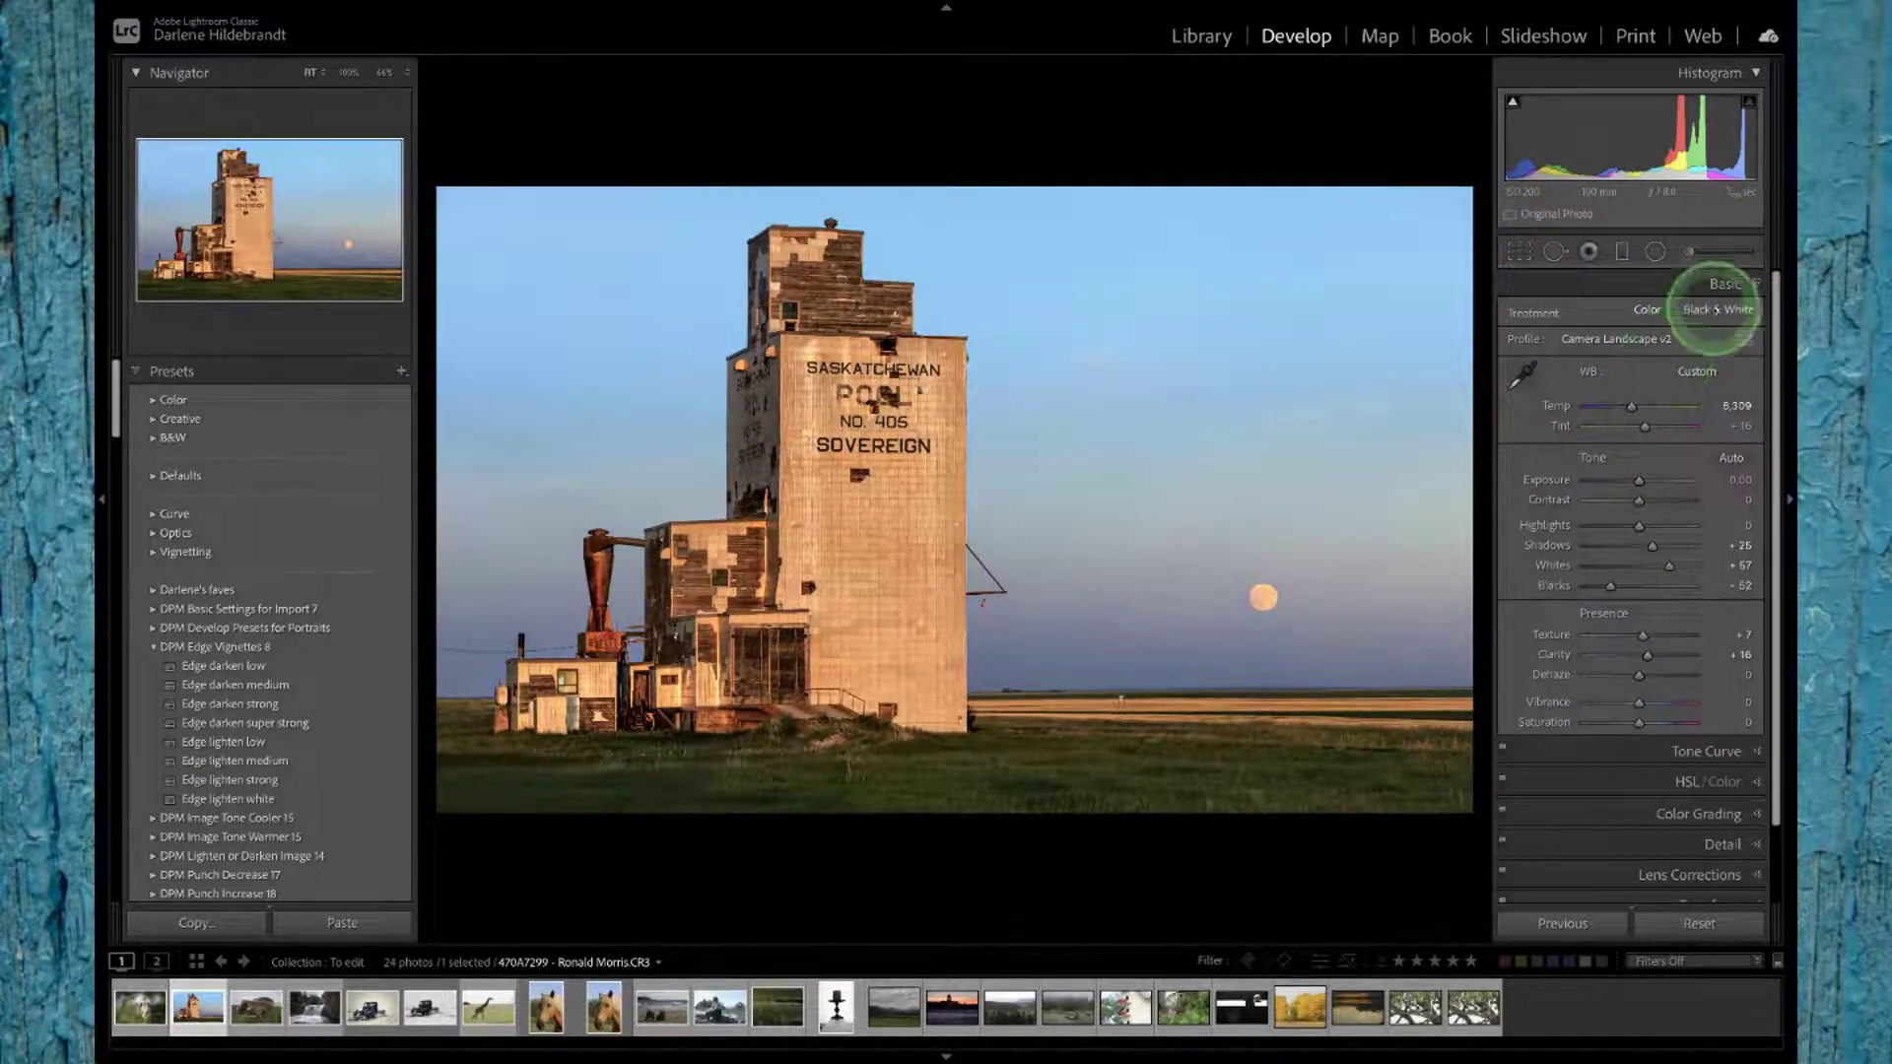
click(1716, 309)
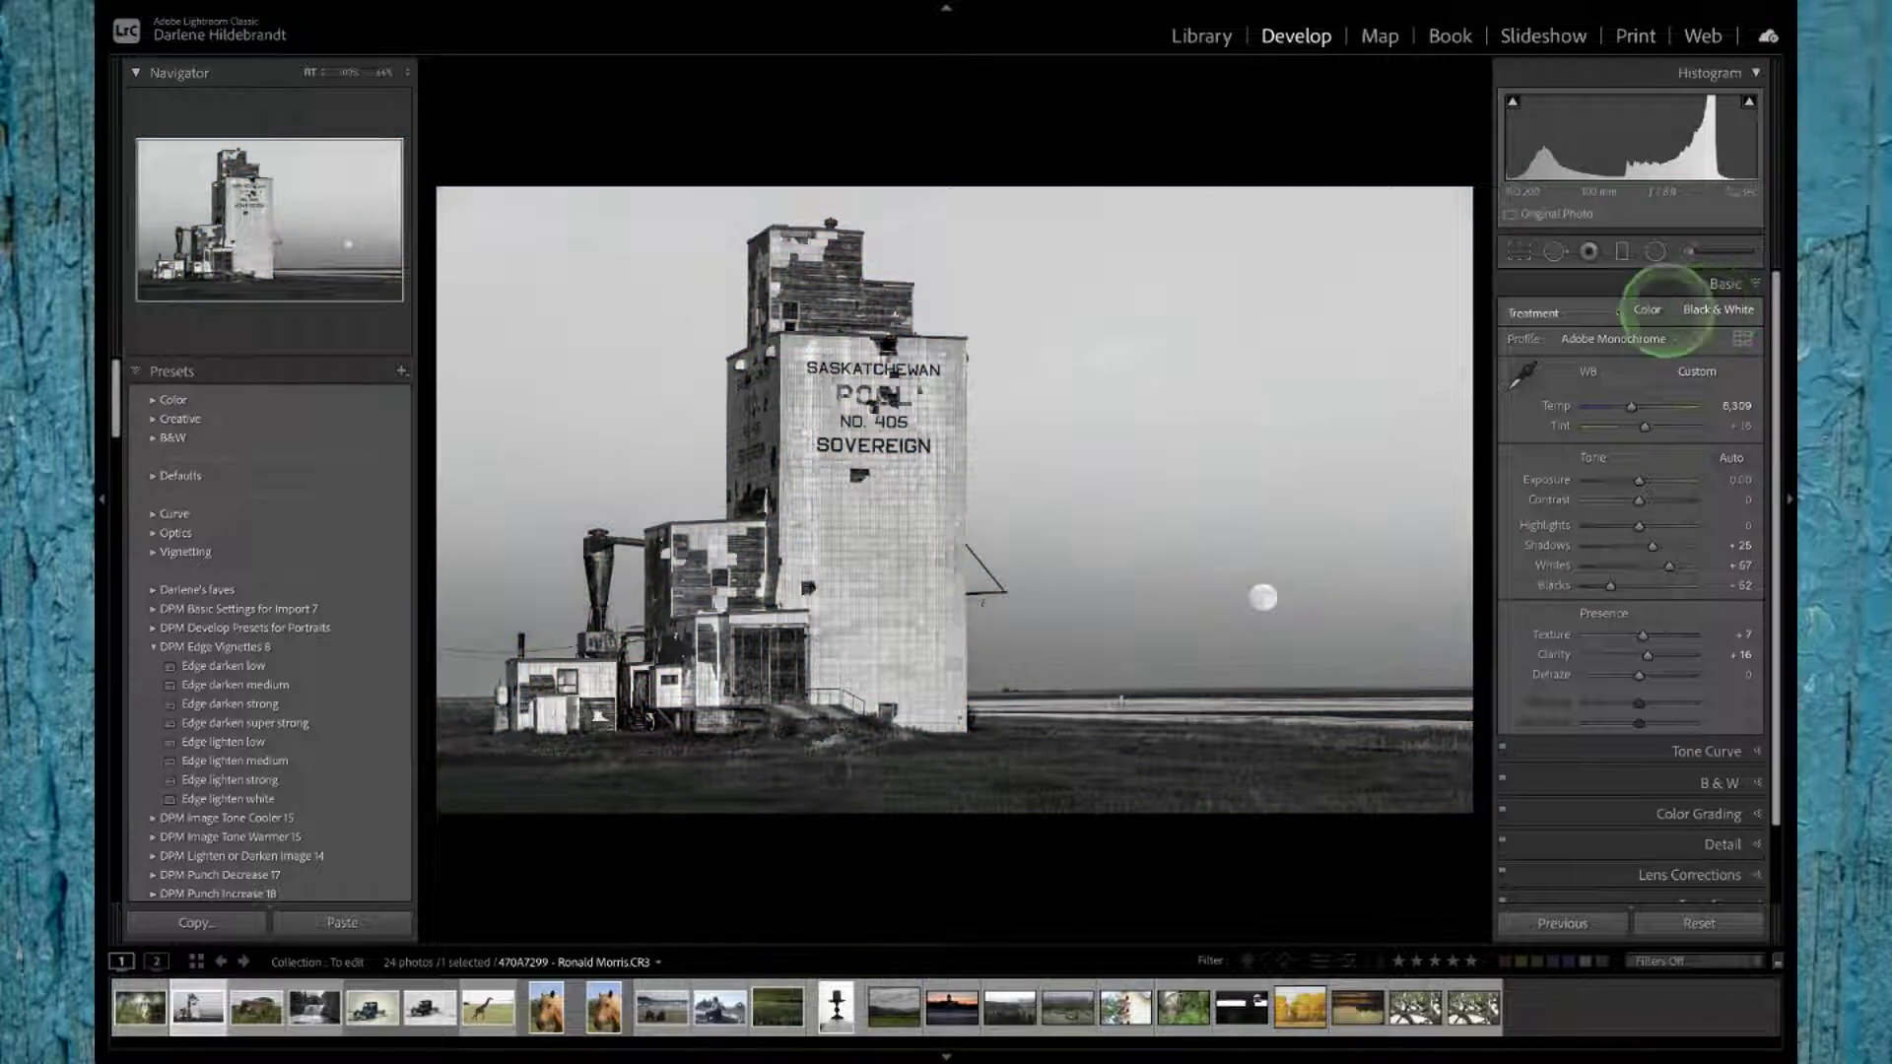
click(1589, 339)
click(1624, 343)
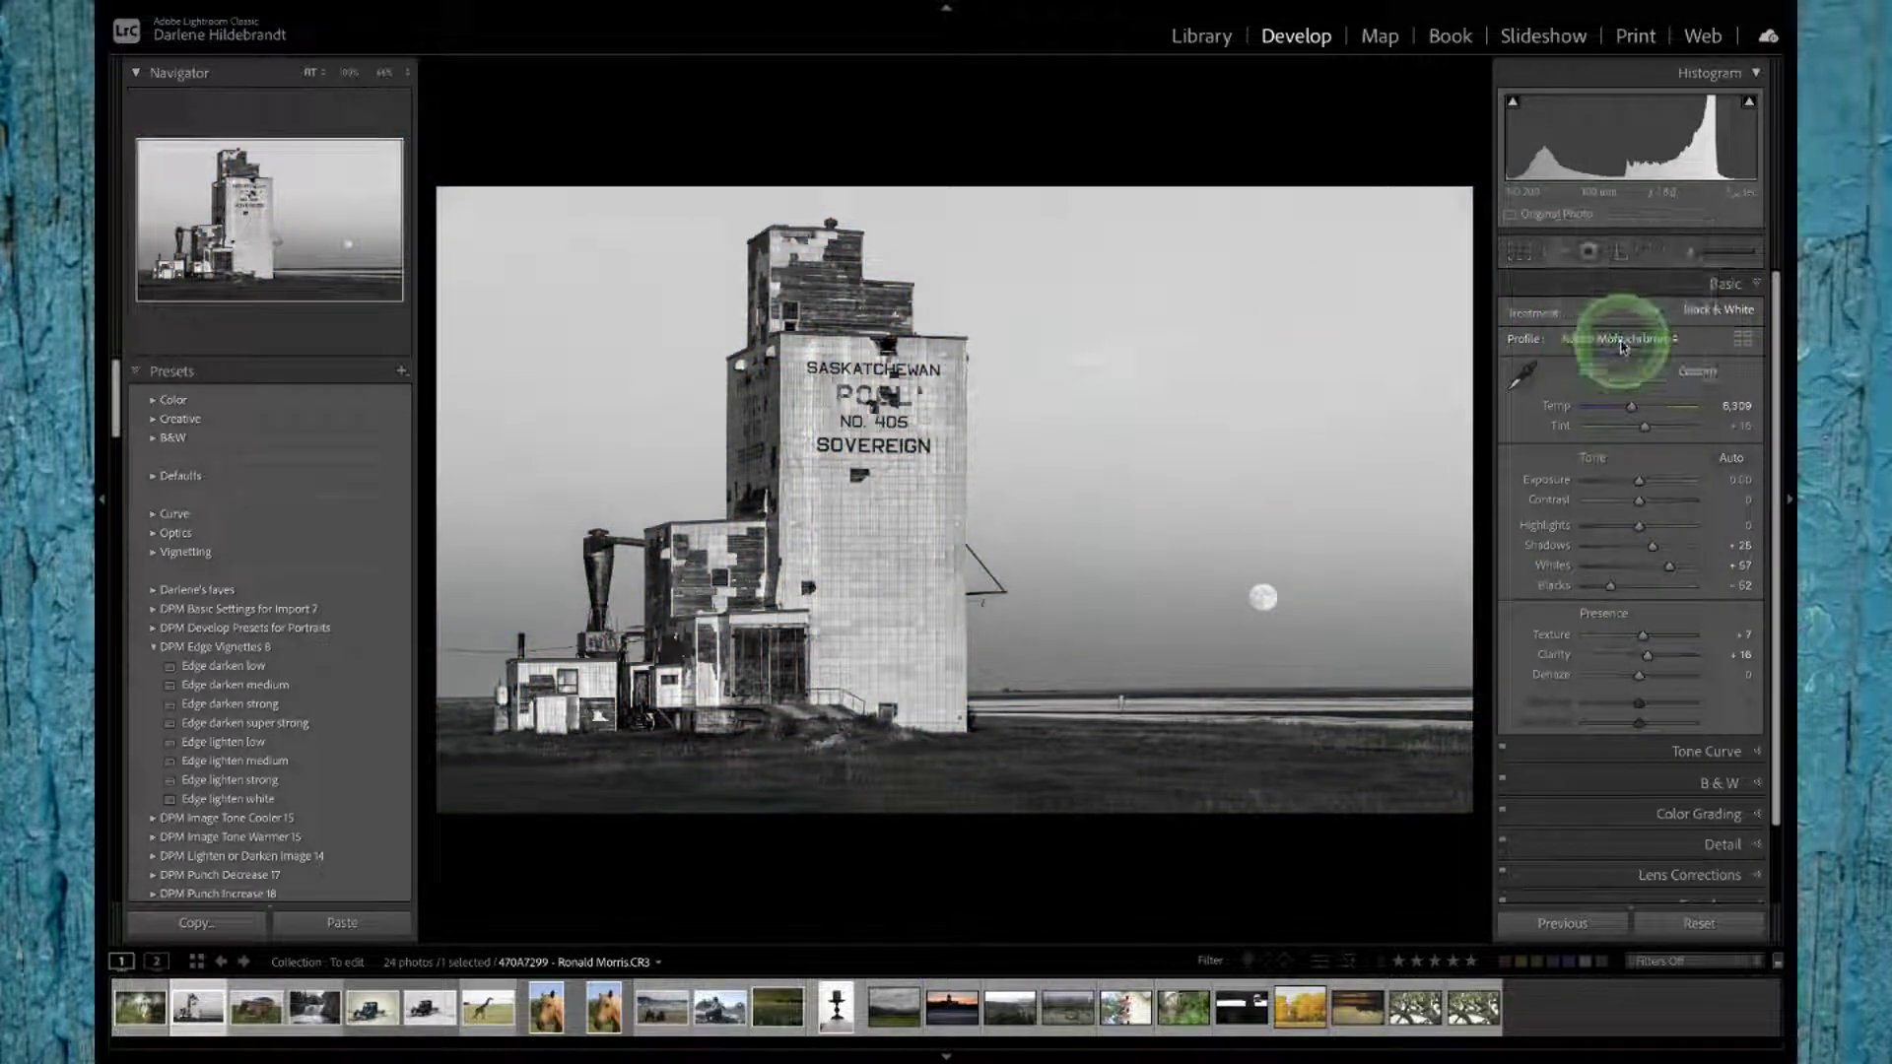
Step: Set the Black & White Mix by targeted adjustment: sky Aqua -39 and Blue -49, elevator Orange +26, grass Yellow -17 and Green -2
click(1720, 783)
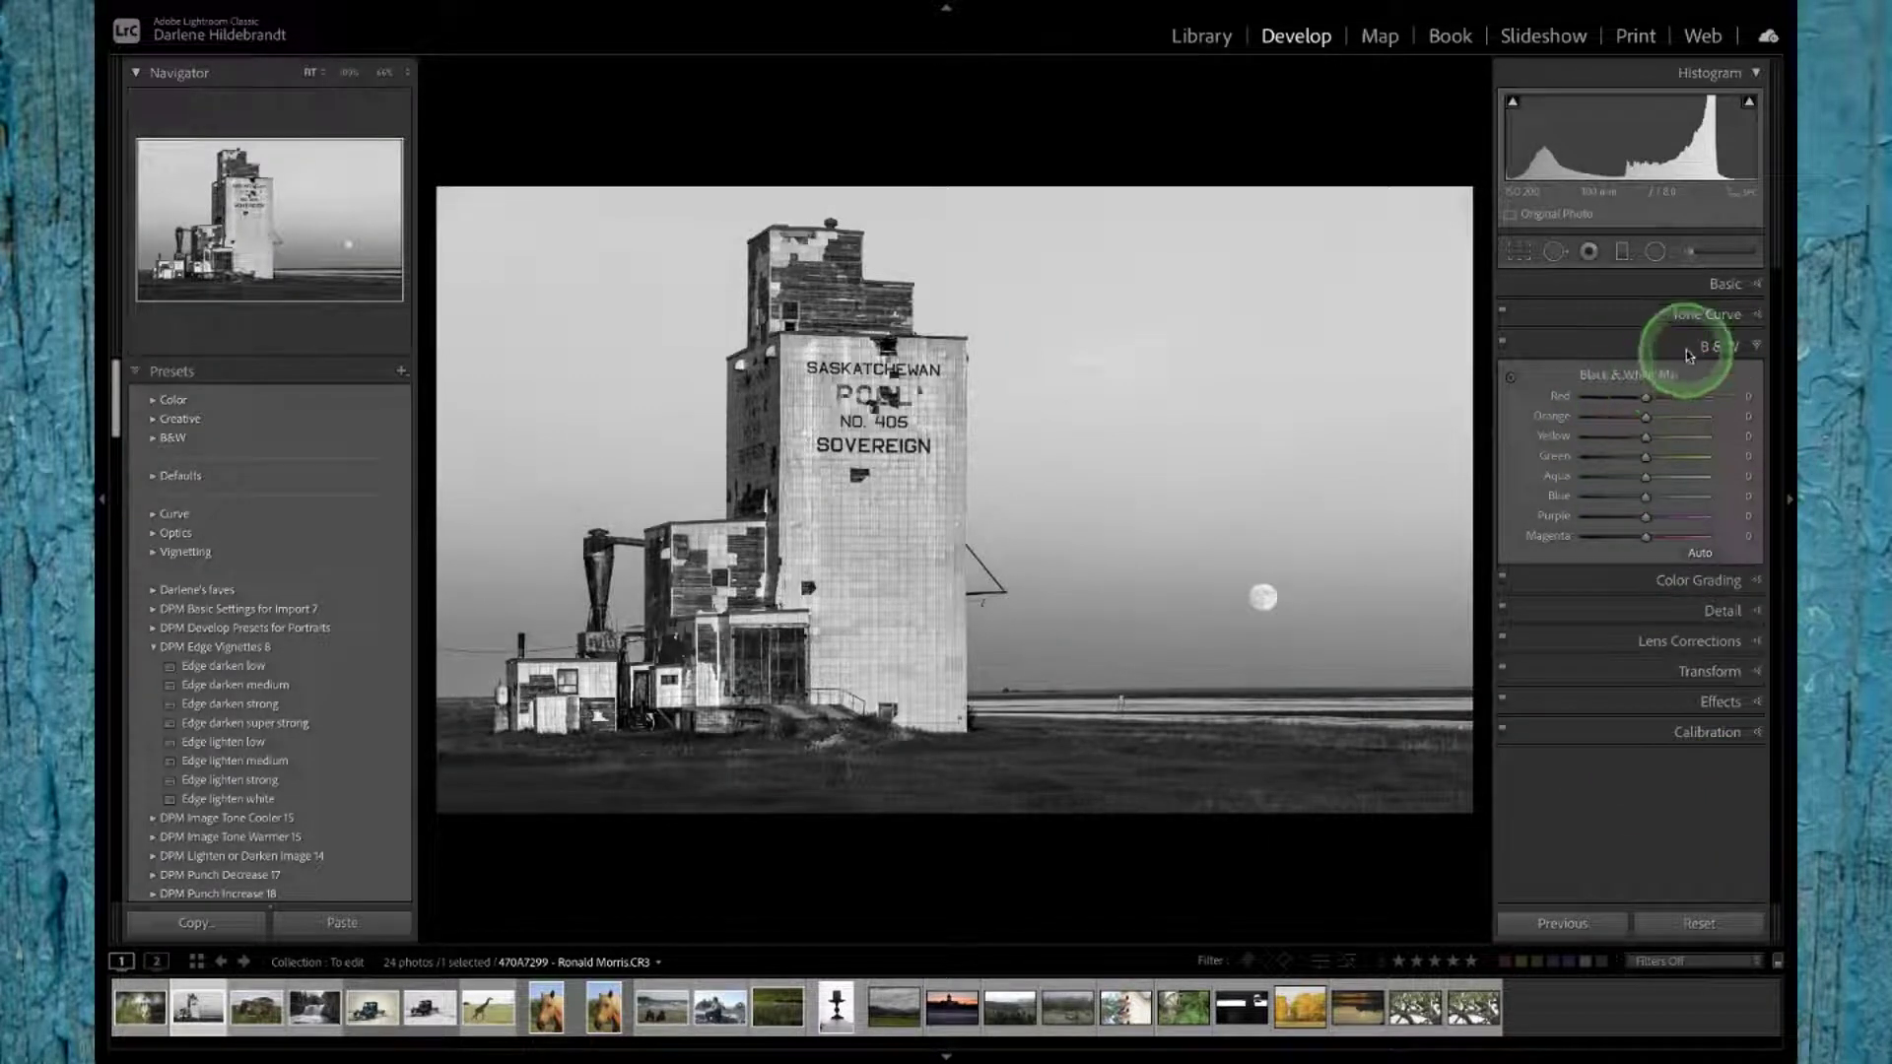
click(1511, 377)
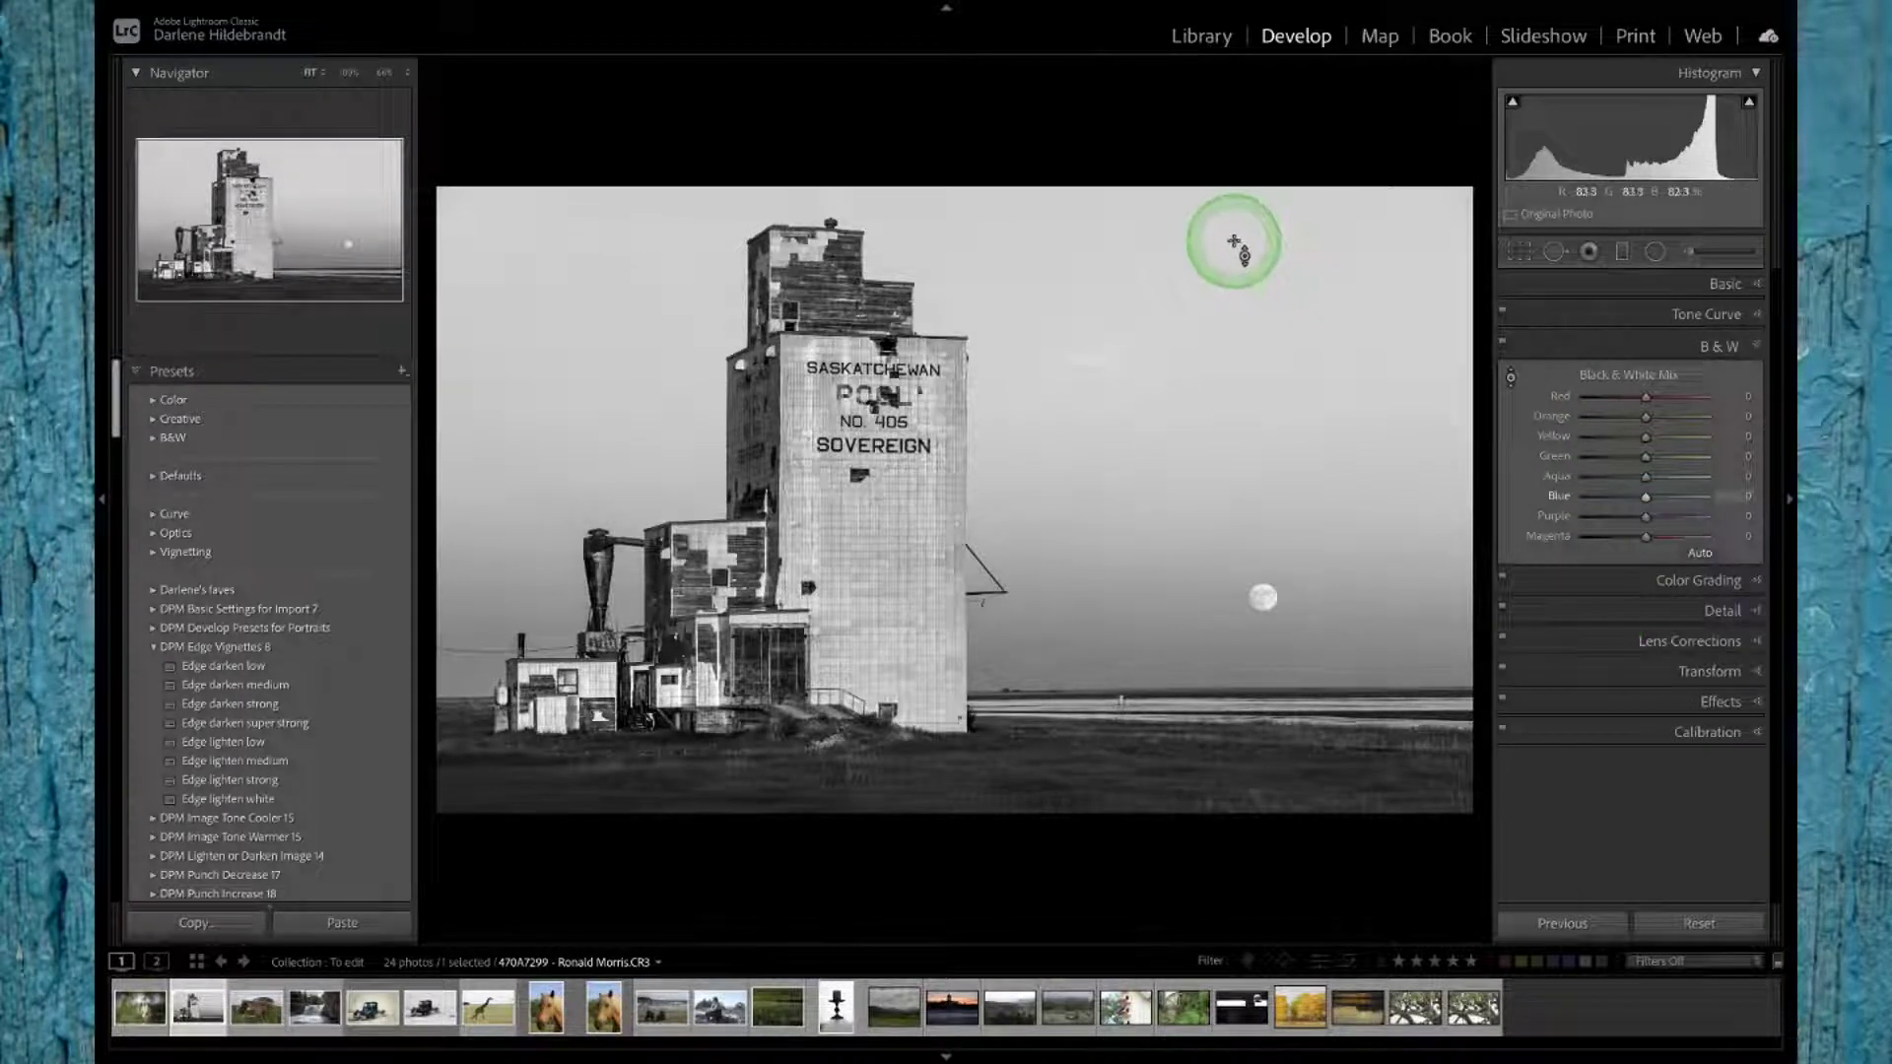
key(backslash)
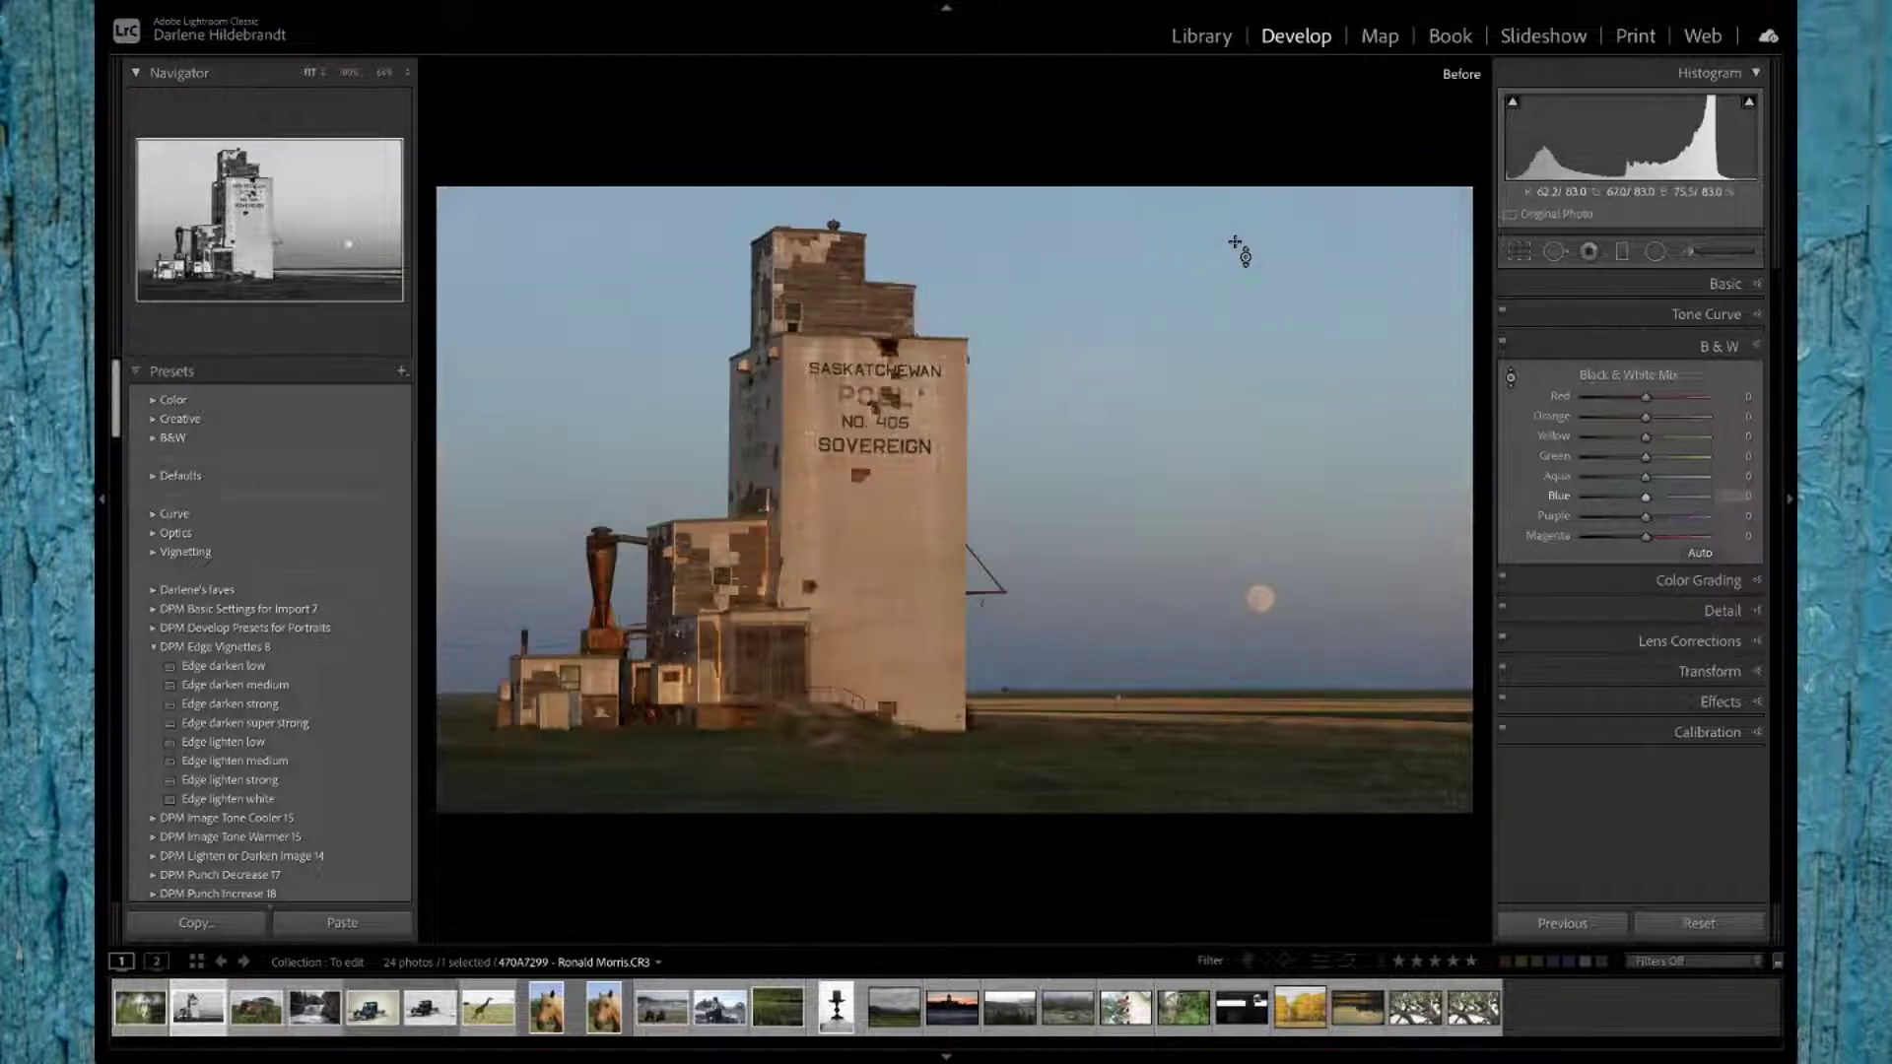
key(backslash)
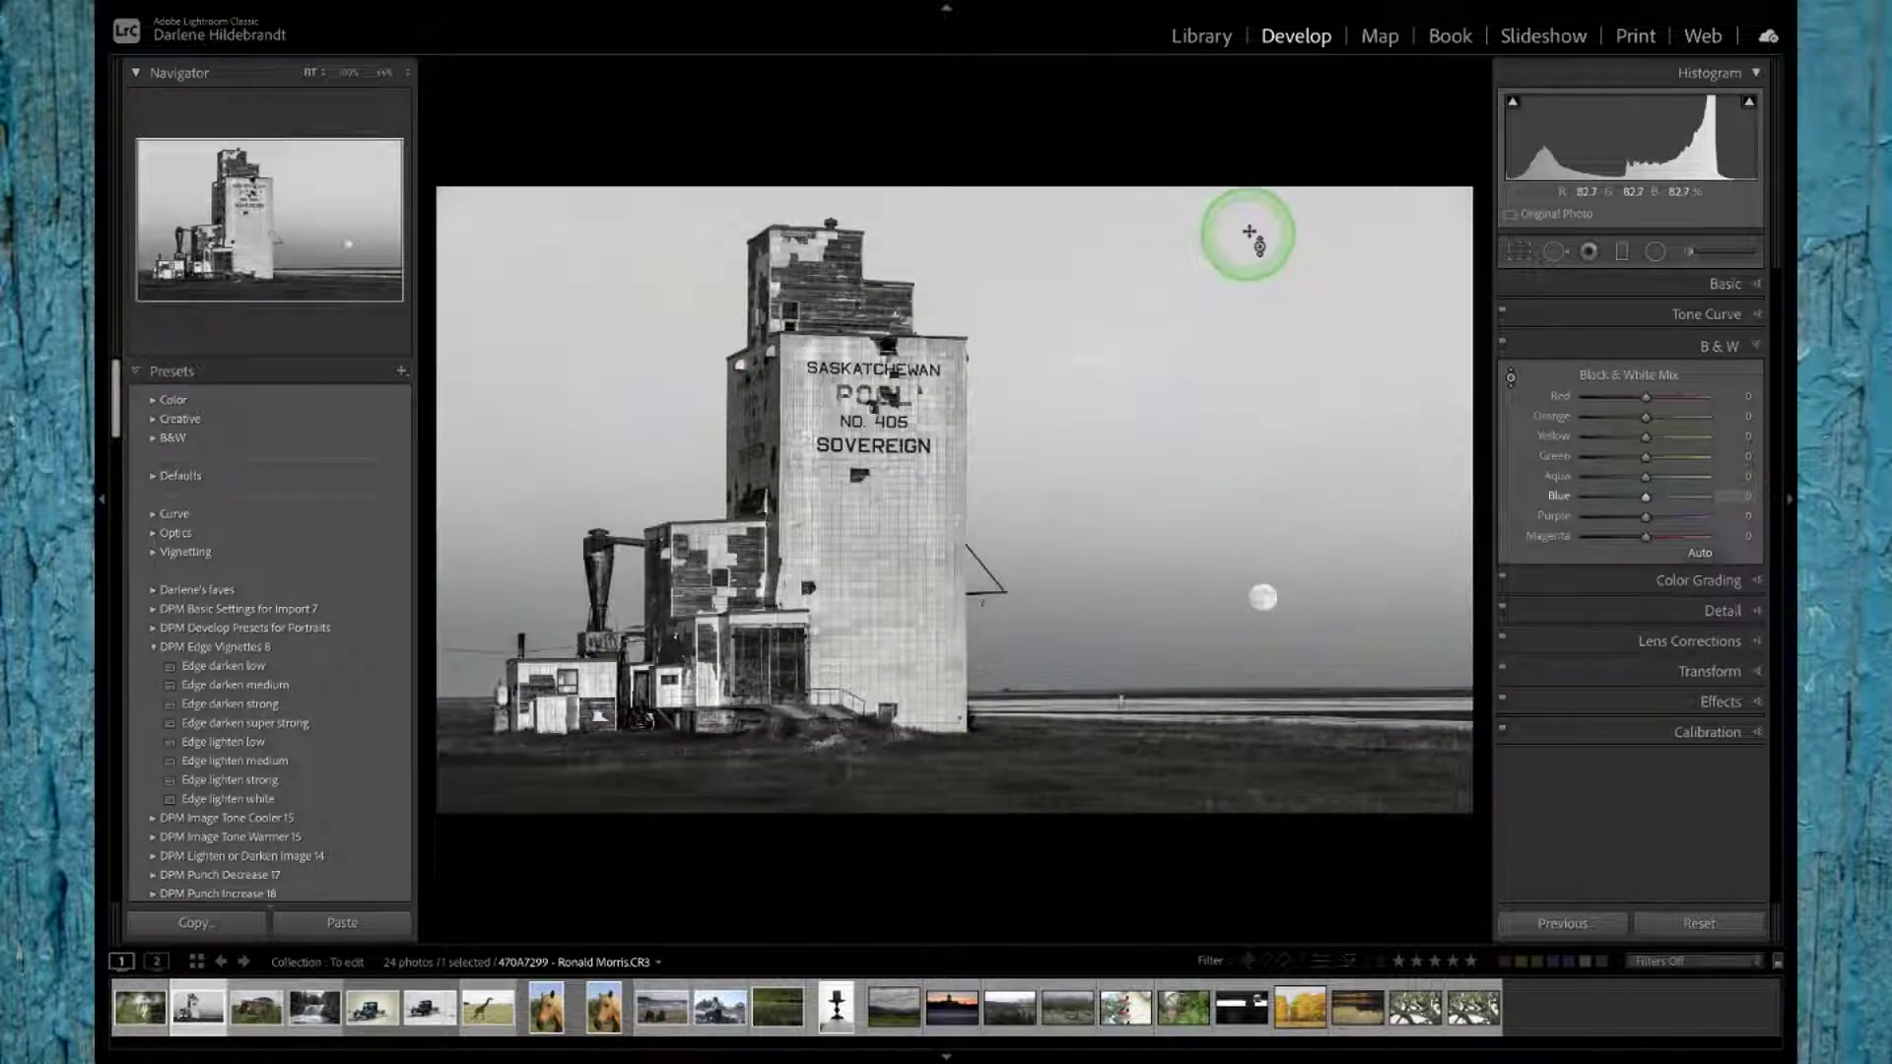
mouse_move(1238, 253)
mouse_down()
mouse_move(1235, 459)
mouse_move(1233, 254)
mouse_move(1231, 283)
mouse_up()
drag(875, 552, 874, 519)
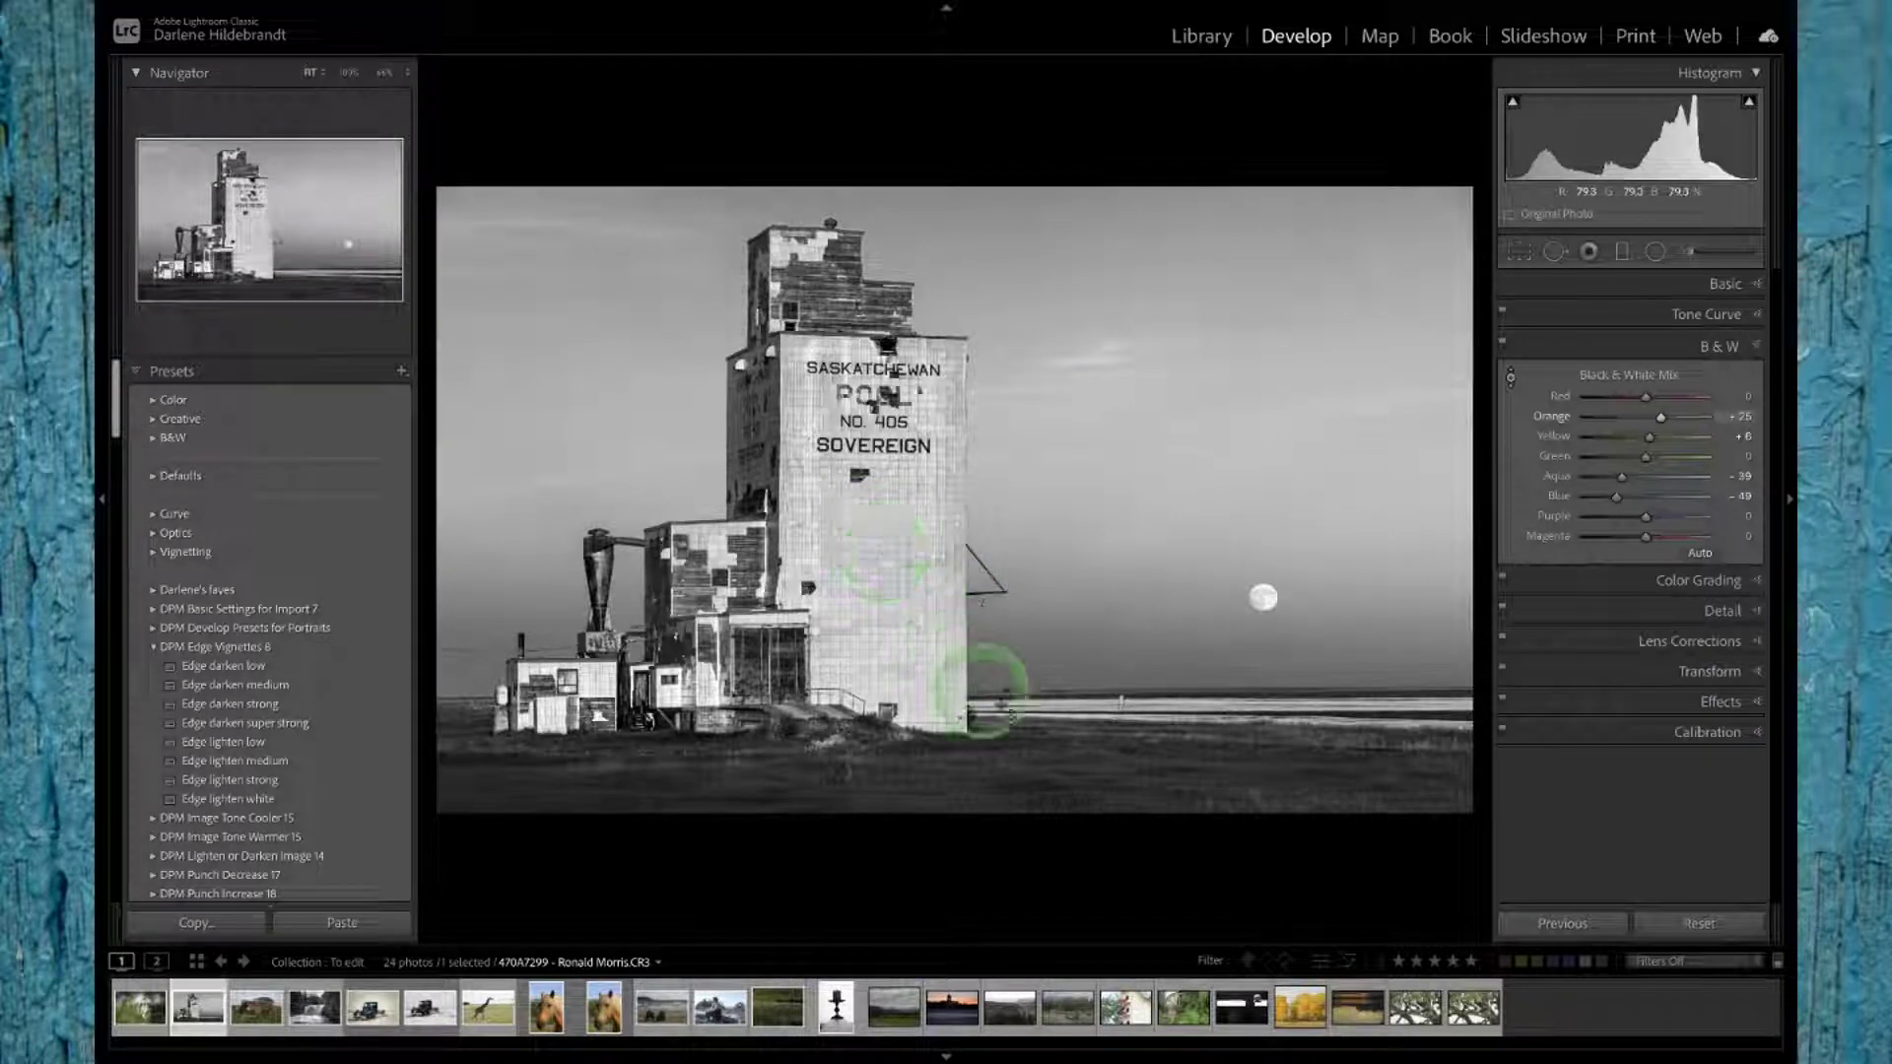
mouse_move(1039, 762)
mouse_down()
mouse_move(1051, 720)
mouse_move(1053, 786)
mouse_up()
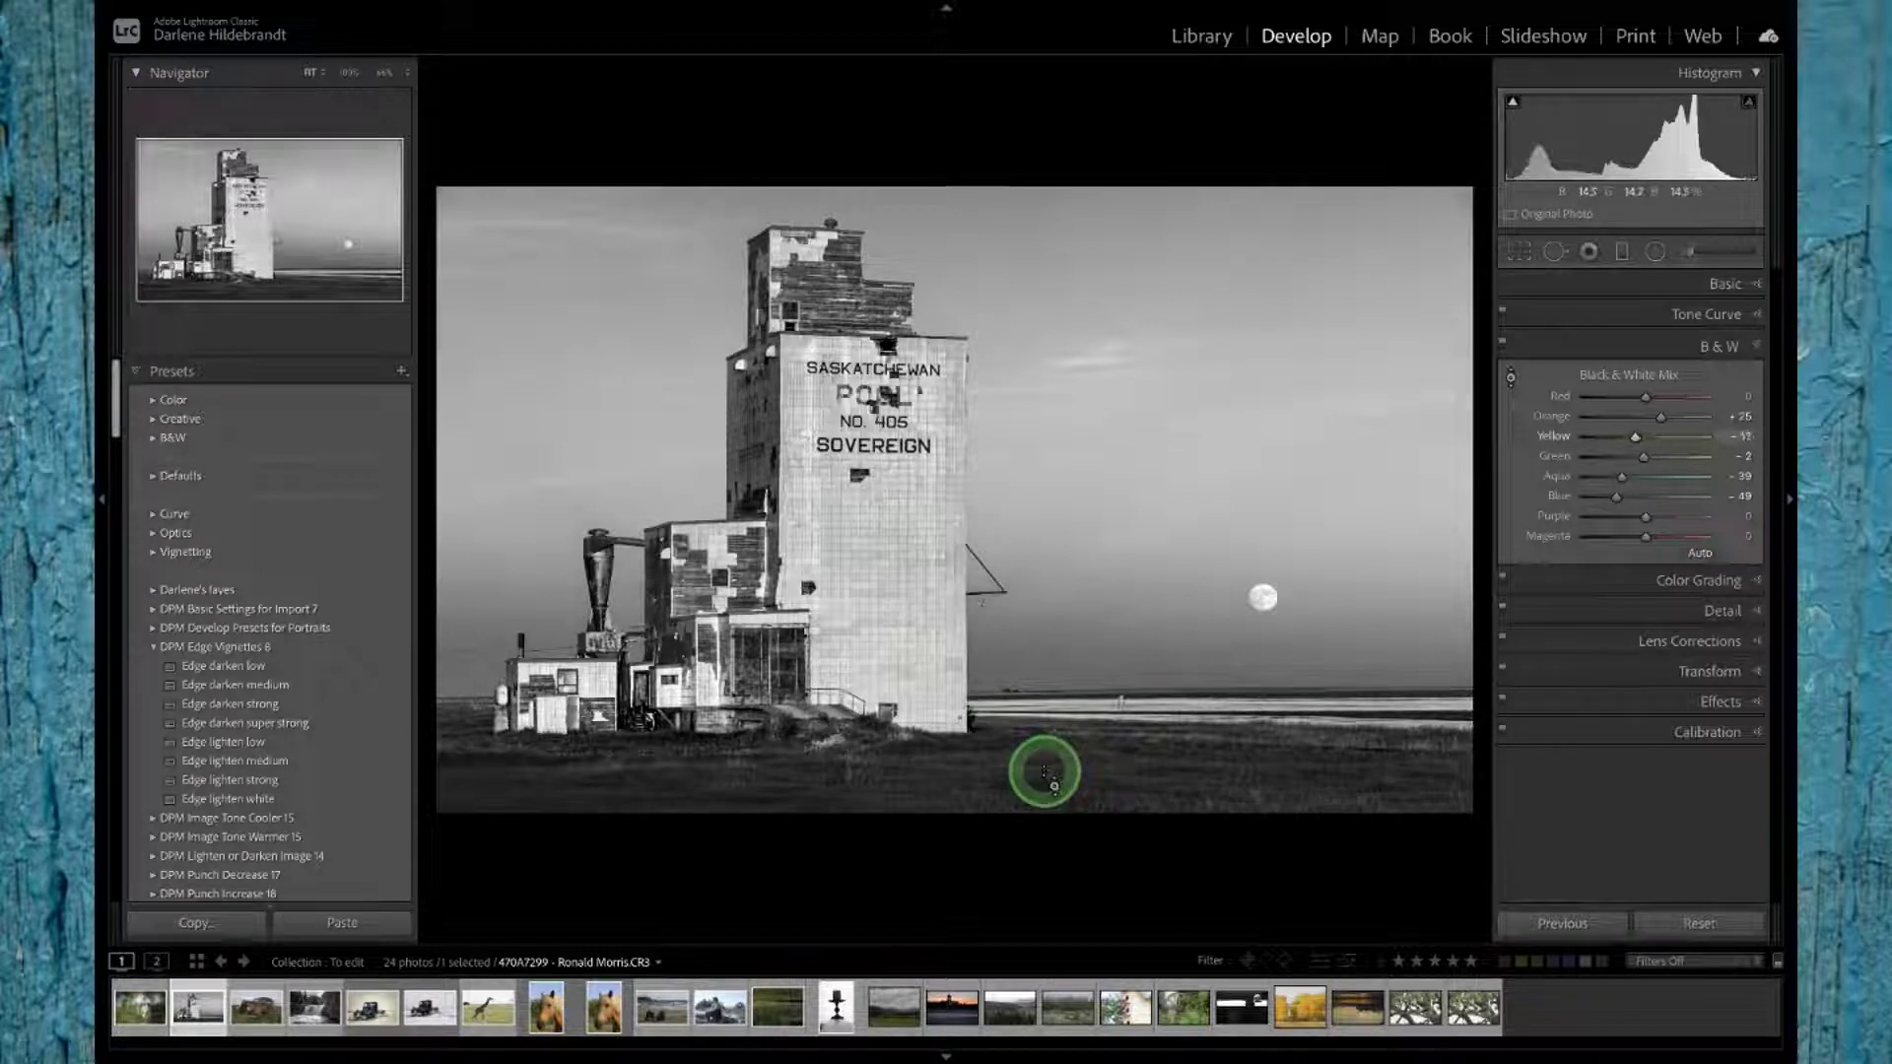
Step: Test the sky at Aqua and Blue -100, inspecting the elevator's top at 100%, and set Aqua to -56 and Blue to -53
drag(1140, 562, 875, 274)
click(875, 274)
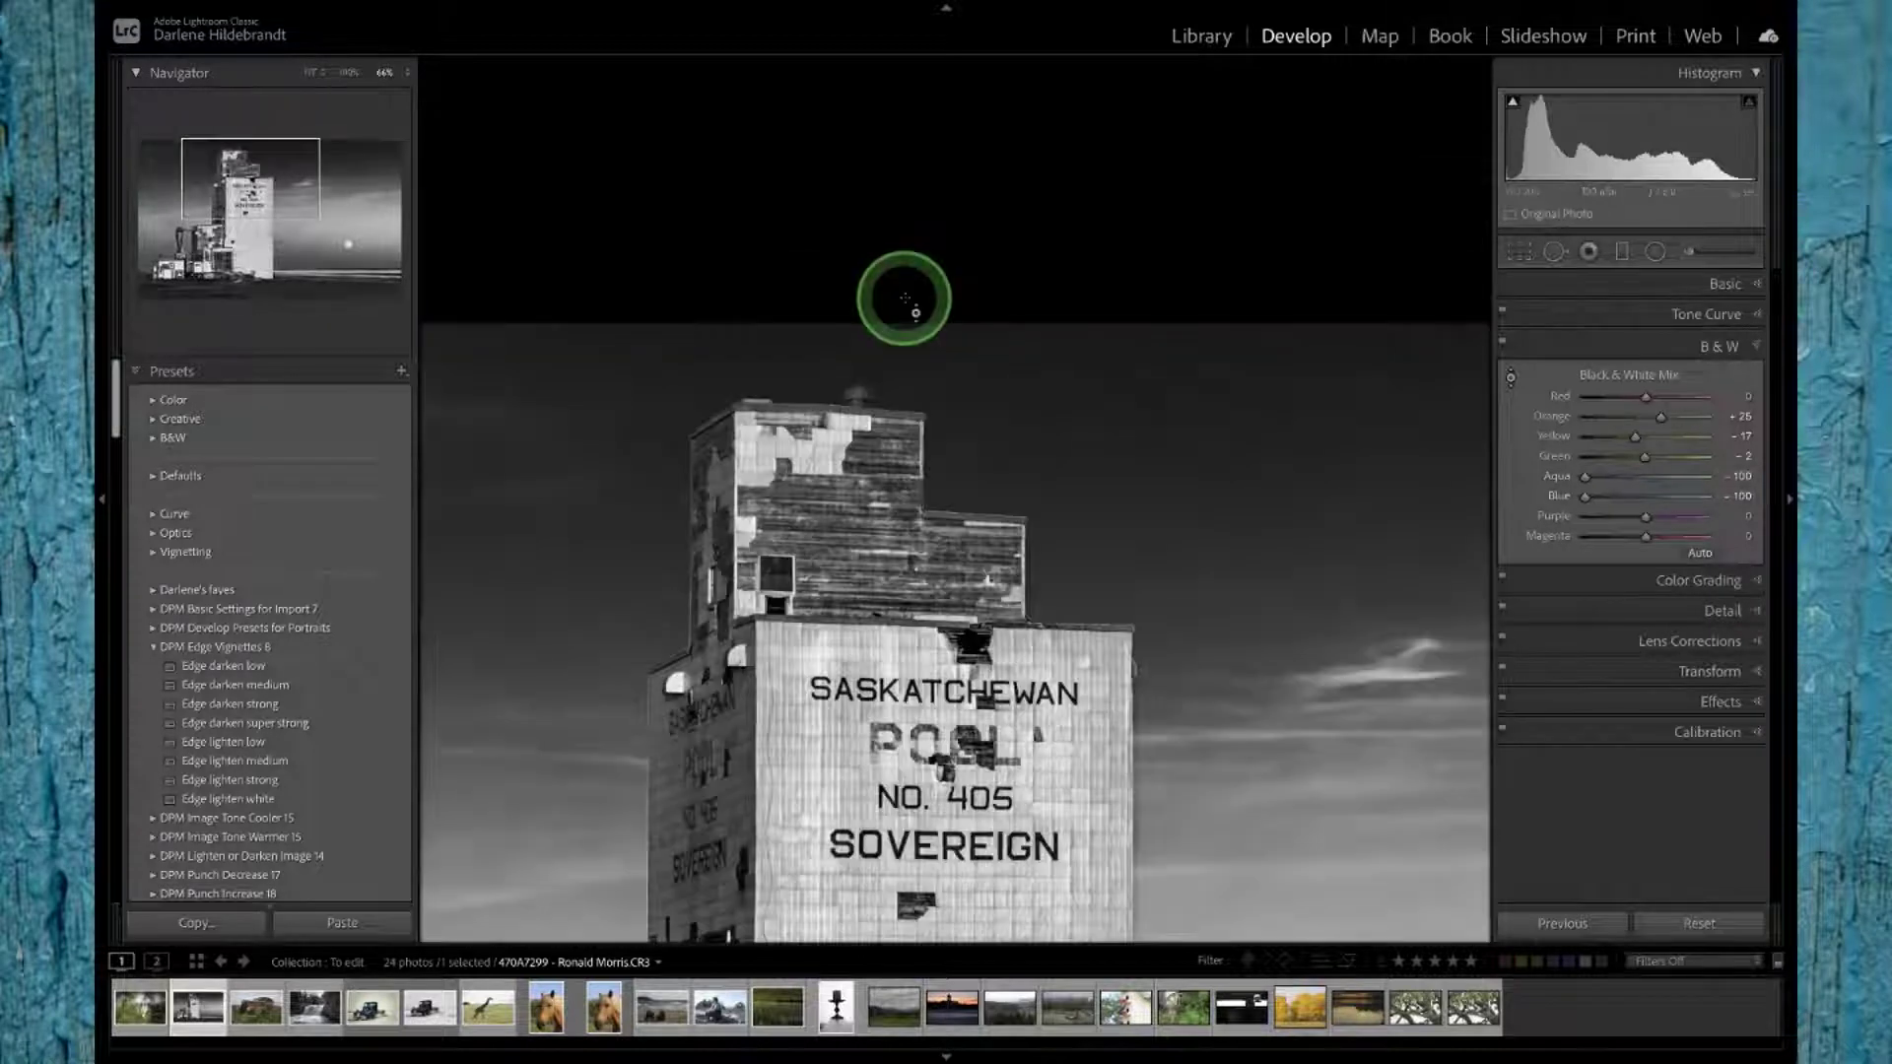
click(347, 74)
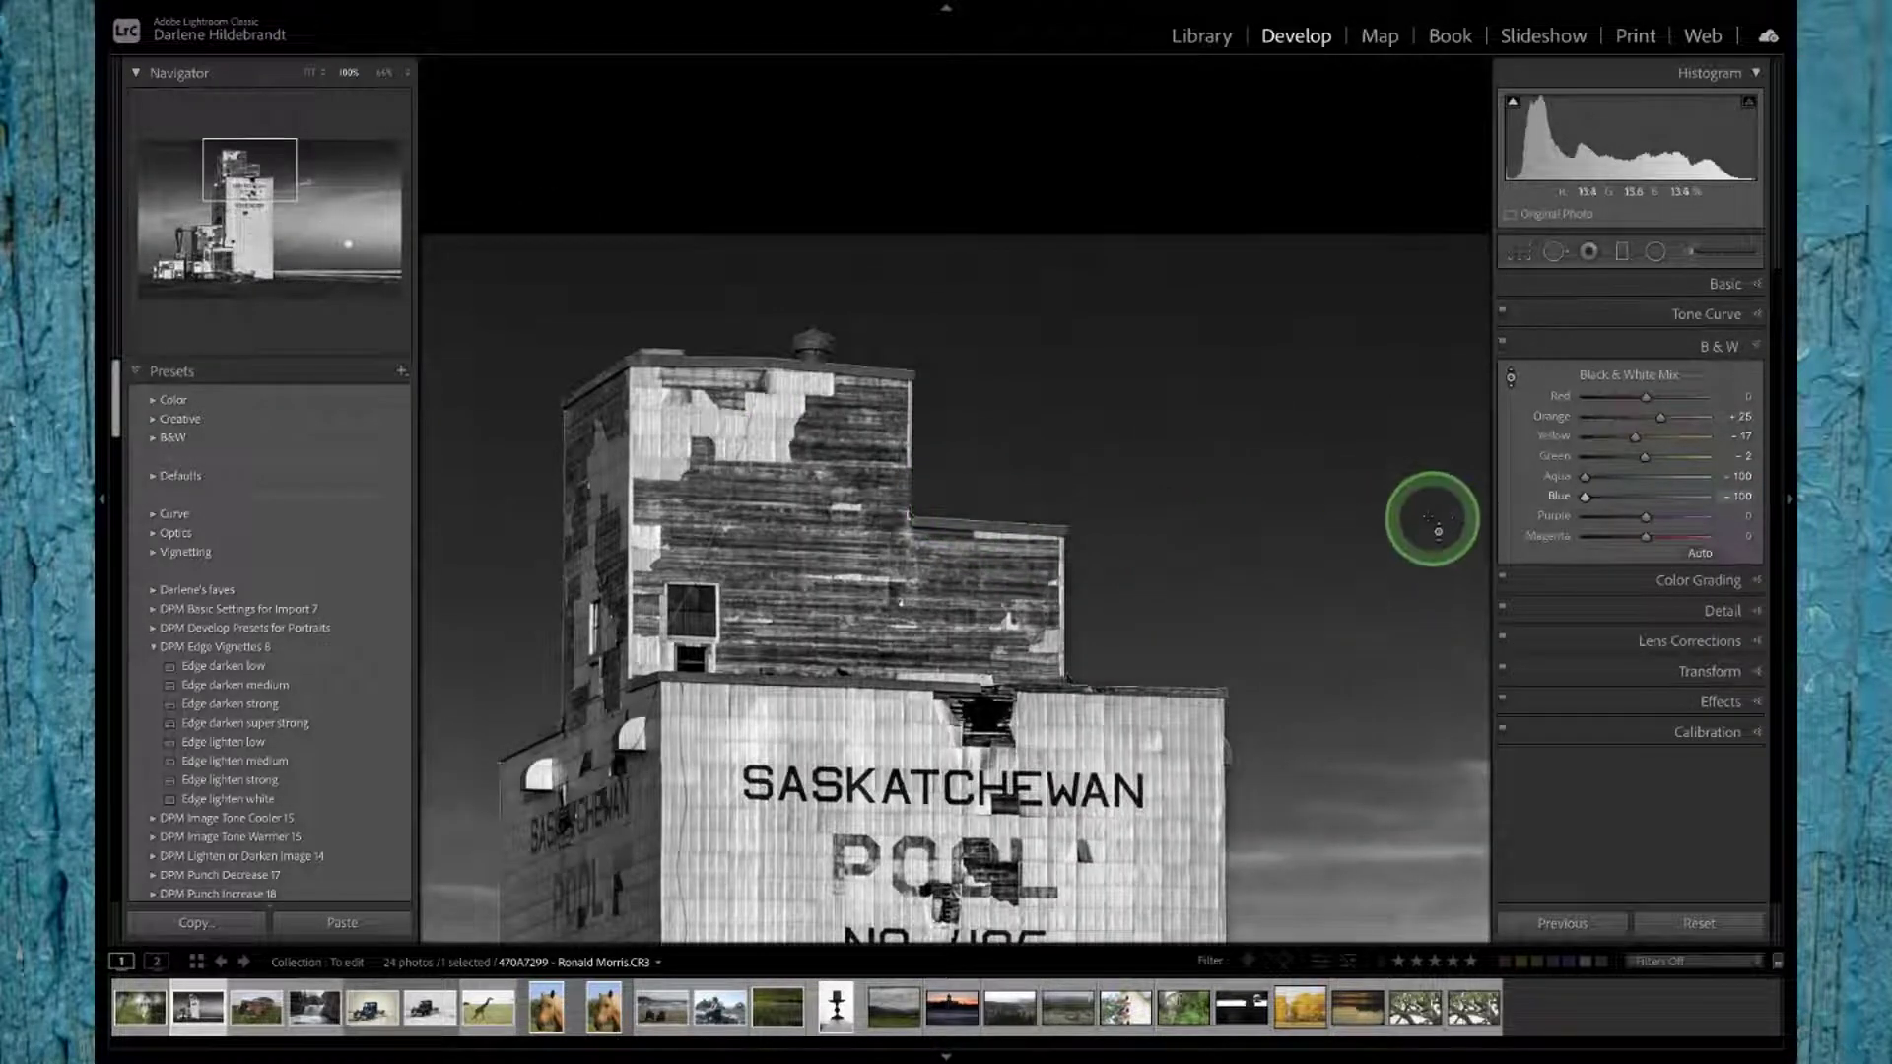
click(1613, 478)
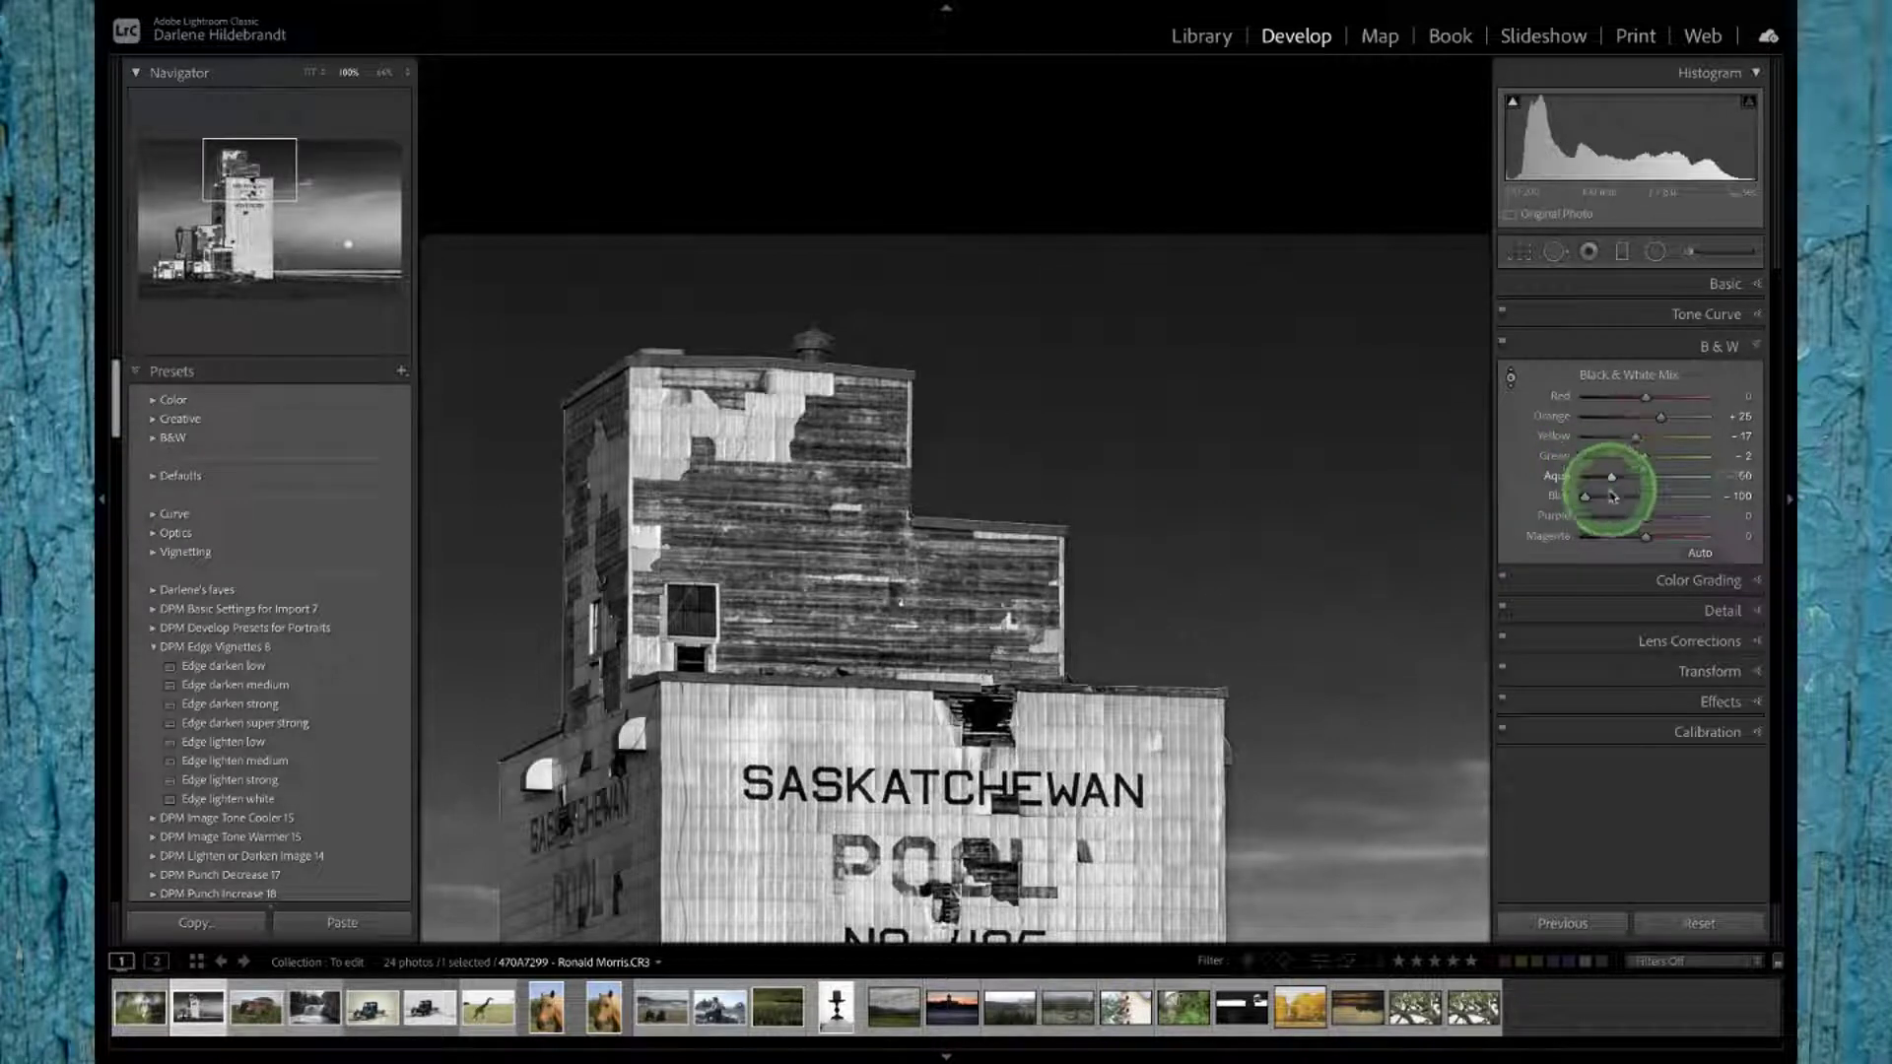
click(1613, 497)
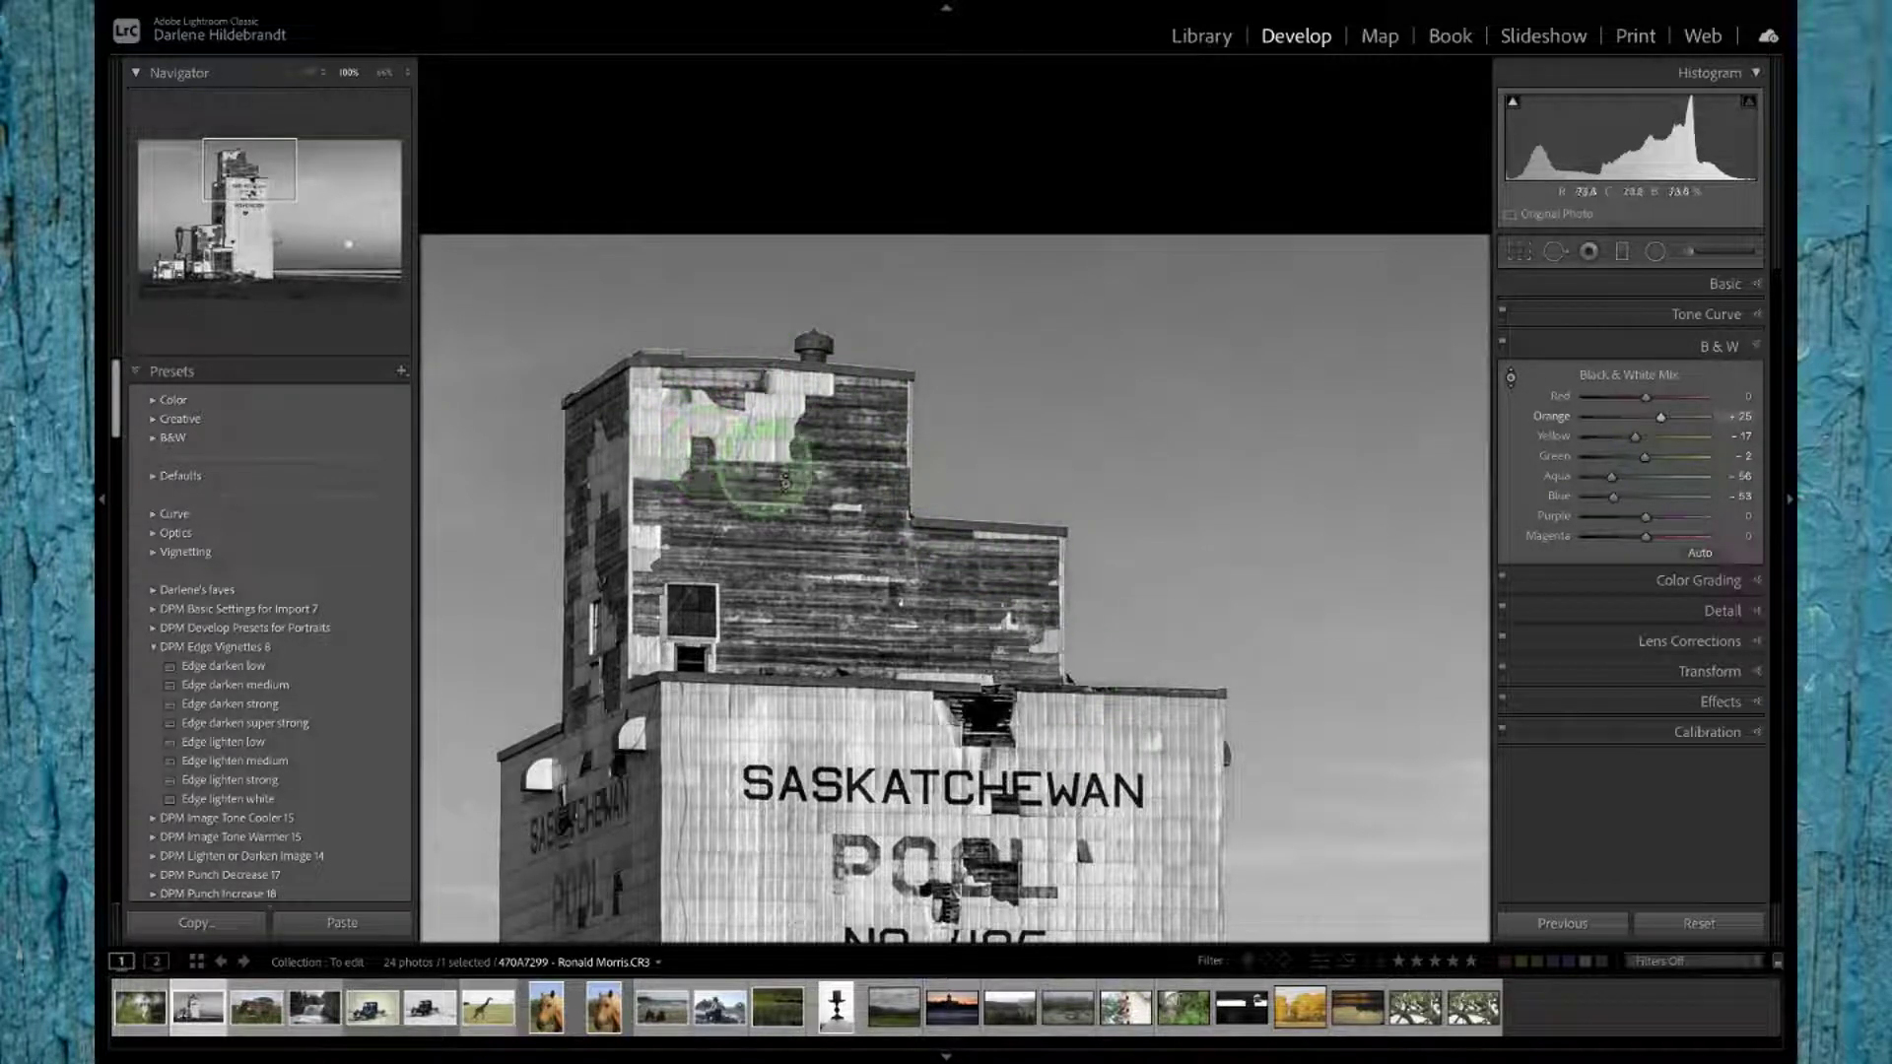
Step: Compare the photo with the Black & White Mix off and on, and set Aqua to -45 and Blue to -40
click(1504, 346)
click(1505, 346)
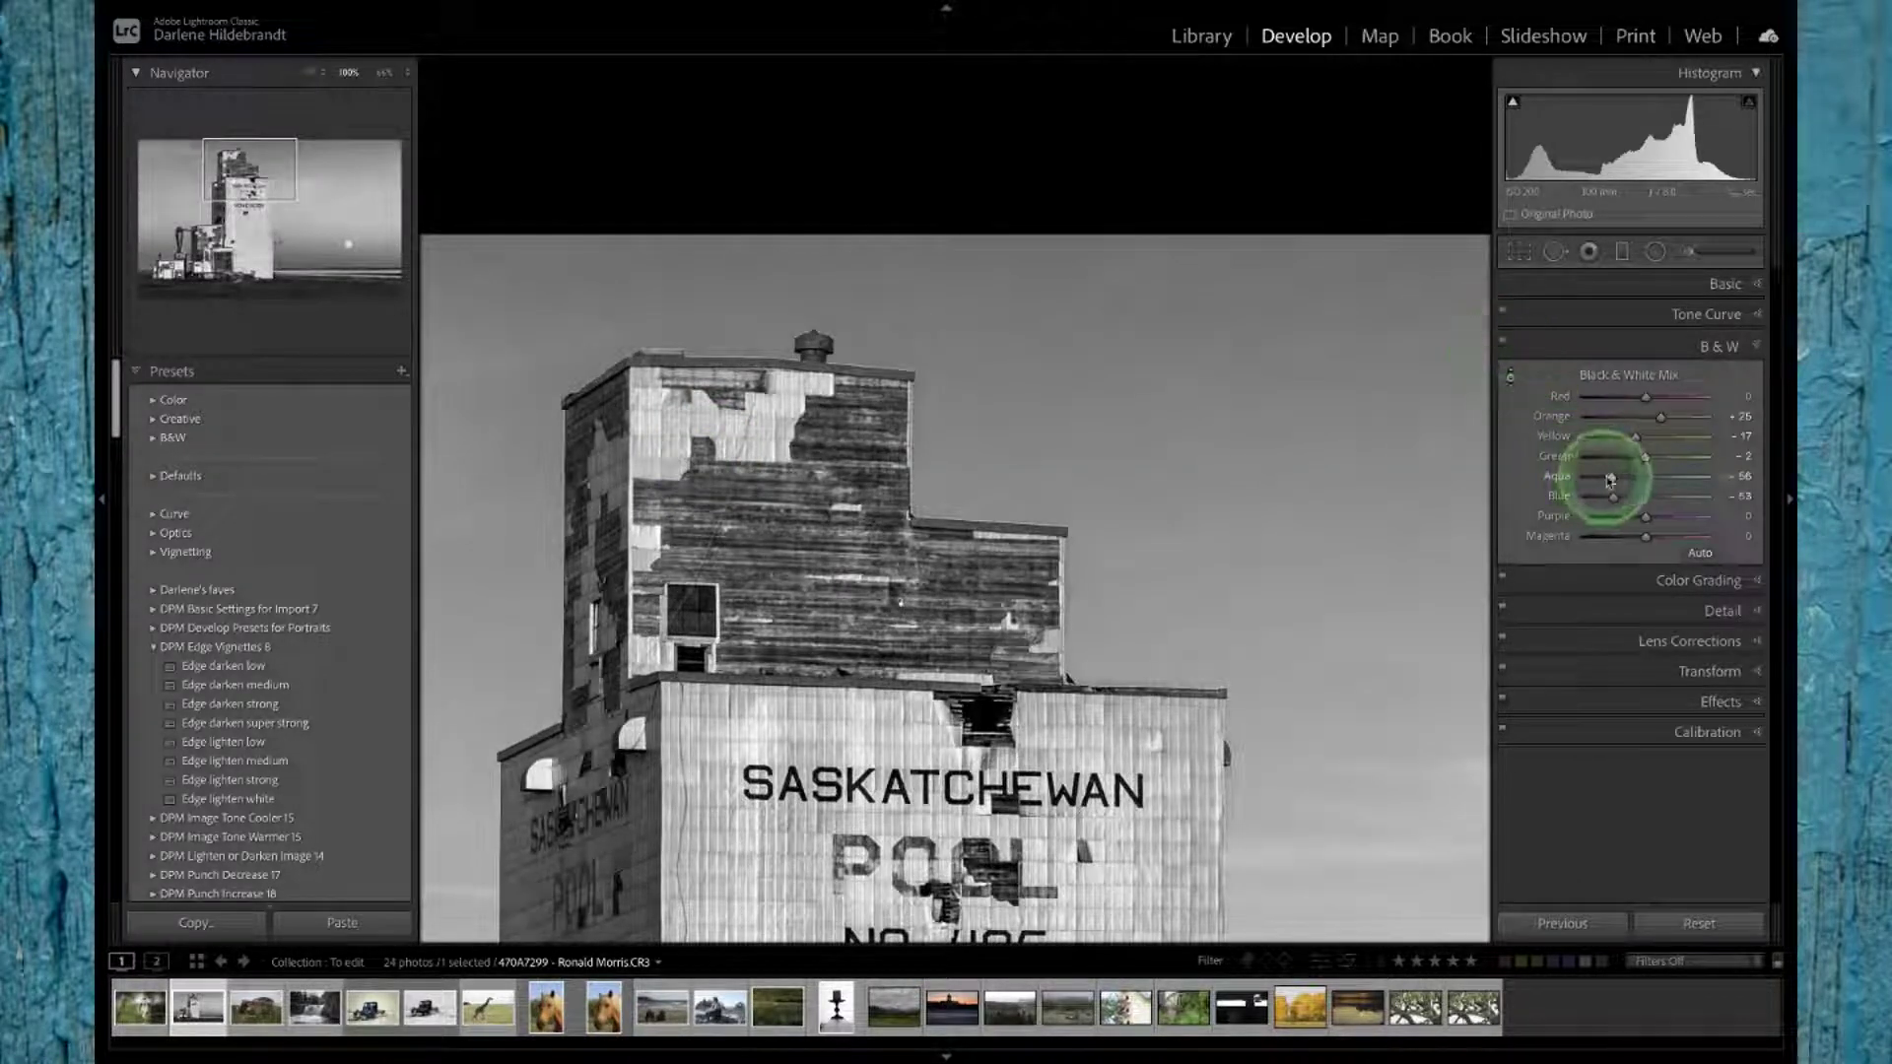
mouse_move(1609, 477)
mouse_down()
mouse_move(1597, 493)
mouse_move(1618, 498)
mouse_up()
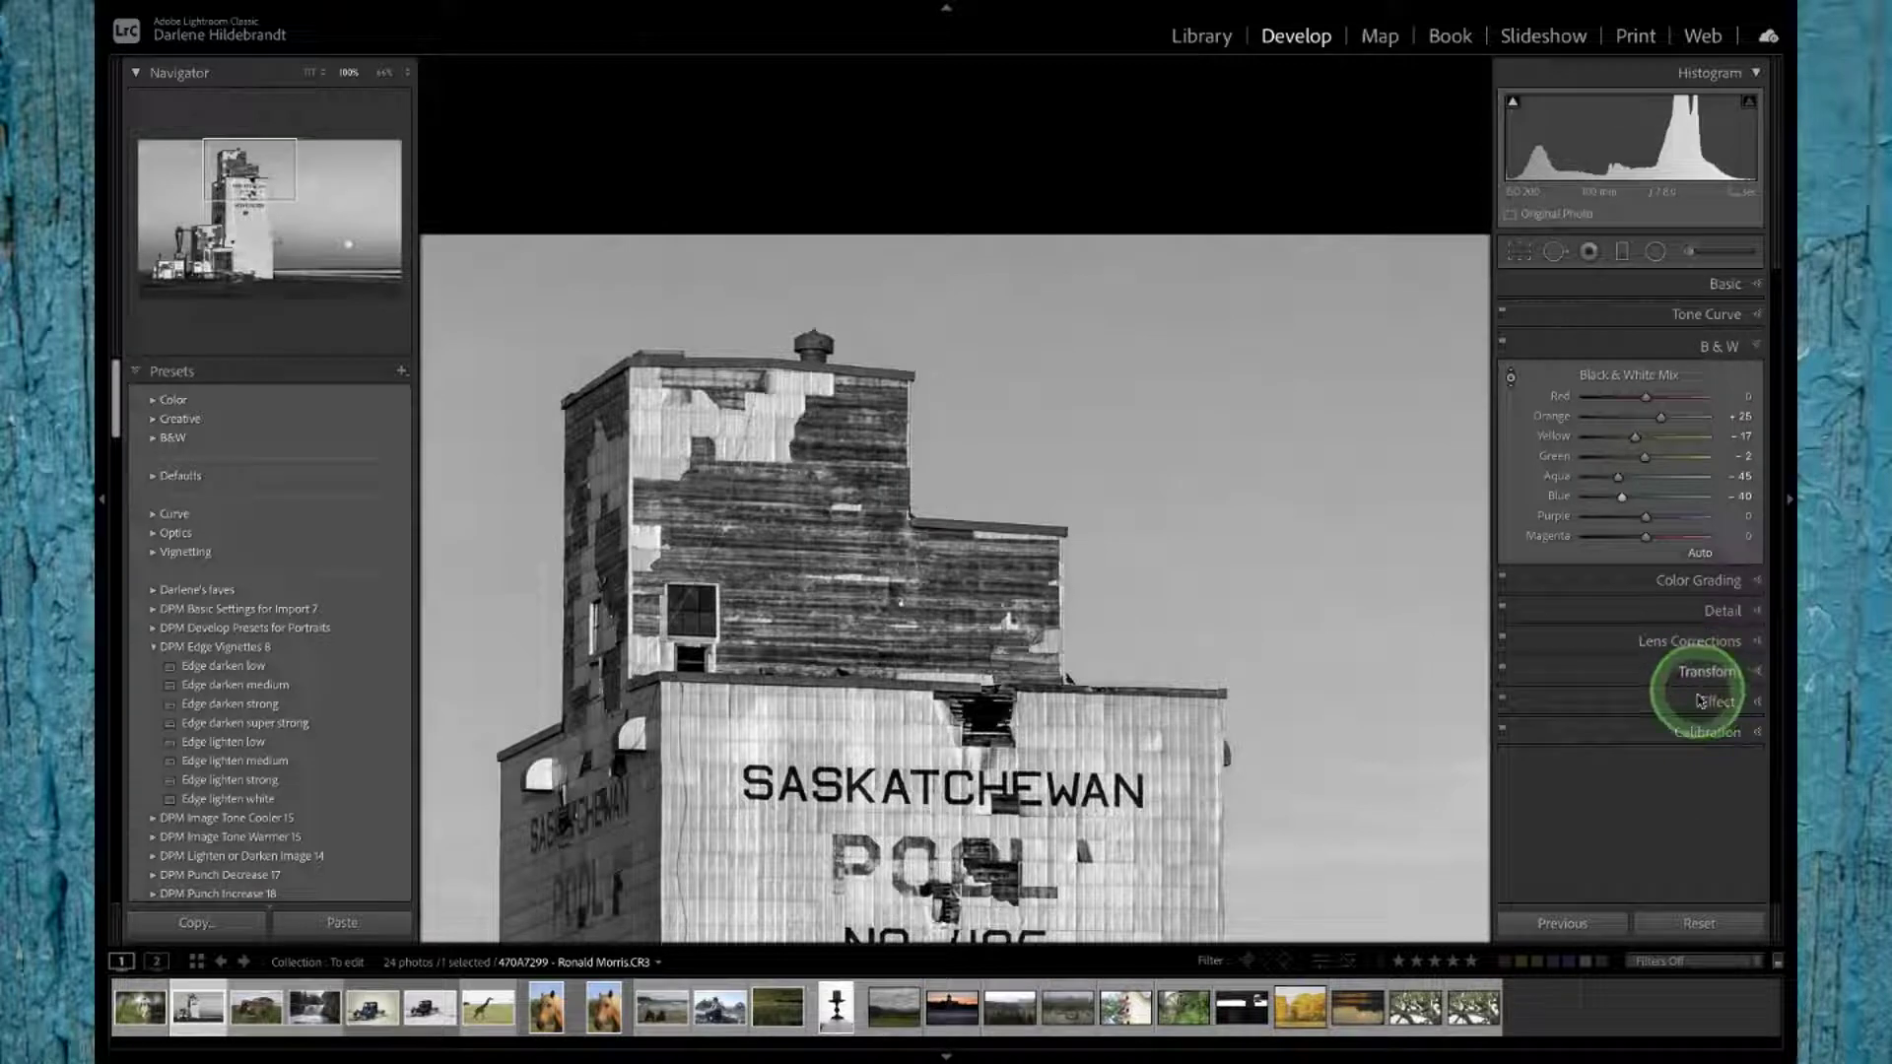
Step: Turn off both Enable Profile Corrections and Remove Chromatic Aberration in the lens corrections
click(1700, 731)
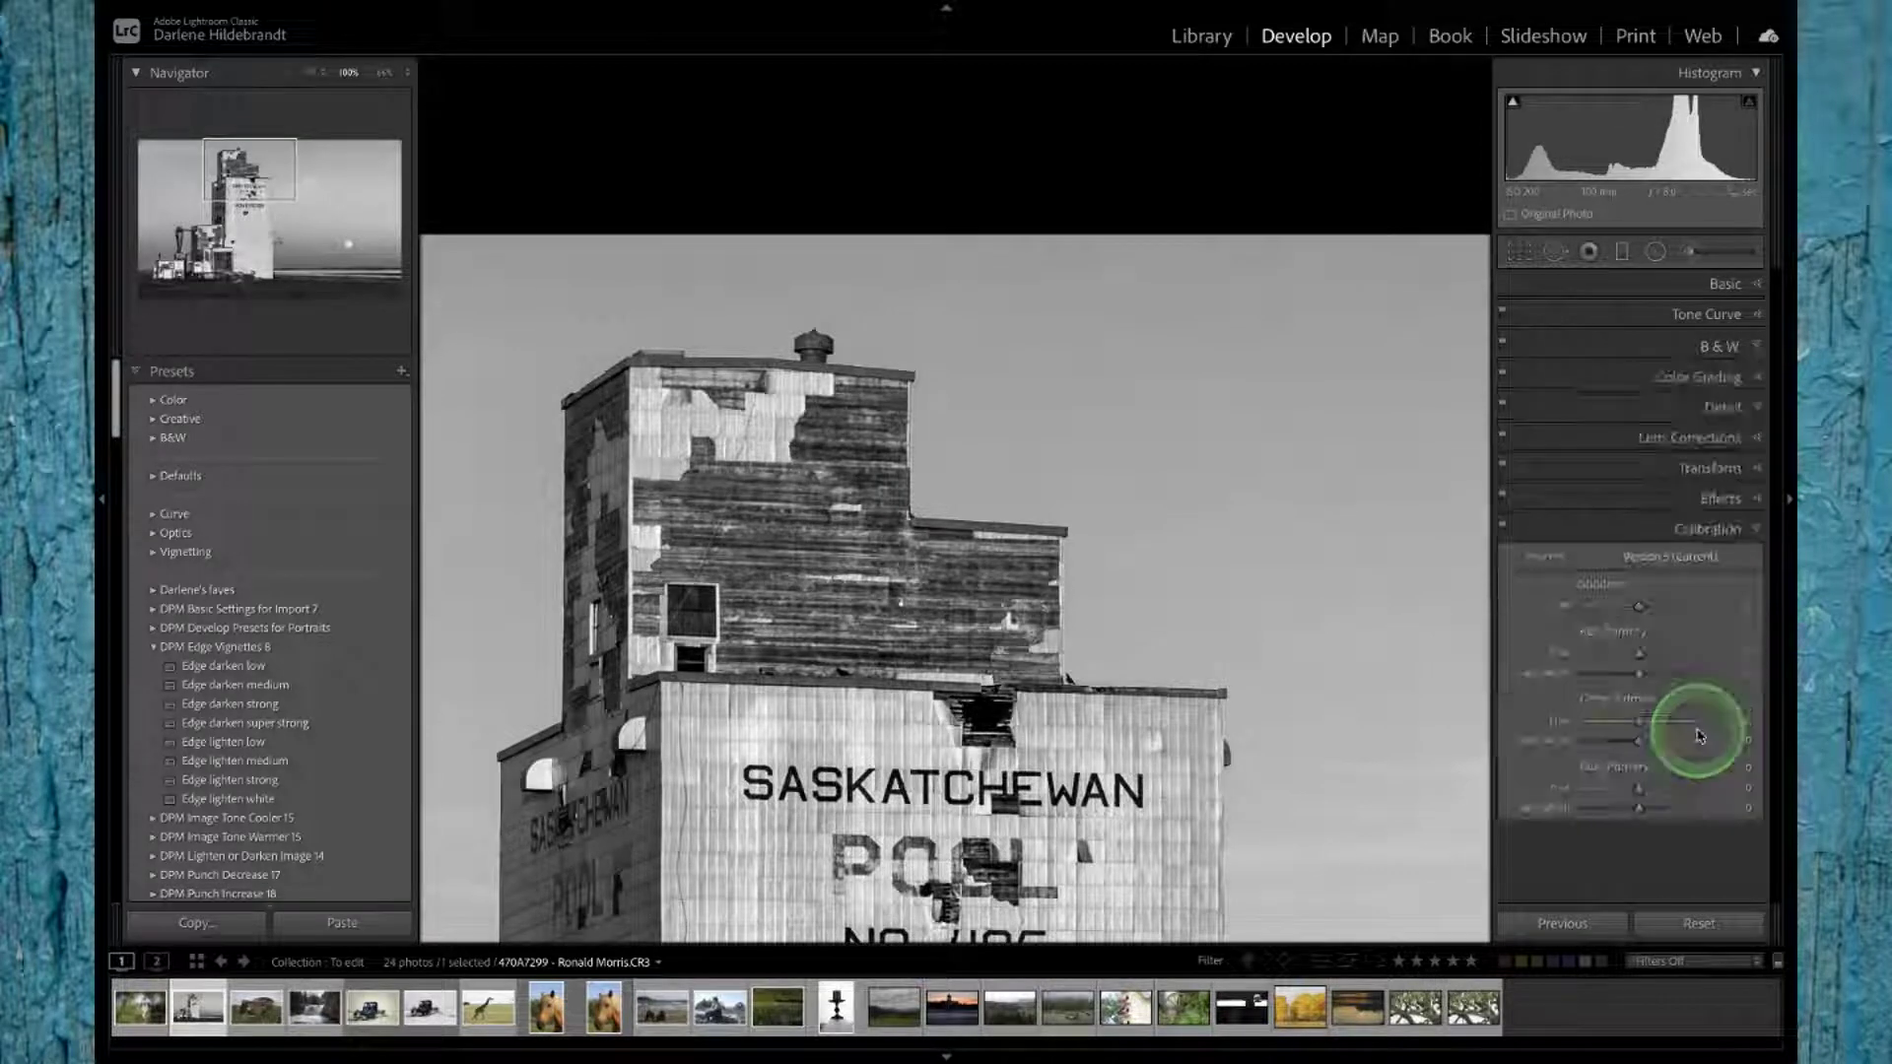
click(1699, 441)
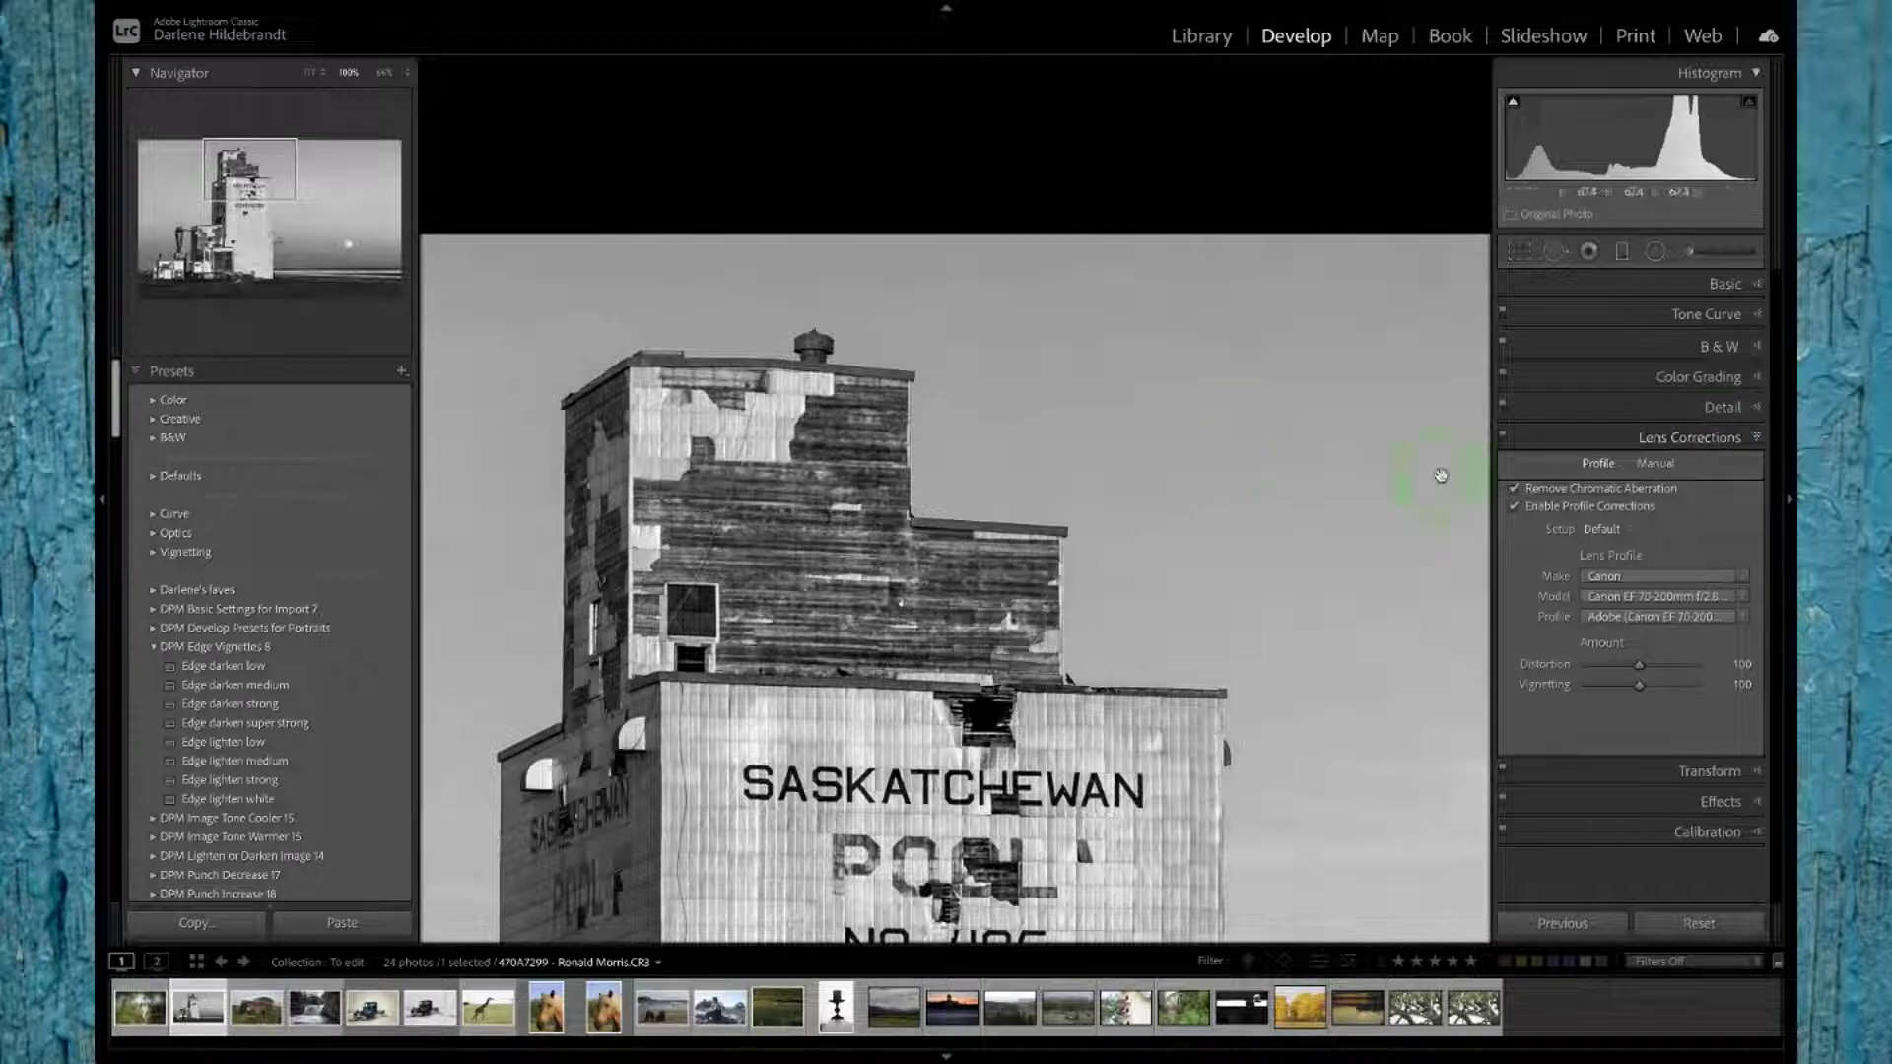
click(1515, 507)
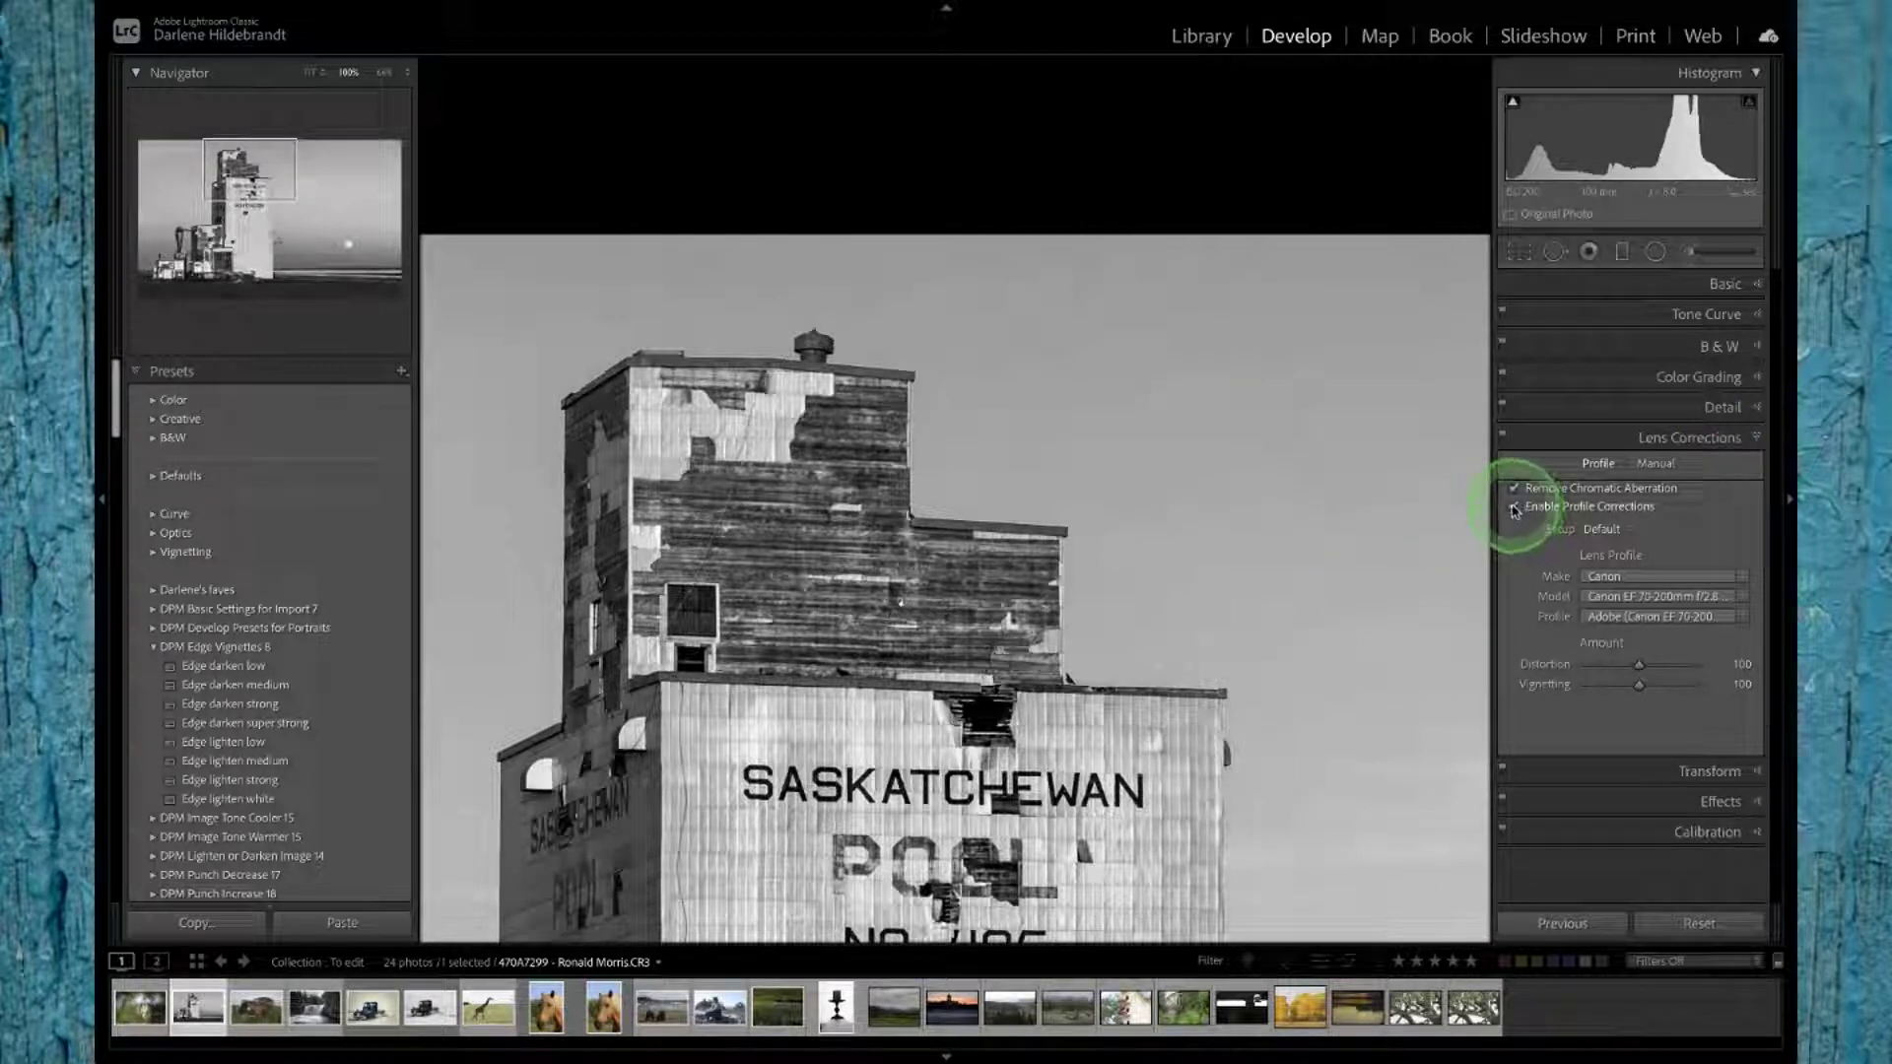
click(1515, 507)
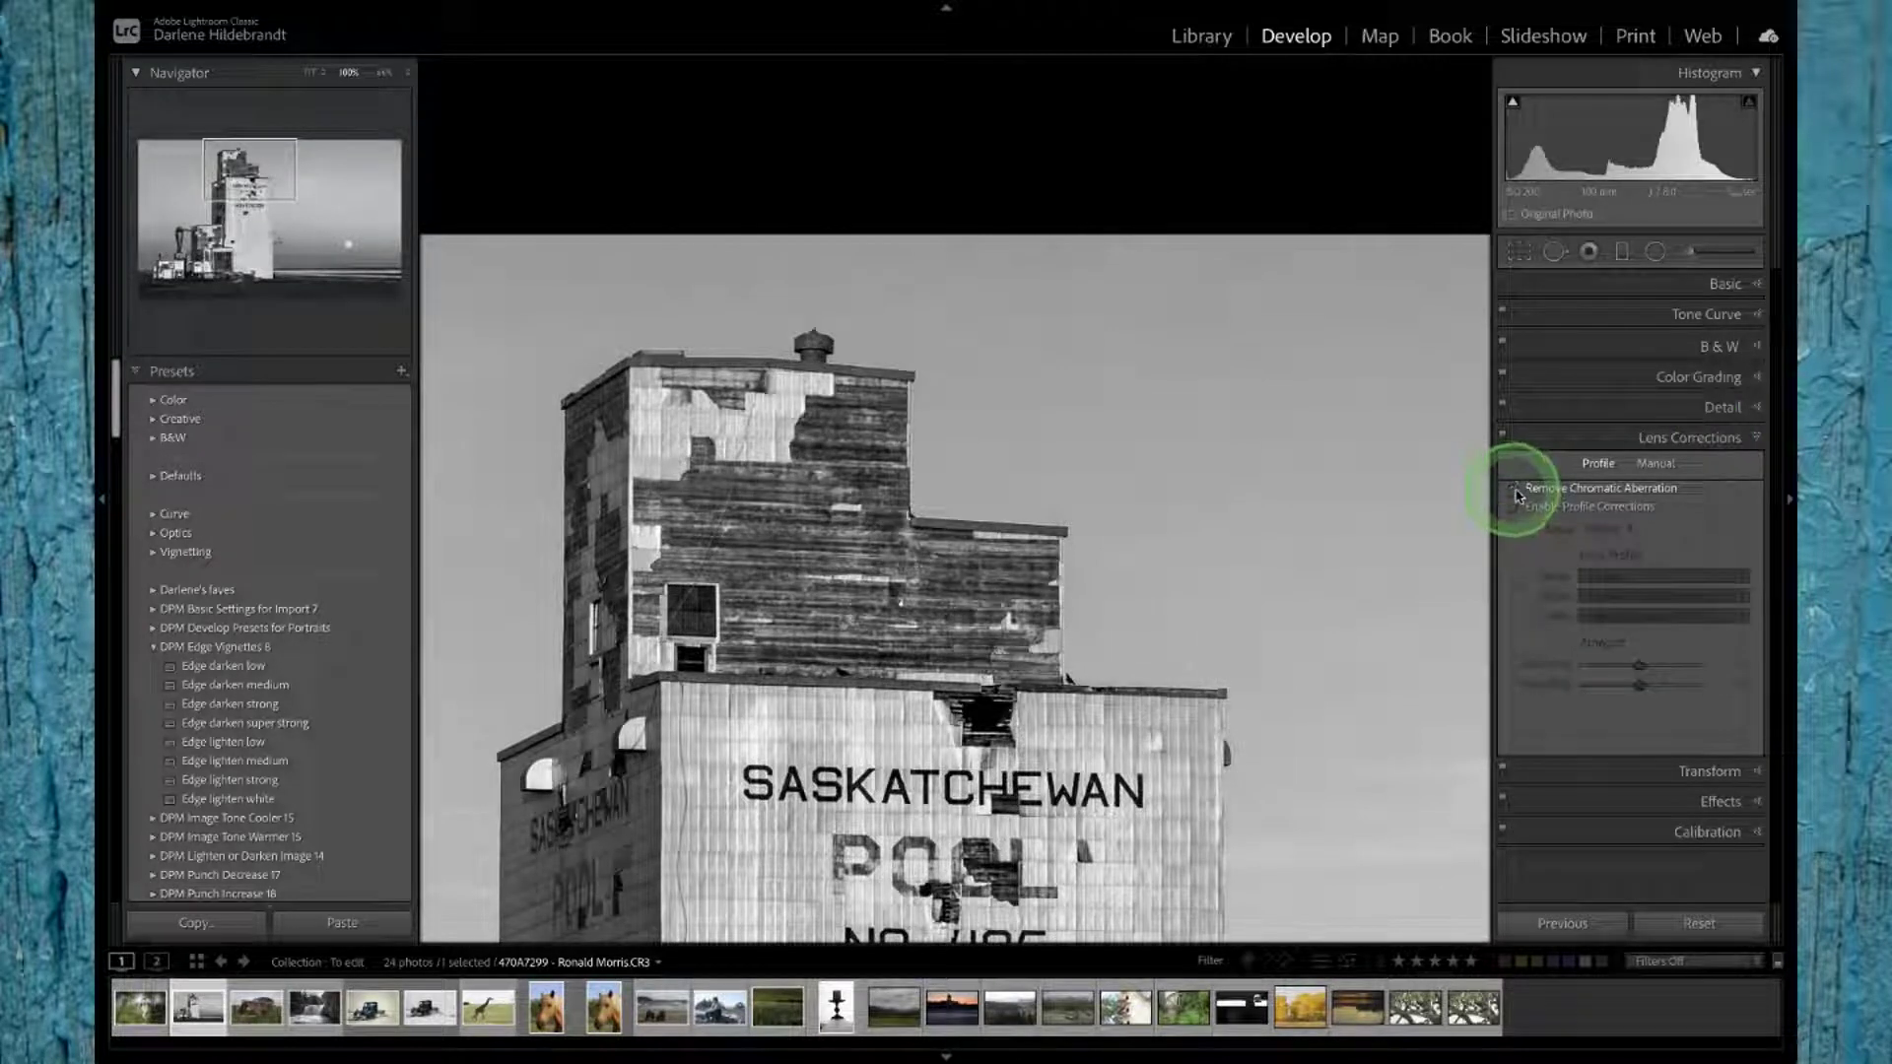
Step: Switch the photo to the Color treatment and inspect the roof edges of the elevator's top at 200% for color fringing
click(1723, 288)
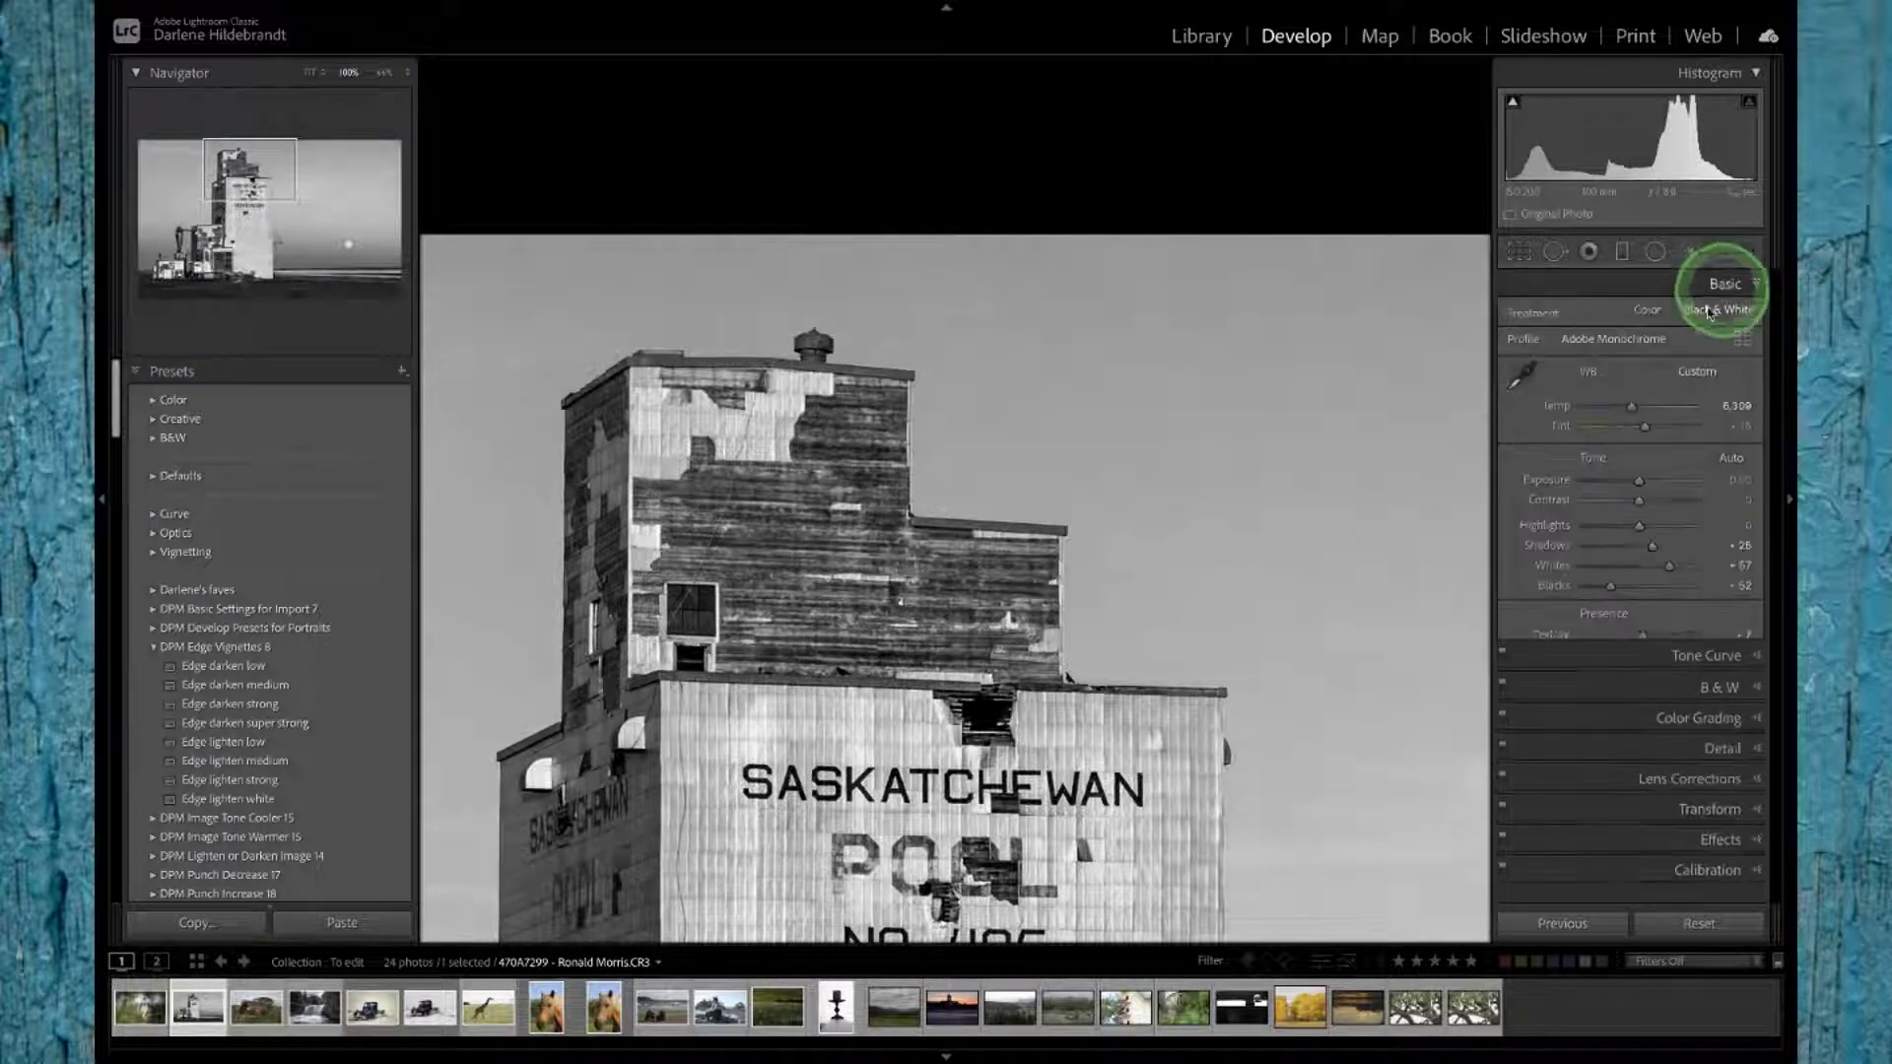
click(1647, 311)
click(1615, 475)
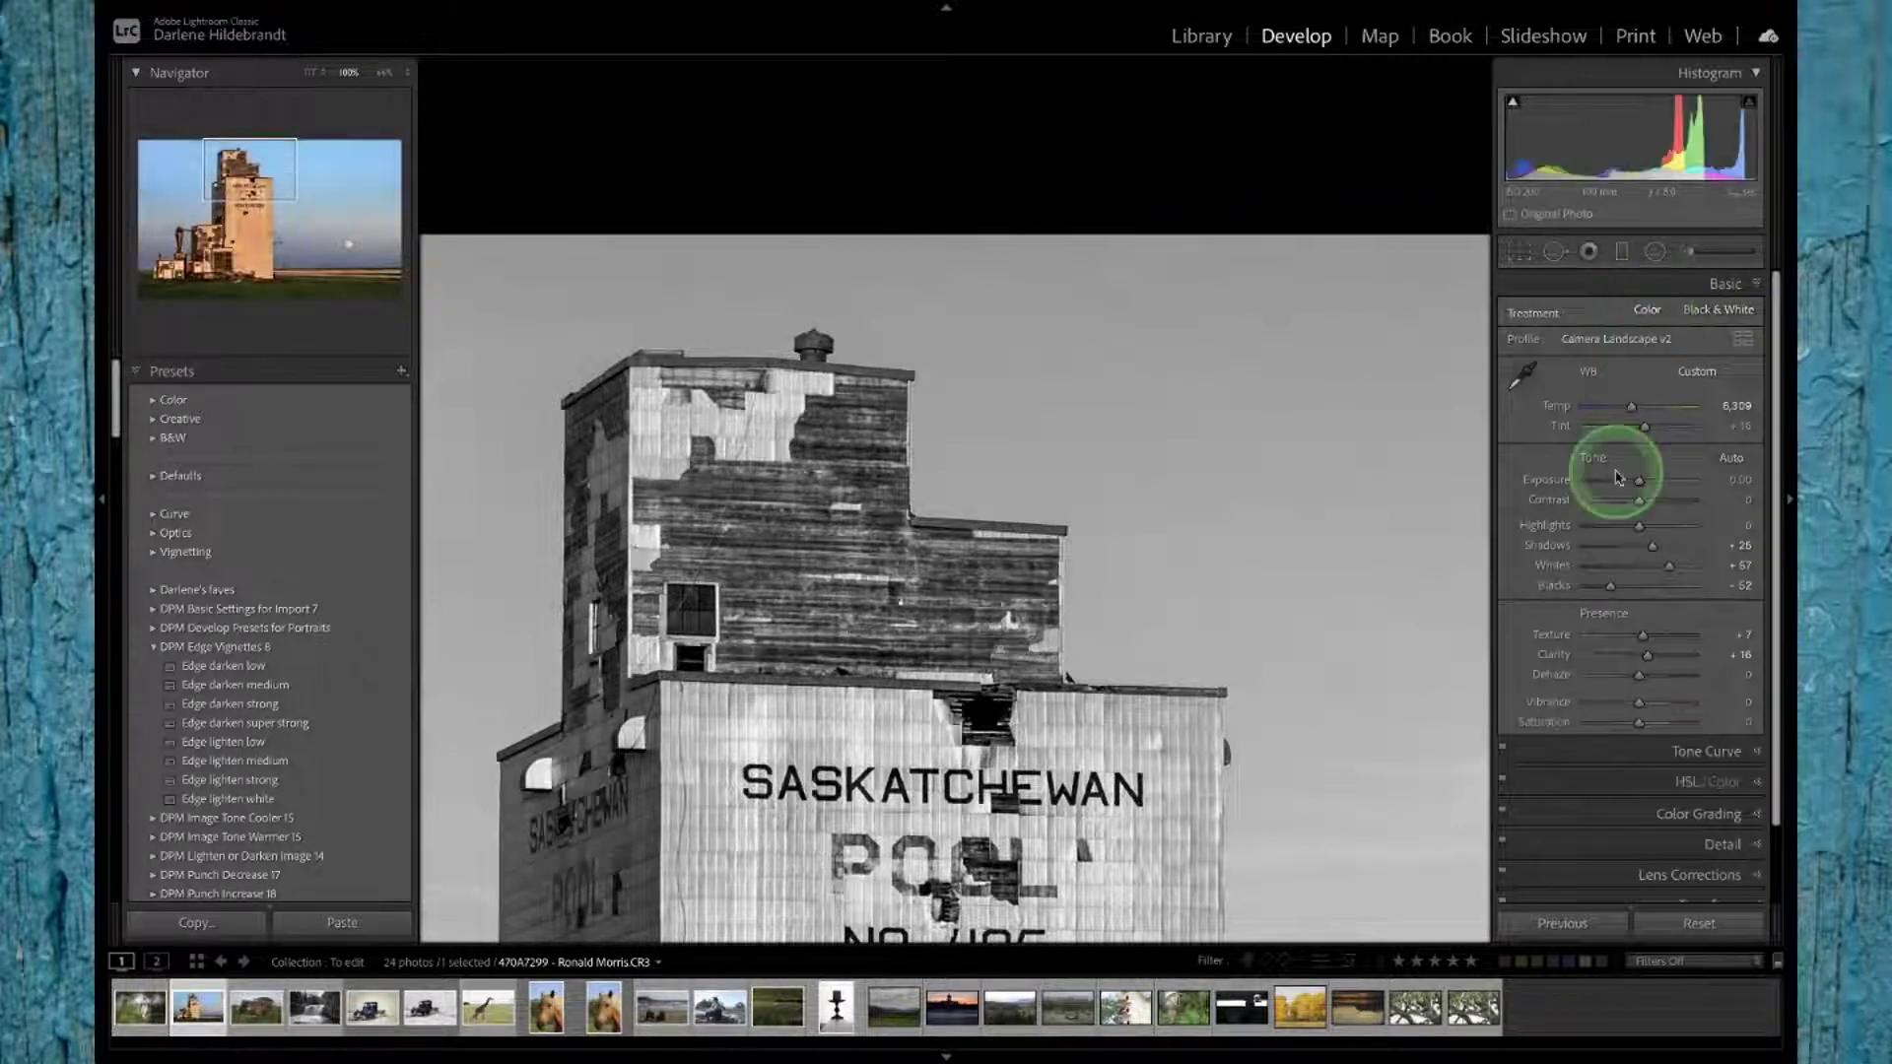
scroll(1617, 477, down, 2)
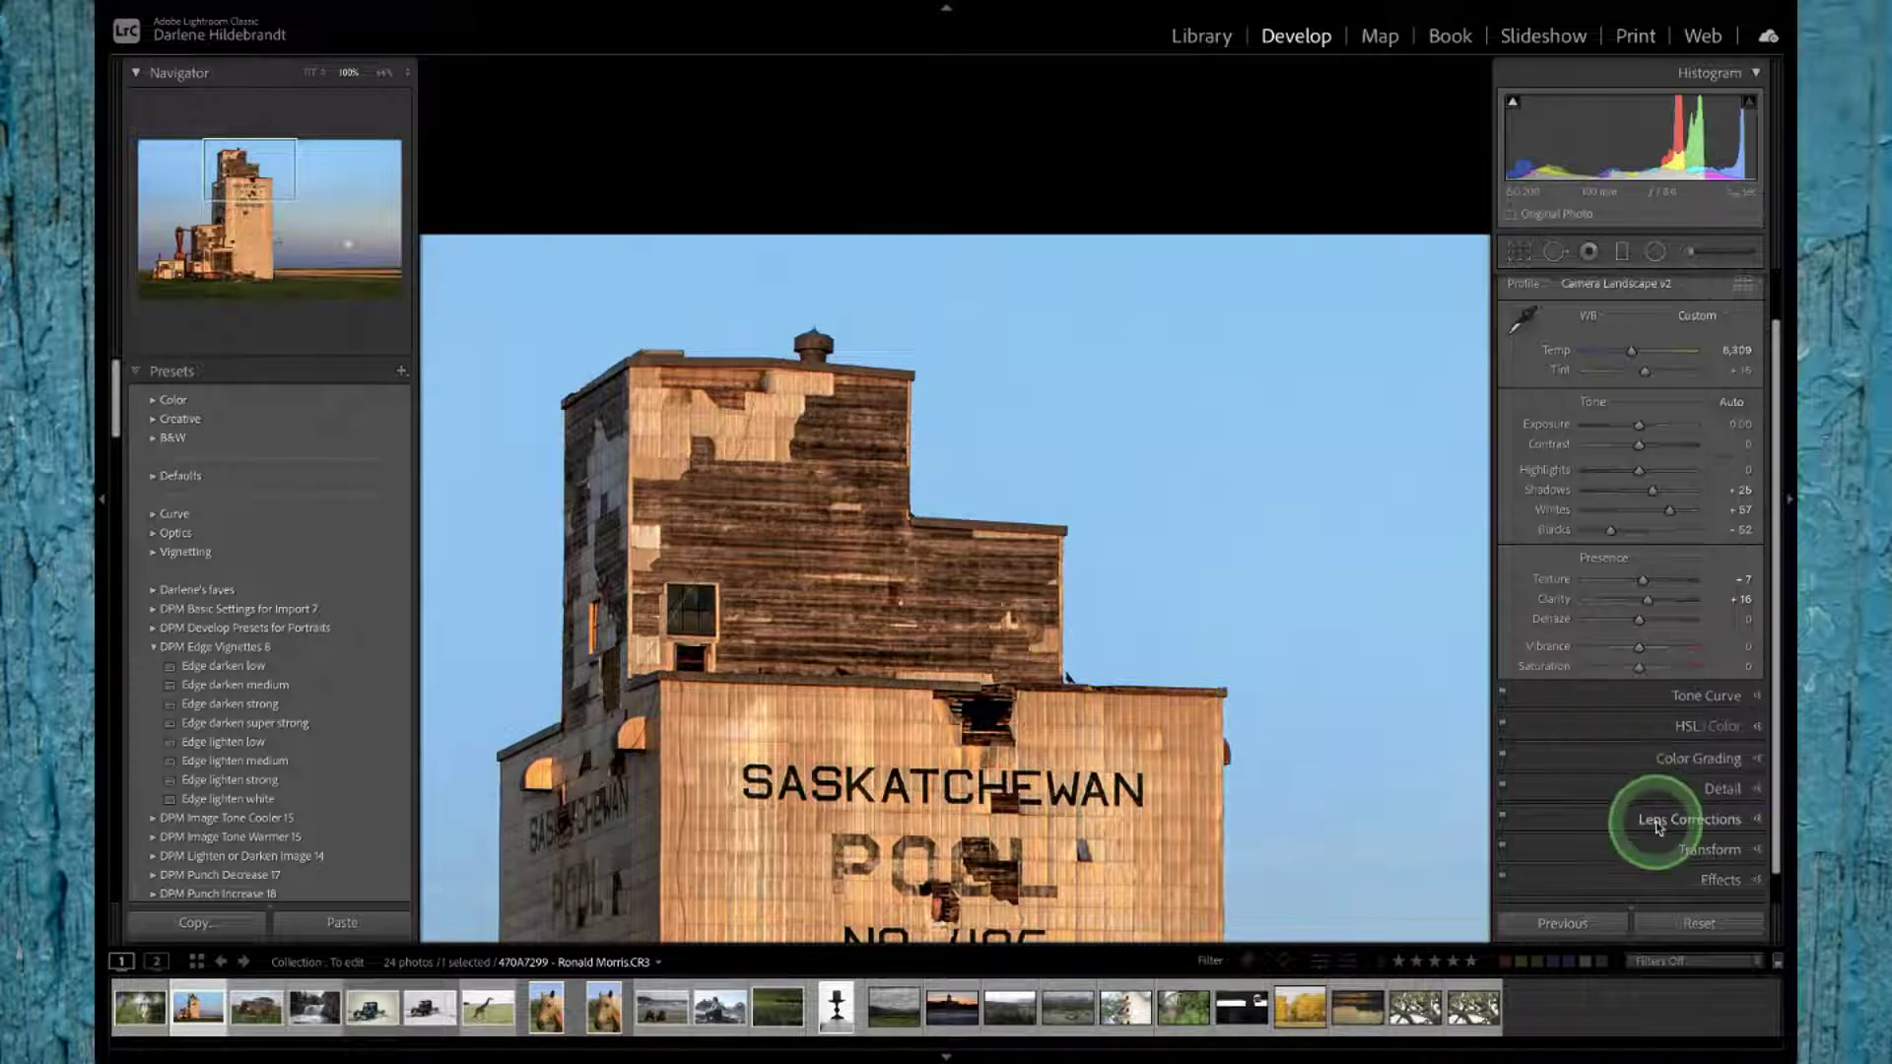
click(1669, 822)
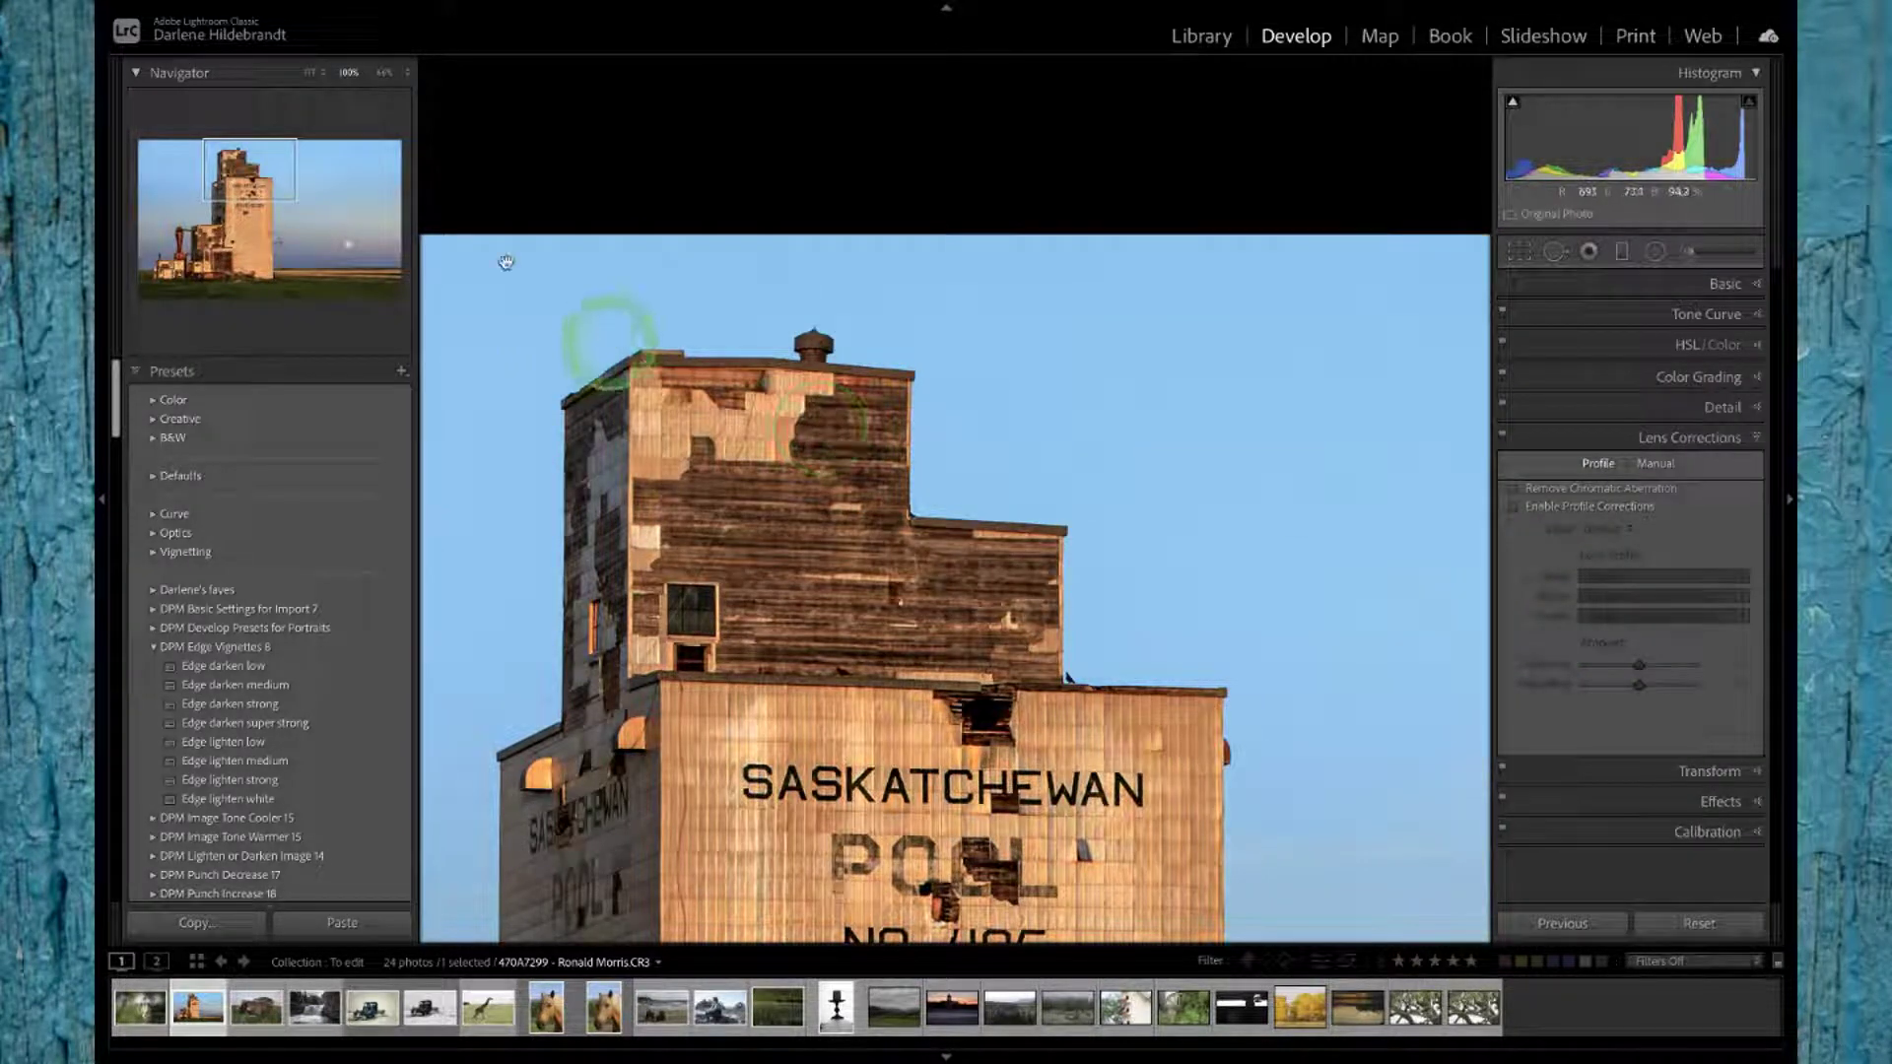
click(406, 72)
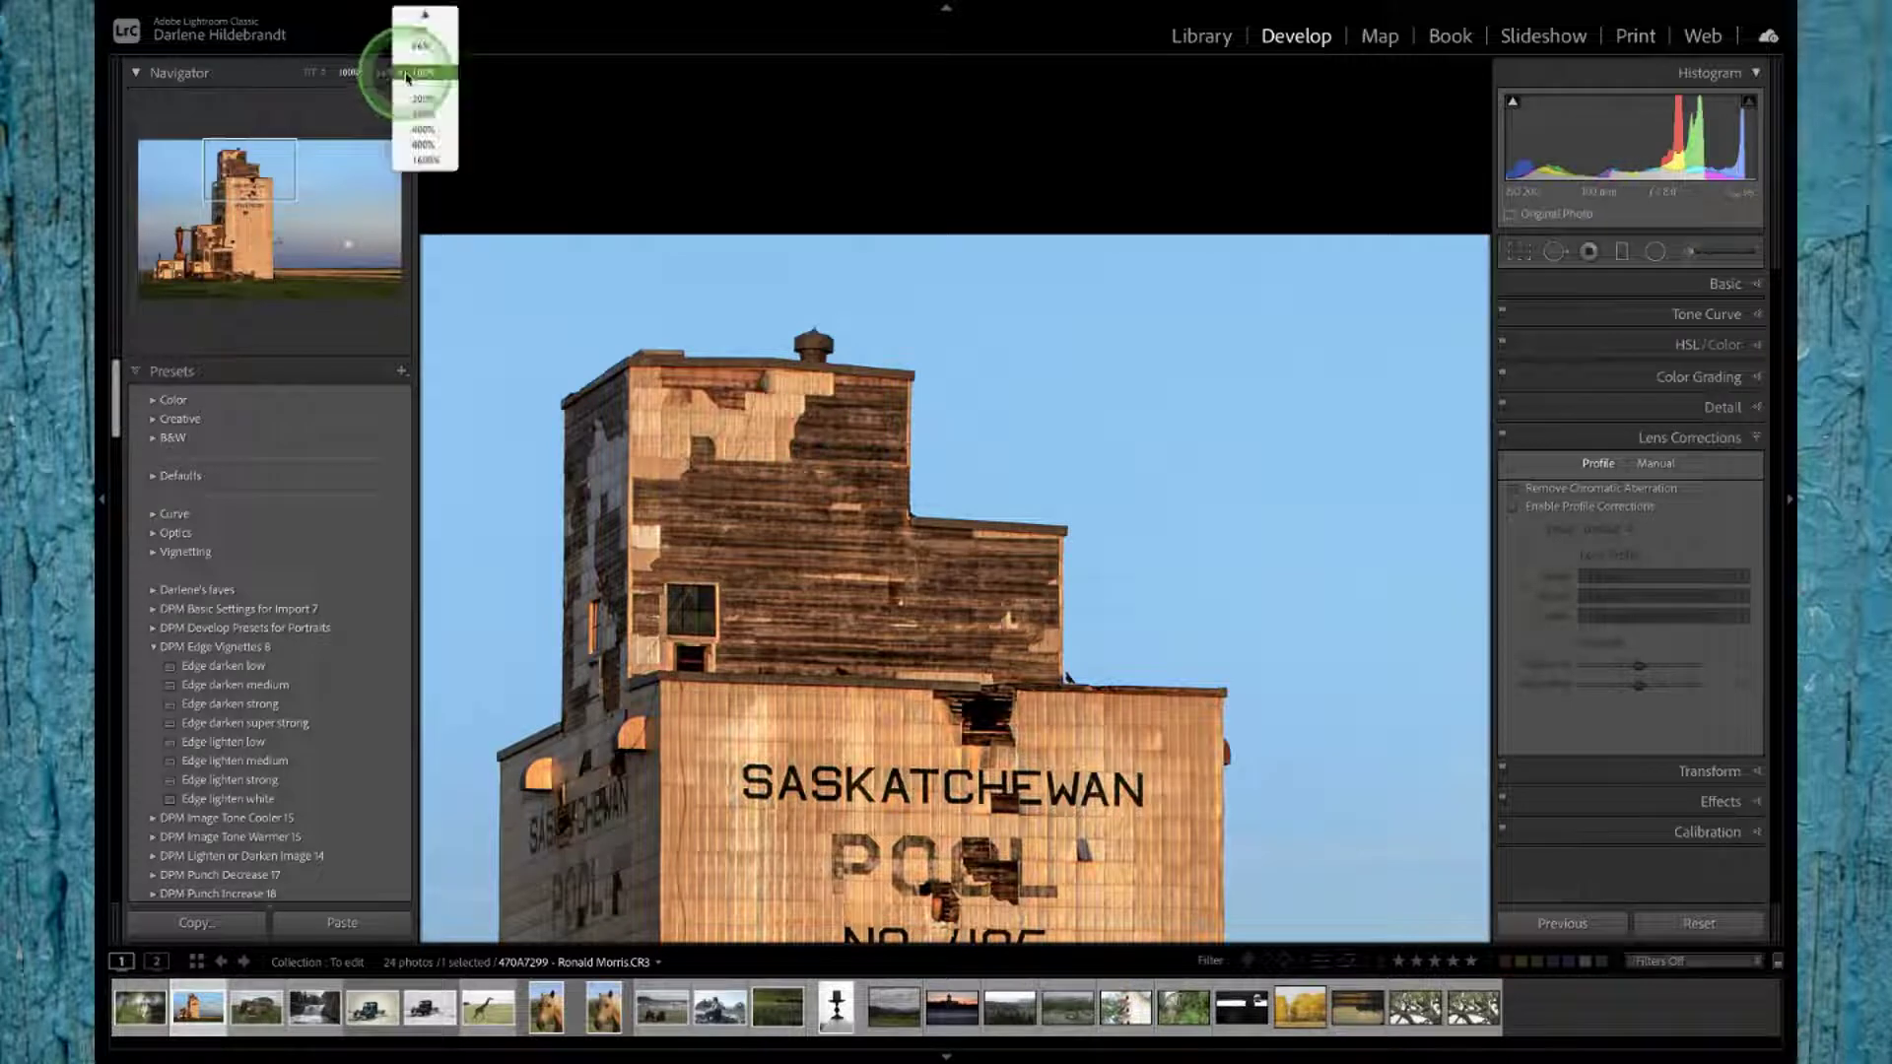
click(422, 85)
click(912, 512)
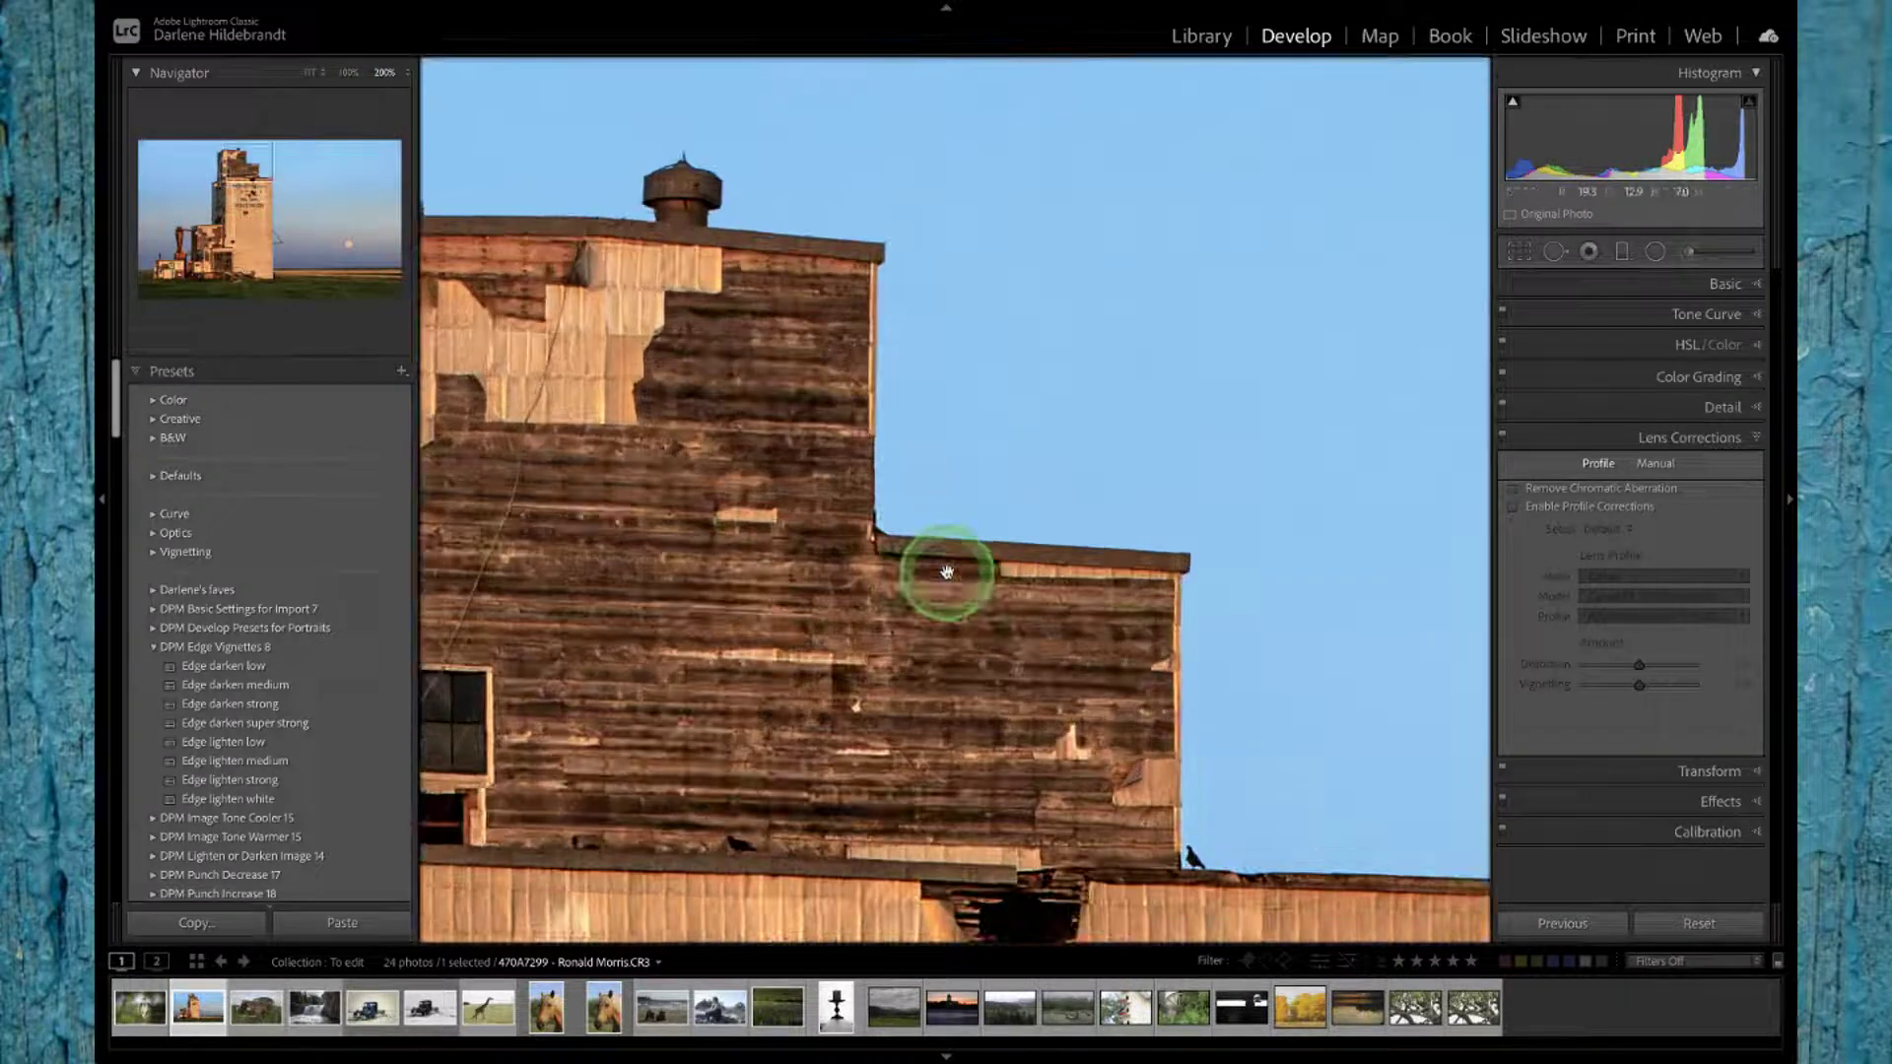
drag(815, 529, 1146, 583)
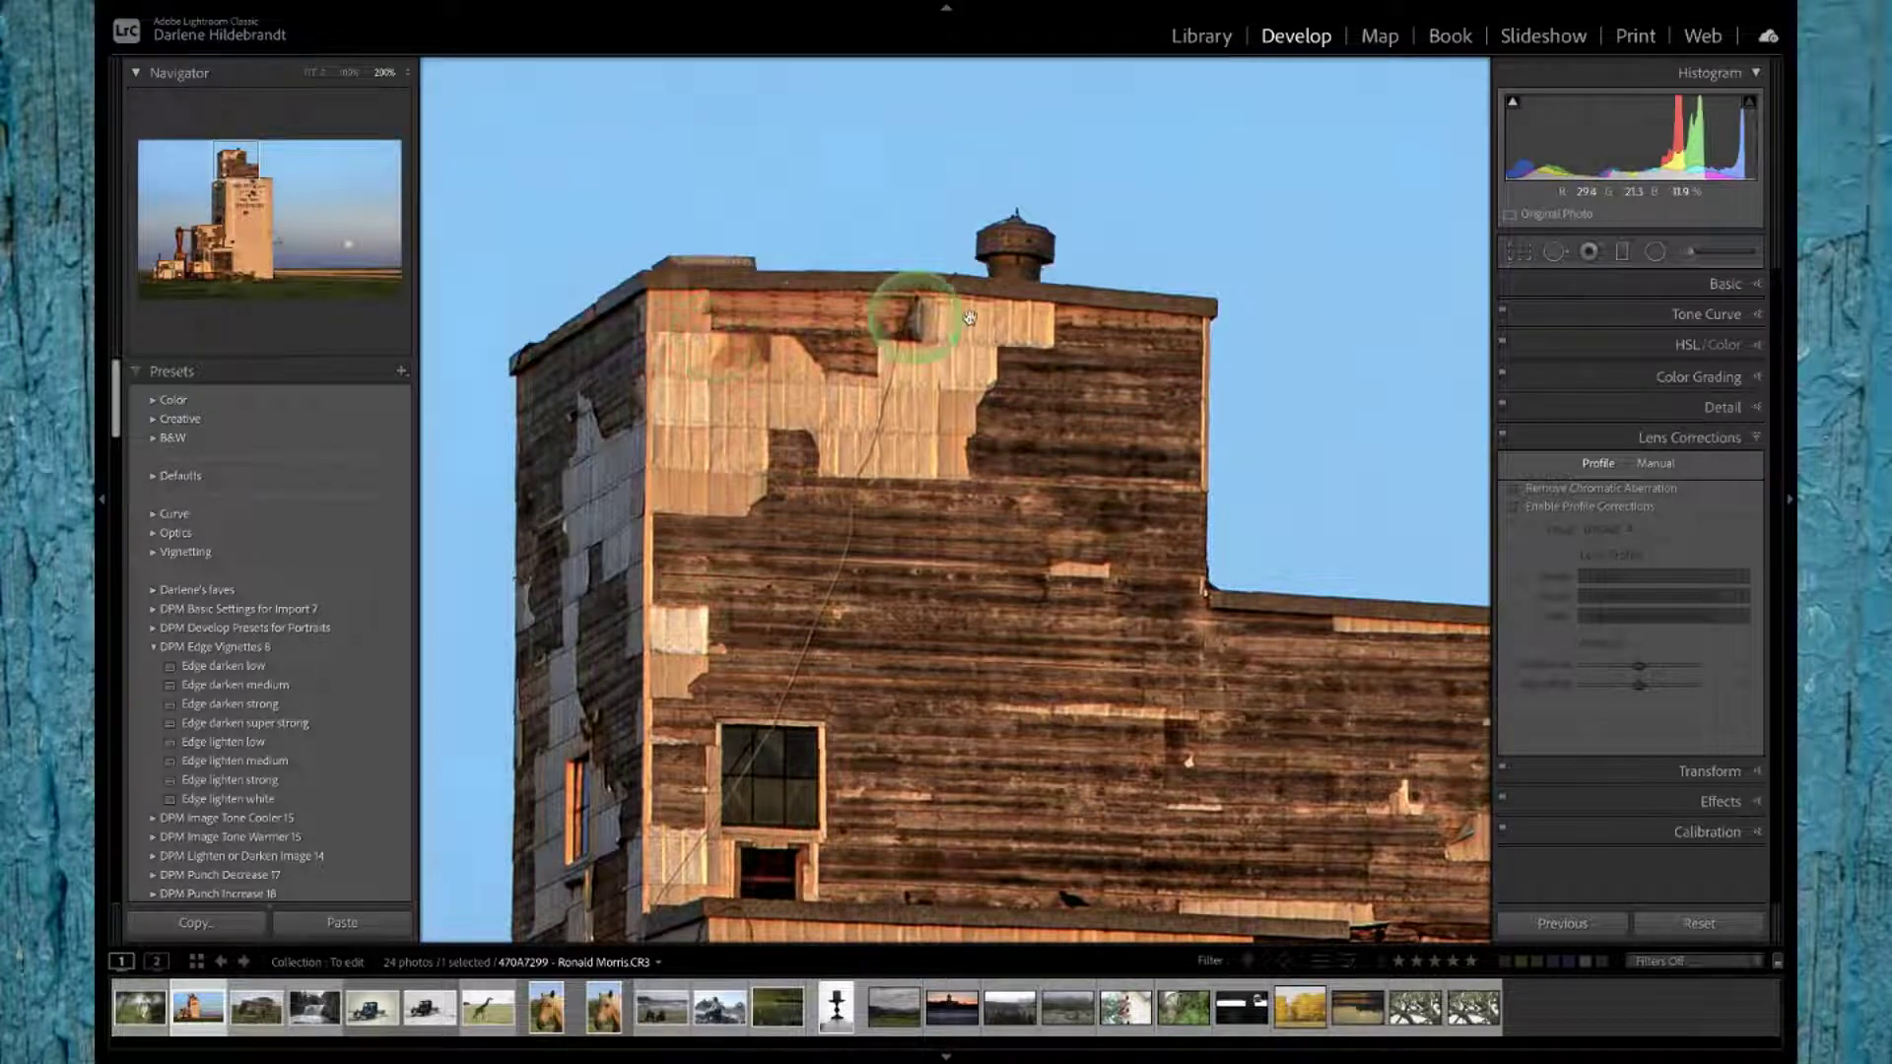
Step: Enable Remove Chromatic Aberration for the elevator photo
click(1518, 489)
click(1528, 509)
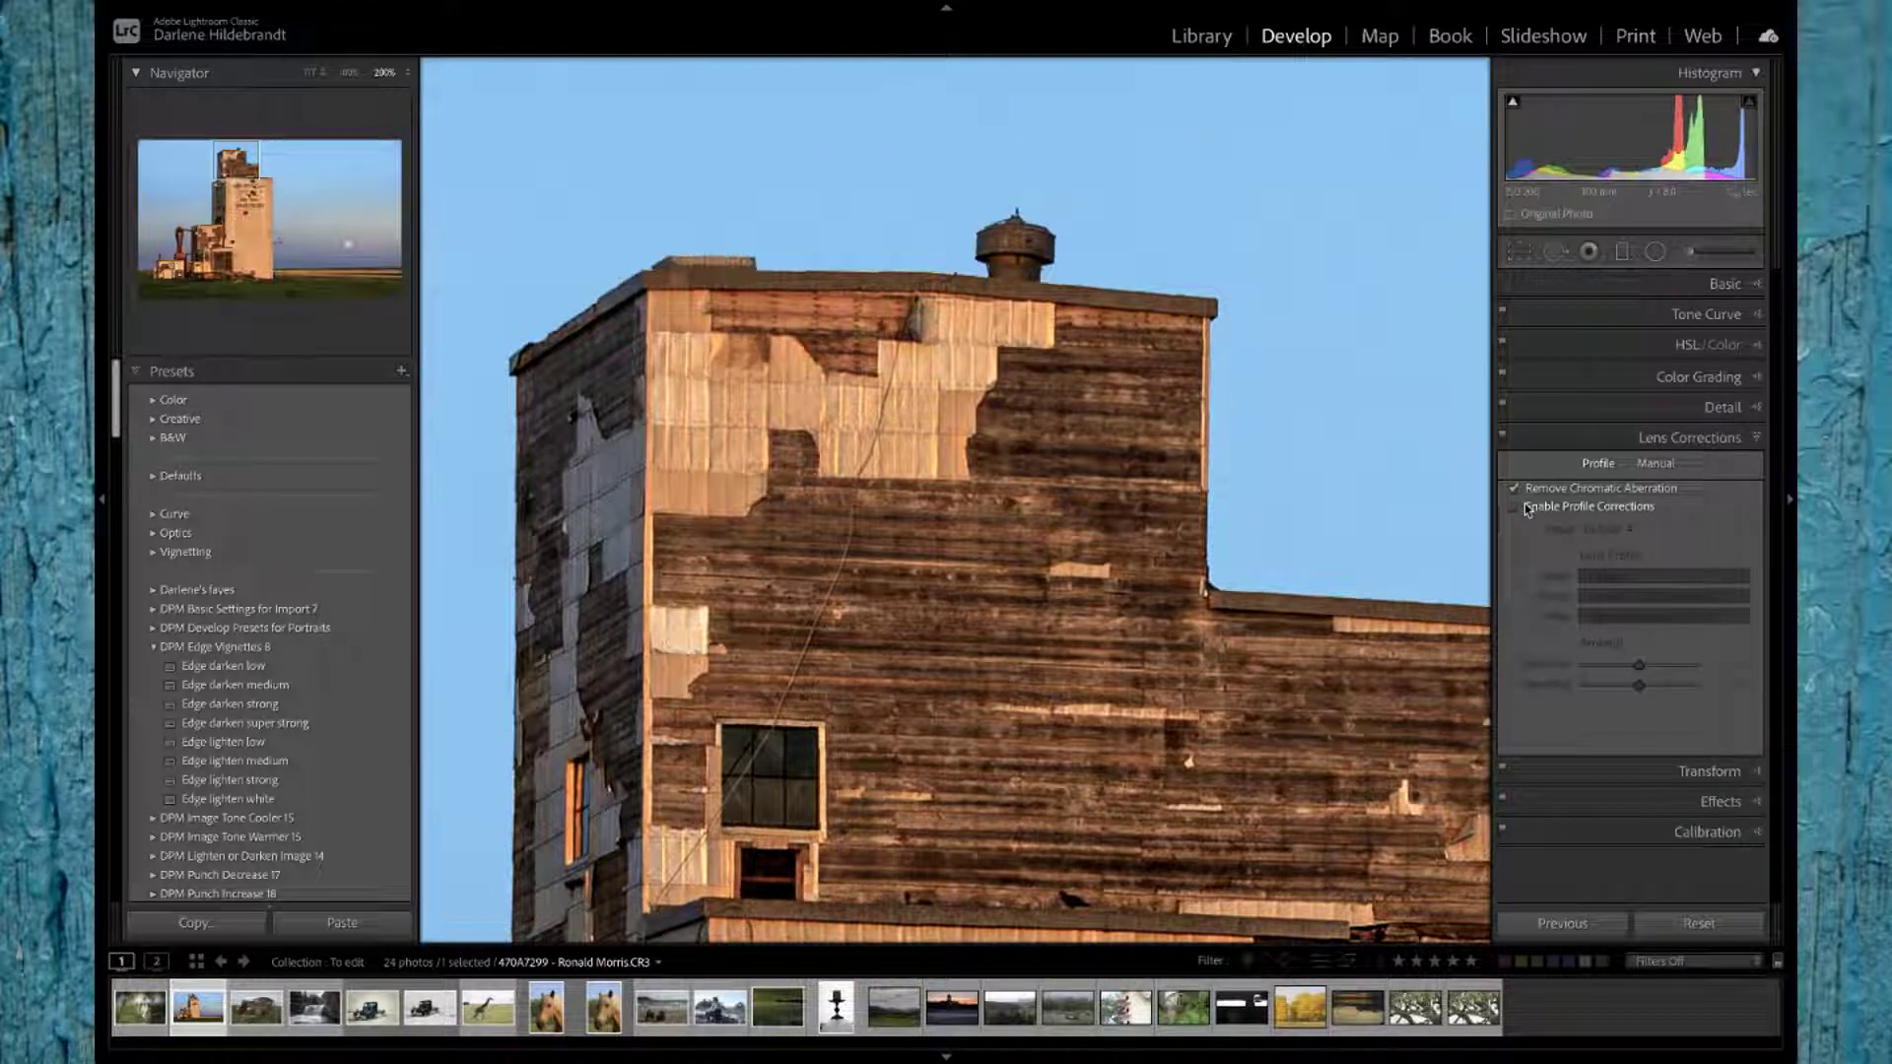
drag(1527, 509, 1571, 489)
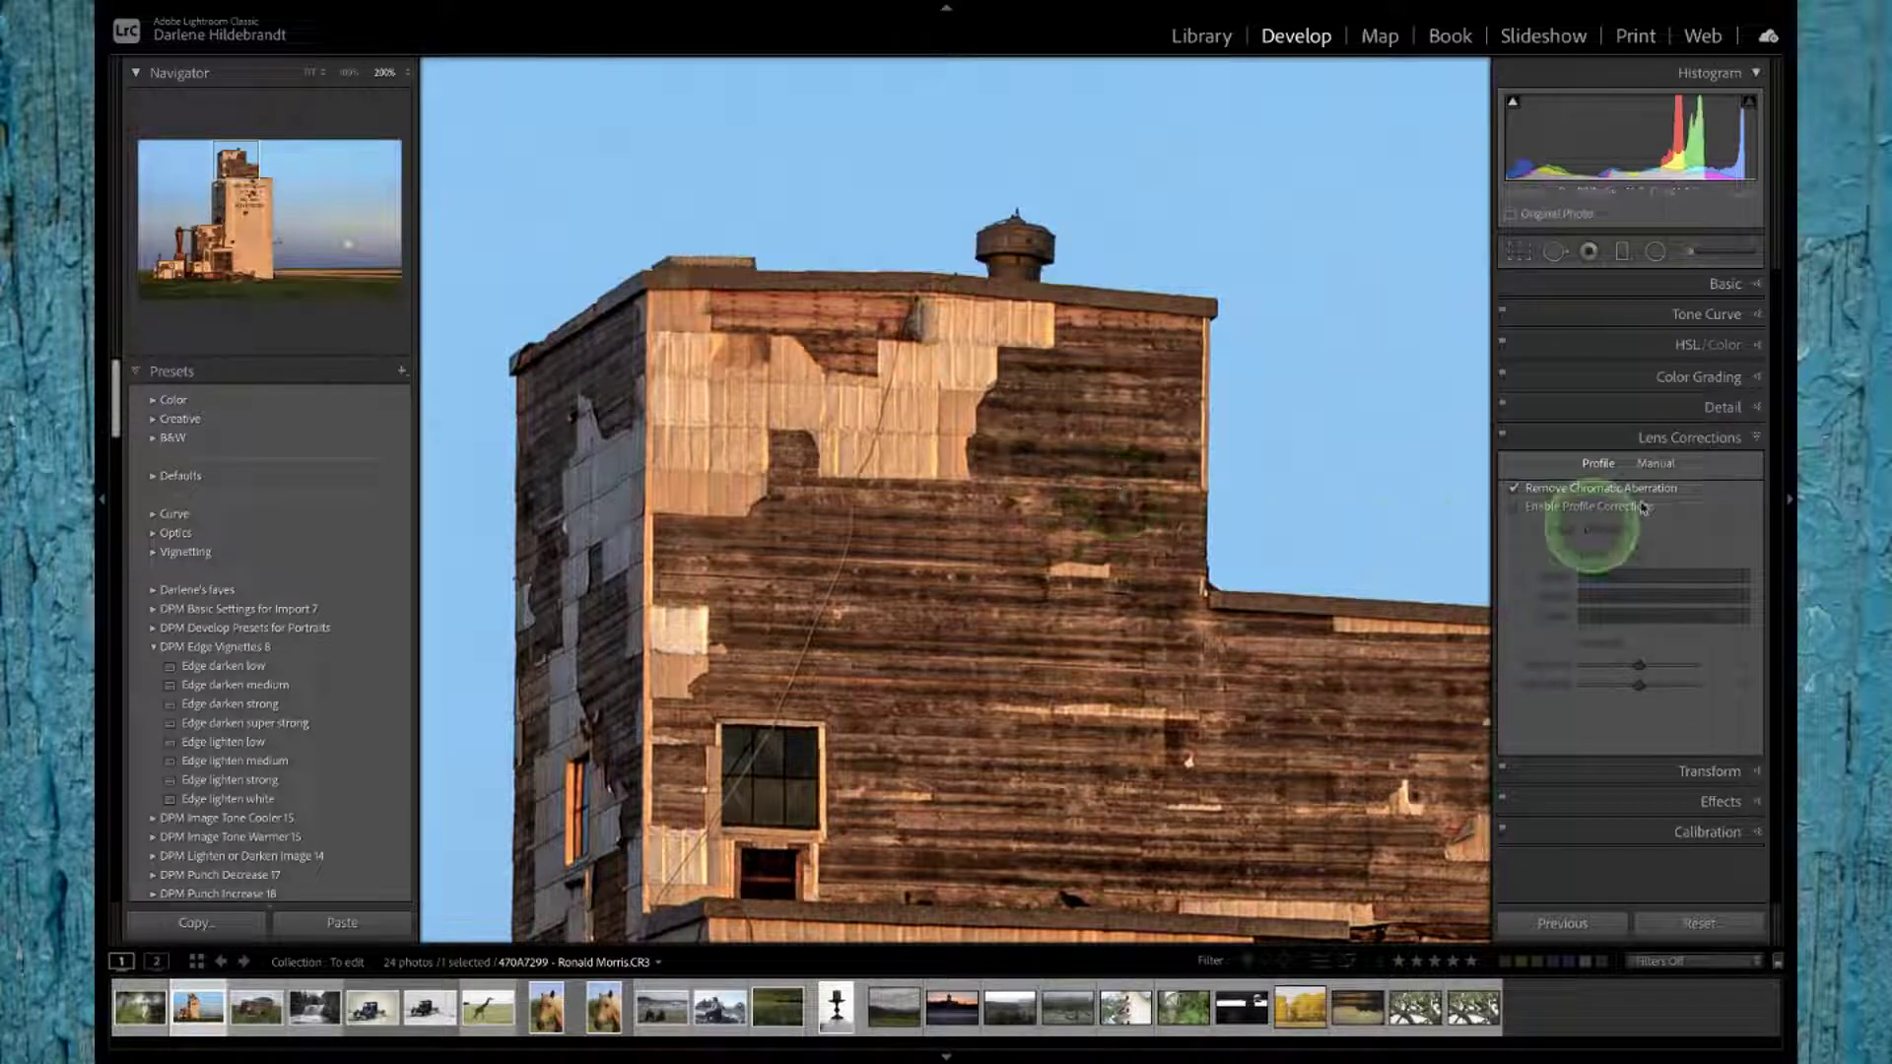
Step: Convert the elevator photo back to the Black & White treatment and review its Black & White Mix
click(1721, 284)
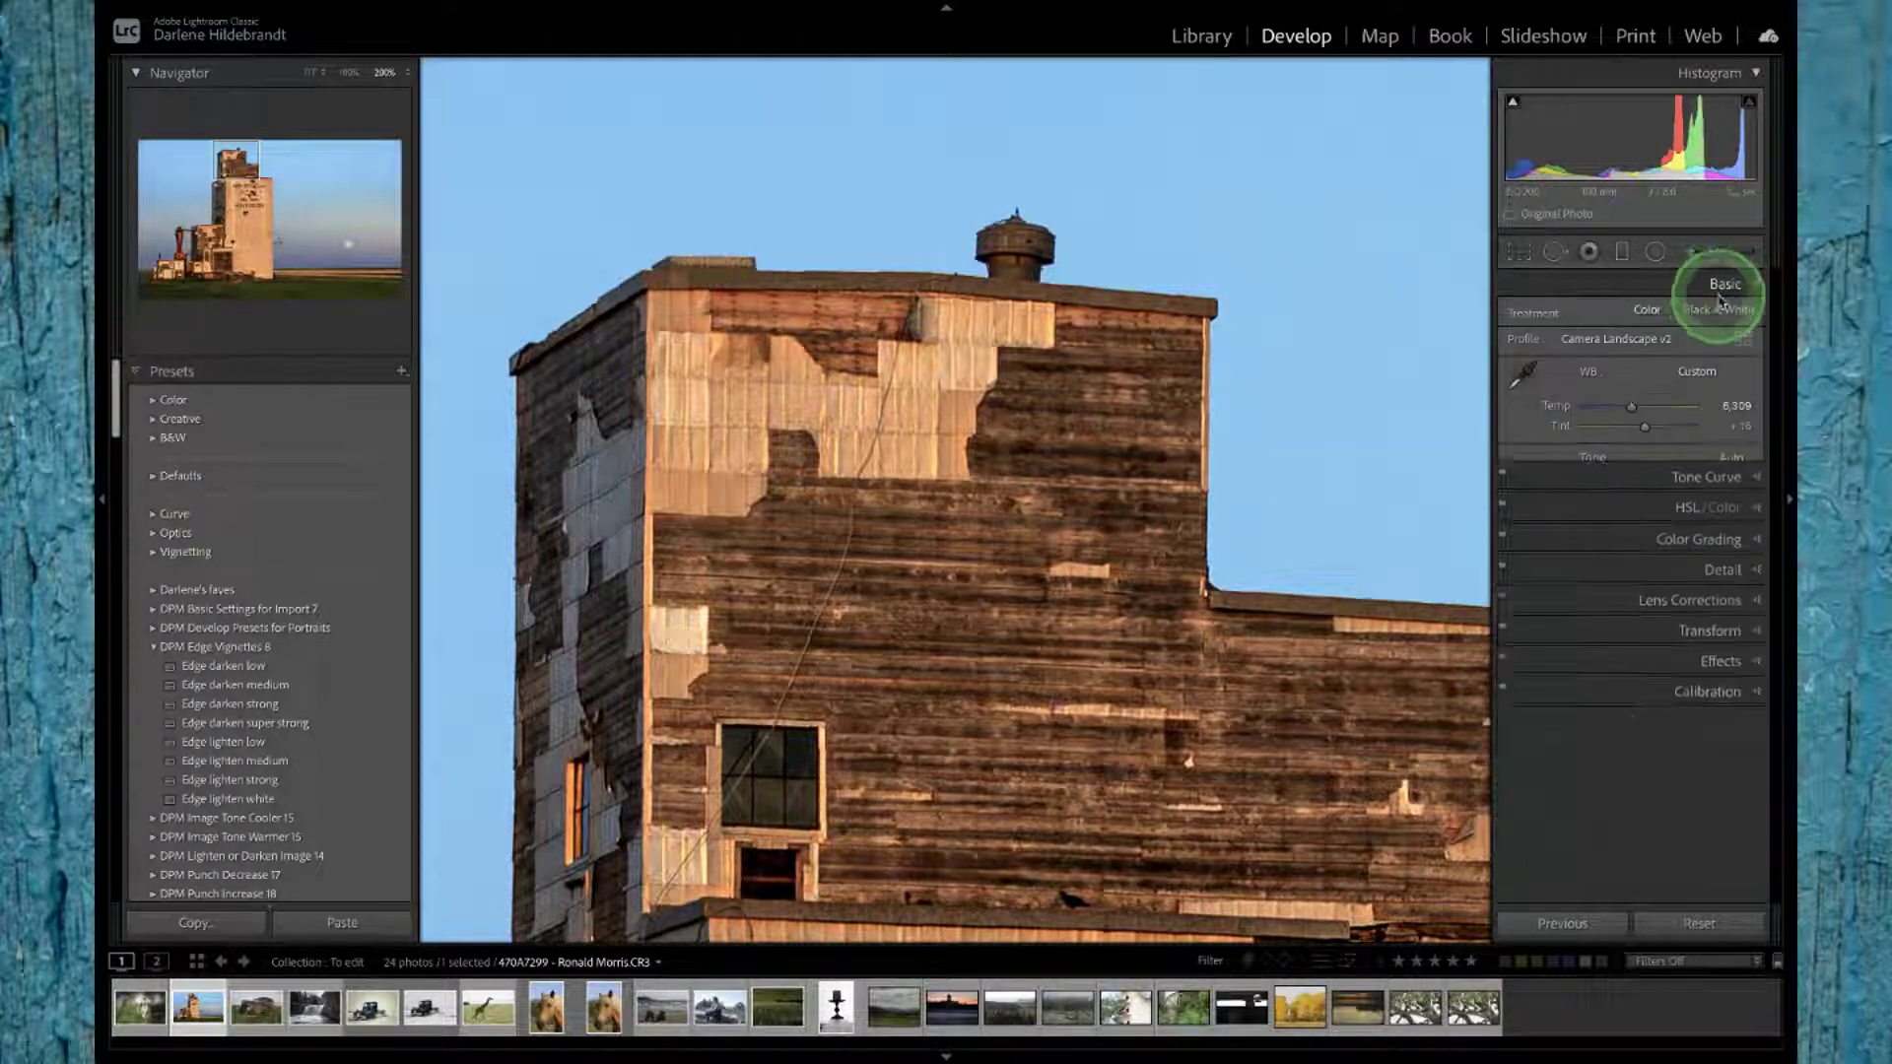
click(1718, 310)
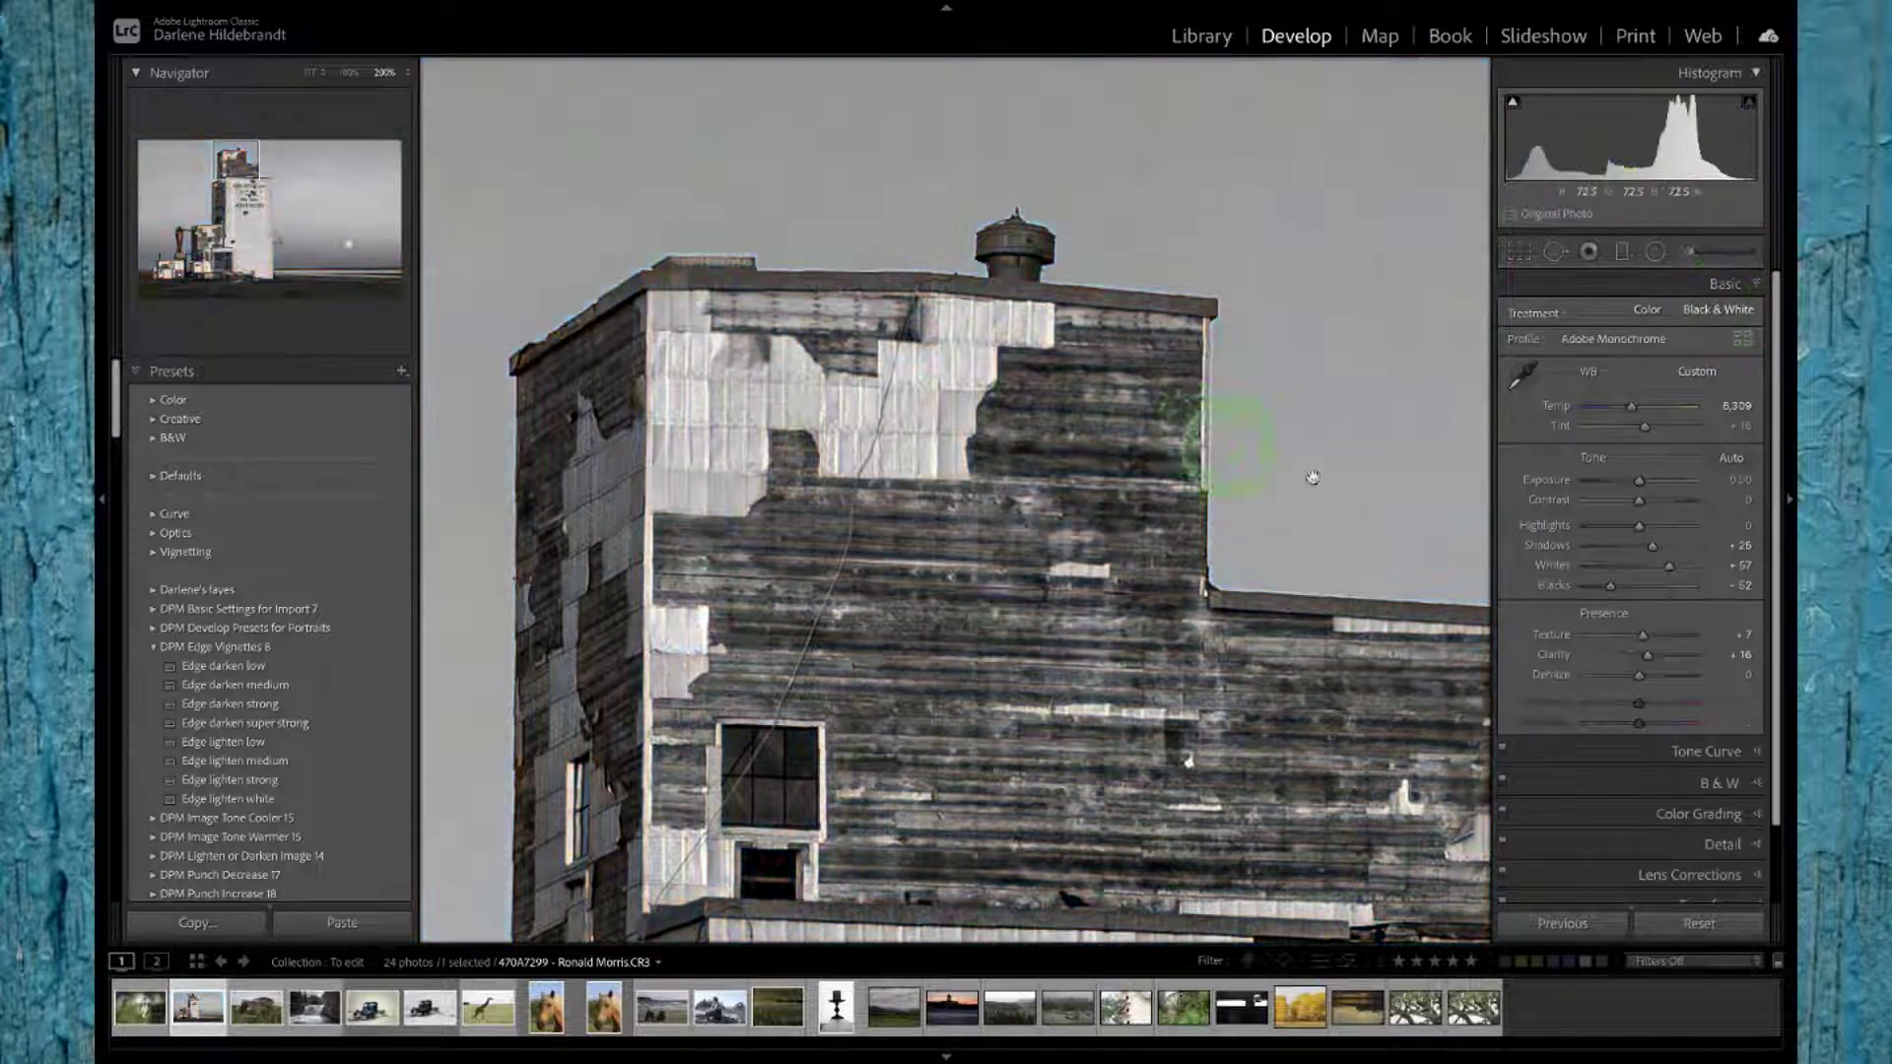
scroll(1567, 591, down, 1)
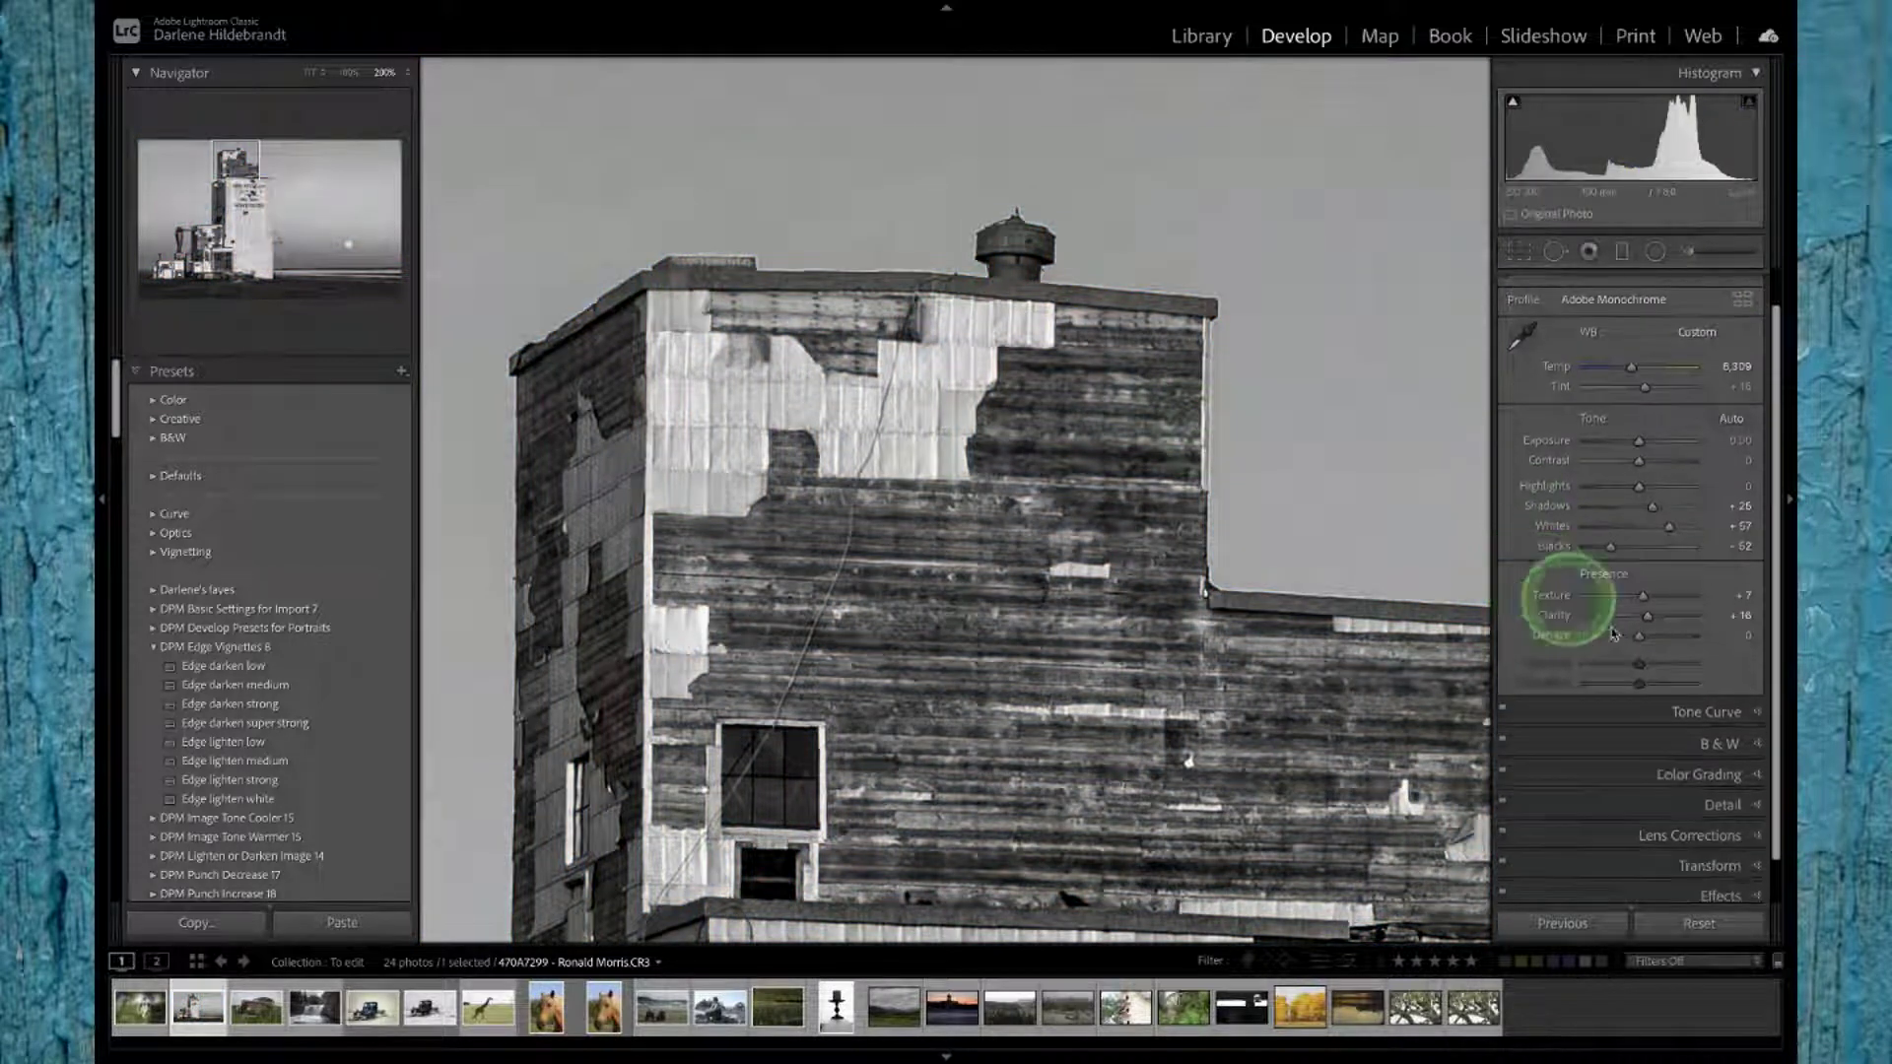
click(1718, 747)
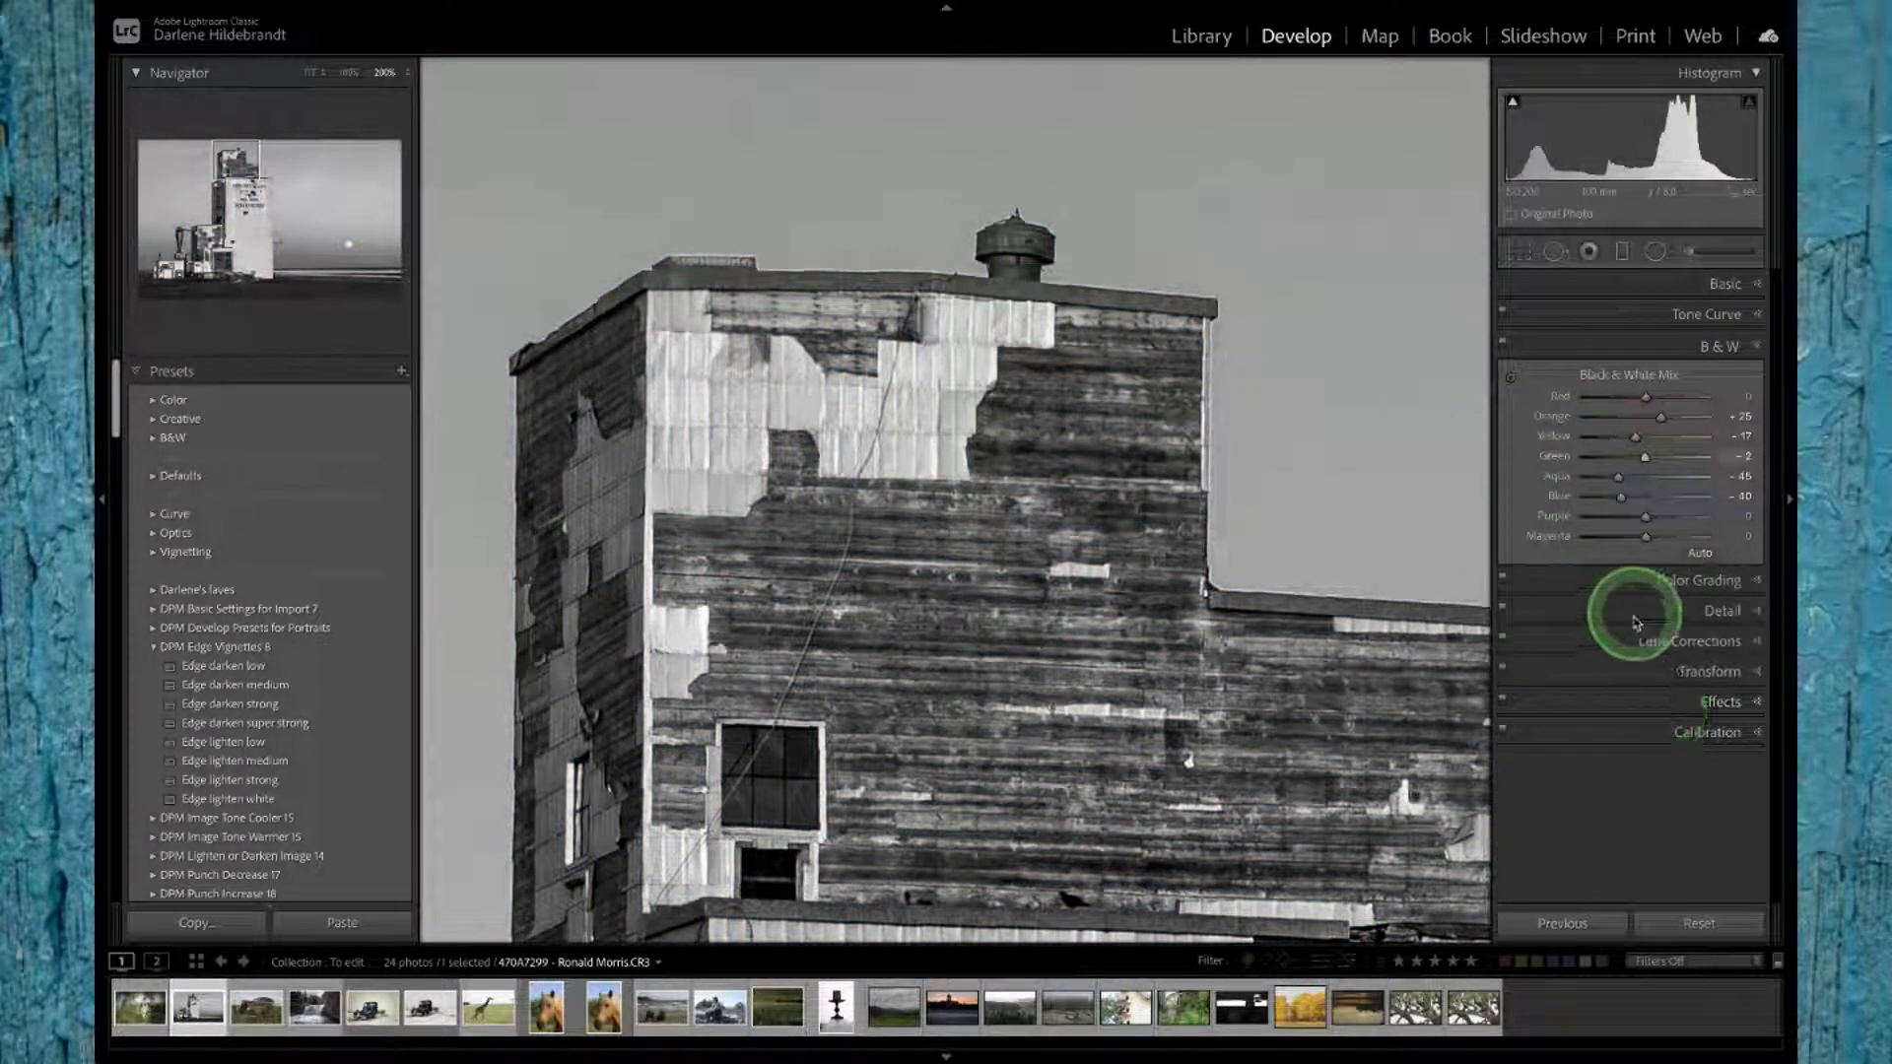
Step: Lower the black and white photo's Highlights to -42 and check the result on the whole image
click(1715, 284)
mouse_move(1639, 525)
mouse_down()
mouse_move(1597, 528)
mouse_move(1616, 528)
mouse_up()
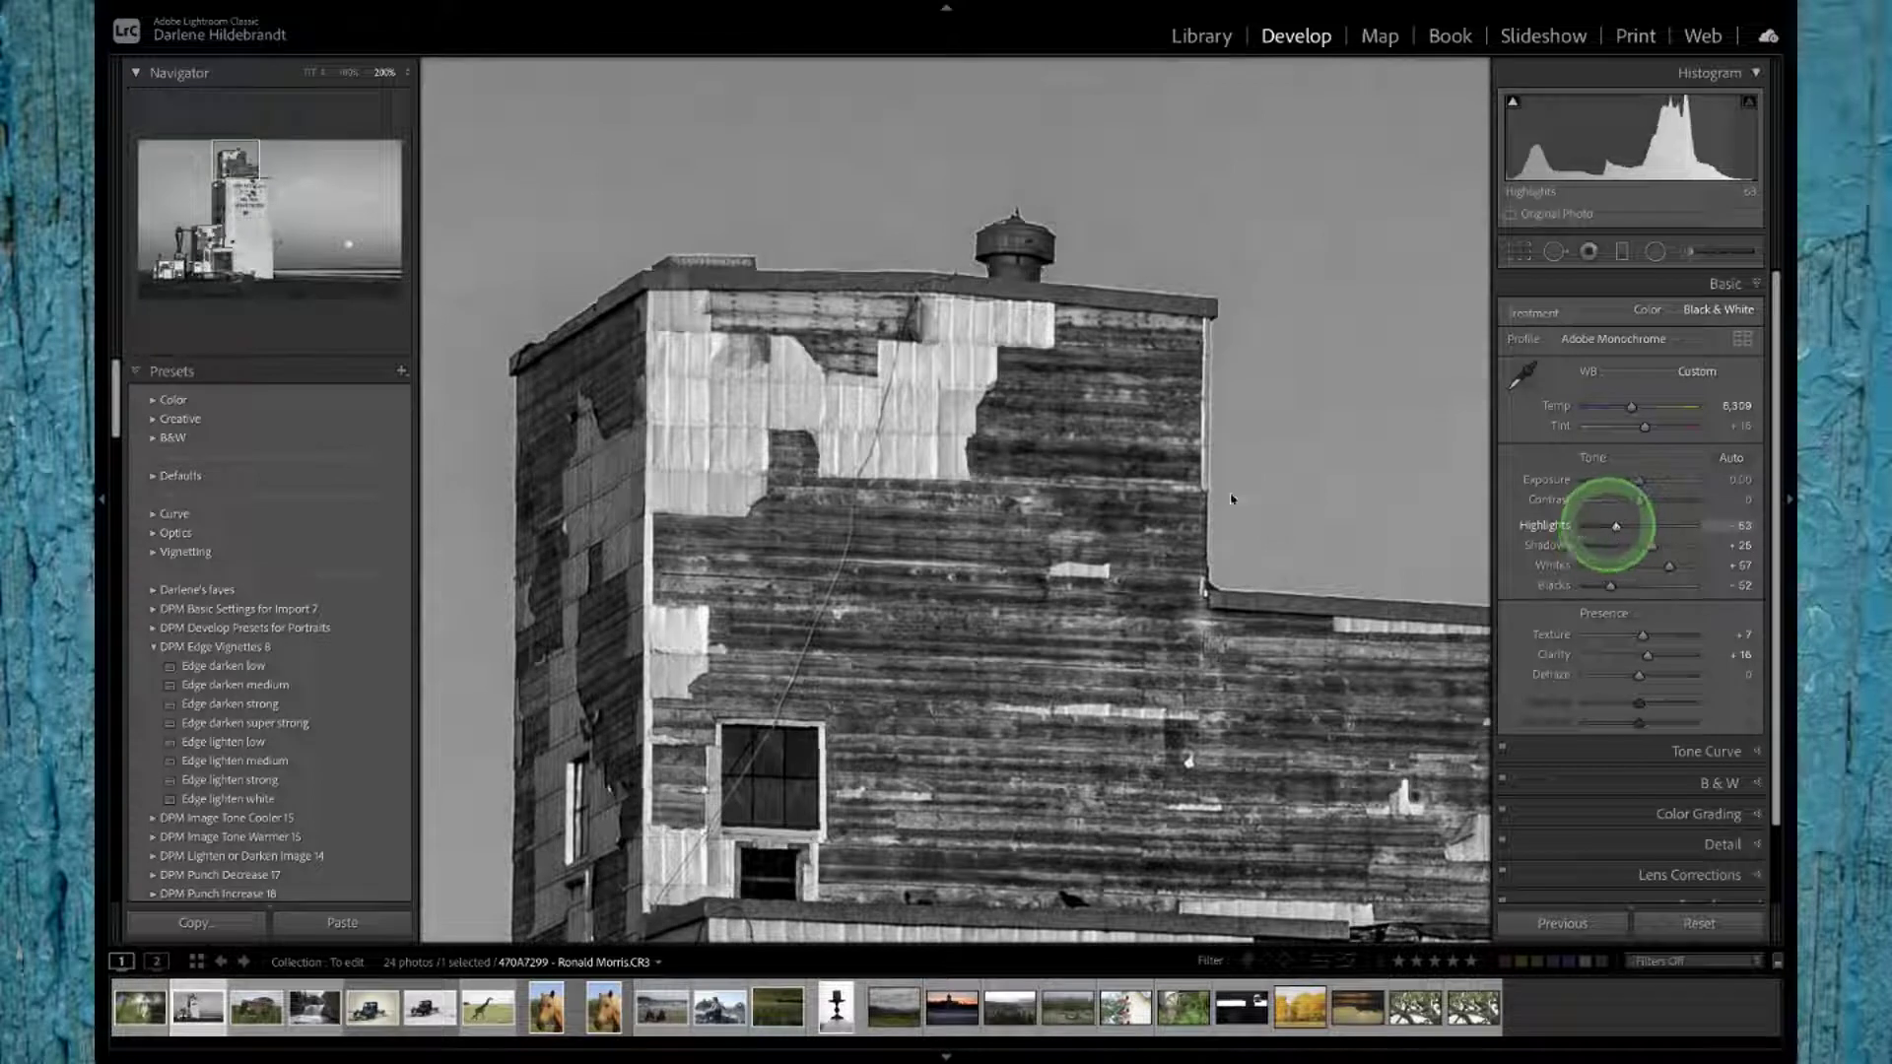
click(1026, 456)
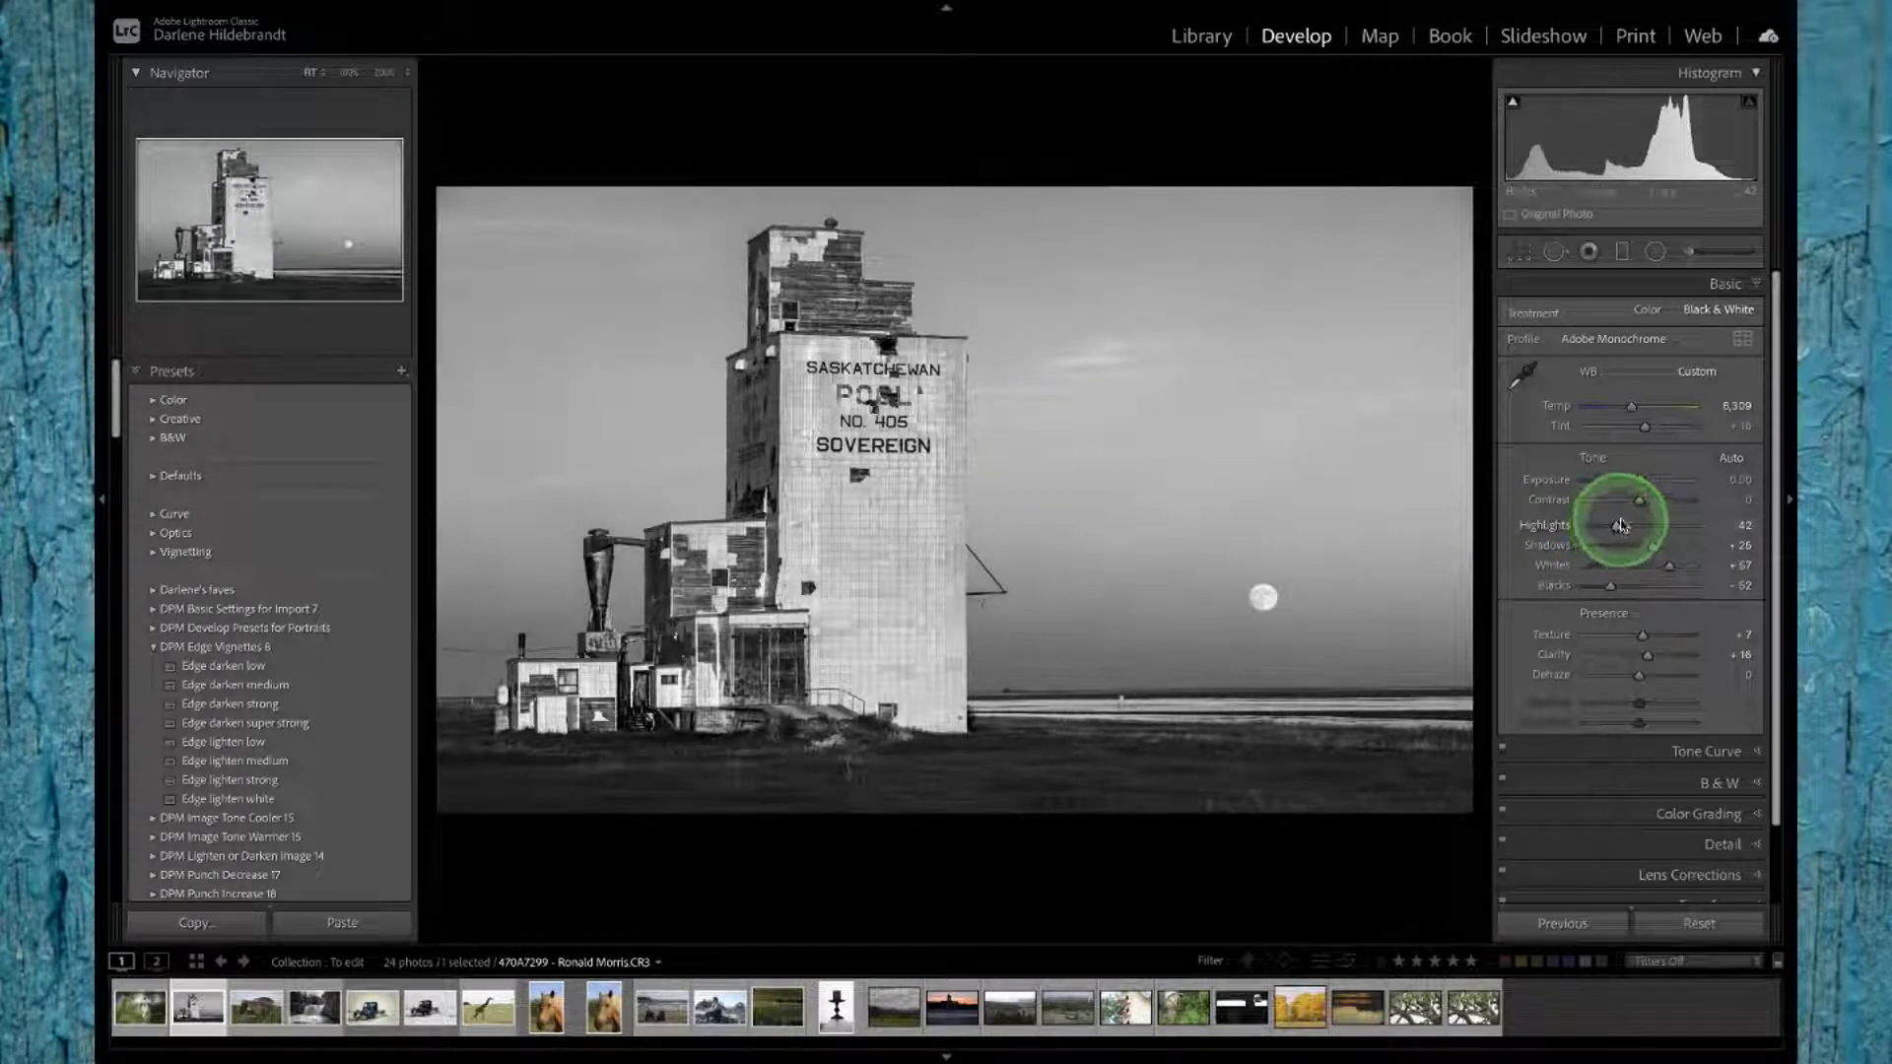
scroll(1619, 522, down, 3)
scroll(1639, 575, up, 3)
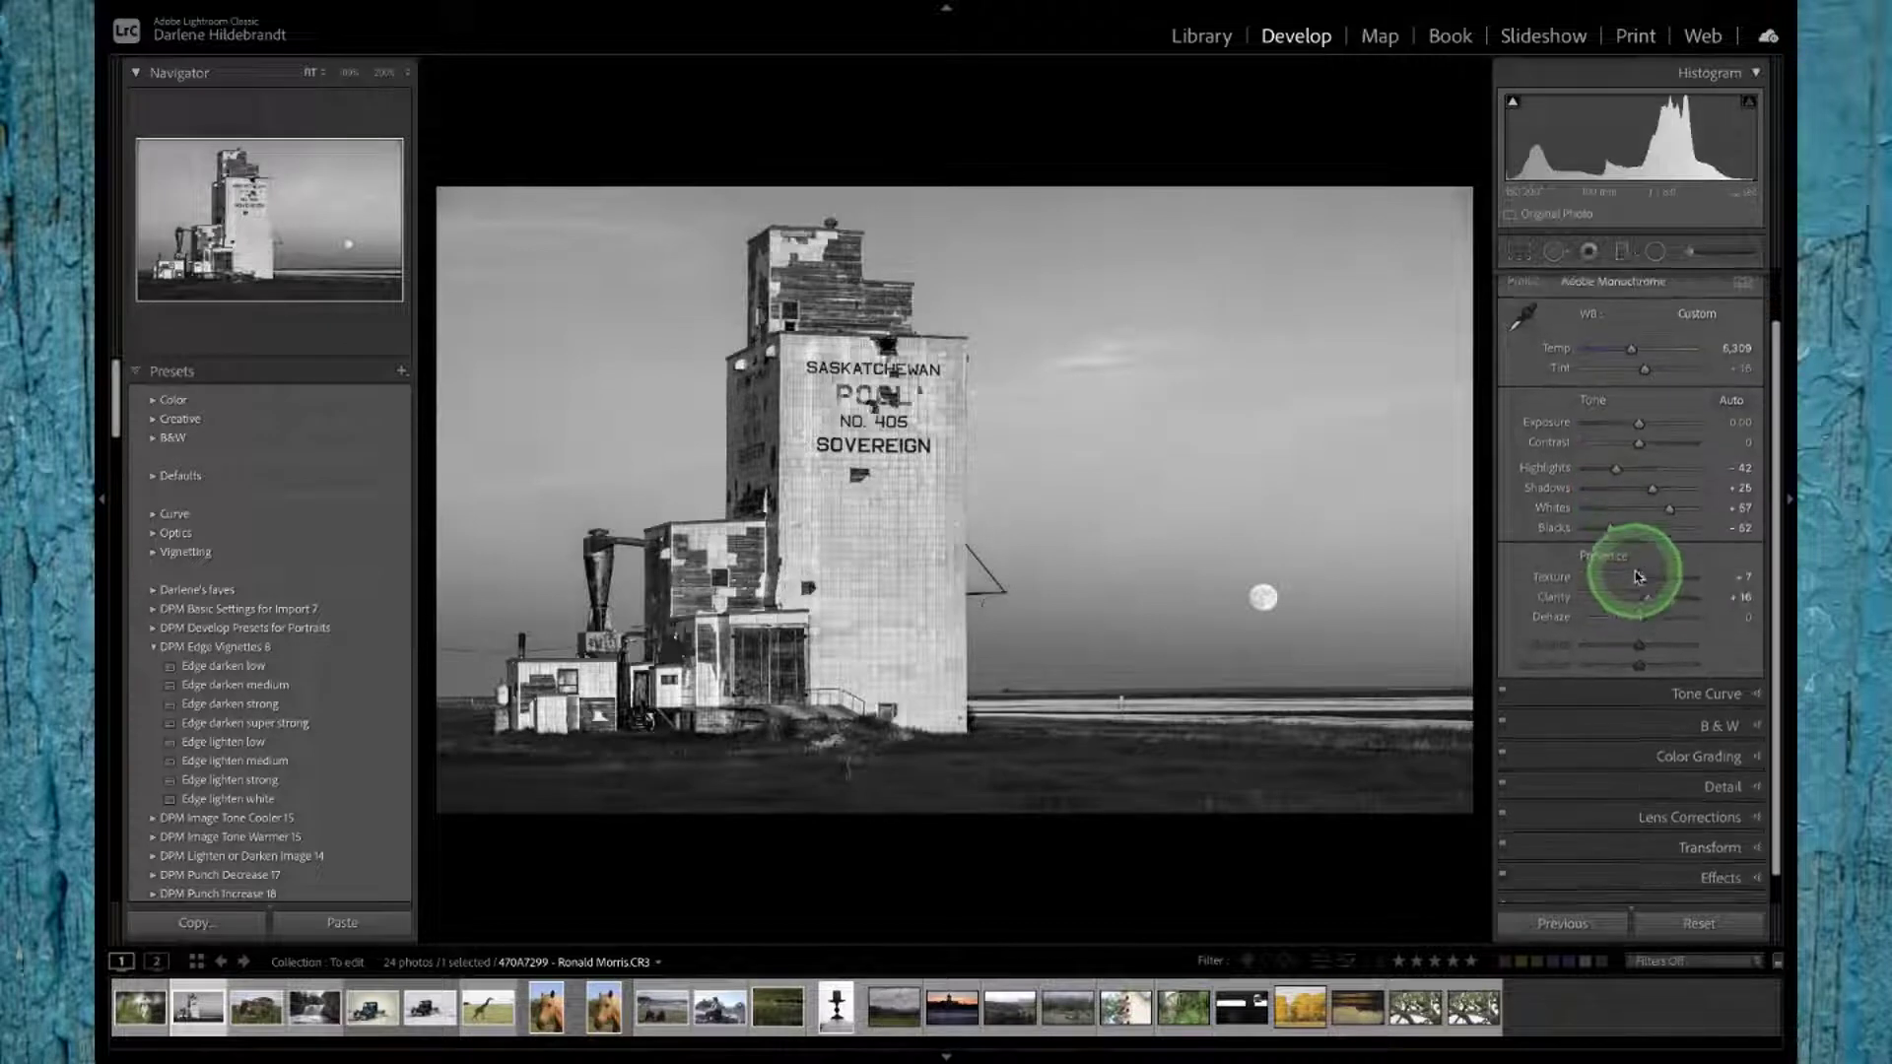
Step: Return the elevator photo to the Color treatment and set Highlights to -27
click(1649, 311)
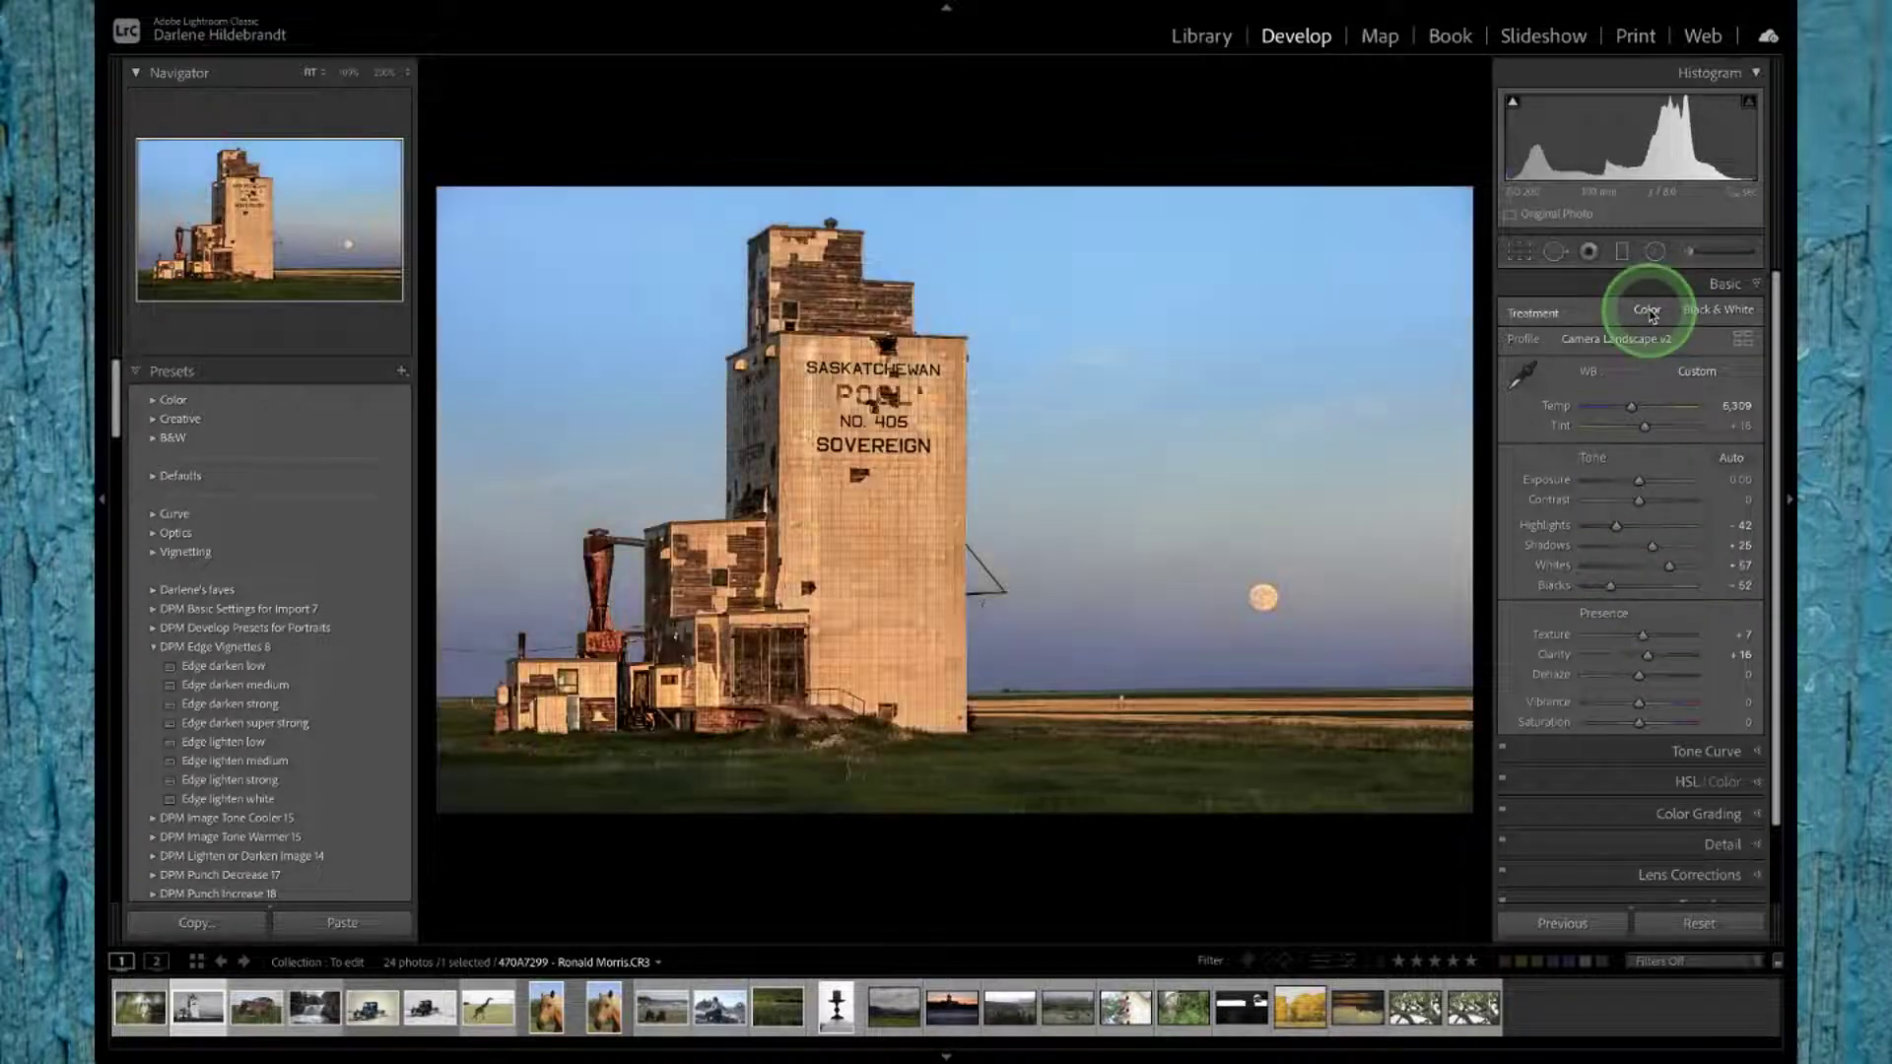
drag(1616, 525, 1625, 526)
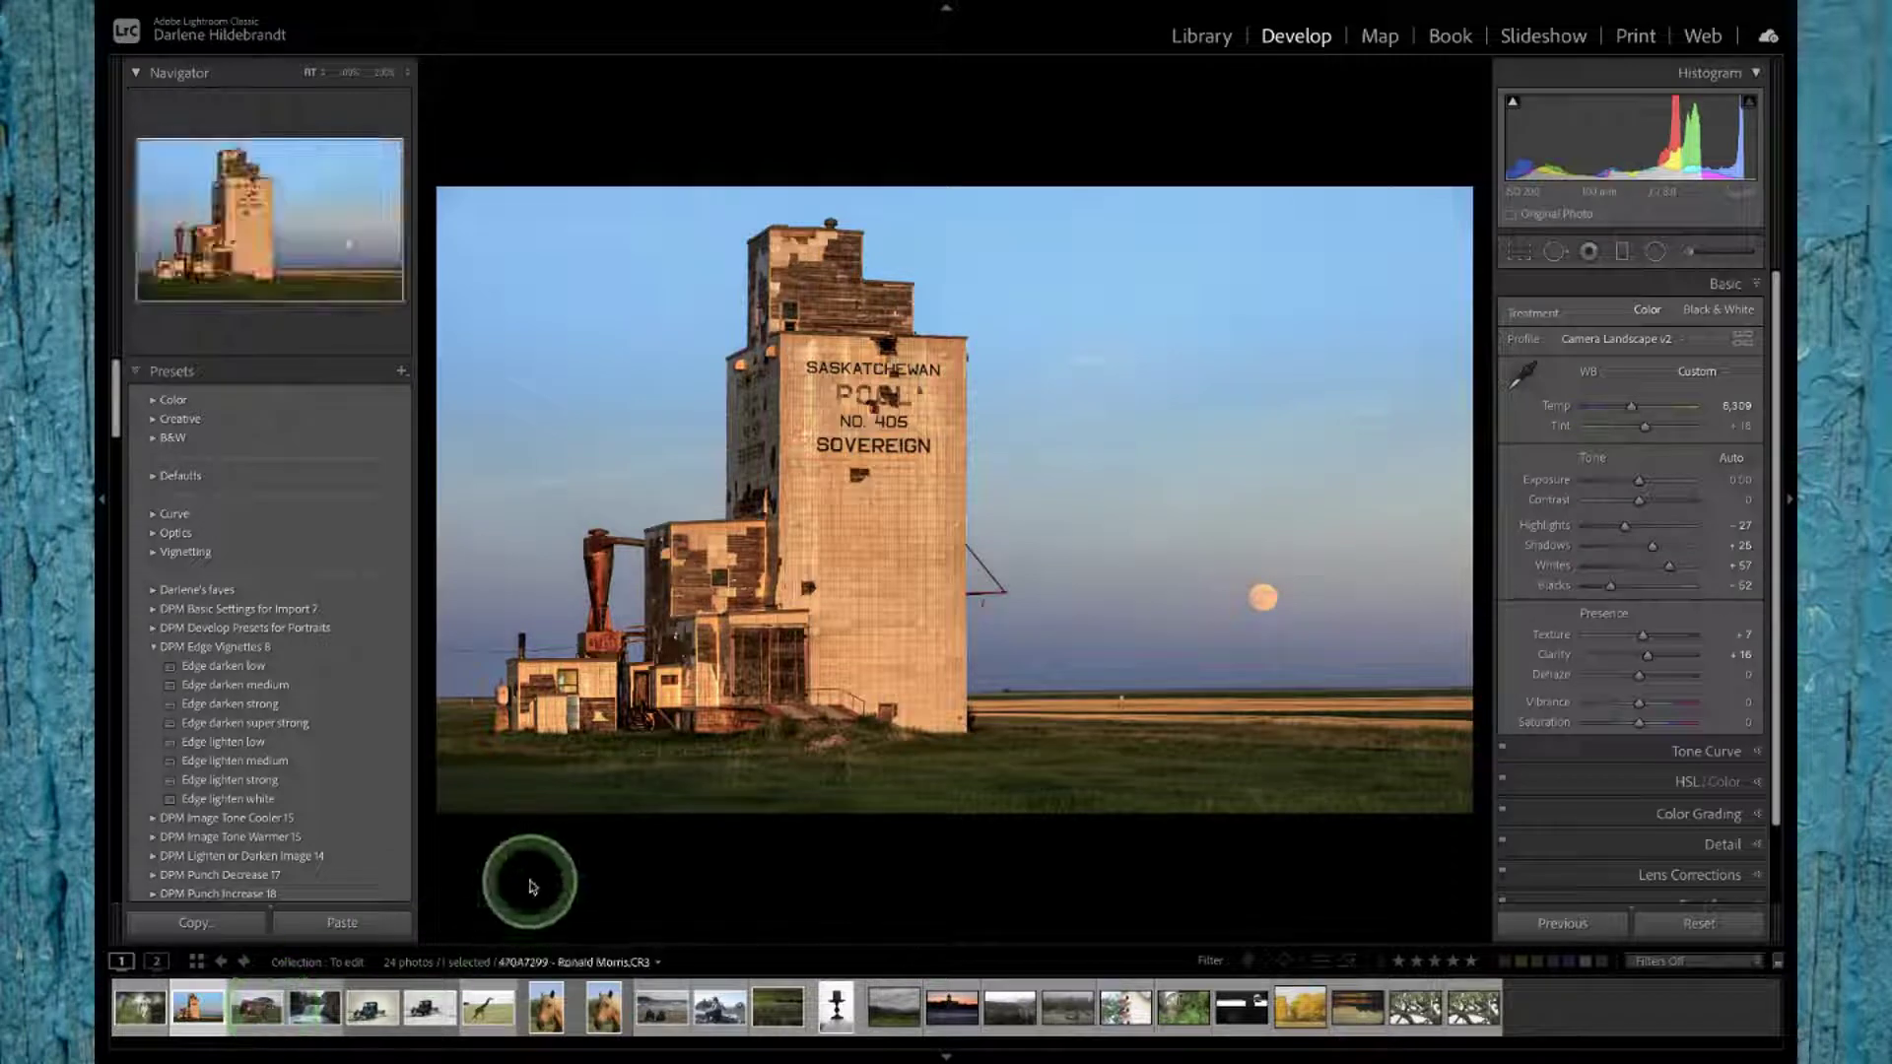
Step: Open the photo of the rusty old car in the grass and view its camera settings overlay
click(258, 1010)
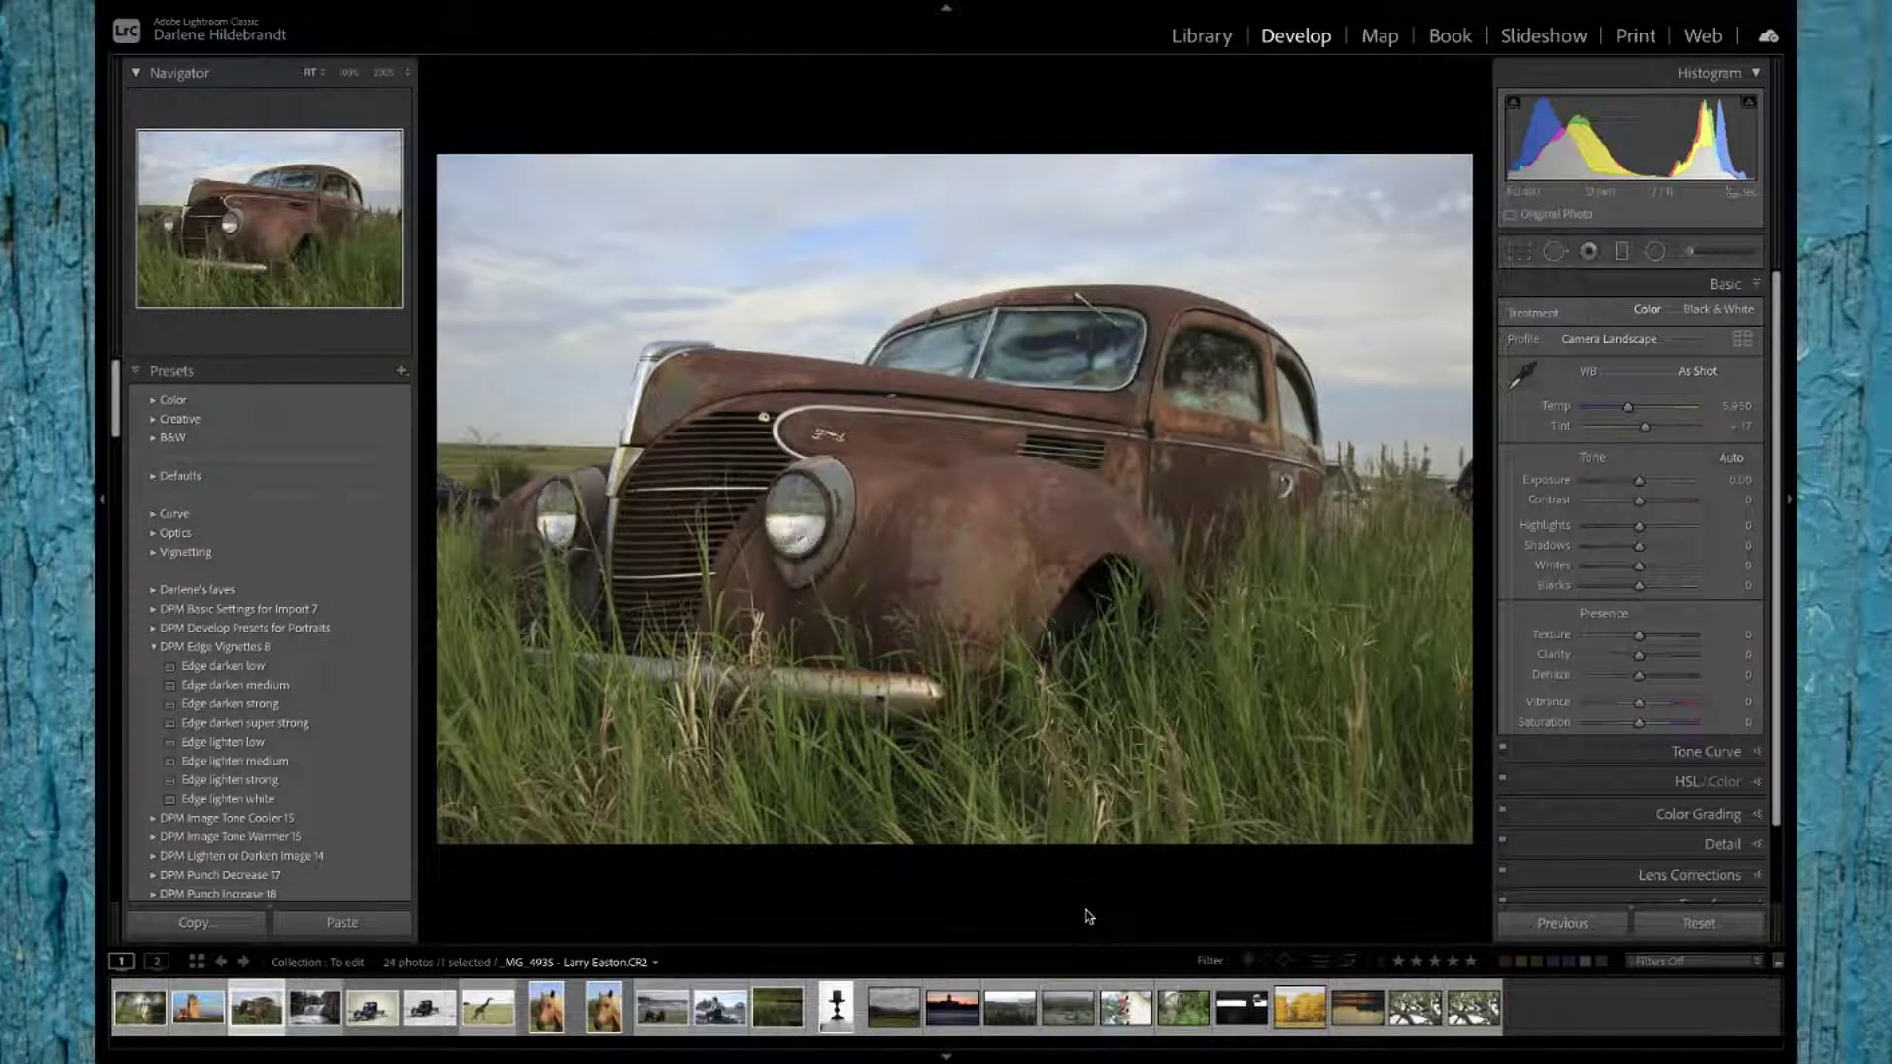
key(i)
key(i)
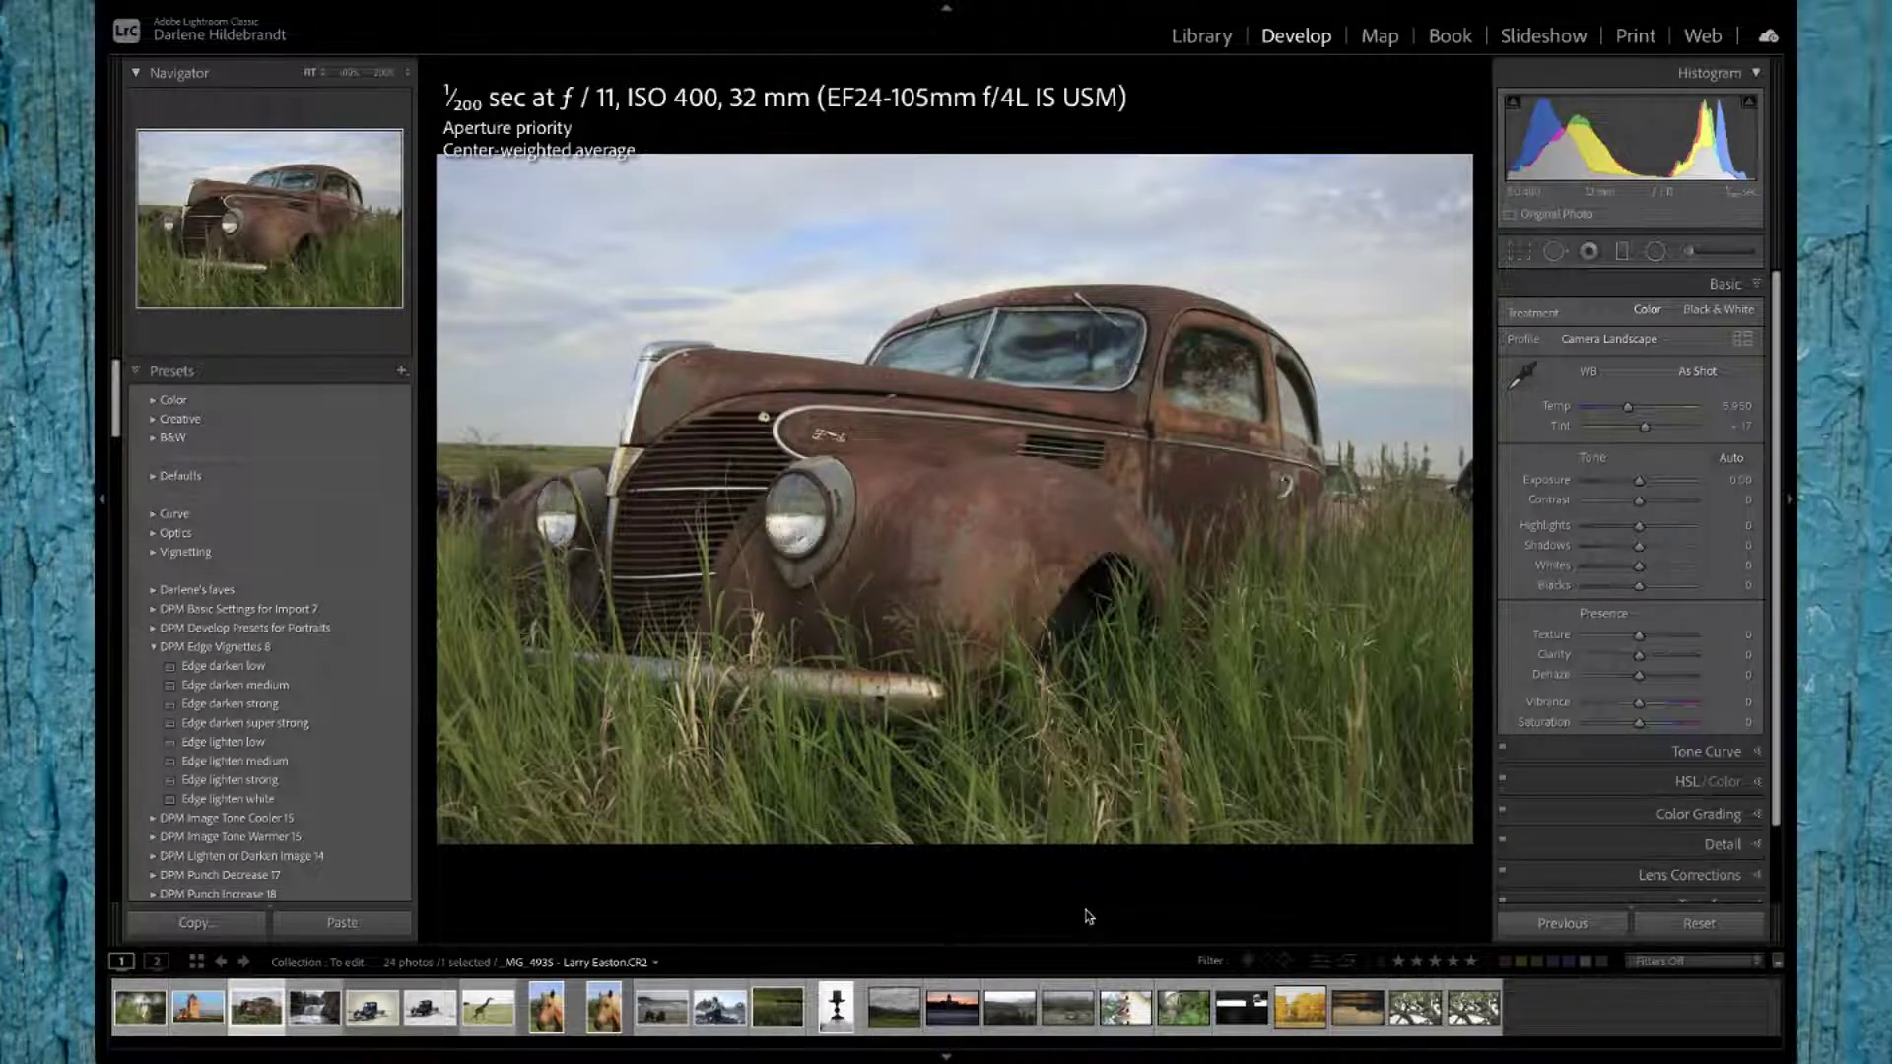
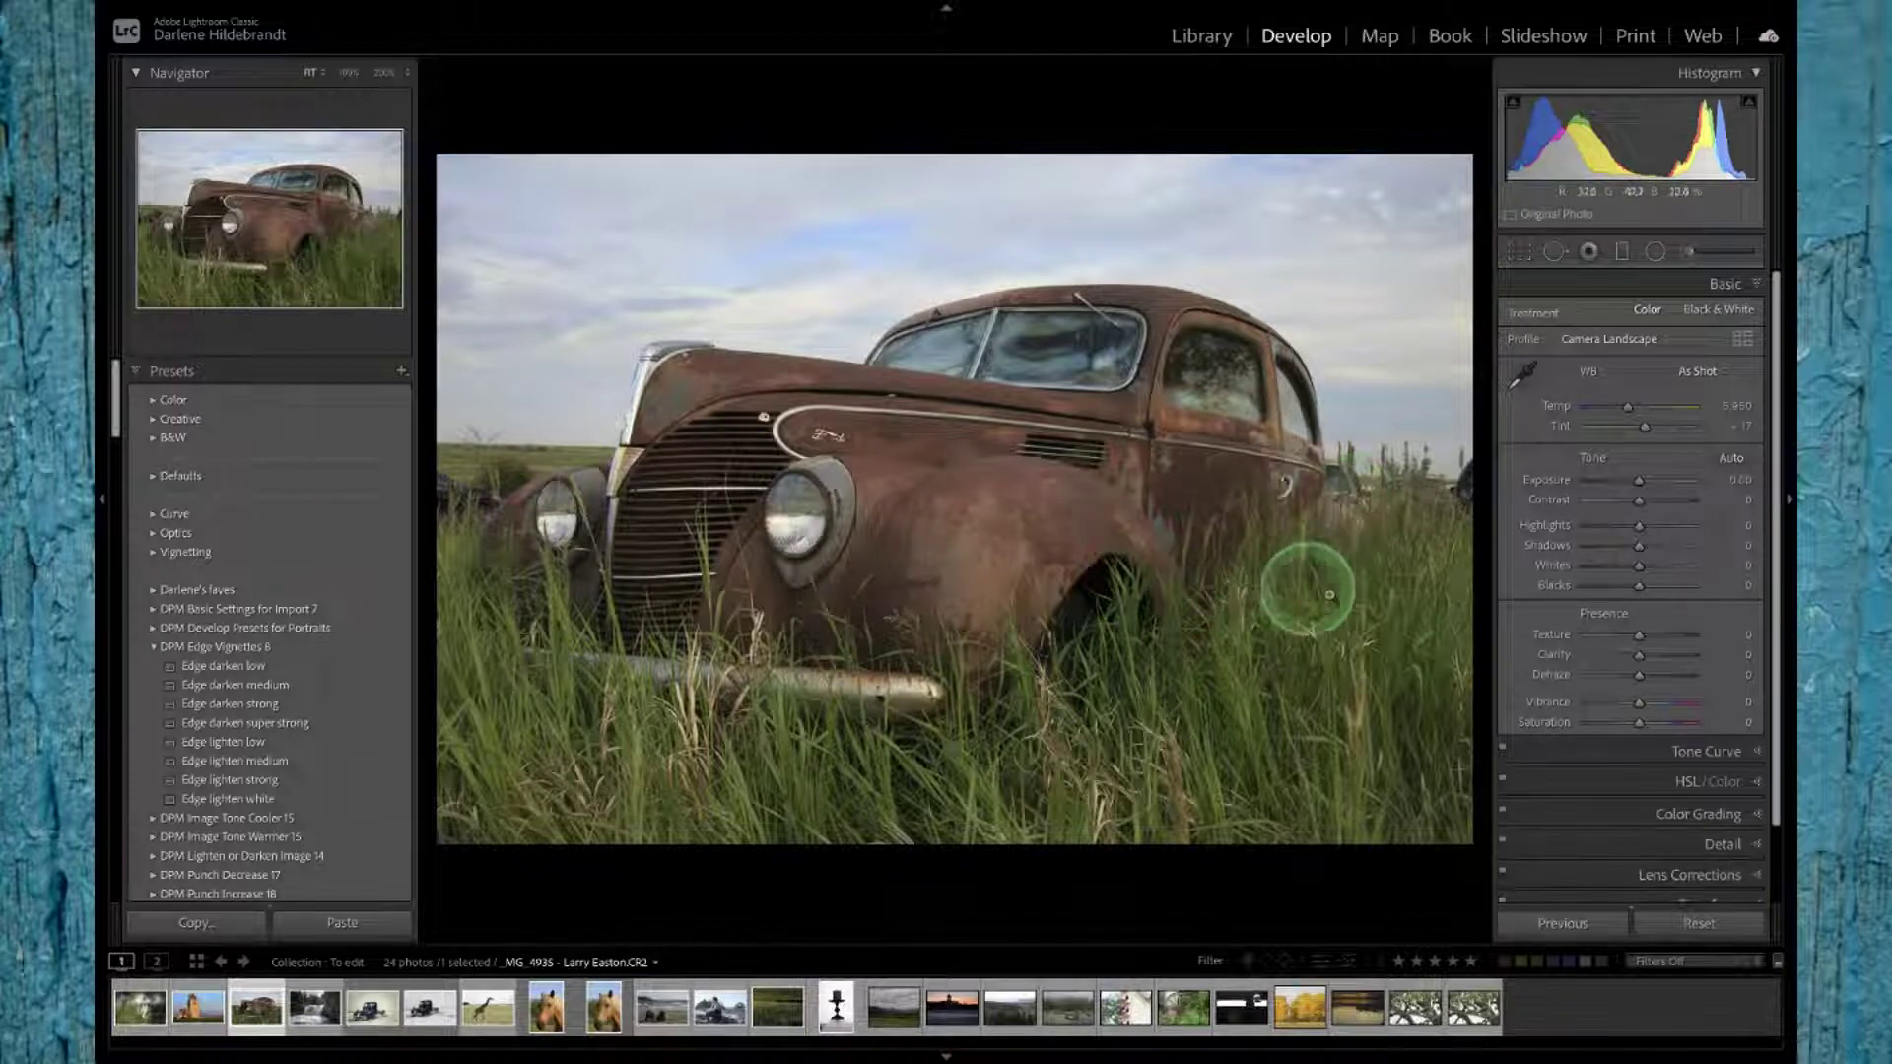
Step: Inspect the car photo at 200% from the background vehicles behind its rear across to those beside the front headlight
click(1388, 545)
drag(1117, 380, 1114, 634)
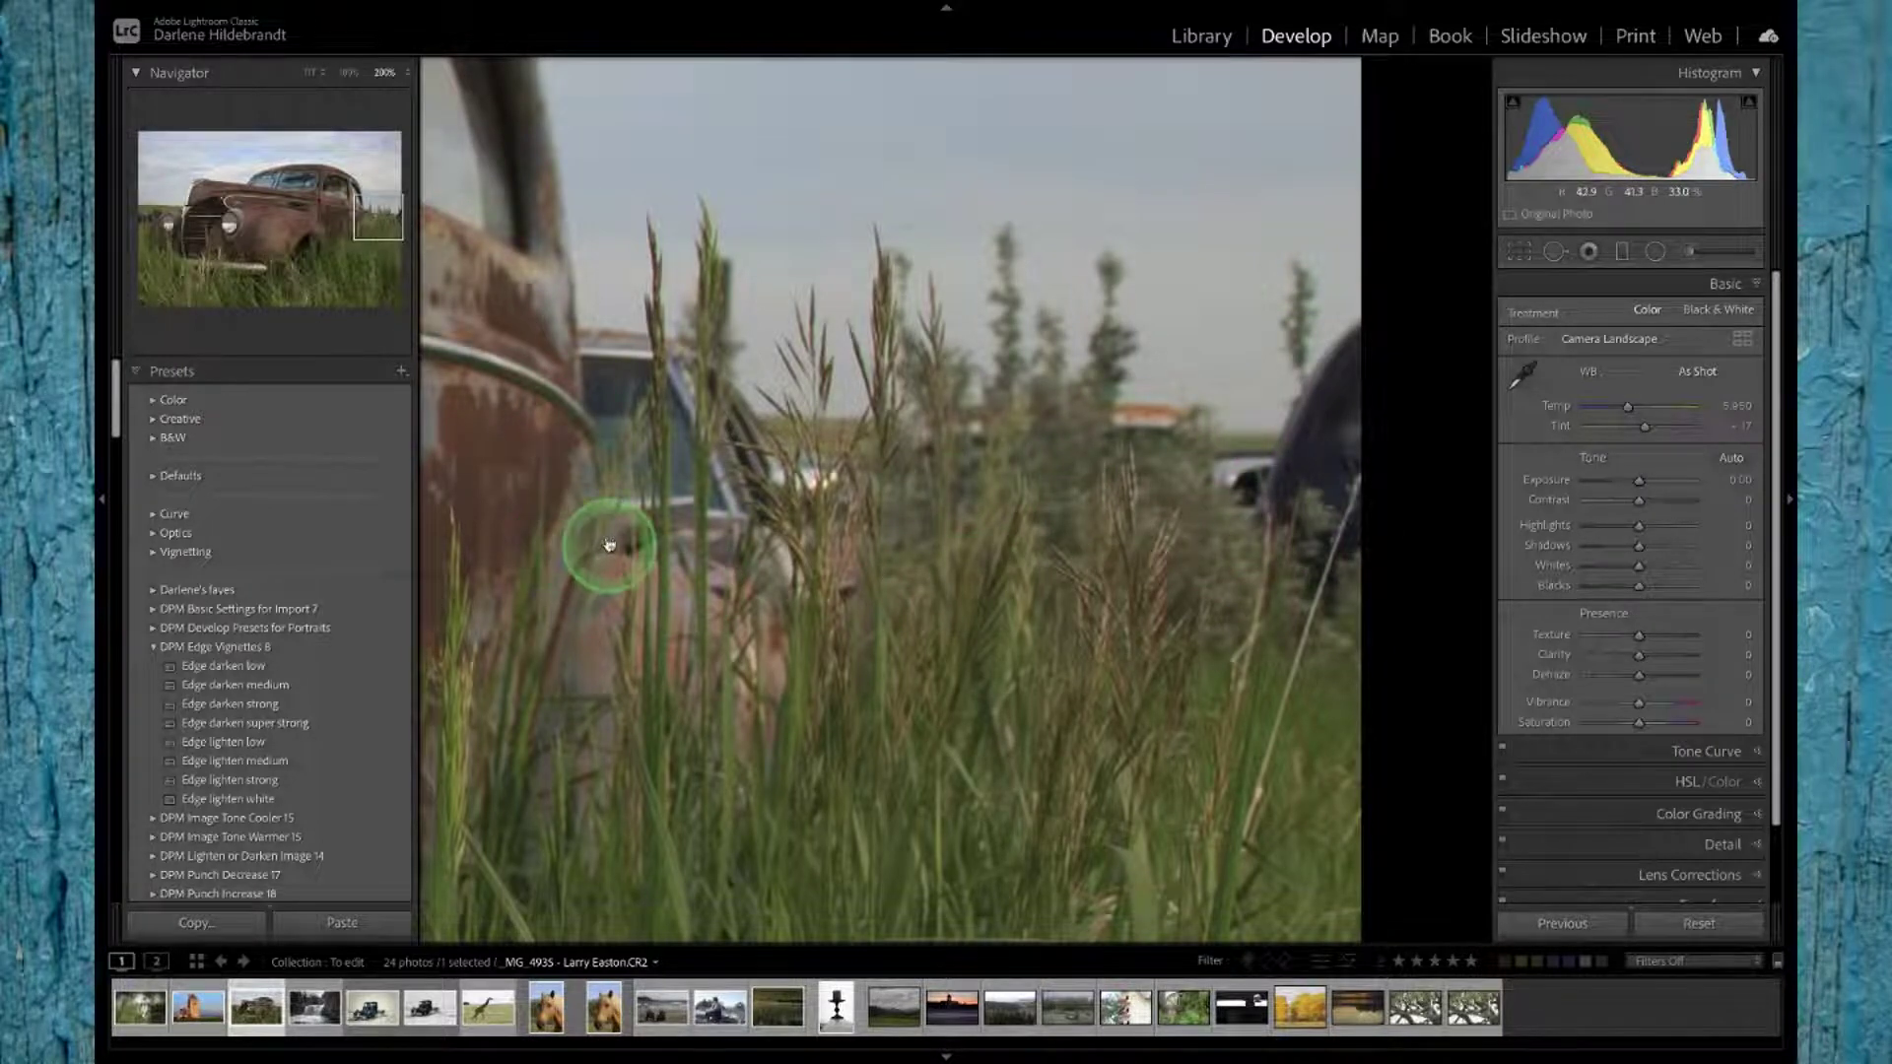
drag(612, 541, 1388, 550)
drag(725, 485, 1512, 558)
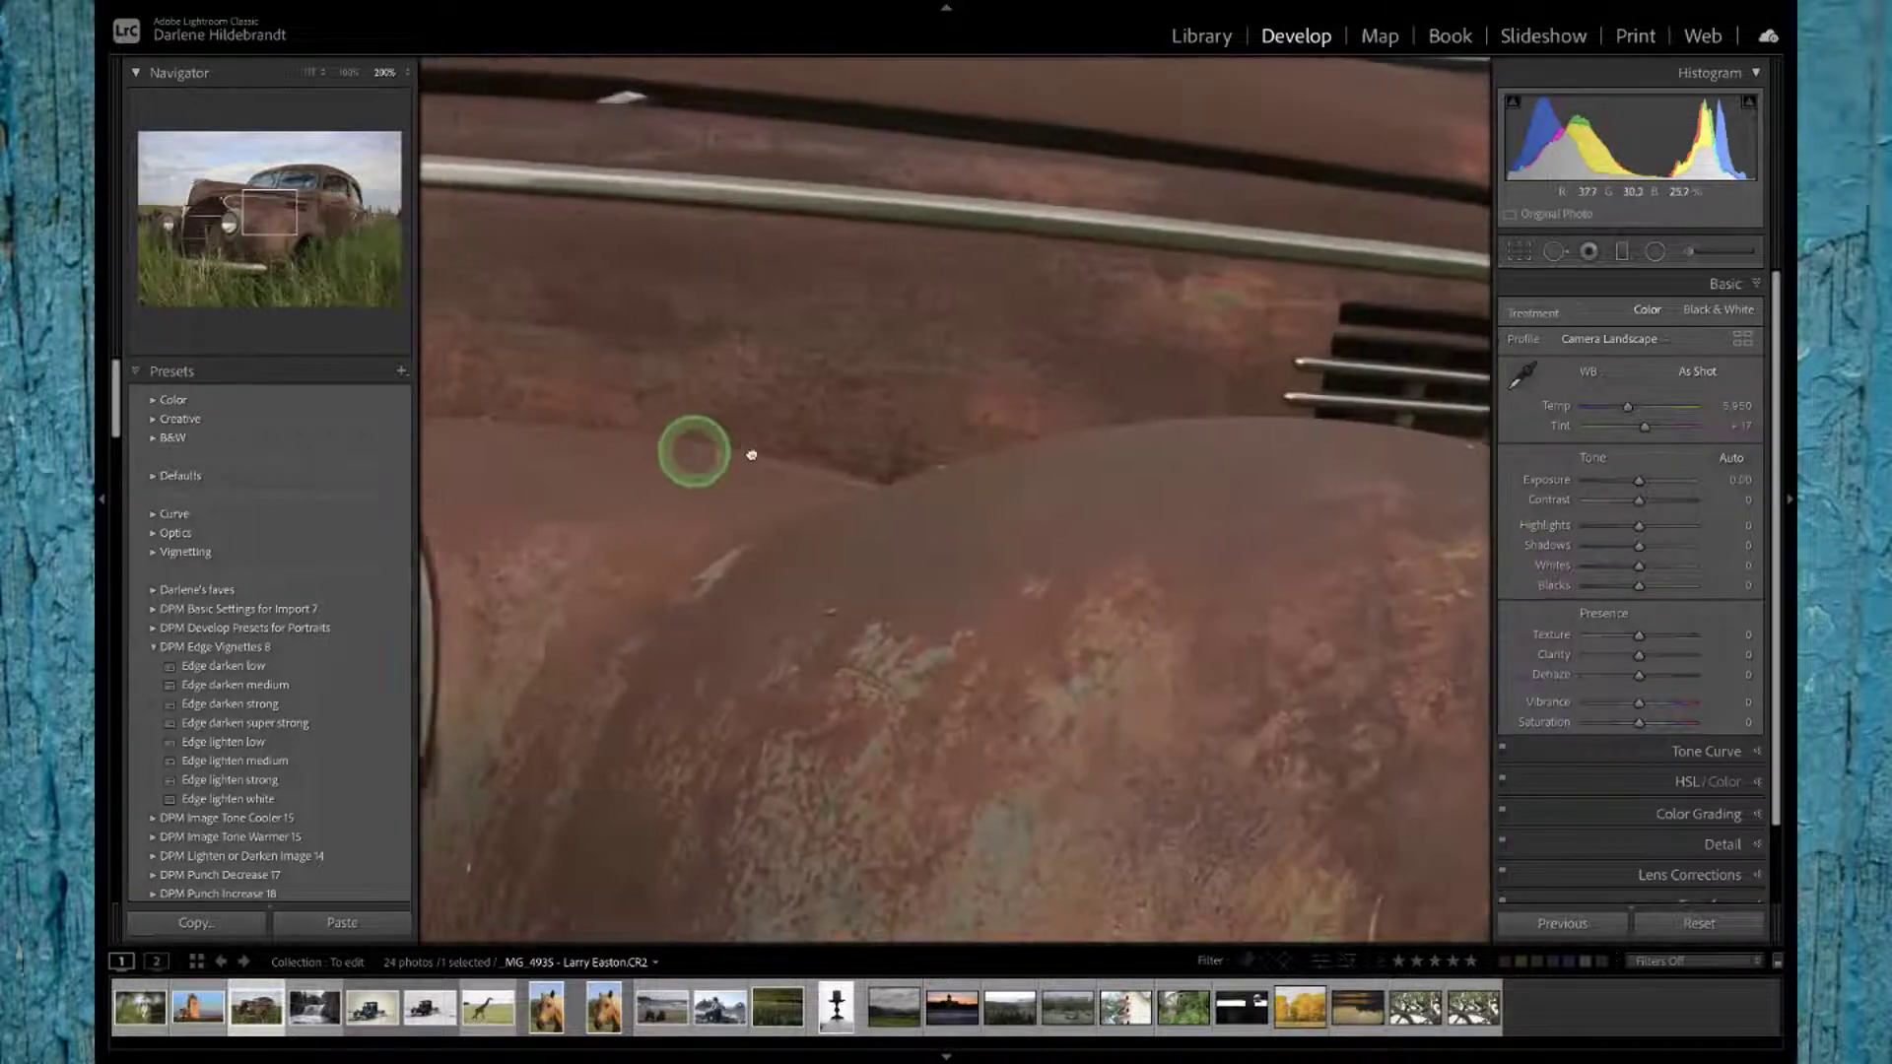
drag(699, 453, 1429, 483)
drag(782, 469, 1343, 477)
drag(858, 493, 1212, 516)
drag(761, 680, 929, 699)
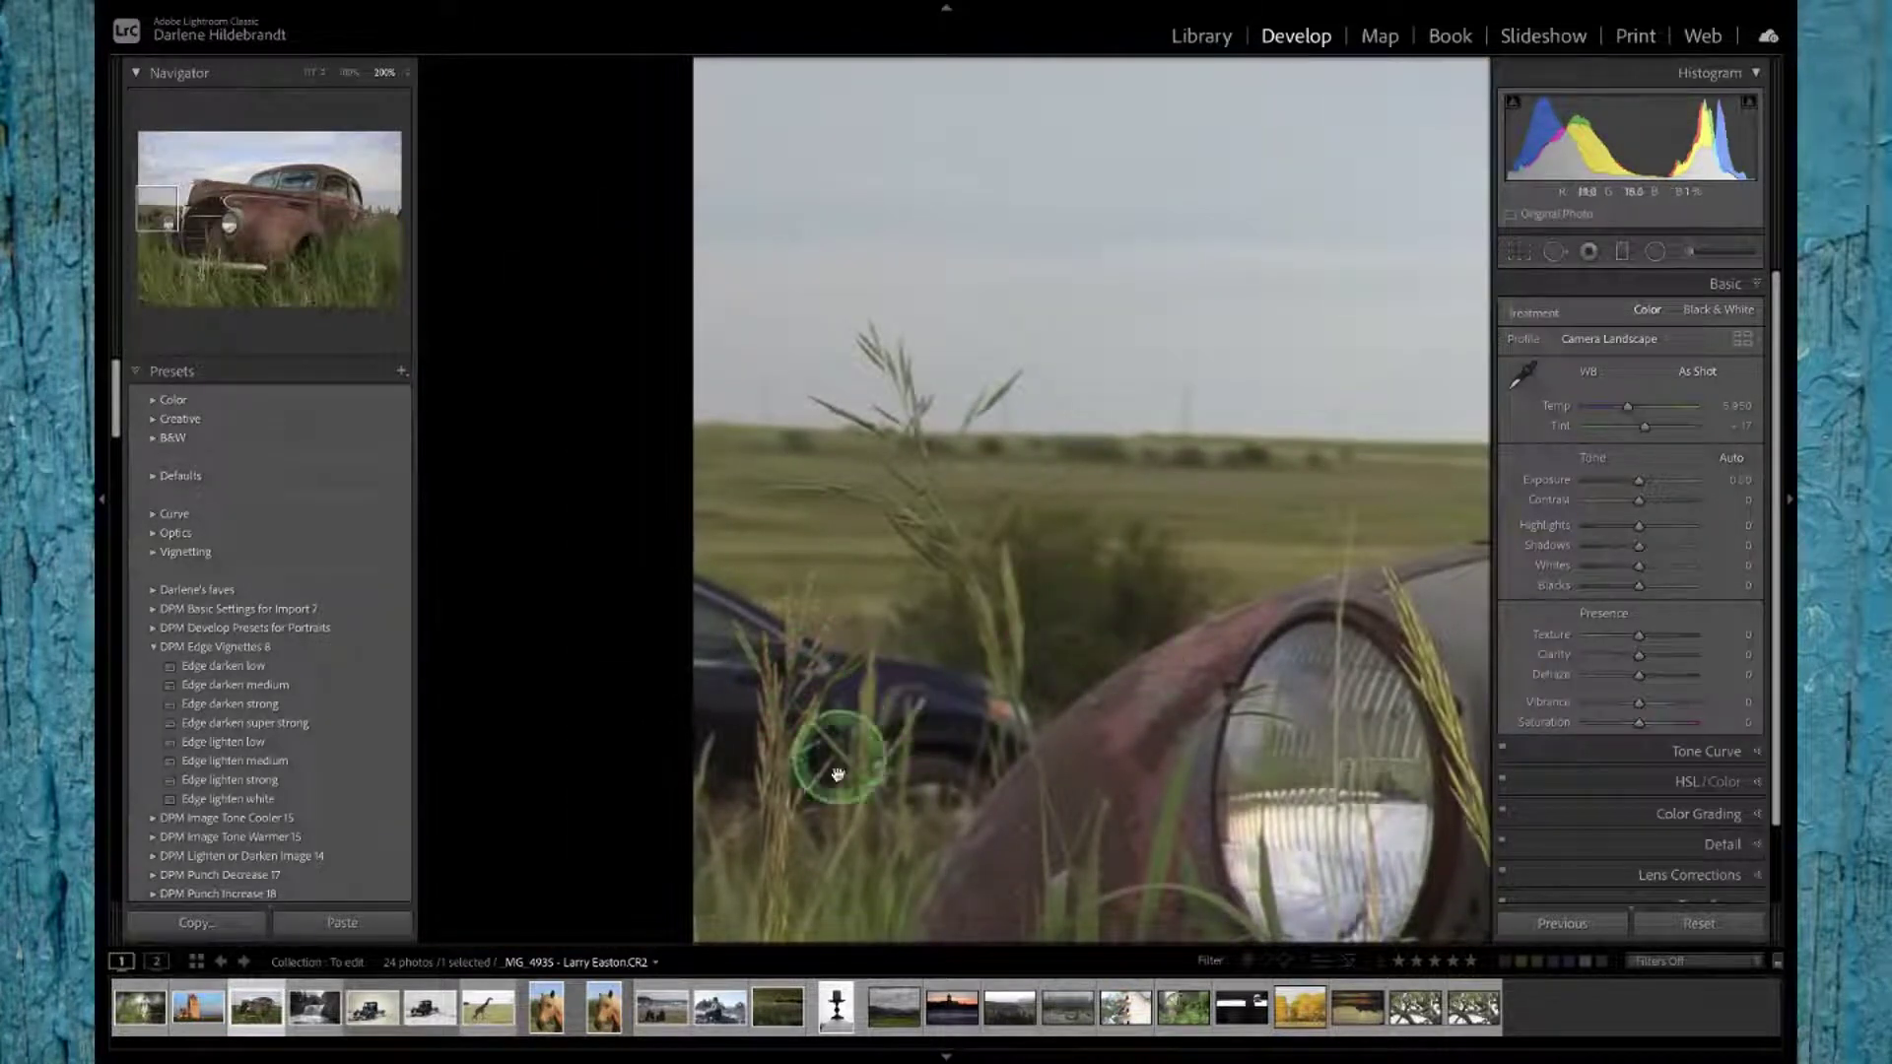
click(1106, 592)
Step: Try a crop that trims only the right edge of the car photo, and restore the full frame with the Original aspect
key(r)
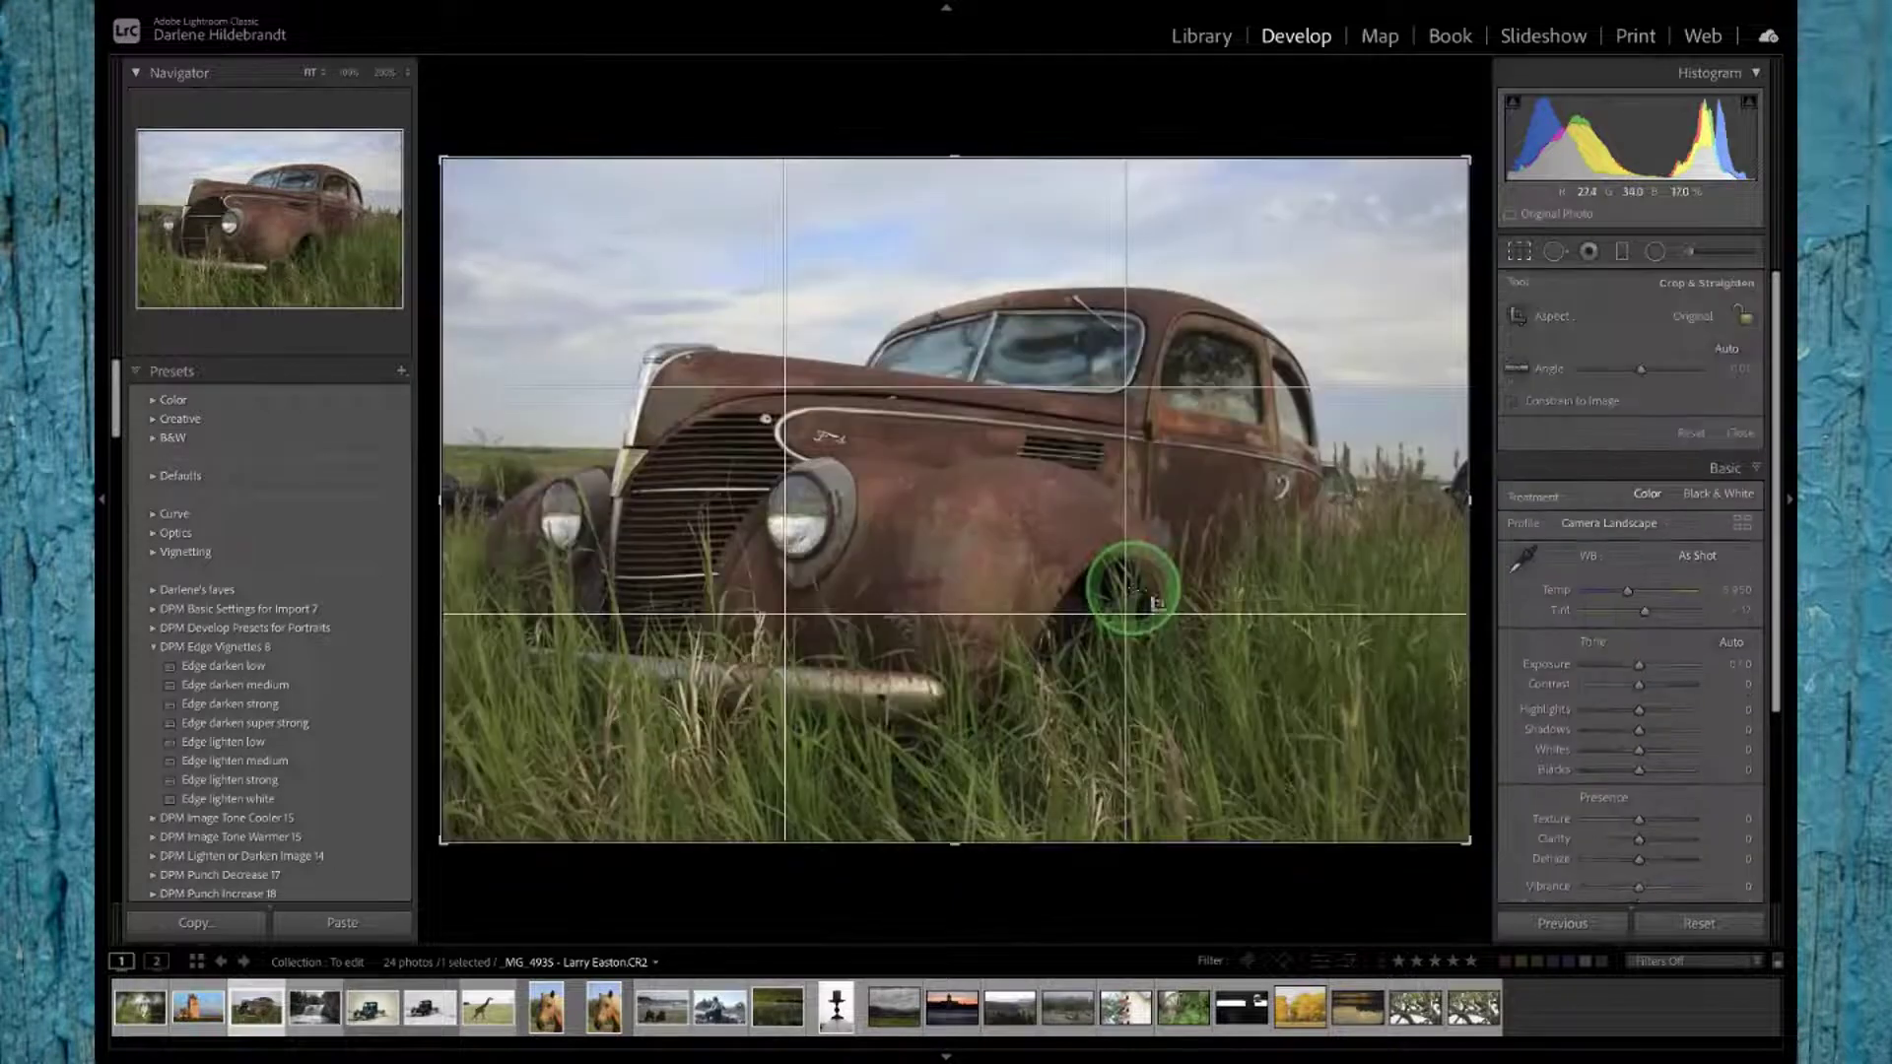
drag(1469, 496, 1432, 494)
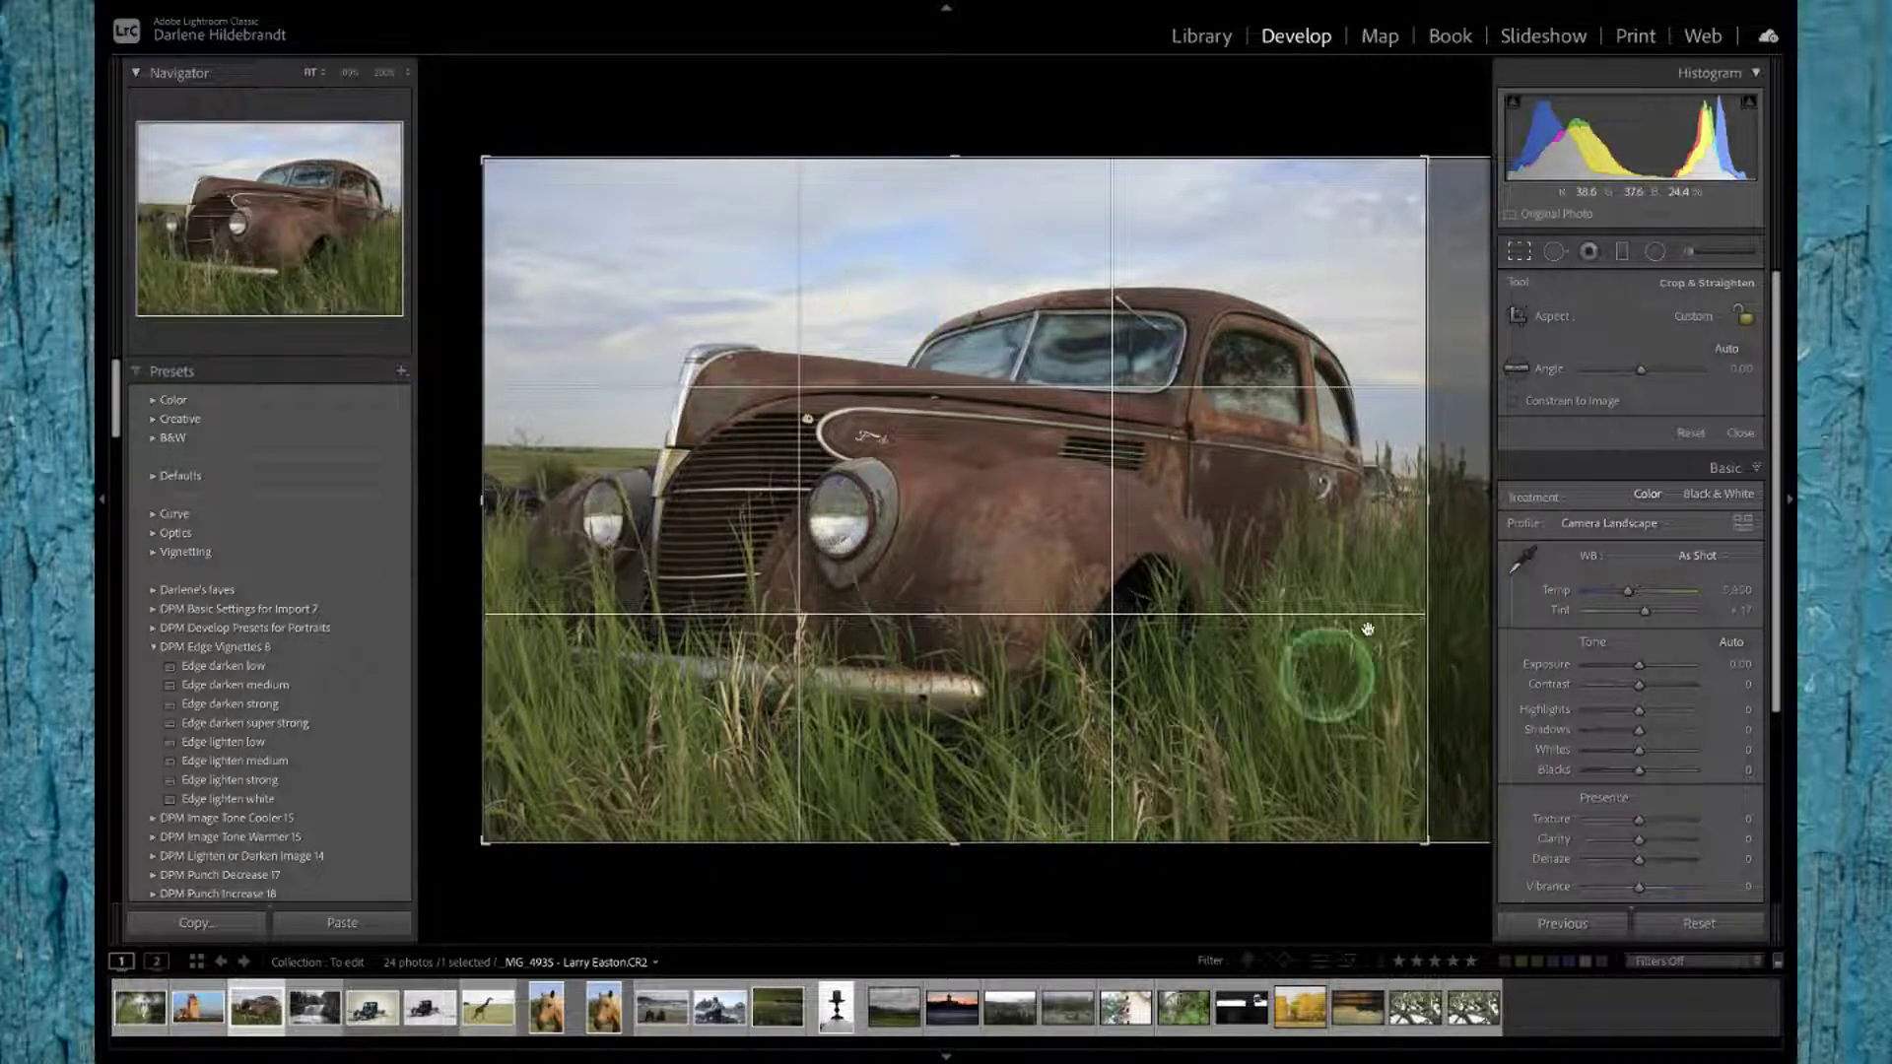
drag(1426, 503, 1491, 498)
click(1695, 316)
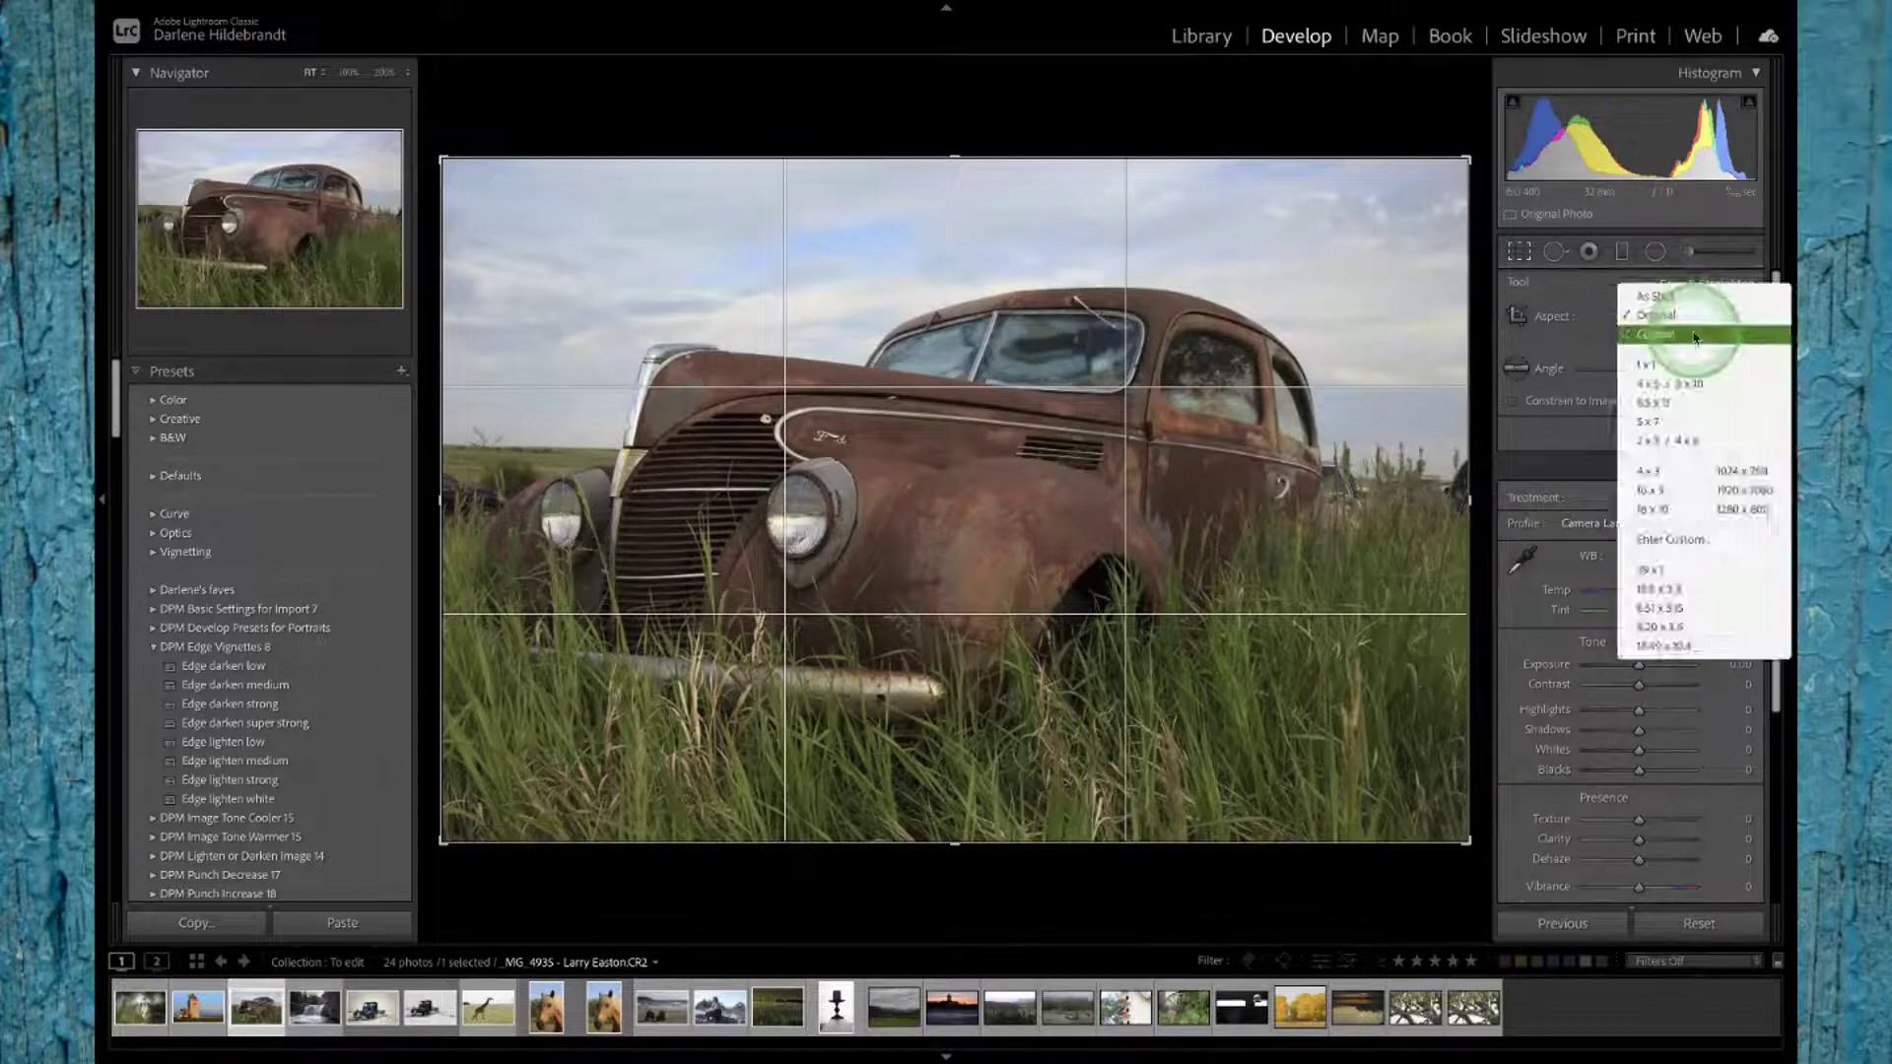
click(1656, 314)
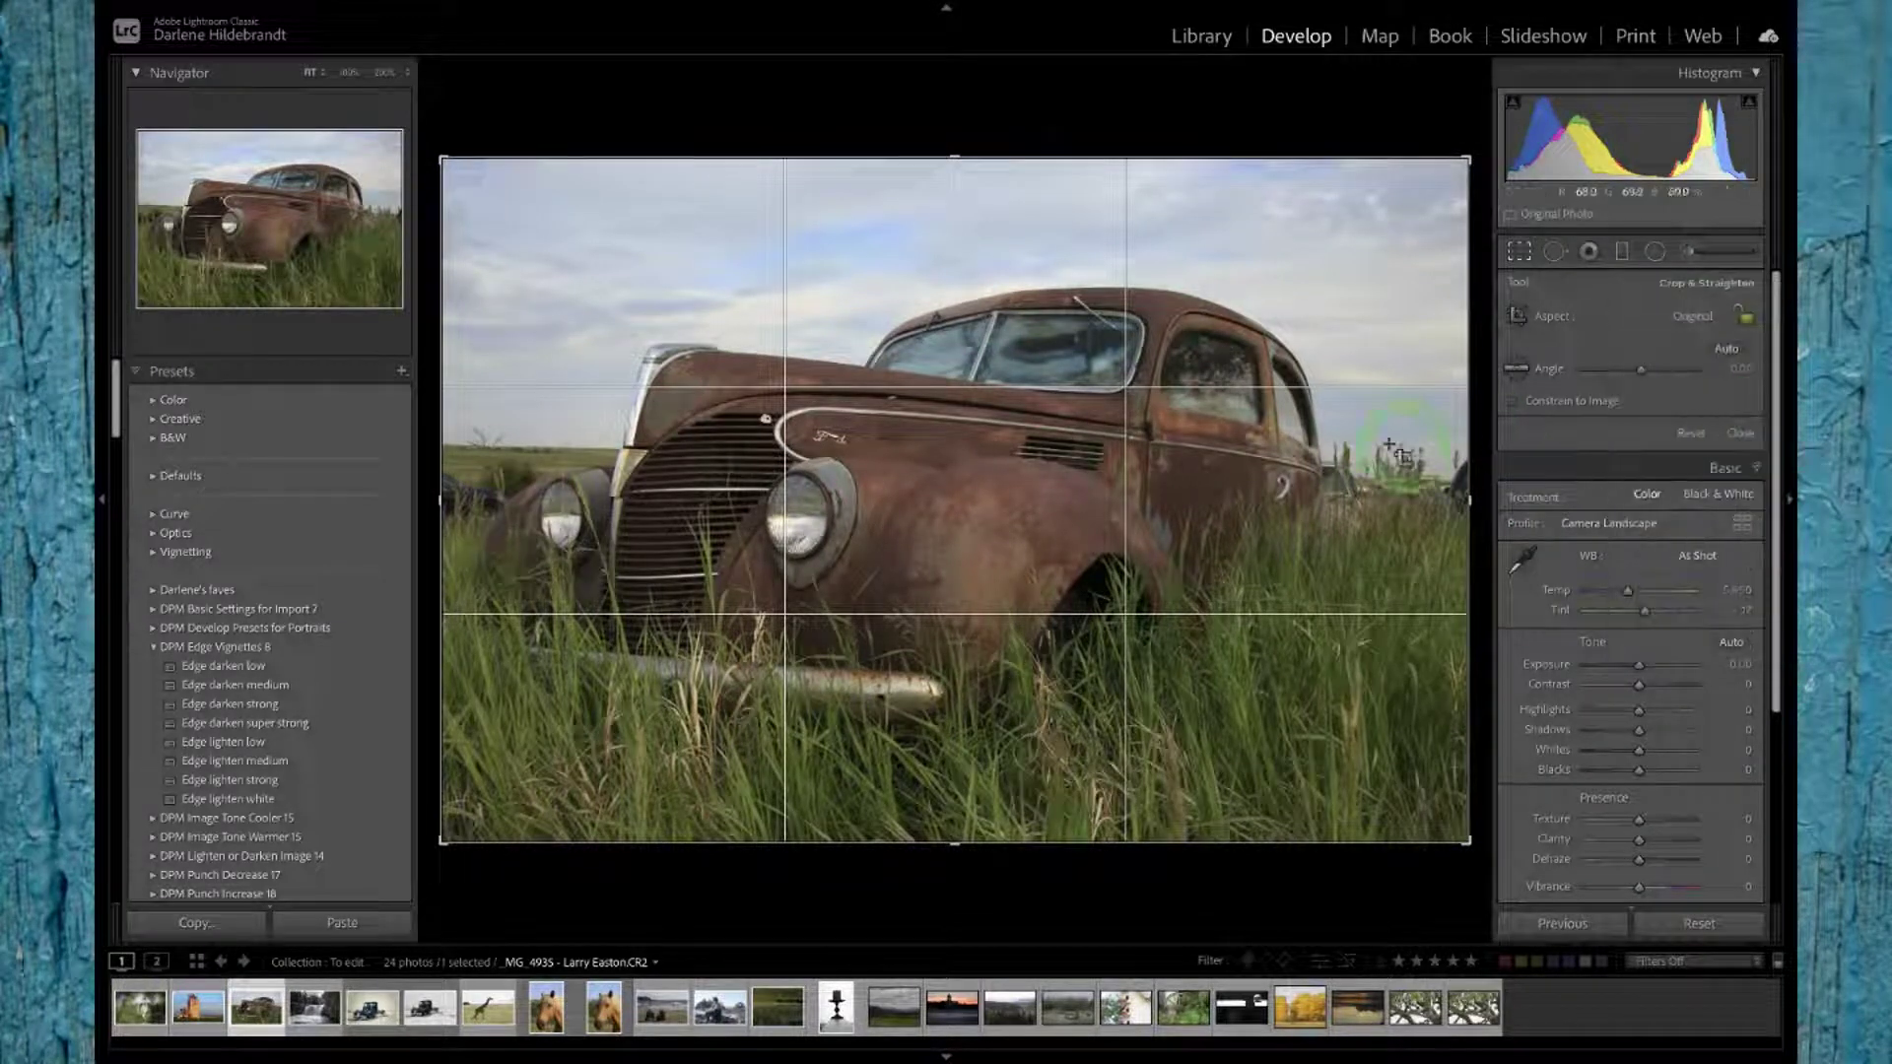
Step: Try a crop that trims the right and bottom edges of the car photo, and reset the crop
drag(1466, 161, 1506, 194)
drag(1149, 414, 1424, 389)
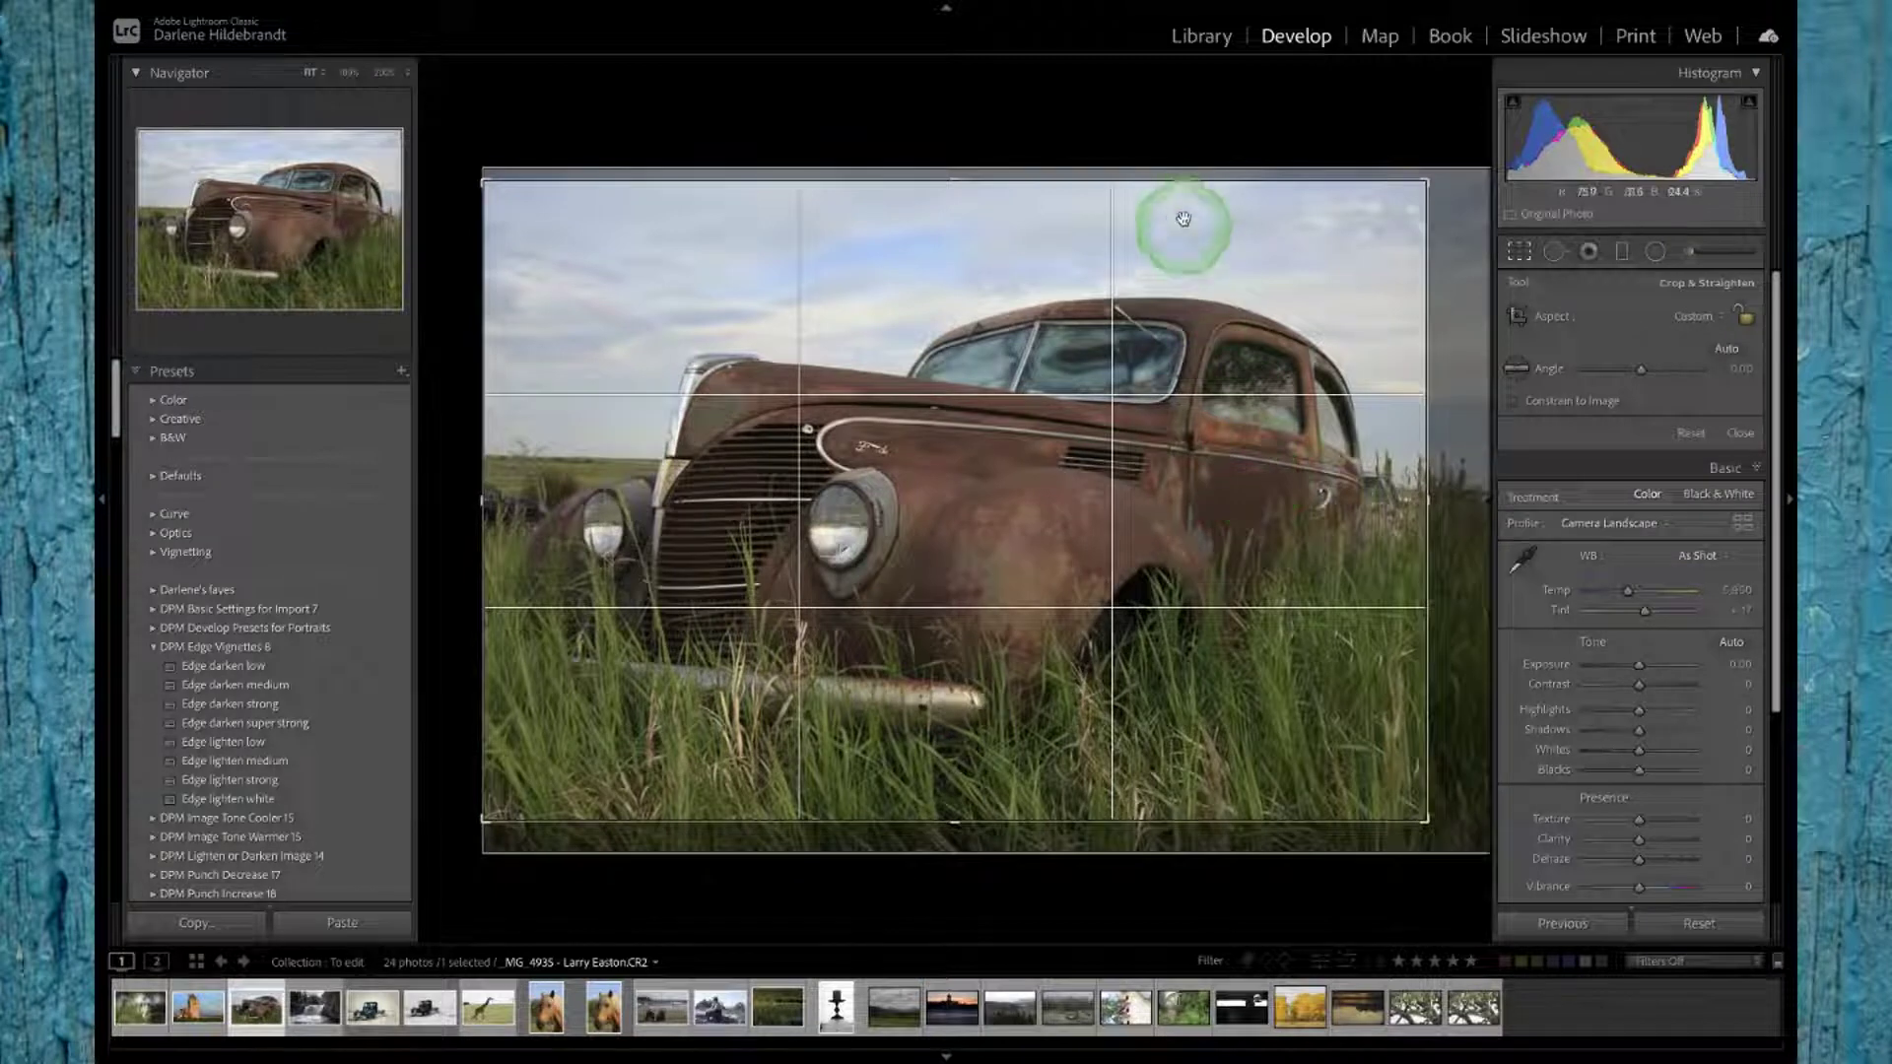
drag(1174, 178, 1177, 173)
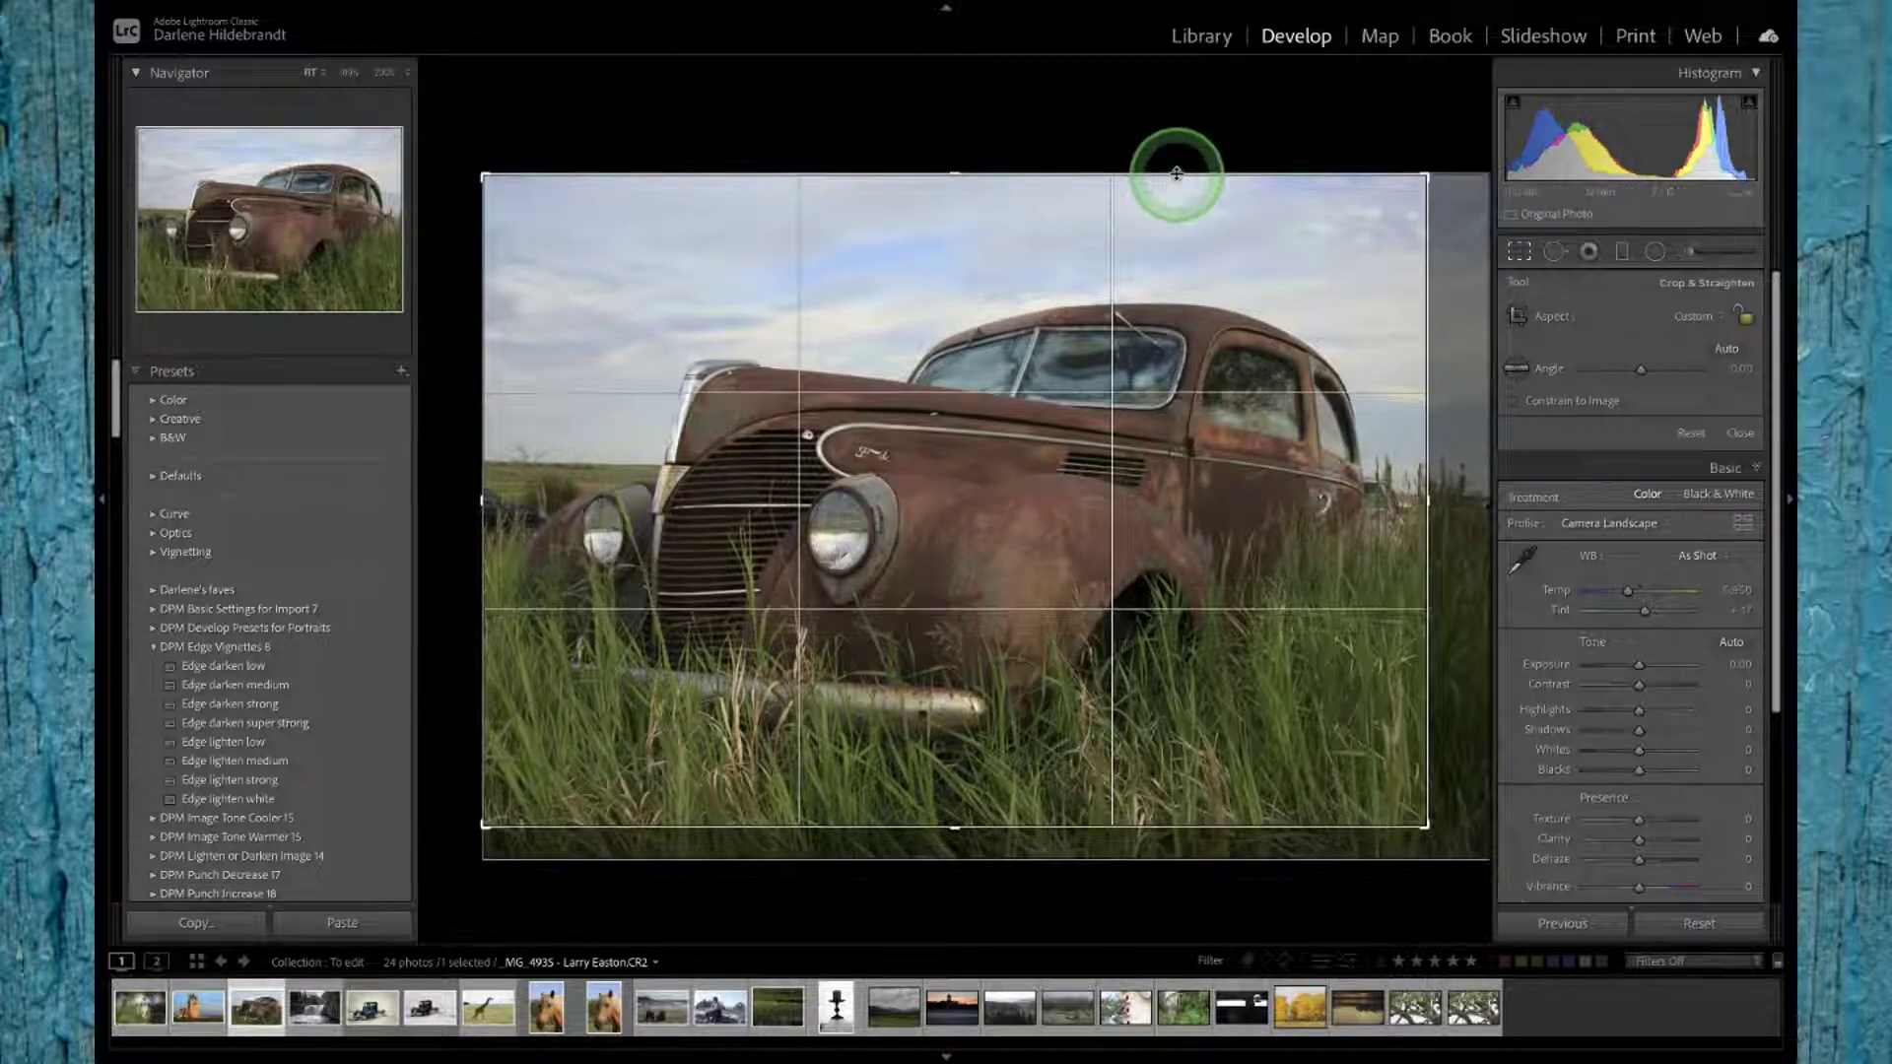
key(Return)
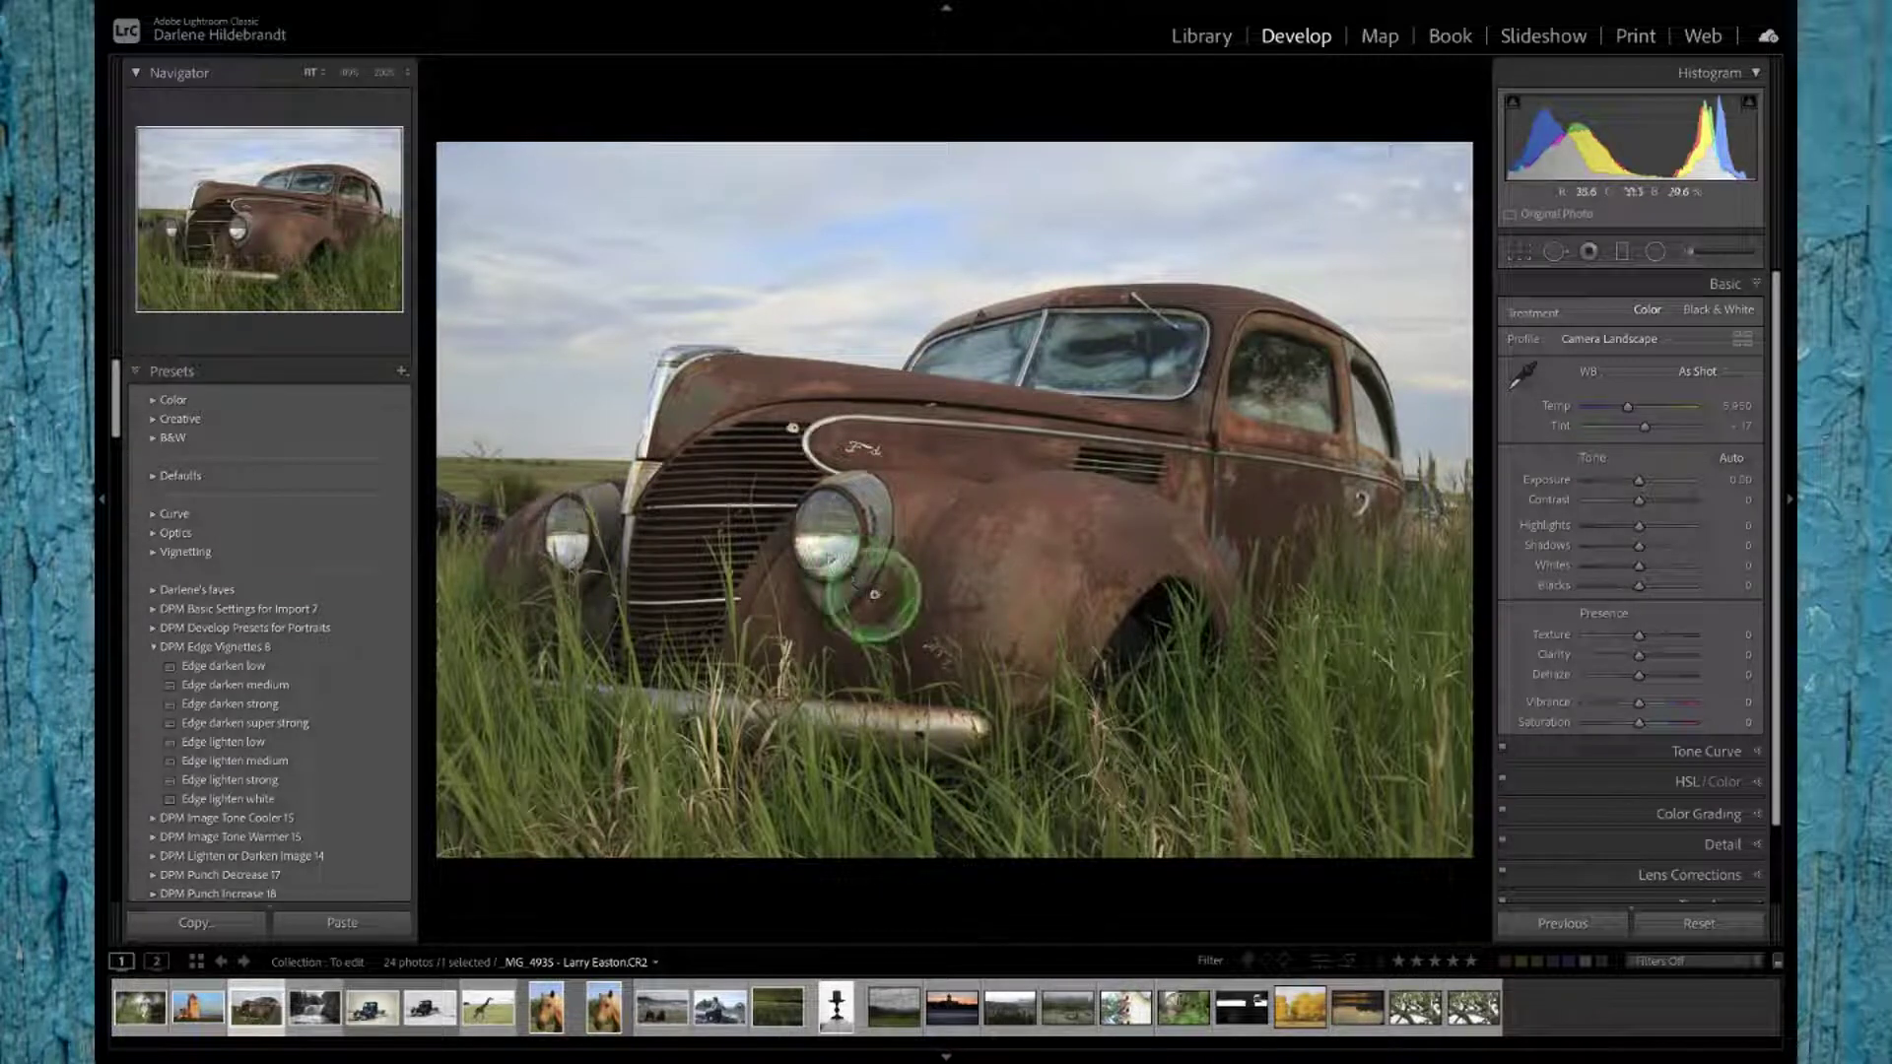
key(r)
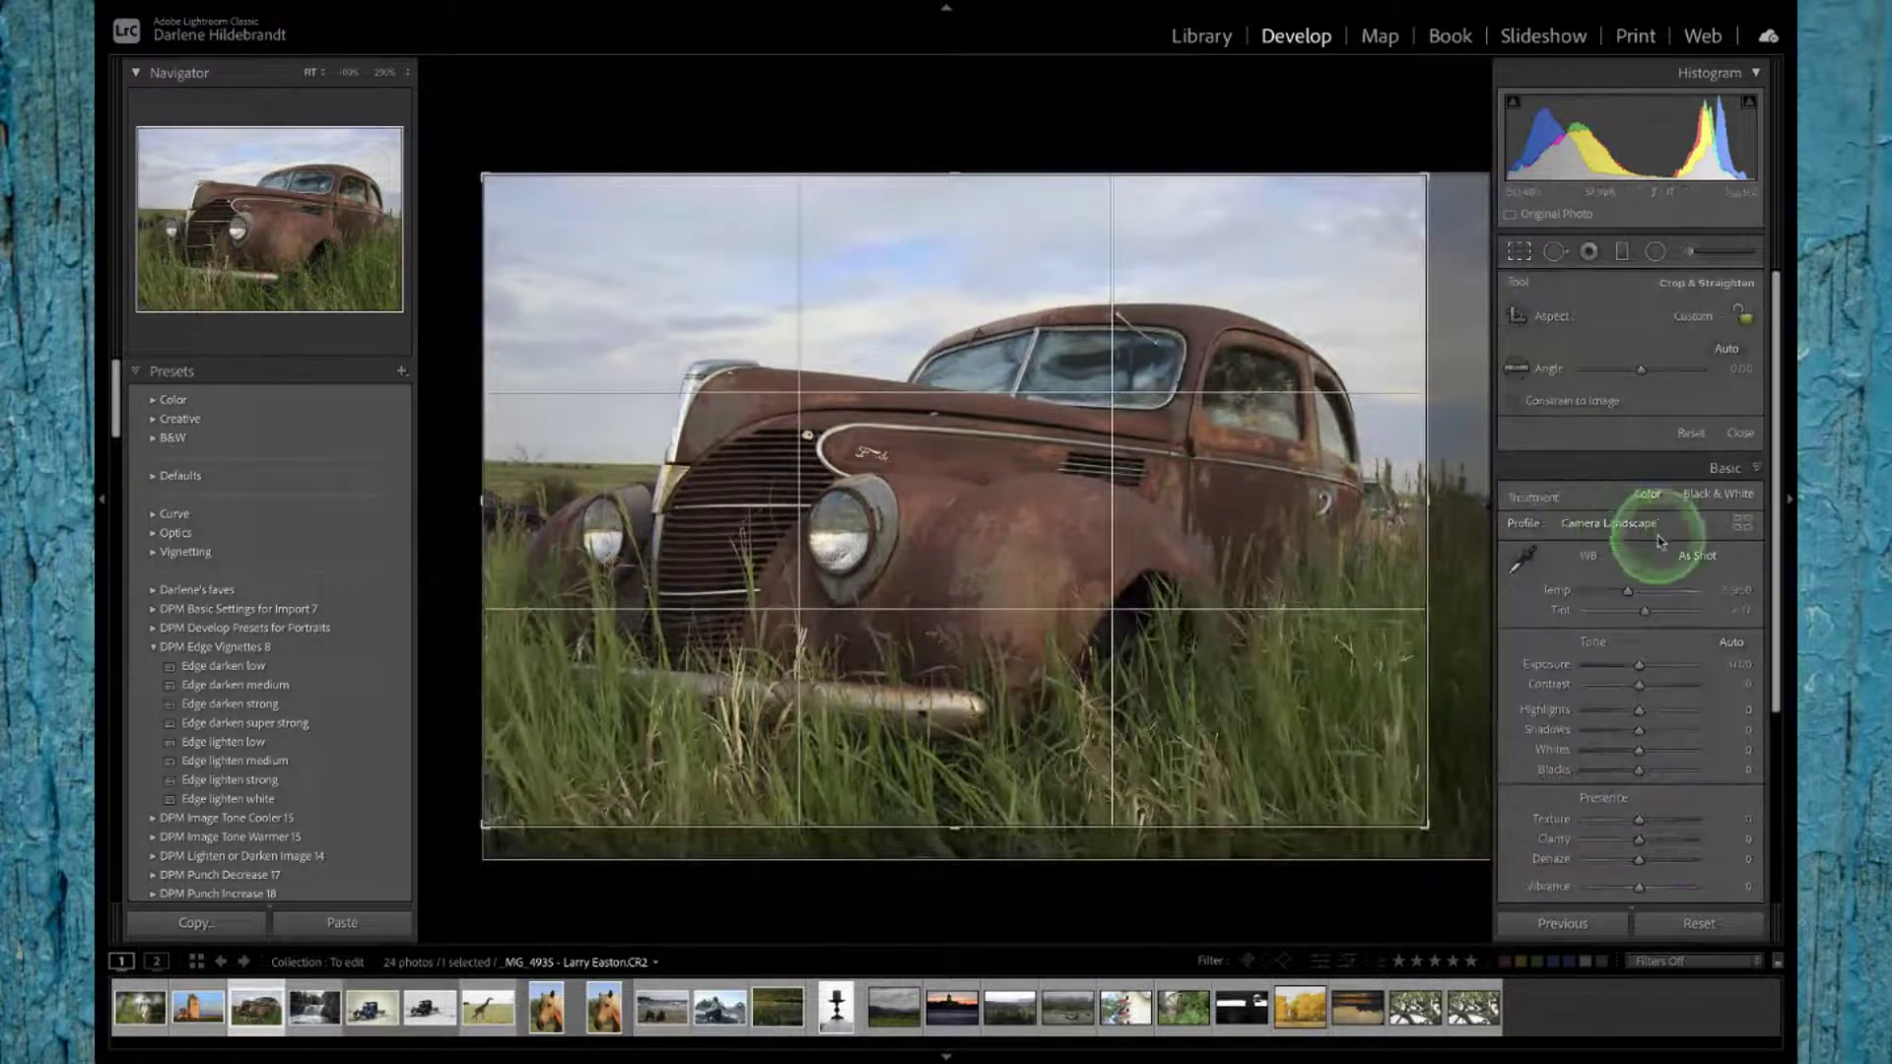
click(1688, 433)
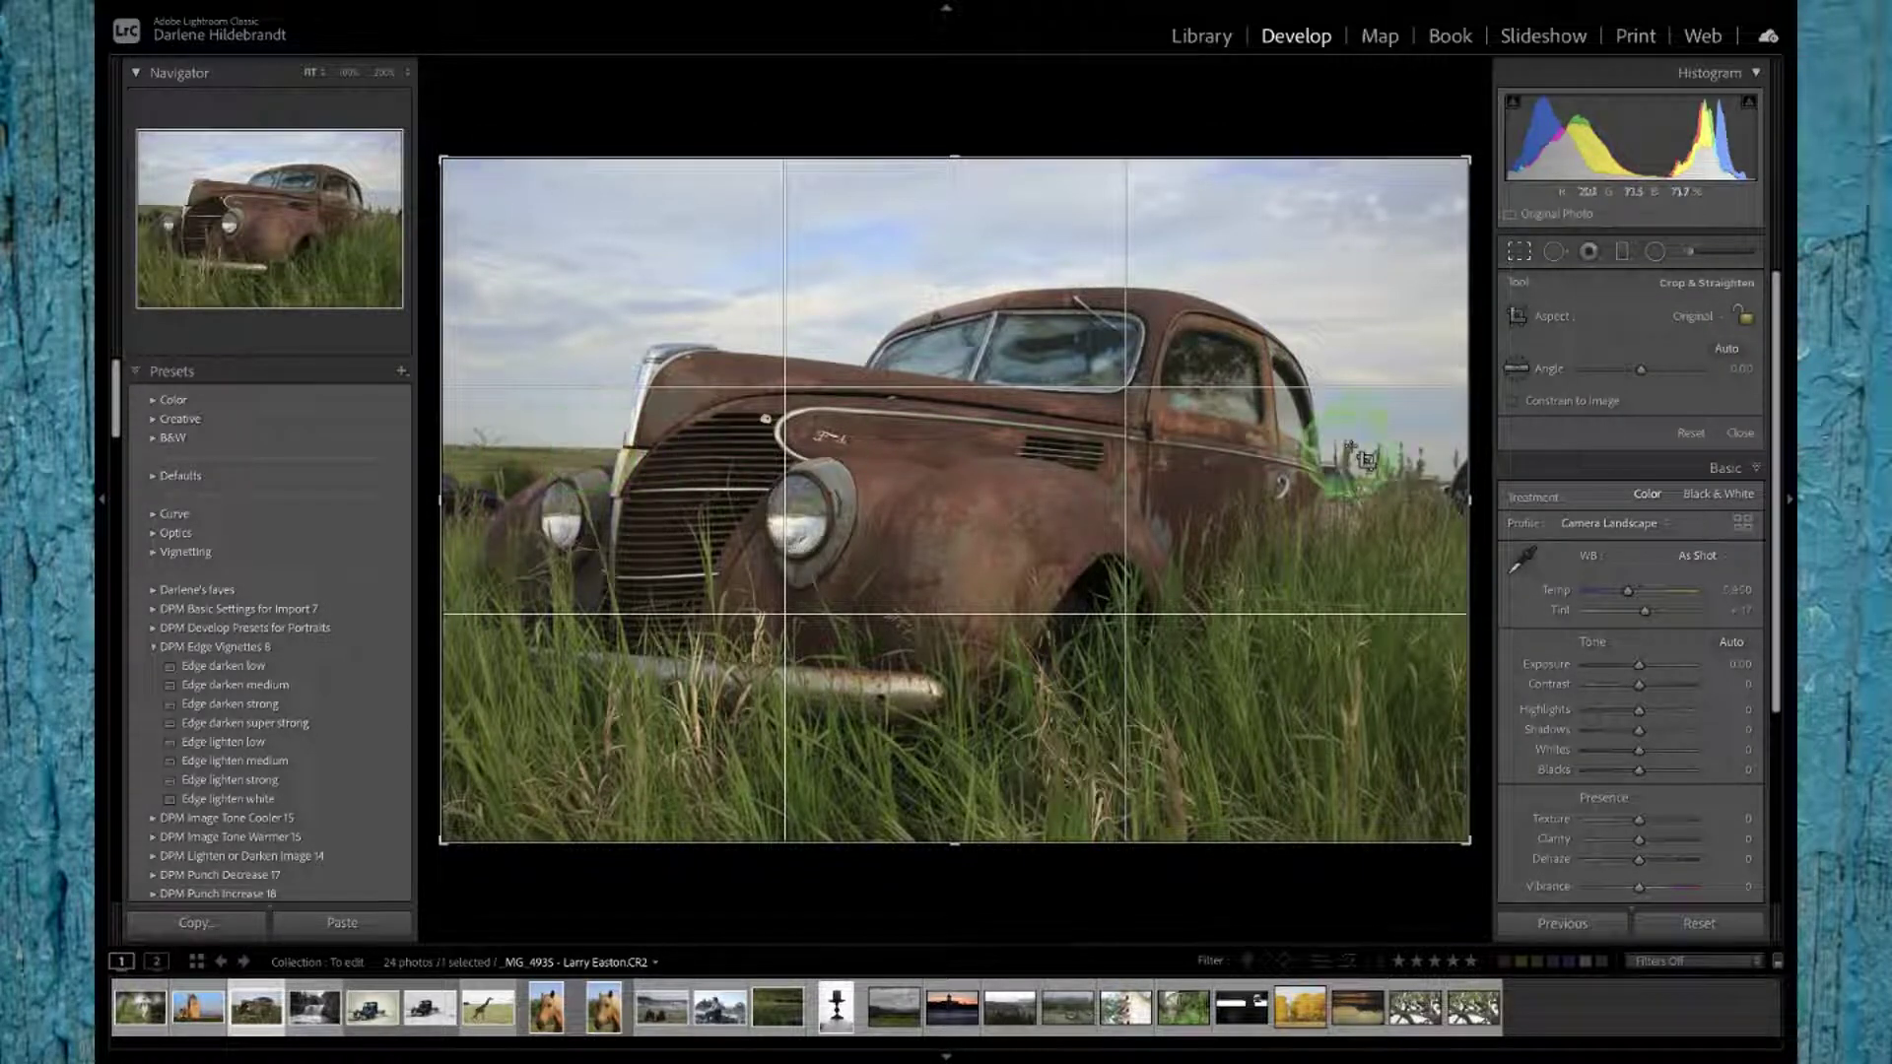
Step: Straighten the car photo along the horizon line behind the car to an angle of -2.04
click(1518, 371)
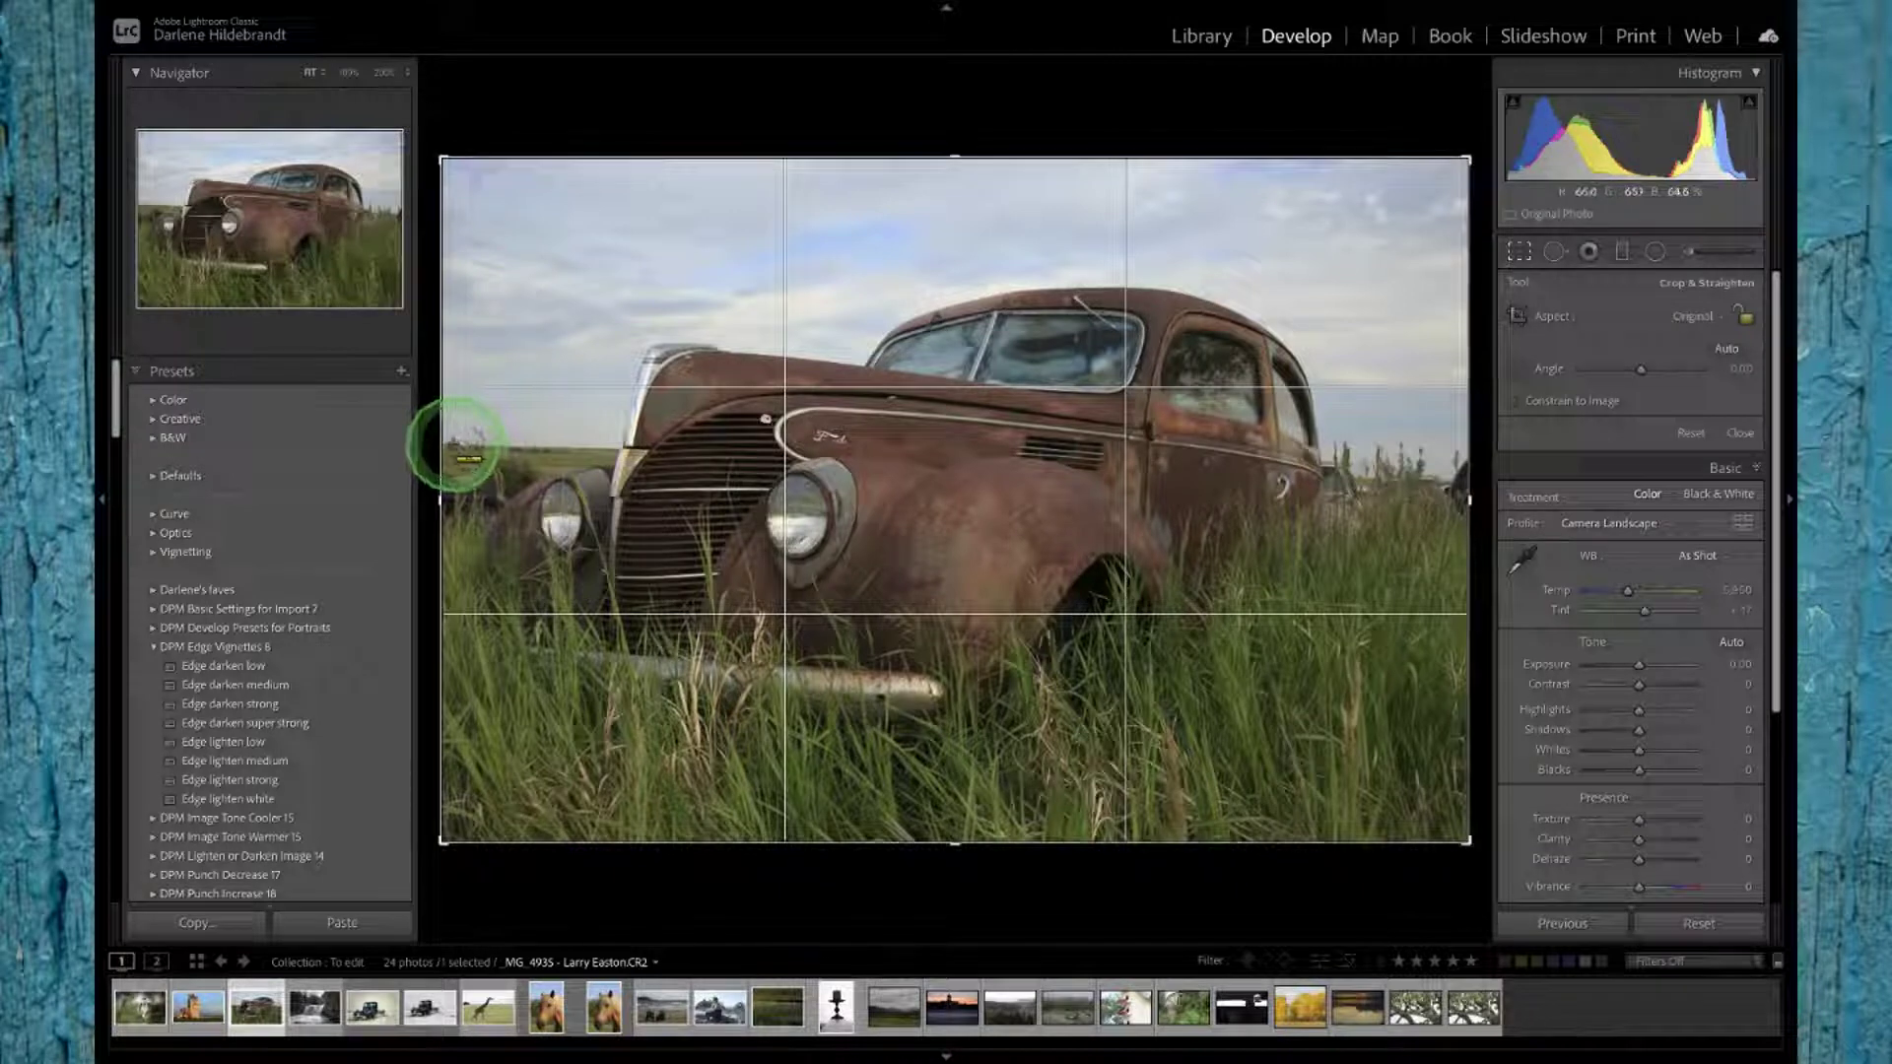
mouse_move(452, 444)
mouse_down()
mouse_move(950, 444)
mouse_move(1343, 380)
mouse_move(1468, 600)
mouse_move(1449, 536)
mouse_move(1464, 457)
mouse_move(1456, 480)
mouse_up()
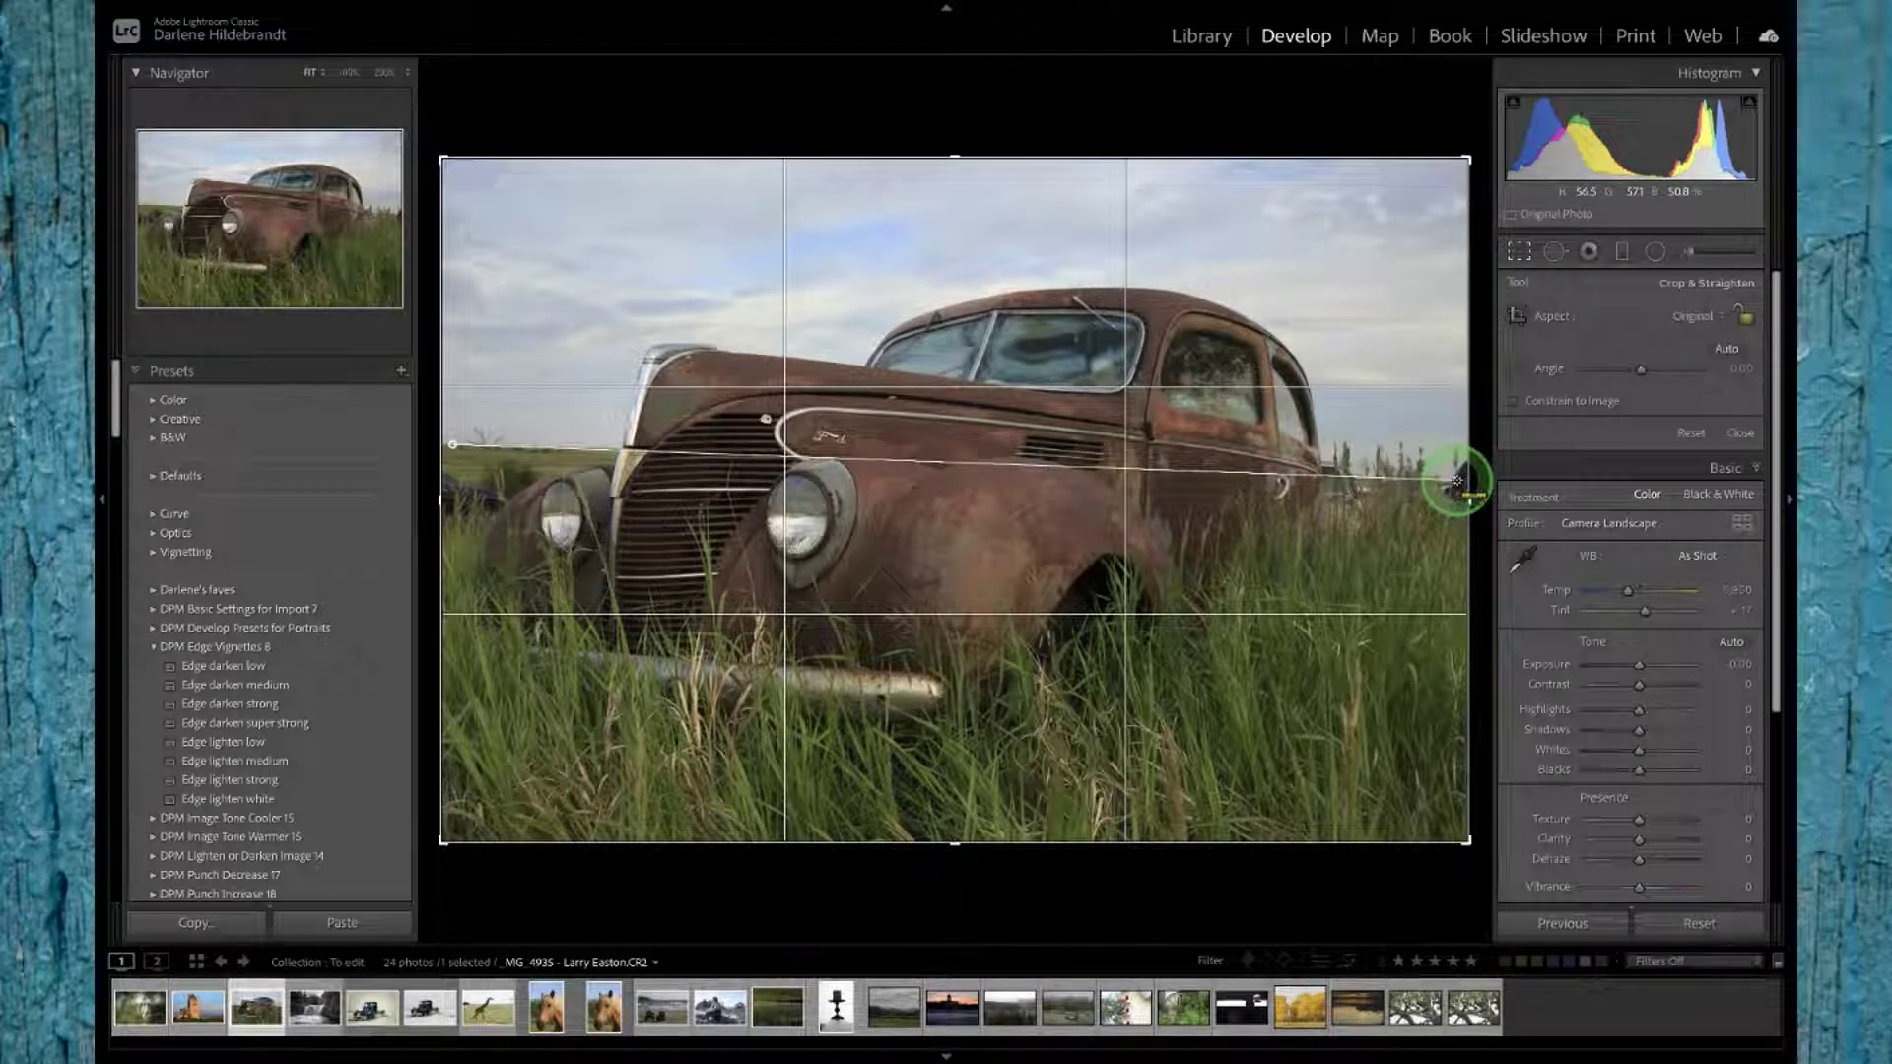
drag(1457, 480, 1454, 479)
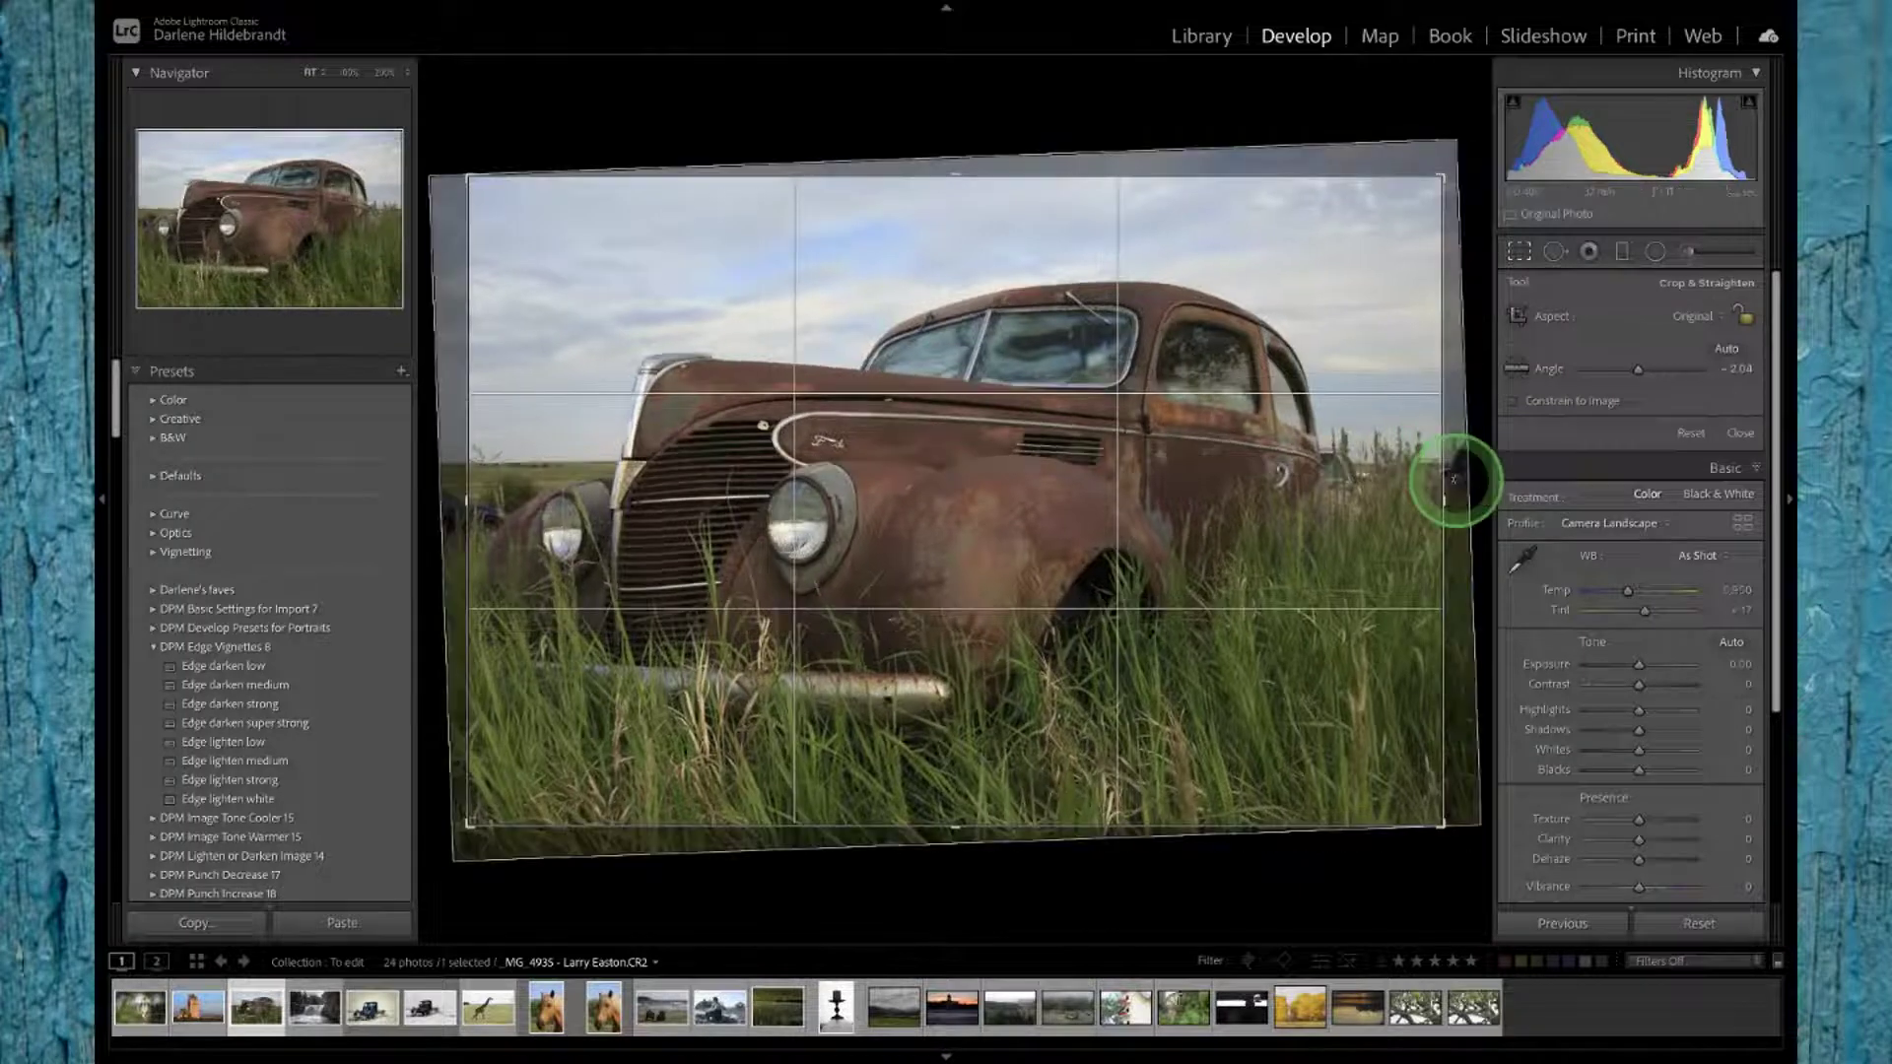
Step: Reposition the straightened car photo in the frame, trim the crop's right and bottom edges, and apply it
drag(996, 490, 1013, 493)
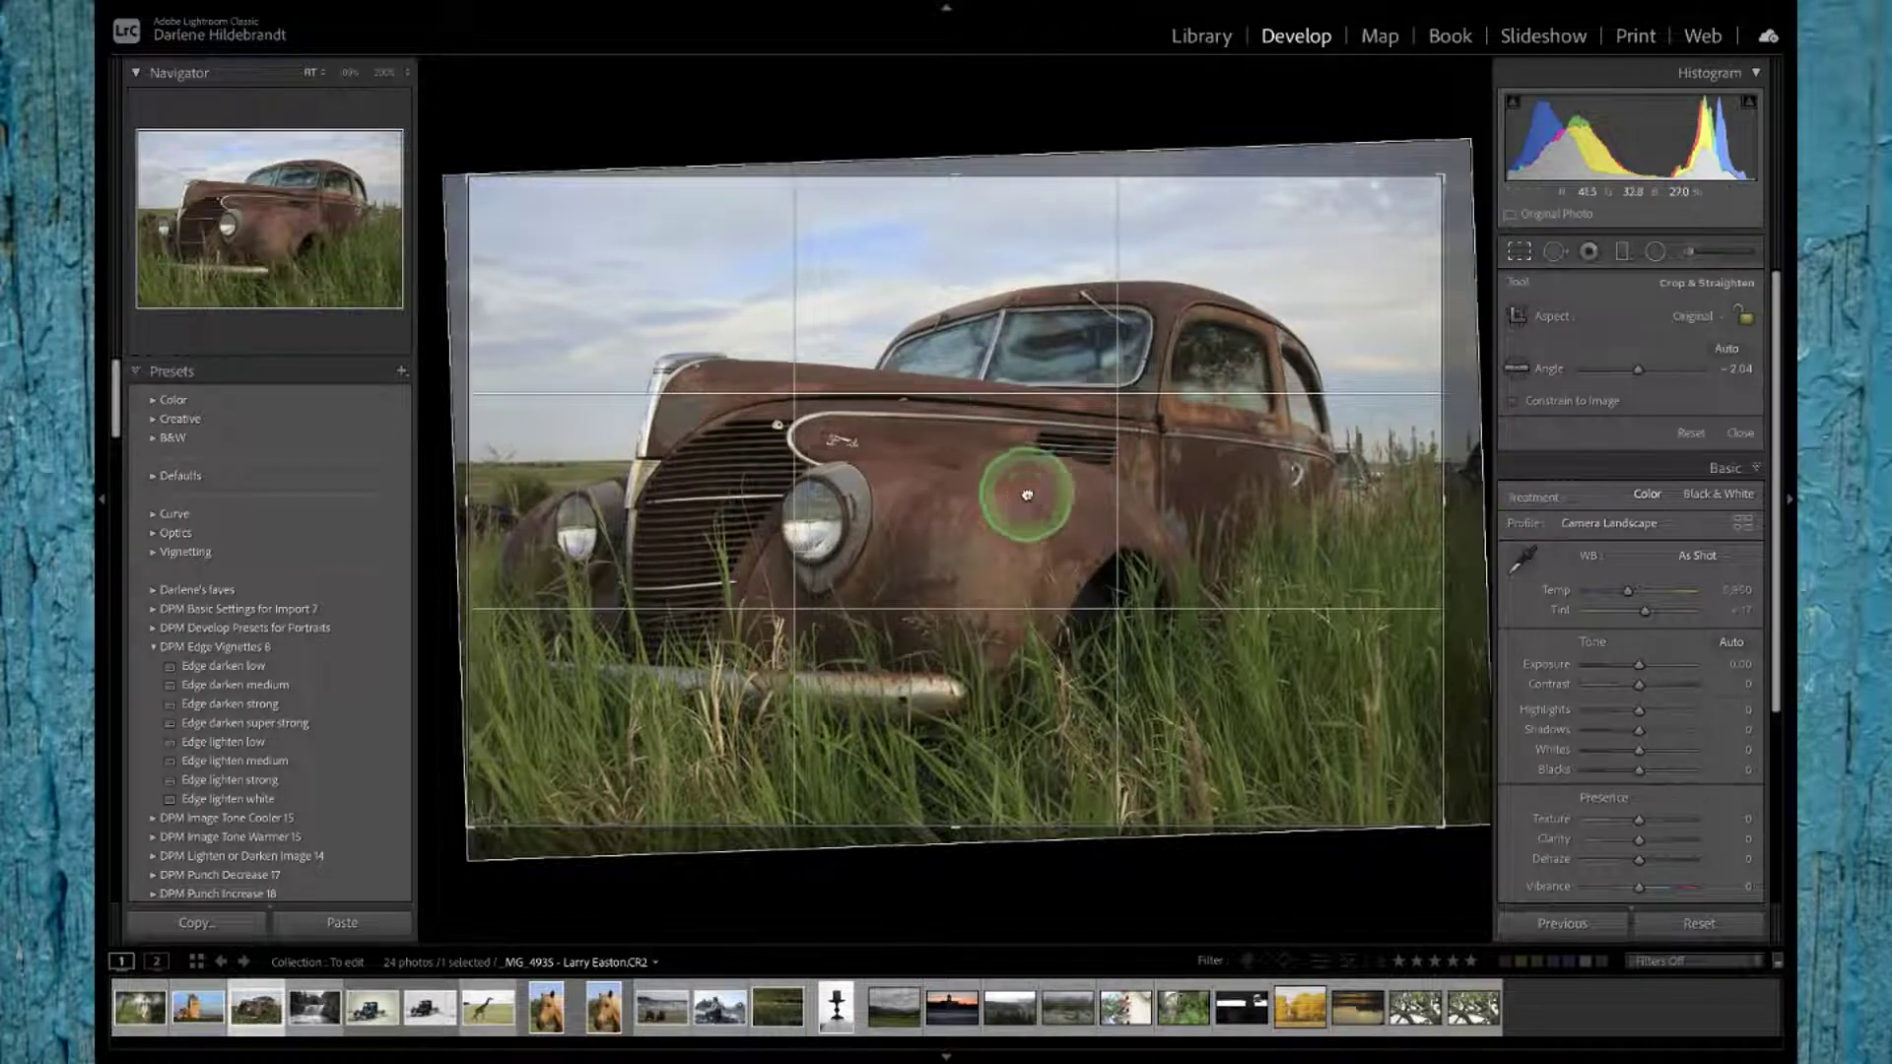
drag(1442, 500, 1322, 494)
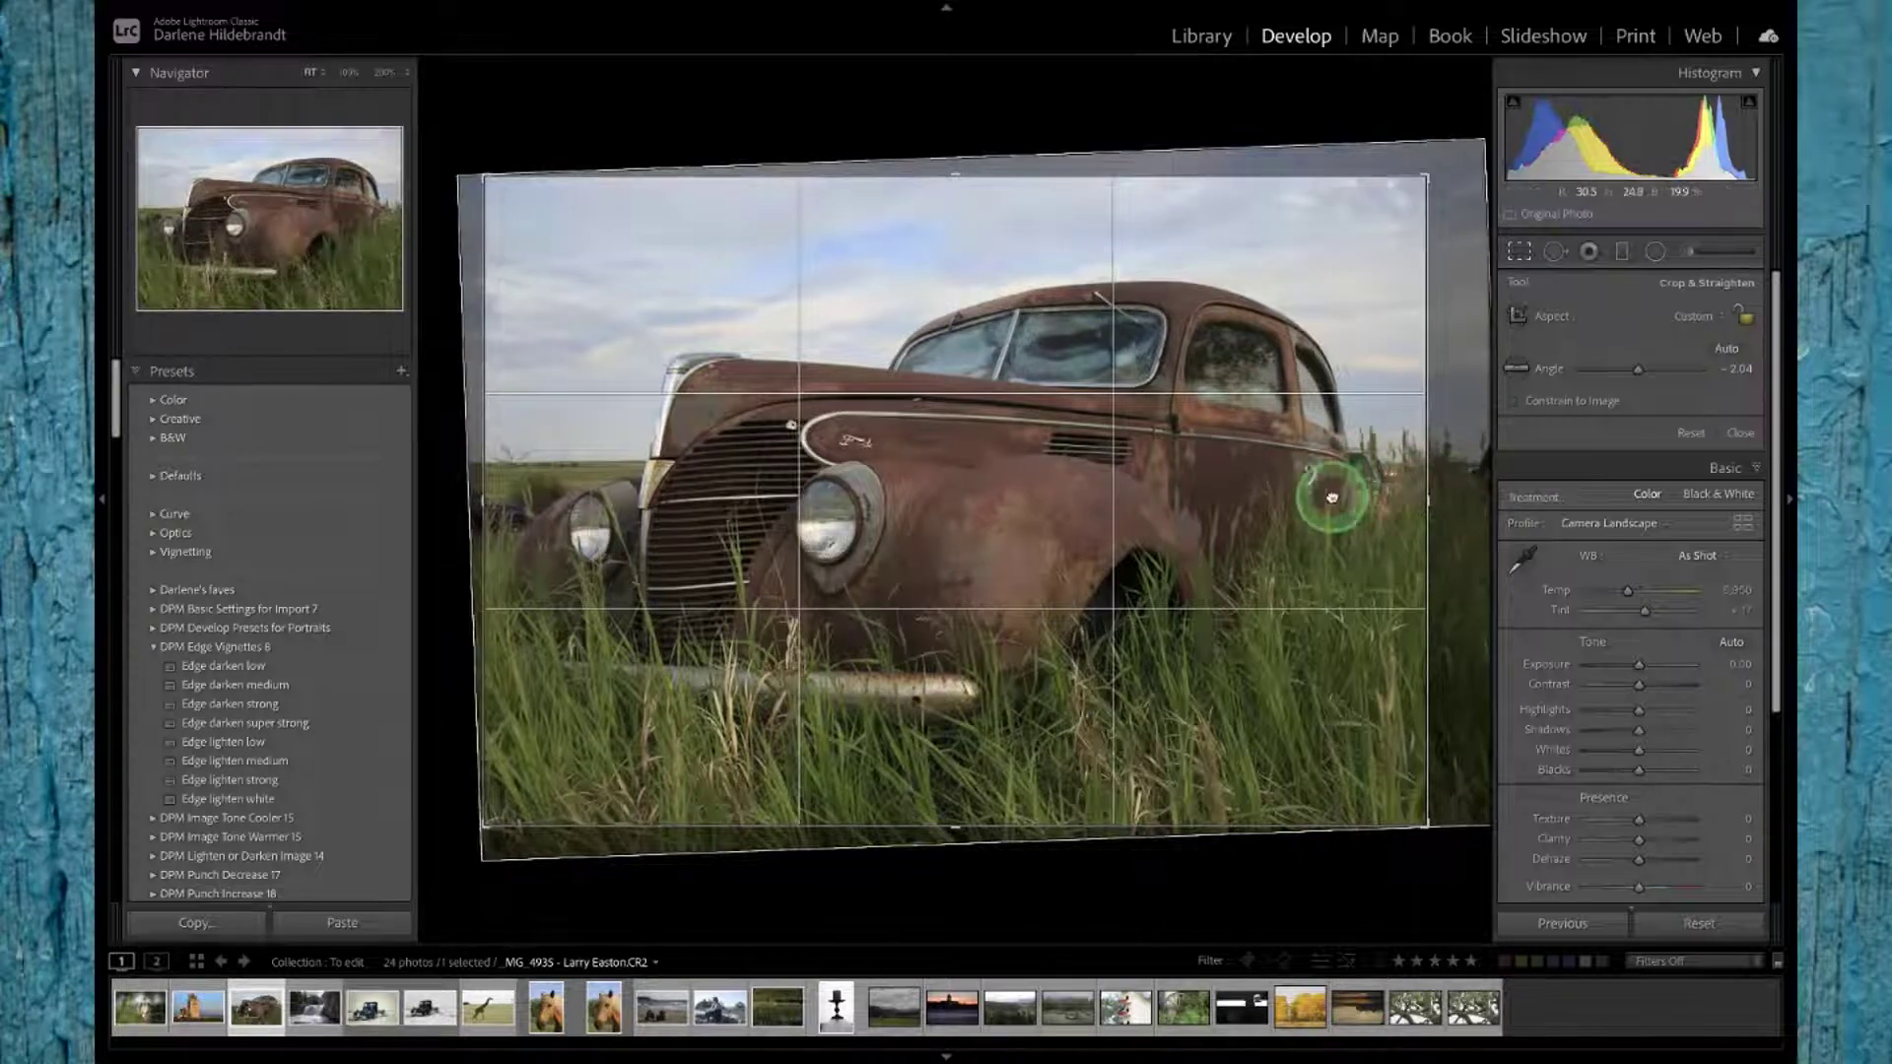
drag(963, 815, 963, 807)
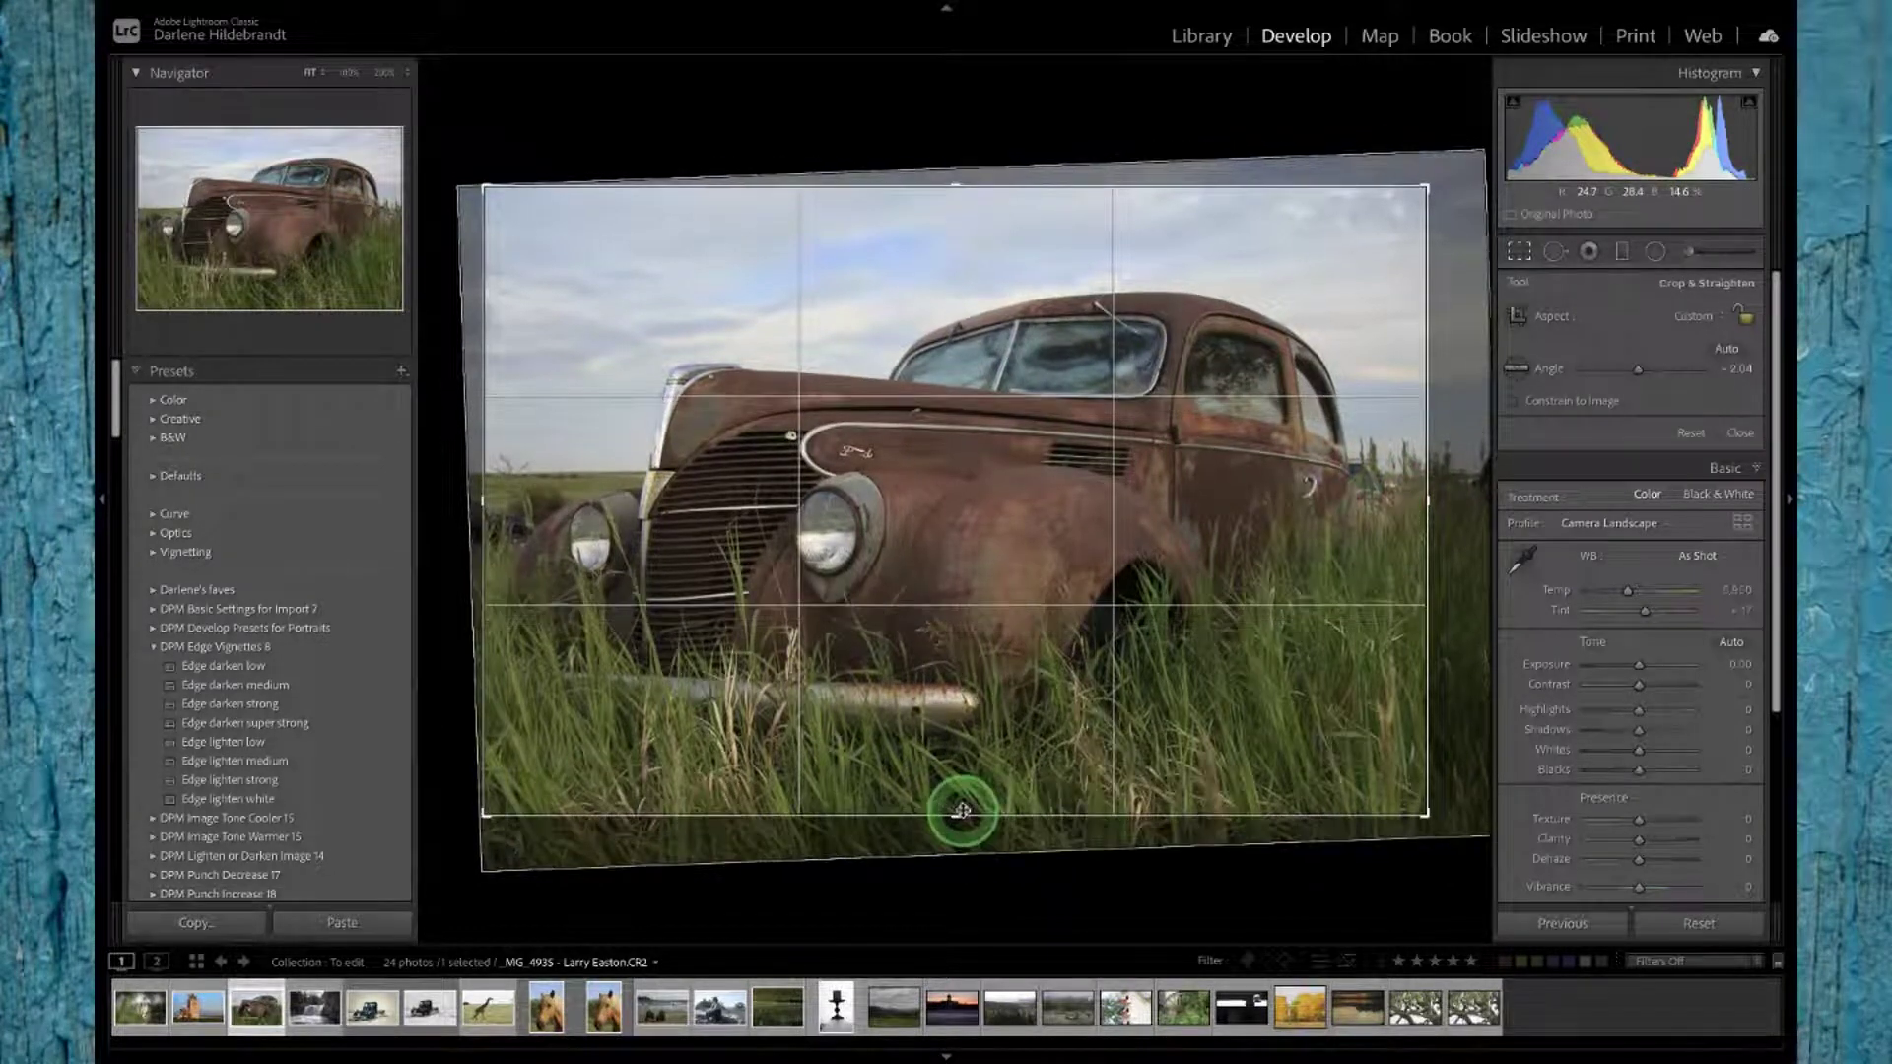
key(Return)
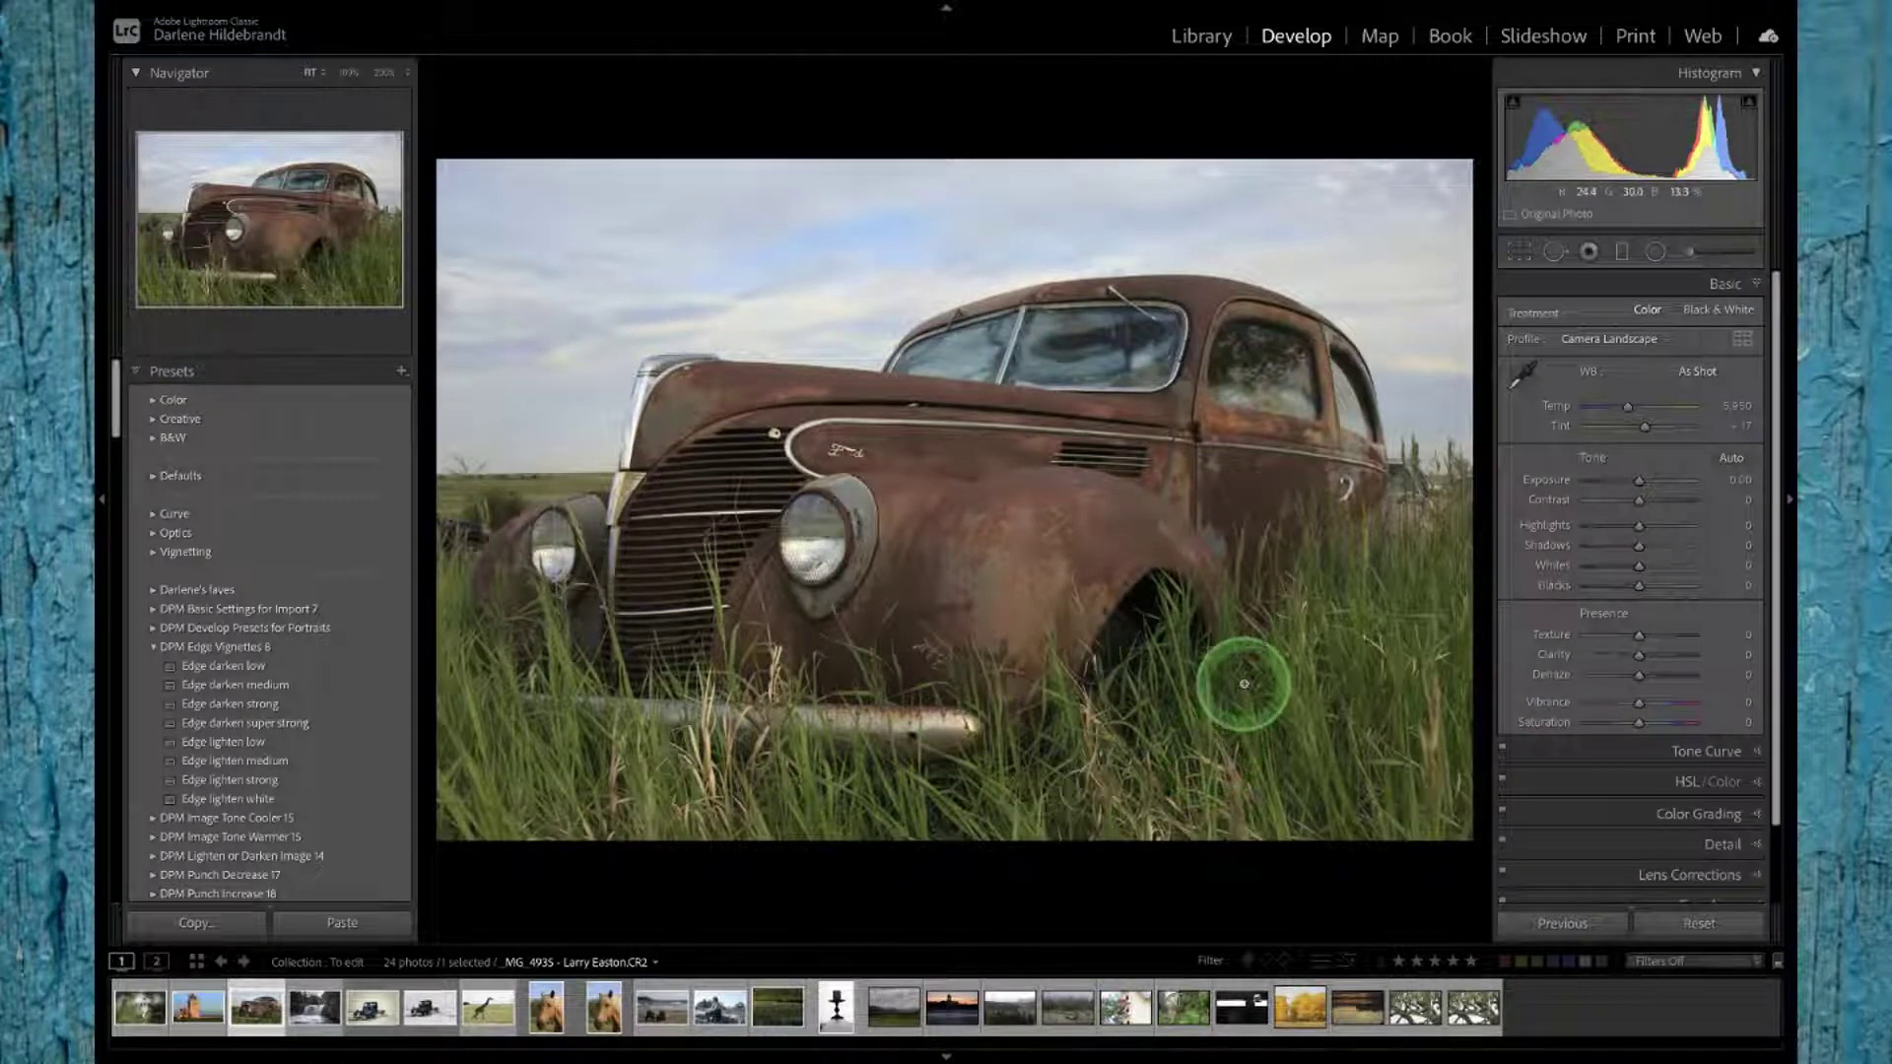
Step: Hide the photo info overlay and preview the Camera Landscape profile among the Camera Matching profiles
click(1743, 340)
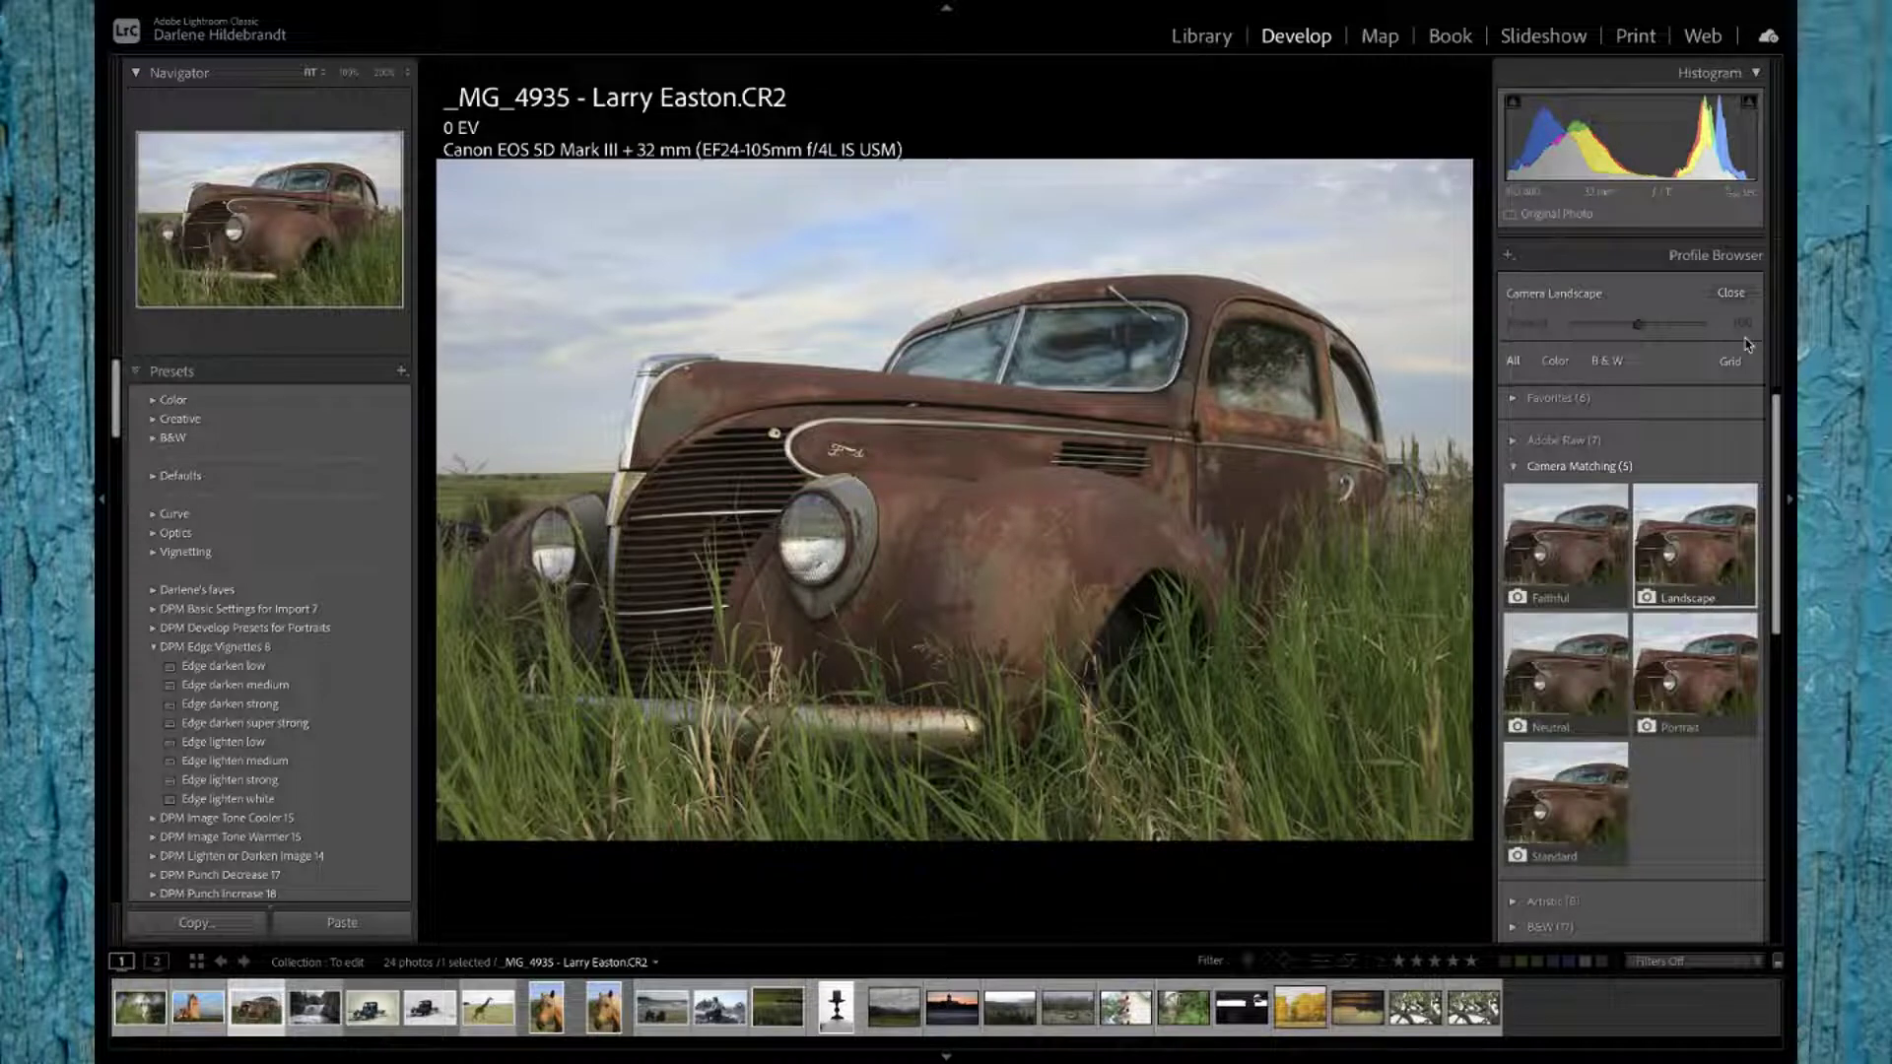
key(i)
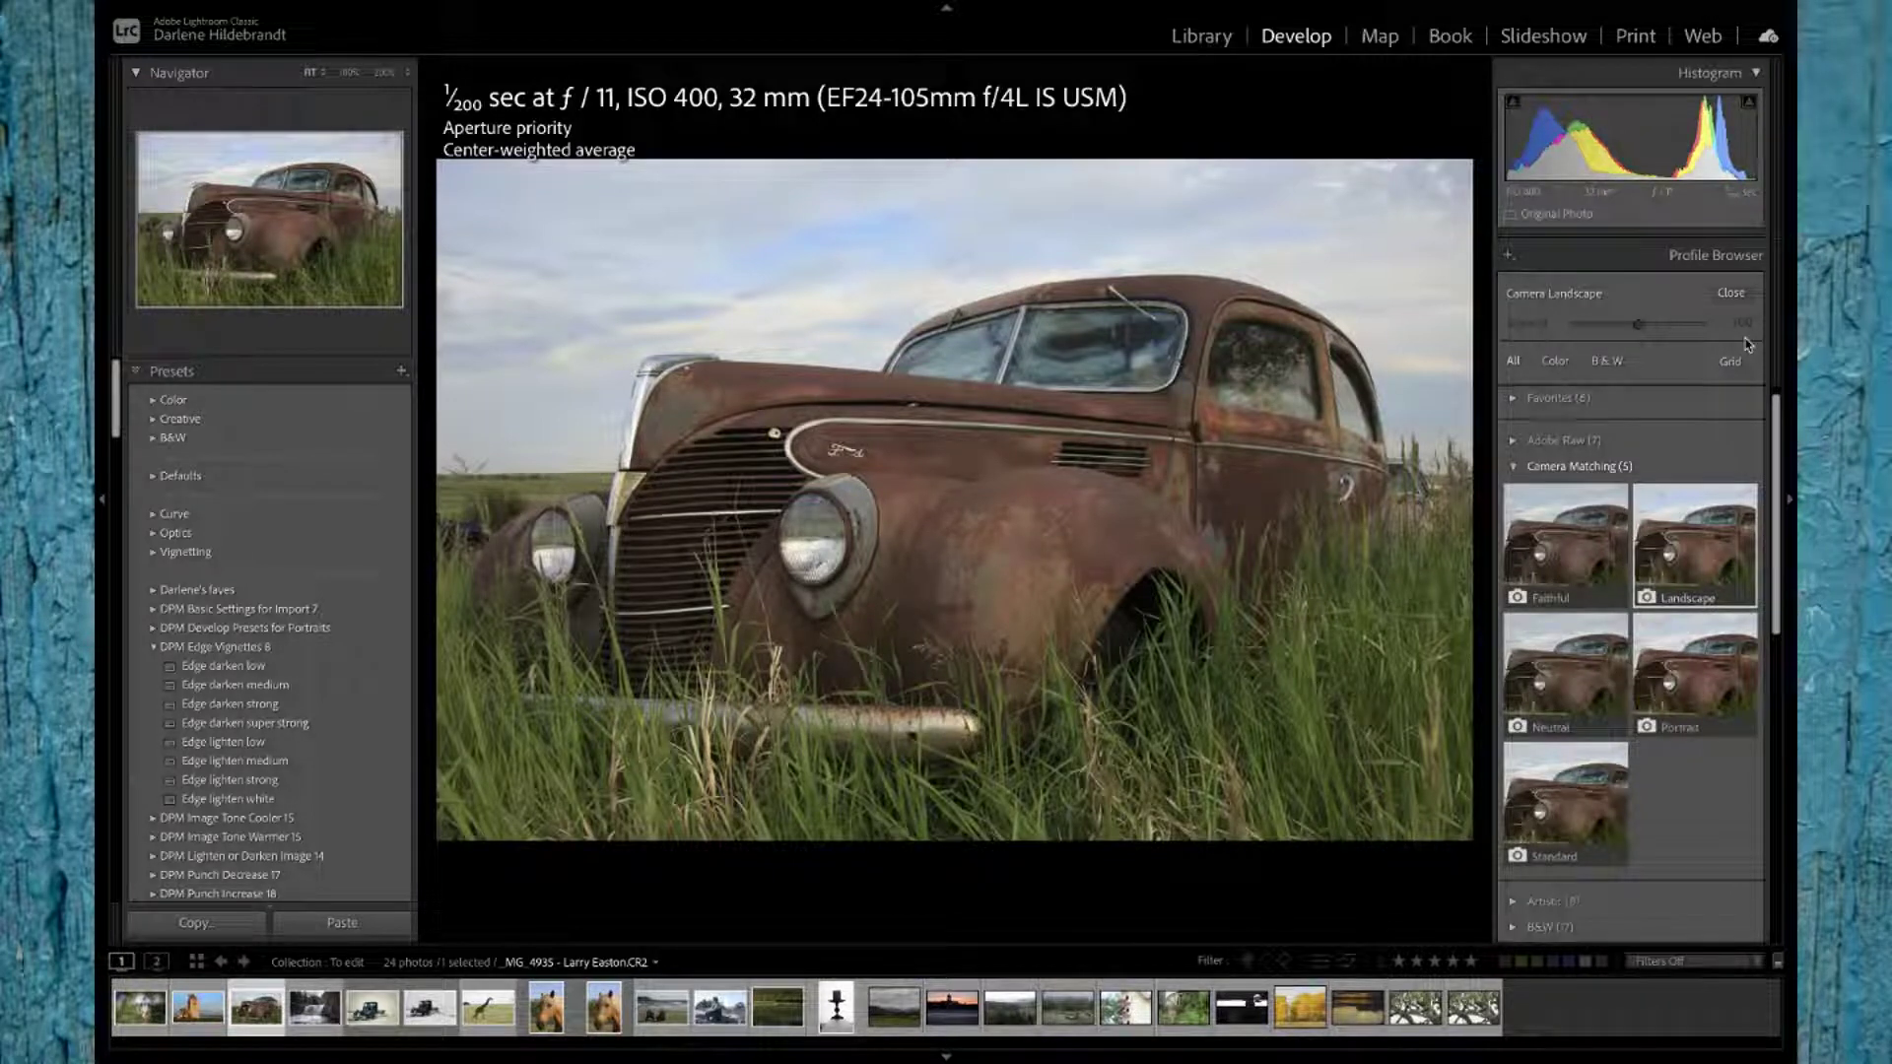
key(i)
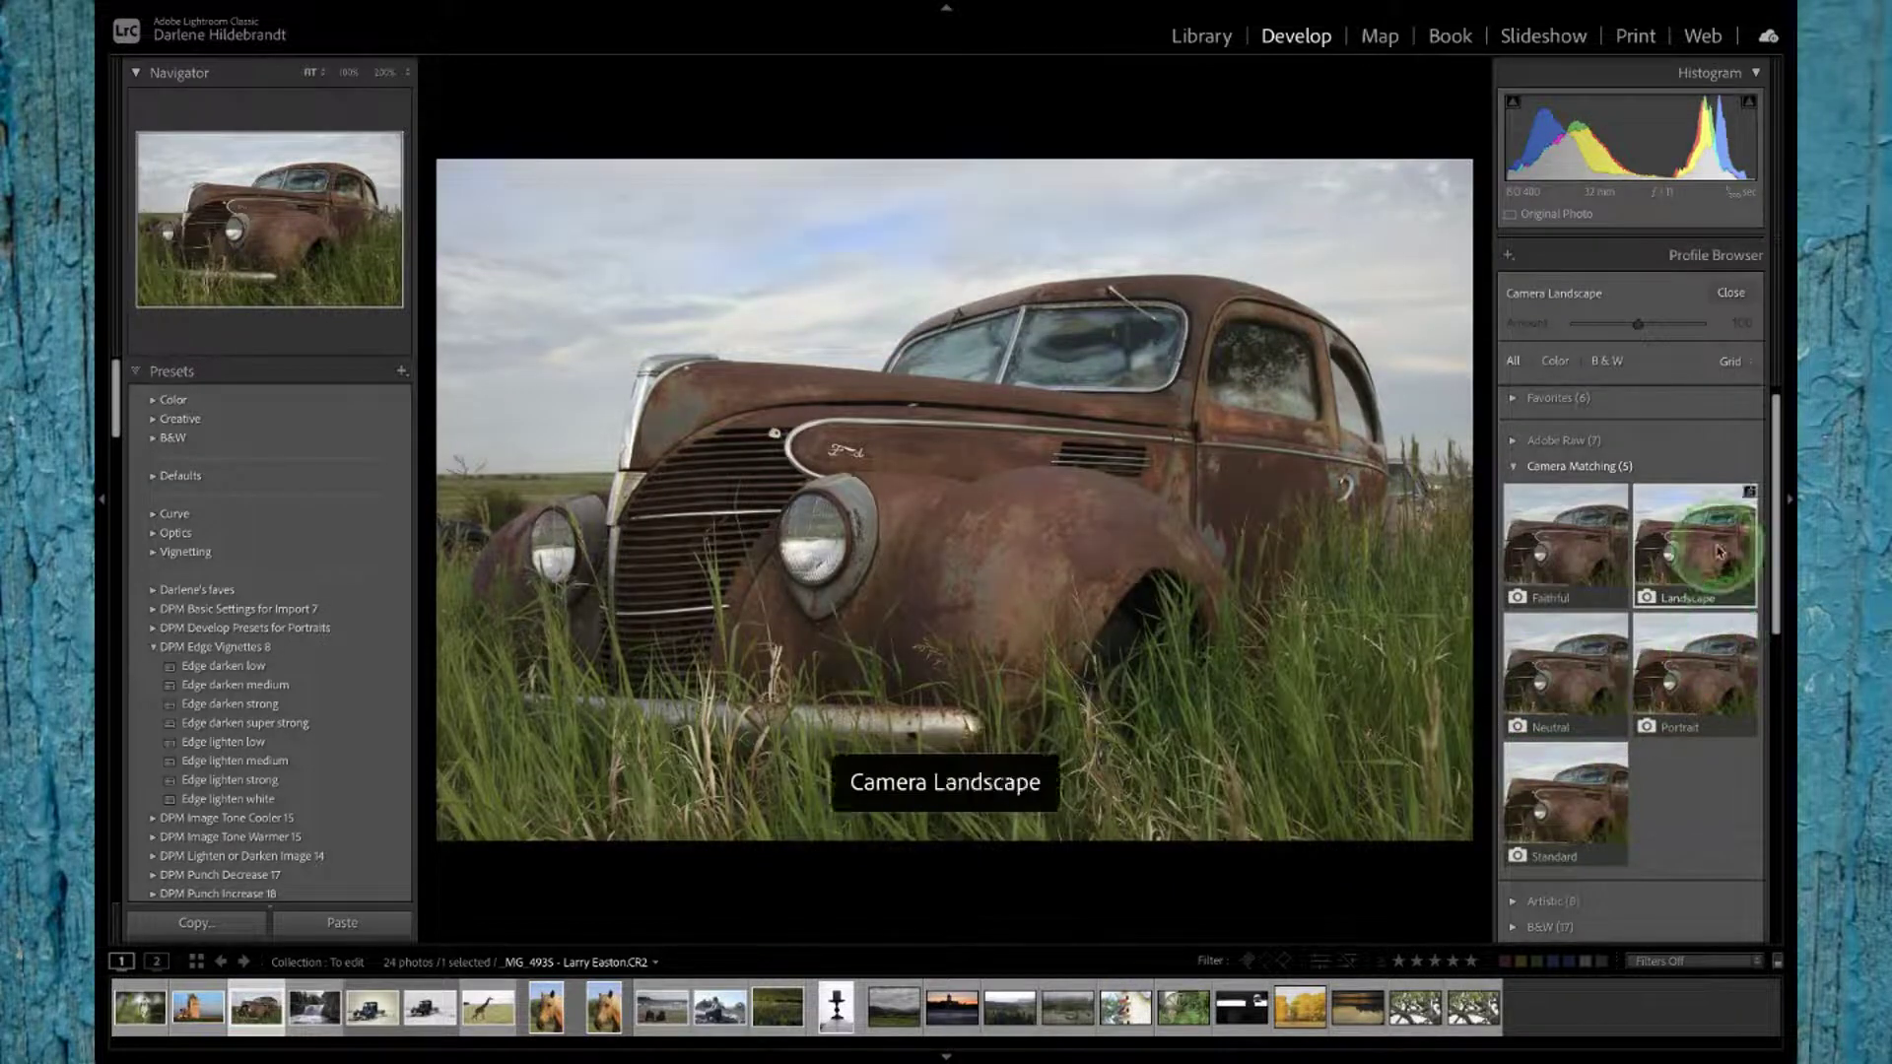
click(1727, 296)
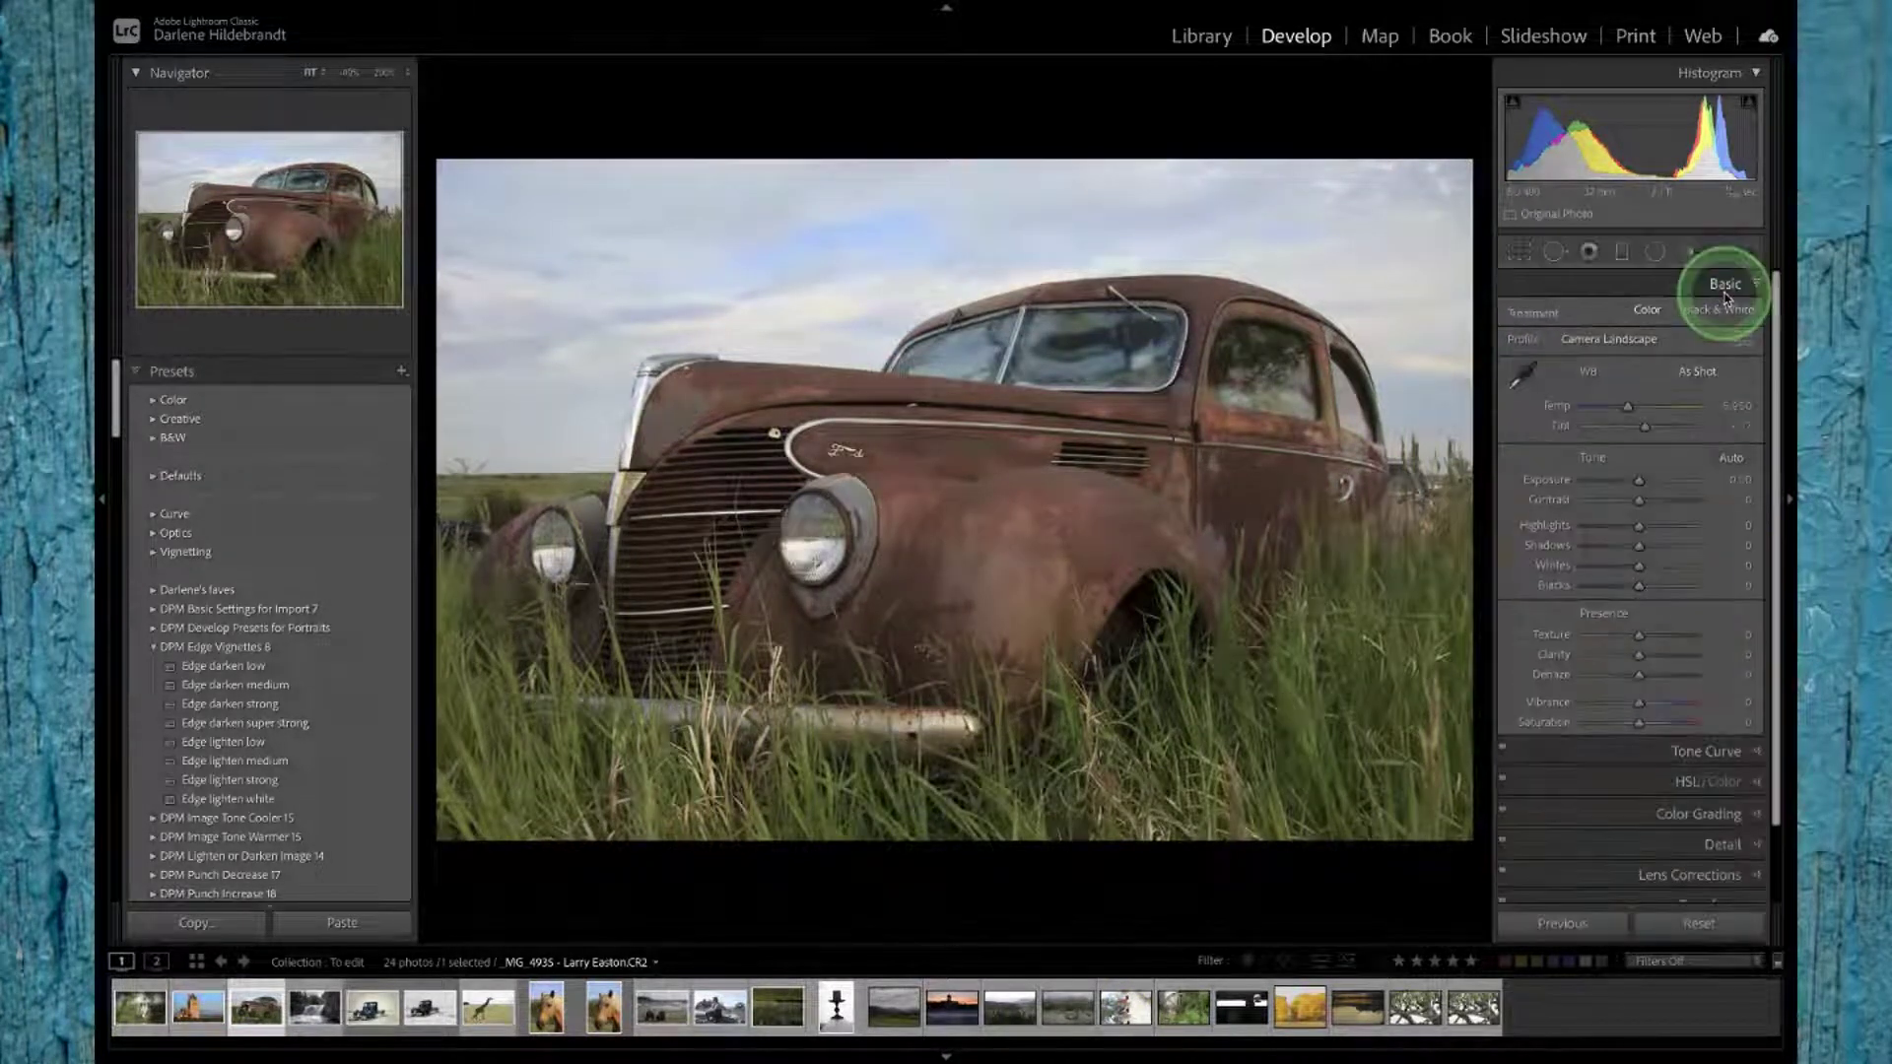
Step: Preview the Artistic profiles on the car photo, including Artistic 02, 05, 06 and 08, and keep Camera Landscape
click(1739, 337)
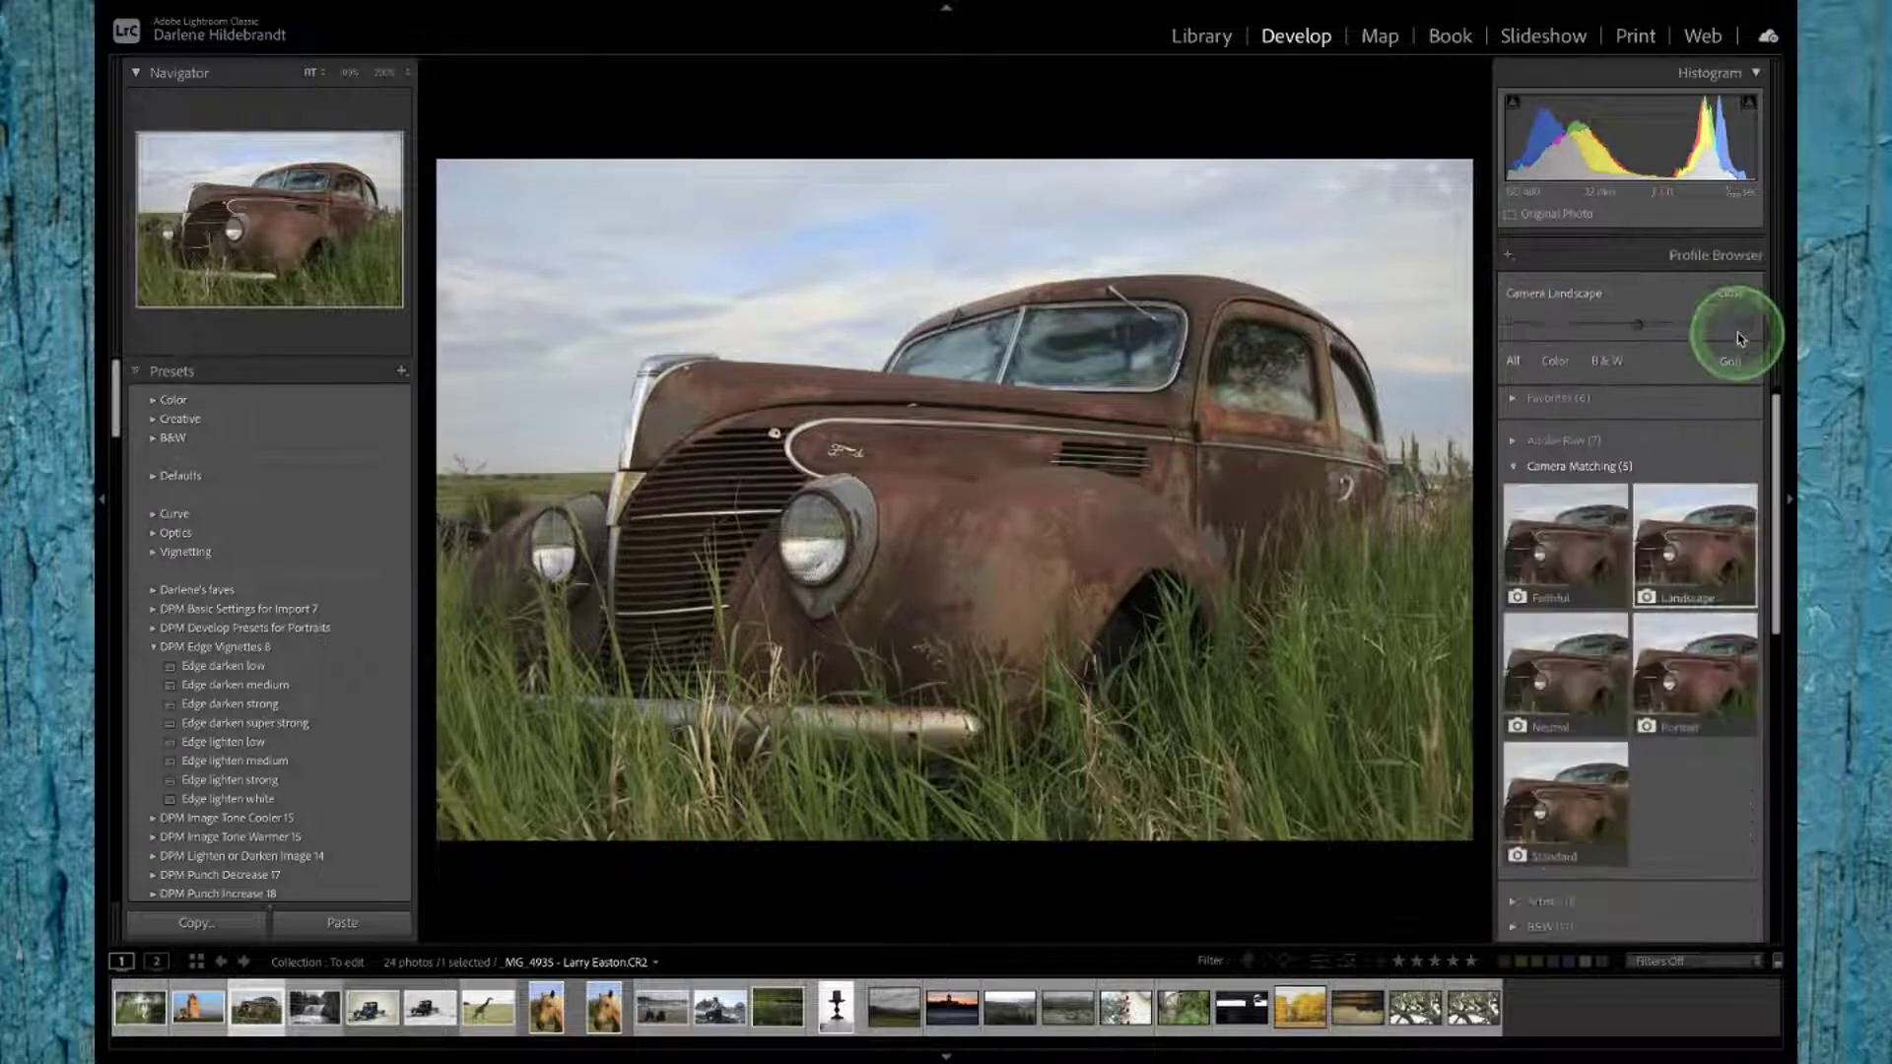
click(1515, 467)
click(1515, 500)
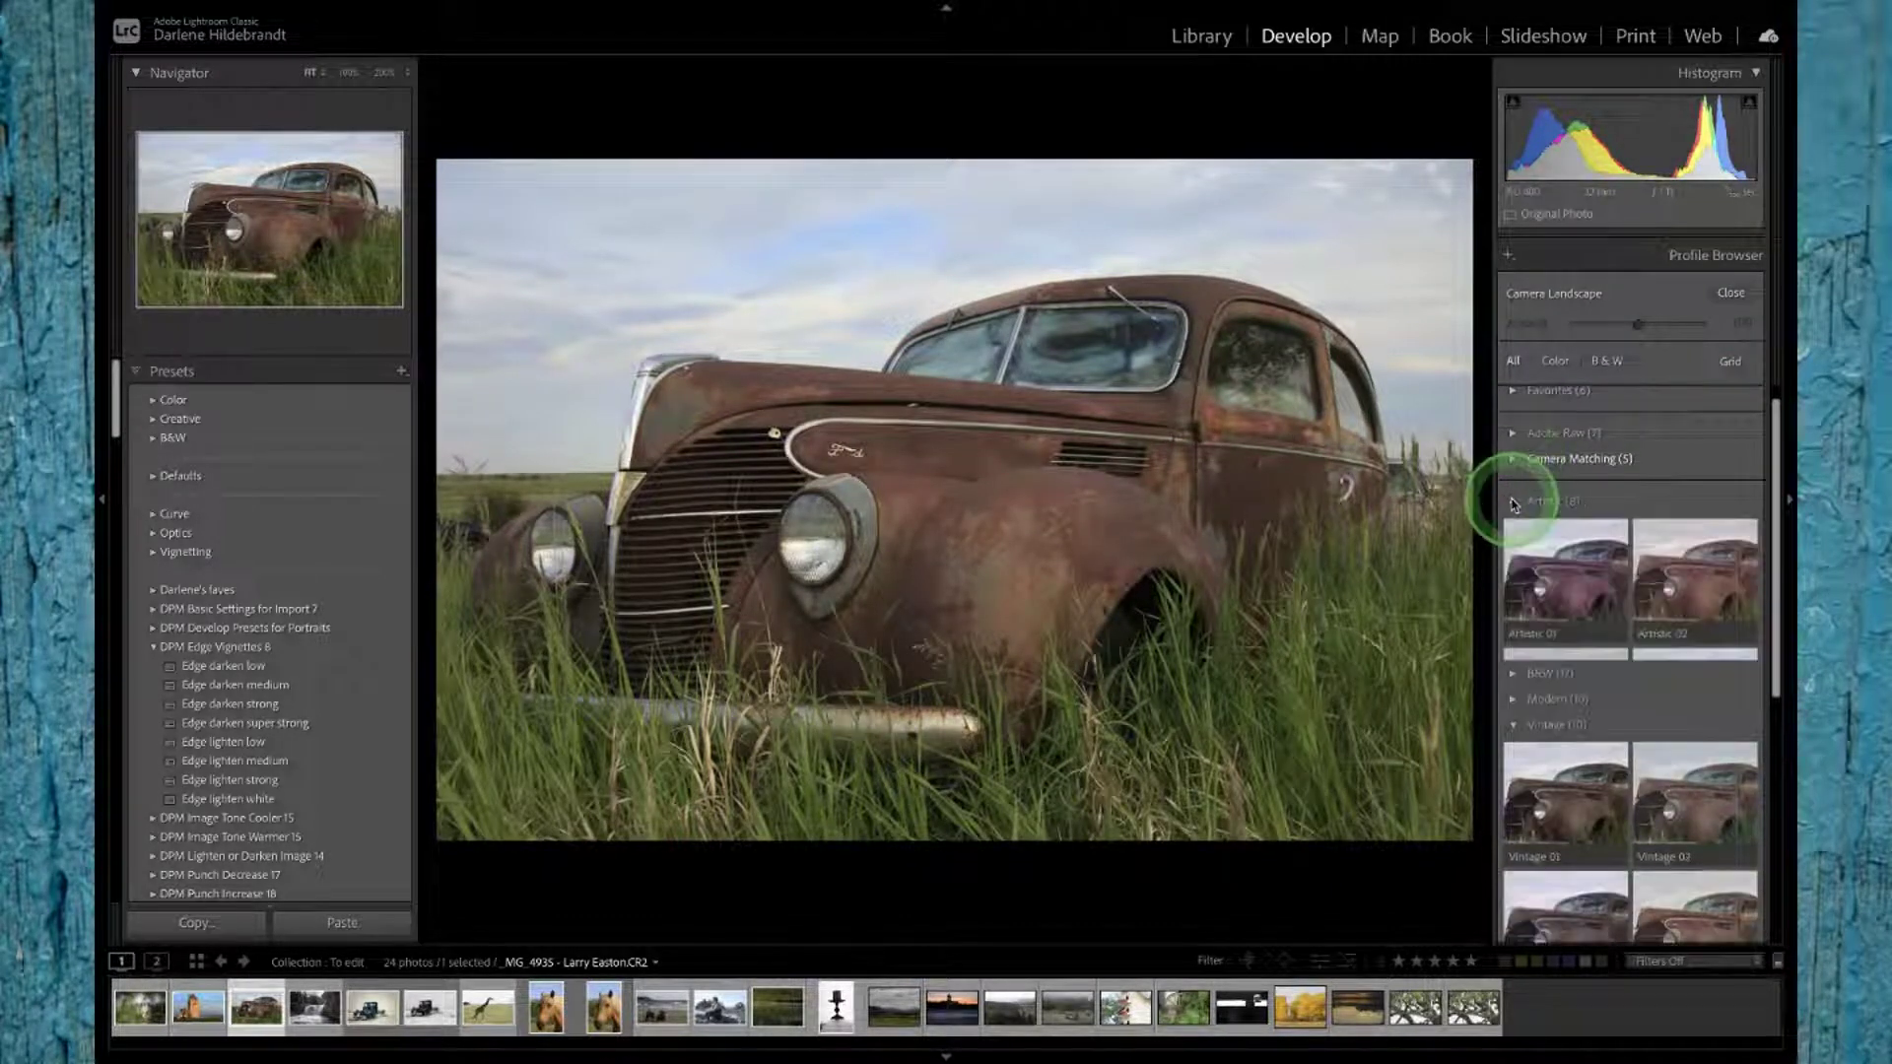
scroll(1551, 414, down, 1)
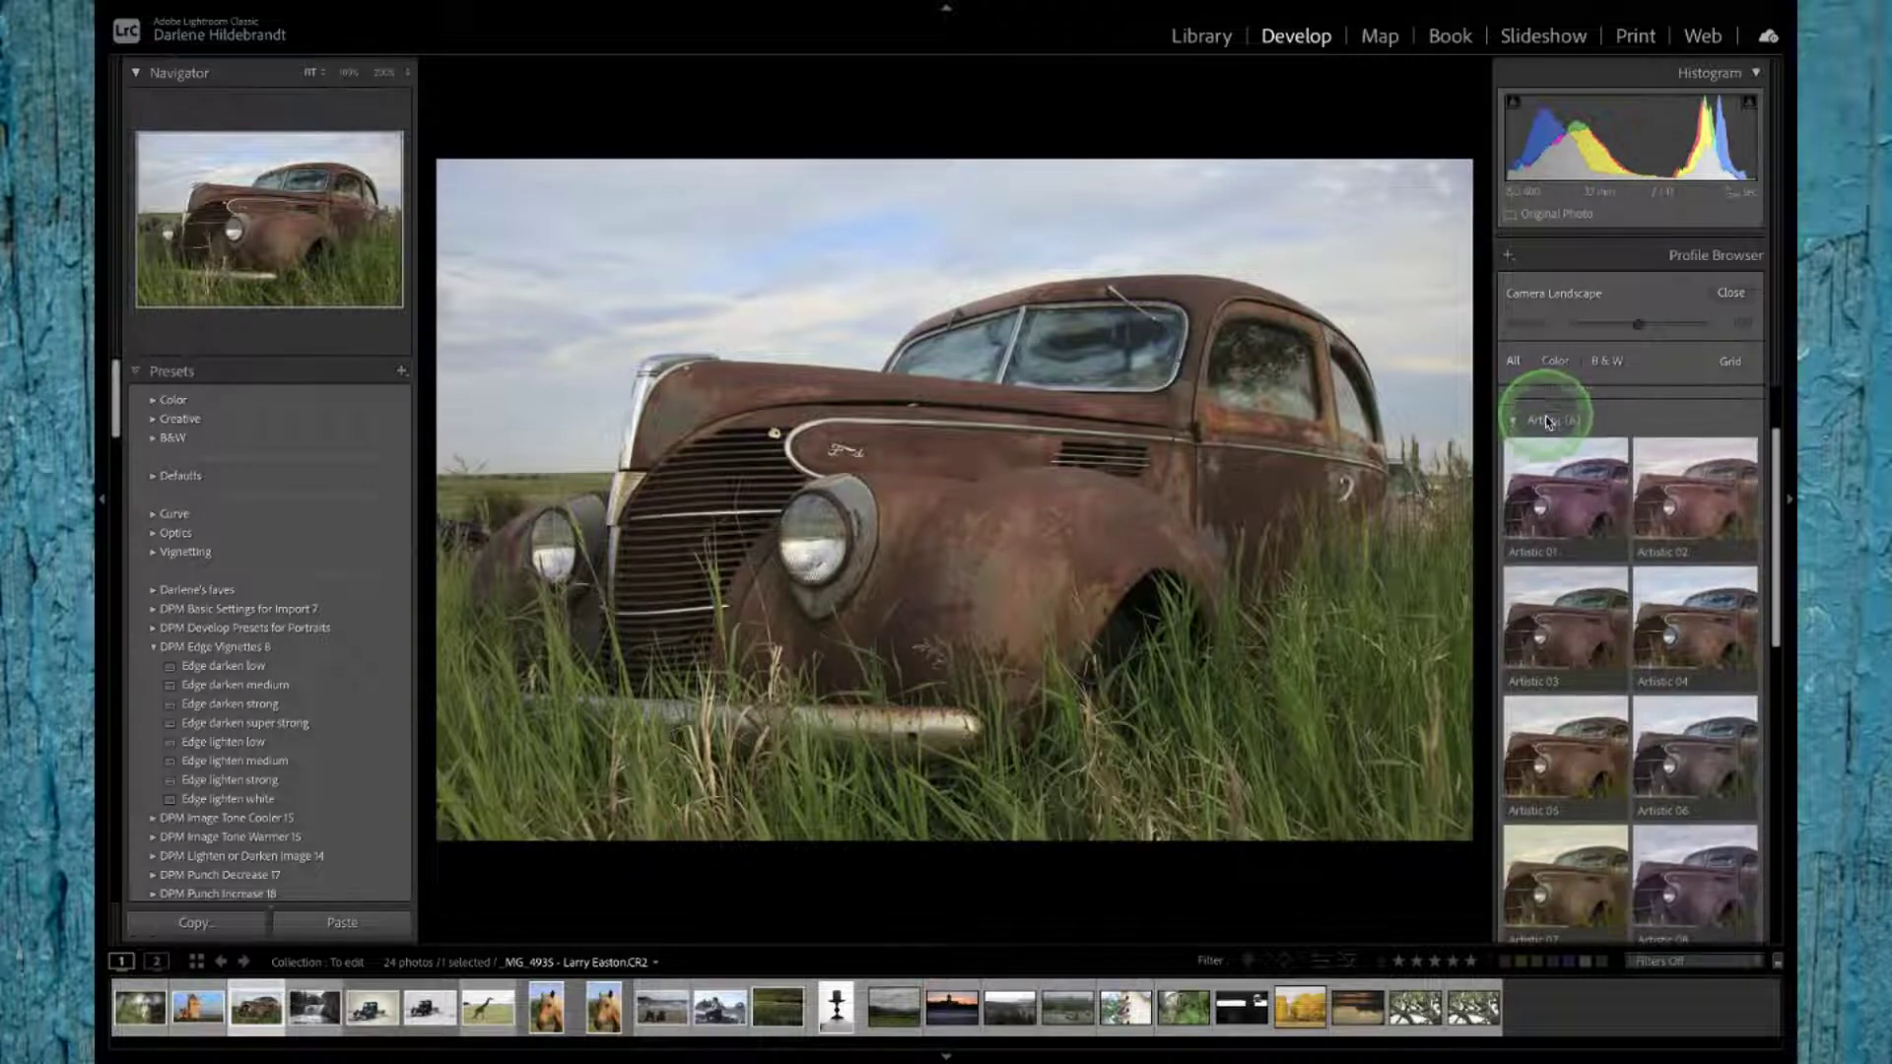
click(1562, 512)
click(1690, 515)
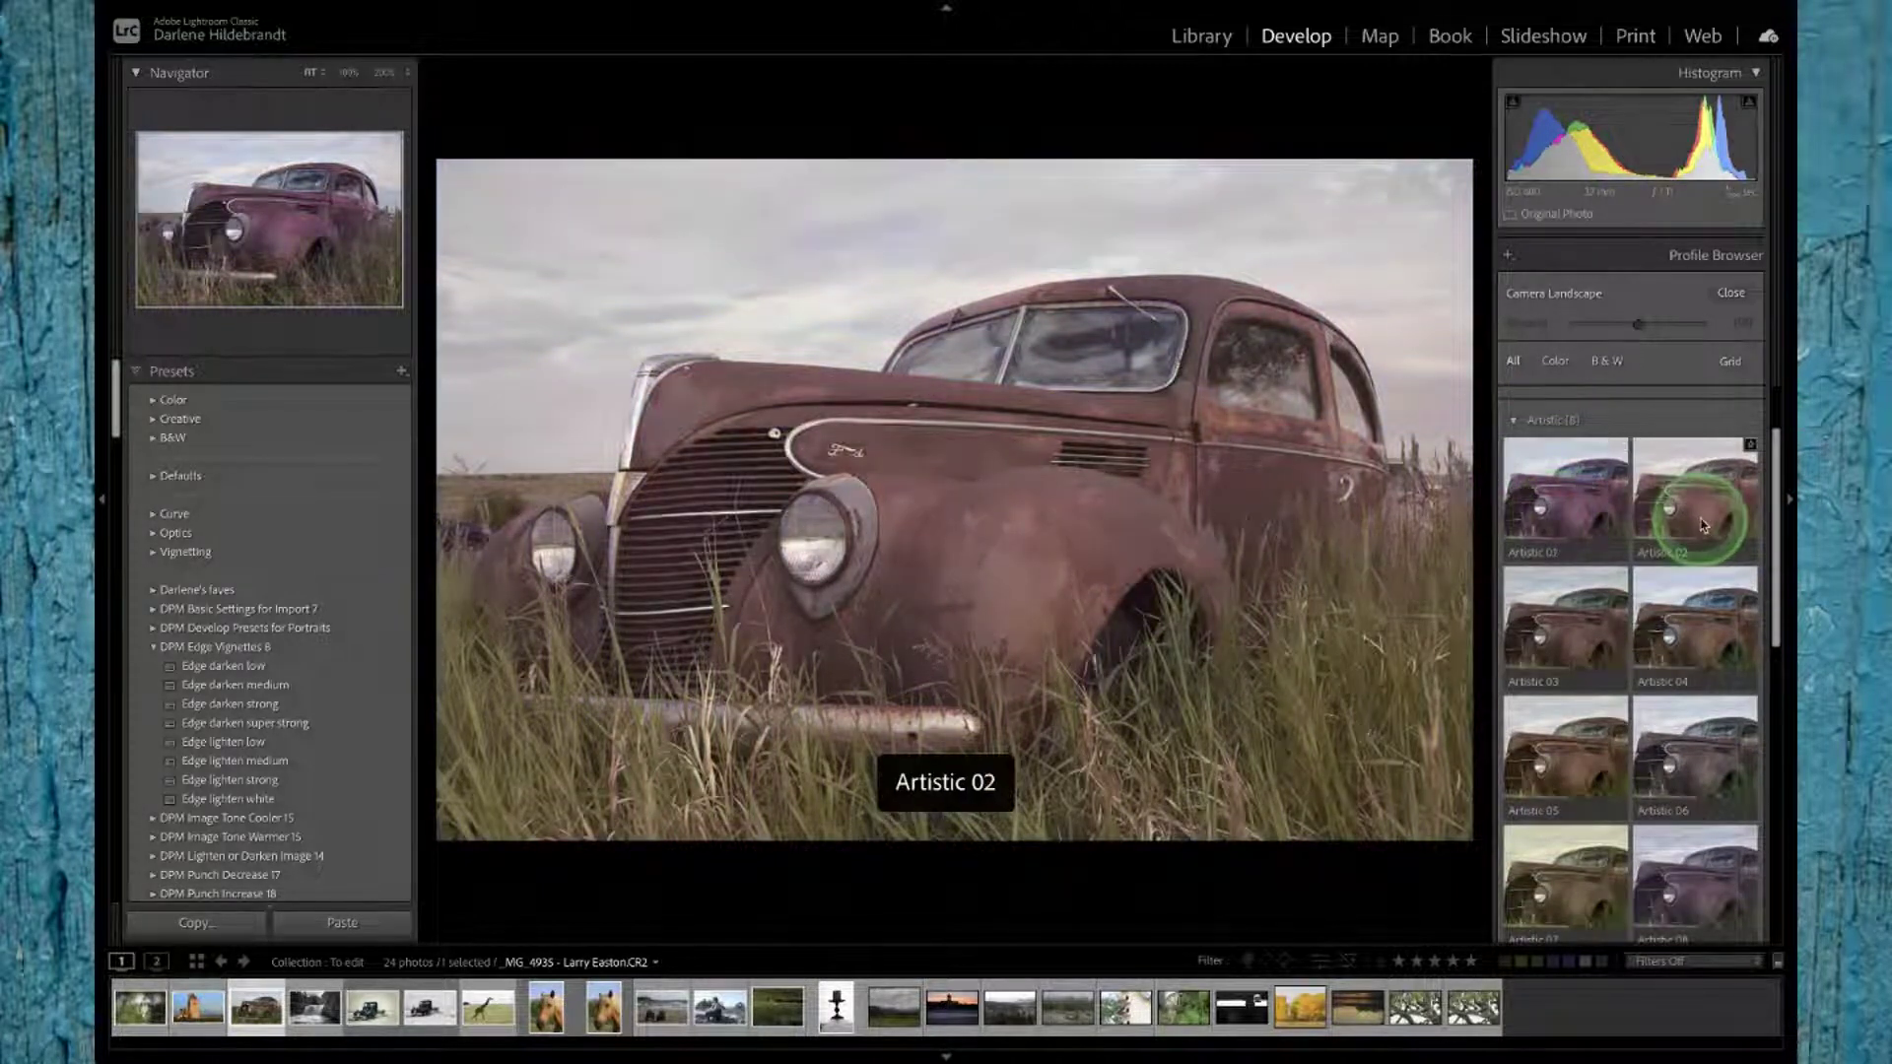
click(1689, 636)
click(1584, 653)
click(1577, 744)
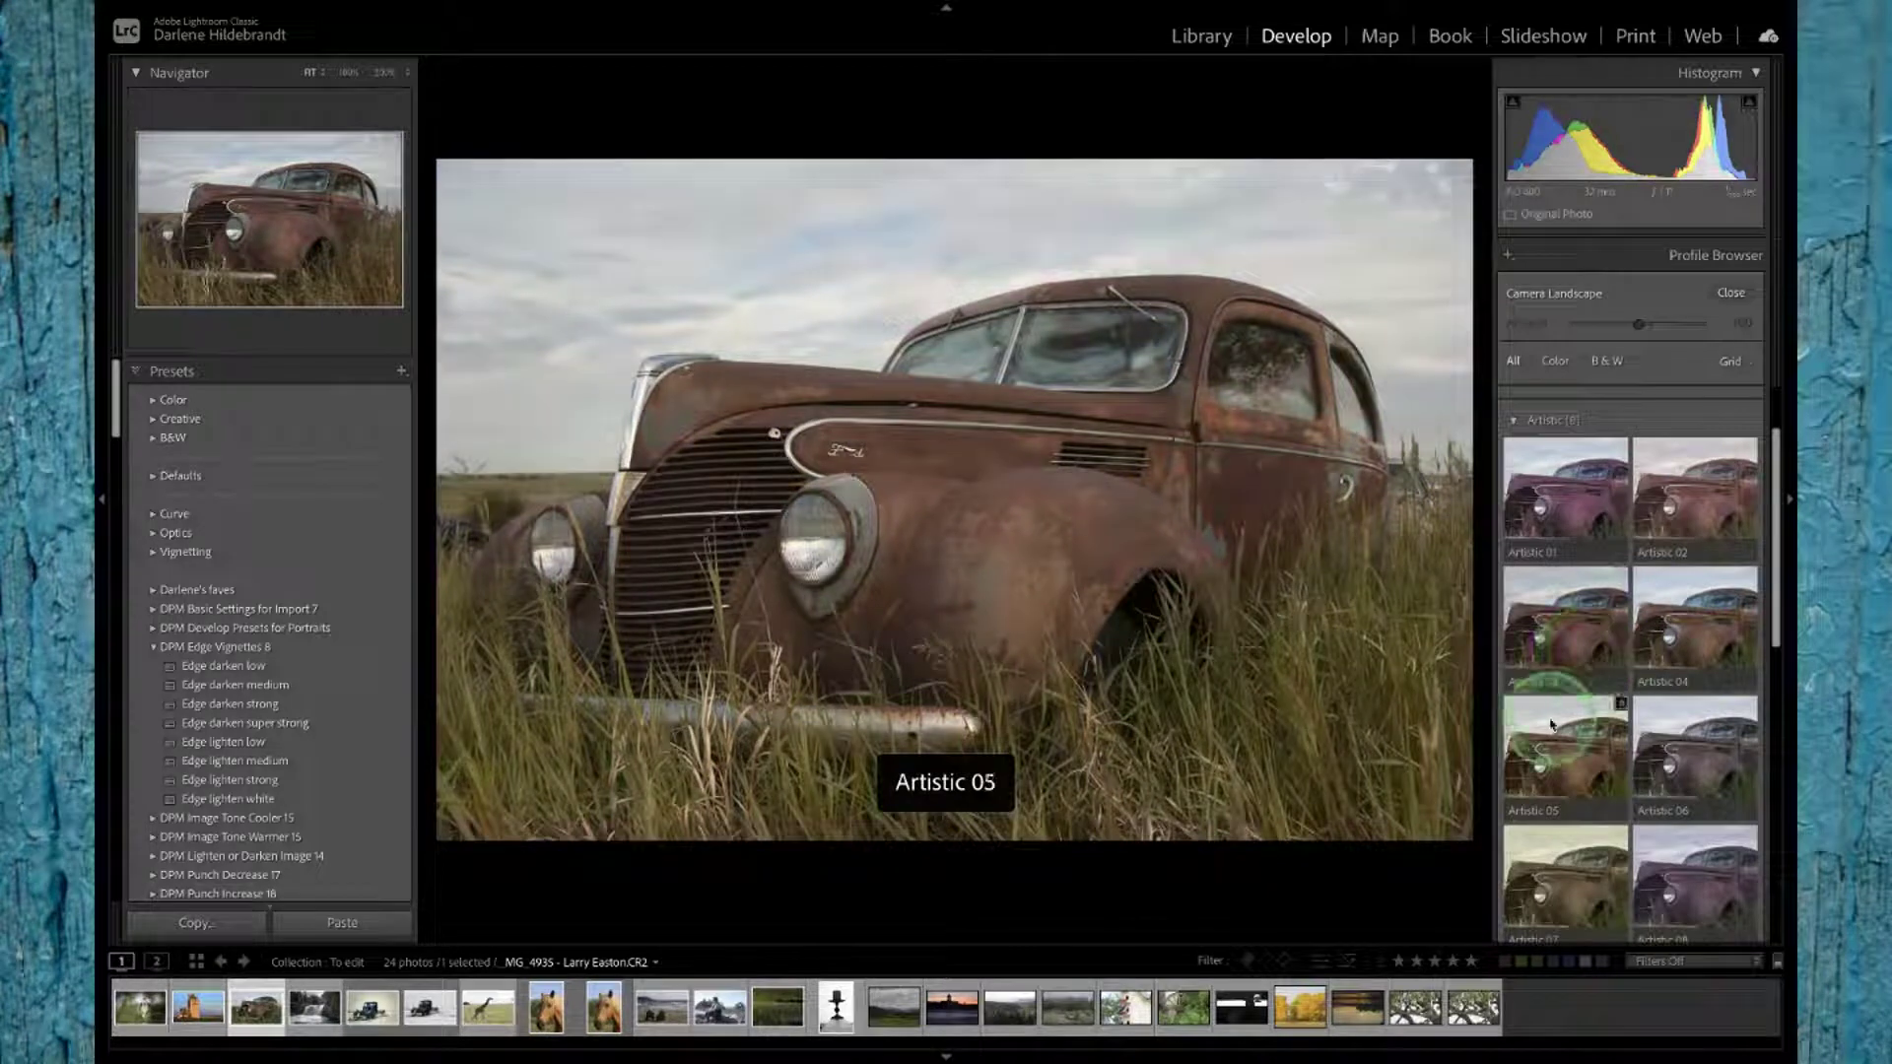
click(1550, 879)
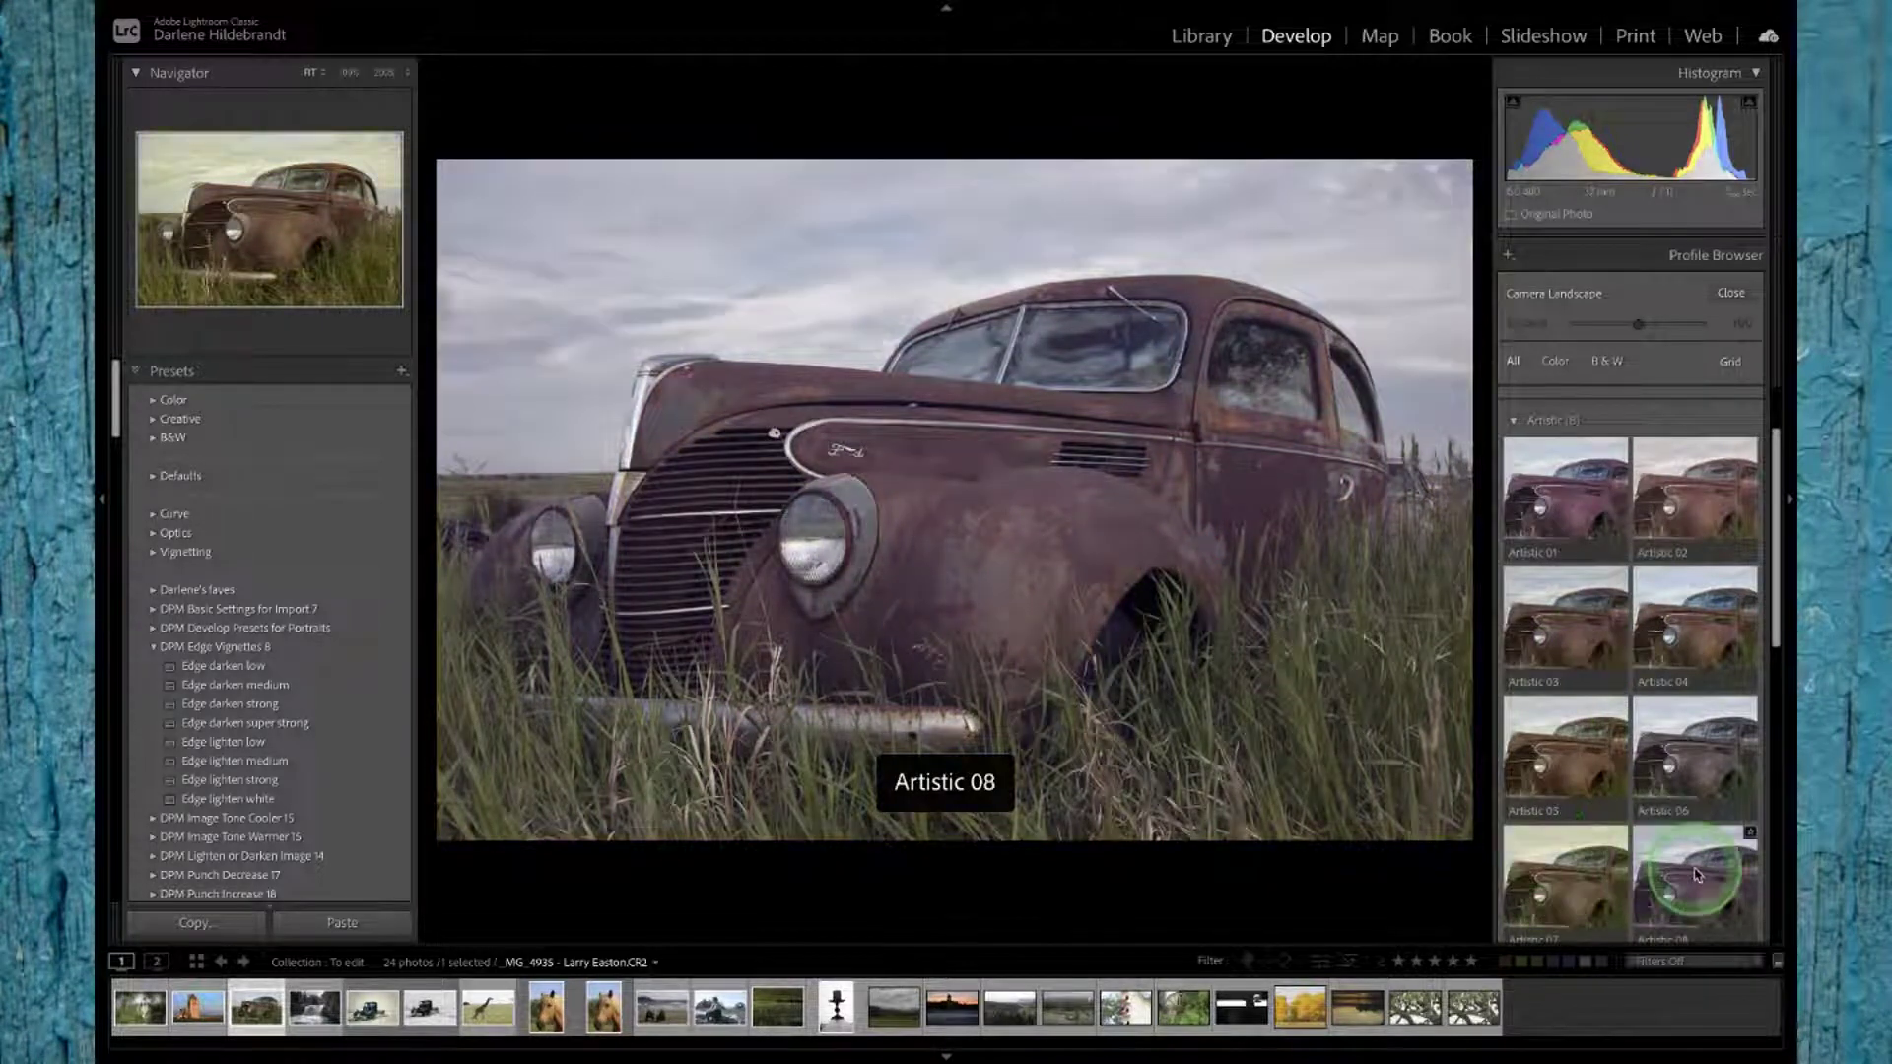
click(1693, 741)
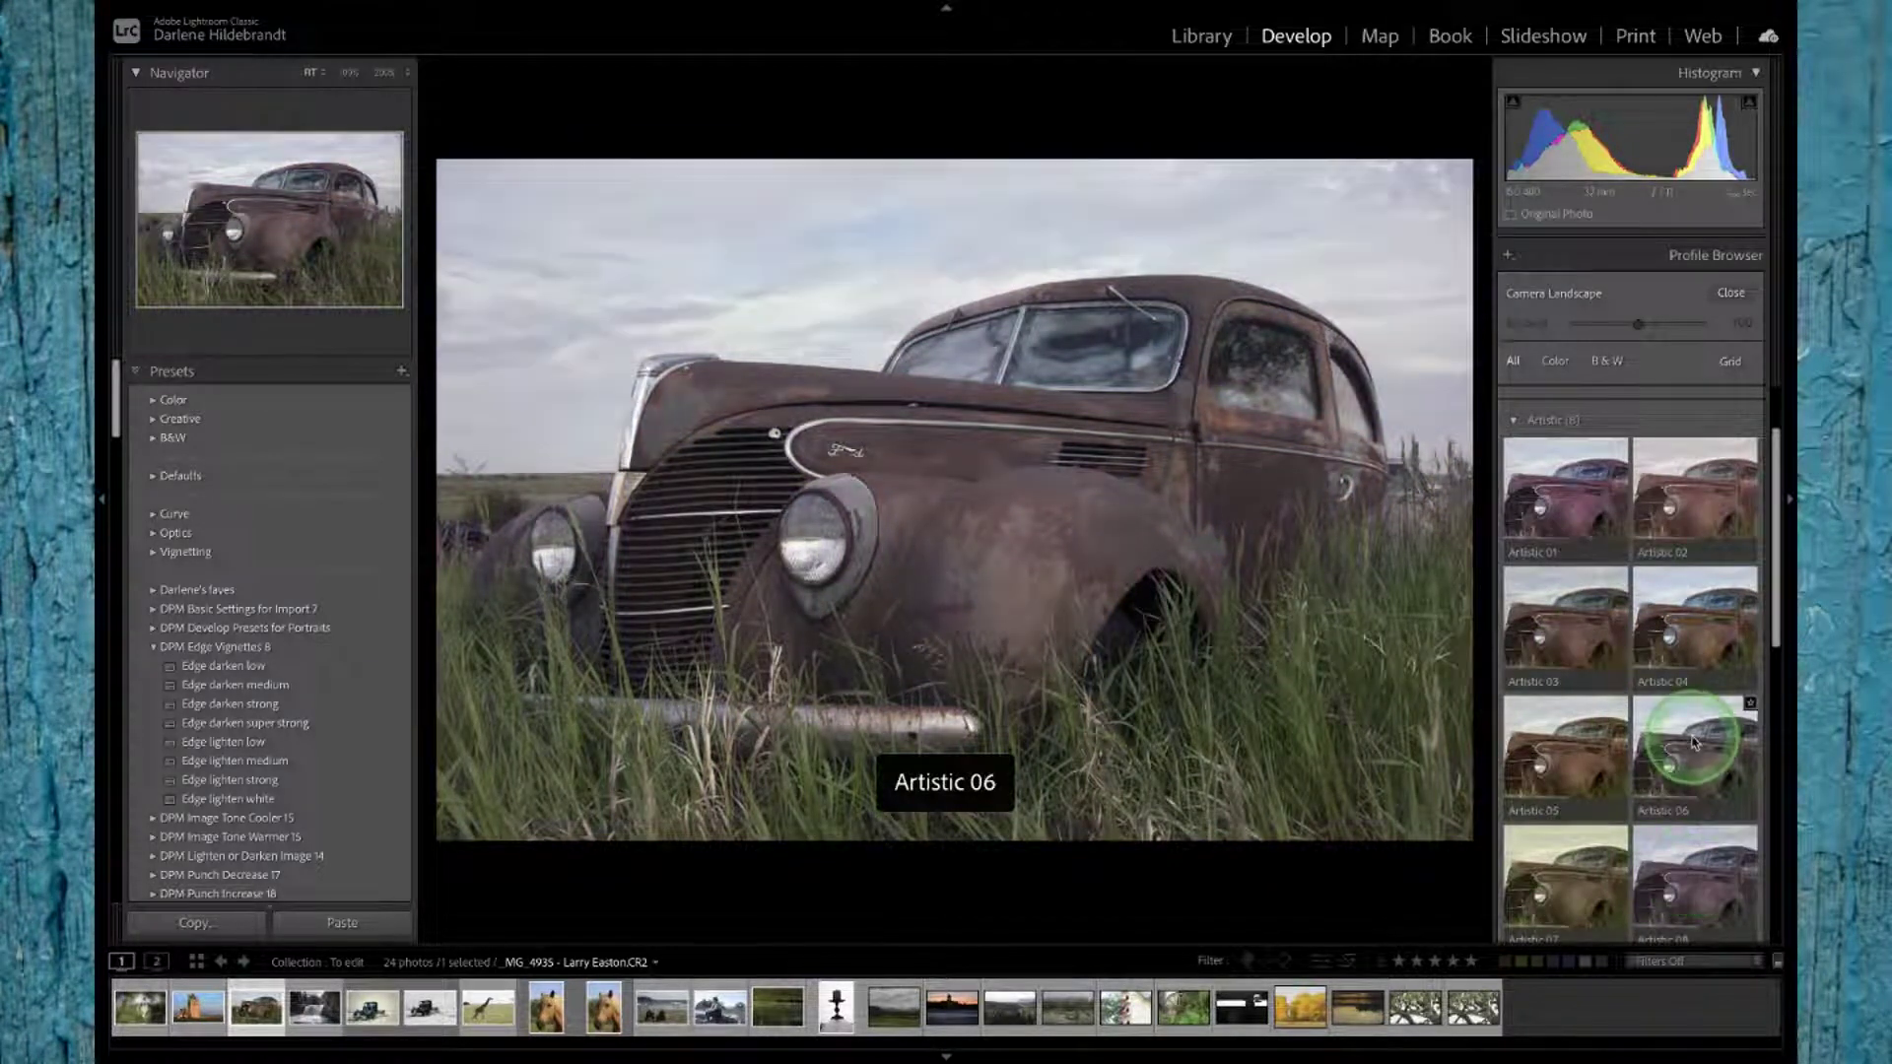
click(1728, 294)
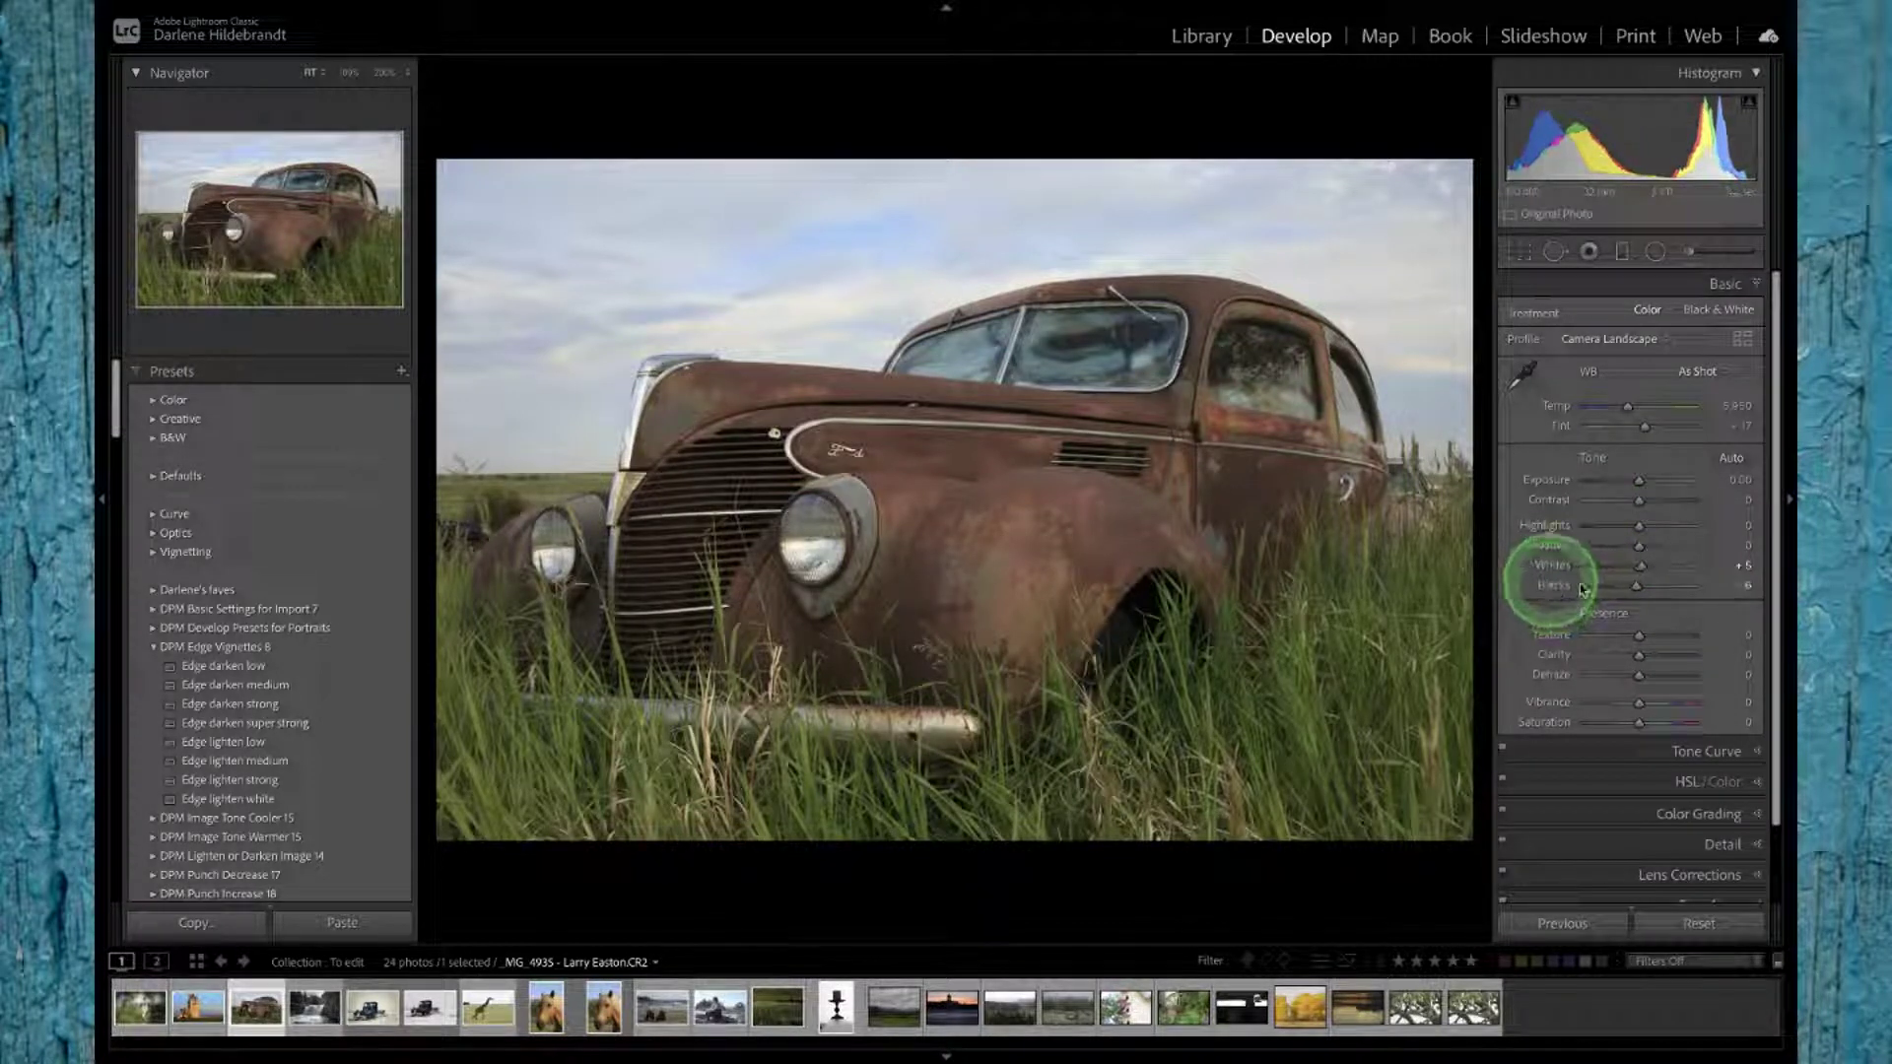
Step: Set the car photo's Whites to +30 and Blacks to -21, checking the clipping preview
drag(1641, 571, 1656, 568)
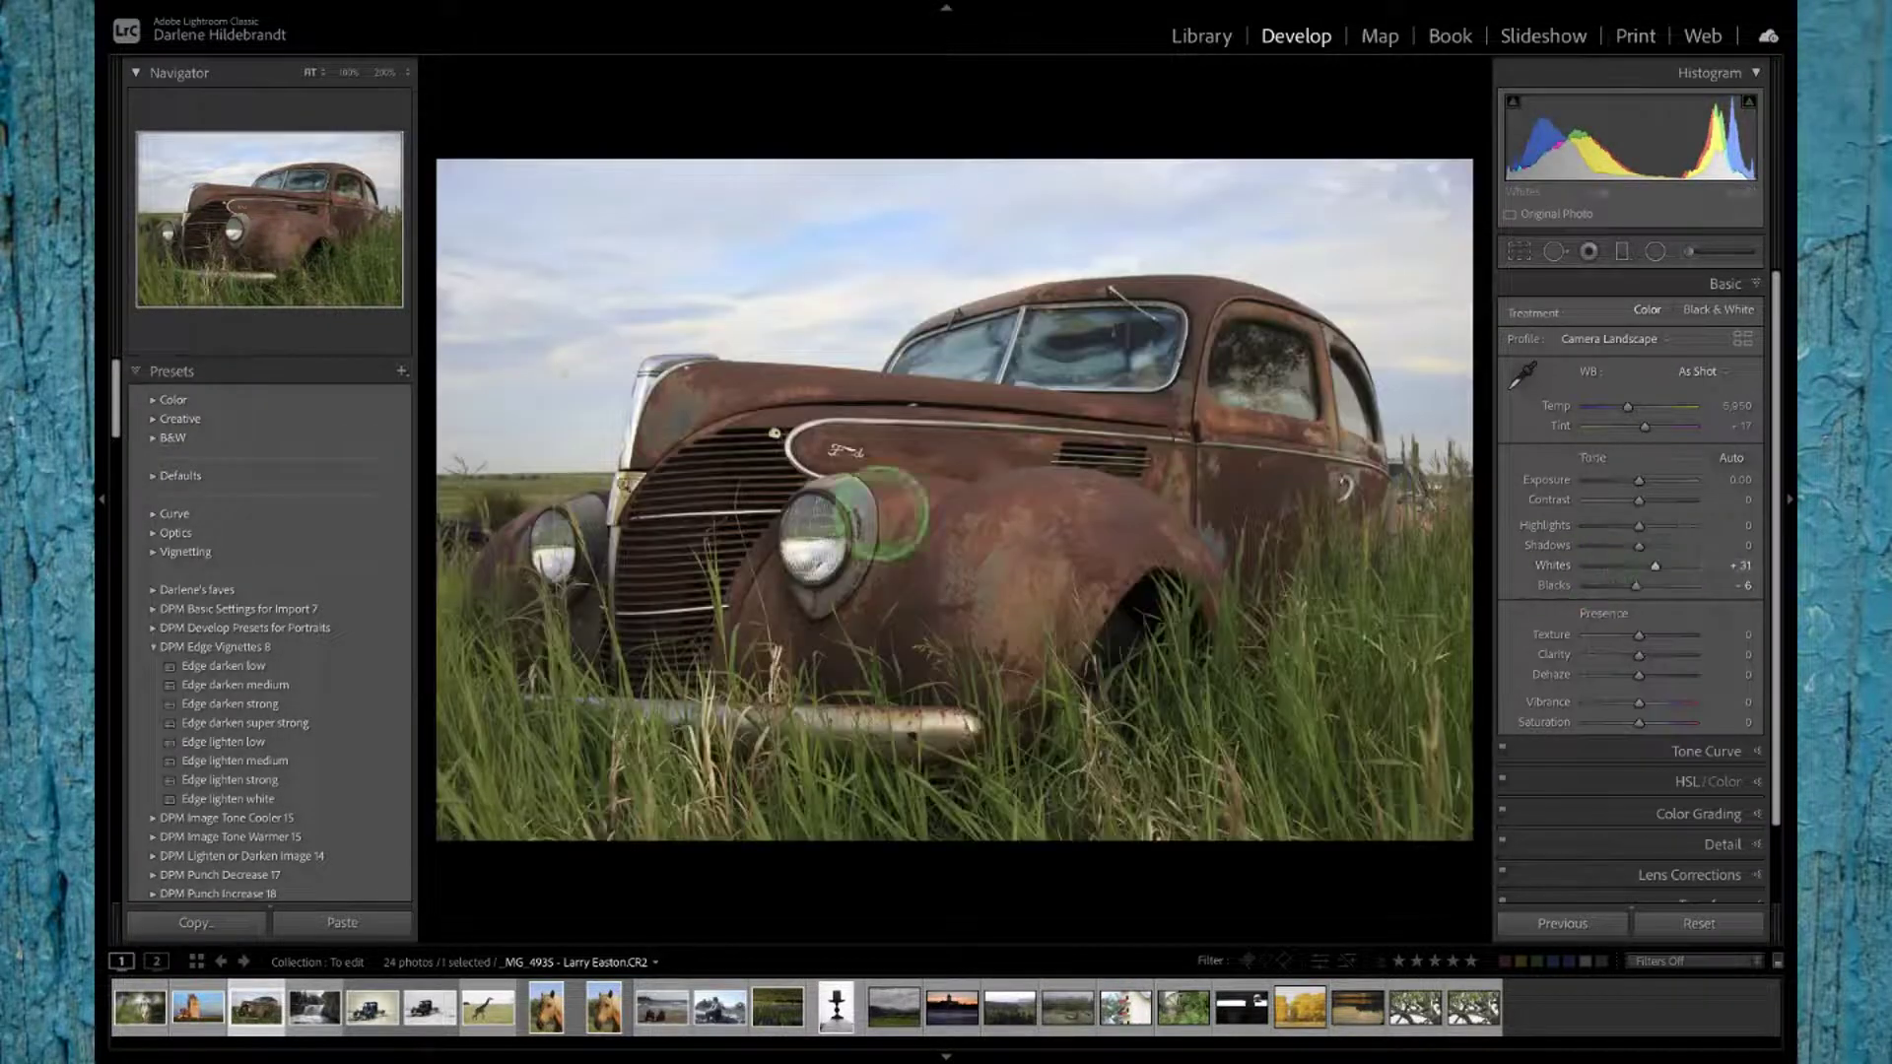
alt+click(1645, 575)
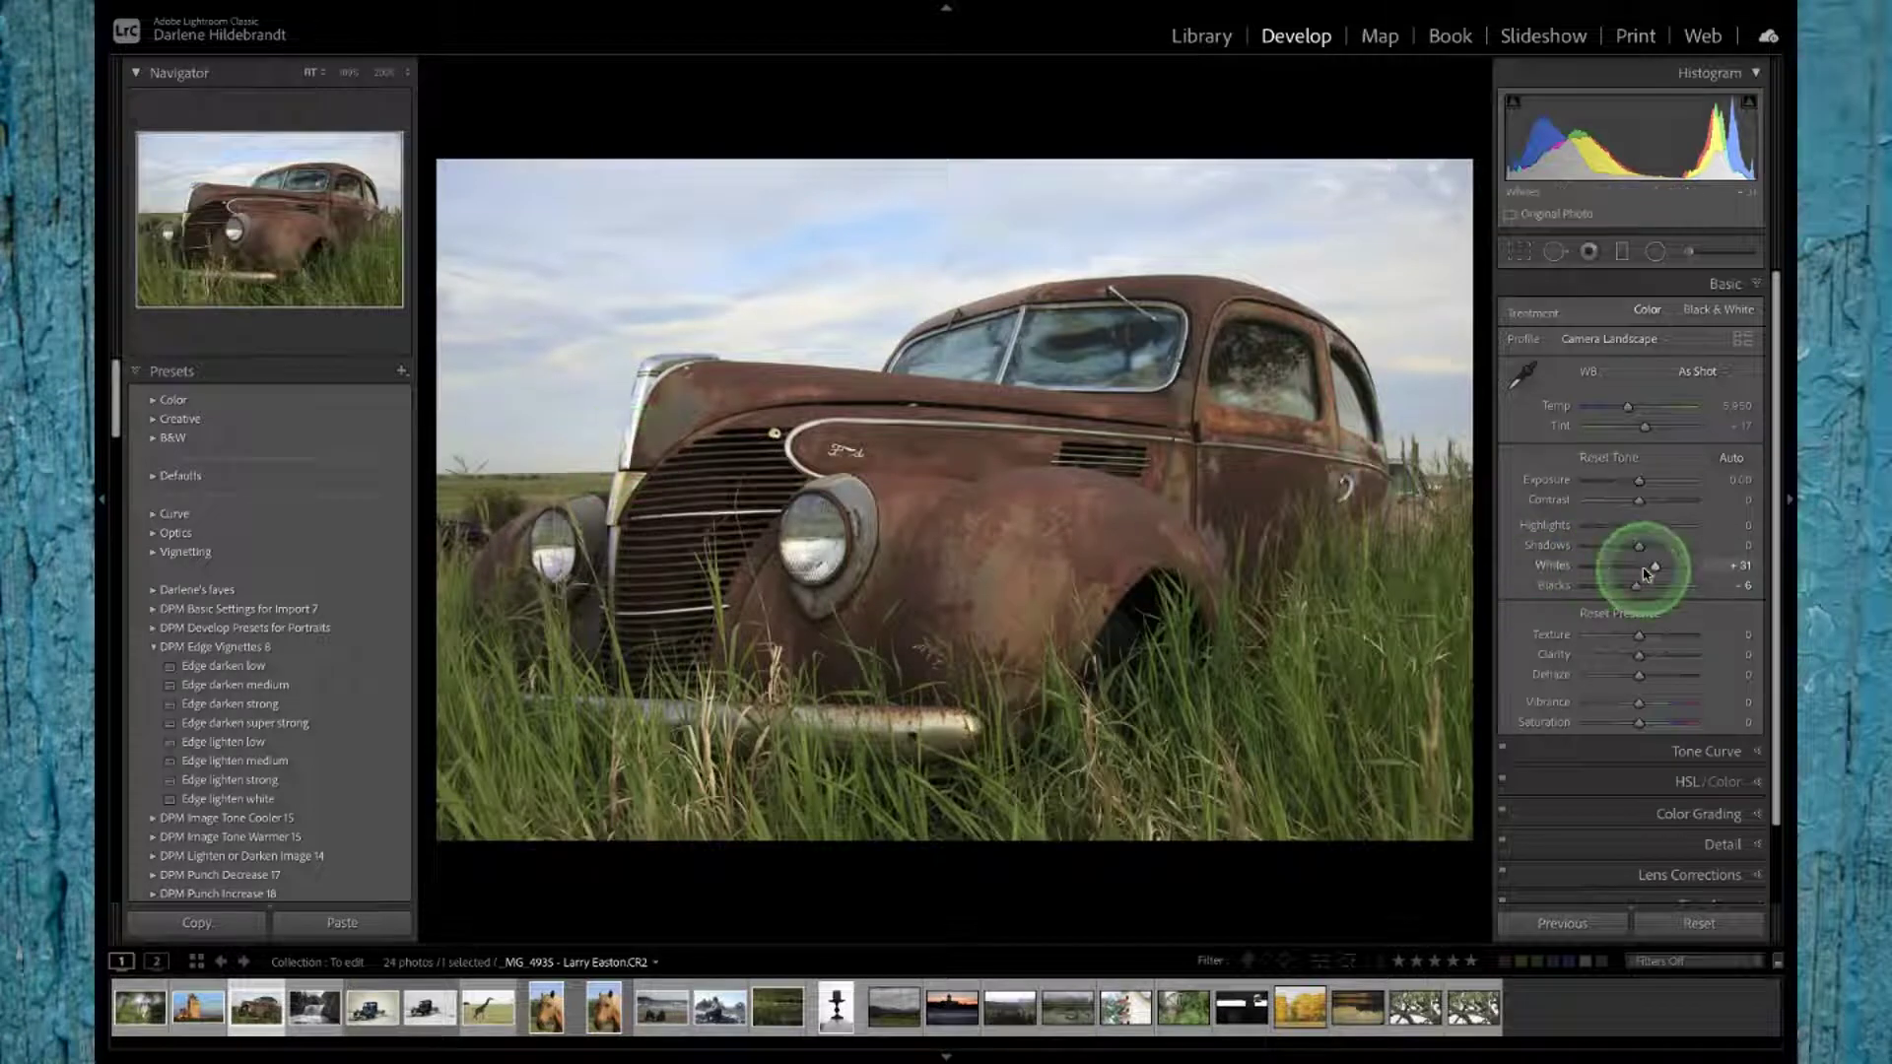
drag(1656, 574, 1636, 590)
click(1627, 588)
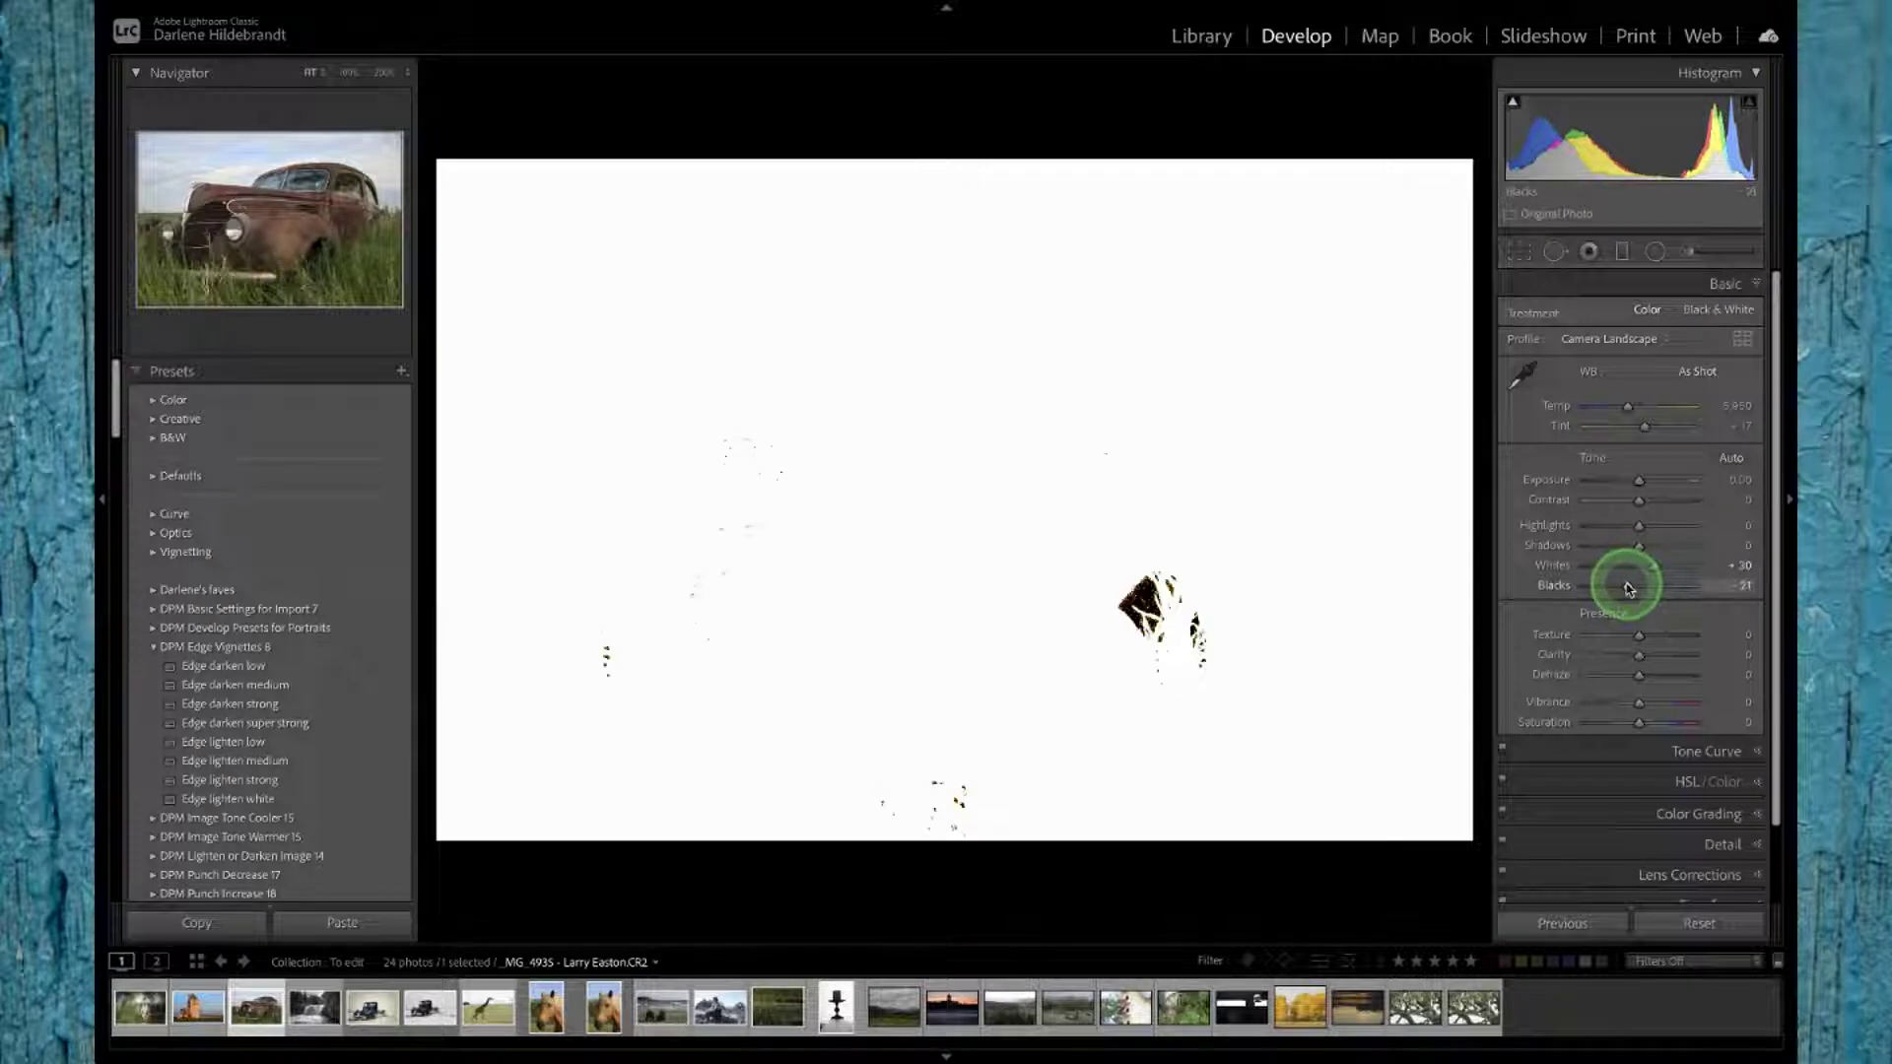
drag(1628, 590, 1628, 589)
Step: Set the car photo's Exposure to +0.35 and Highlights to -43
click(1640, 482)
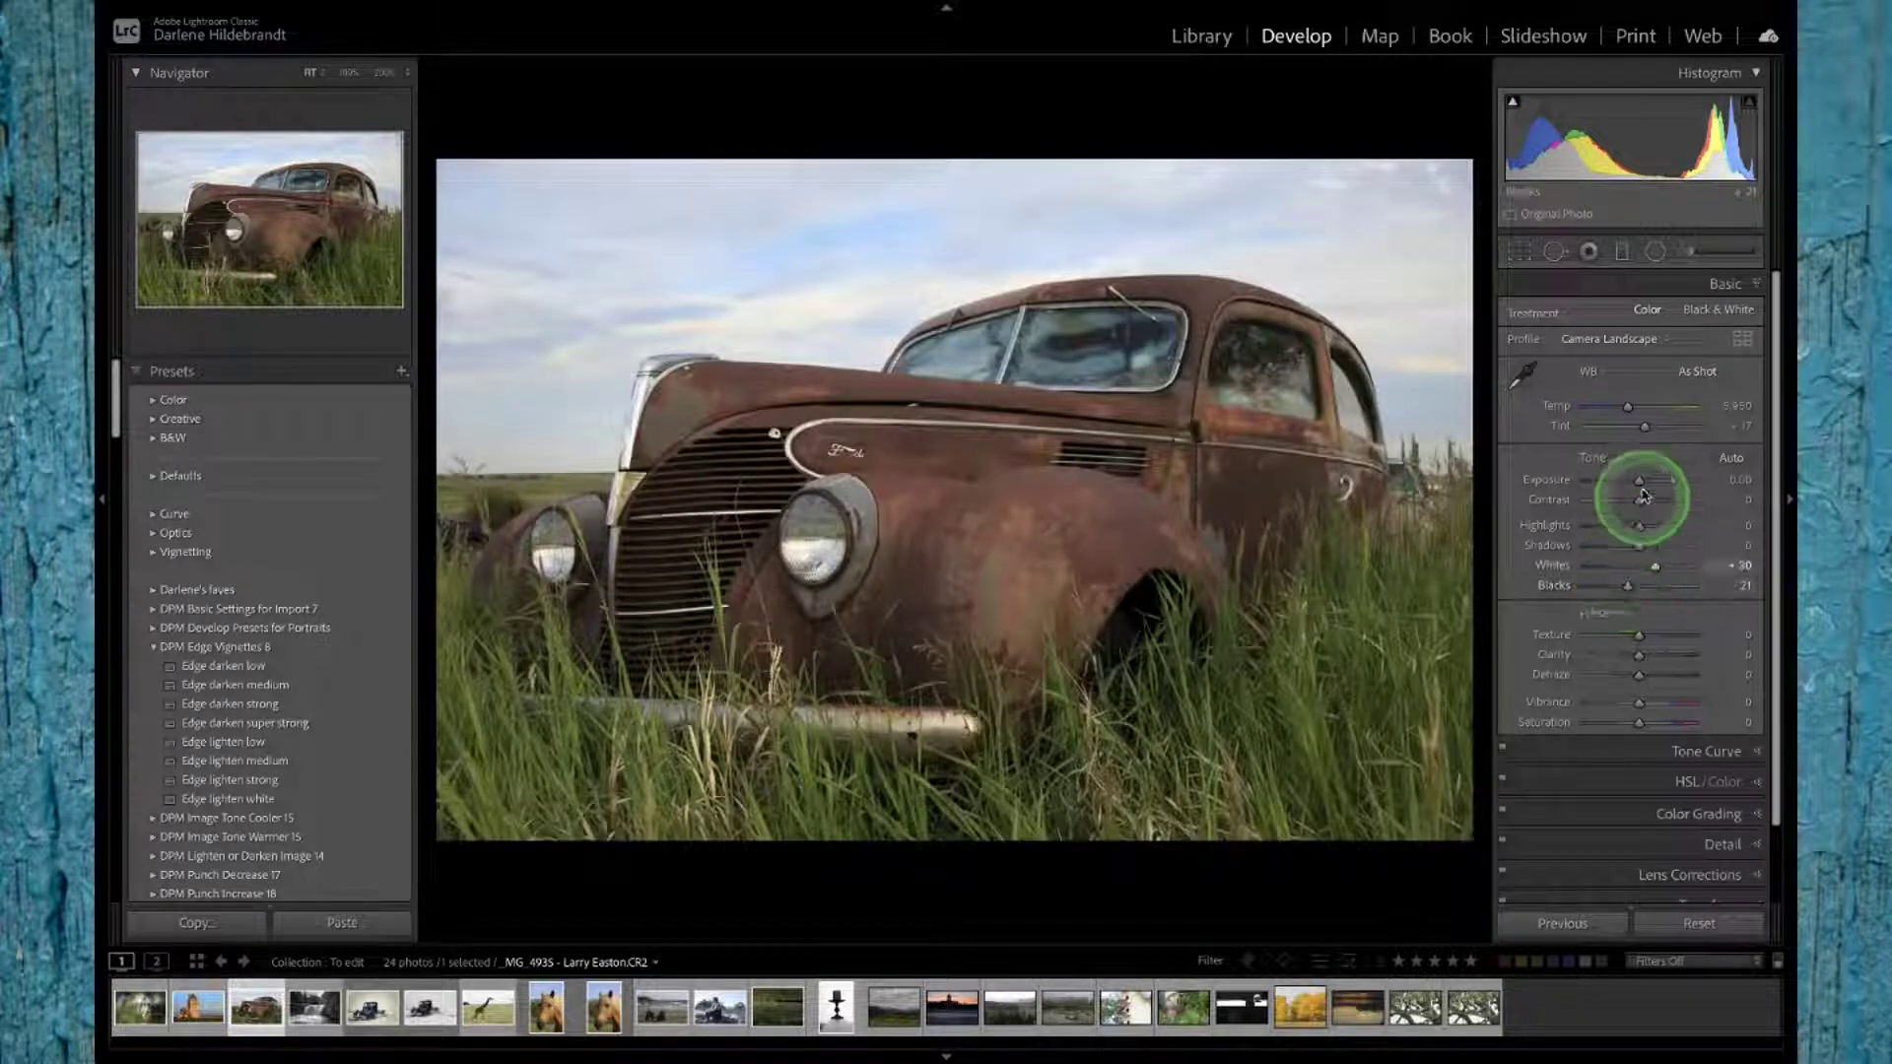
click(1640, 482)
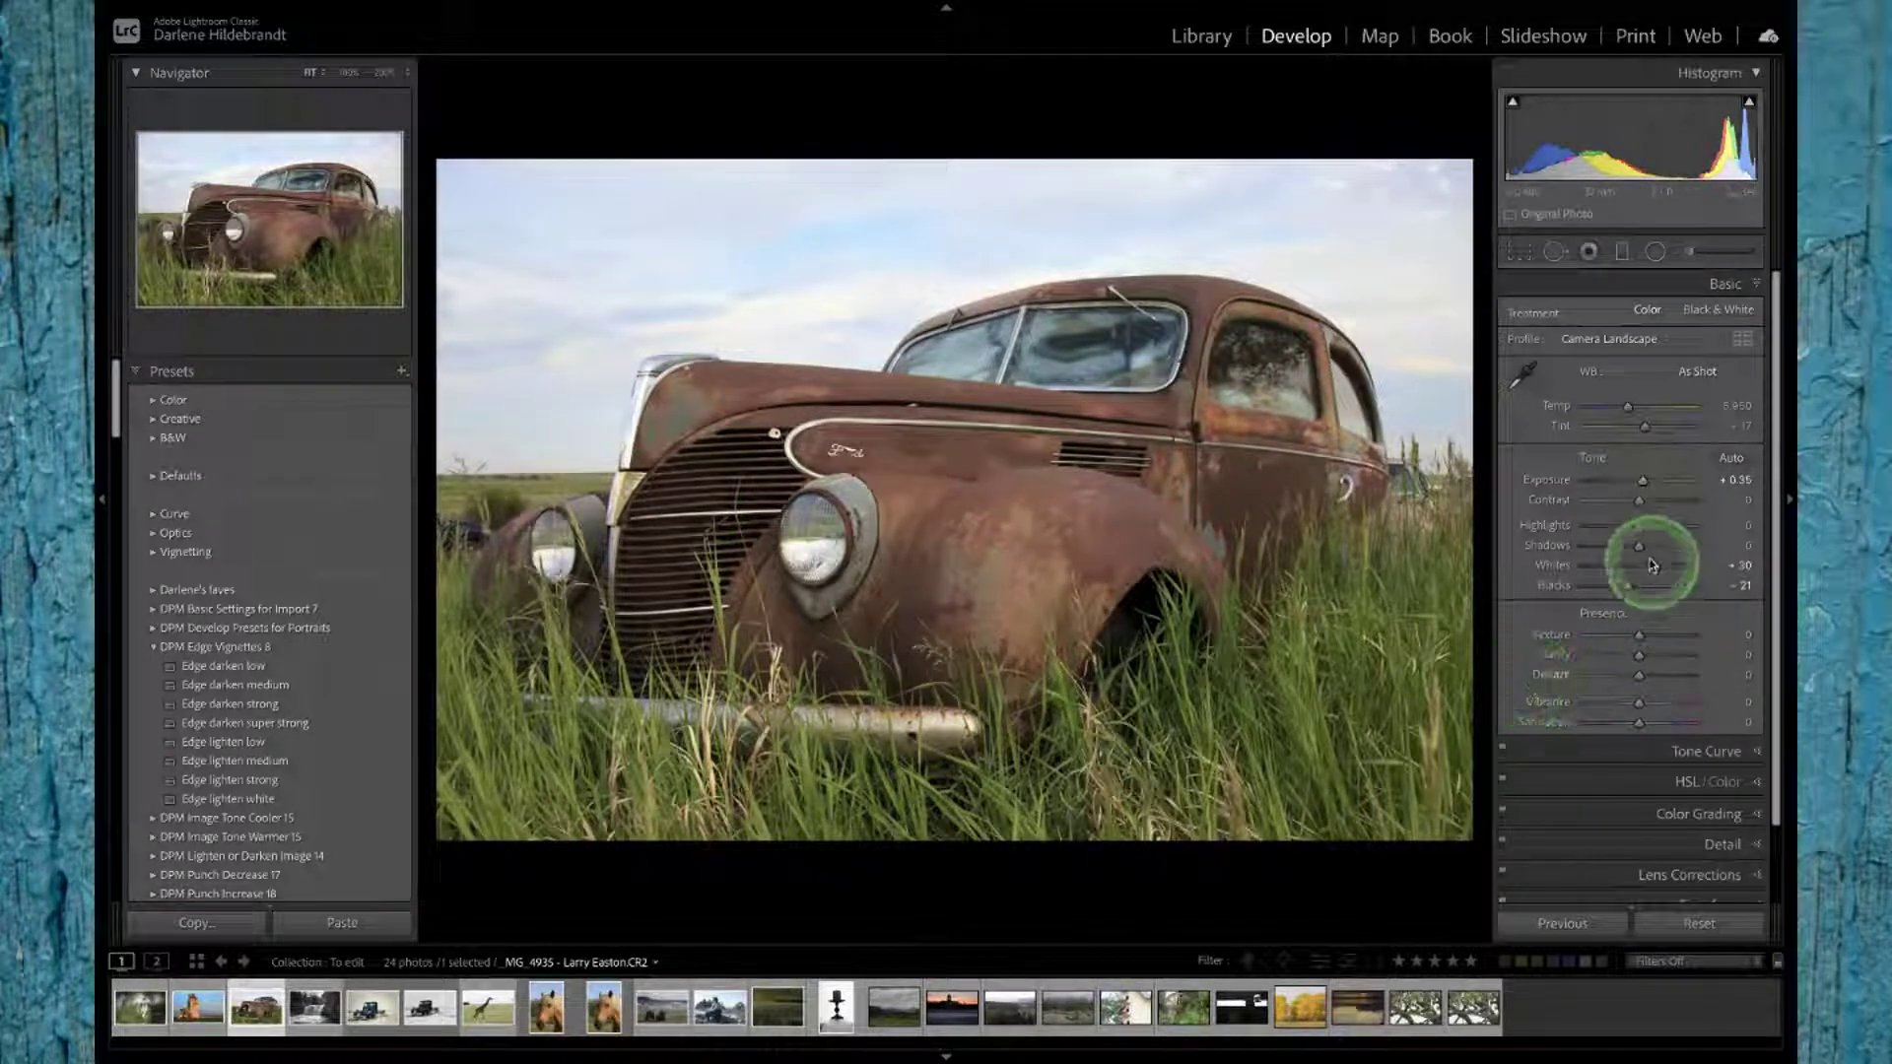
drag(1625, 532, 1617, 527)
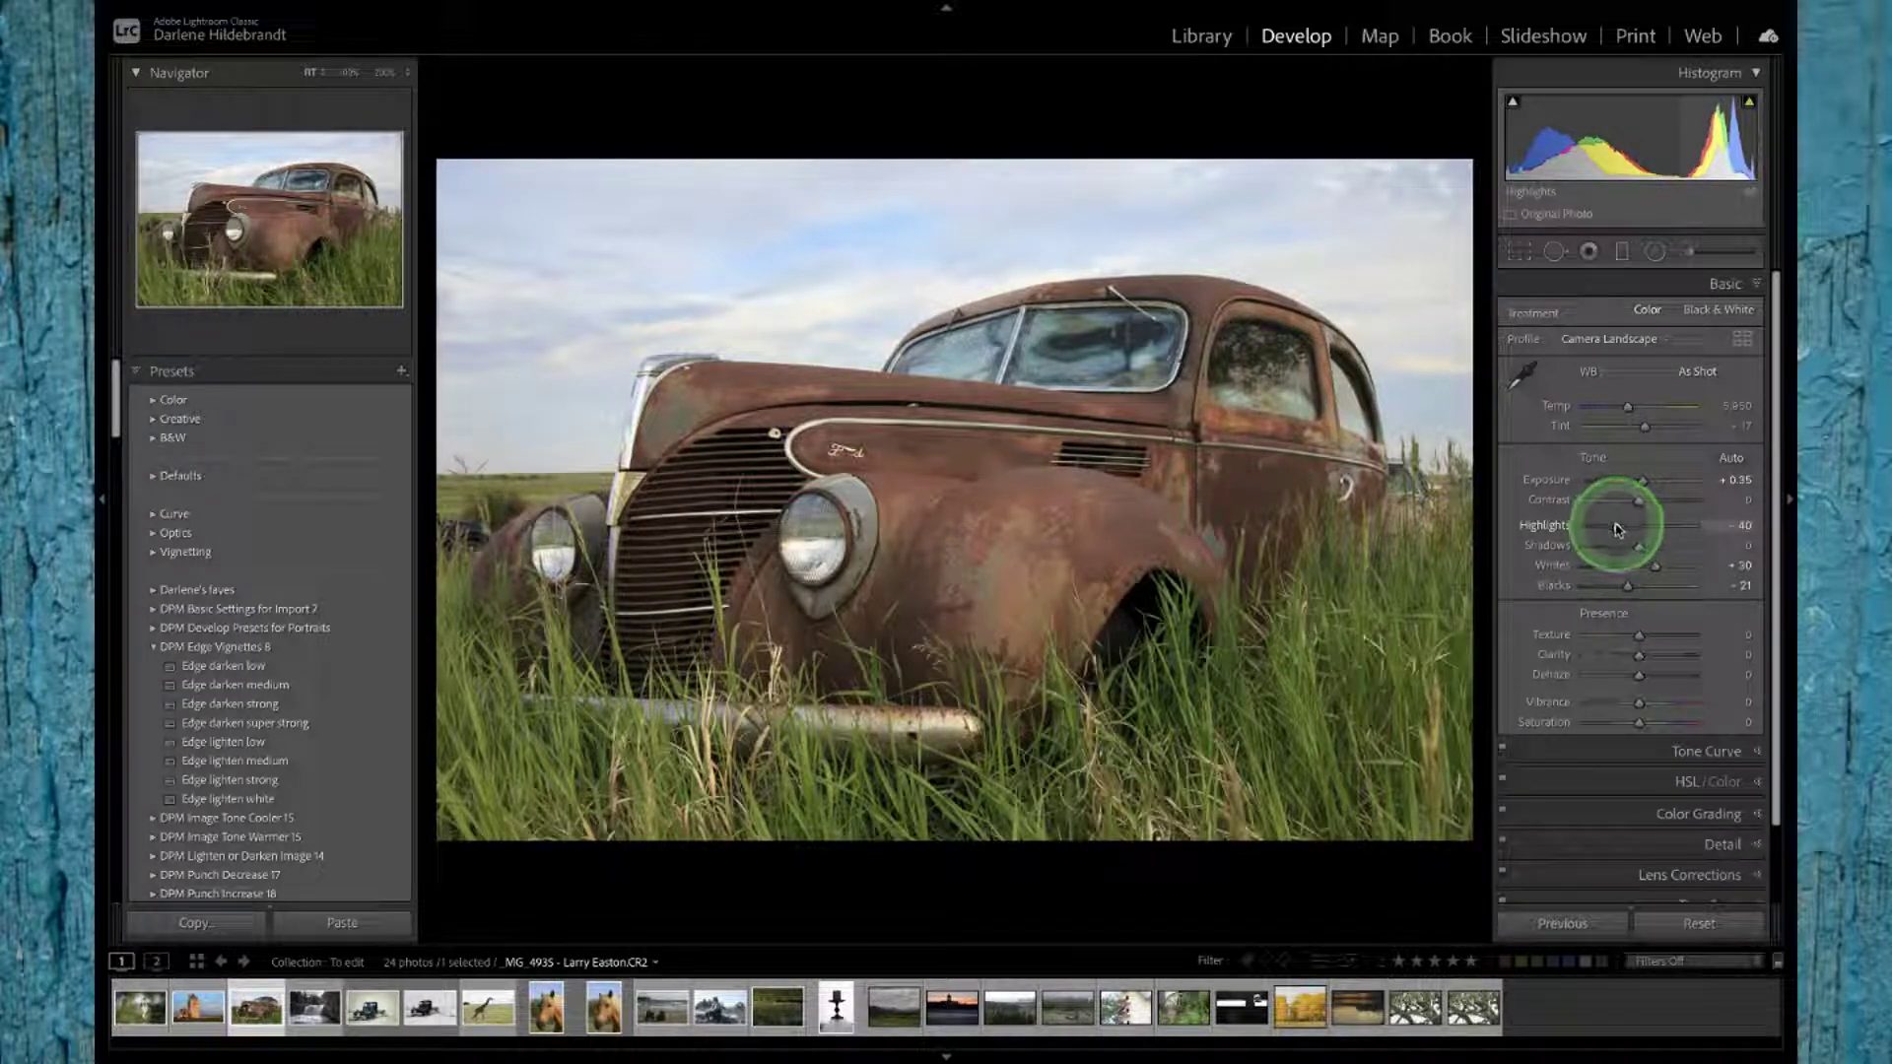
drag(1616, 529, 1615, 529)
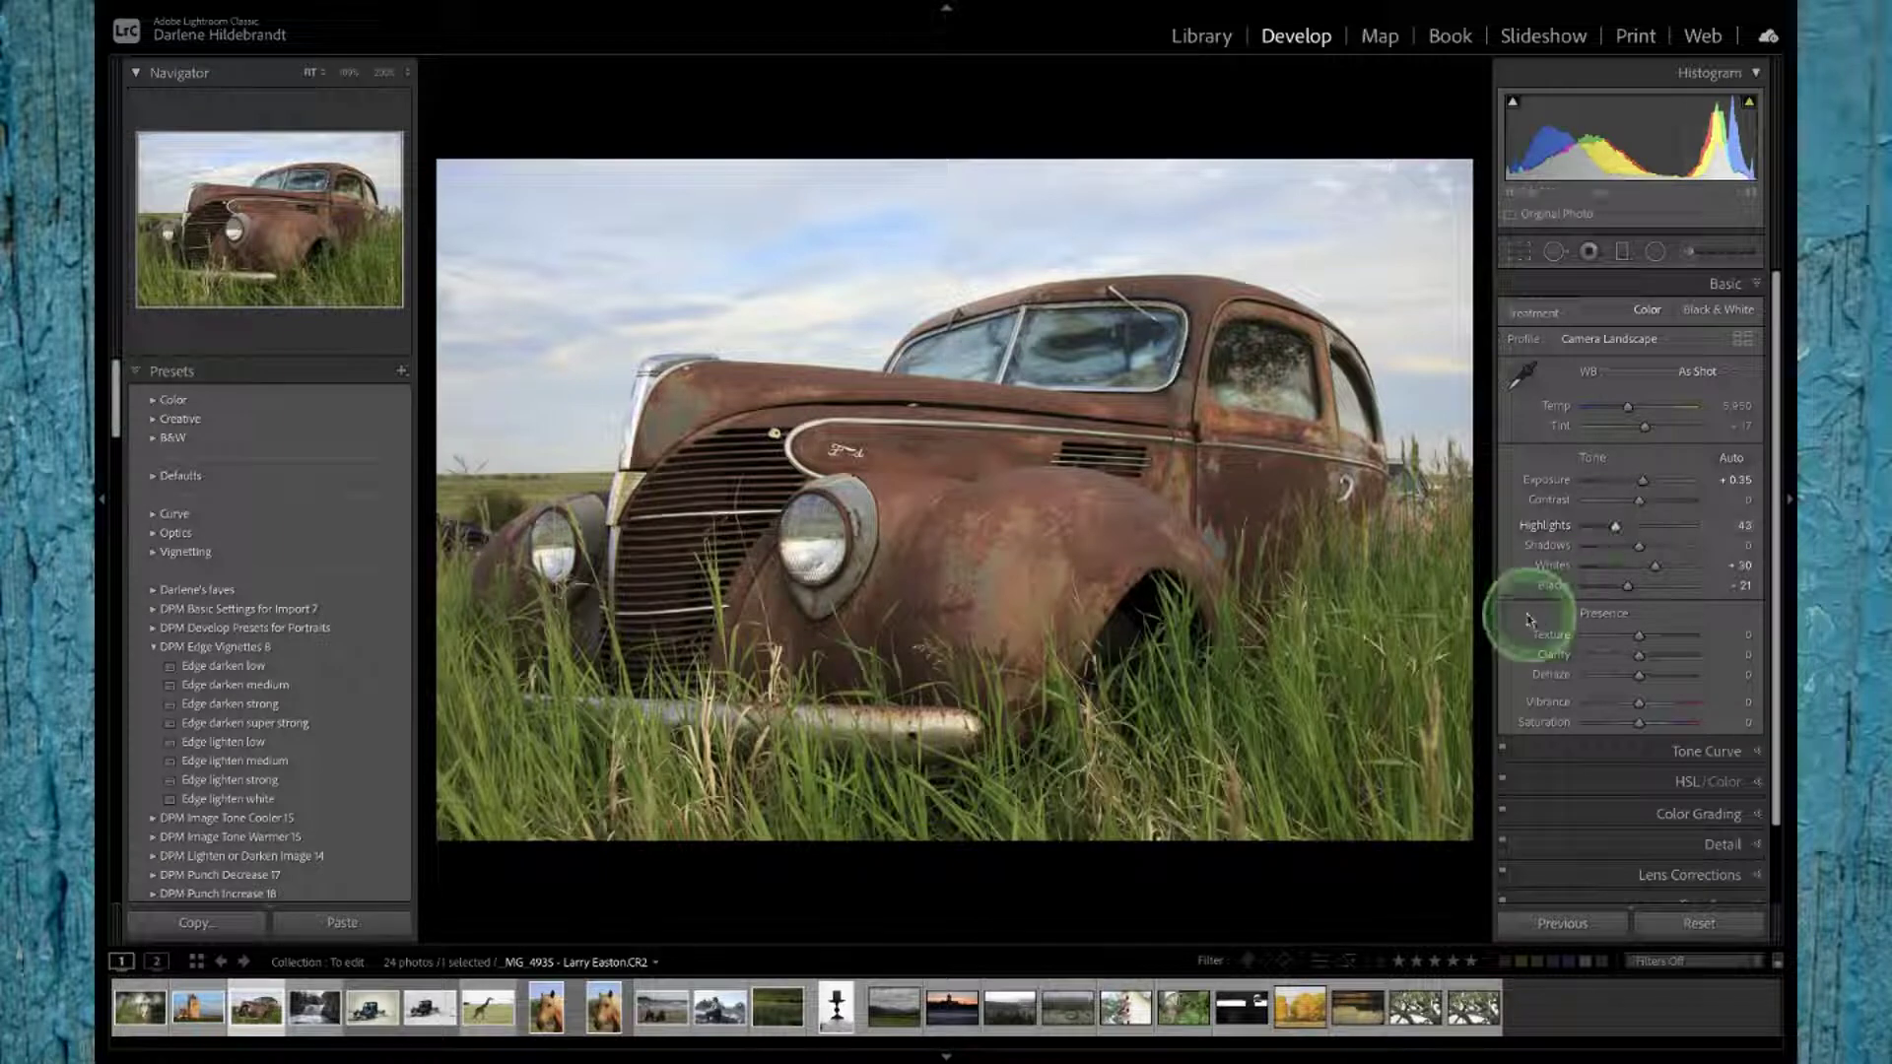
Step: Review the external editors and export presets available for the car photo, including the Luminar AI source file option
right_click(971, 476)
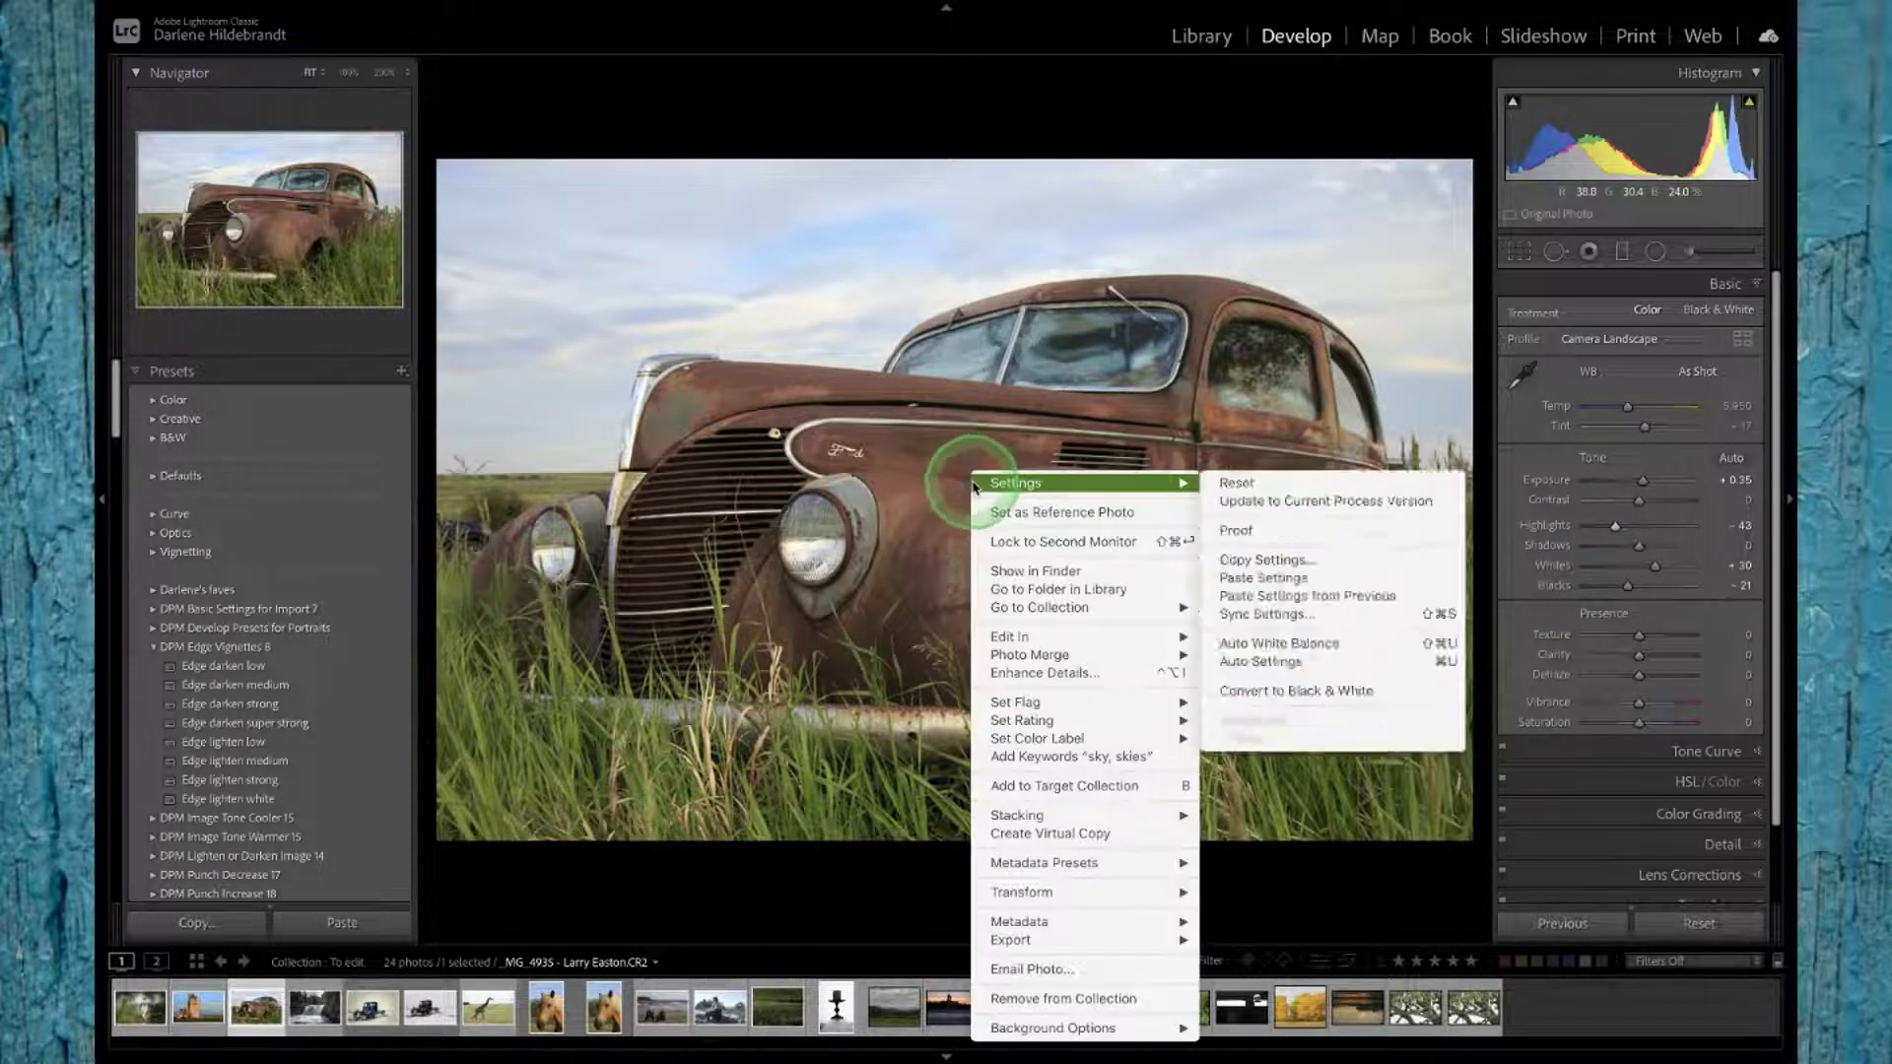
mouse_move(1015, 639)
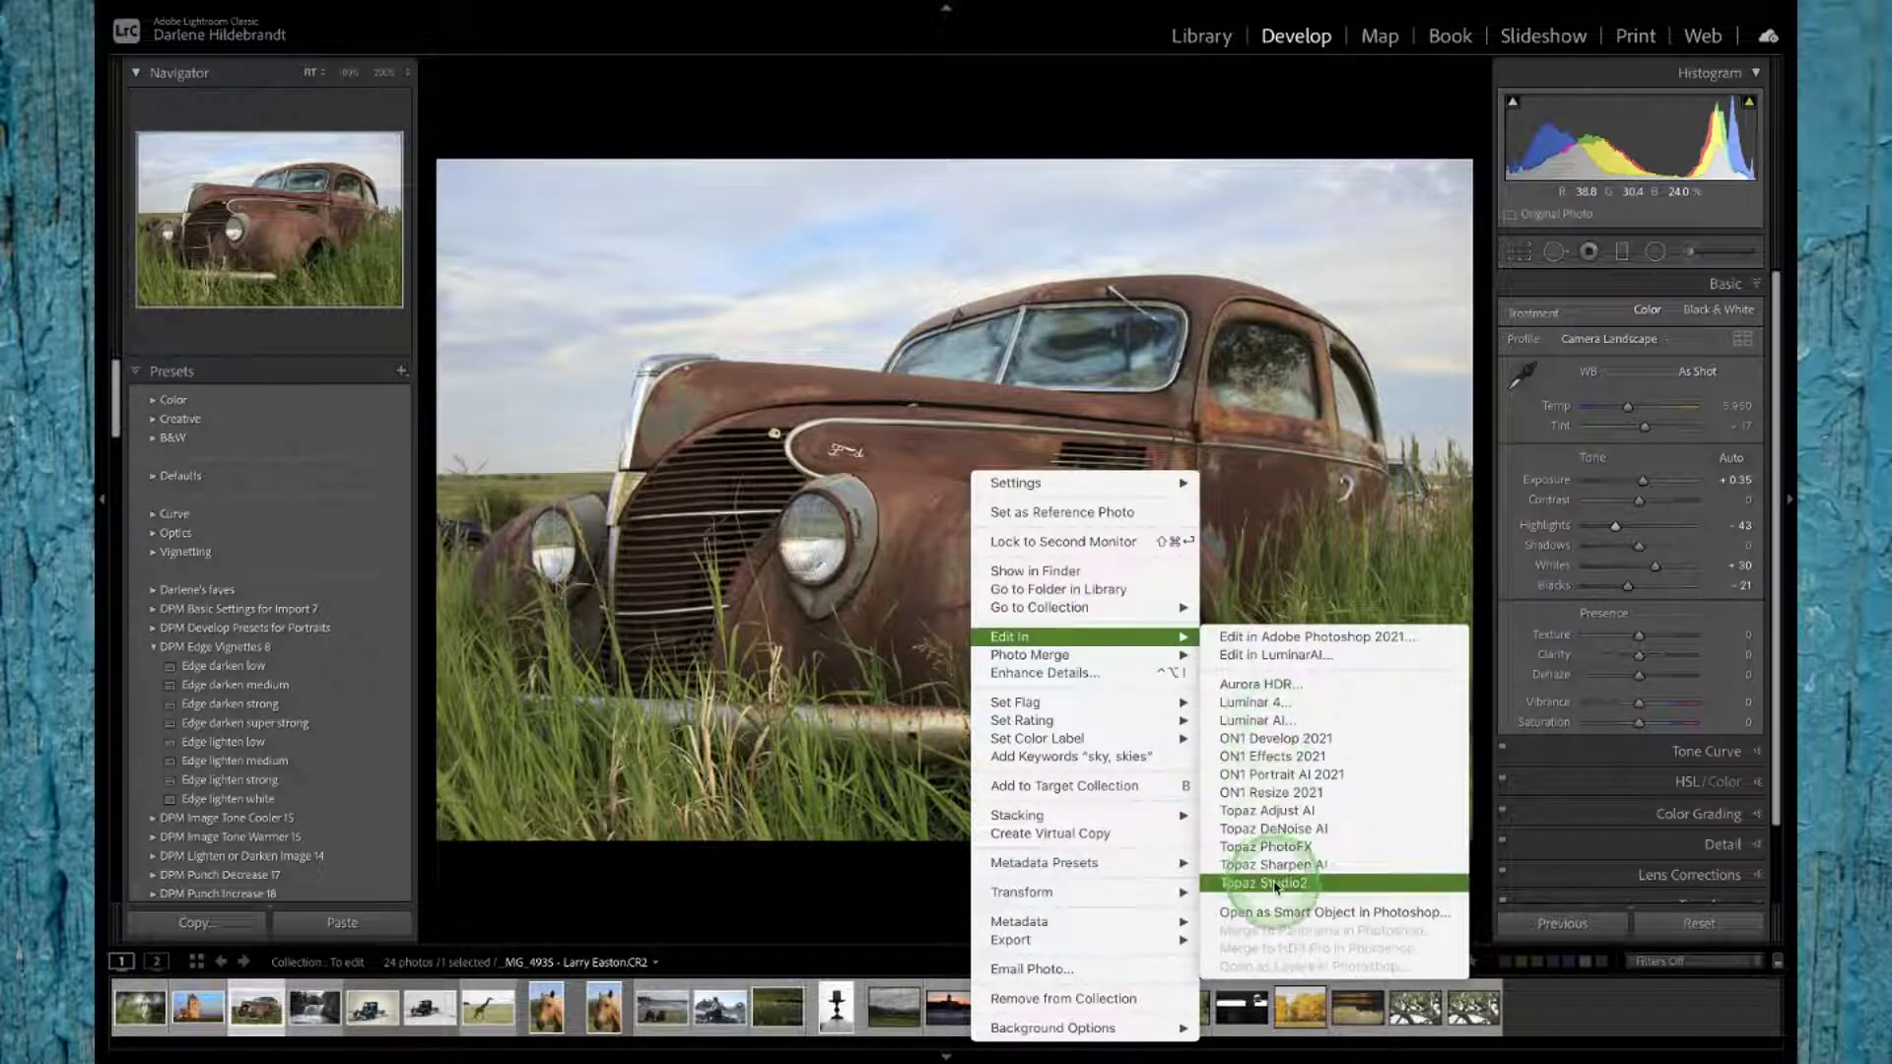
click(1295, 912)
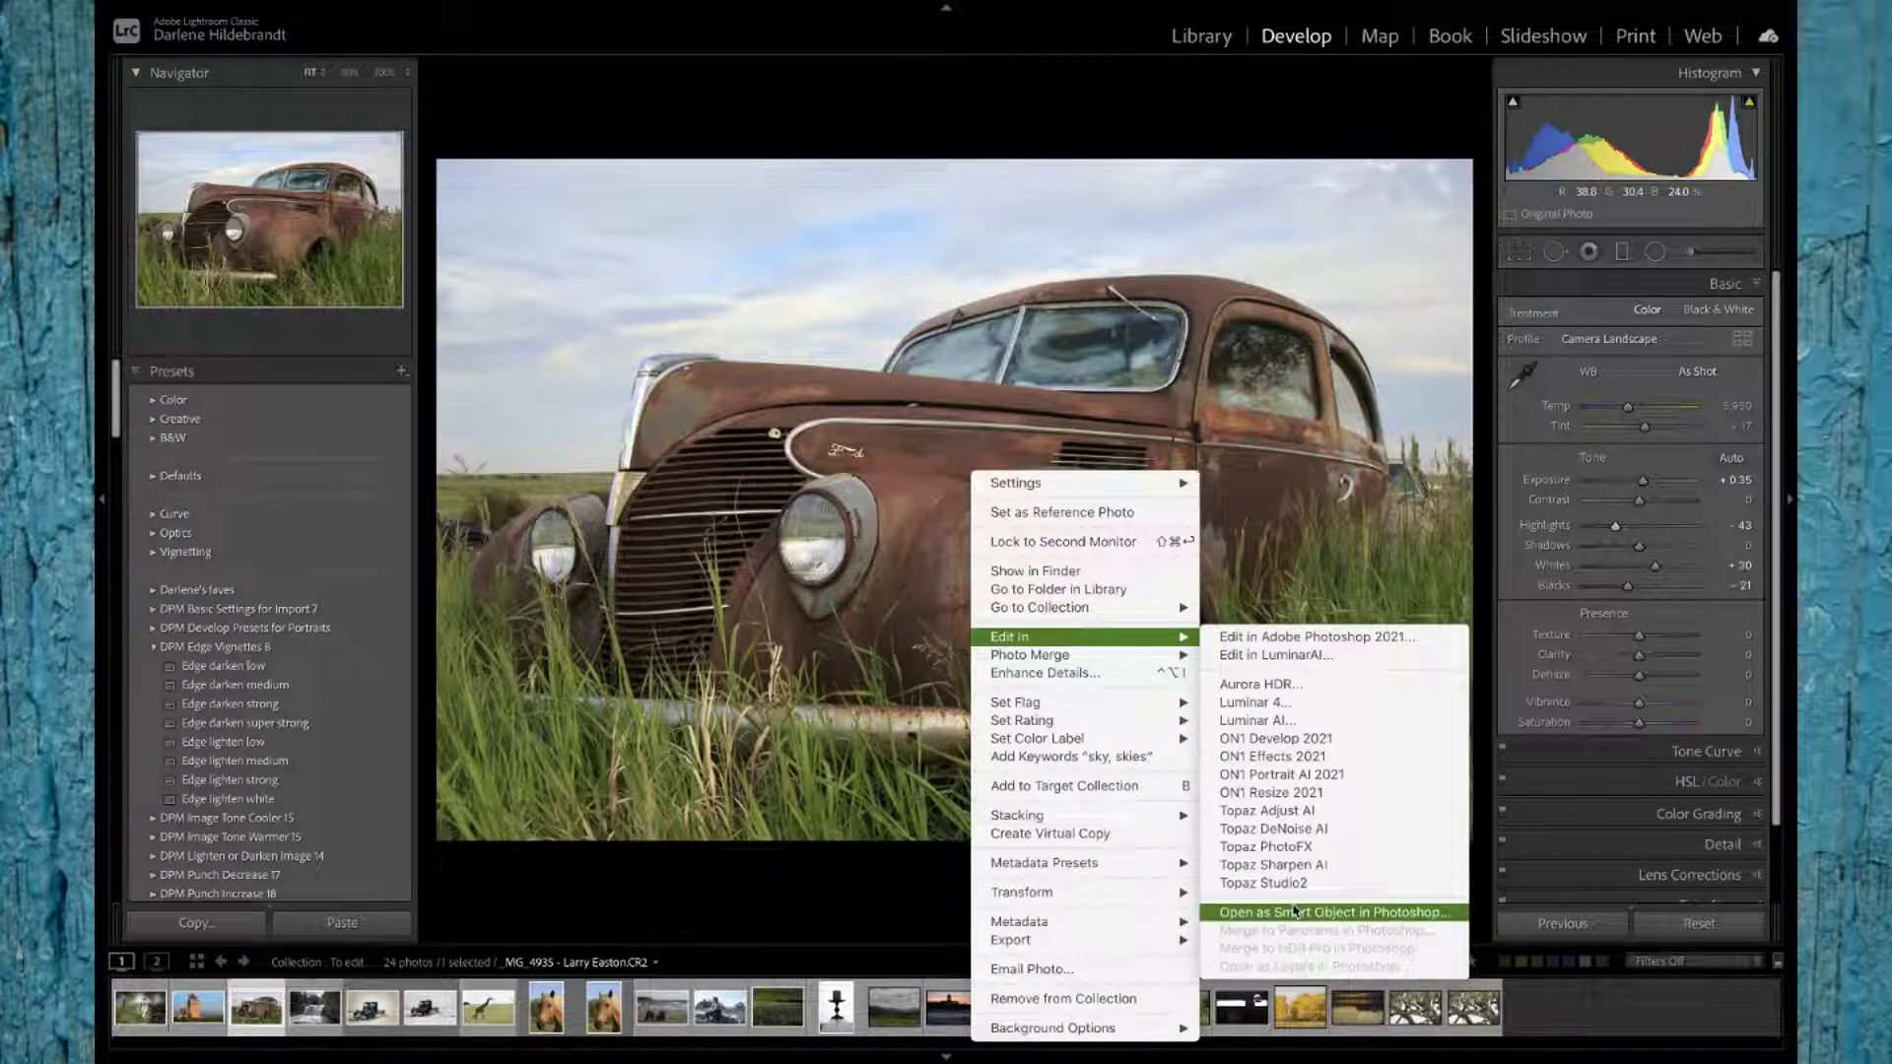
click(1069, 941)
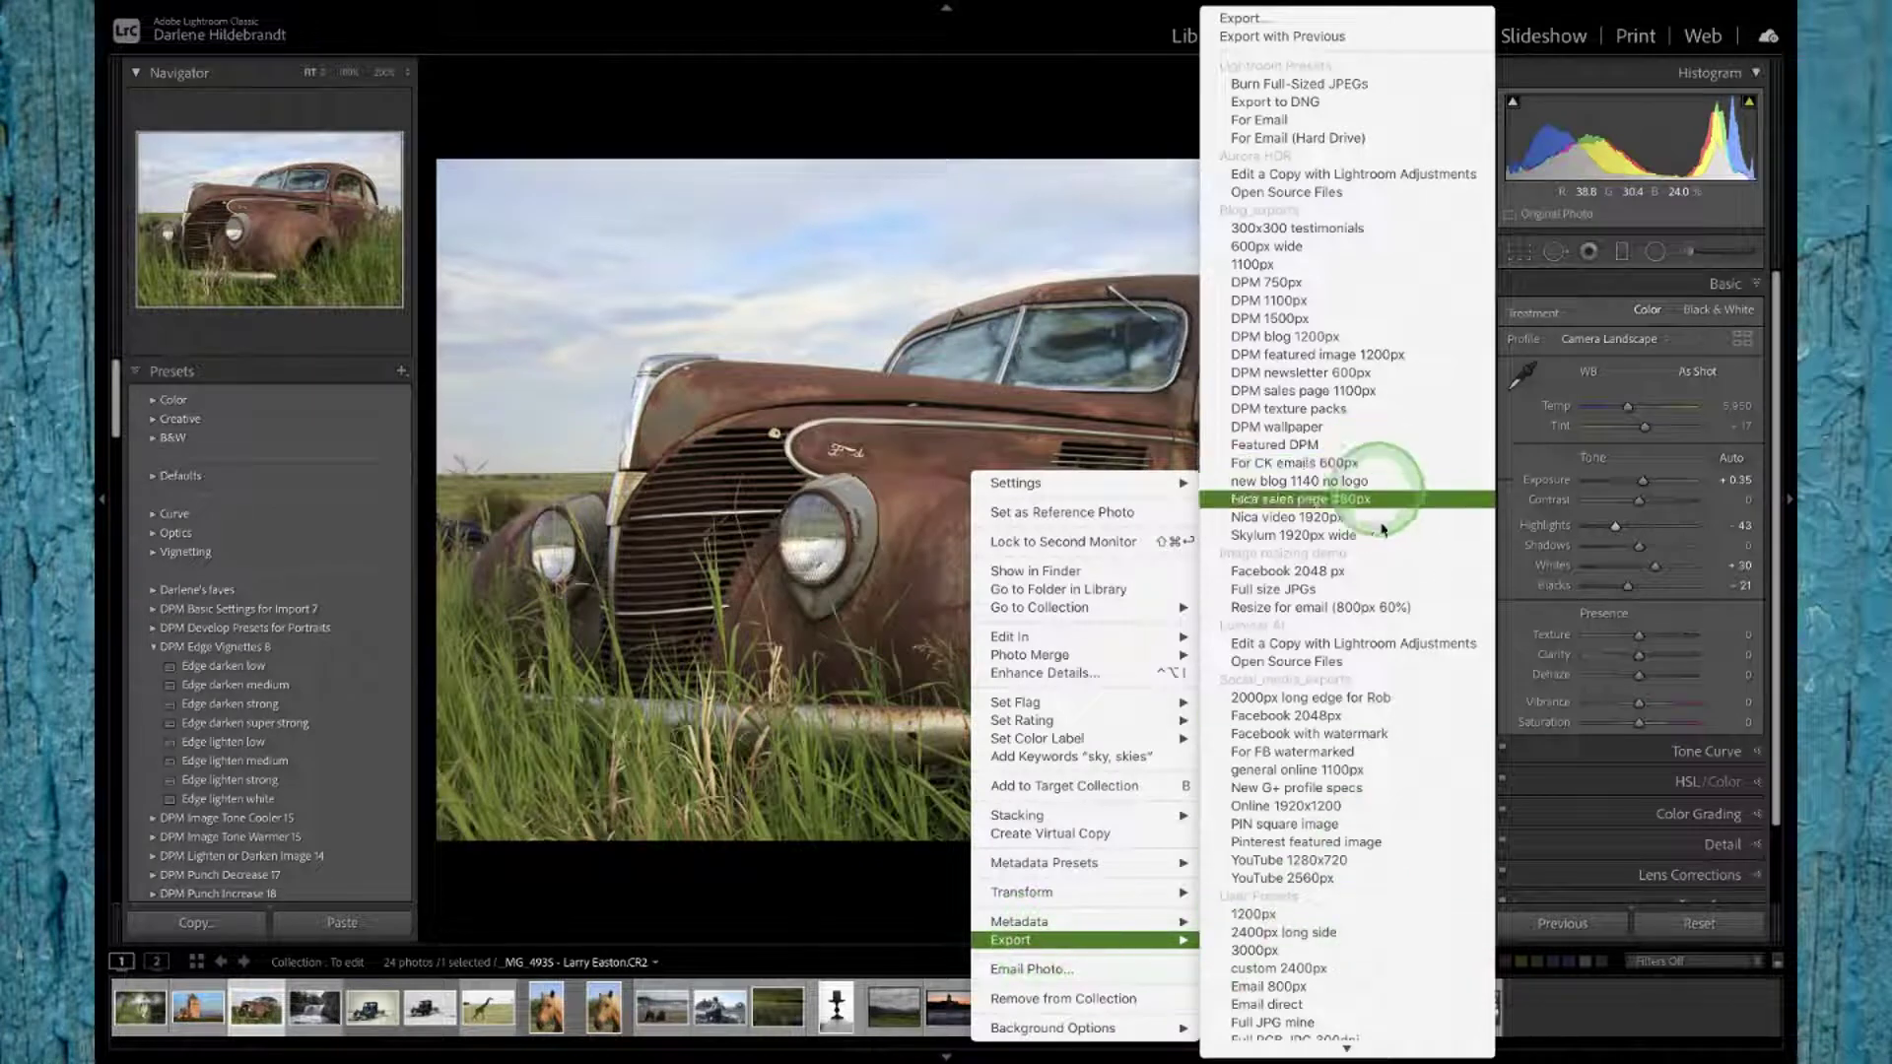
click(1285, 195)
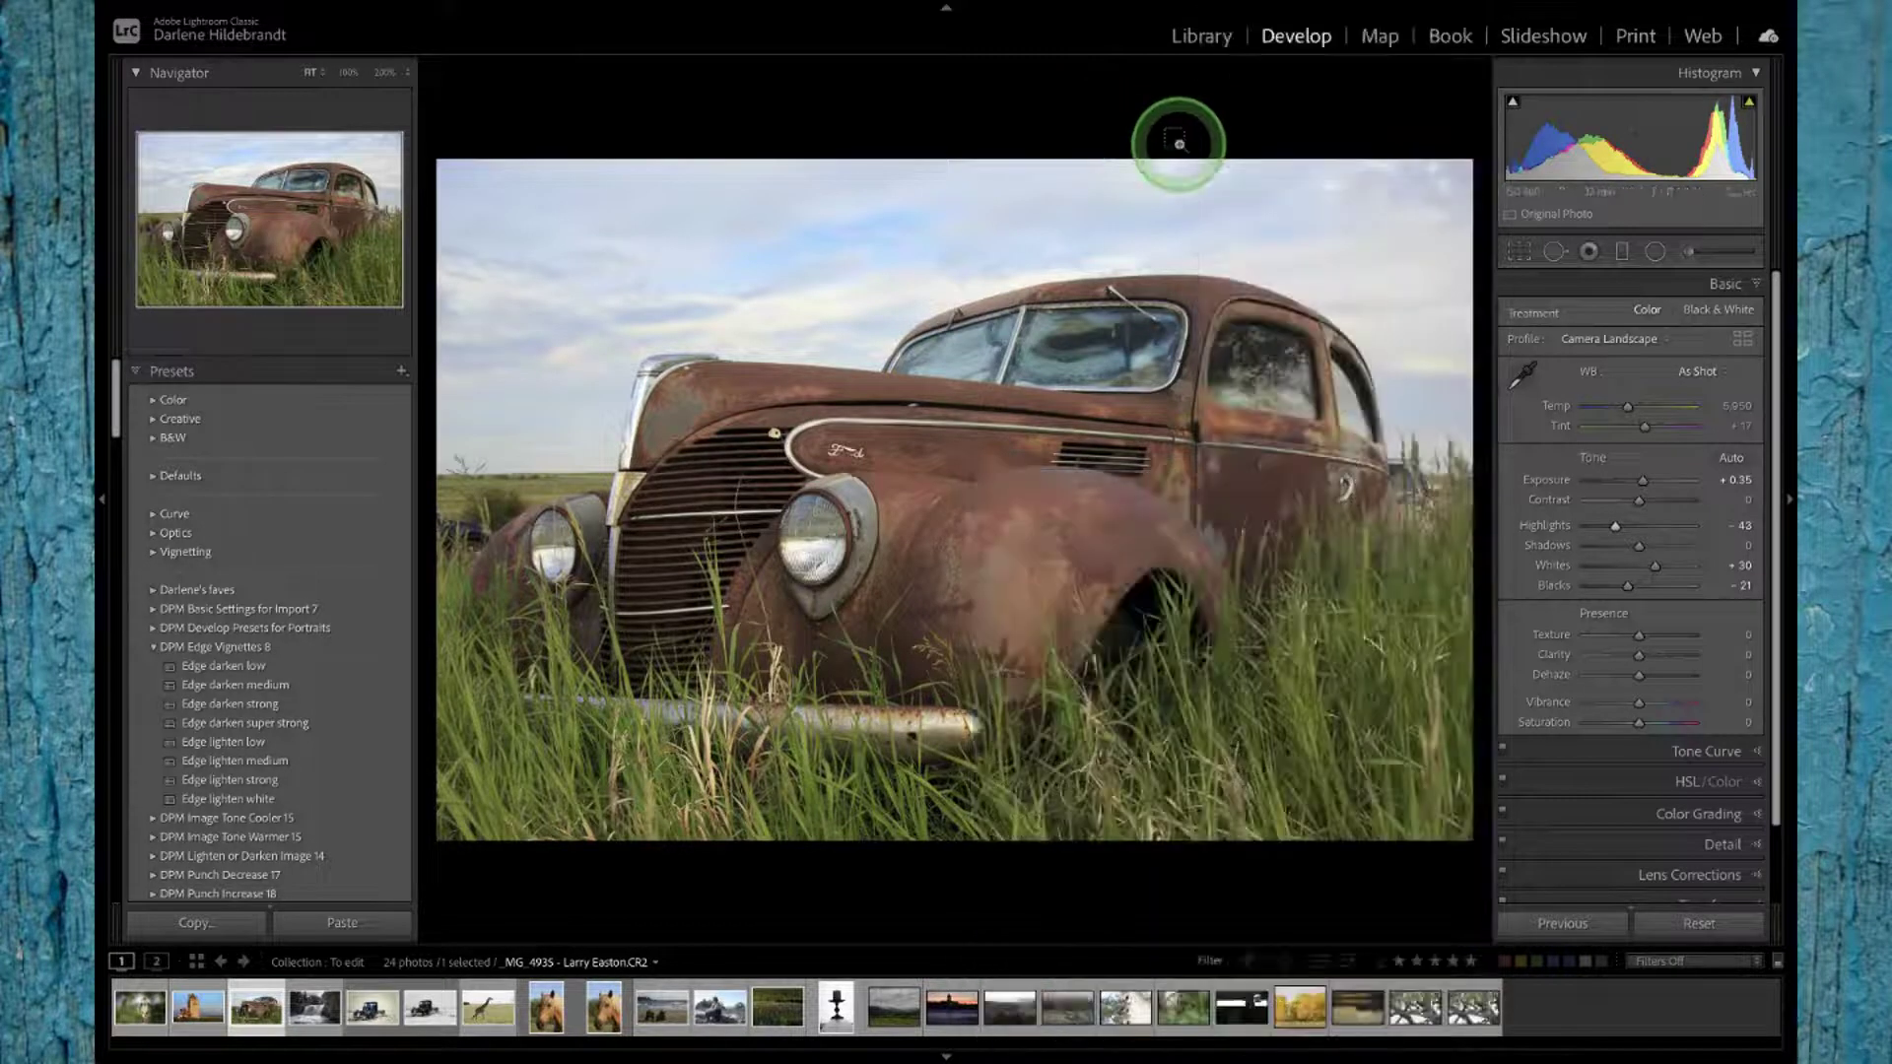
Step: Switch to Luminar AI, open the rusty car photo from the catalog among the templates, and hide the filmstrip
key(super+Tab)
key(super+Tab)
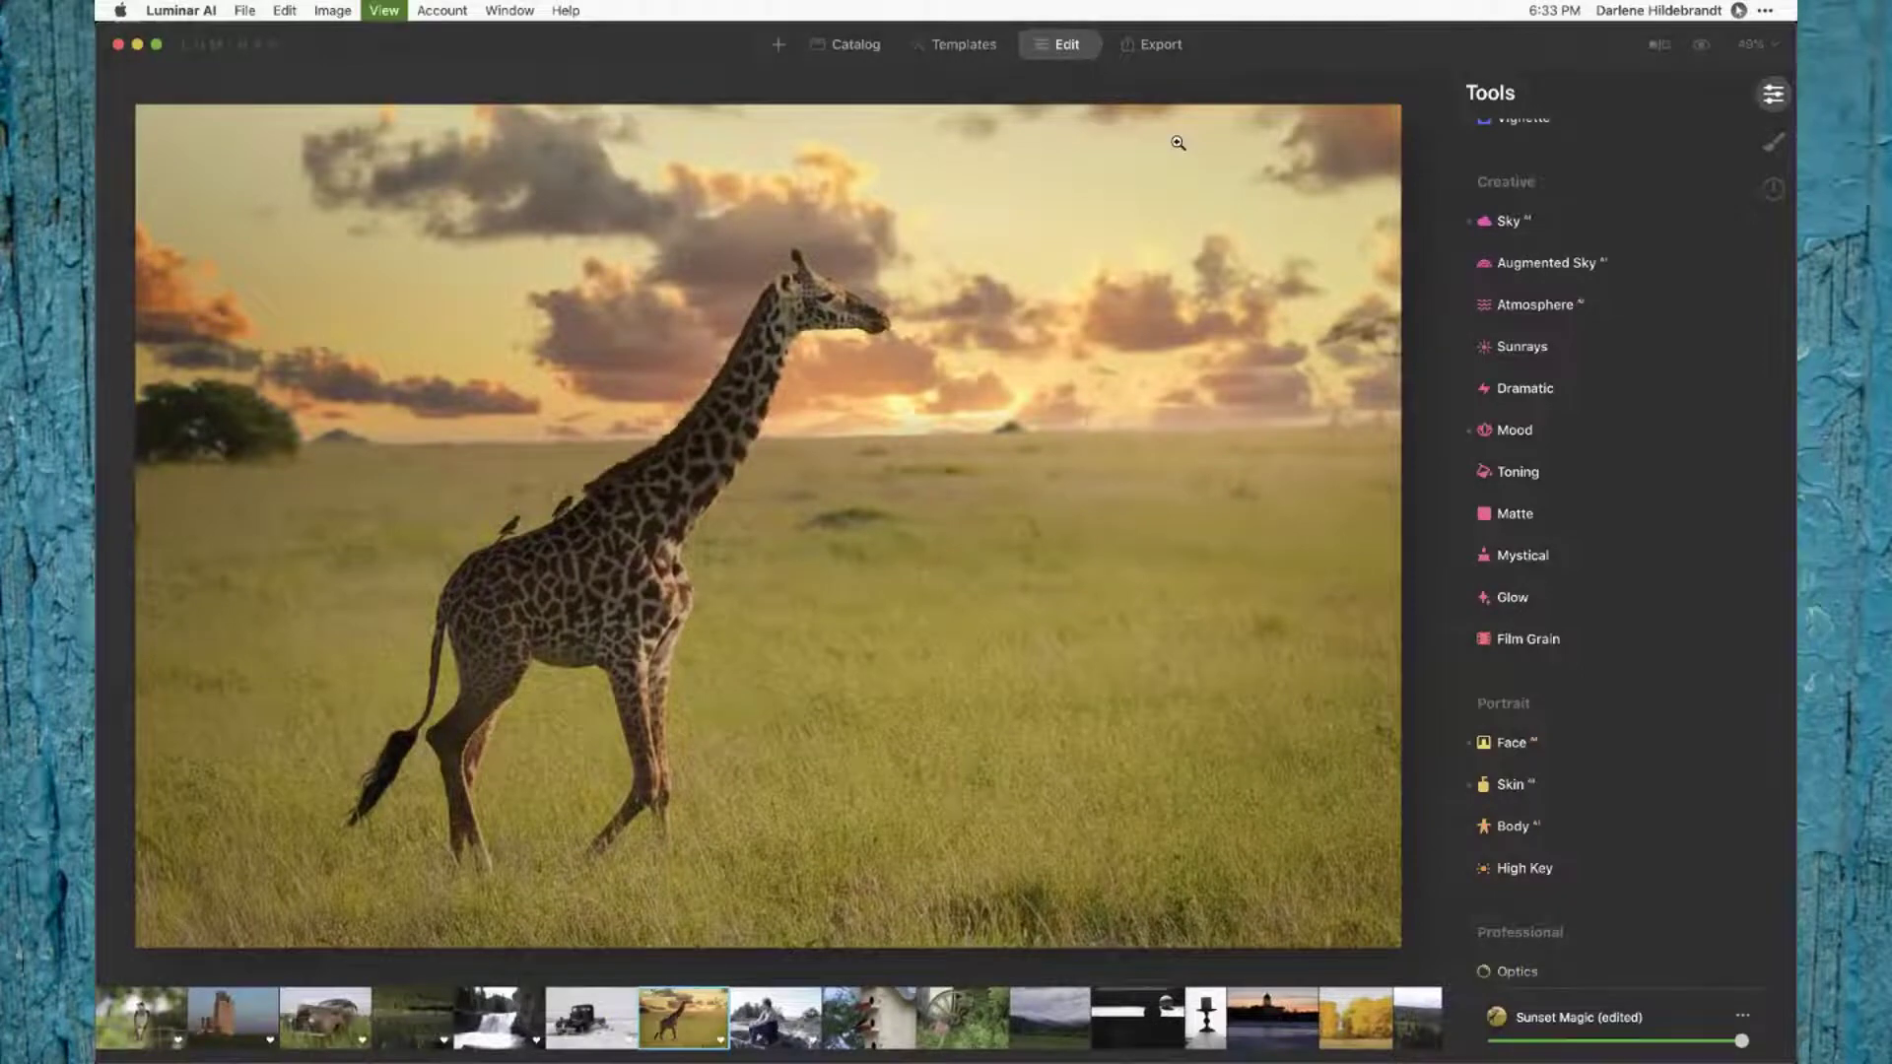
key(g)
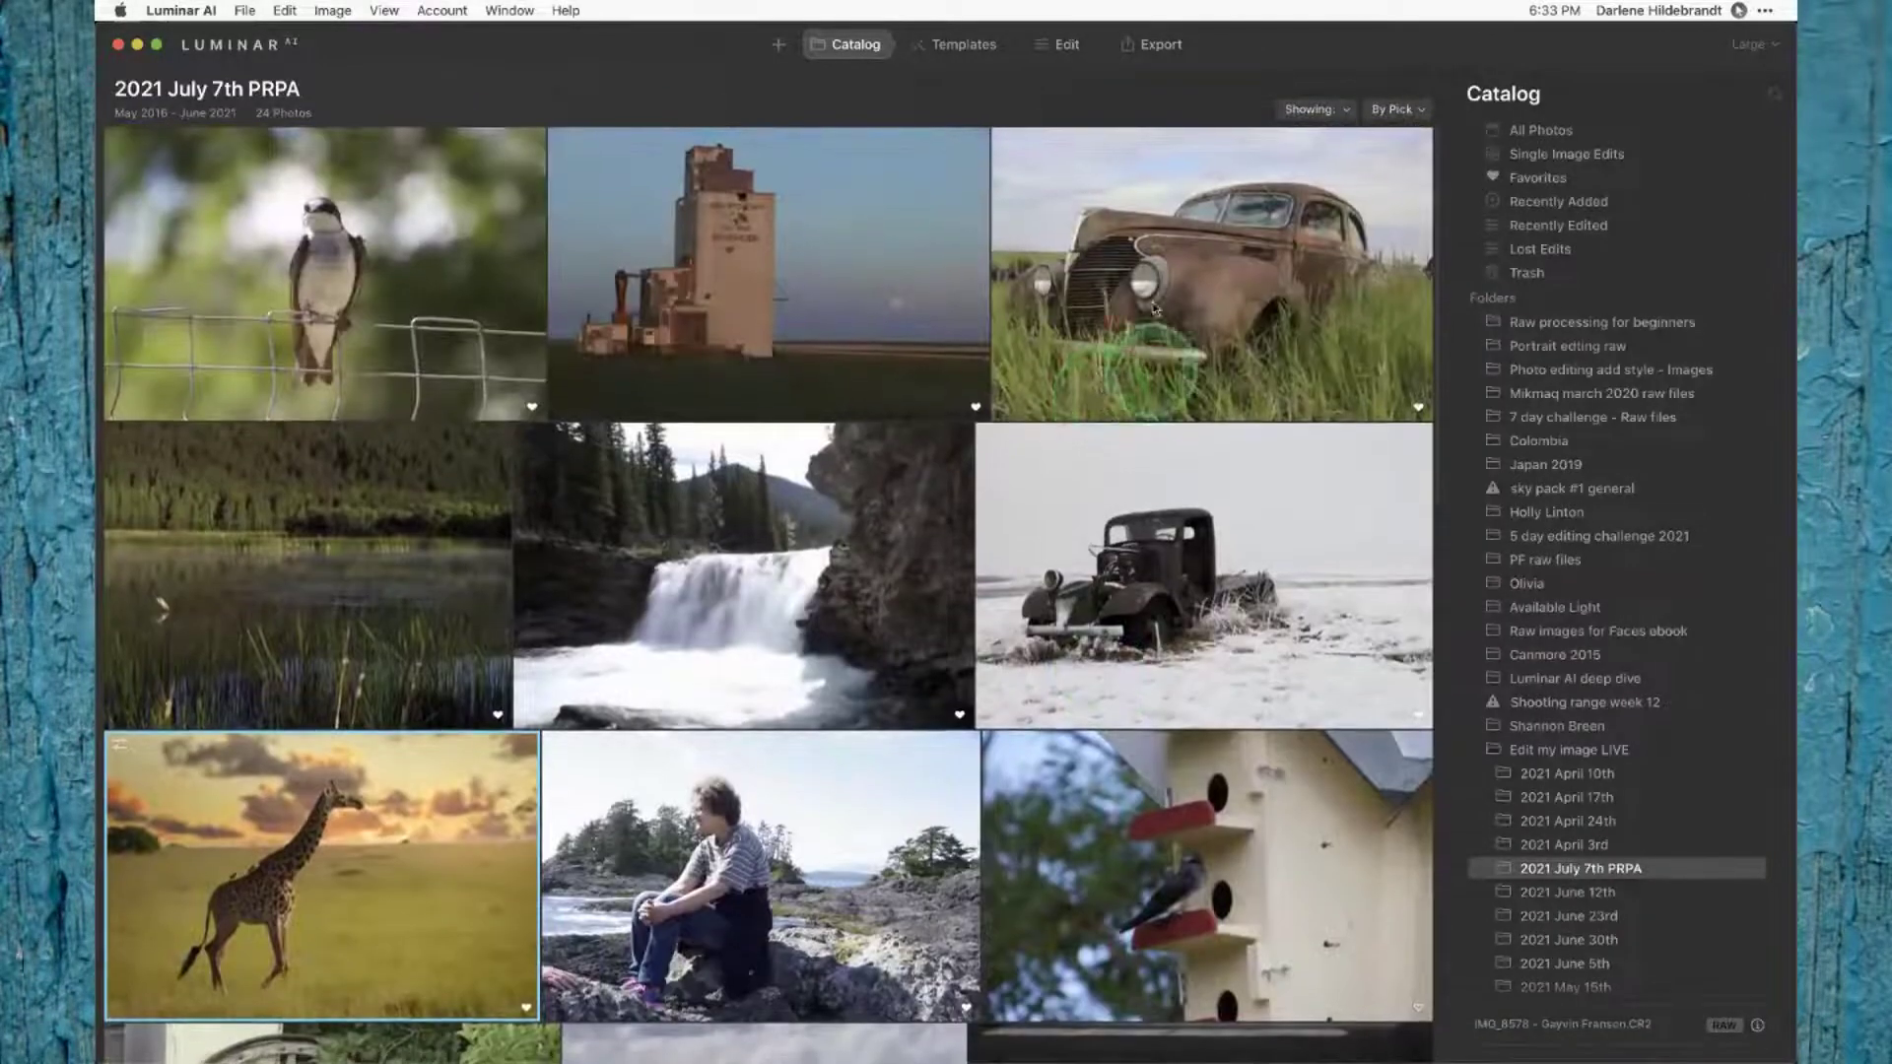
click(1156, 310)
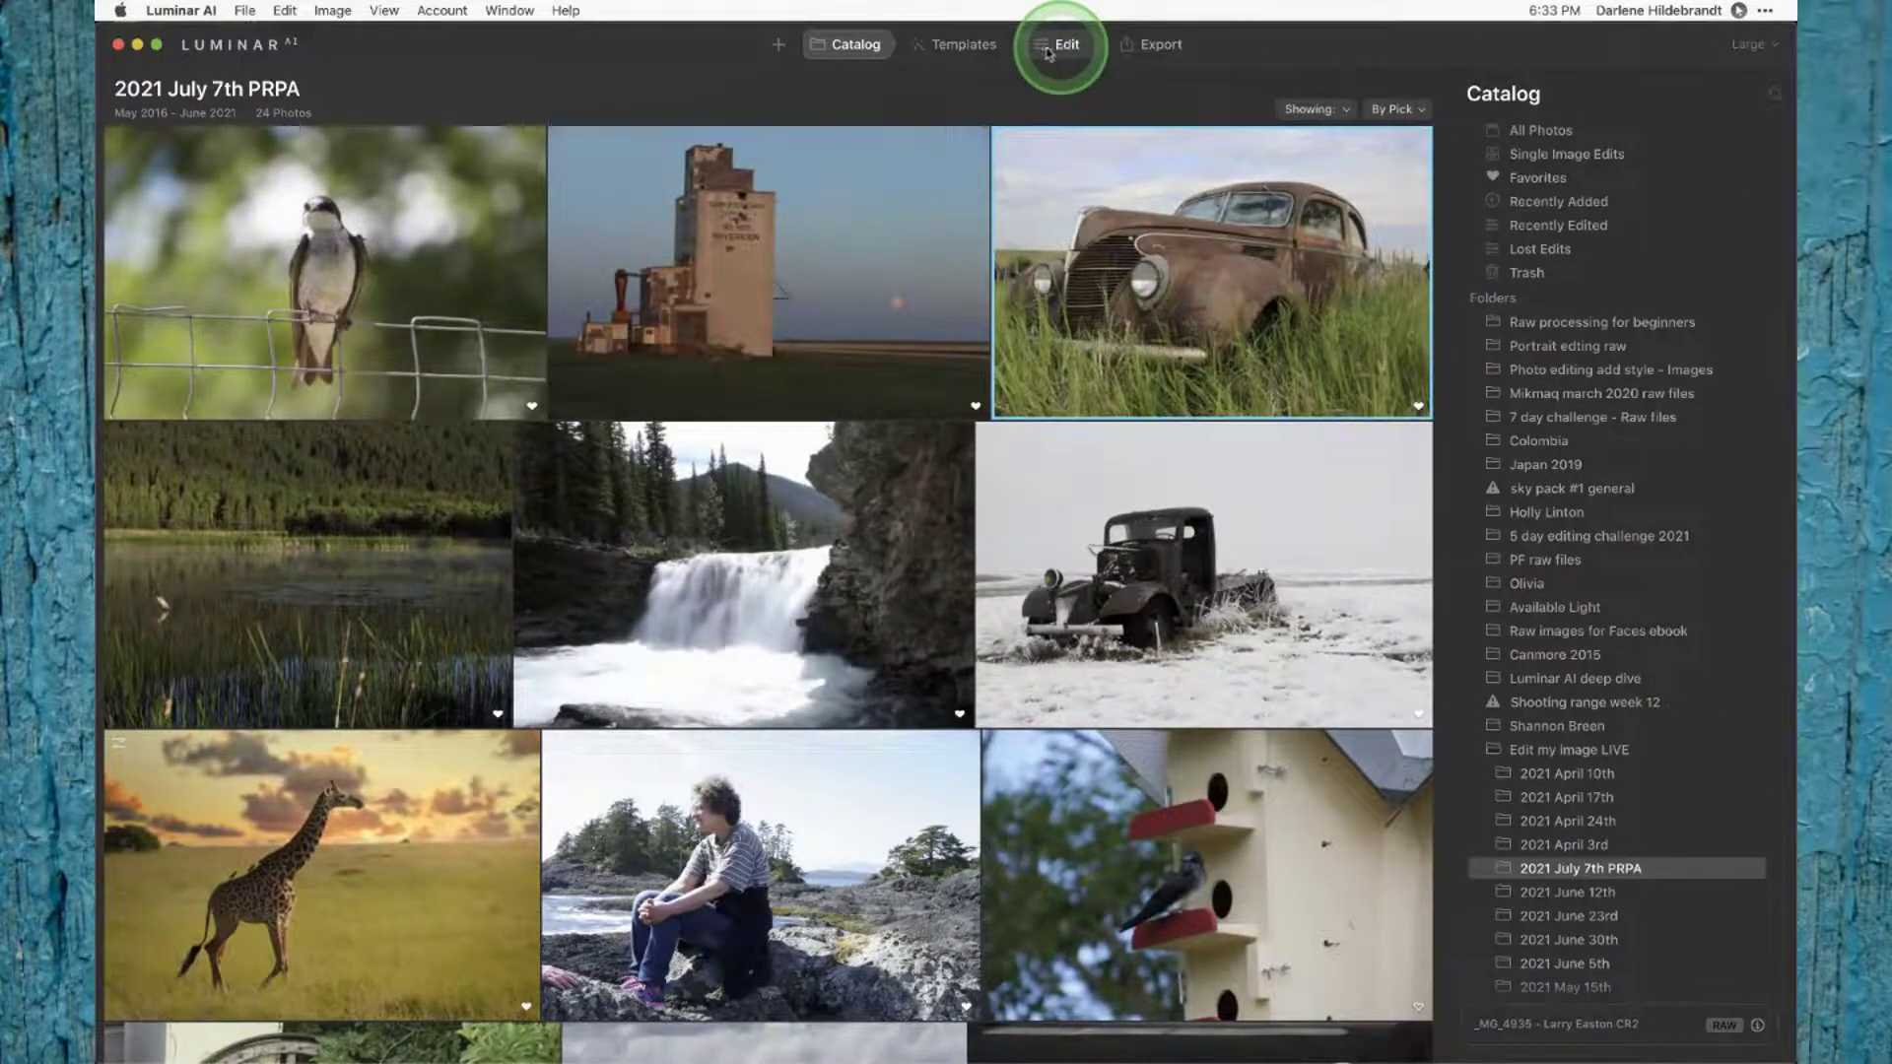
click(963, 46)
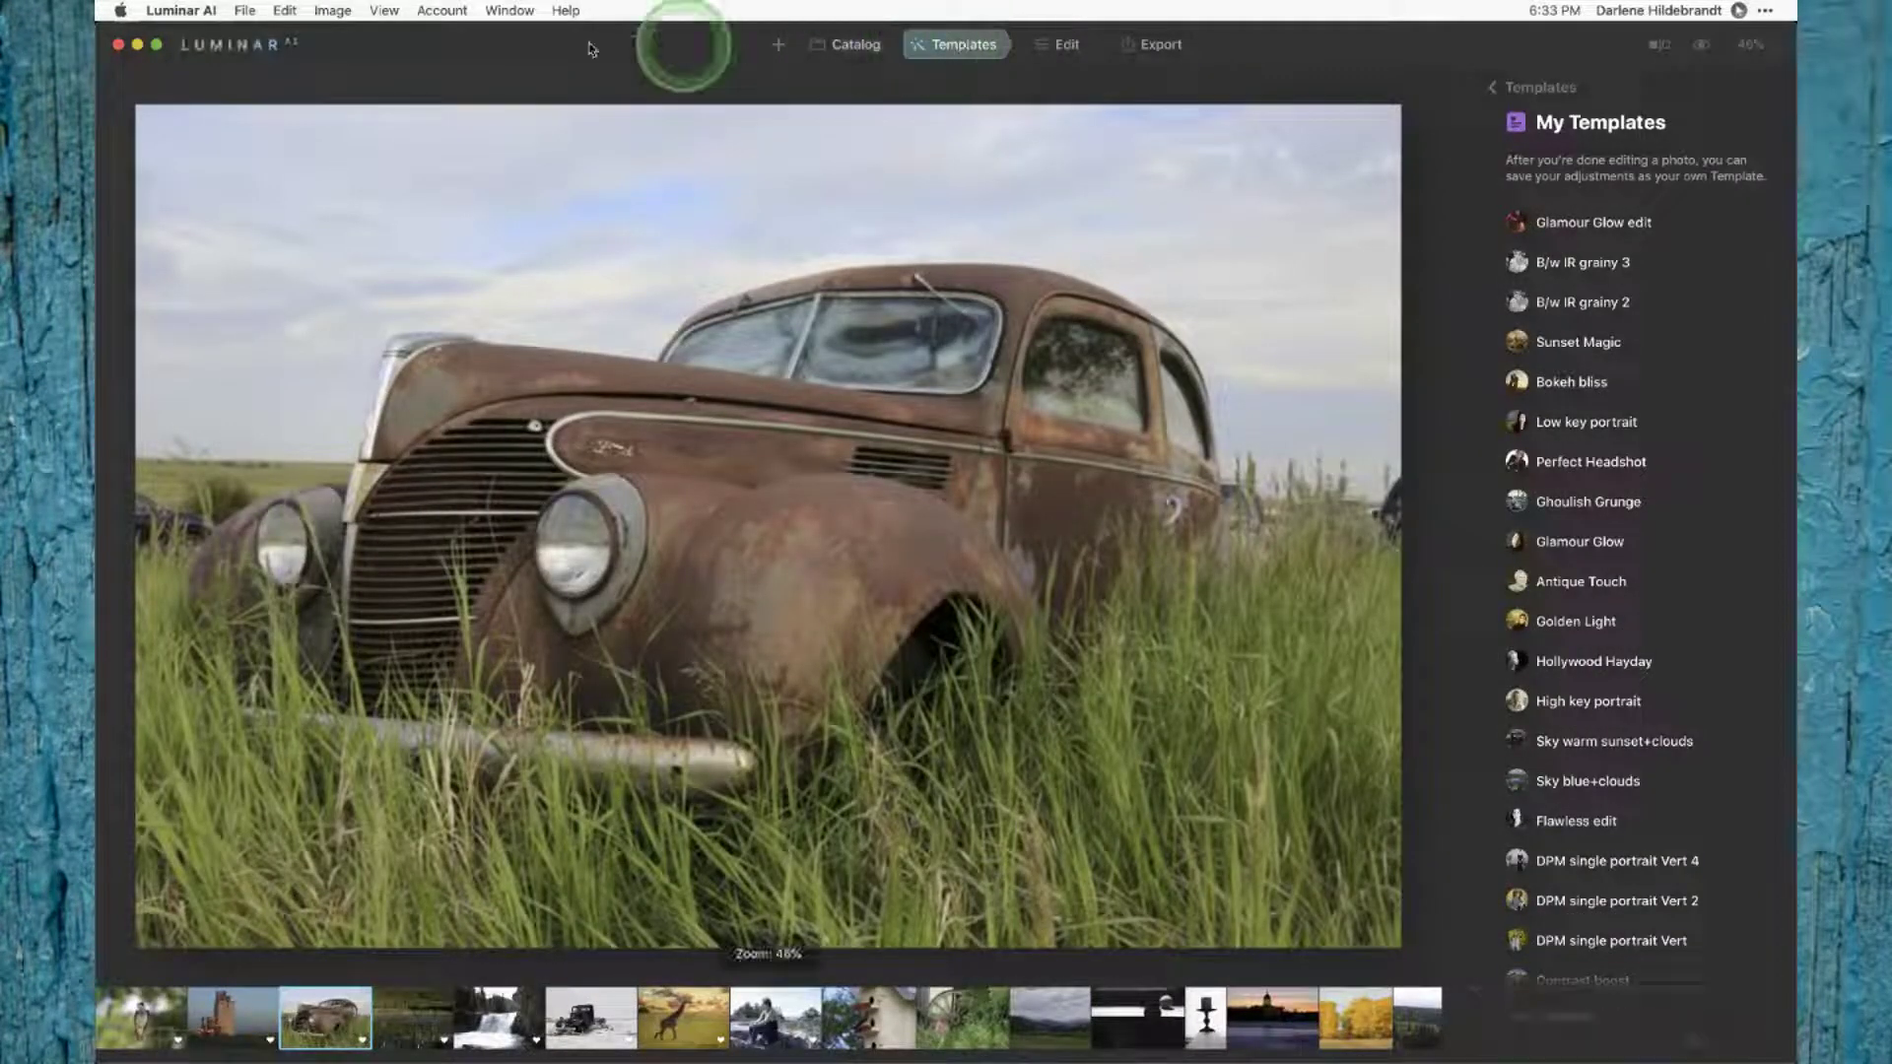
click(384, 11)
click(404, 148)
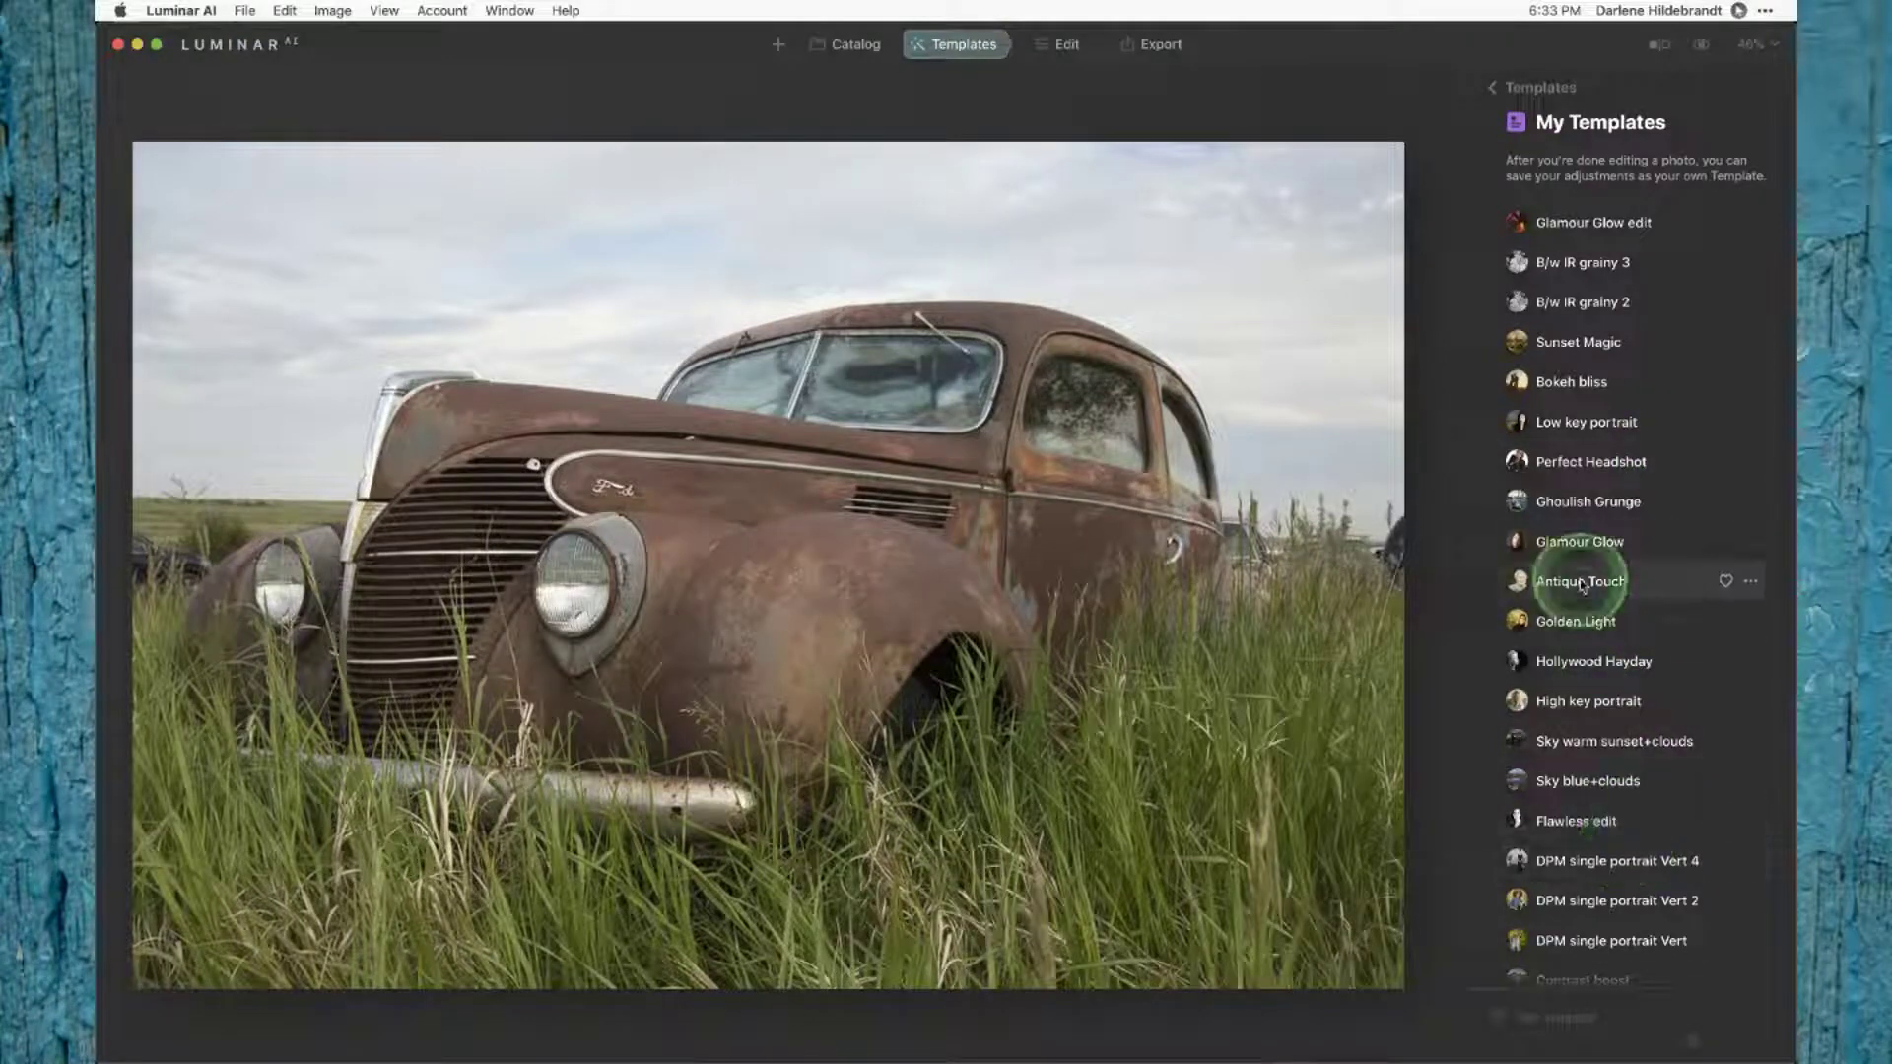
Step: Try the Ghoulish Grunge template on the car photo and compare it with the original
click(1584, 505)
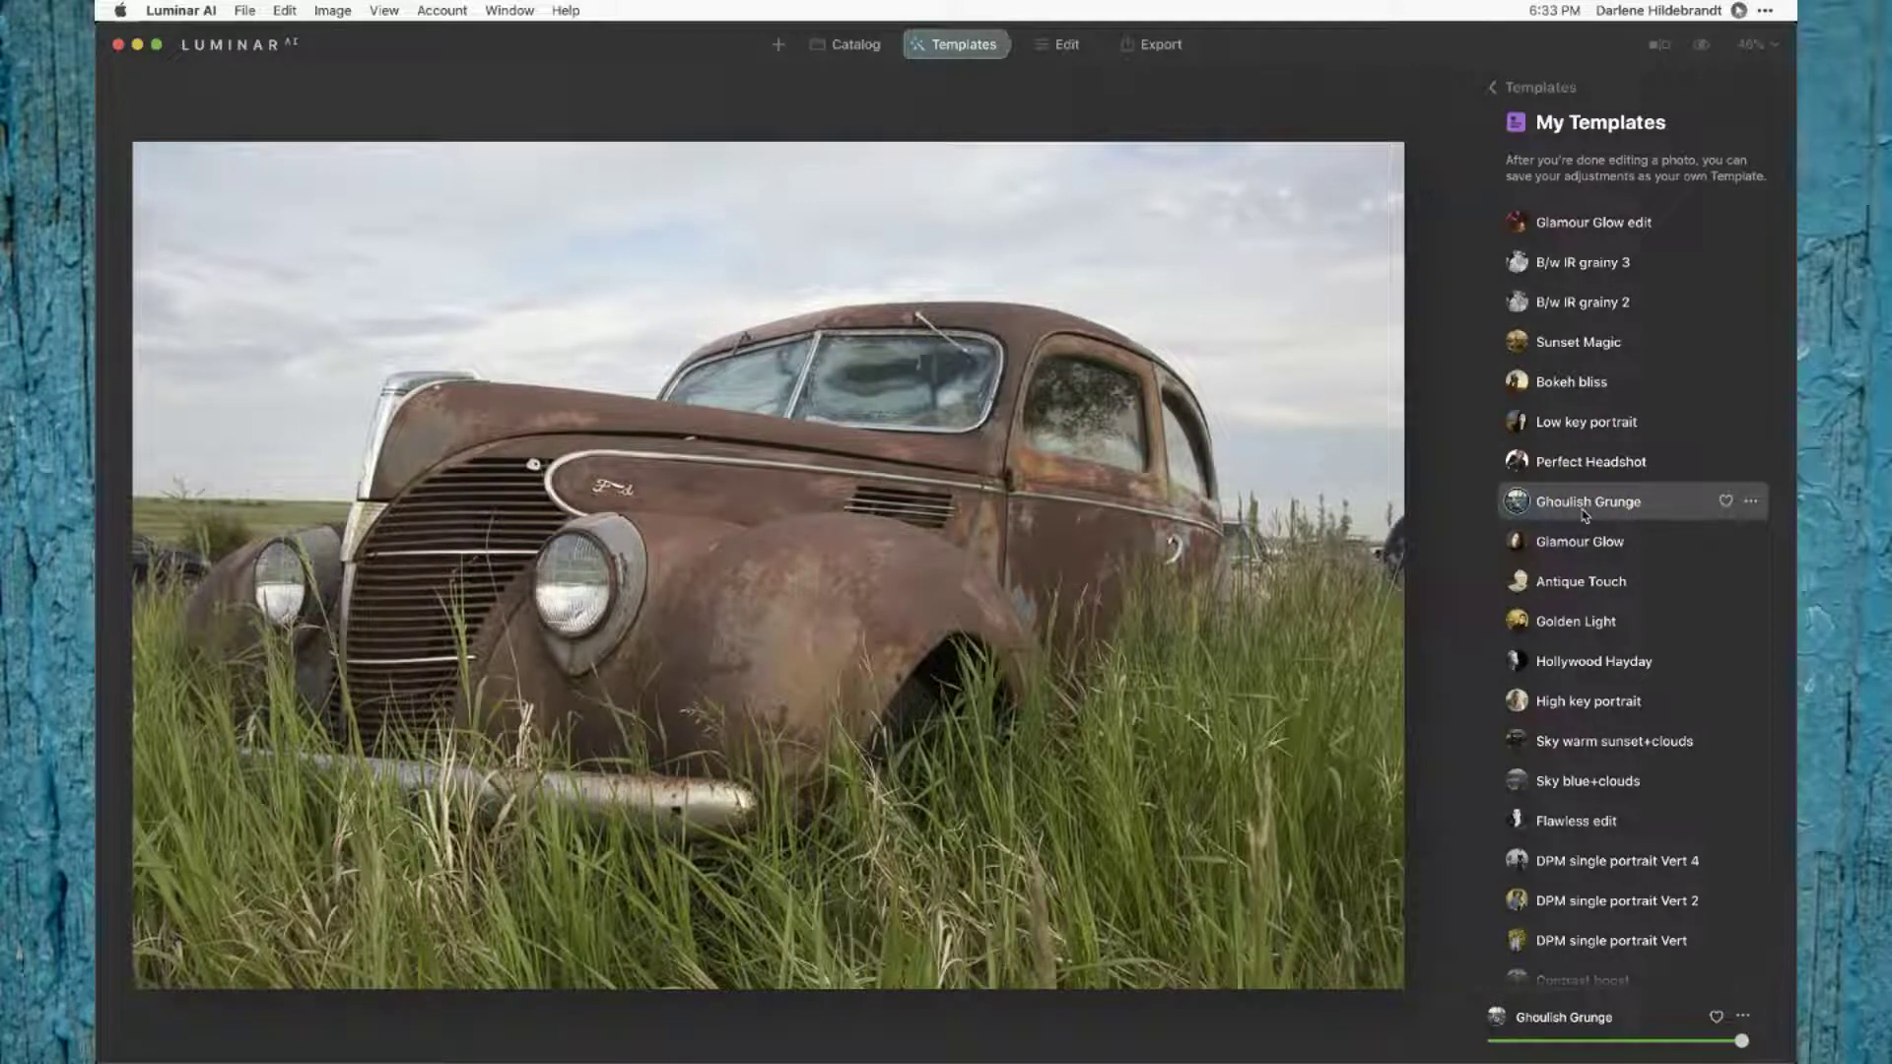
click(1575, 505)
key(backslash)
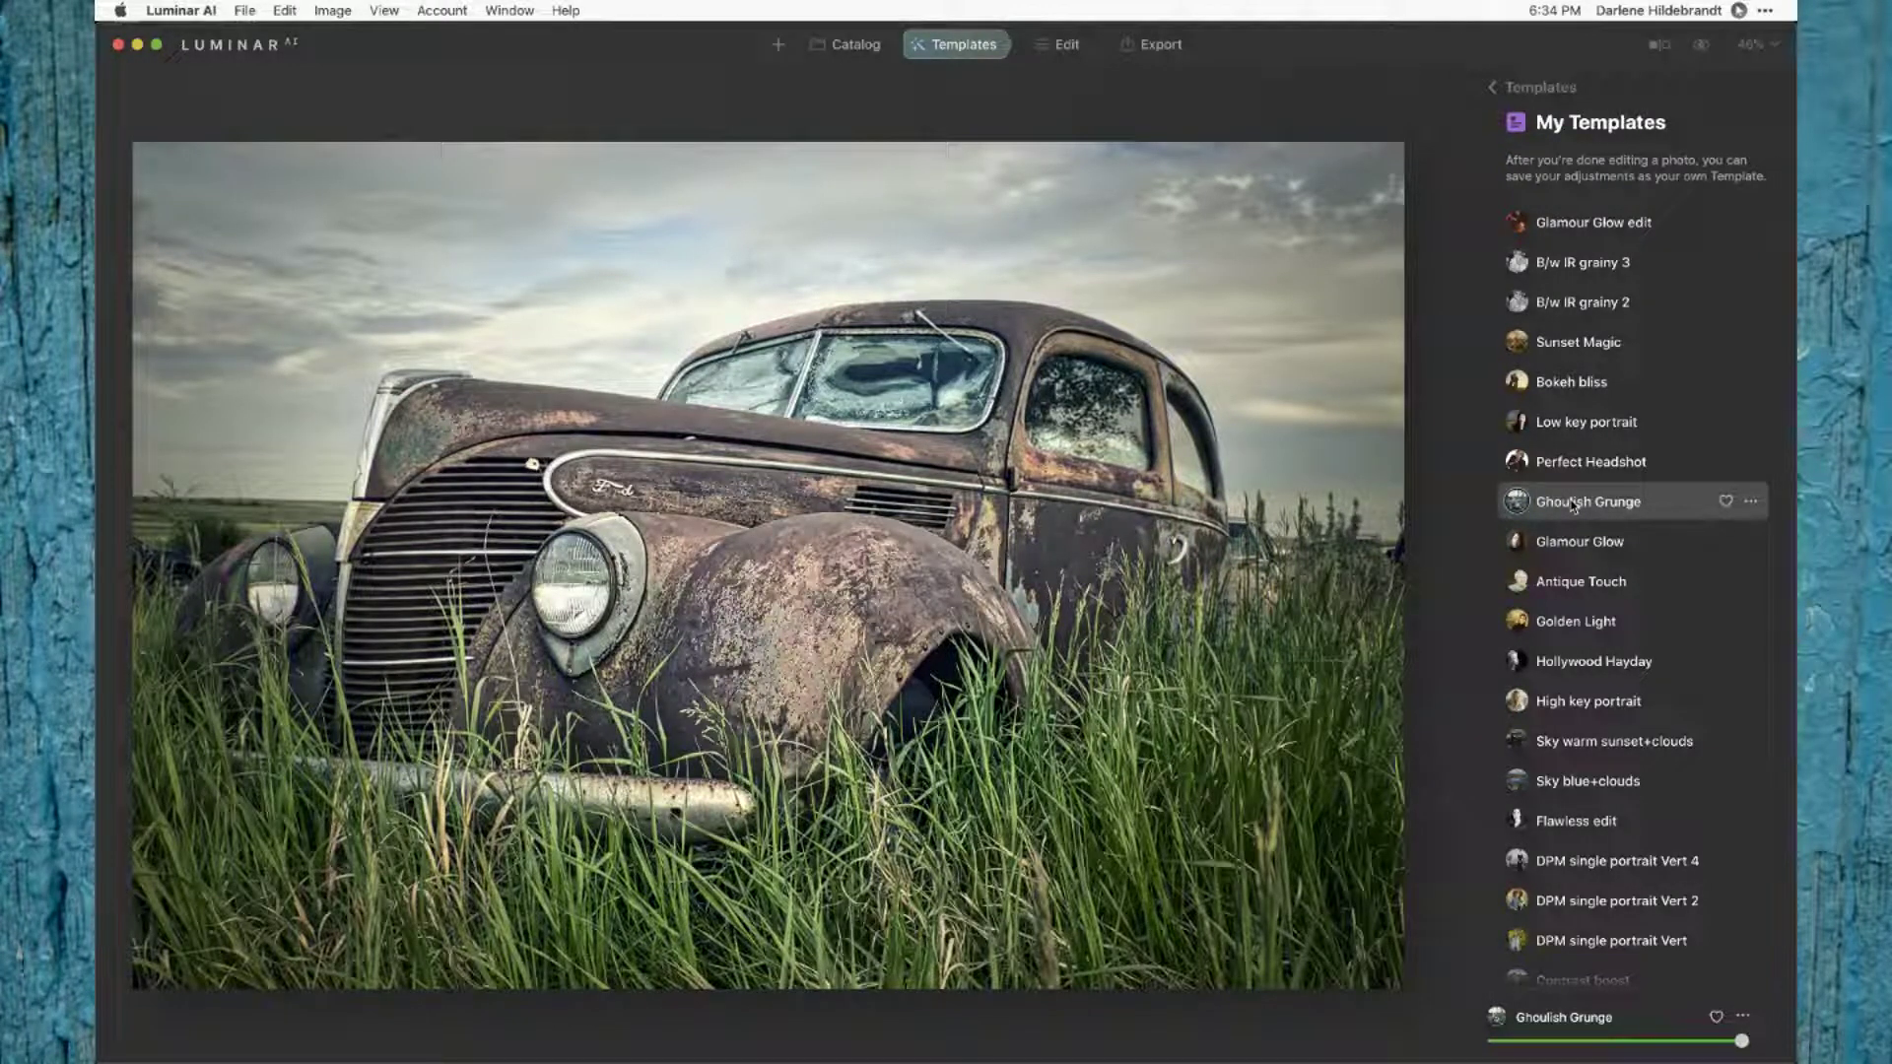
click(1575, 508)
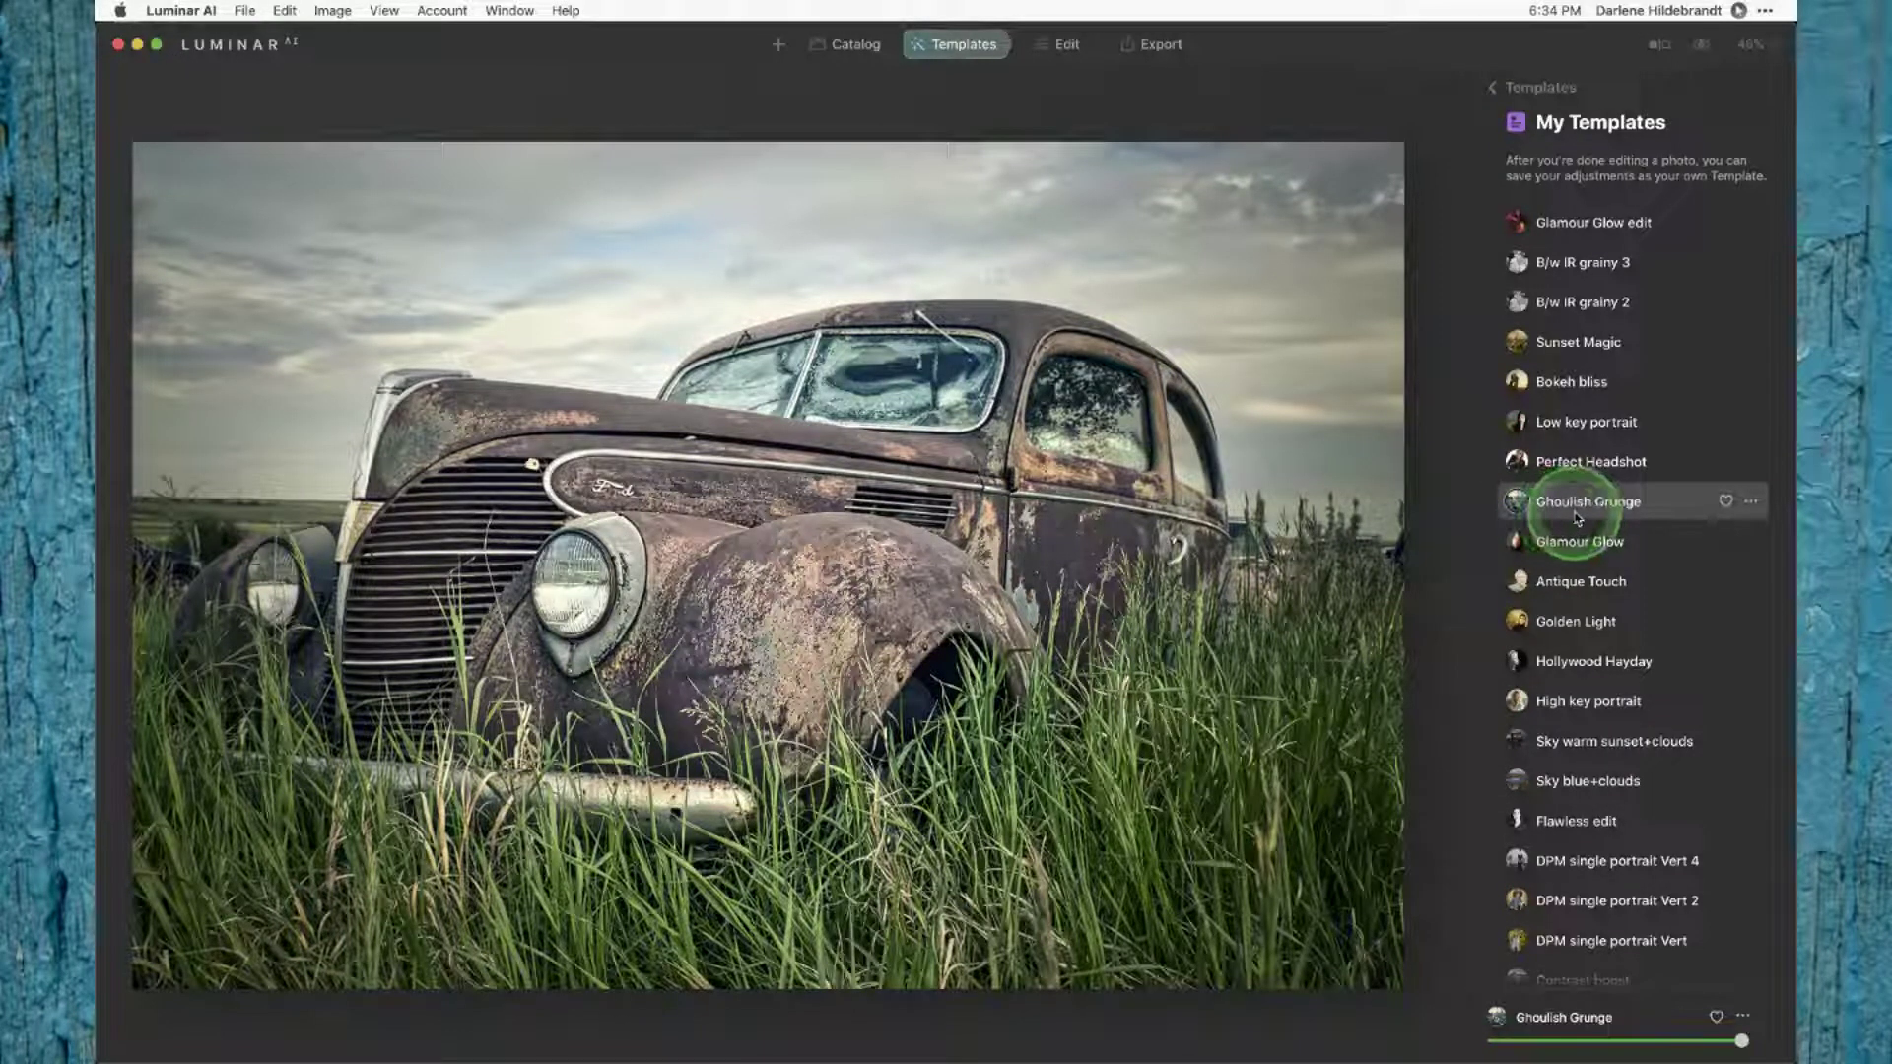
key(backslash)
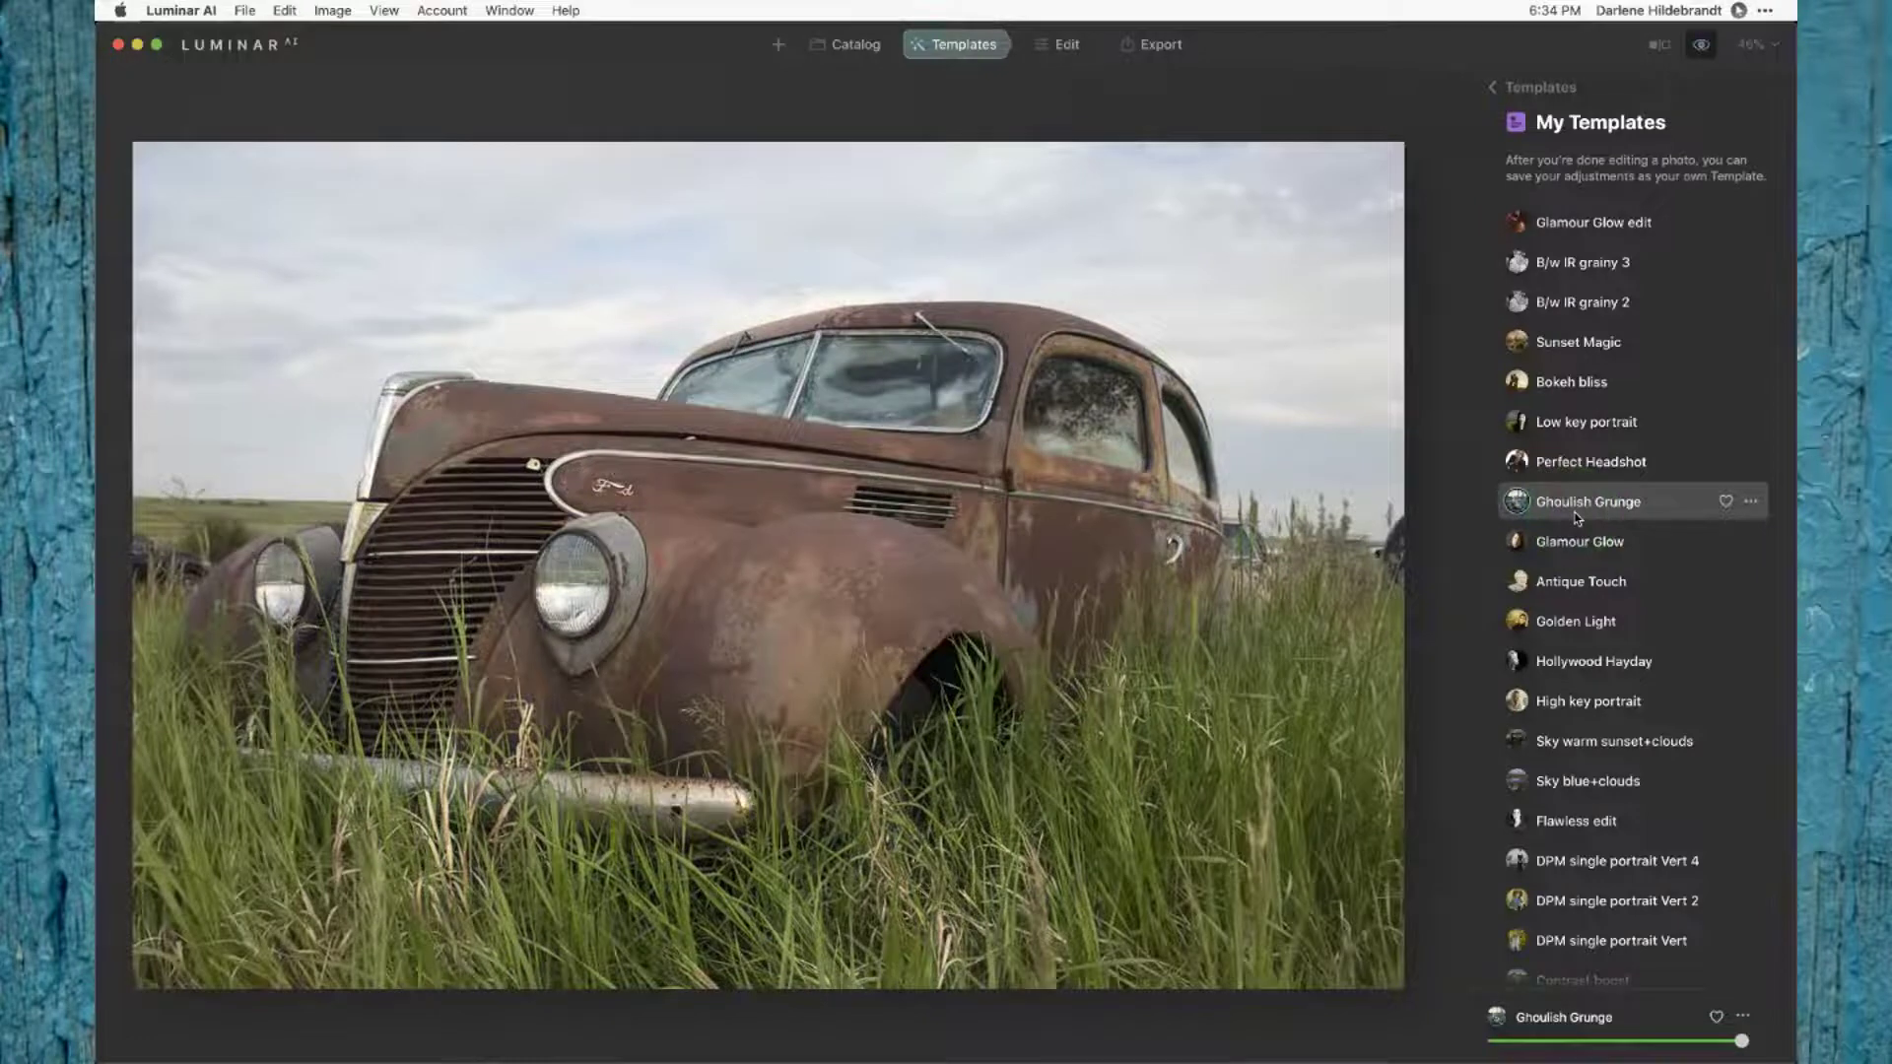
key(backslash)
click(1573, 512)
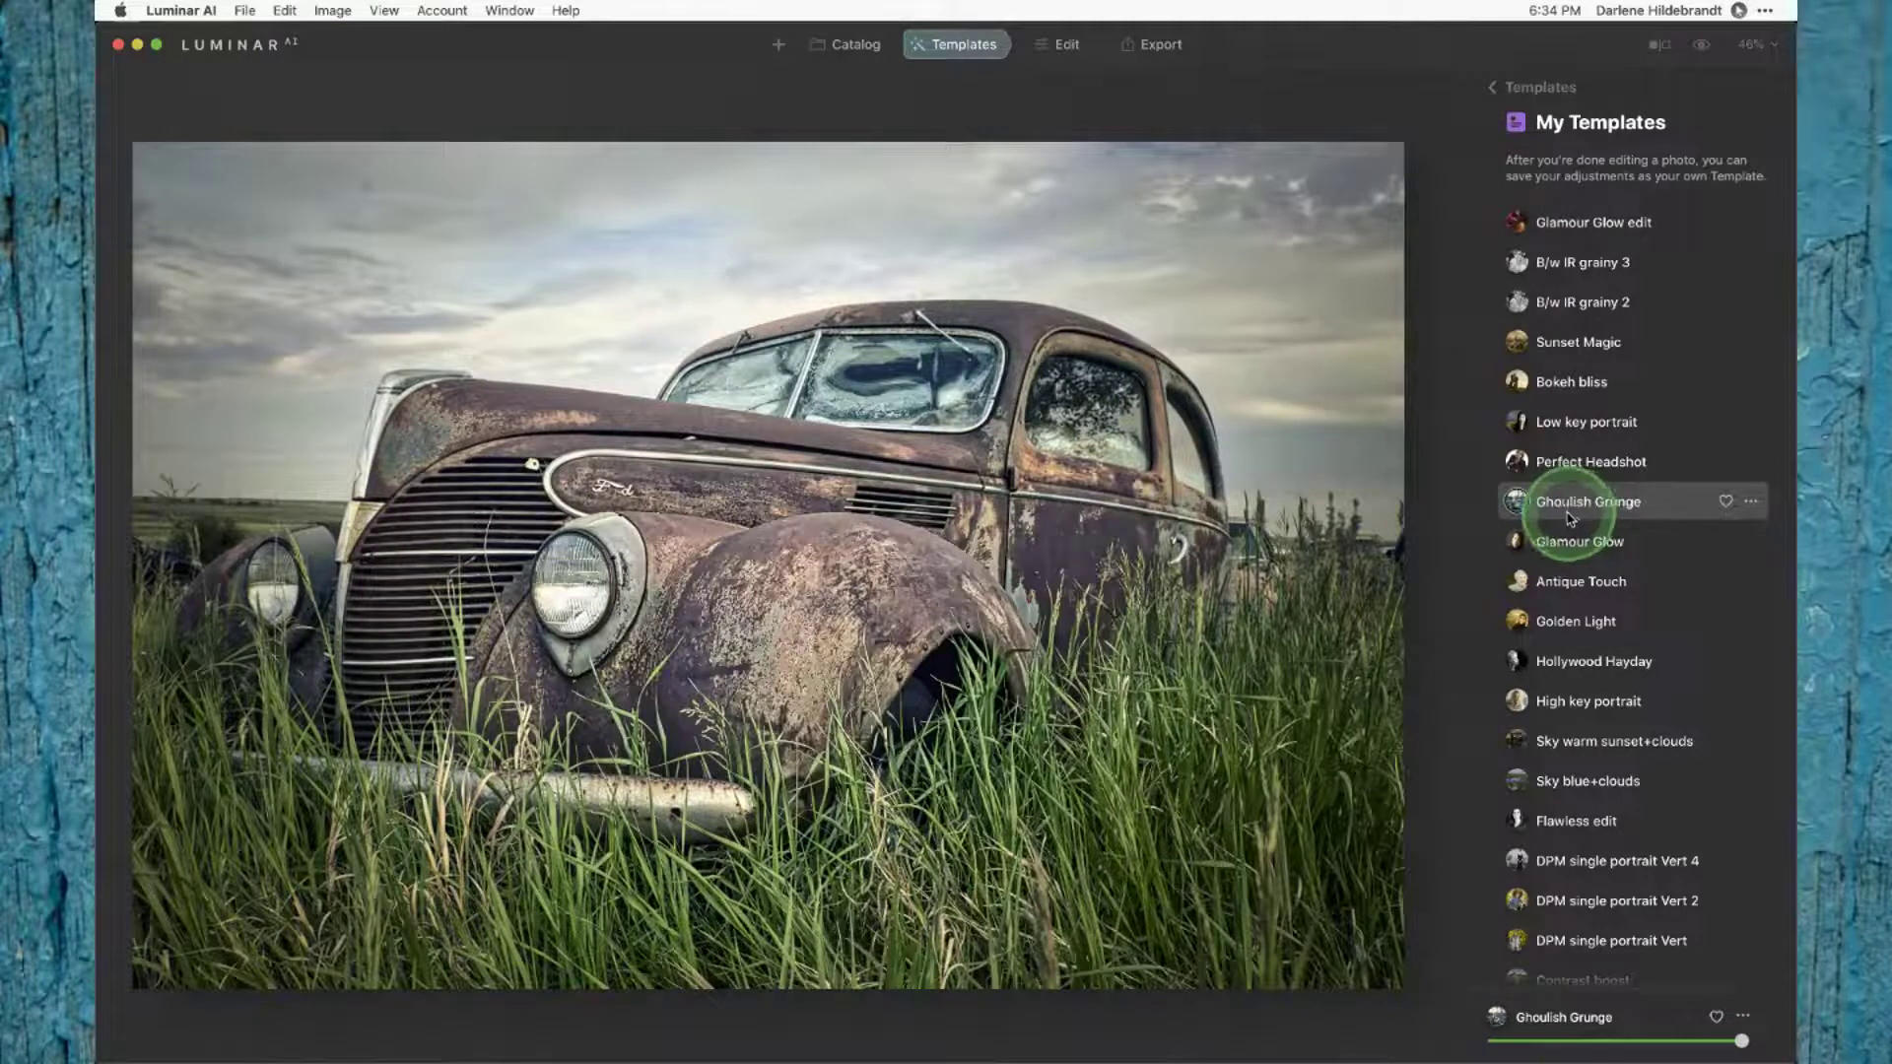
Step: Try the Antique Touch template on the car photo and check its strength control
click(1575, 584)
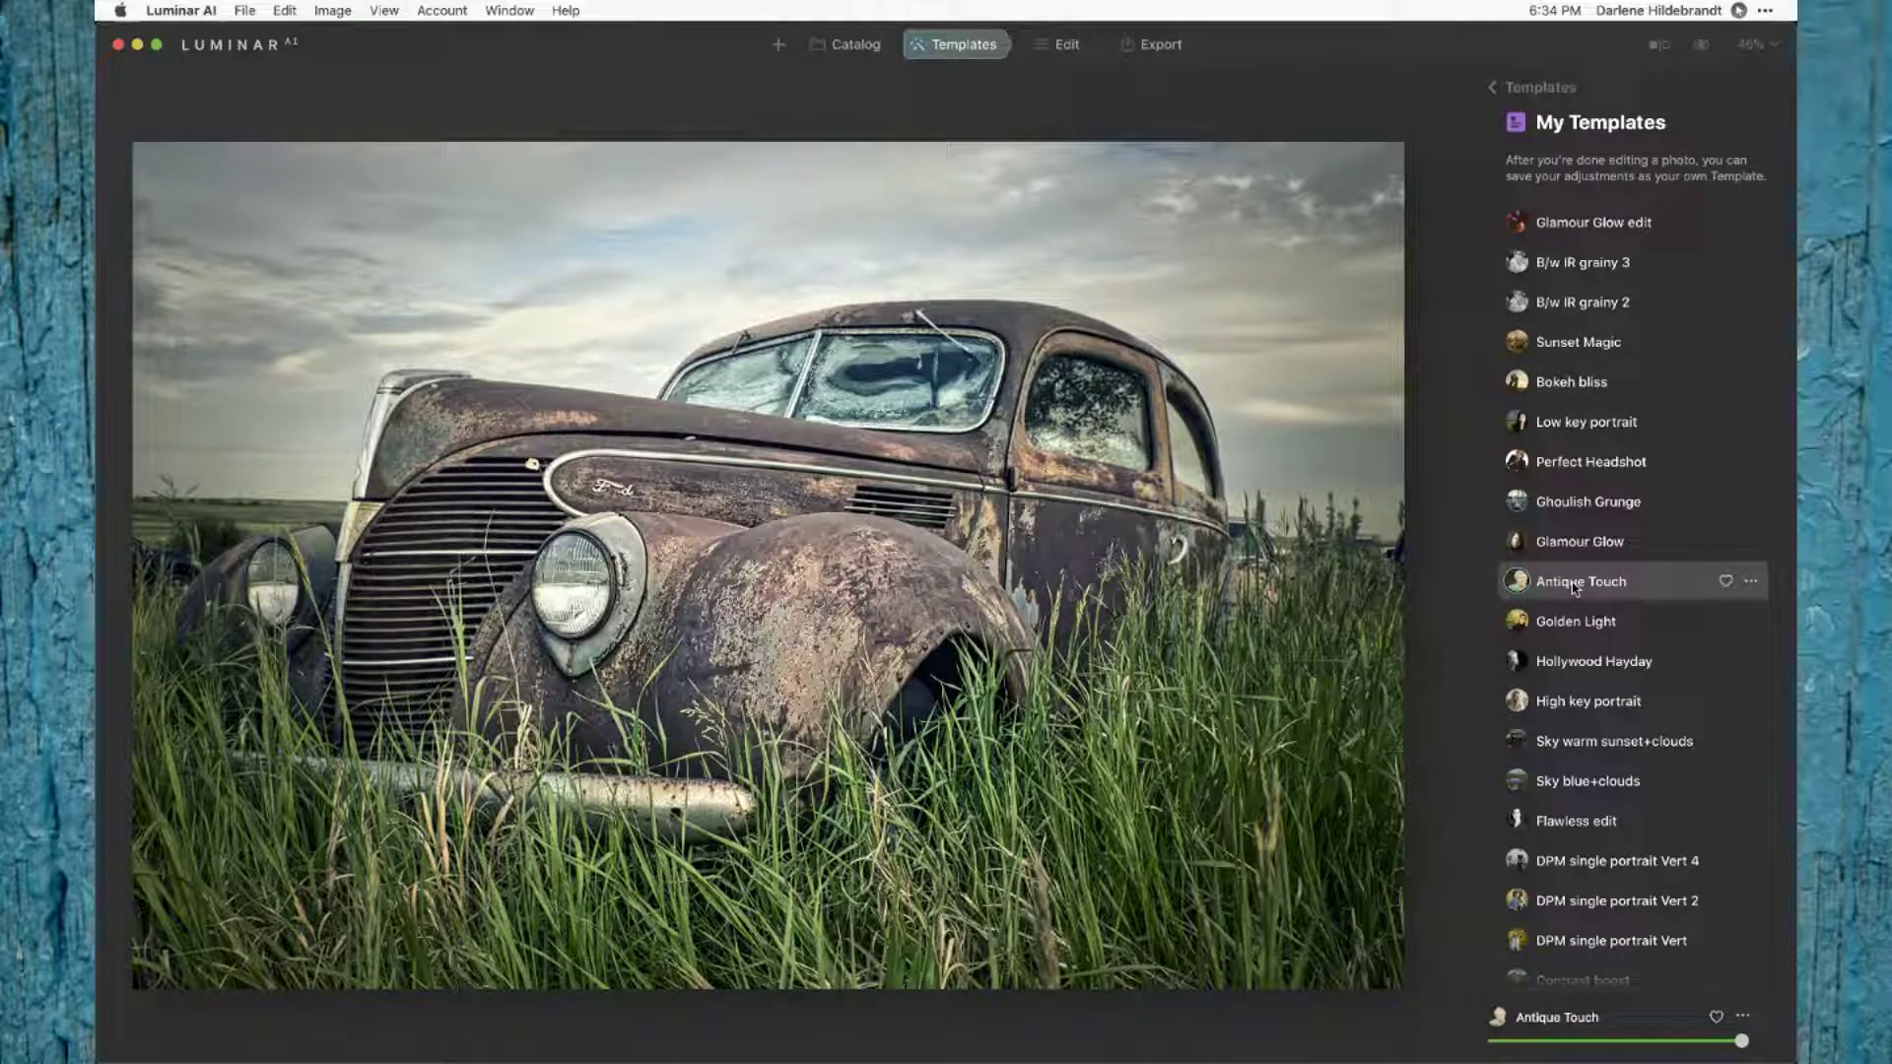
click(1575, 583)
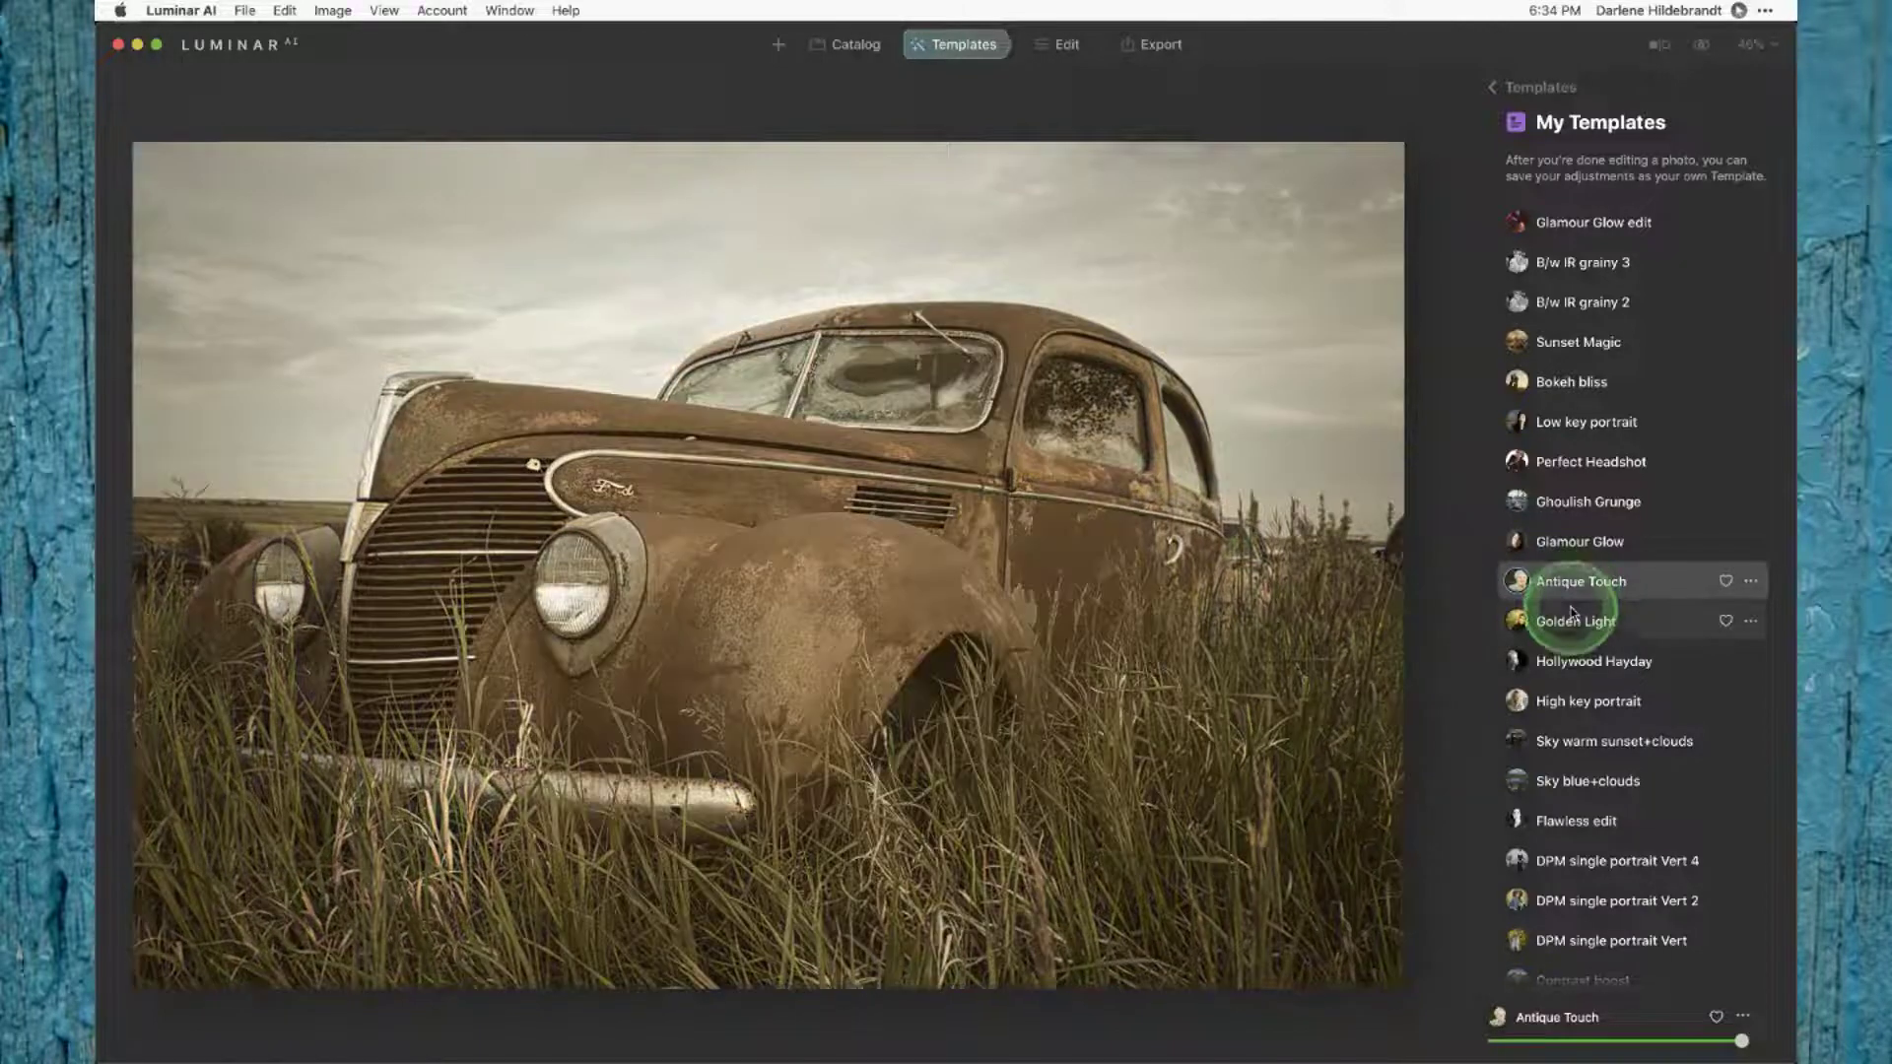
mouse_move(1741, 1041)
mouse_down()
mouse_move(1508, 1041)
mouse_move(1623, 1030)
mouse_move(1448, 1021)
mouse_move(1762, 1025)
mouse_move(1740, 1025)
mouse_up()
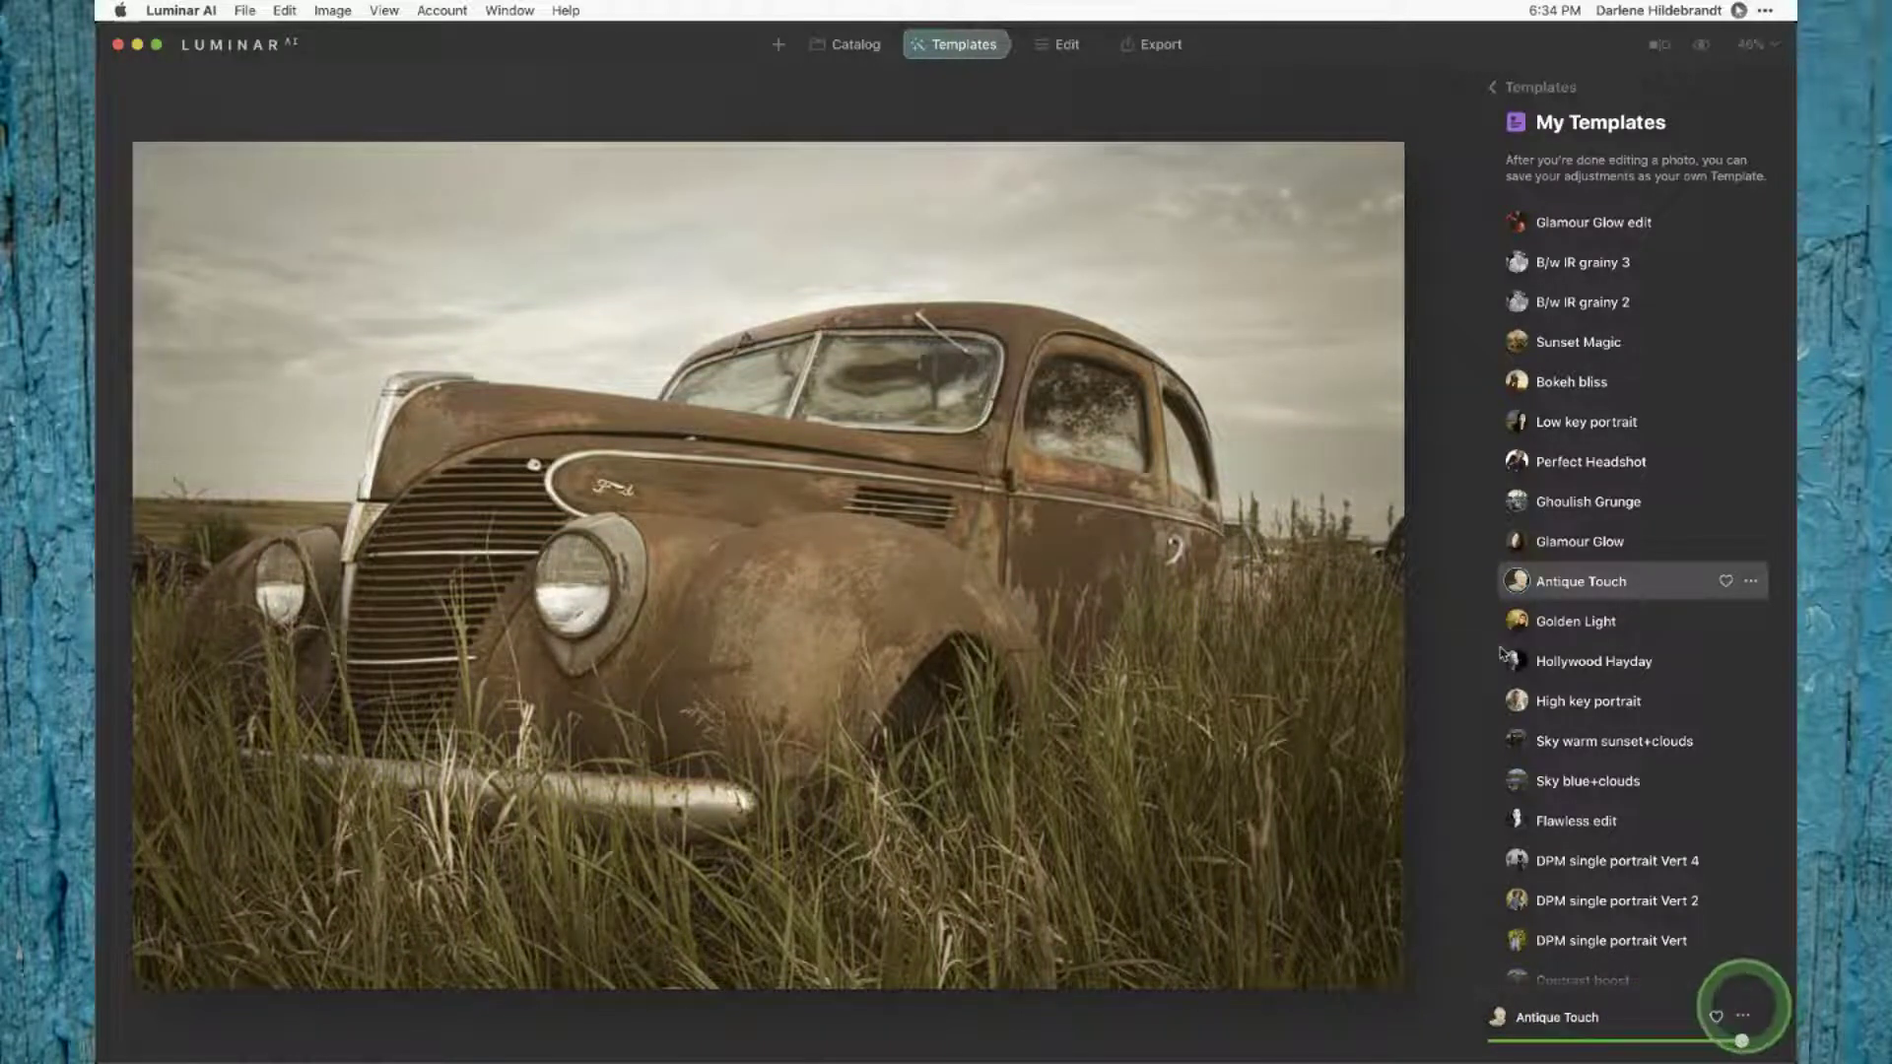
Step: Go to the editing workspace, revert the car photo to its Original history state, and return to the editing tools
click(1064, 44)
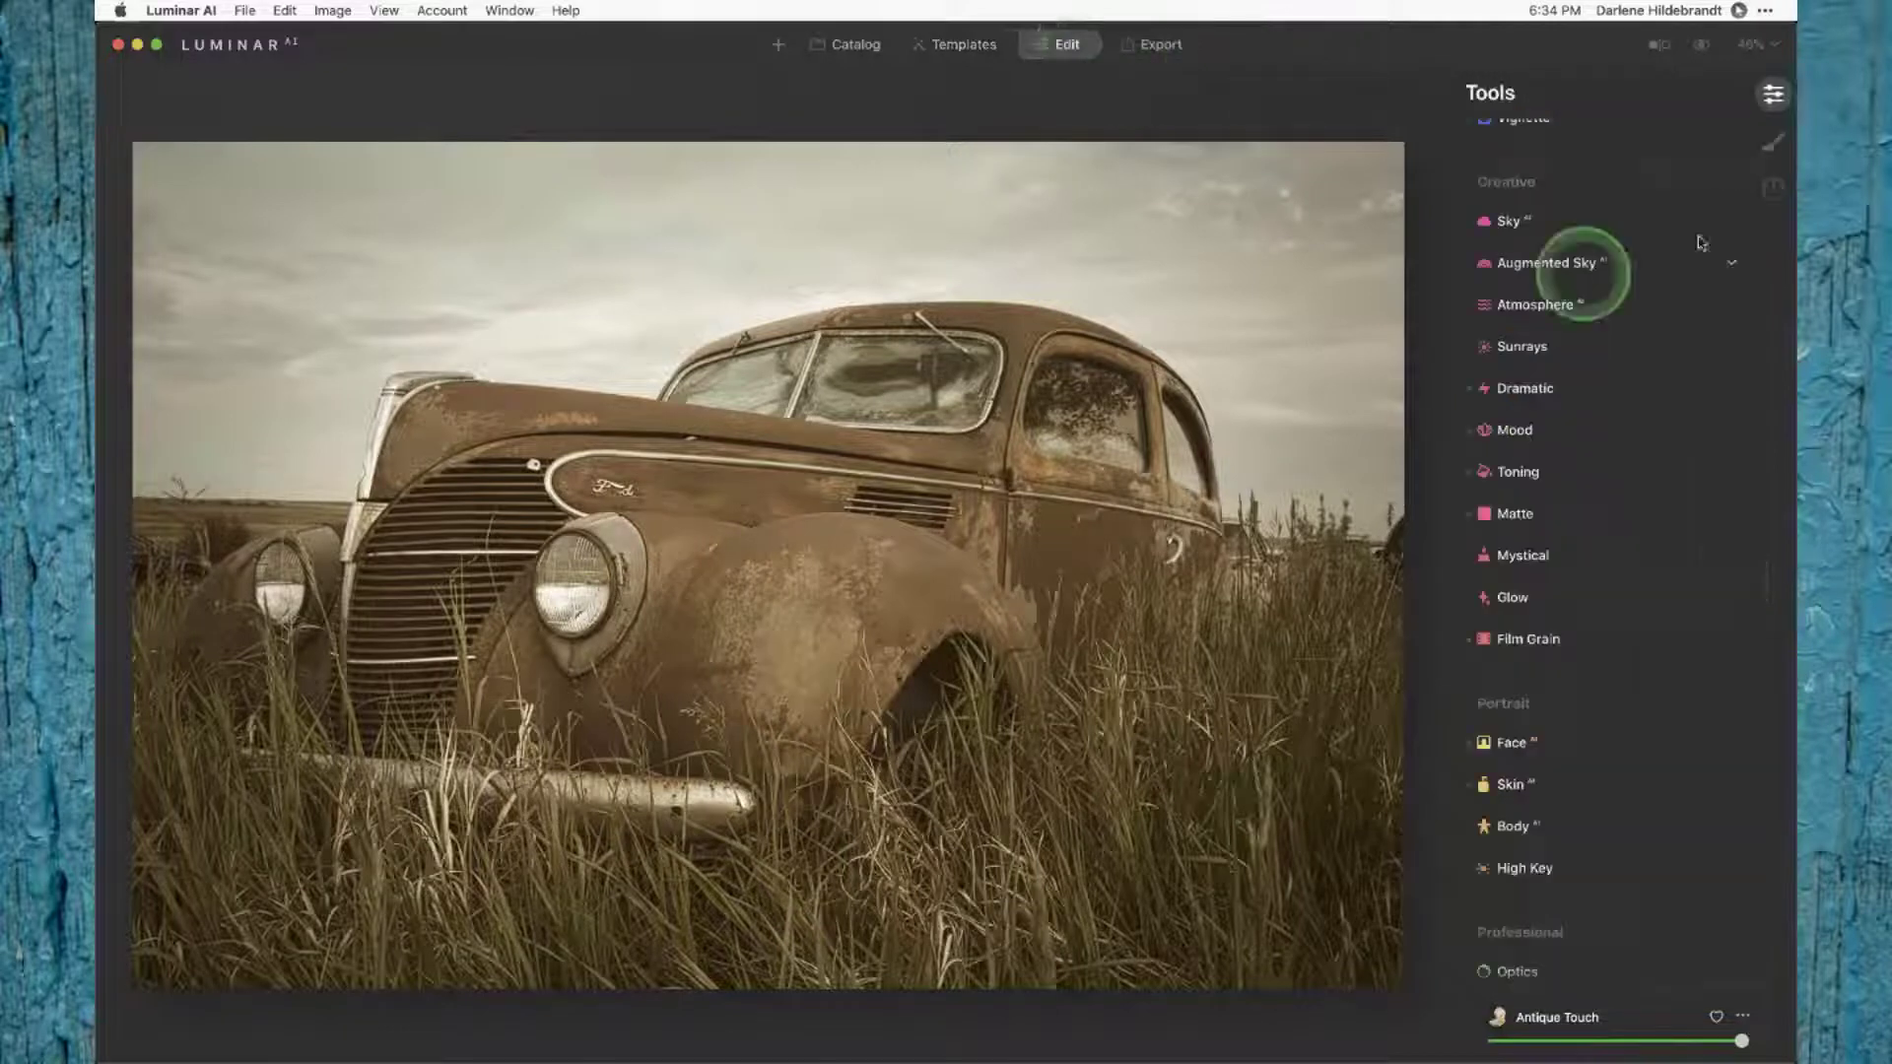
click(1773, 189)
click(1720, 95)
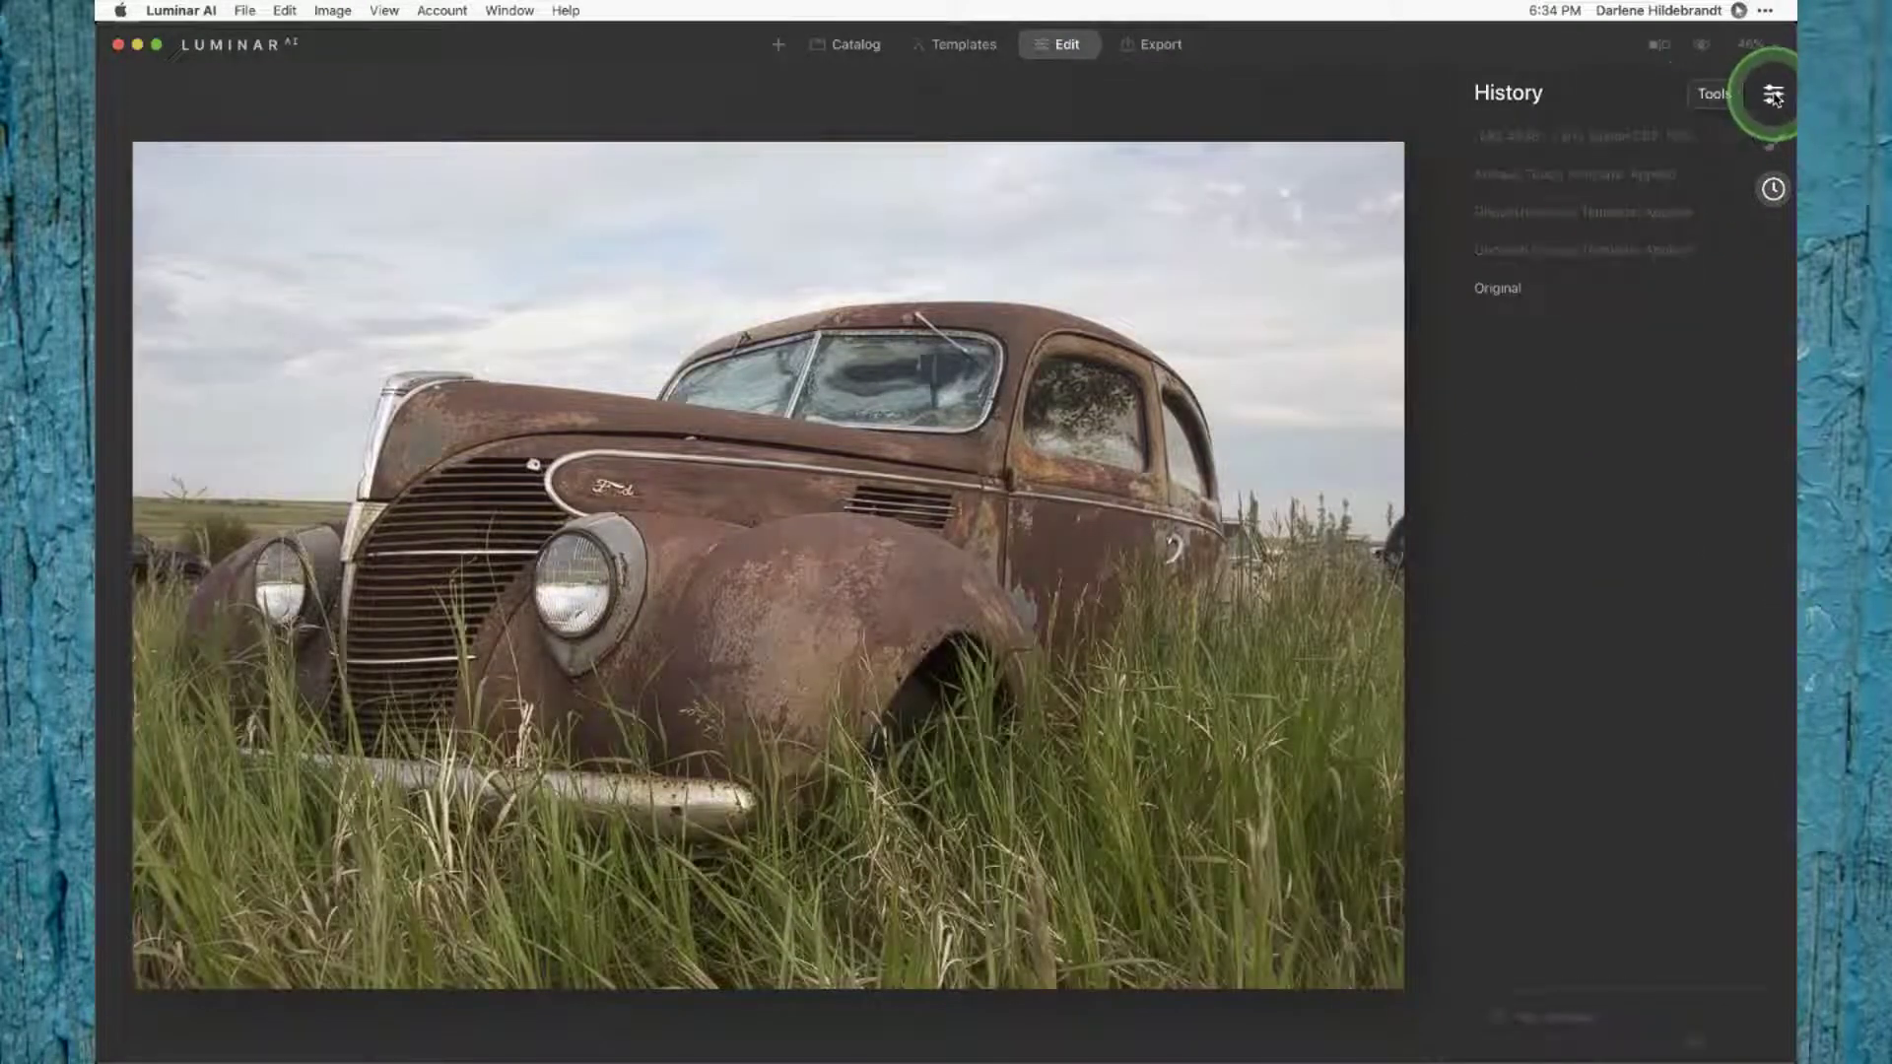
click(1773, 94)
Step: Enhance the car photo with Enhance AI, setting Accent to 89 and Sky Enhancer to 85
scroll(1613, 412, up, 5)
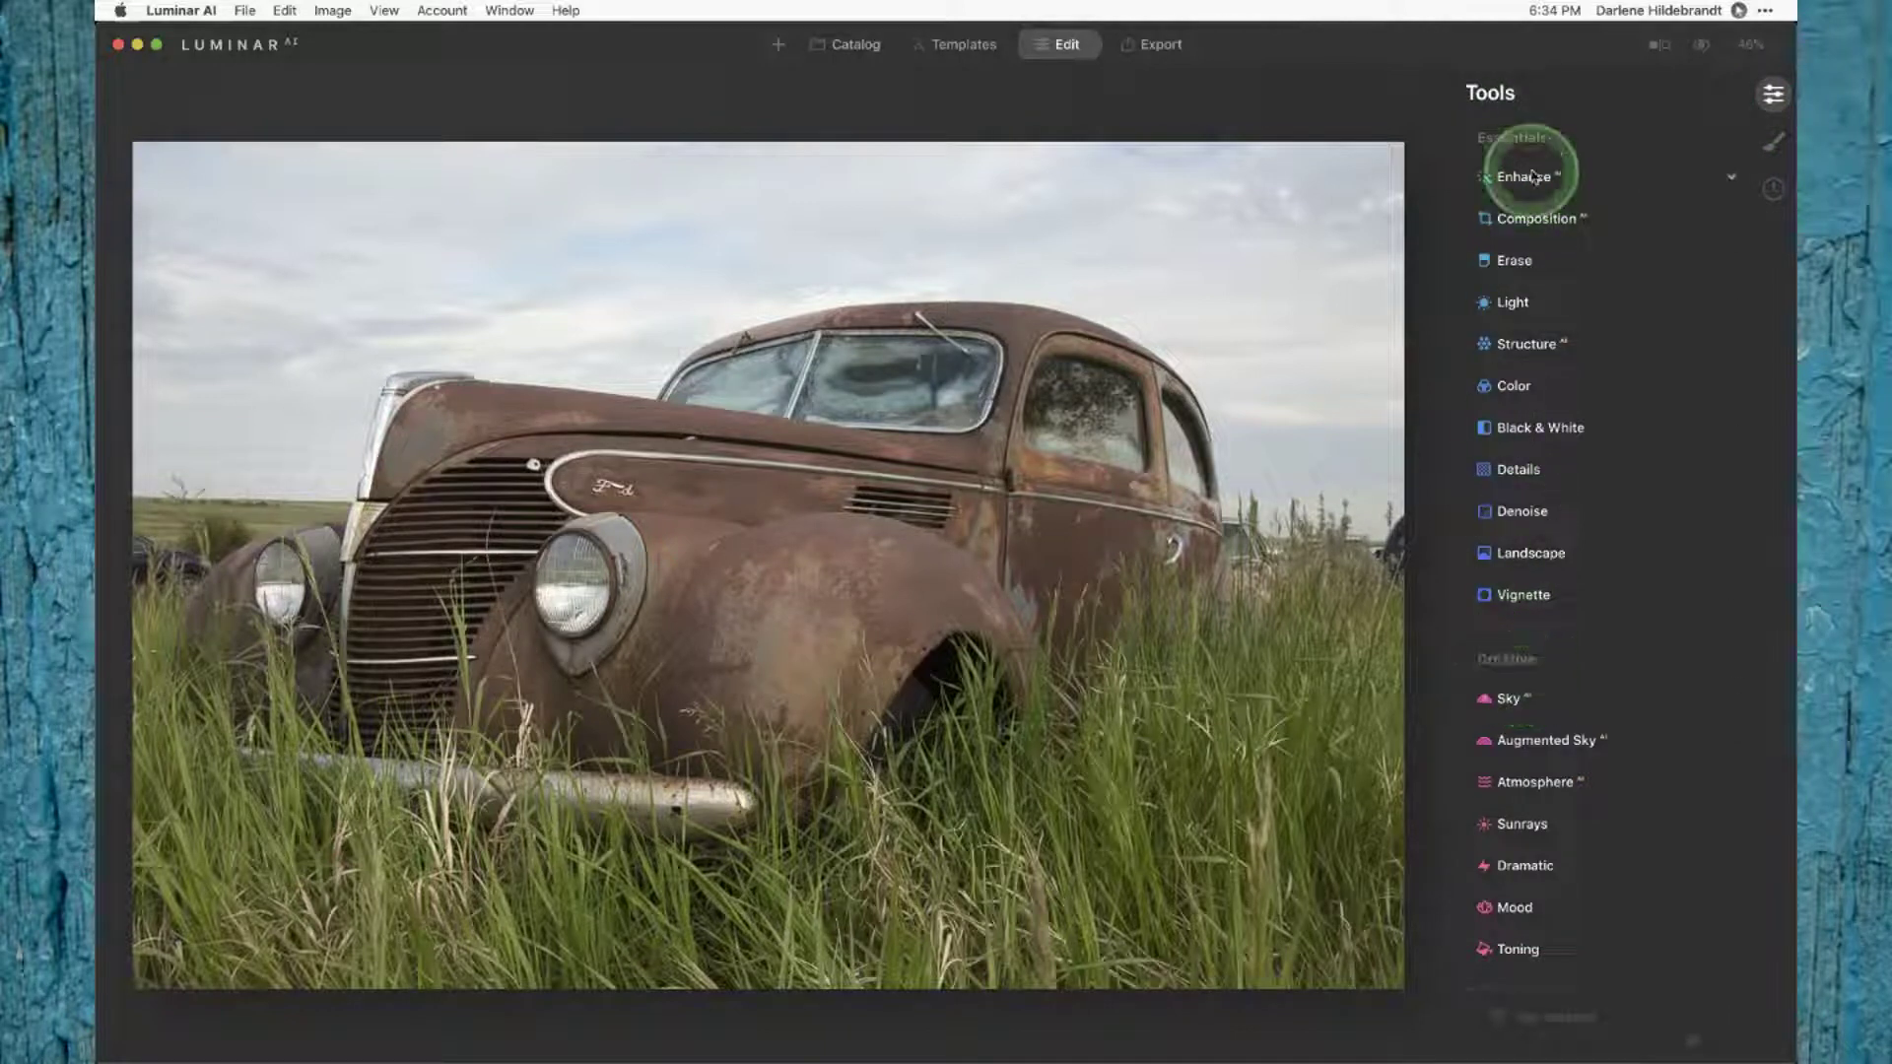
scroll(1535, 259, down, 5)
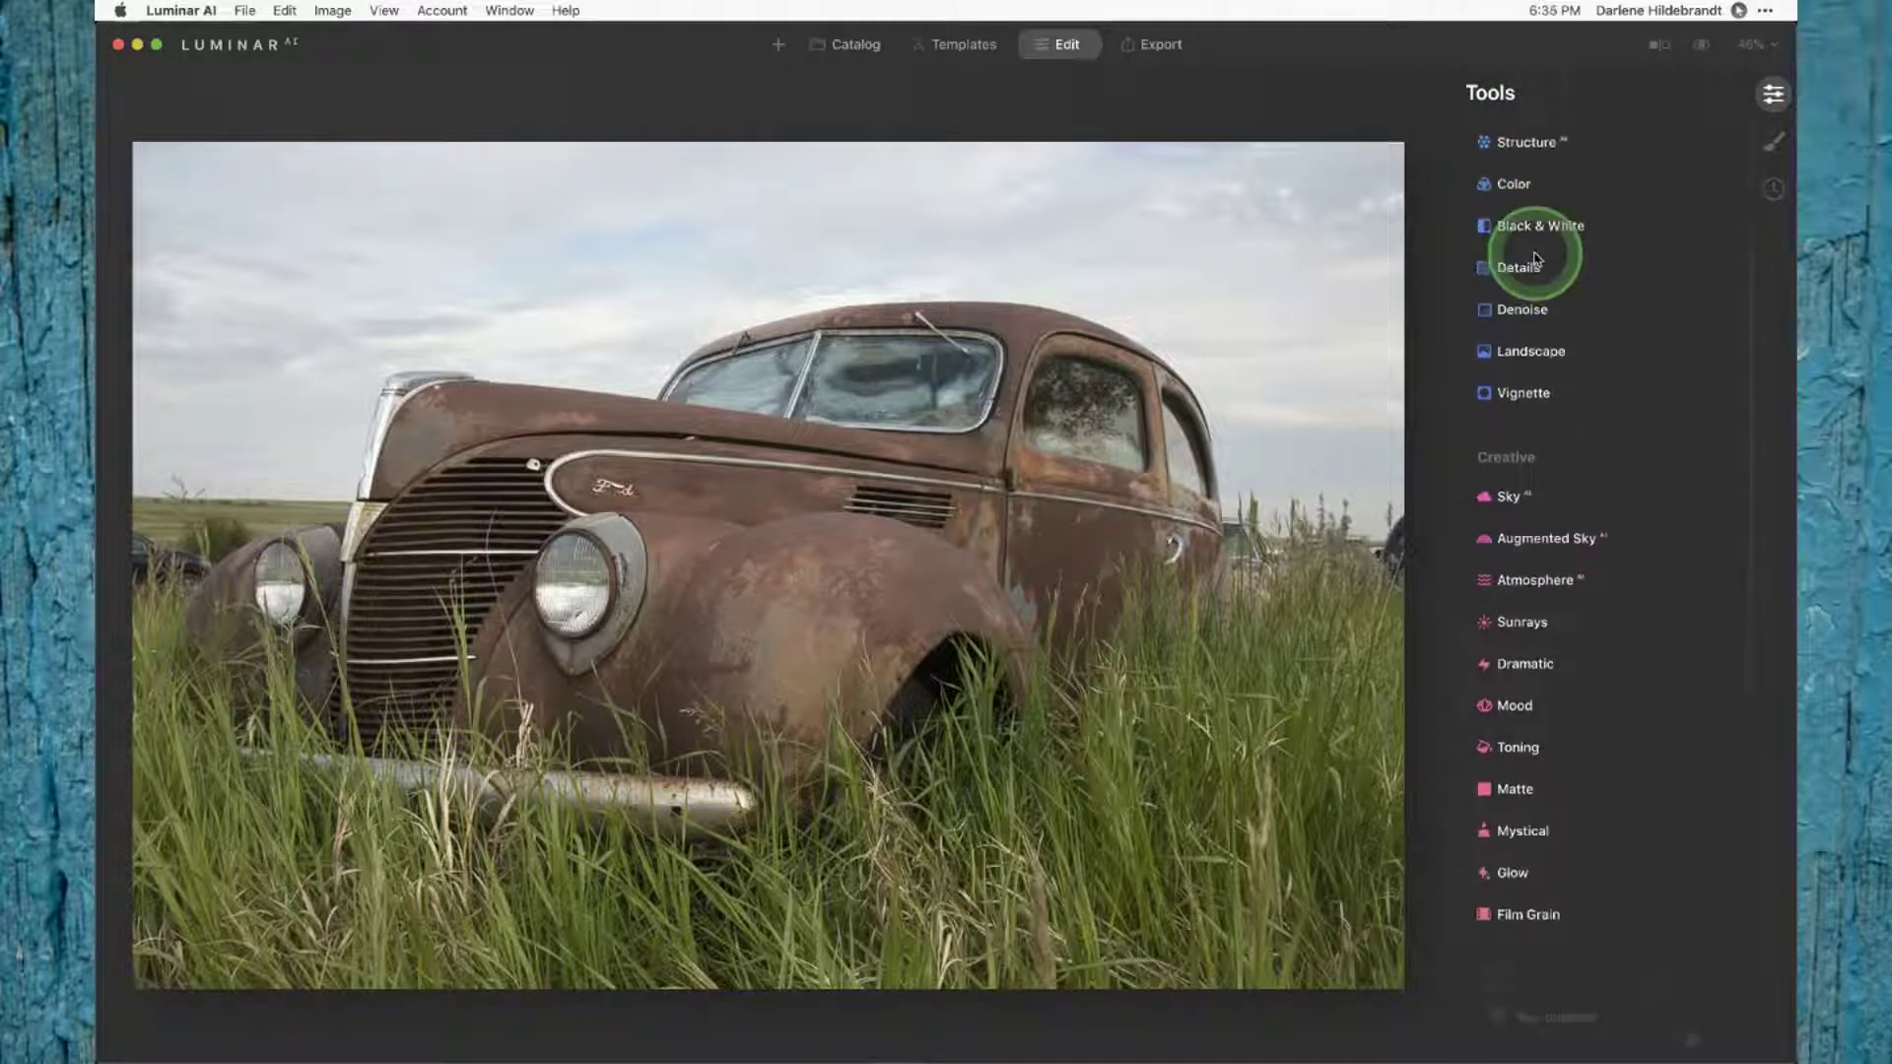
scroll(1515, 623, down, 8)
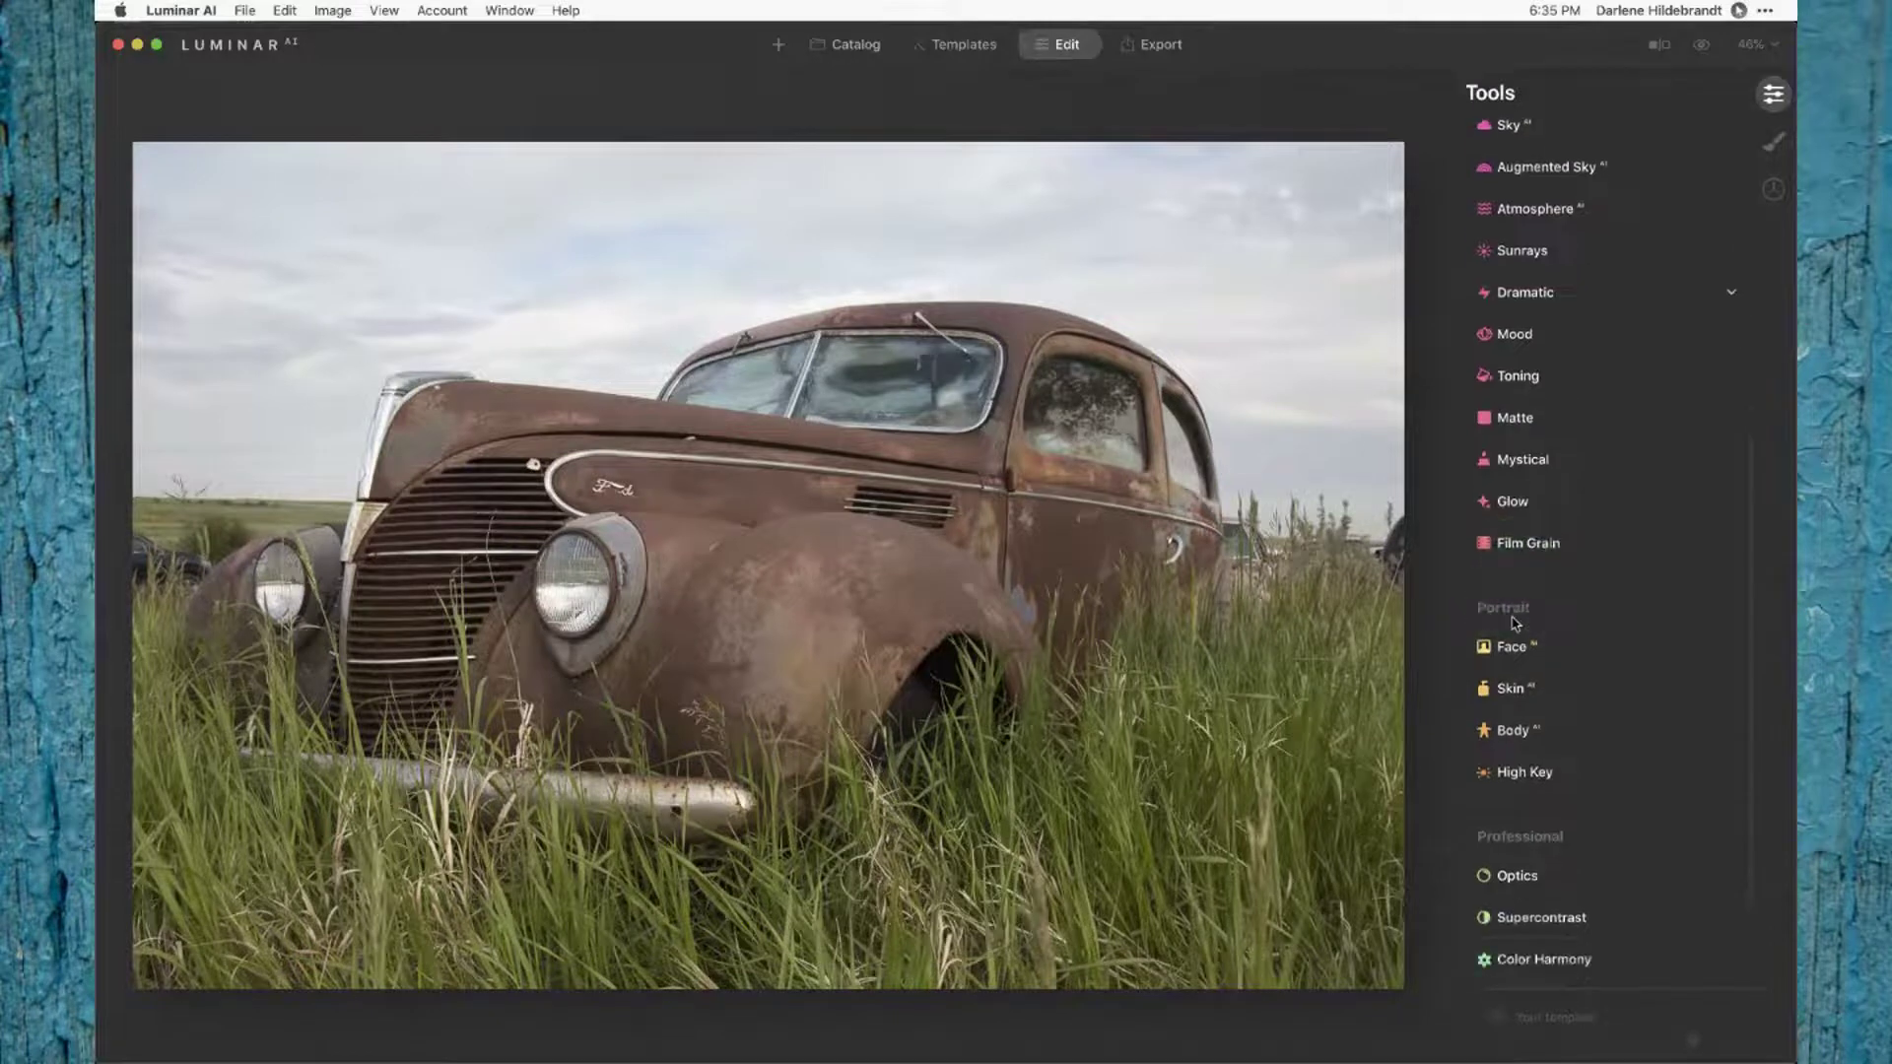
scroll(1532, 731, down, 3)
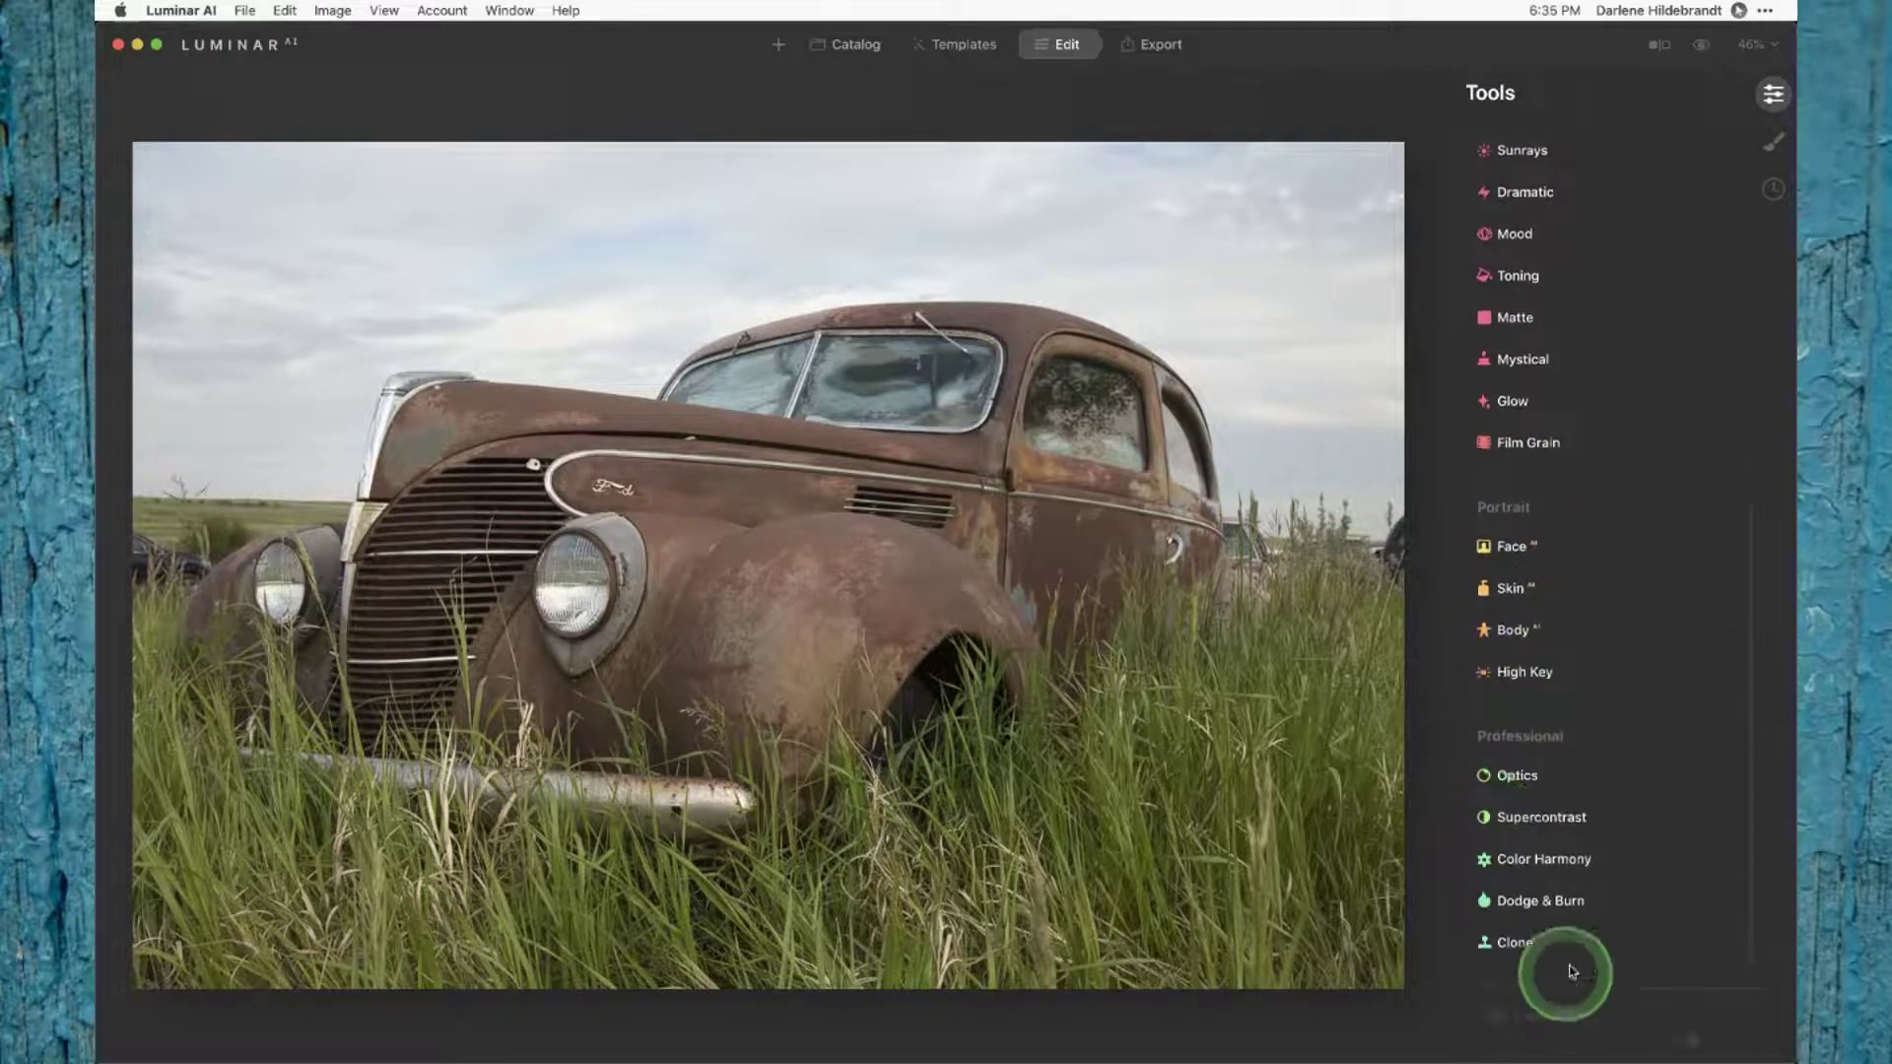
scroll(1548, 767, up, 16)
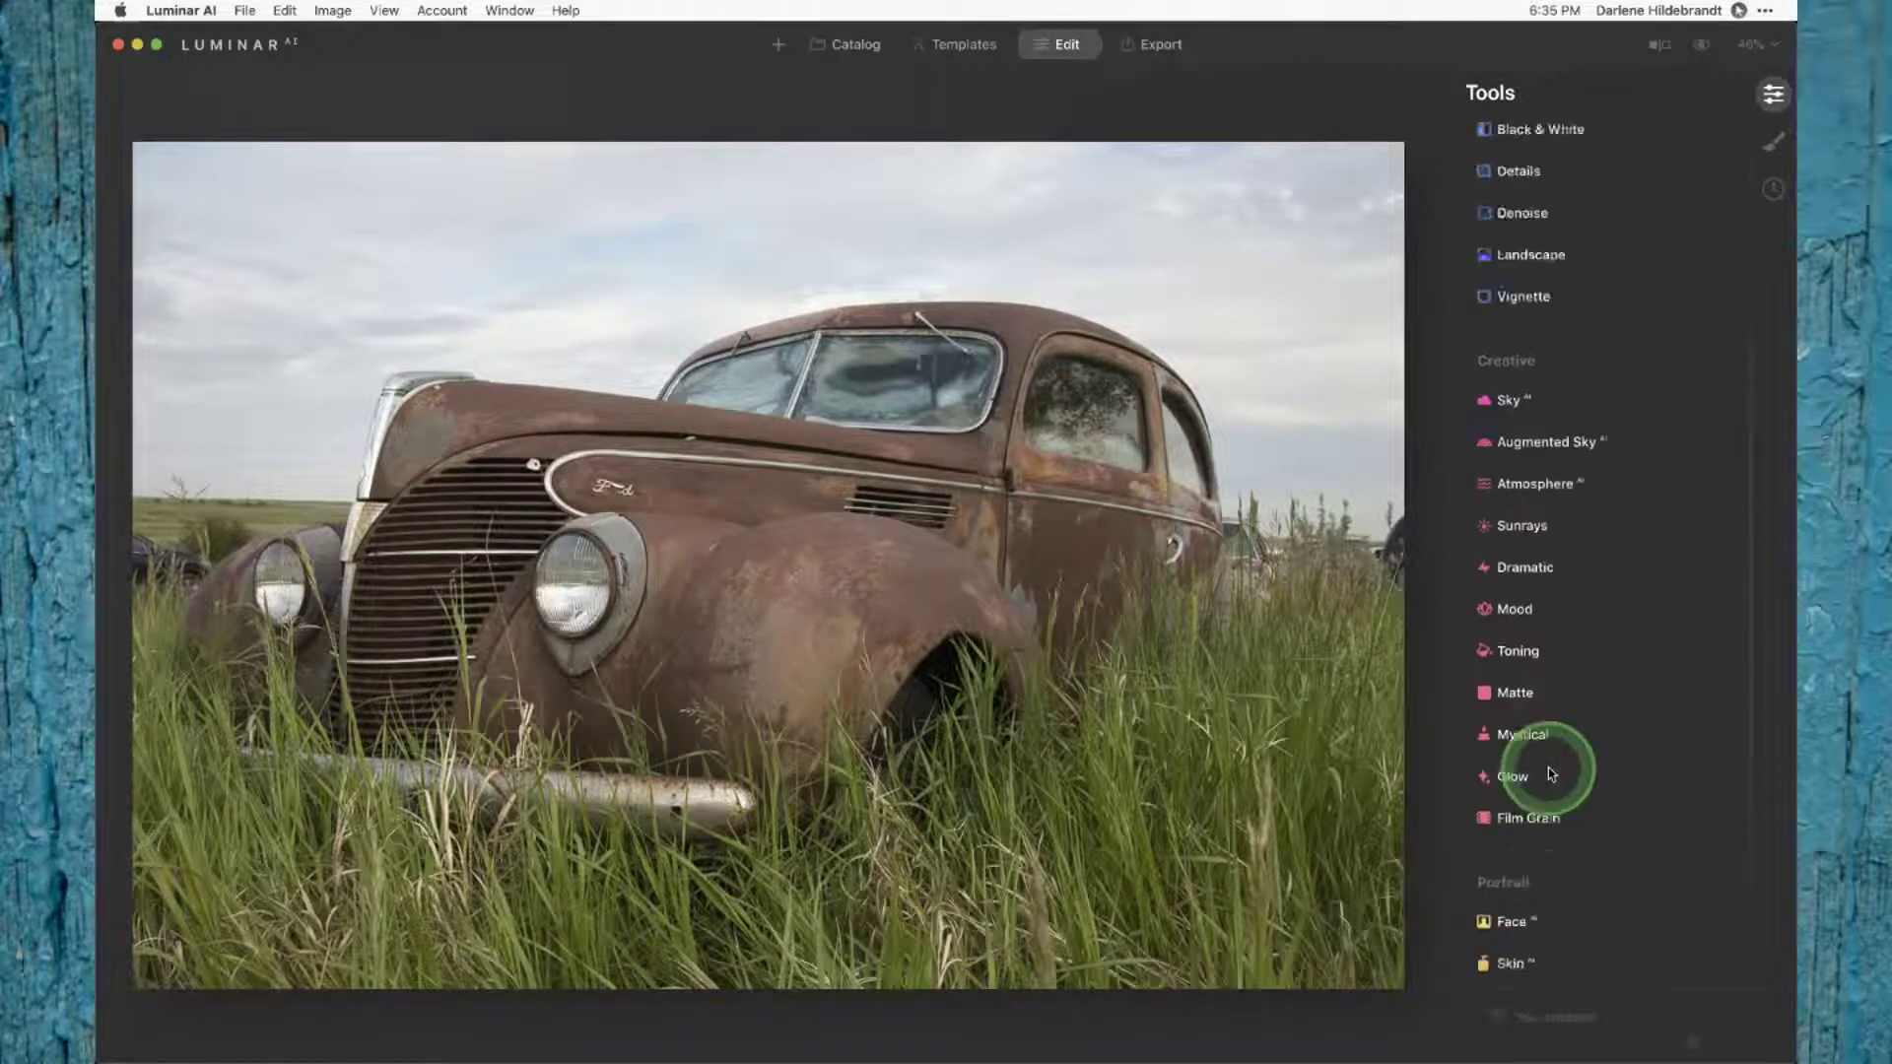
click(1524, 178)
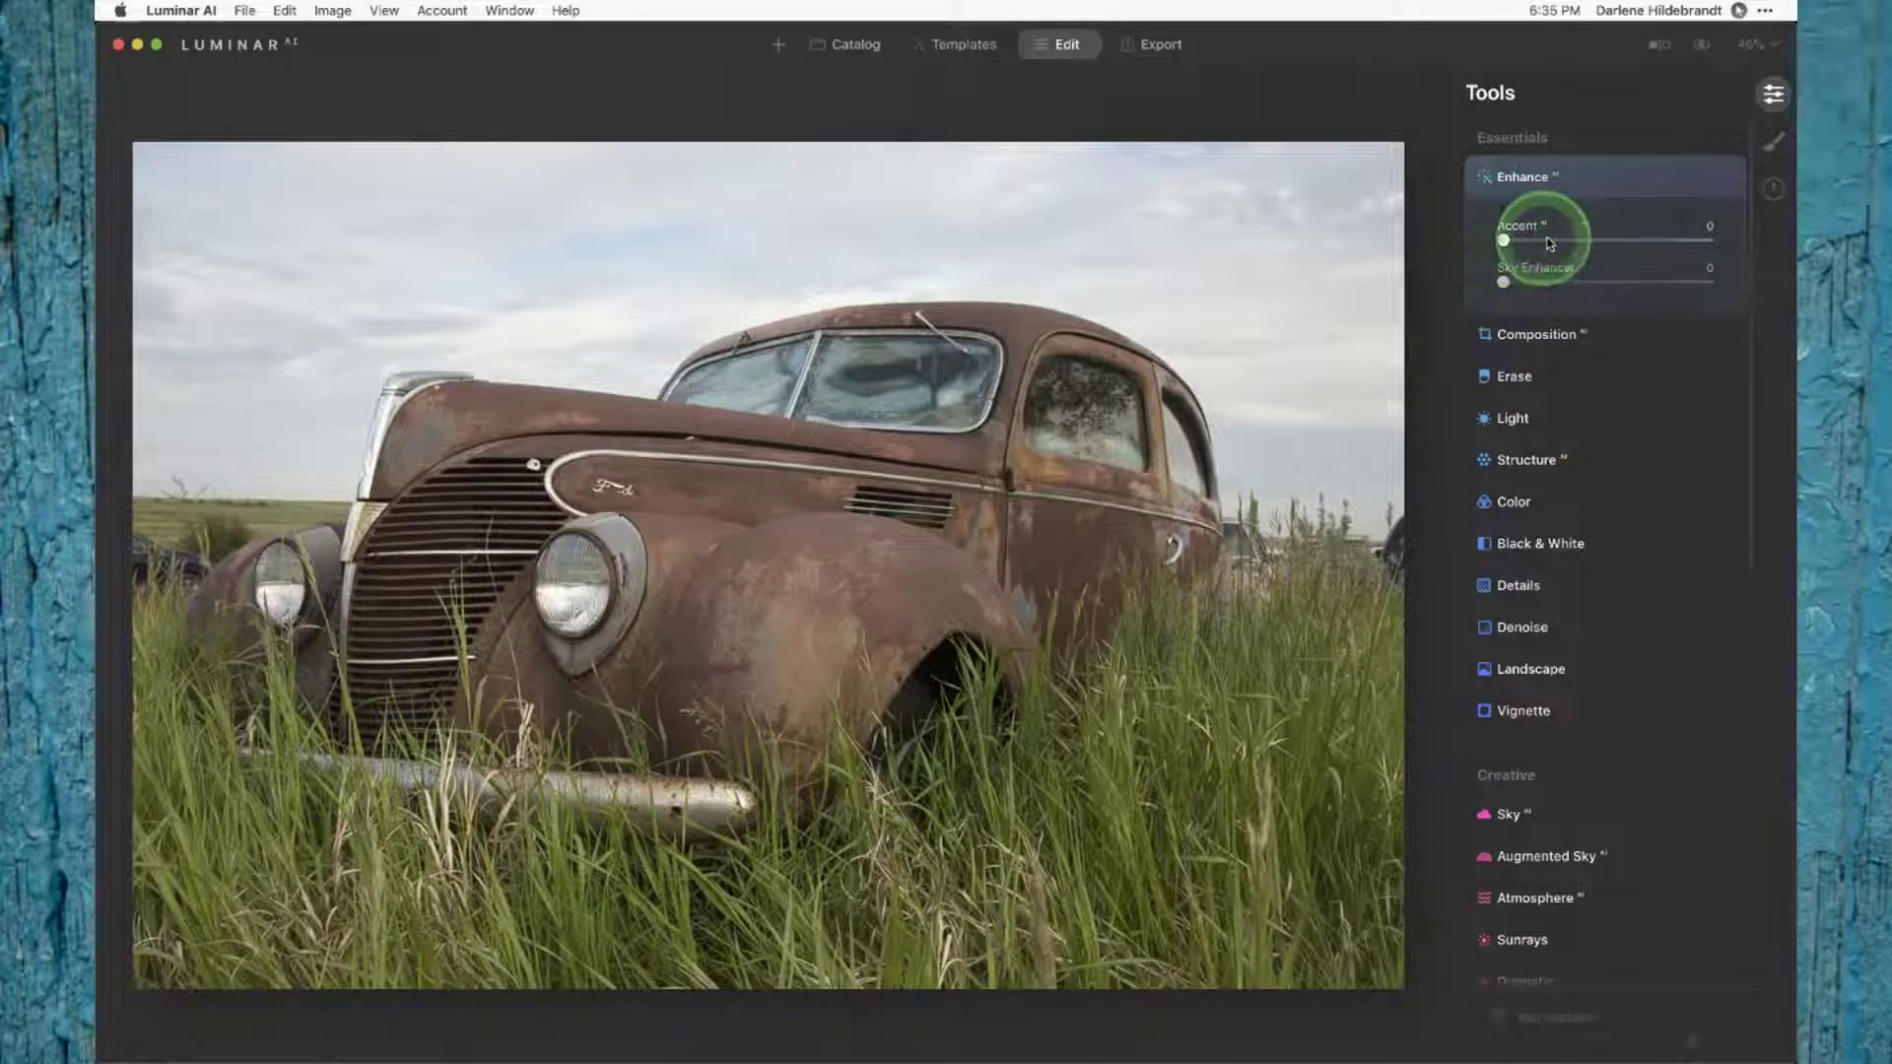
click(1639, 240)
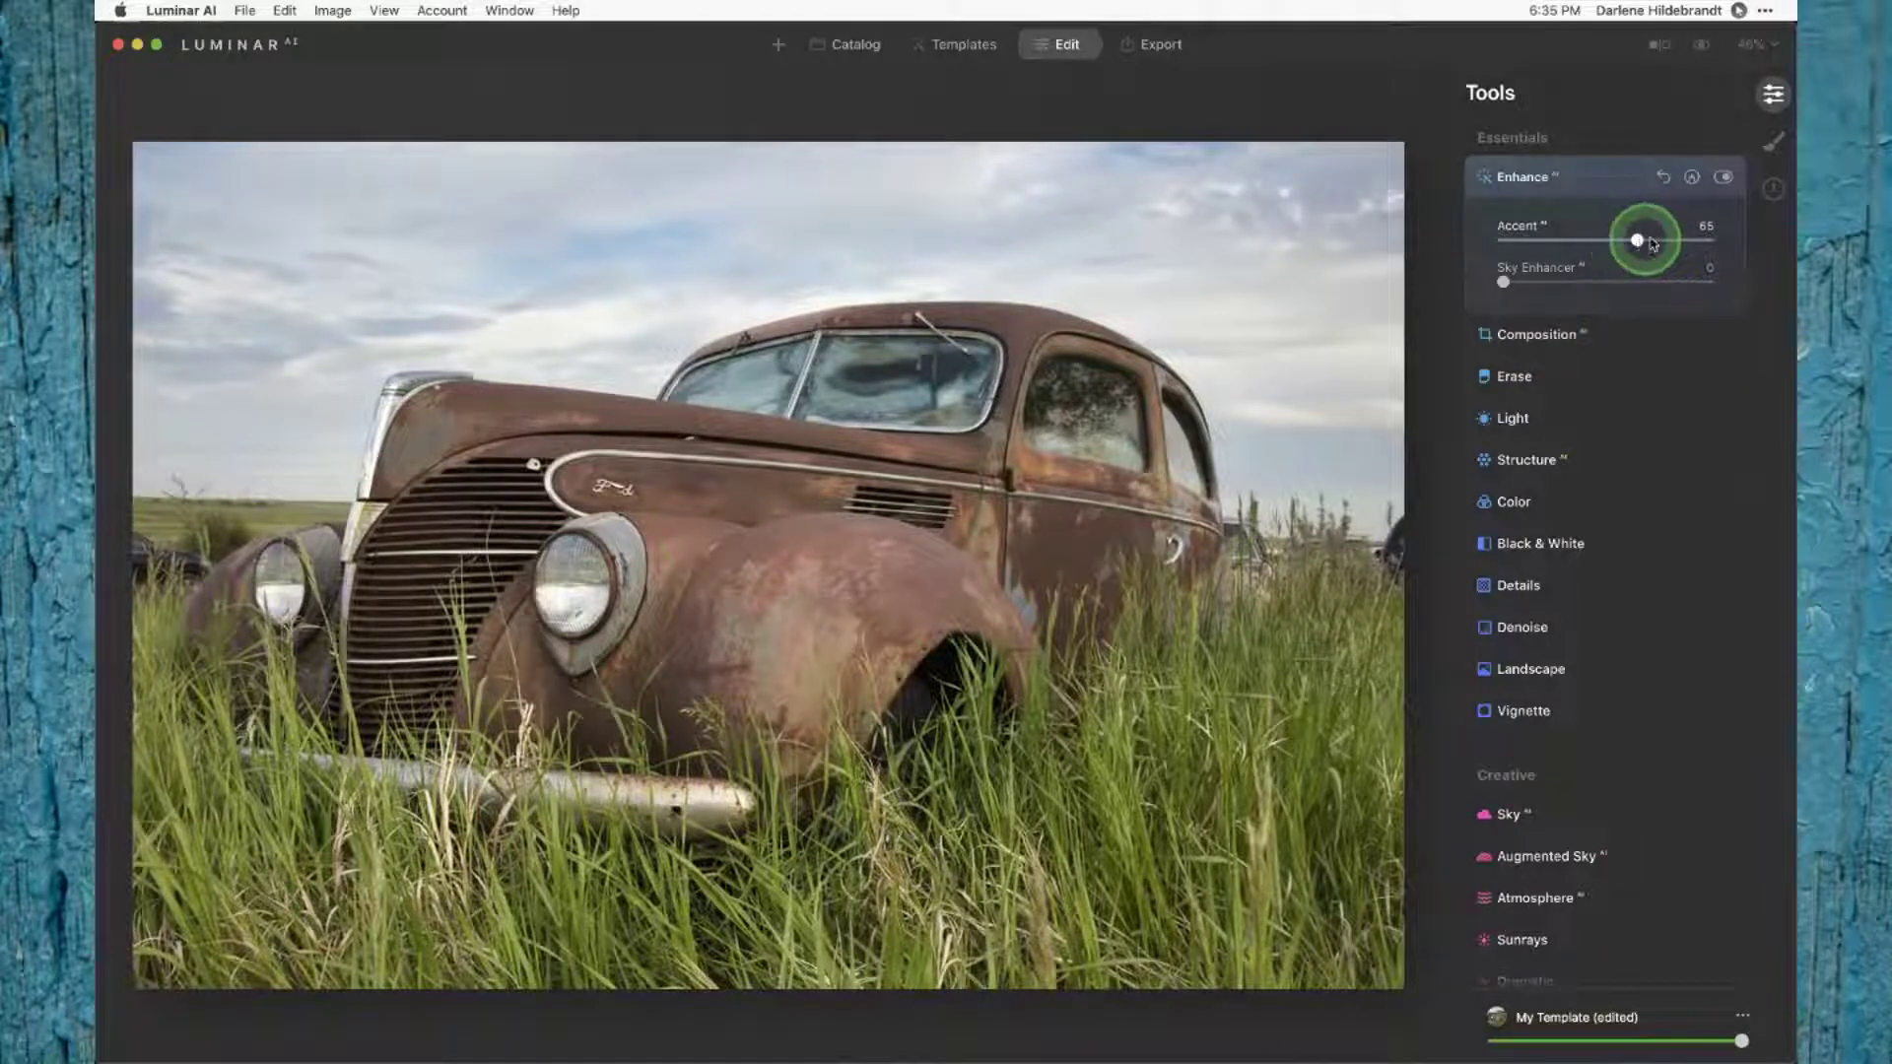
drag(1640, 245, 1686, 234)
click(1503, 282)
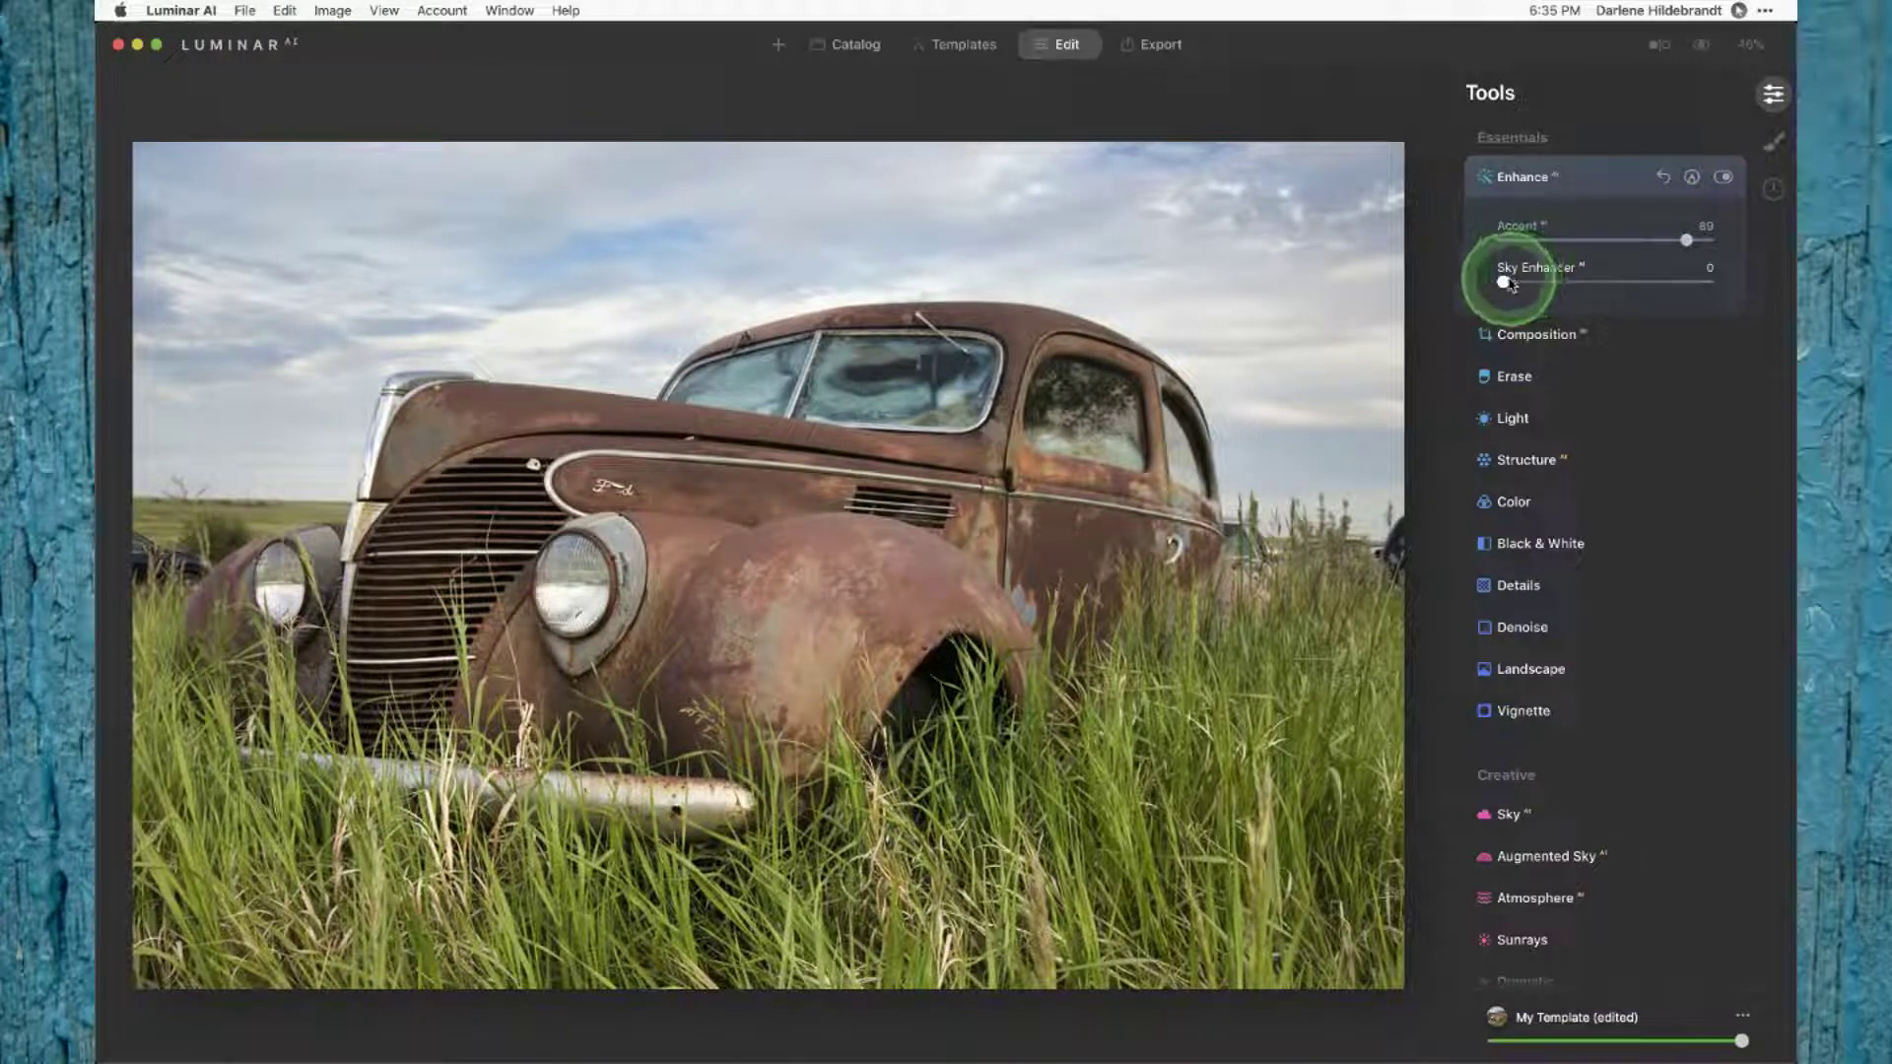
drag(1518, 285, 1680, 284)
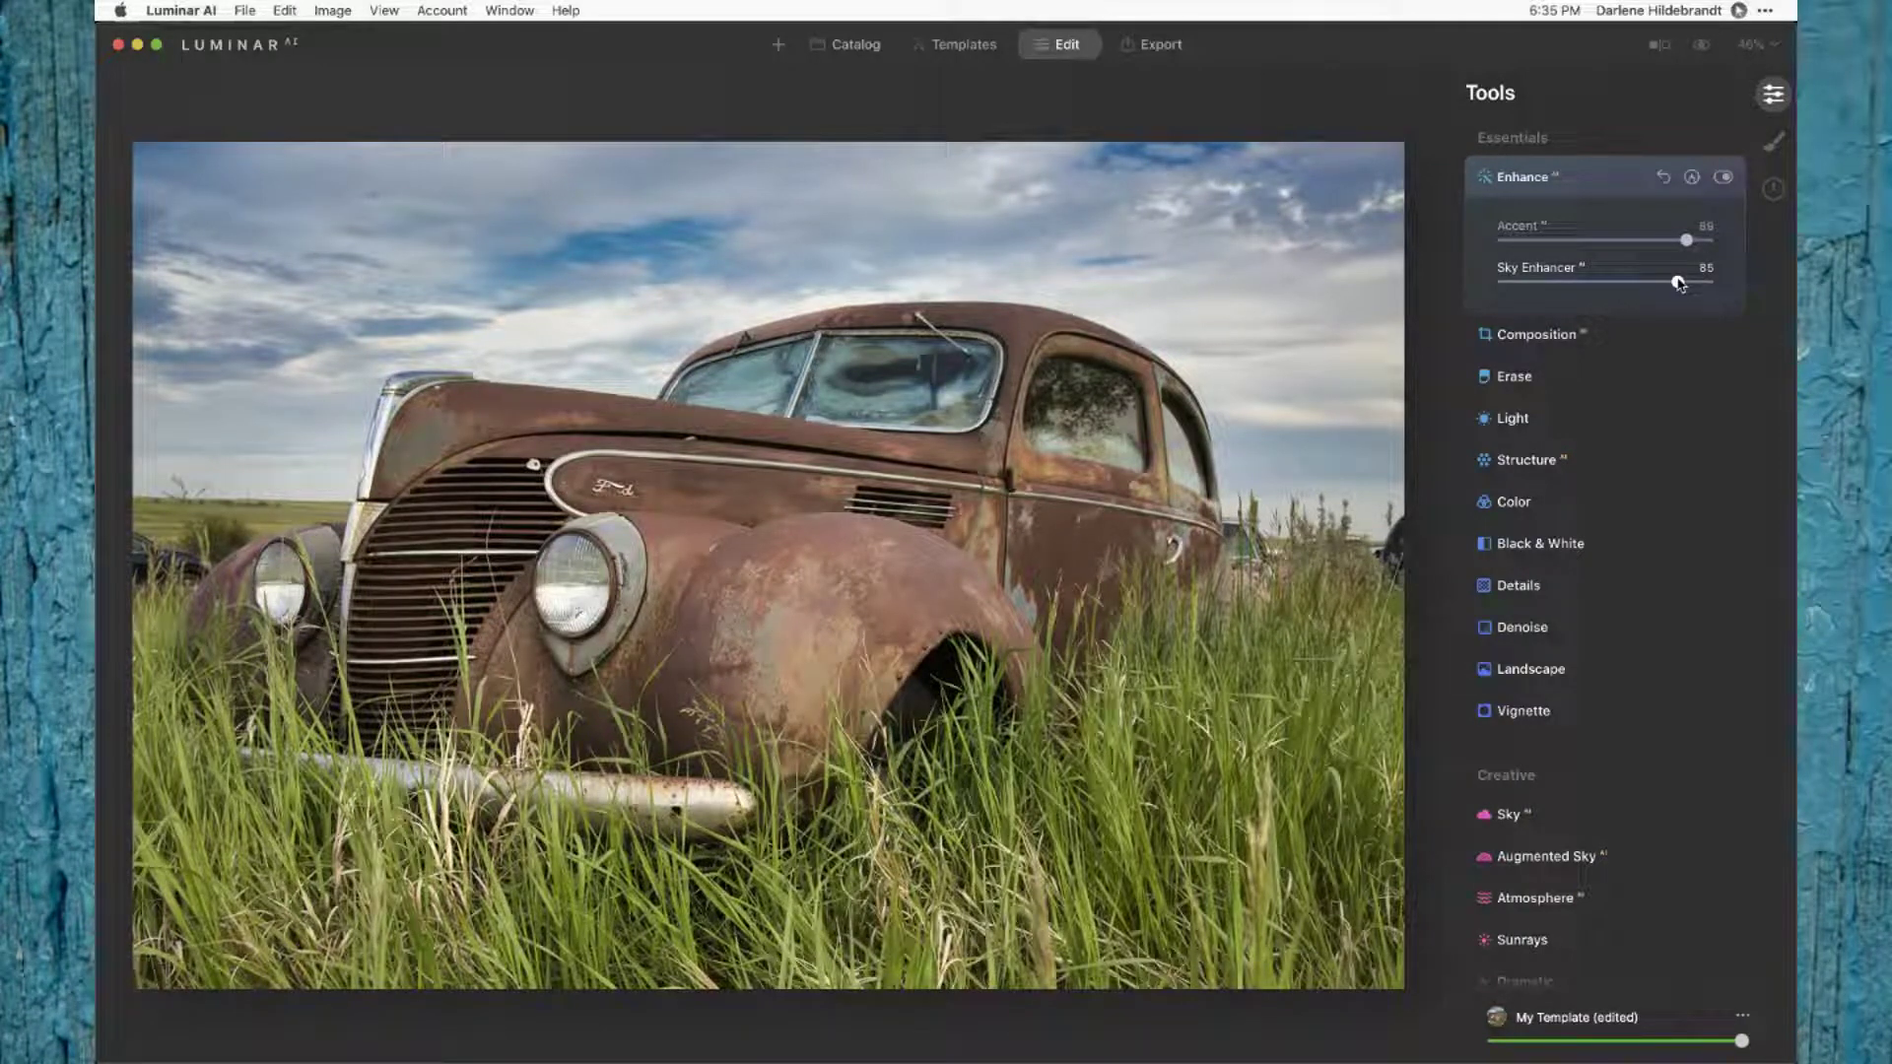
Step: Open the Composition tool's crop frame and run the automatic Composition AI on the car photo
click(1558, 336)
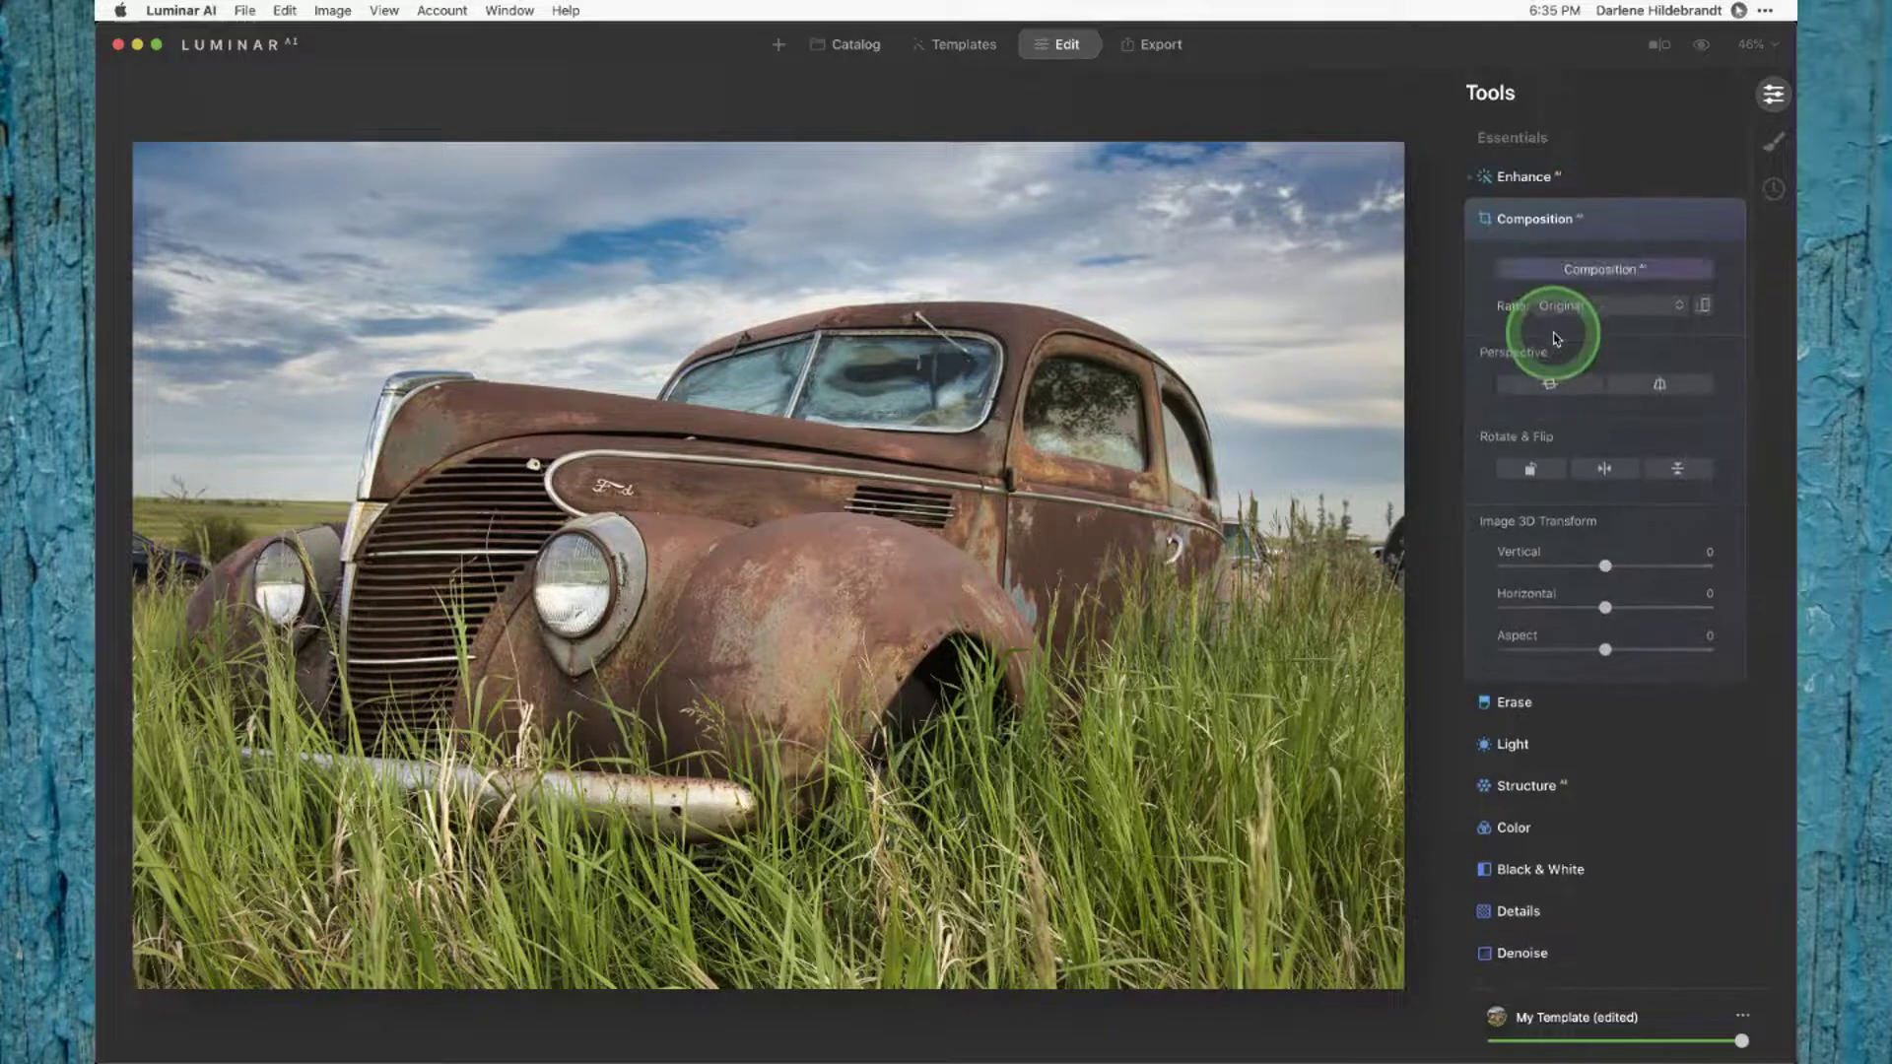
click(1587, 272)
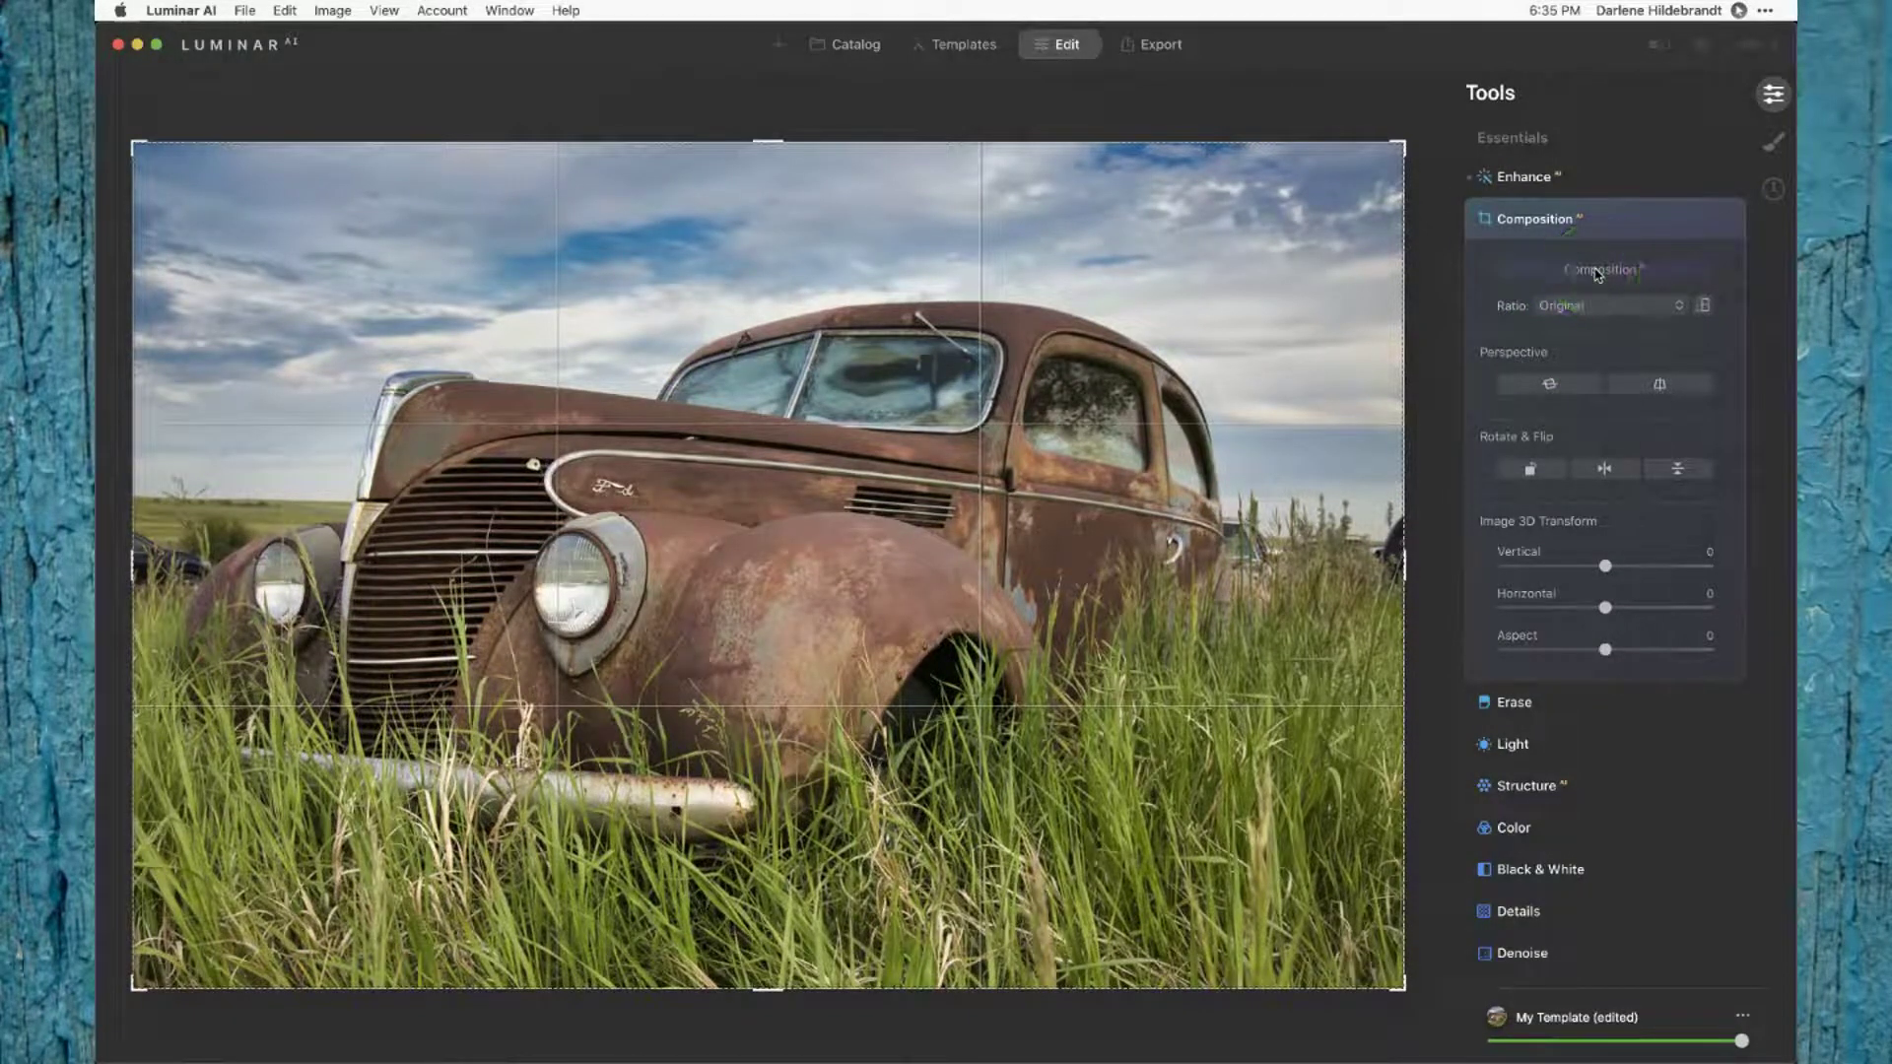
click(1597, 272)
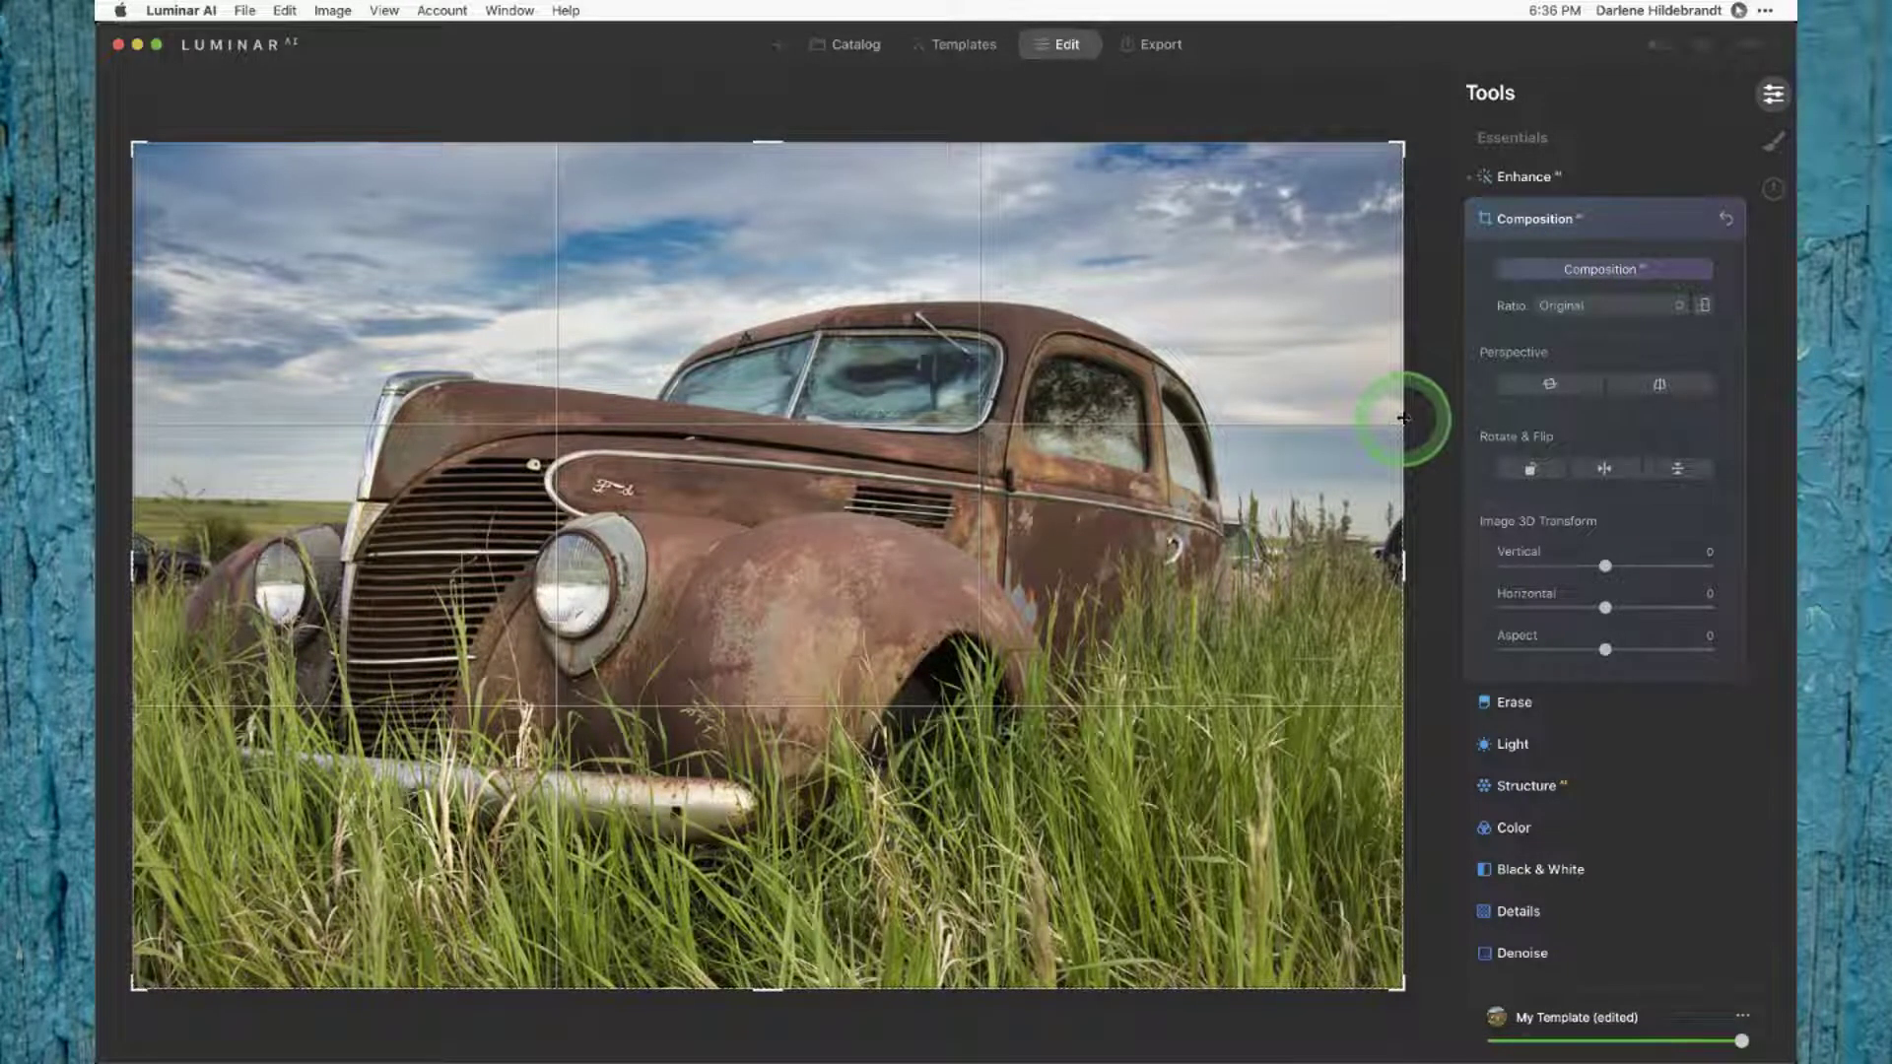
Step: Crop the car photo with the Free ratio, trimming a strip off the right side and a little off the bottom
mouse_move(1403, 418)
mouse_down()
mouse_move(1419, 414)
mouse_move(1380, 422)
mouse_move(1429, 428)
mouse_up()
click(1563, 307)
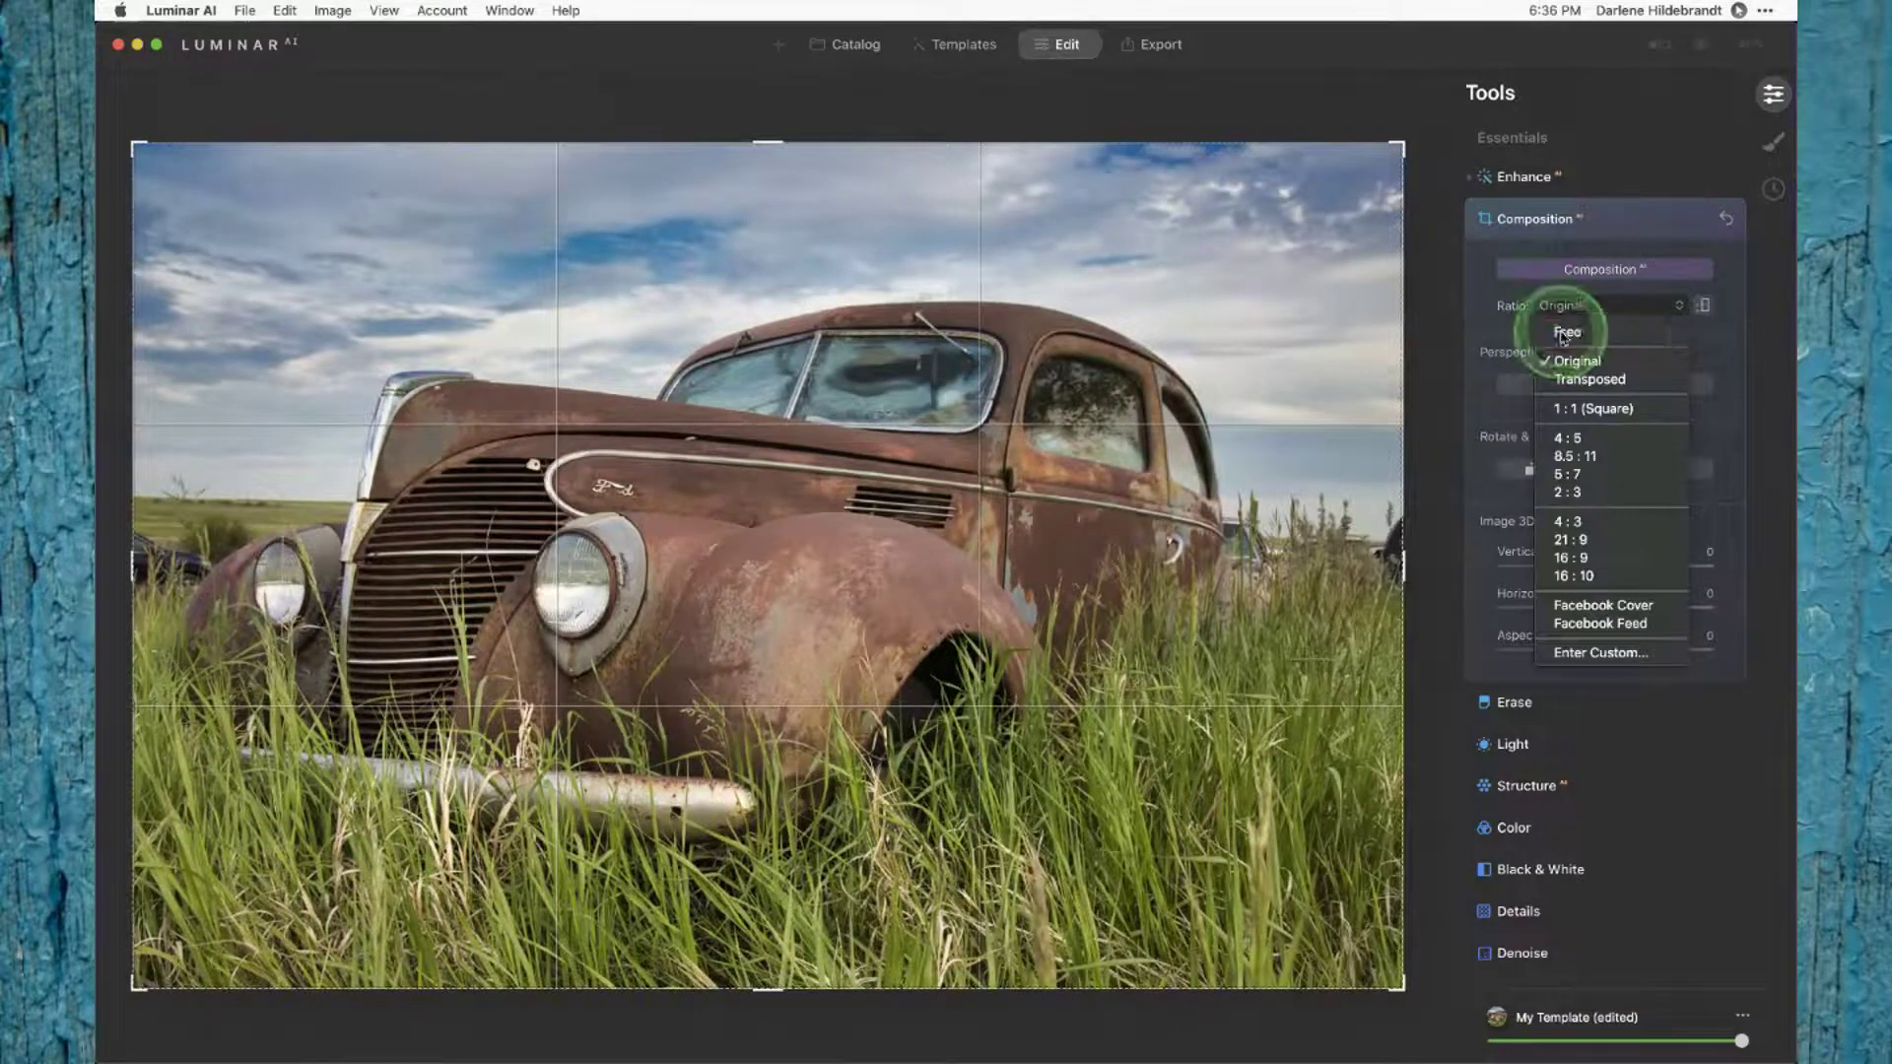
click(1563, 335)
drag(1410, 409, 1357, 410)
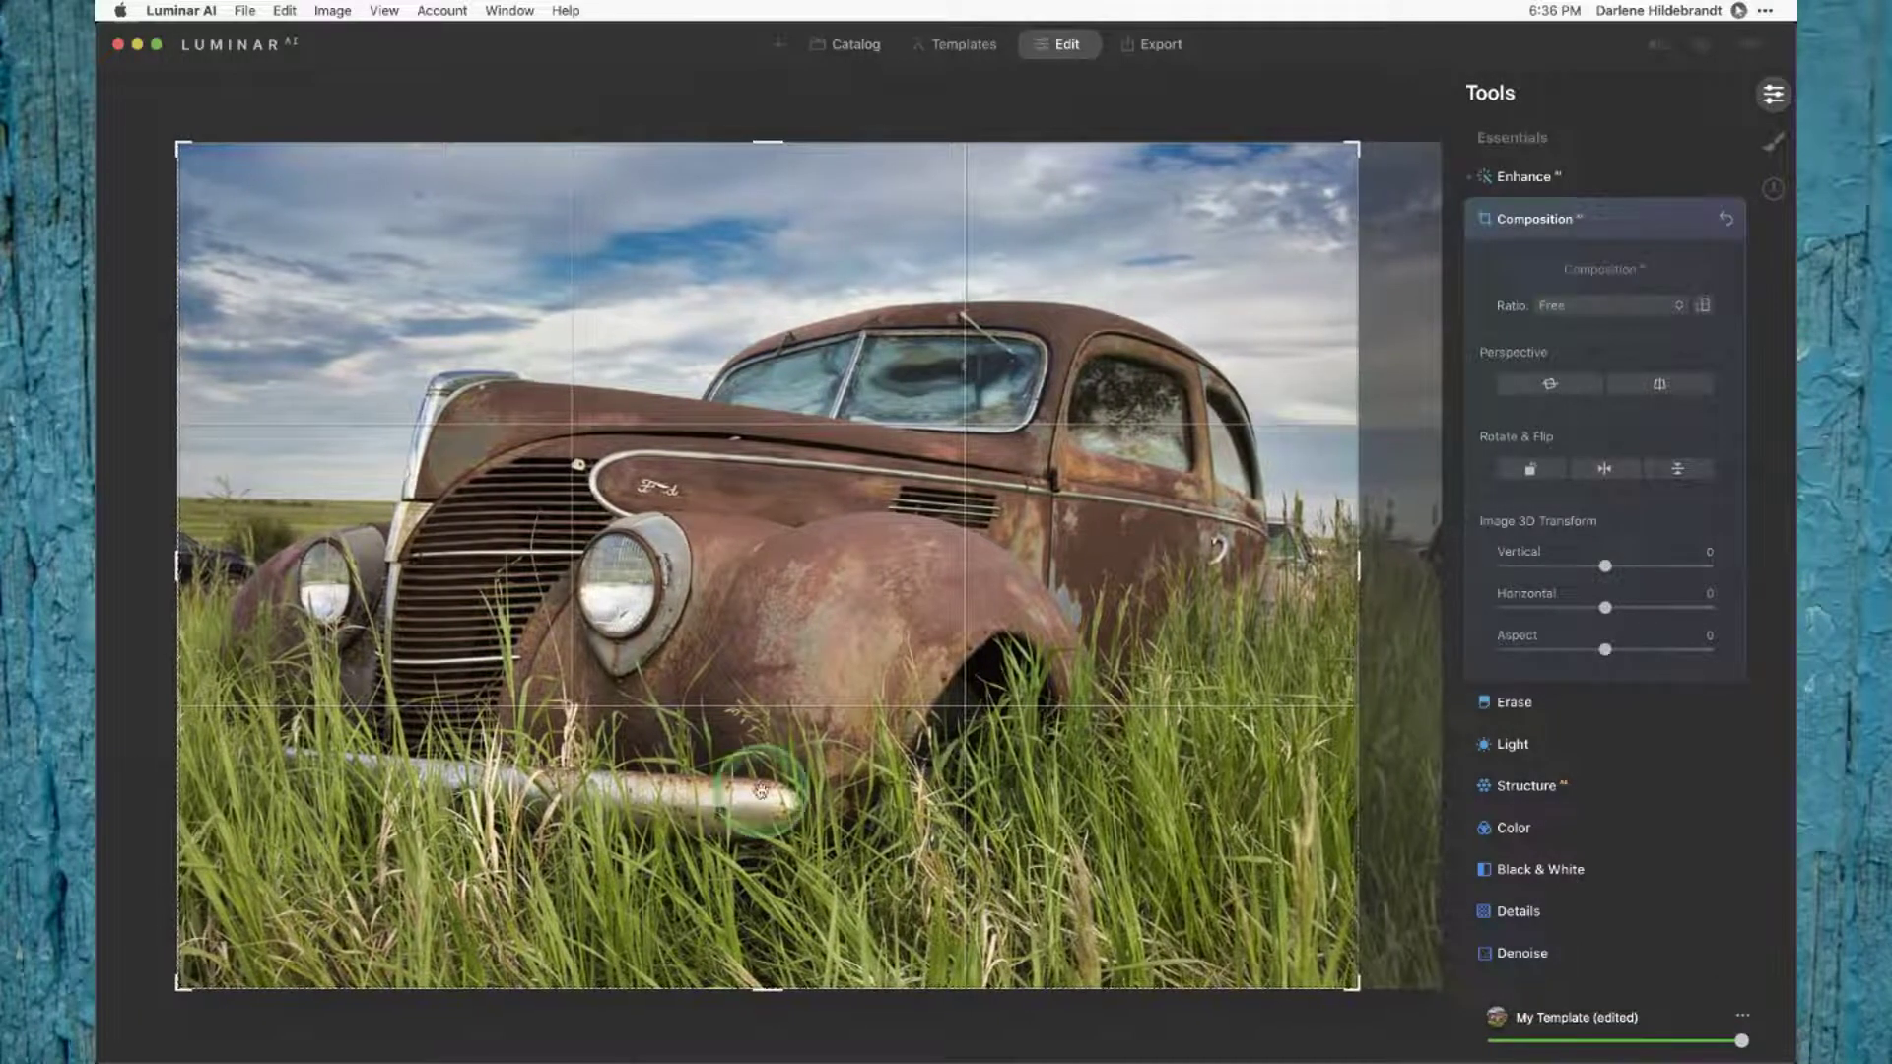
drag(808, 989, 805, 961)
key(Return)
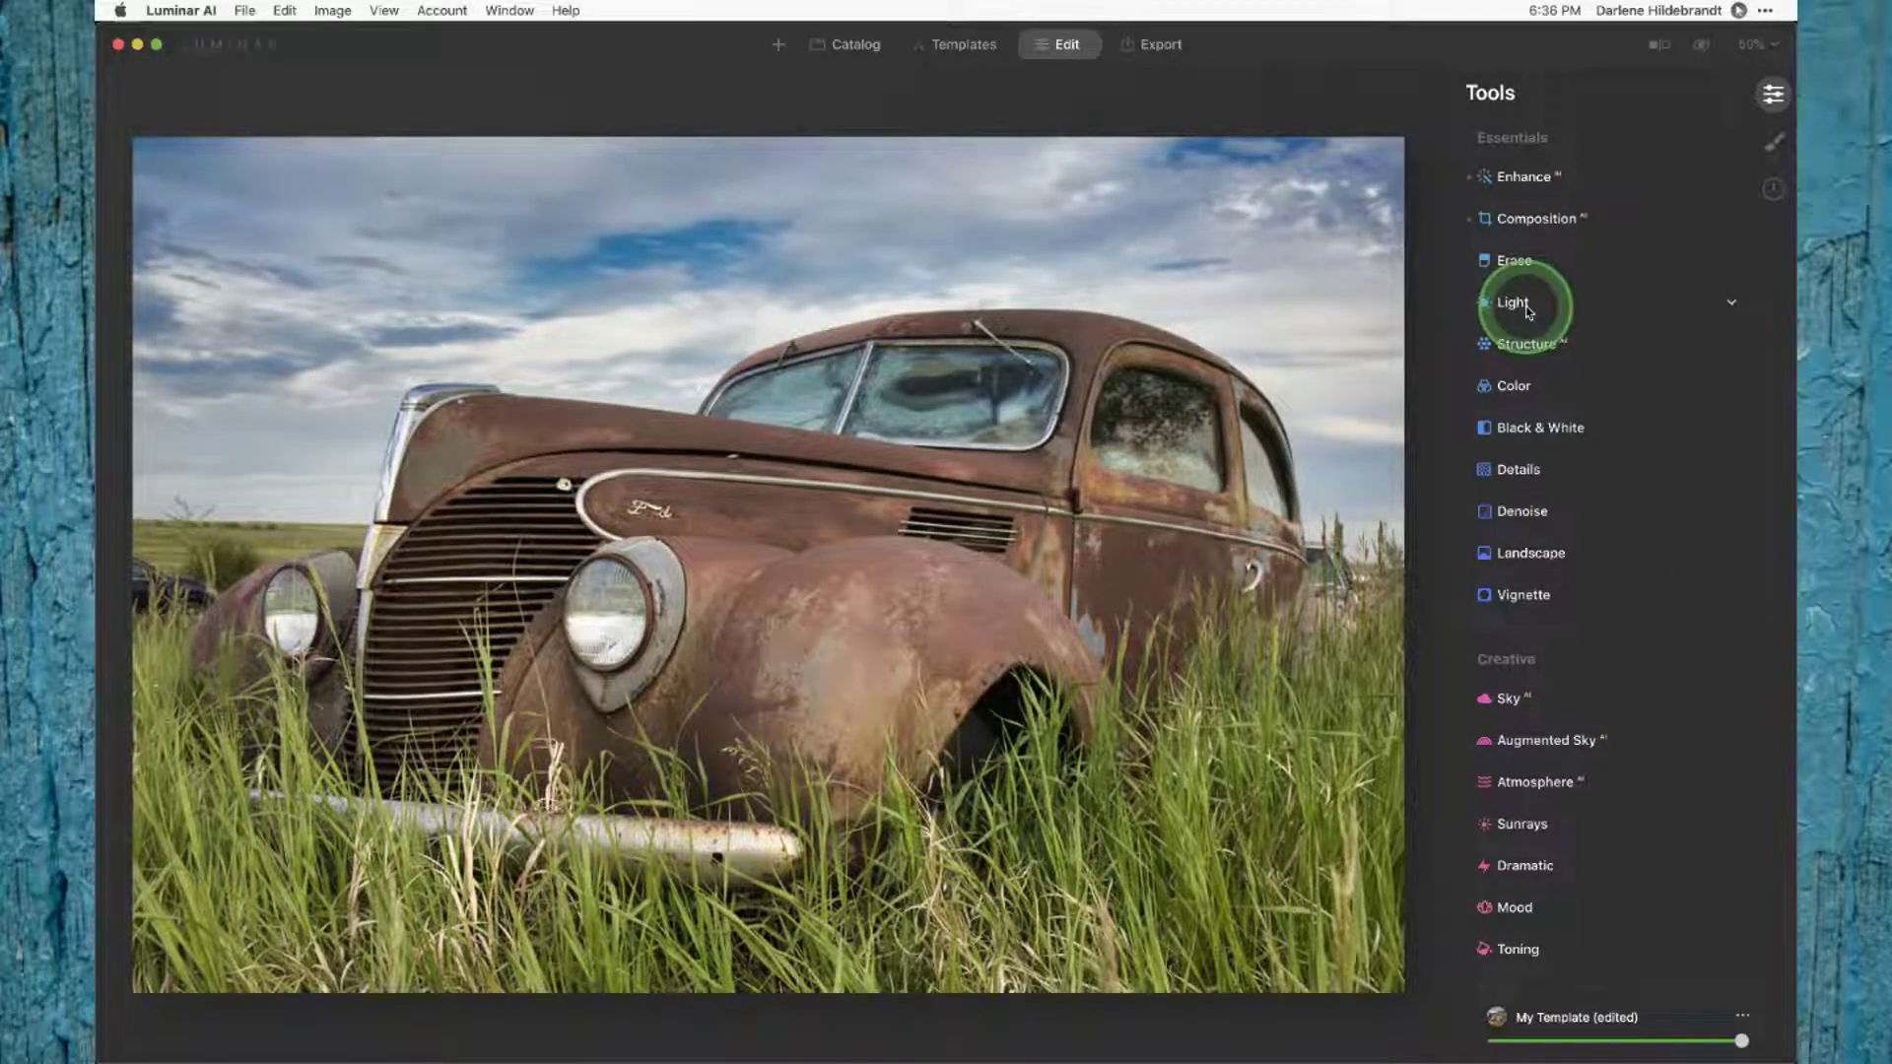
Step: Expand the Light tool with its Blacks & Whites and Curves sections, and set Smart Contrast to 31
click(1528, 310)
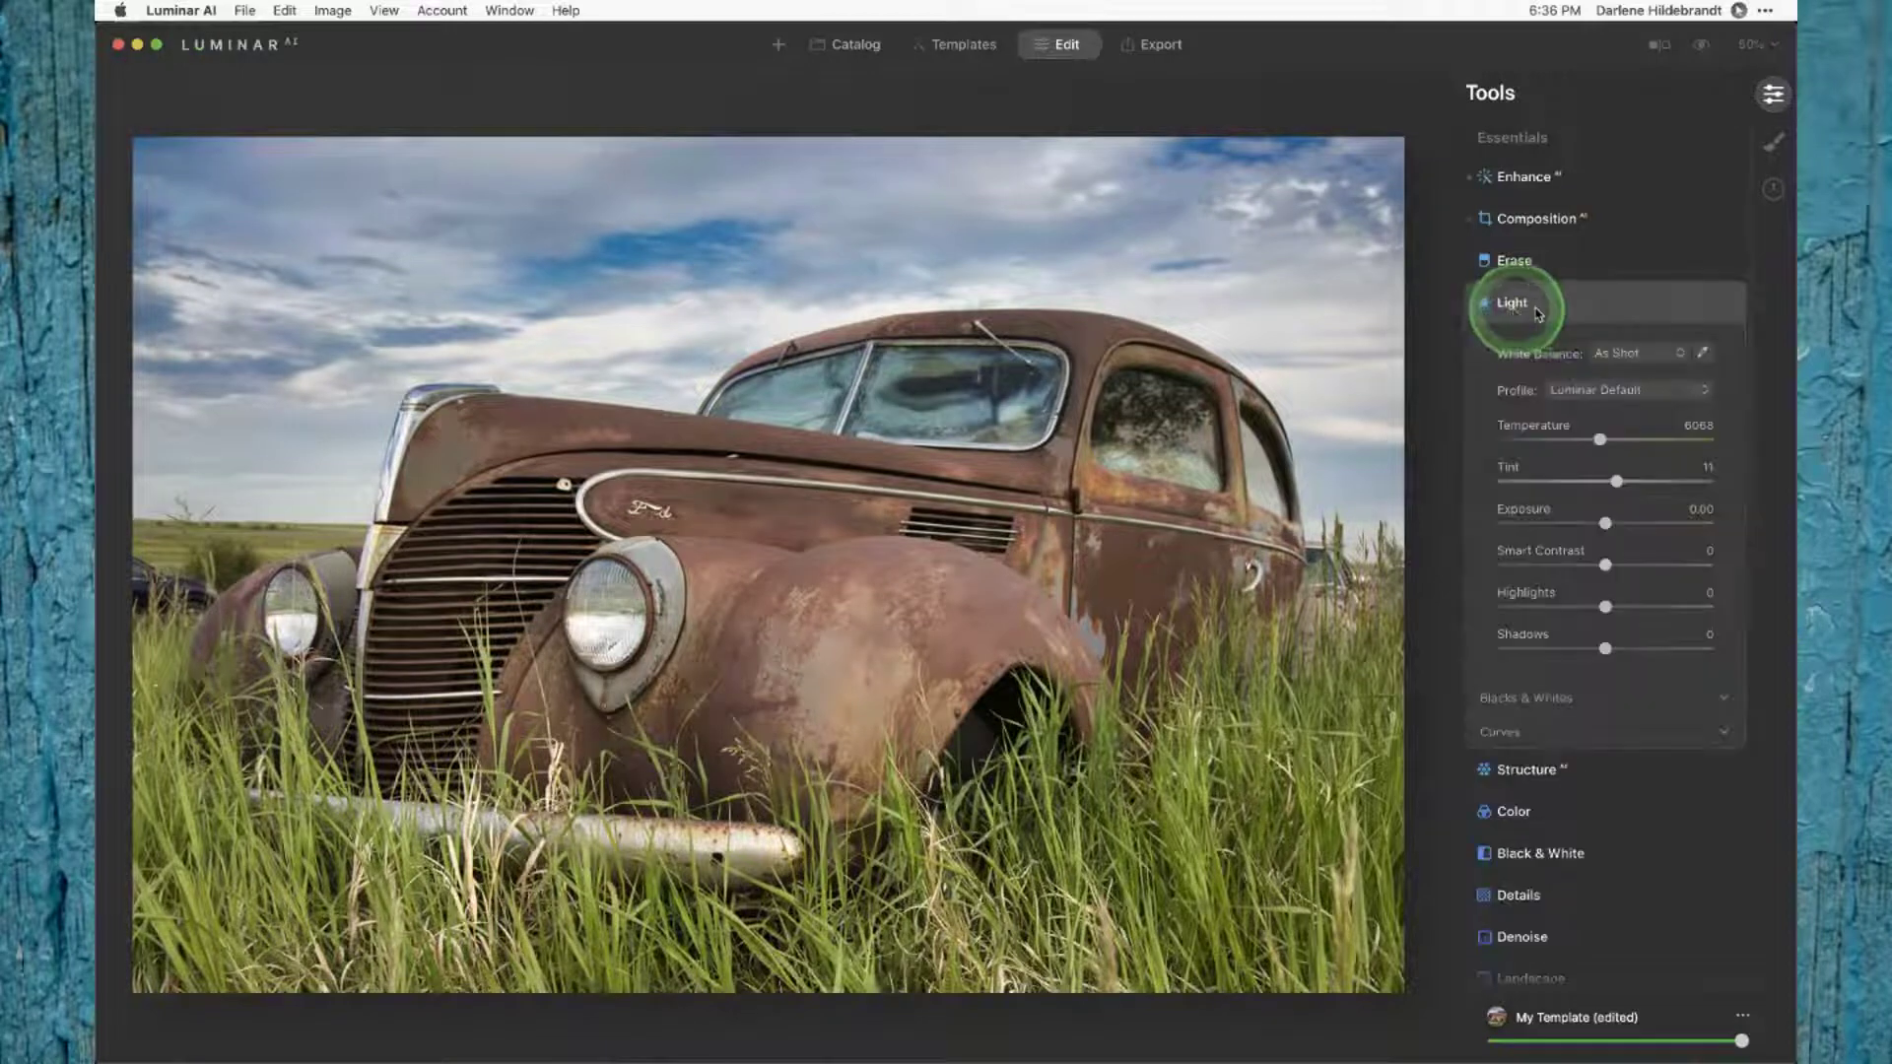
click(1524, 698)
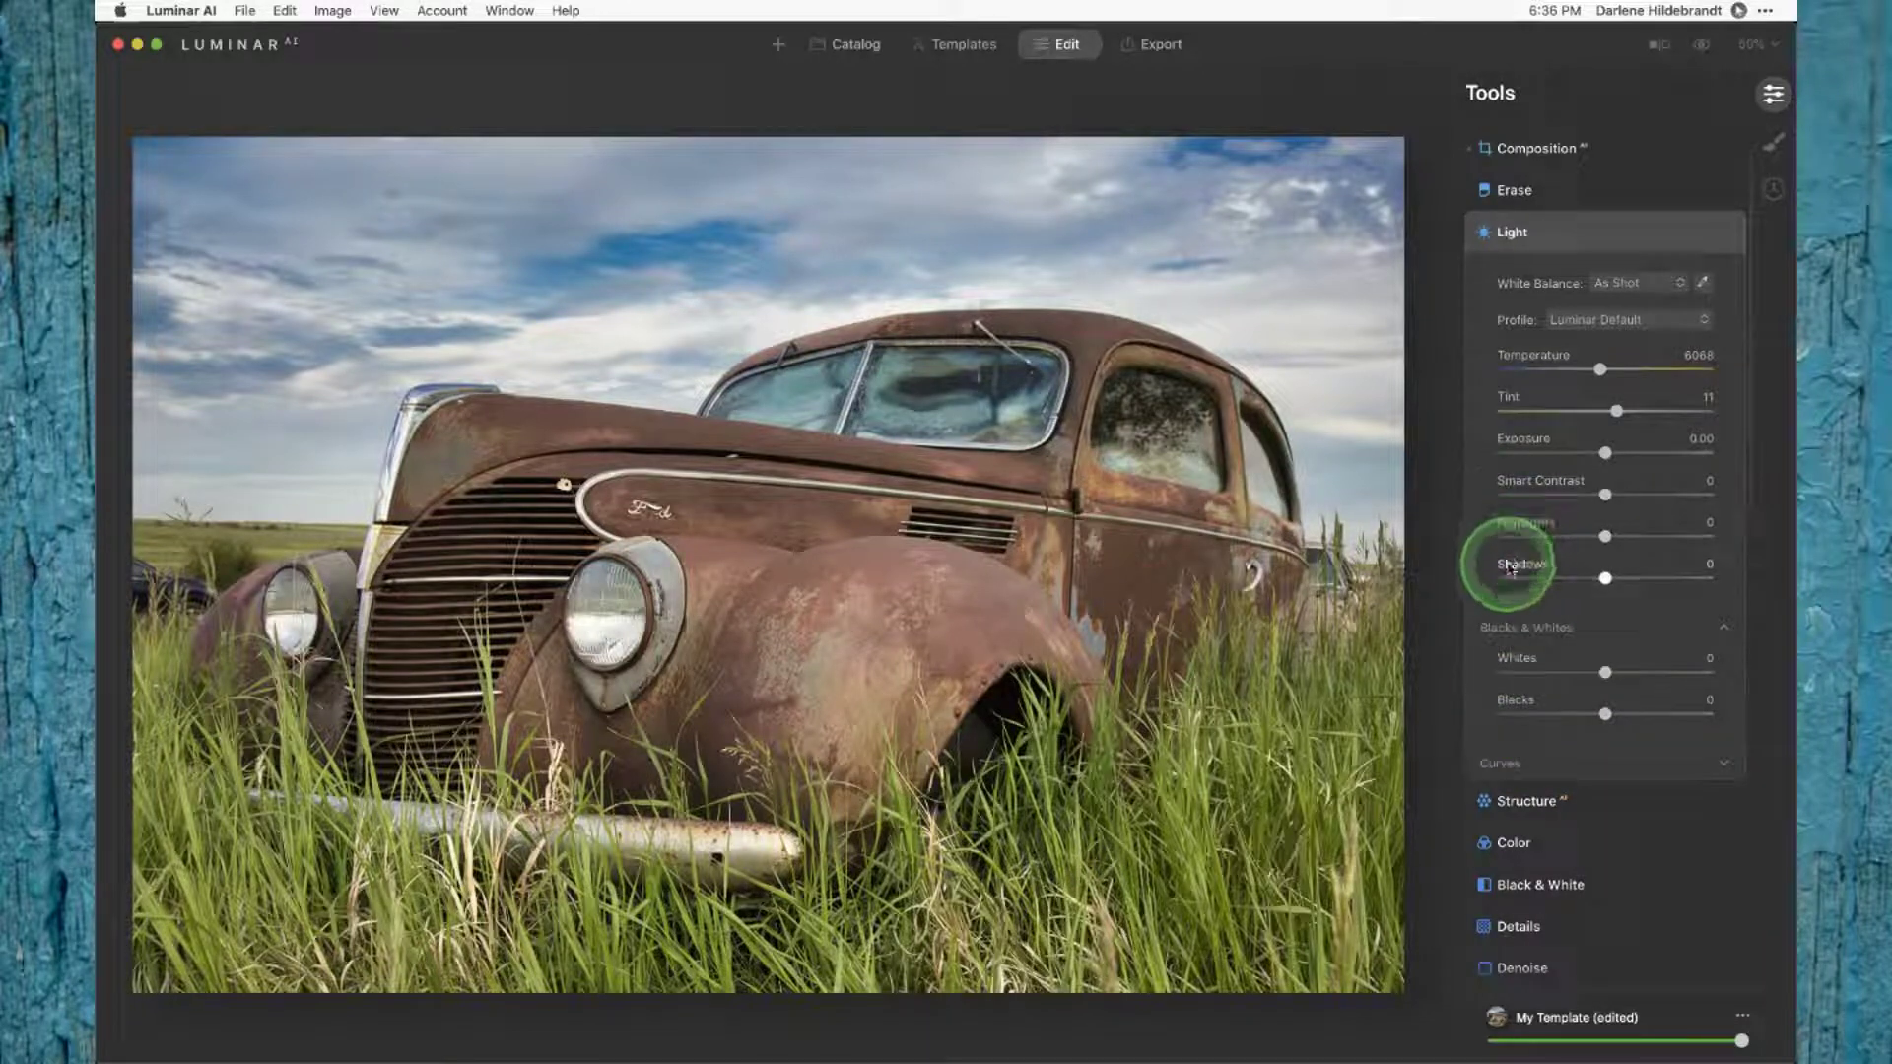
click(1508, 761)
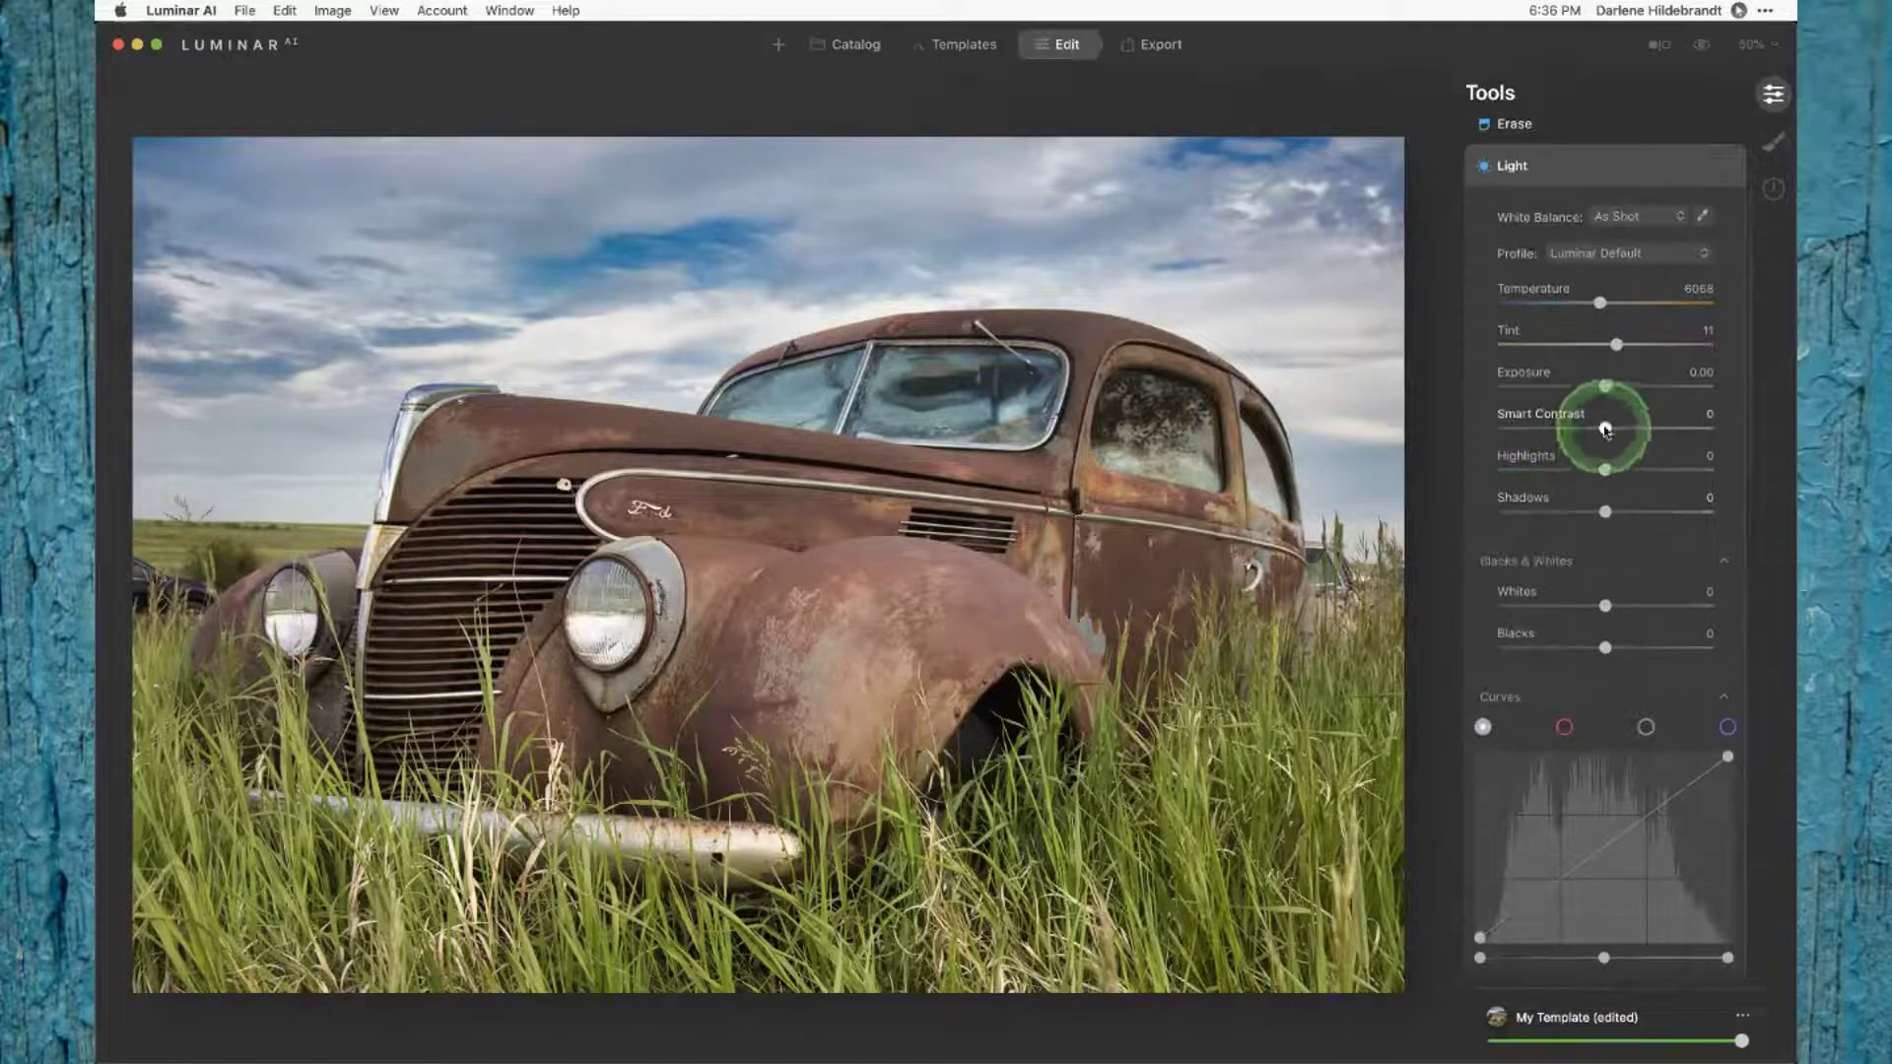
mouse_move(1606, 430)
mouse_down()
mouse_move(1706, 431)
mouse_move(1538, 429)
mouse_move(1671, 431)
mouse_move(1631, 431)
mouse_up()
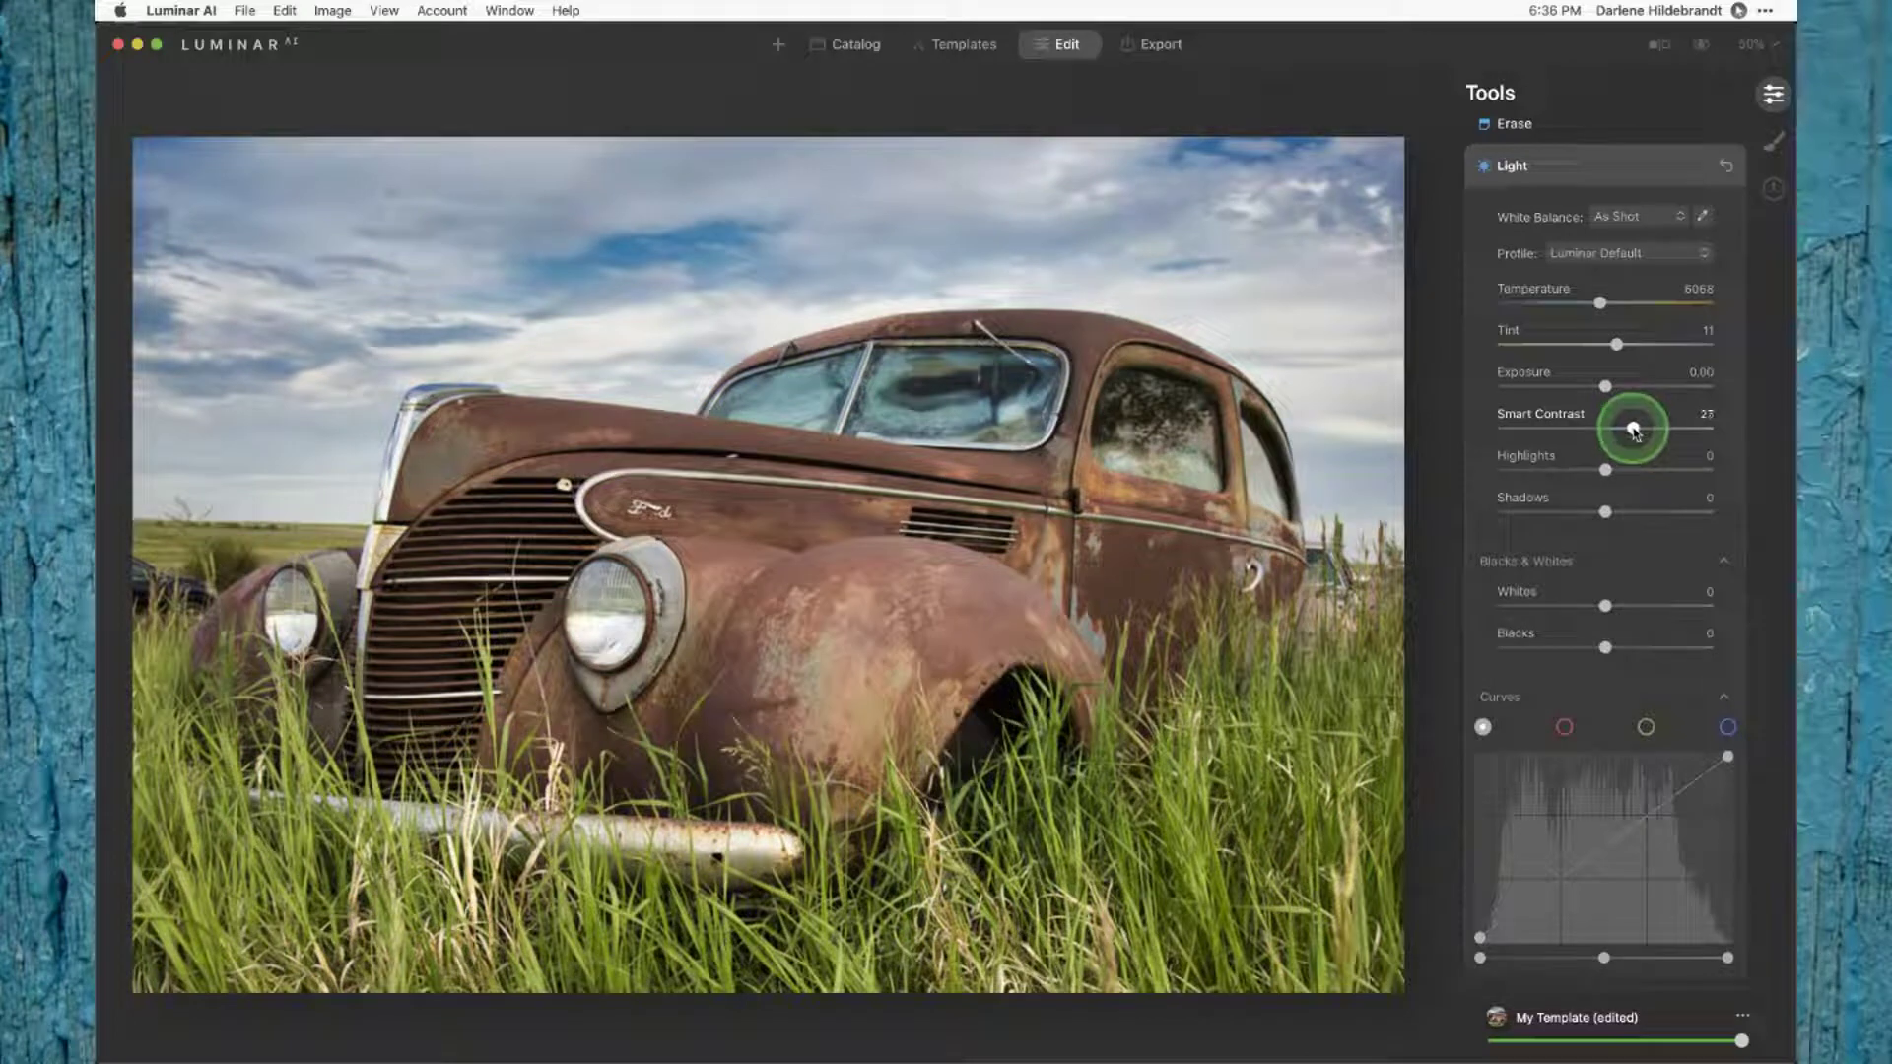
drag(1635, 429, 1636, 430)
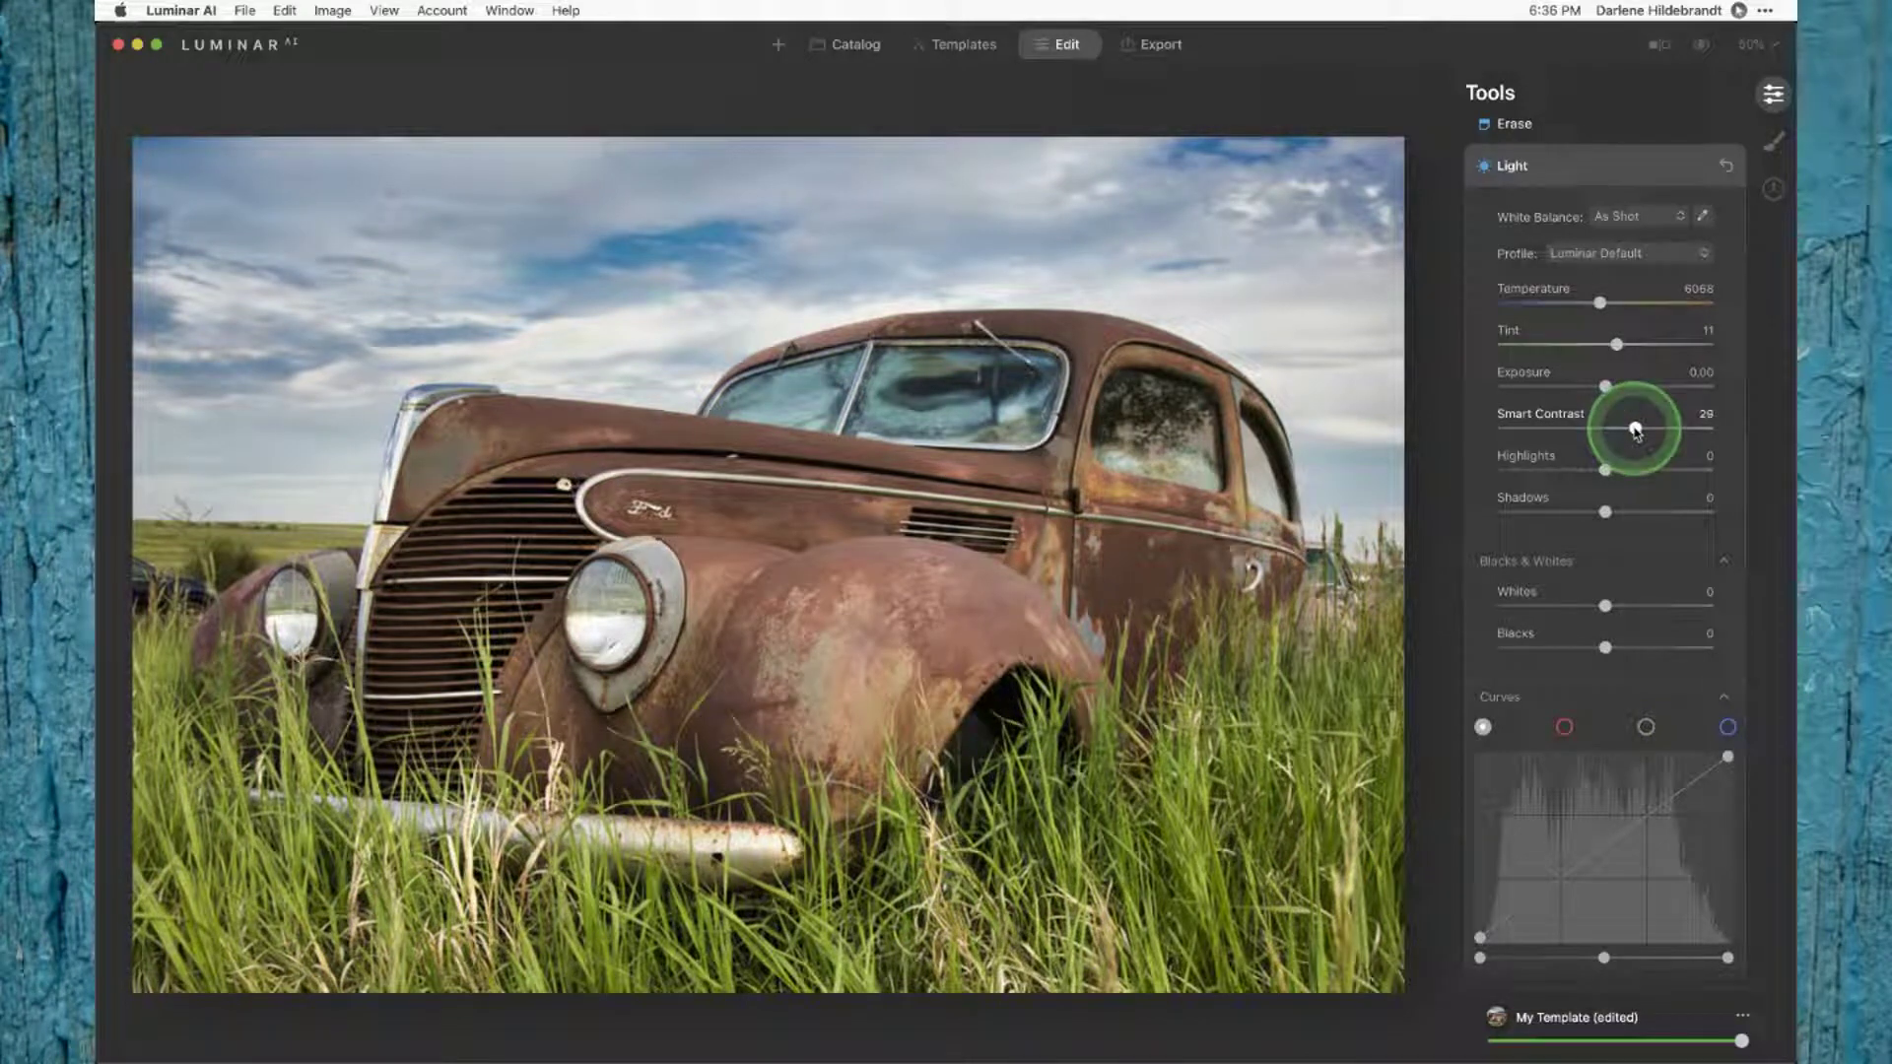
click(1598, 431)
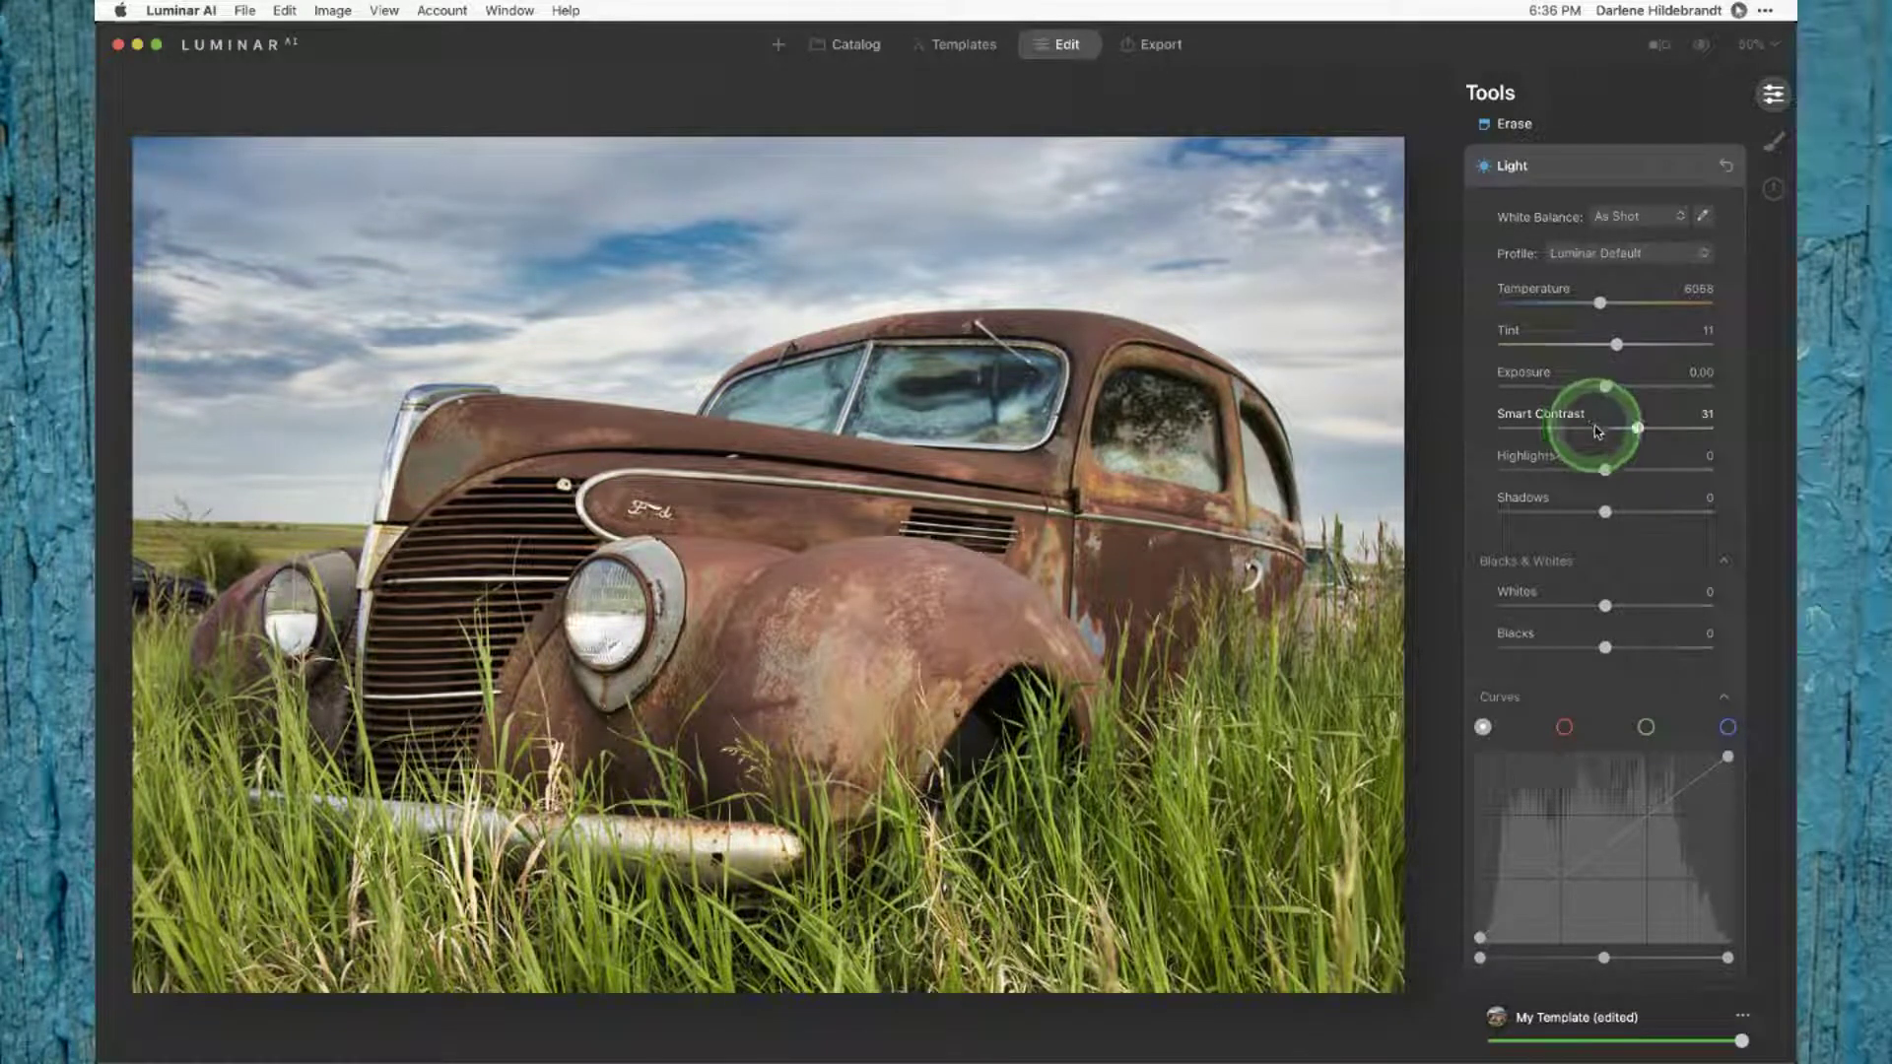
Step: Open the Vignette tool with its advanced settings and set the Amount to -62
scroll(1582, 468, down, 5)
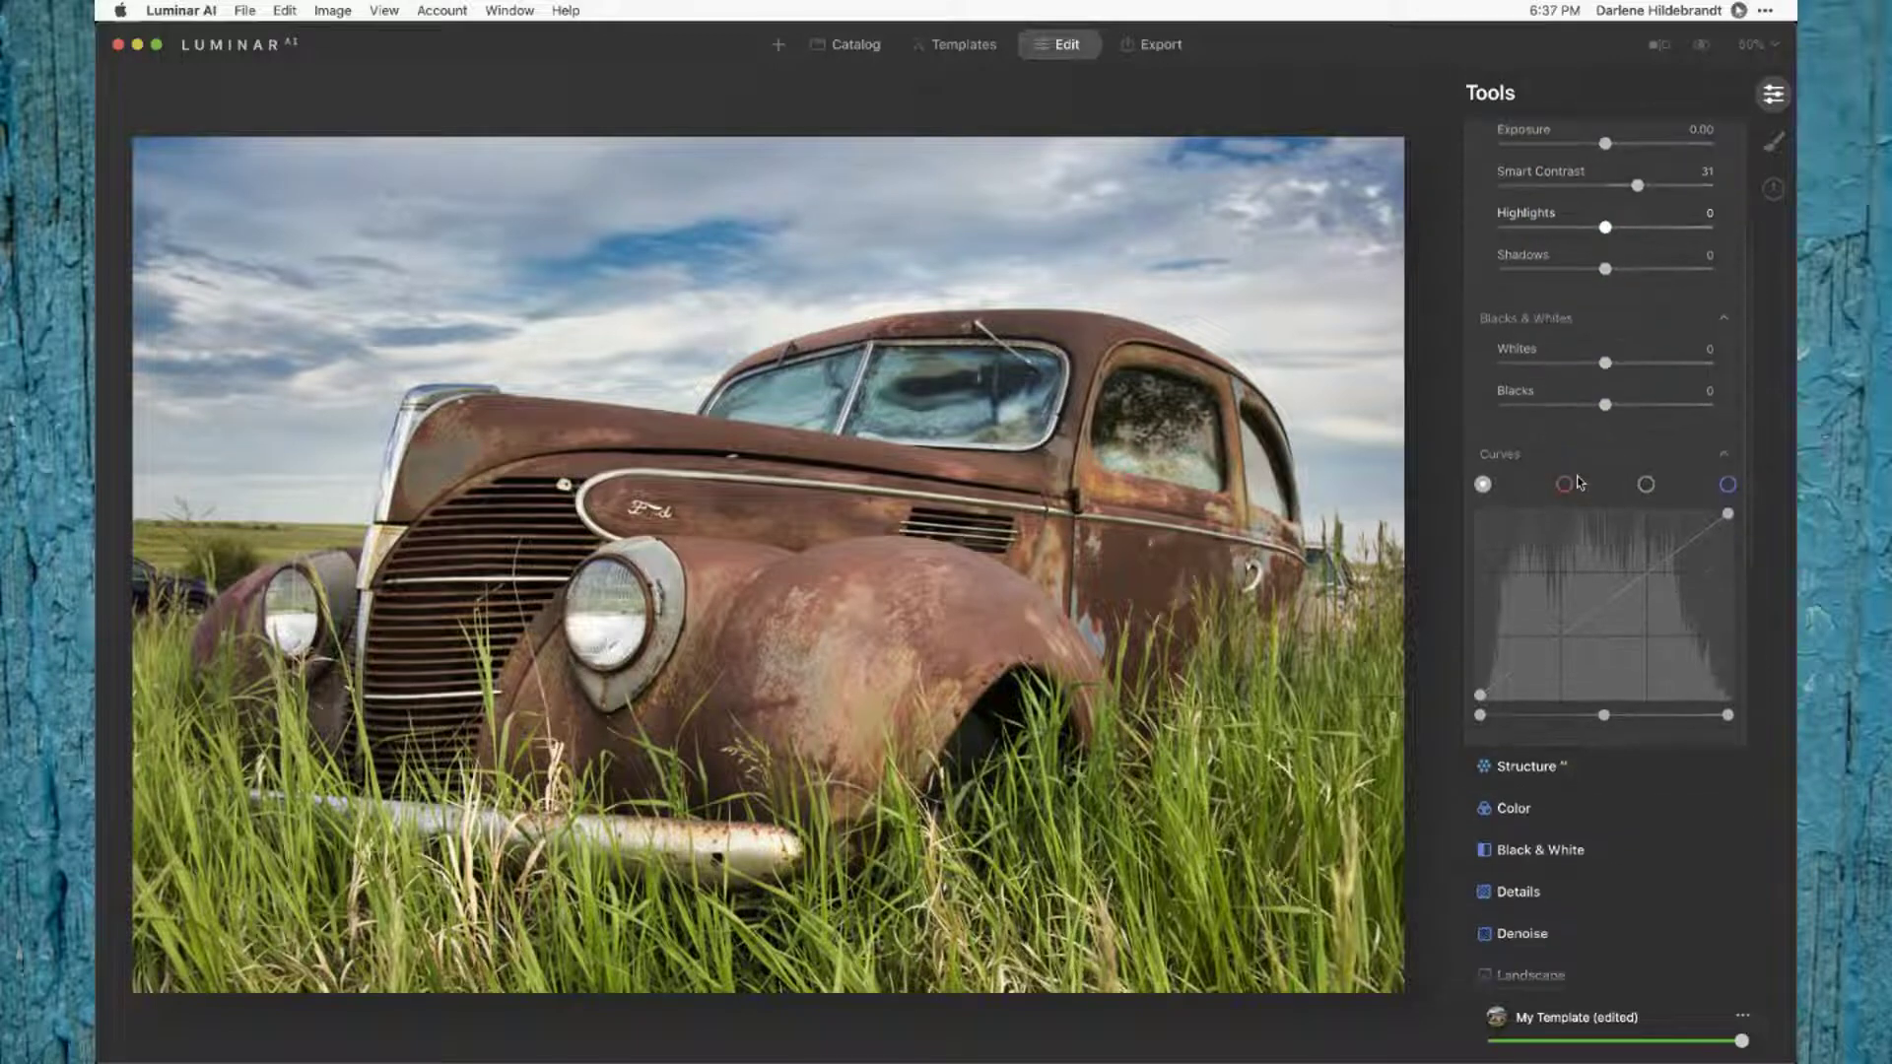
scroll(1557, 572, down, 4)
scroll(1597, 541, up, 5)
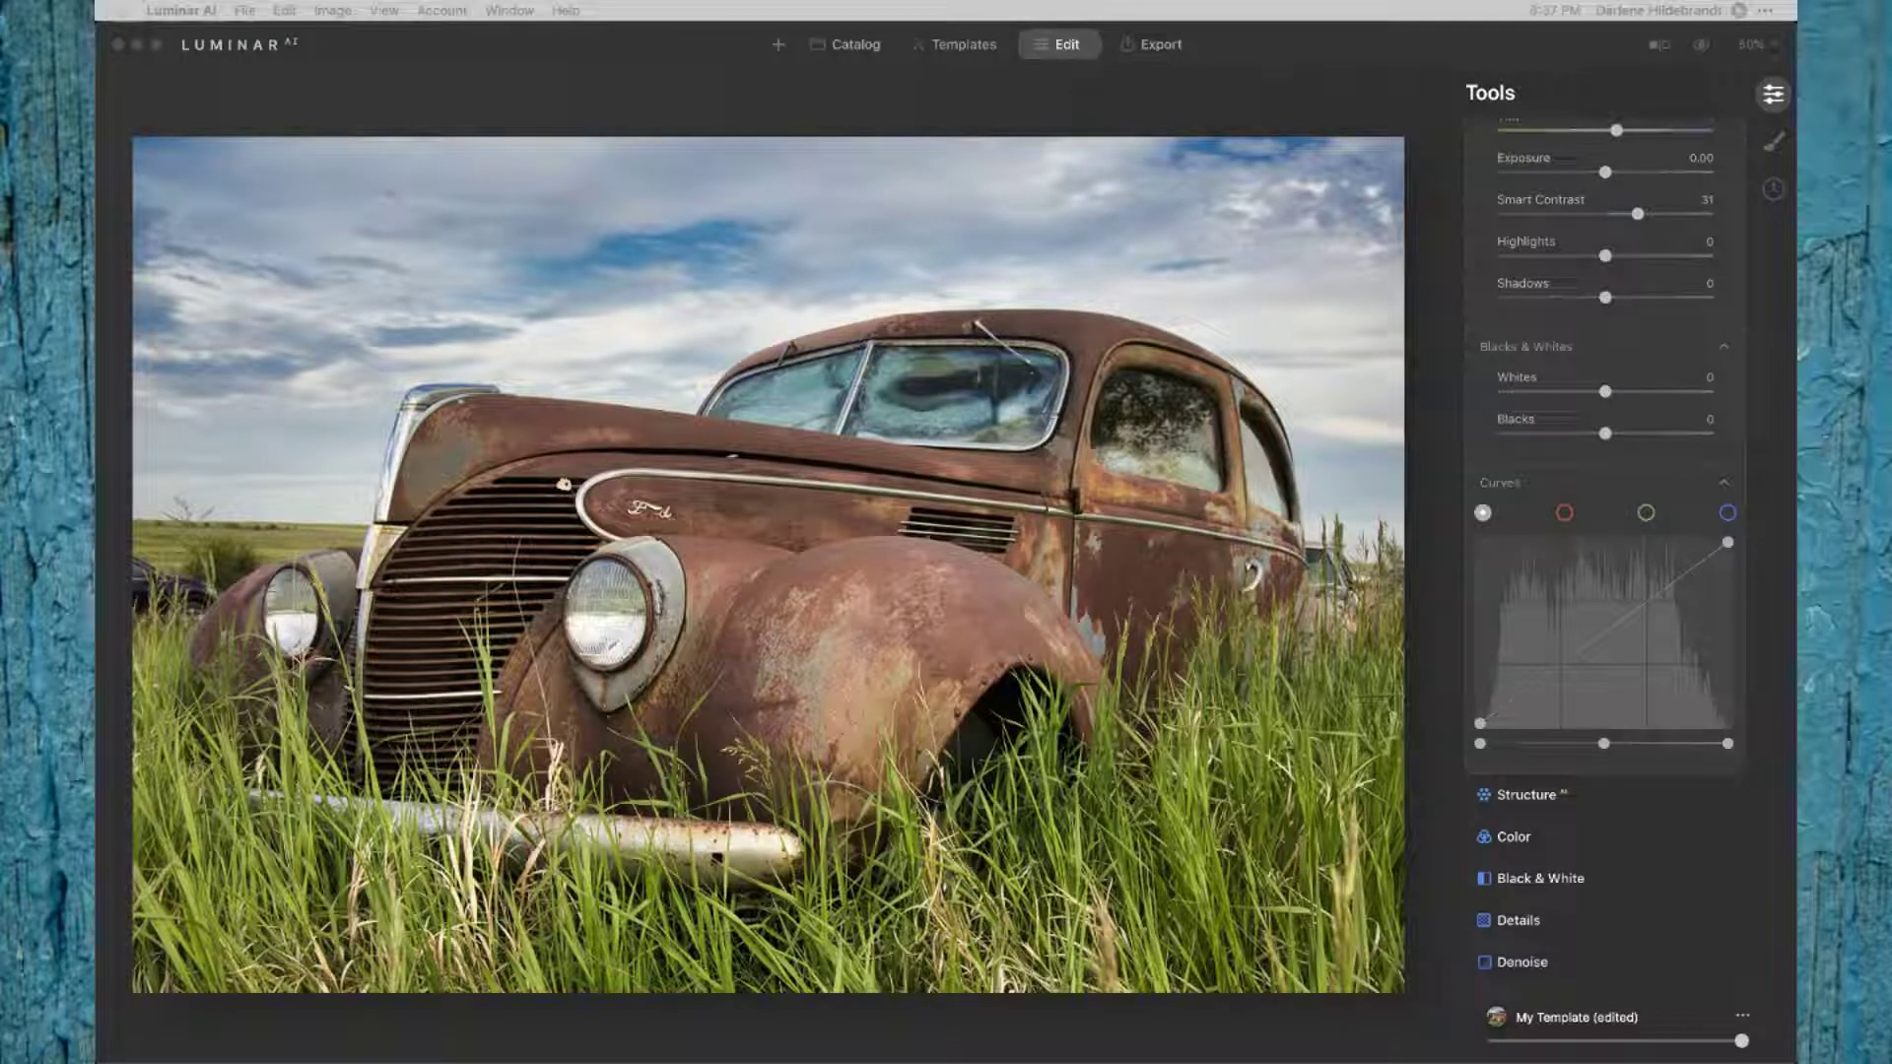
click(1422, 663)
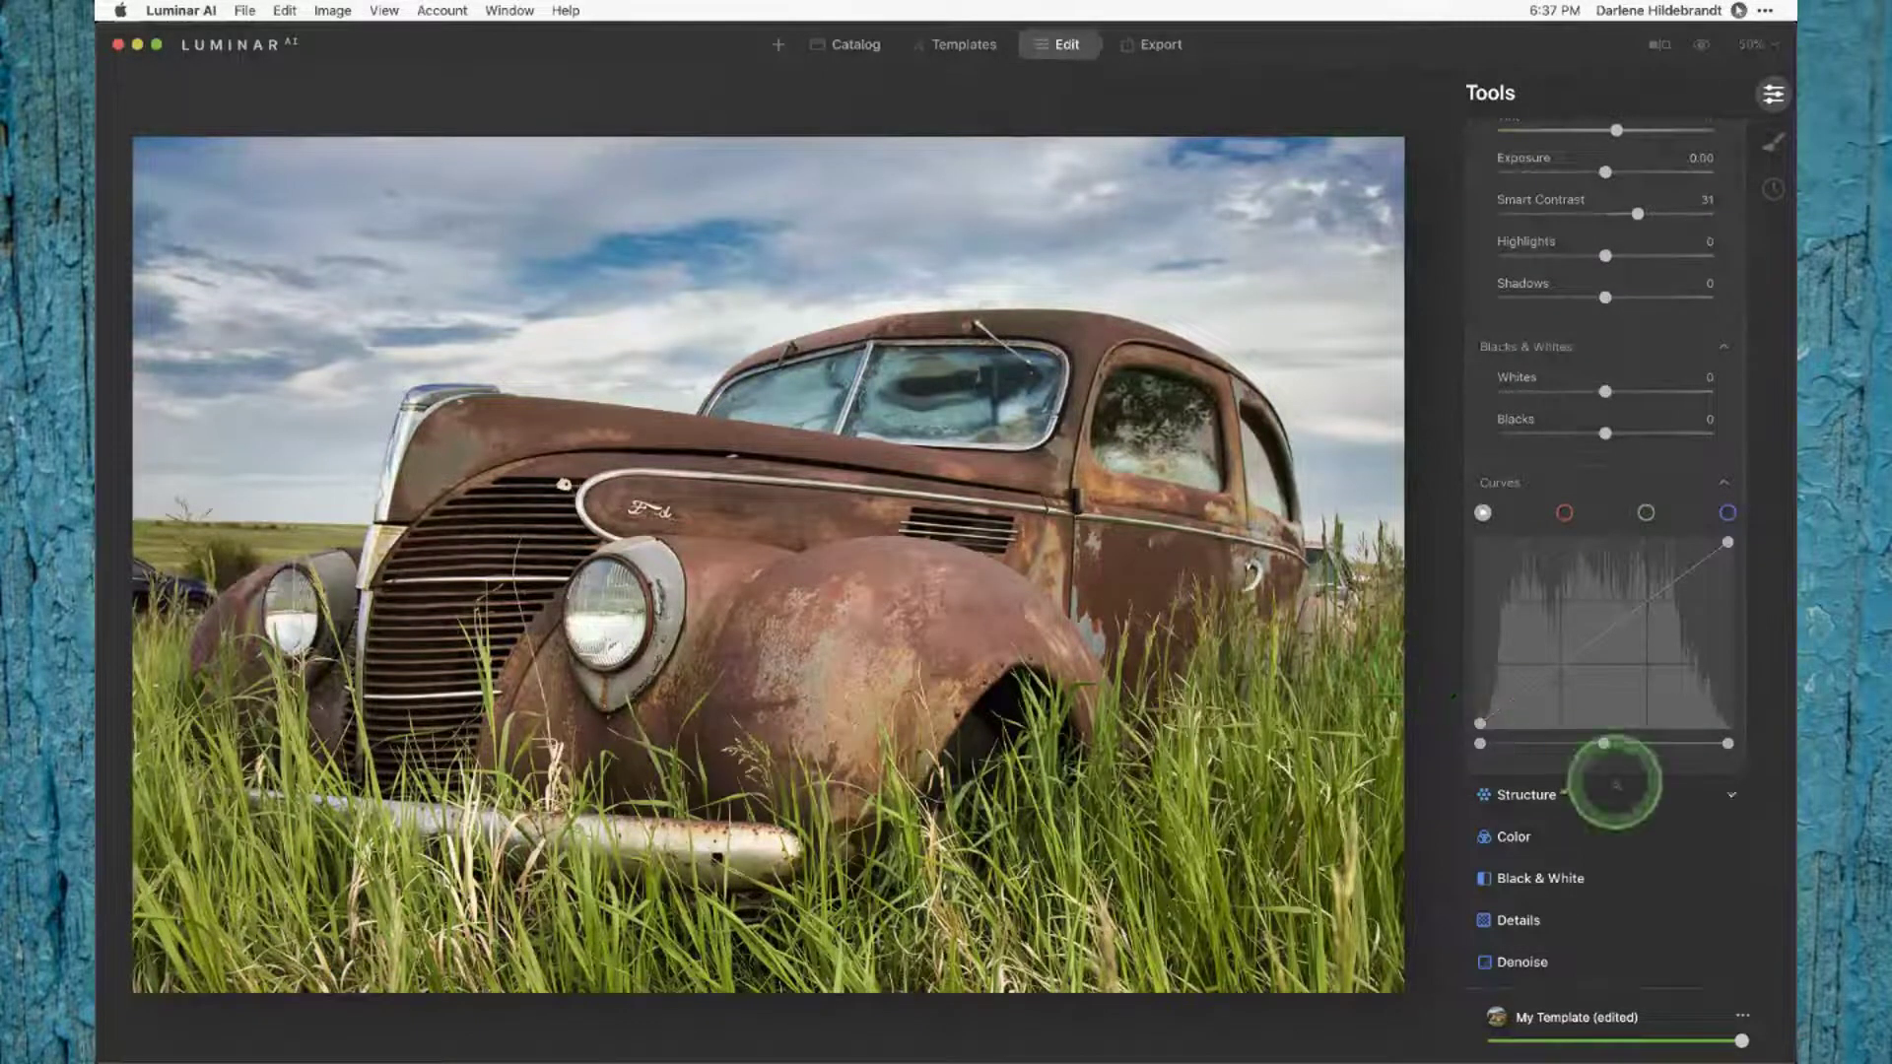
scroll(1609, 782, down, 10)
scroll(1546, 773, up, 6)
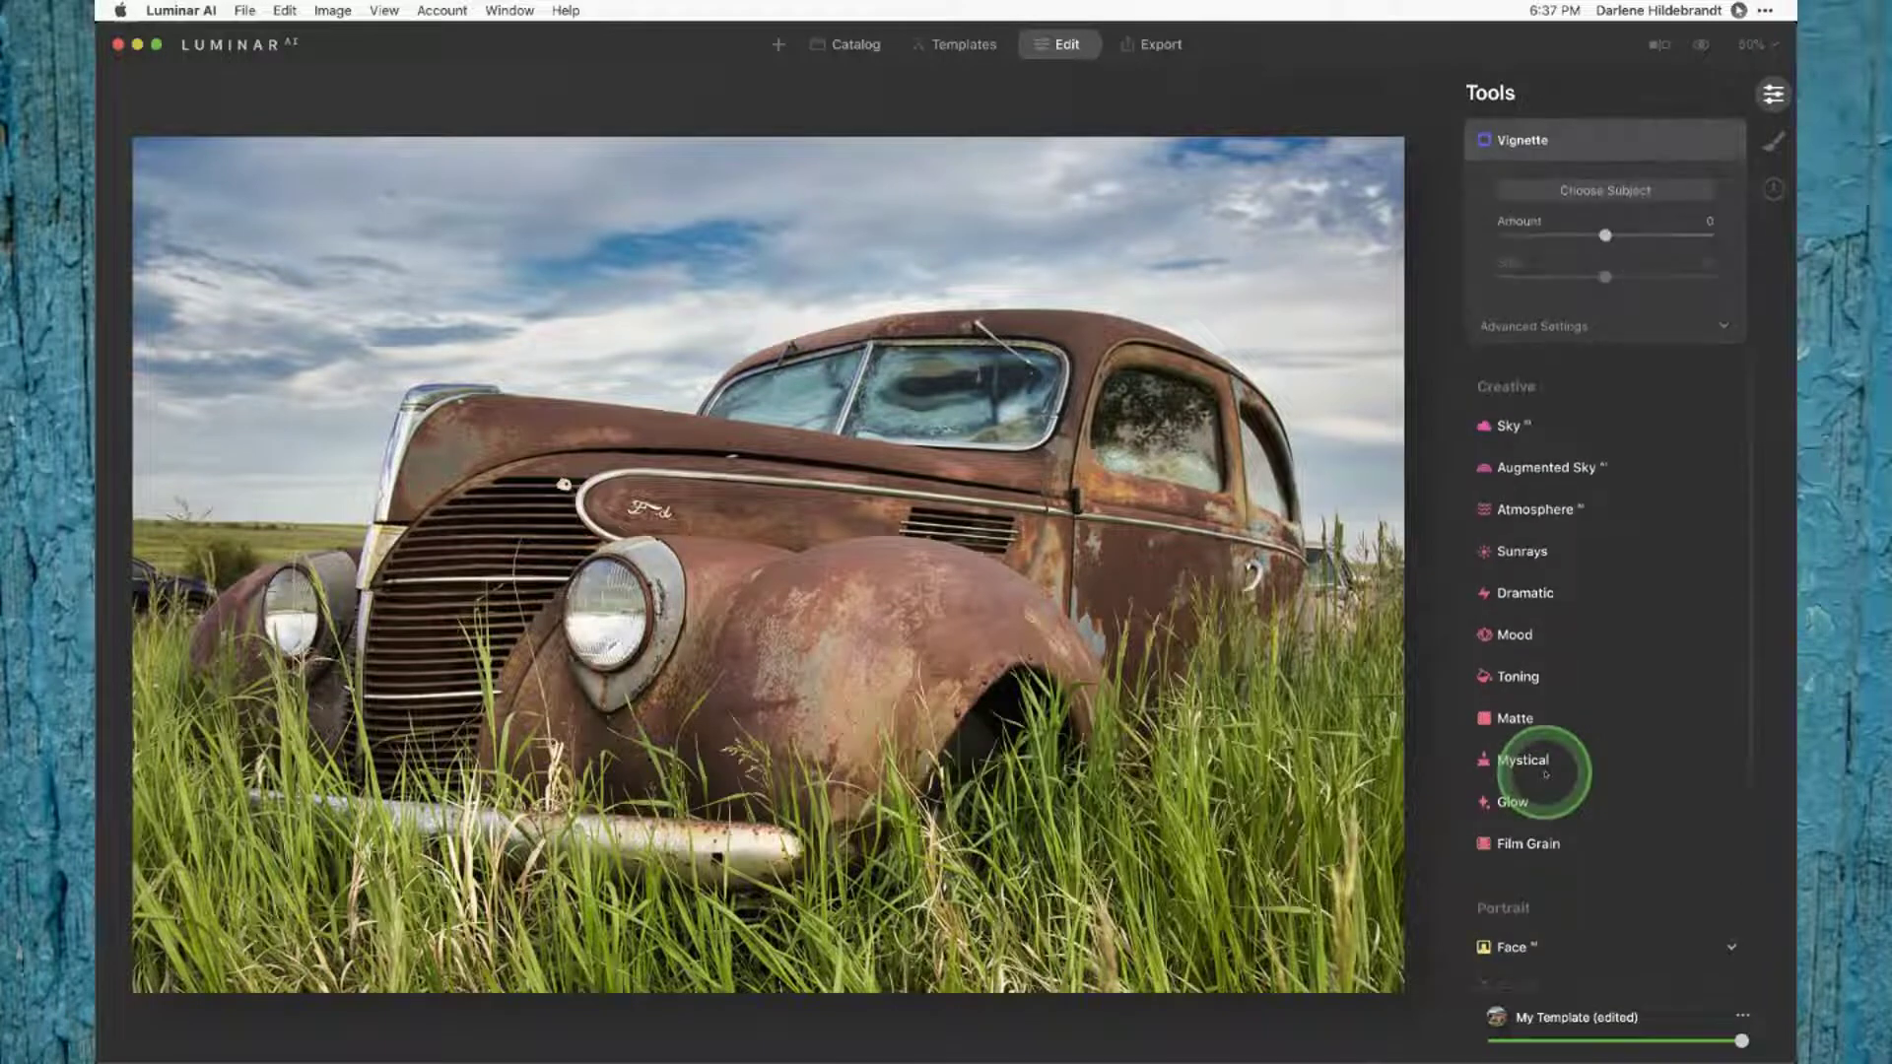
click(1533, 714)
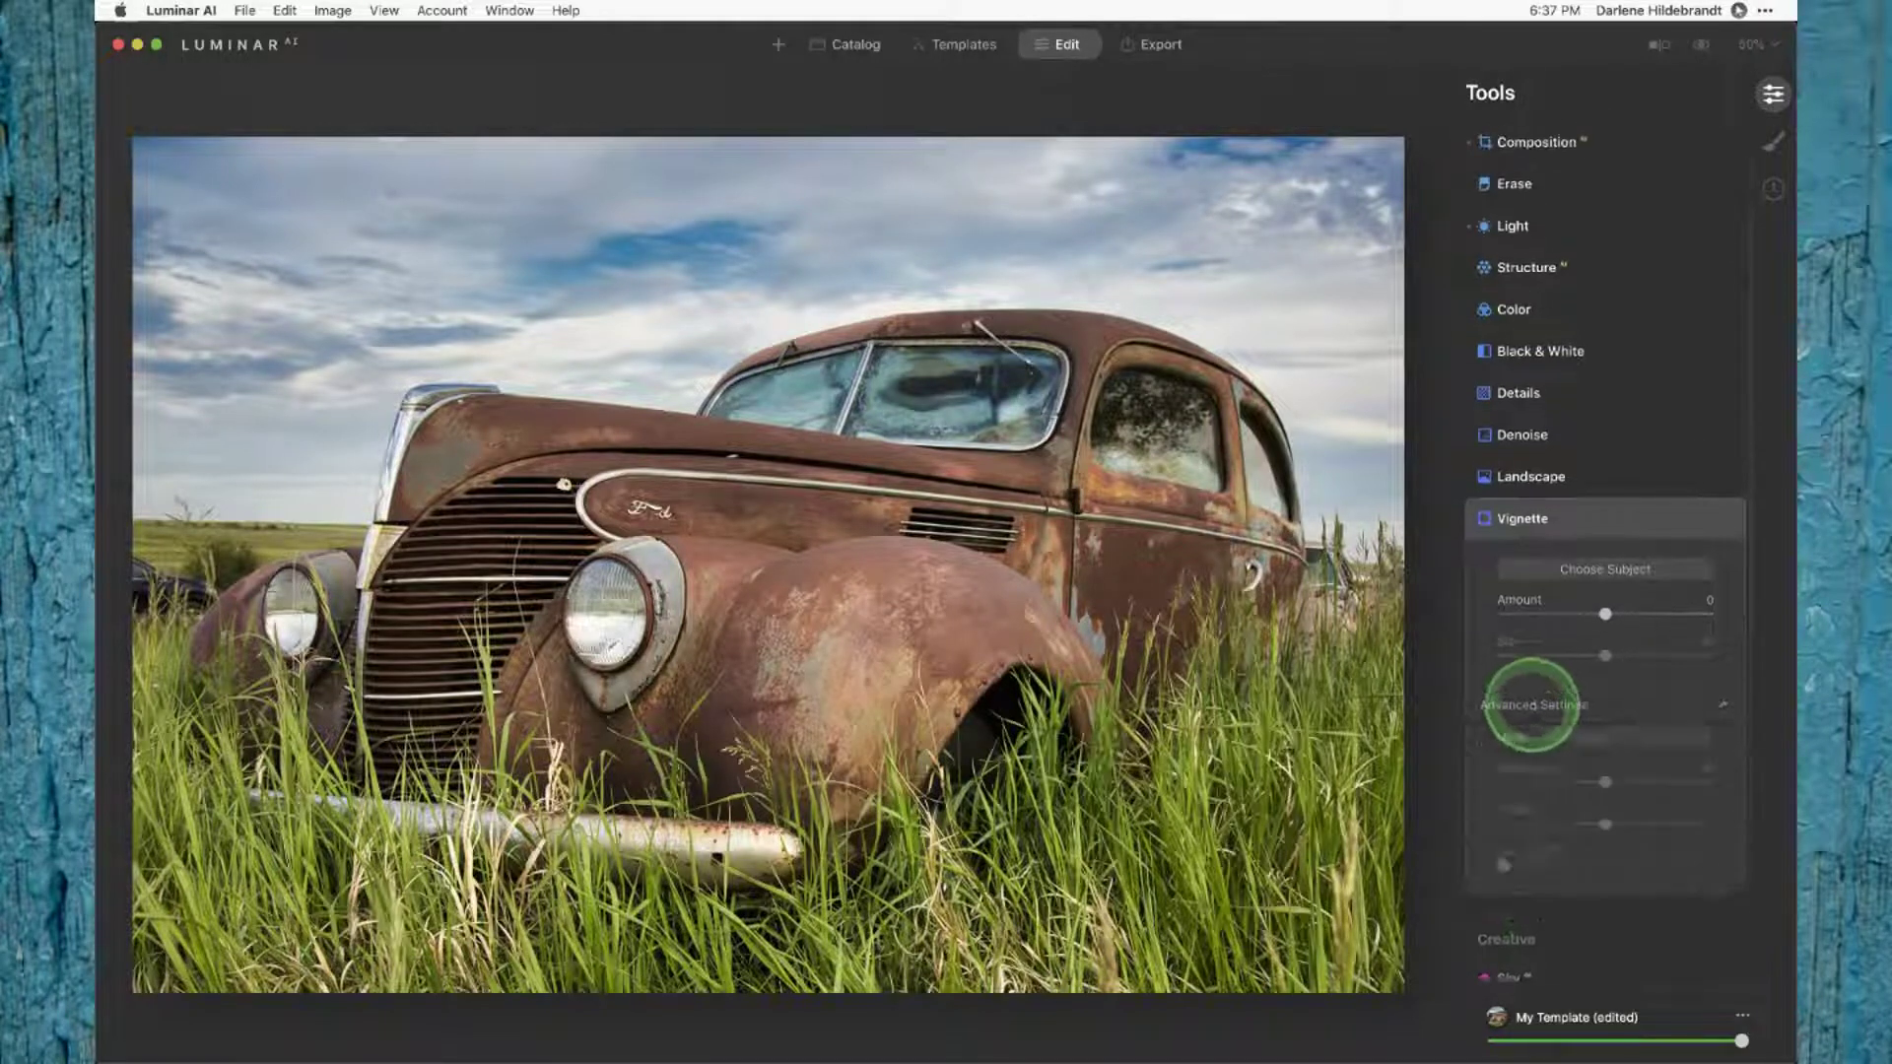
scroll(1554, 689, down, 1)
drag(1558, 591, 1539, 589)
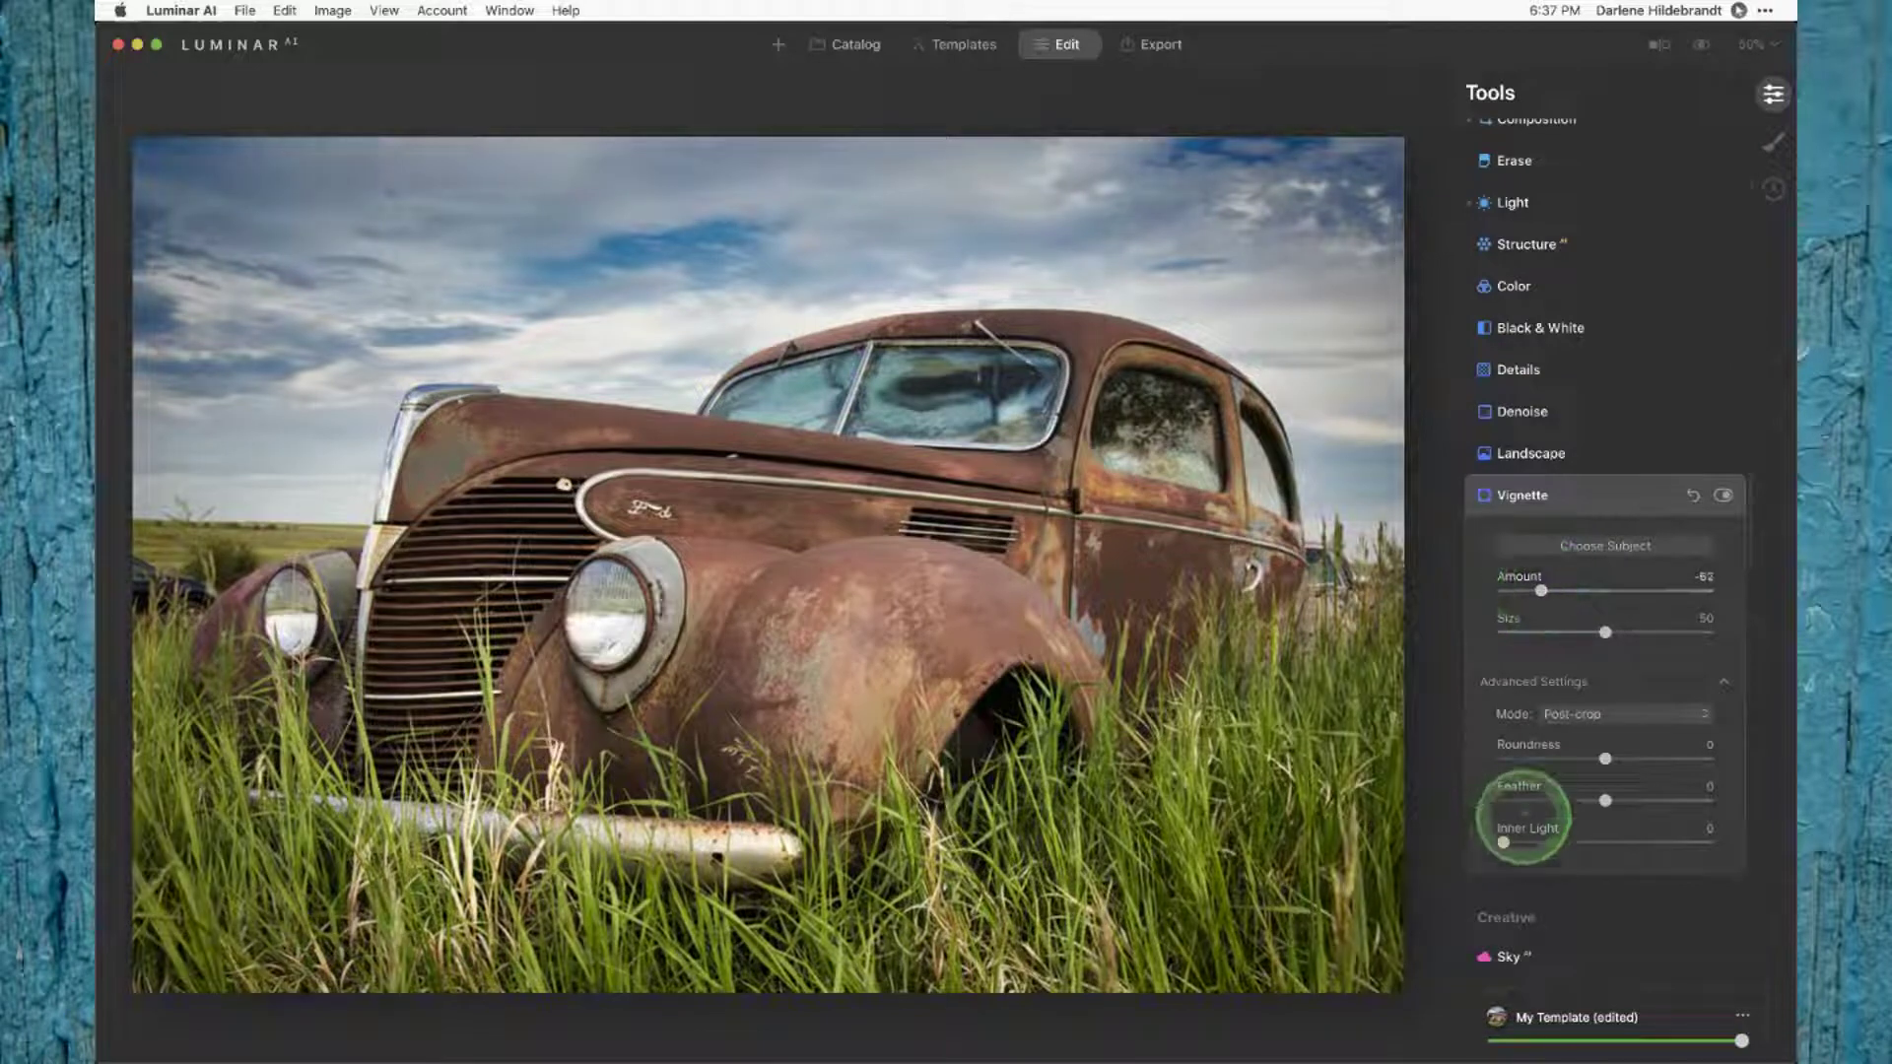
Step: Harden and shrink the vignette with Feather -100 and Size 33, and set its Roundness to 11
drag(1529, 798, 1488, 799)
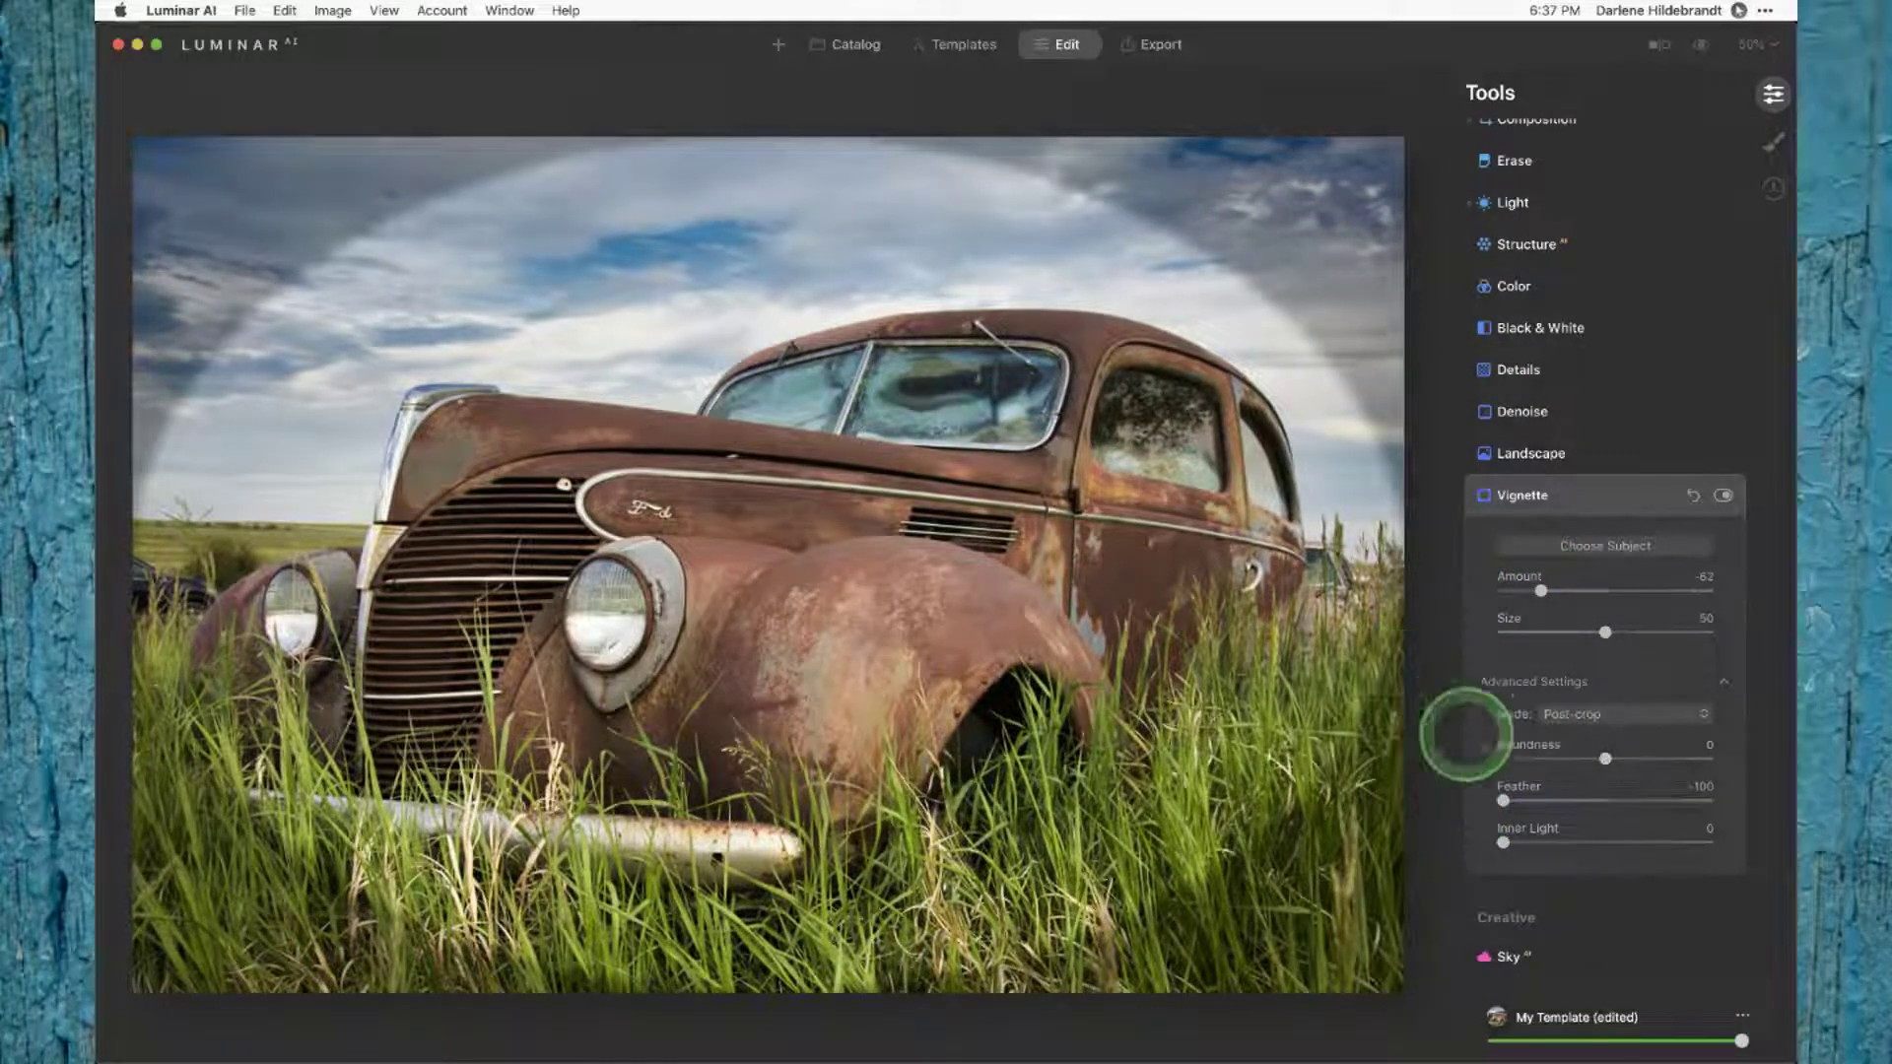
drag(1593, 633, 1589, 632)
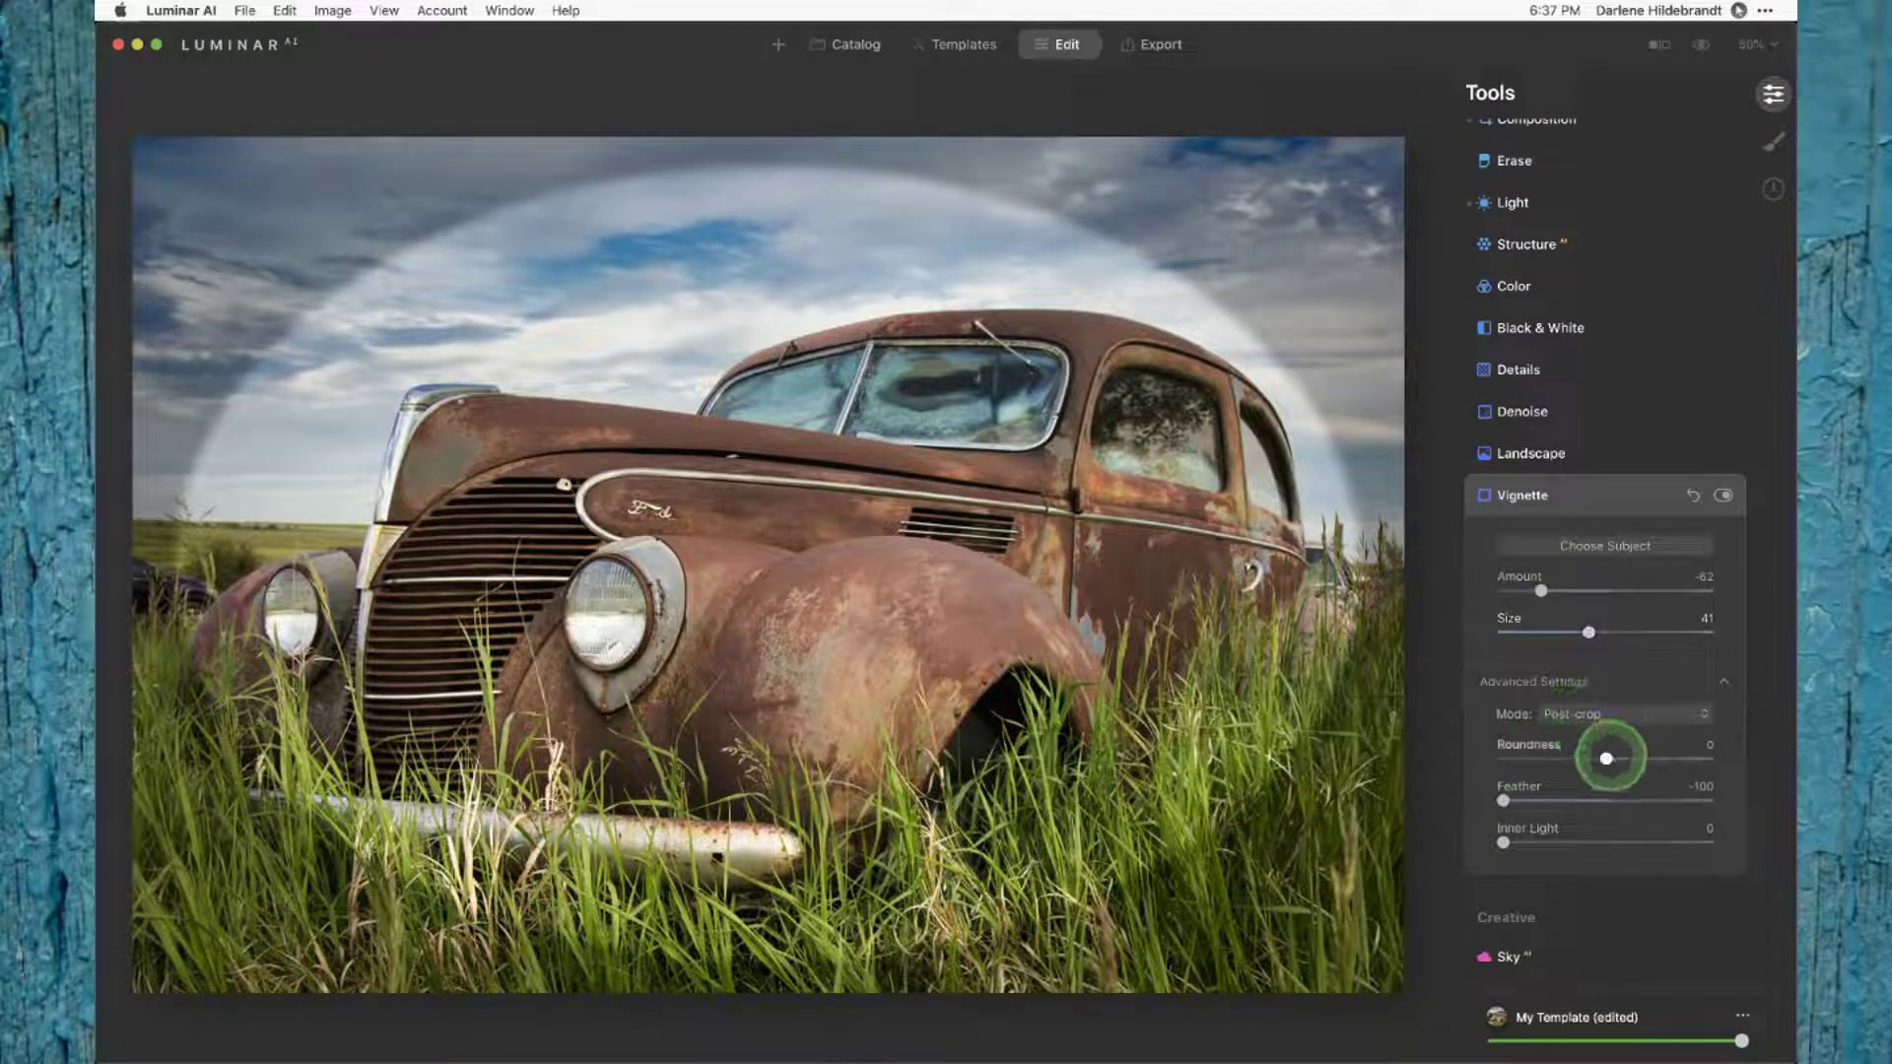
drag(1606, 758, 1617, 758)
drag(1589, 632, 1573, 632)
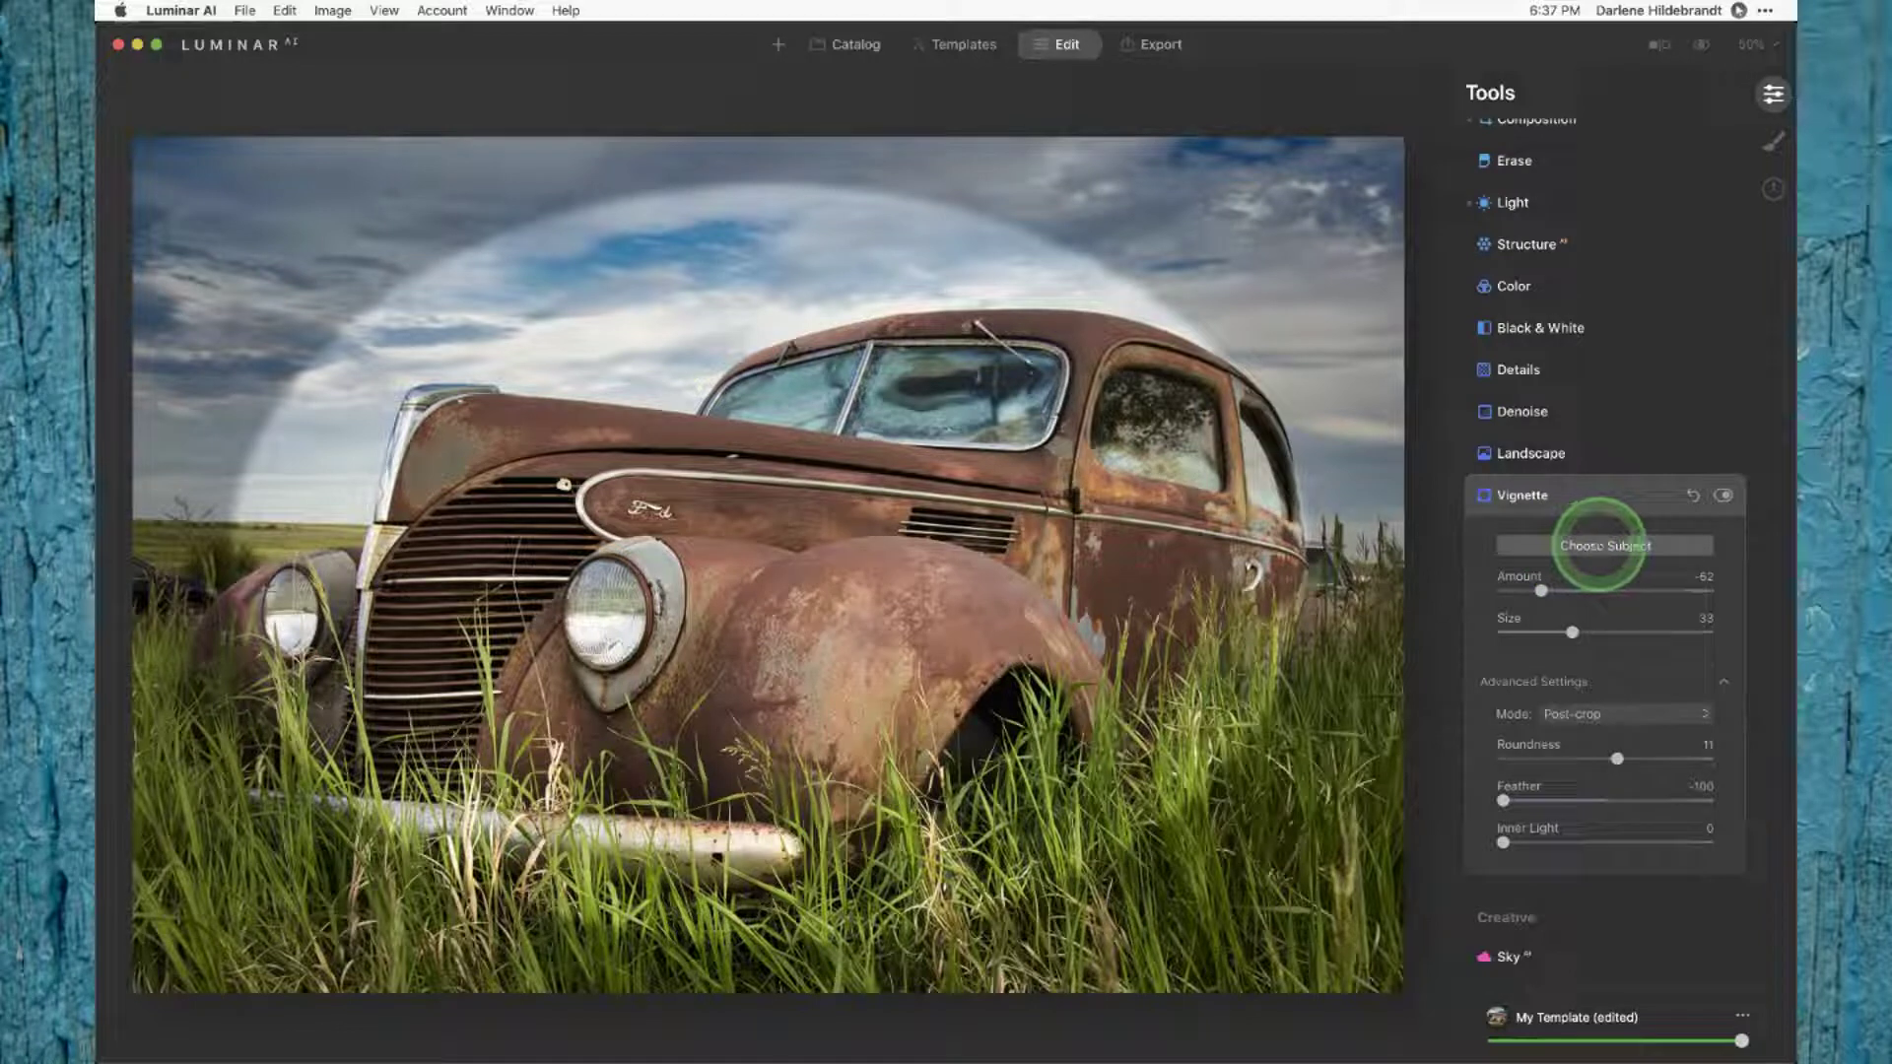
Step: Choose the vignette's subject, placing its centre on the upper part of the car's front fender
click(1601, 548)
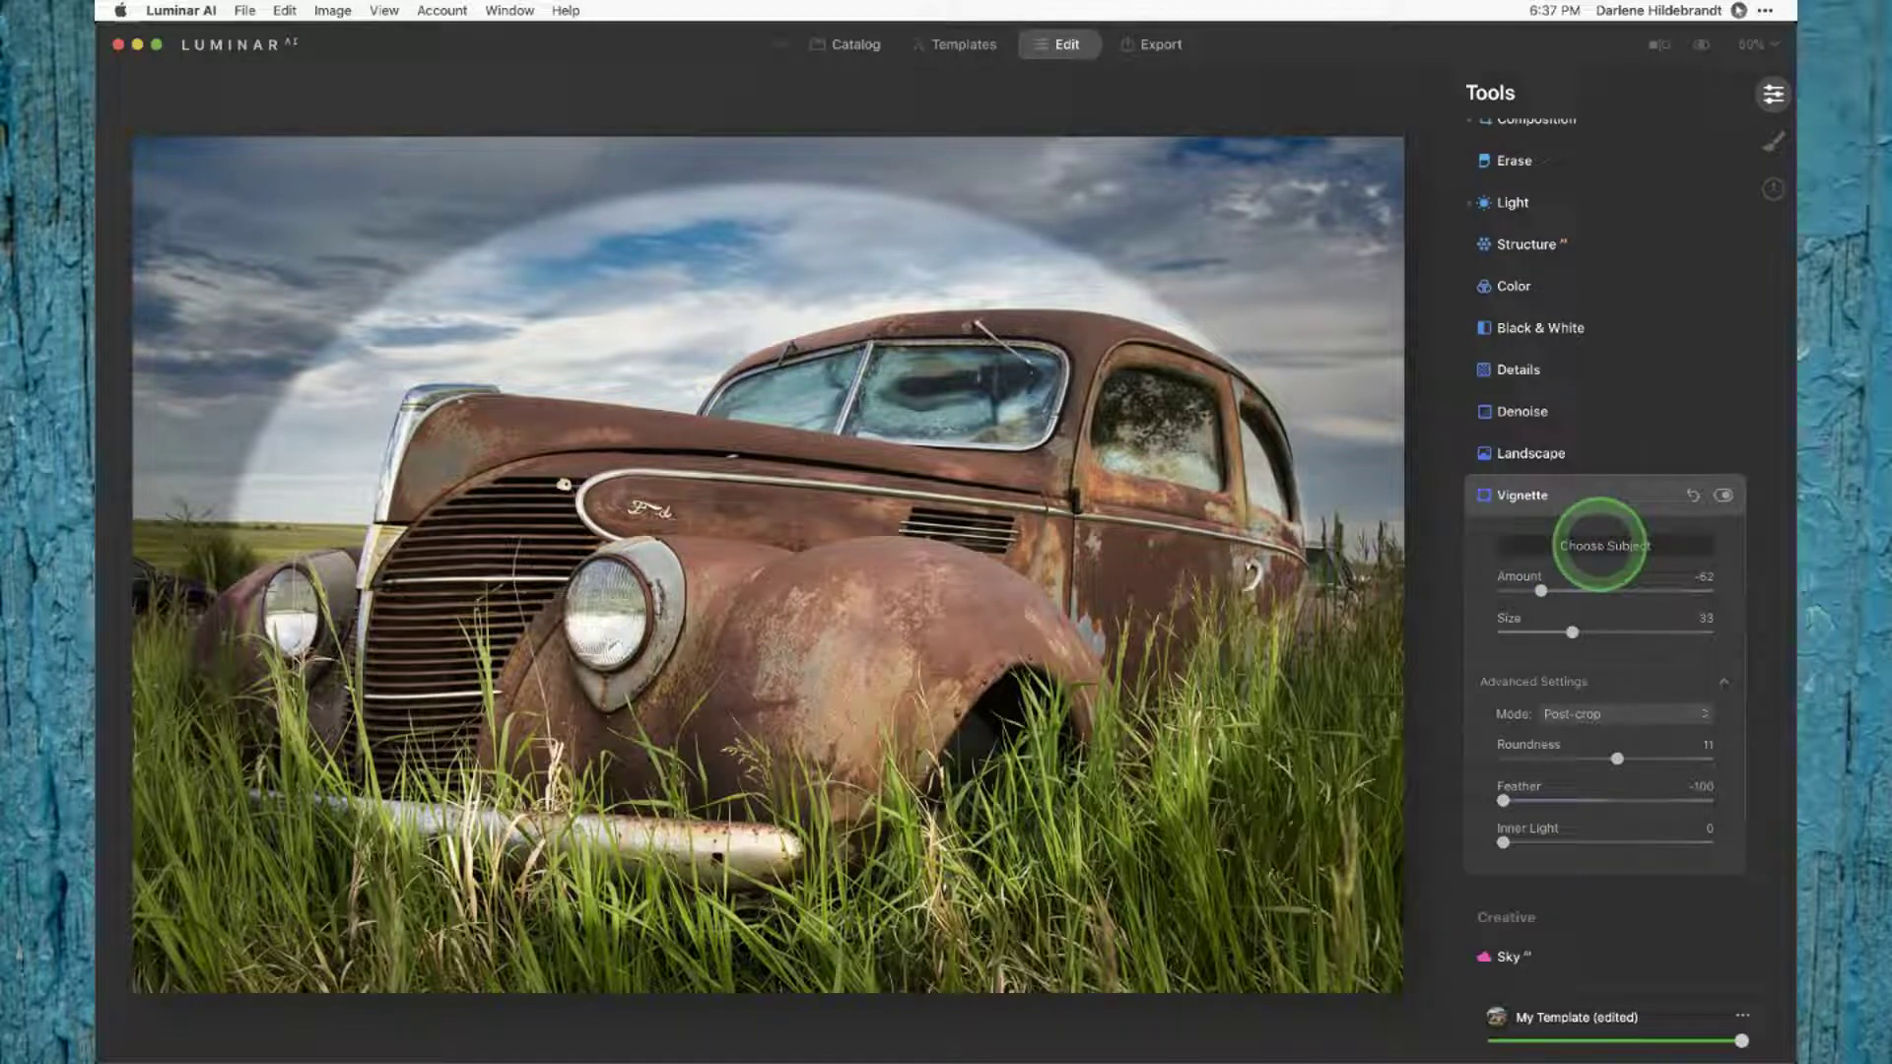
click(845, 572)
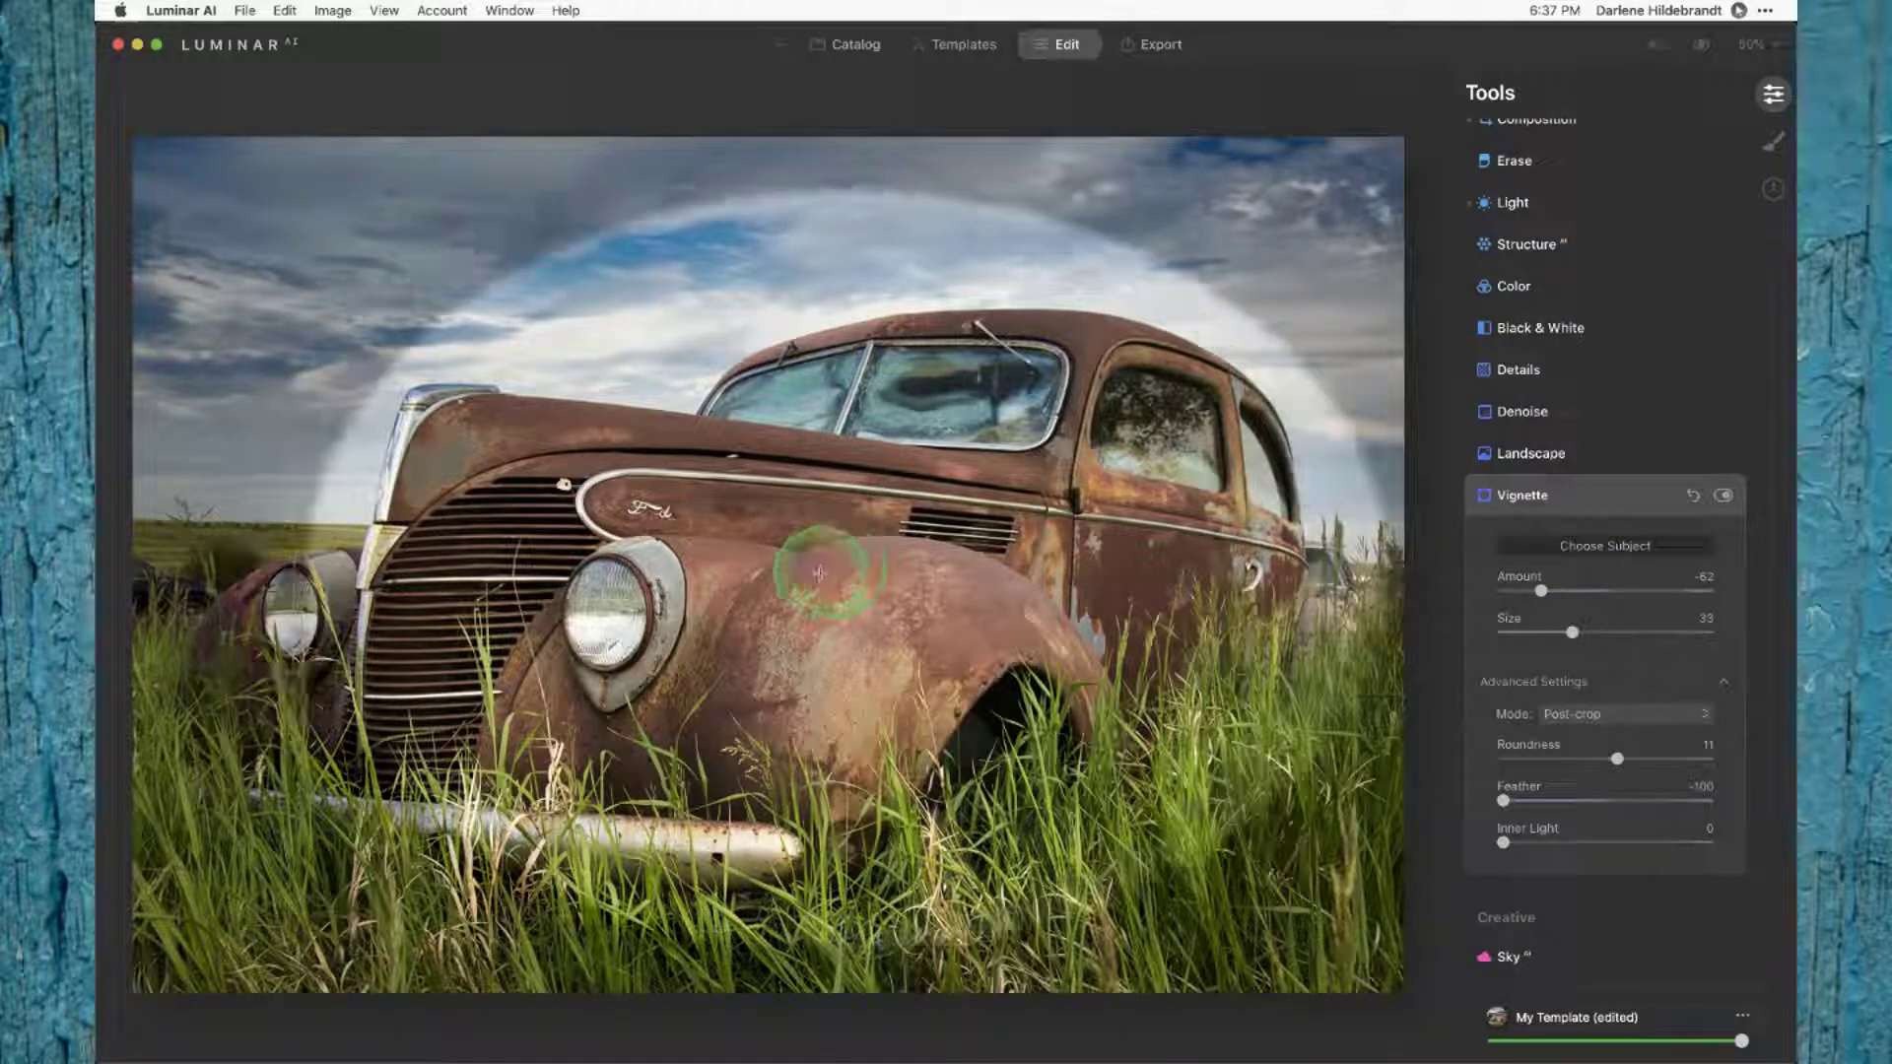
click(816, 572)
click(818, 600)
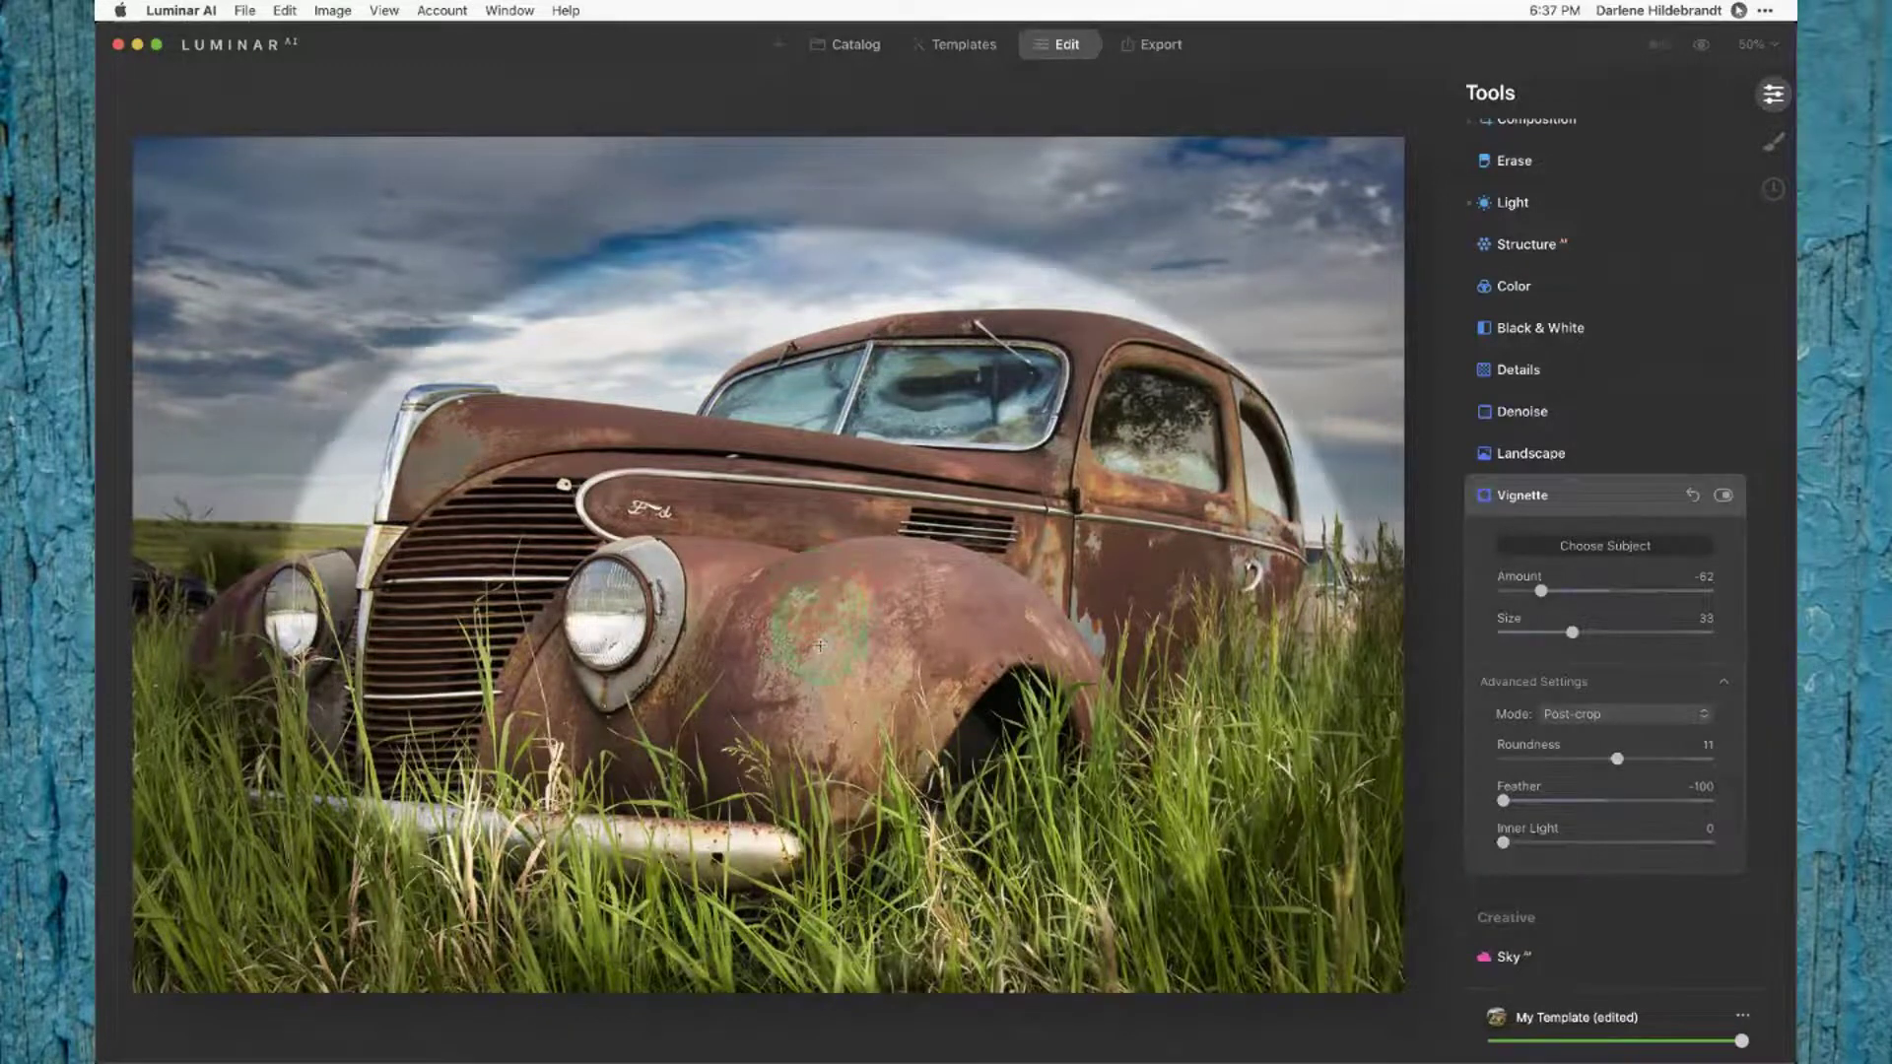
click(824, 603)
click(824, 590)
click(824, 590)
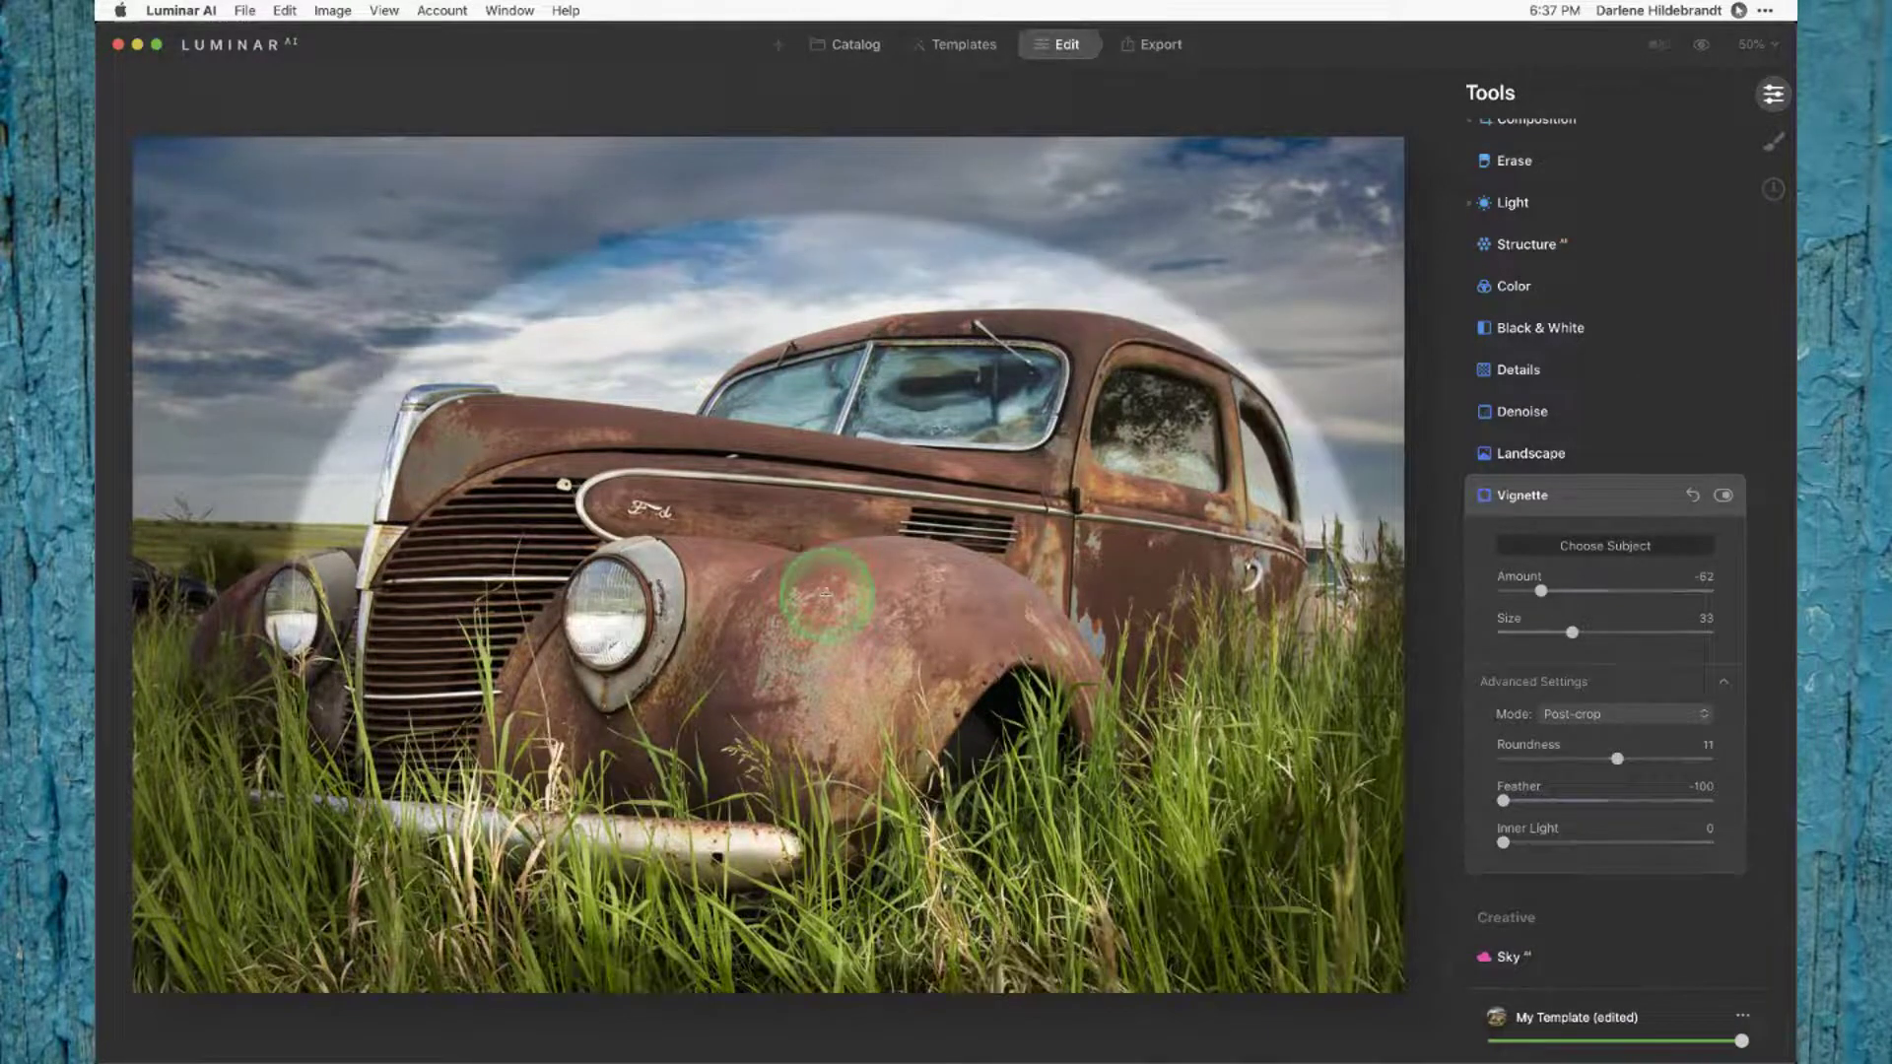
Step: Adjust the vignette to Size 24, Feather 48, Amount -42 and Inner Light 25
click(1550, 632)
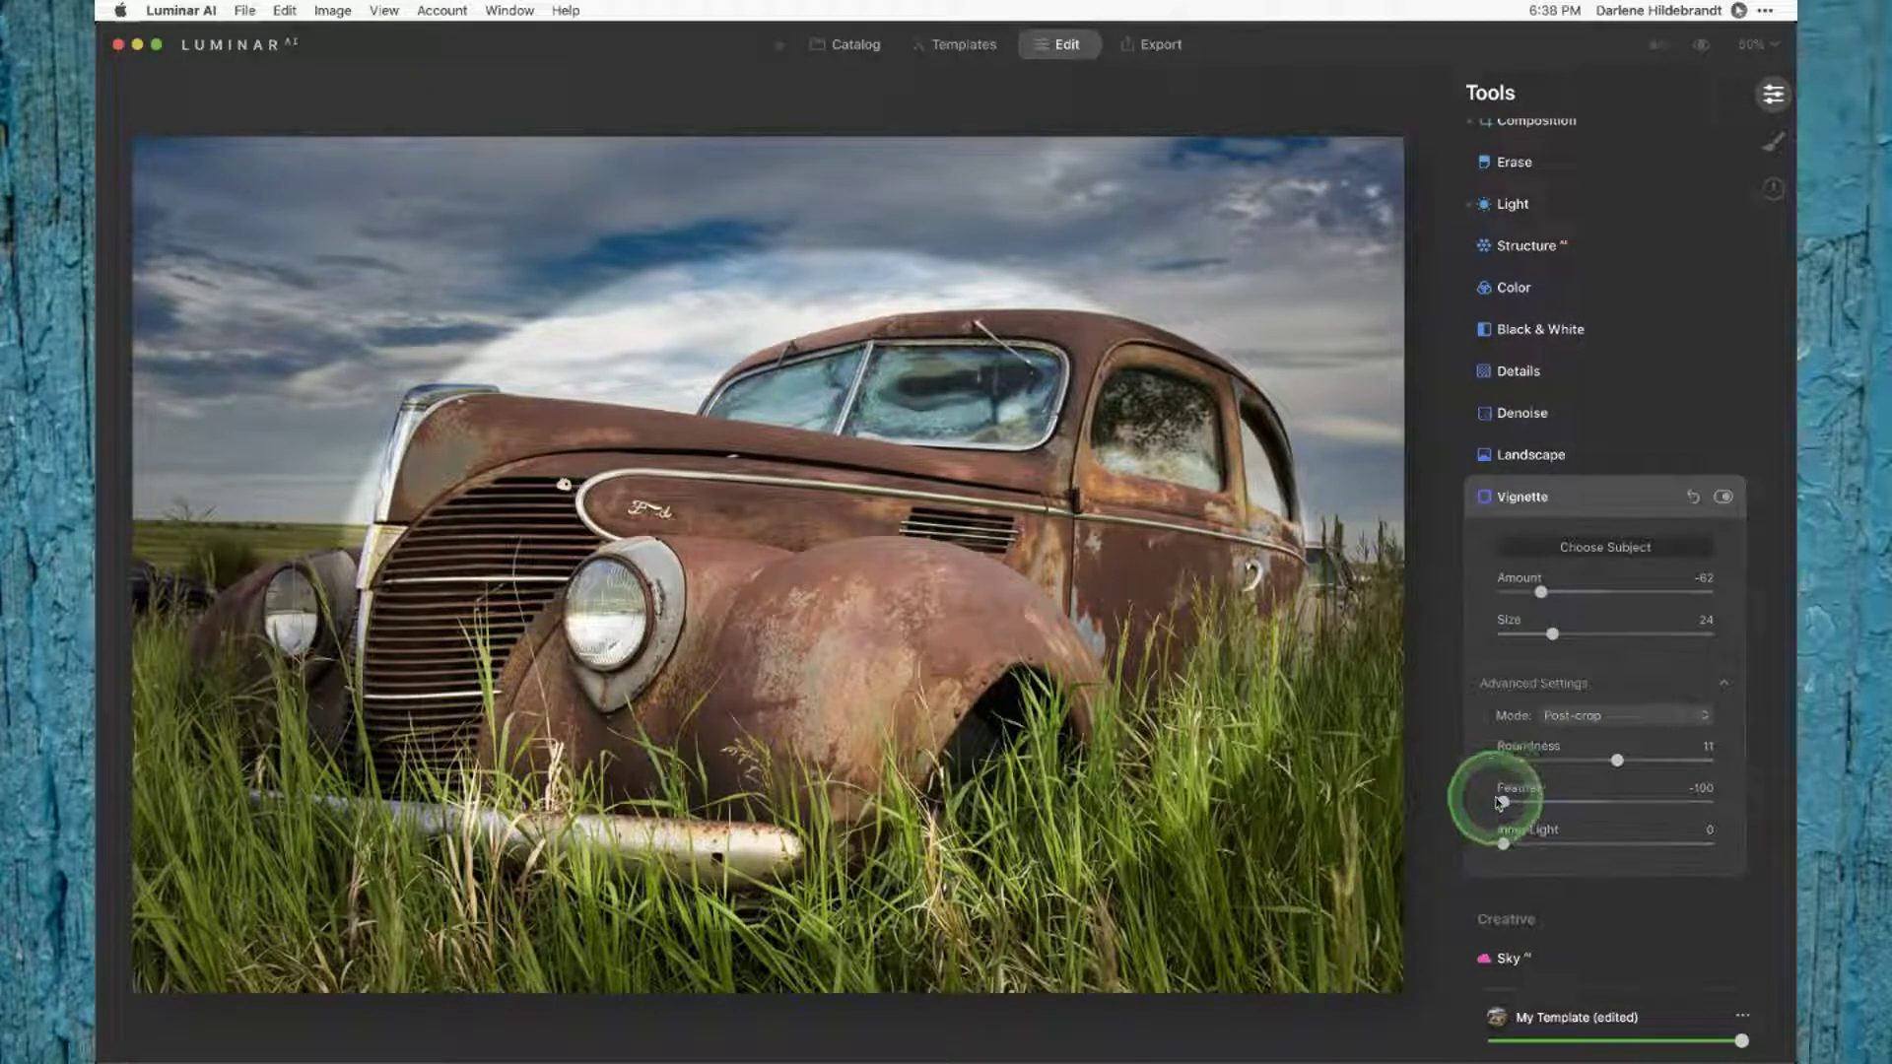
scroll(1518, 816, down, 1)
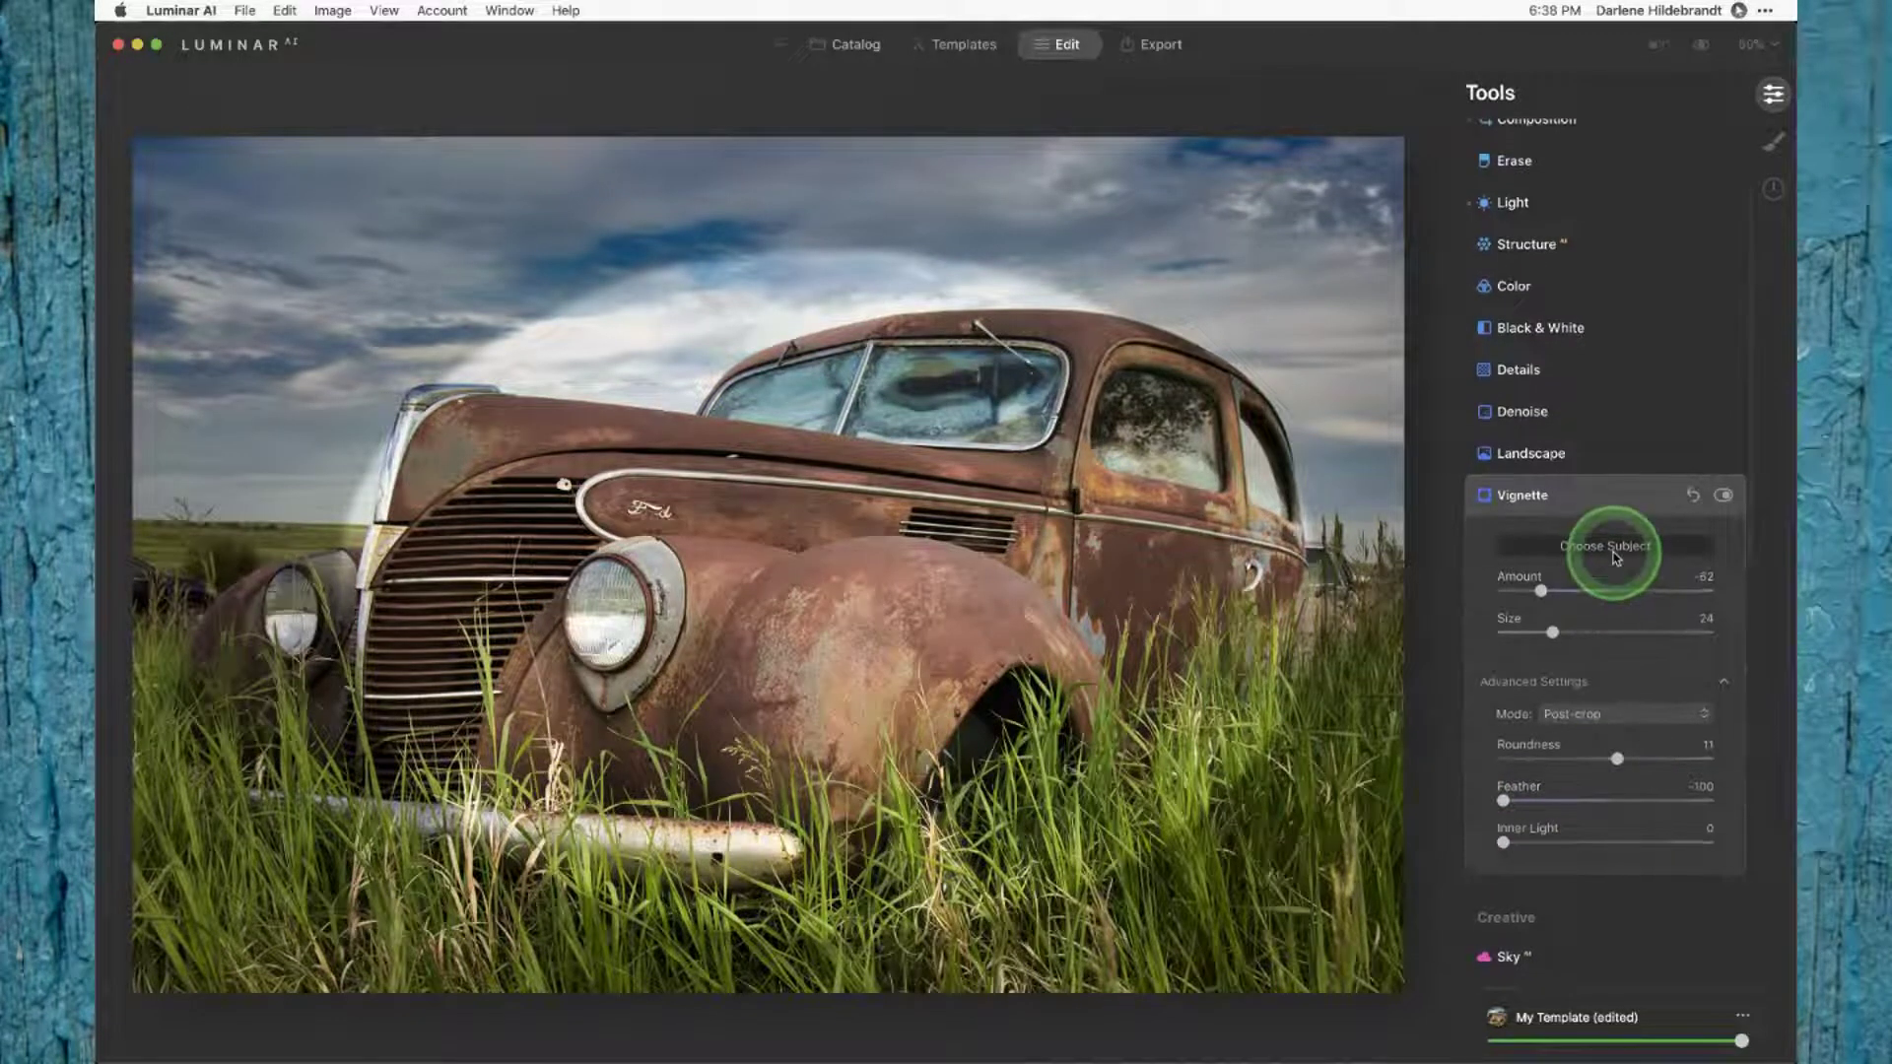
scroll(1616, 558, down, 1)
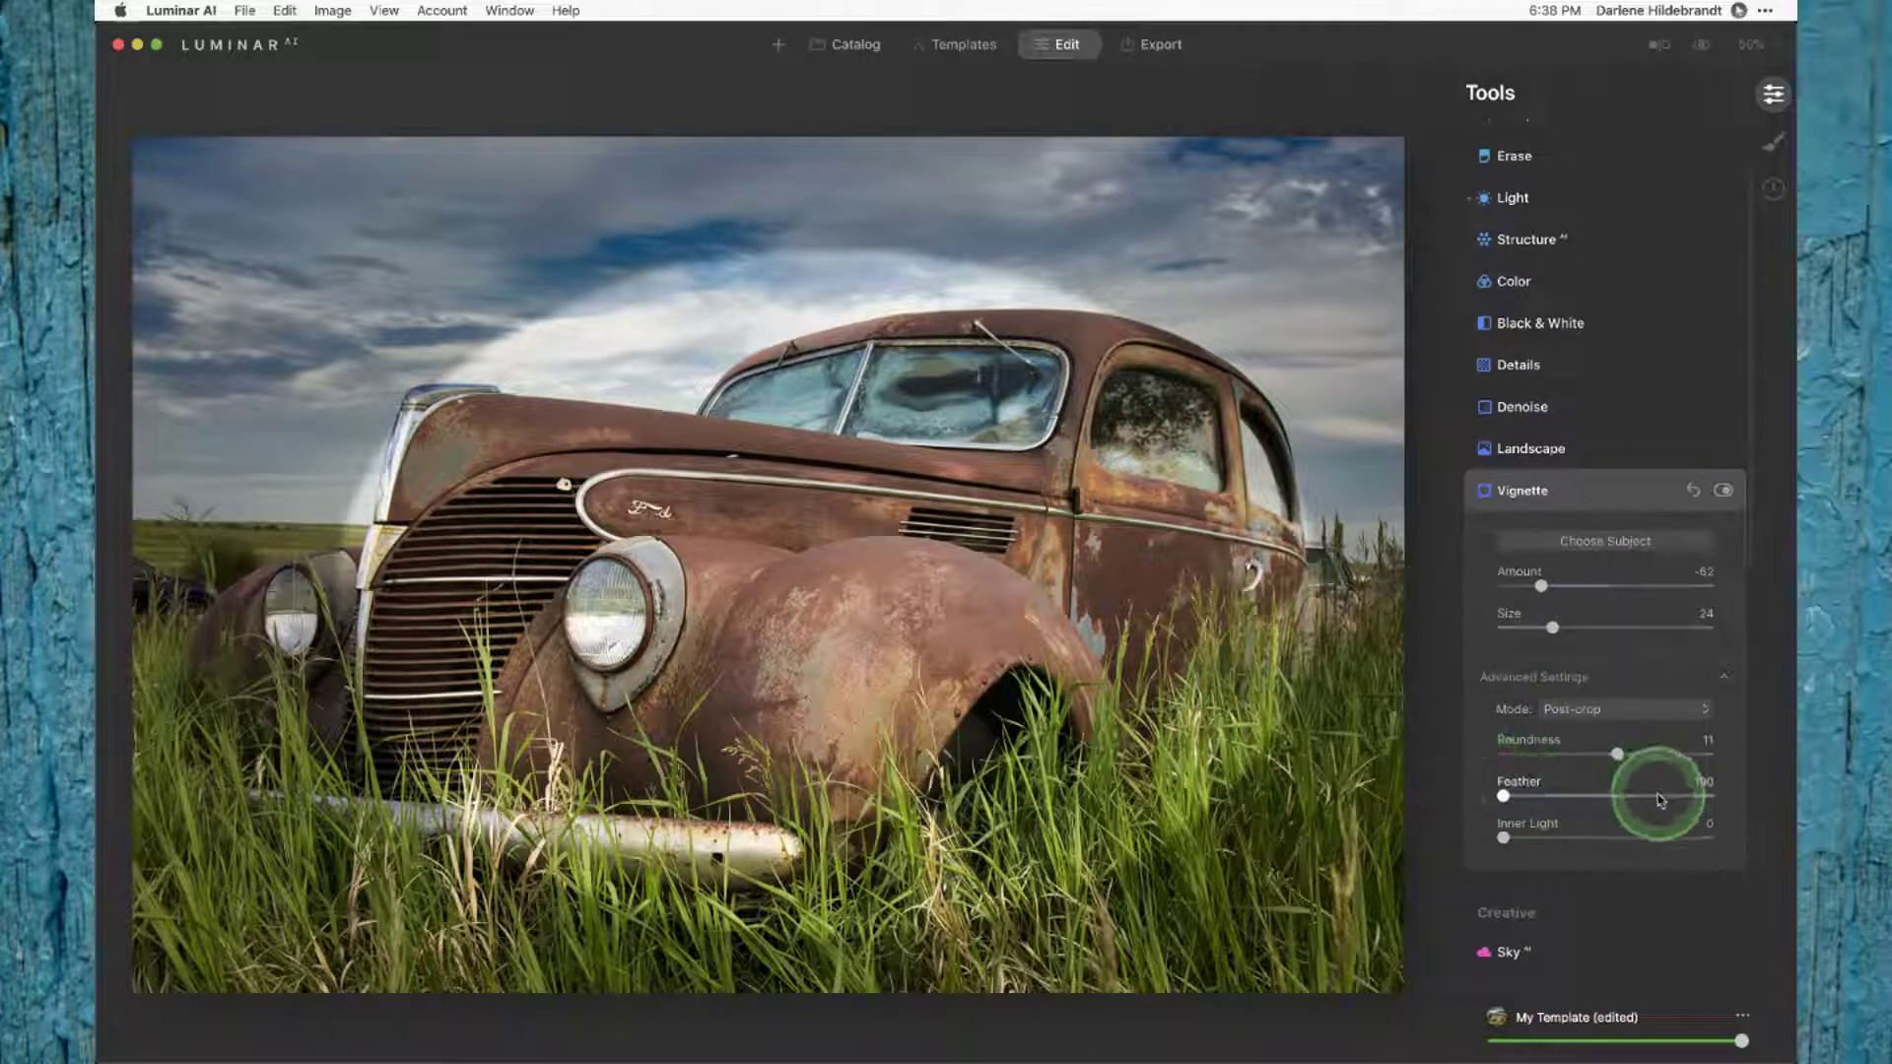
click(1658, 795)
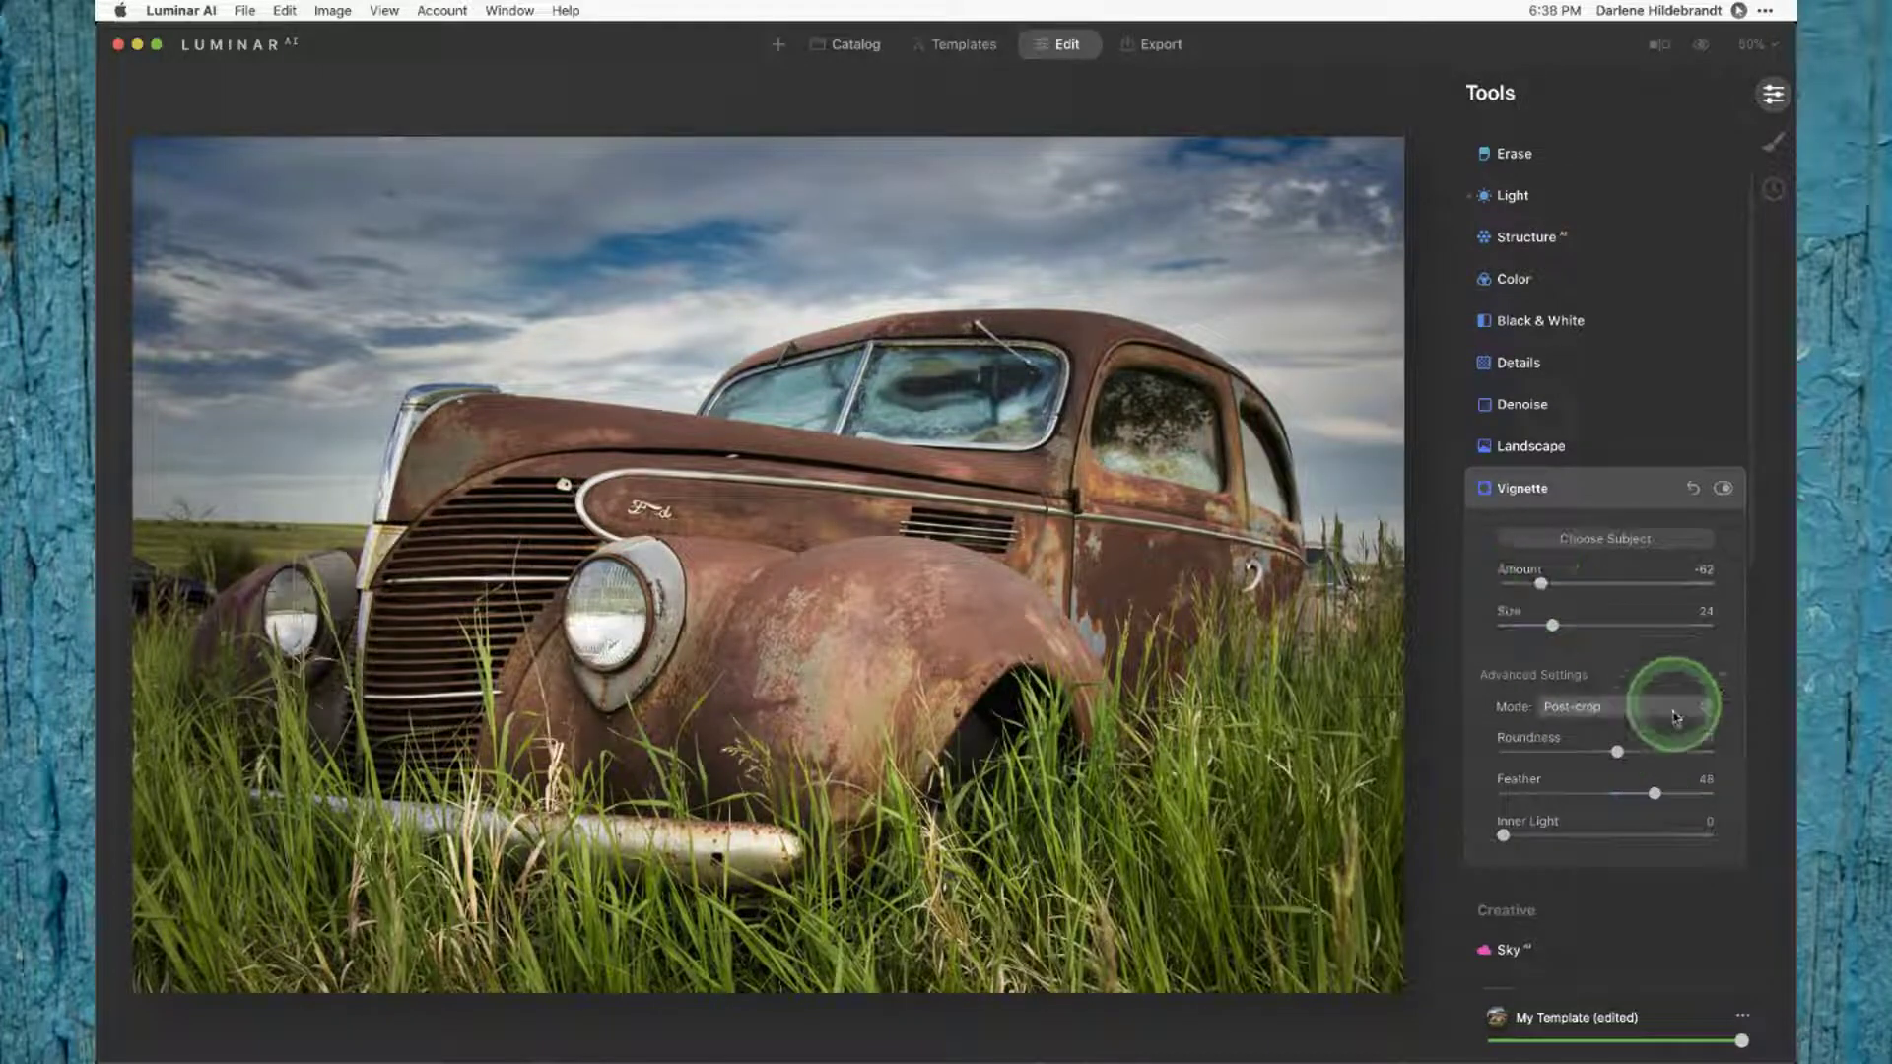
drag(1543, 583, 1563, 586)
drag(1503, 836, 1554, 834)
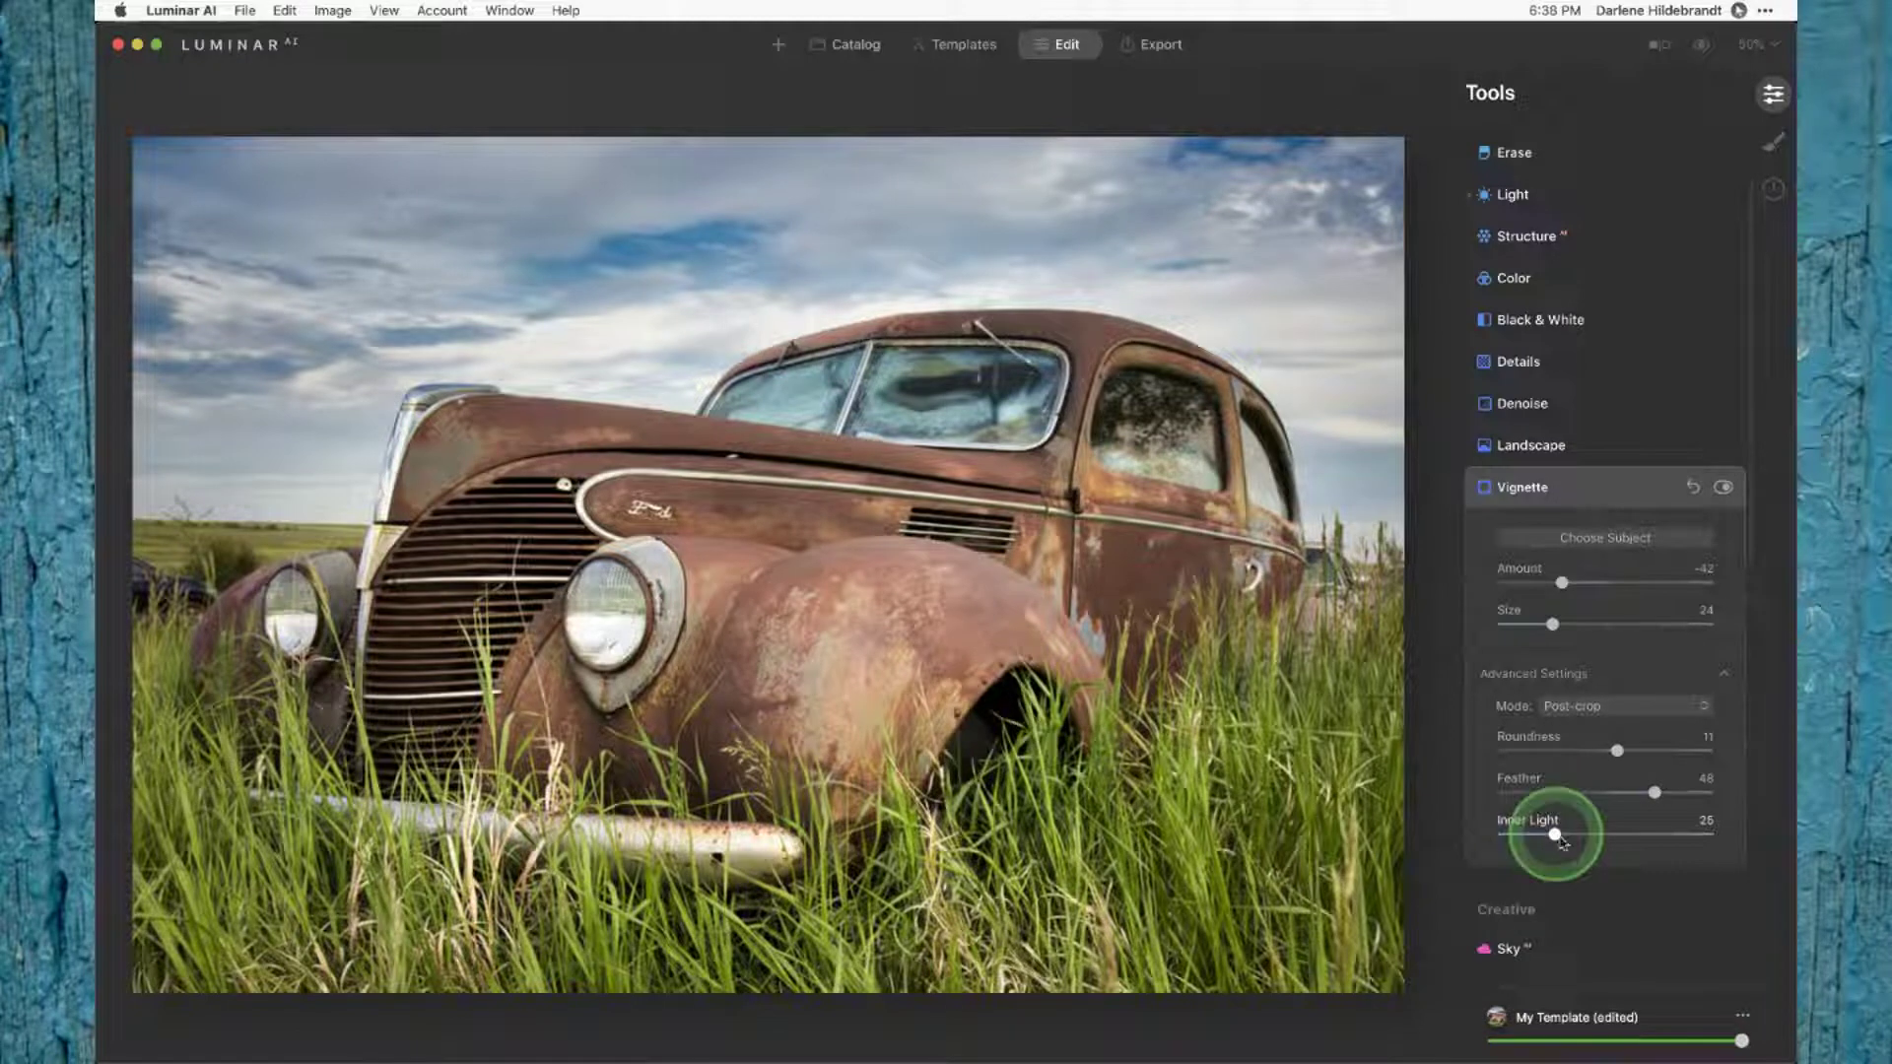
Step: Refine the vignette to Feather 62 and Amount -56, and compare the photo with the effect off and on
click(1657, 794)
drag(1662, 795, 1673, 791)
click(1561, 584)
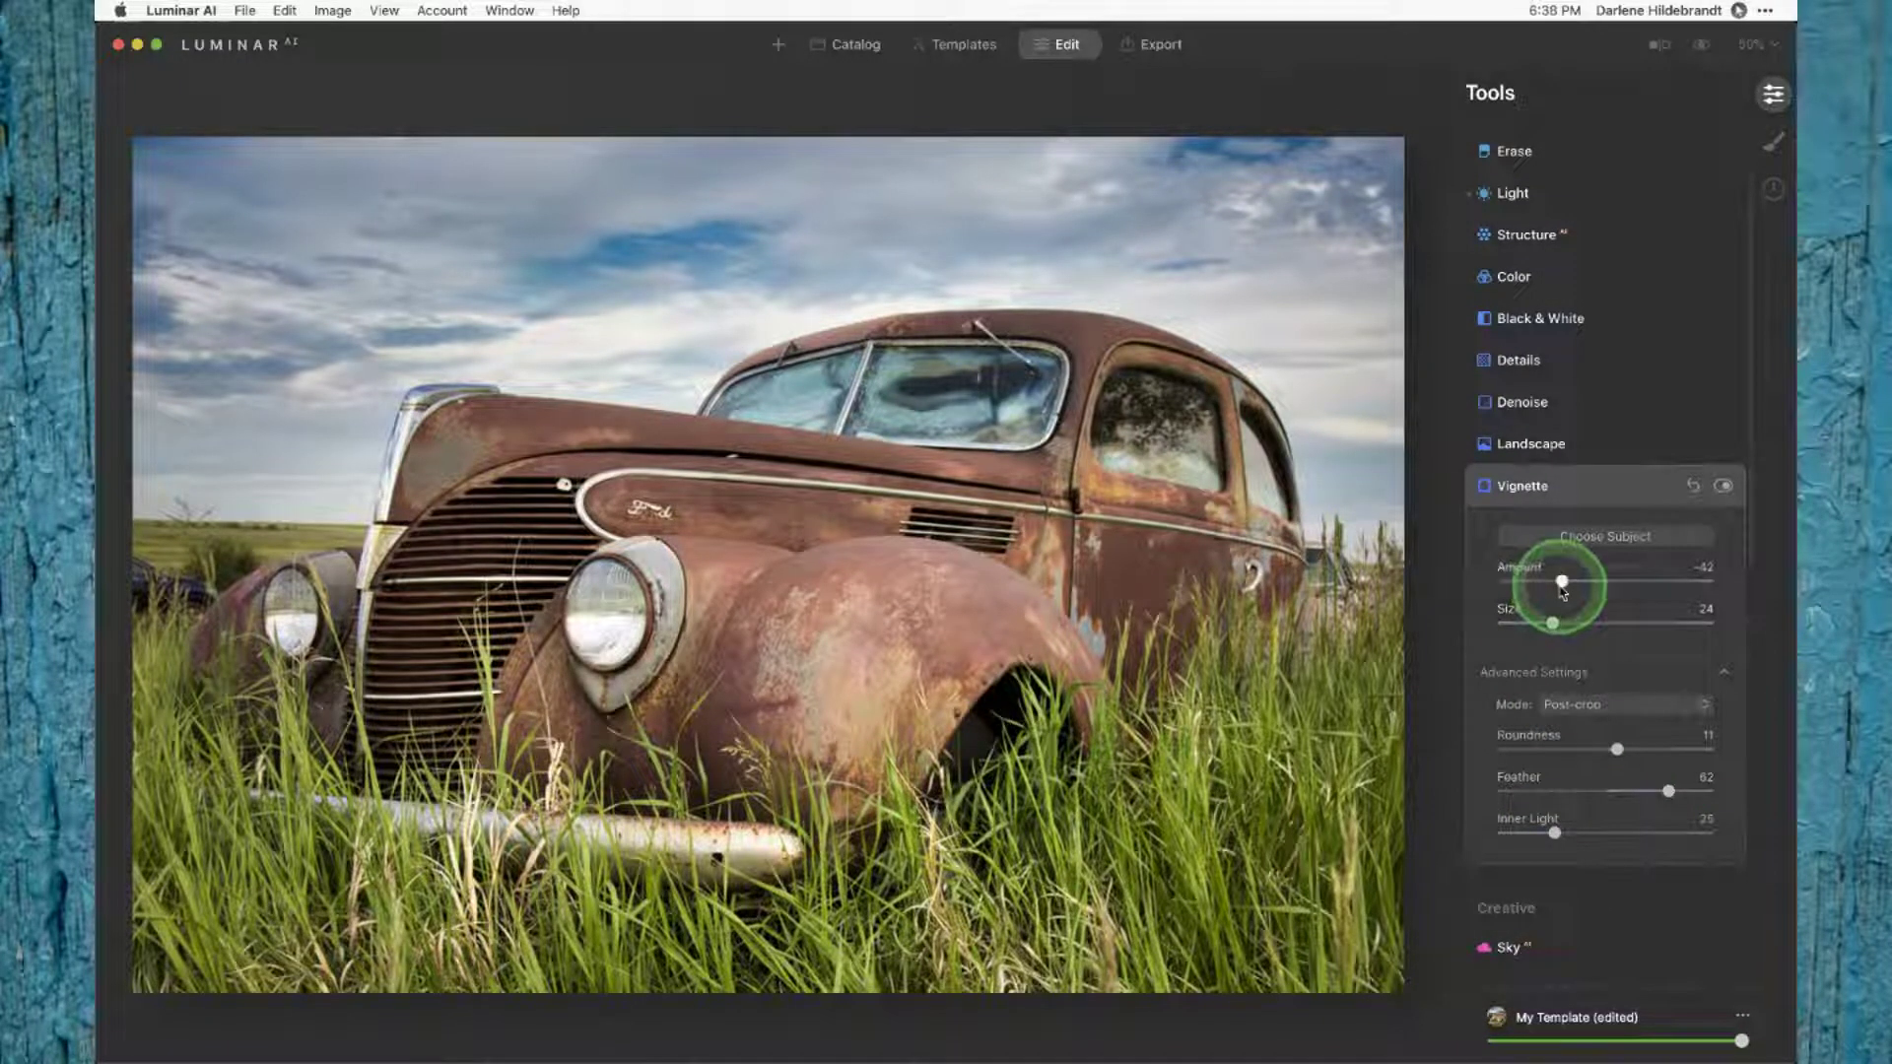
drag(1562, 585, 1547, 589)
click(1724, 496)
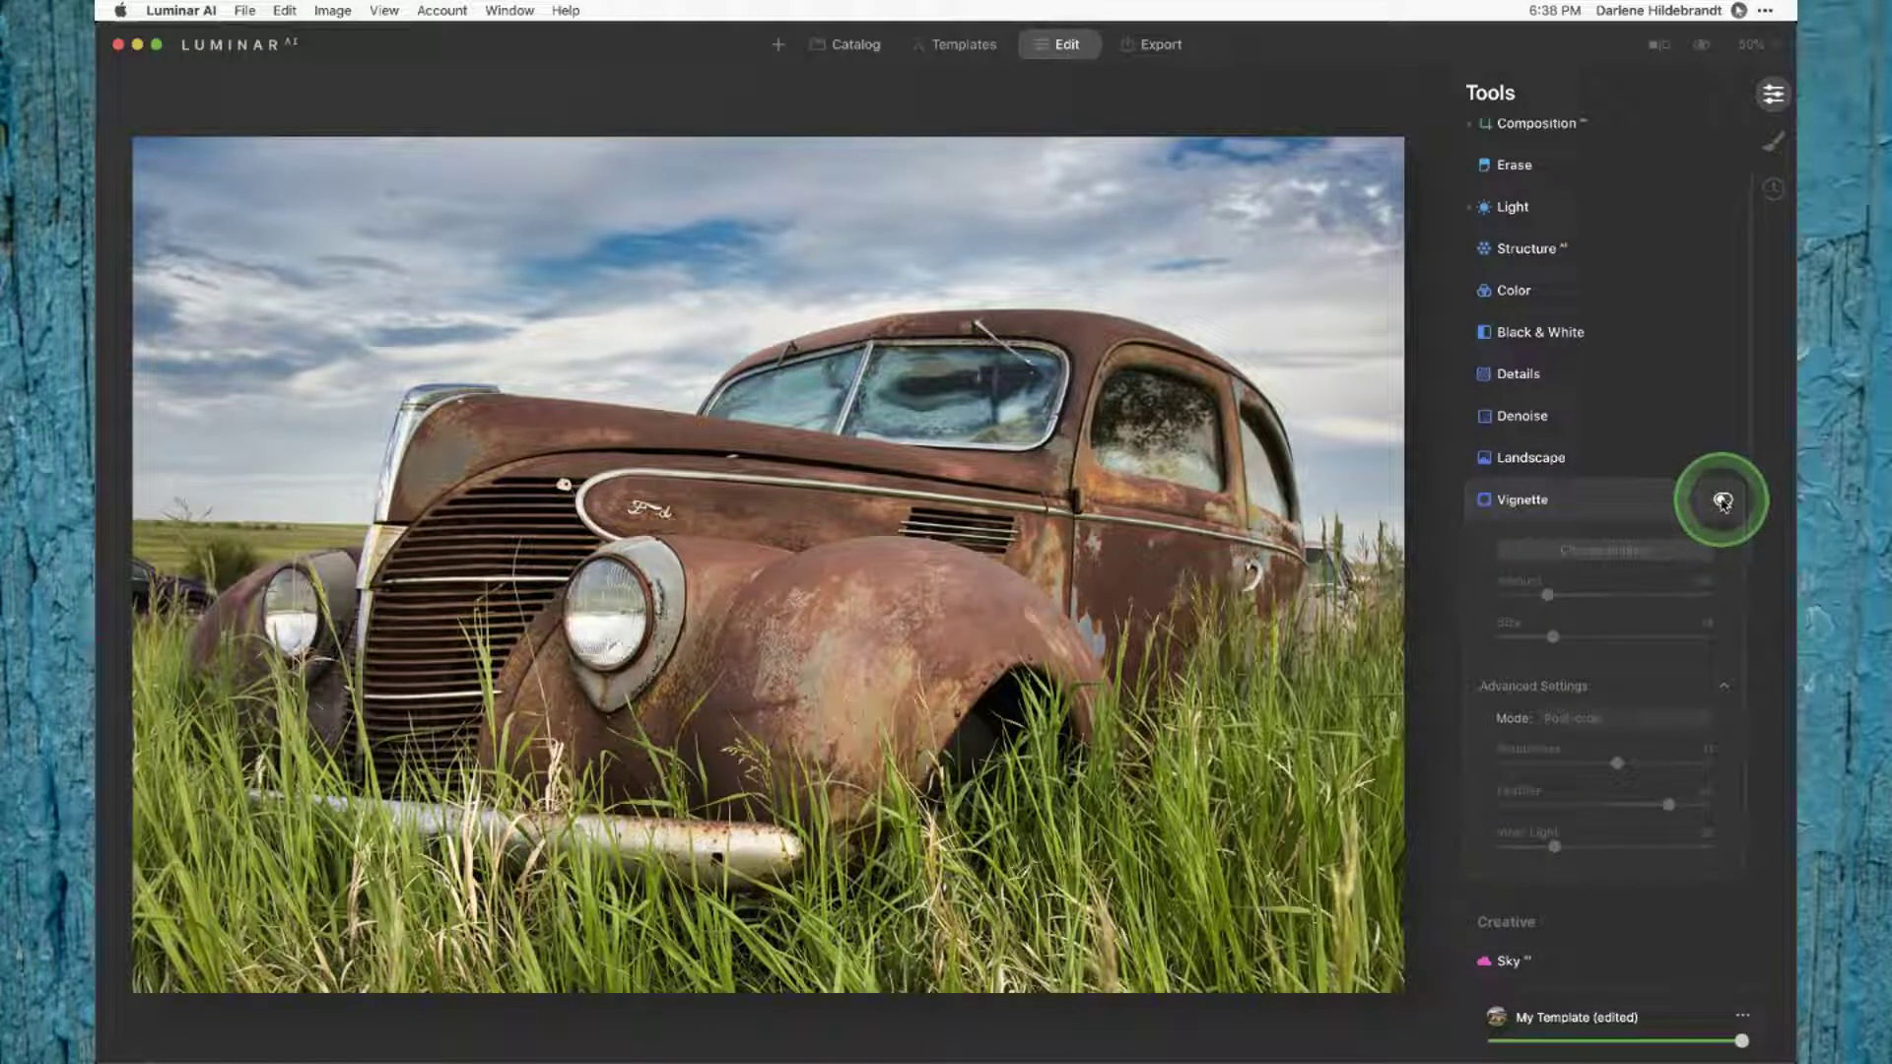
click(1722, 502)
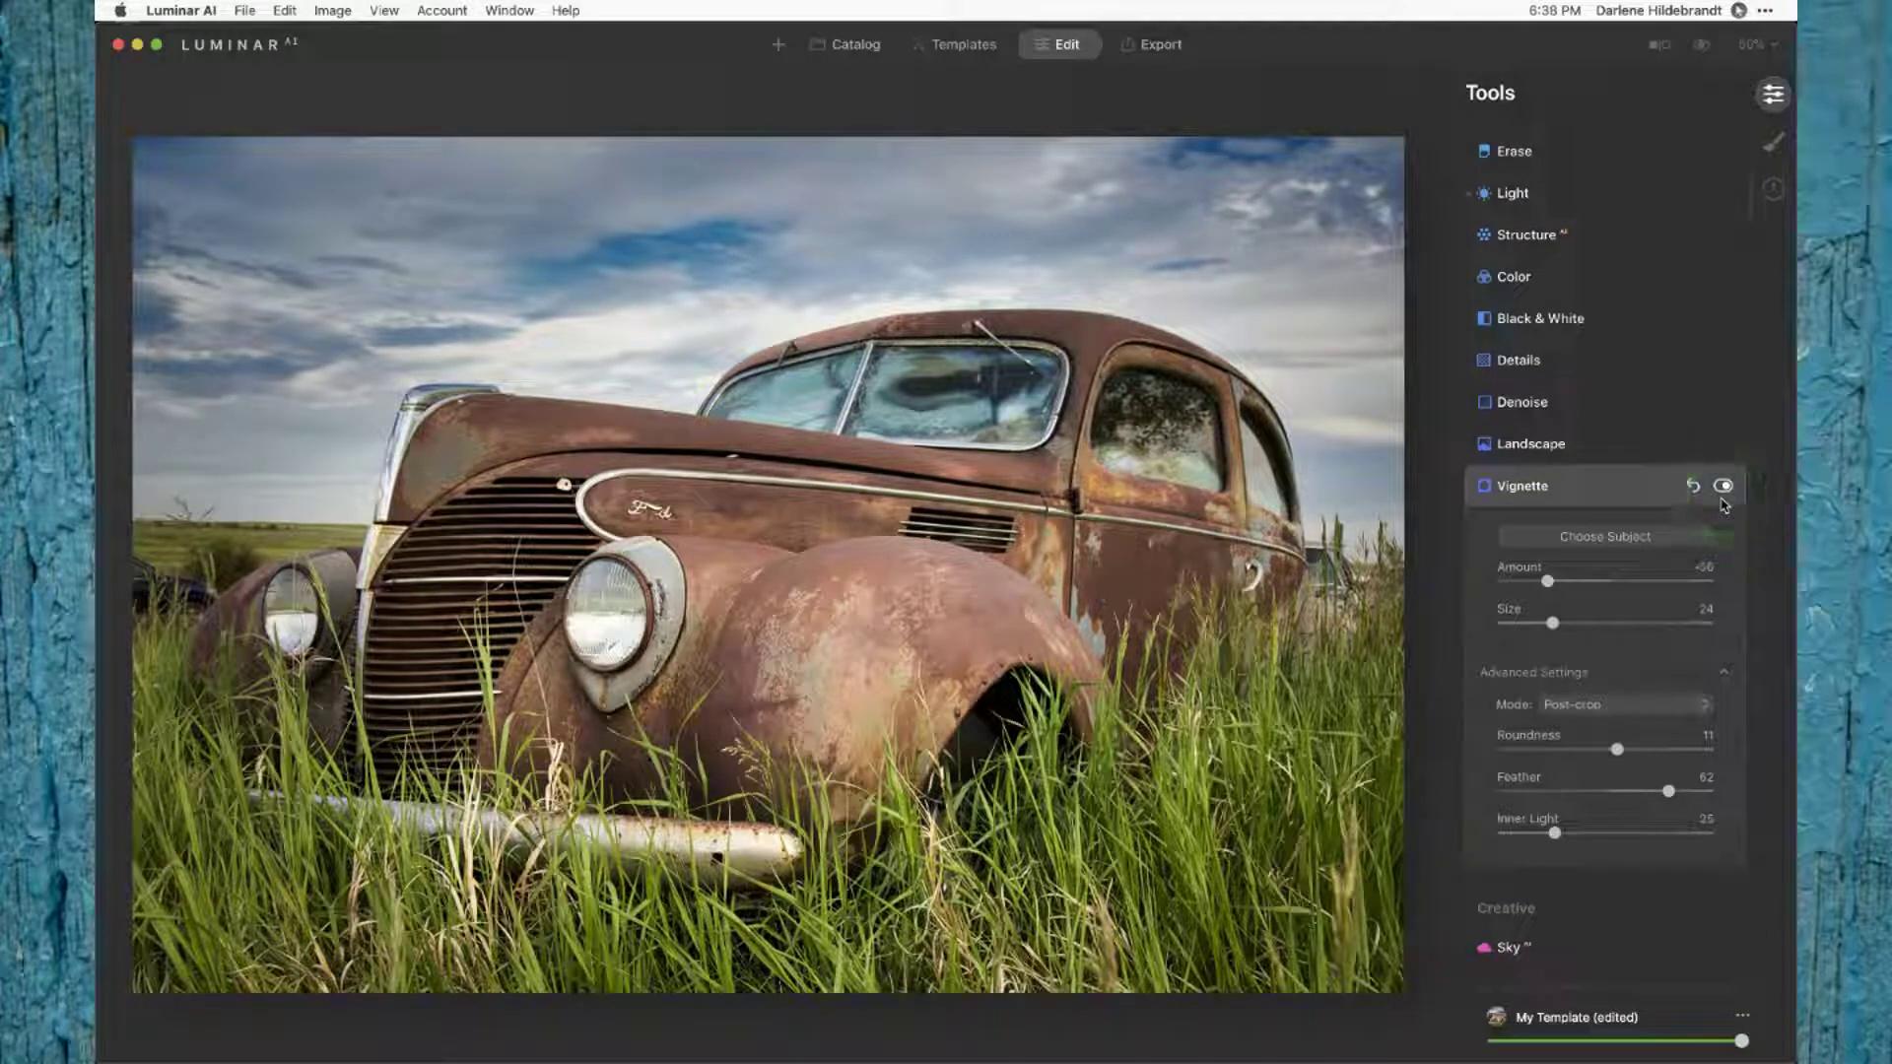
click(1627, 485)
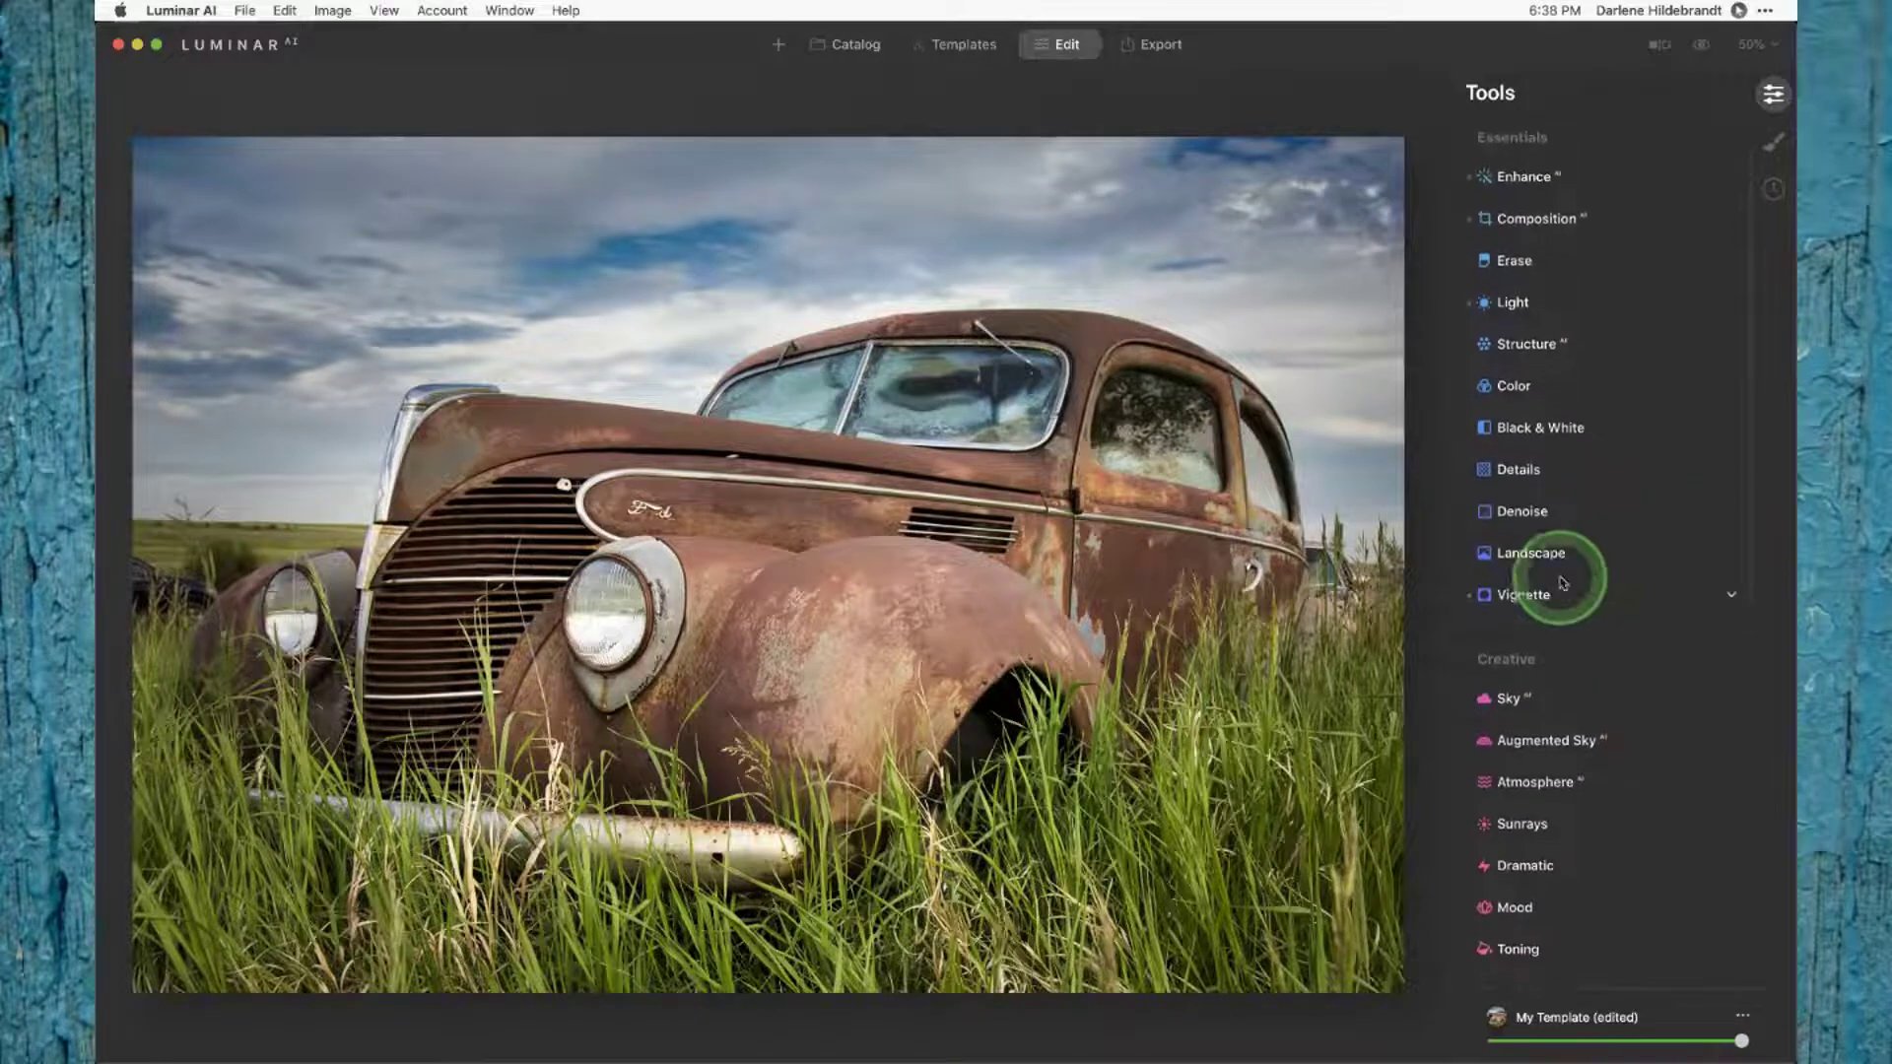
Step: Bring out the car's texture with Structure AI at Amount 89 and Boost 95
click(1524, 350)
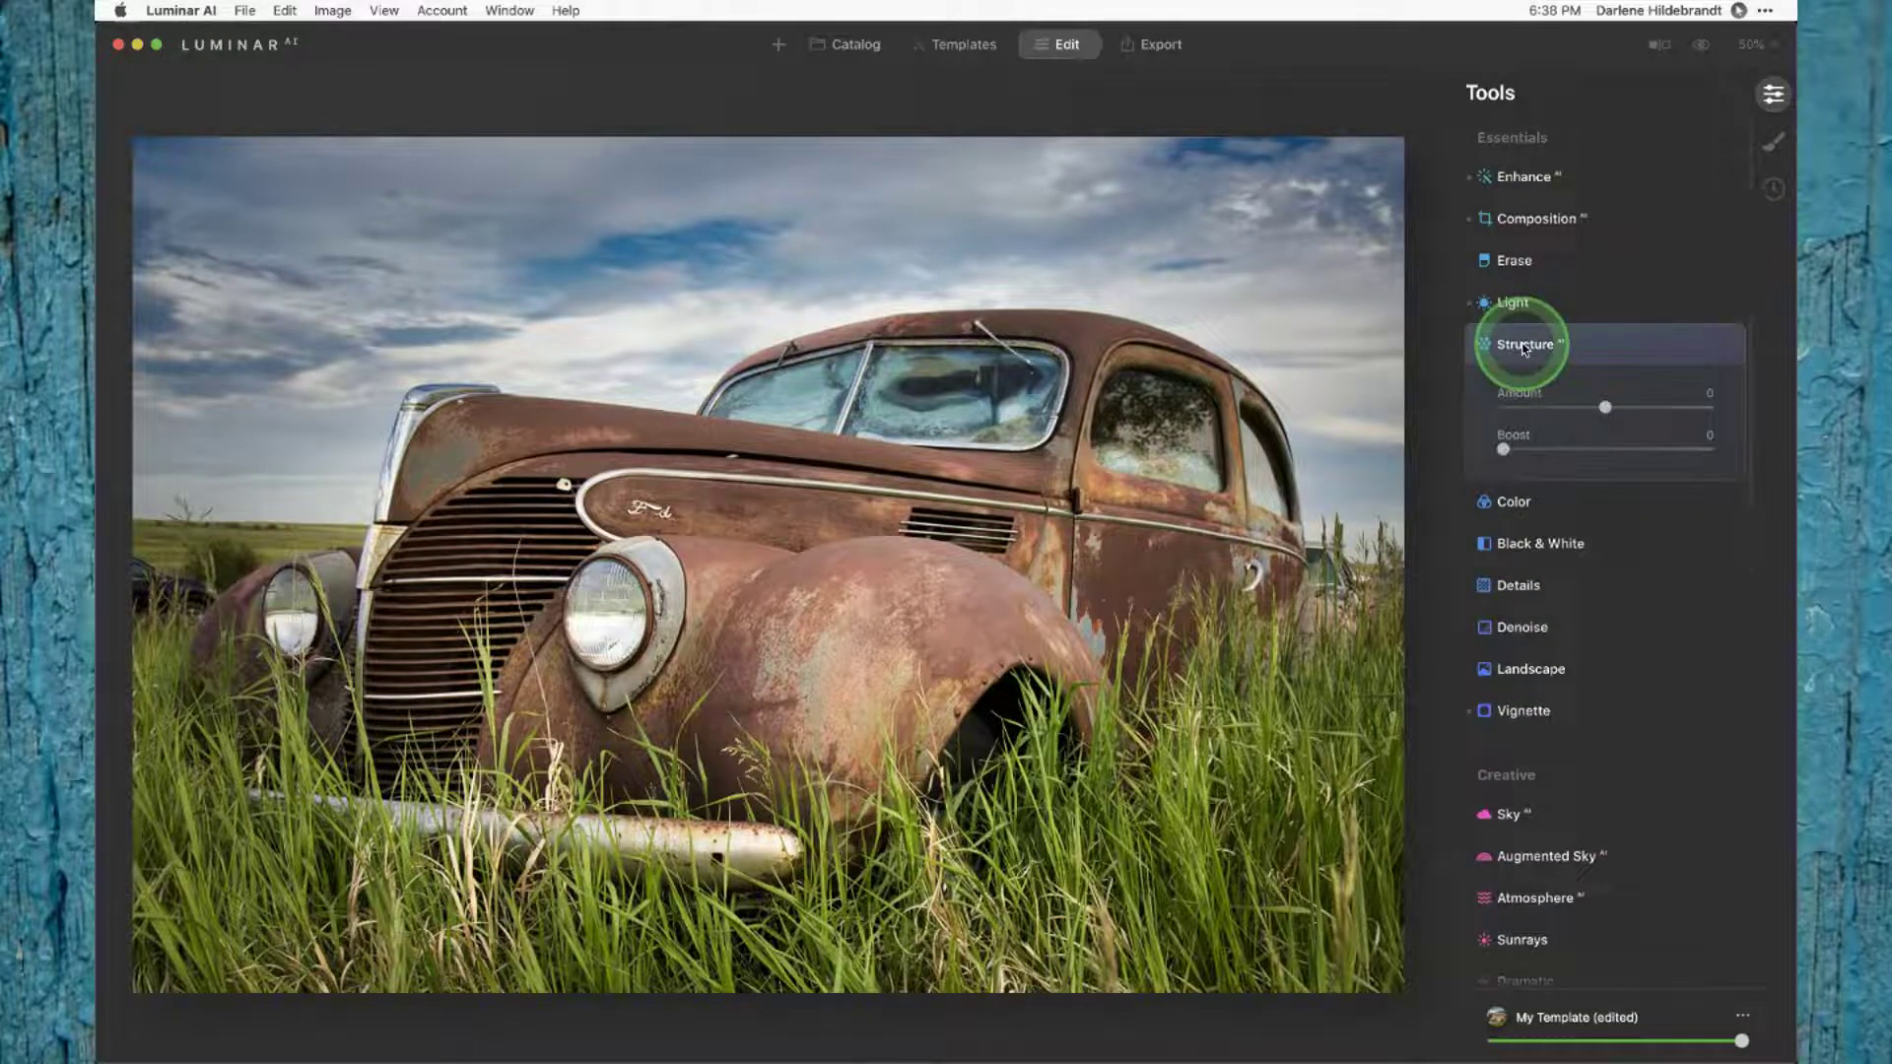
drag(1606, 408, 1704, 408)
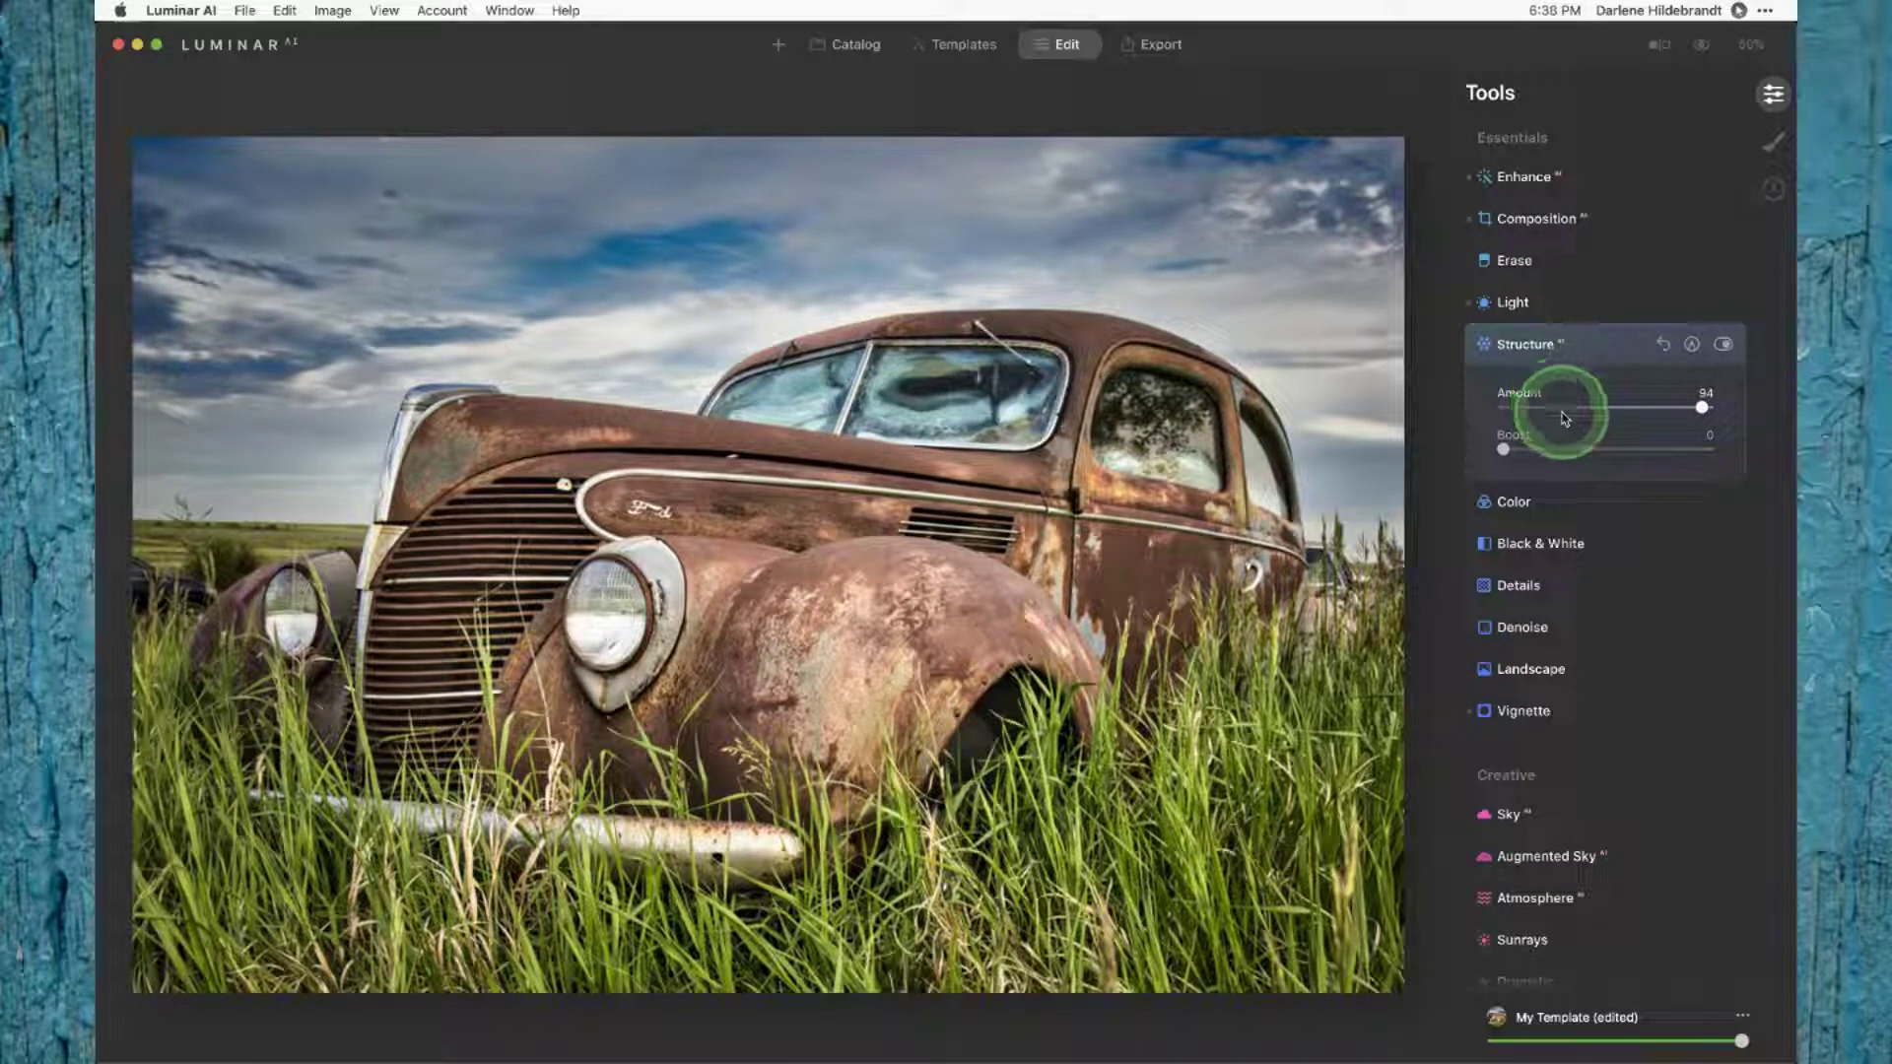
drag(1698, 405, 1702, 449)
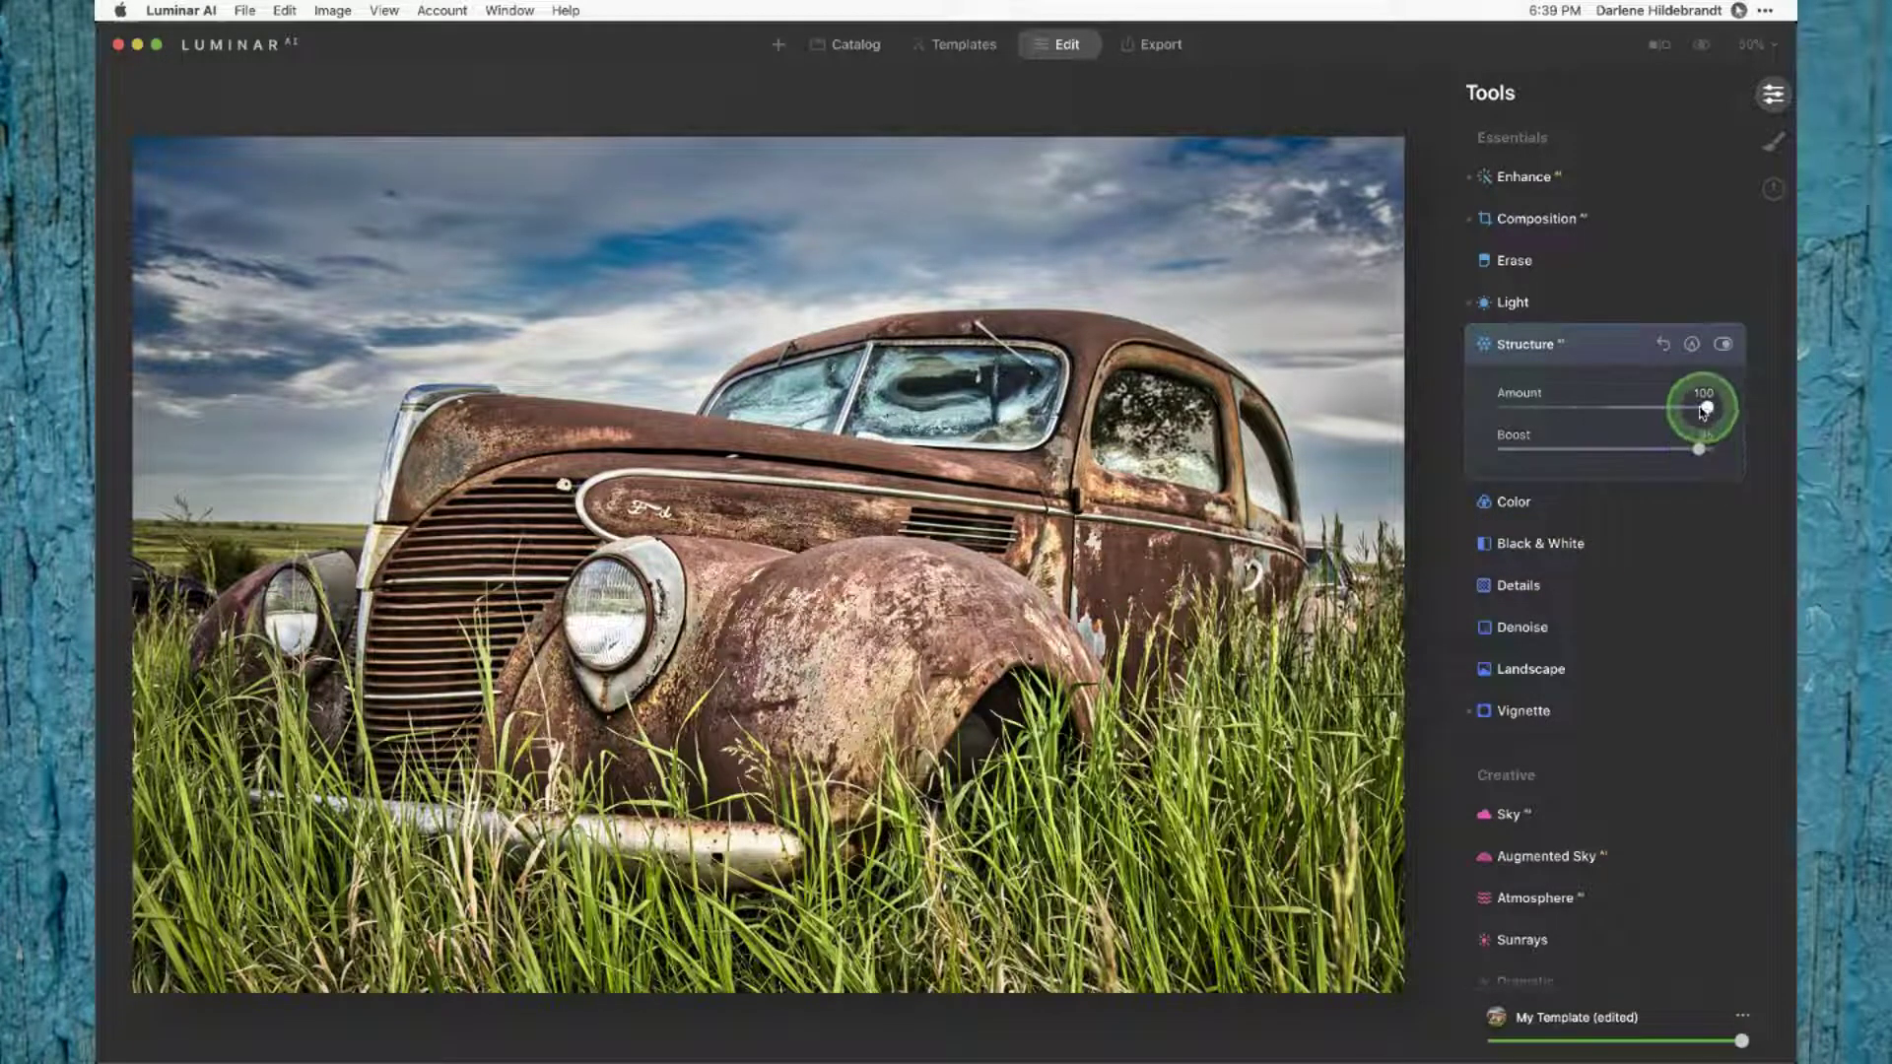
drag(1698, 407, 1694, 404)
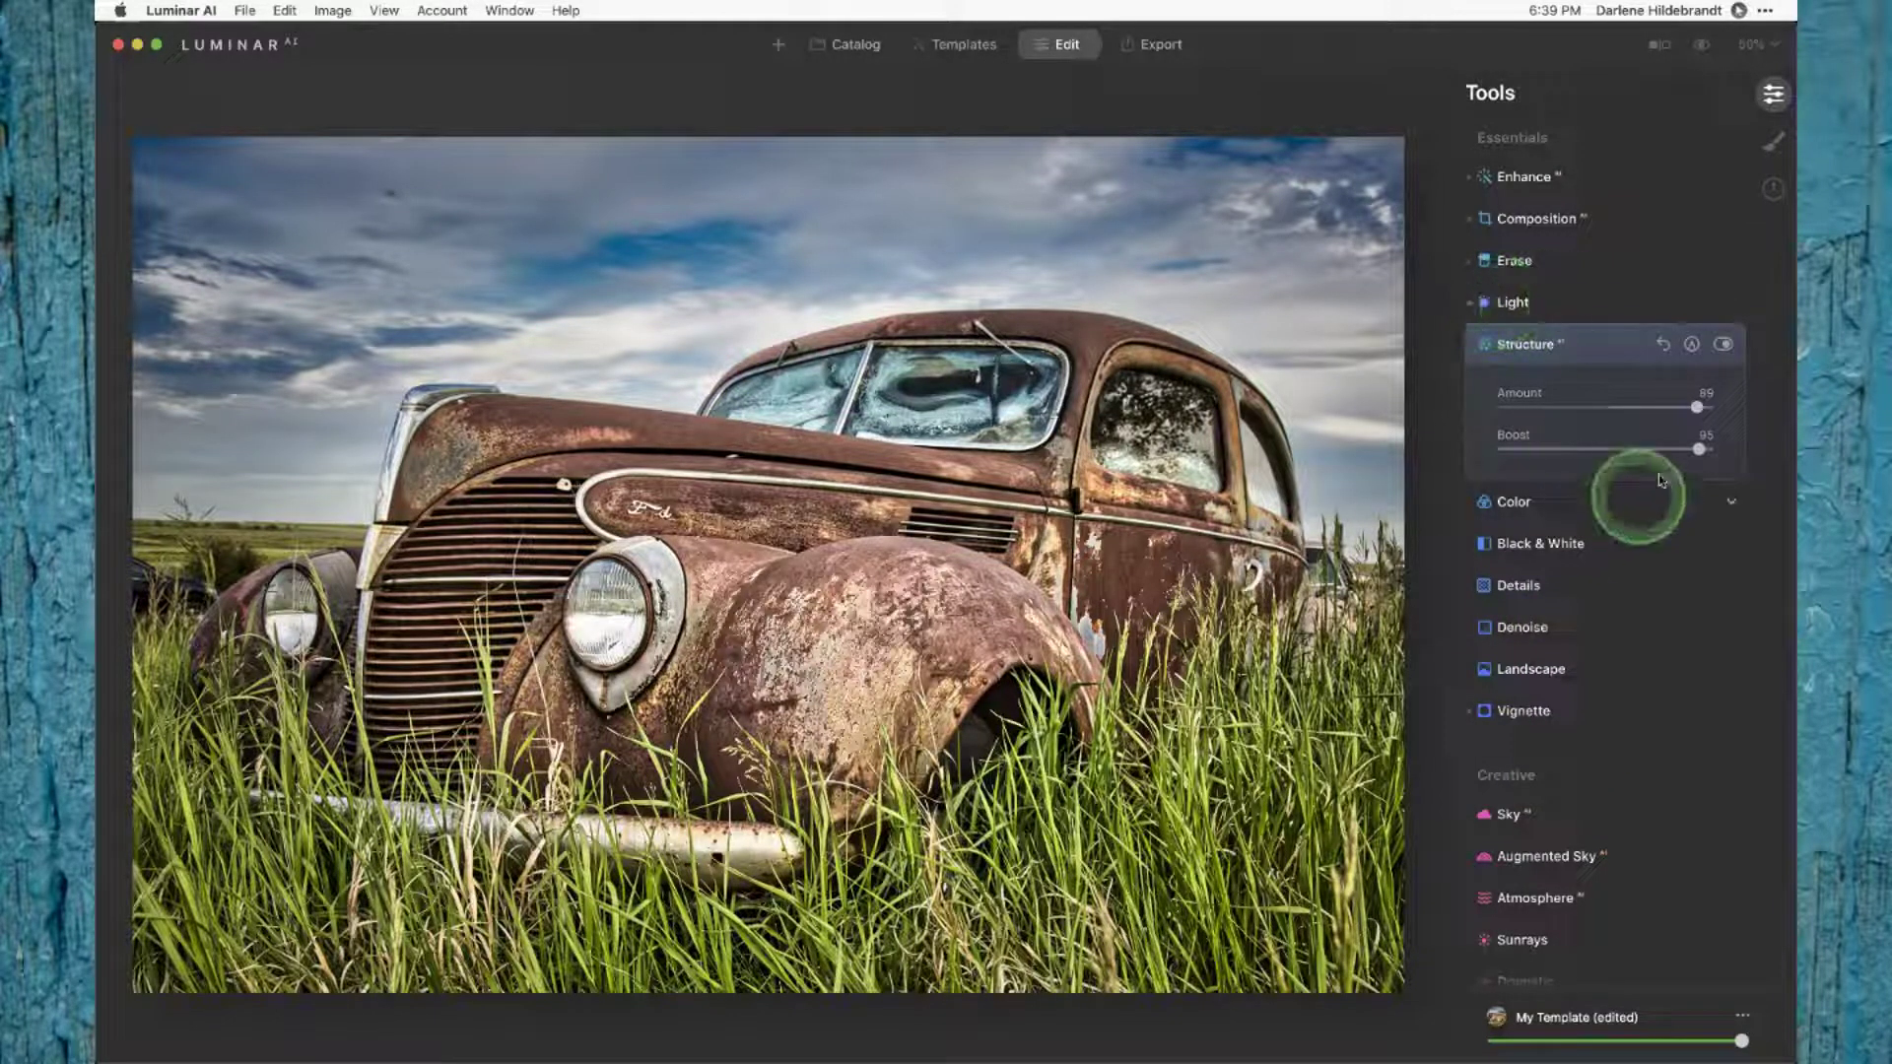
click(1691, 345)
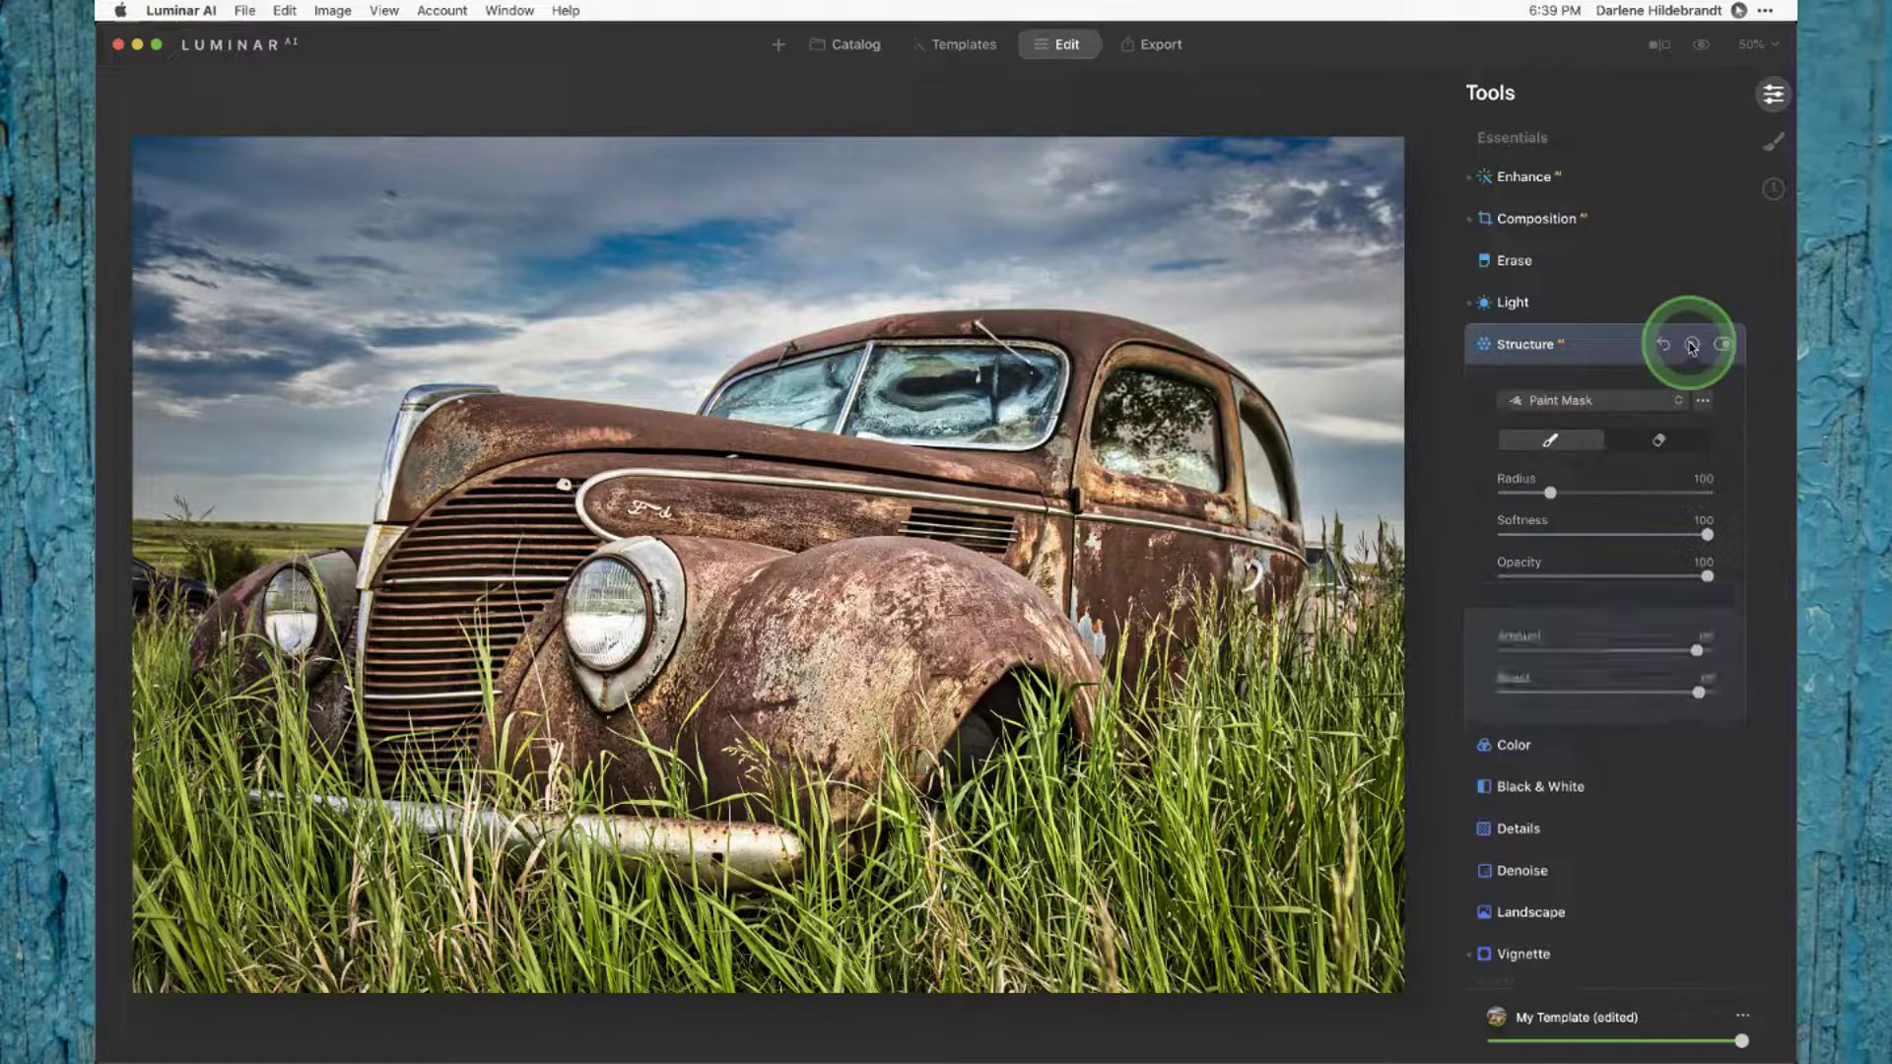
click(1591, 344)
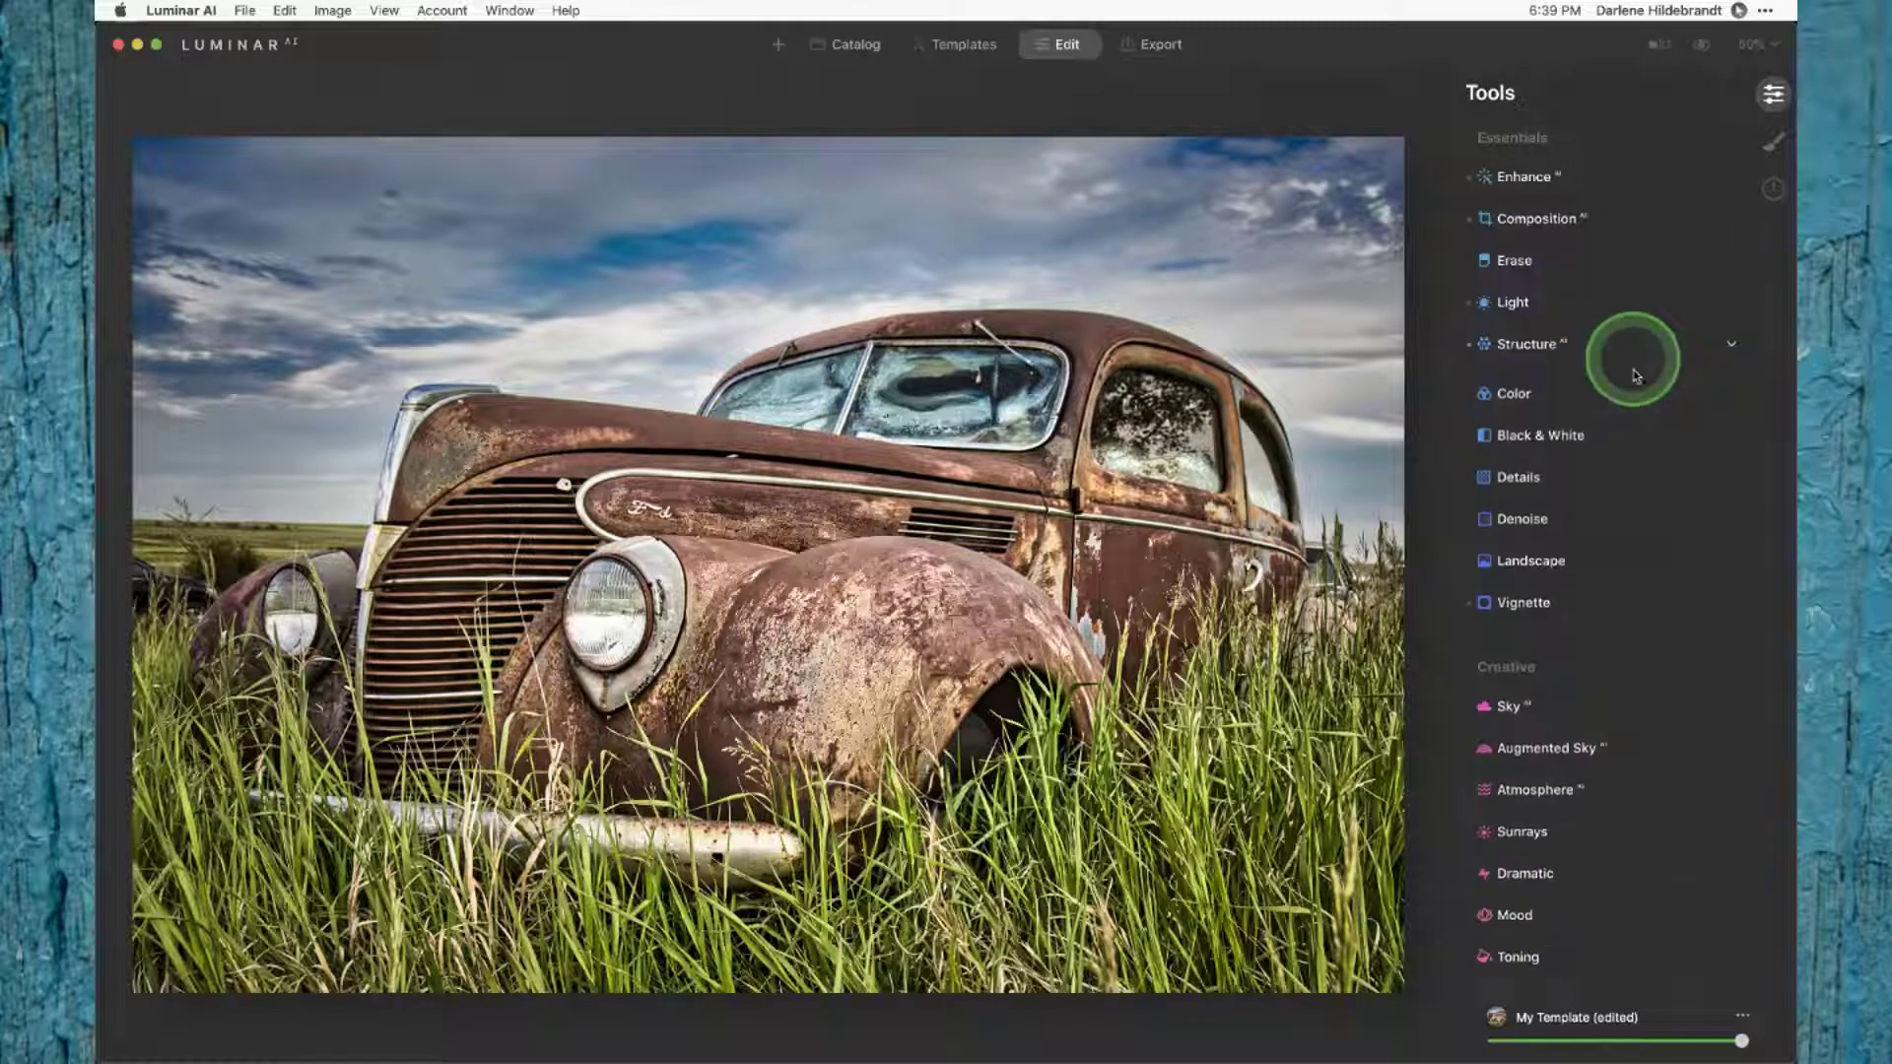
click(1599, 179)
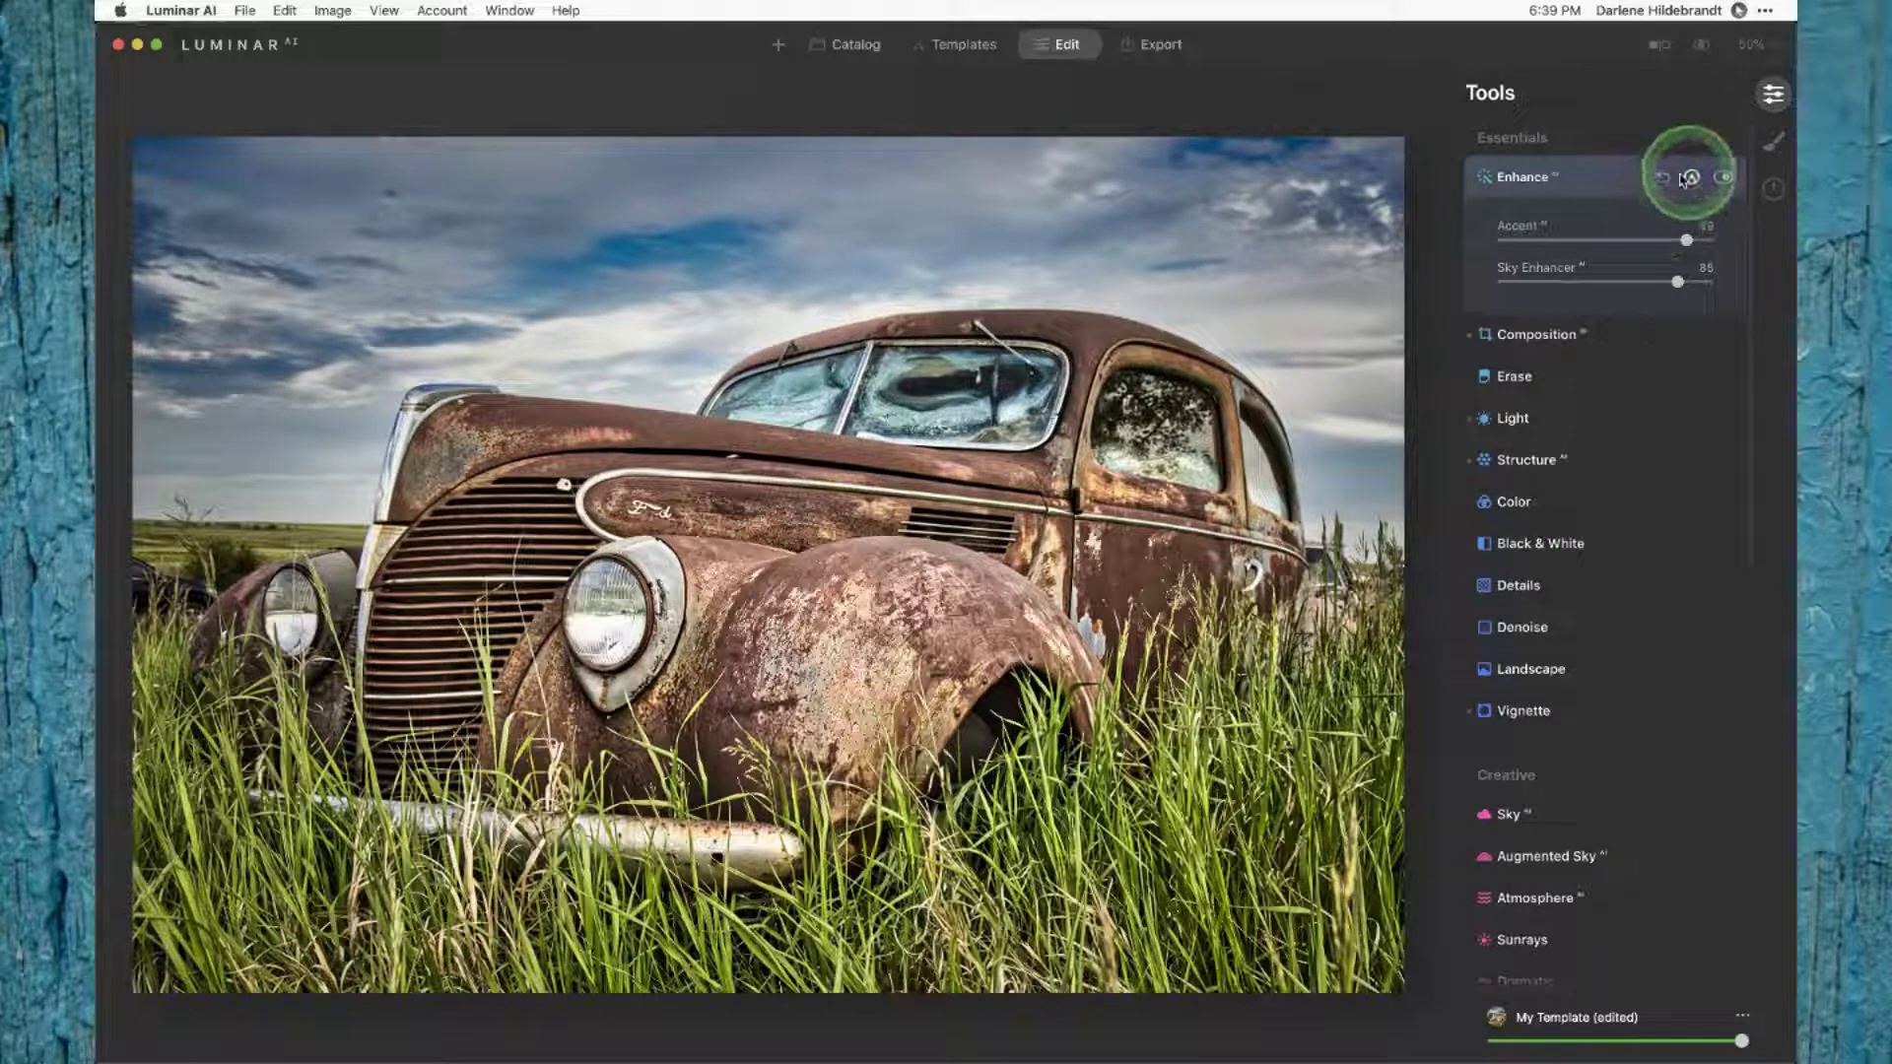
click(1593, 181)
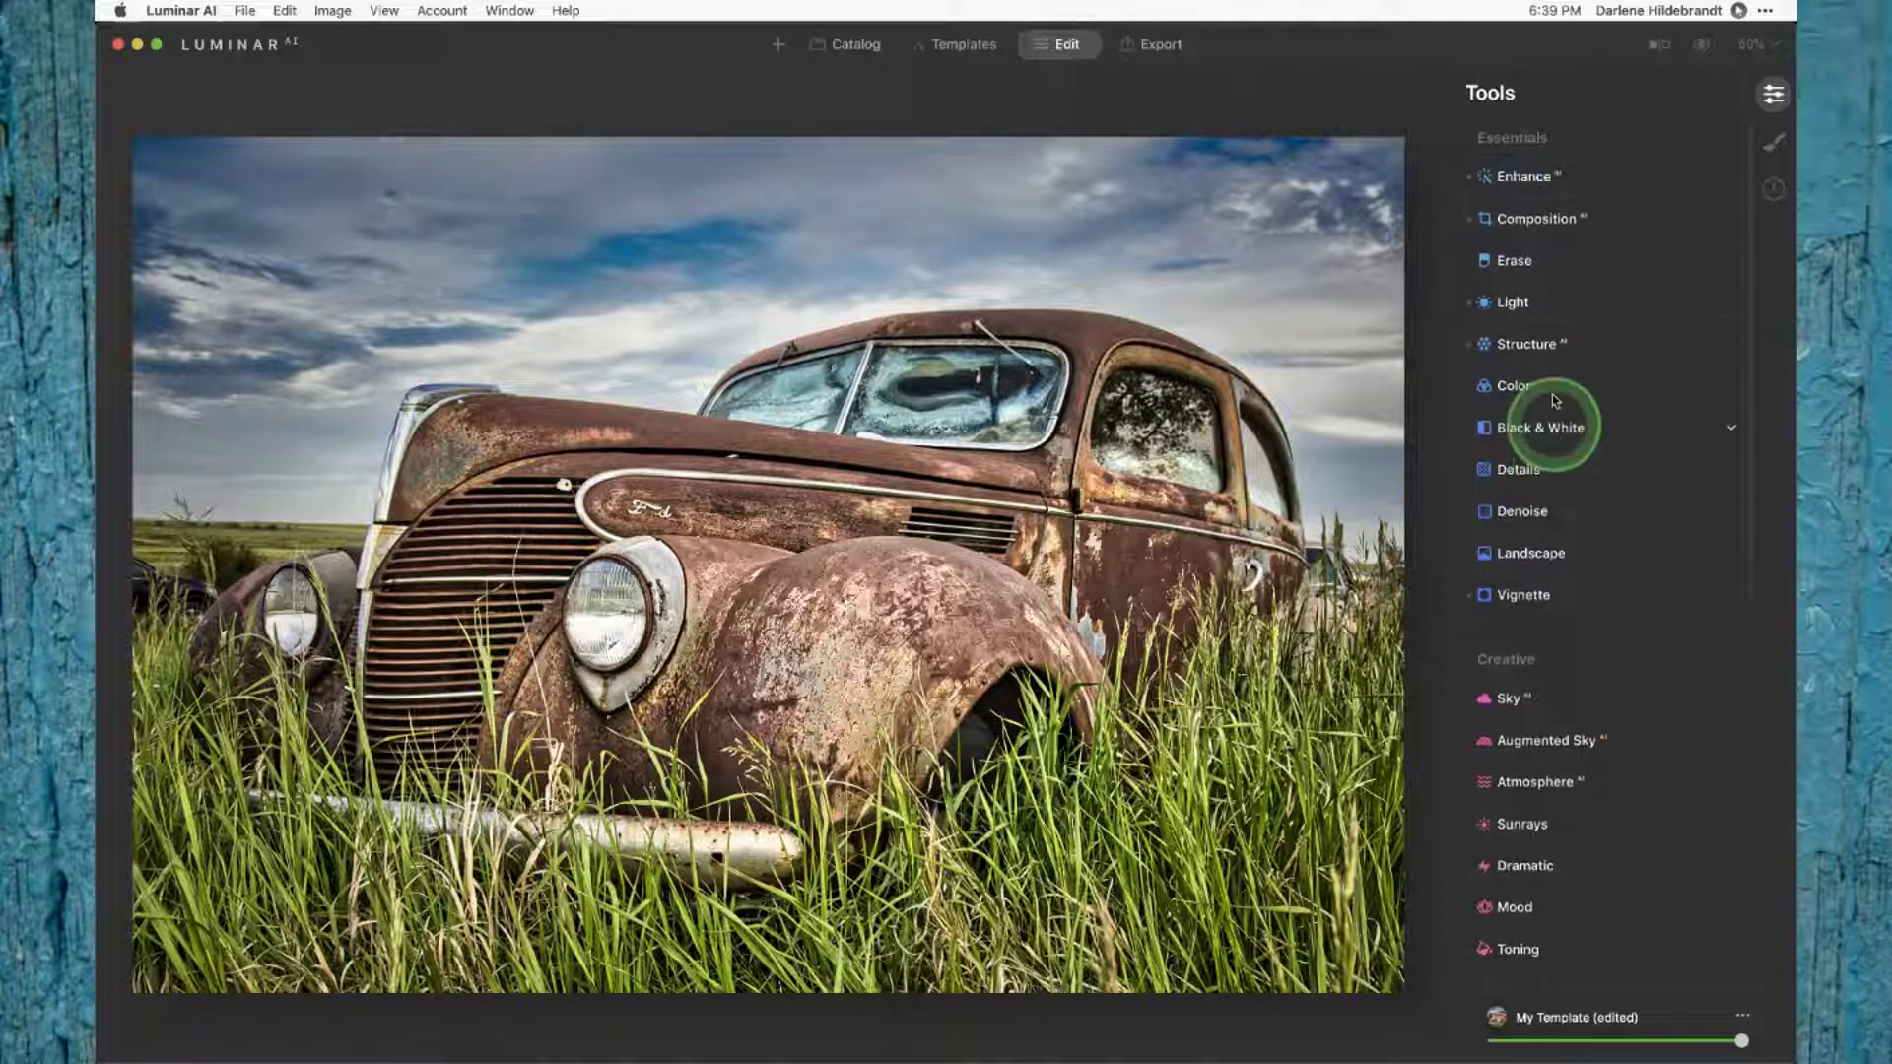
Step: Start a painted mask for Structure AI, with the brush in paint mode and enlarged to Radius 268
click(1549, 345)
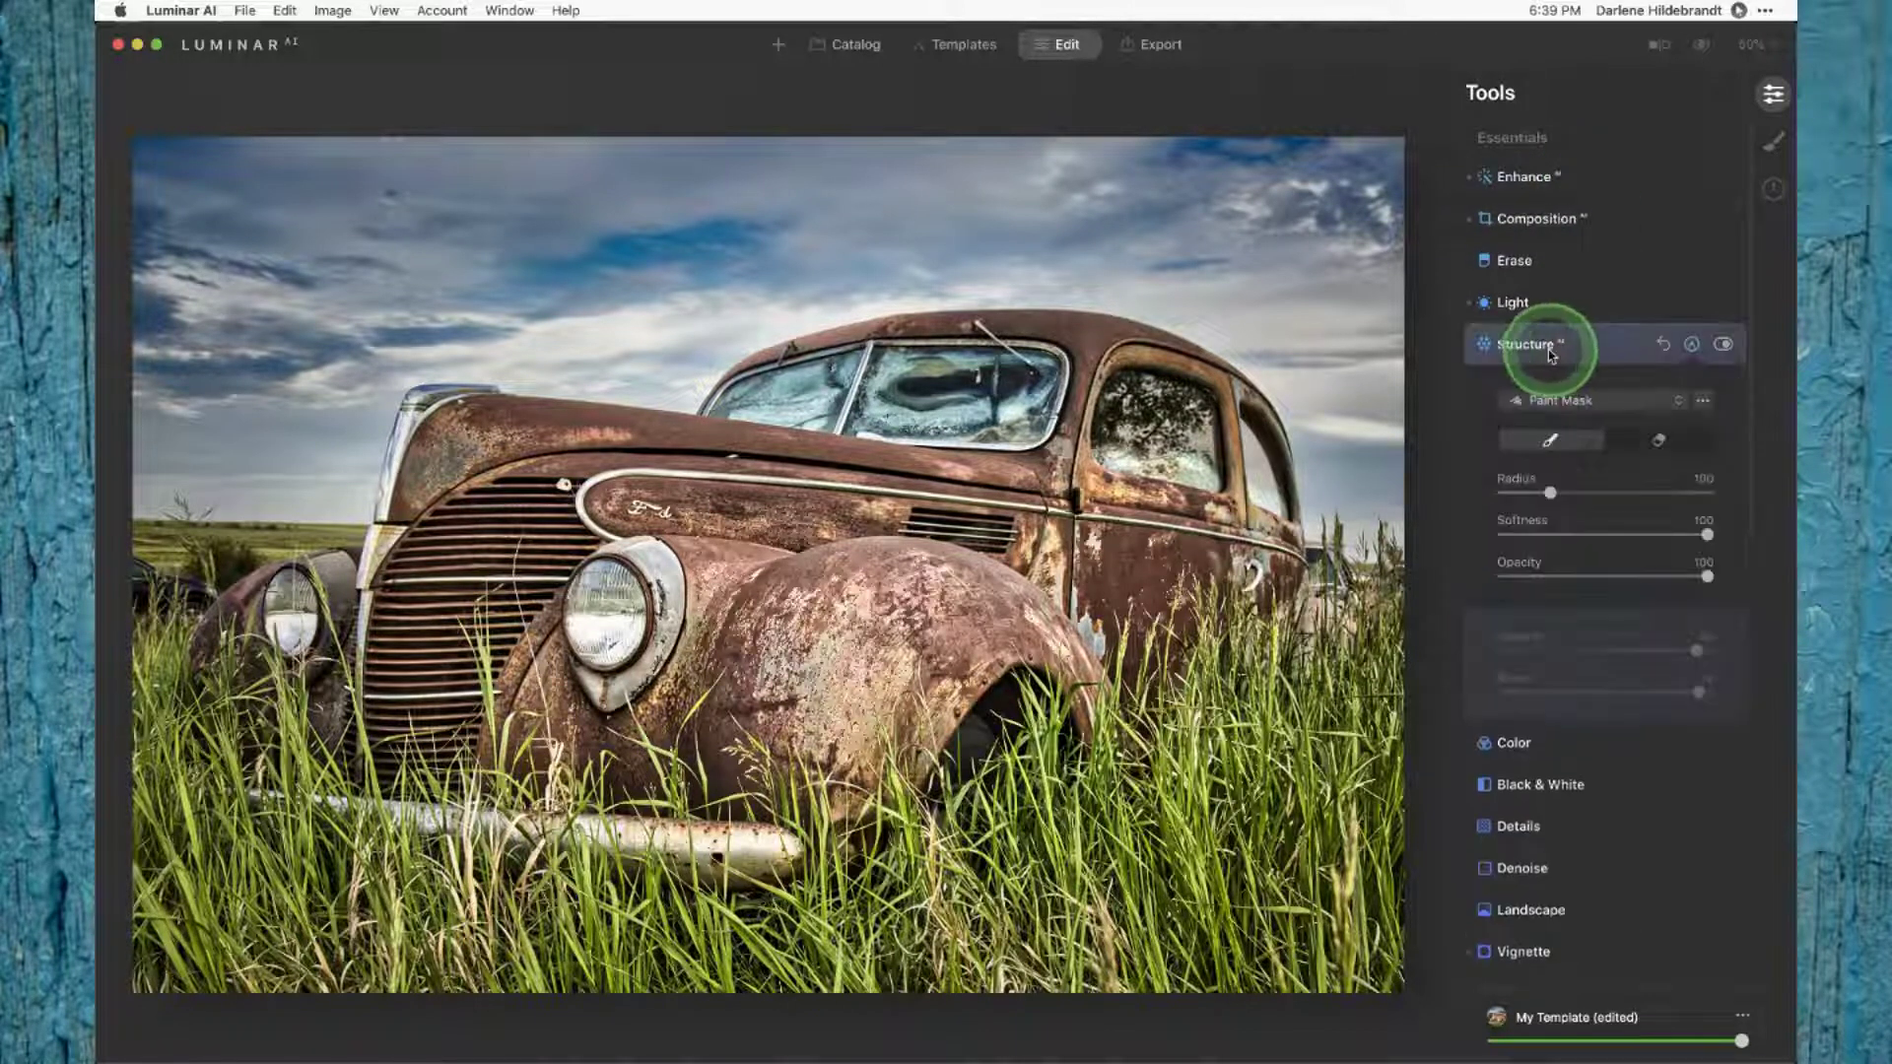
click(1690, 346)
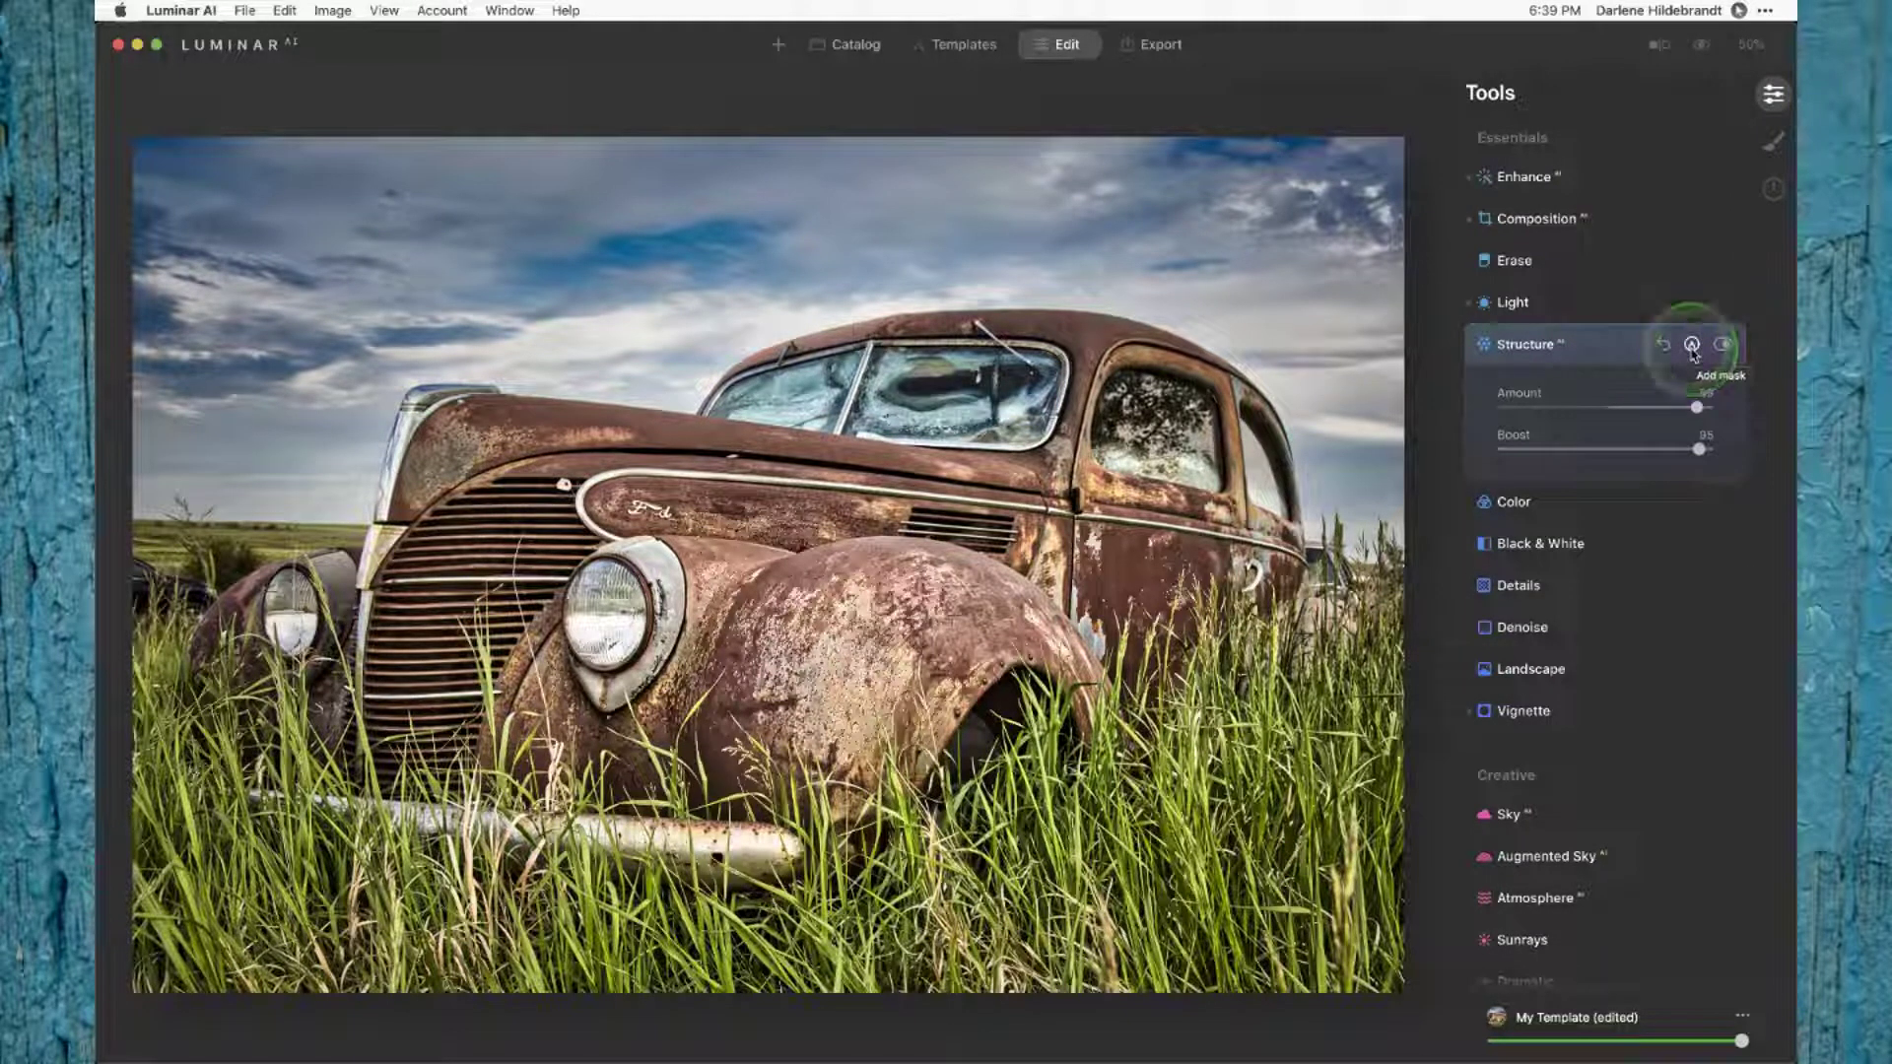
click(1692, 347)
click(1549, 443)
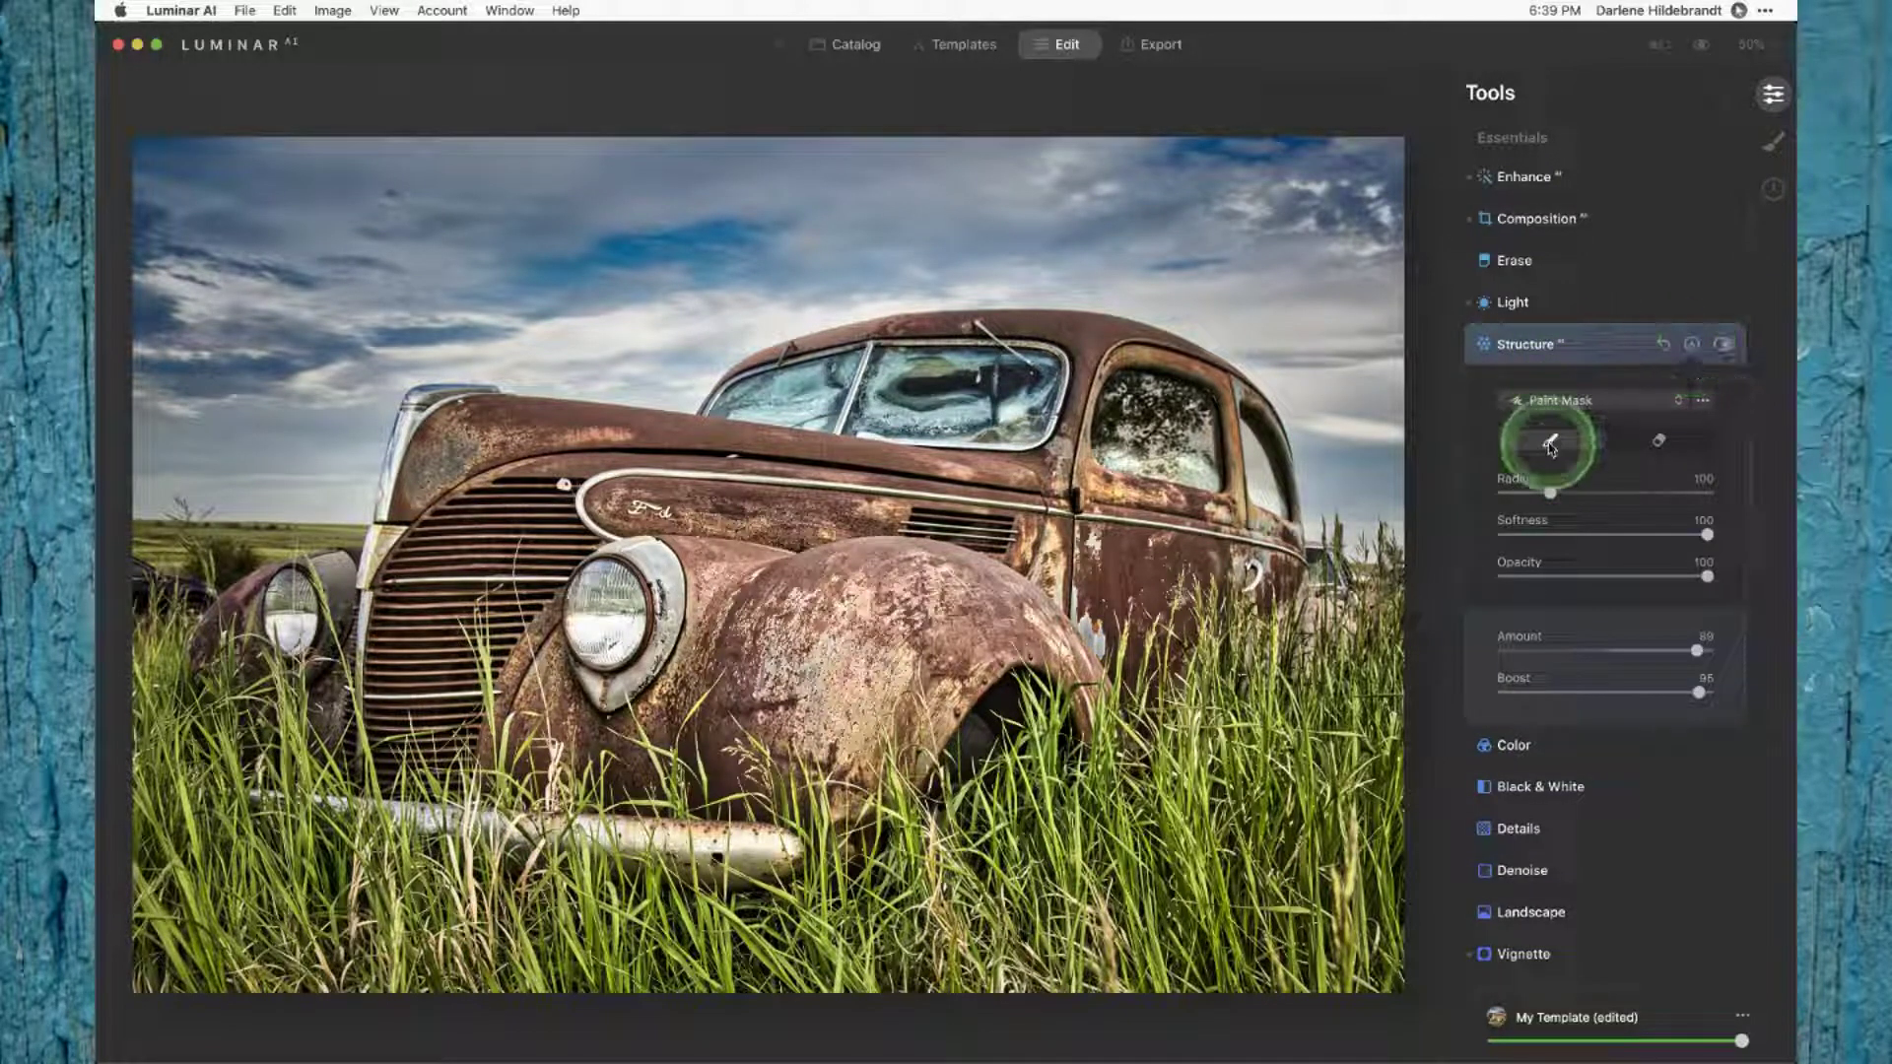
click(1665, 443)
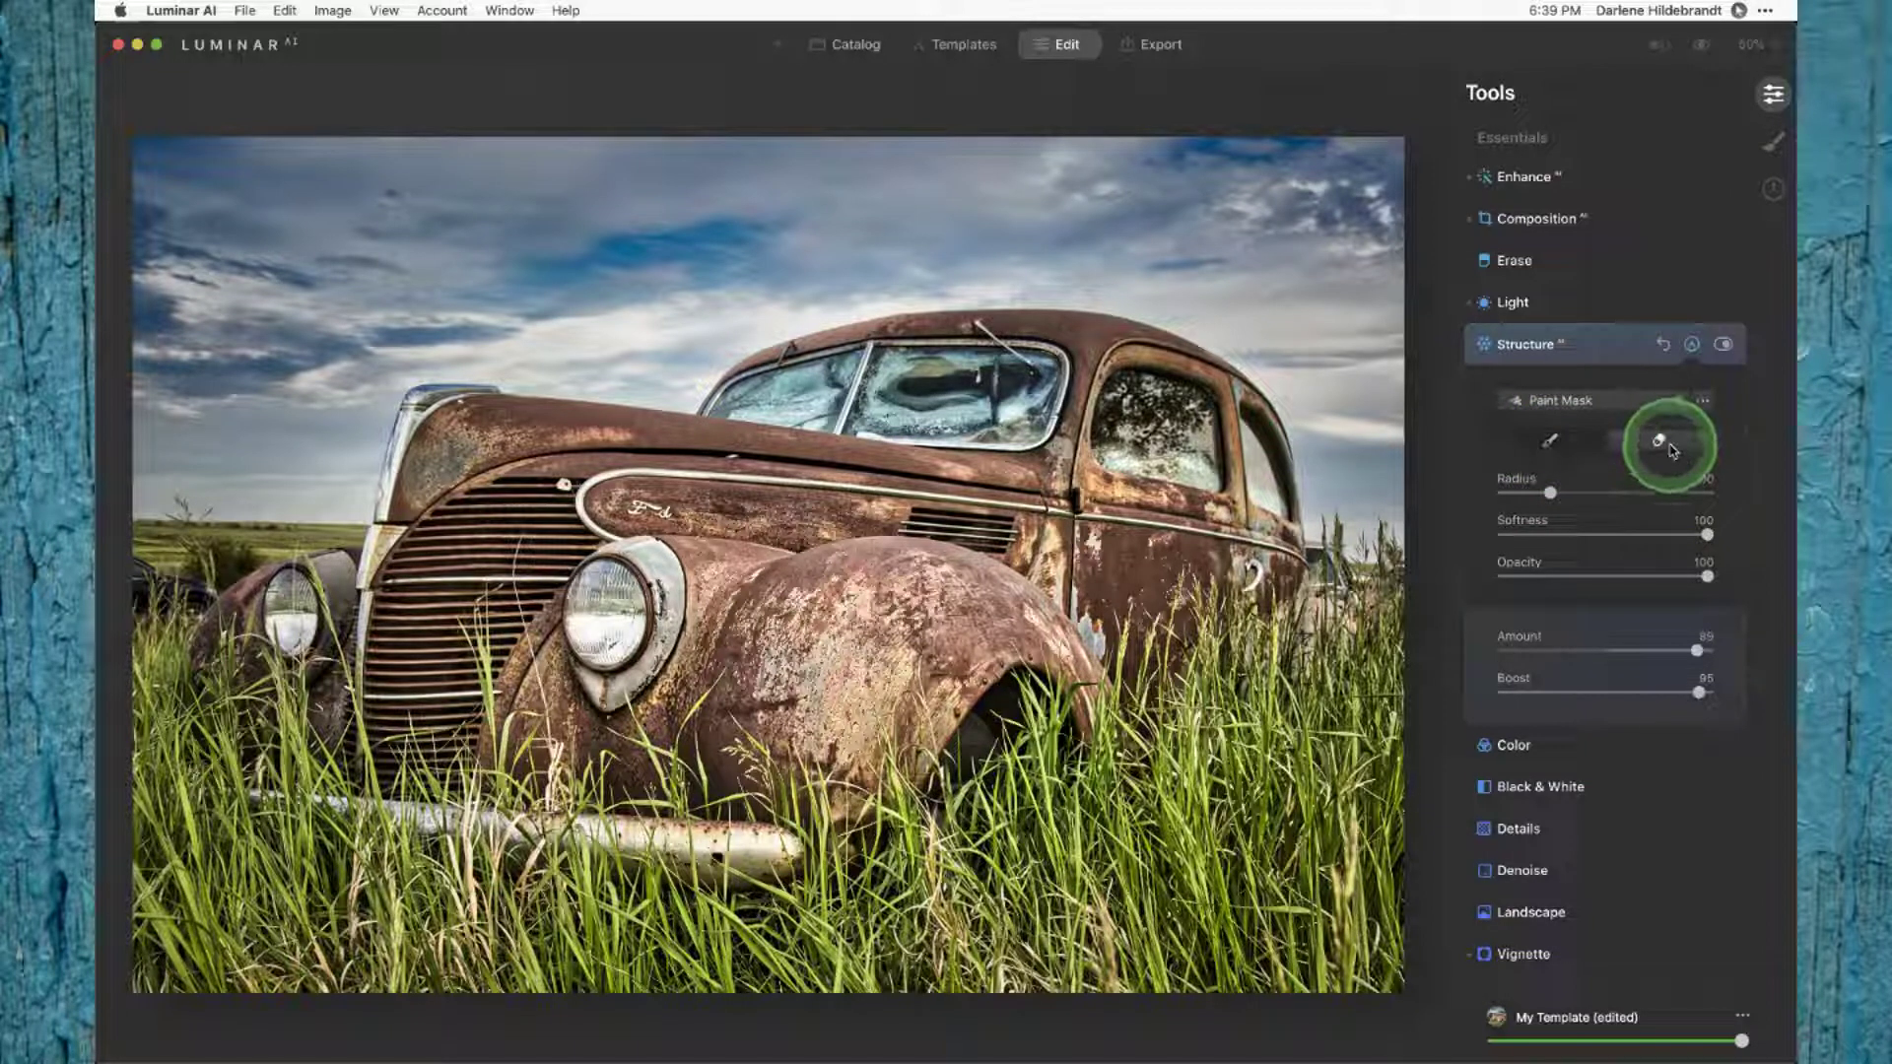
click(1550, 444)
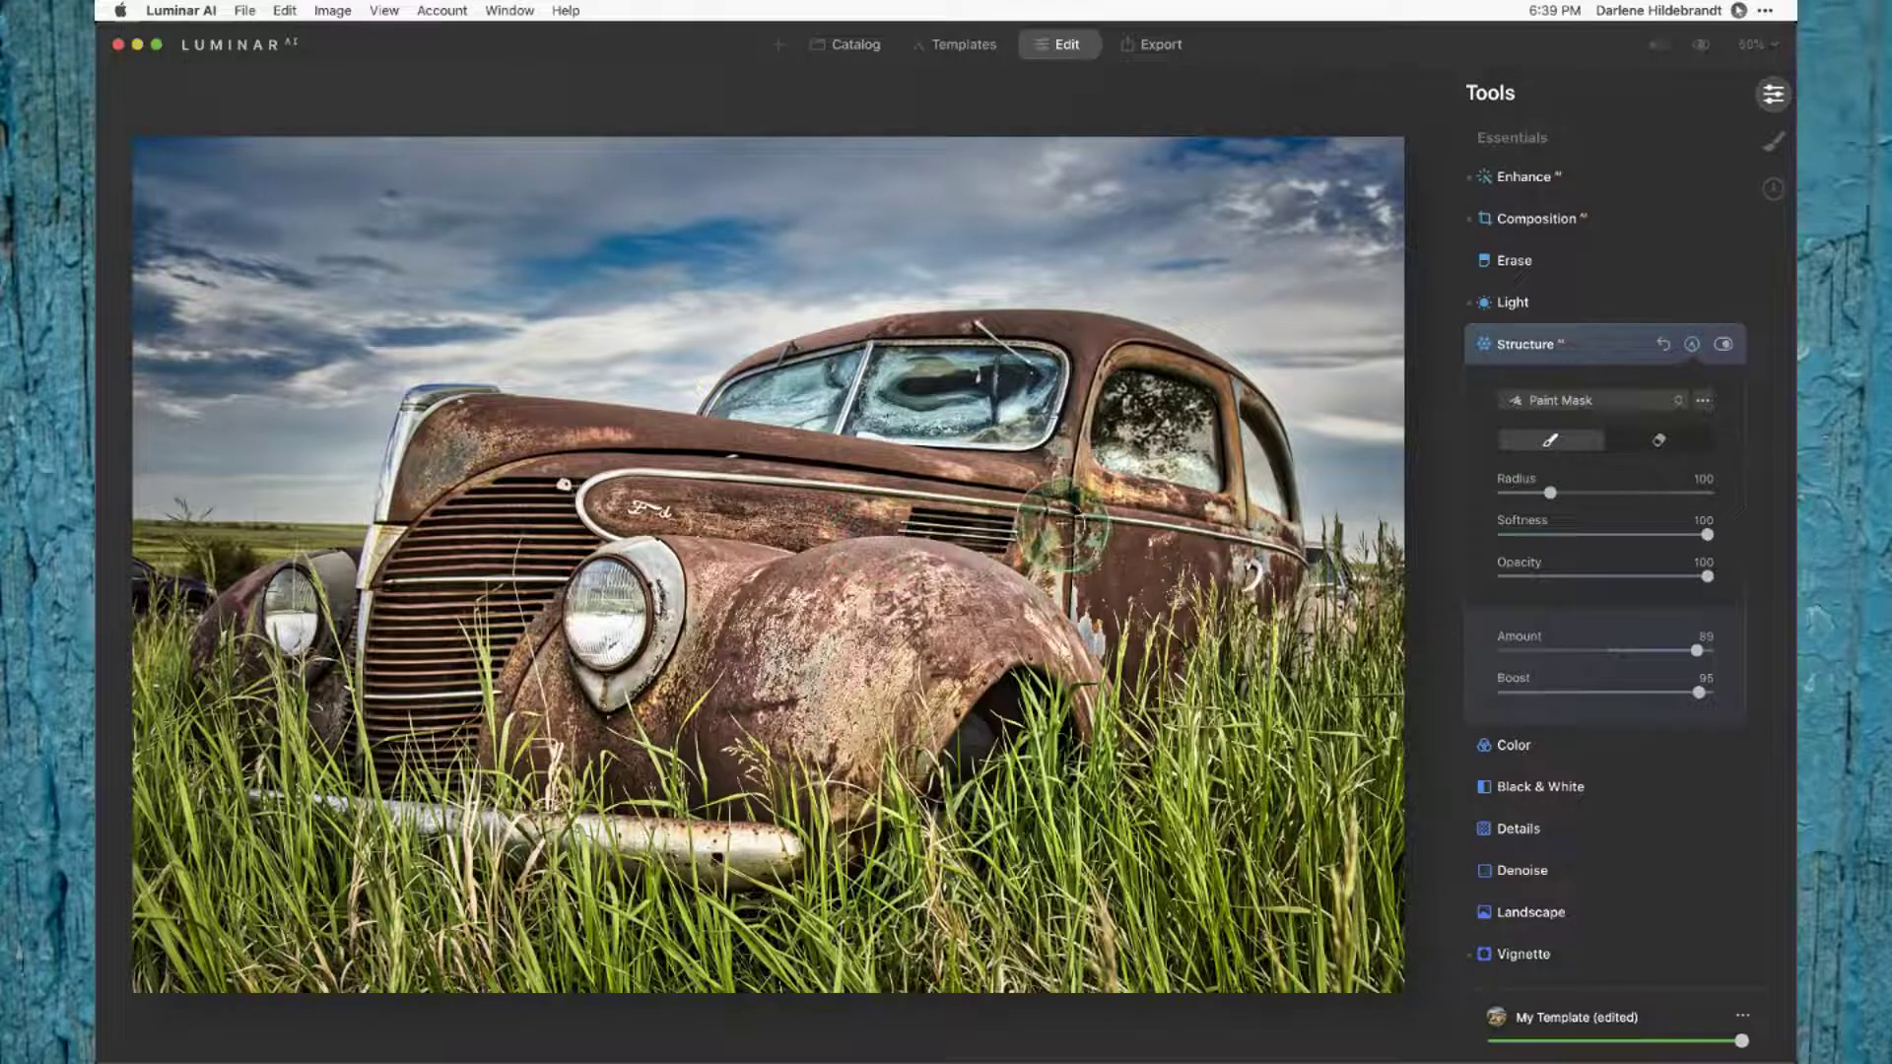
key(bracketright)
key(bracketright)
key(bracketright)
key(bracketright)
key(bracketright)
key(bracketright)
key(bracketright)
key(bracketright)
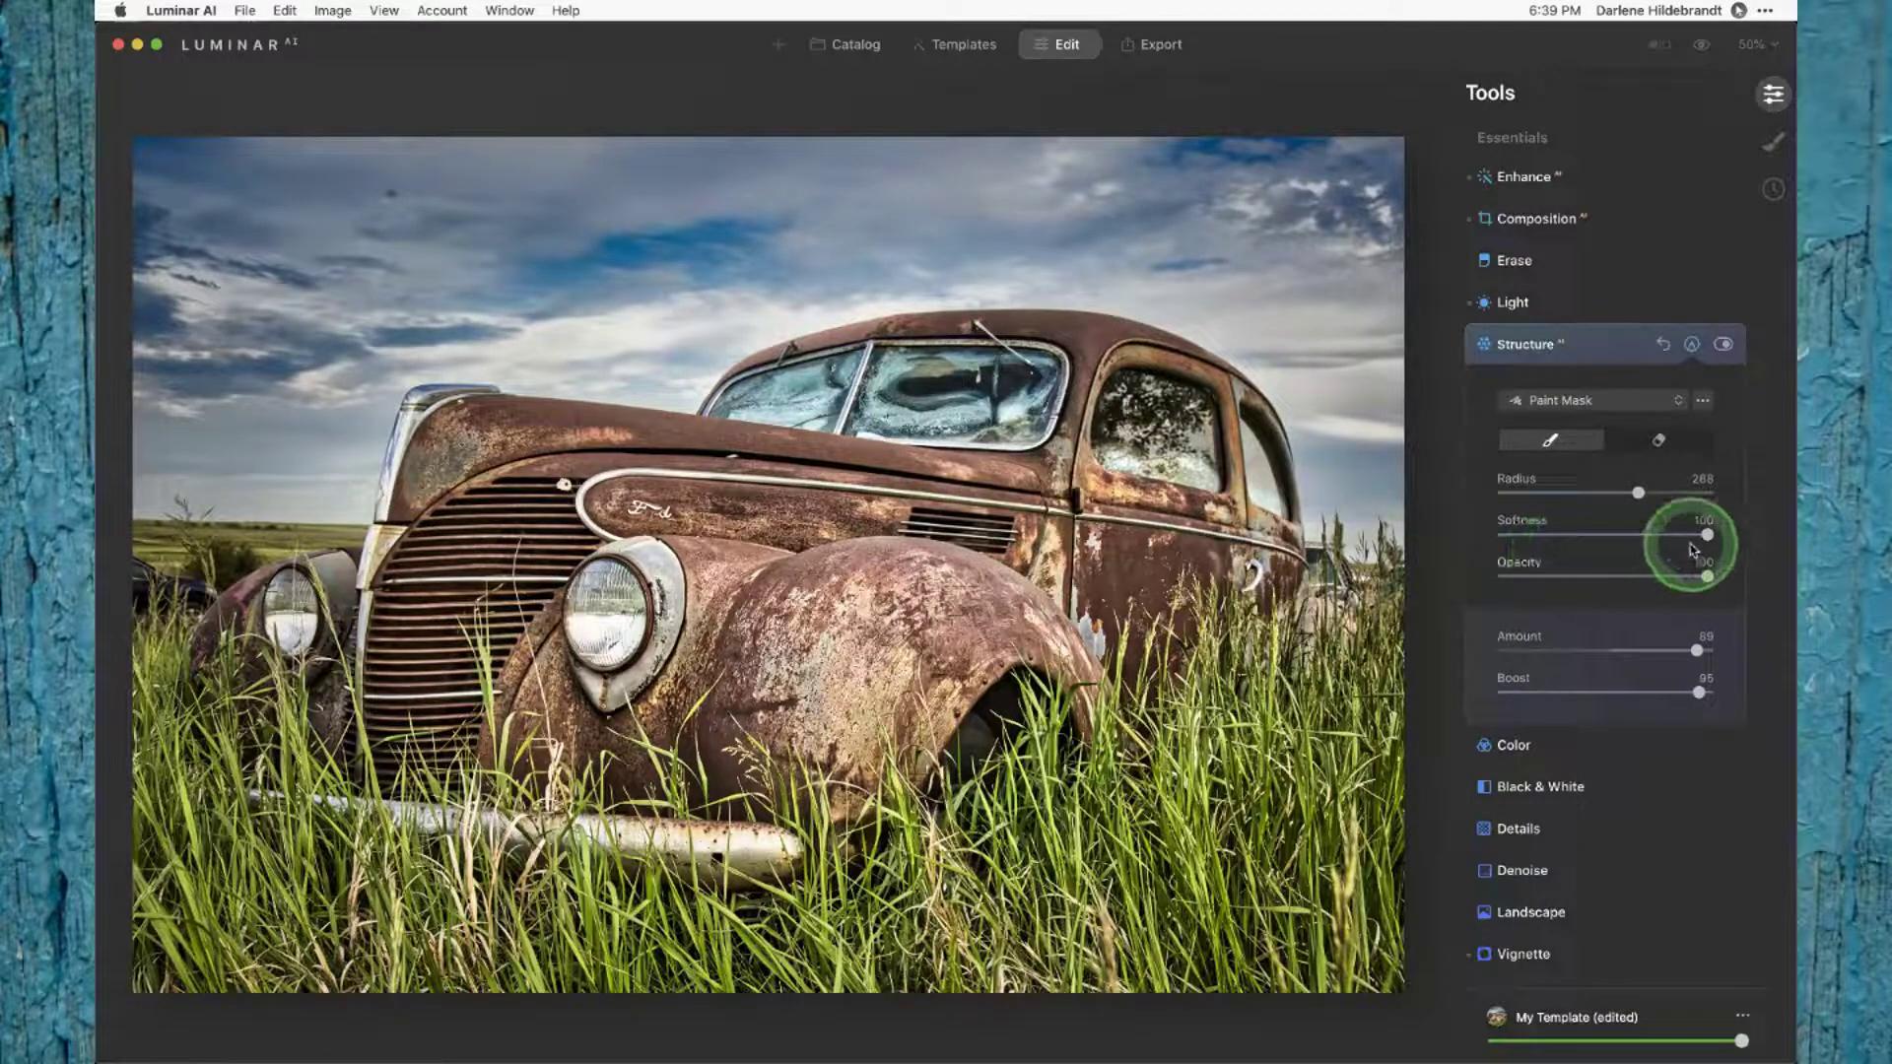
Step: Try brush Softness values of 90, 100 and 0 with a hard-edged test dab in the sky above the car, and undo the dab
mouse_move(1705, 537)
mouse_down()
mouse_move(1647, 537)
mouse_move(1688, 535)
mouse_up()
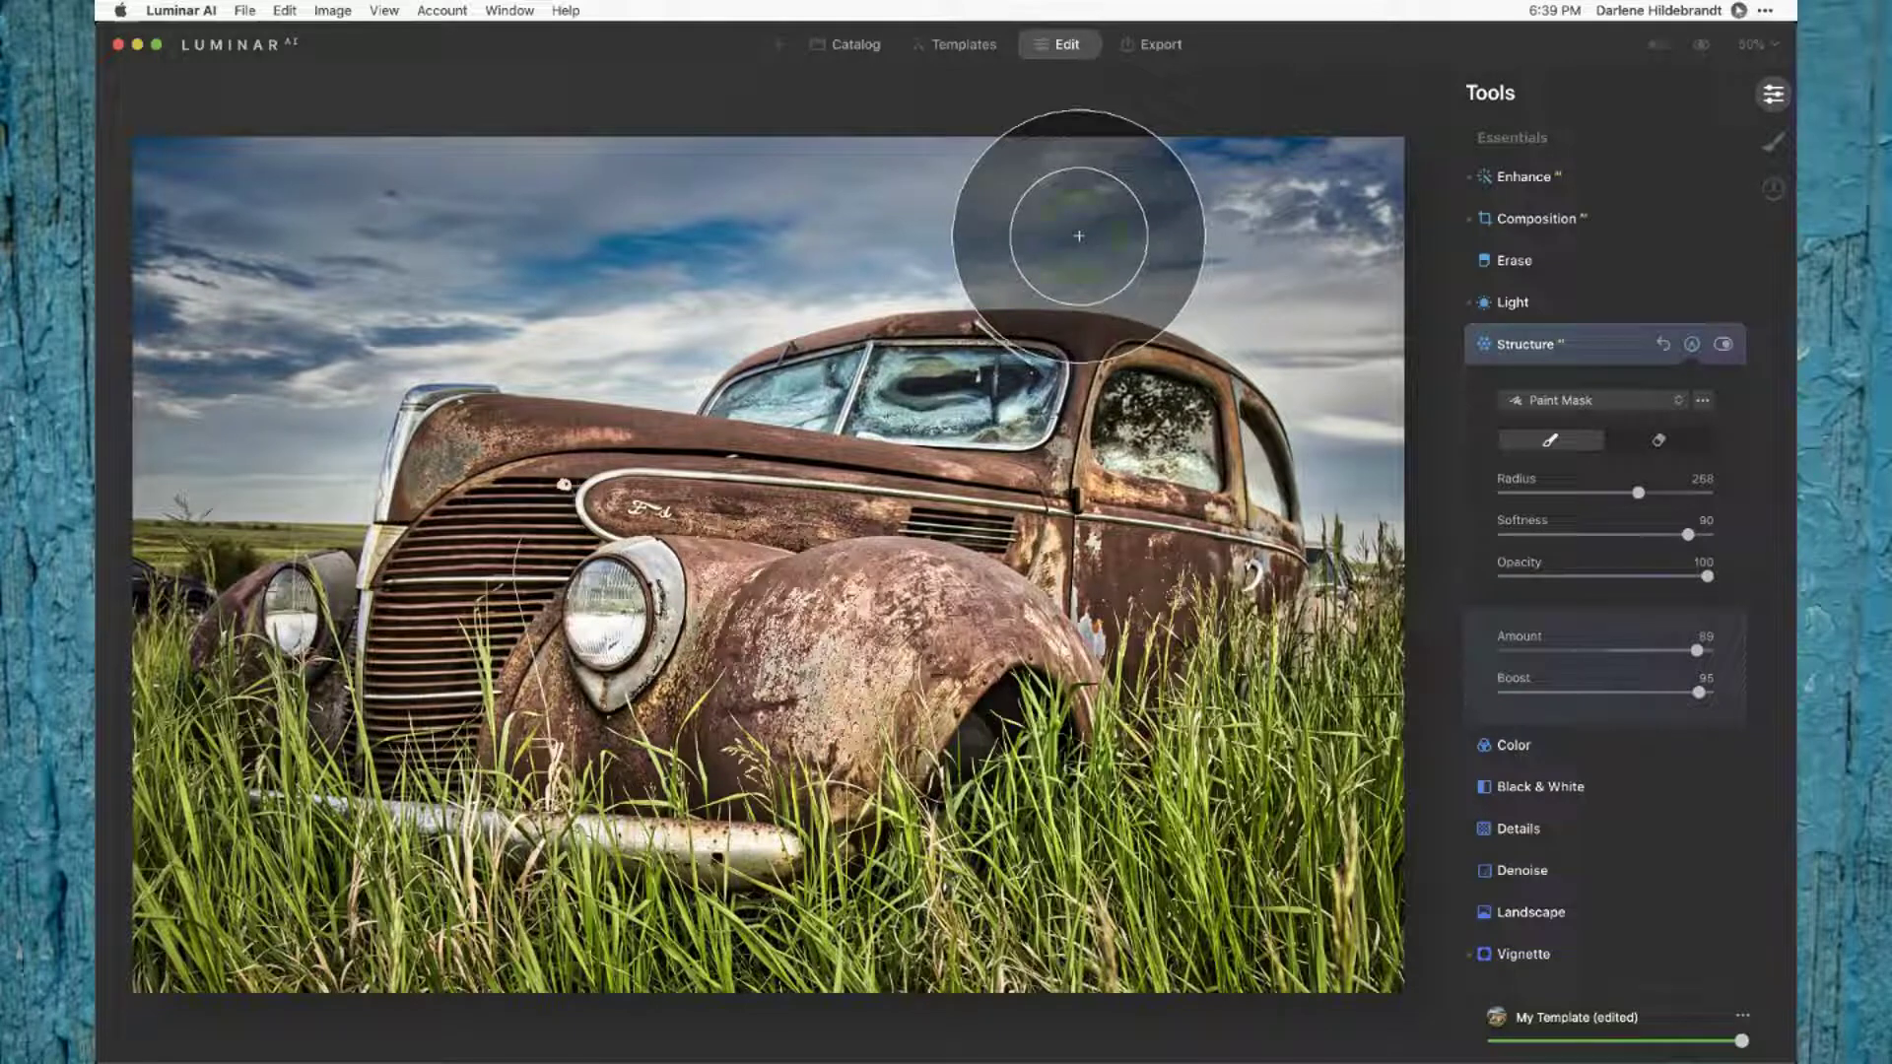
drag(1688, 534, 1705, 534)
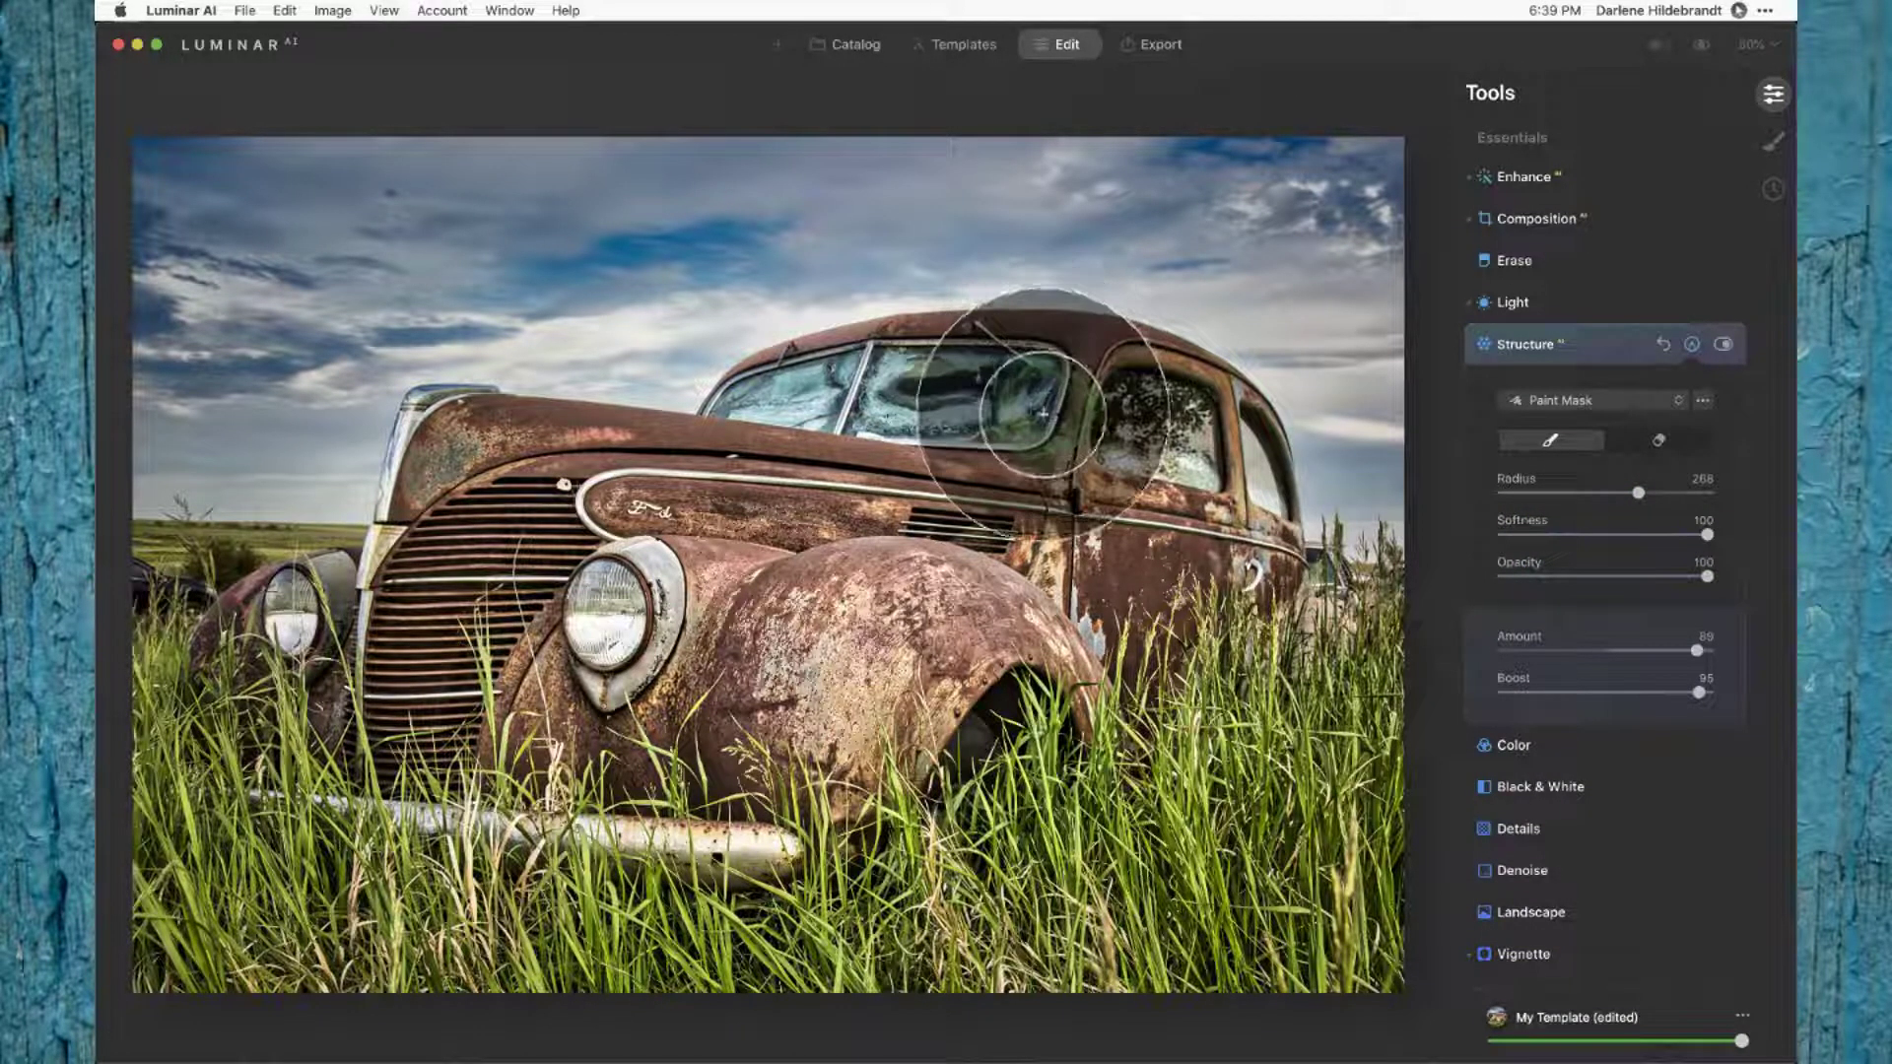
drag(1535, 535, 1499, 534)
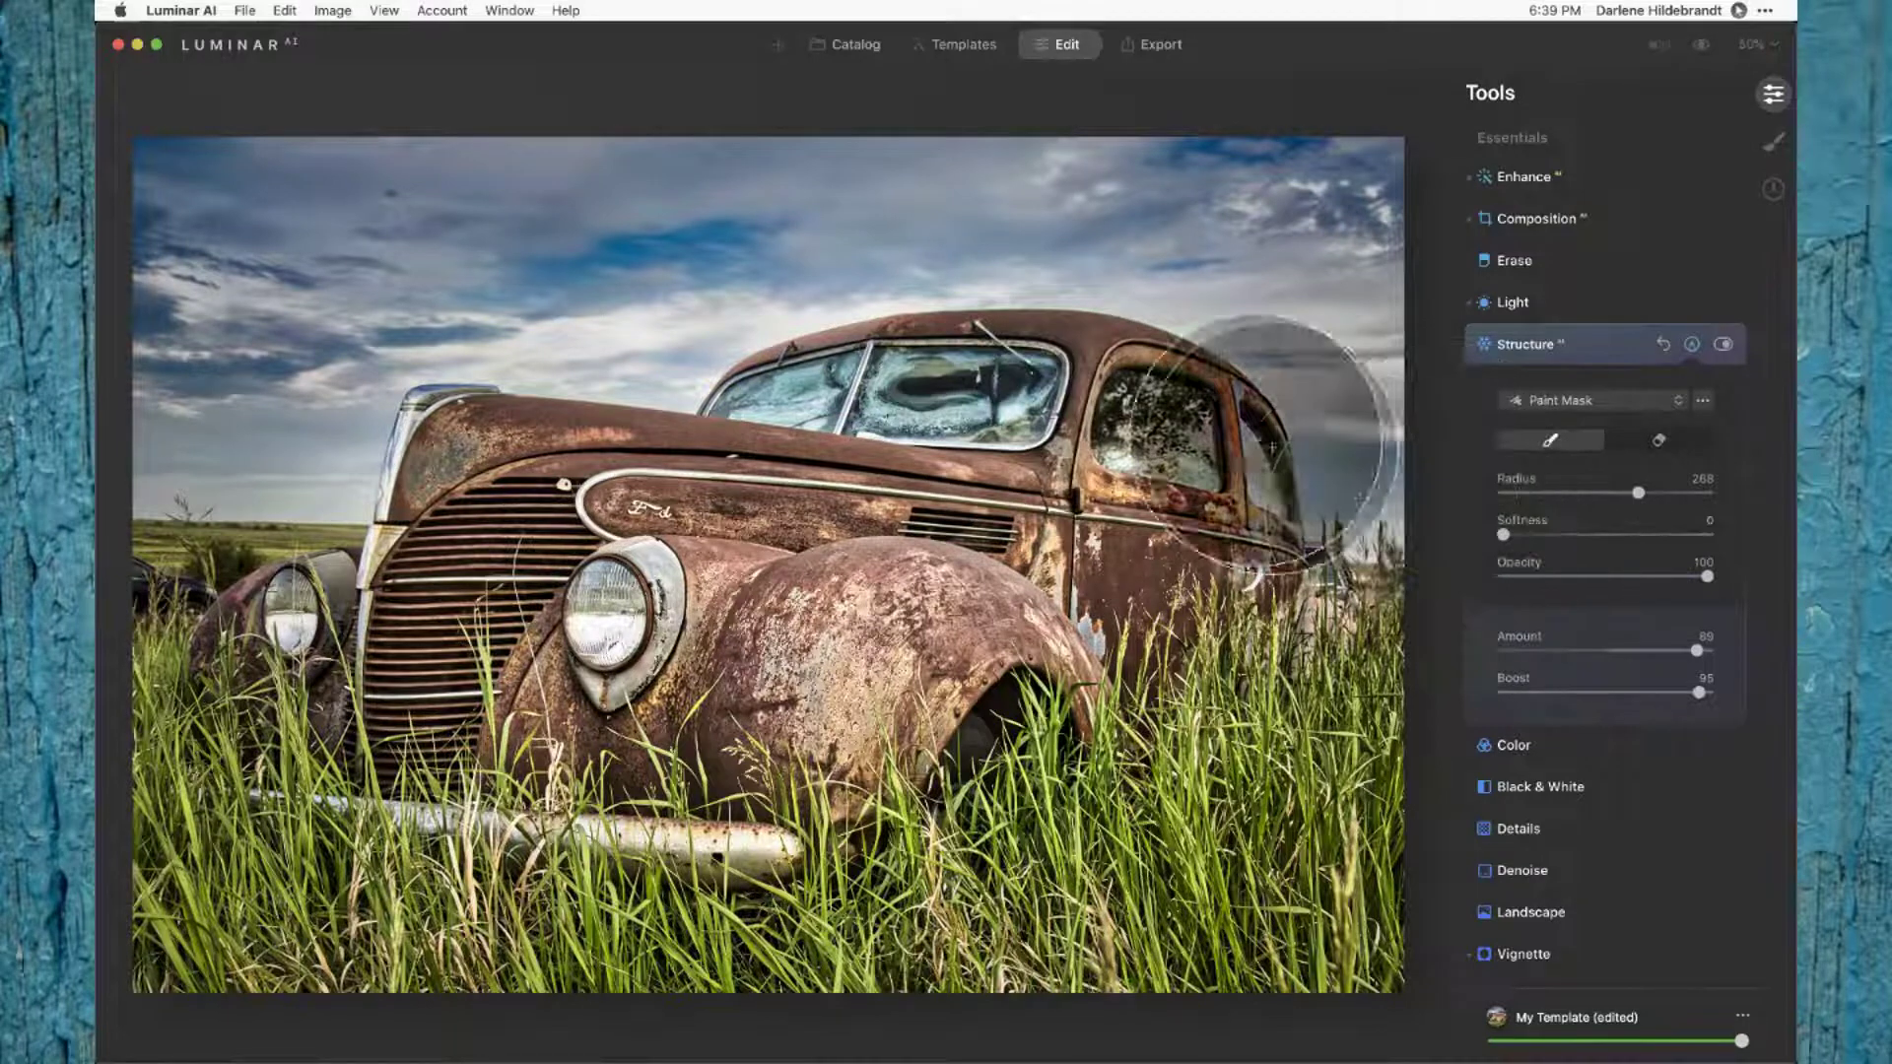
click(585, 666)
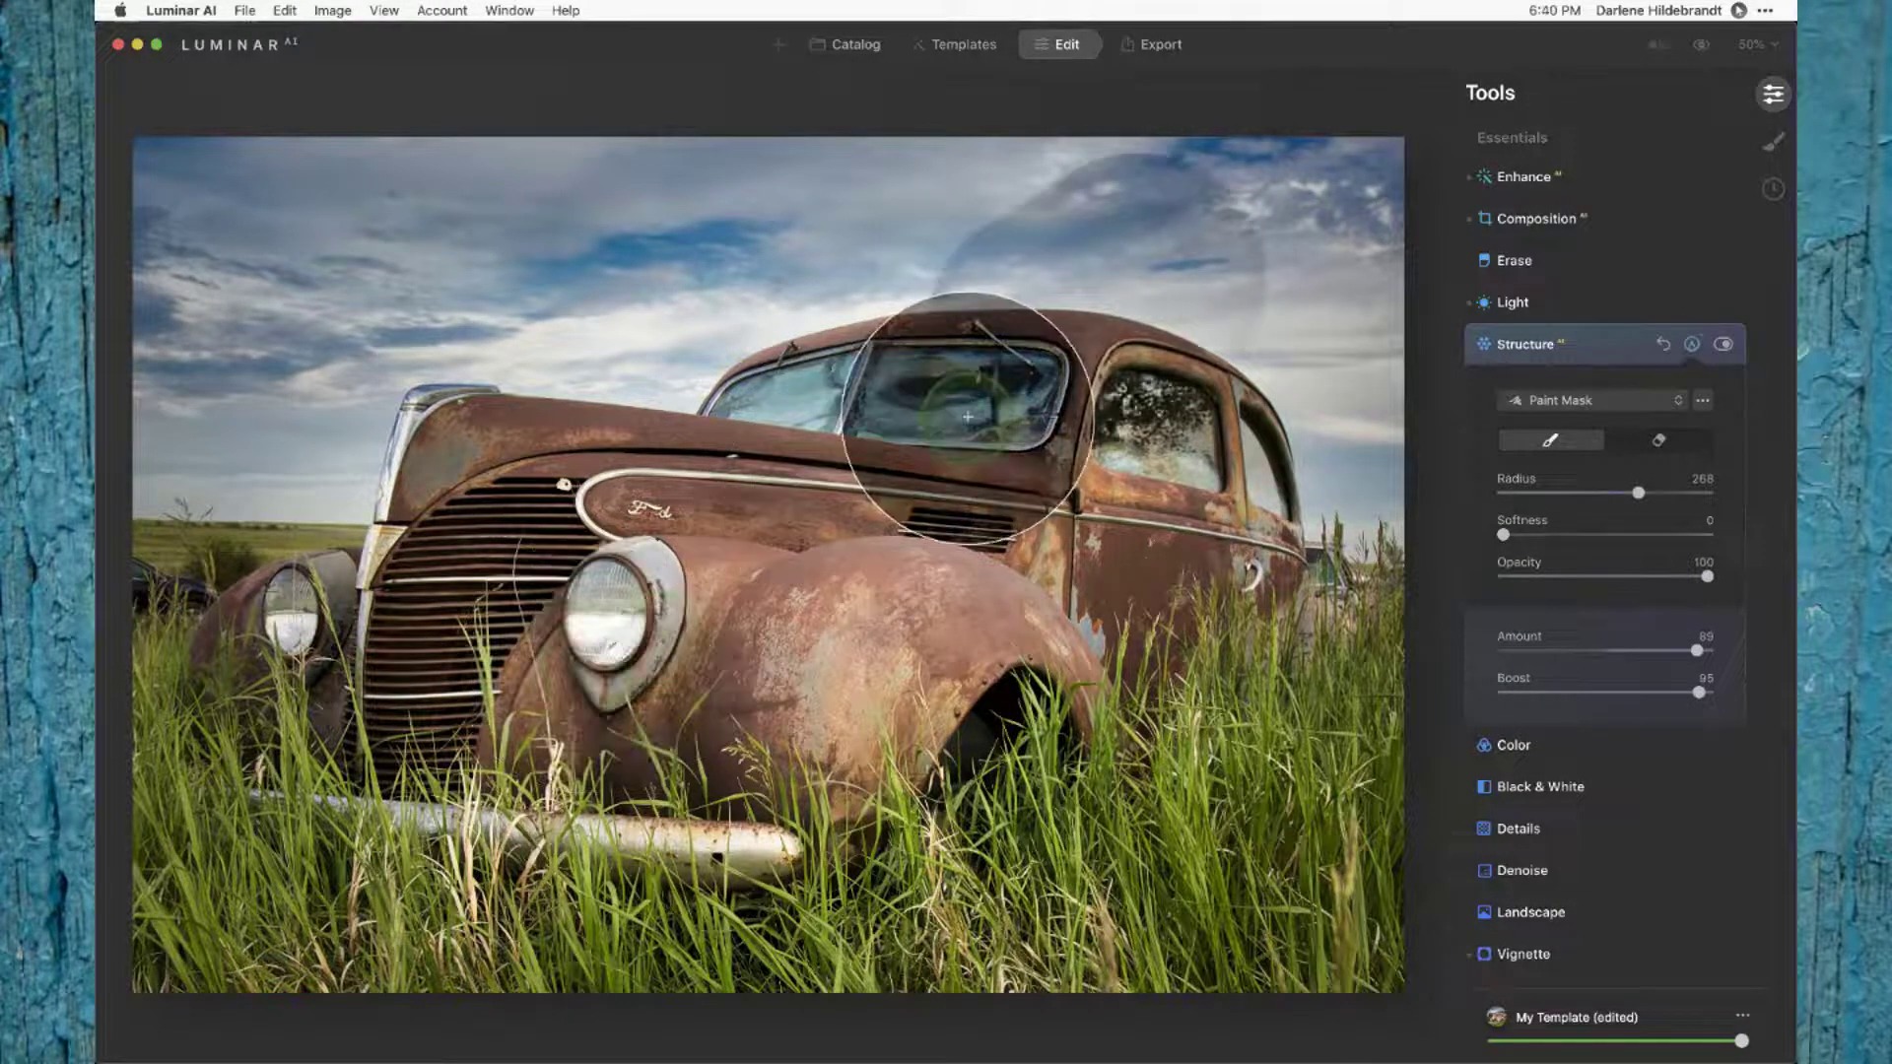
mouse_move(364, 1060)
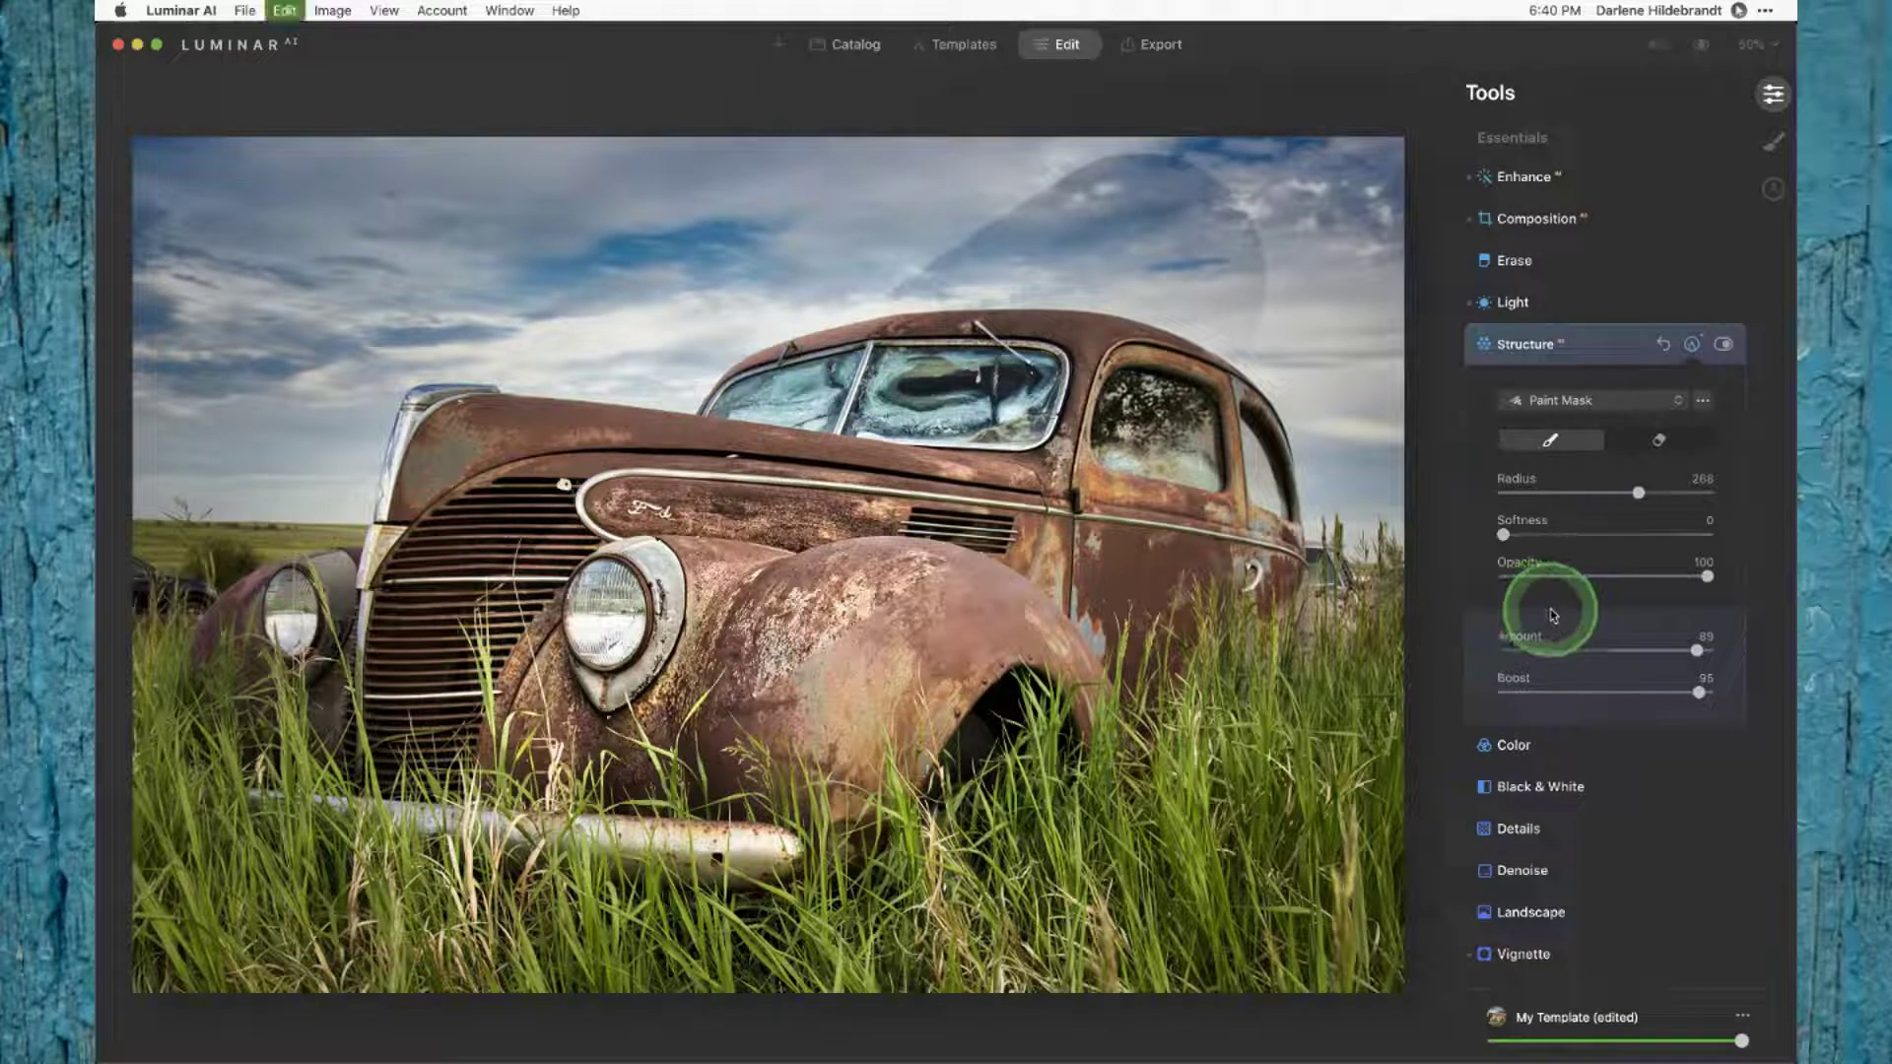
Step: Soften the mask brush to Softness 95 and reduce it to Radius 208
drag(1689, 532, 1699, 534)
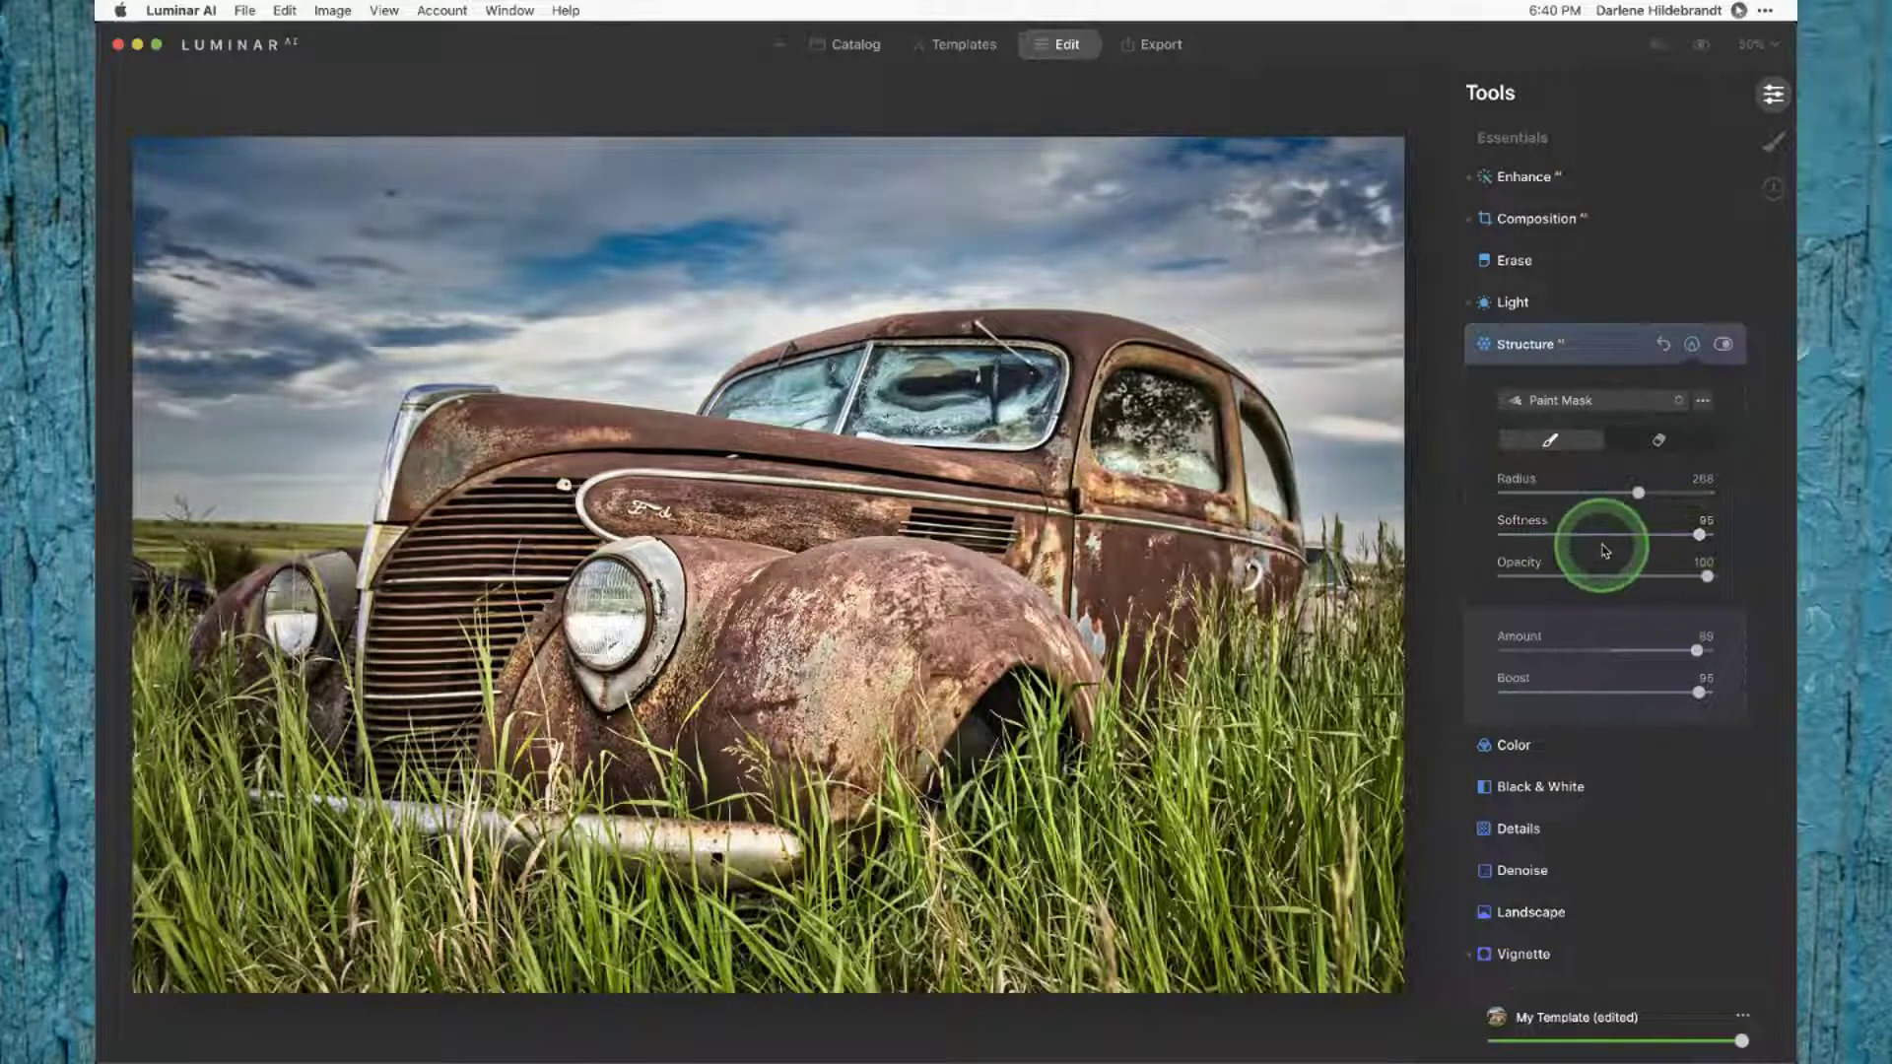
click(1549, 446)
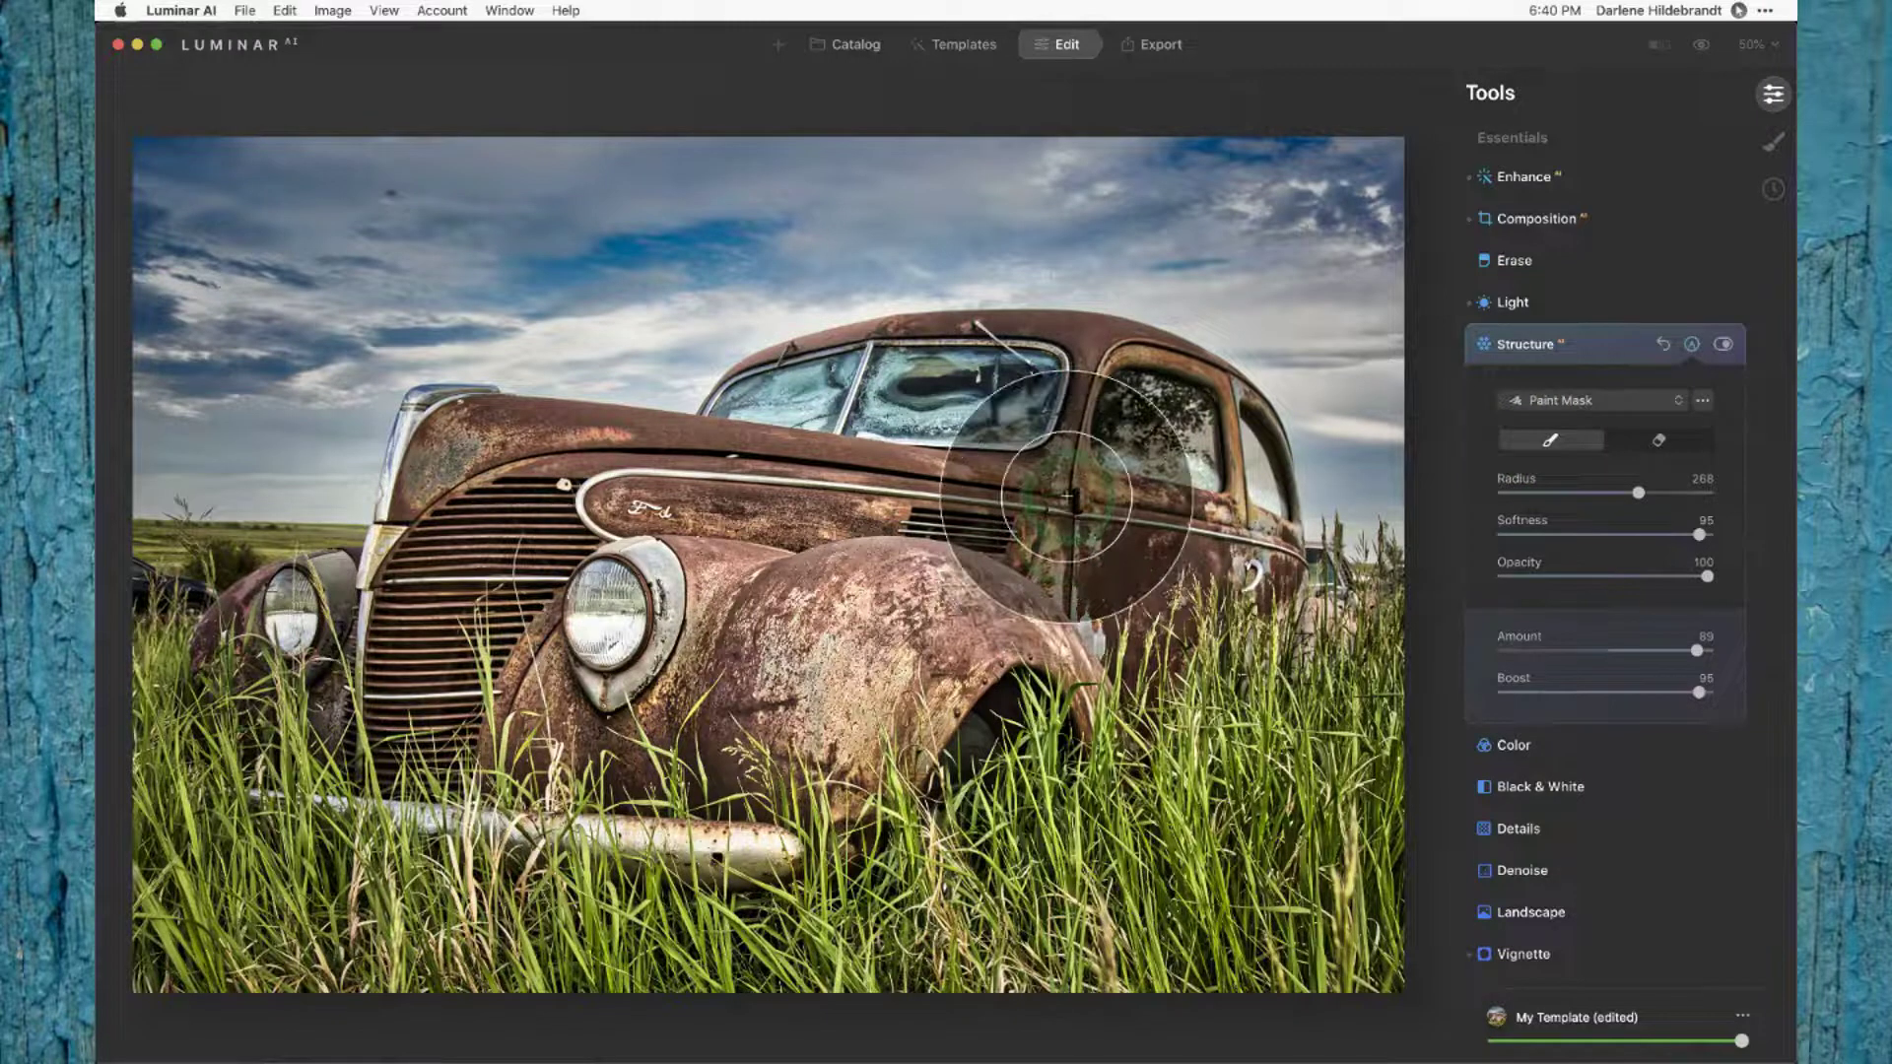
key(bracketleft)
key(bracketleft)
key(bracketleft)
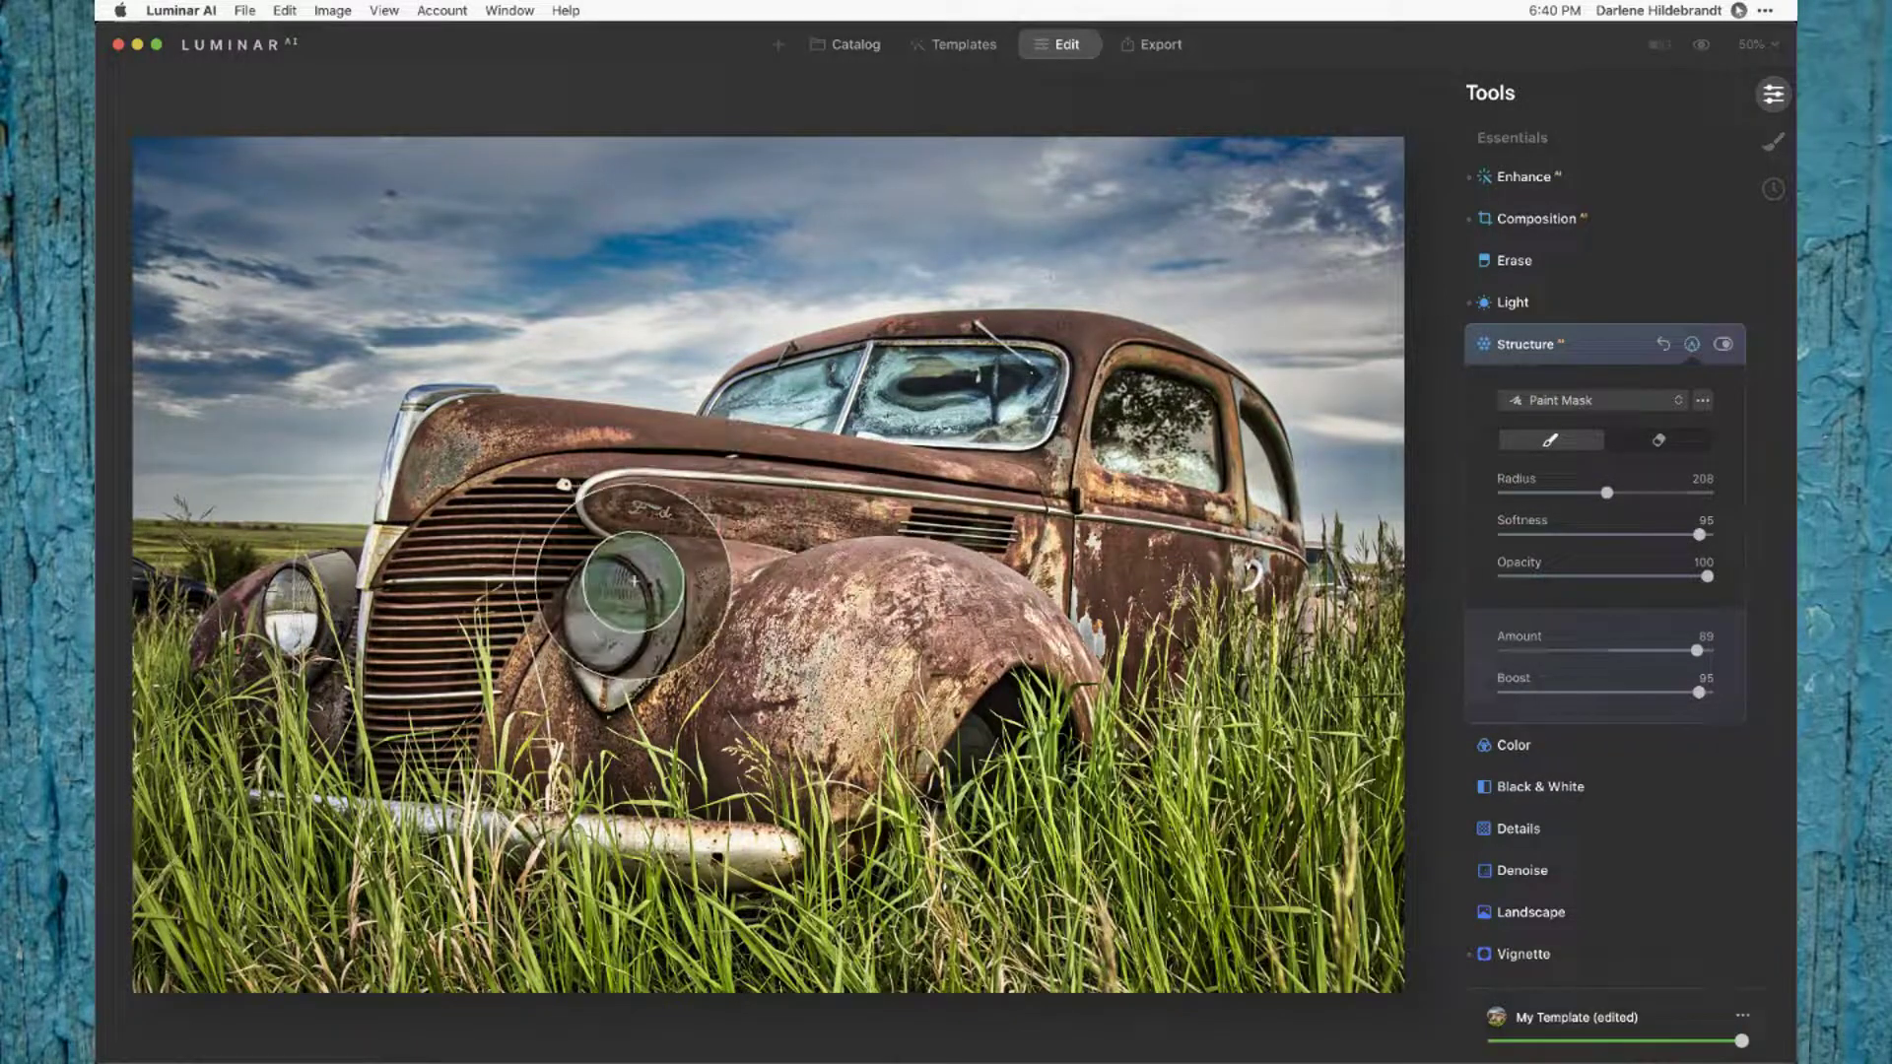
Step: Paint the Structure mask over the headlight, front fender and rest of the car, checking coverage with the mask overlay
click(641, 600)
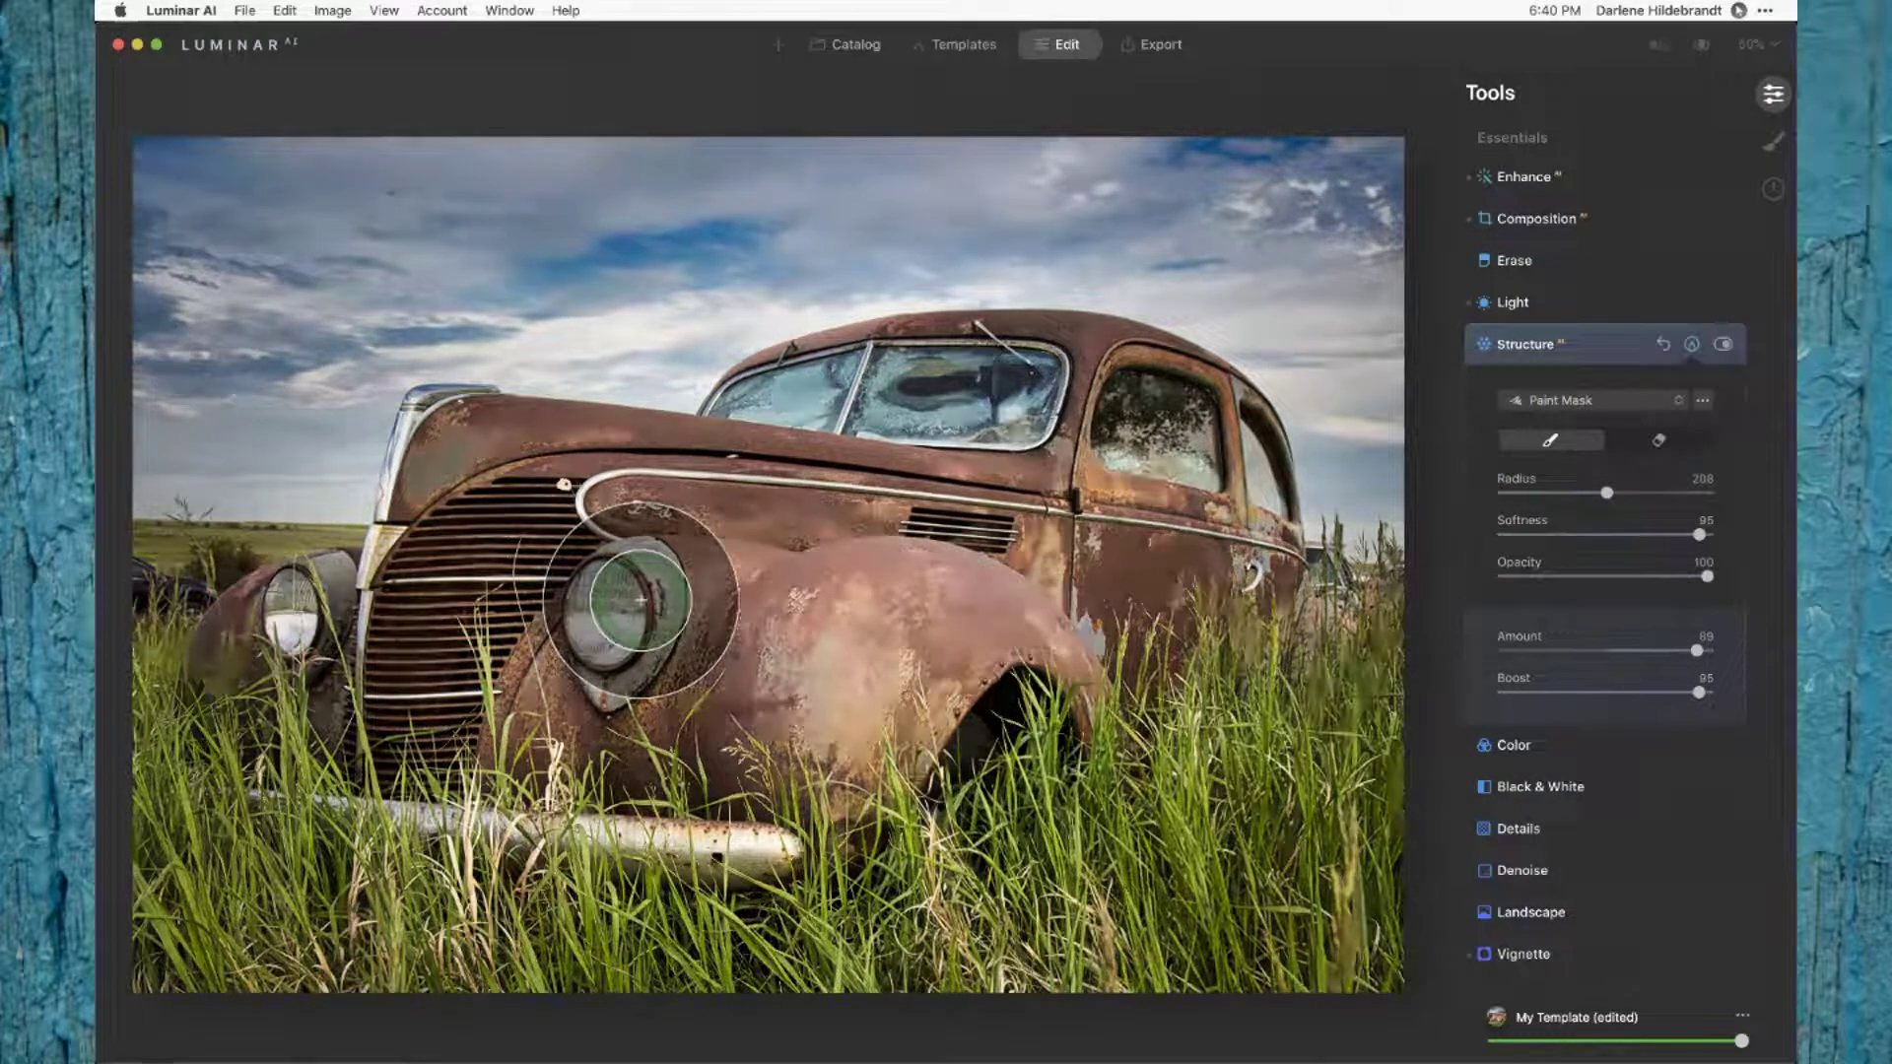
mouse_move(640, 601)
mouse_down()
mouse_move(781, 759)
mouse_move(1073, 888)
mouse_move(718, 733)
mouse_move(732, 695)
mouse_move(681, 591)
mouse_up()
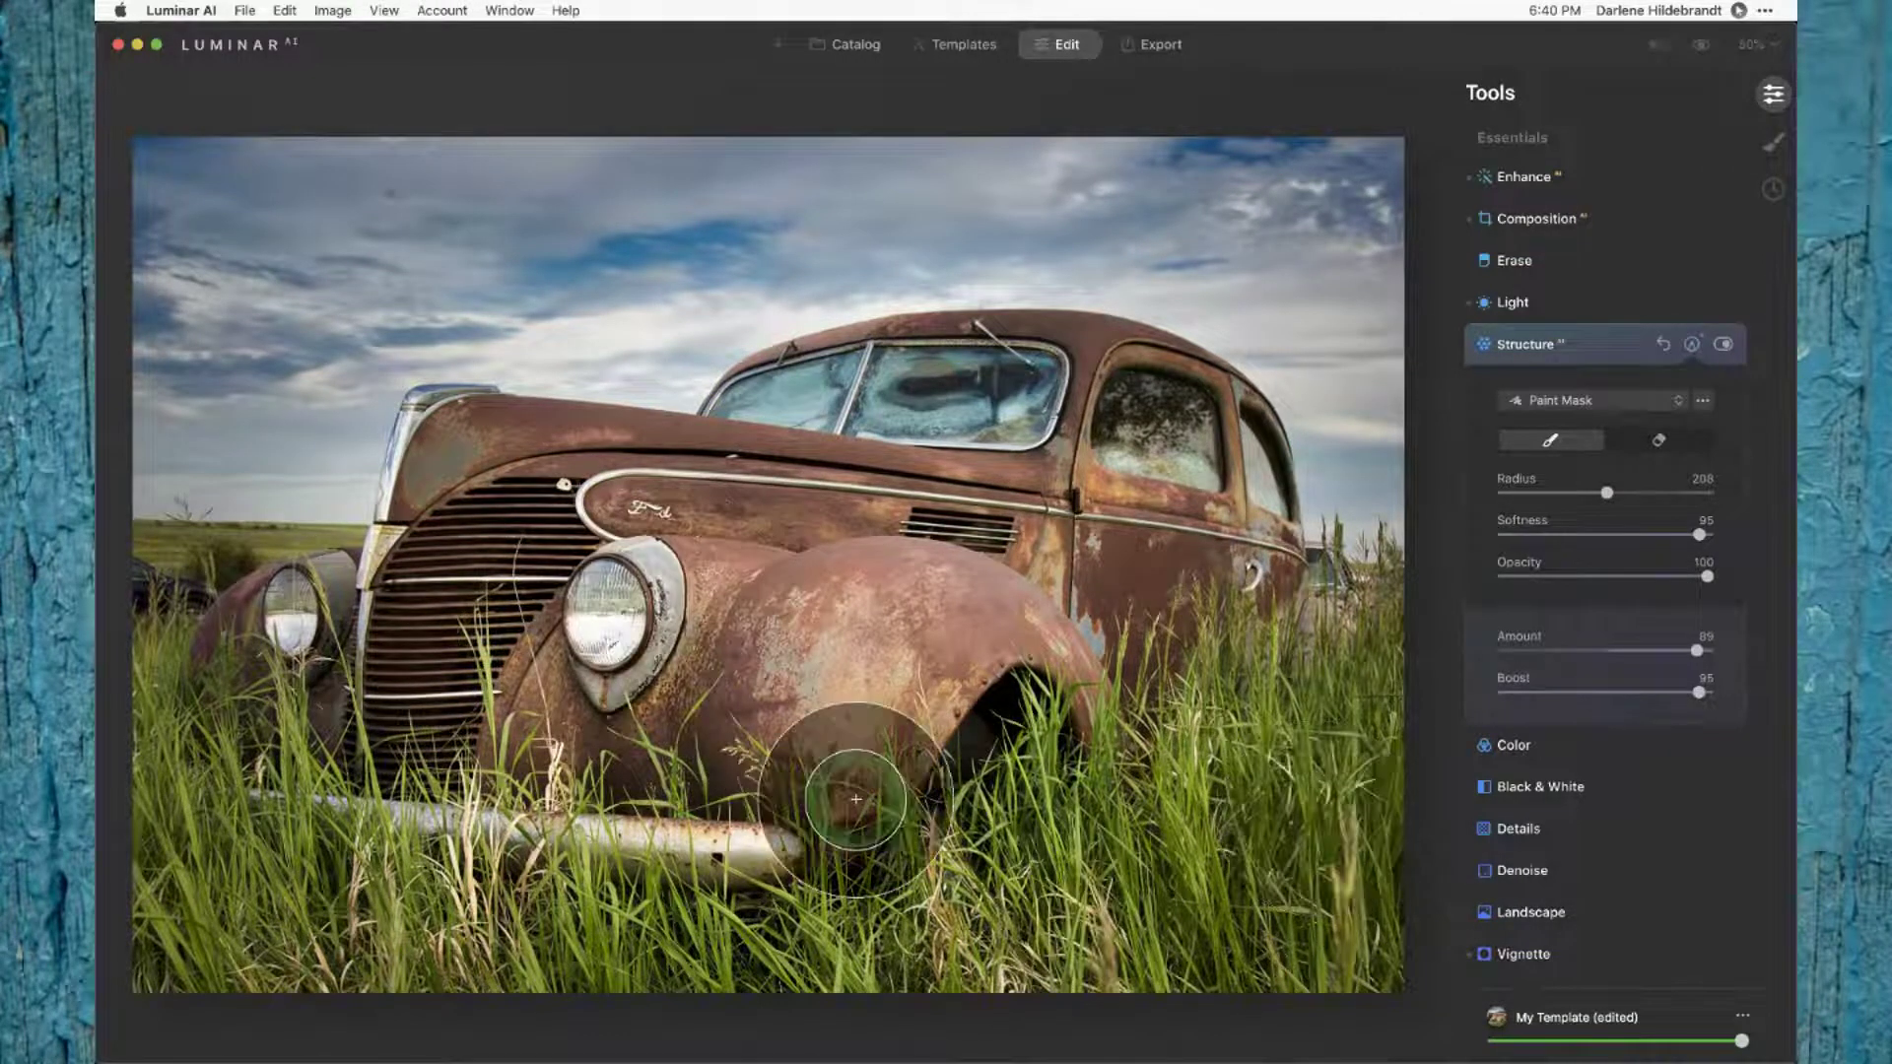
key(slash)
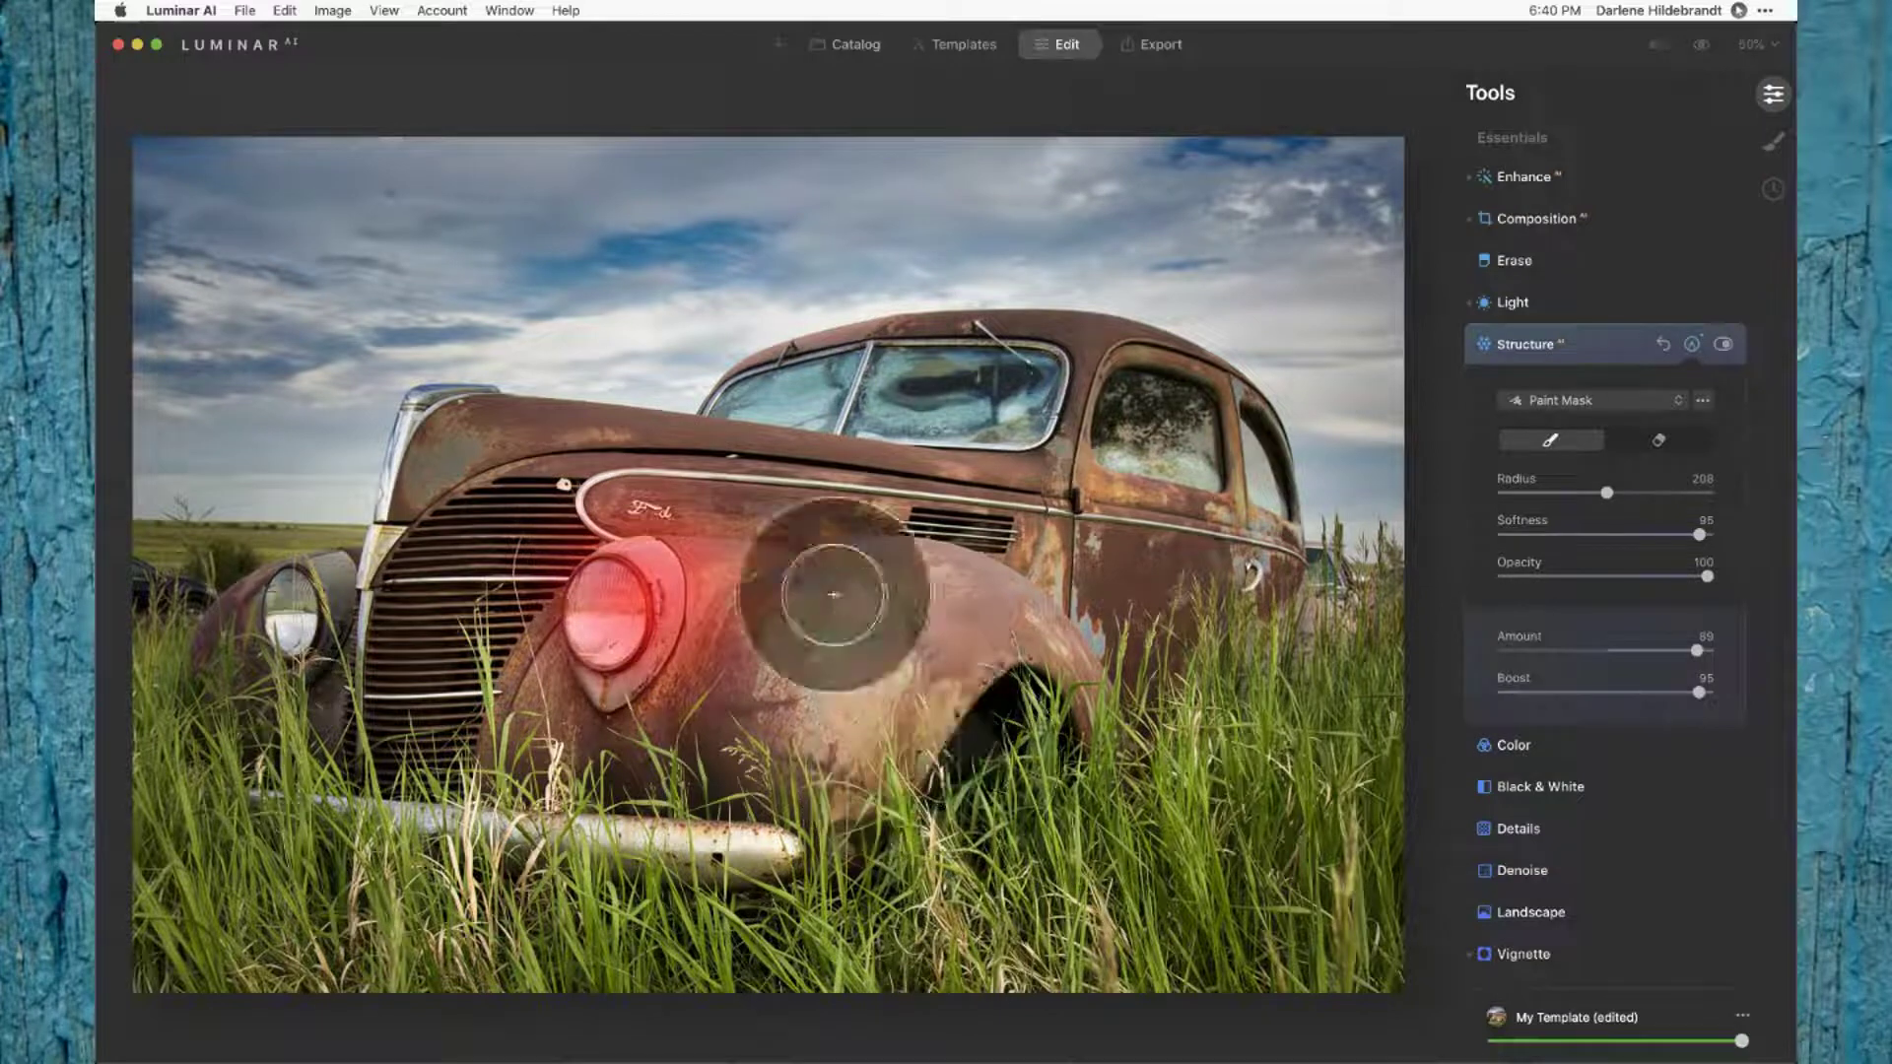
key(slash)
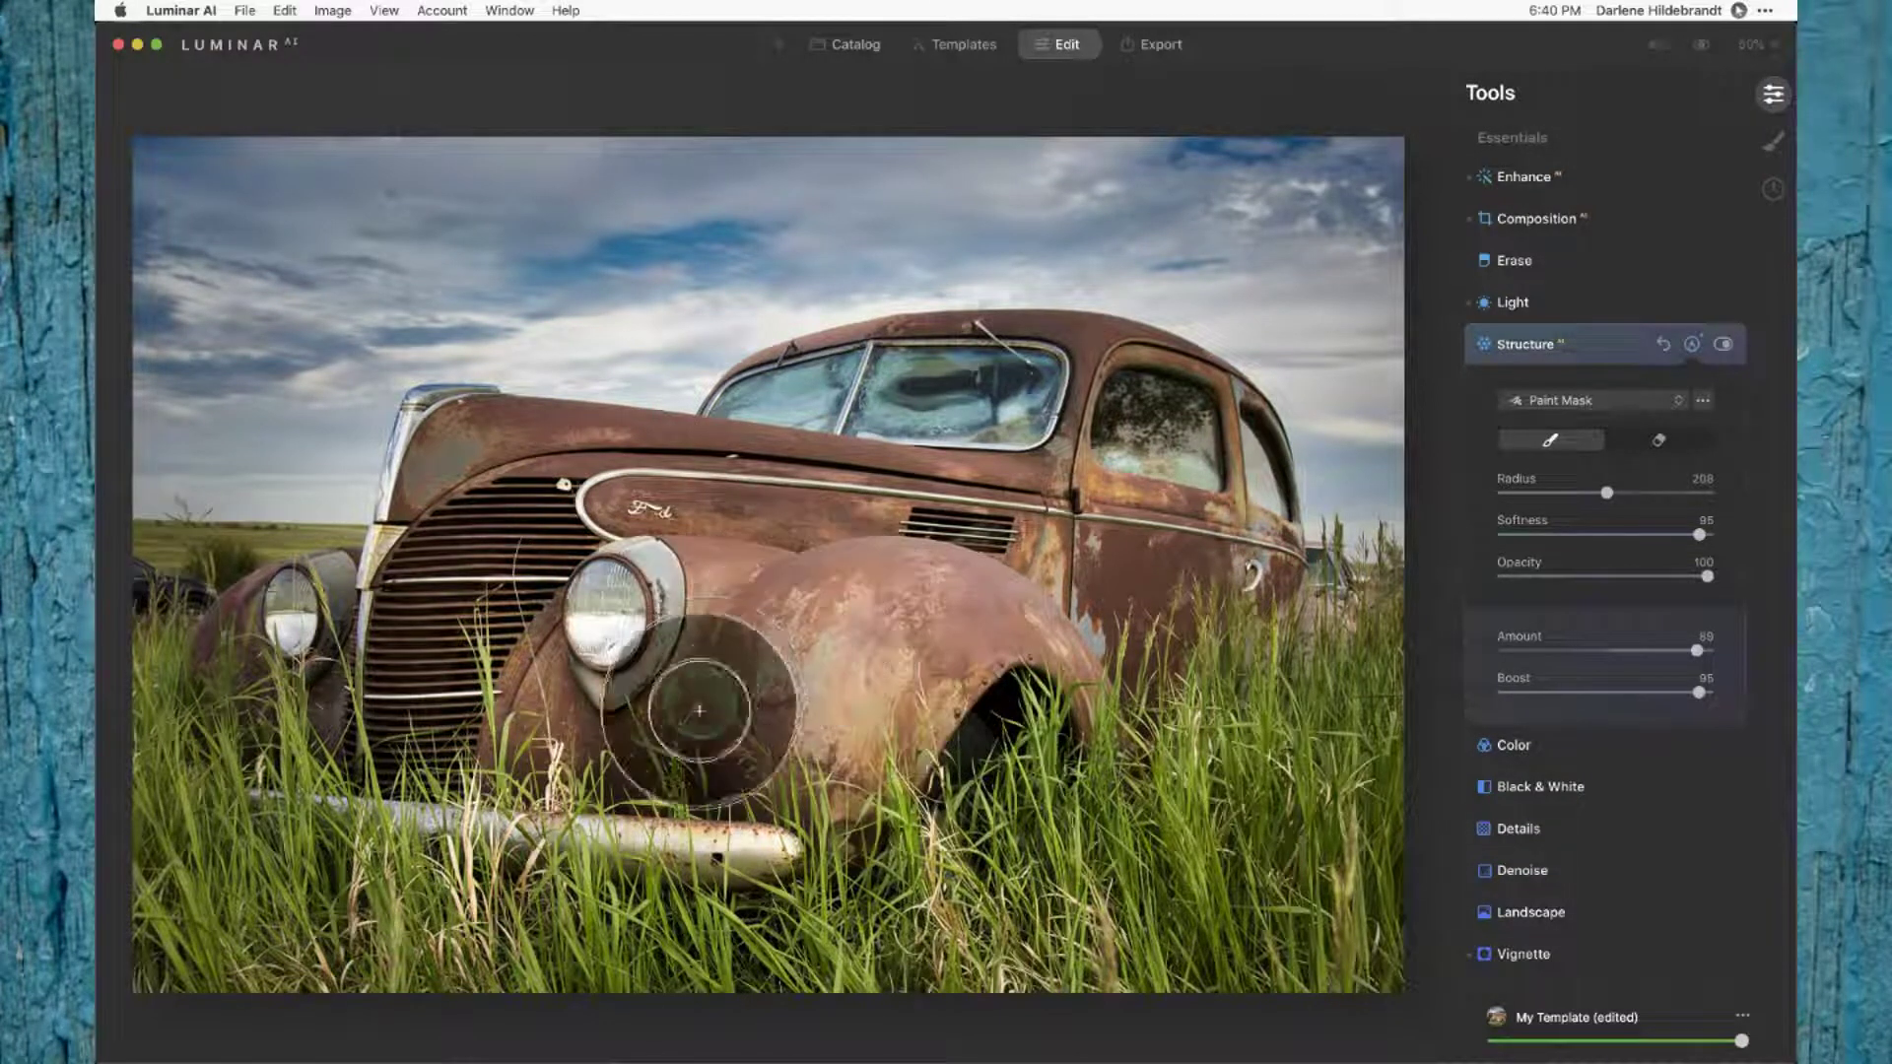
key(slash)
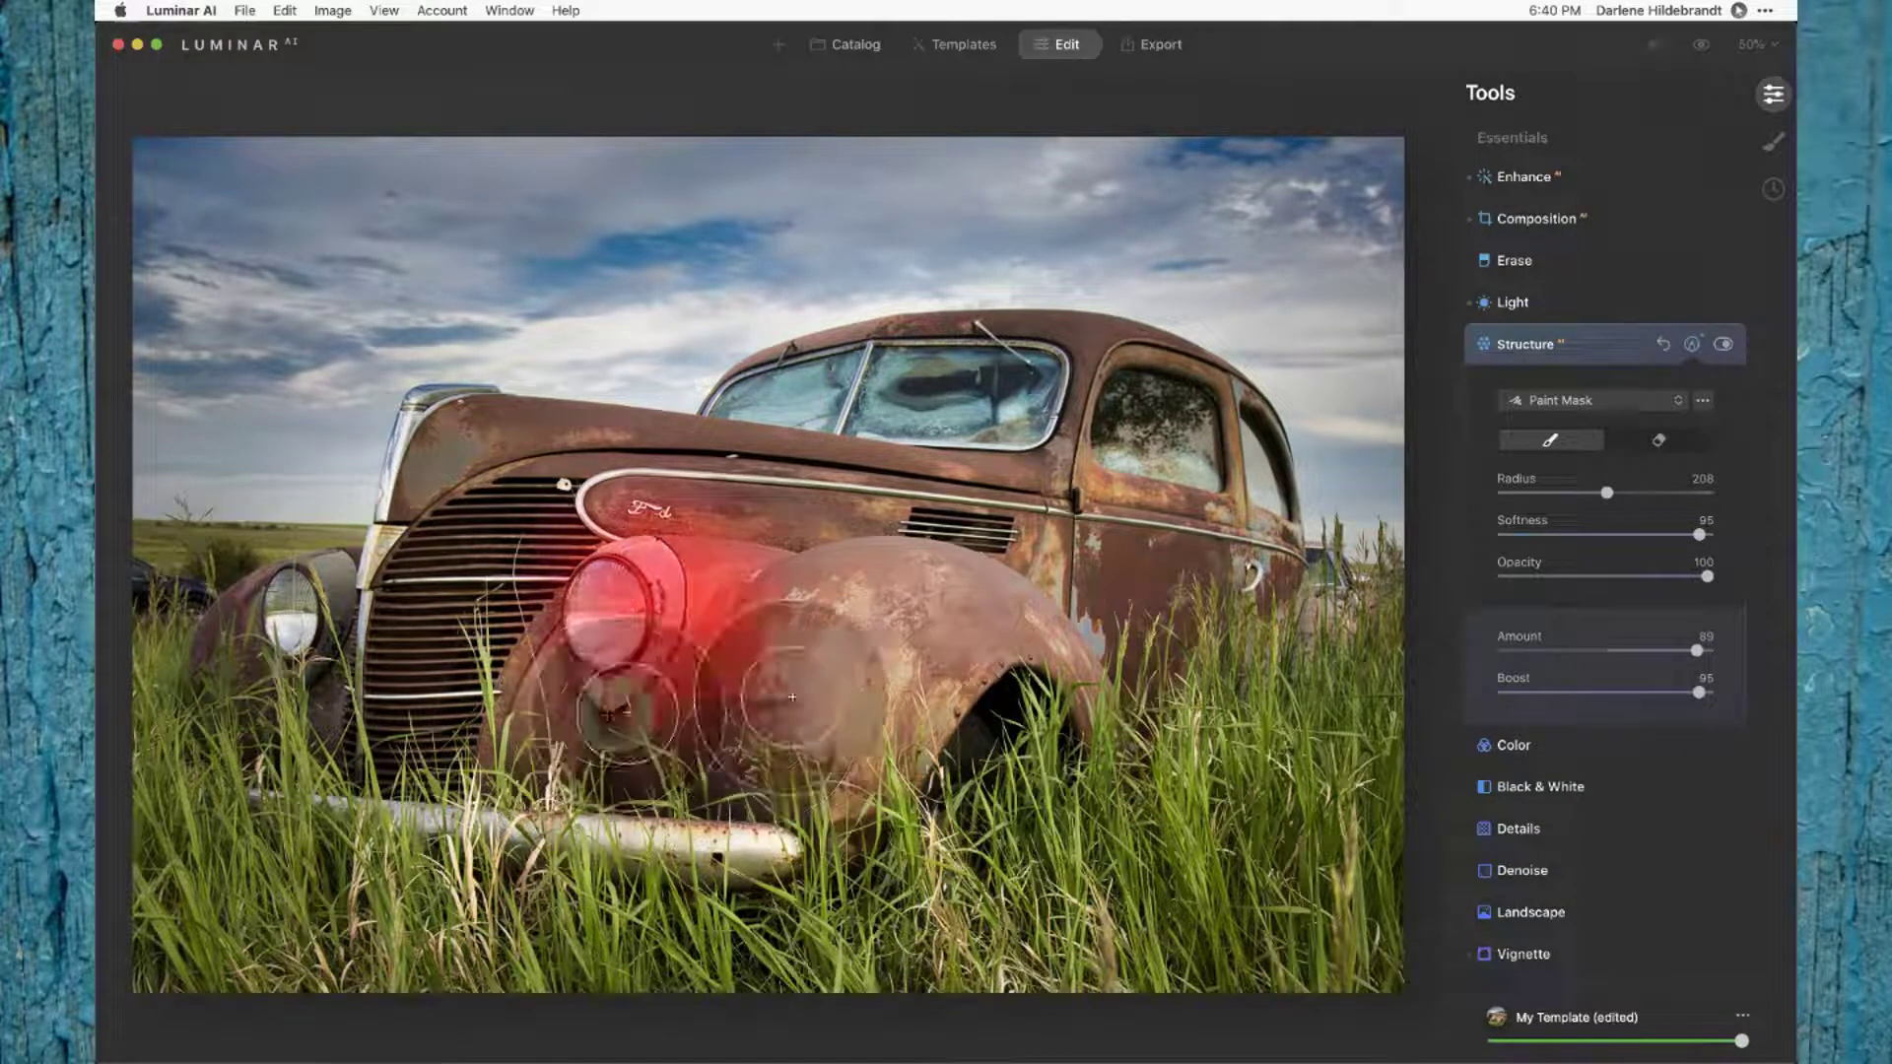
mouse_move(890, 646)
mouse_down()
mouse_move(1057, 601)
mouse_move(623, 749)
mouse_move(322, 689)
mouse_move(554, 485)
mouse_move(943, 487)
mouse_move(887, 446)
mouse_move(895, 429)
mouse_move(998, 419)
mouse_move(851, 430)
mouse_move(1120, 429)
mouse_move(1143, 485)
mouse_move(1124, 567)
mouse_move(1193, 582)
mouse_move(1219, 539)
mouse_move(1172, 457)
mouse_move(1124, 570)
mouse_move(585, 688)
mouse_move(283, 674)
mouse_move(415, 748)
mouse_move(810, 813)
mouse_move(838, 729)
mouse_up()
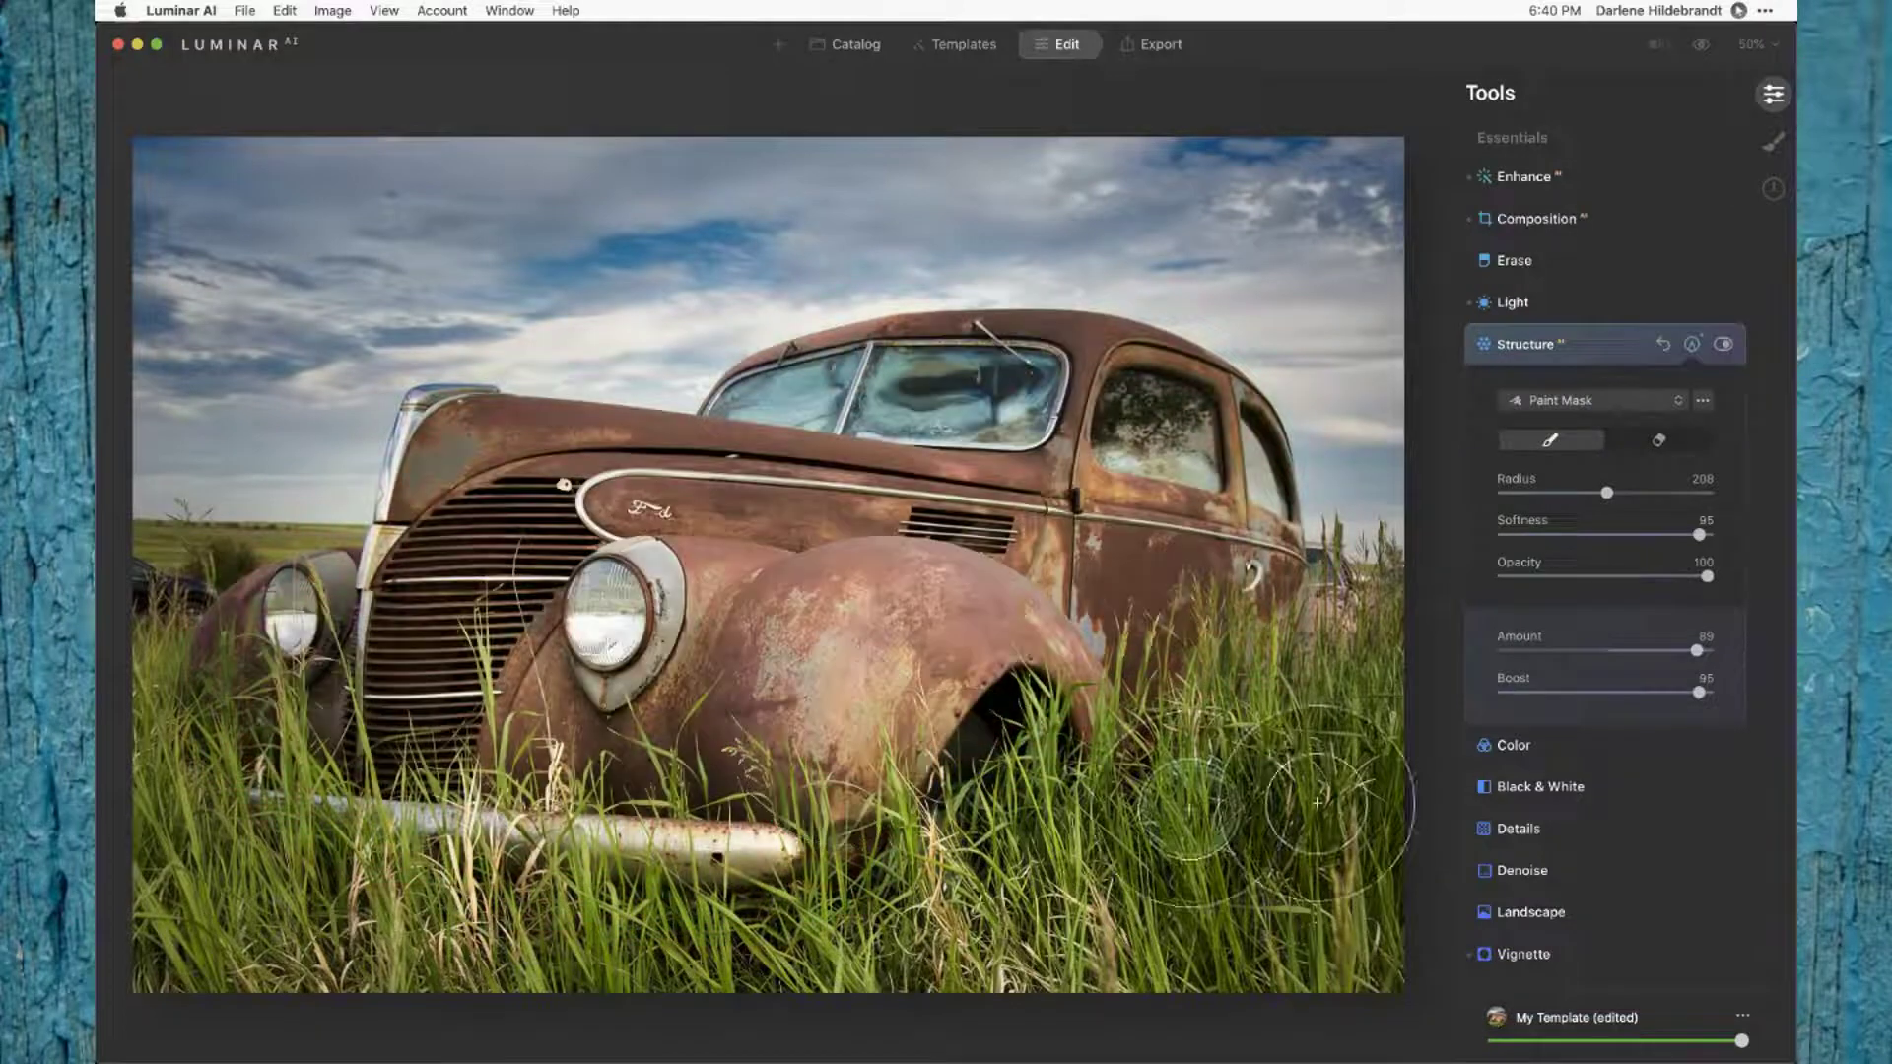
click(1516, 751)
click(1567, 755)
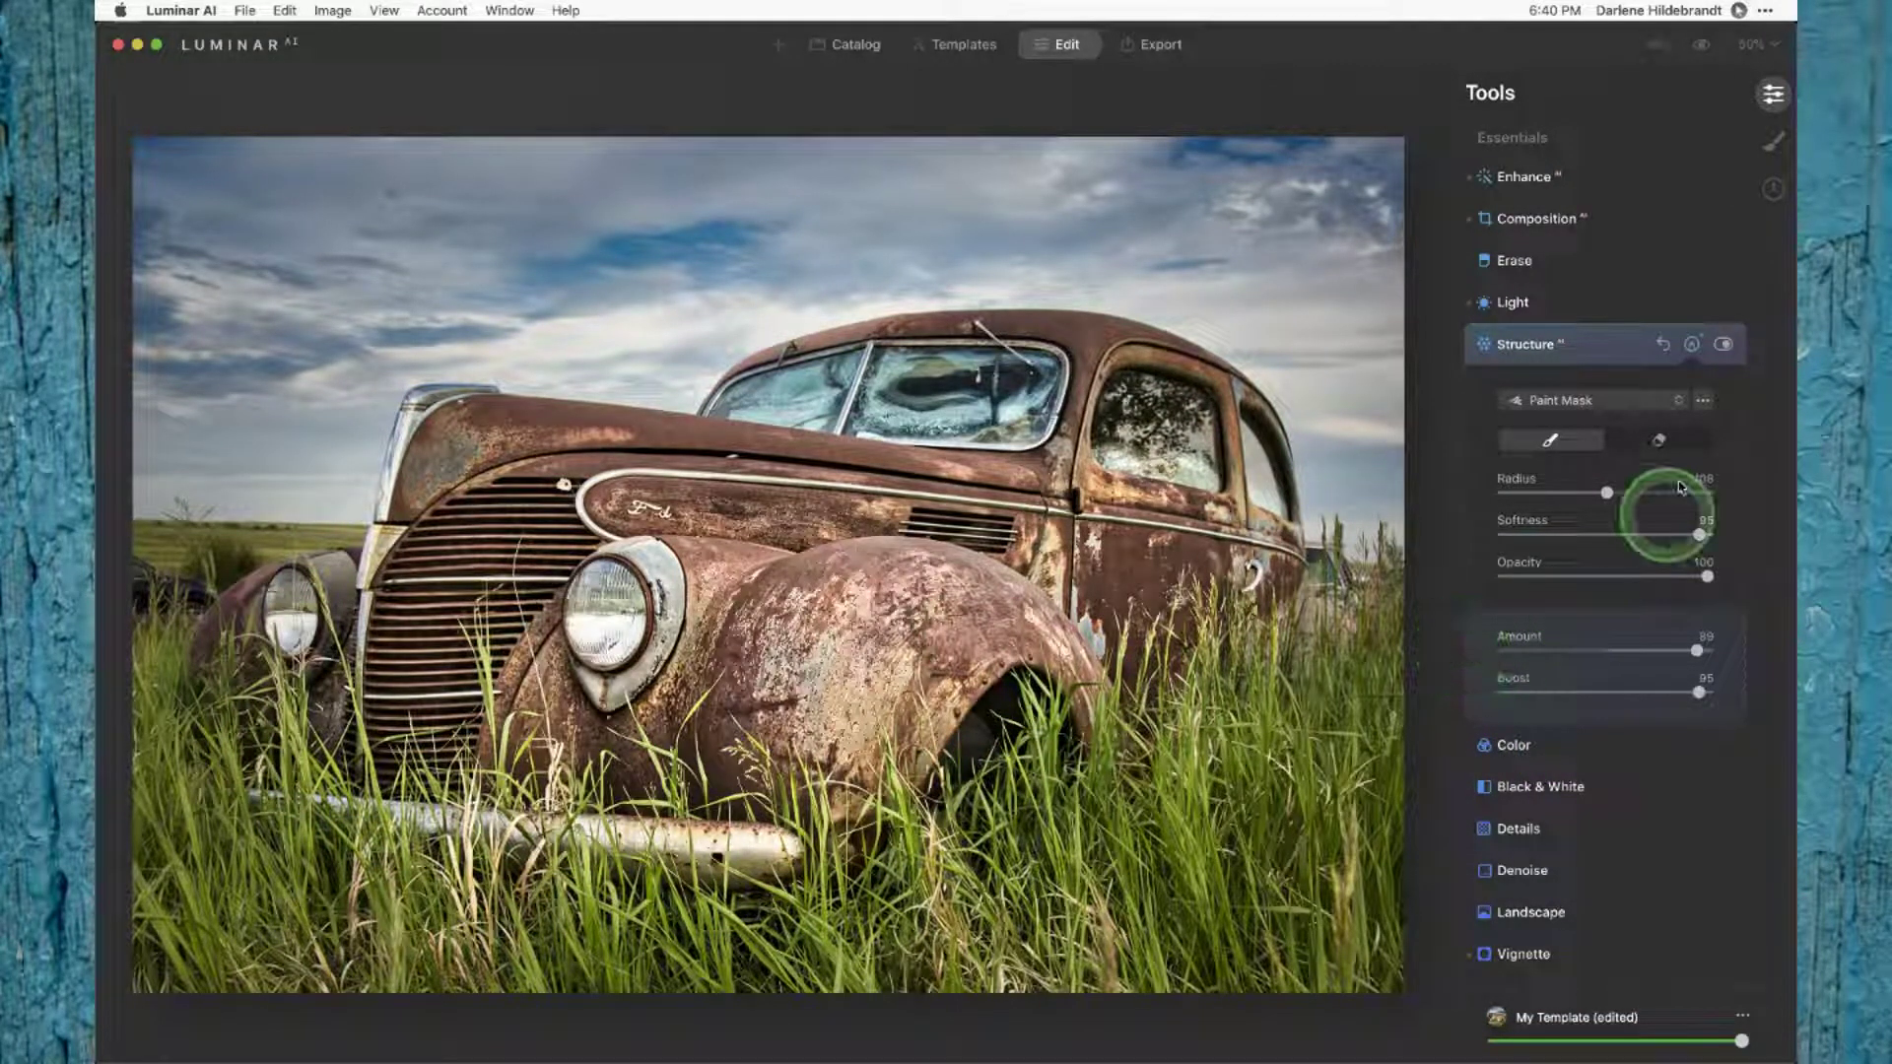
Step: Compare the photo with the masked Structure AI effect off and on
click(1723, 345)
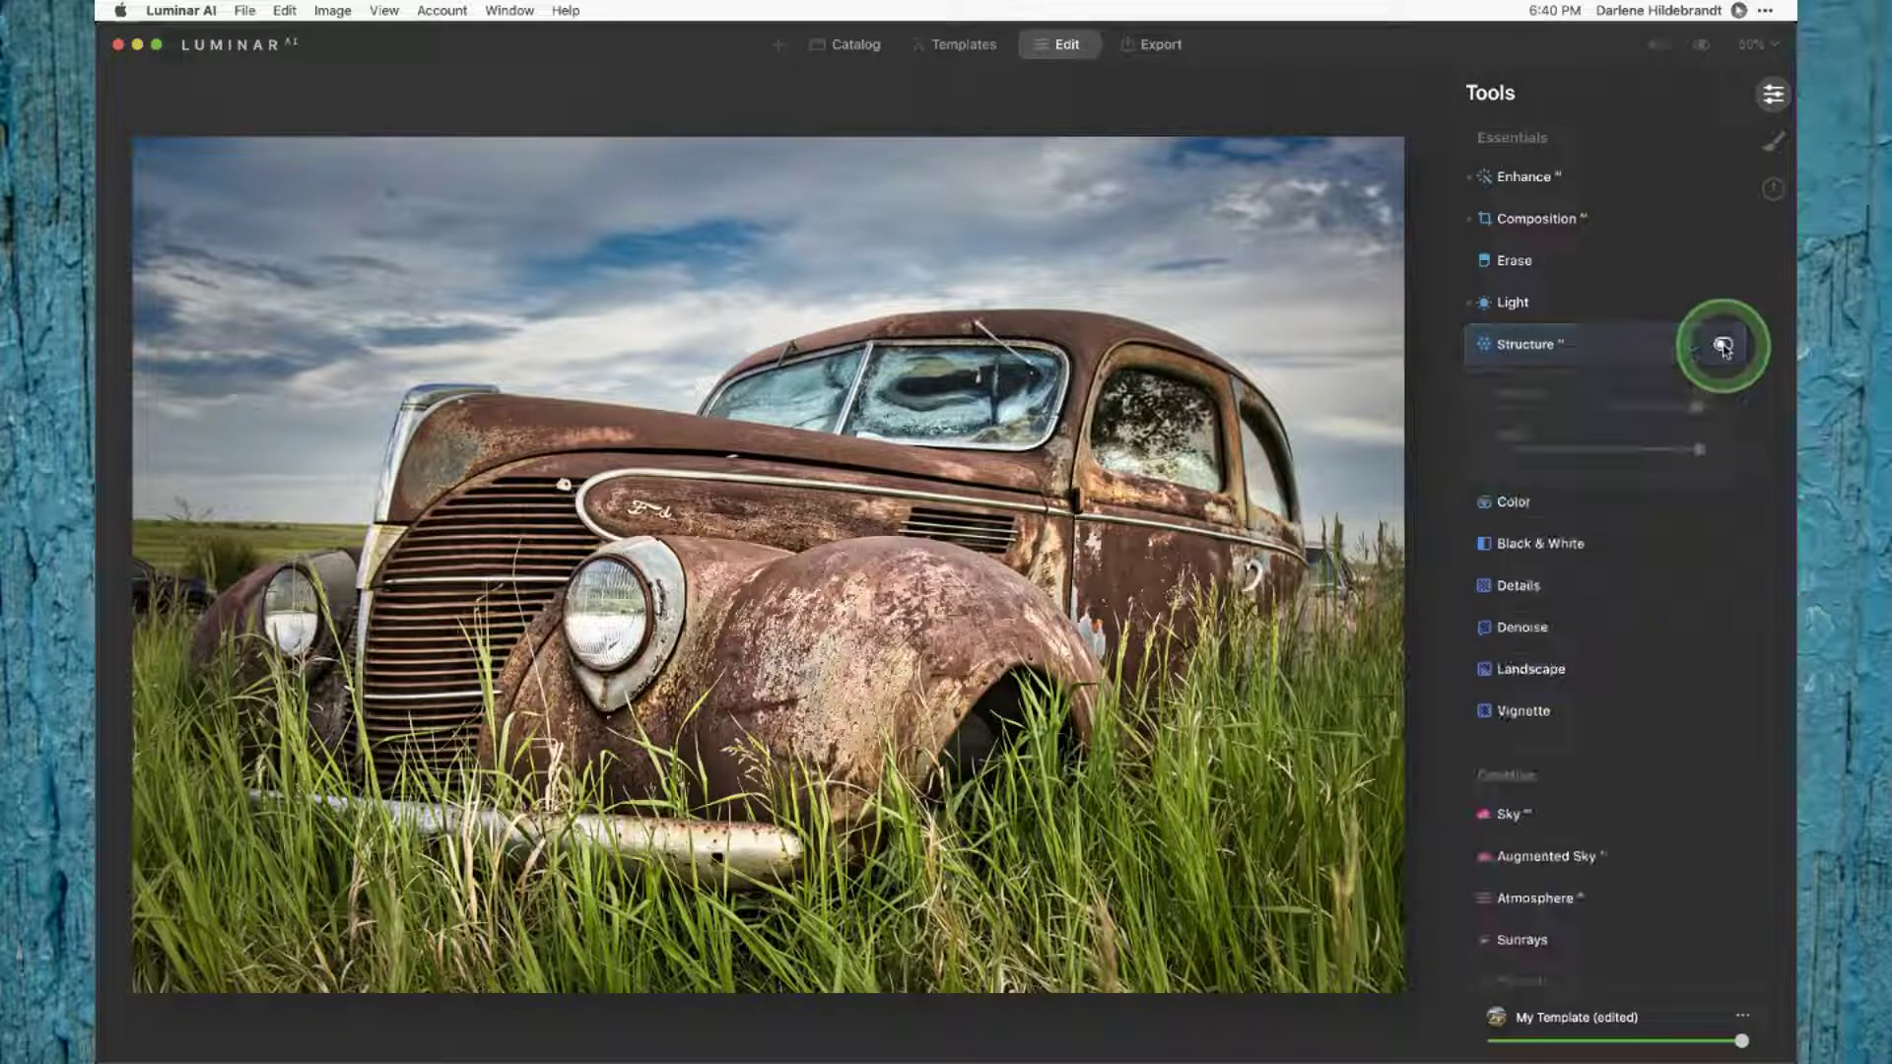
click(1720, 345)
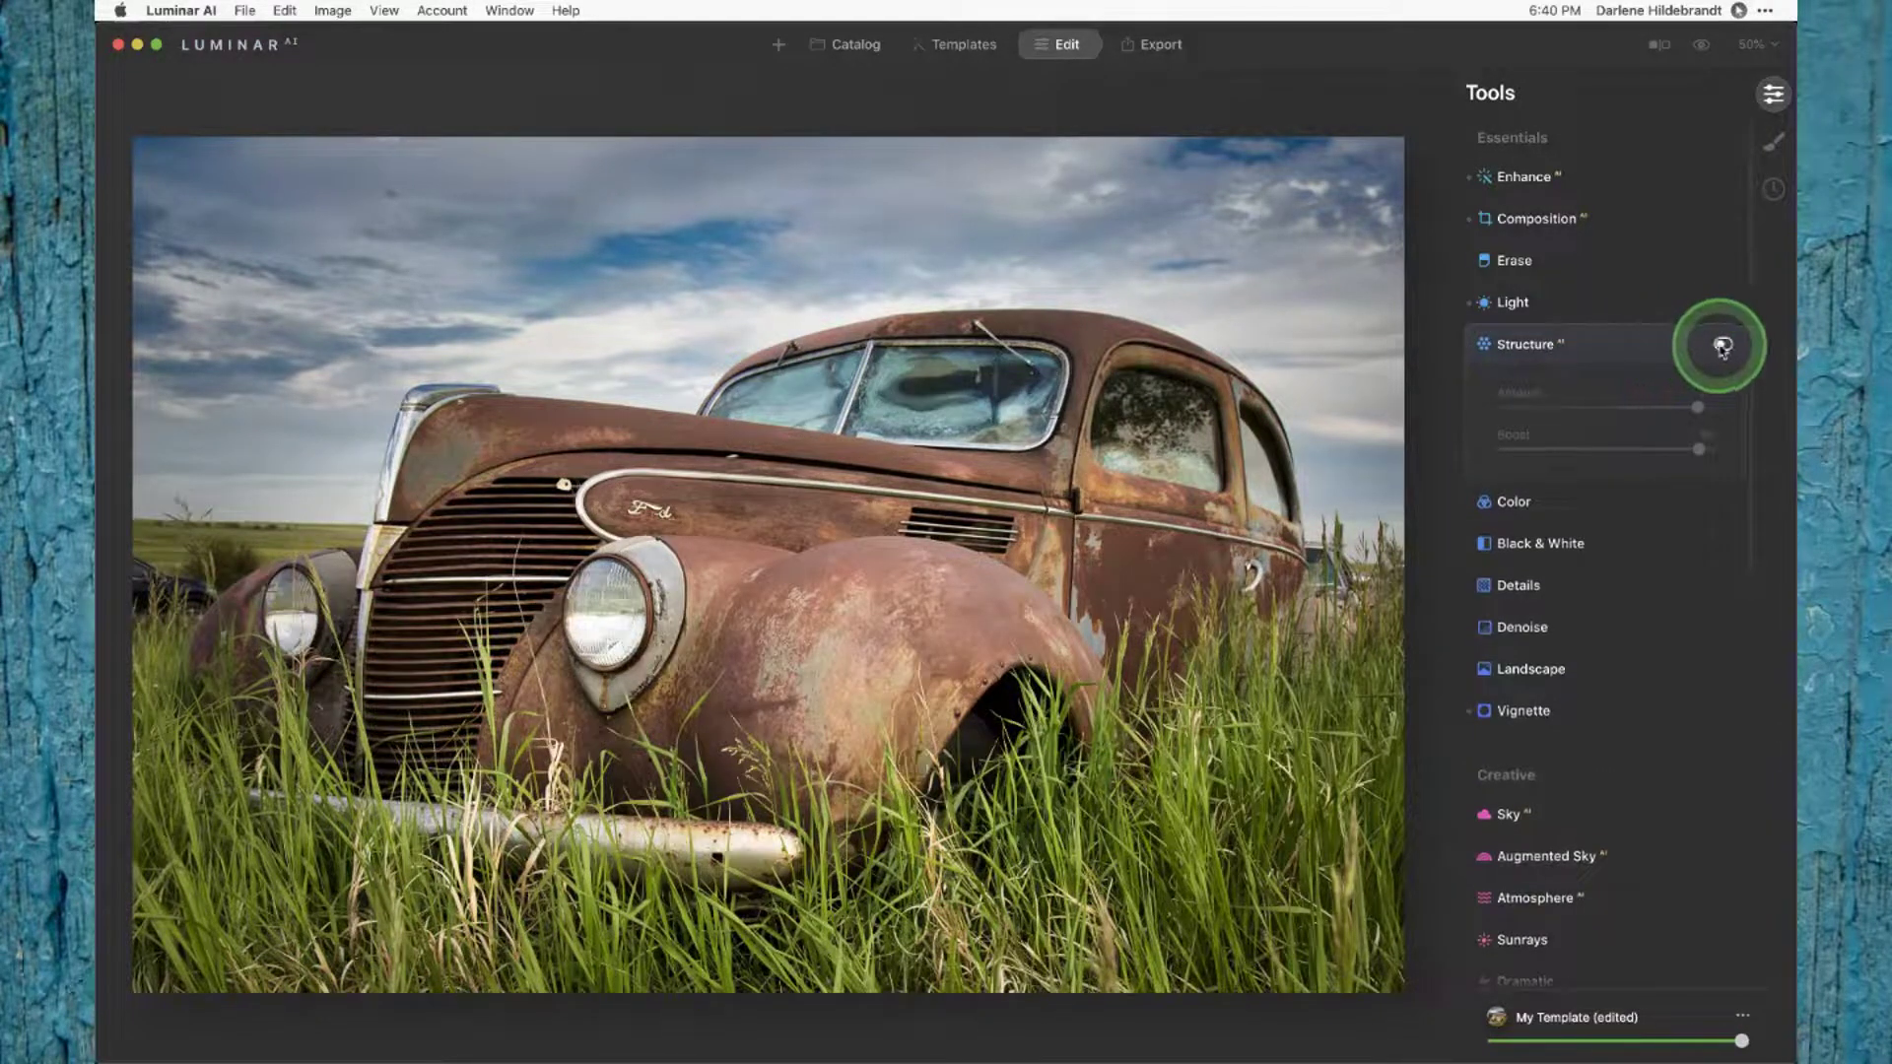
click(1722, 346)
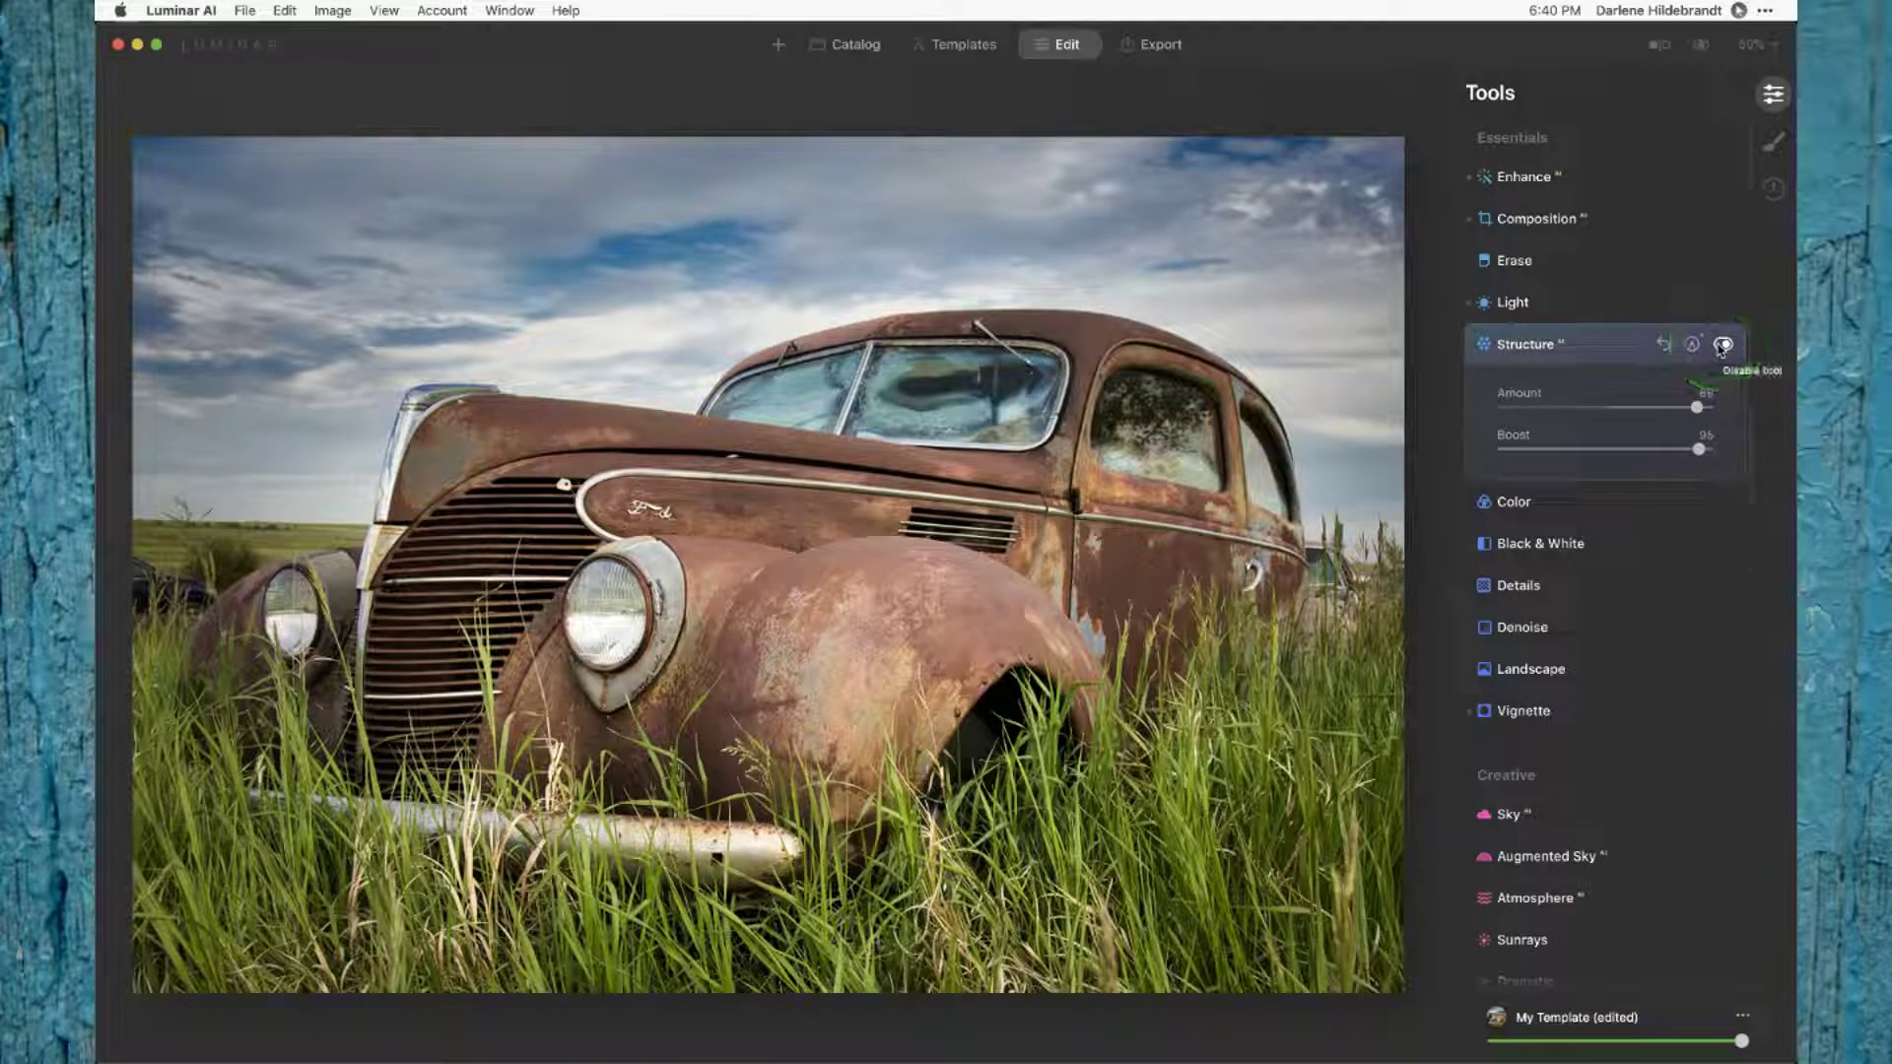
click(1721, 346)
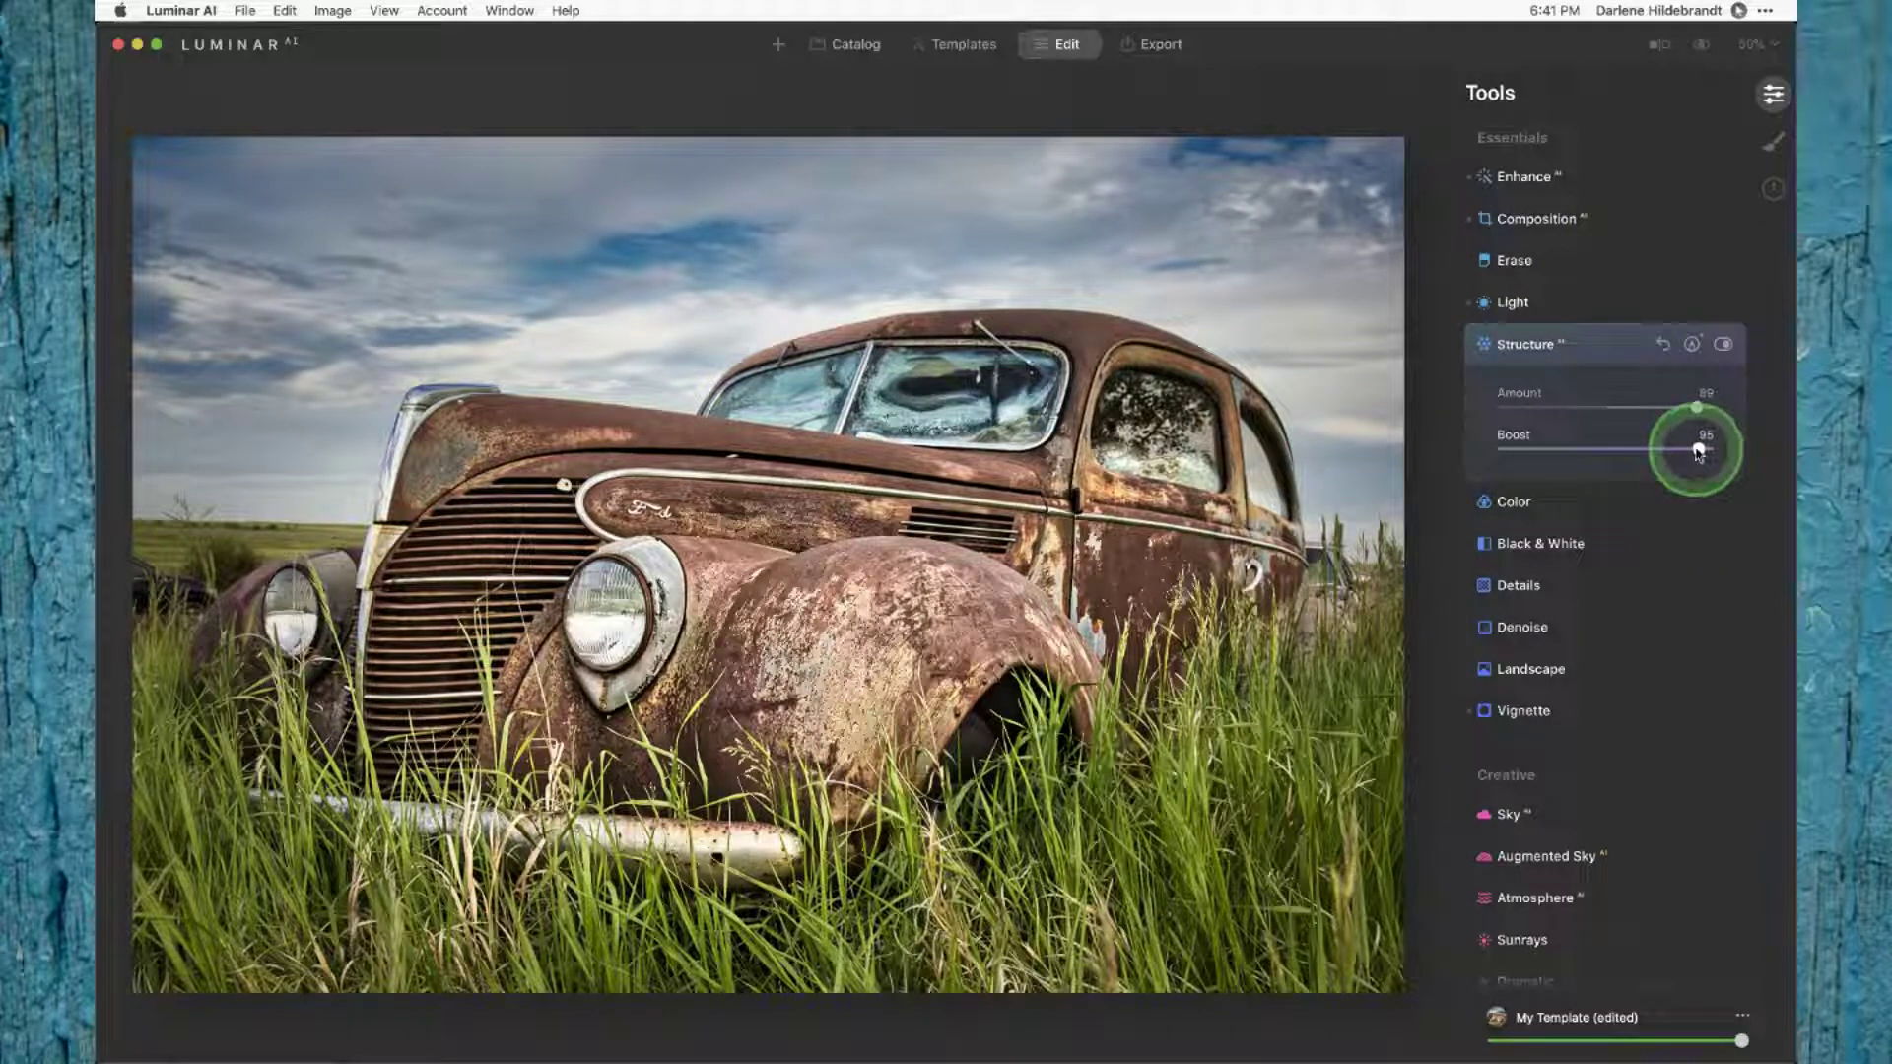
Step: Tone down the masked Structure AI to Amount 69 and Boost 34, trying Amount -100 along the way
drag(1698, 451, 1559, 452)
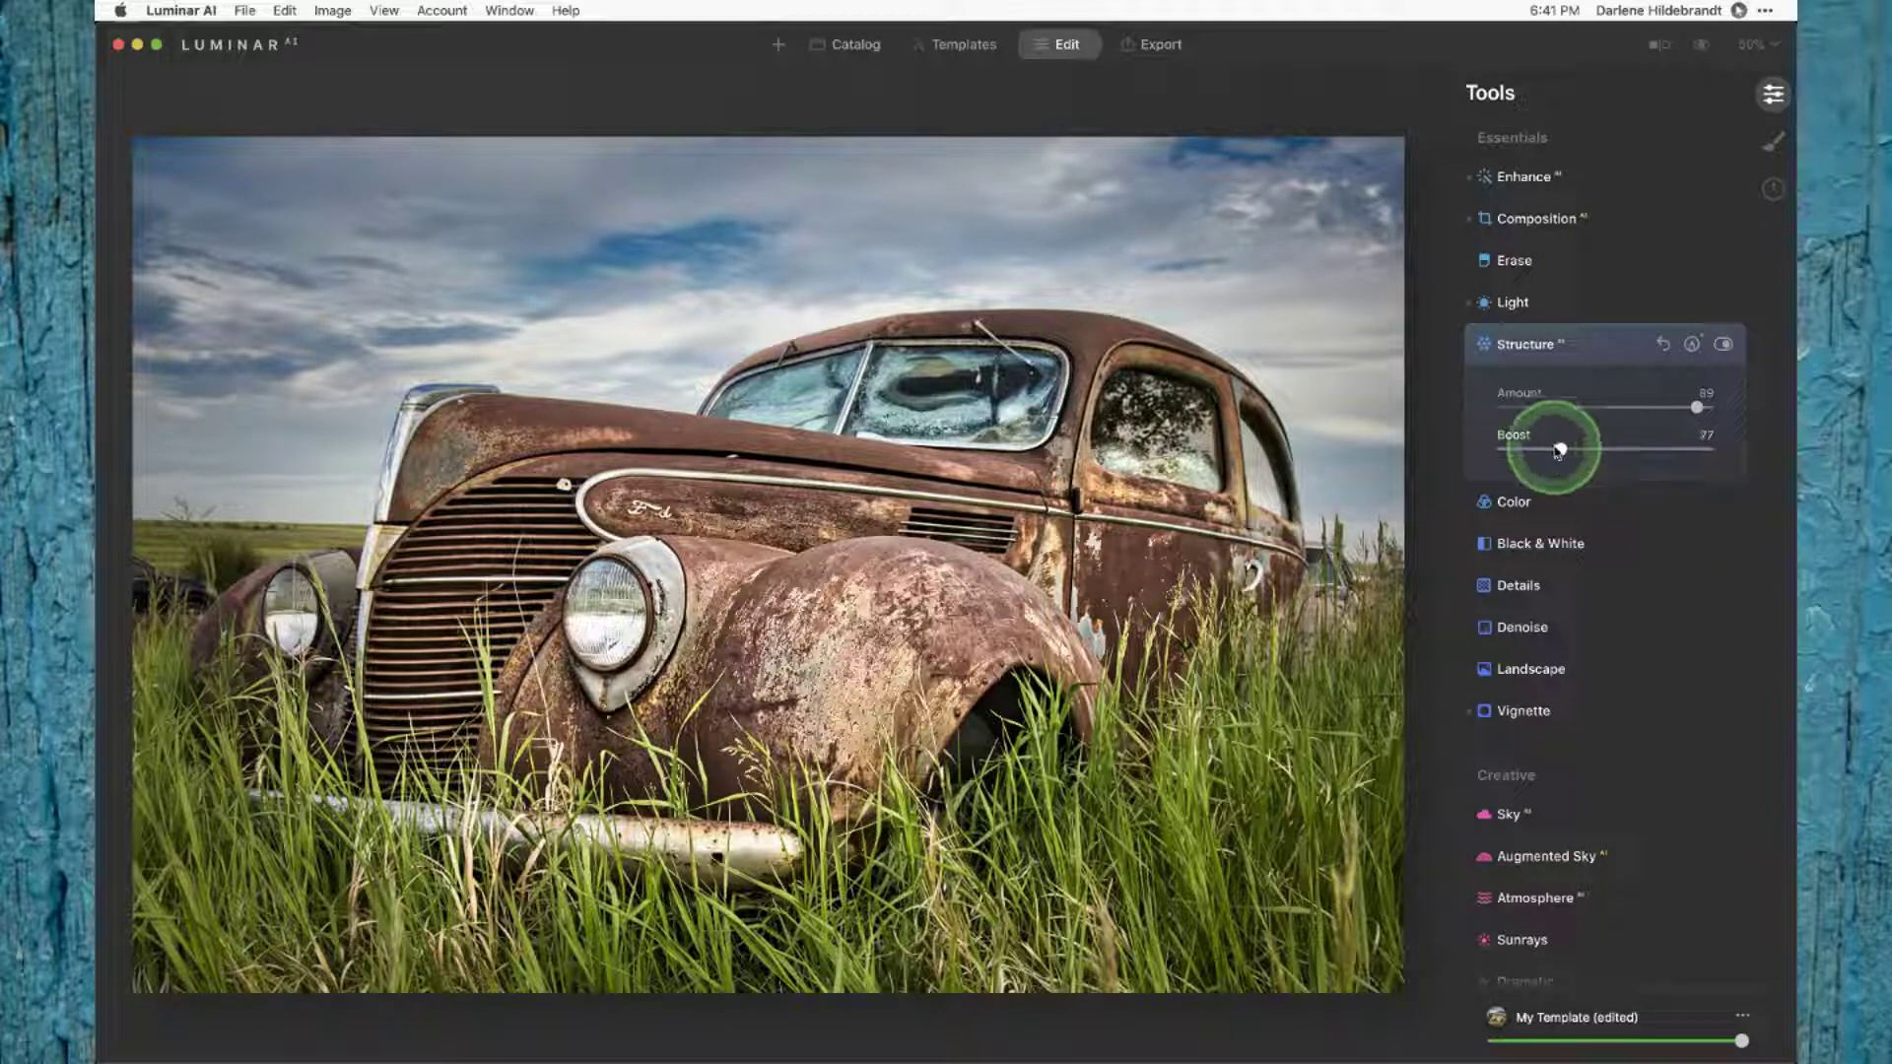
drag(1698, 408, 1672, 408)
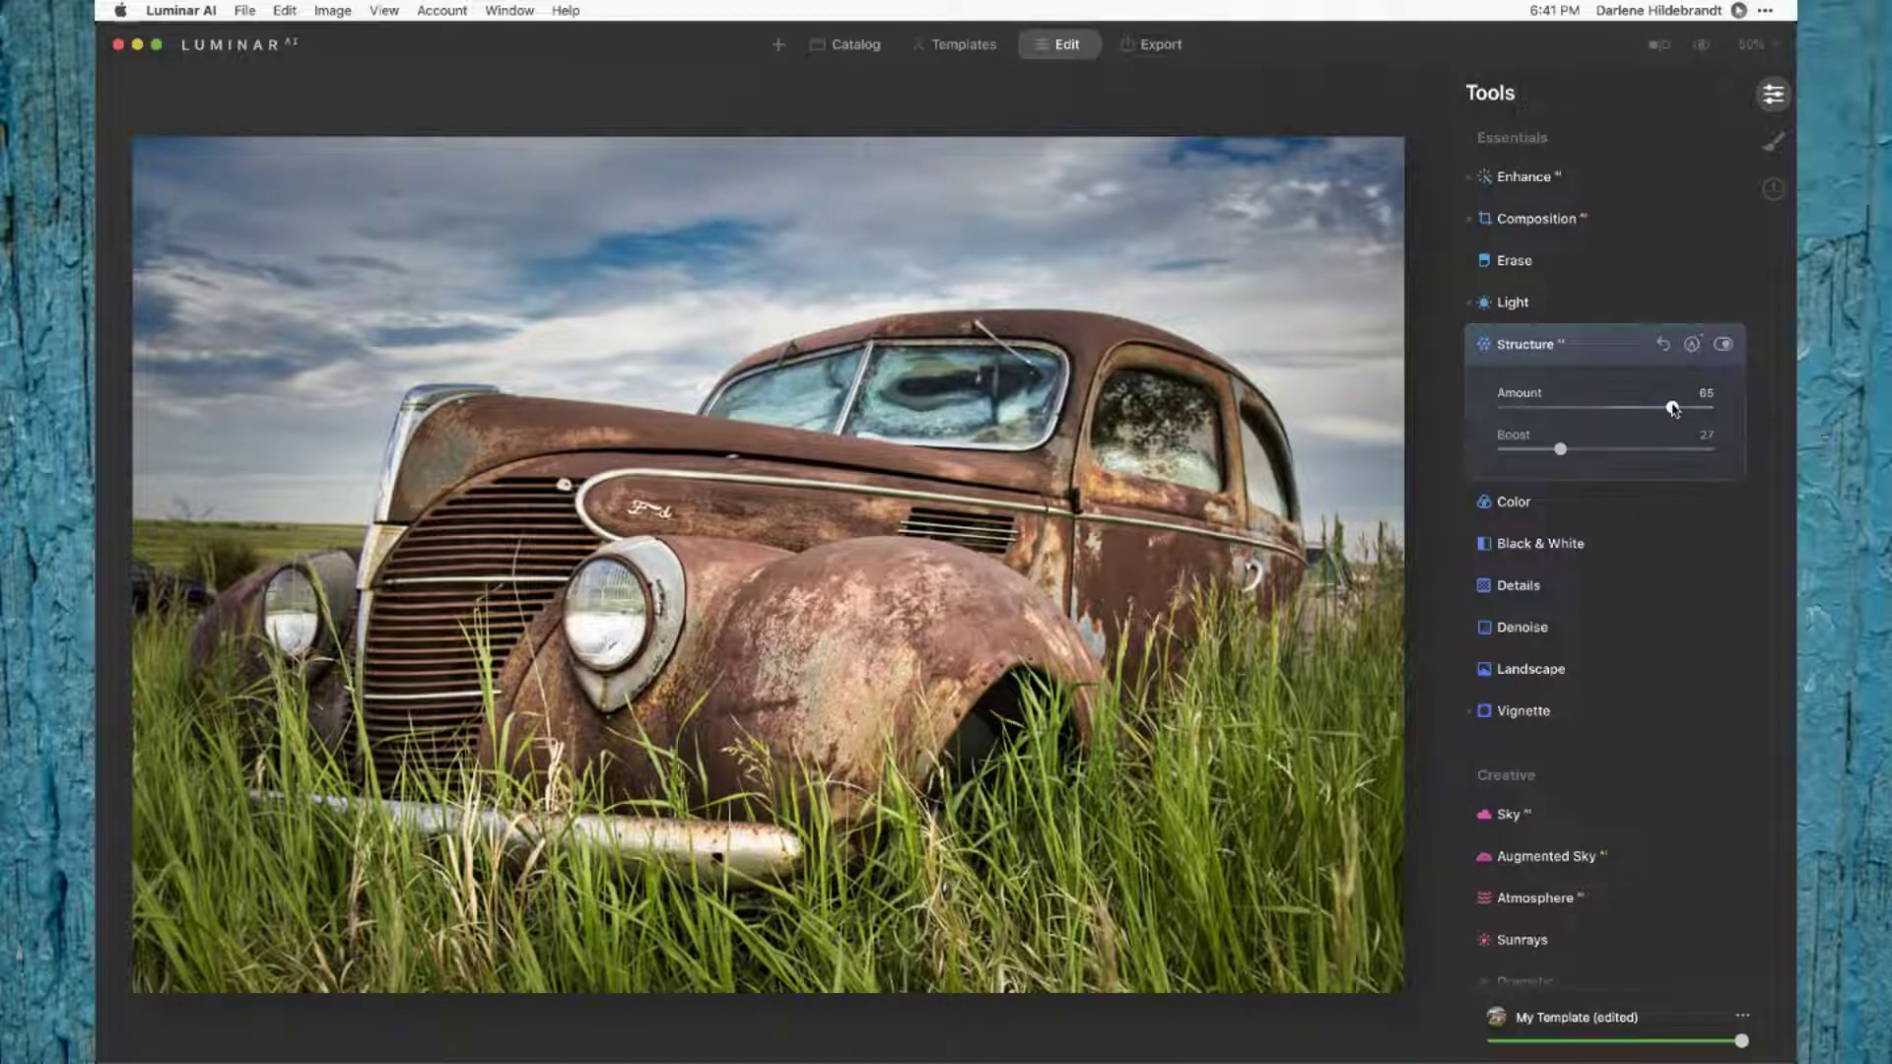
drag(1673, 408, 1500, 406)
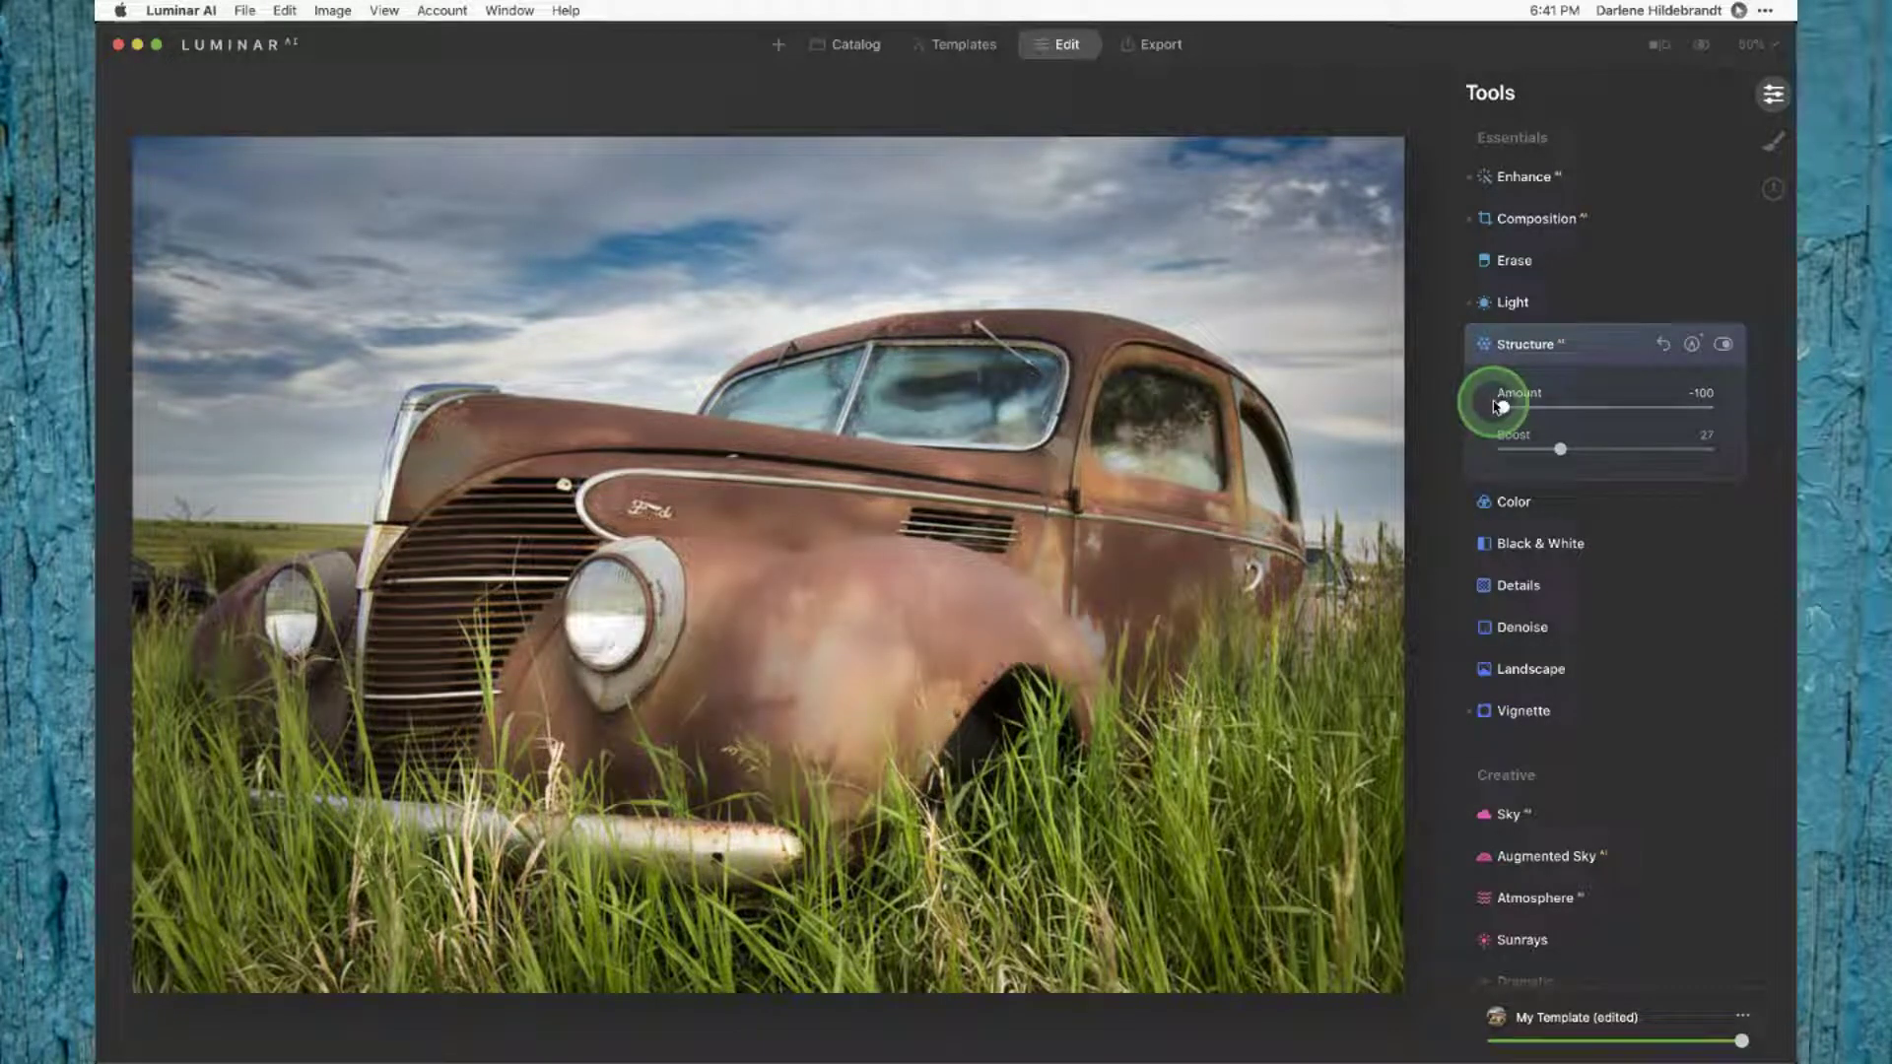
drag(1501, 406, 1665, 410)
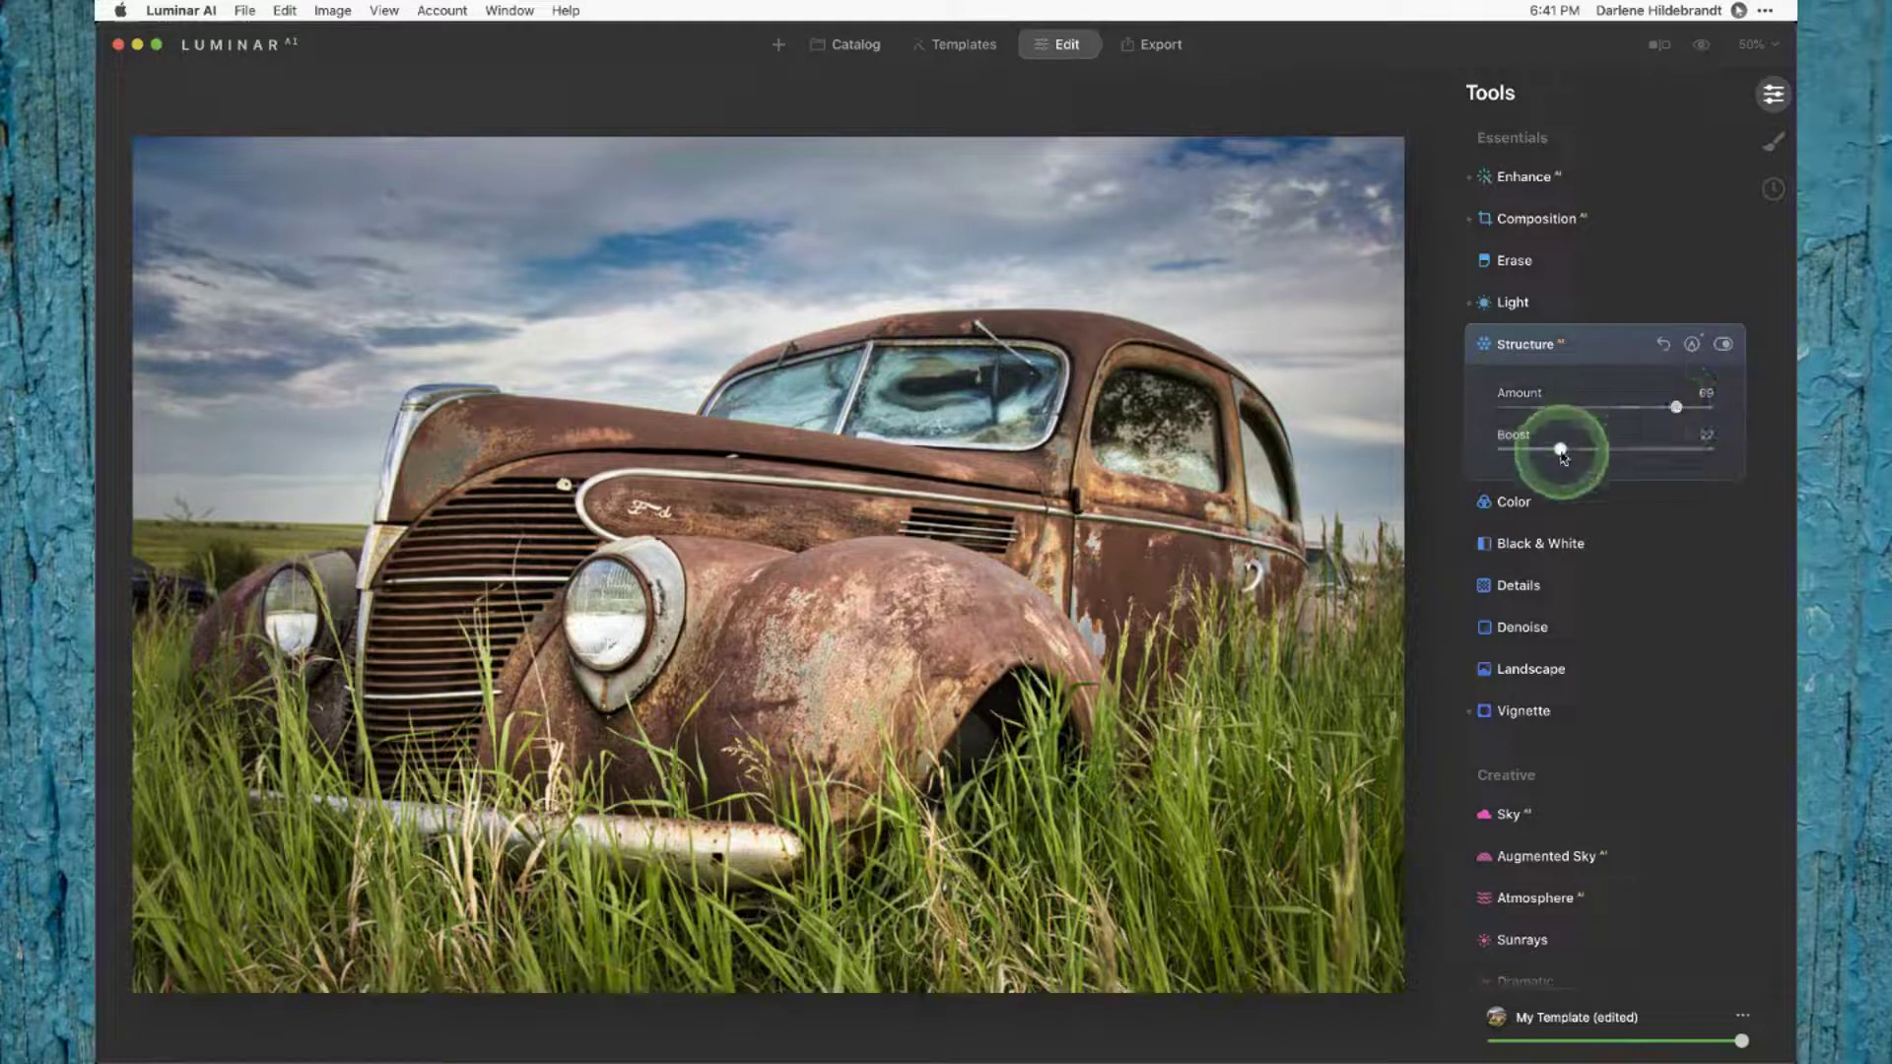
drag(1562, 449, 1577, 451)
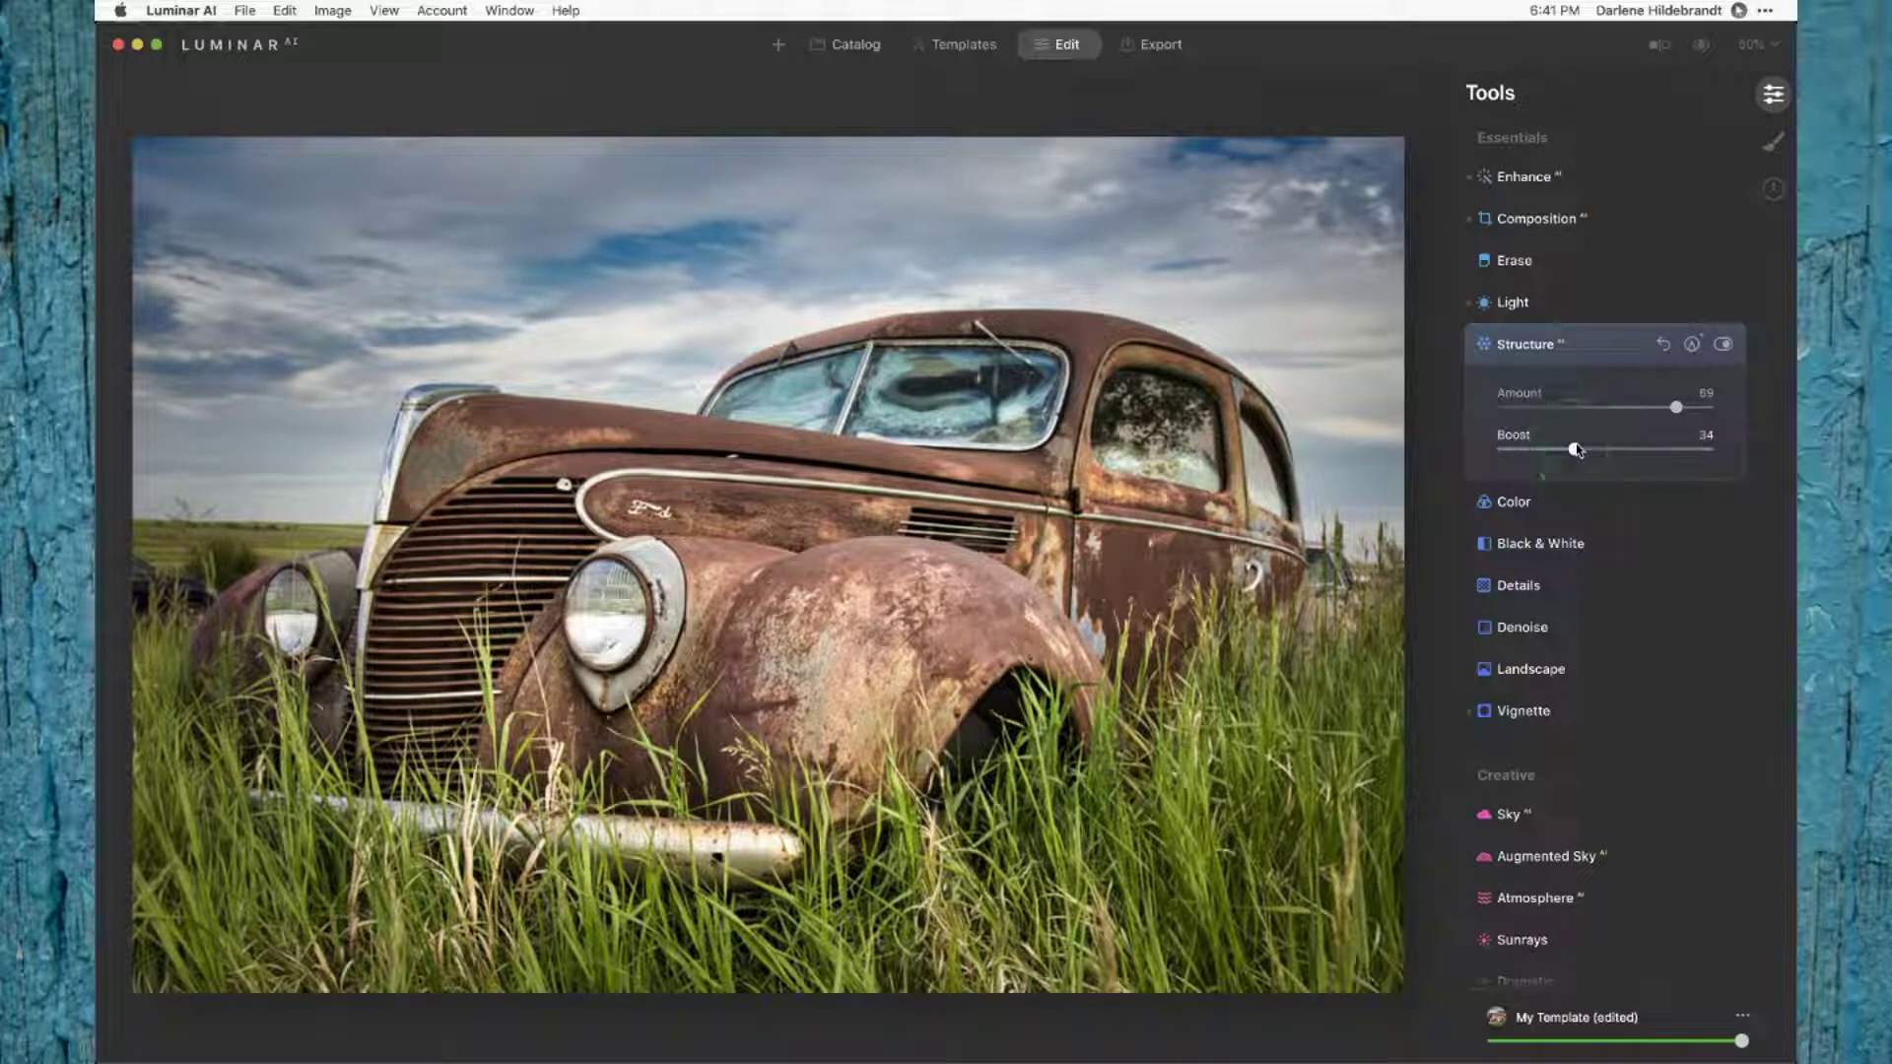
Step: Open the list of additional mask operations for the painted Structure mask
click(1692, 345)
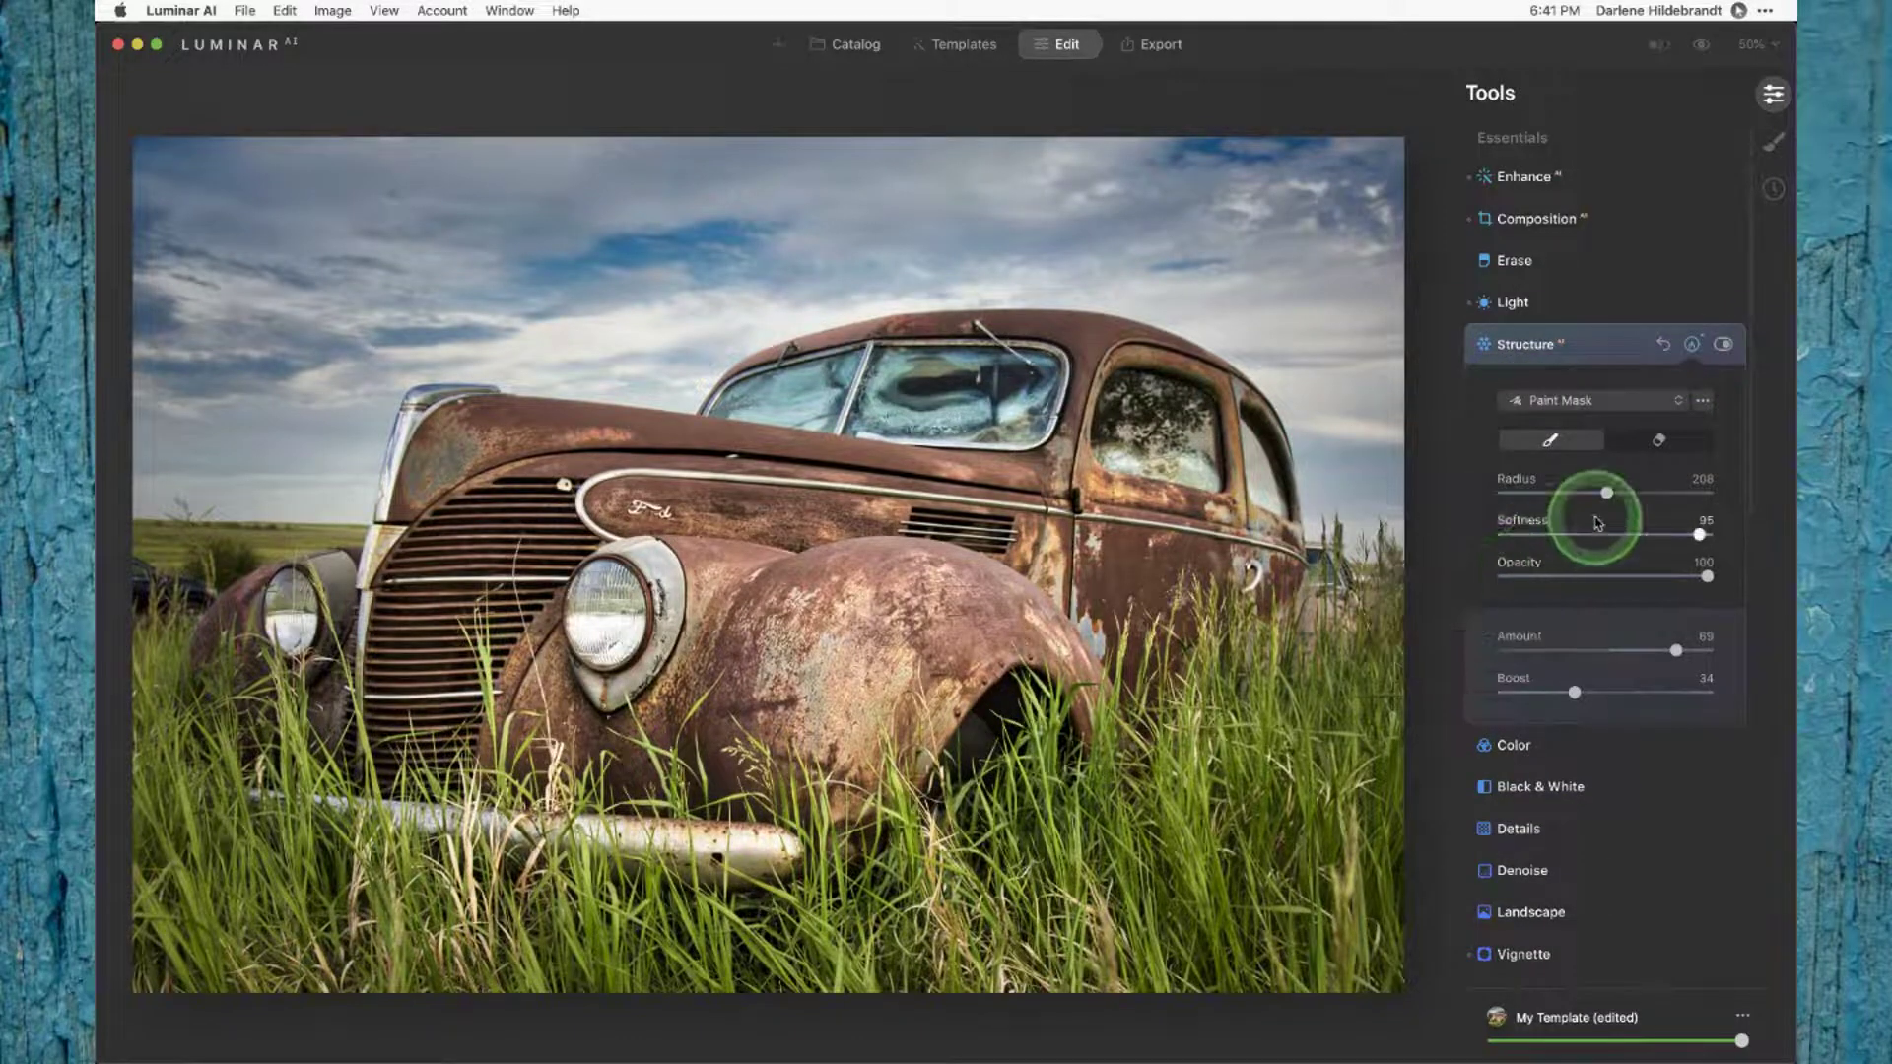
click(1701, 402)
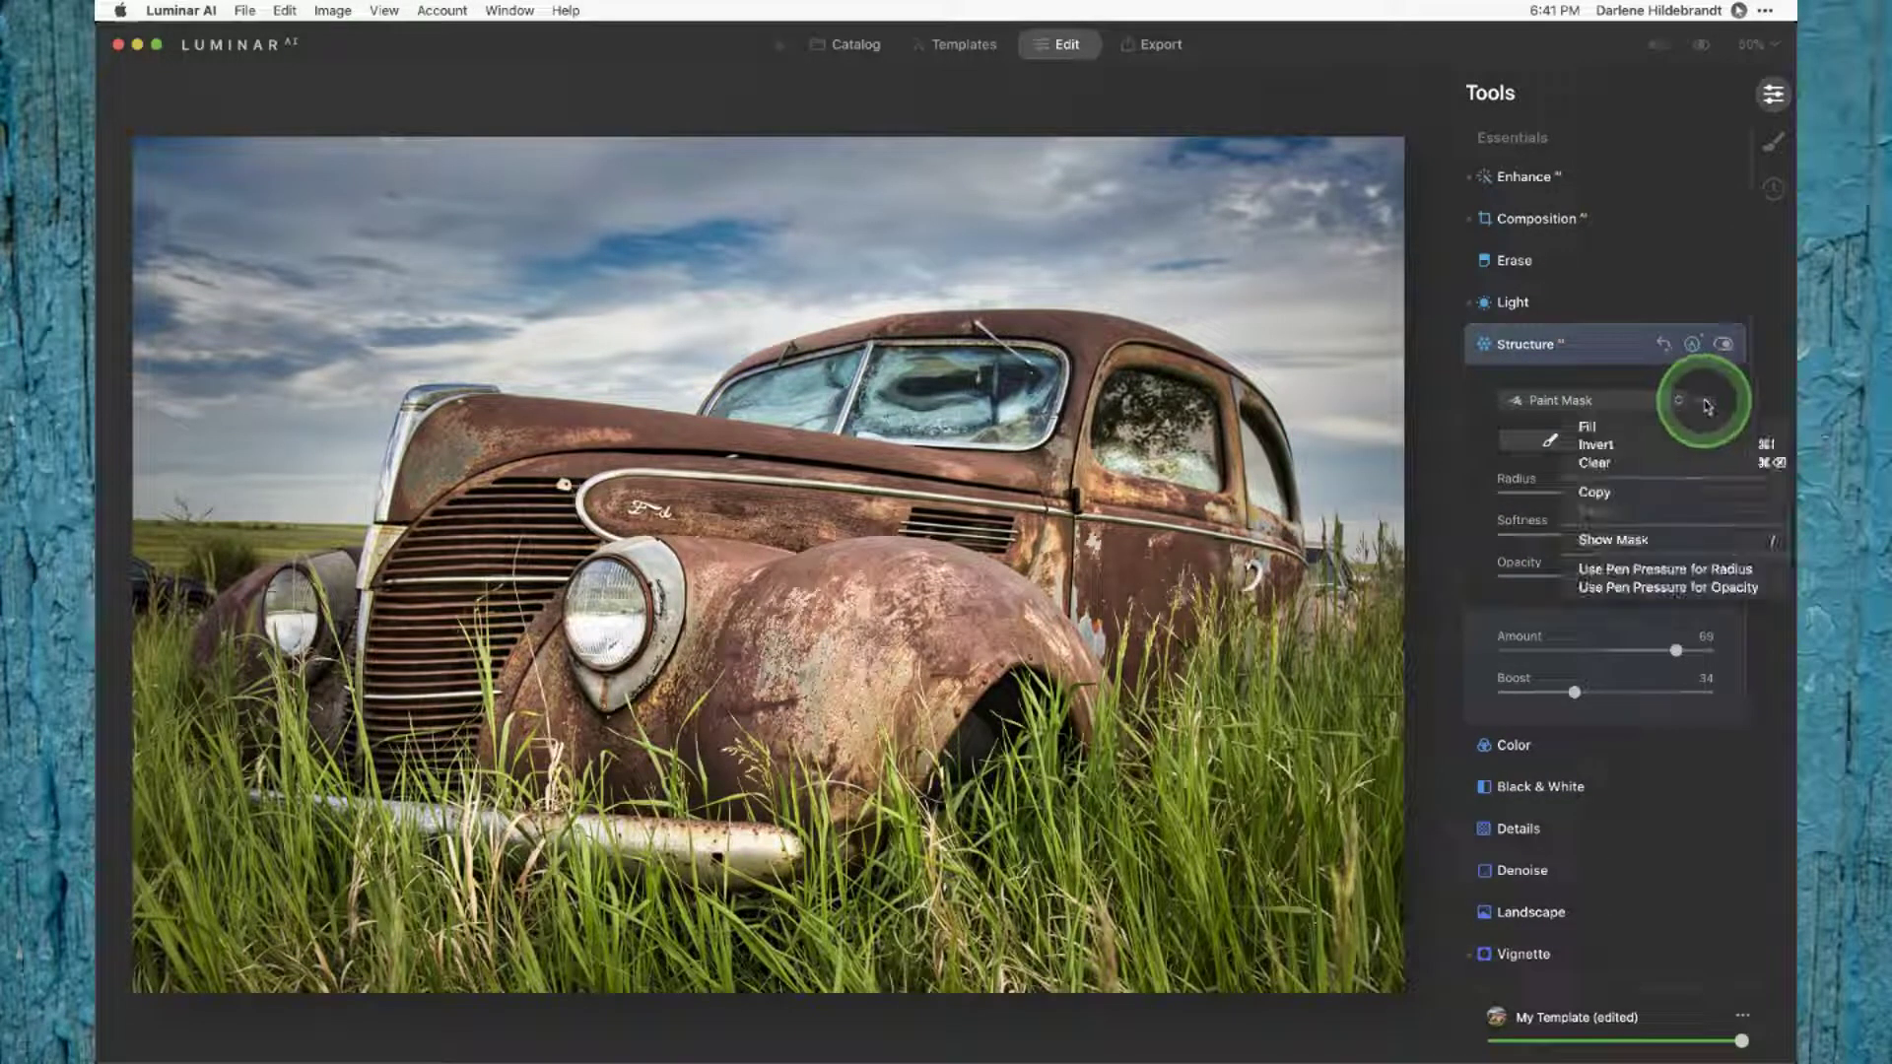
Step: Copy the paint mask from the Structure tool and close its masking options
click(1604, 493)
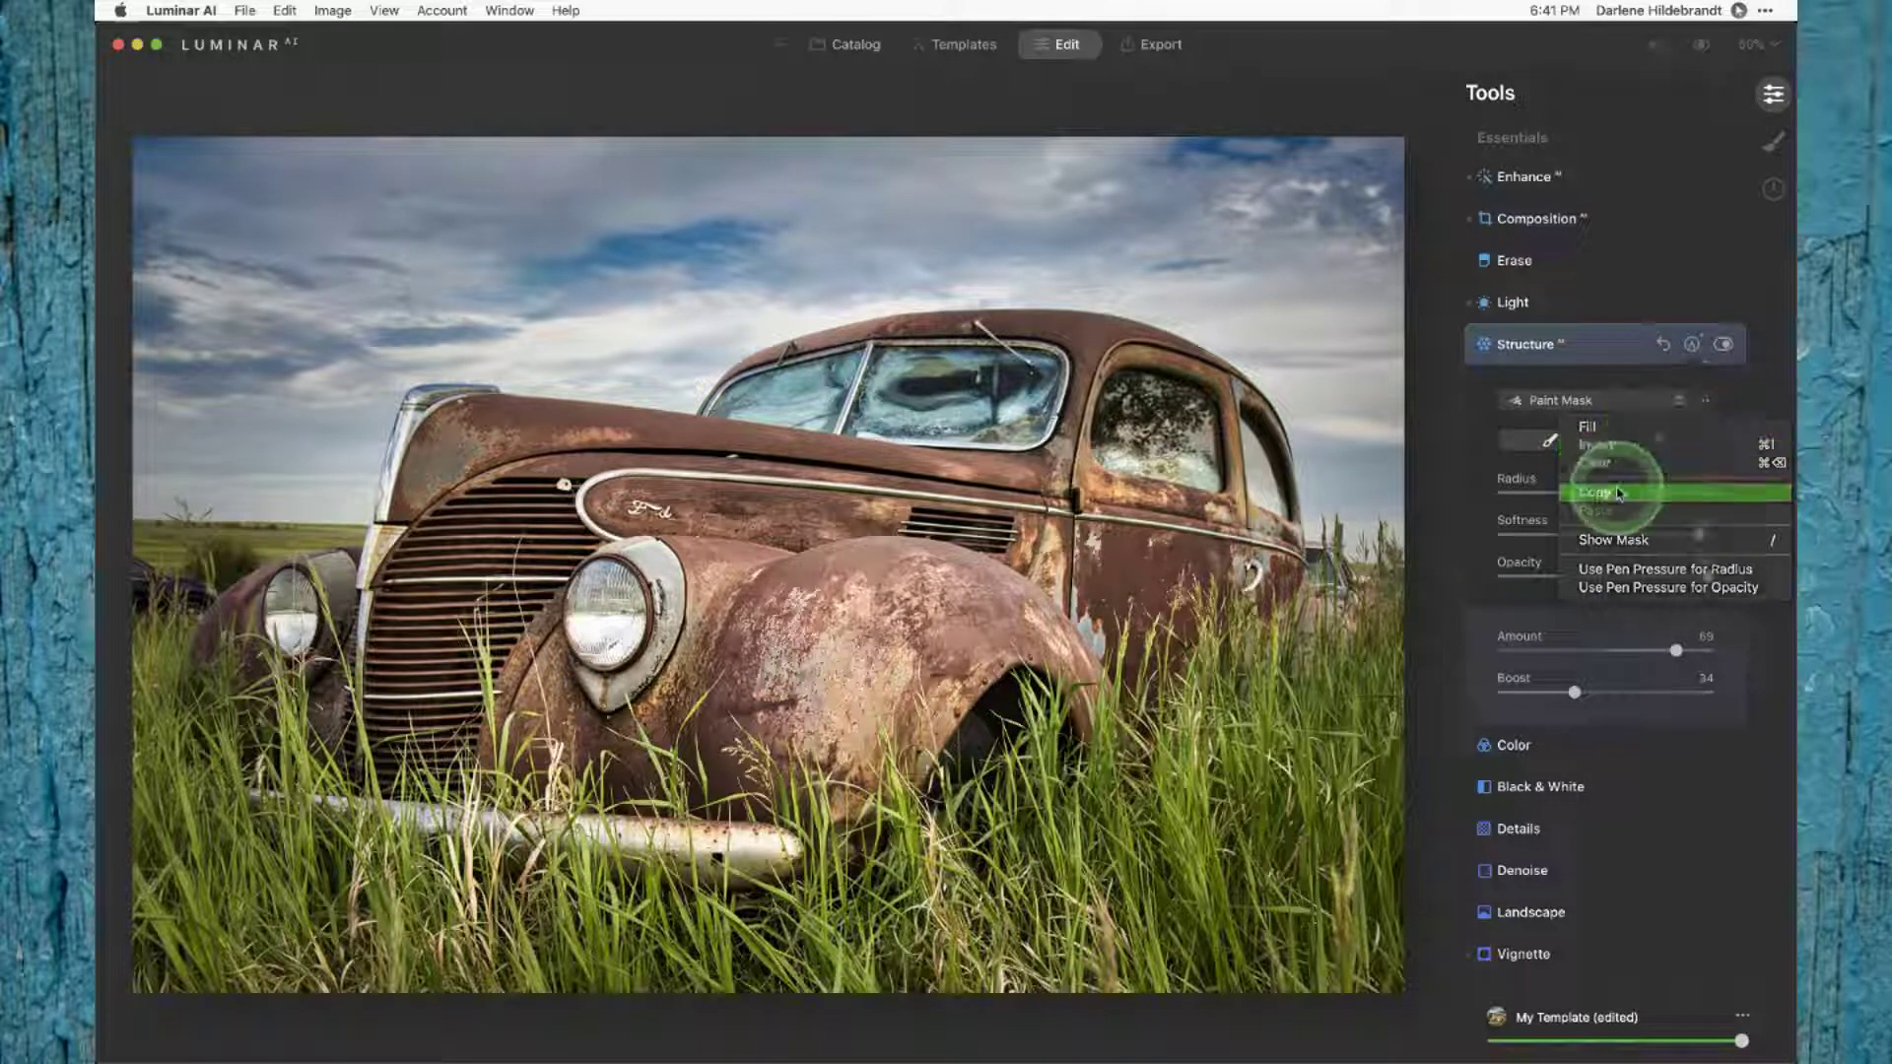
click(1693, 347)
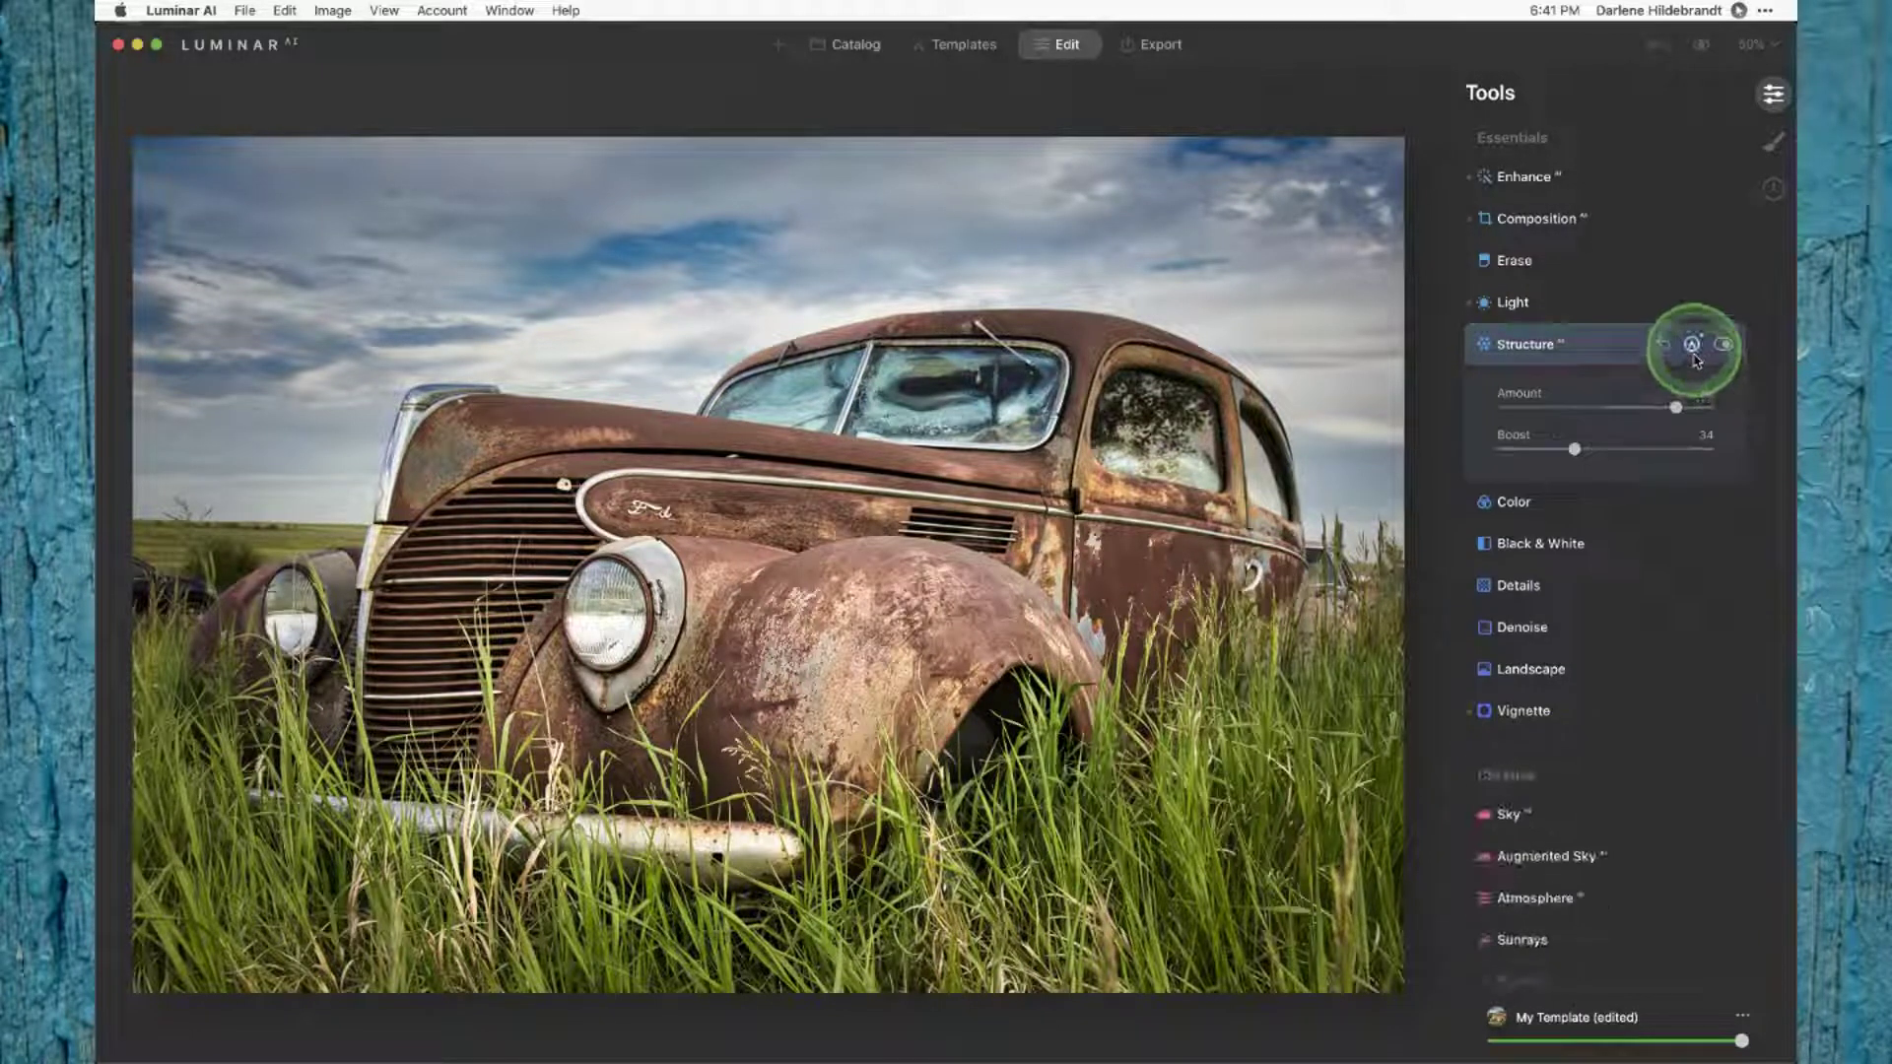
Step: Open the Details tool with its details and sharpening masking settings expanded, and set Sharpen to 26
click(1526, 595)
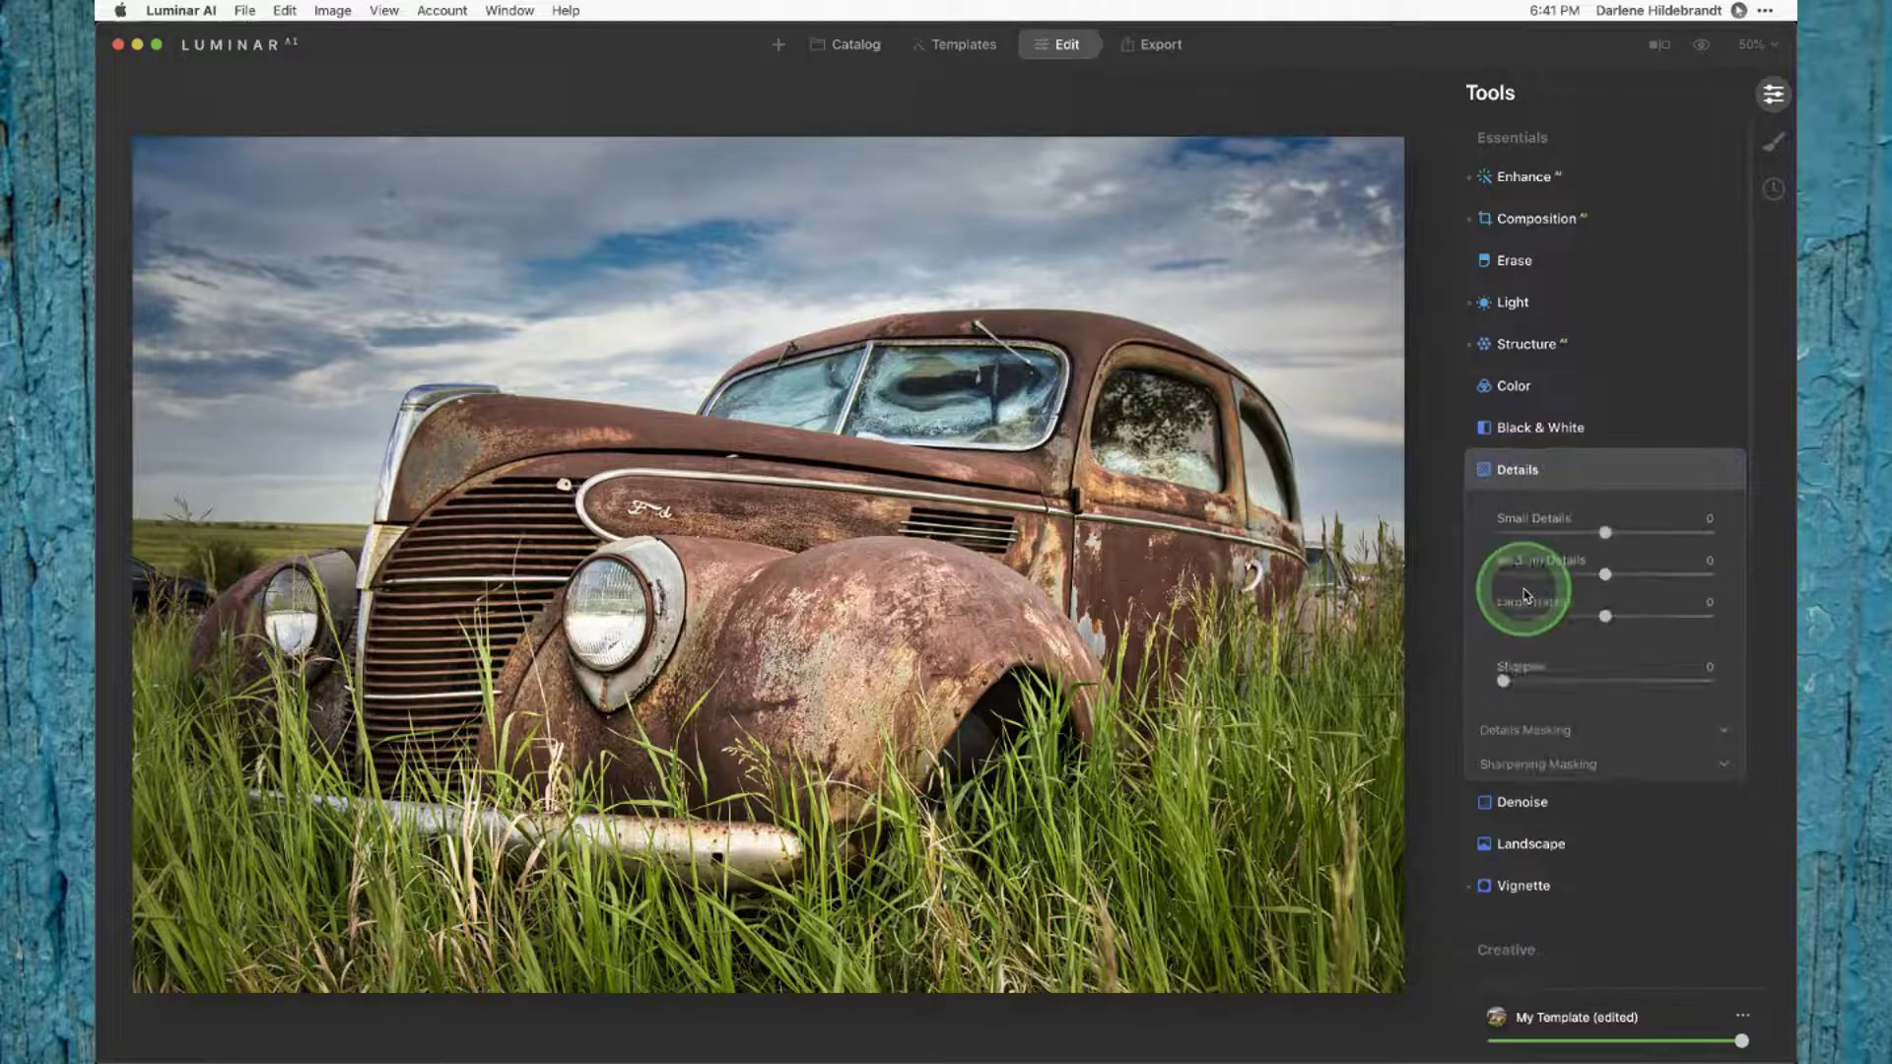
click(1519, 642)
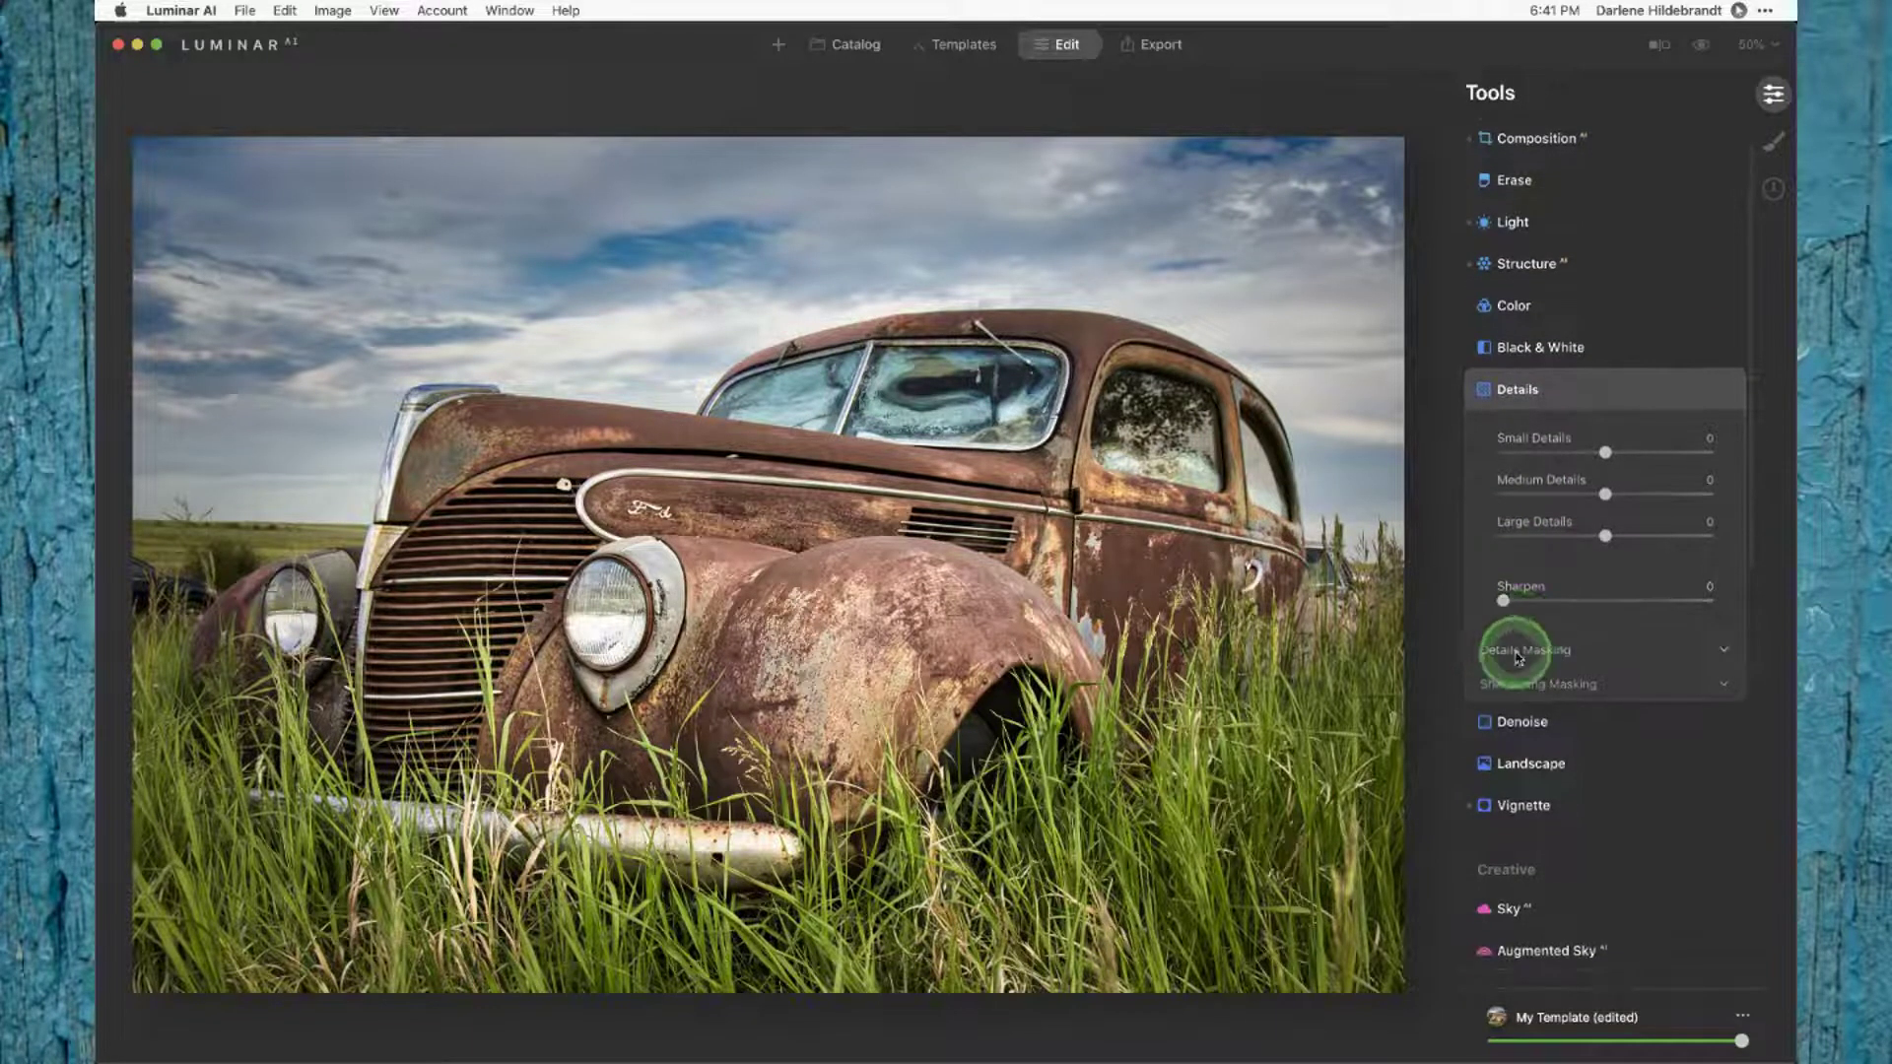
click(1519, 788)
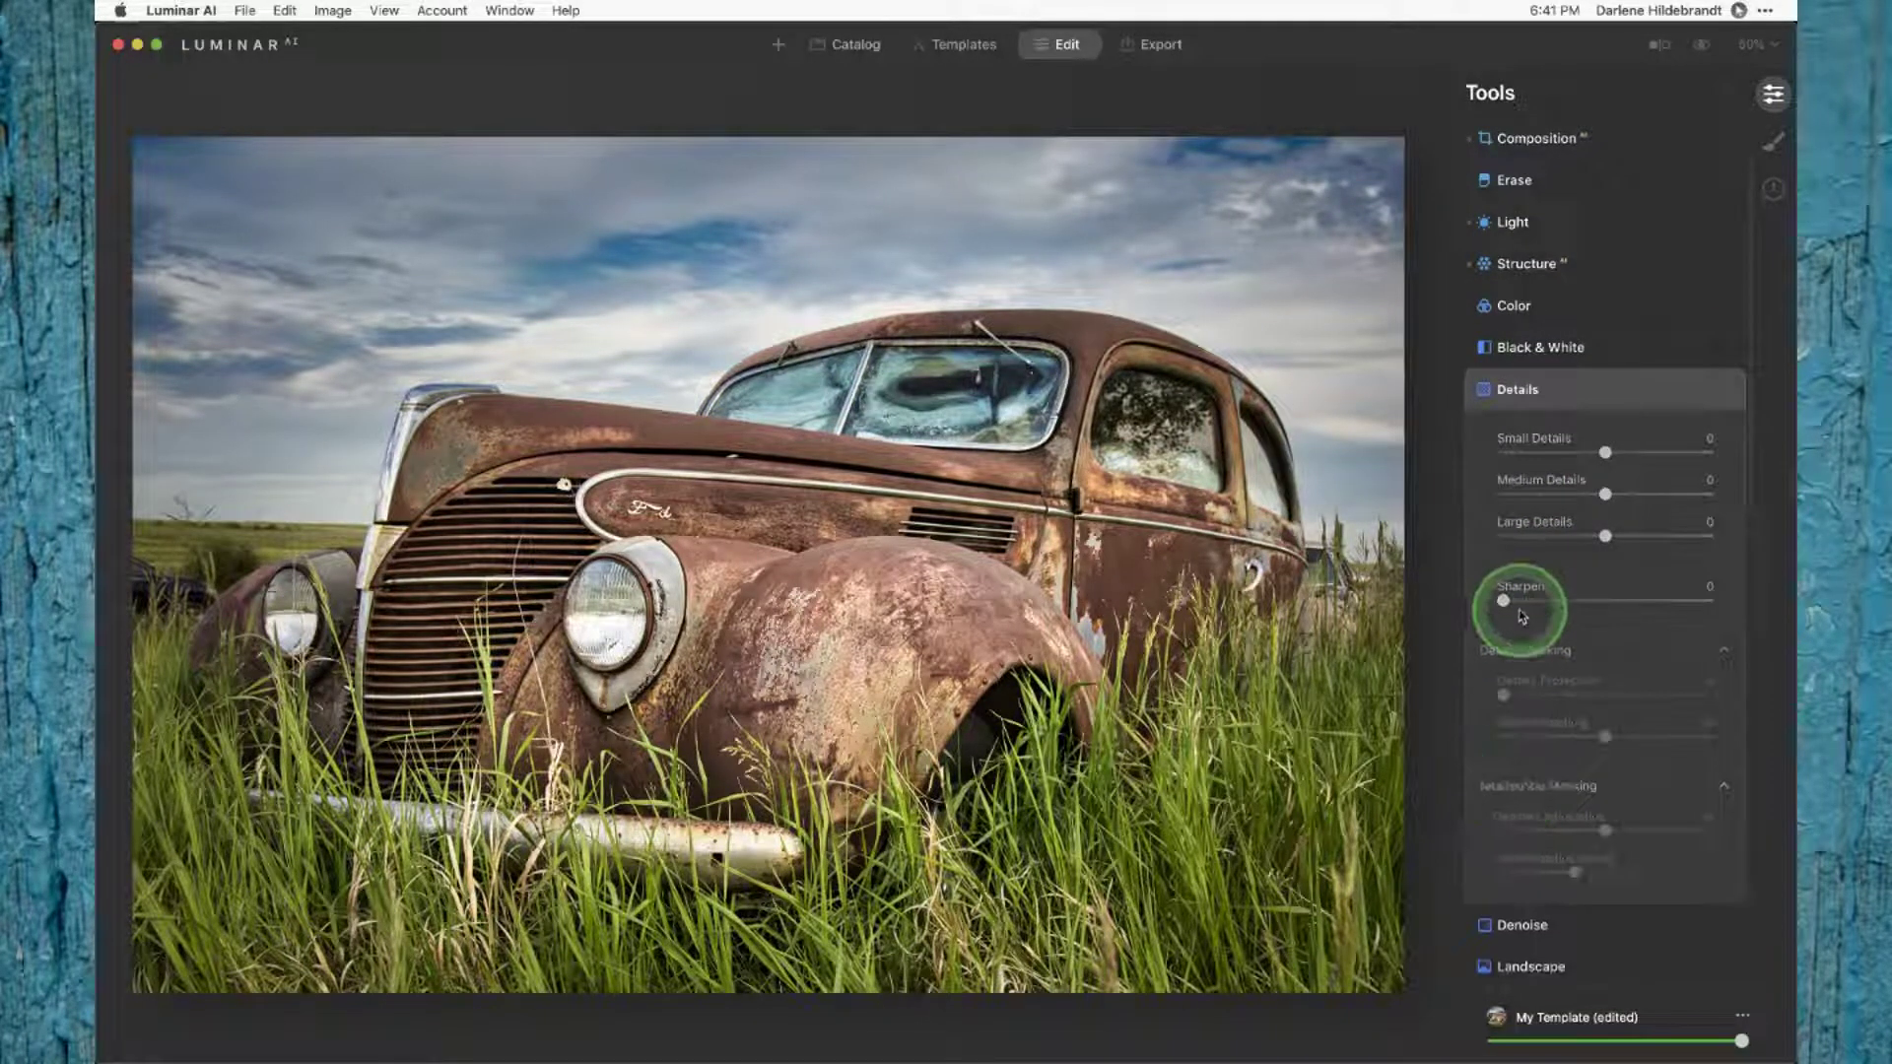
drag(1504, 600, 1561, 605)
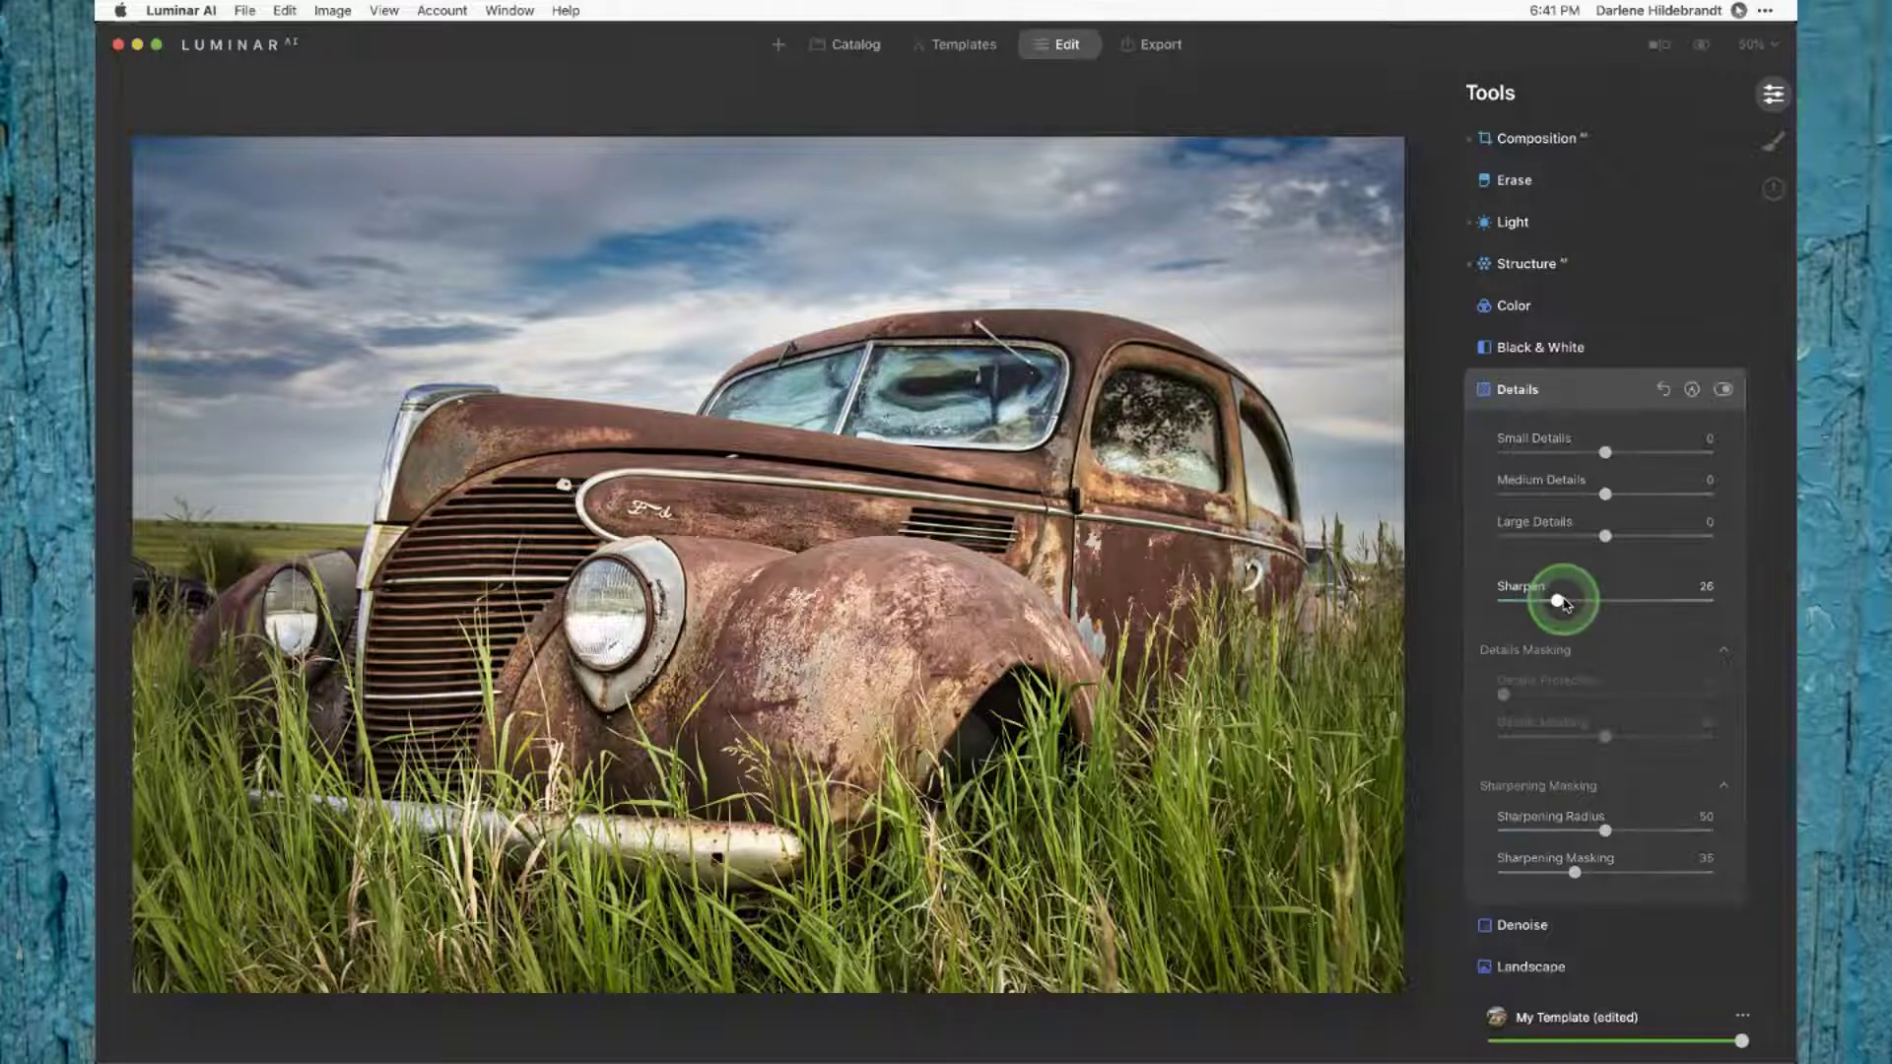
Step: Try Medium Details and then Large Details at 100, resetting each one after previewing it
drag(1605, 494, 1726, 492)
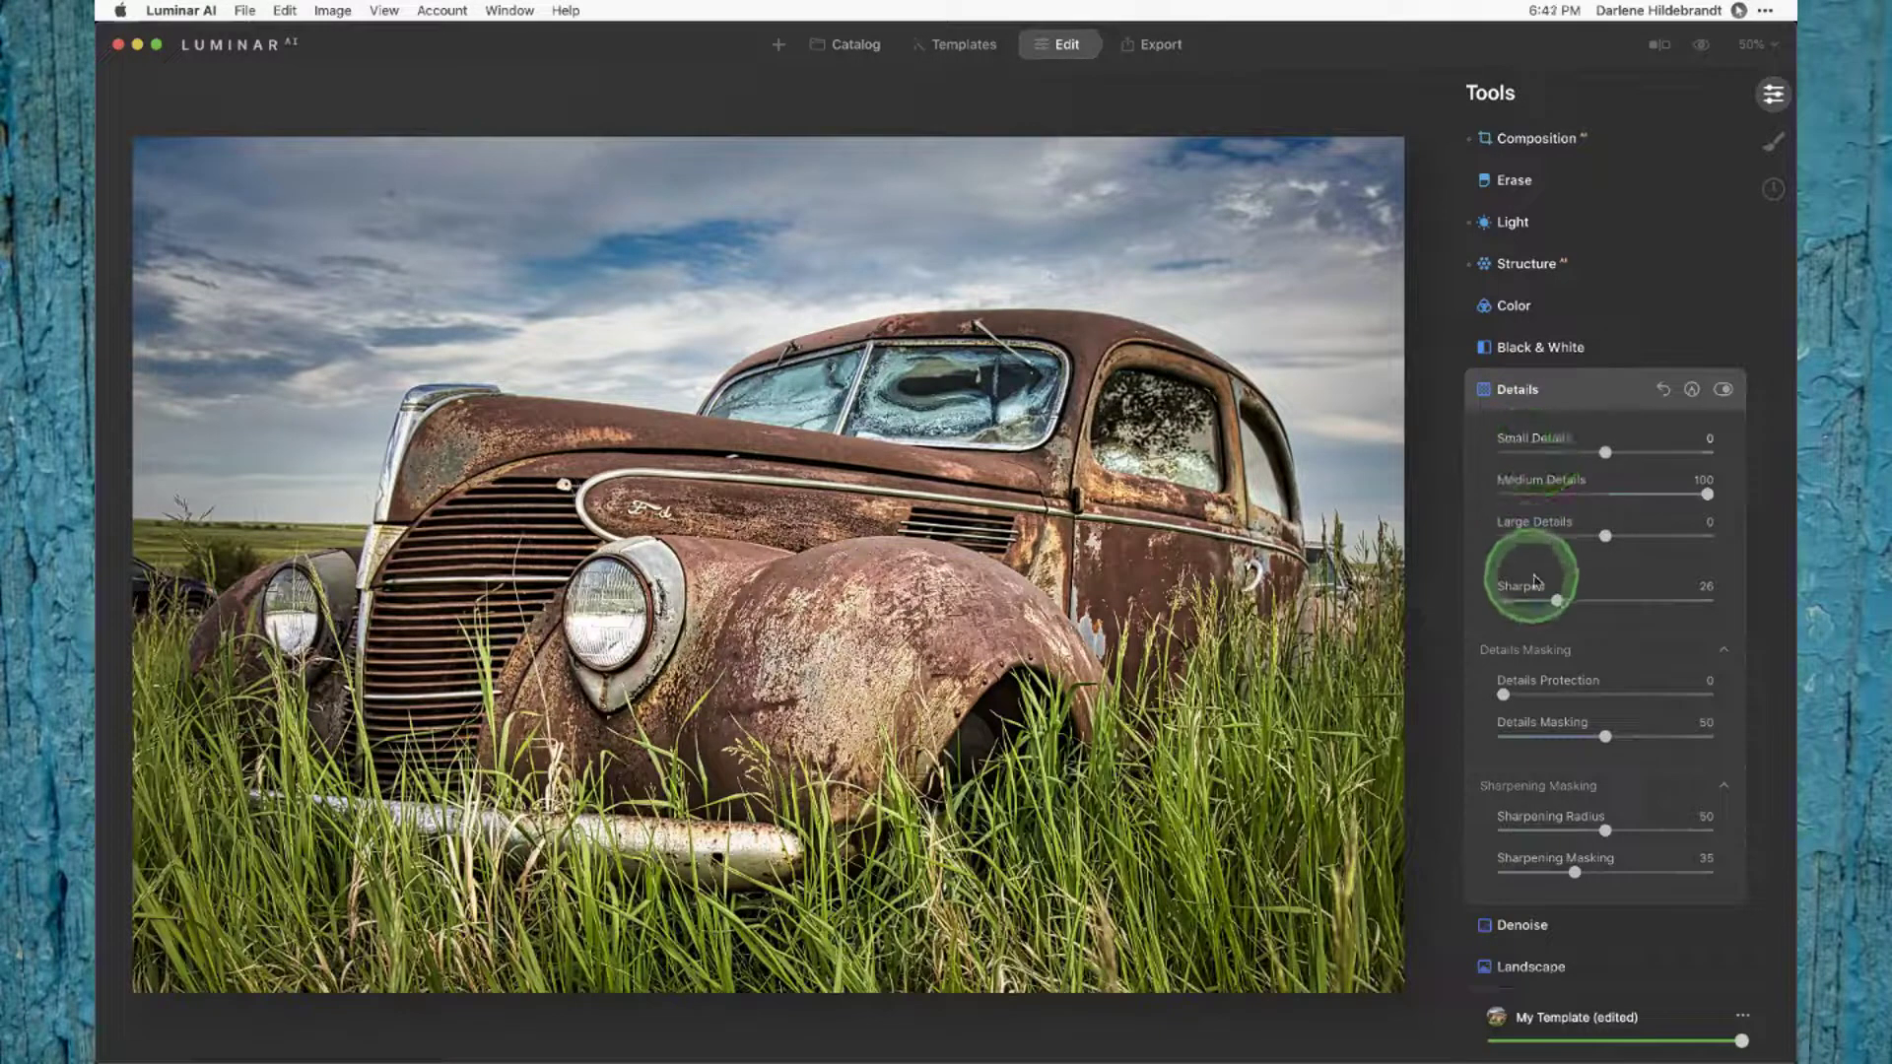
click(1707, 495)
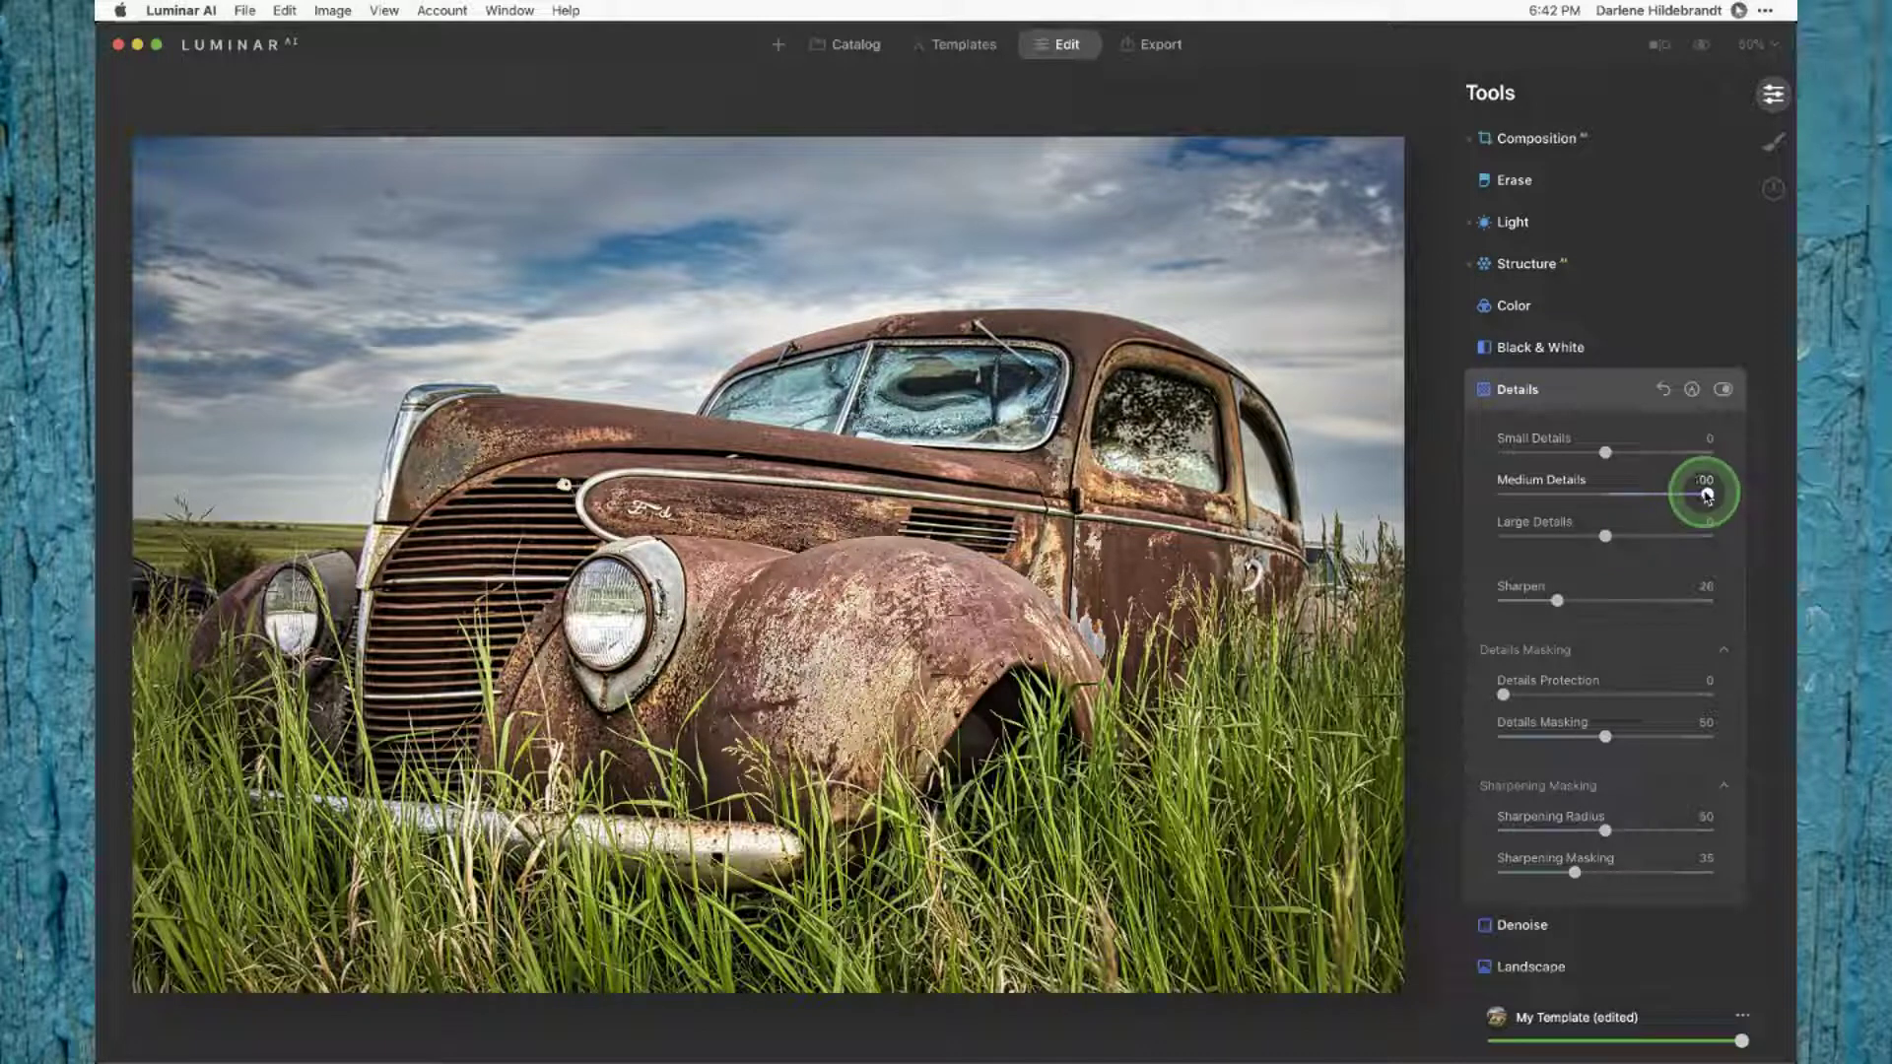
double_click(1707, 495)
drag(1607, 537, 1715, 539)
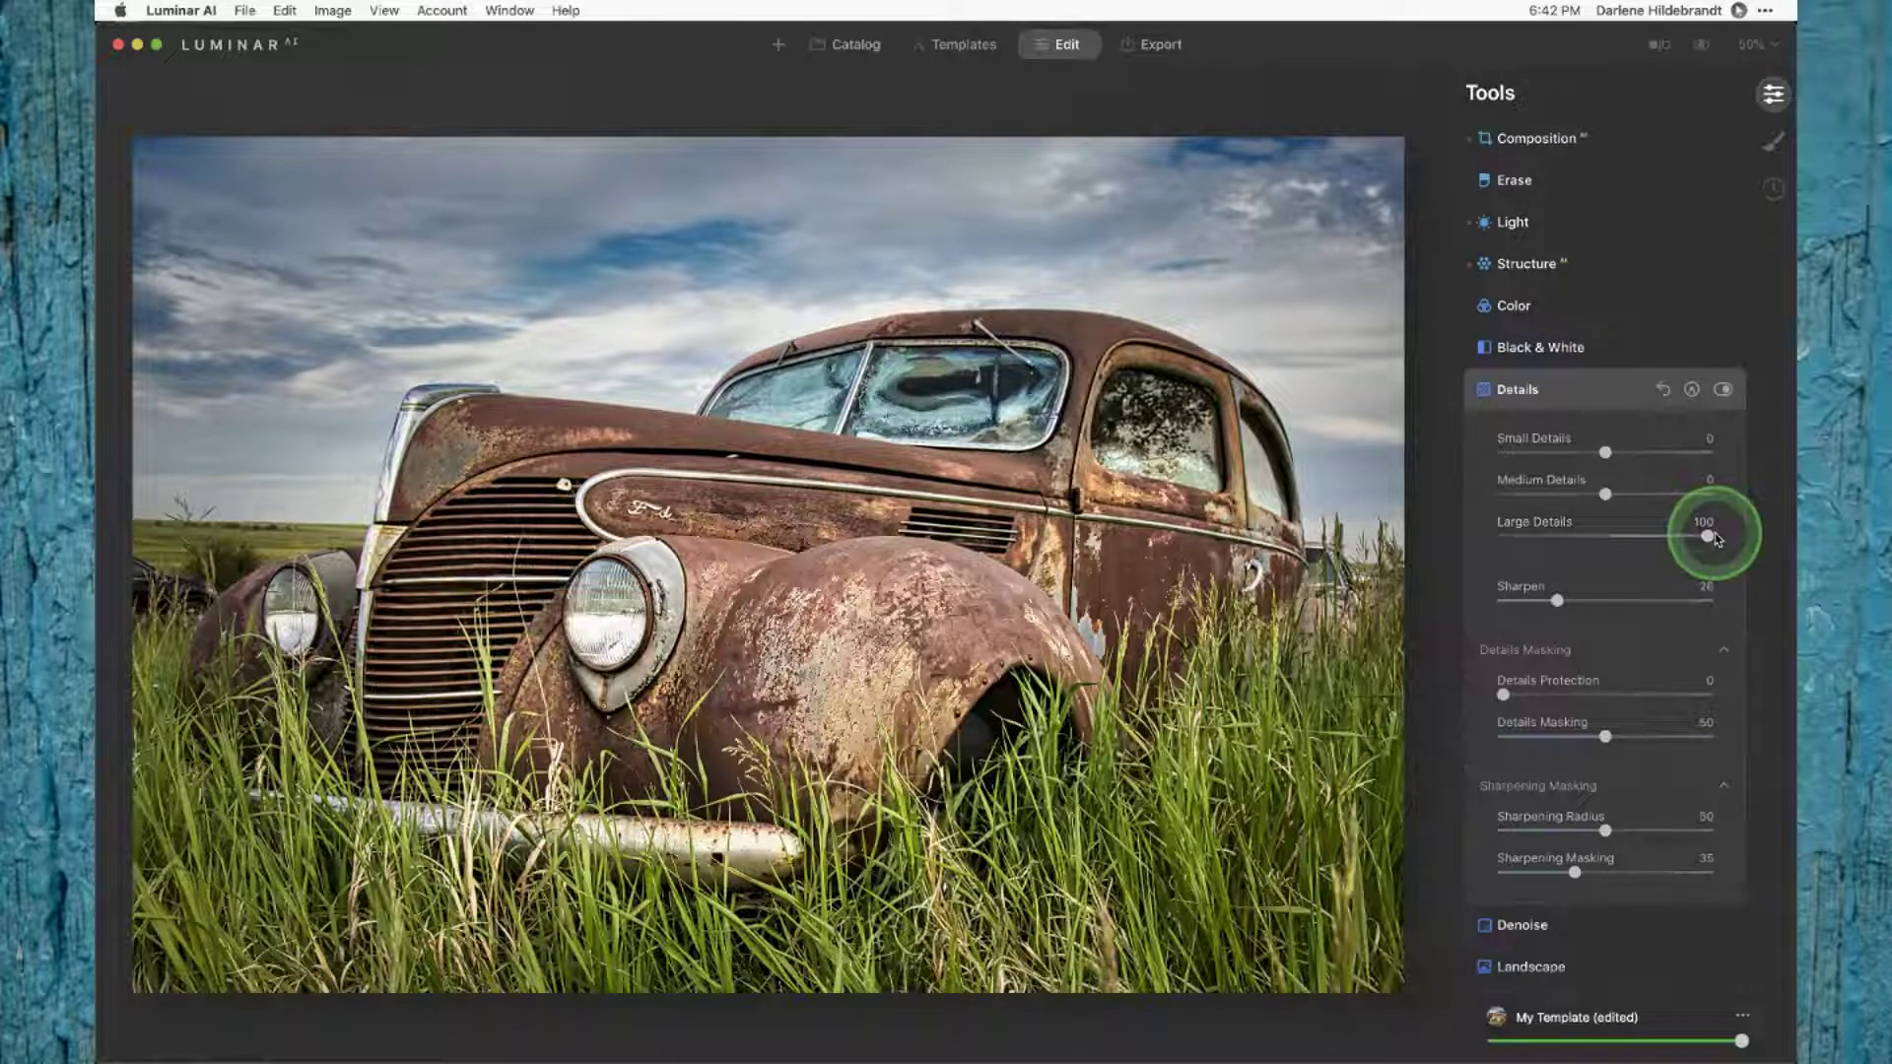
double_click(1709, 537)
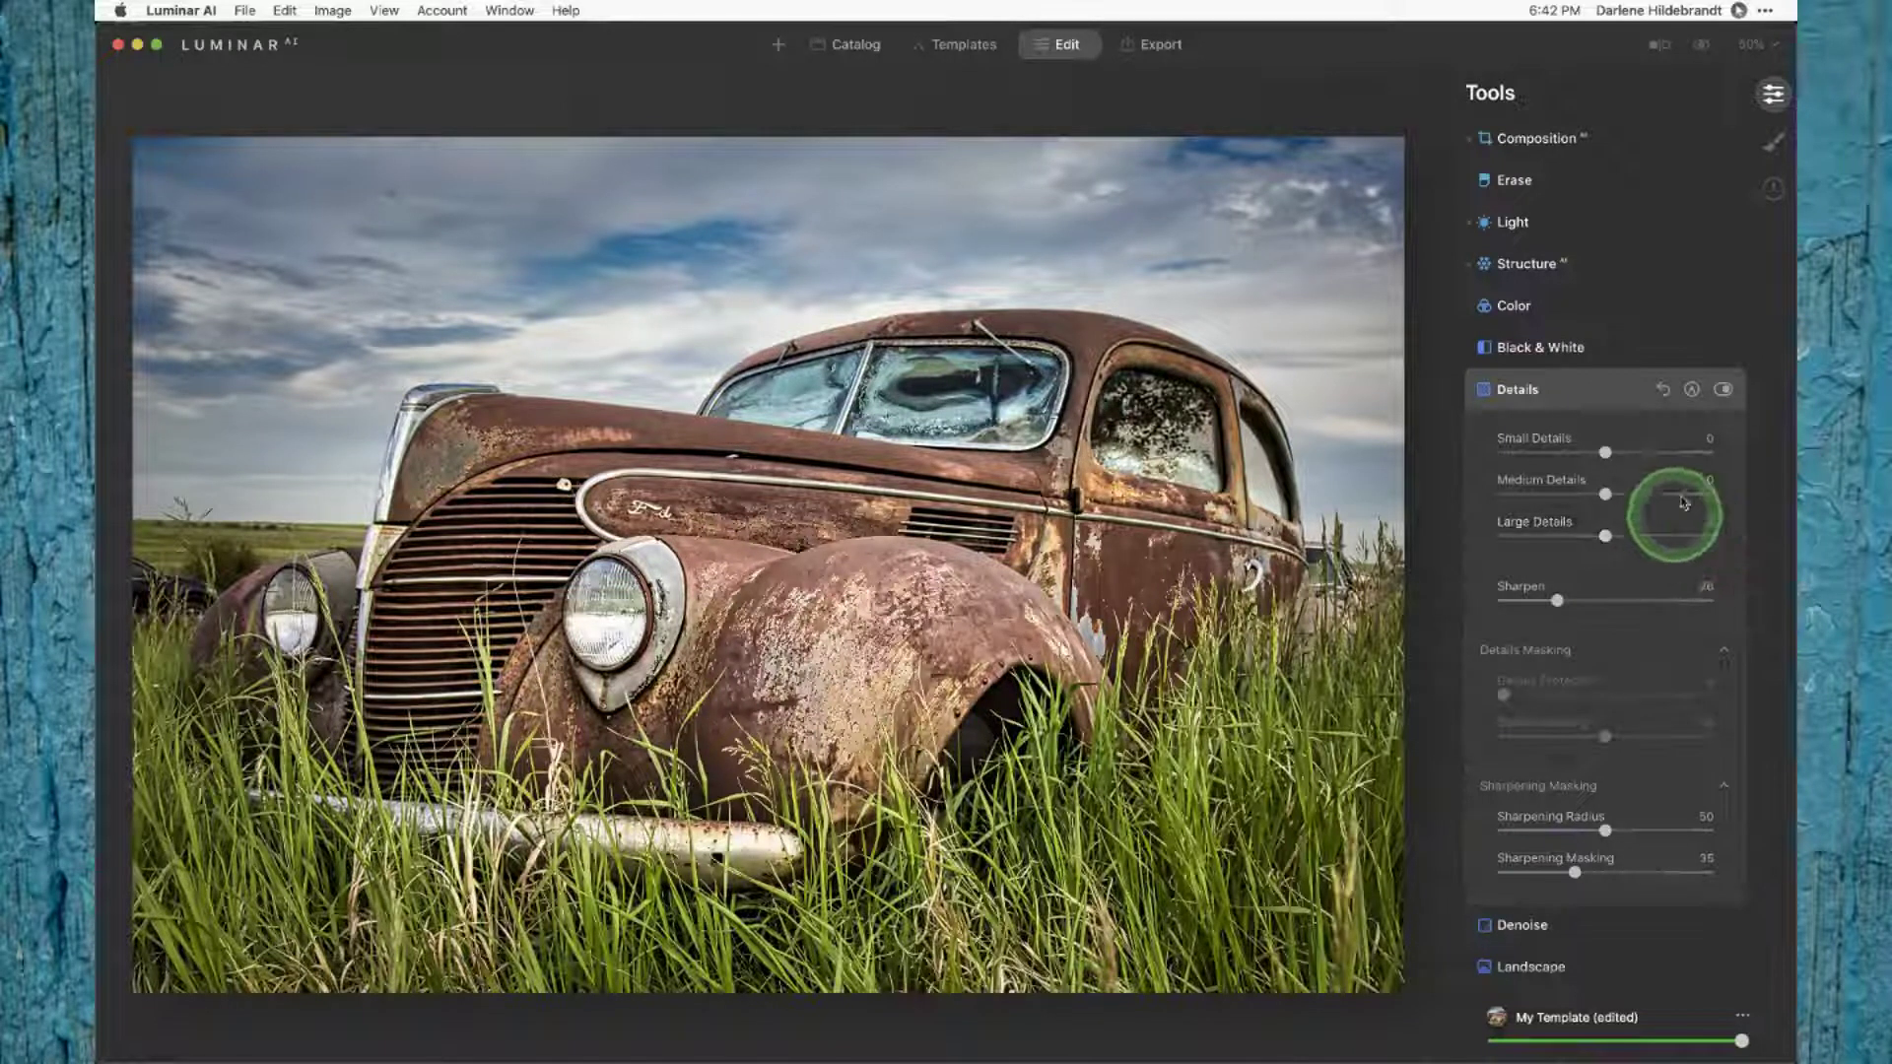
Step: Preview Small Details and then Medium Details at 100 in a close-up of the car, resetting each one
click(1709, 452)
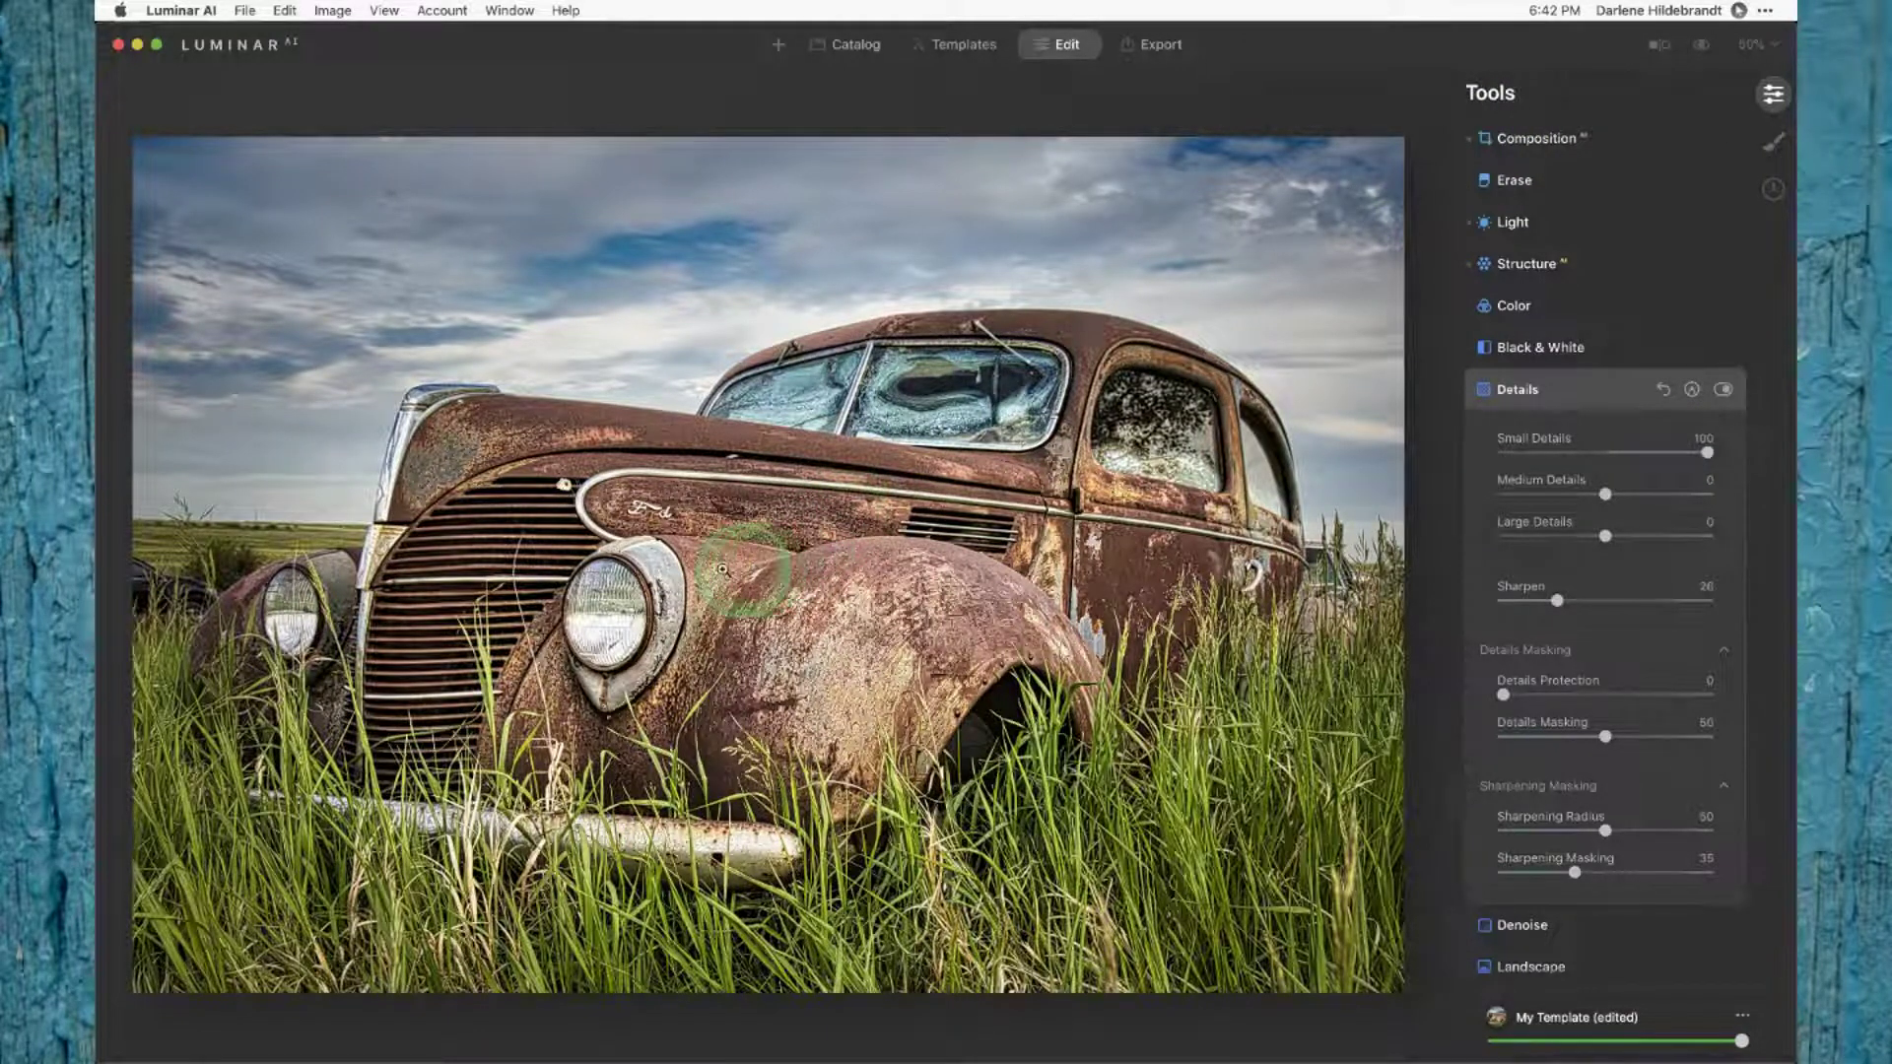
click(722, 568)
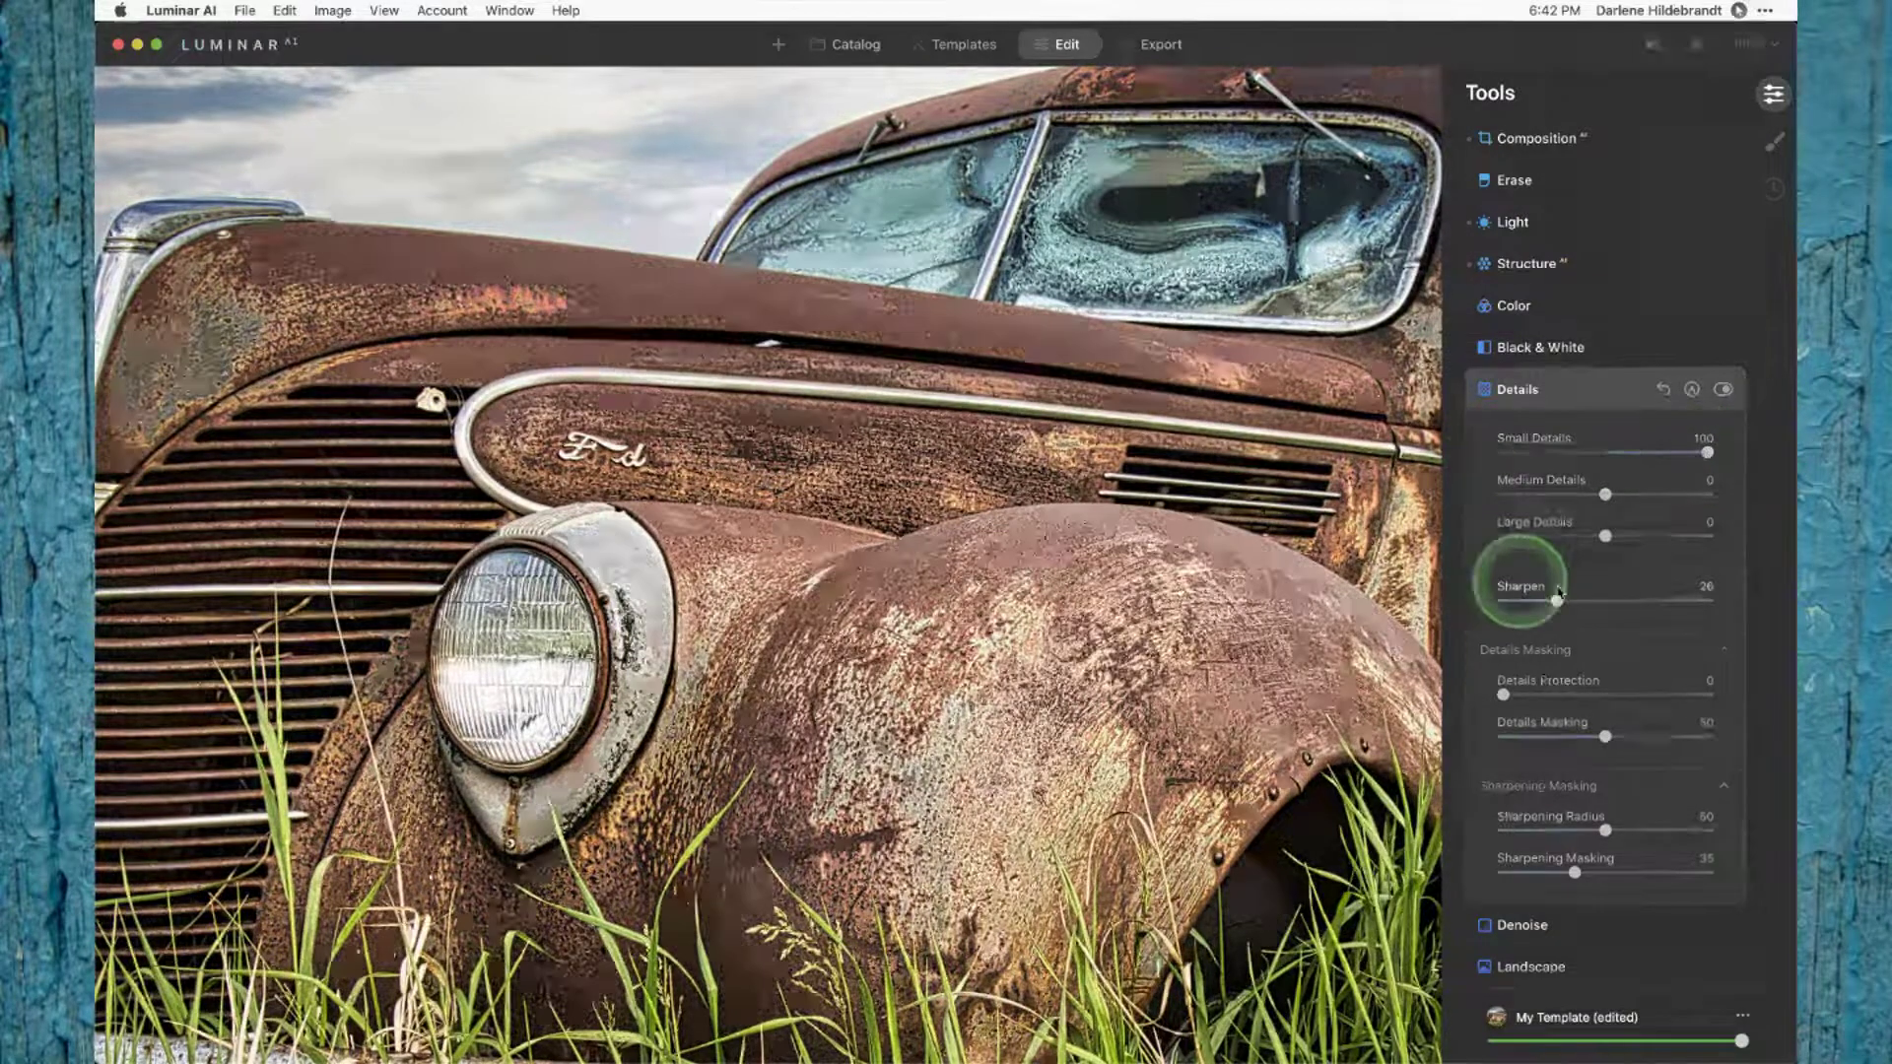
double_click(1706, 453)
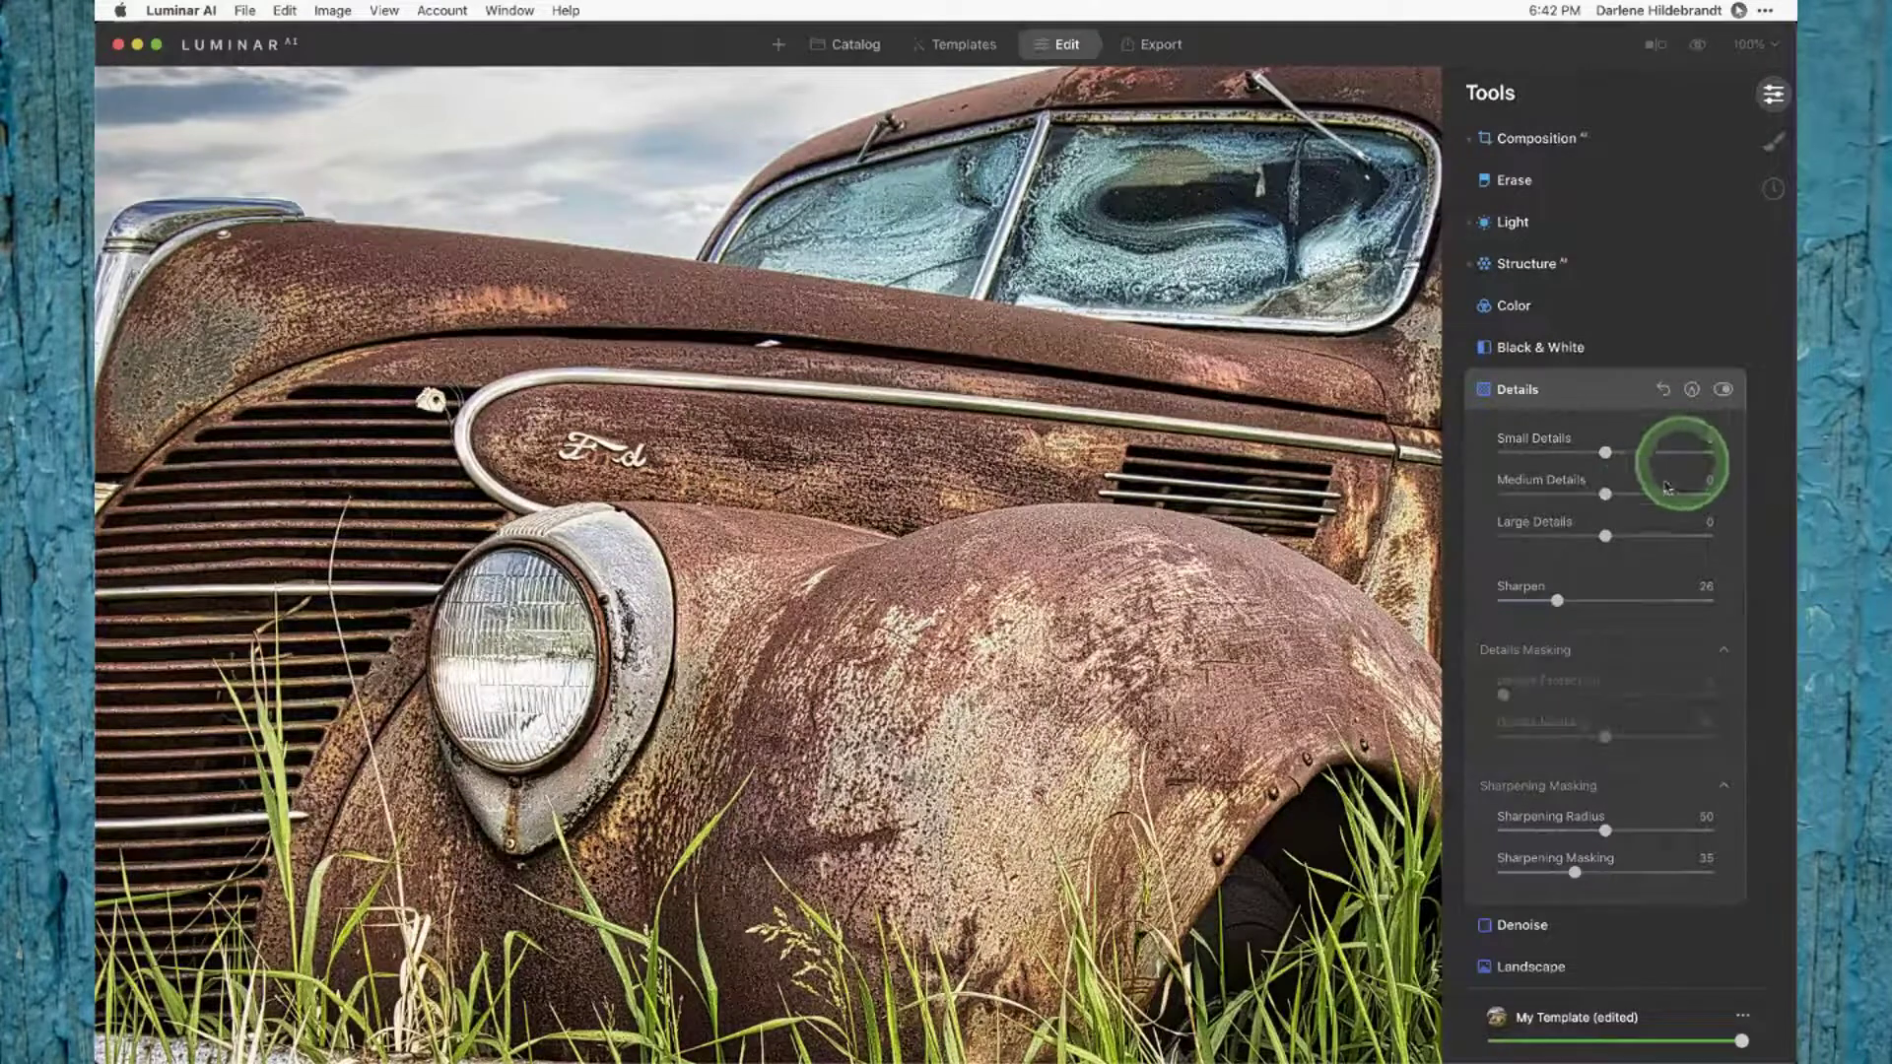
drag(1606, 493, 1696, 522)
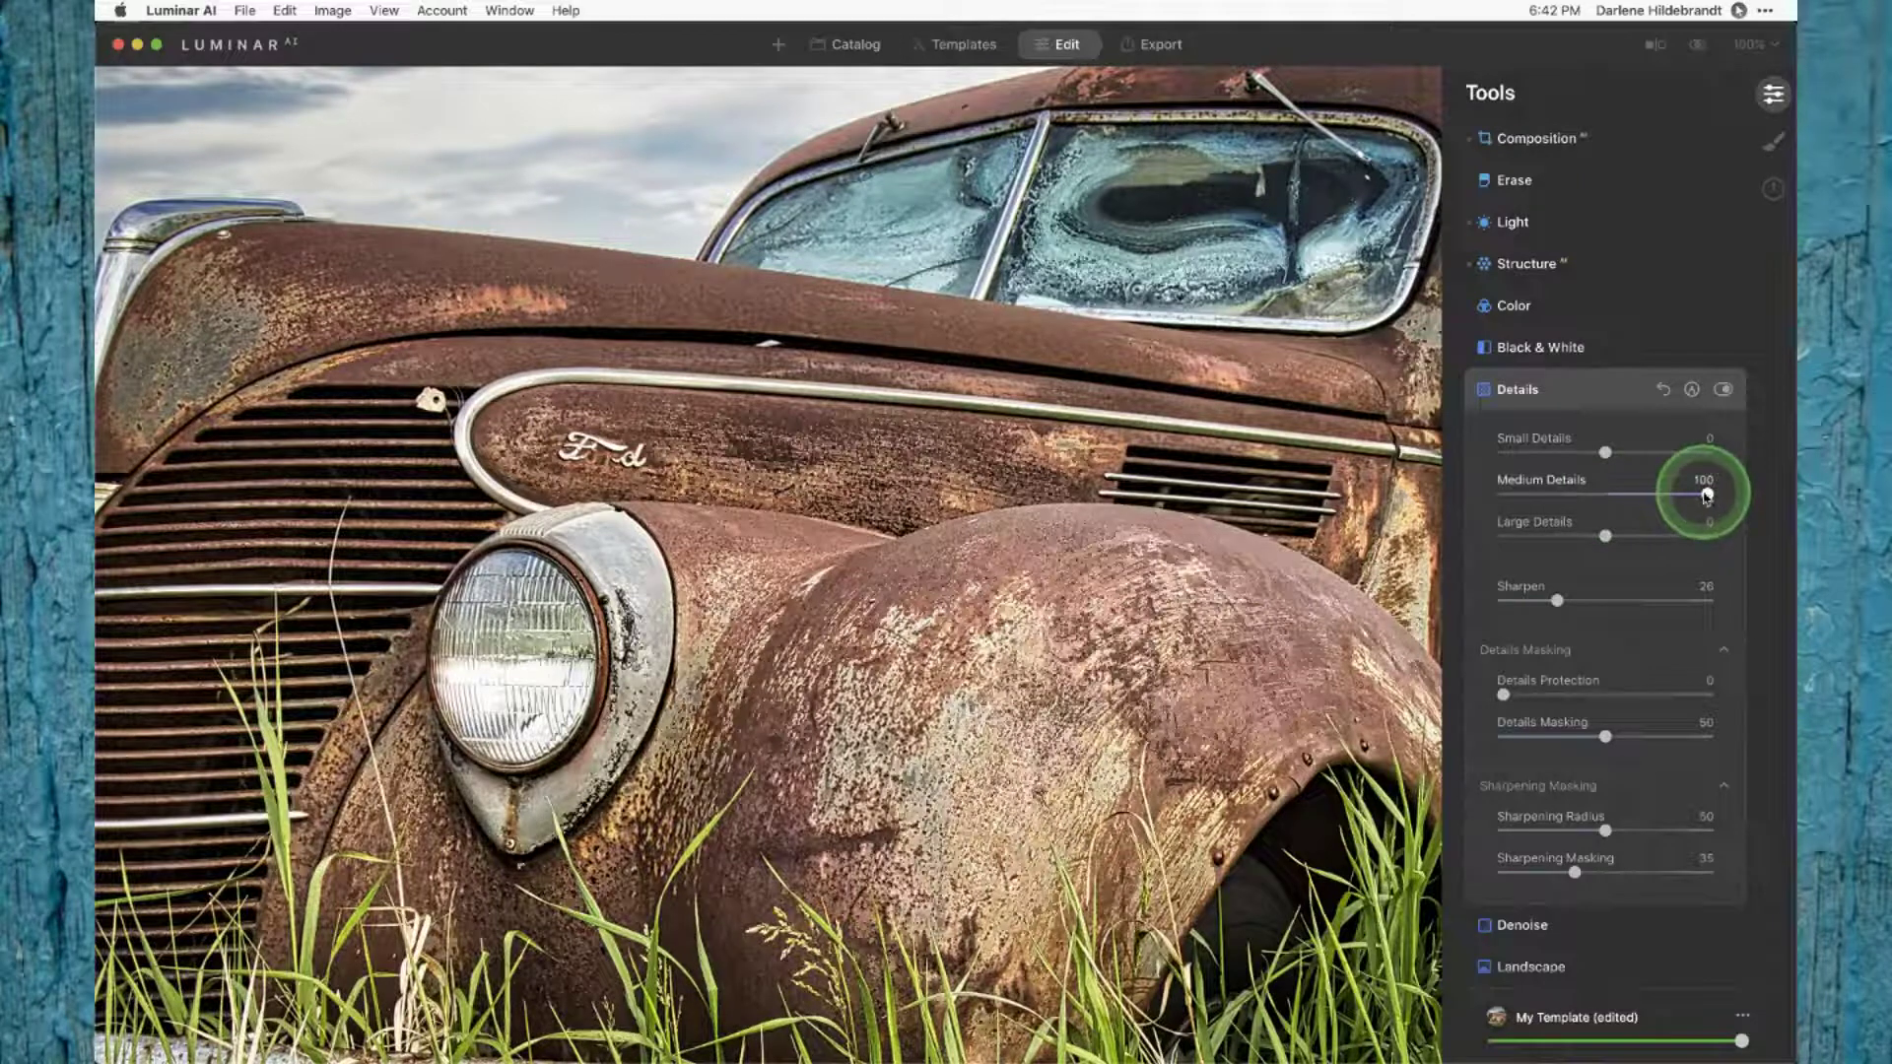
double_click(1706, 491)
Step: Try Large Details at 100, then set Large Details to 16, Small Details to 10 and Medium Details to 68
click(1718, 537)
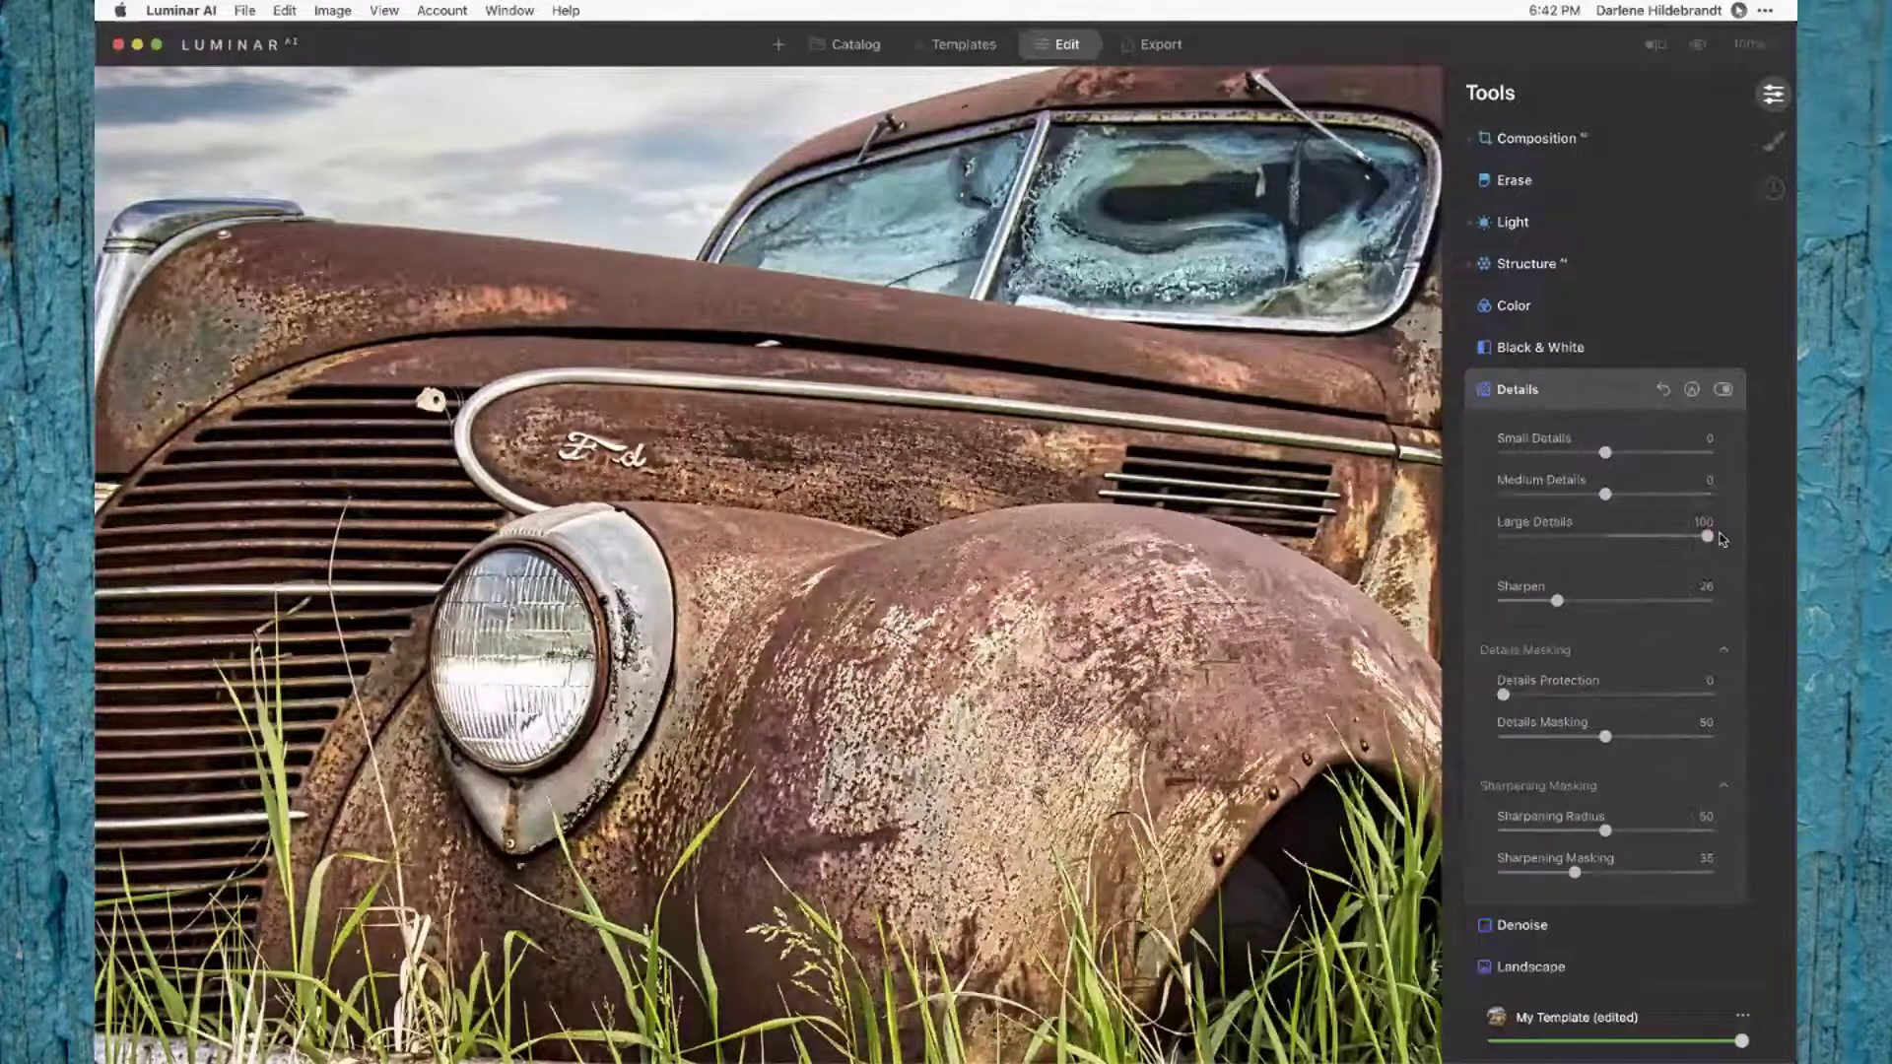
click(1622, 536)
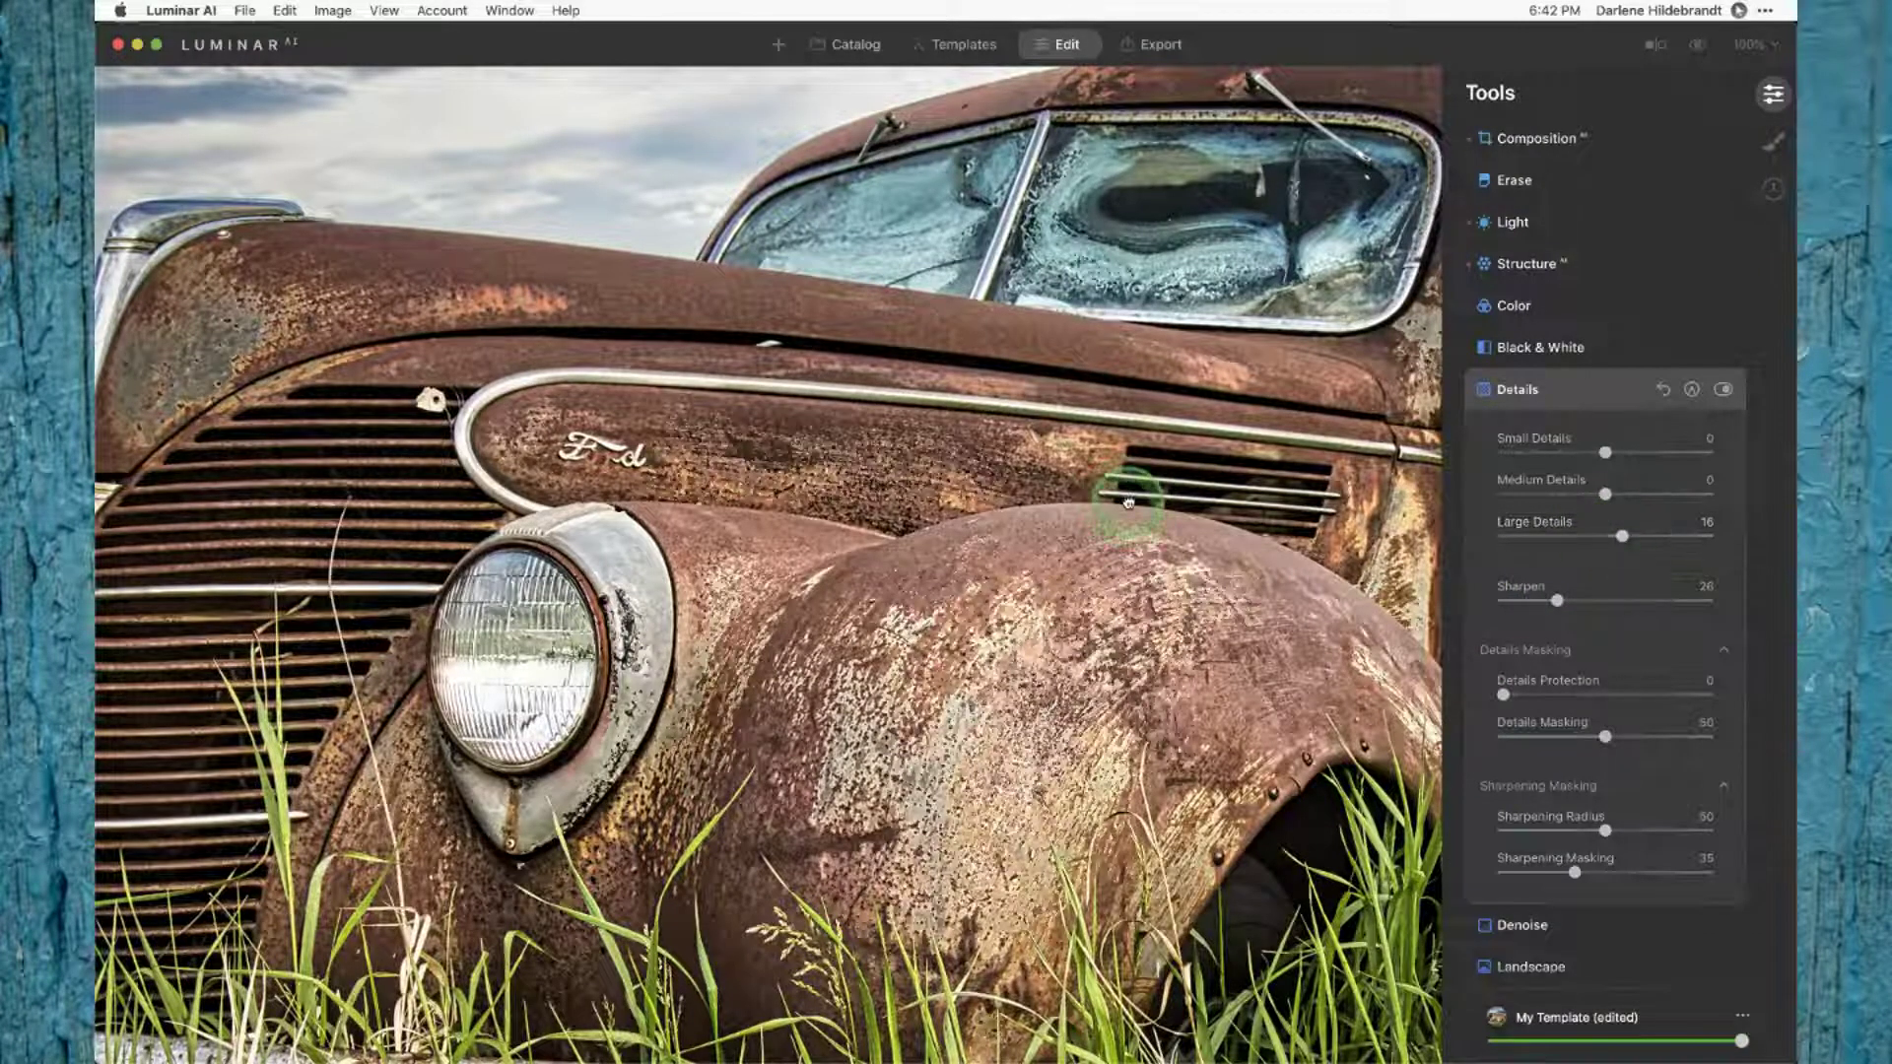
key(super+minus)
drag(1605, 493, 1612, 457)
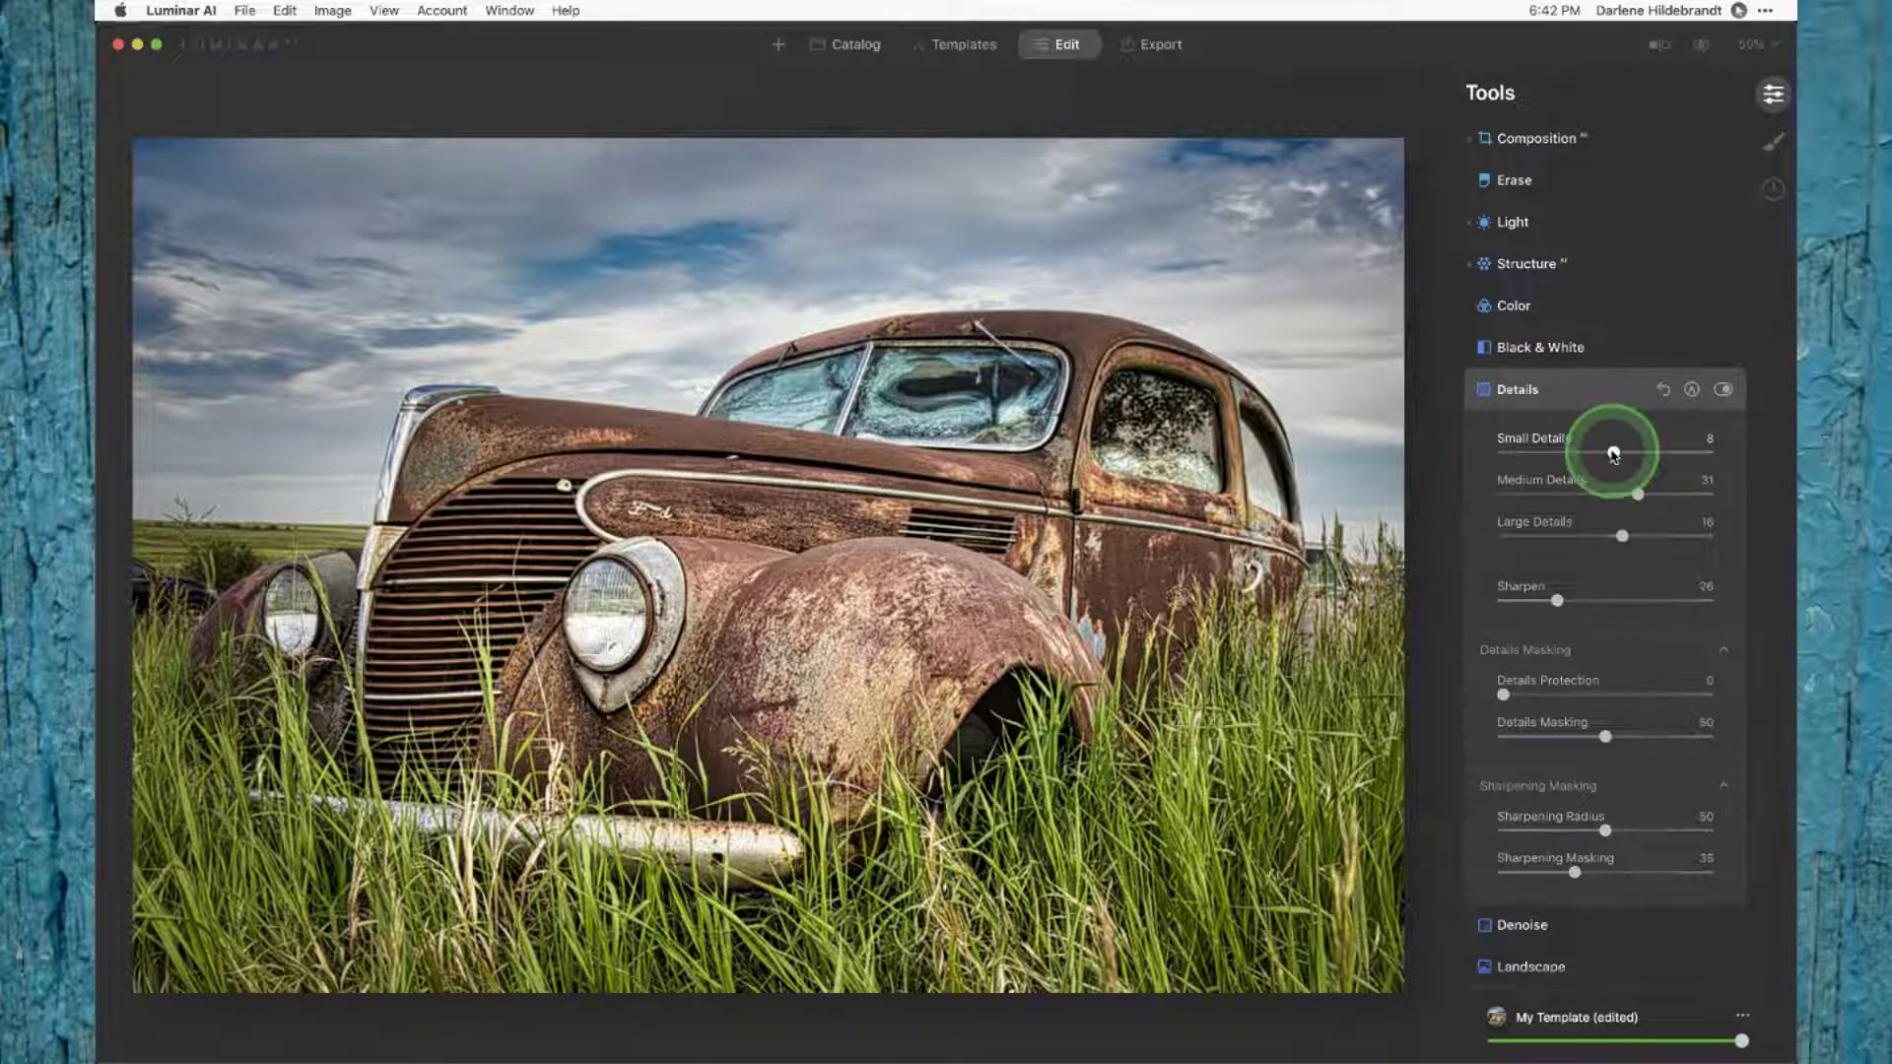
drag(1613, 454, 1676, 494)
click(1641, 493)
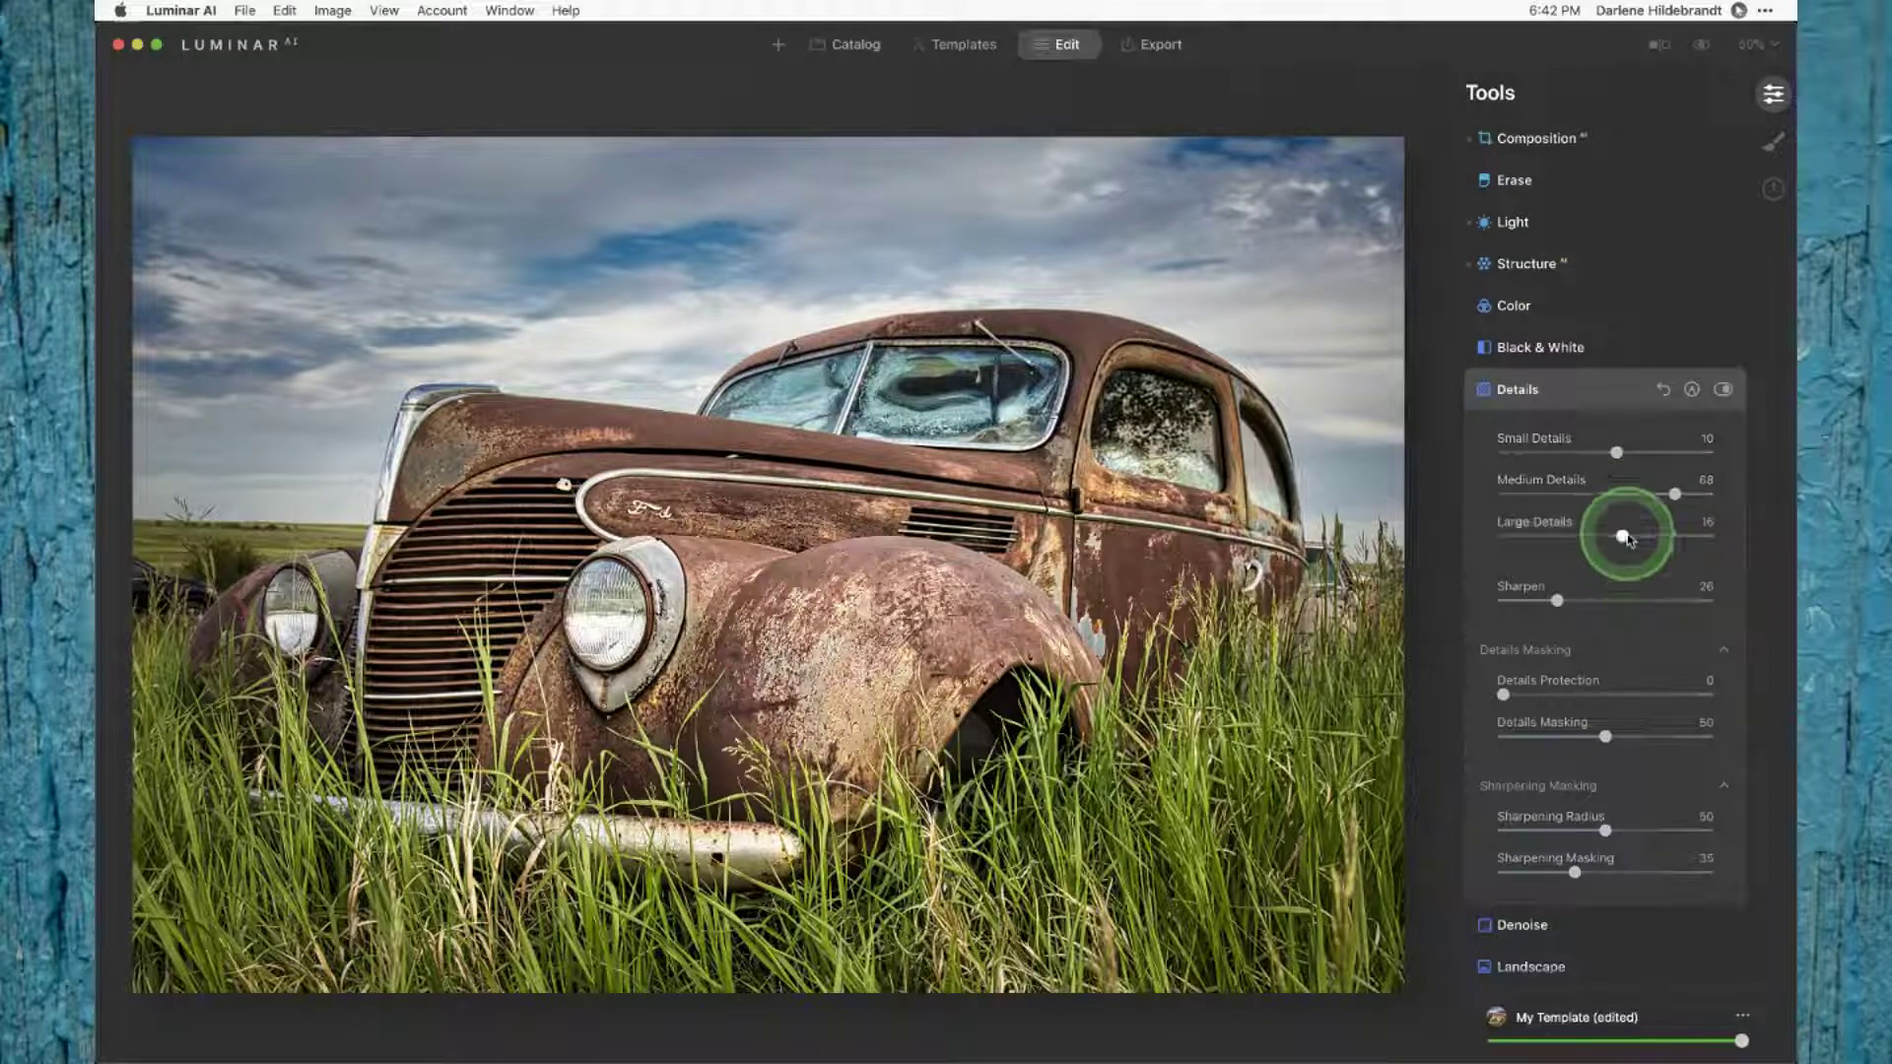
Step: Paste the copied car mask into the Details tool and check its coverage with the mask overlay
click(1692, 389)
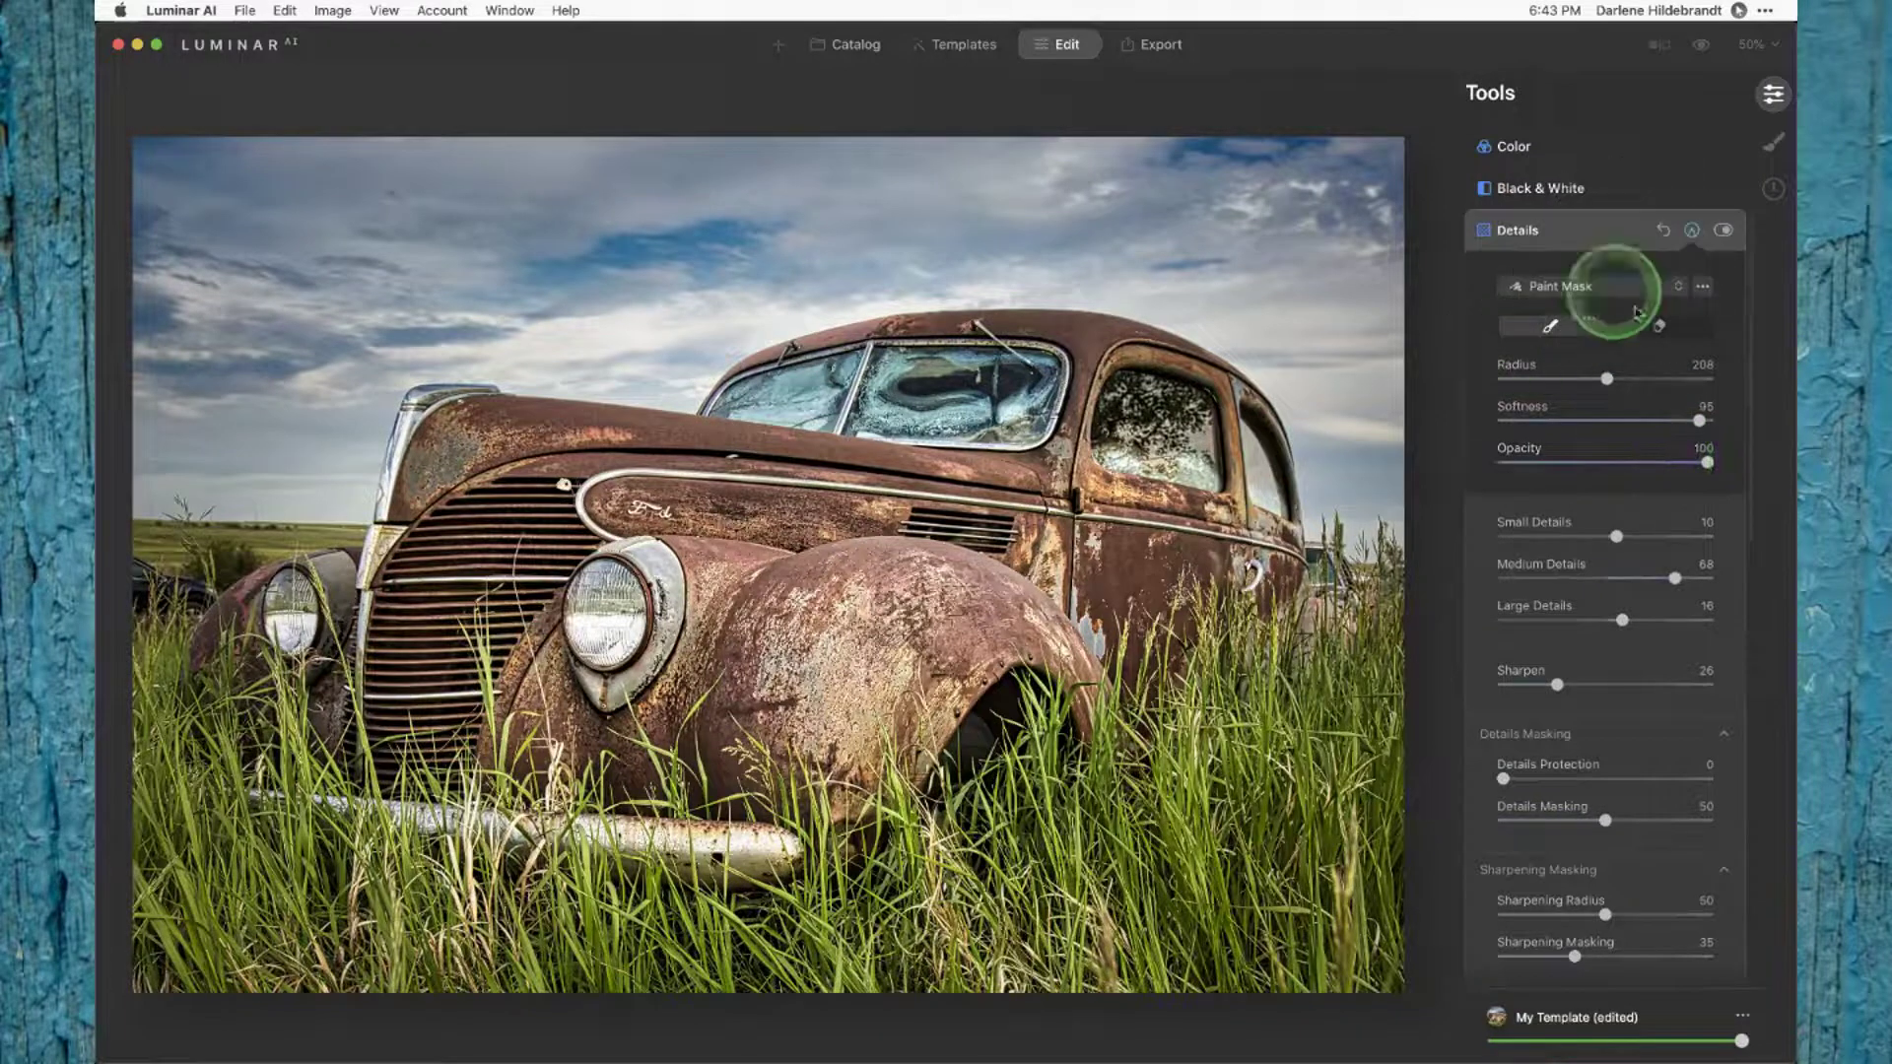
click(1702, 286)
click(1623, 395)
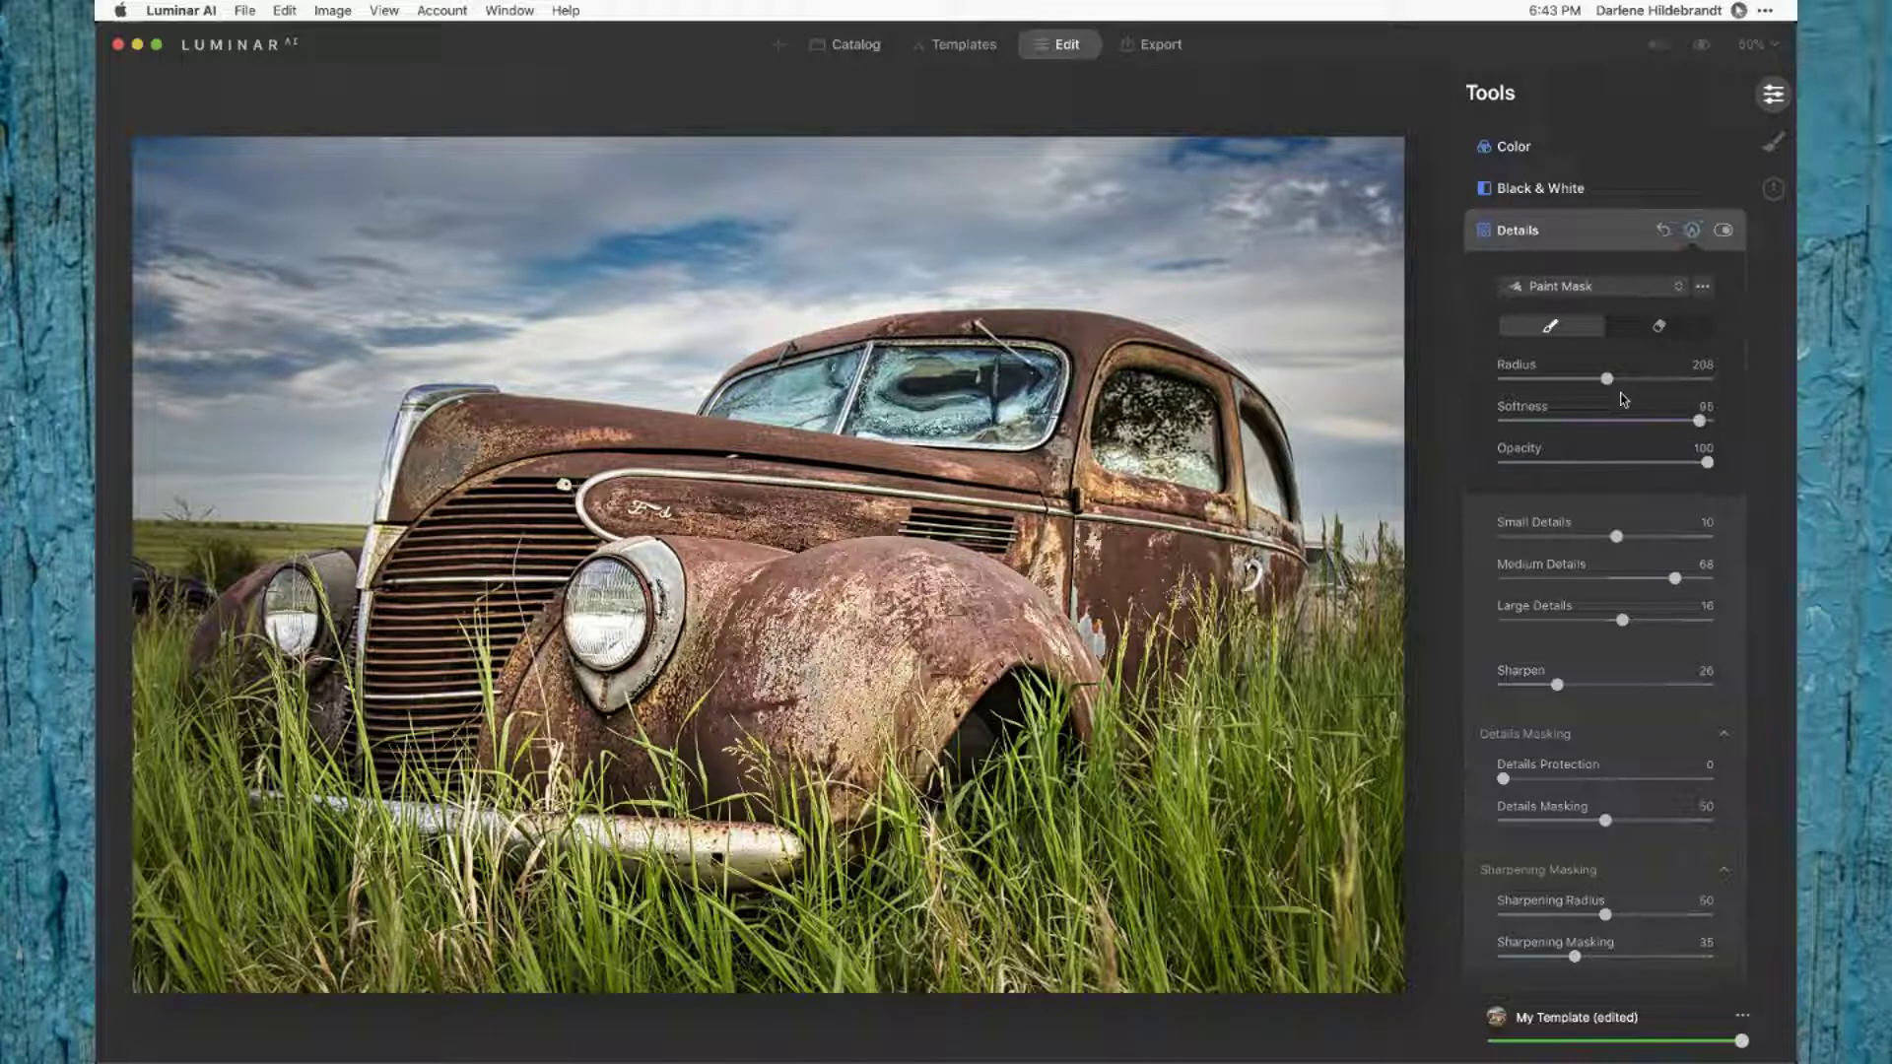
key(slash)
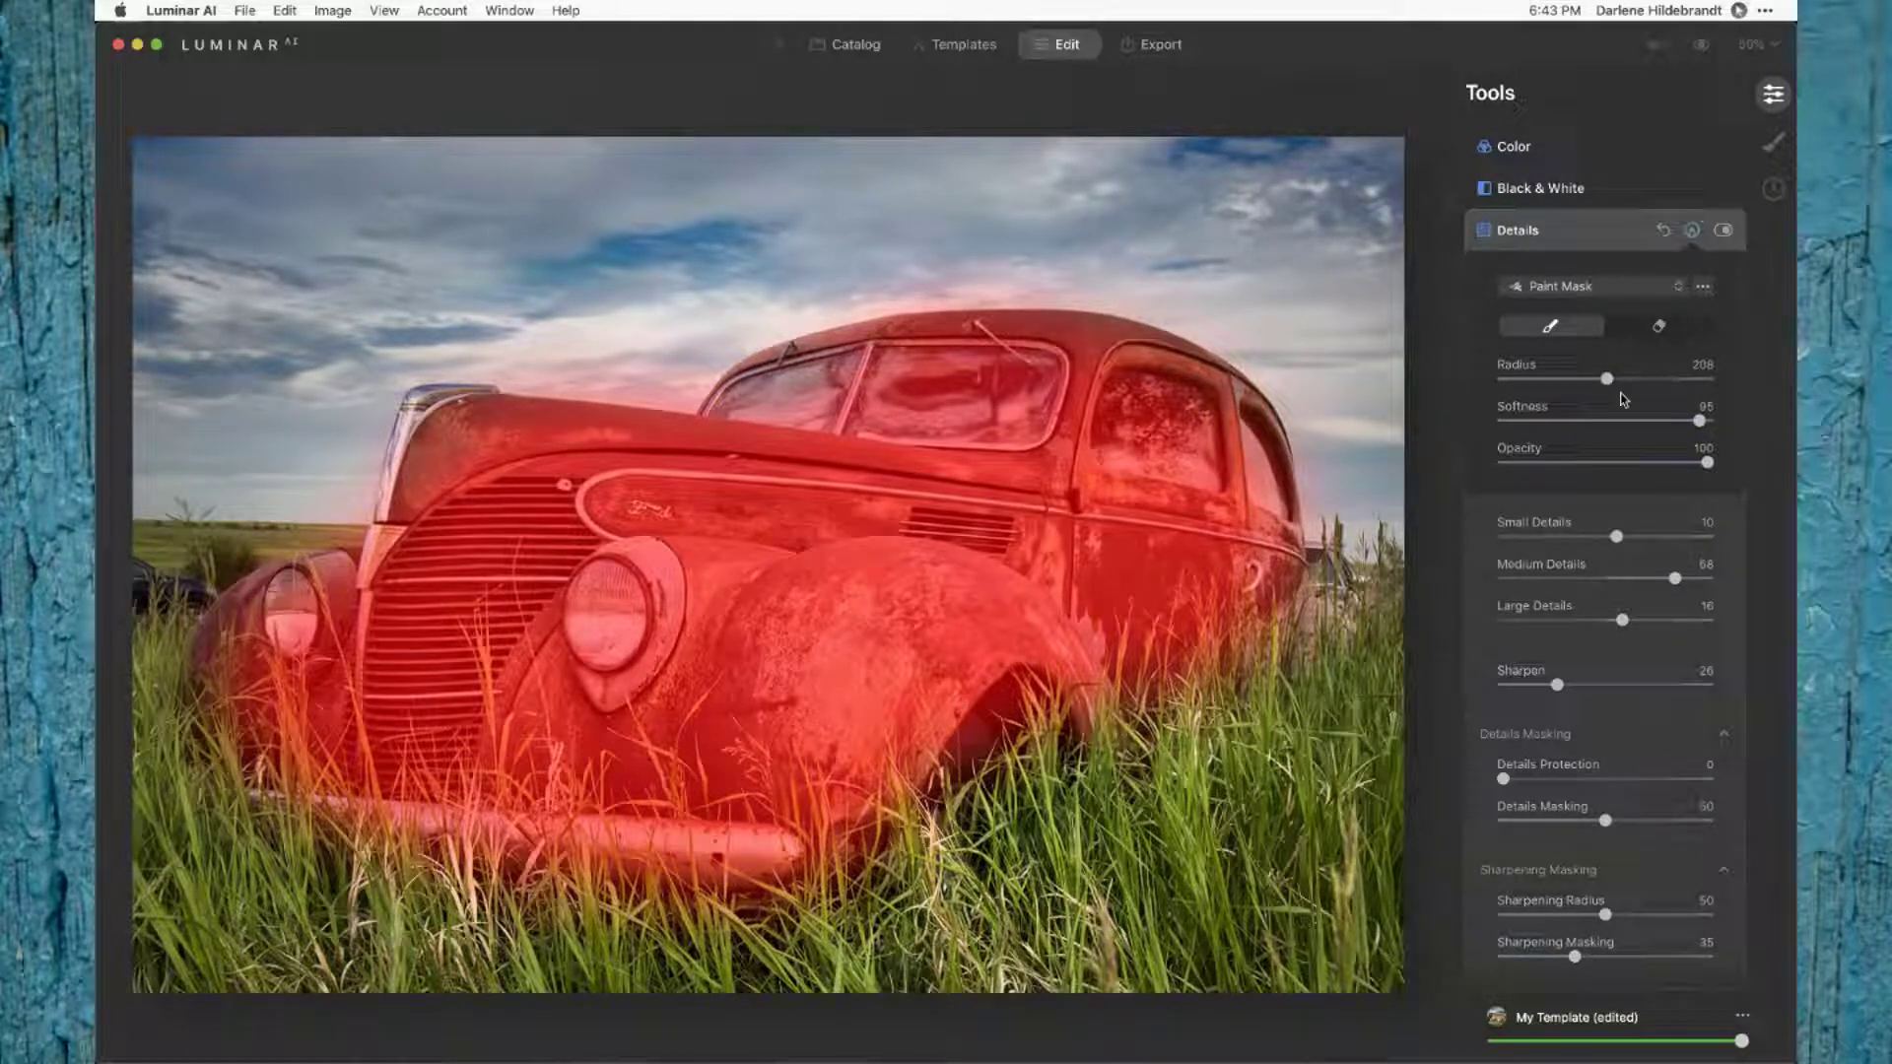
key(slash)
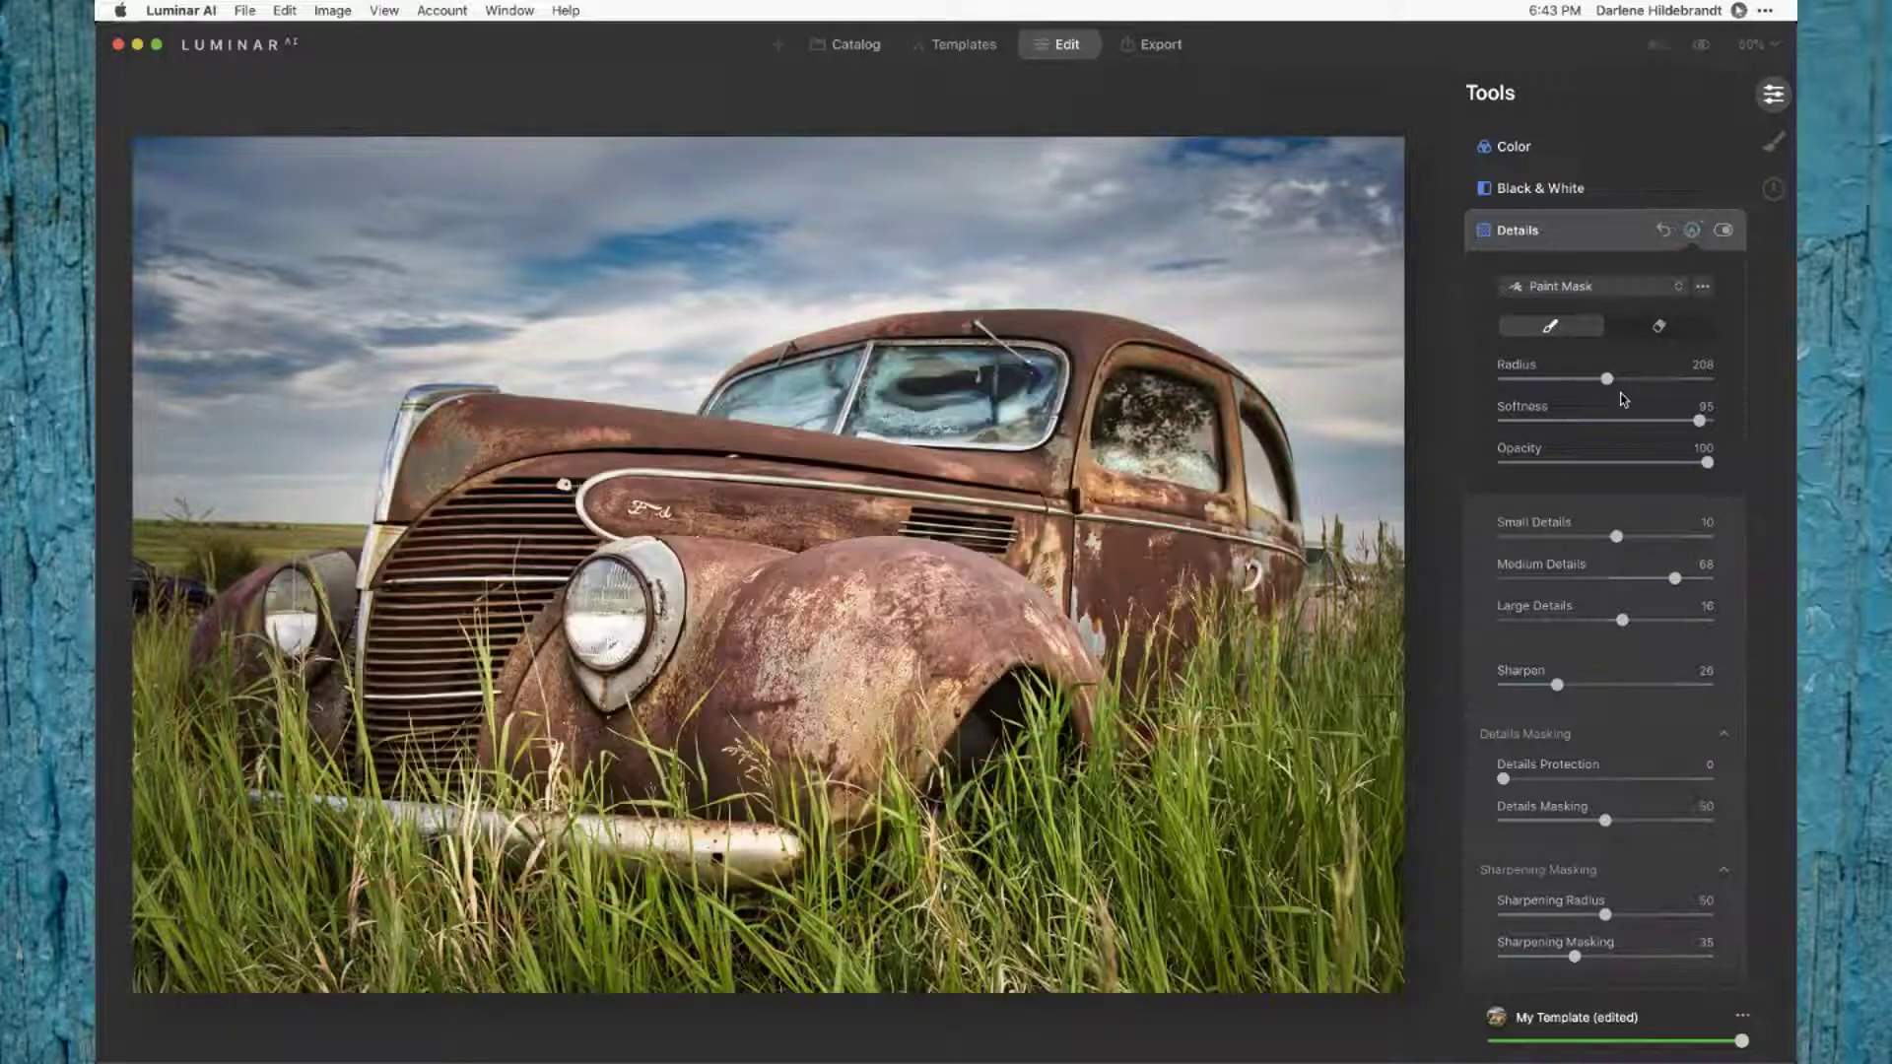
scroll(1622, 395, up, 1)
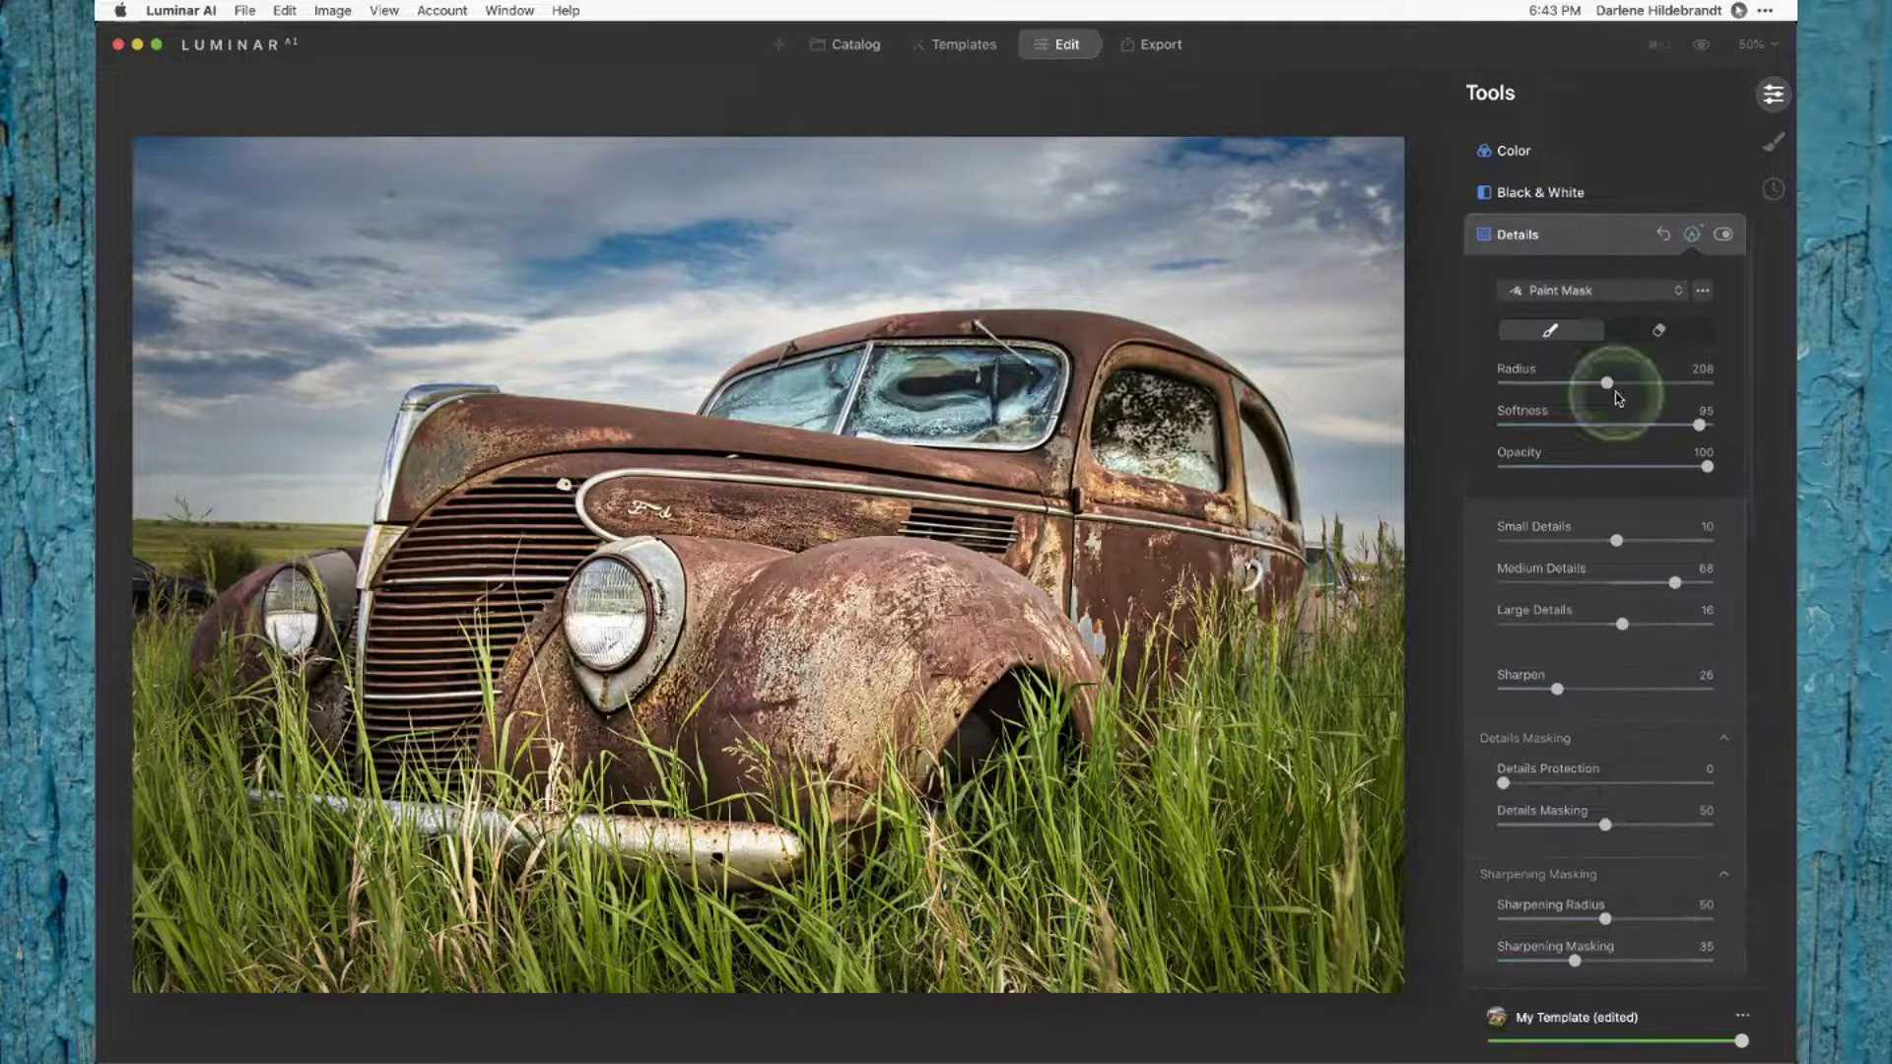
click(1693, 234)
Step: Set Medium Details to about 41, close the Details tool and compare the edited photo with the original
drag(1676, 339, 1647, 341)
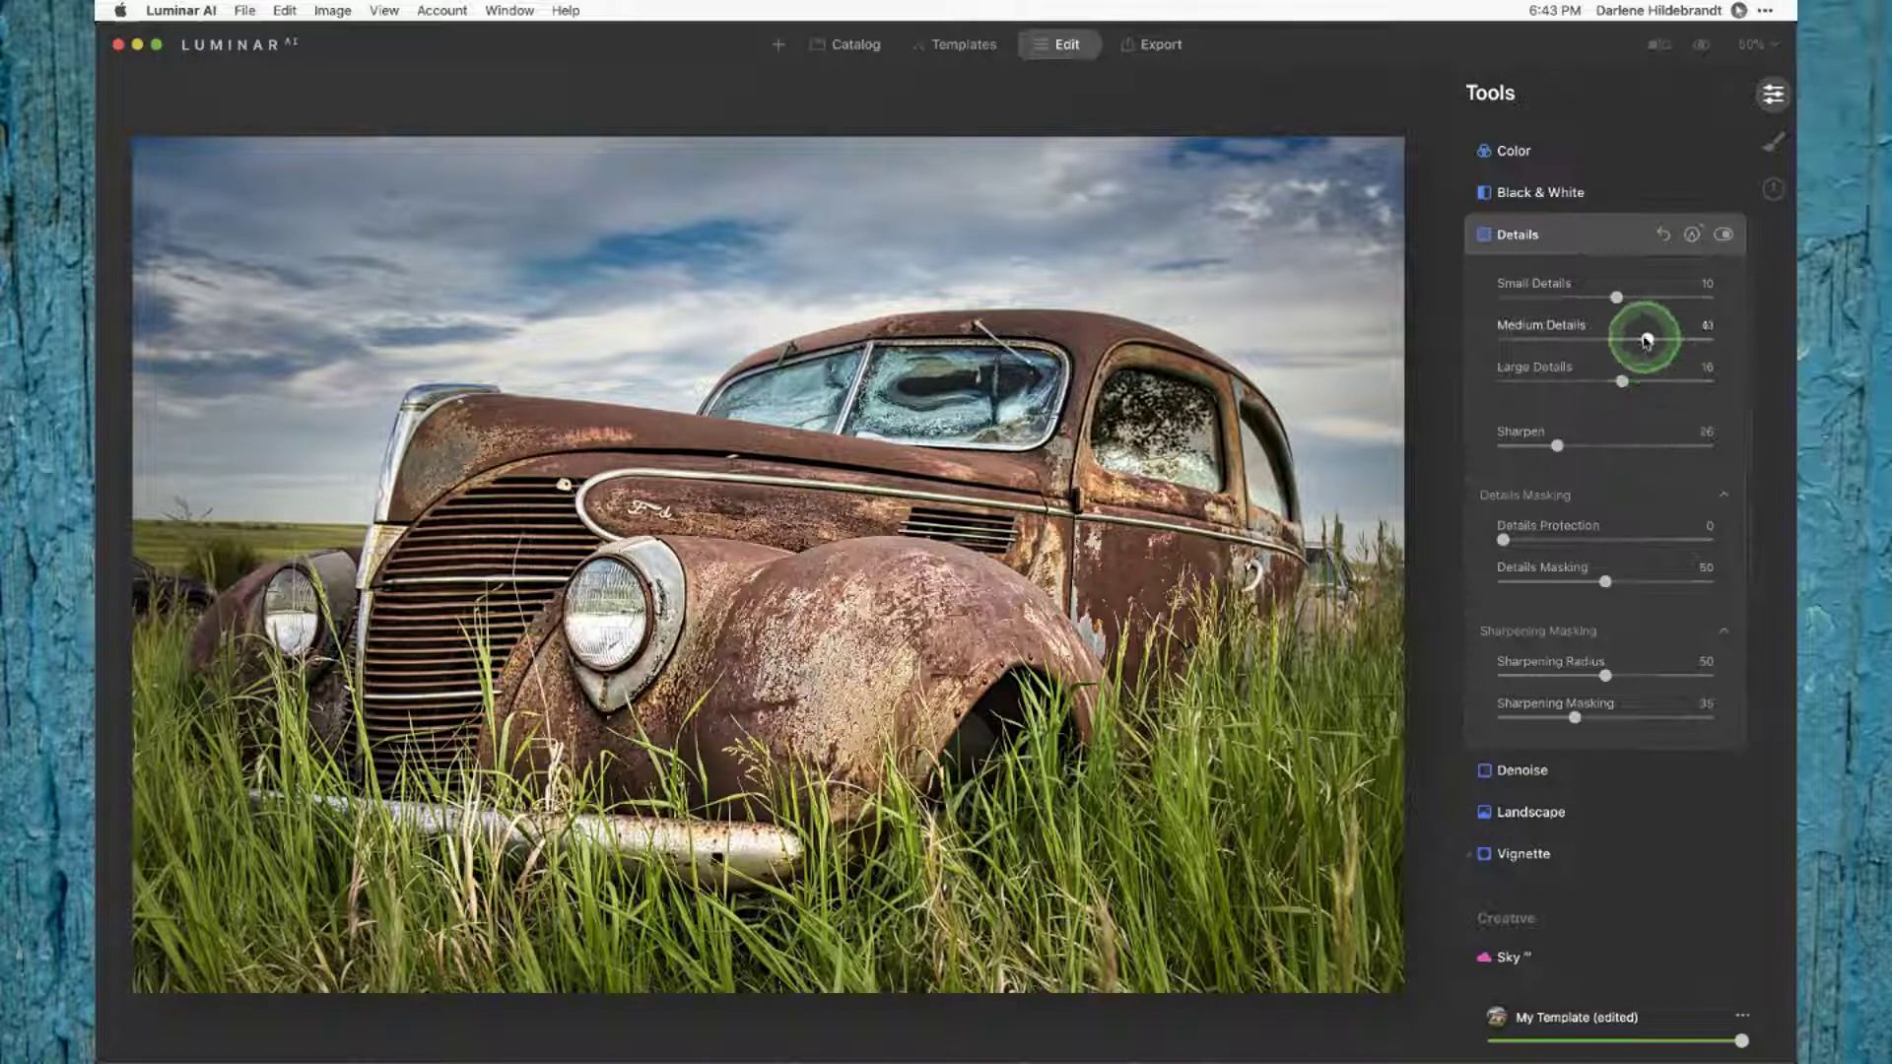
click(1596, 234)
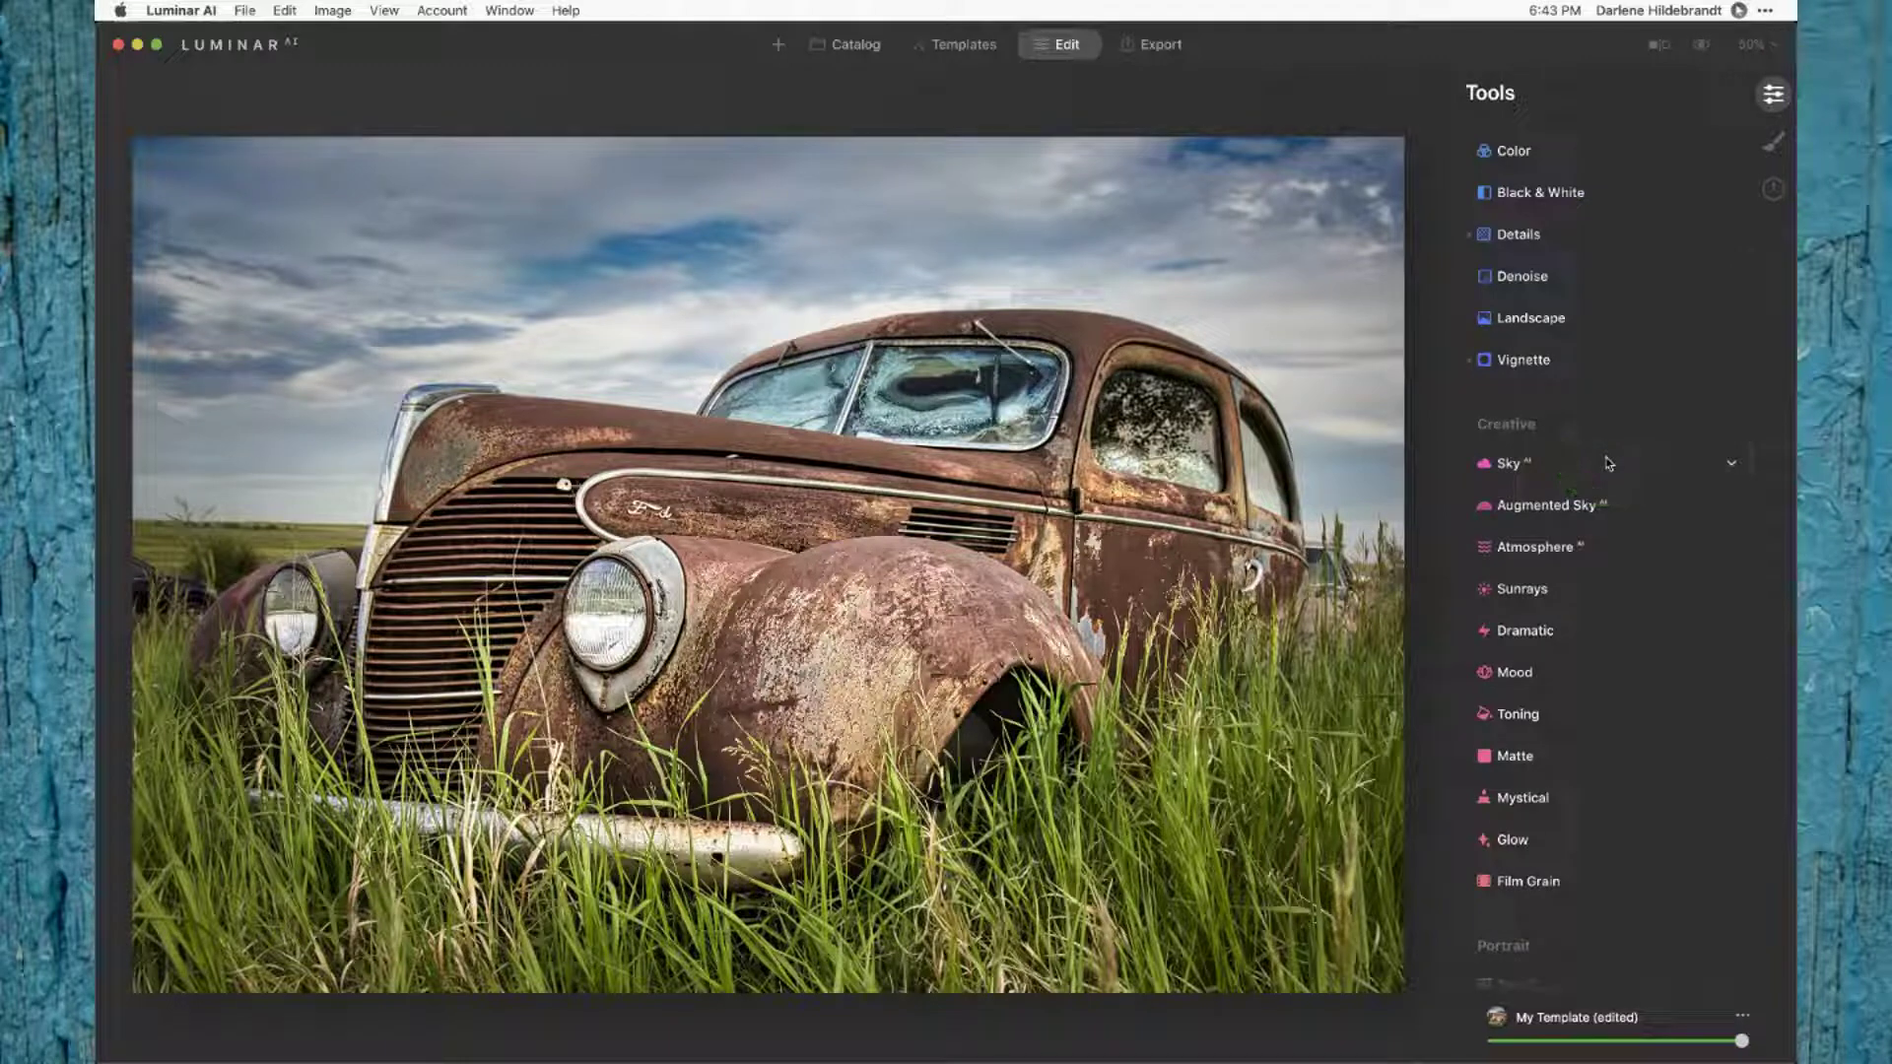
key(backslash)
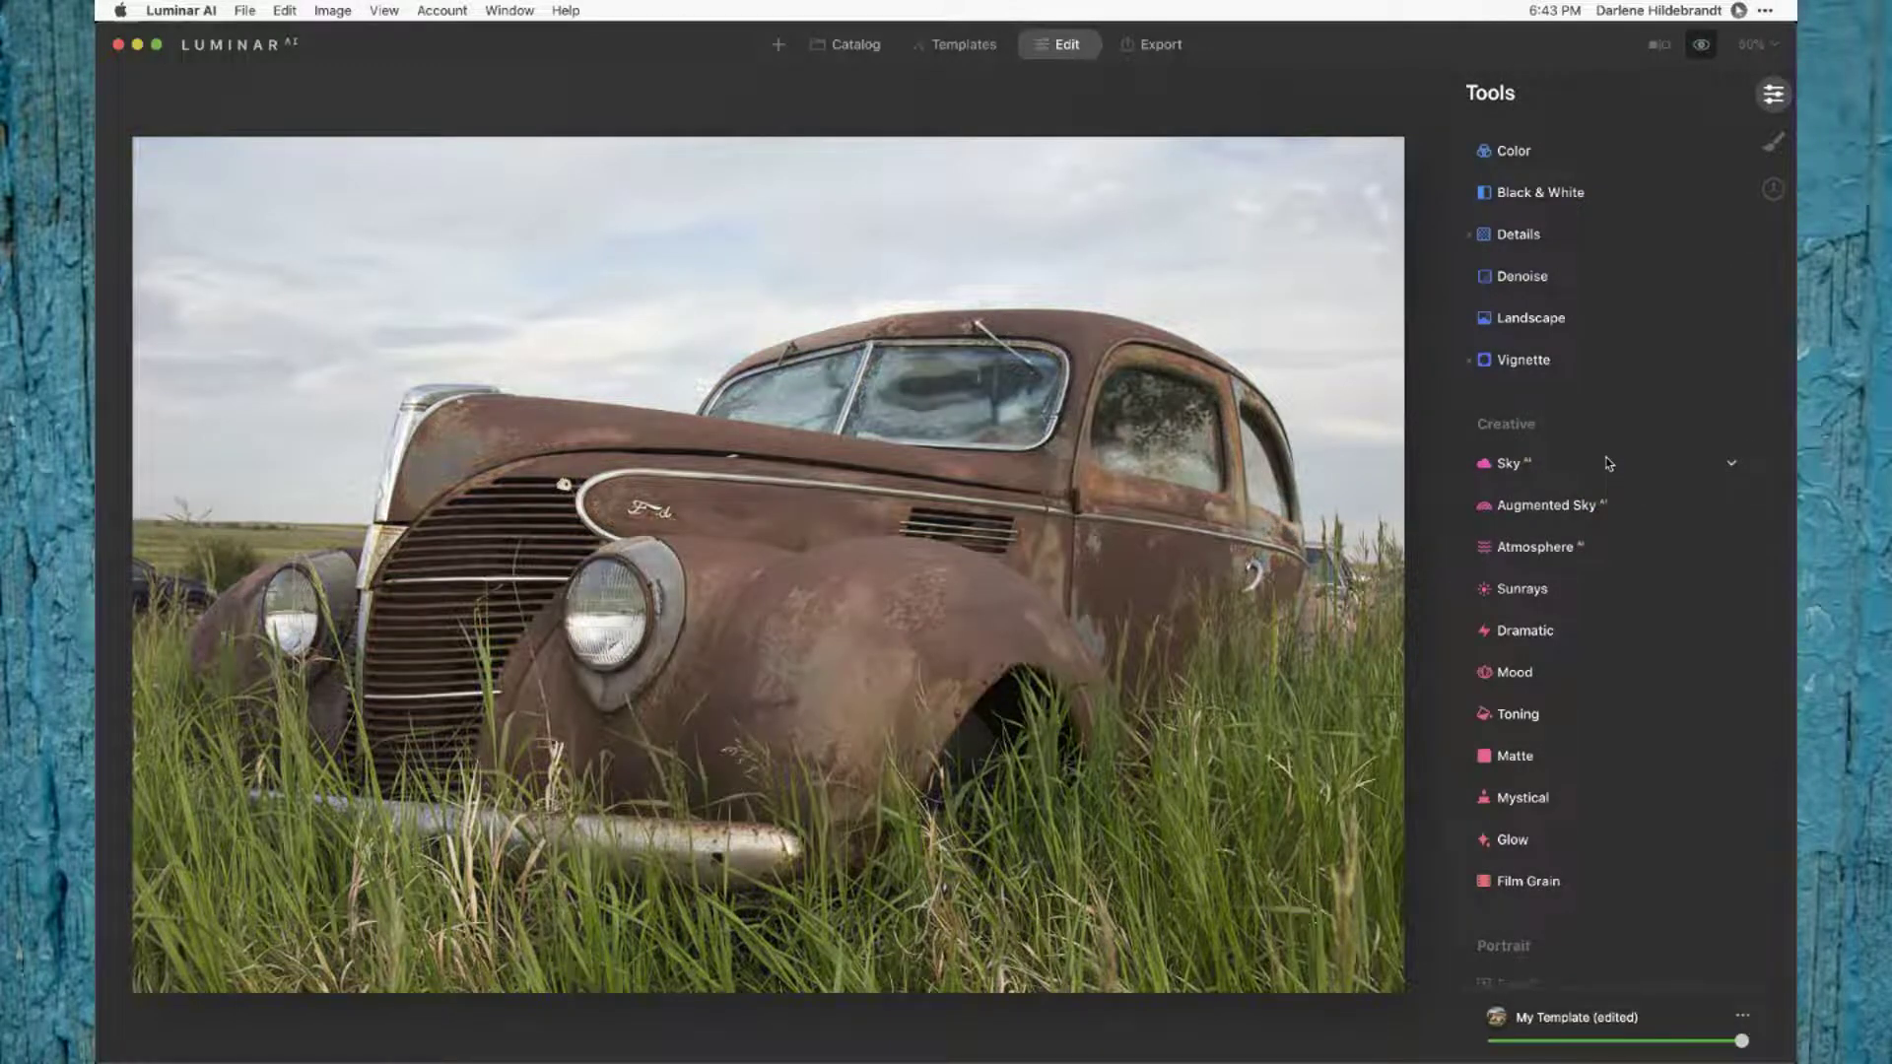
key(backslash)
key(backslash)
key(backslash)
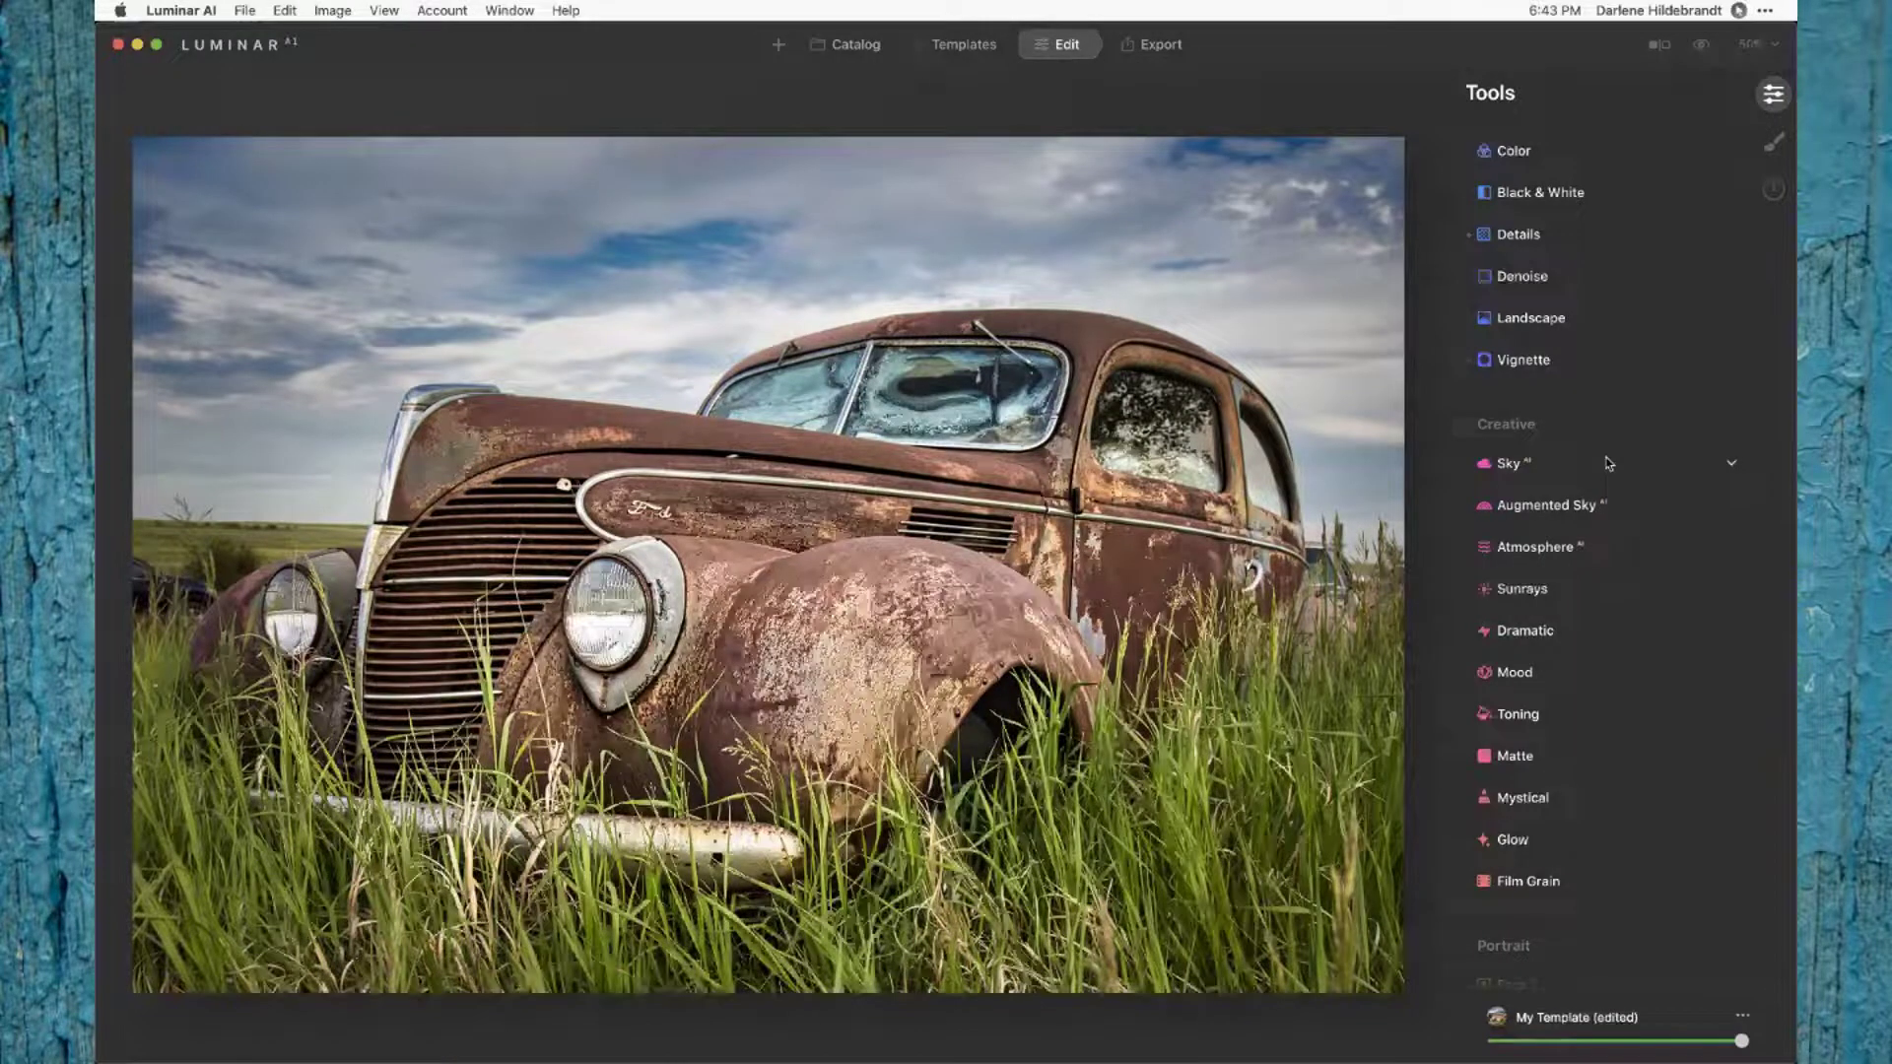
Step: Open the Vignette tool and set its Amount to -67 and Feather to -100
click(1577, 360)
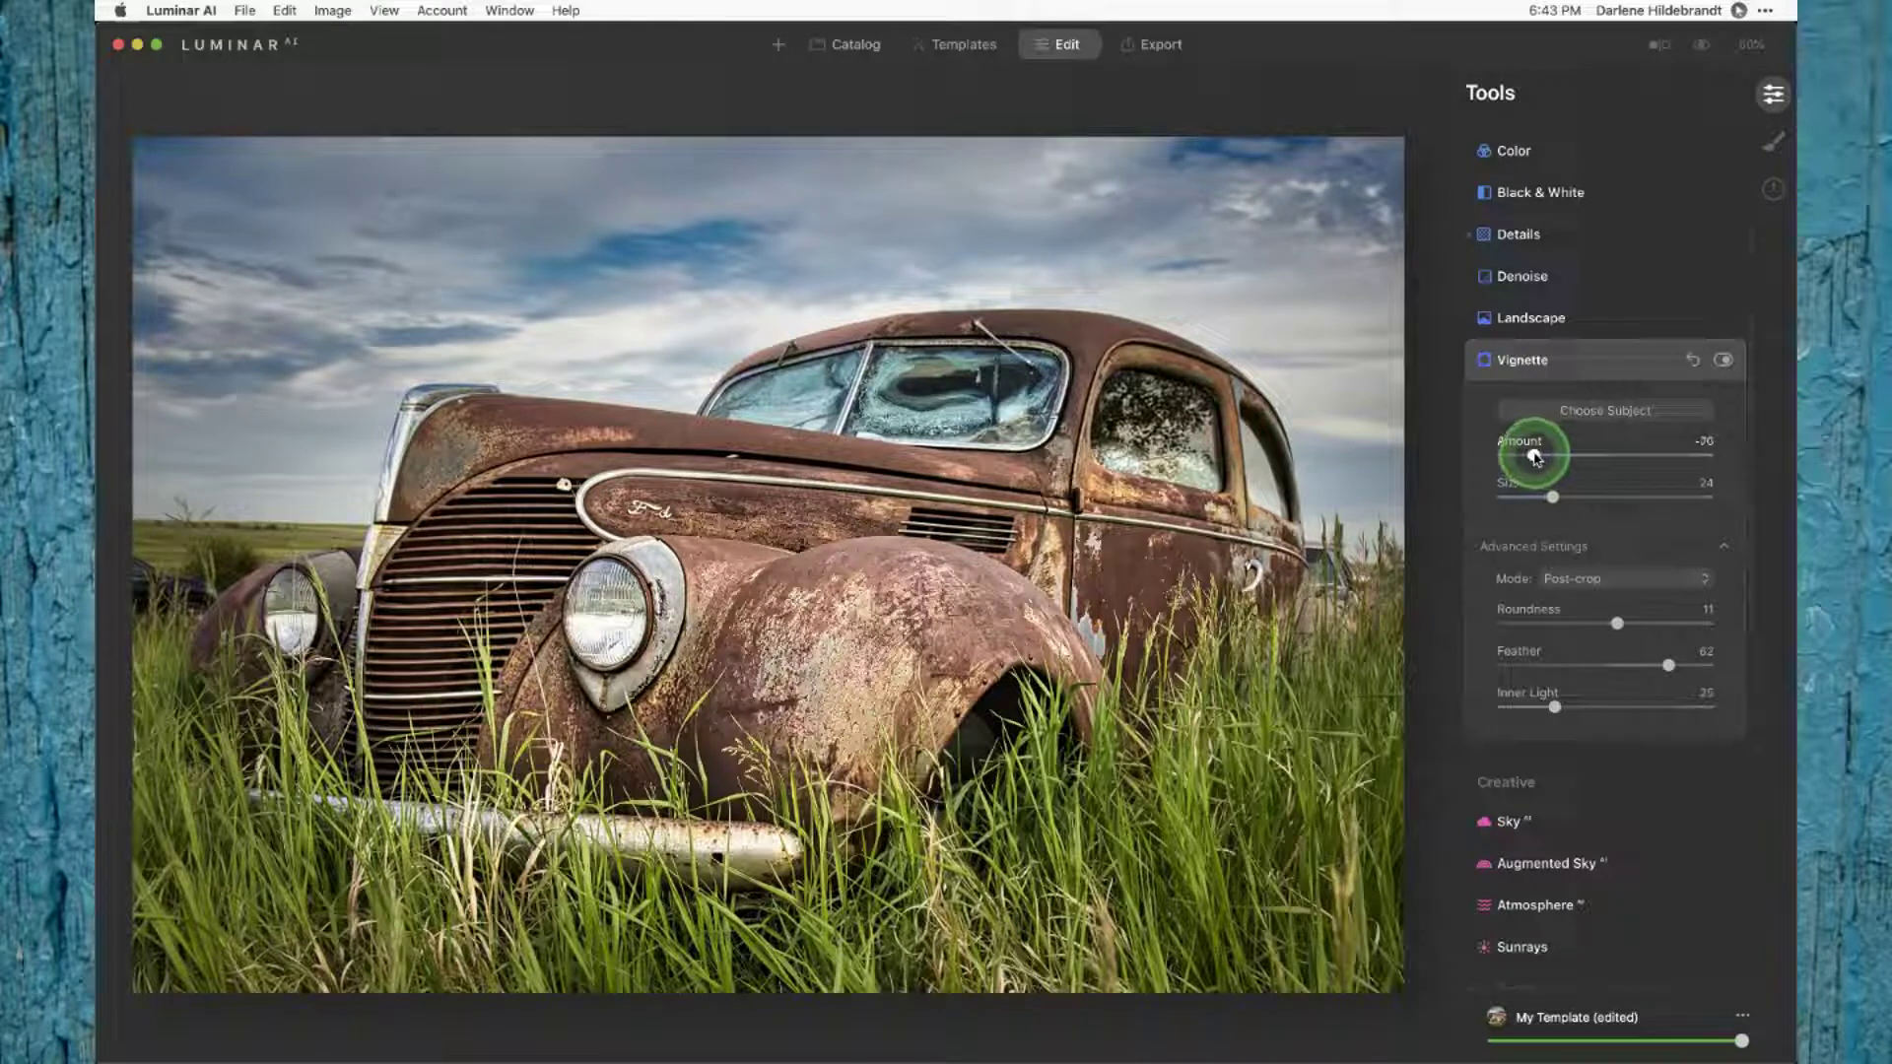
drag(1532, 456, 1539, 455)
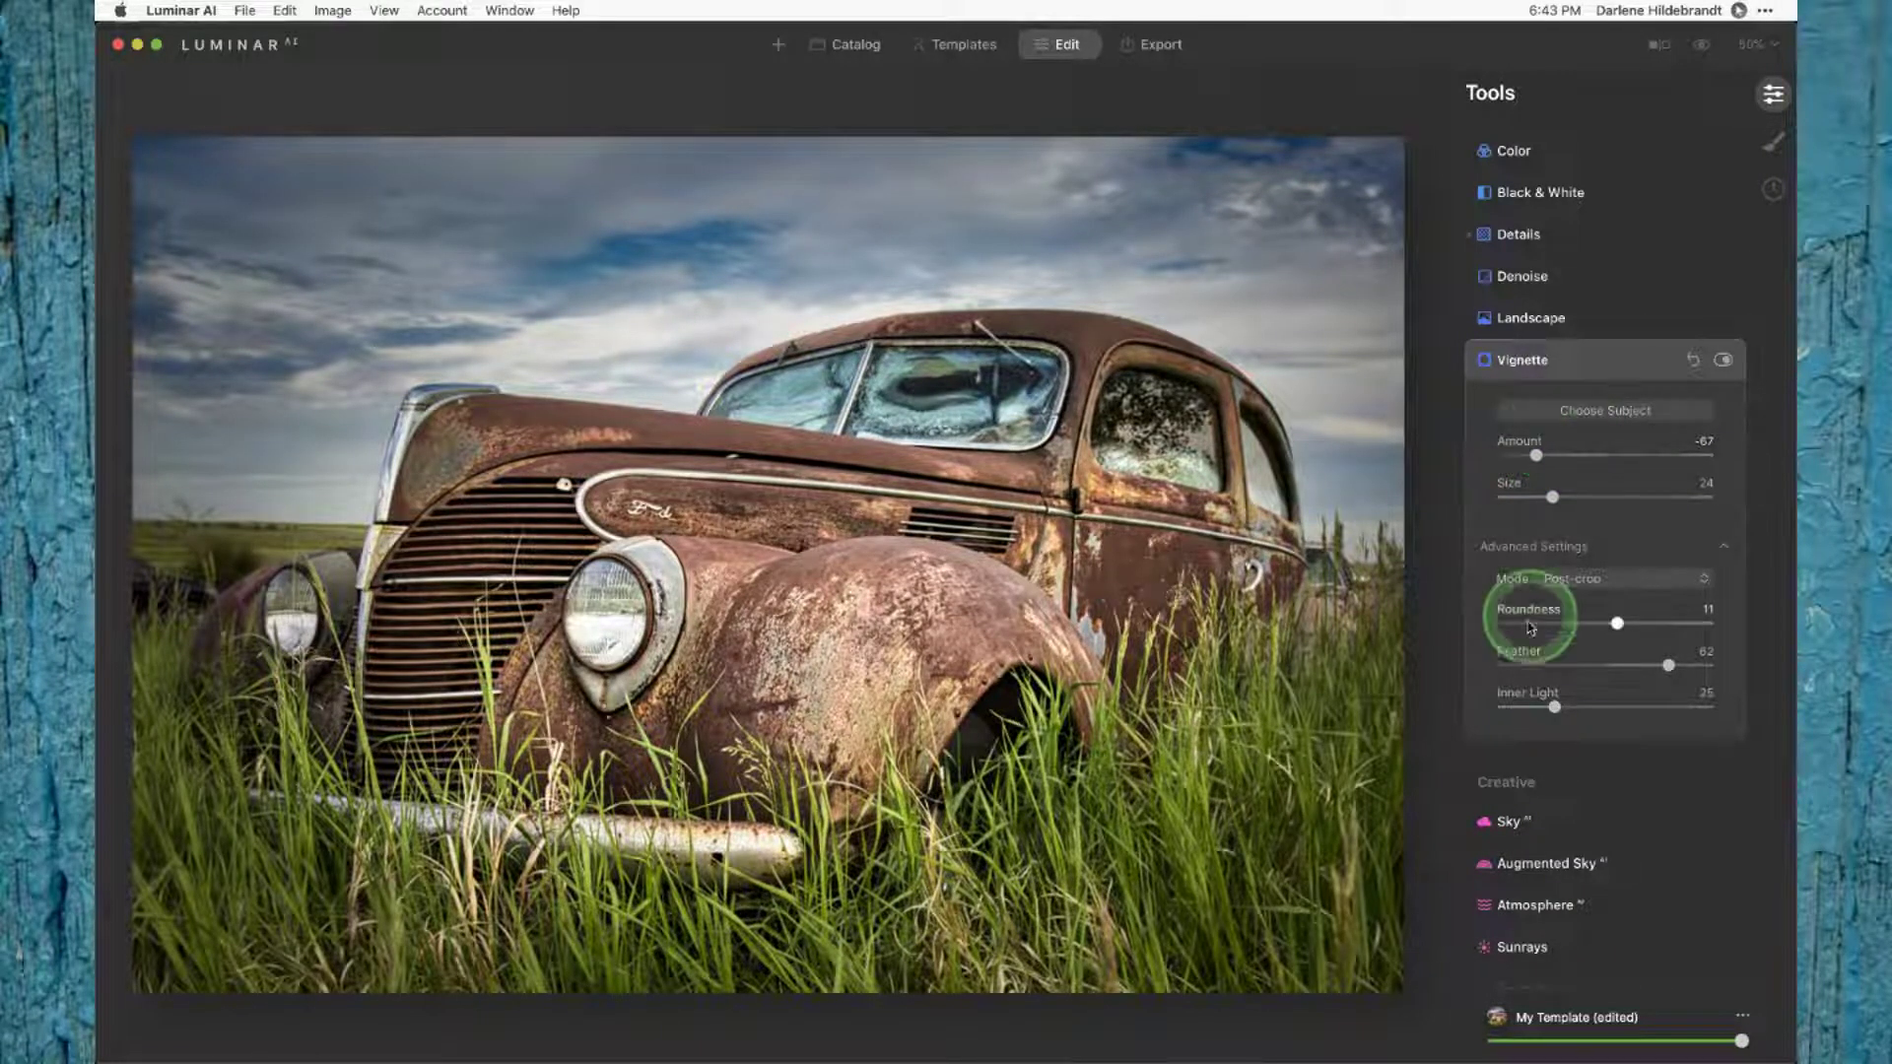
drag(1512, 663, 1487, 659)
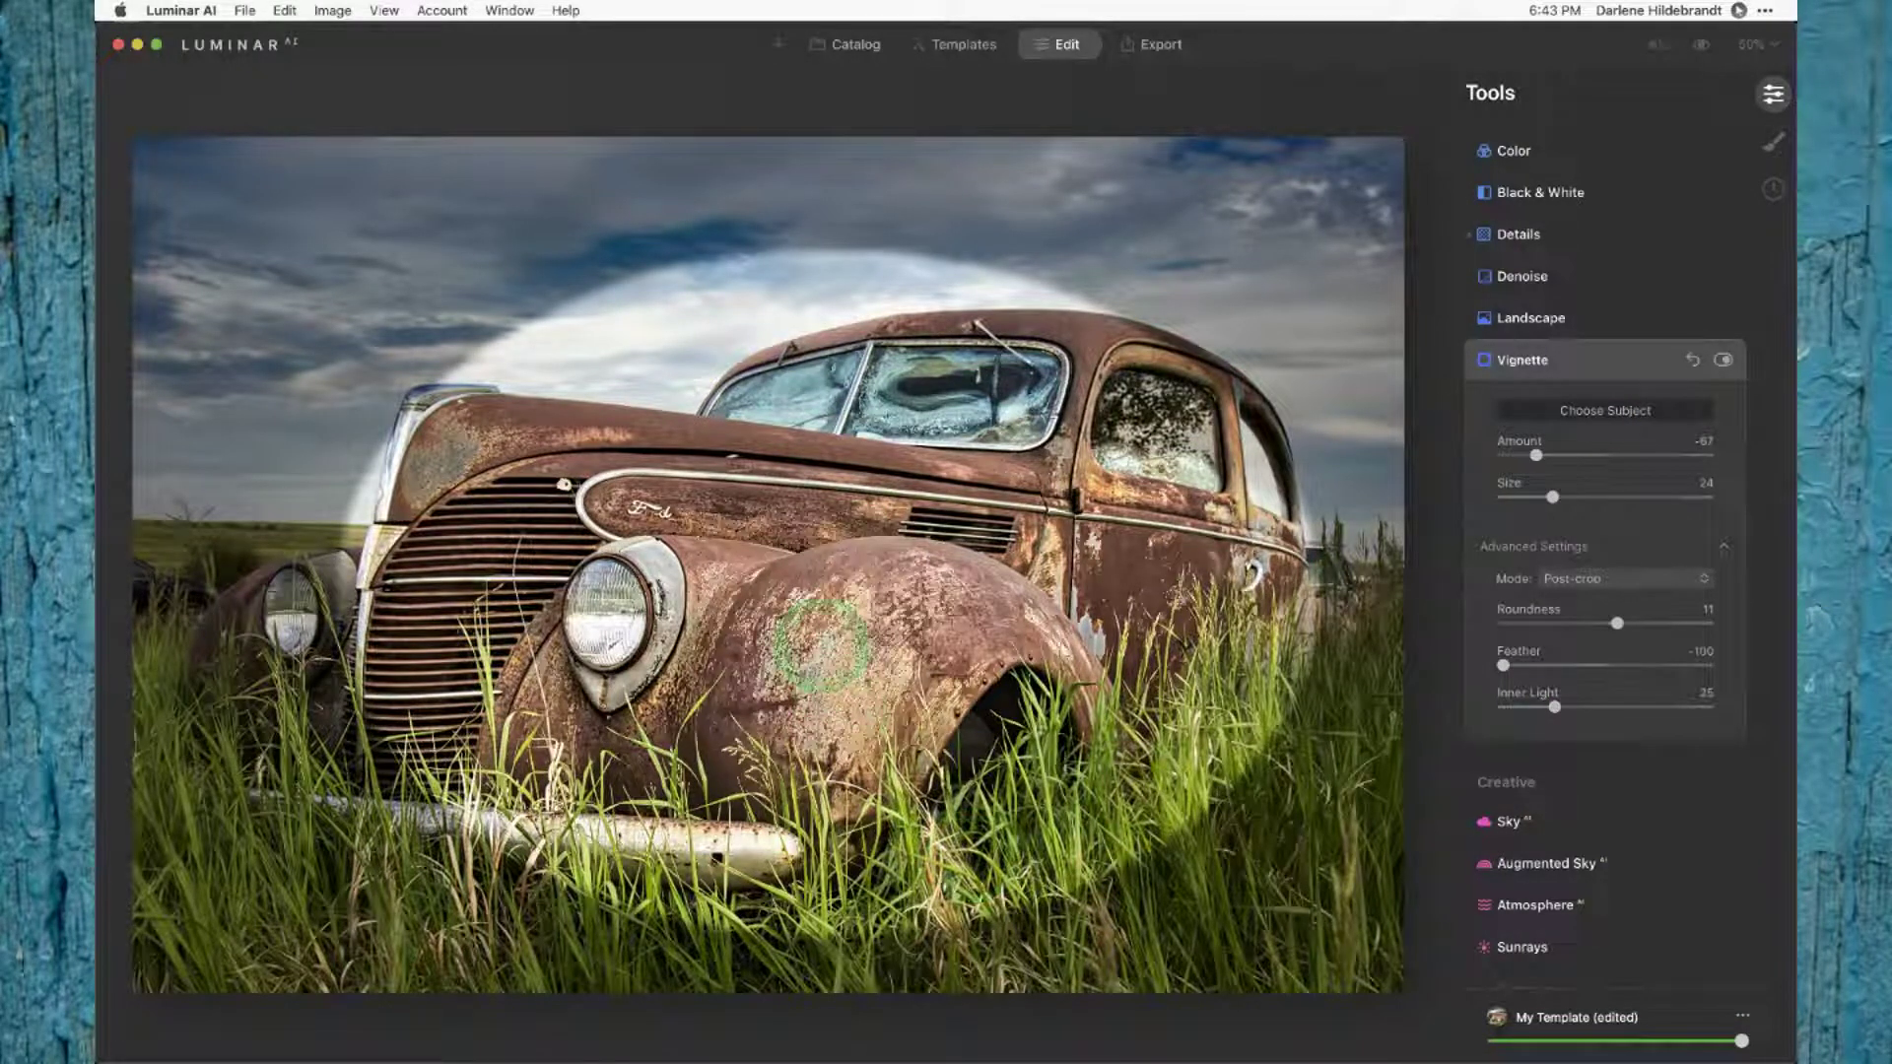
Step: Center the vignette on the top of the car's front fender beside the headlight, and set its Size to 19
click(814, 558)
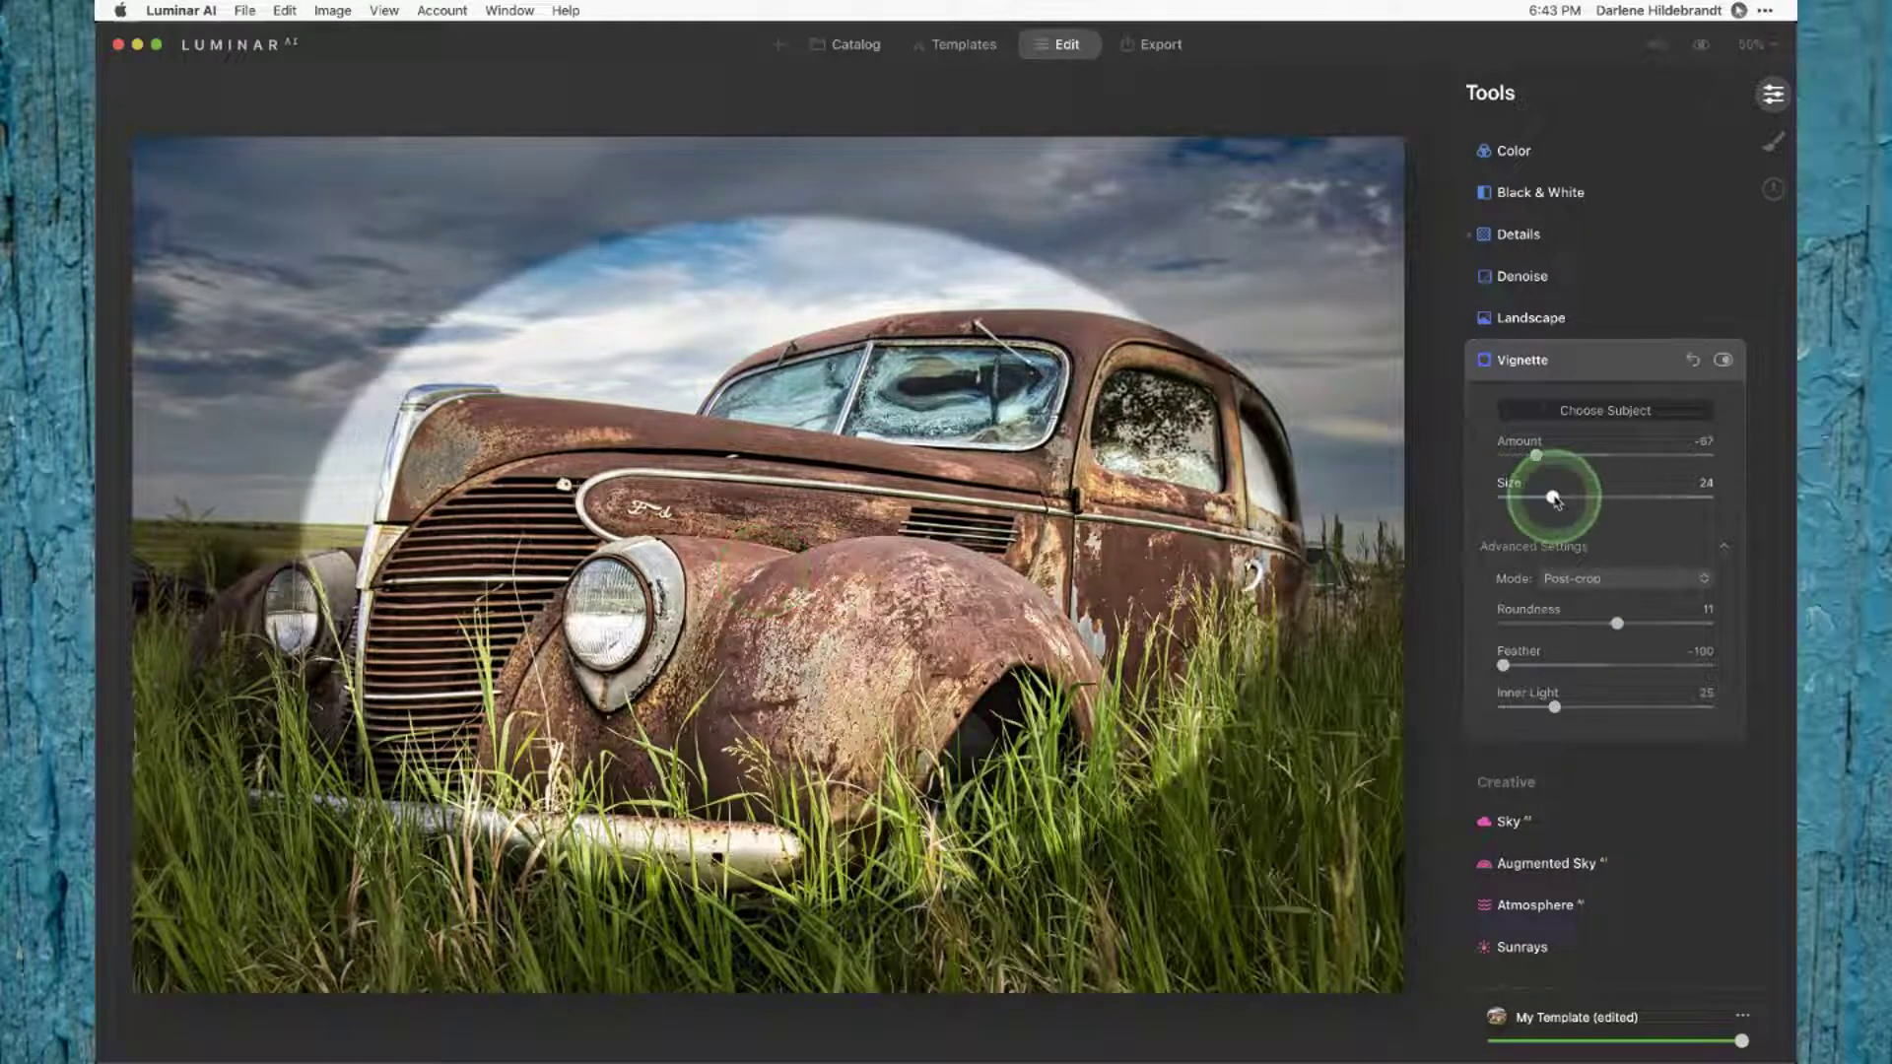
drag(1553, 497, 1546, 497)
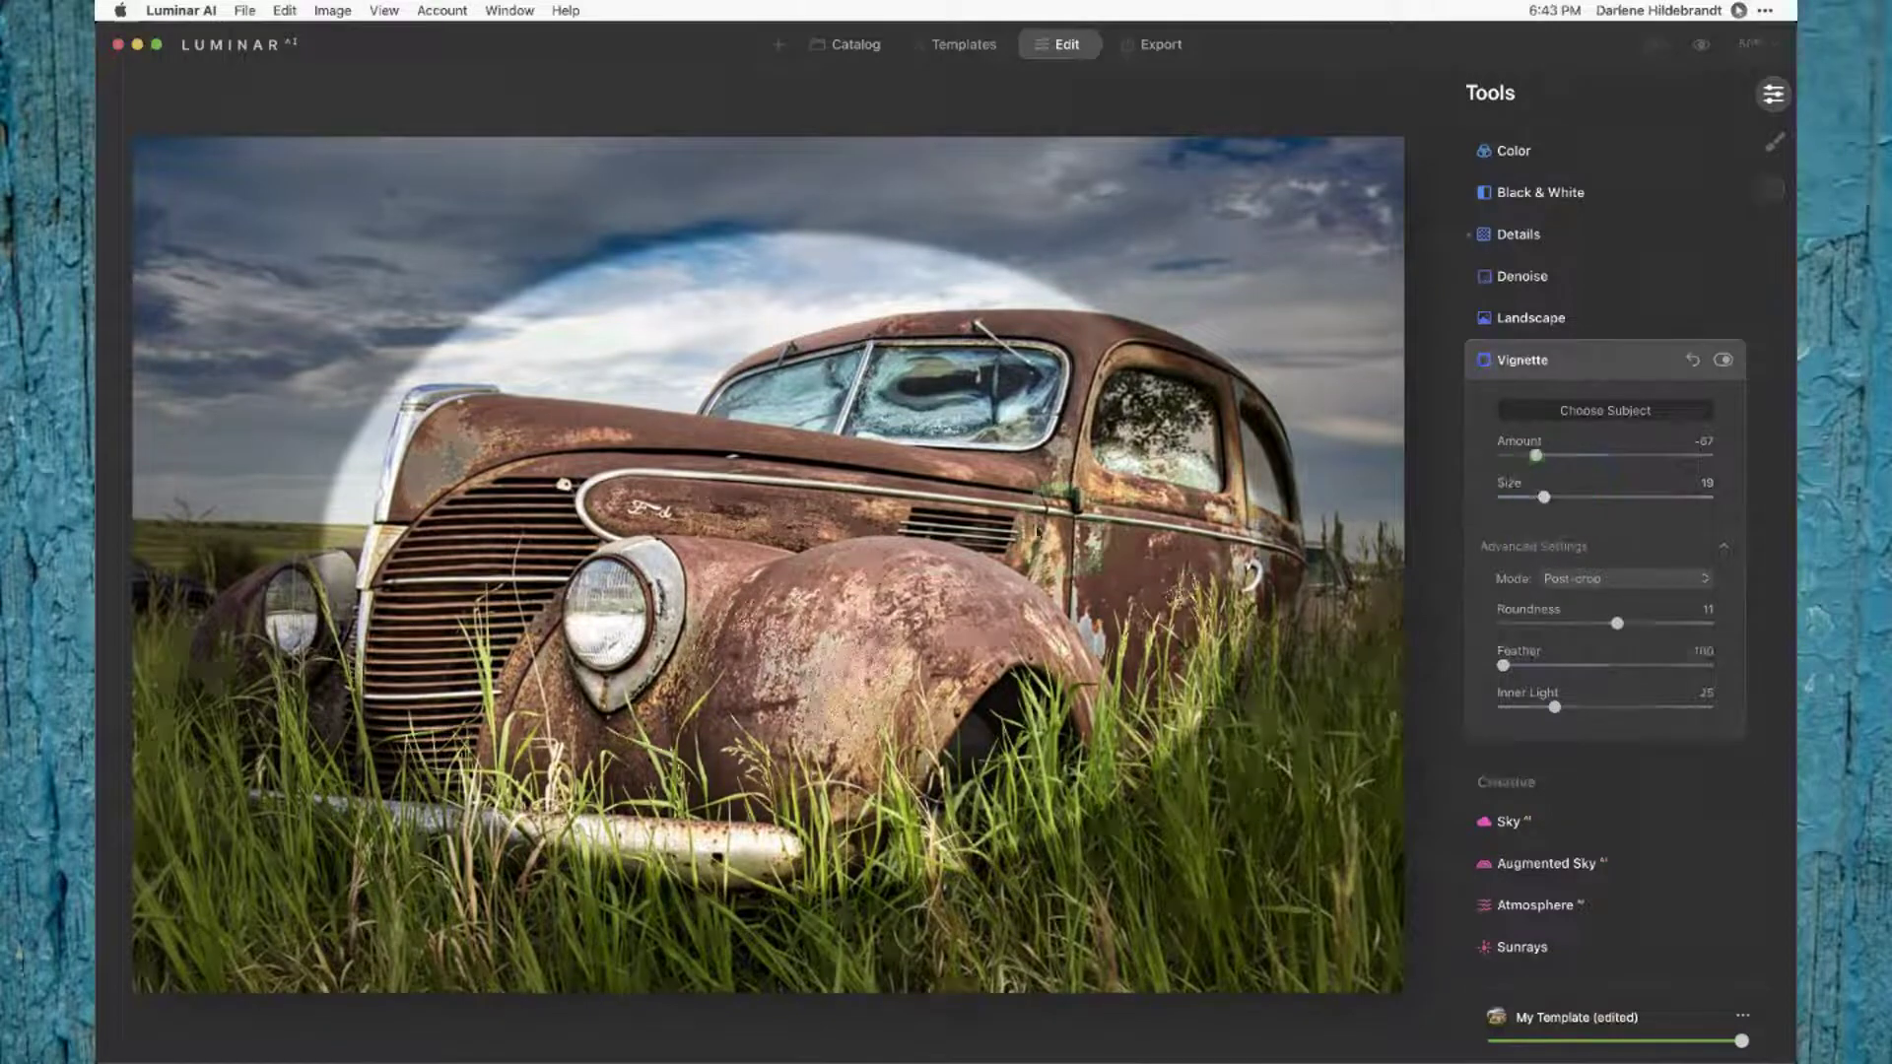
click(934, 530)
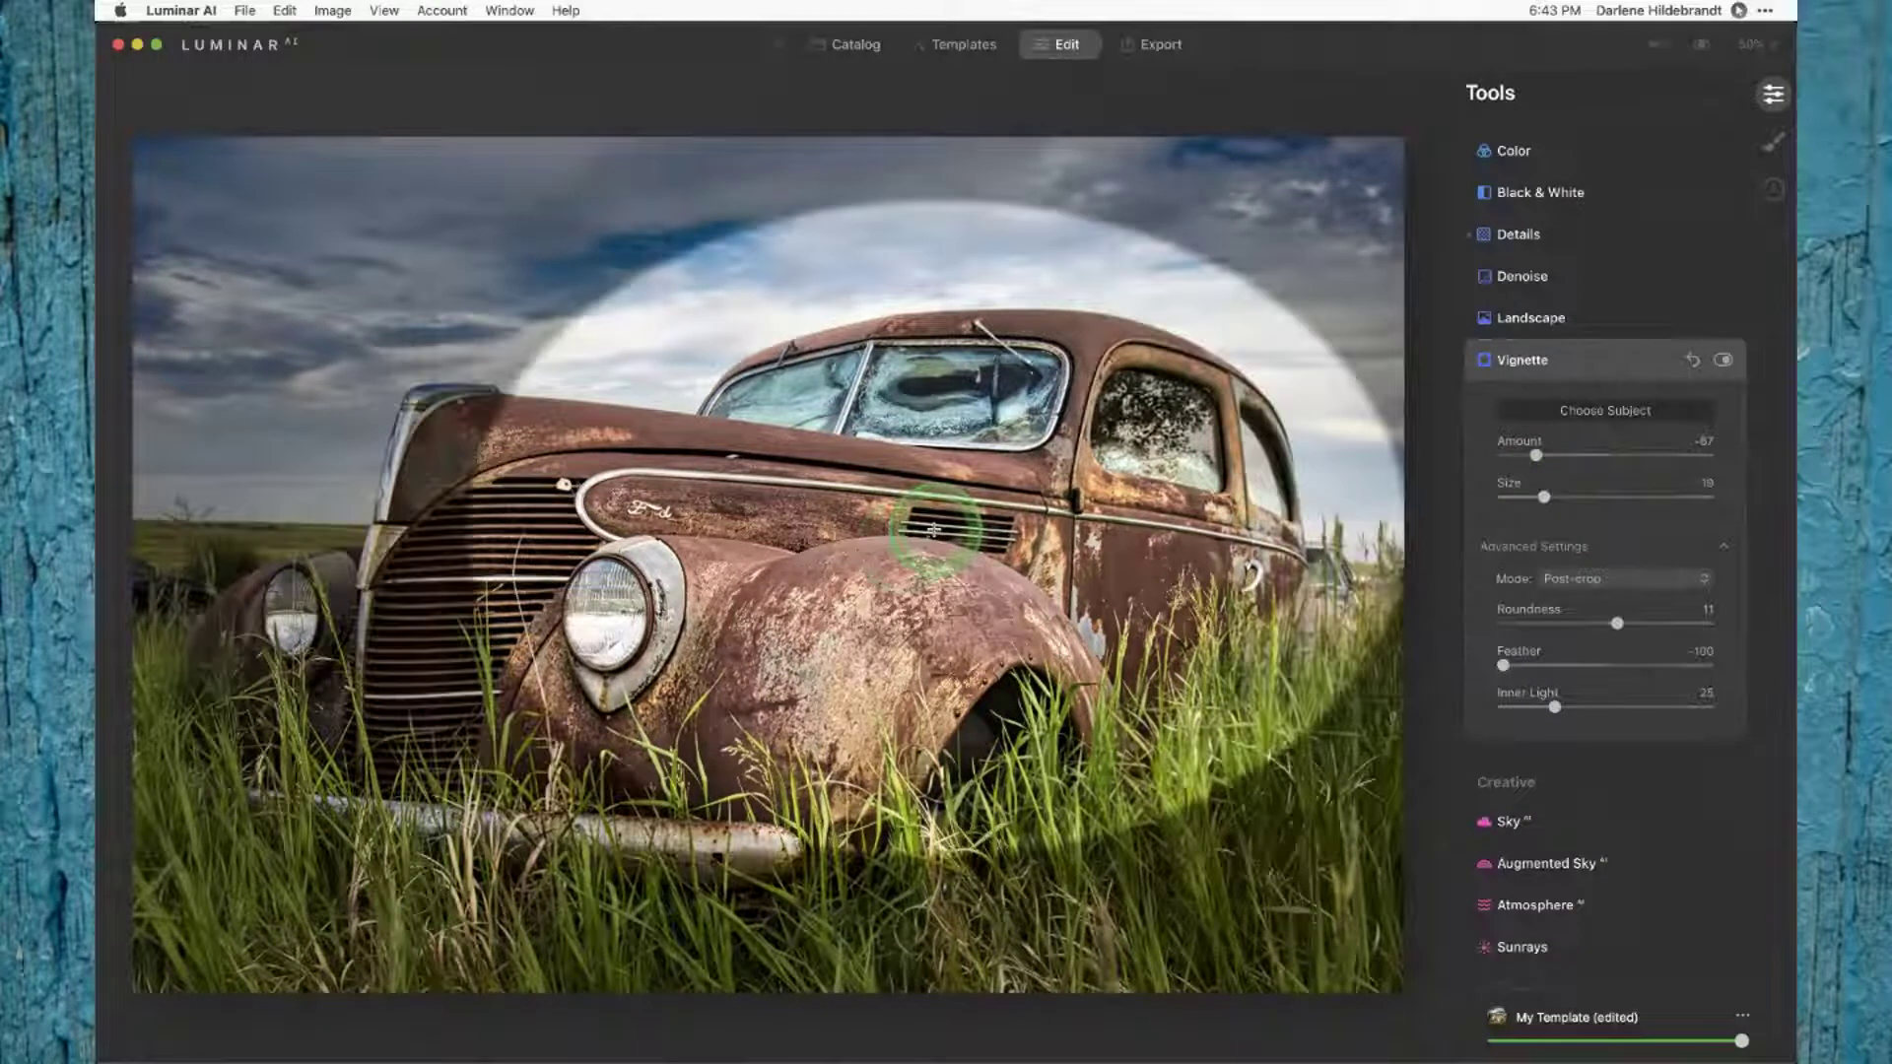
click(808, 559)
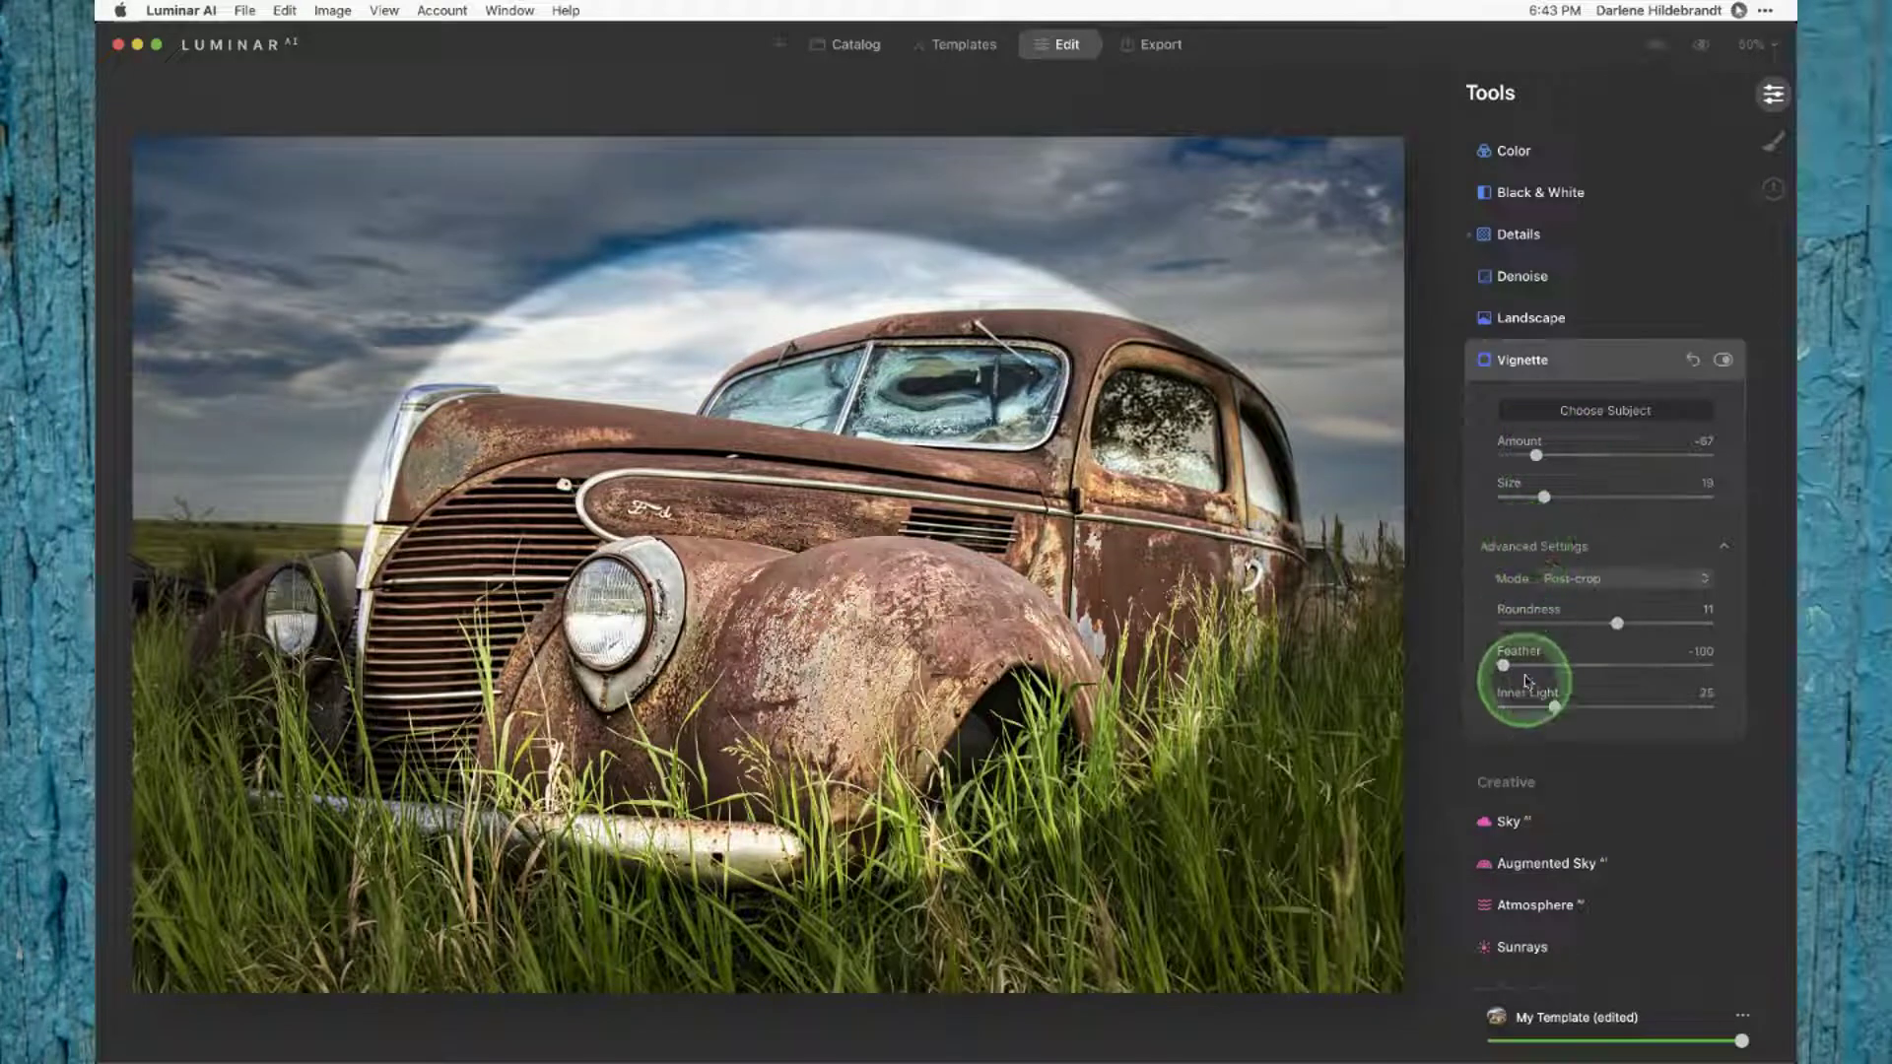
Step: Soften the vignette with a Feather of about 55, set its Amount to -47 and close the tool
click(1665, 665)
drag(1539, 465, 1562, 443)
click(1597, 365)
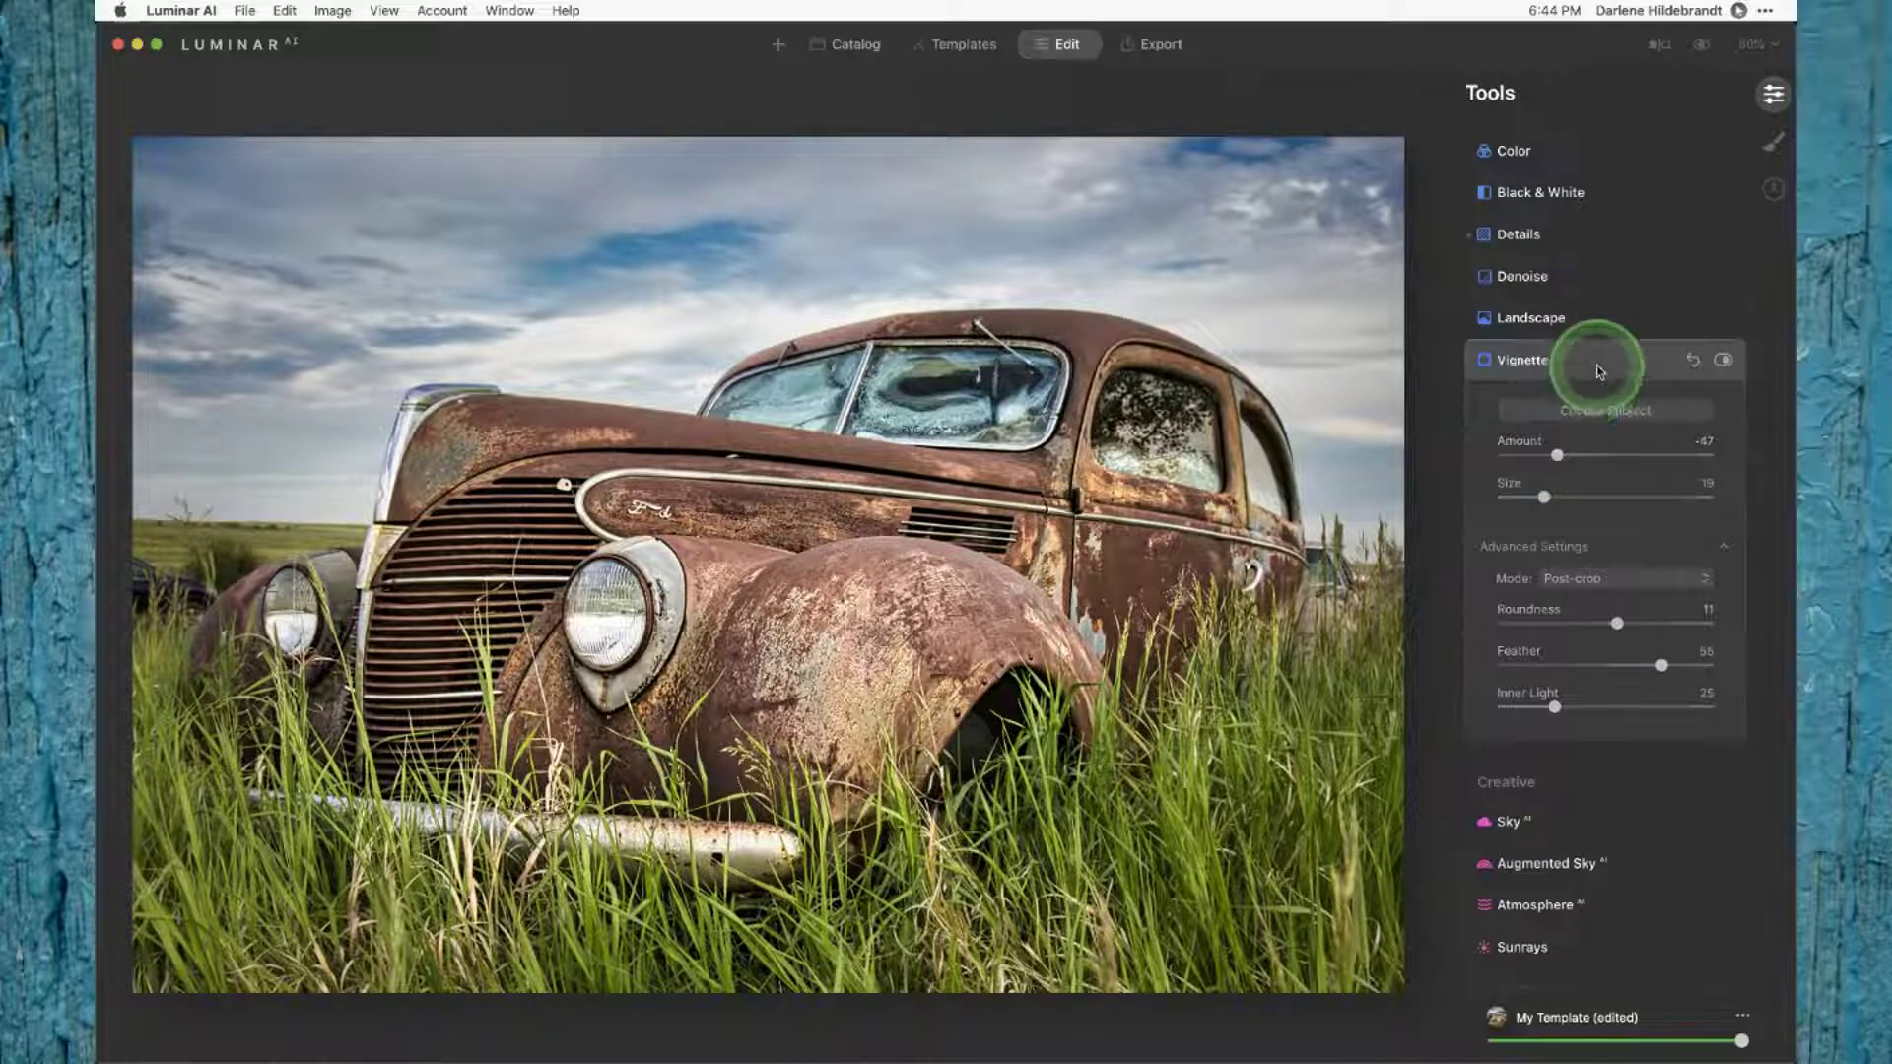
scroll(1599, 372, down, 4)
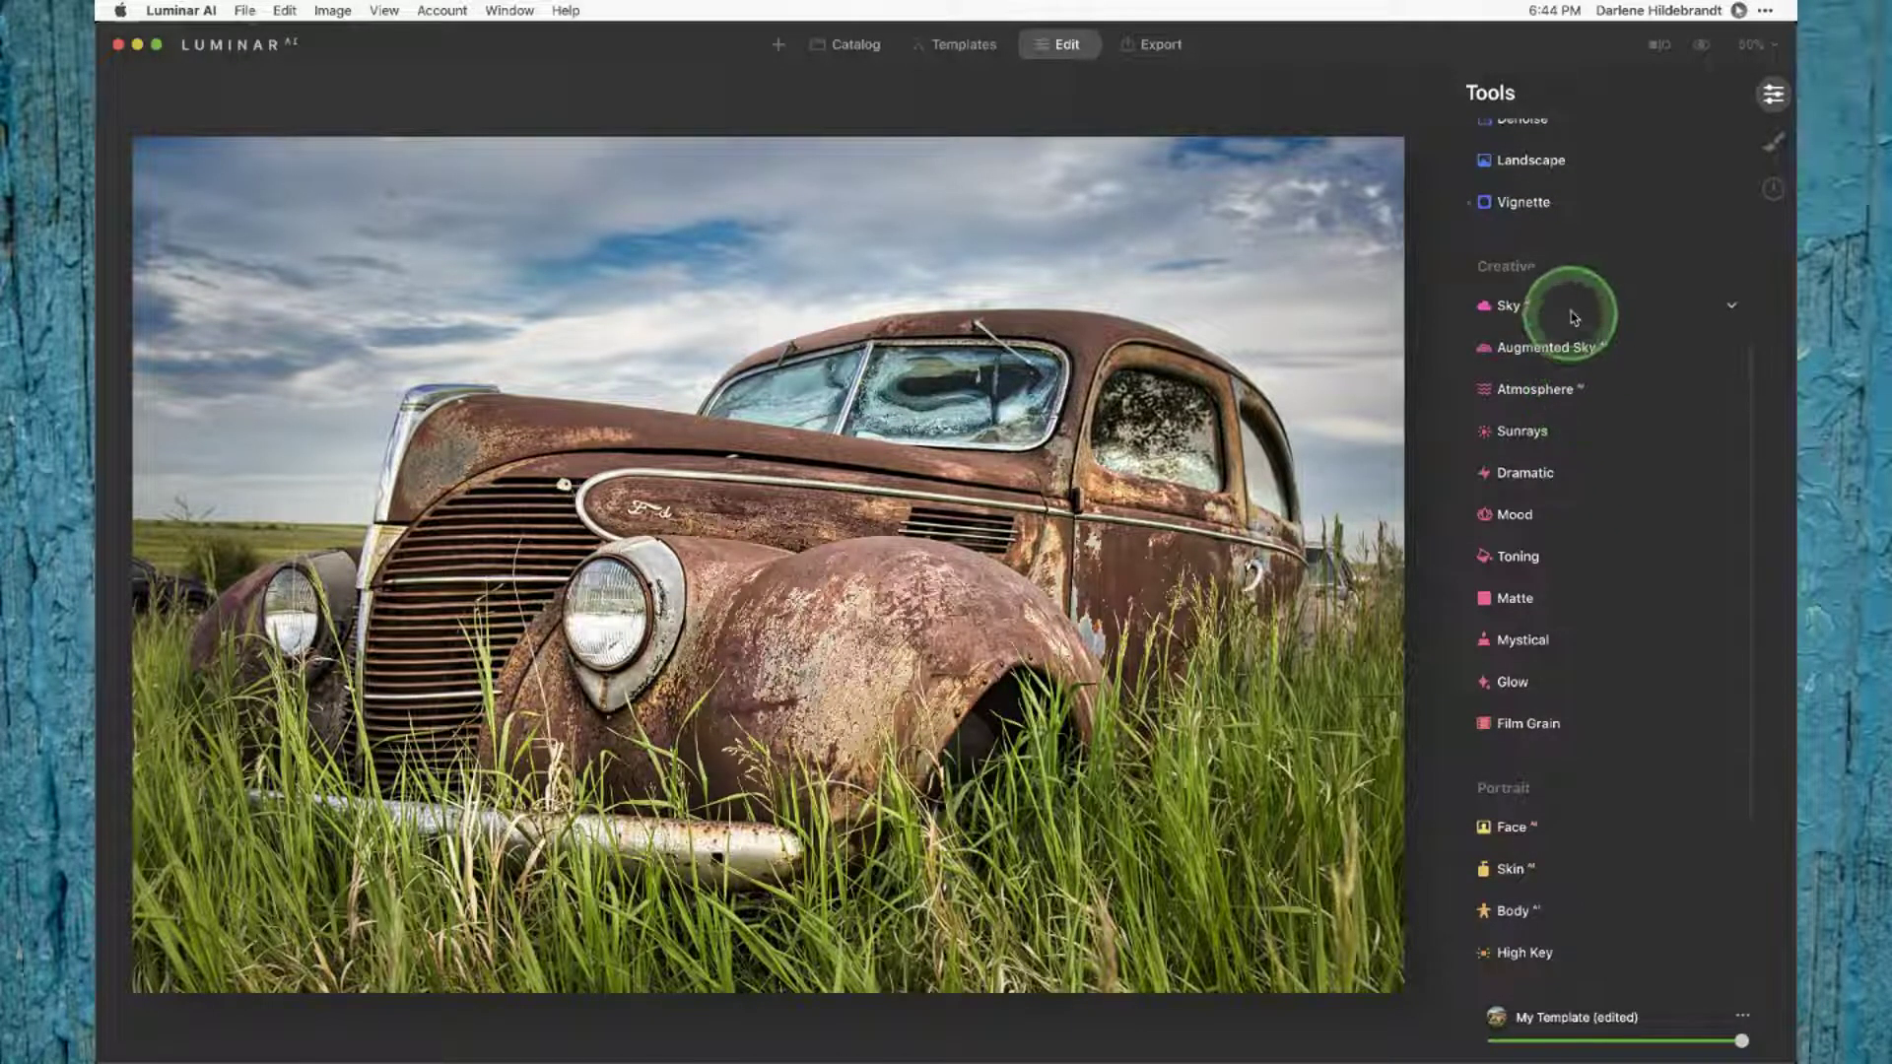
click(1571, 308)
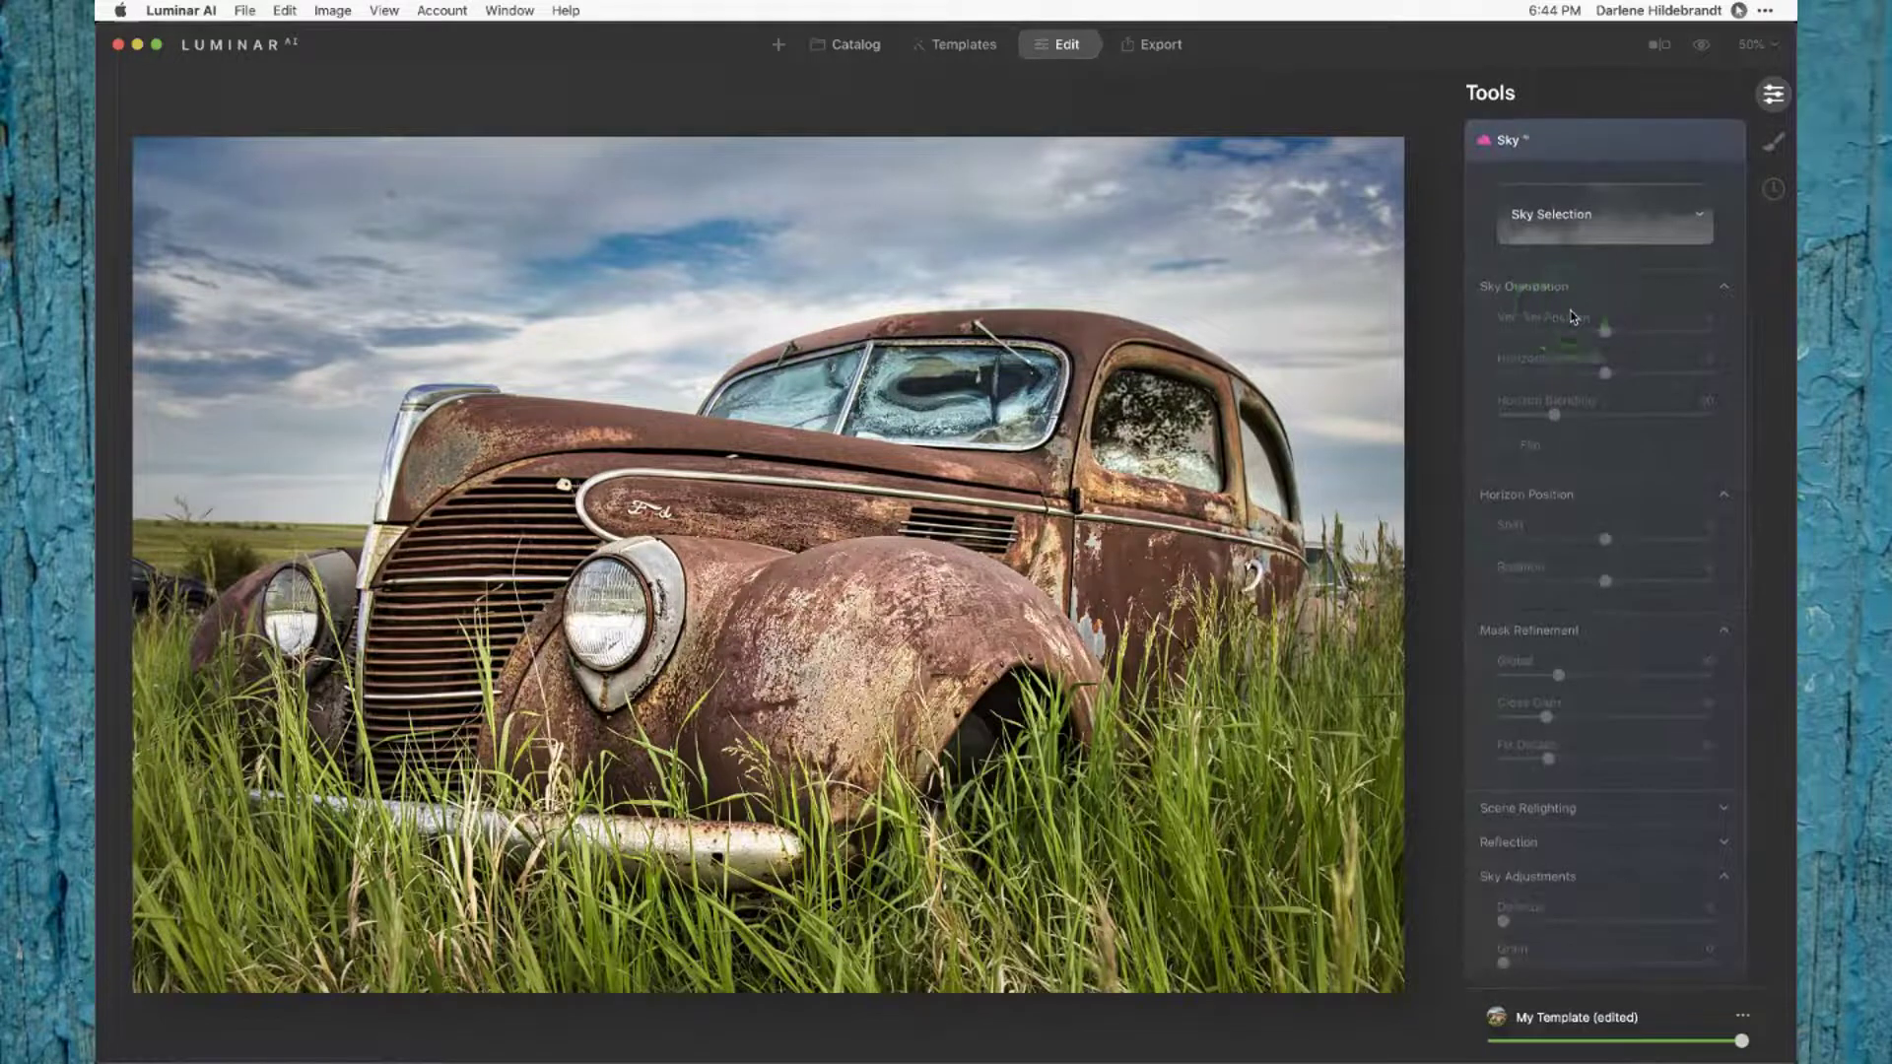
scroll(1574, 317, up, 3)
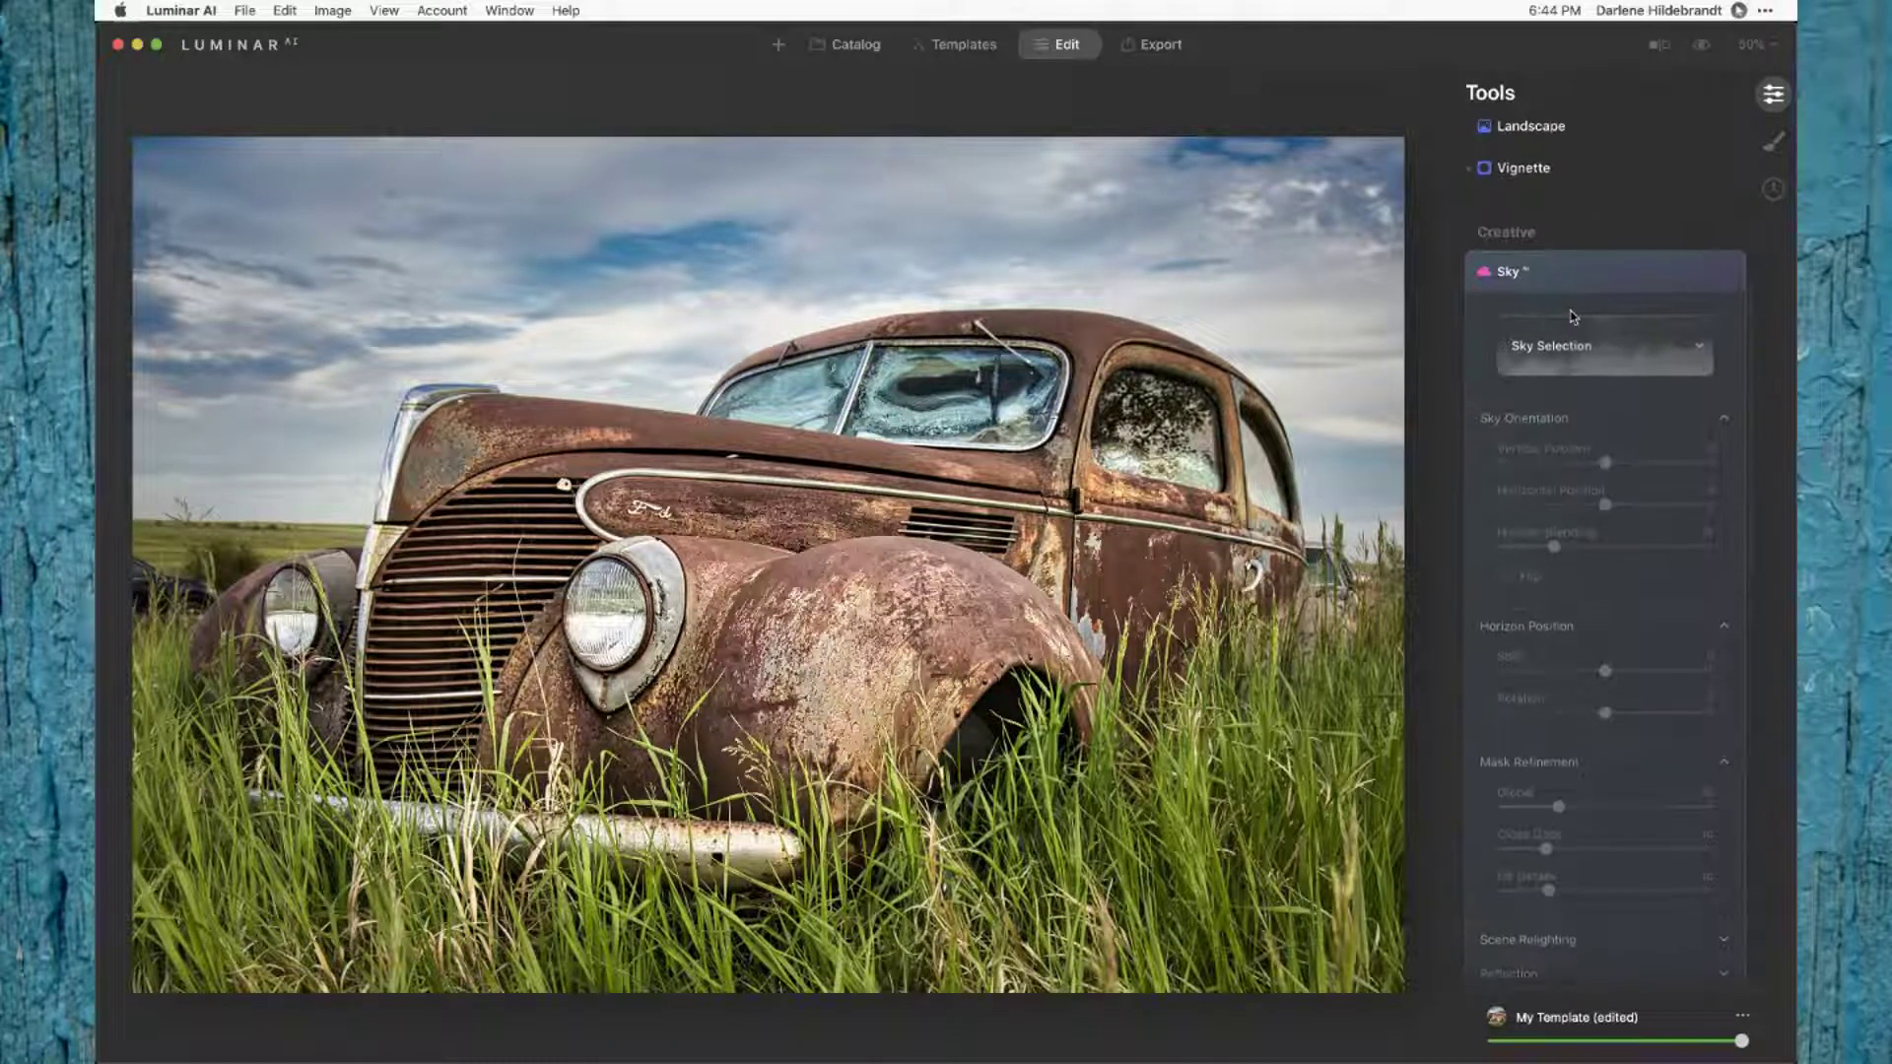
click(1570, 292)
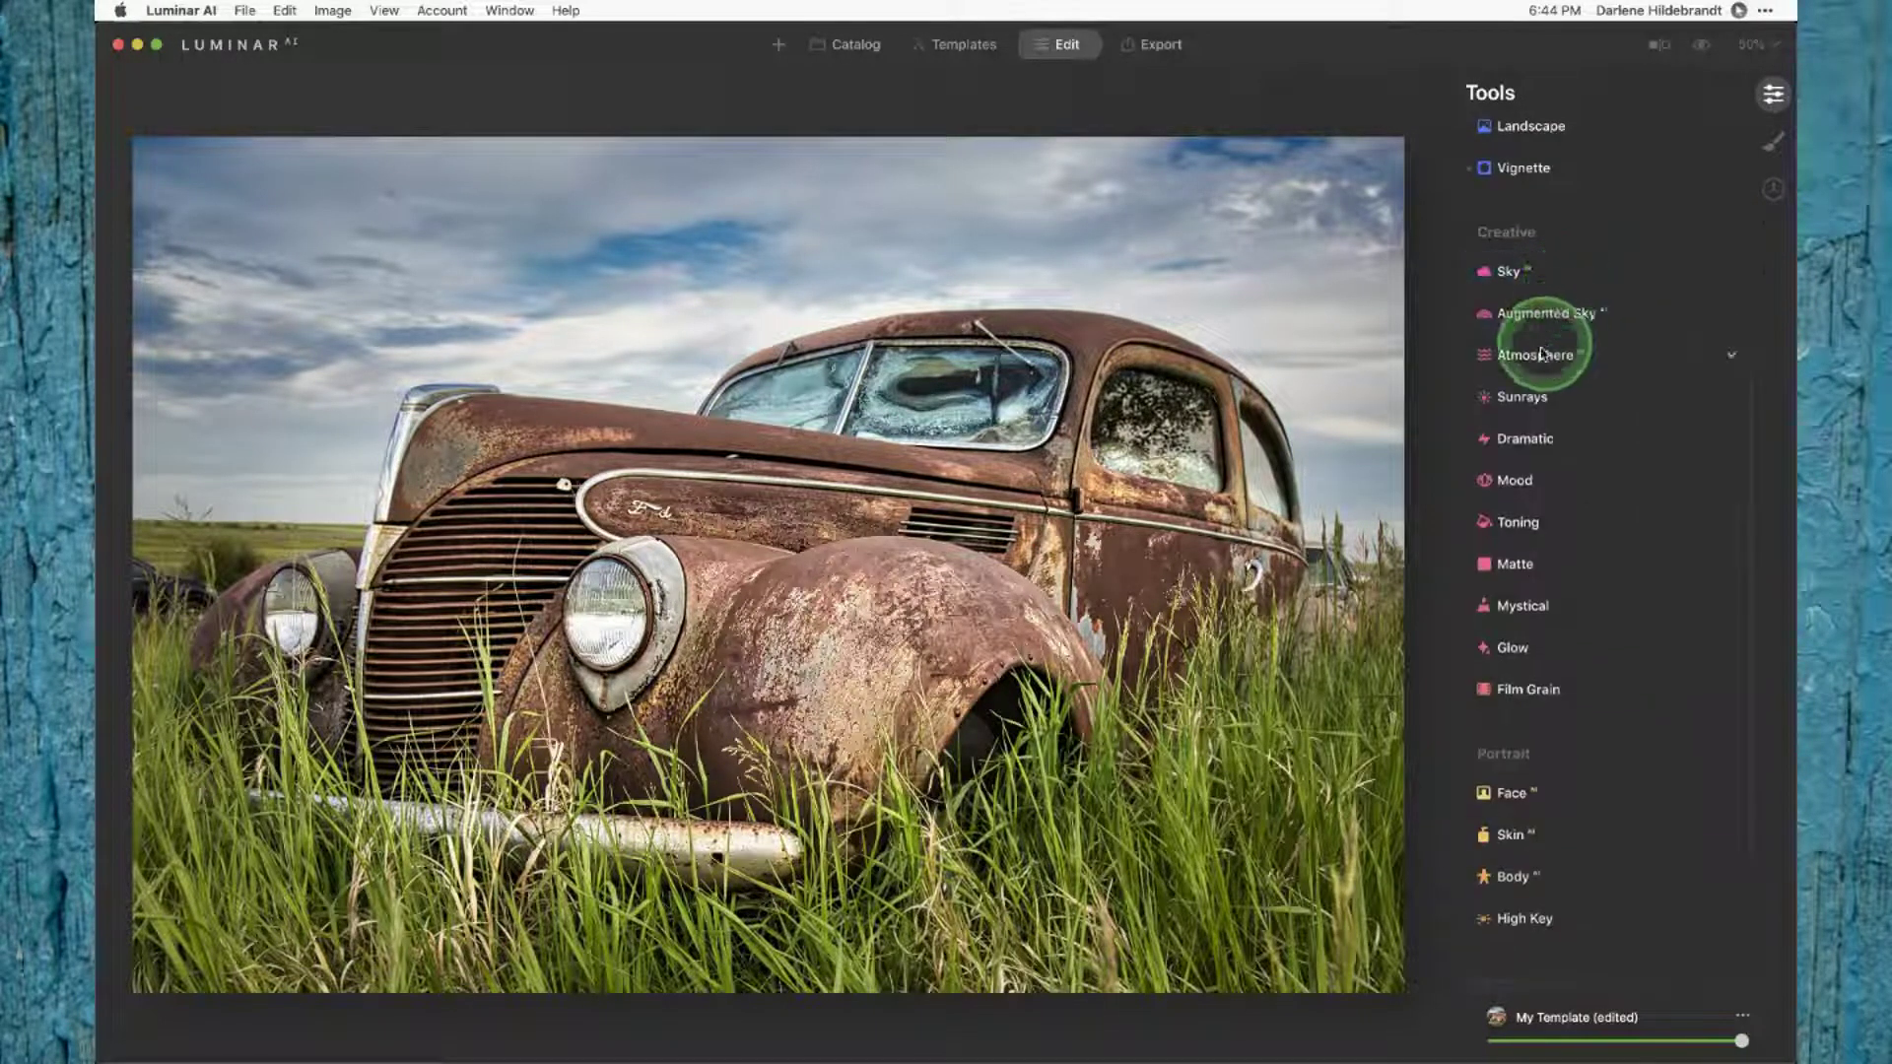
Step: Add the Birds 3 object to the sky with the Augmented Sky tool
click(1533, 320)
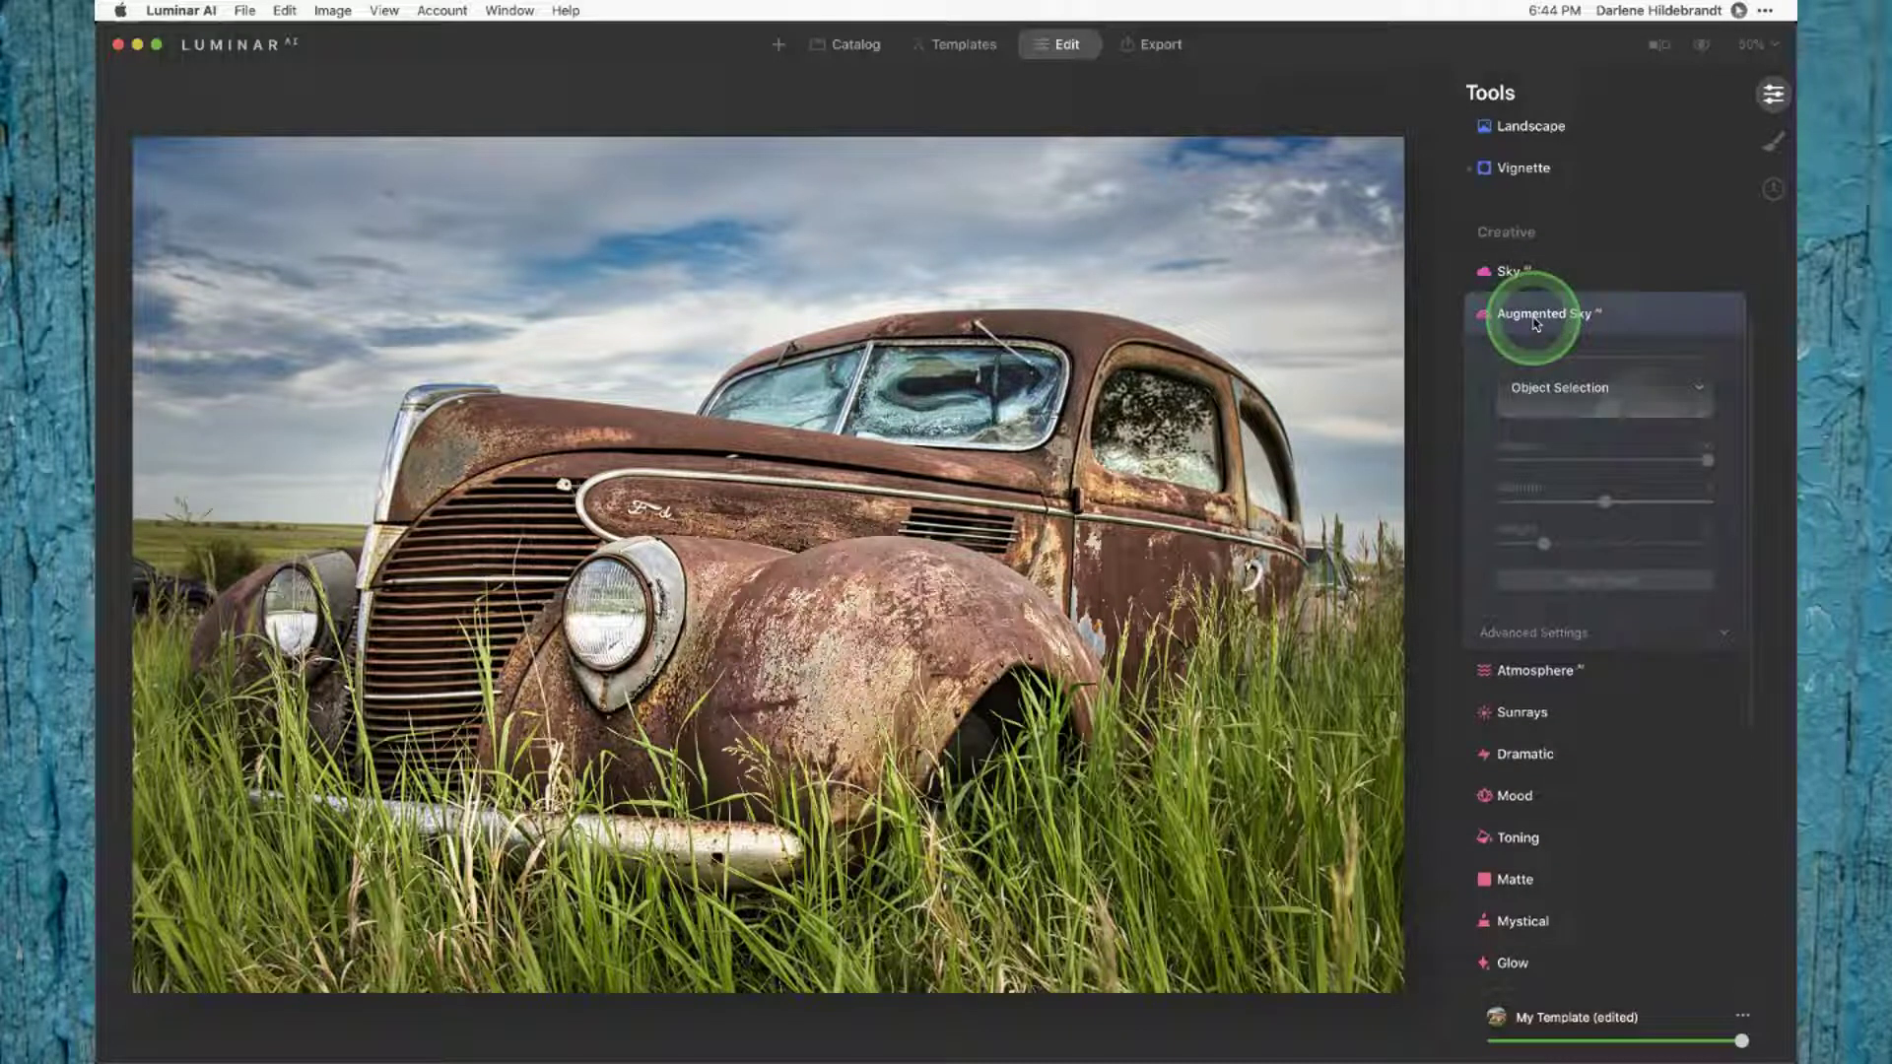
click(1554, 387)
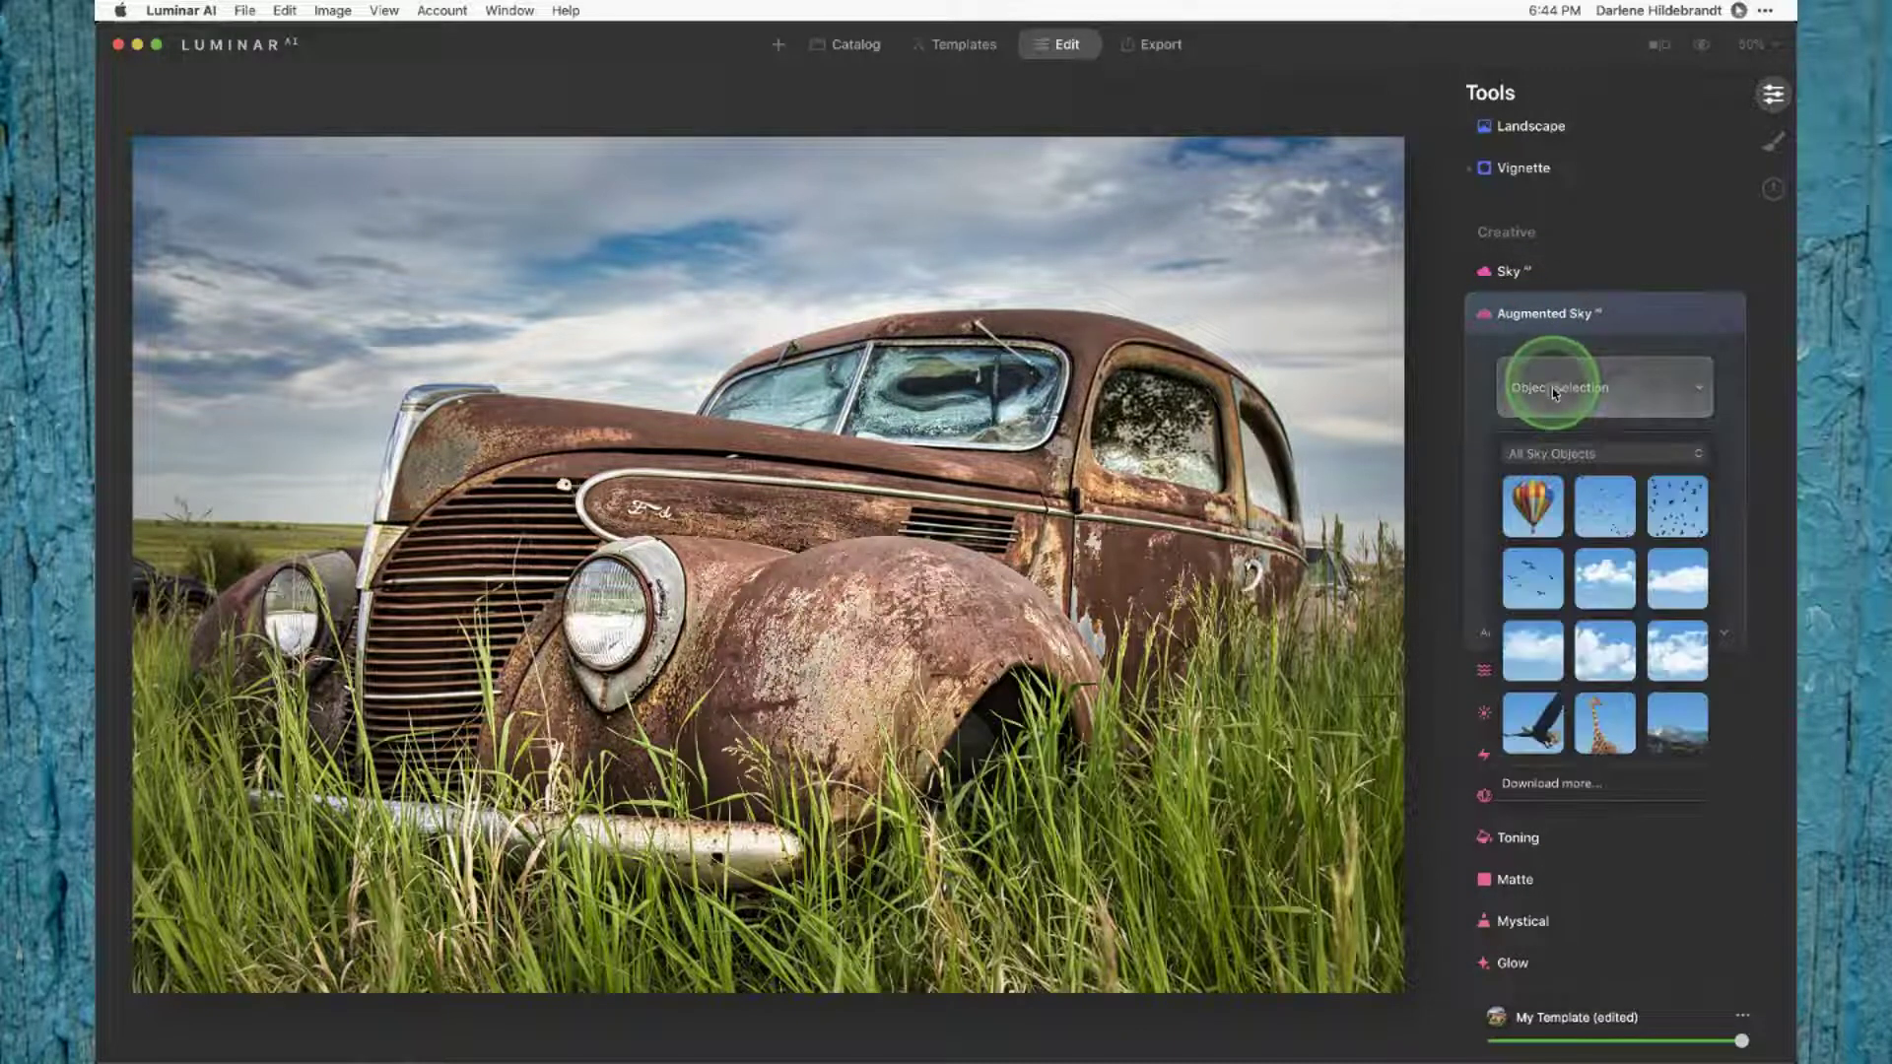
click(1629, 513)
click(1546, 577)
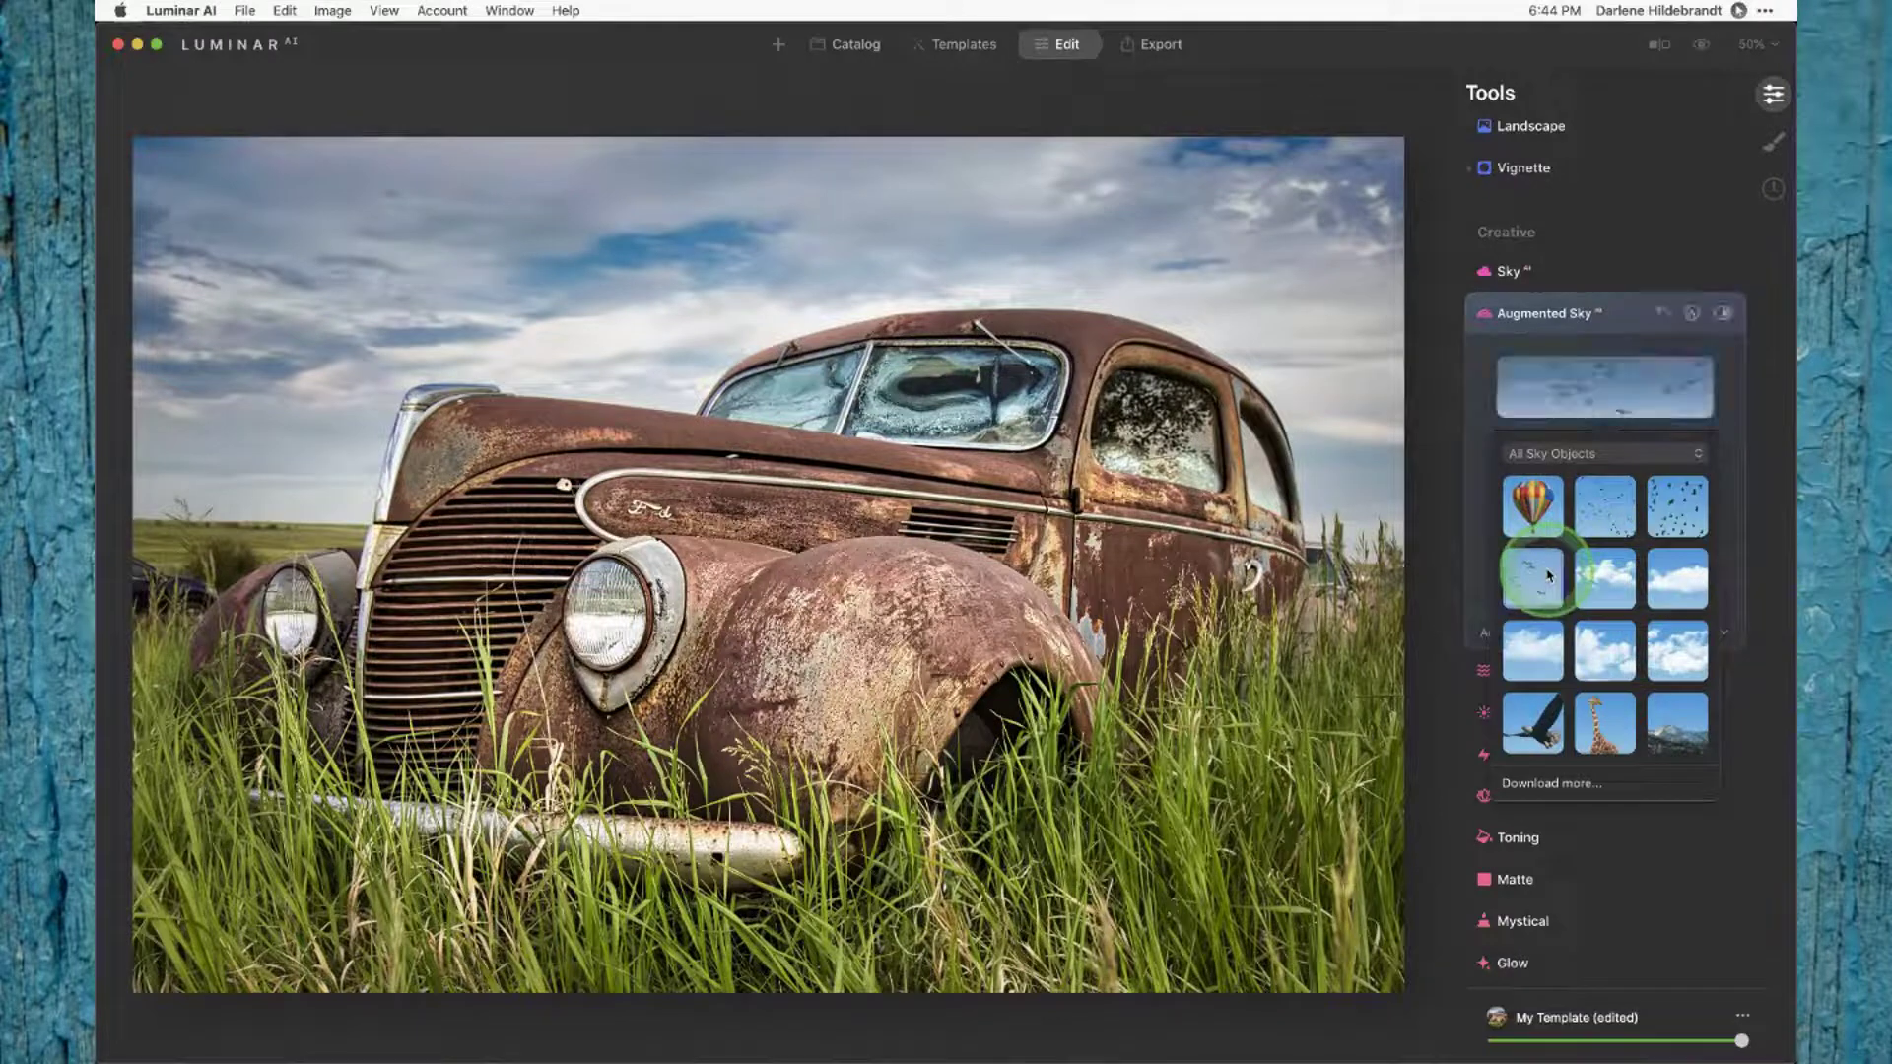
click(1483, 414)
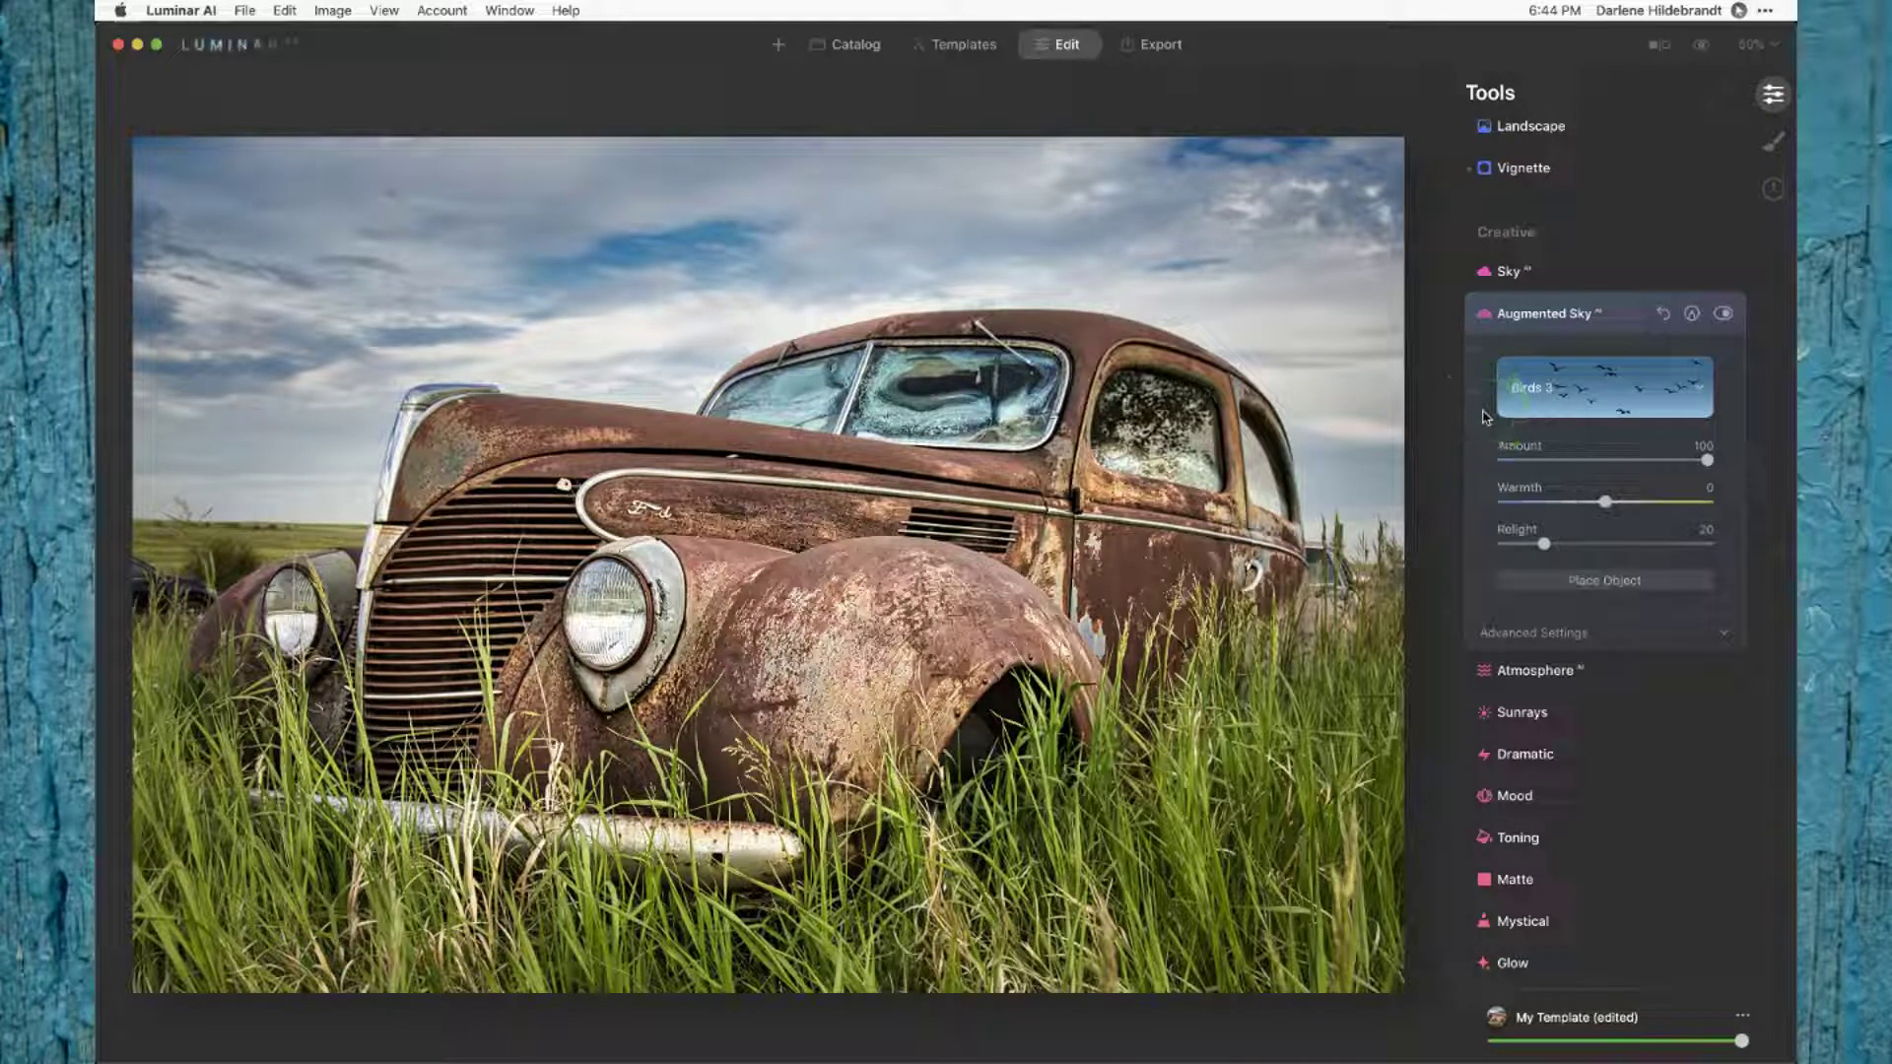
Step: Reveal the advanced settings and place the flock of birds in the open sky above the front of the car's hood, clear of the roof
click(1522, 641)
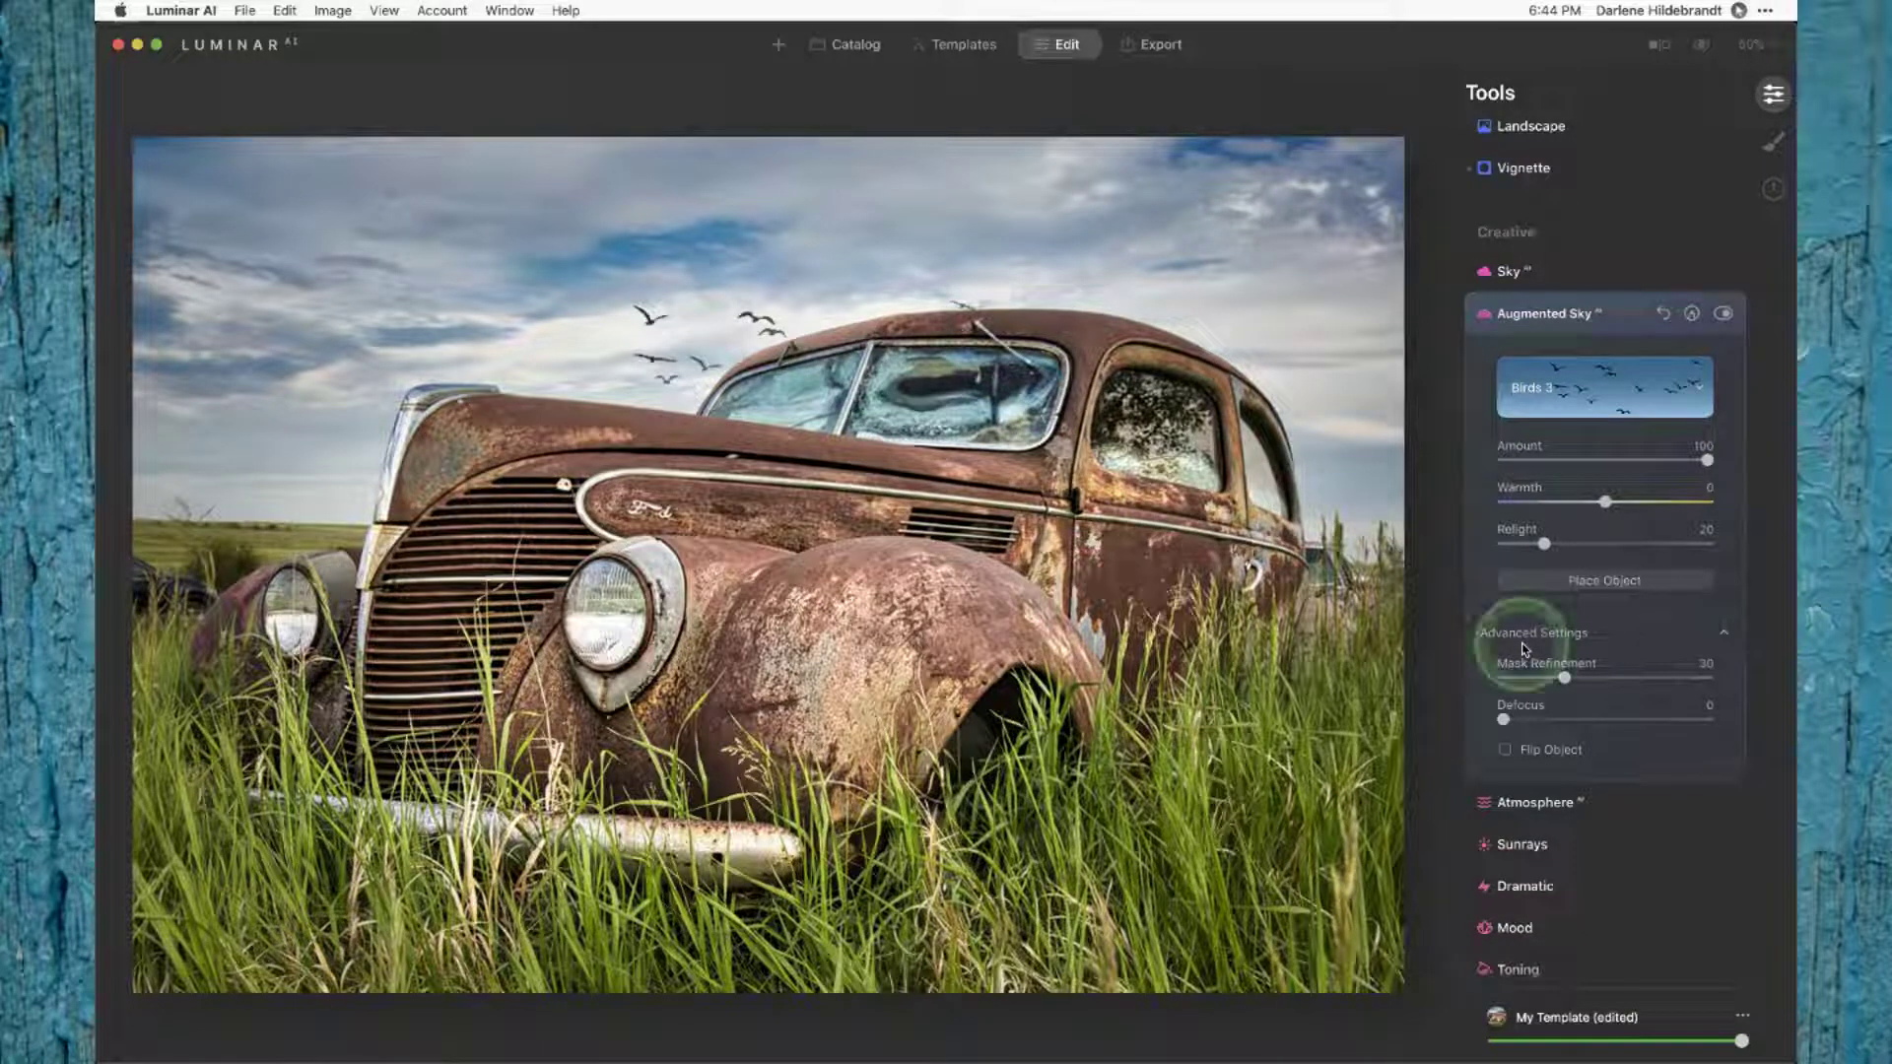
click(1576, 443)
click(1575, 581)
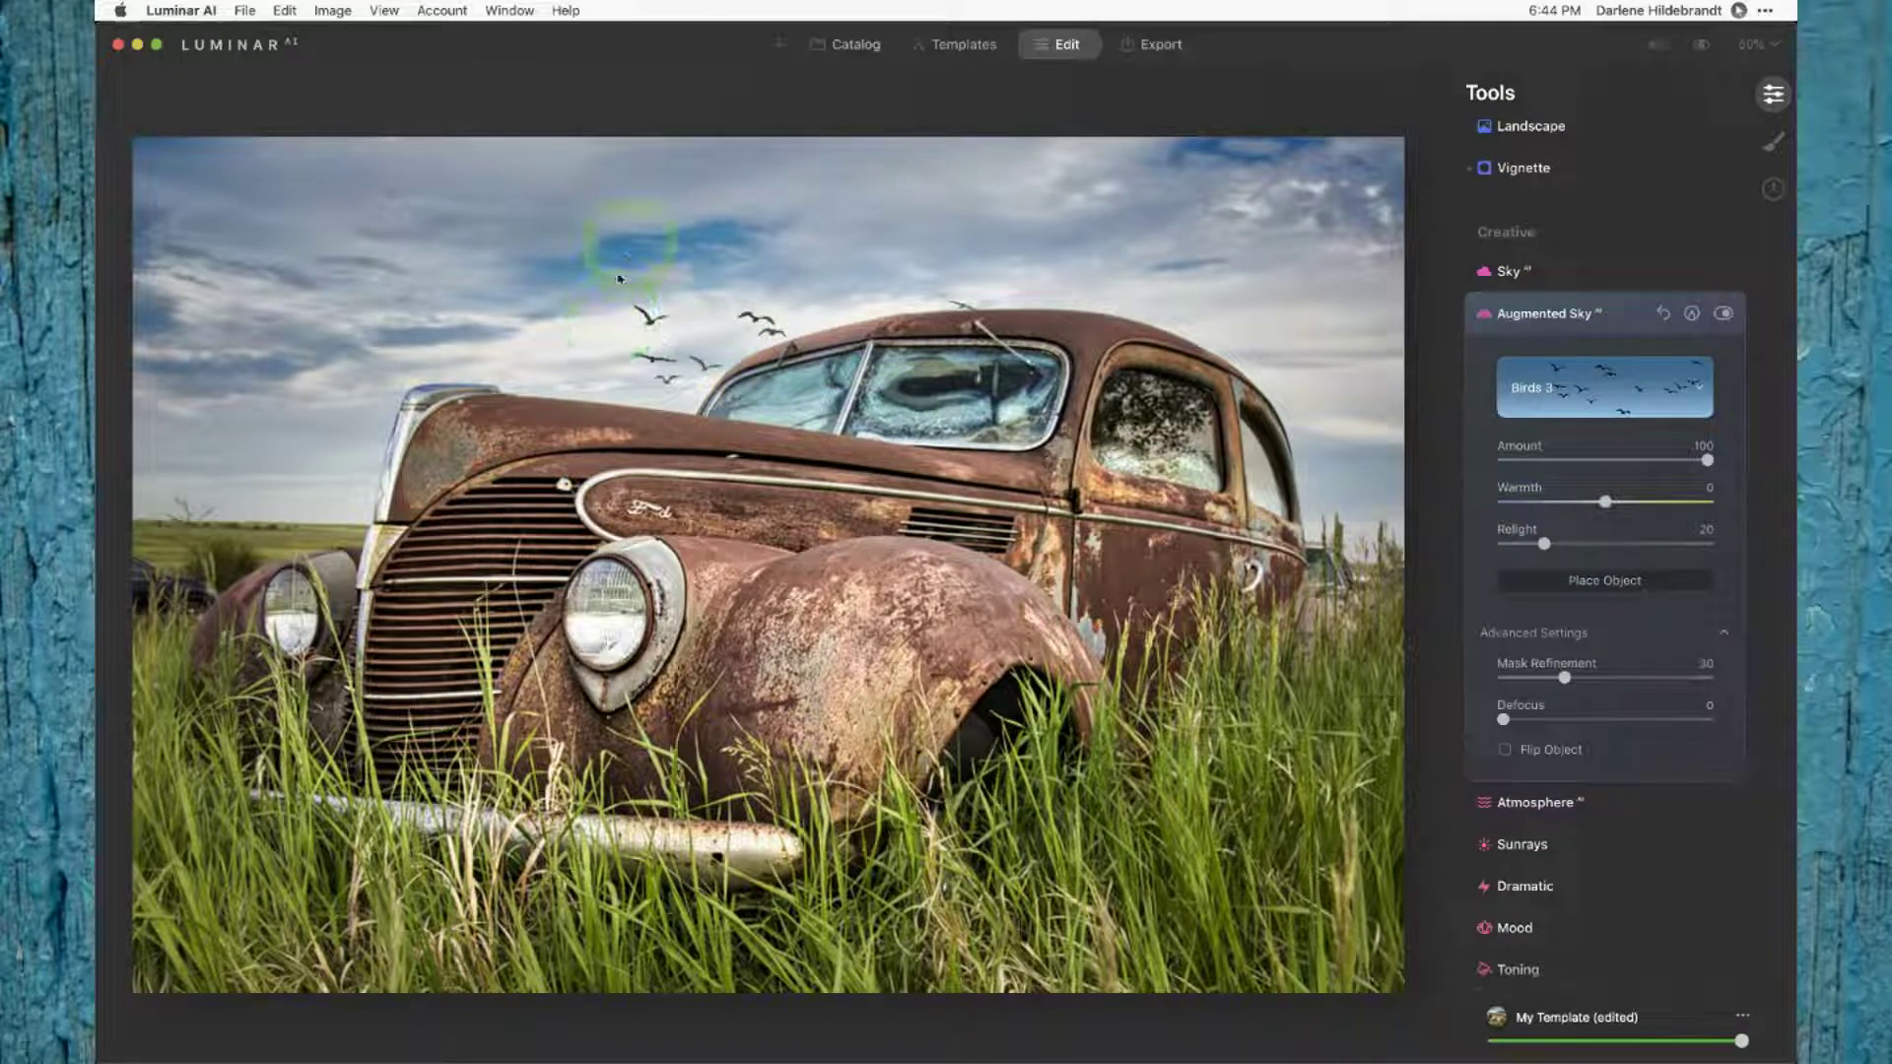
click(627, 323)
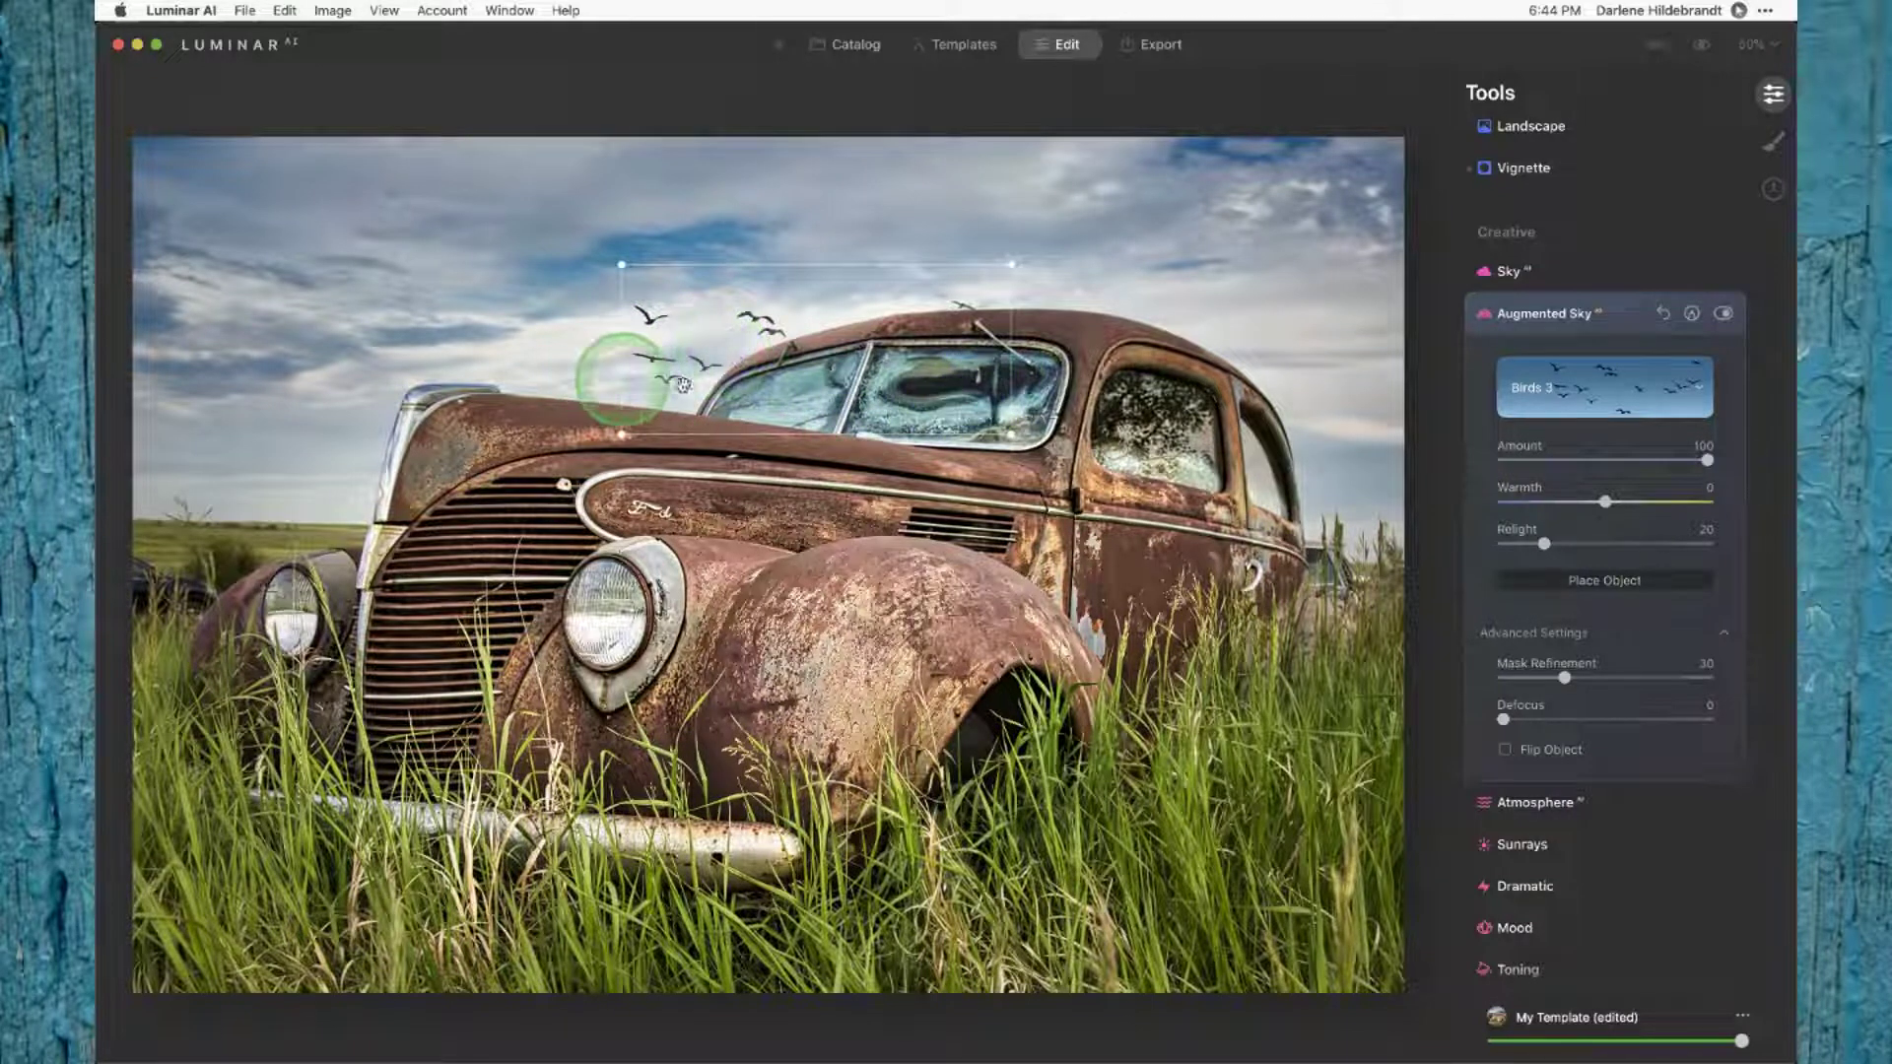
drag(726, 316, 512, 244)
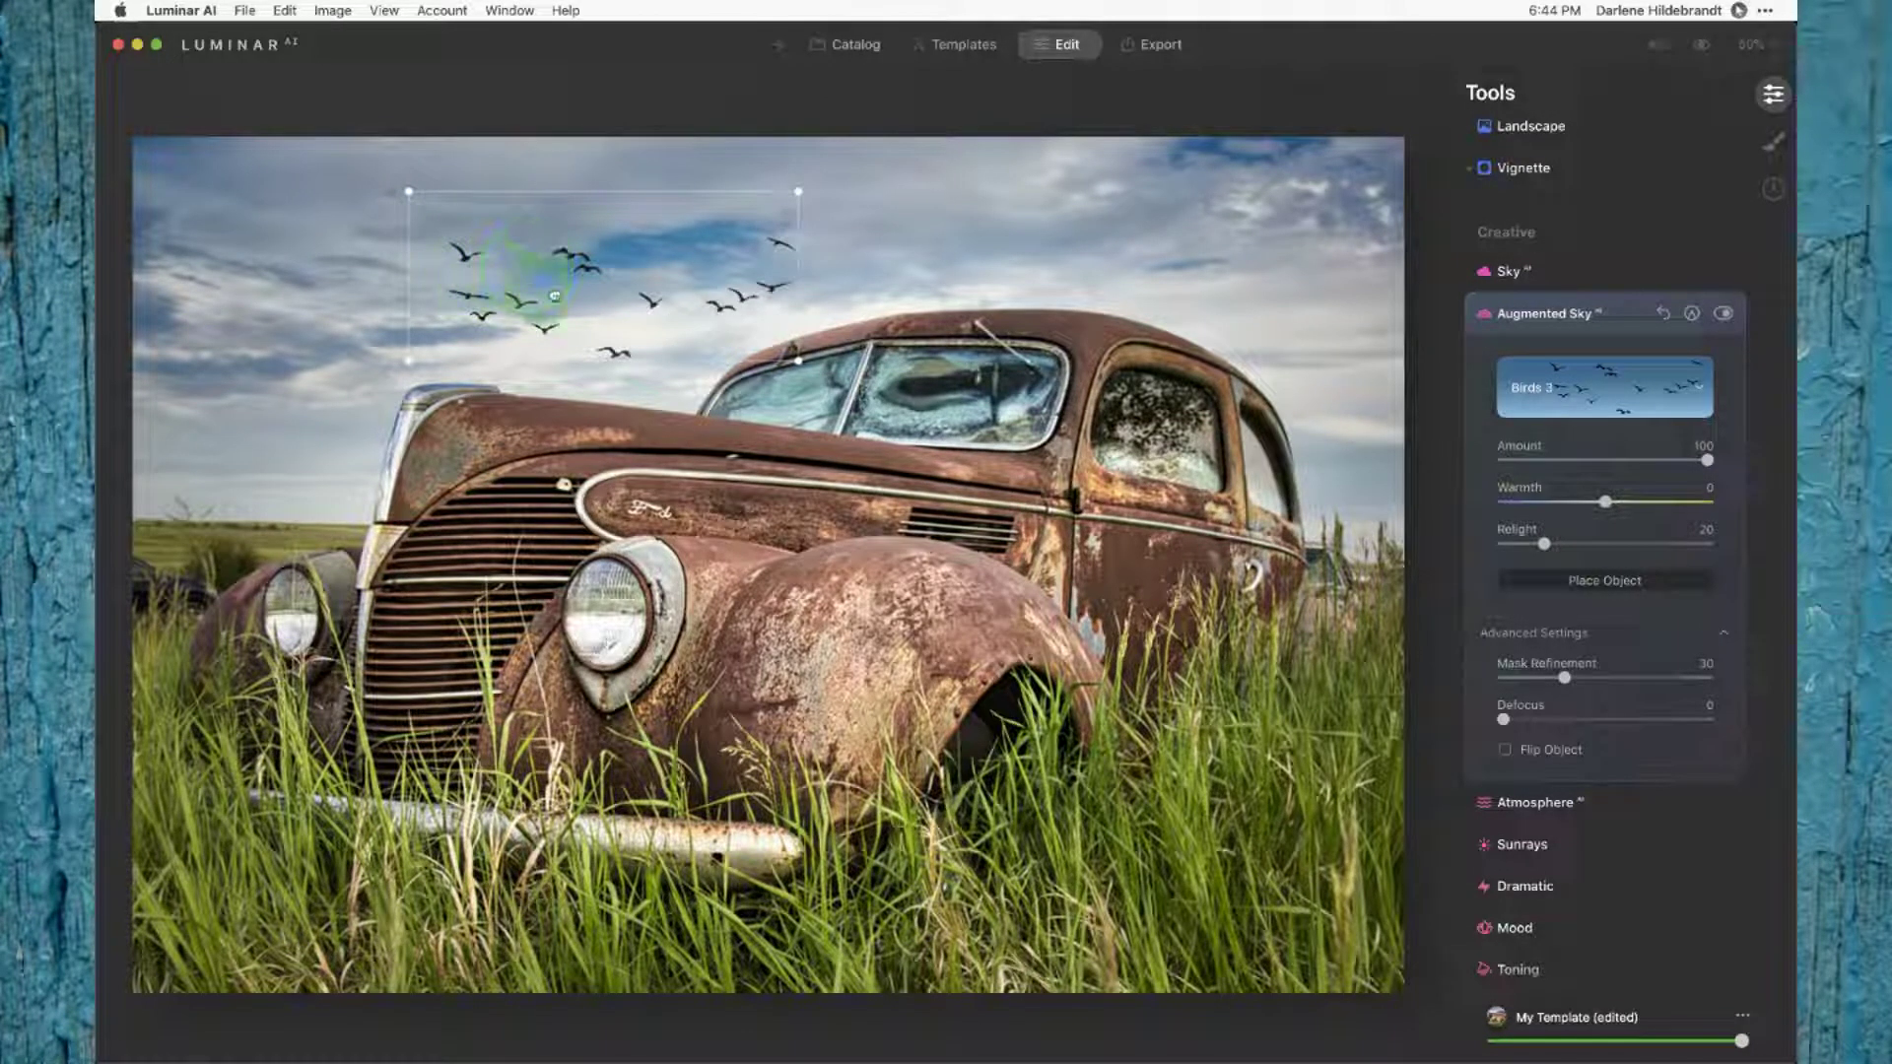
drag(555, 296, 613, 305)
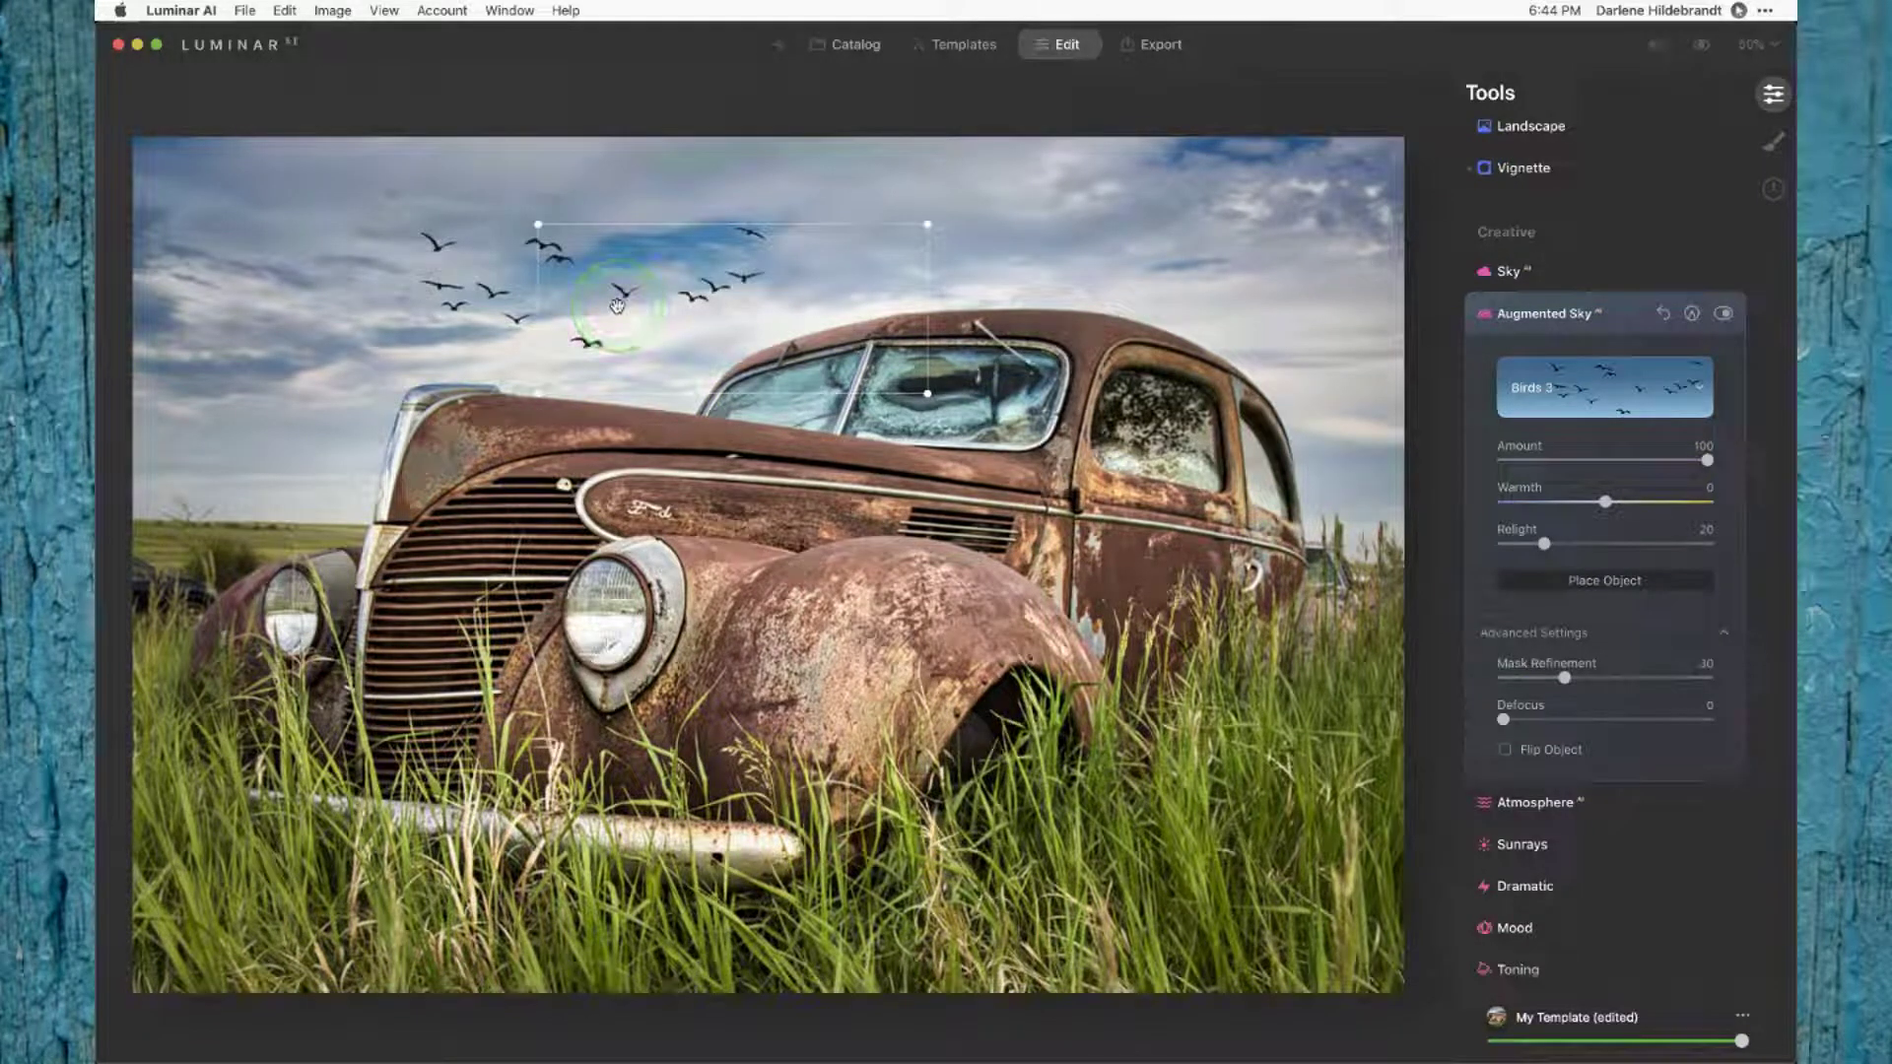
drag(617, 305, 682, 315)
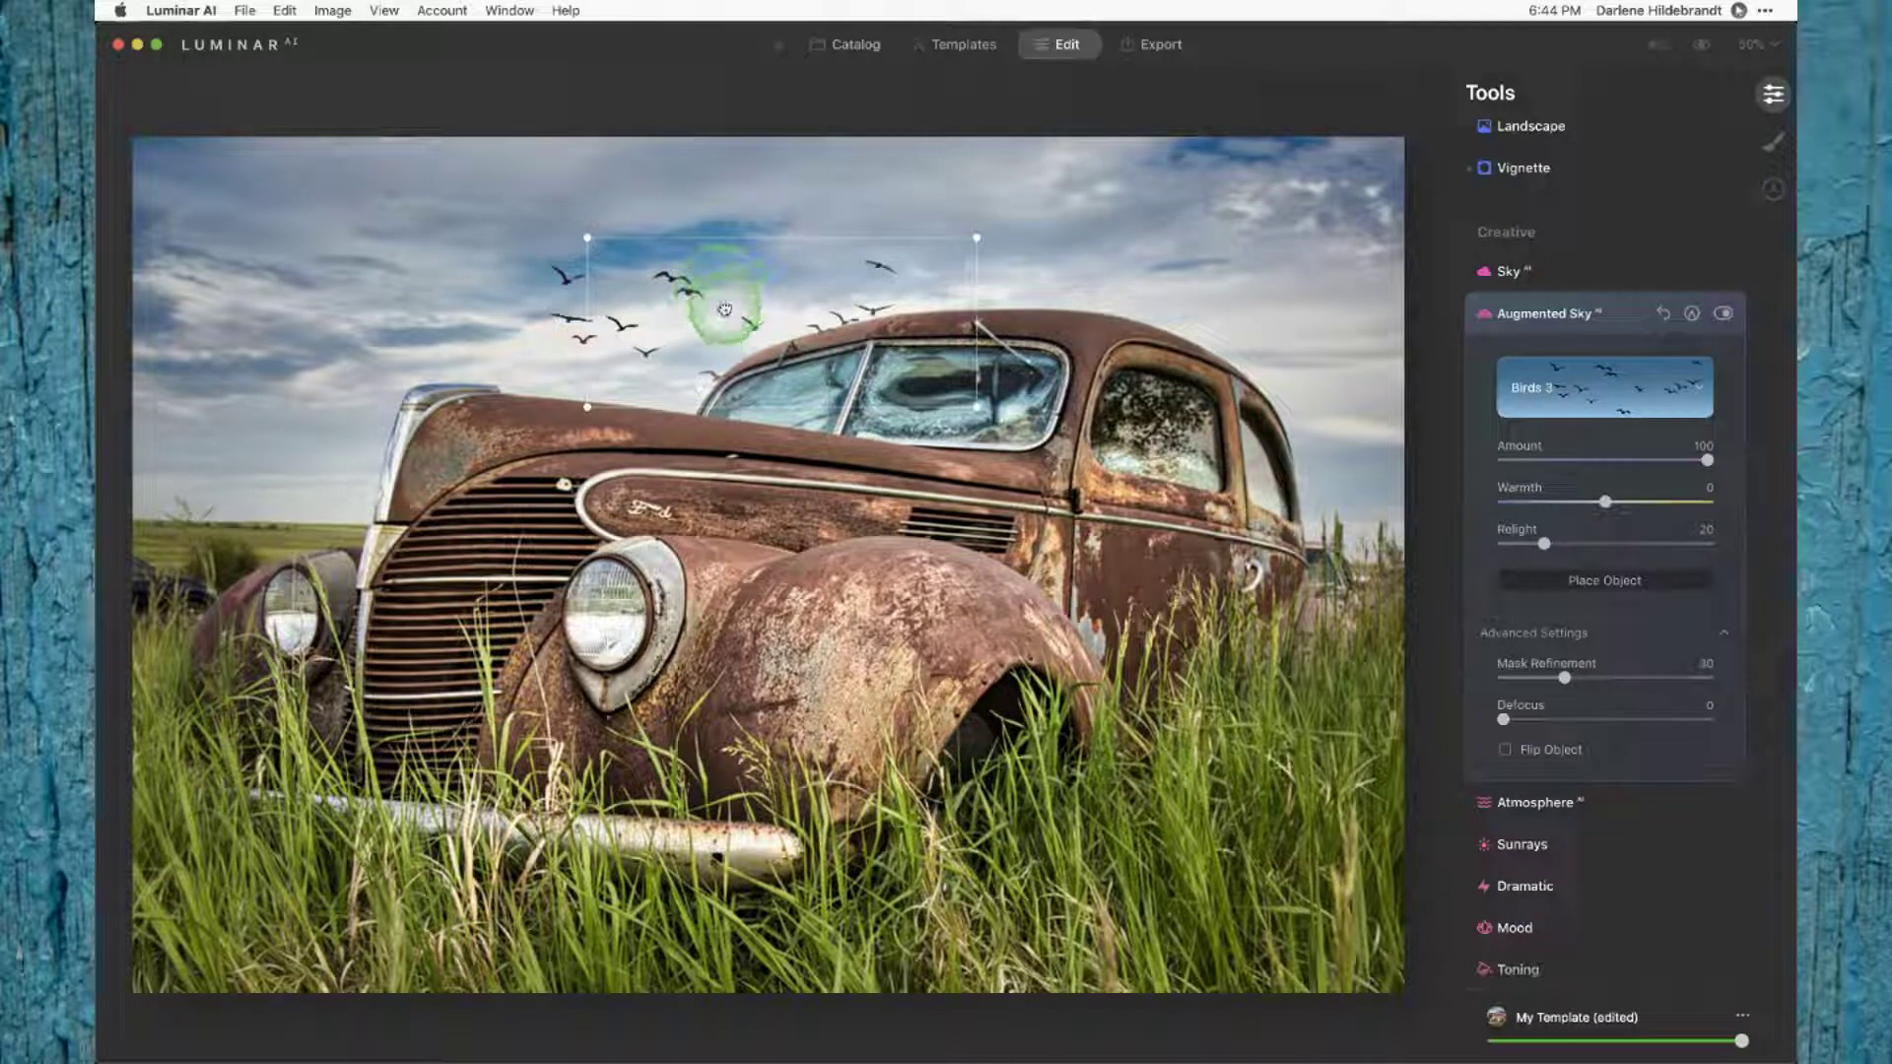
drag(681, 315, 377, 247)
click(1330, 635)
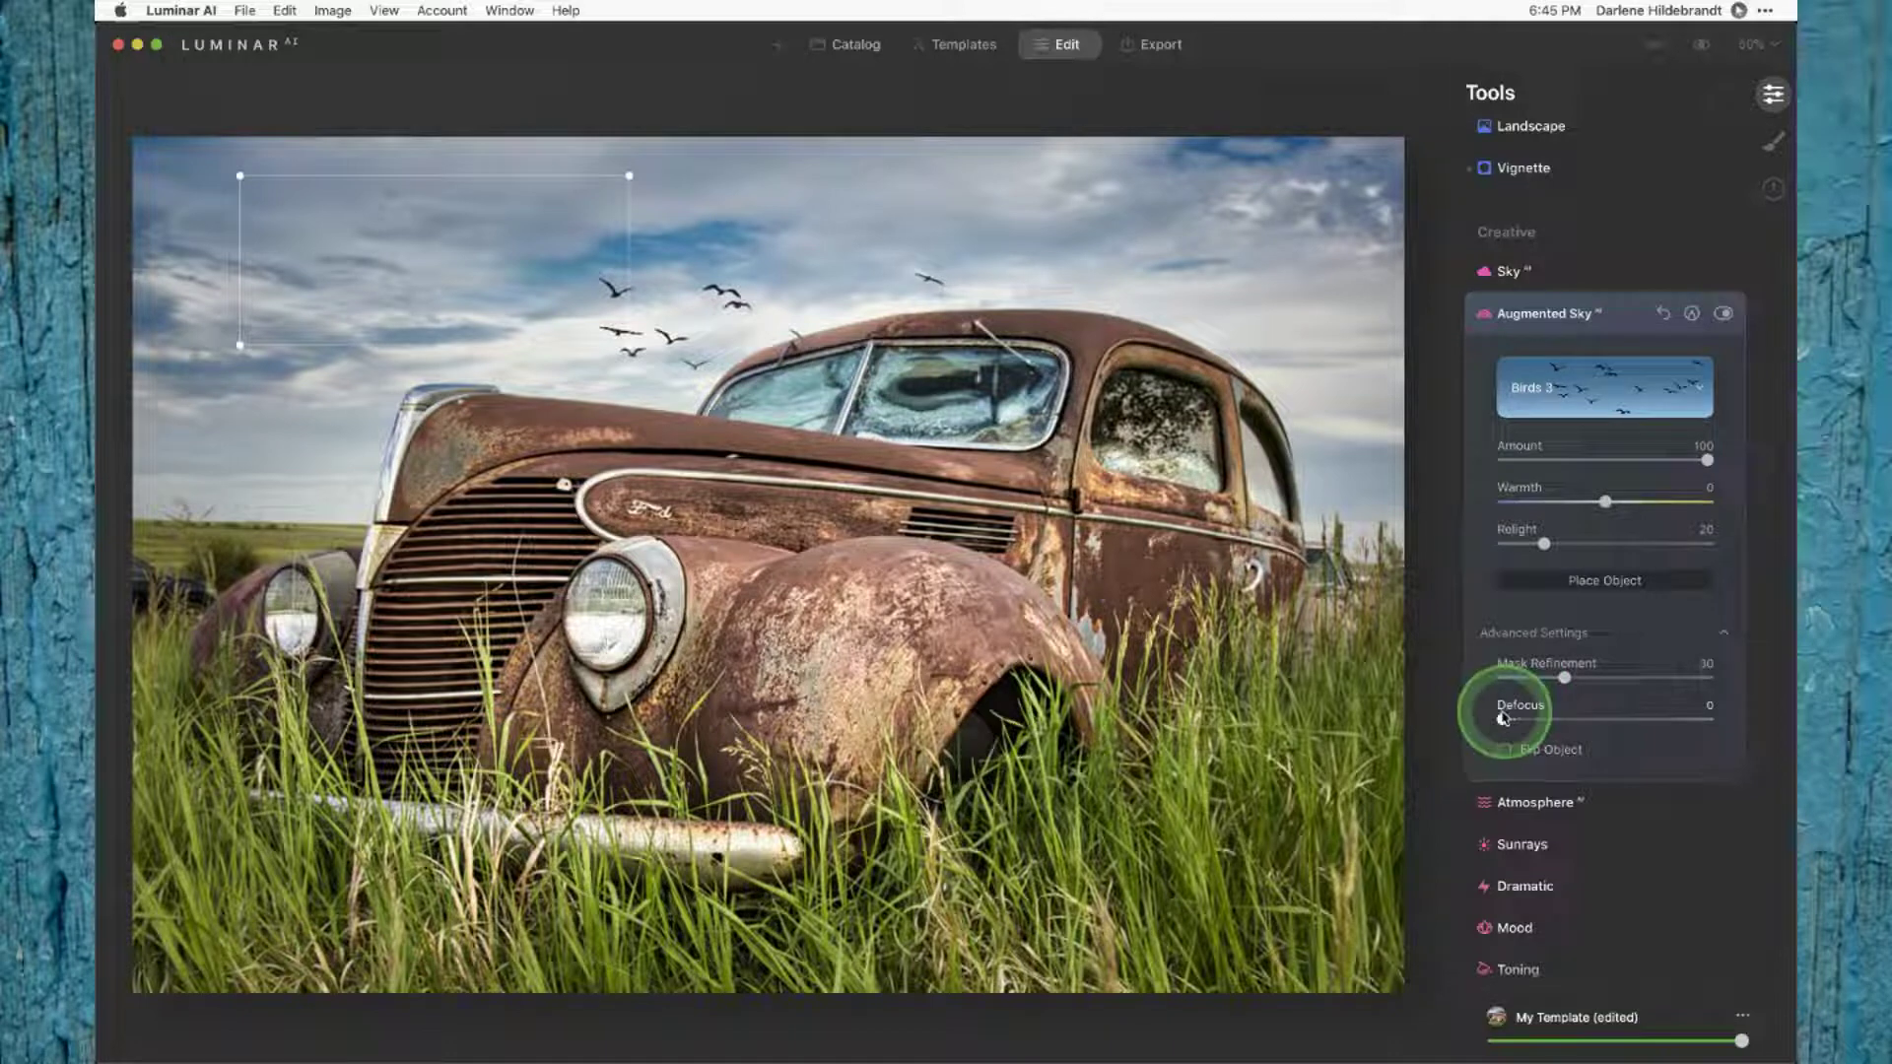
Step: Soften the birds with a Defocus of 2, set Mask Refinement to about 57 and close the Augmented Sky tool
drag(1519, 720, 1510, 721)
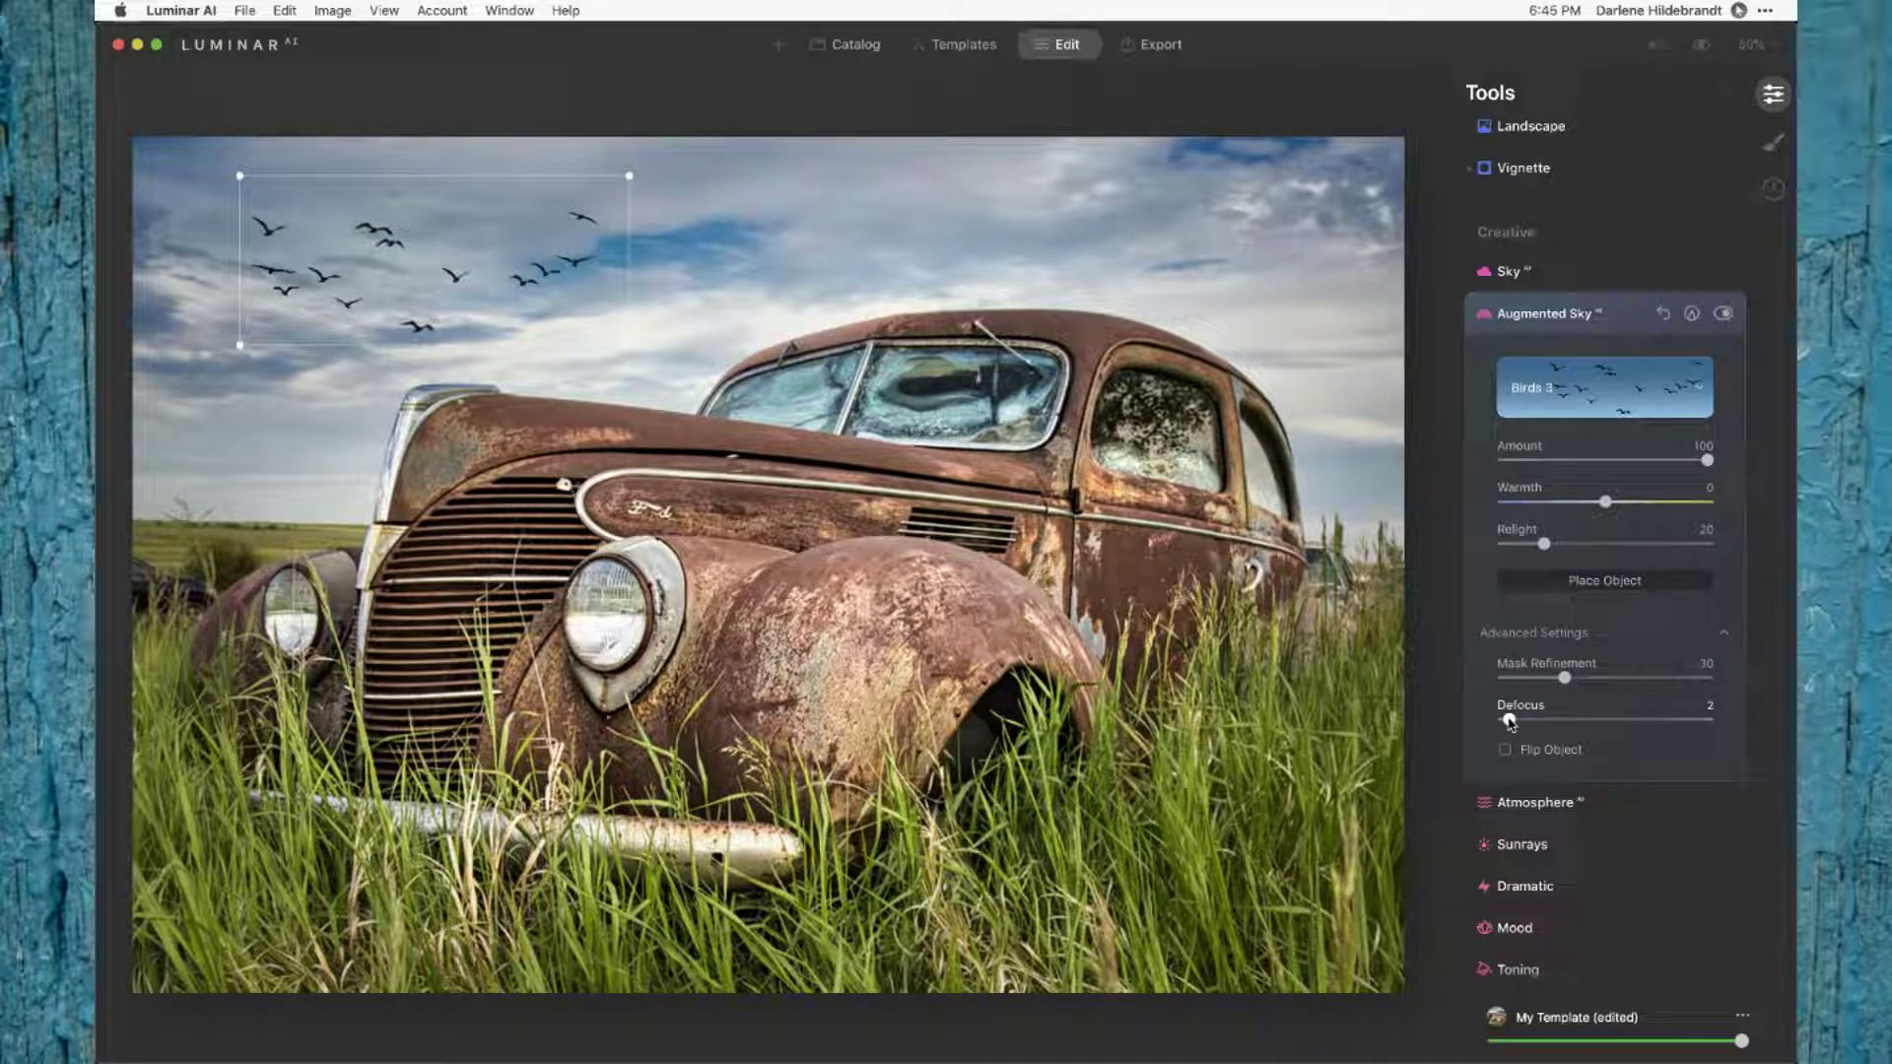
click(1624, 679)
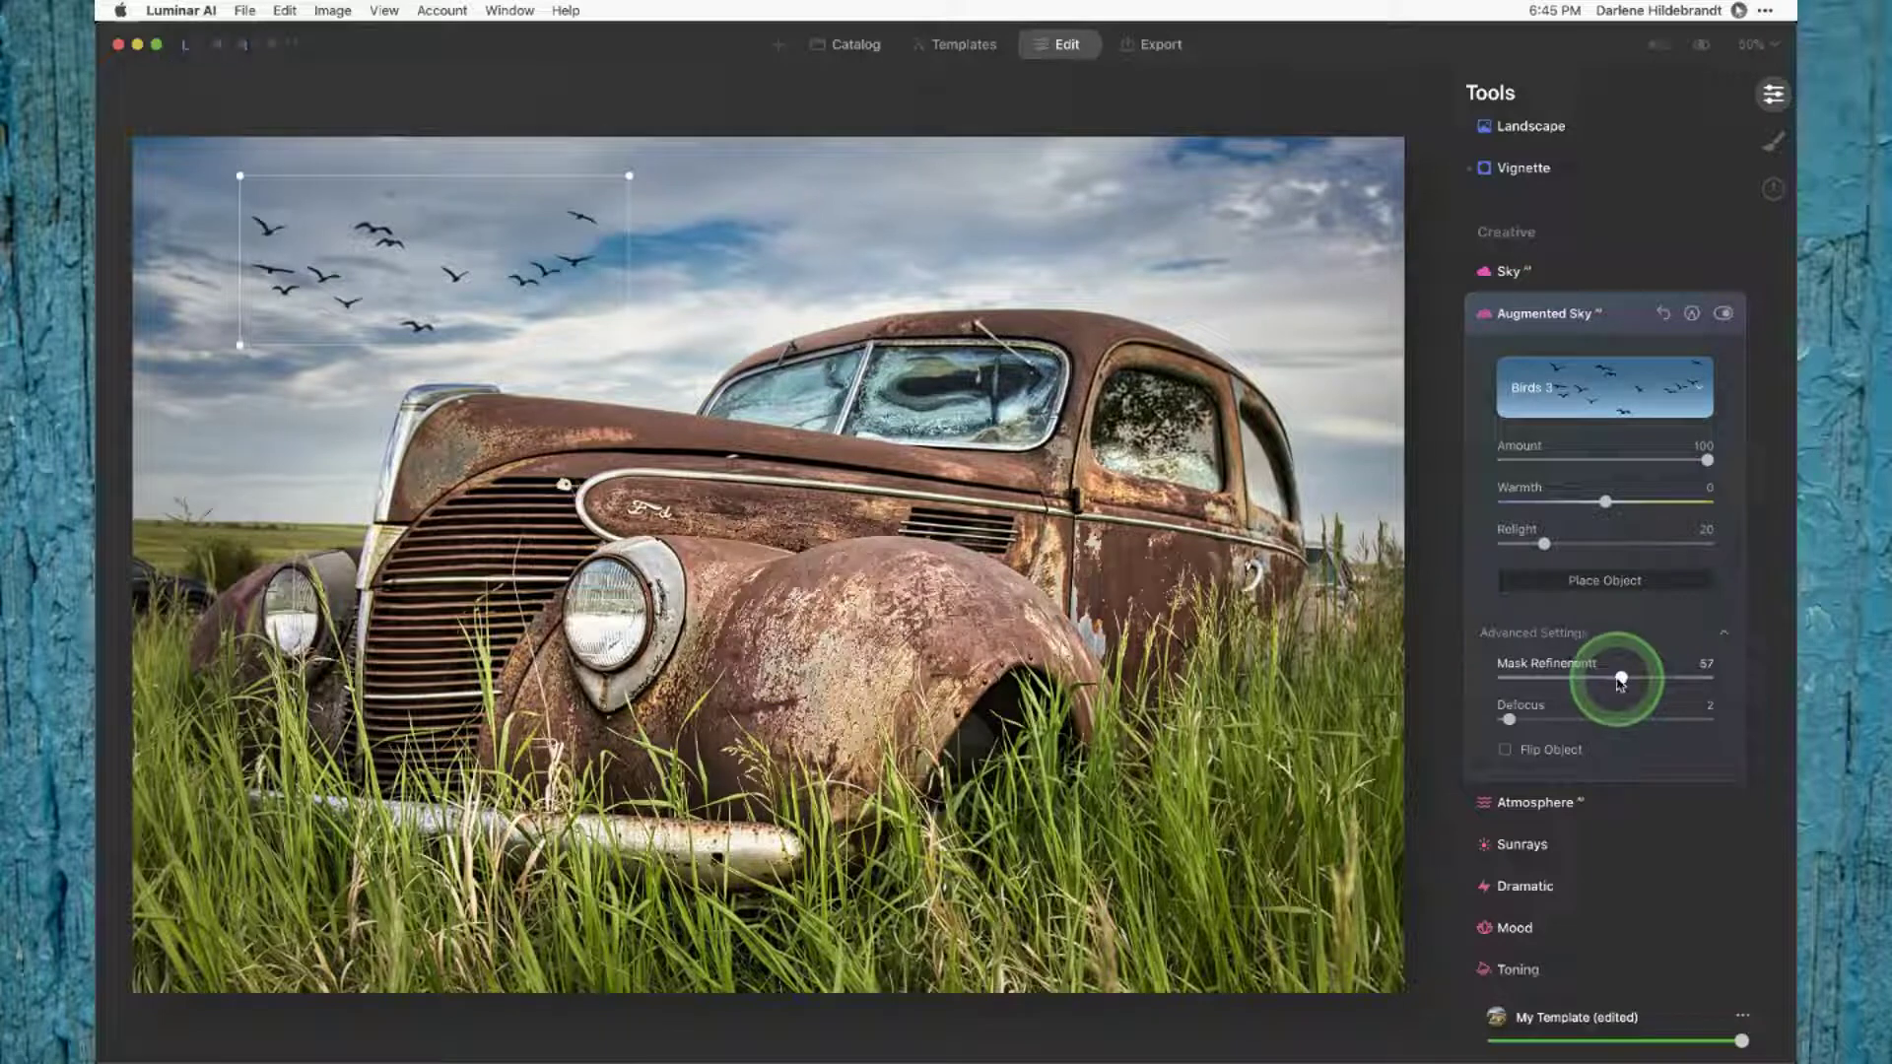
click(1622, 317)
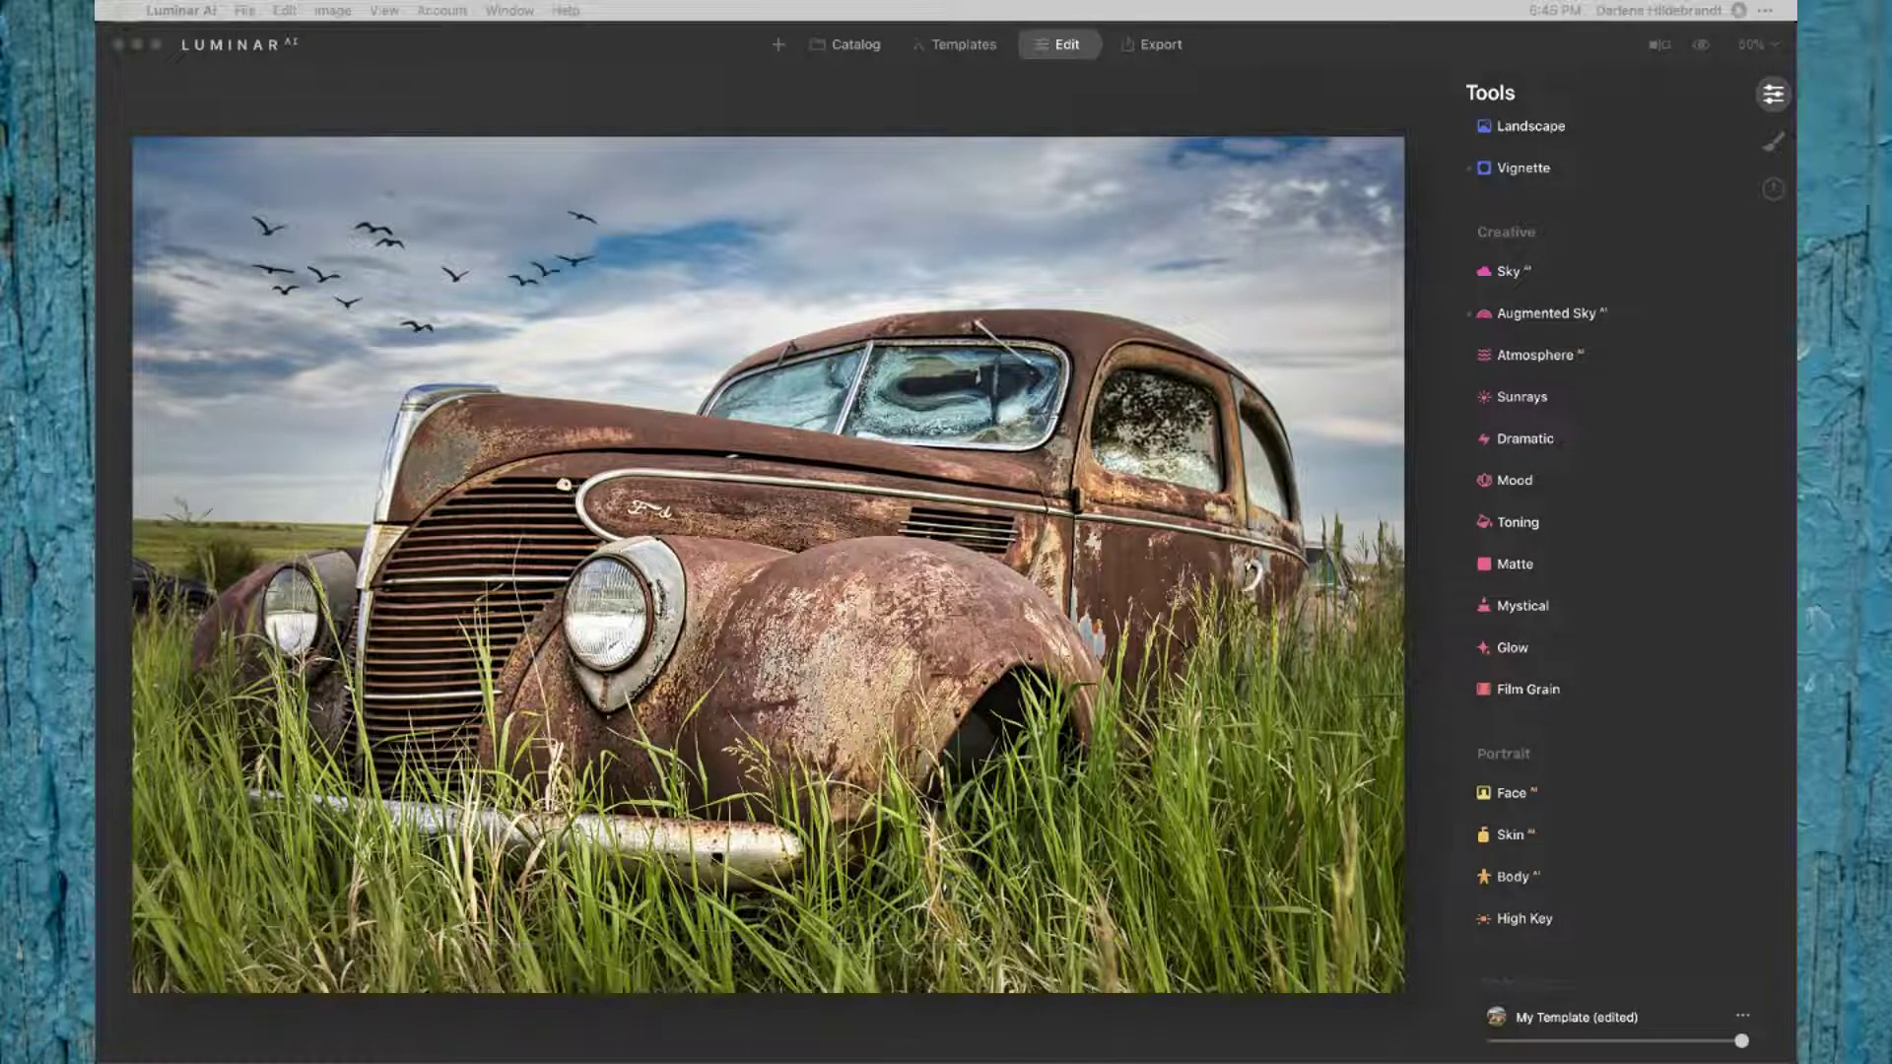
click(1406, 93)
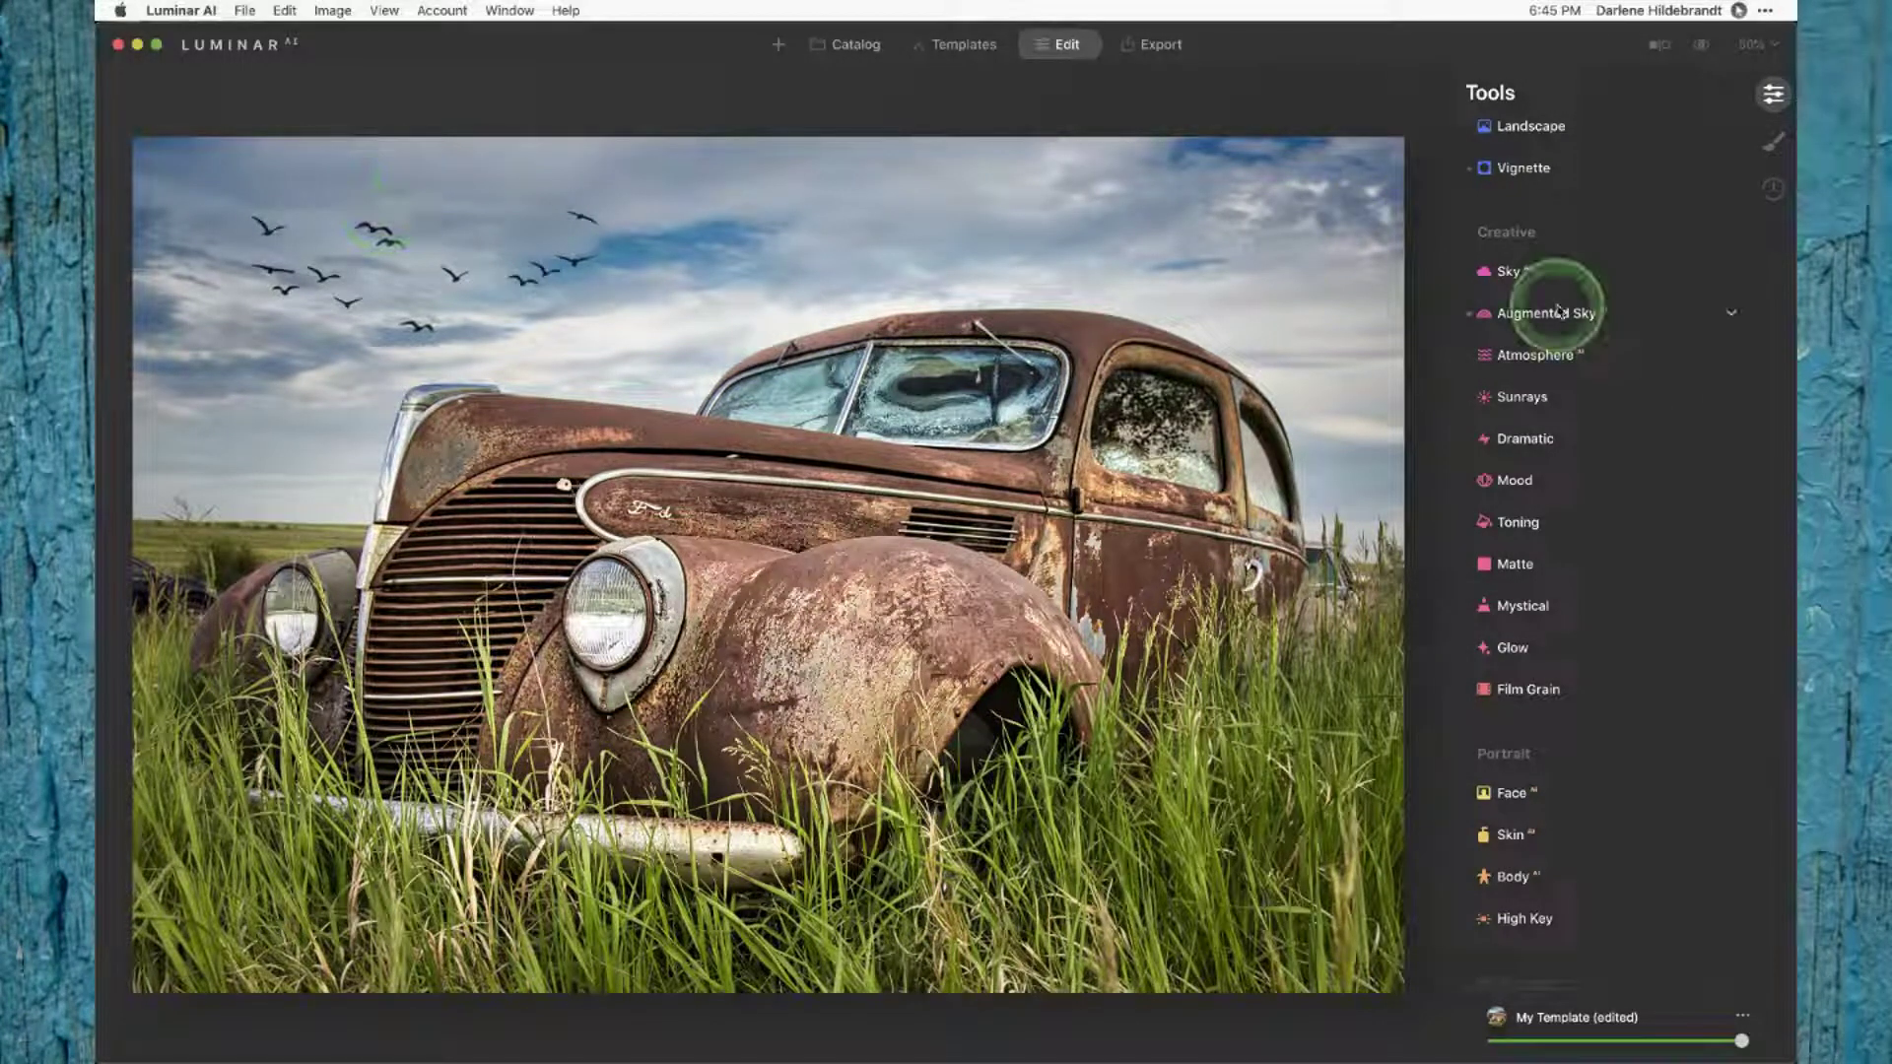
Step: Mark a small spot in the sky just above the birds with the Erase tool, erase it and close the tool
scroll(1561, 311, up, 5)
scroll(1561, 311, up, 3)
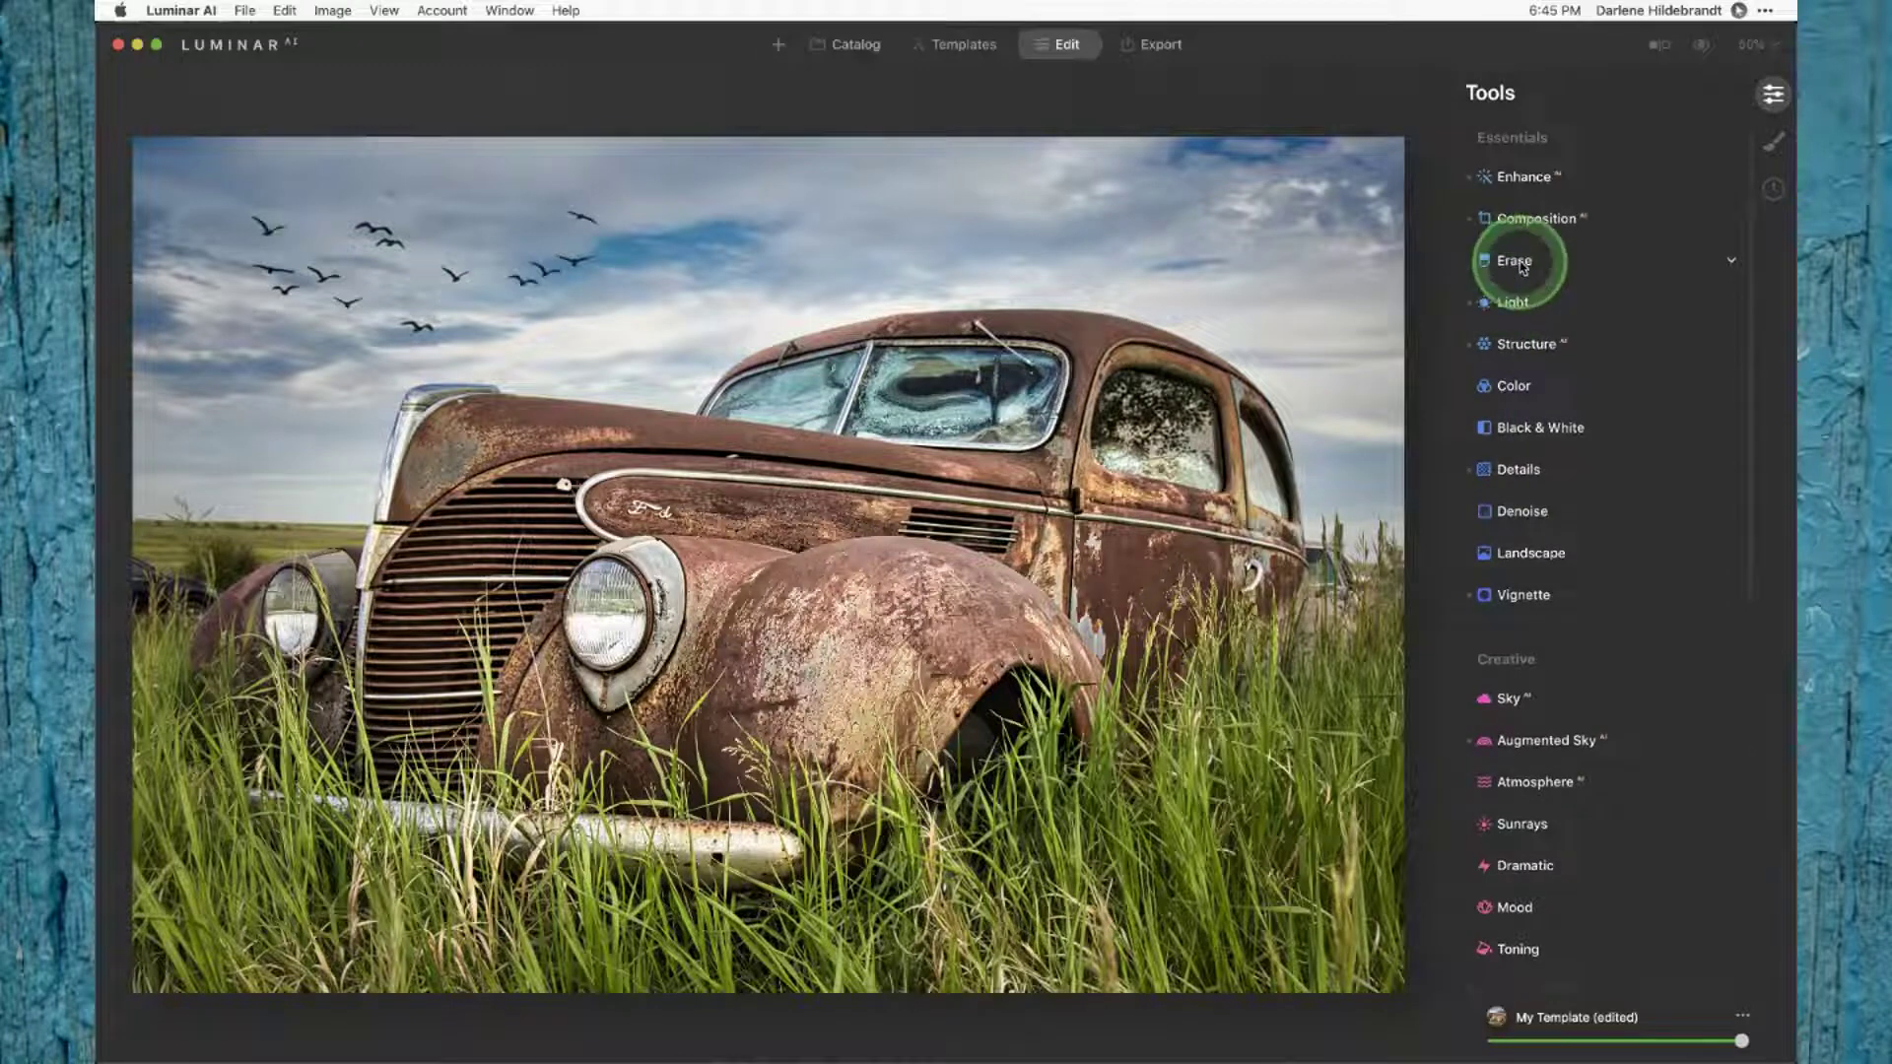
click(1503, 261)
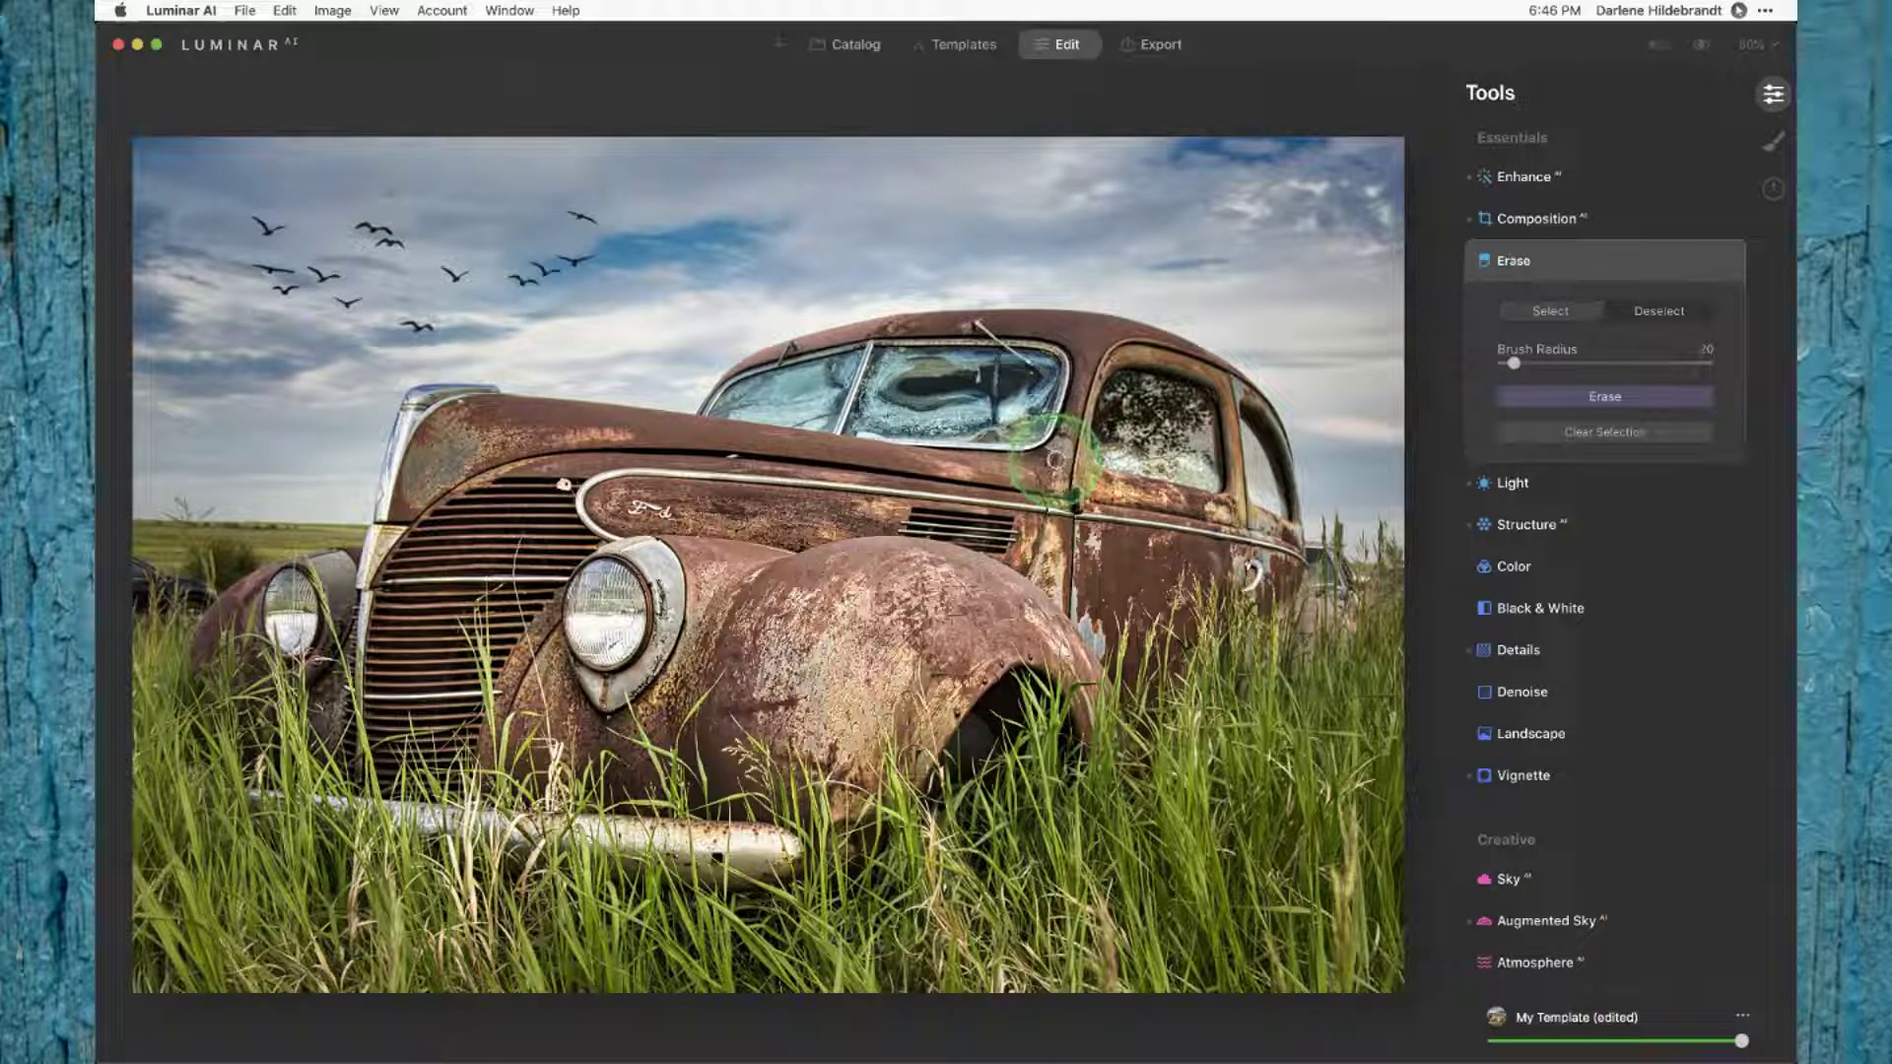
click(1585, 398)
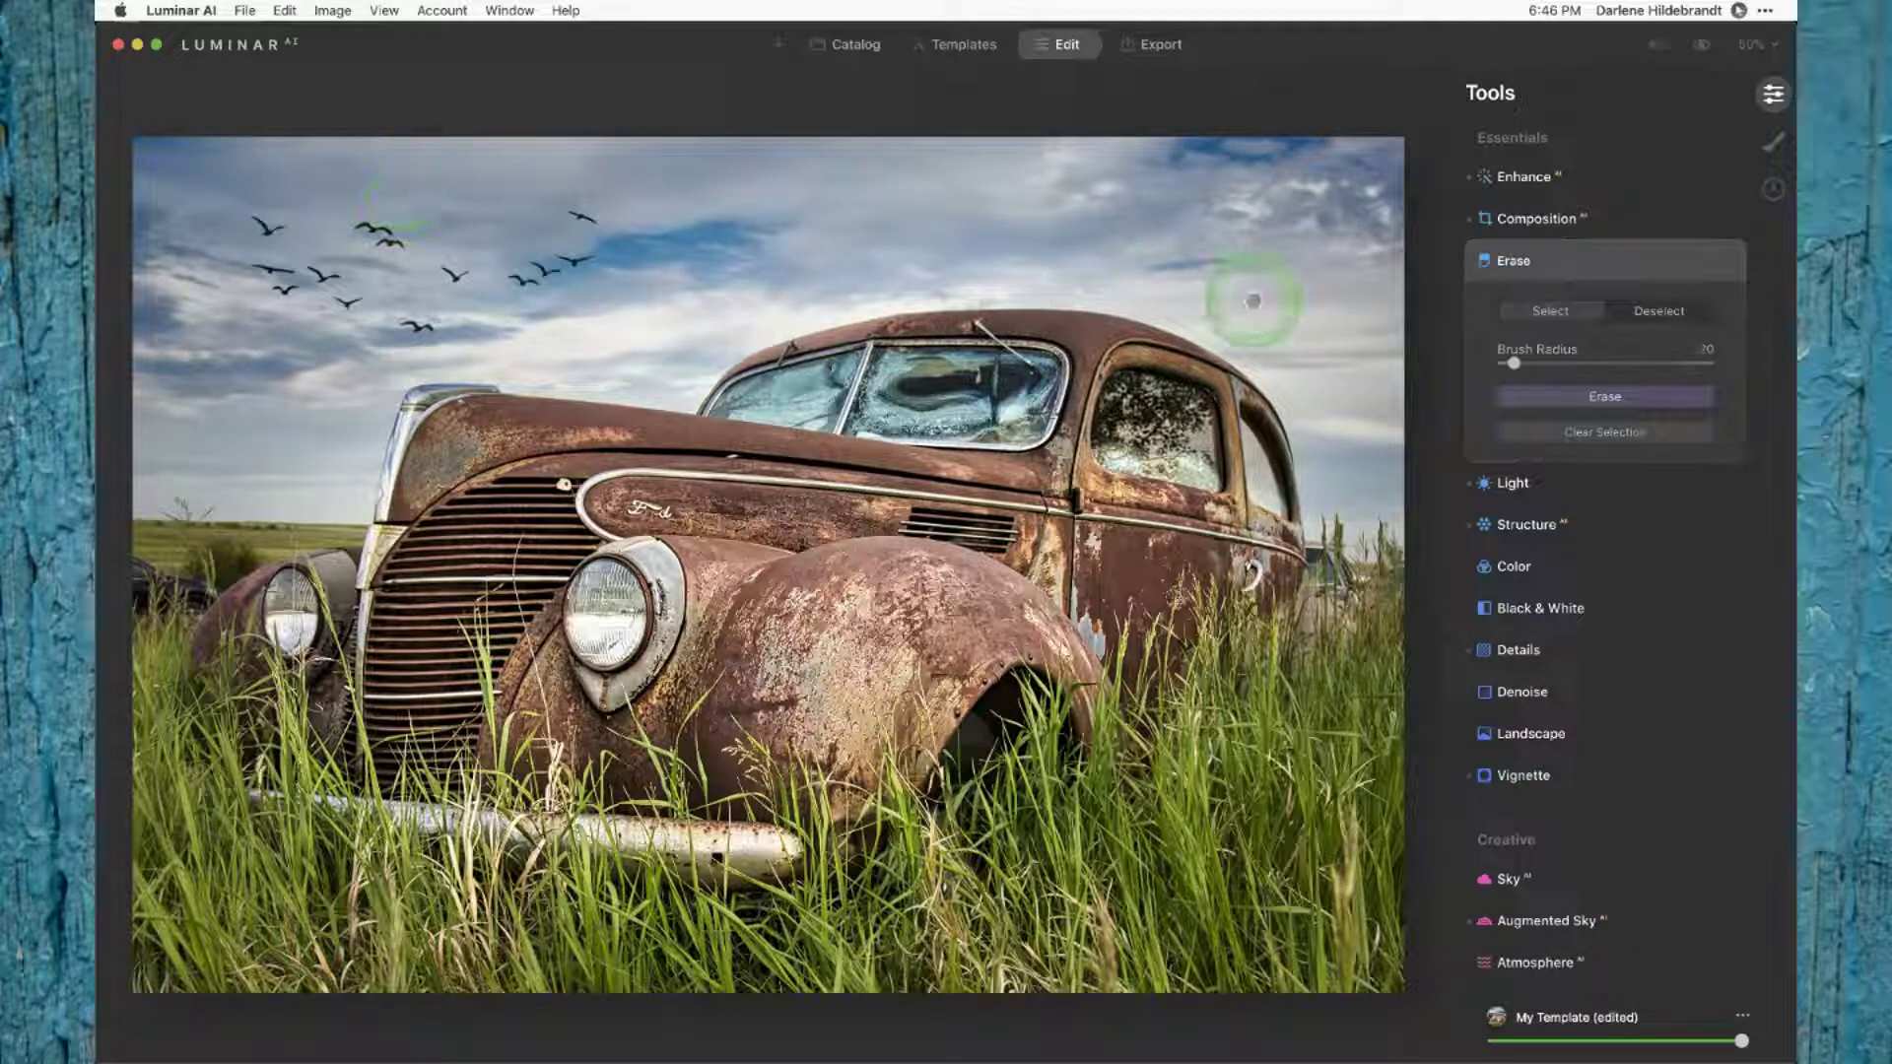
click(1616, 399)
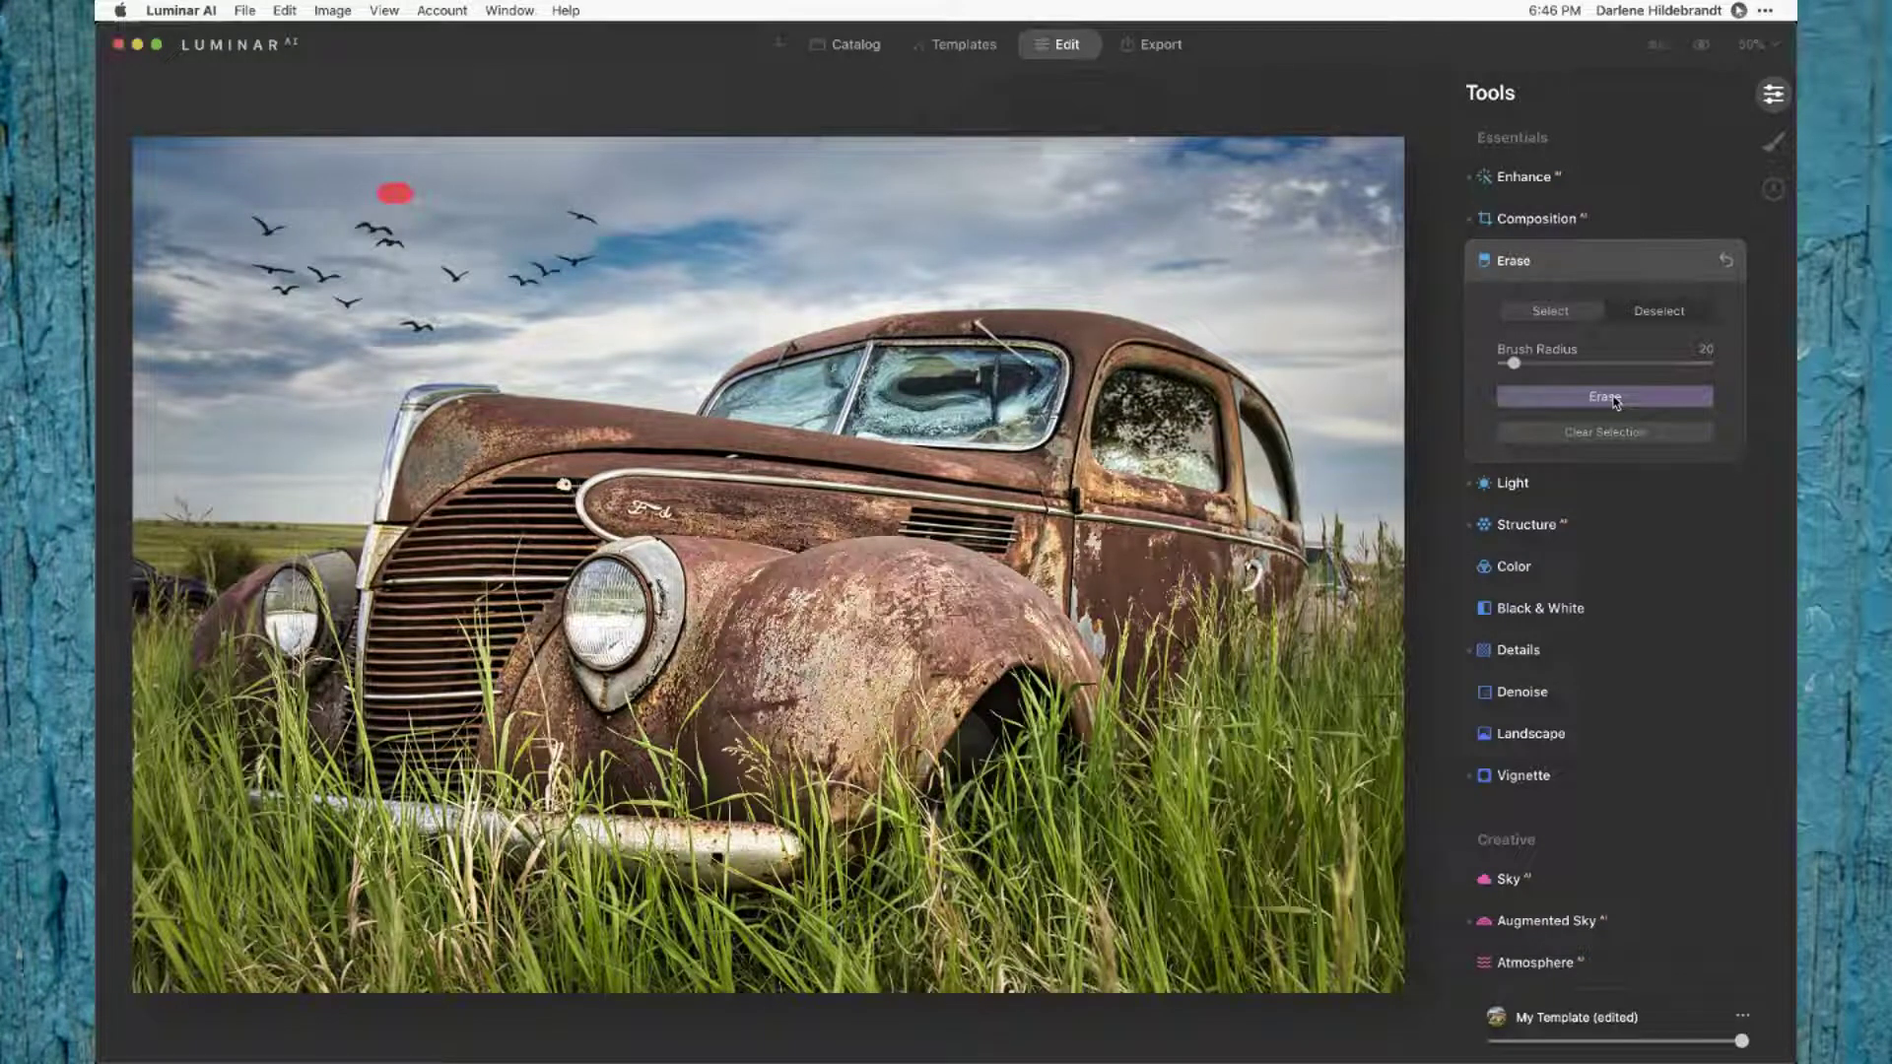
click(1619, 401)
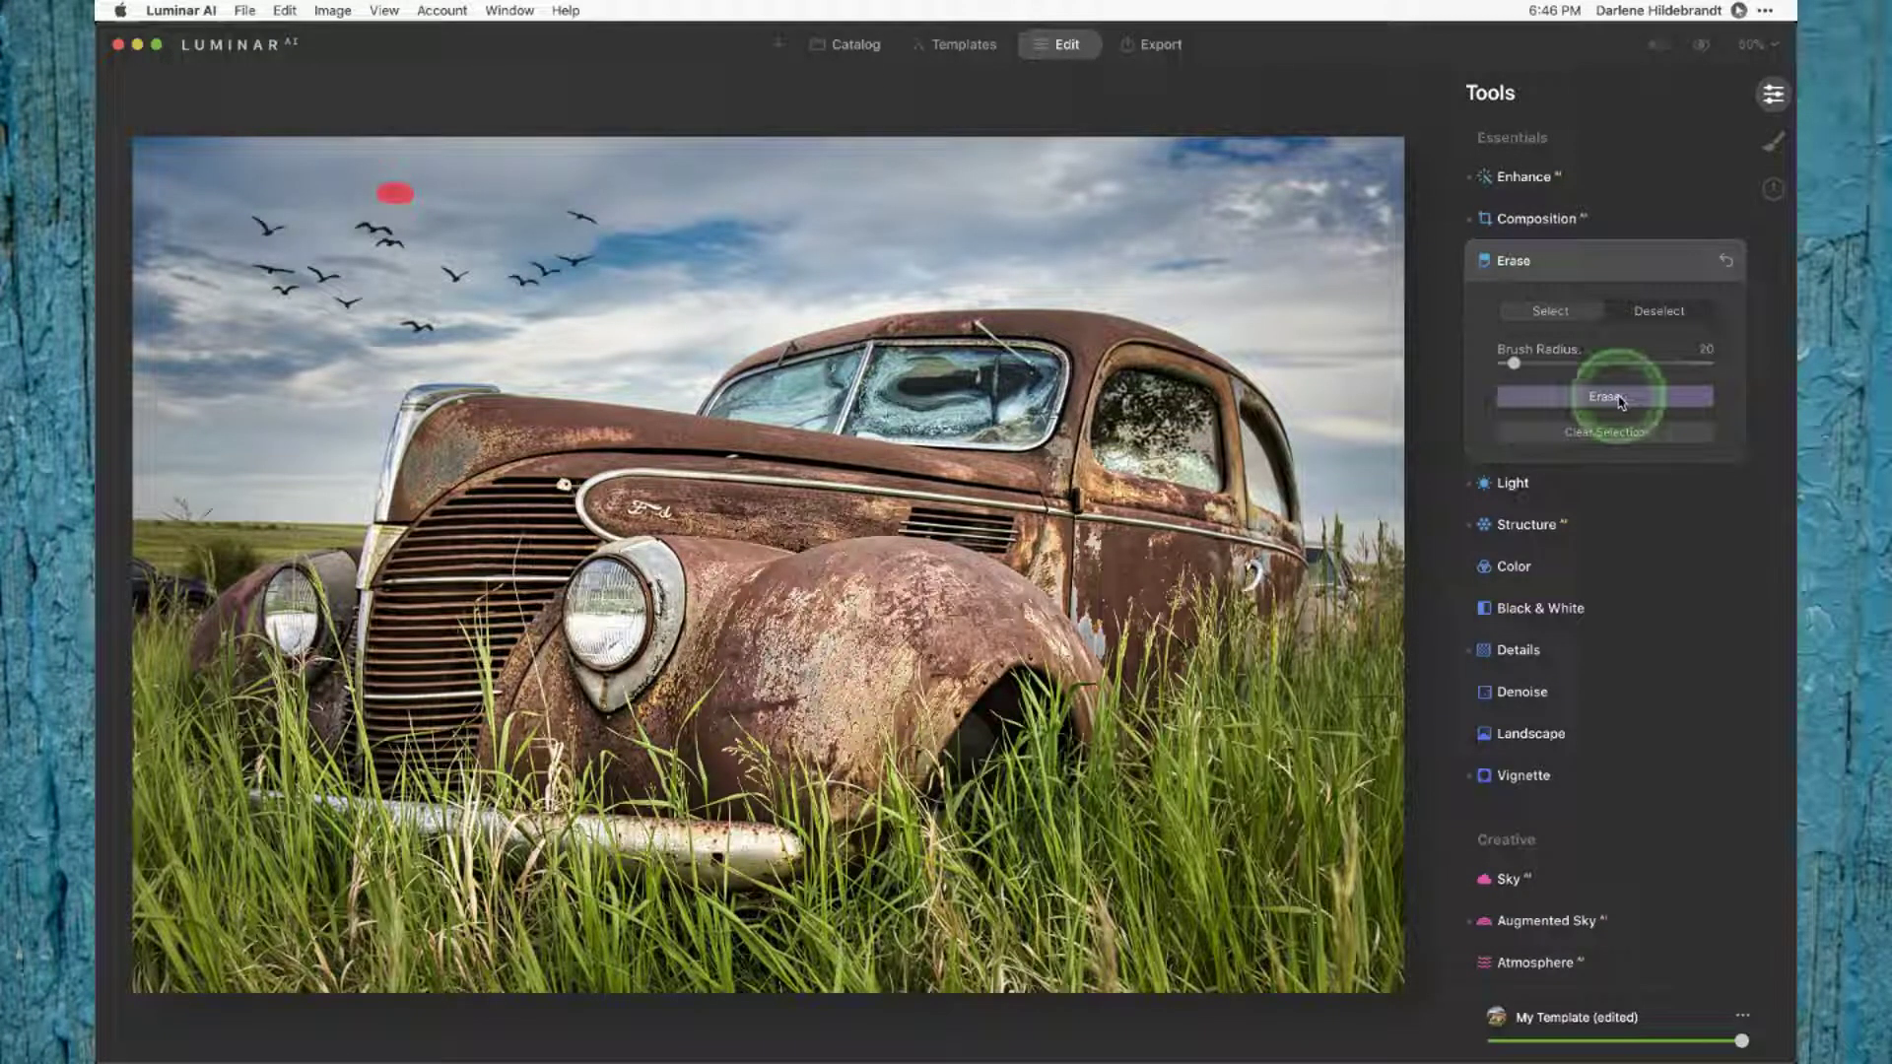
click(1607, 268)
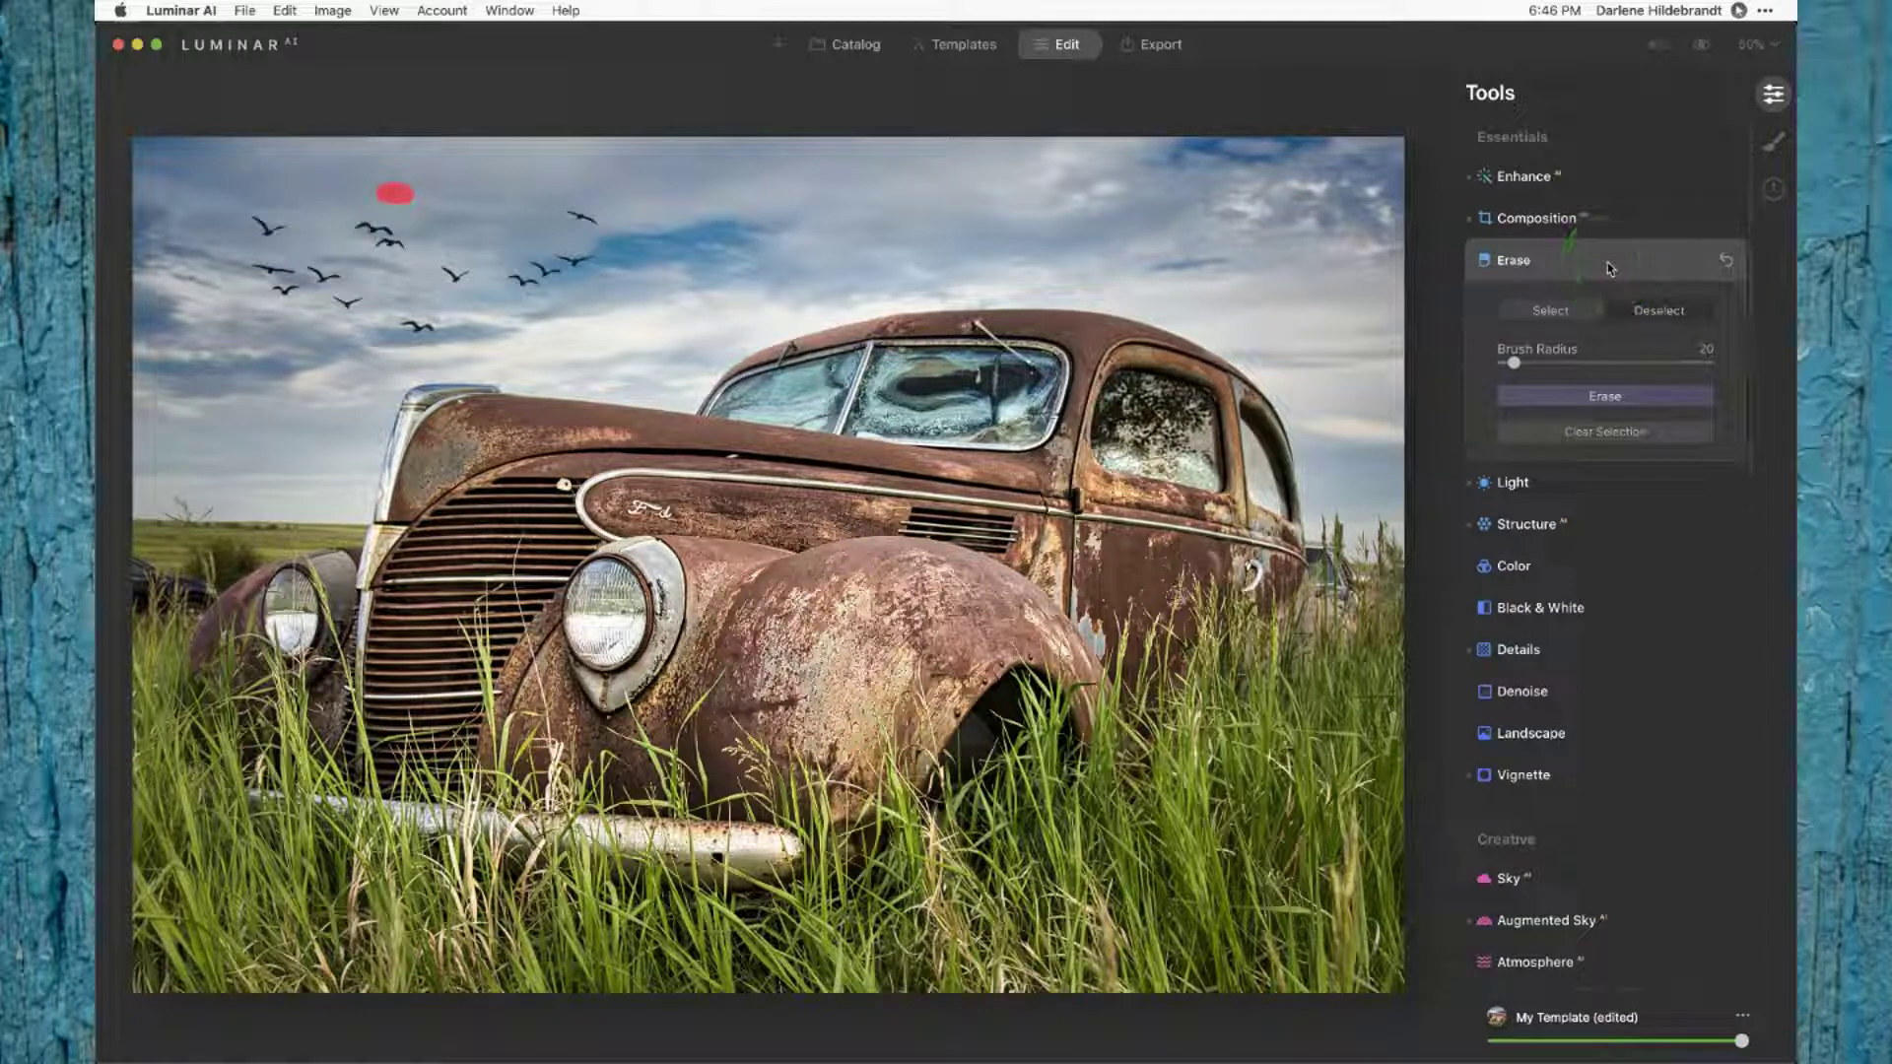
click(1608, 267)
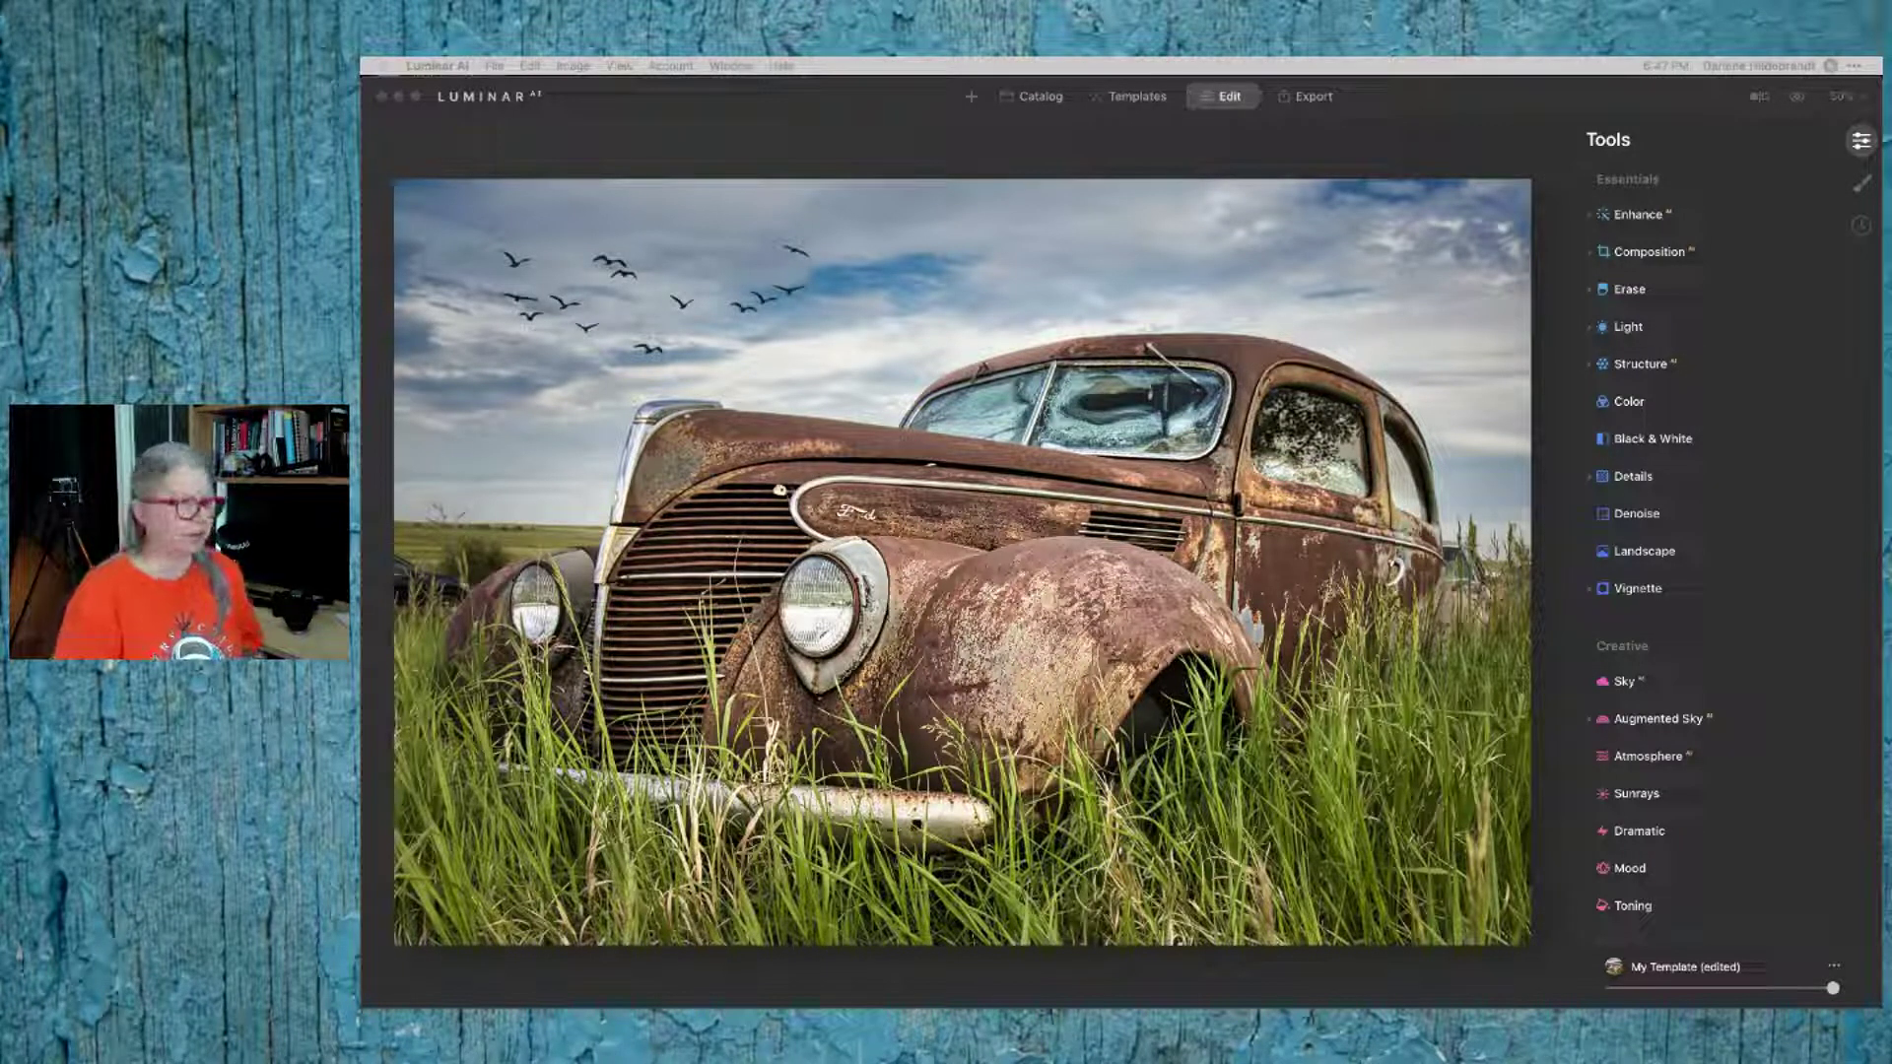
Step: Open the Supercontrast tool and set Midtones Contrast to about 28 and Midtones Balance to about 23
click(1508, 130)
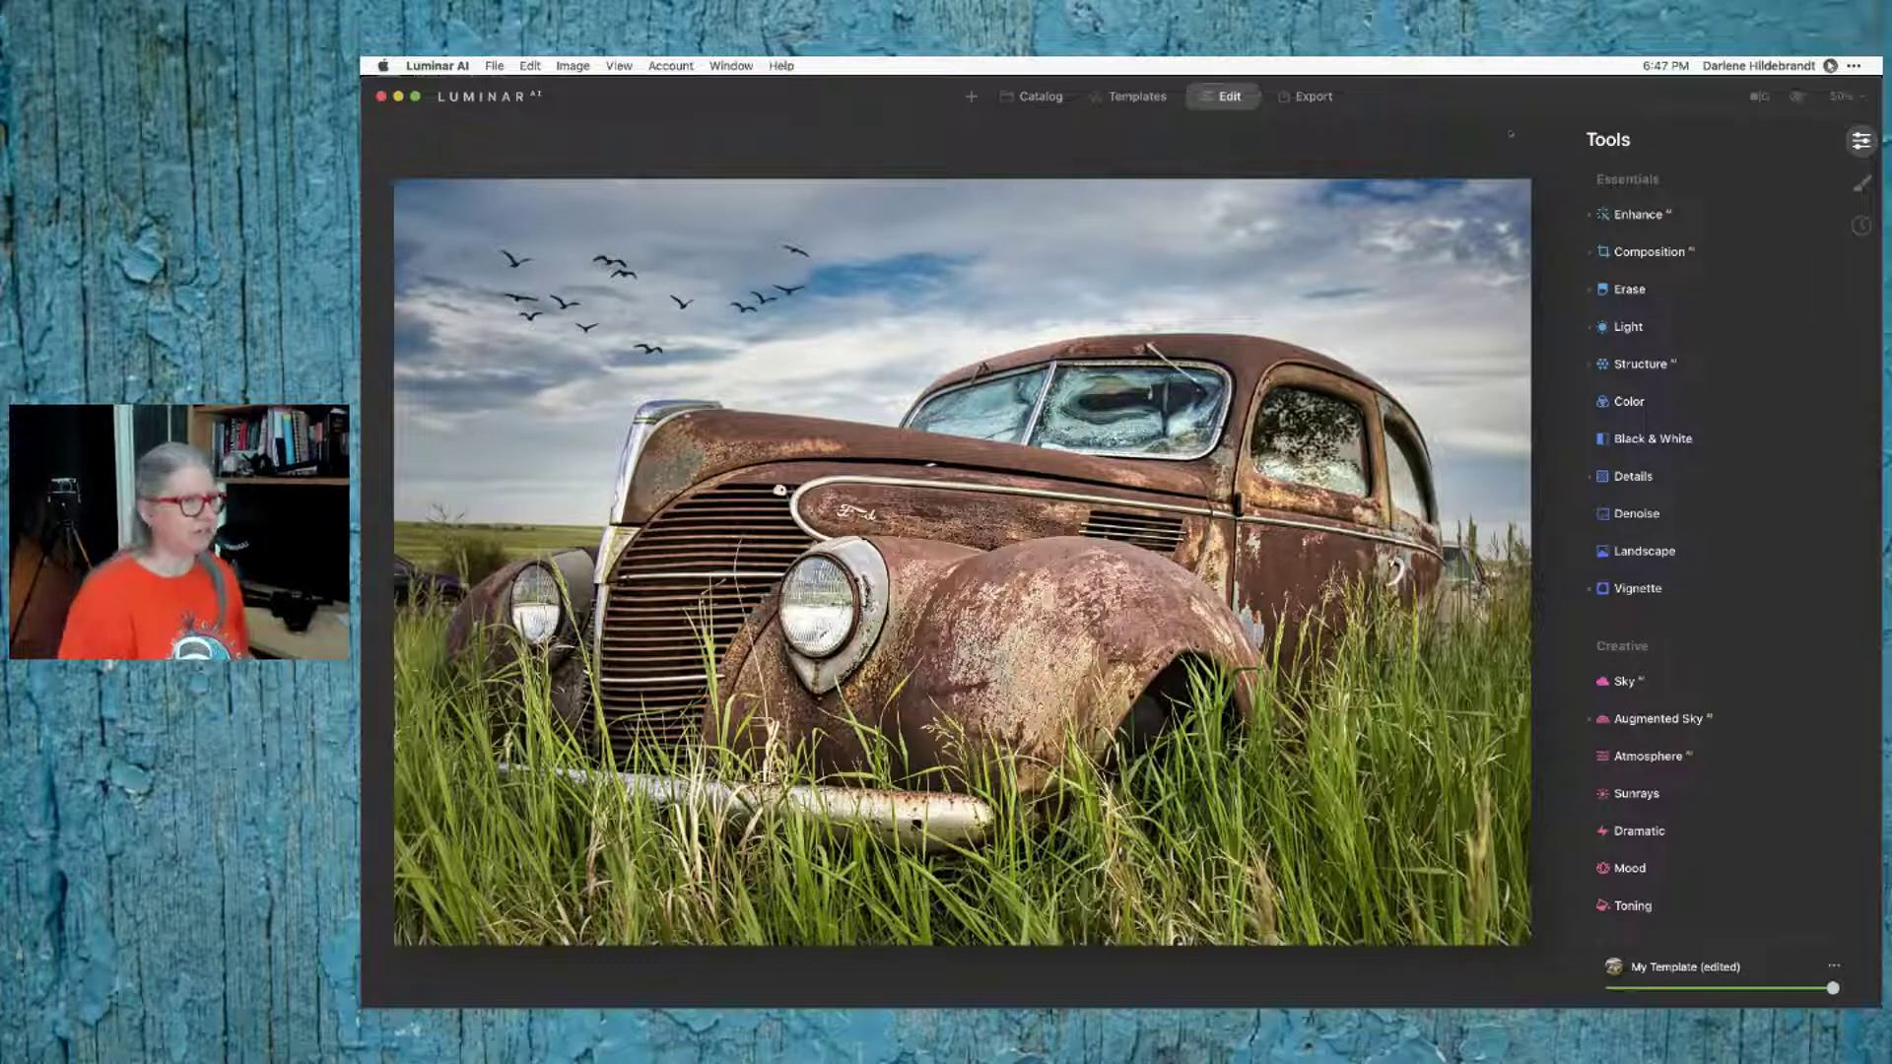
click(1511, 135)
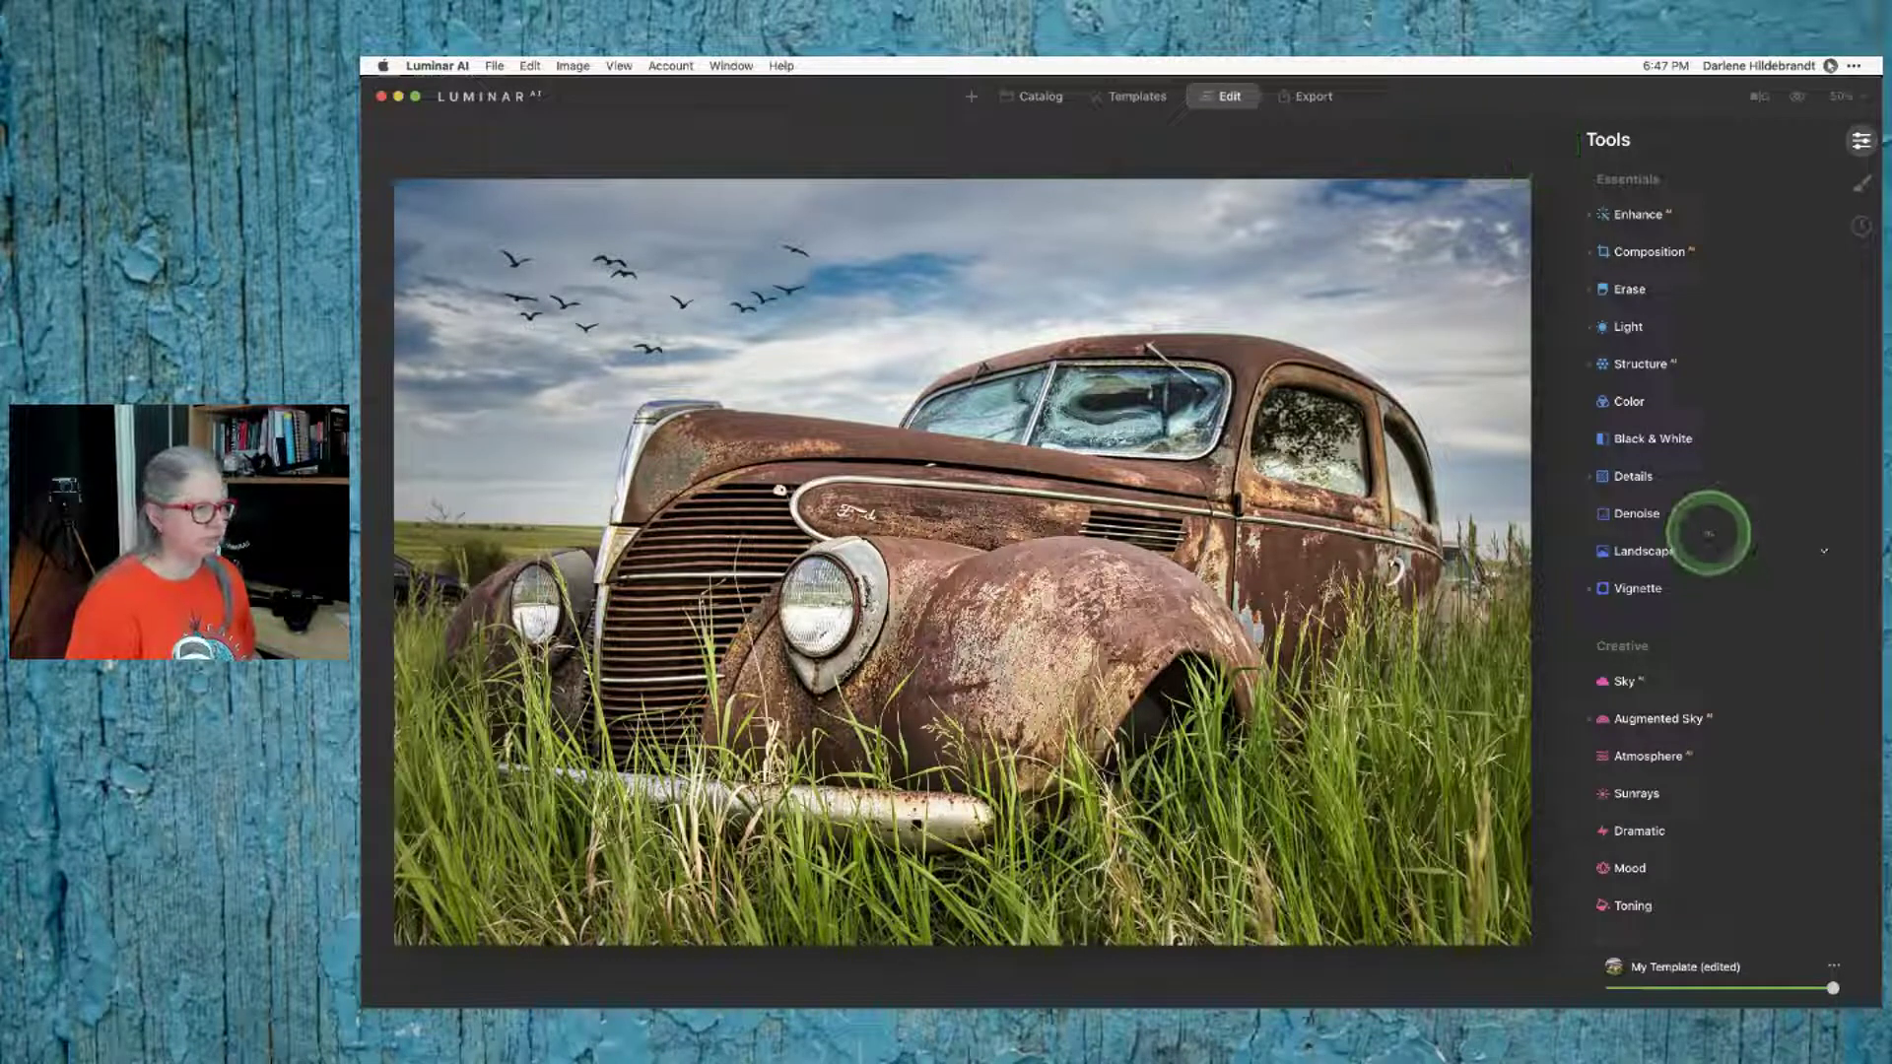
scroll(1710, 534, down, 1)
scroll(1710, 534, down, 10)
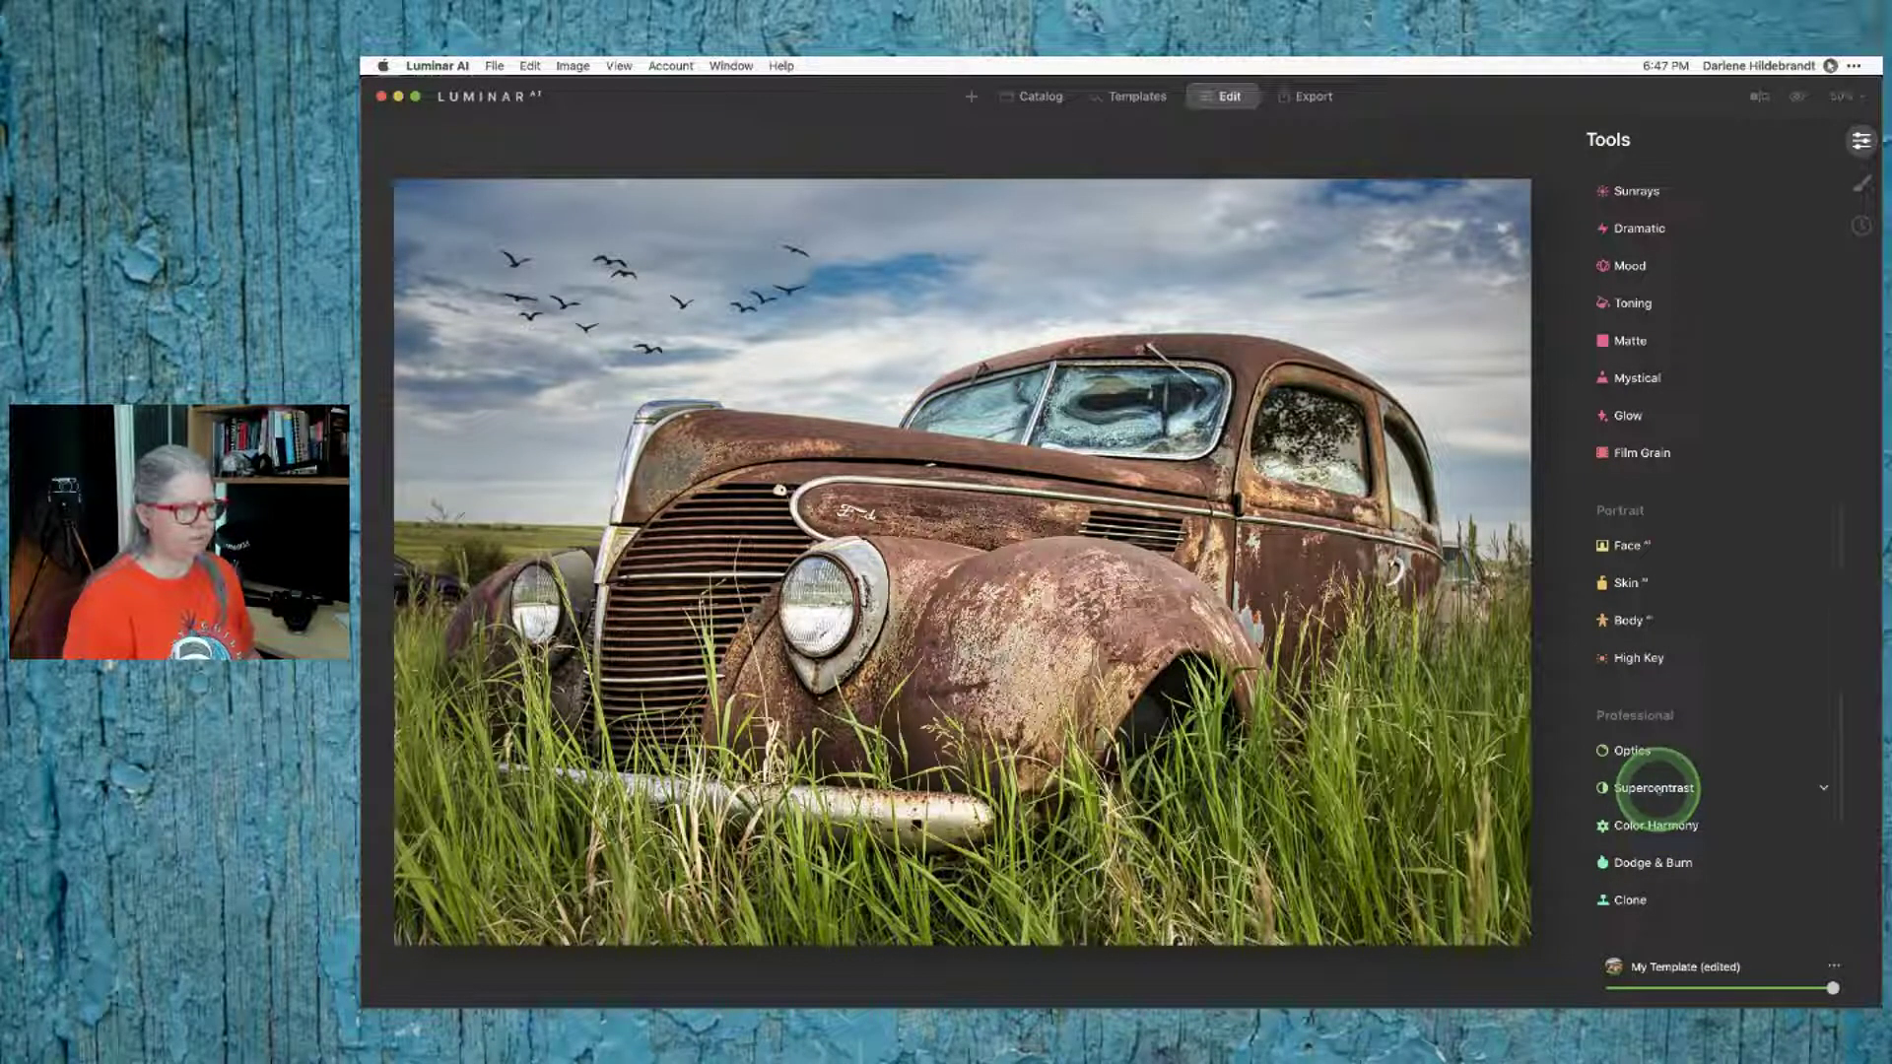
click(1655, 788)
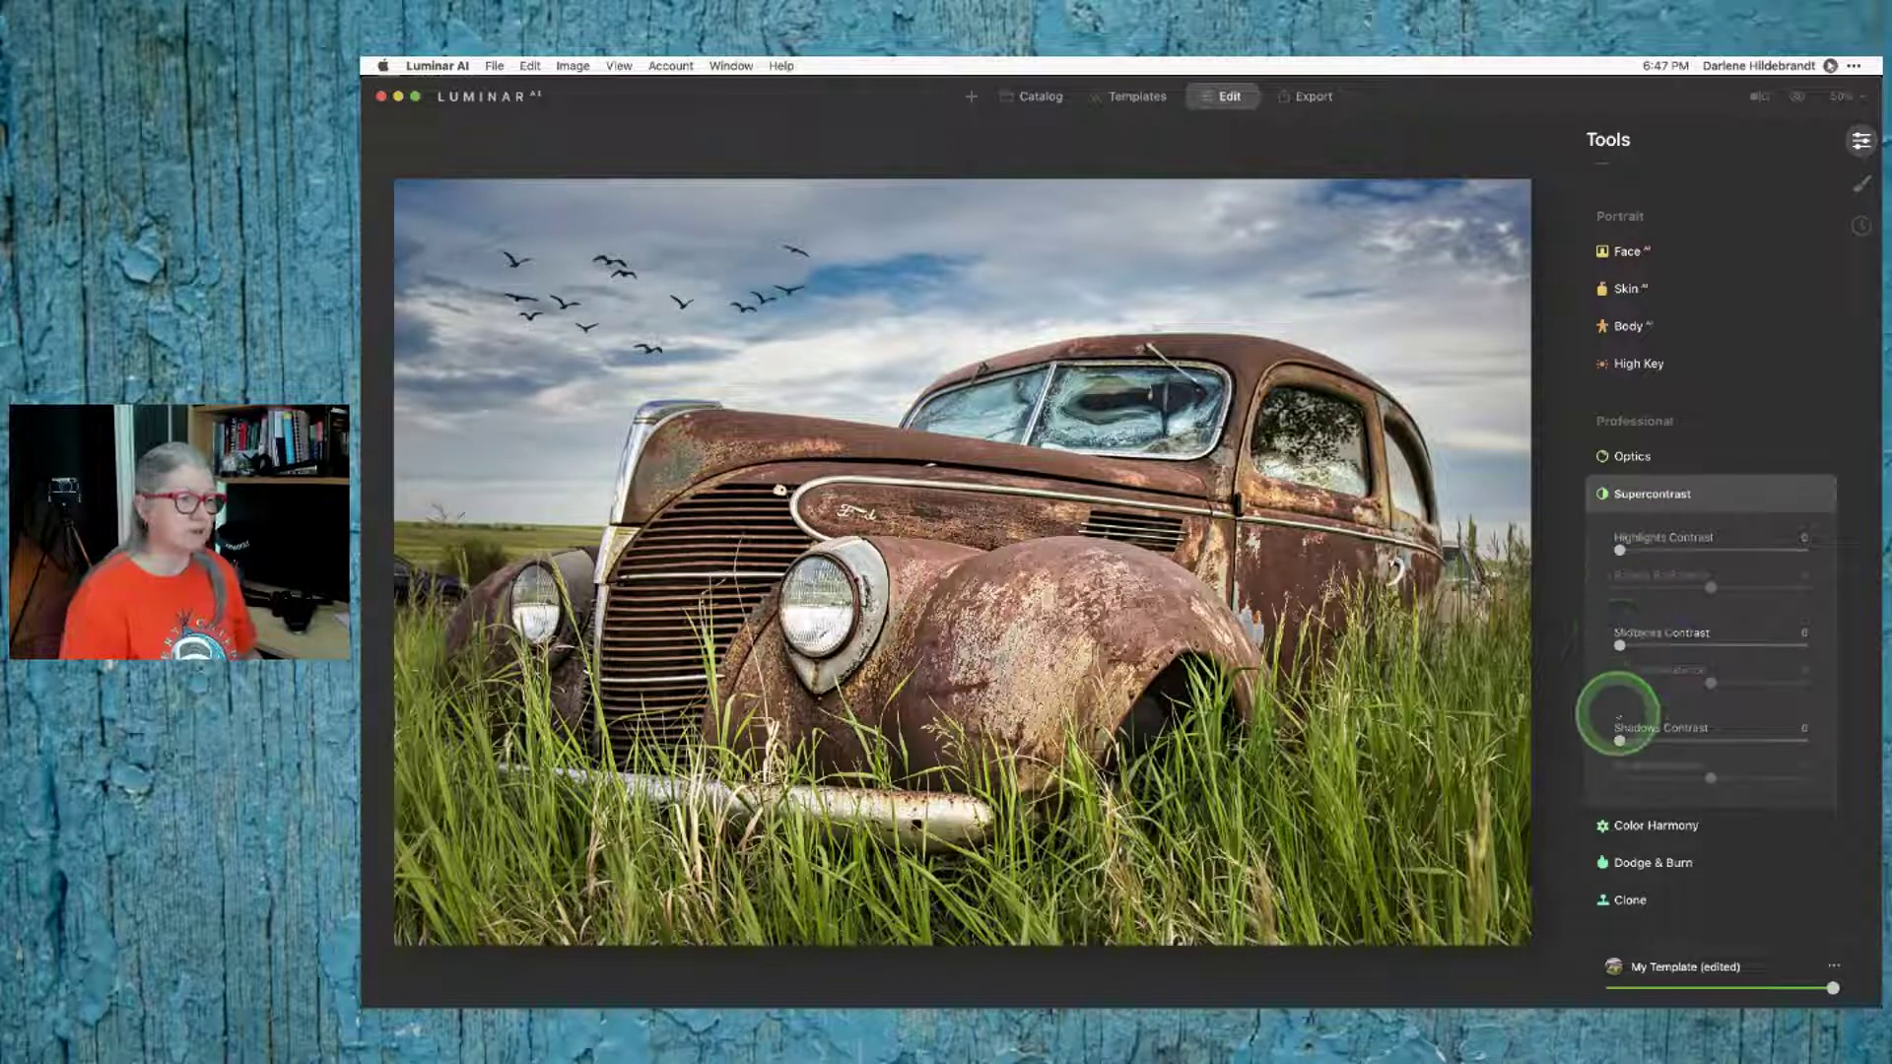
drag(1619, 646, 1710, 646)
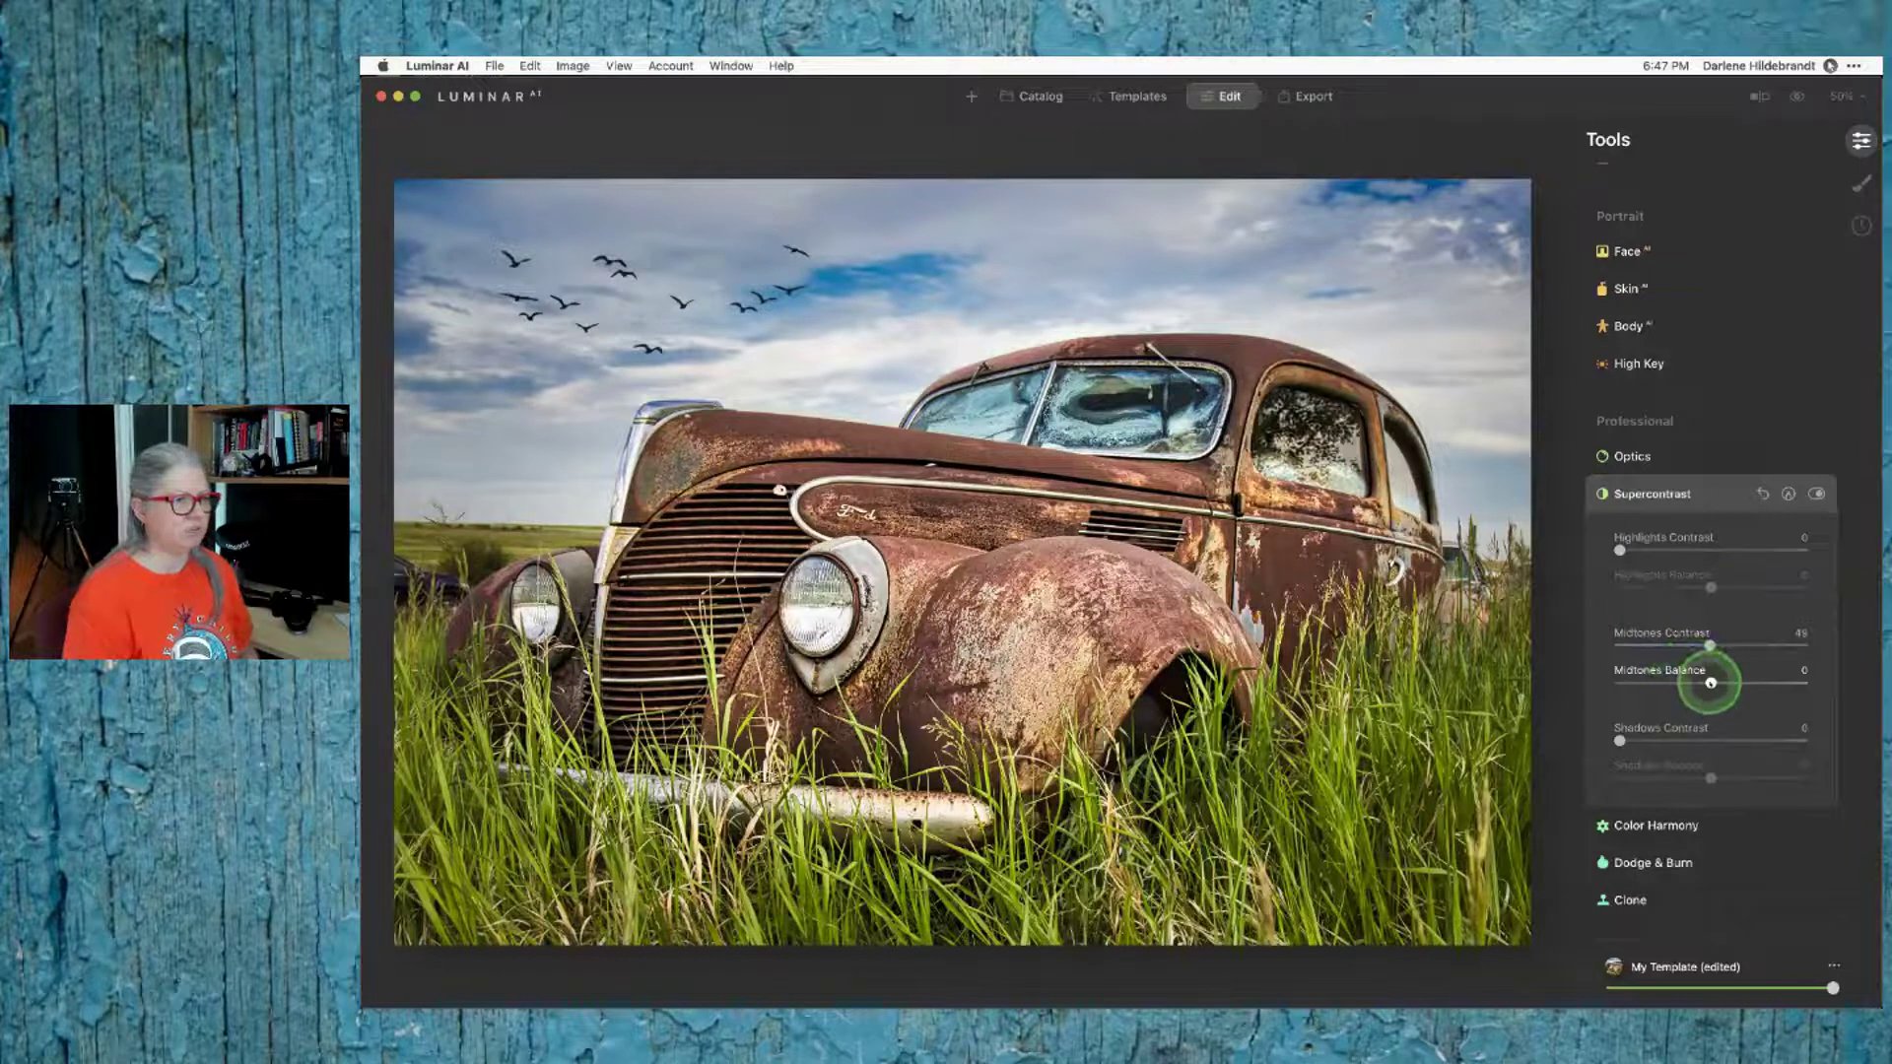
drag(1711, 682, 1670, 645)
Step: Set Highlights Contrast to 11 with Highlights Balance 20, and Shadows Contrast to about 26 with Shadows Balance 50
drag(1619, 550, 1730, 588)
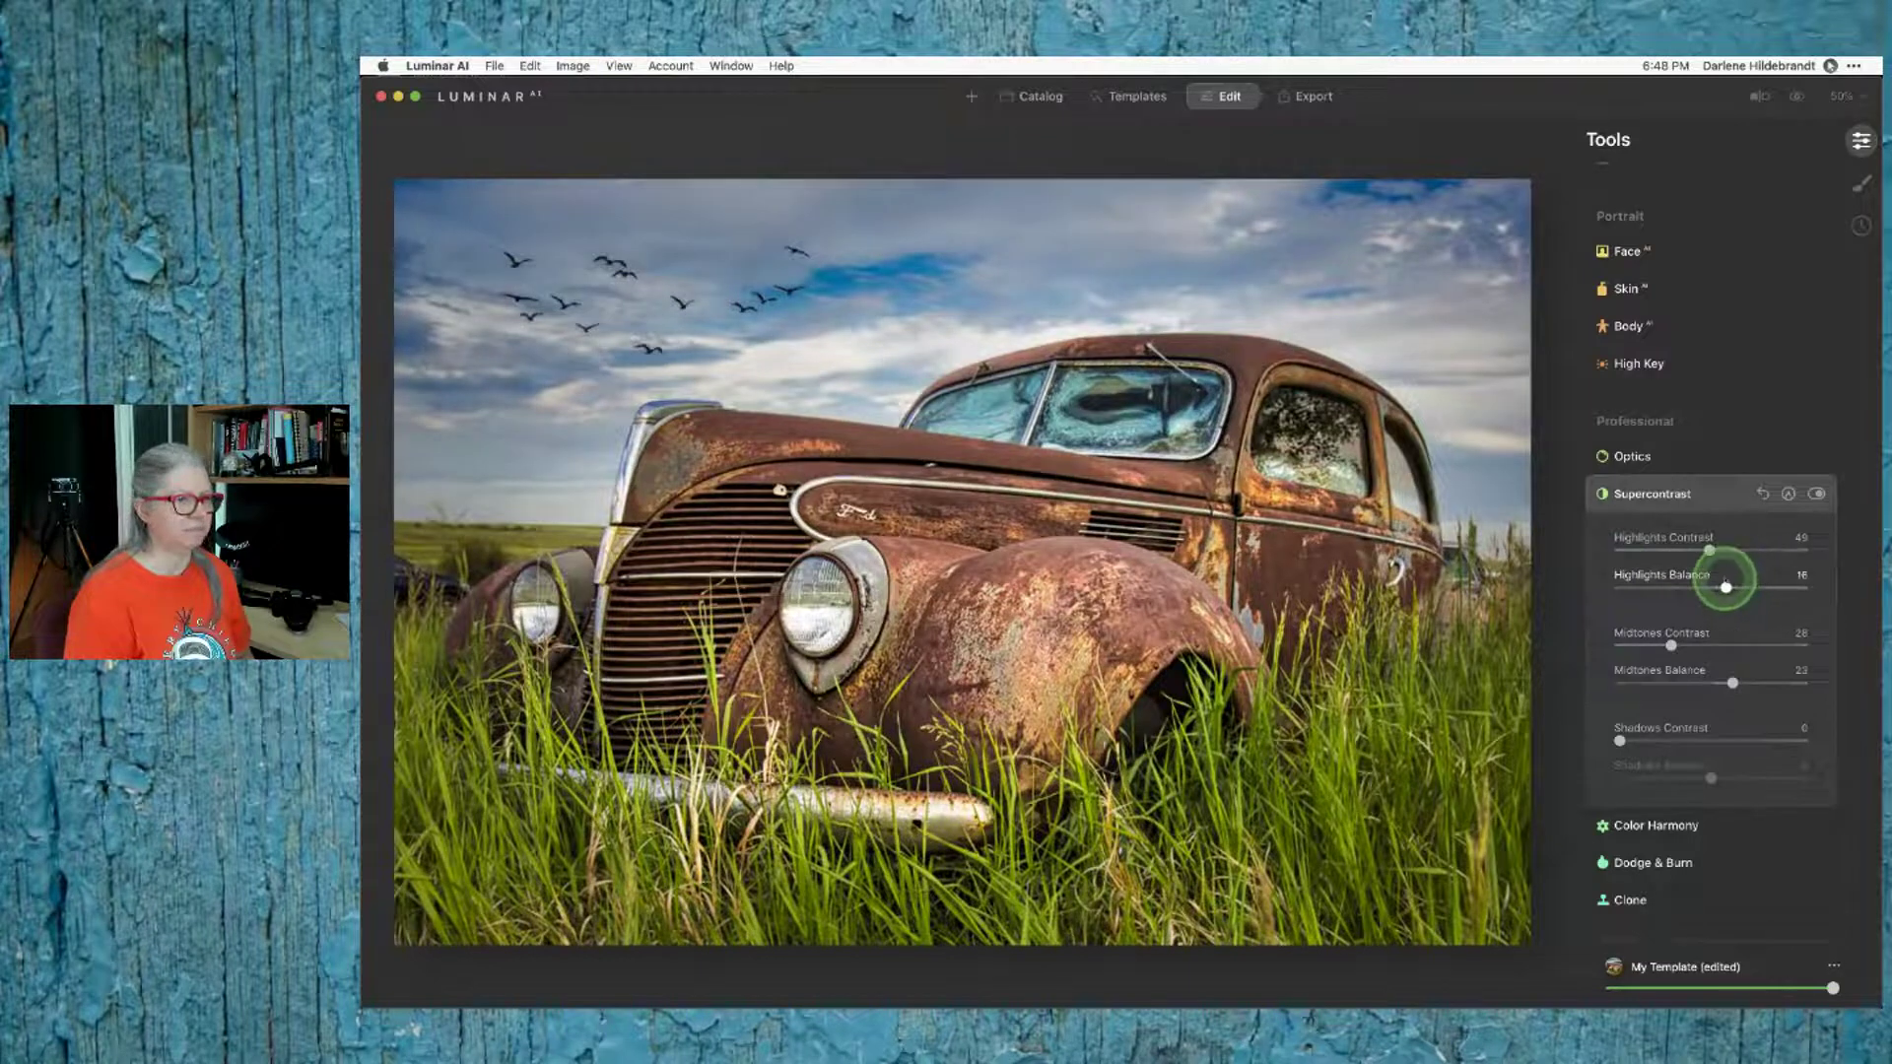
click(1644, 550)
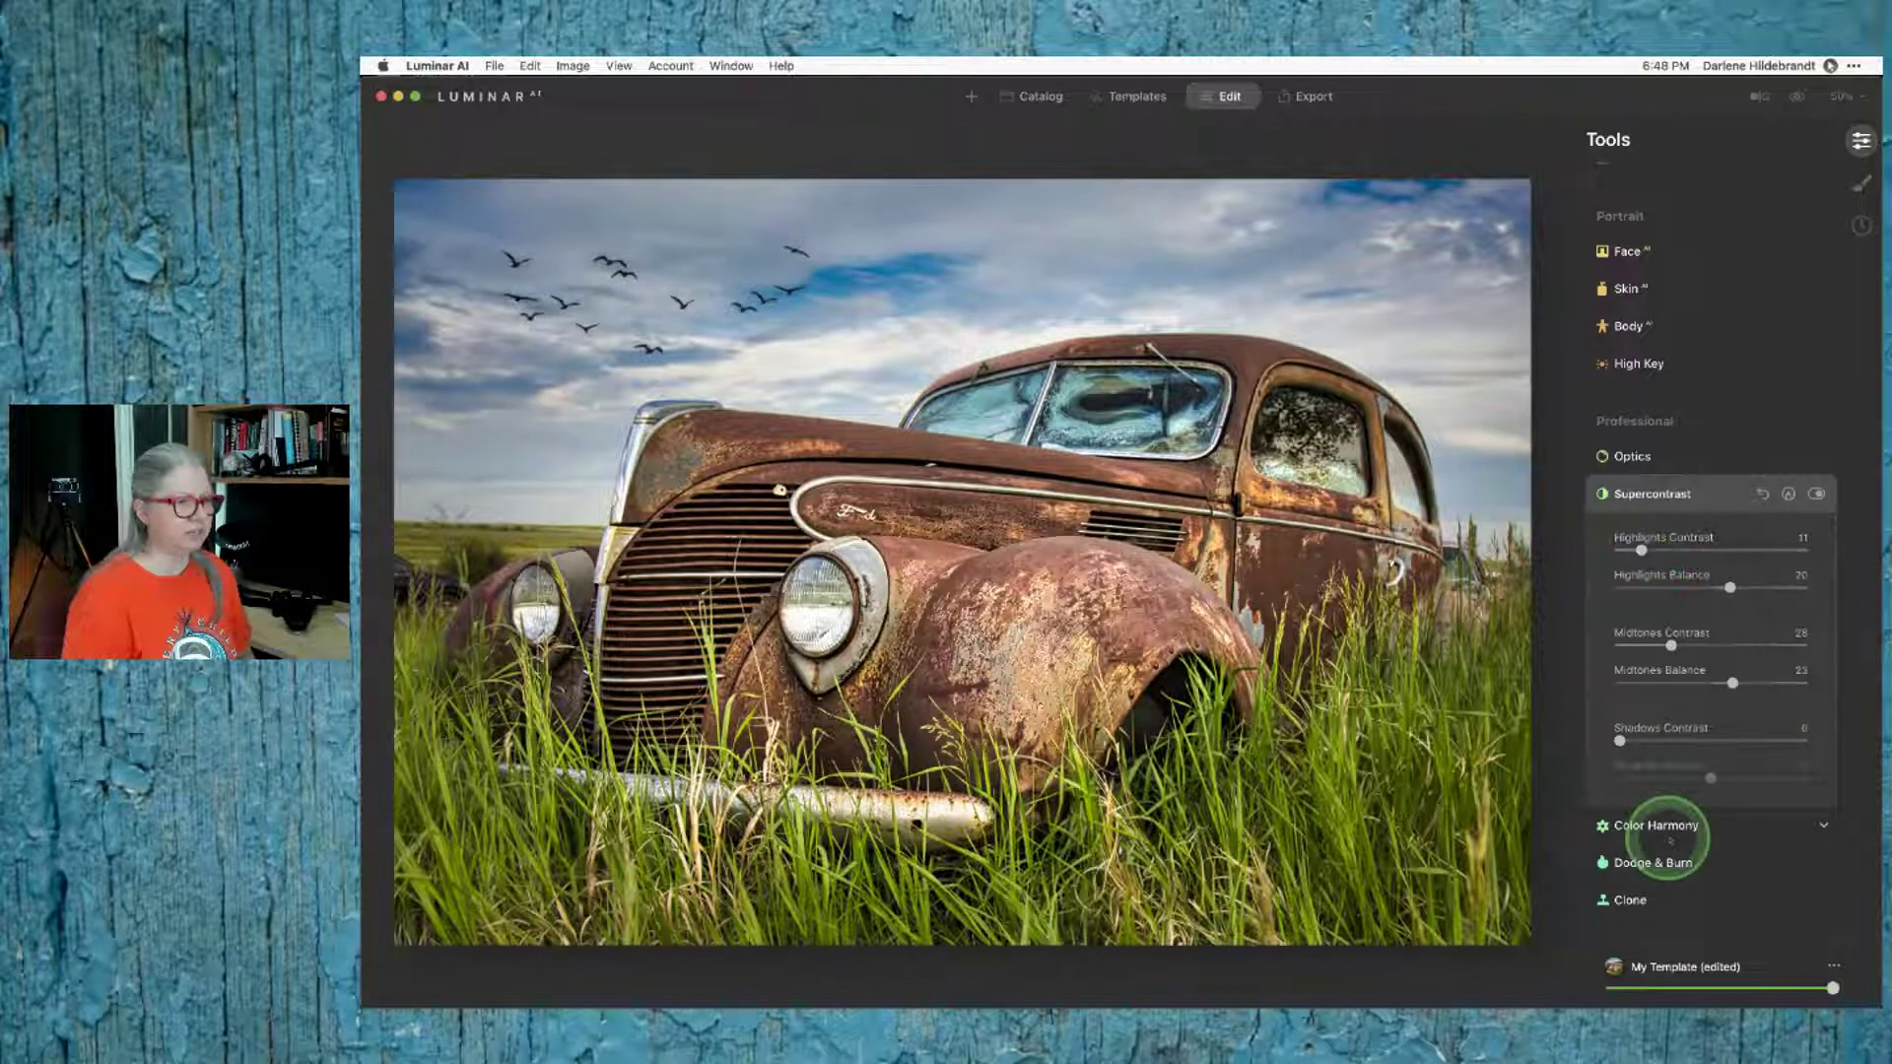
click(1711, 740)
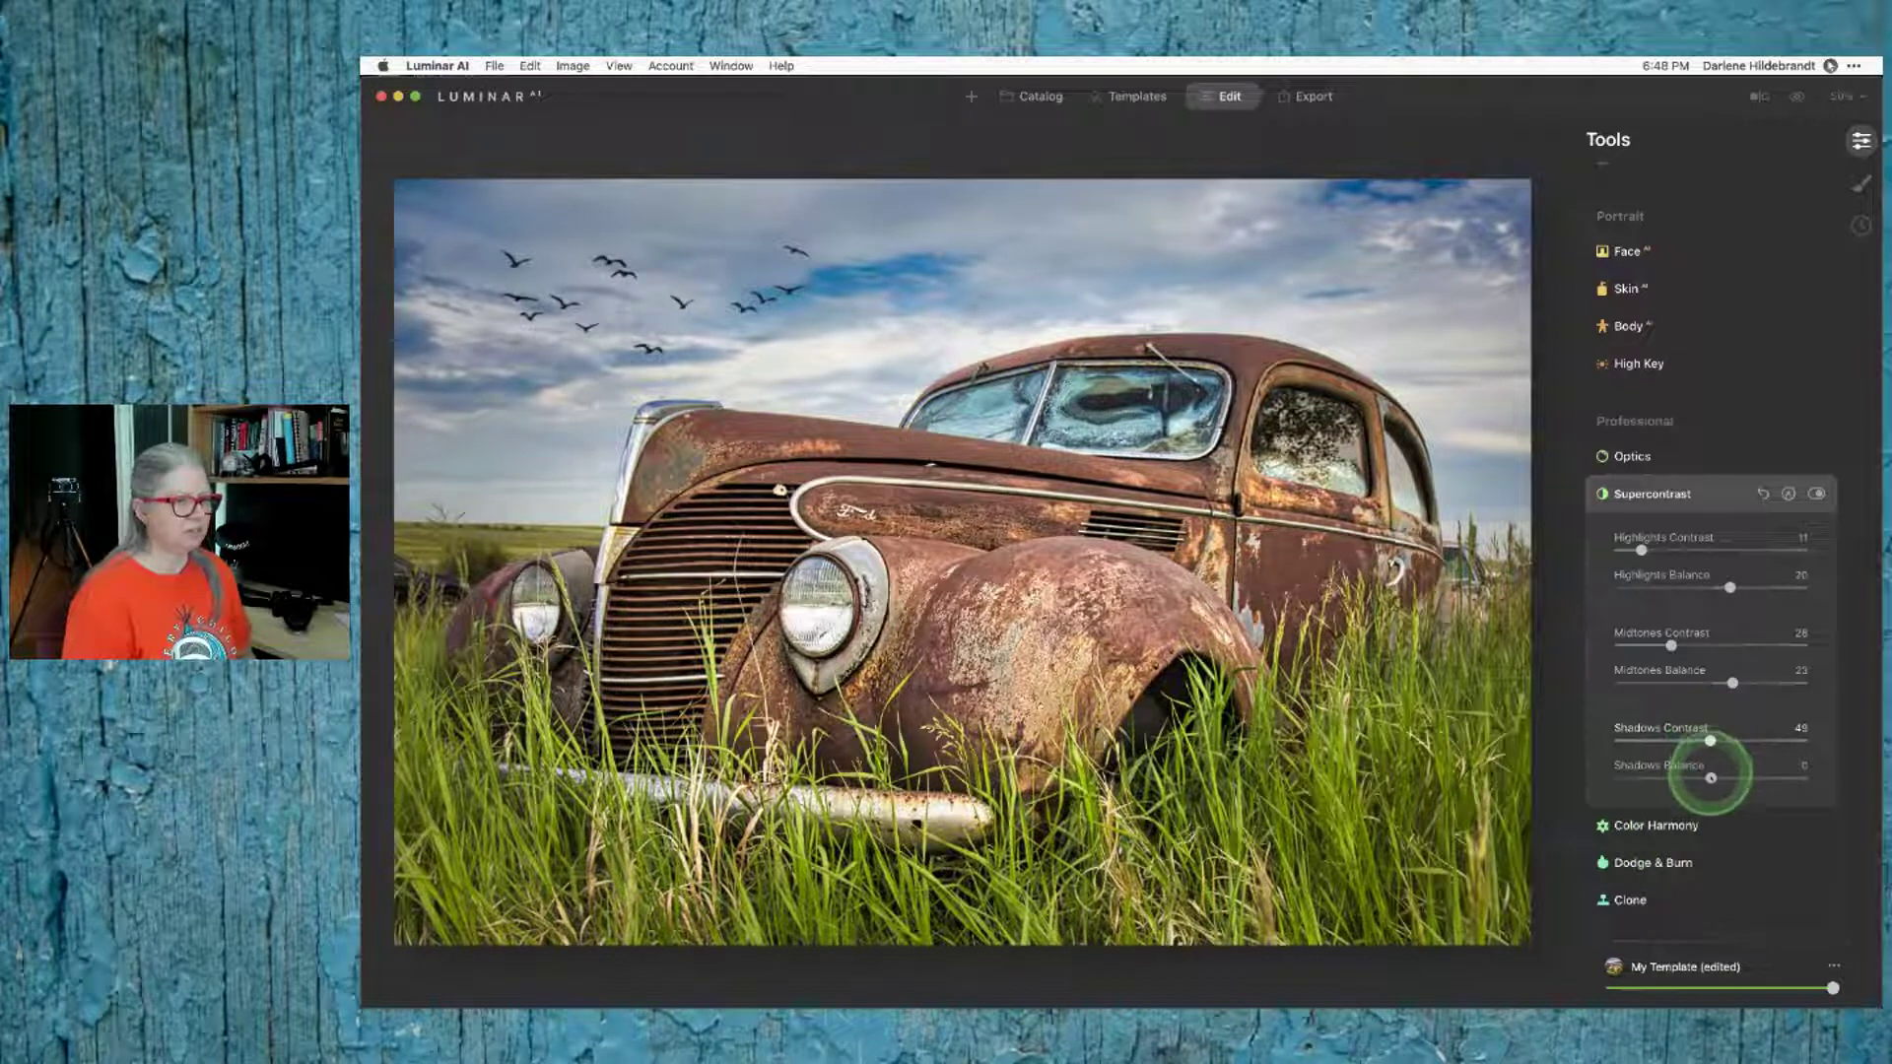
drag(1711, 779, 1668, 740)
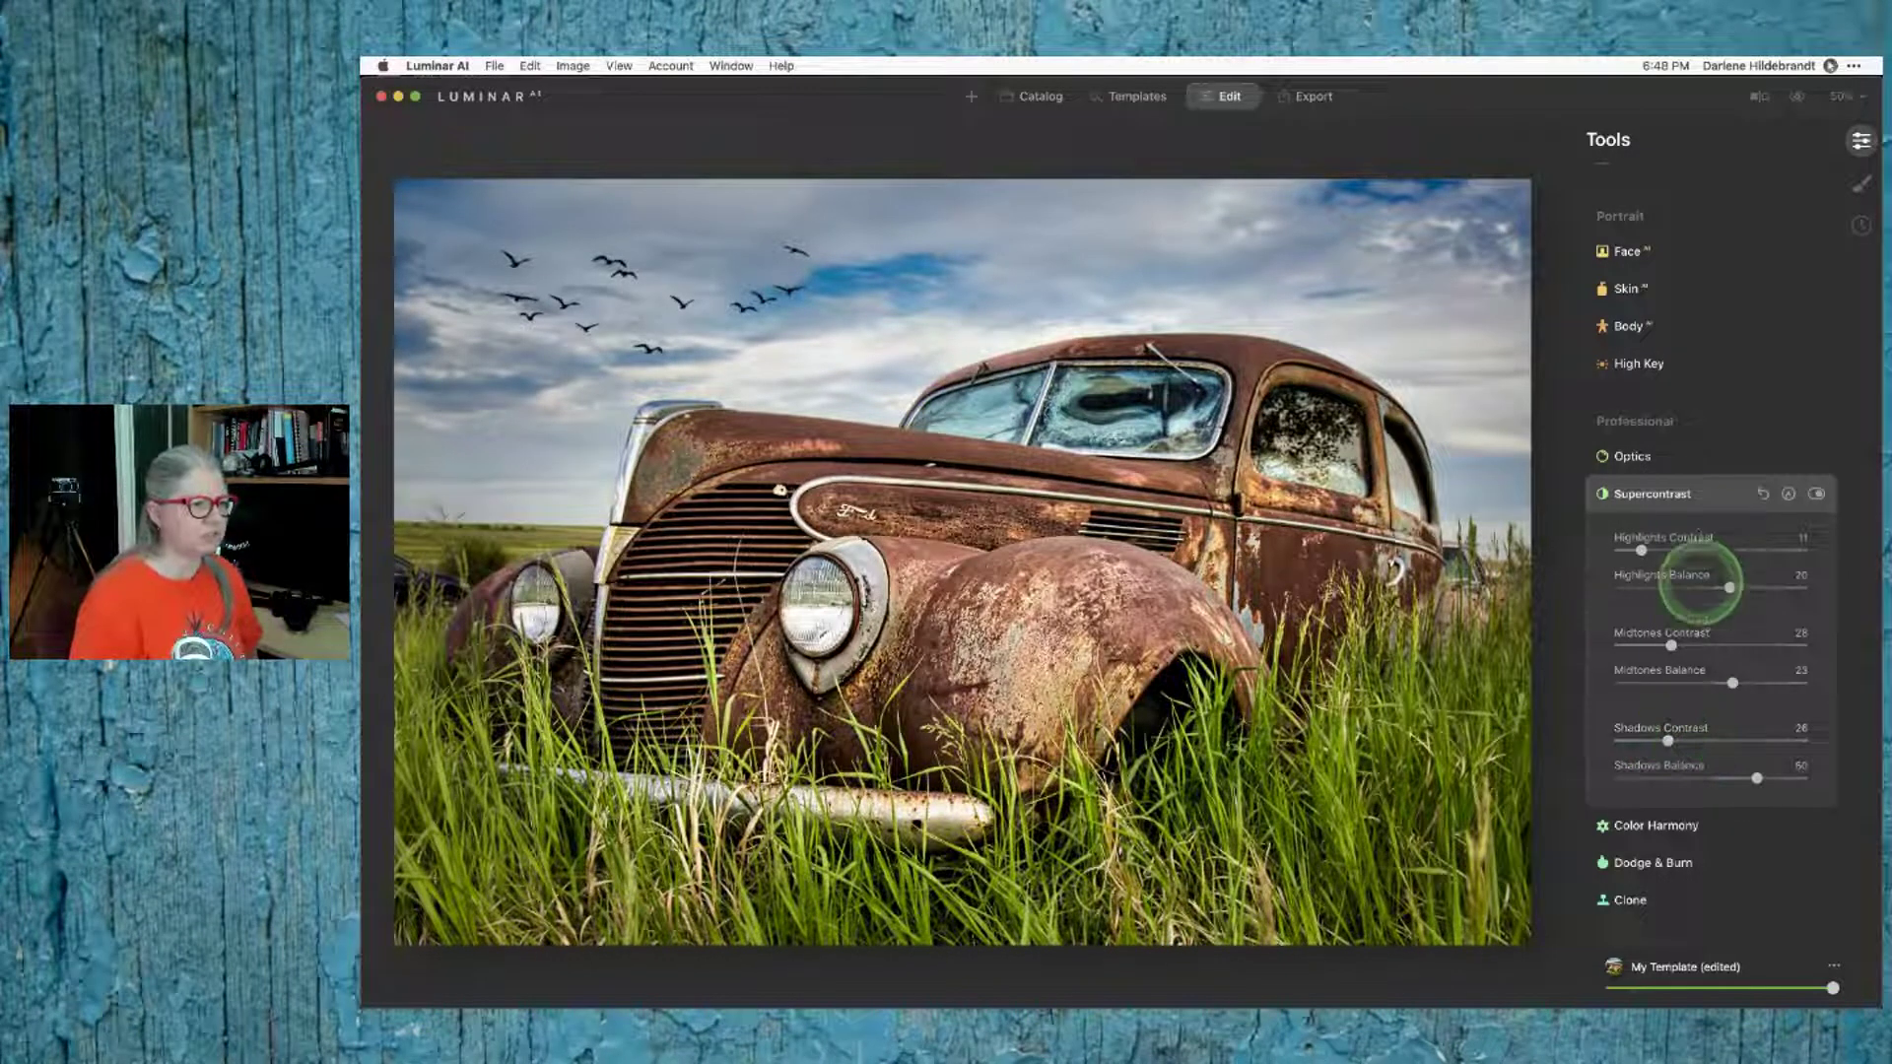
Step: Compare the photo with Supercontrast off and on, leave it enabled and close the tool
click(1816, 494)
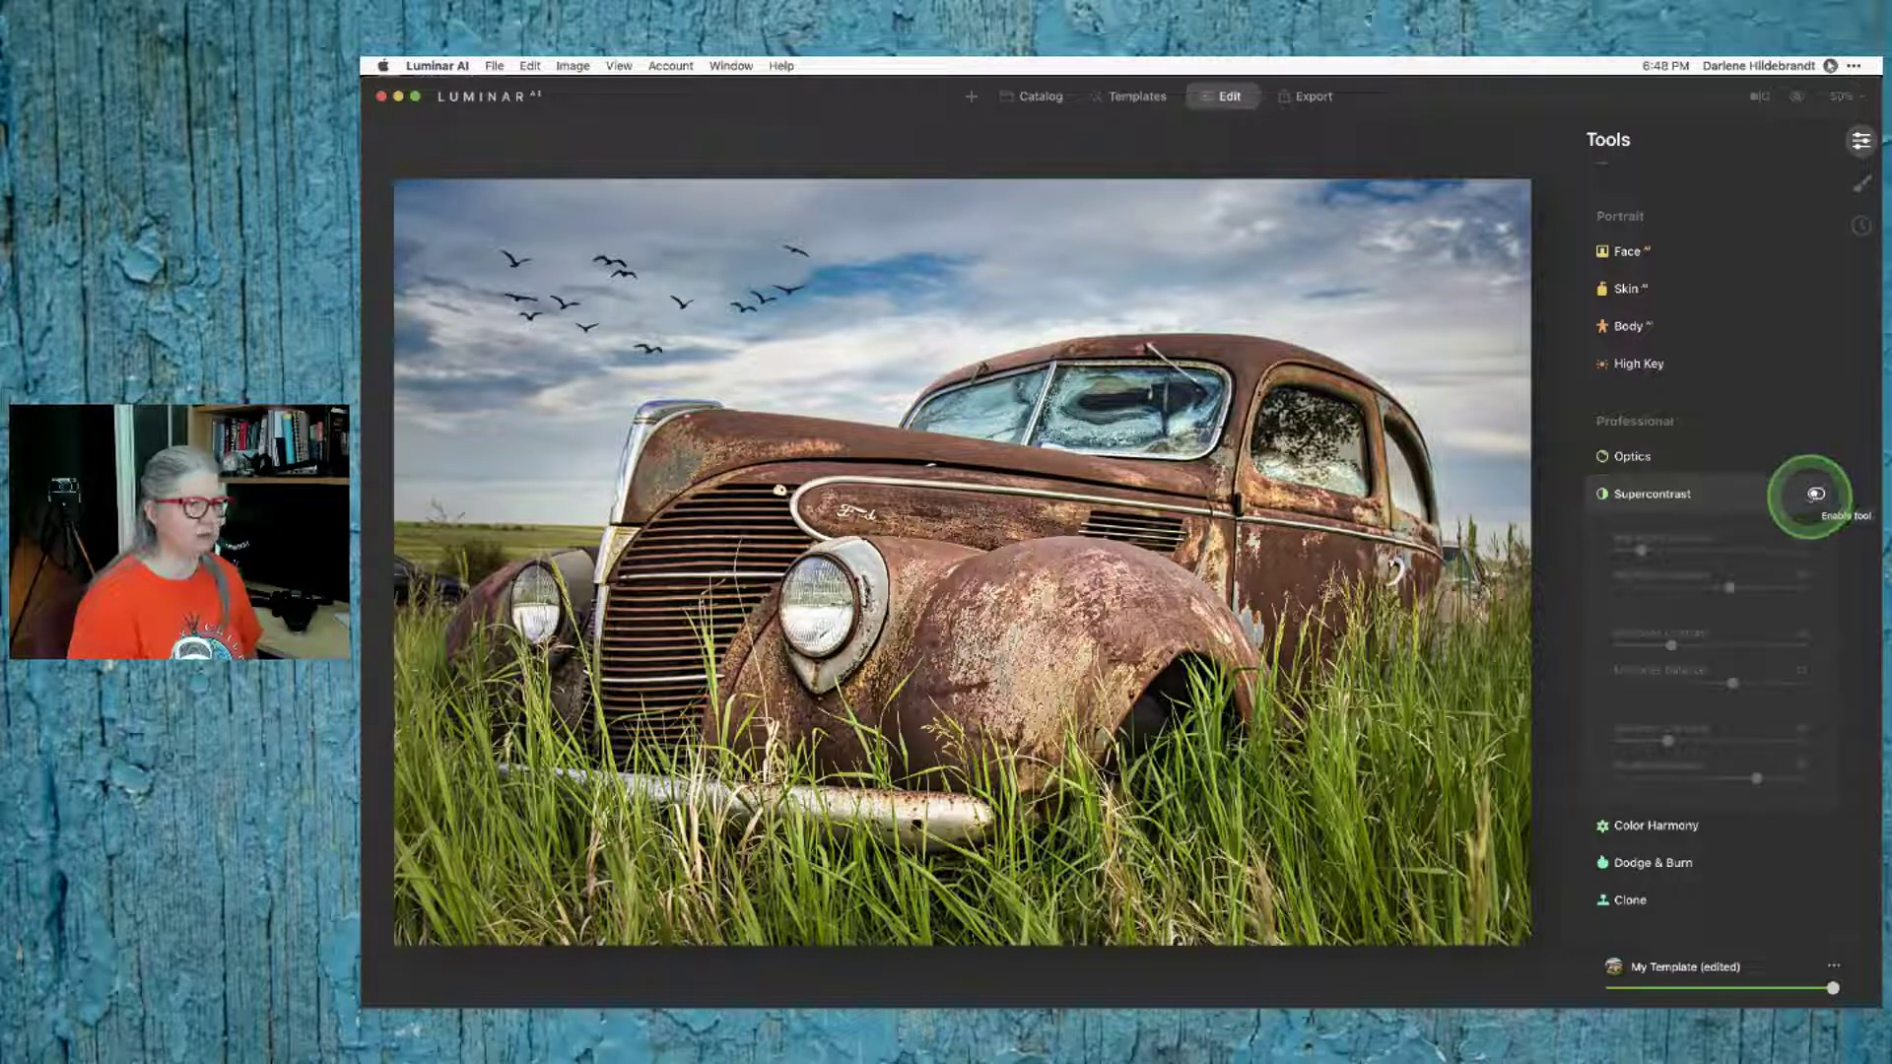
click(1816, 494)
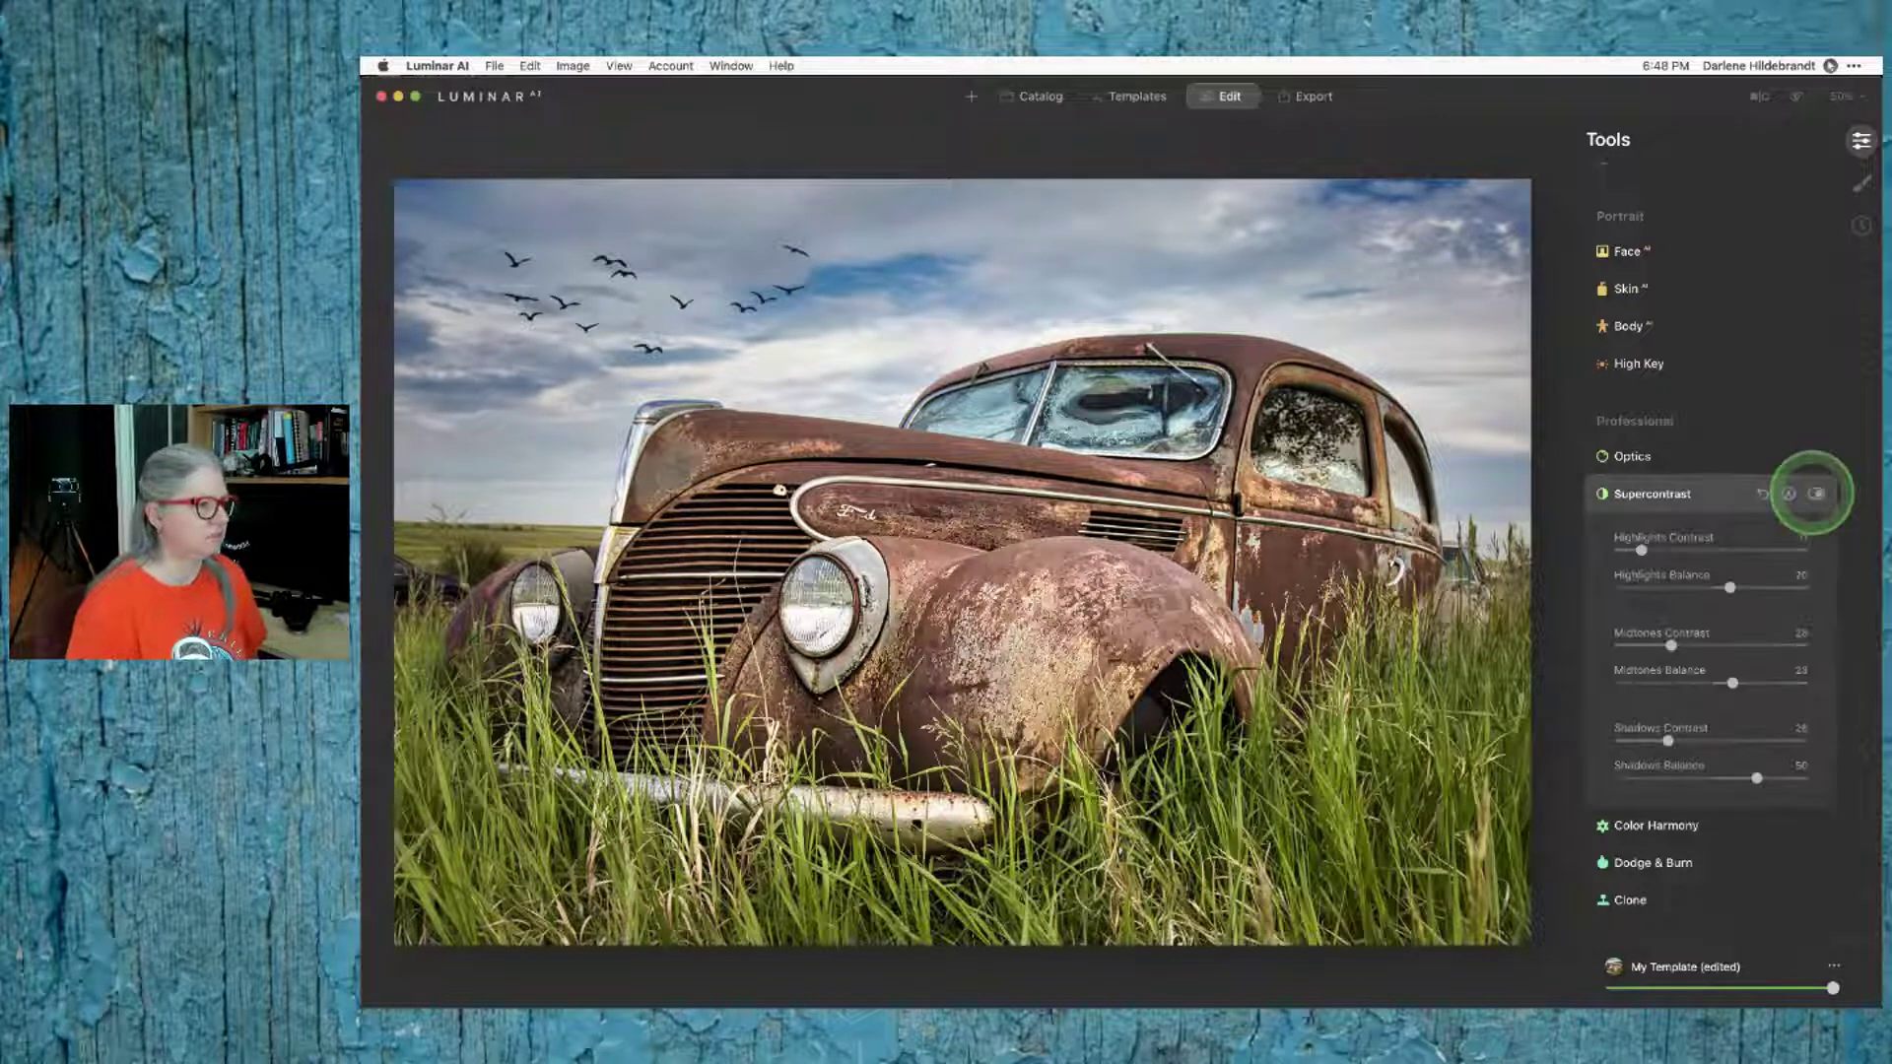
click(1816, 494)
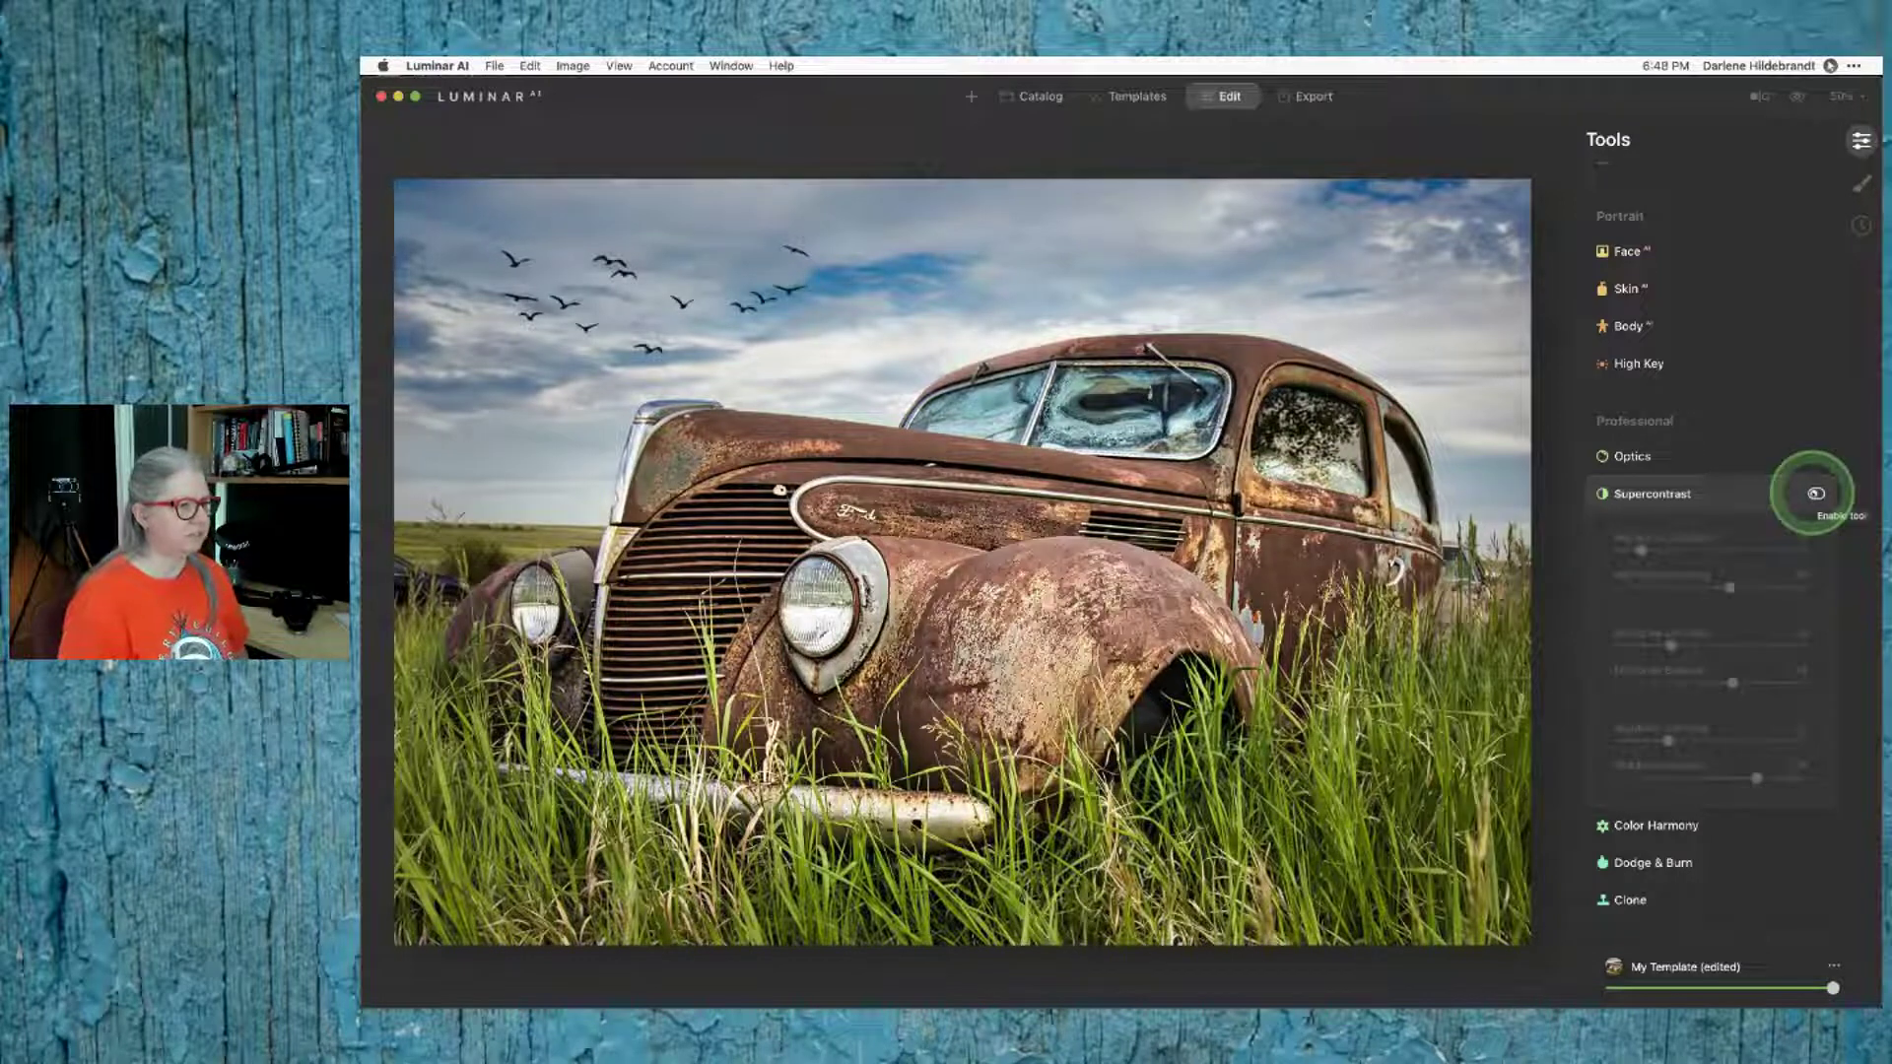
click(1816, 494)
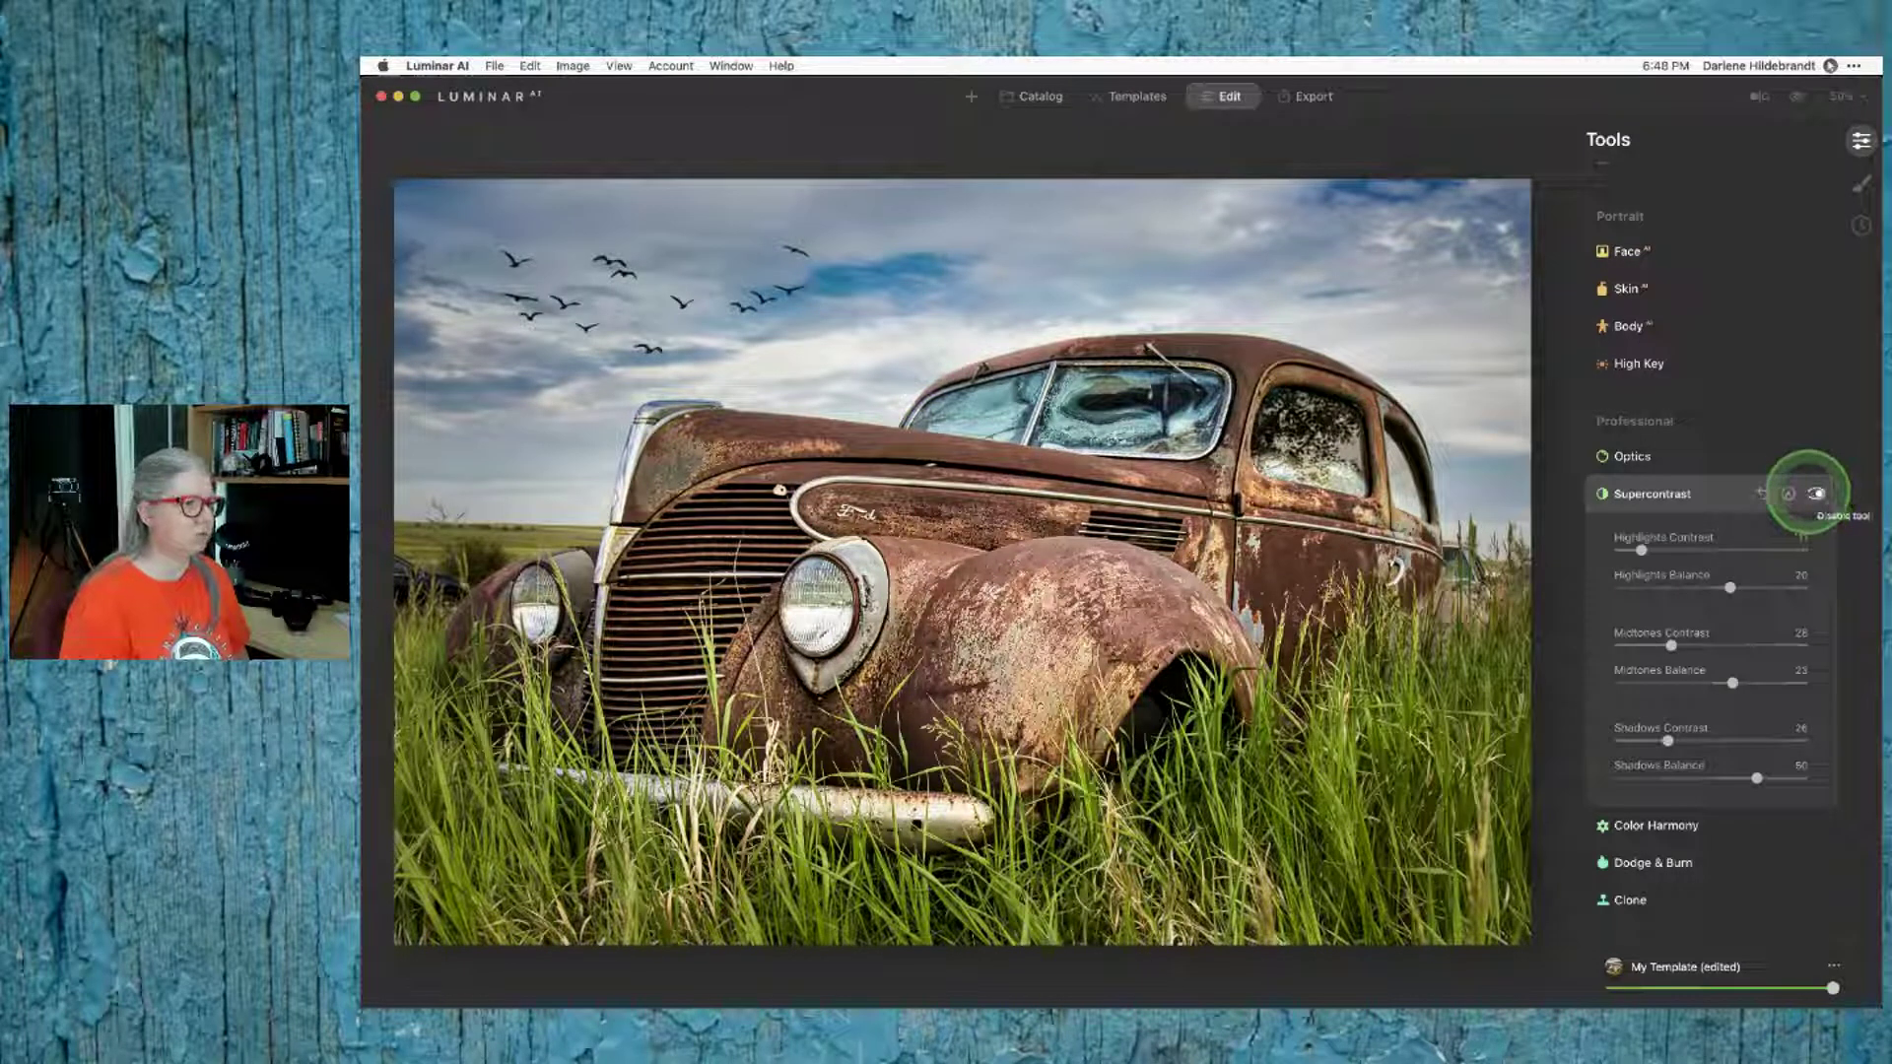
click(1721, 497)
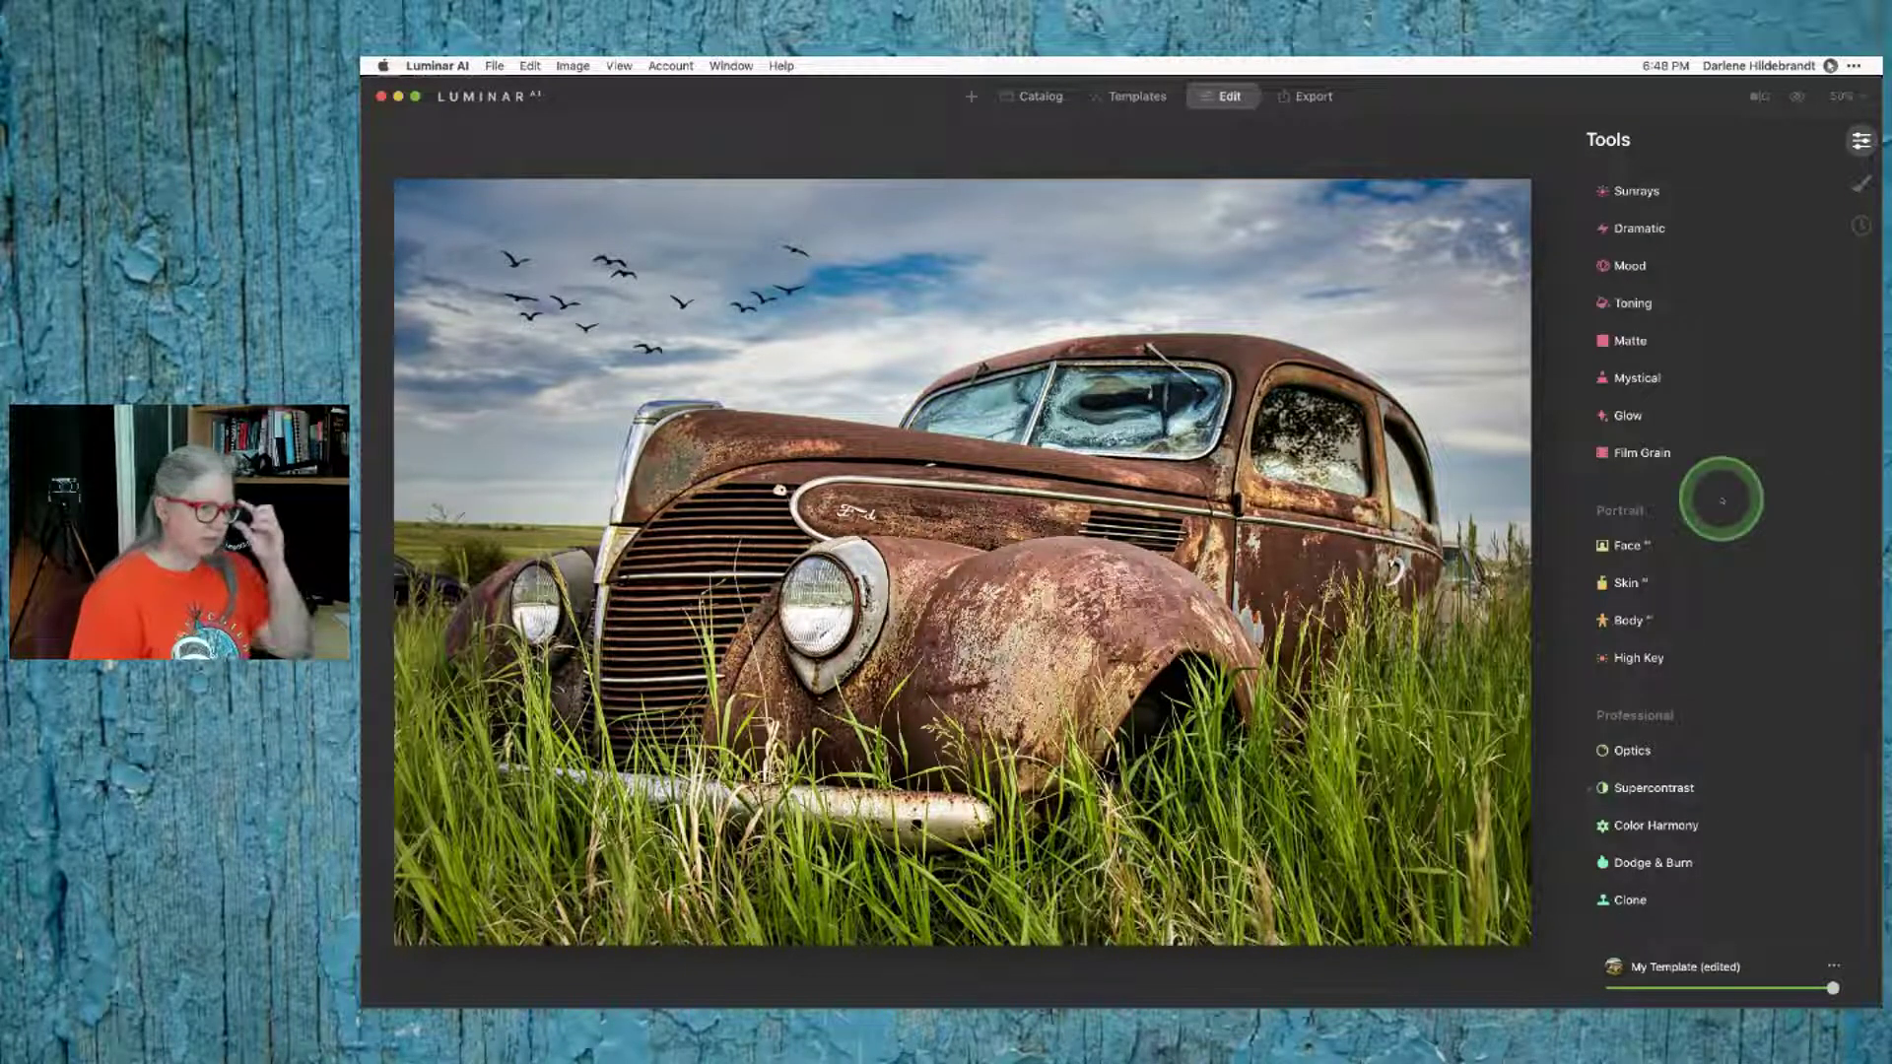
Step: Open the Color tool's HSL Saturation settings and set Cyan to about -18 and Blue to about -28
scroll(1722, 501, up, 10)
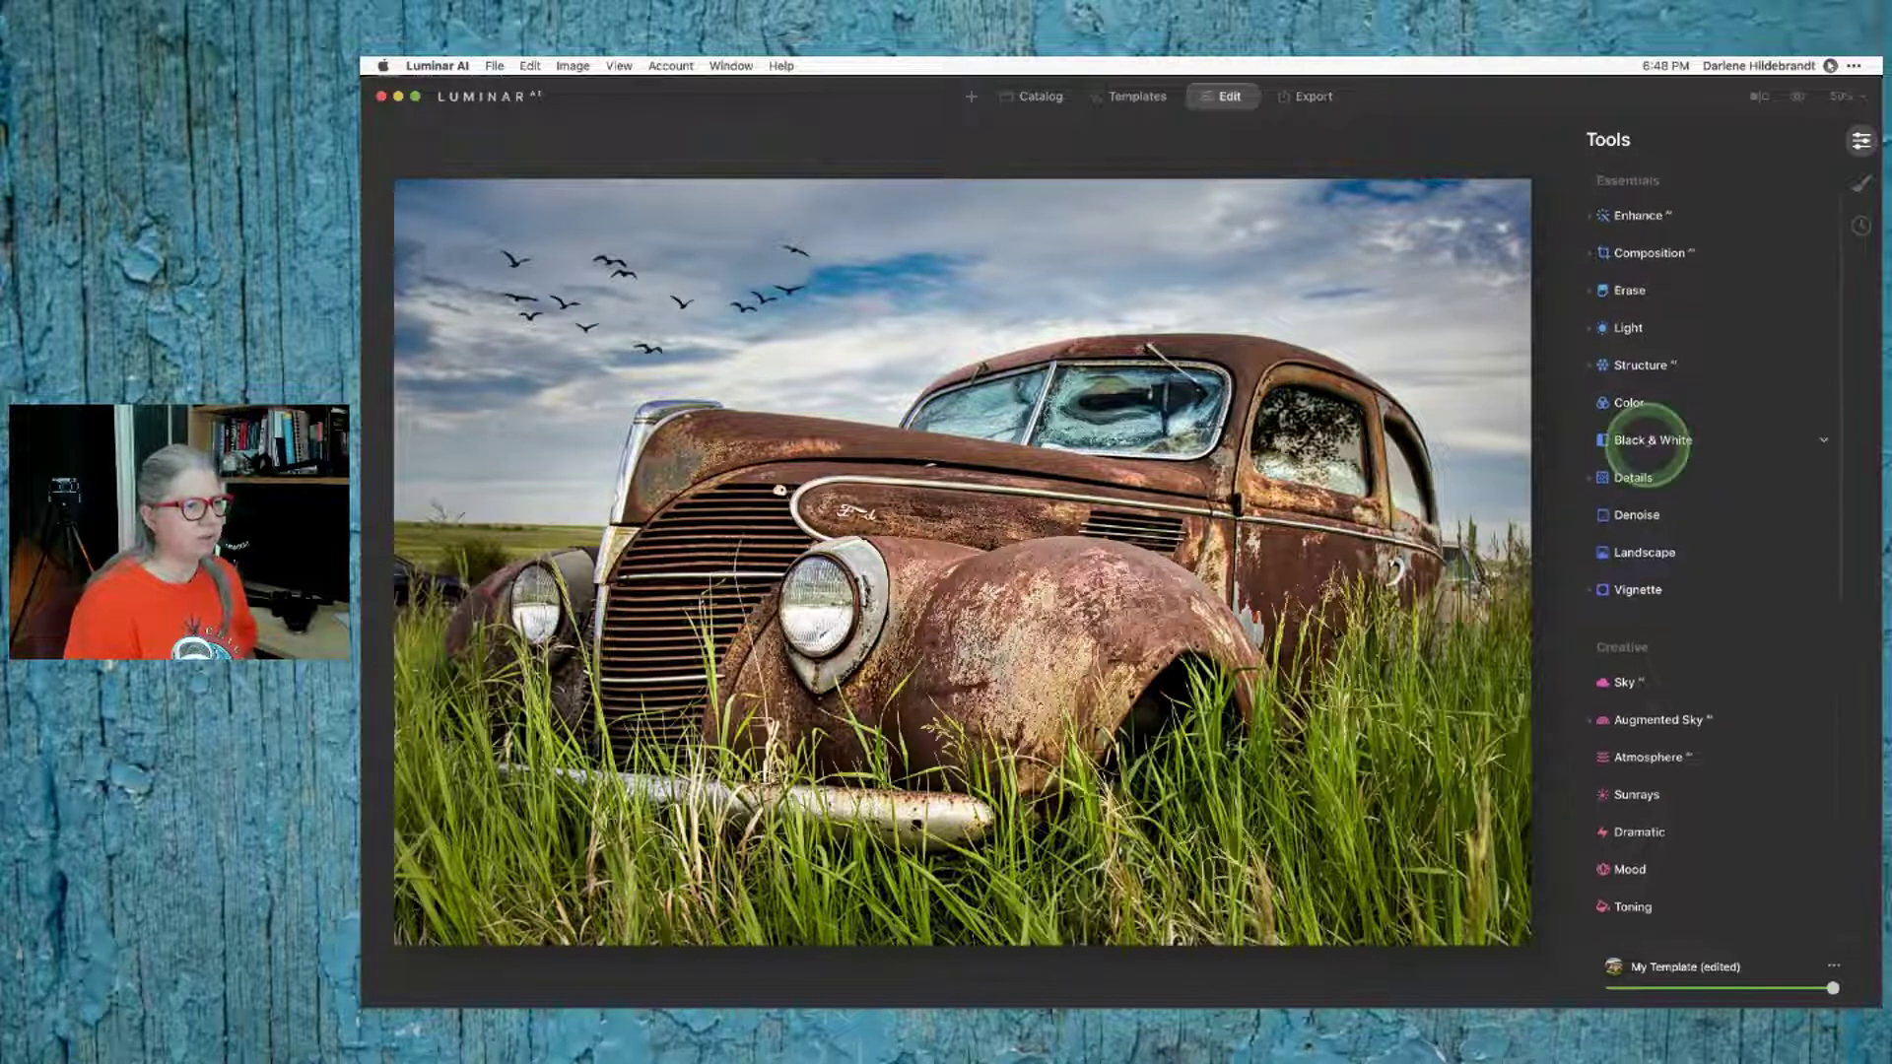
click(1632, 402)
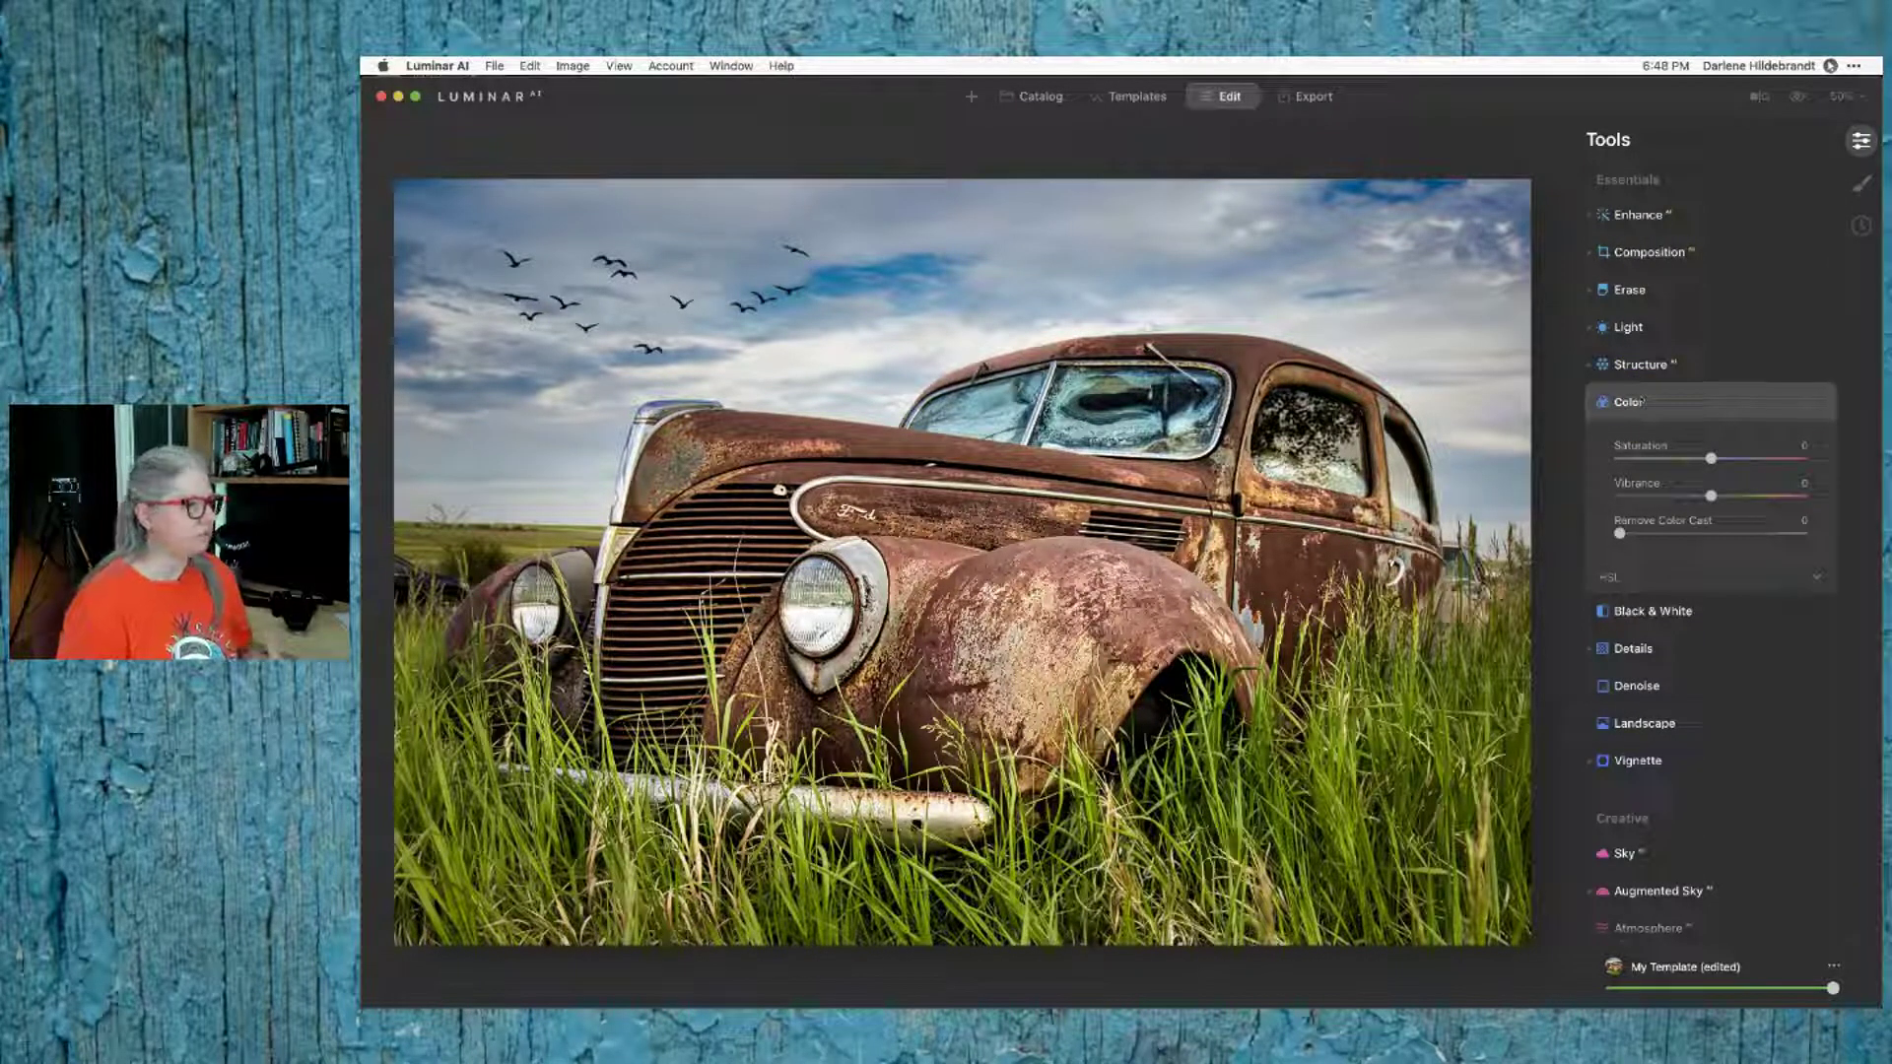
click(1631, 577)
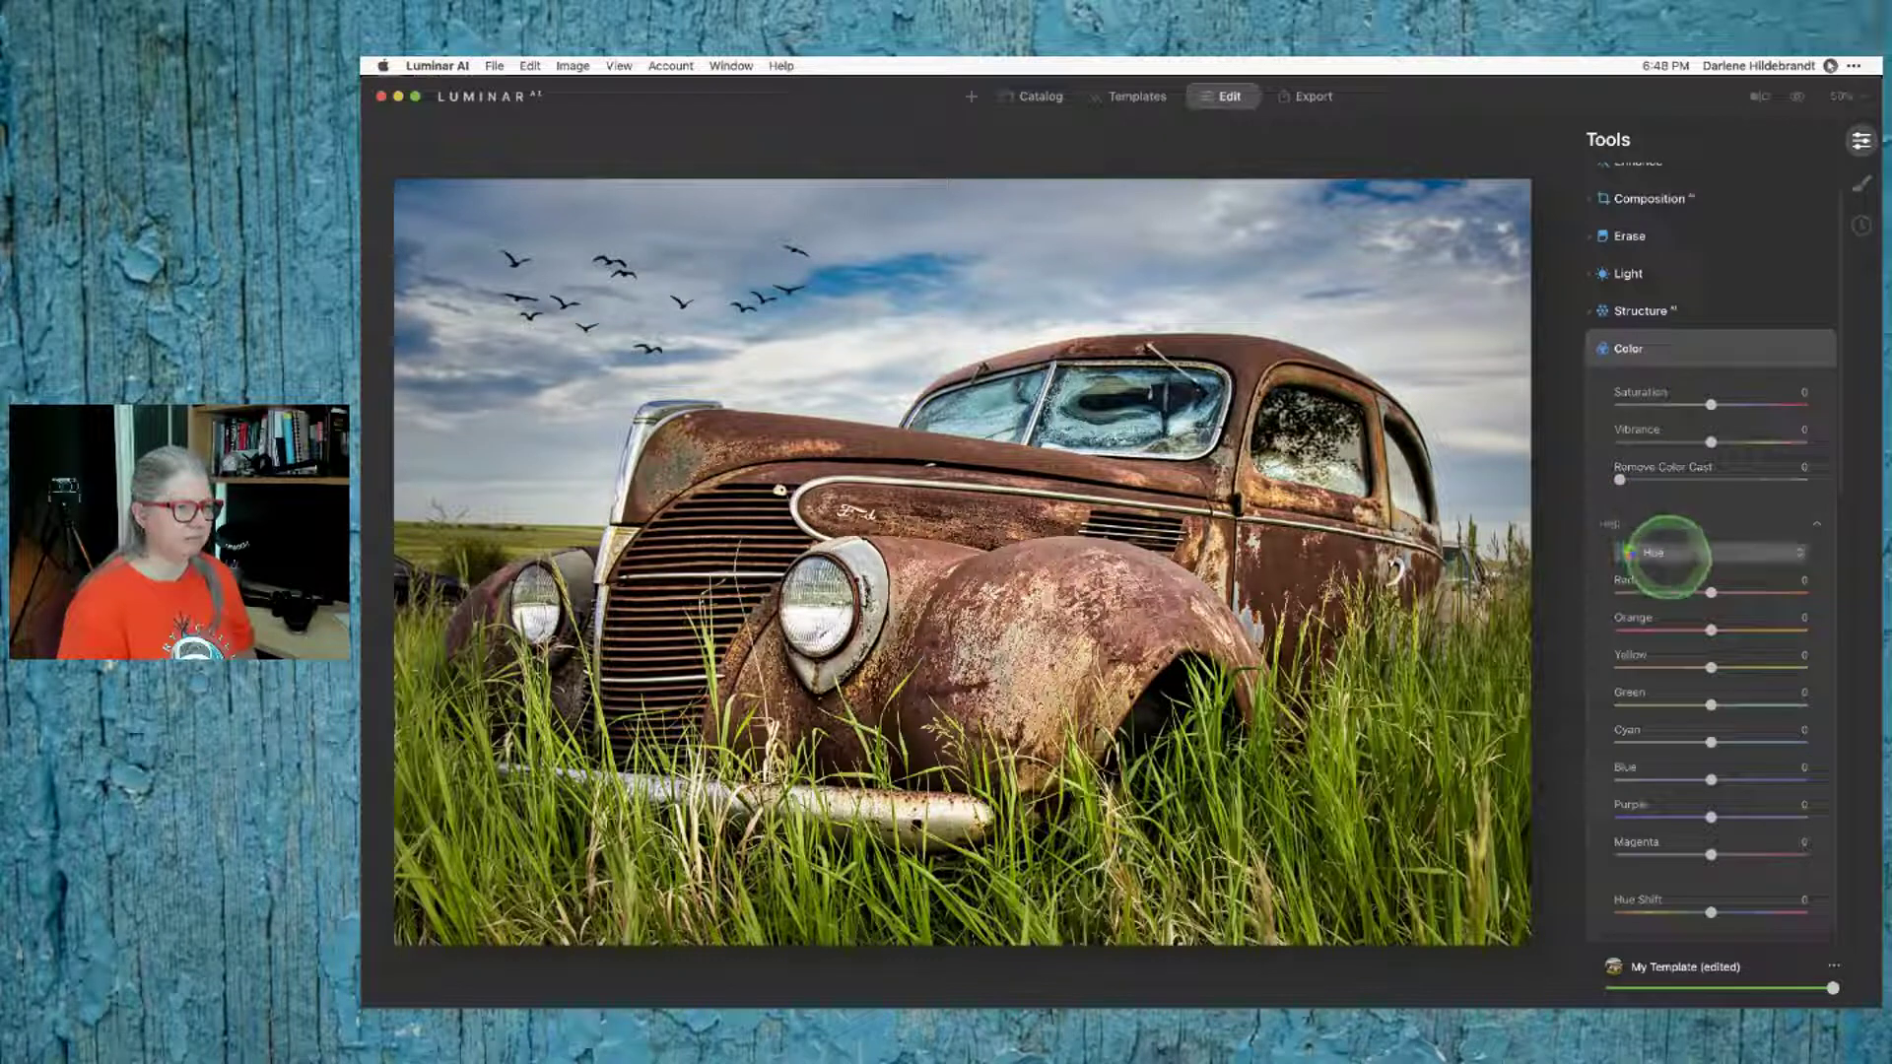
click(1669, 553)
click(1676, 595)
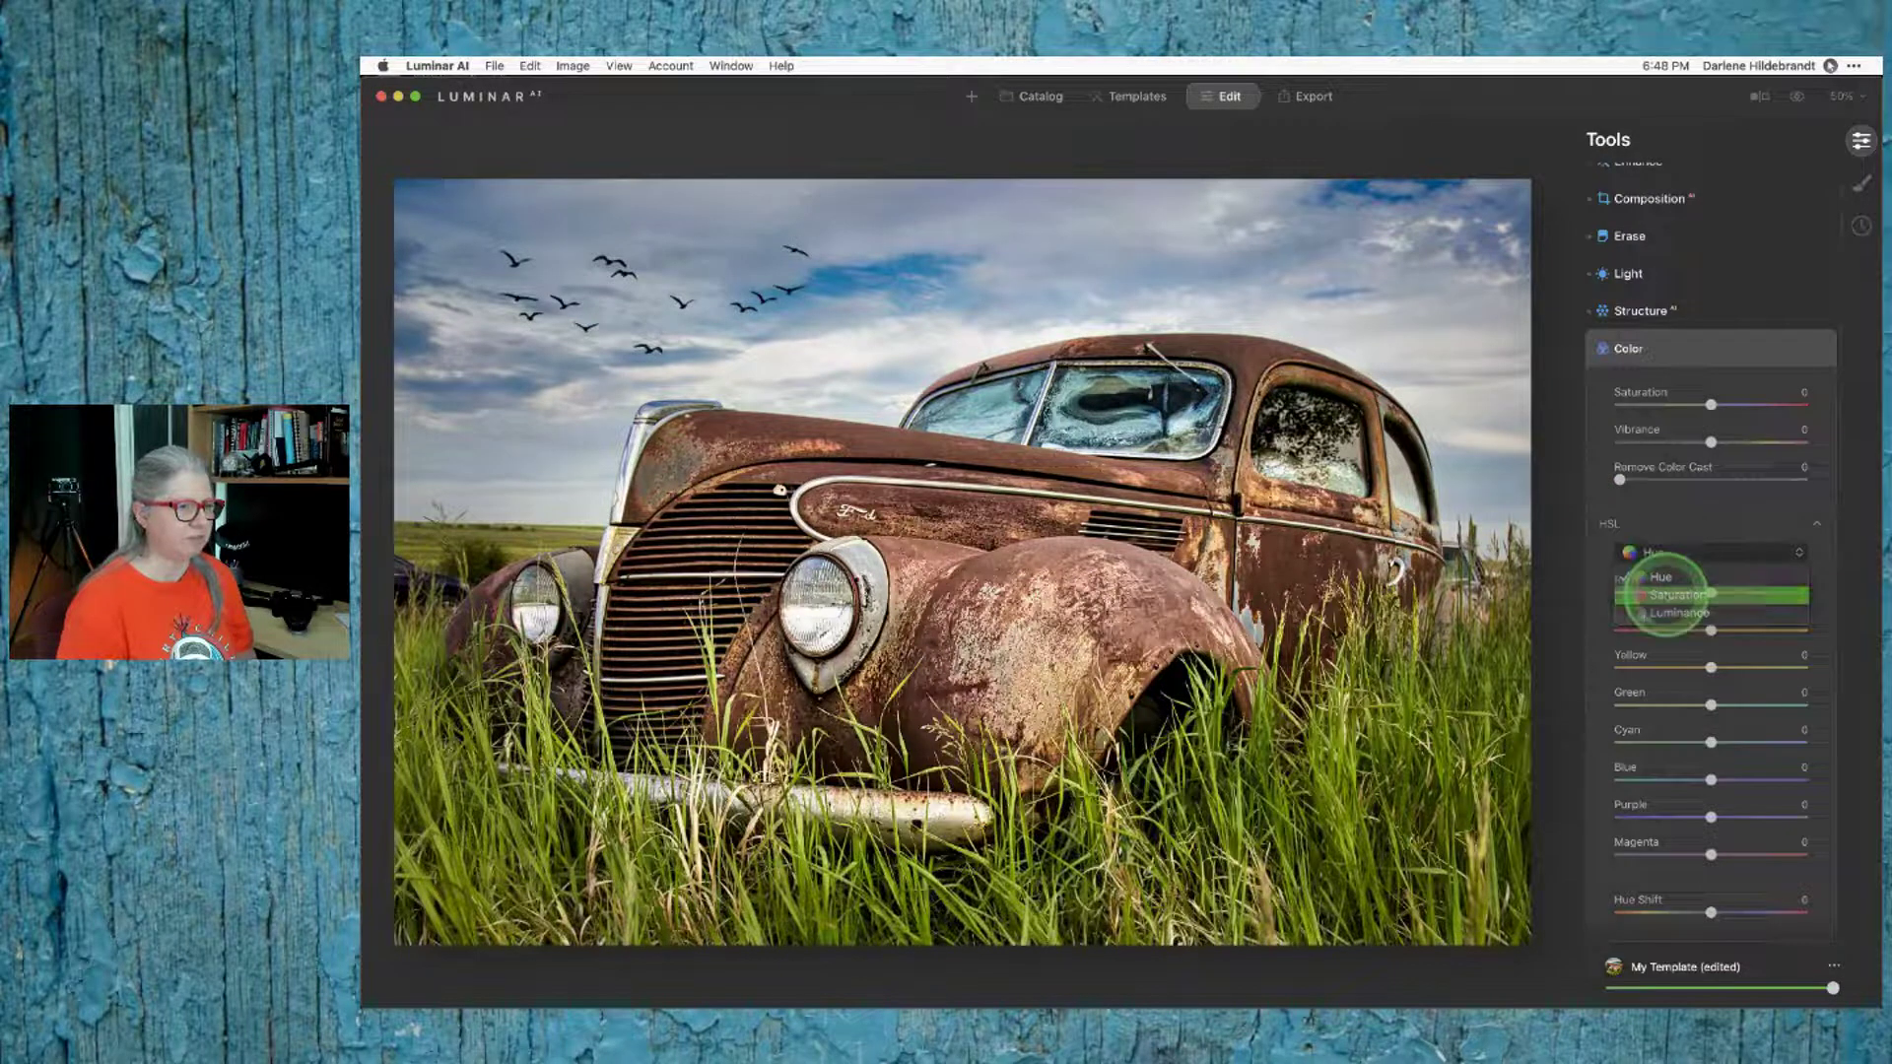
scroll(1666, 596, down, 1)
scroll(1668, 597, down, 1)
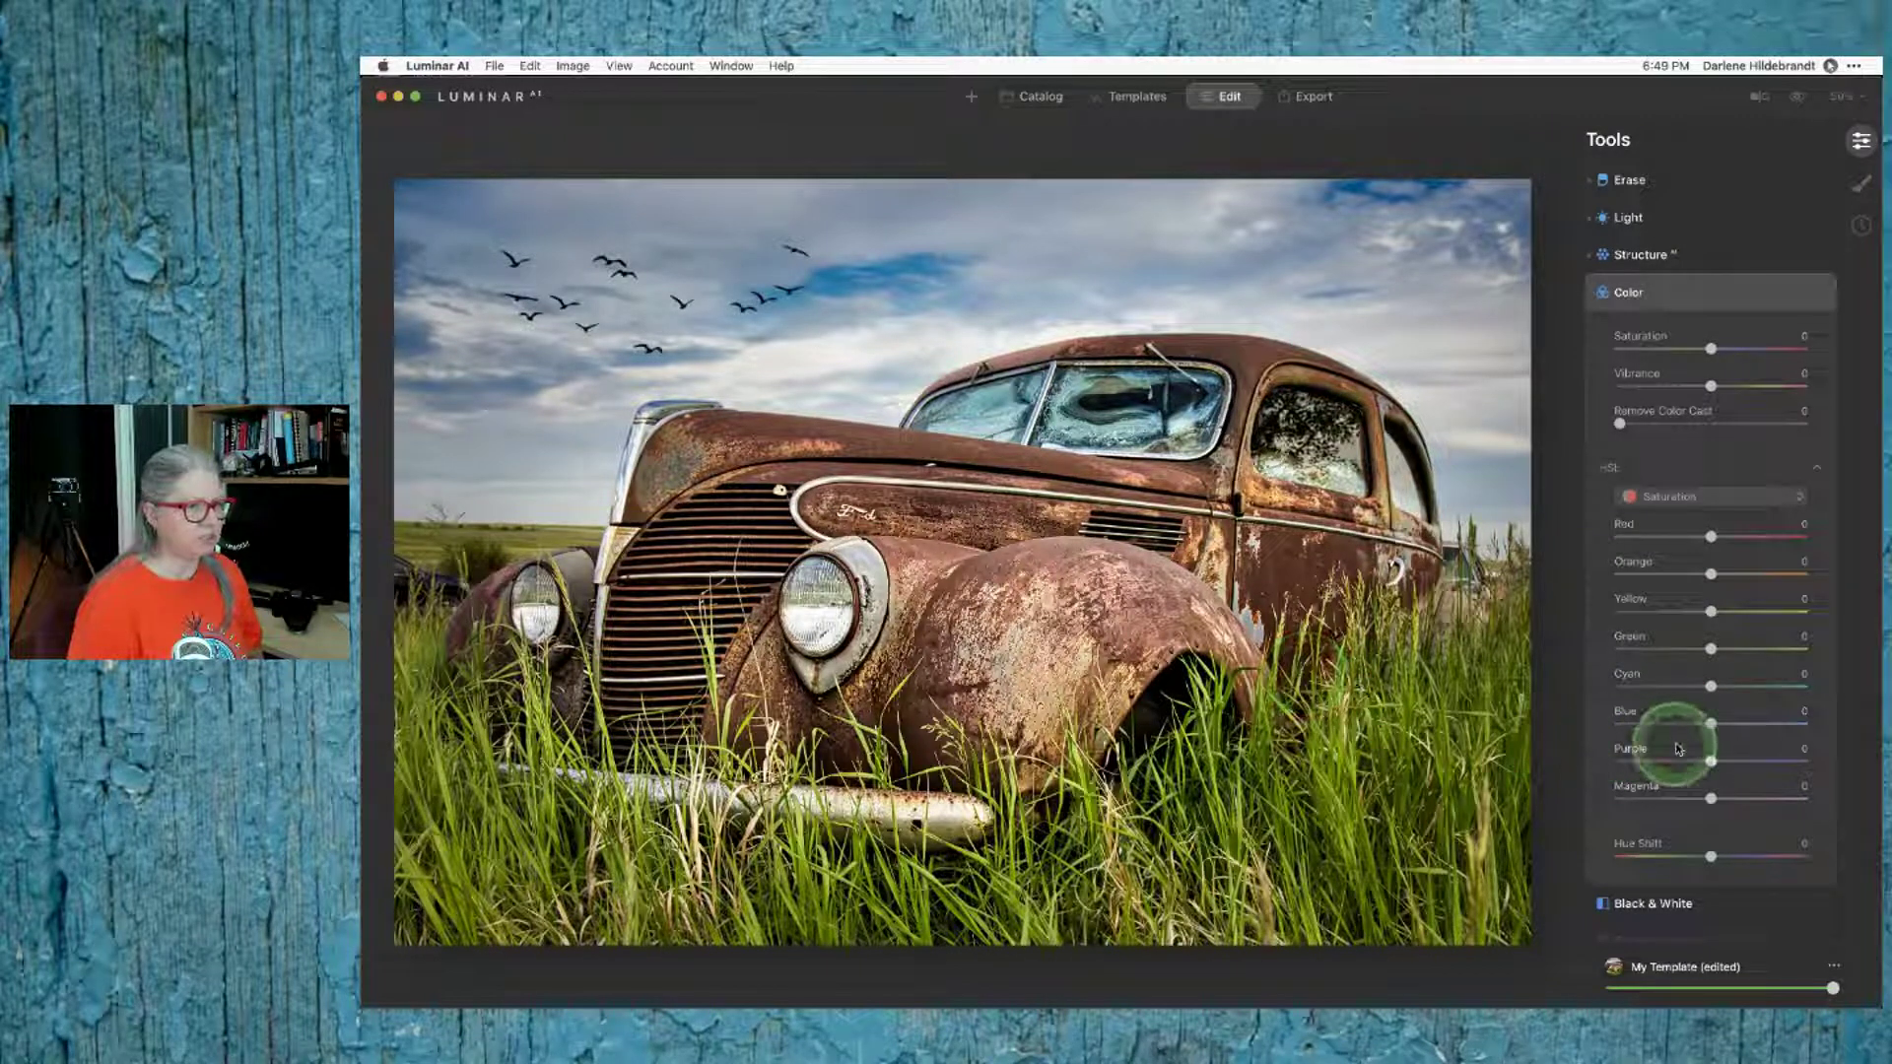
drag(1715, 731, 1694, 686)
drag(1682, 727, 1685, 727)
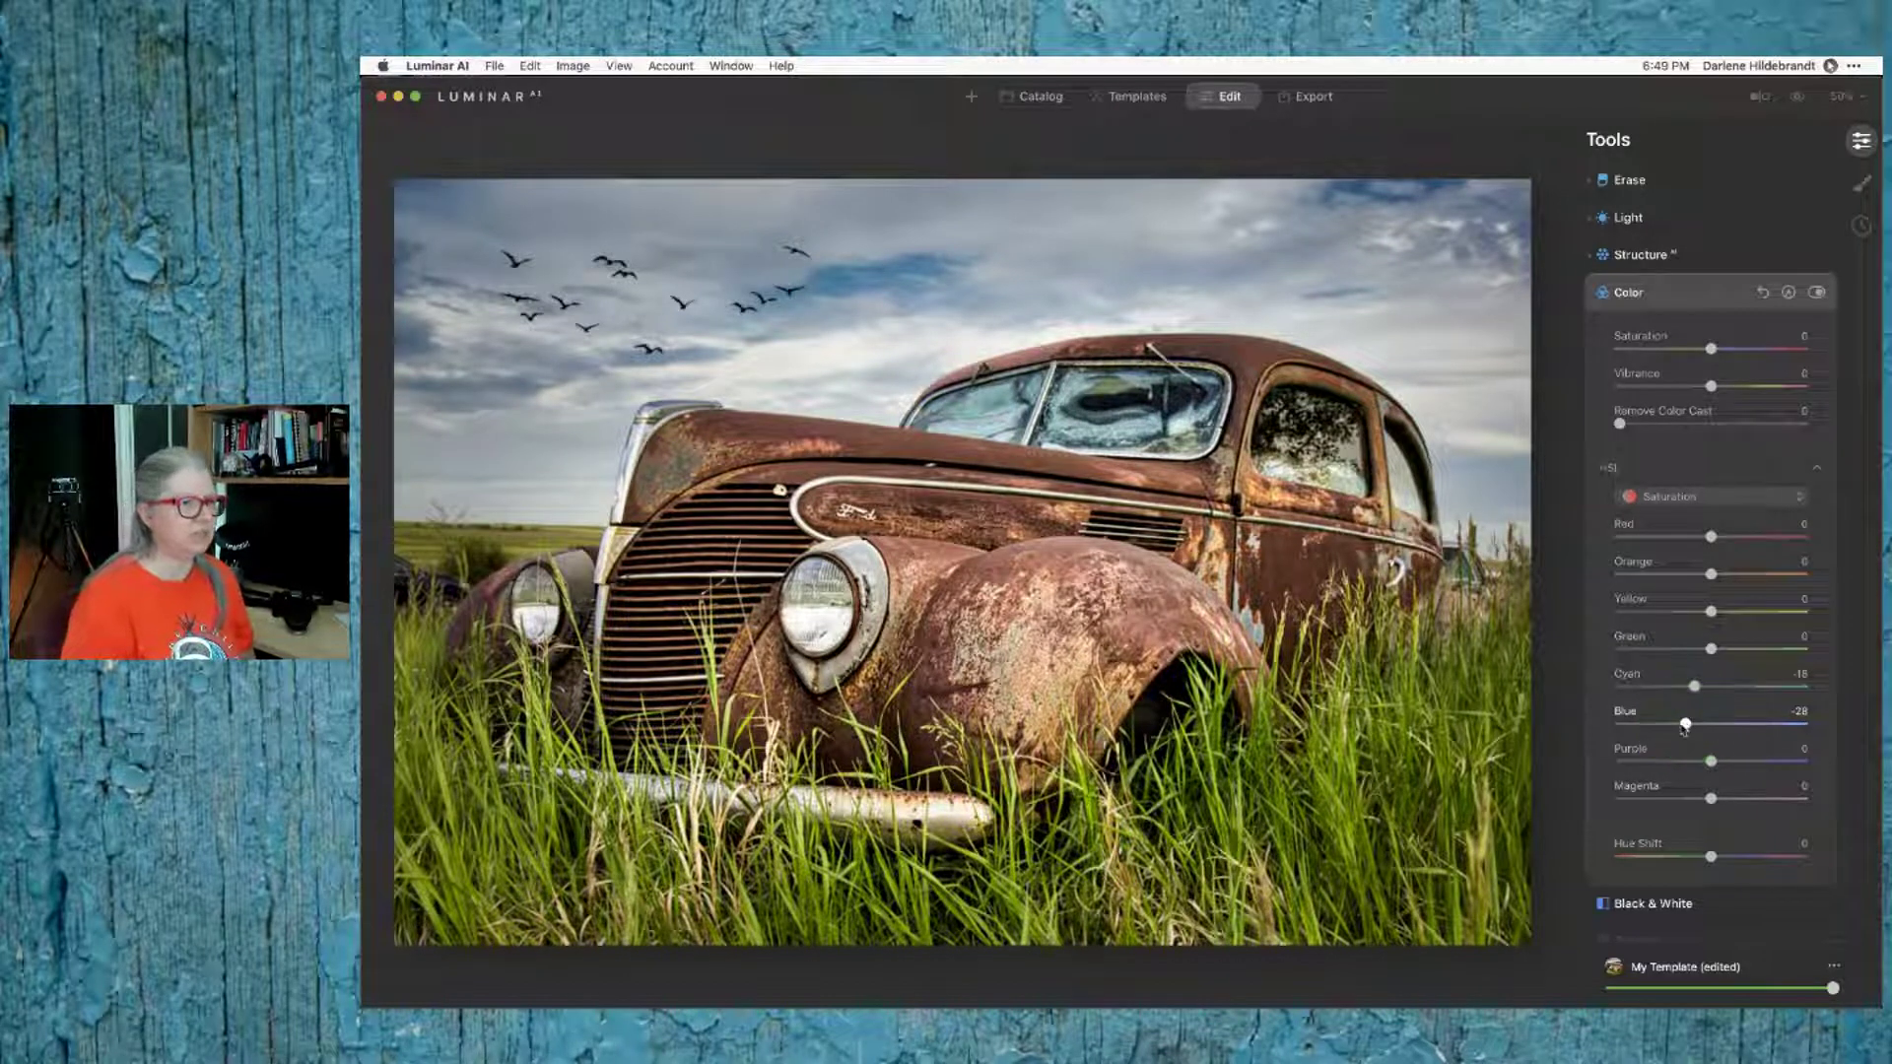
Step: Switch the HSL settings to Luminance and set Yellow to about 25 and Green to about -61 after trying other values
click(1673, 498)
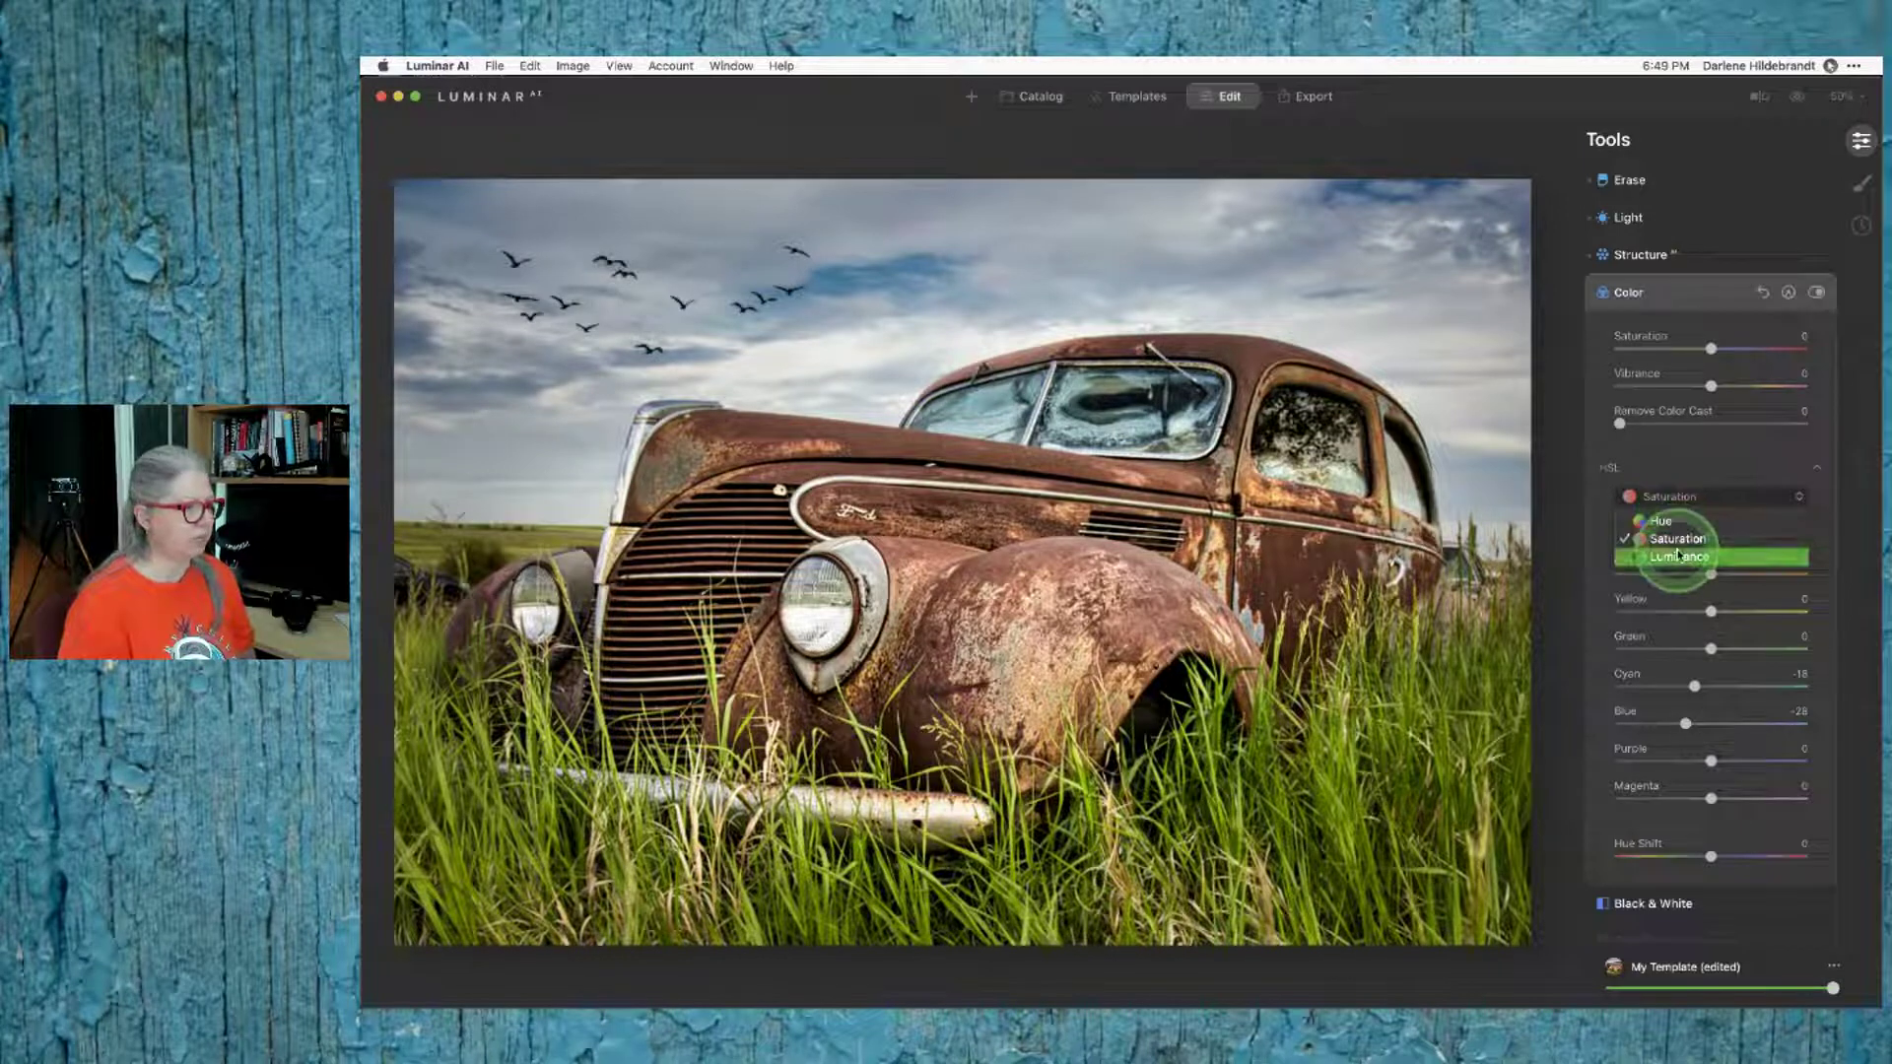
click(1678, 540)
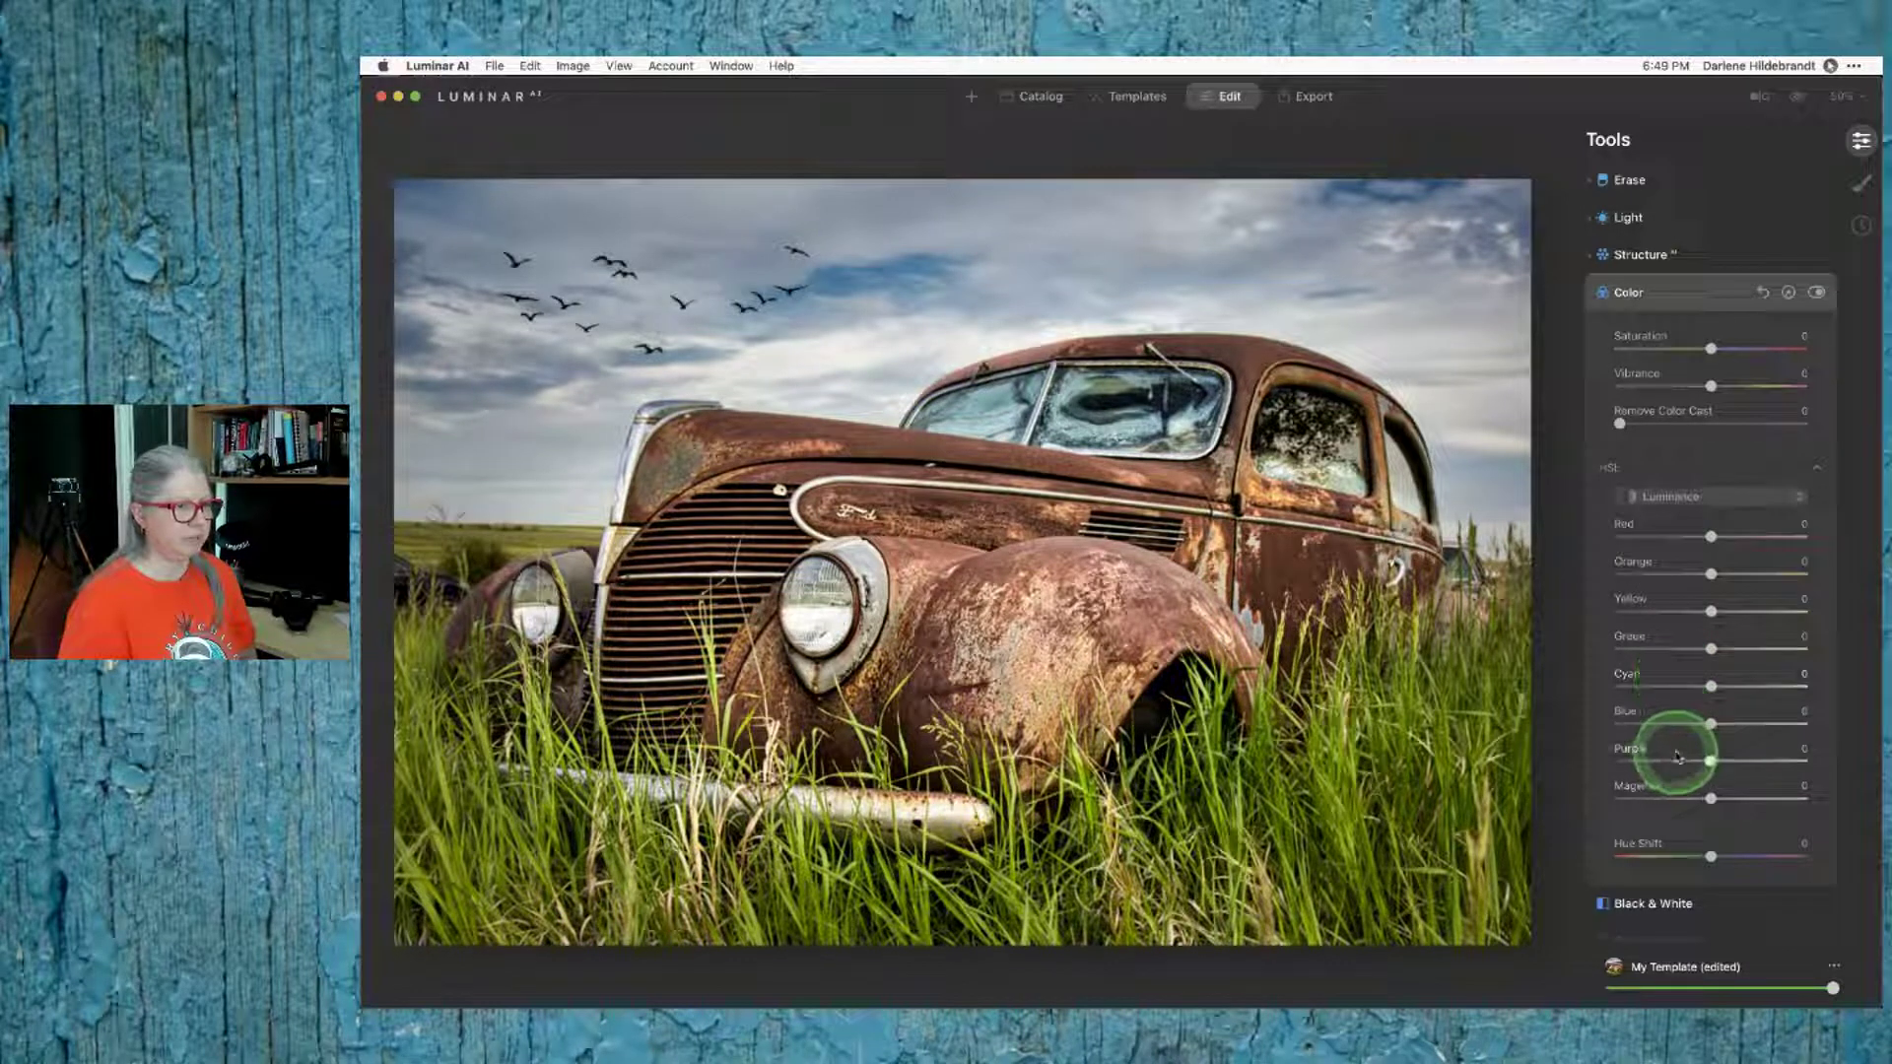
drag(1705, 646, 1617, 611)
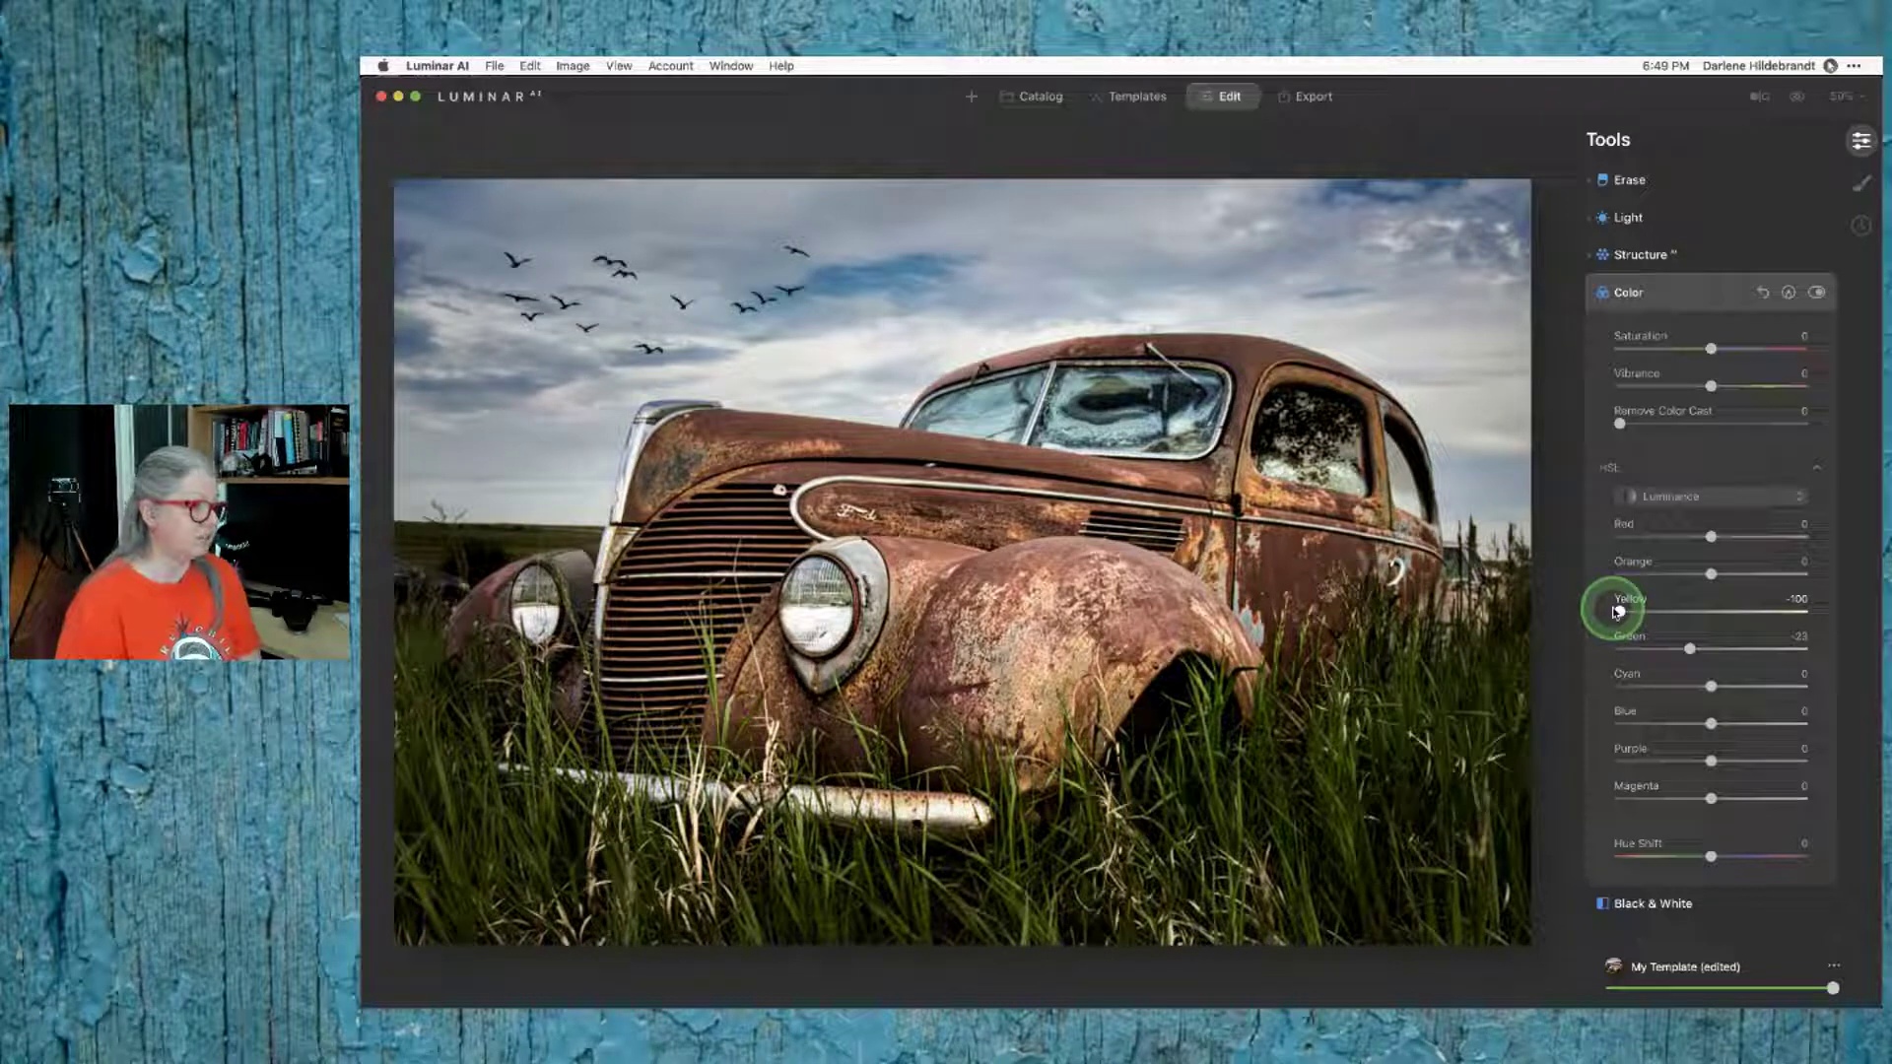
drag(1617, 612, 1664, 650)
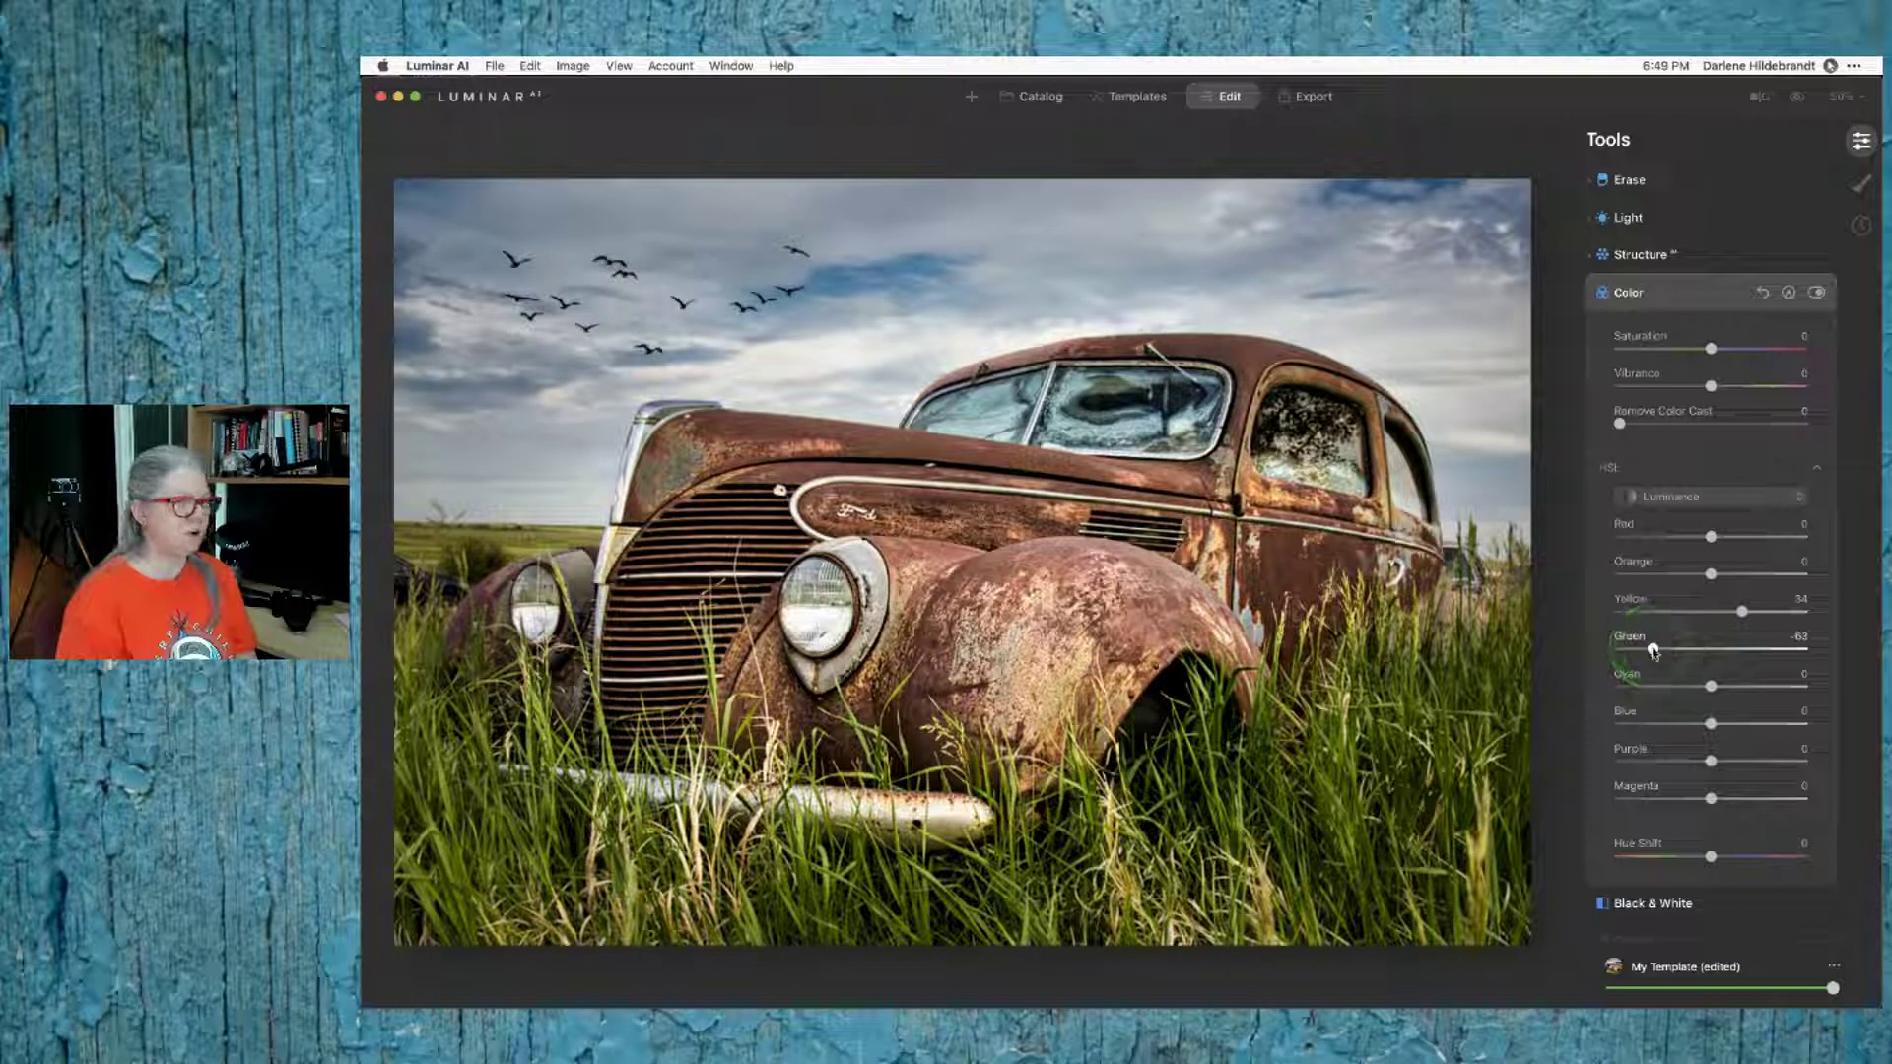
drag(1653, 651, 1765, 649)
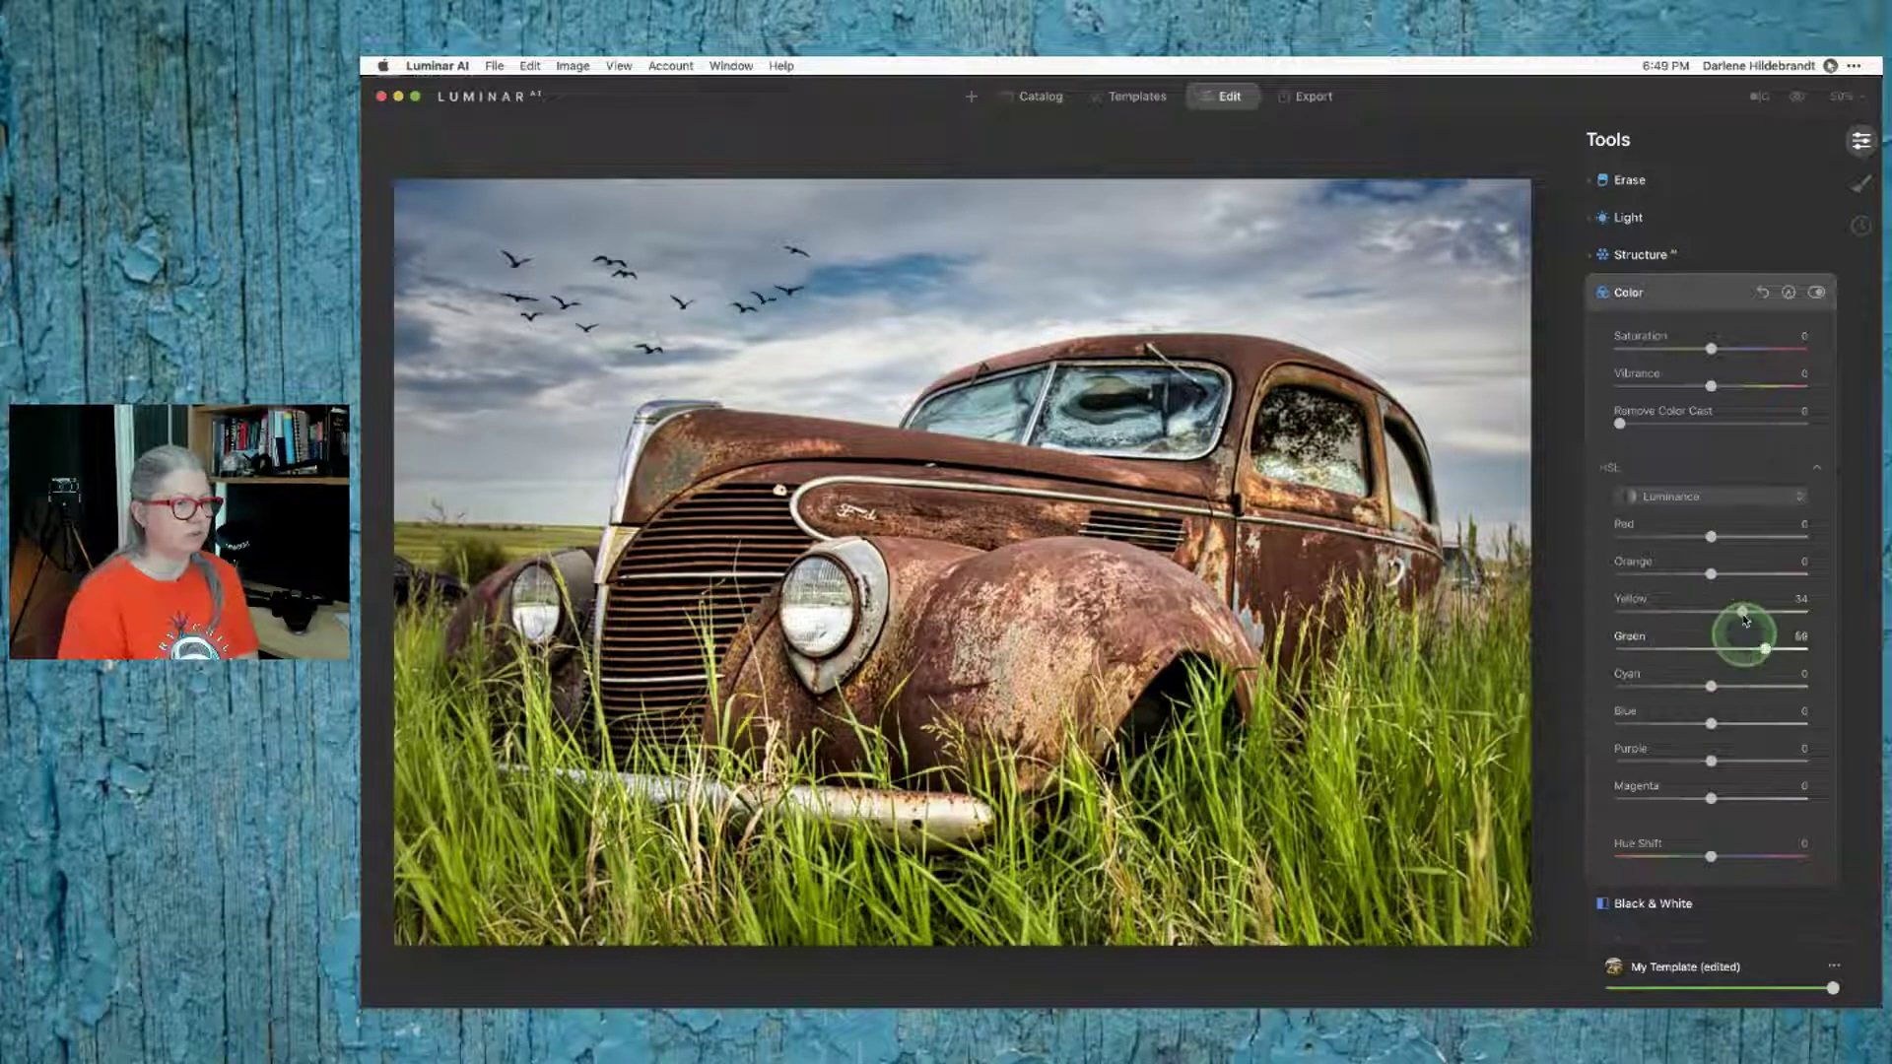
mouse_move(1663, 612)
mouse_down()
mouse_move(1648, 612)
mouse_move(1735, 612)
mouse_move(1612, 647)
mouse_move(1654, 646)
mouse_up()
click(1764, 650)
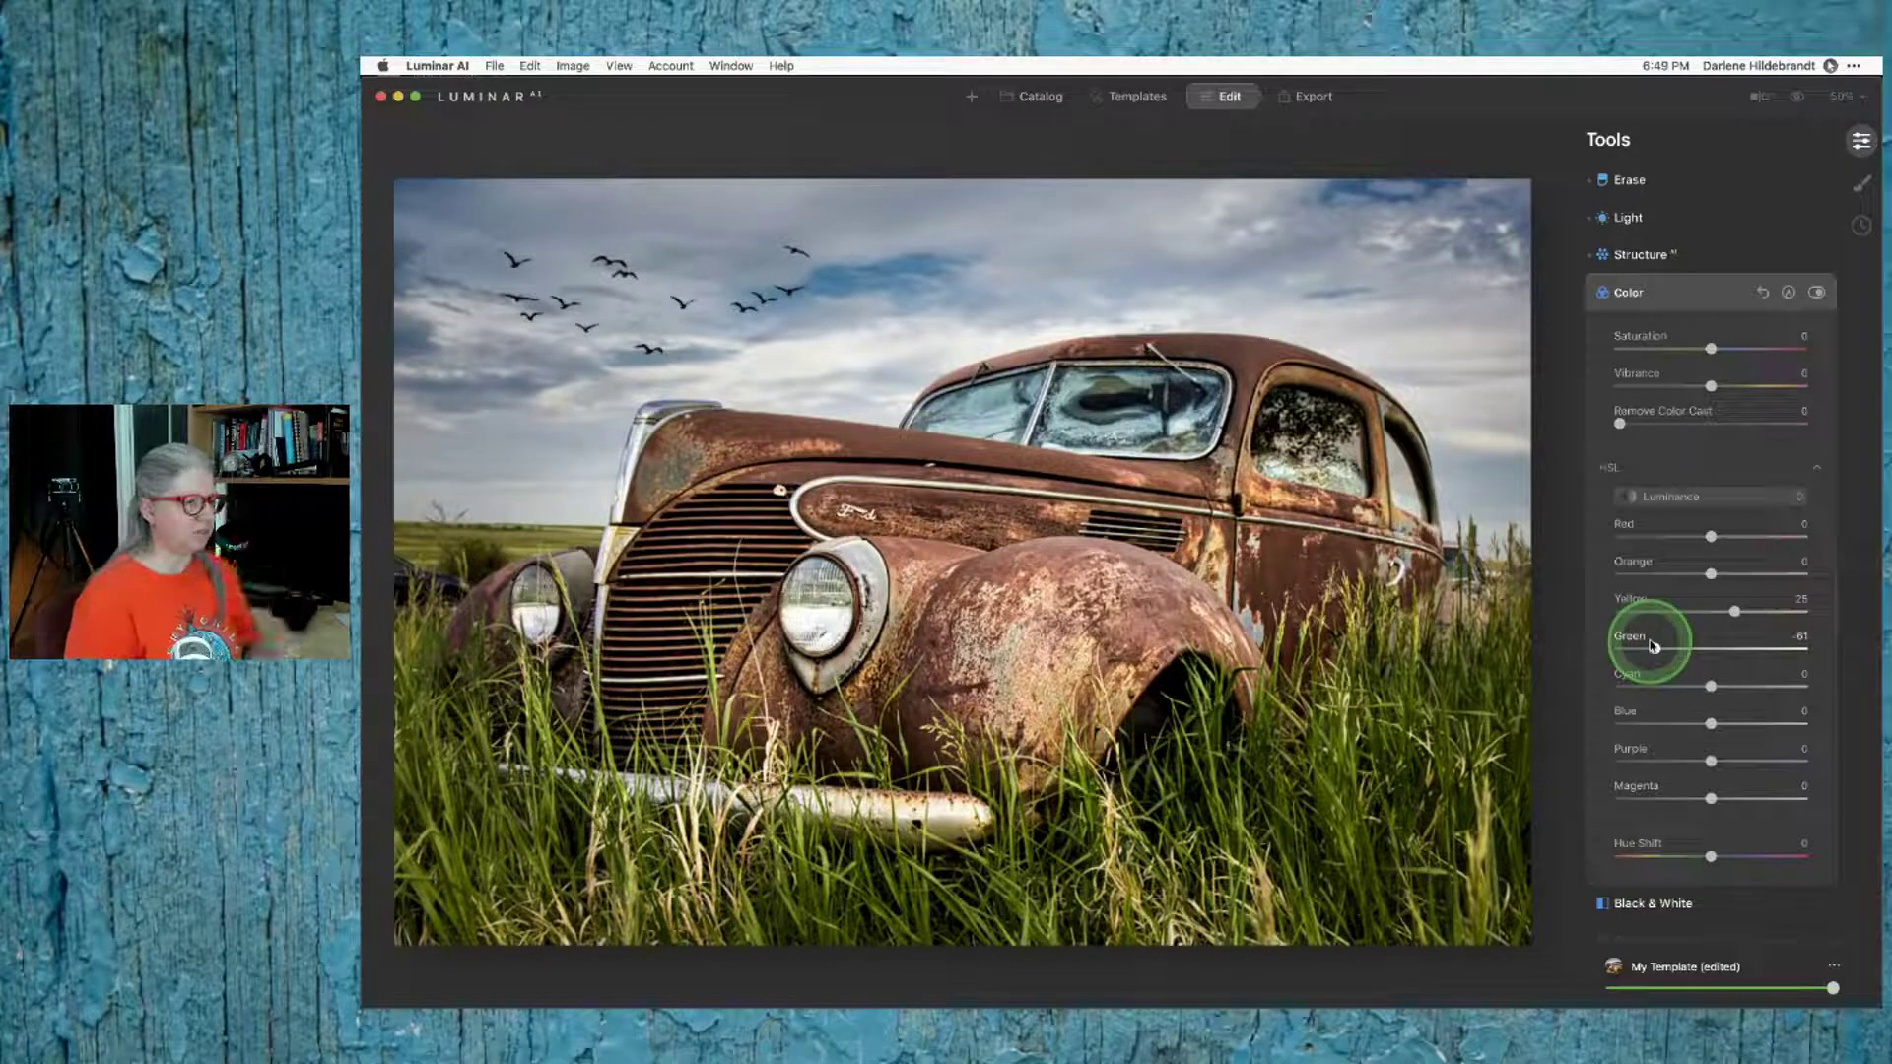
Step: Compare the photo with the Color adjustments off and on several times, leaving them enabled
click(1817, 293)
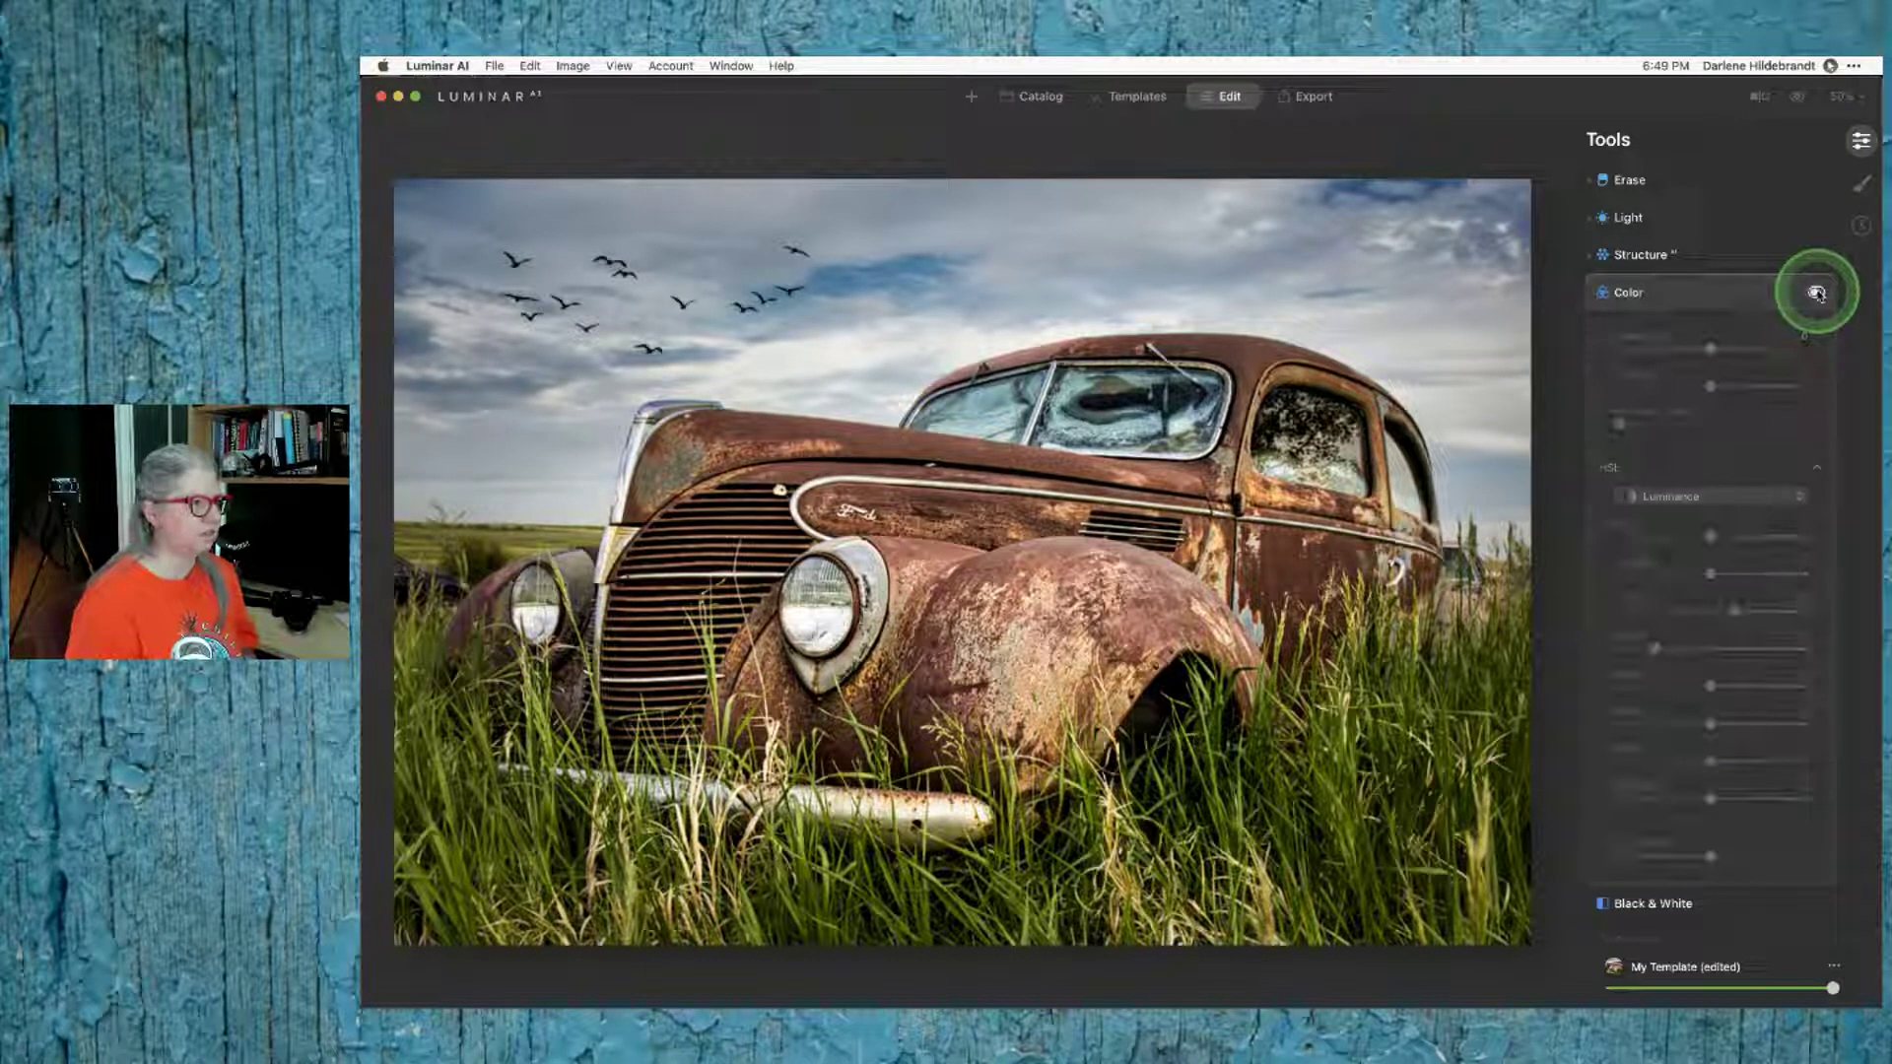
click(1817, 292)
click(1817, 292)
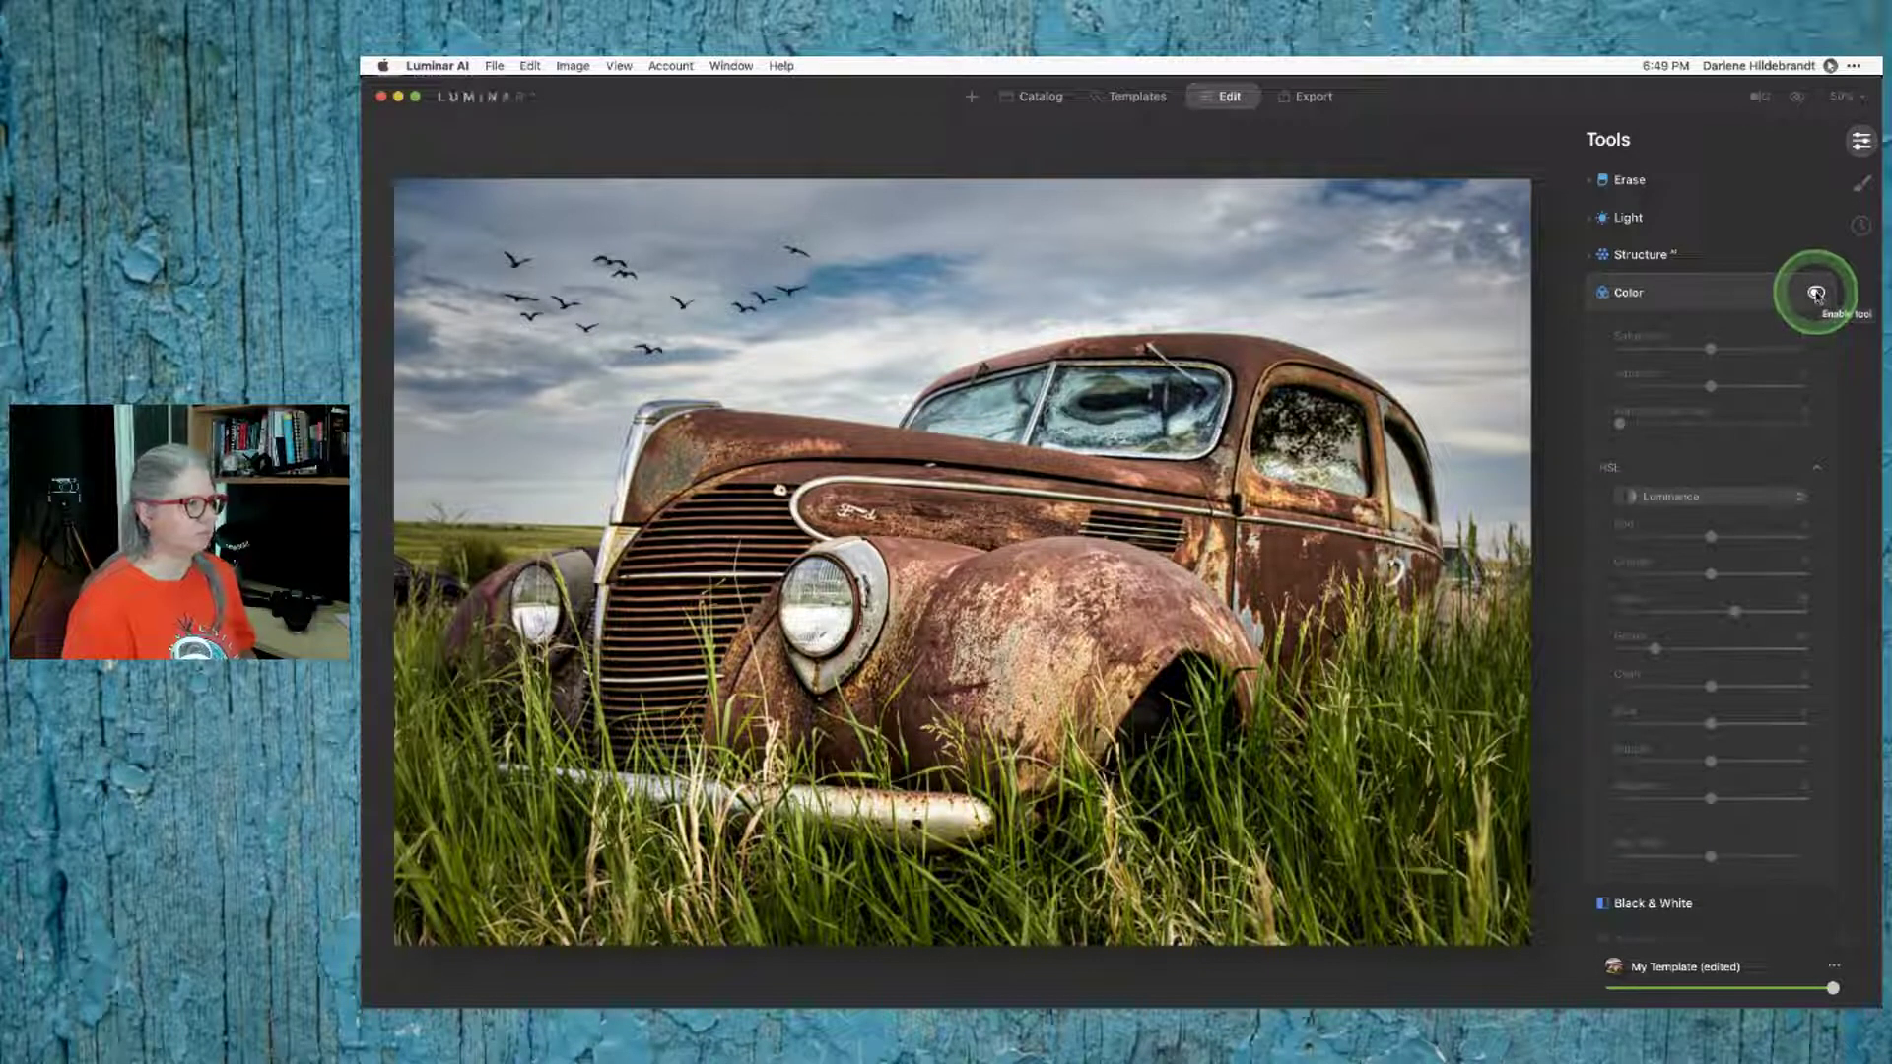
click(1817, 293)
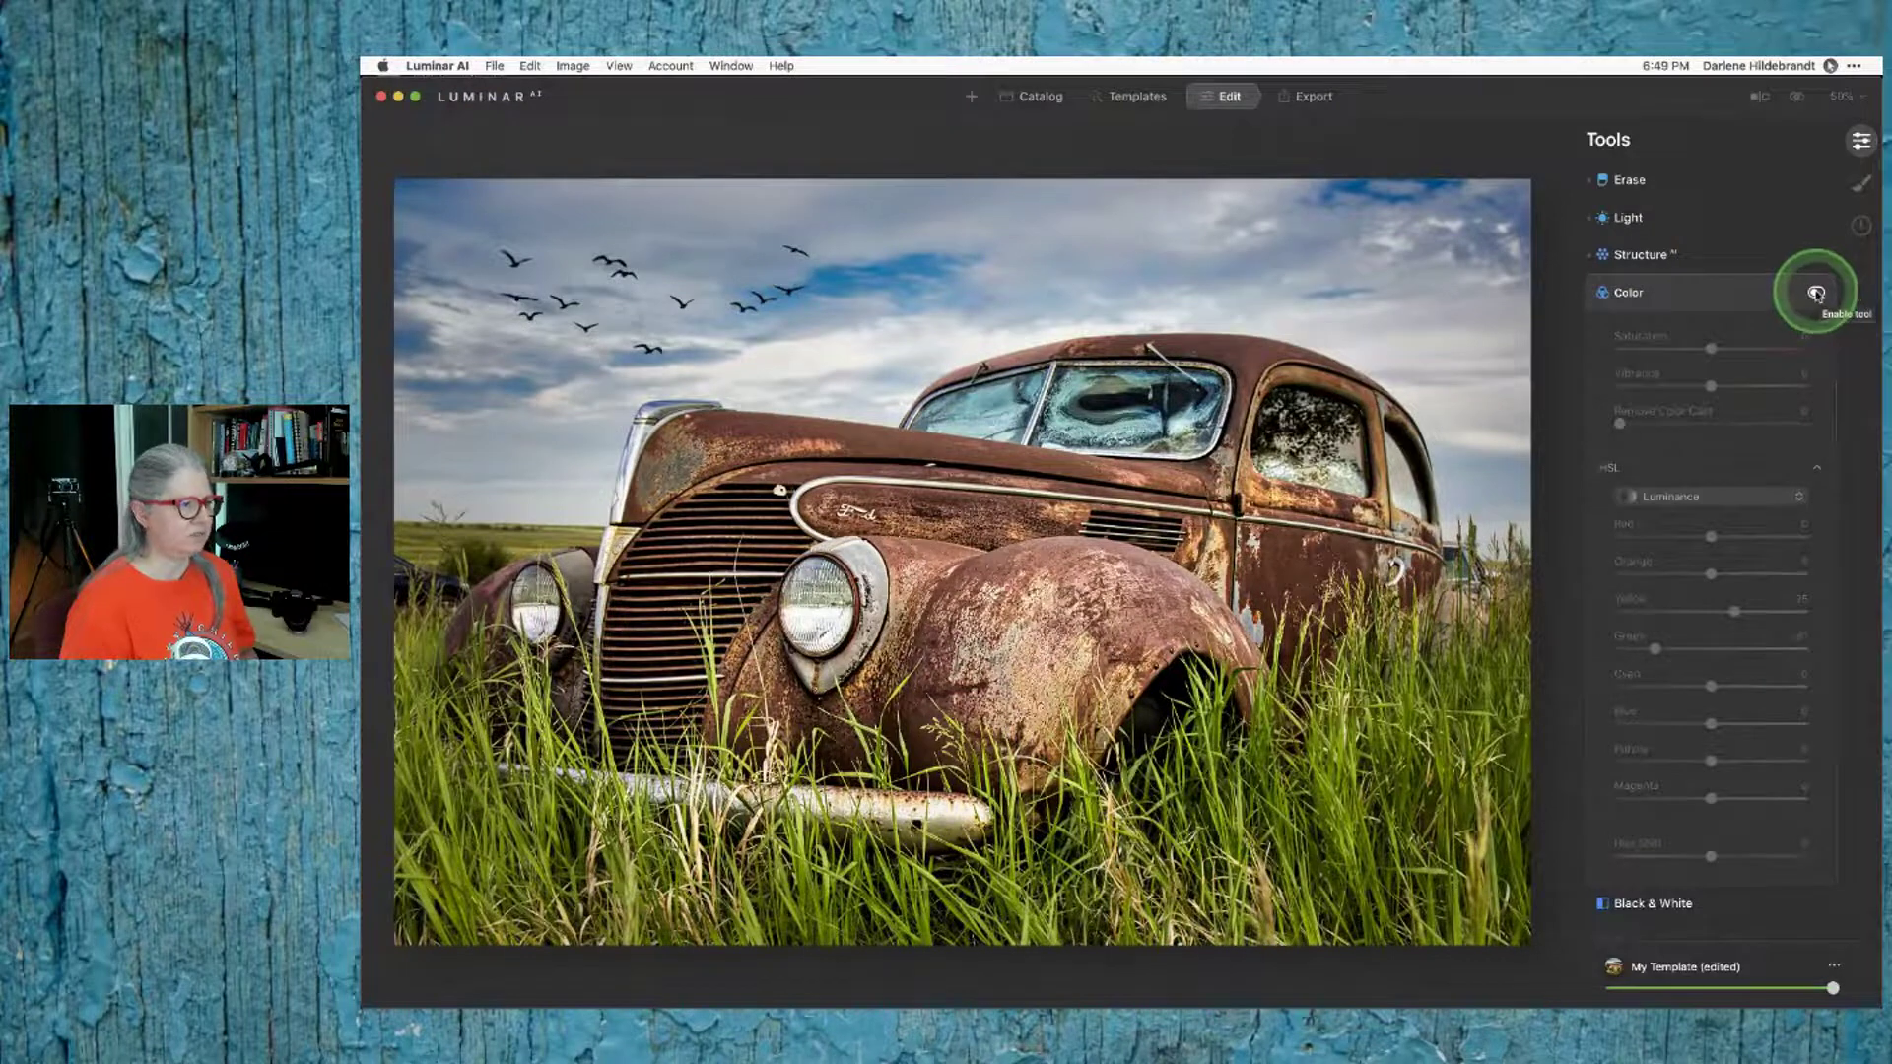
click(1816, 293)
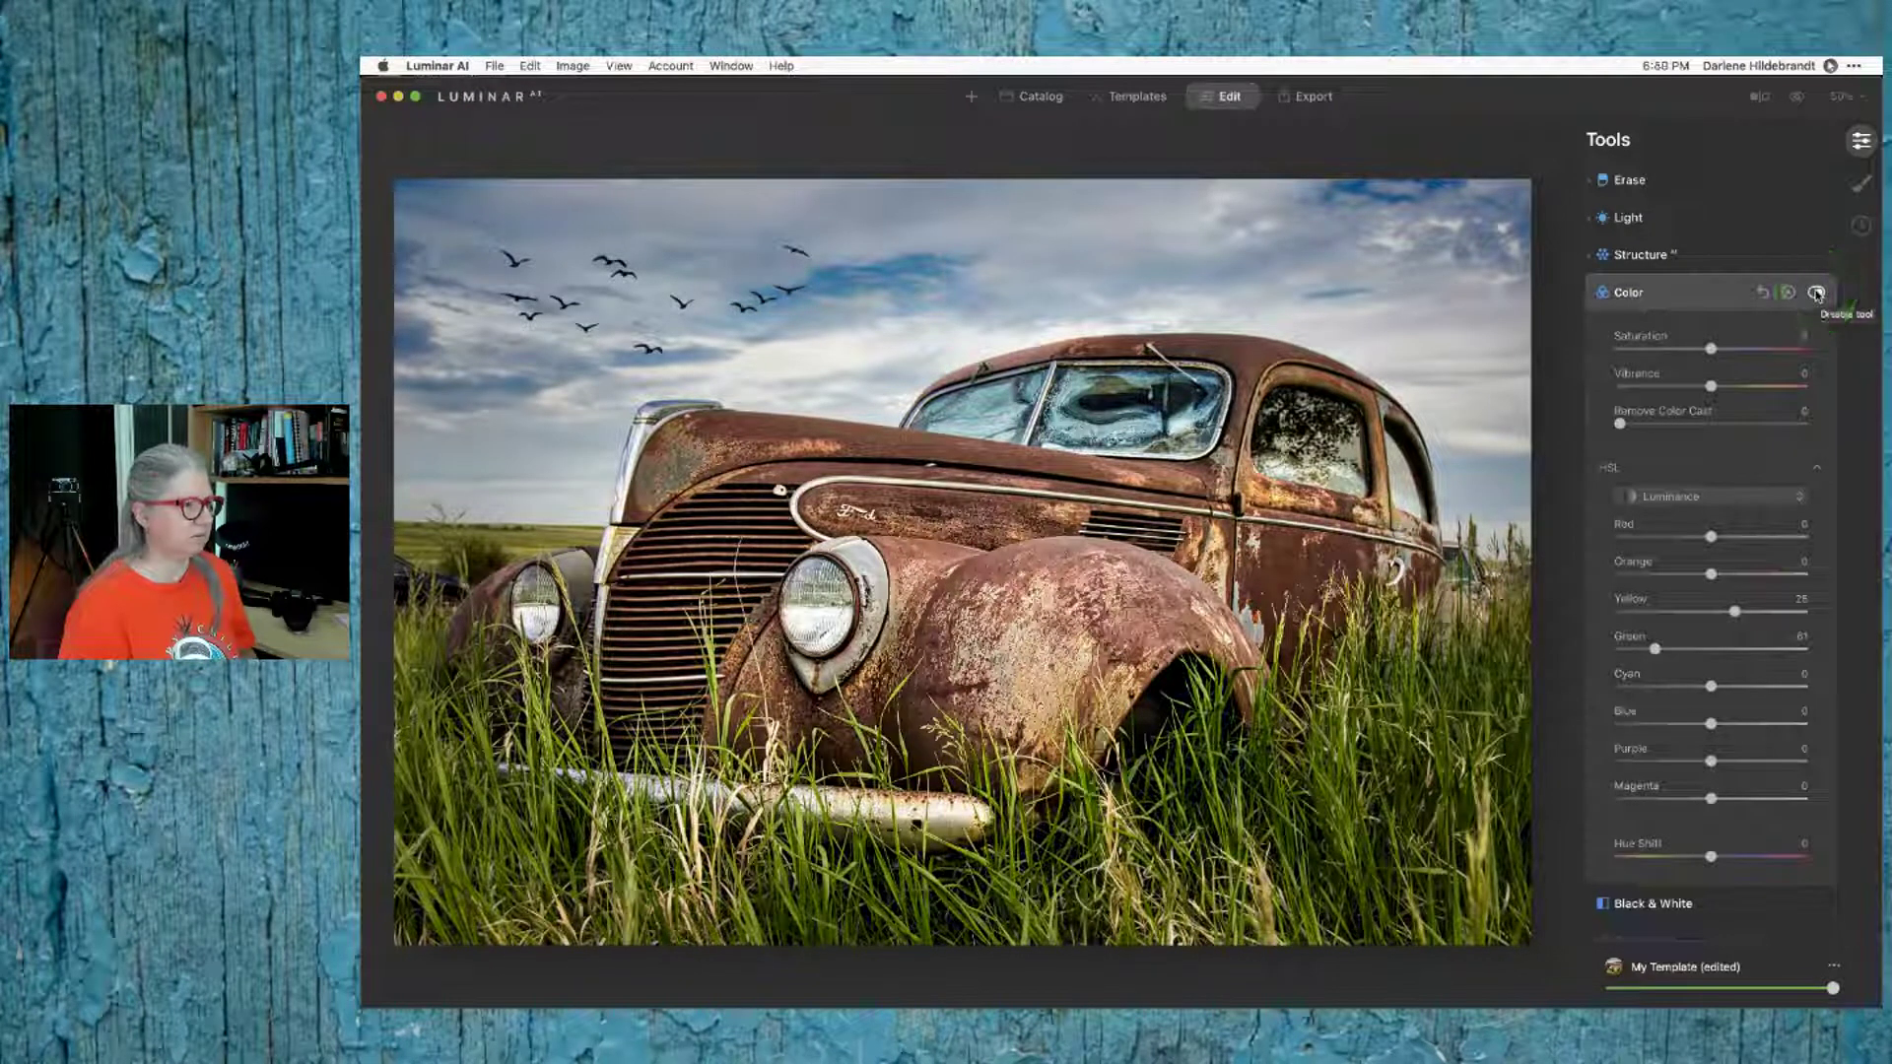
click(1817, 293)
click(1817, 293)
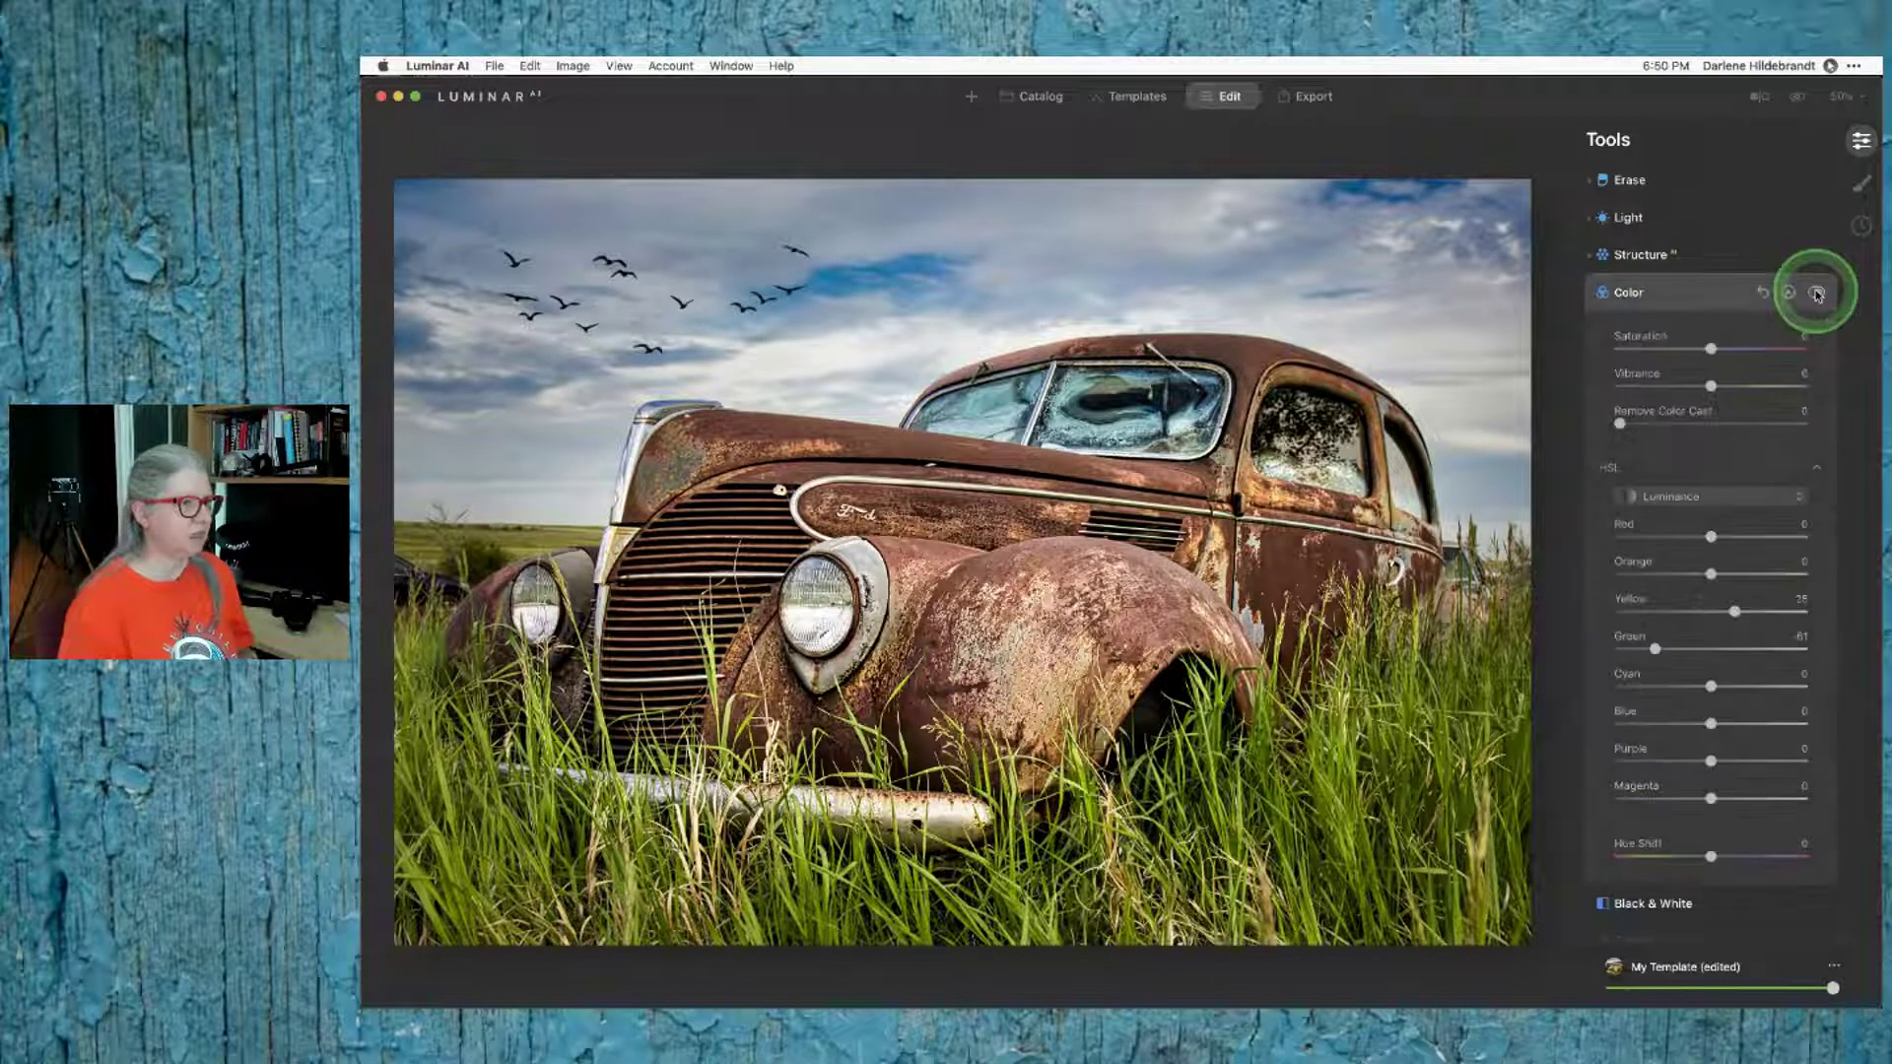
click(1751, 458)
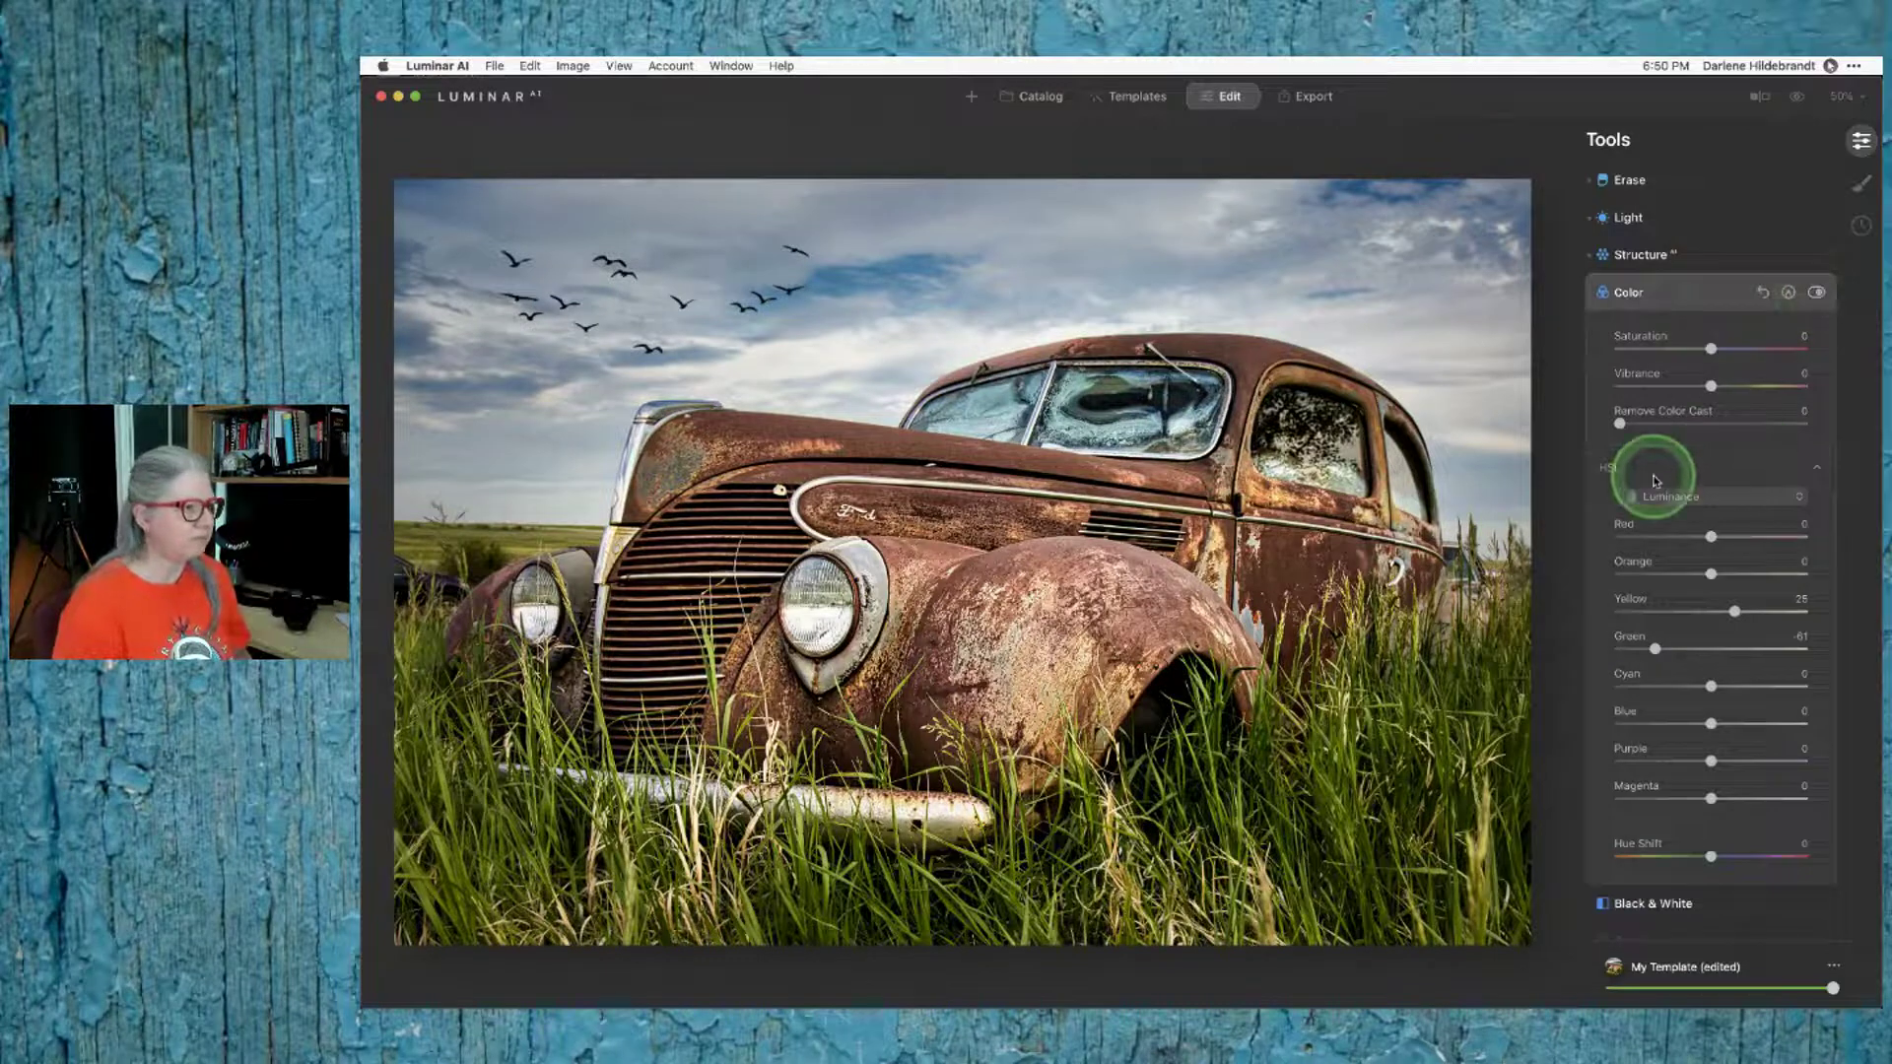
Step: Raise the Orange luminance to about 18 and the Orange saturation to about 21 in the HSL settings
mouse_move(1711, 575)
mouse_down()
mouse_move(1777, 573)
mouse_move(1605, 571)
mouse_move(1795, 573)
mouse_move(1730, 569)
mouse_up()
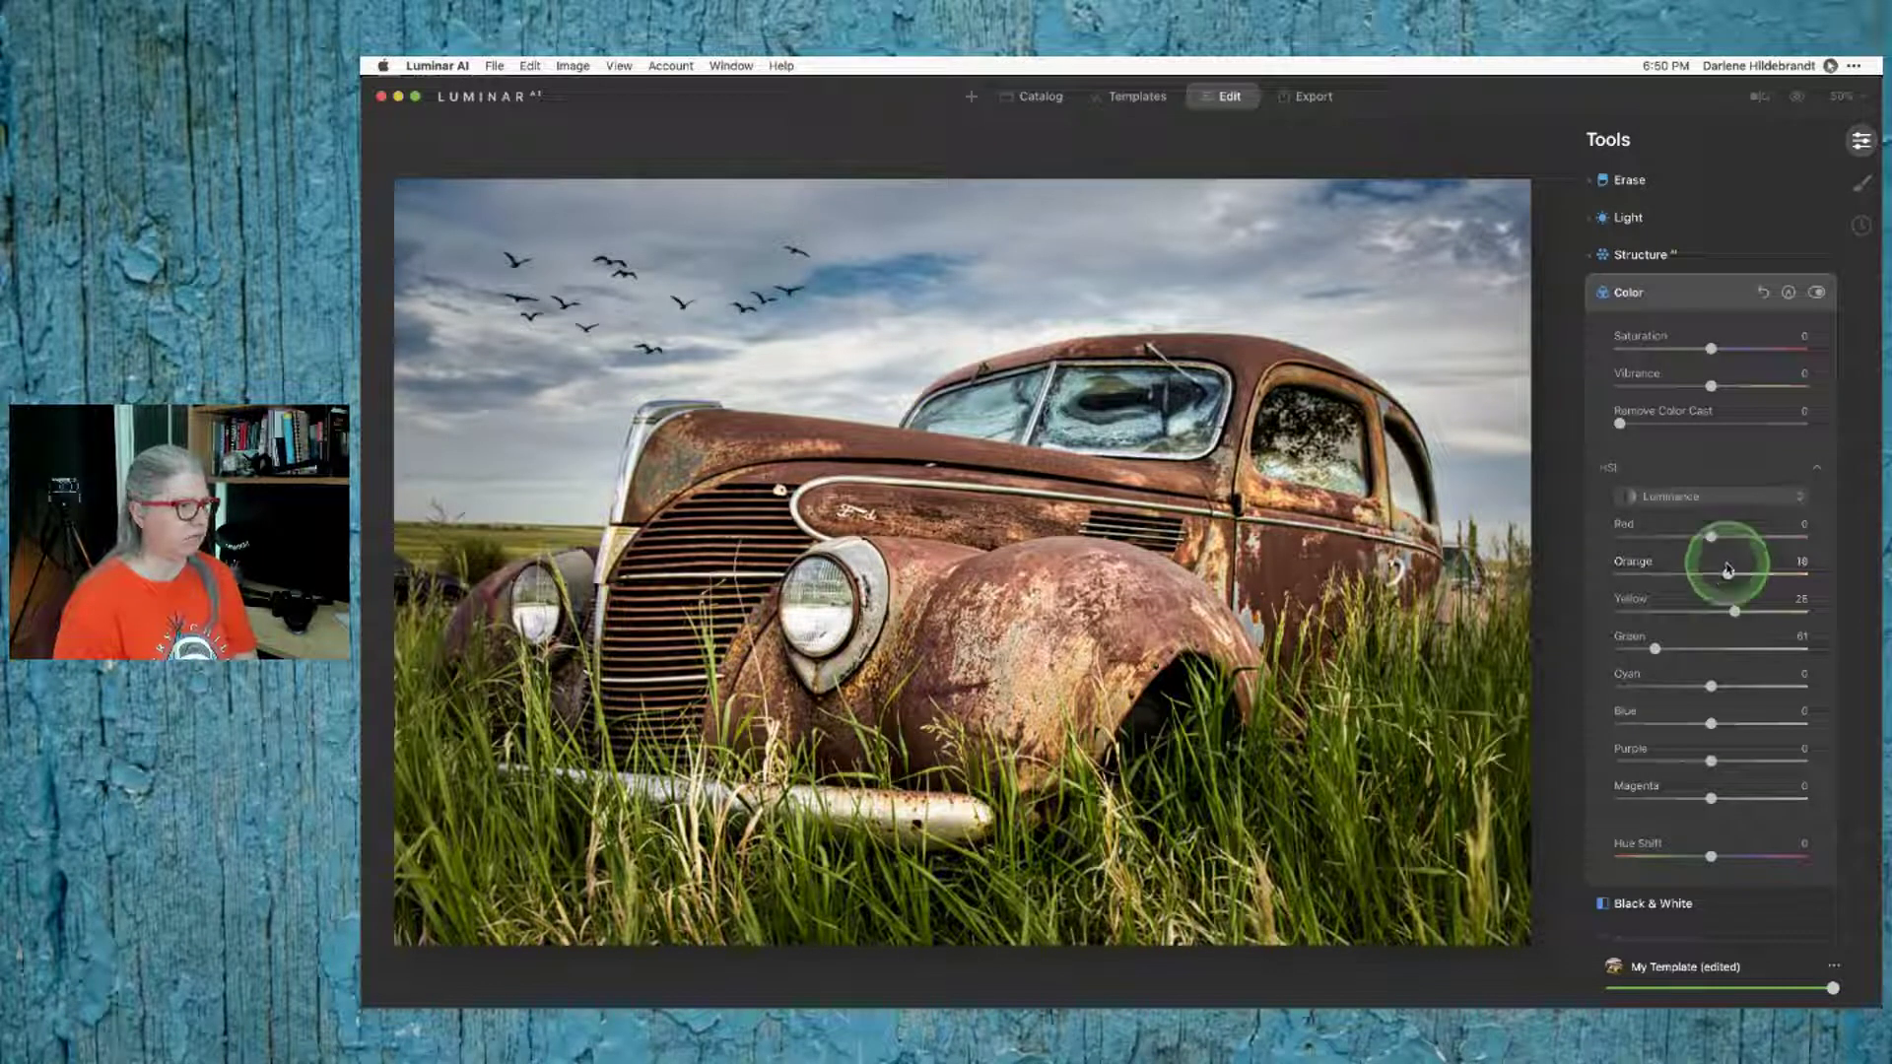
click(1711, 496)
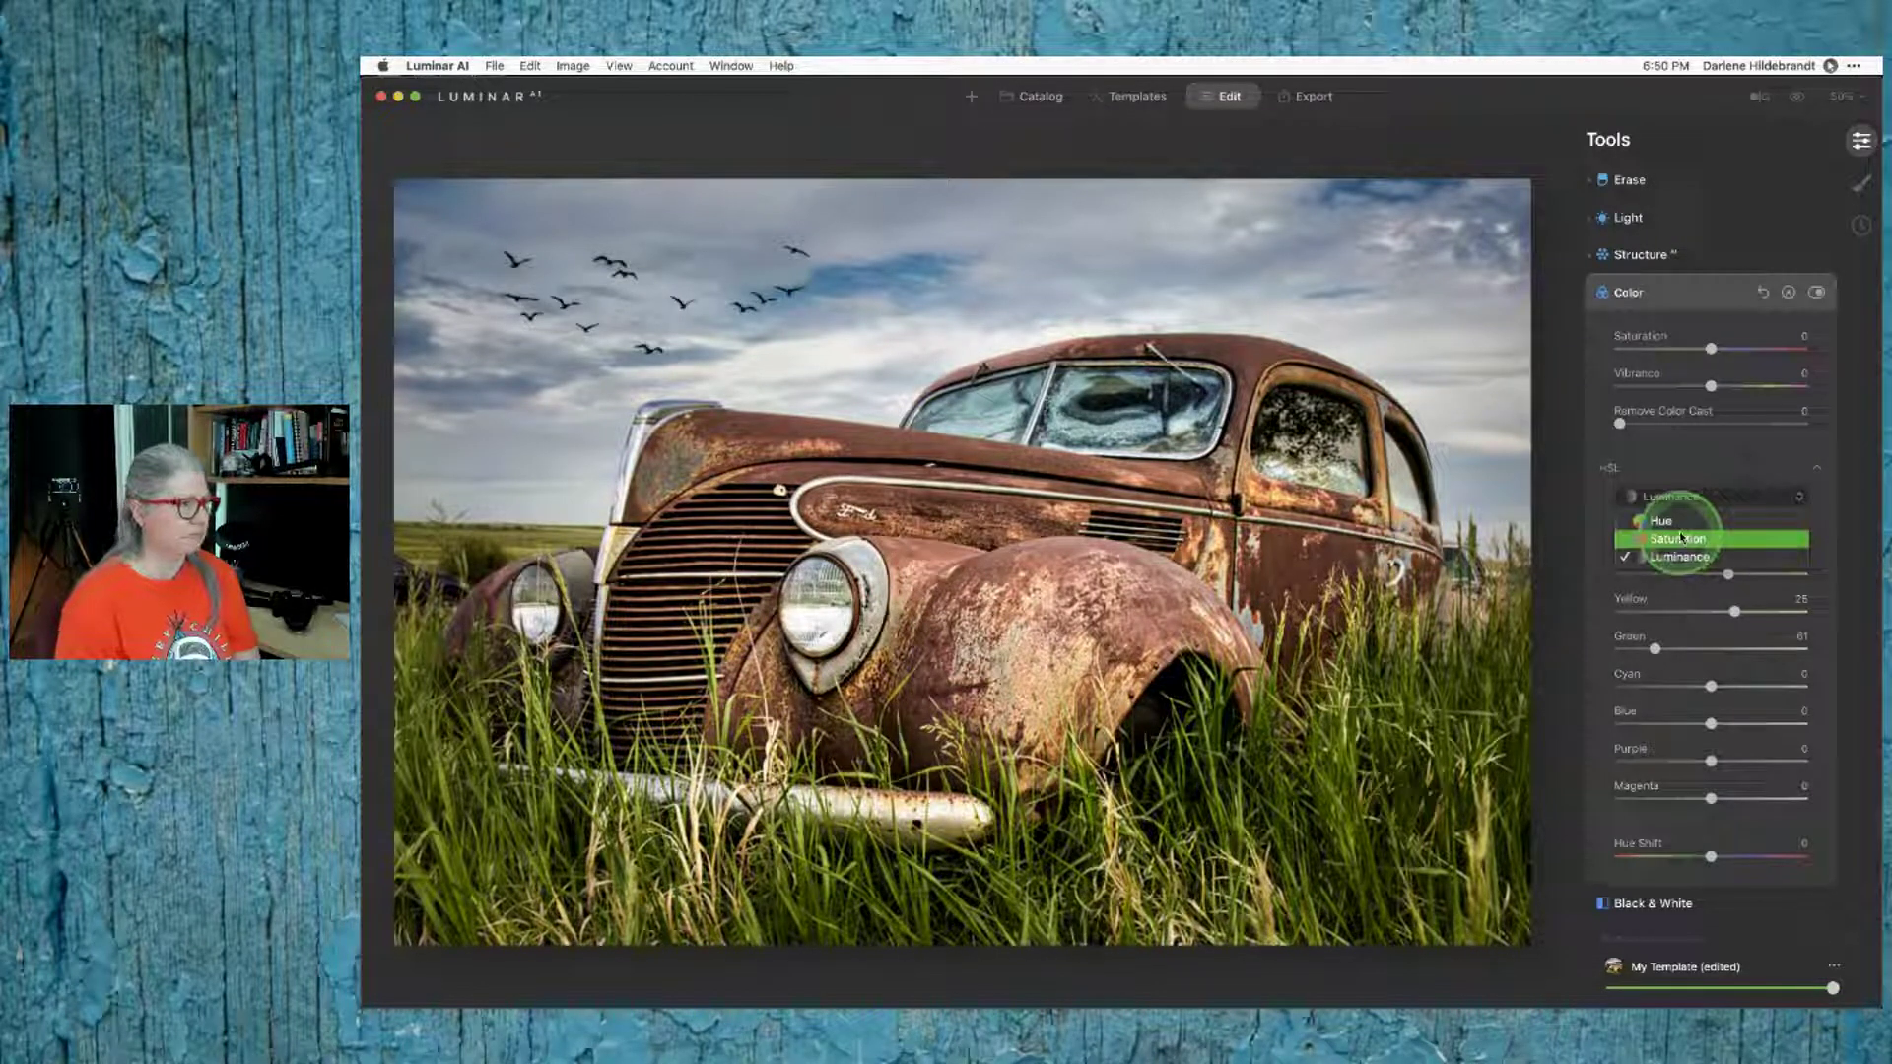
click(1681, 538)
click(1712, 574)
mouse_move(1715, 576)
mouse_down()
mouse_move(1750, 576)
mouse_move(1599, 575)
mouse_move(1732, 576)
mouse_up()
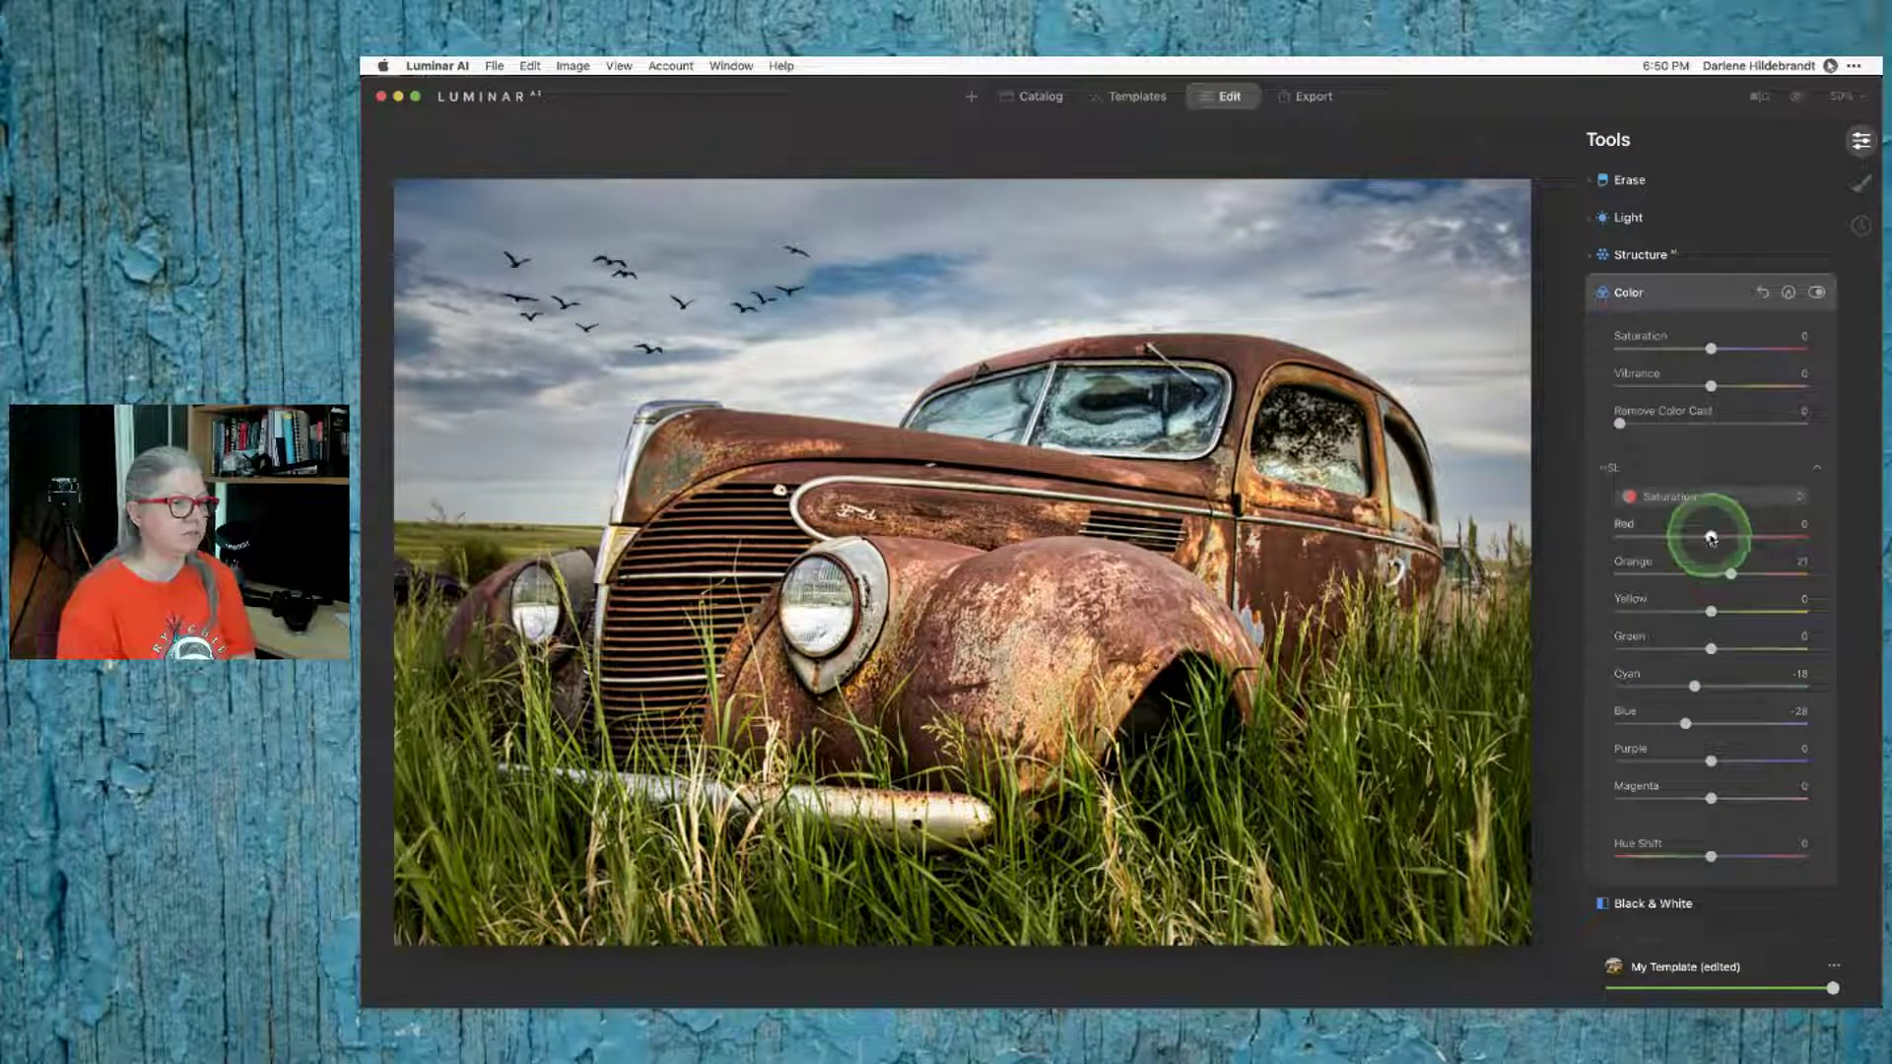
Step: Raise the Red luminance to about 9 in the HSL settings and close the Color tool
click(1704, 498)
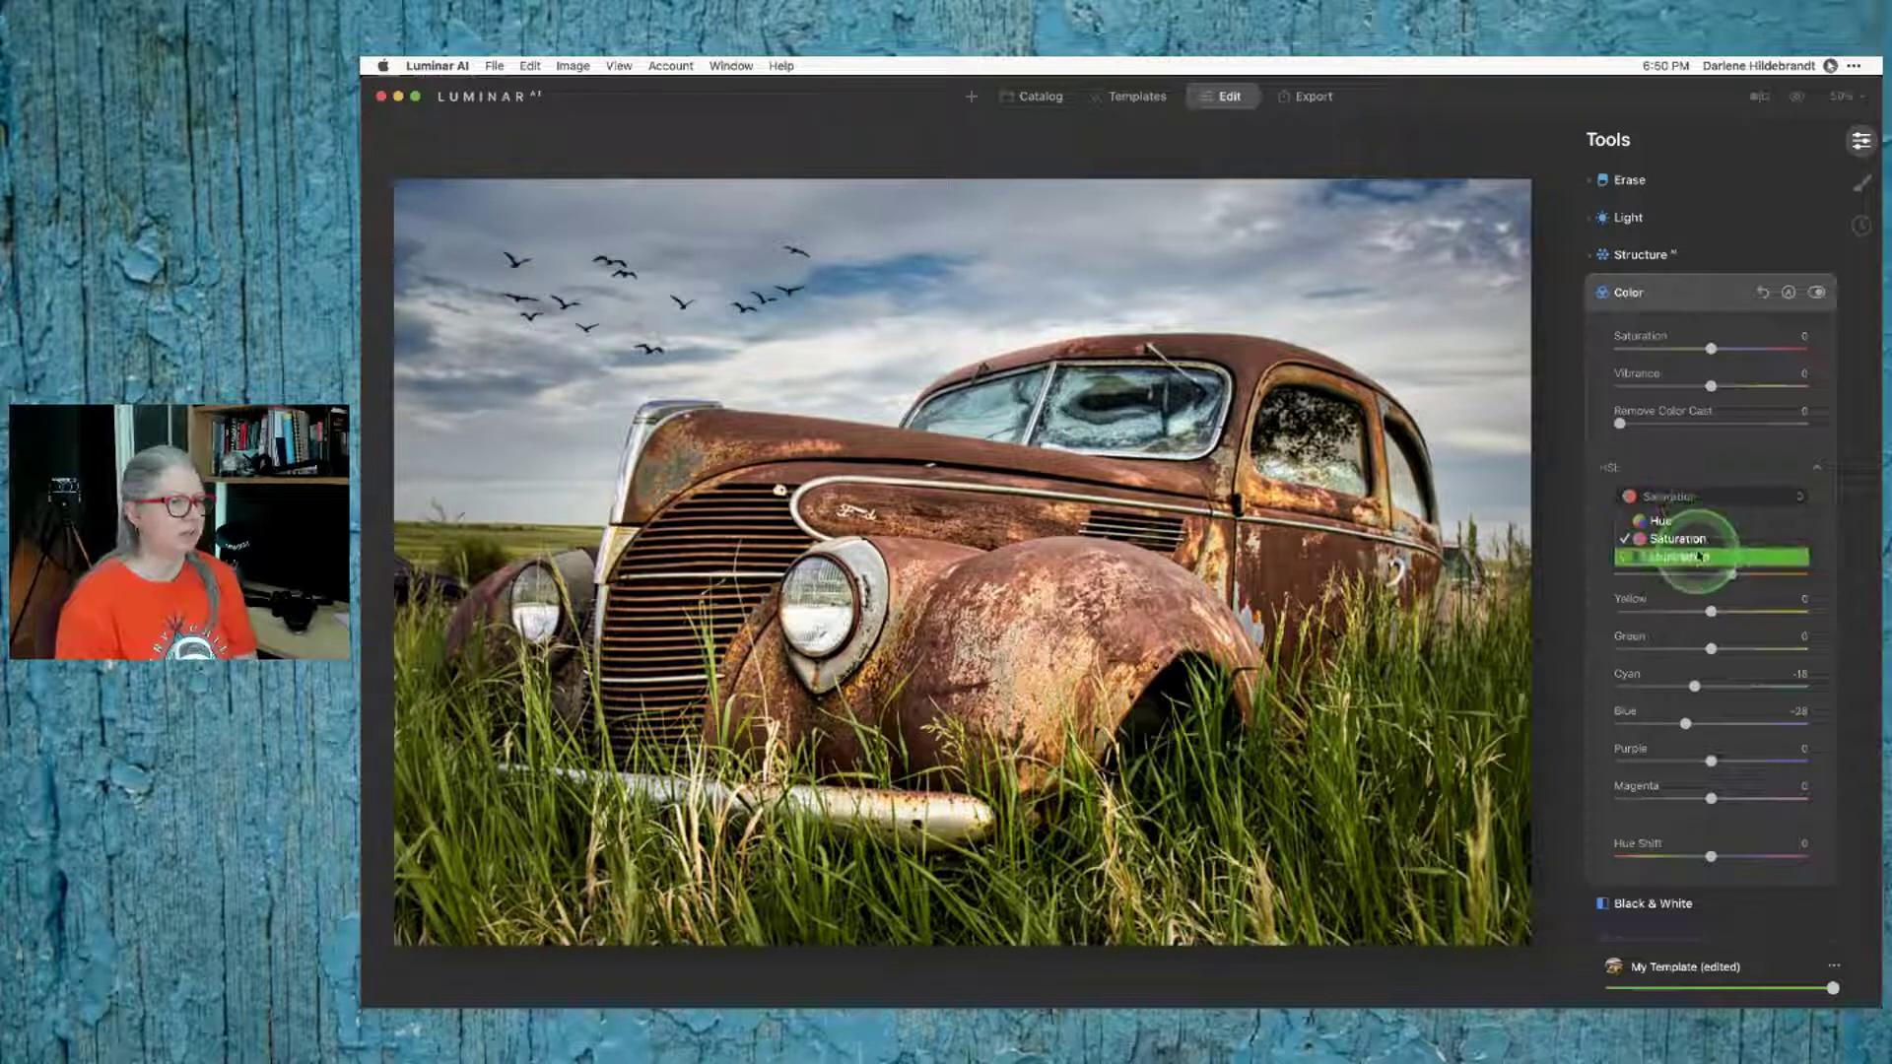
click(1726, 558)
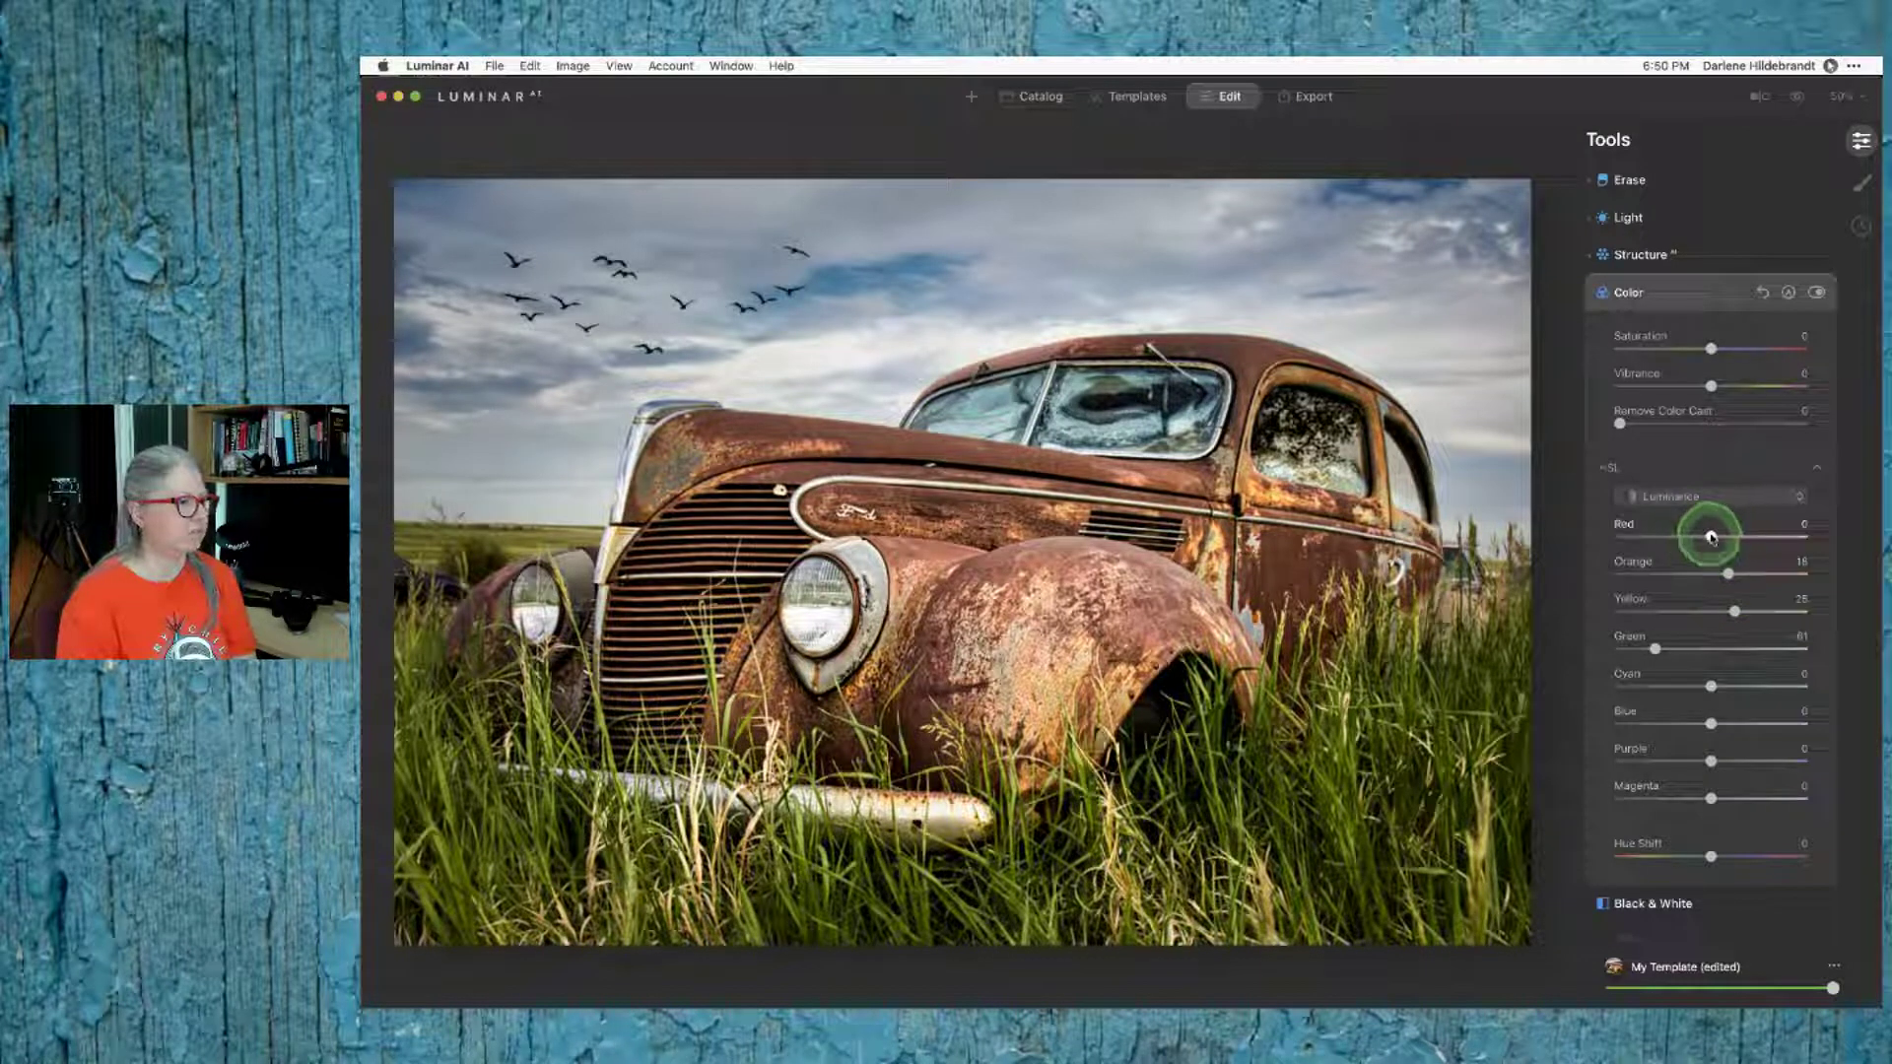
drag(1727, 538, 1722, 537)
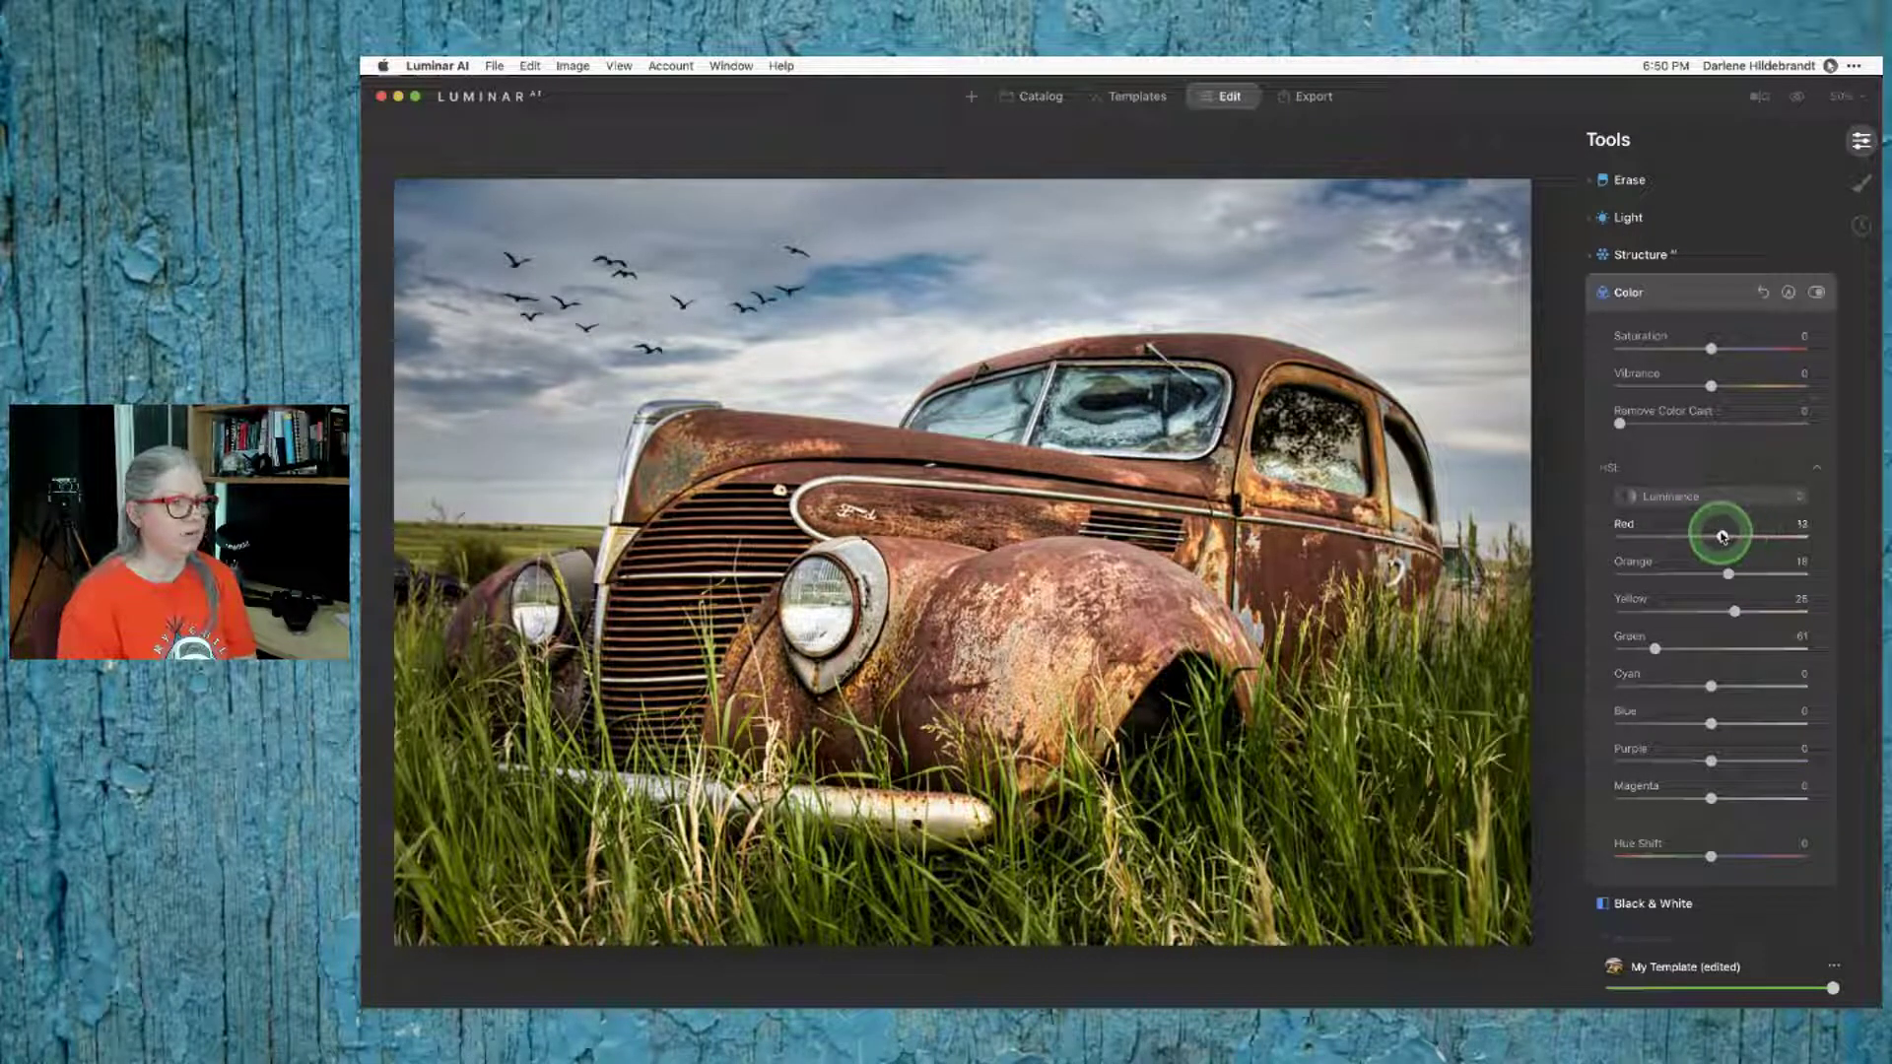
double_click(1720, 537)
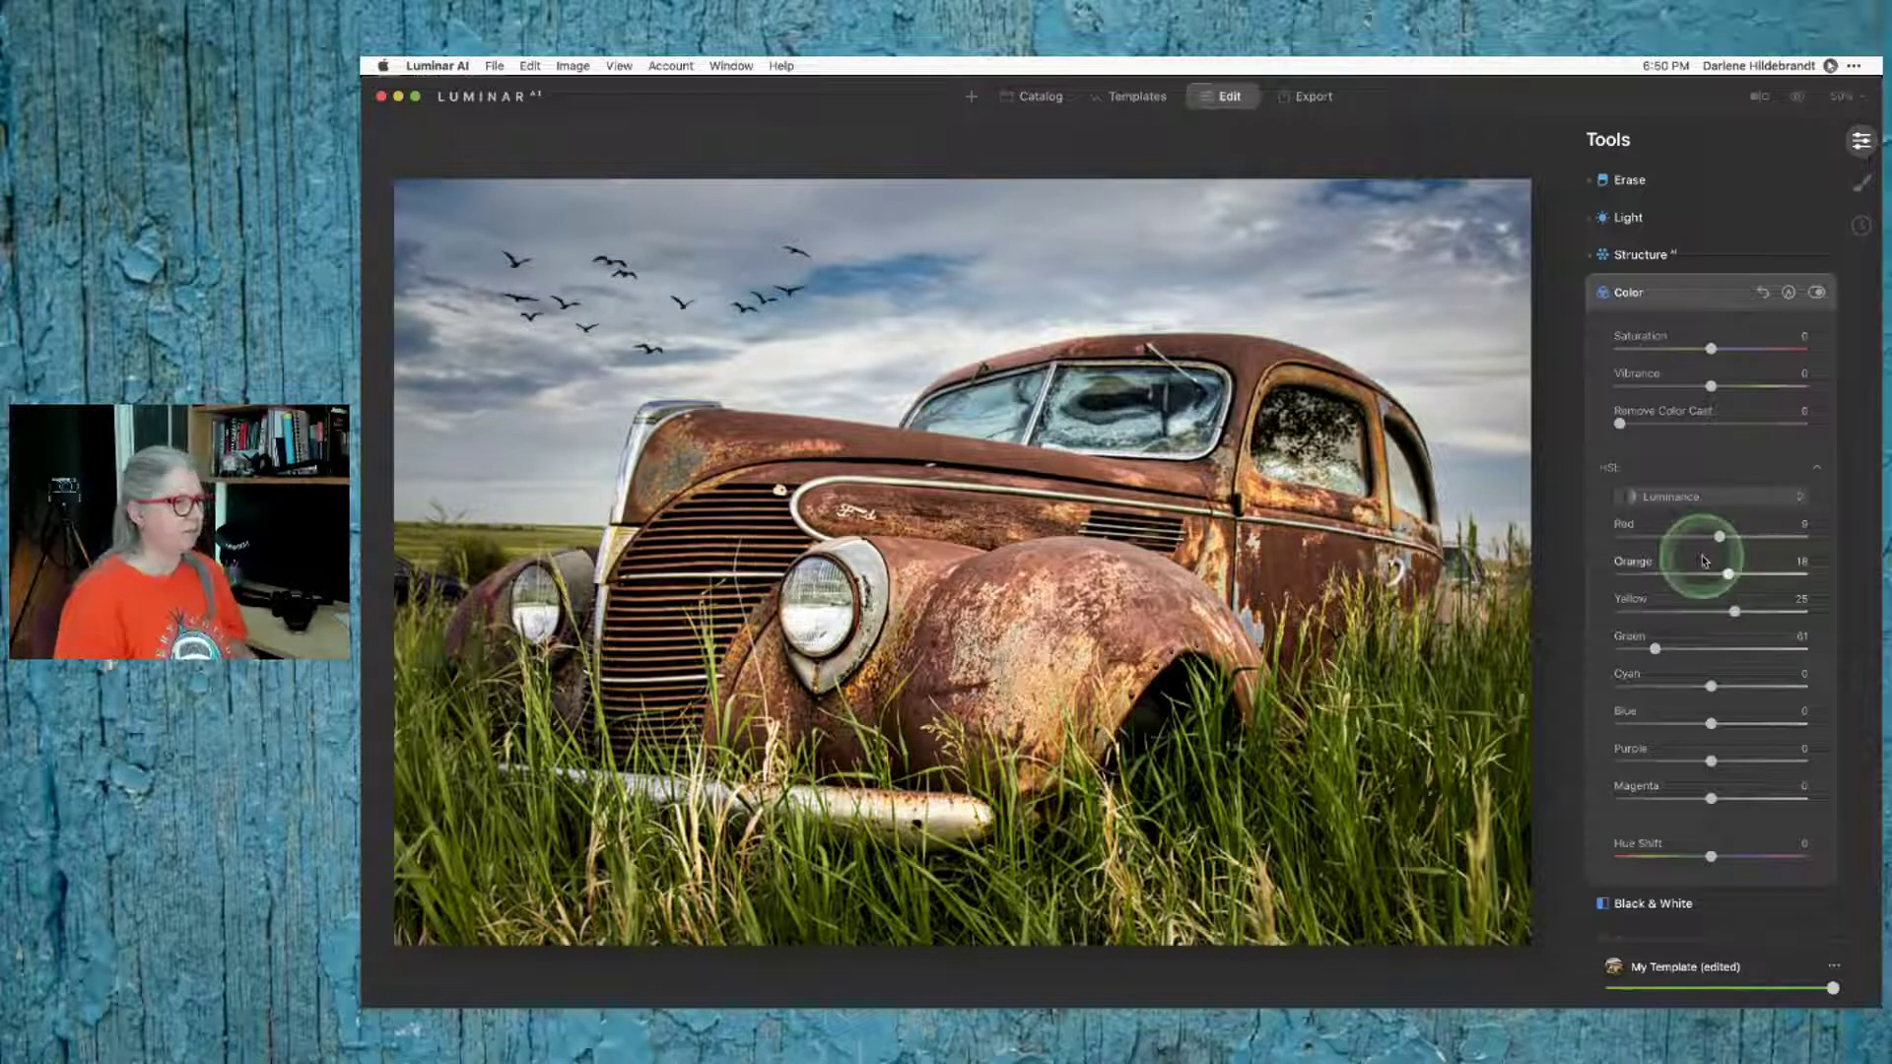
click(1697, 295)
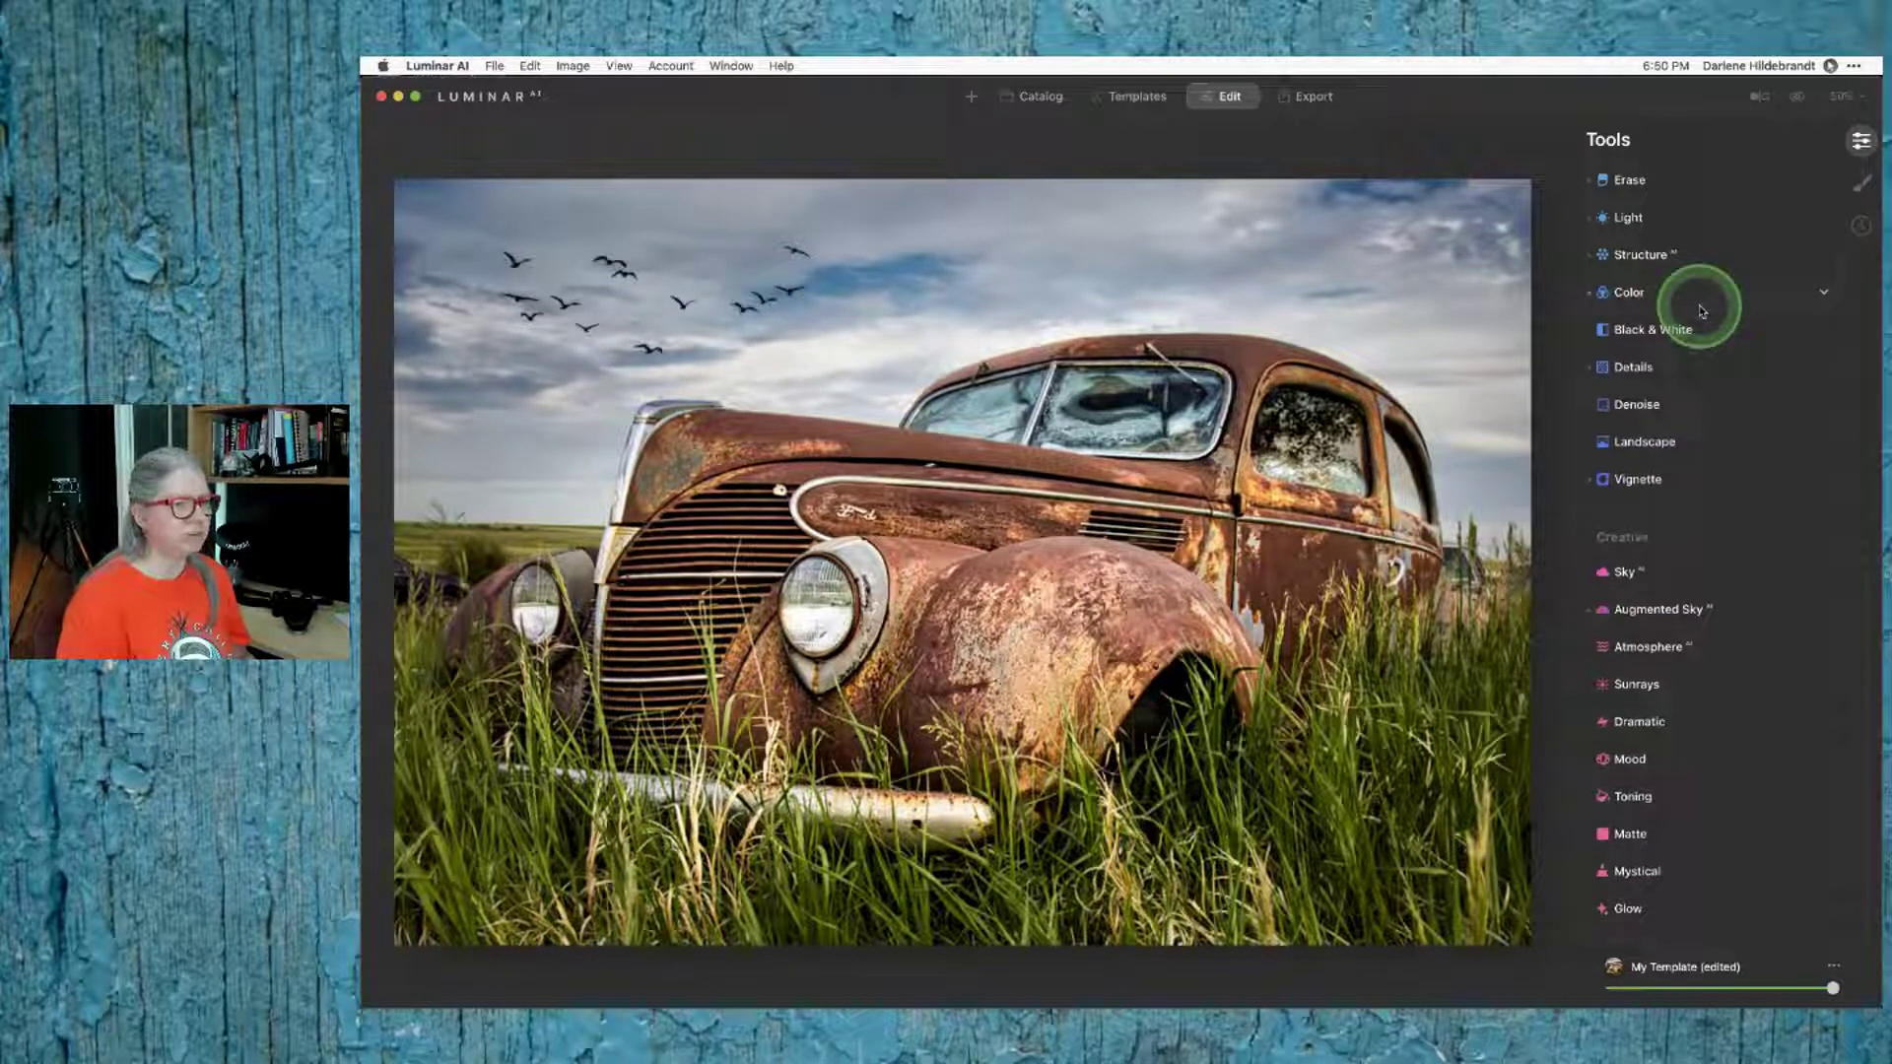
Step: Apply the Dramatic effect with Amount about 76 and set its Saturation to about 19
scroll(1696, 552, down, 5)
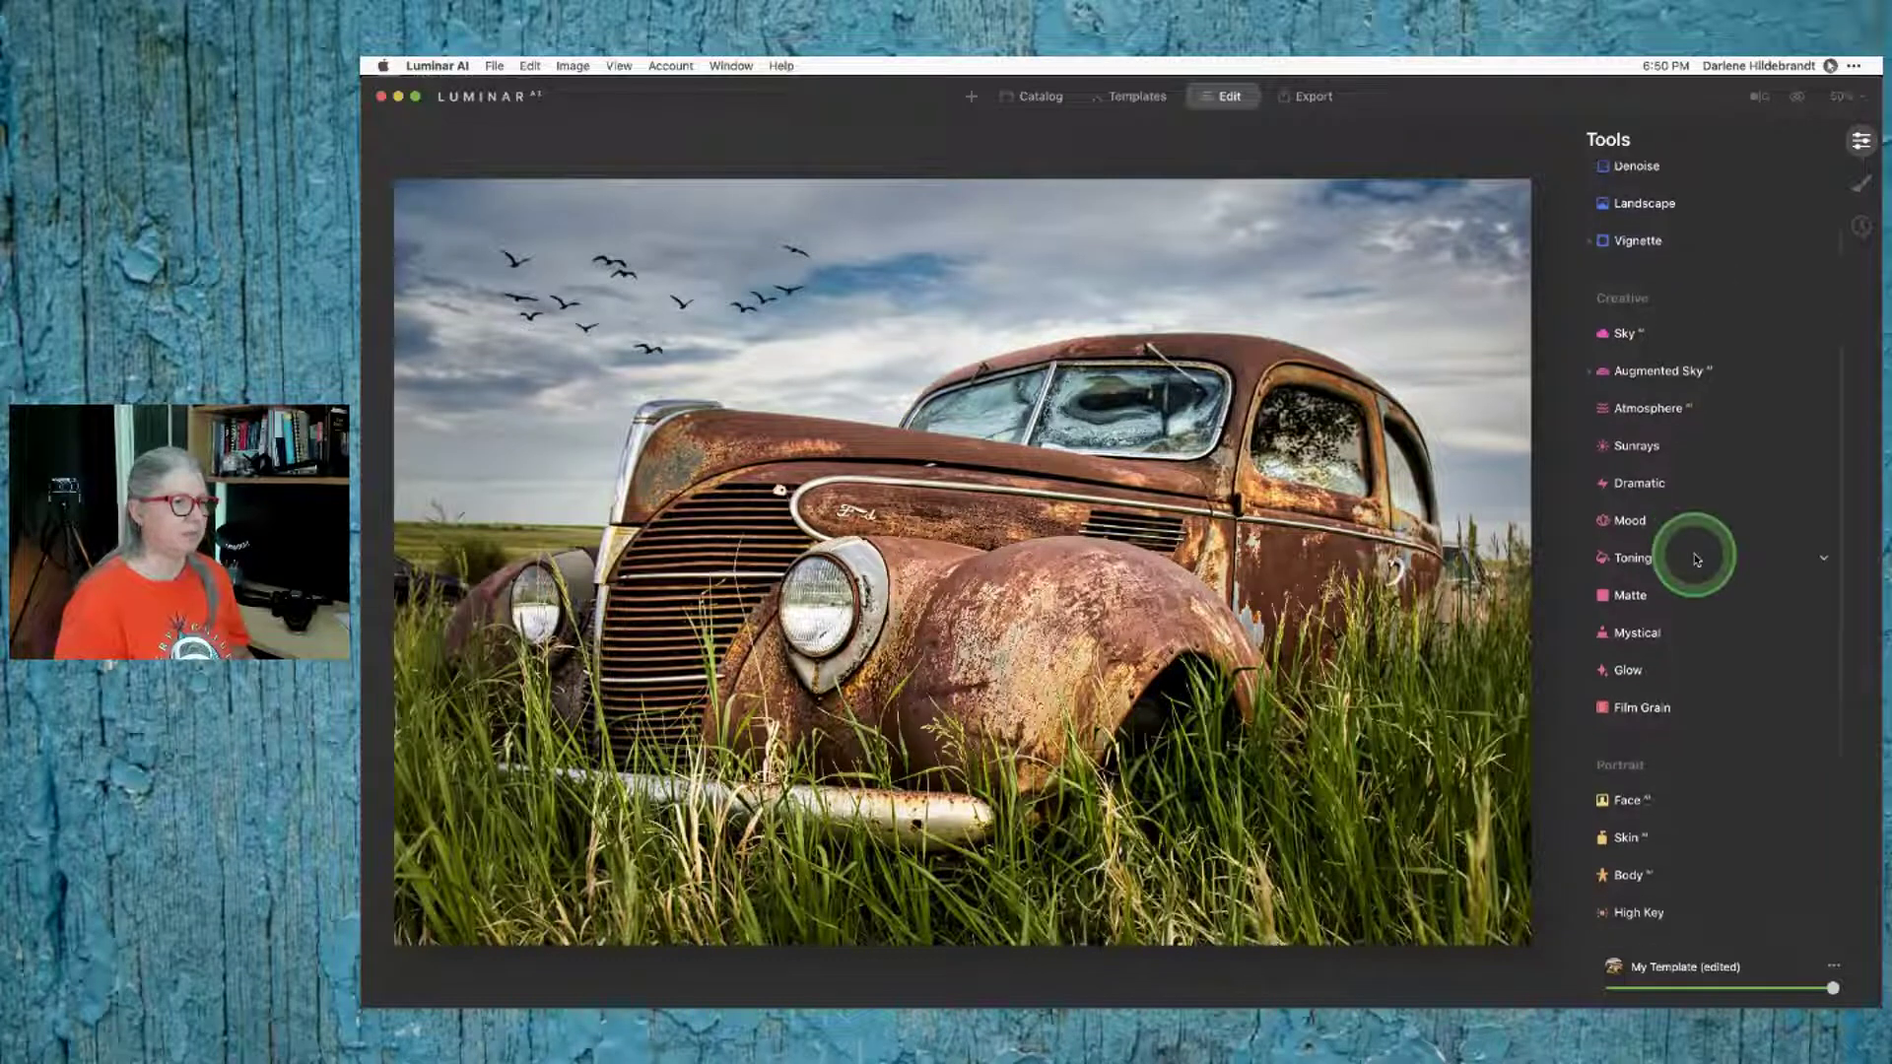
click(1639, 467)
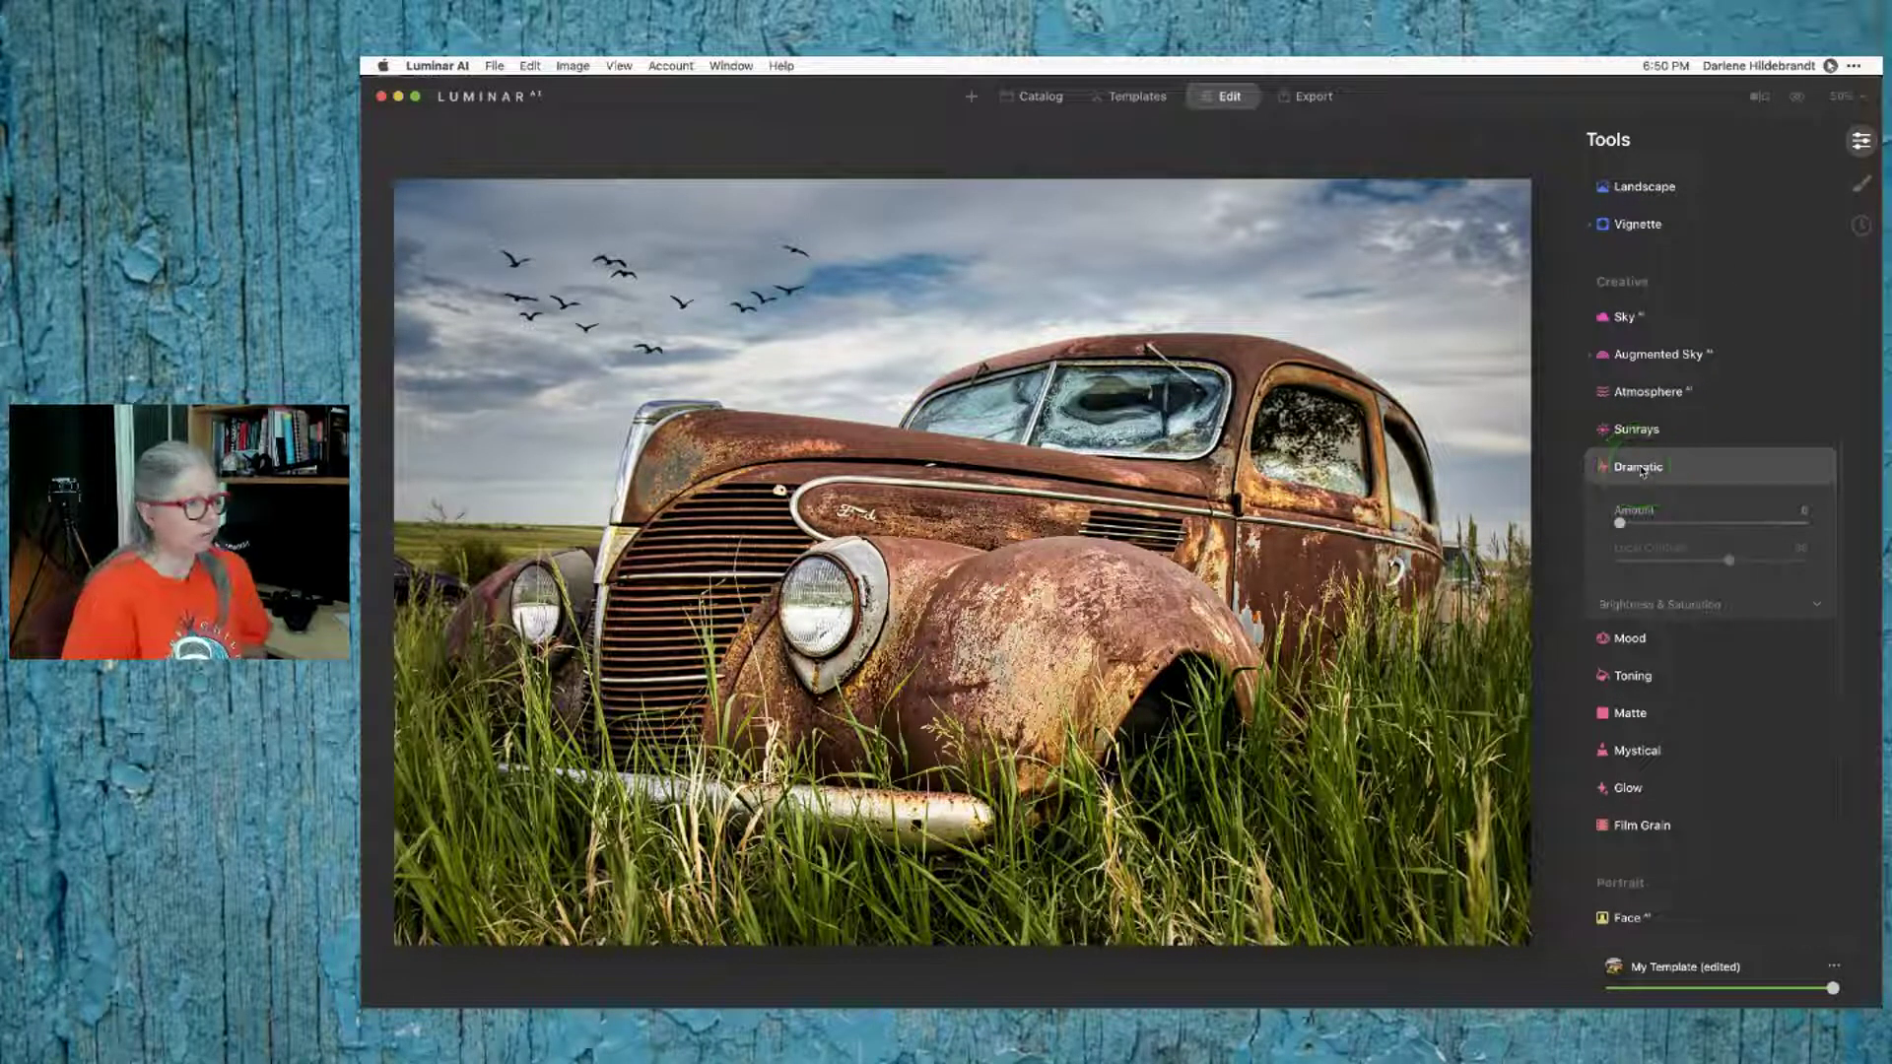
drag(1641, 471, 1764, 527)
click(1762, 524)
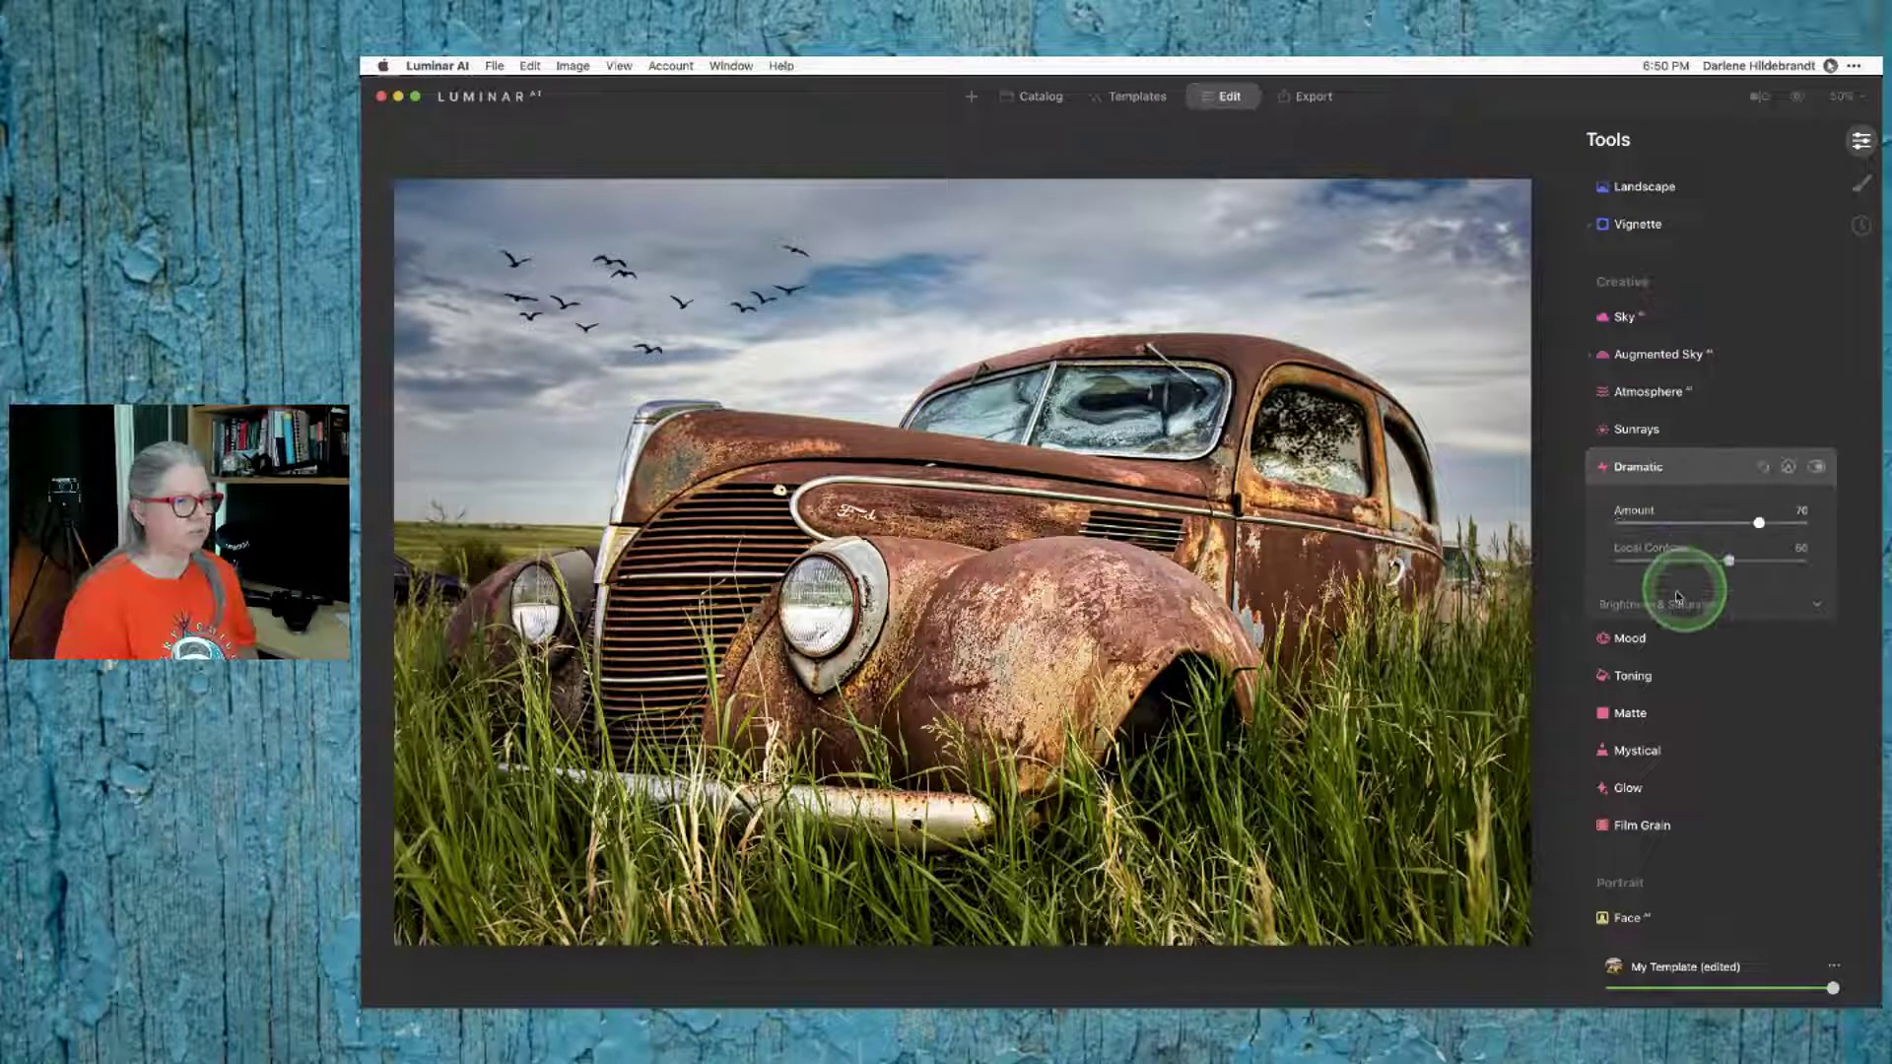
click(1644, 603)
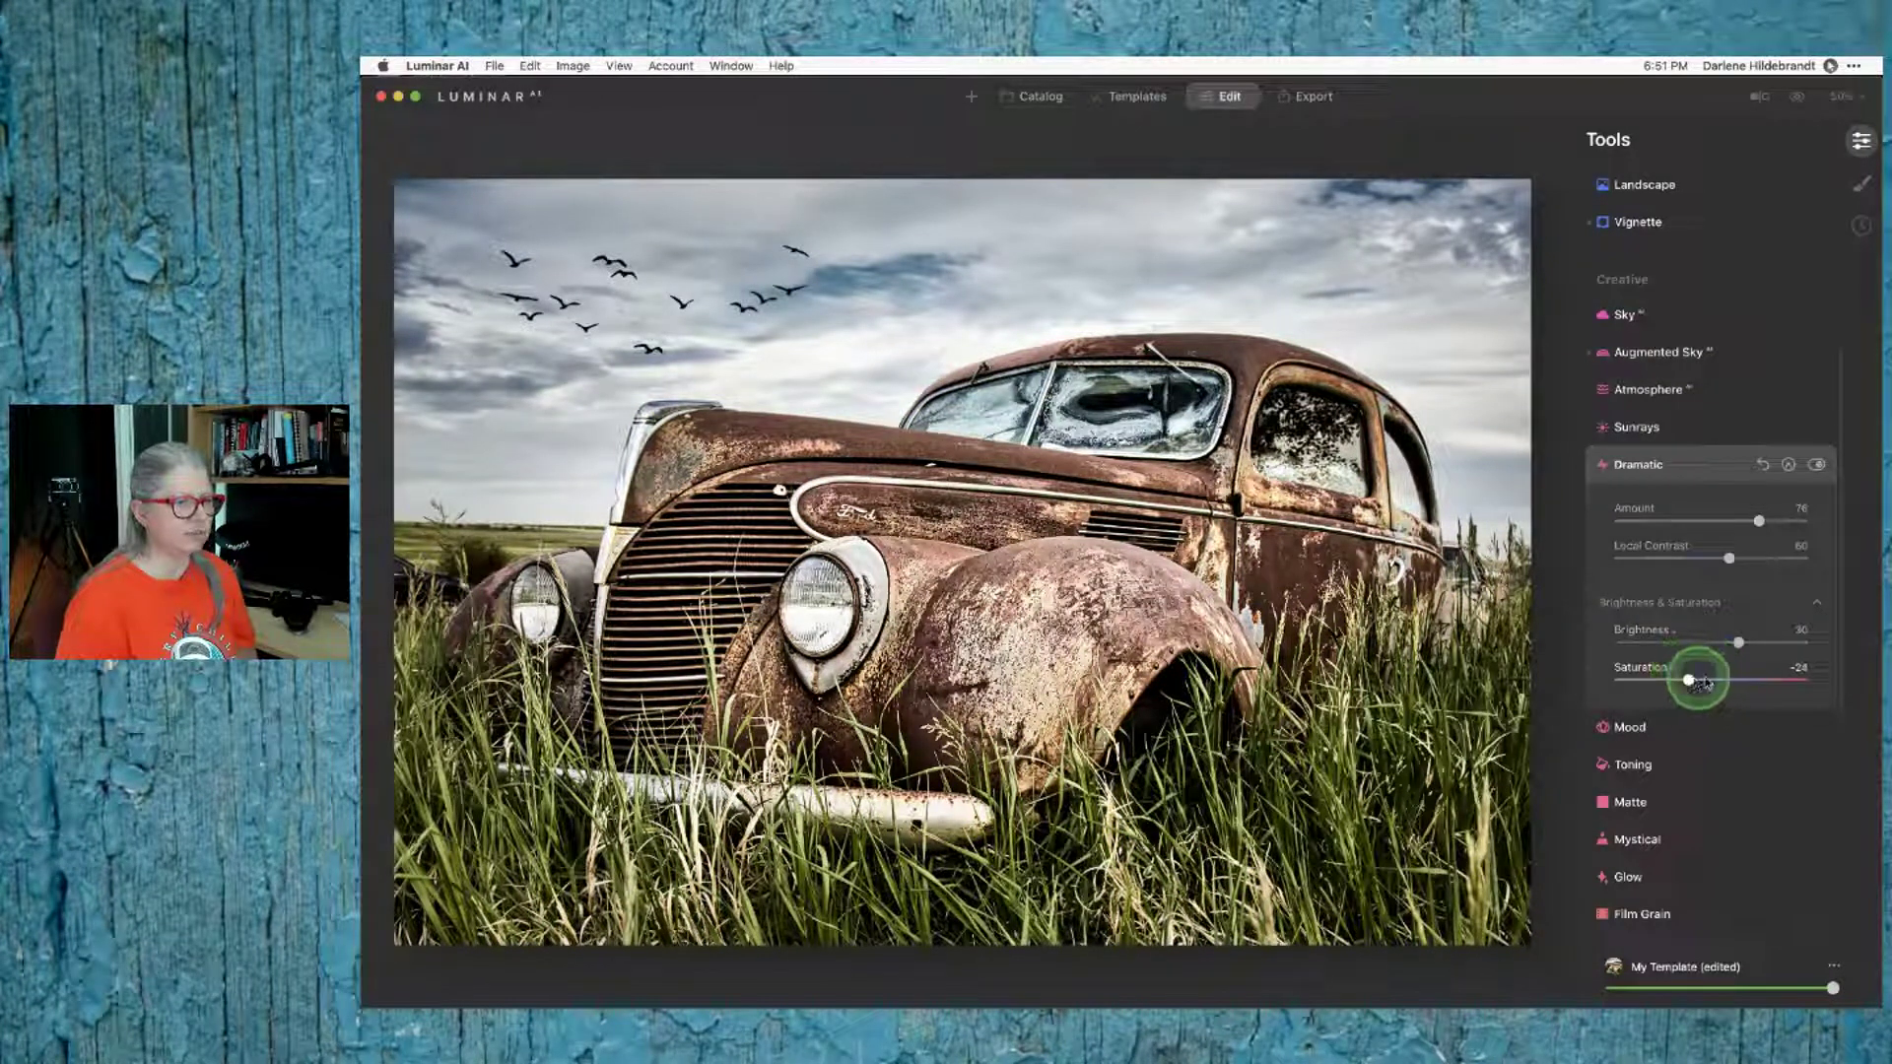
drag(1689, 680, 1729, 681)
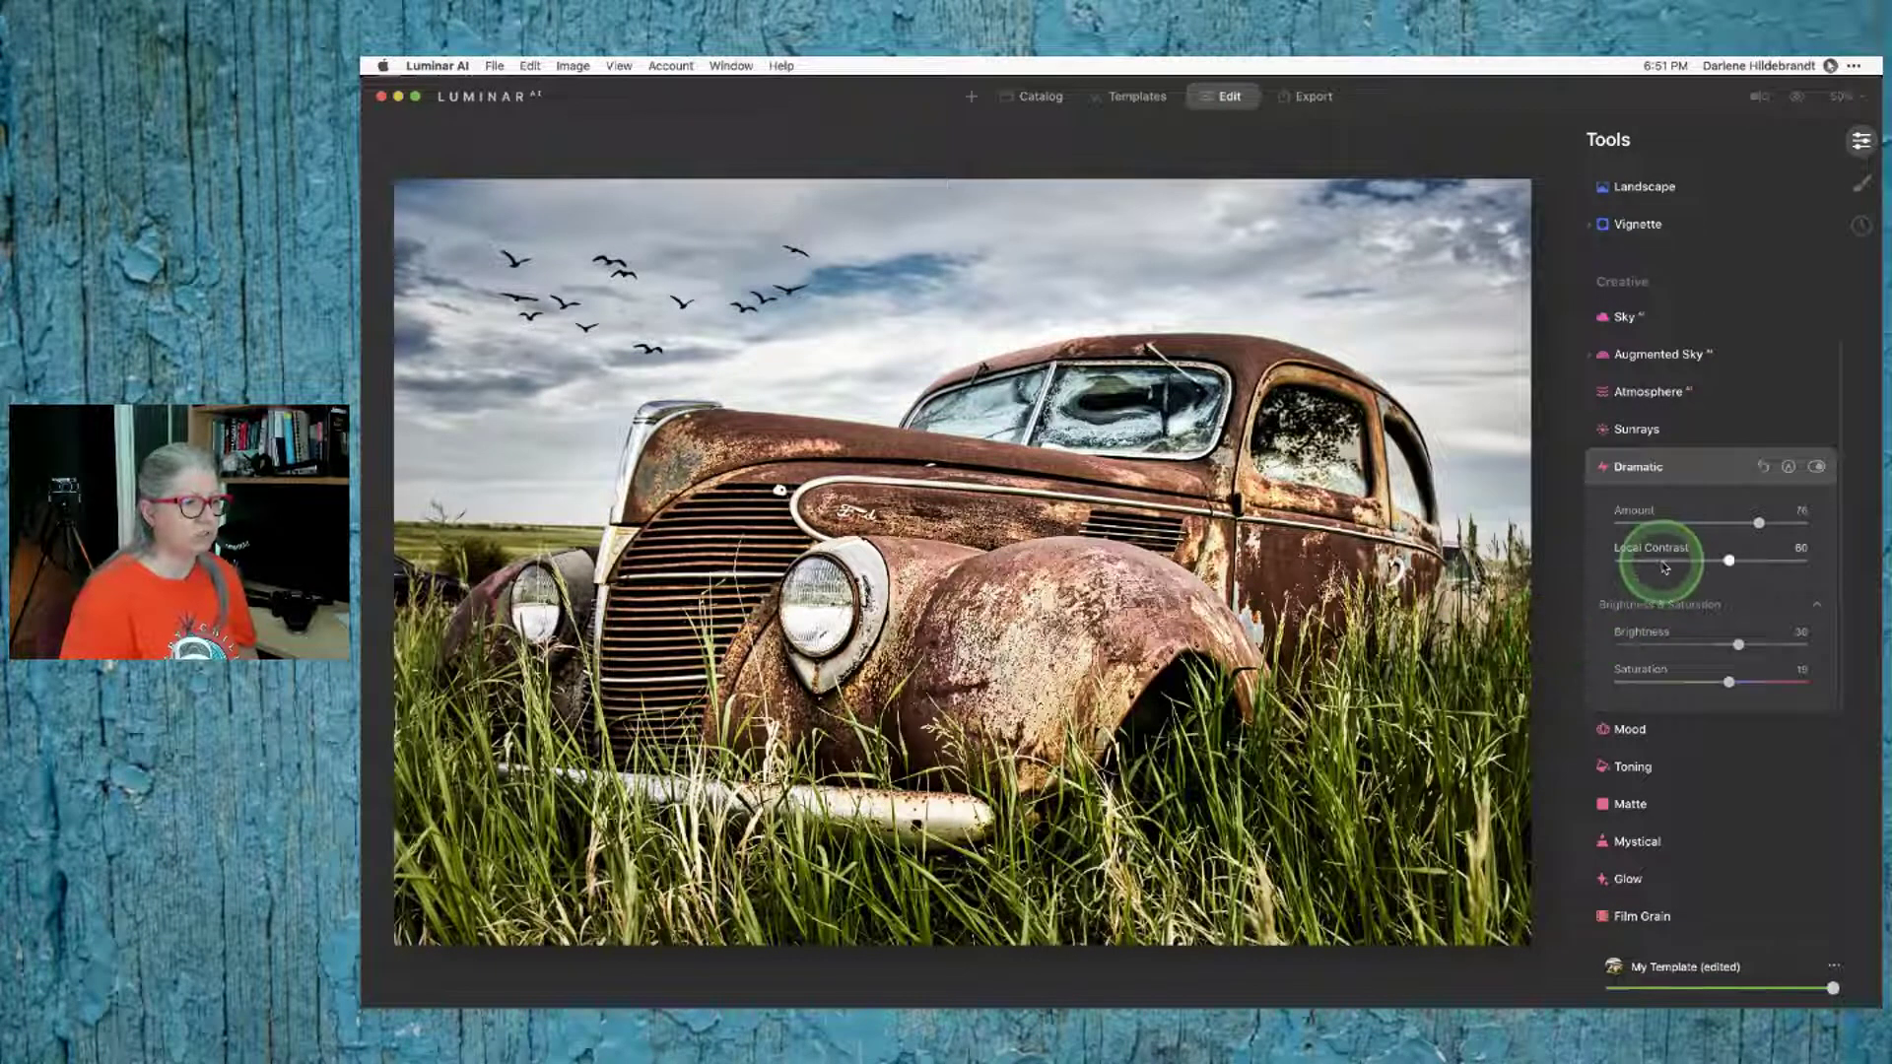
Step: Set the Dramatic effect's Local Contrast to about 74 and its Amount to about 22 after trying other values
click(1650, 556)
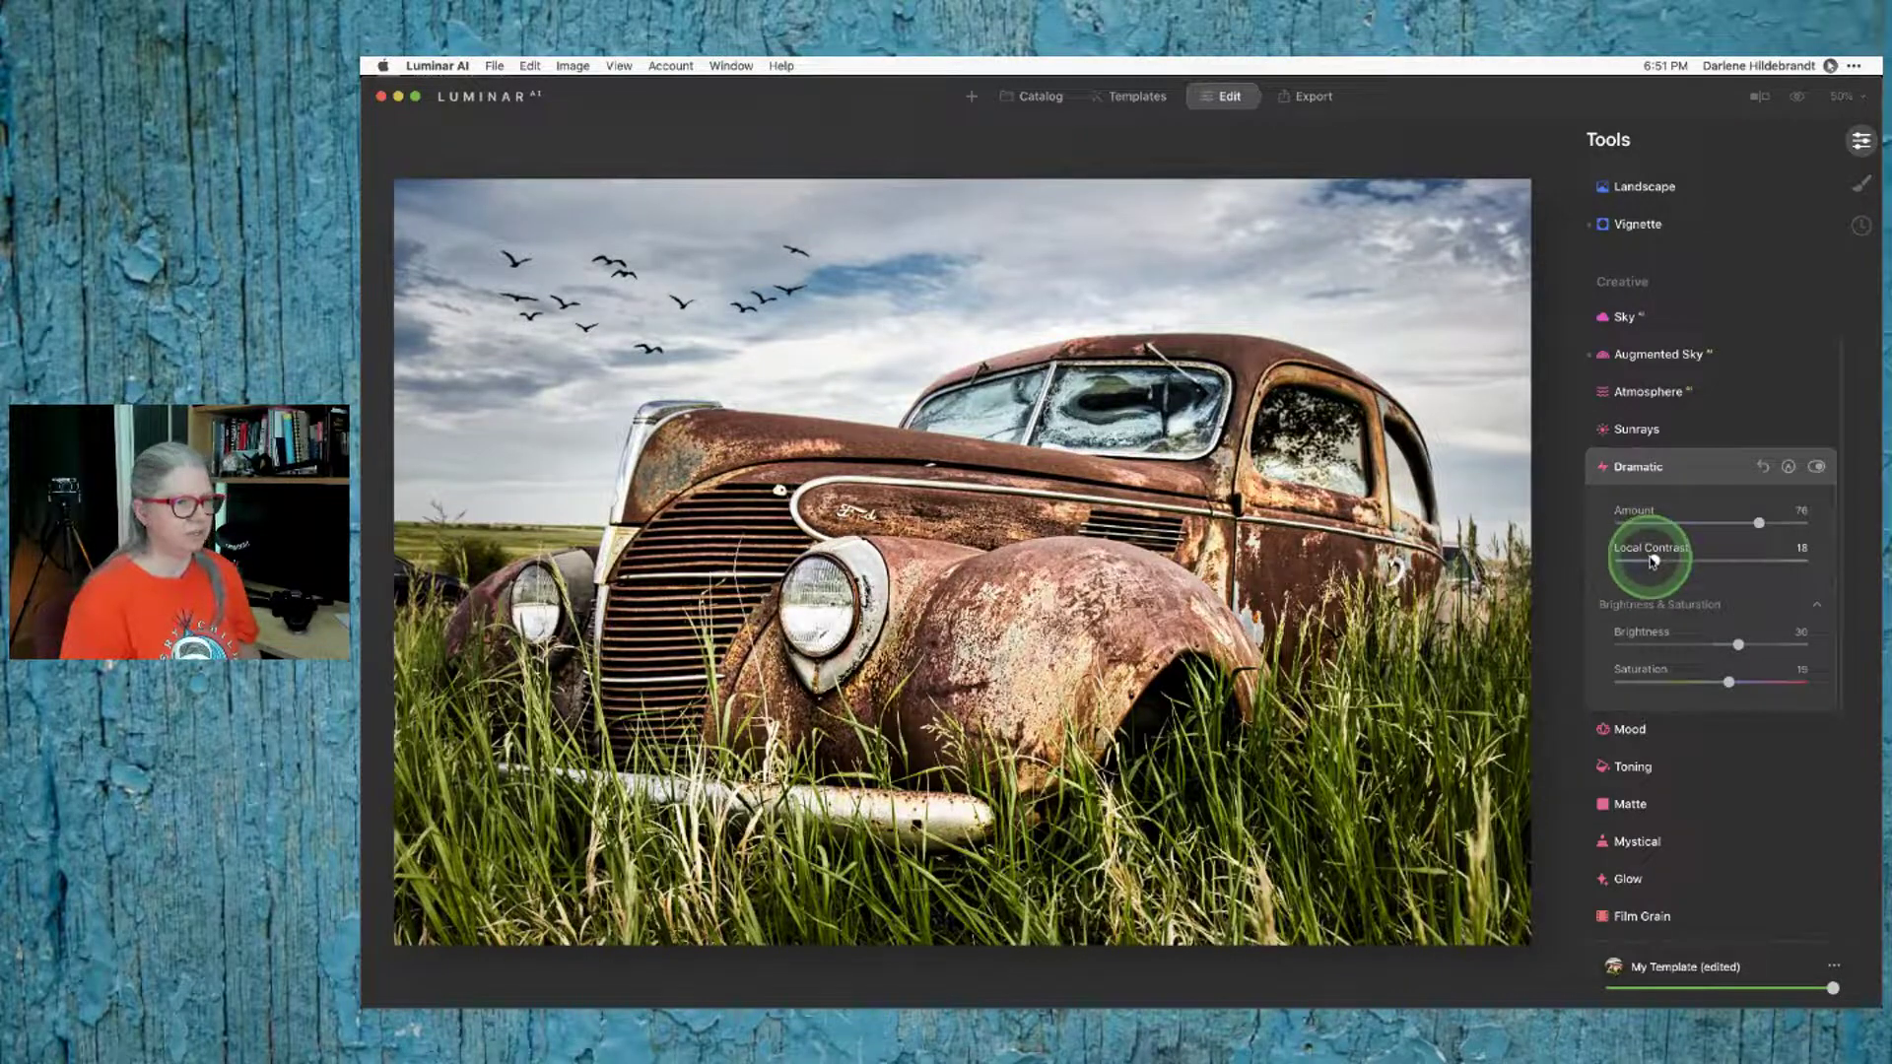
click(1666, 523)
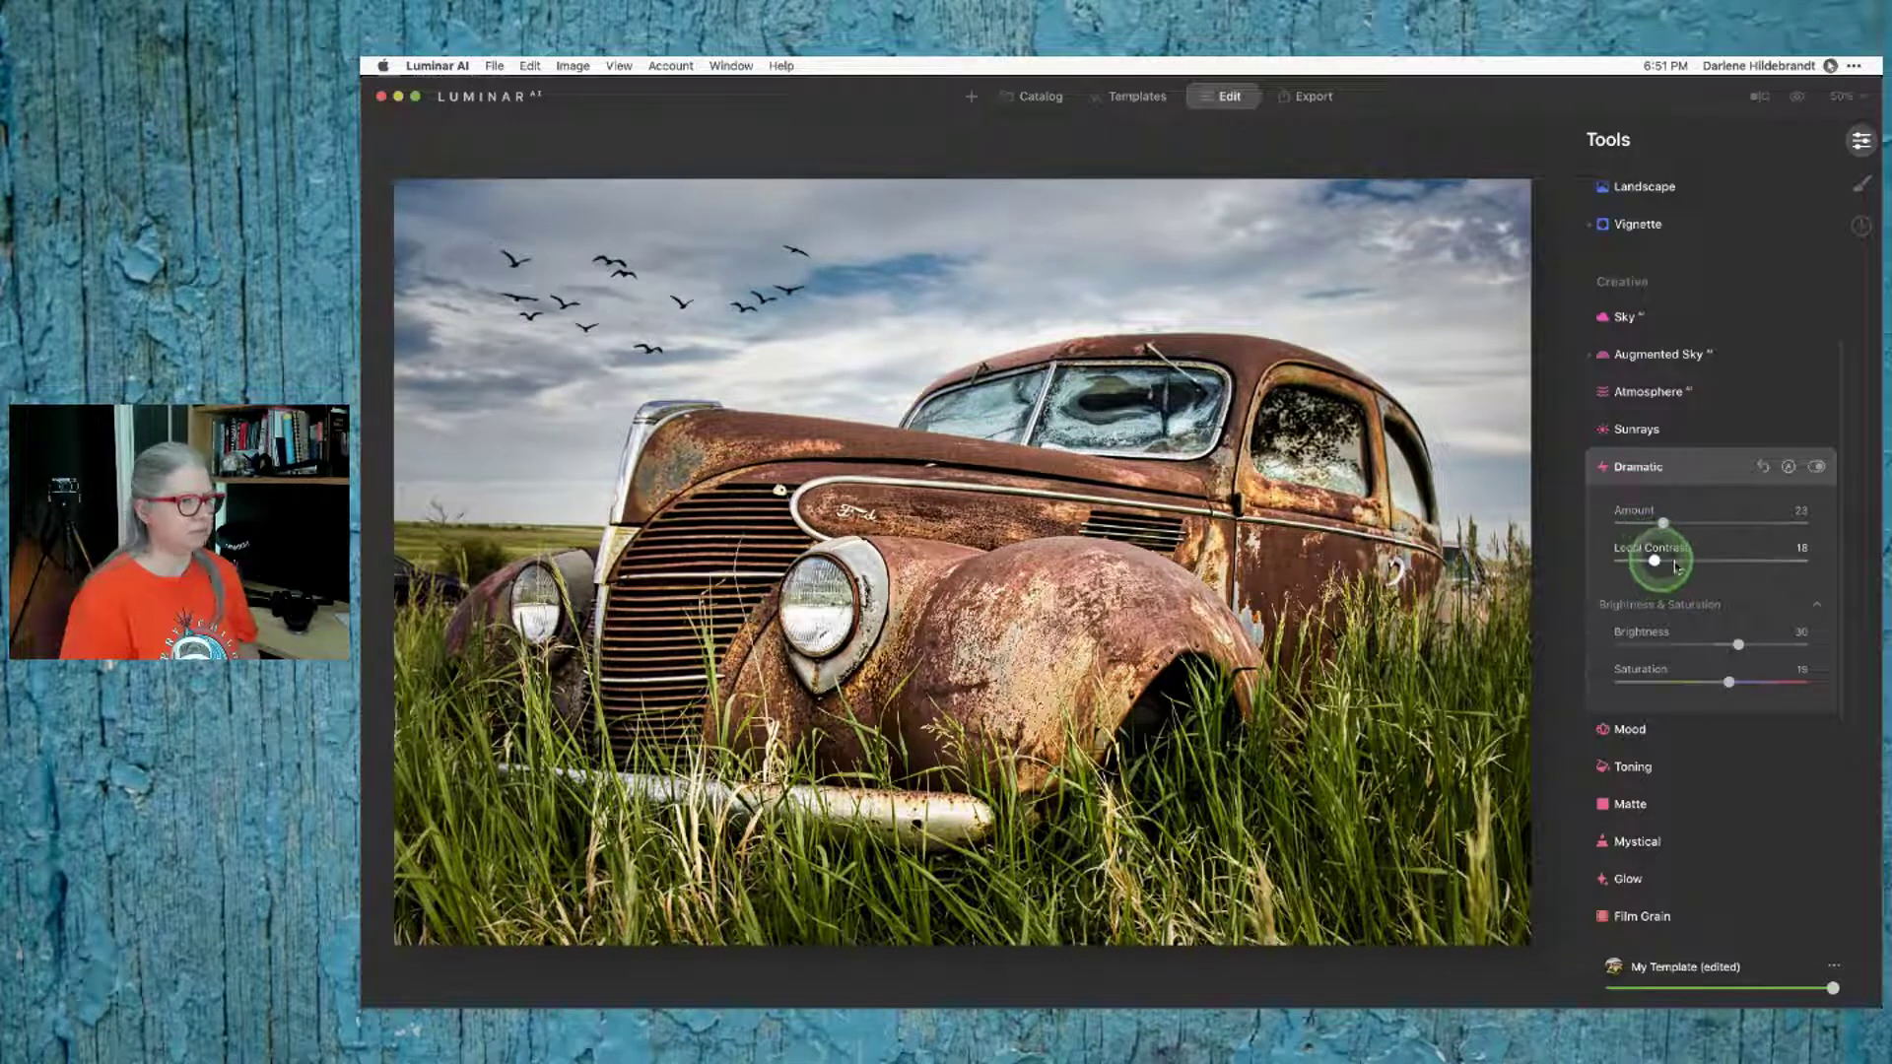
click(1737, 562)
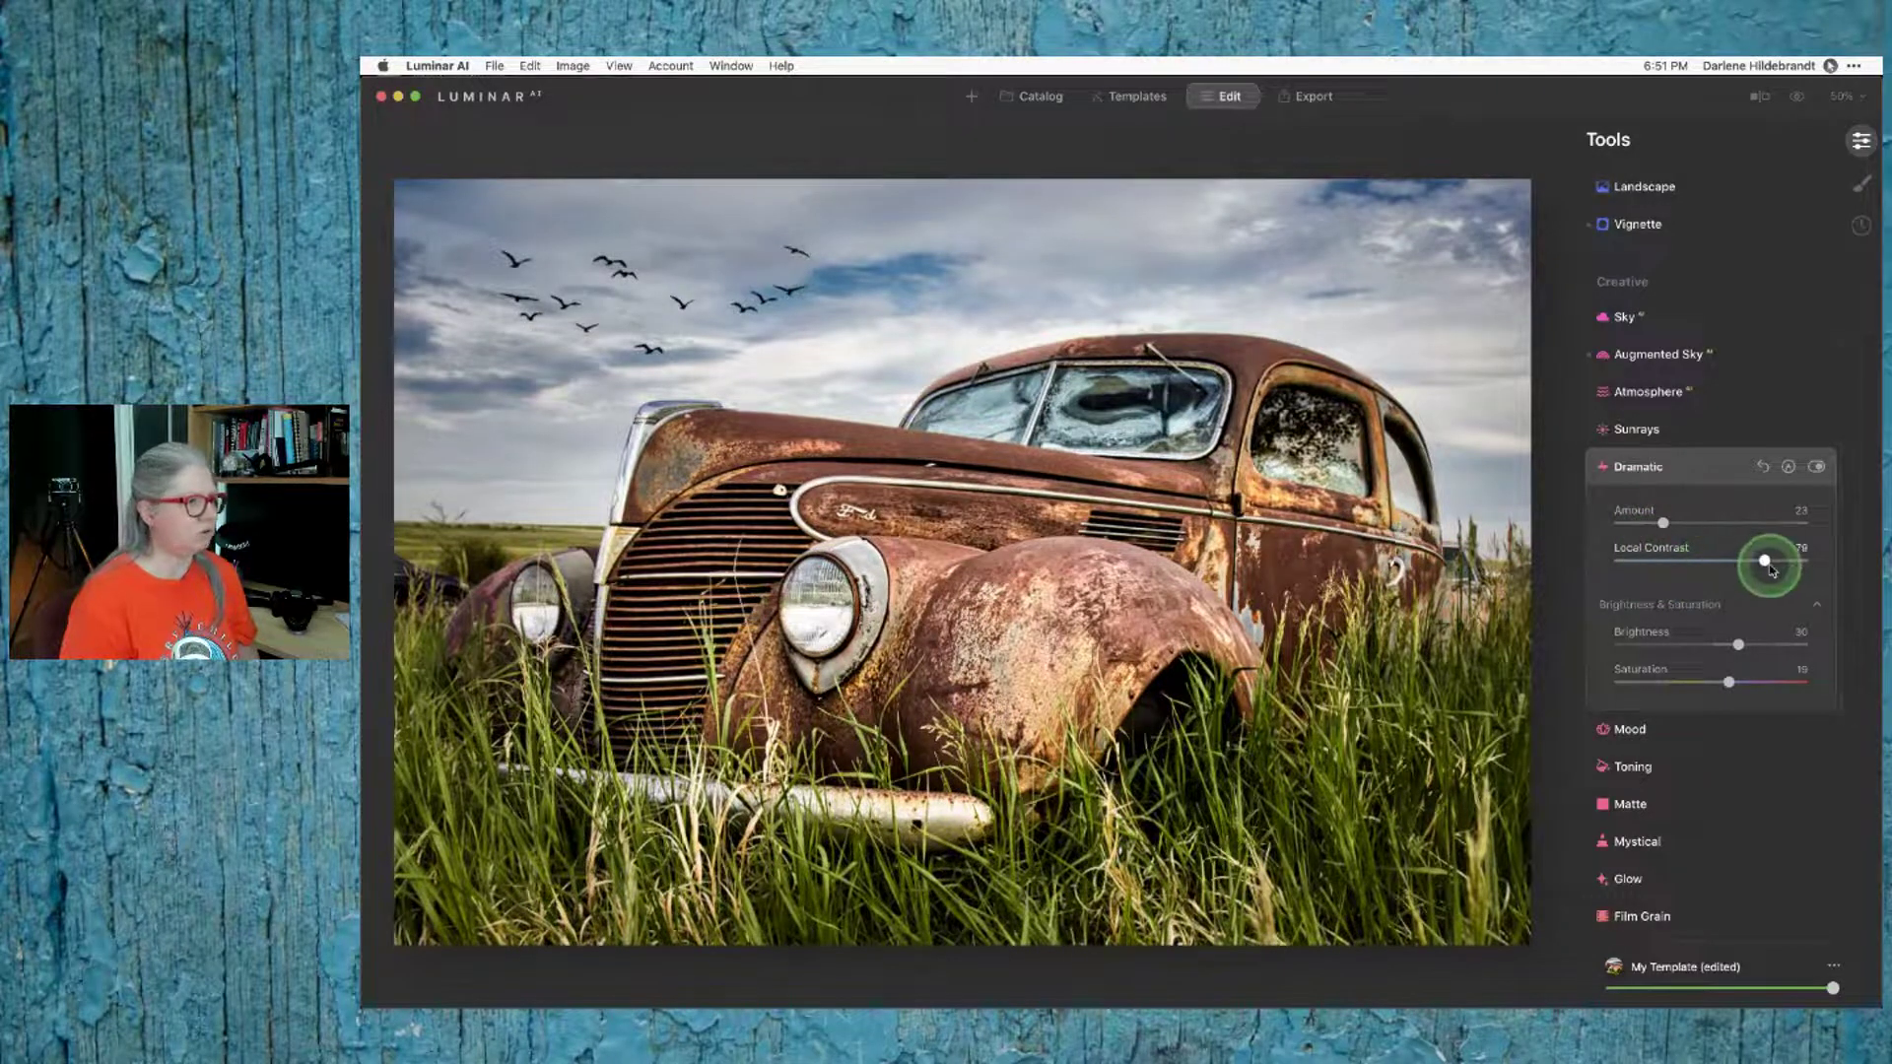
drag(1766, 562, 1755, 562)
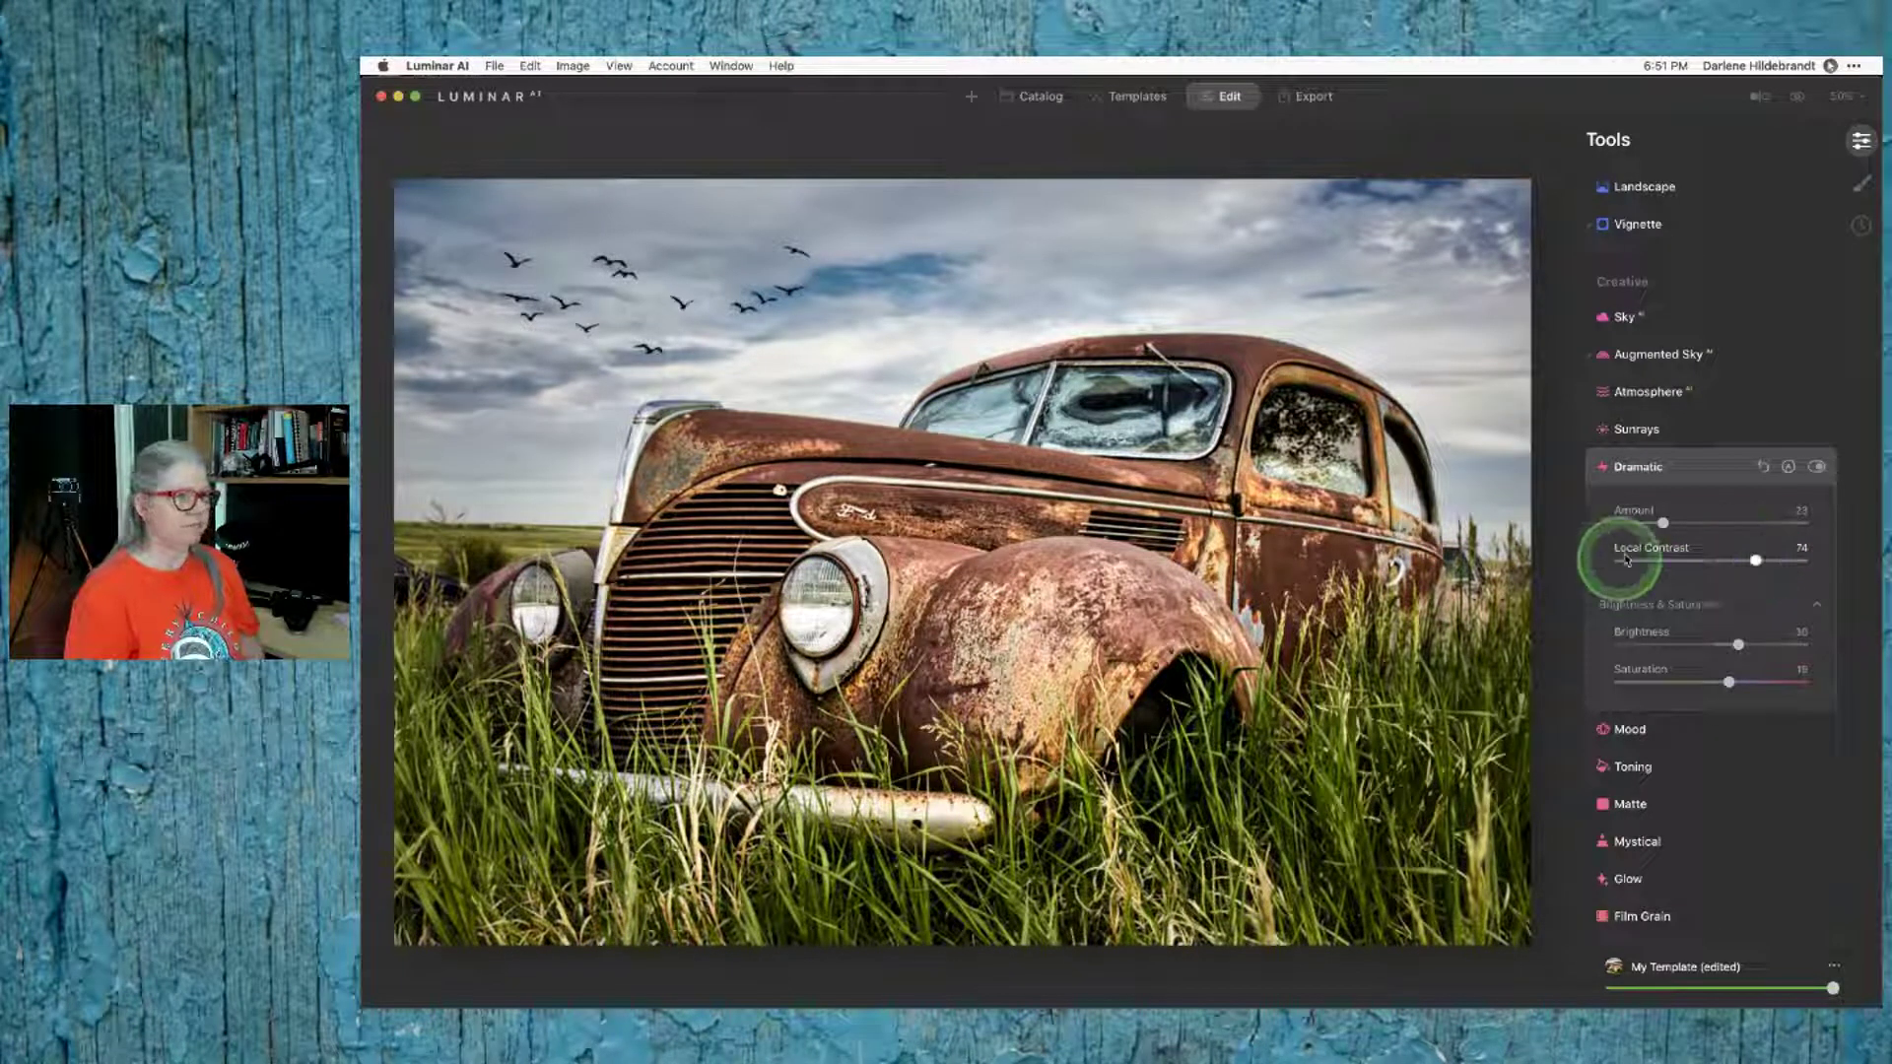
drag(1663, 523, 1655, 523)
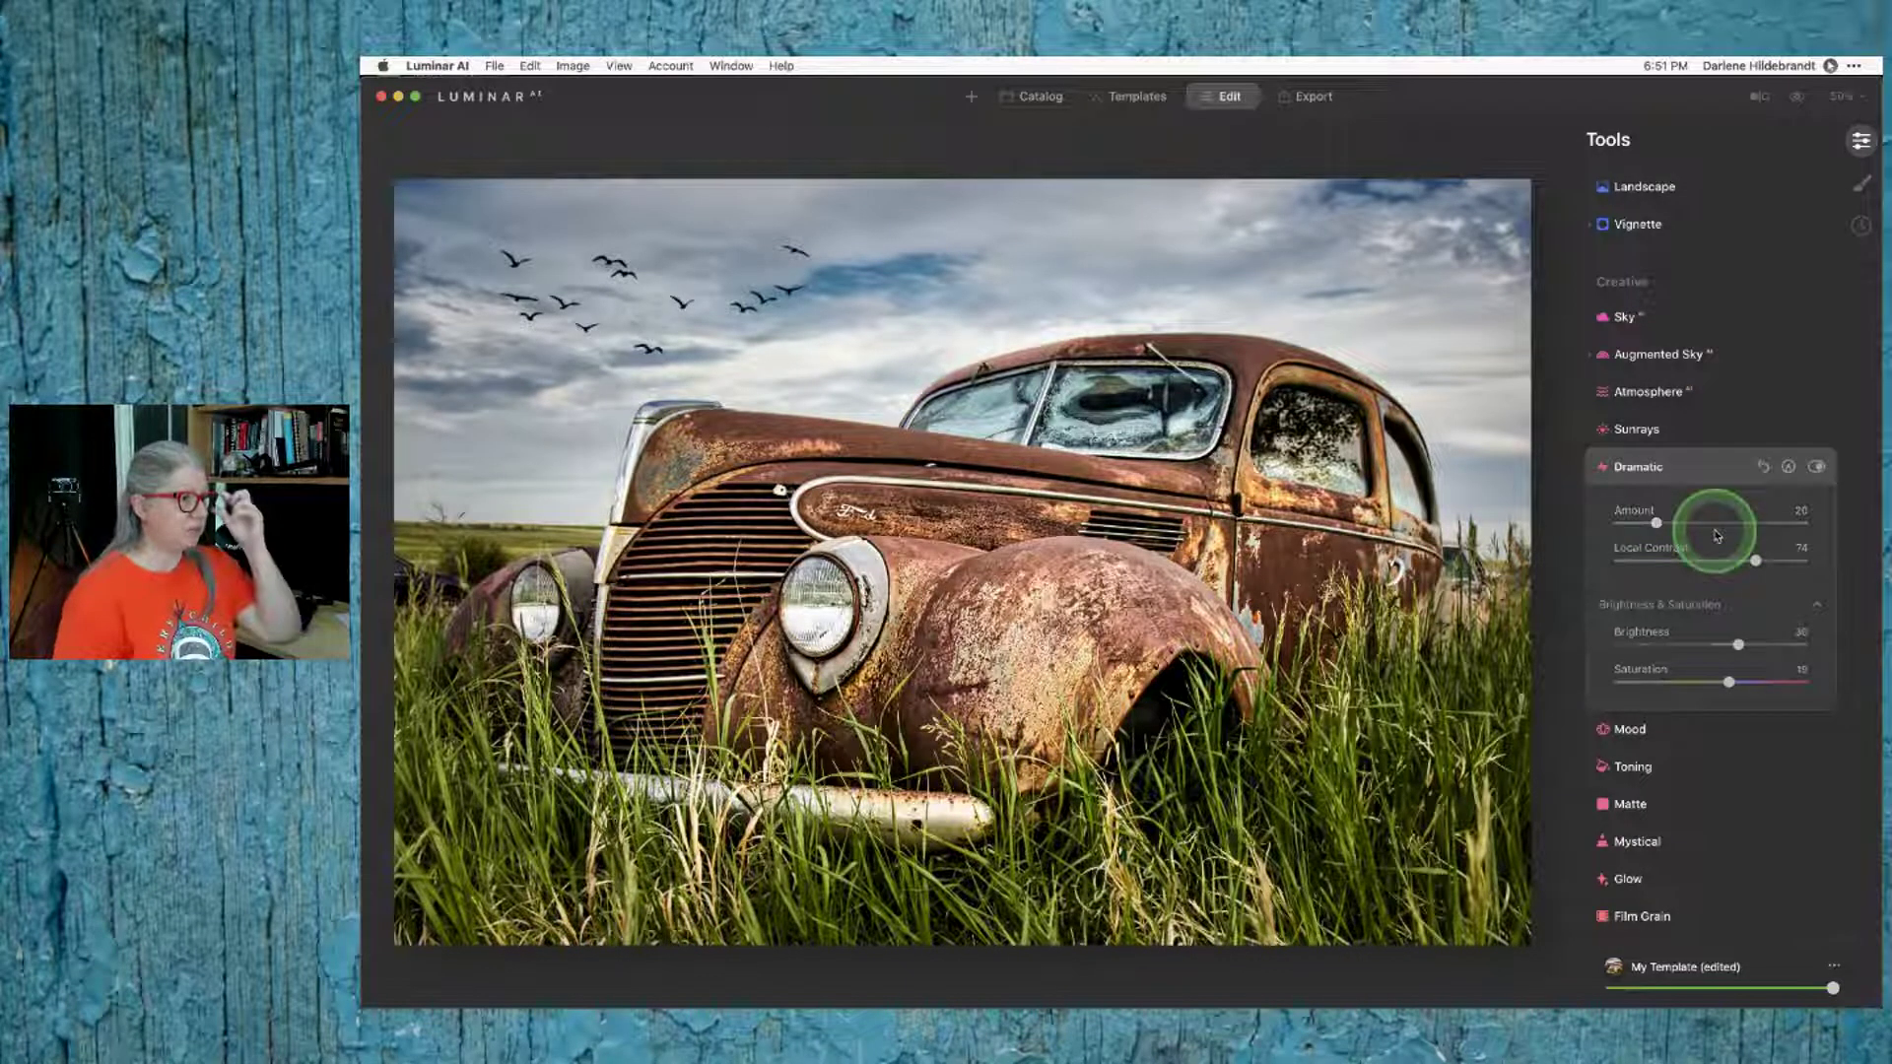
drag(1656, 524, 1662, 527)
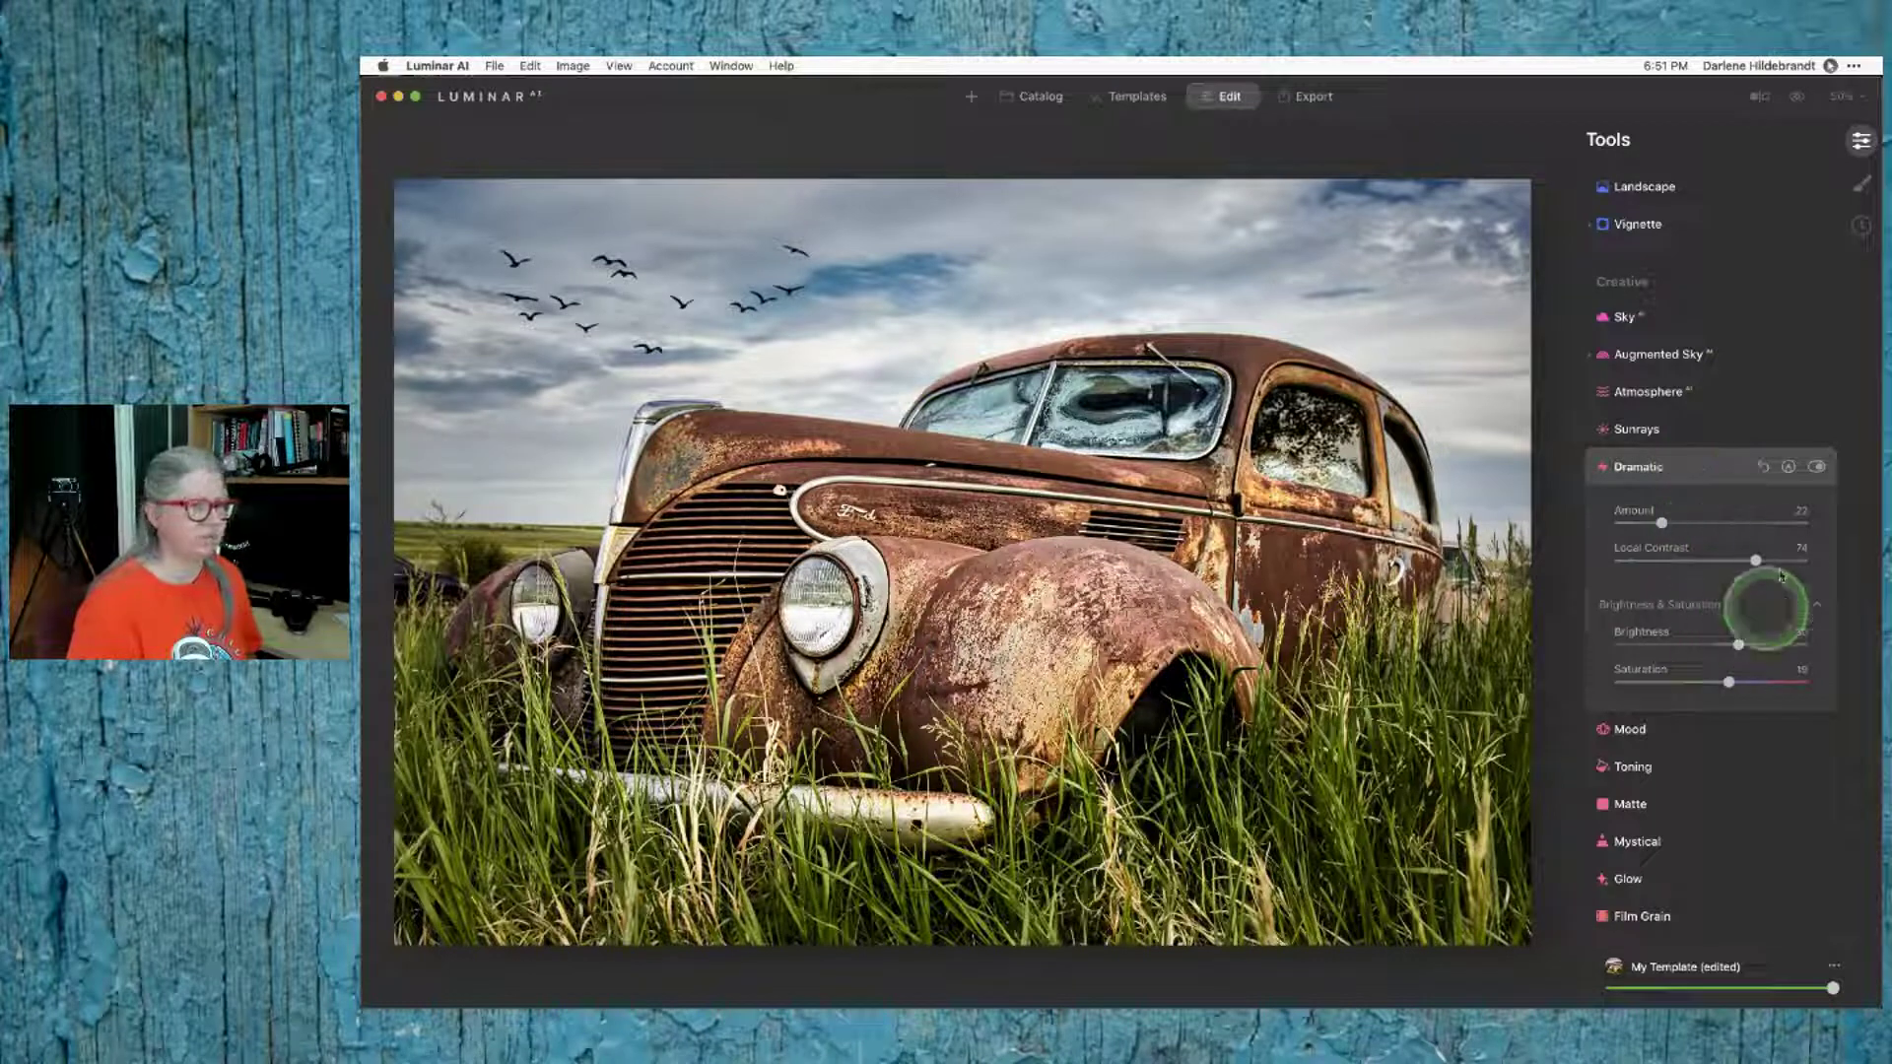
Step: Compare the photo with the Dramatic effect off and on, leave it enabled and close the tool
click(1817, 468)
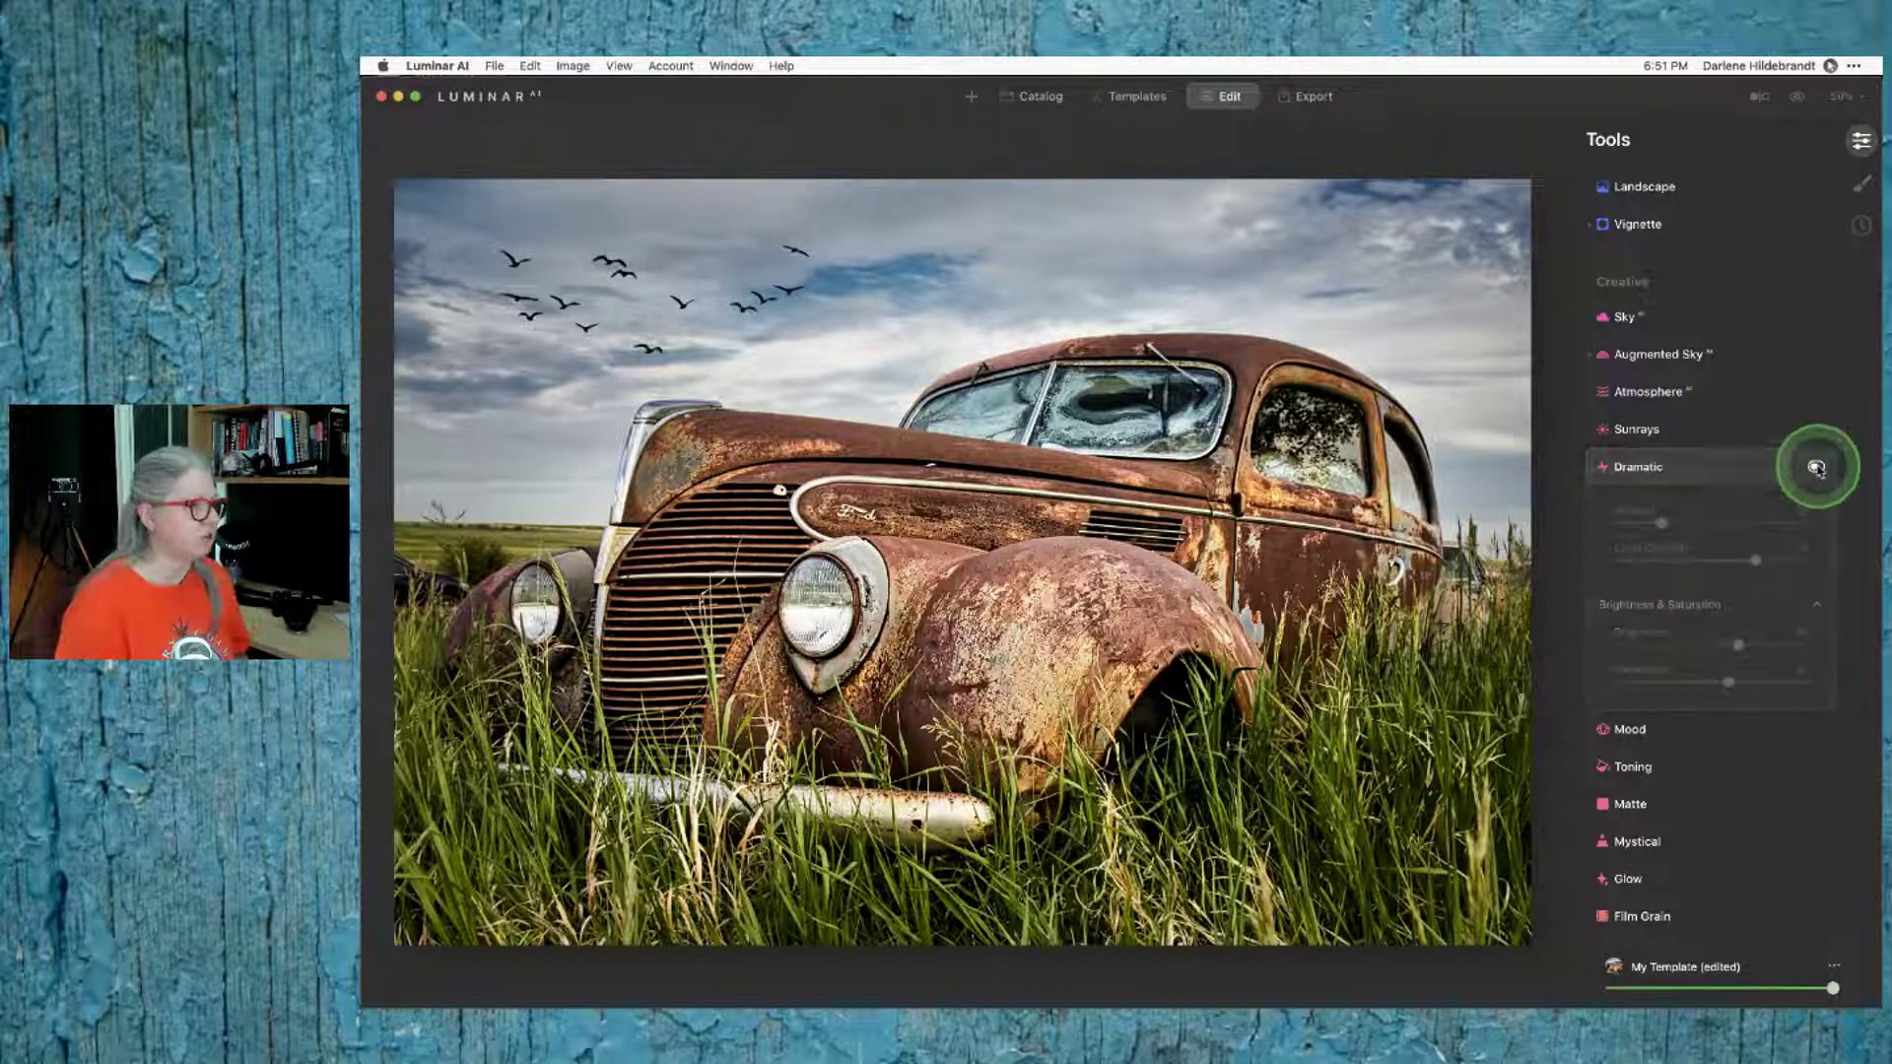
click(1817, 468)
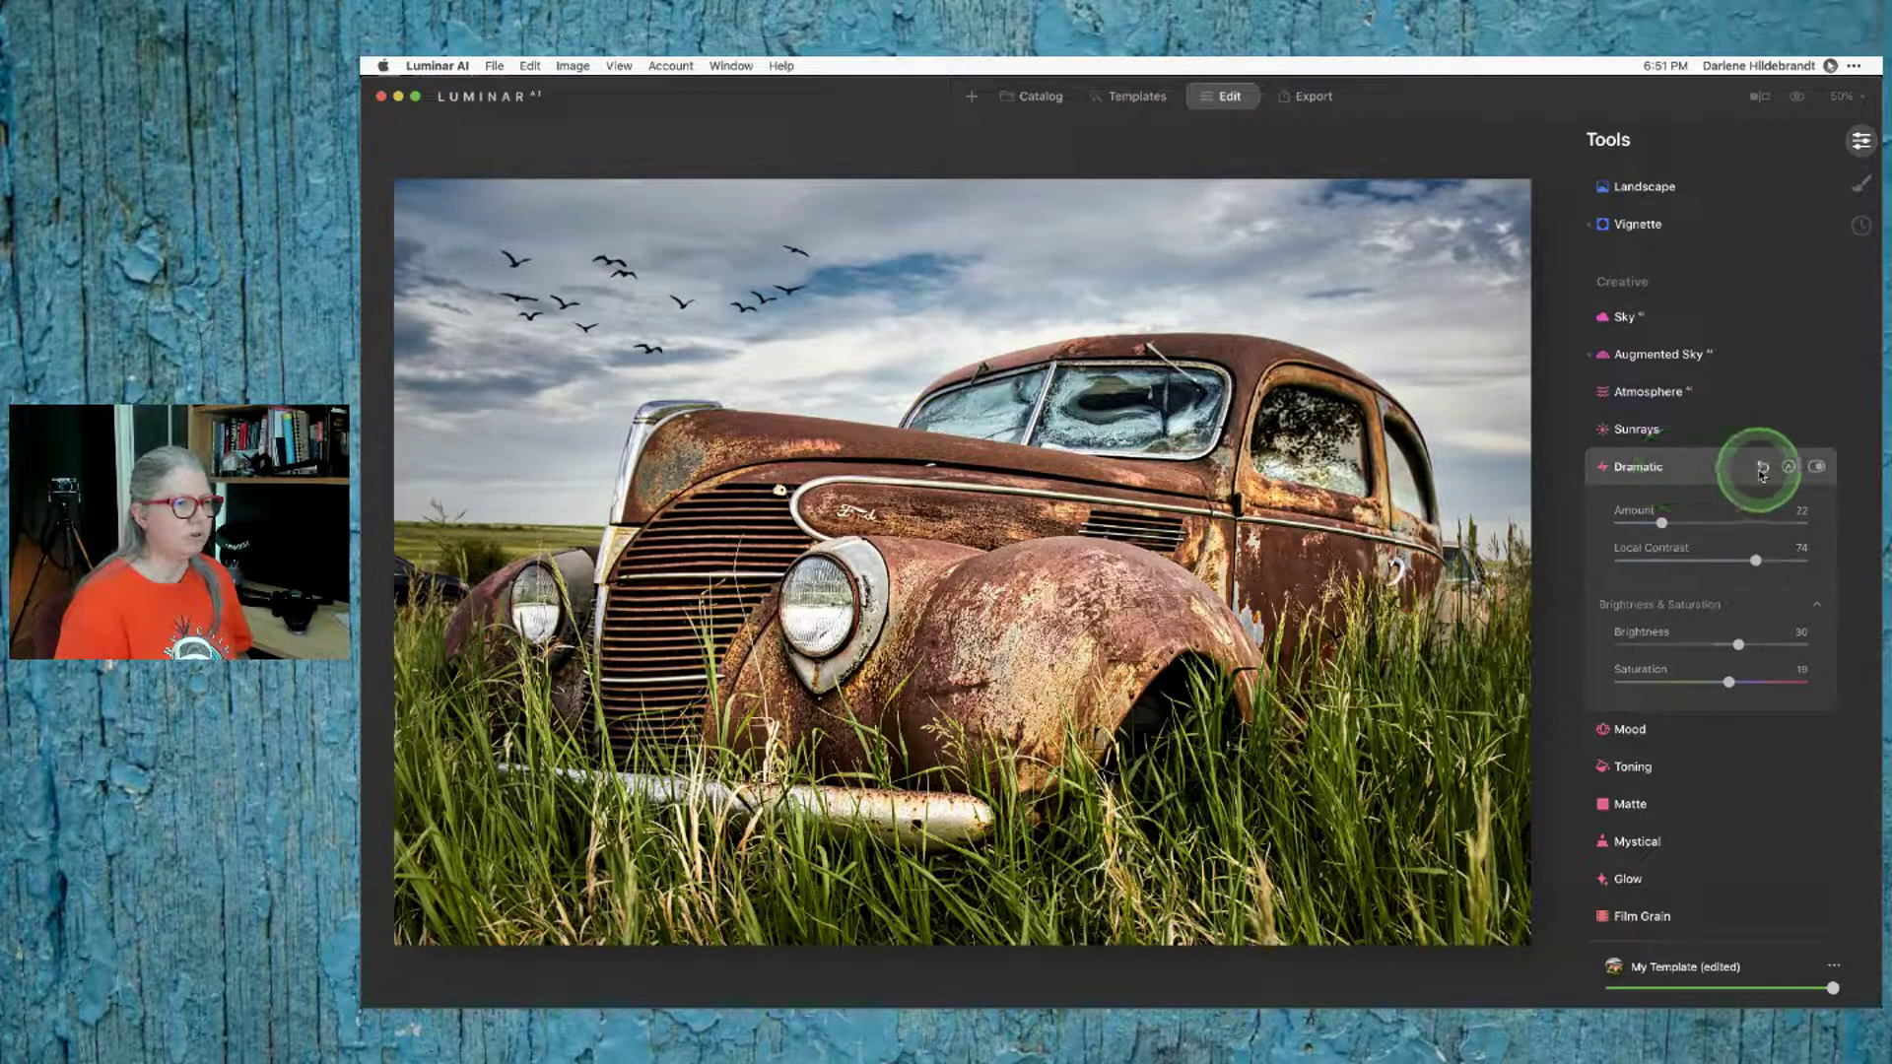
click(1693, 471)
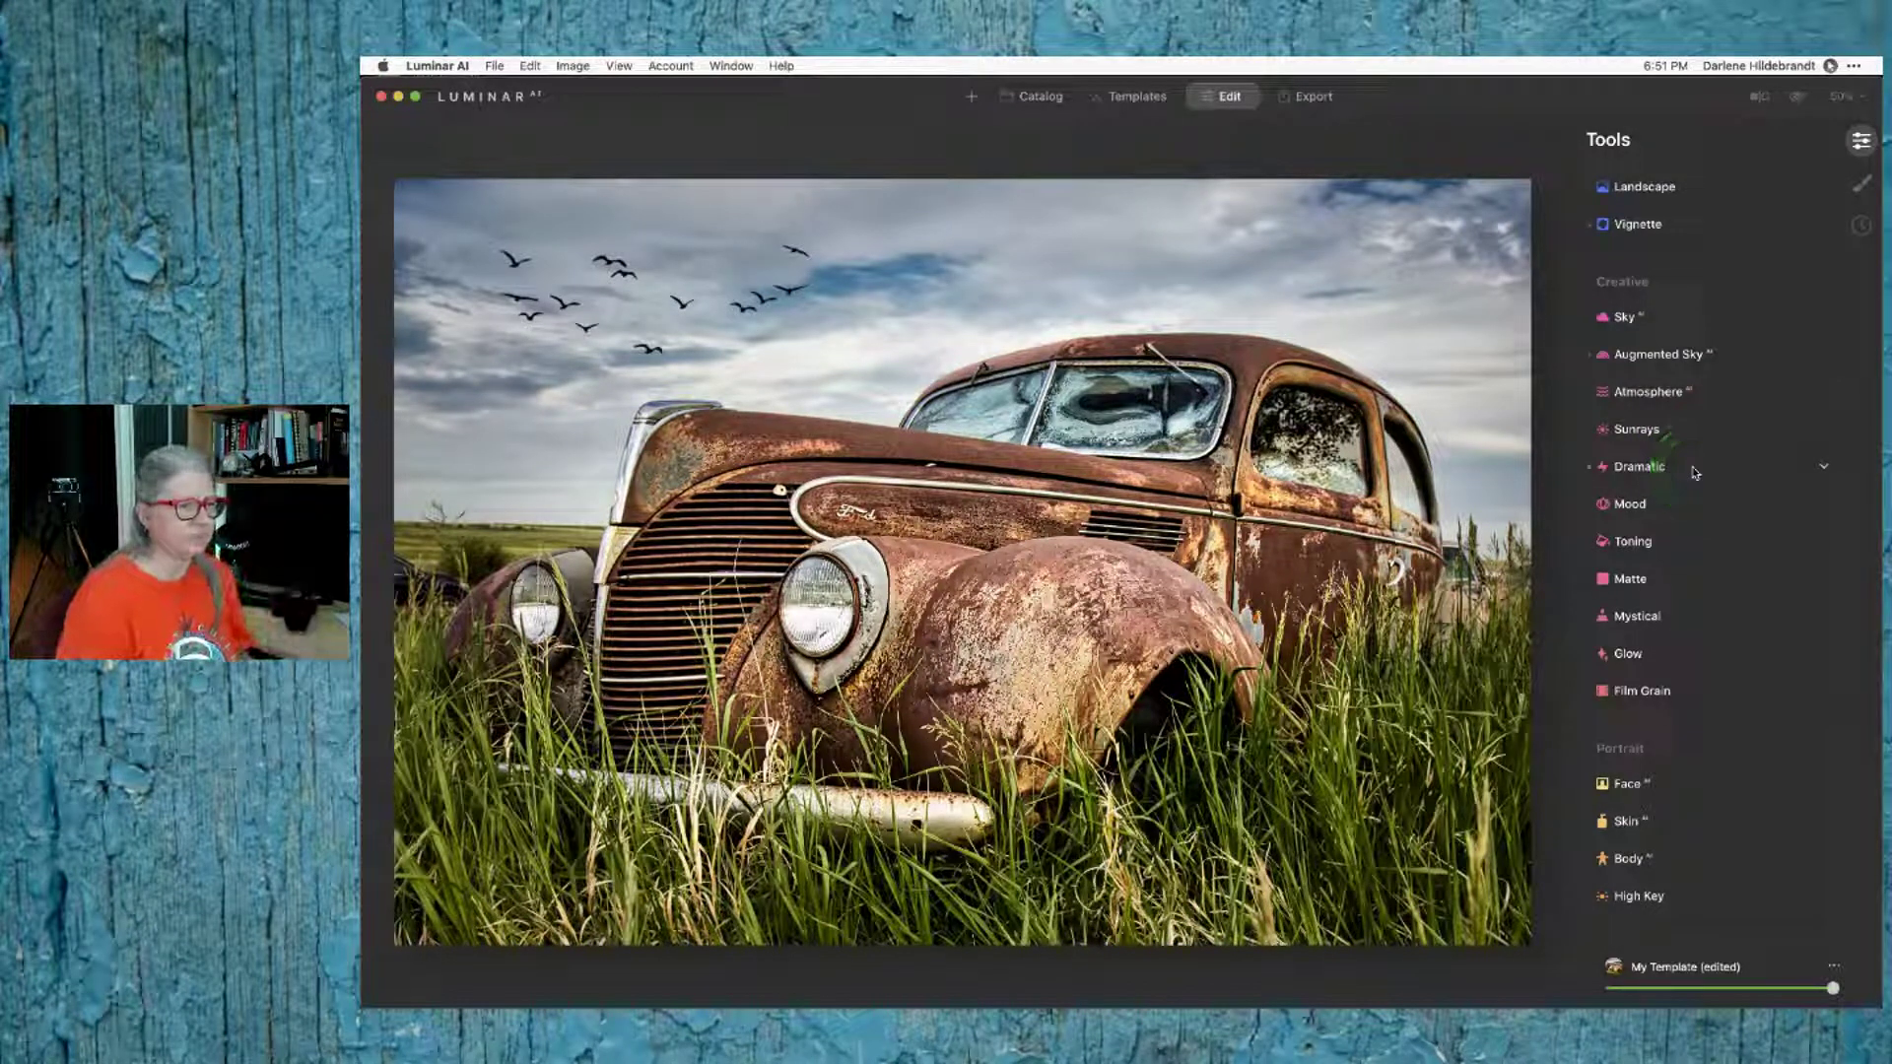
Step: Open the Mood tool and preview the Anaheim LUT on the photo without applying it
scroll(1675, 512, down, 1)
click(1625, 576)
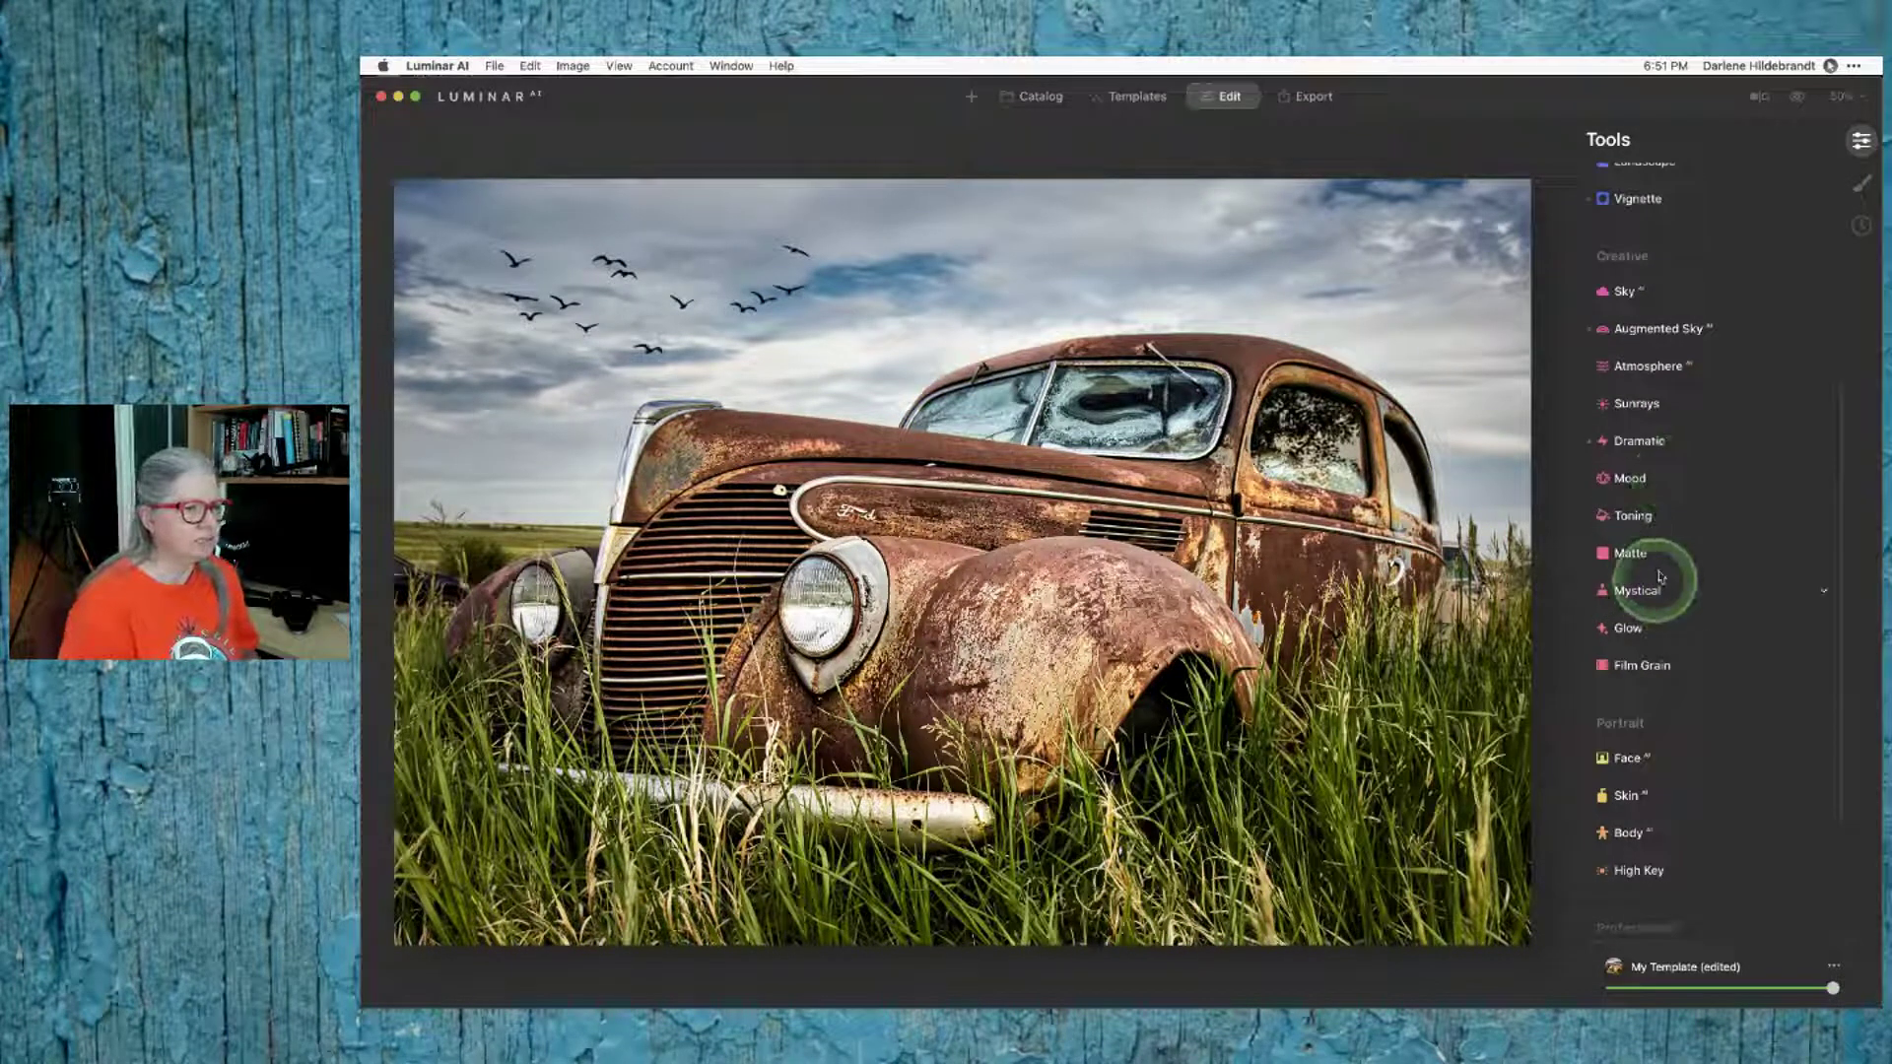
click(1660, 481)
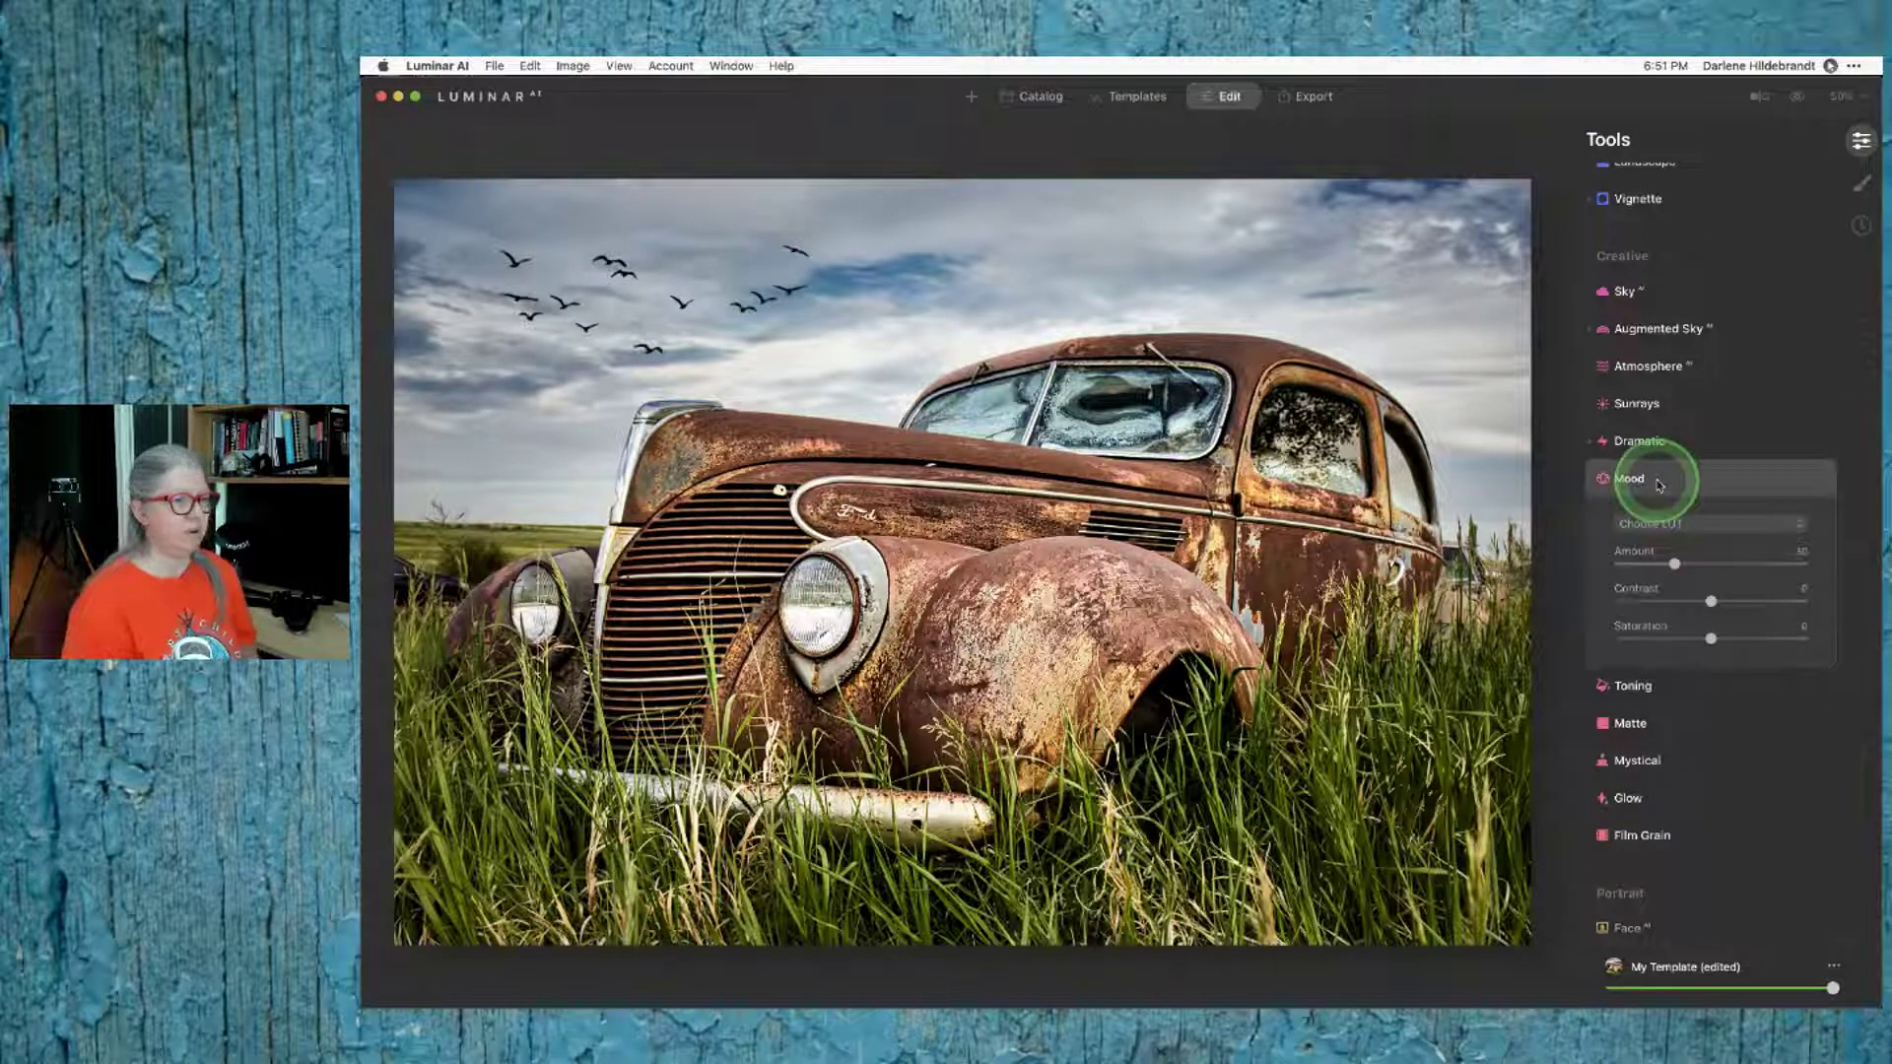
click(1690, 524)
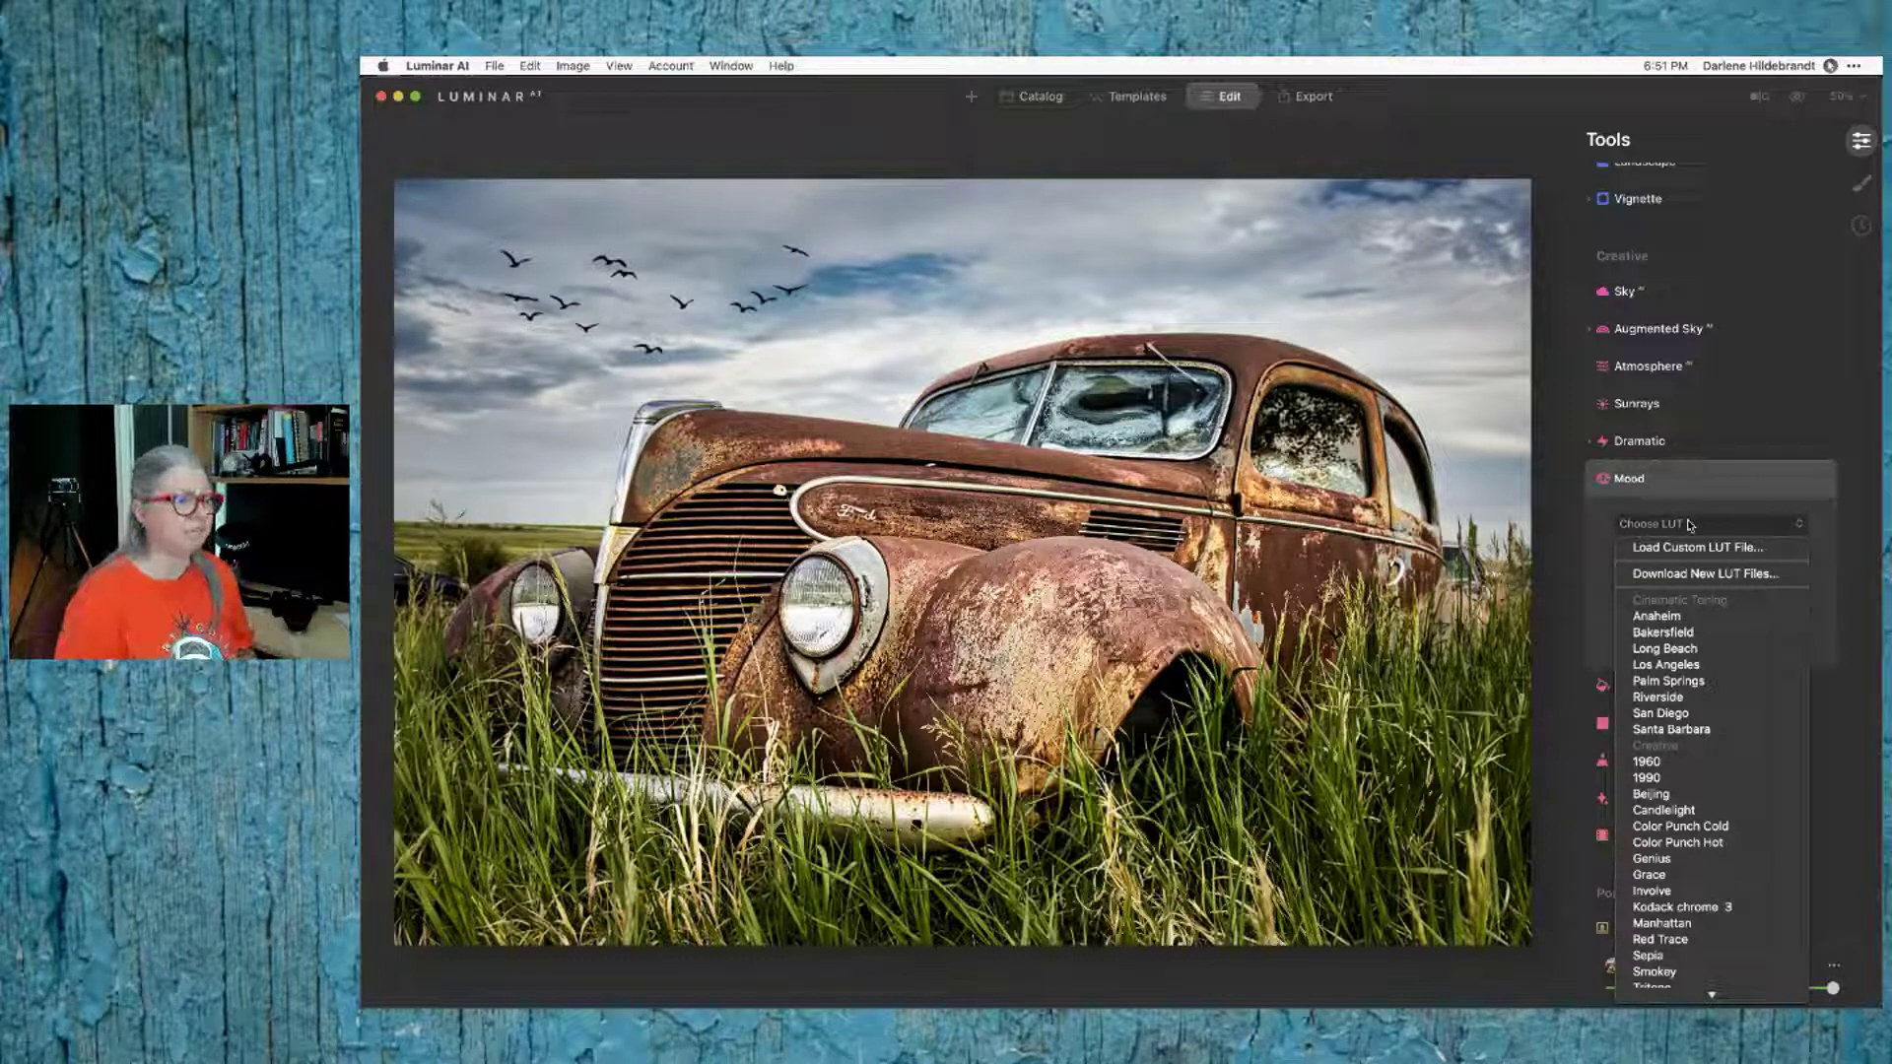
click(1683, 618)
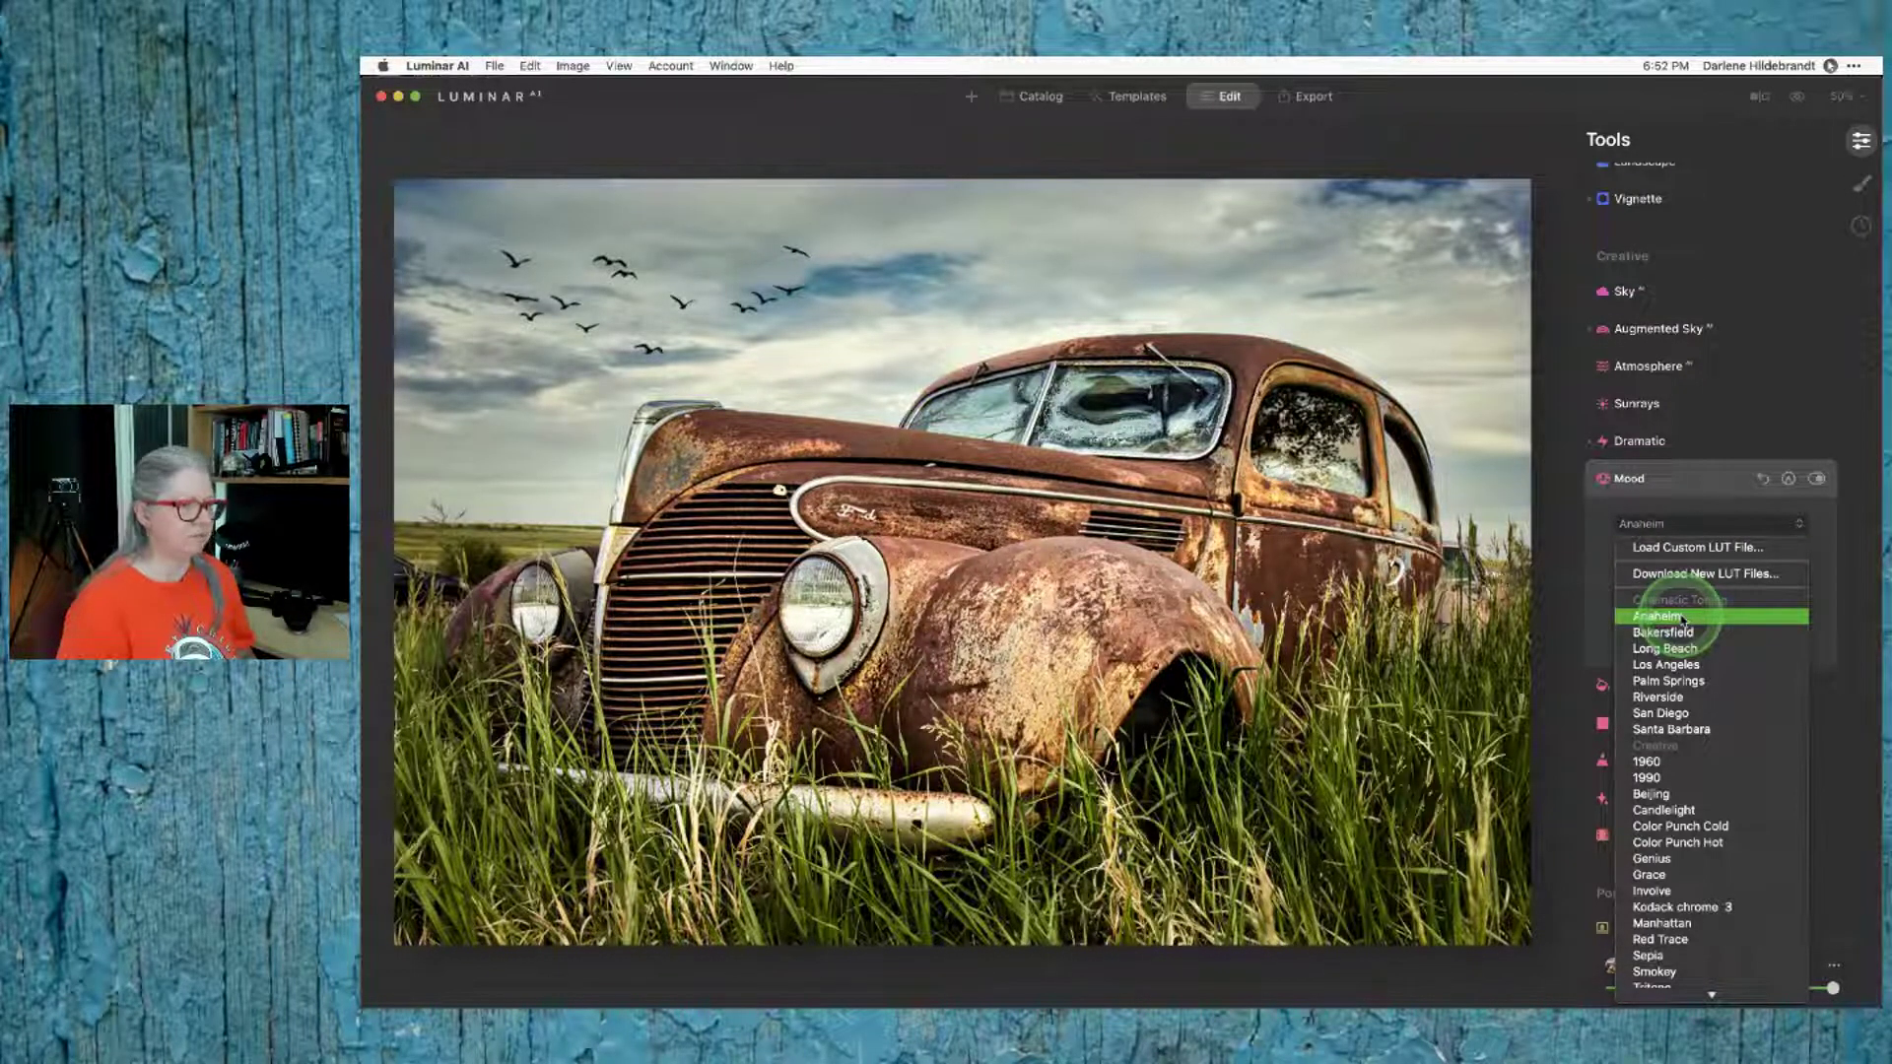
click(1609, 537)
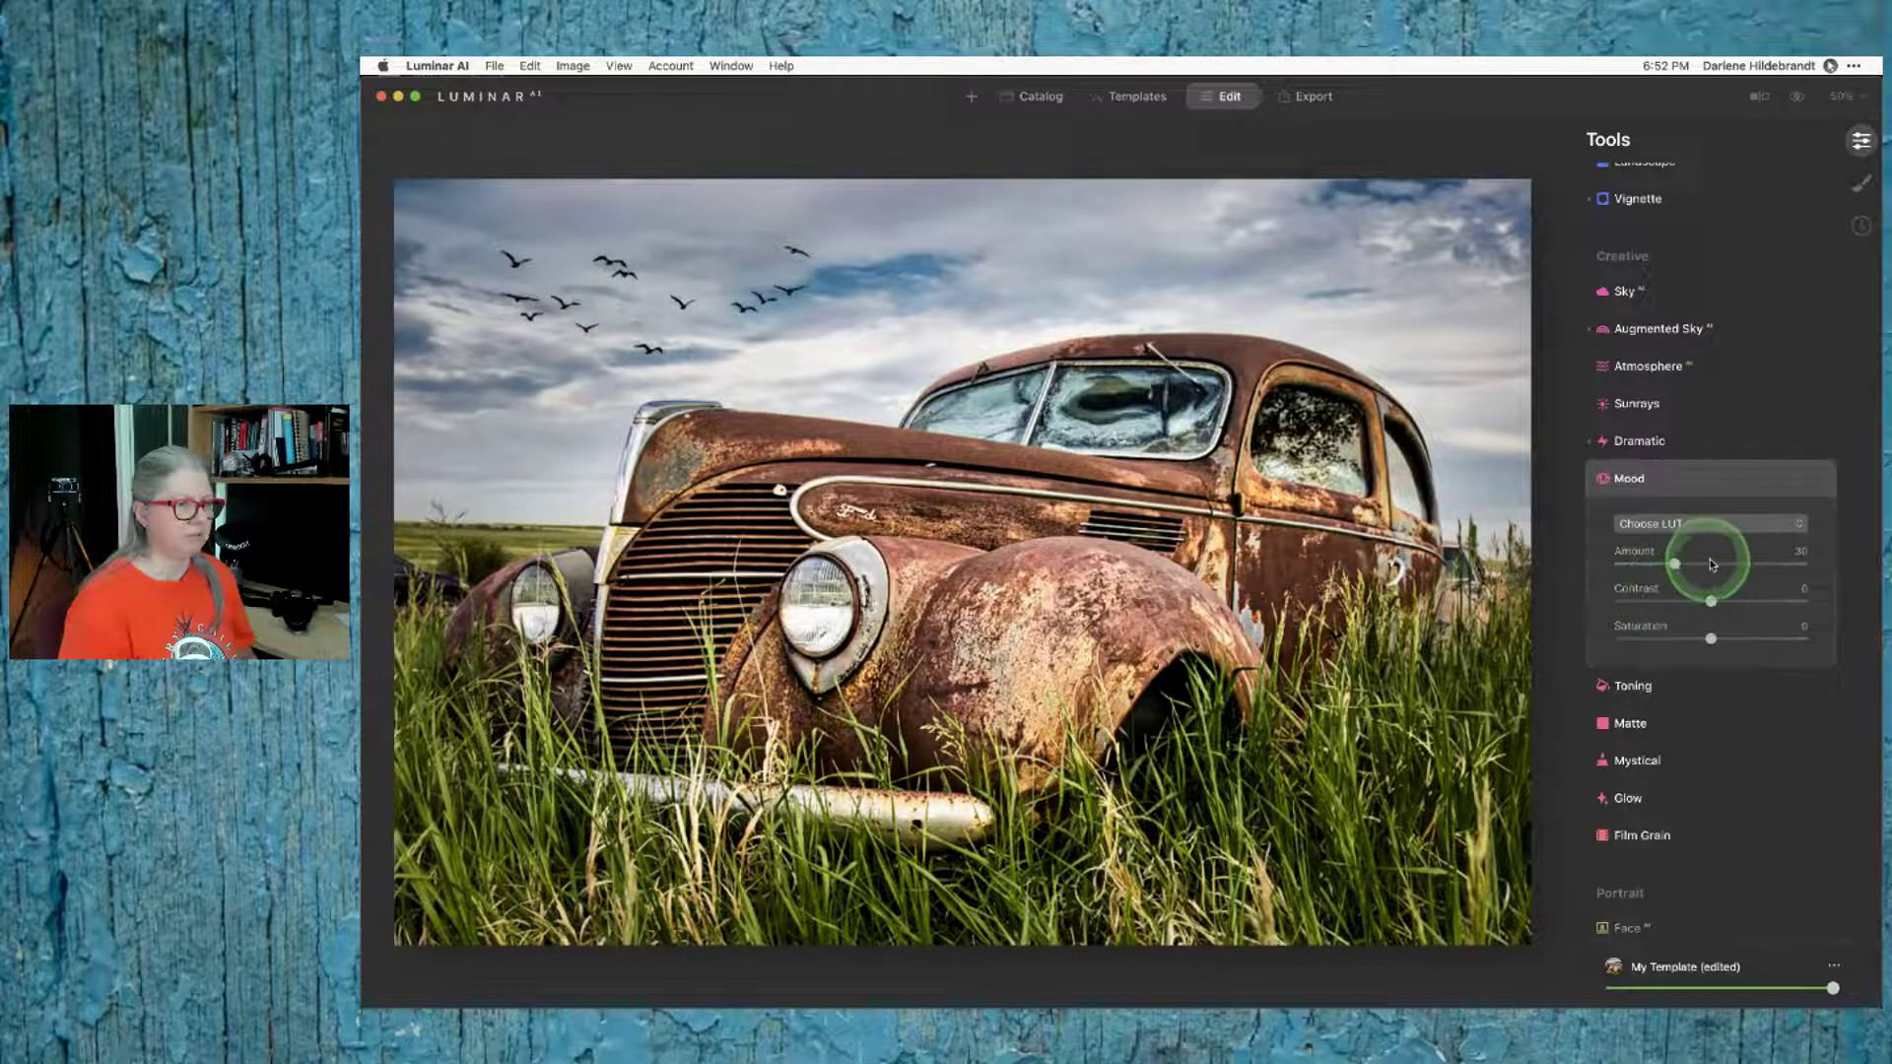
Step: Preview the Cinematic Toning LUTs Anaheim, Bakersfield, Long Beach and Los Angeles, and continue to the LUTs further down the list
click(1694, 524)
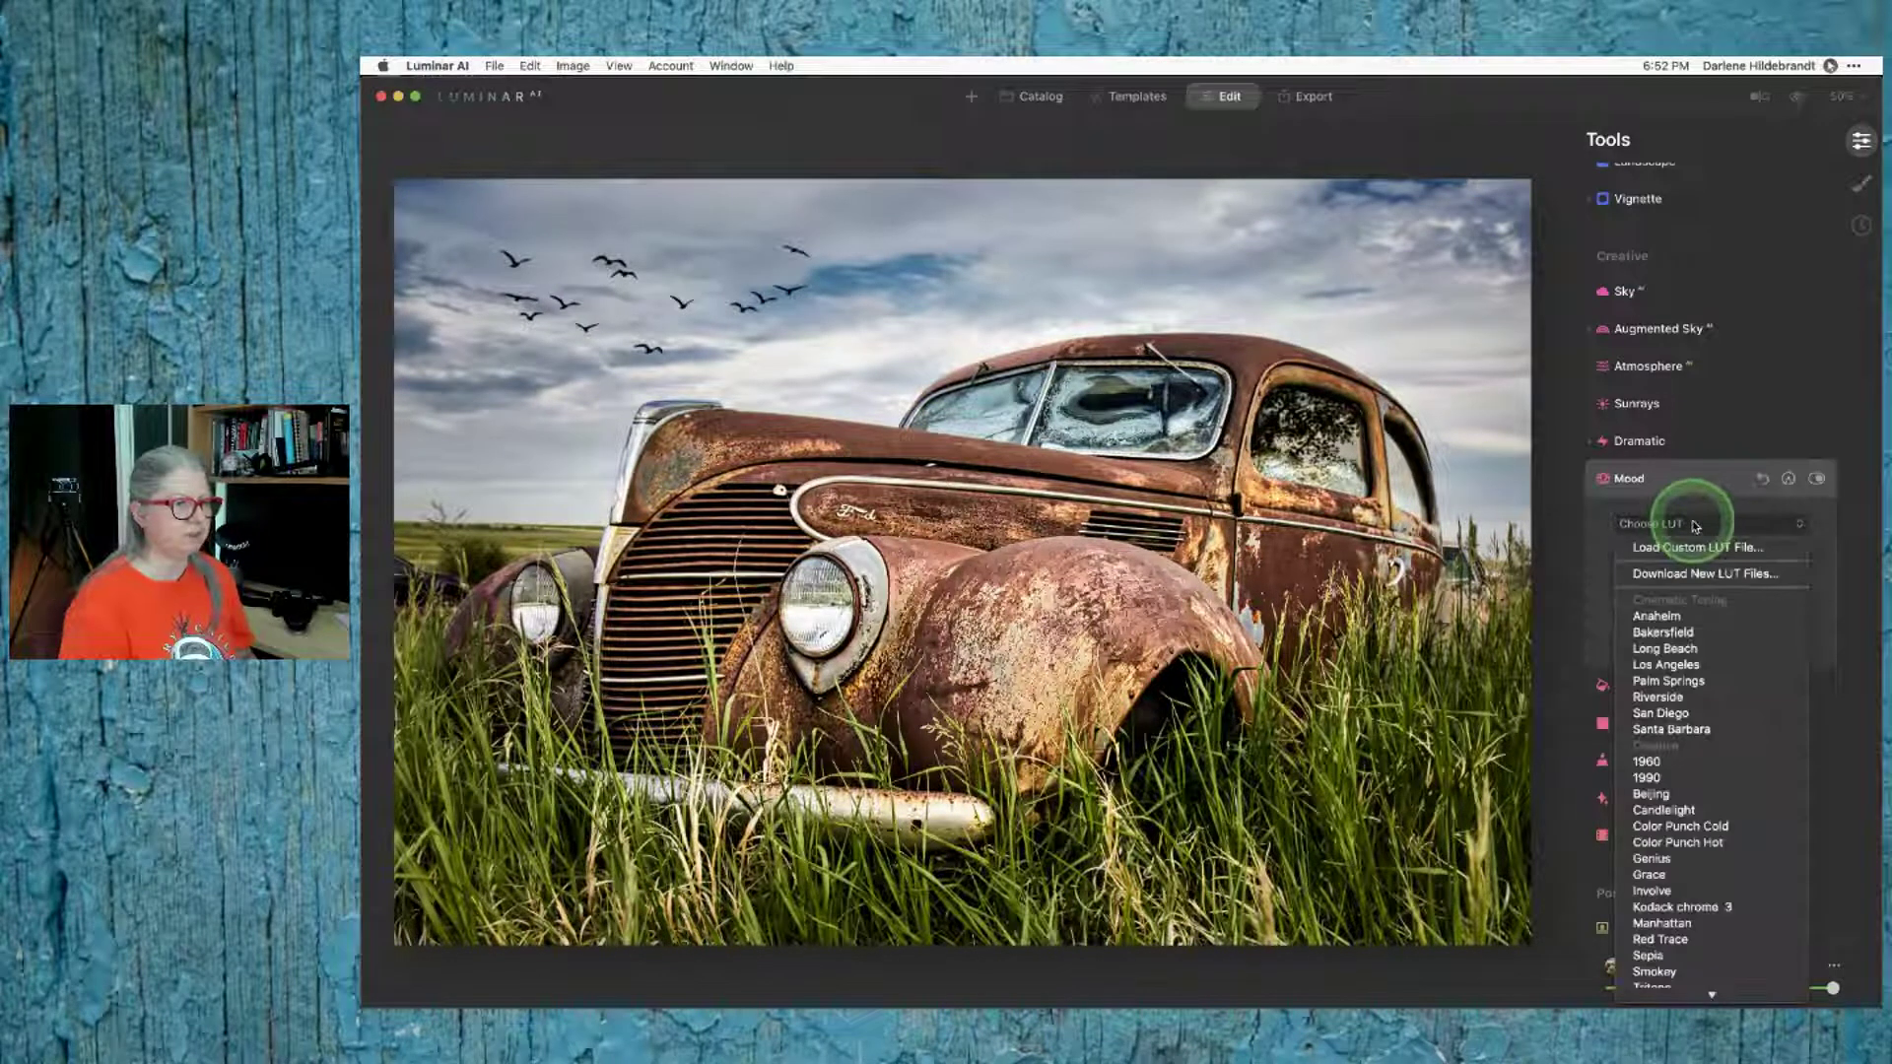
click(1678, 616)
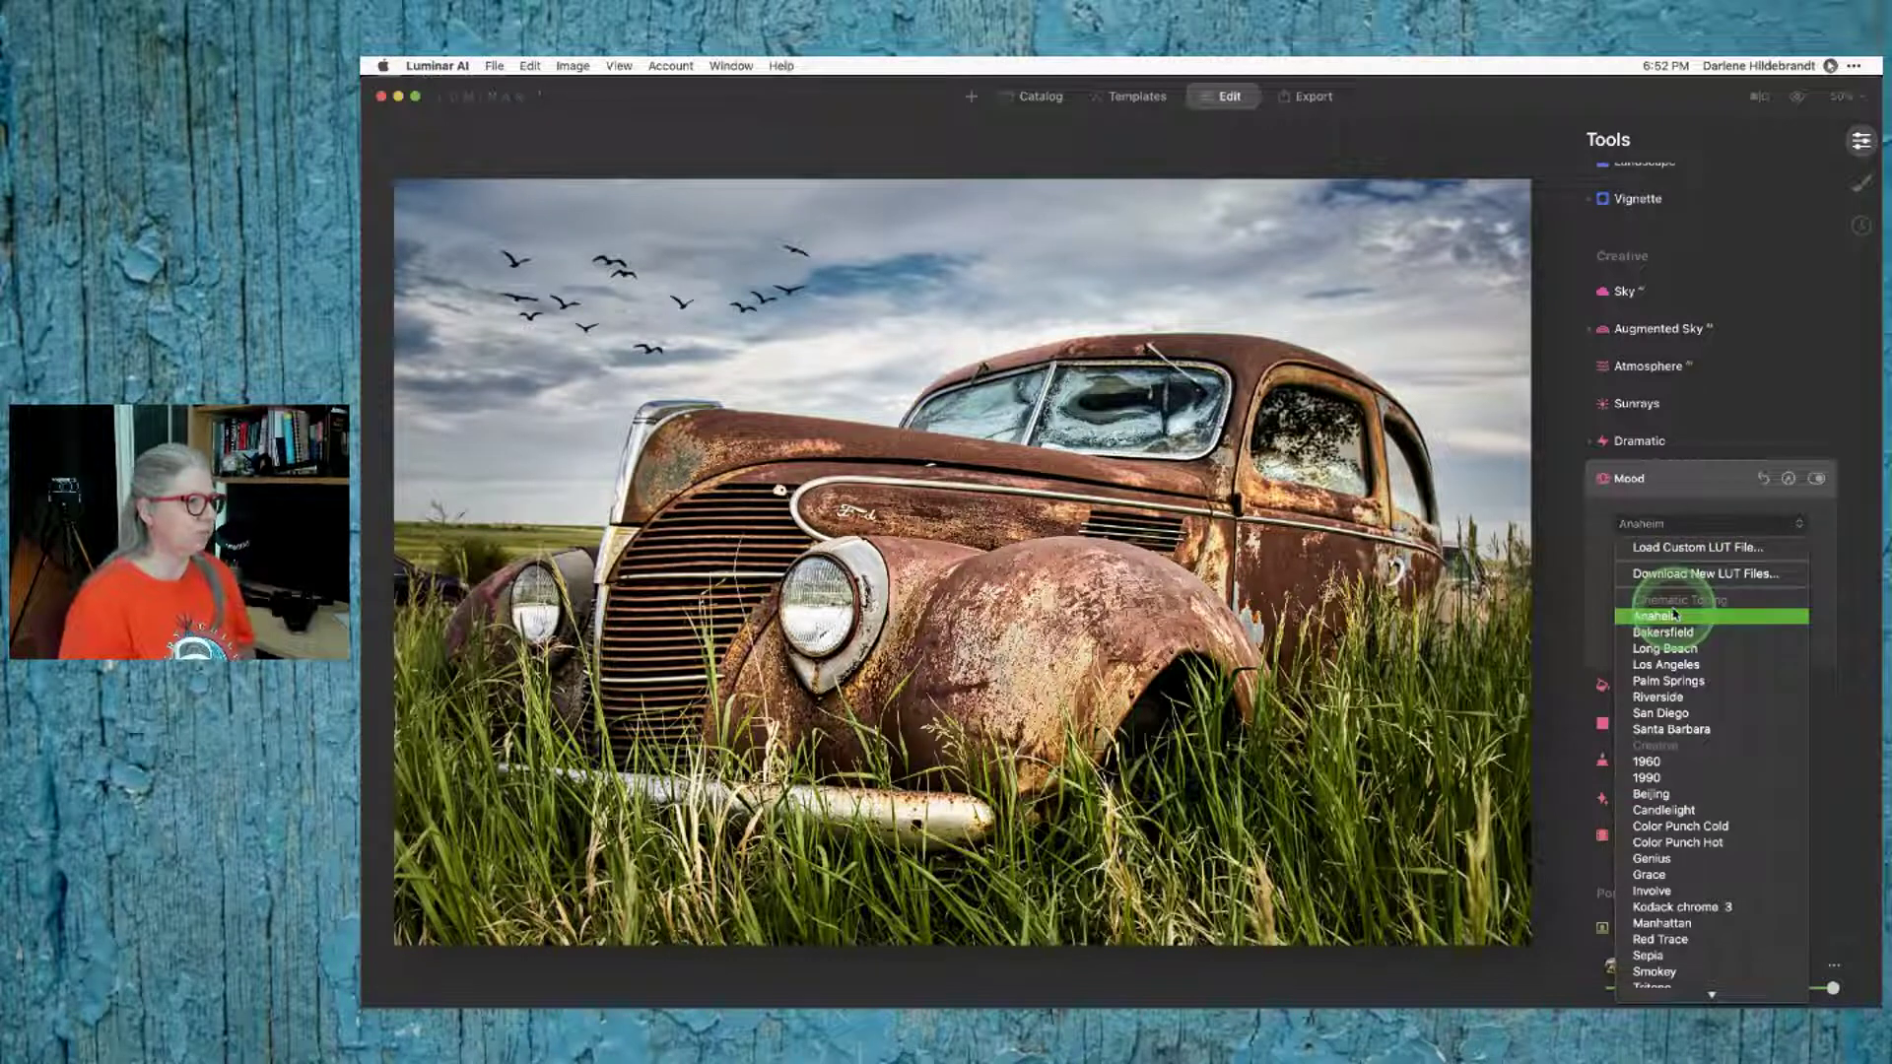
click(1674, 634)
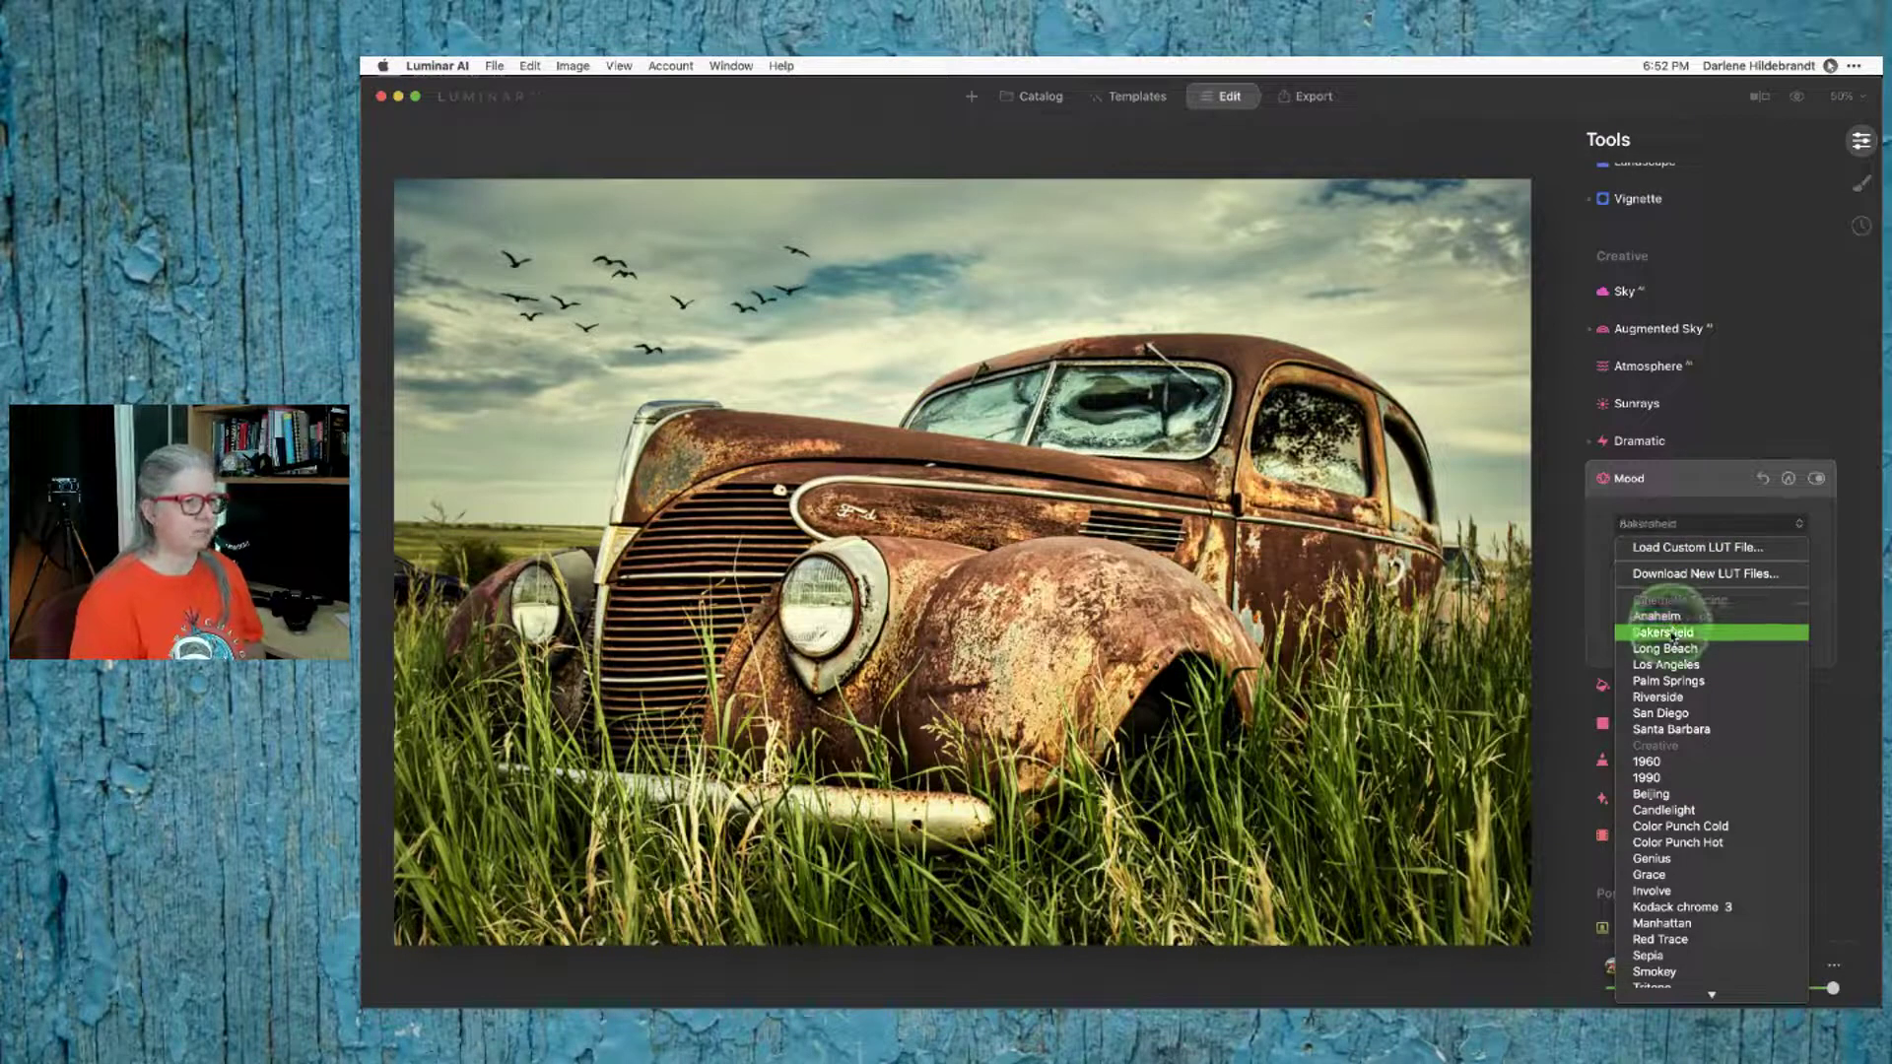
click(1673, 649)
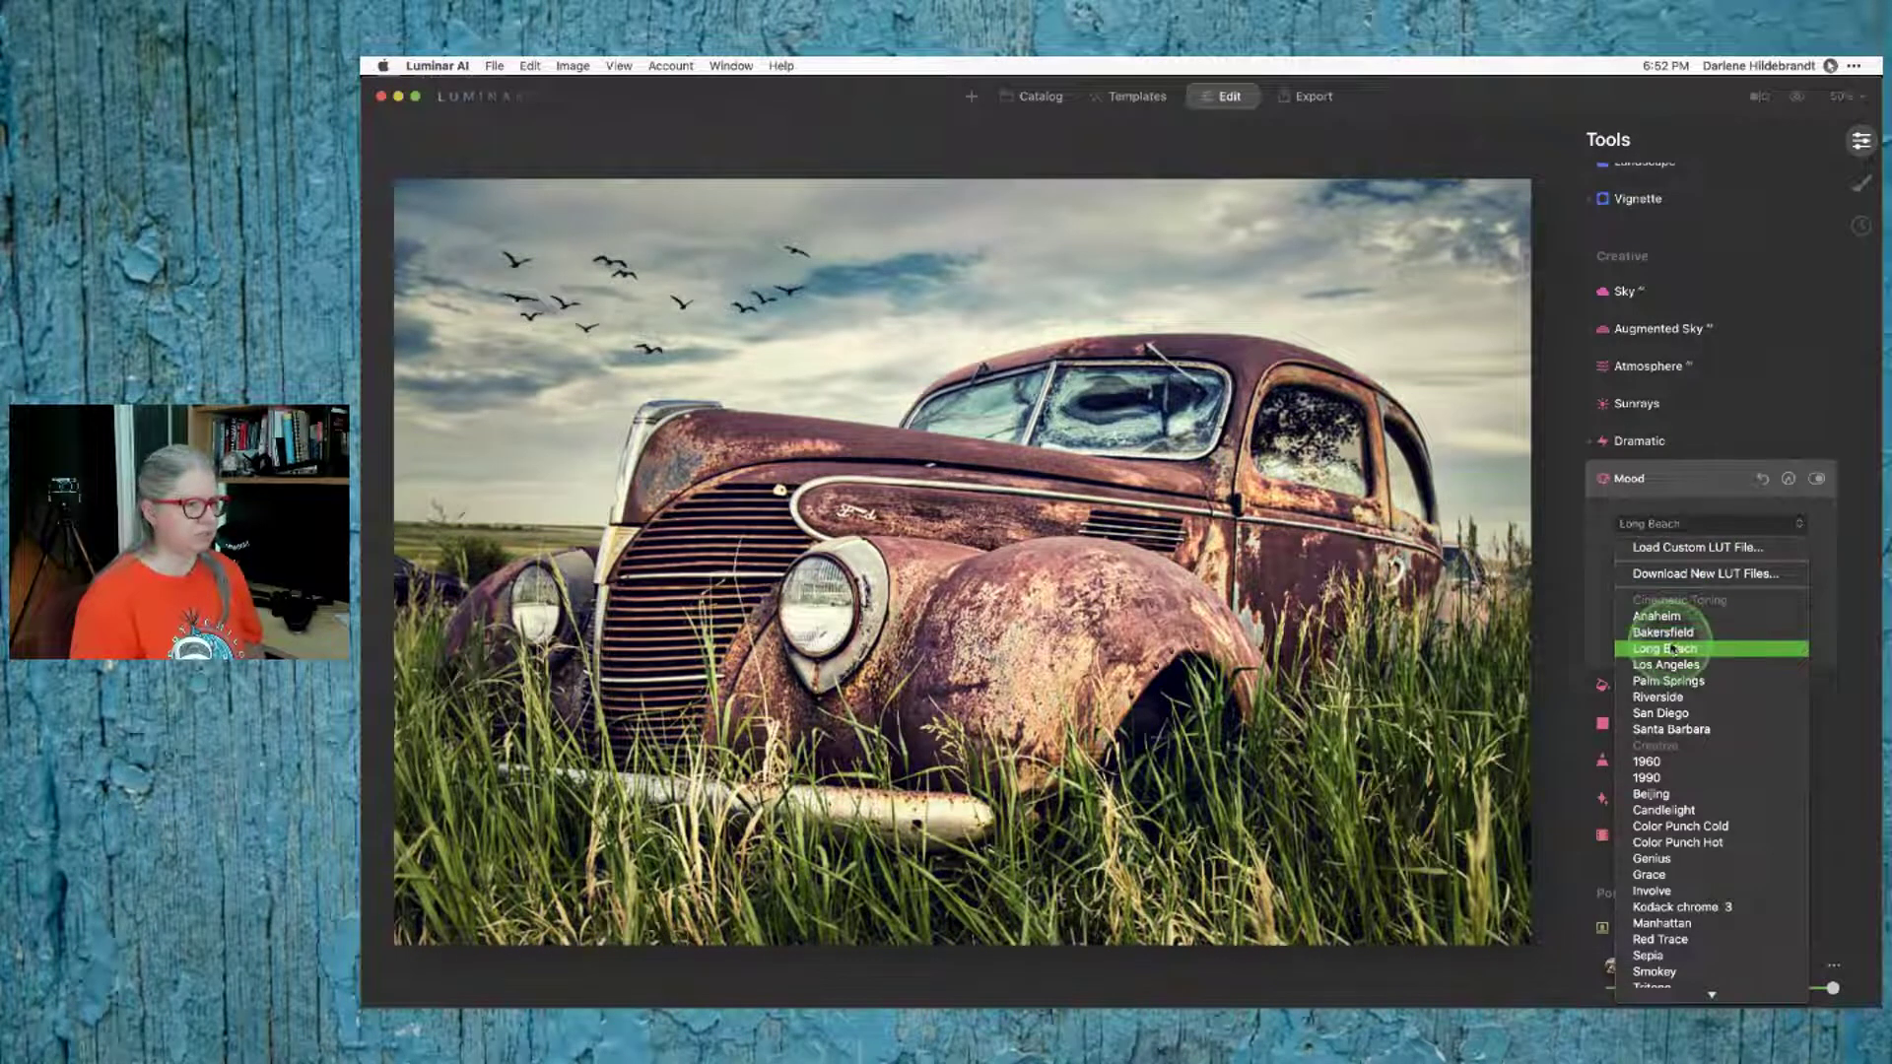
click(1673, 666)
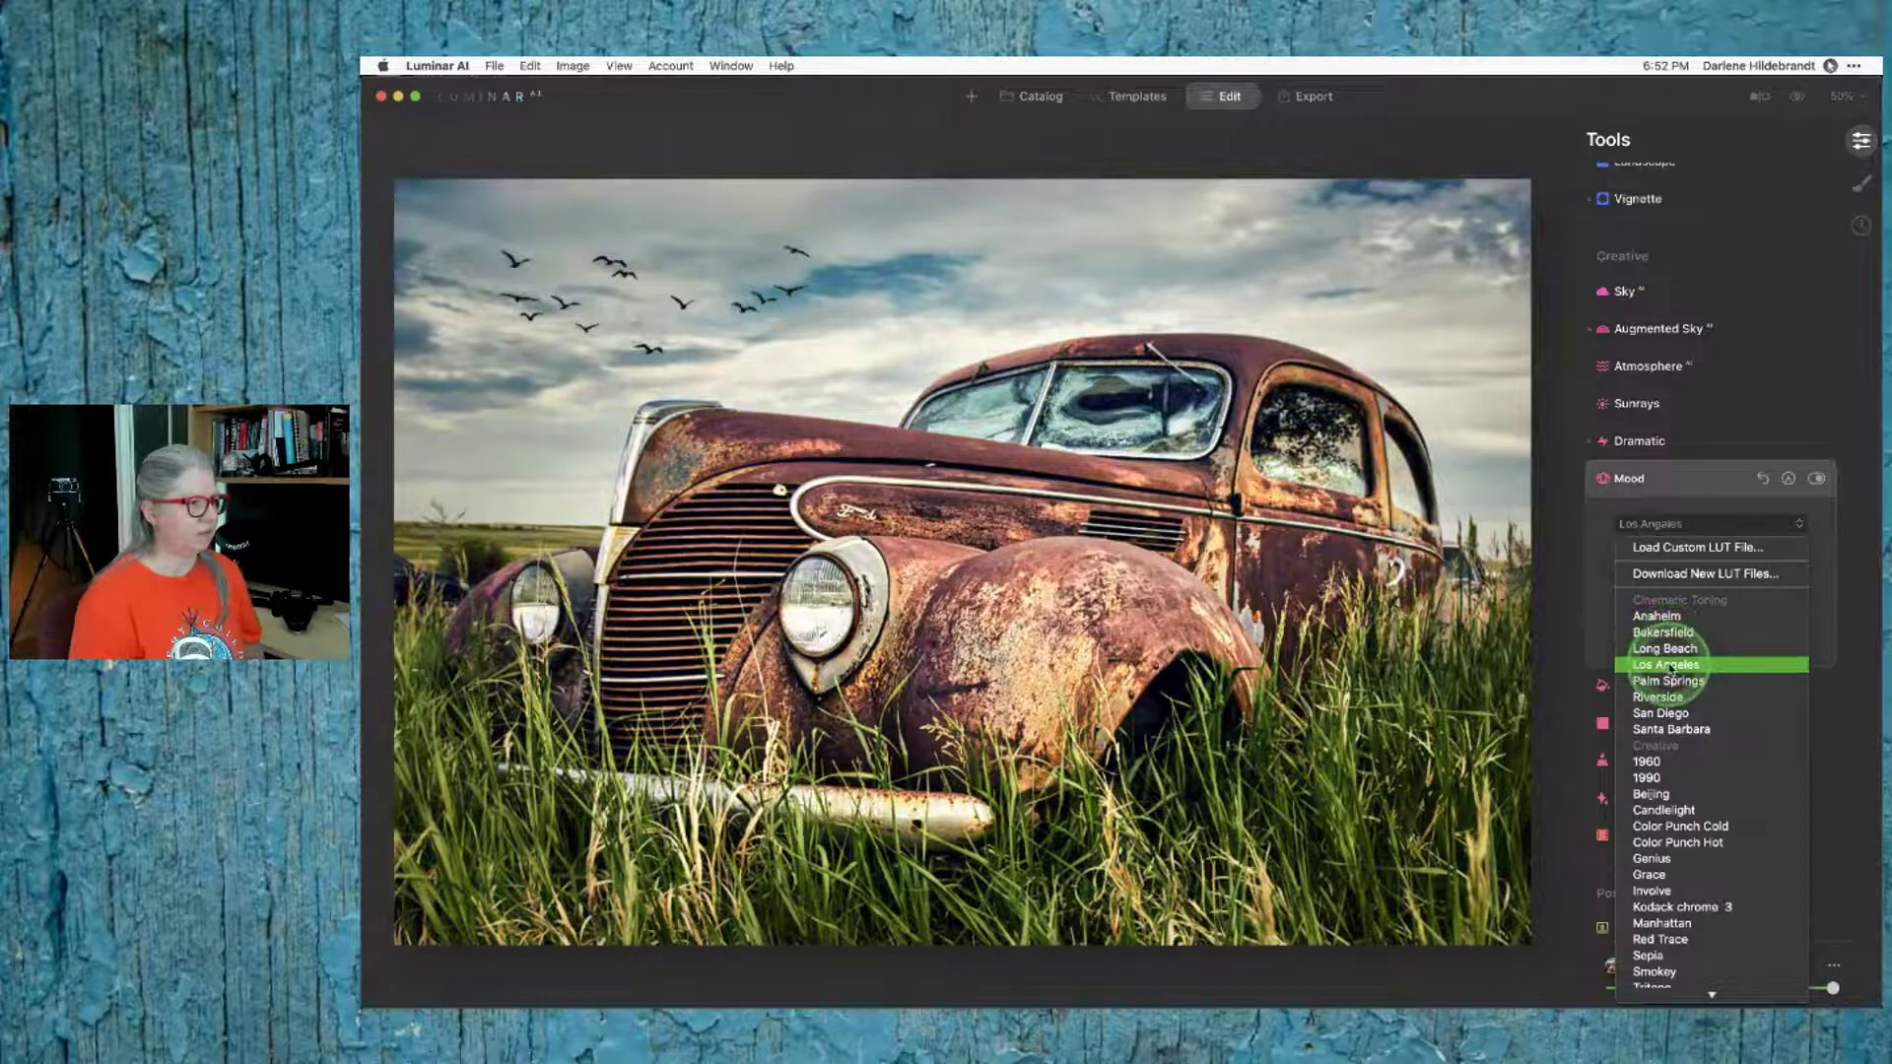
scroll(1673, 665, down, 3)
click(1672, 665)
scroll(1670, 668, down, 3)
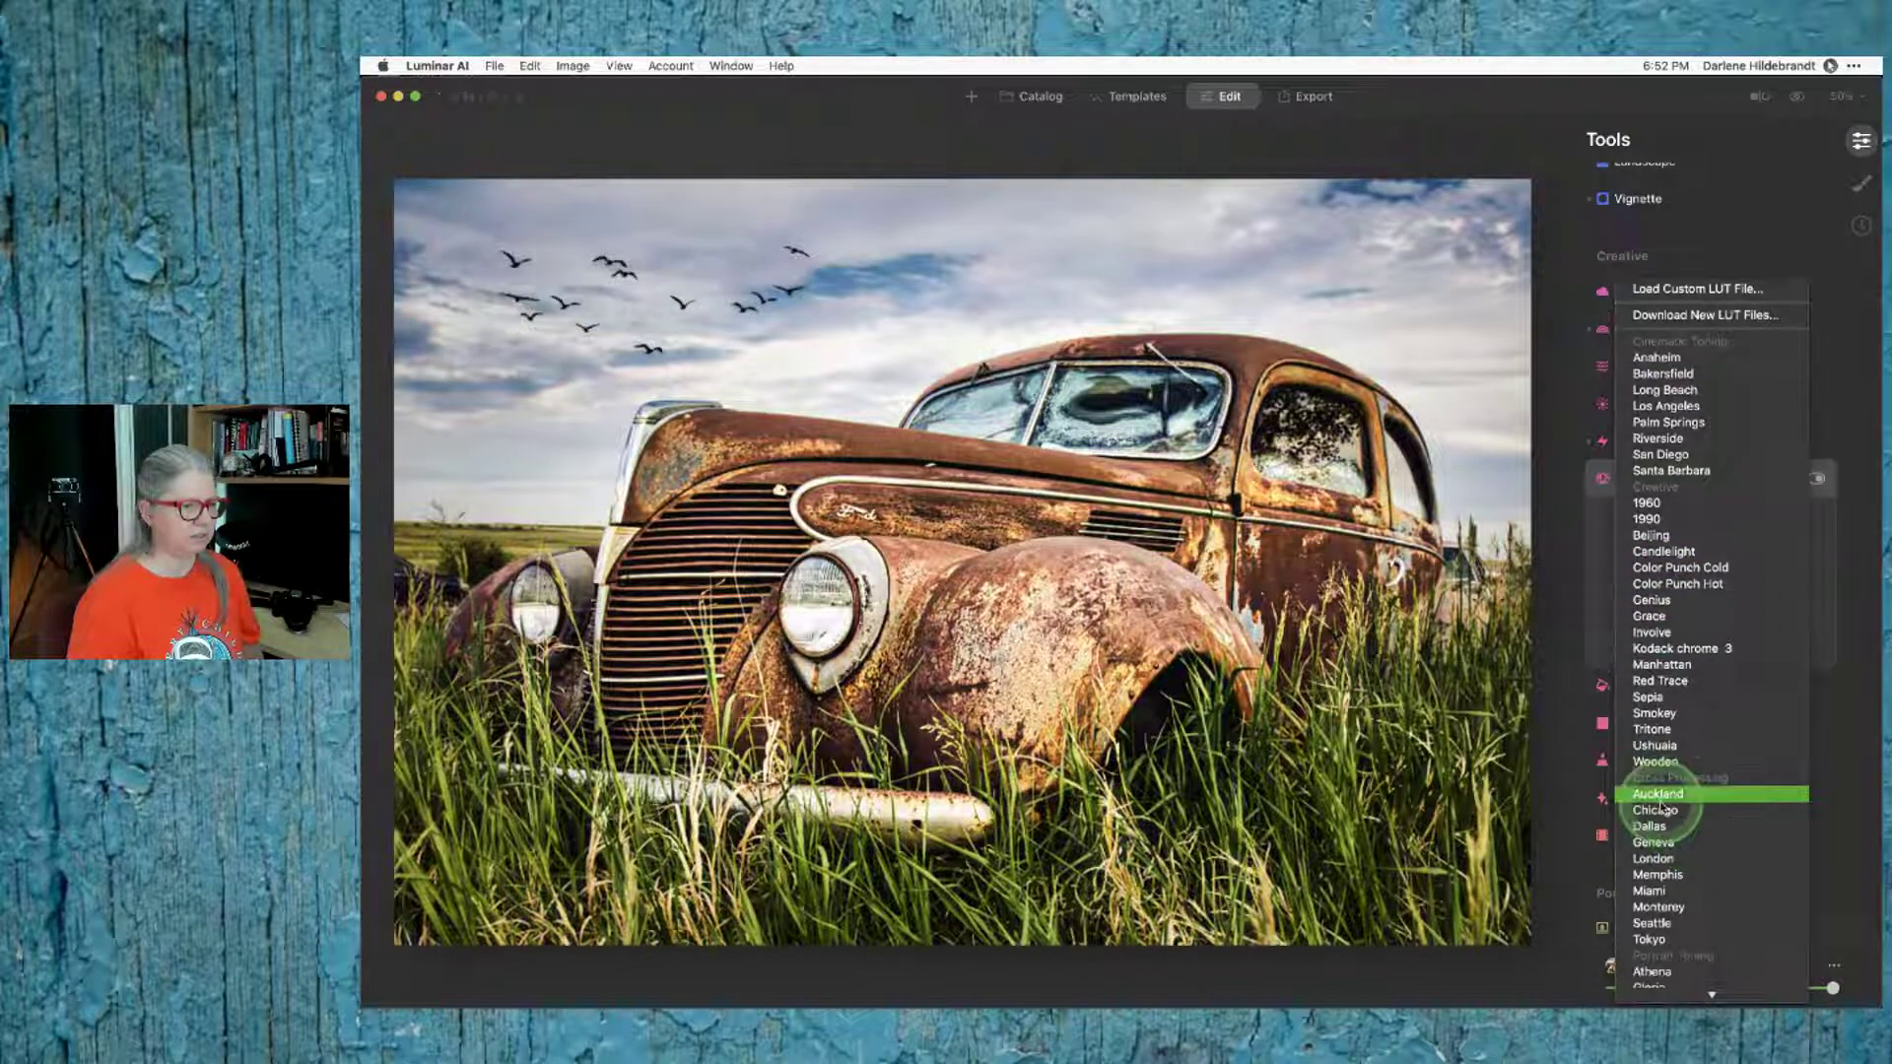
Step: Compare the Creative LUTs Wooden, Ushuaia, Smokey and Tritone on the photo and apply Wooden
click(1659, 765)
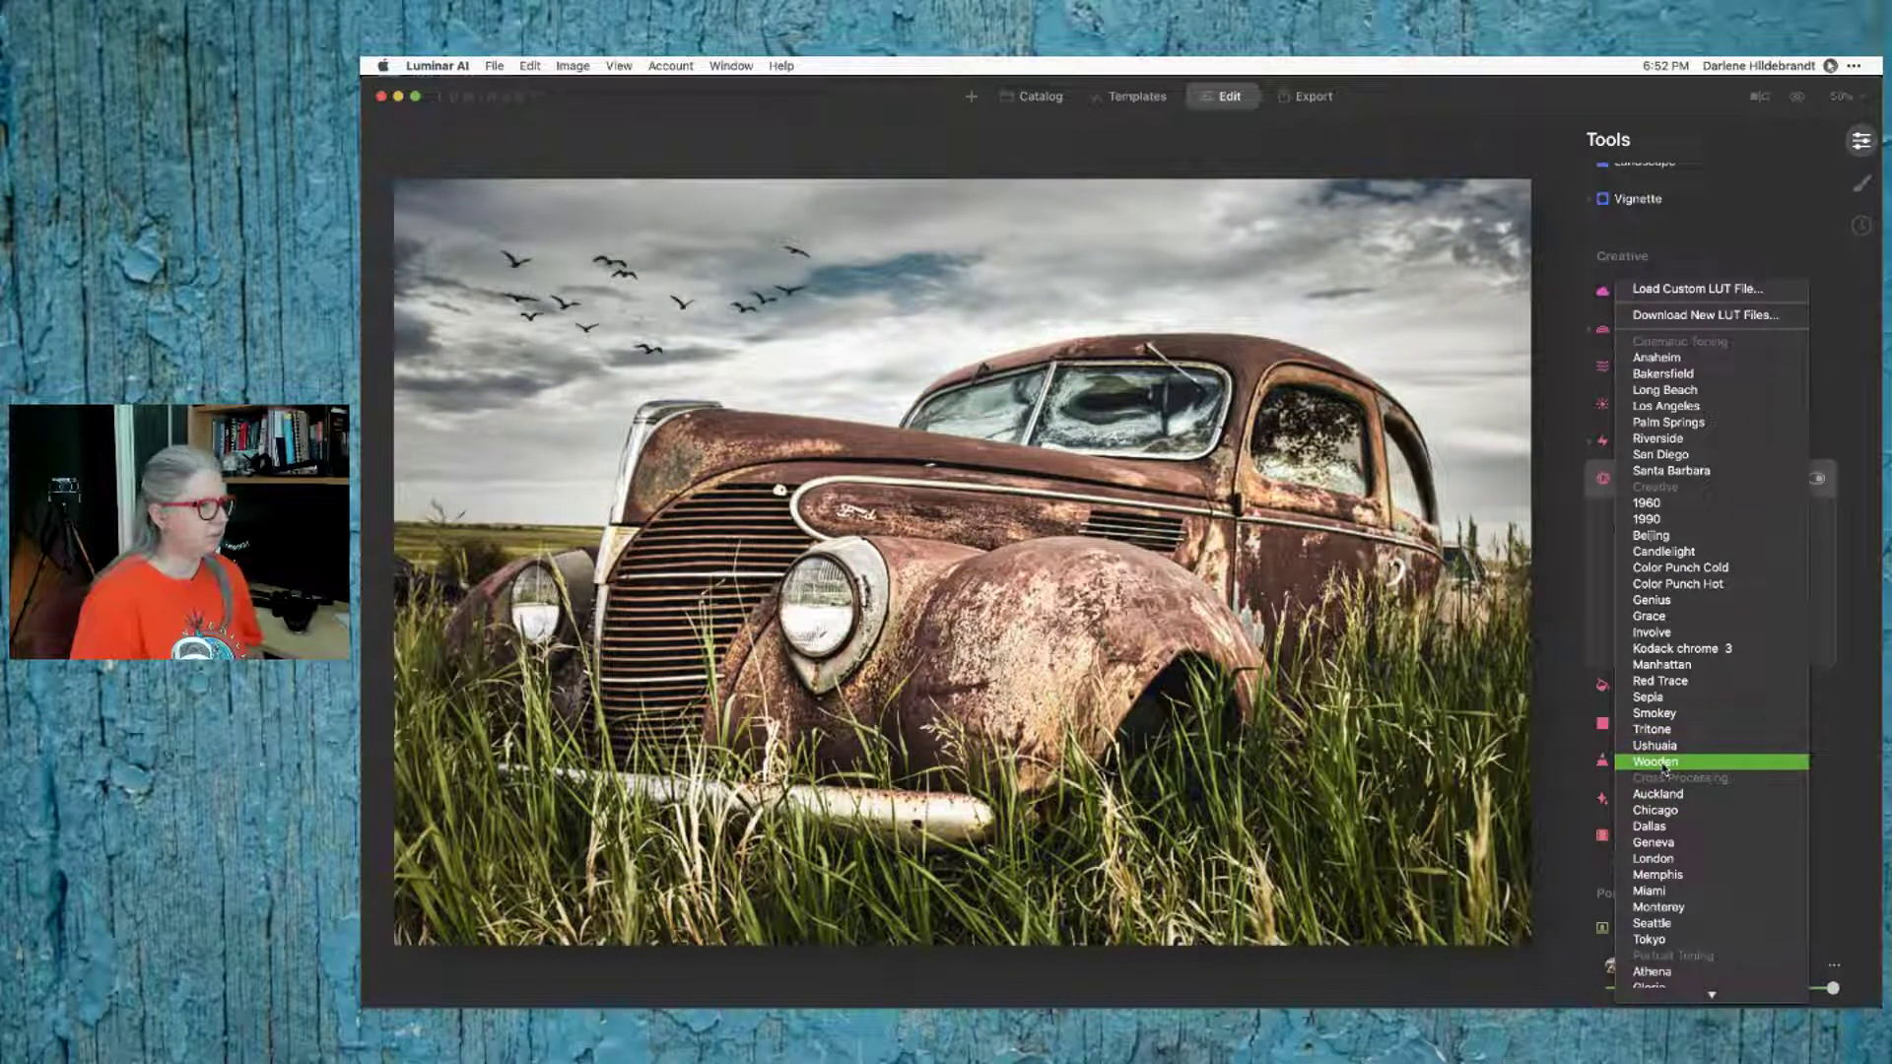
click(1662, 747)
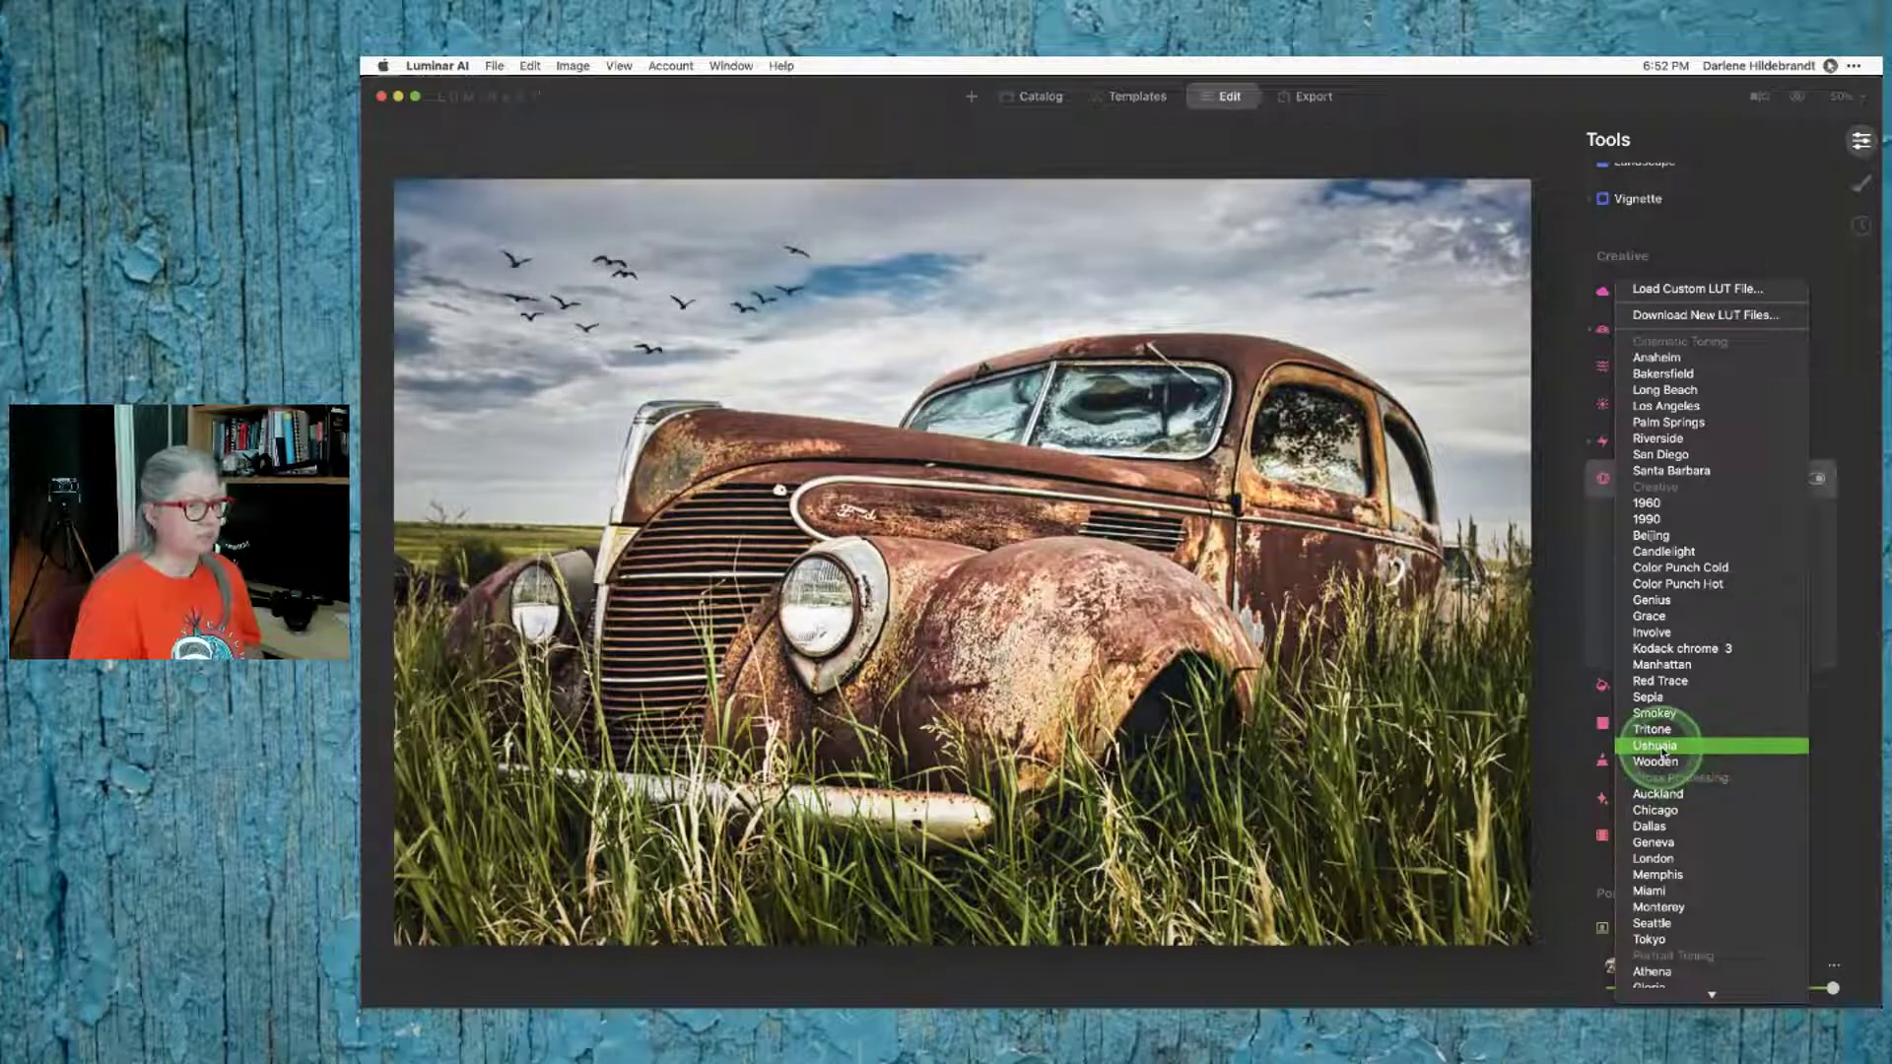
click(1662, 714)
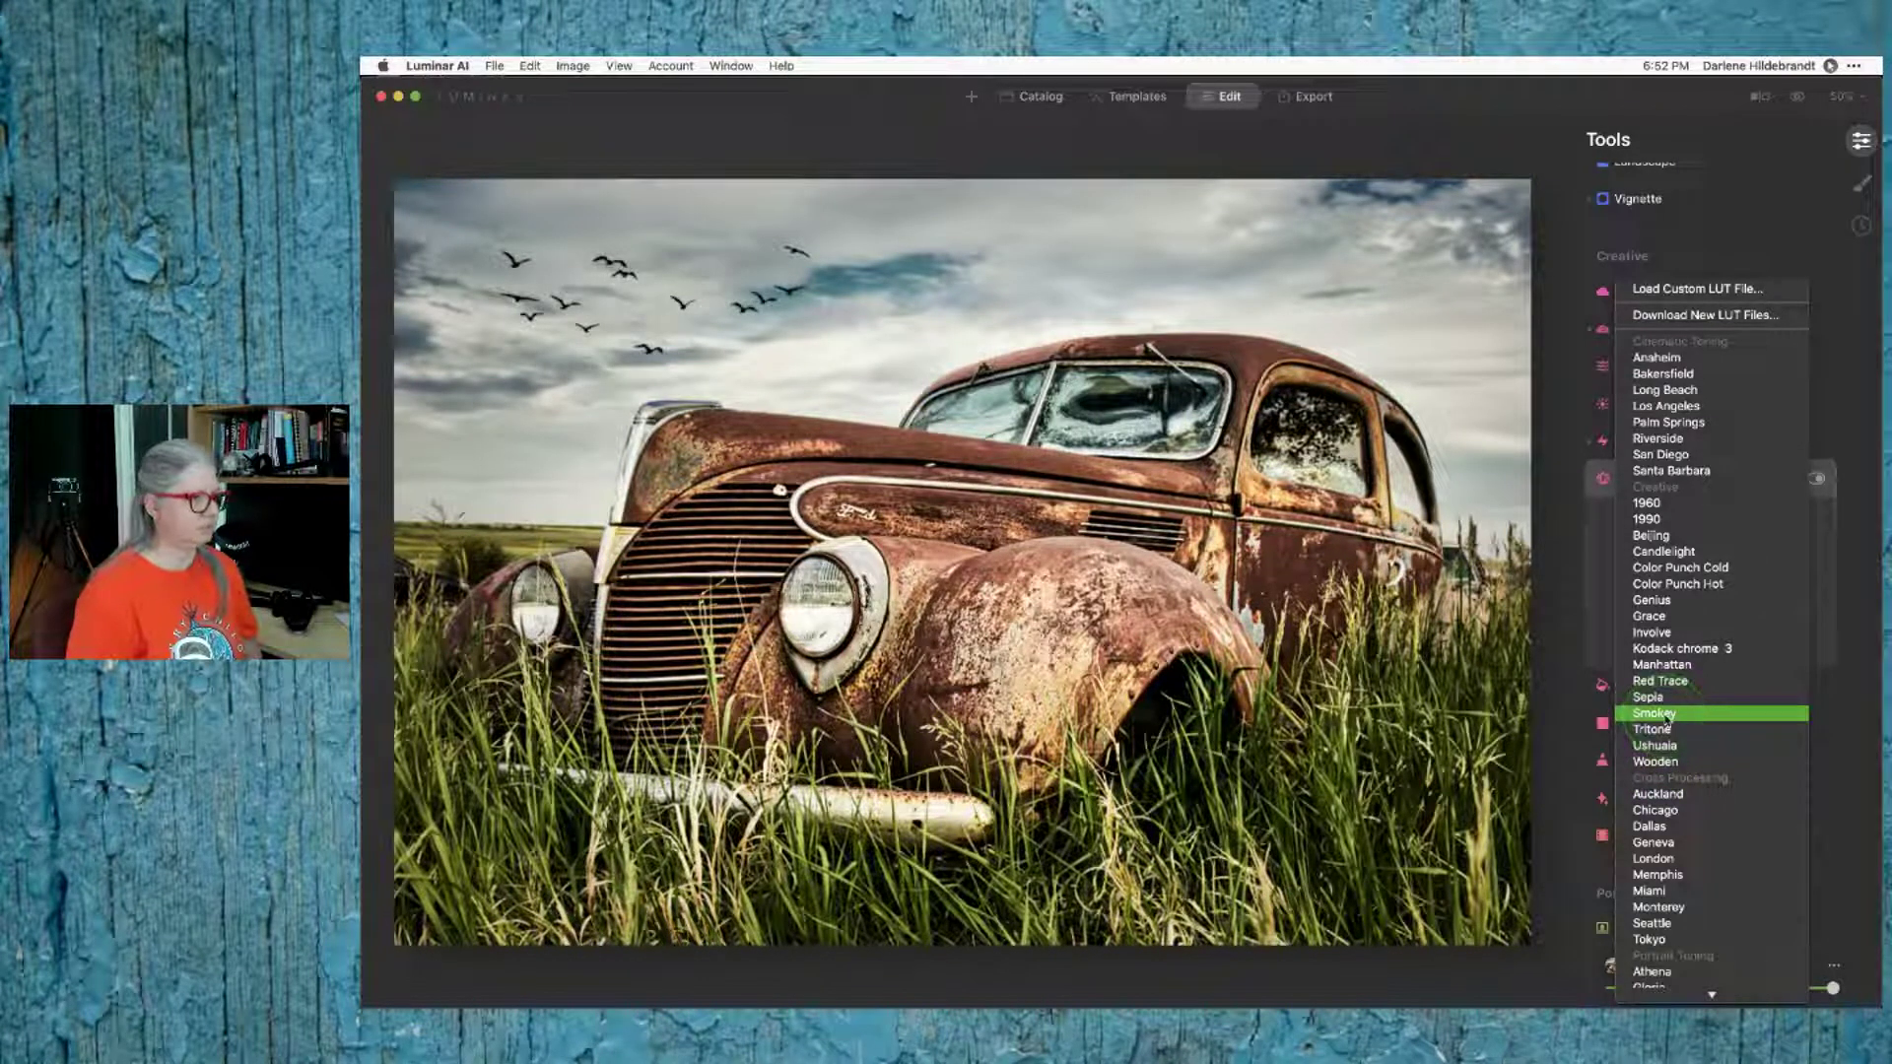
click(1663, 729)
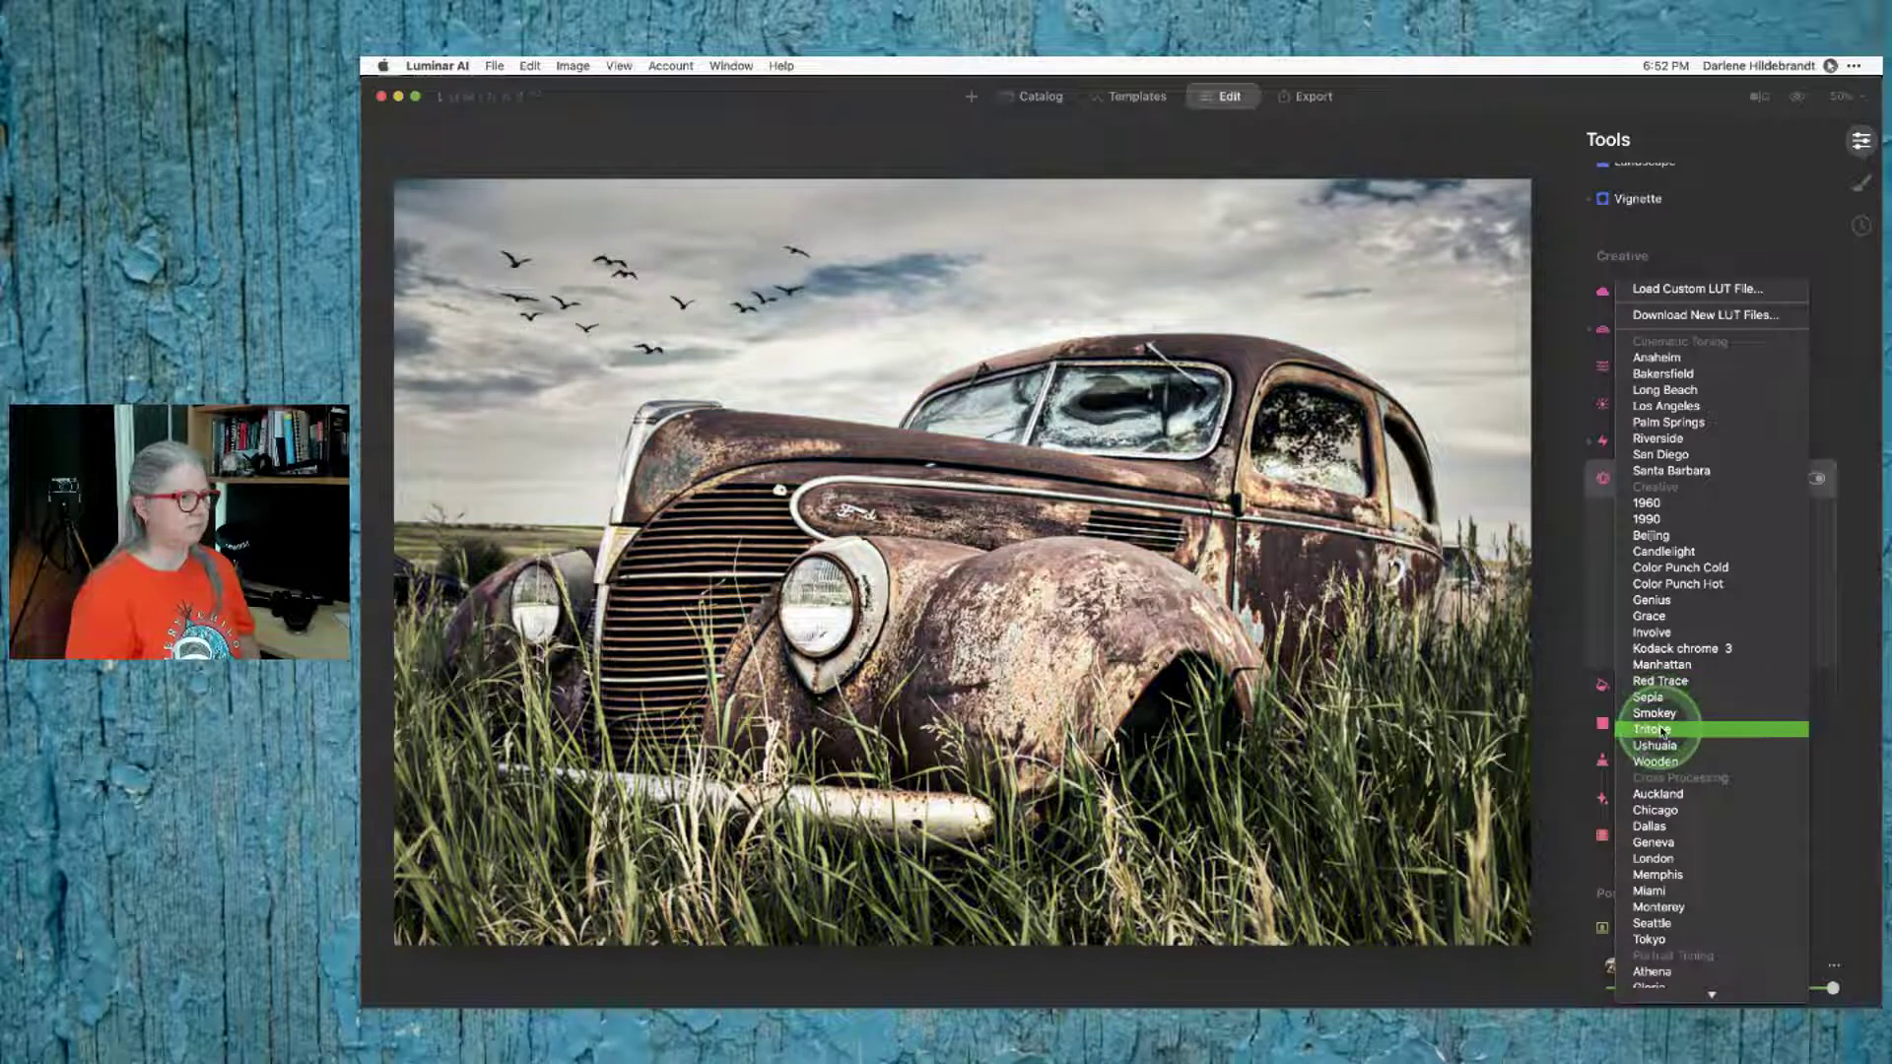
click(1664, 715)
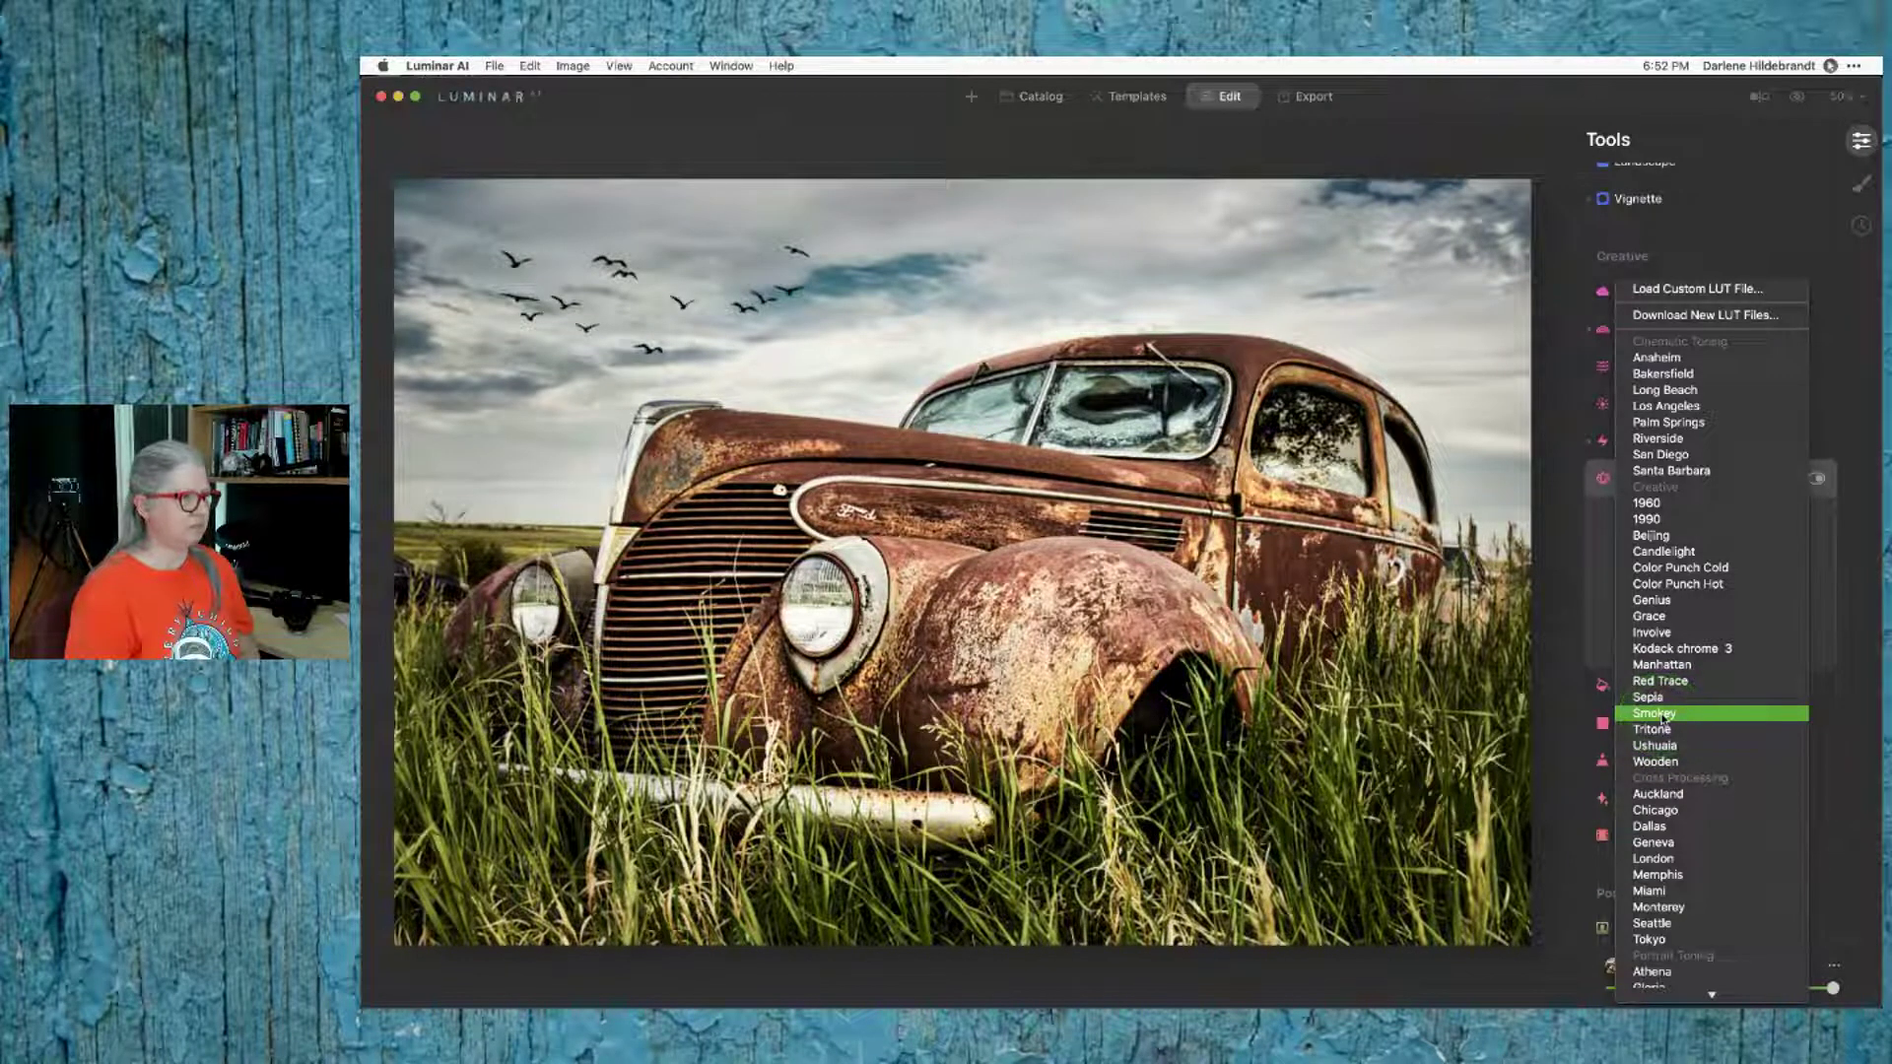
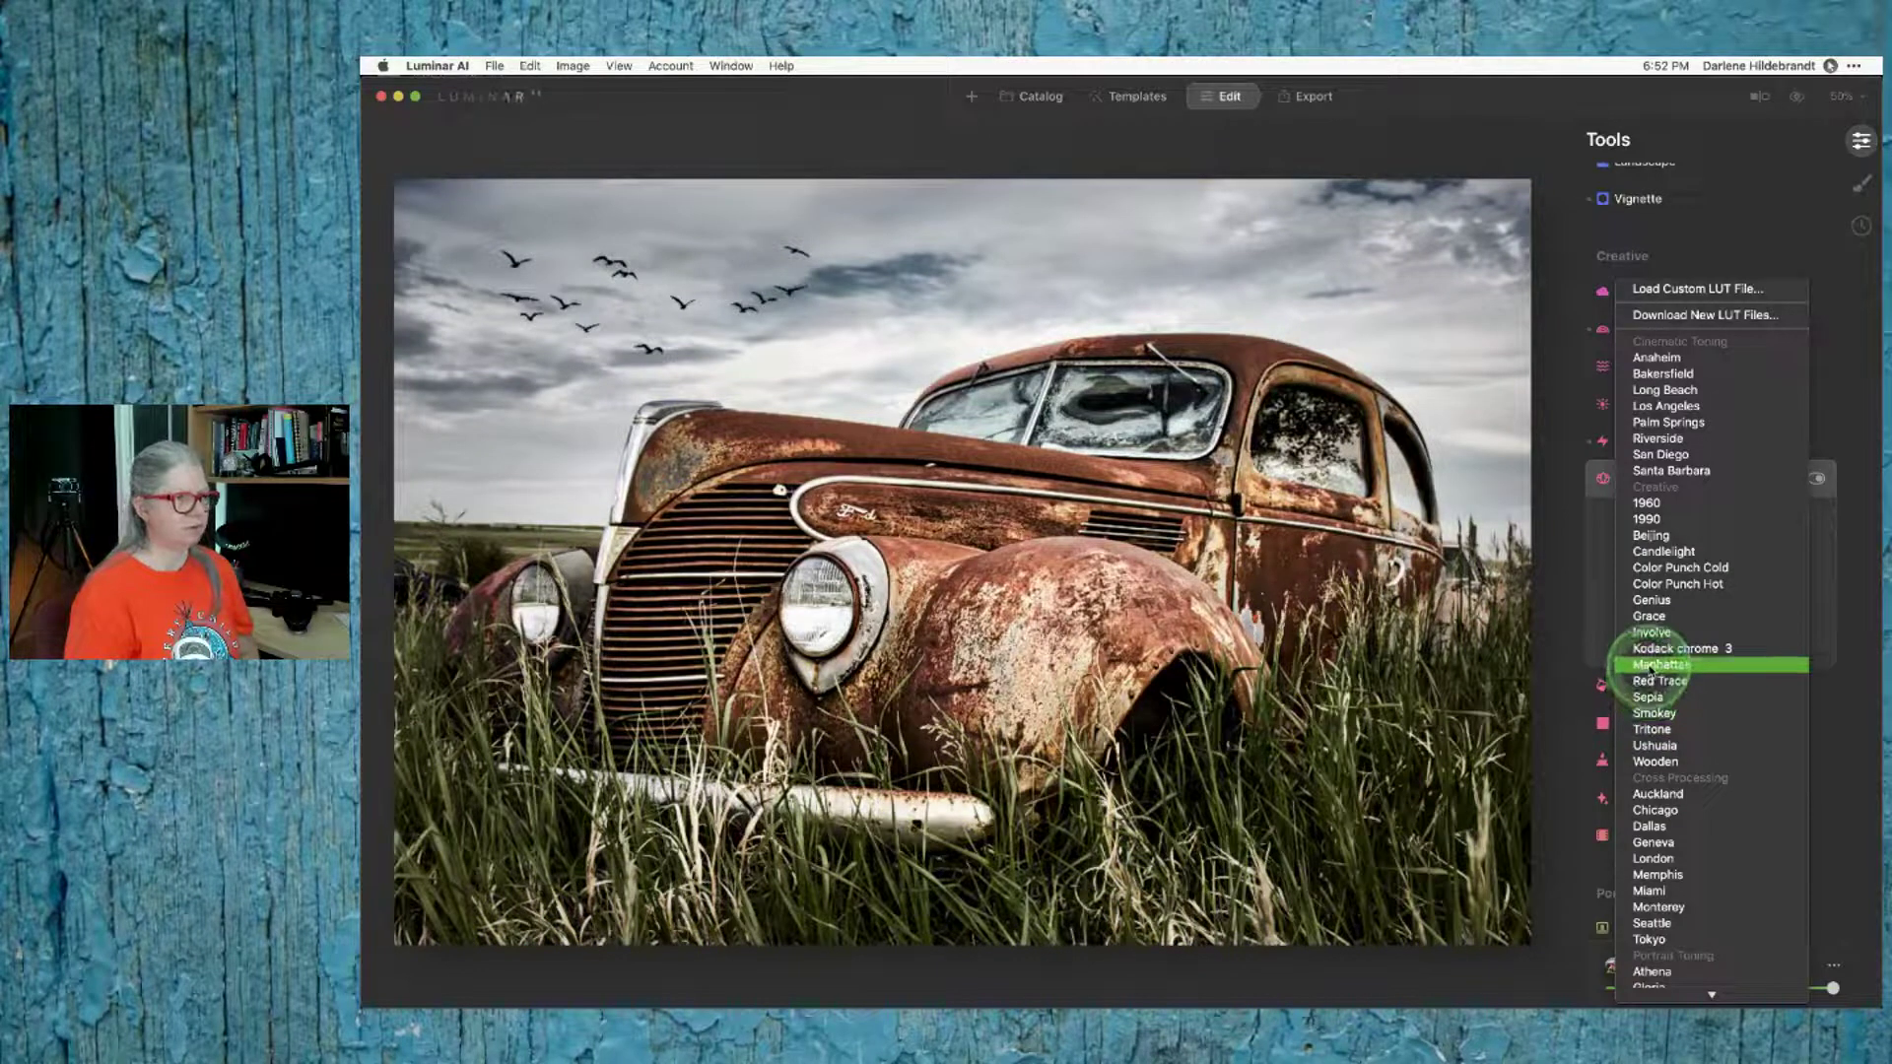
click(1655, 762)
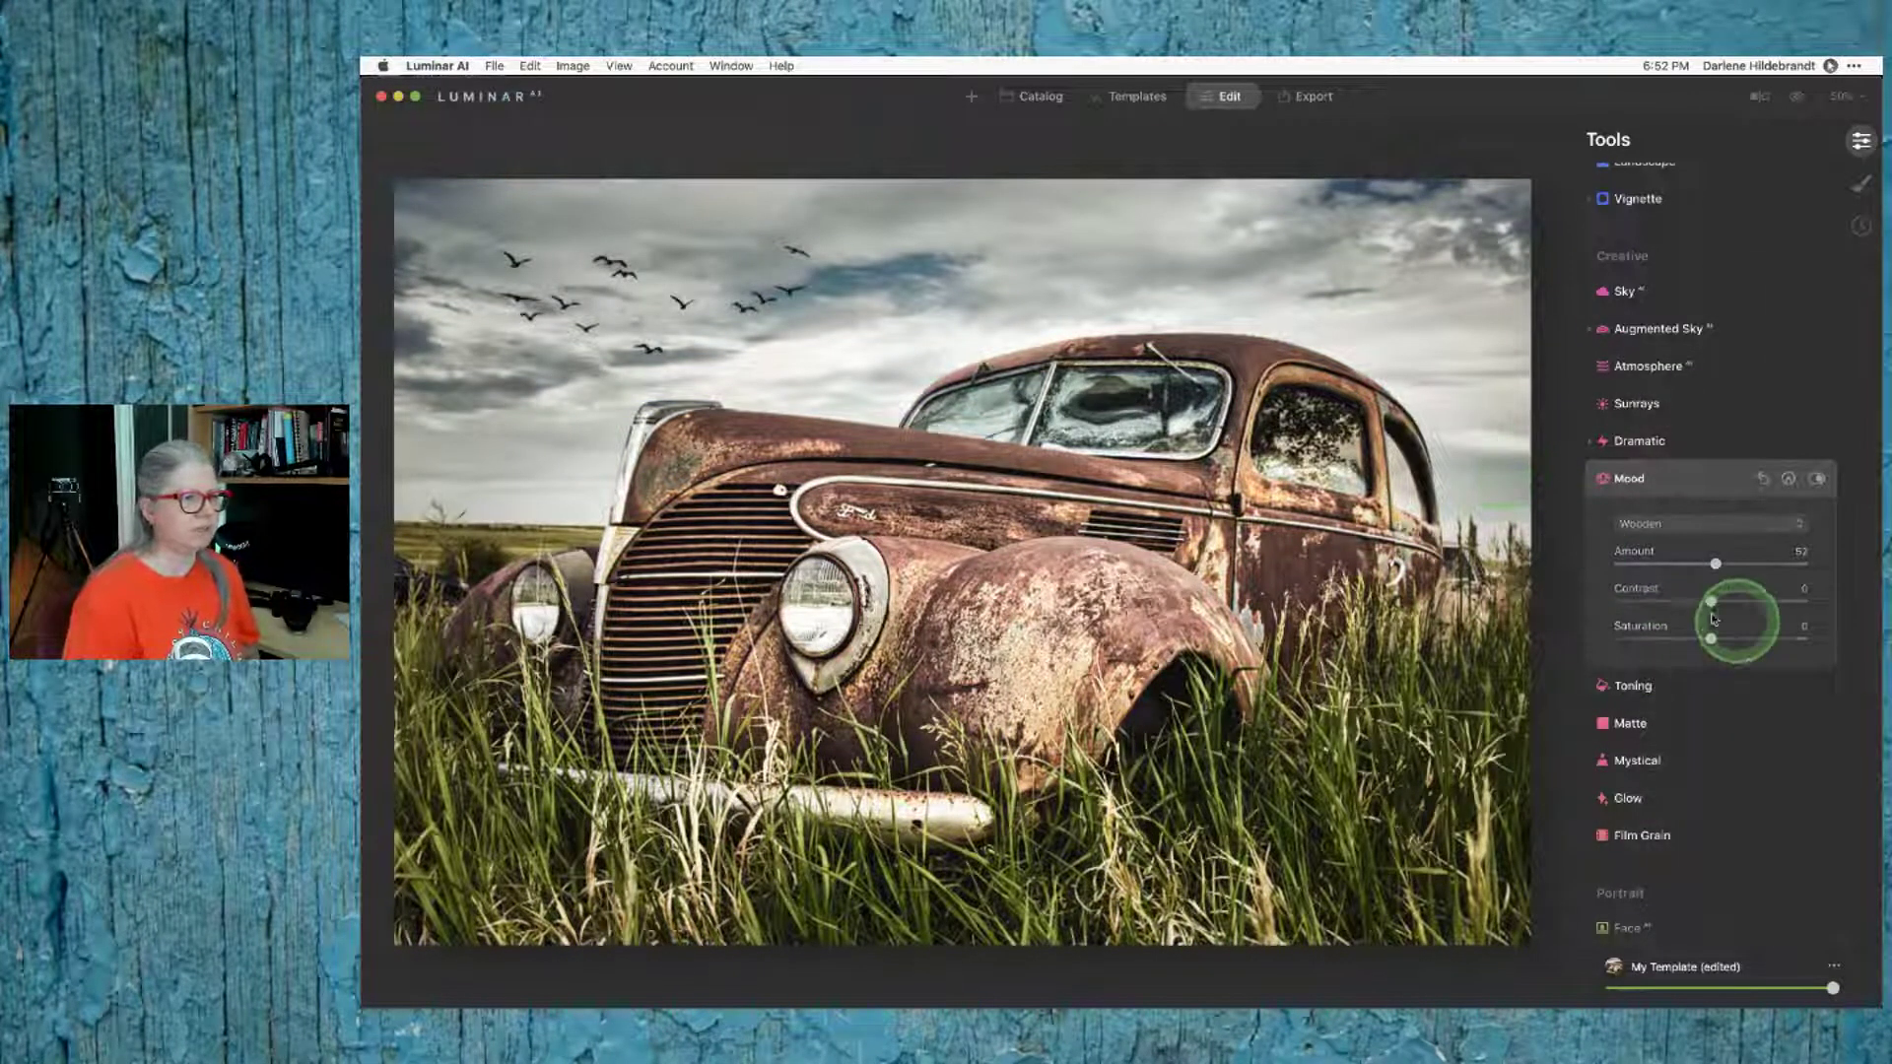
Step: Adjust the Wooden mood to Saturation about 34, Amount about 80 and Contrast about -52
drag(1702, 641, 1742, 639)
drag(1773, 564, 1771, 563)
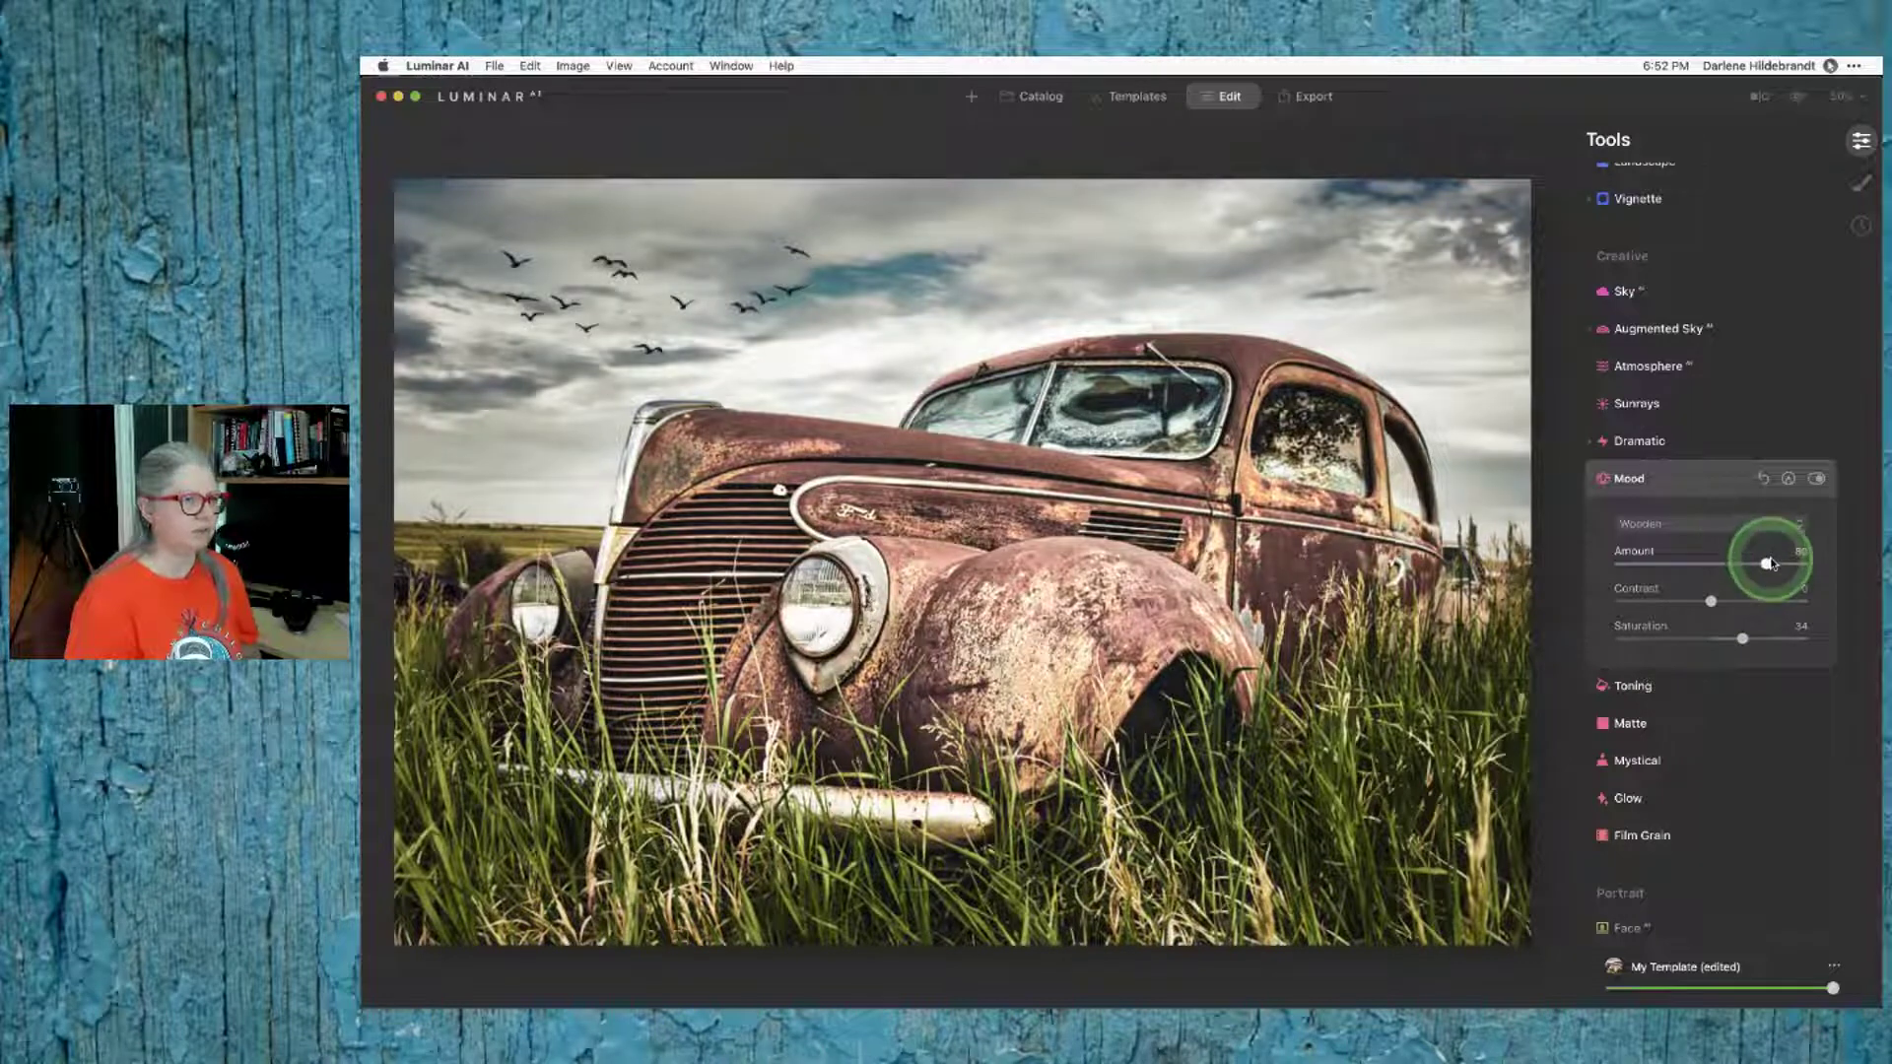
click(1711, 600)
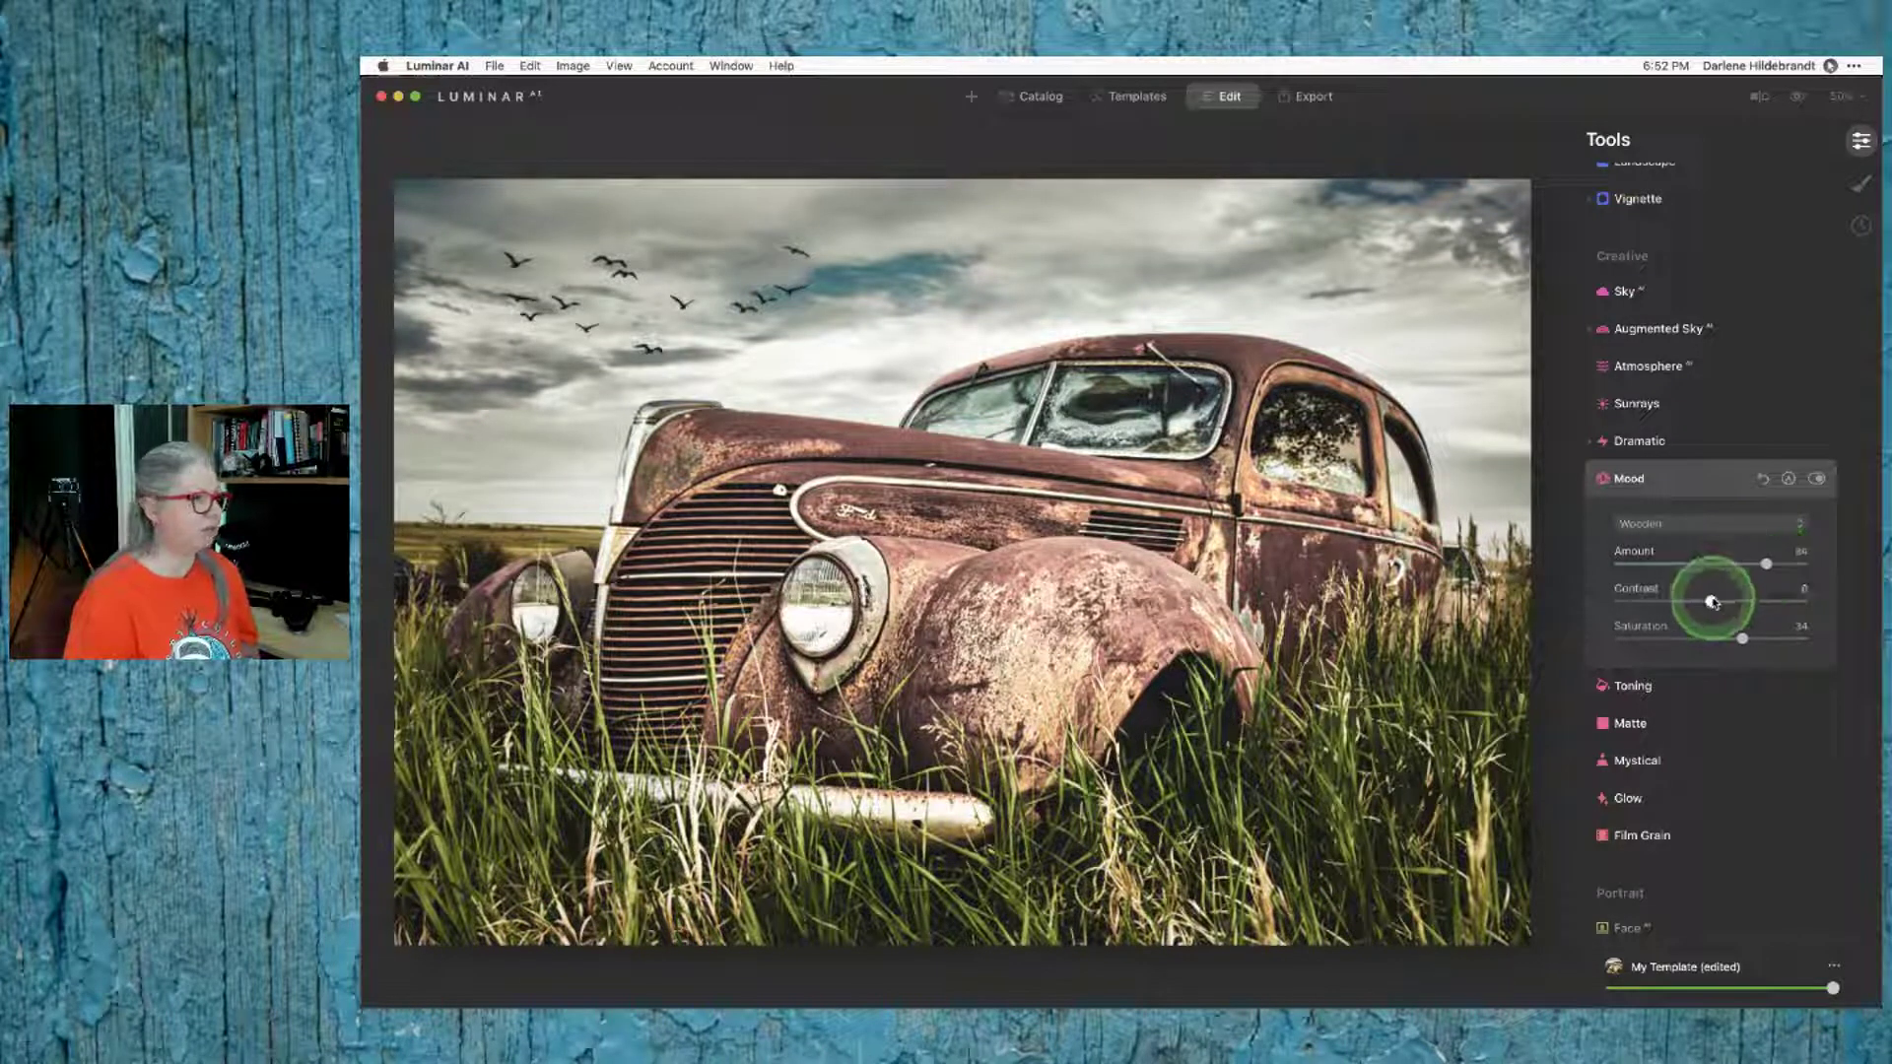
drag(1711, 600, 1665, 610)
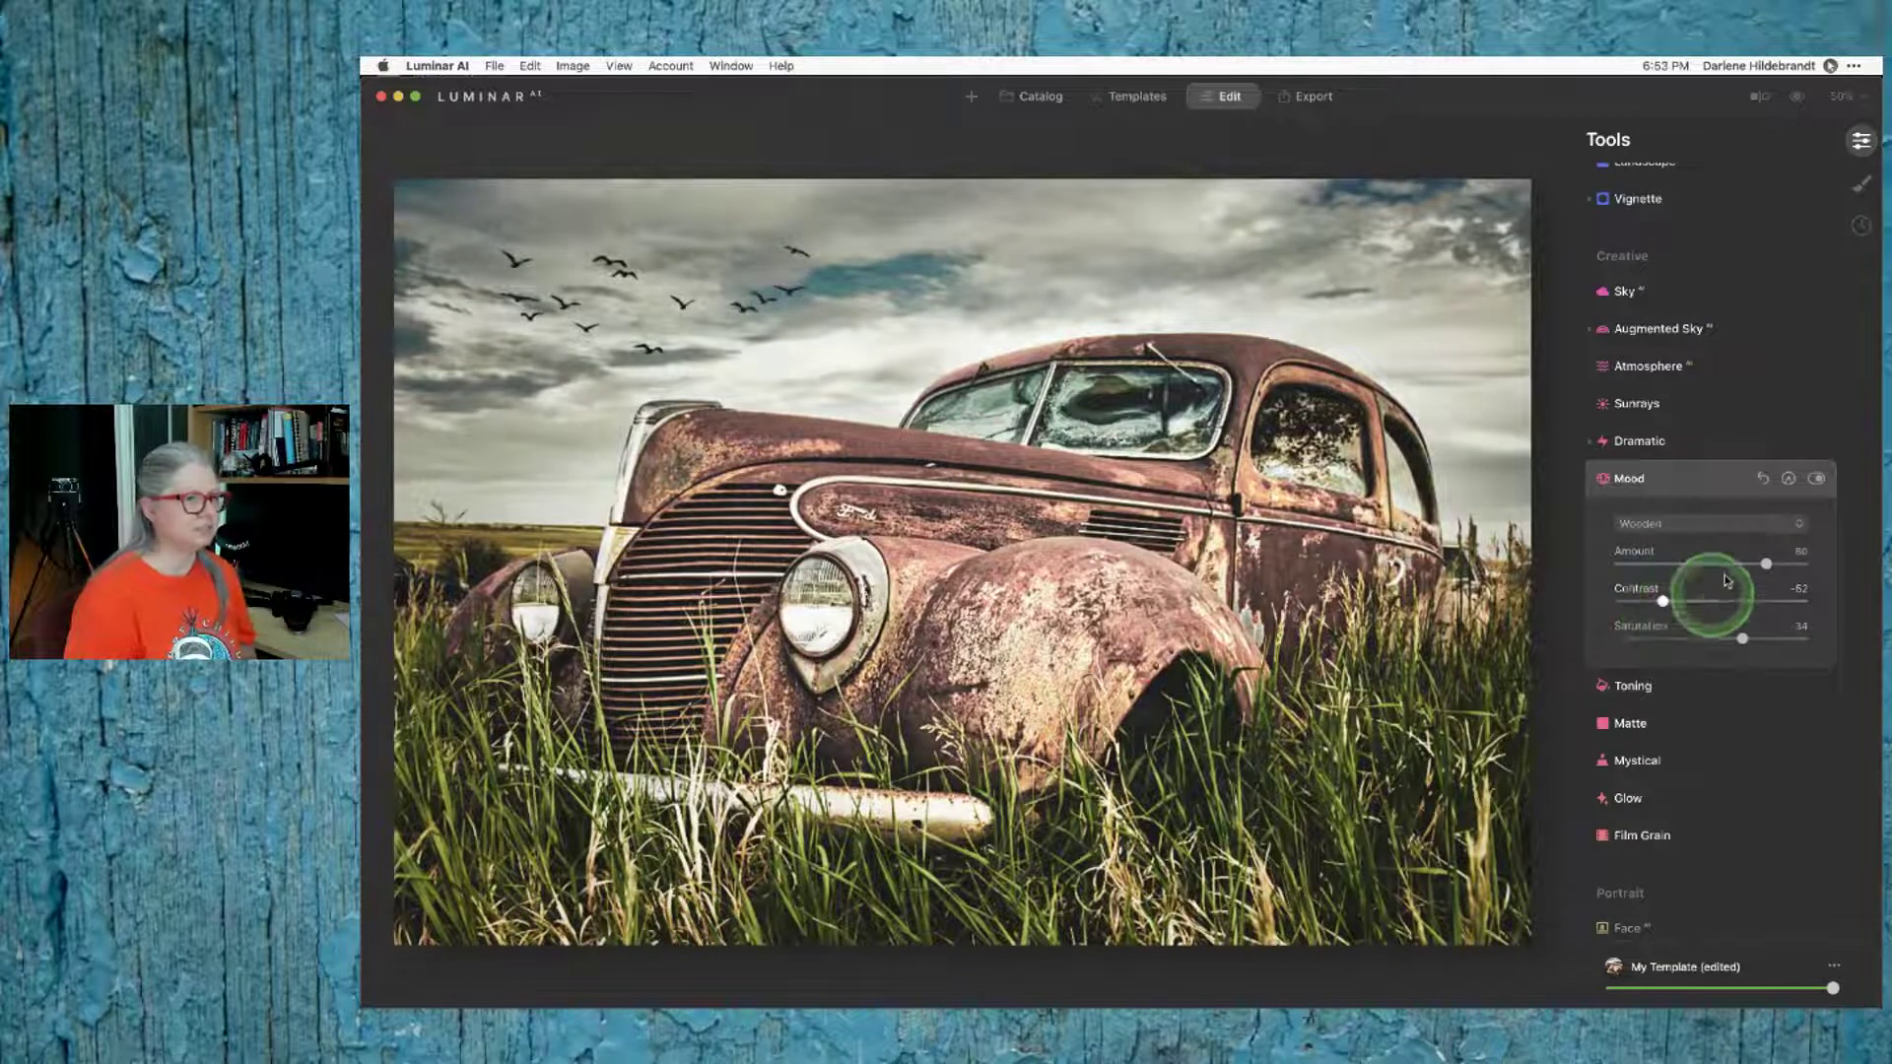
Step: Try inverting the paint mask of the Mood effect
click(1786, 481)
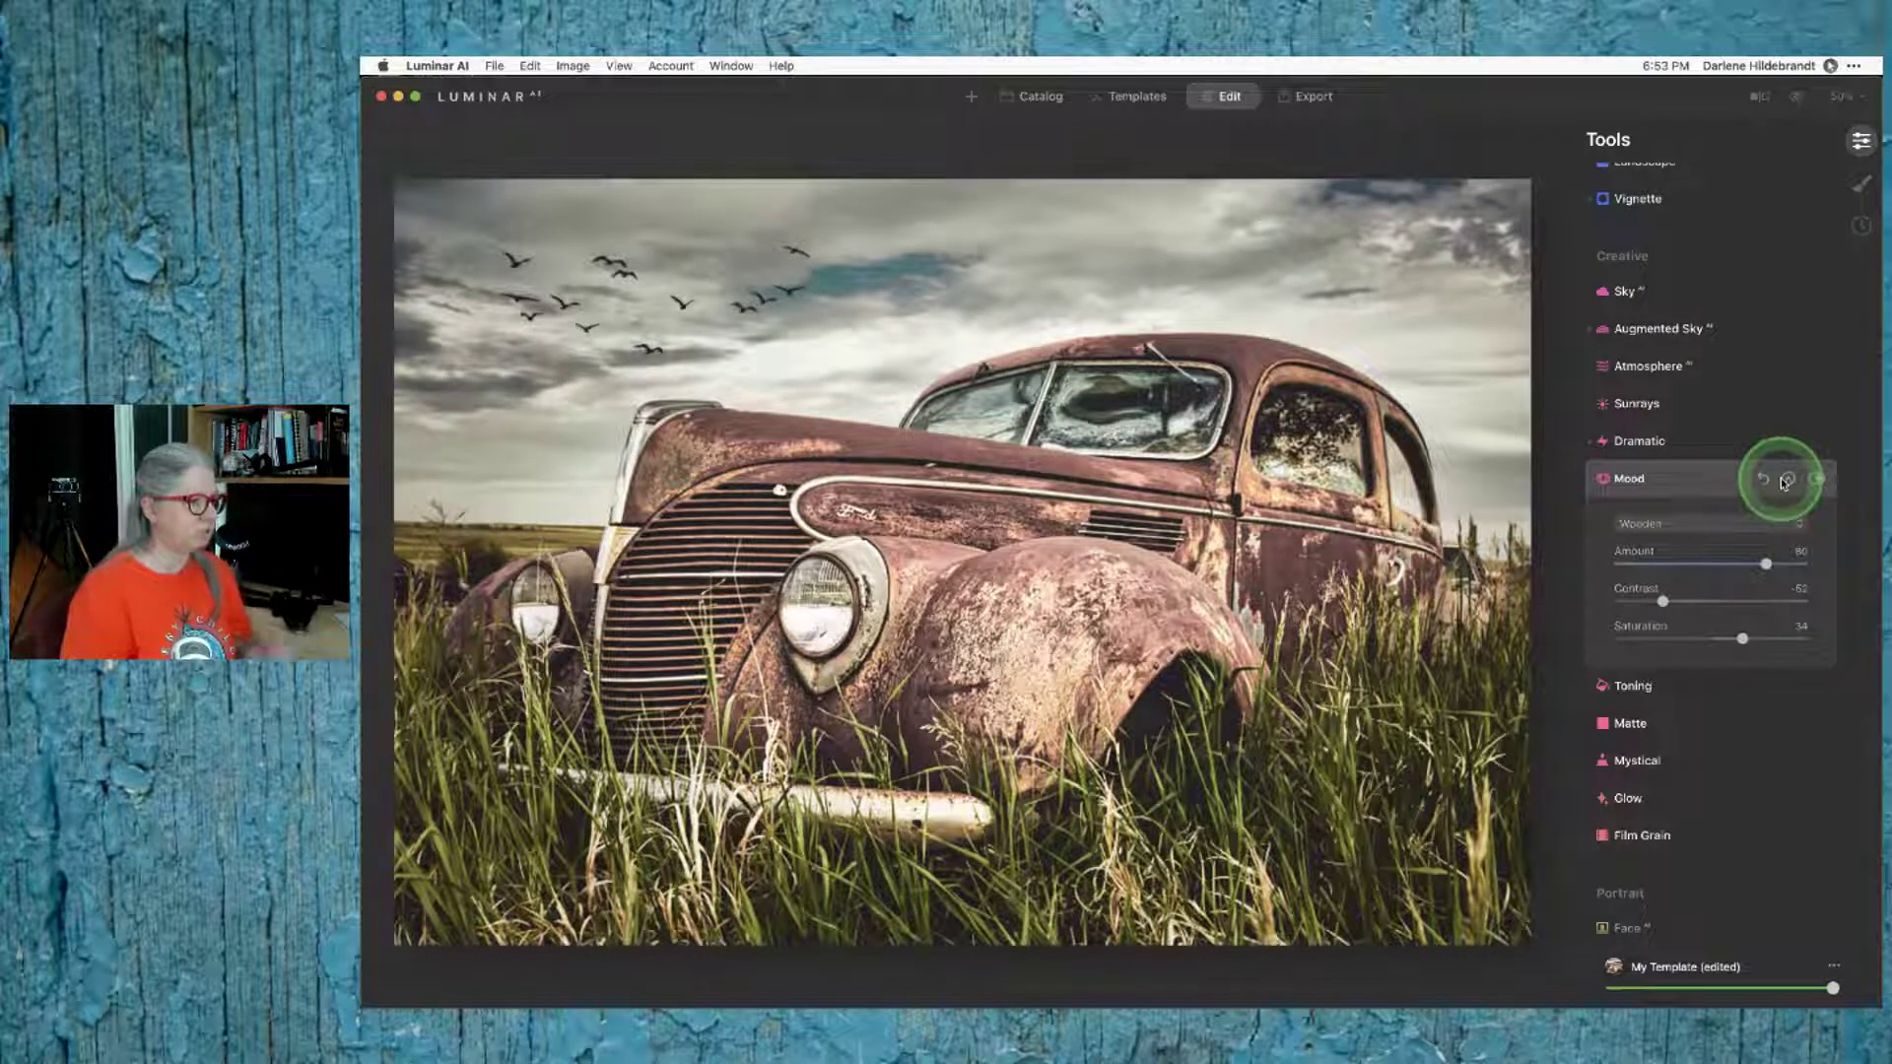
click(1786, 481)
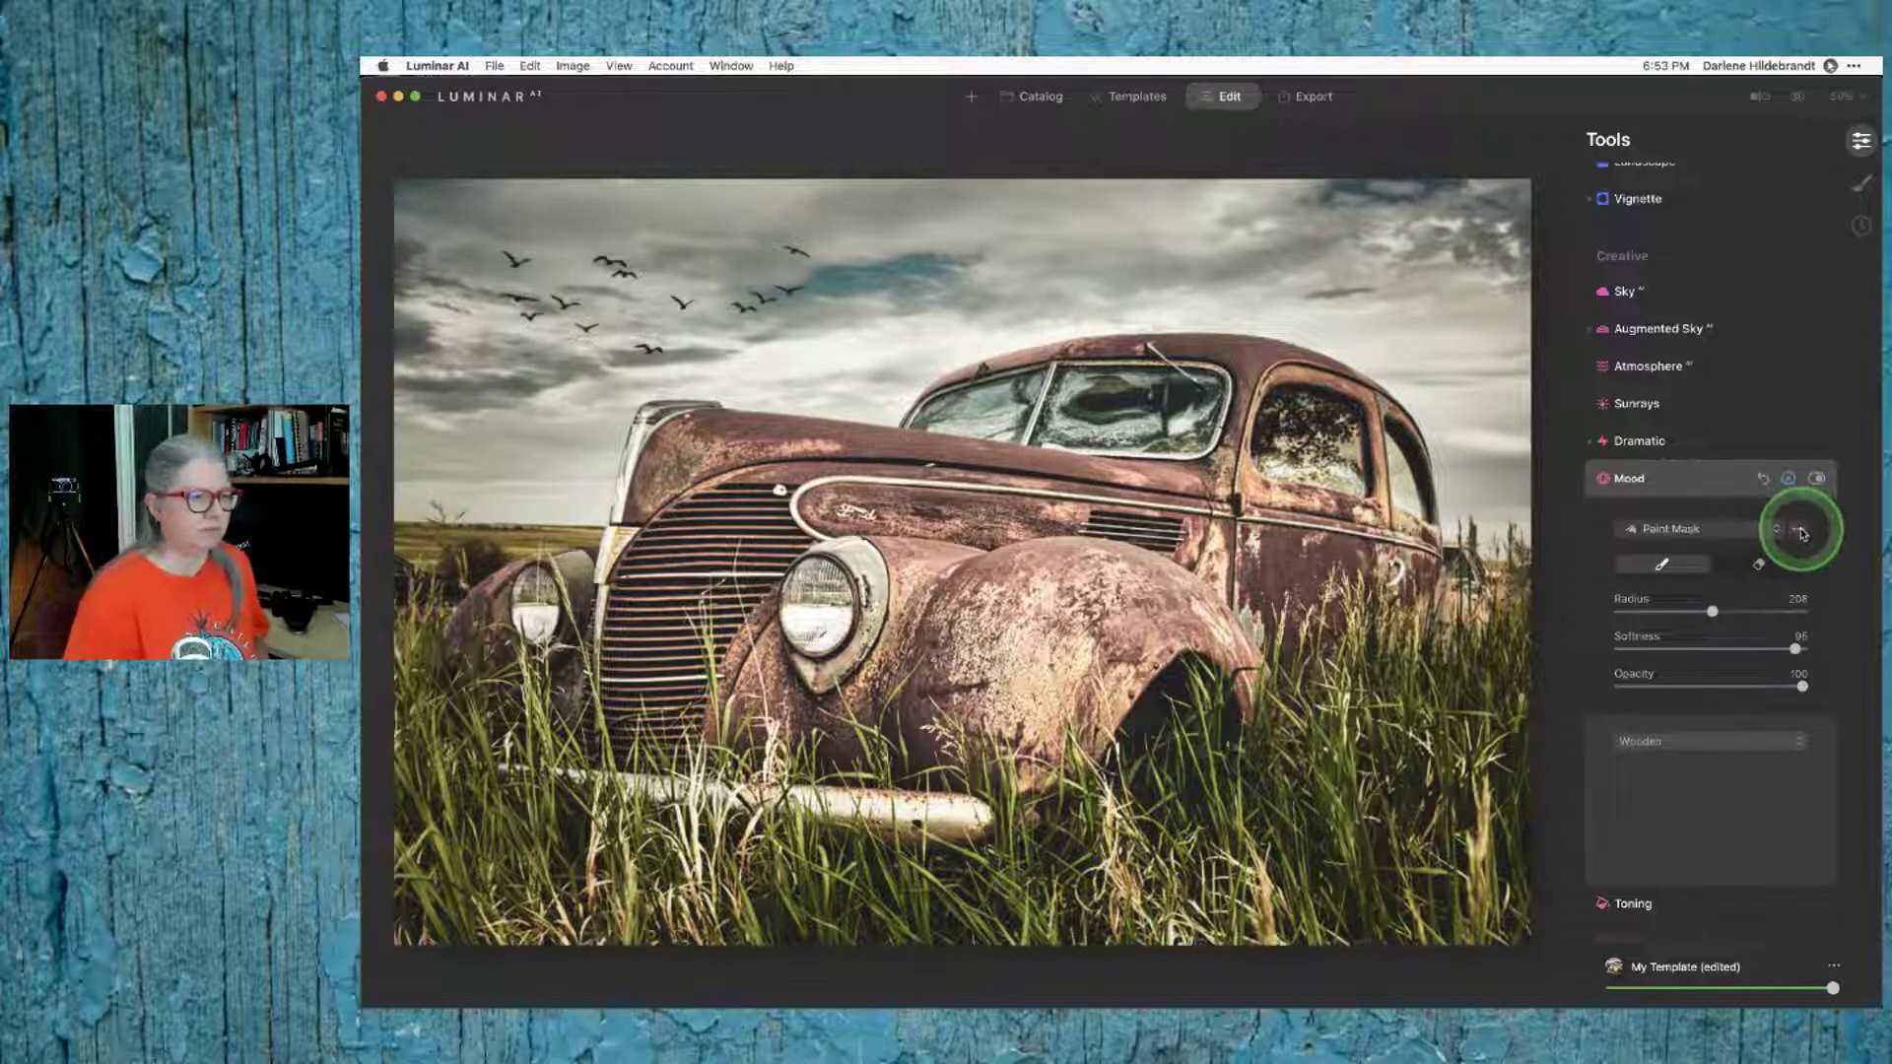
click(1799, 529)
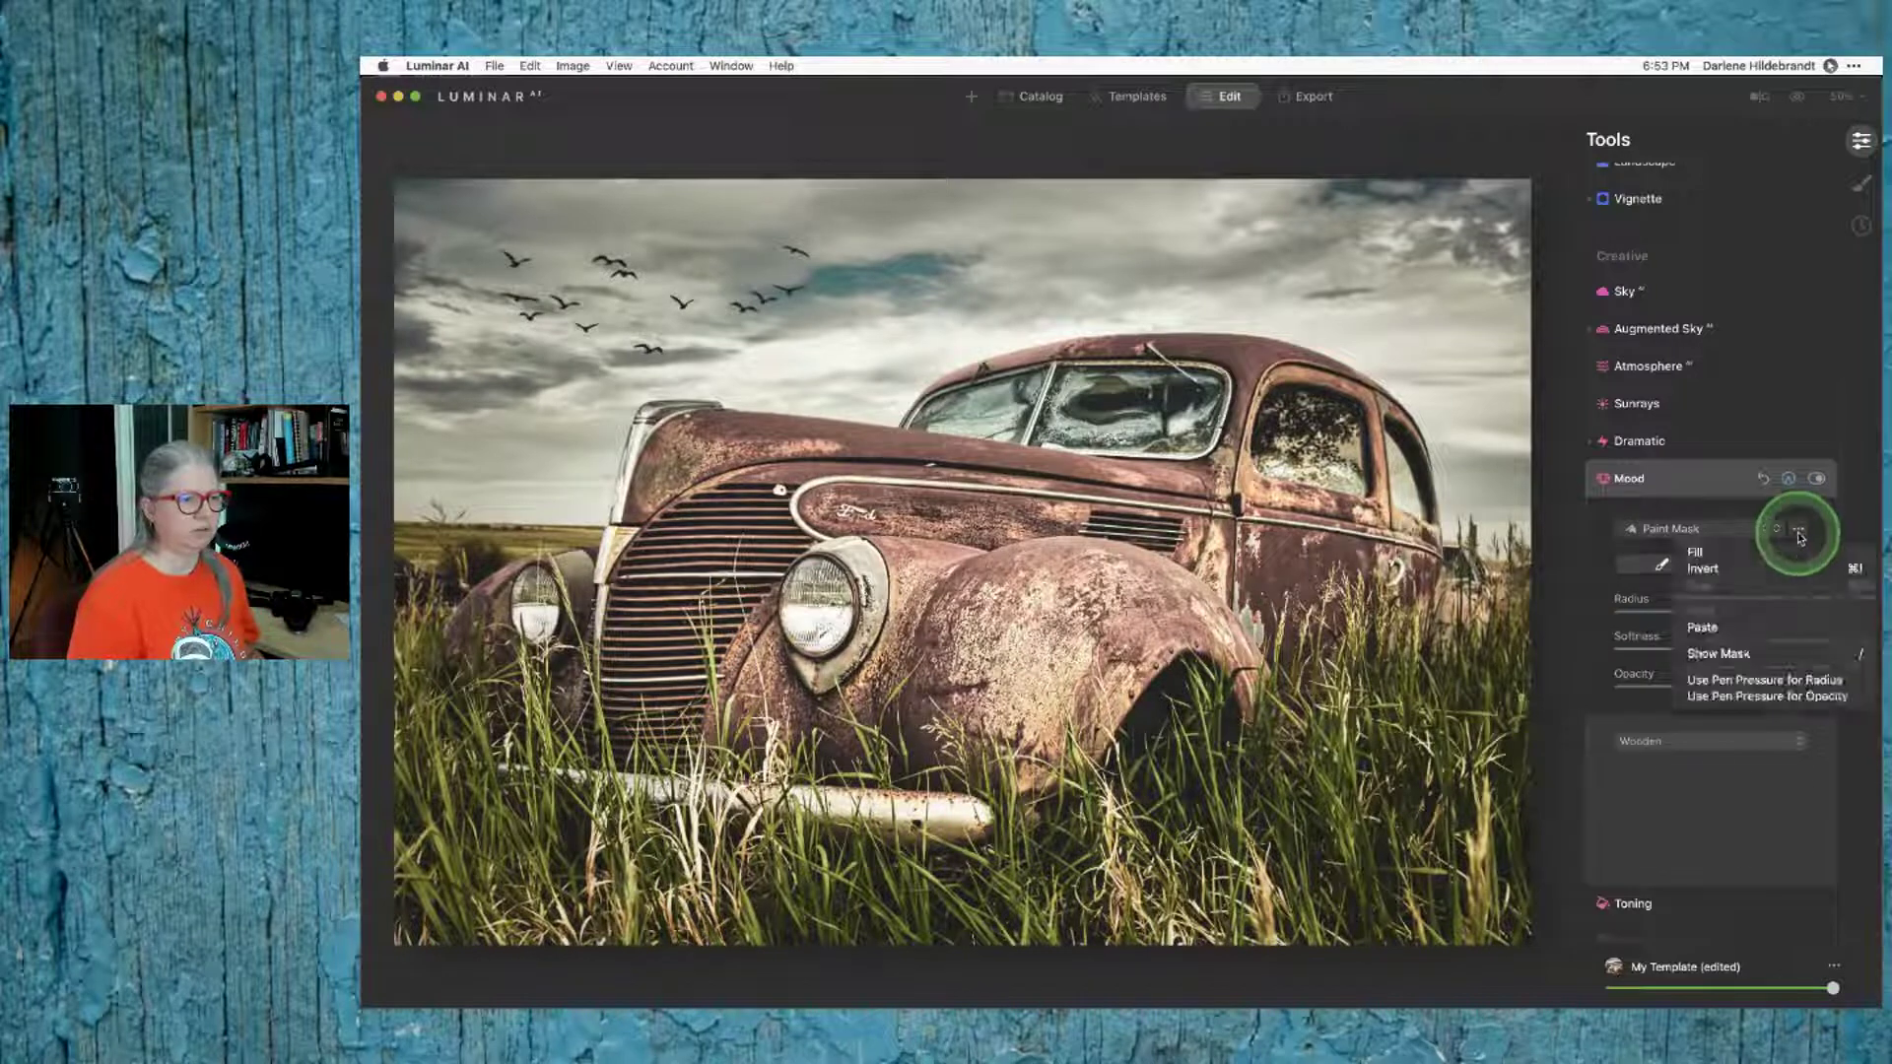
click(1786, 576)
click(1797, 530)
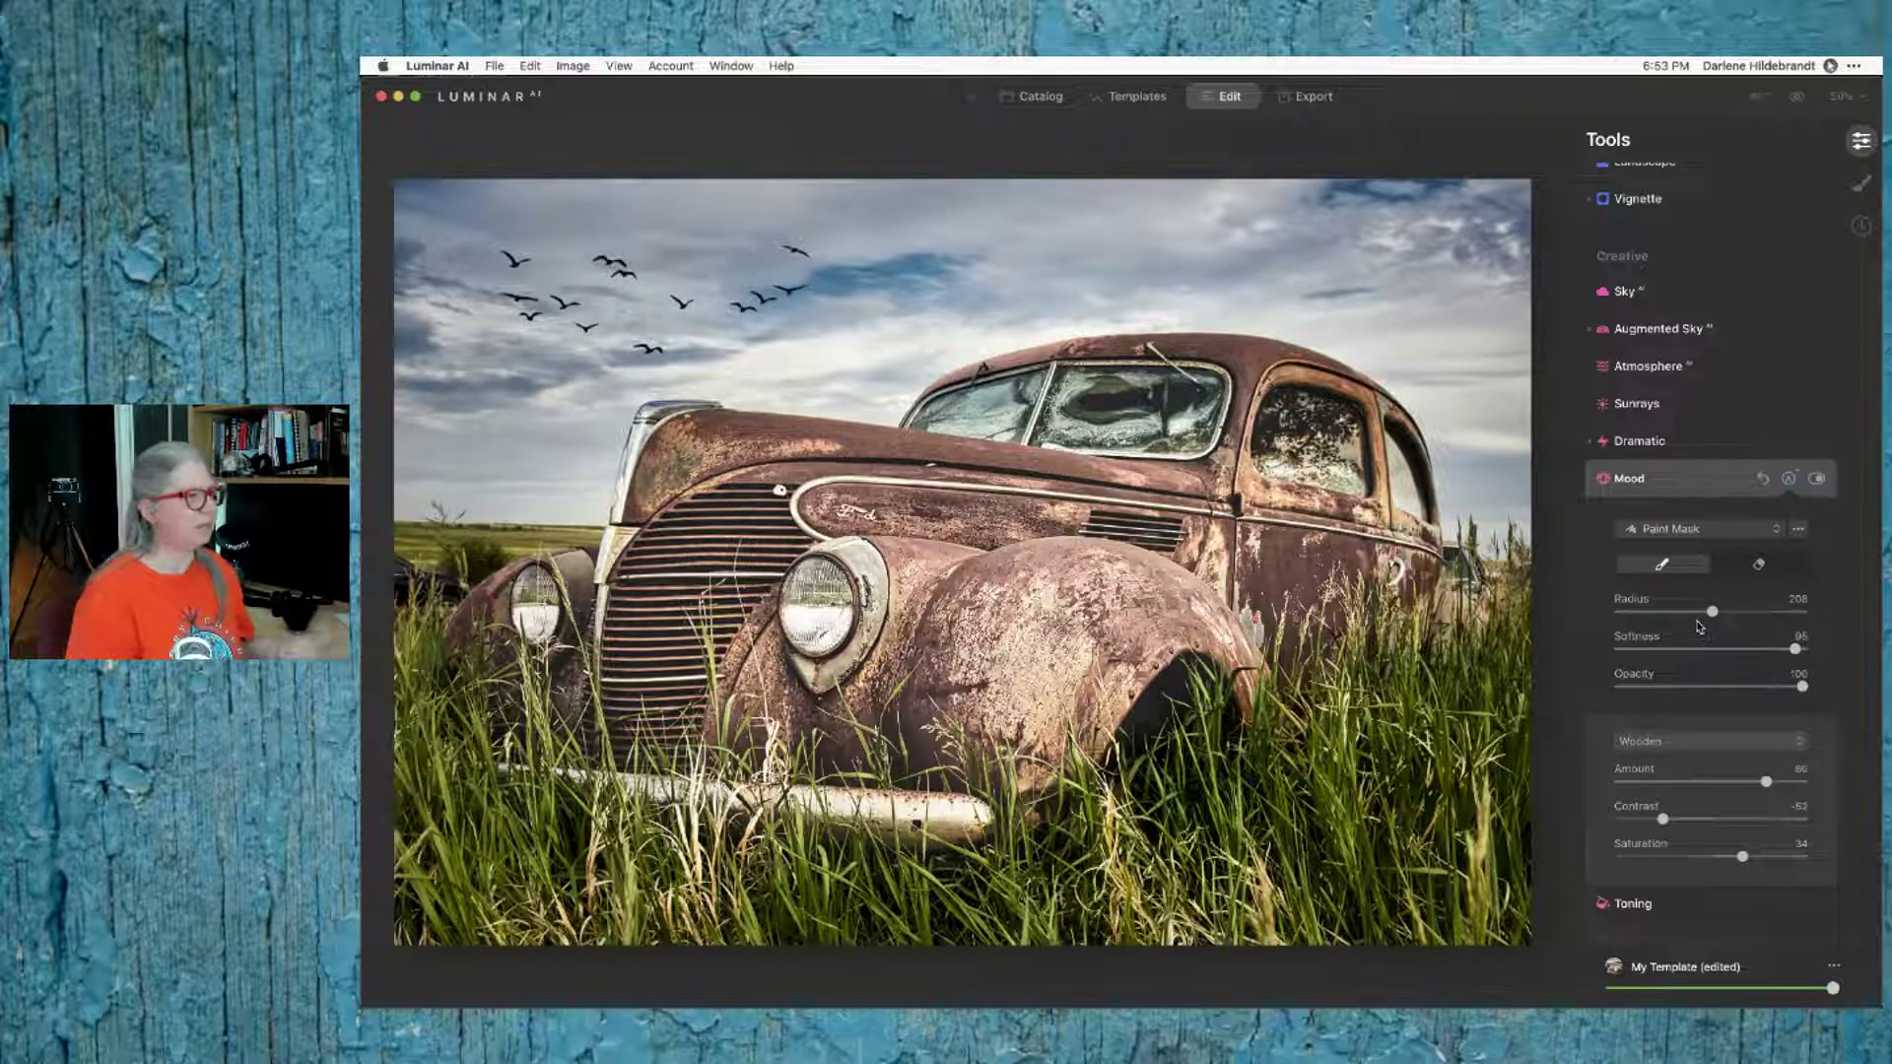
click(1699, 627)
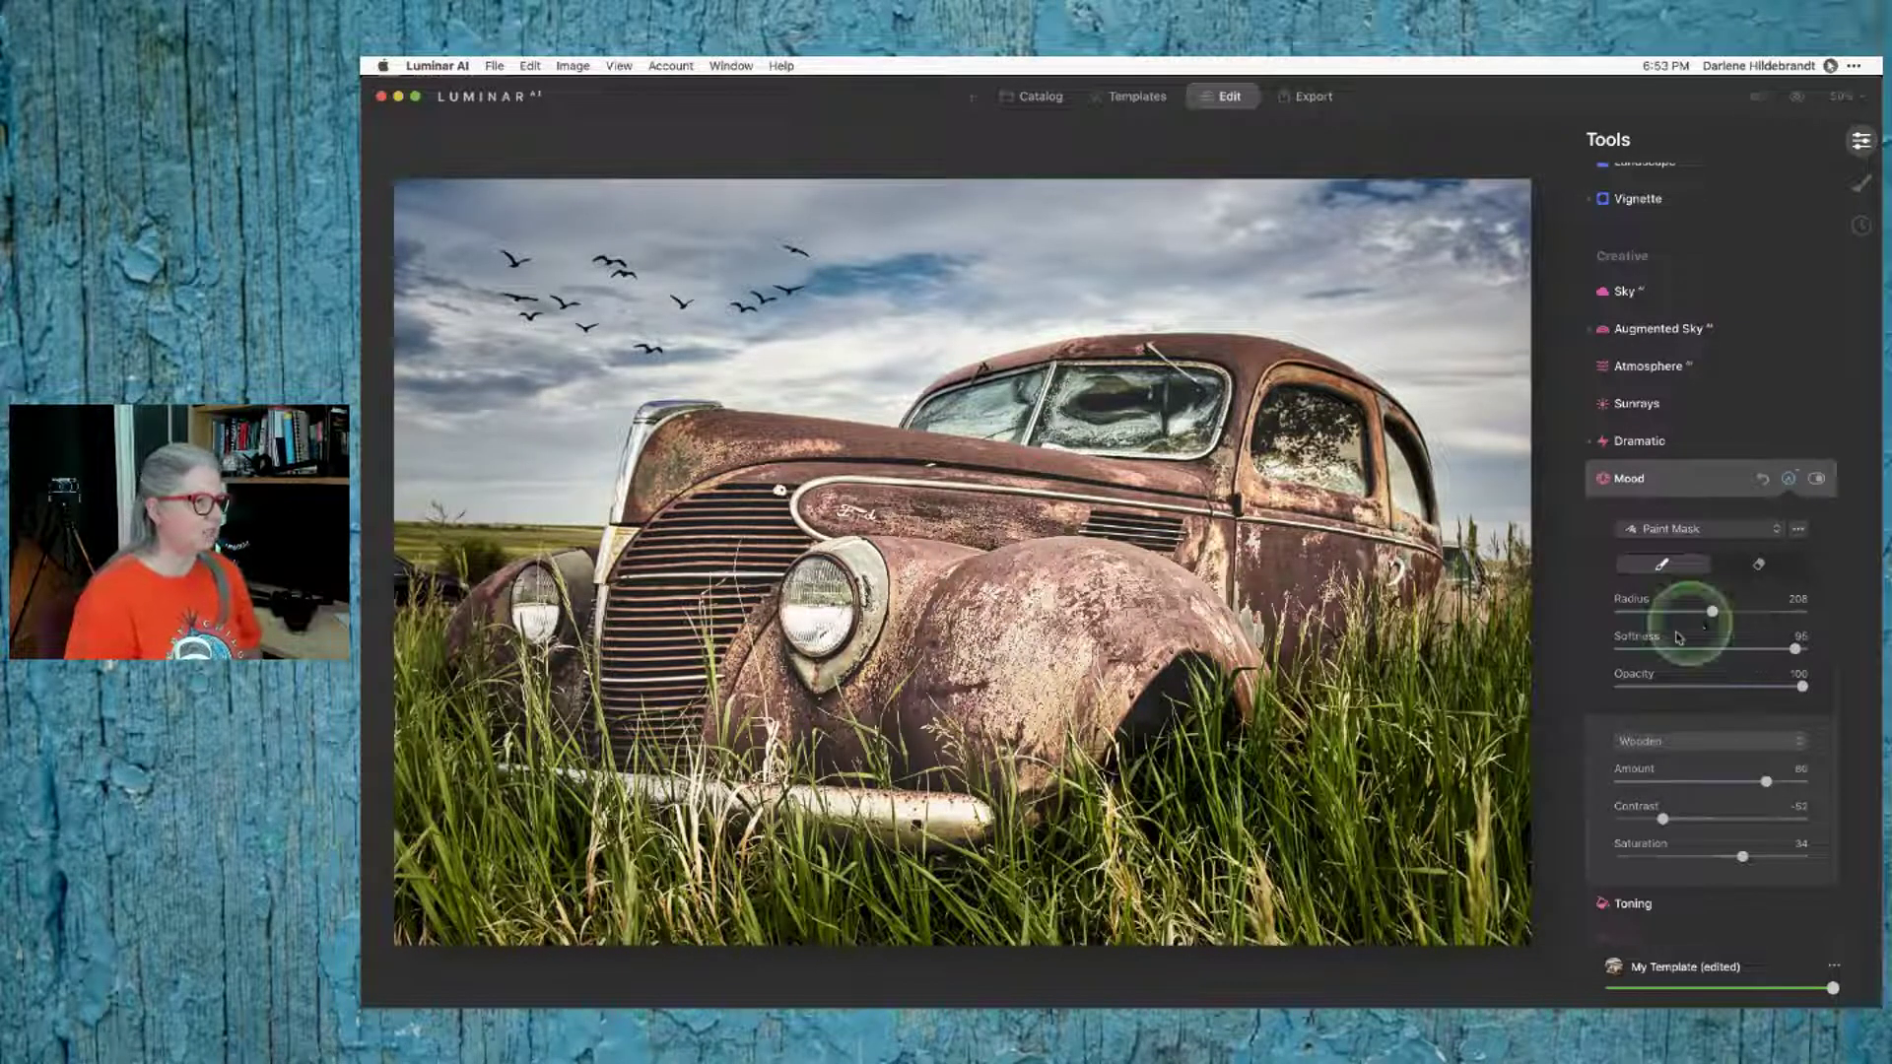
click(1723, 729)
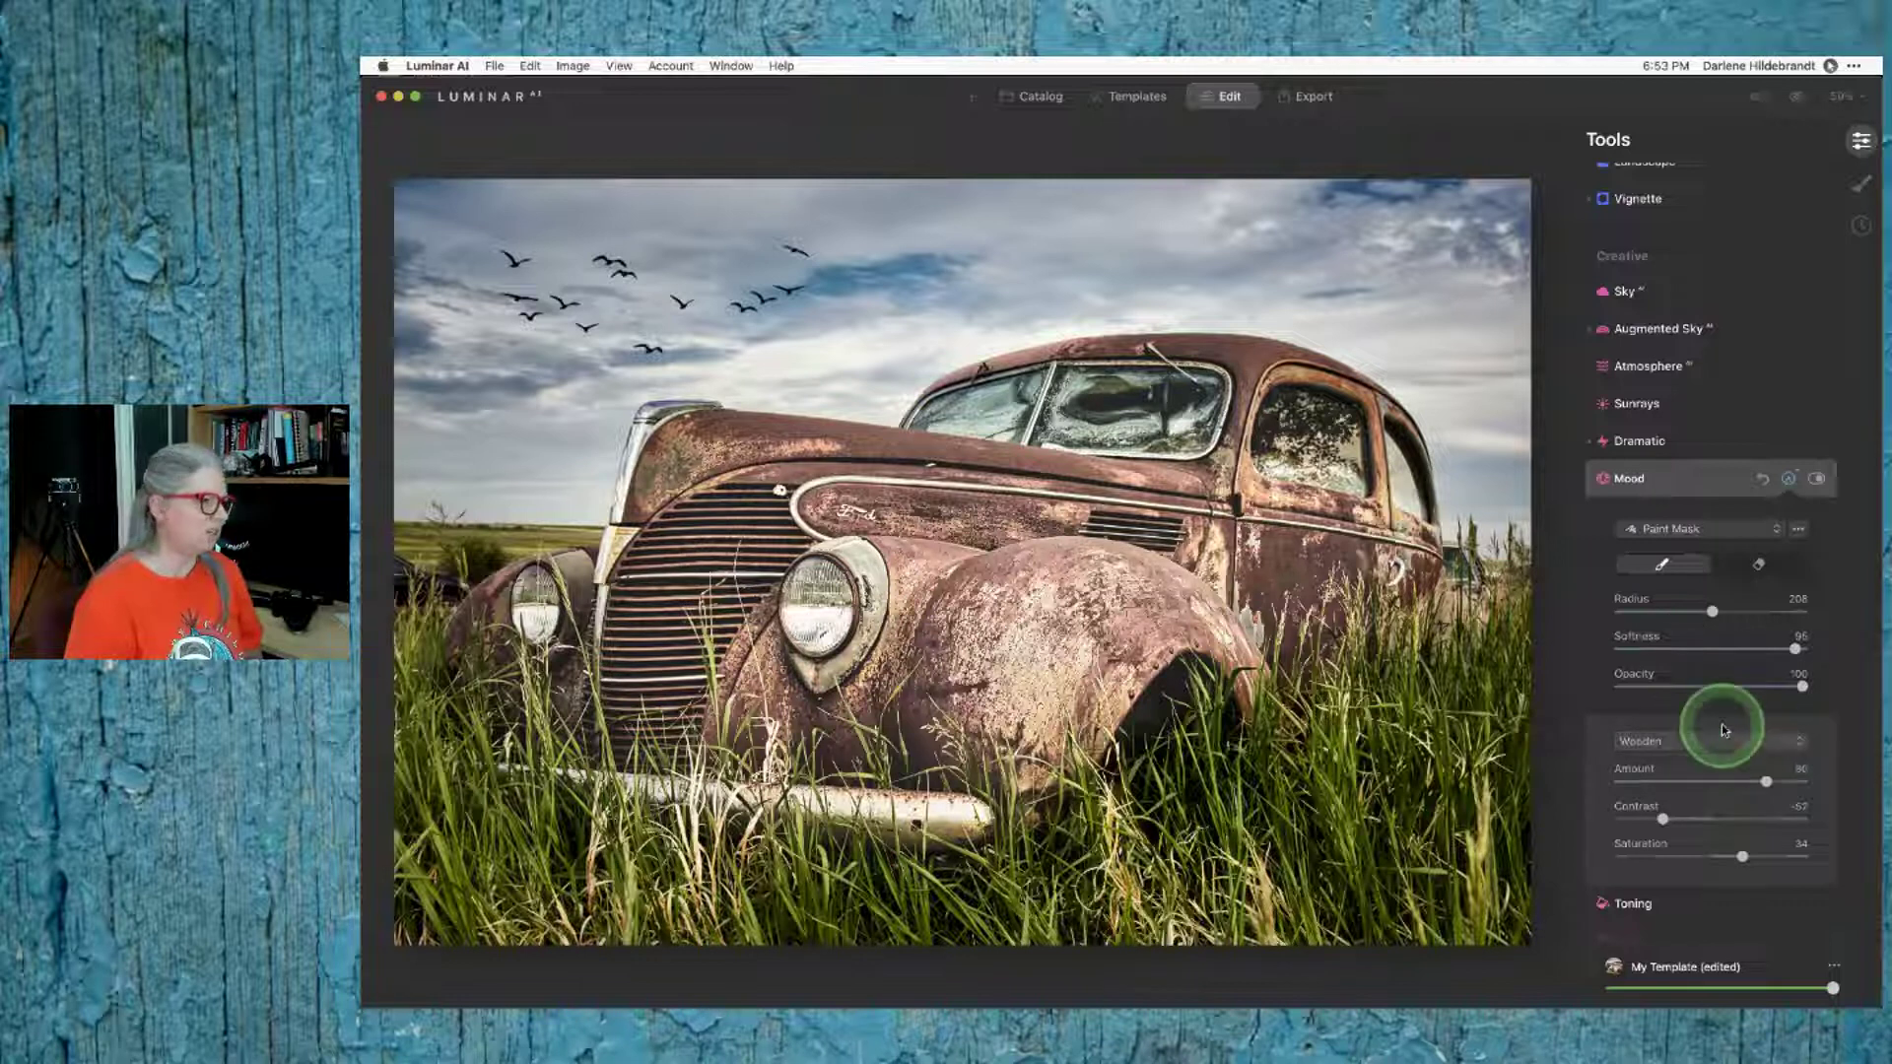
click(1788, 479)
click(1788, 479)
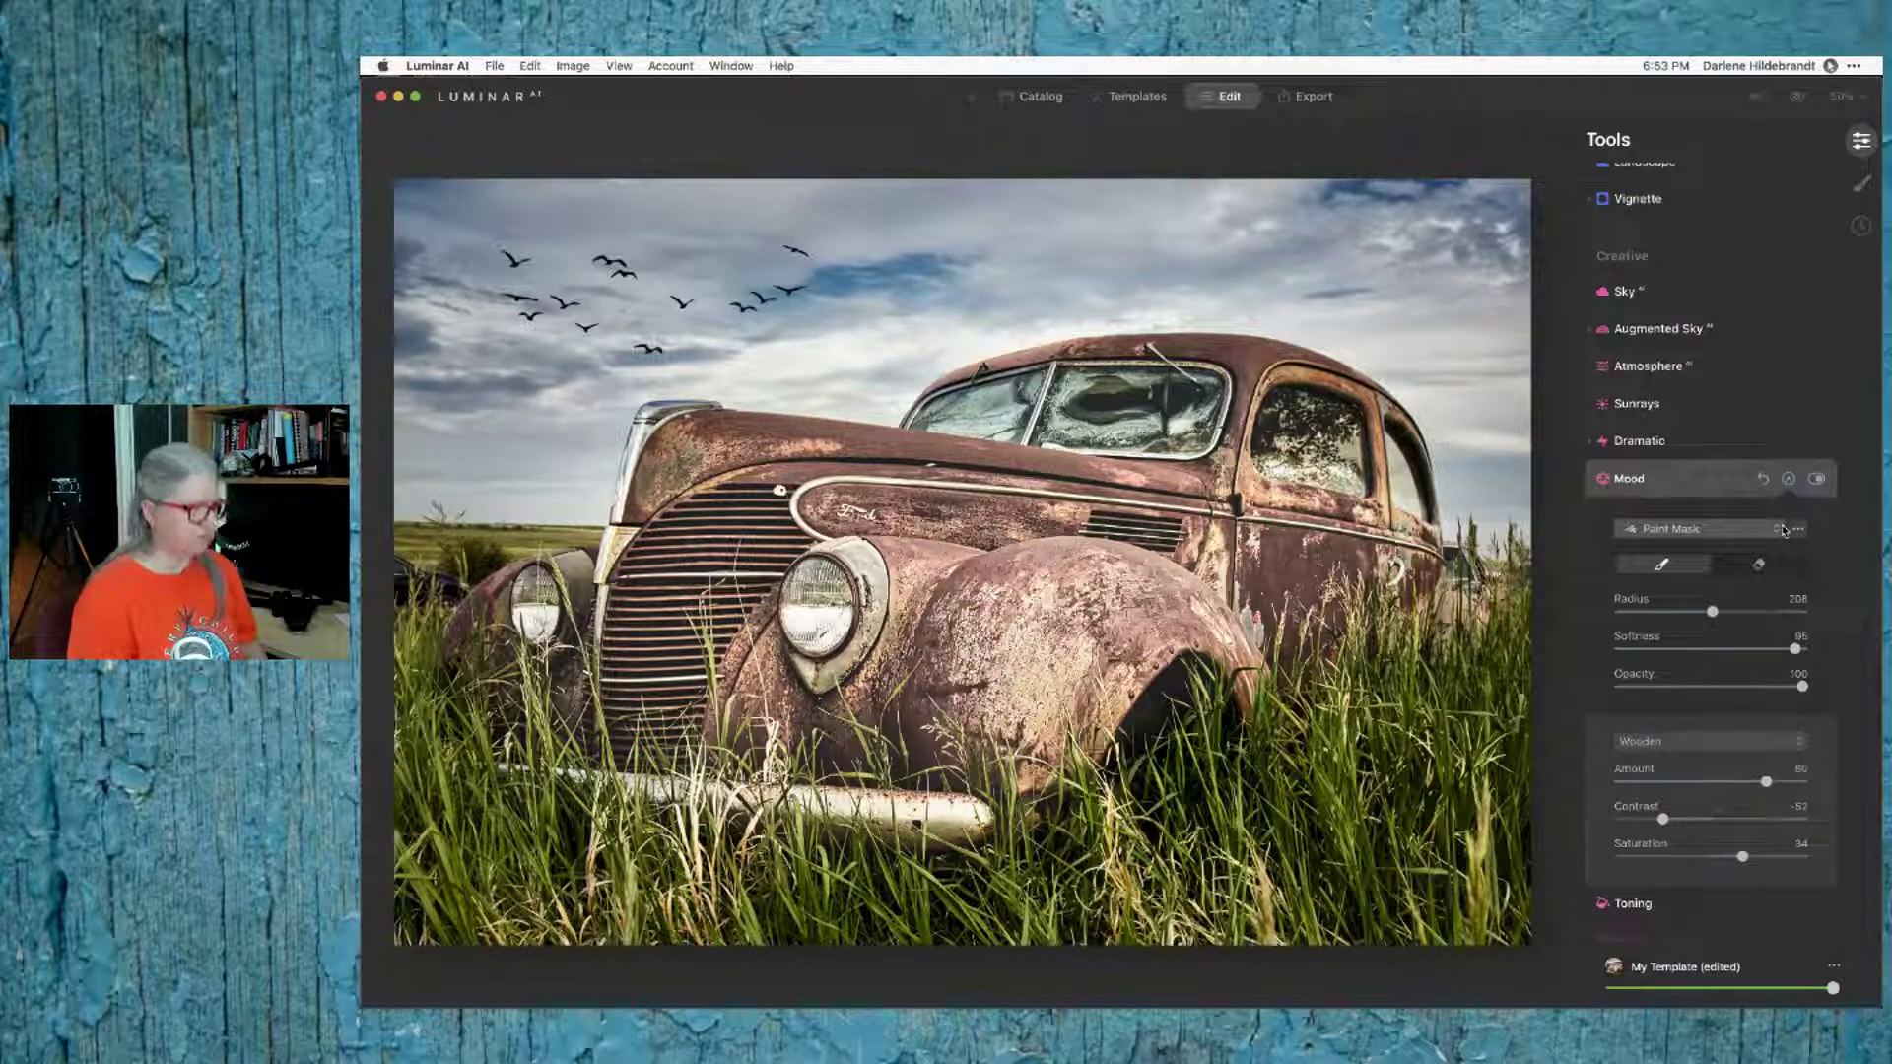
Step: Fill the Mood paint mask so the Wooden LUT covers the whole photo, and close the Mood tool
click(1784, 531)
click(1800, 532)
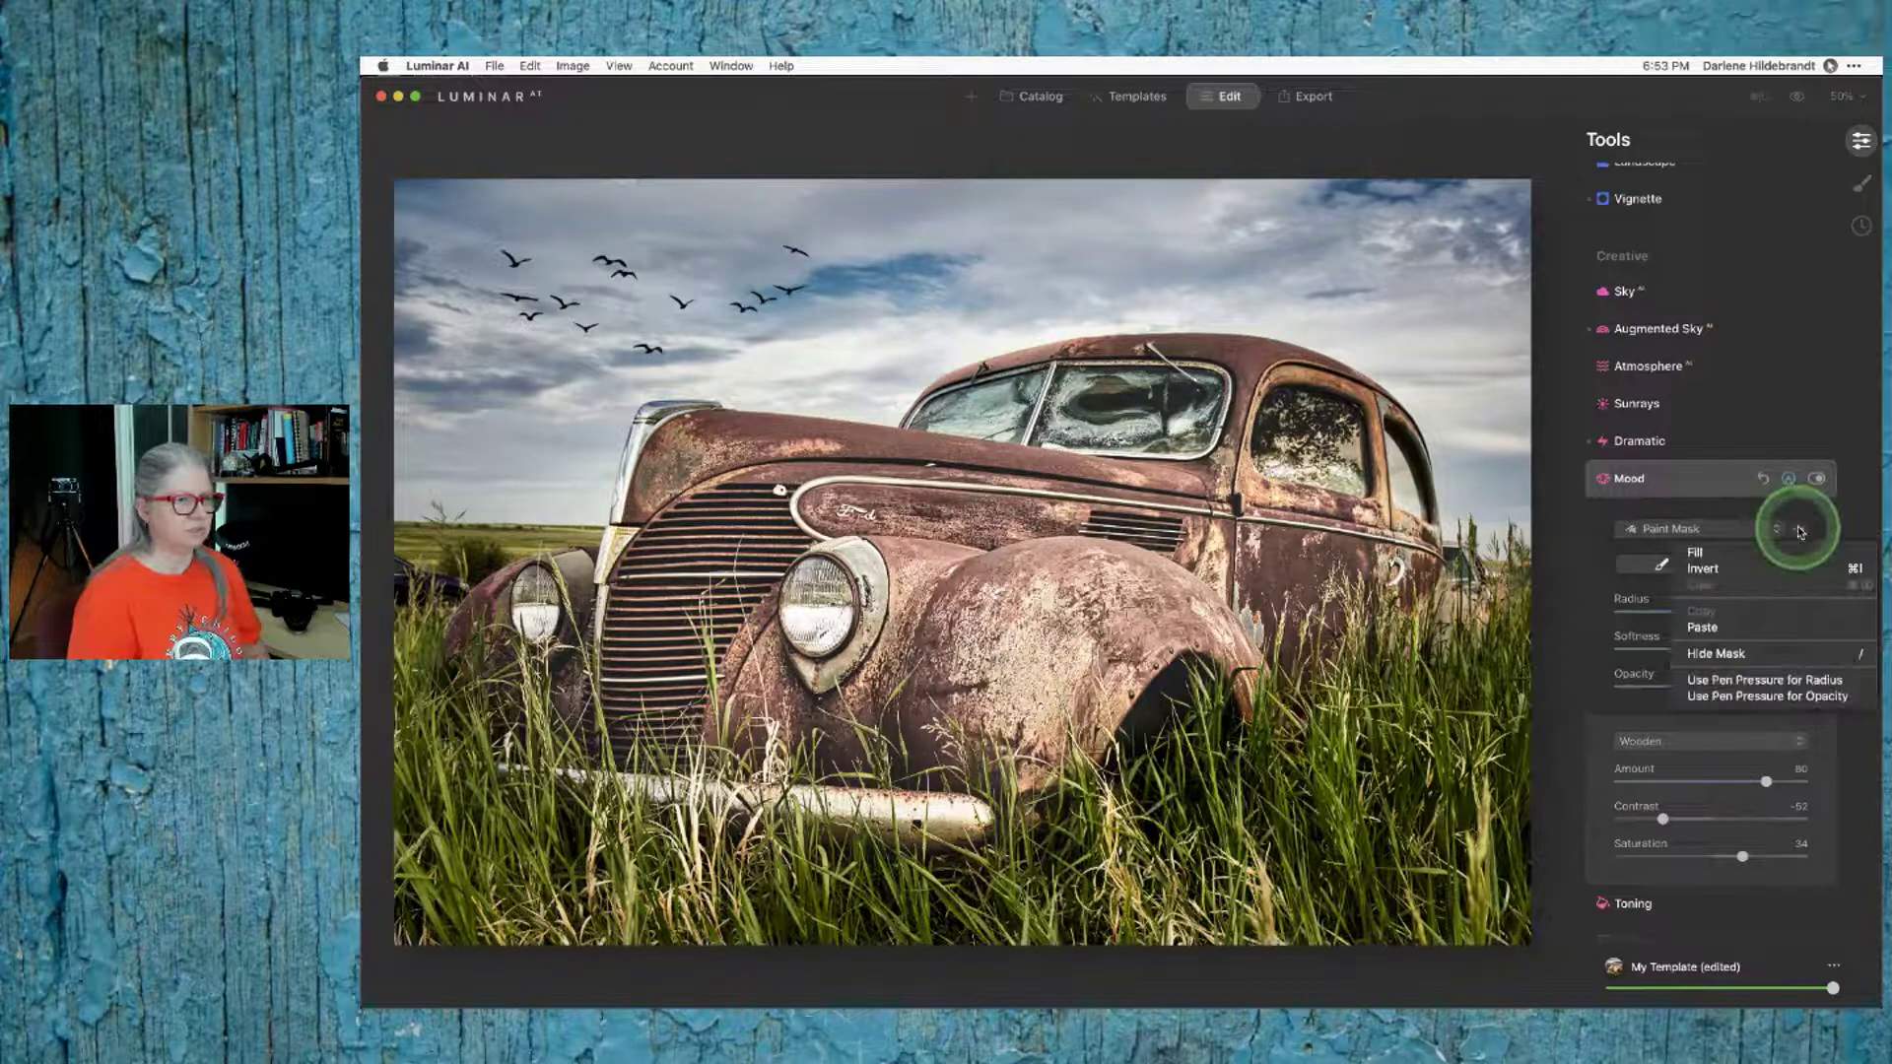
click(1760, 552)
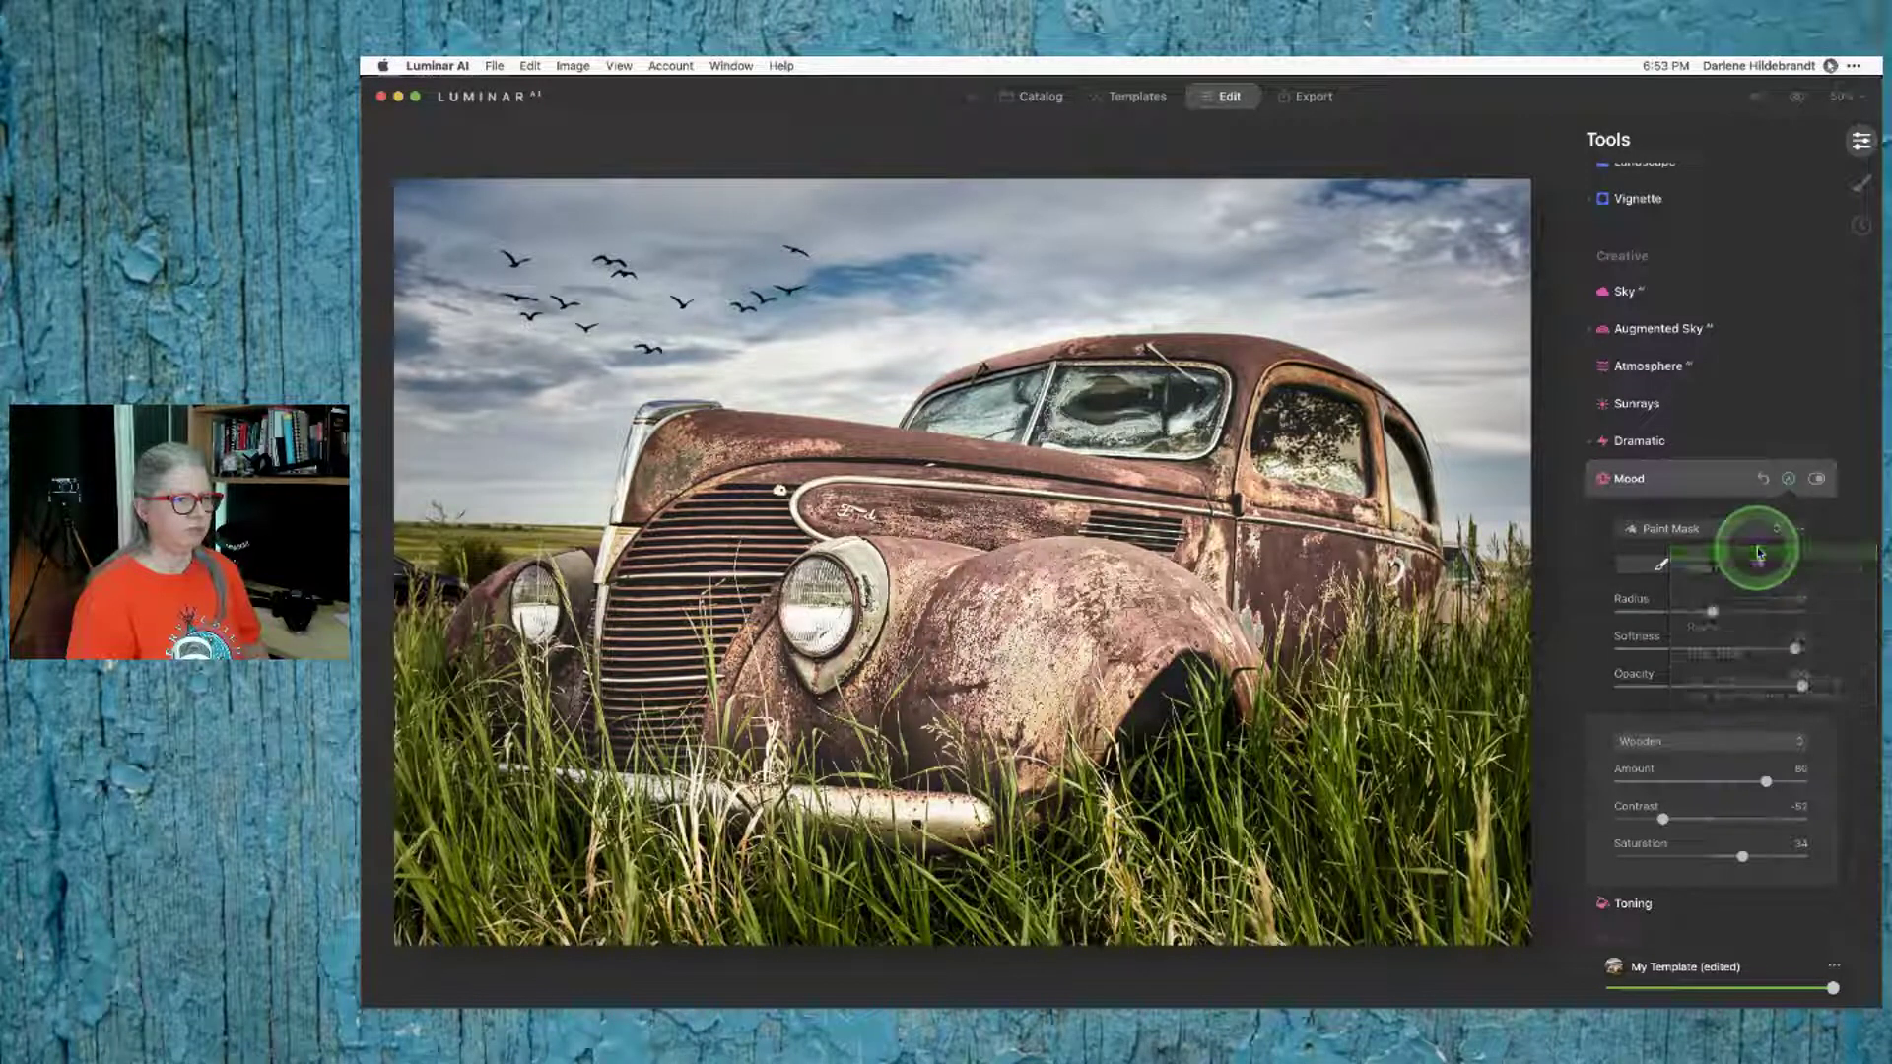
click(1762, 554)
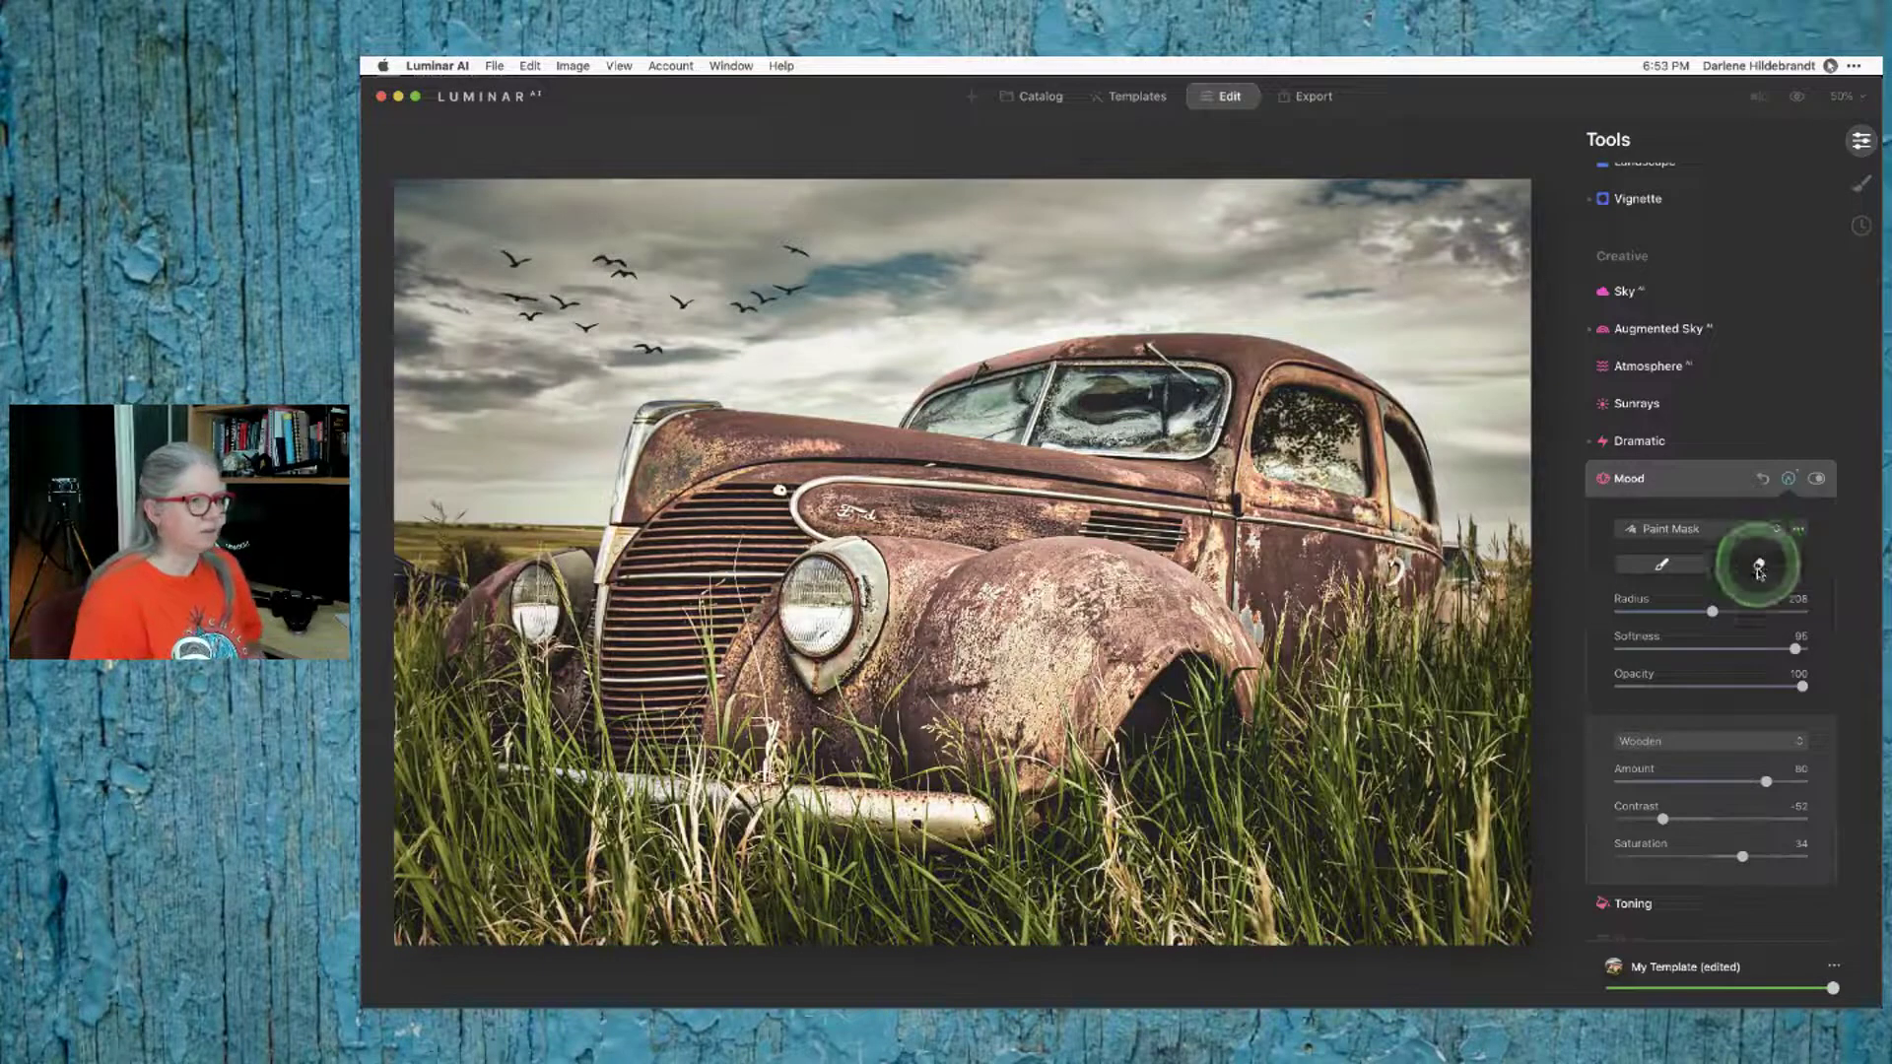
click(1711, 491)
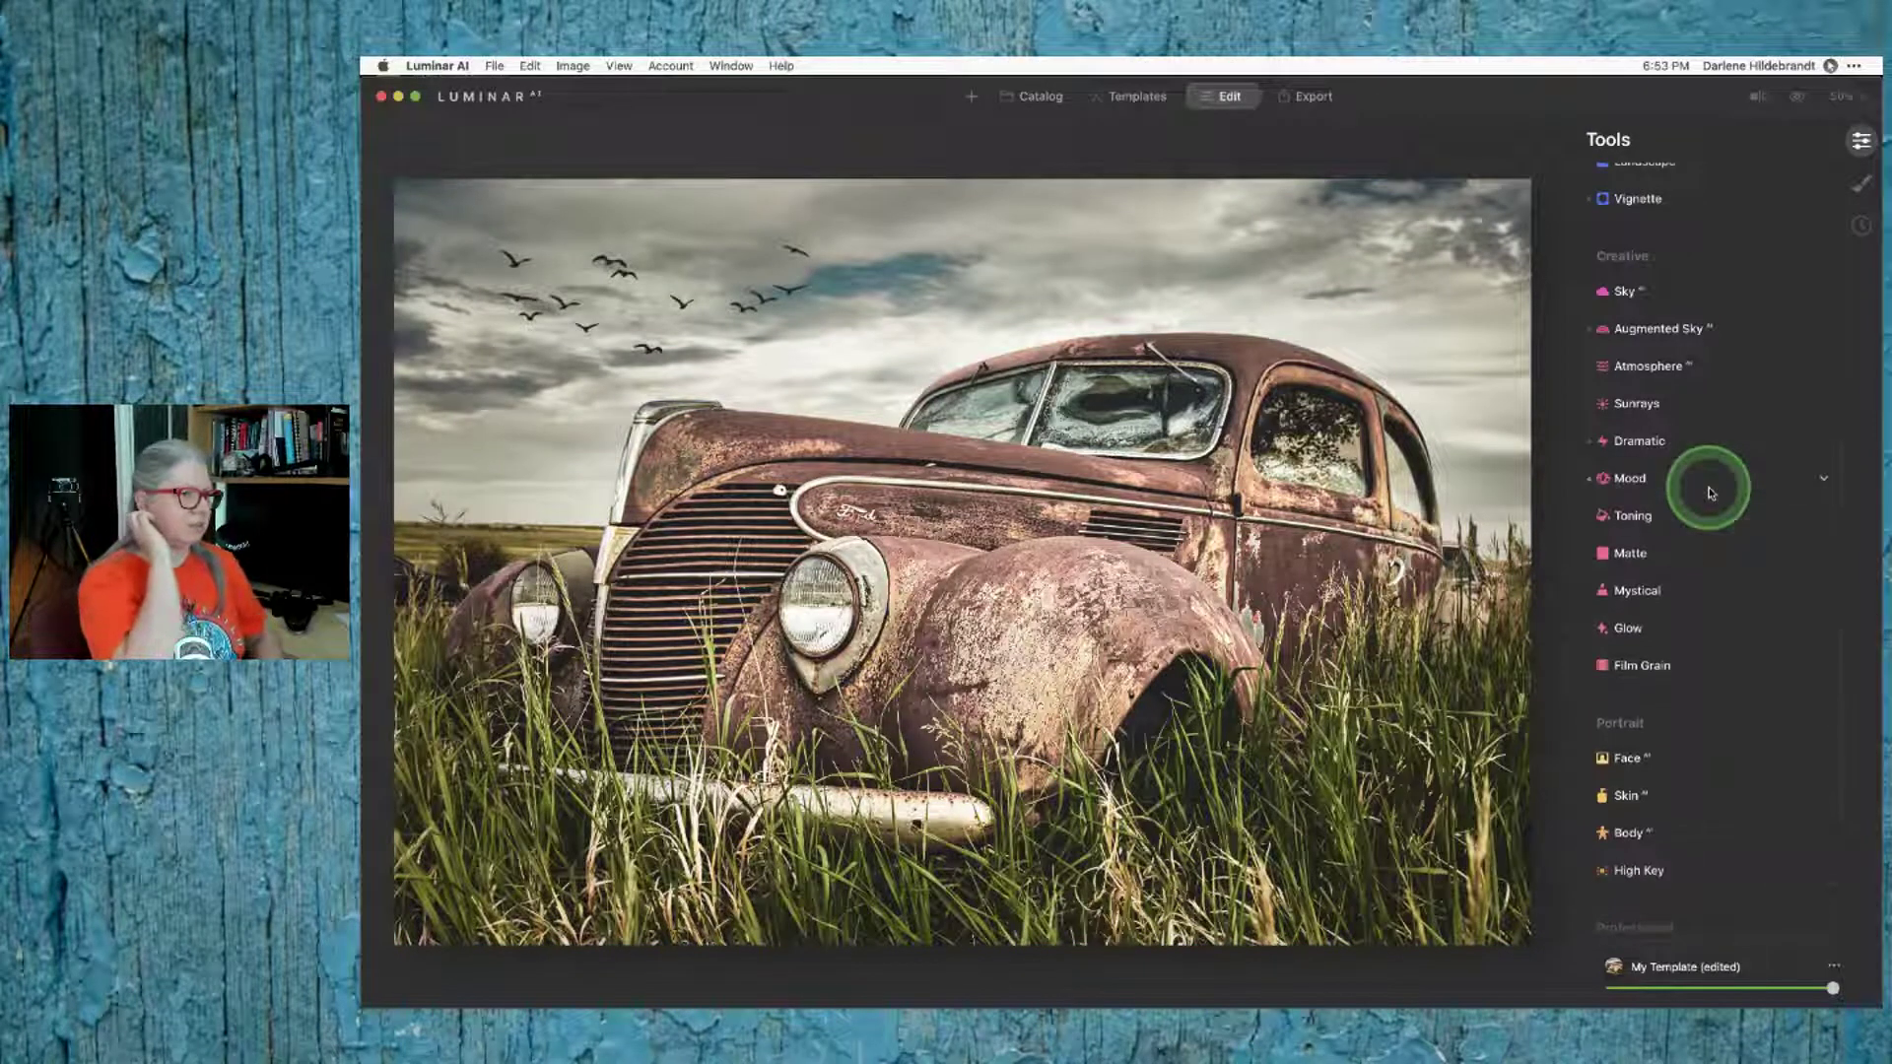
Step: Open the Toning tool, switch to Lightroom Classic to view its Color Grading wheels for comparison, and return to Luminar AI
click(1681, 515)
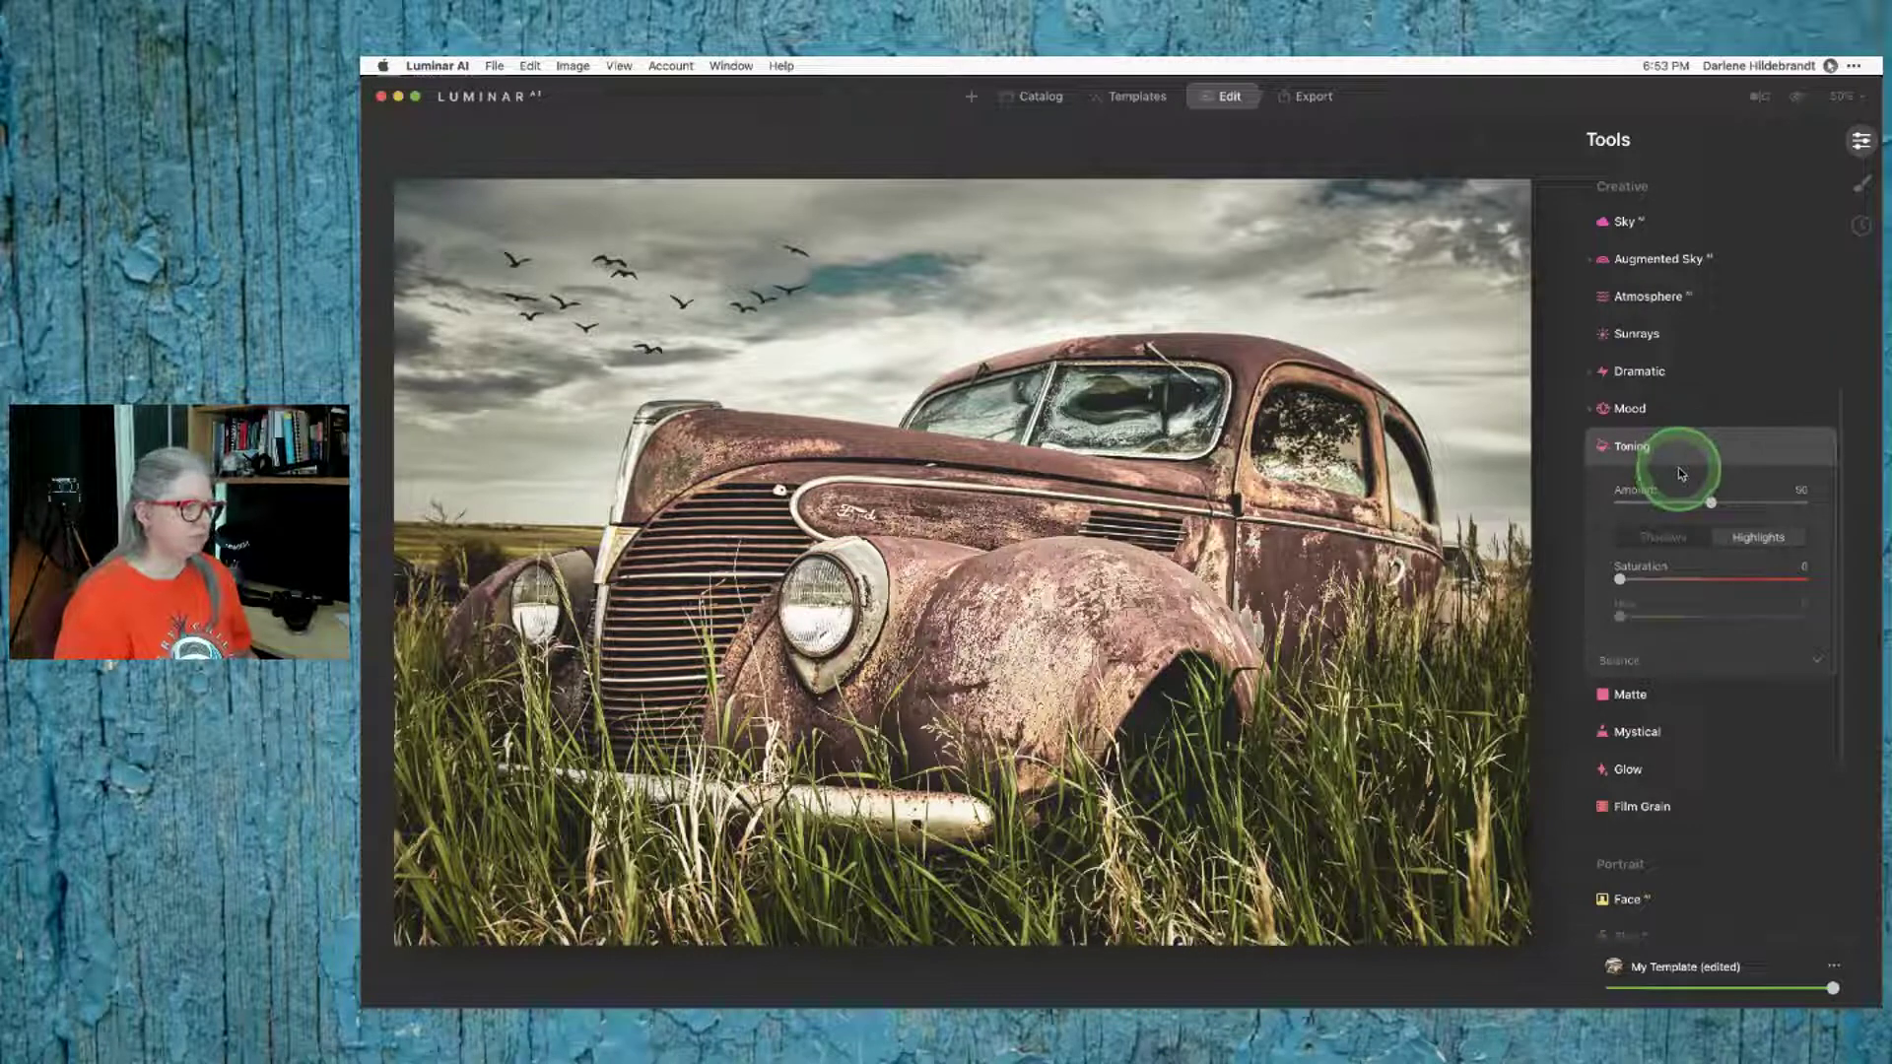
key(super+Tab)
key(super+Tab)
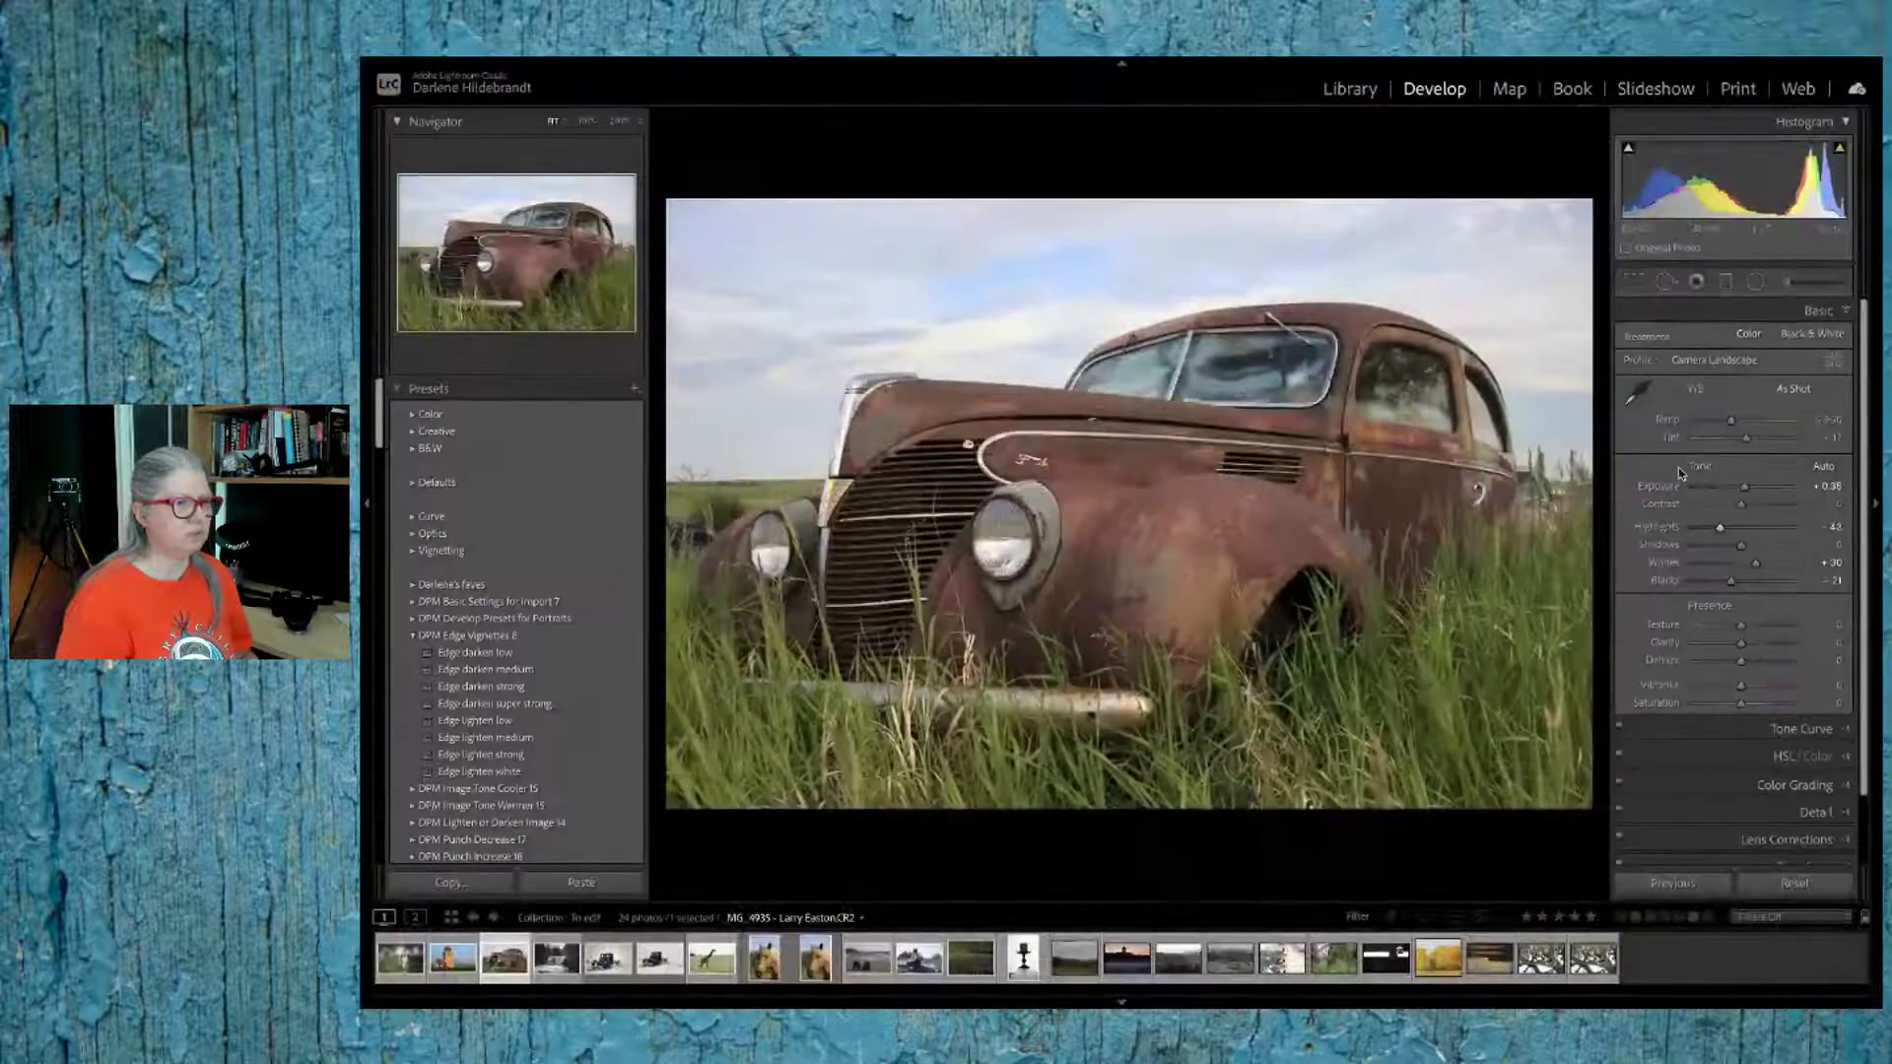
scroll(1681, 473, down, 1)
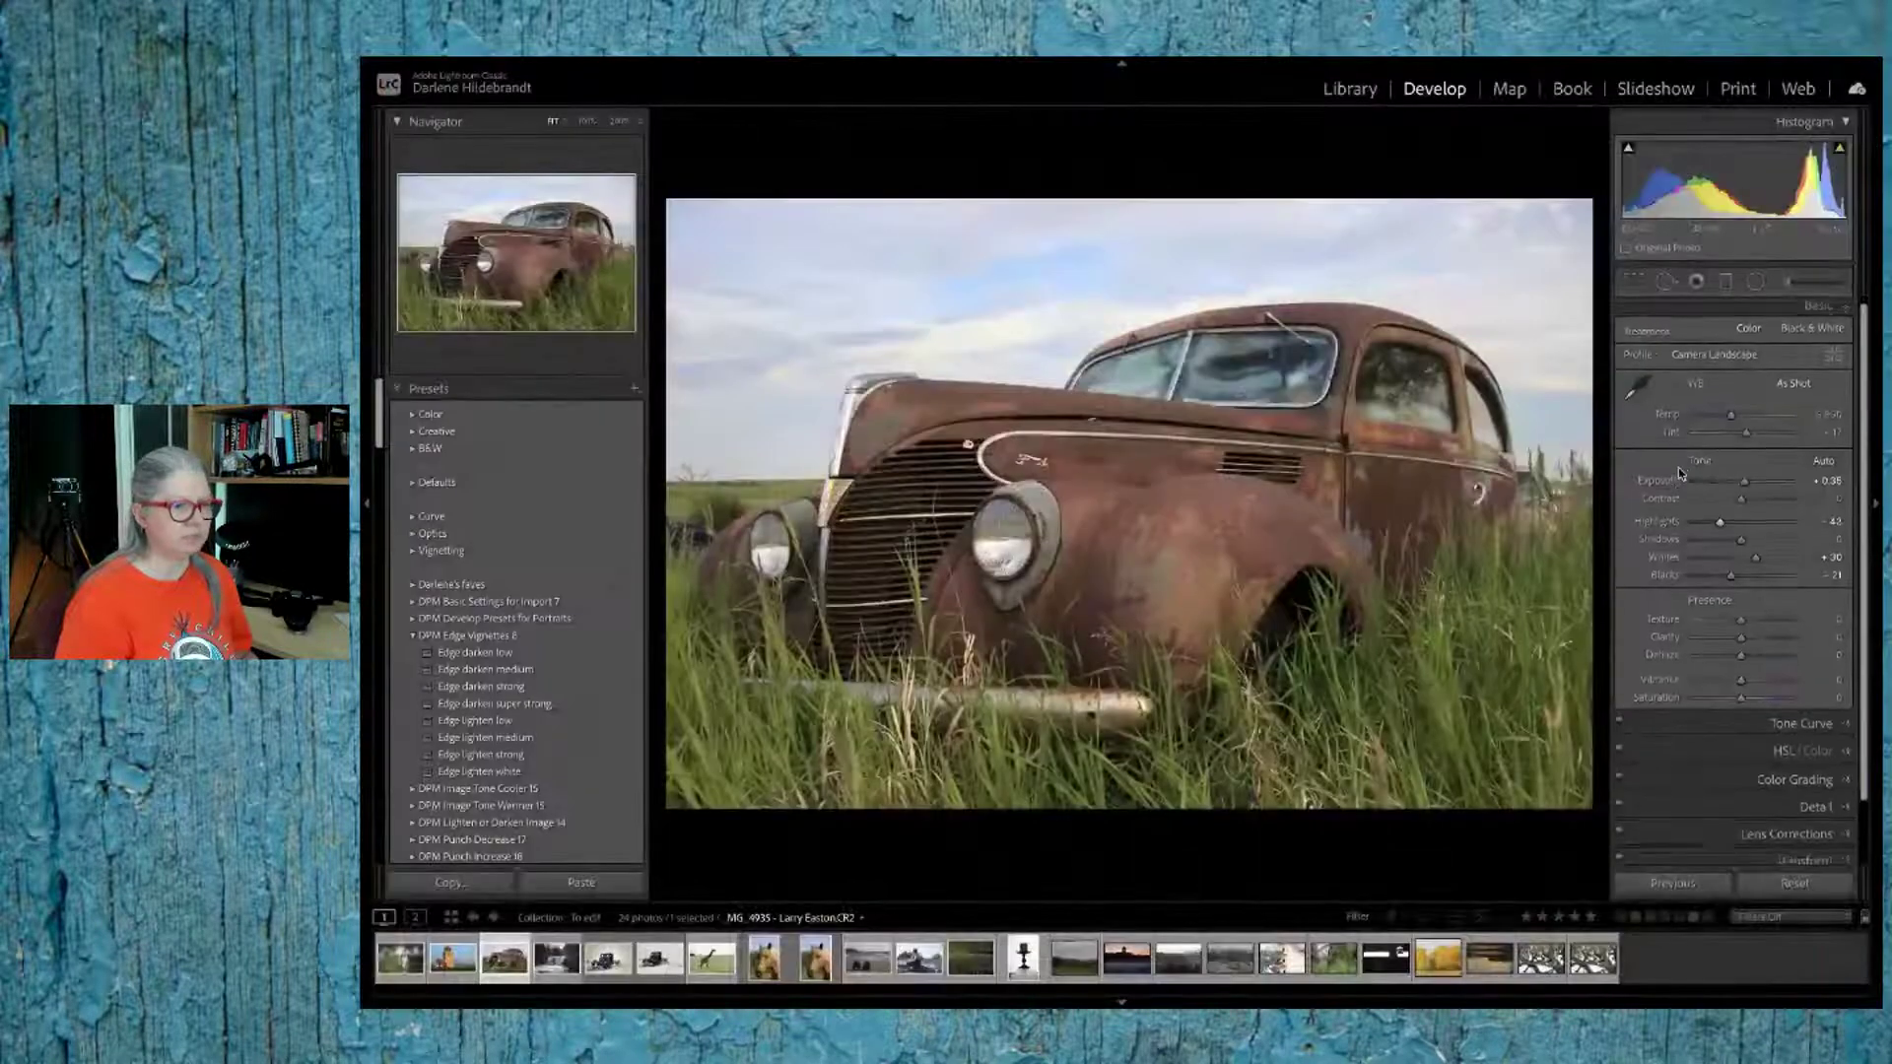
click(1738, 779)
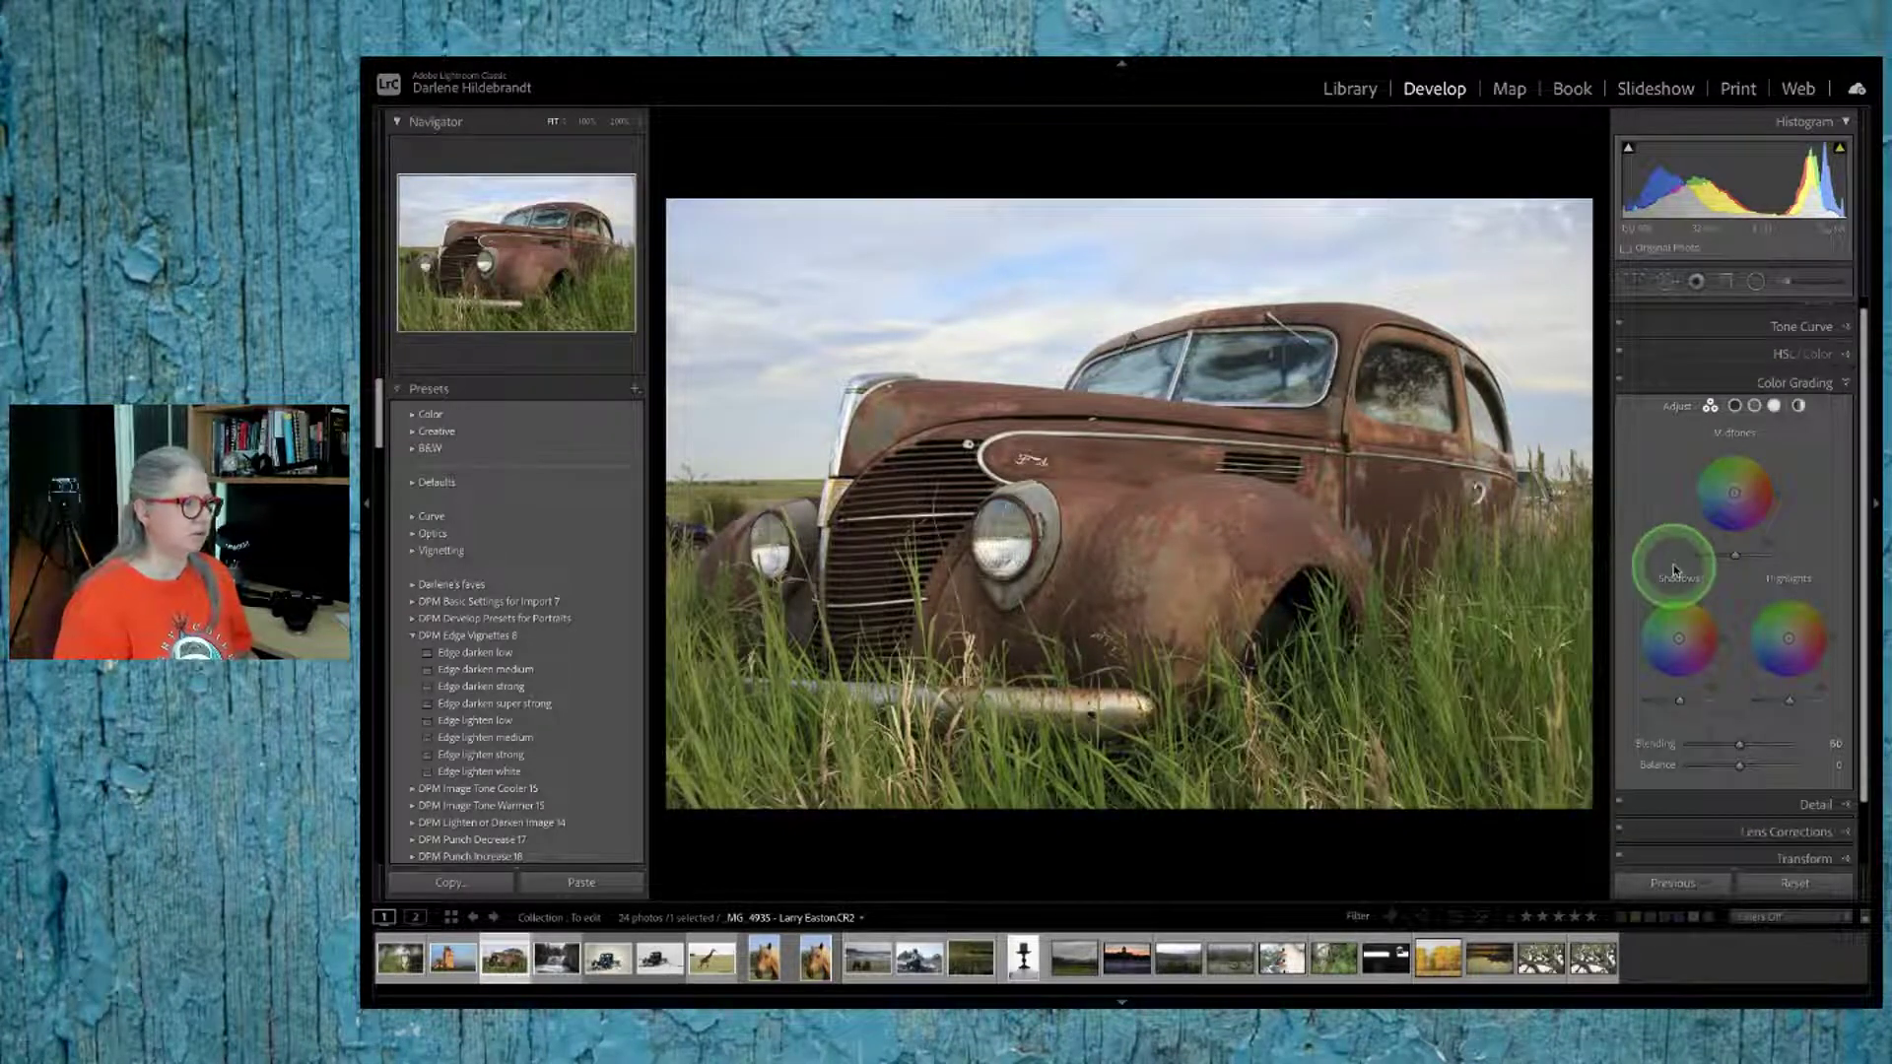
key(super+Tab)
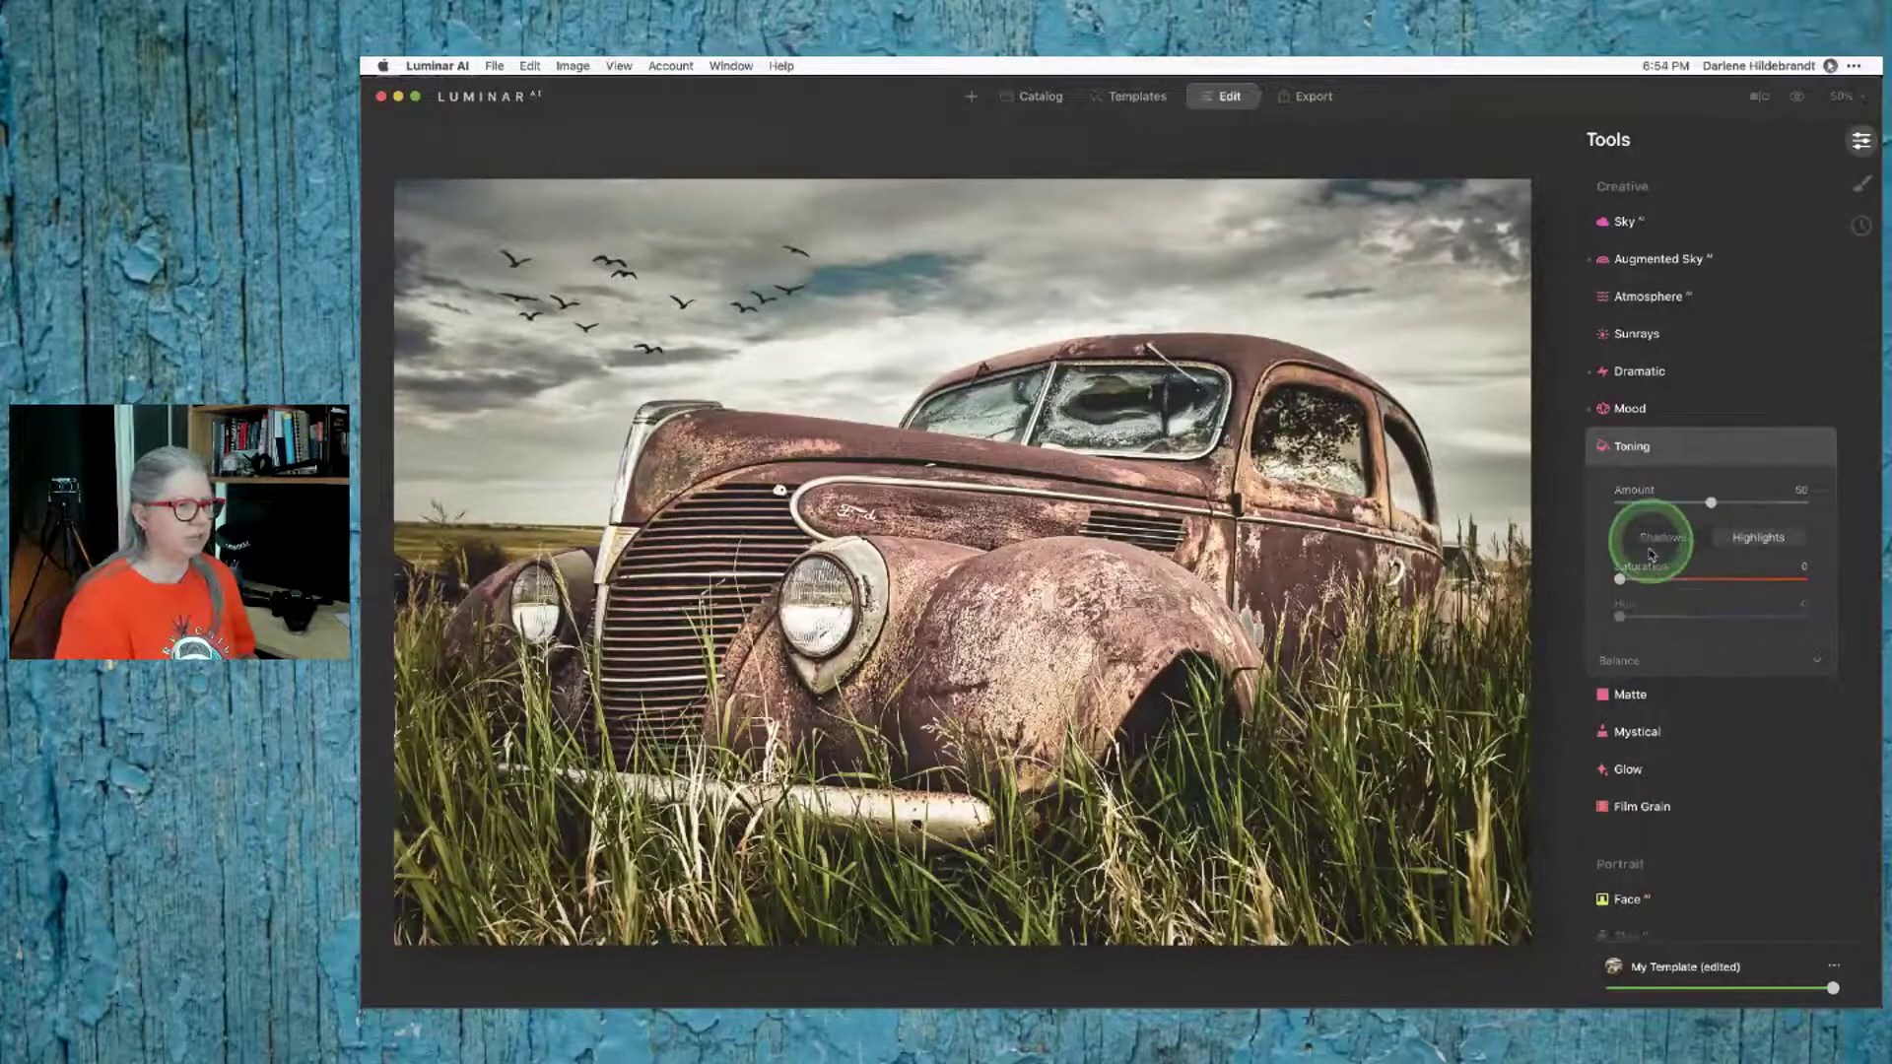
Step: Tone the photo's shadows with Hue 49 and Saturation about 64
click(1646, 534)
drag(1620, 580, 1762, 581)
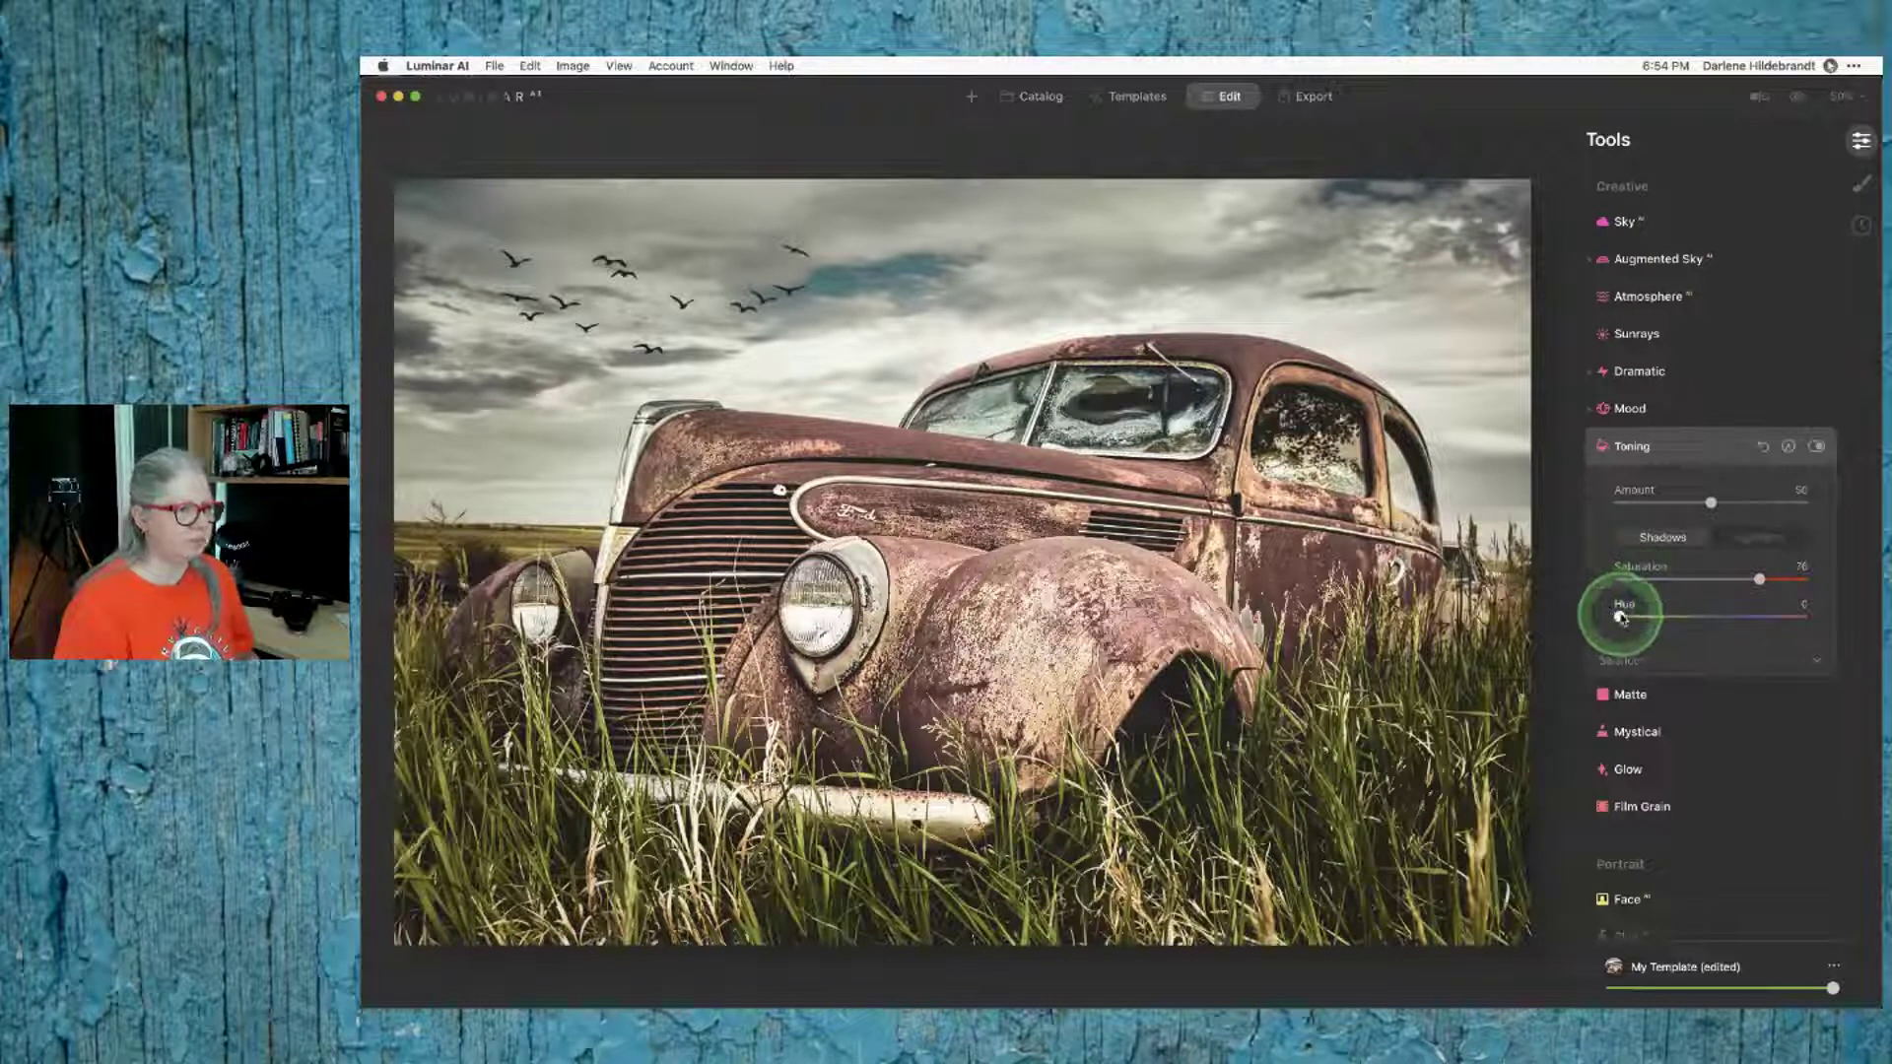
drag(1619, 617, 1636, 617)
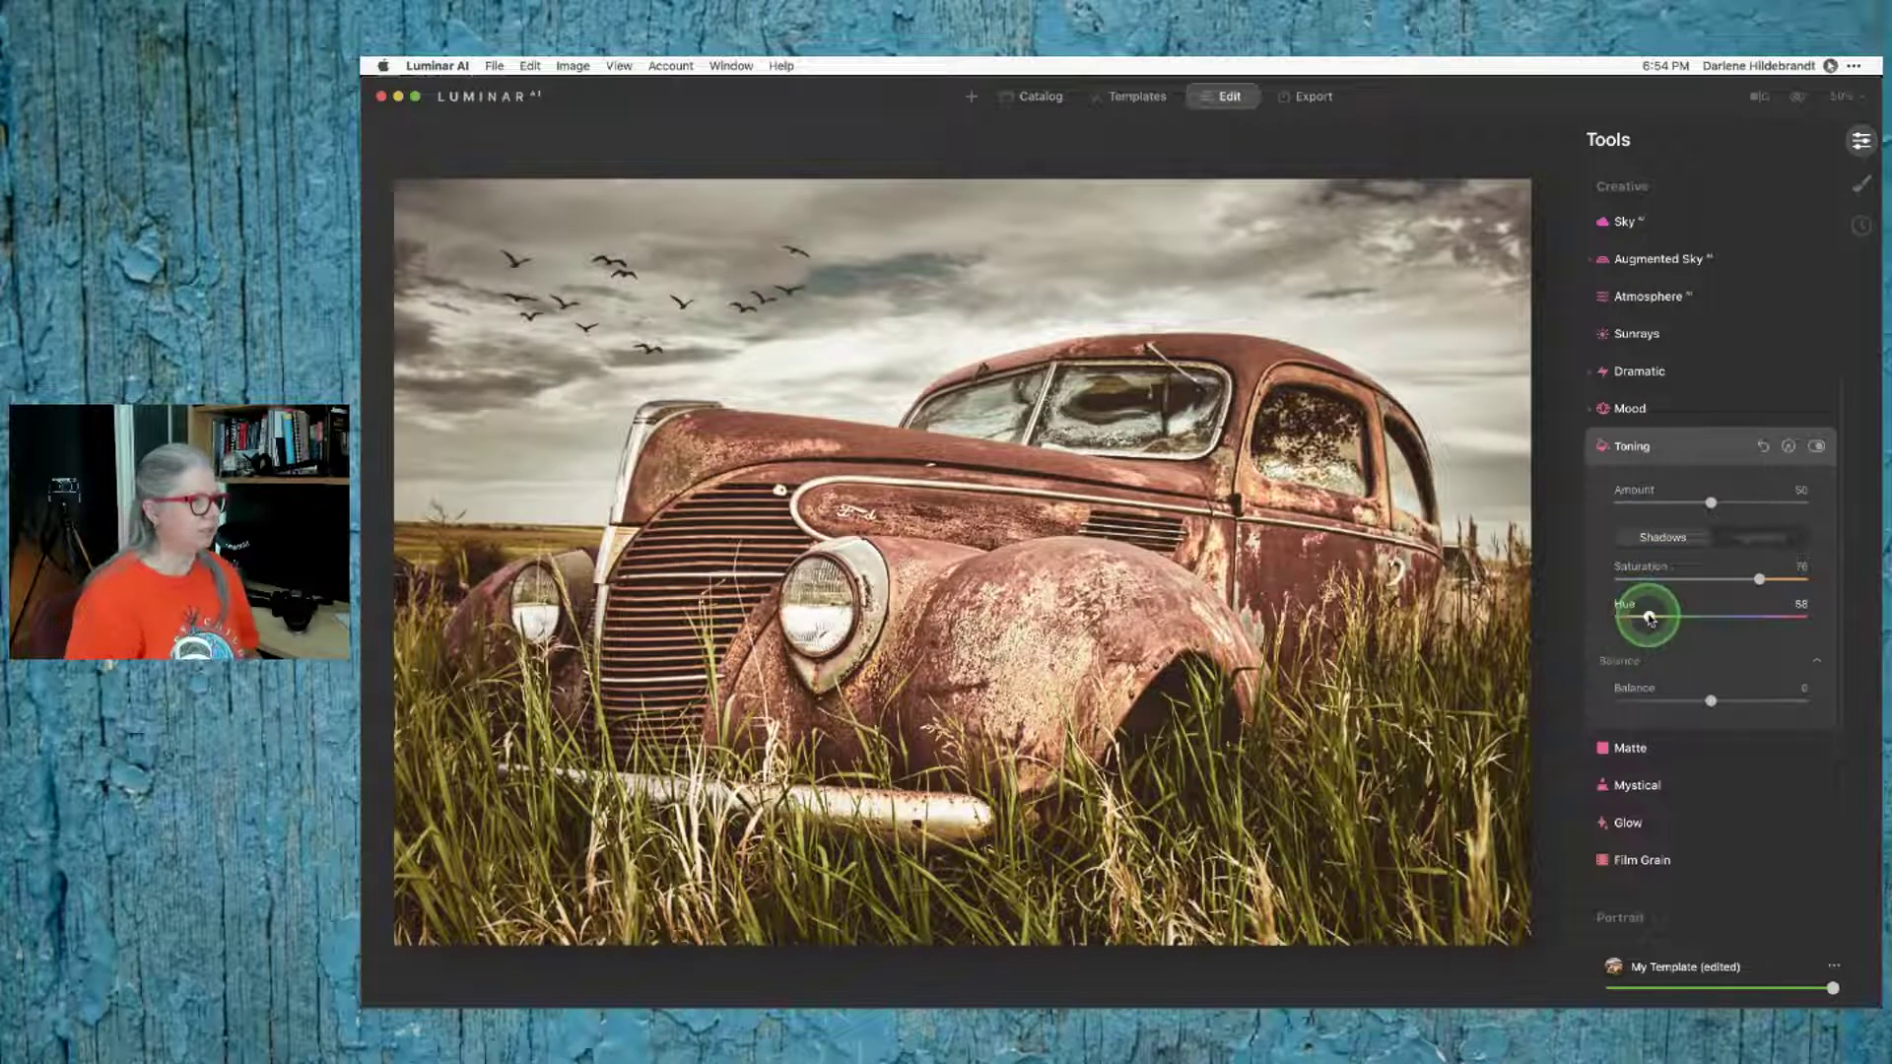
drag(1650, 618, 1645, 617)
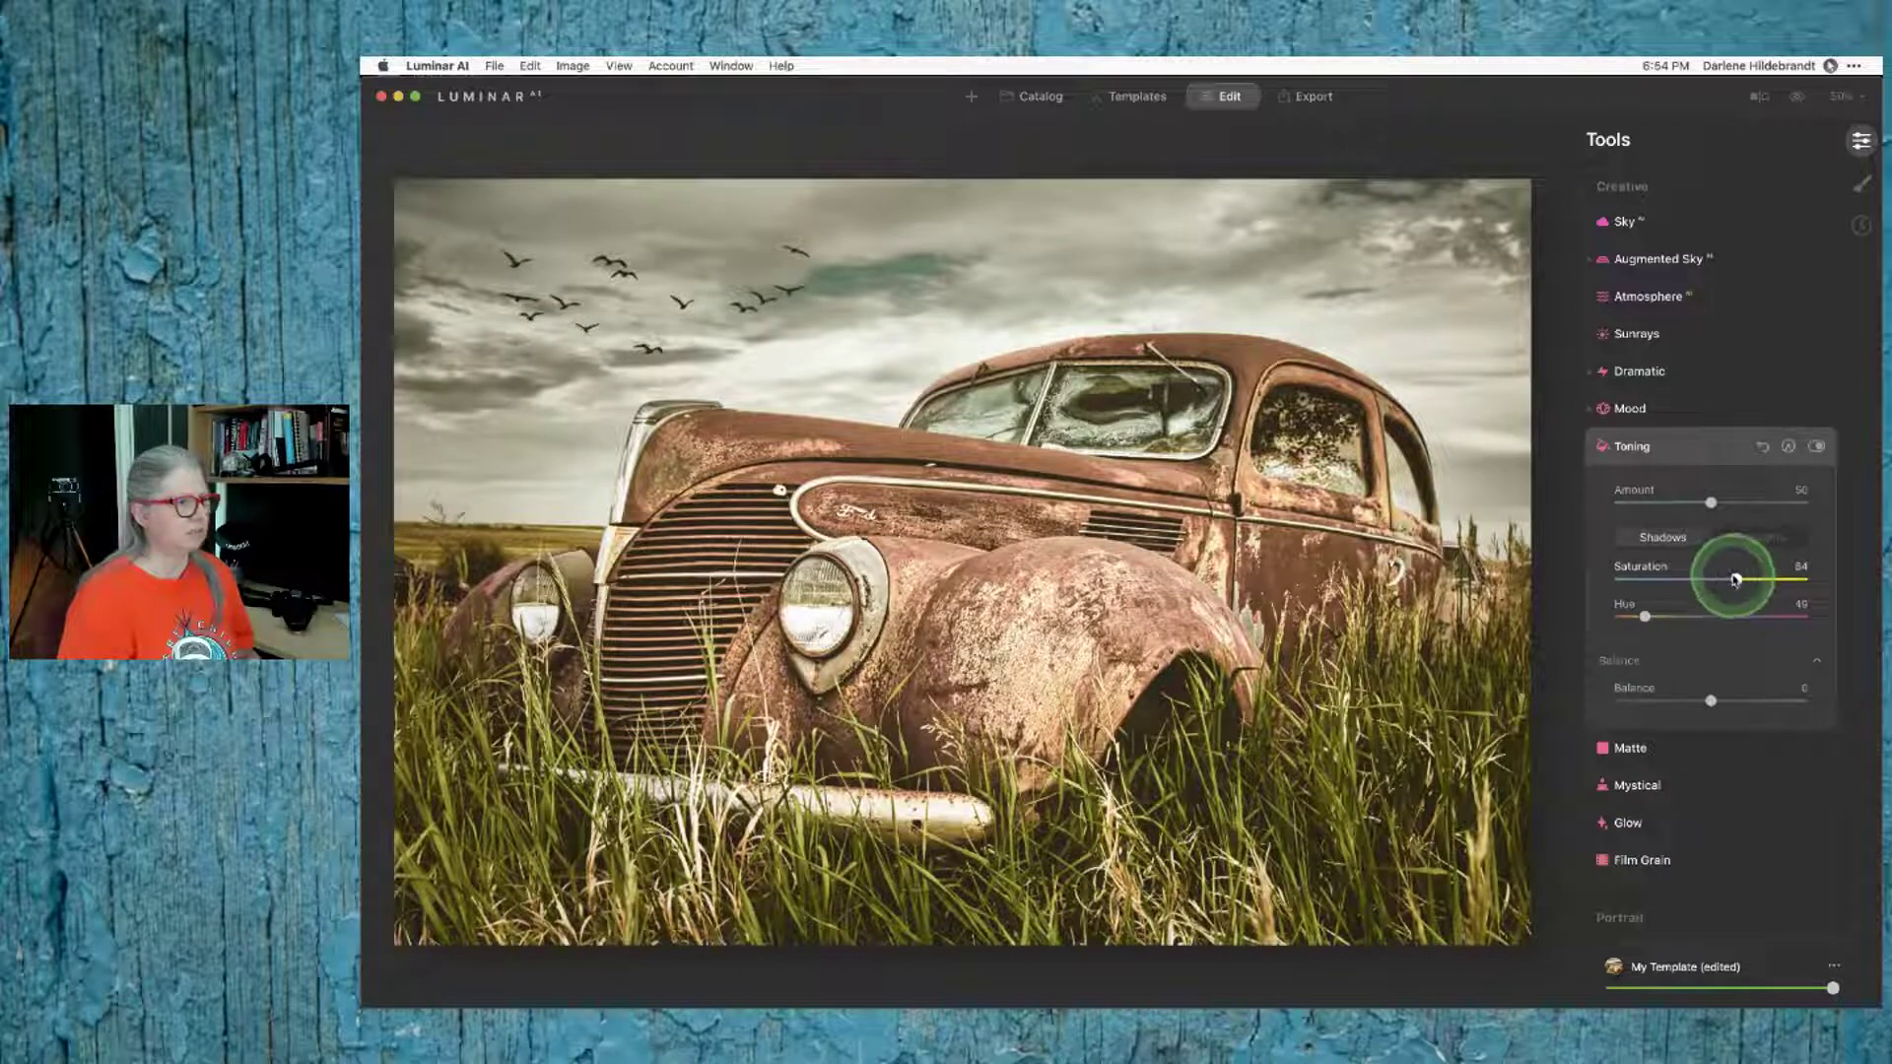
Step: Tone the photo's highlights blue with Saturation 25 and Hue about 216
click(1759, 541)
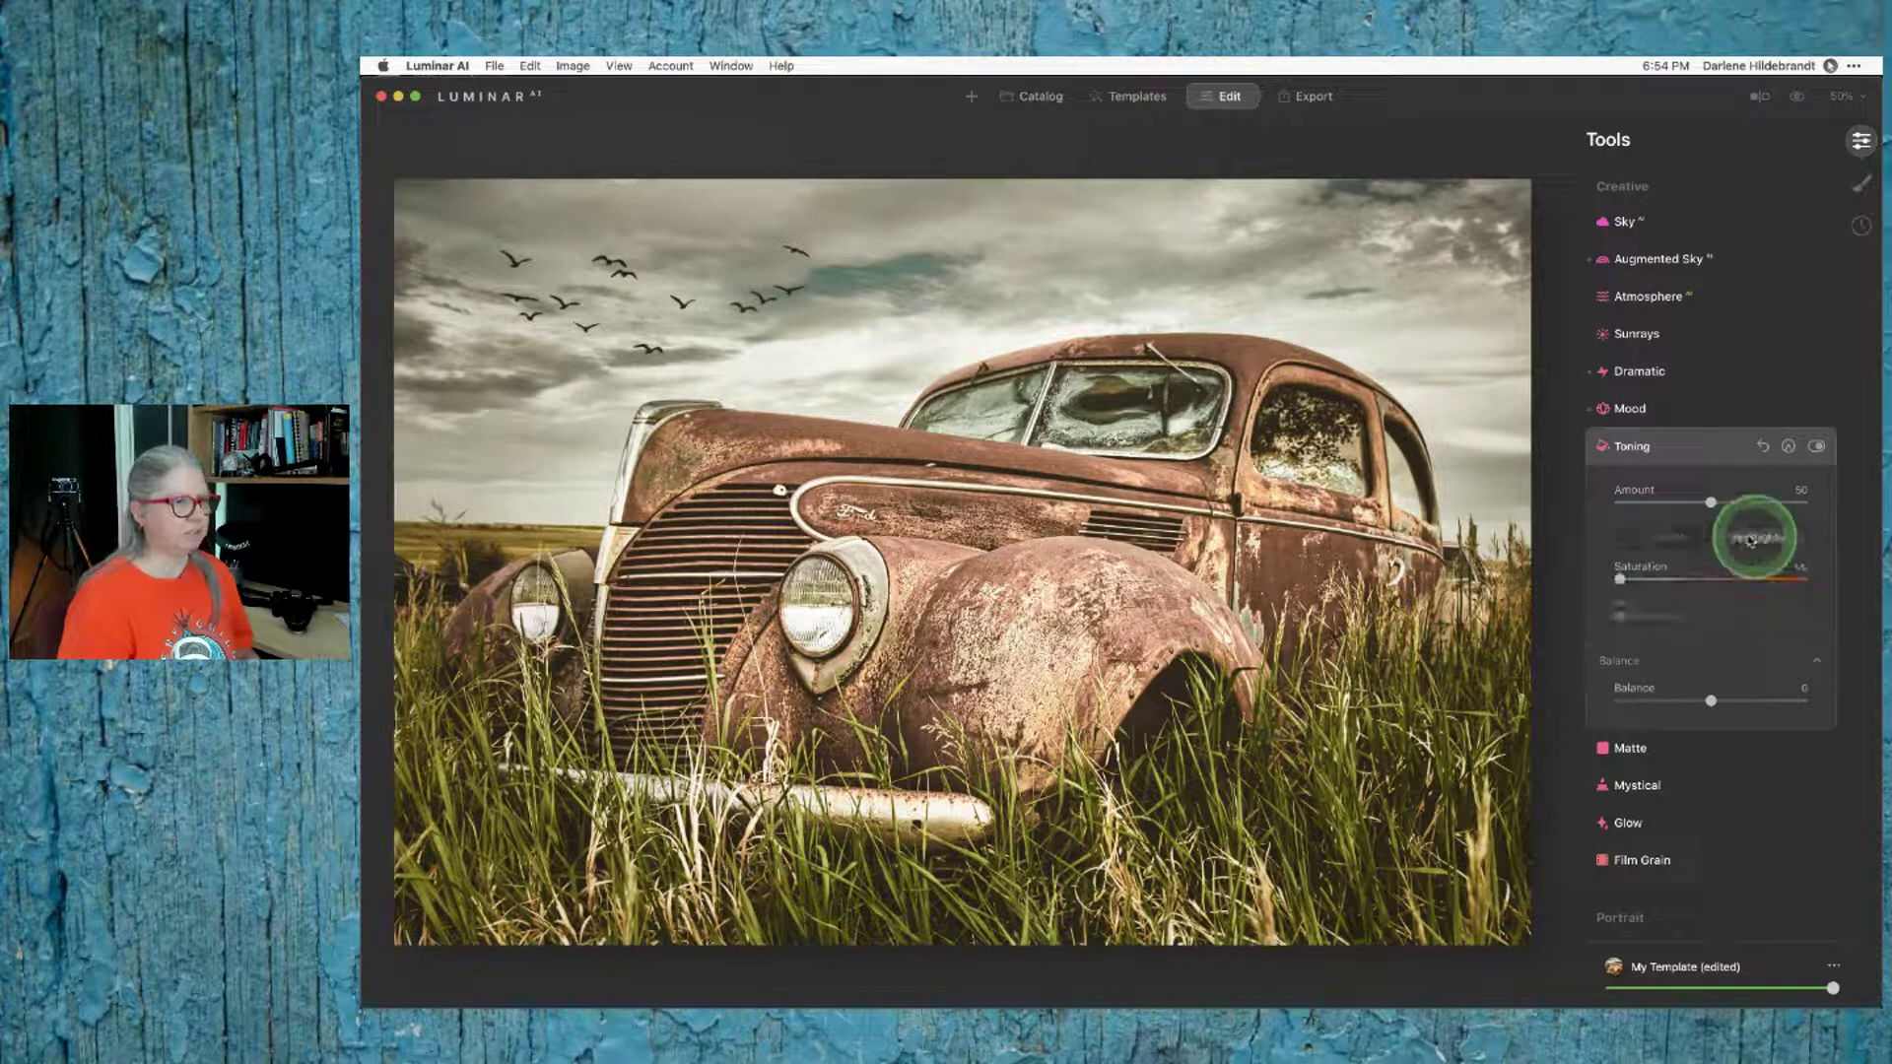
drag(1622, 578, 1666, 581)
click(1665, 579)
Step: Shift the Toning Balance to about -52 and reduce the shadows' Saturation to 51
click(1711, 701)
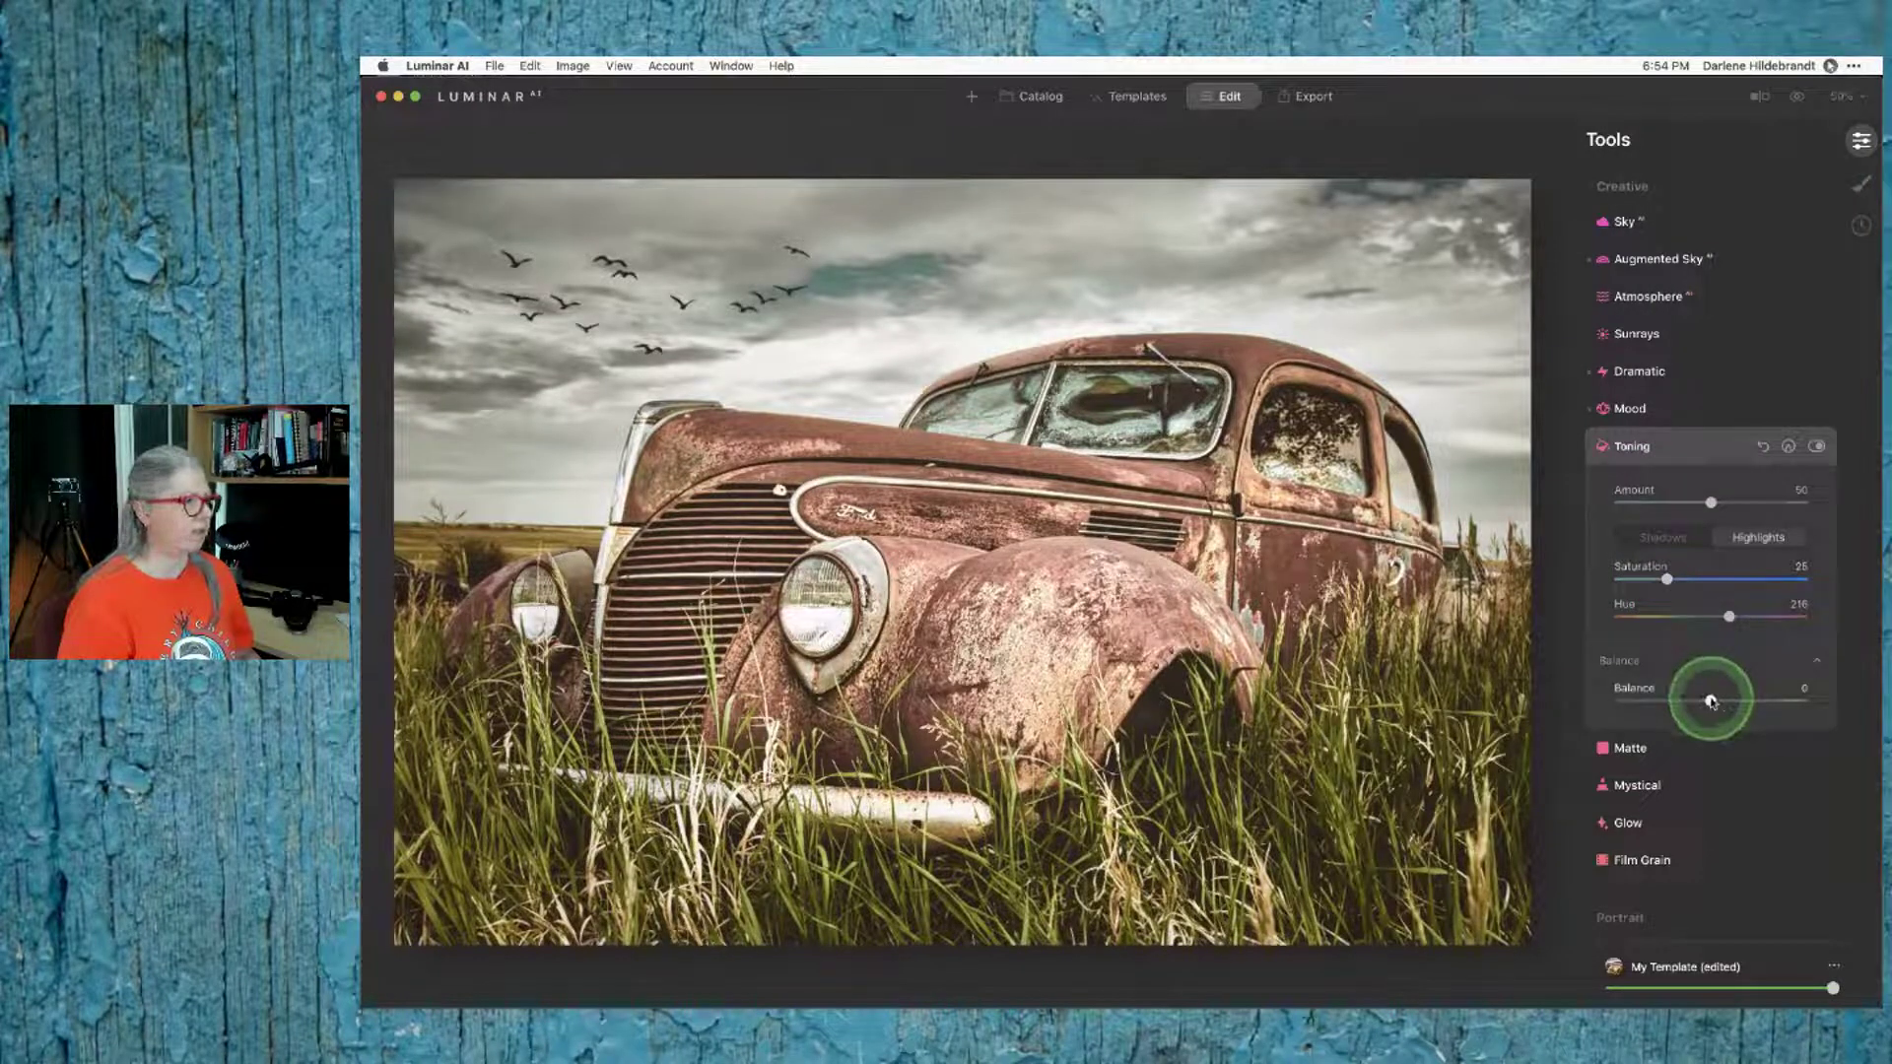
drag(1711, 701, 1664, 701)
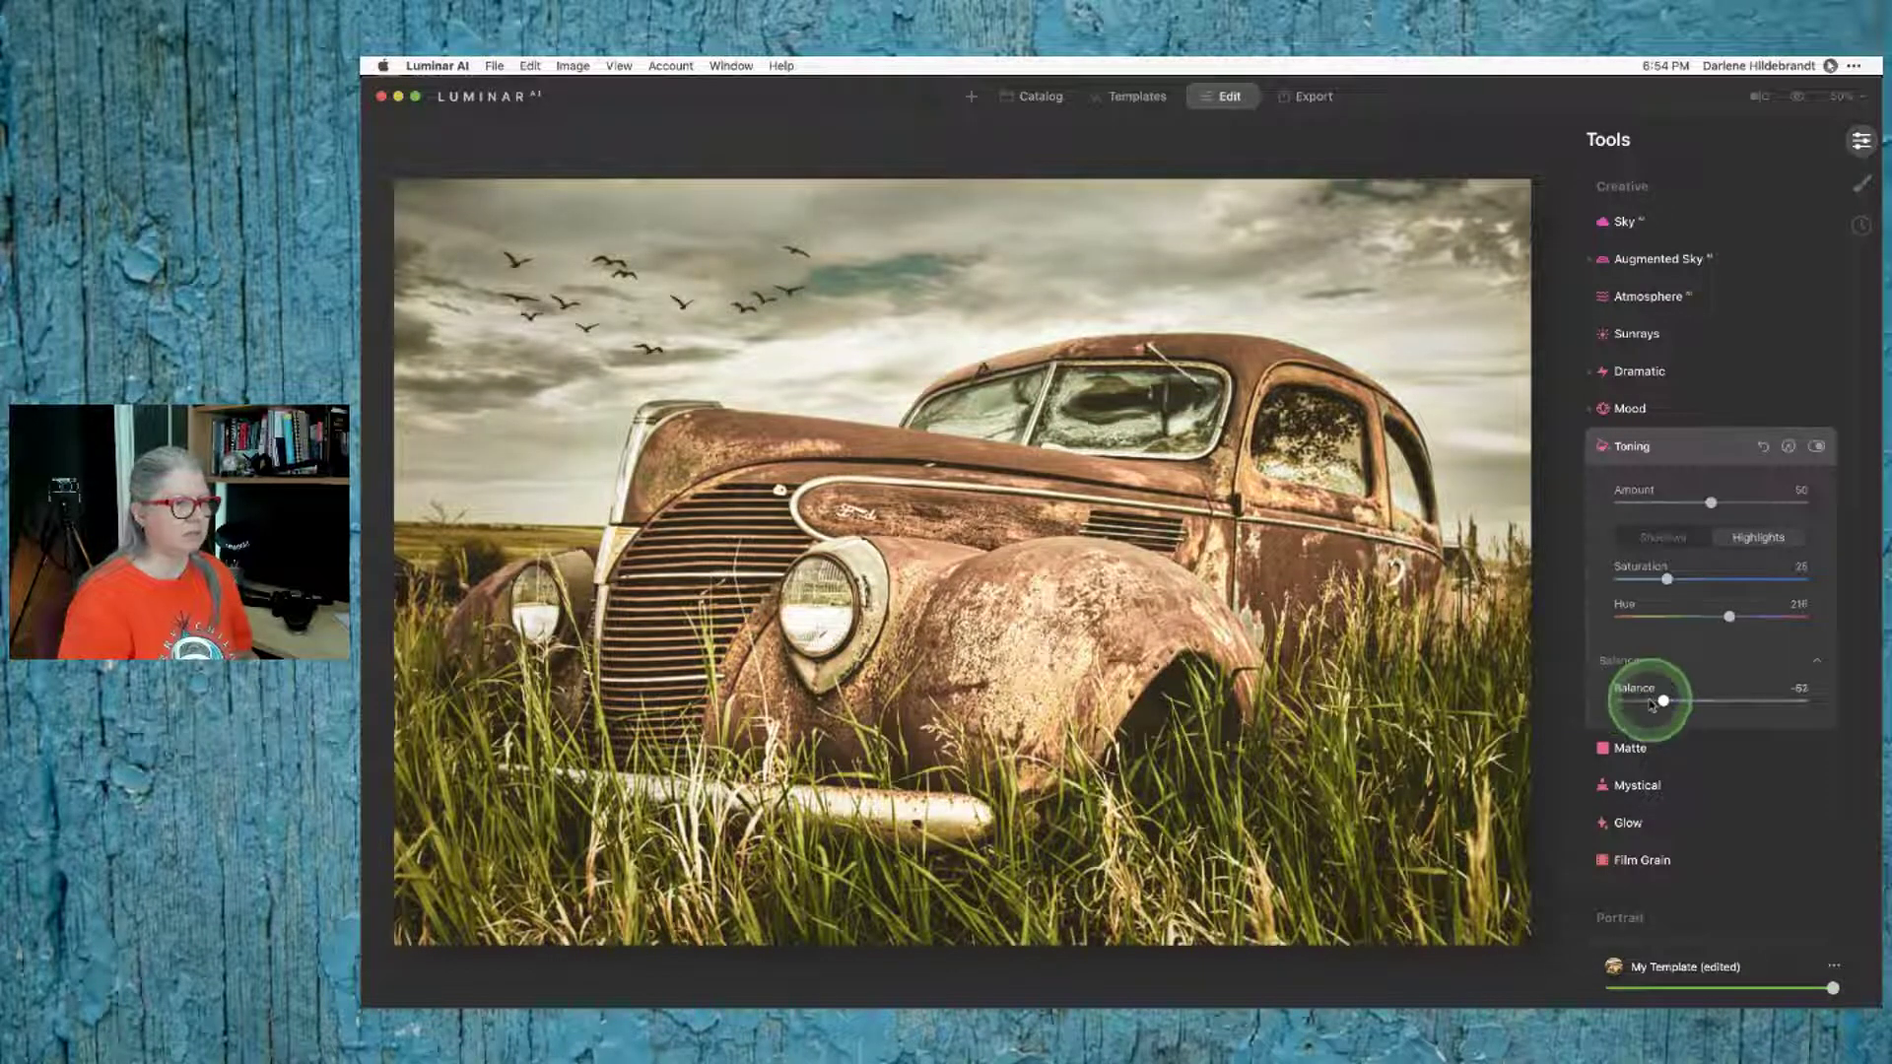
click(1648, 549)
click(1649, 544)
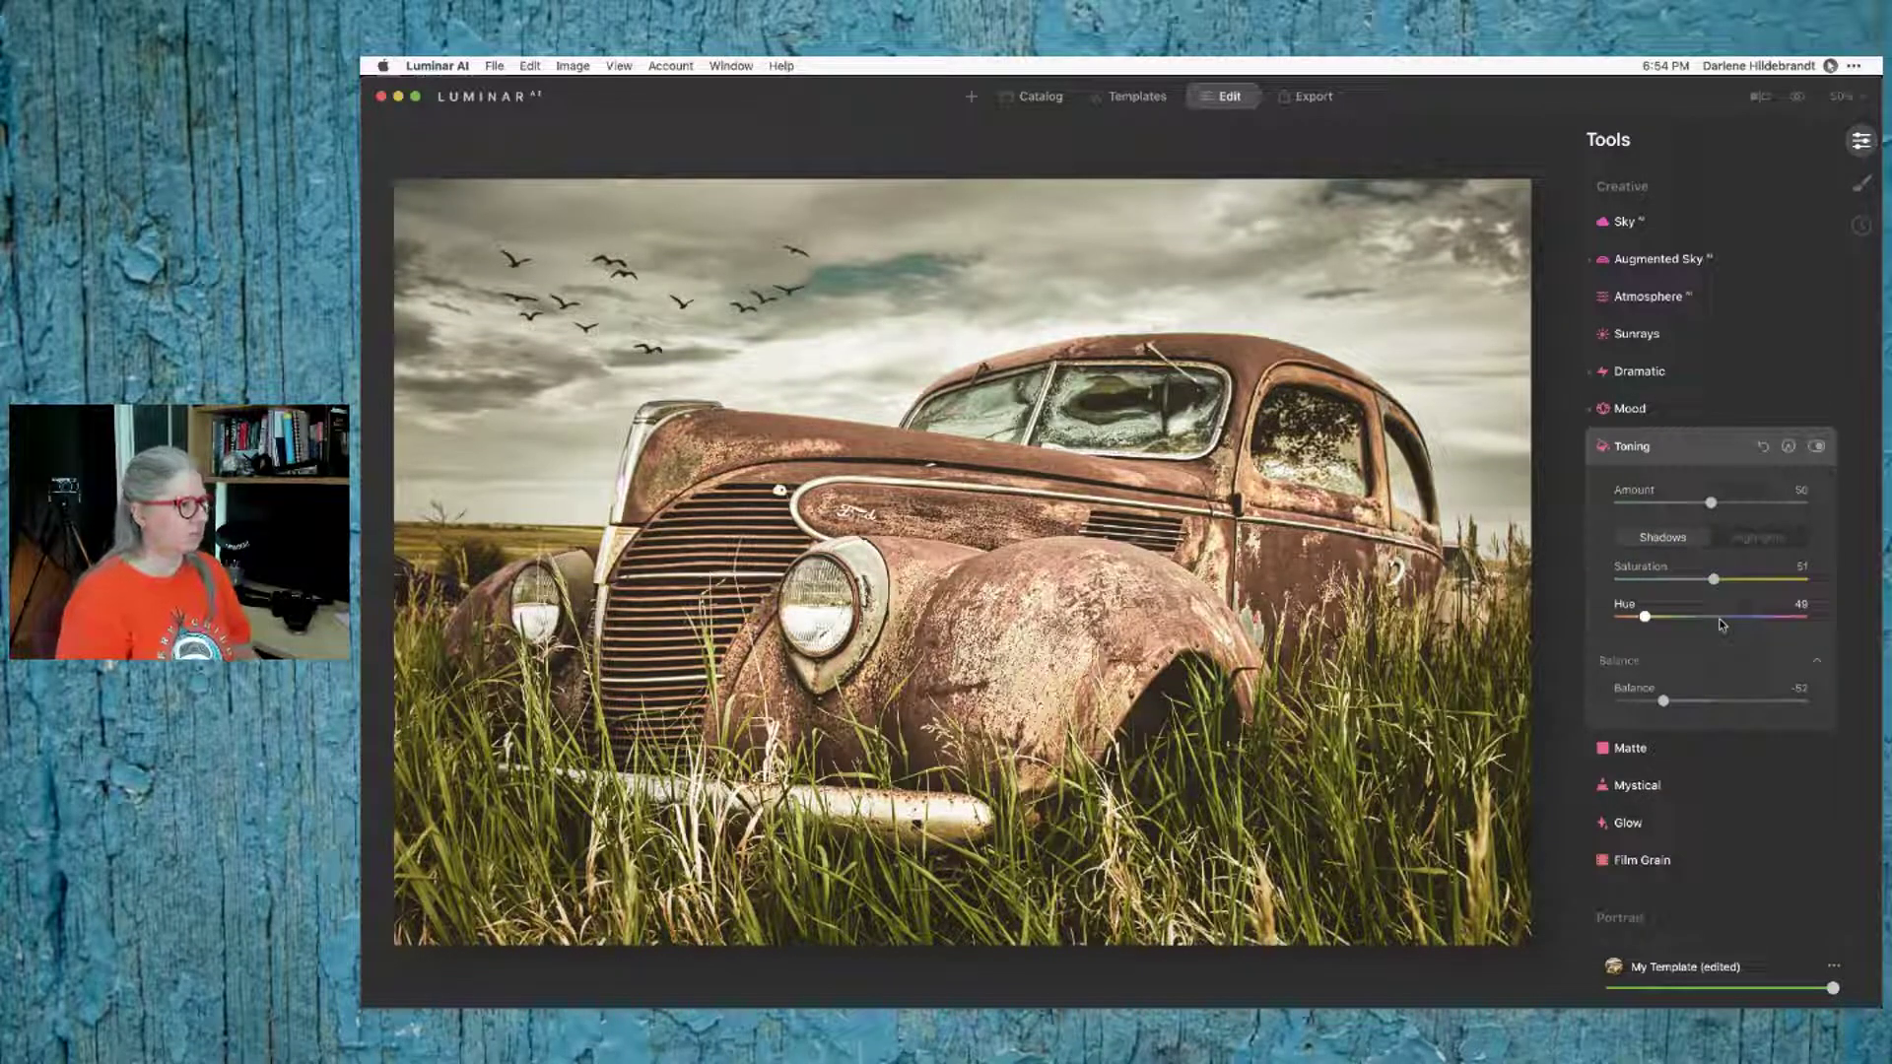
Step: Compare the edited car photo with the unedited original and return to the edited version
key(backslash)
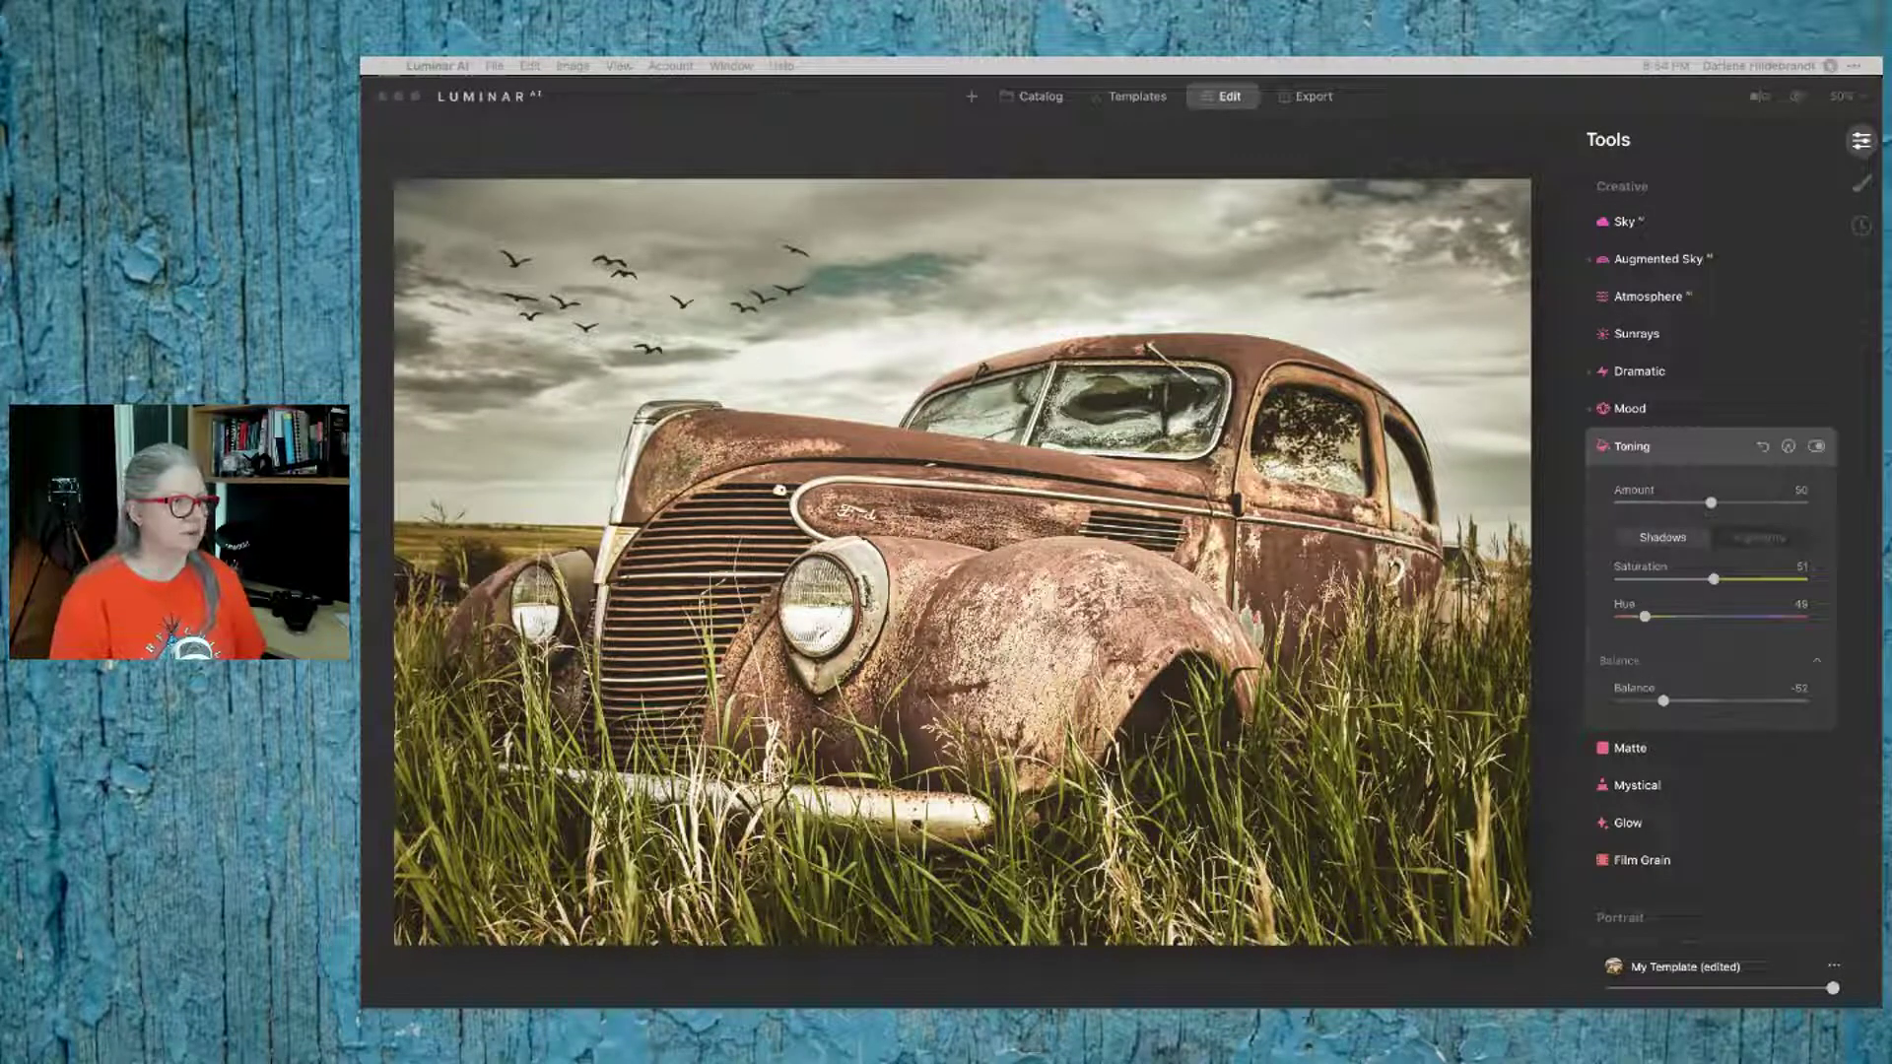
click(1681, 445)
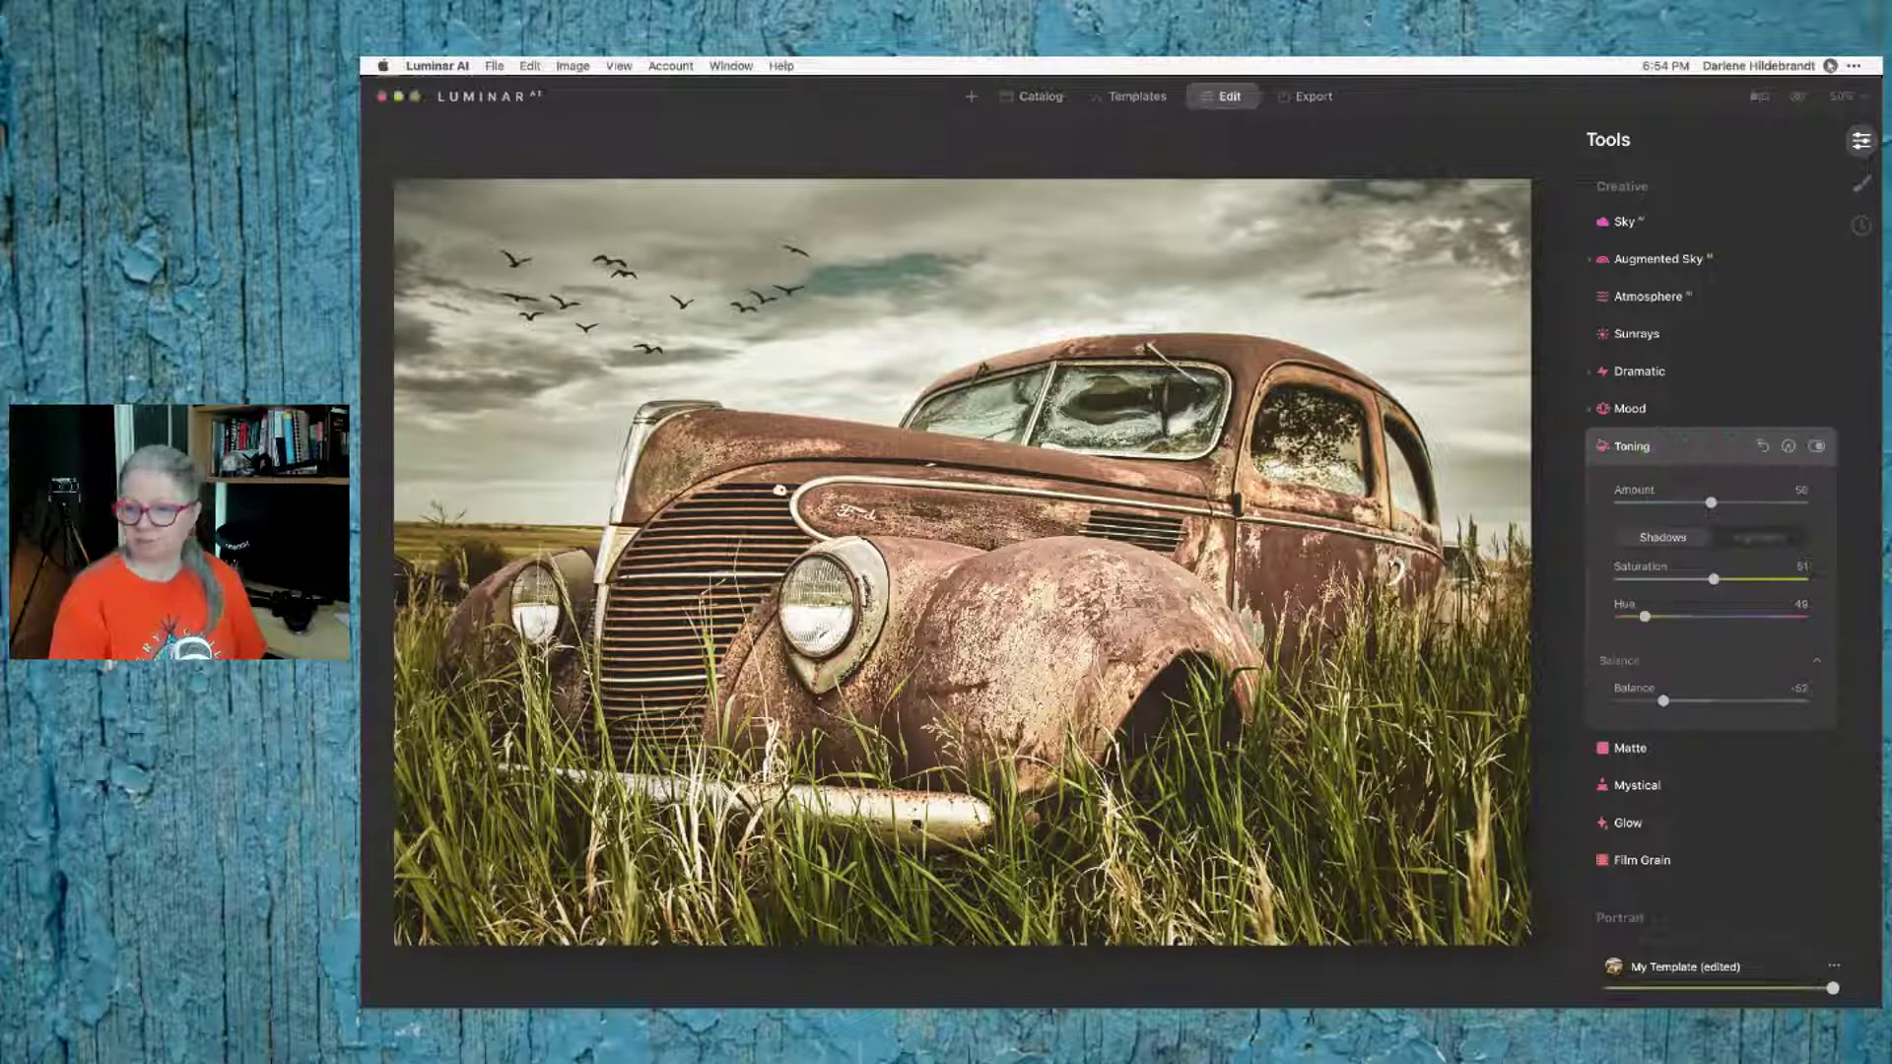
key(backslash)
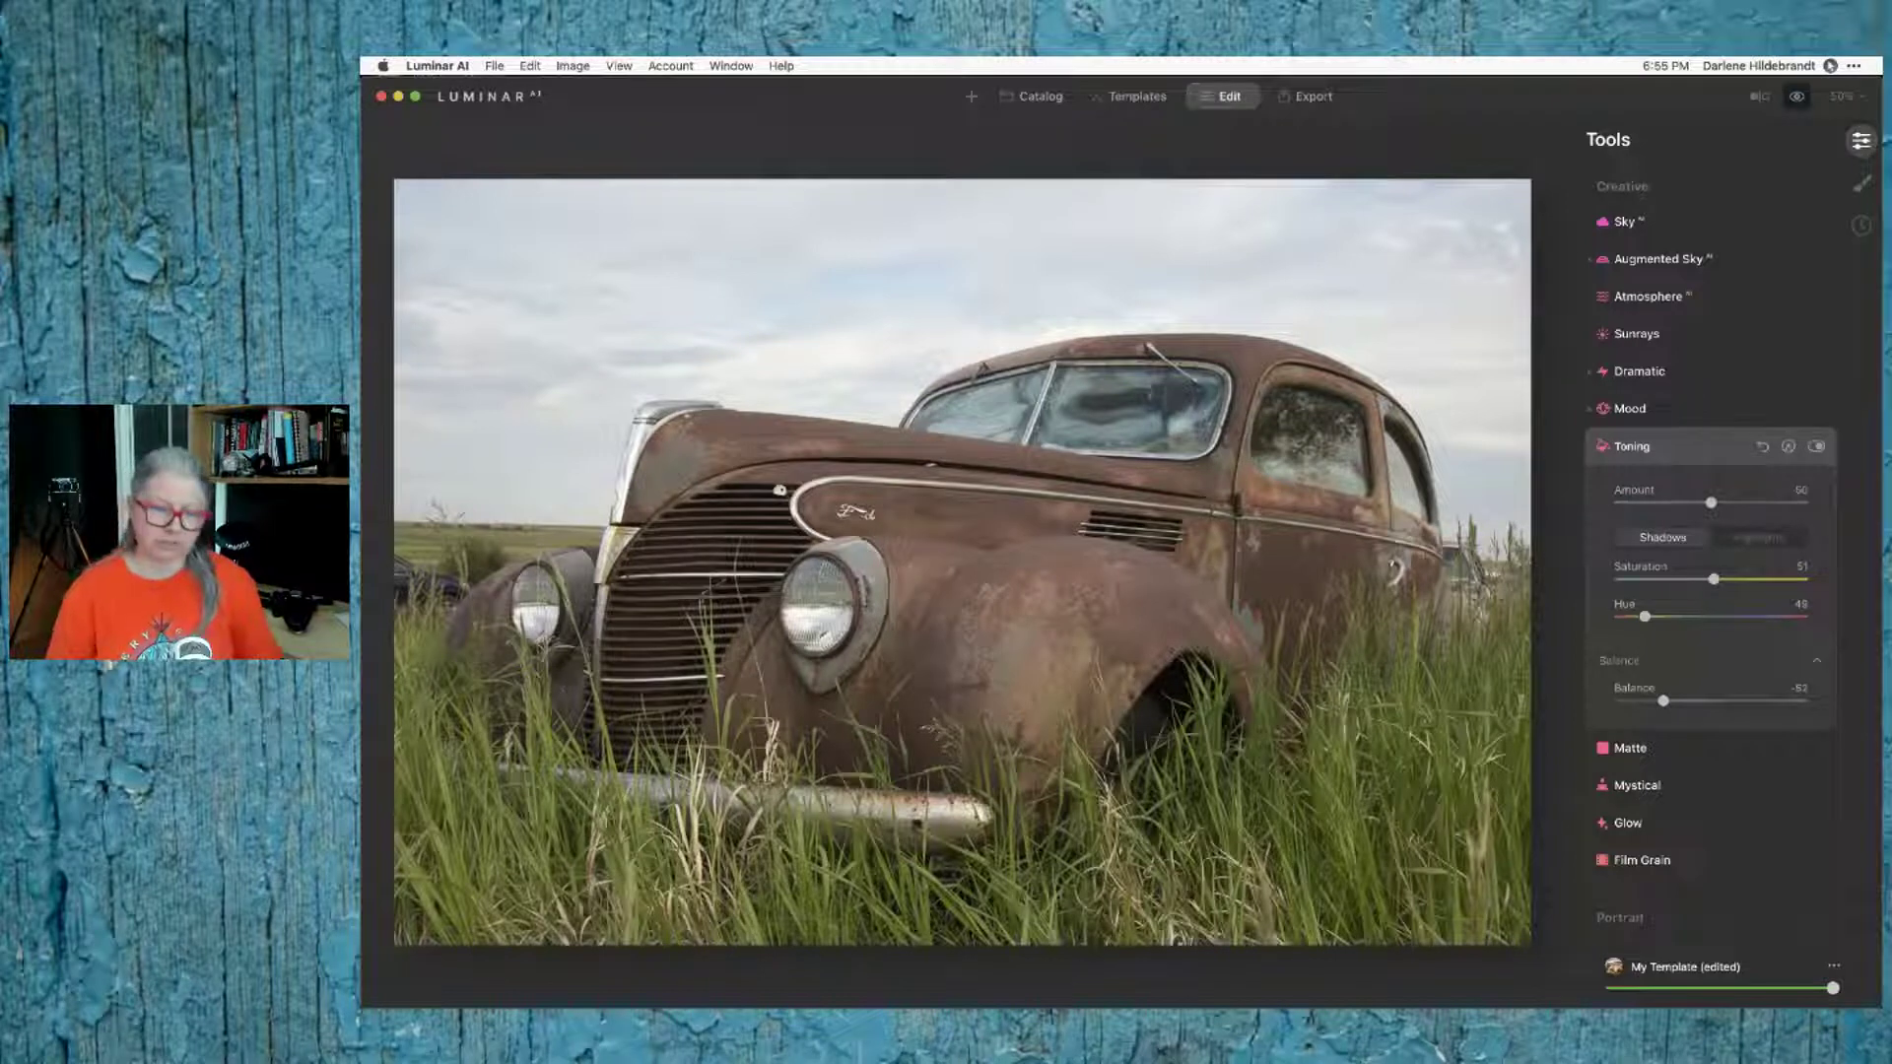
key(backslash)
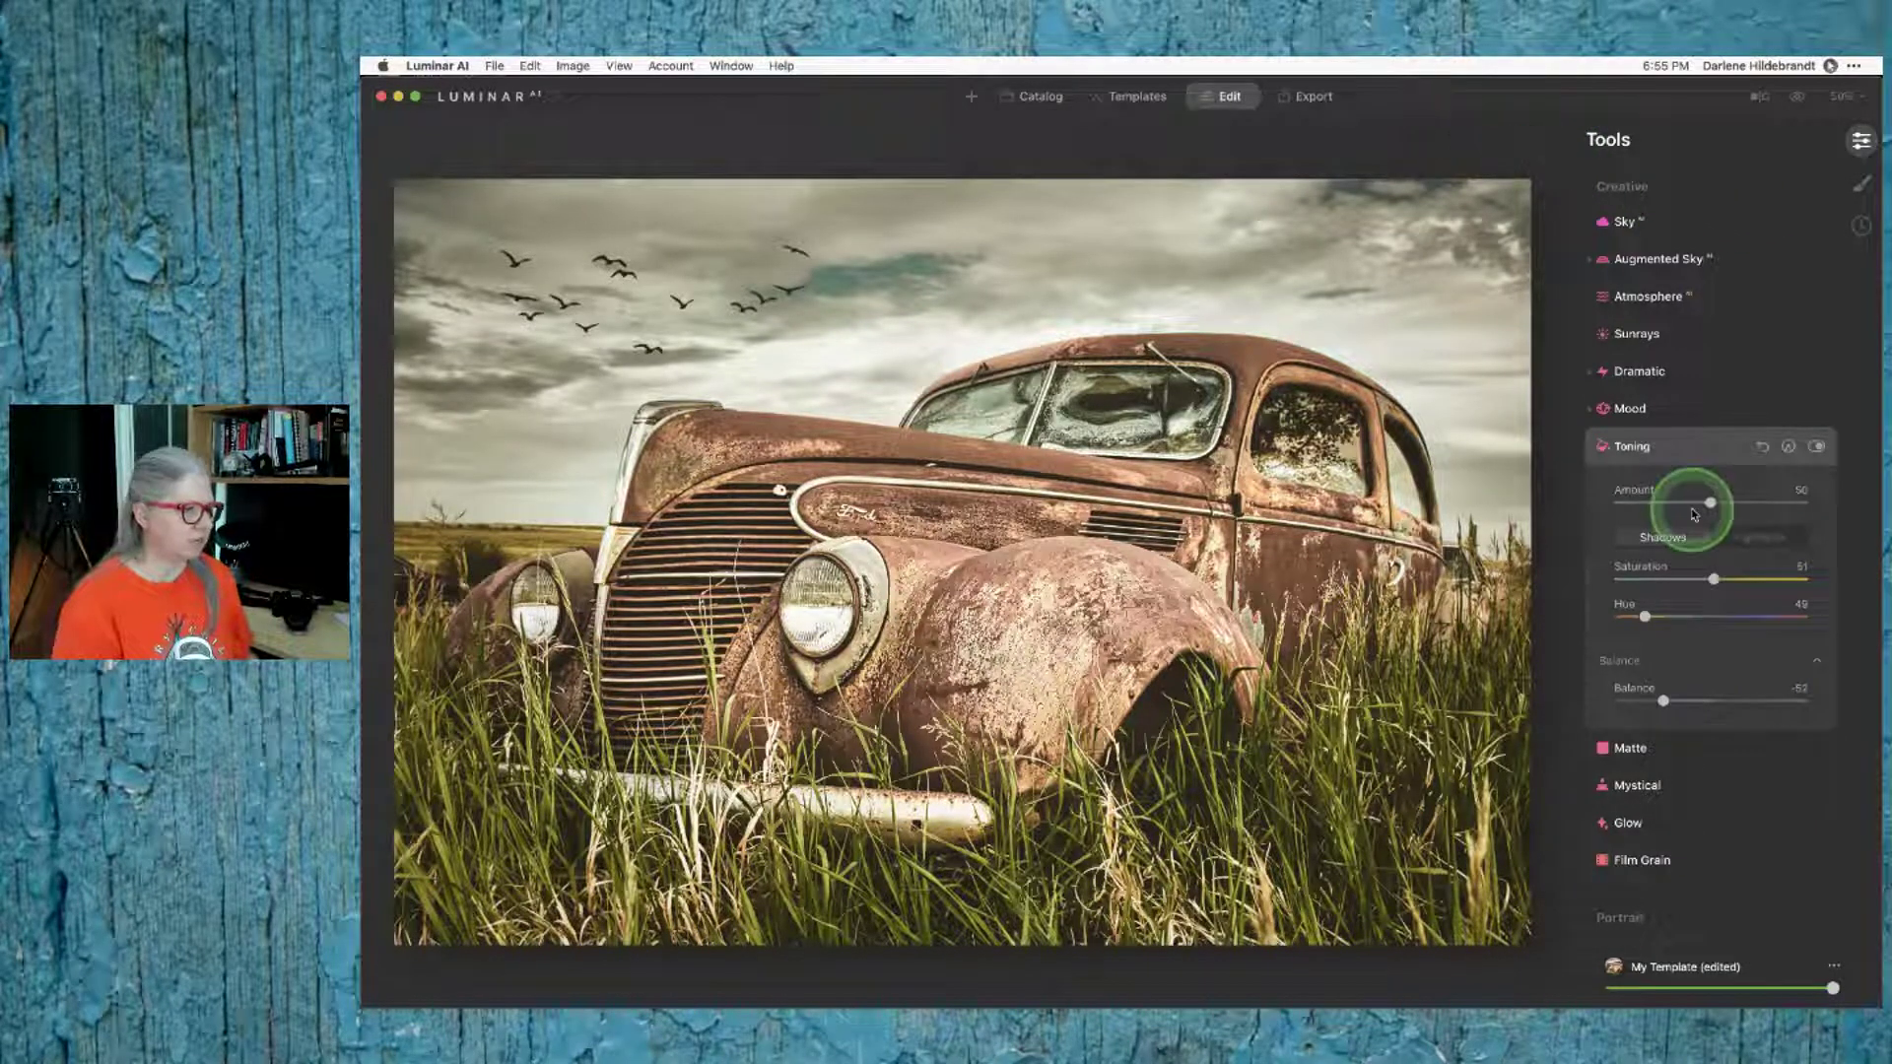
Step: Set up Dodge & Burn for darkening with Strength 11 and a Brush Size of about 184
scroll(1694, 514, down, 10)
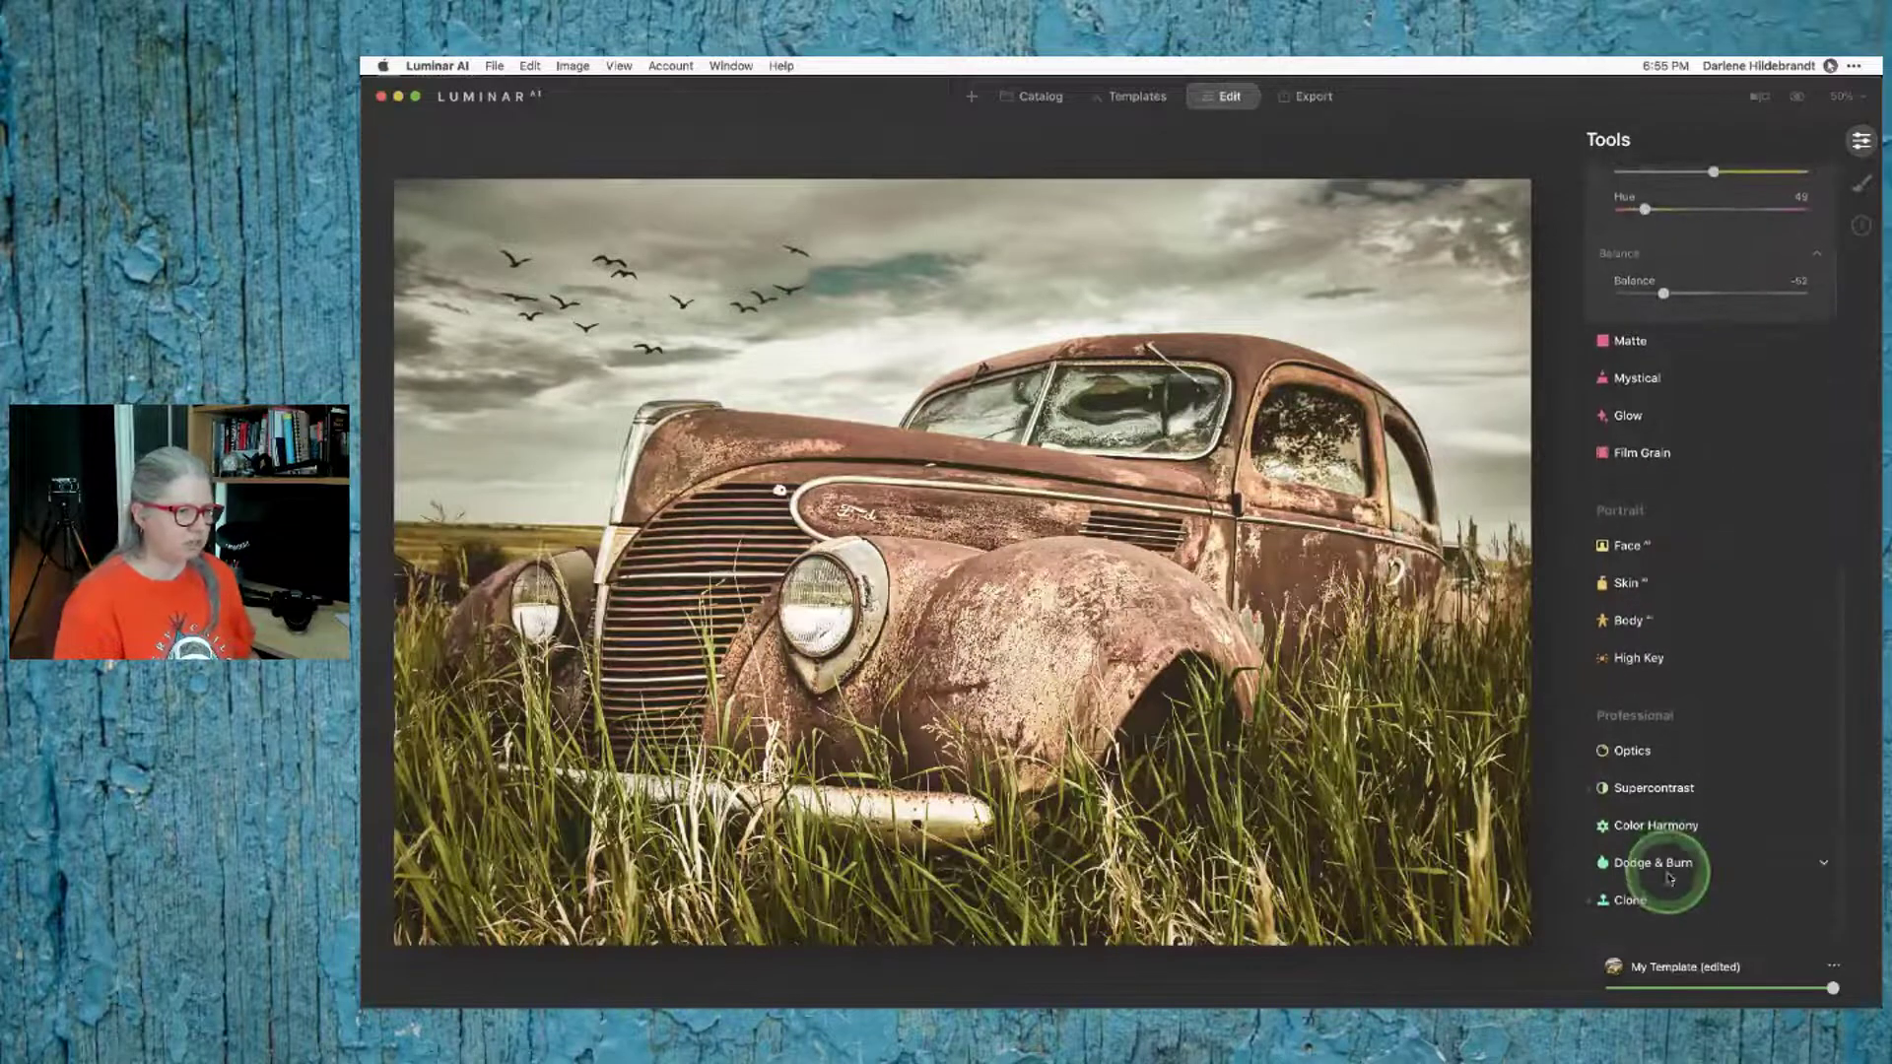
click(1668, 873)
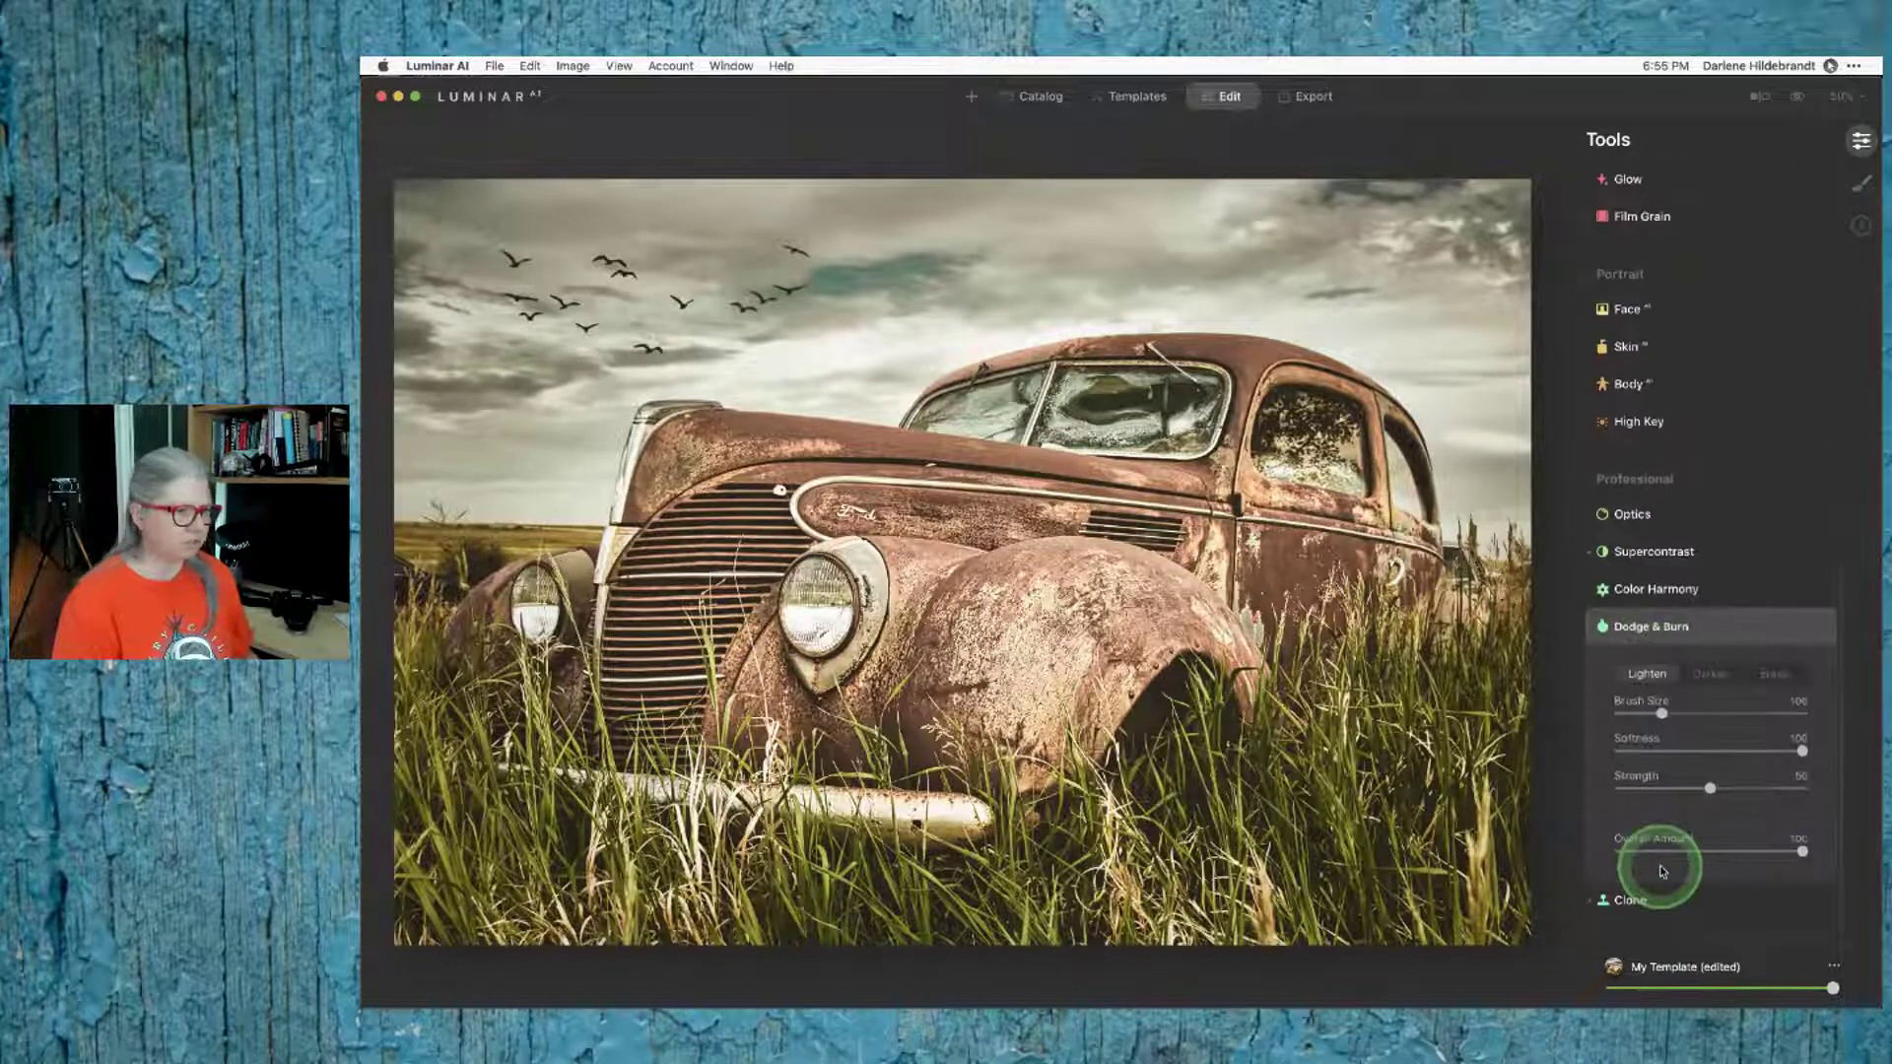
click(1708, 677)
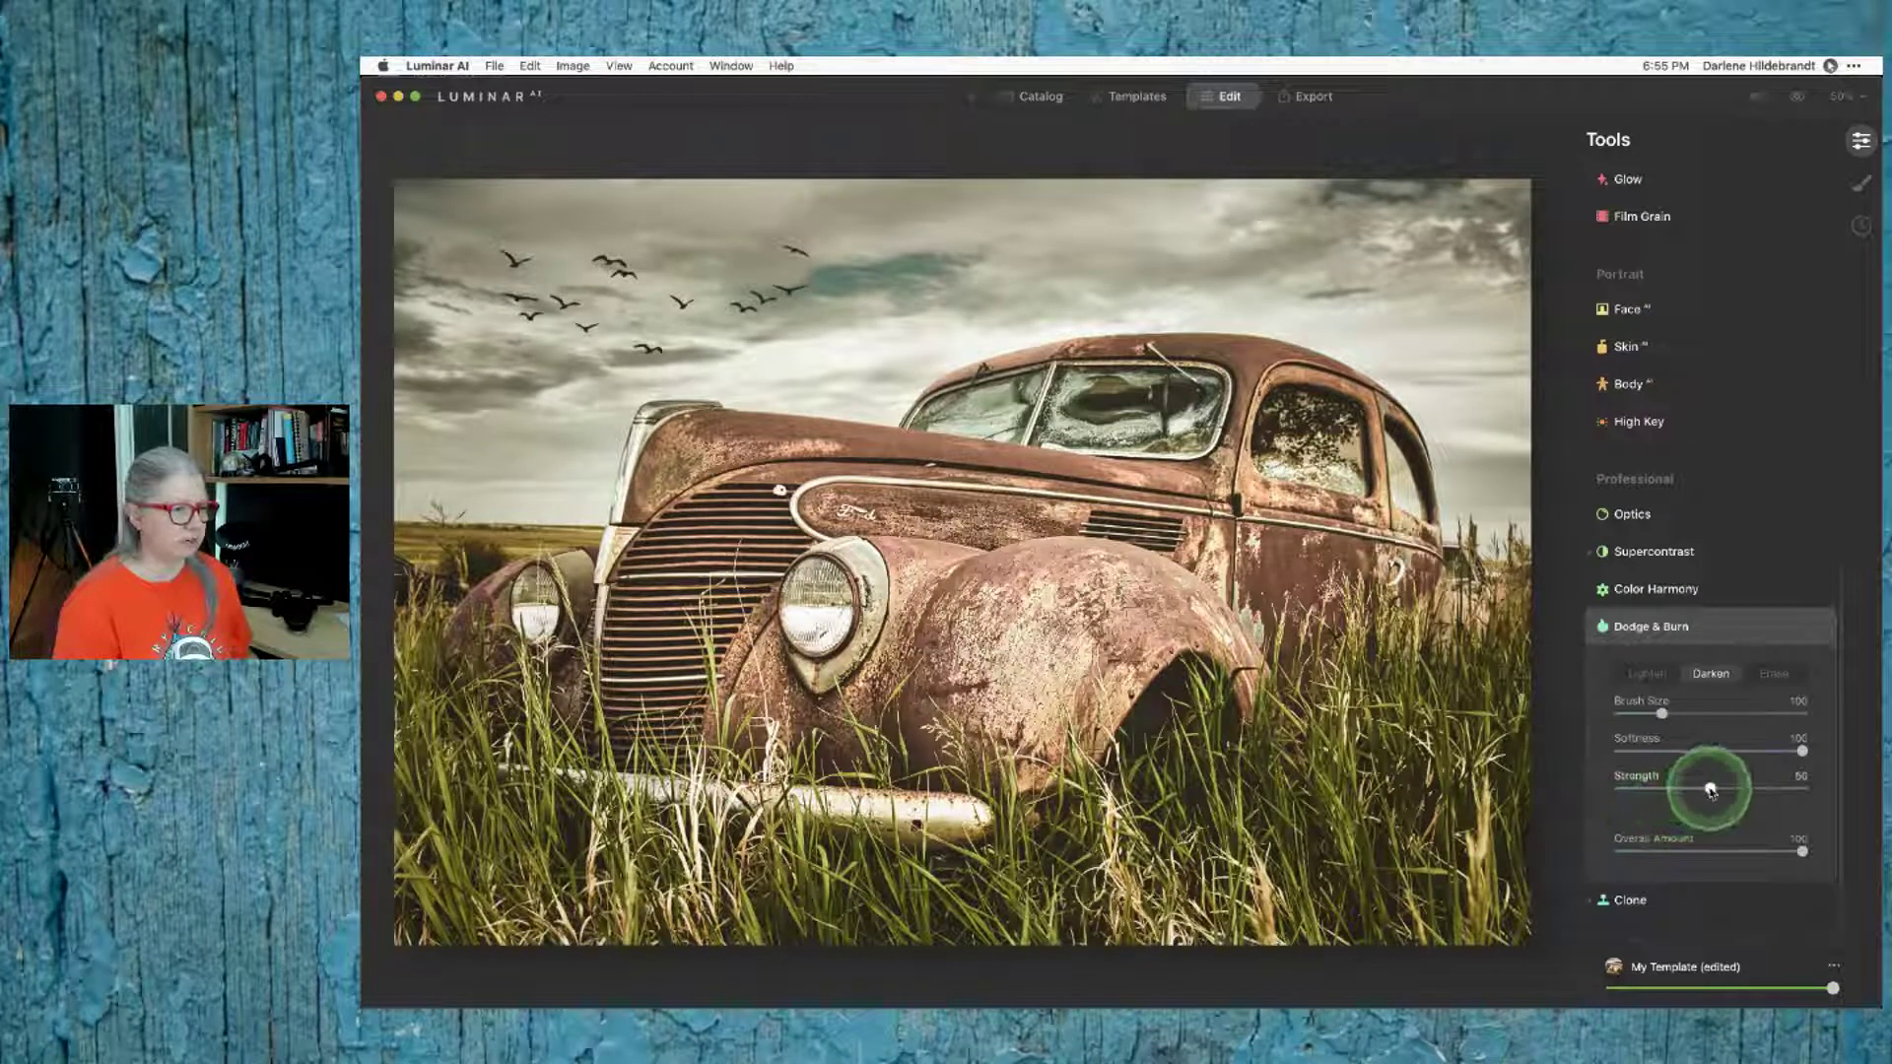
drag(1710, 788, 1637, 789)
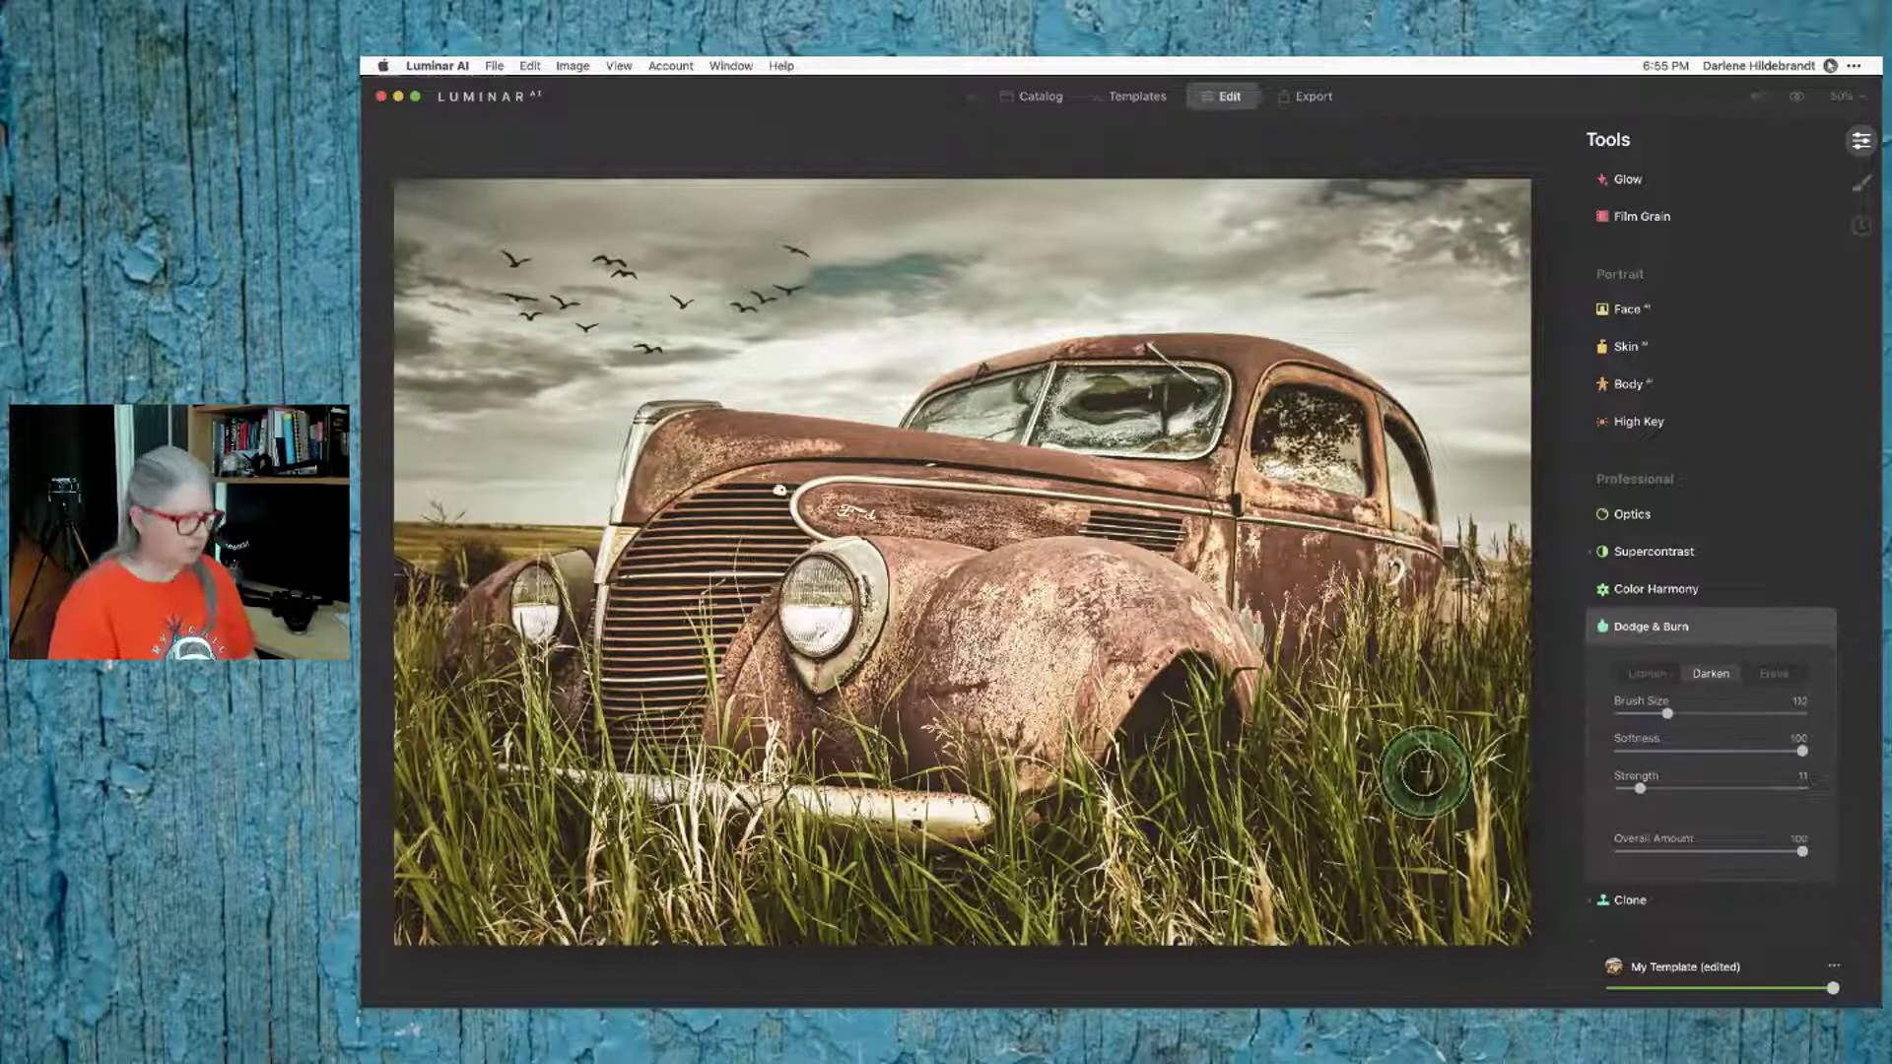
key(bracketright)
key(bracketright)
key(bracketright)
key(bracketright)
key(bracketright)
key(bracketright)
key(bracketright)
key(bracketright)
Step: Paint darkening over the foreground grass in the lower right, the front wheel arch and the grass alongside the car
mouse_move(1422, 911)
mouse_down()
mouse_move(1301, 916)
mouse_move(1254, 857)
mouse_move(1288, 913)
mouse_up()
mouse_move(1400, 867)
mouse_down()
mouse_move(1476, 800)
mouse_move(1482, 646)
mouse_move(1477, 884)
mouse_move(1287, 918)
mouse_move(1153, 824)
mouse_move(833, 923)
mouse_move(882, 913)
mouse_move(906, 850)
mouse_move(719, 834)
mouse_move(925, 827)
mouse_move(939, 796)
mouse_move(703, 933)
mouse_move(555, 811)
mouse_move(383, 928)
mouse_move(421, 693)
mouse_move(426, 834)
mouse_move(391, 899)
mouse_move(790, 926)
mouse_move(1346, 903)
mouse_up()
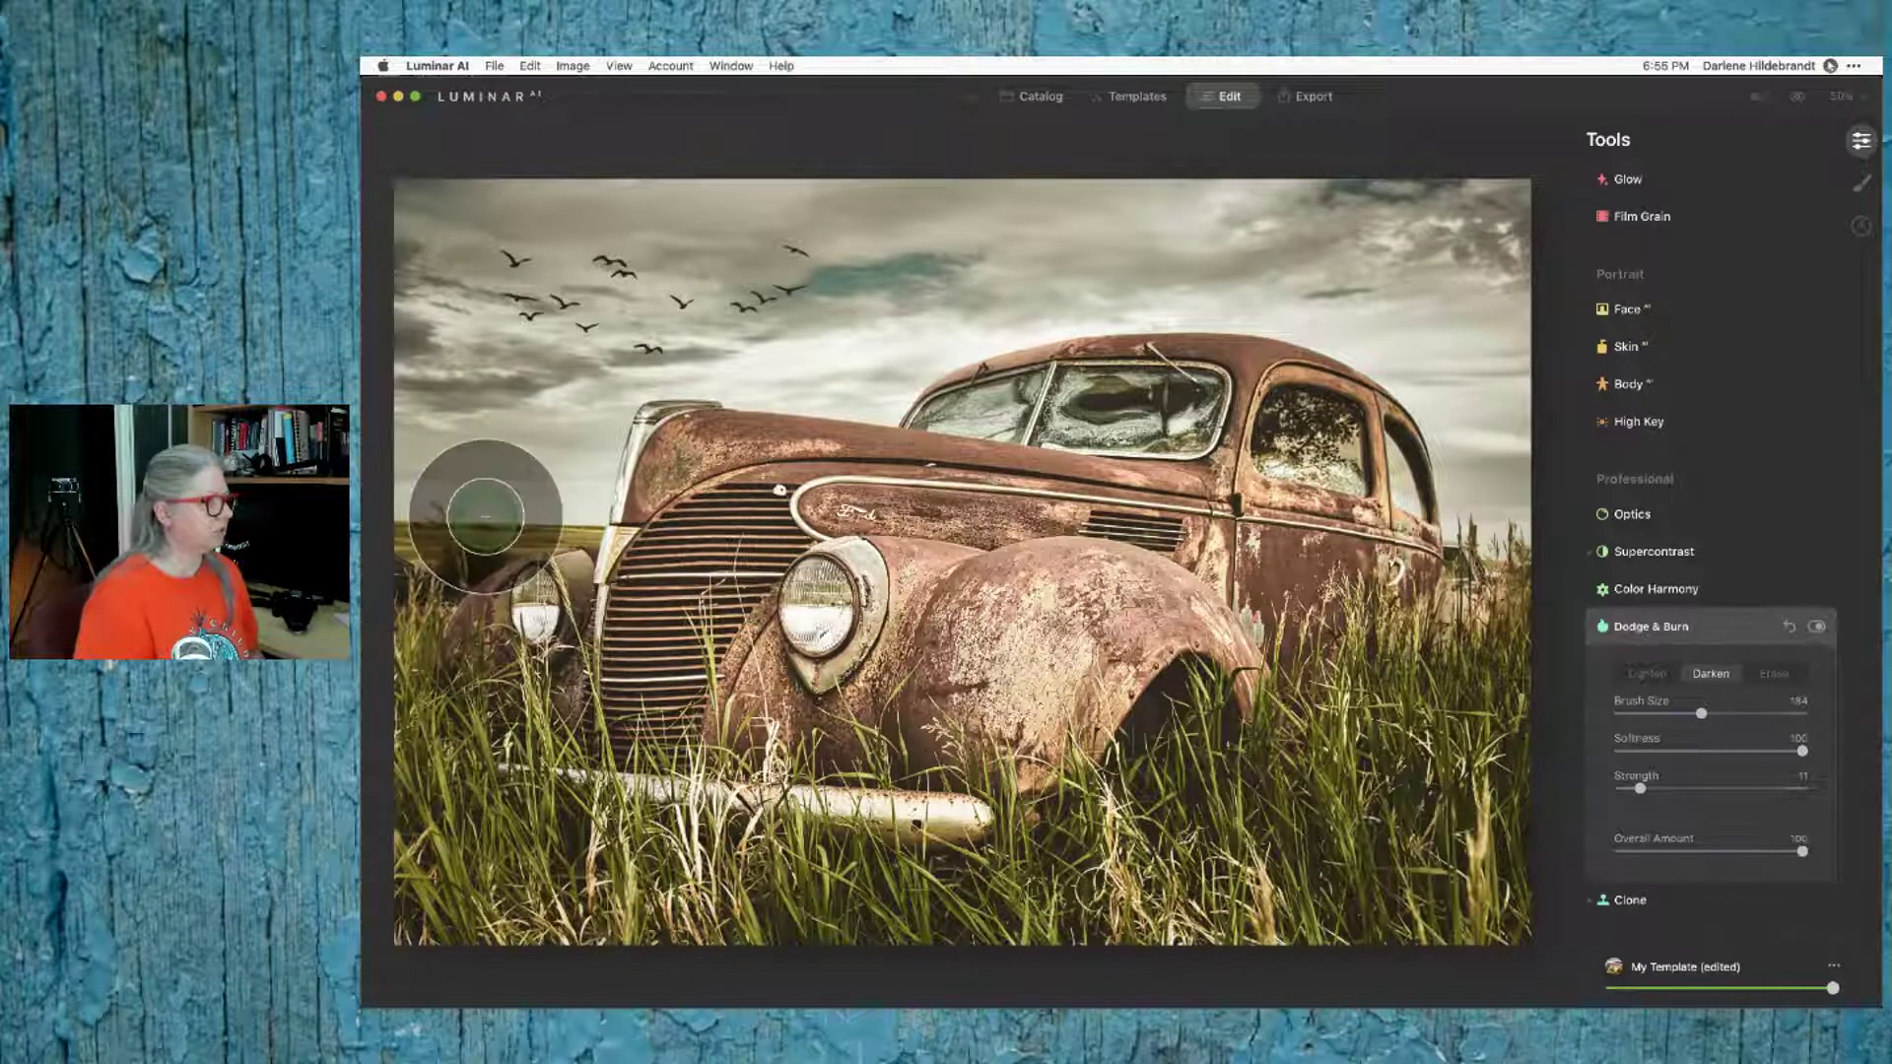
drag(1074, 729, 1170, 742)
drag(1179, 712, 1218, 762)
mouse_move(1465, 681)
mouse_down()
mouse_move(1497, 585)
mouse_move(1495, 817)
mouse_move(1341, 873)
mouse_move(1067, 916)
mouse_move(819, 900)
mouse_move(676, 915)
mouse_move(685, 886)
mouse_move(626, 958)
mouse_move(573, 887)
mouse_move(1092, 911)
mouse_move(1196, 957)
mouse_move(1374, 967)
mouse_move(994, 629)
mouse_move(988, 703)
mouse_move(1095, 629)
mouse_move(1003, 748)
mouse_move(990, 683)
mouse_up()
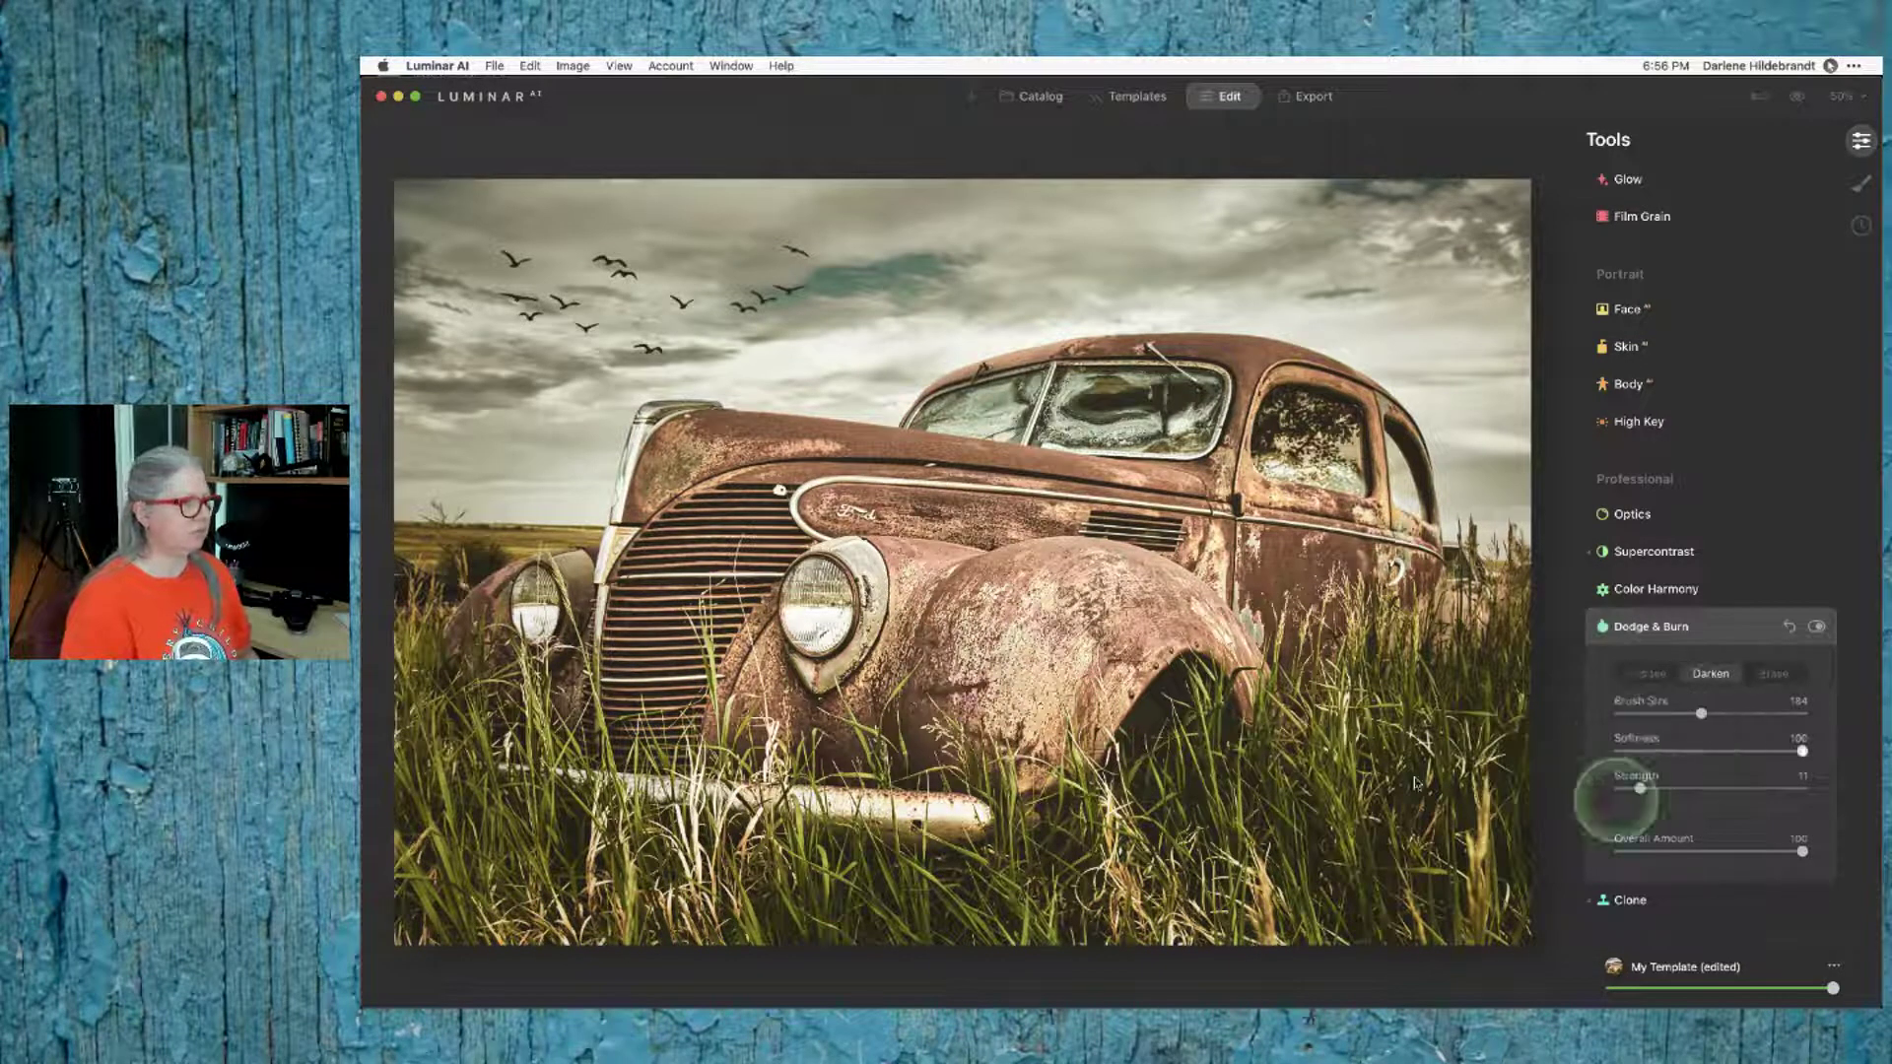
Step: Switch Dodge & Burn to lightening with Brush Size 100 and Strength 24
drag(1701, 717, 1661, 714)
click(1647, 673)
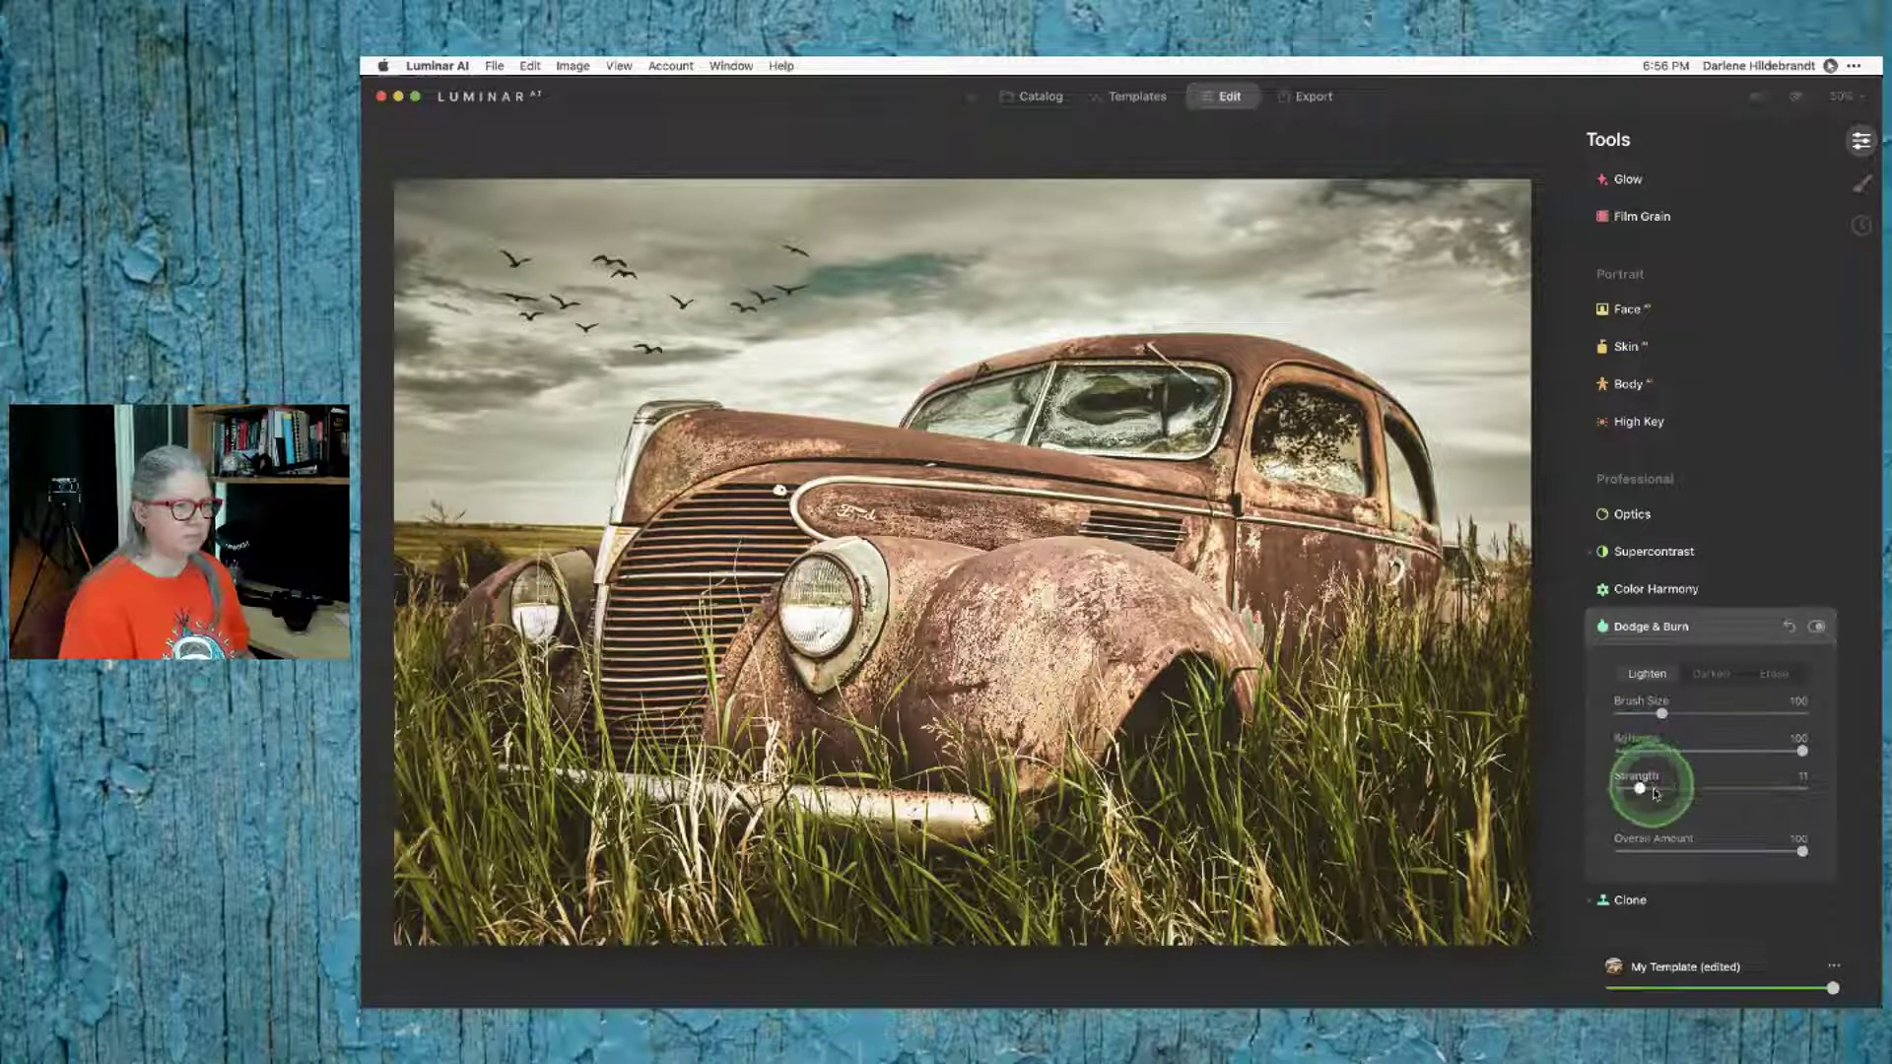
drag(1656, 793, 1663, 789)
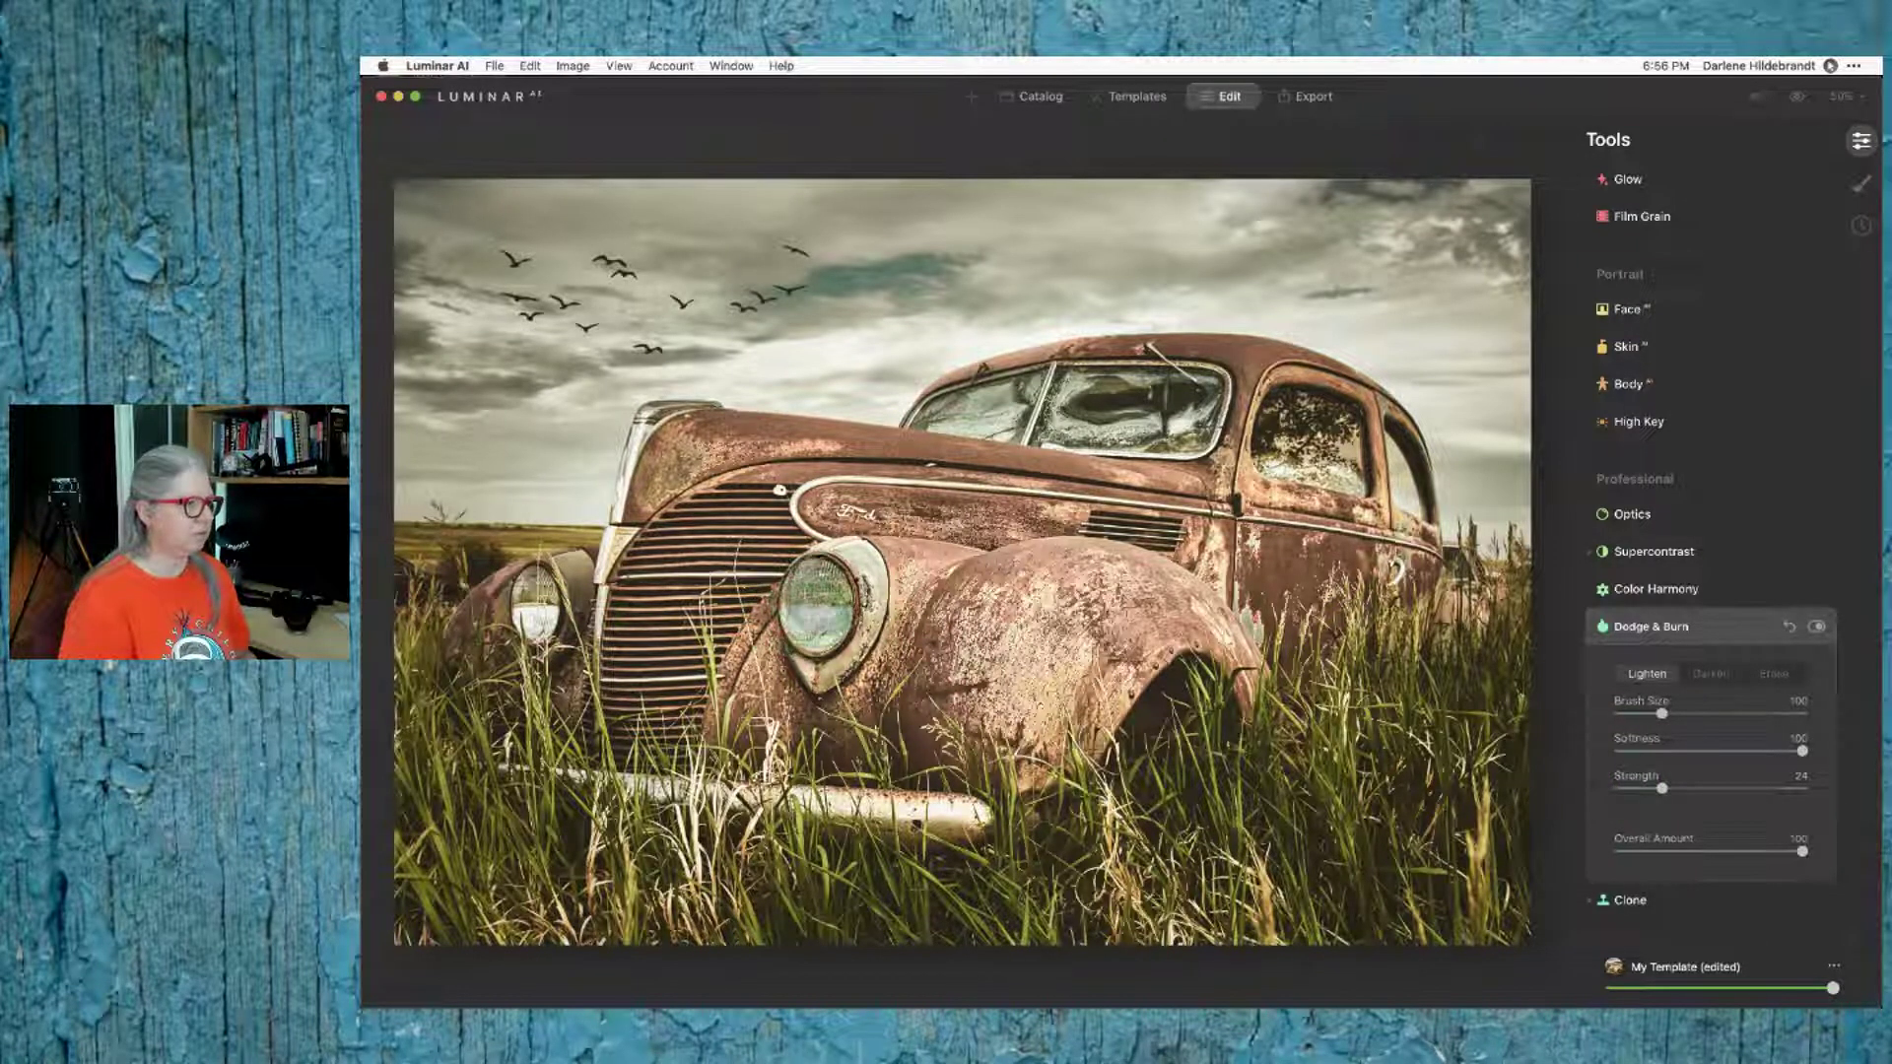
Step: Paint lightening over both headlights of the car
mouse_move(818, 601)
mouse_down()
mouse_move(814, 630)
mouse_move(818, 606)
mouse_up()
drag(537, 606, 538, 599)
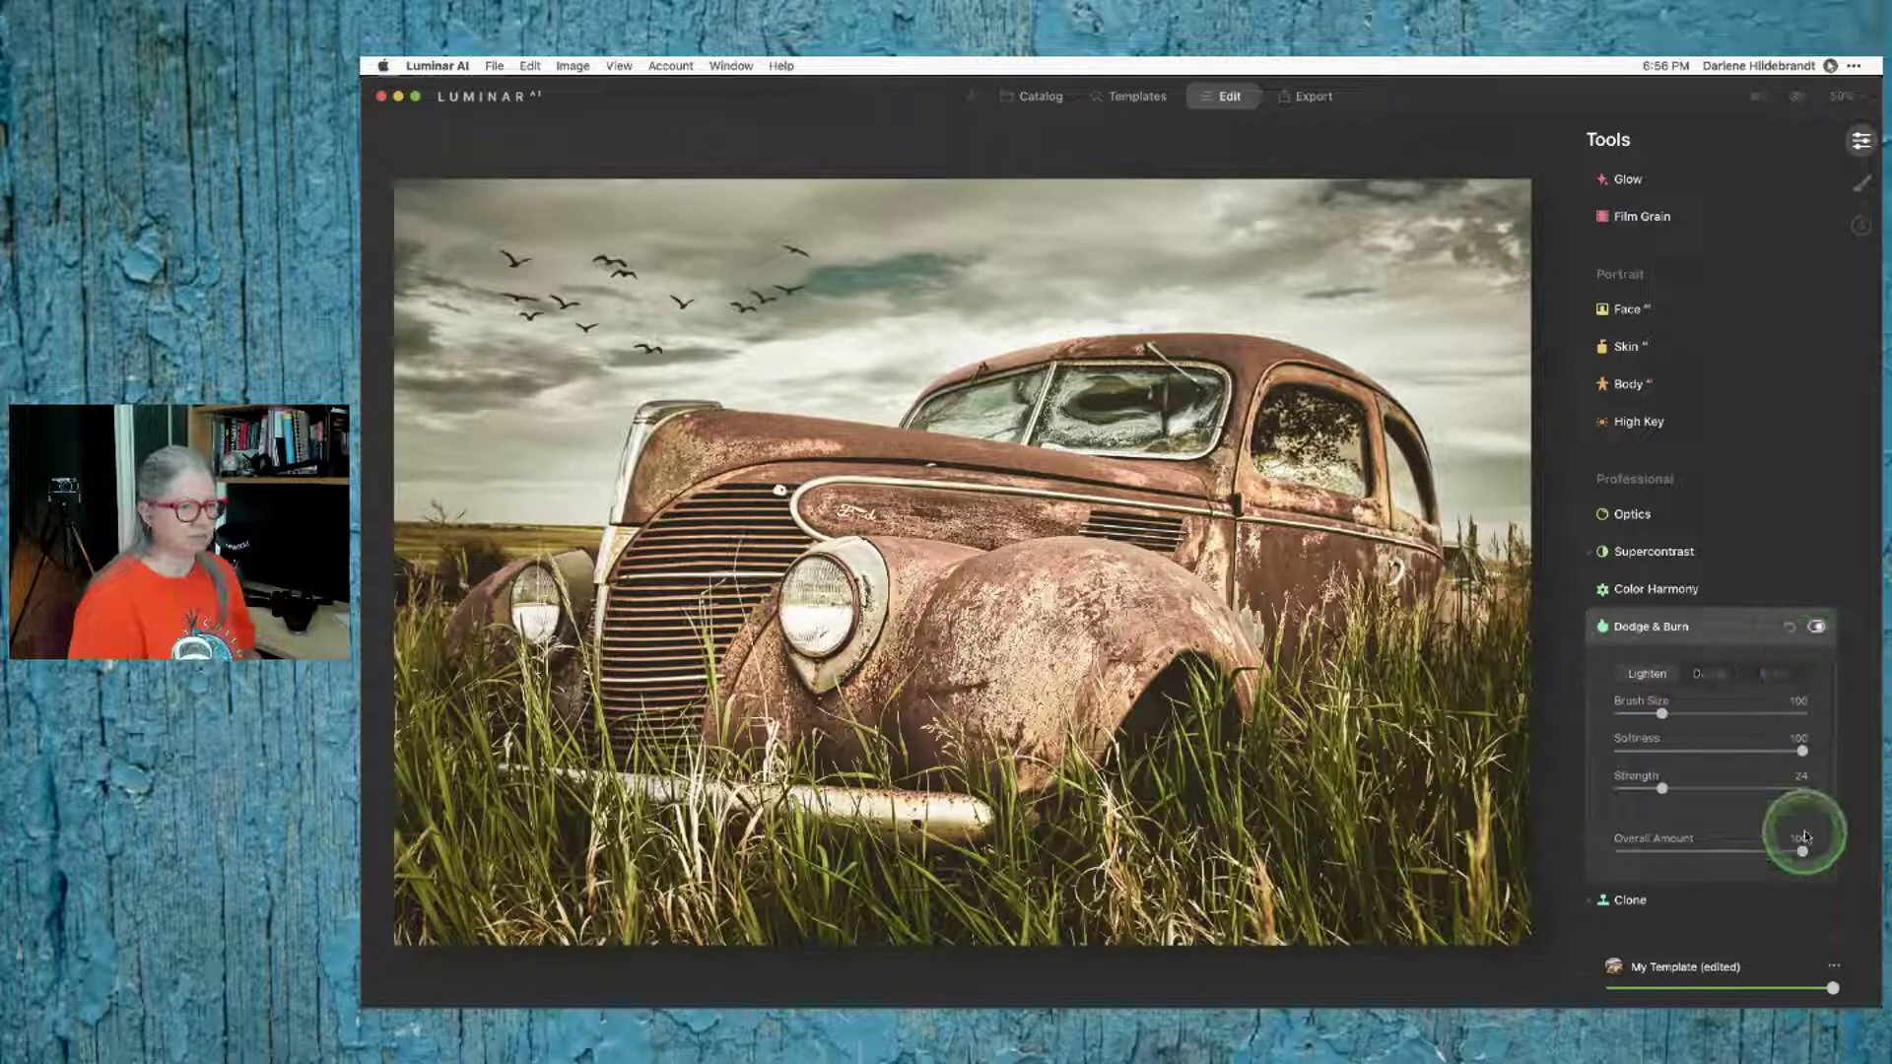
Step: Preview a weaker Dodge & Burn by lowering Overall Amount to about 52, restore it to 100, and close the tool
mouse_move(1803, 852)
mouse_down()
mouse_move(1609, 853)
mouse_move(1810, 850)
mouse_up()
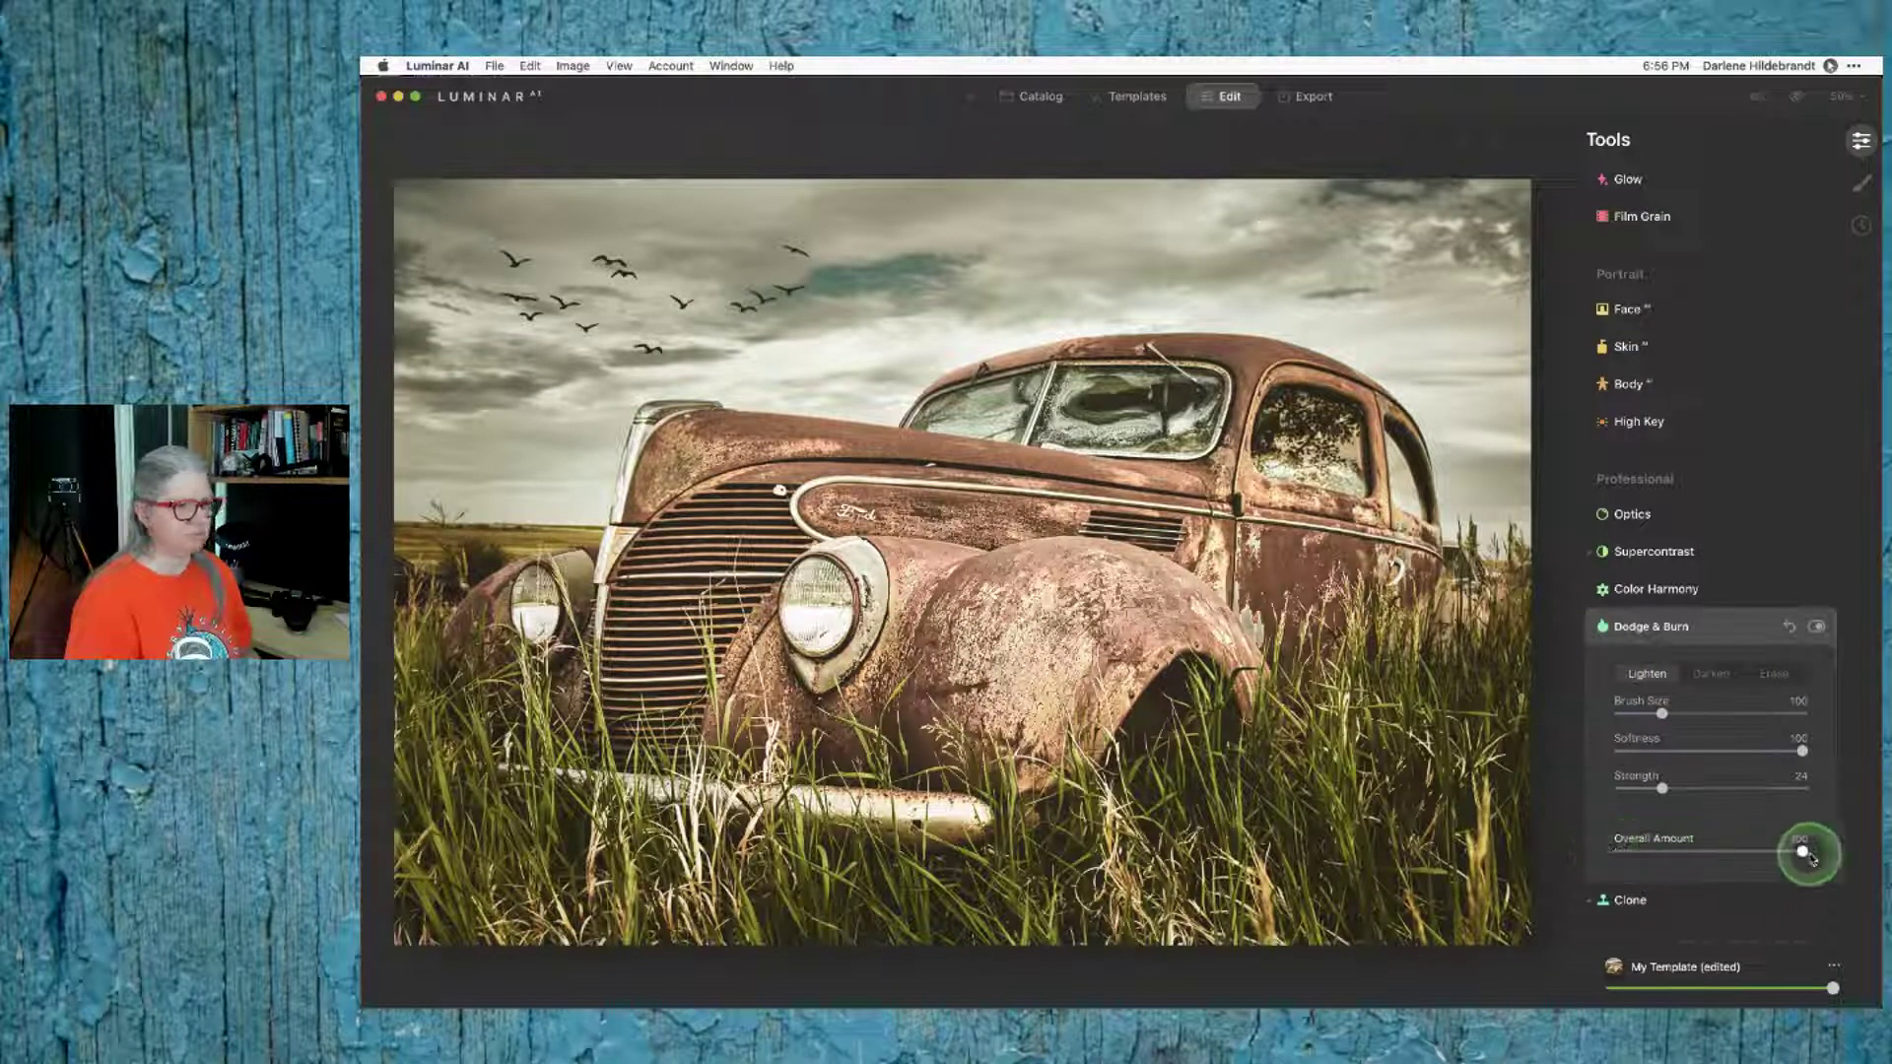
mouse_move(1607, 840)
mouse_down()
mouse_move(1742, 843)
mouse_move(1703, 842)
mouse_up()
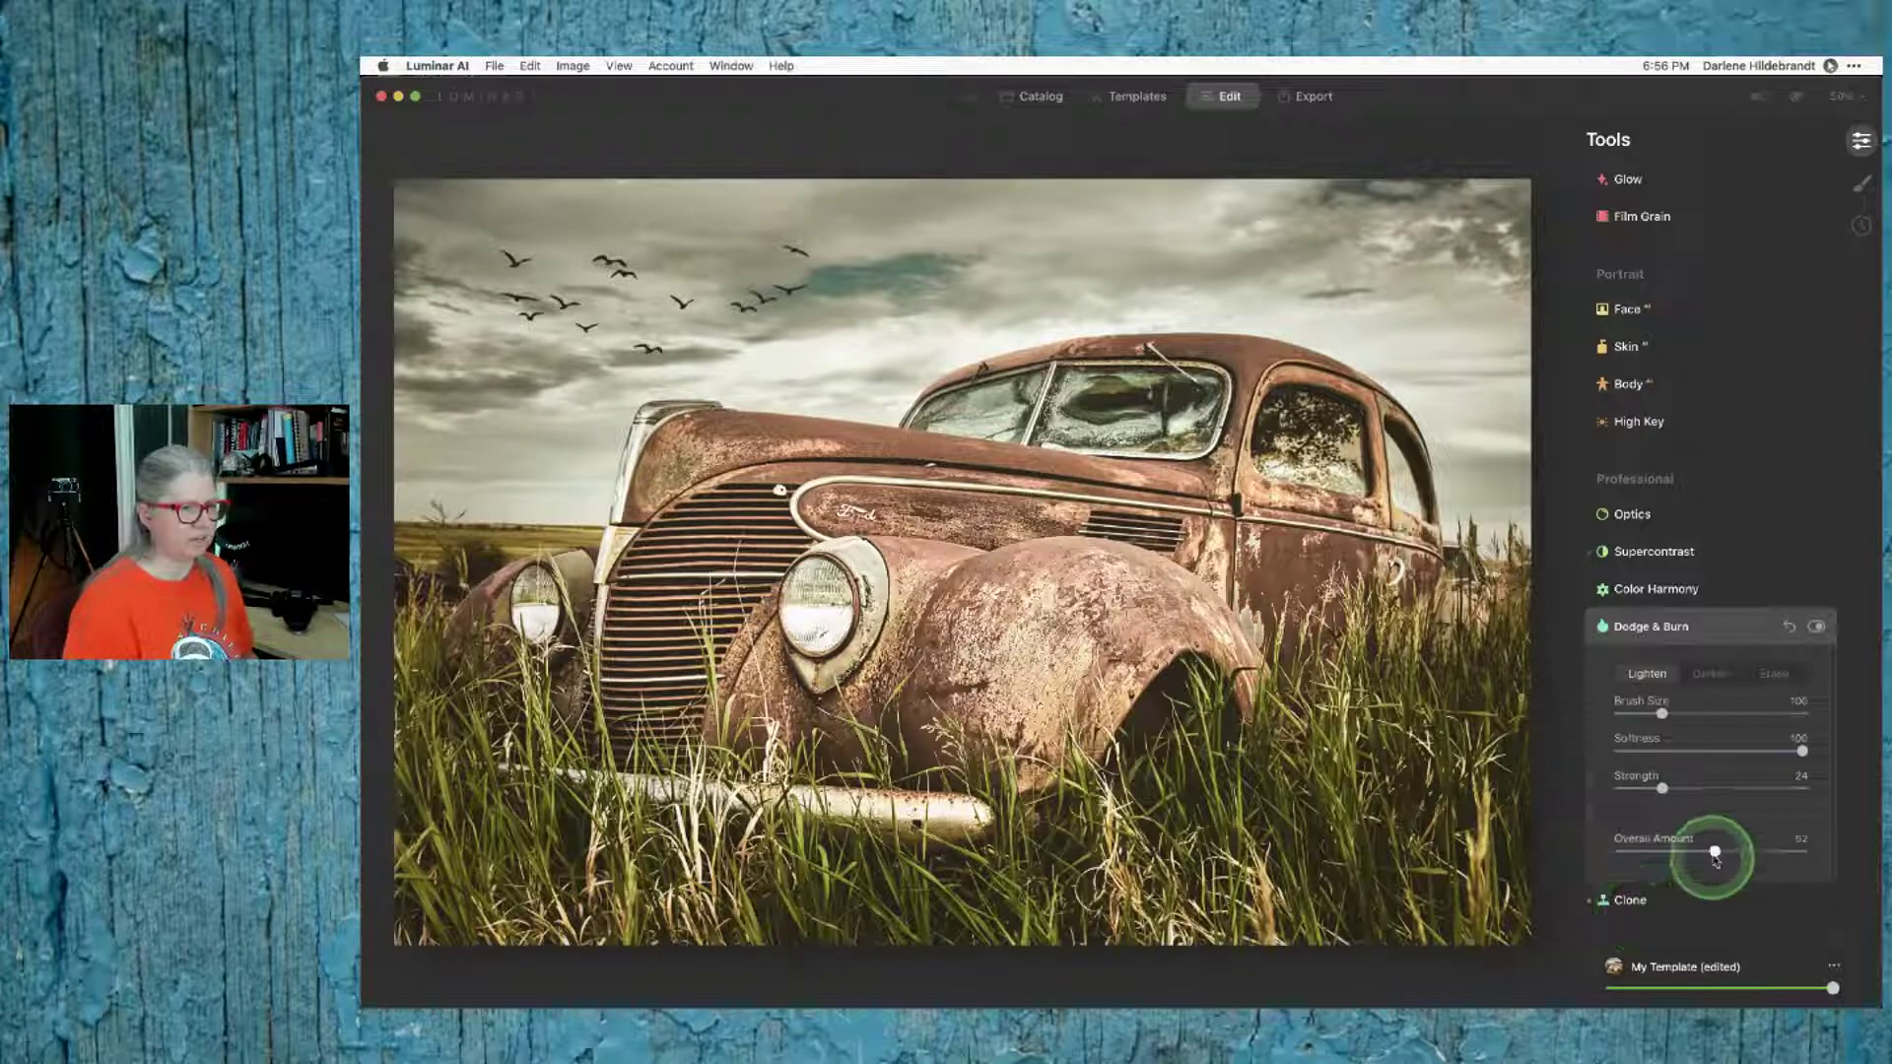
drag(1713, 850, 1848, 853)
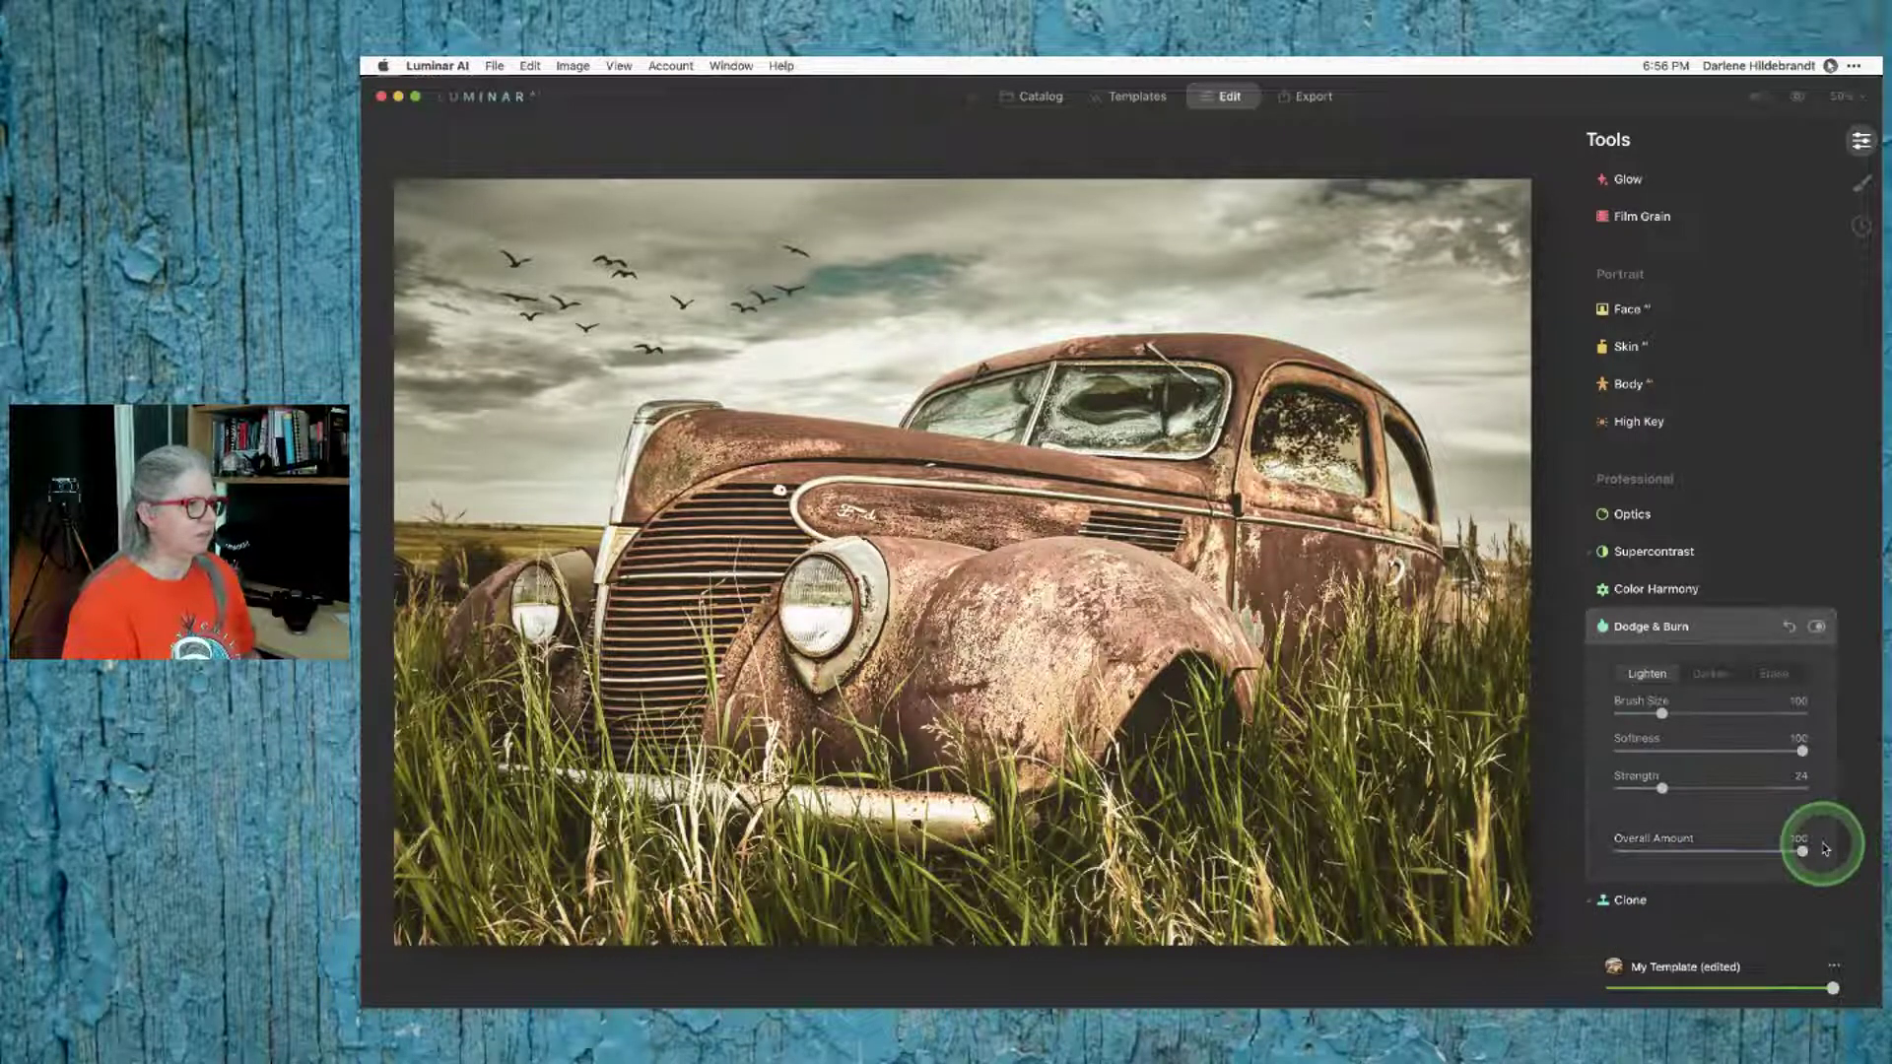
mouse_move(1804, 854)
mouse_down()
mouse_move(1602, 847)
mouse_move(1820, 853)
mouse_move(1551, 841)
mouse_move(1865, 843)
mouse_up()
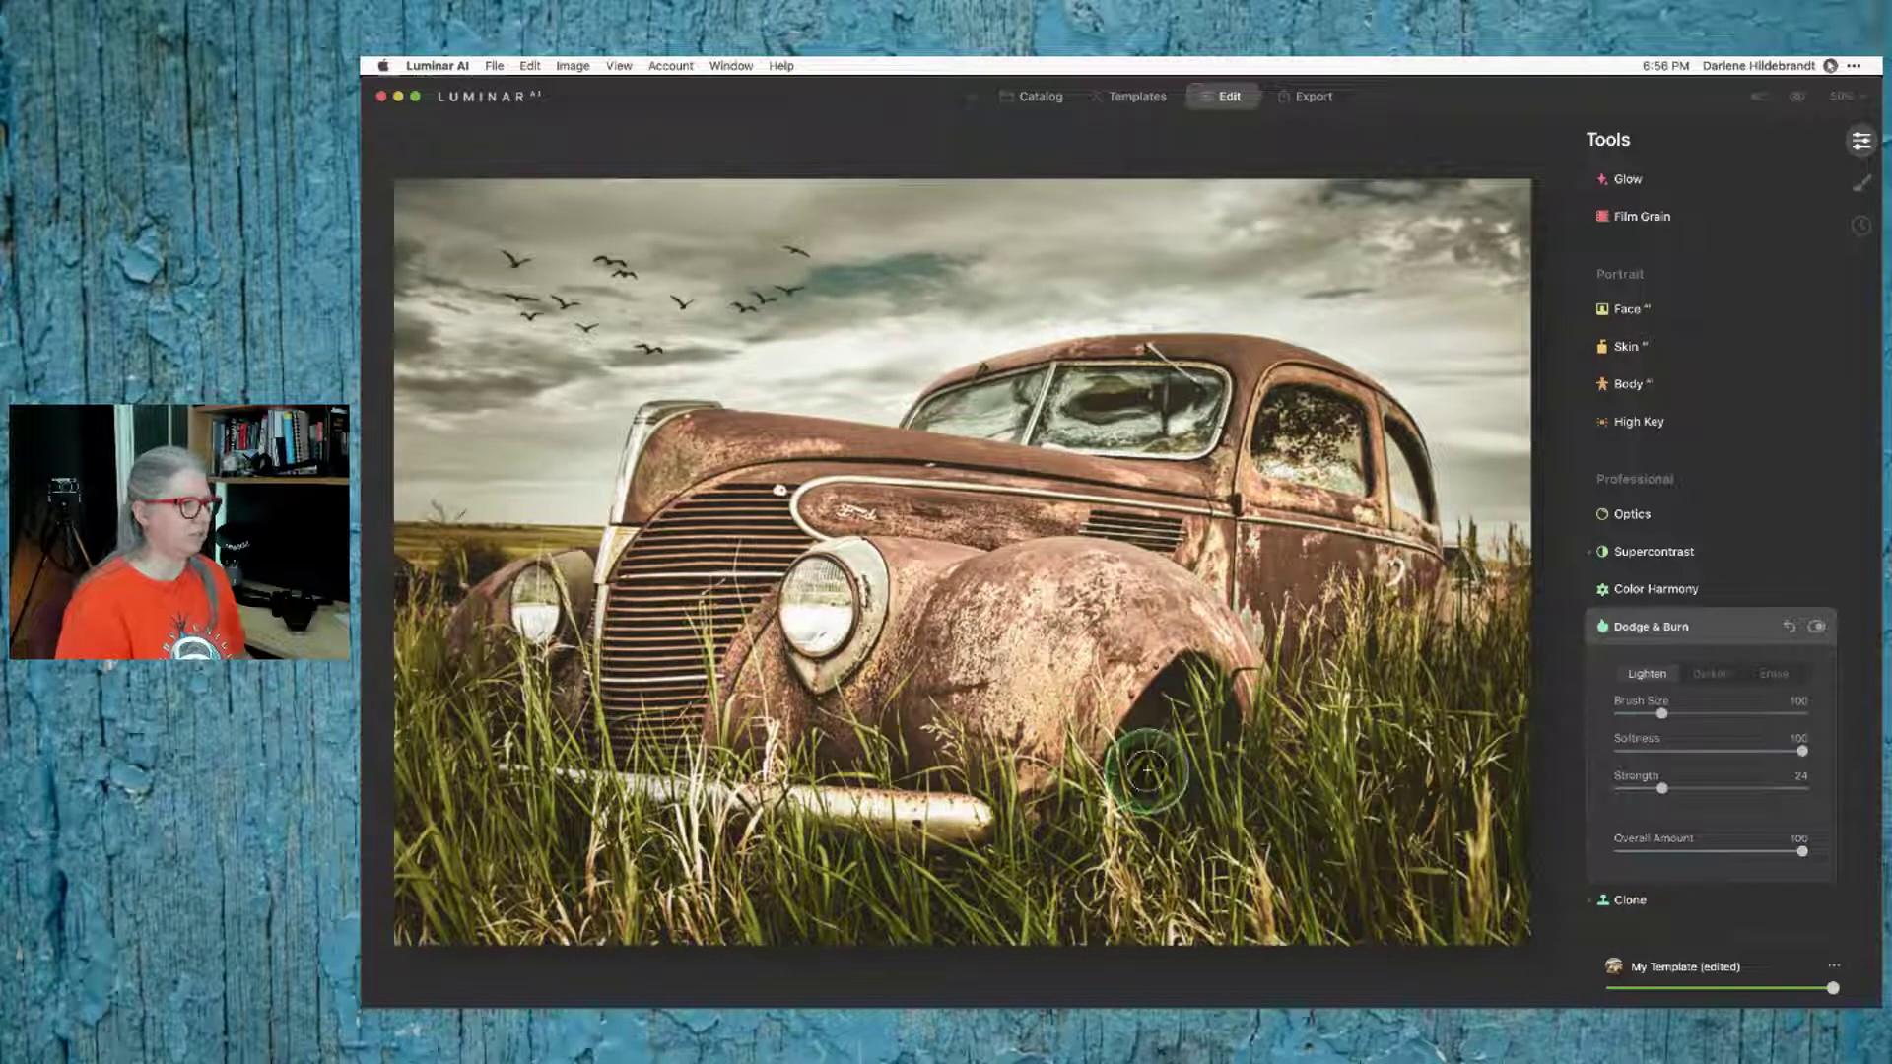
click(1733, 635)
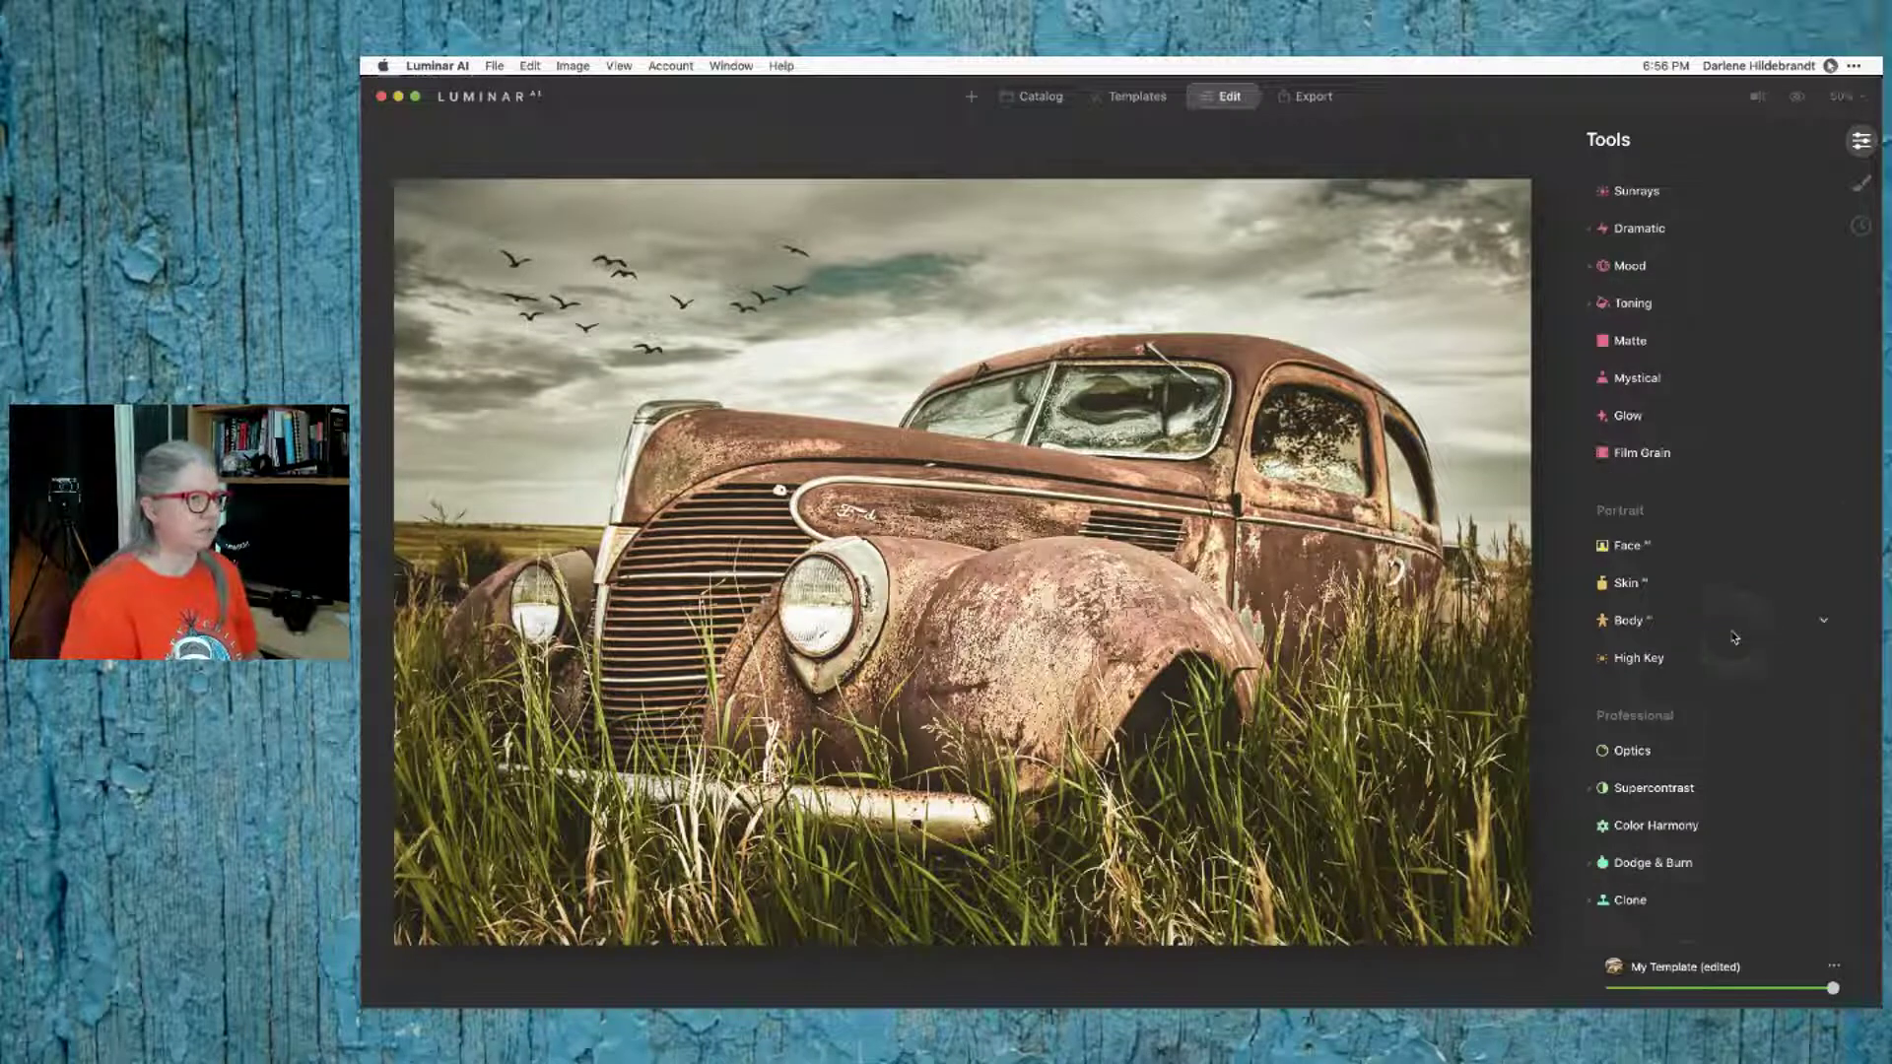
Step: Switch to Lightroom Classic and show the To edit collection as a thumbnail grid
click(1046, 97)
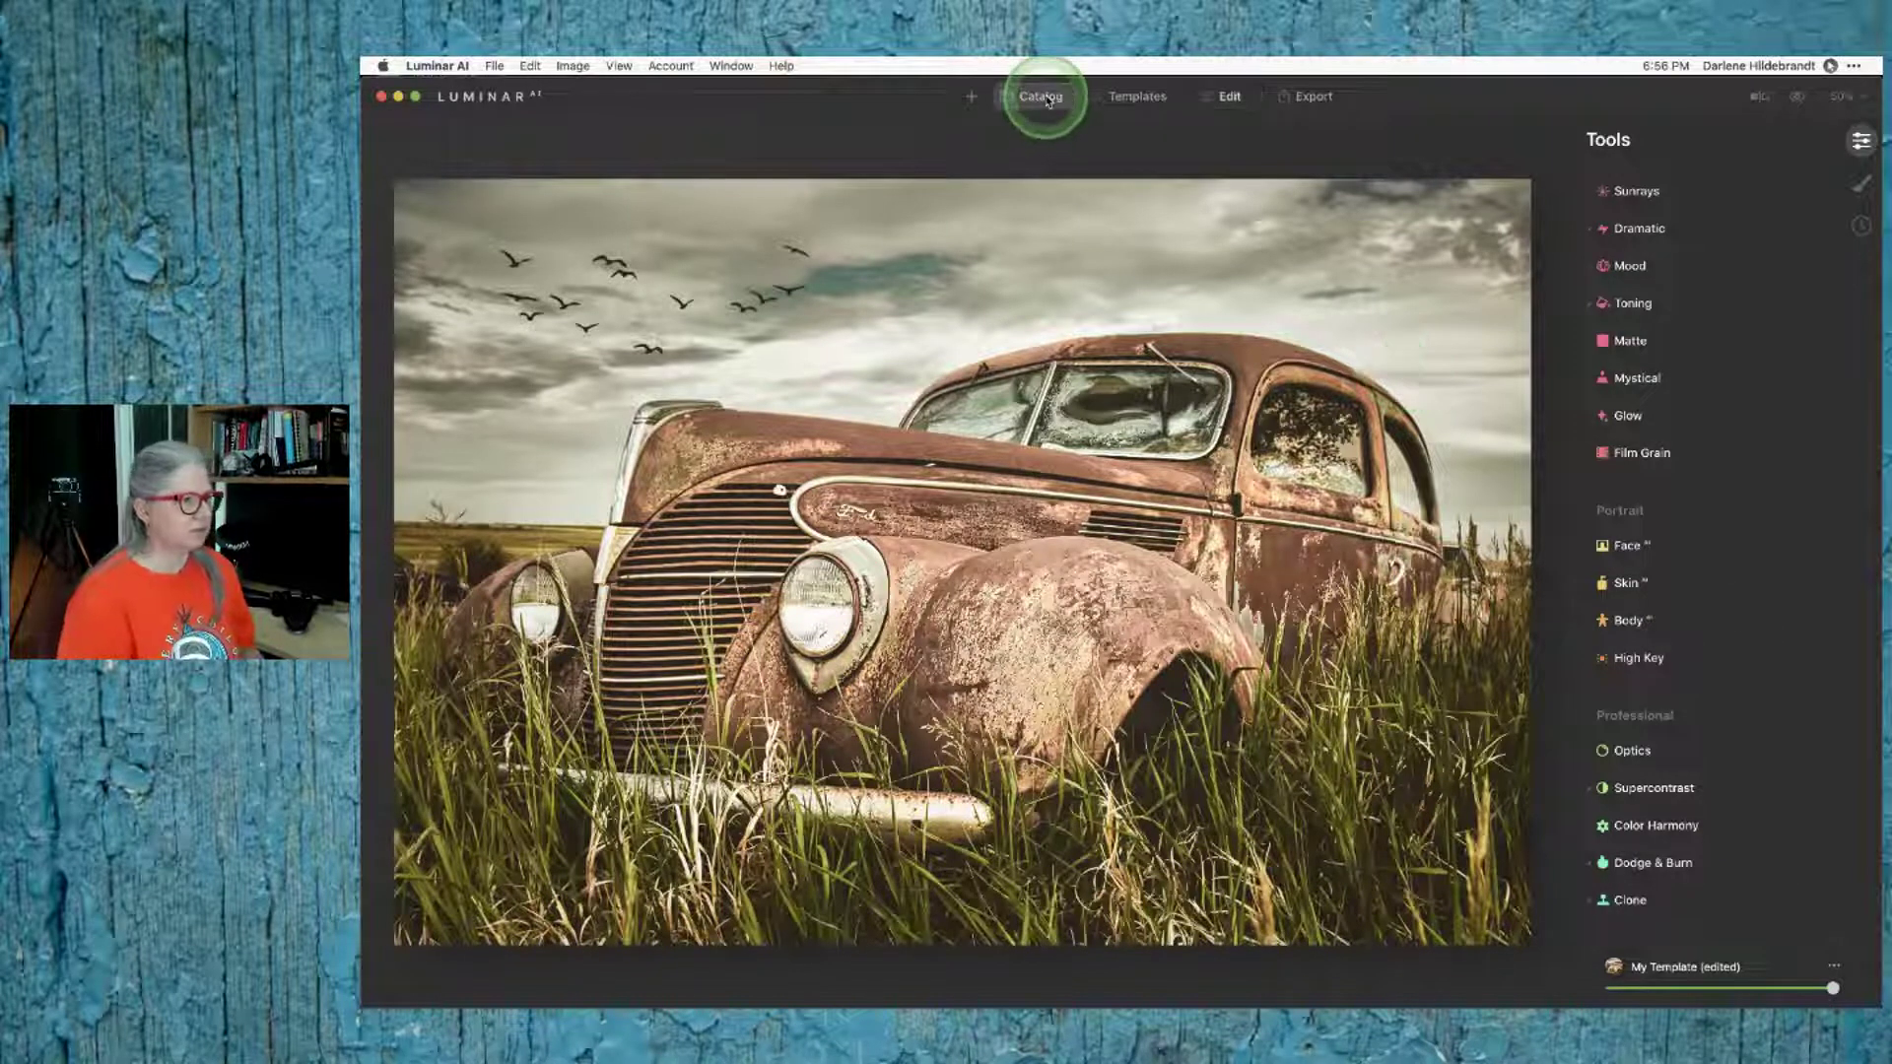
key(super+Tab)
key(super+Tab)
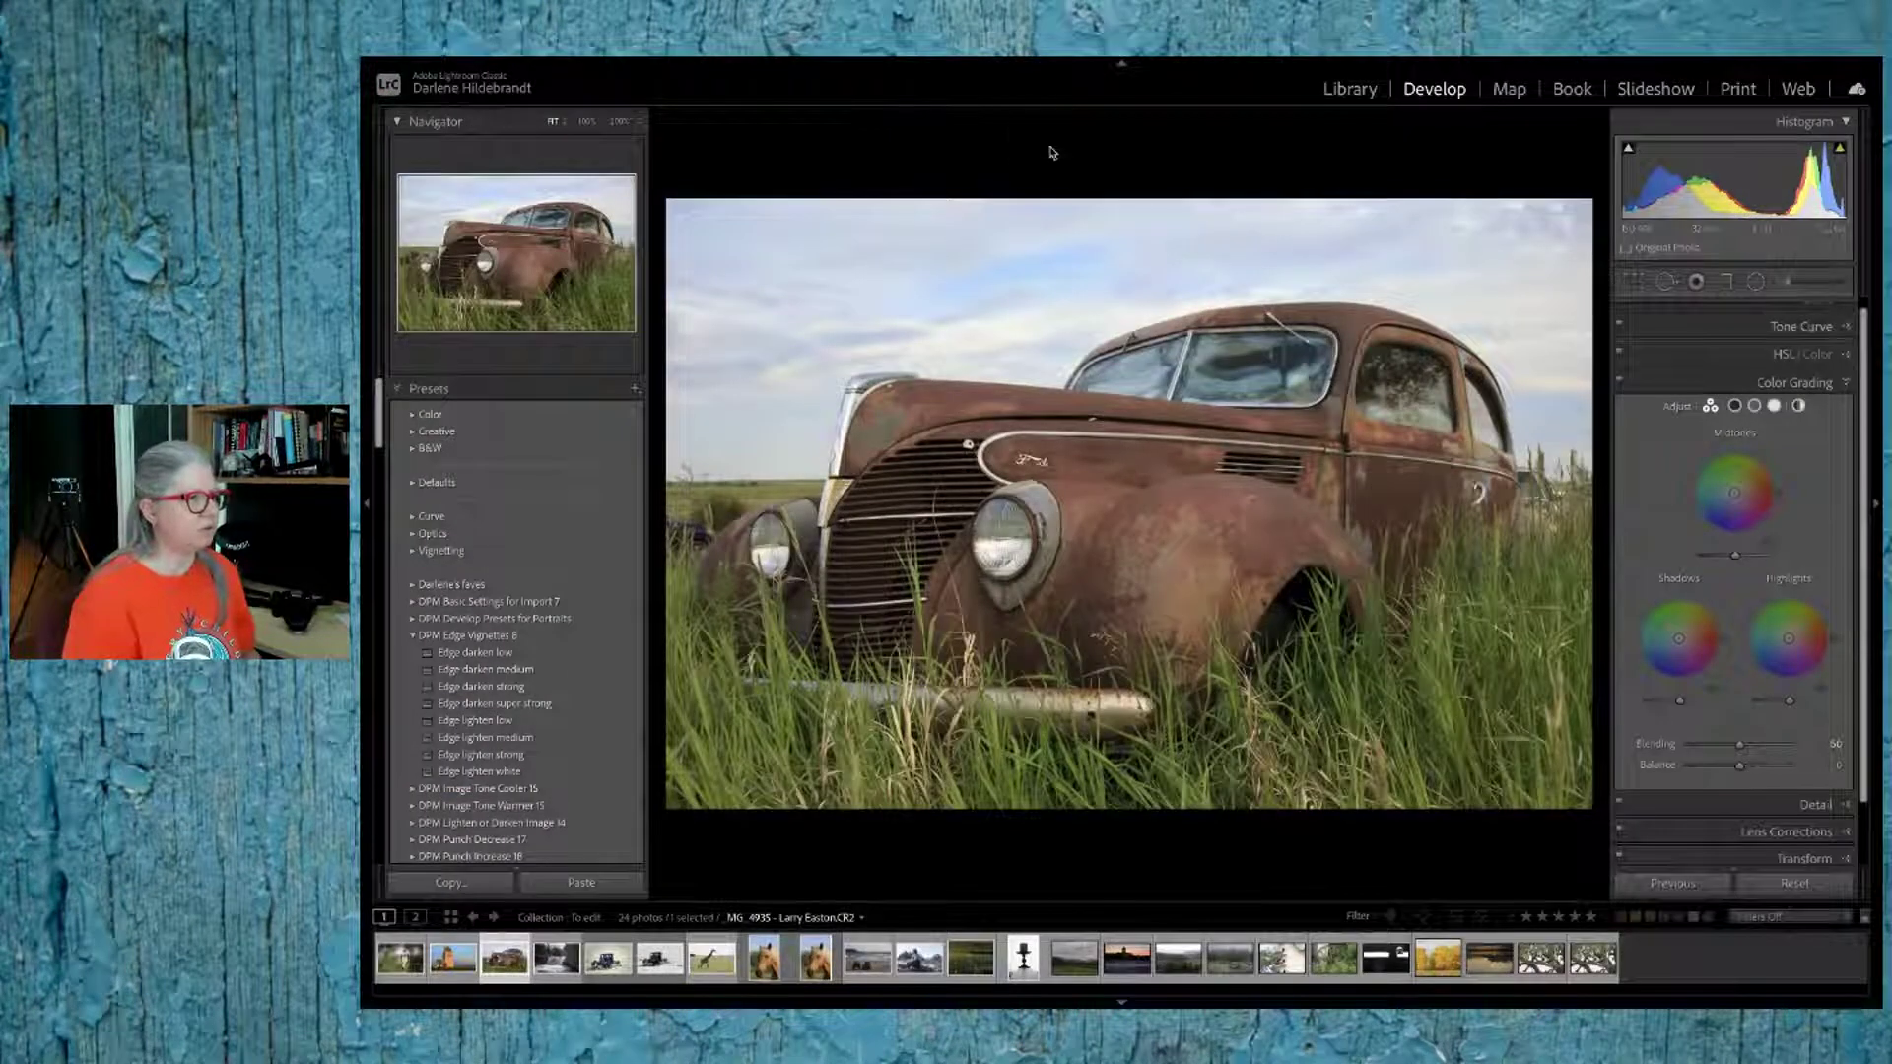
key(g)
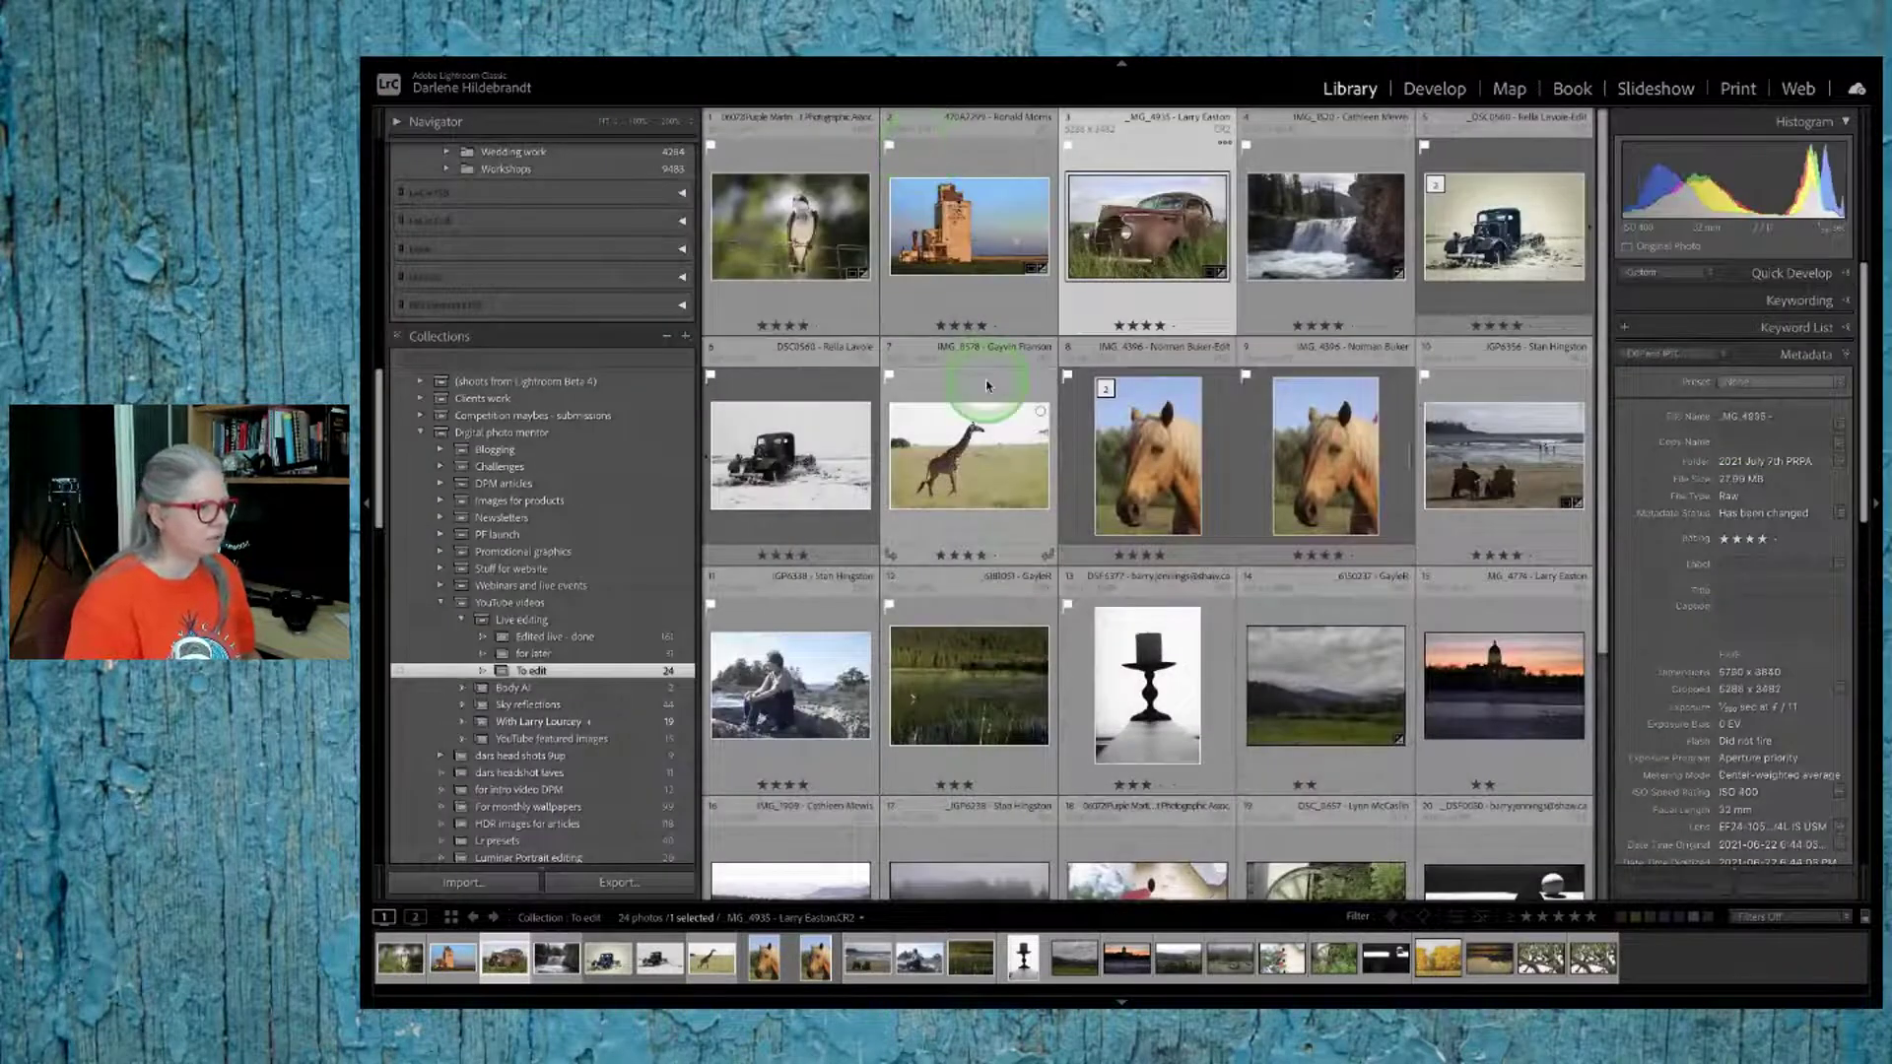
Step: Open the unedited leopard-in-tree photo near the end of the collection and examine the leopard's sharpness close up
scroll(988, 385, down, 4)
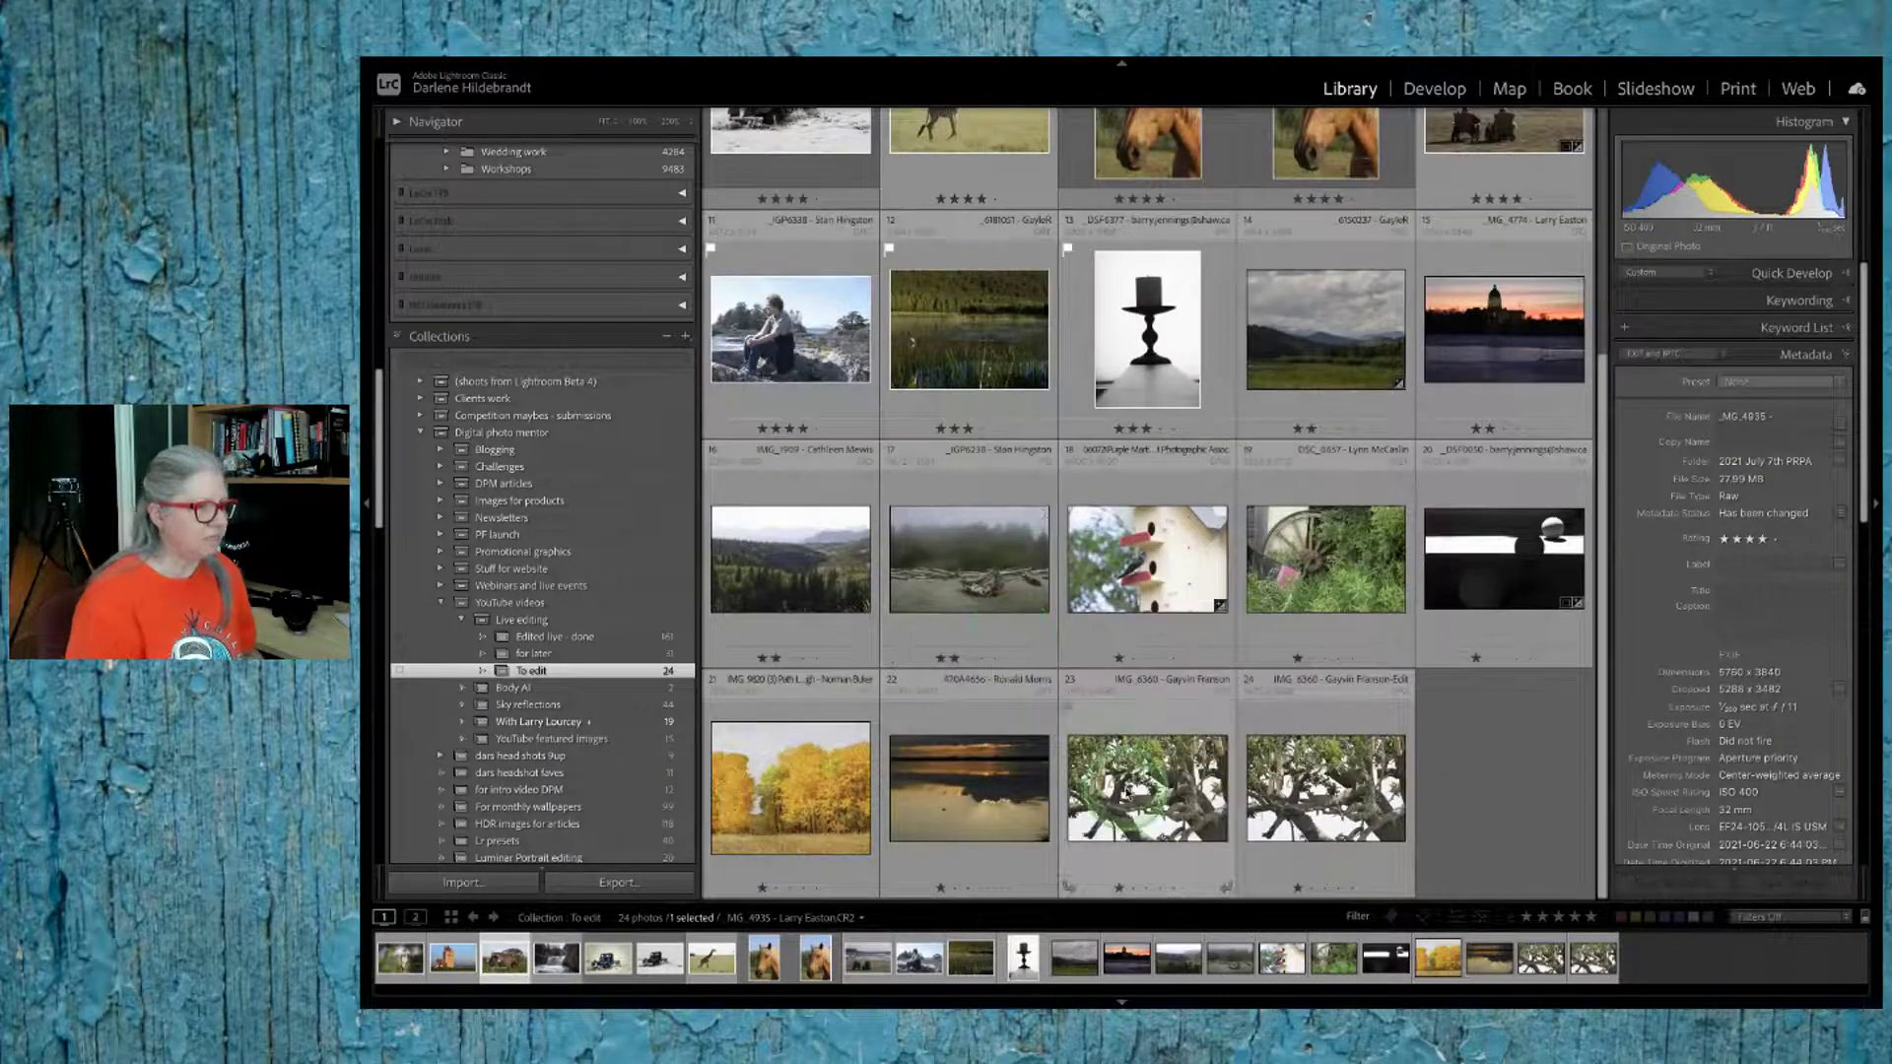
click(1136, 788)
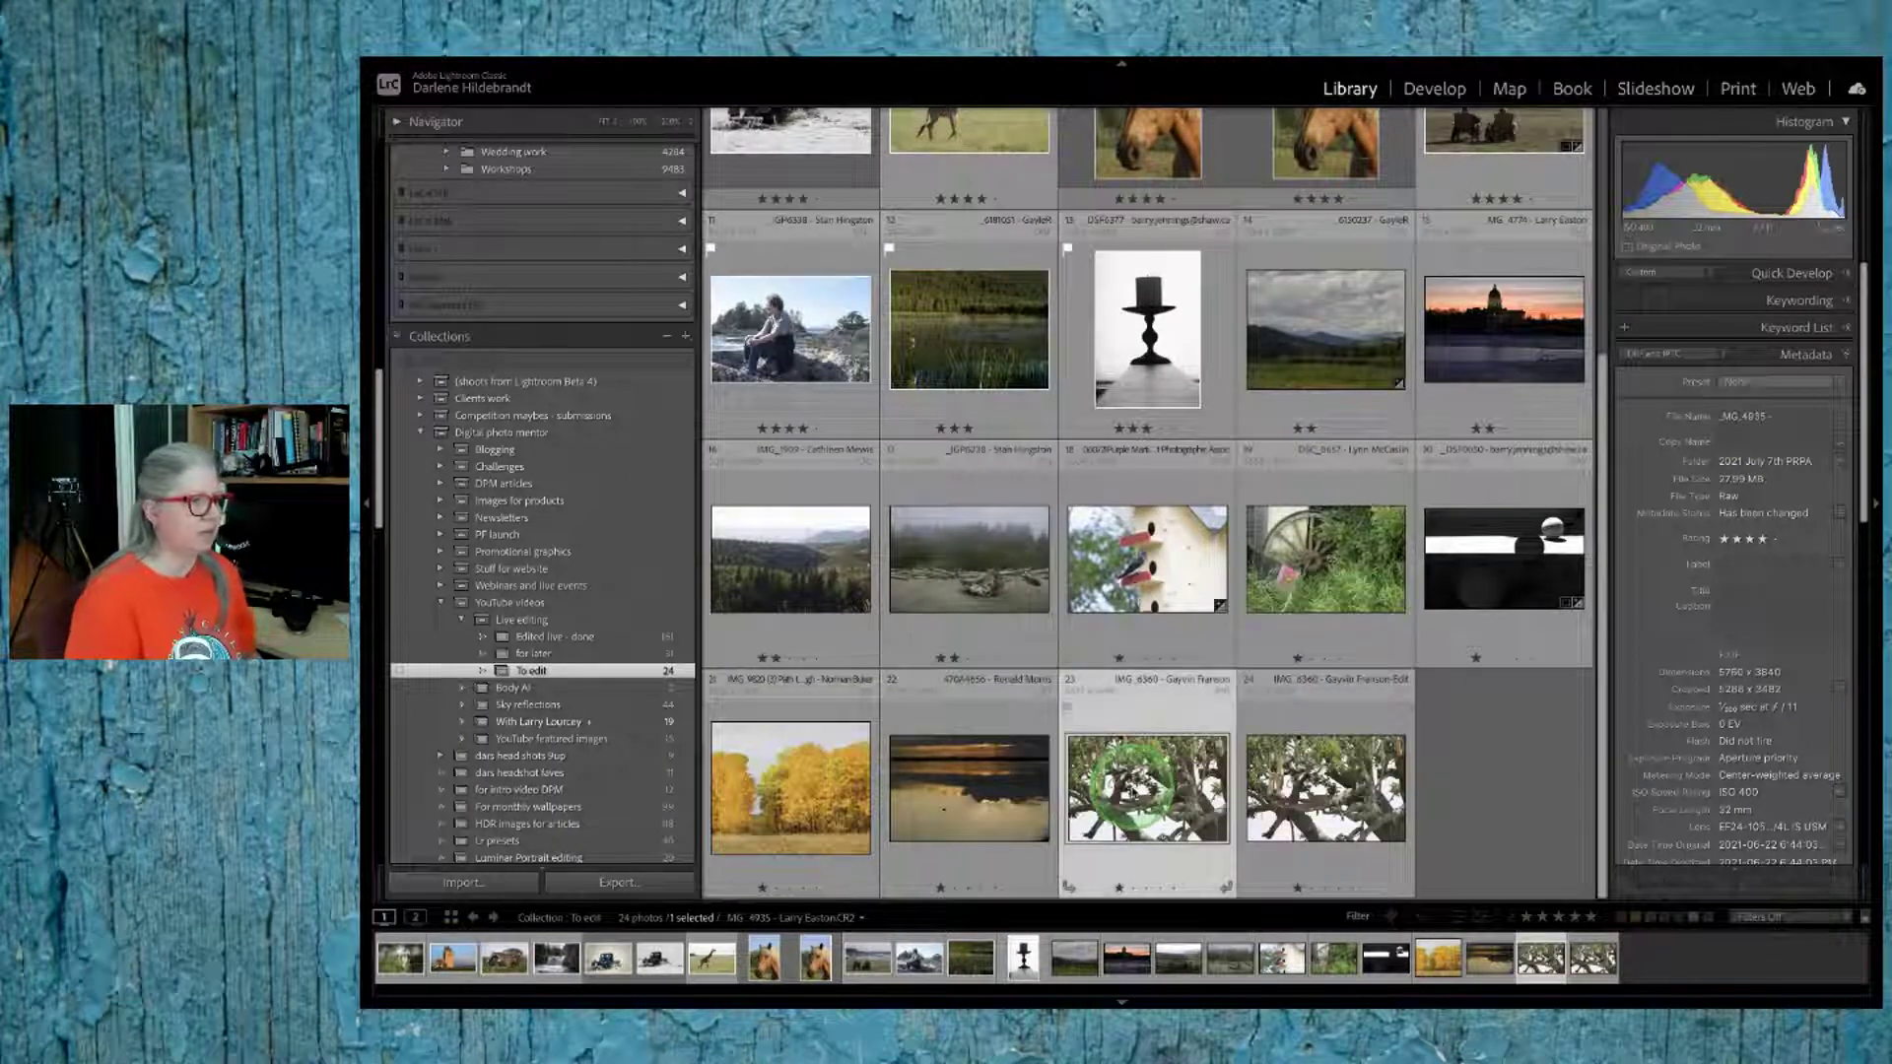
double_click(1143, 789)
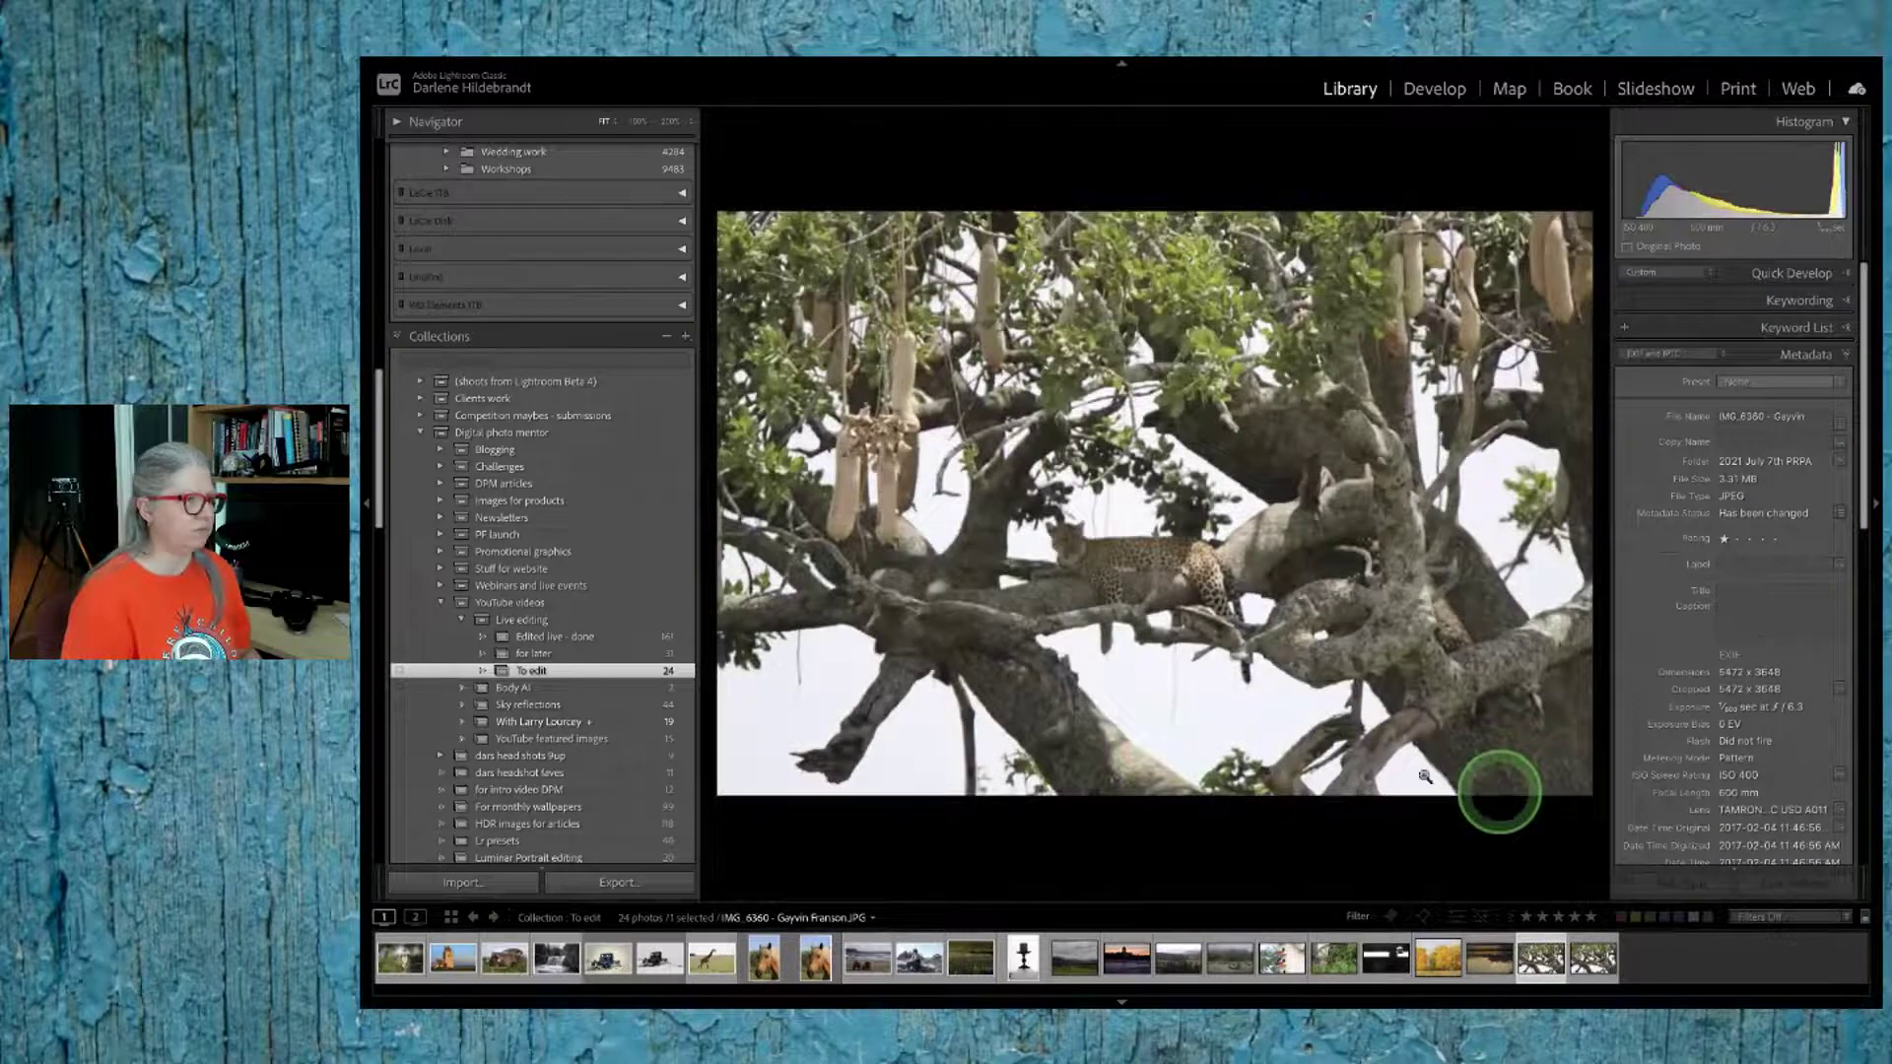
key(Tab)
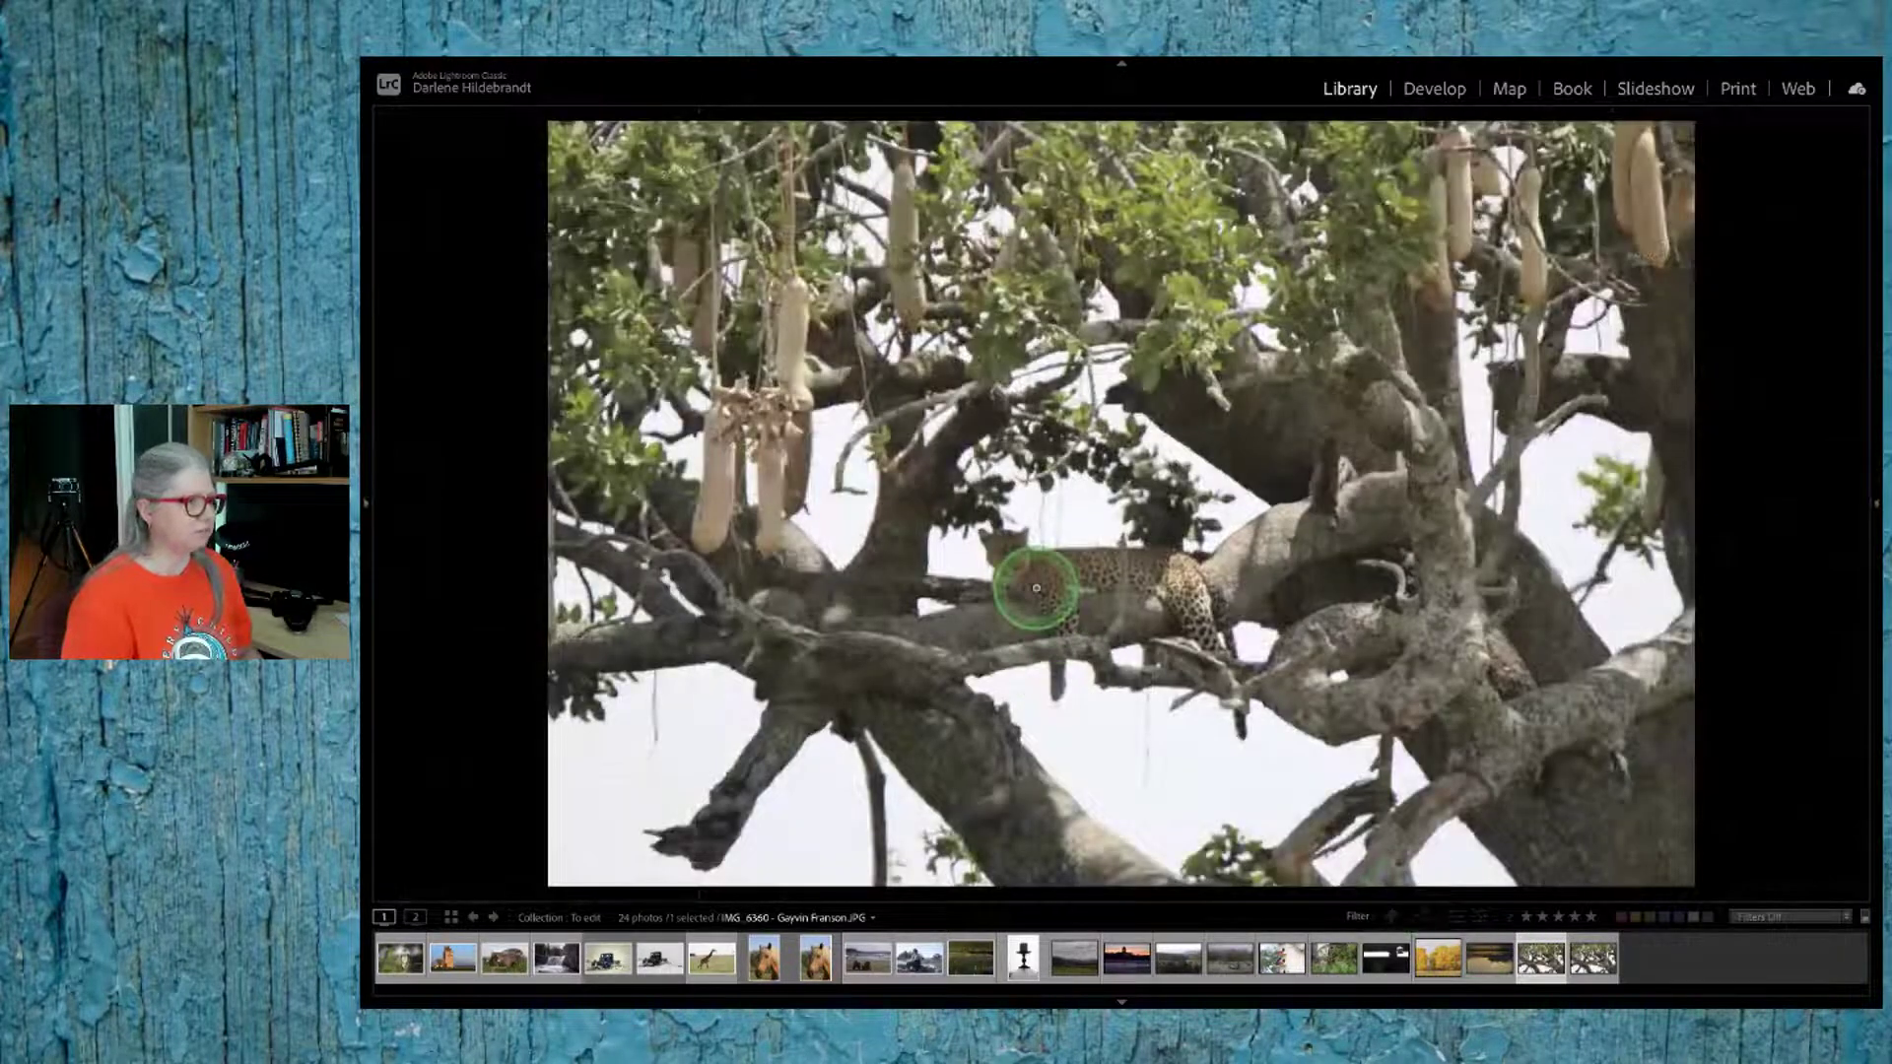
click(1038, 625)
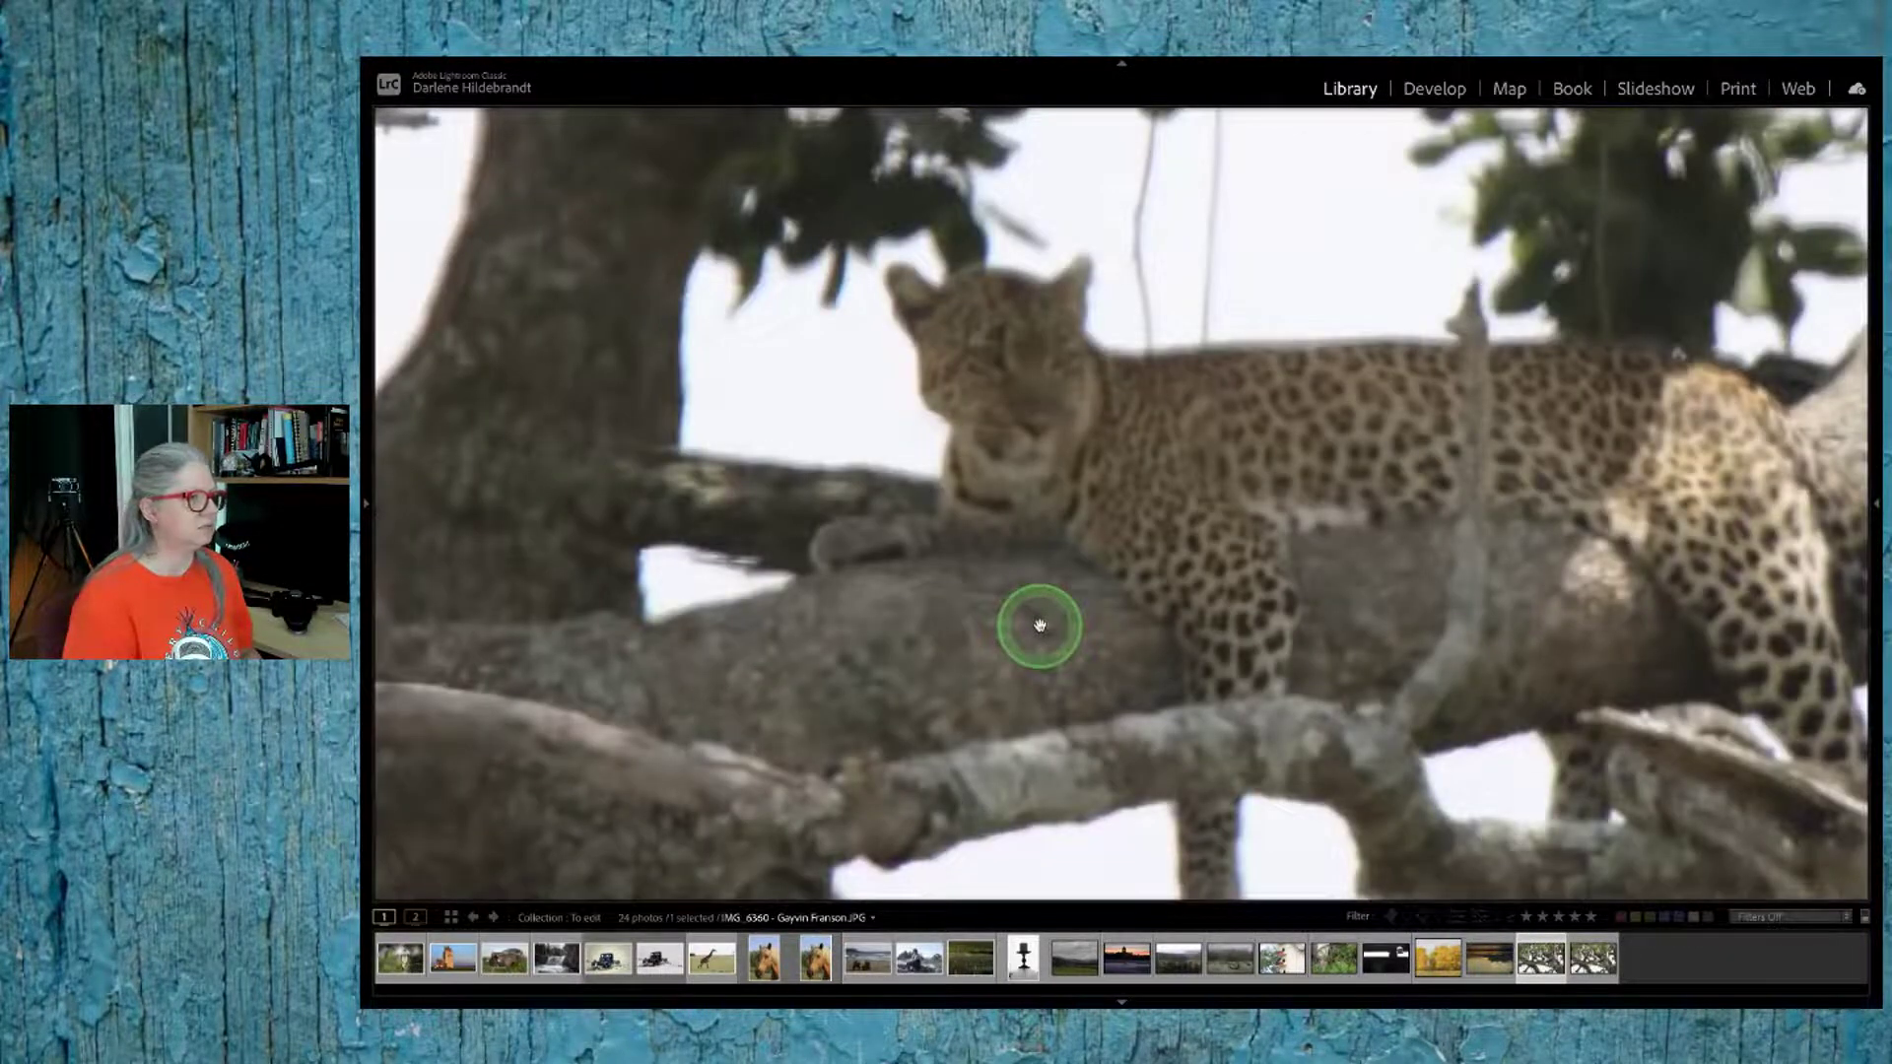
key(Tab)
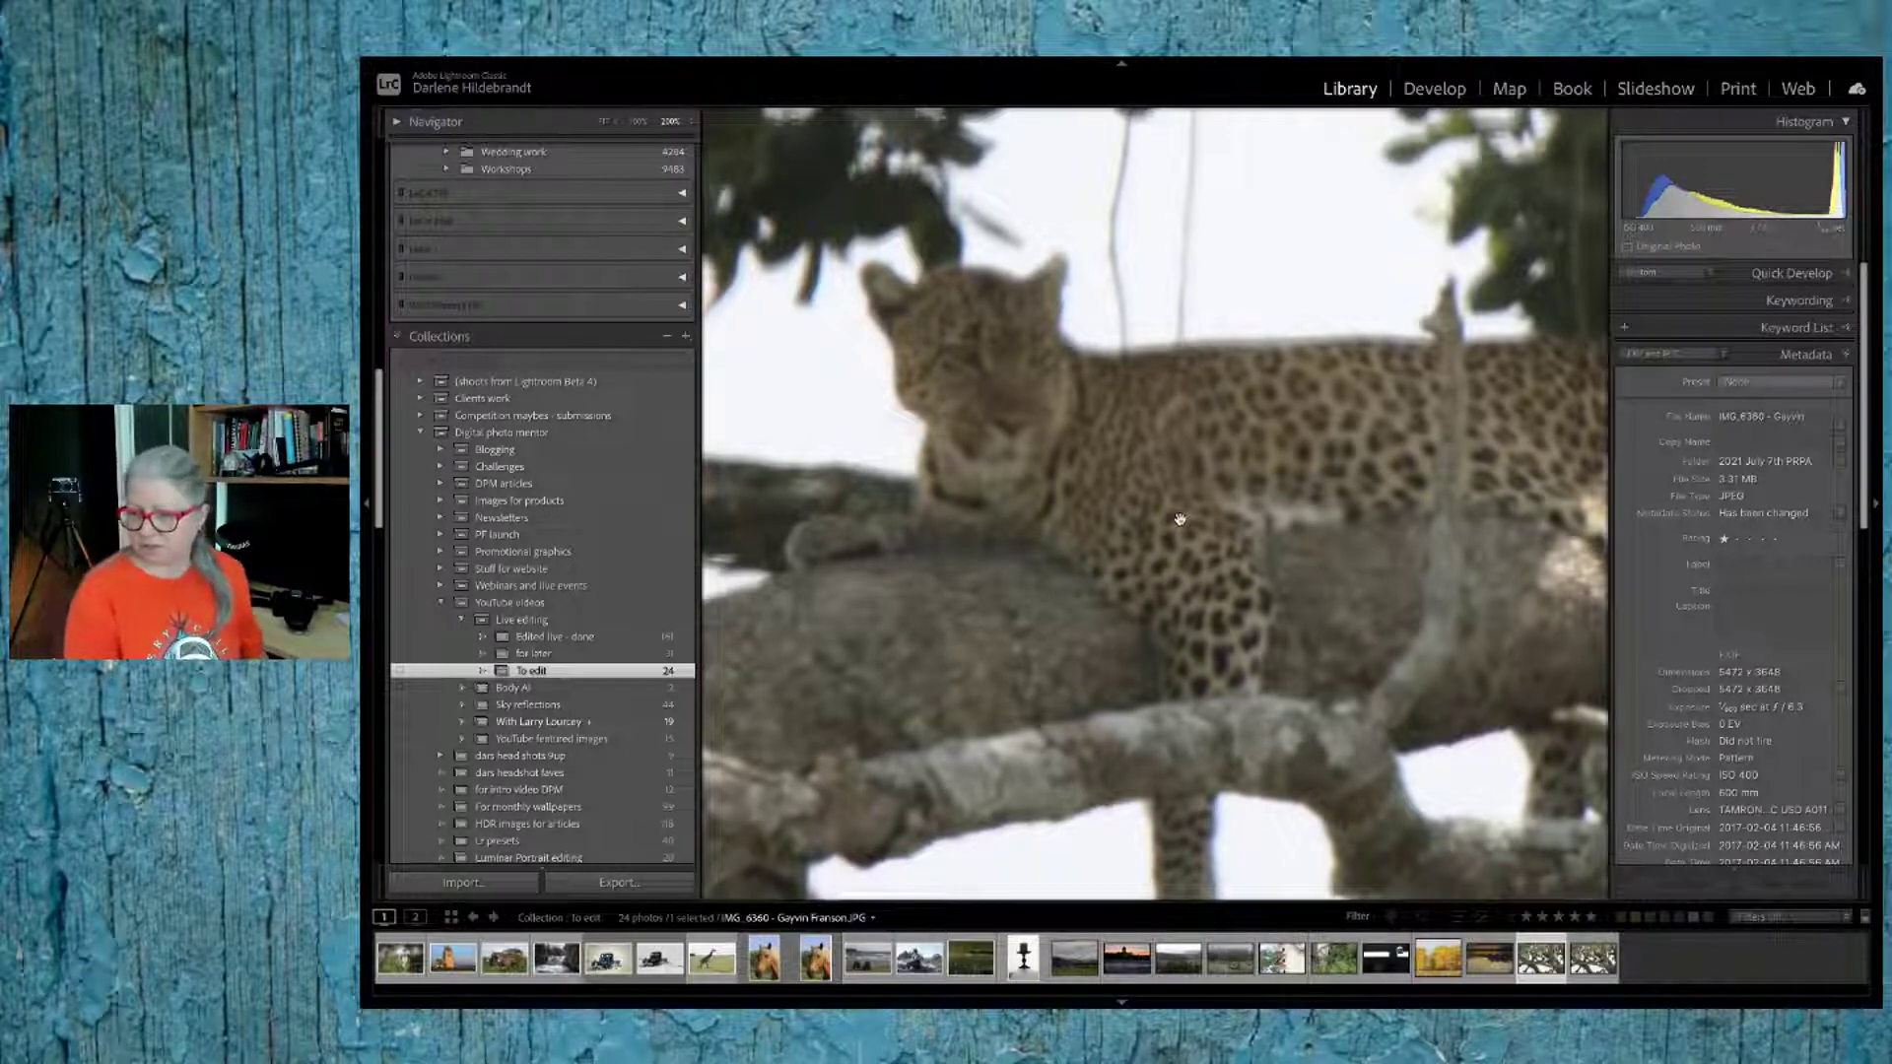
Step: Compare the leopard's detail in the edited version of the photo with the original
drag(1222, 523, 1539, 892)
click(1594, 958)
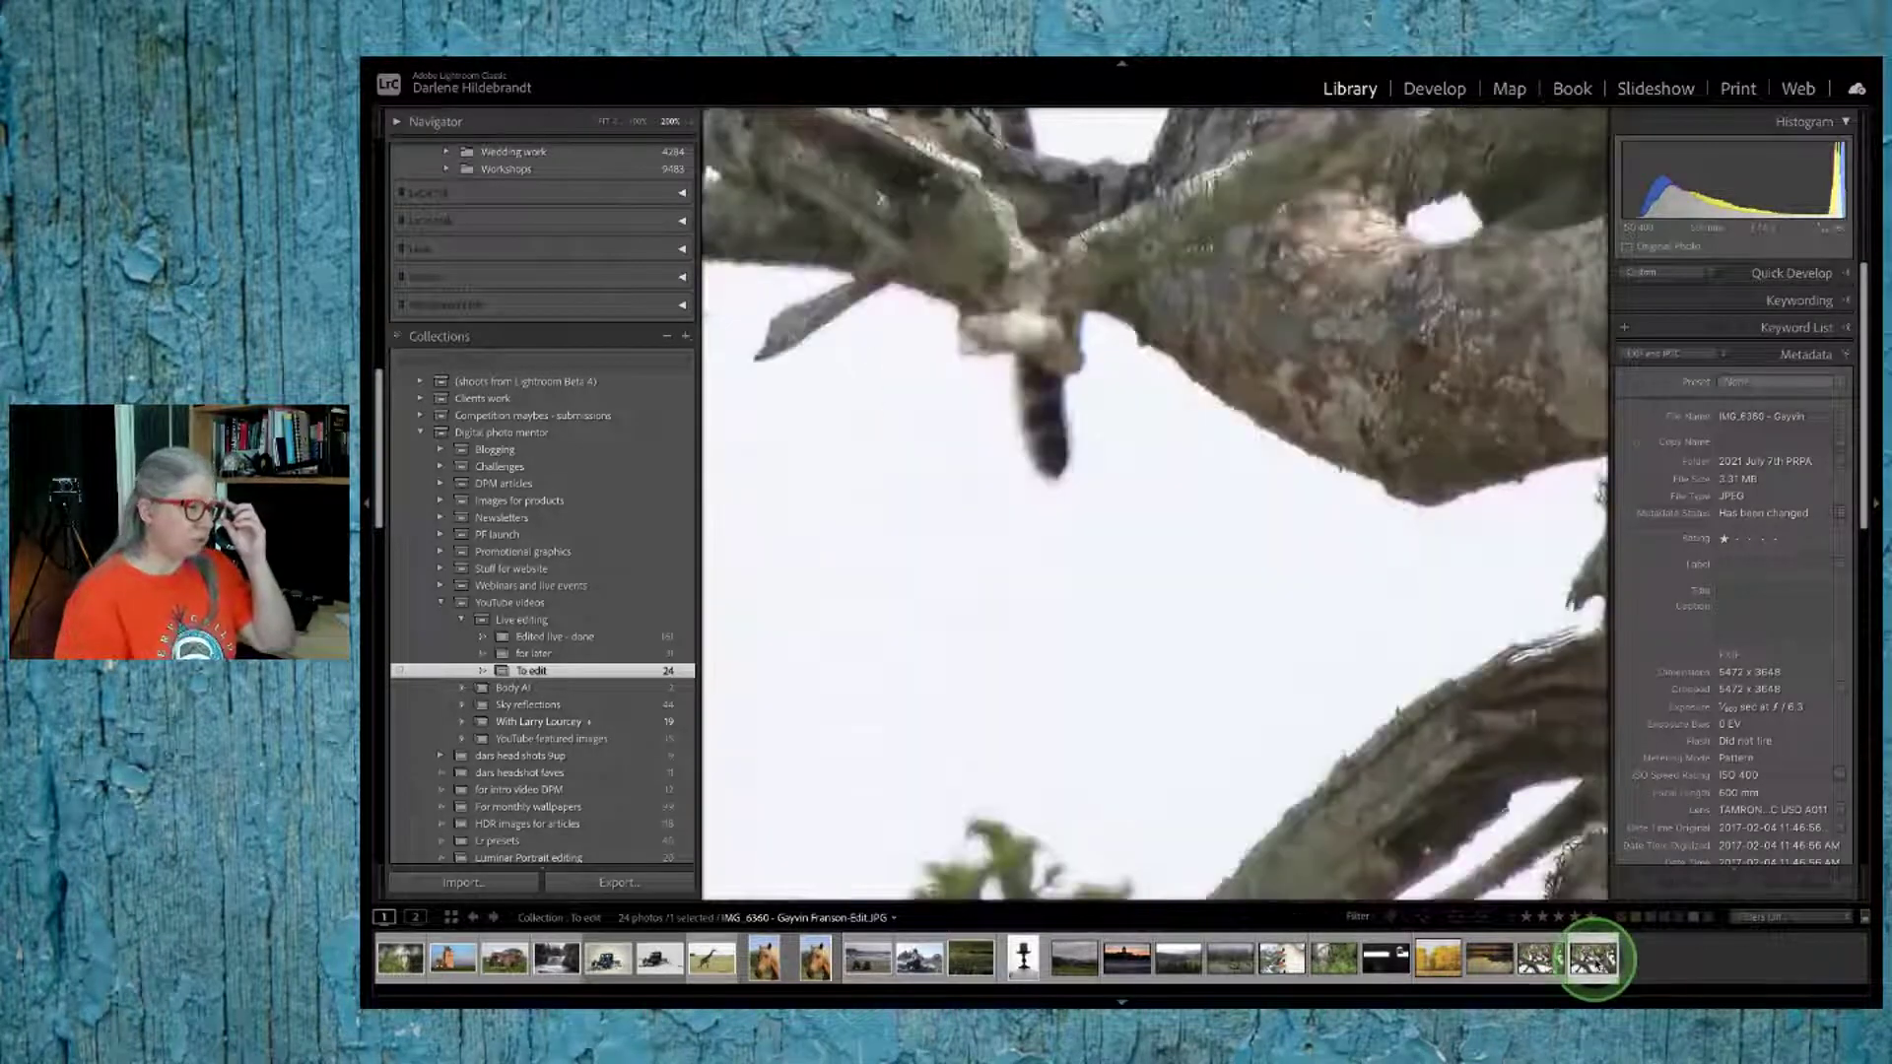
drag(963, 592, 1192, 534)
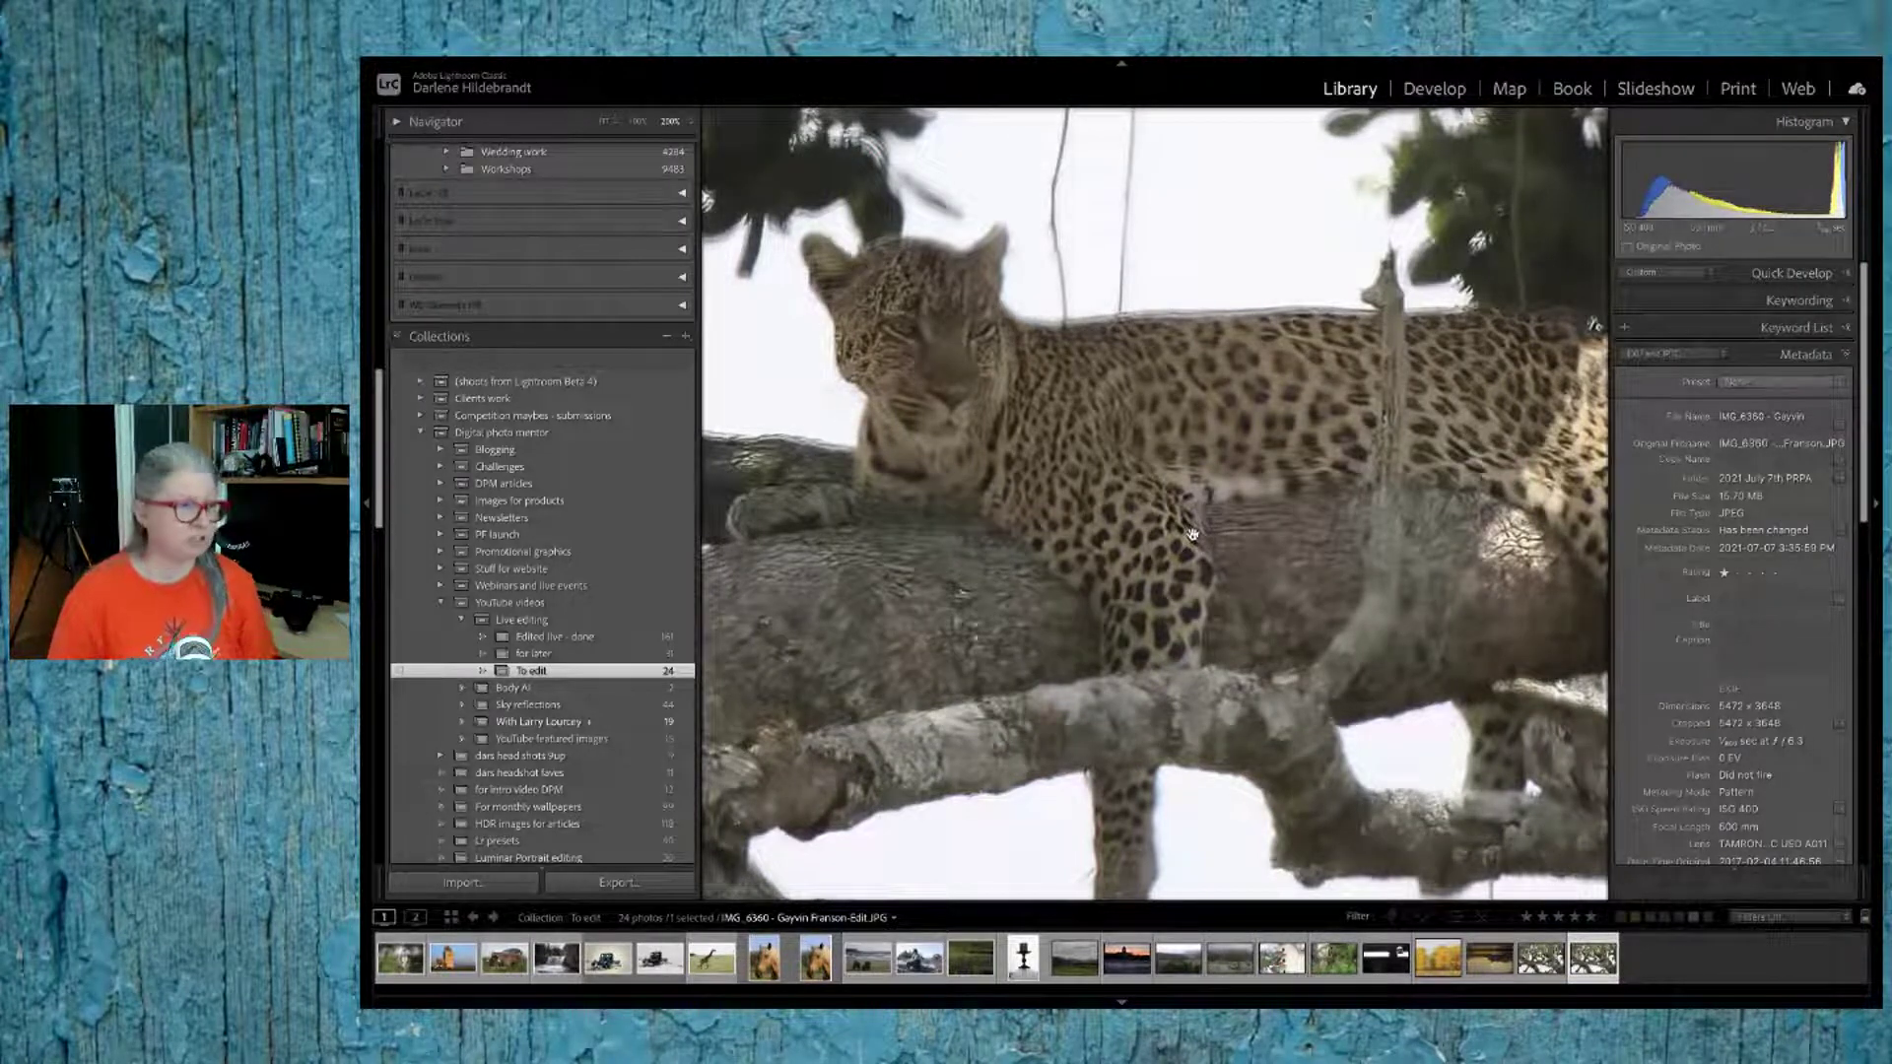
click(1540, 958)
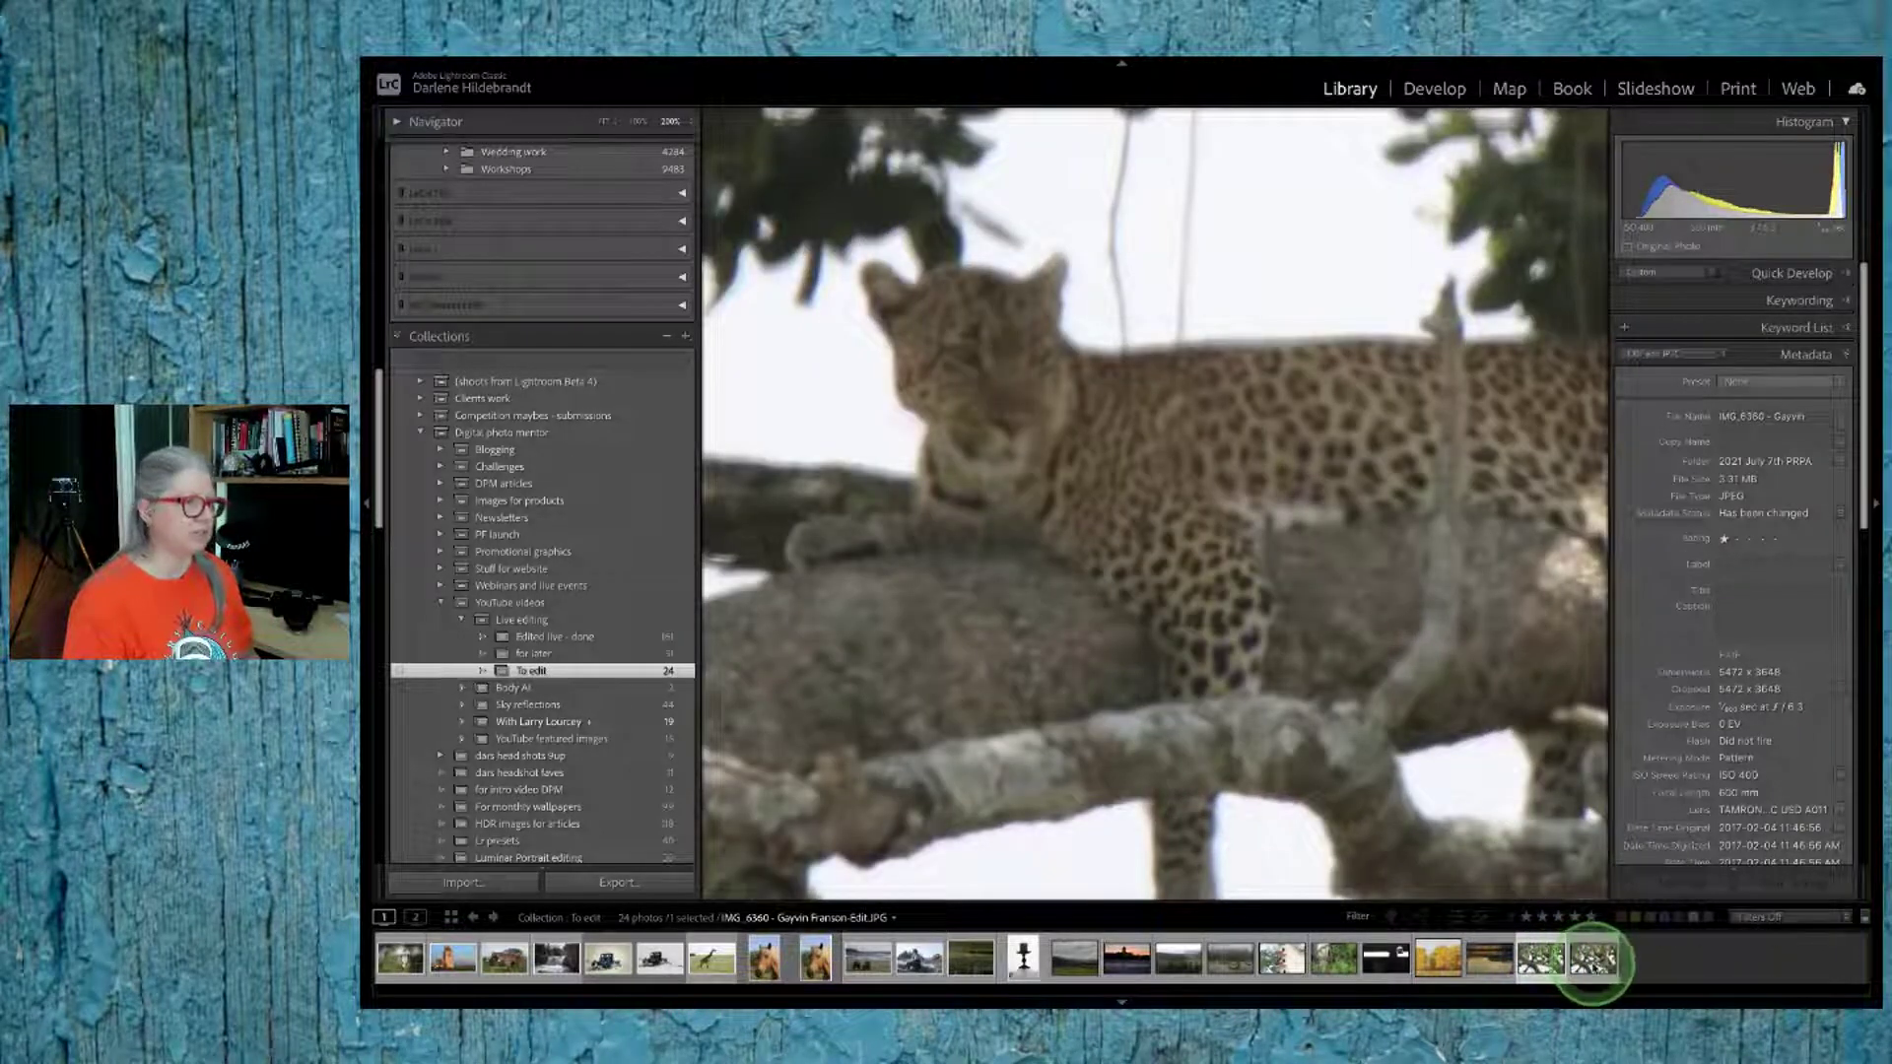
click(1594, 958)
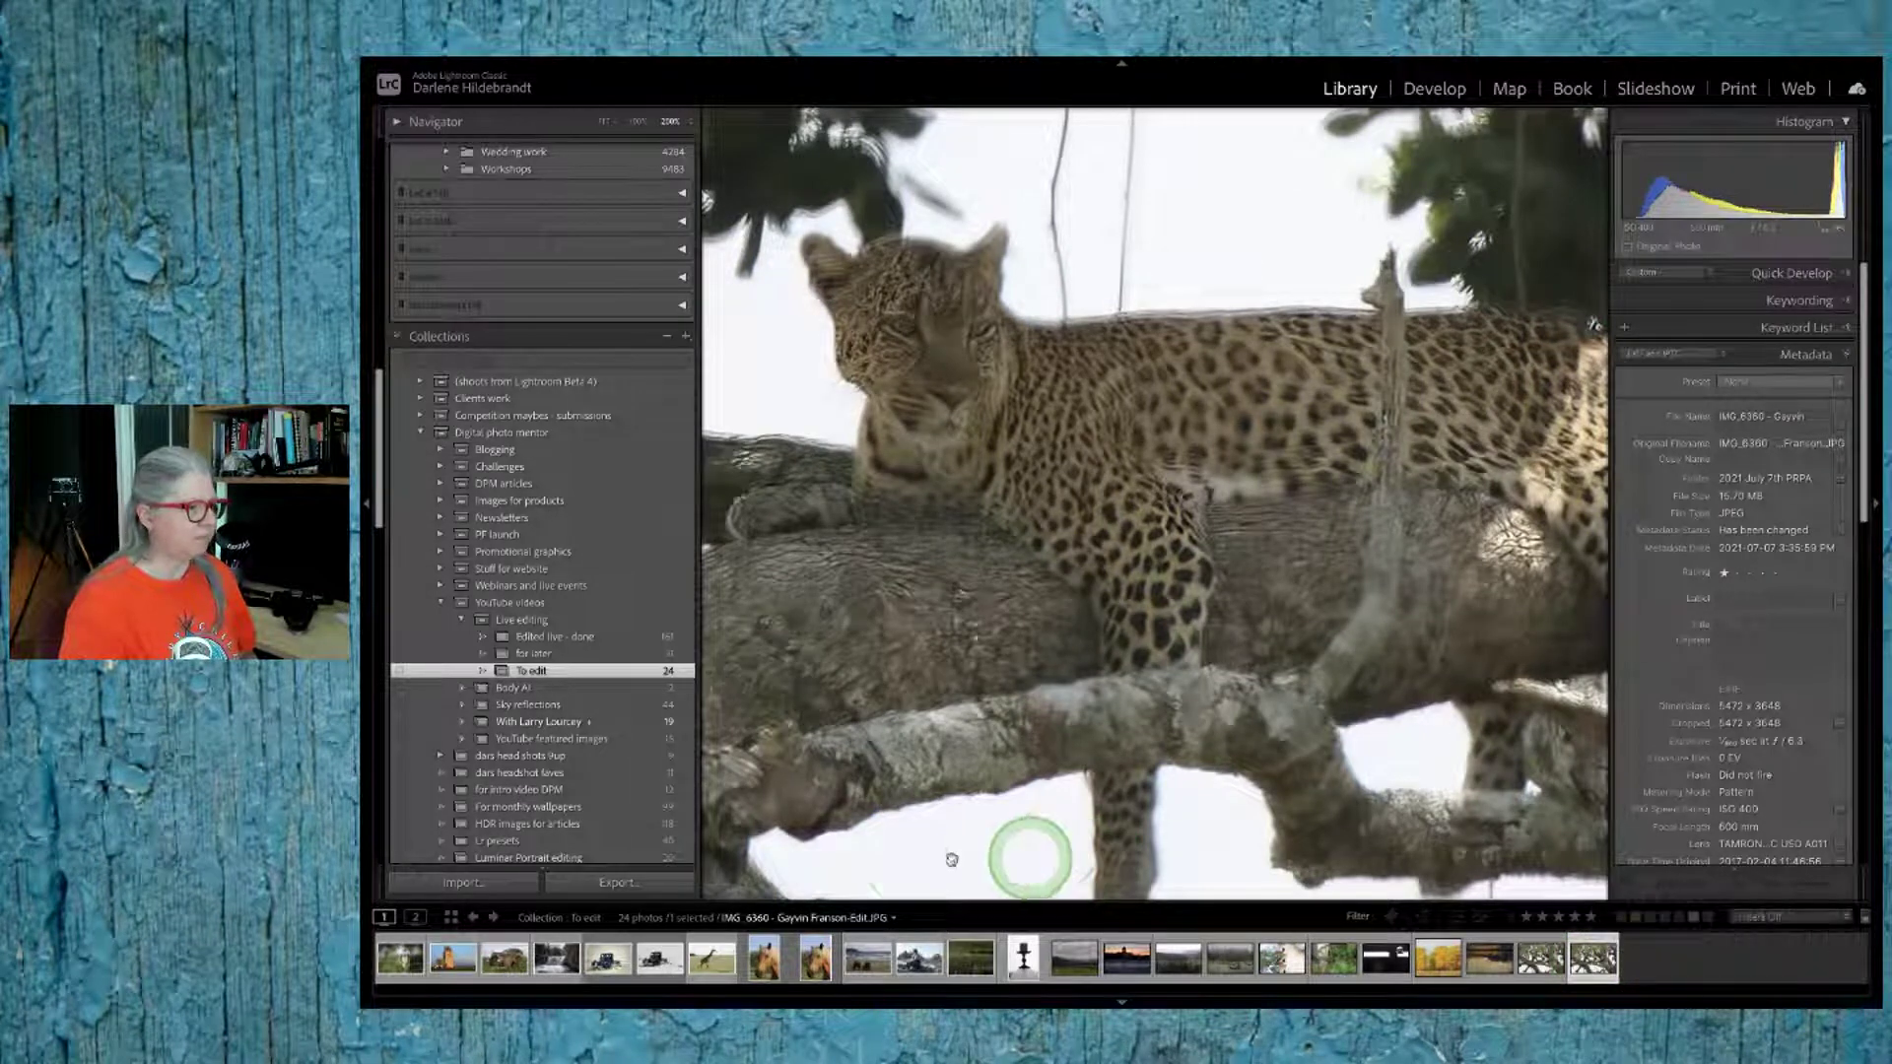
Step: Select the original horse photo together with its edited version and show them side by side in Compare view
click(817, 961)
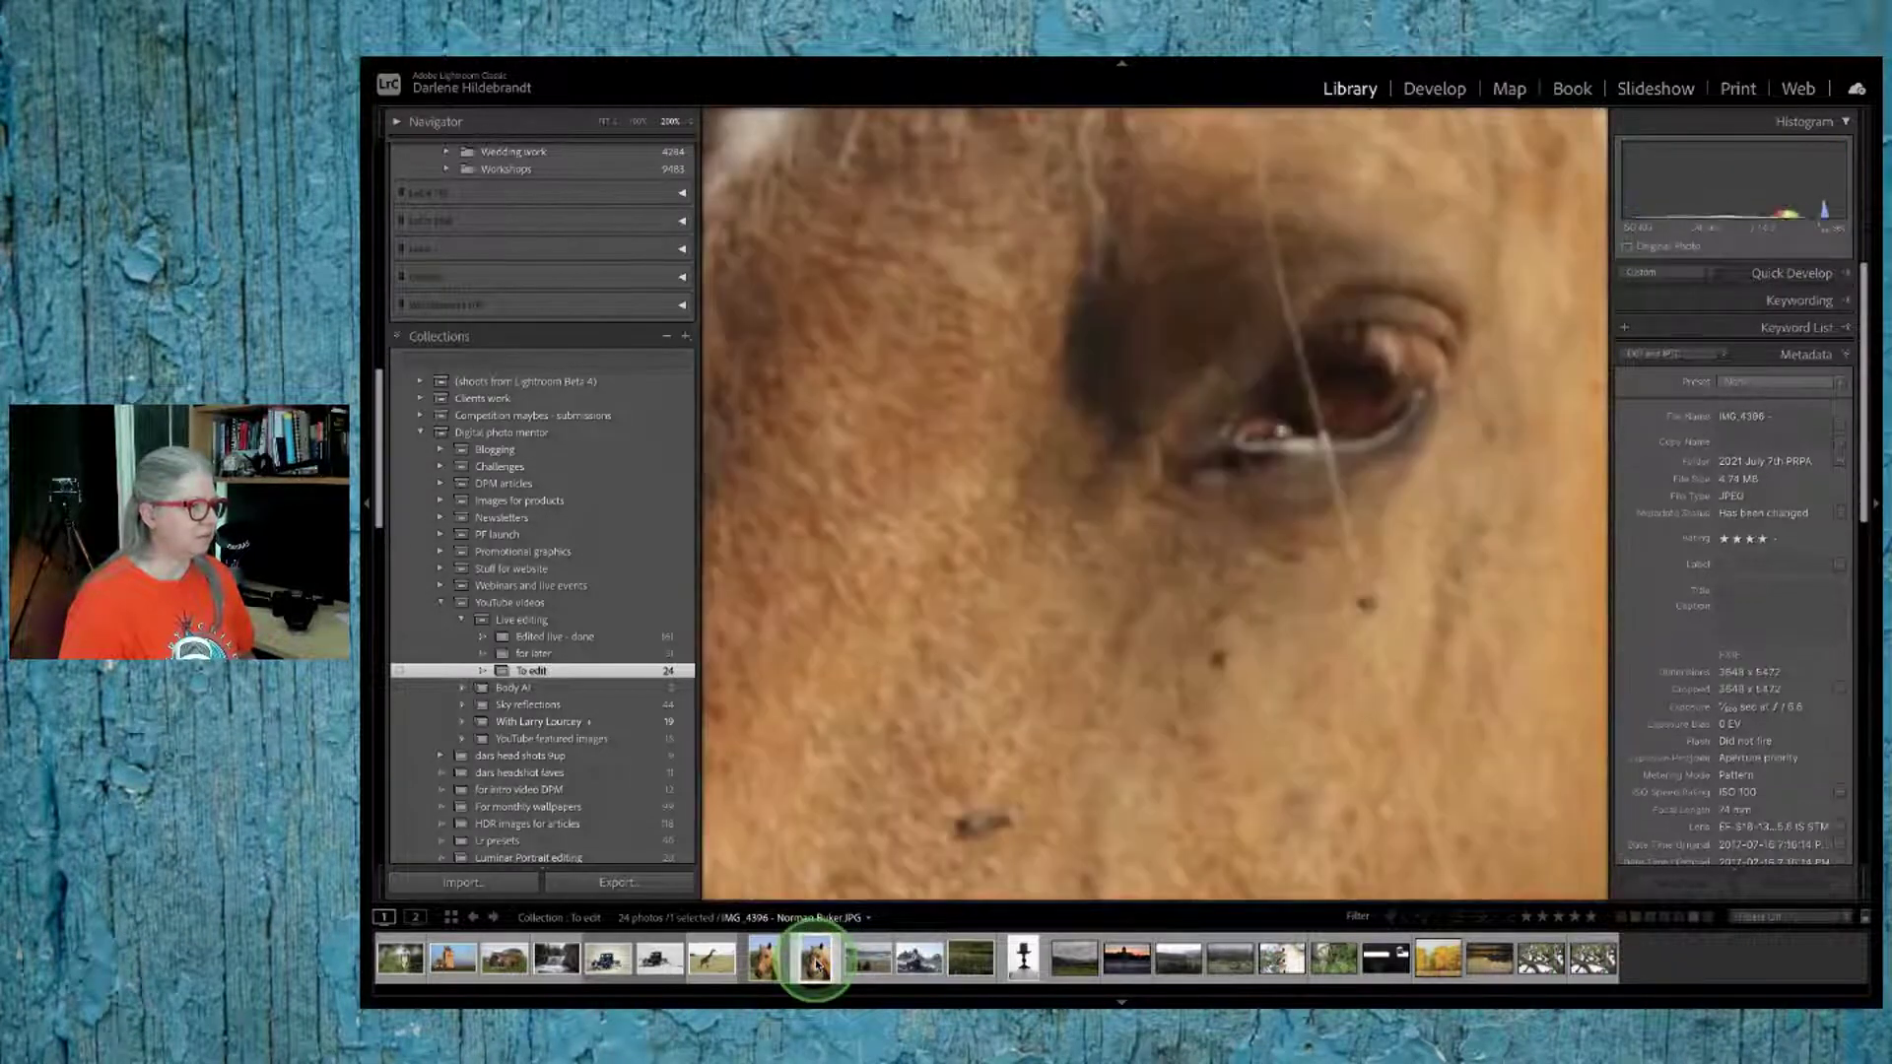
click(946, 648)
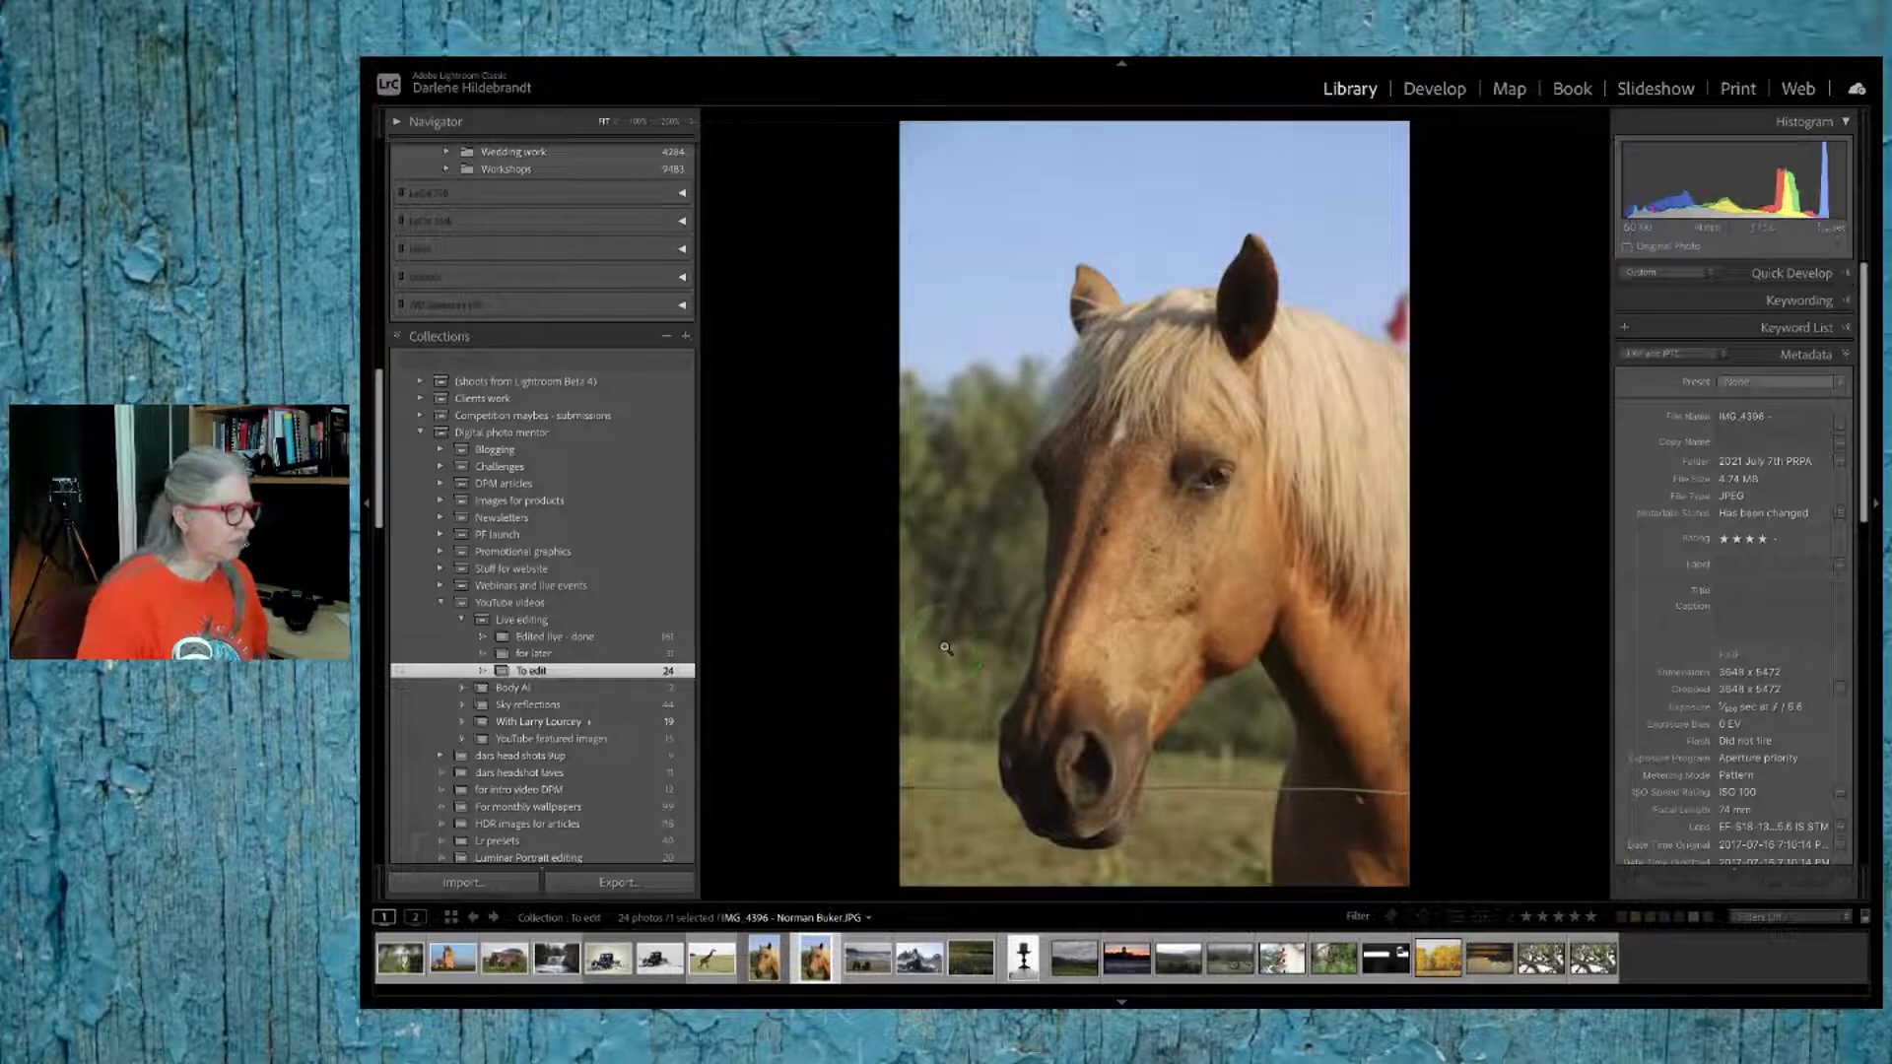
click(803, 944)
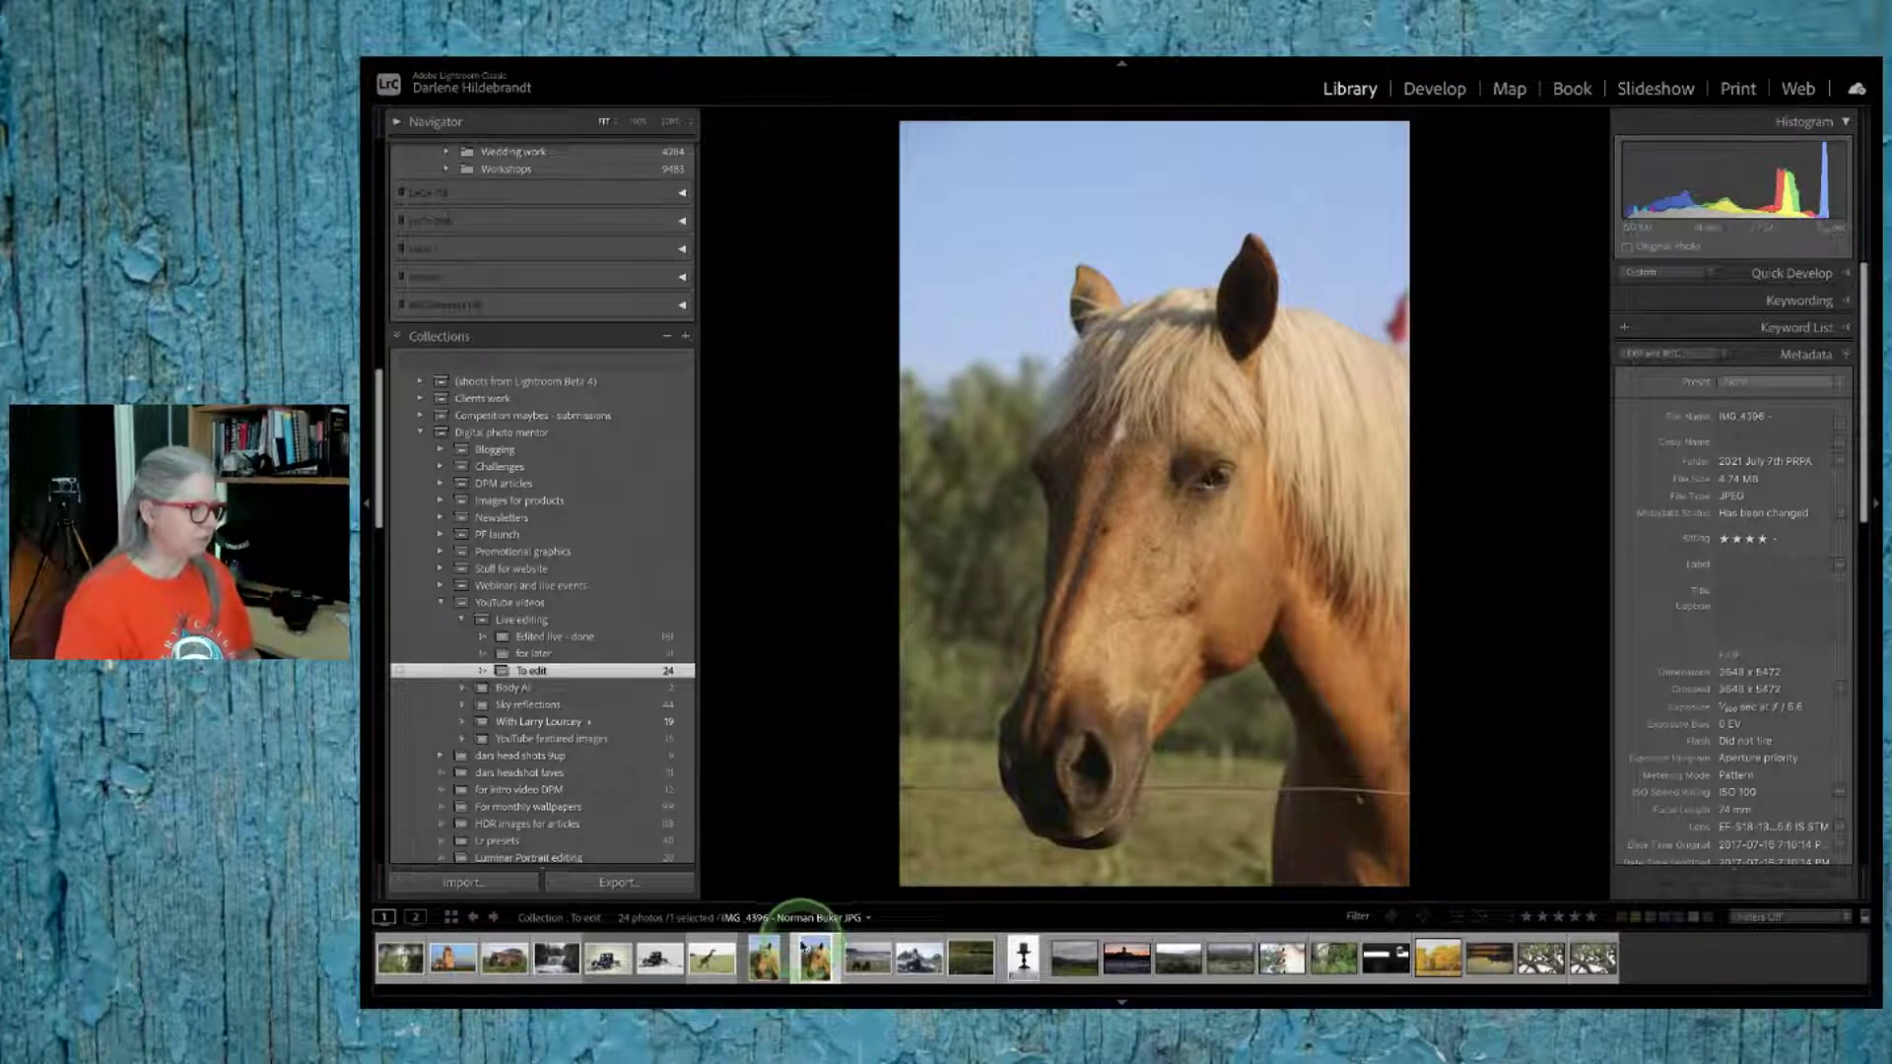
ctrl+click(765, 958)
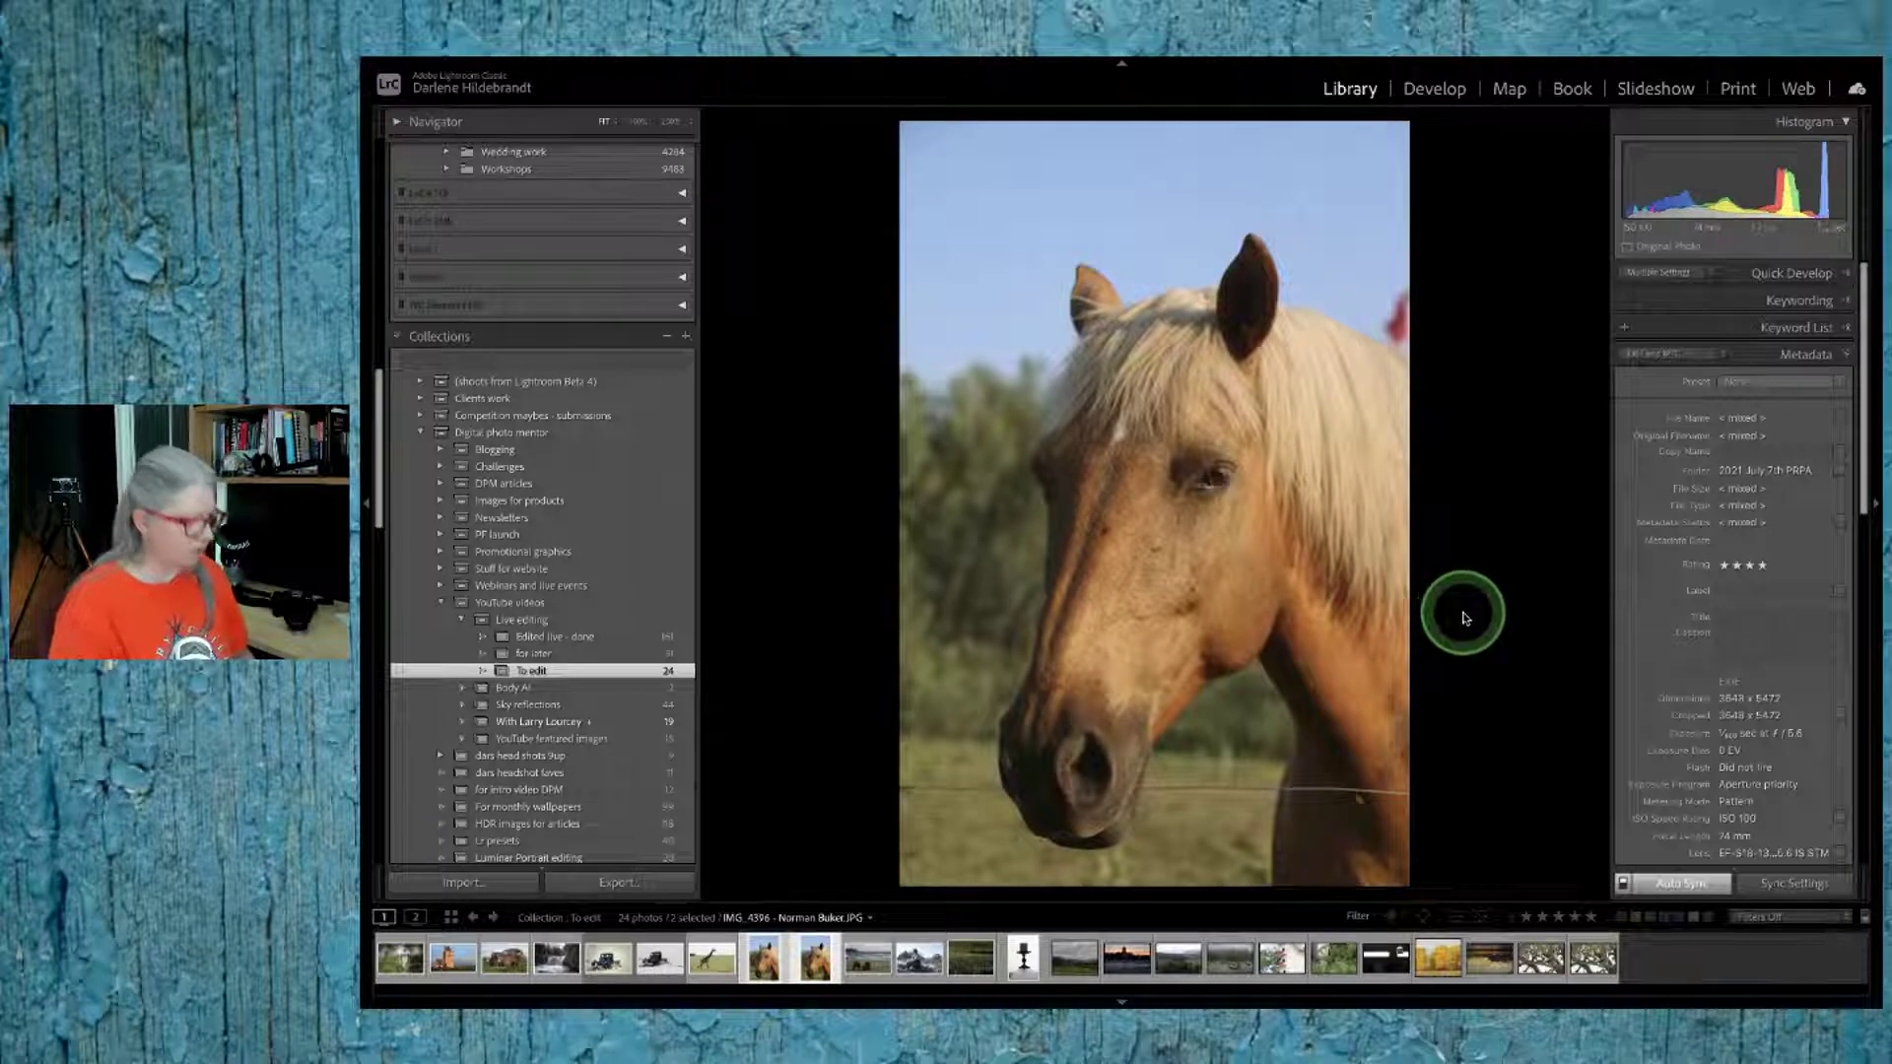
key(c)
key(Tab)
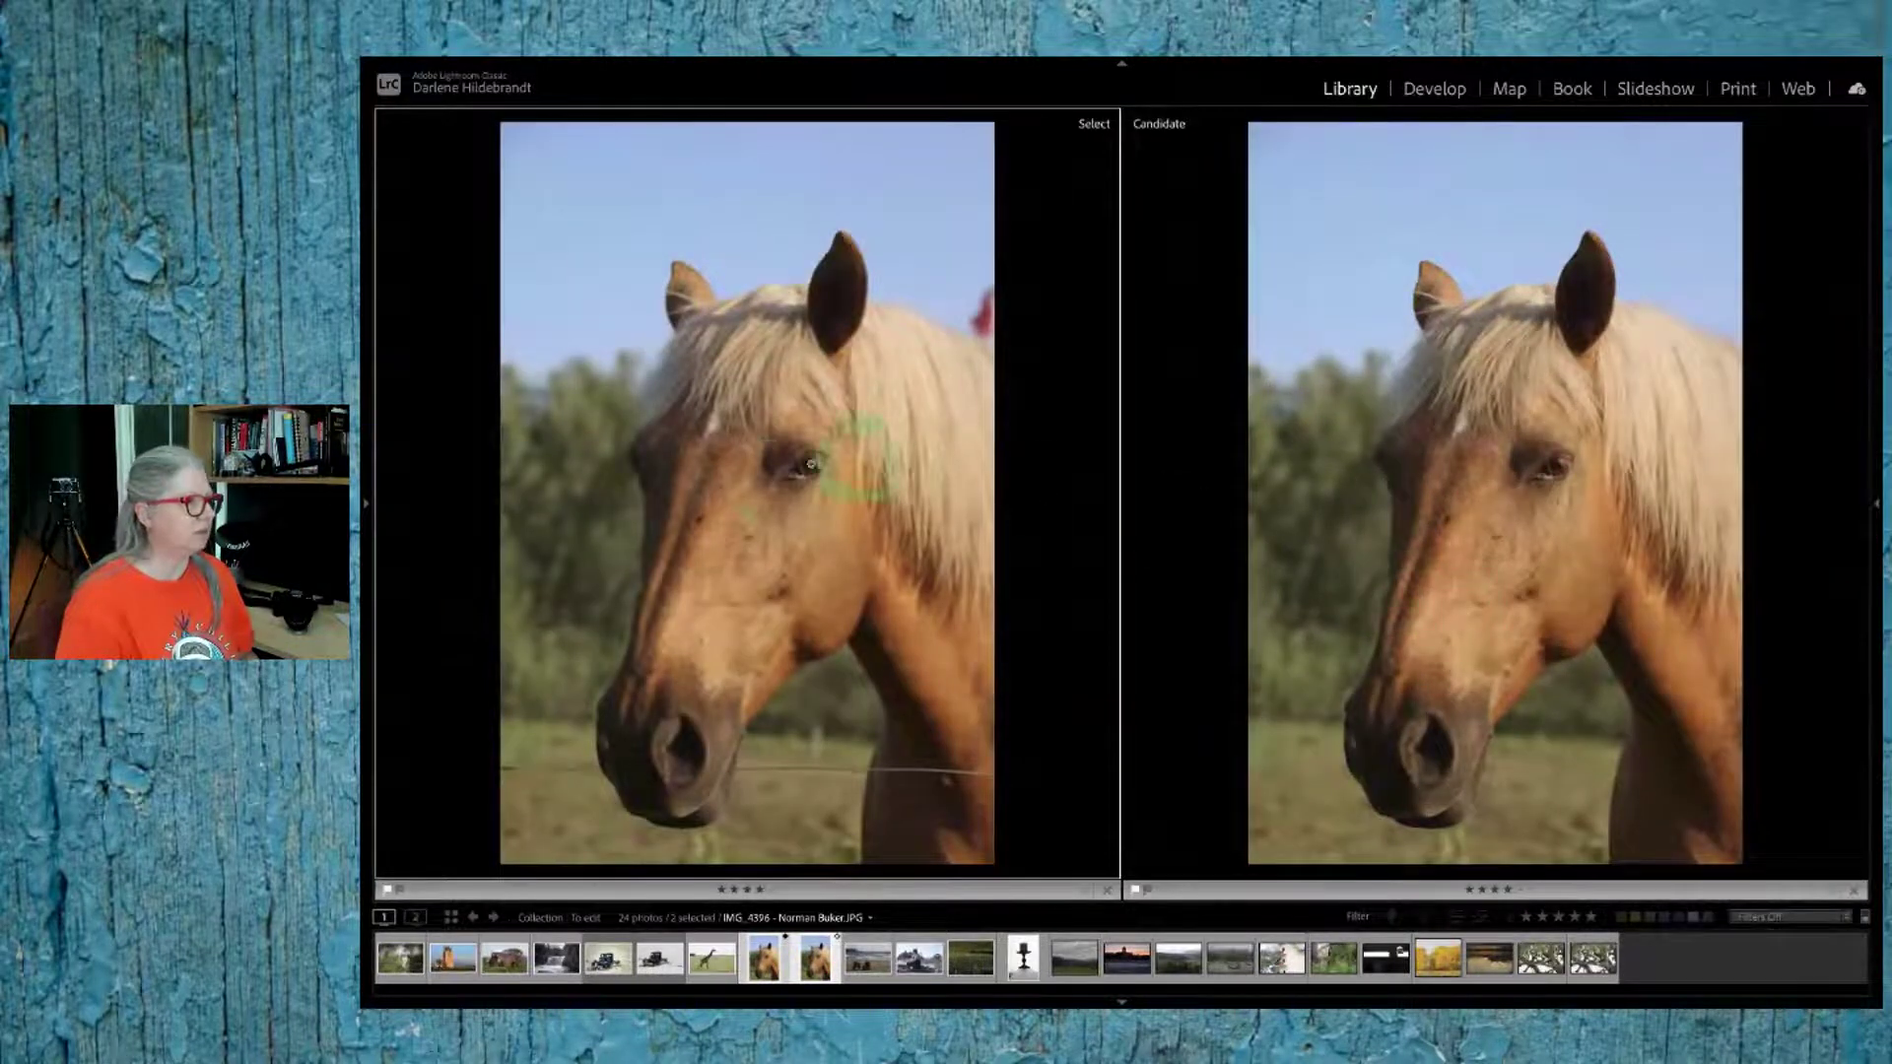
Step: Examine the horse's eye and face close up in both versions, and return to the full images
key(Tab)
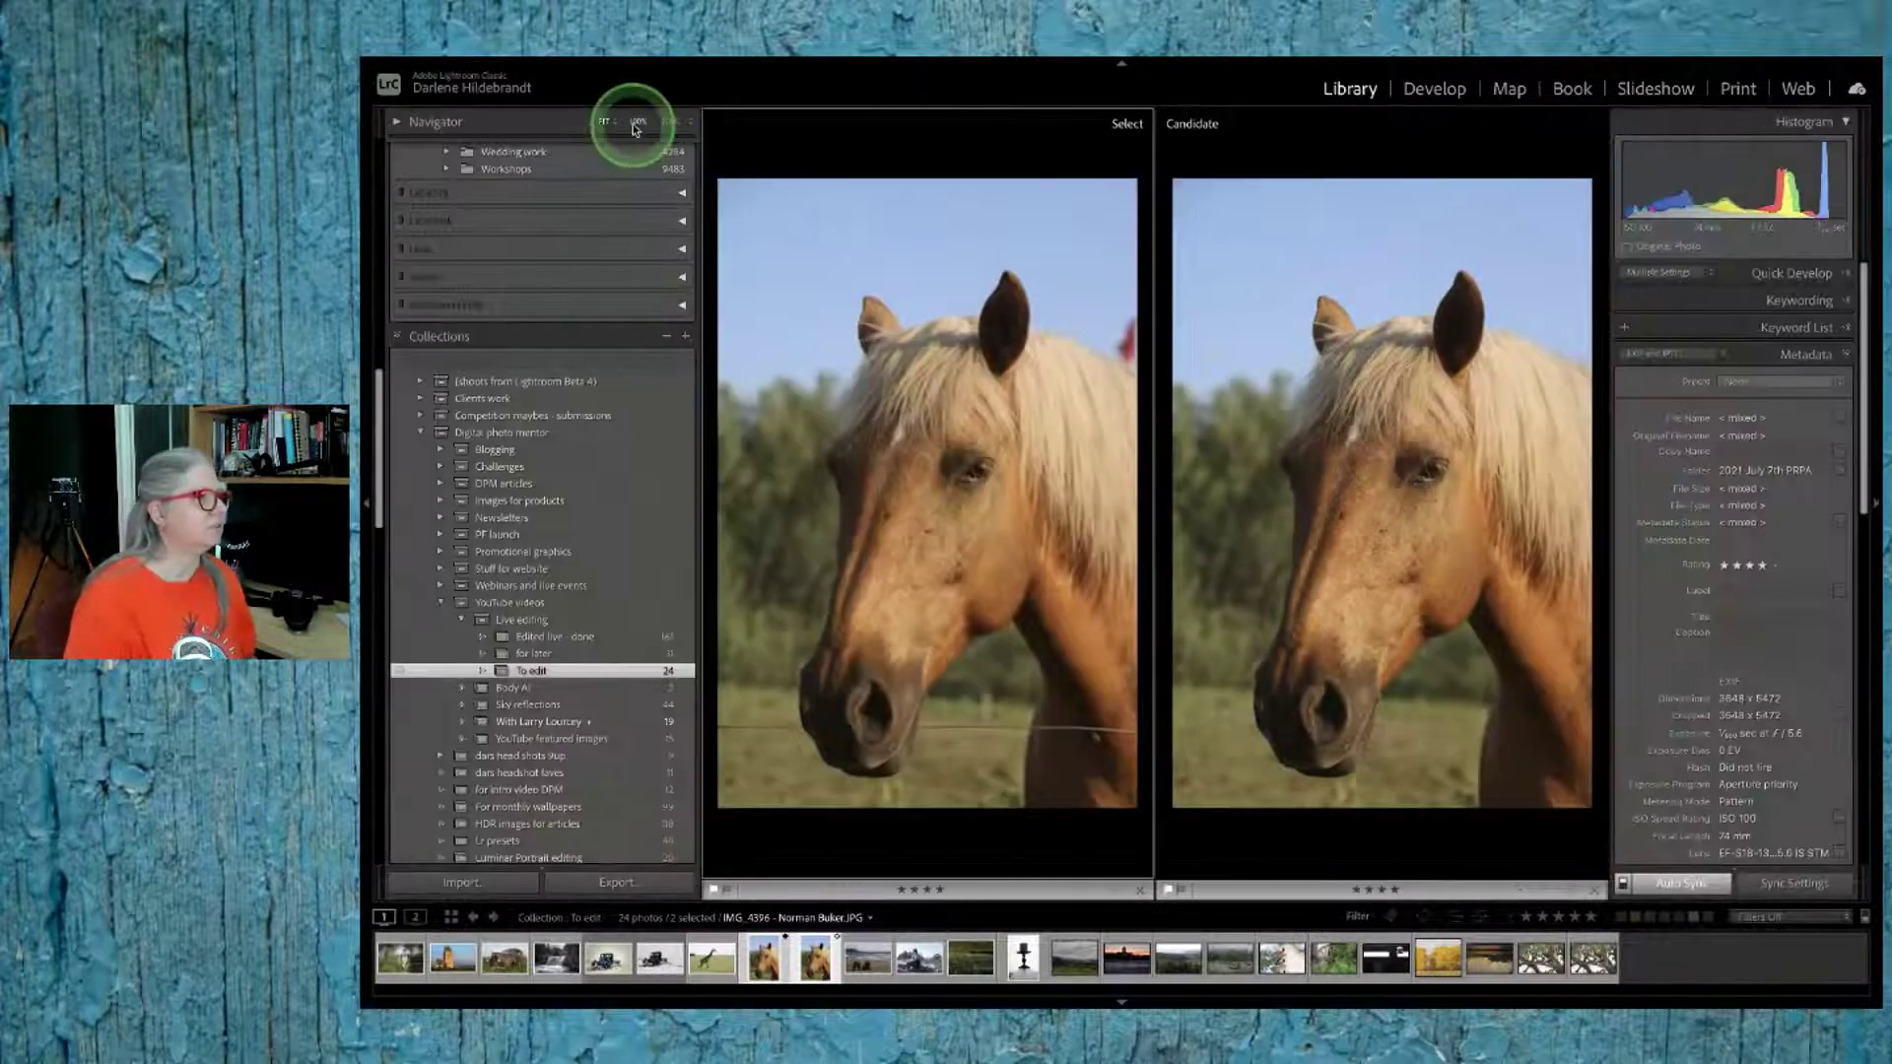
click(898, 427)
key(Tab)
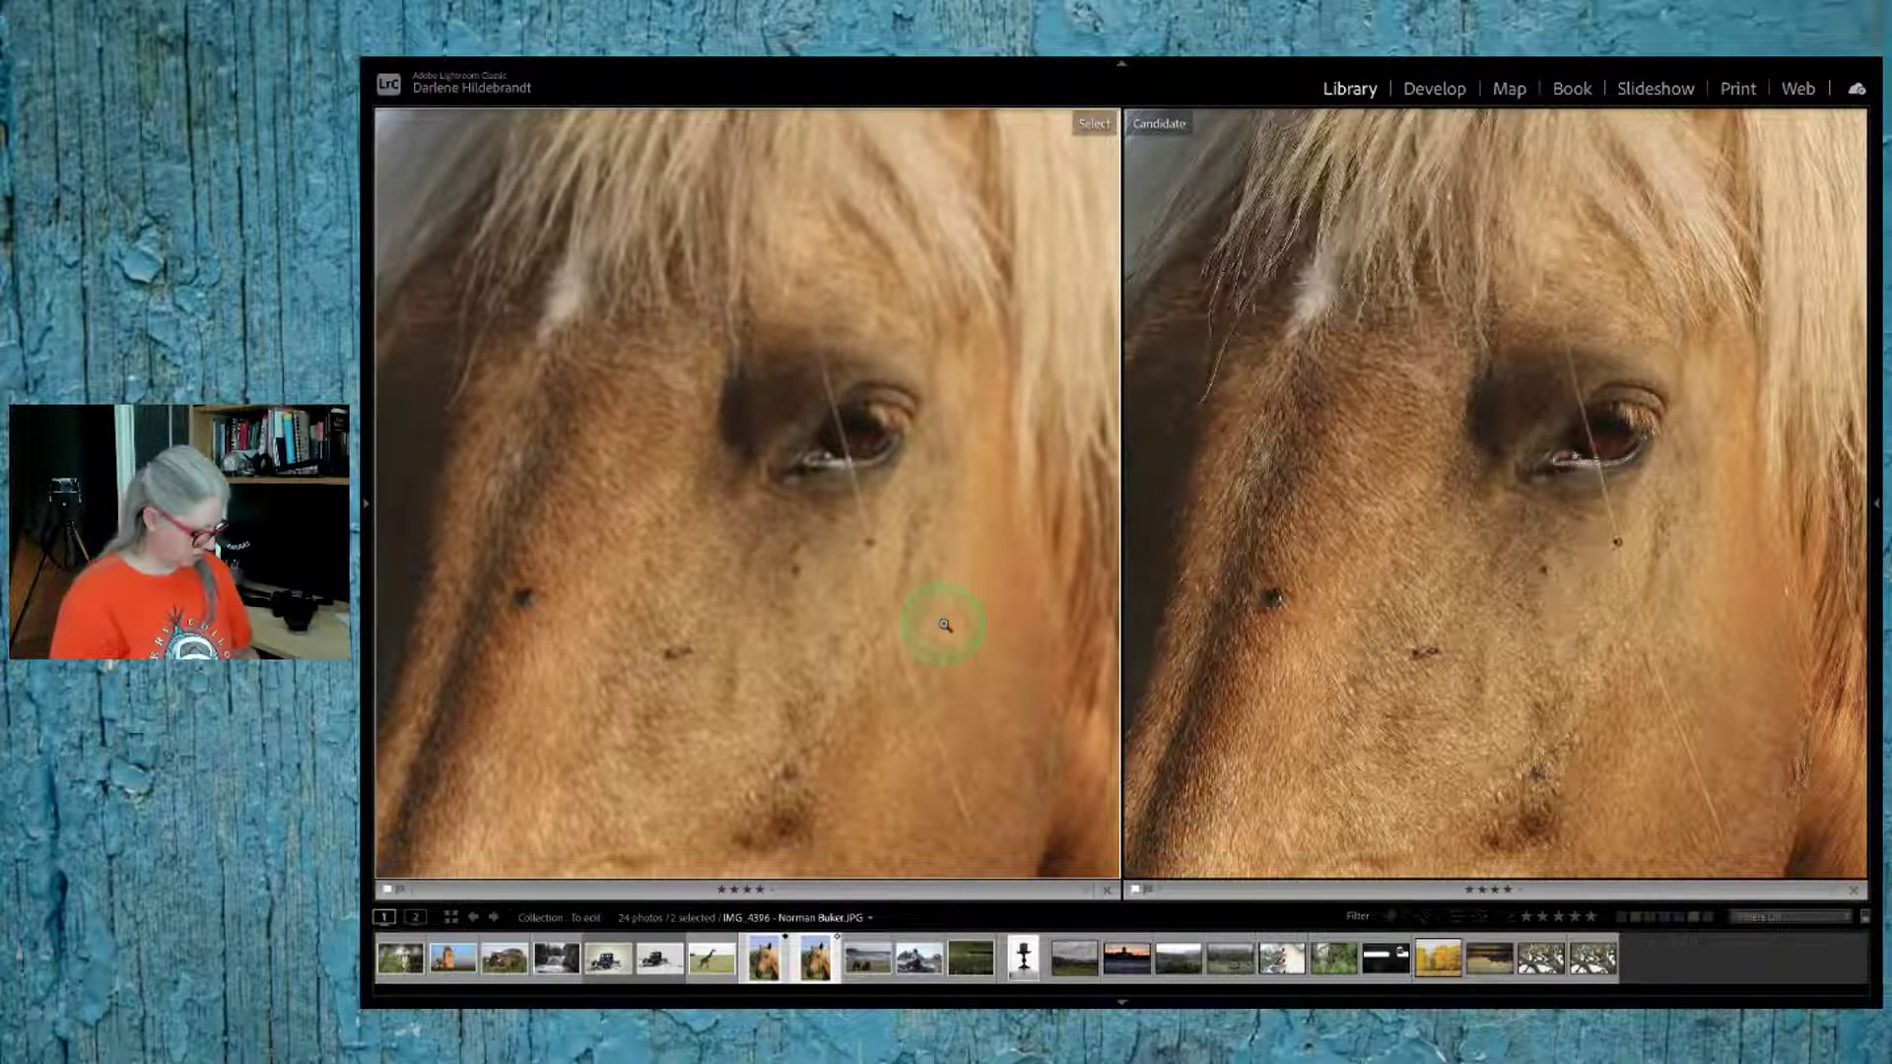
click(944, 625)
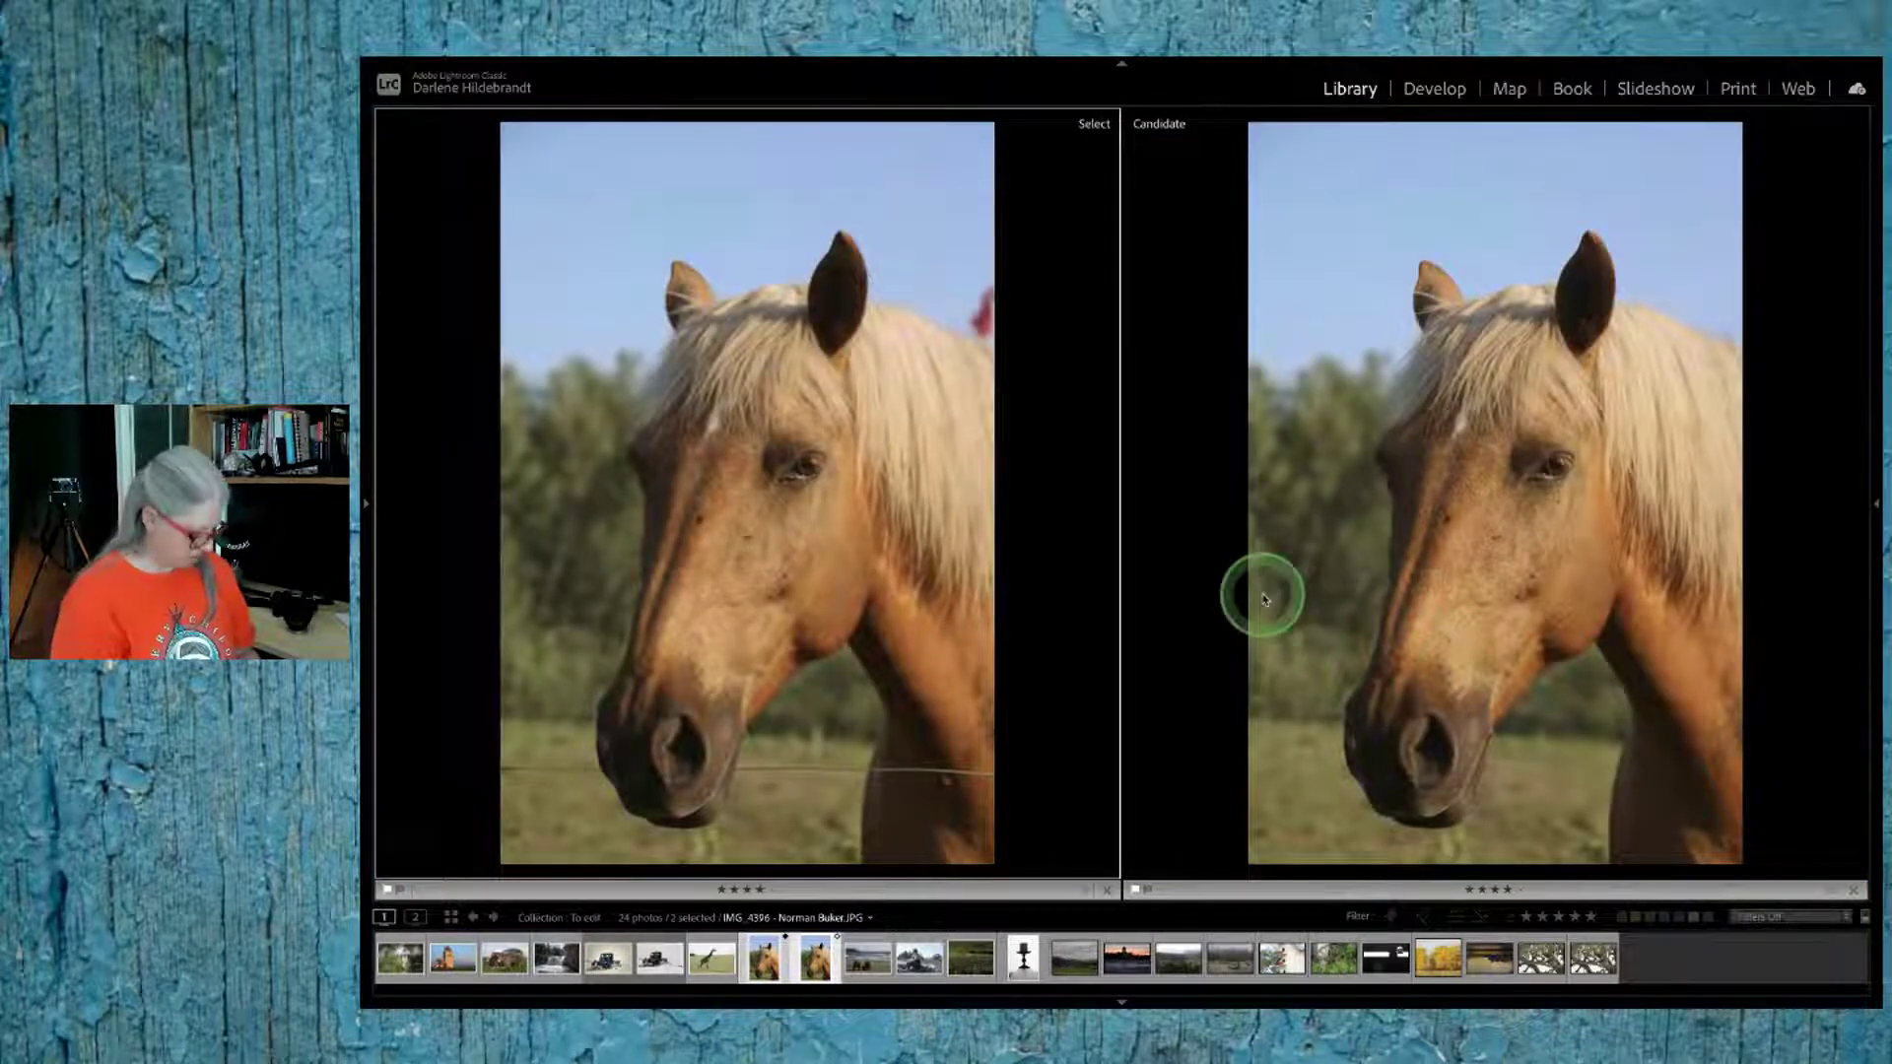
Step: Open the edited horse photo in the Develop module and deselect it so only the original remains selected
click(1412, 642)
key(d)
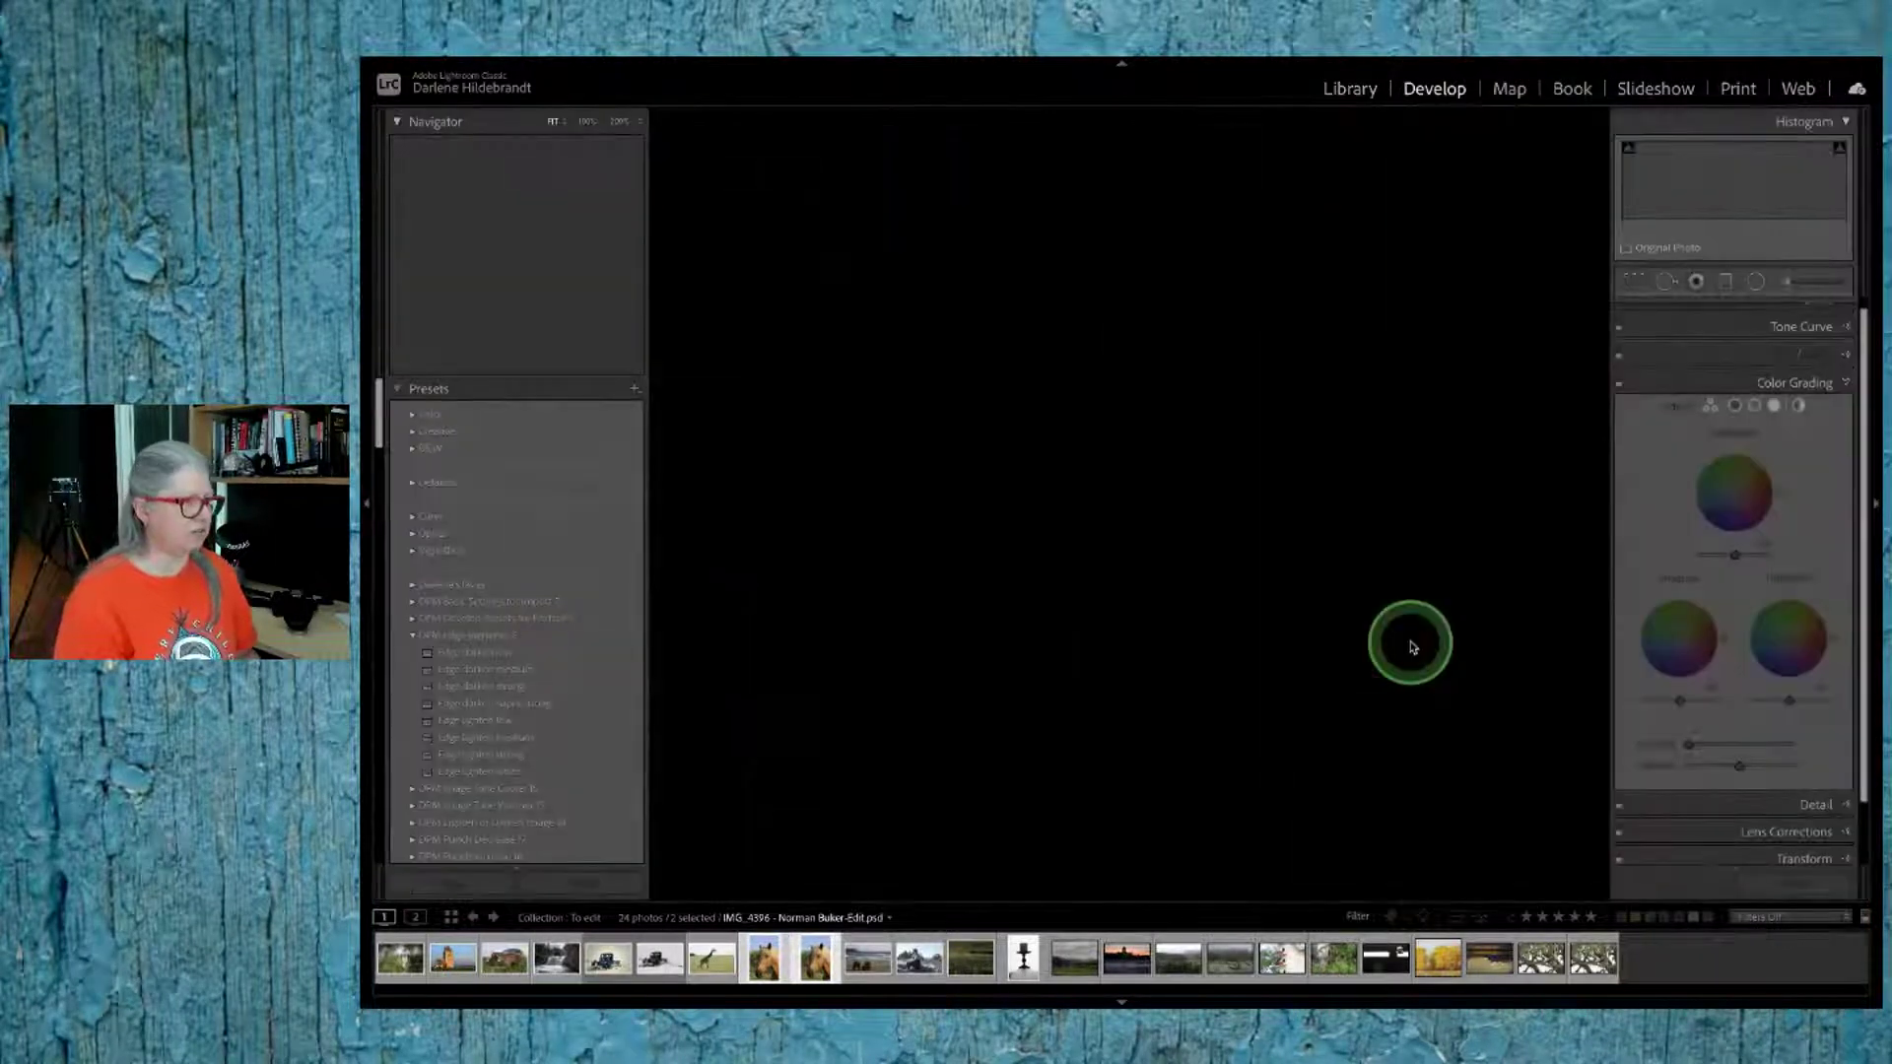
scroll(1799, 340, up, 1)
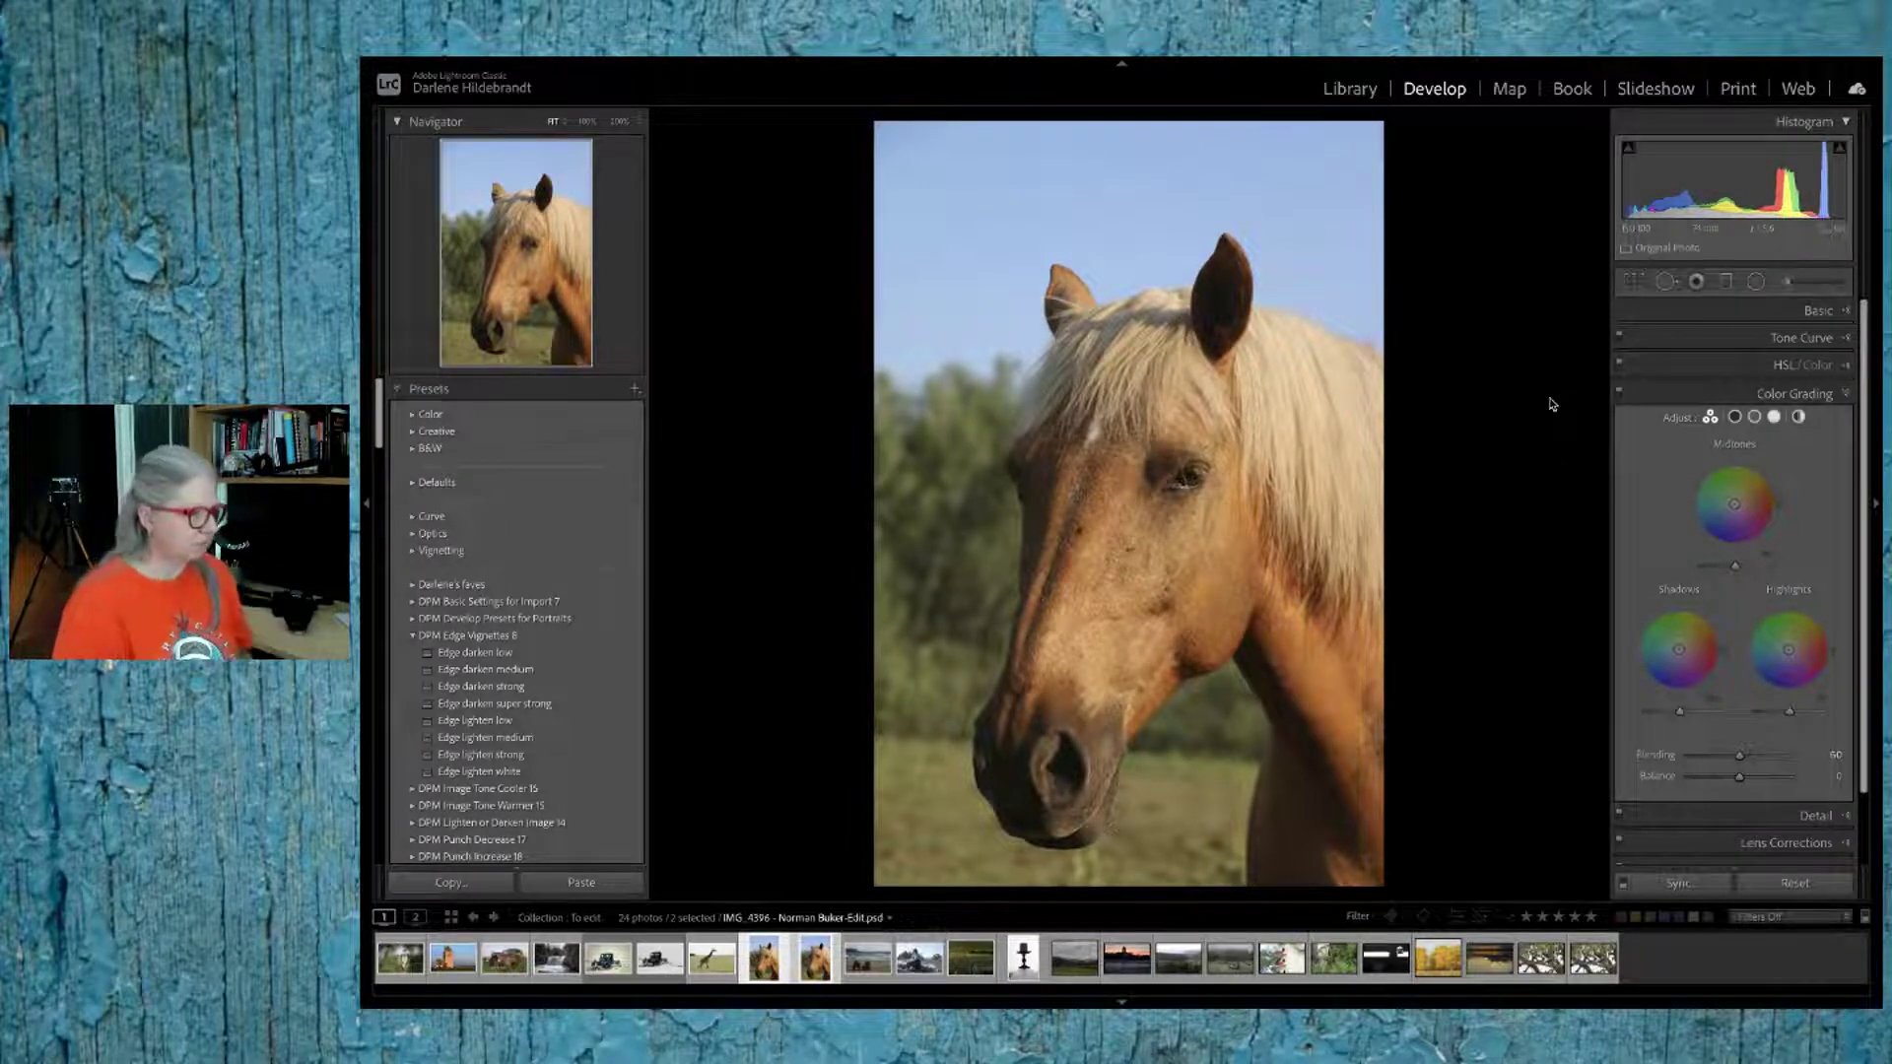
click(1512, 445)
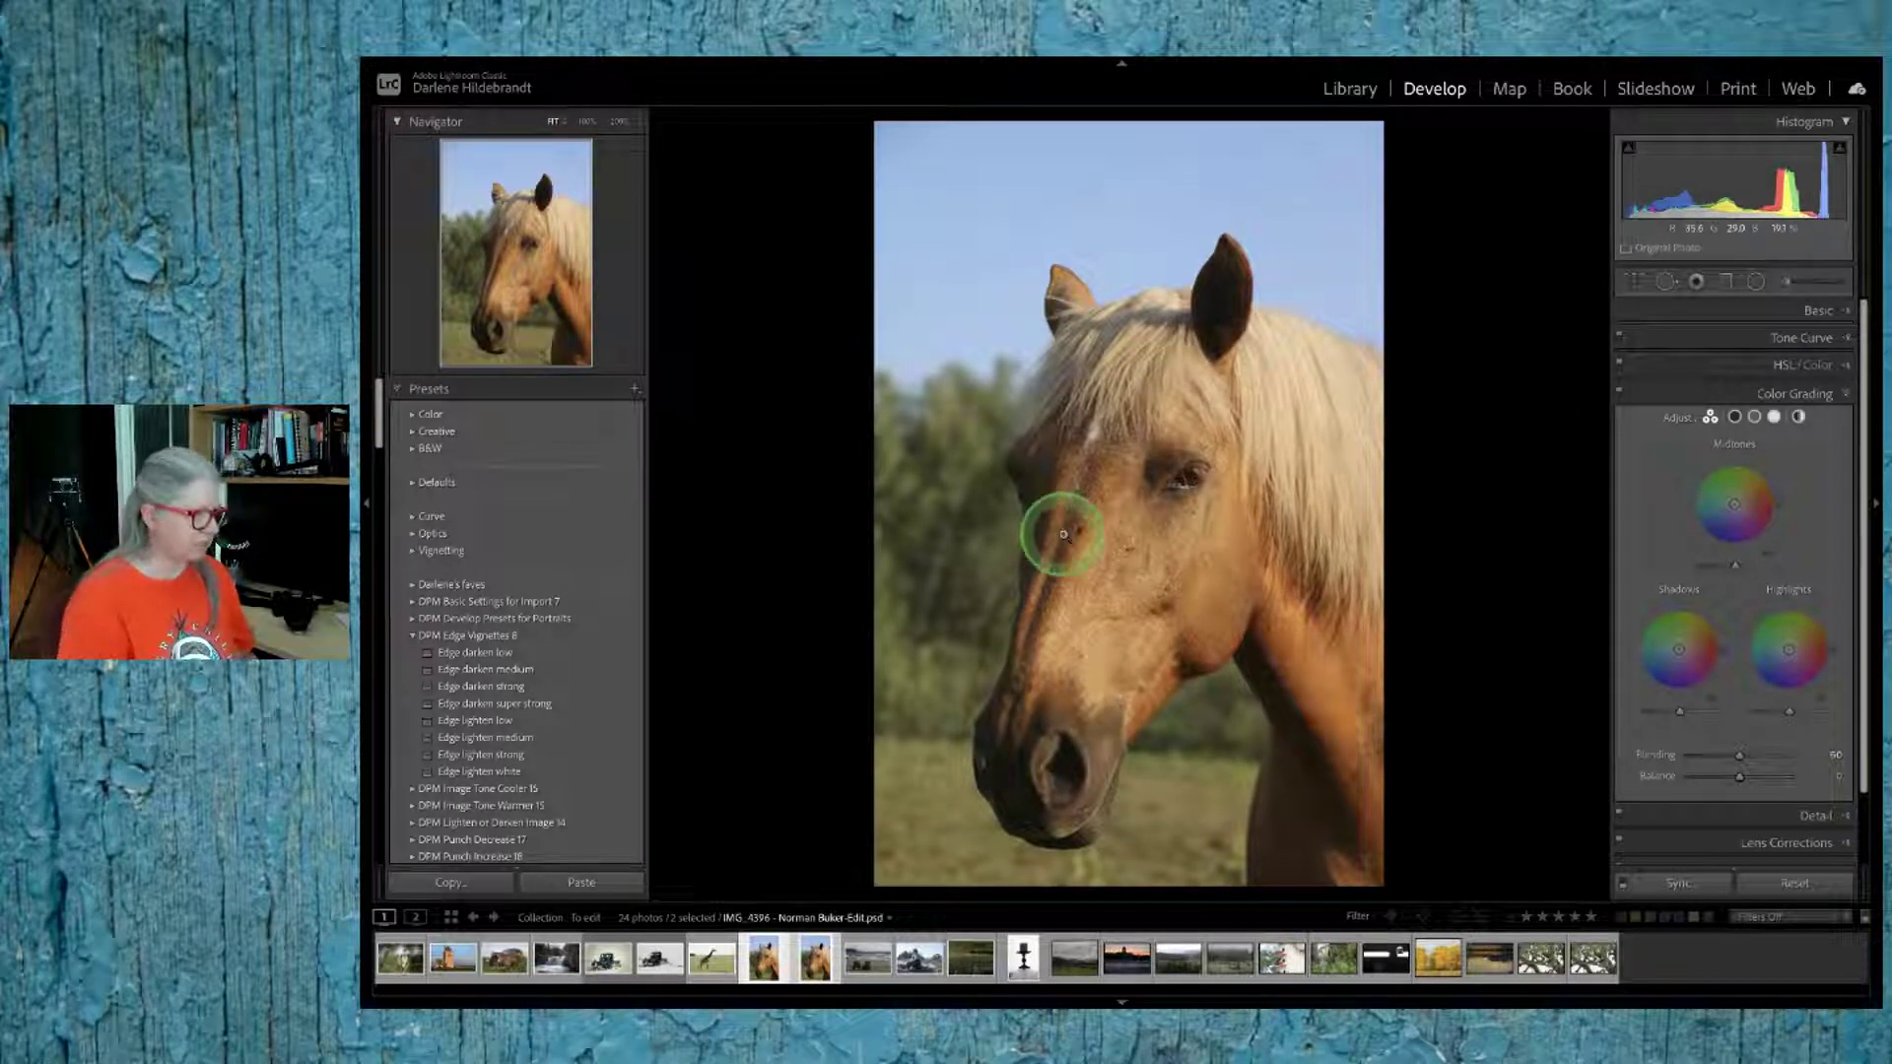
key(ctrl)
ctrl+click(764, 958)
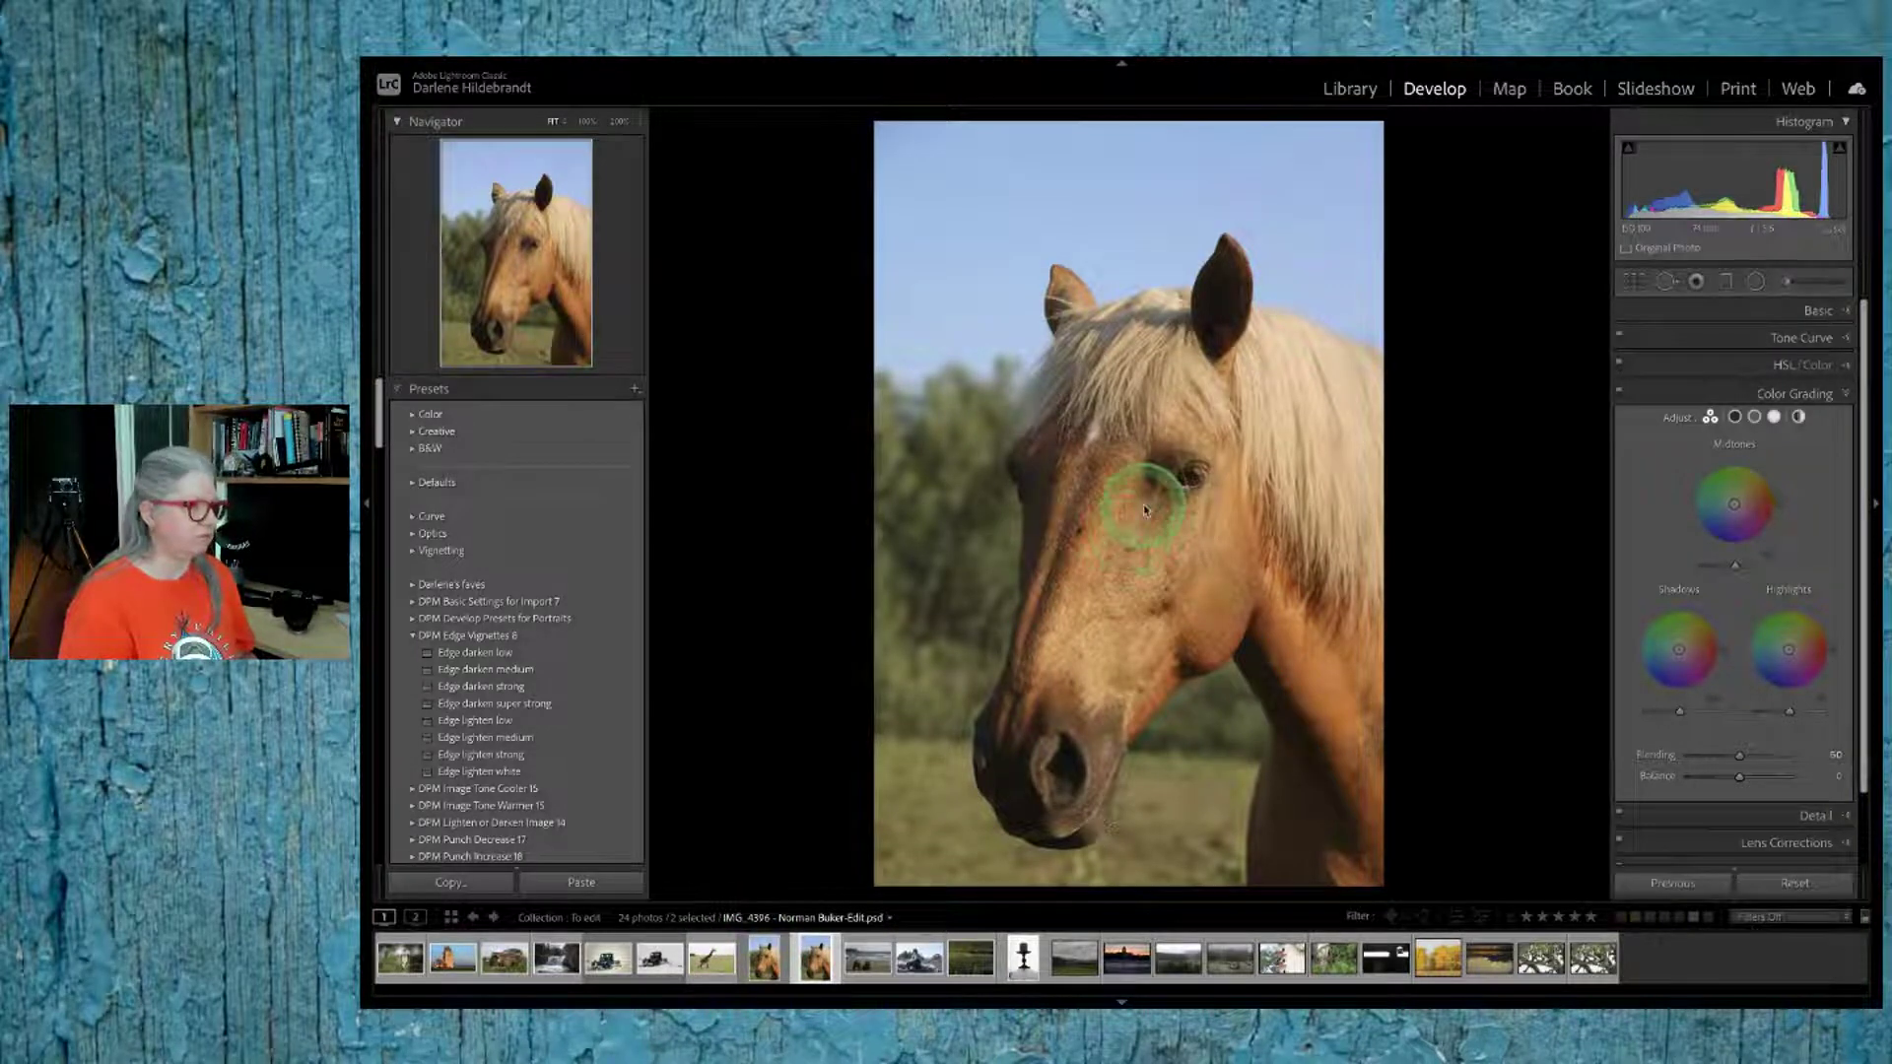
Step: Open the edited horse PSD from Lightroom in Adobe Photoshop 2021 with the Edit Original option
right_click(1085, 500)
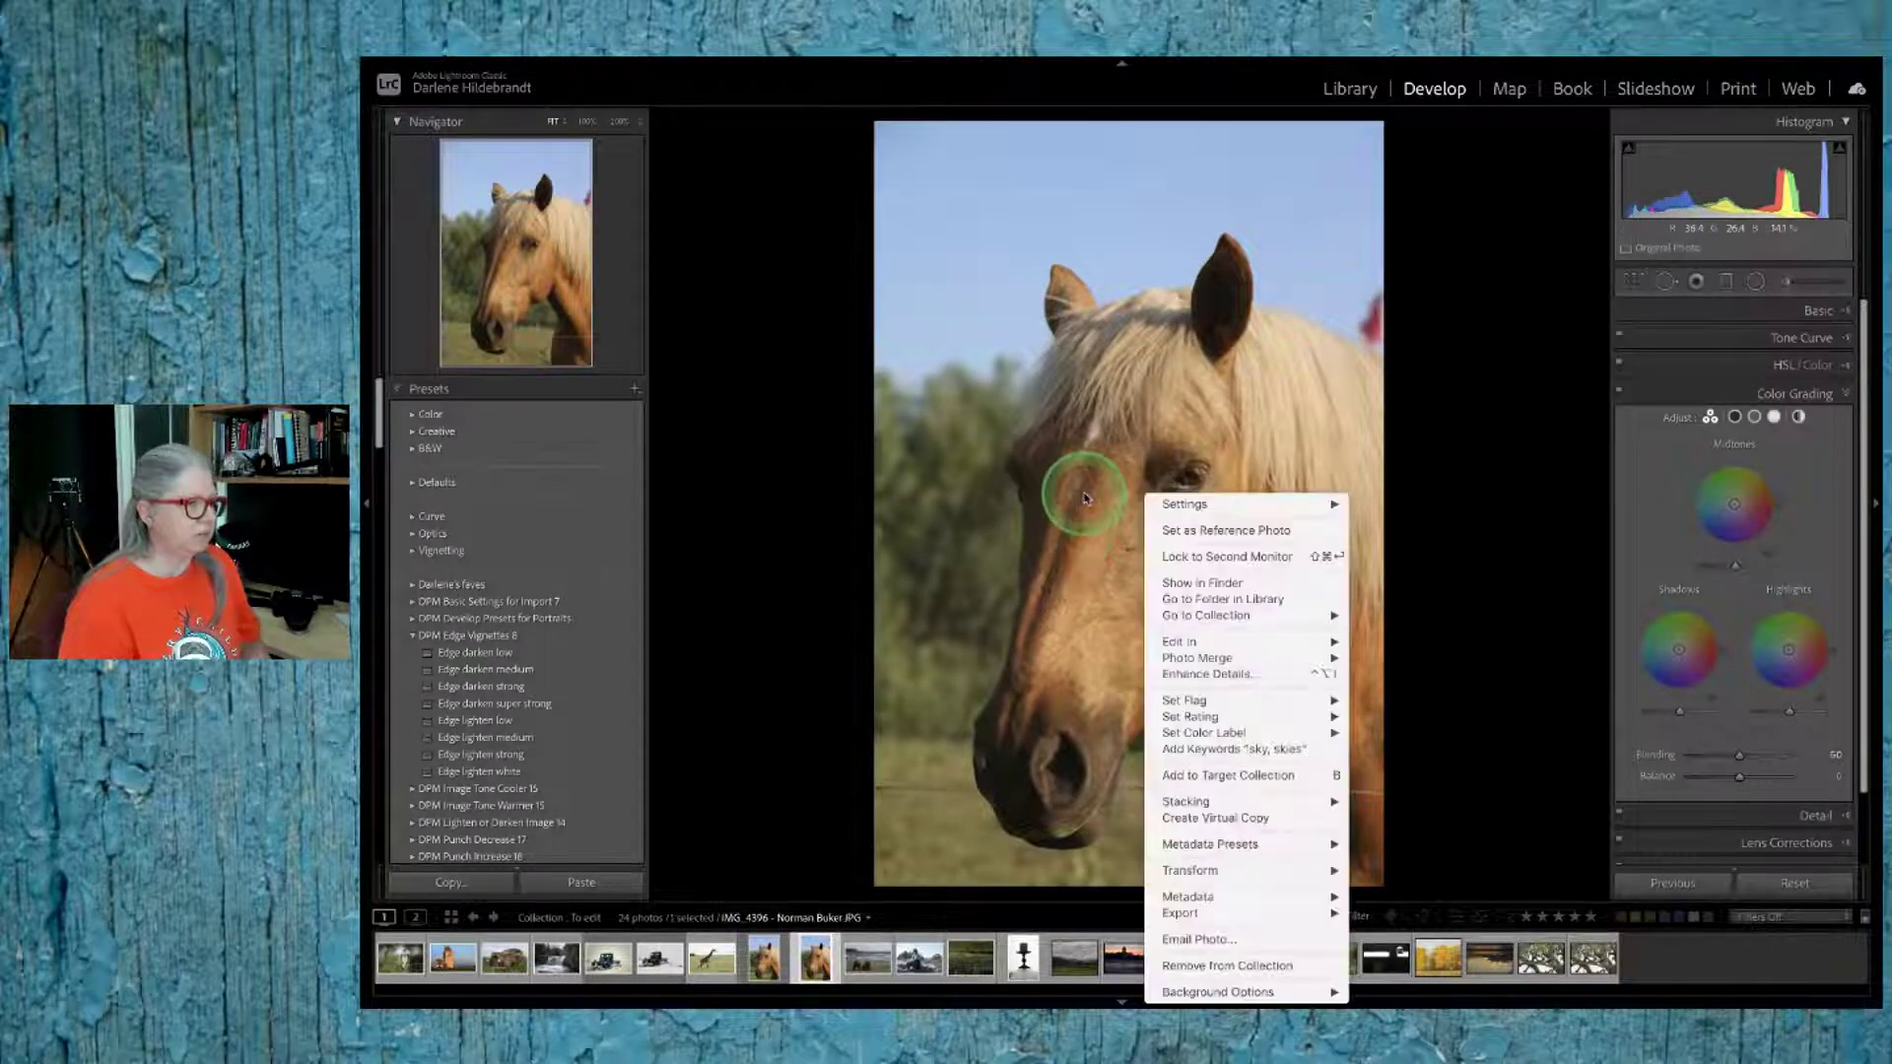
click(814, 510)
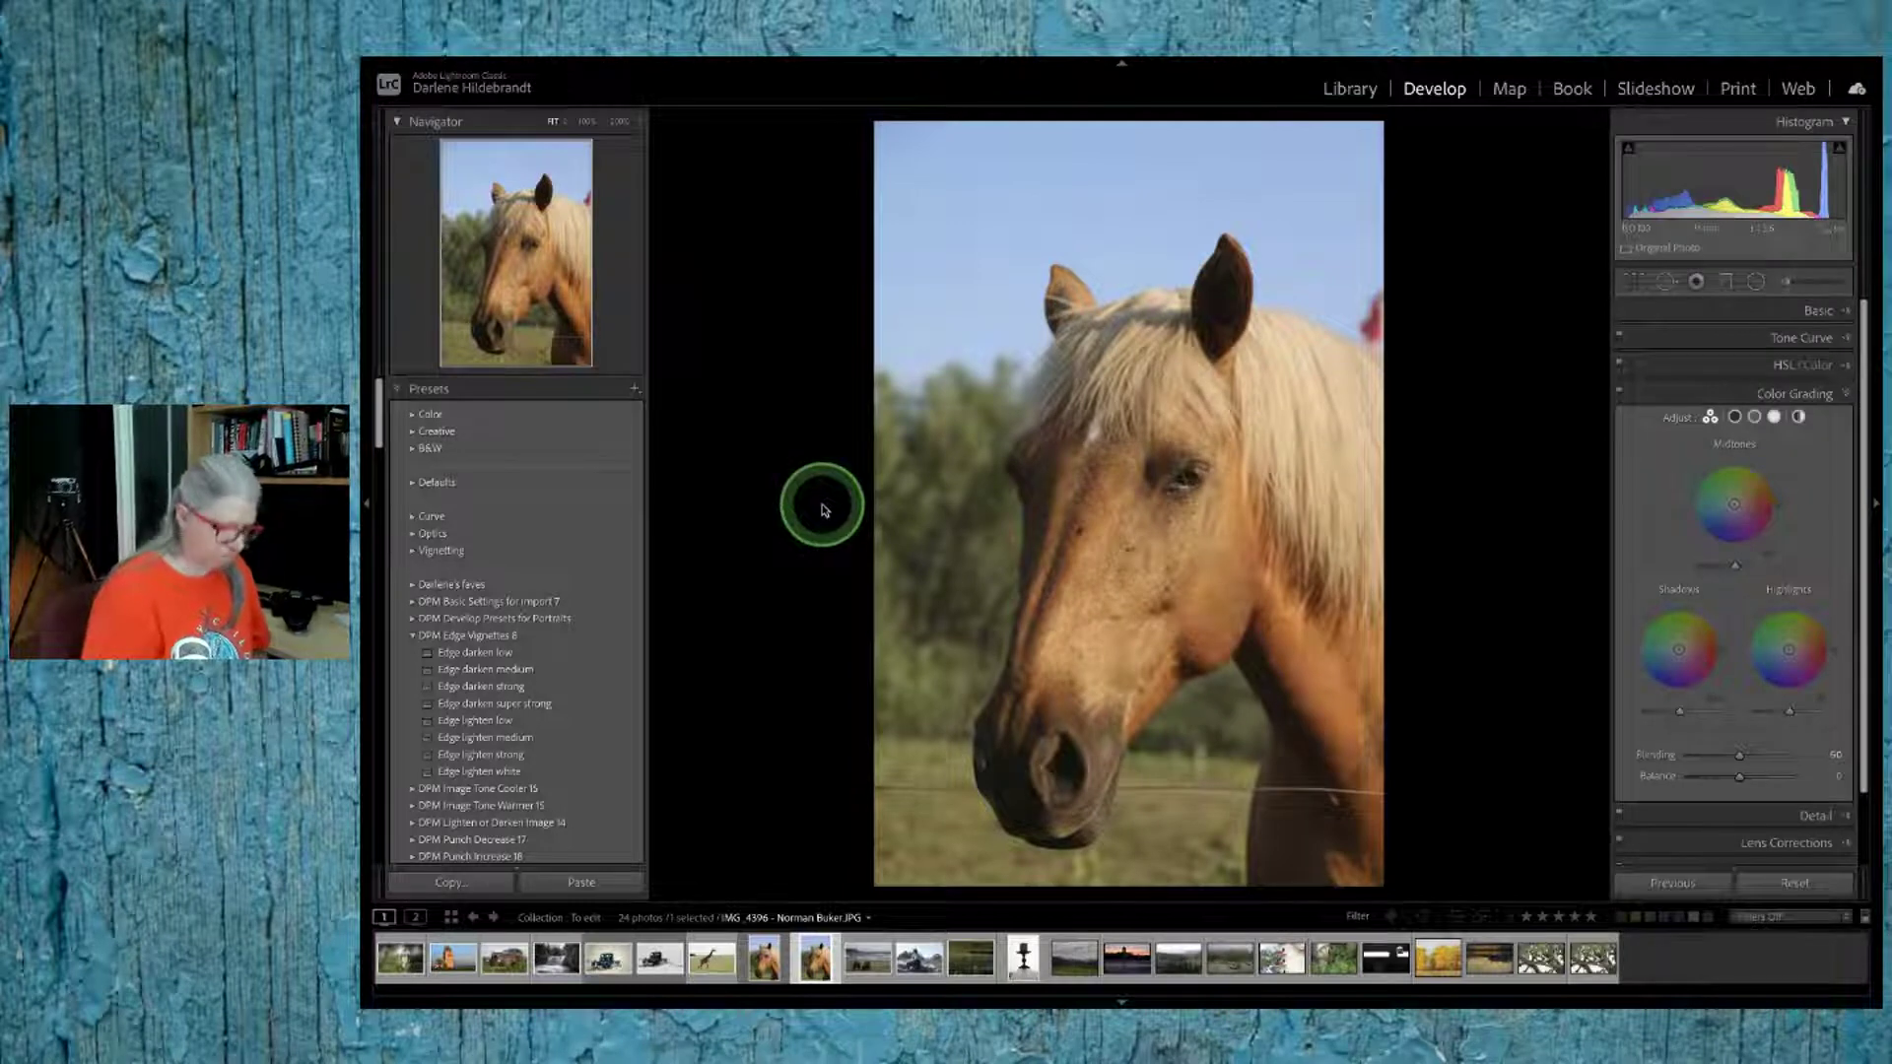
key(Left)
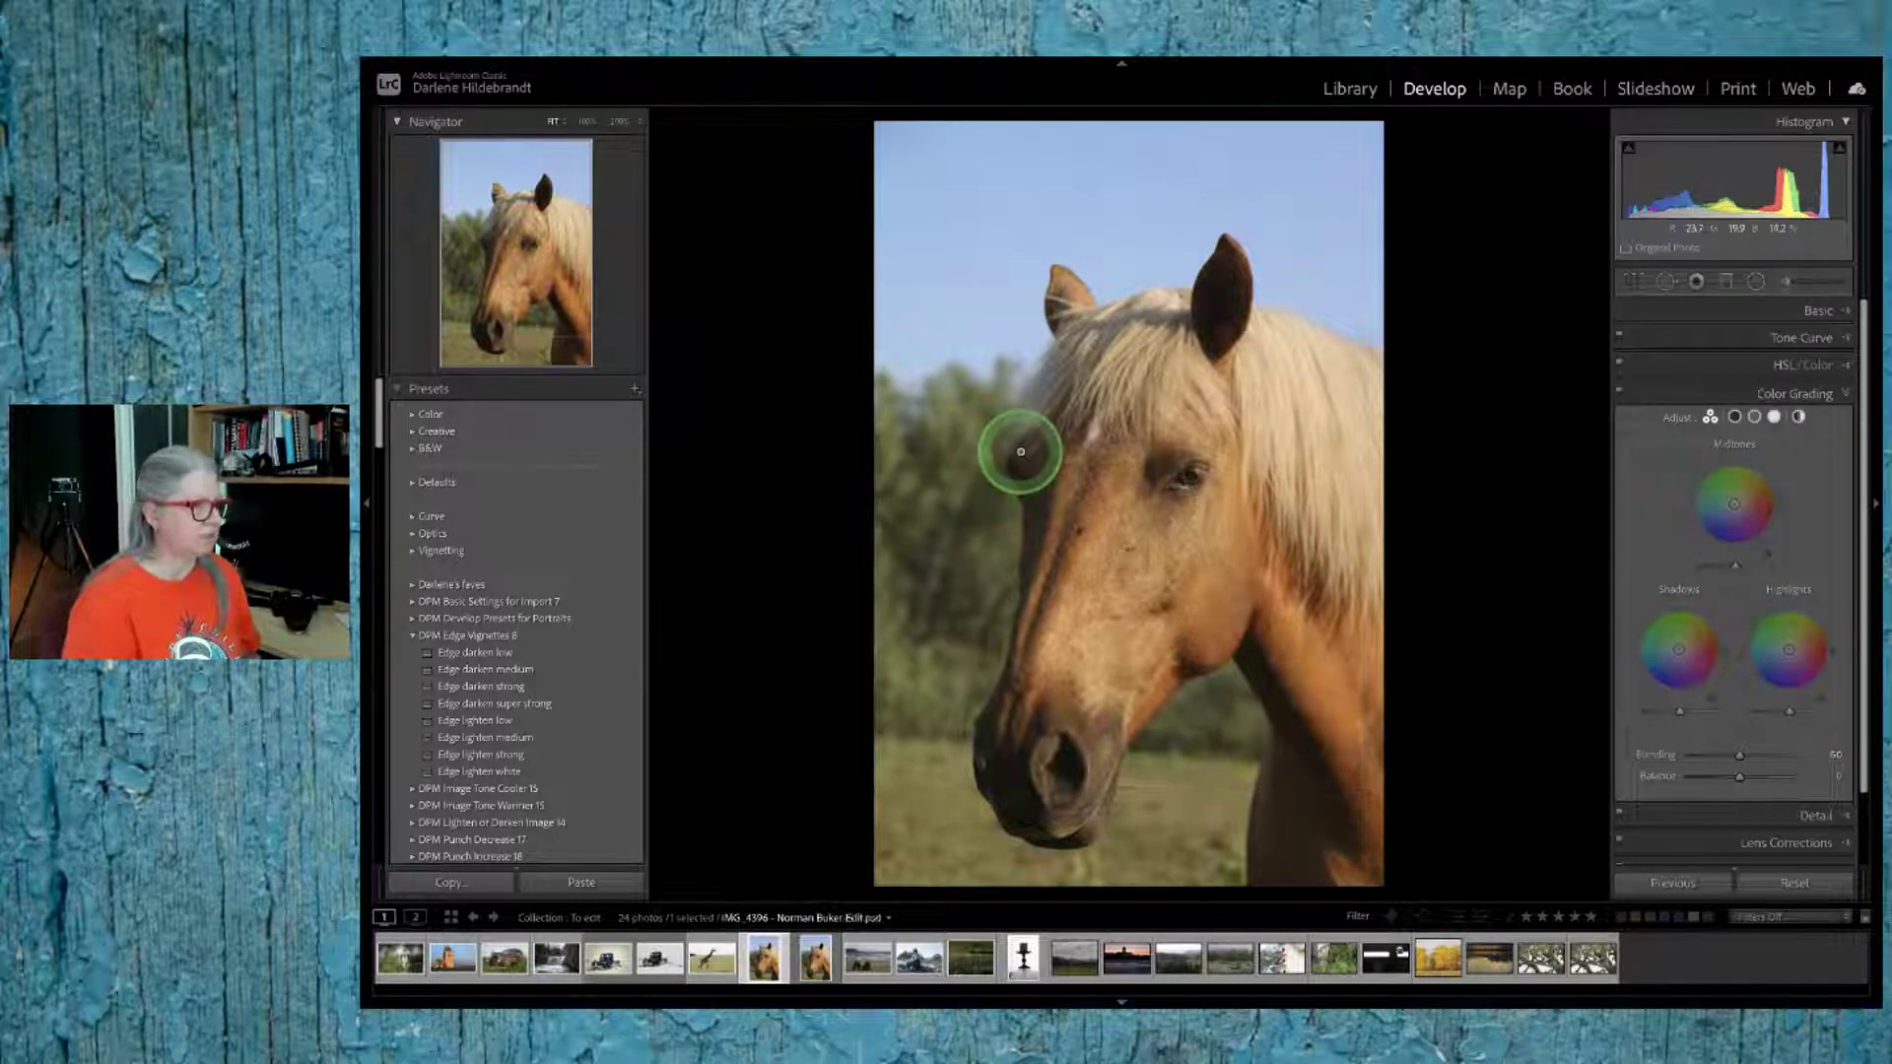
right_click(1021, 451)
mouse_move(1214, 598)
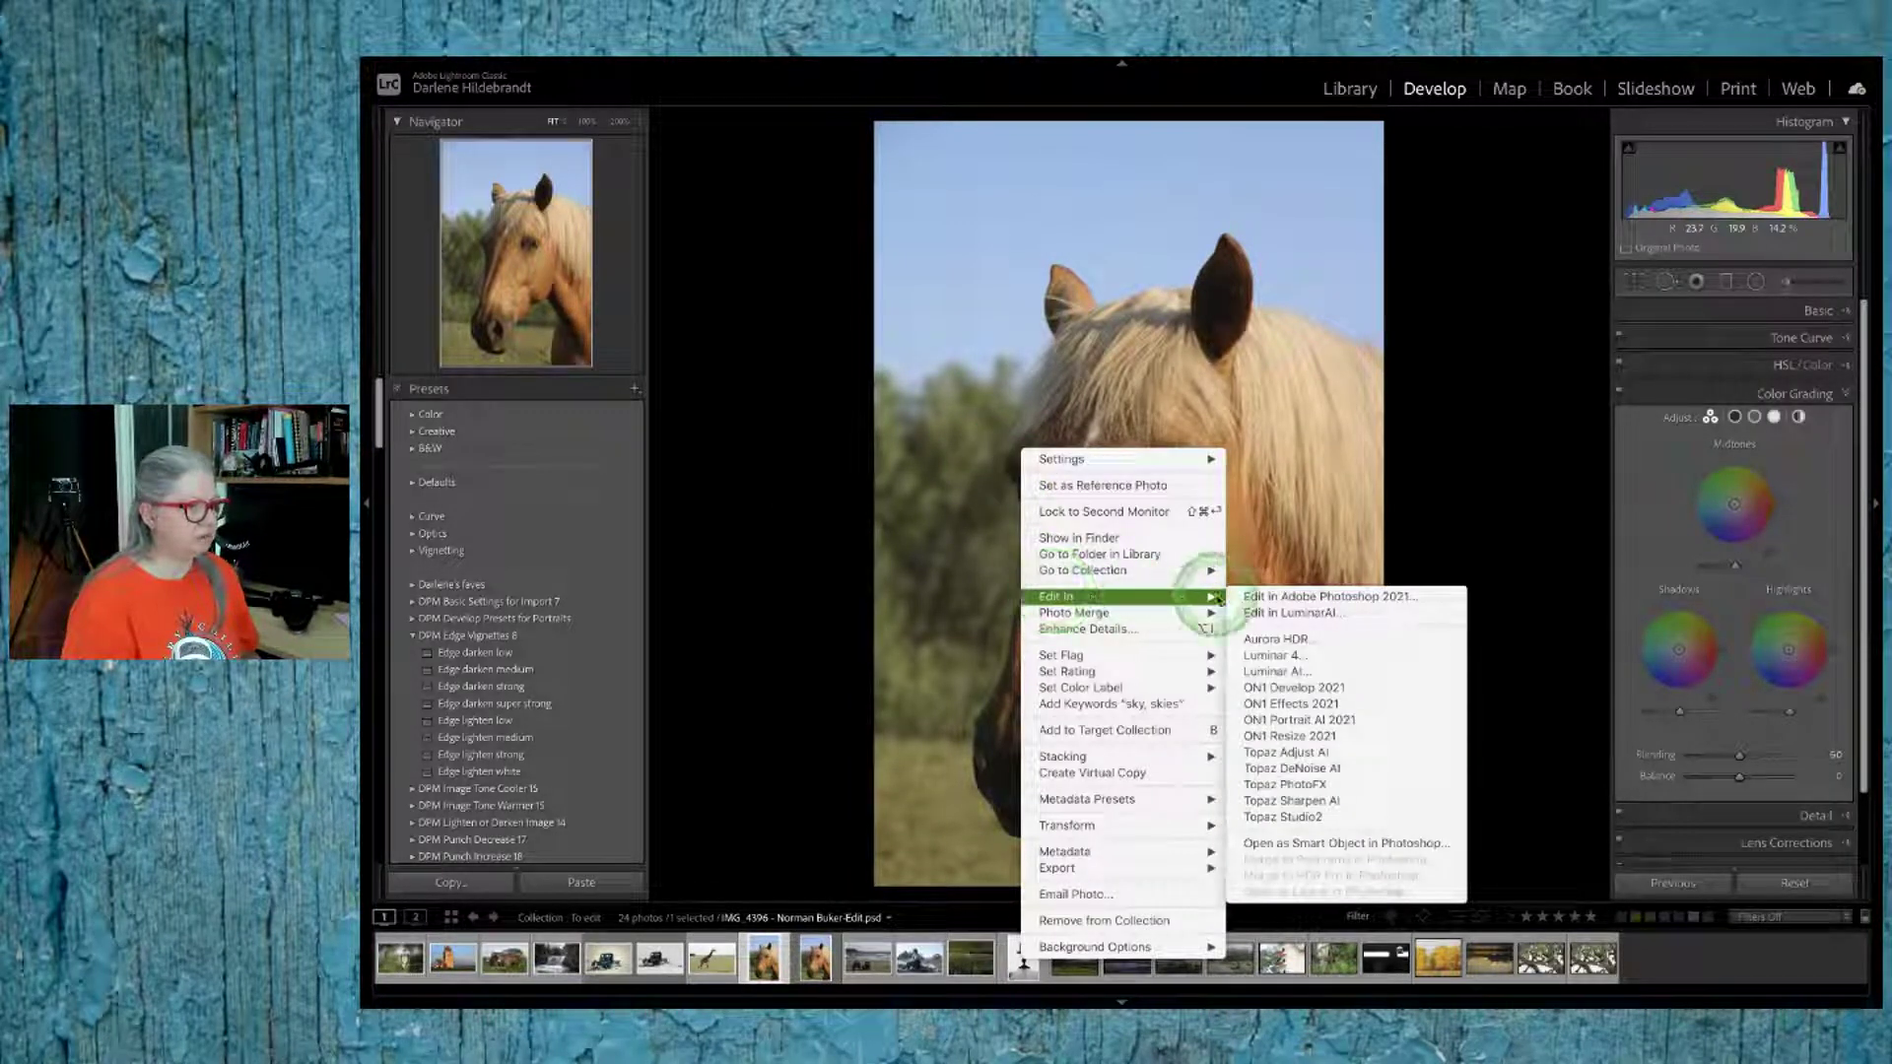
click(1291, 598)
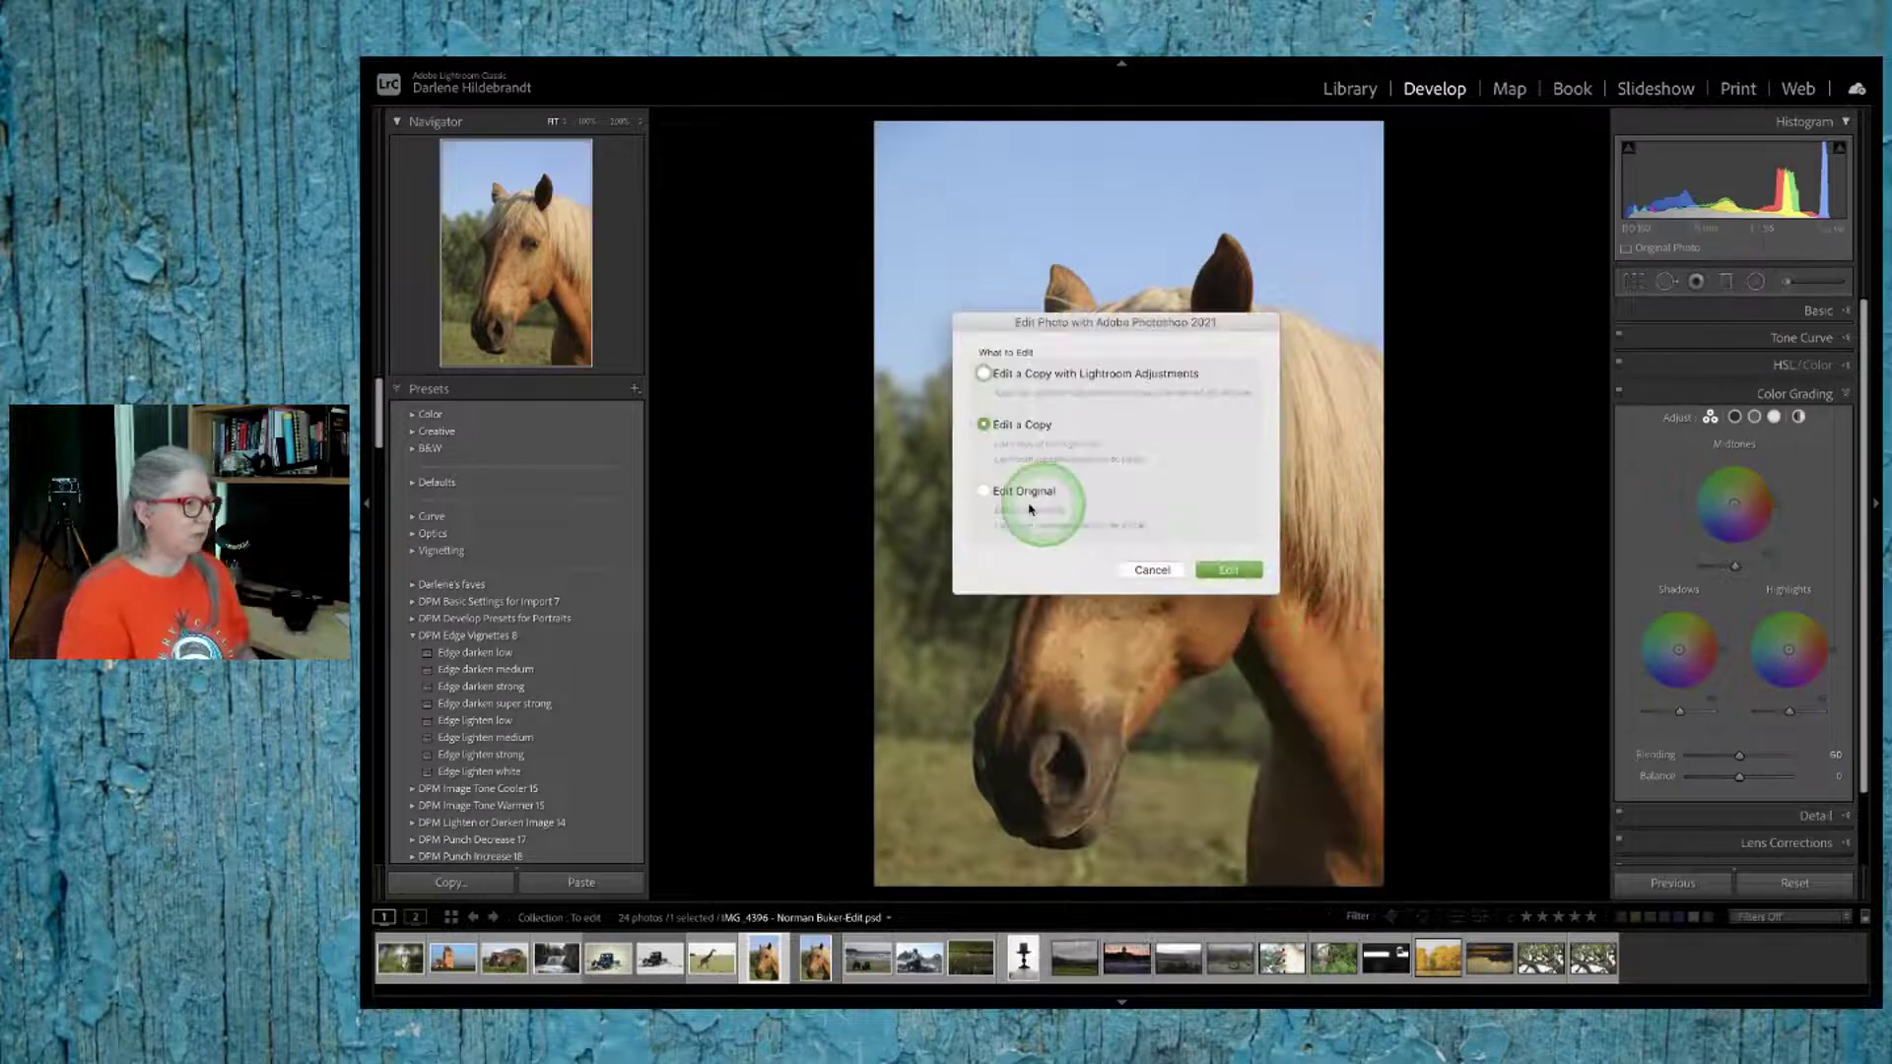
click(1033, 505)
click(1216, 569)
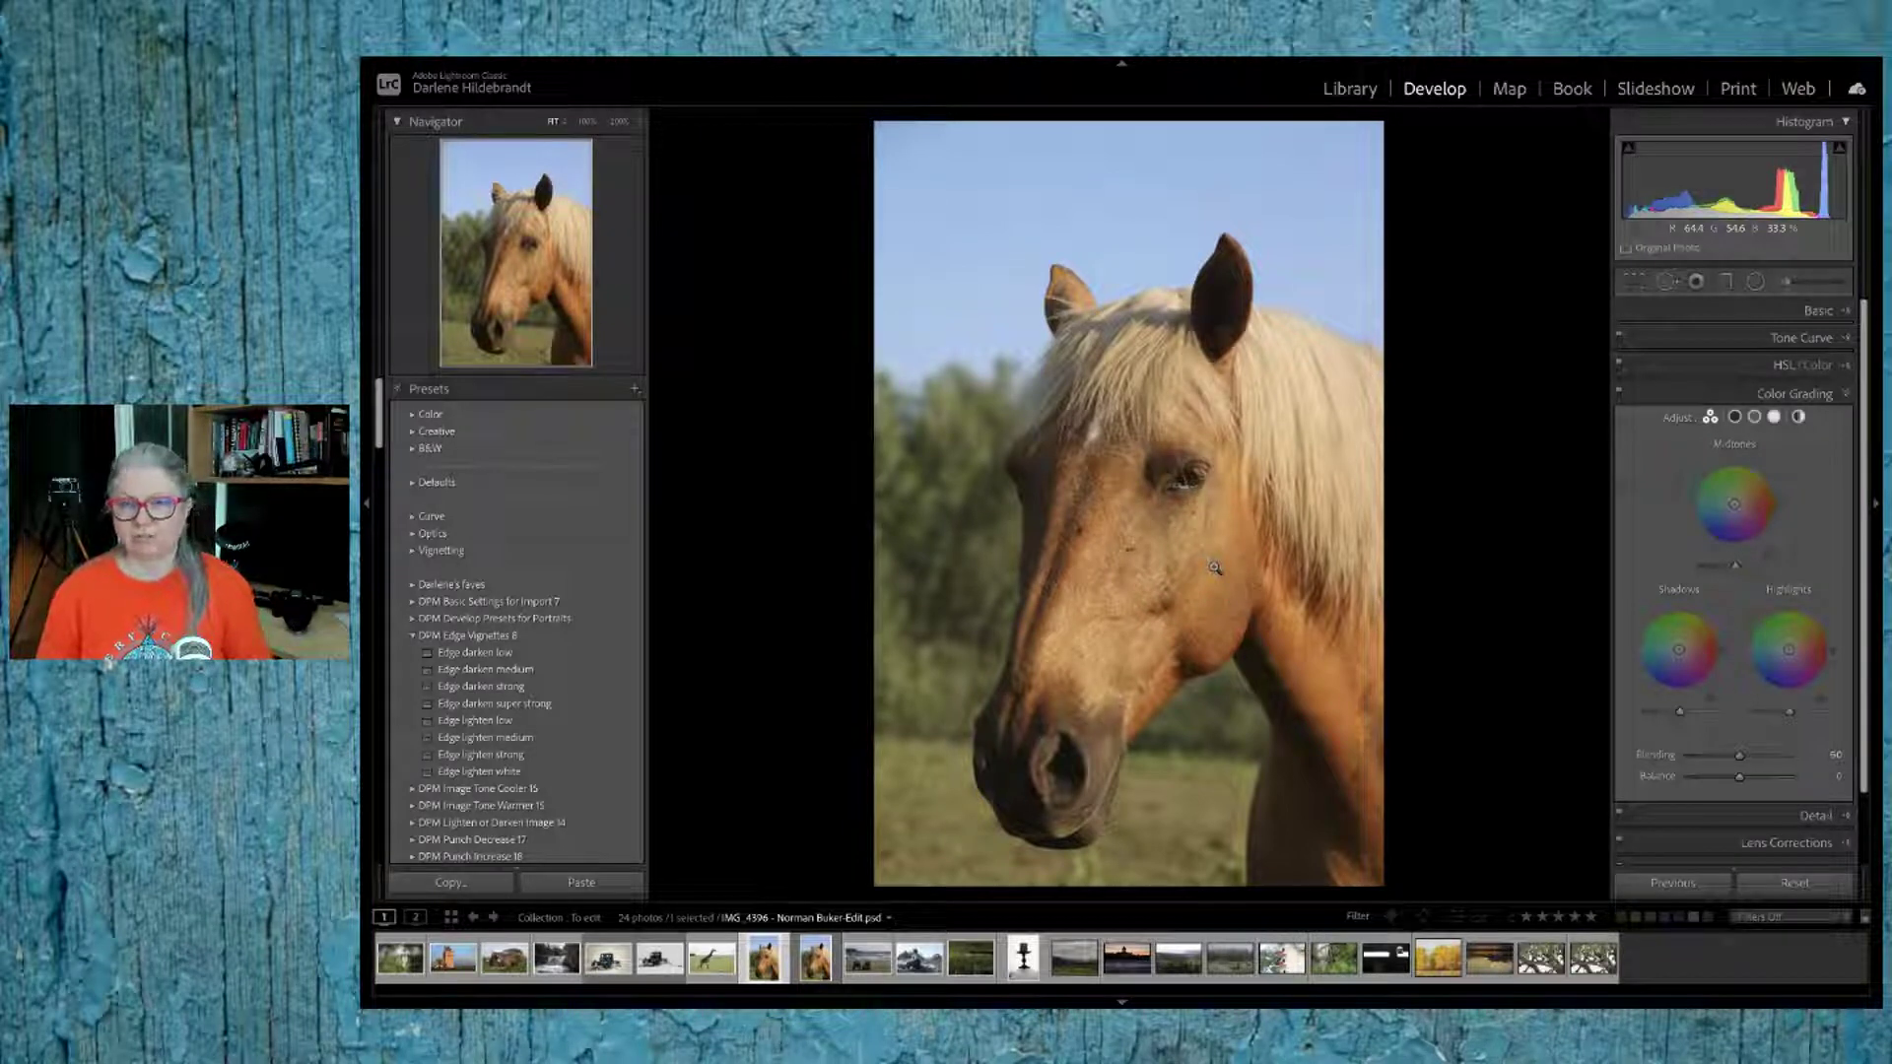
key(super+e)
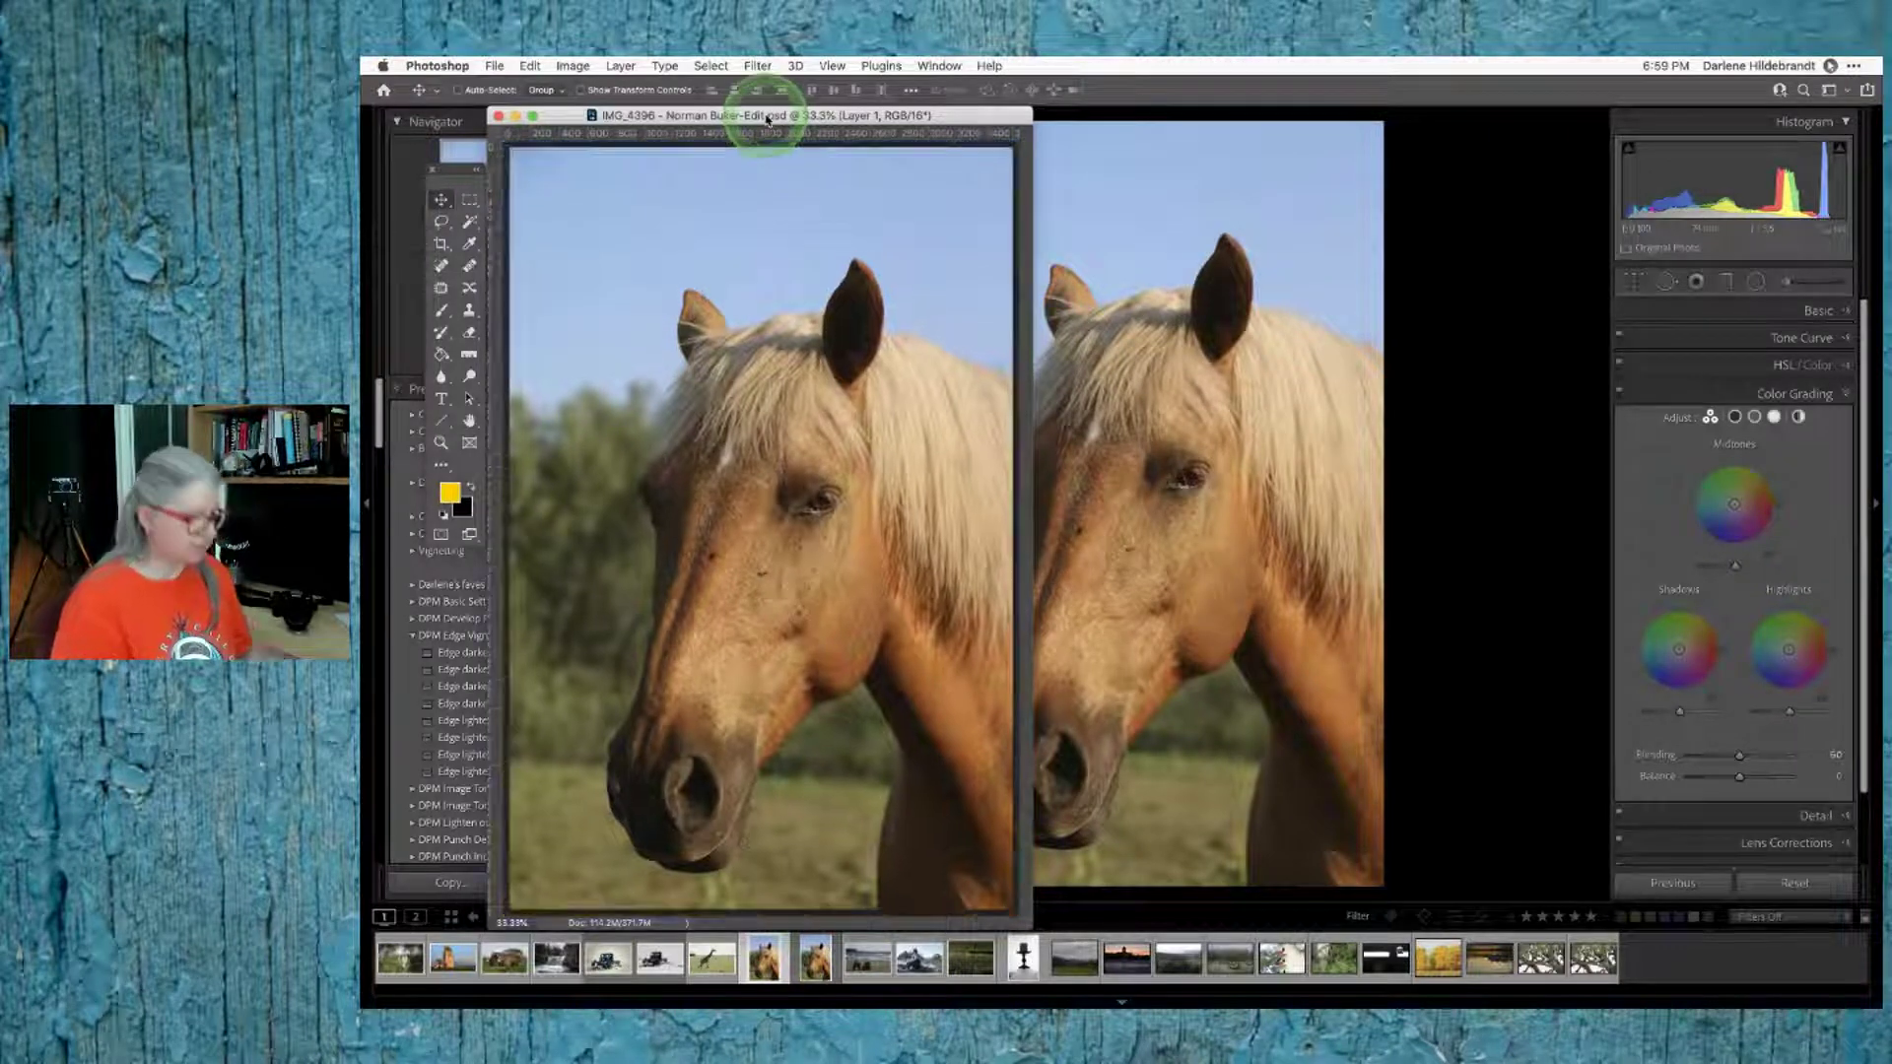
Step: Display the horse document in full-screen mode with the Layers panel beside the photo, and show only the bottom original layer
key(f)
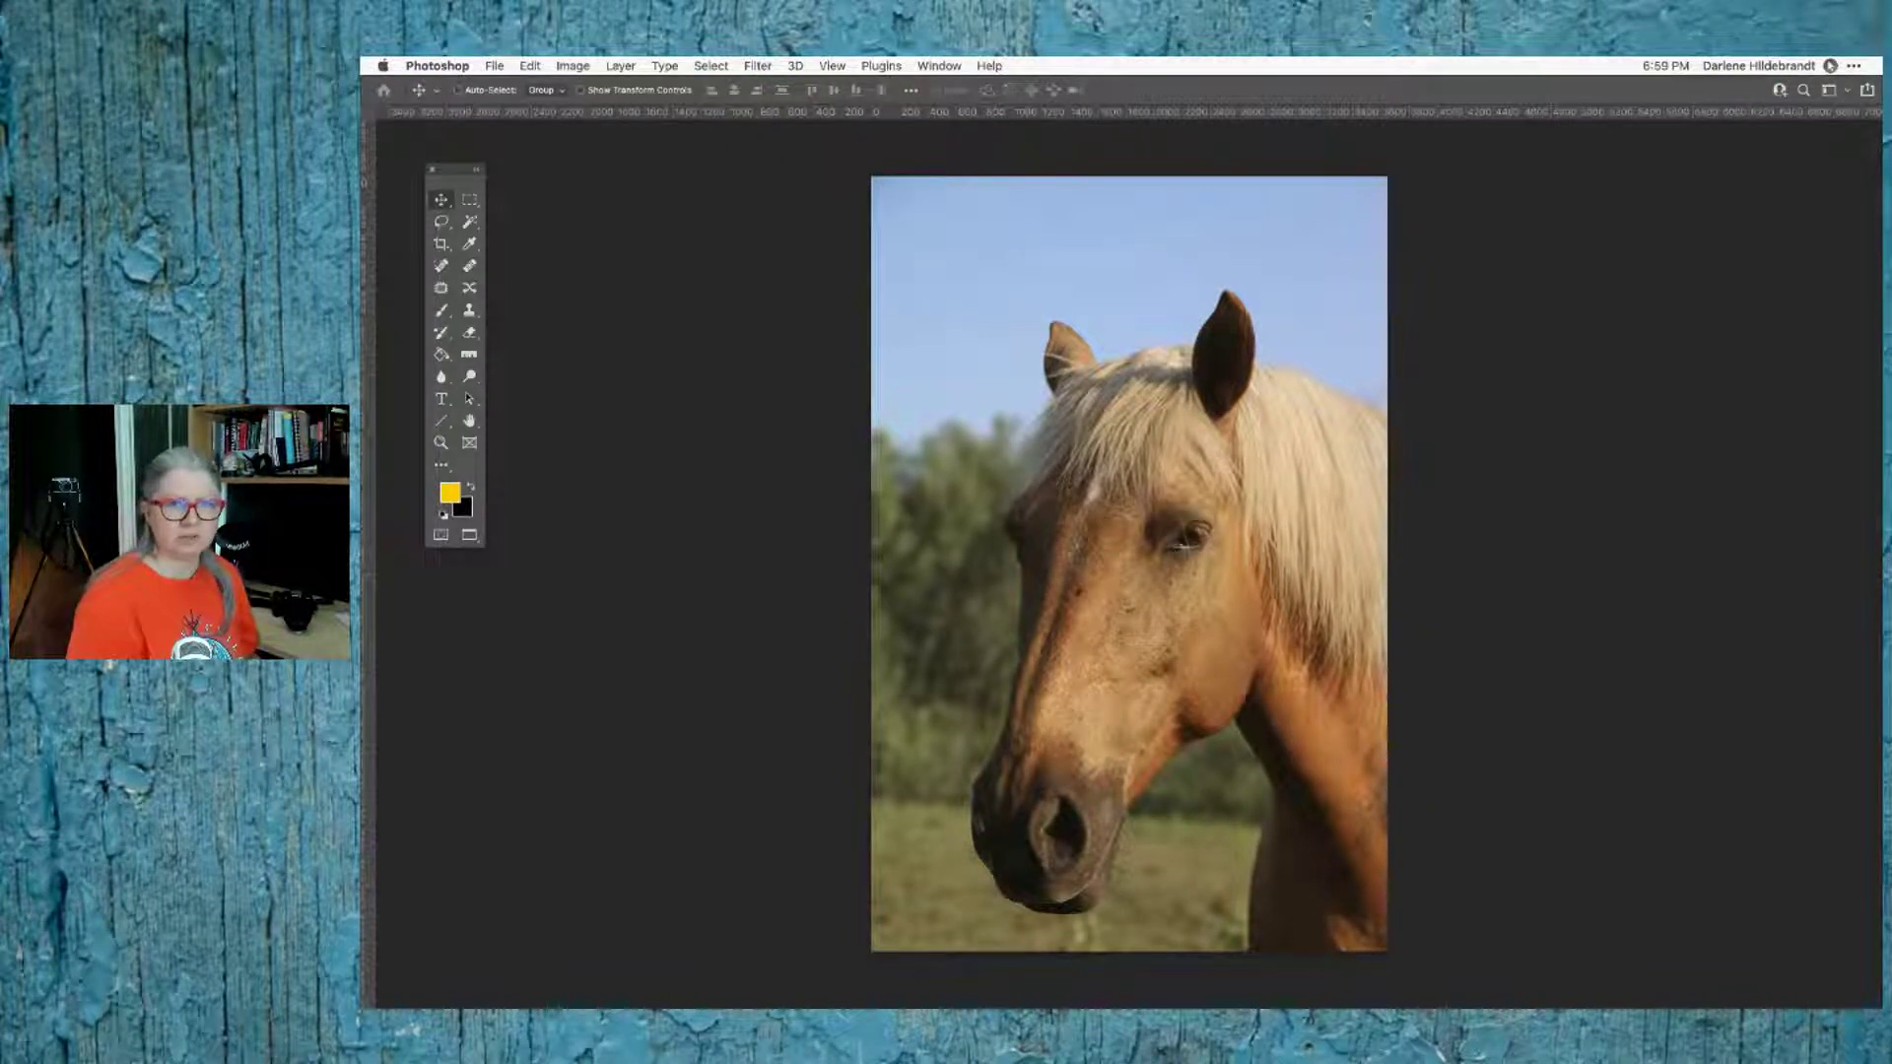
drag(1881, 111, 1645, 145)
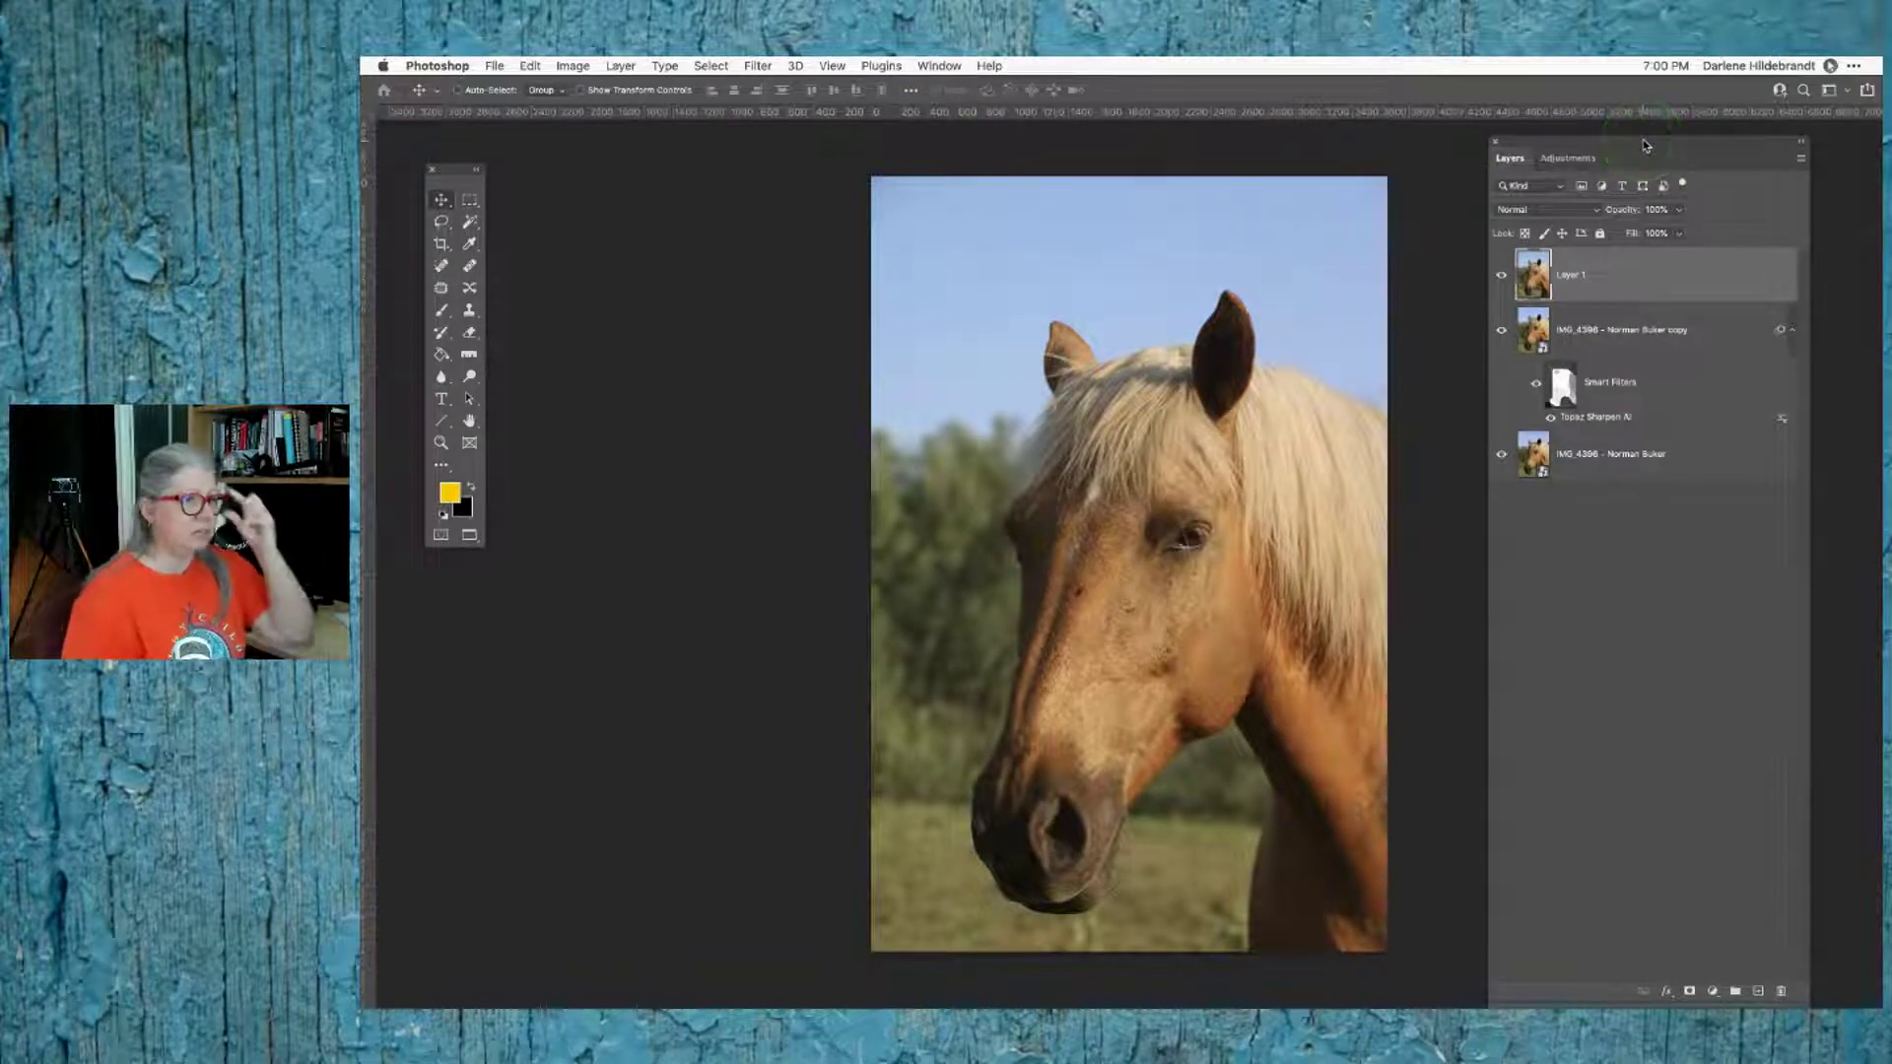
alt+click(1502, 457)
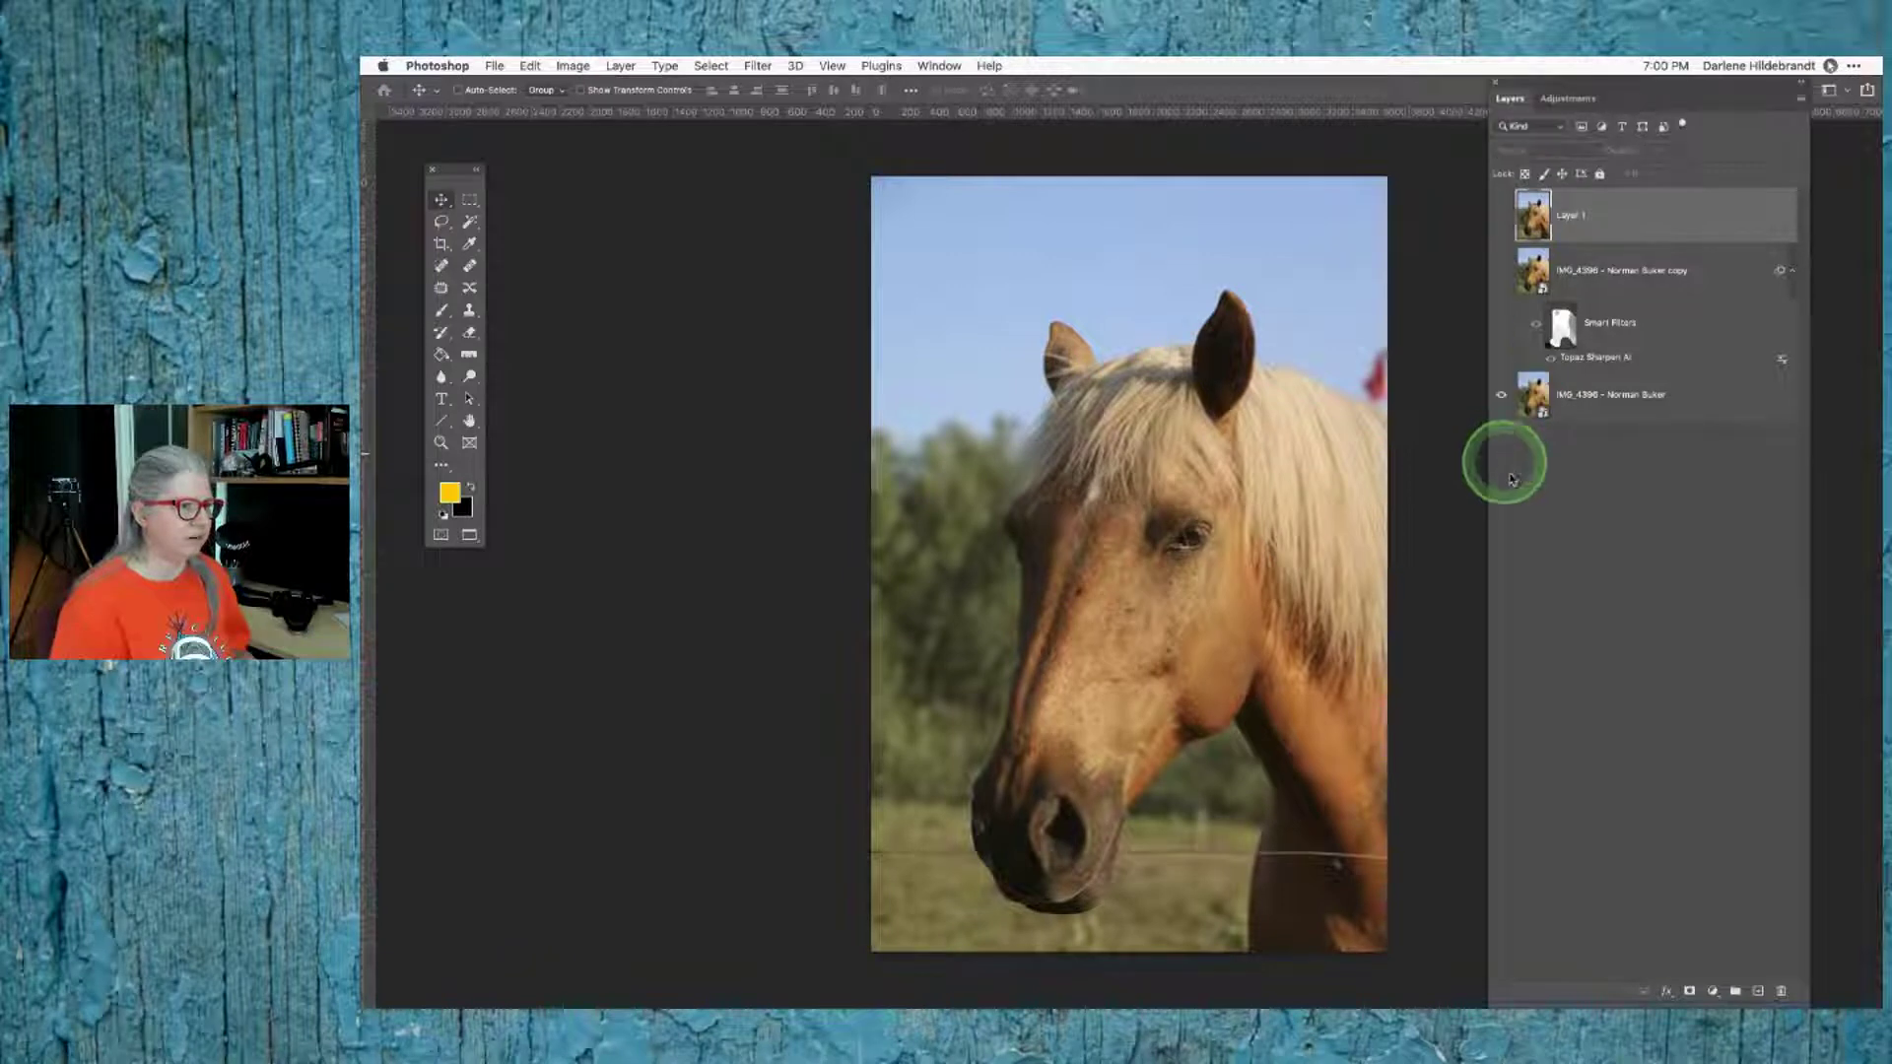
Step: Compare the horse's face close up with the Topaz Sharpen AI copy layer shown and hidden, and inspect the unsharpened eye and muzzle
click(1501, 275)
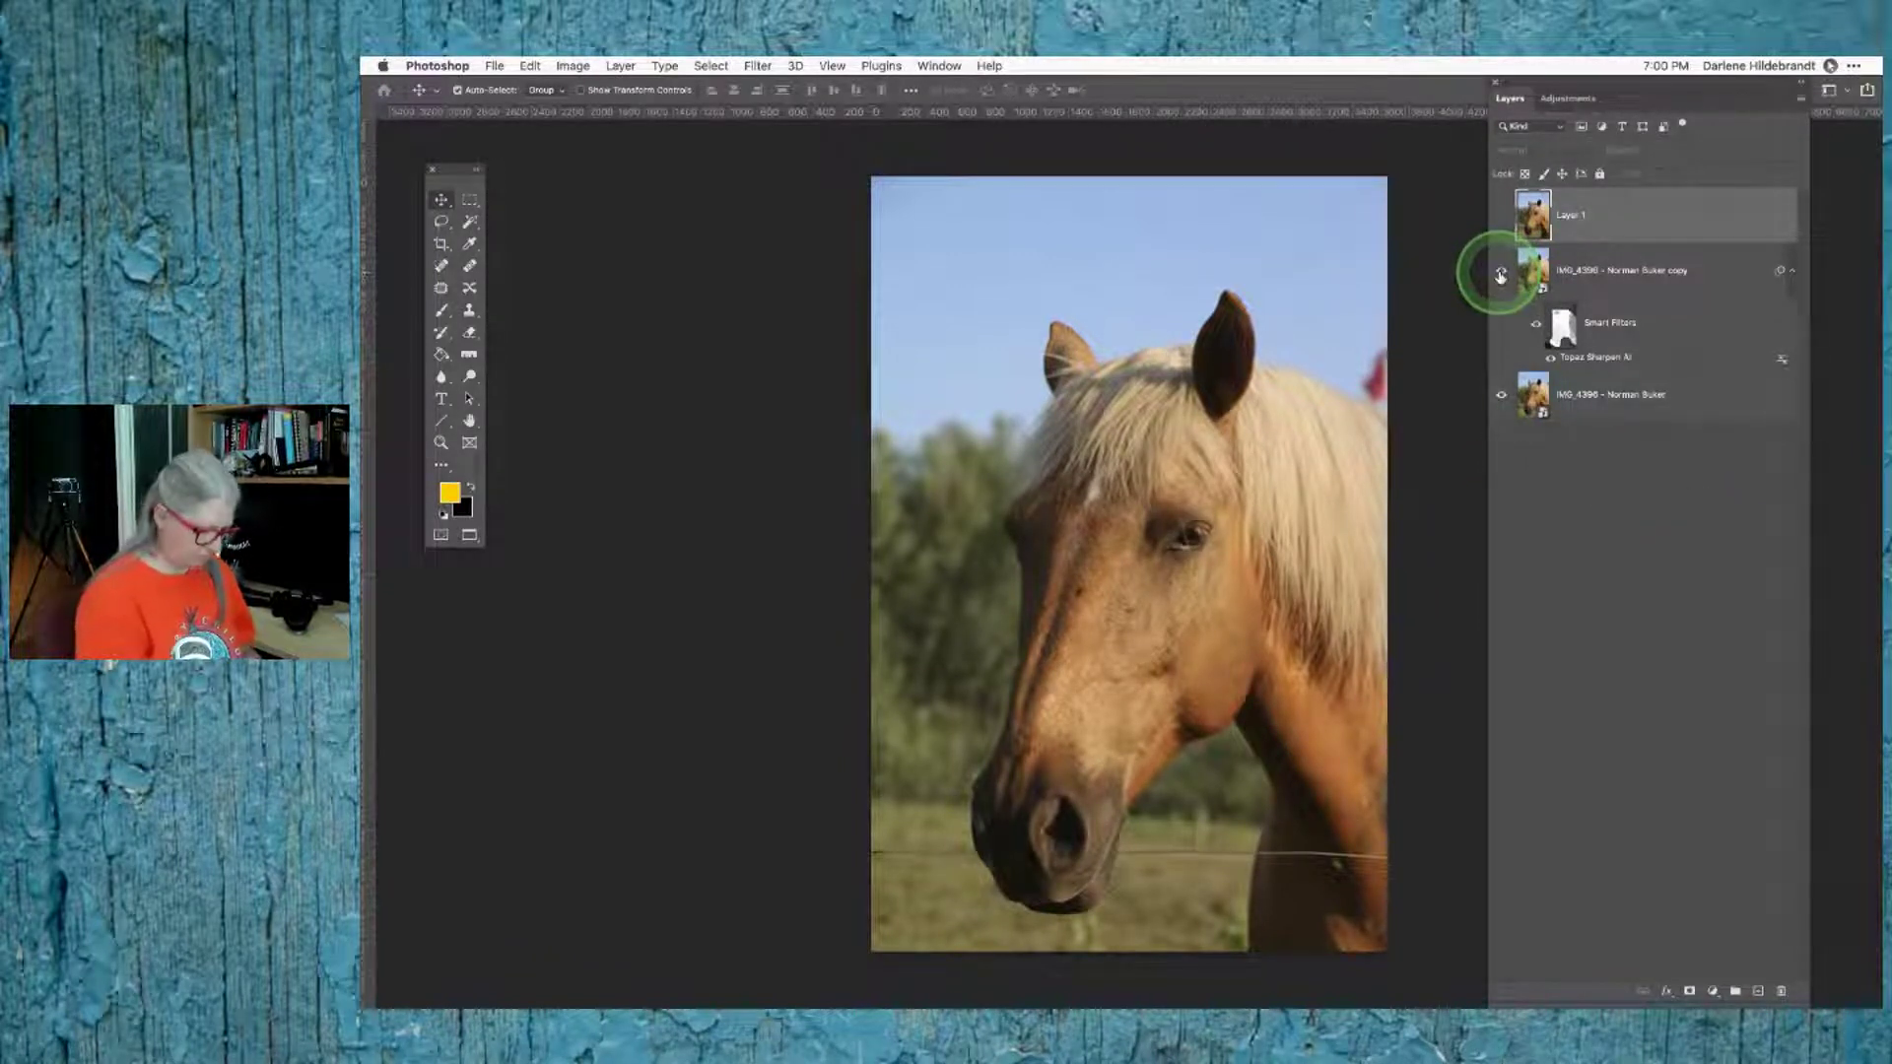
key(super+plus)
key(super+plus)
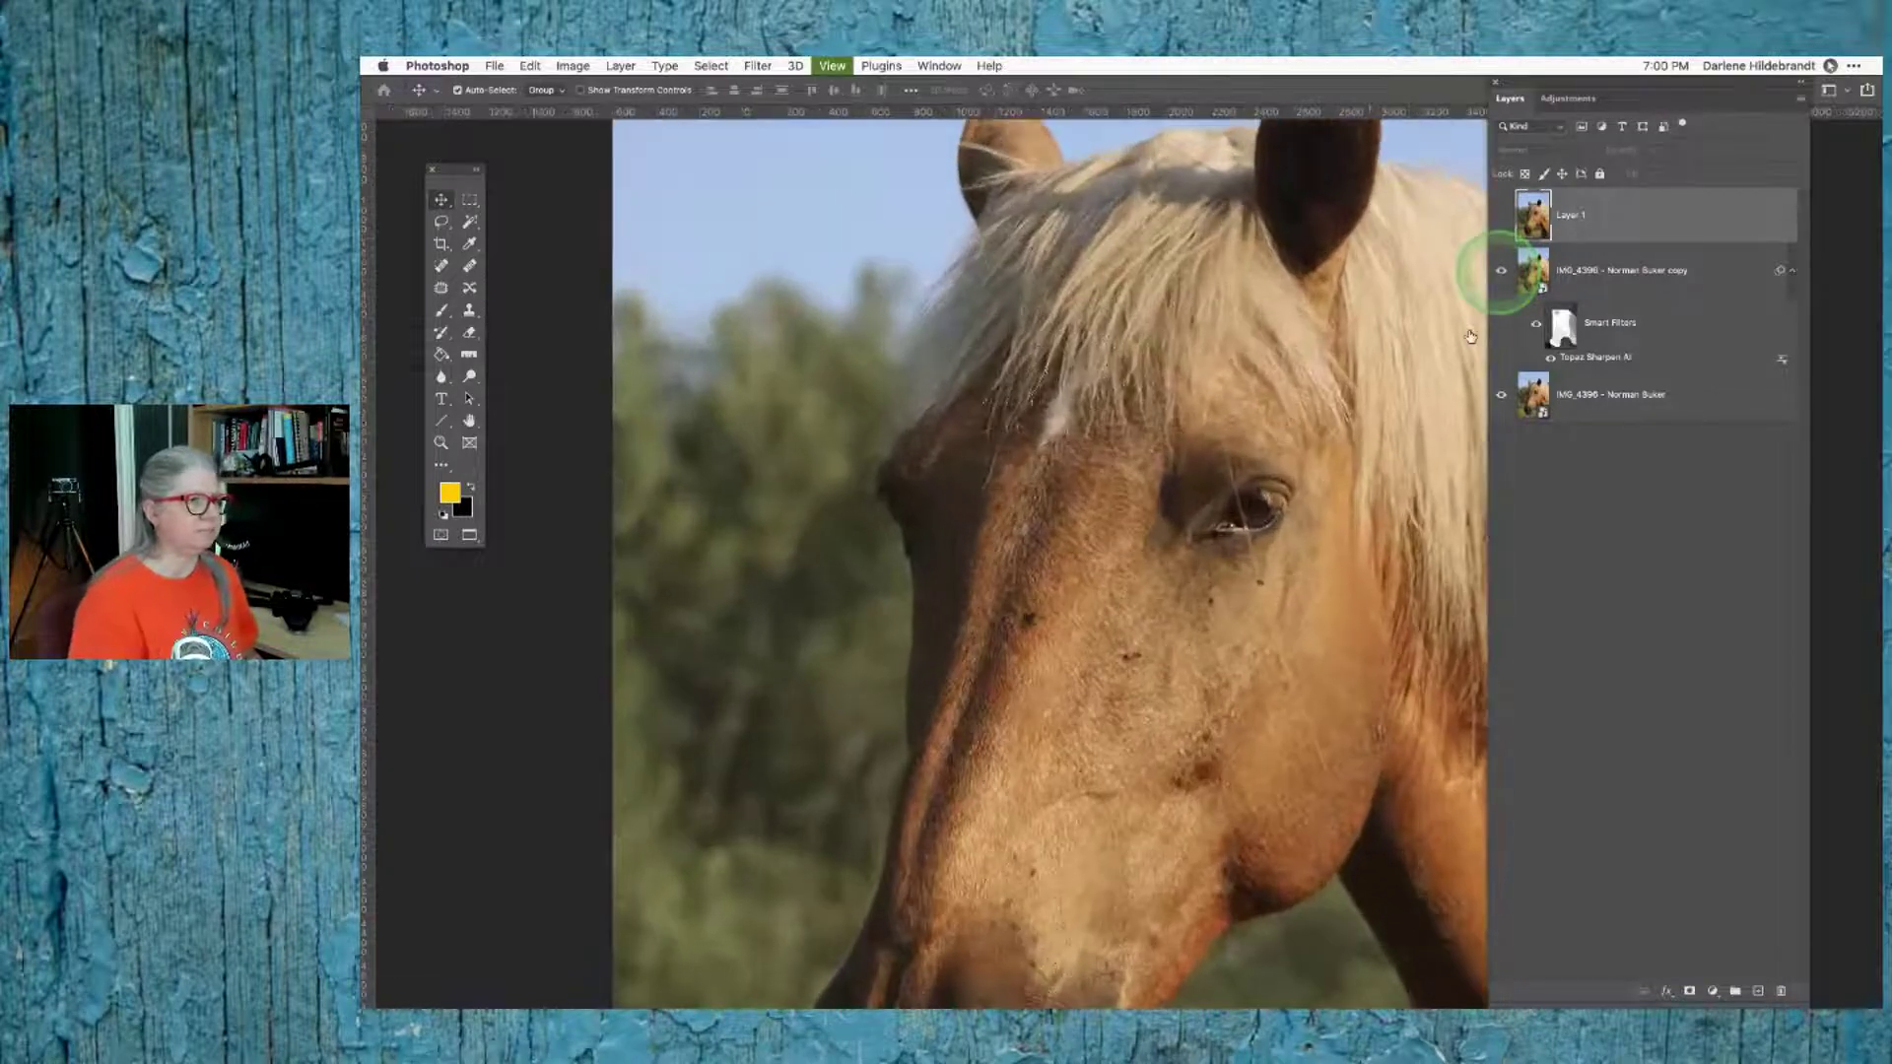
click(1503, 275)
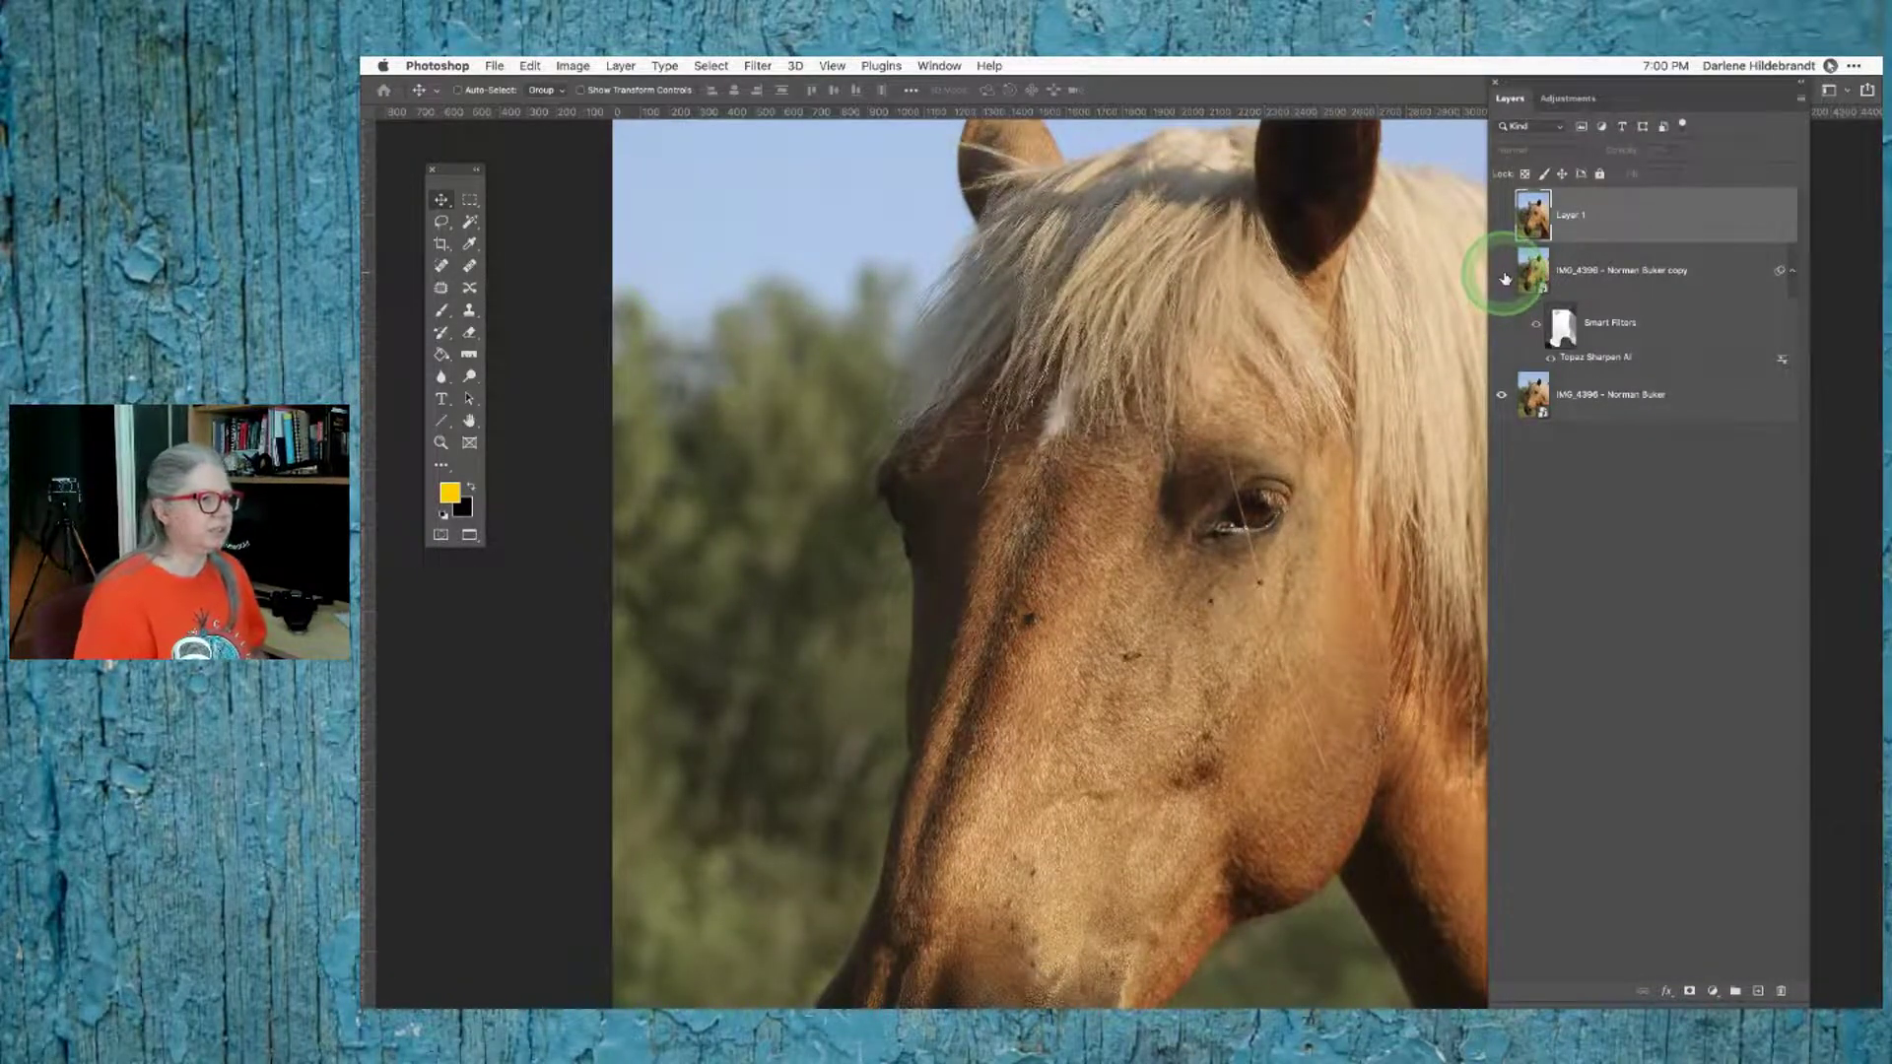
key(super+plus)
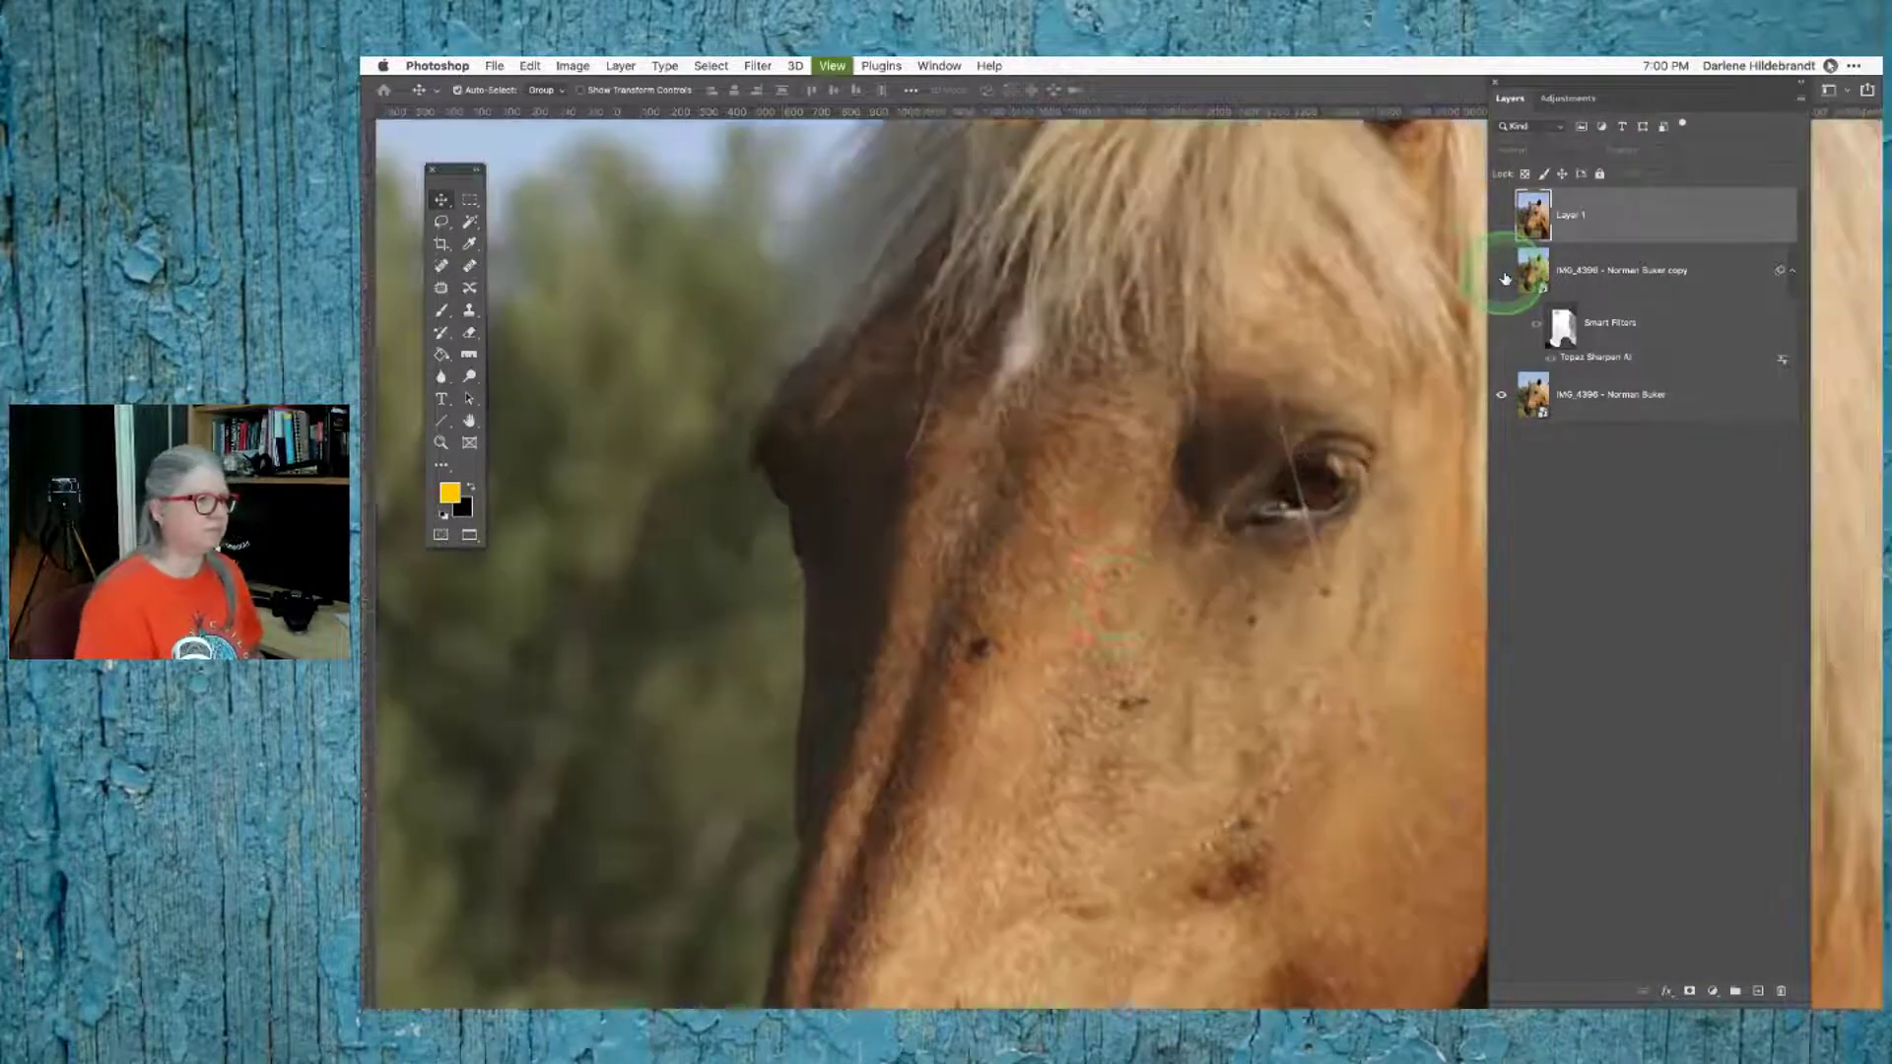
scroll(1117, 604, right, 4)
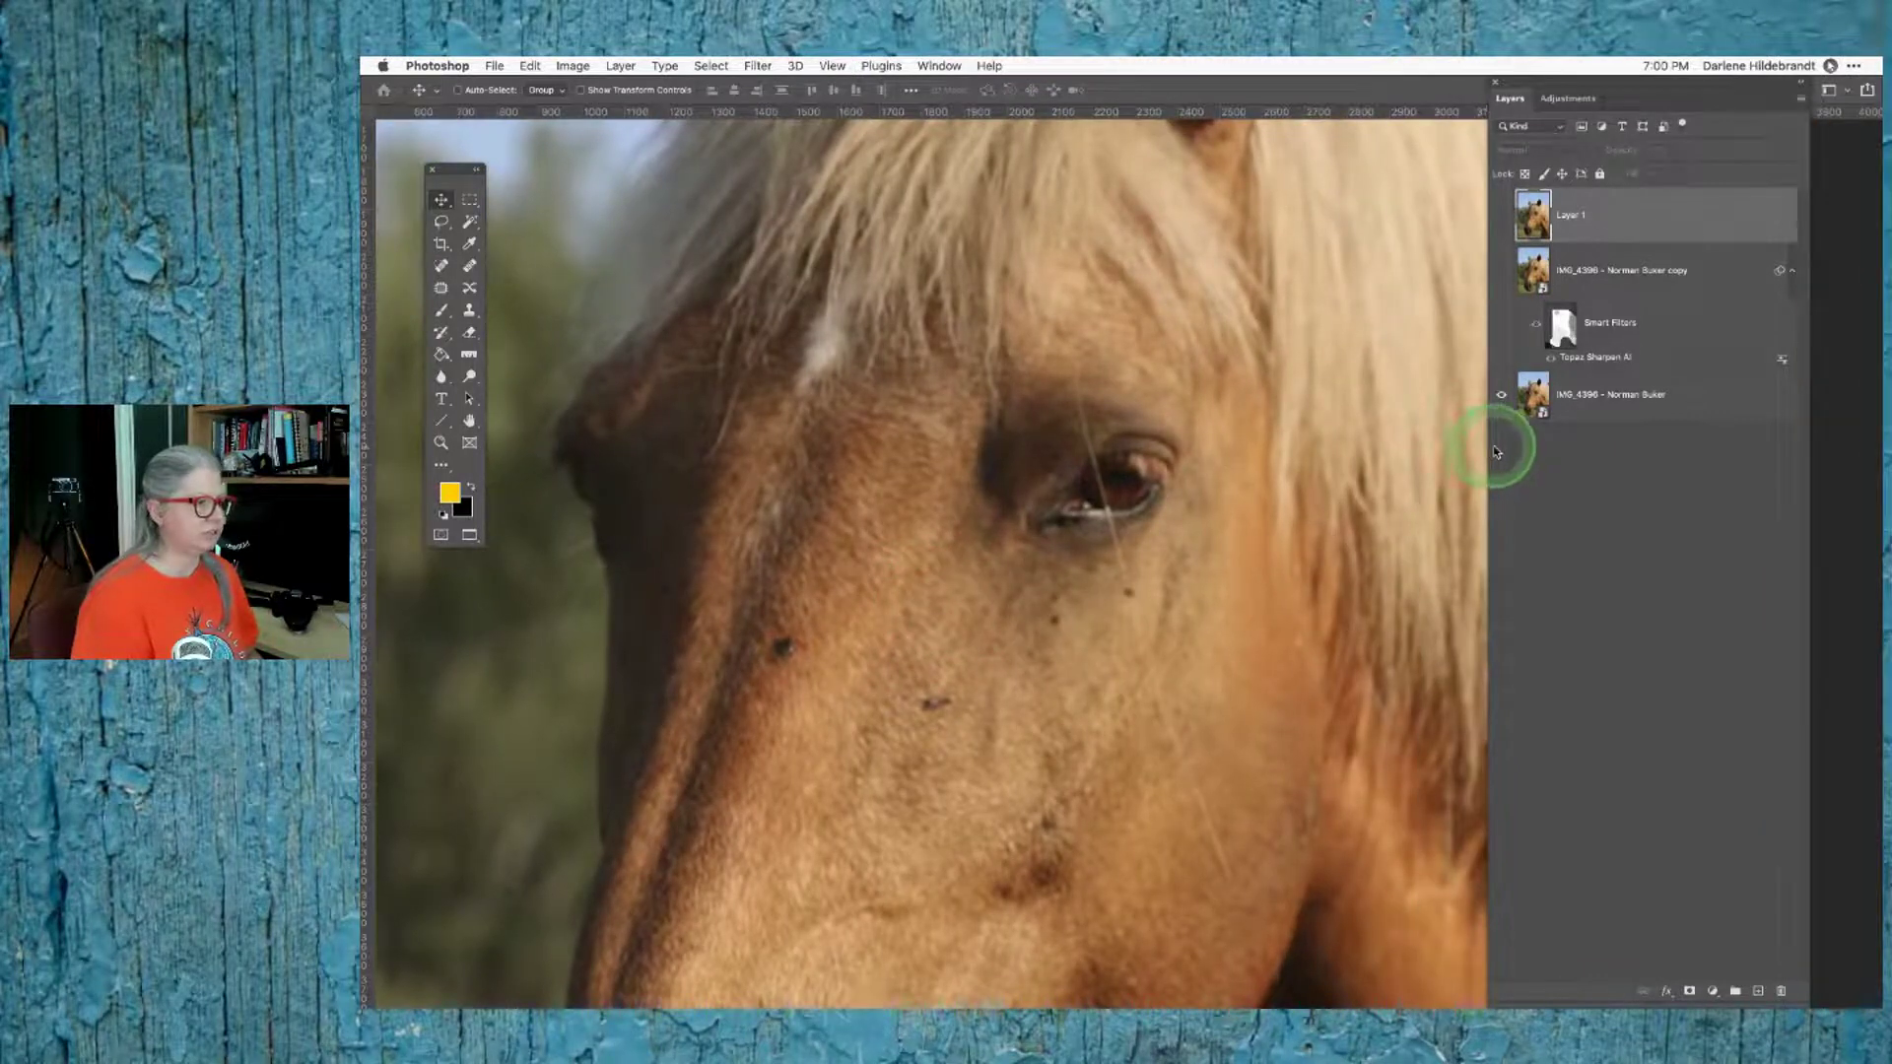
scroll(1173, 504, down, 15)
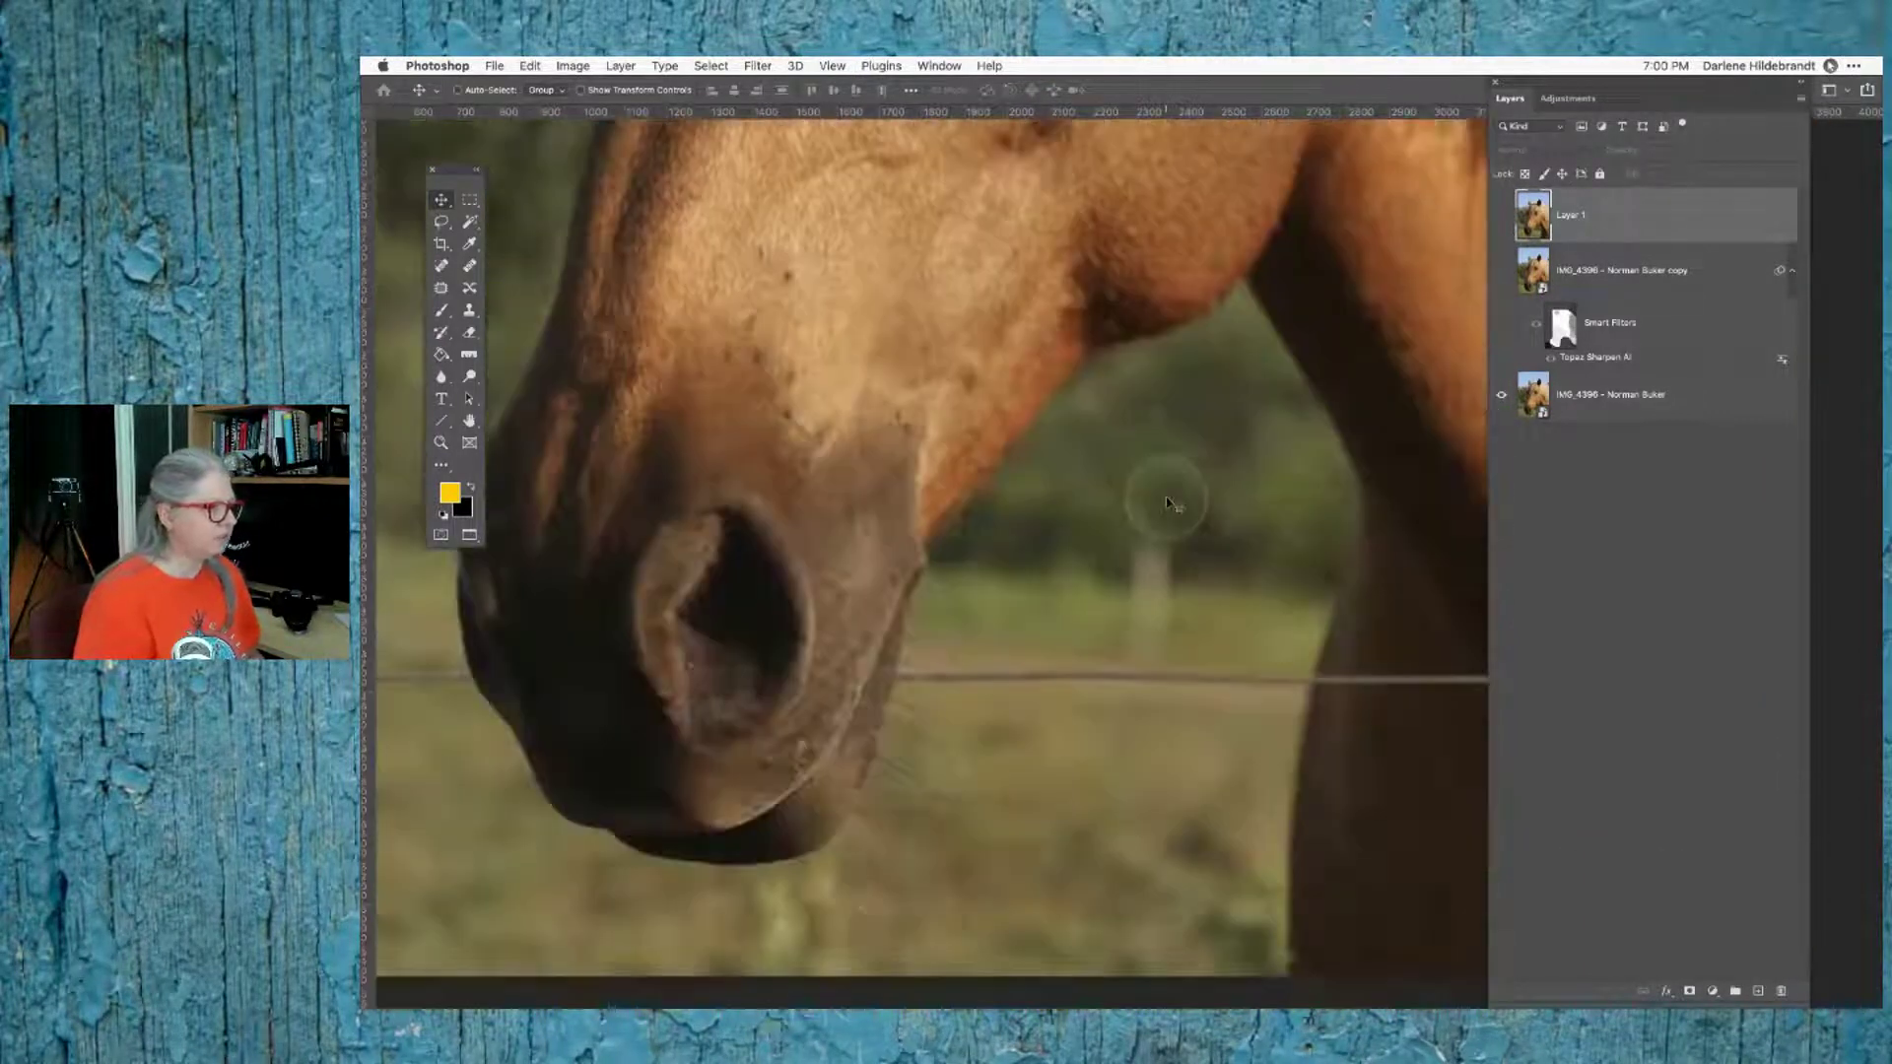
scroll(1170, 504, up, 12)
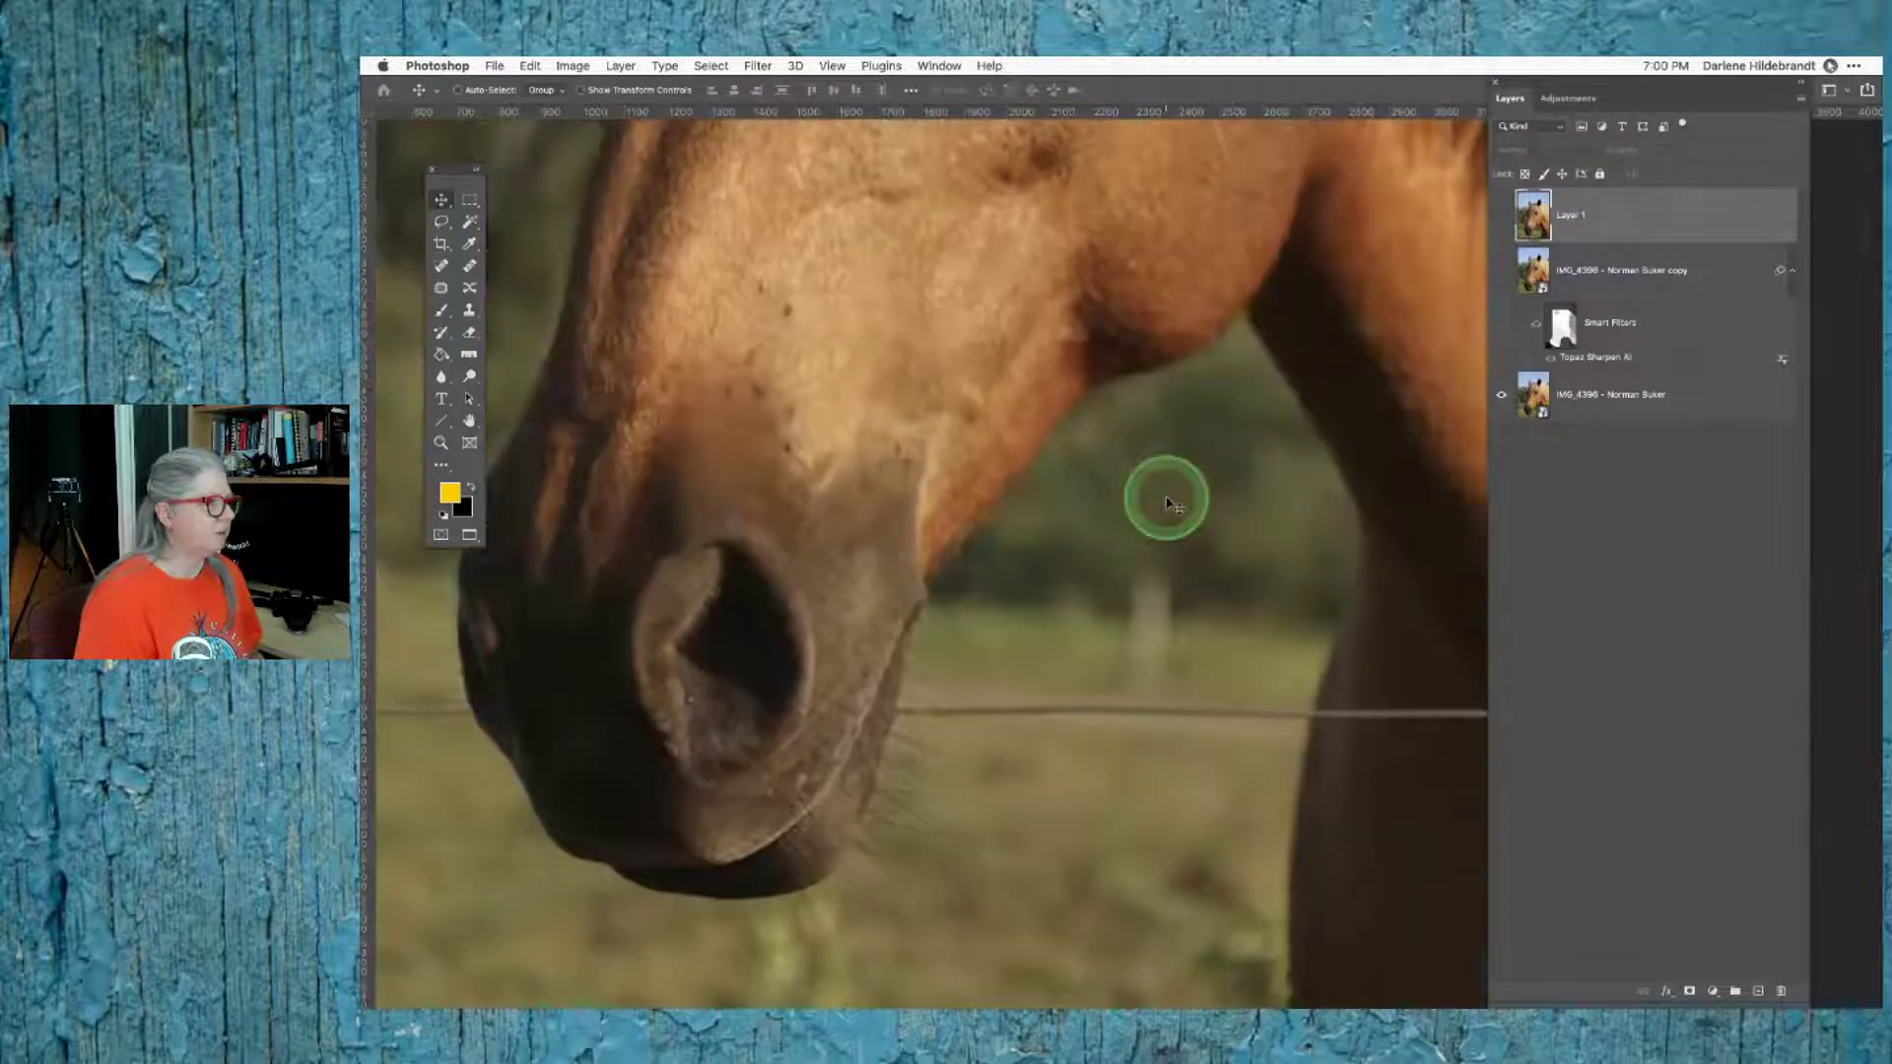
scroll(651, 643, up, 5)
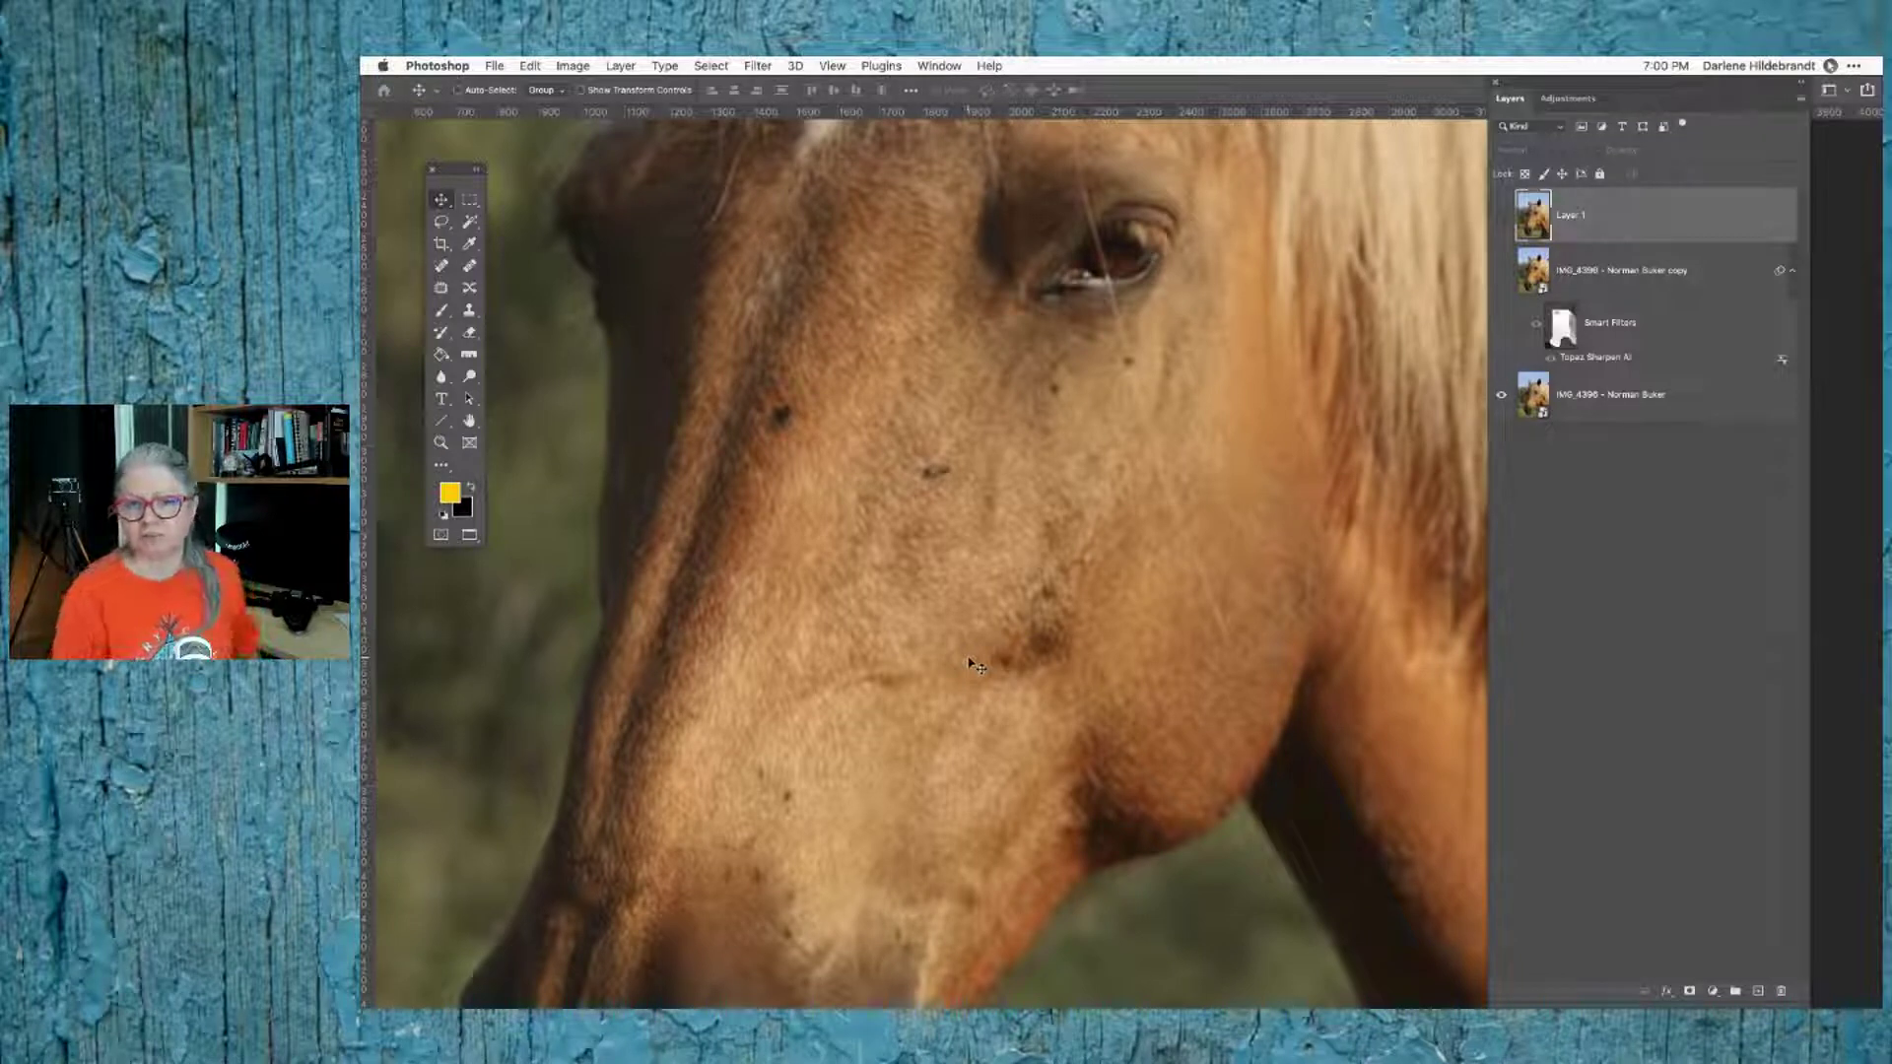
Step: Make the Topaz Sharpen AI copy layer visible again above the original
click(1322, 765)
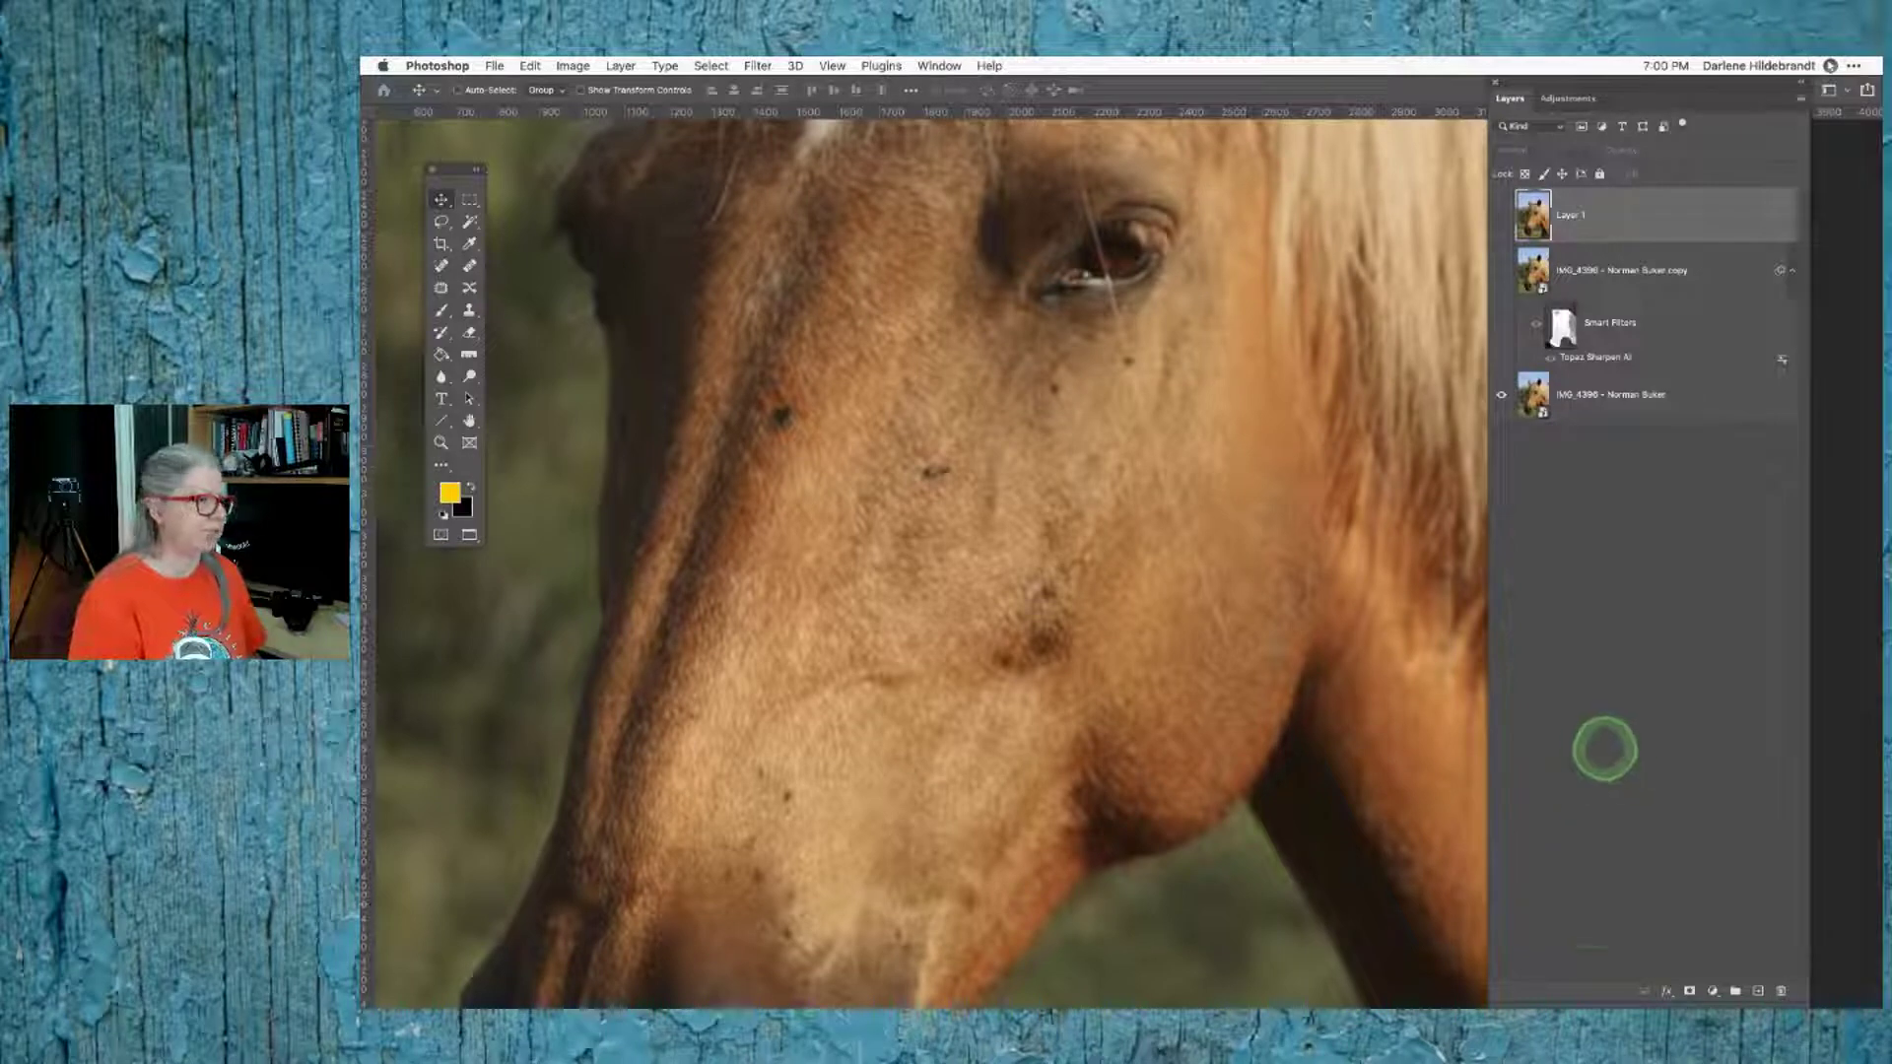
click(1542, 343)
click(1502, 272)
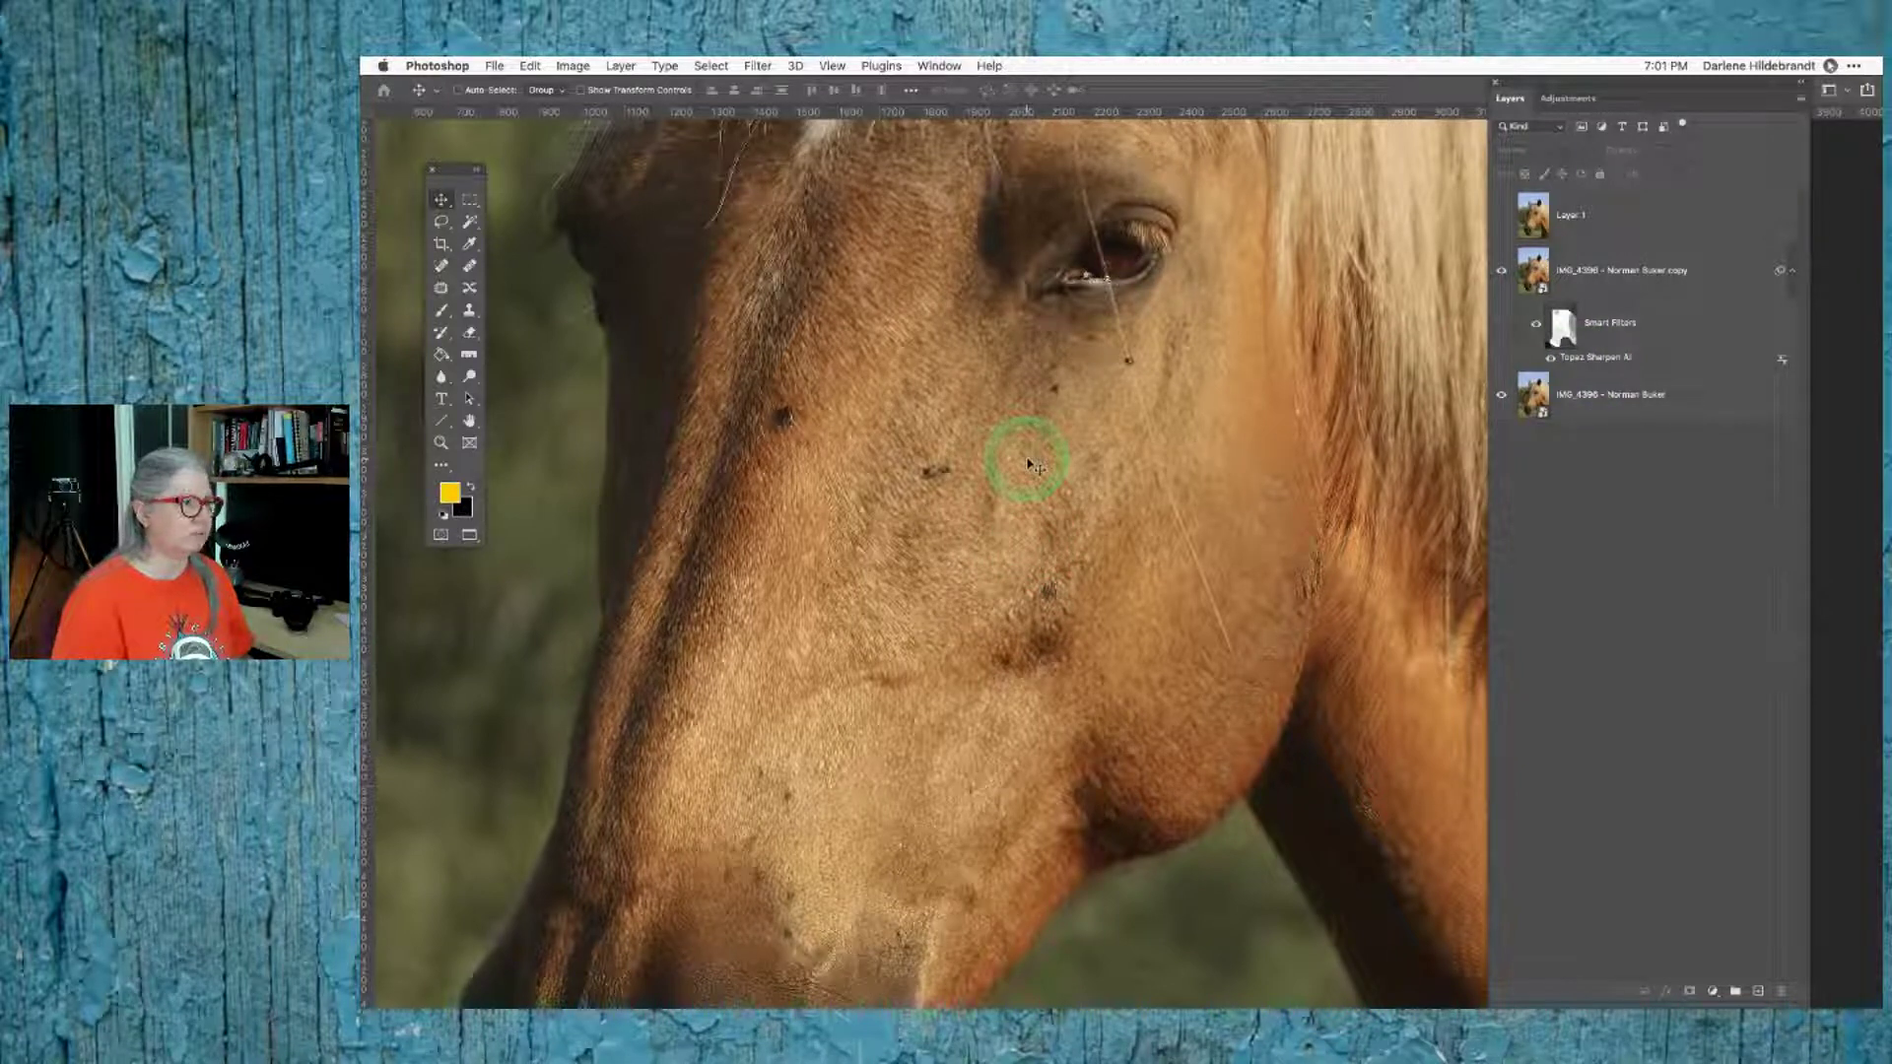
Step: Compare the whole photo with the retouched Layer 1 shown and hidden, leaving Layer 1 hidden
key(super+minus)
click(1498, 216)
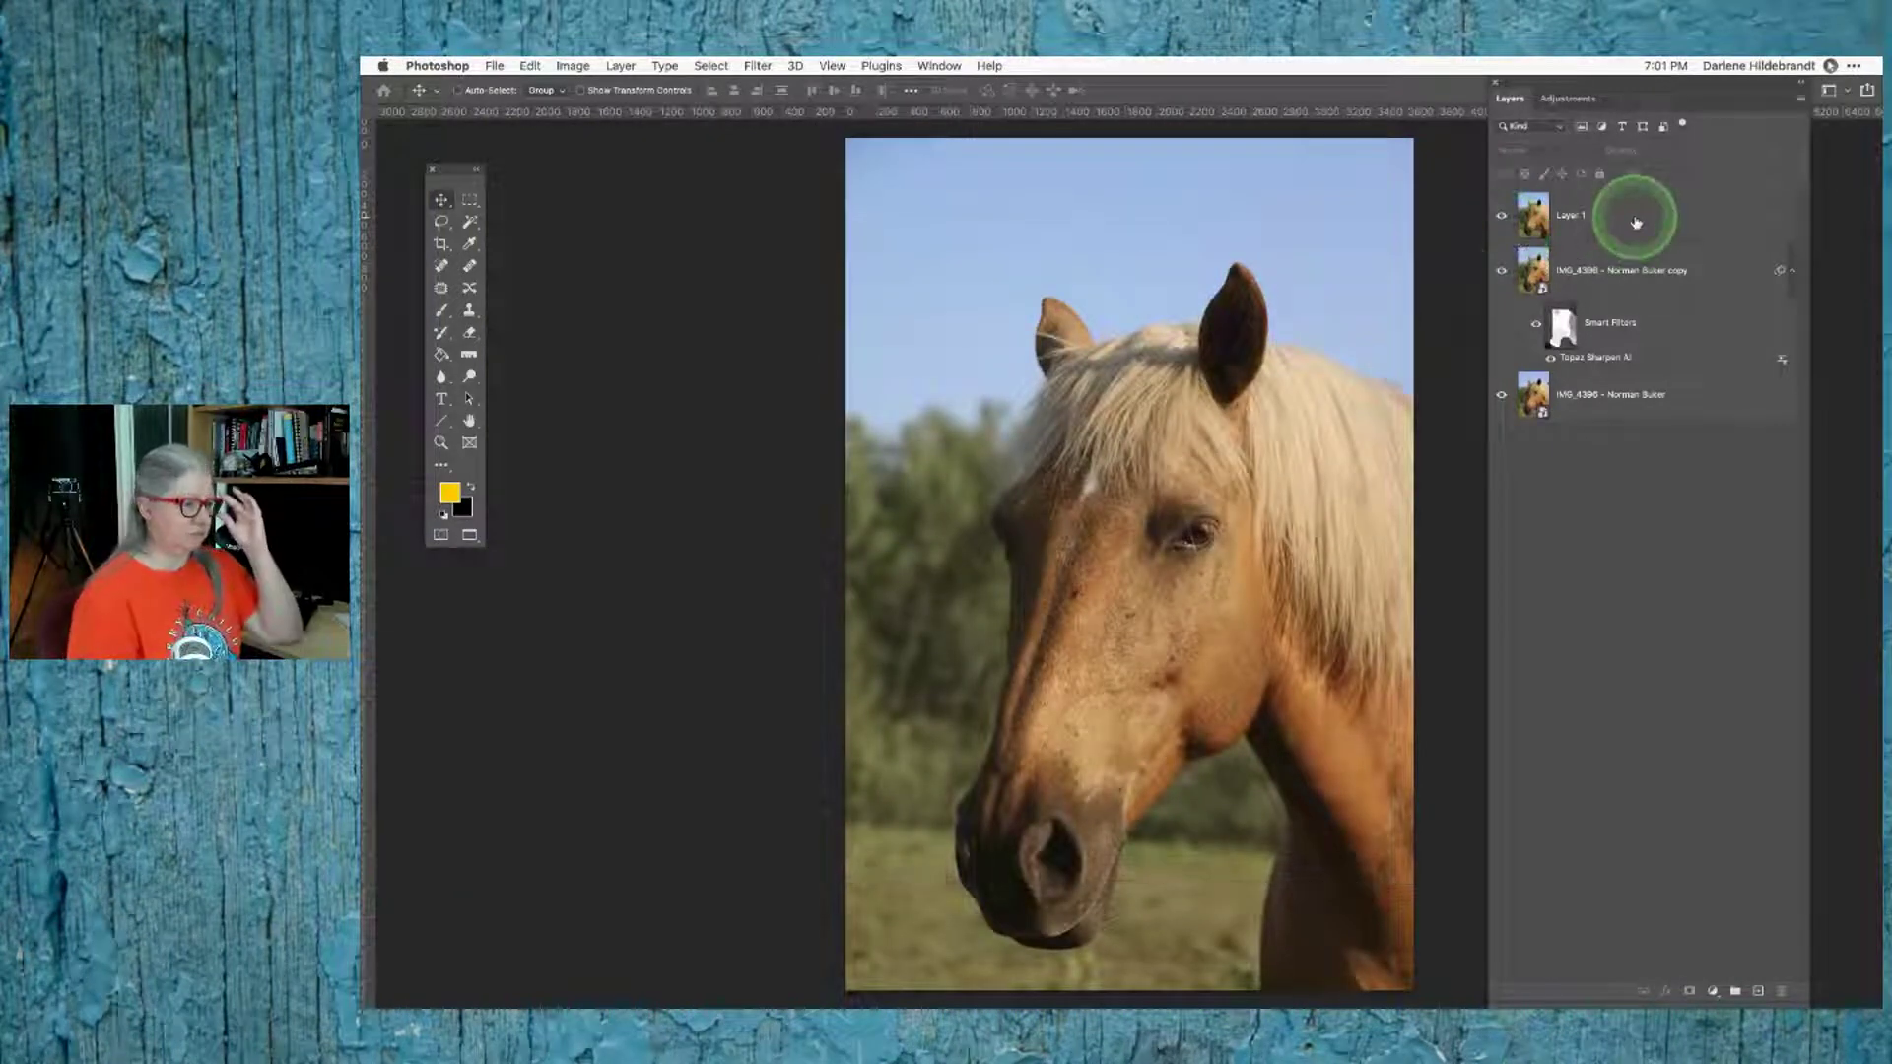
click(1500, 216)
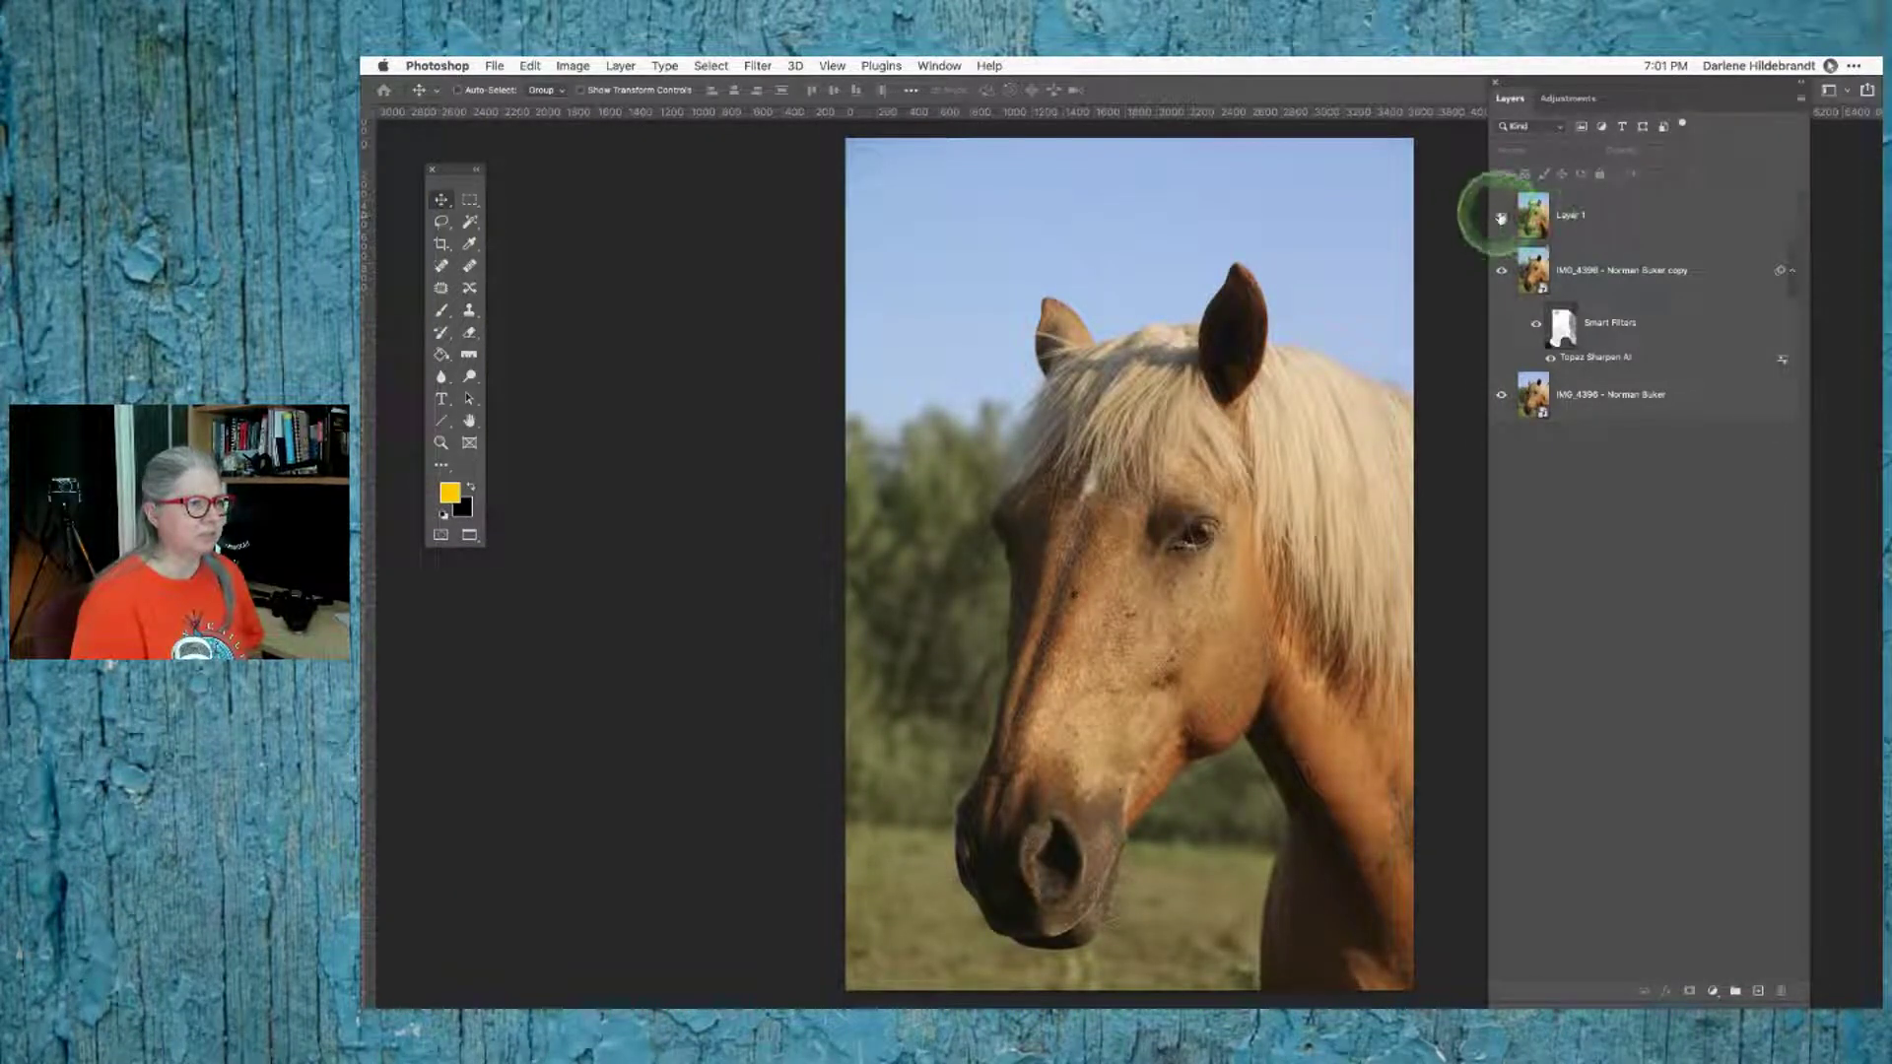
click(1630, 215)
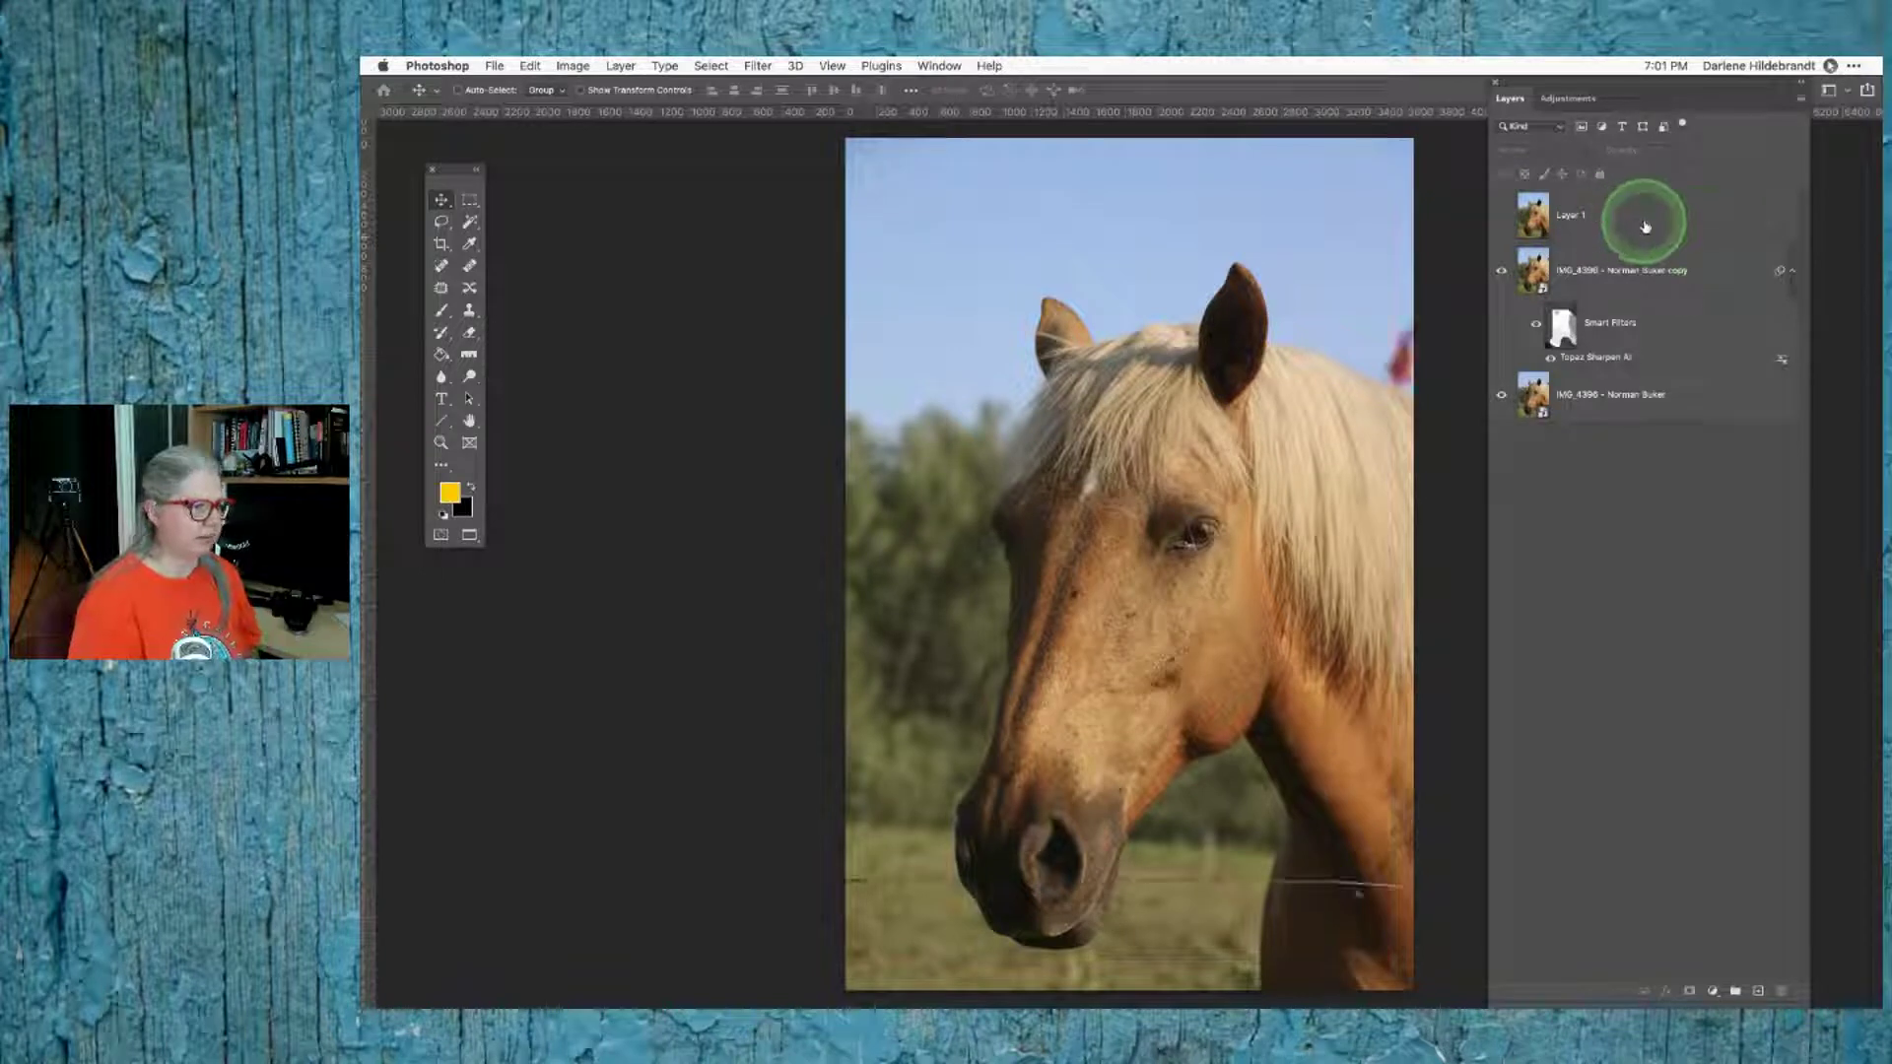
Step: Add a new layer above the sharpened copy layer and stamp all visible layers into it
click(1664, 262)
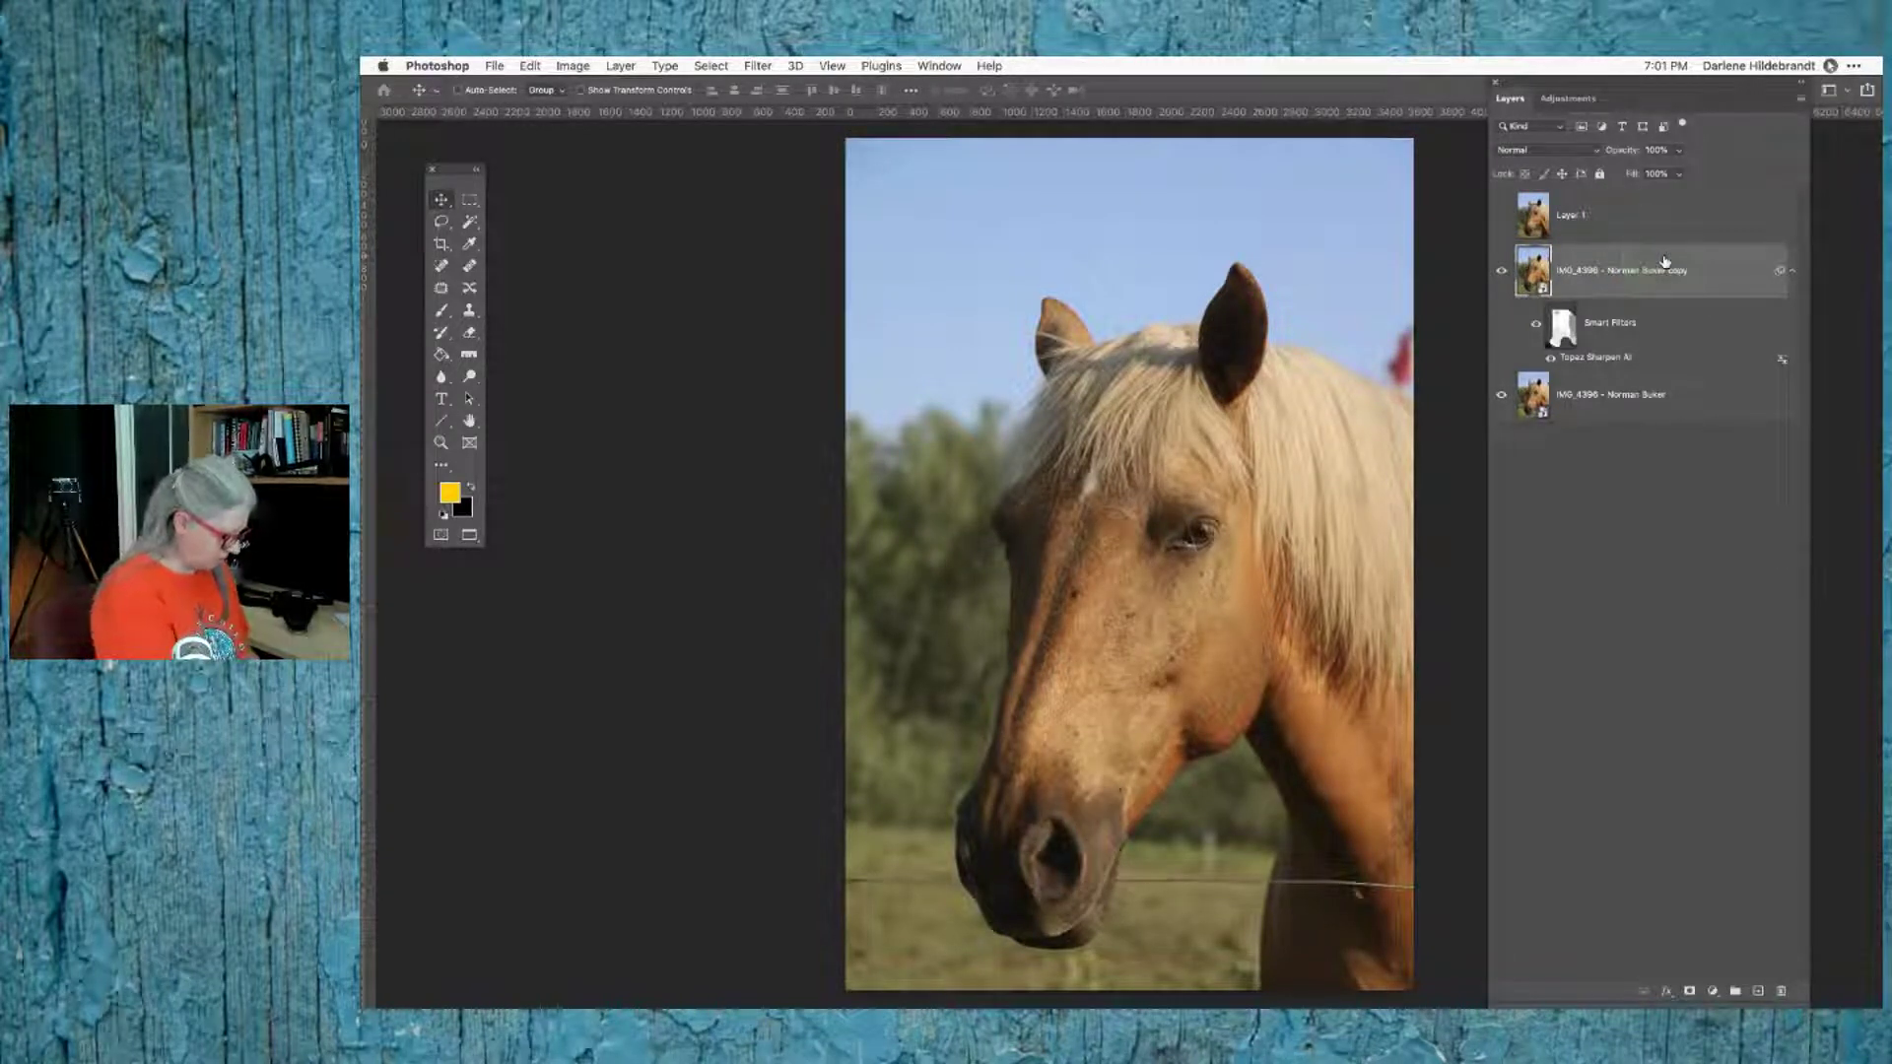
click(1665, 261)
click(1665, 261)
key(alt+shift+super+n)
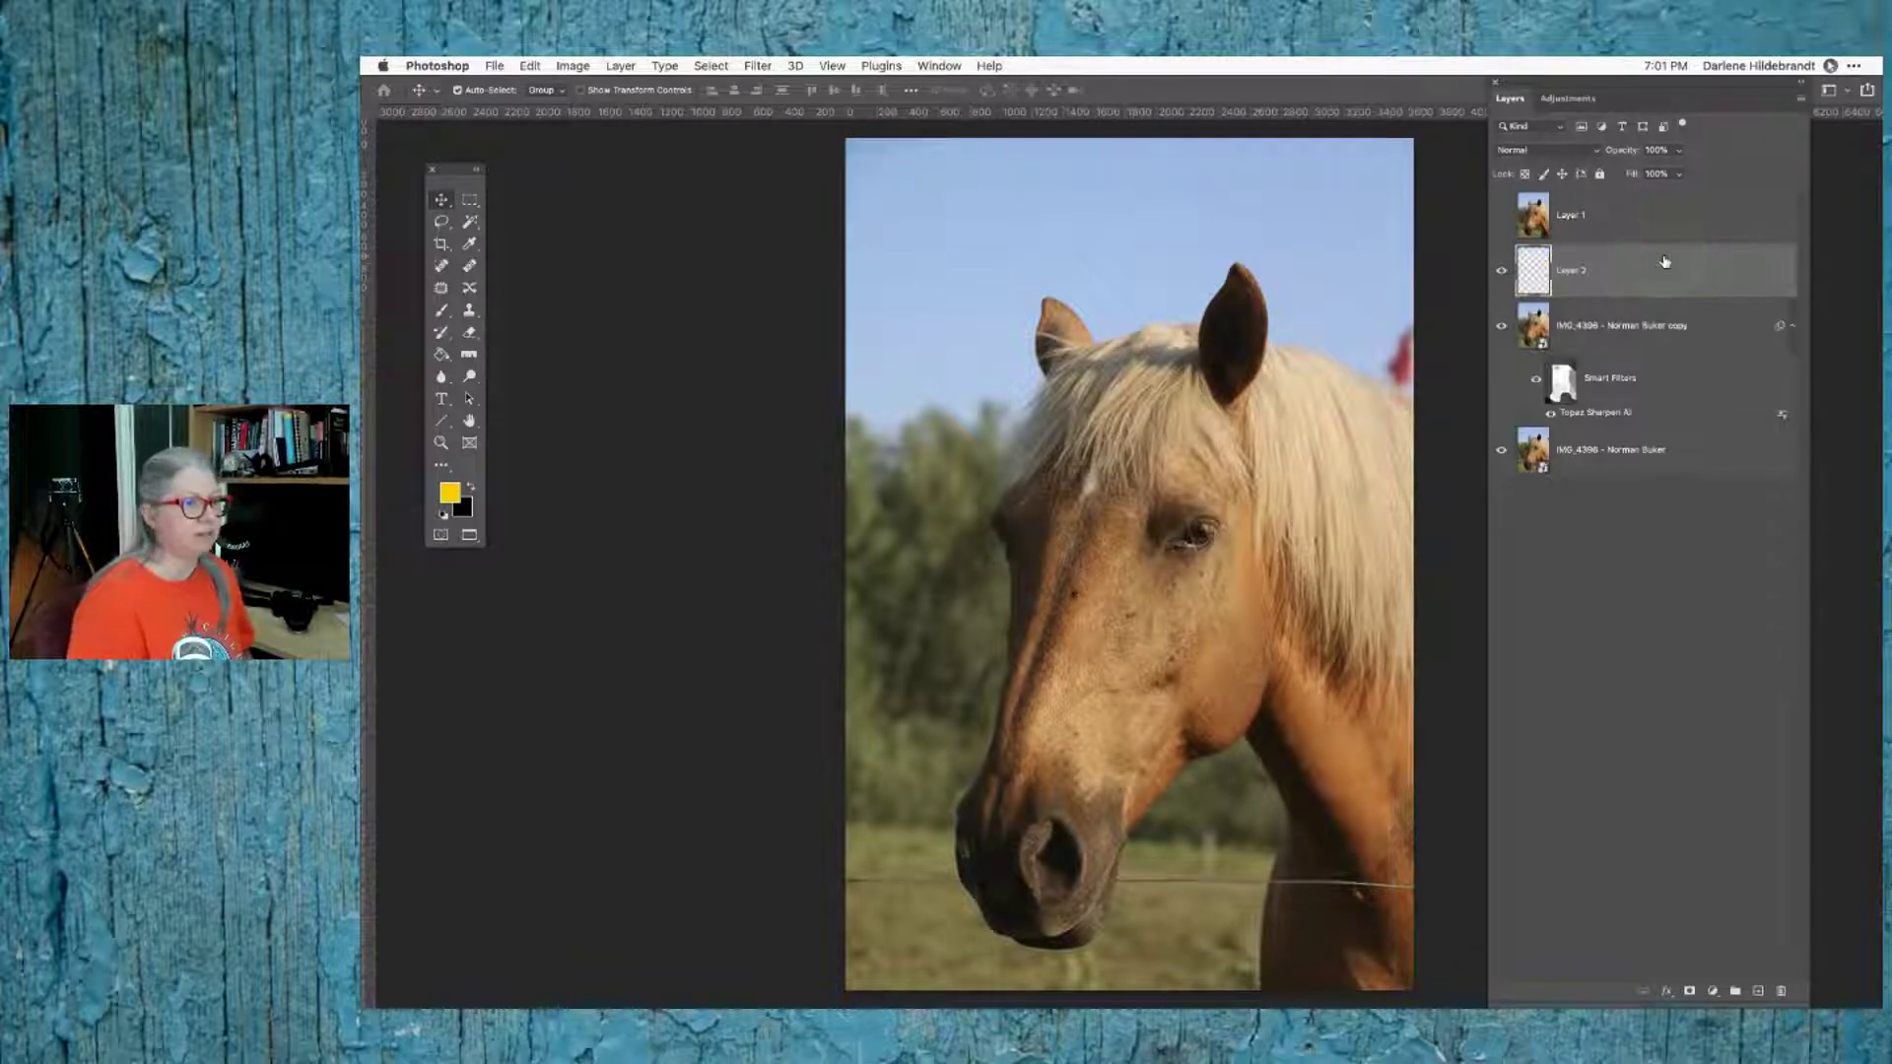
key(alt+shift+super+e)
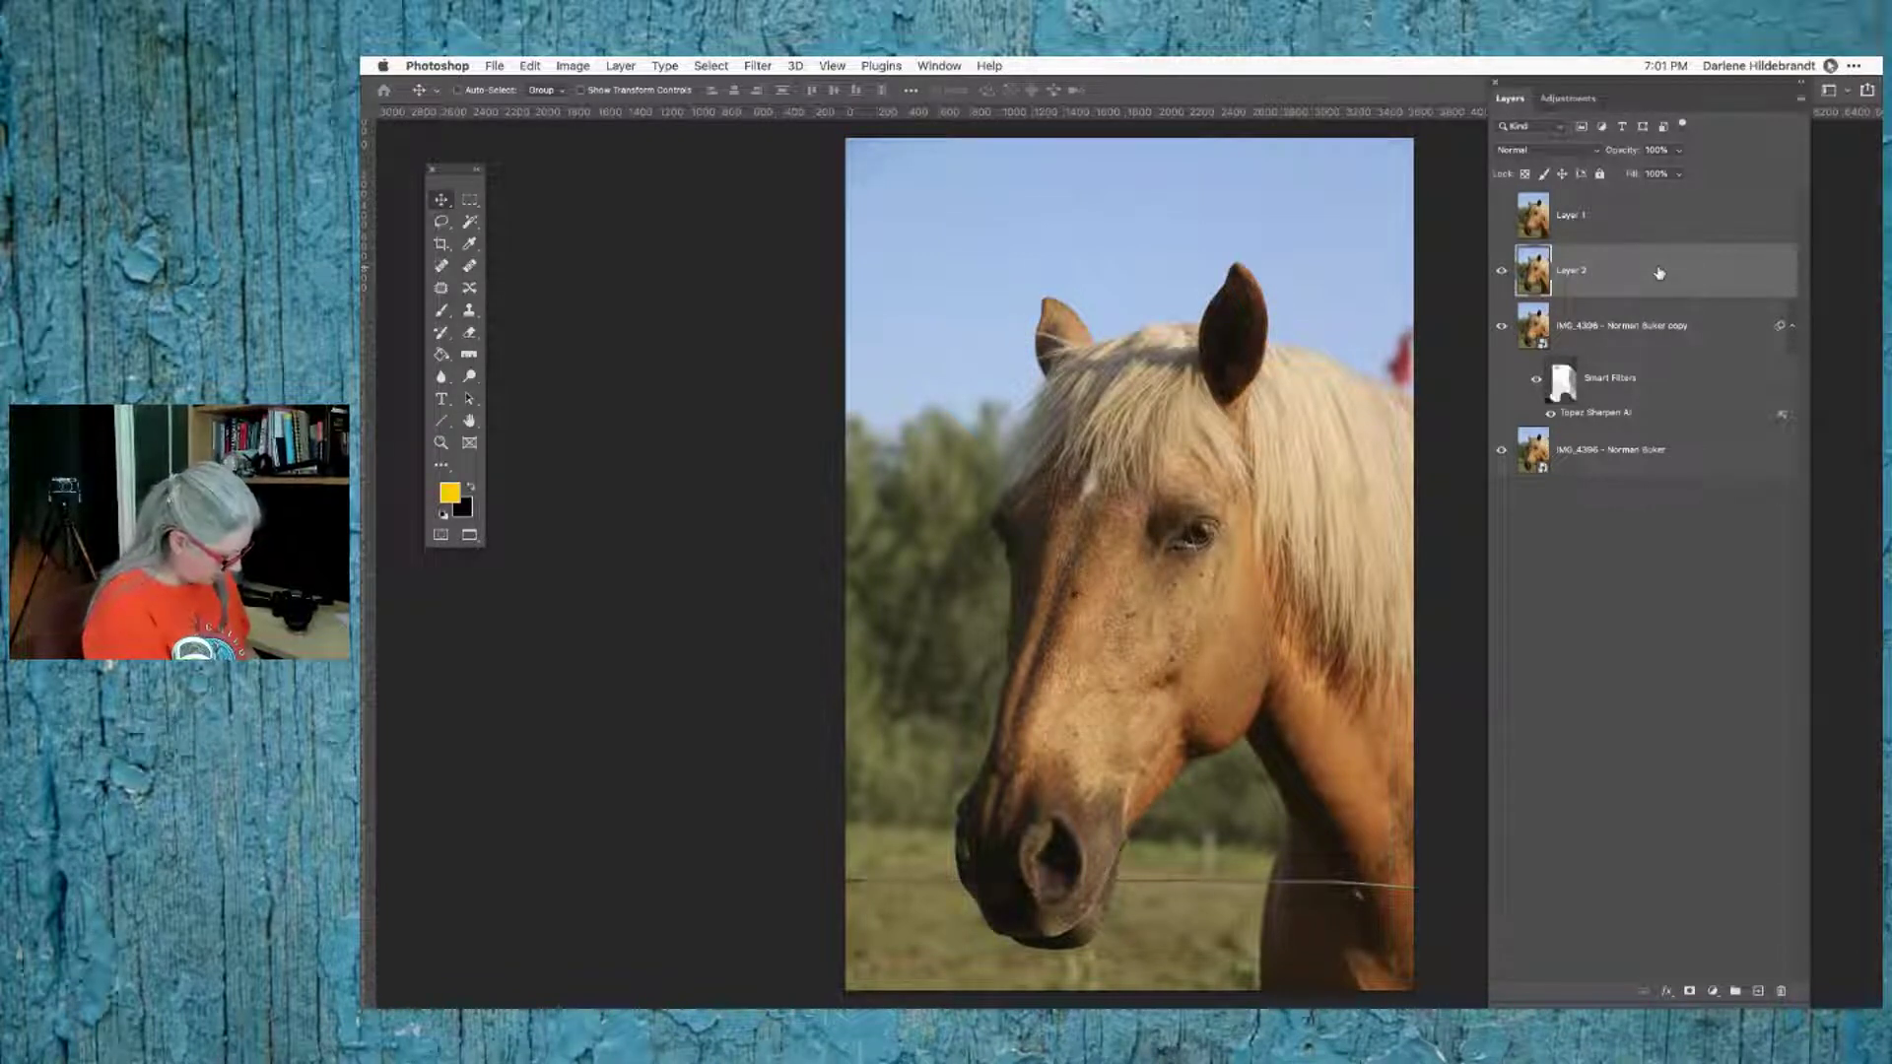
Step: Check the merged layer against the layers beneath it by switching its visibility off and on
click(1501, 270)
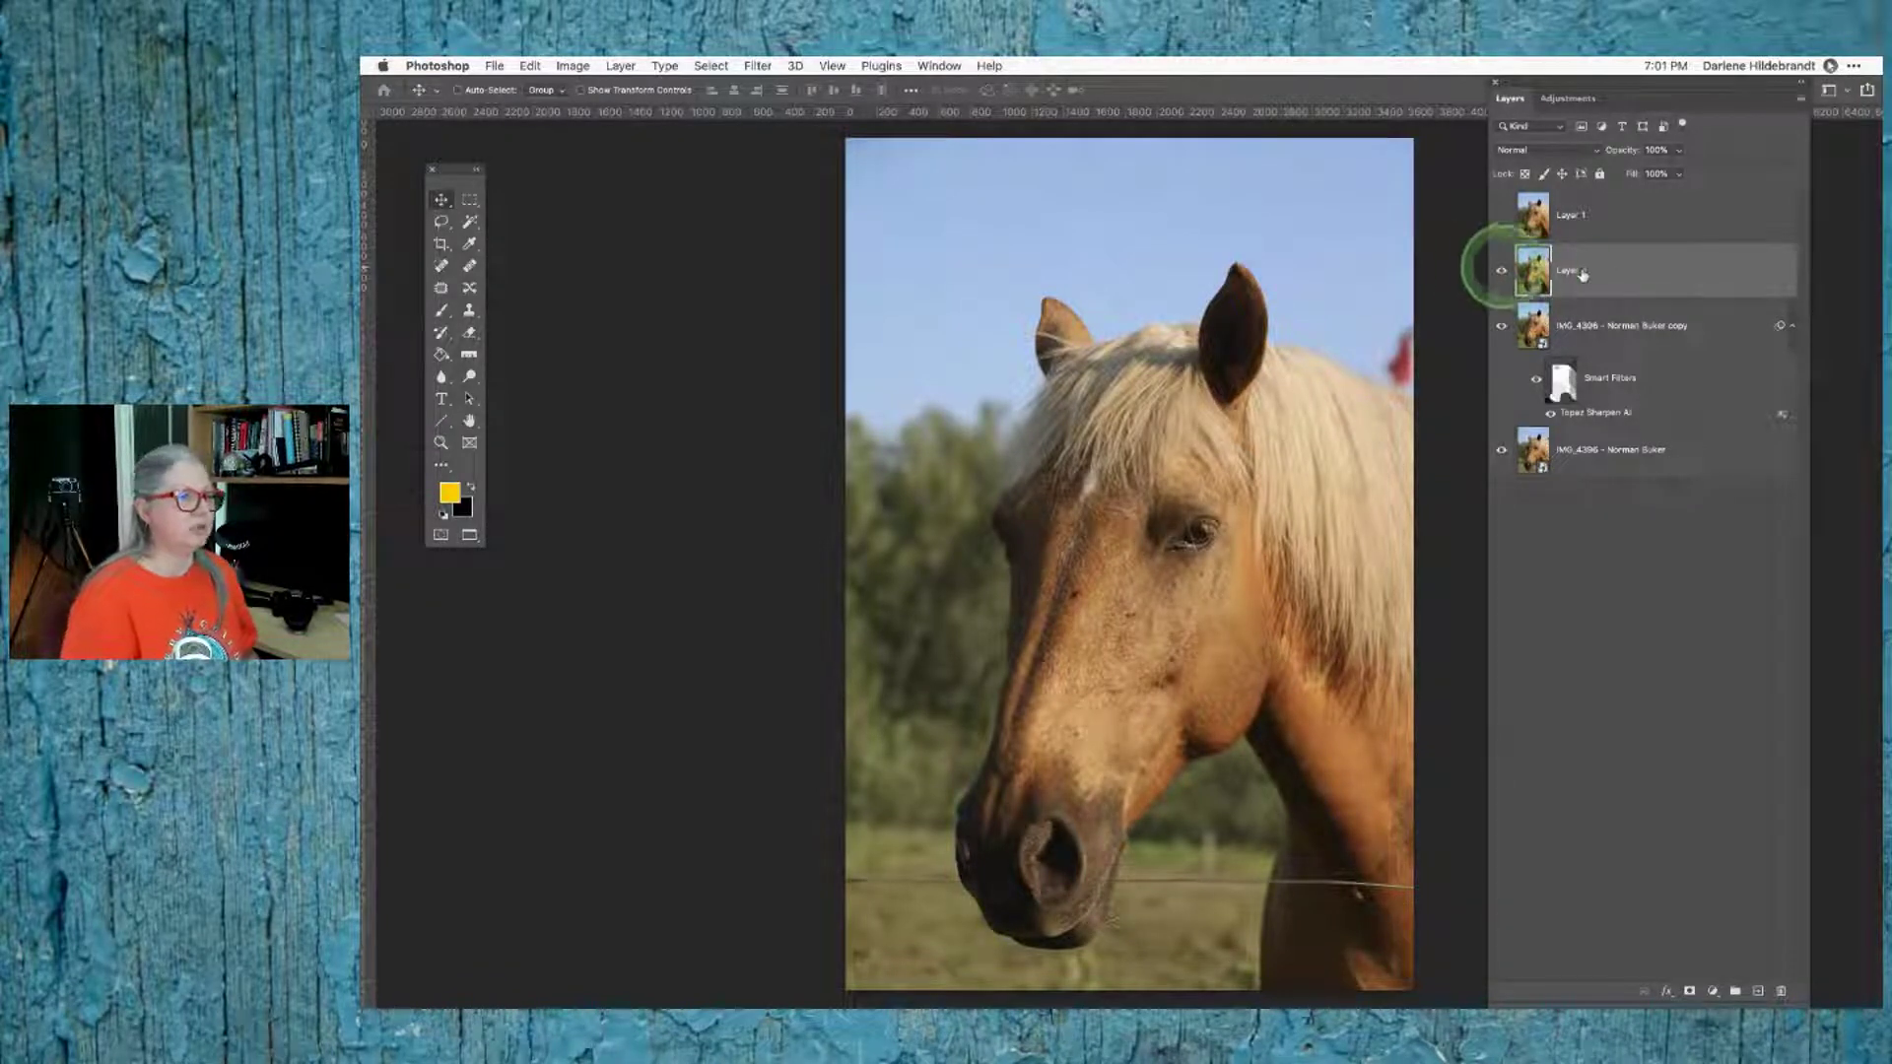
click(1513, 273)
click(1587, 286)
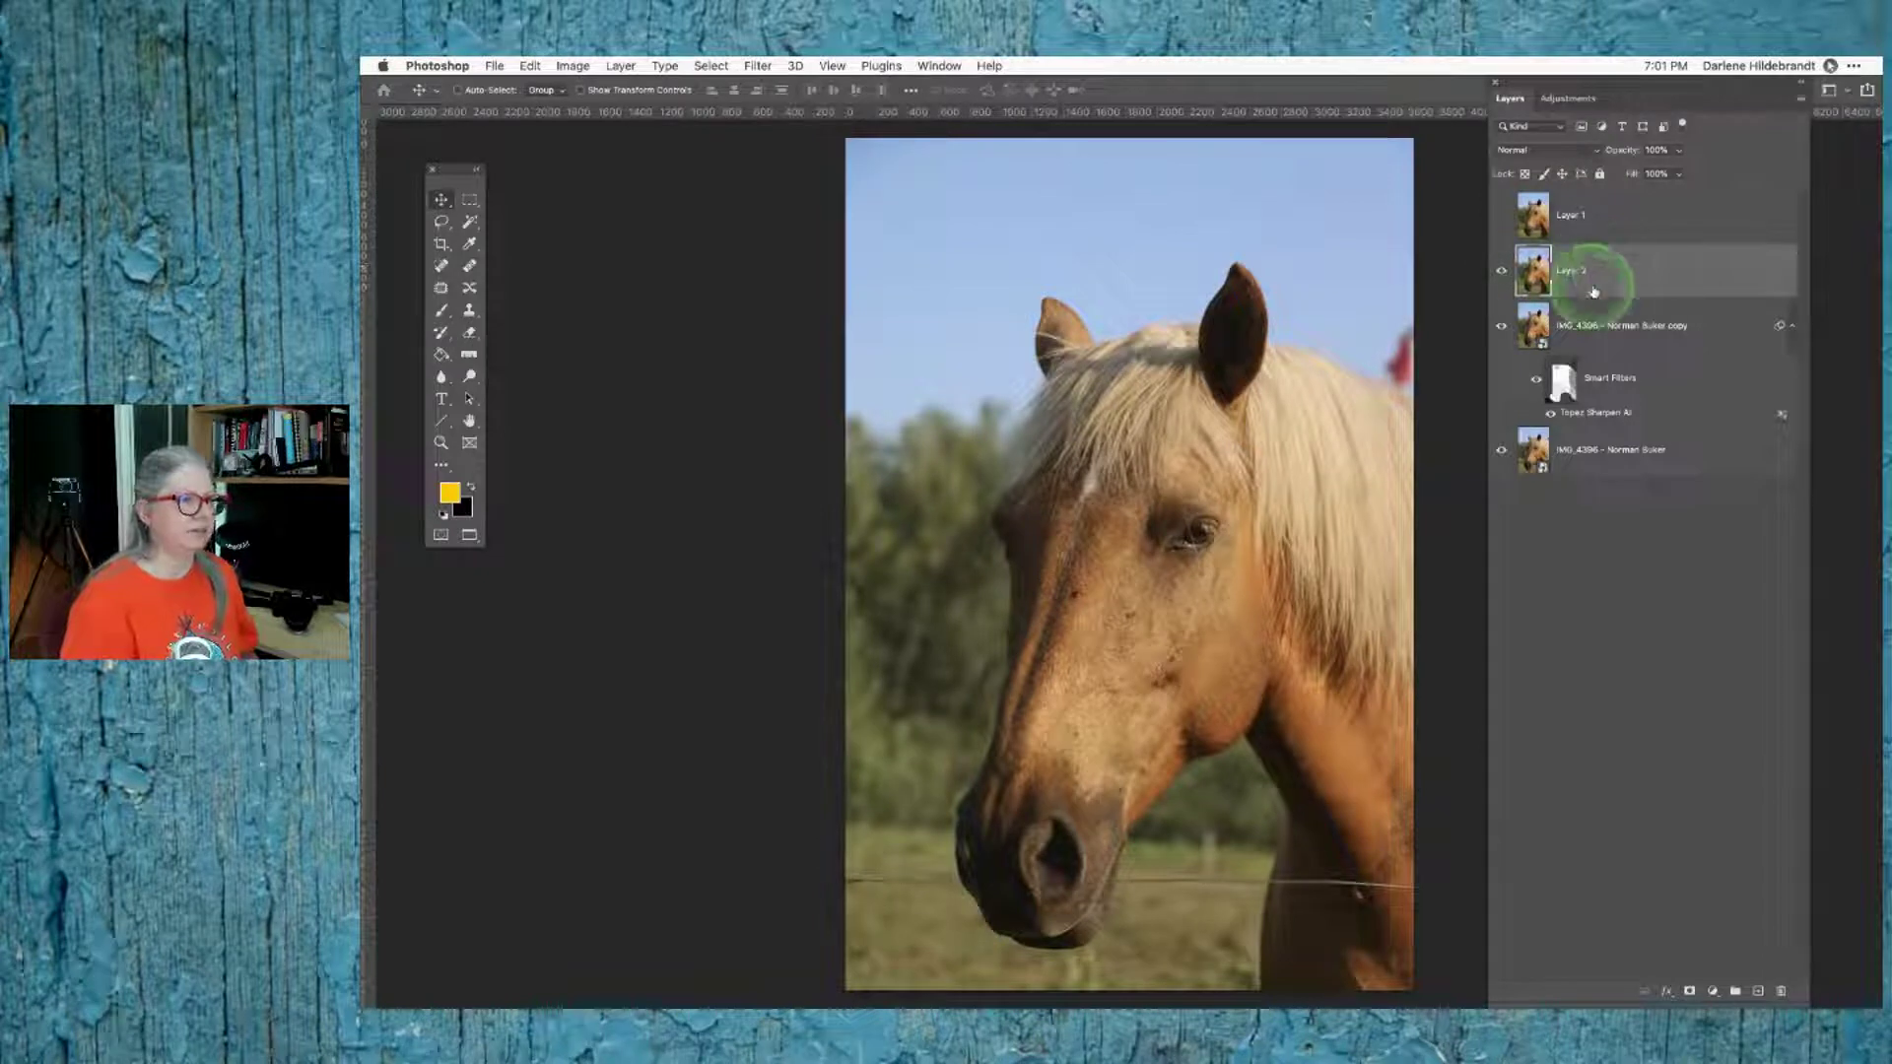
click(1534, 463)
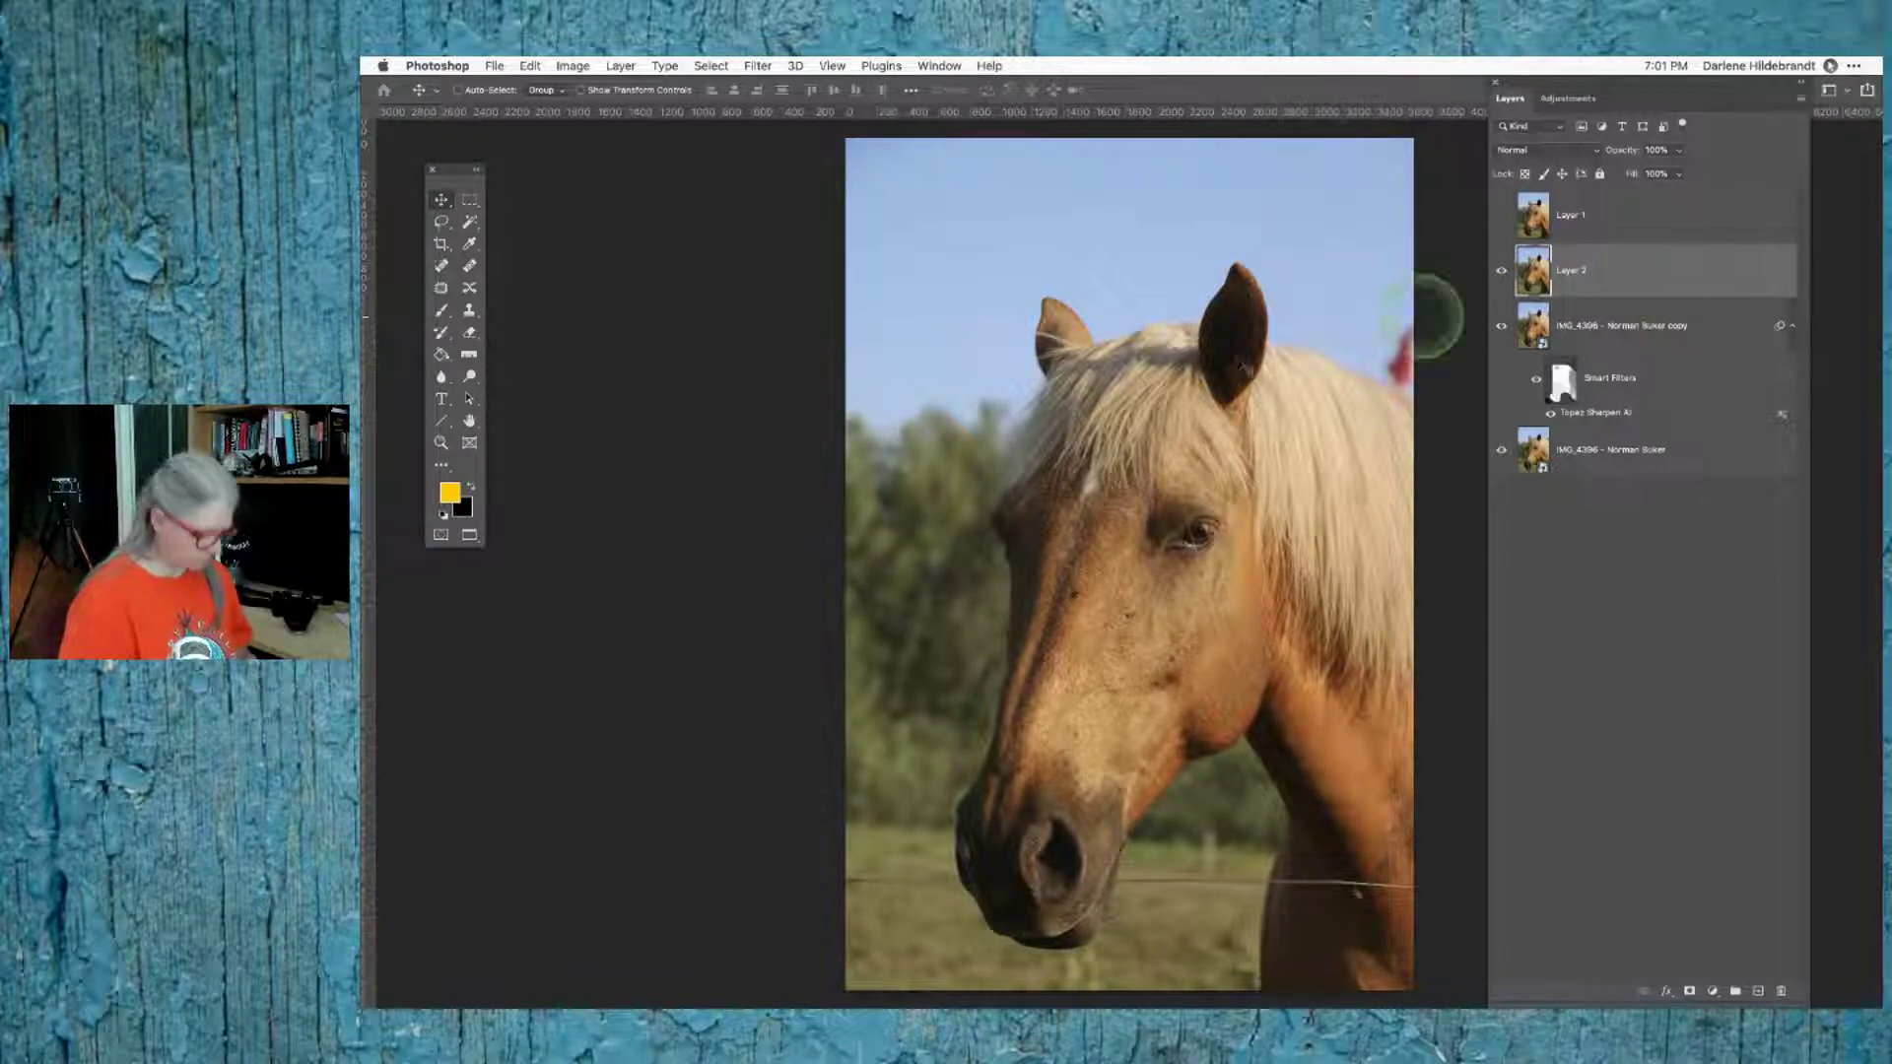
Step: Set the Healing Brush mode to Normal and try to heal a spot in the sky above the horse's ears
key(super+plus)
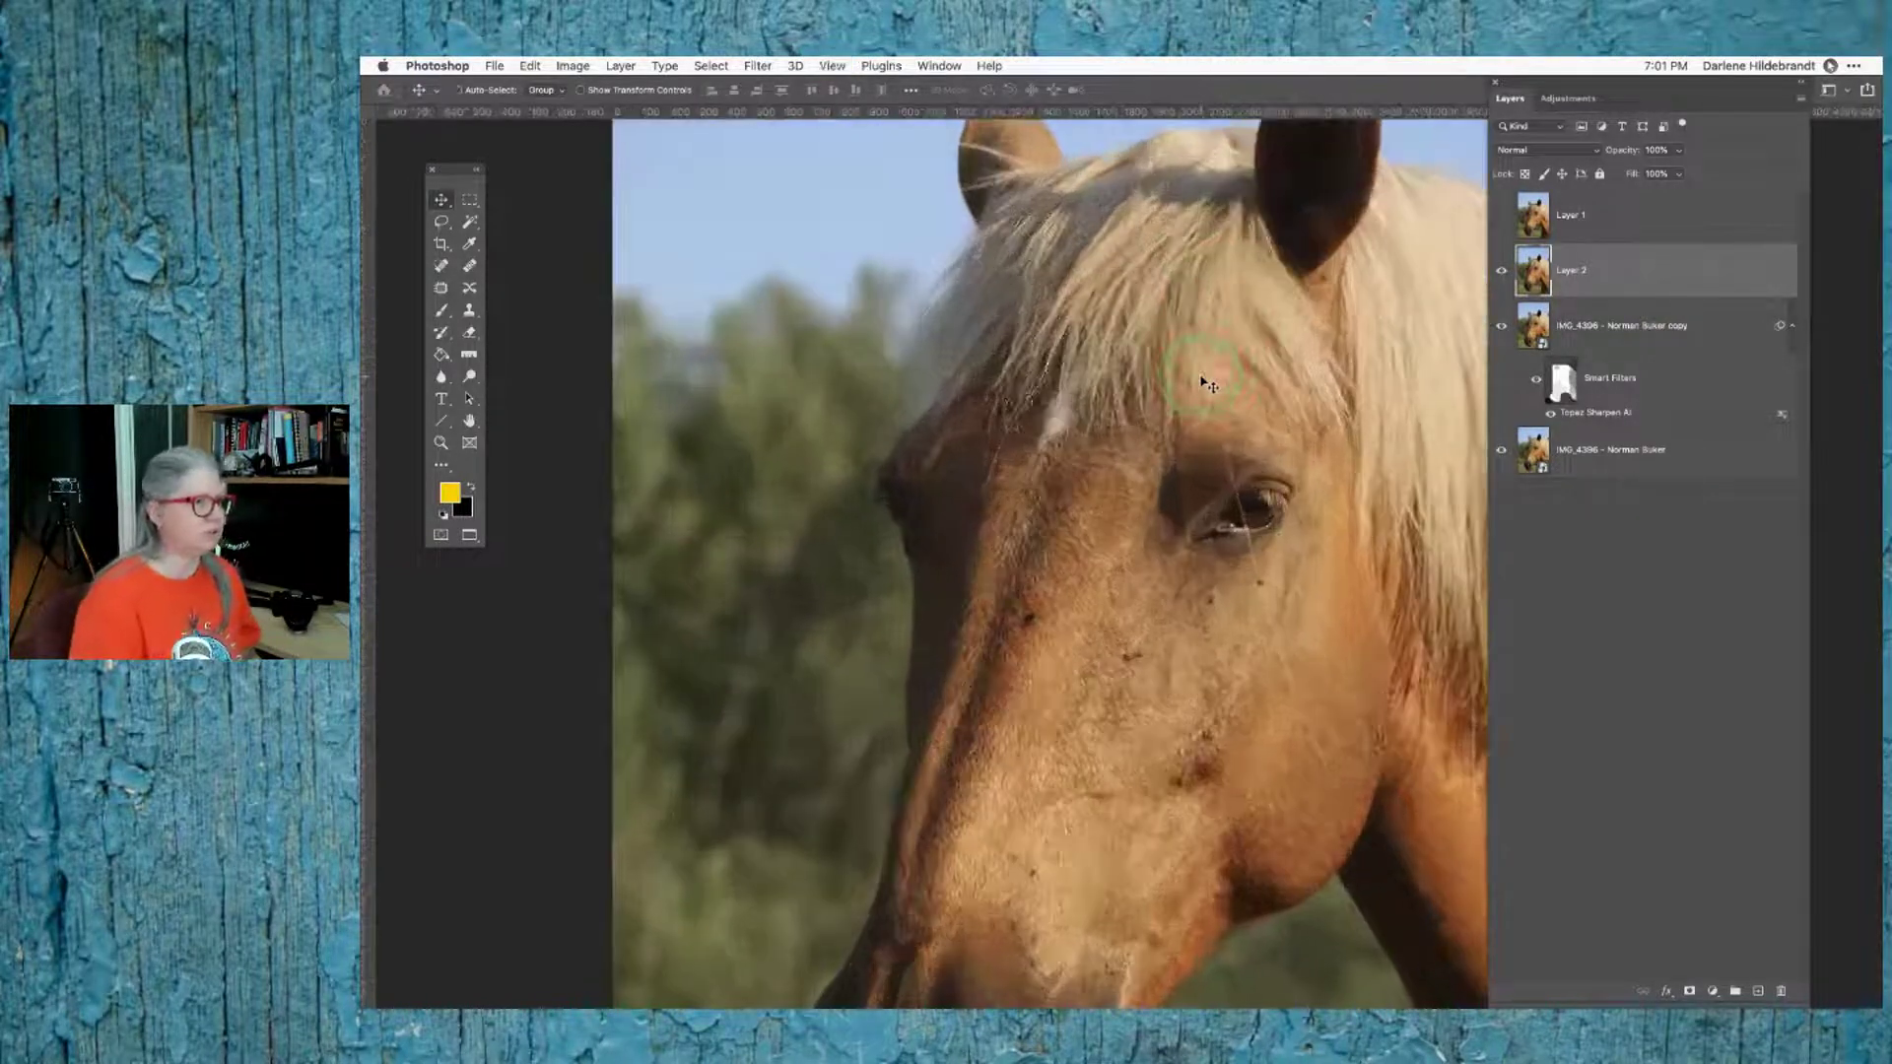
scroll(1207, 384, right, 10)
scroll(1203, 375, up, 10)
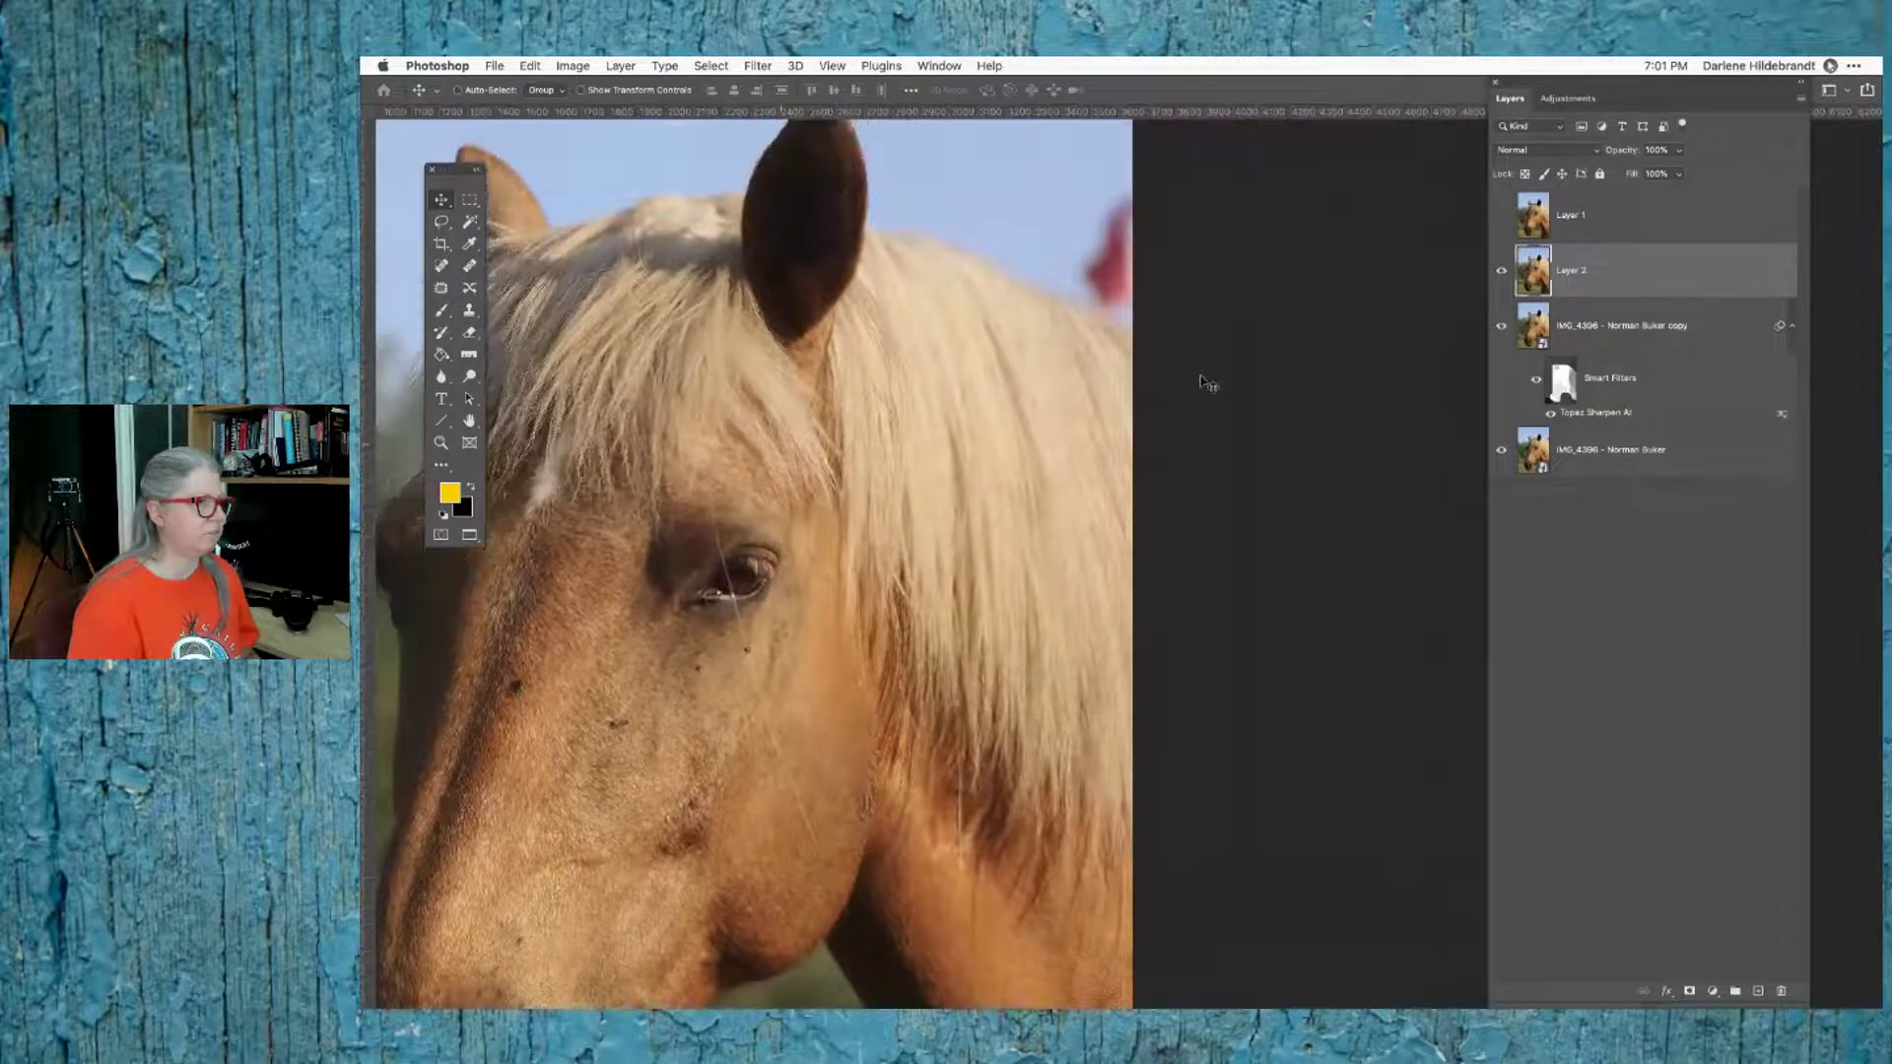
scroll(1199, 371, right, 2)
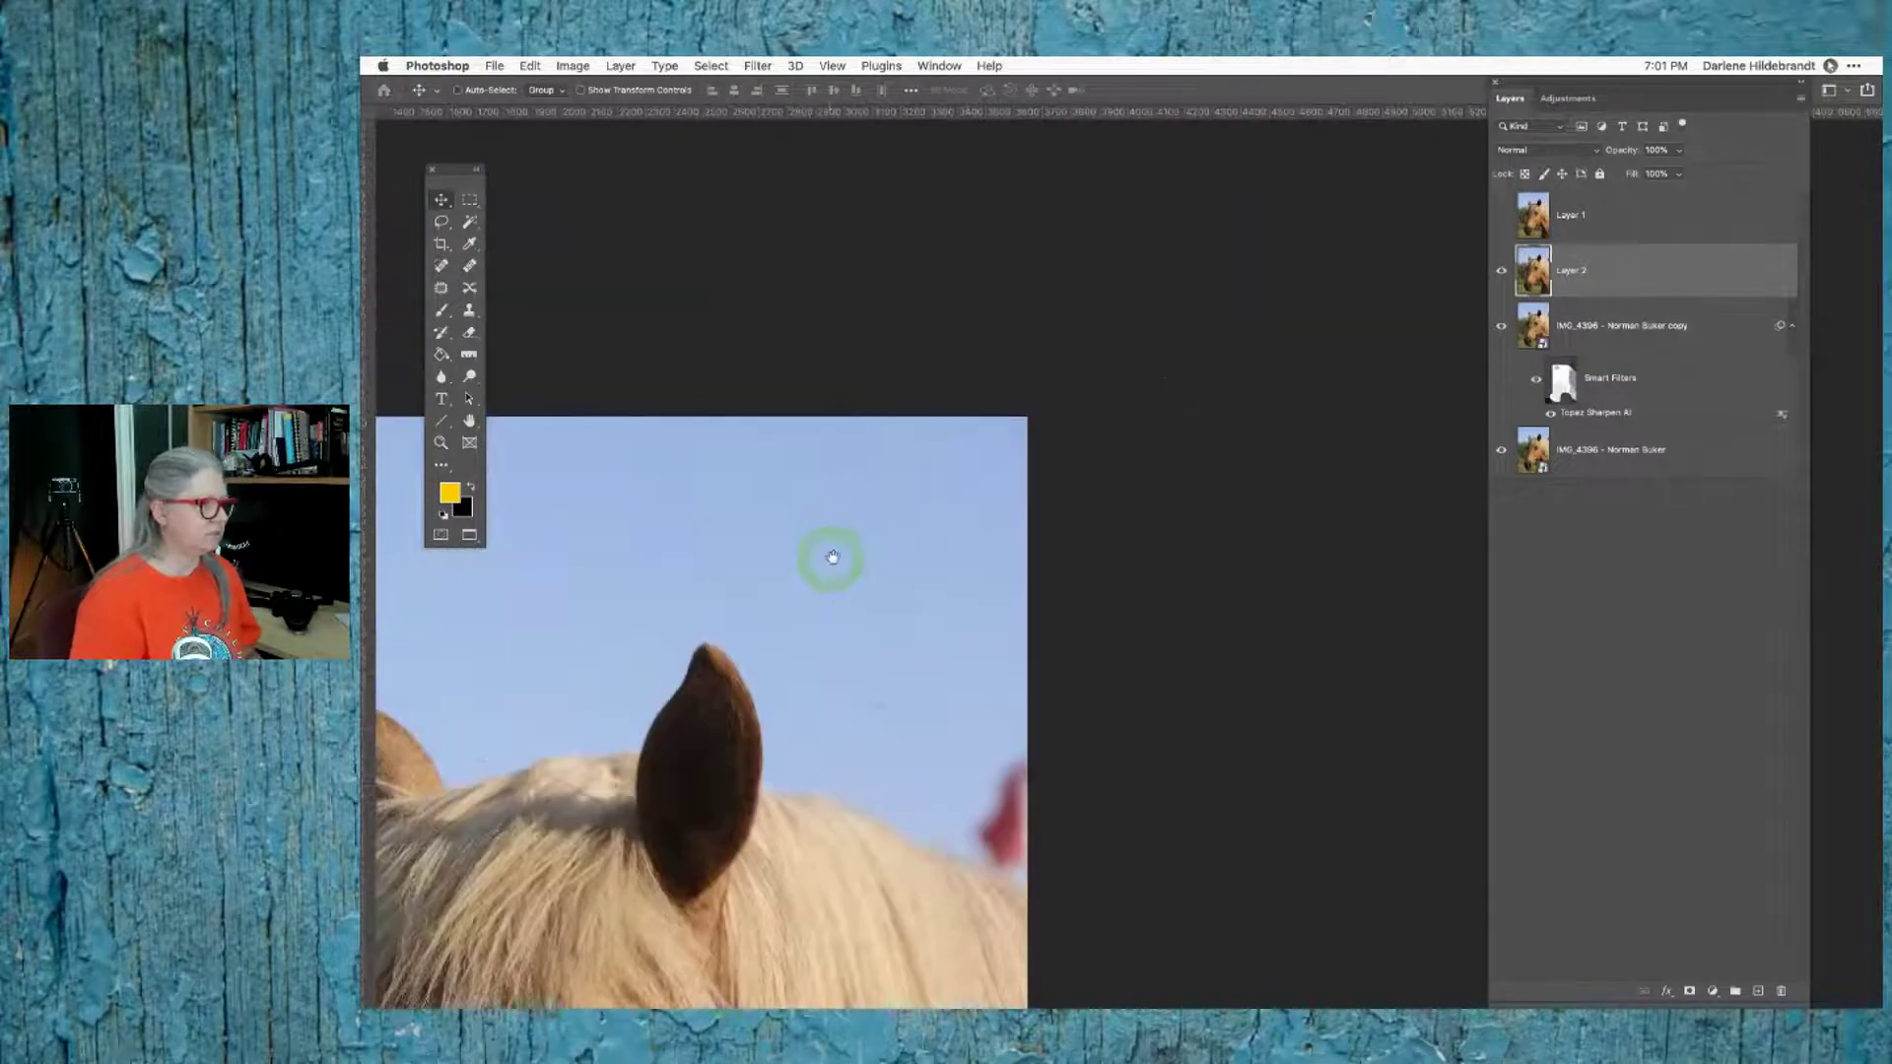
scroll(1086, 405, left, 5)
scroll(1086, 405, down, 3)
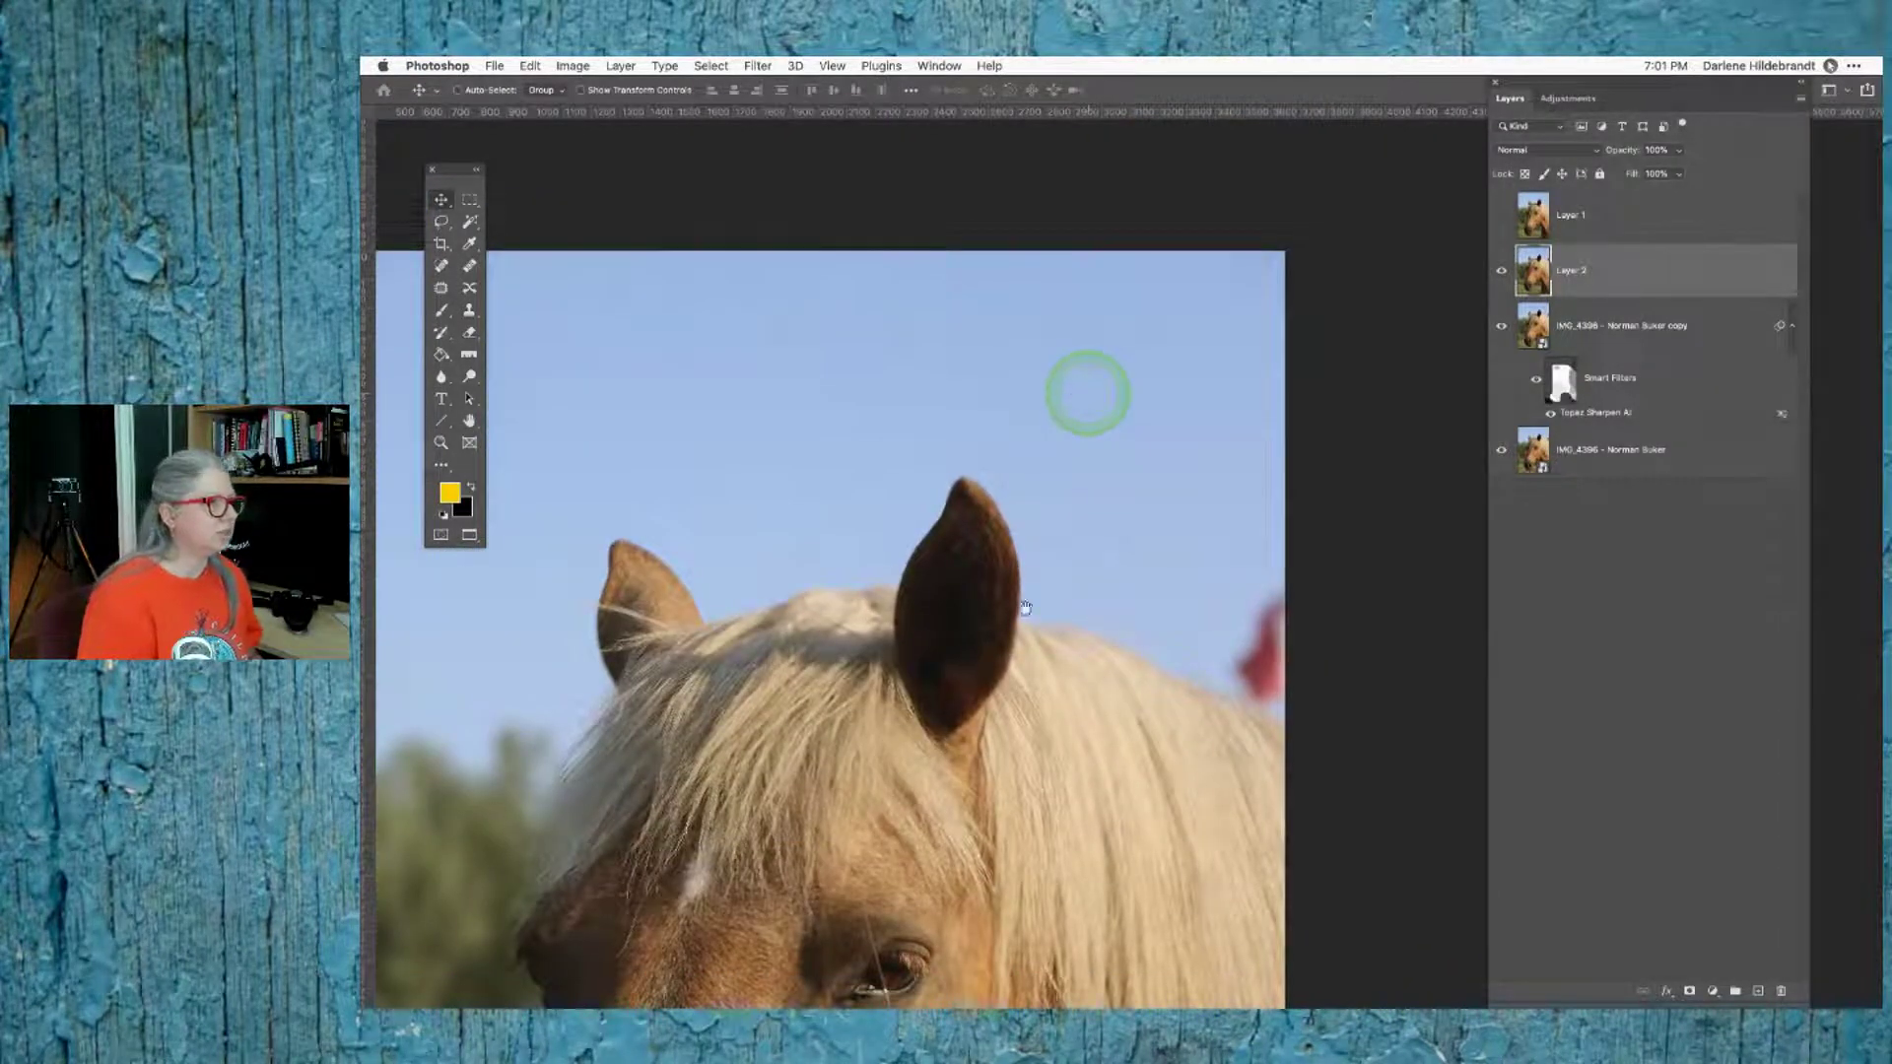
scroll(1115, 592, left, 2)
scroll(1115, 592, down, 1)
scroll(1104, 589, right, 1)
scroll(1104, 589, down, 1)
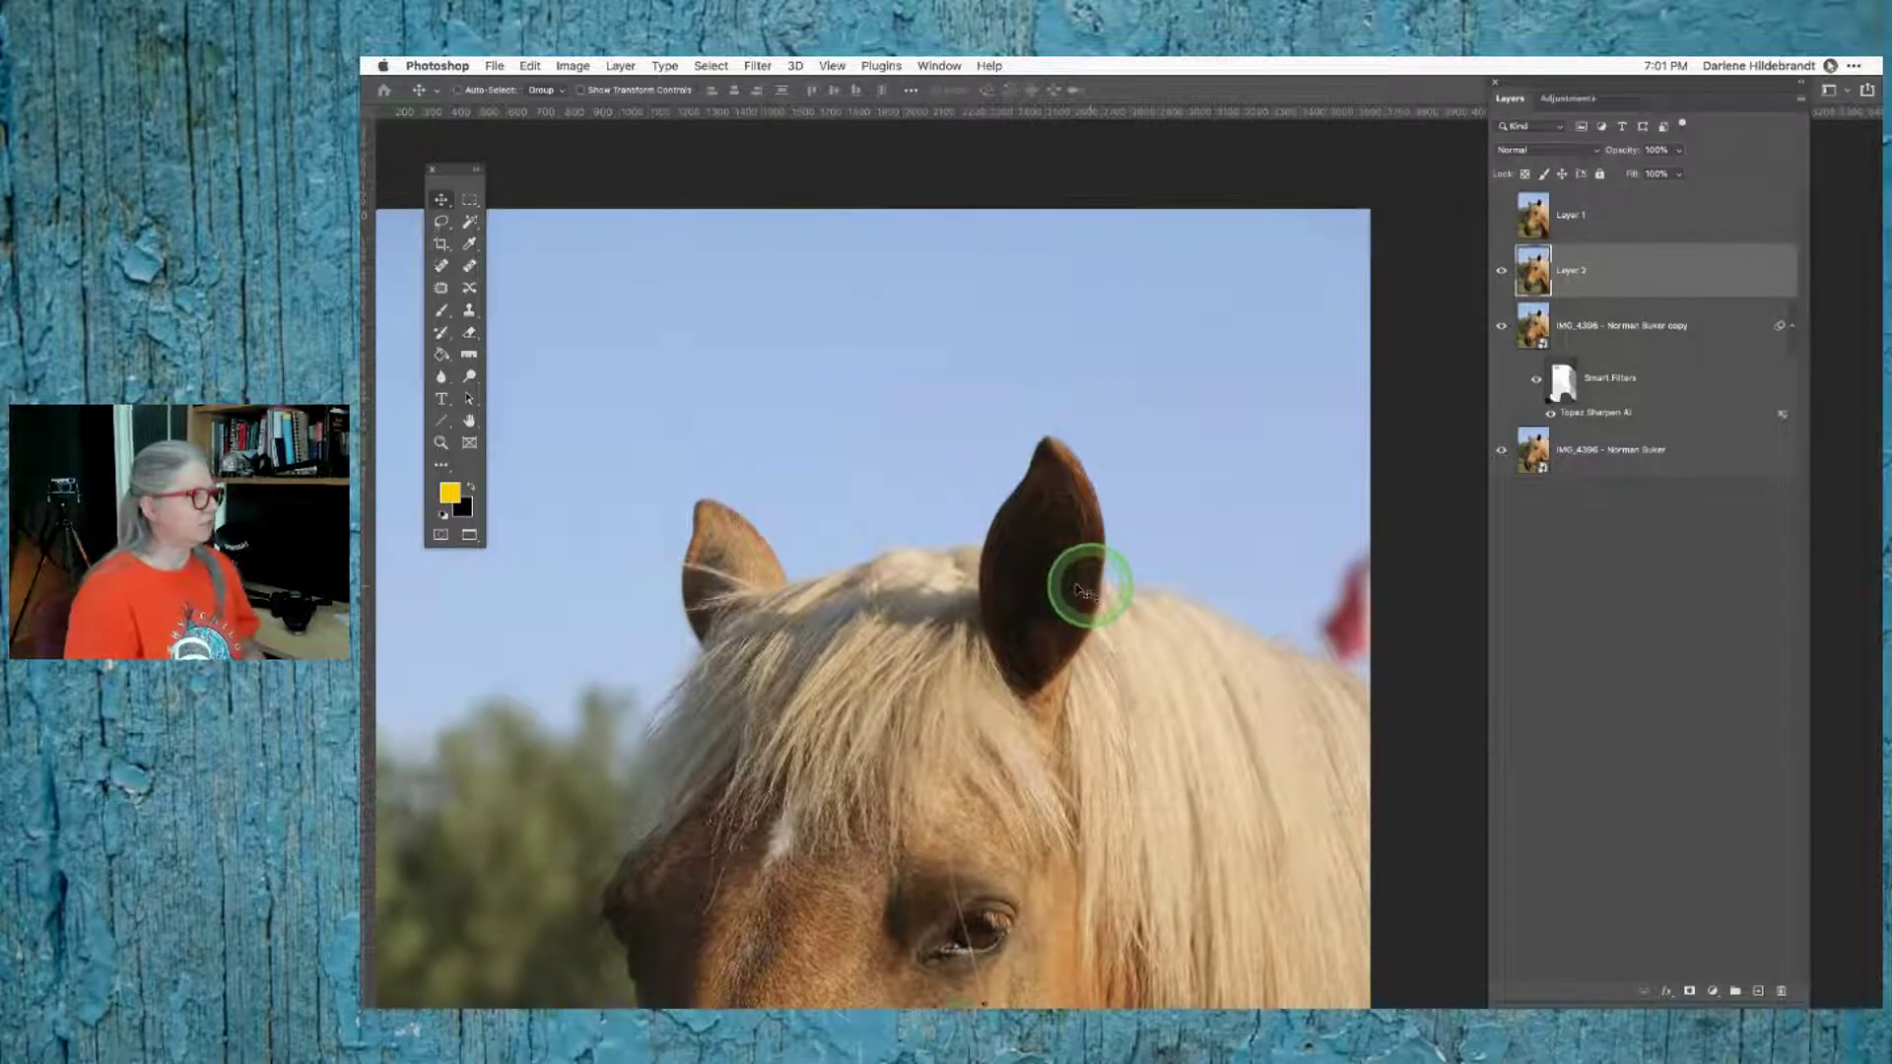
click(469, 266)
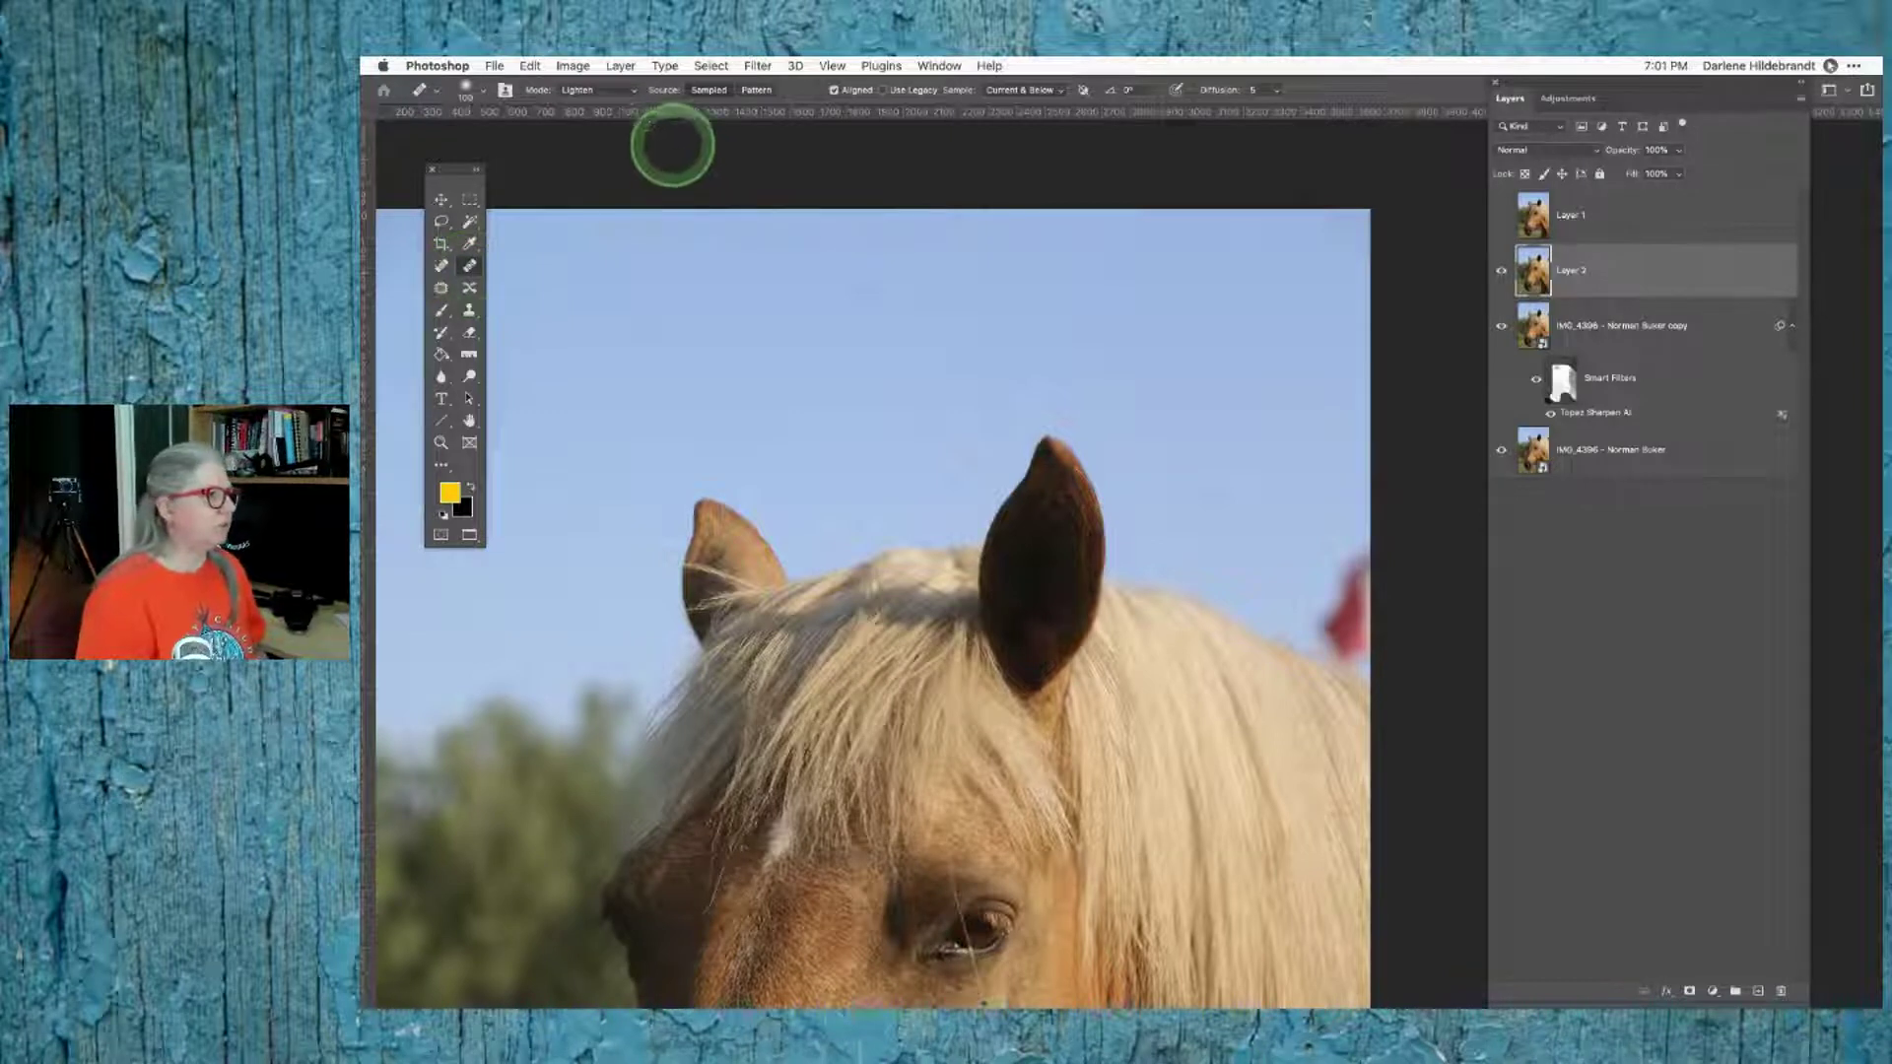
click(618, 95)
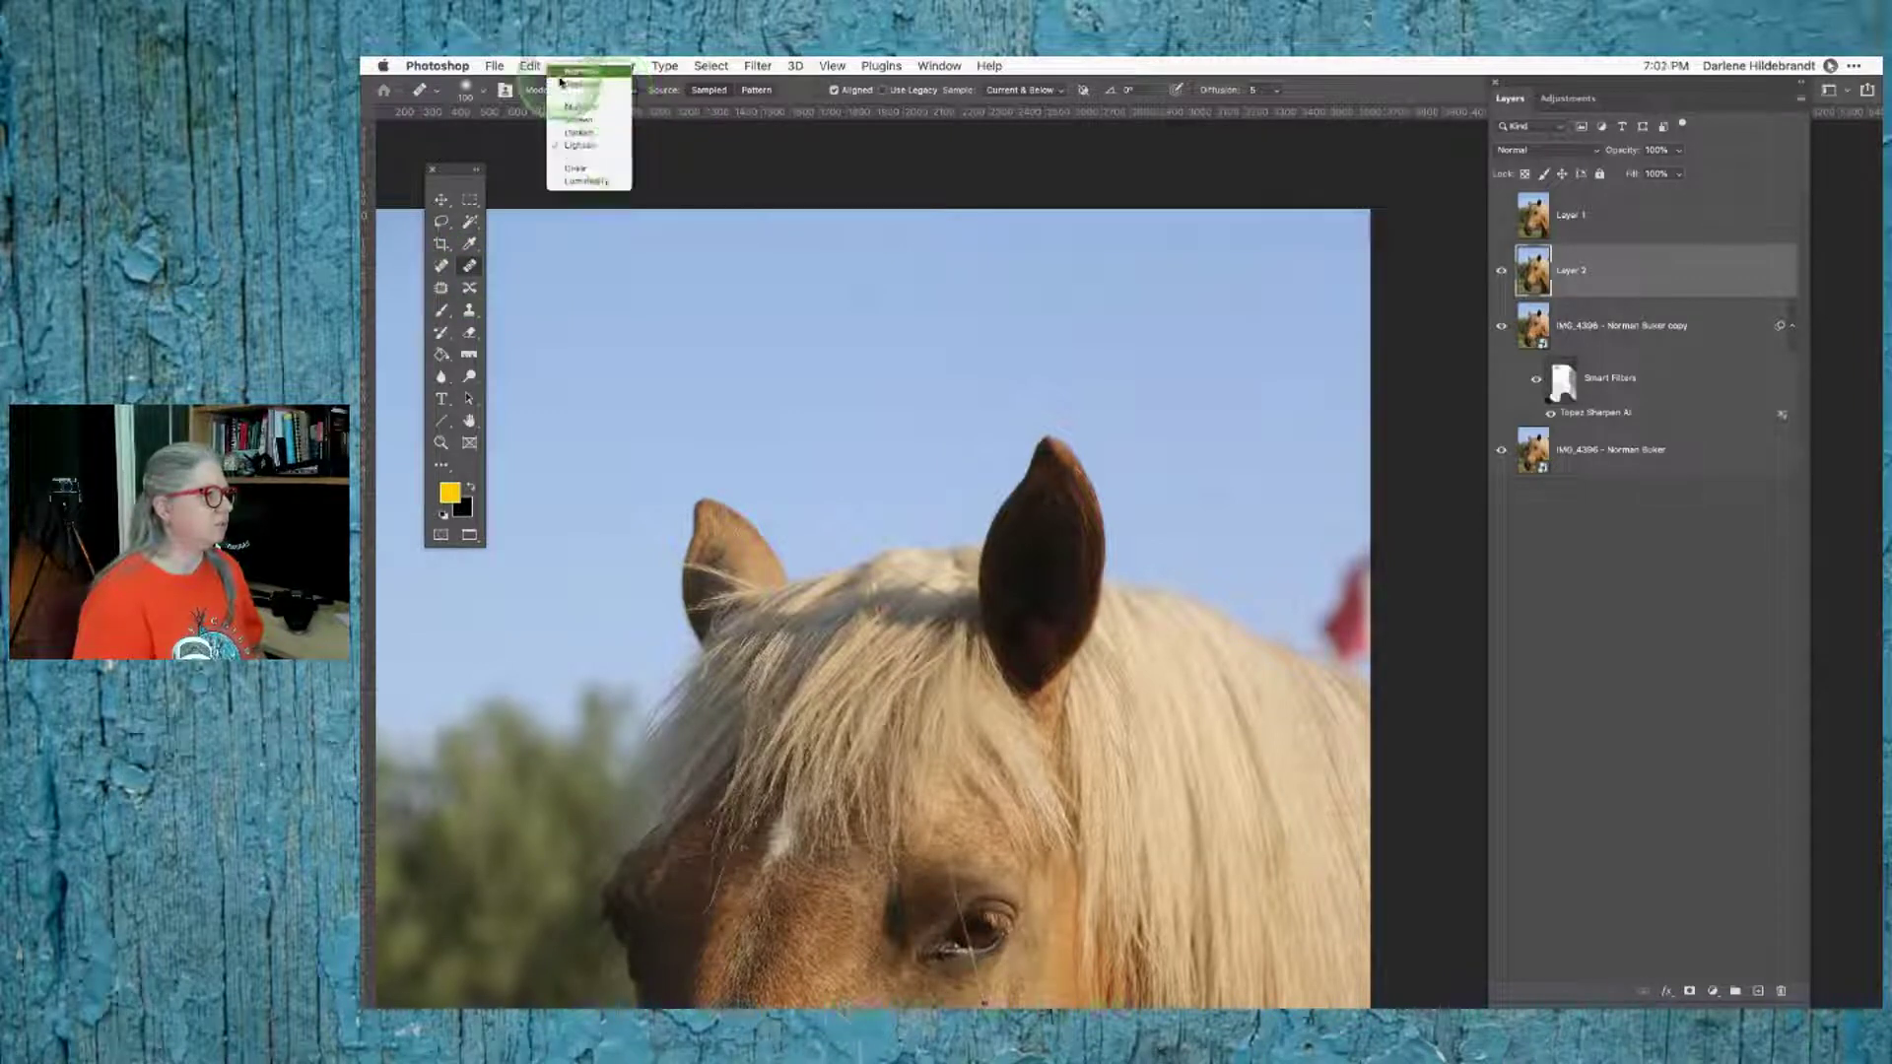
click(582, 72)
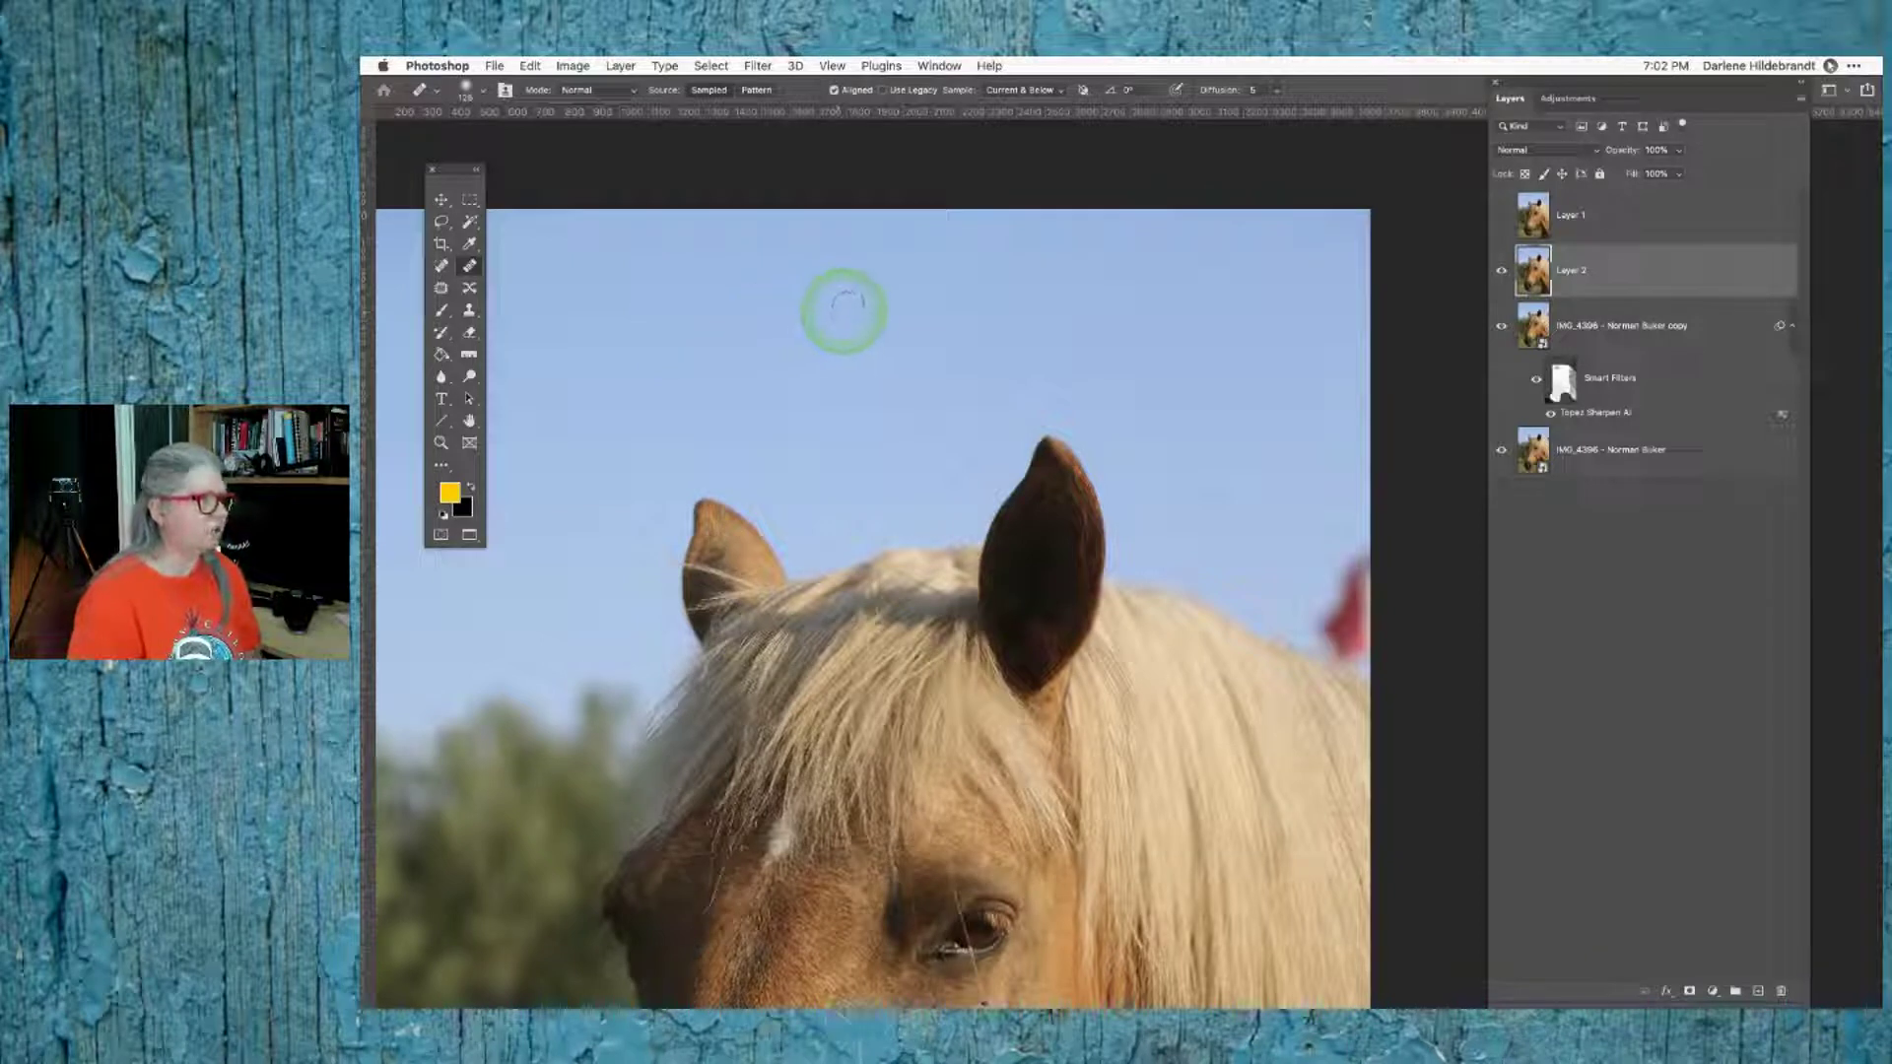
click(867, 296)
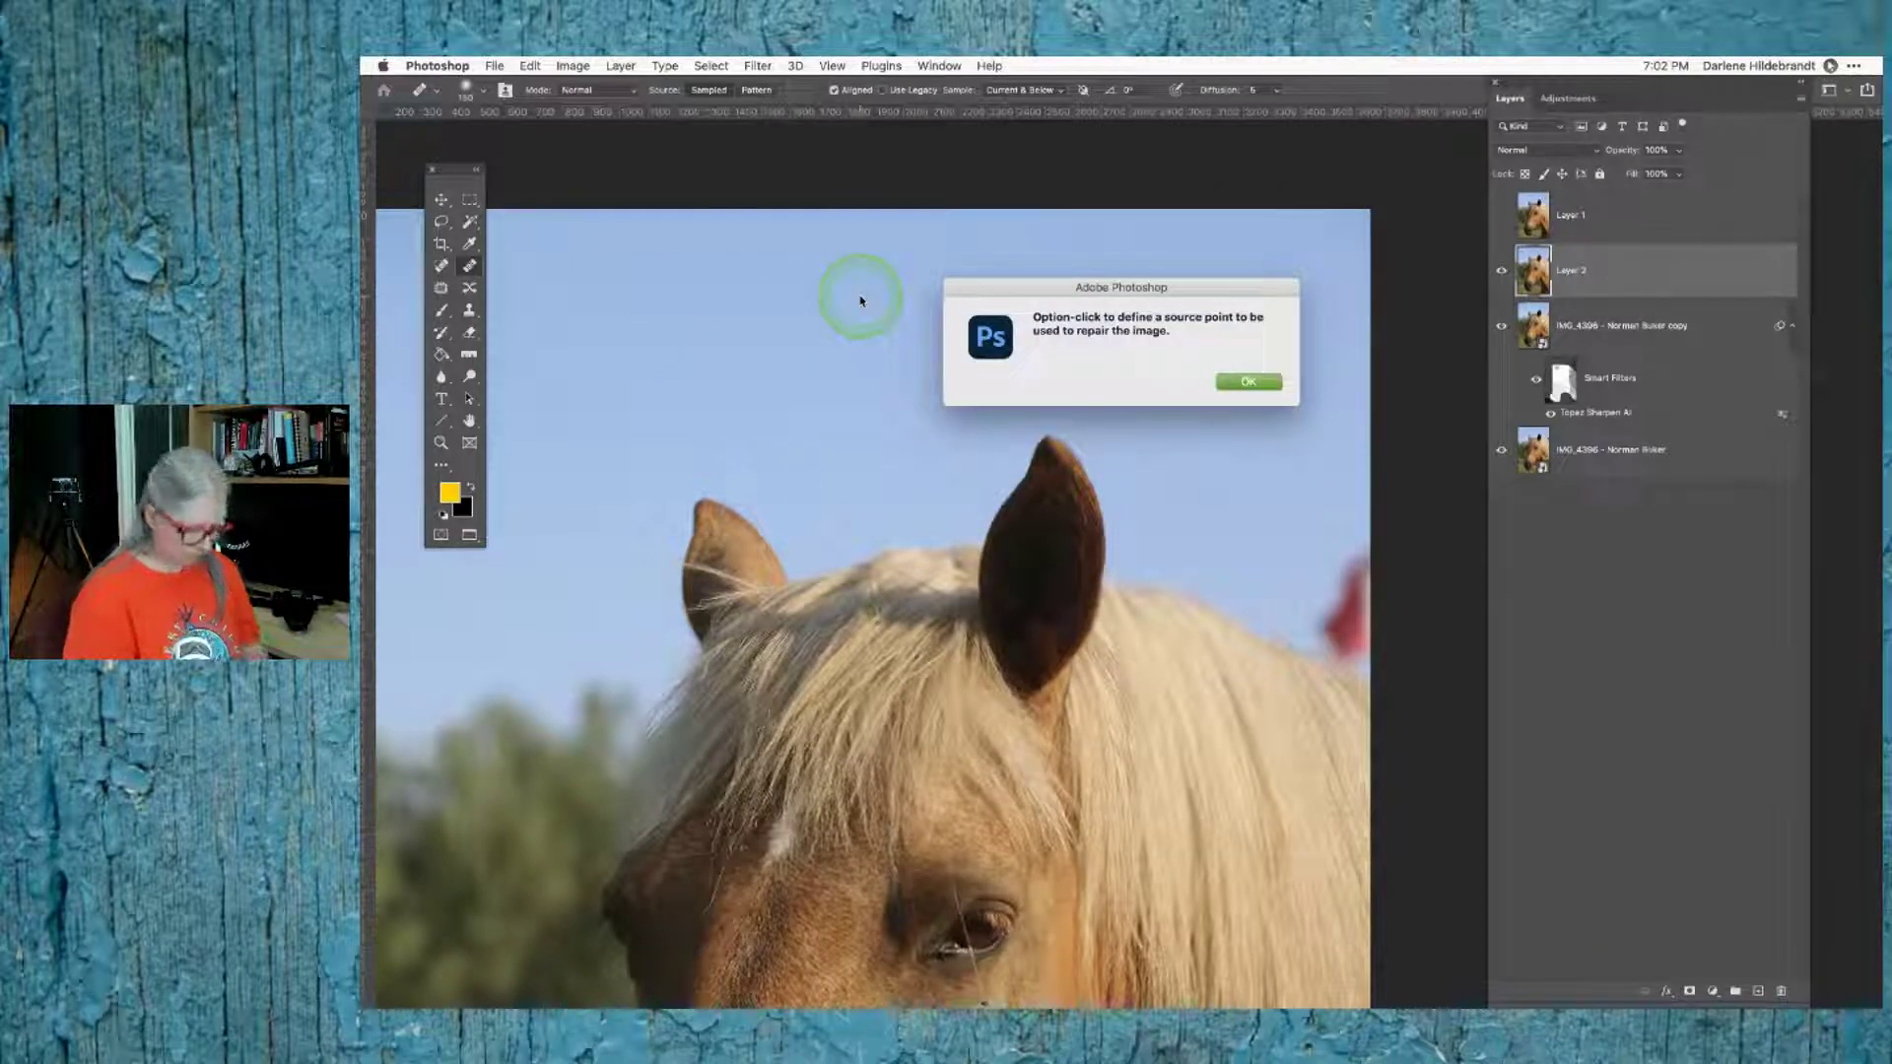
key(Return)
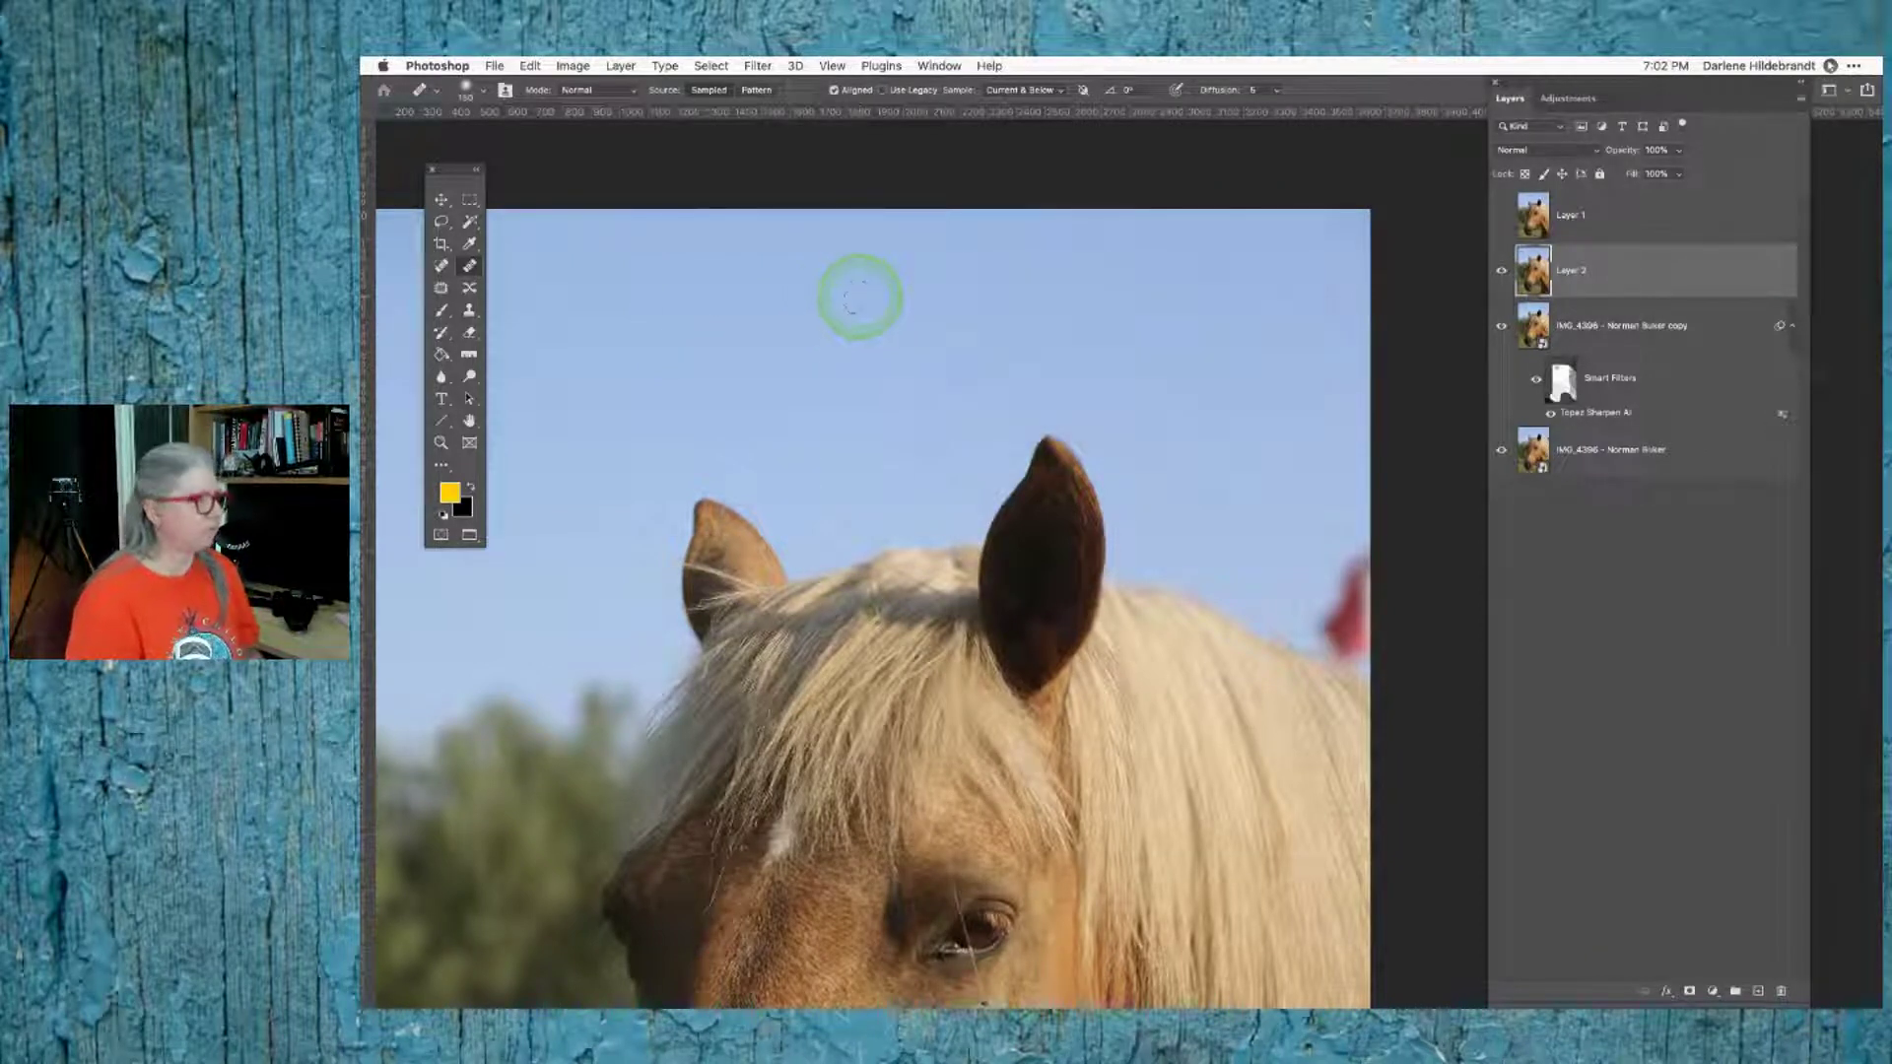
Step: Remove the dust spots from the sky around the horse's ears using the Spot Healing Brush at a larger size
click(441, 266)
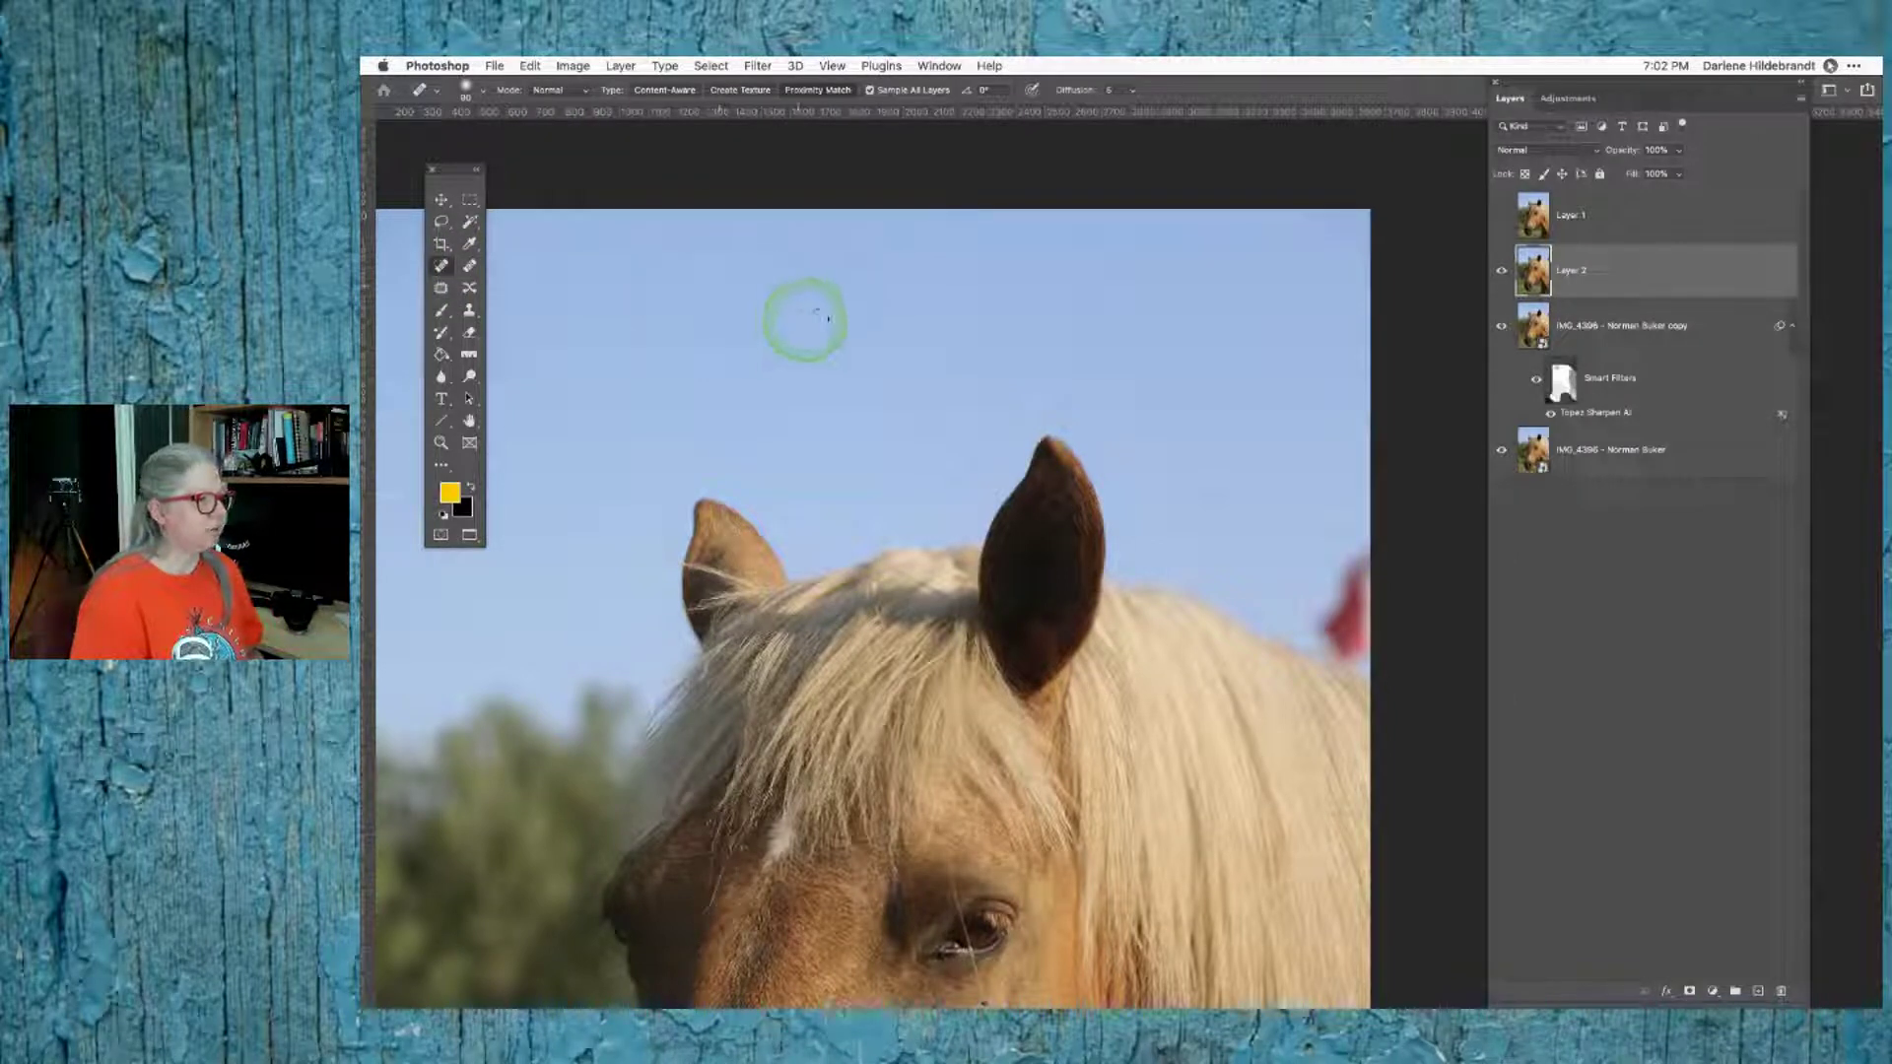
key(bracketright)
key(bracketright)
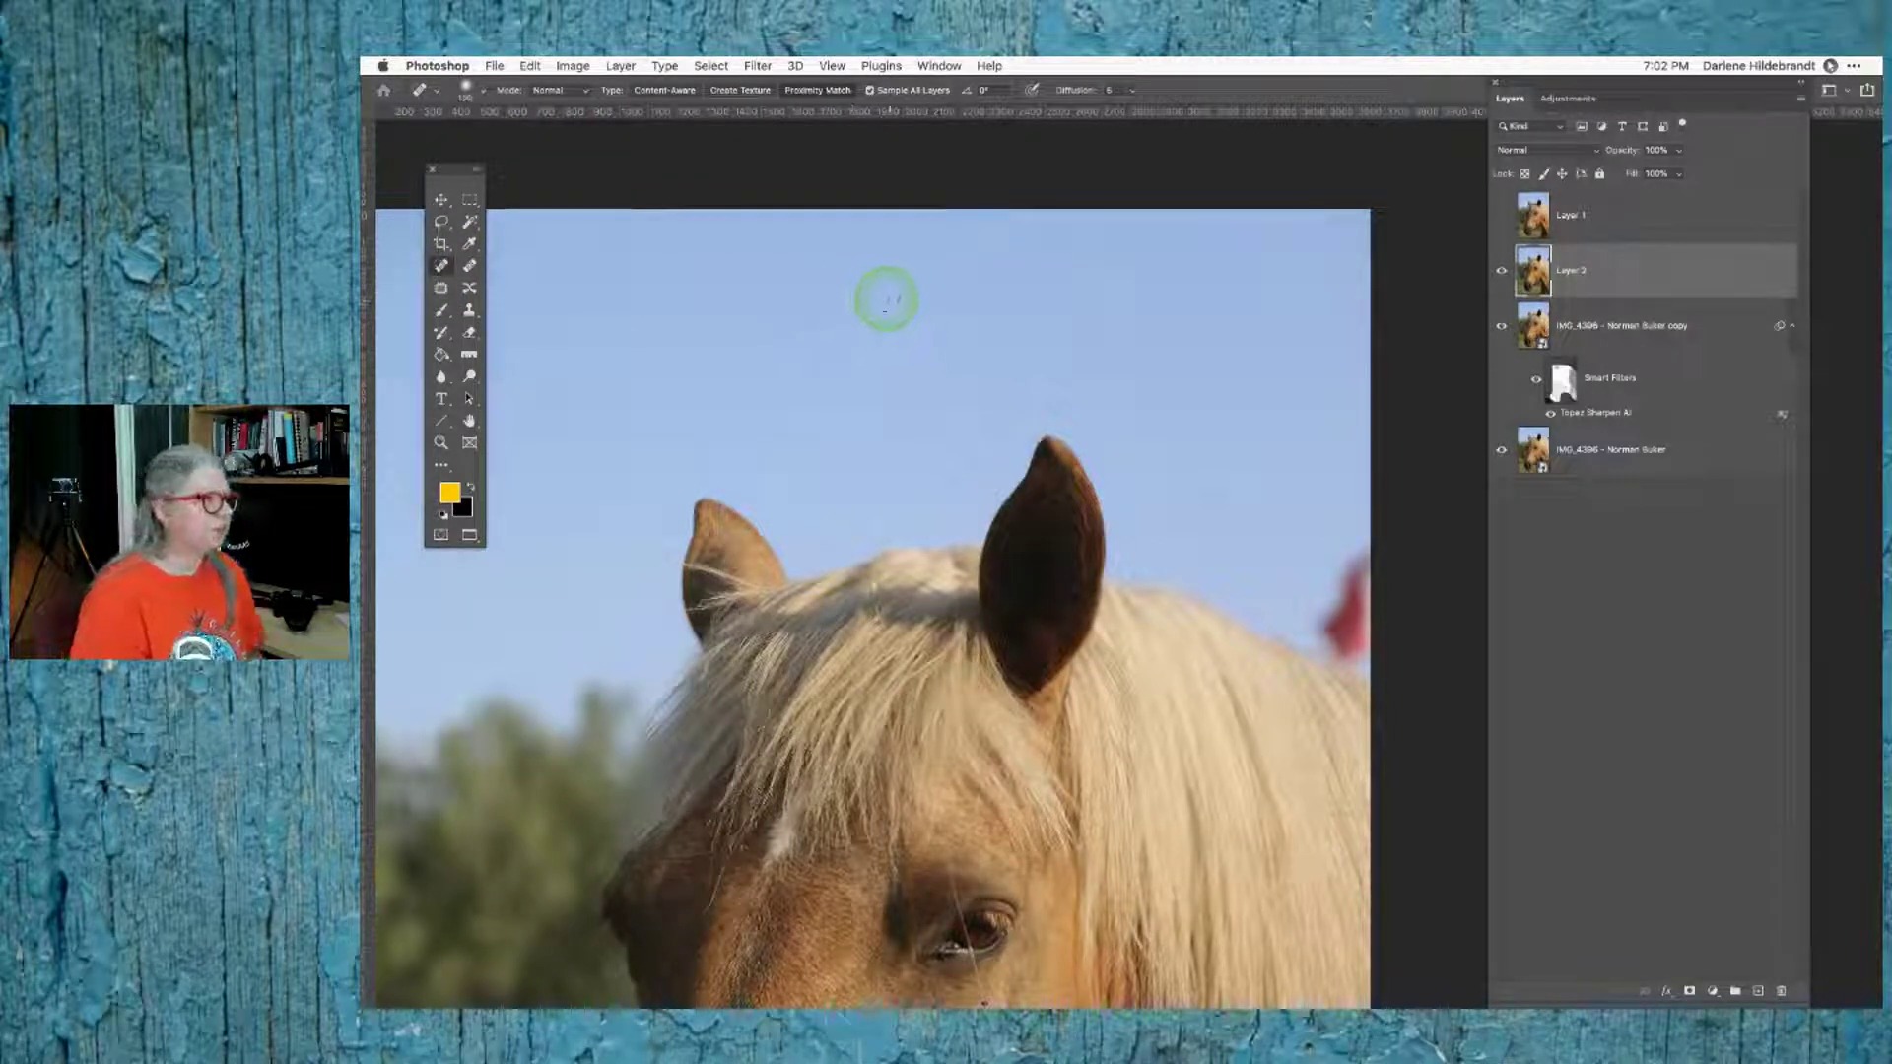
click(864, 296)
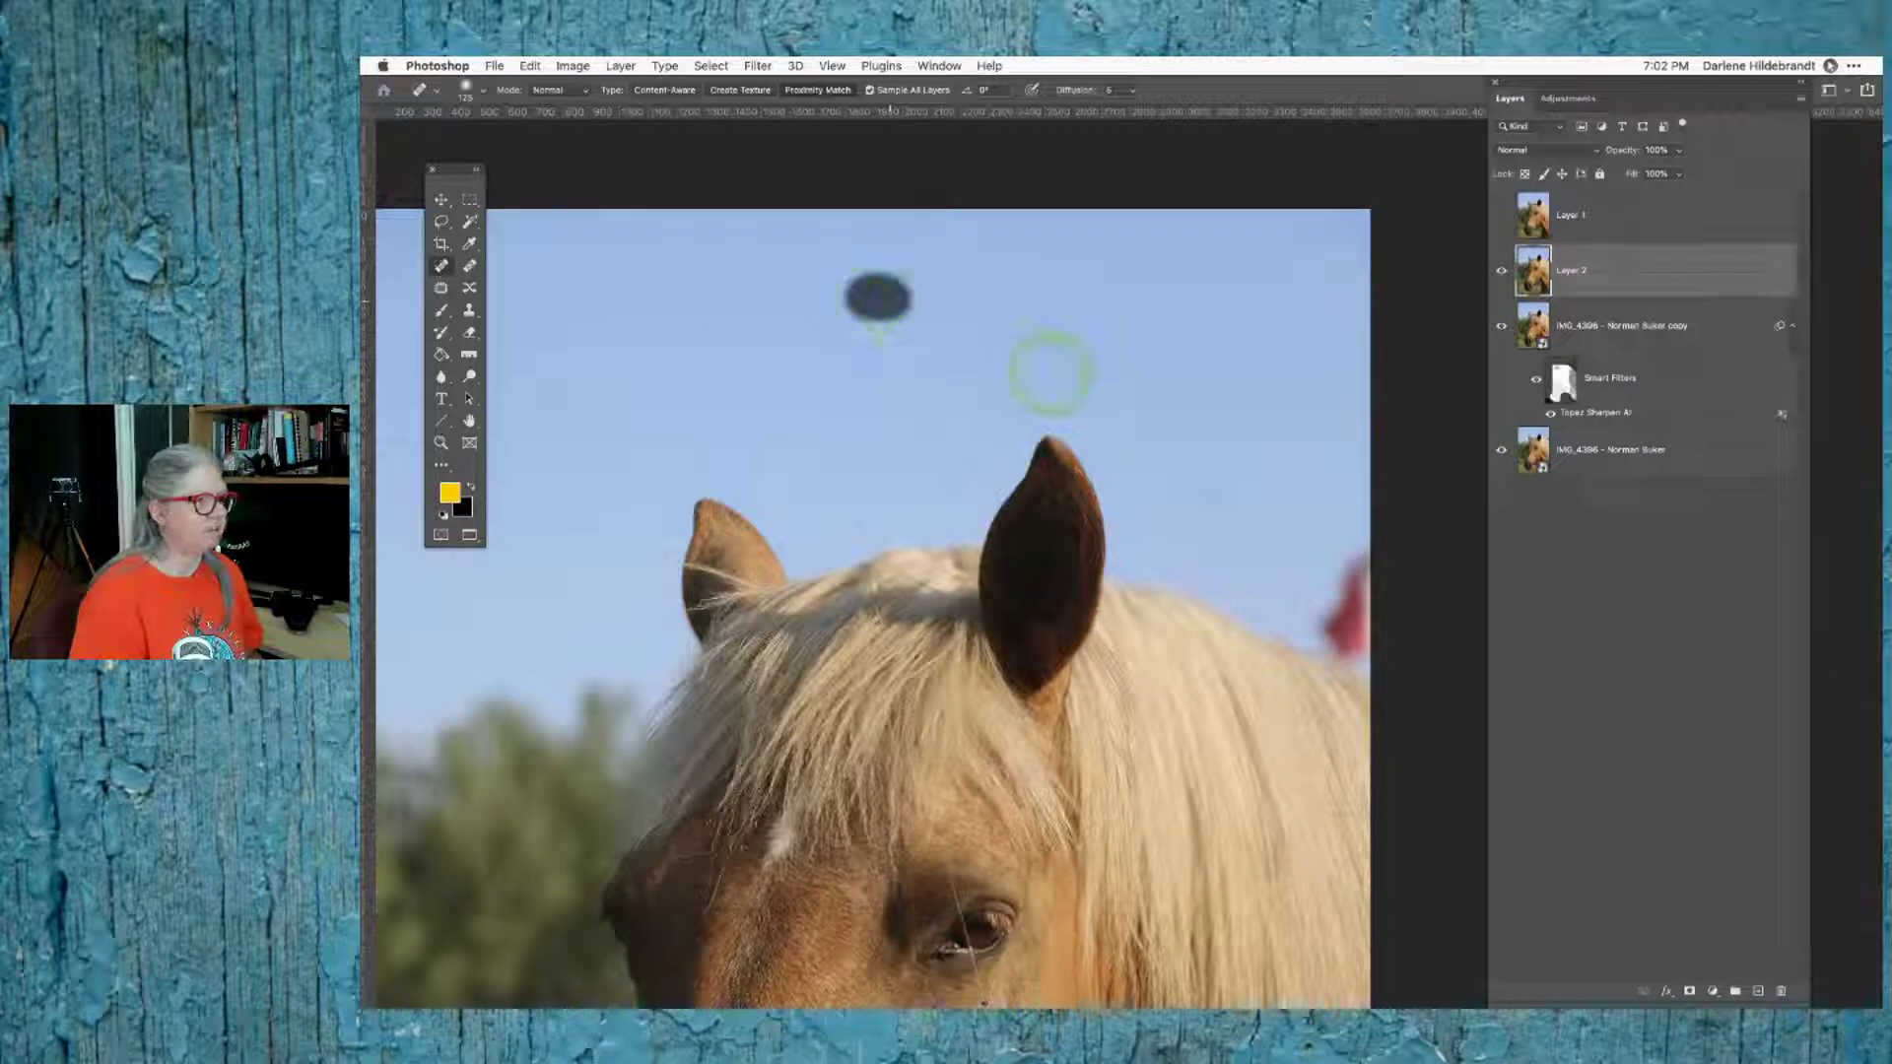
click(1214, 495)
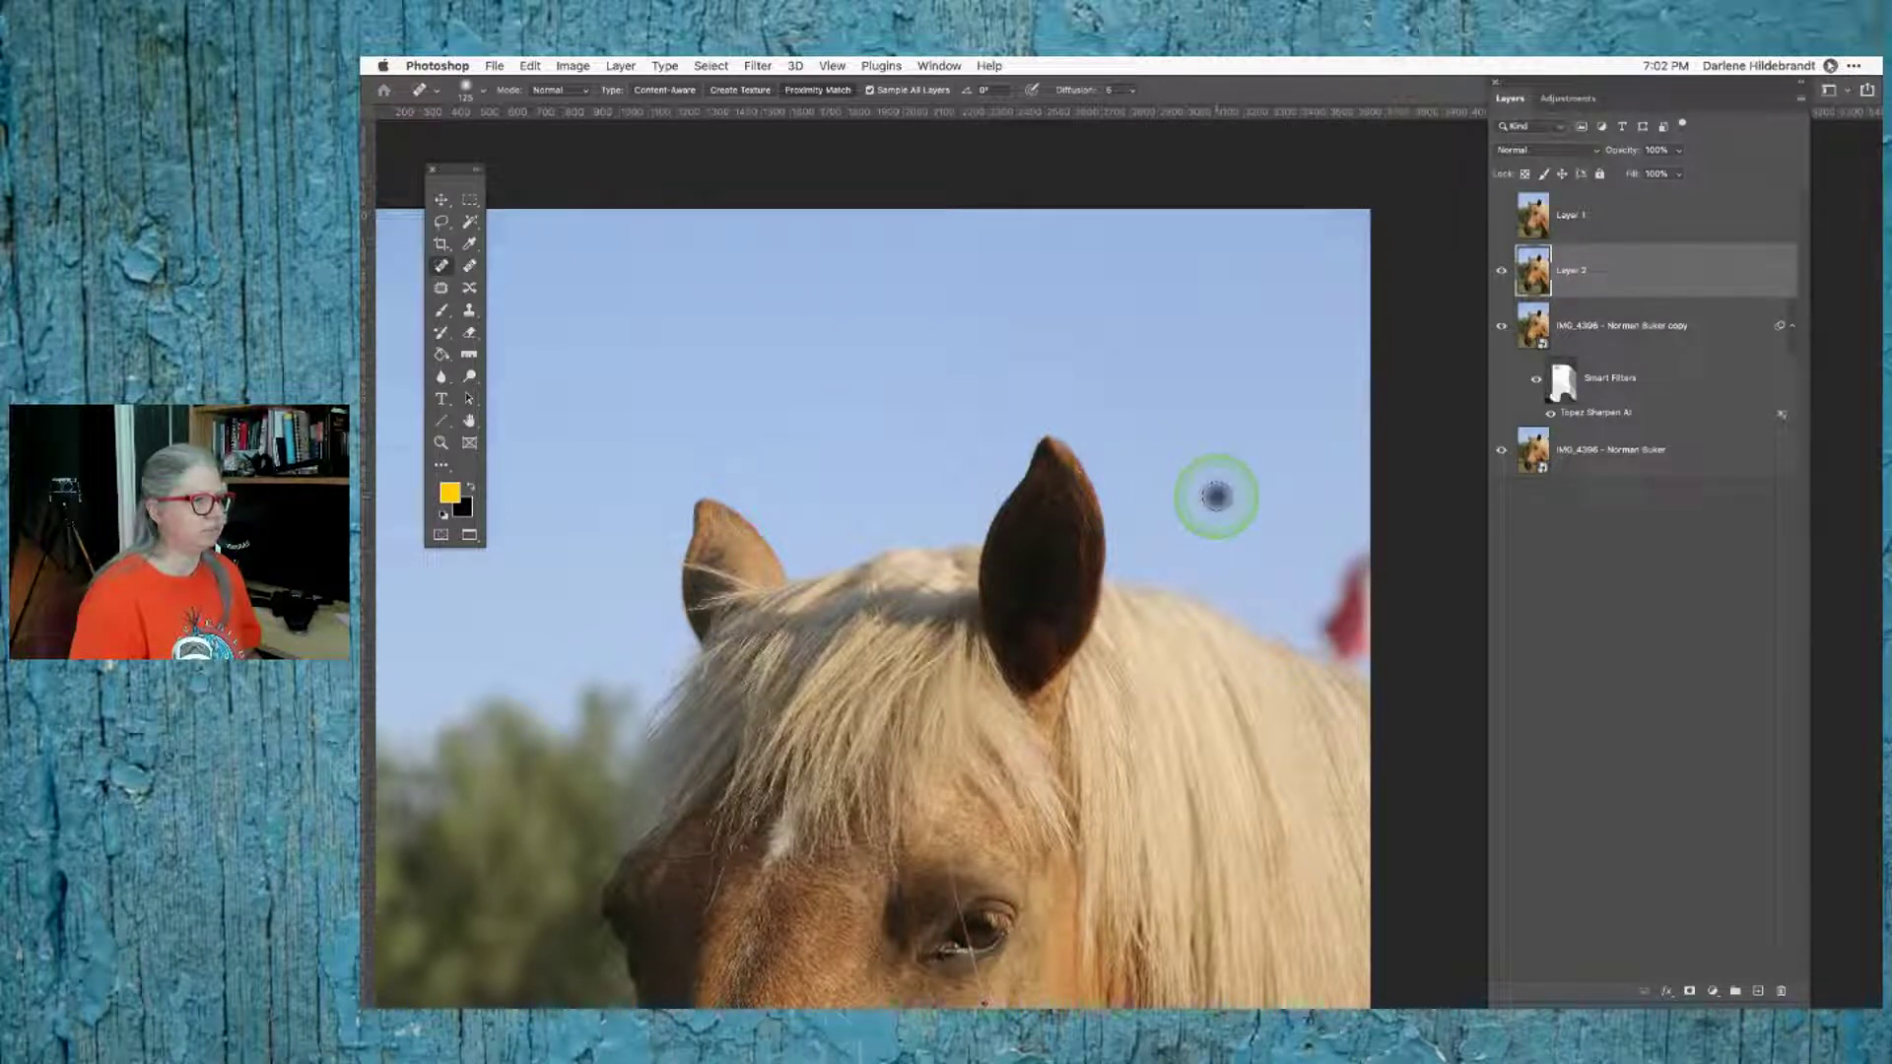
click(1169, 406)
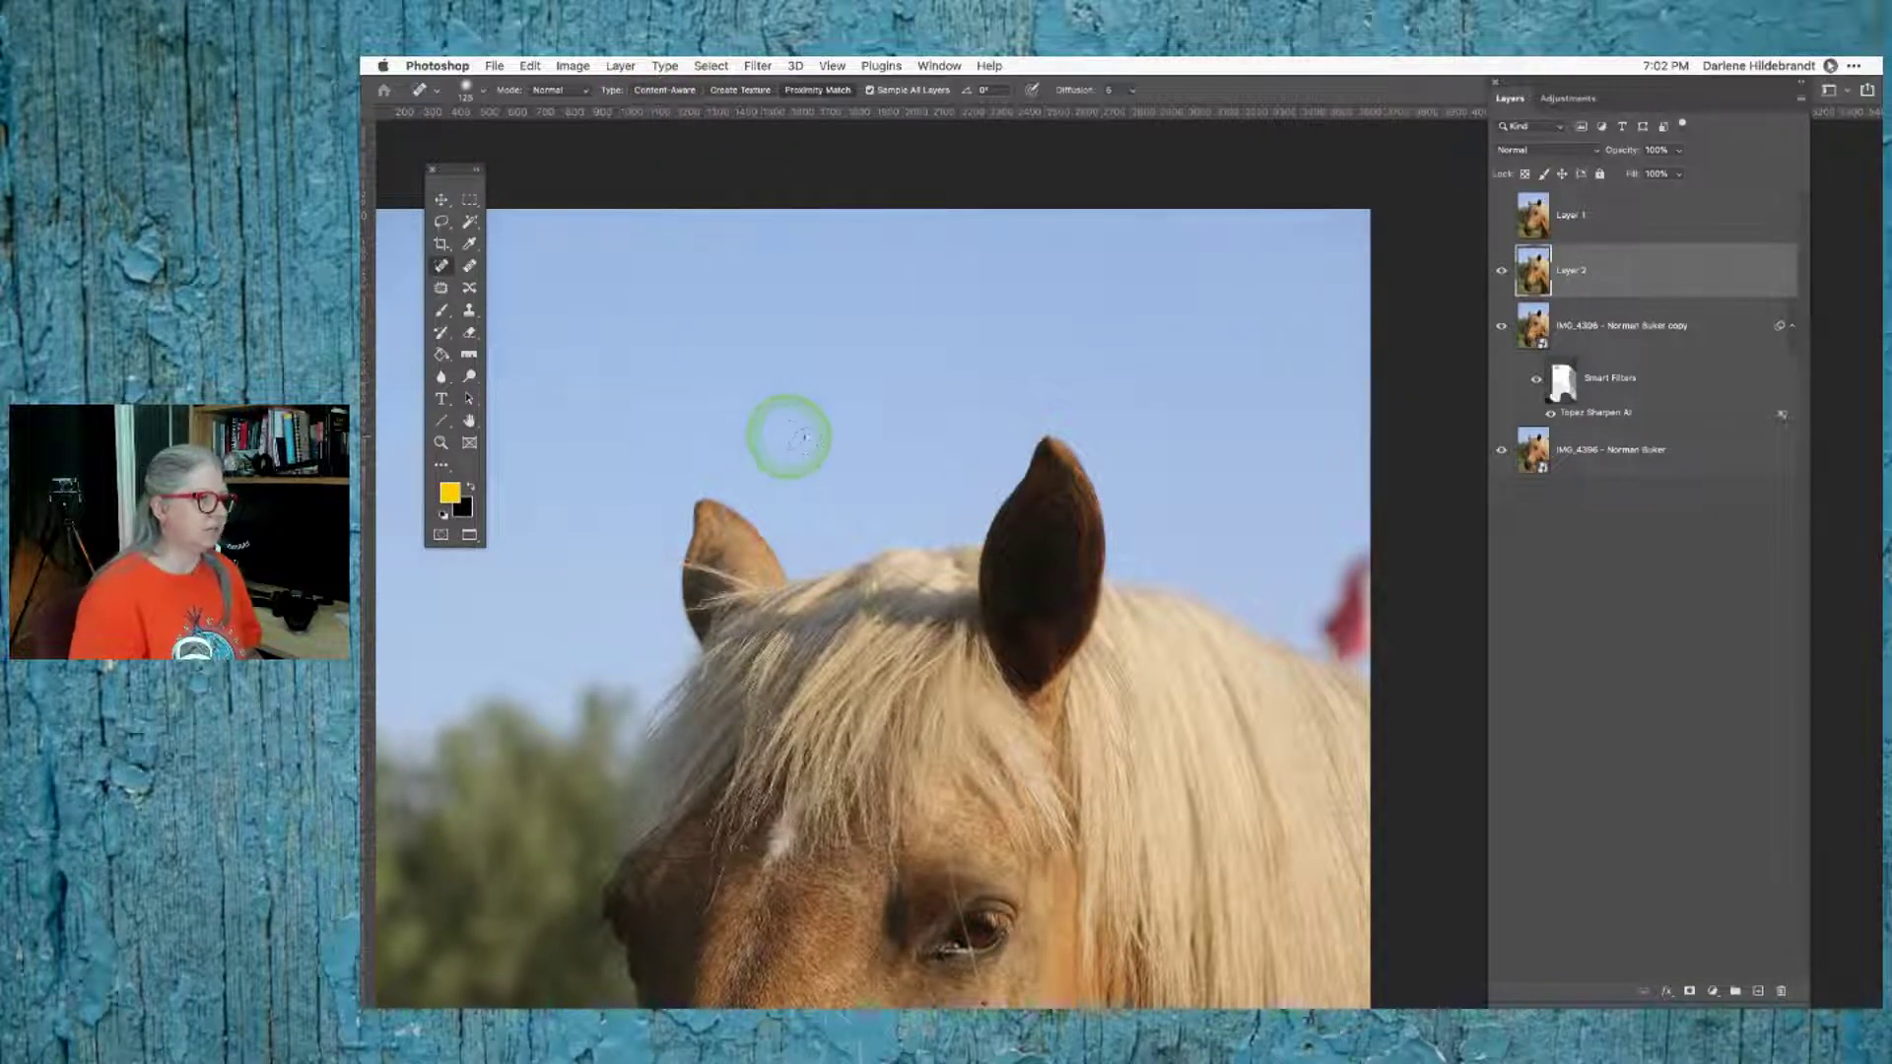
mouse_move(793, 415)
mouse_down()
mouse_move(836, 429)
mouse_move(868, 397)
mouse_up()
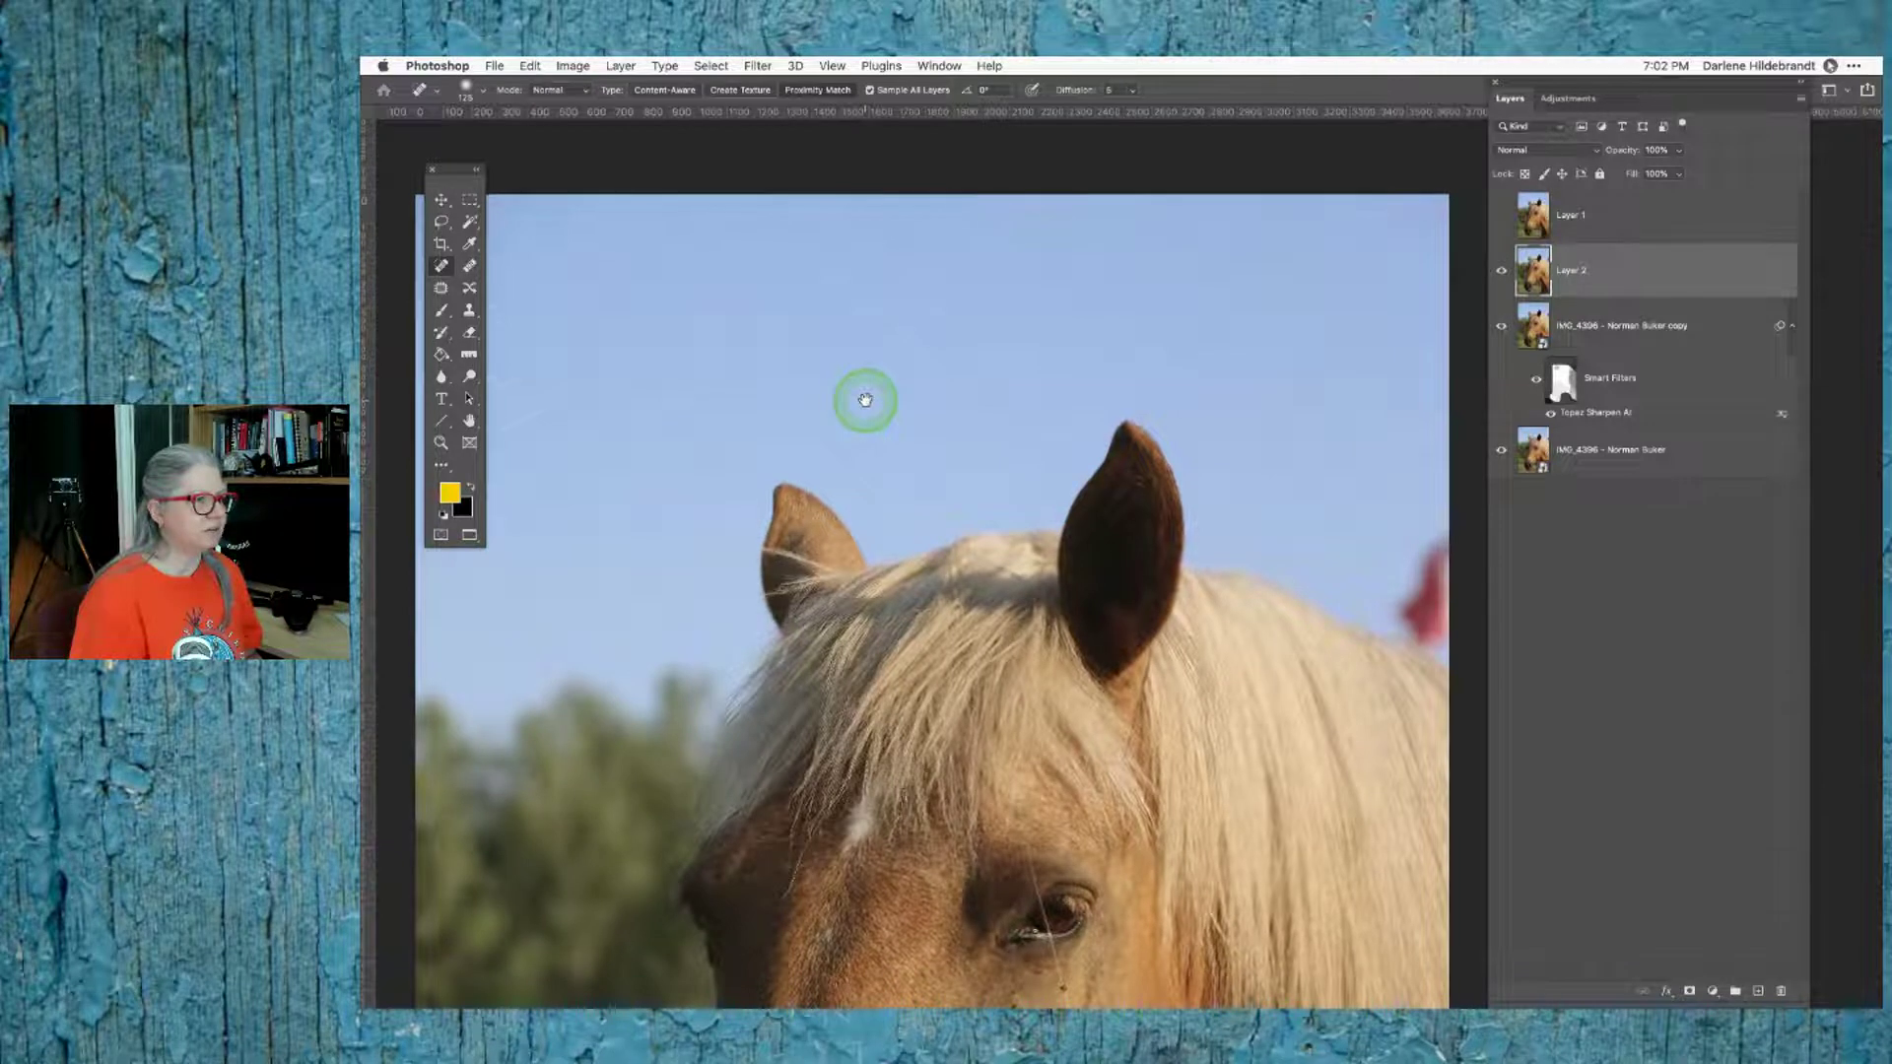
click(1180, 338)
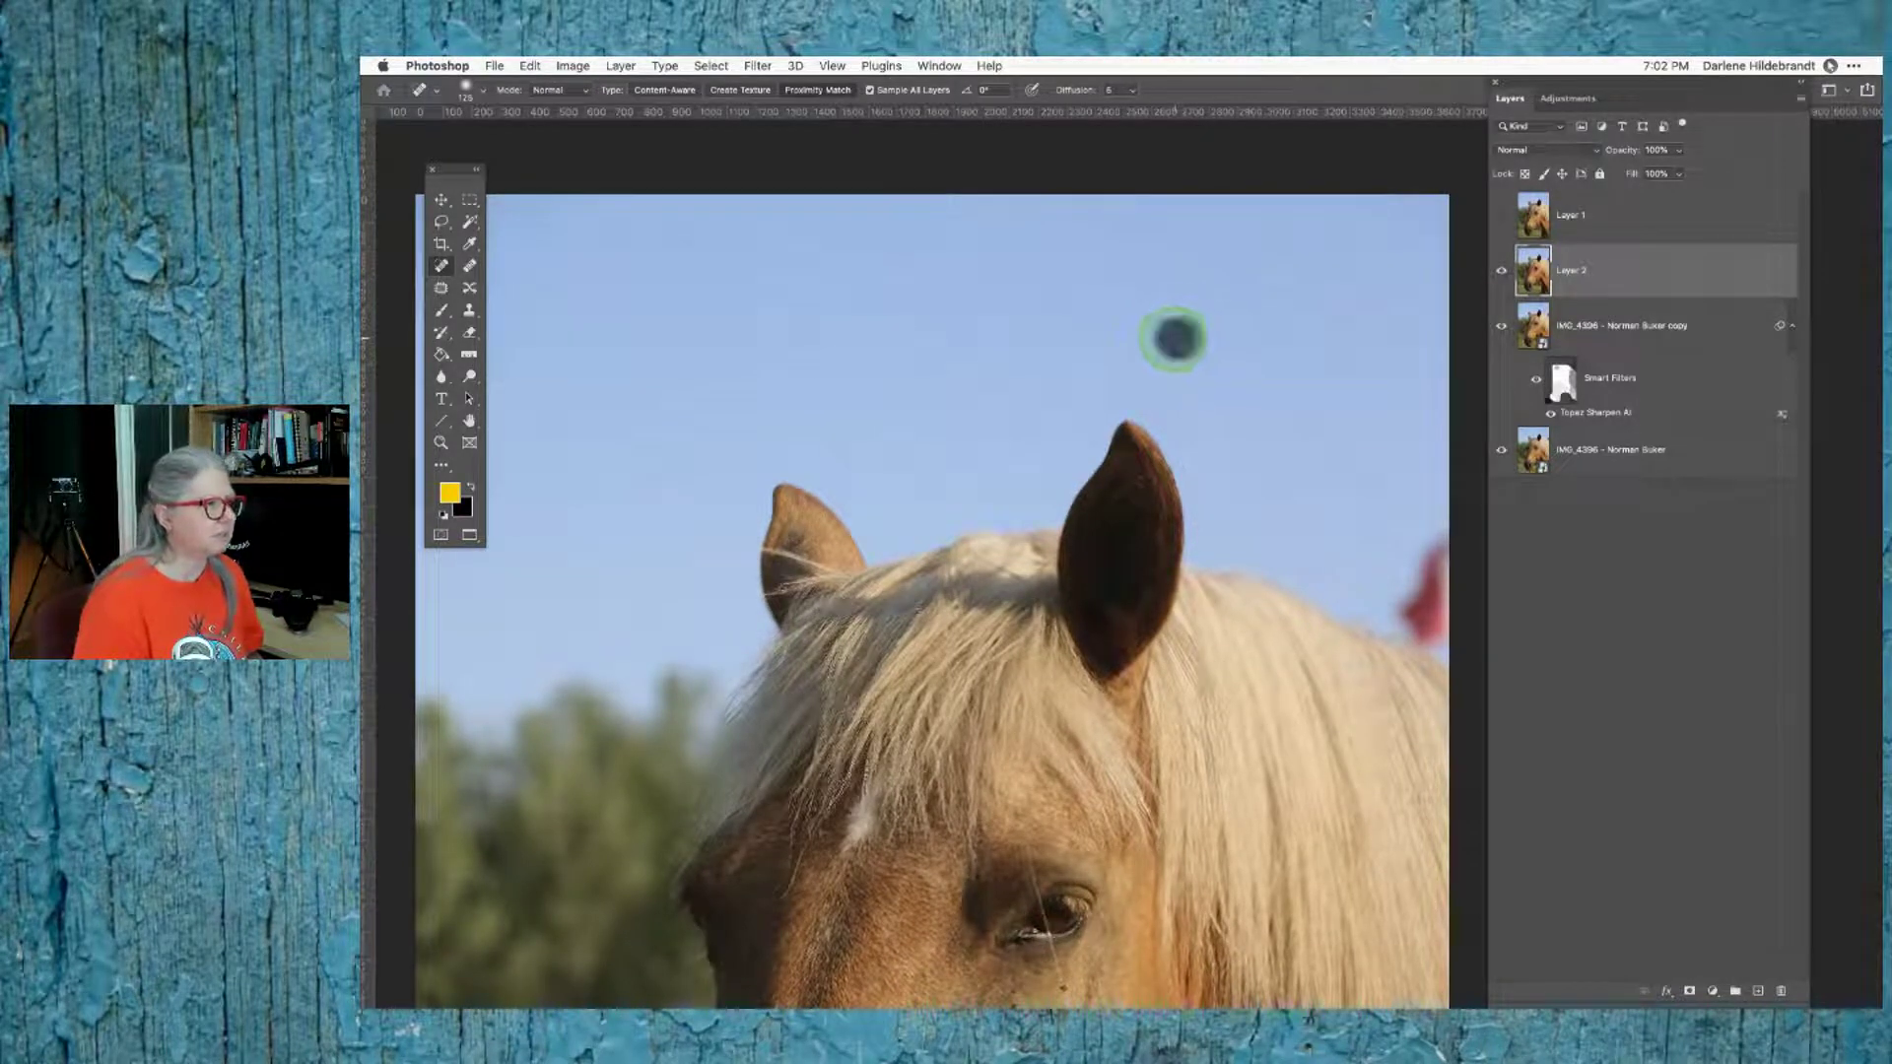
click(909, 508)
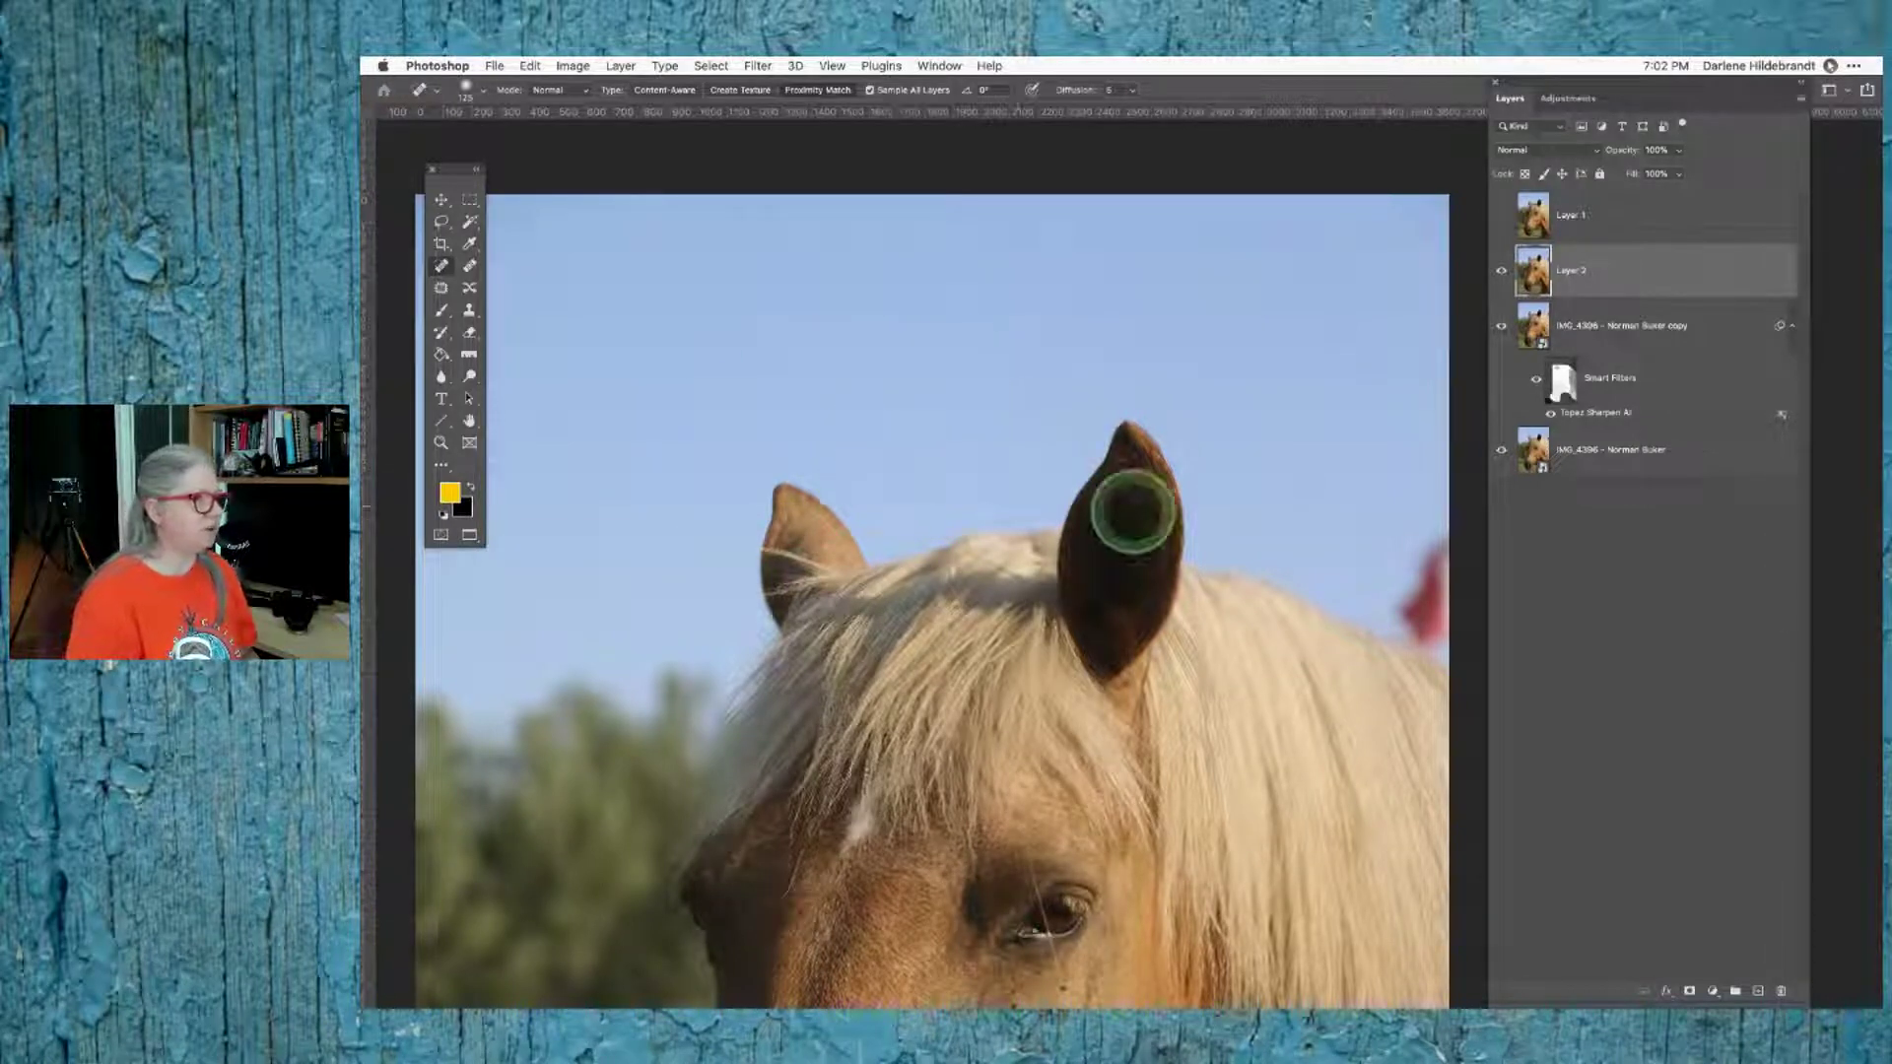
Step: Try to paint out the red object behind the mane with the Spot Healing Brush, and undo the stroke
mouse_move(1417, 552)
mouse_down()
mouse_move(1438, 630)
mouse_move(1409, 601)
mouse_move(1398, 552)
mouse_up()
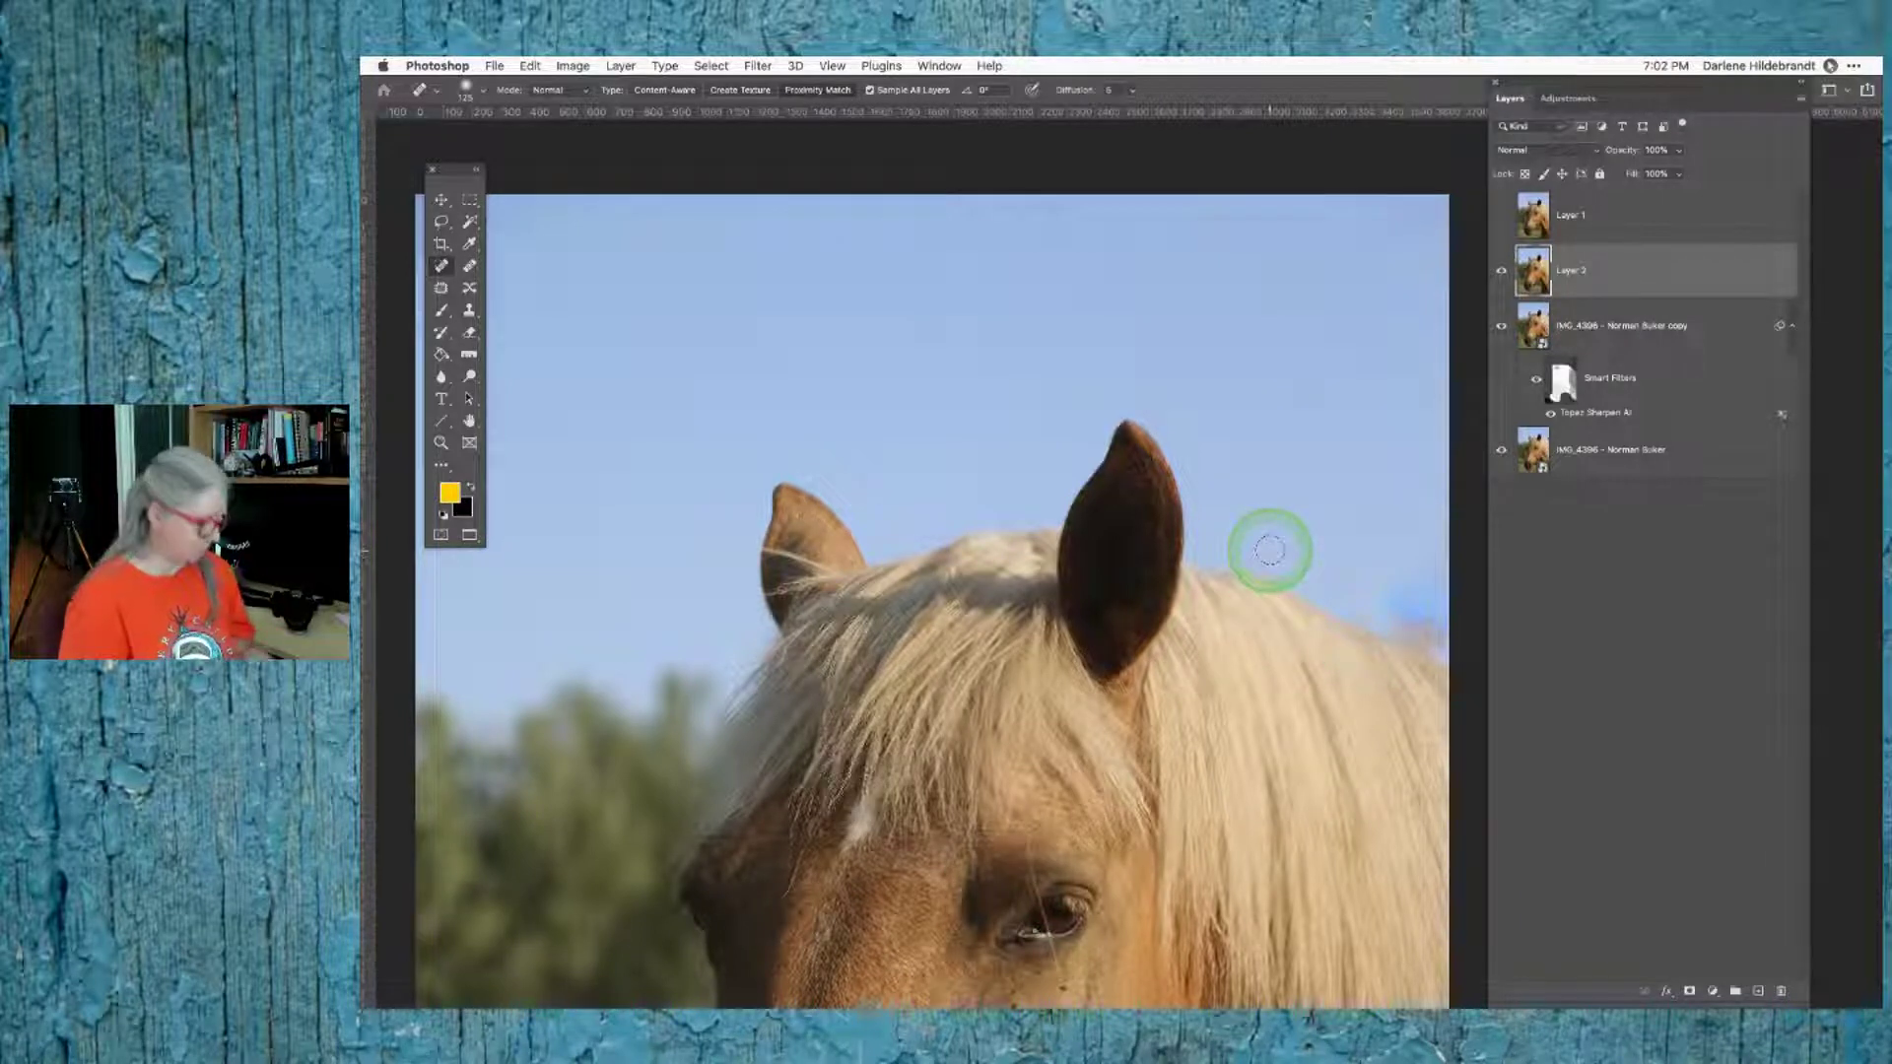
key(super+z)
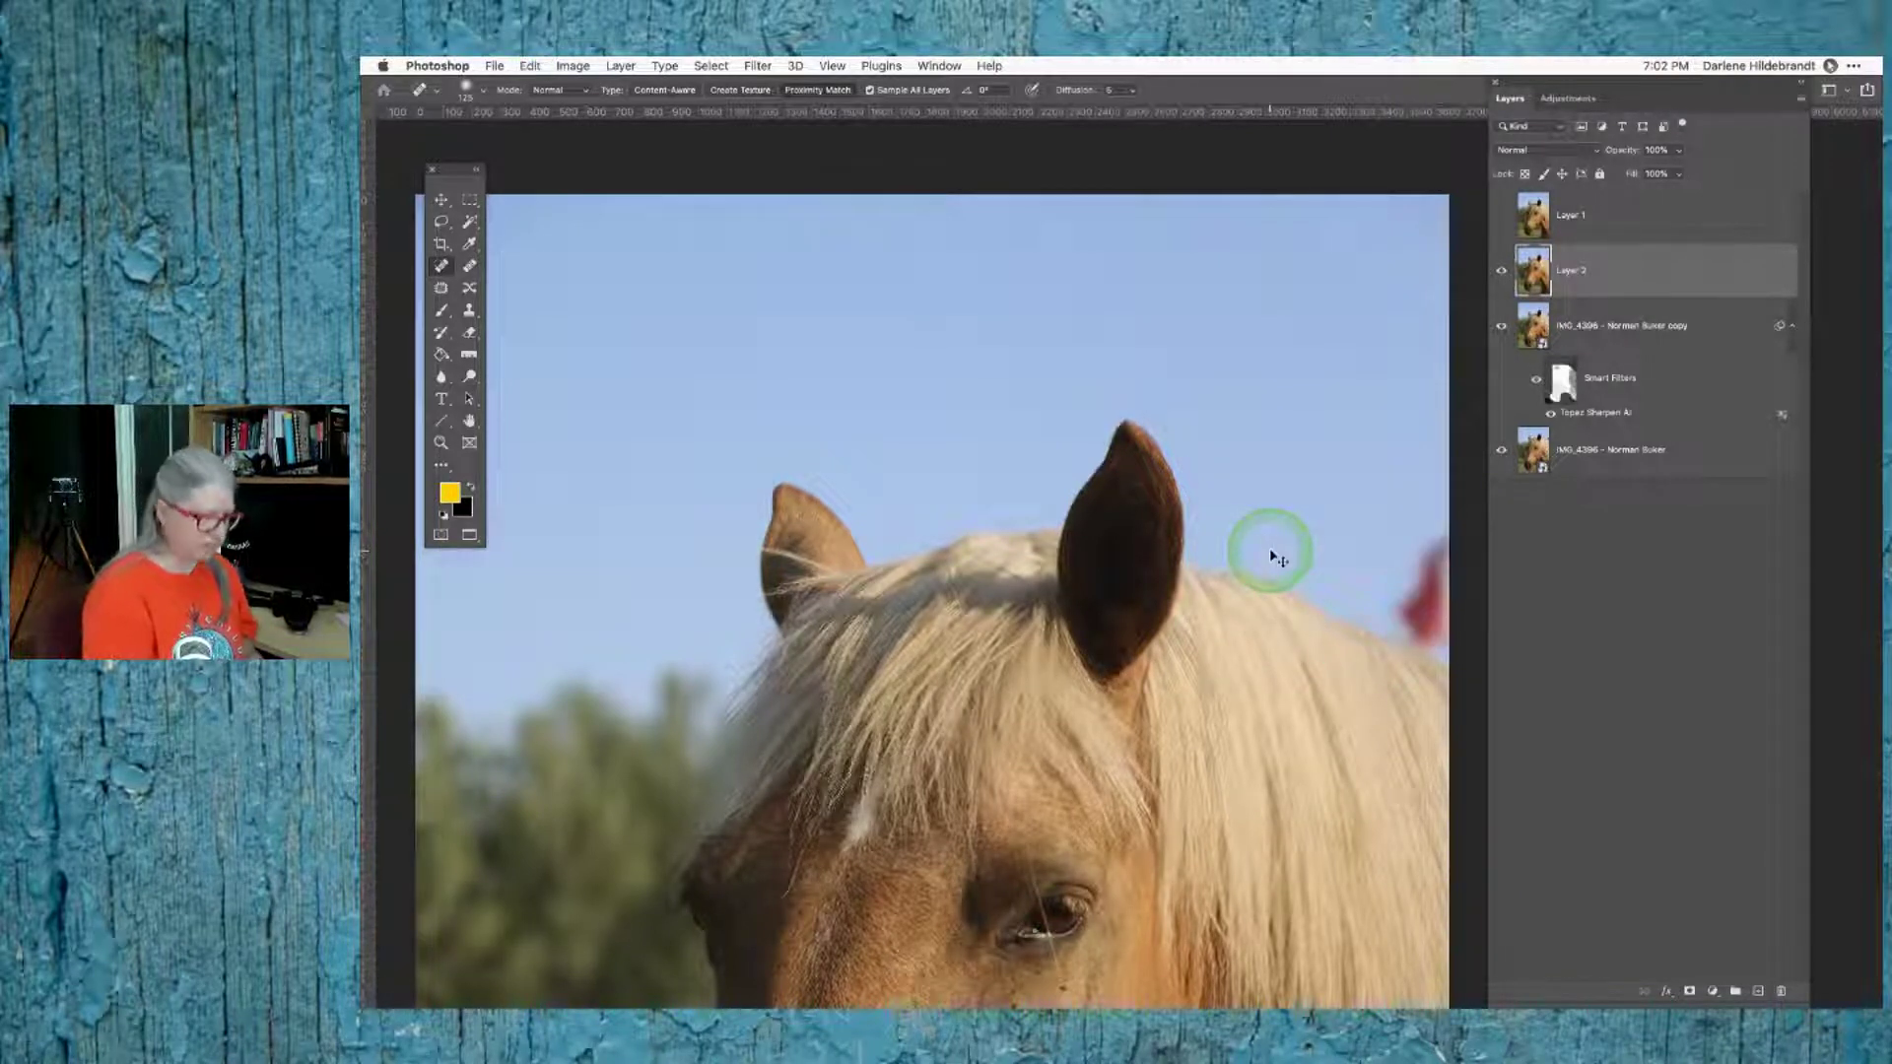
Step: Replace the red object behind the mane with clean sky using the Patch tool, and clear the selection
key(super+0)
scroll(1183, 536, right, 5)
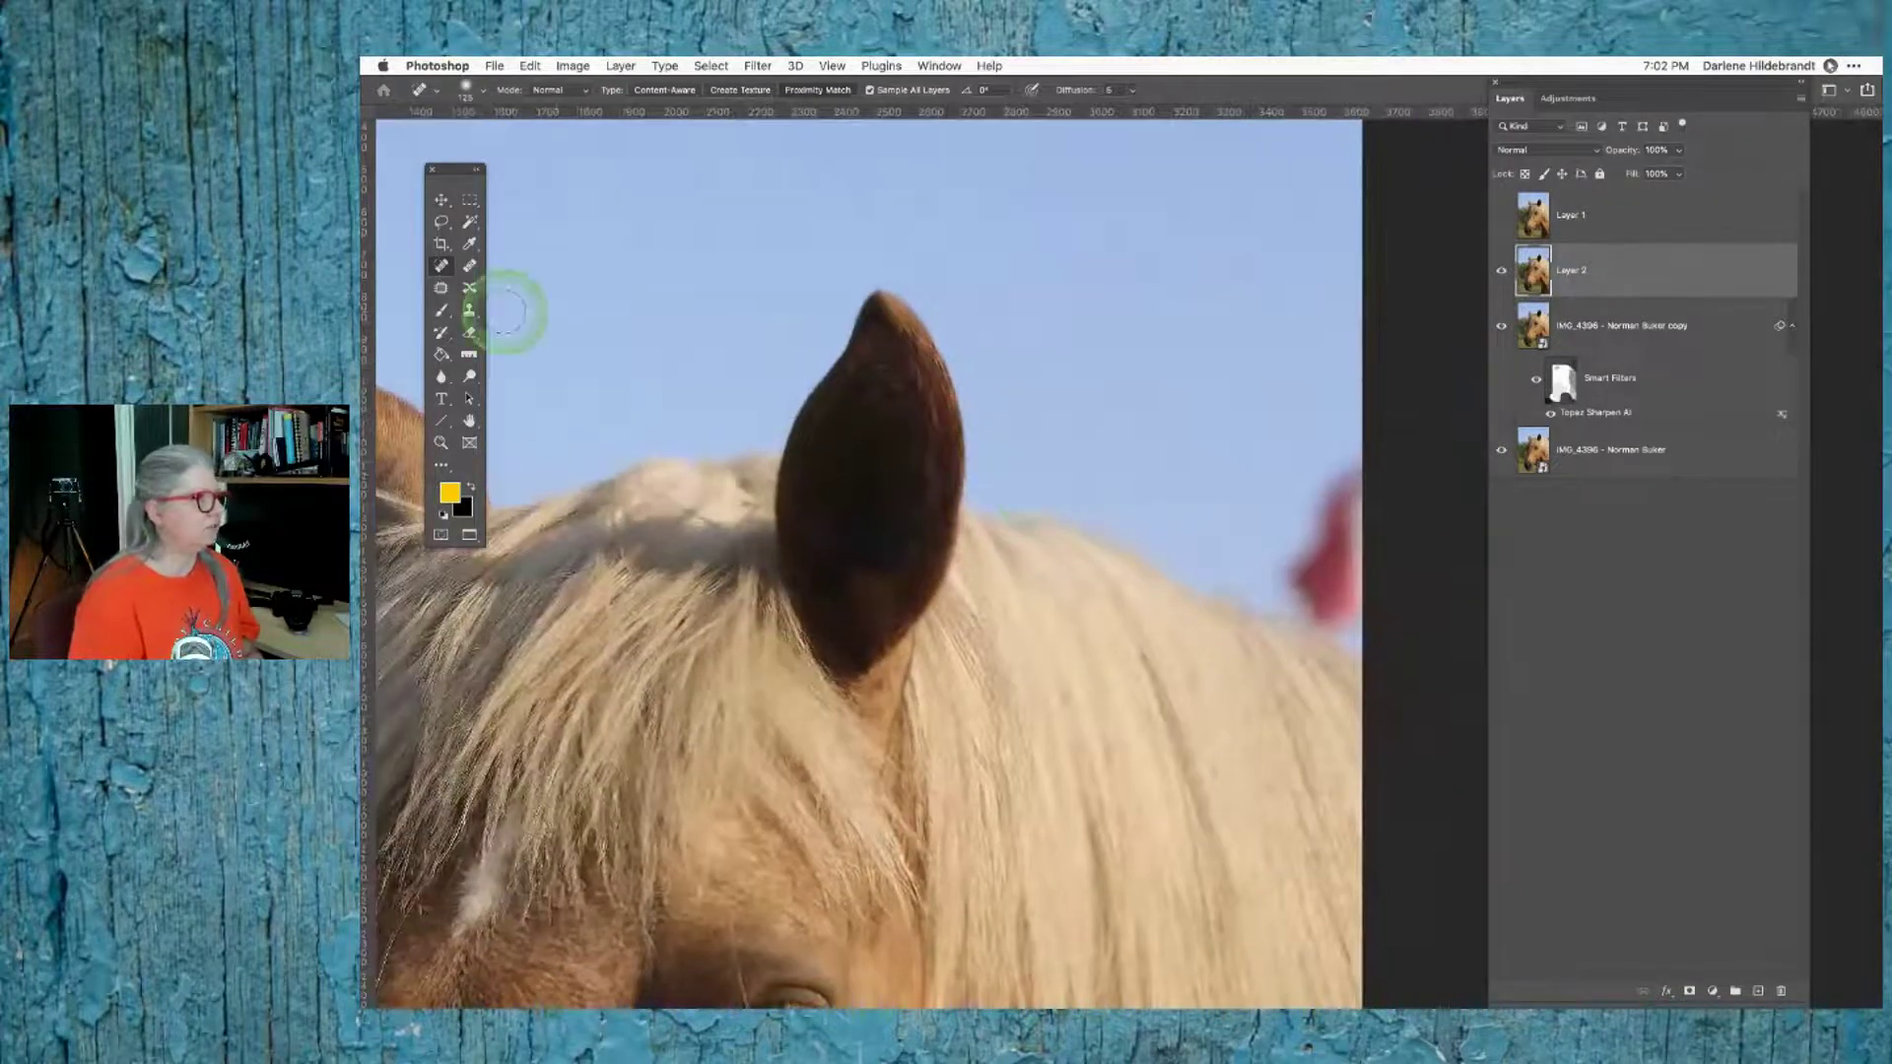
click(441, 289)
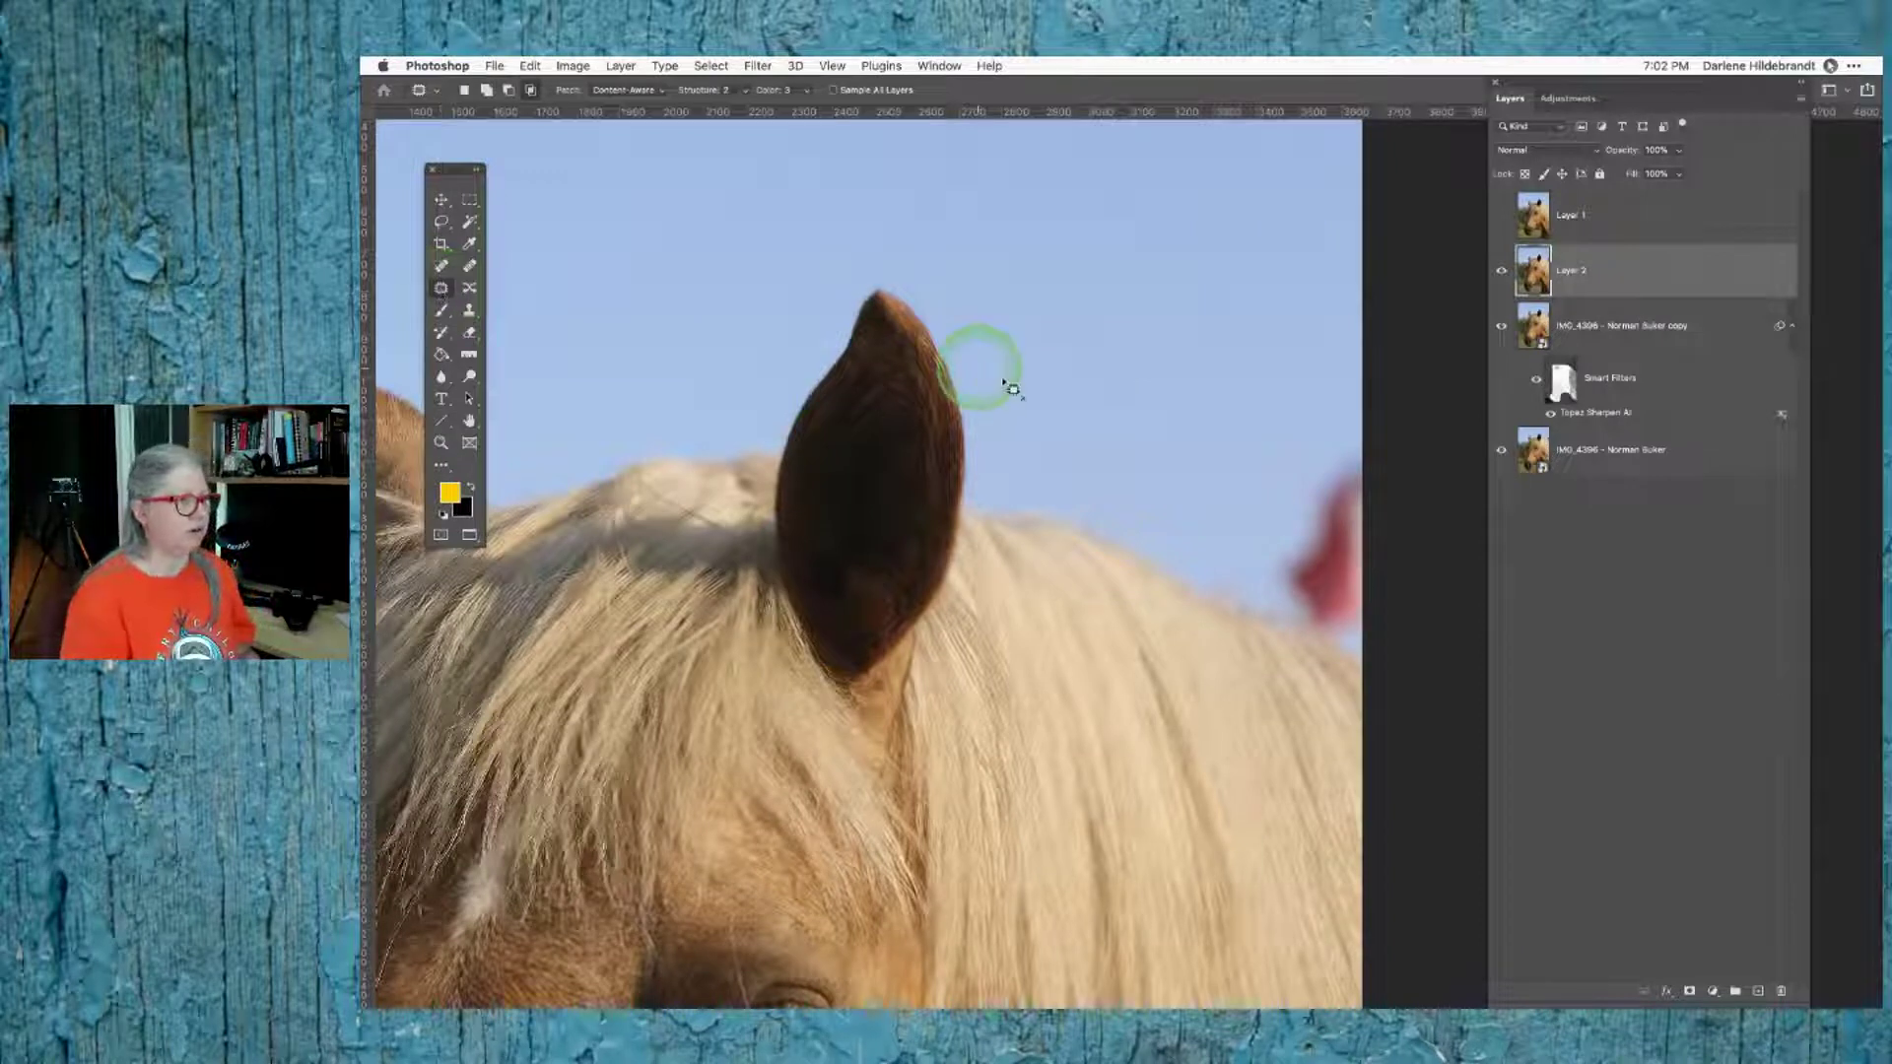
mouse_move(1333, 434)
mouse_down()
mouse_move(1275, 524)
mouse_move(1268, 583)
mouse_move(1322, 641)
mouse_move(1373, 633)
mouse_move(1373, 473)
mouse_move(1329, 433)
mouse_up()
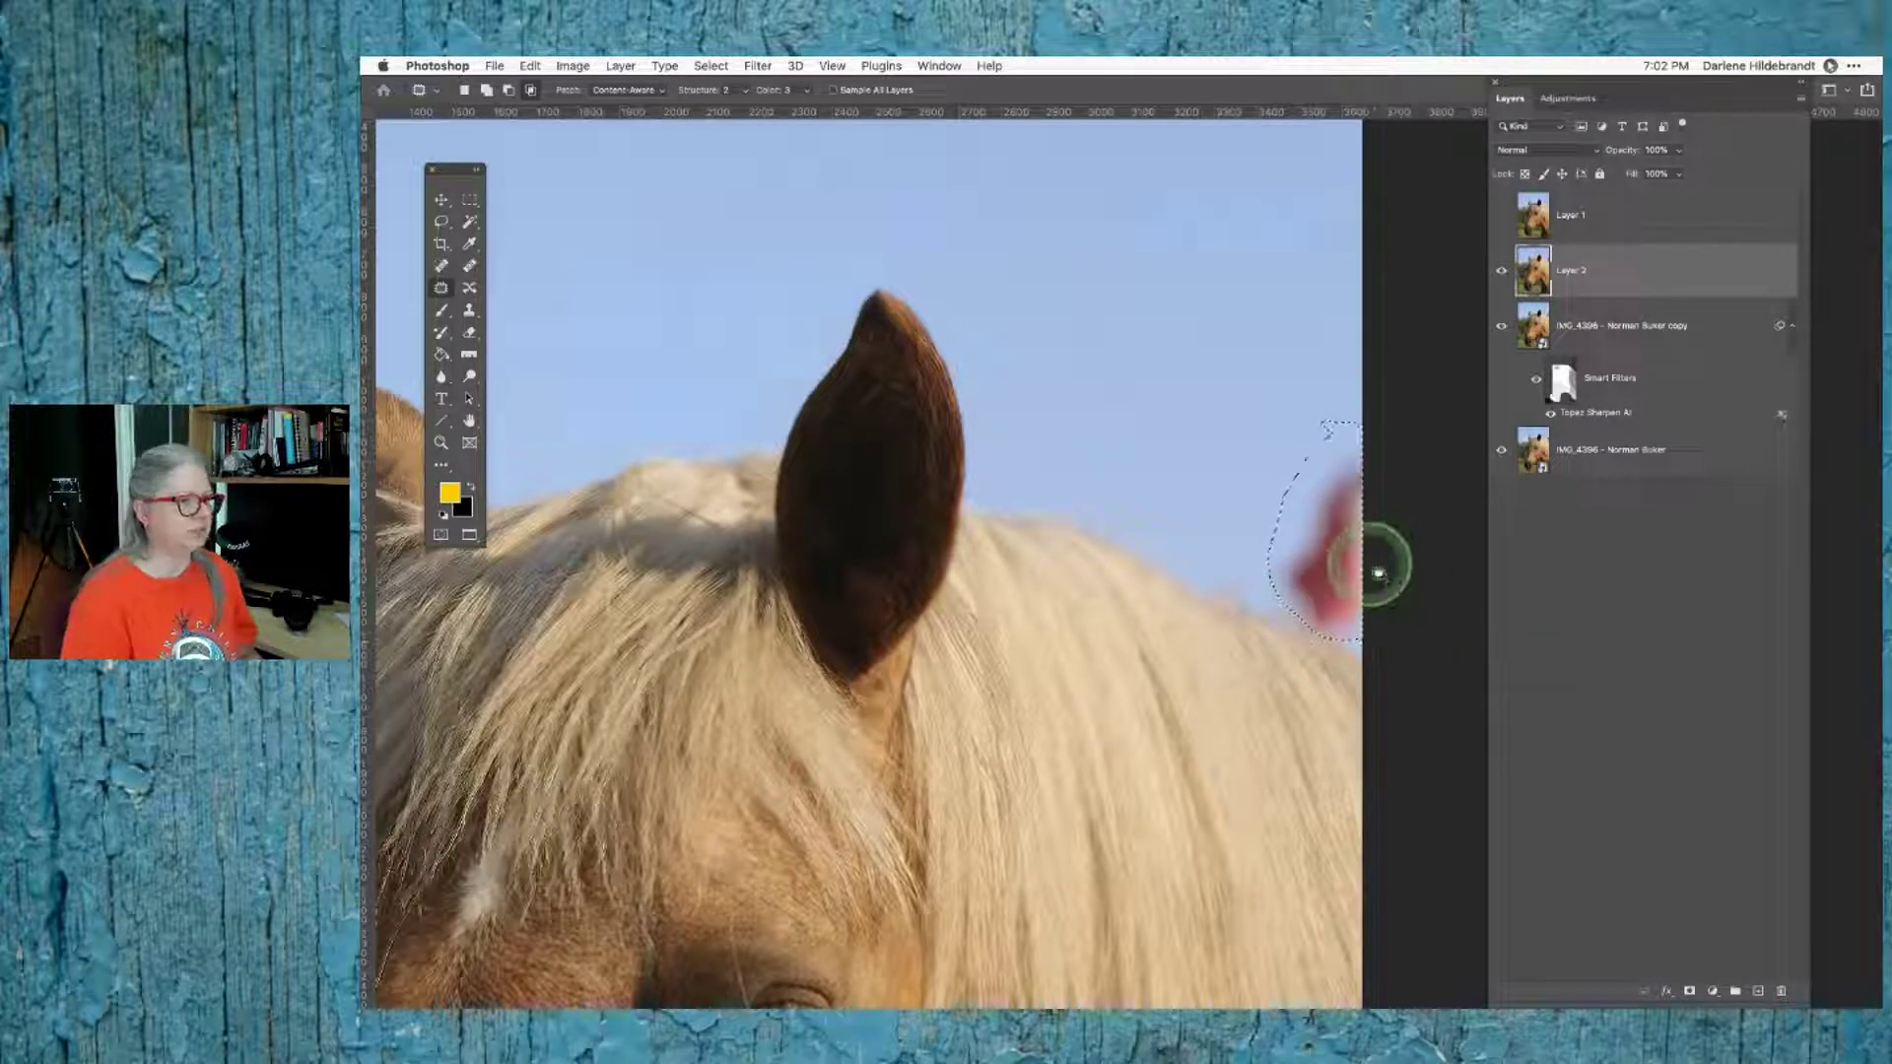
drag(1337, 562, 1209, 397)
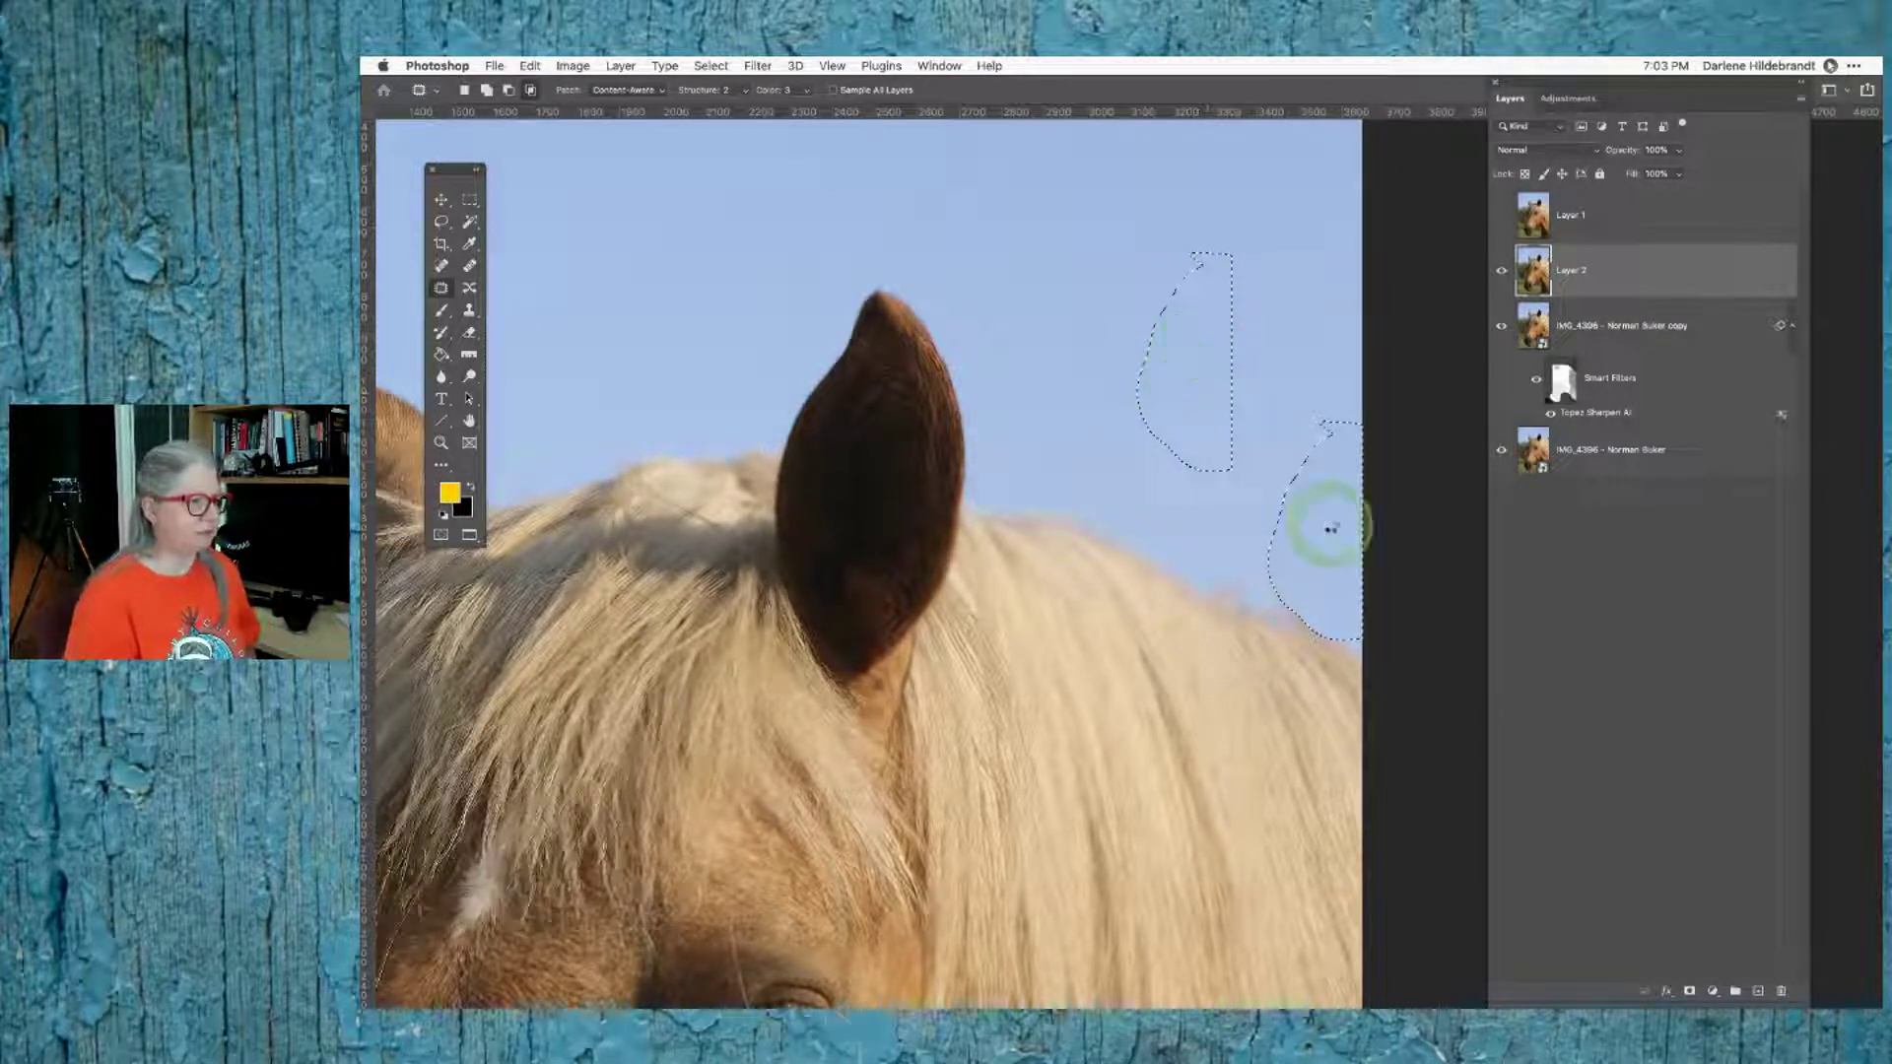
key(super+d)
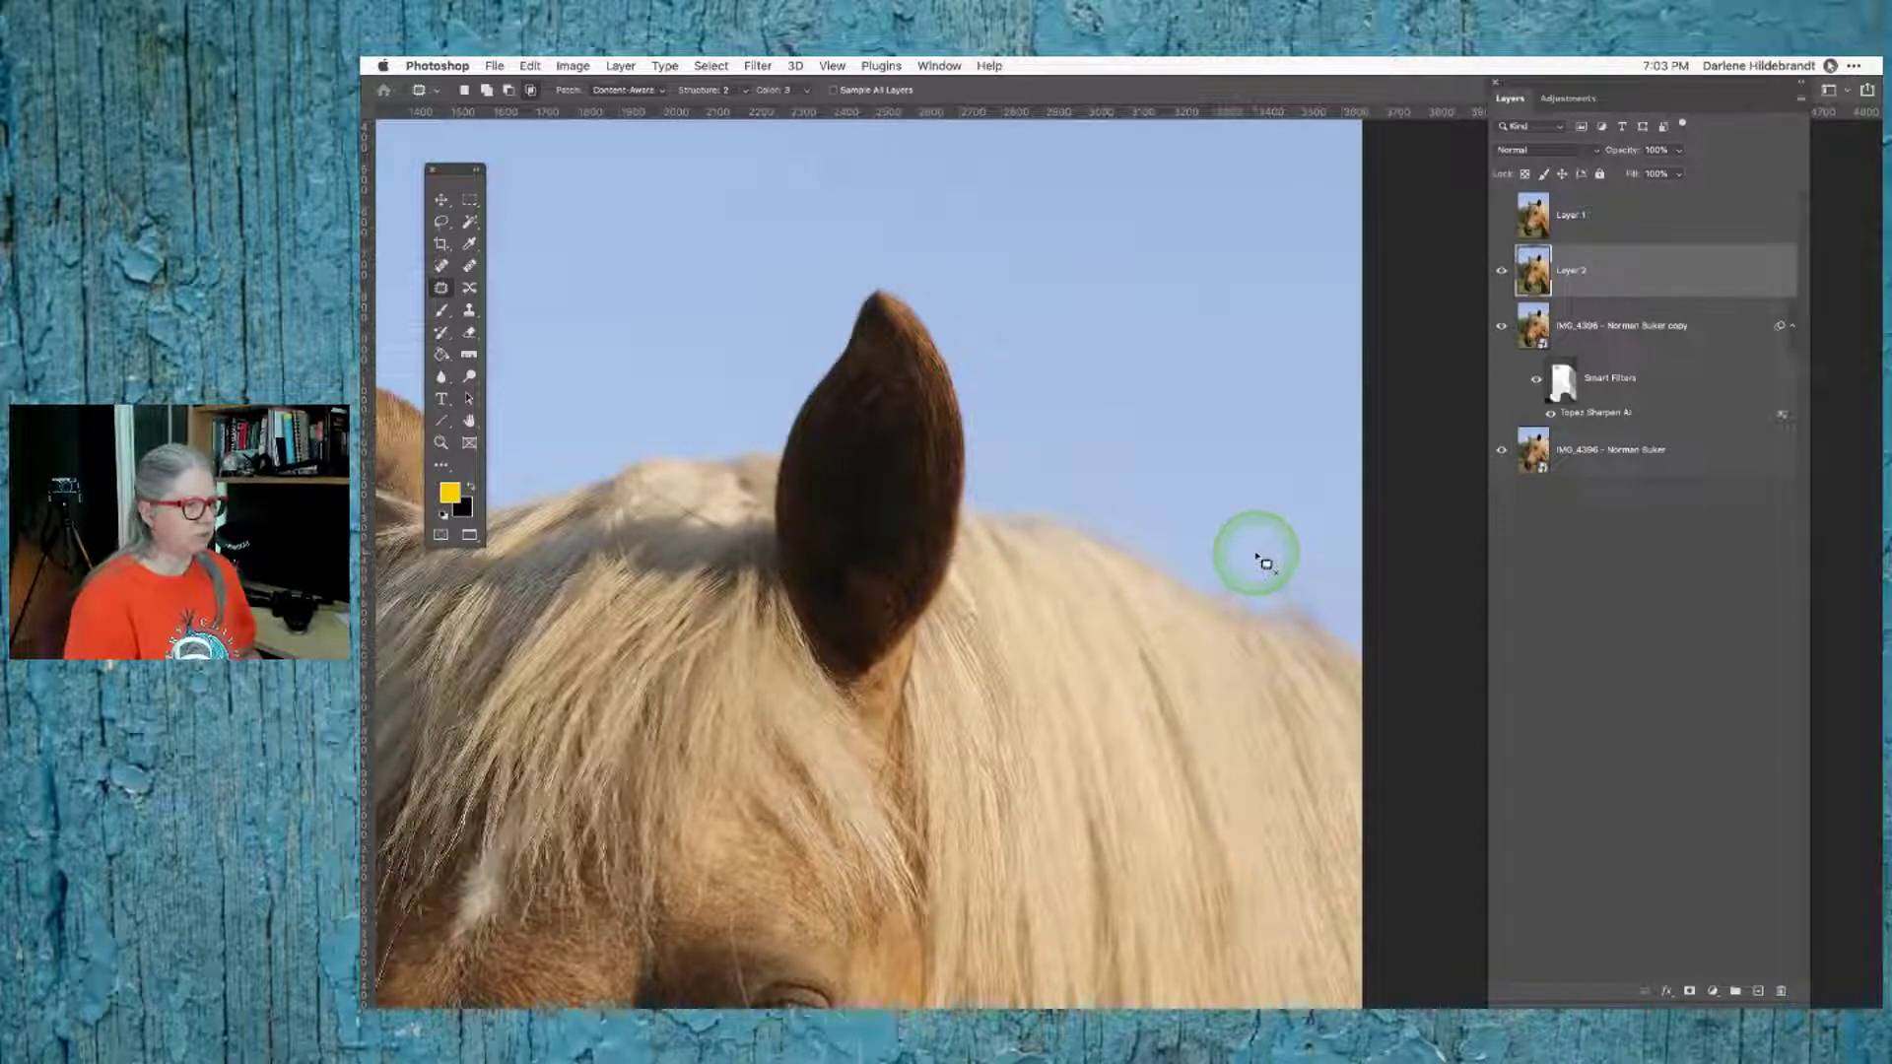
Step: Patch two uneven areas along the mane's upper outline with the neighbouring mane edge, clearing the selection after each
mouse_move(1250, 567)
mouse_down()
mouse_move(1315, 624)
mouse_move(1318, 579)
mouse_move(1183, 550)
mouse_up()
mouse_move(1180, 680)
mouse_down()
mouse_move(1213, 770)
mouse_move(1289, 822)
mouse_move(1309, 655)
mouse_move(1166, 594)
mouse_move(1218, 610)
mouse_move(1199, 574)
mouse_move(1240, 578)
mouse_move(1254, 630)
mouse_move(1234, 651)
mouse_move(1202, 576)
mouse_move(1224, 600)
mouse_move(1163, 558)
mouse_up()
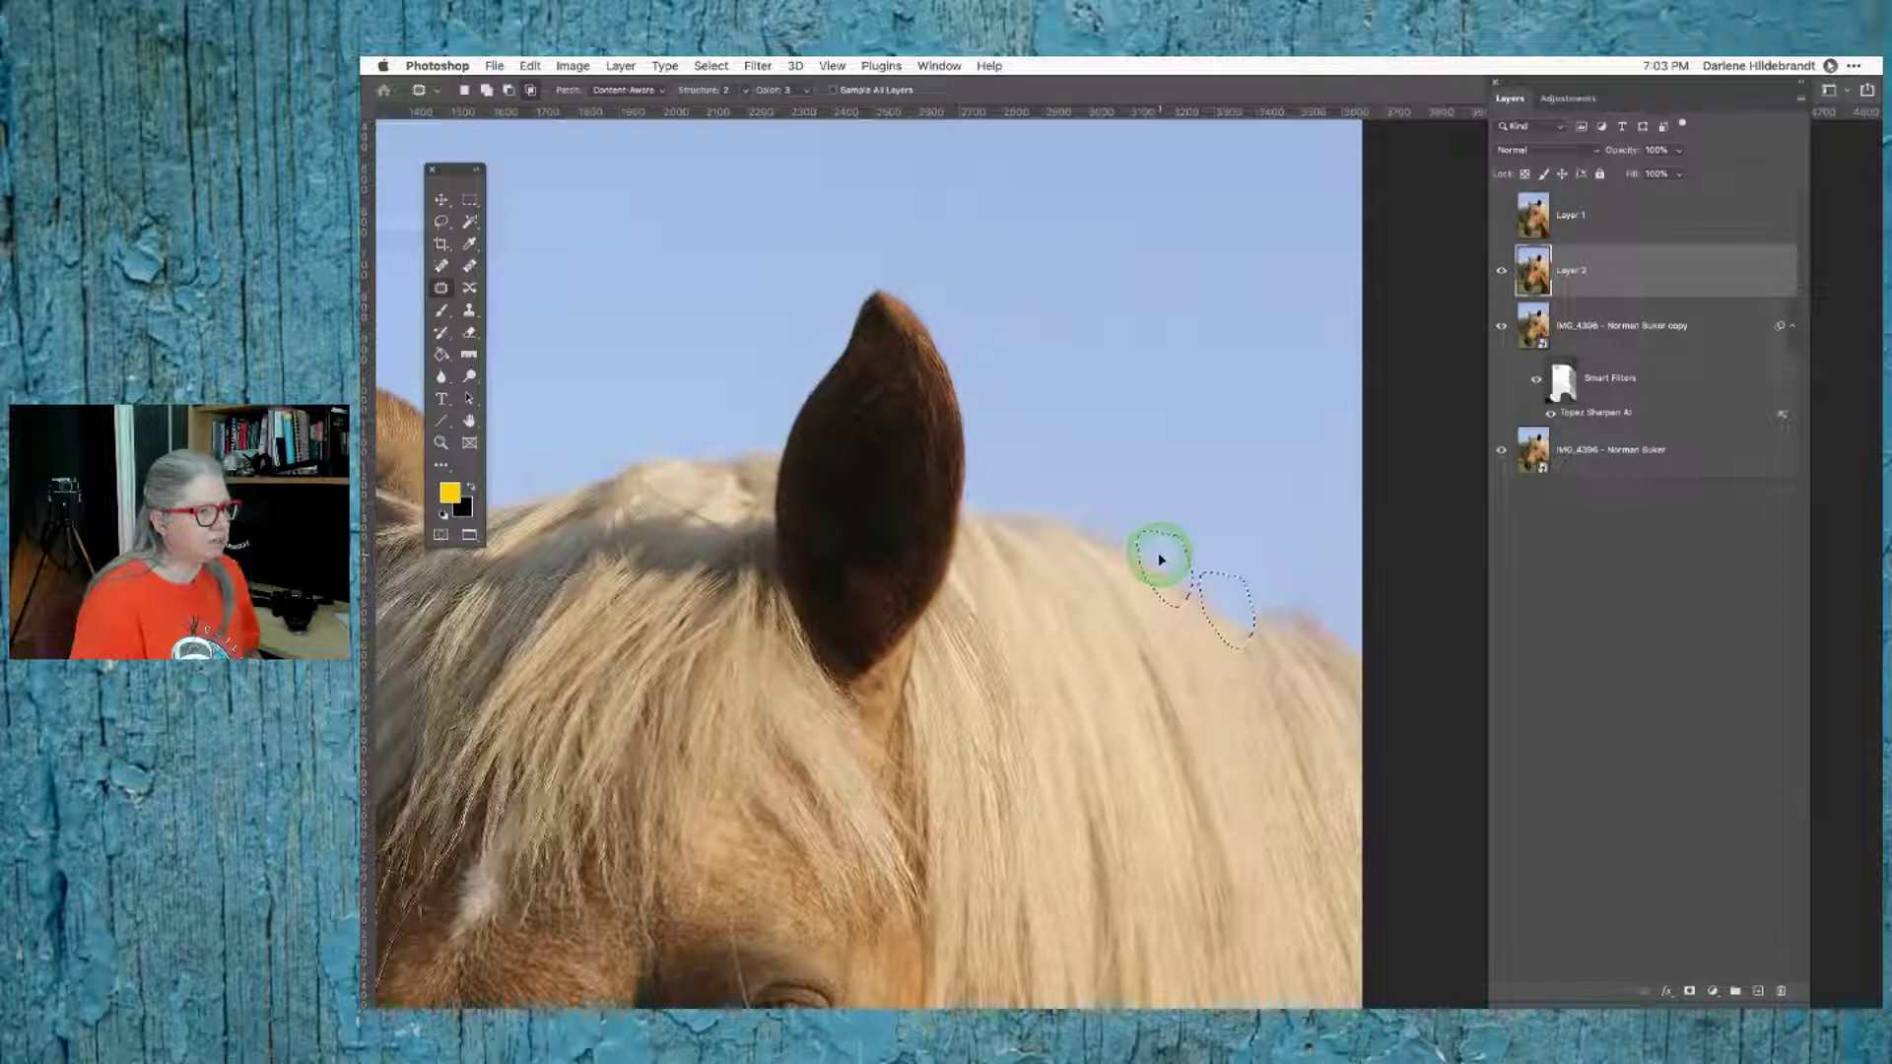
drag(1160, 560, 1155, 552)
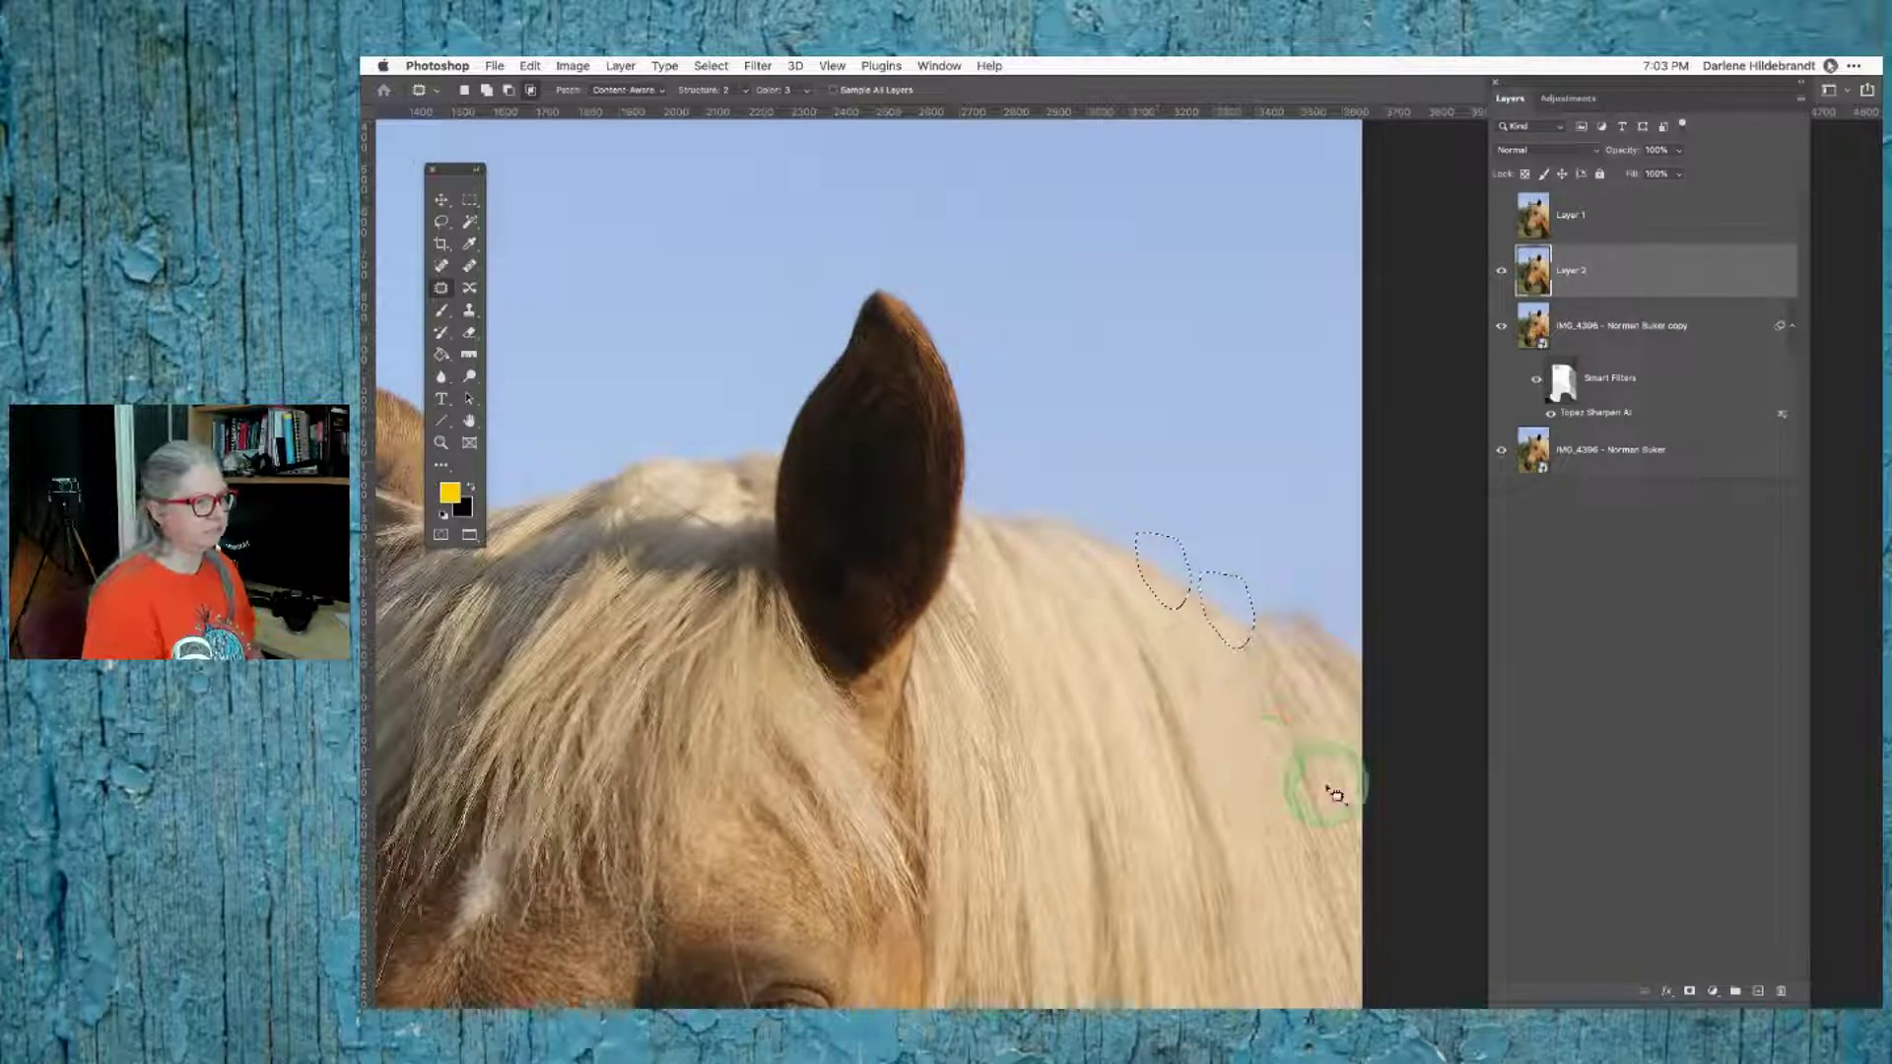
key(super+d)
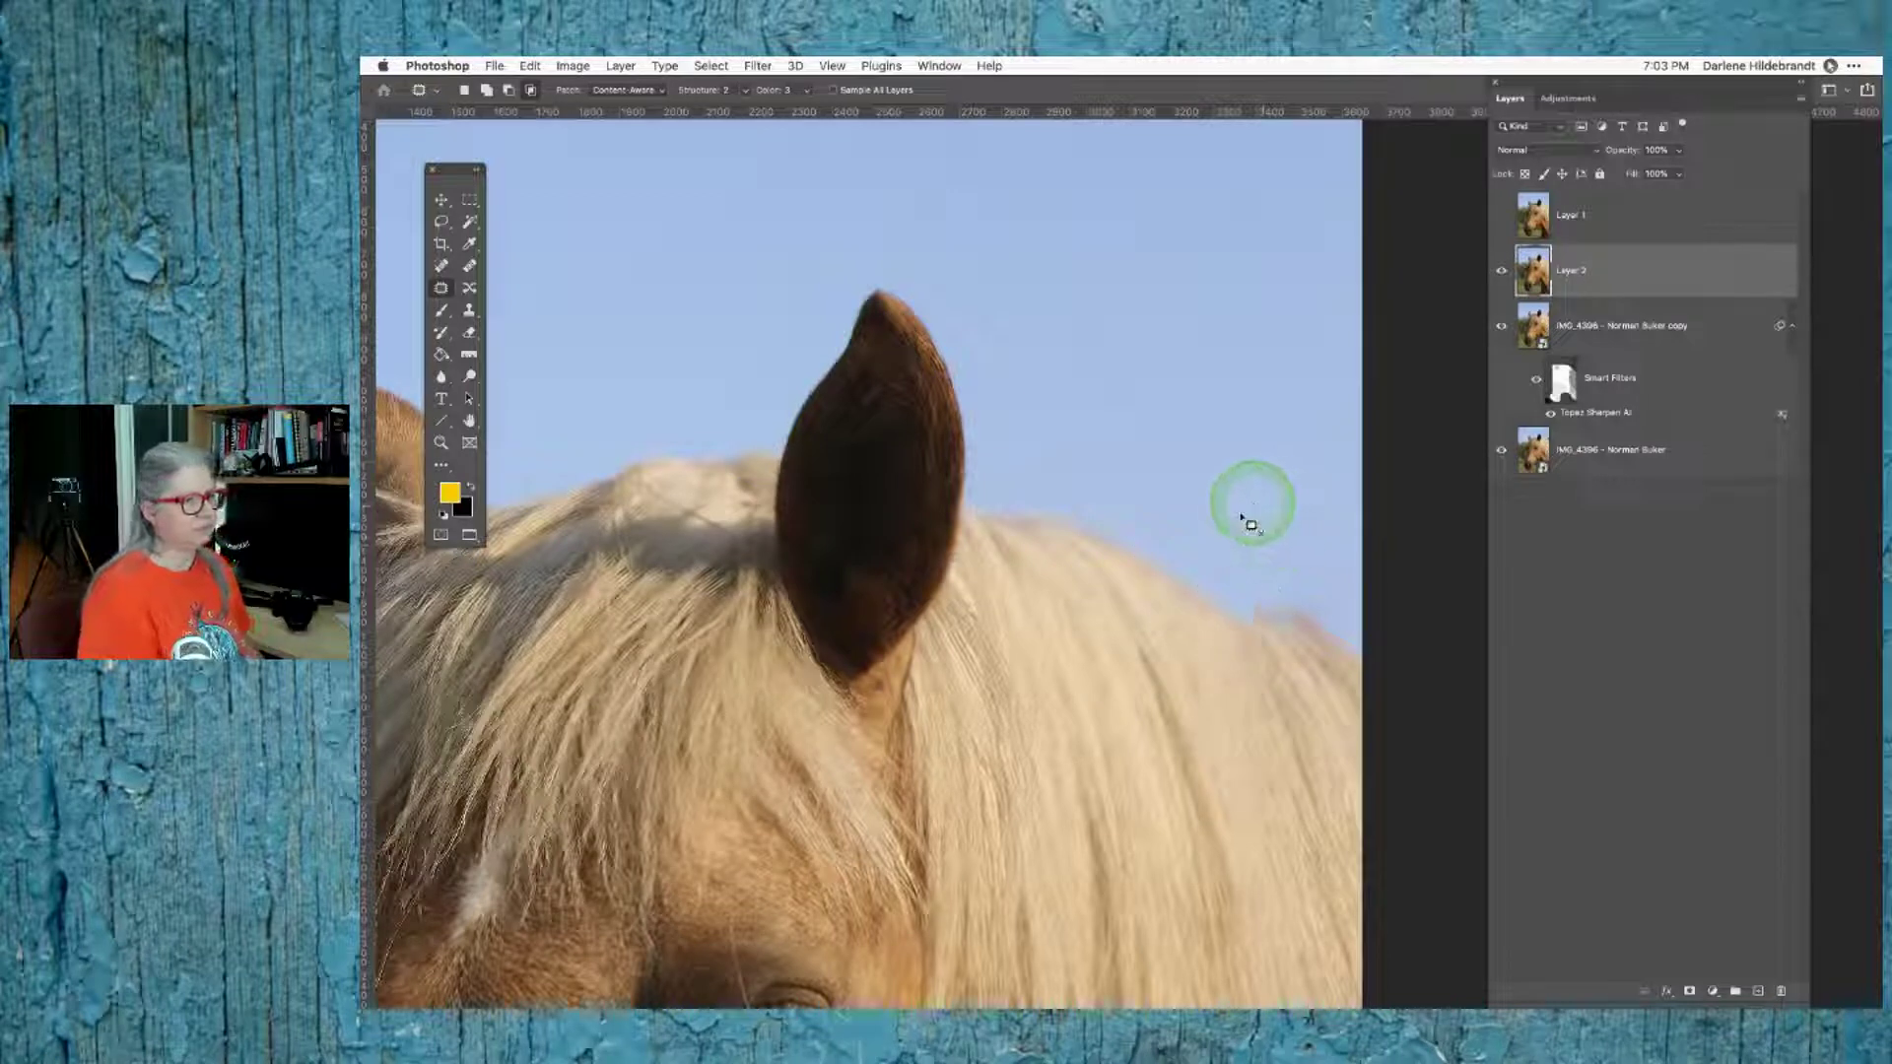
mouse_move(1256, 598)
mouse_down()
mouse_move(1323, 629)
mouse_move(1302, 661)
mouse_move(1266, 649)
mouse_move(1244, 583)
mouse_move(1286, 619)
mouse_move(1188, 575)
mouse_up()
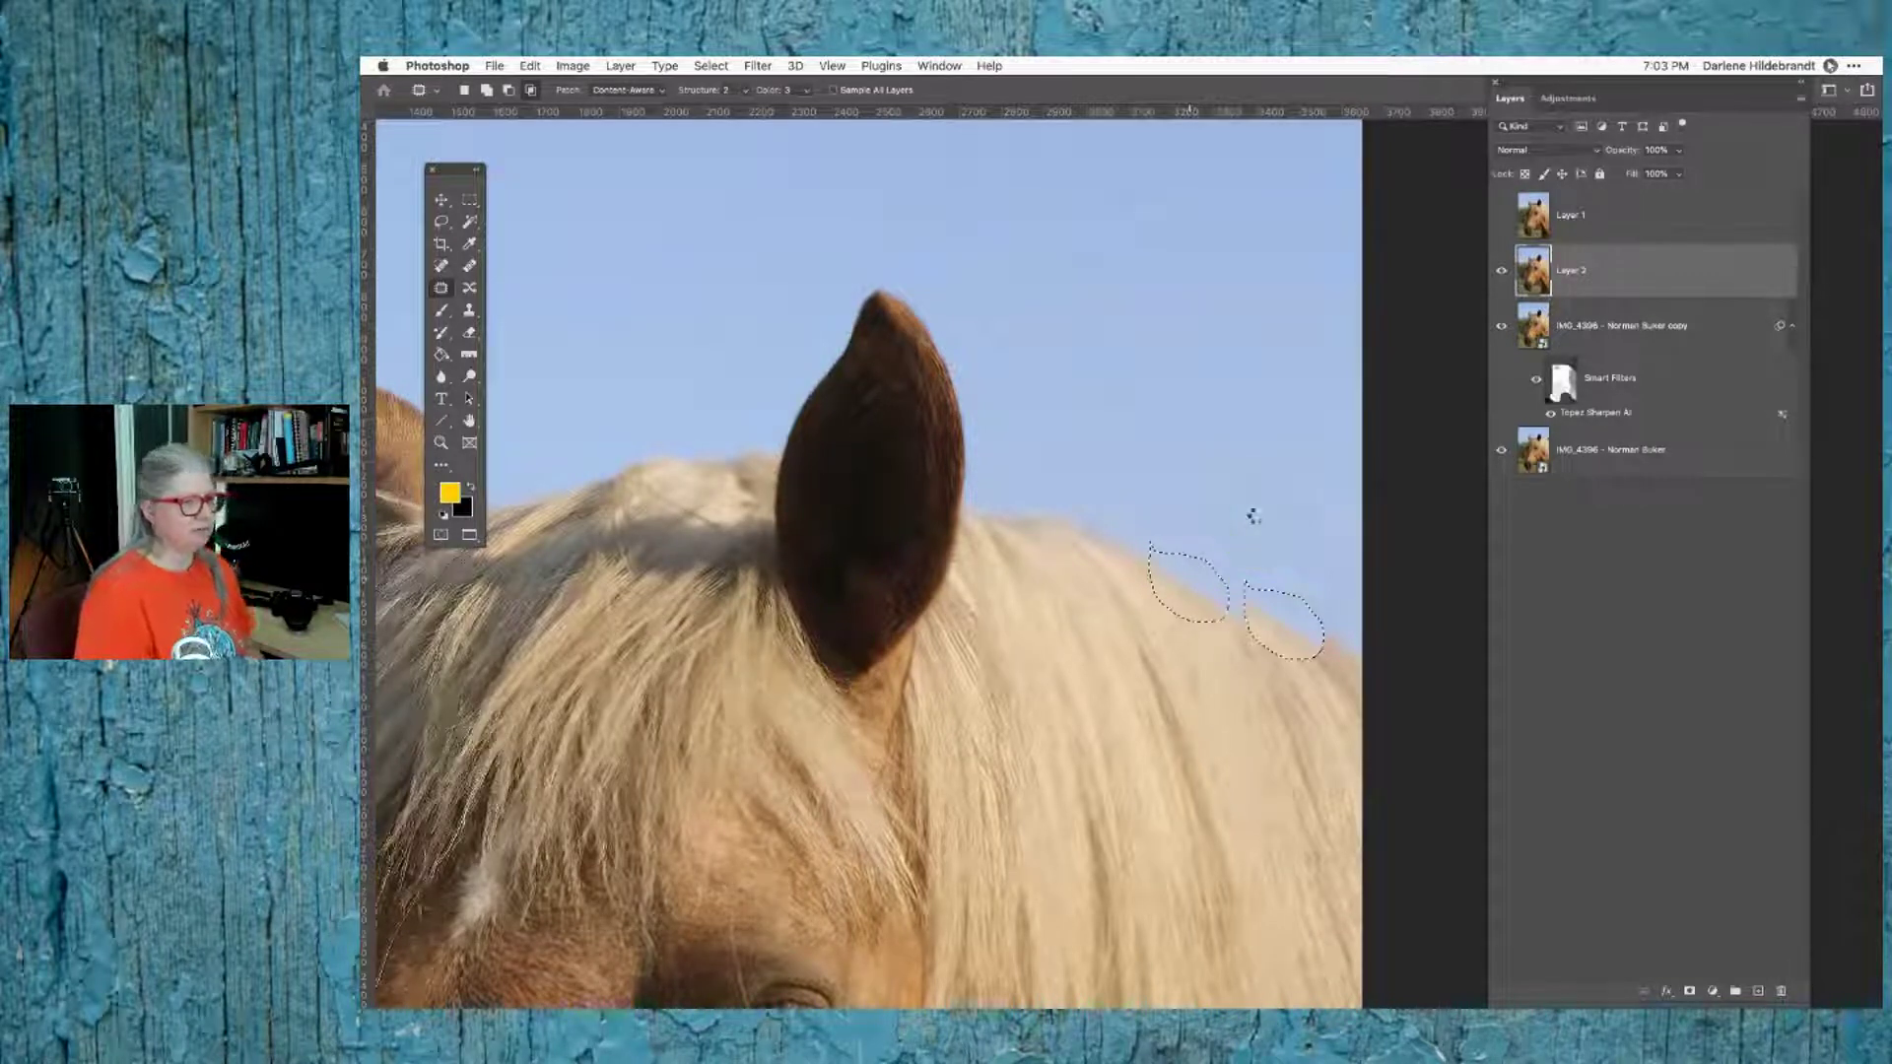
key(super+d)
click(1265, 525)
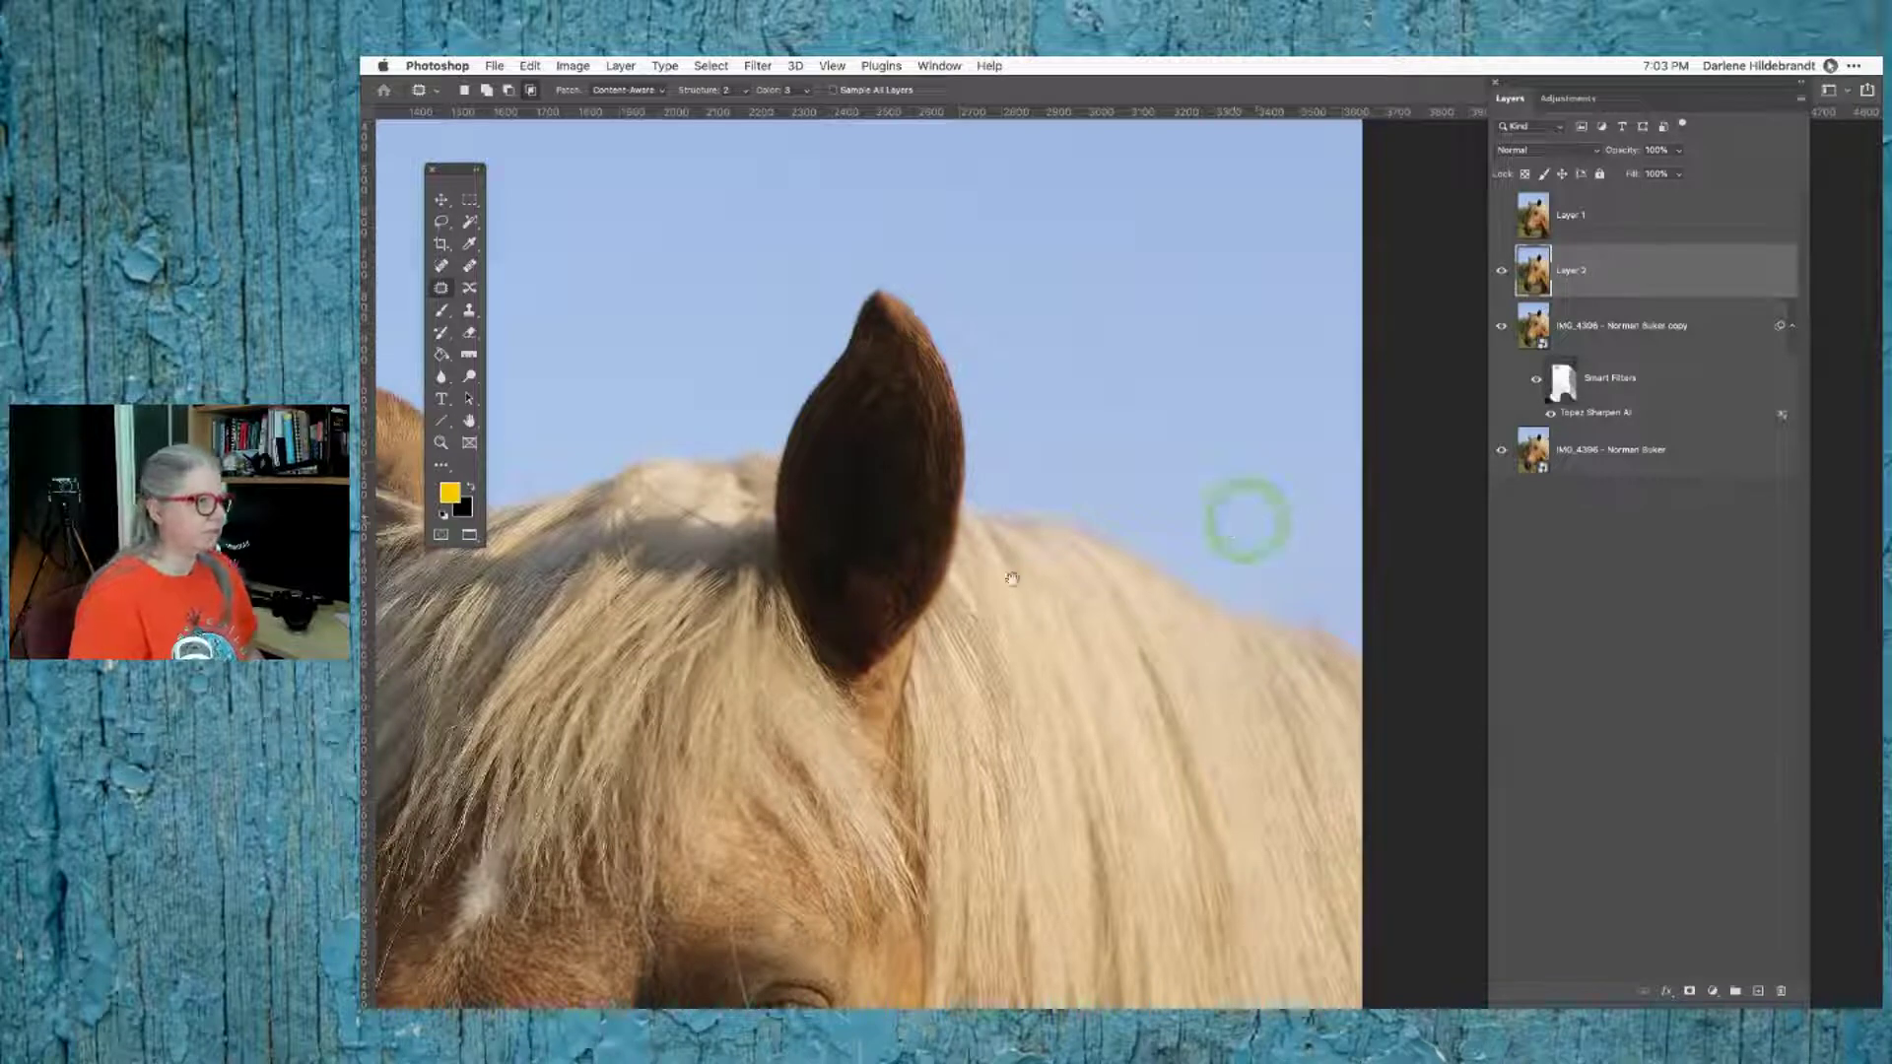
Step: Remove the lower part of the pale strand and nearby marks on the horse's cheek with the Spot Healing Brush
drag(799, 633, 1143, 446)
drag(937, 706, 958, 554)
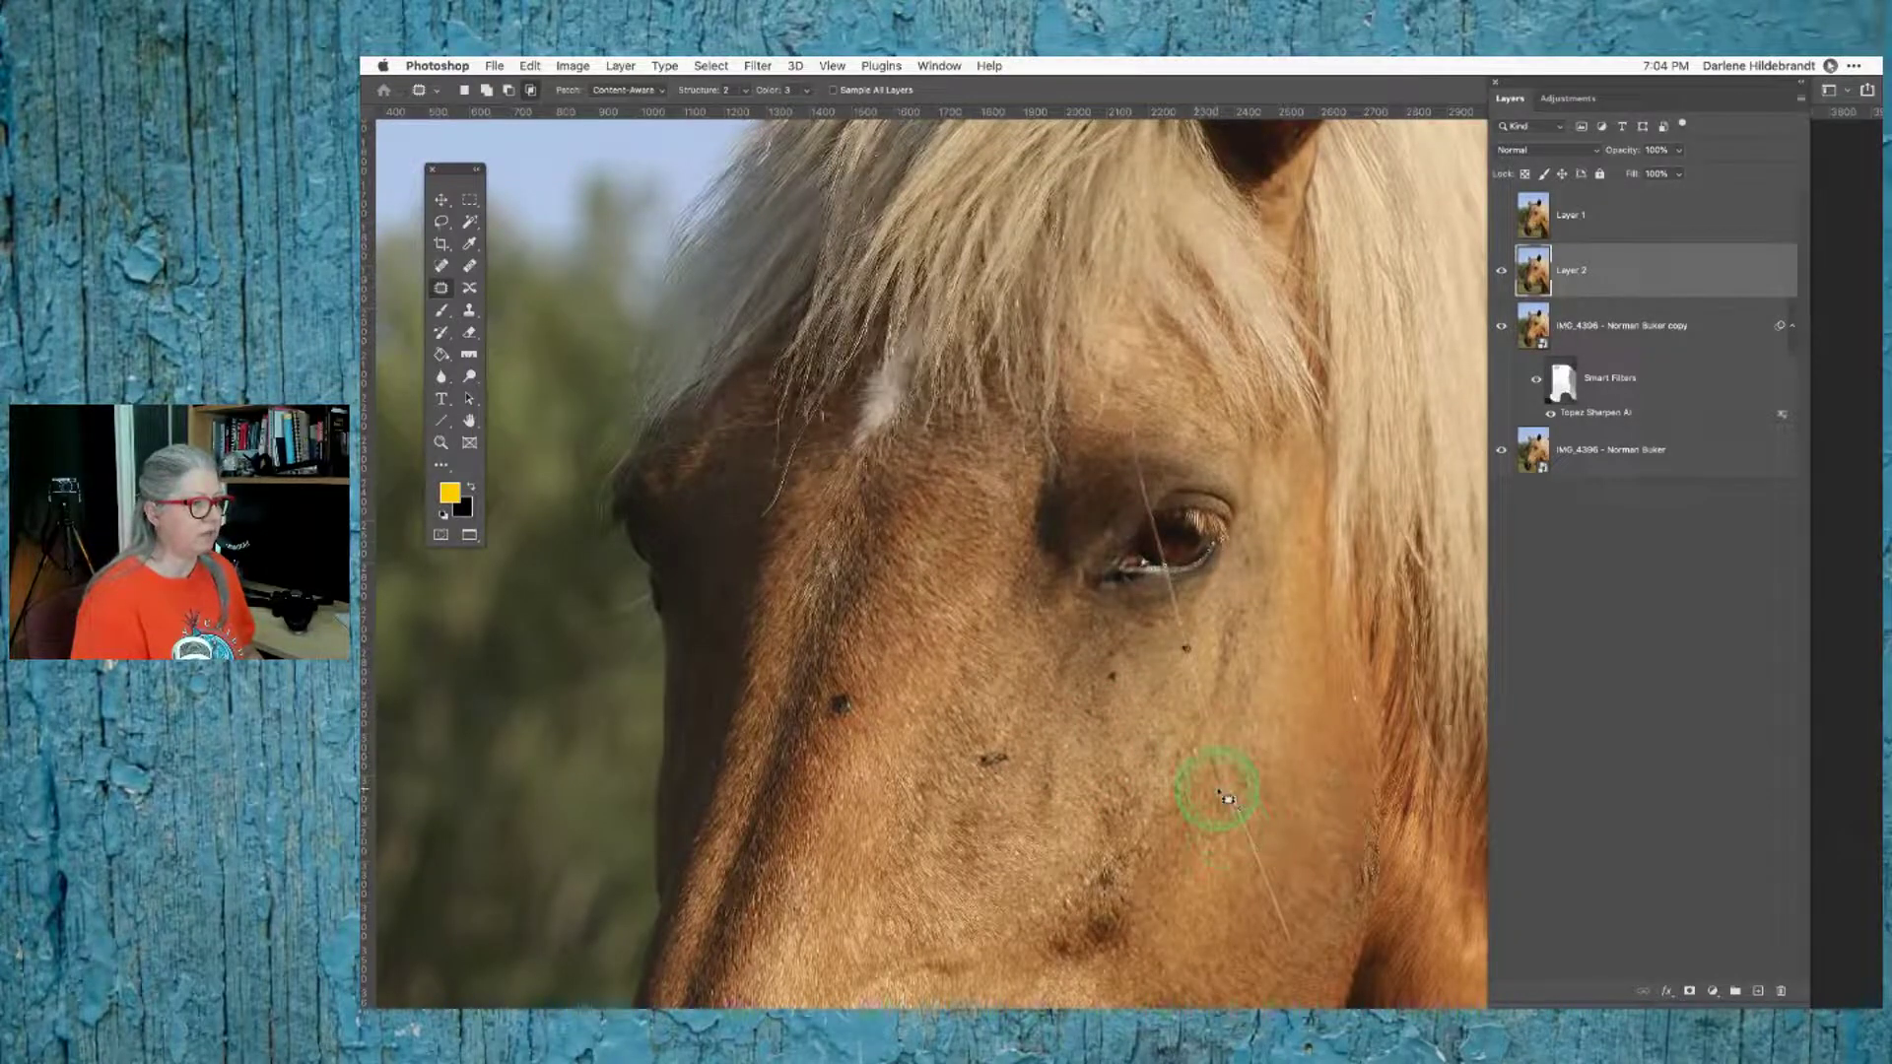
click(448, 268)
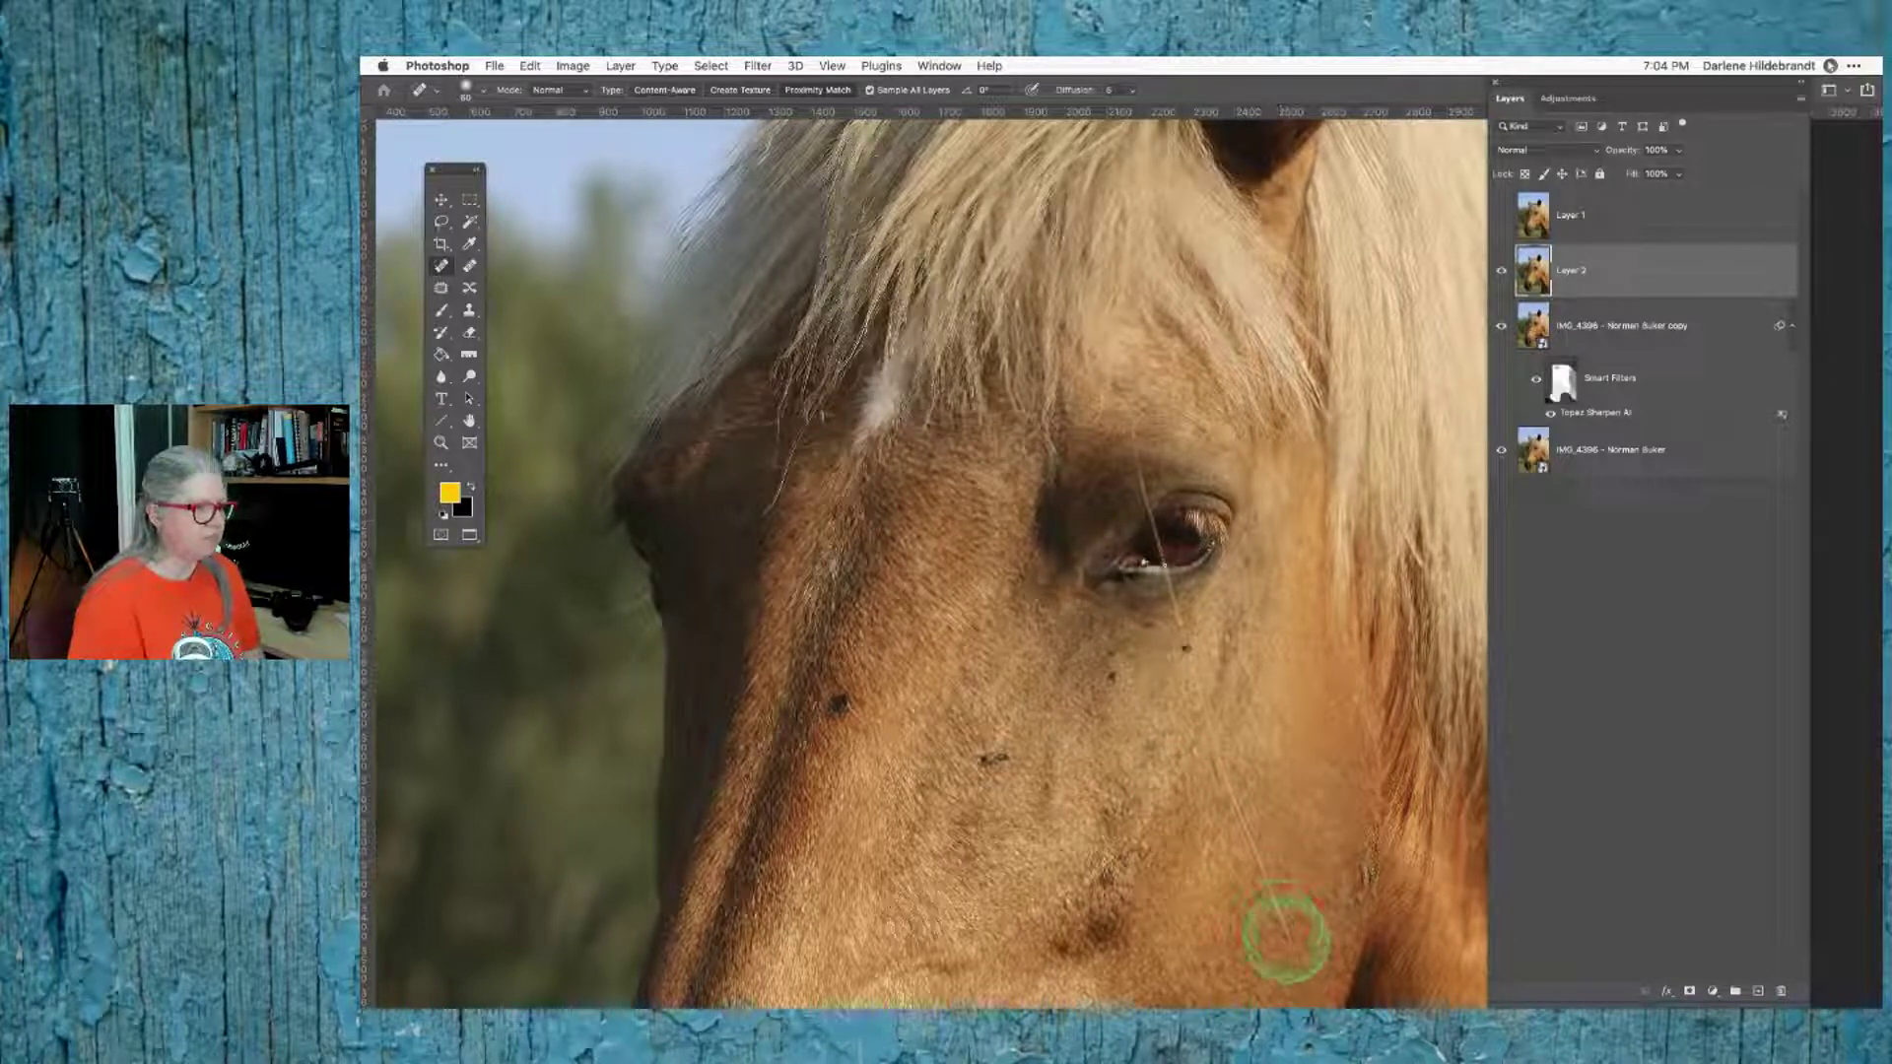
drag(1284, 941, 1270, 890)
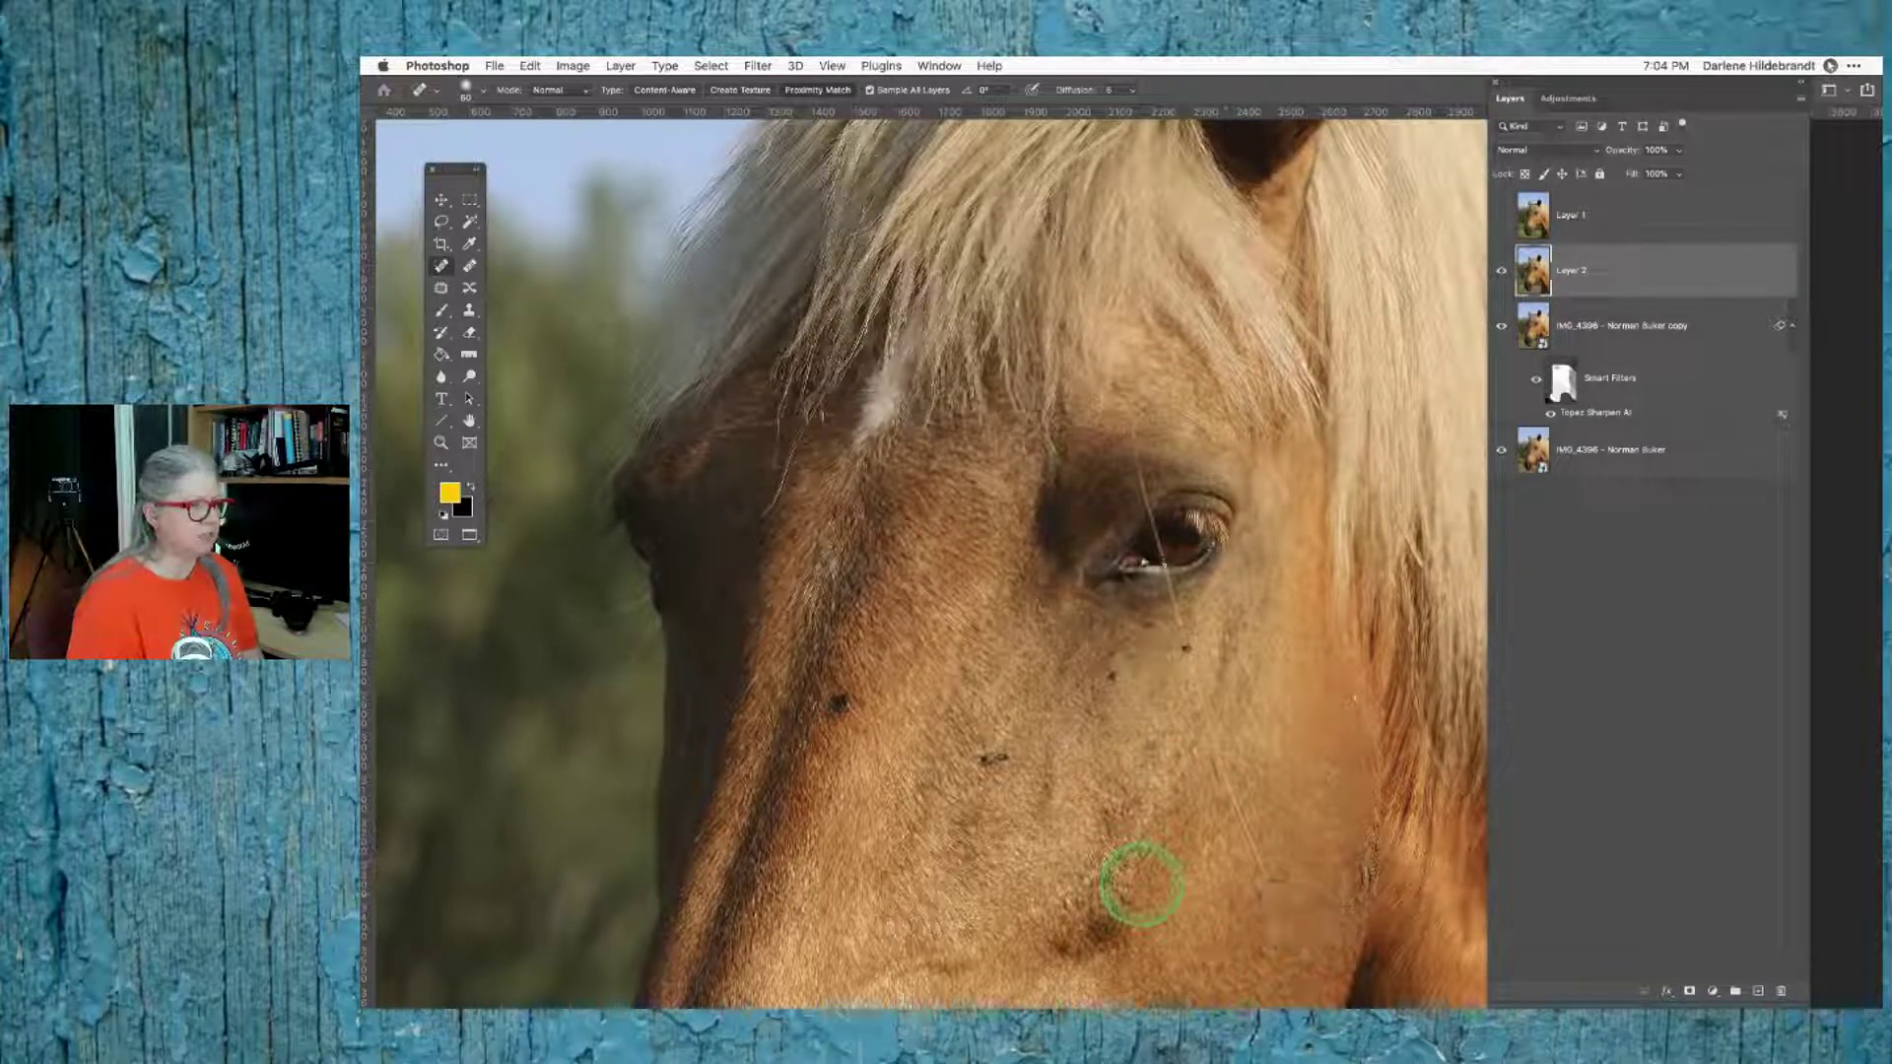
click(1173, 852)
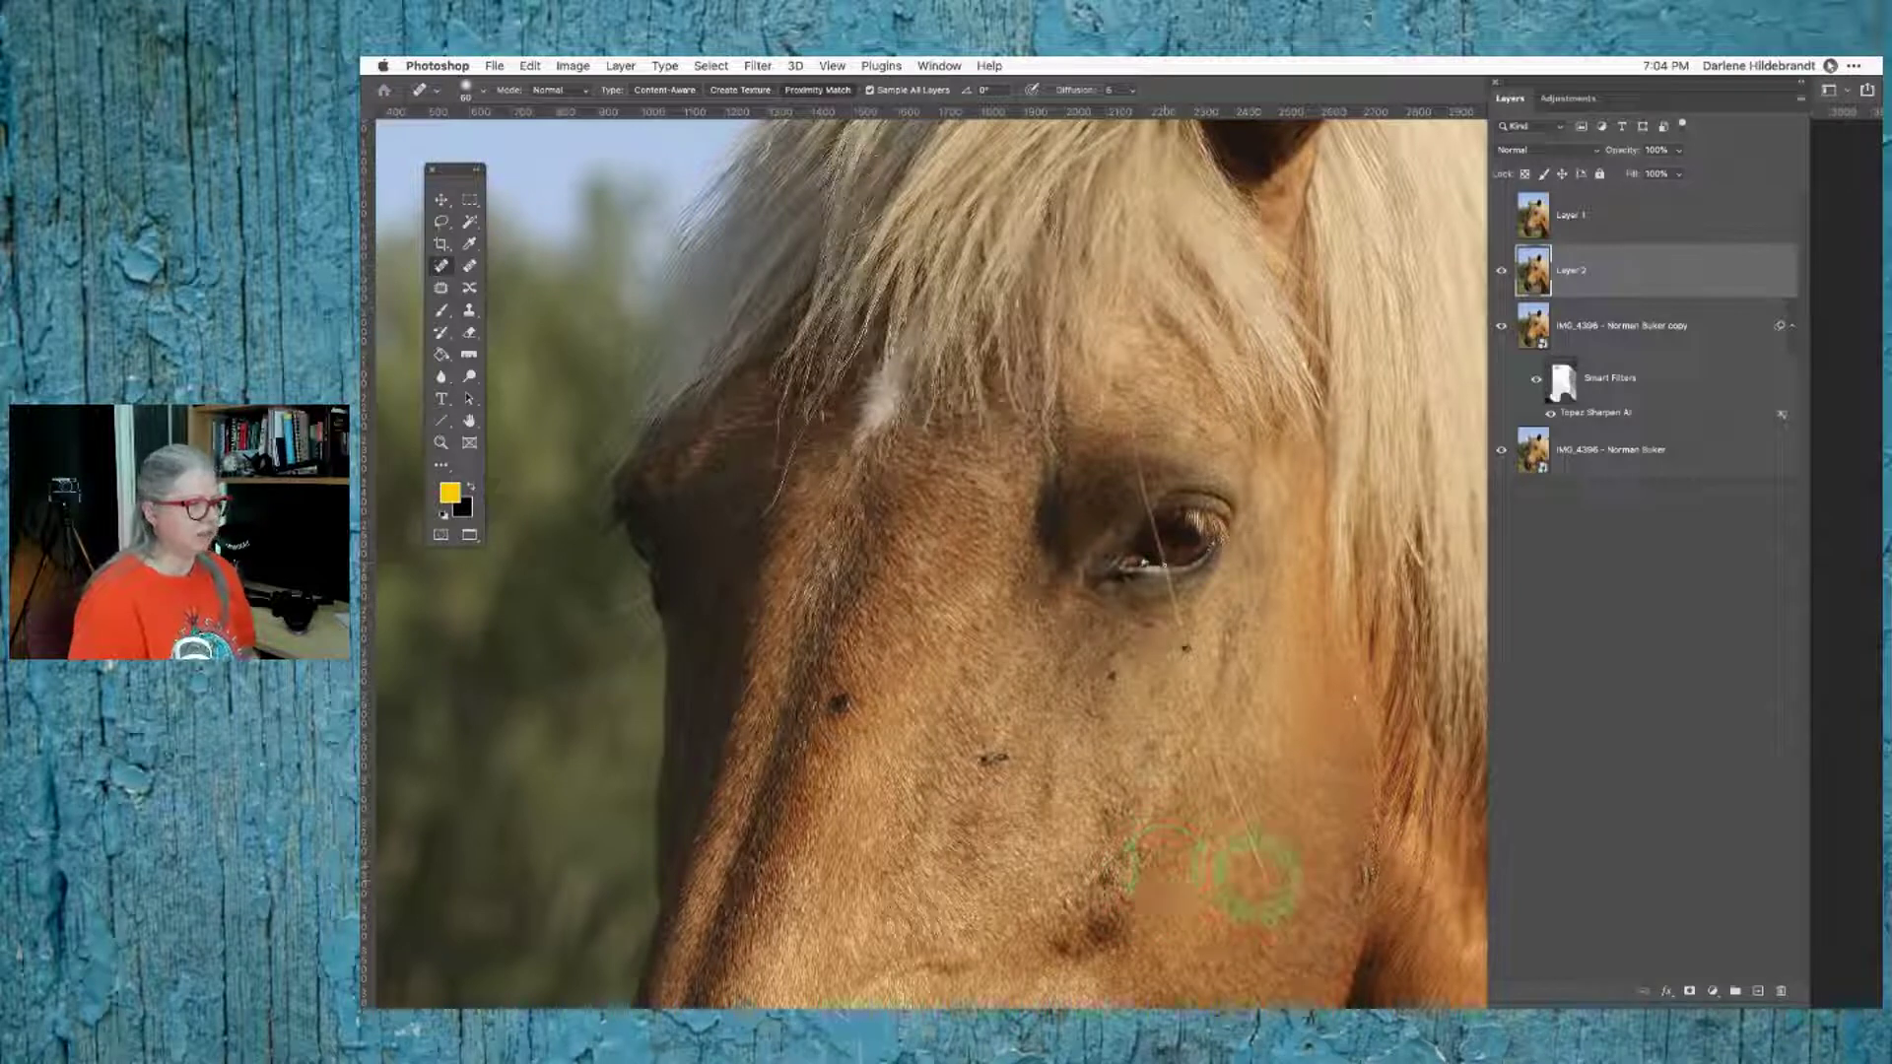
Step: Paint out the pale strand crossing below the horse's eye with the Healing Brush, and undo the last stroke above the eye
click(473, 267)
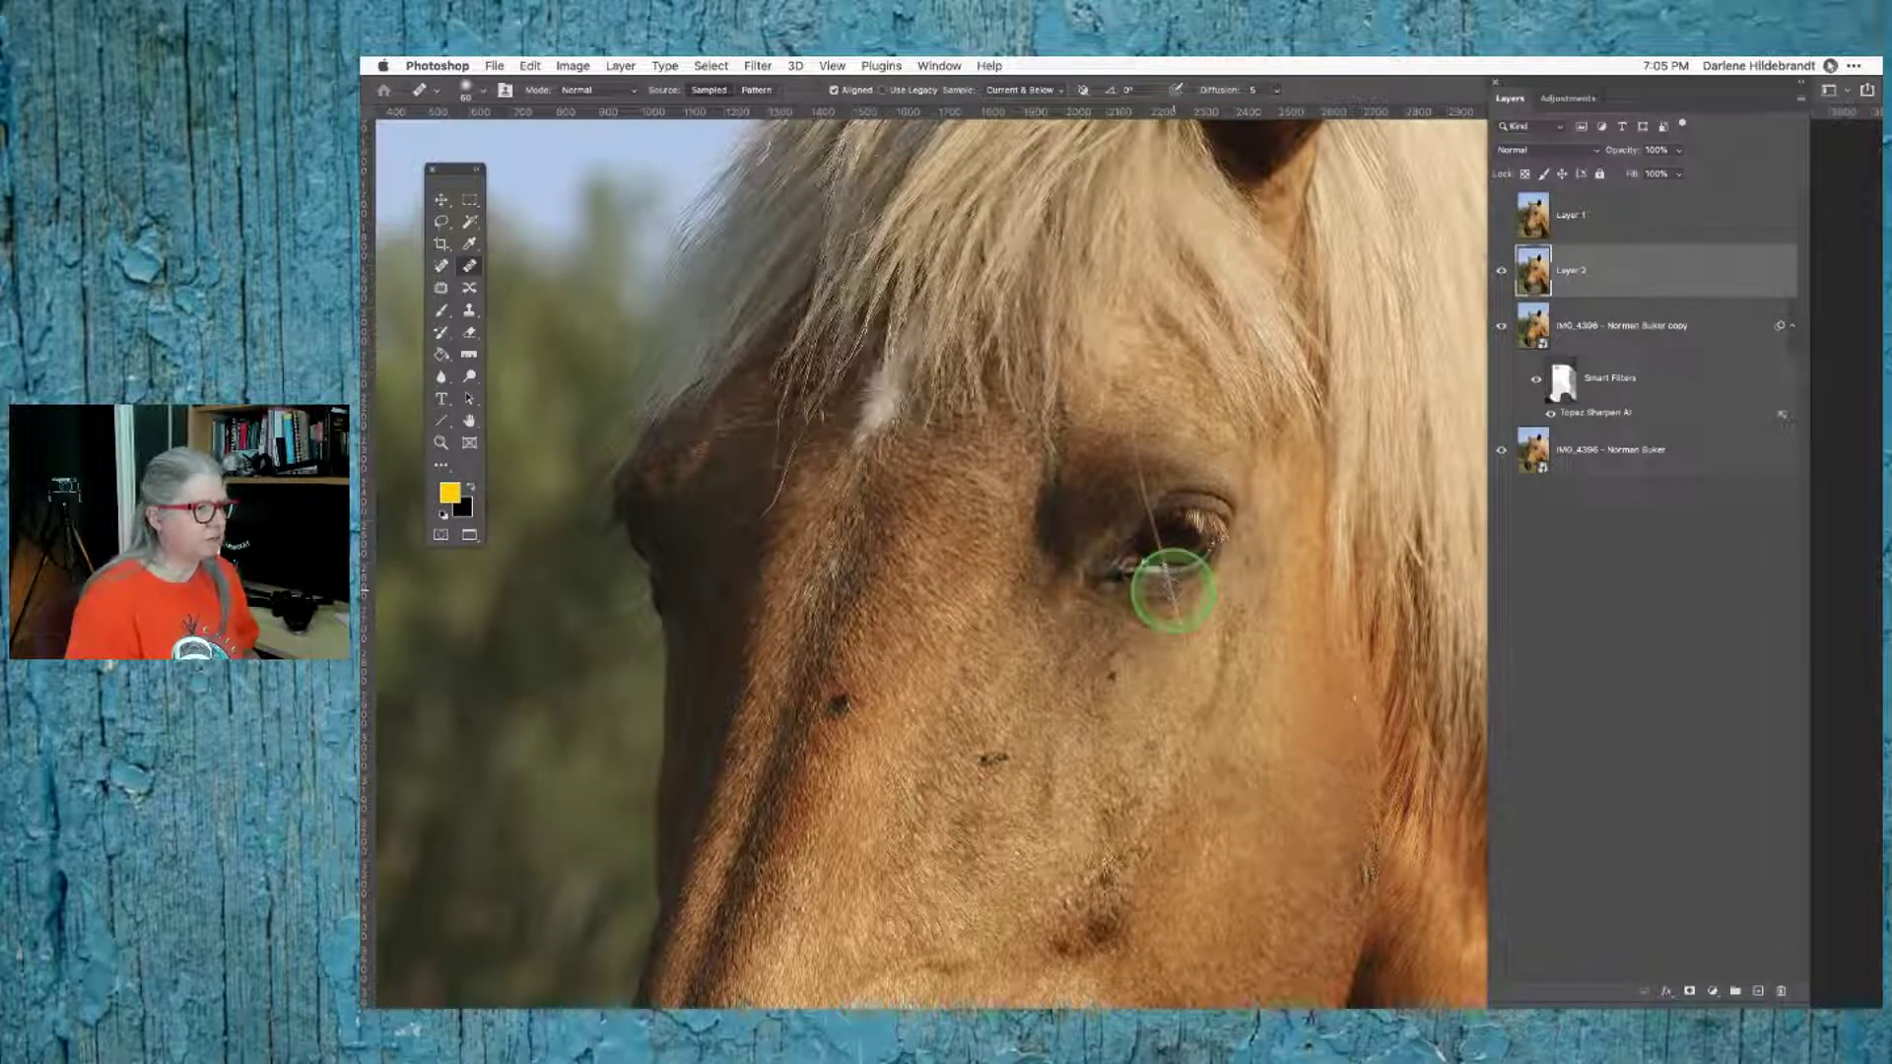
drag(1173, 591, 1202, 690)
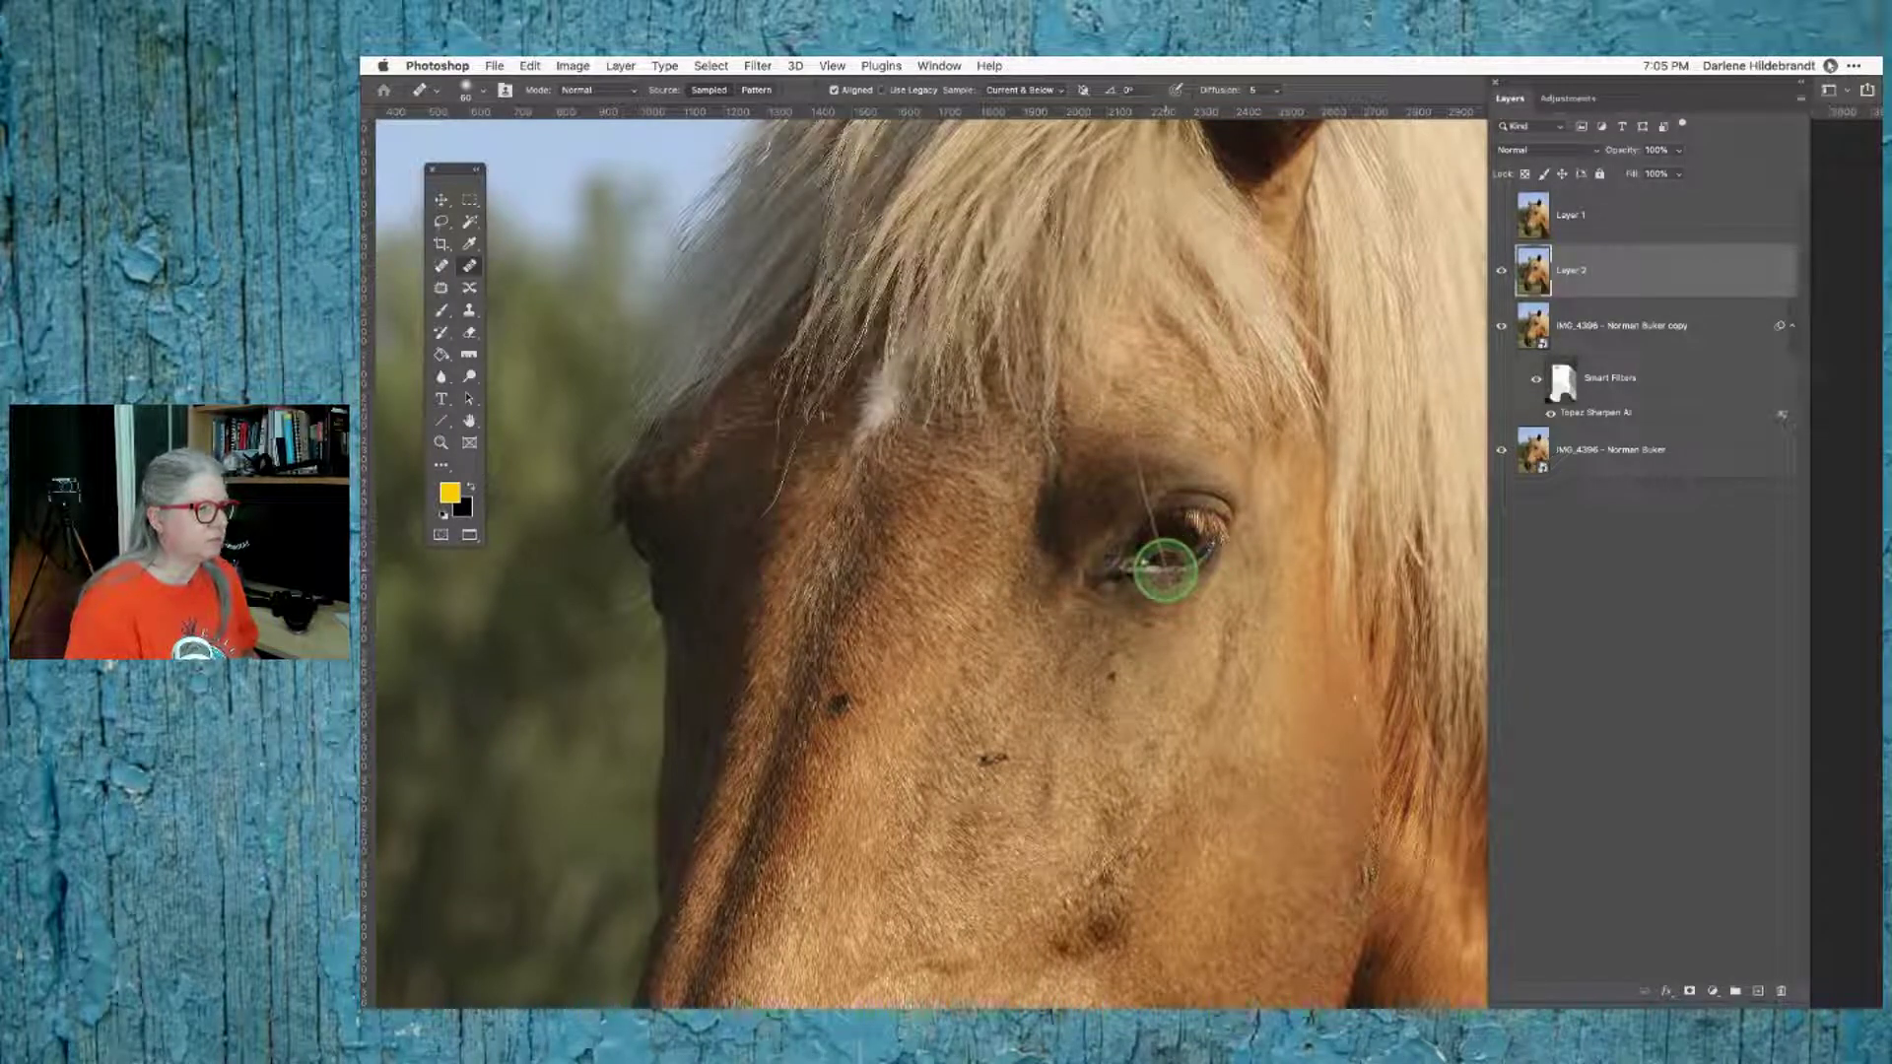
mouse_move(1166, 569)
mouse_down()
mouse_move(1172, 588)
mouse_move(1208, 569)
mouse_move(1162, 511)
mouse_move(1133, 511)
mouse_move(1152, 515)
mouse_up()
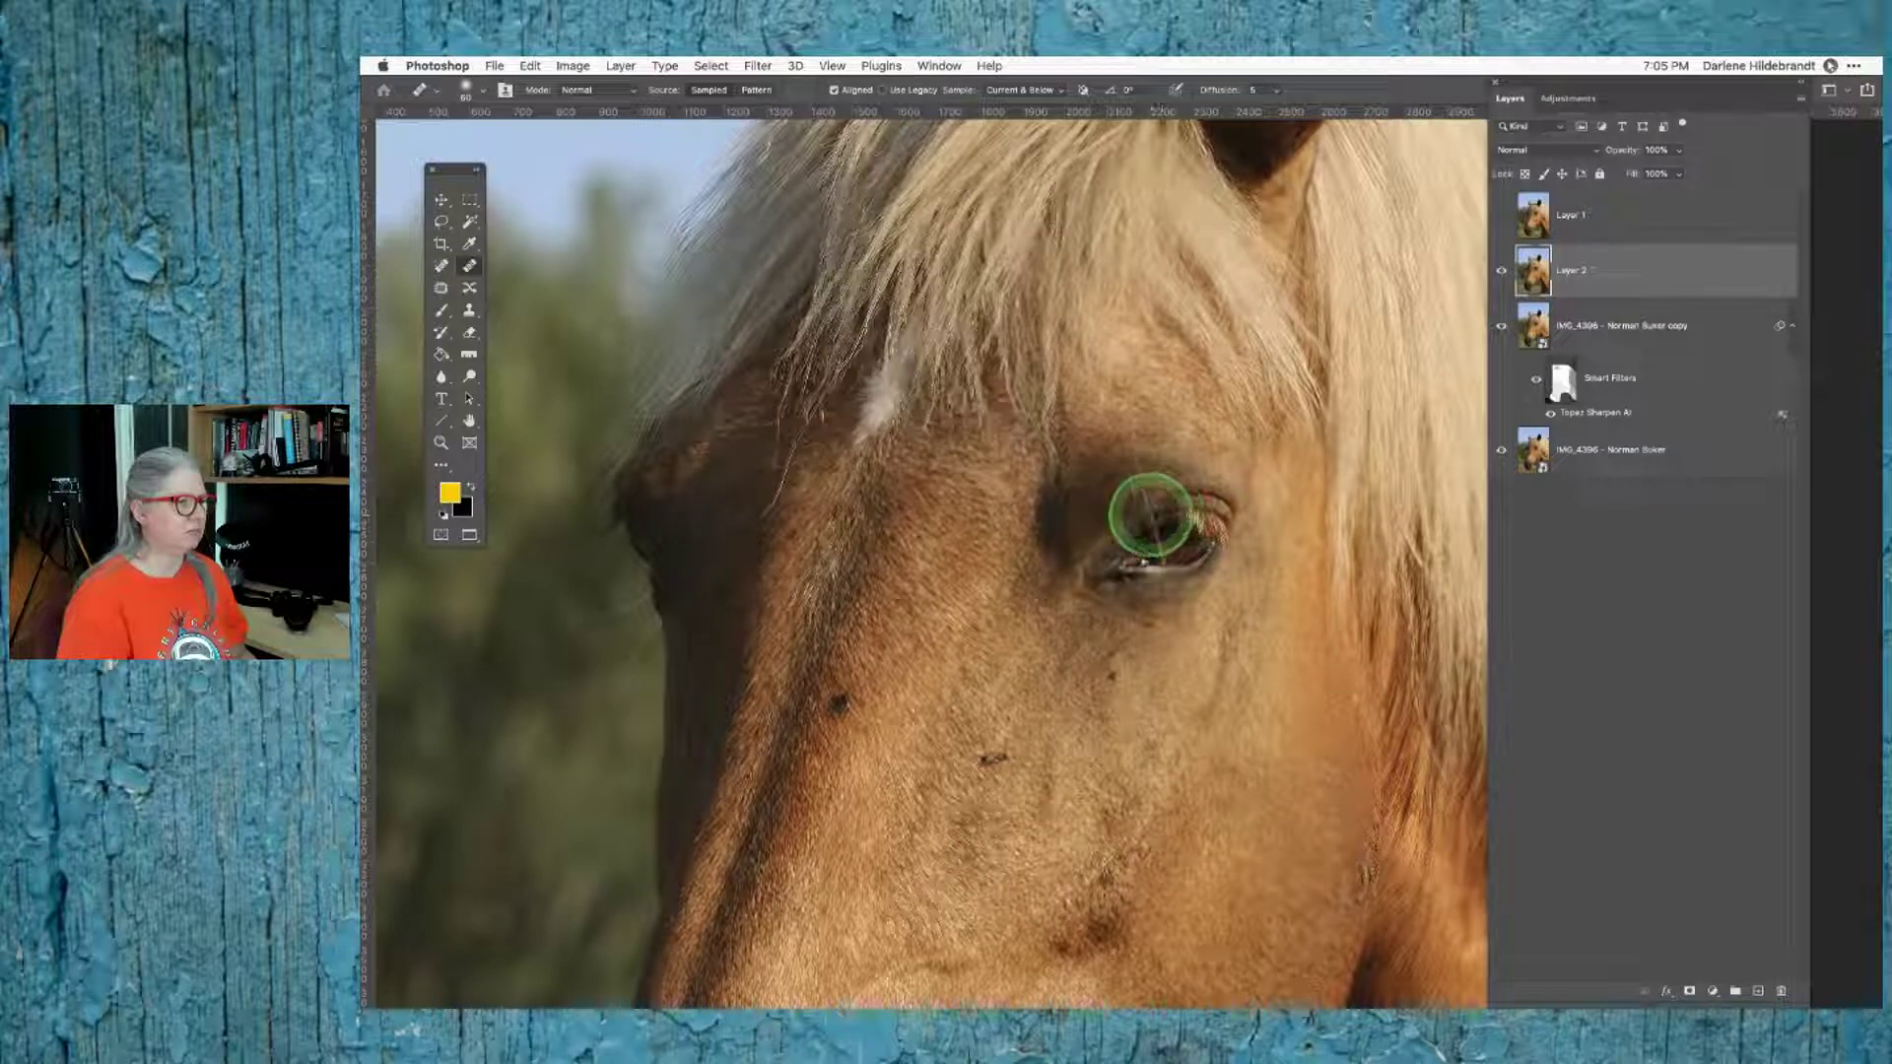
click(1133, 431)
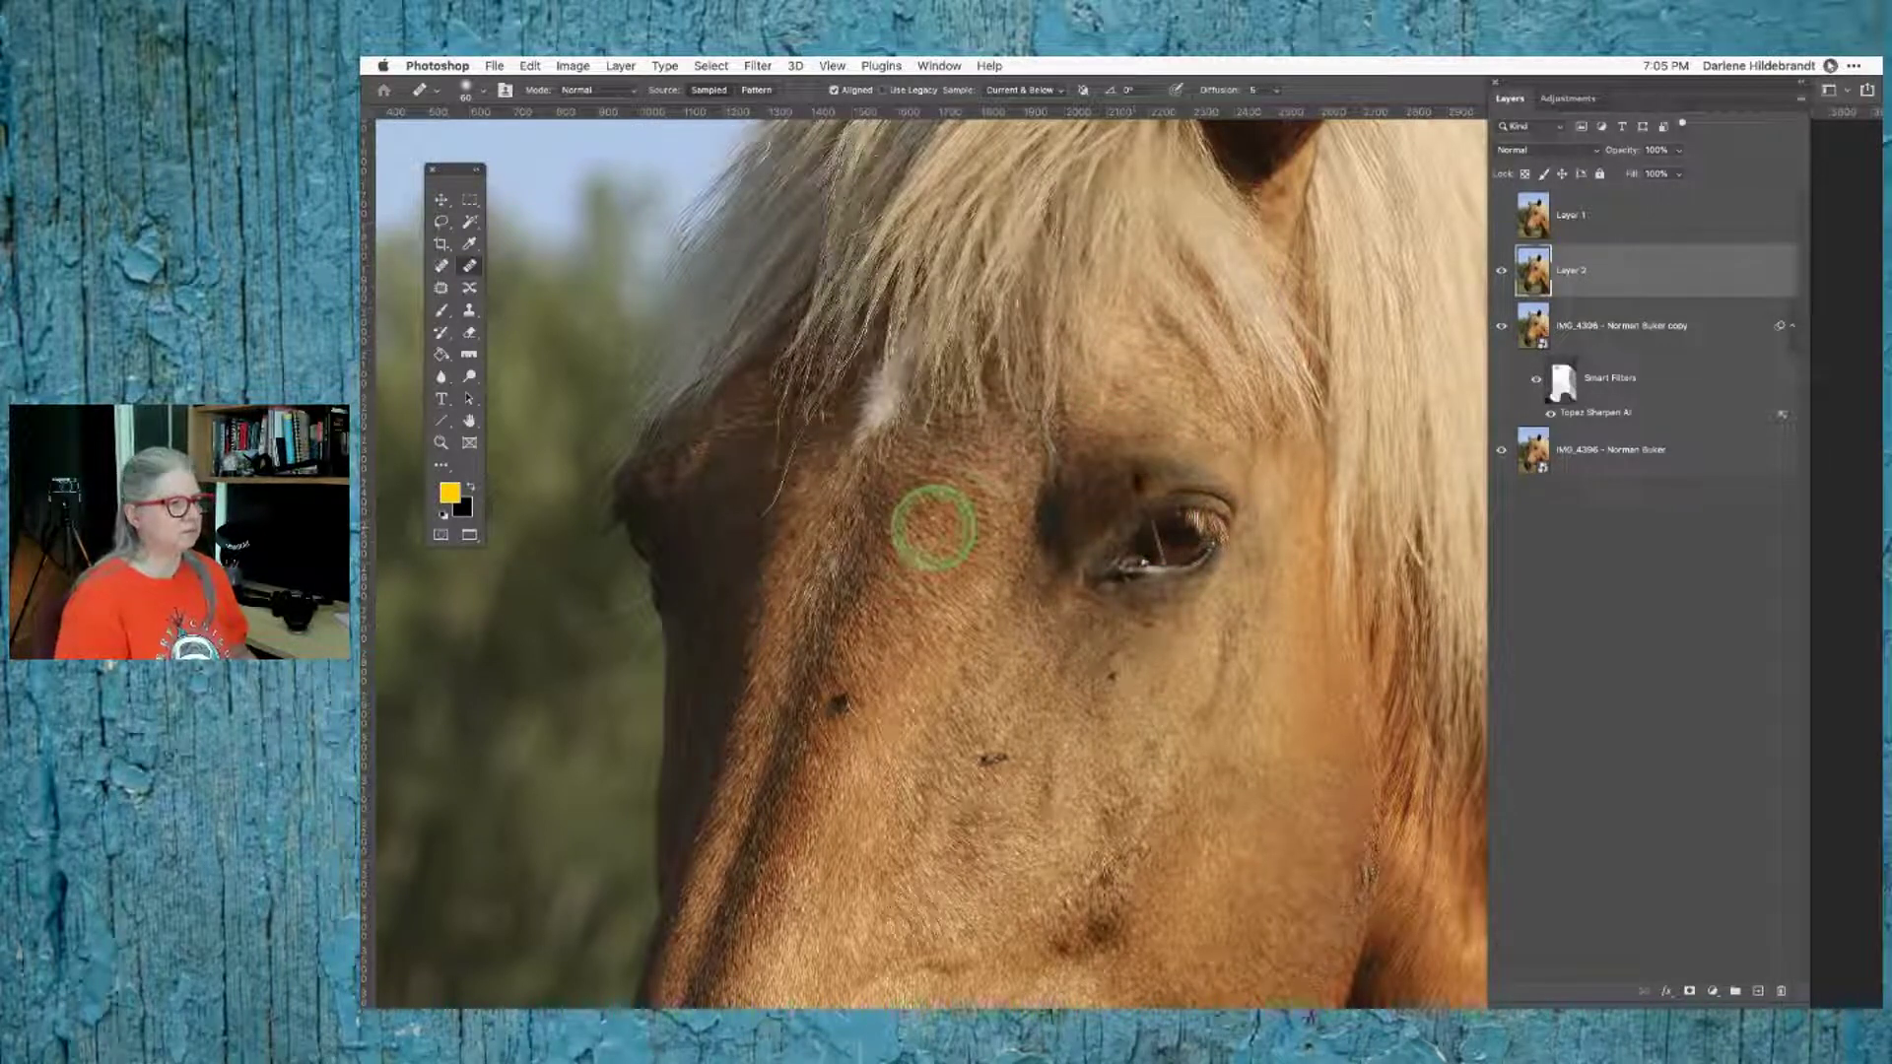
key(super+z)
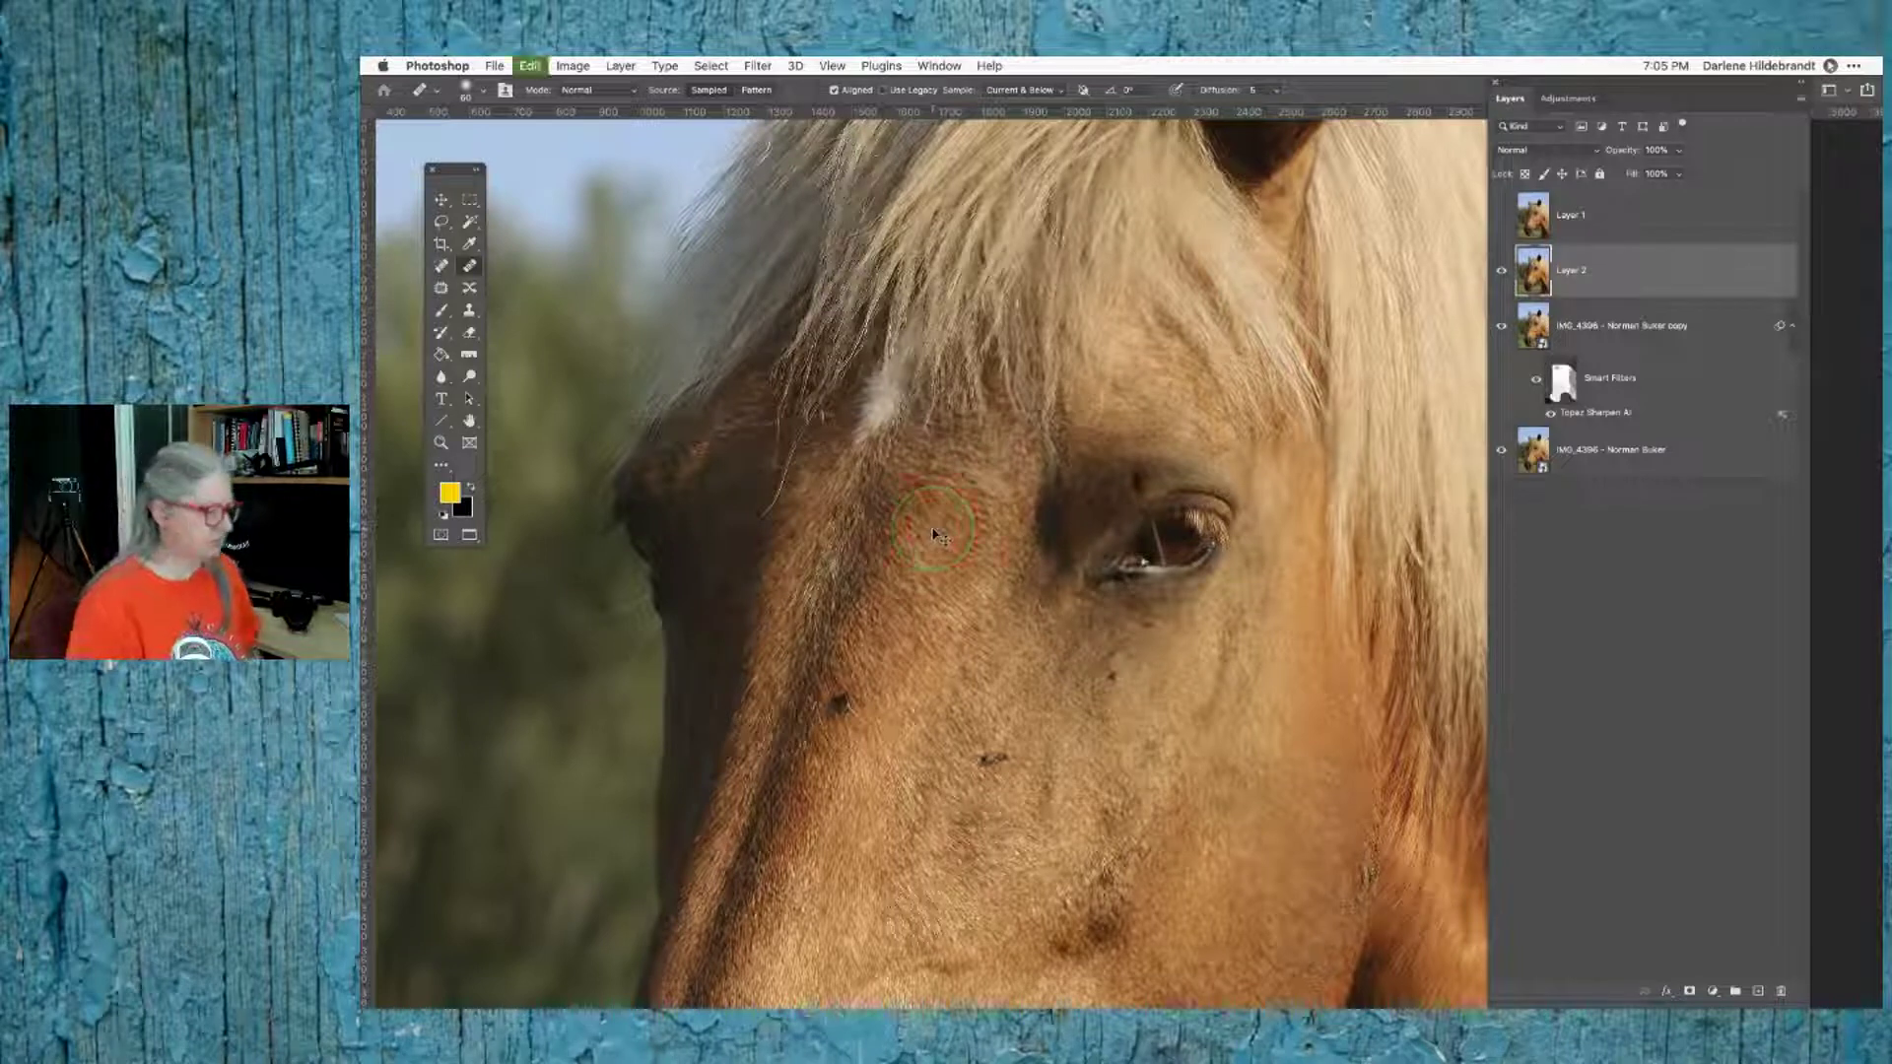
Step: Remove the rest of the strand across the horse's eye and upper eyelid using a smaller Healing Brush
click(932, 529)
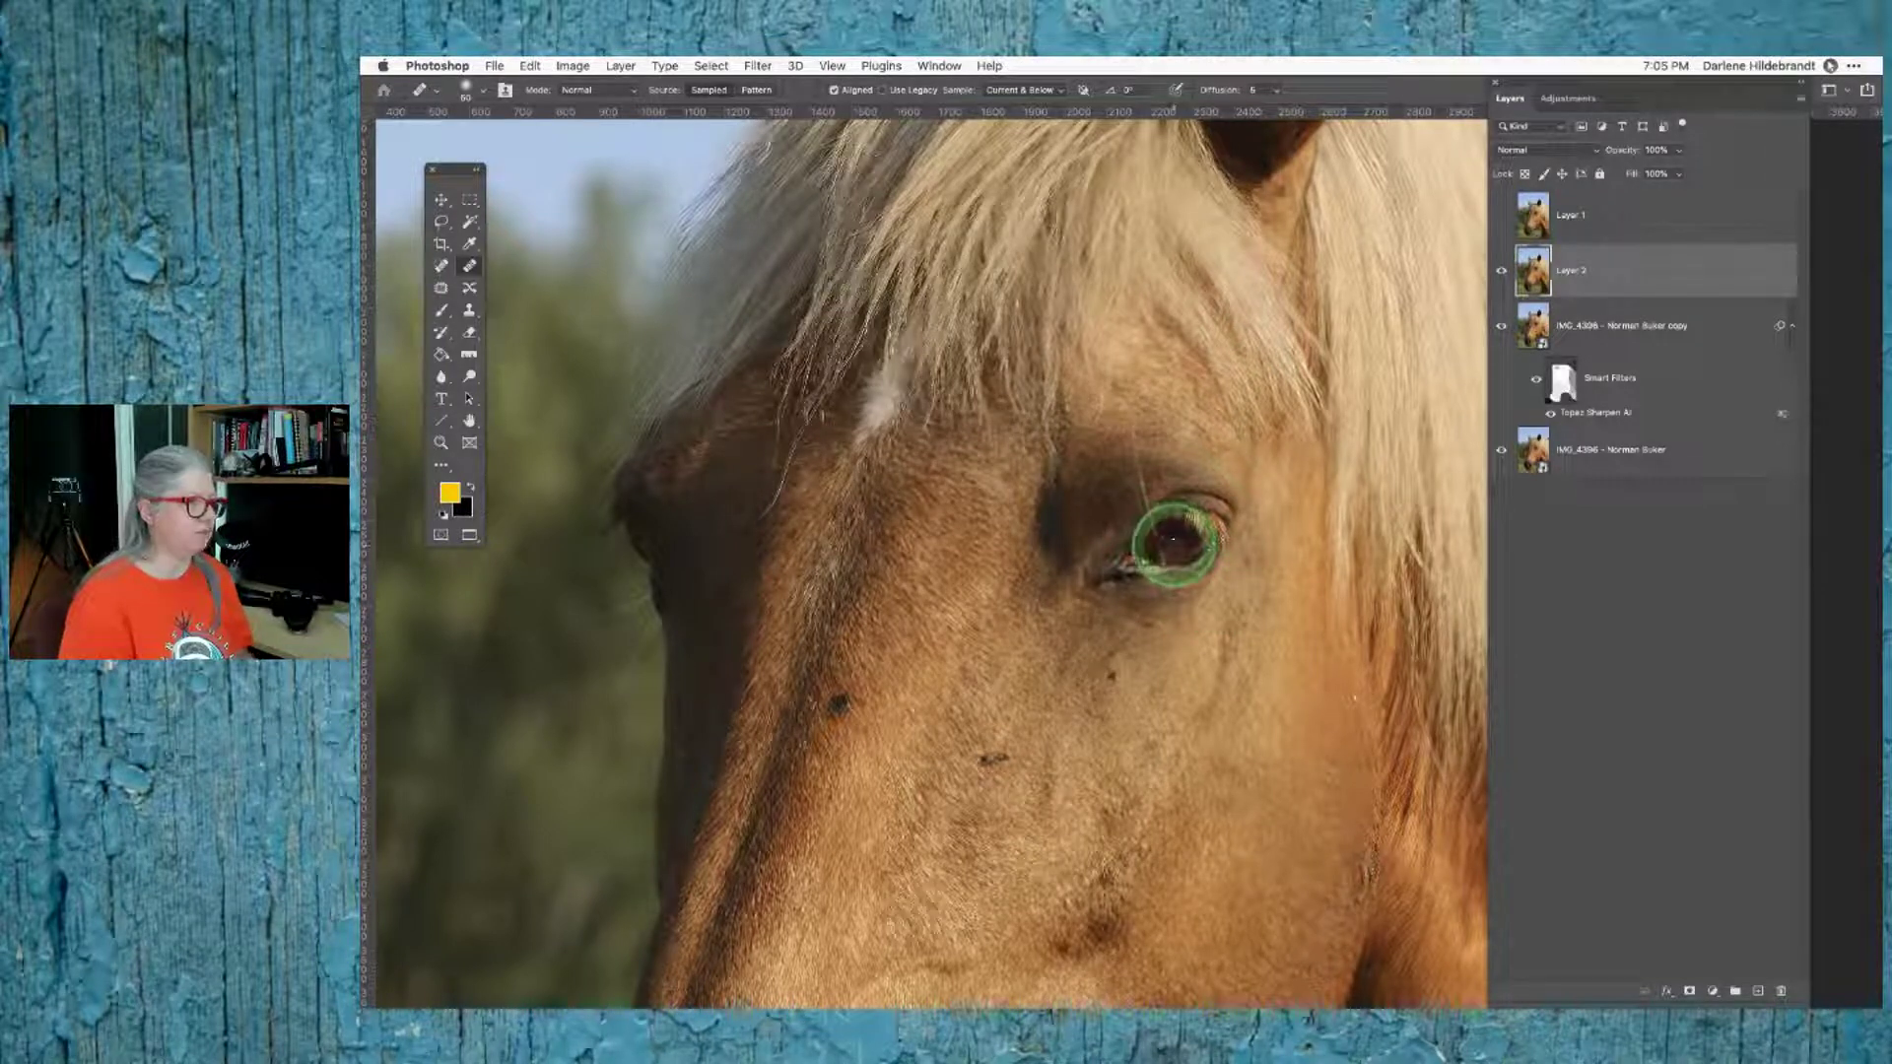
key(bracketleft)
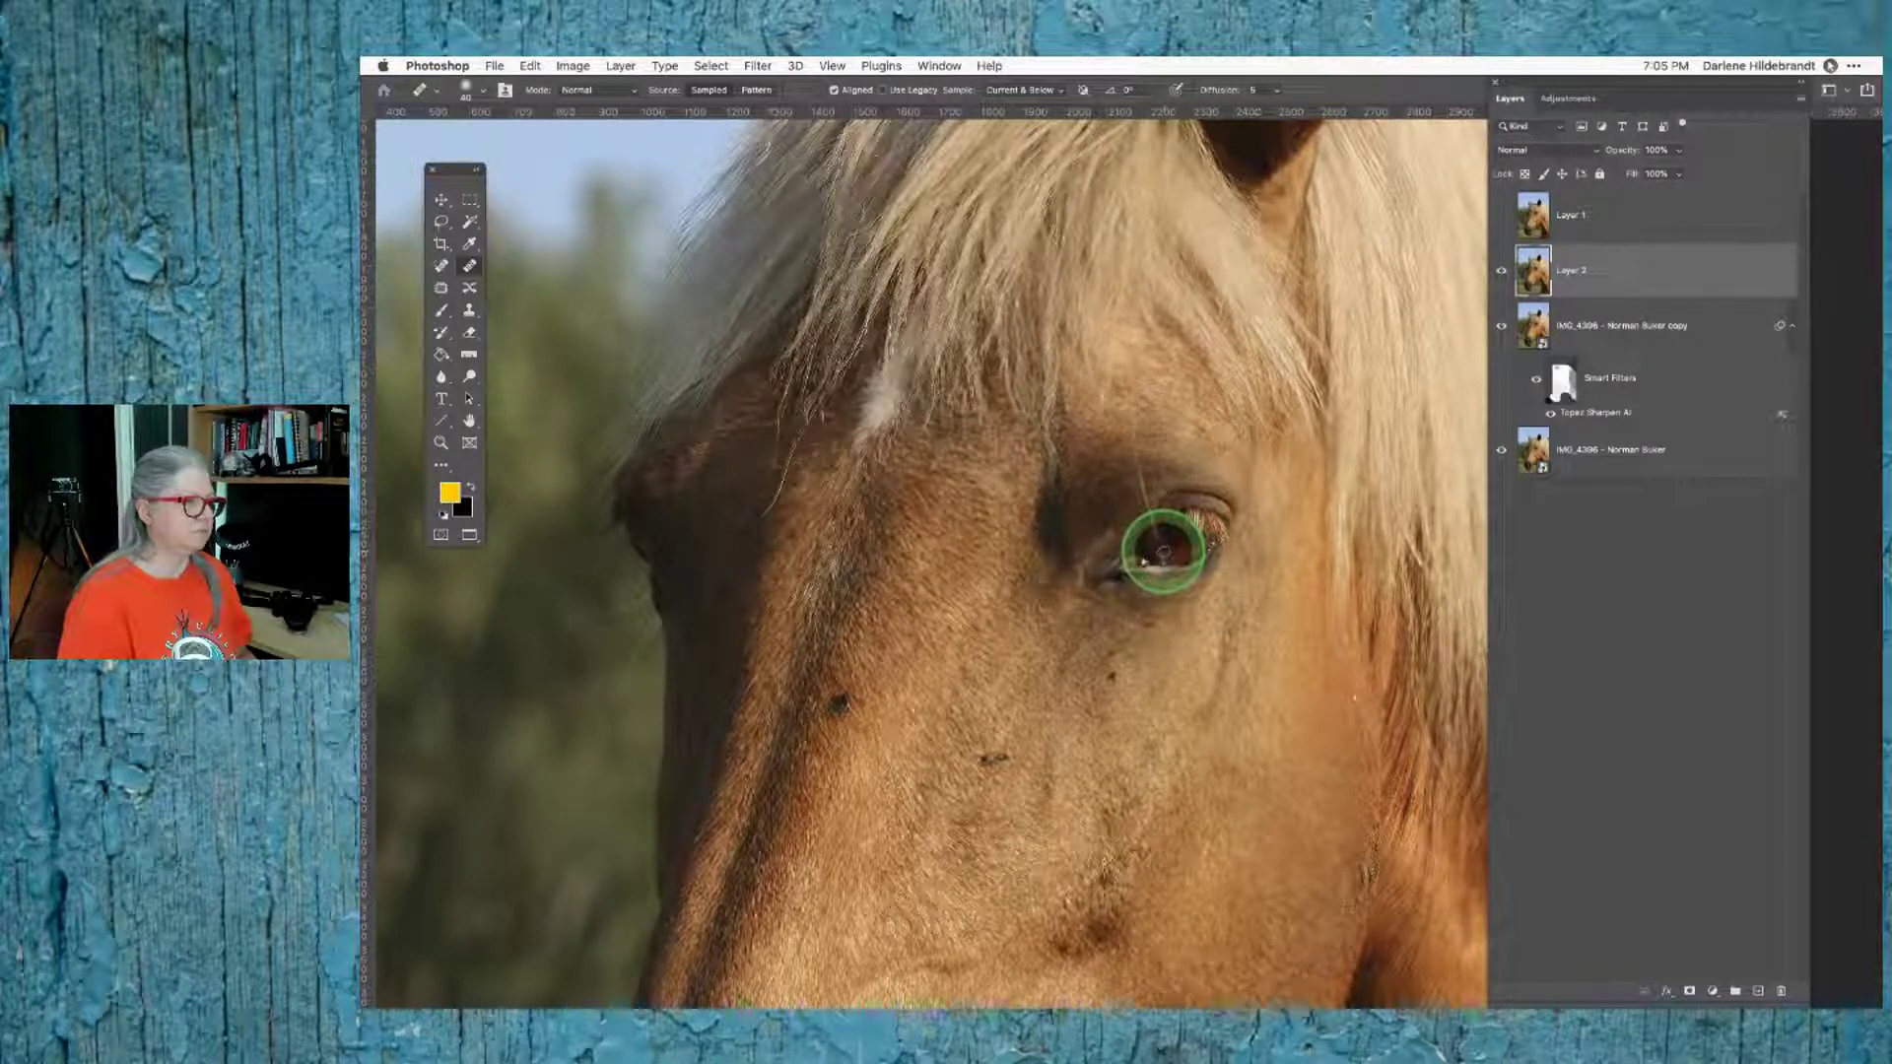
drag(1164, 550, 1207, 590)
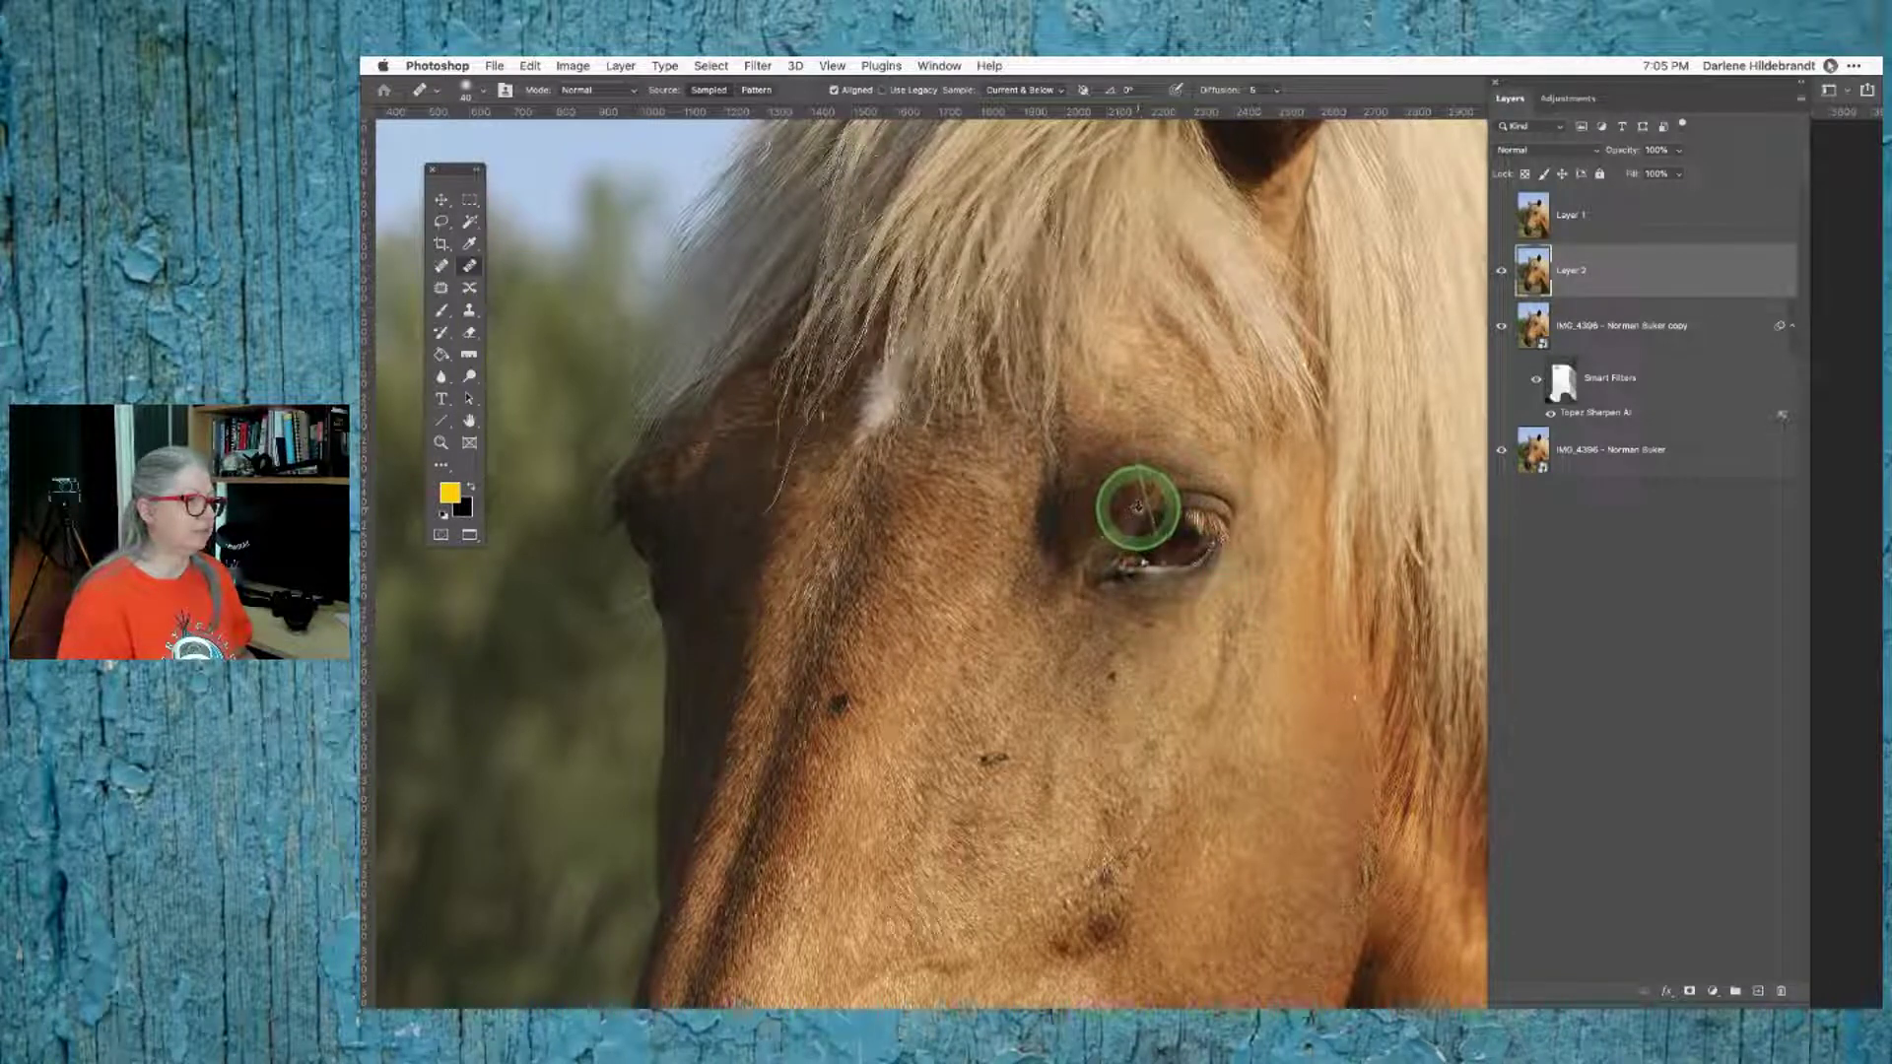
key([)
key([)
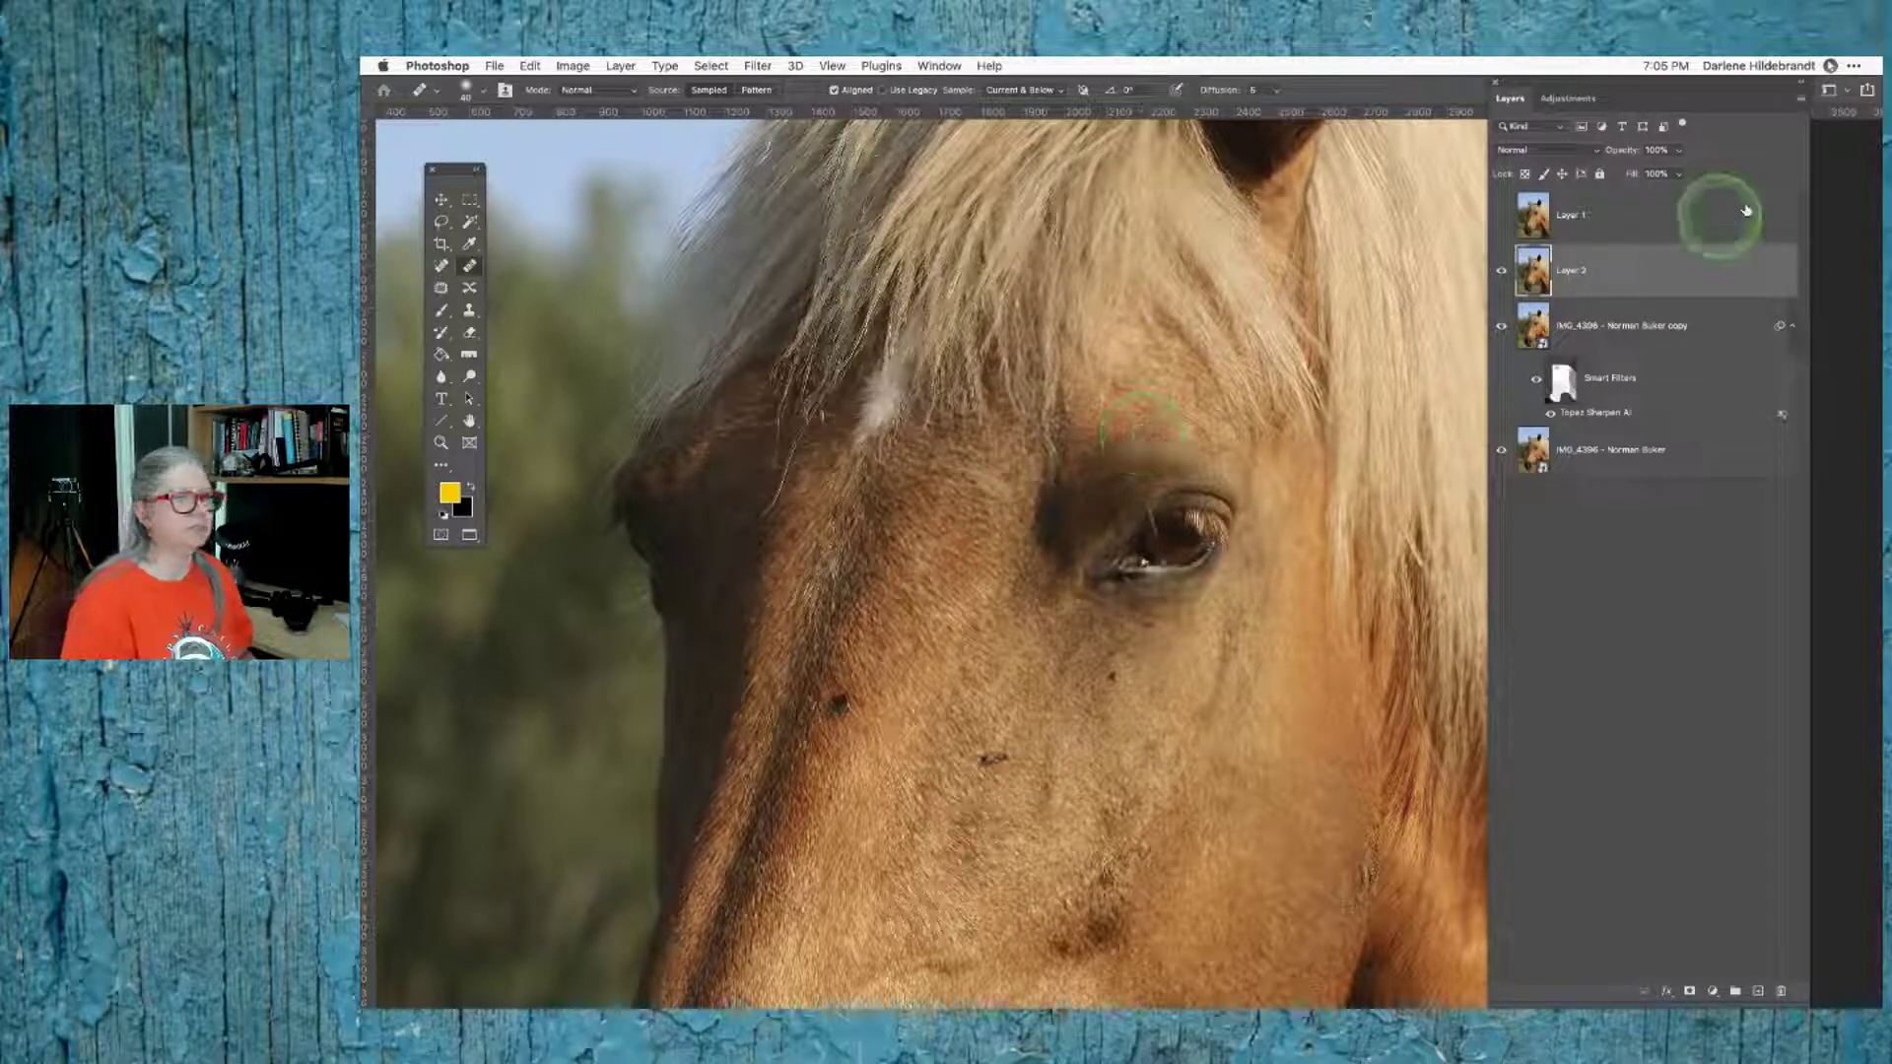
Step: Turn off the on-screen cursor highlight utility, hiding the Photoshop panels to reach it and restoring them
key(Tab)
click(1830, 65)
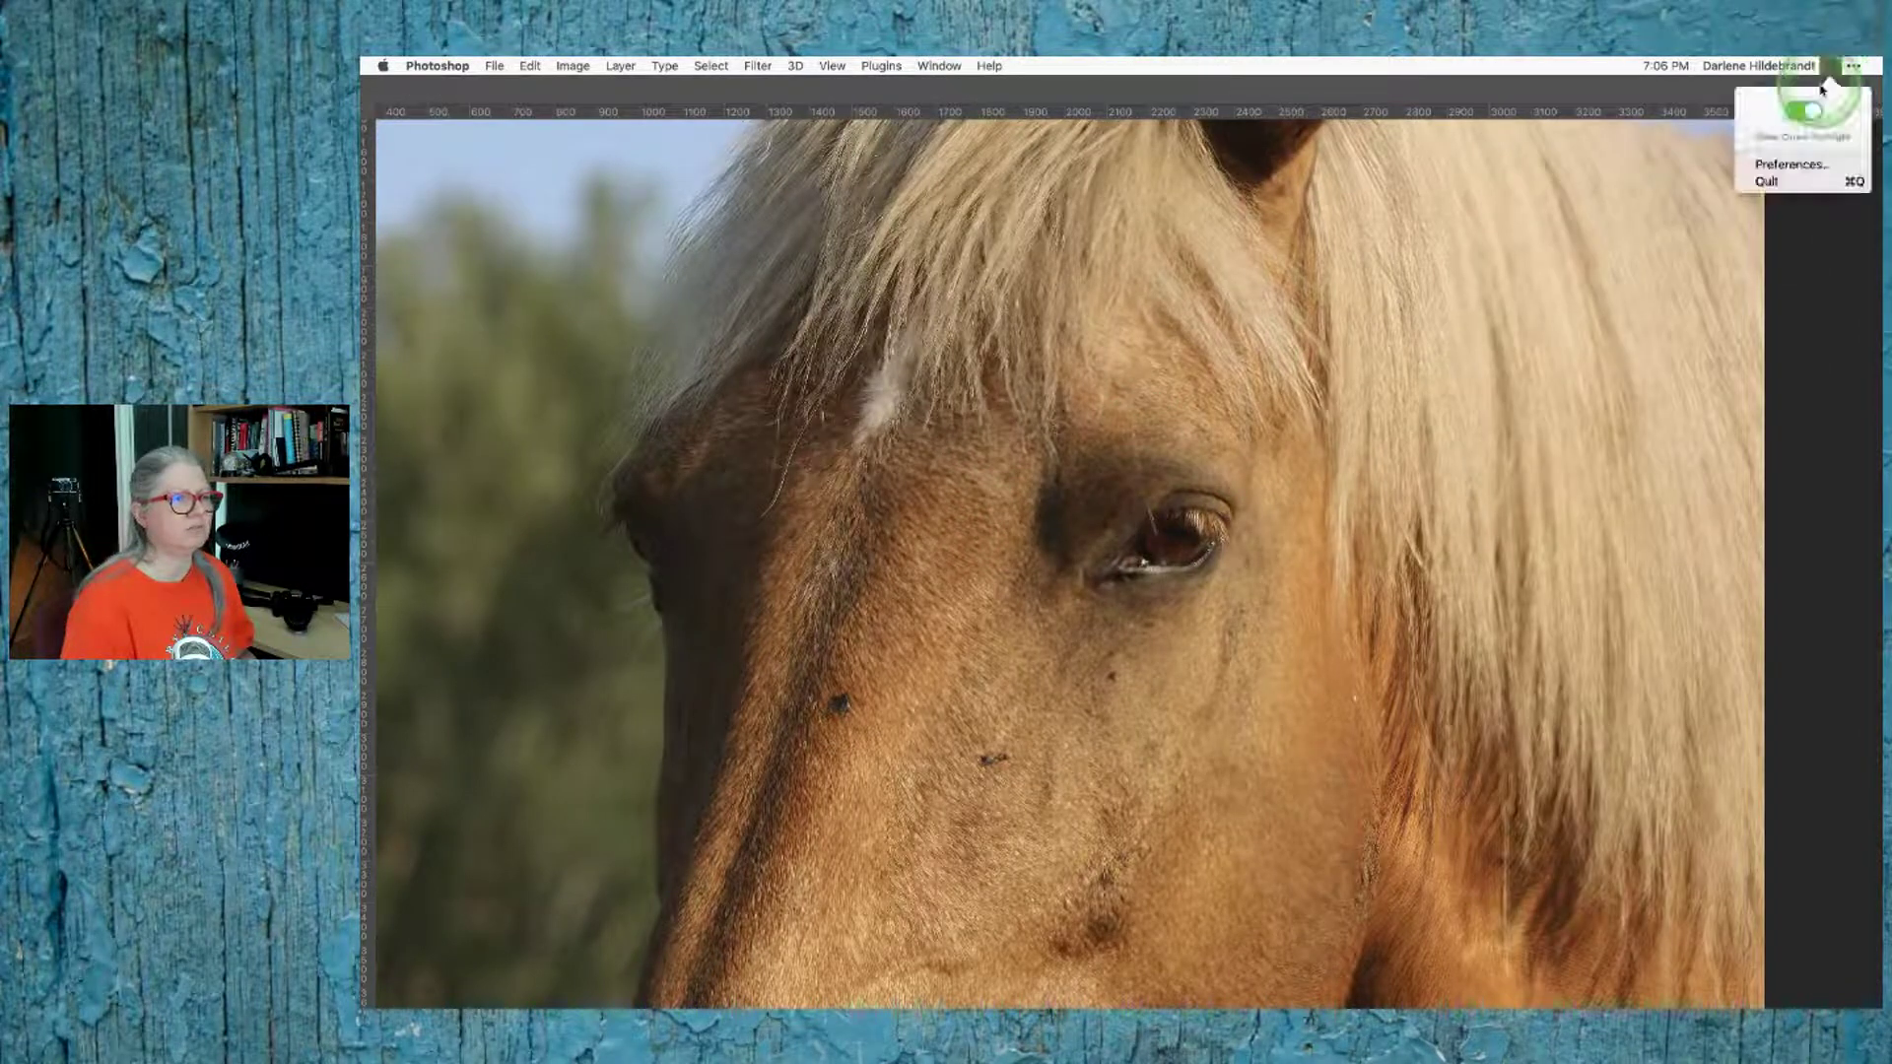
click(1803, 110)
key(Tab)
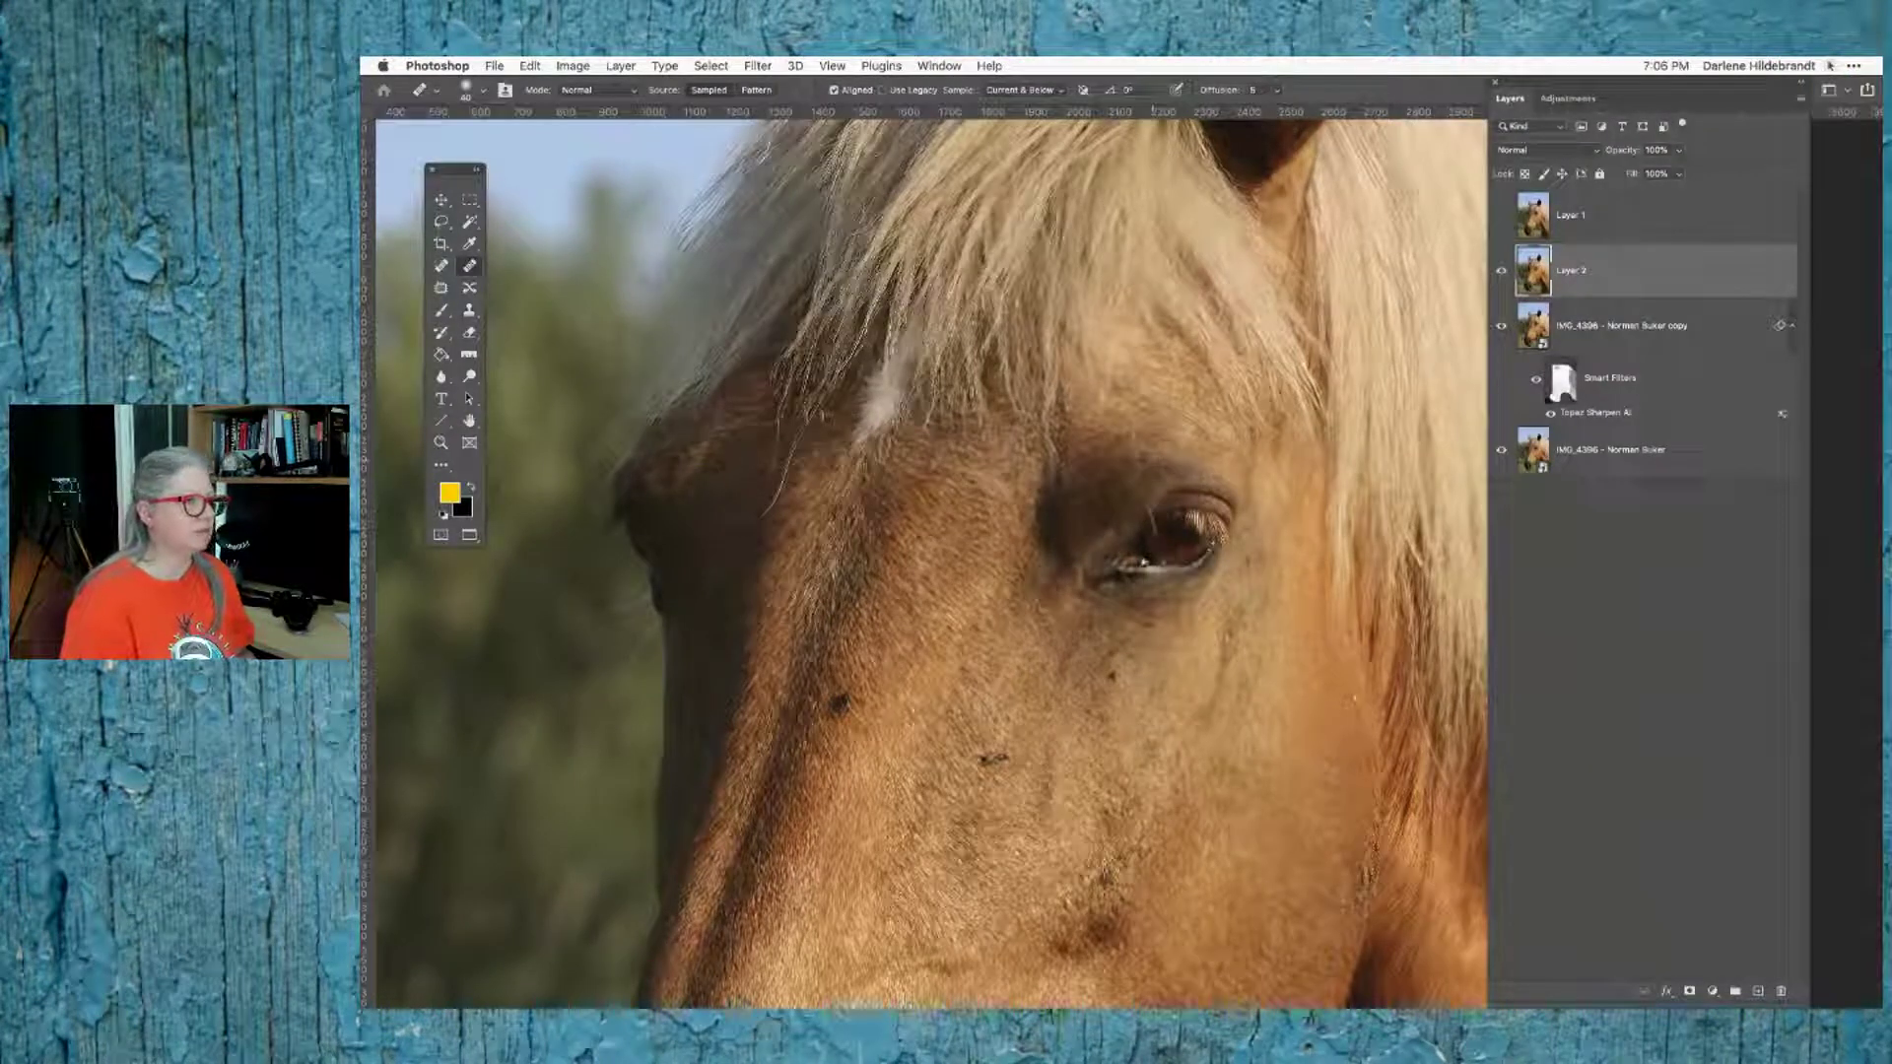
scroll(1153, 435, down, 1)
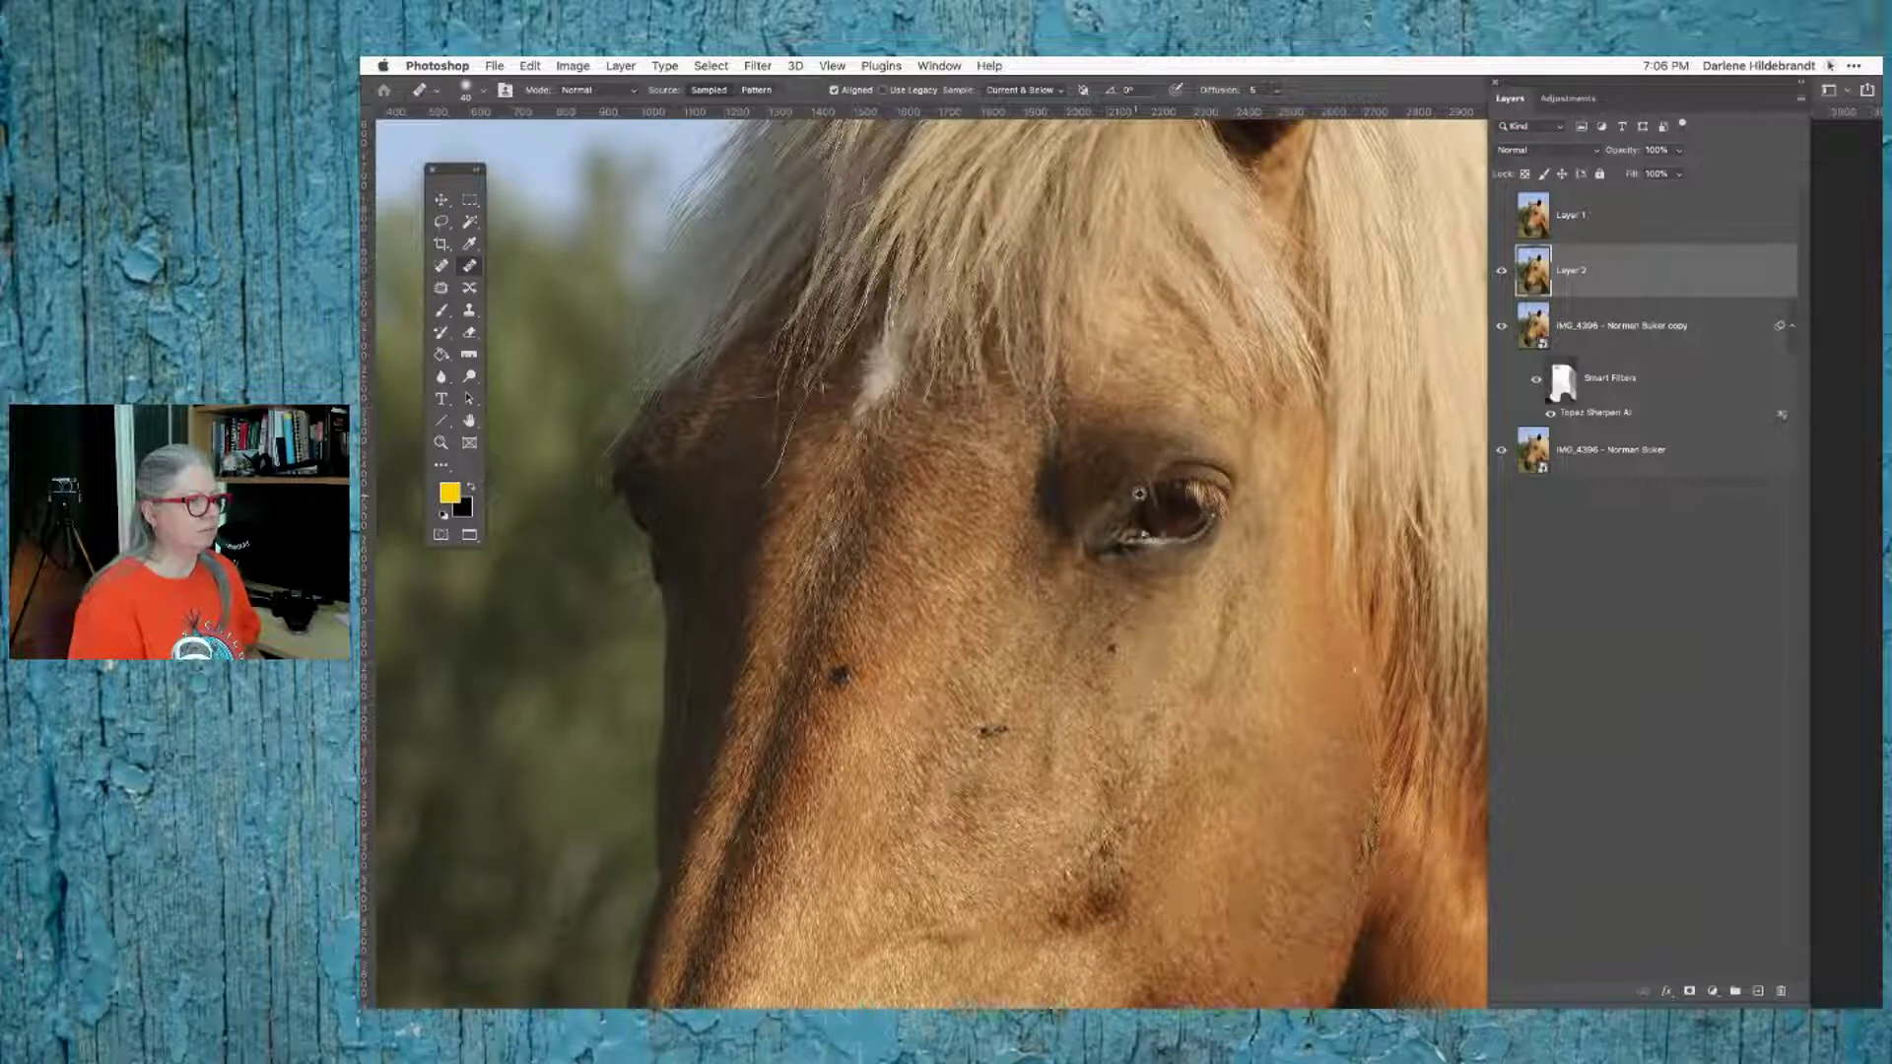
scroll(1140, 493, down, 1)
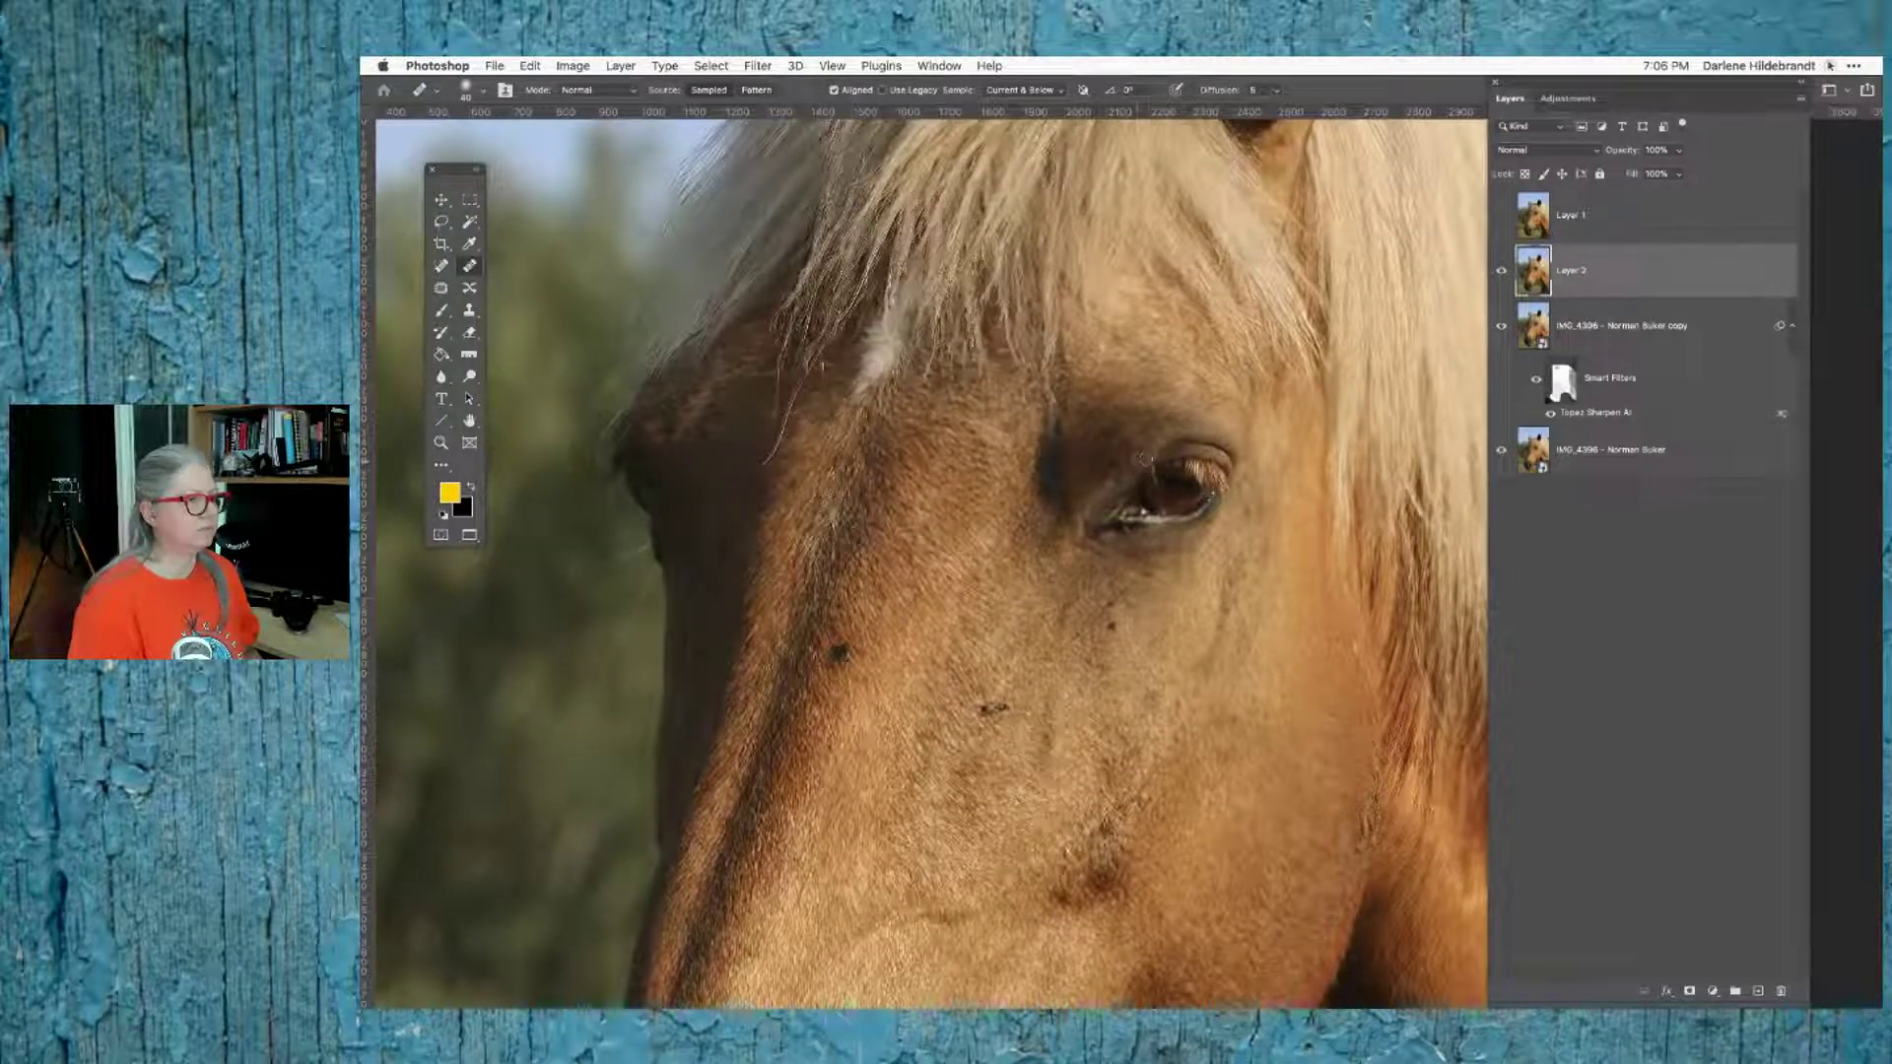
right_click(1145, 480)
key(Return)
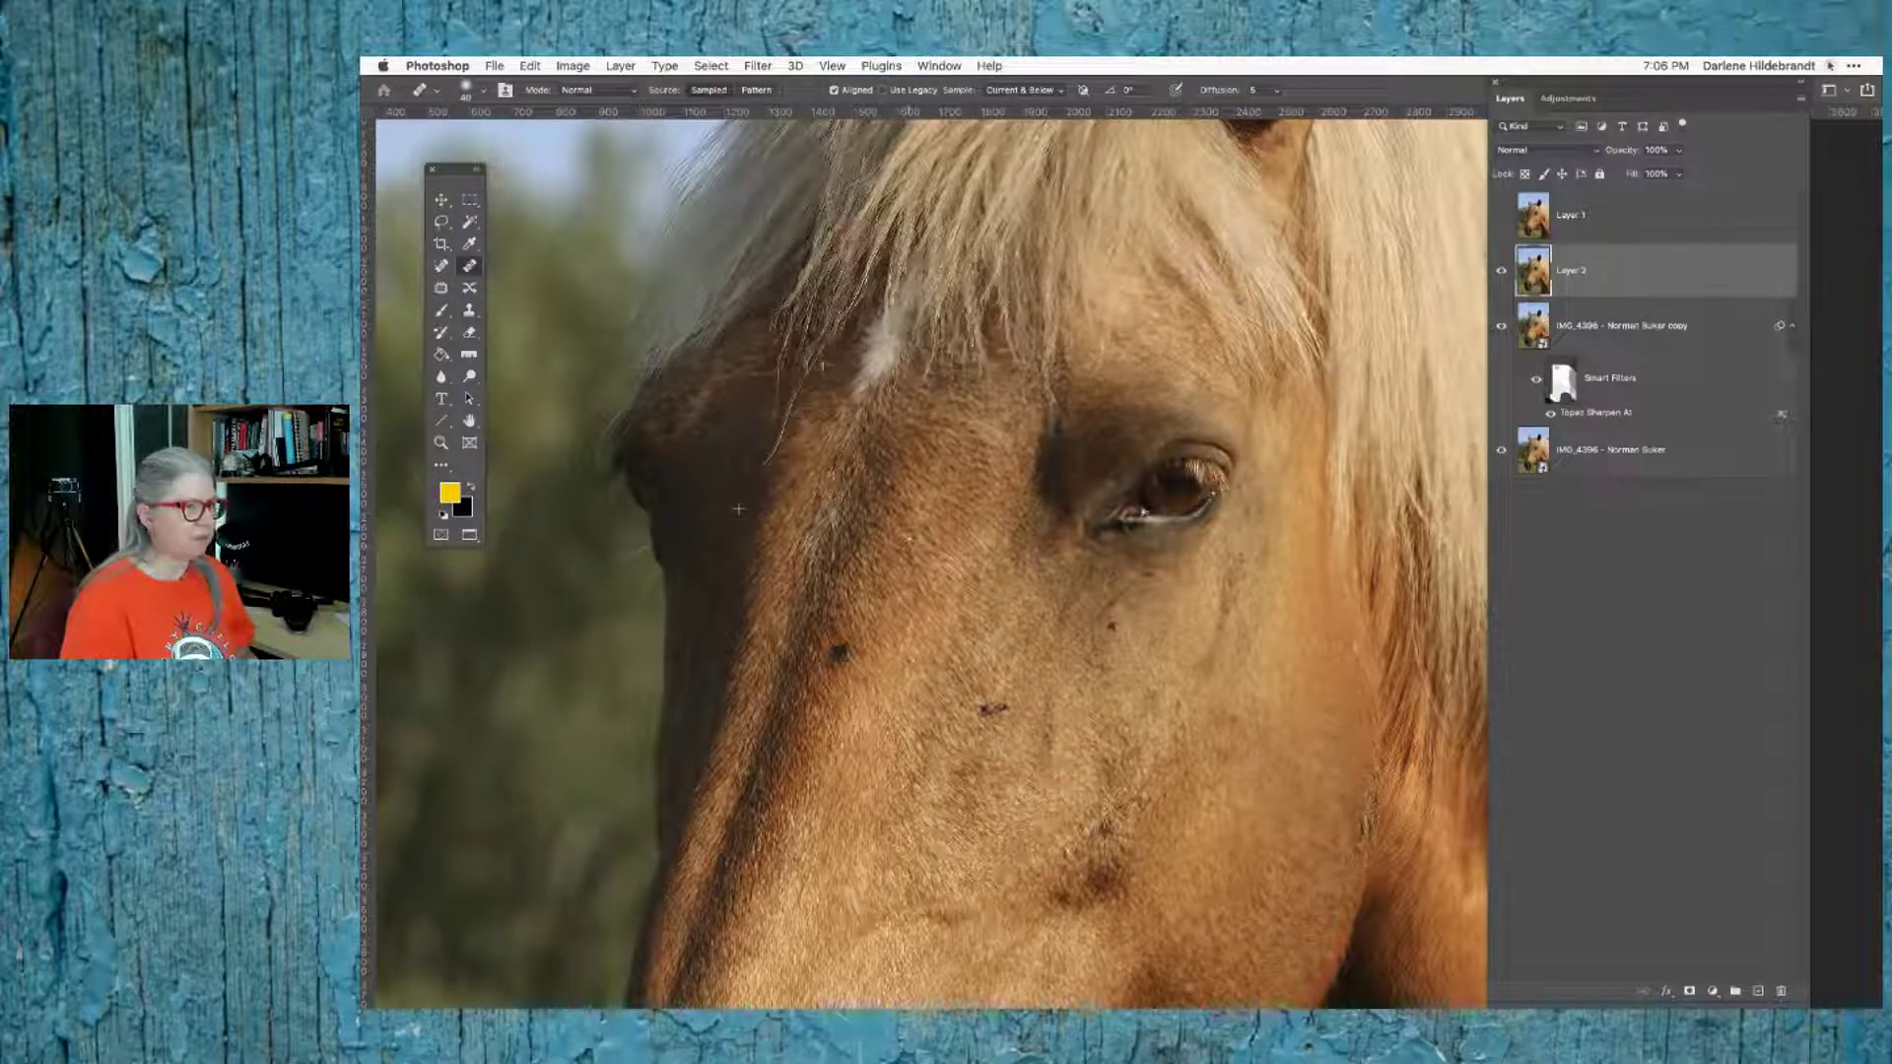
Step: Replace the end of the fence wire at the photo's left edge with clean grass using the Patch tool, and clear the selection
drag(952, 693, 952, 496)
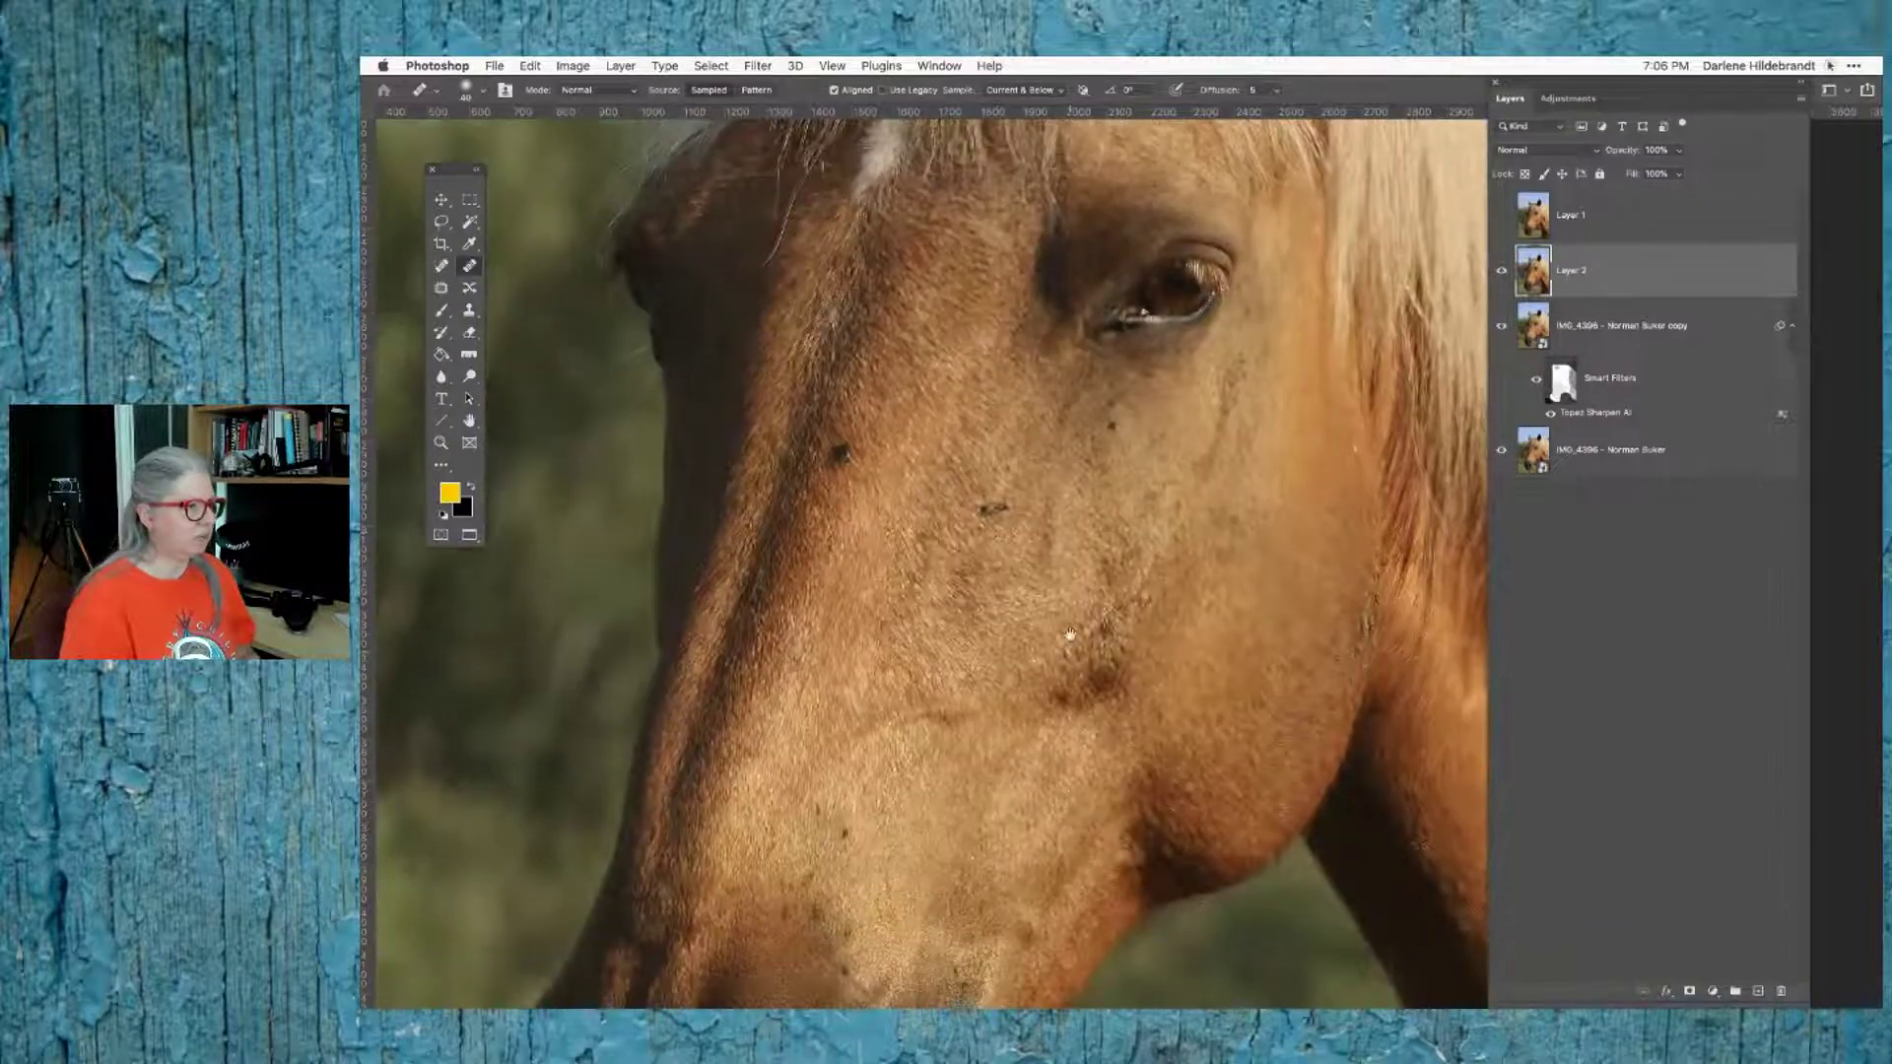
scroll(963, 322, down, 5)
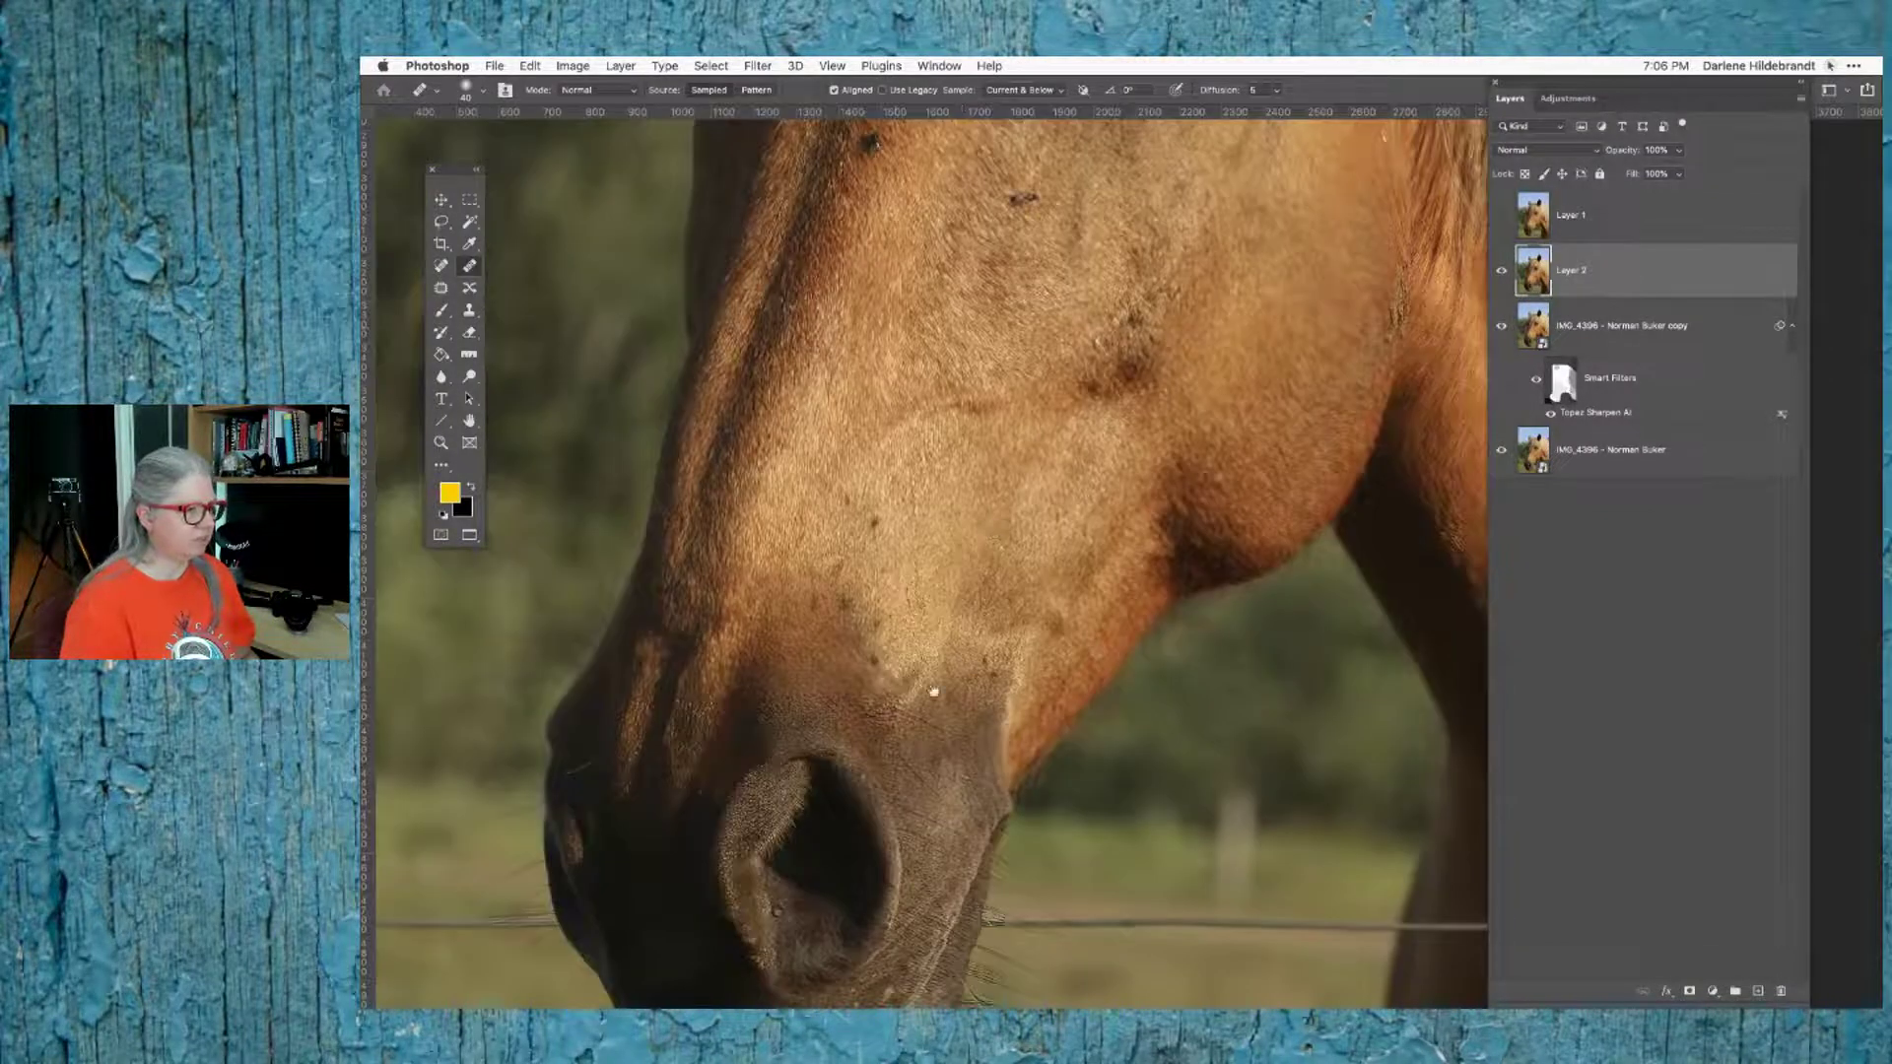
drag(913, 711, 1153, 621)
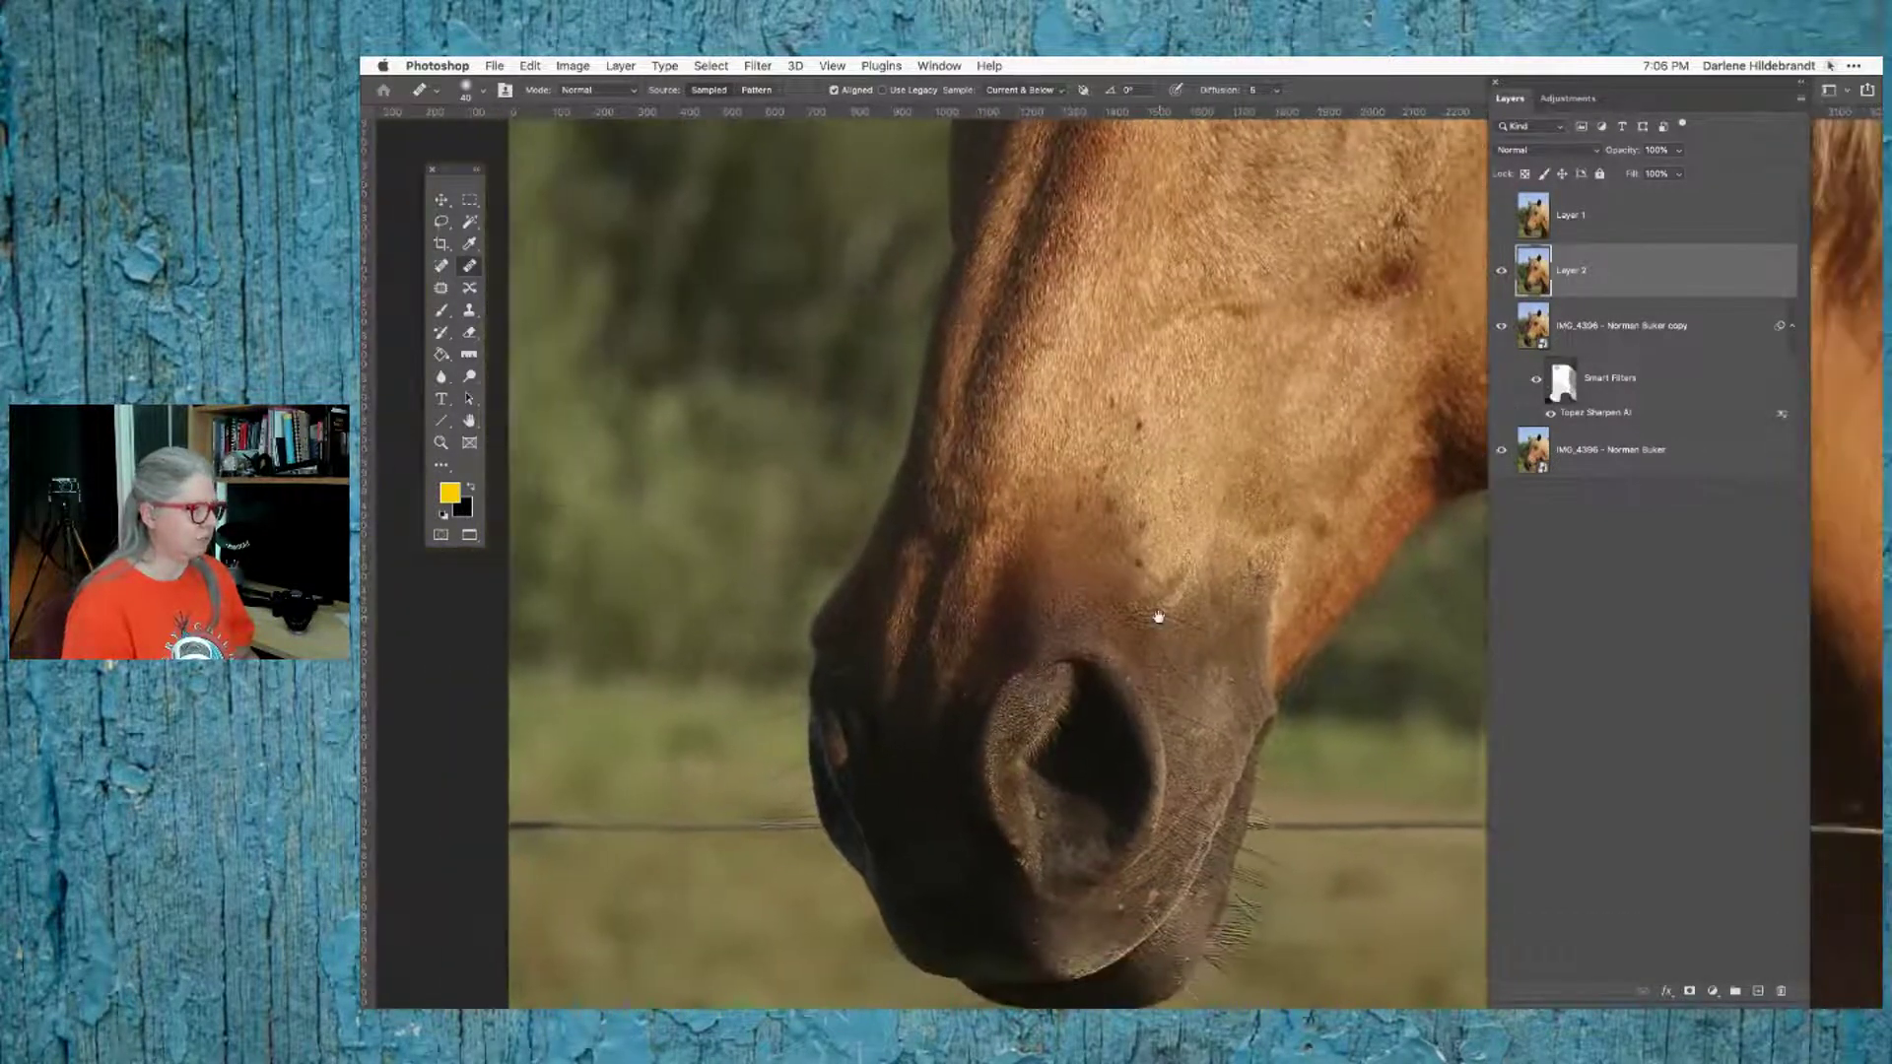
click(441, 287)
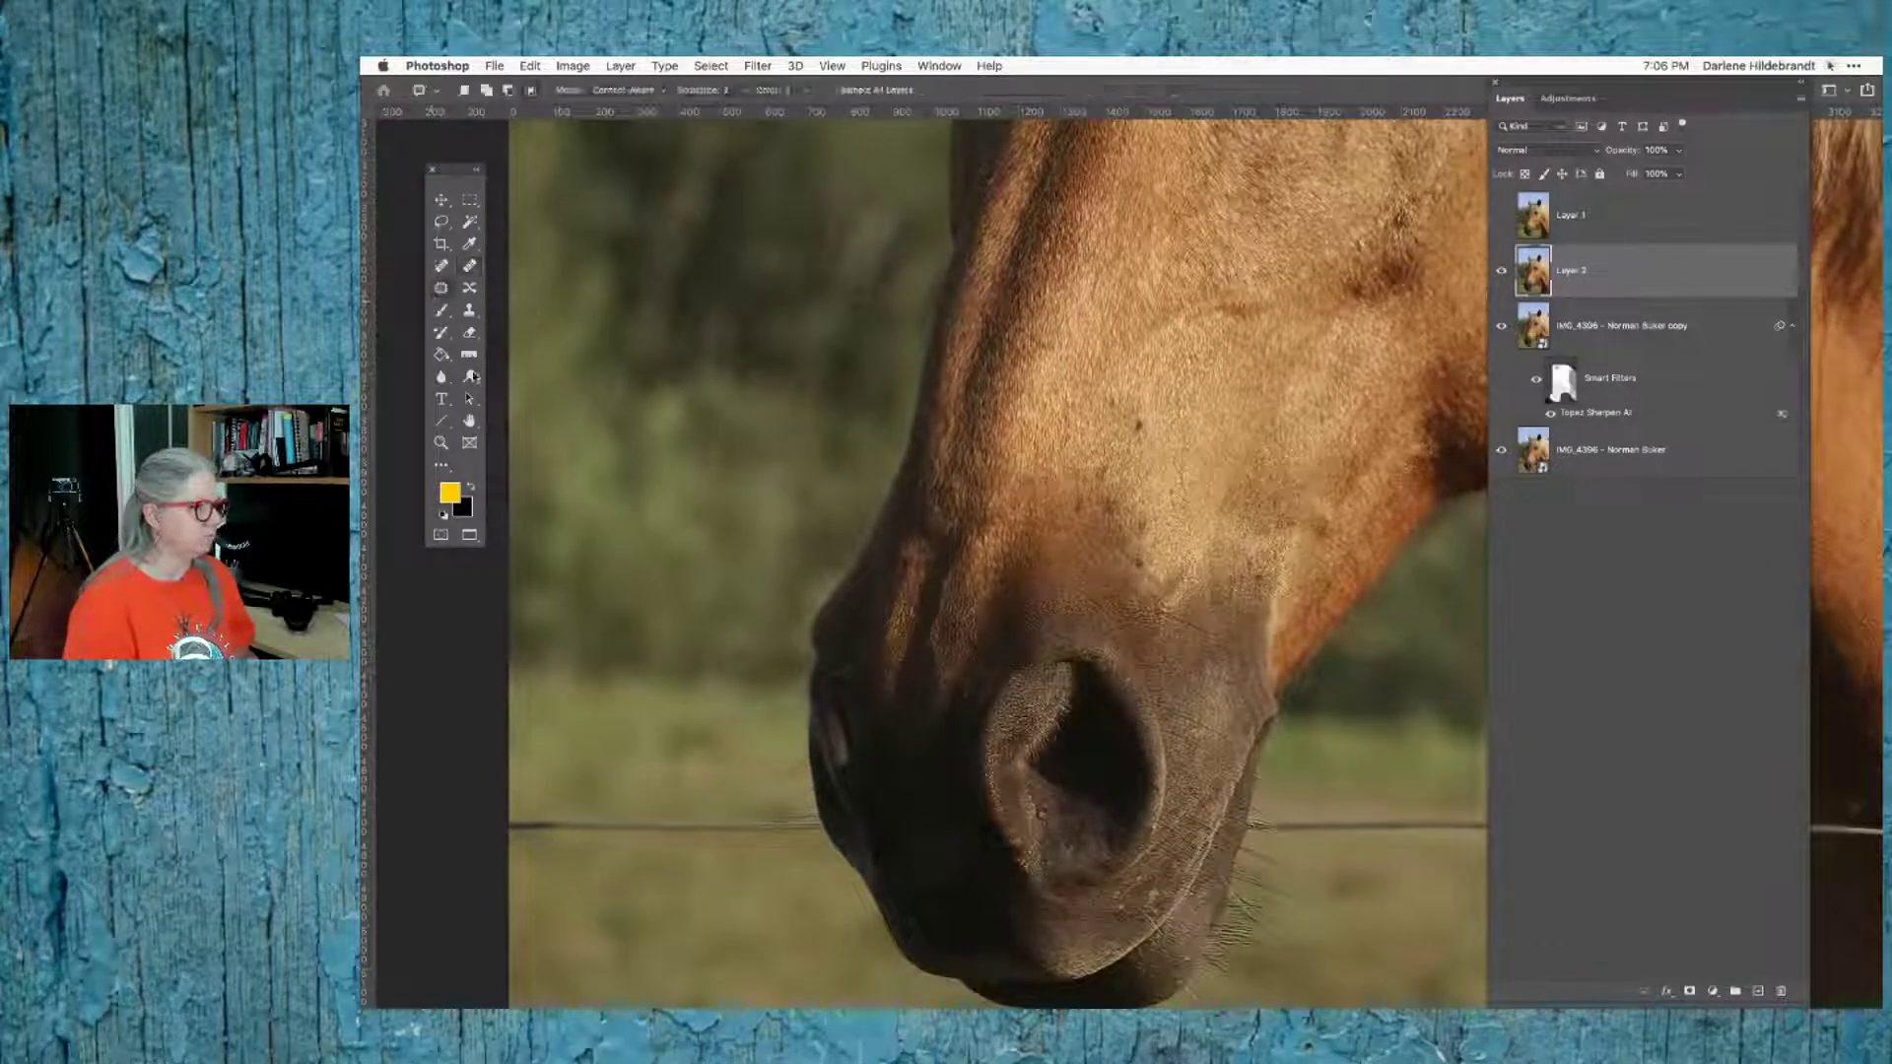
mouse_move(519, 791)
mouse_down()
mouse_move(621, 822)
mouse_move(575, 872)
mouse_move(499, 789)
mouse_move(638, 703)
mouse_up()
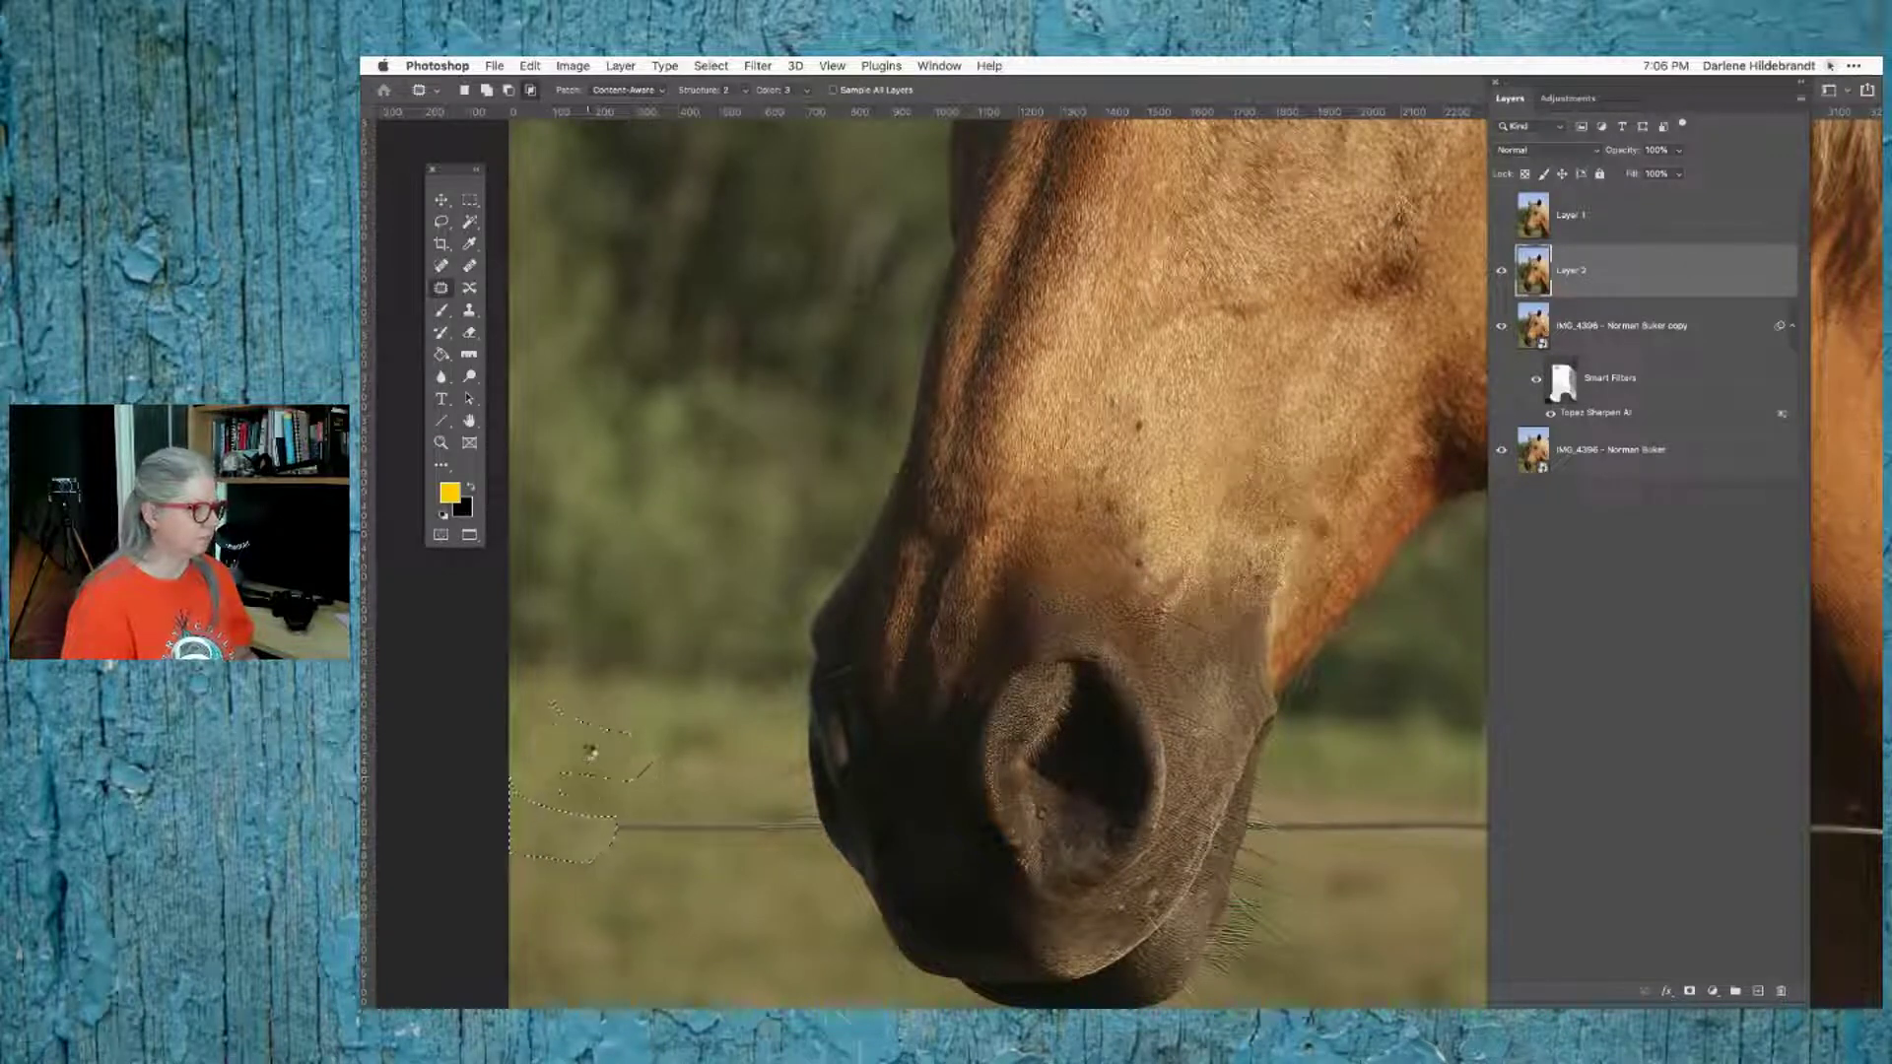
key(super+d)
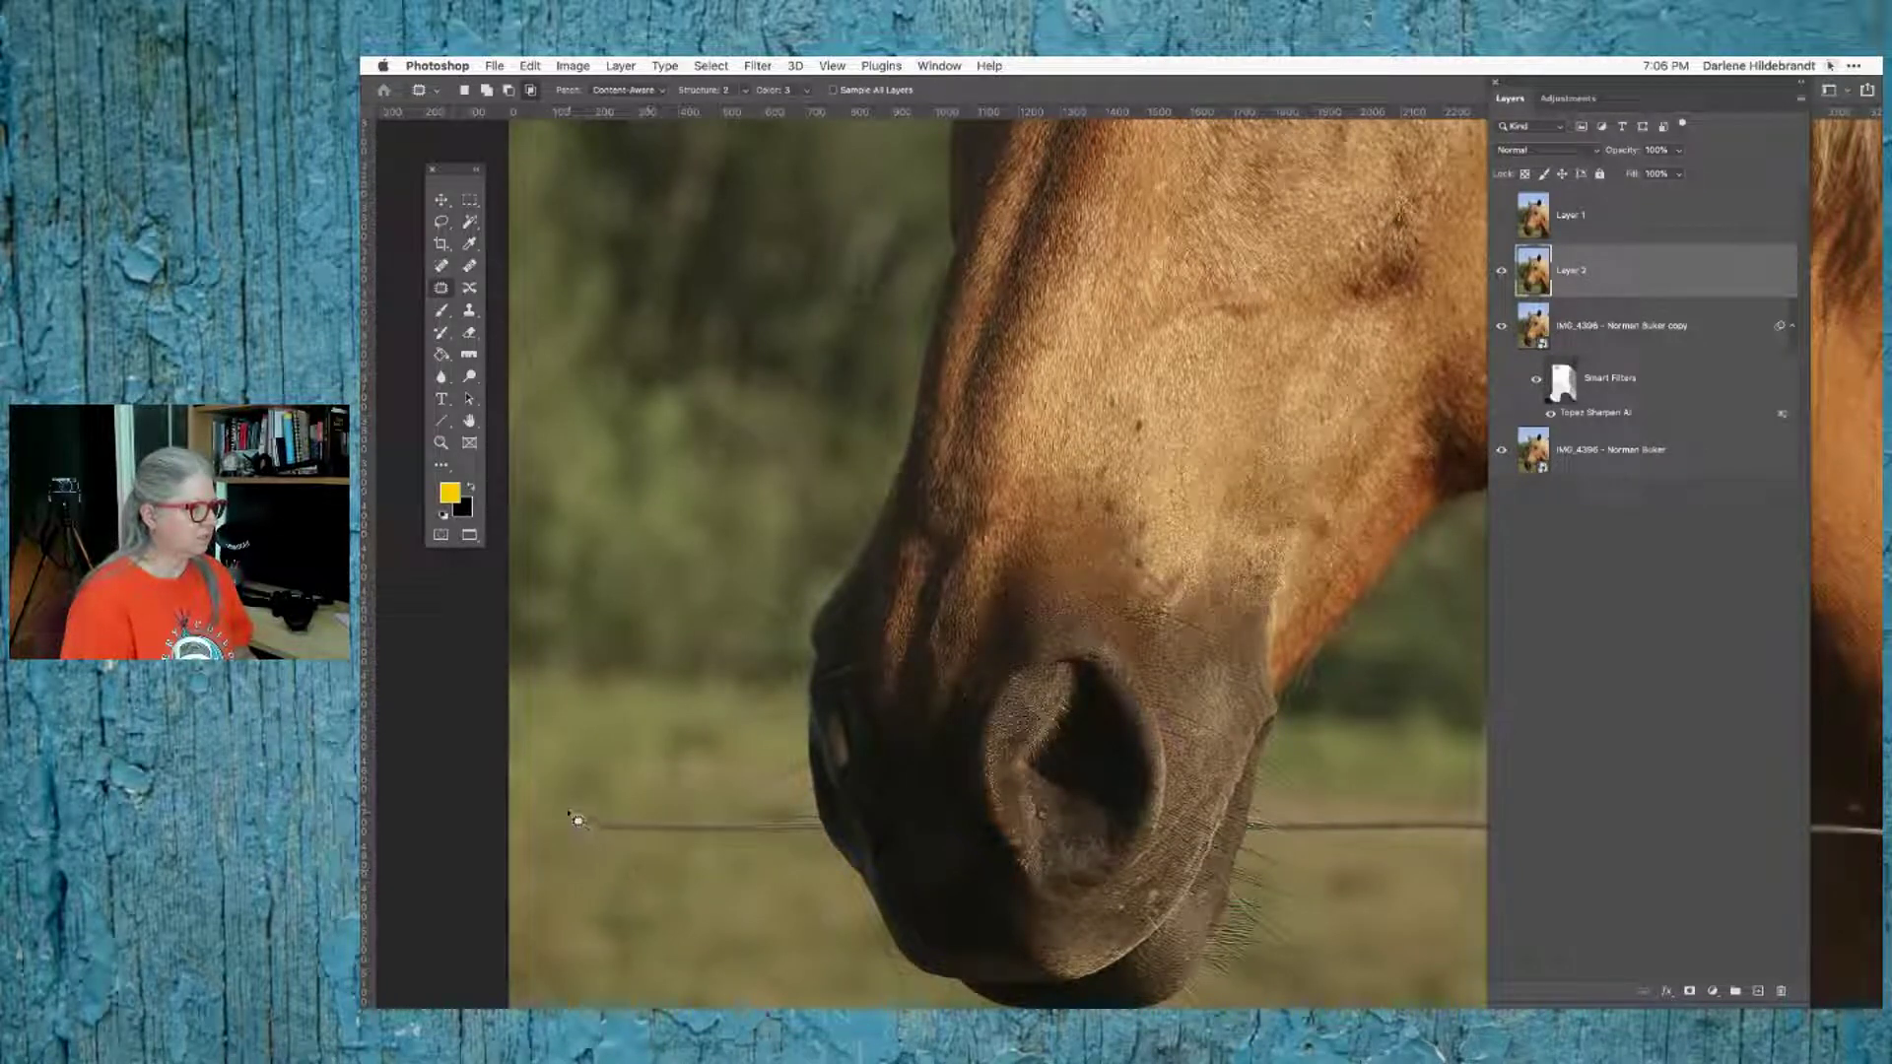
Step: Patch the next two sections of fence wire towards the muzzle with nearby grass, clearing the selection after each
mouse_move(572, 806)
mouse_down()
mouse_move(641, 807)
mouse_move(673, 842)
mouse_move(598, 850)
mouse_move(562, 811)
mouse_move(623, 892)
mouse_up()
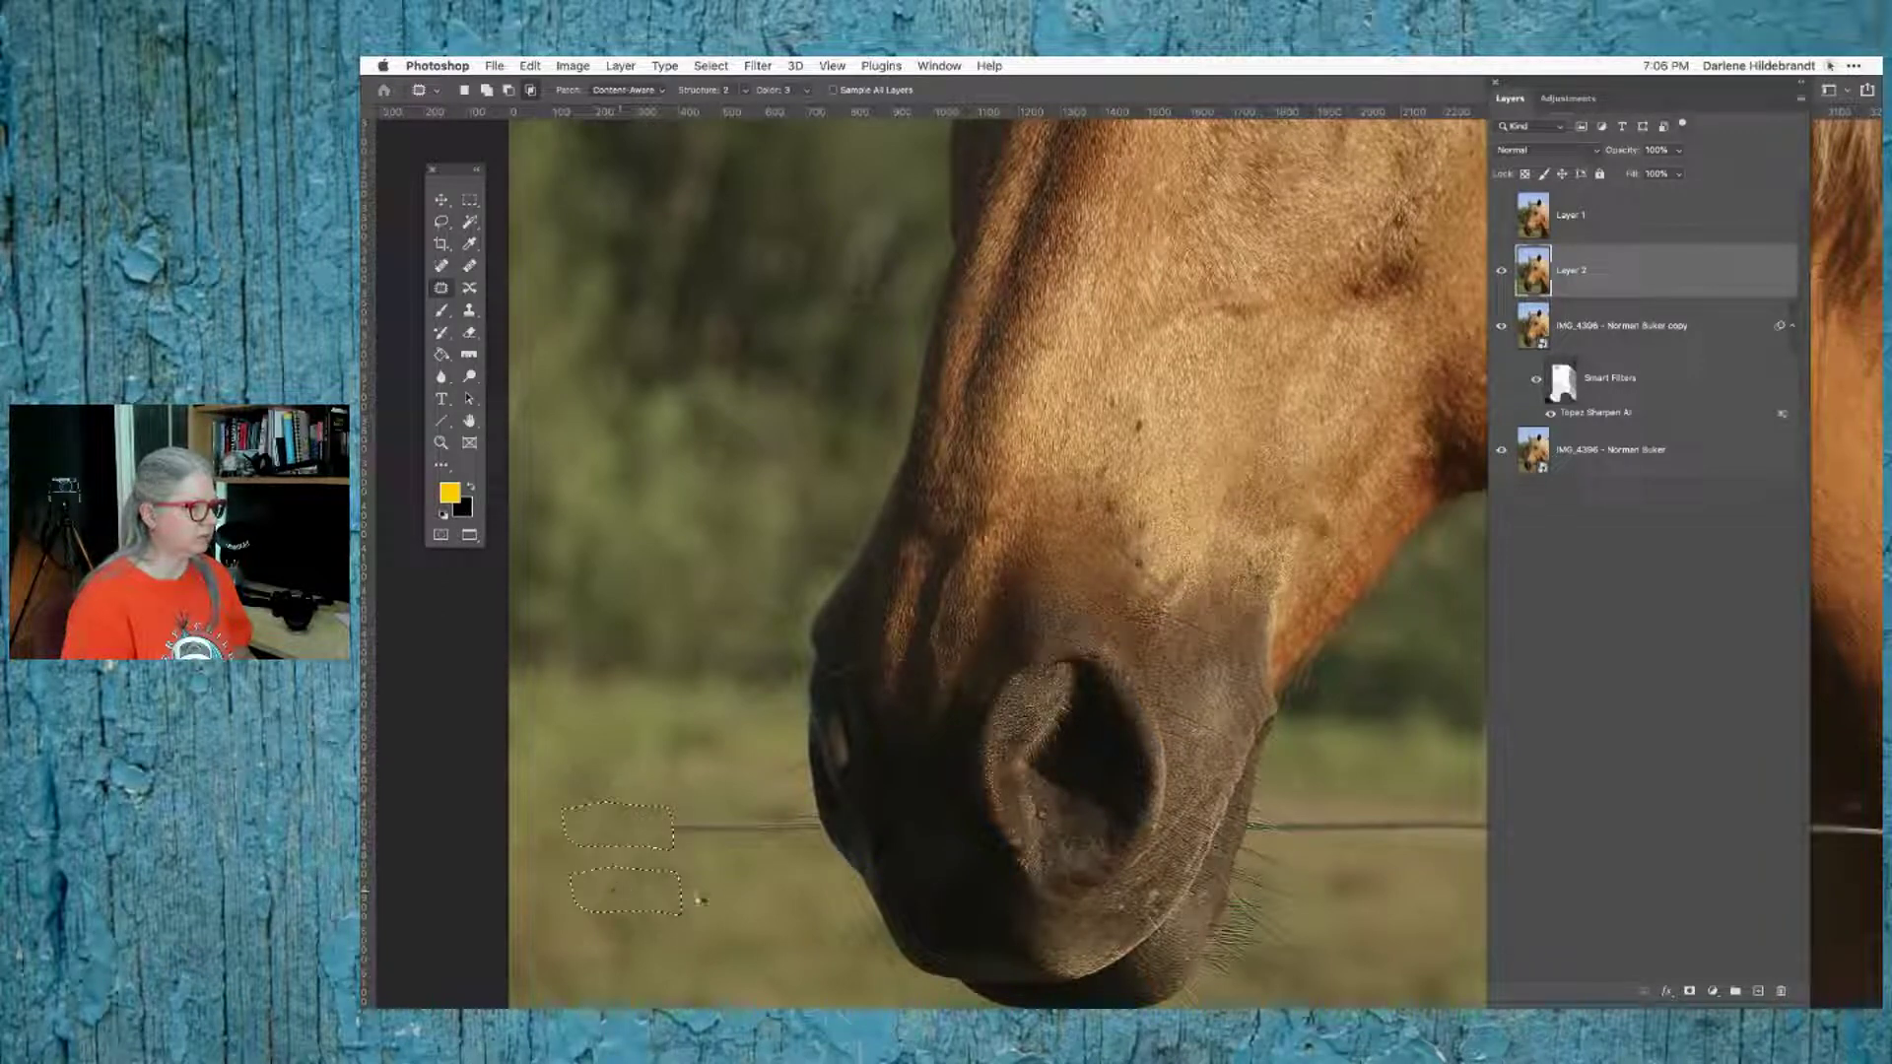
key(super+d)
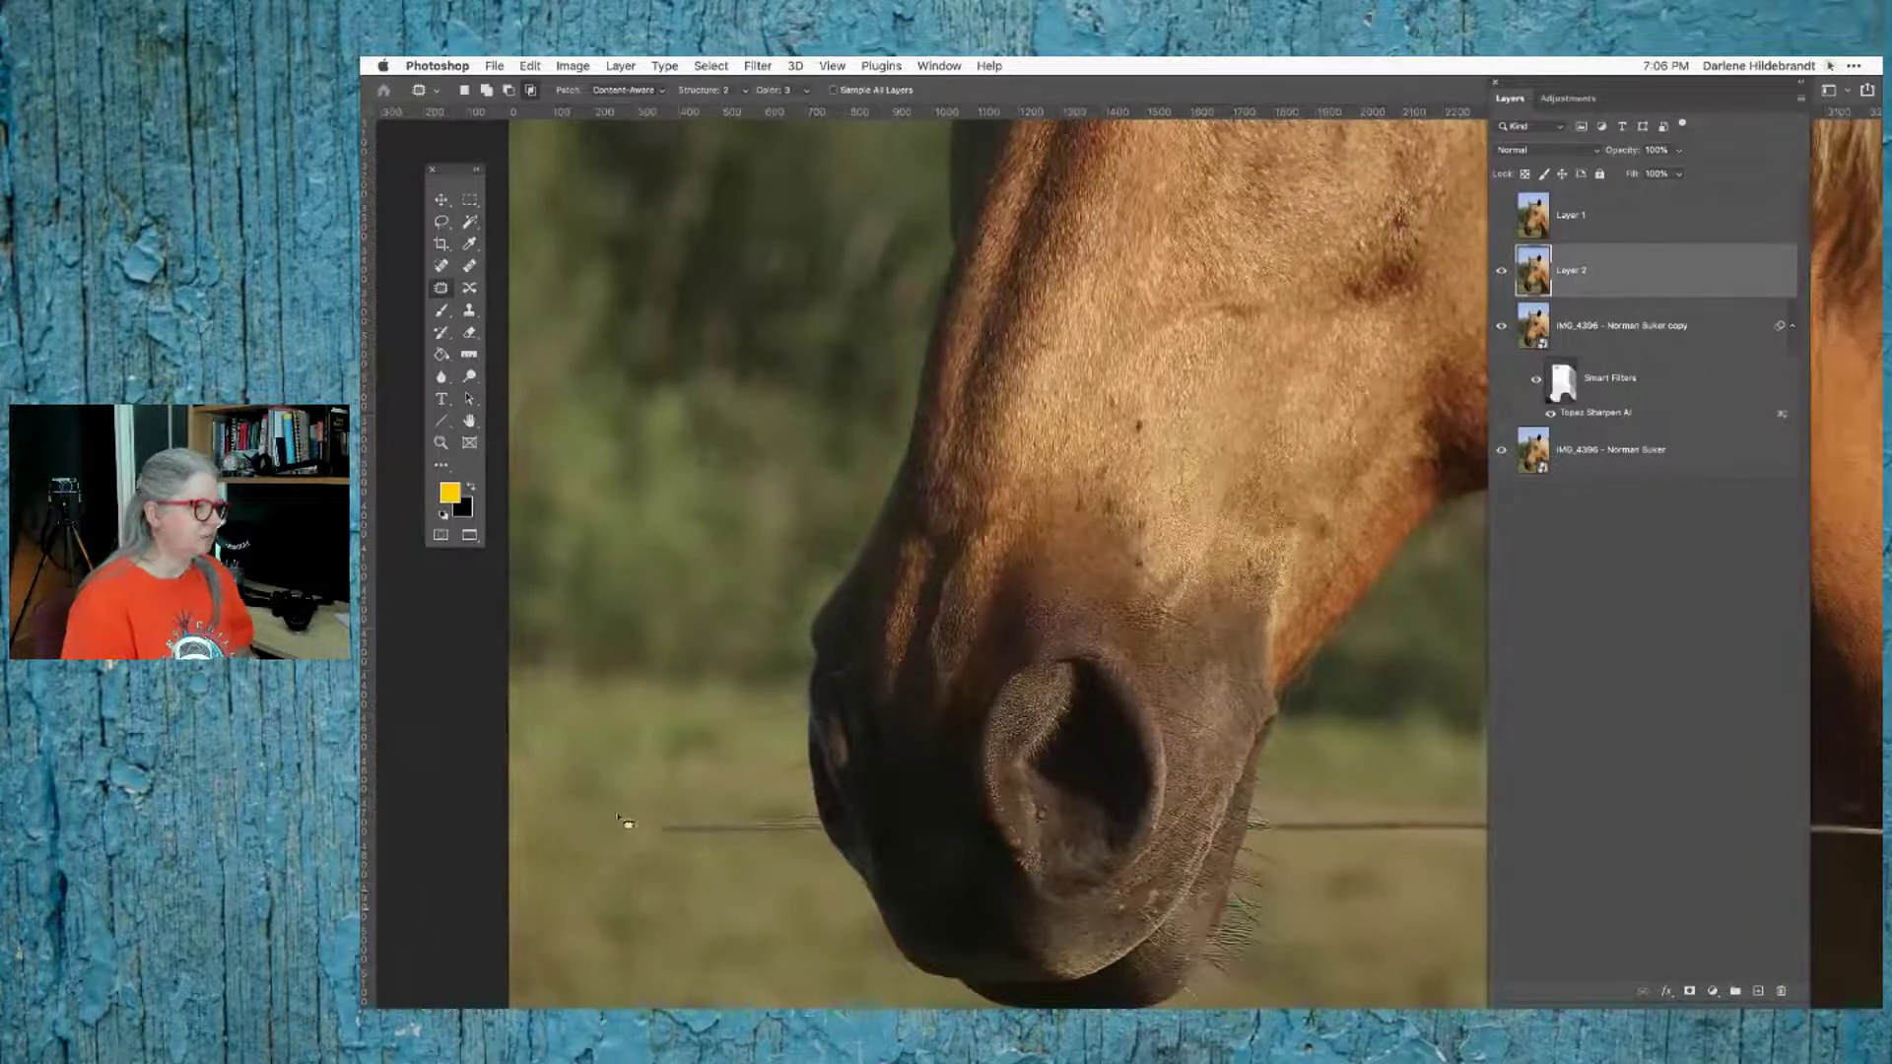
mouse_move(625, 822)
mouse_down()
mouse_move(690, 803)
mouse_move(720, 860)
mouse_move(650, 819)
mouse_move(689, 824)
mouse_move(579, 780)
mouse_up()
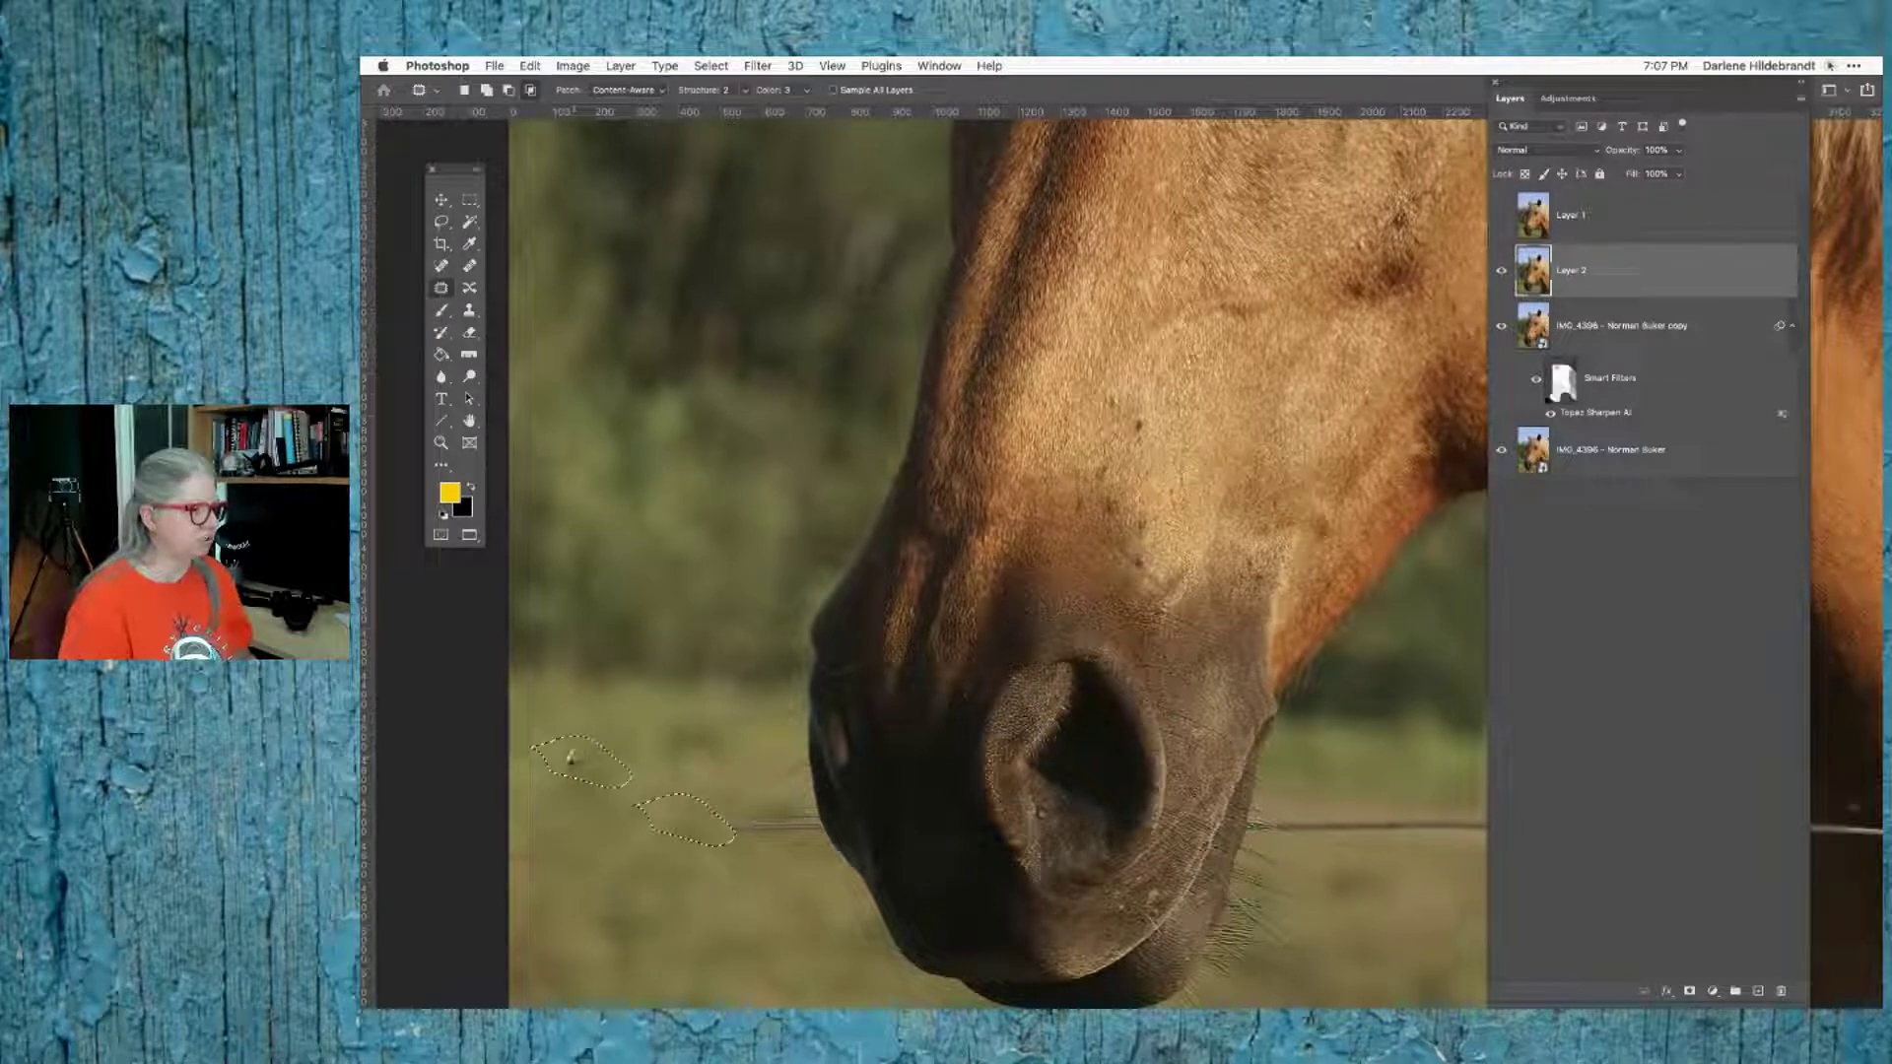
key(super+d)
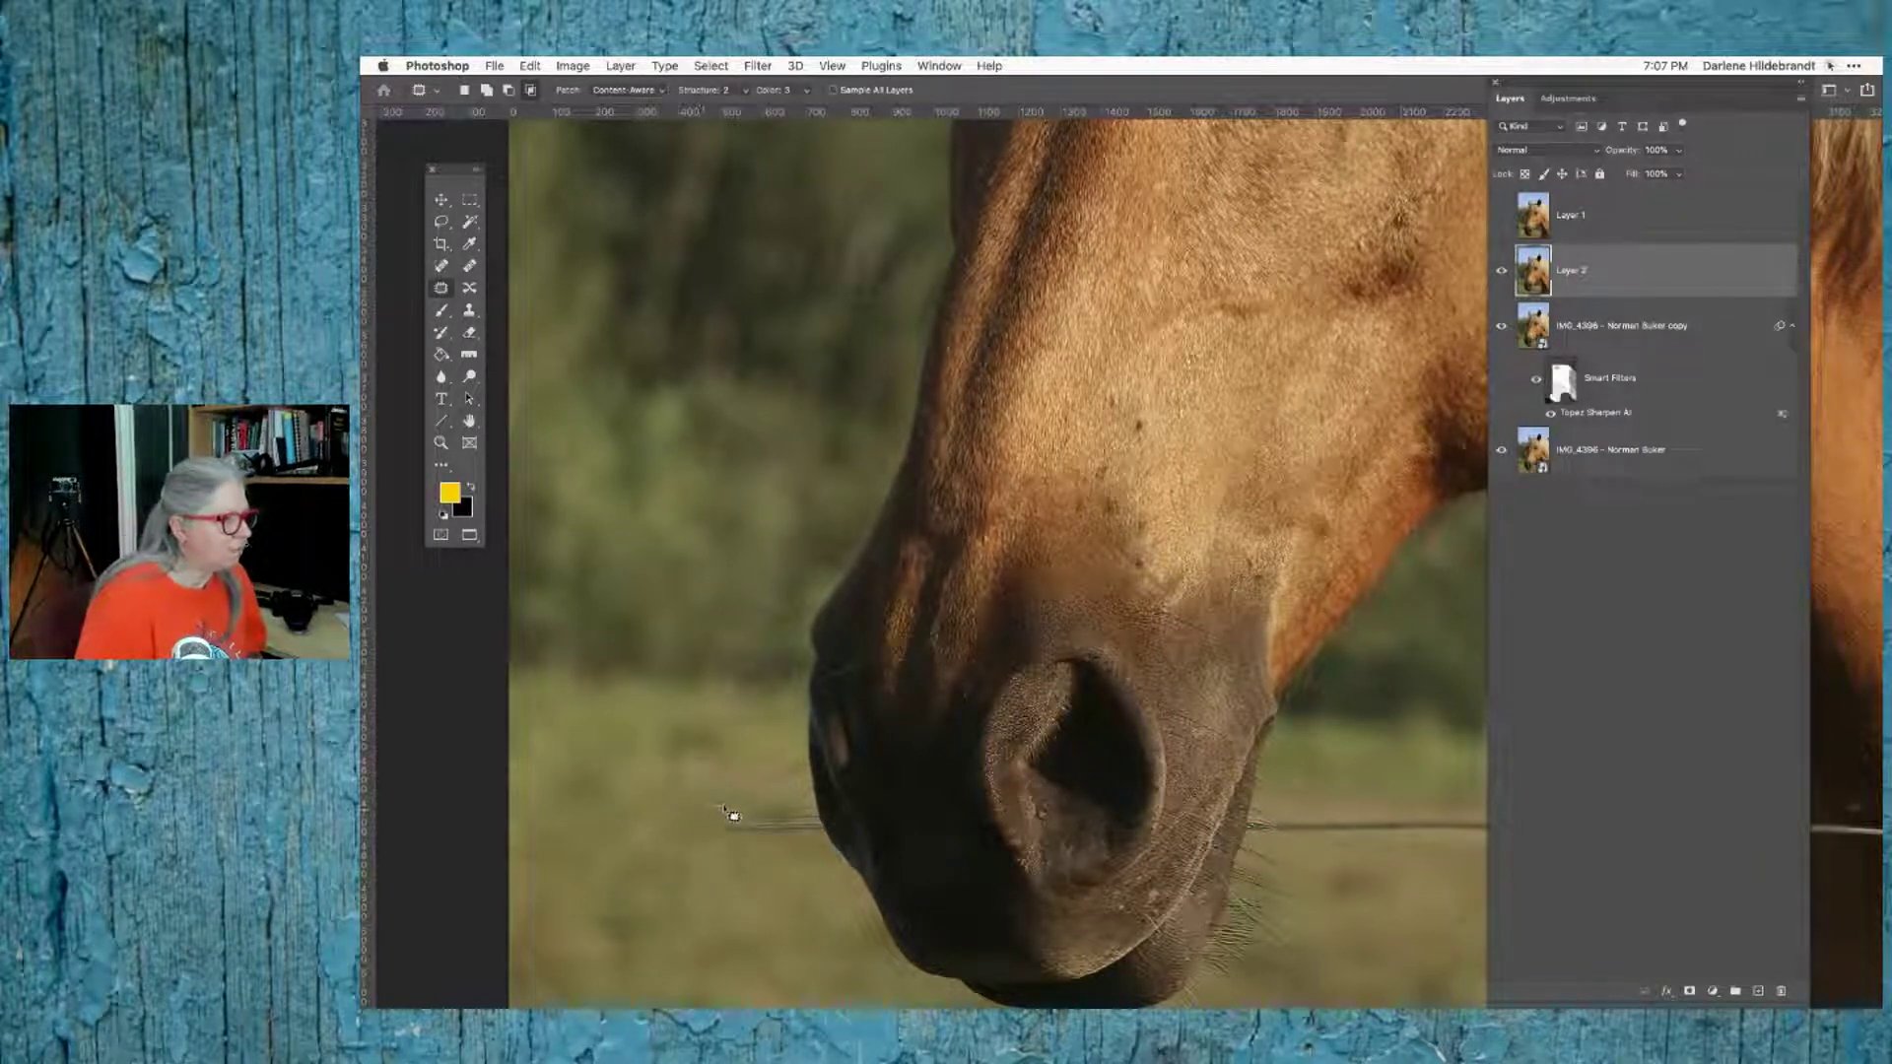
Step: Patch the last pieces of fence wire in front of the horse's nose with adjacent grass, clearing the selection after each
mouse_move(760, 833)
mouse_down()
mouse_move(719, 849)
mouse_move(722, 827)
mouse_move(745, 816)
mouse_move(749, 849)
mouse_up()
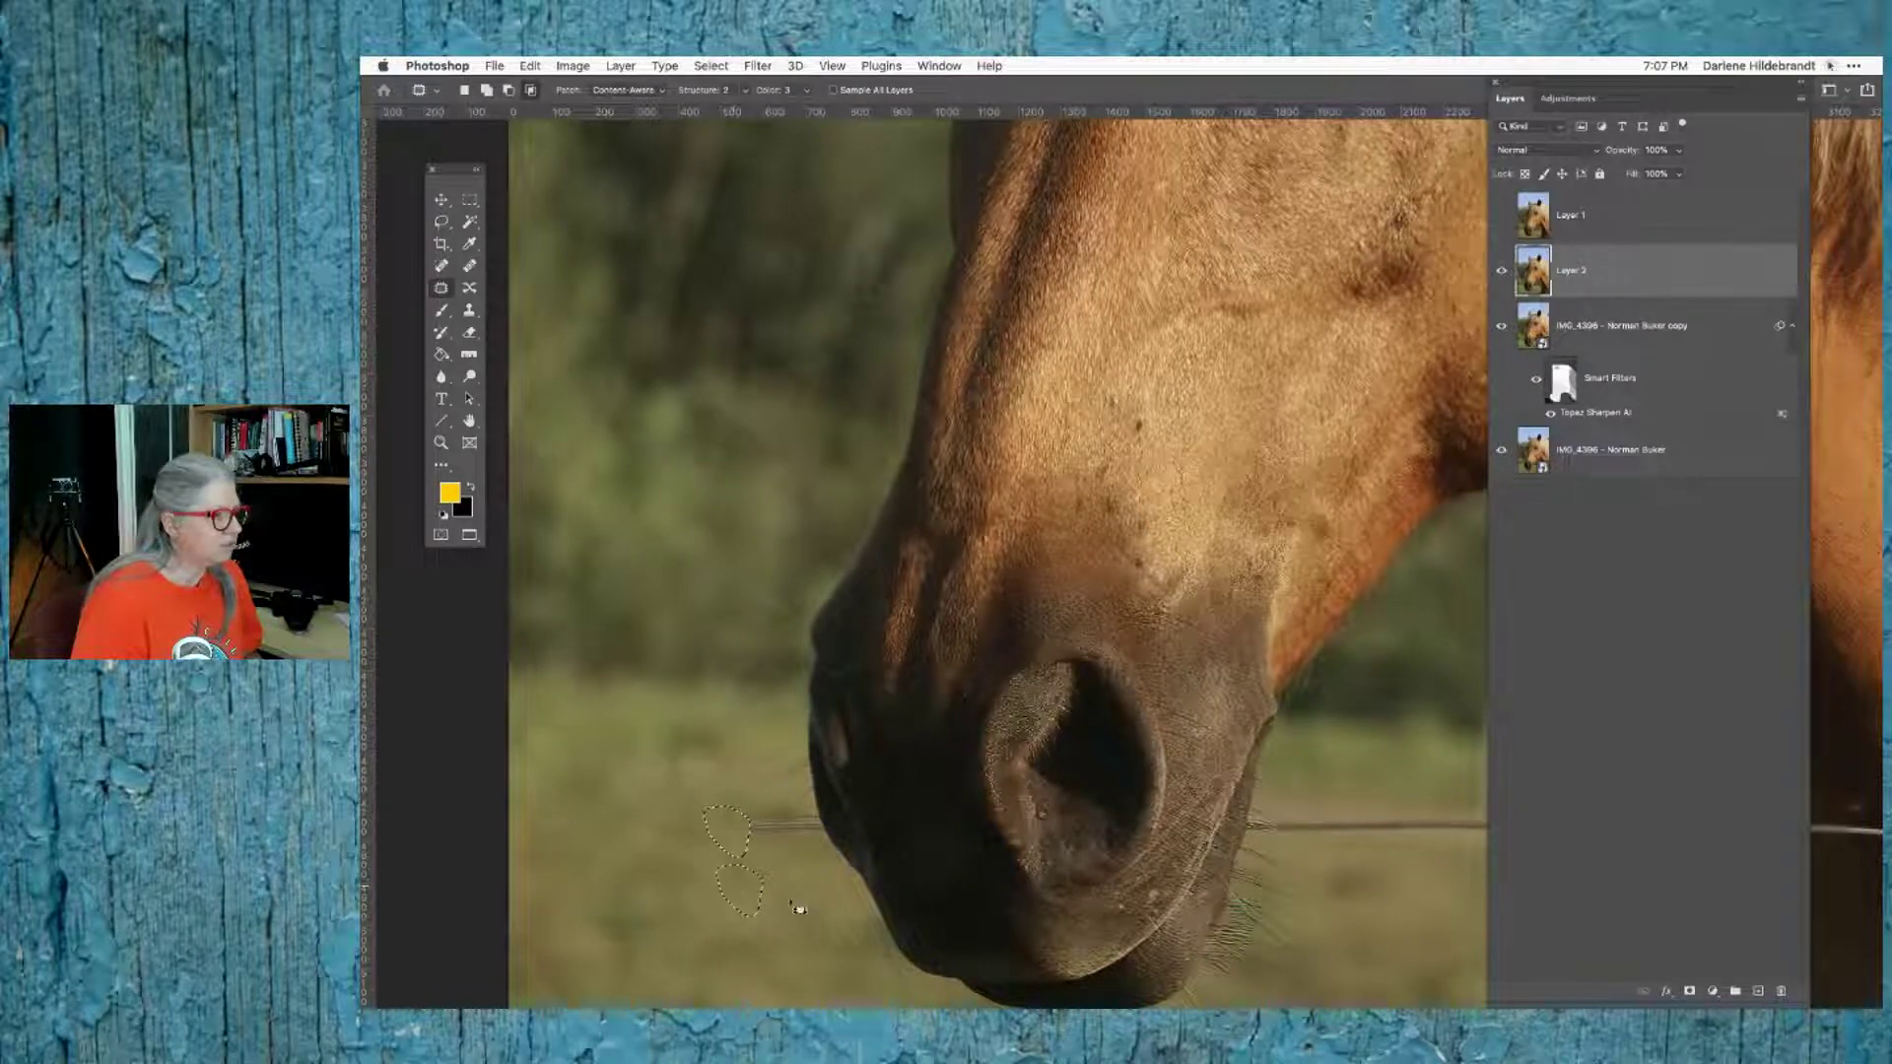
click(765, 877)
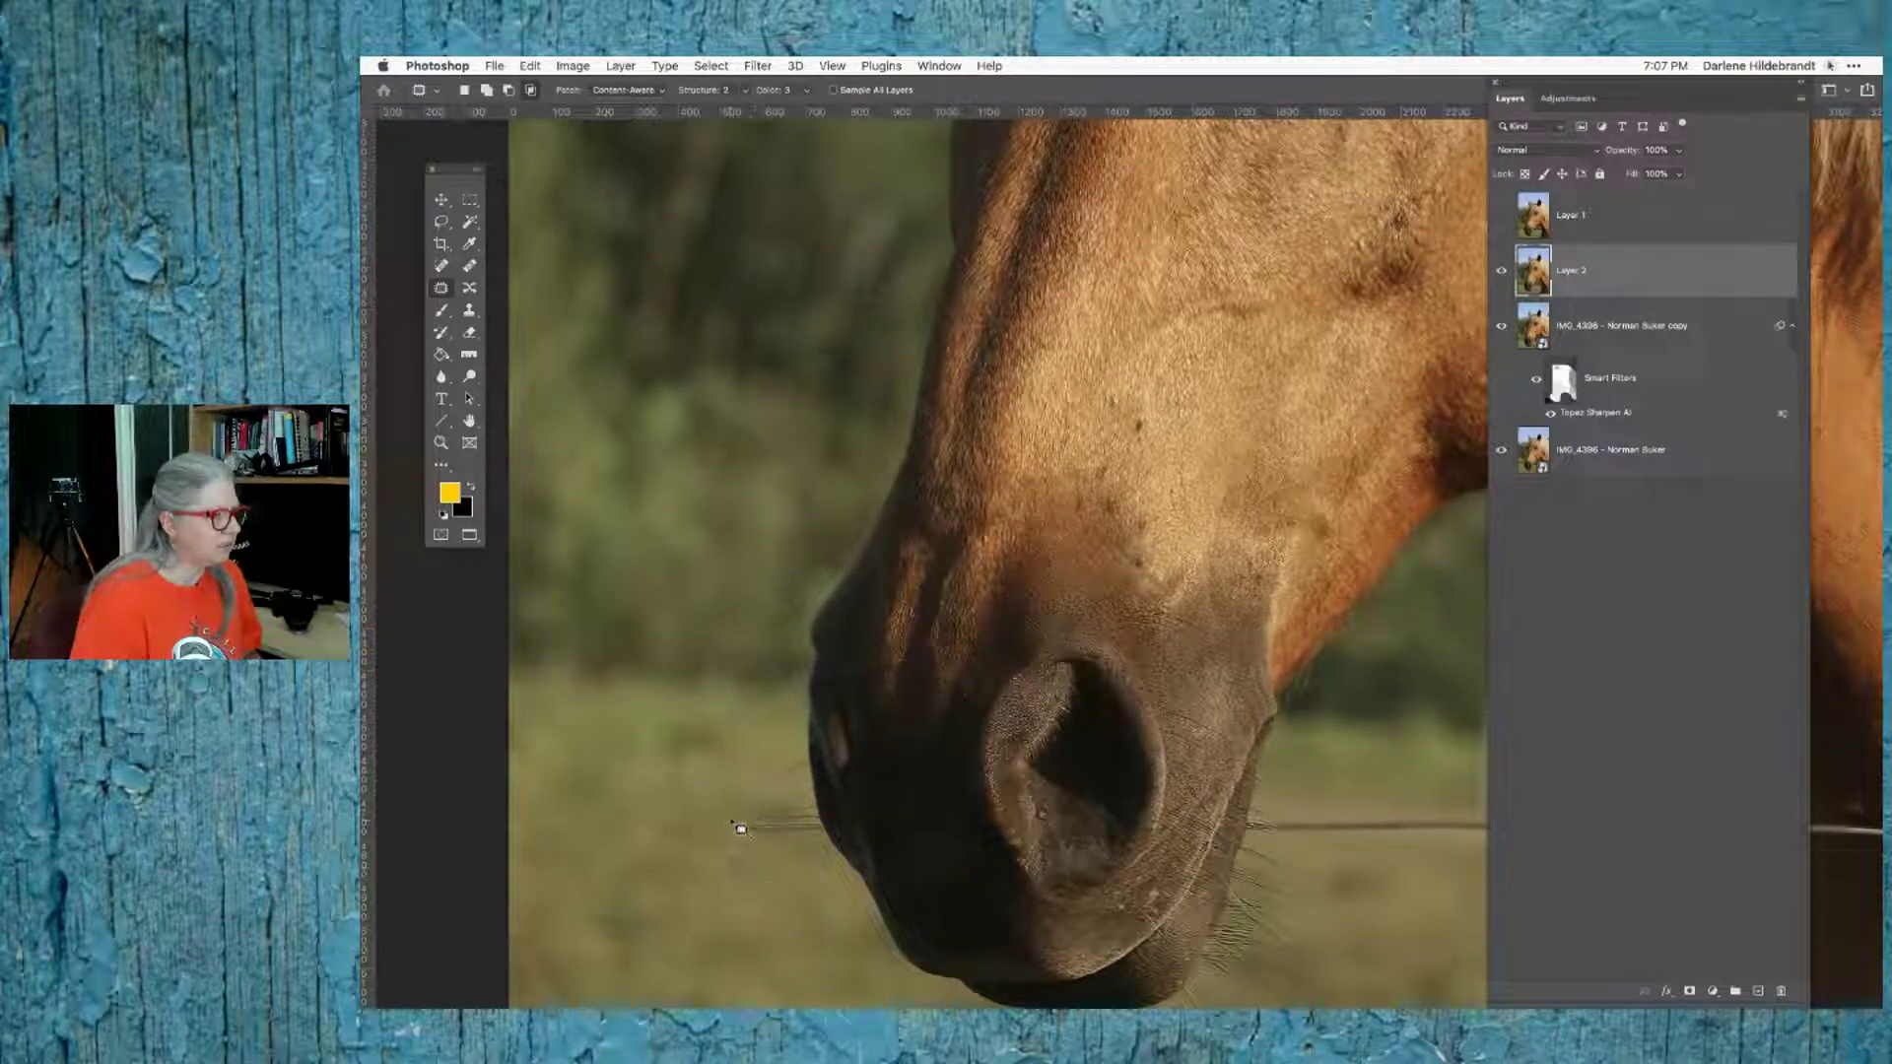
mouse_move(734, 804)
mouse_down()
mouse_move(796, 808)
mouse_move(801, 849)
mouse_move(744, 839)
mouse_move(732, 807)
mouse_move(783, 835)
mouse_move(765, 765)
mouse_up()
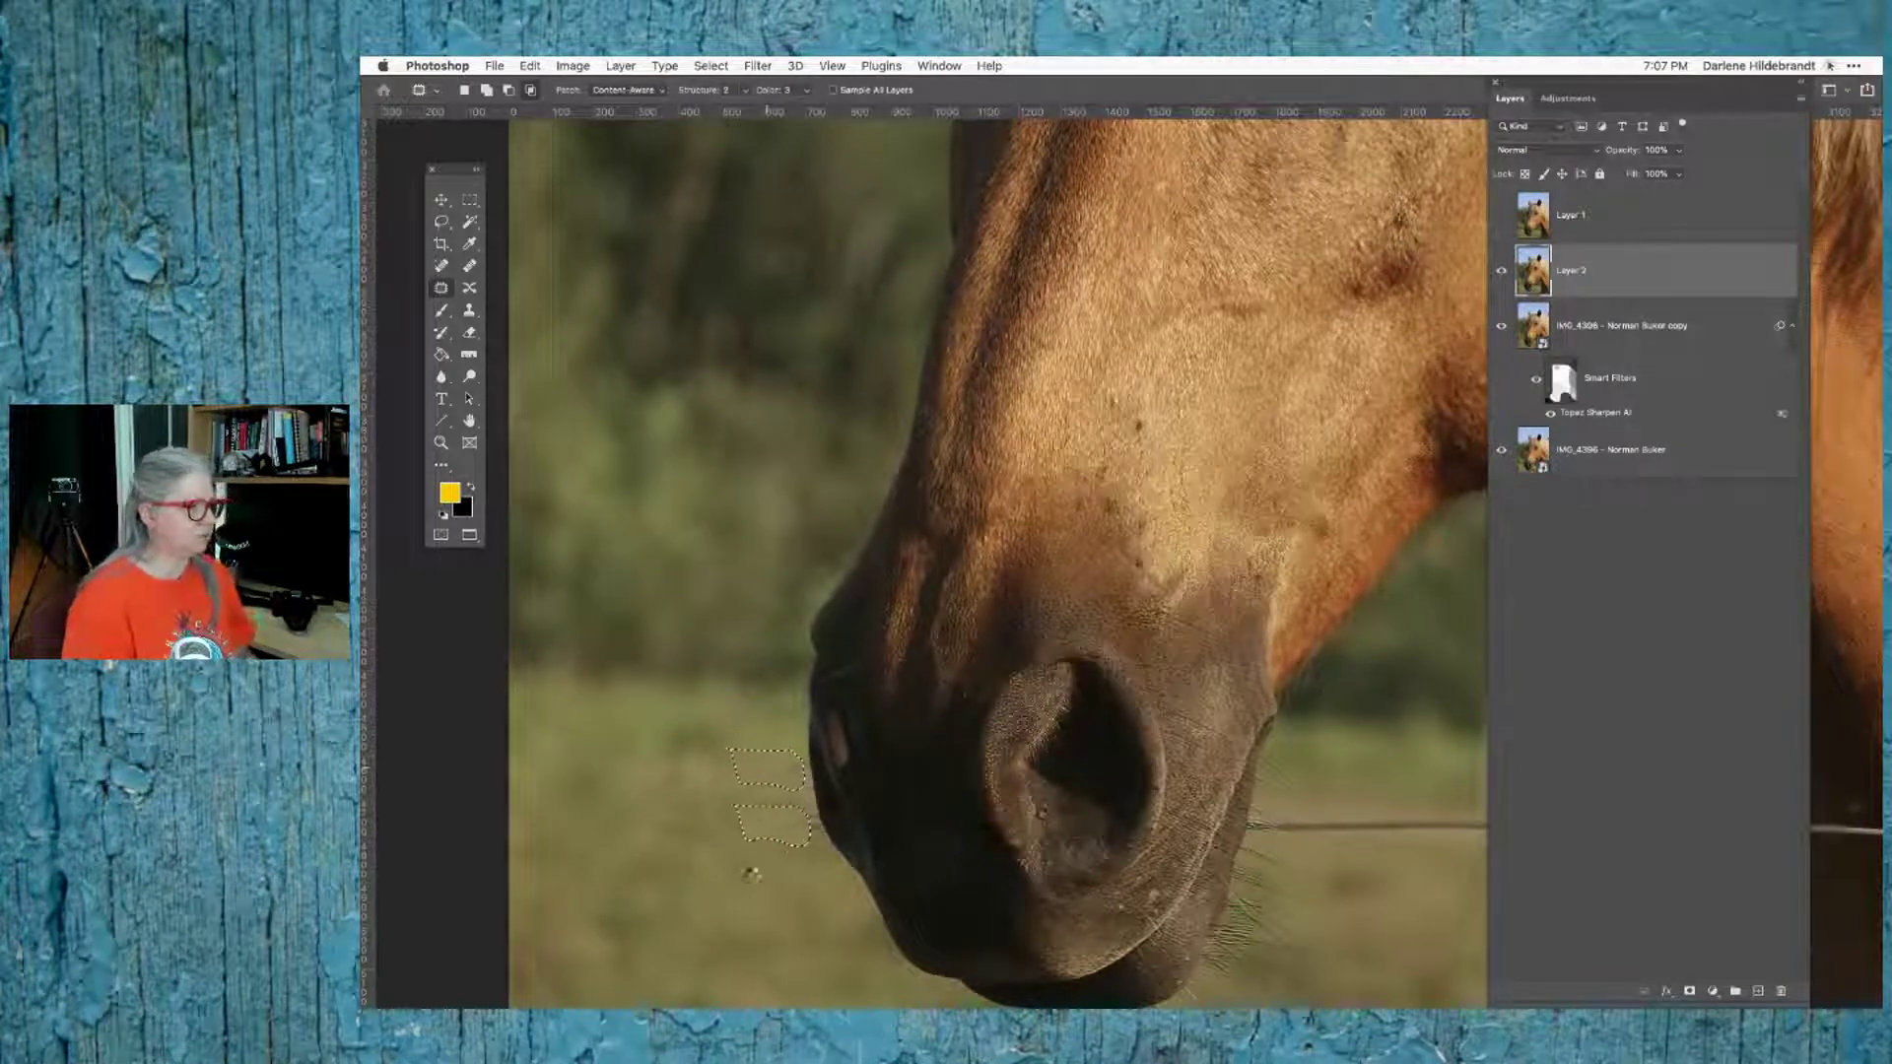
click(785, 898)
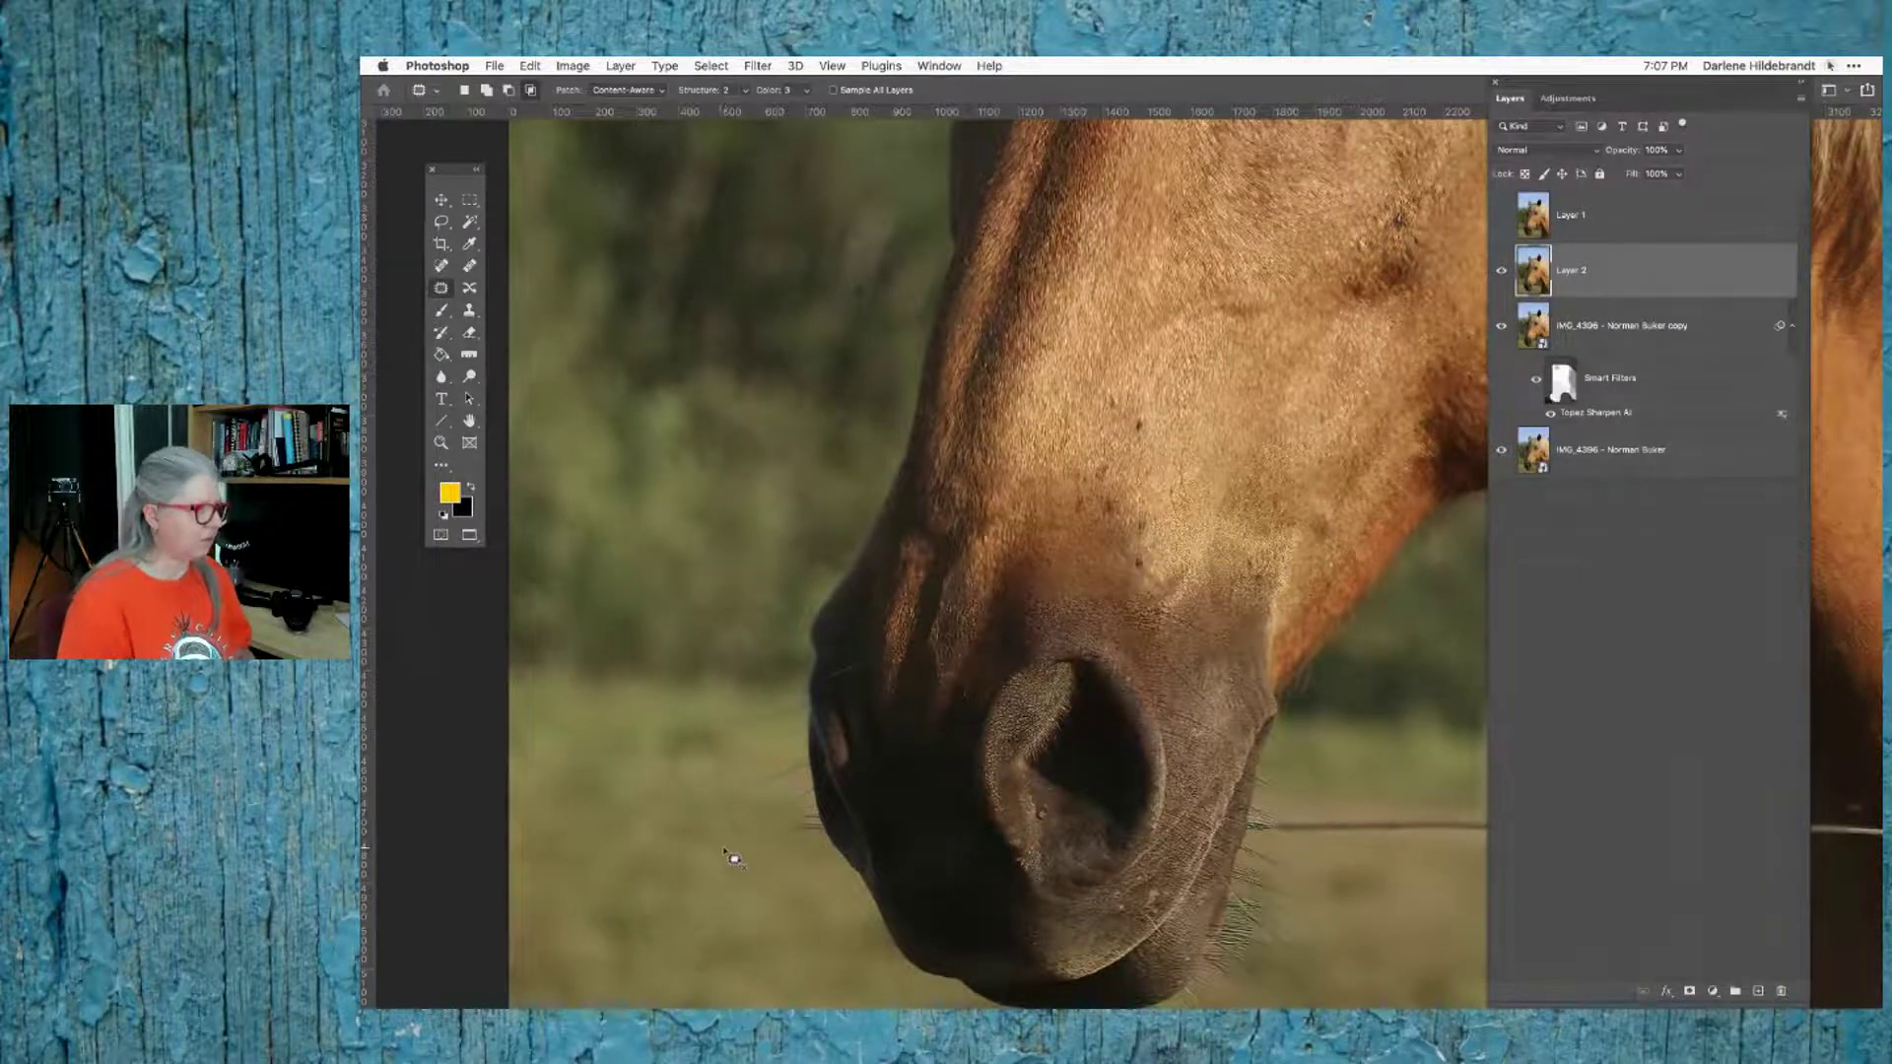
Step: Clean up the leftover wire marks beside the whiskers at the front of the nose with the Spot Healing Brush
click(441, 266)
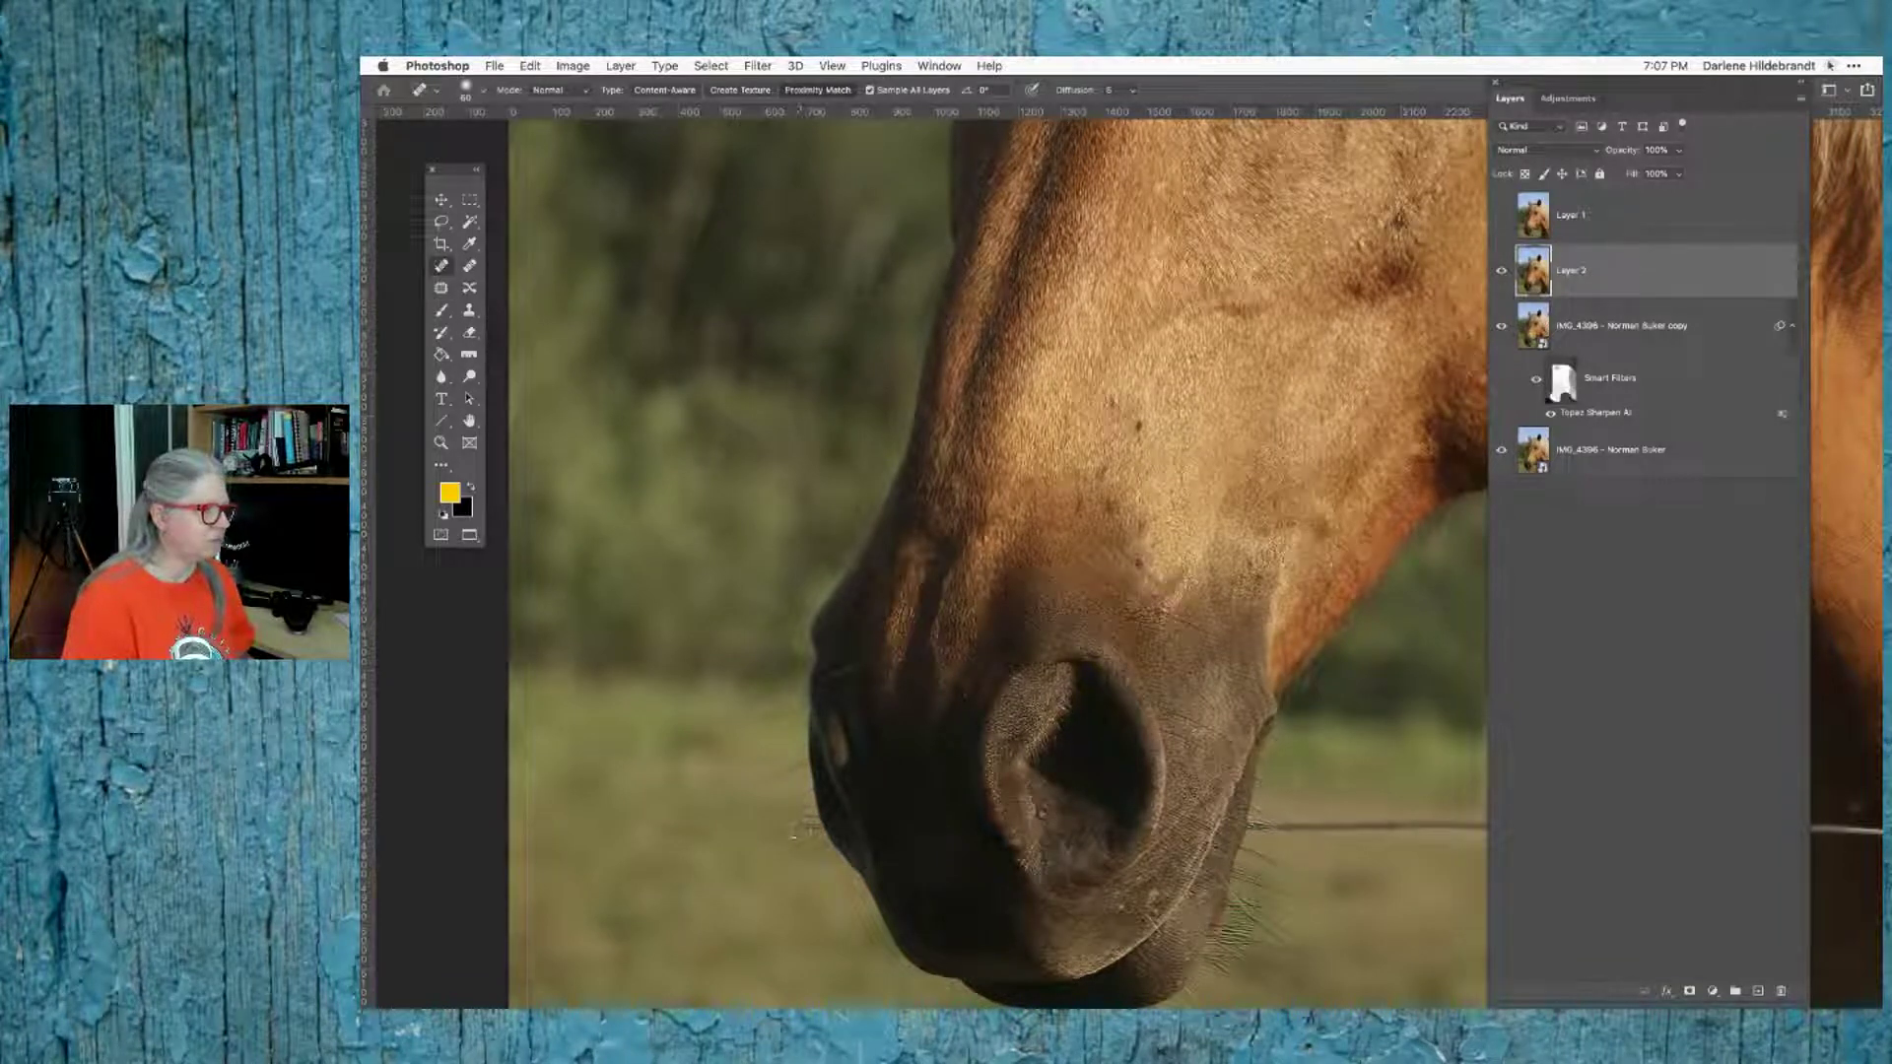
click(794, 828)
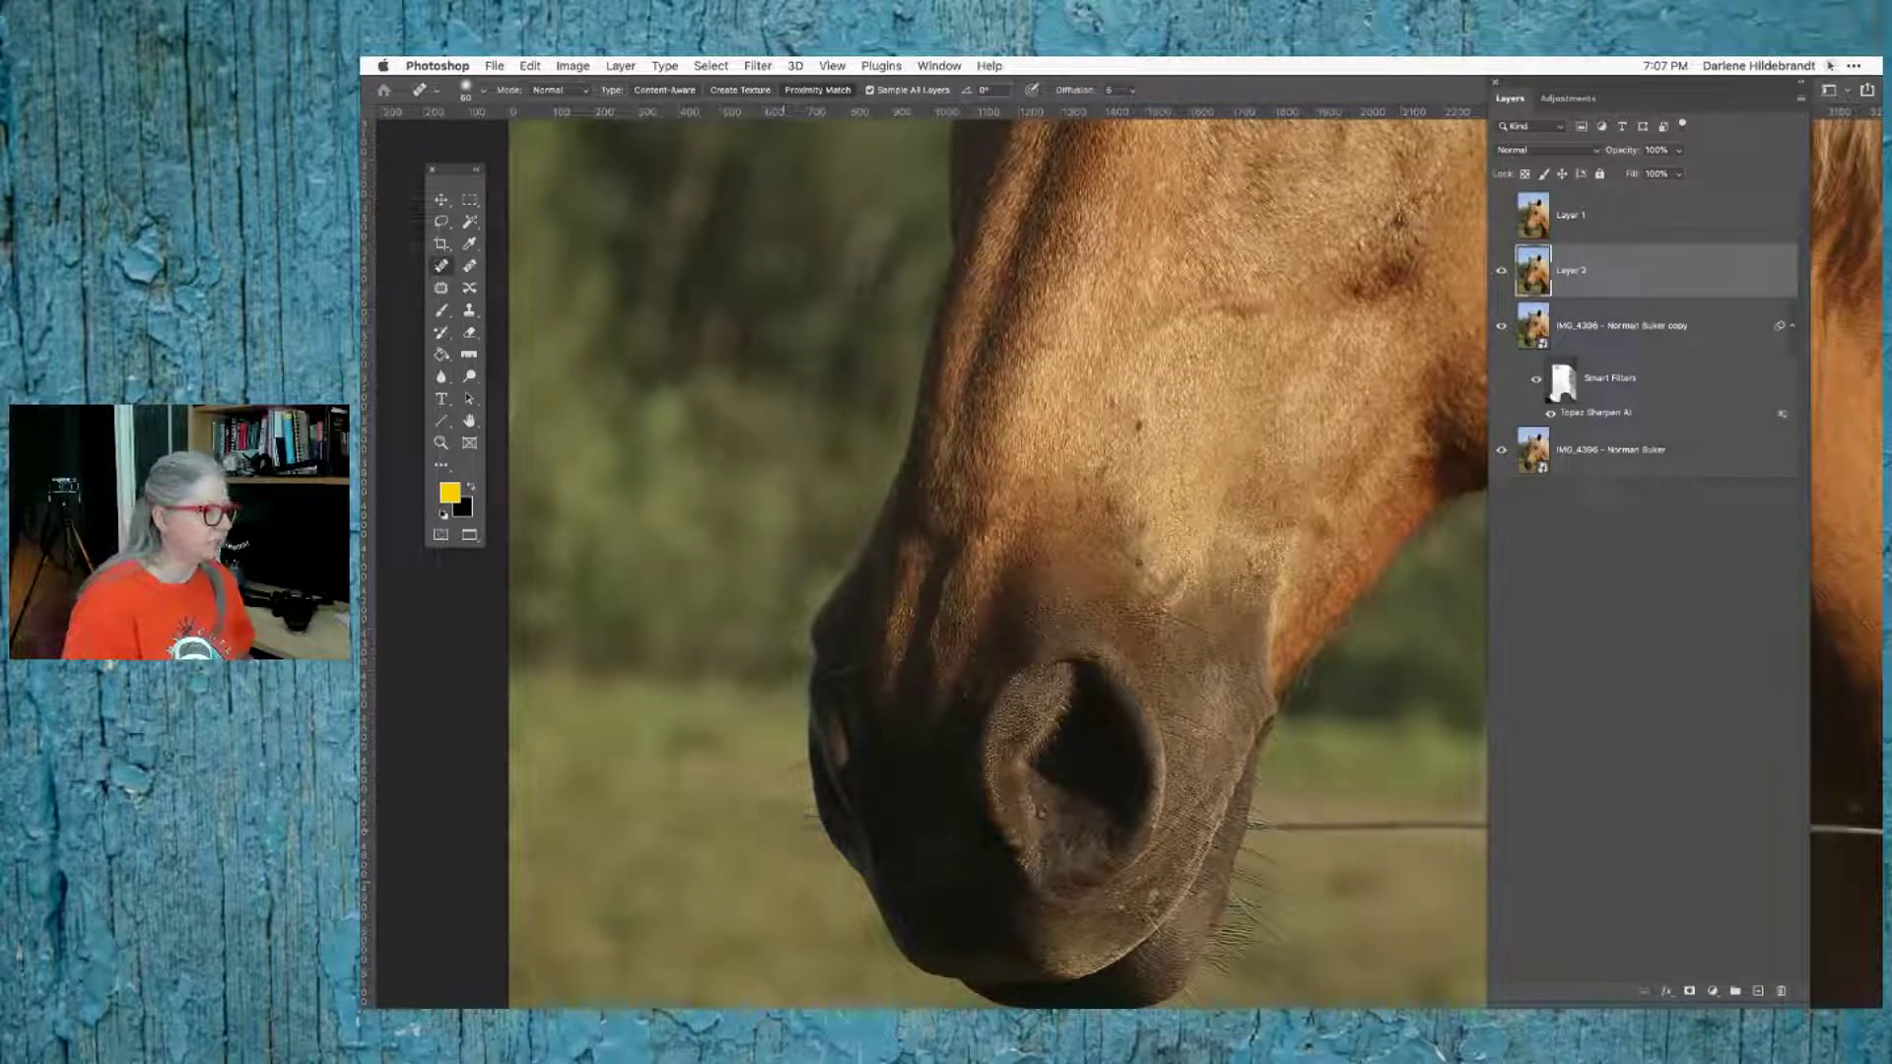
click(785, 825)
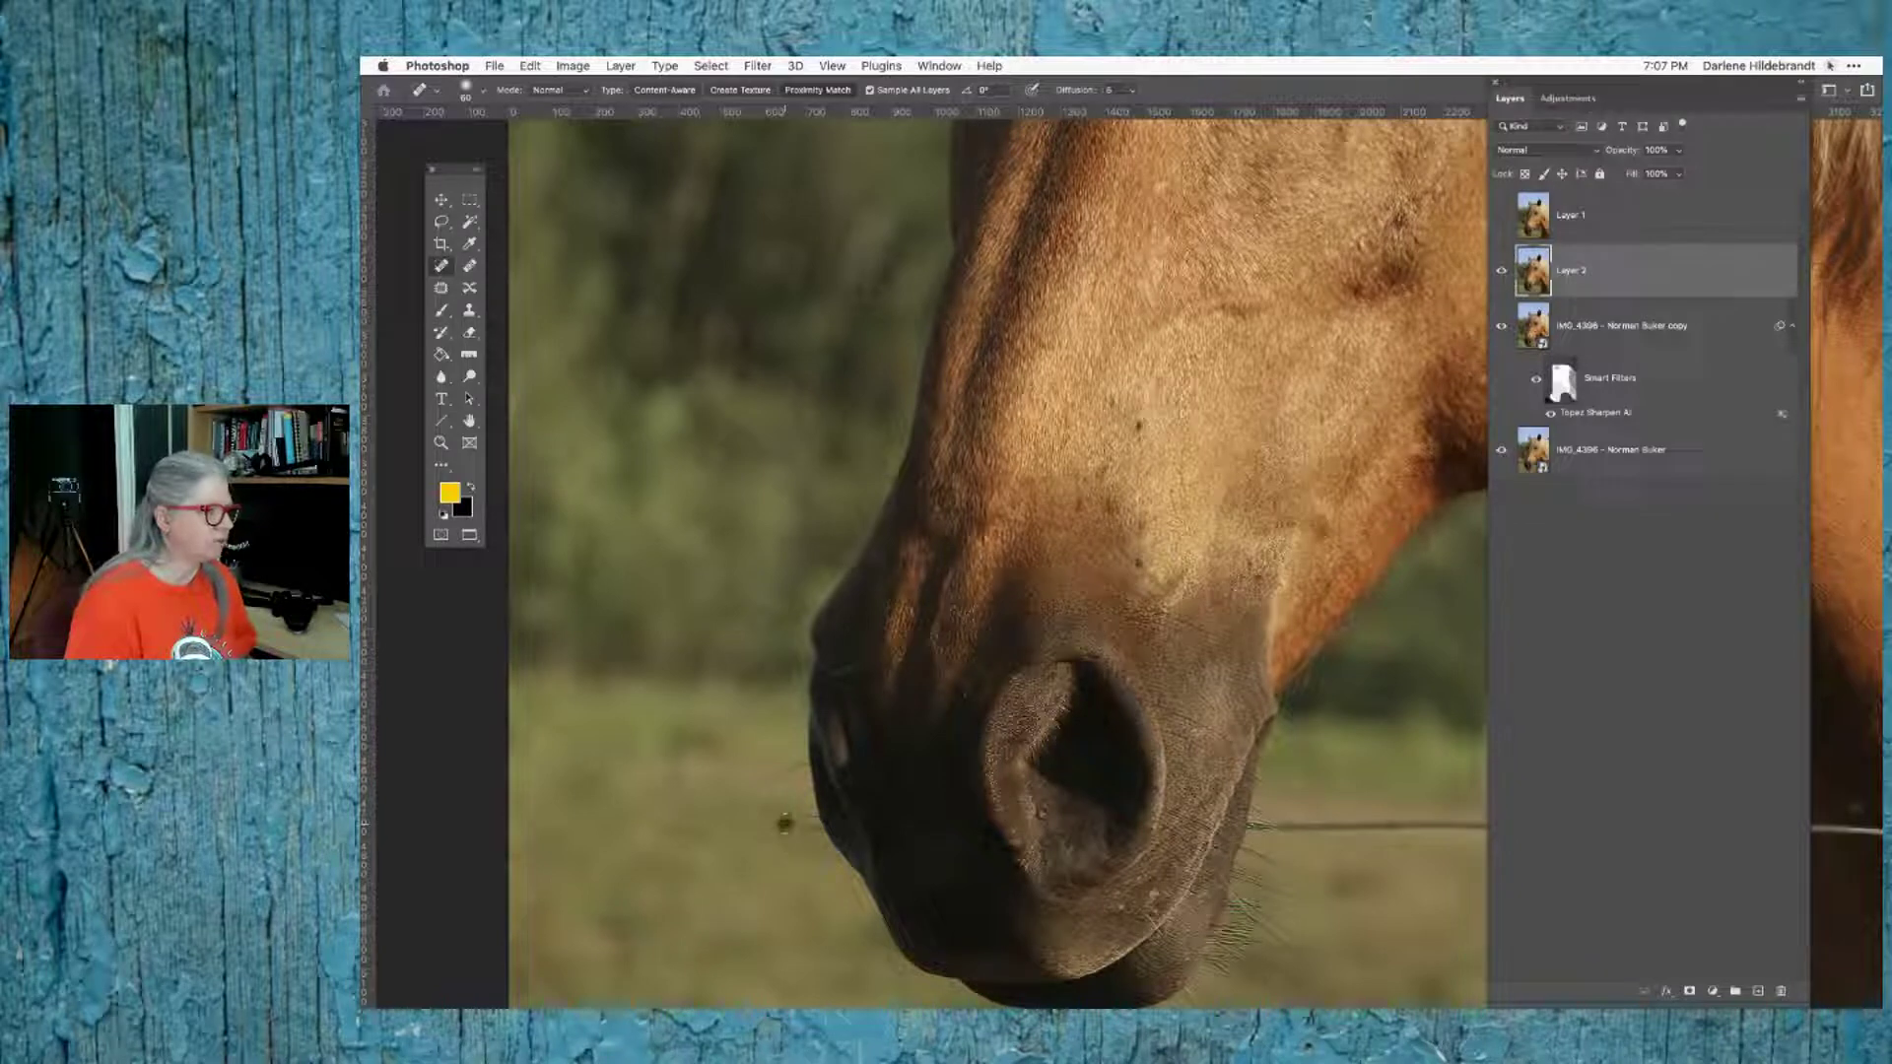
click(784, 848)
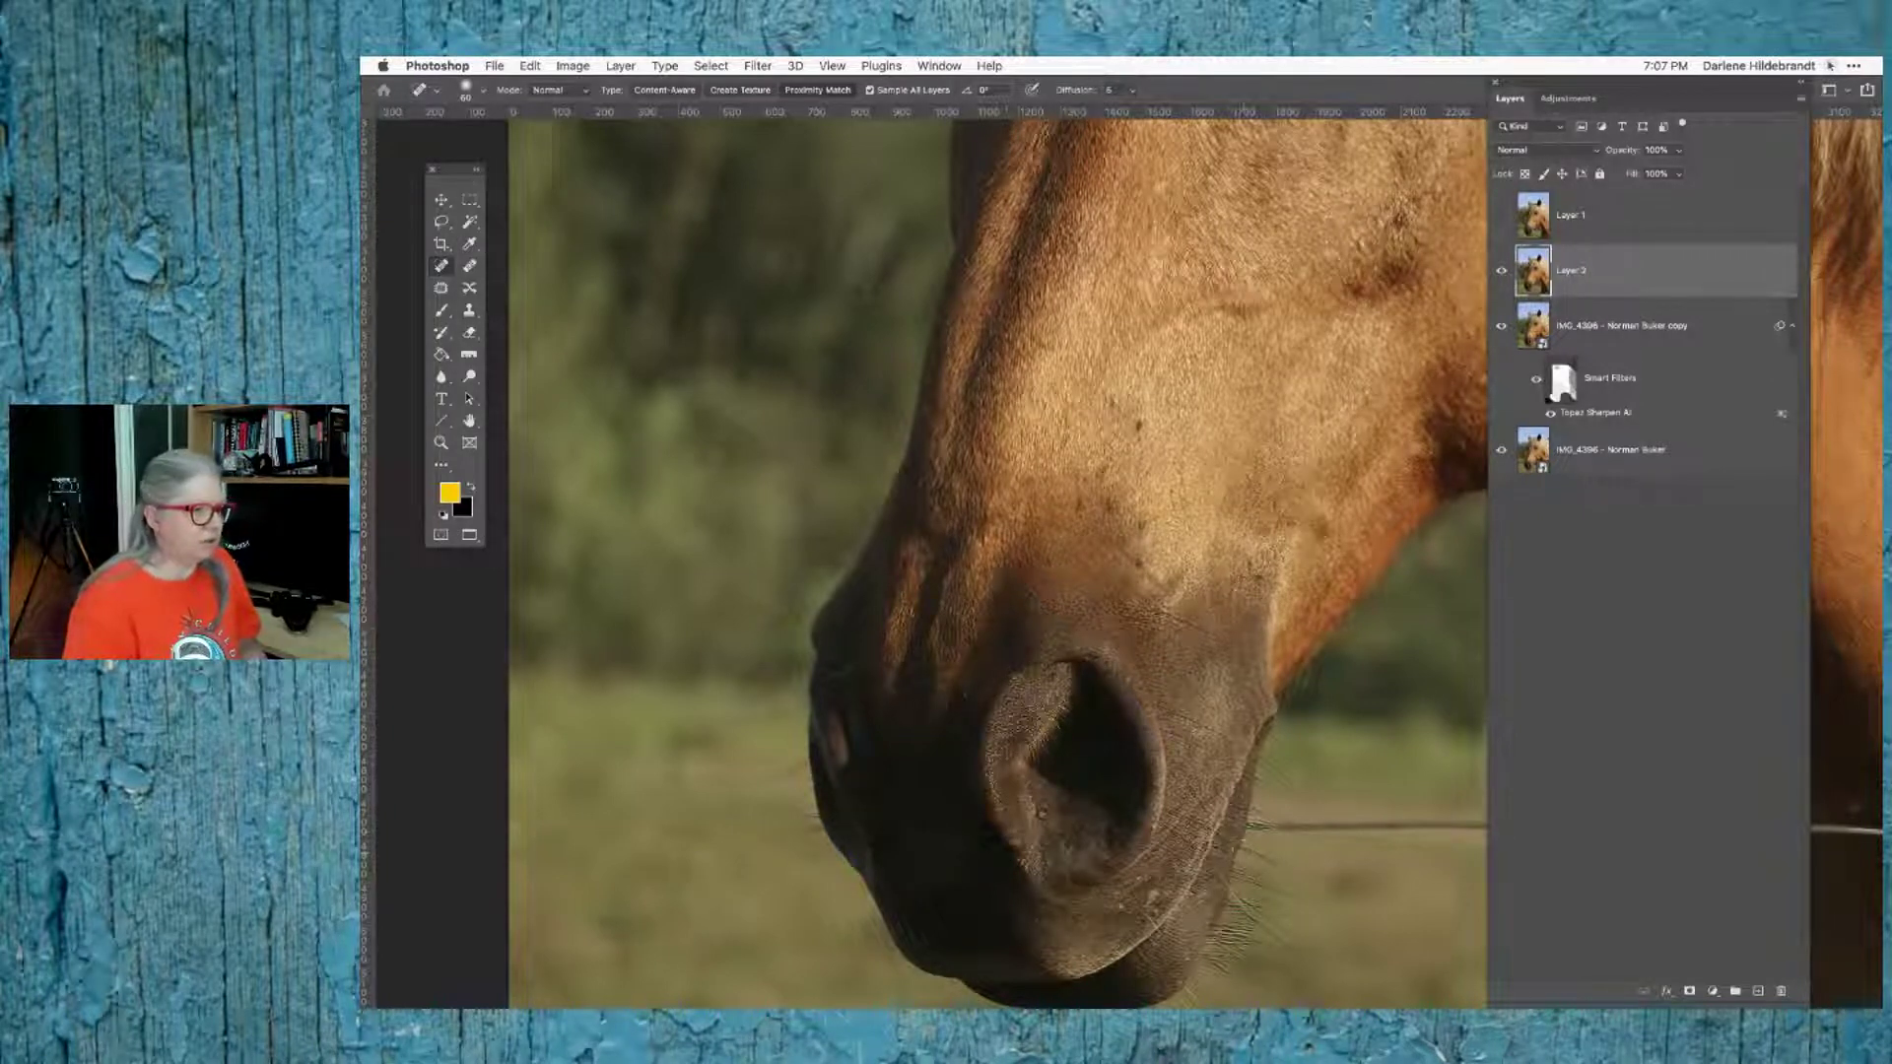
Step: Paint out the short piece of fence wire touching the whiskers behind the horse's chin with the Healing Brush
scroll(1111, 802, right, 3)
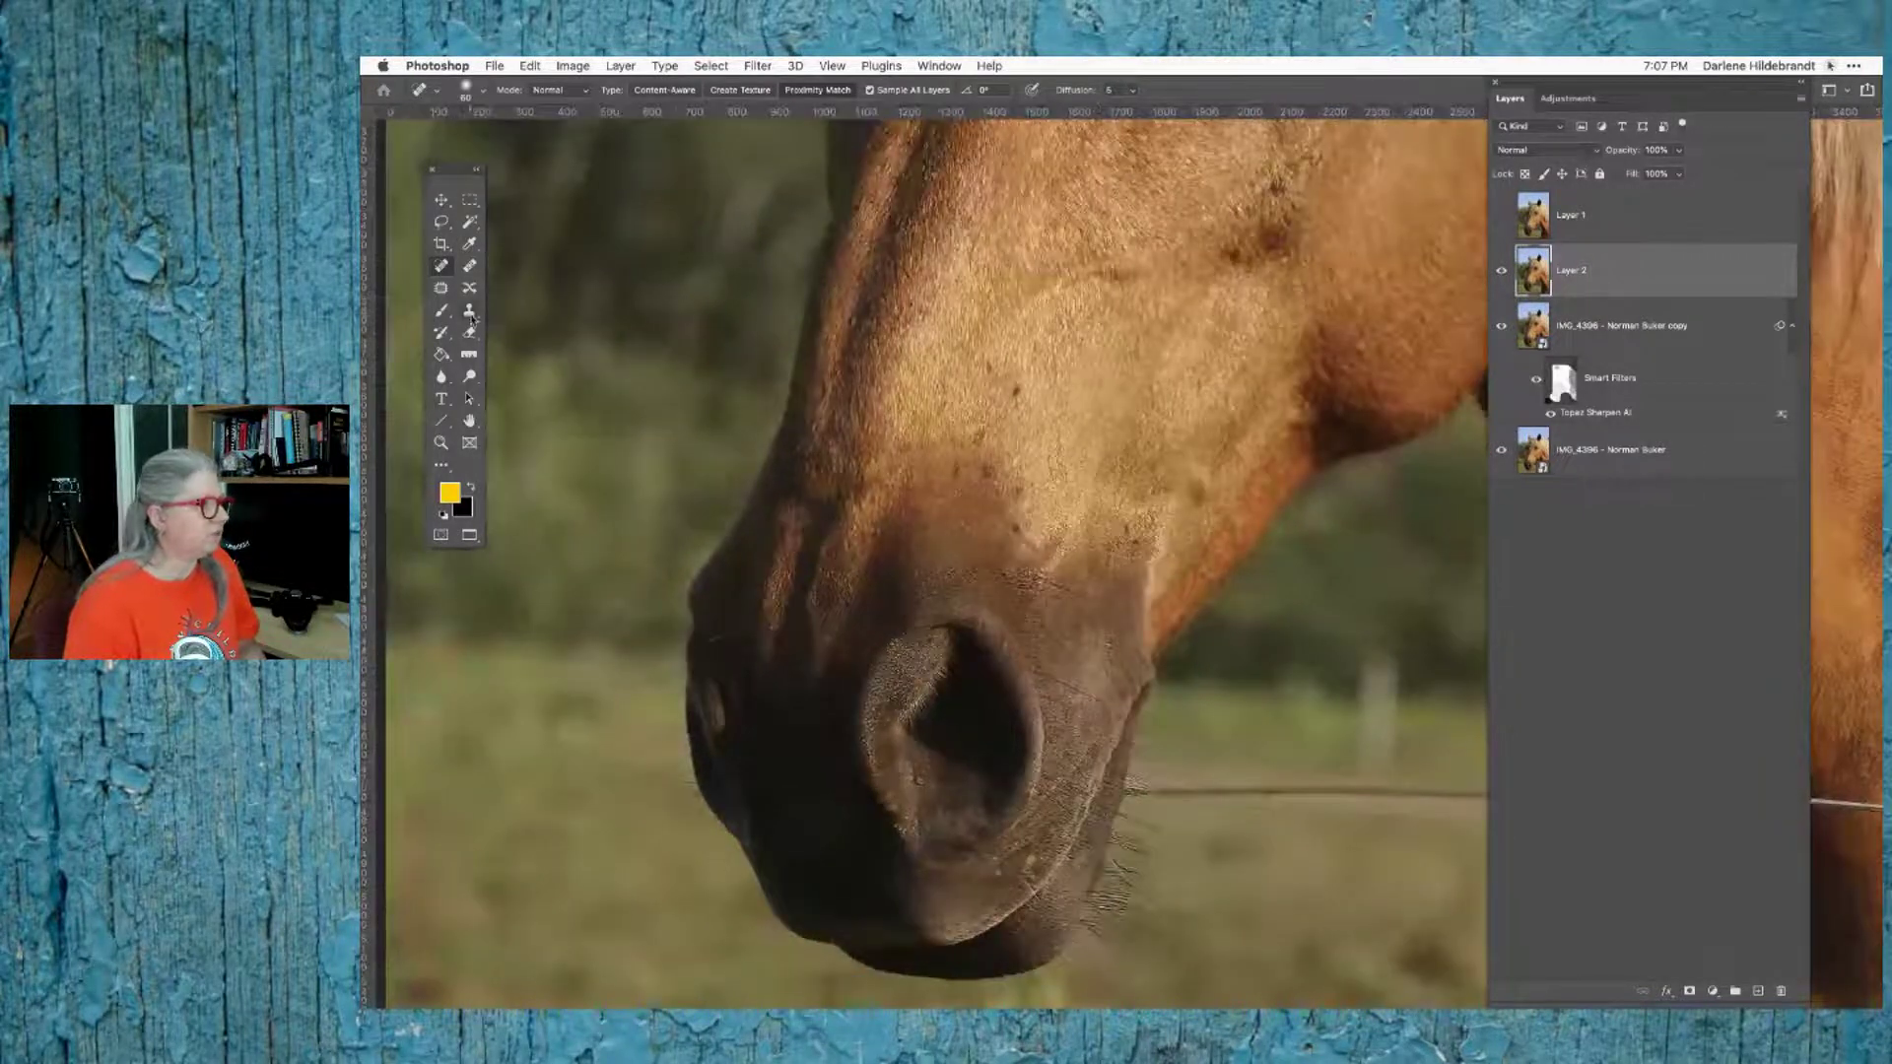
click(469, 265)
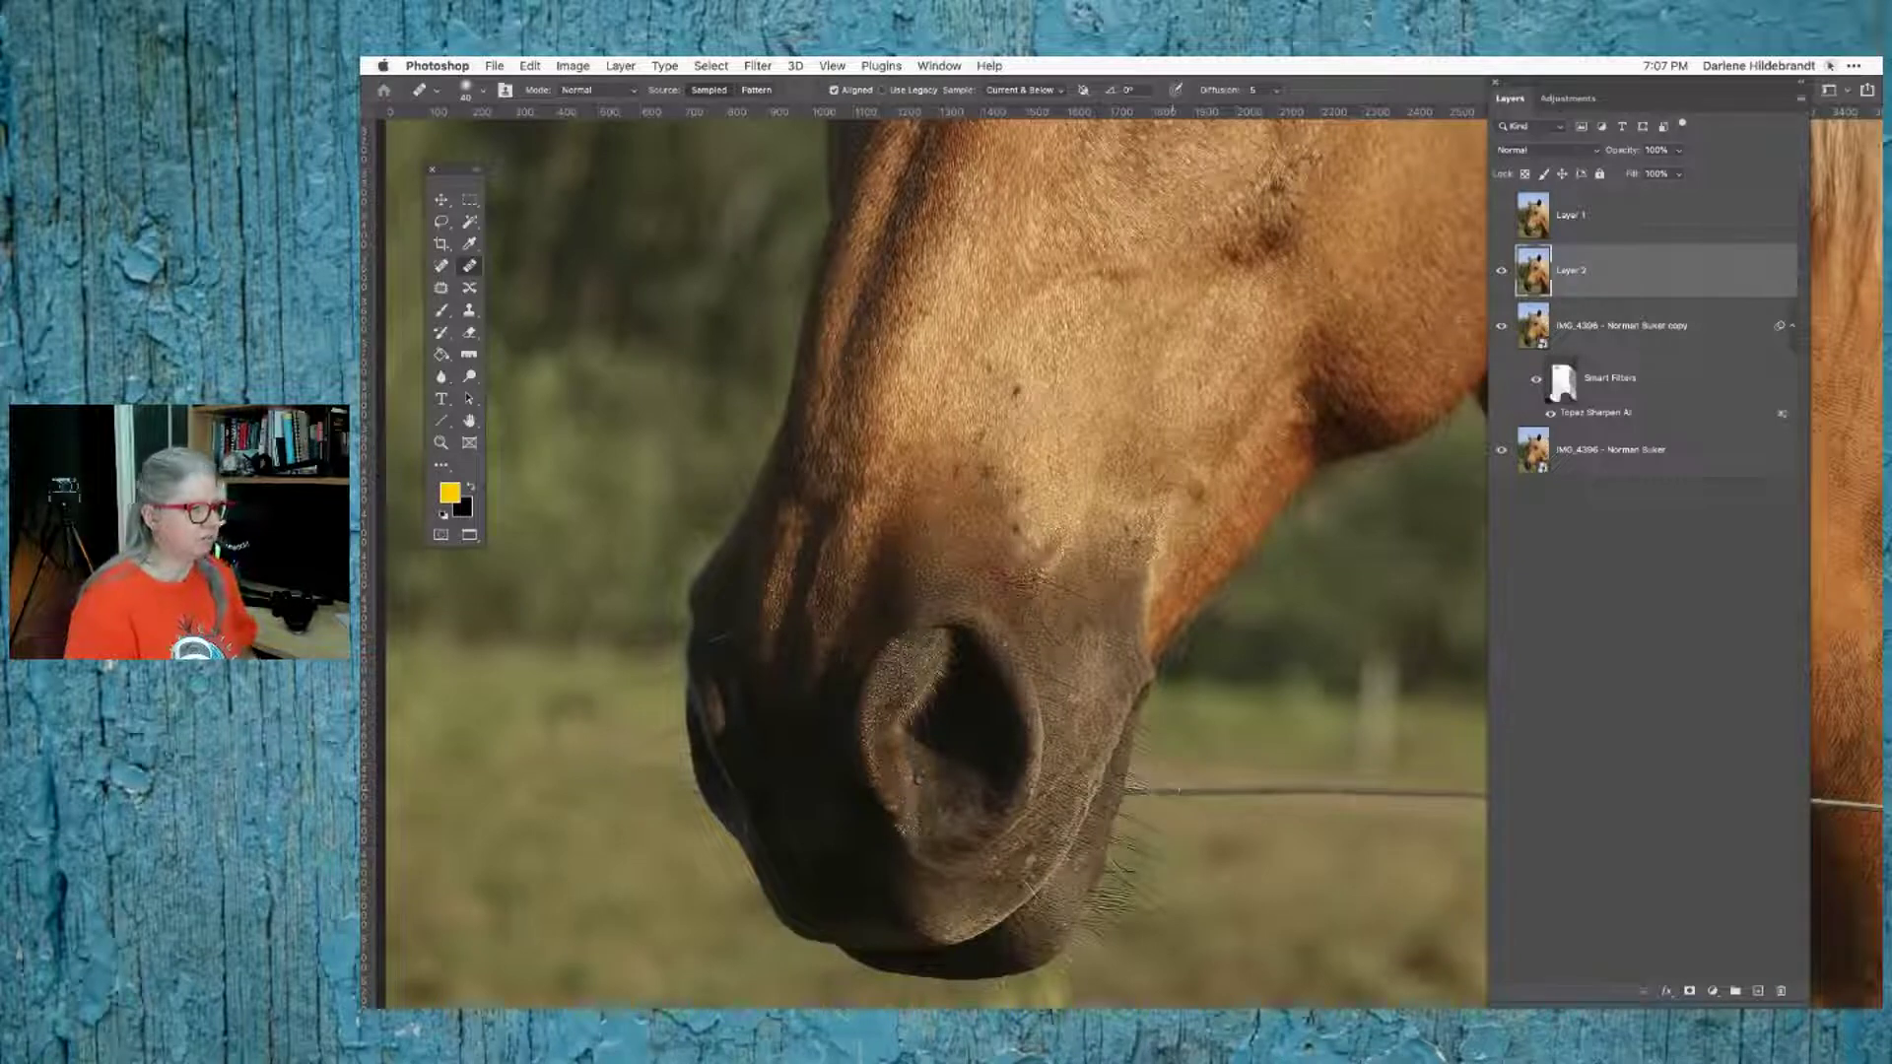
drag(1170, 791, 1133, 791)
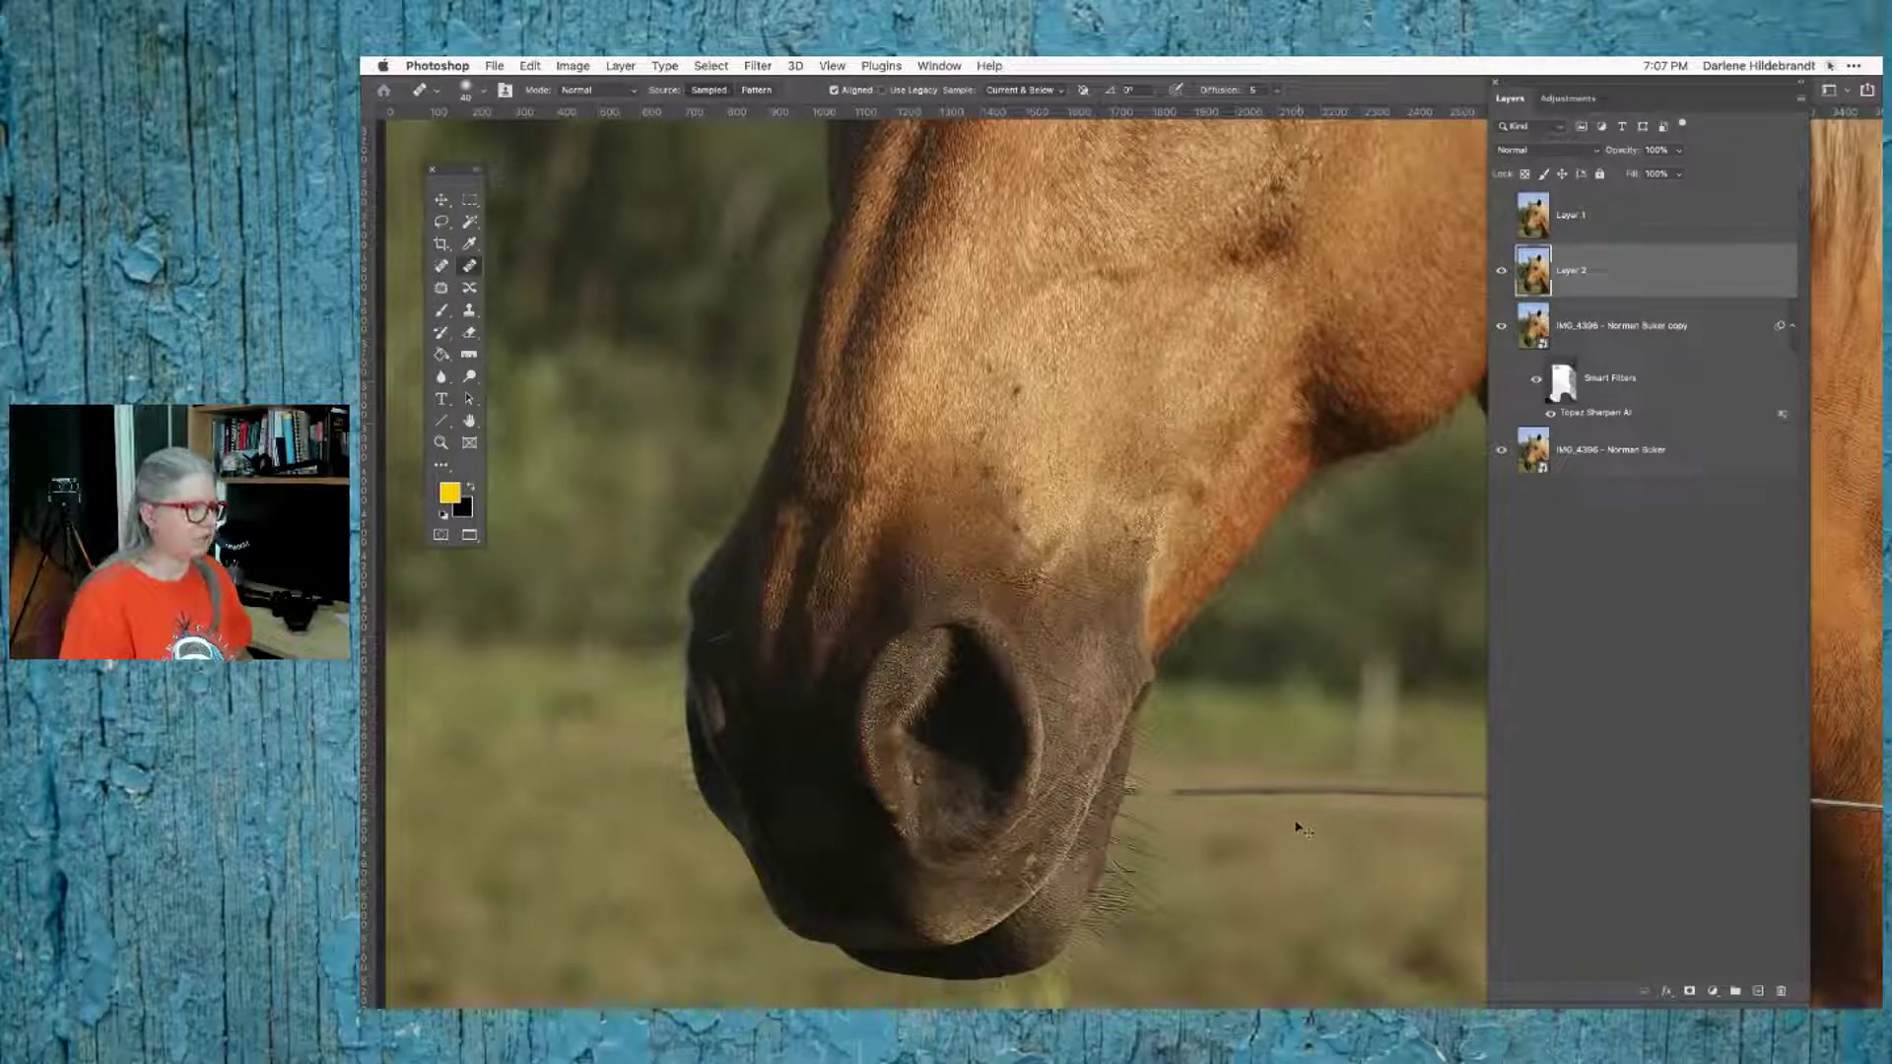
Step: Undo the last healing stroke and paint over part of the fence wire behind the chin with the Healing Brush in Lighten mode
key(super+z)
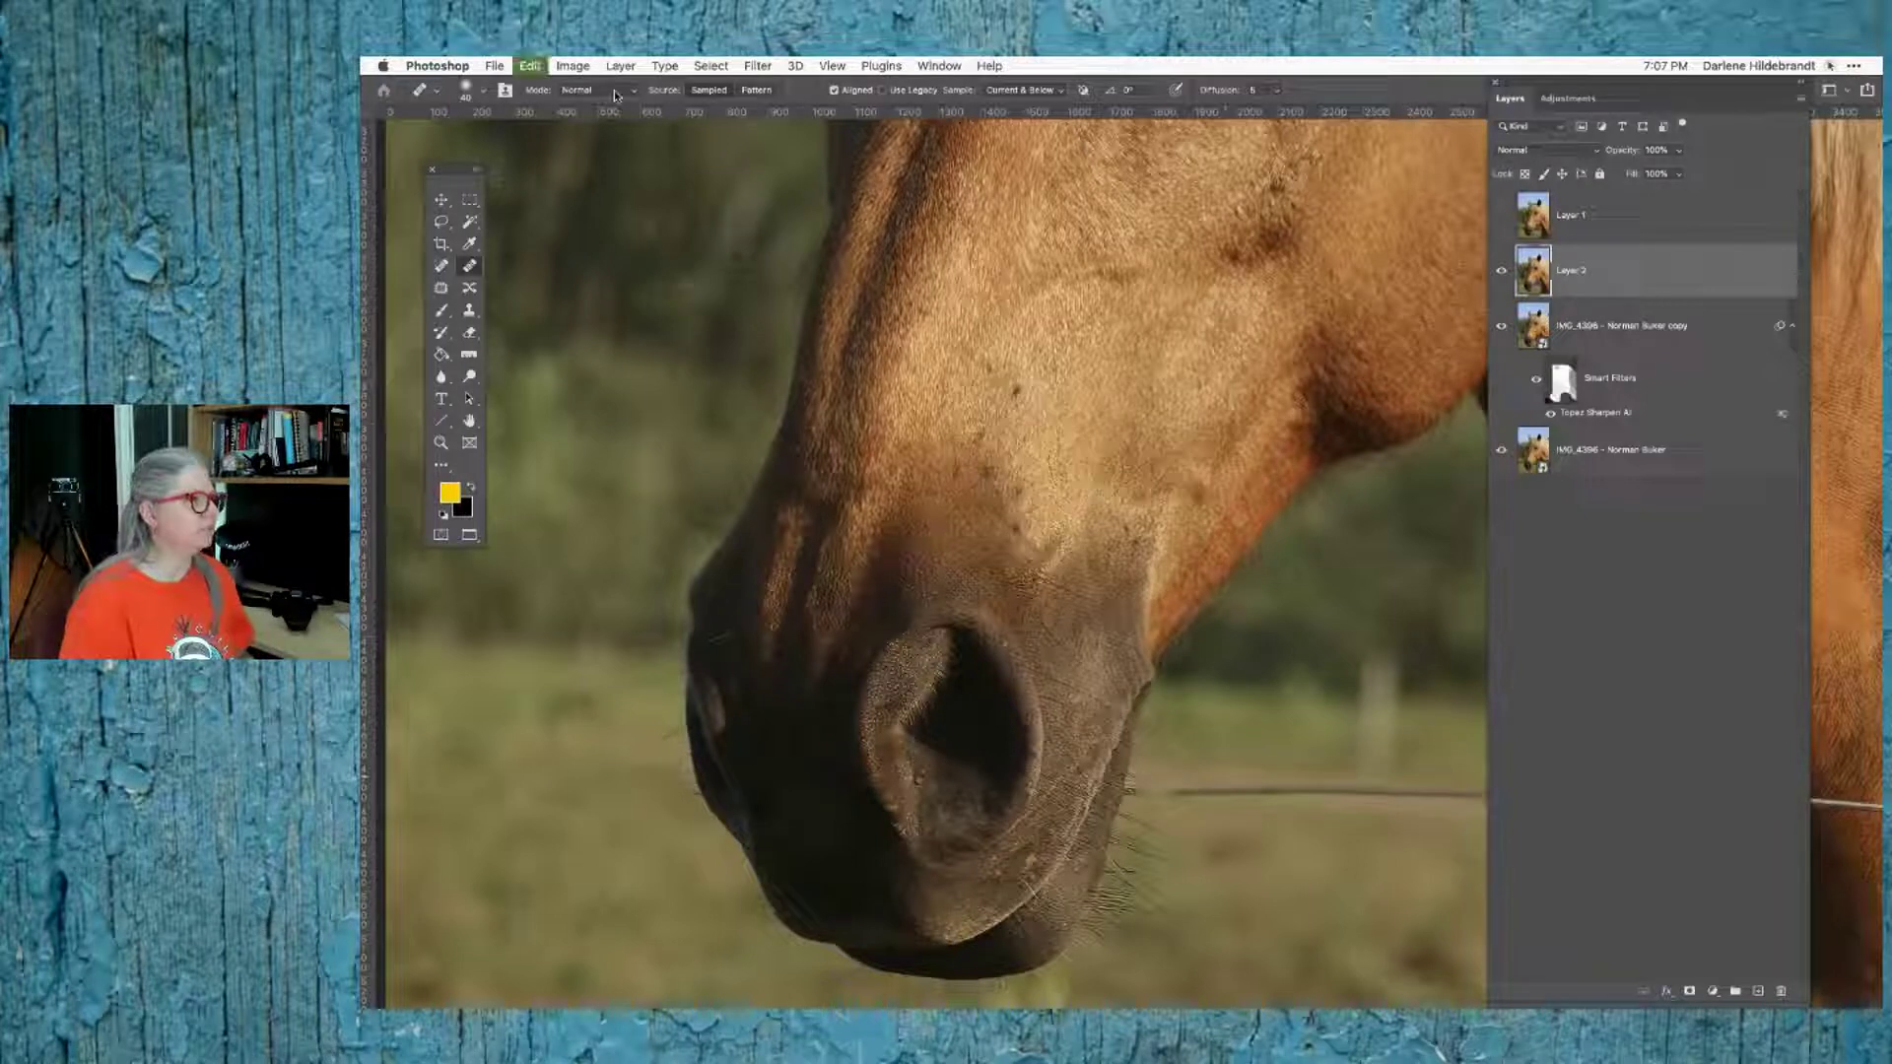
click(590, 91)
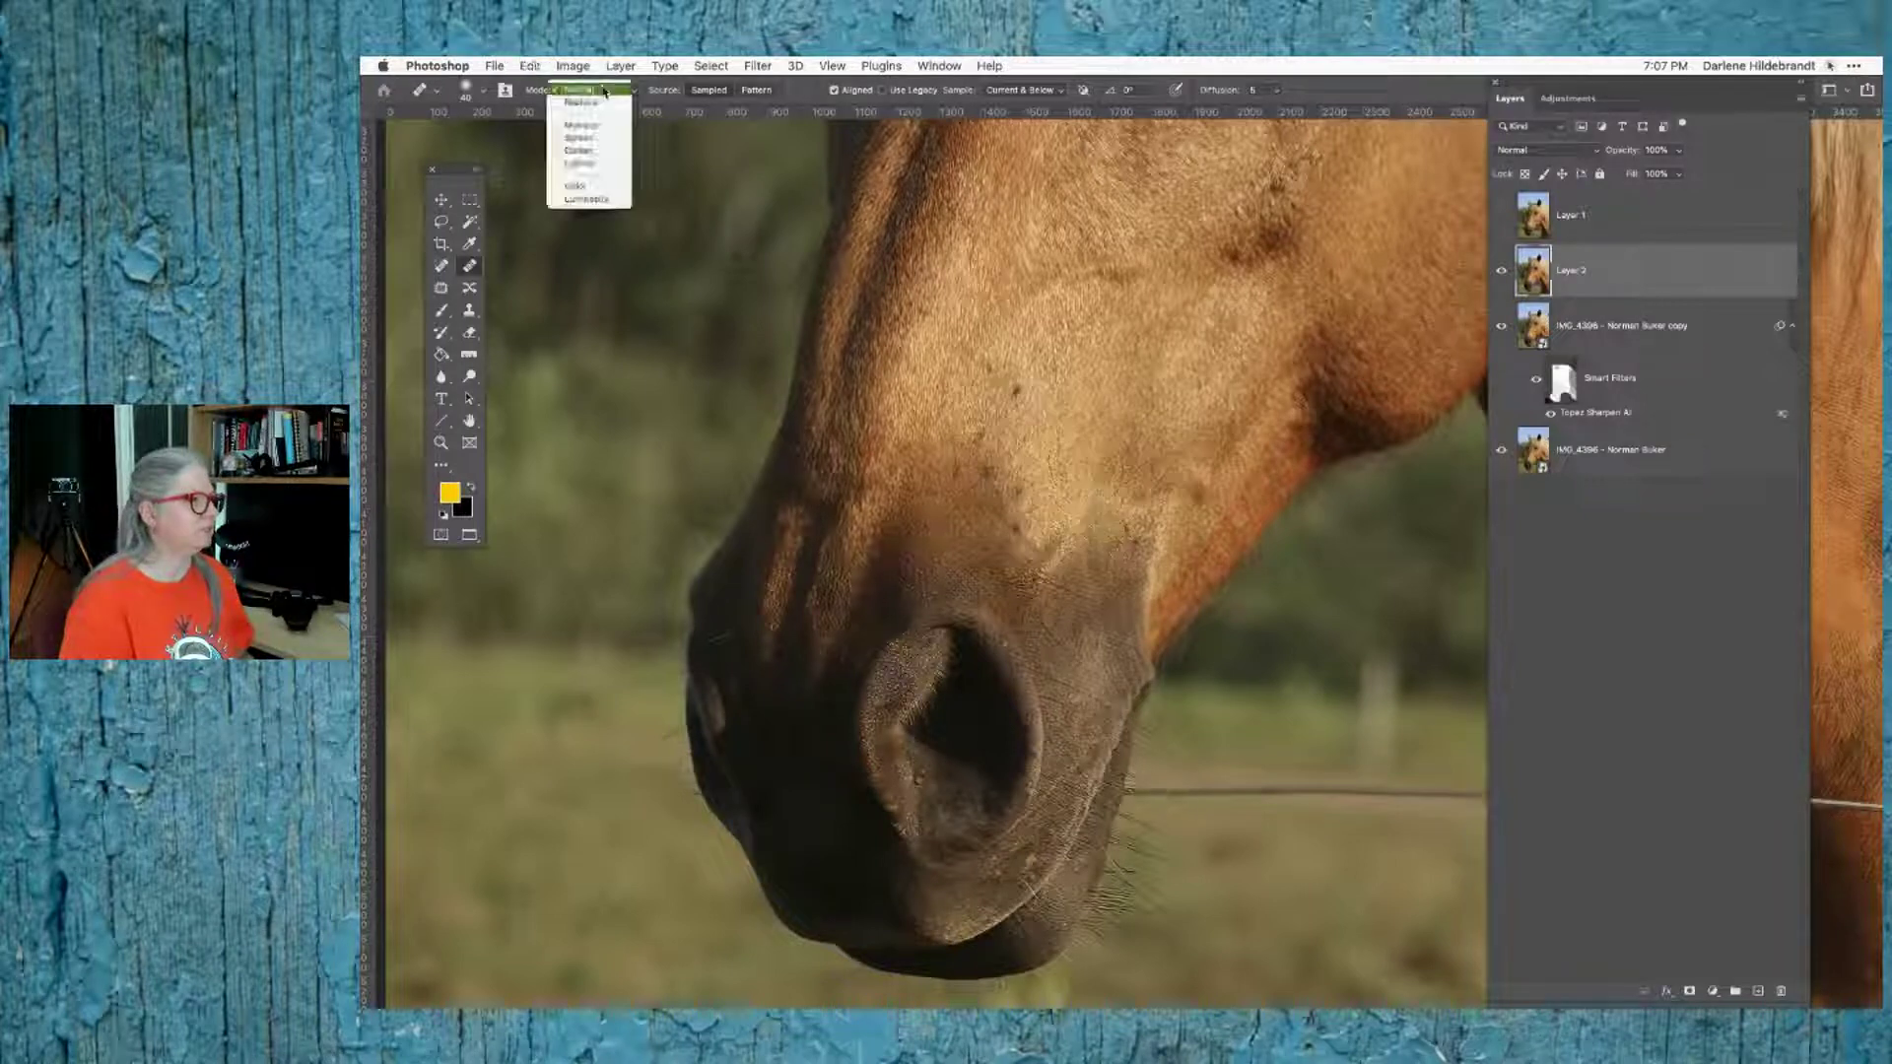
click(584, 163)
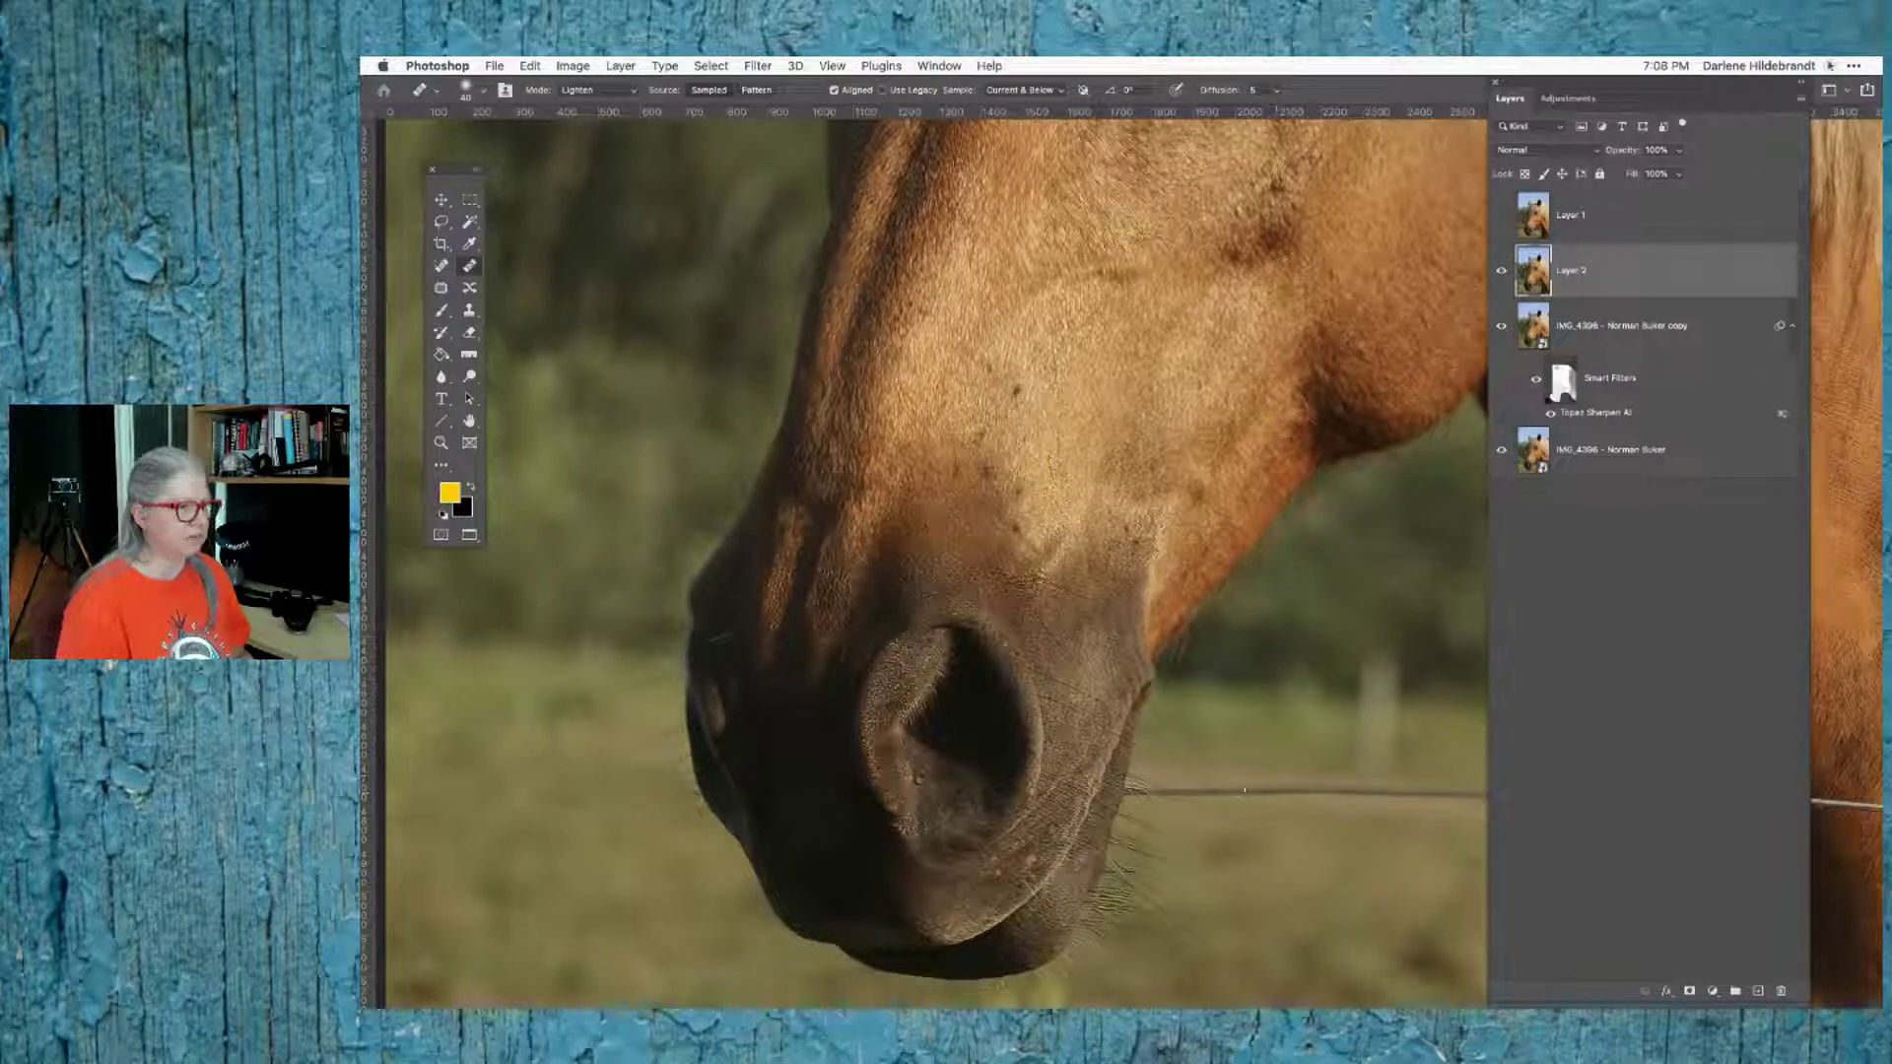
drag(1245, 791, 1350, 792)
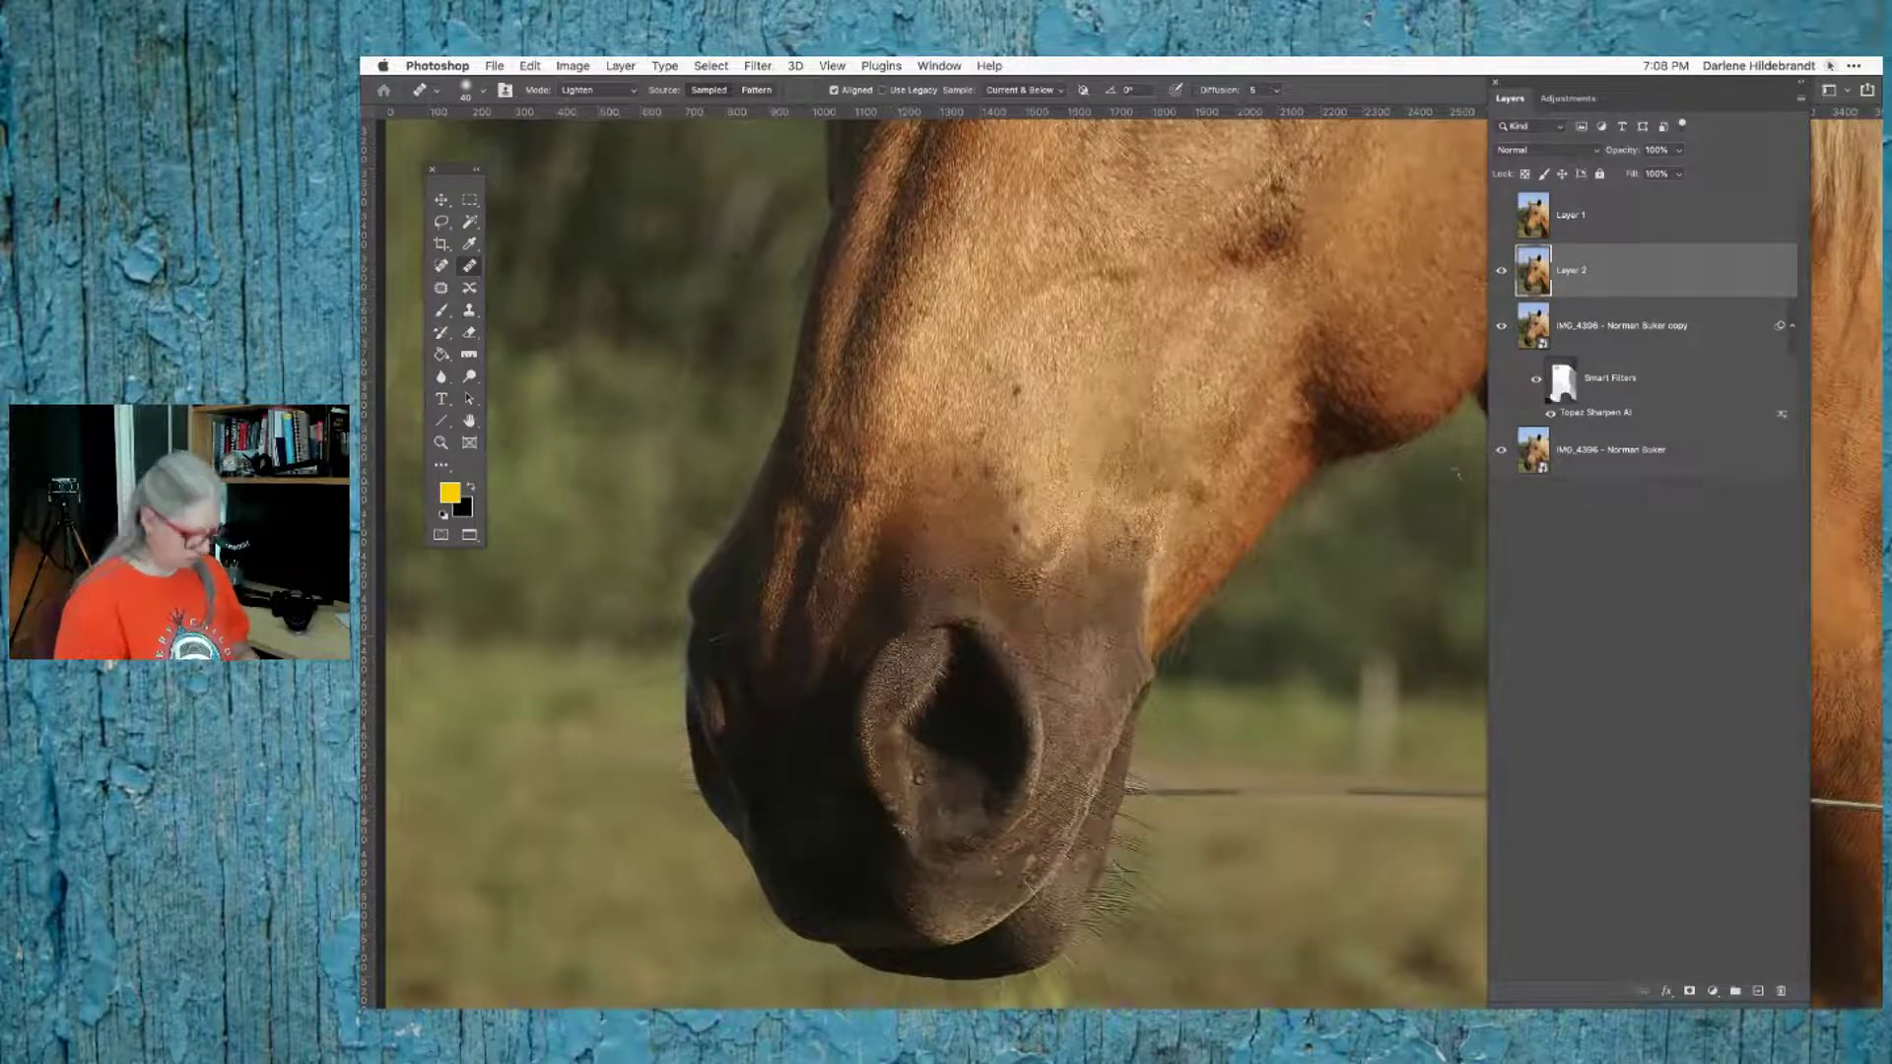
key(super+0)
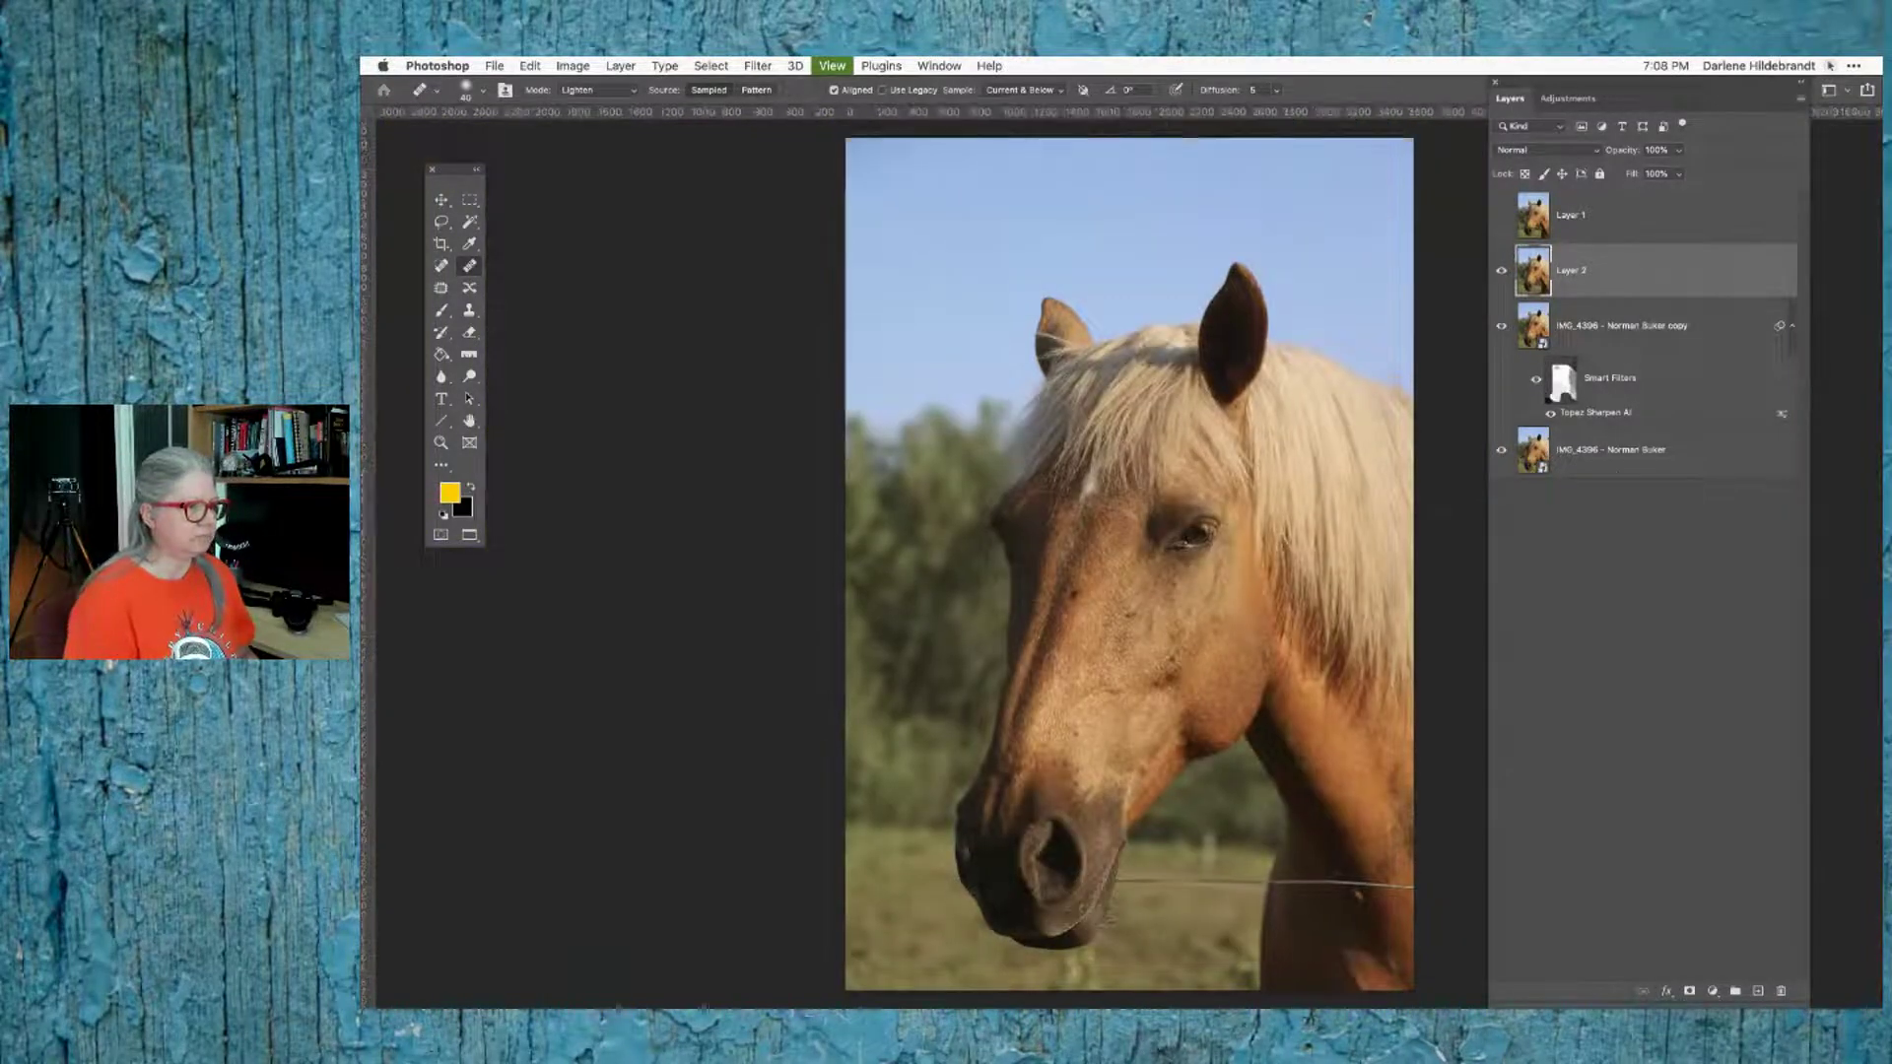
Step: Compare the retouched versions of the horse photo by toggling the visibility of Layer 1 and Layer 2
click(1502, 215)
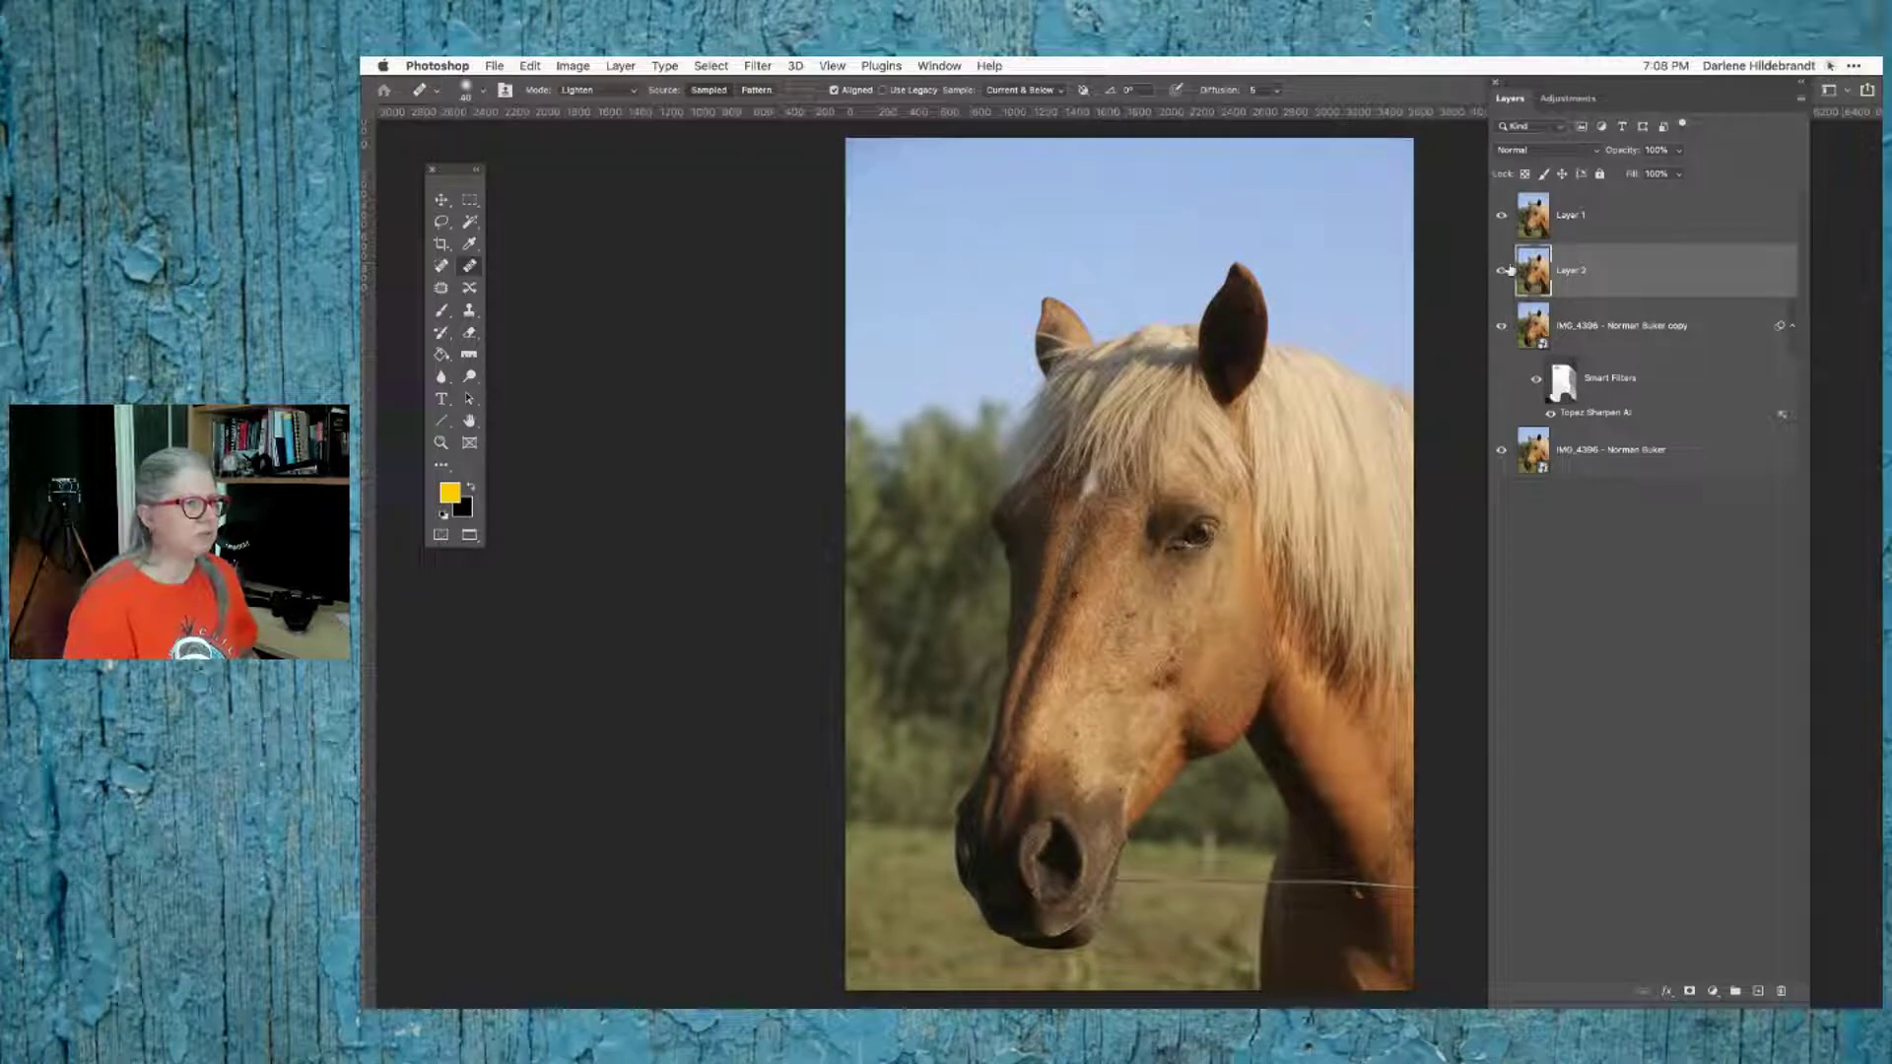
click(1503, 272)
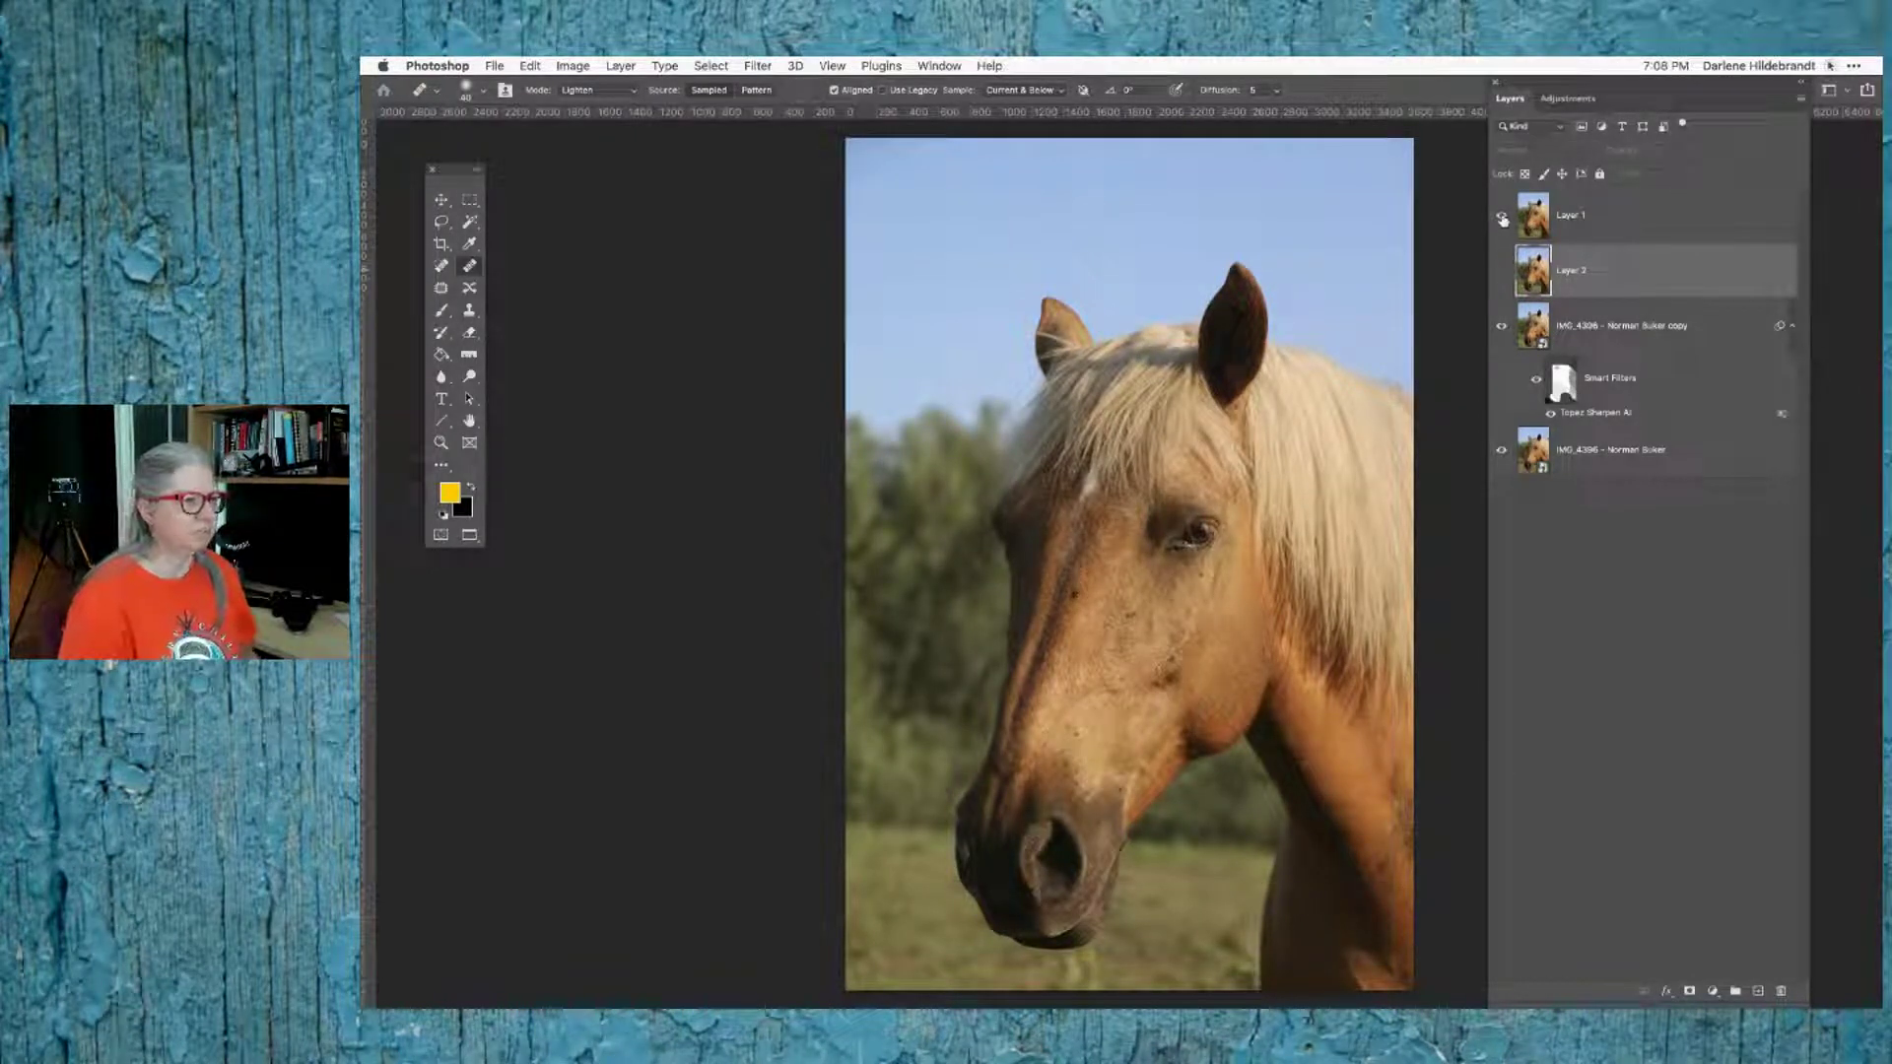
click(1502, 271)
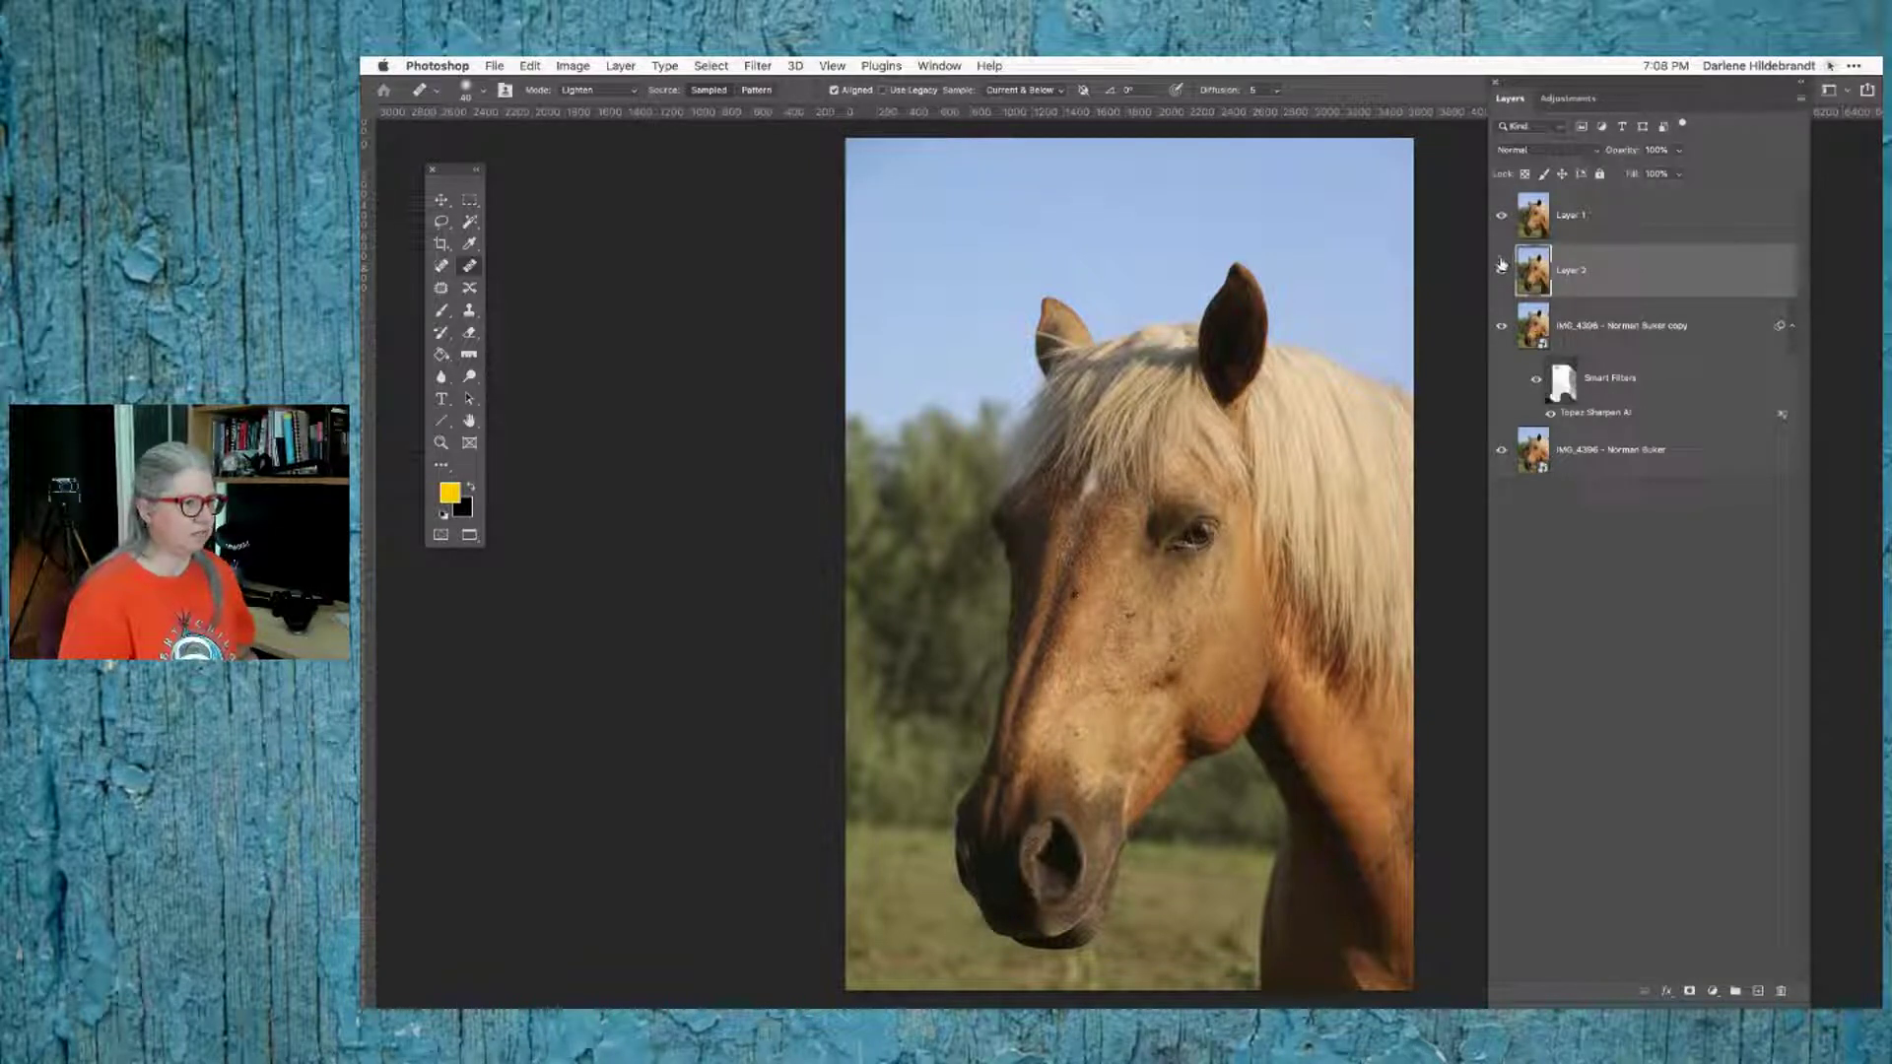
click(1501, 219)
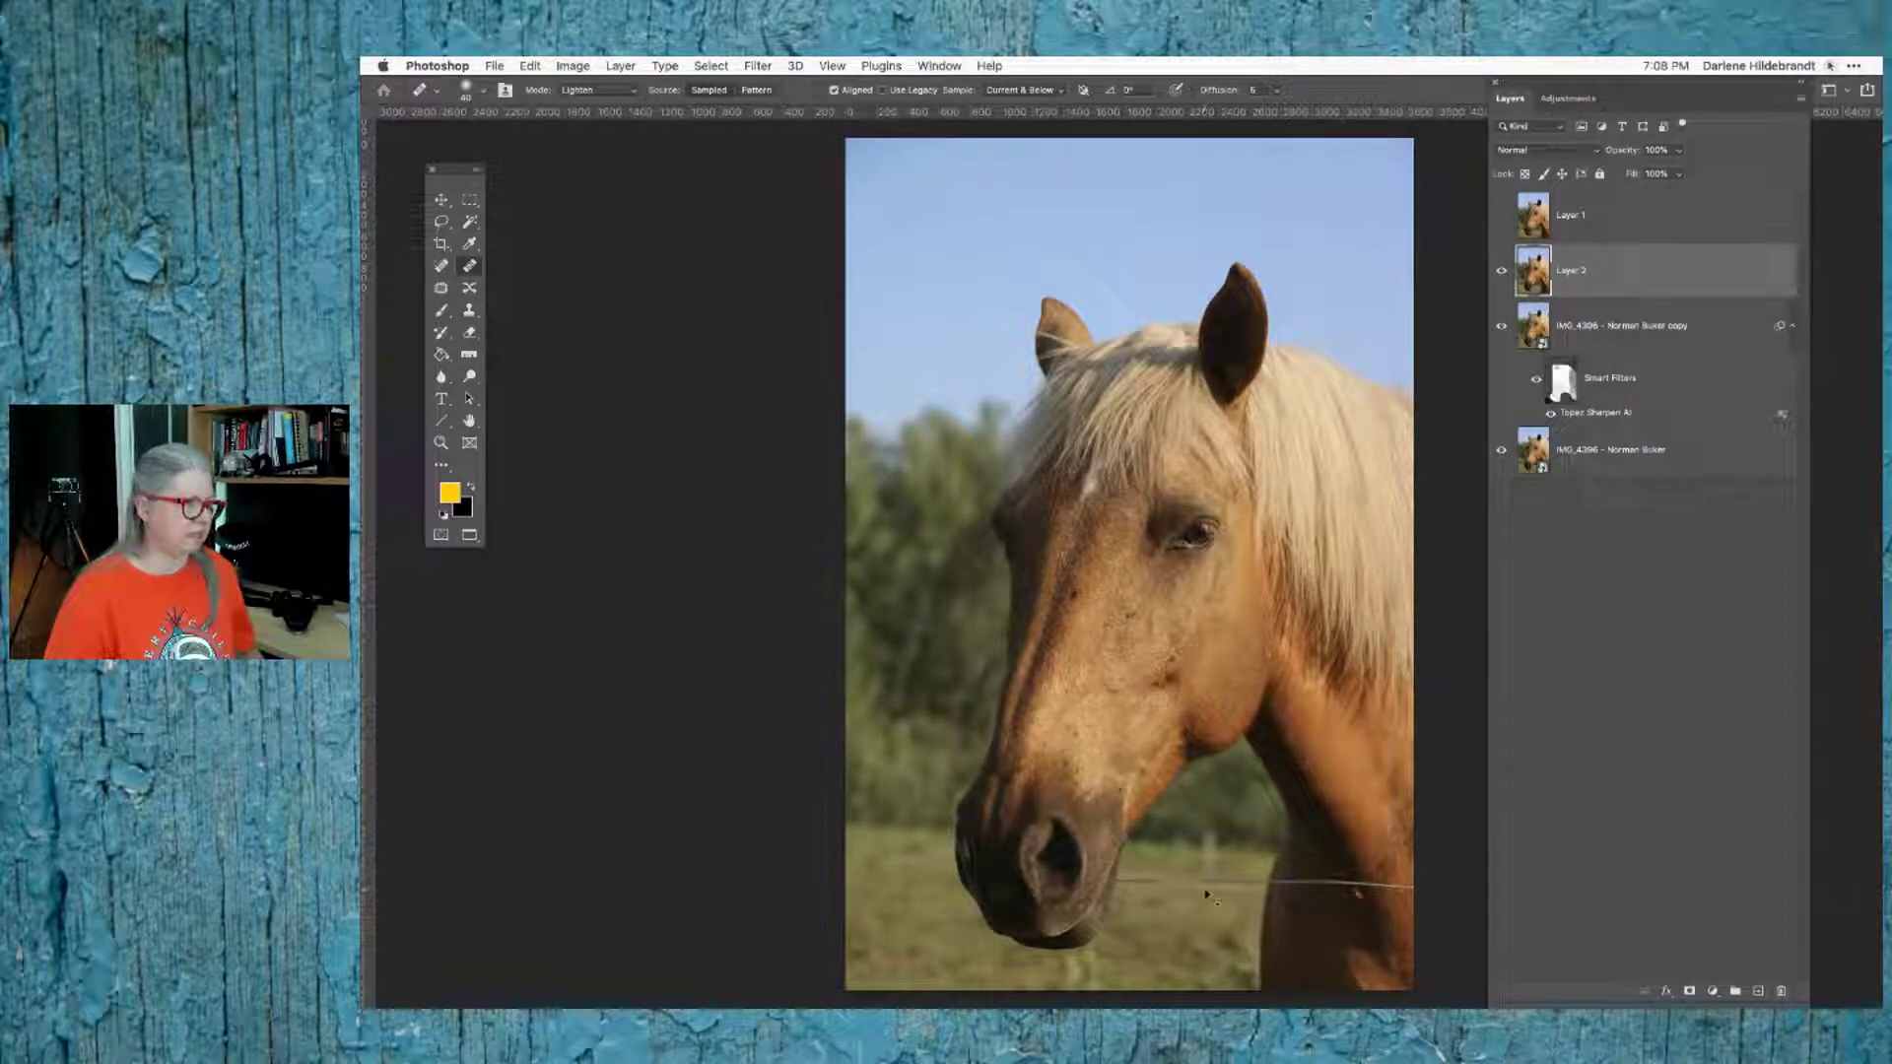
Step: Switch to Lightroom Classic, go to the PSD edit of the horse photo and show the collection as a thumbnail grid
key(super+Tab)
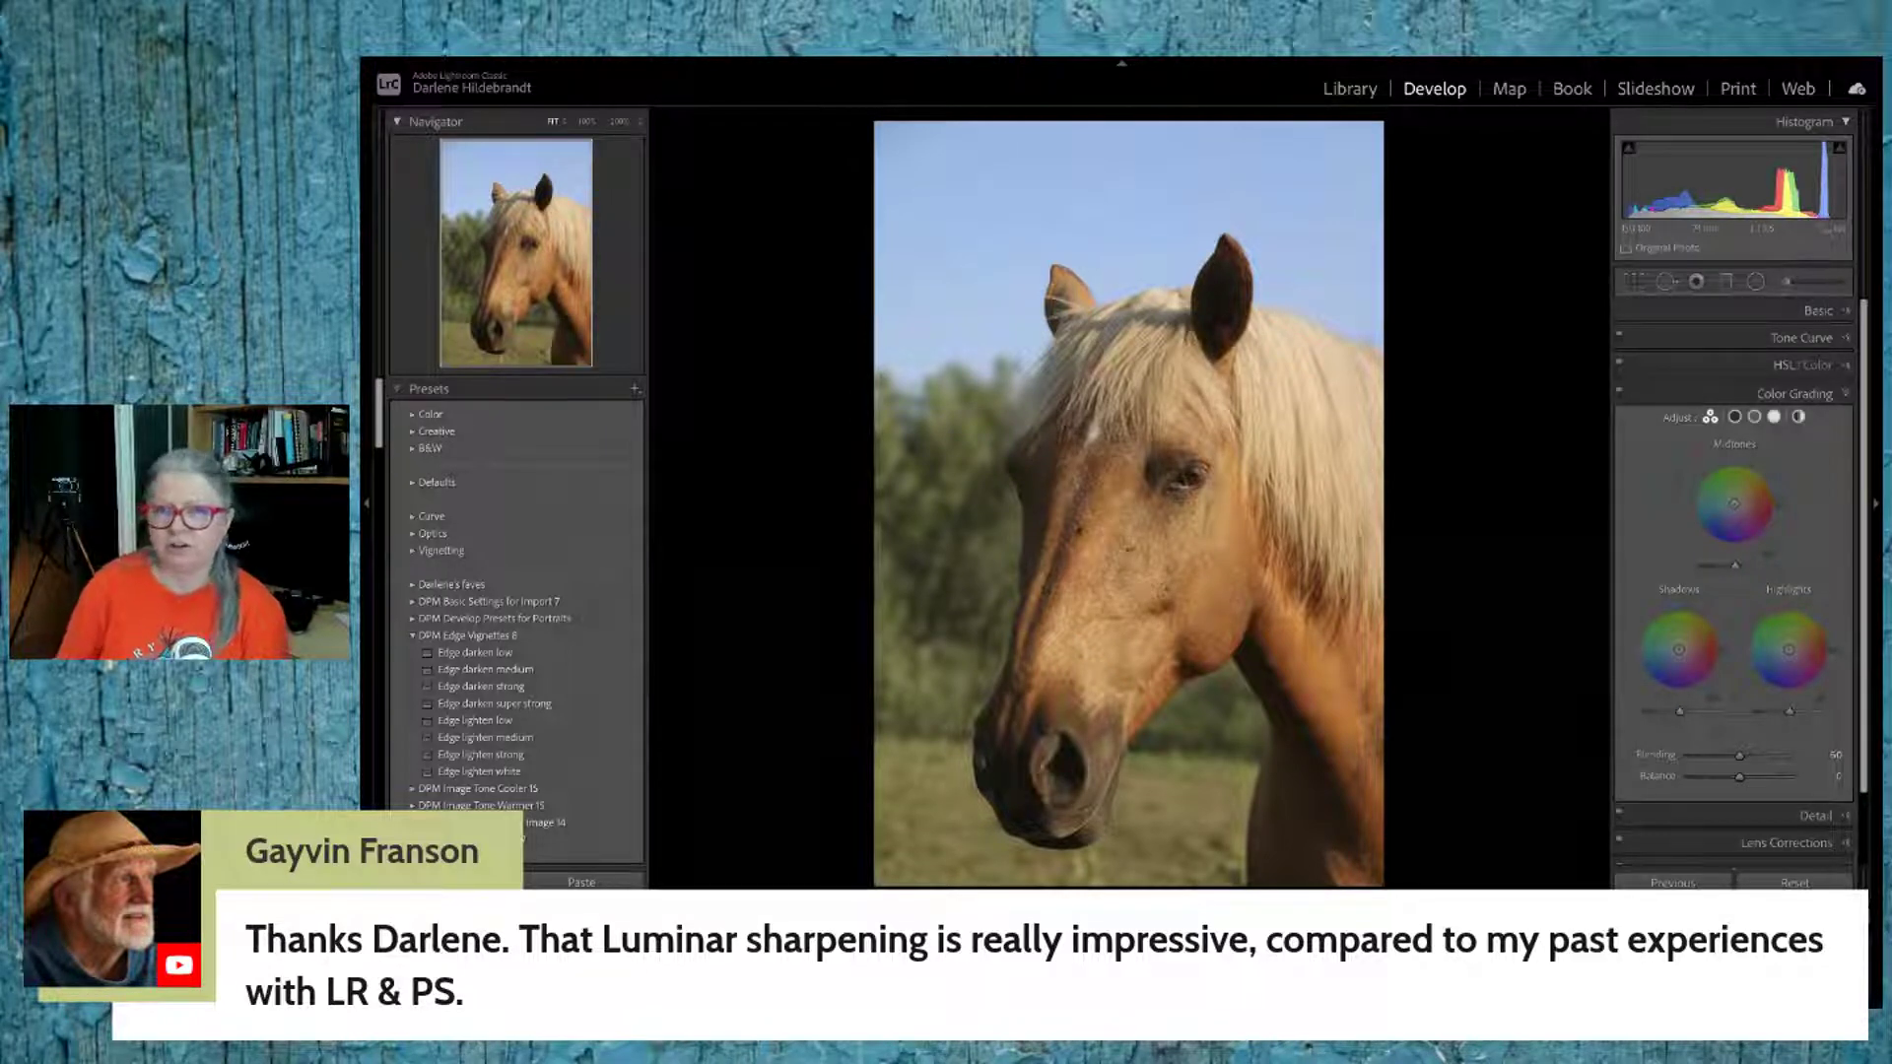
key(Right)
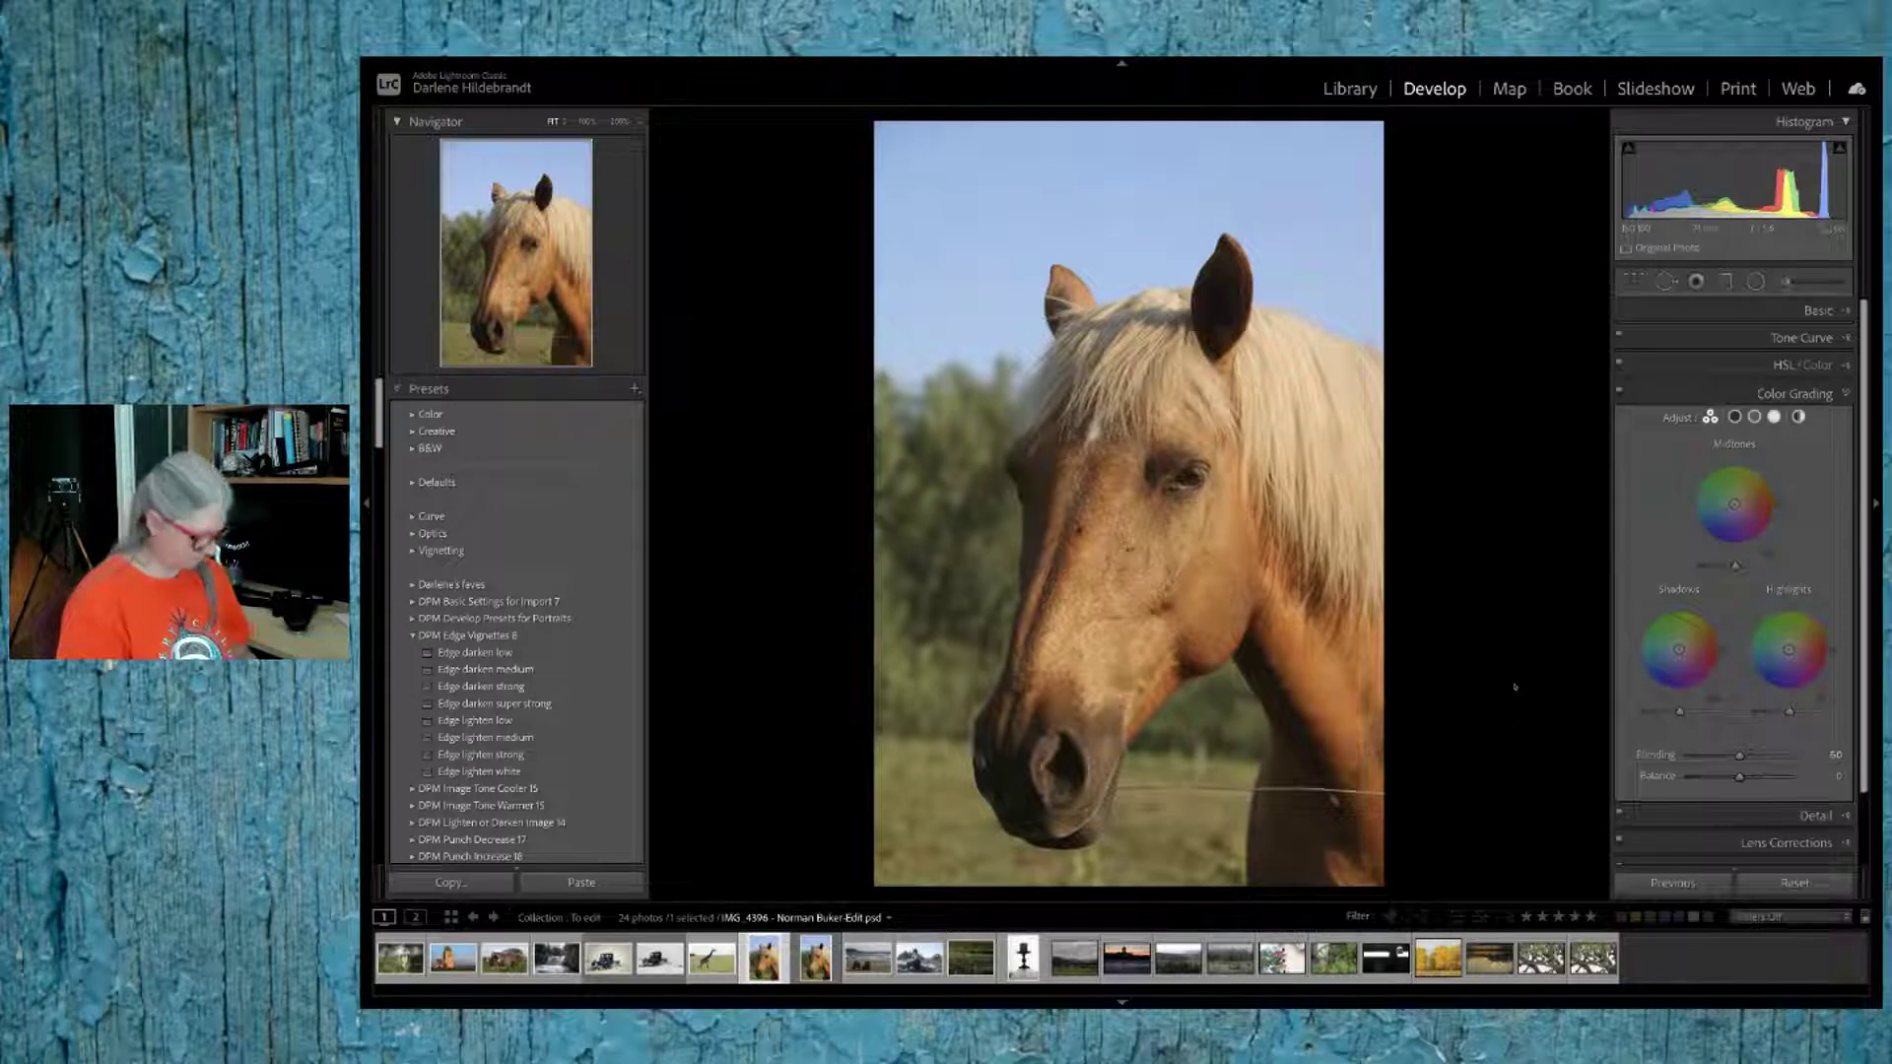
key(g)
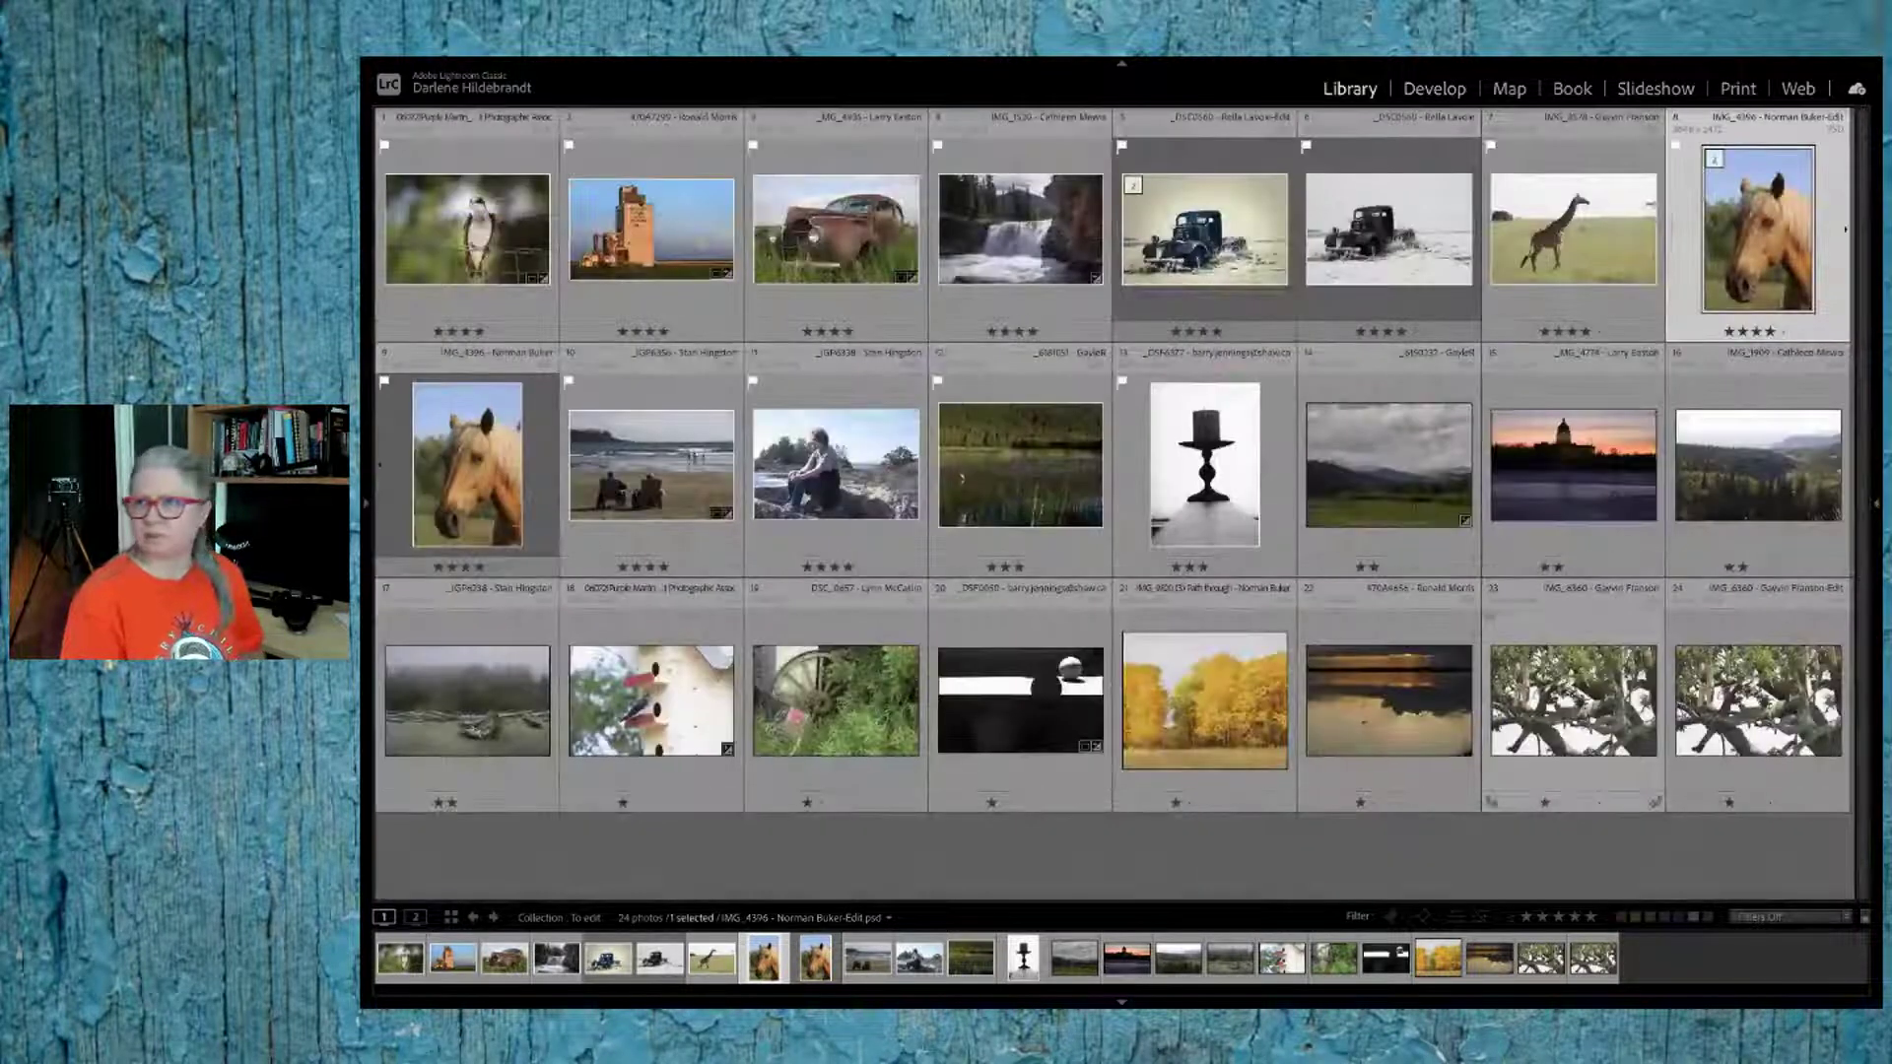
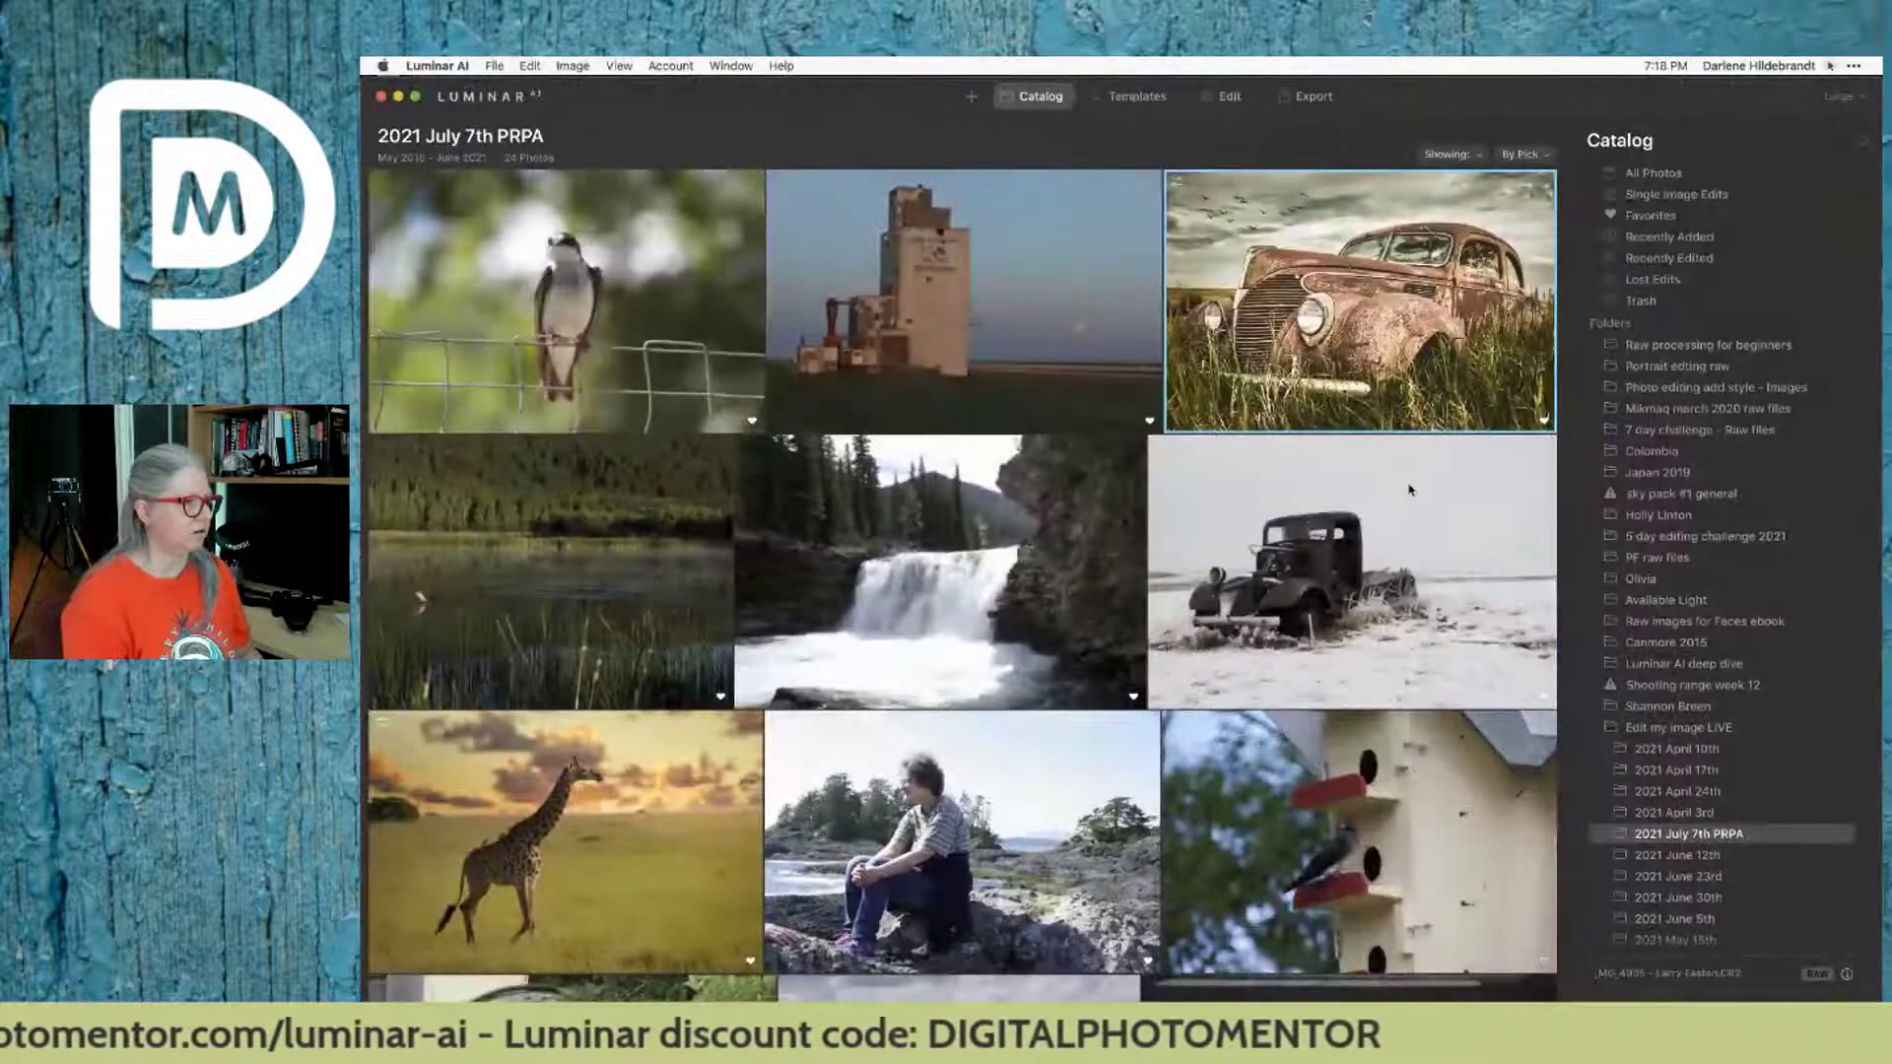
key(super+Tab)
key(super+Tab)
key(super+Tab)
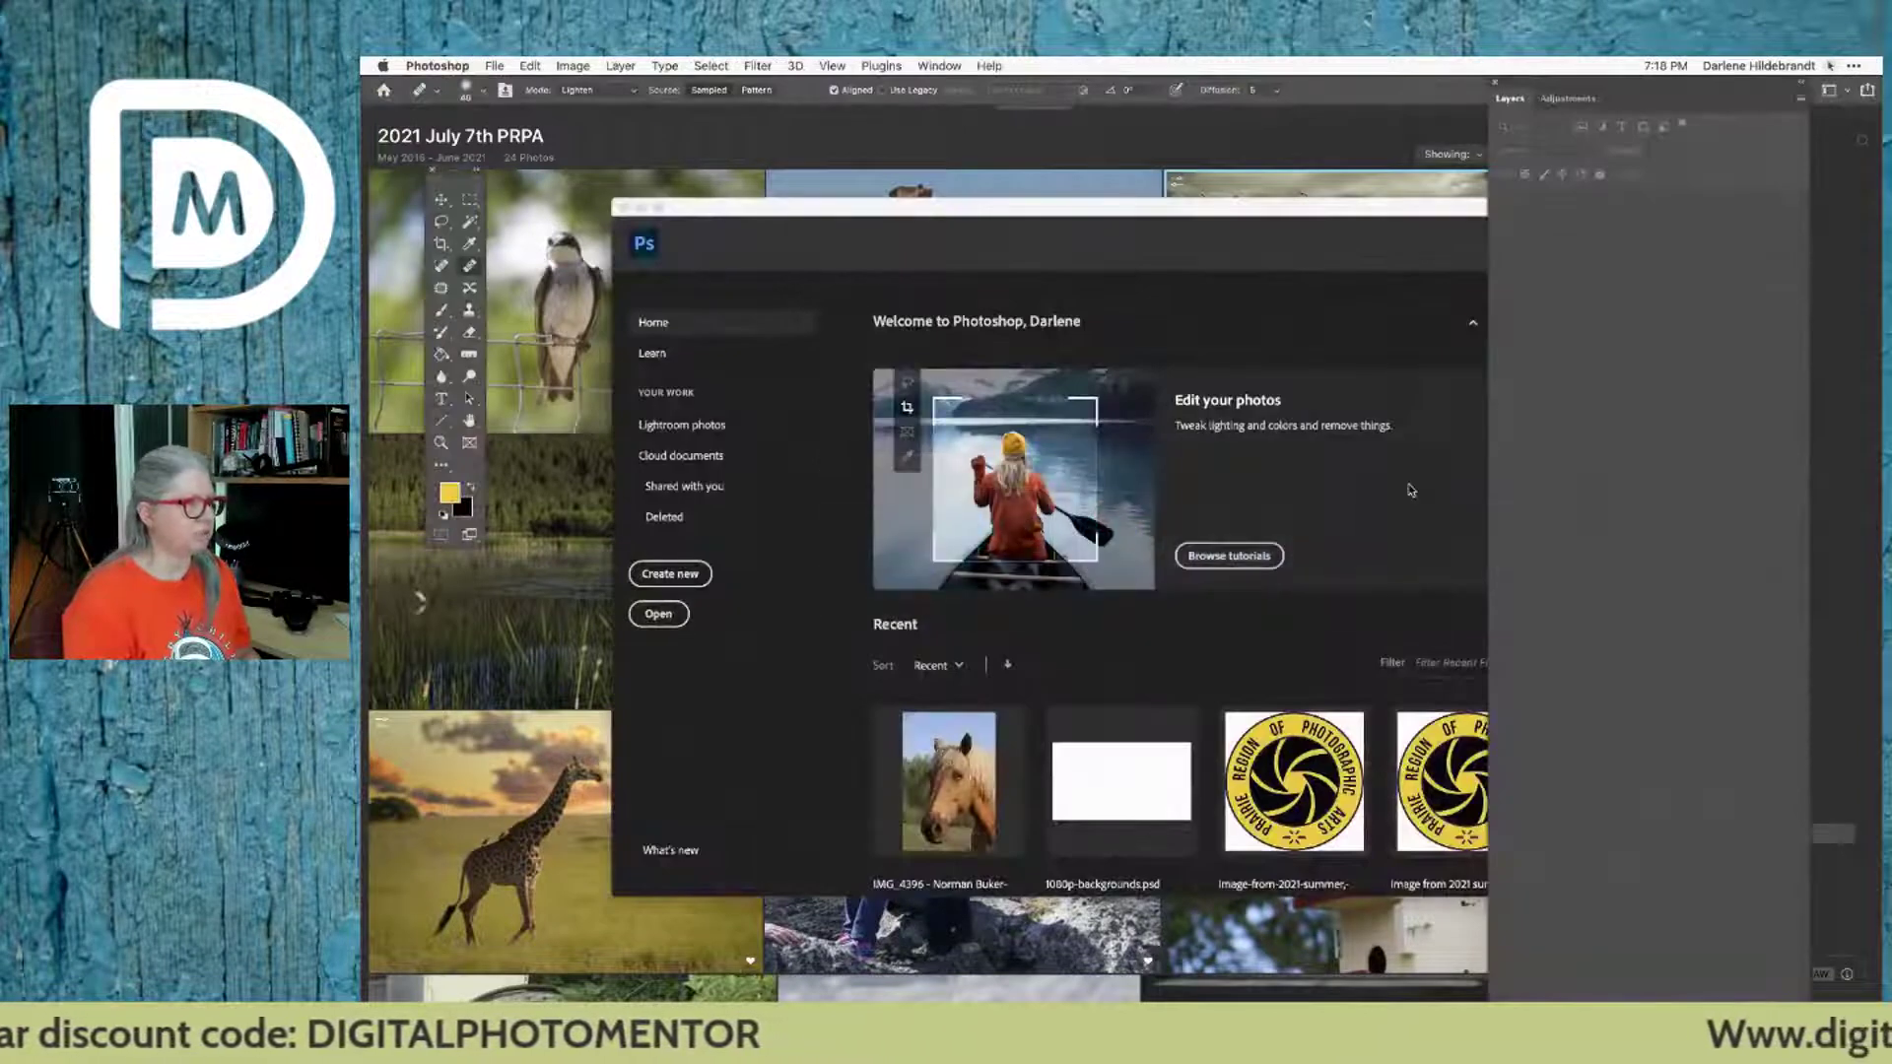
click(1285, 138)
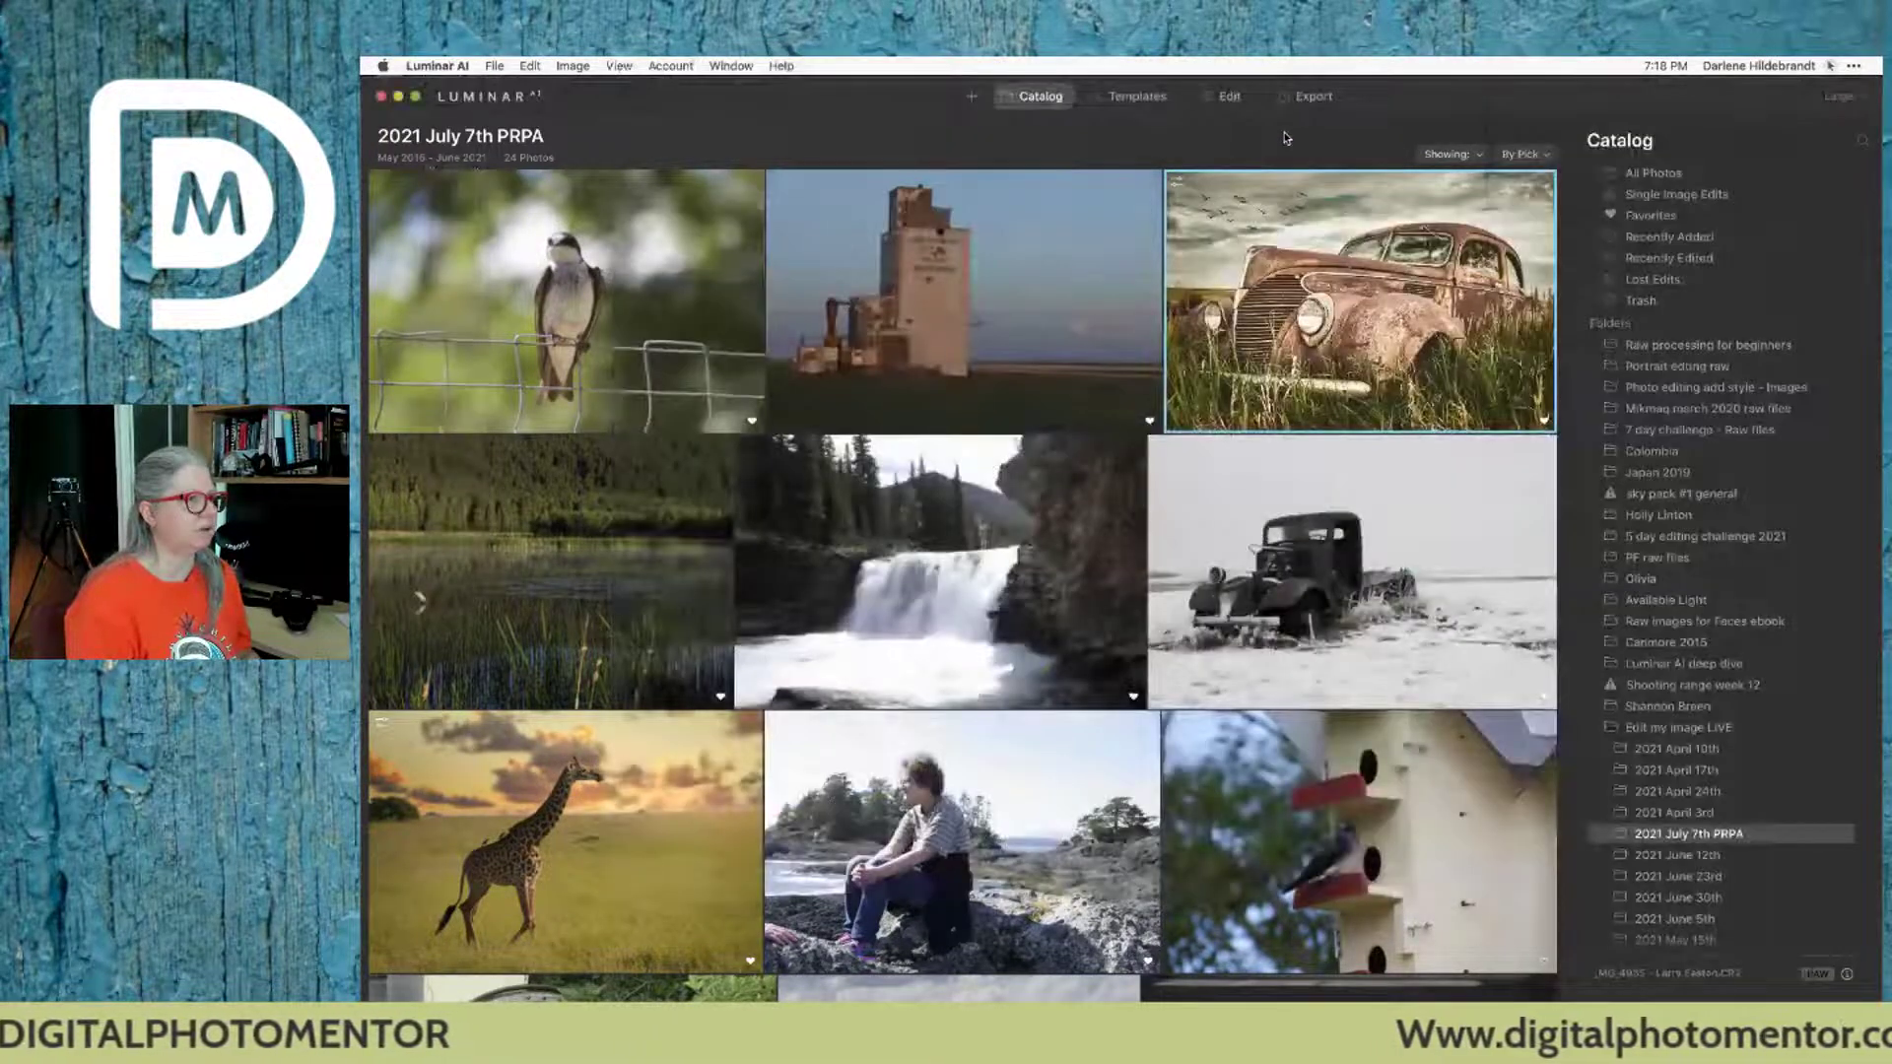
Step: Open the giraffe photo from the 2021 July 7th PRPA folder for editing
click(604, 762)
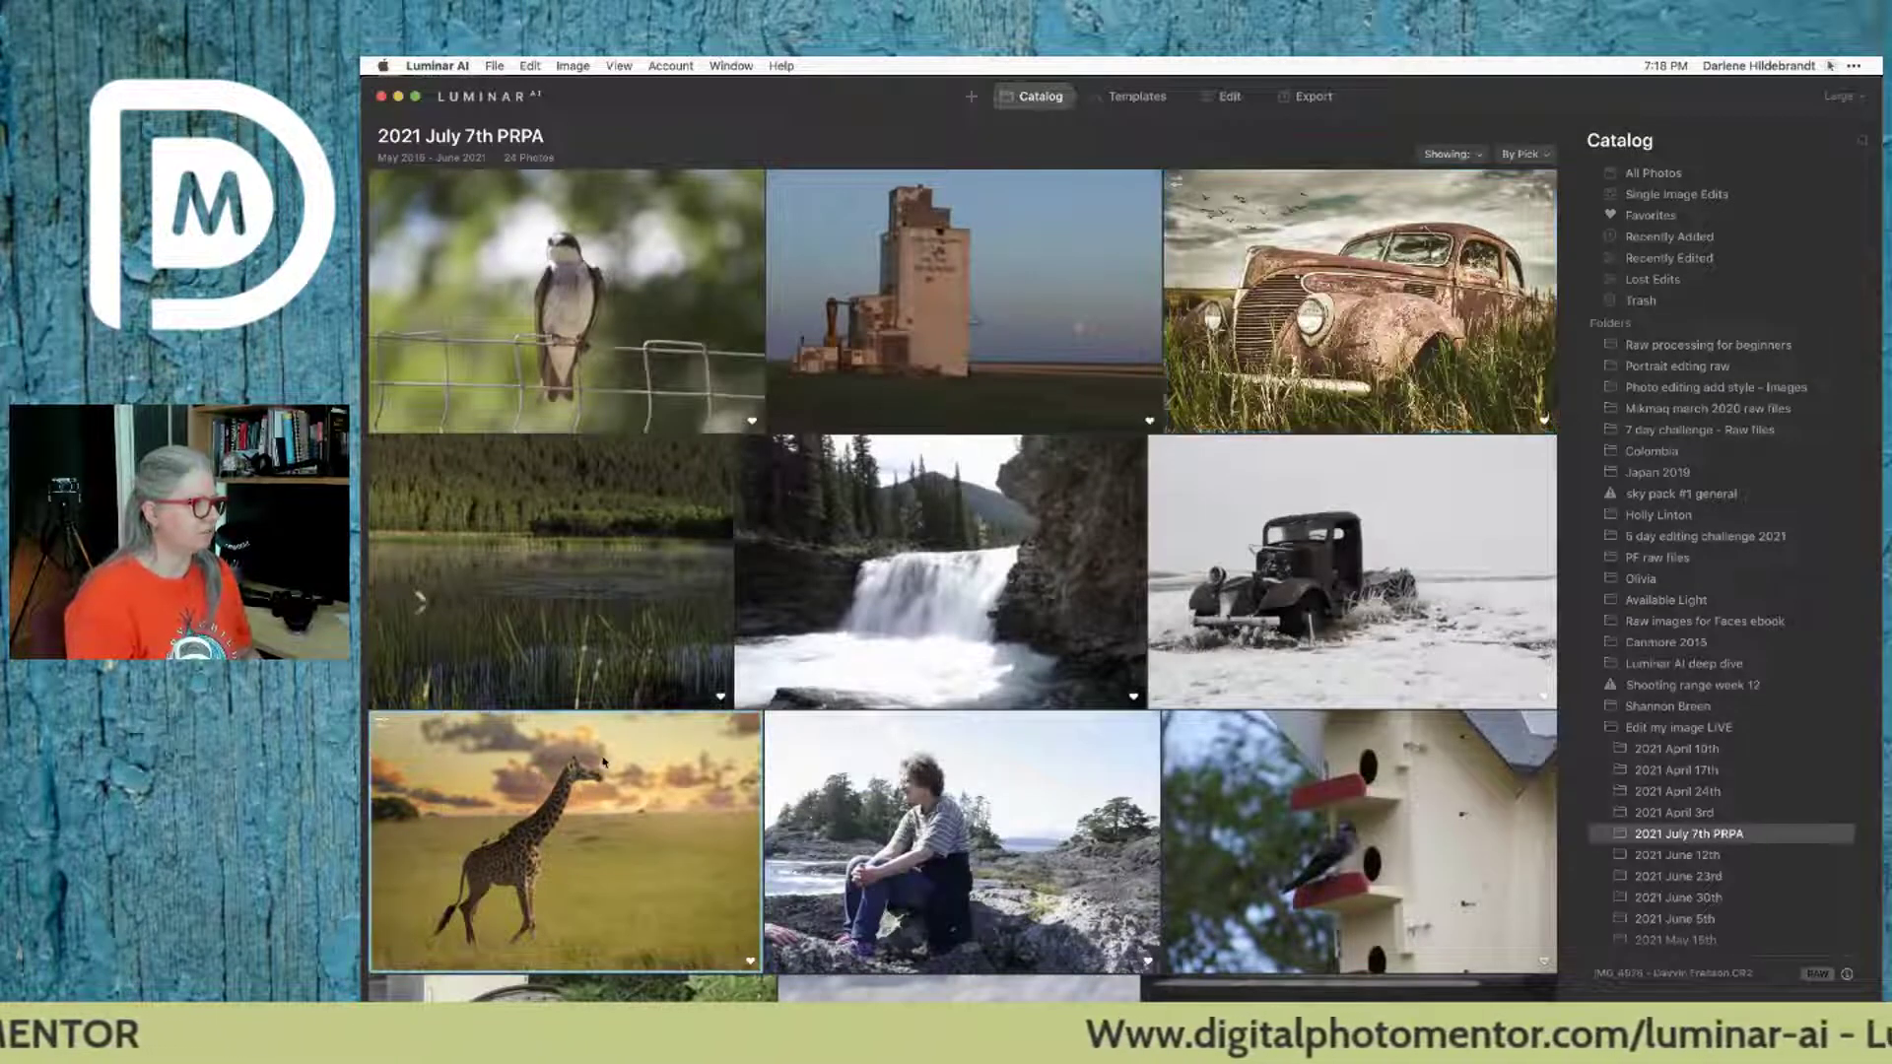
click(1222, 96)
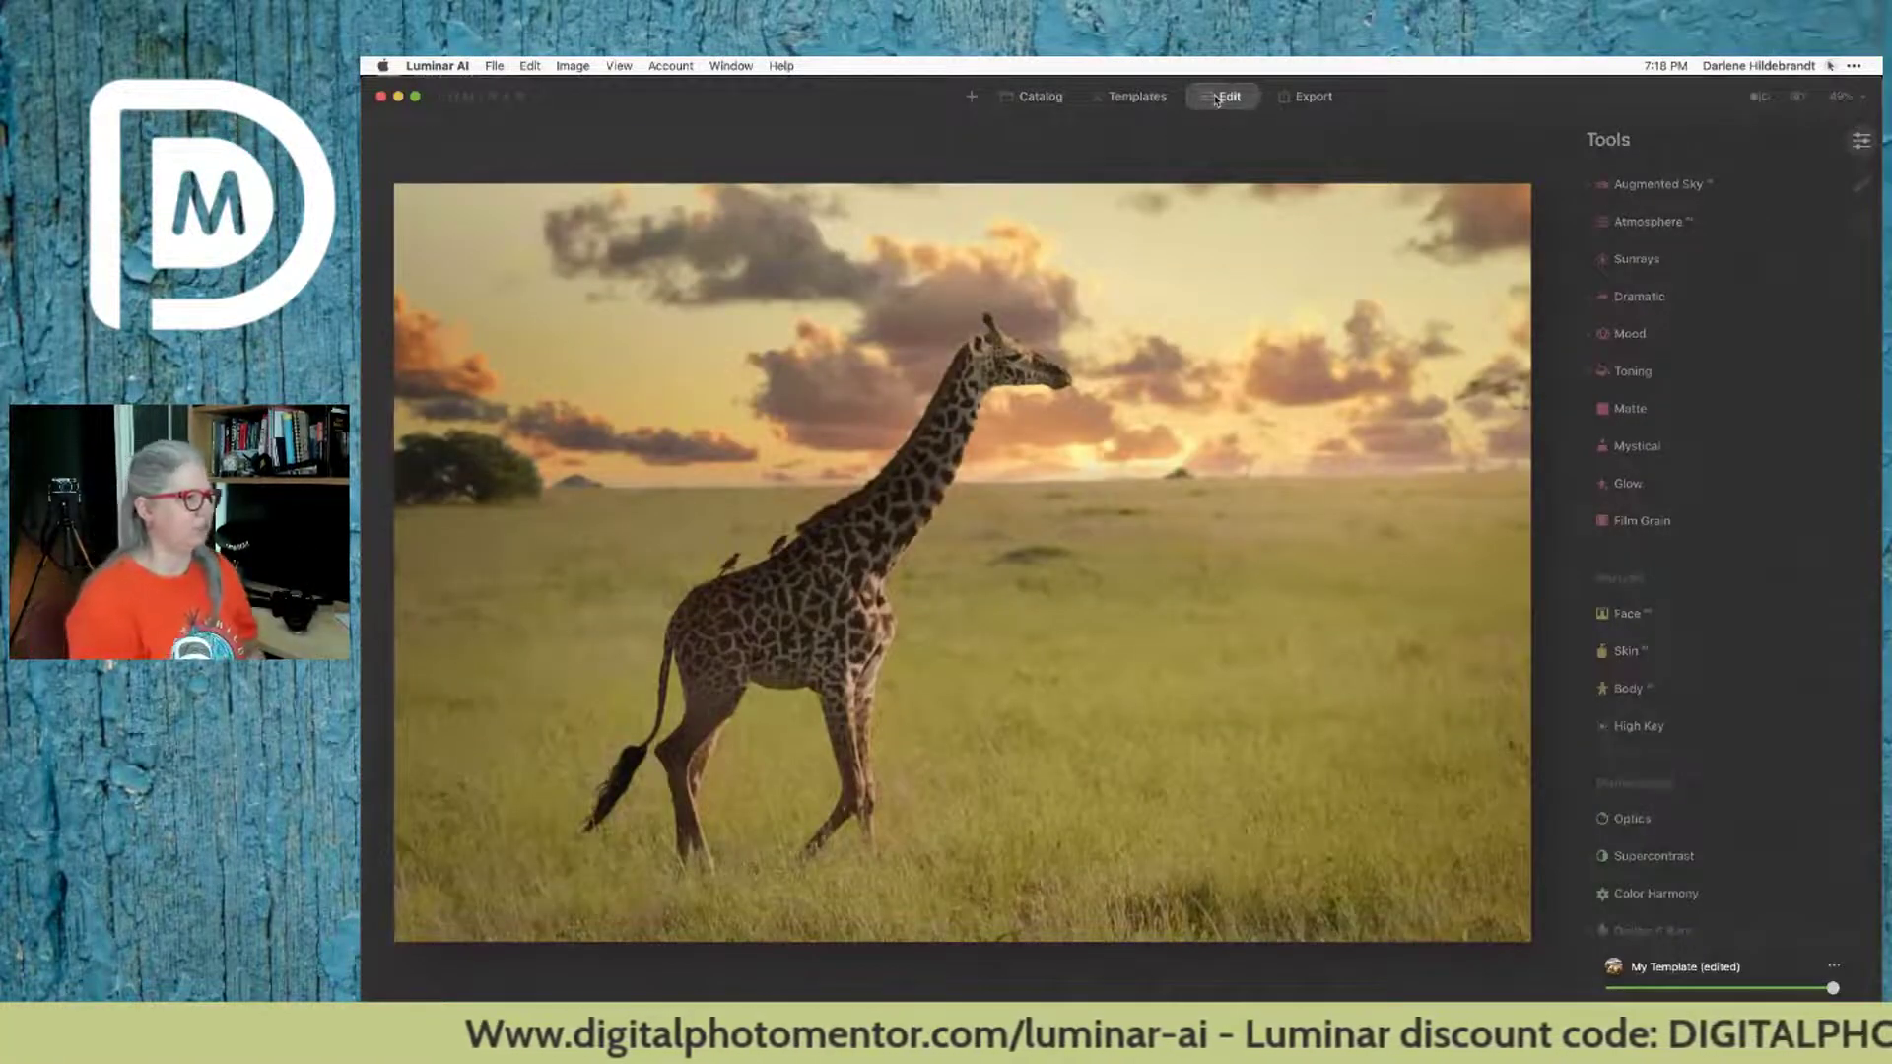
click(1135, 97)
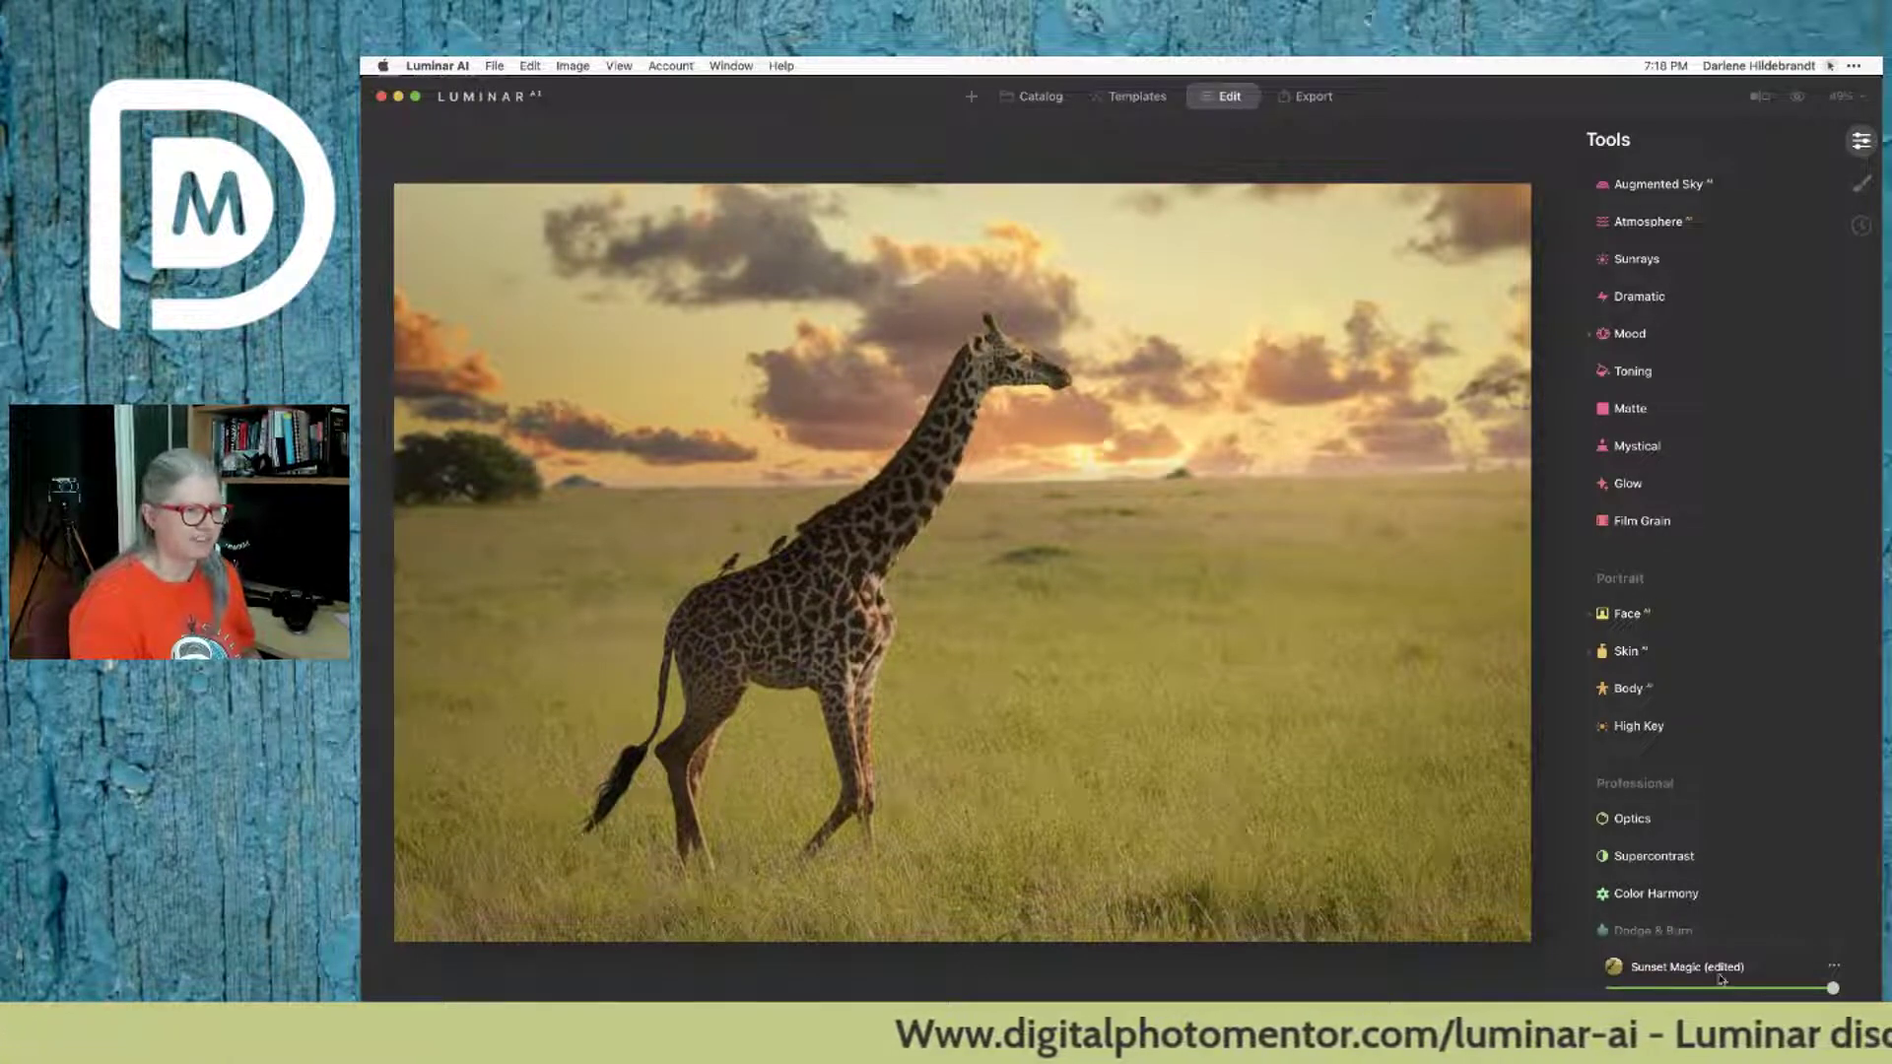
Step: Examine the Face, Skin and Mood adjustments on the giraffe photo
click(1697, 621)
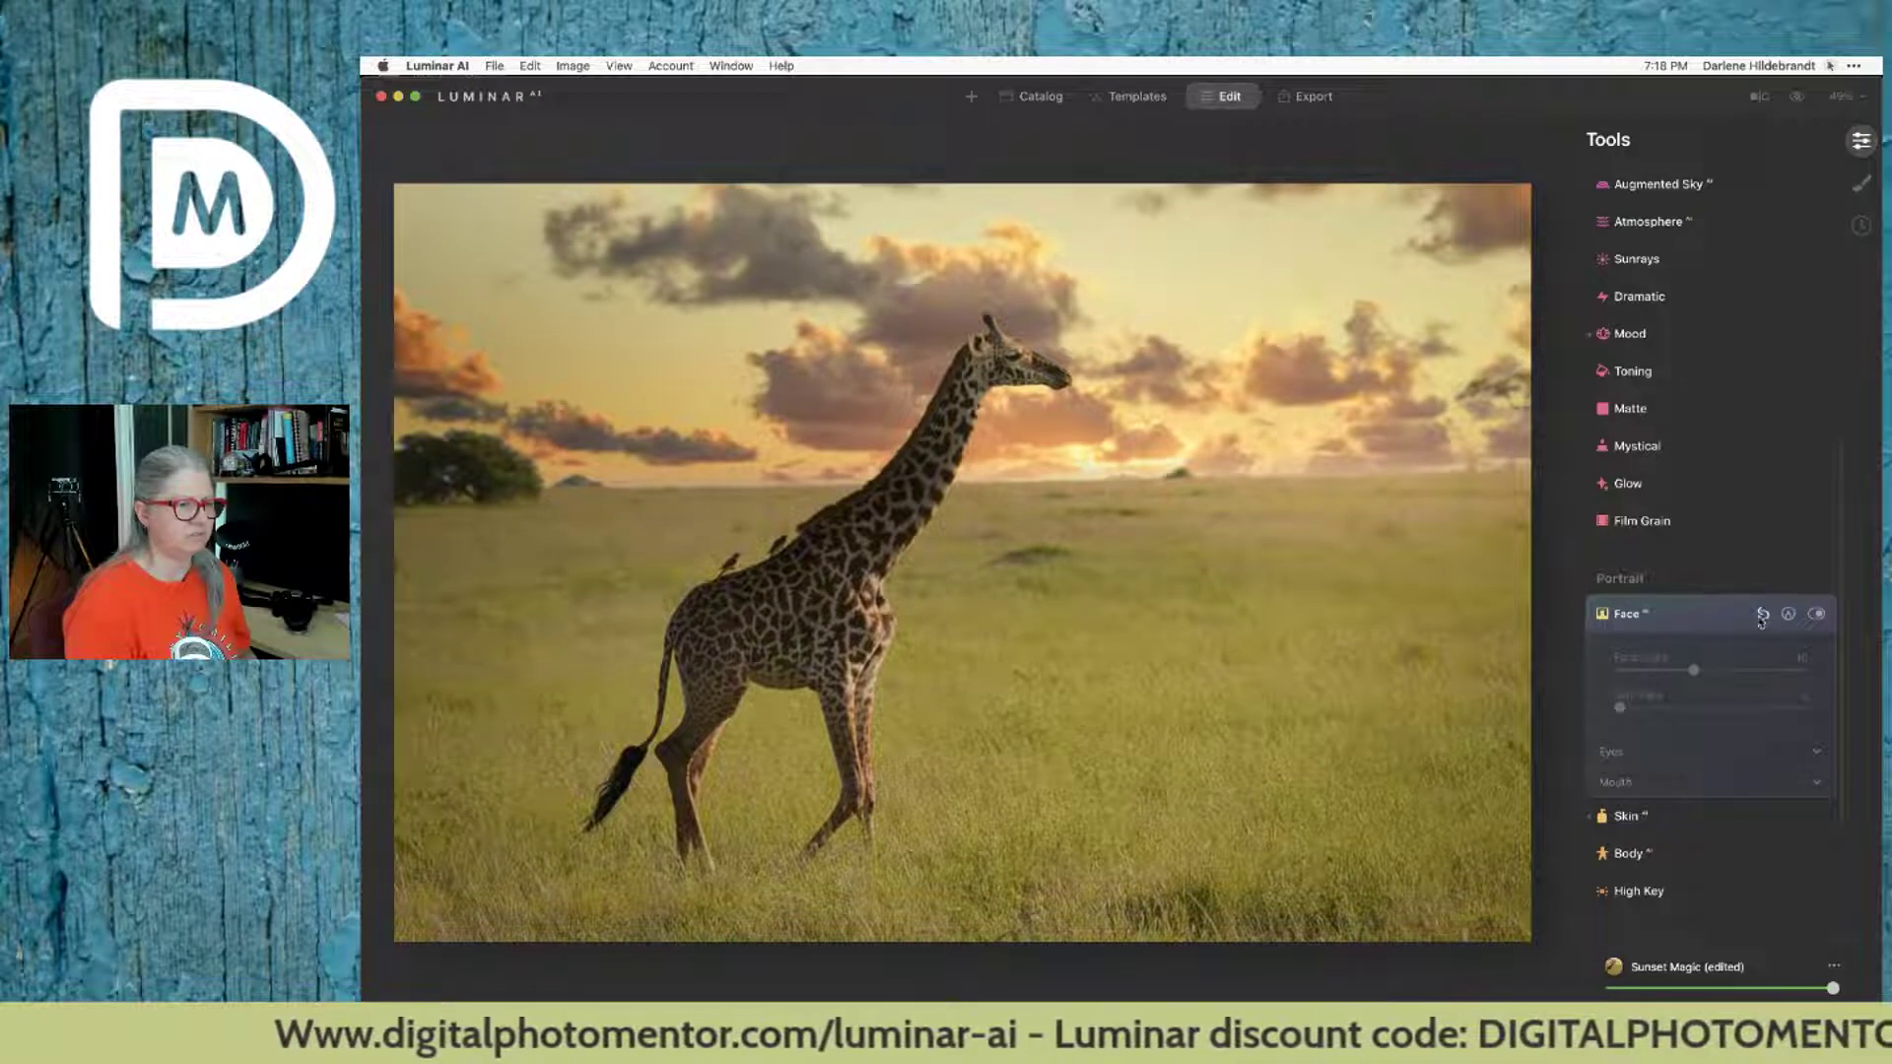
click(1675, 615)
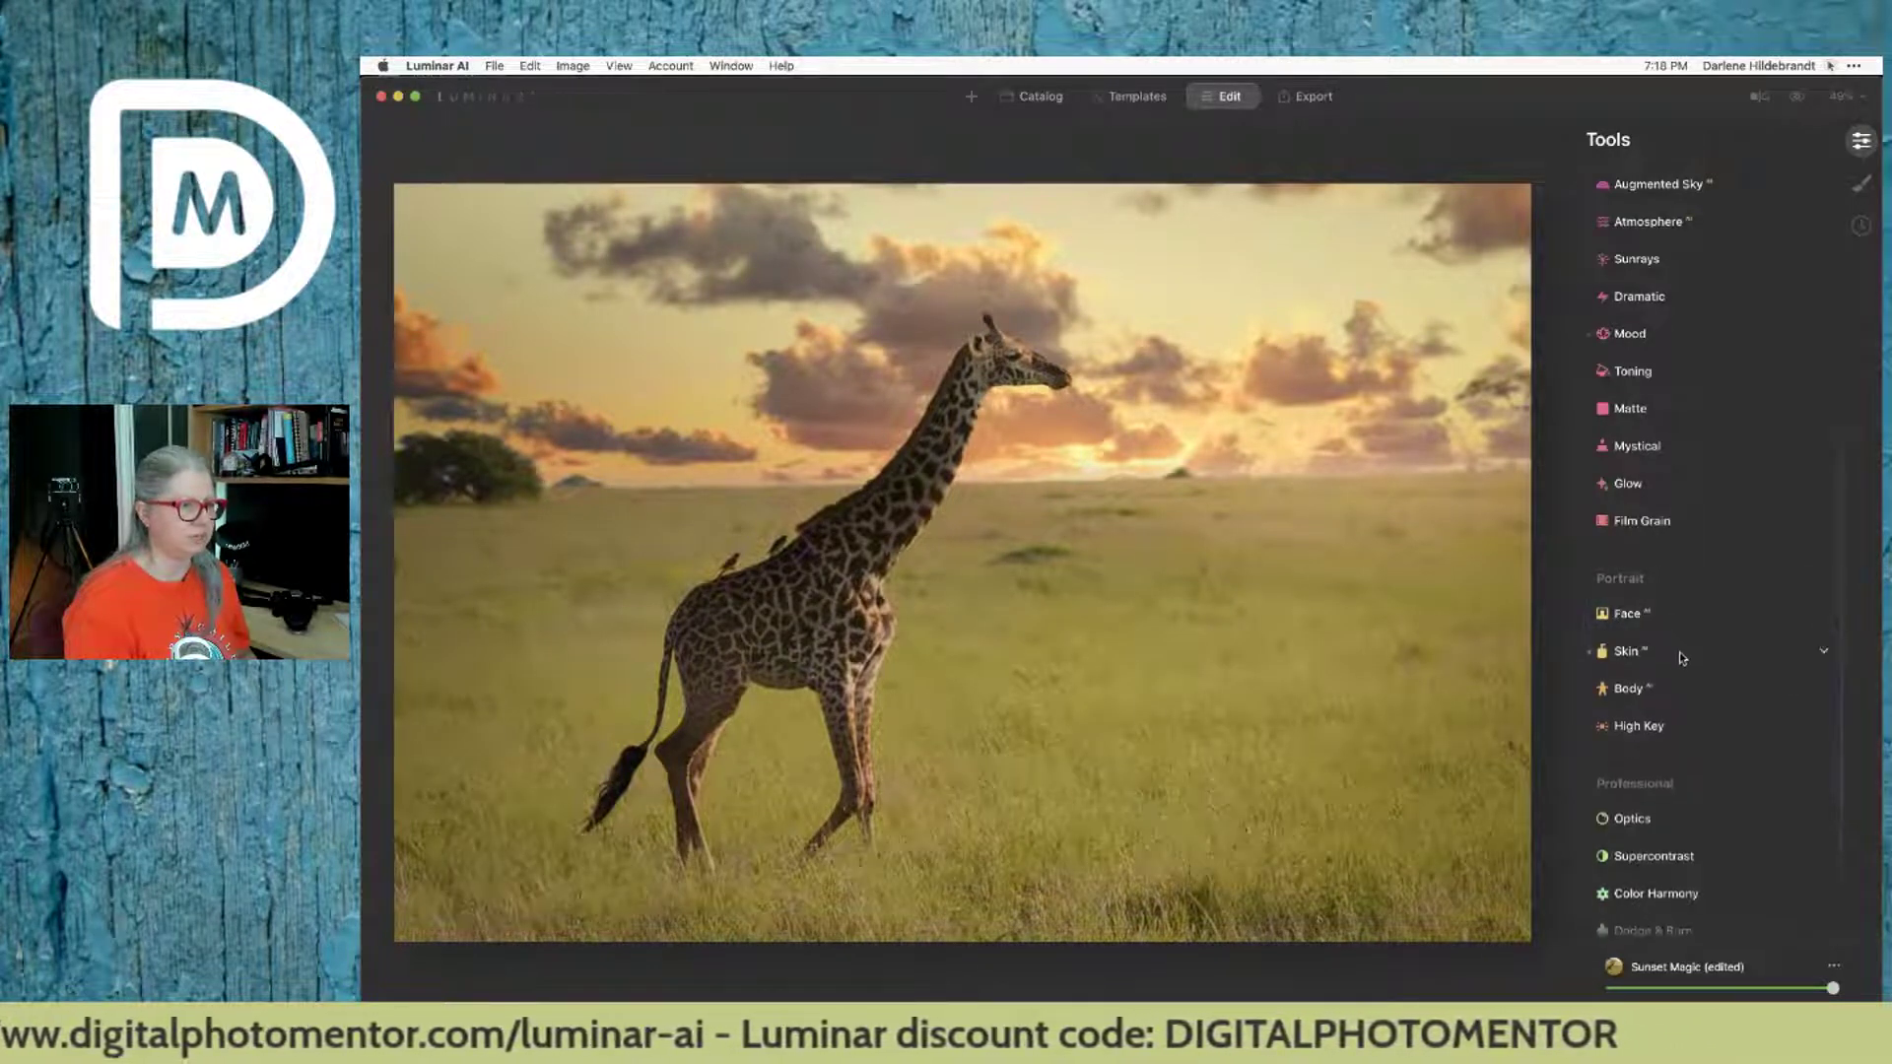
click(1679, 652)
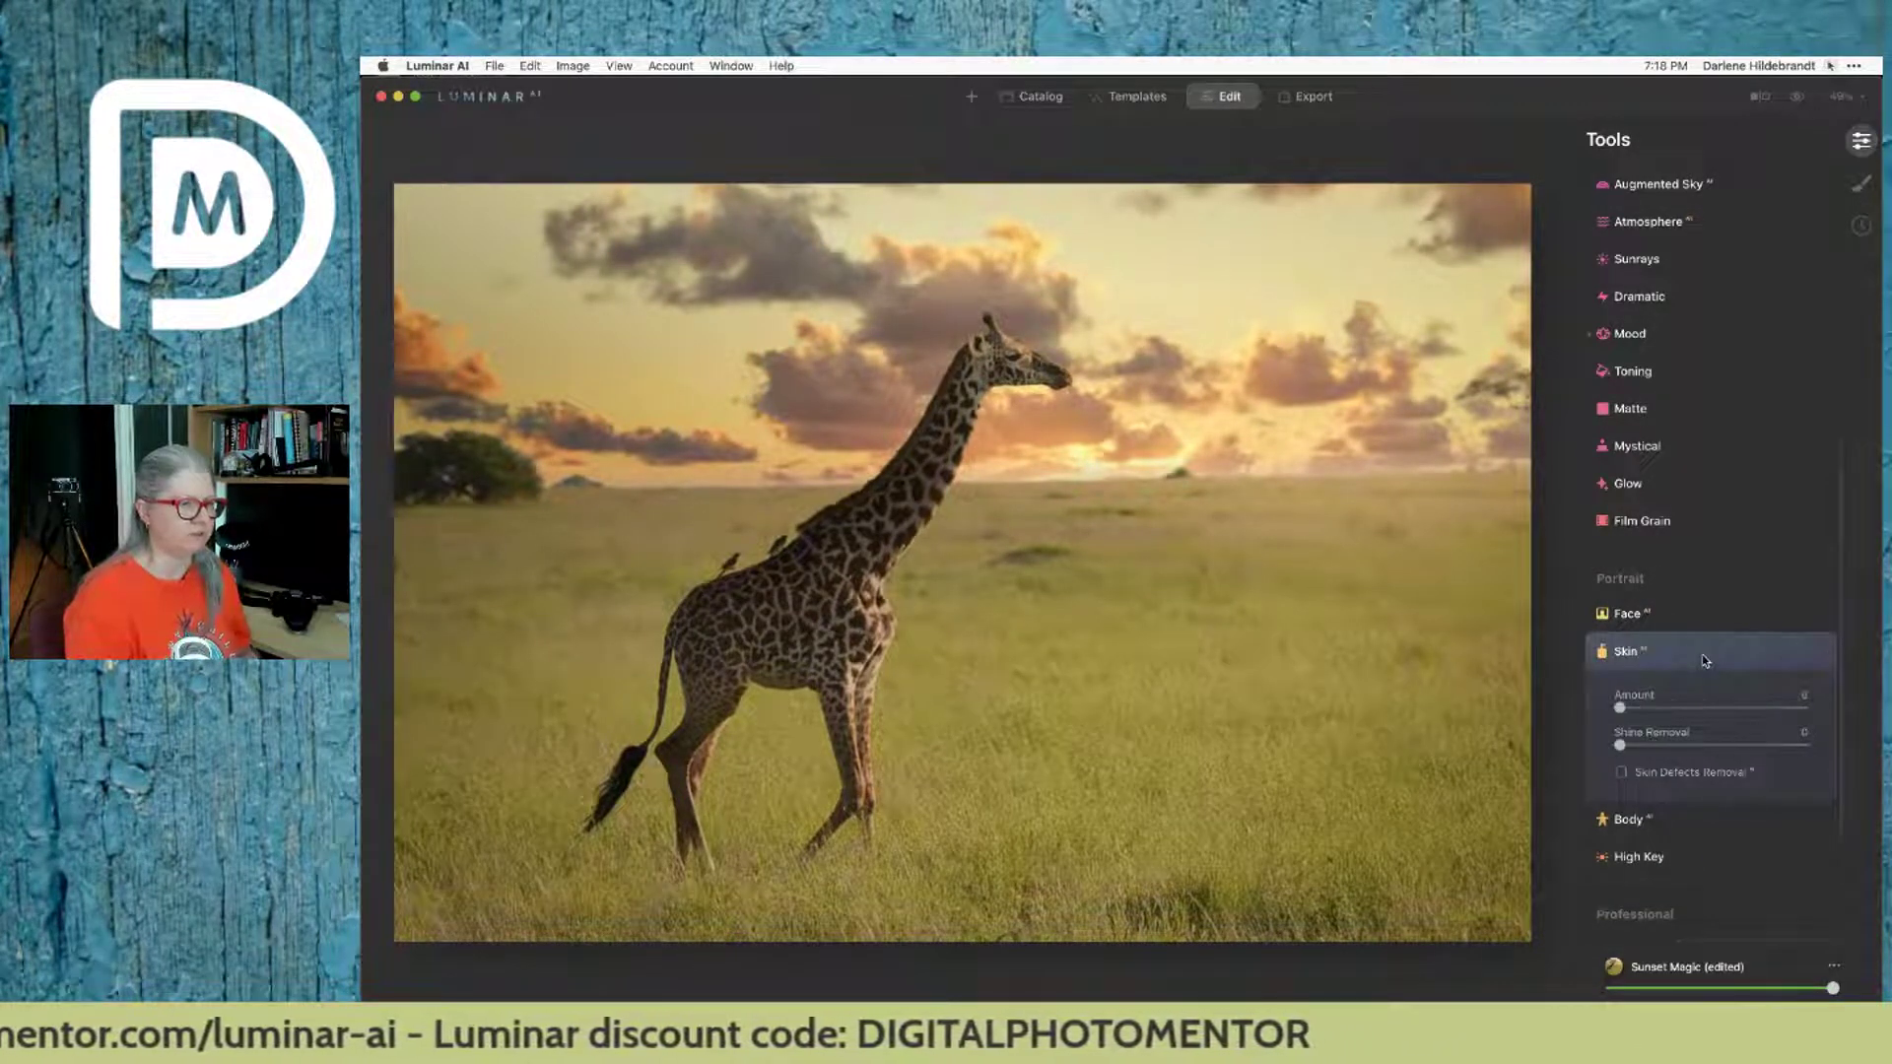
click(1704, 658)
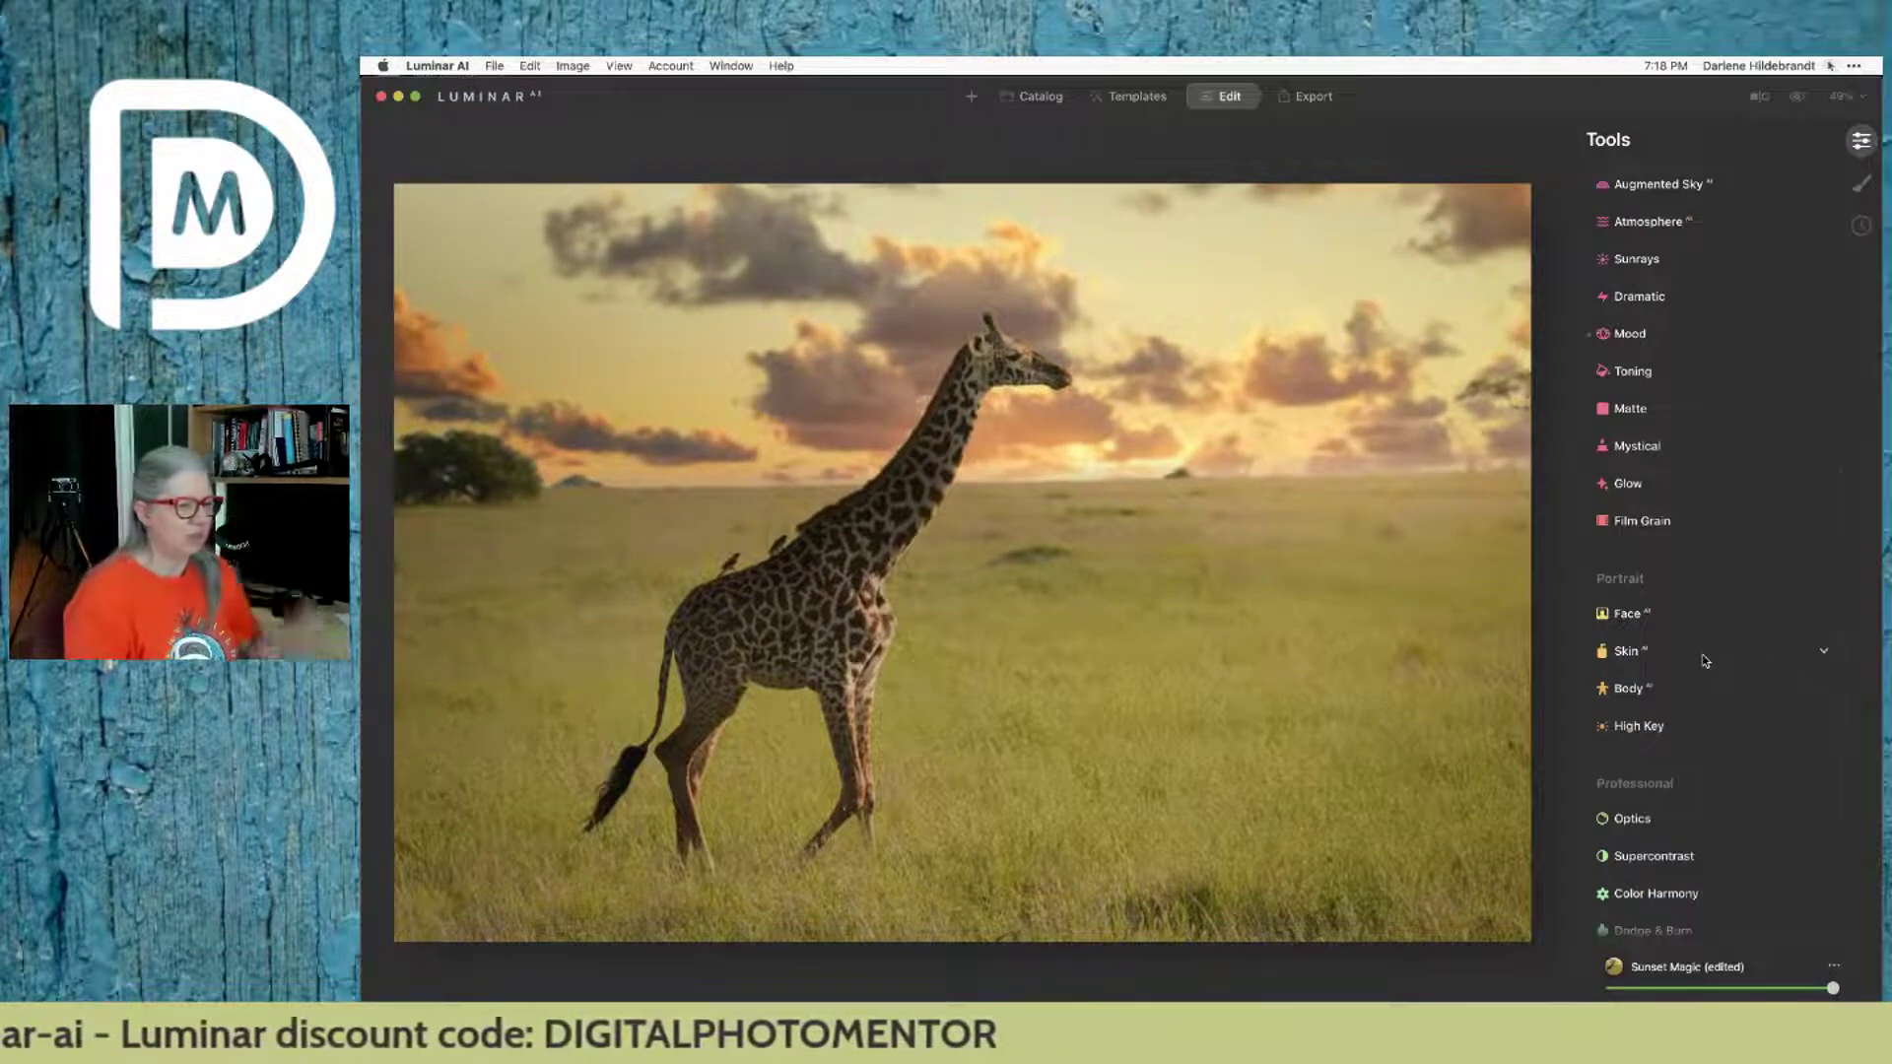
scroll(1704, 660, up, 5)
scroll(1705, 661, up, 2)
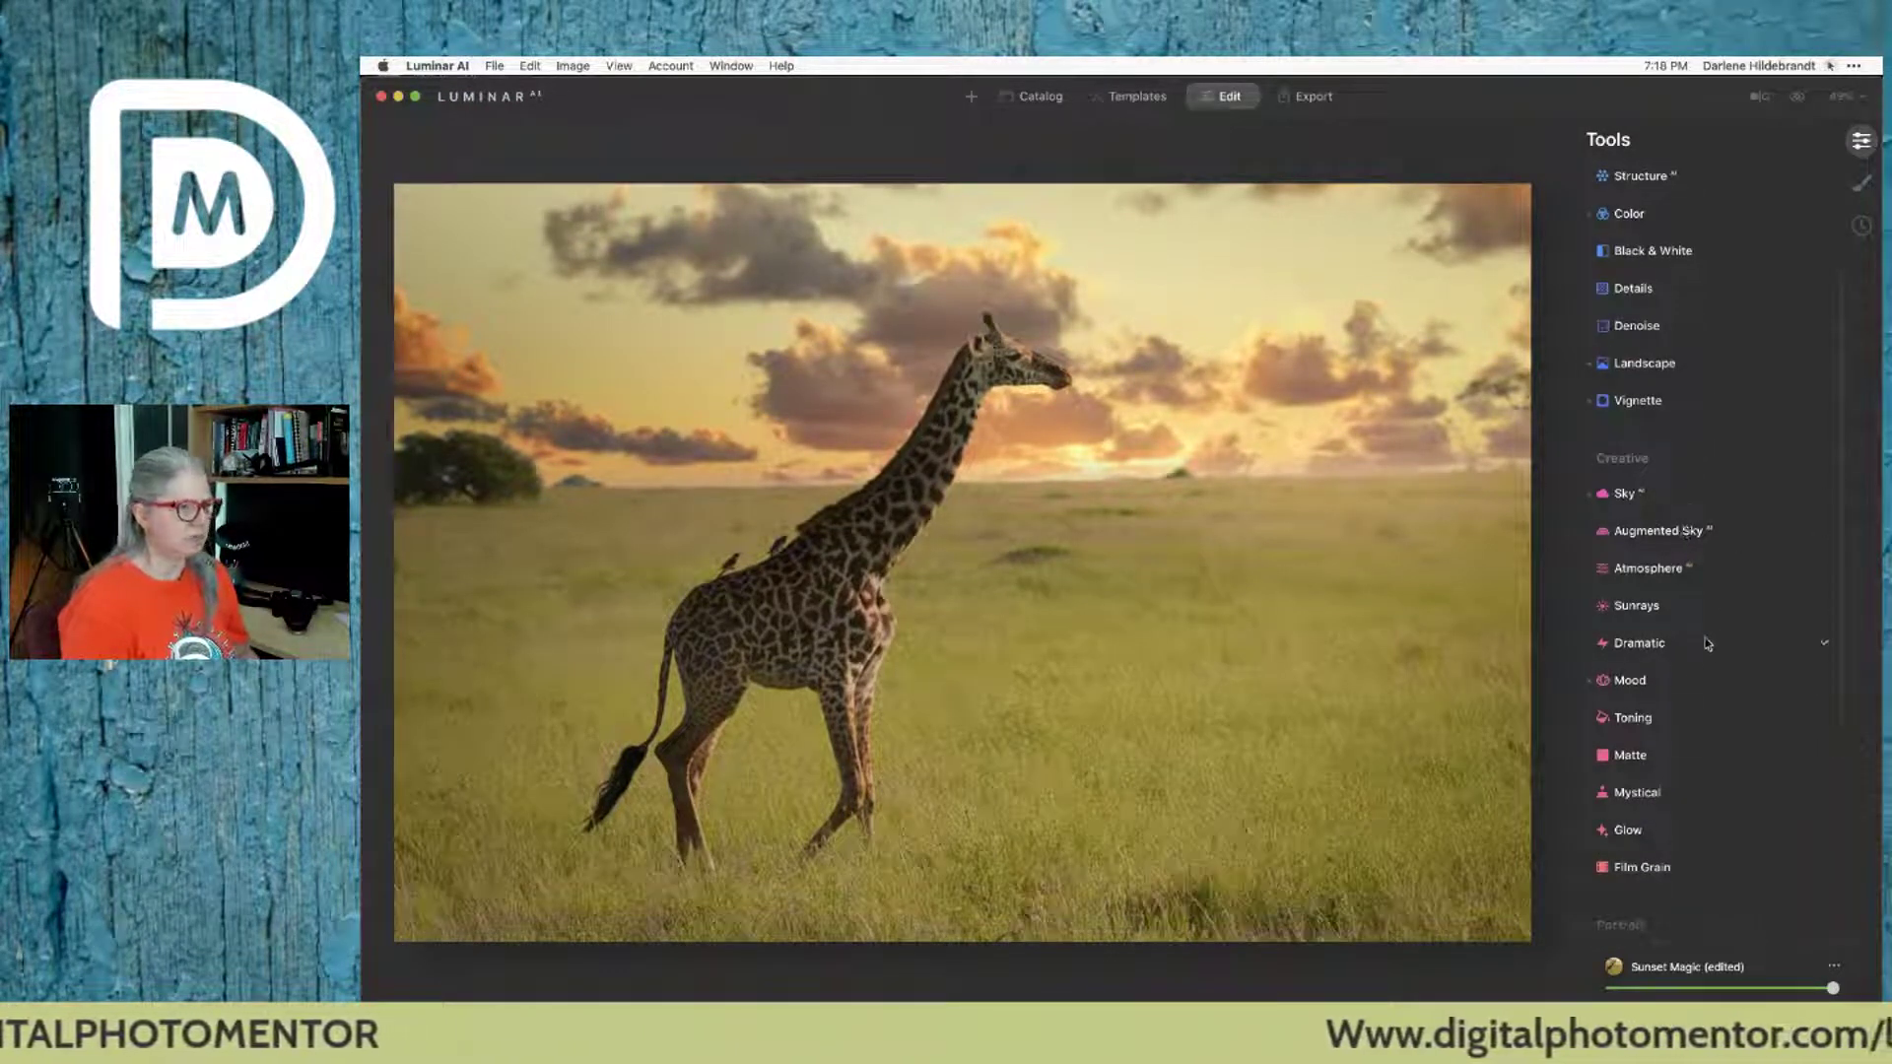
click(1679, 681)
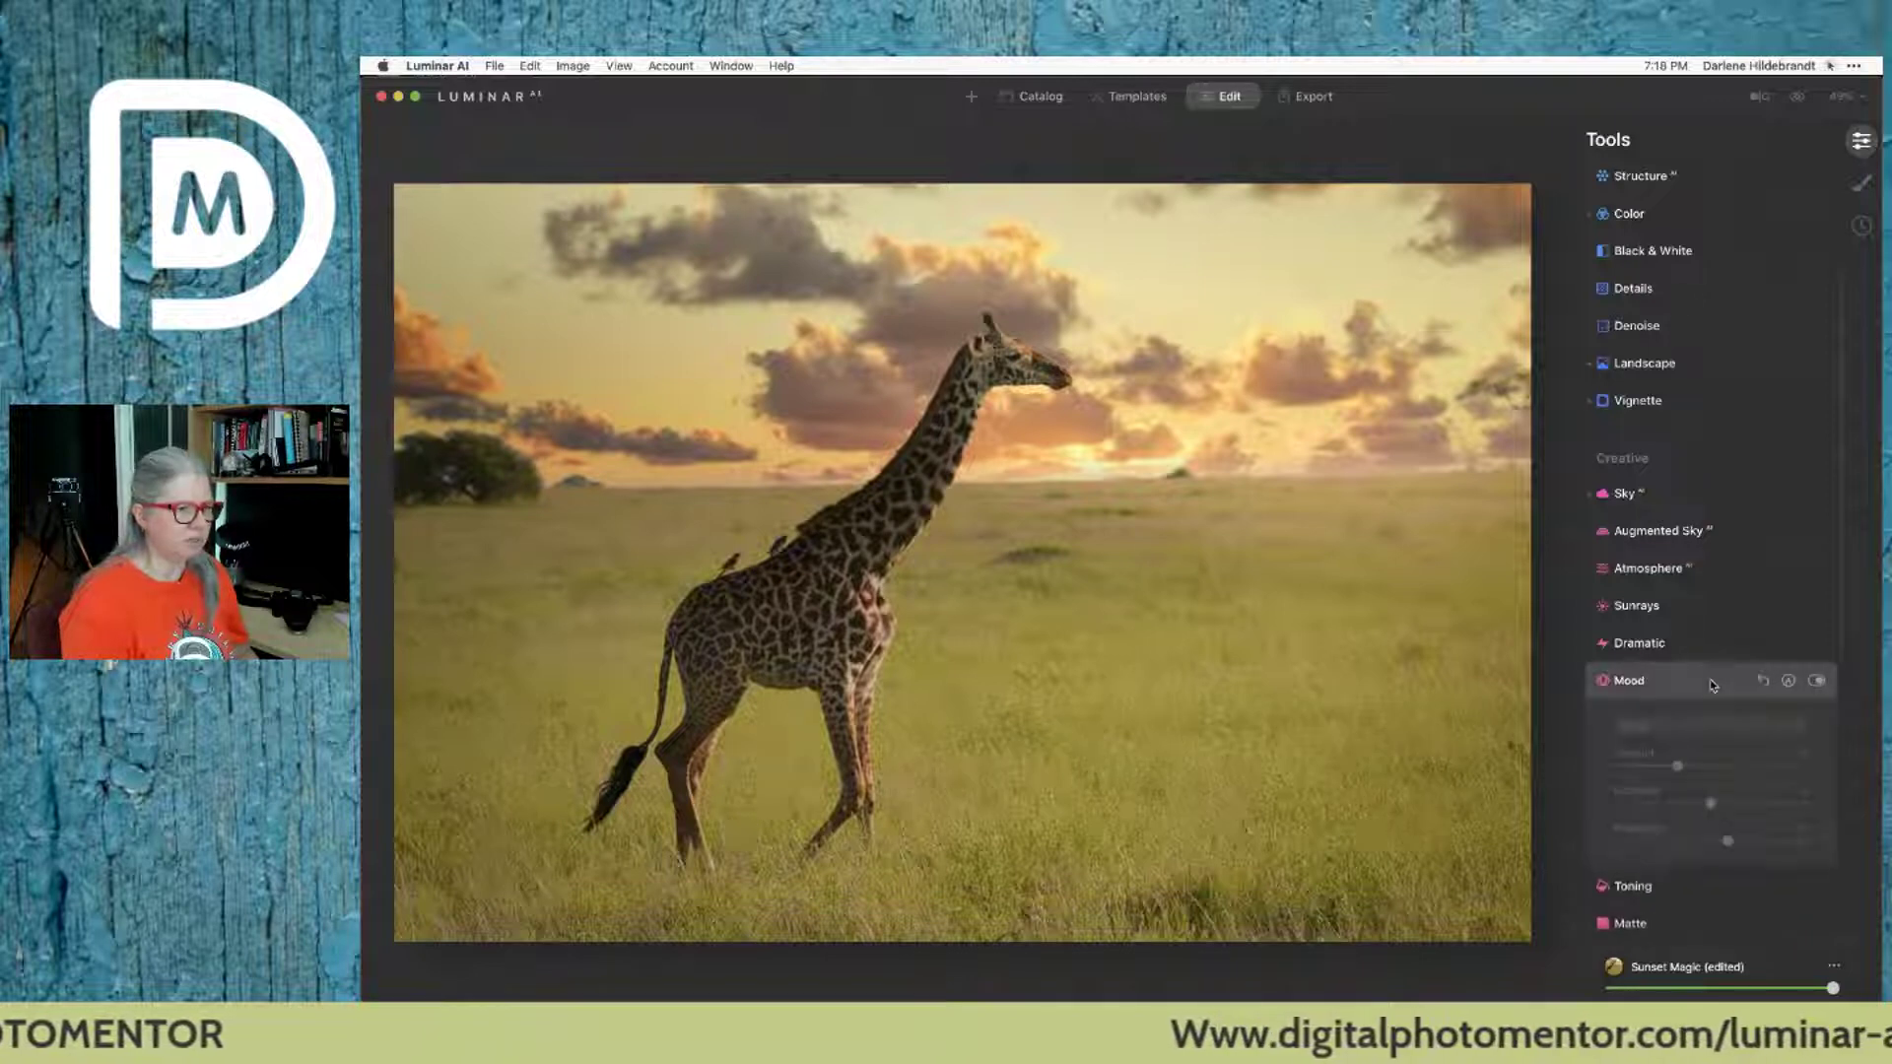
click(1817, 681)
Step: Replace the giraffe photo's sky with the orange and purple sunset sky from DPM pack 1 using the Sky tool
click(1680, 499)
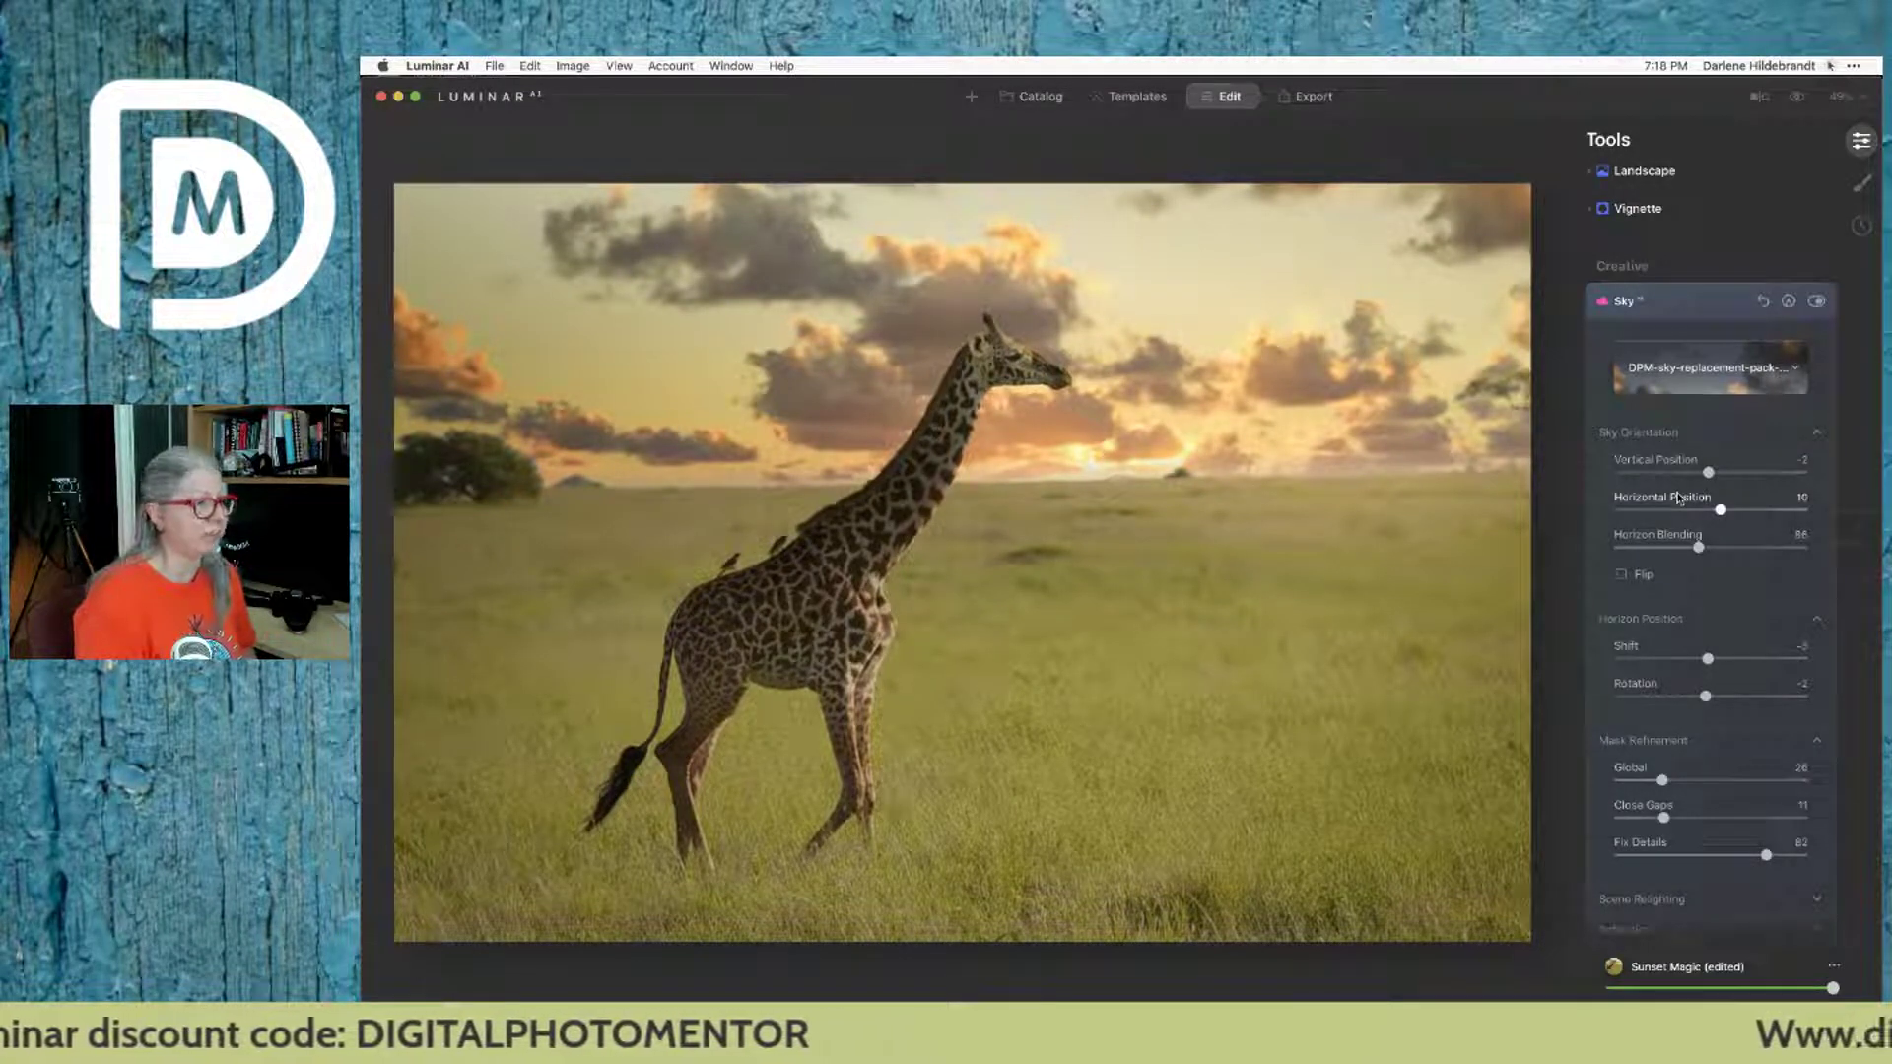
scroll(1680, 498, down, 1)
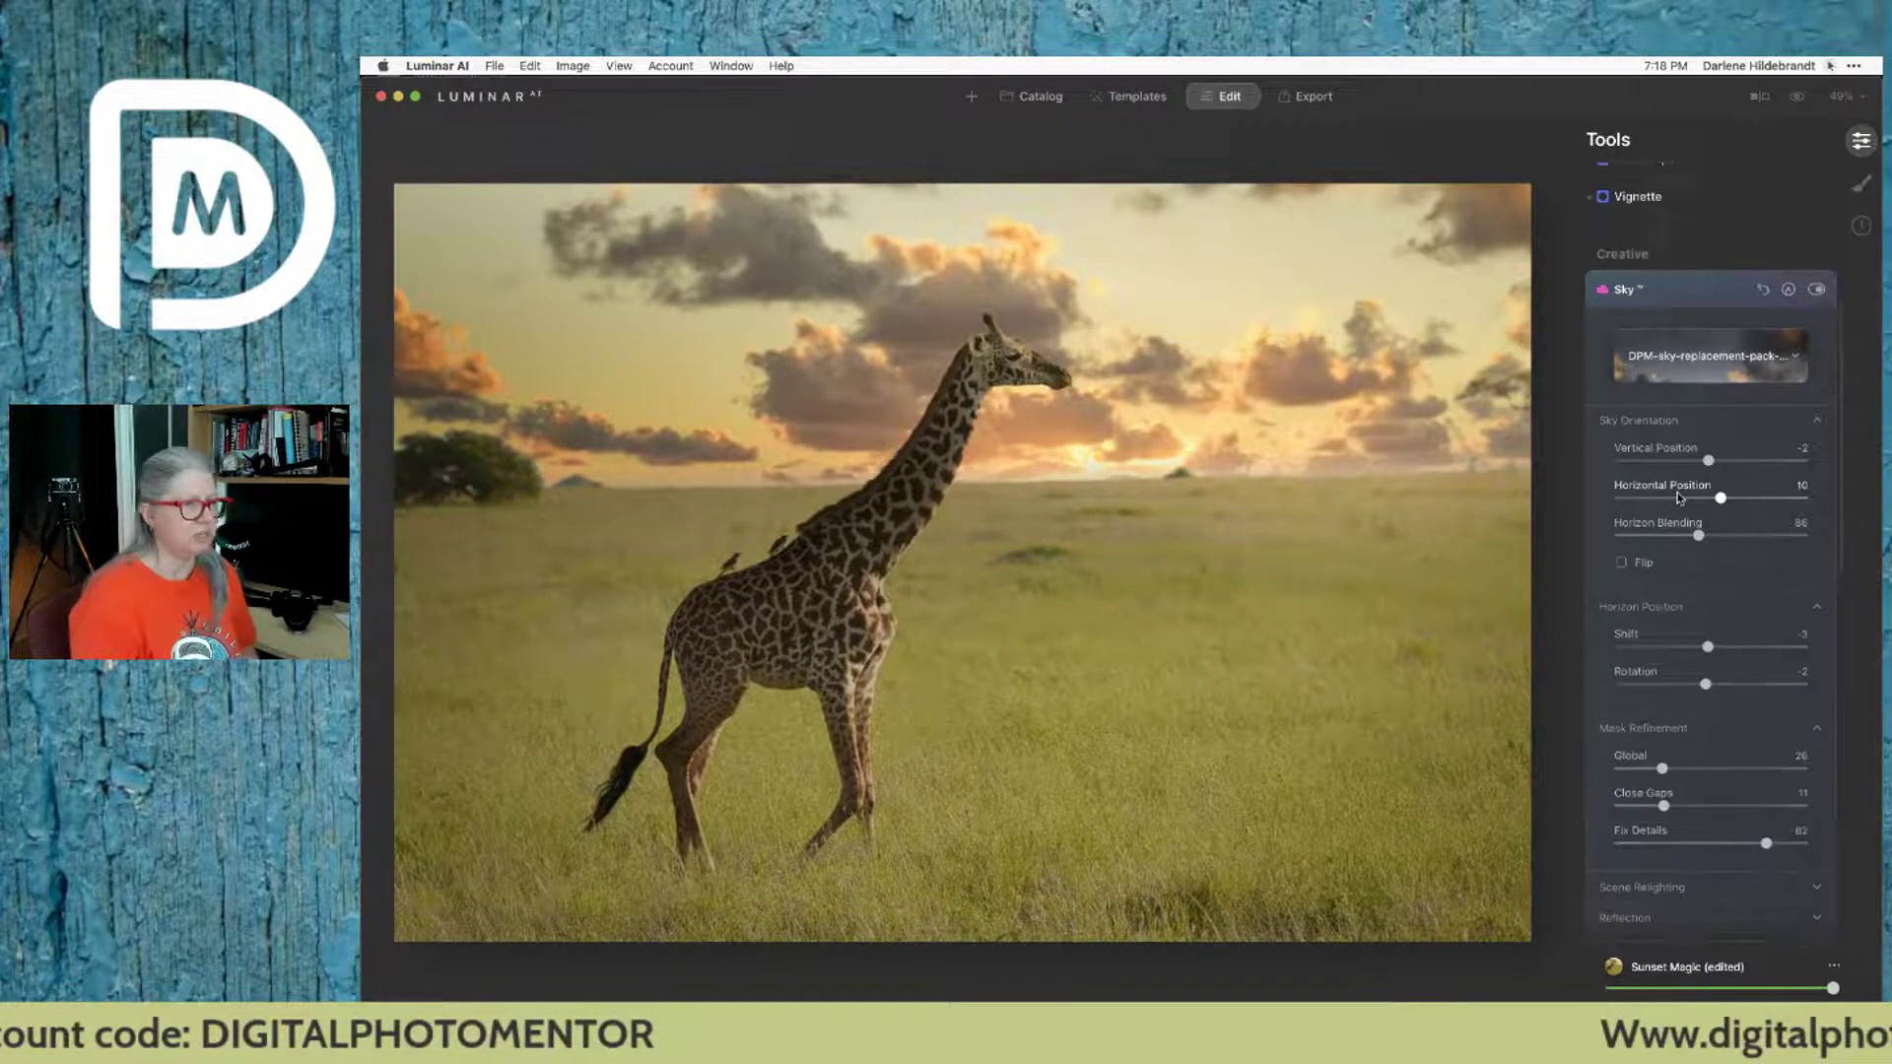
click(1685, 368)
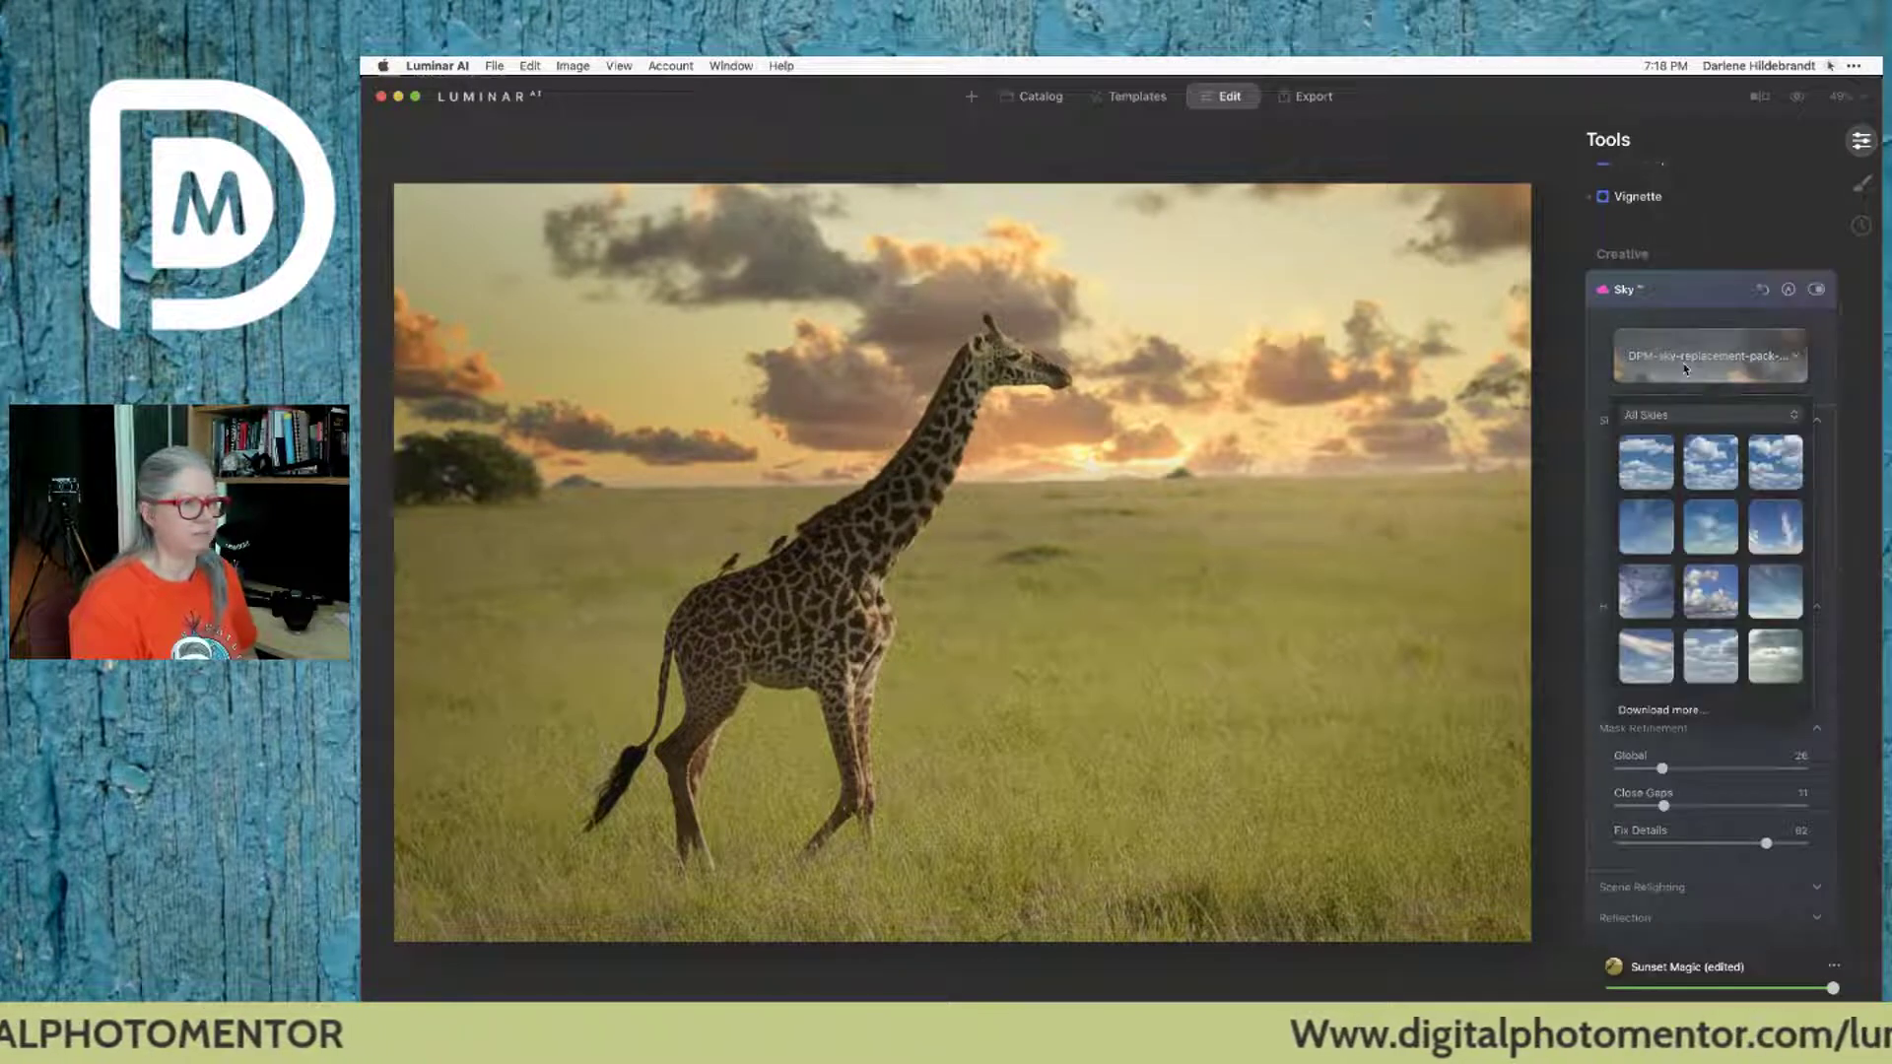
click(1668, 415)
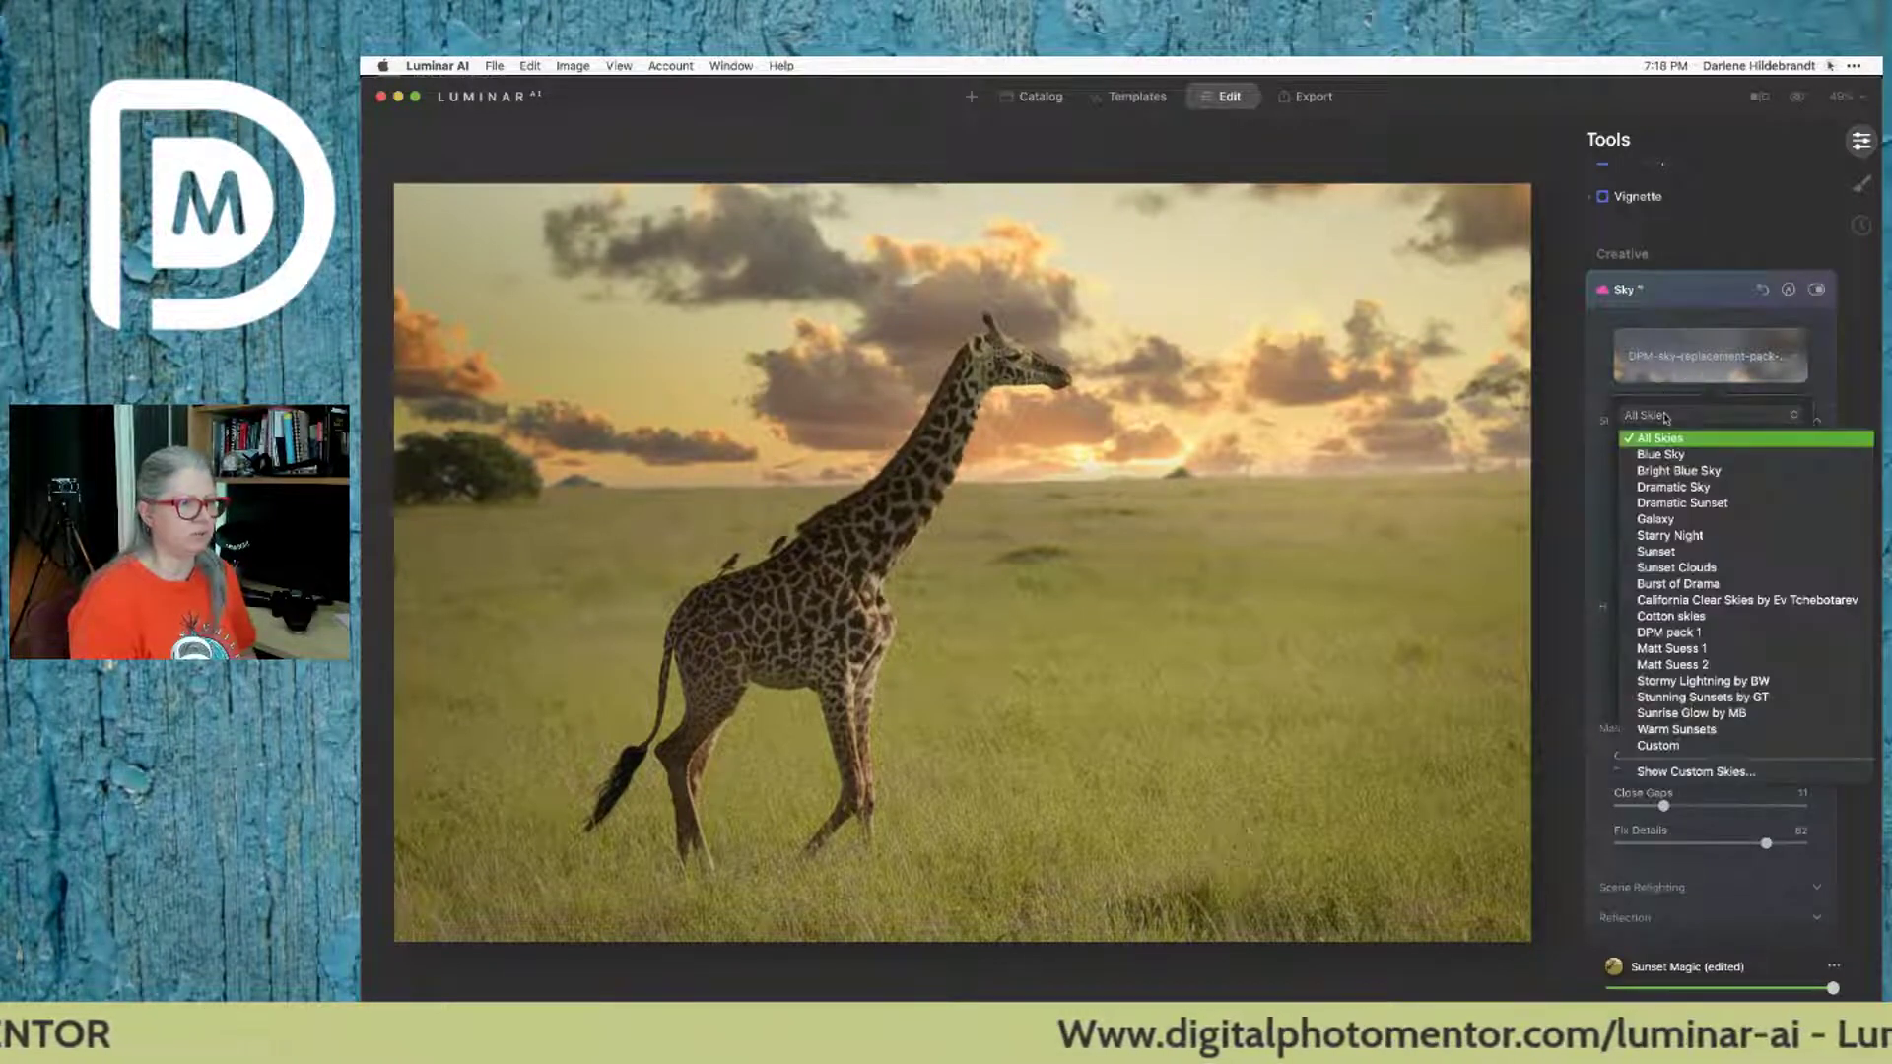
click(1696, 638)
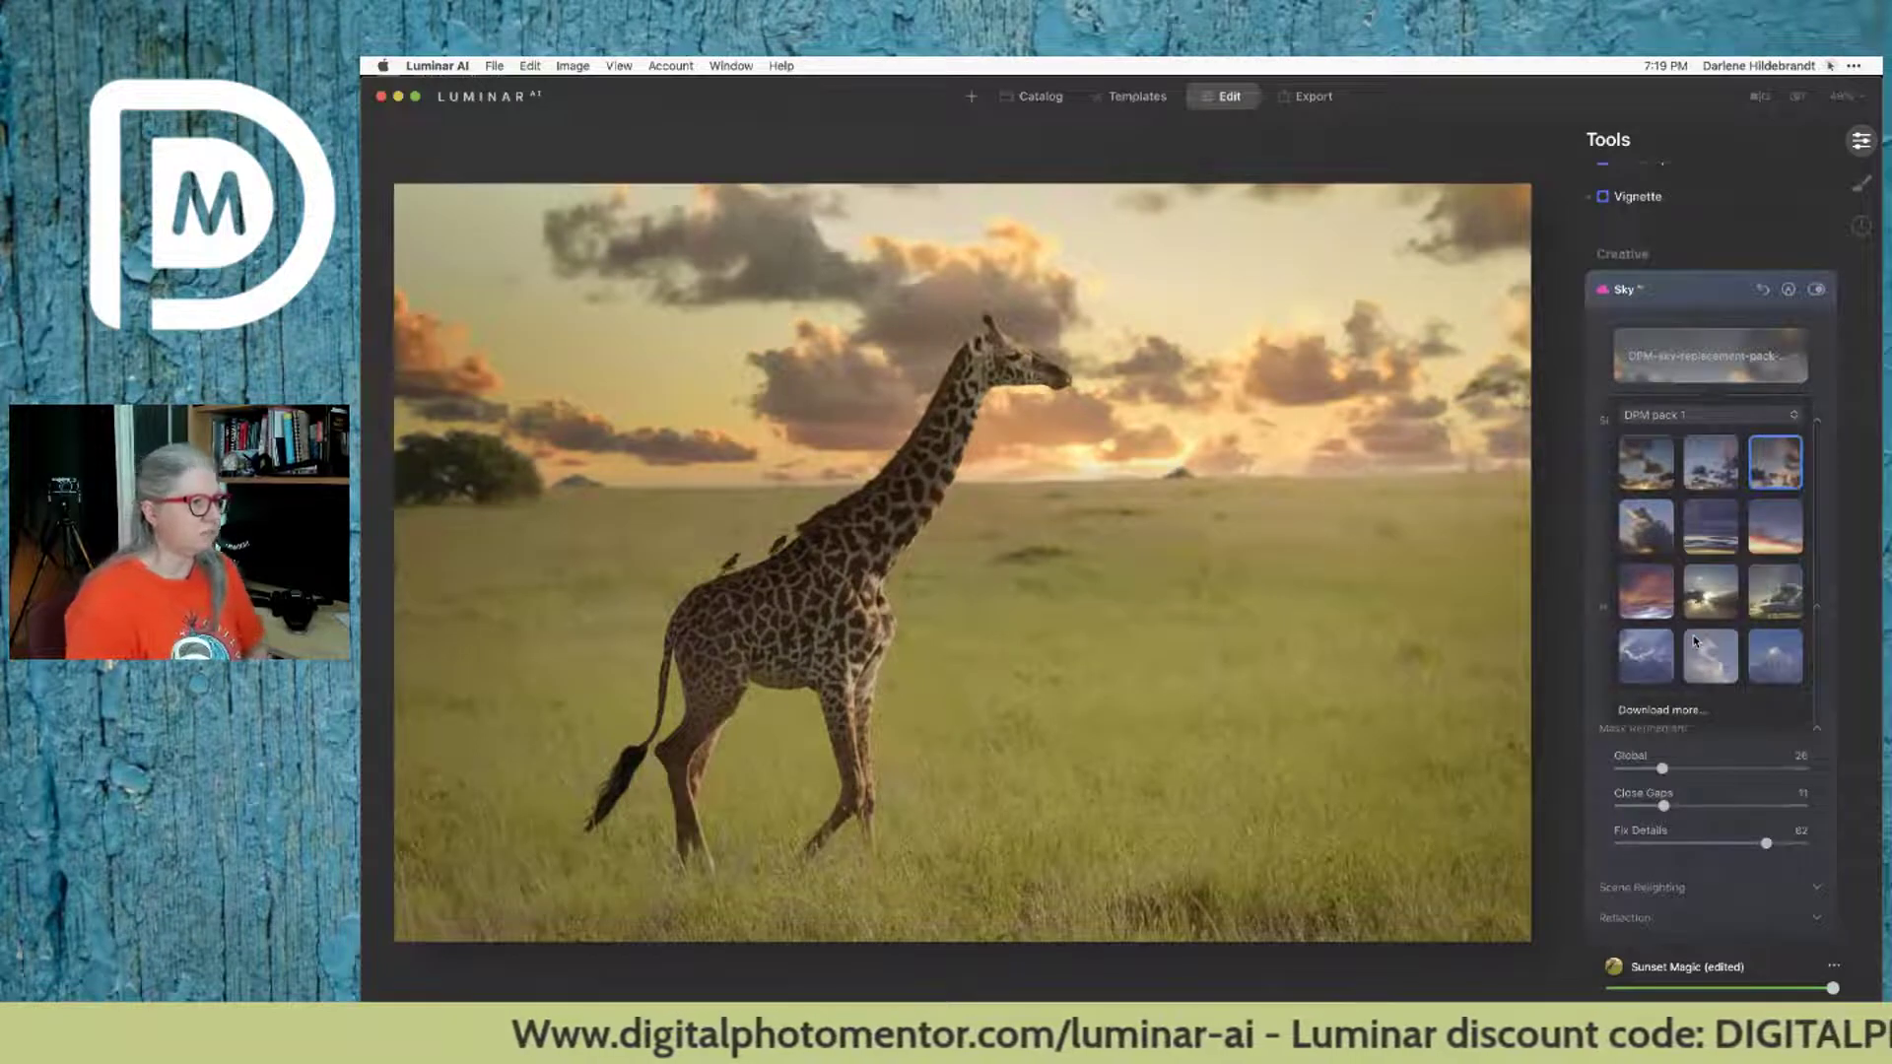
scroll(1686, 537, down, 5)
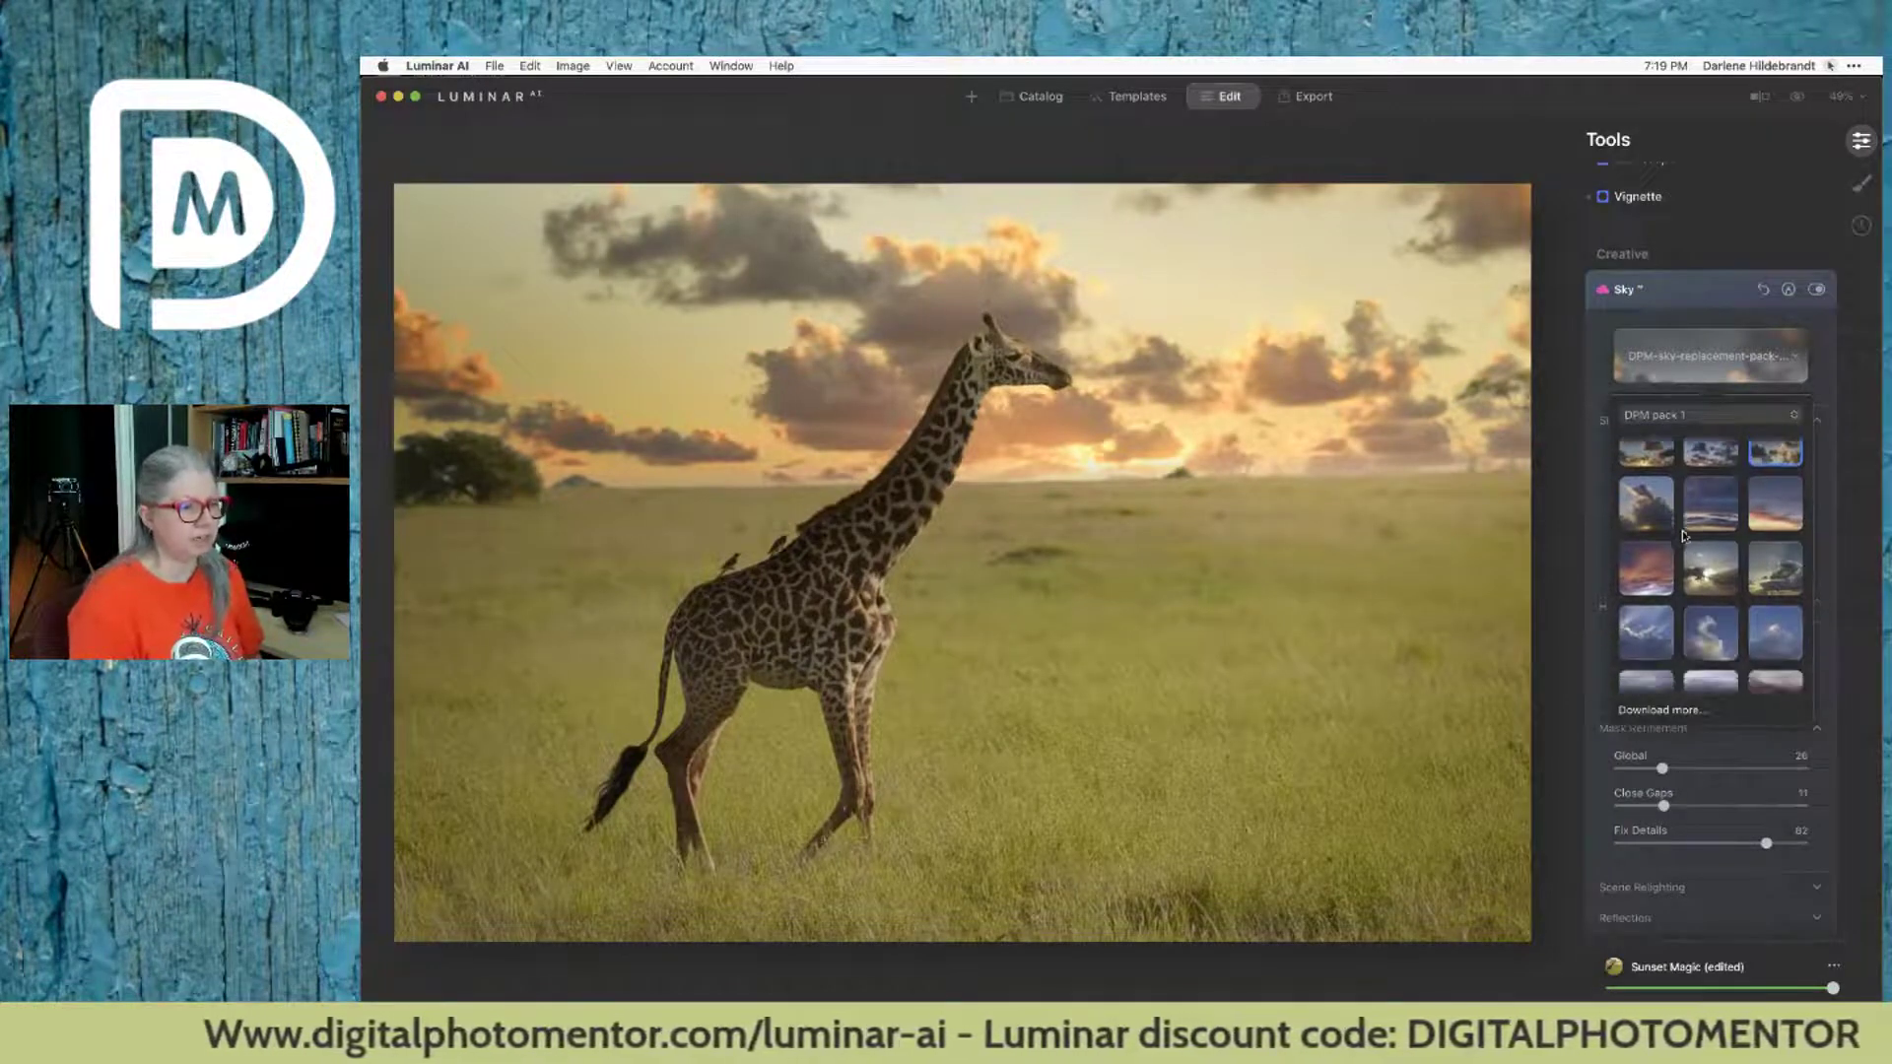
scroll(1685, 538, down, 2)
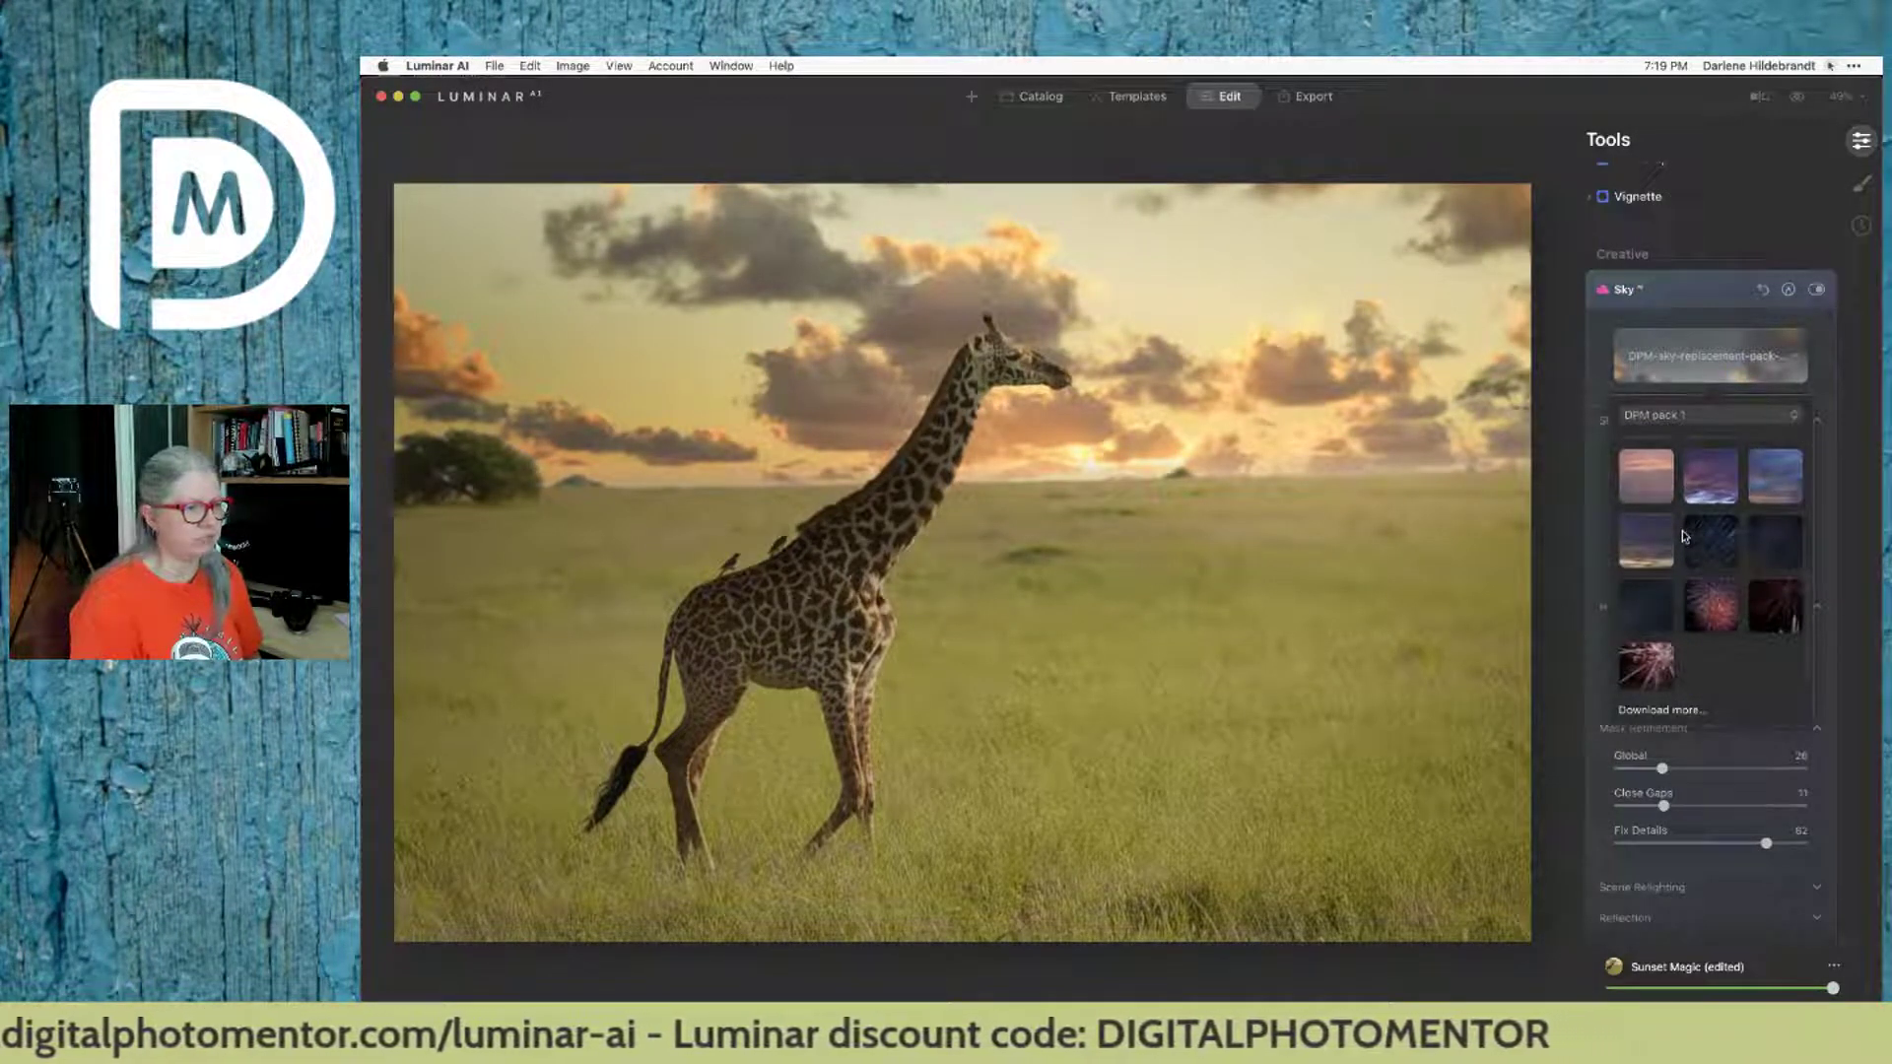
scroll(1684, 536, up, 7)
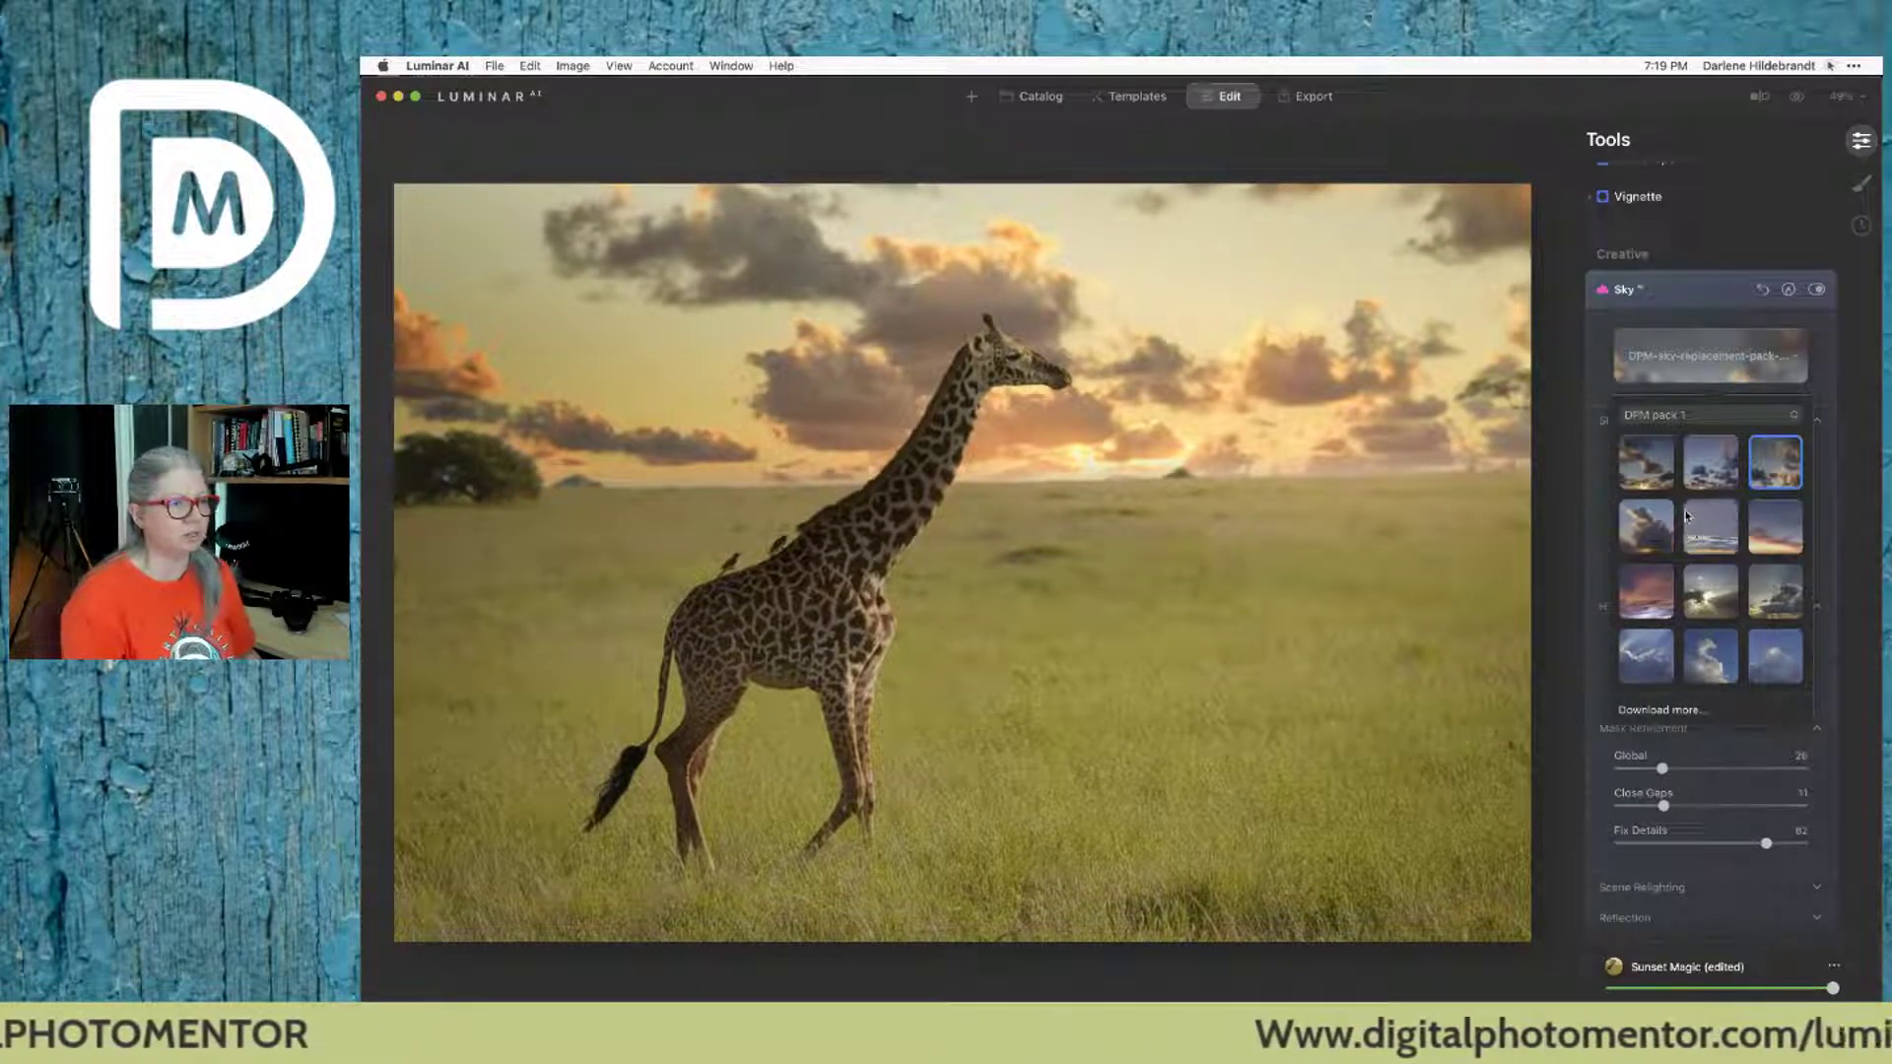
click(1765, 536)
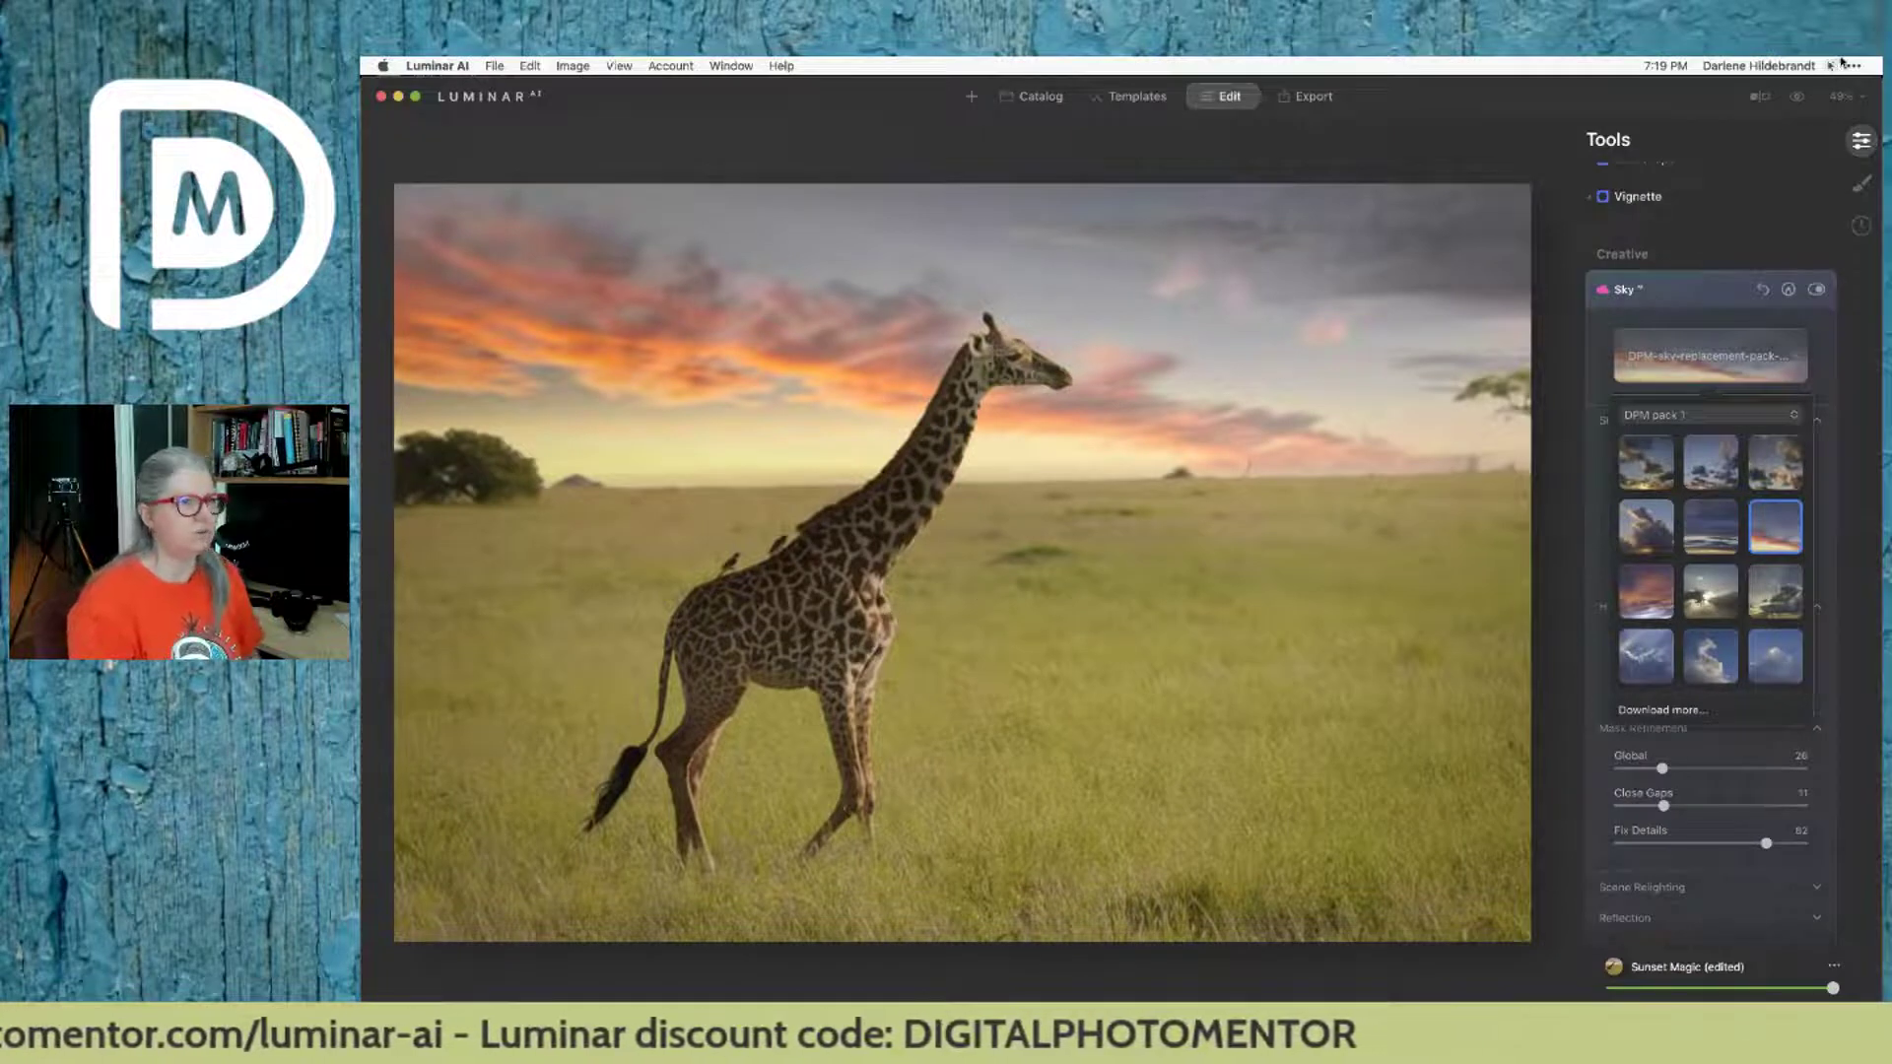
Step: Turn on the cursor highlight and close the list of replacement skies
click(1830, 65)
click(1800, 112)
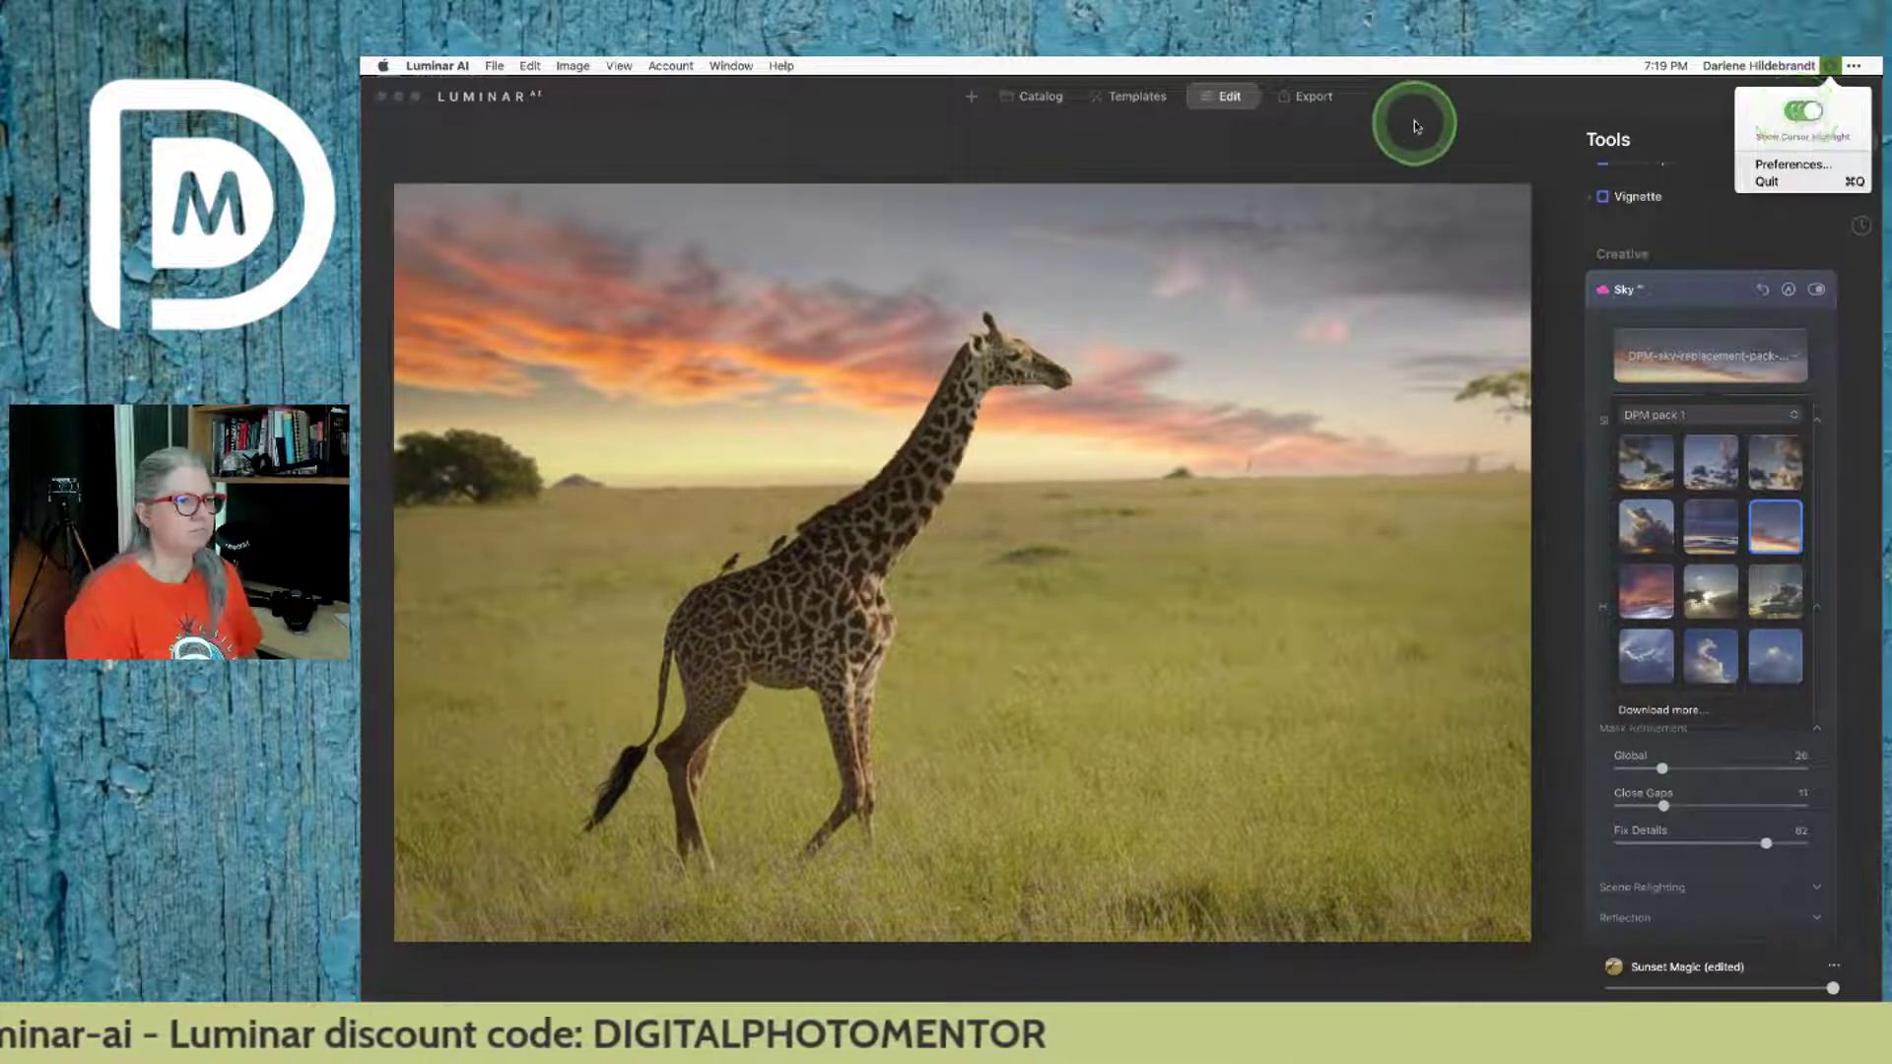
click(1406, 118)
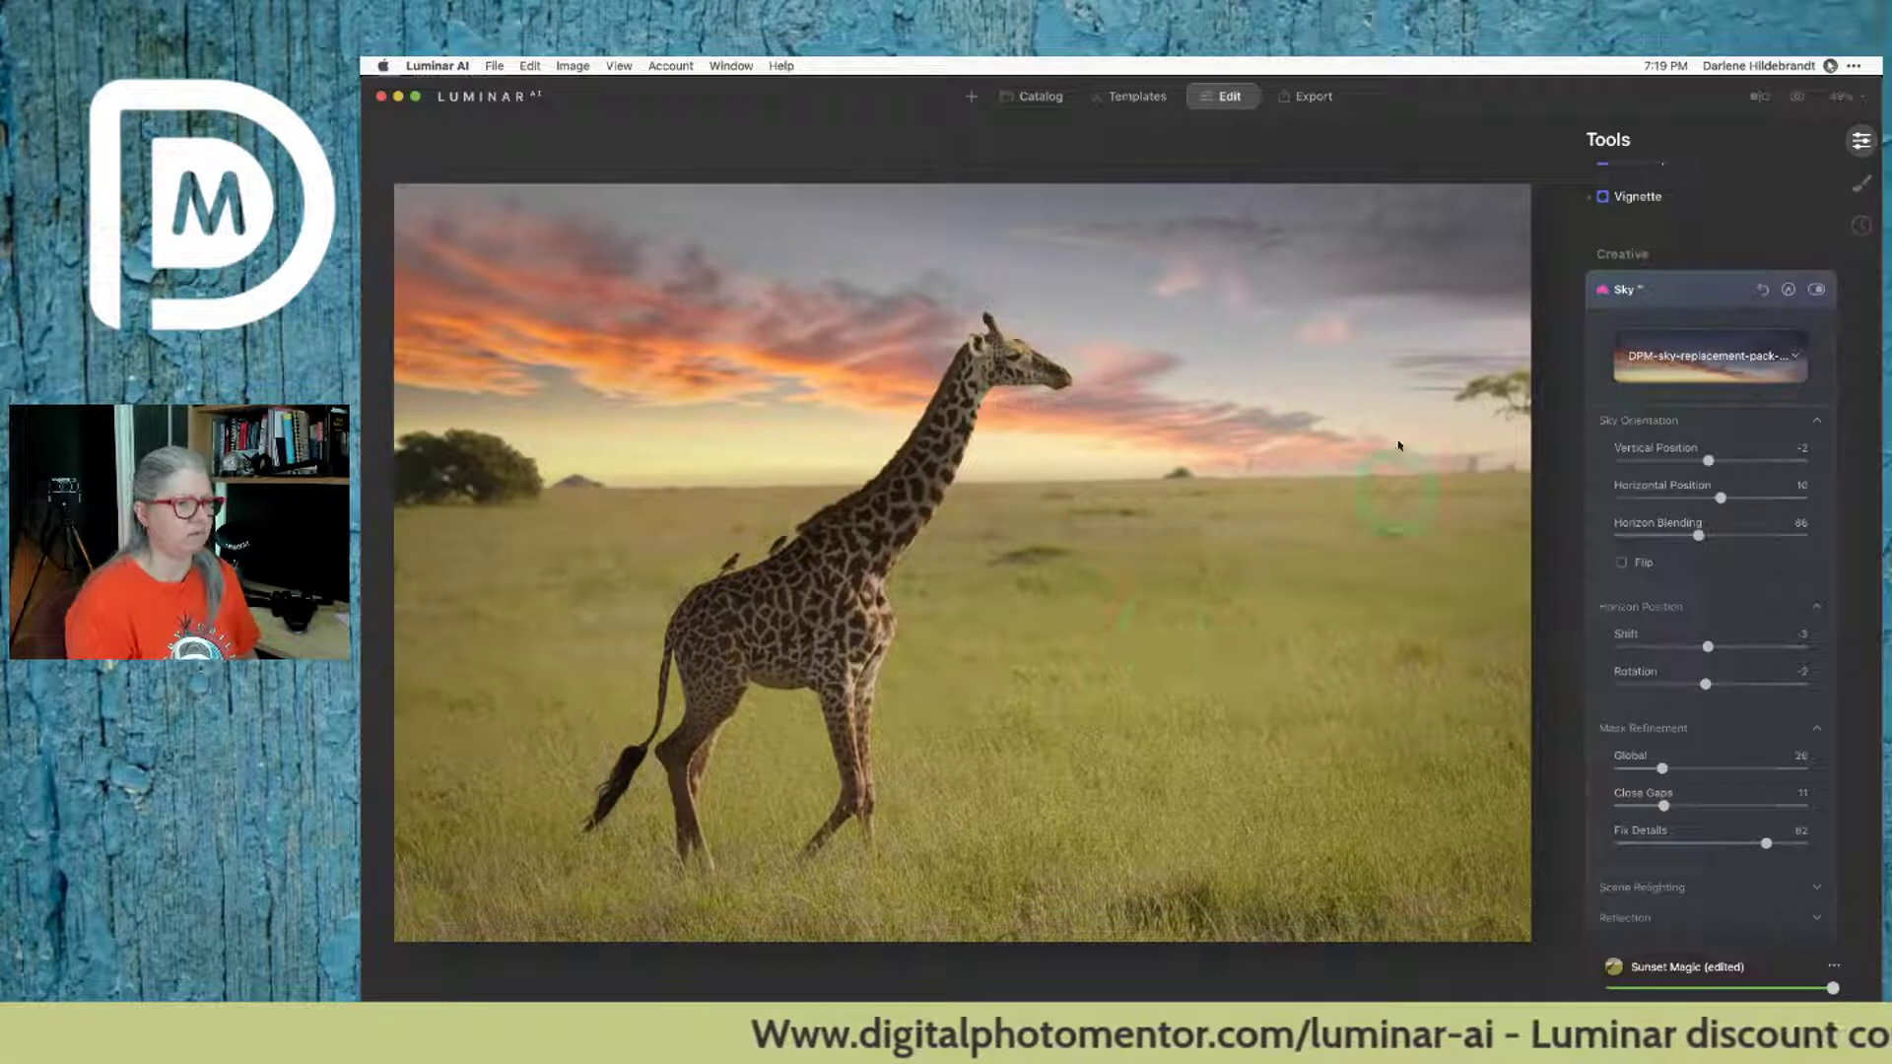
Step: Flip the replacement sky and reset its Vertical Position, Horizontal Position and horizon Shift to 0 and Horizon Blending to 50
click(1622, 562)
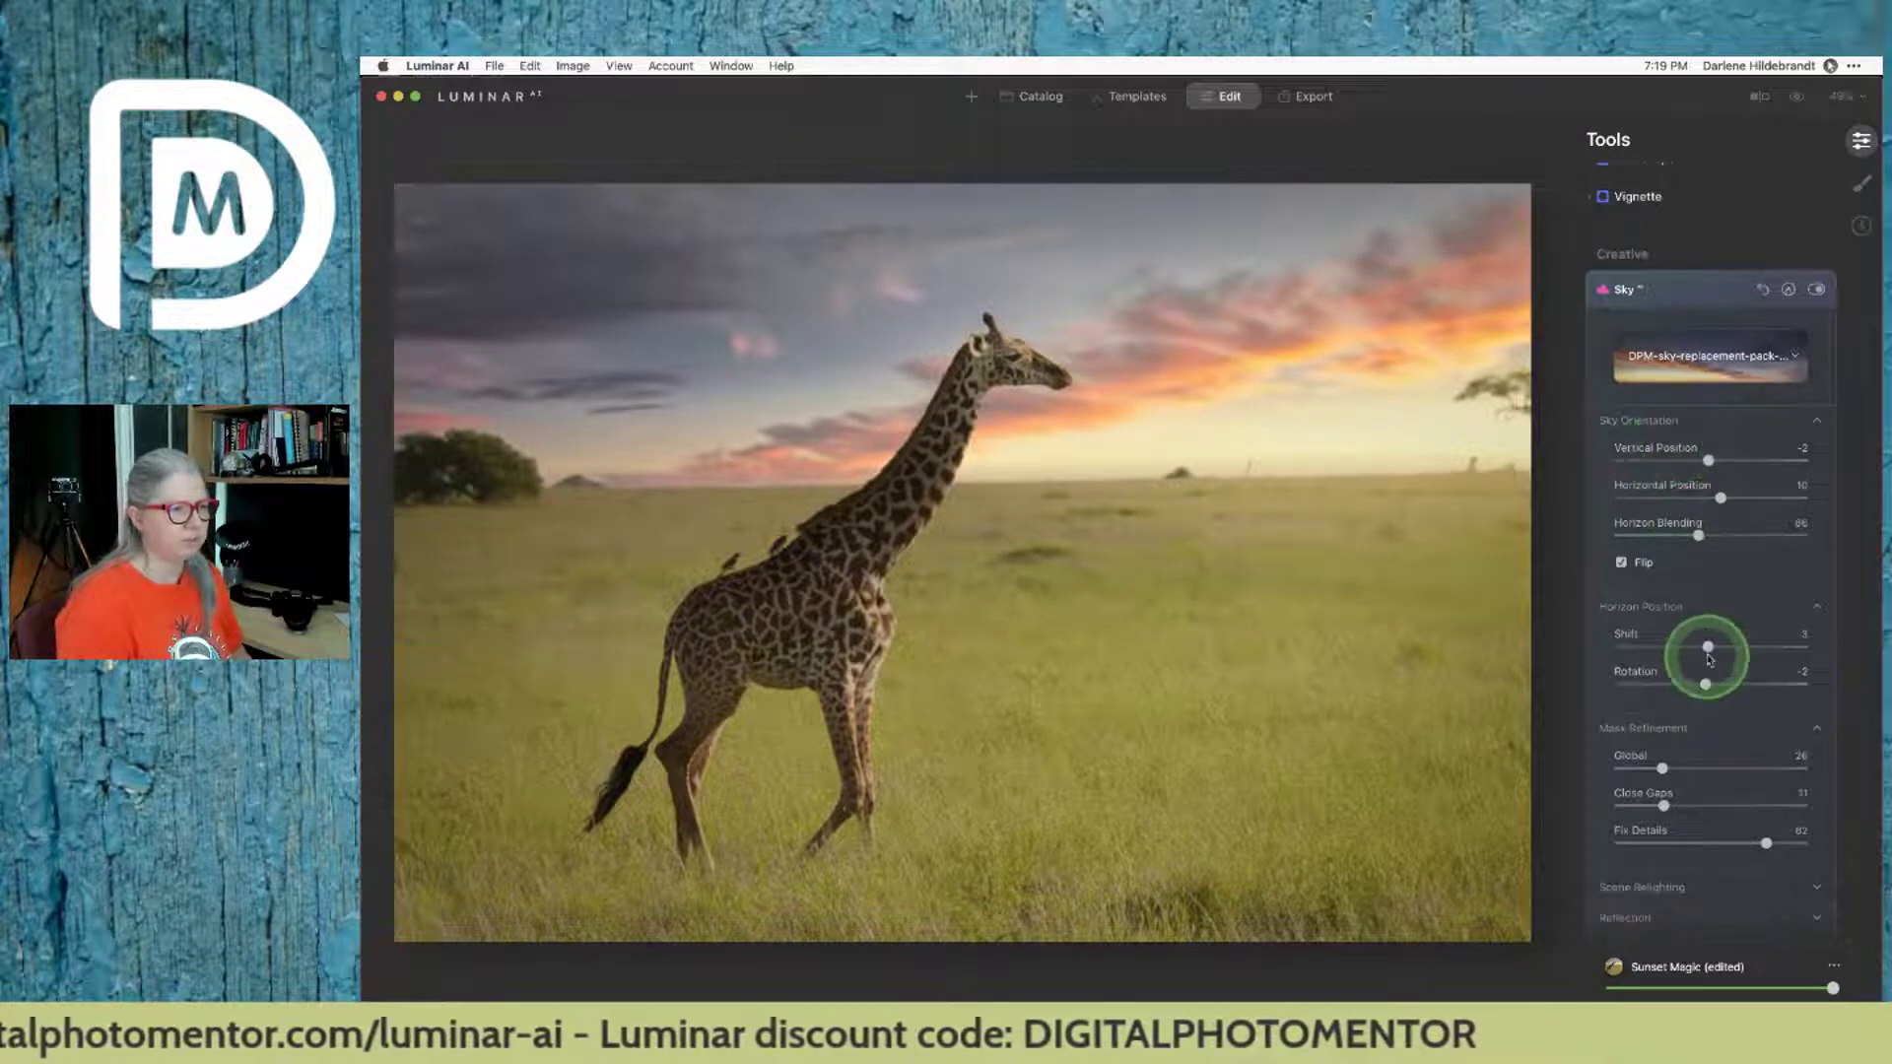
double_click(1705, 647)
double_click(1708, 459)
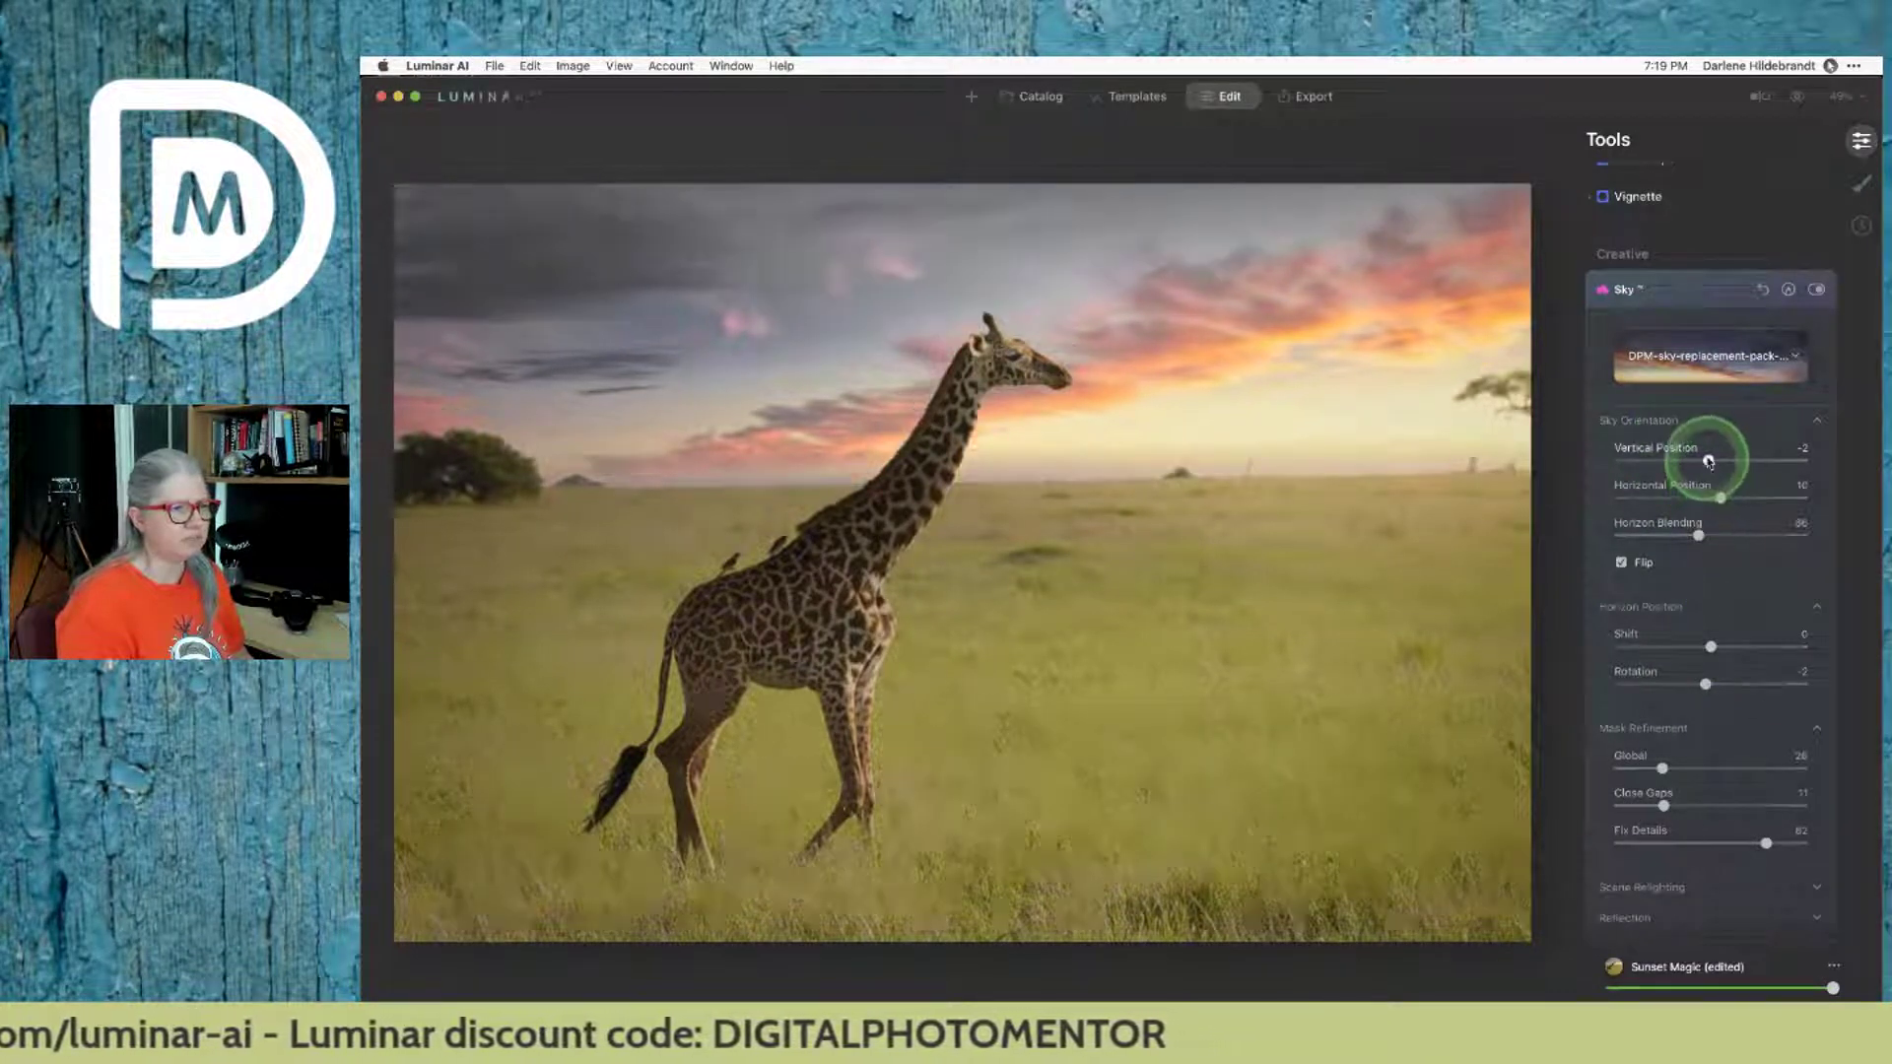
double_click(1720, 497)
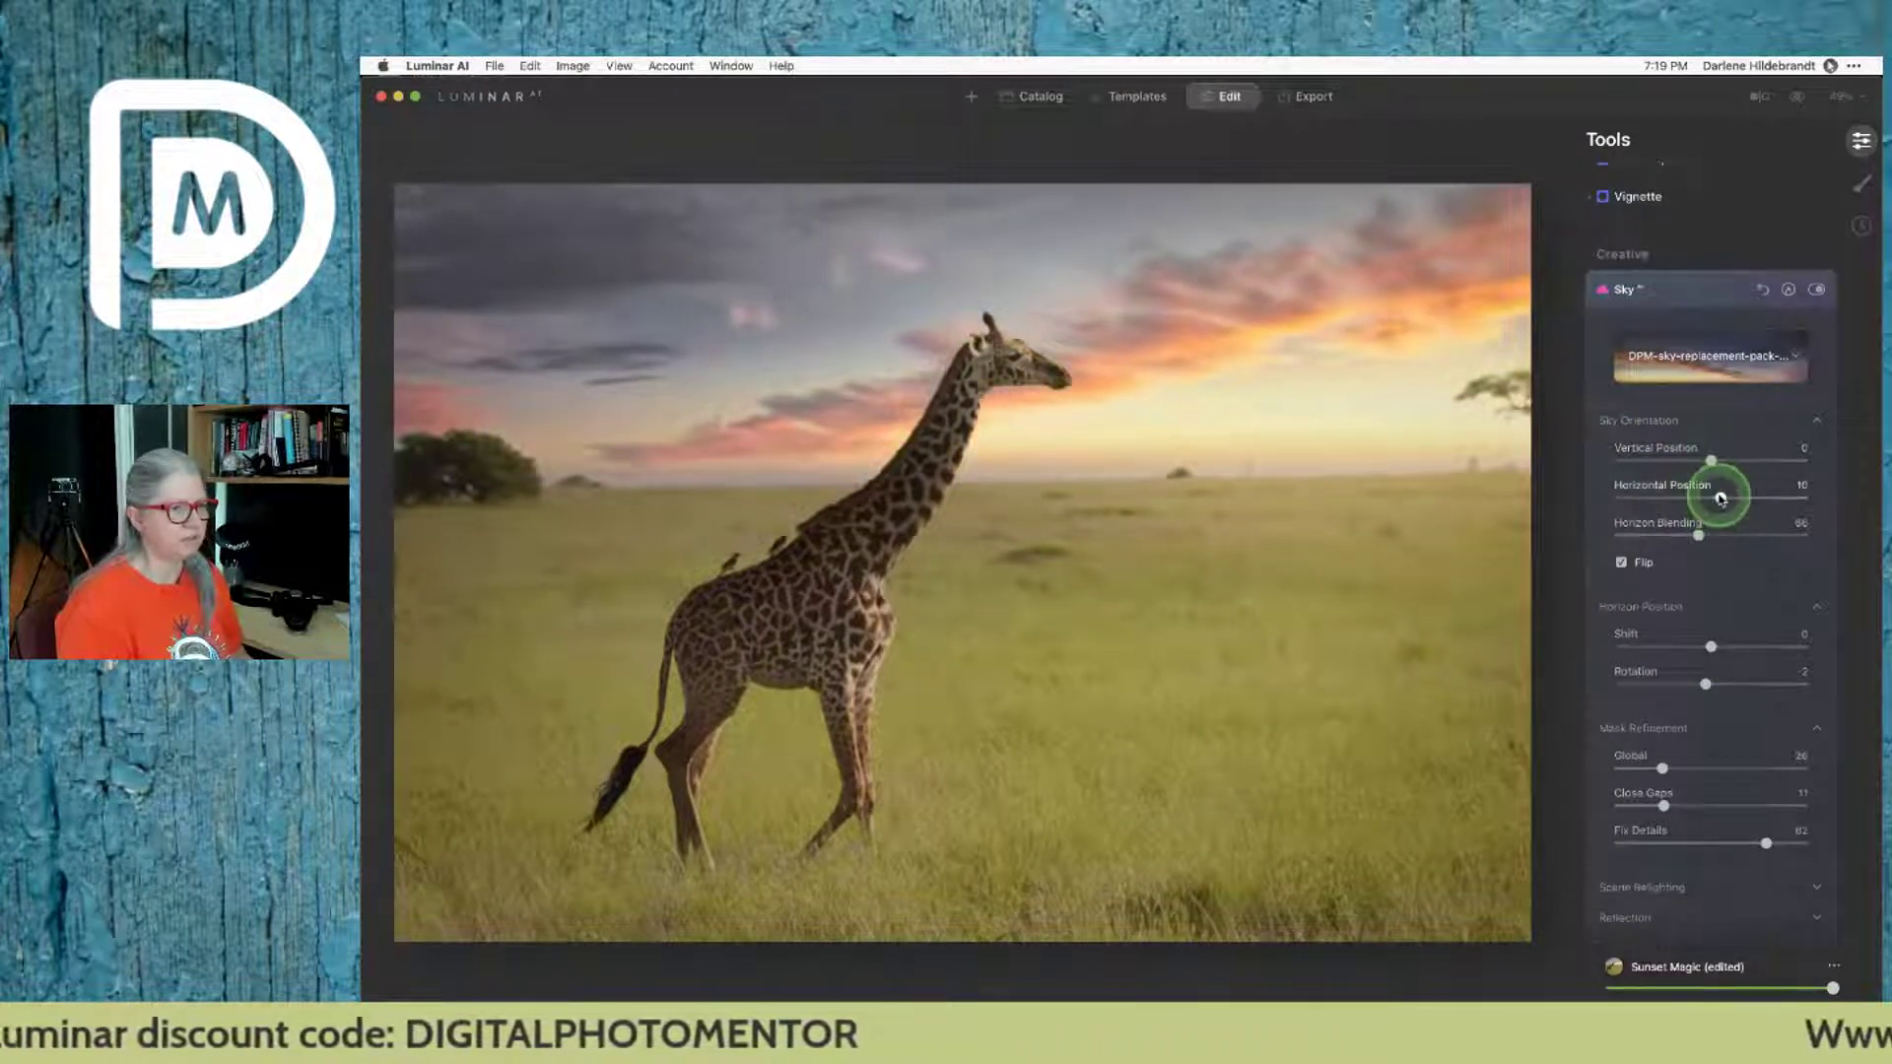
double_click(1700, 537)
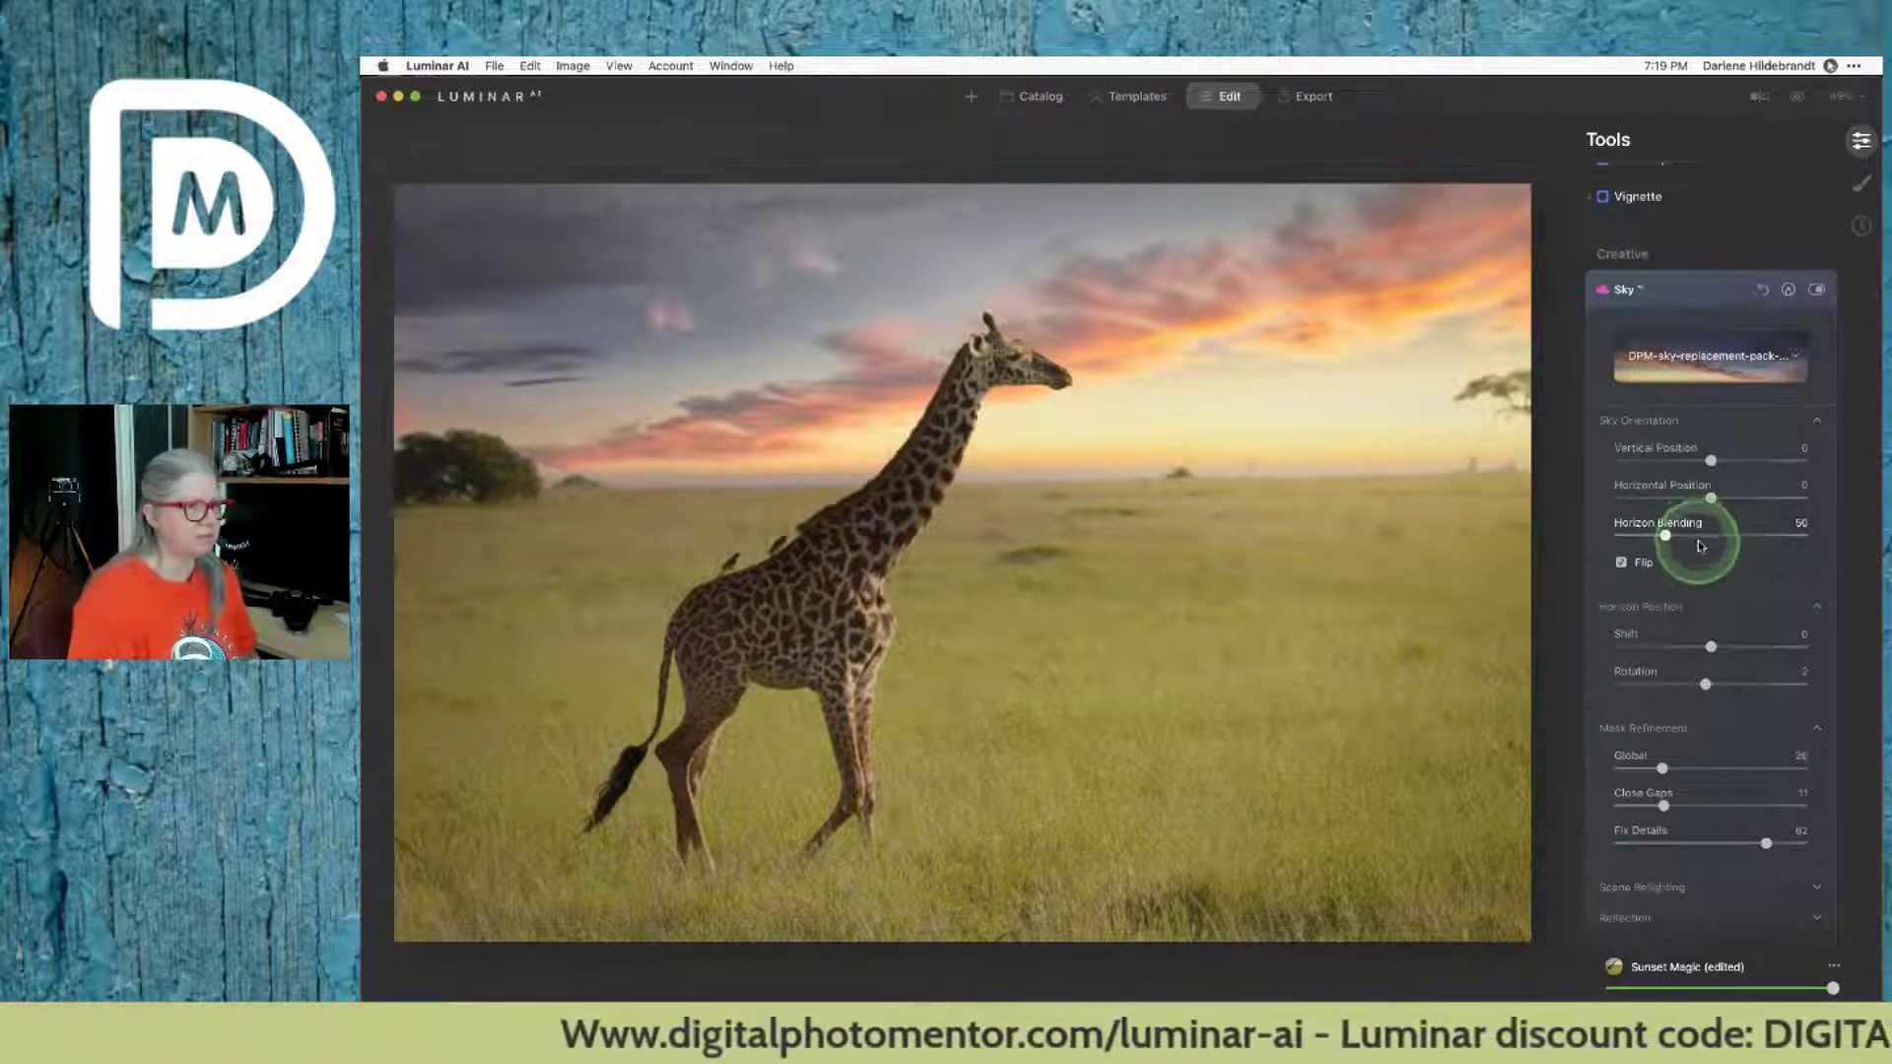
Step: Try two cloudy blue-grey skies from DPM pack 1 on the giraffe photo
click(1695, 365)
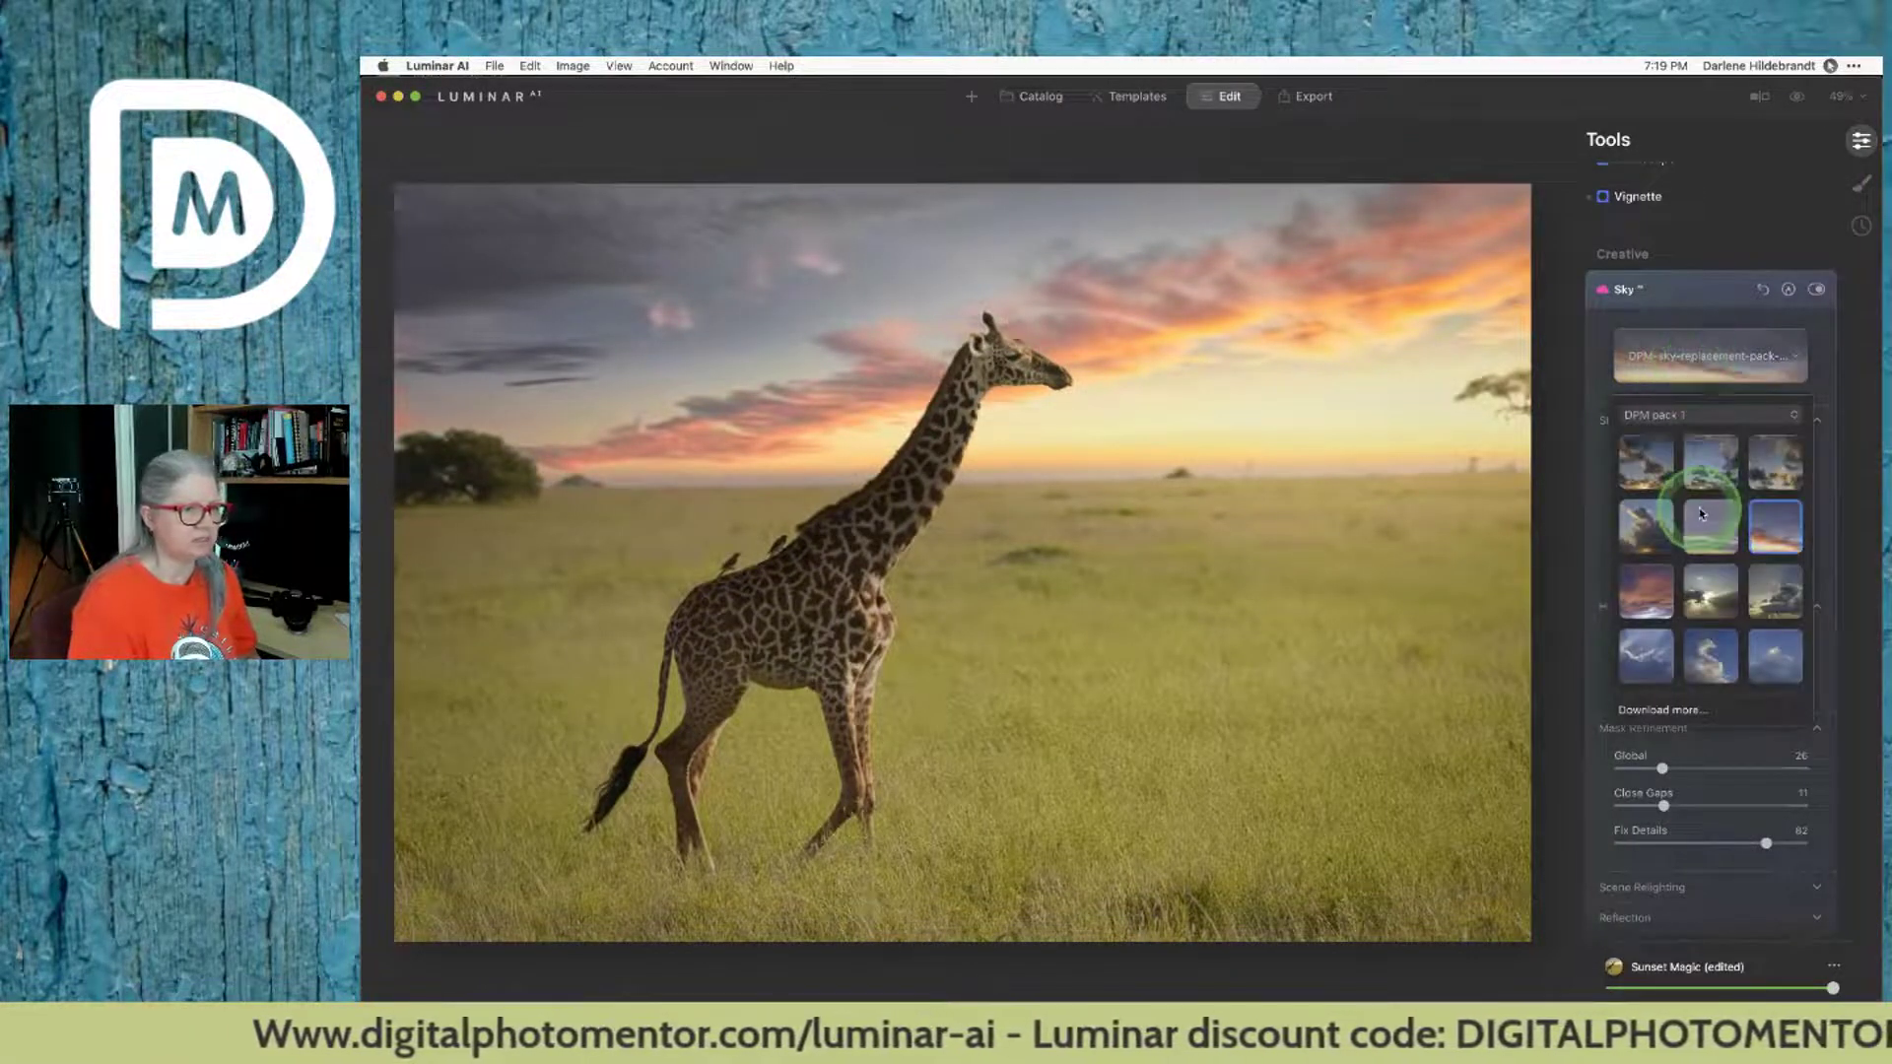
scroll(1701, 514, down, 3)
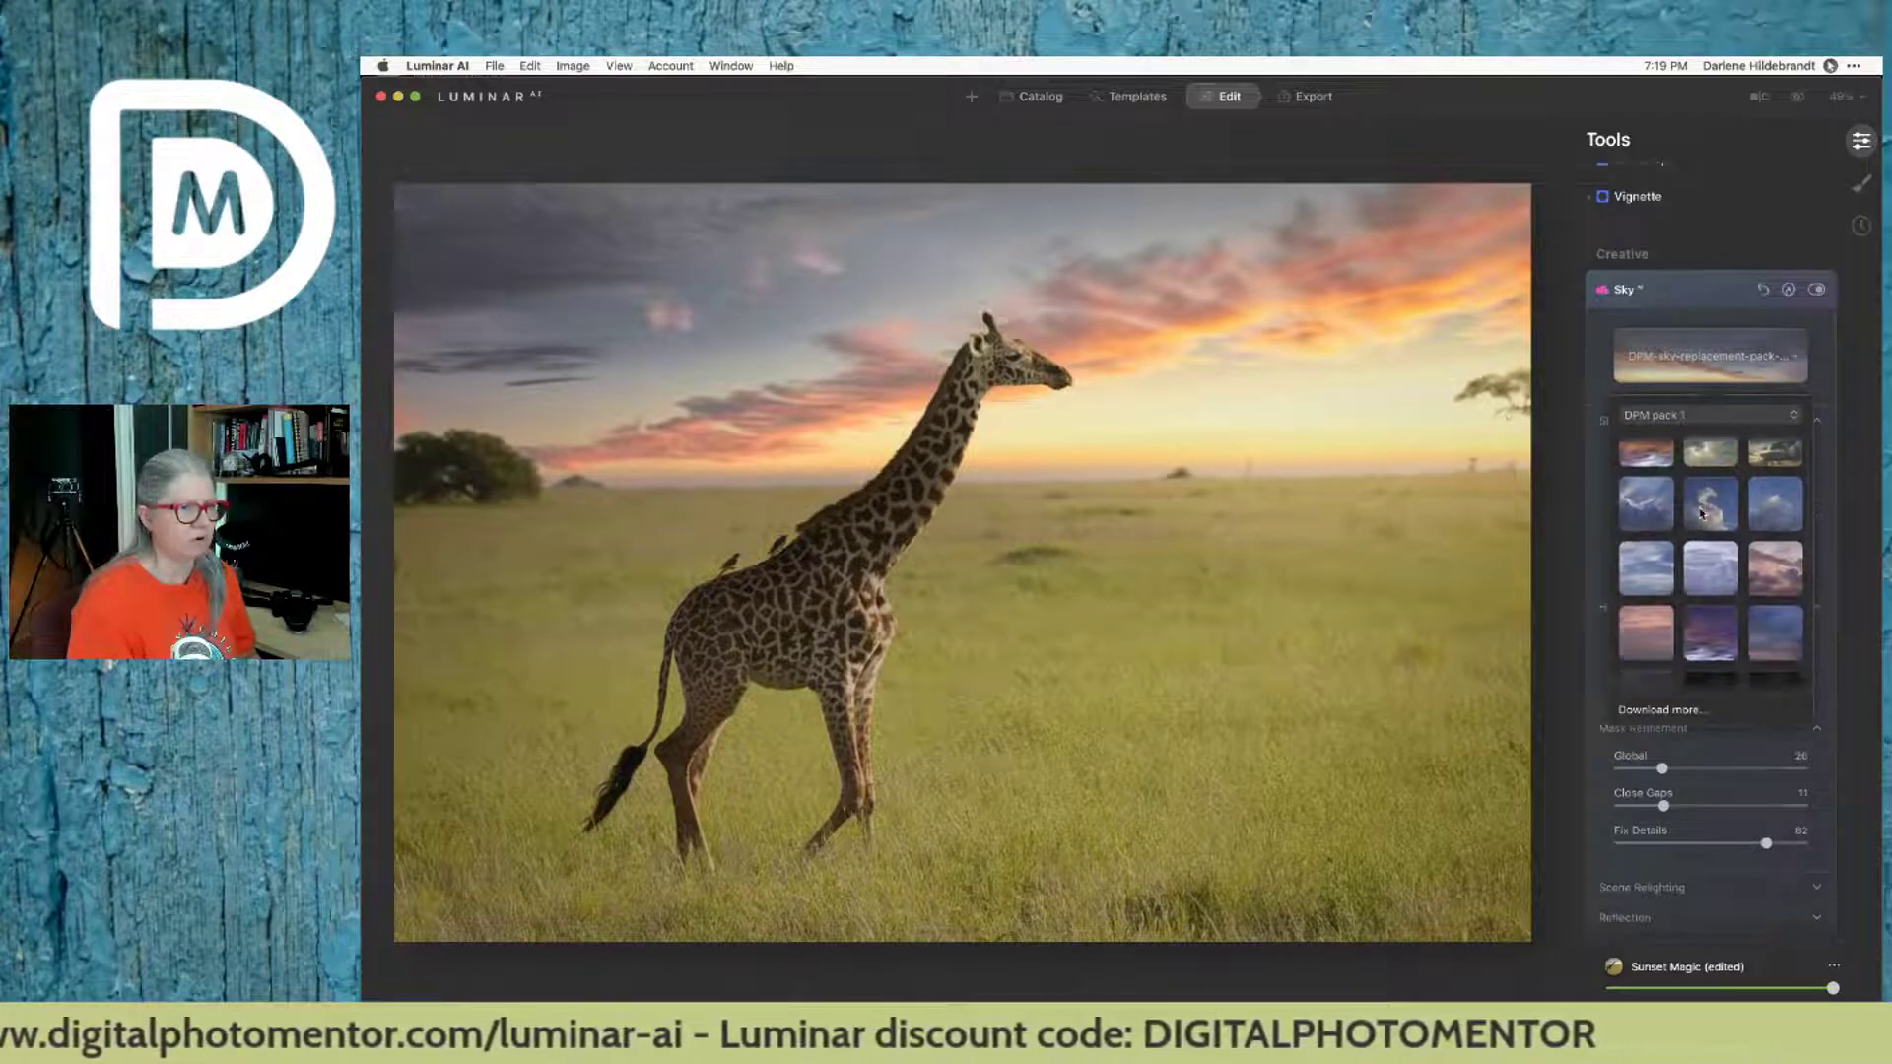
scroll(1701, 514, down, 2)
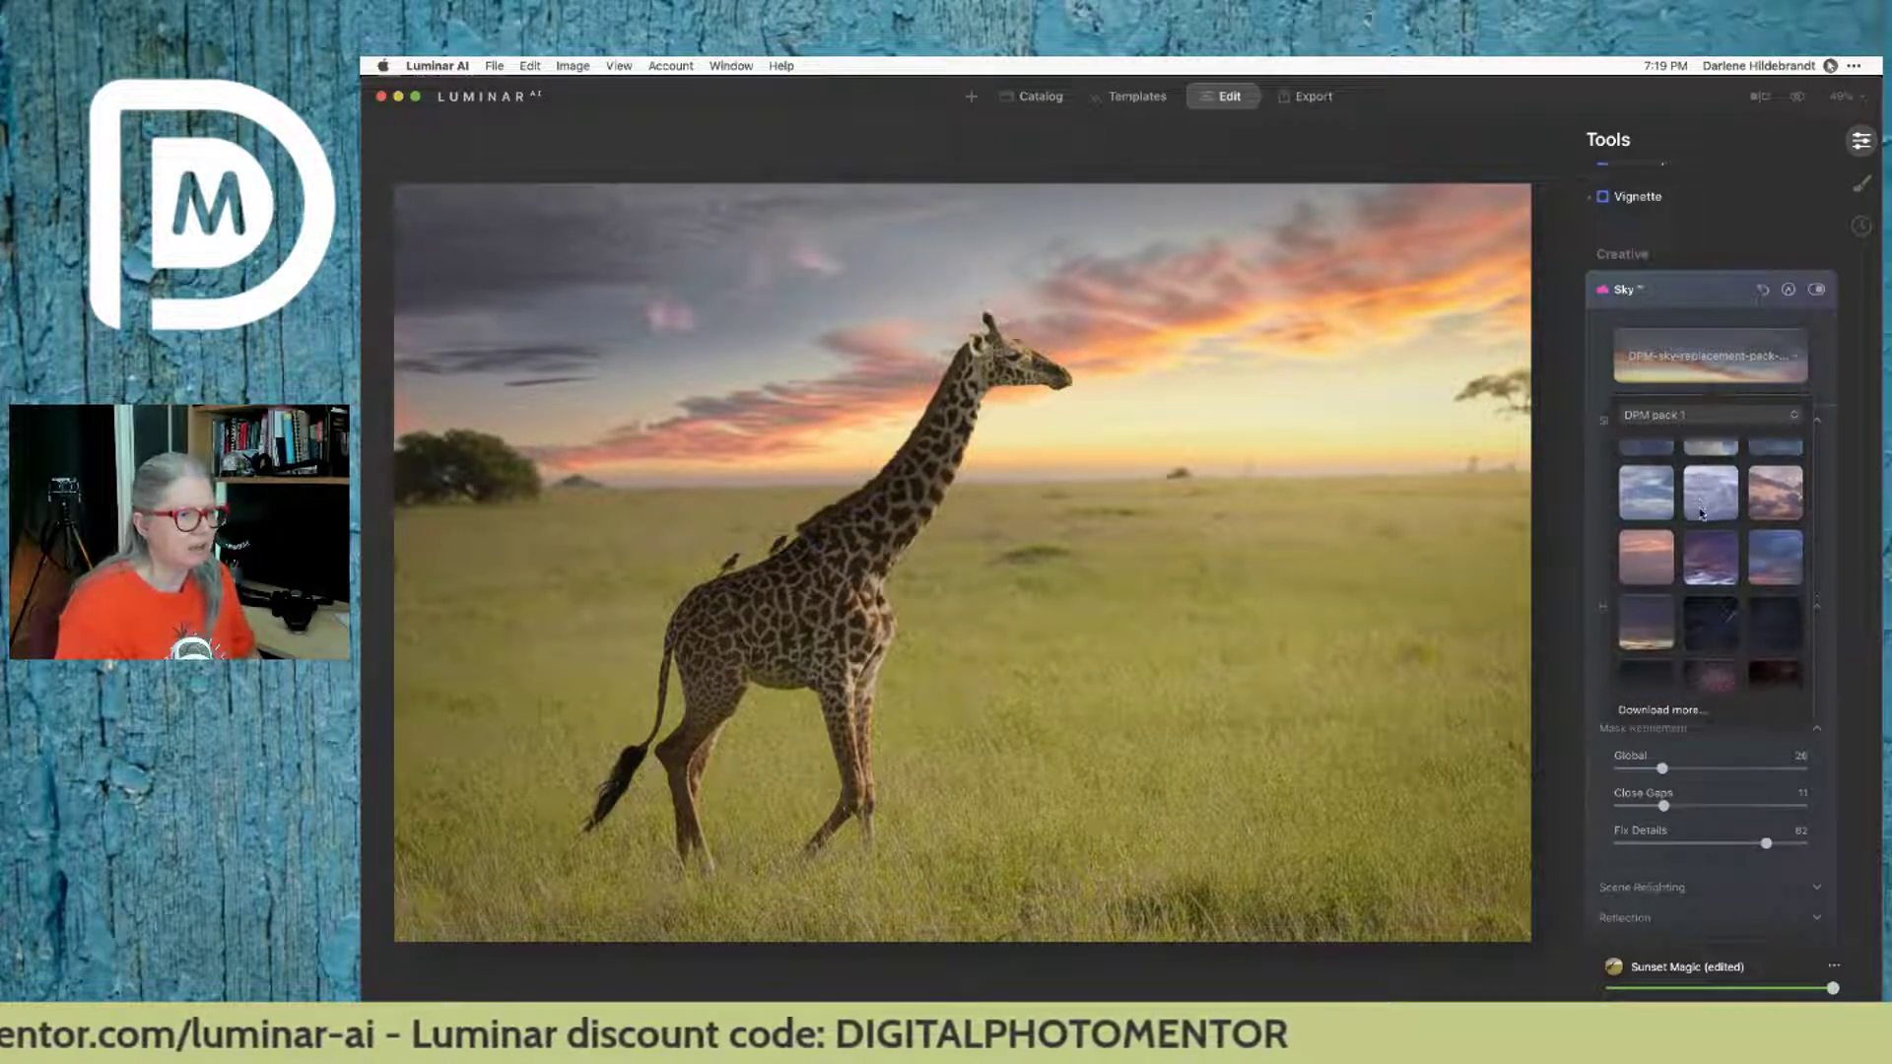
scroll(1675, 521, up, 3)
click(1647, 519)
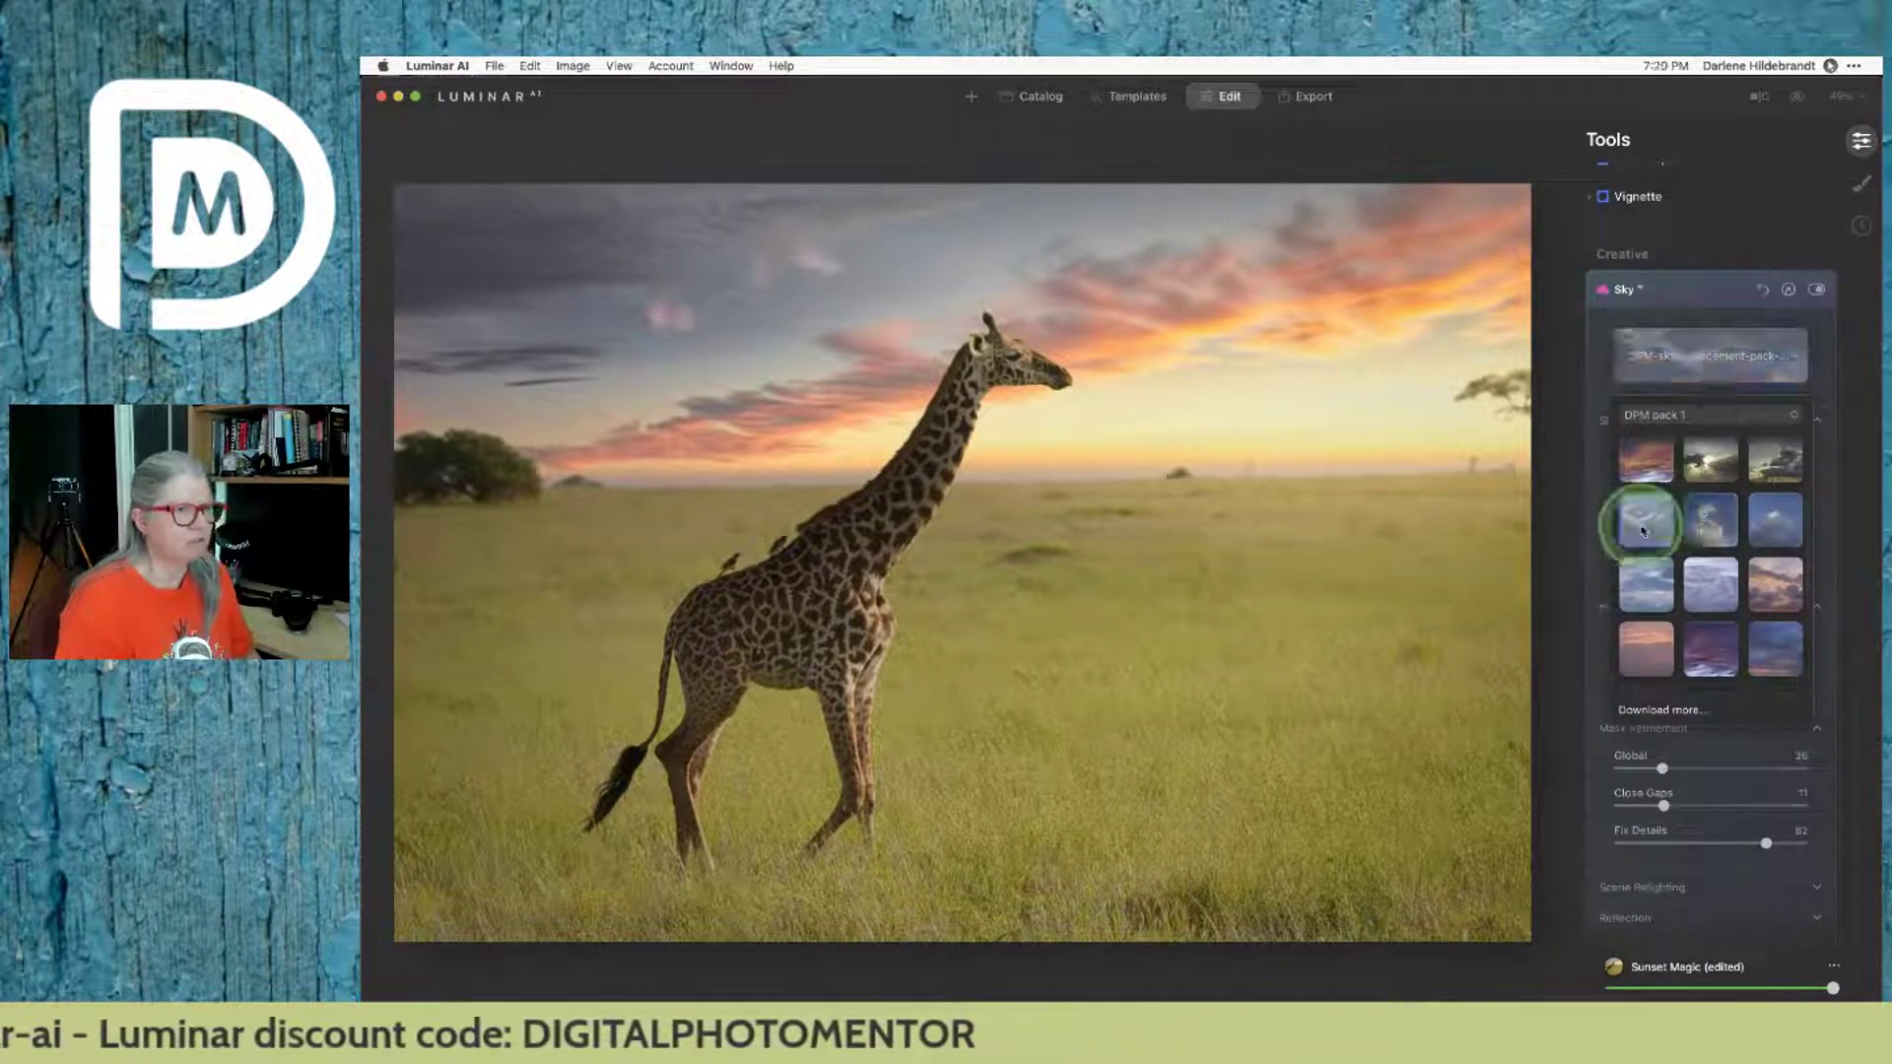
click(1771, 528)
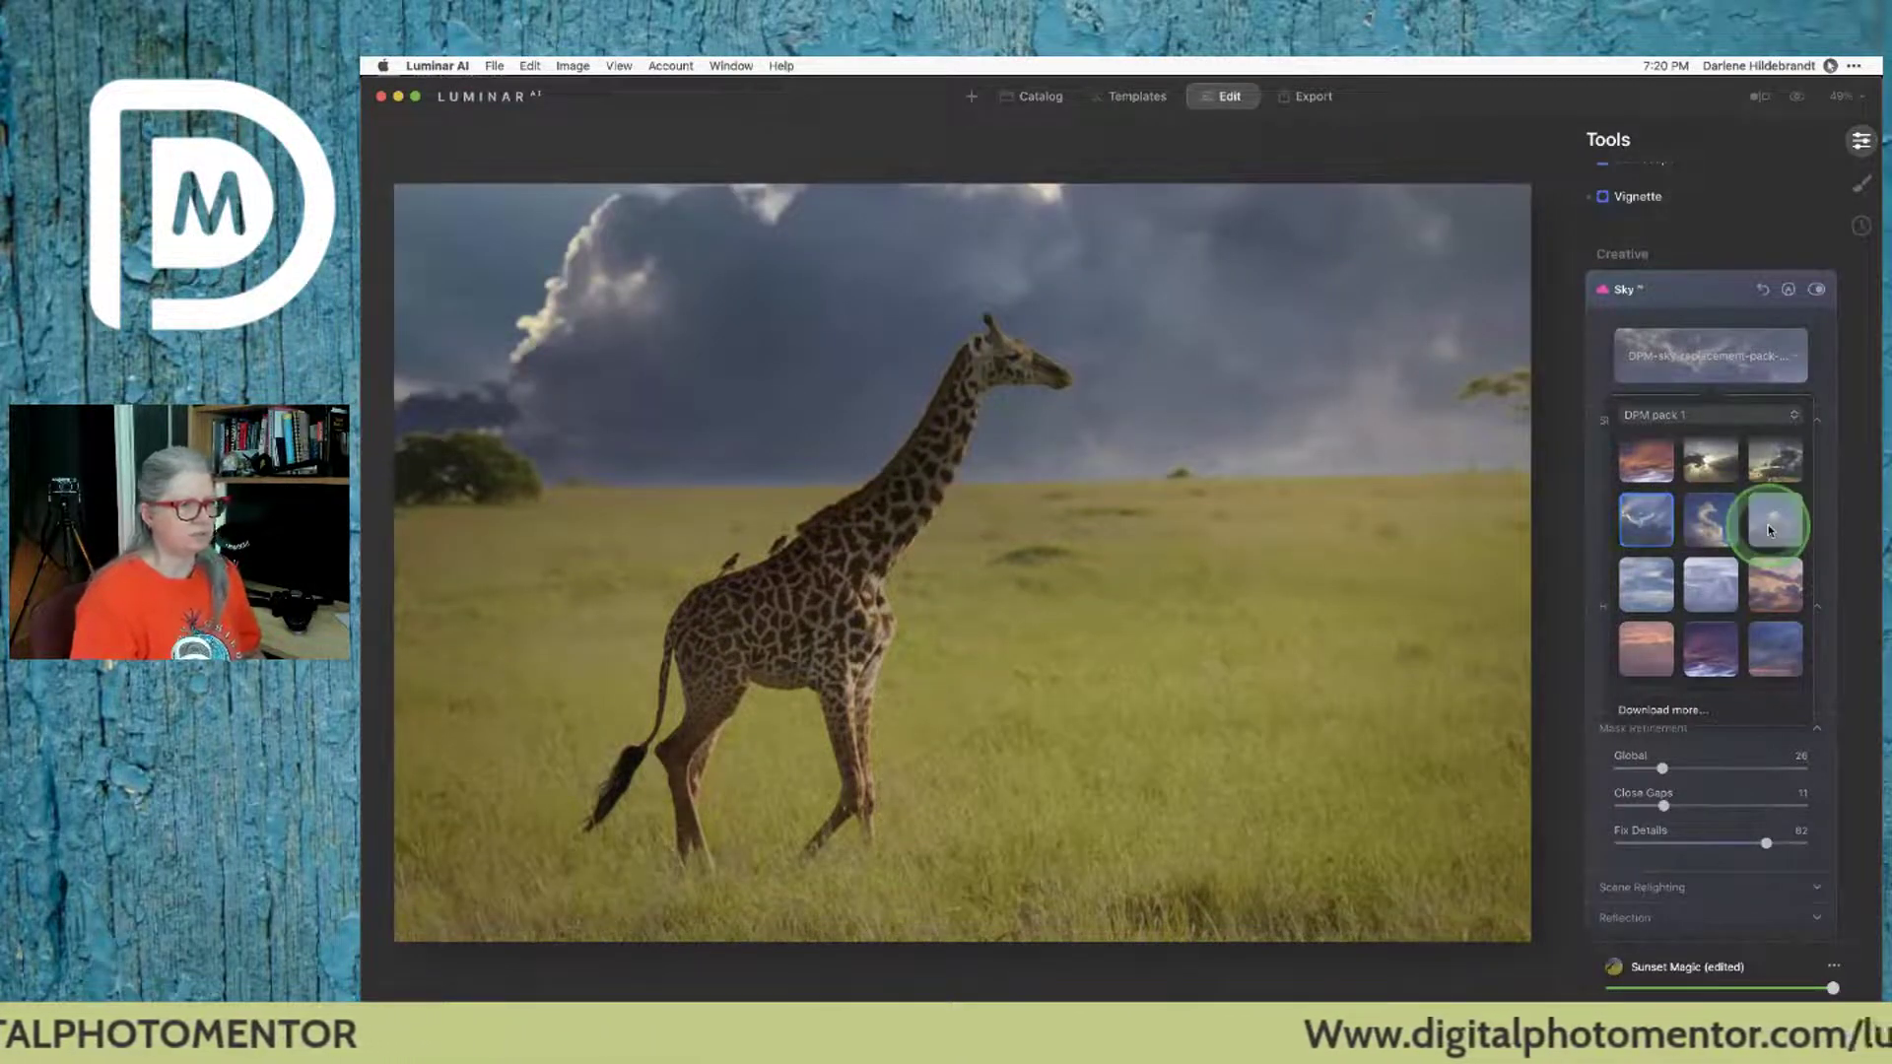
click(1771, 521)
click(1769, 463)
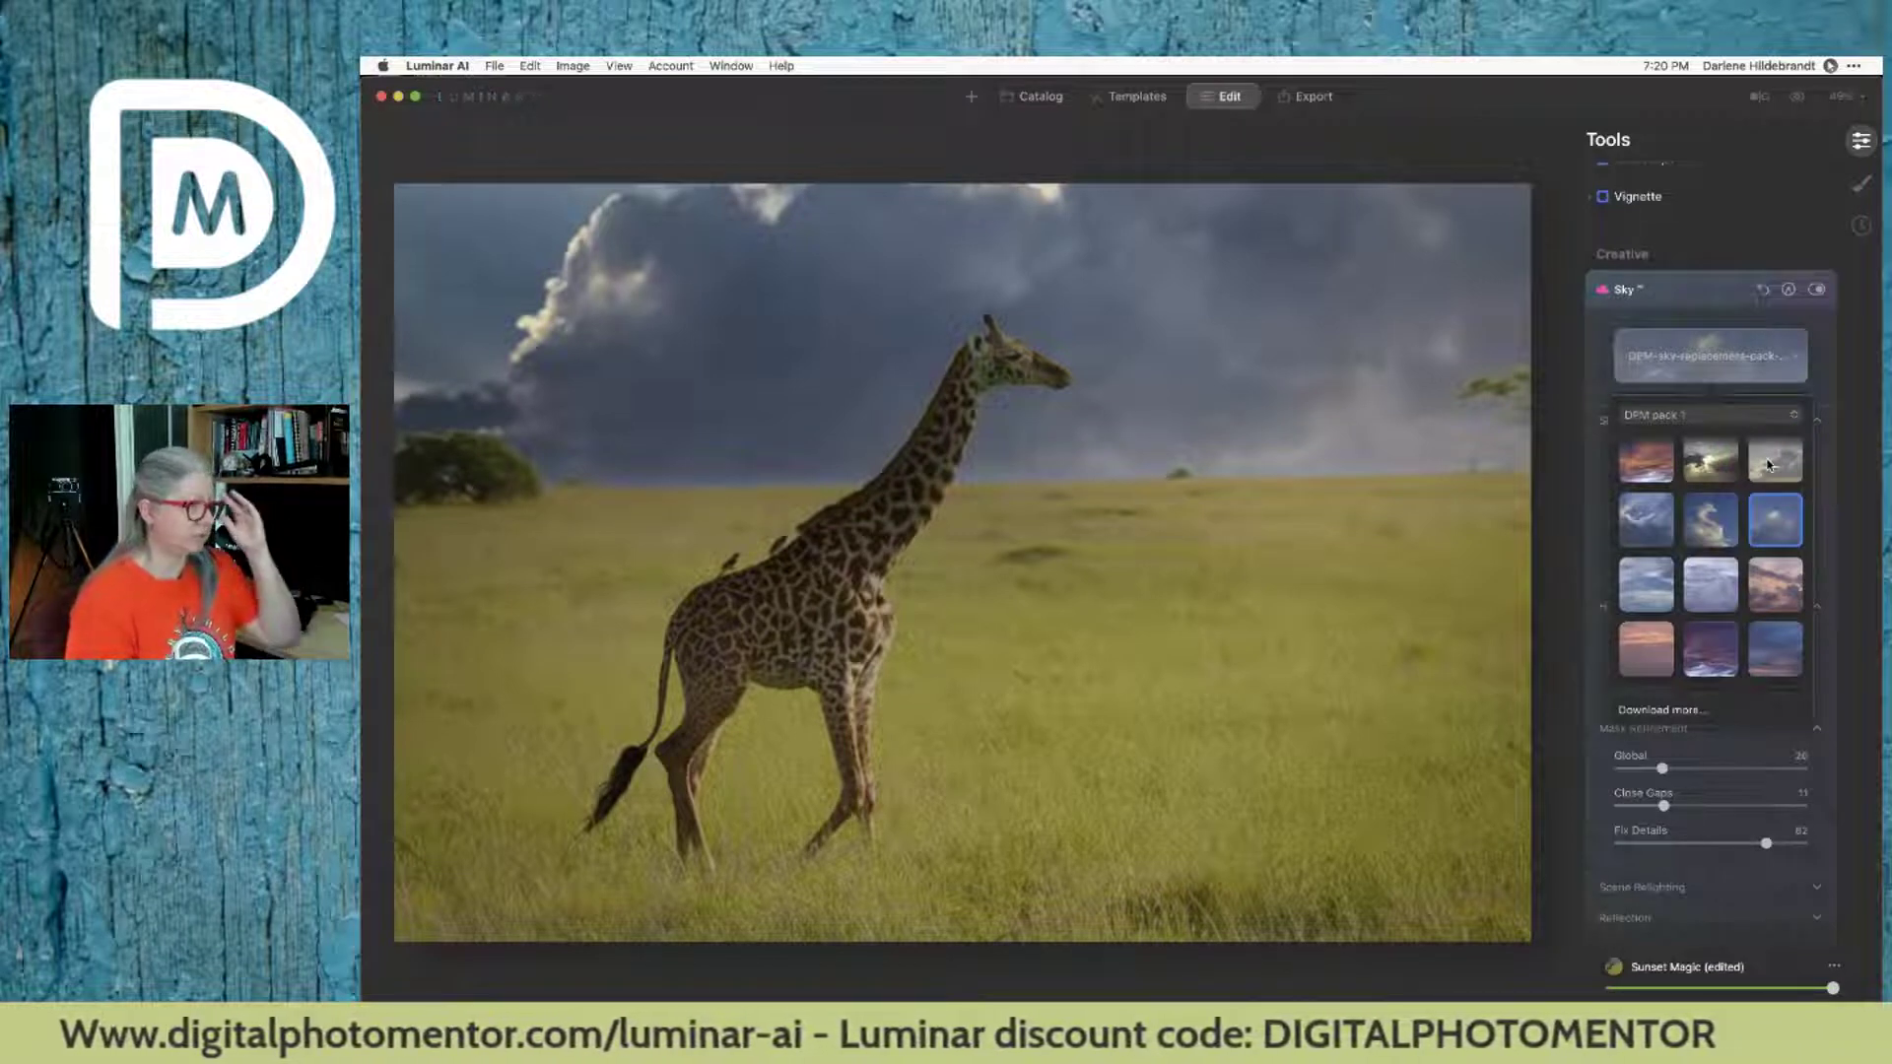
Step: Switch the list of replacement skies from DPM pack 1 to the Matt Suess 1 pack
click(1683, 396)
click(1689, 412)
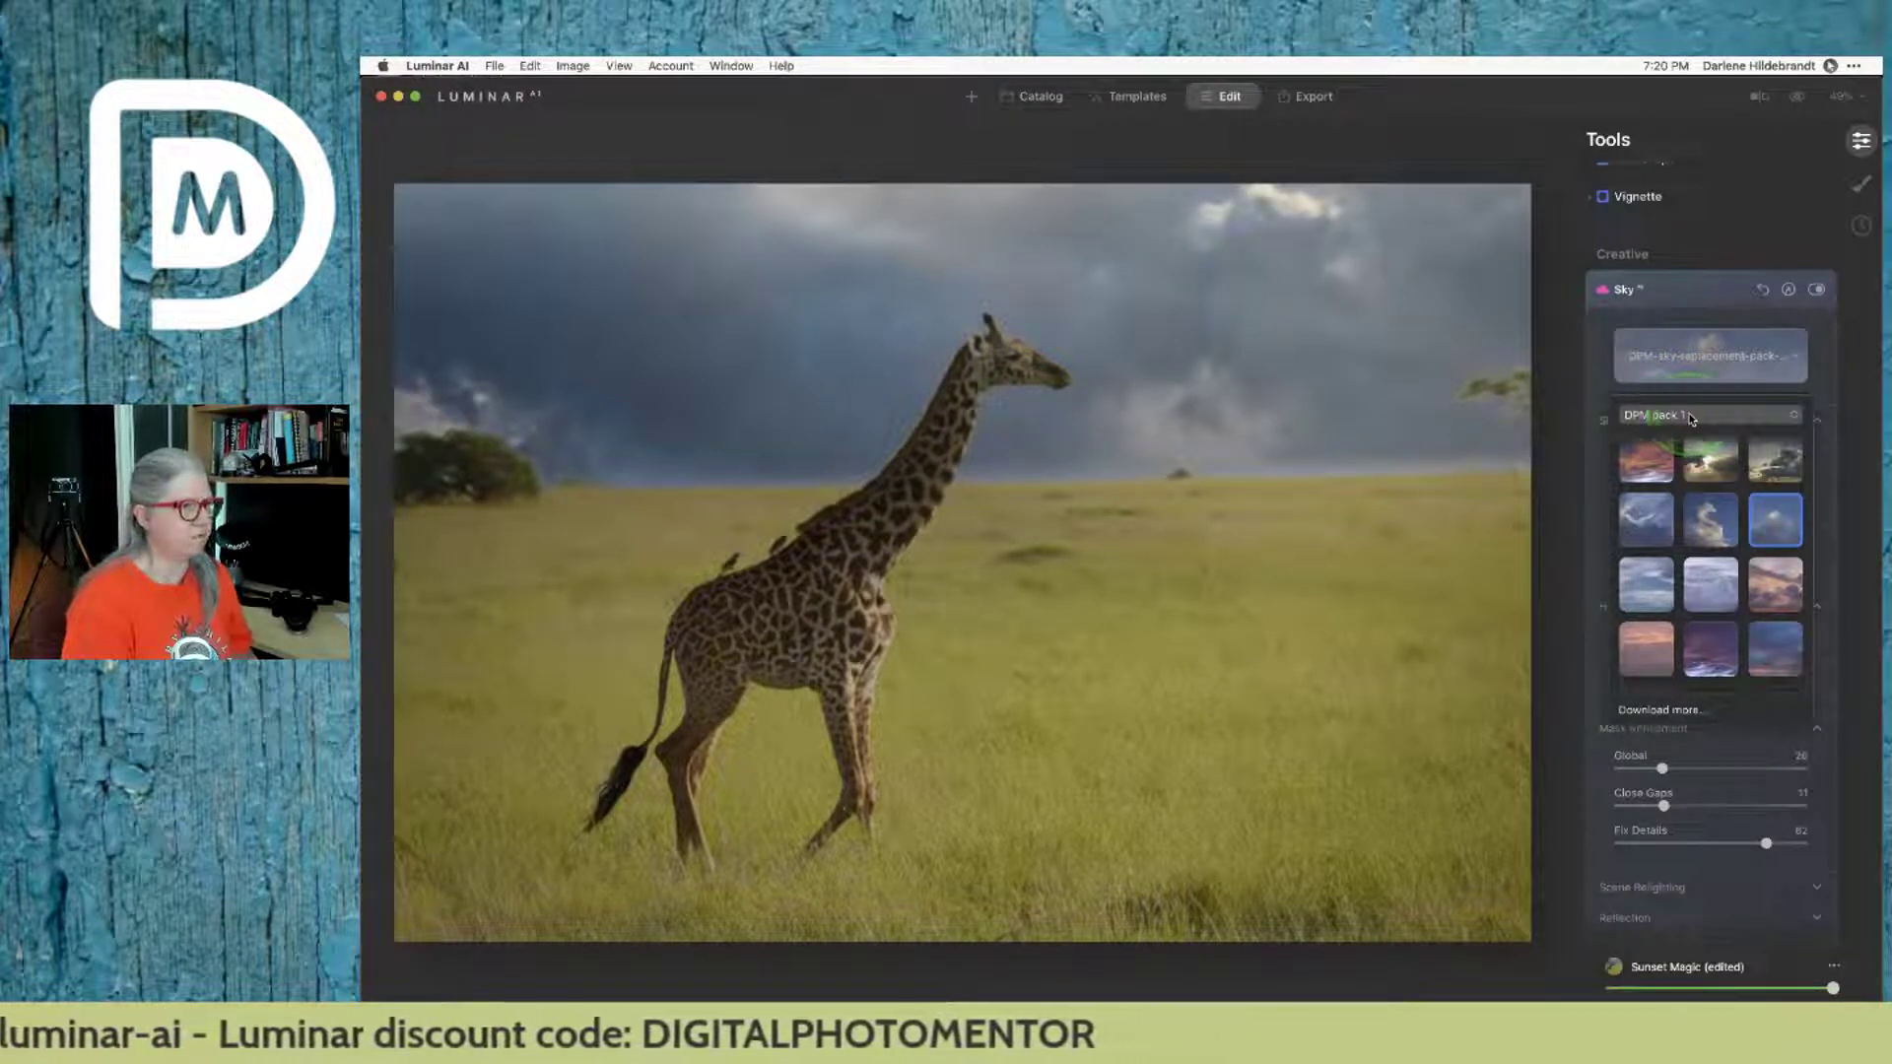
click(1691, 419)
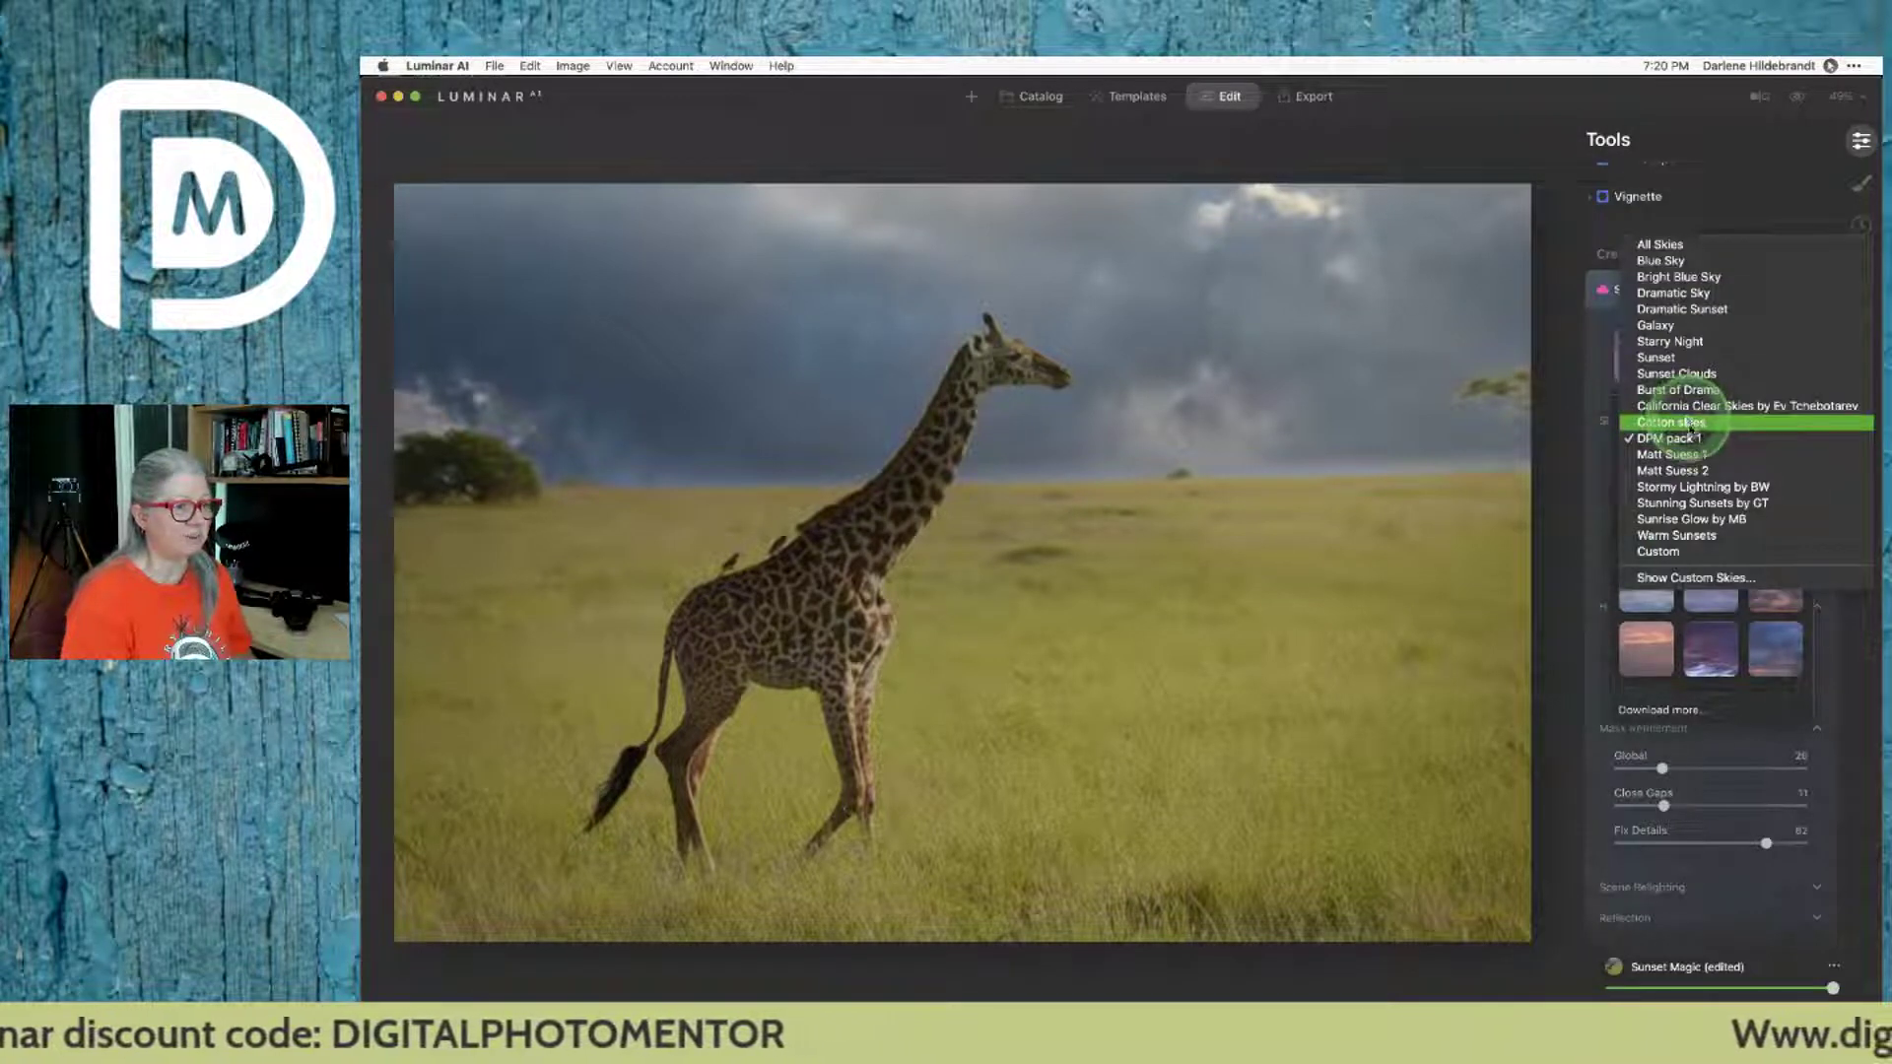
click(1688, 452)
click(1681, 529)
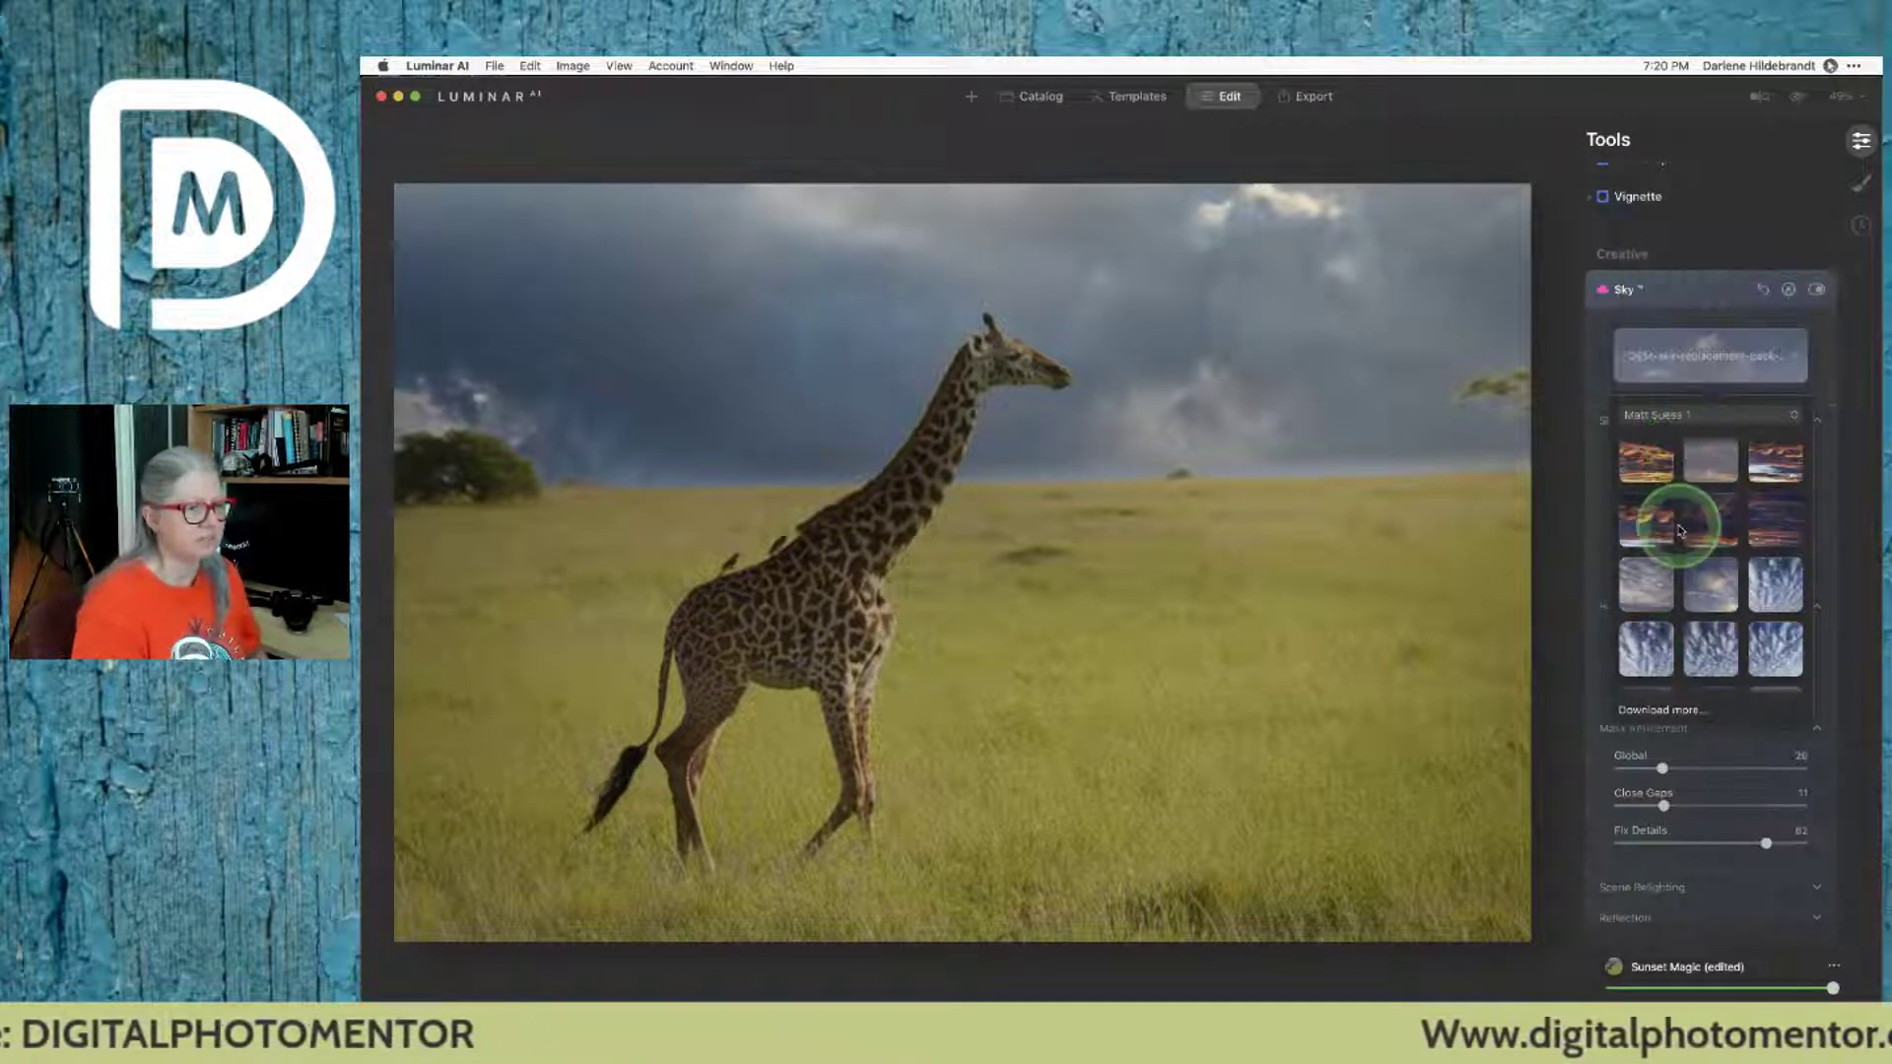
click(1681, 415)
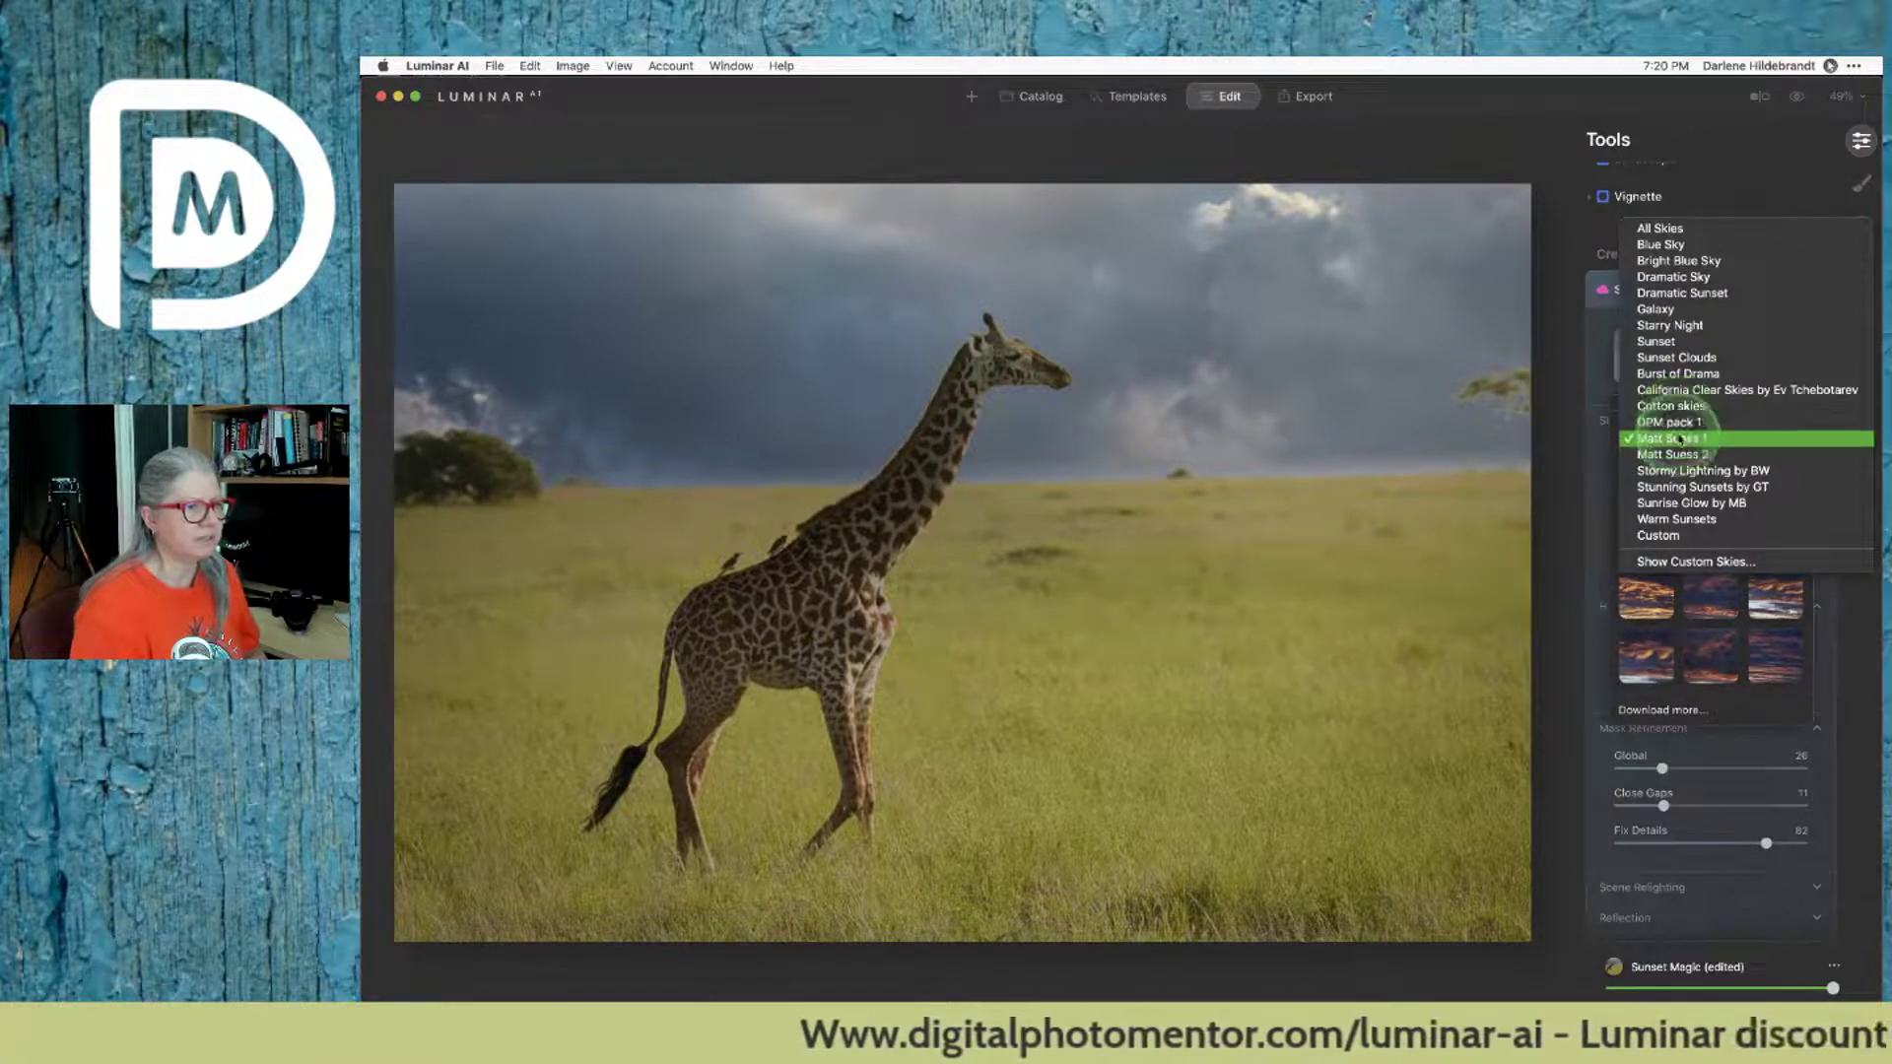
click(1681, 440)
click(1678, 536)
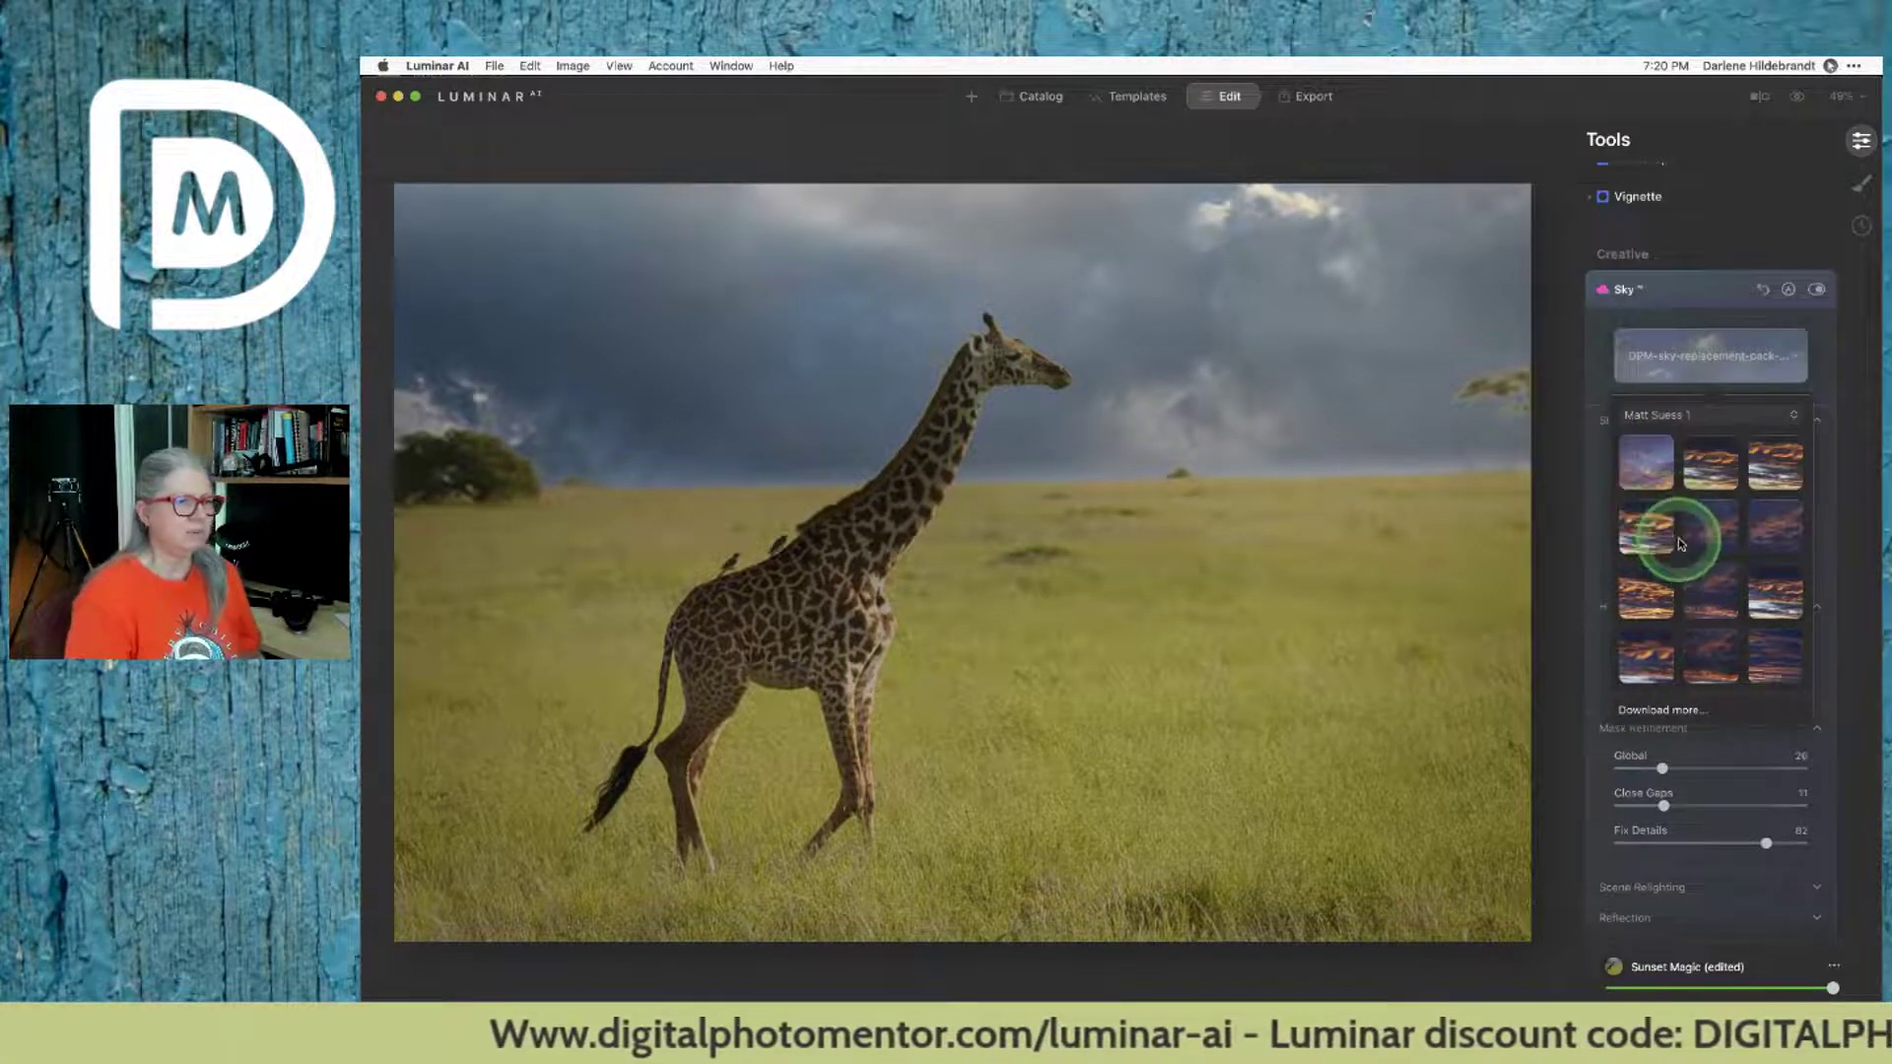
Step: Replace the sky with a grey and white cloud sky from the Matt Suess 1 pack and close the sky list
scroll(1681, 543, down, 2)
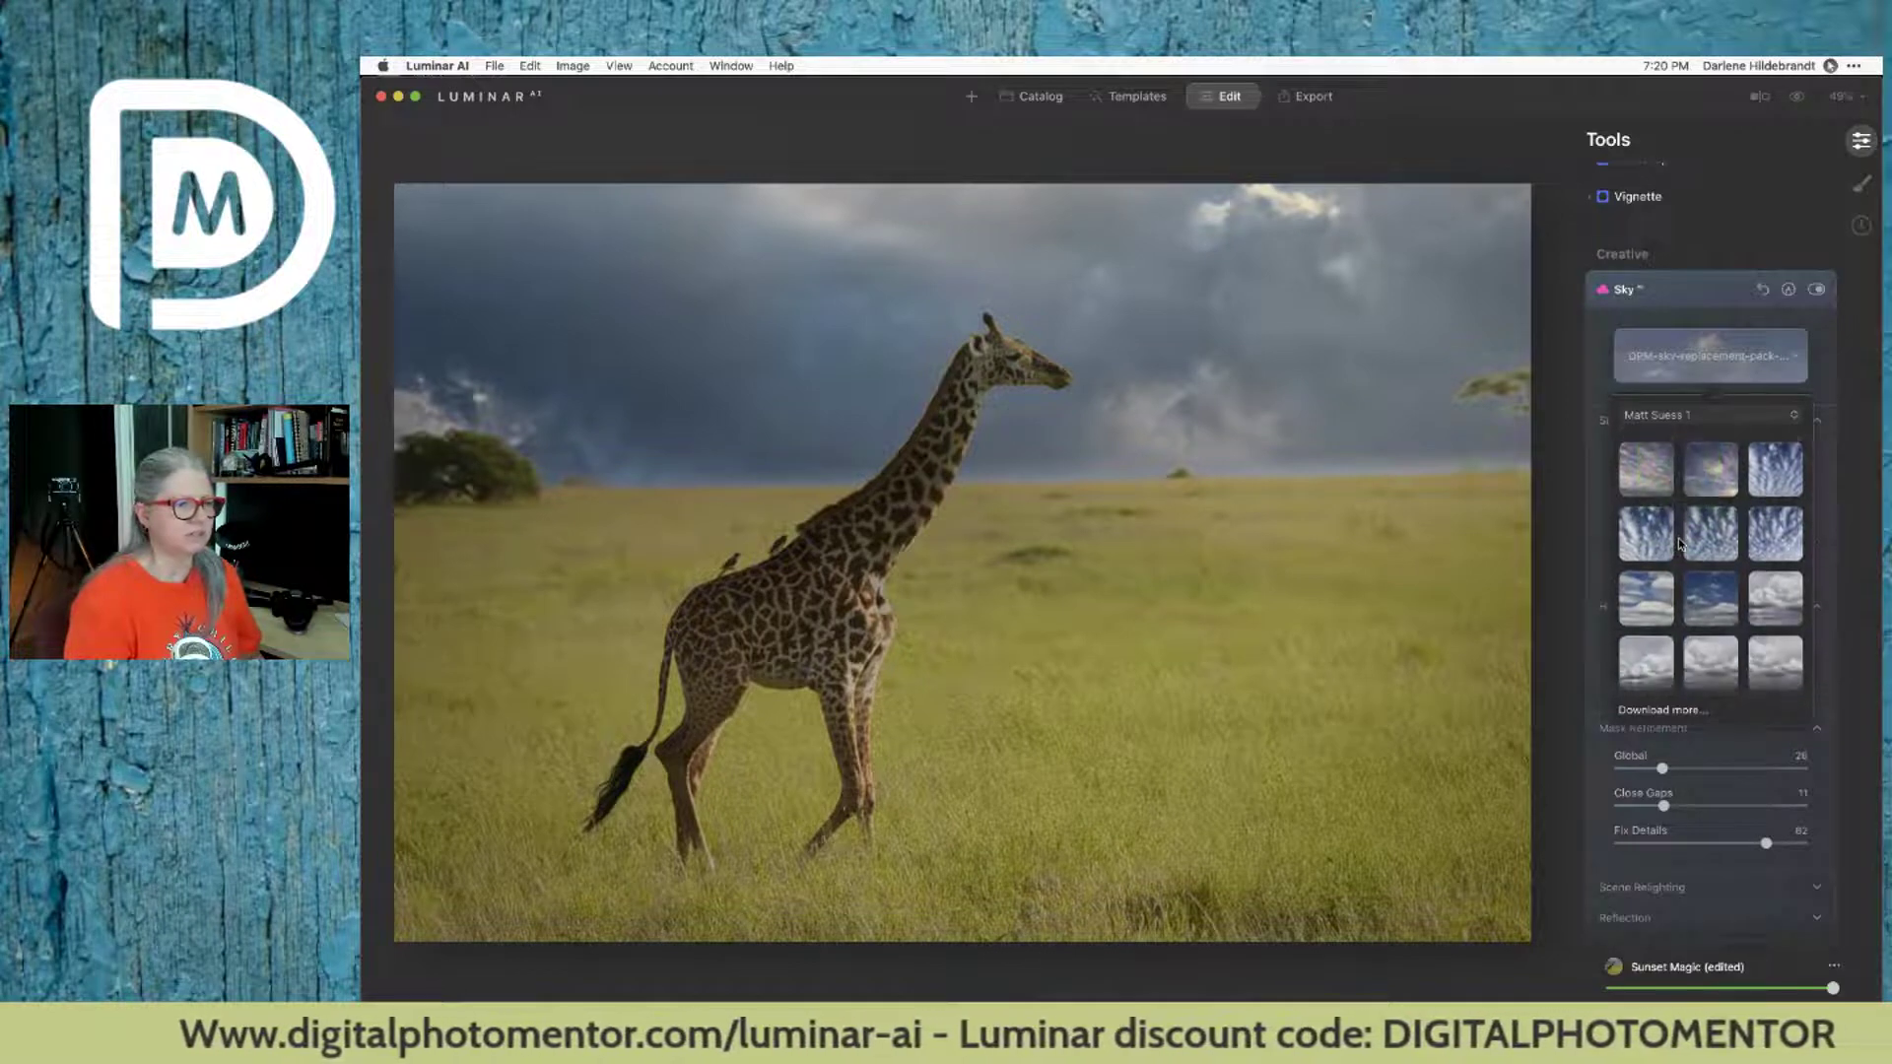
scroll(1680, 544, down, 5)
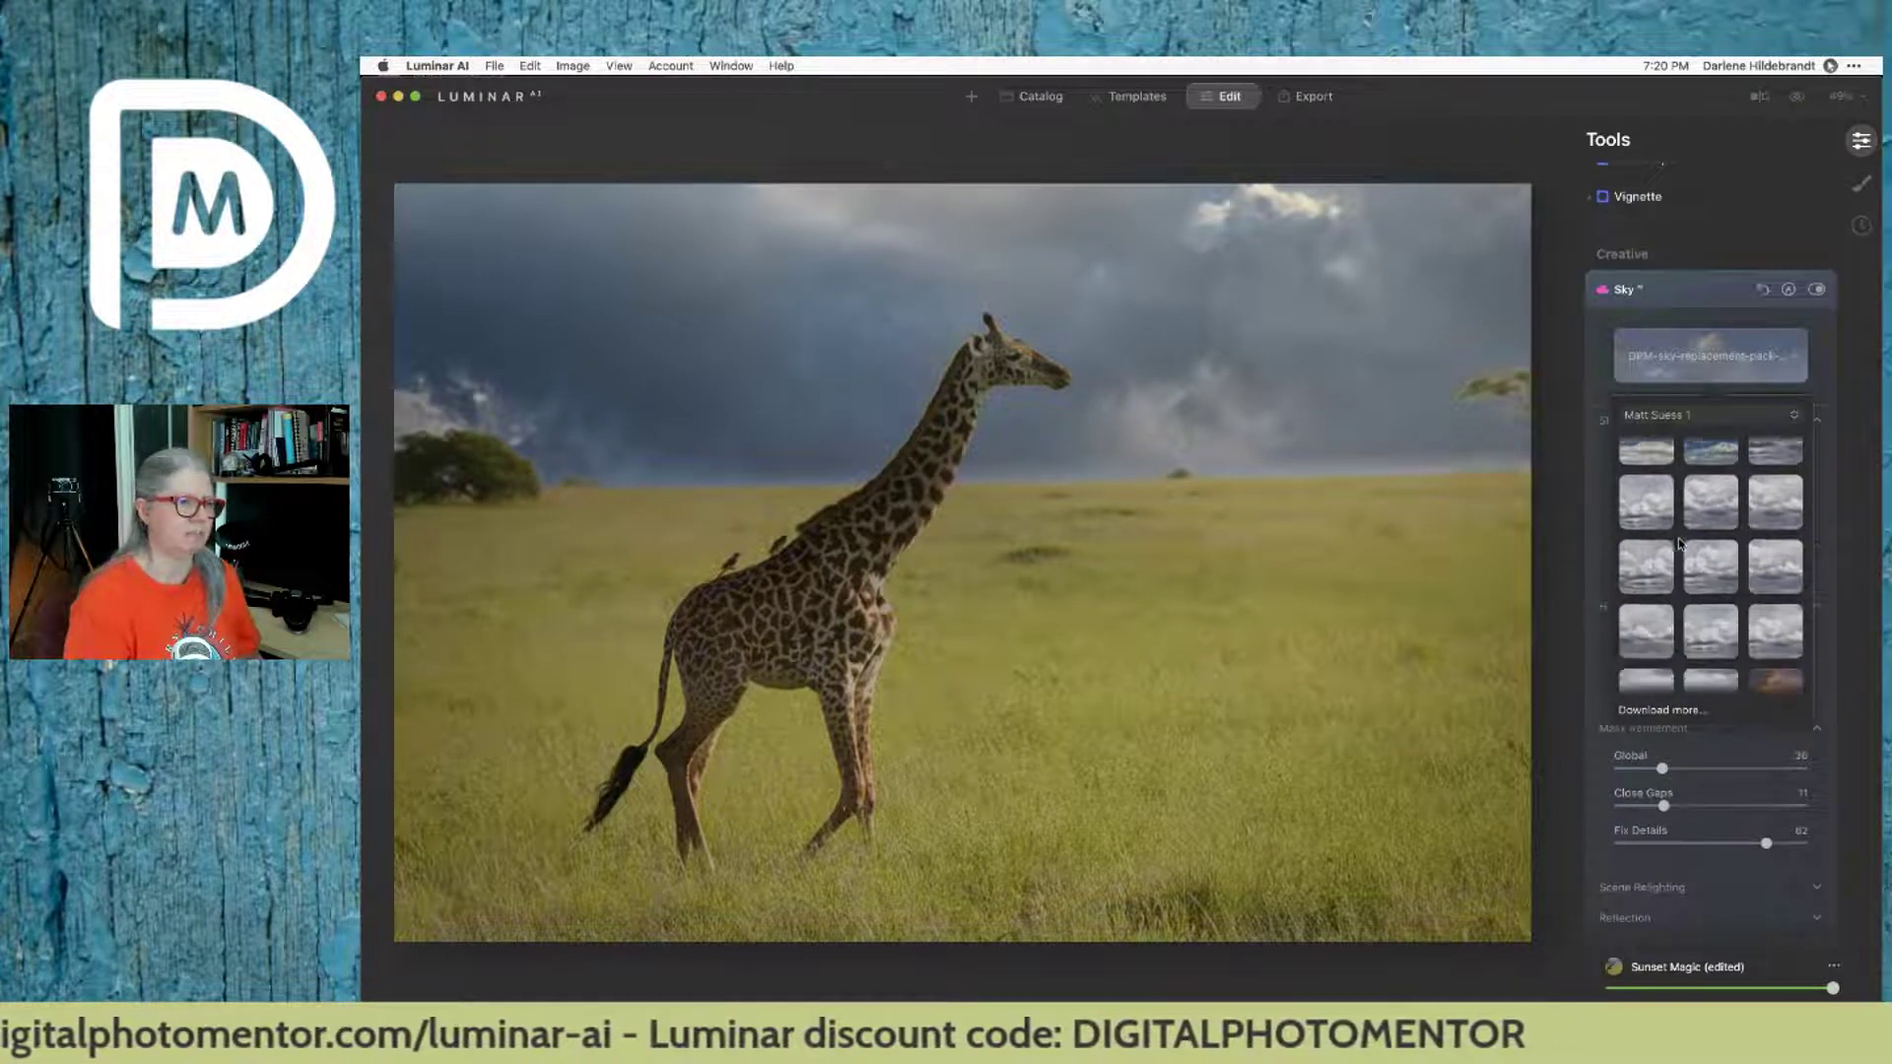
click(1708, 587)
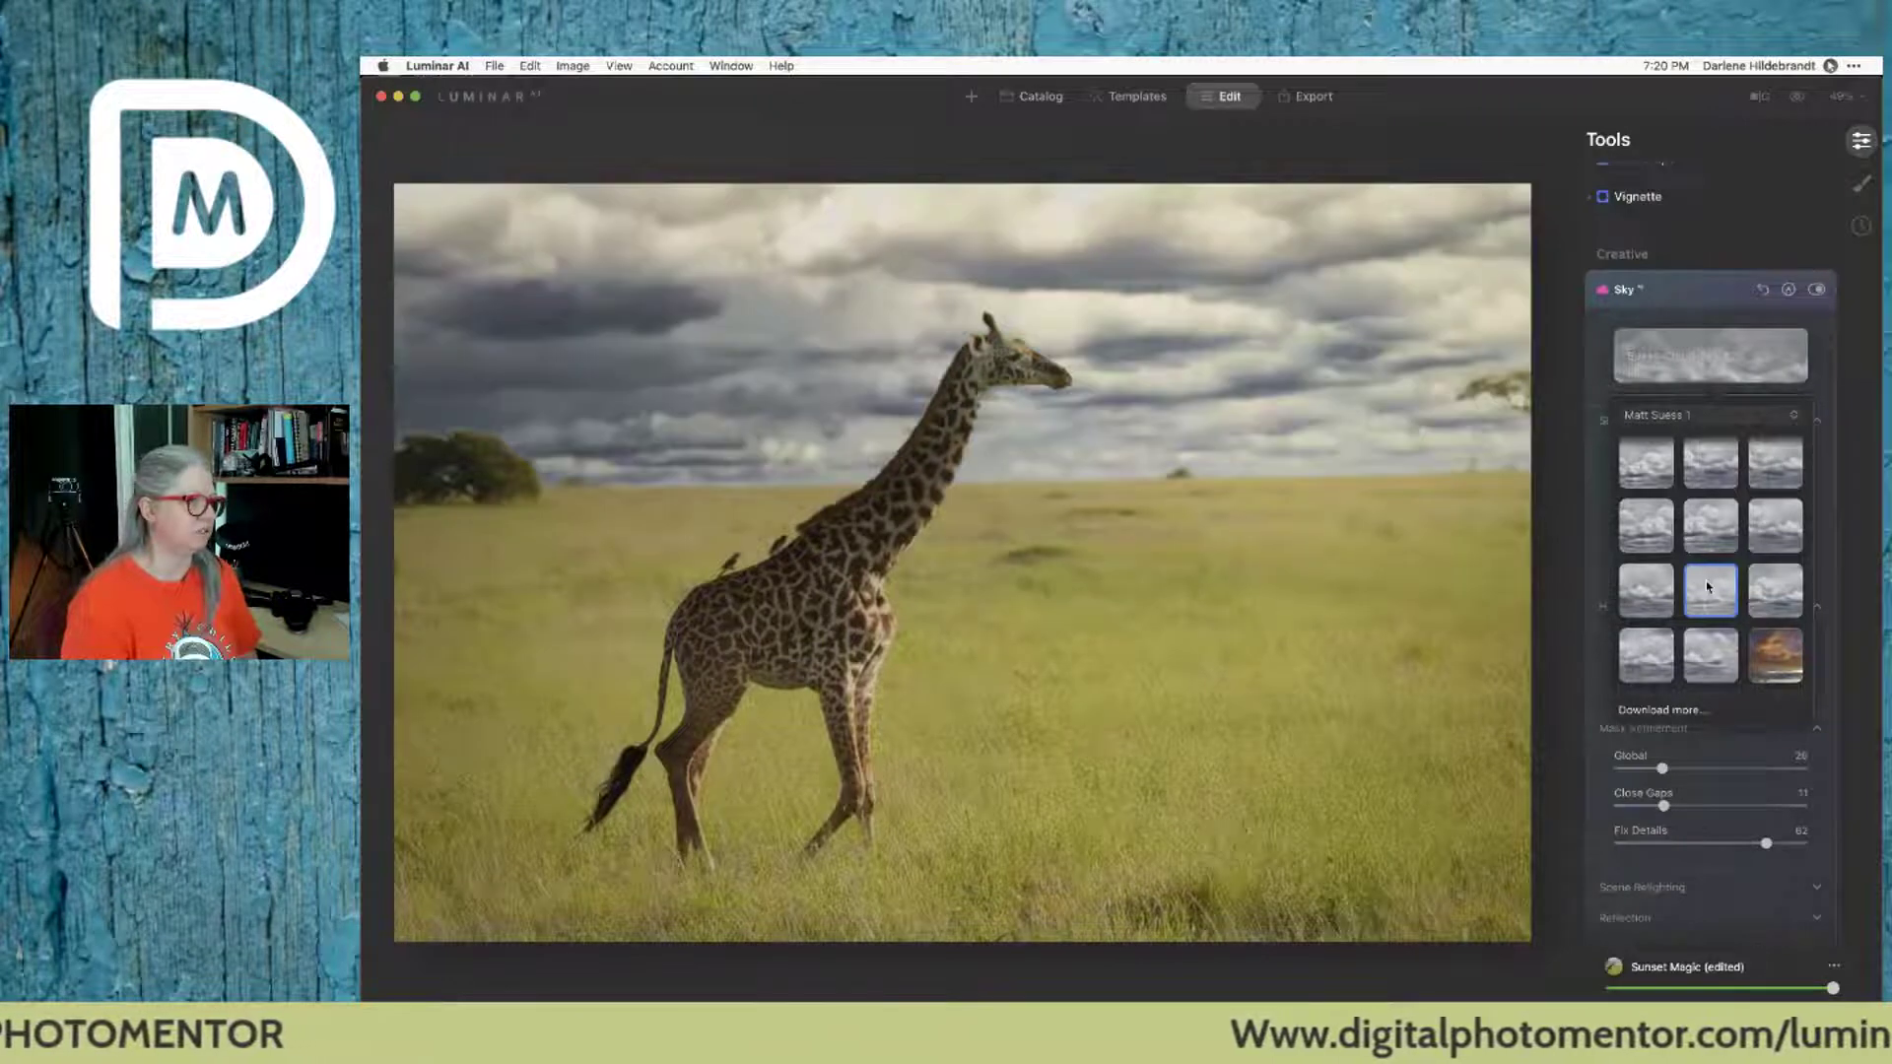
click(1709, 587)
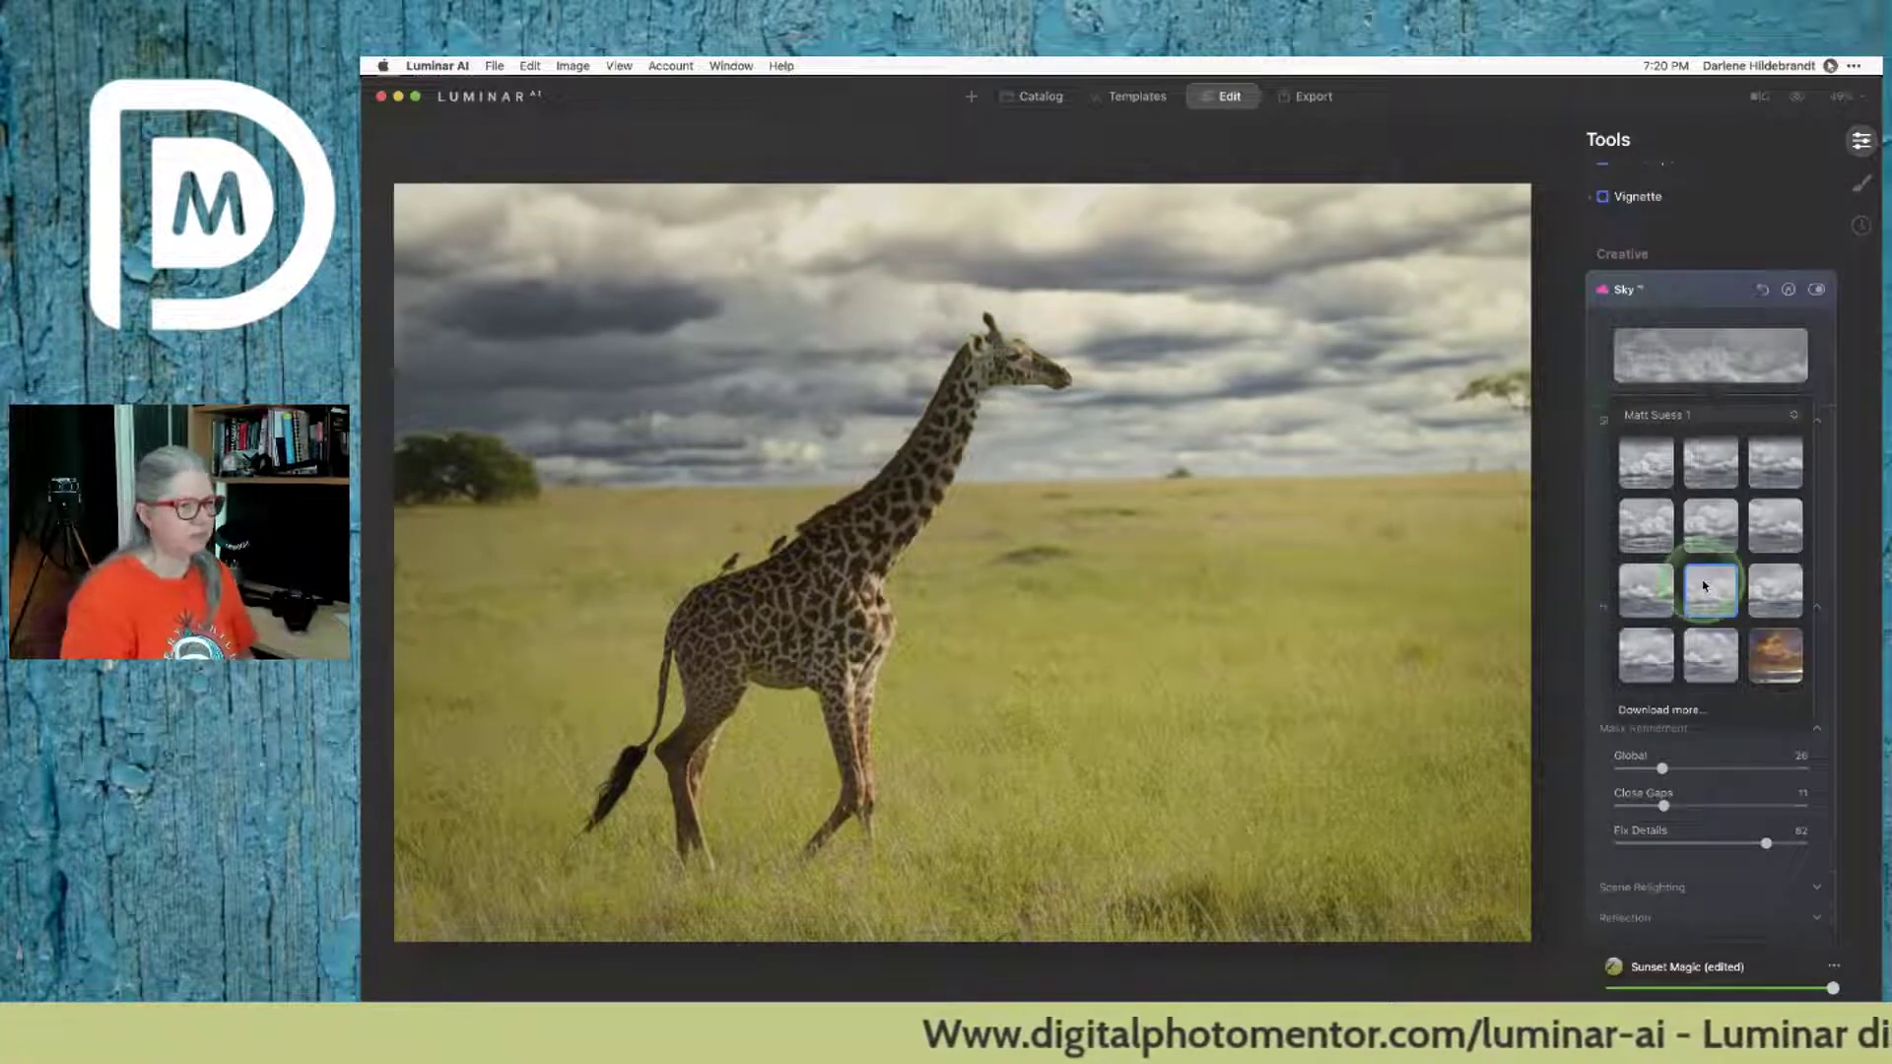
click(1706, 652)
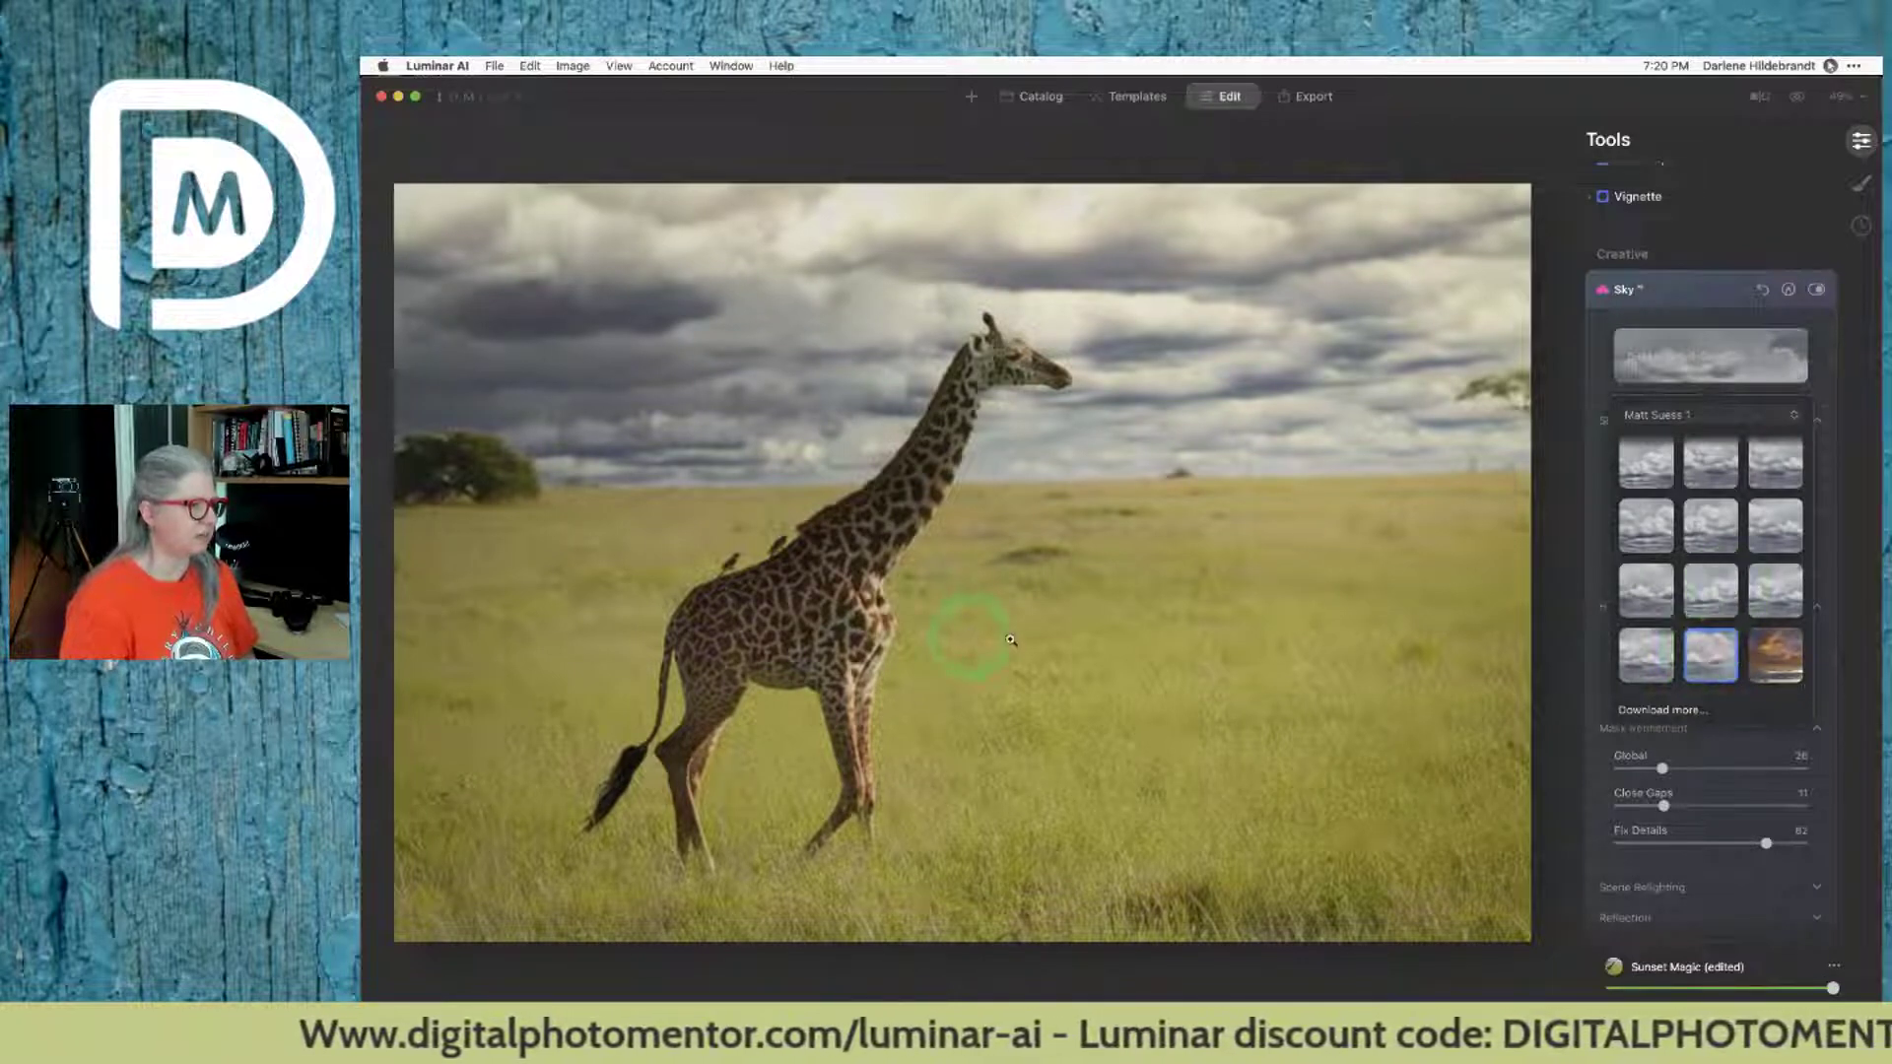
click(1249, 562)
click(1105, 768)
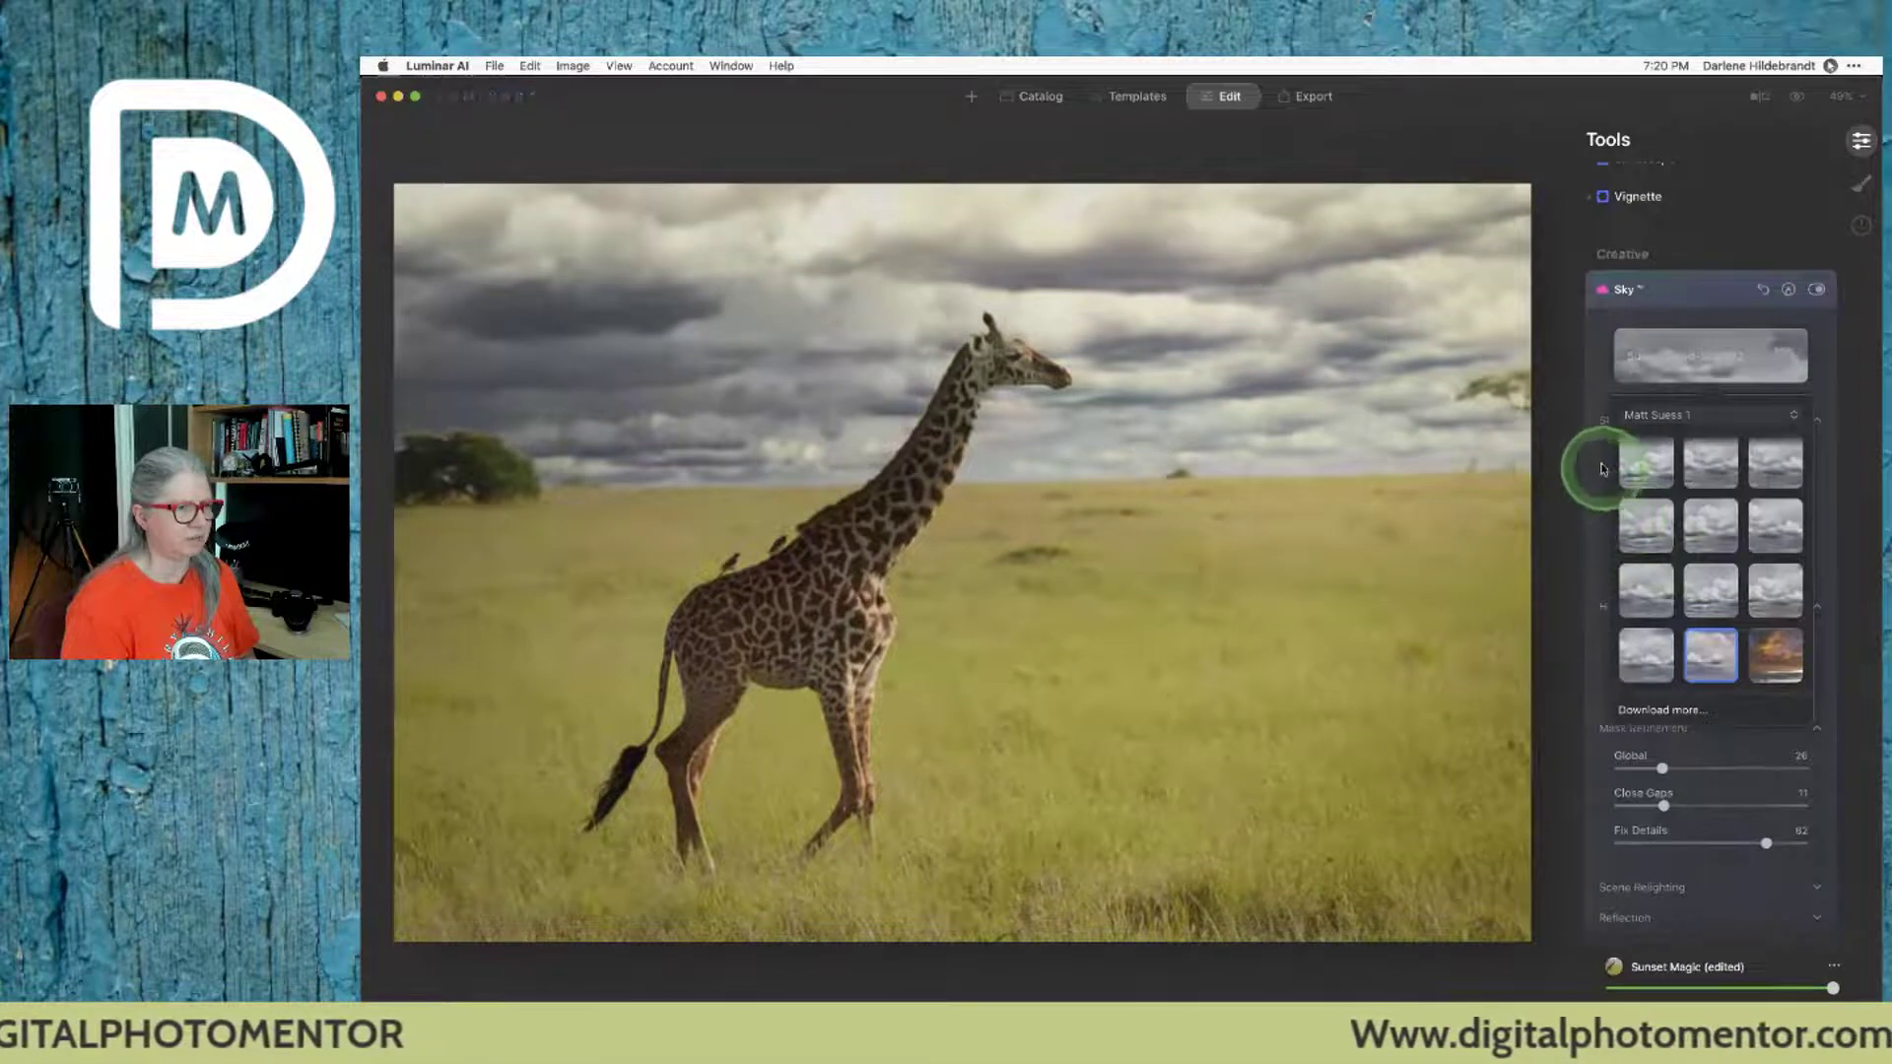
click(1597, 374)
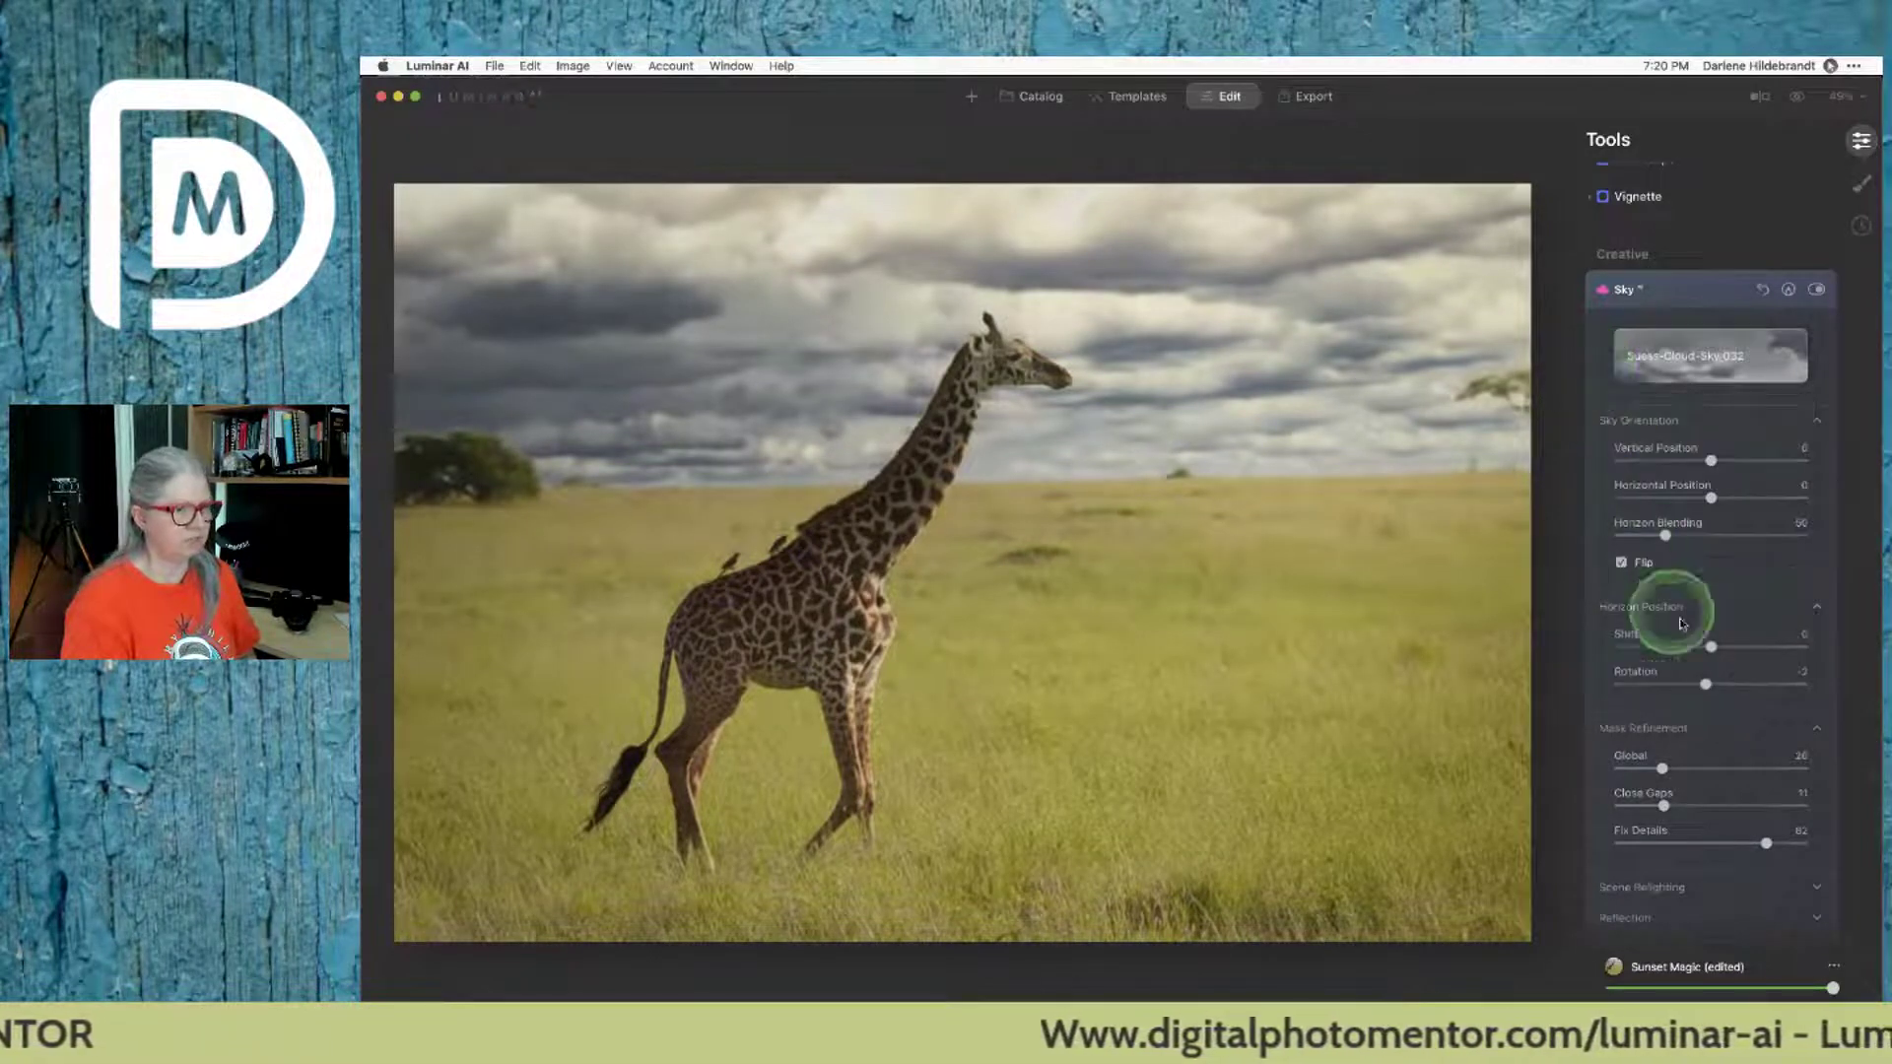
Step: Fine-tune the sky's Defocus to a slight blur, comparing it with 0 and checking the giraffe's head and horizon at 100%
scroll(1693, 740, down, 1)
scroll(1698, 739, down, 5)
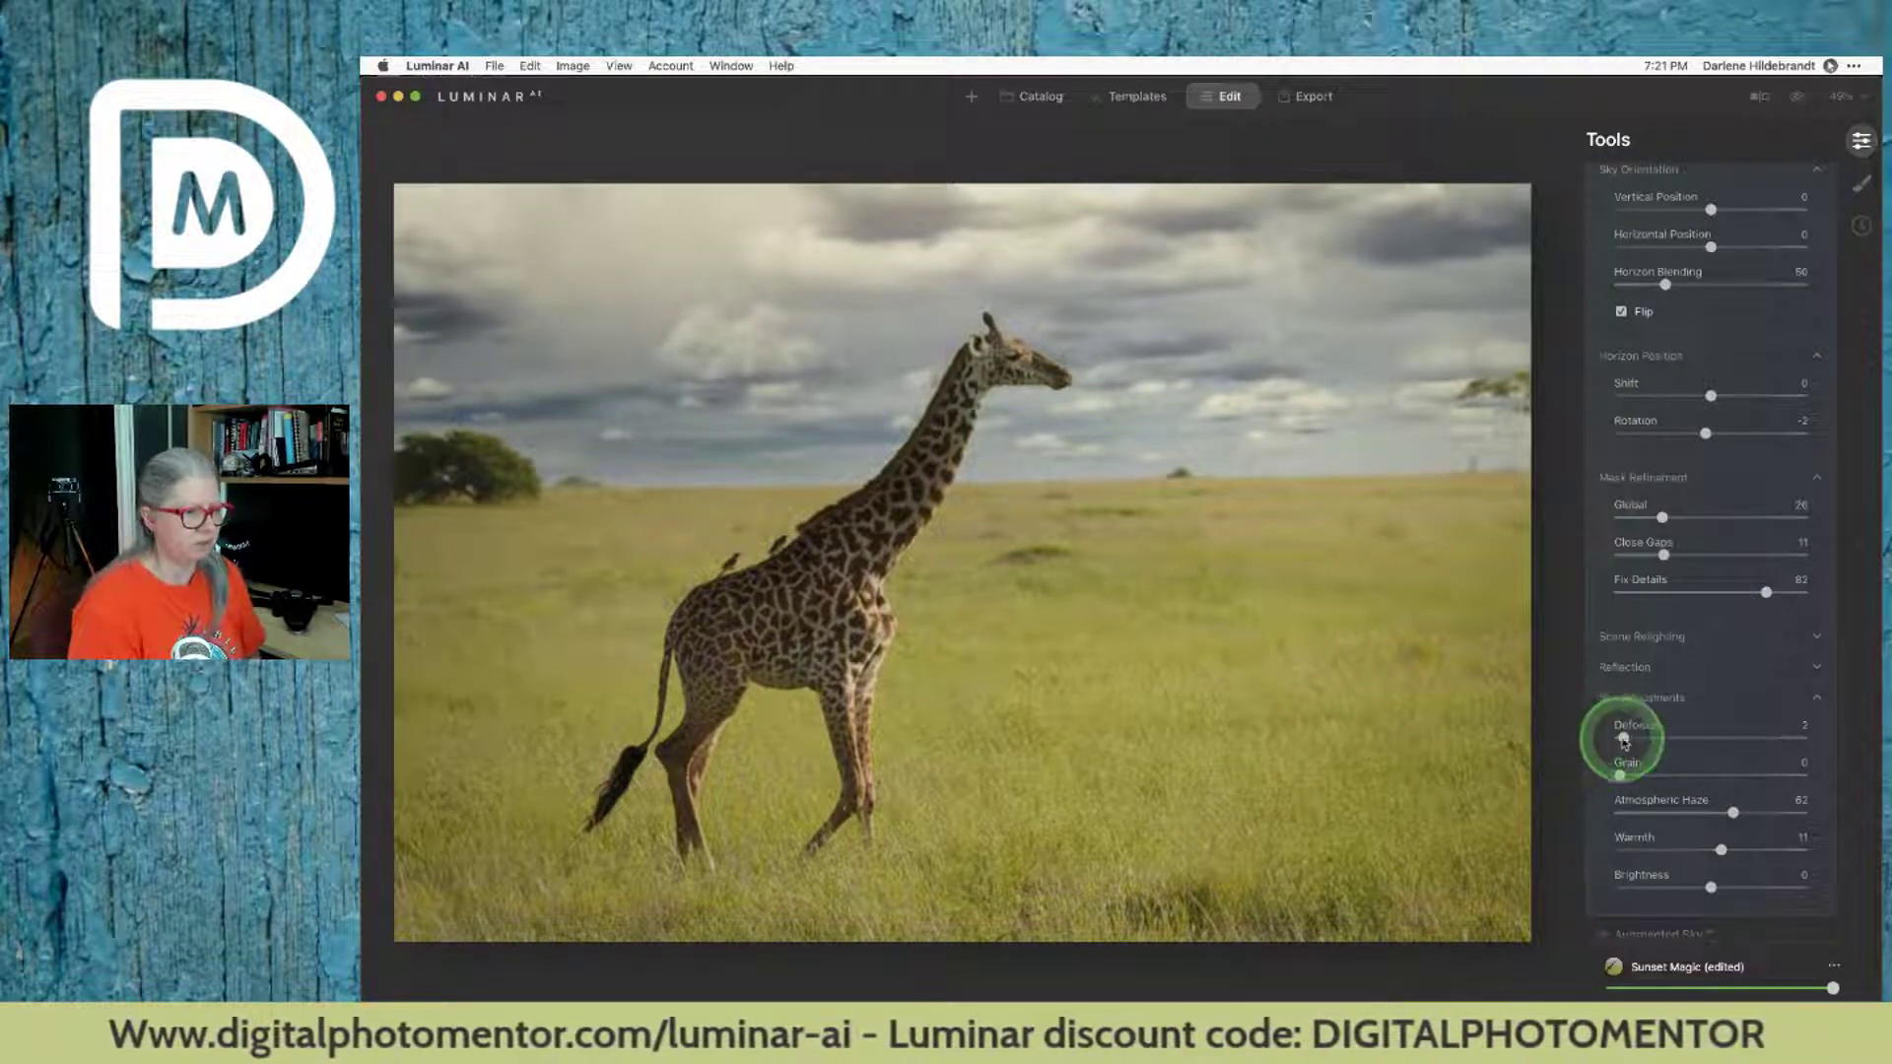
drag(1624, 737, 1617, 737)
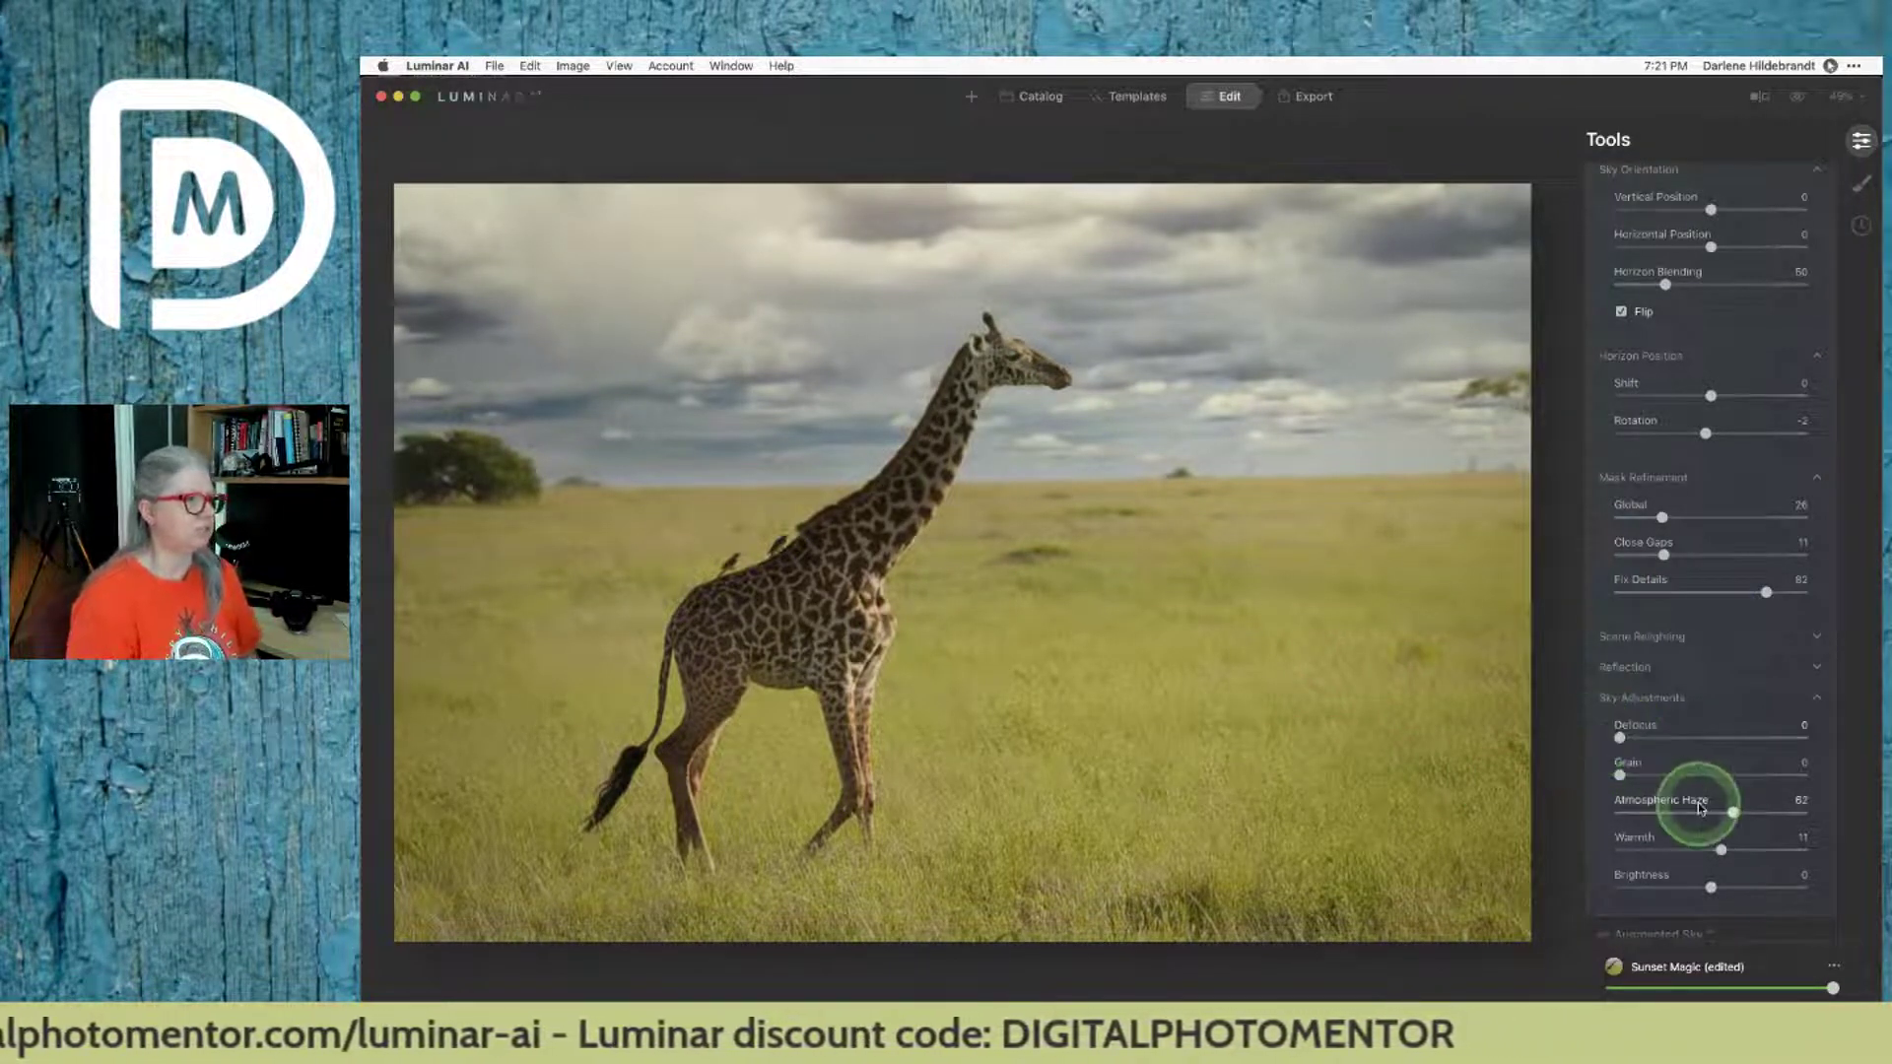
click(1264, 459)
drag(1264, 458, 1222, 567)
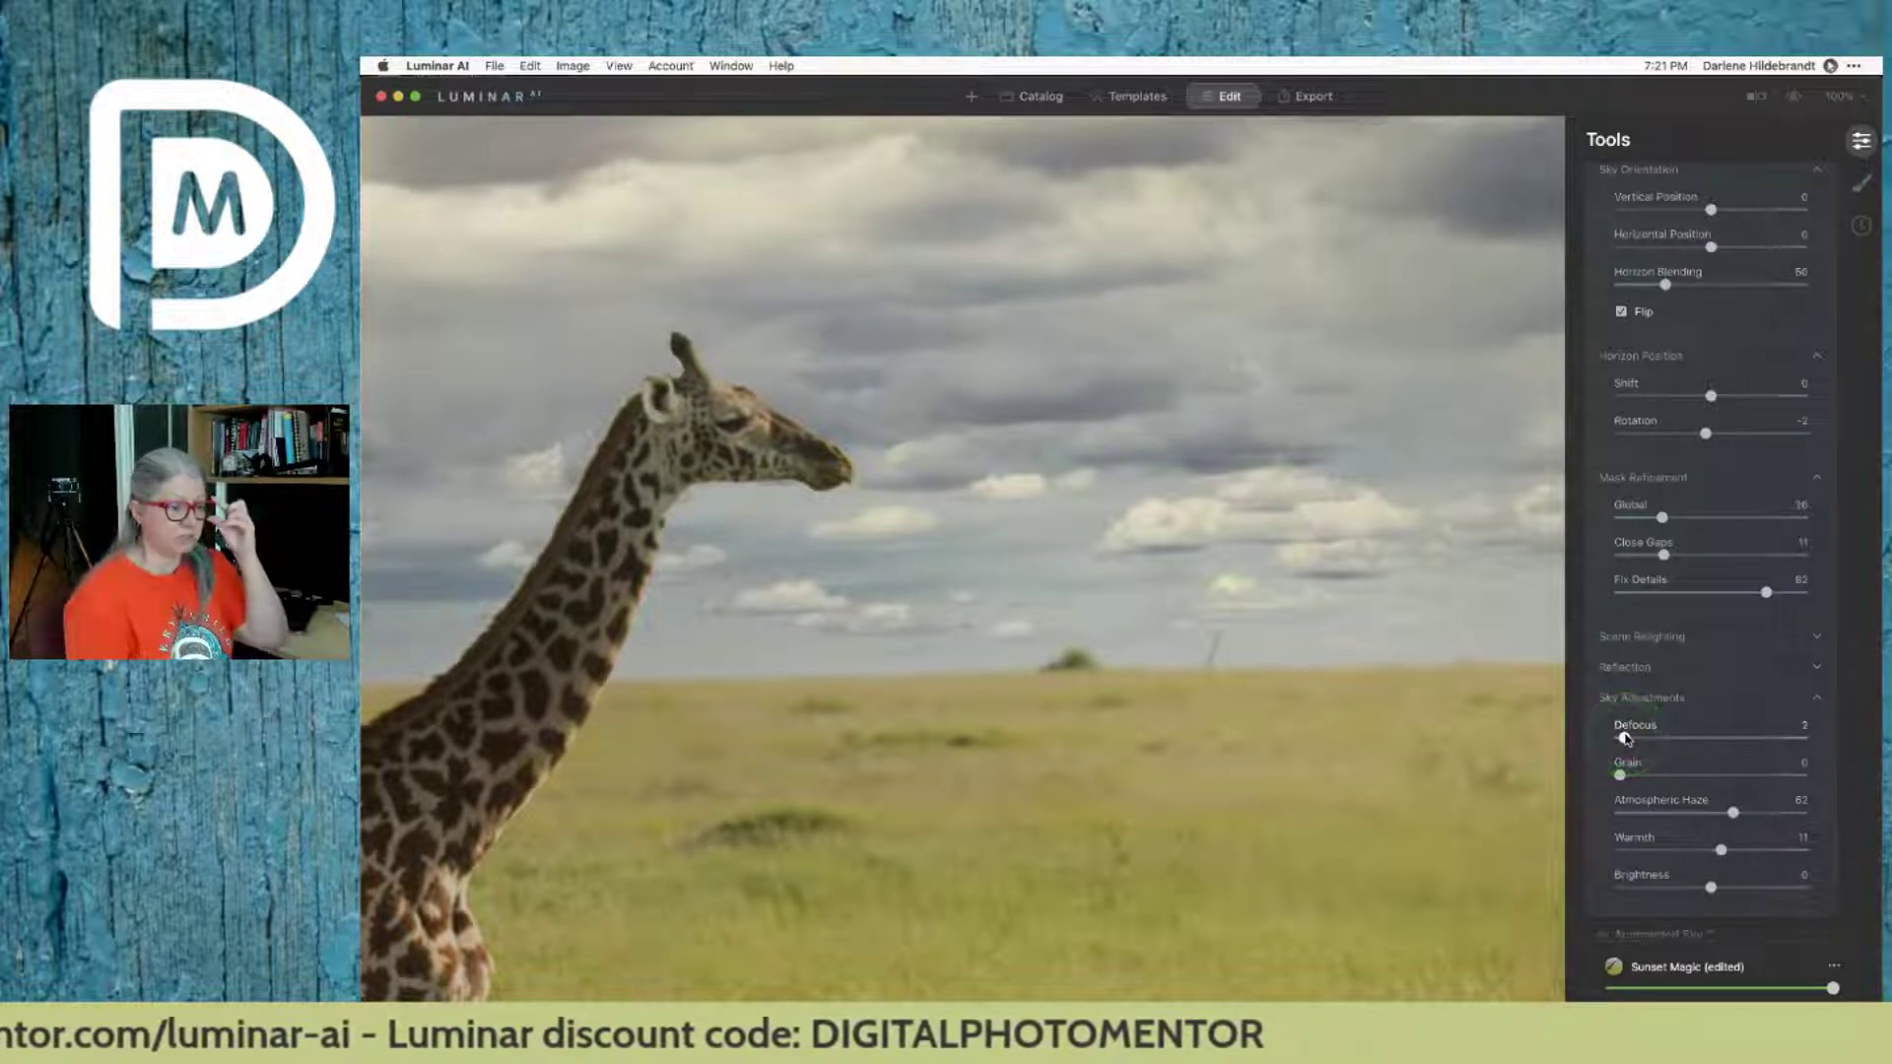
Step: Reset the sky's Warmth to 0, check the whole photo, and set Warmth to -9
double_click(1722, 851)
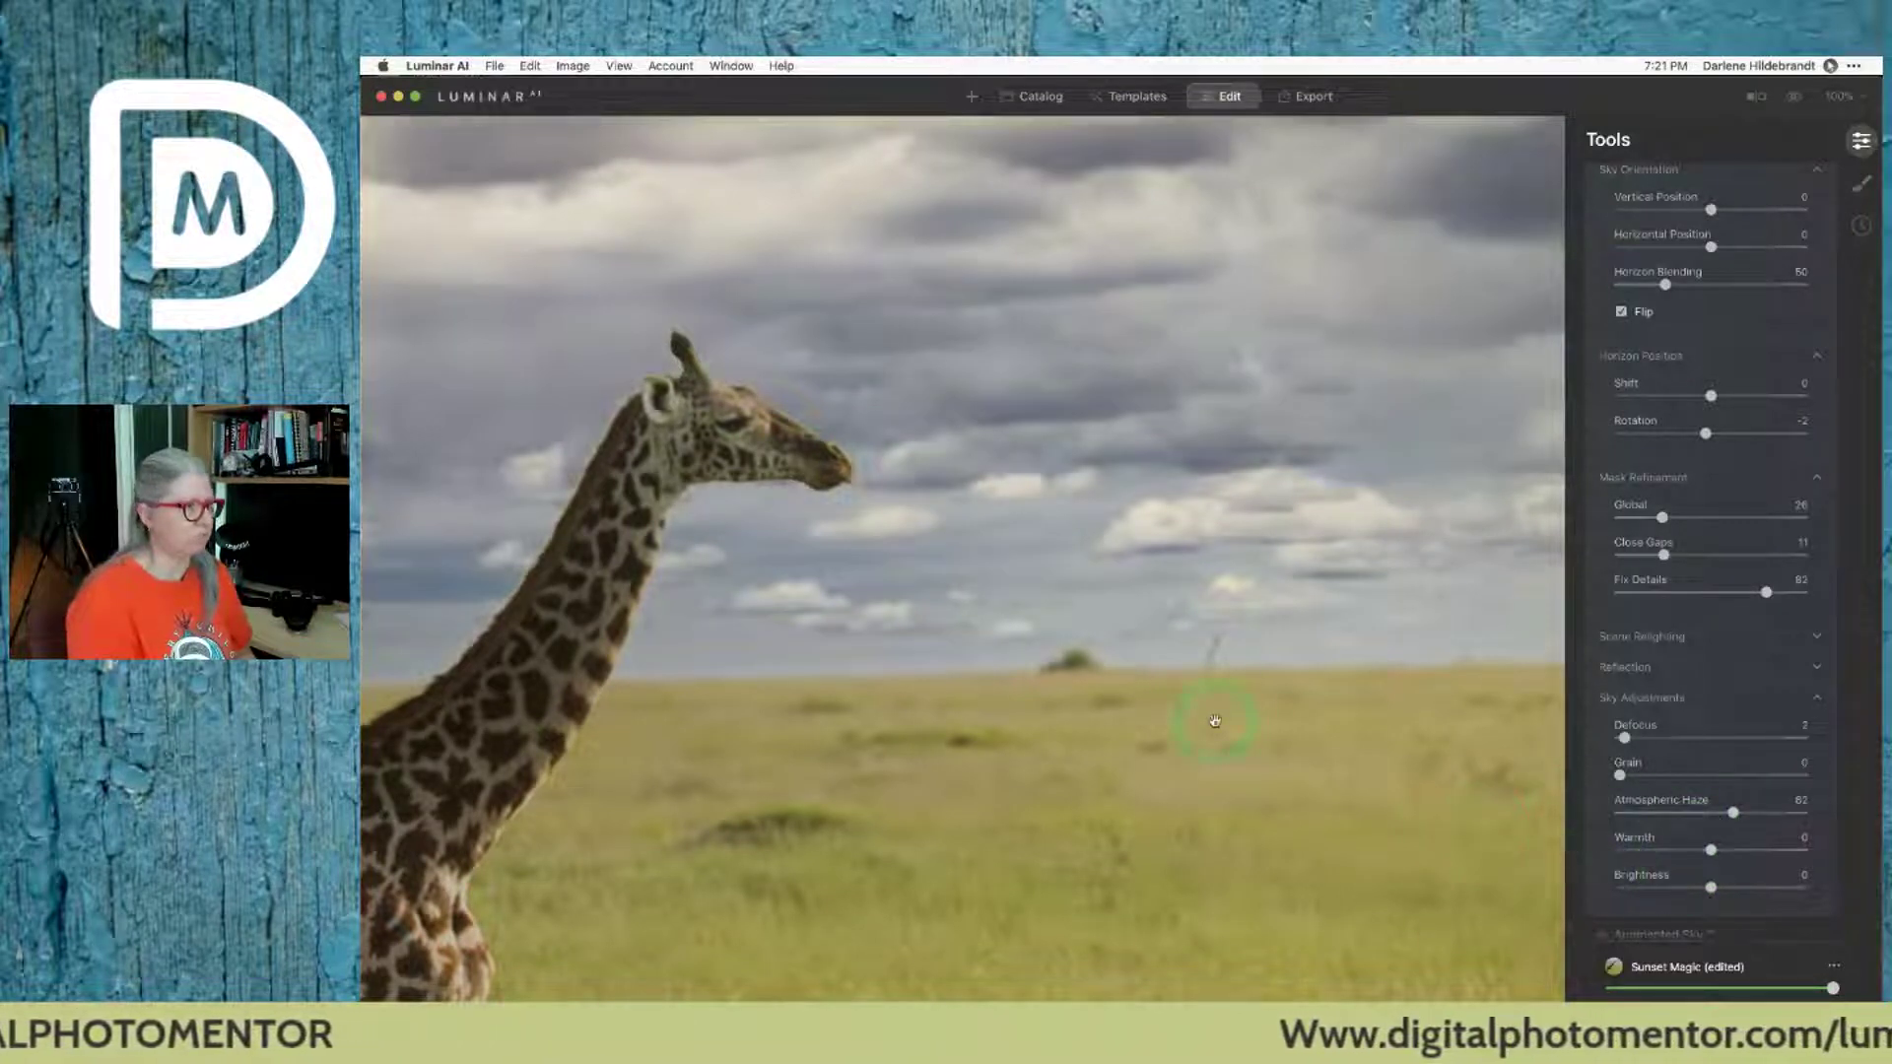
click(1308, 746)
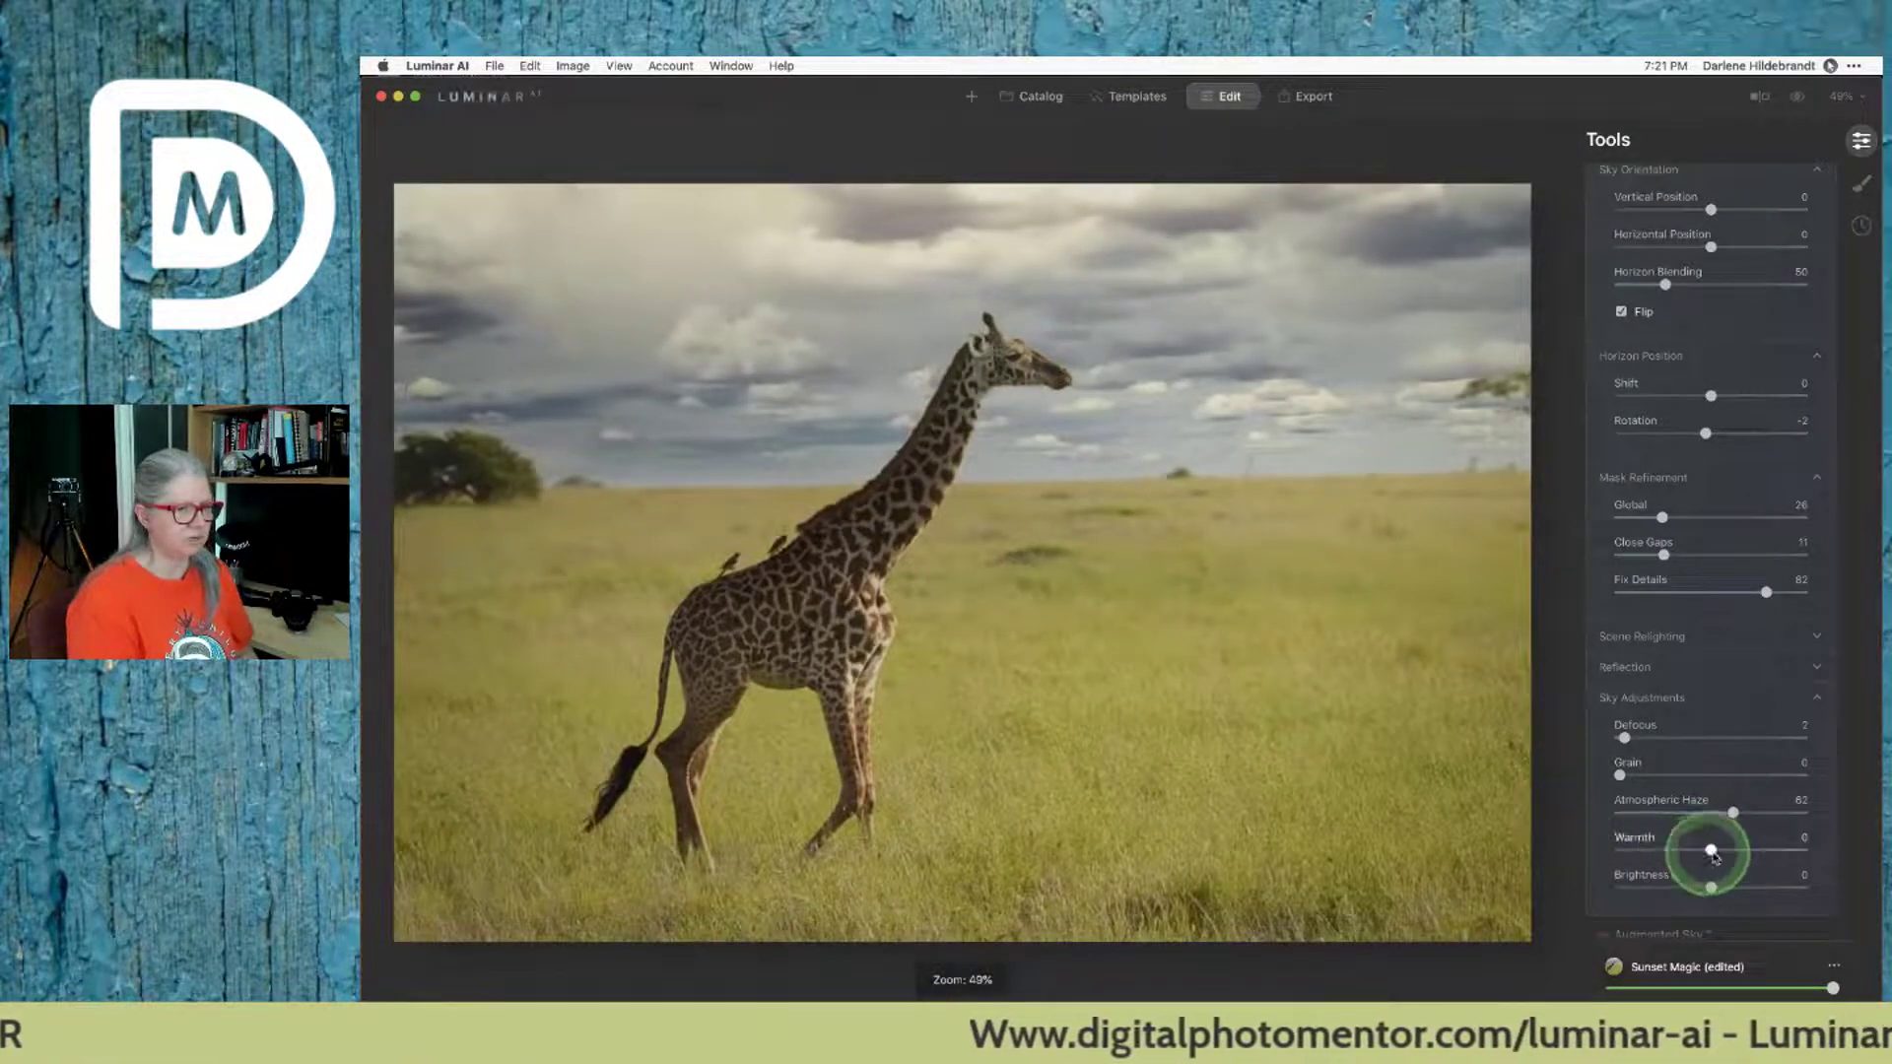
drag(1712, 855, 1703, 852)
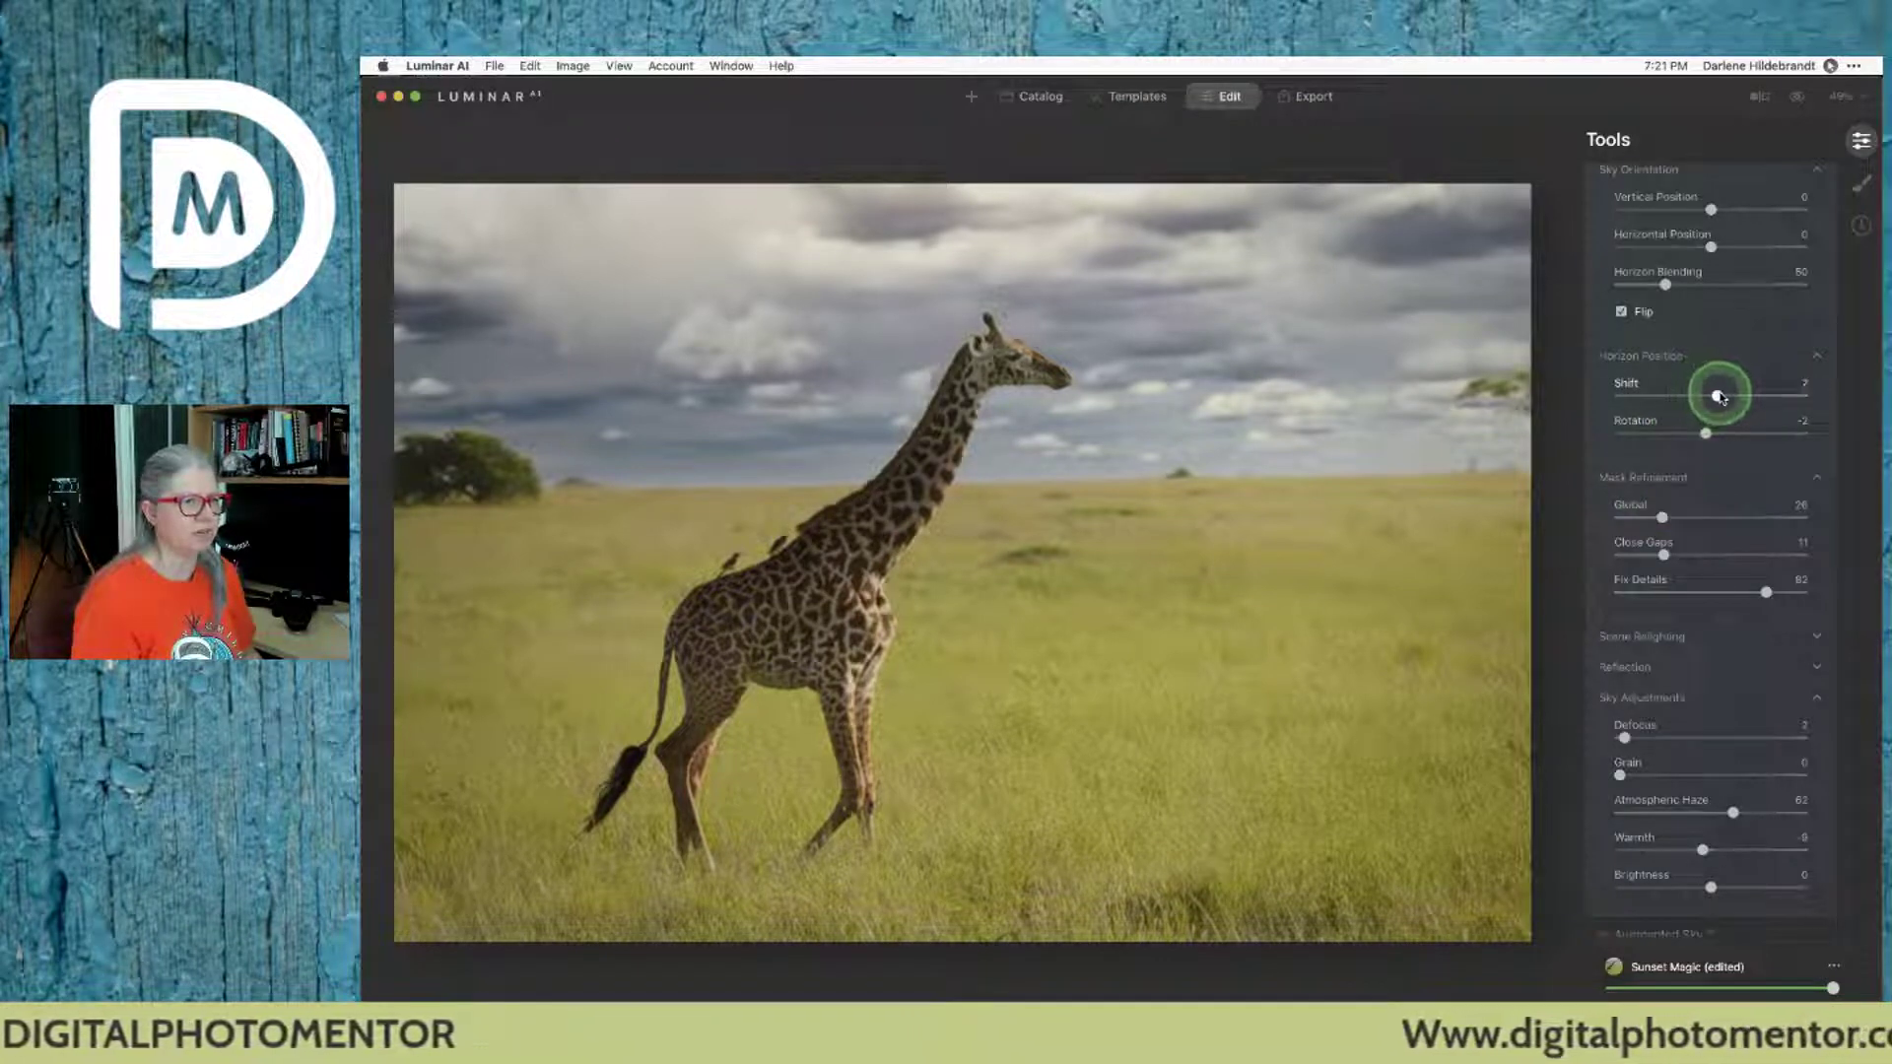
Step: Set the horizon Shift to 7 and reduce Horizon Blending to about 12
click(1718, 396)
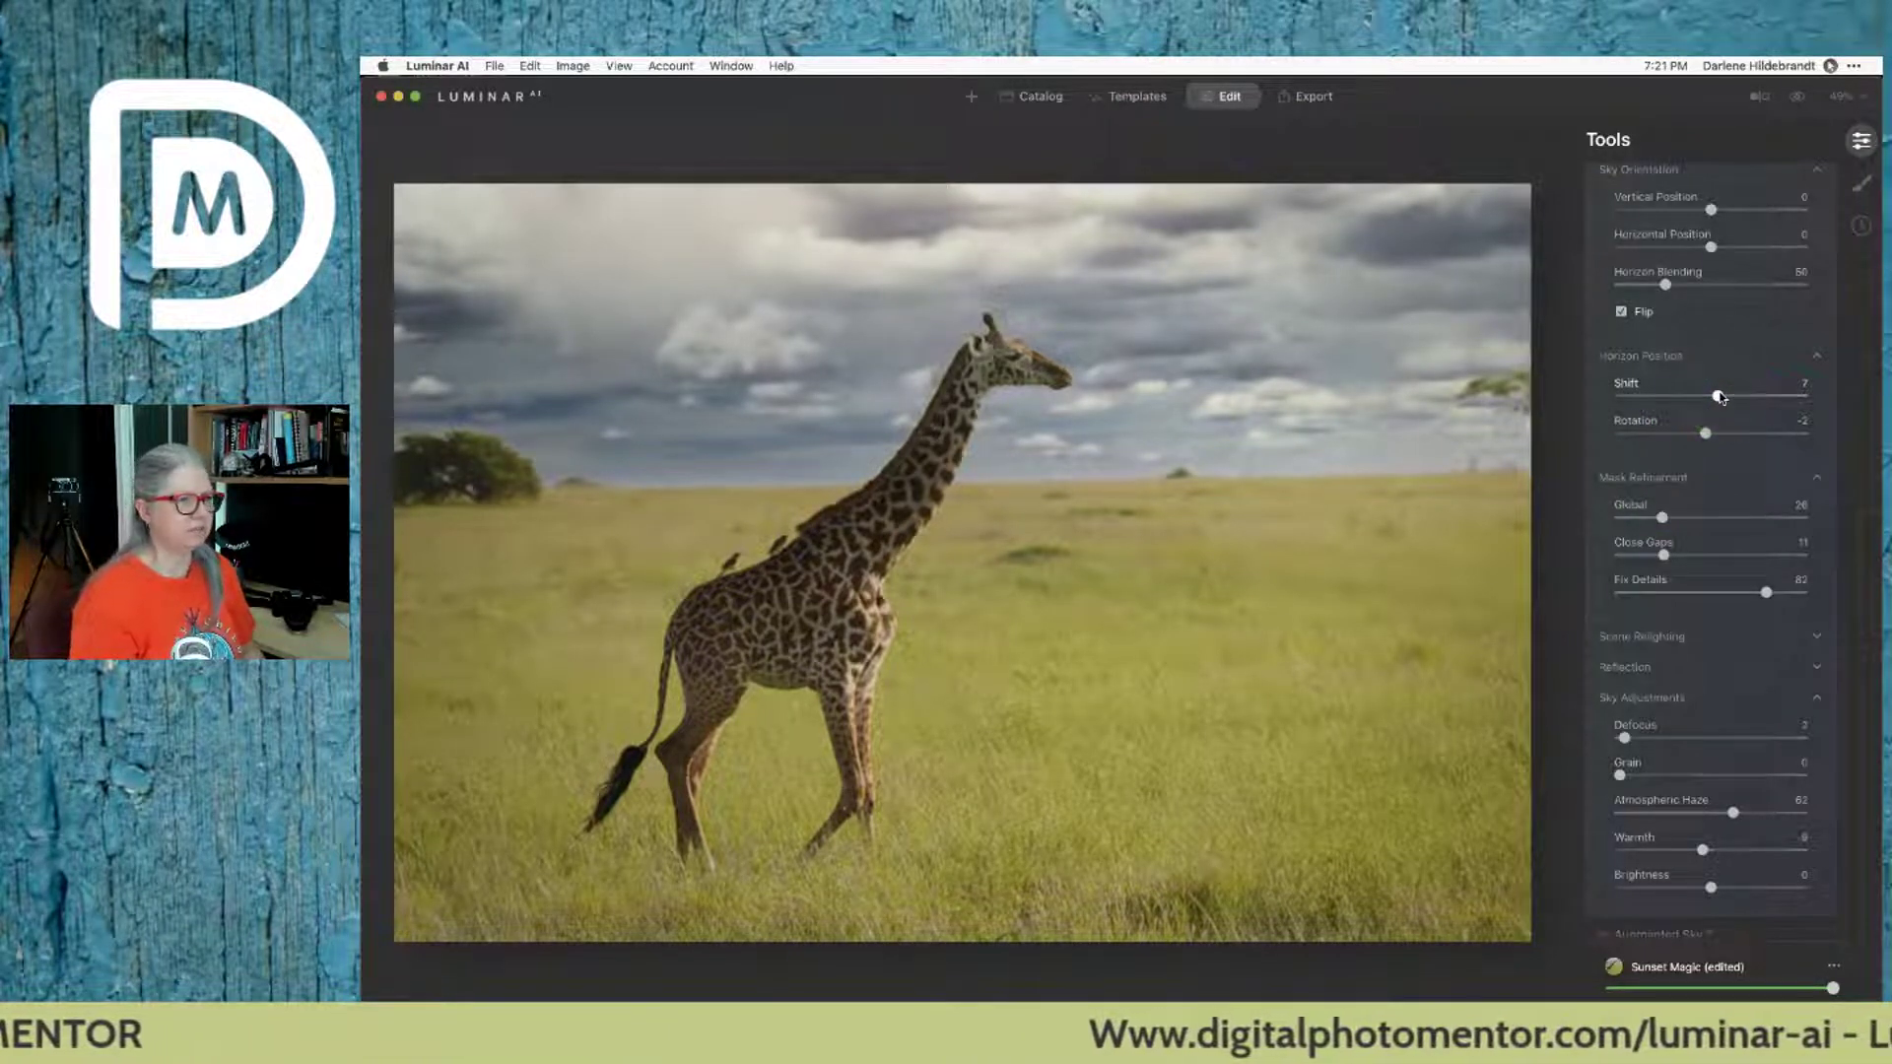
click(1720, 394)
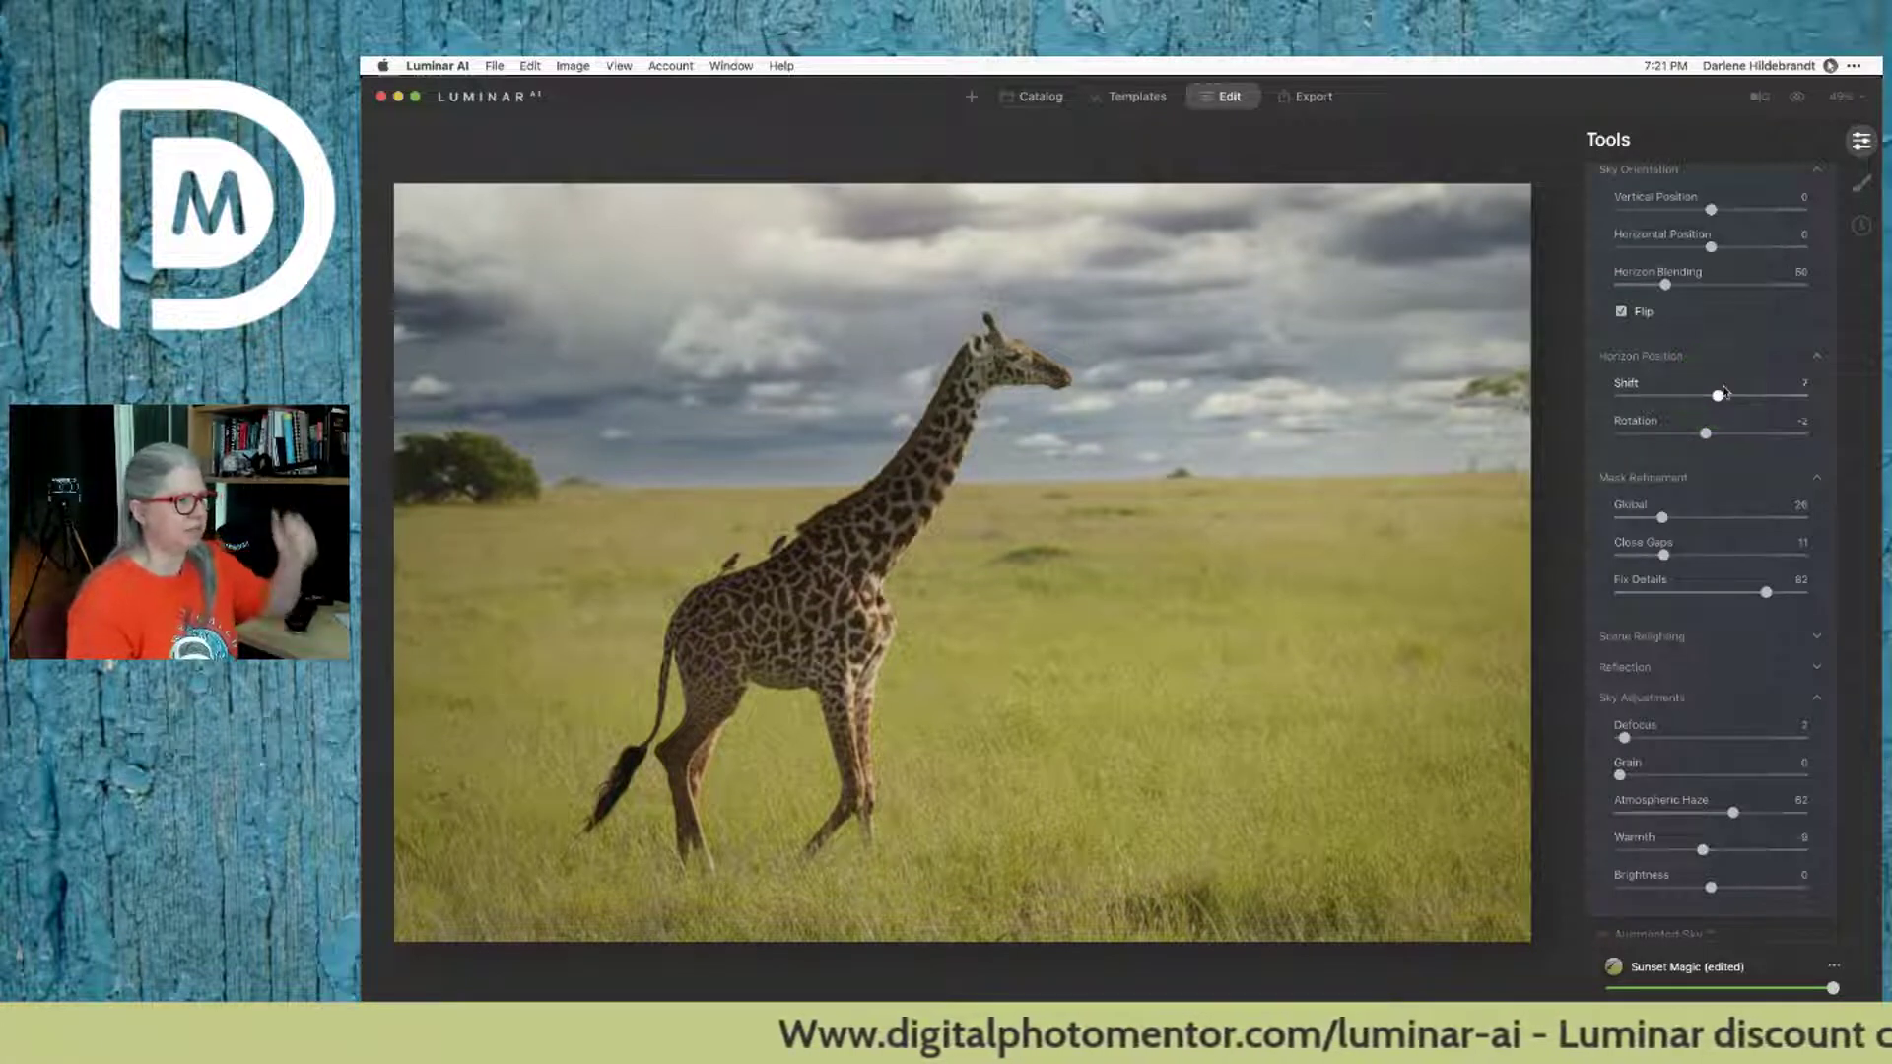
click(1631, 288)
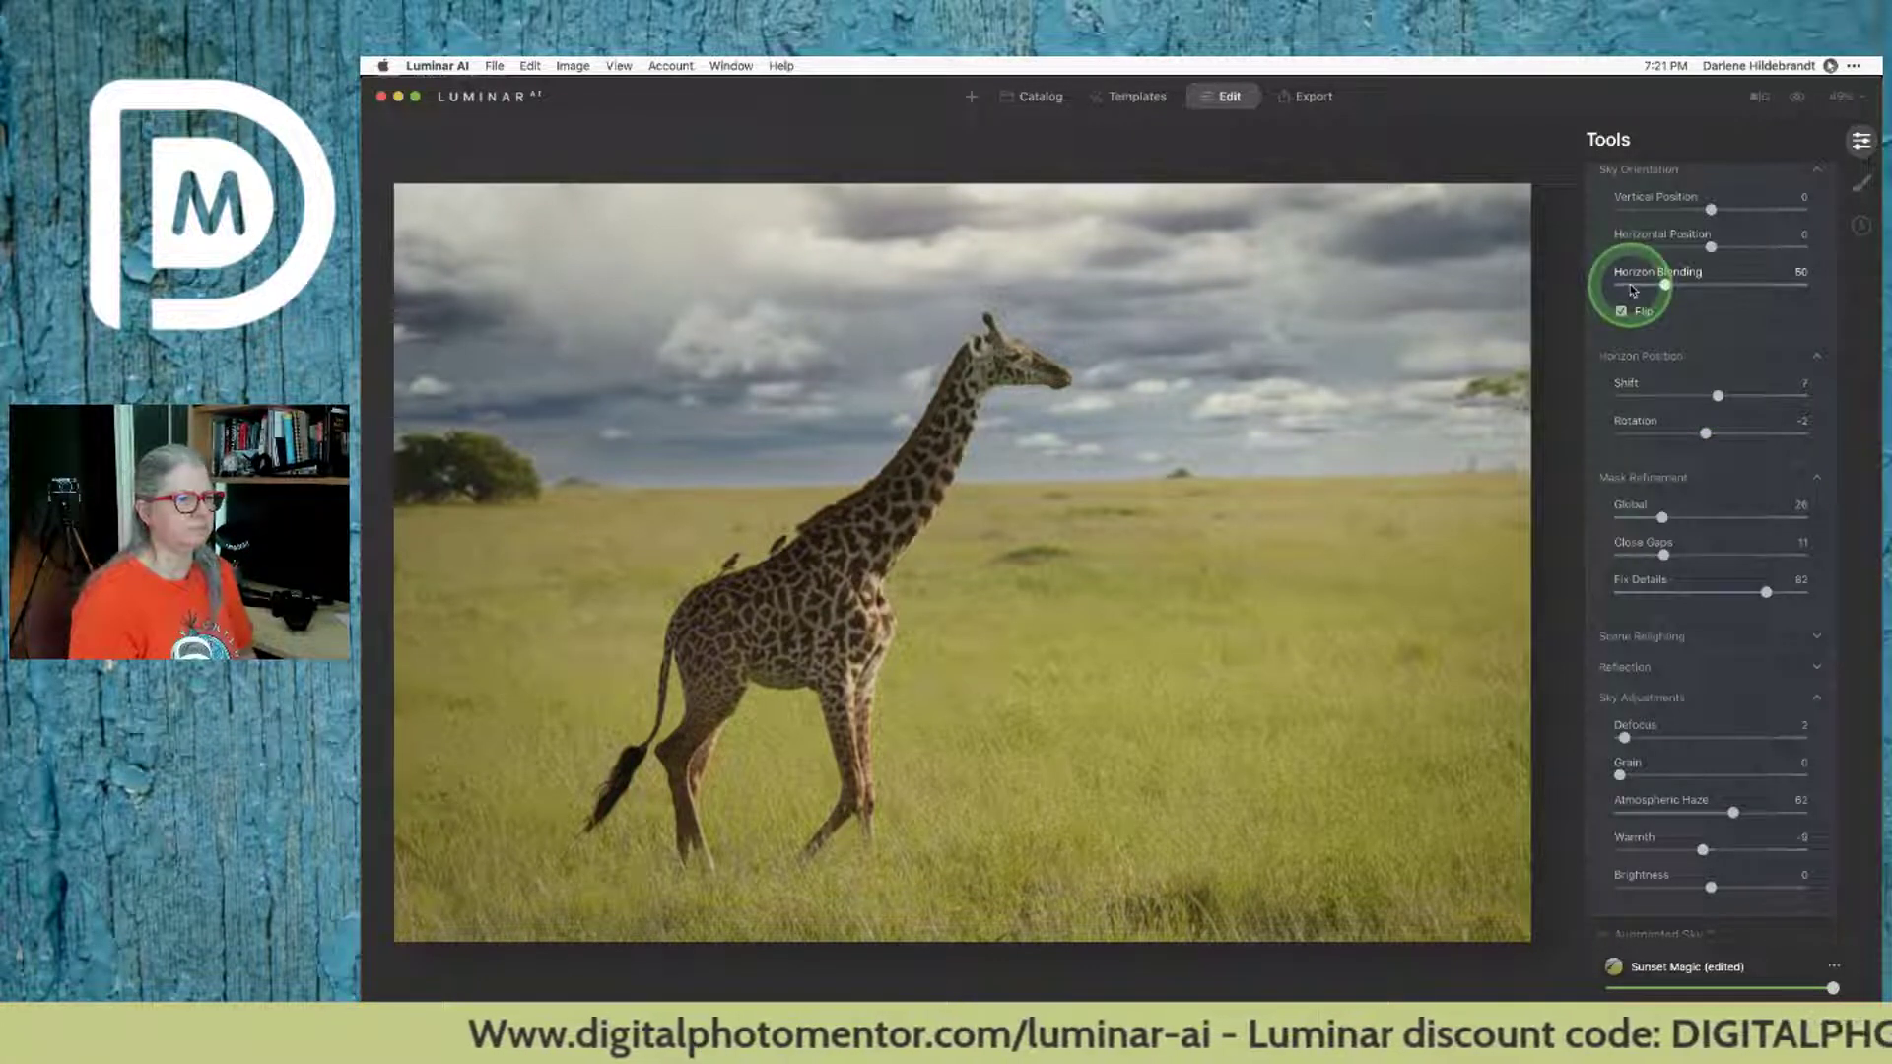
click(1632, 287)
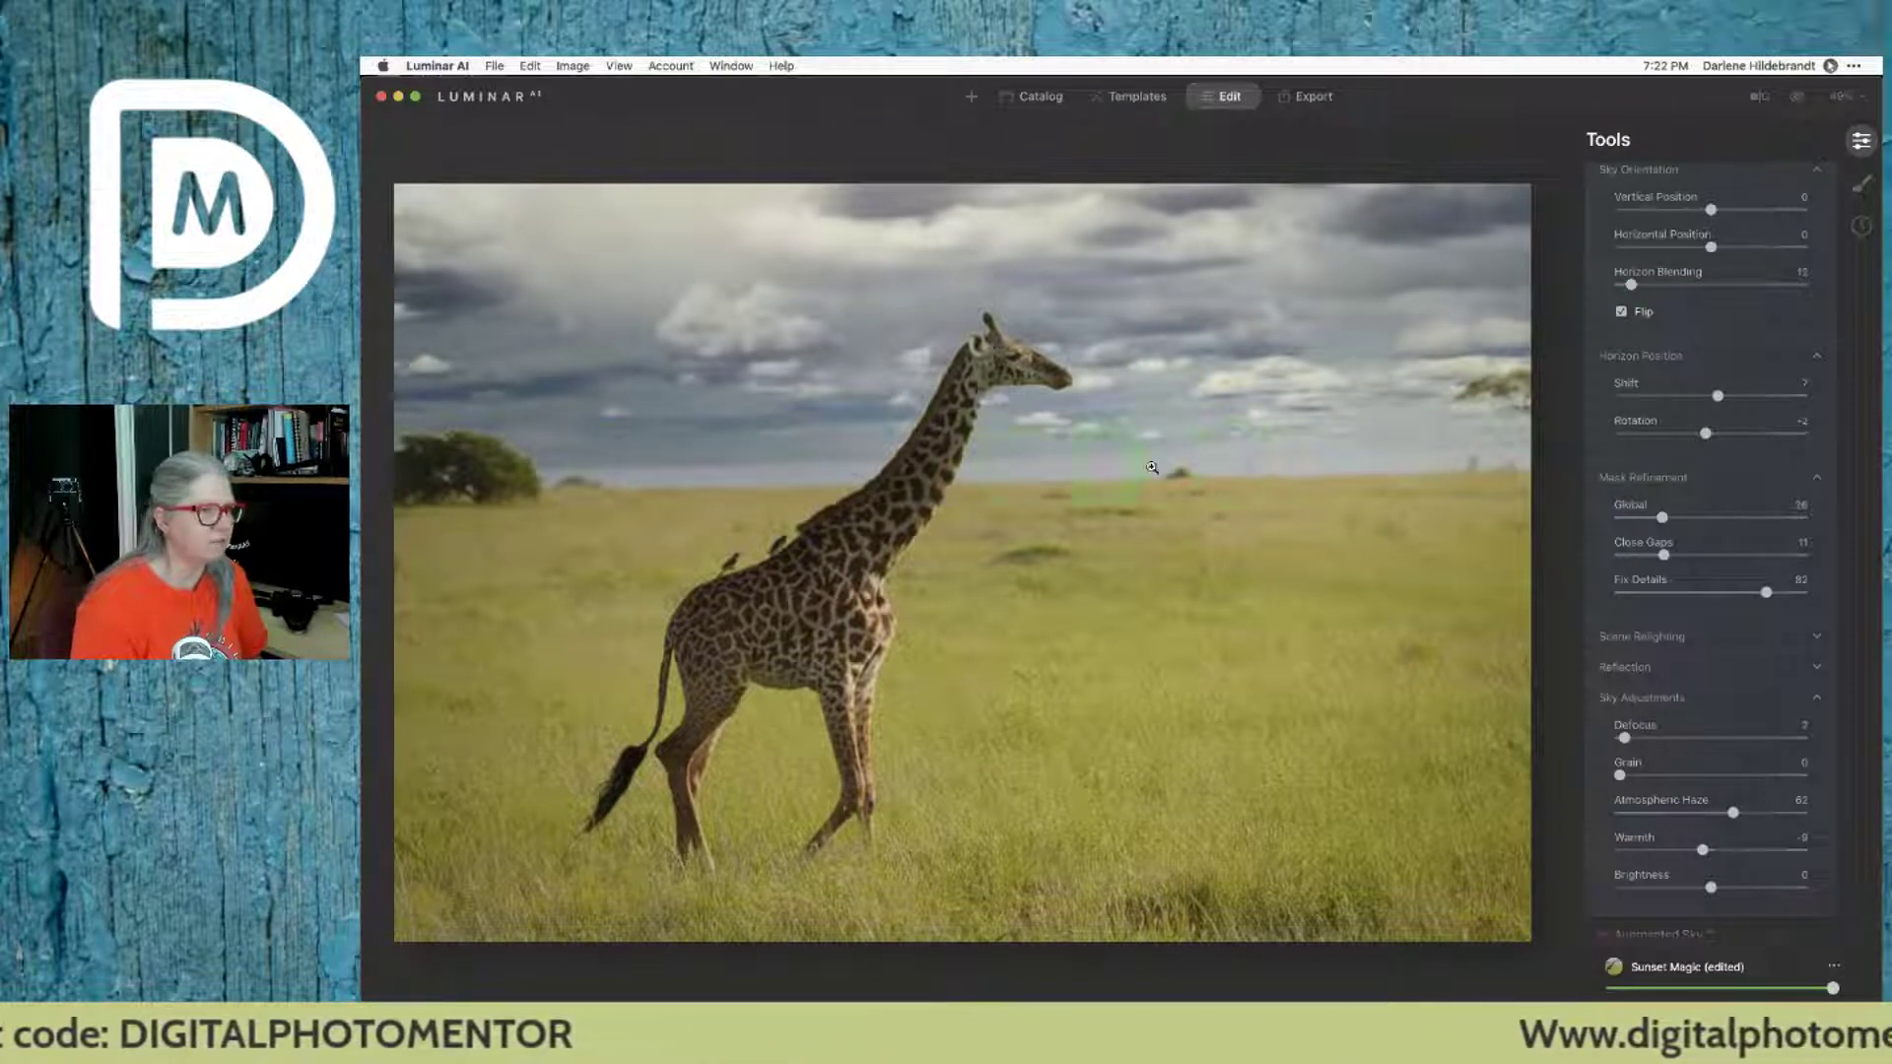
Step: Try a horizon Rotation of -3 and darken the sky with a Brightness of about -66
click(1706, 435)
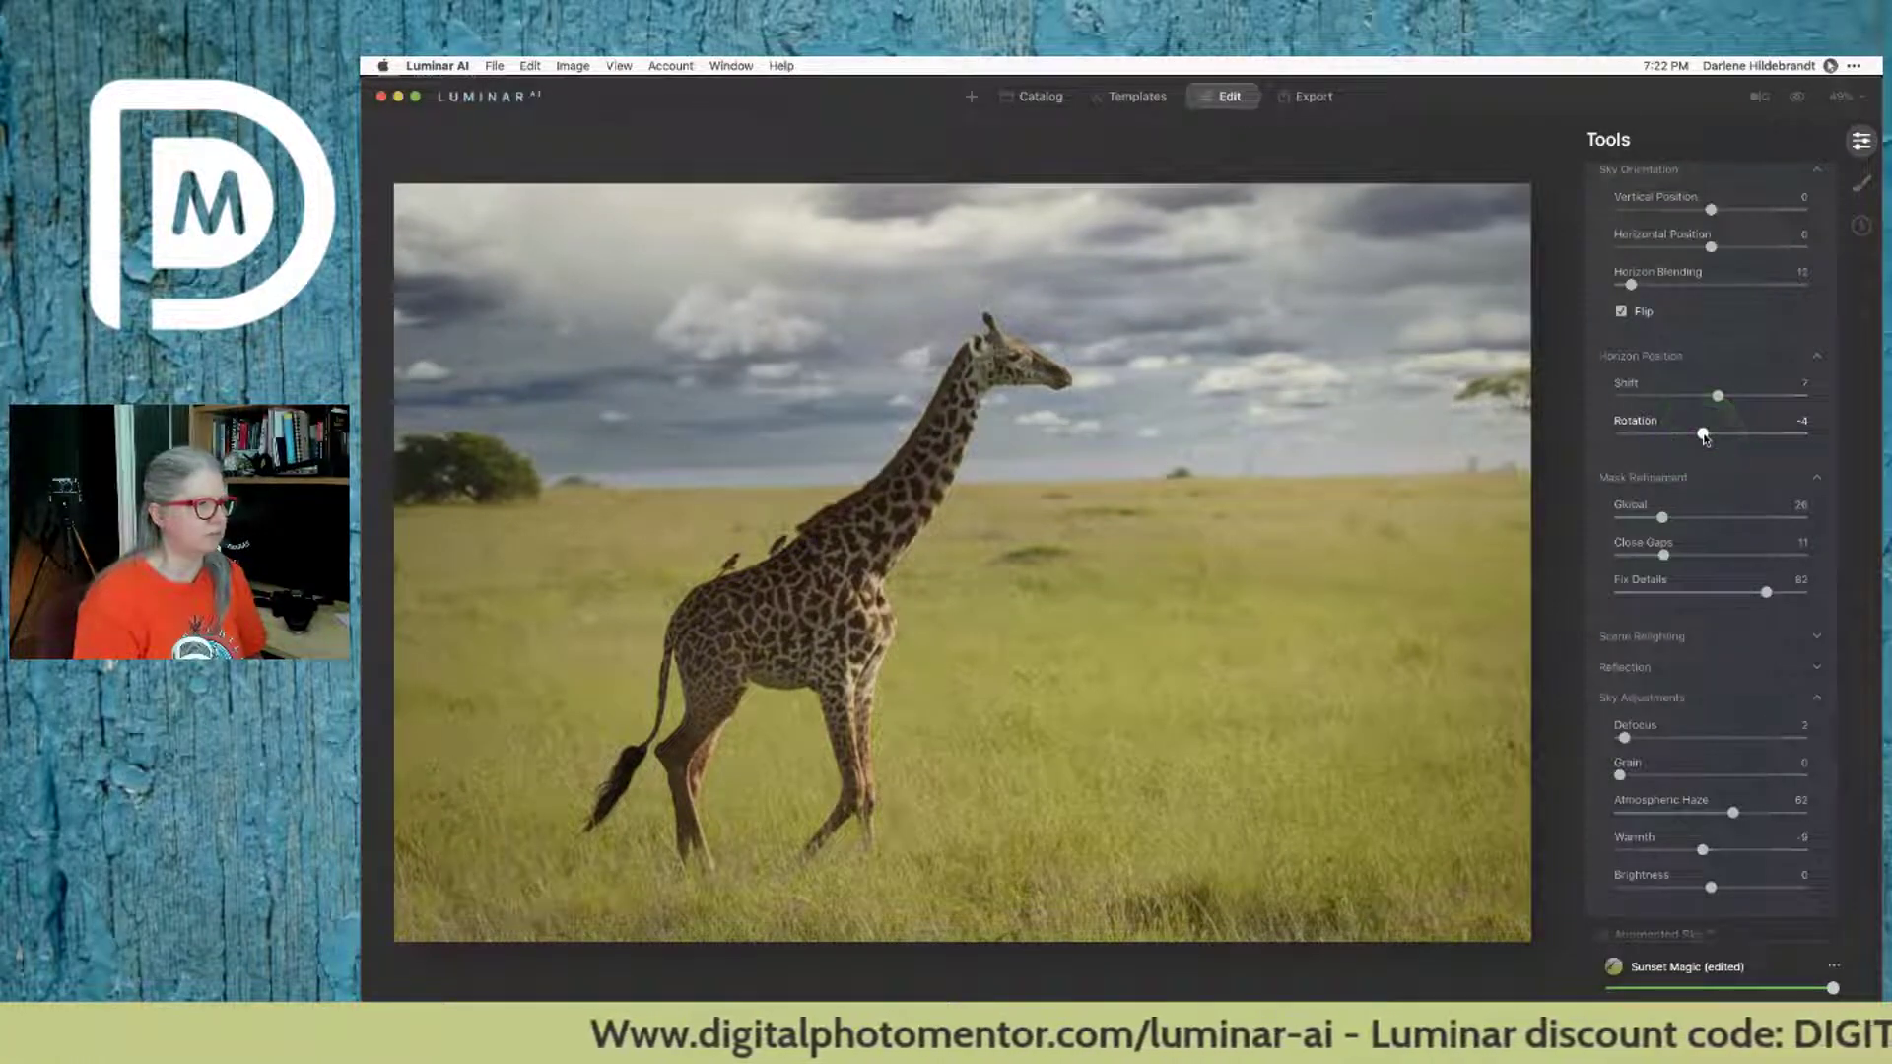
click(1704, 435)
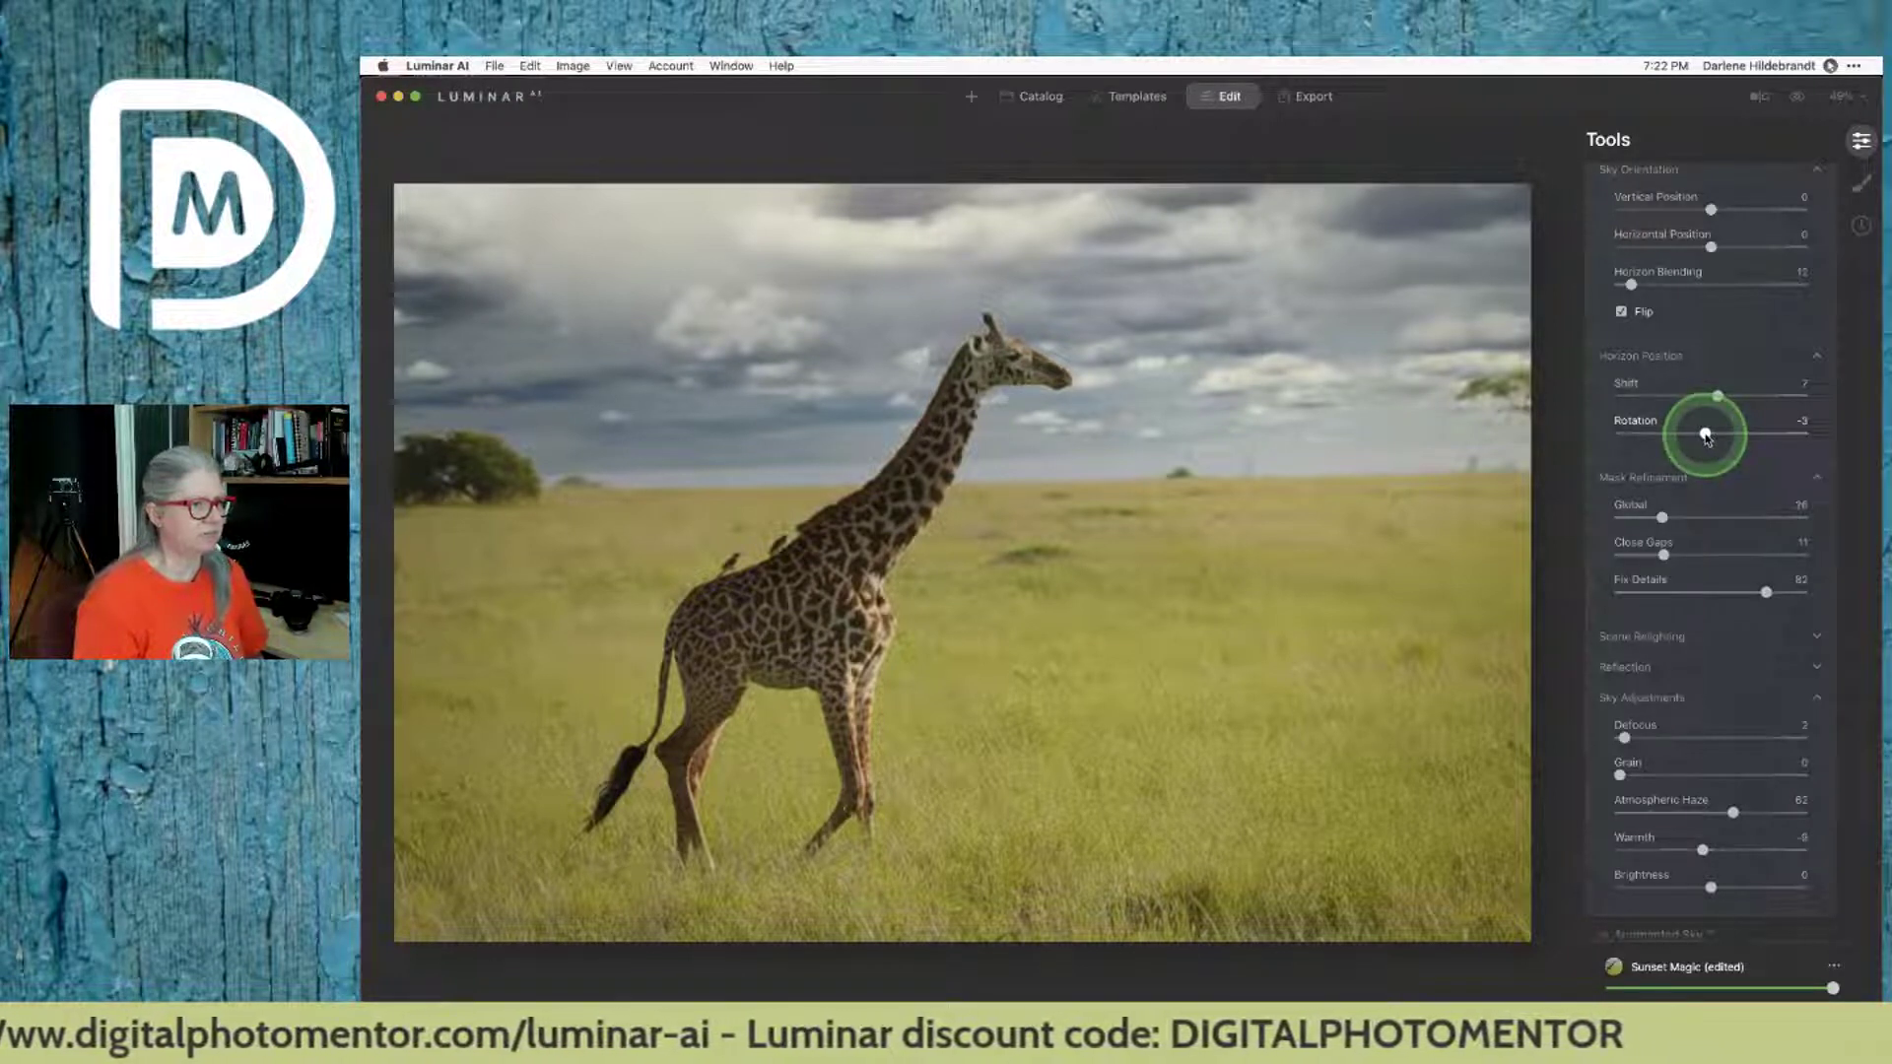
click(1327, 458)
click(1646, 887)
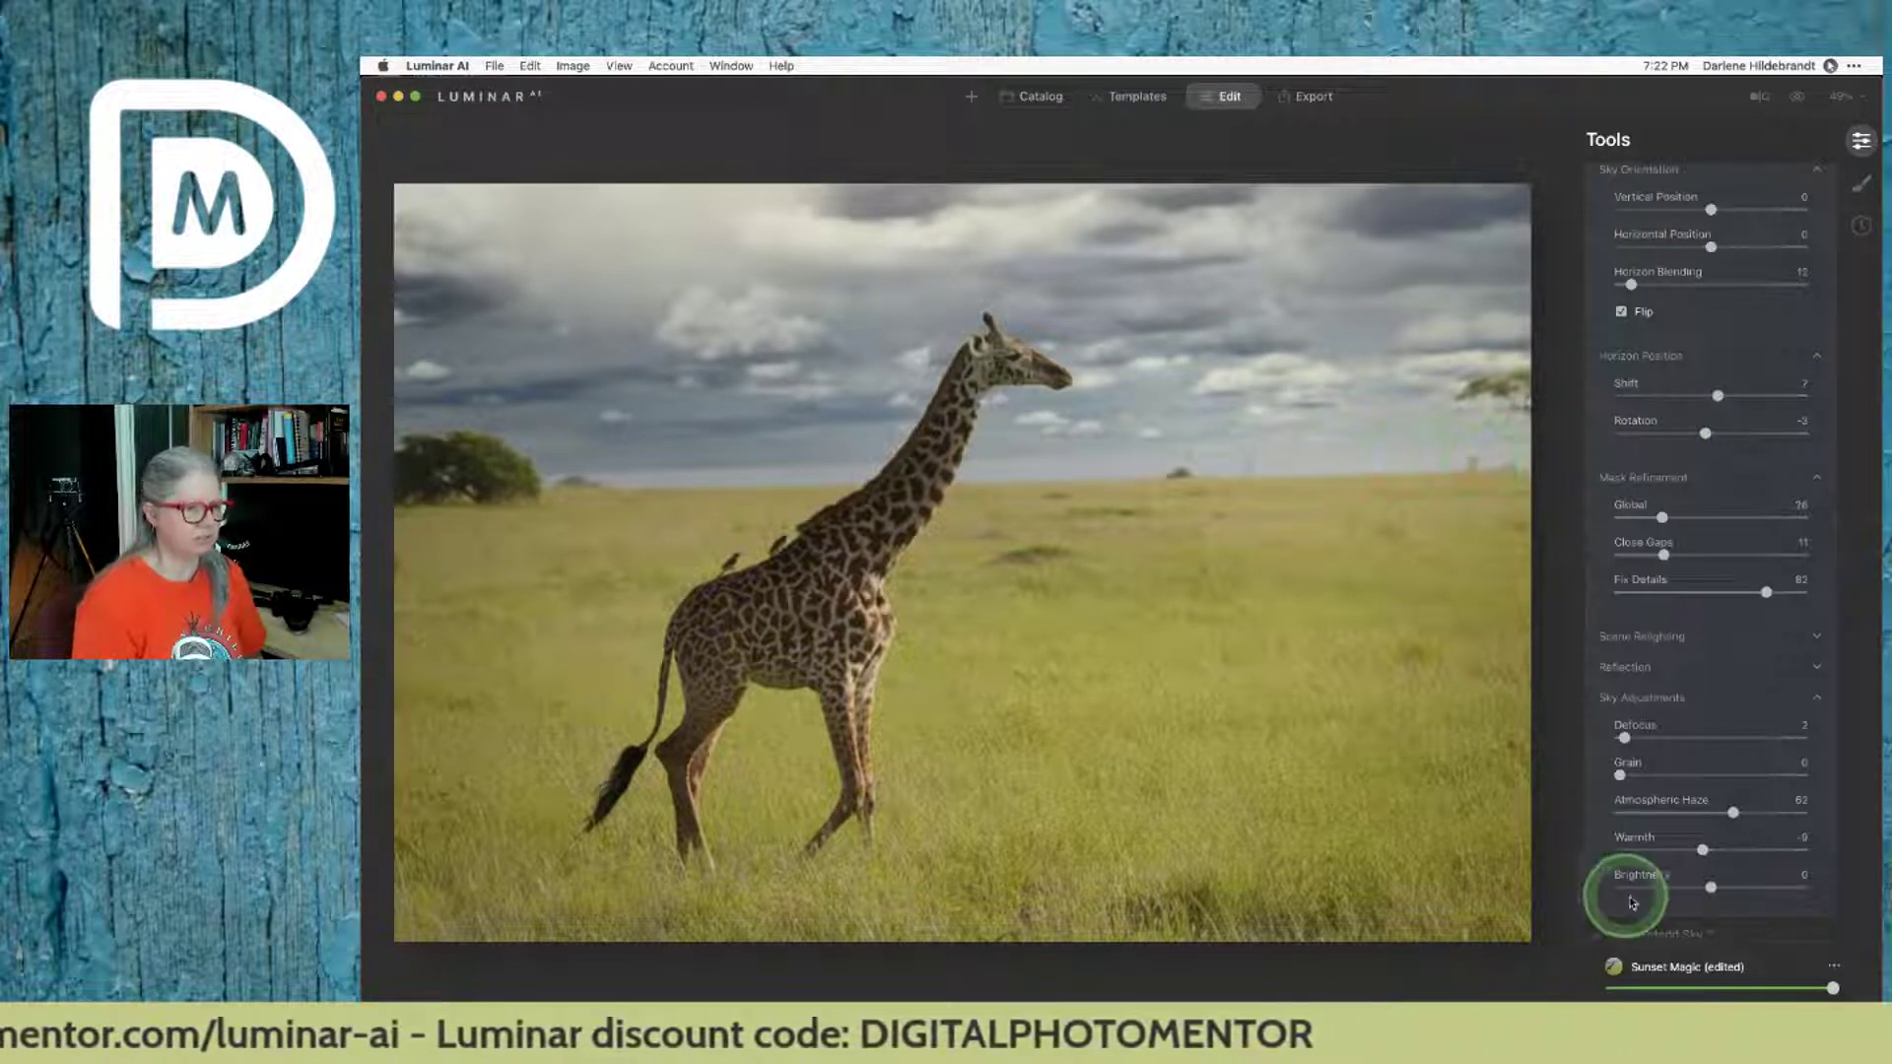
Step: Set the horizon Rotation to -2 and reset the horizon Shift and sky Brightness to 0
click(1698, 375)
click(1704, 434)
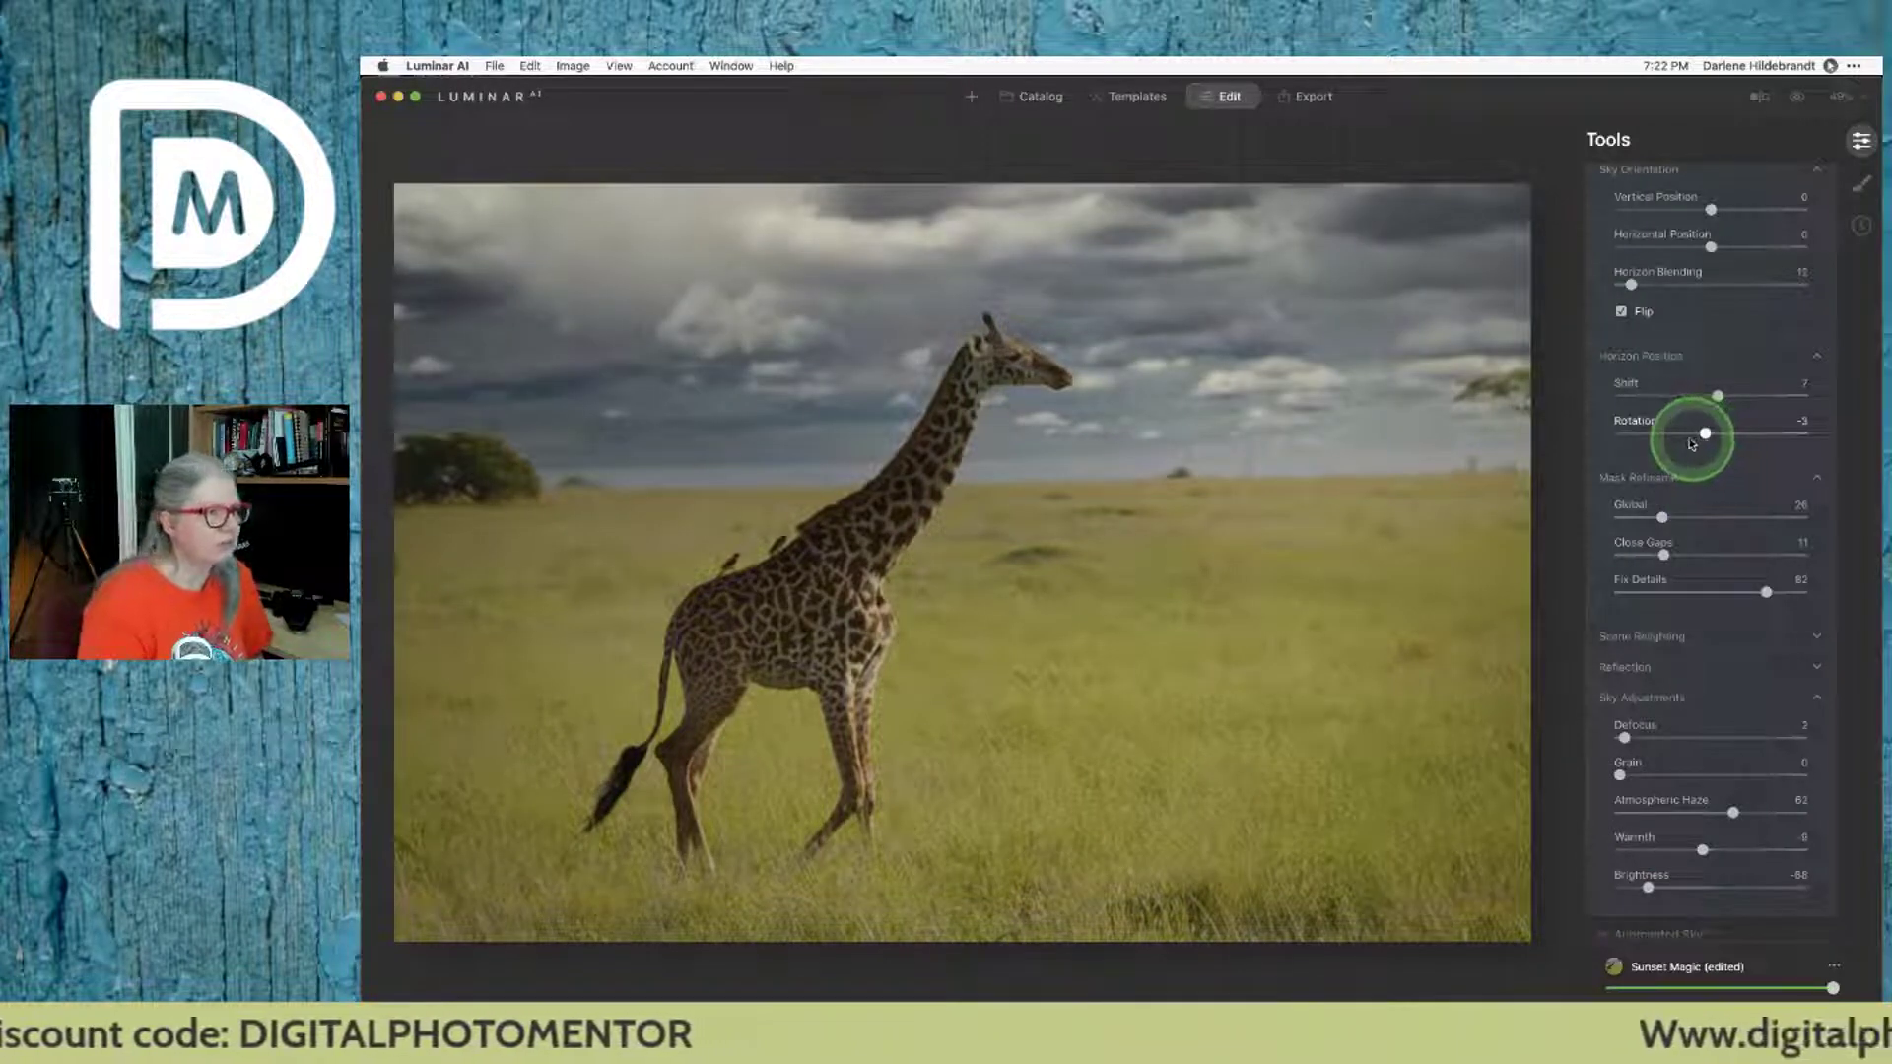
click(1705, 435)
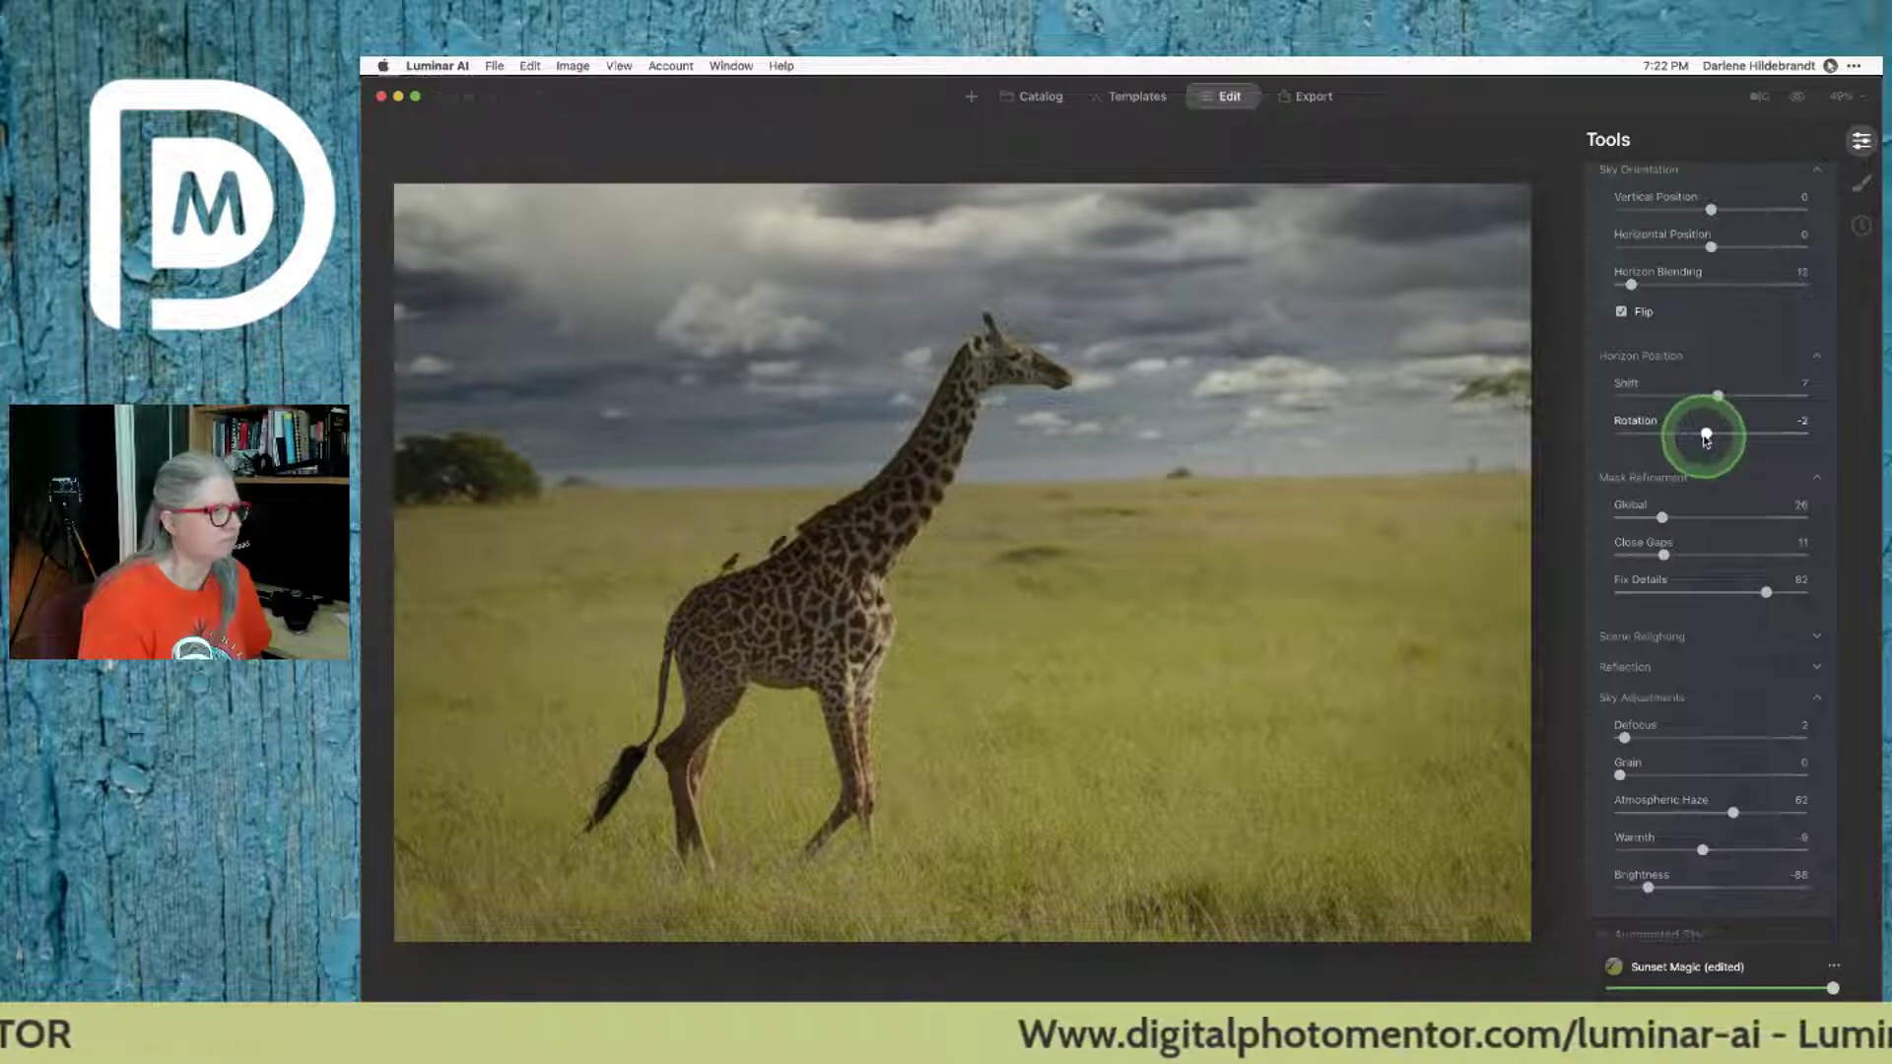
double_click(1716, 395)
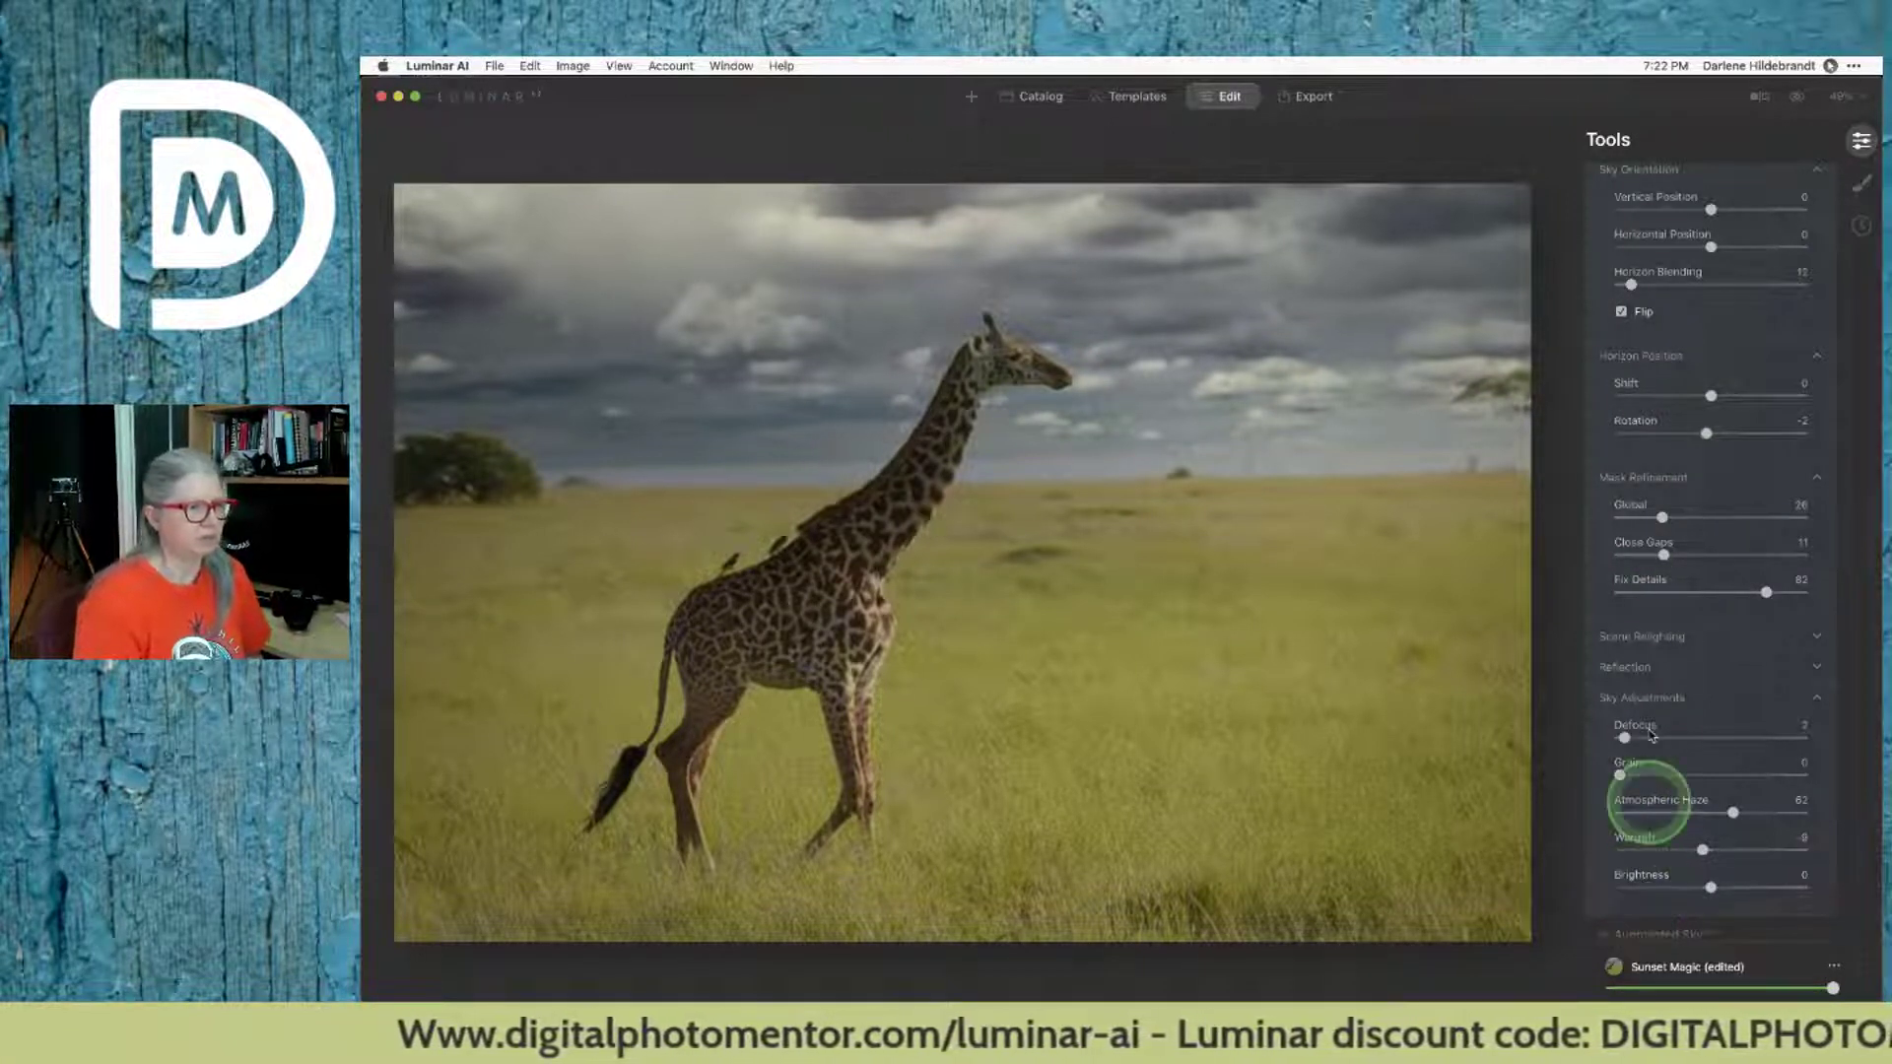
Step: Set the Horizon Blending of the replacement sky to 40
scroll(1651, 496, up, 3)
scroll(1651, 496, up, 2)
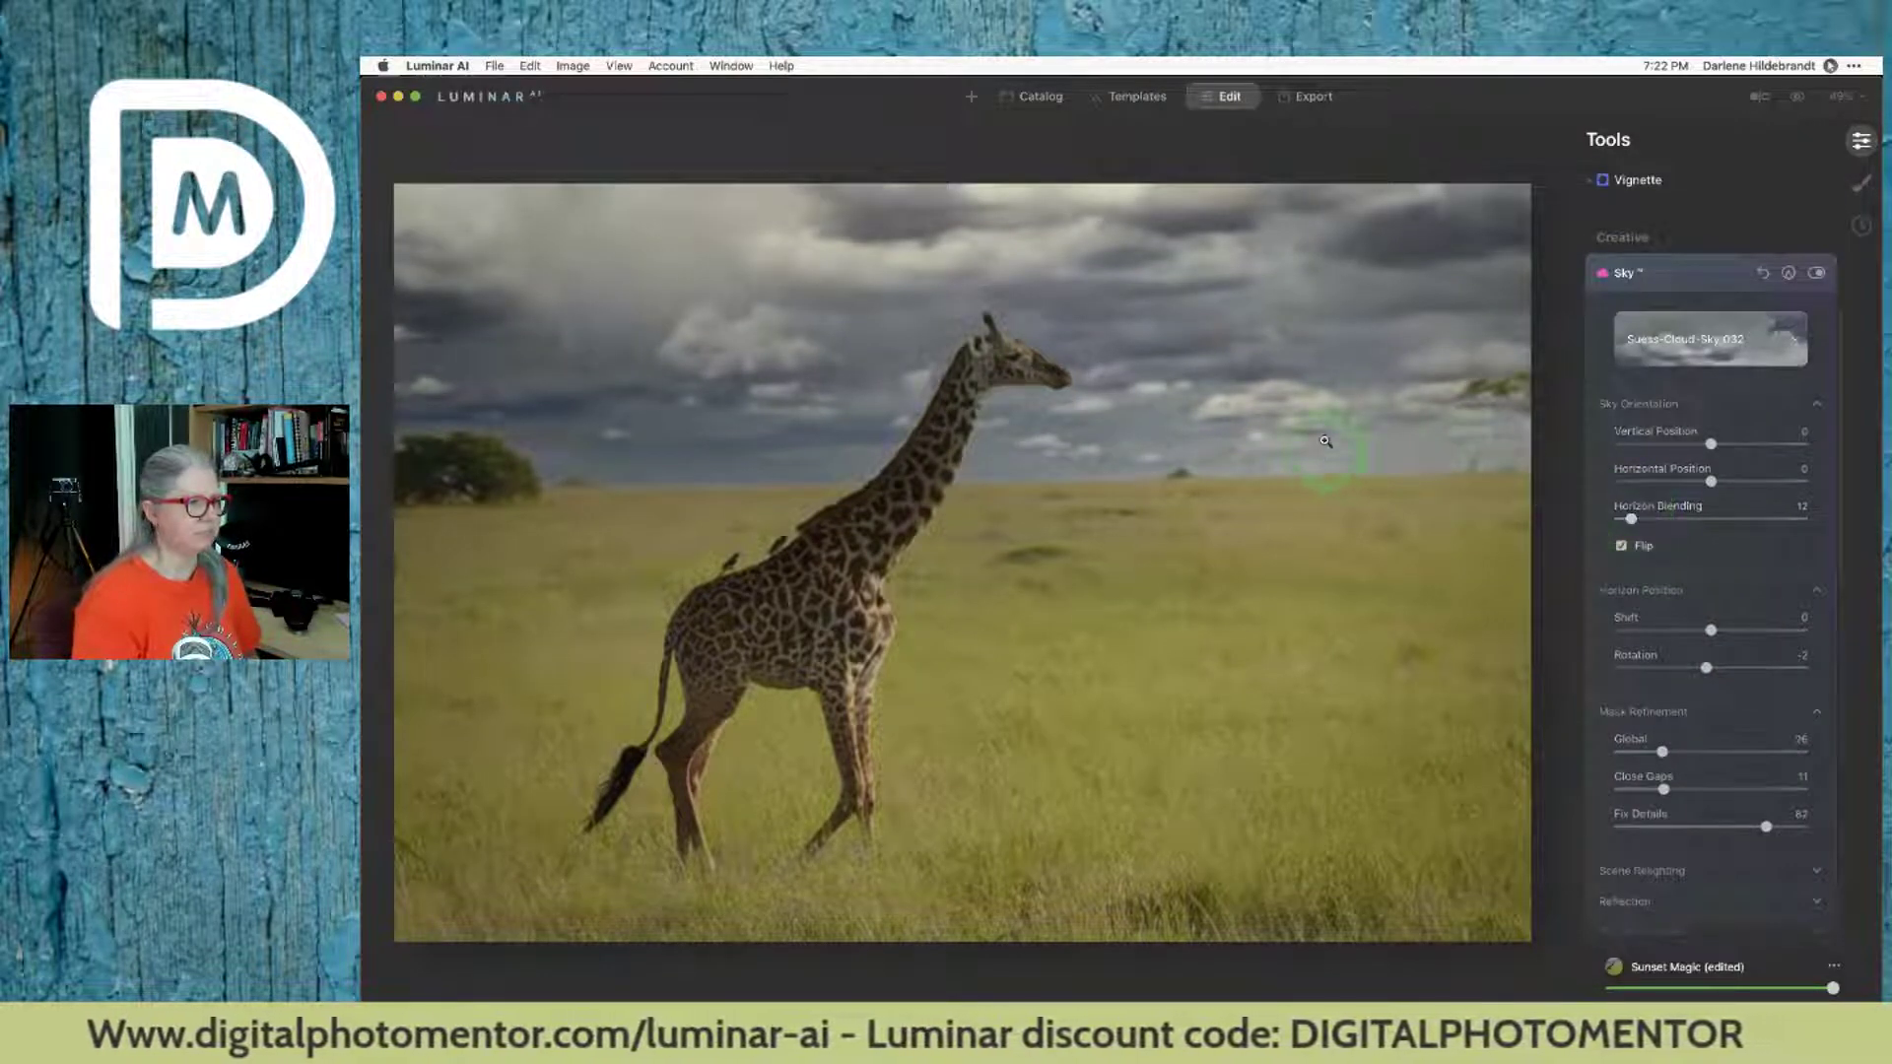
drag(1635, 518, 1657, 520)
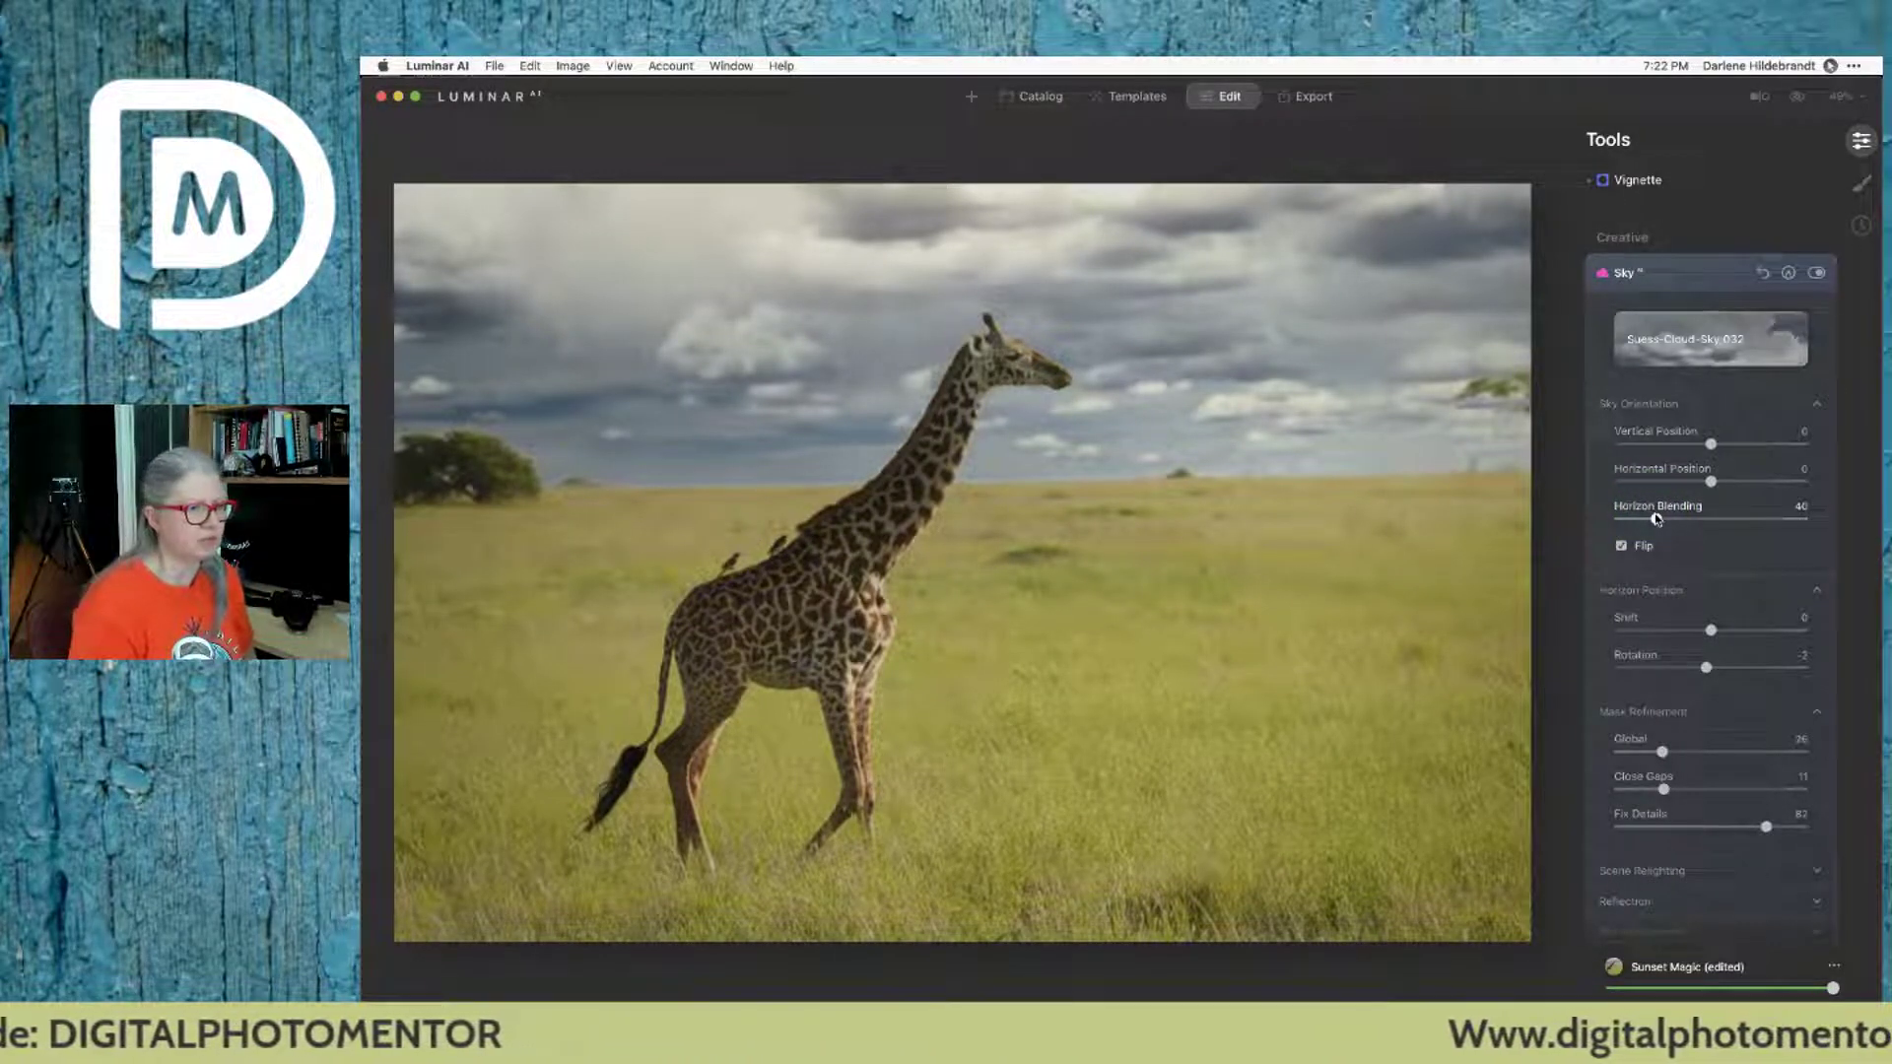
Step: Try shifting the clouds sideways and settle the replacement sky's Horizontal Position at 8
scroll(1694, 580, down, 1)
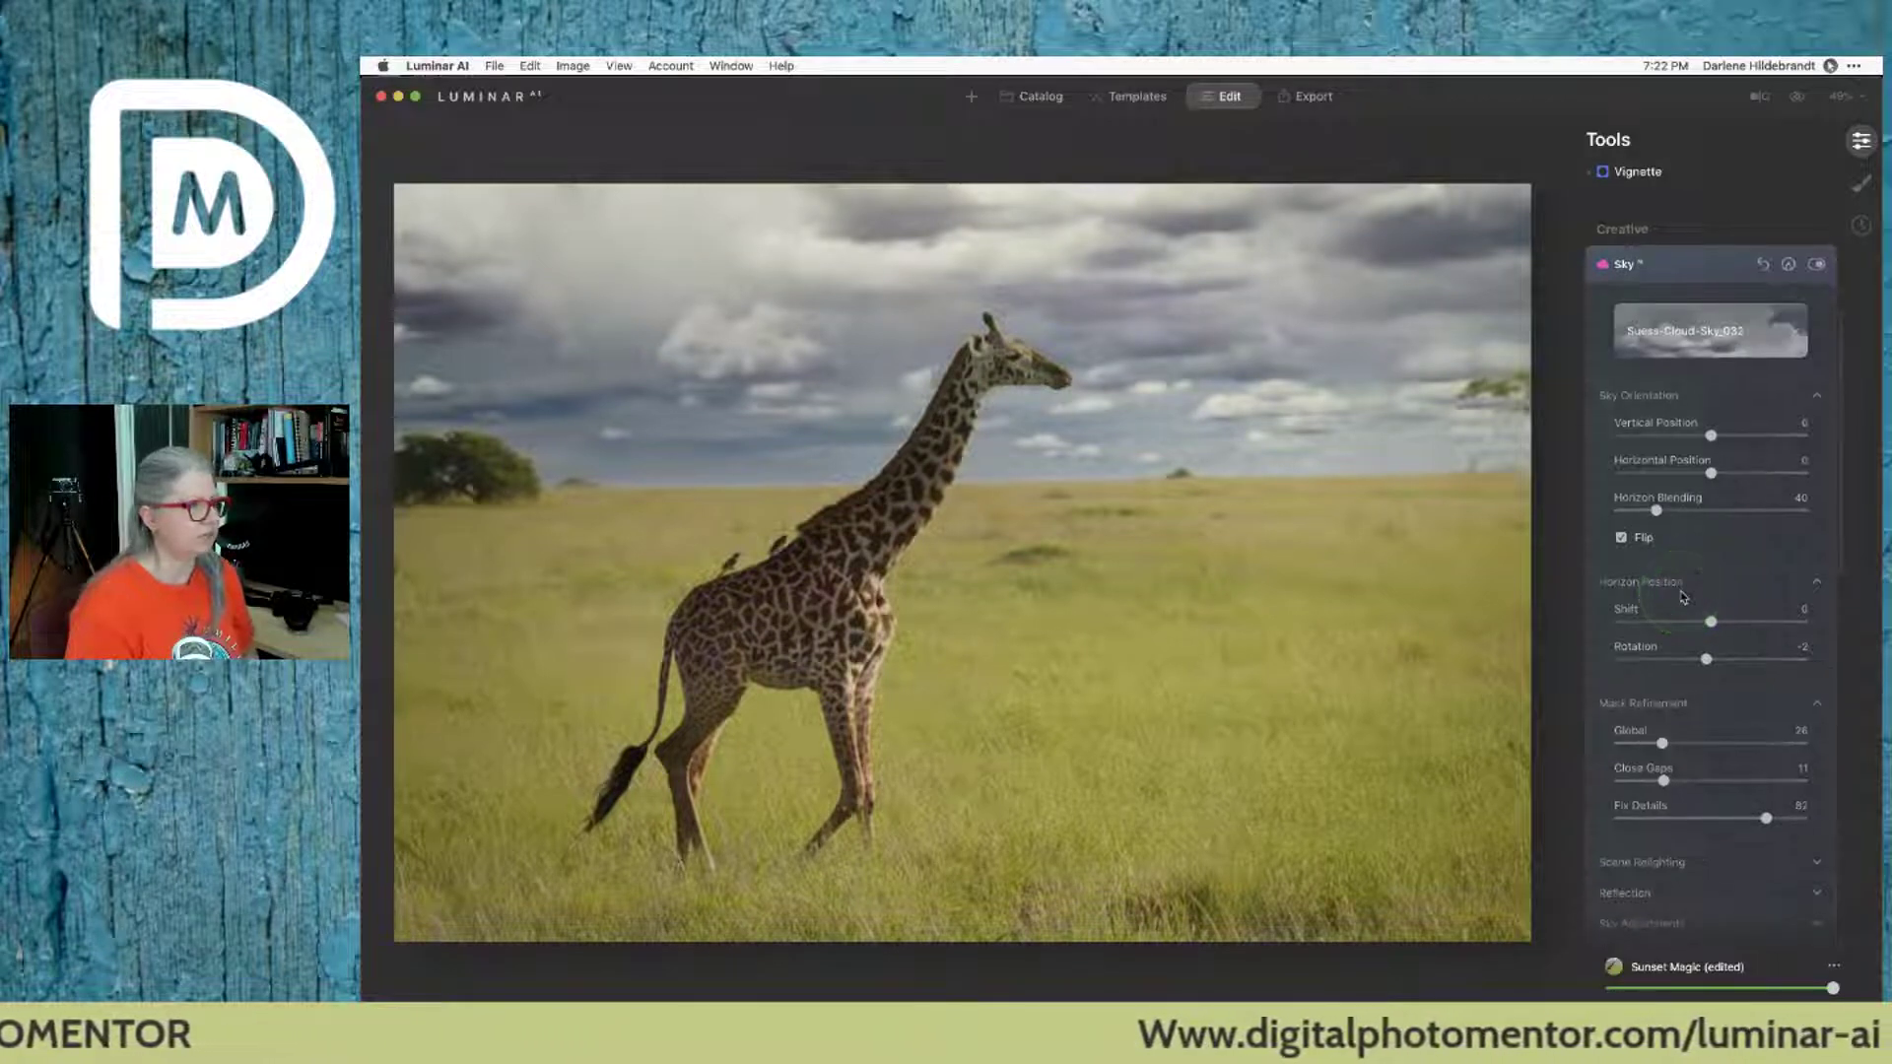
scroll(1684, 597, down, 5)
mouse_move(1711, 390)
mouse_down()
mouse_move(1761, 392)
mouse_move(1677, 388)
mouse_up()
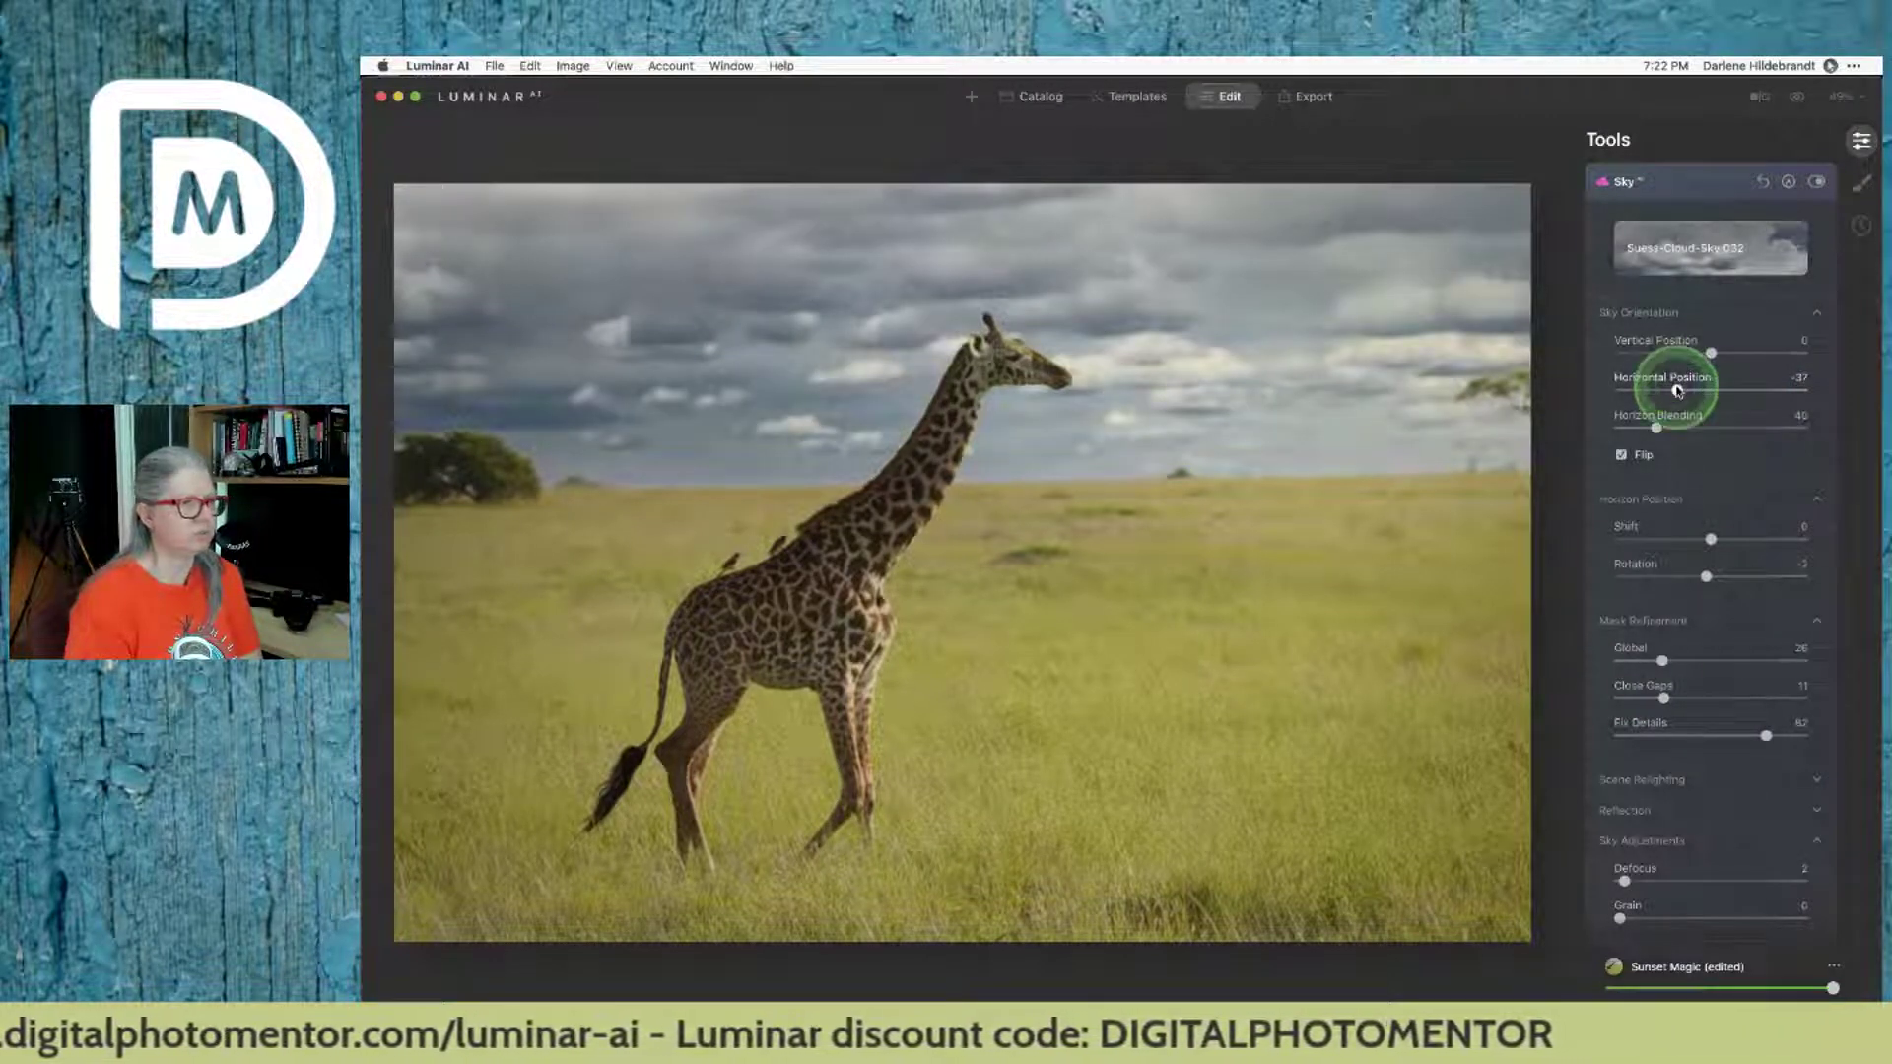
drag(1677, 390, 1722, 391)
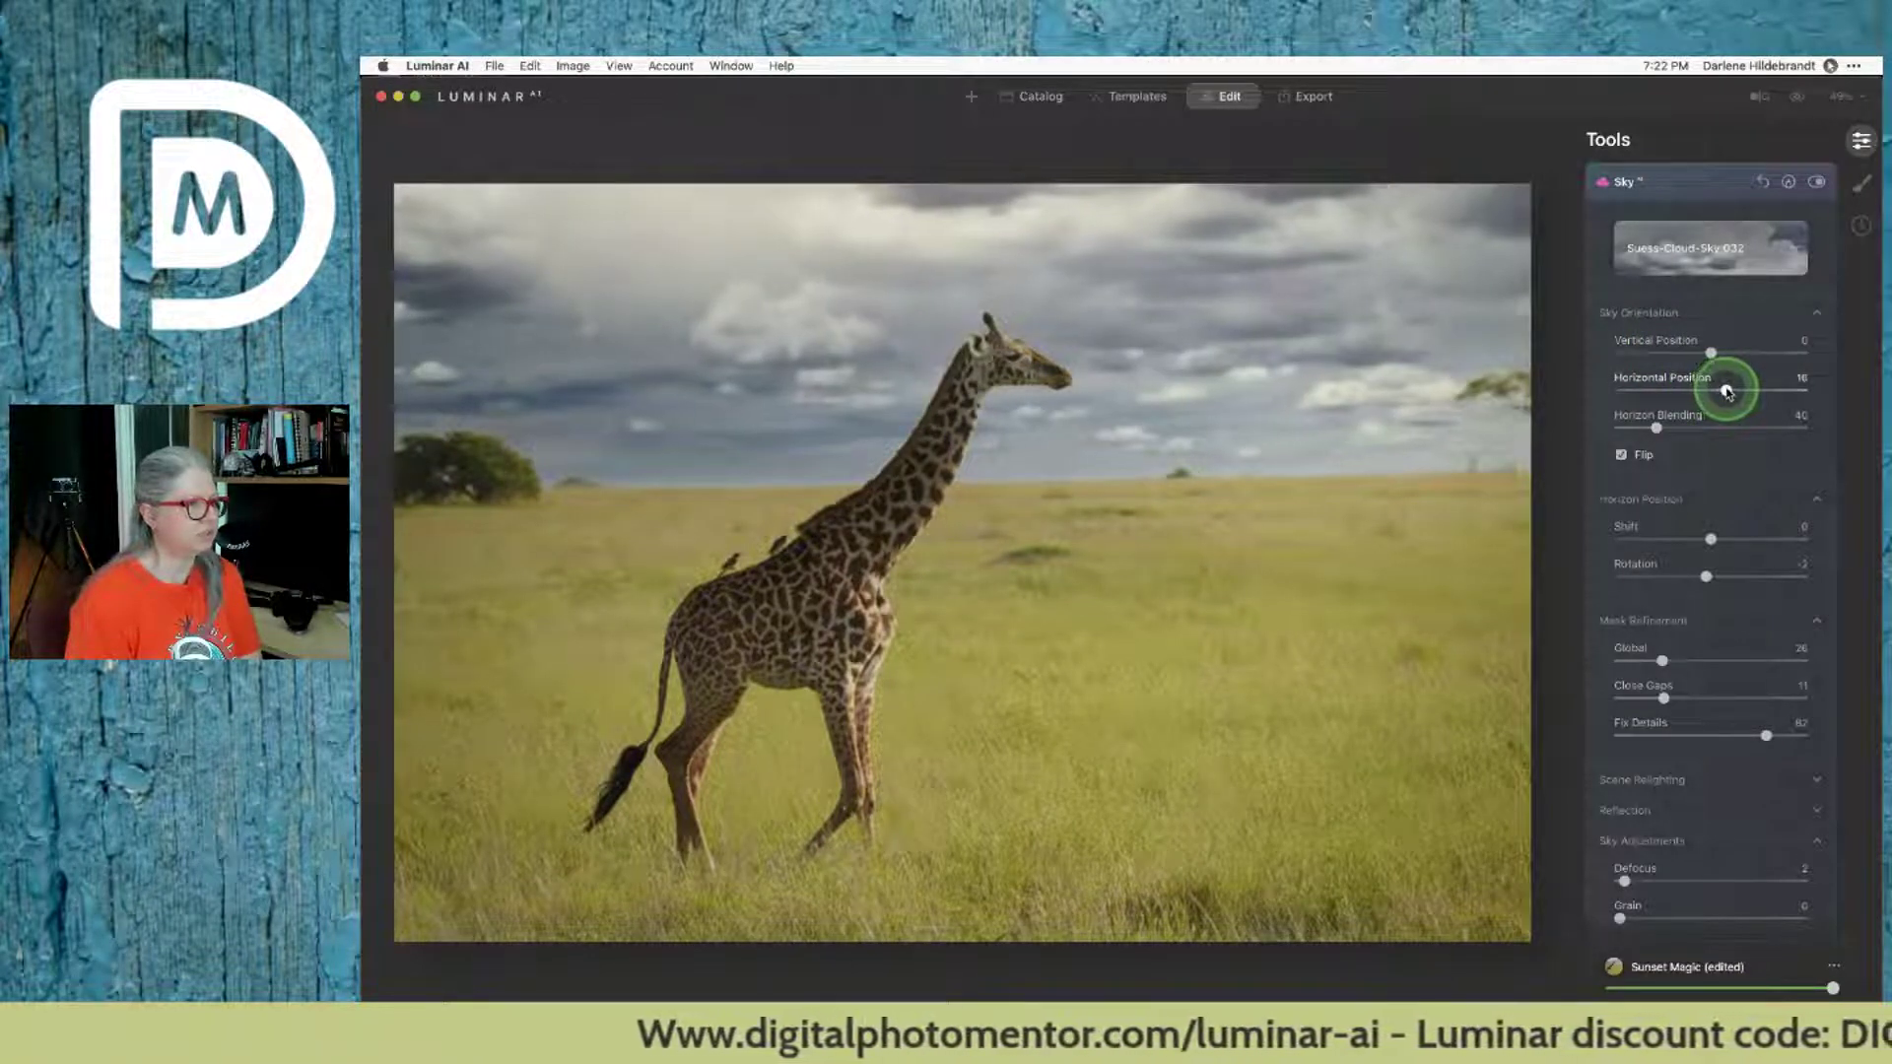
mouse_move(1725, 391)
mouse_down()
mouse_move(1688, 391)
mouse_move(1721, 393)
mouse_up()
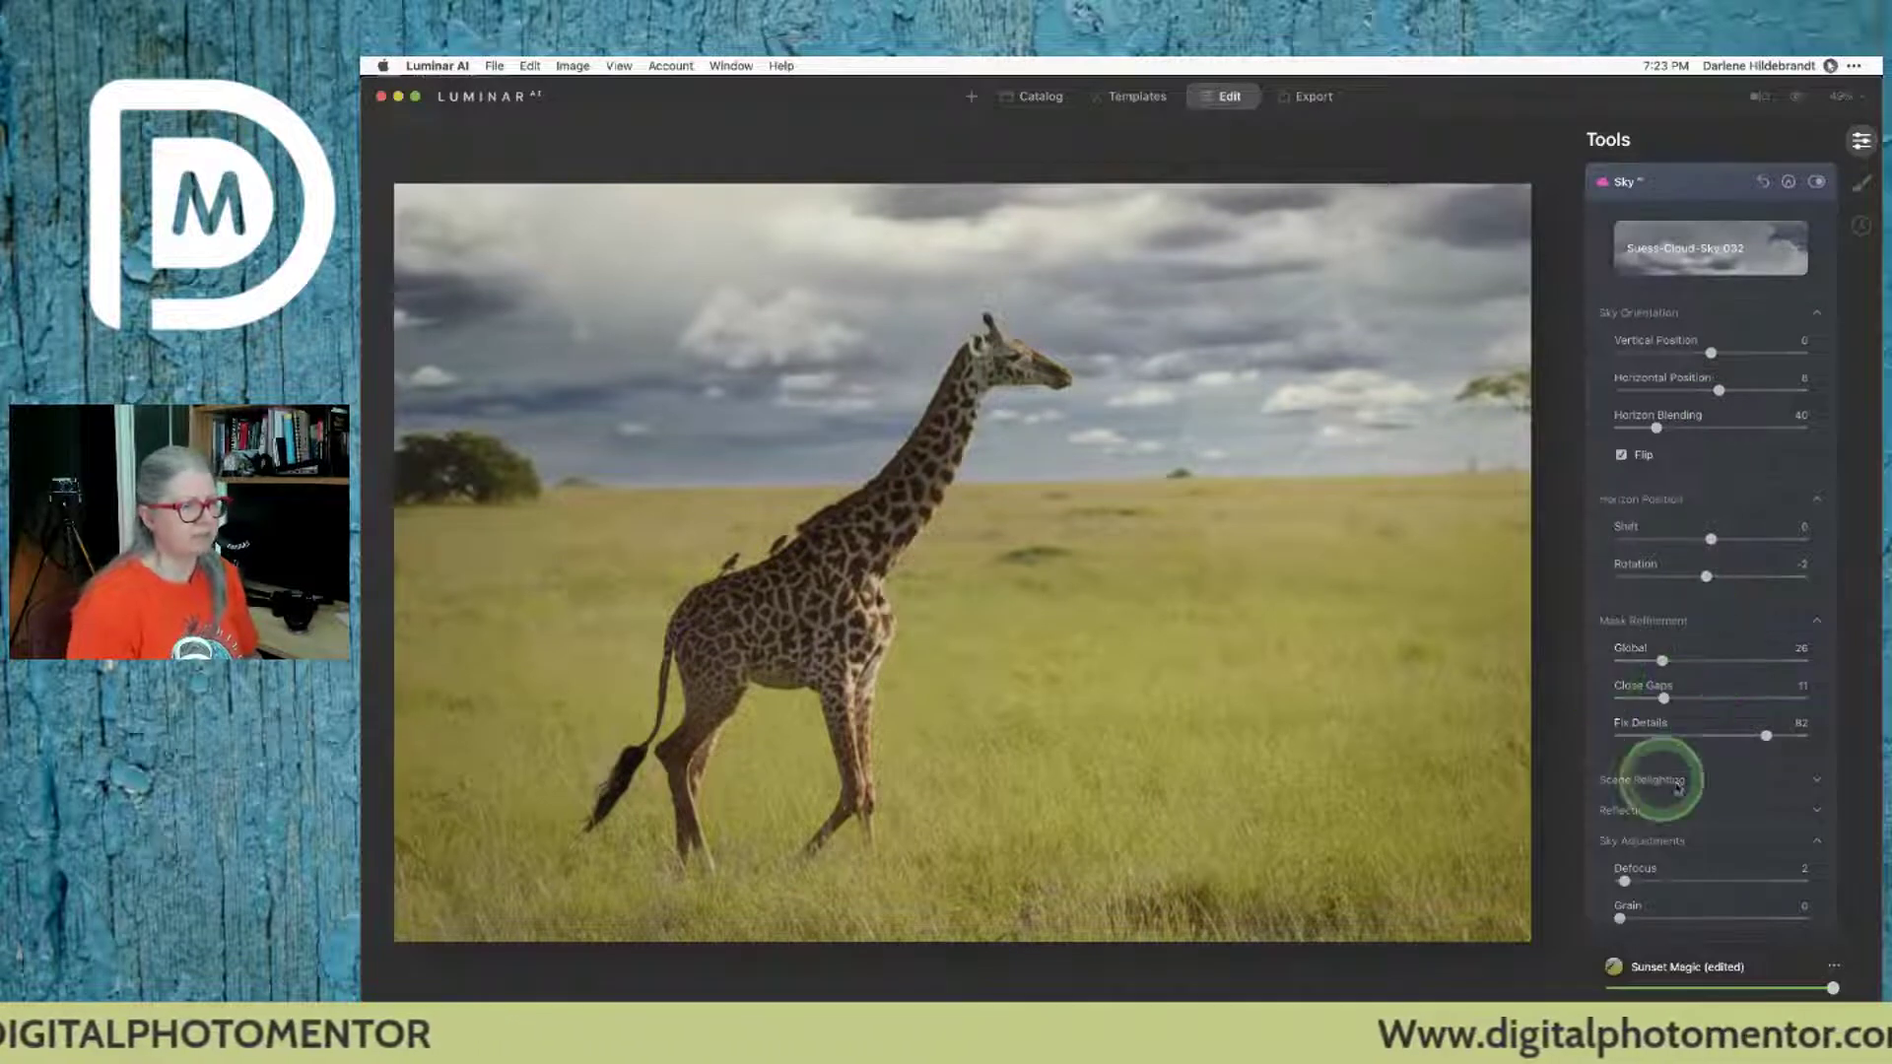
Step: Refine the sky mask with Fix Details 100, Global 49 and Close Gaps 16, and set Horizon Blending to 153
scroll(1706, 743, down, 2)
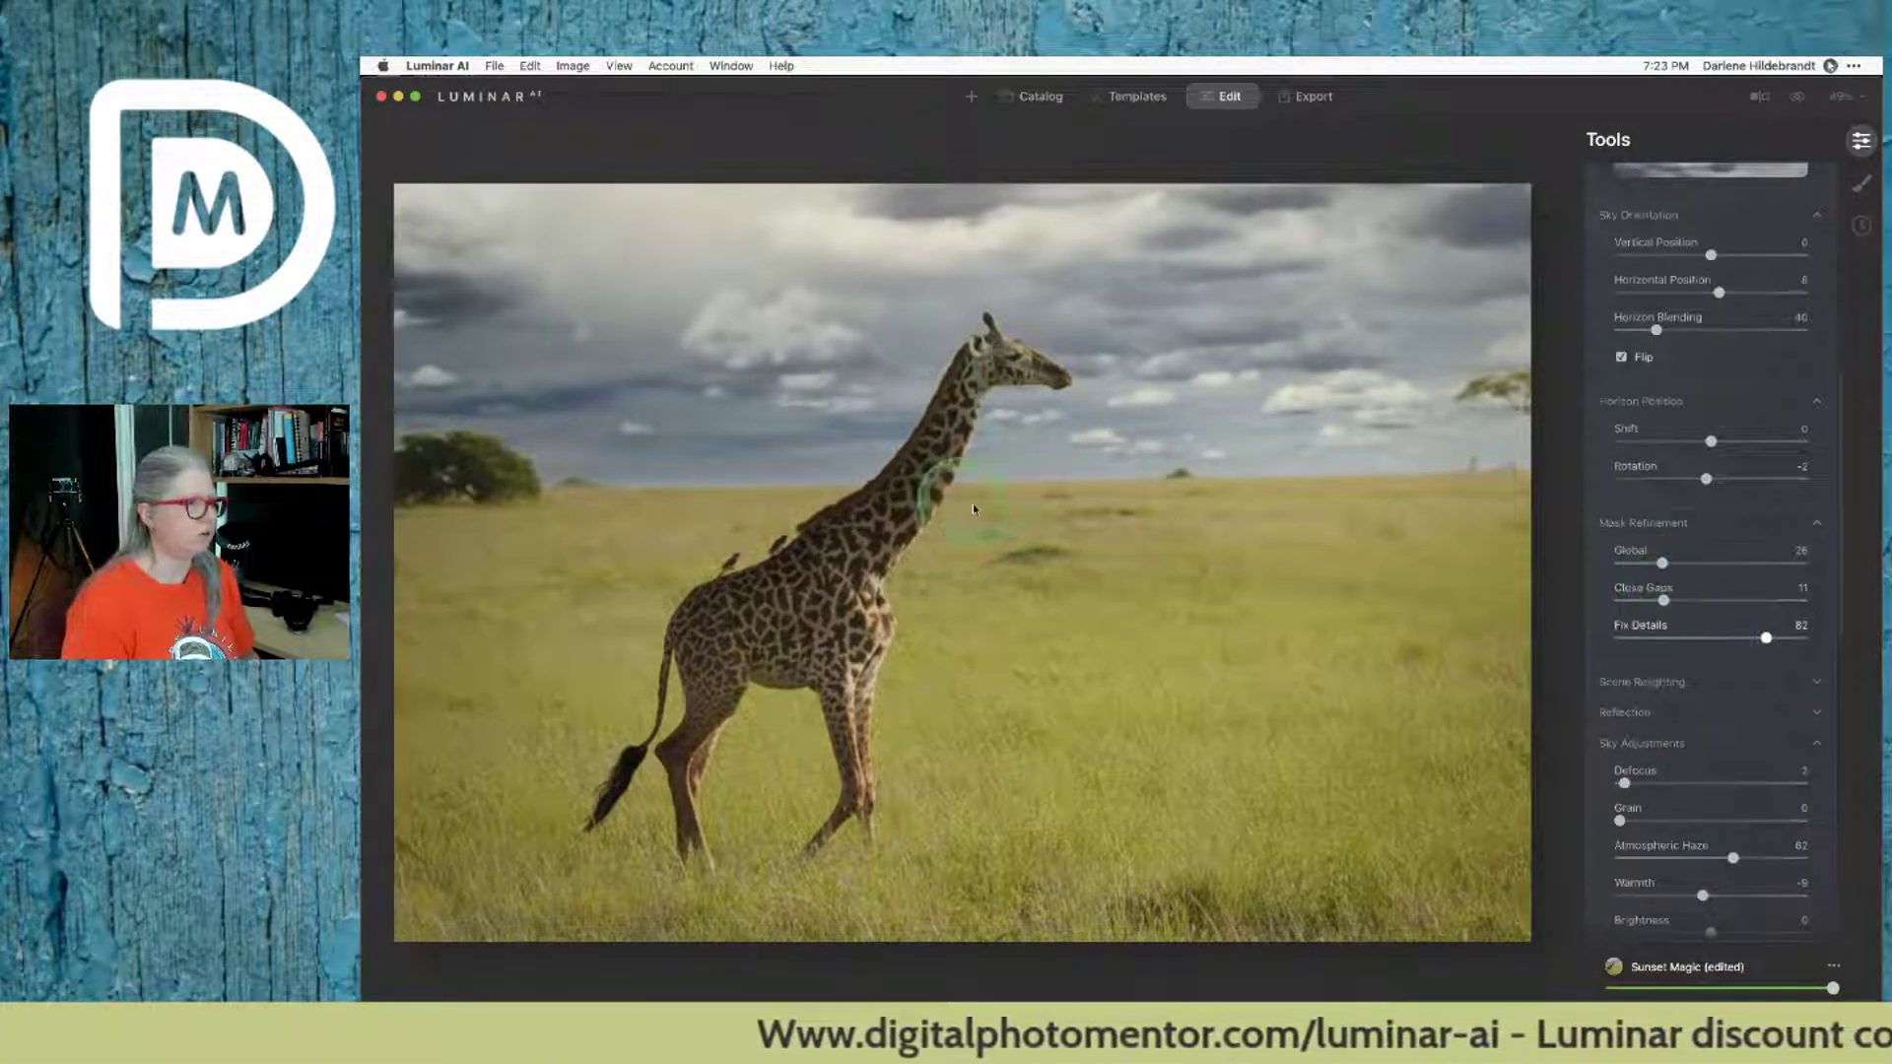
double_click(611, 496)
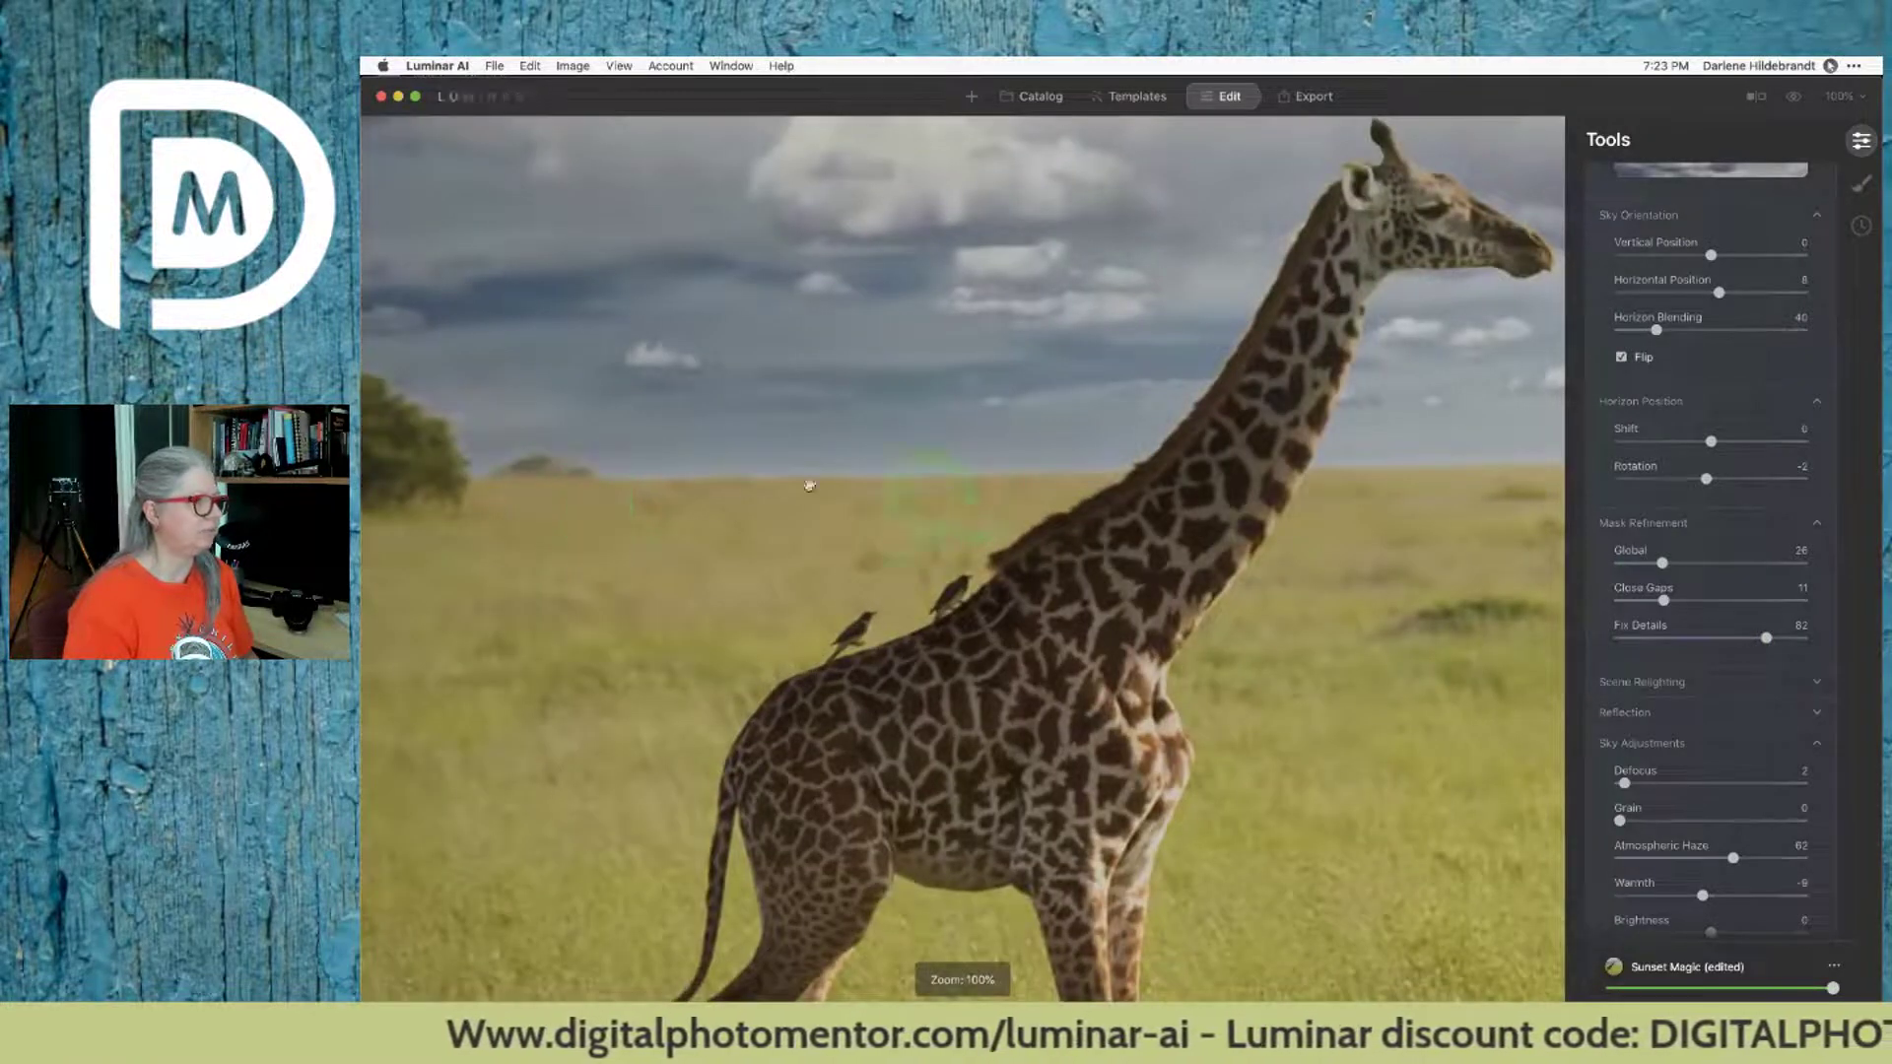
drag(459, 509, 675, 511)
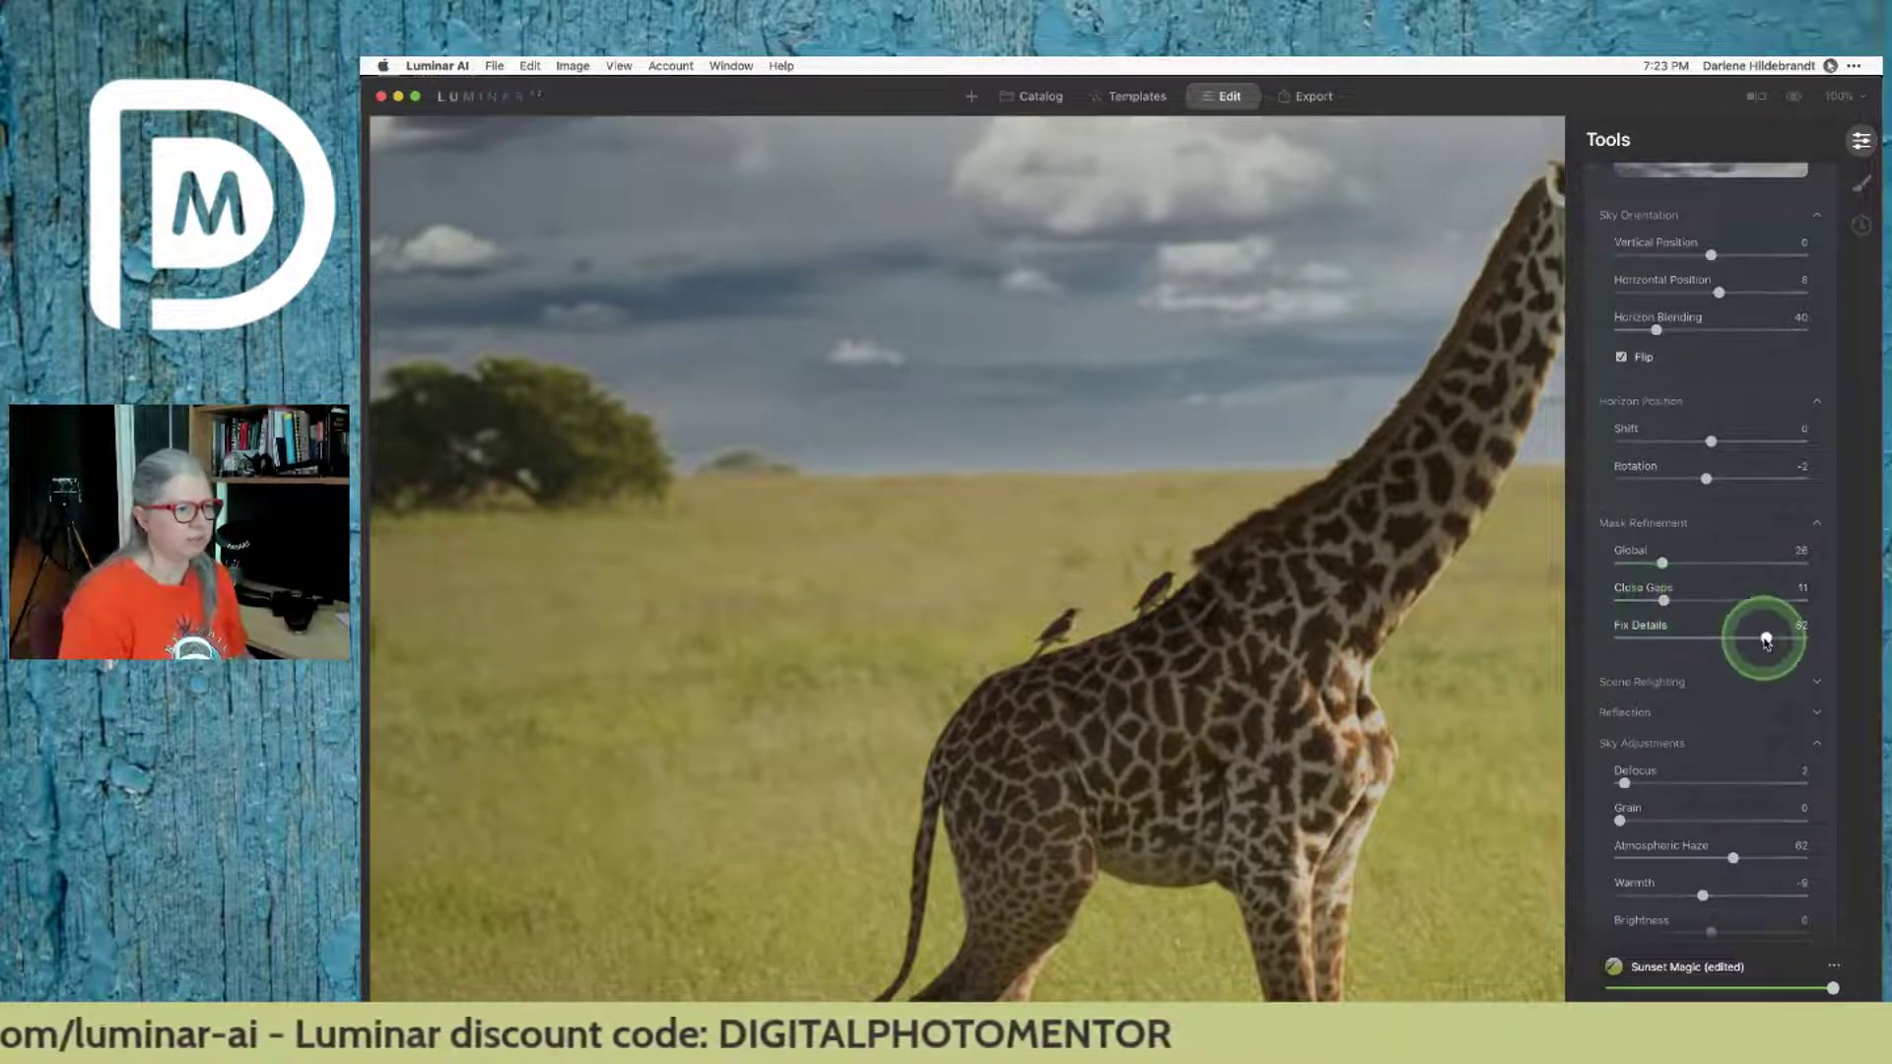
drag(1767, 636, 1806, 641)
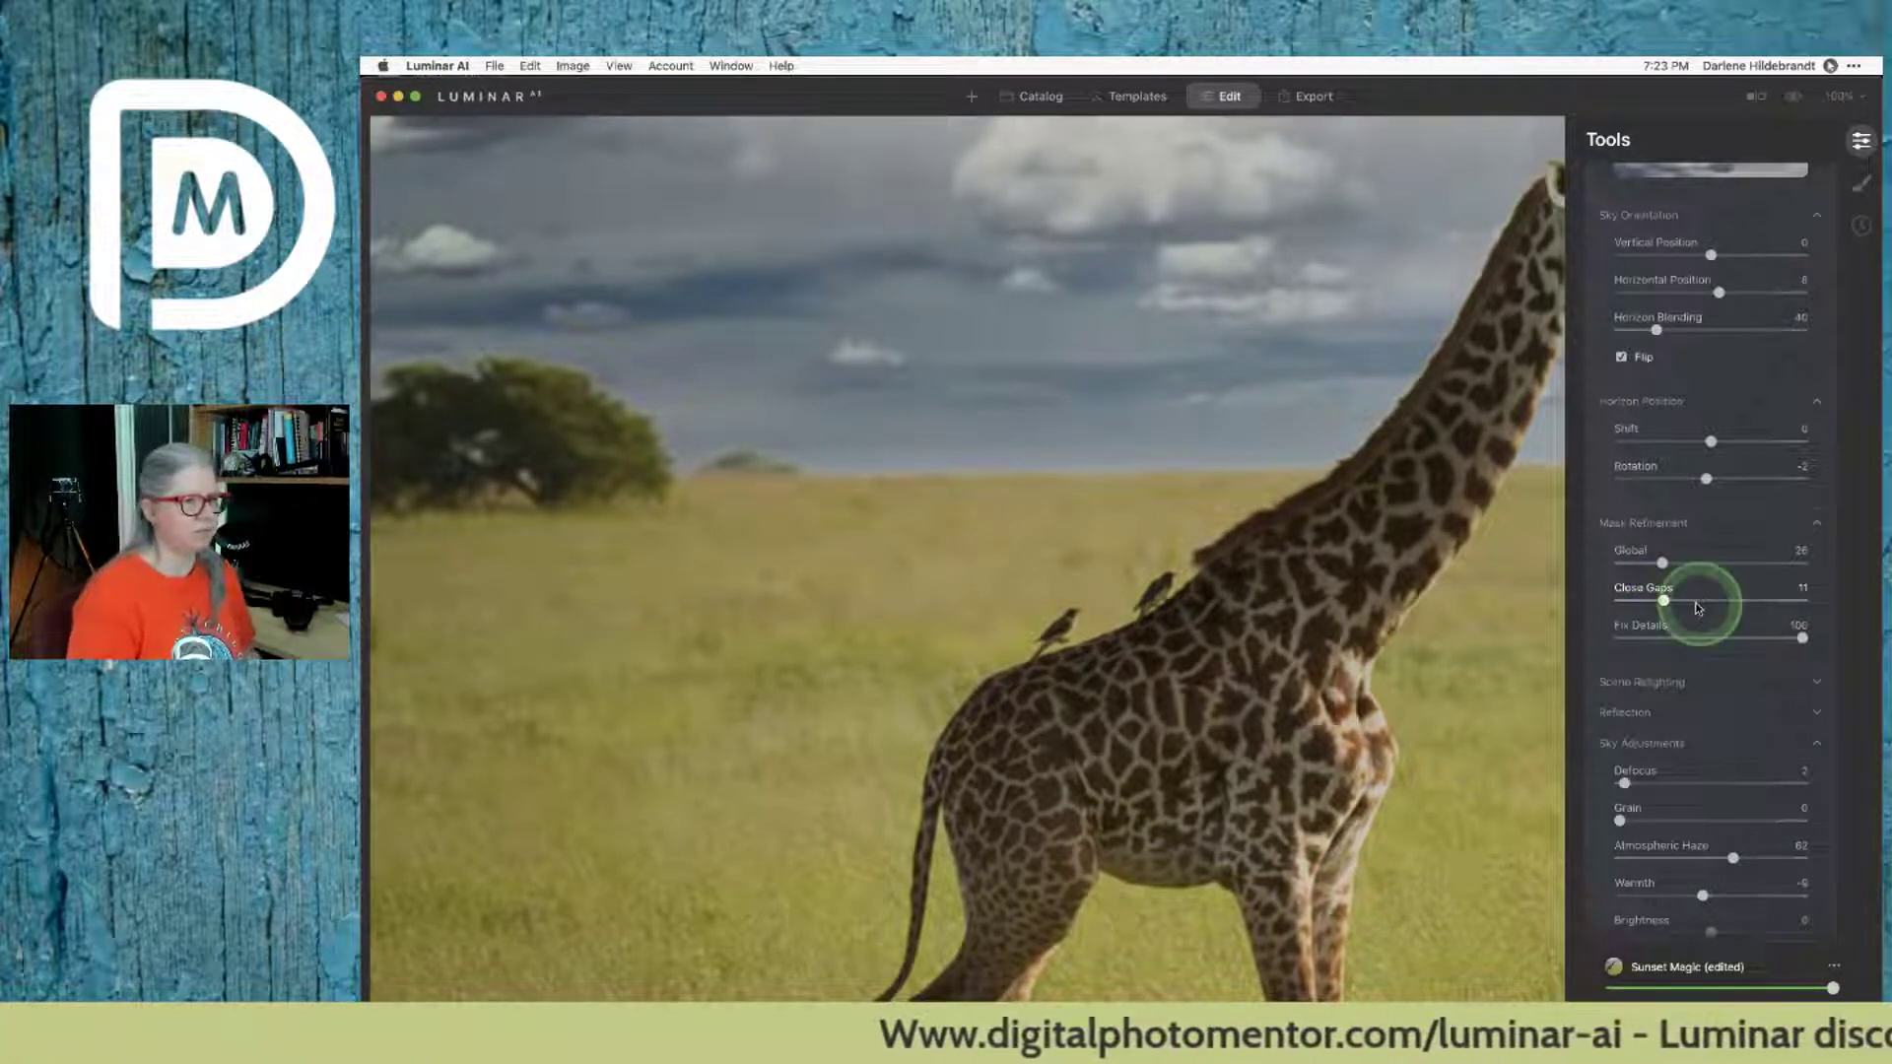
click(1702, 563)
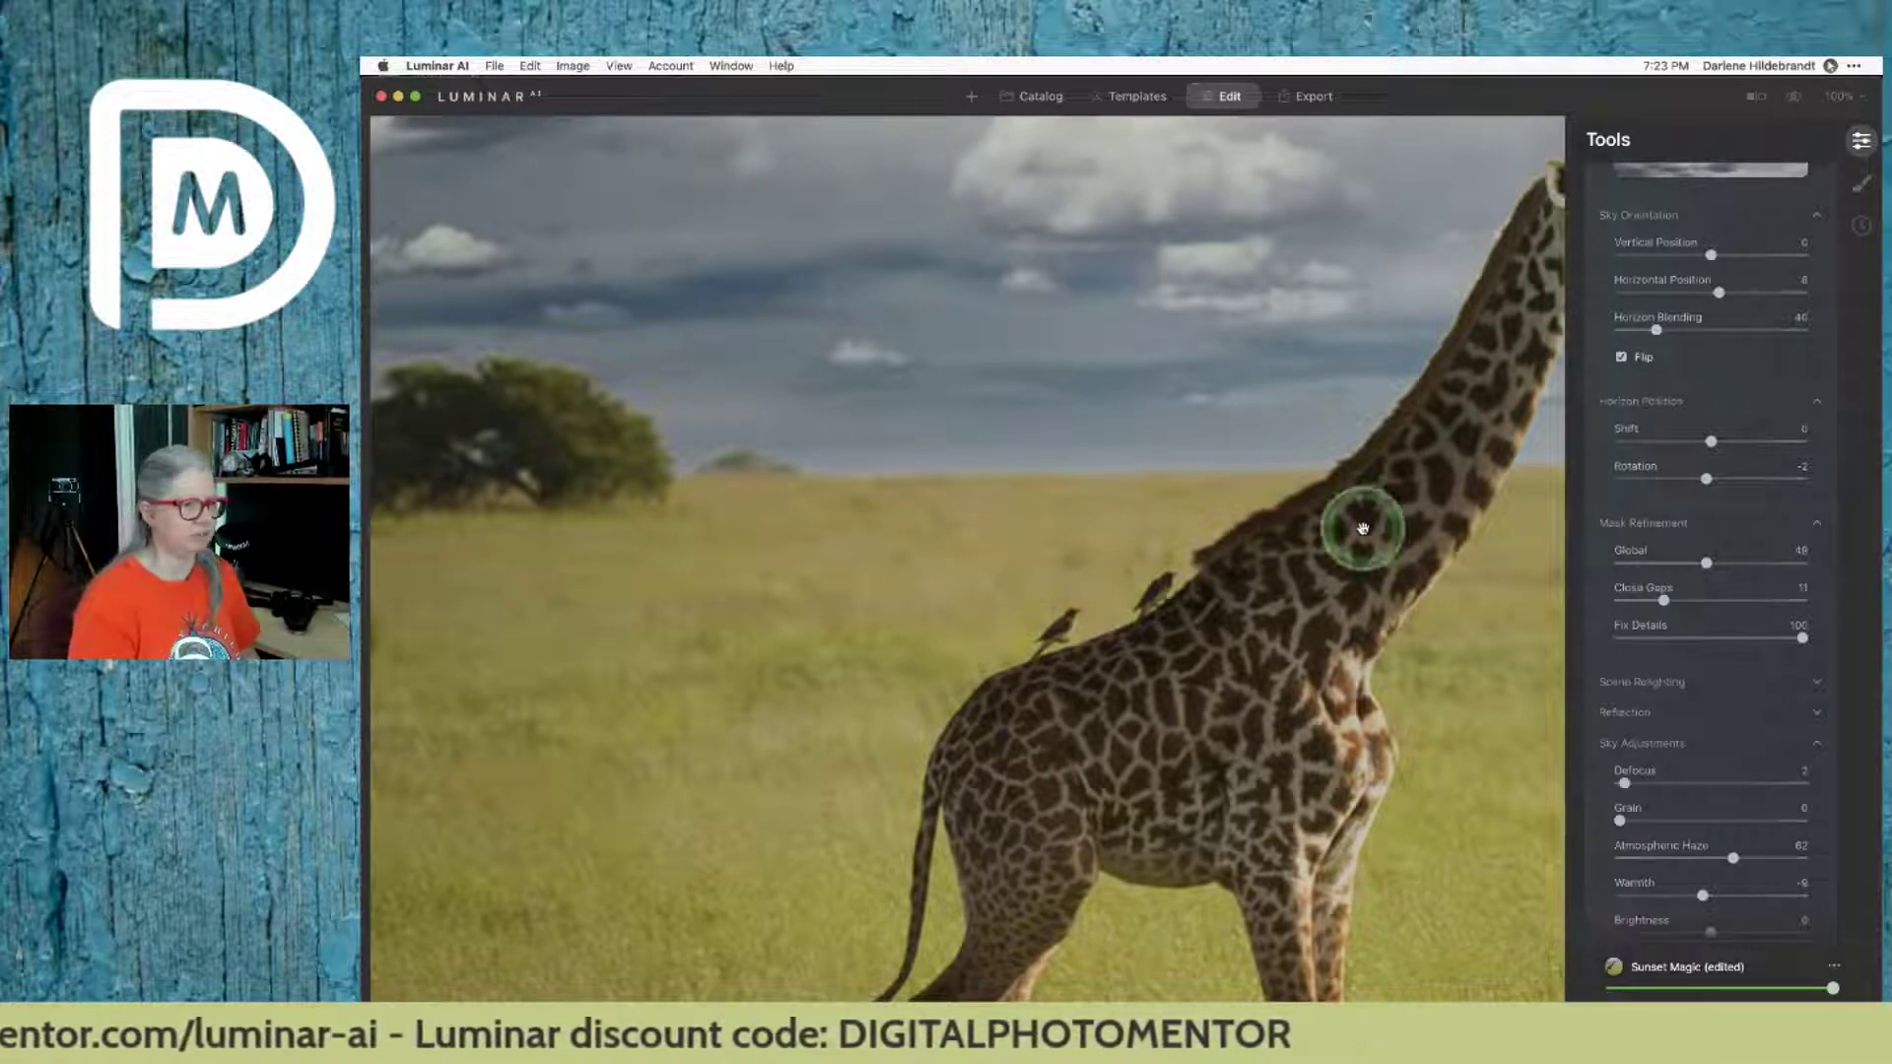
drag(1664, 600, 1691, 601)
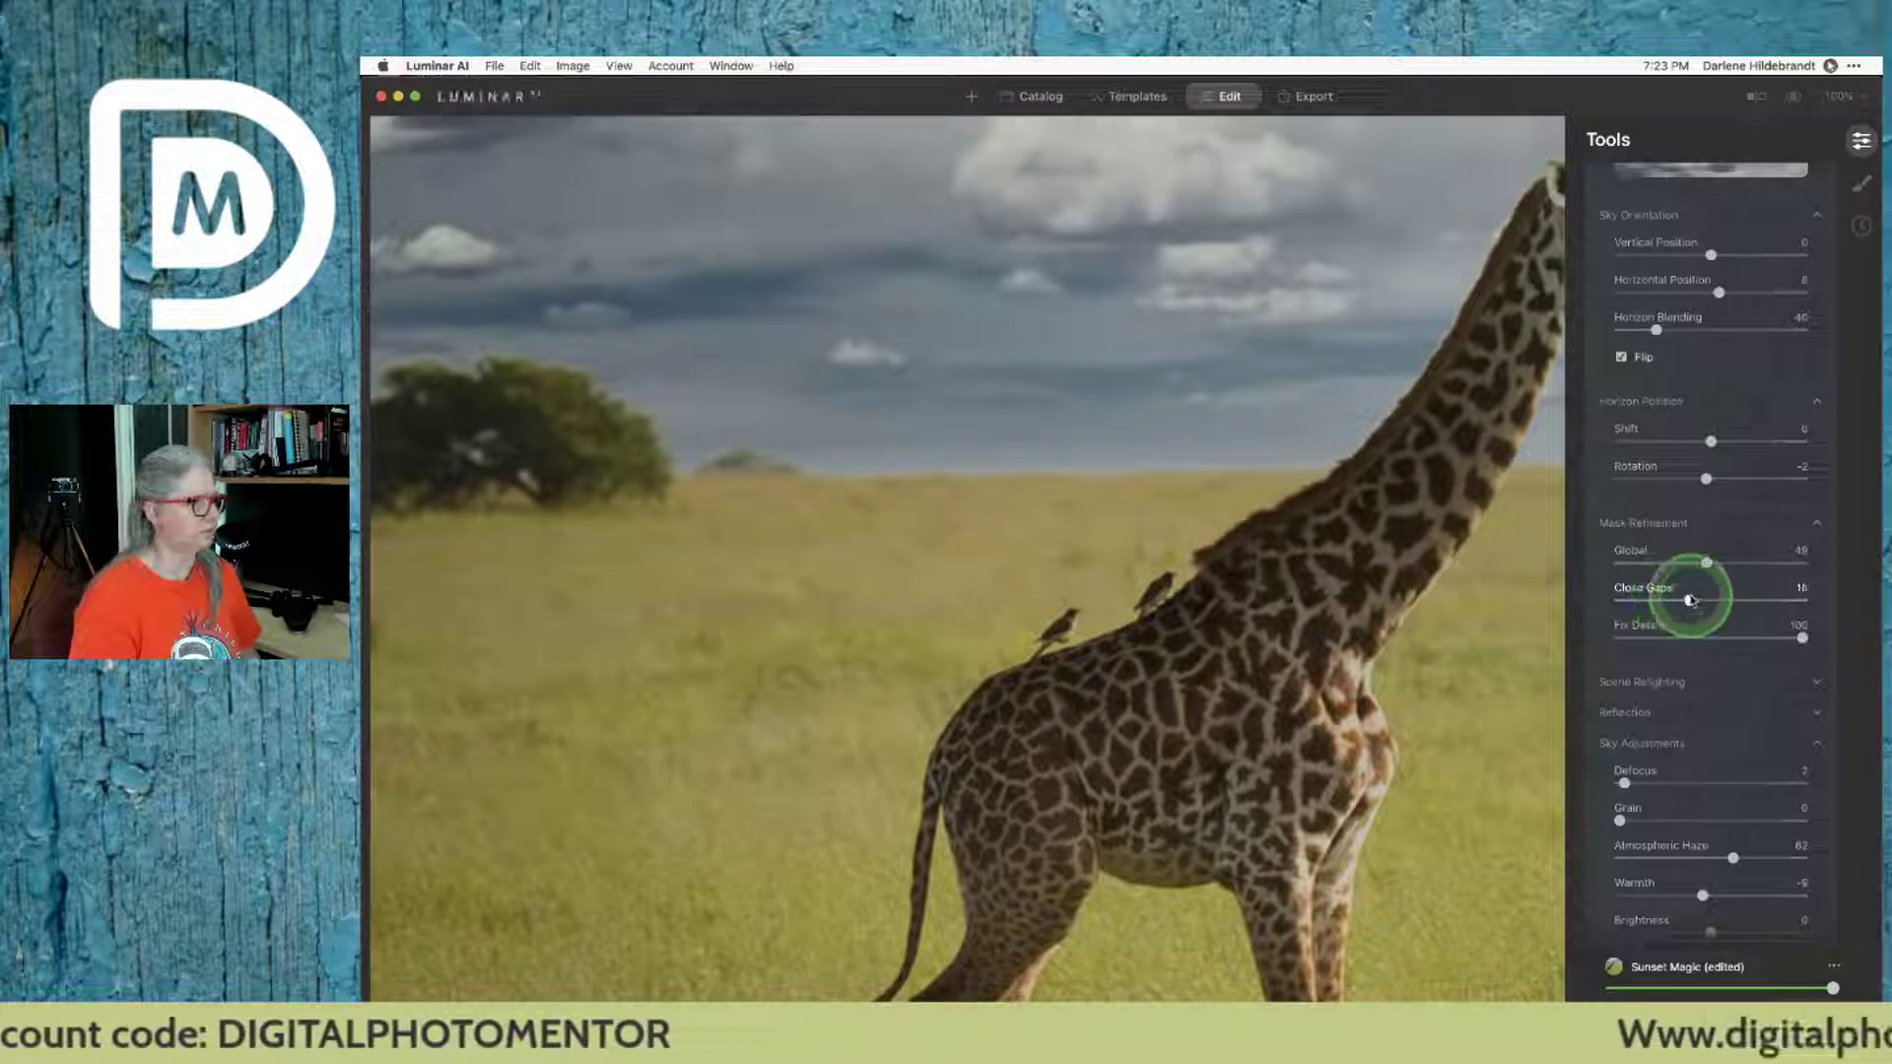
drag(1711, 329, 1764, 332)
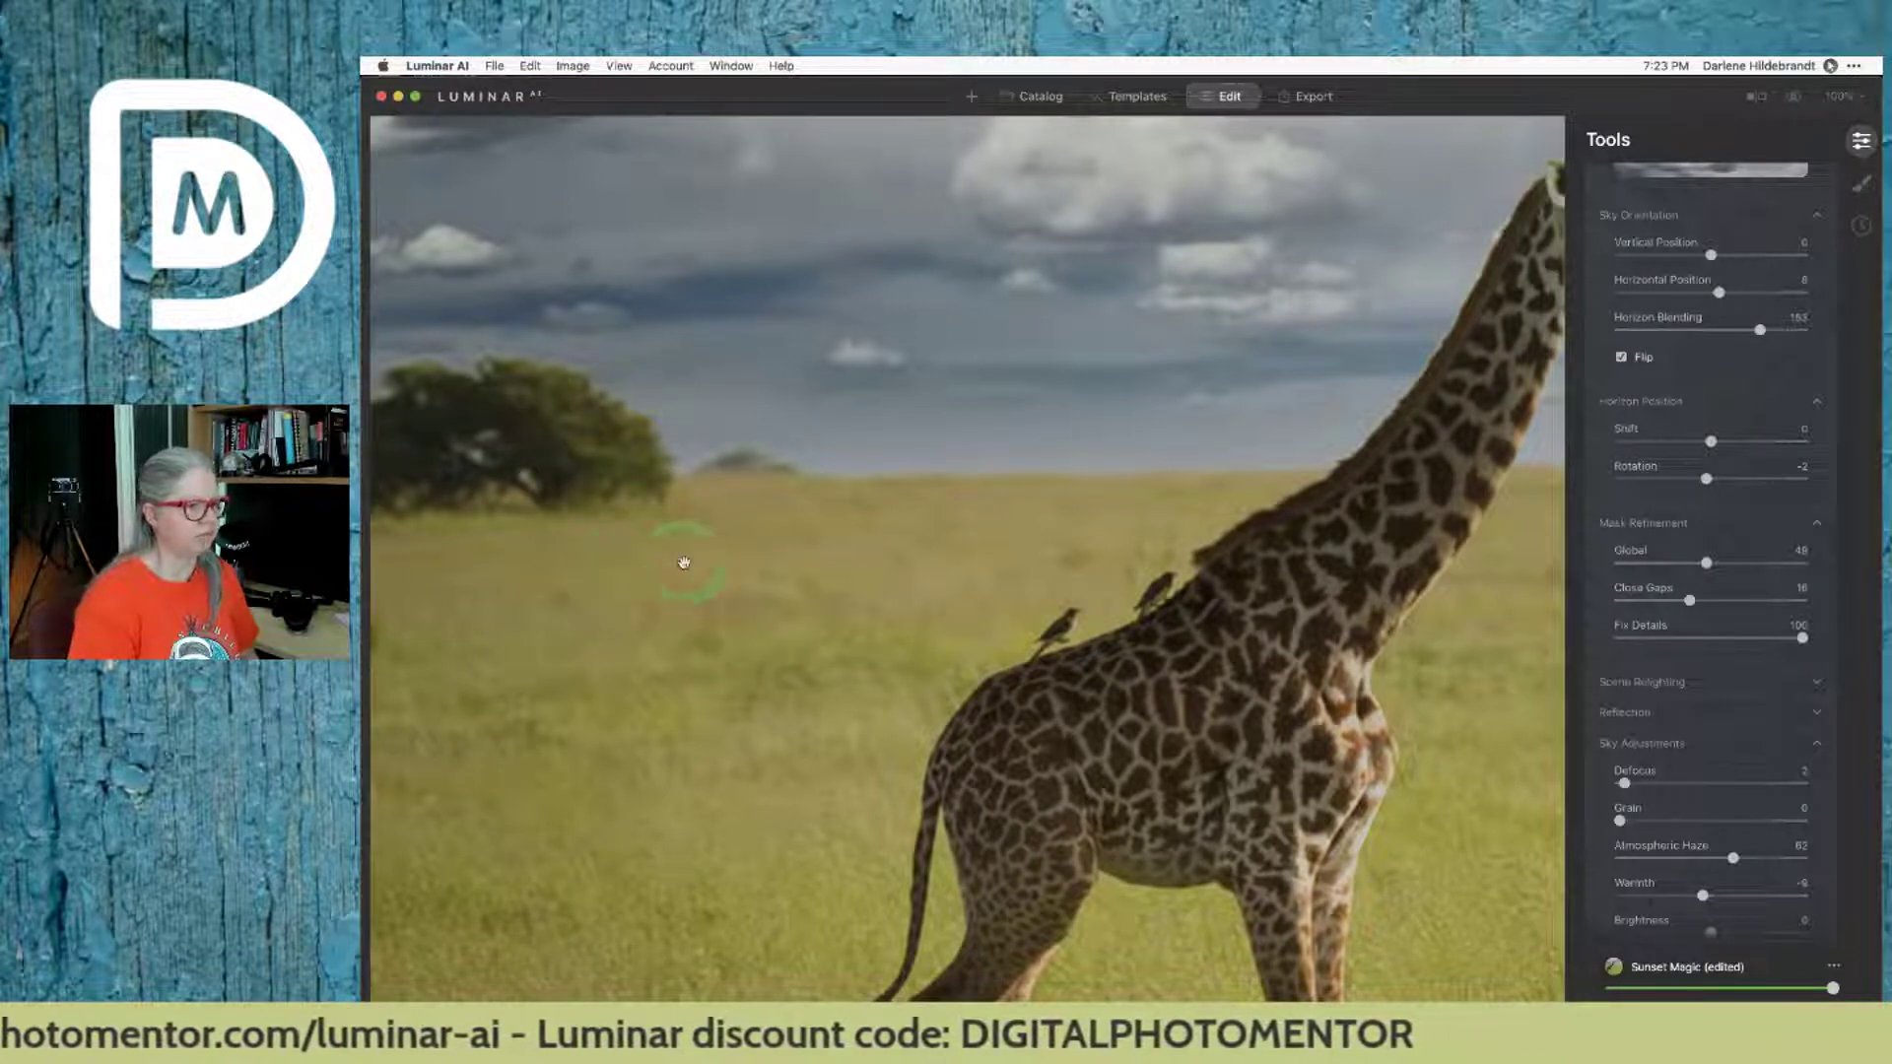
Step: Reduce the replacement sky's Reflection Amount to 0
click(1633, 713)
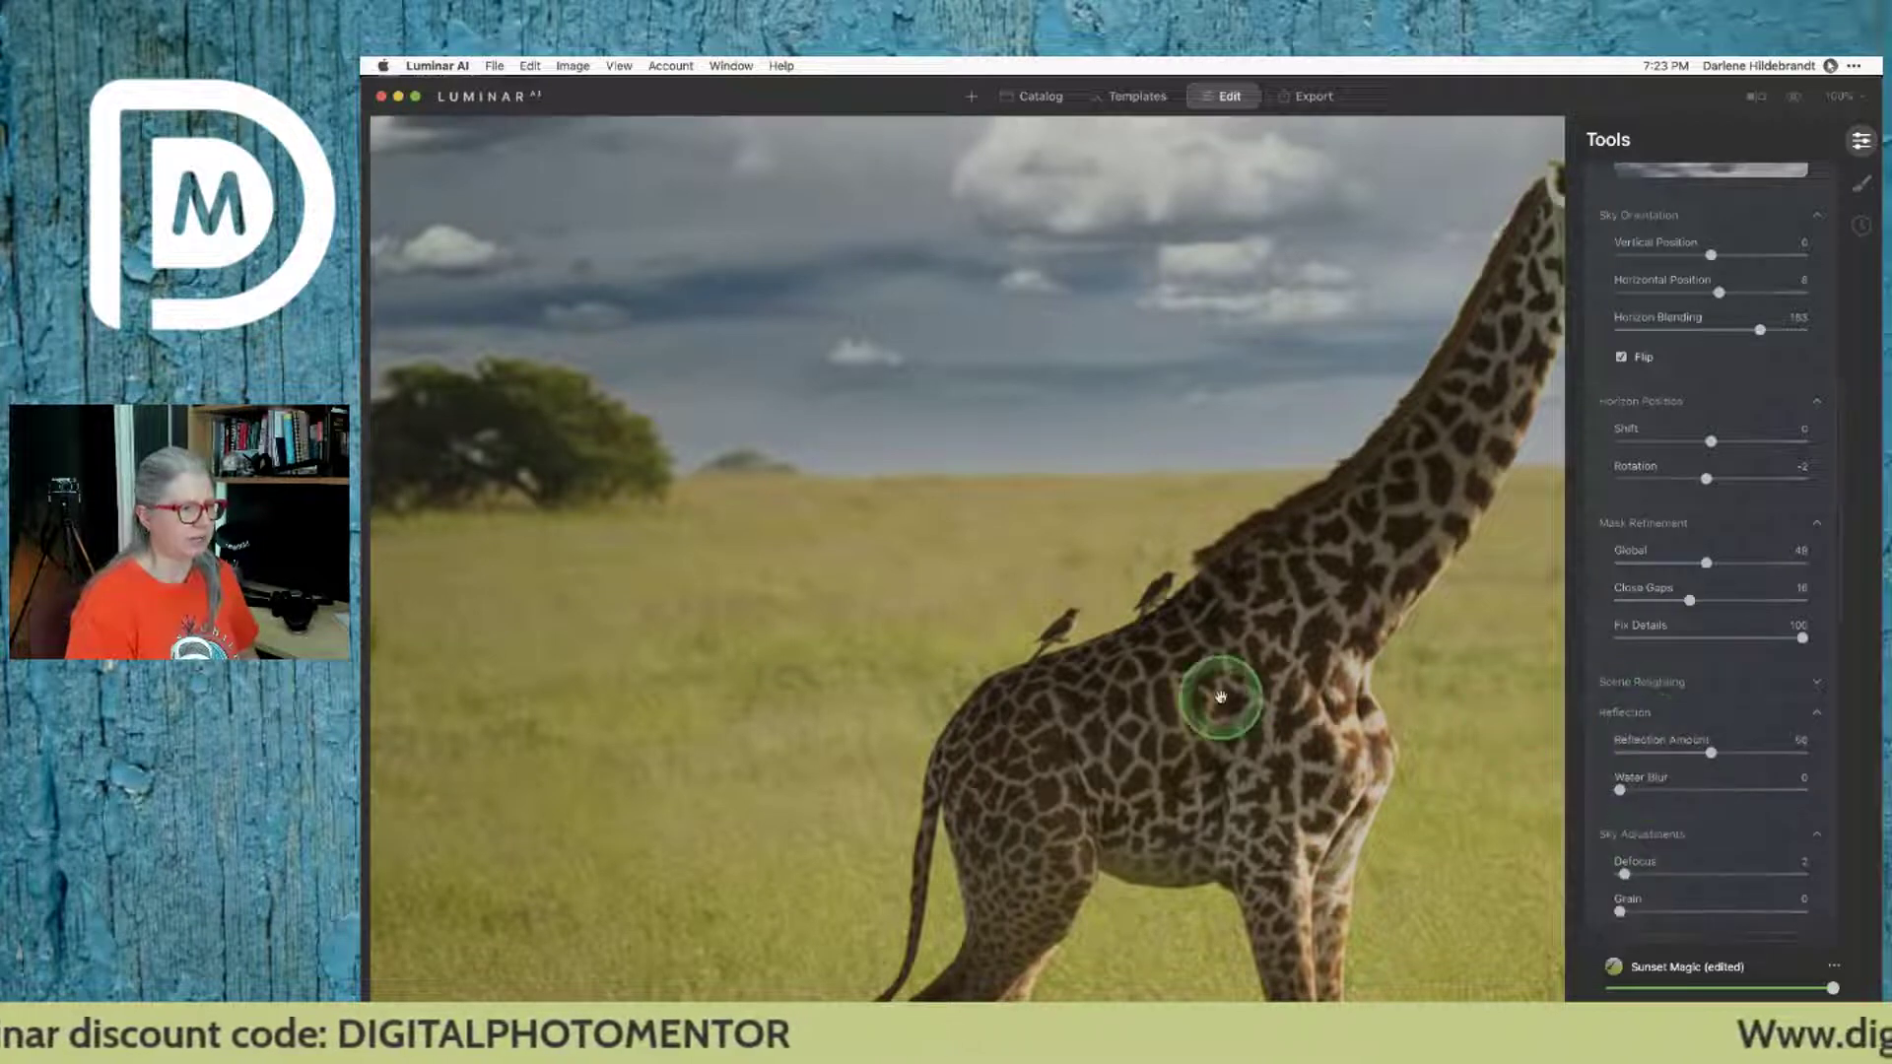
click(1013, 730)
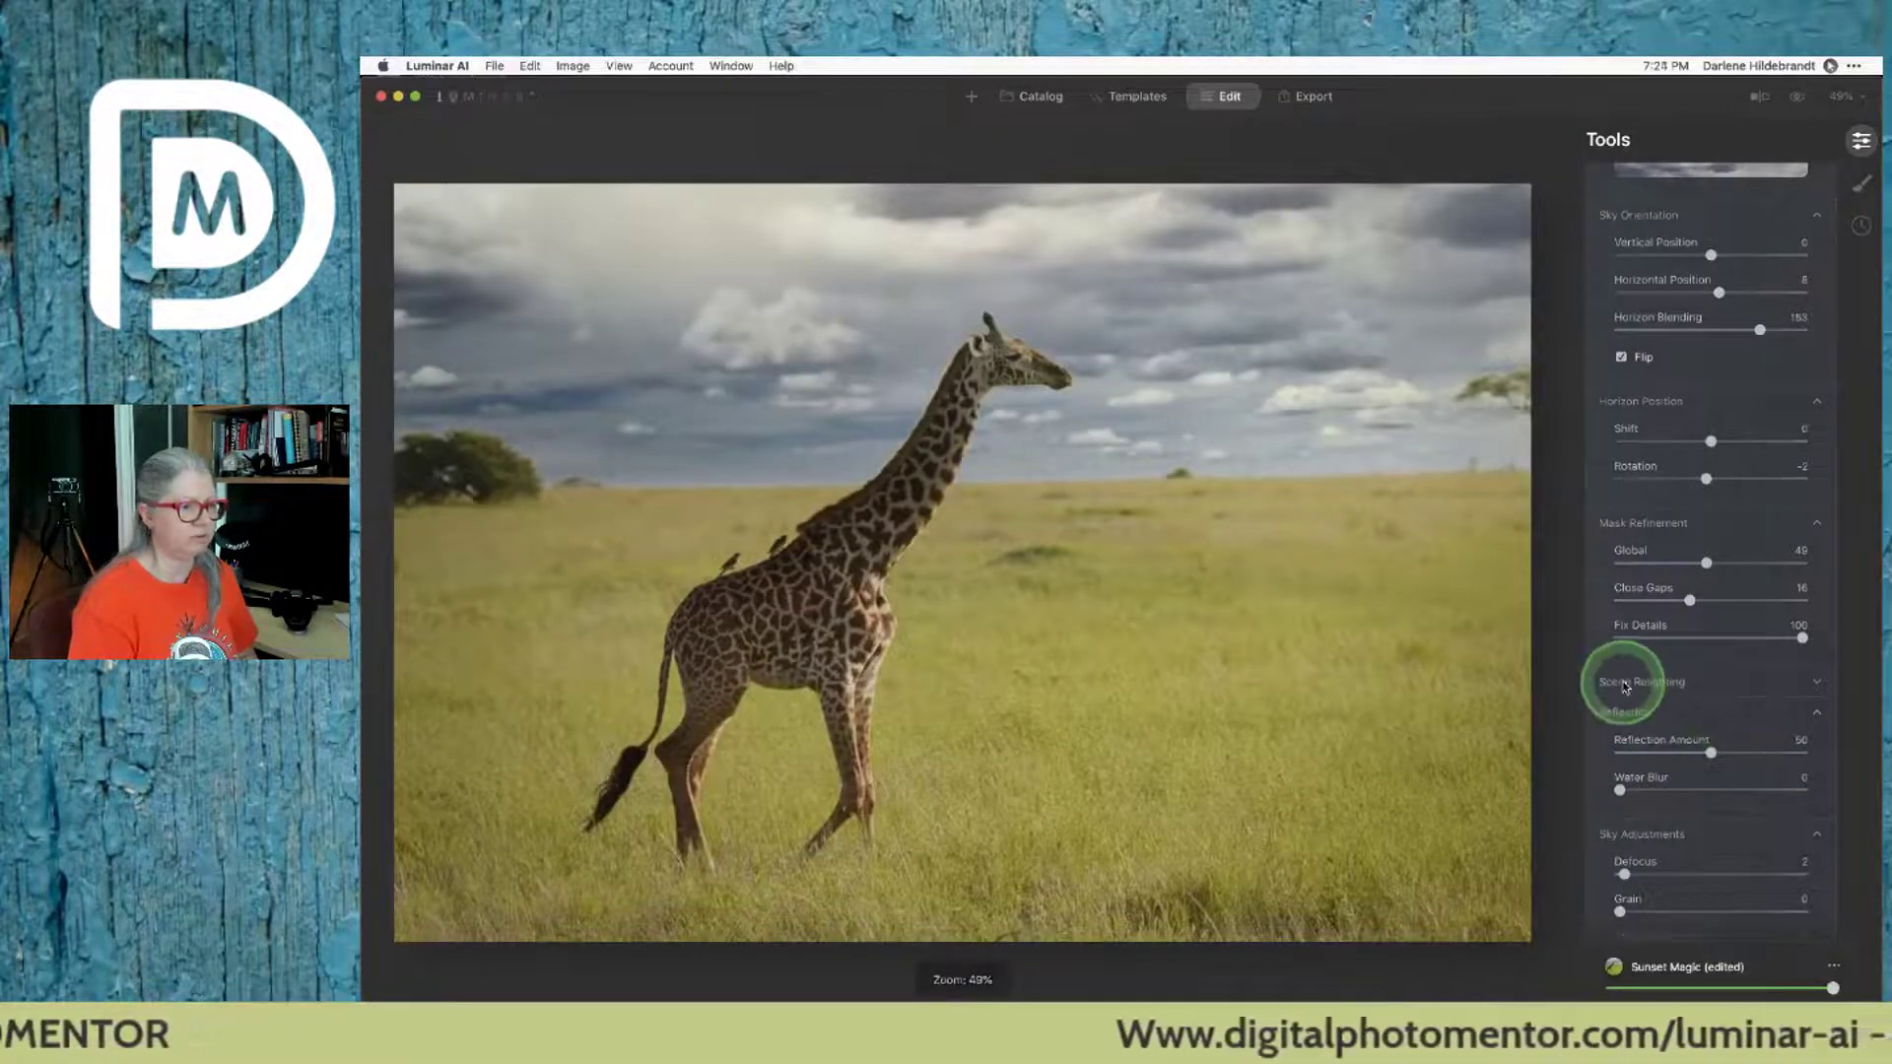
click(1627, 684)
scroll(1627, 687, down, 2)
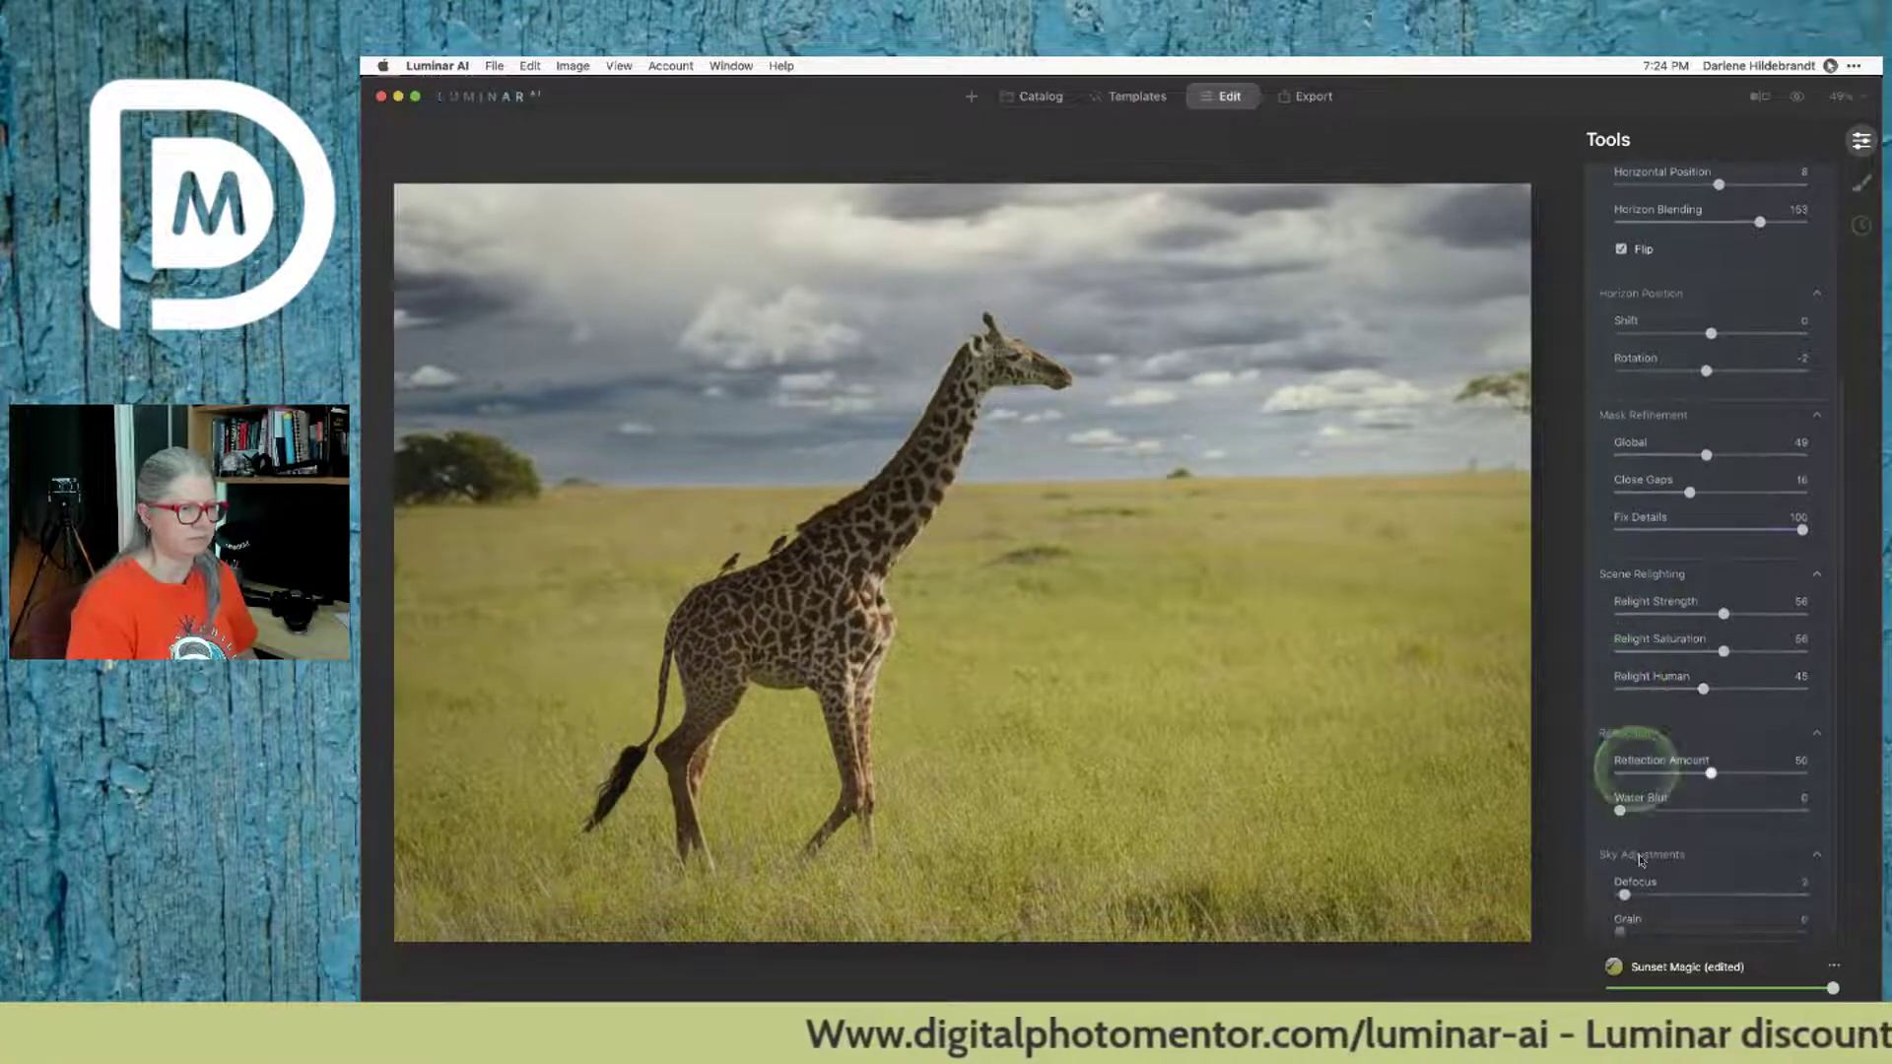
drag(1708, 774, 1529, 766)
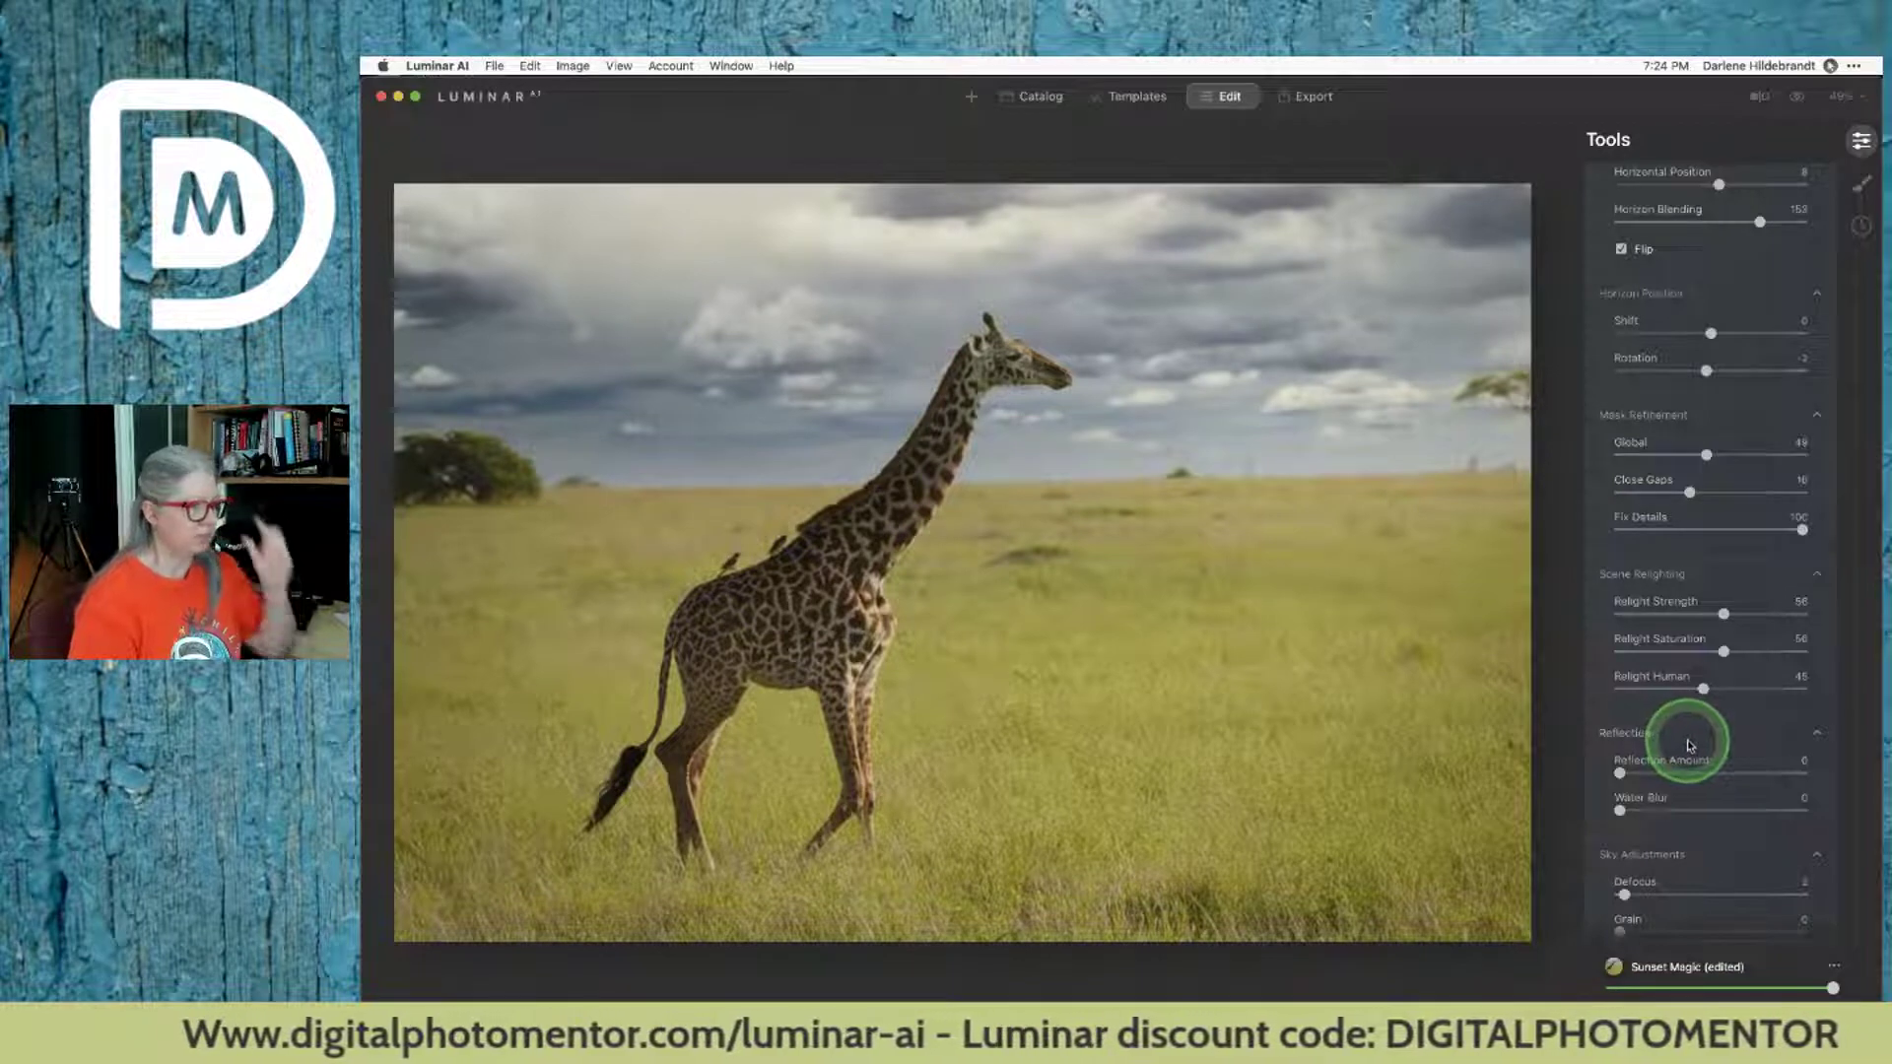
click(637, 492)
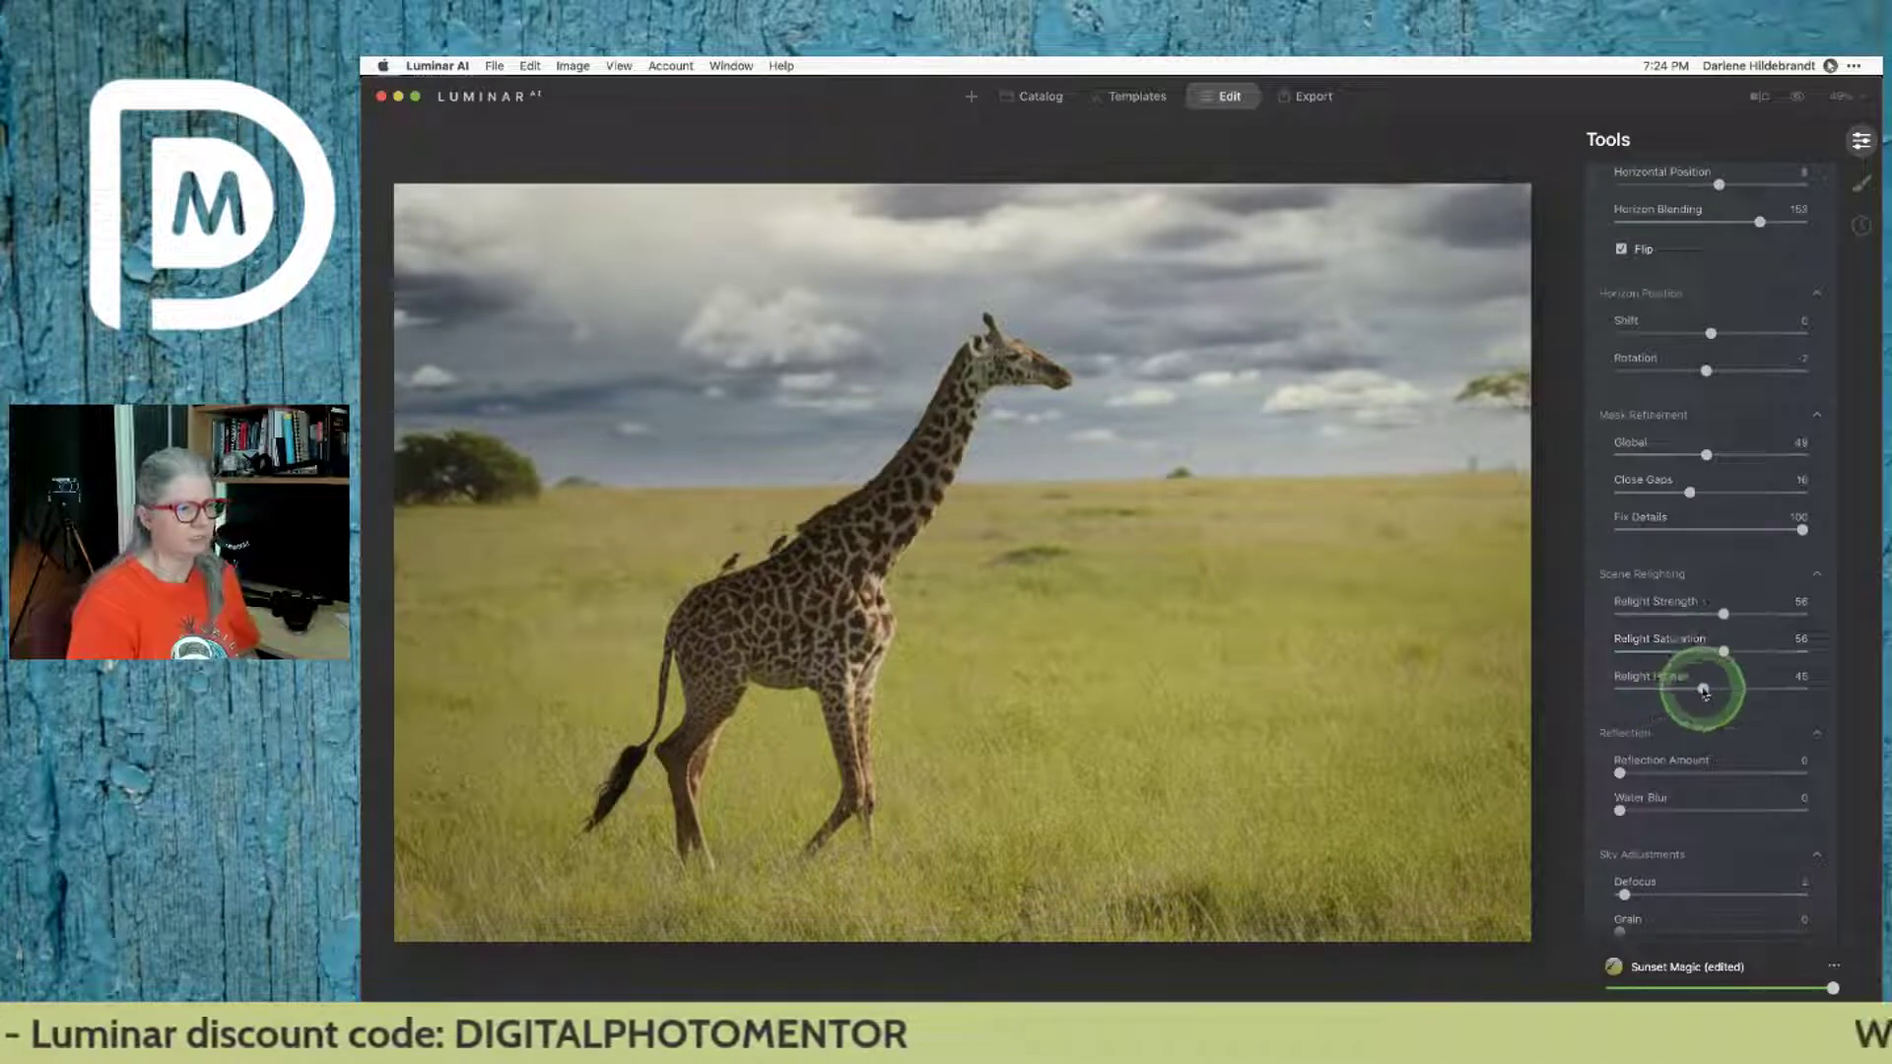
Step: Set the scene relighting to Relight Human 18, Relight Strength 0 and Relight Saturation 0
drag(1705, 689, 1655, 689)
drag(1723, 615, 1567, 611)
drag(1723, 652, 1624, 648)
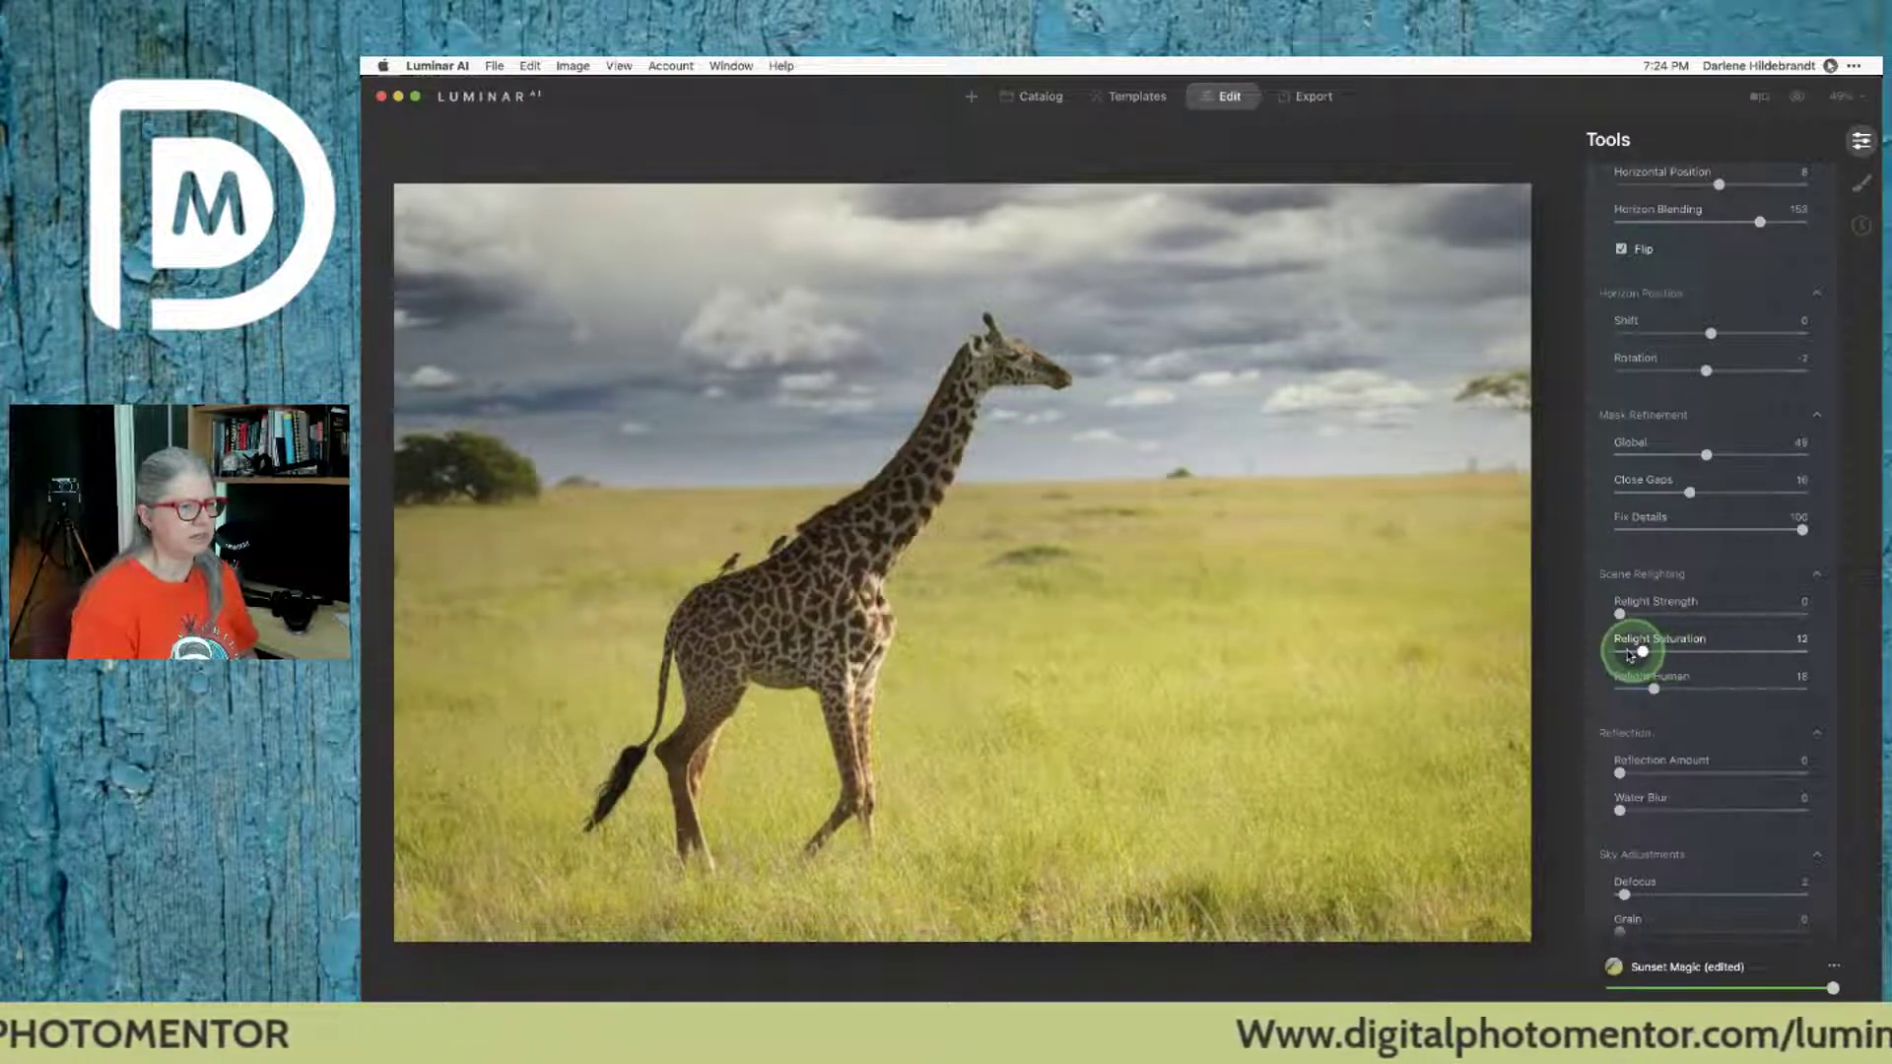
click(1695, 657)
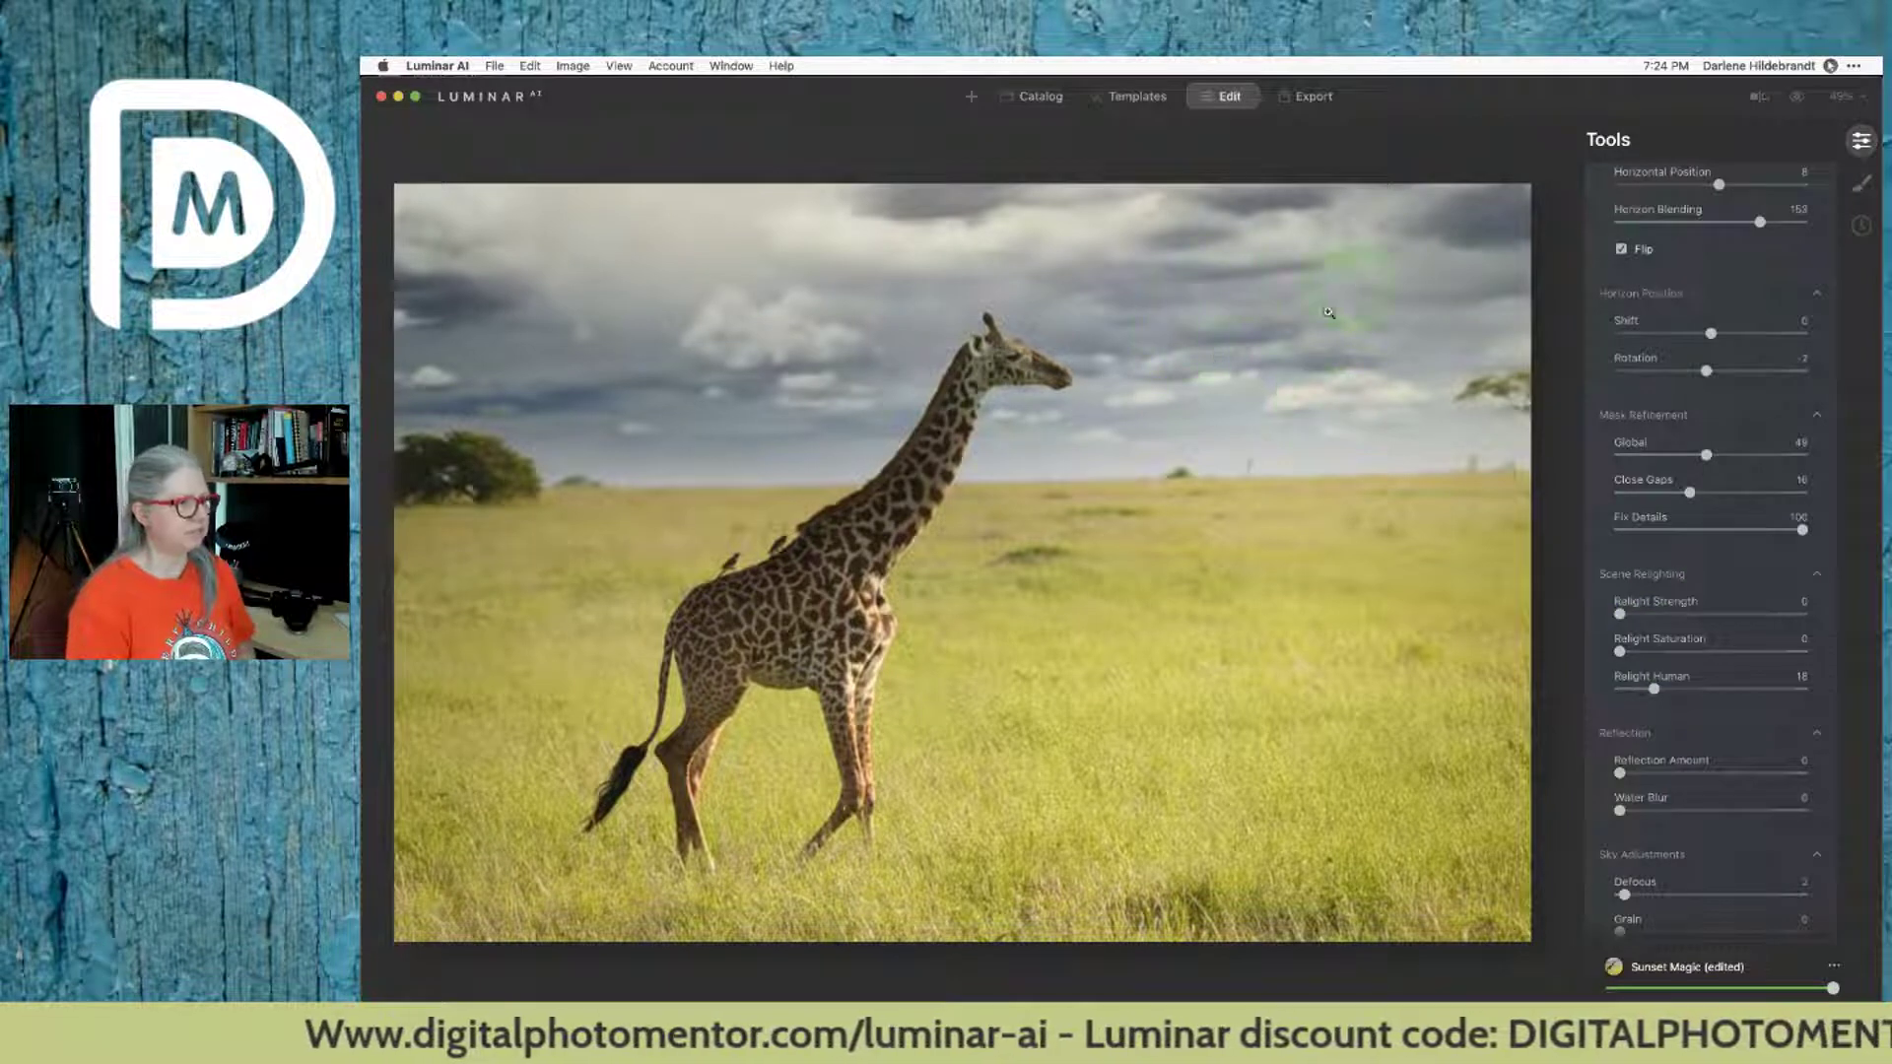
Step: Raise the scene relighting to Relight Strength 55 and Relight Saturation 37
click(1621, 613)
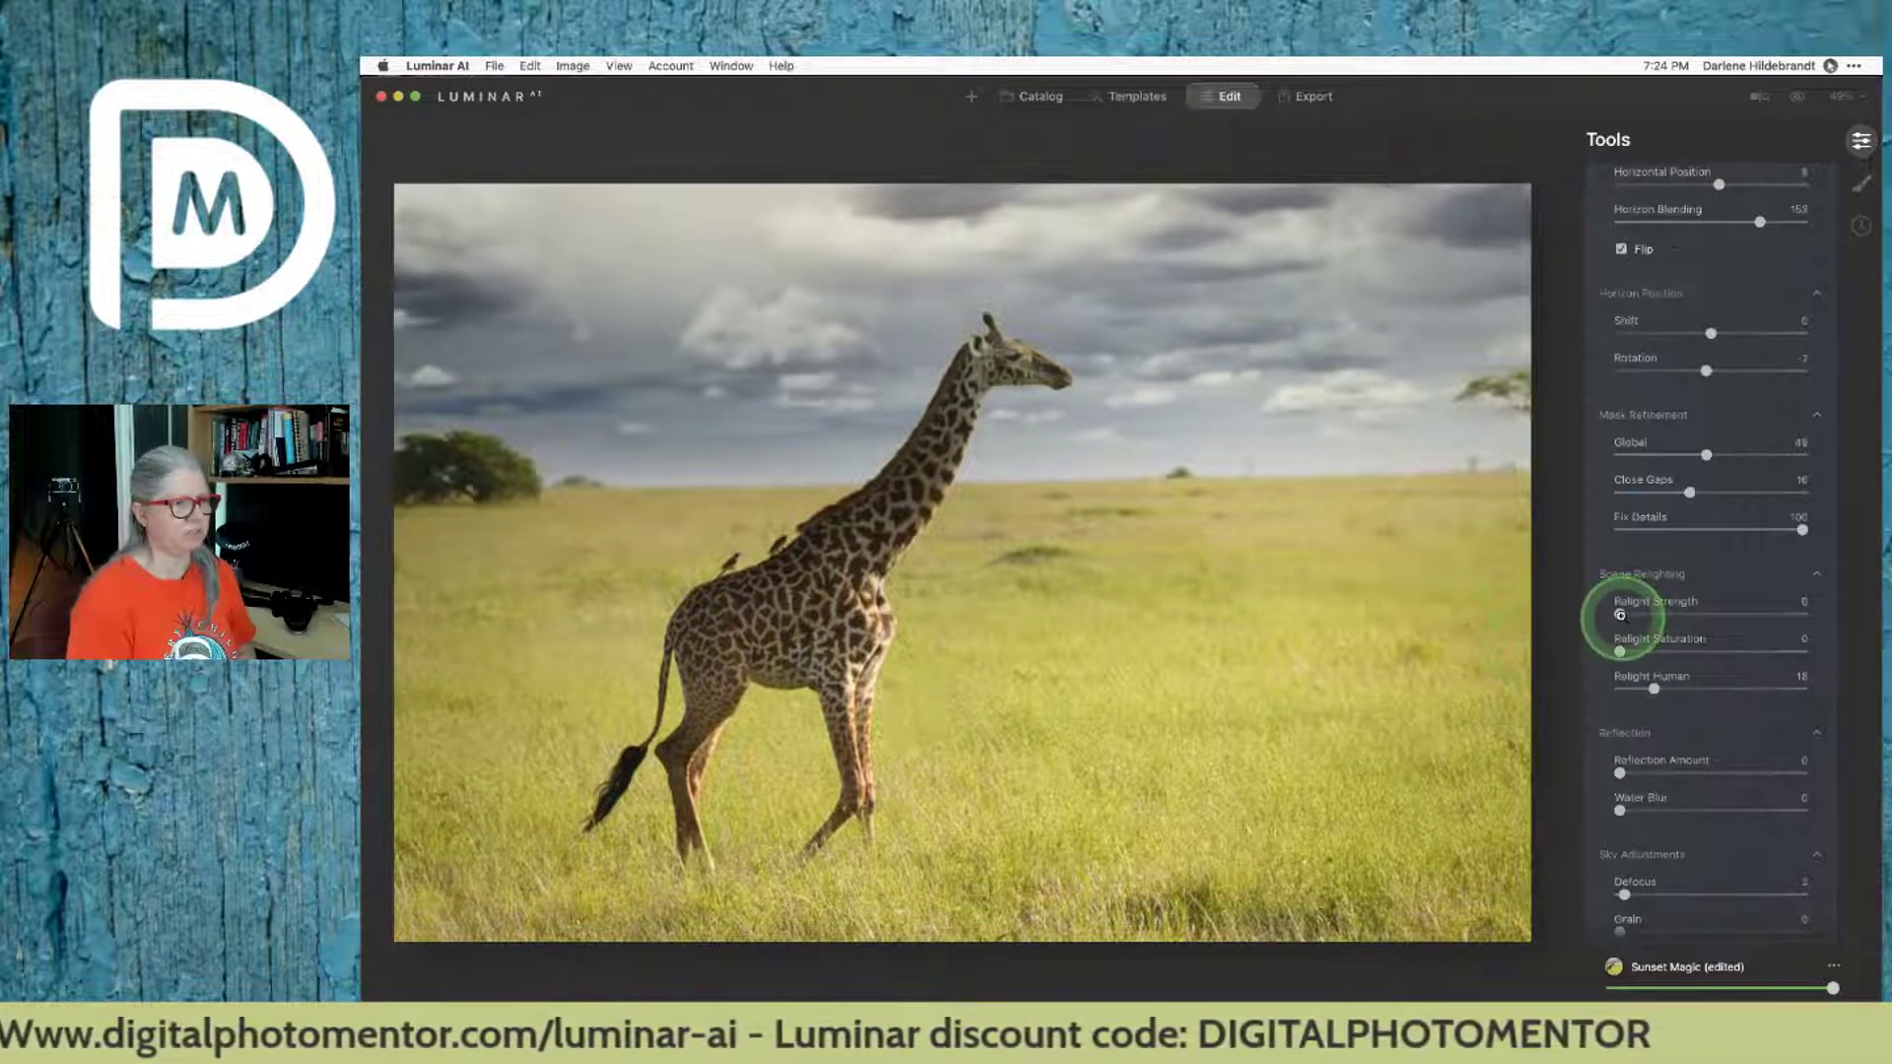
drag(1622, 615, 1693, 650)
click(788, 680)
click(800, 845)
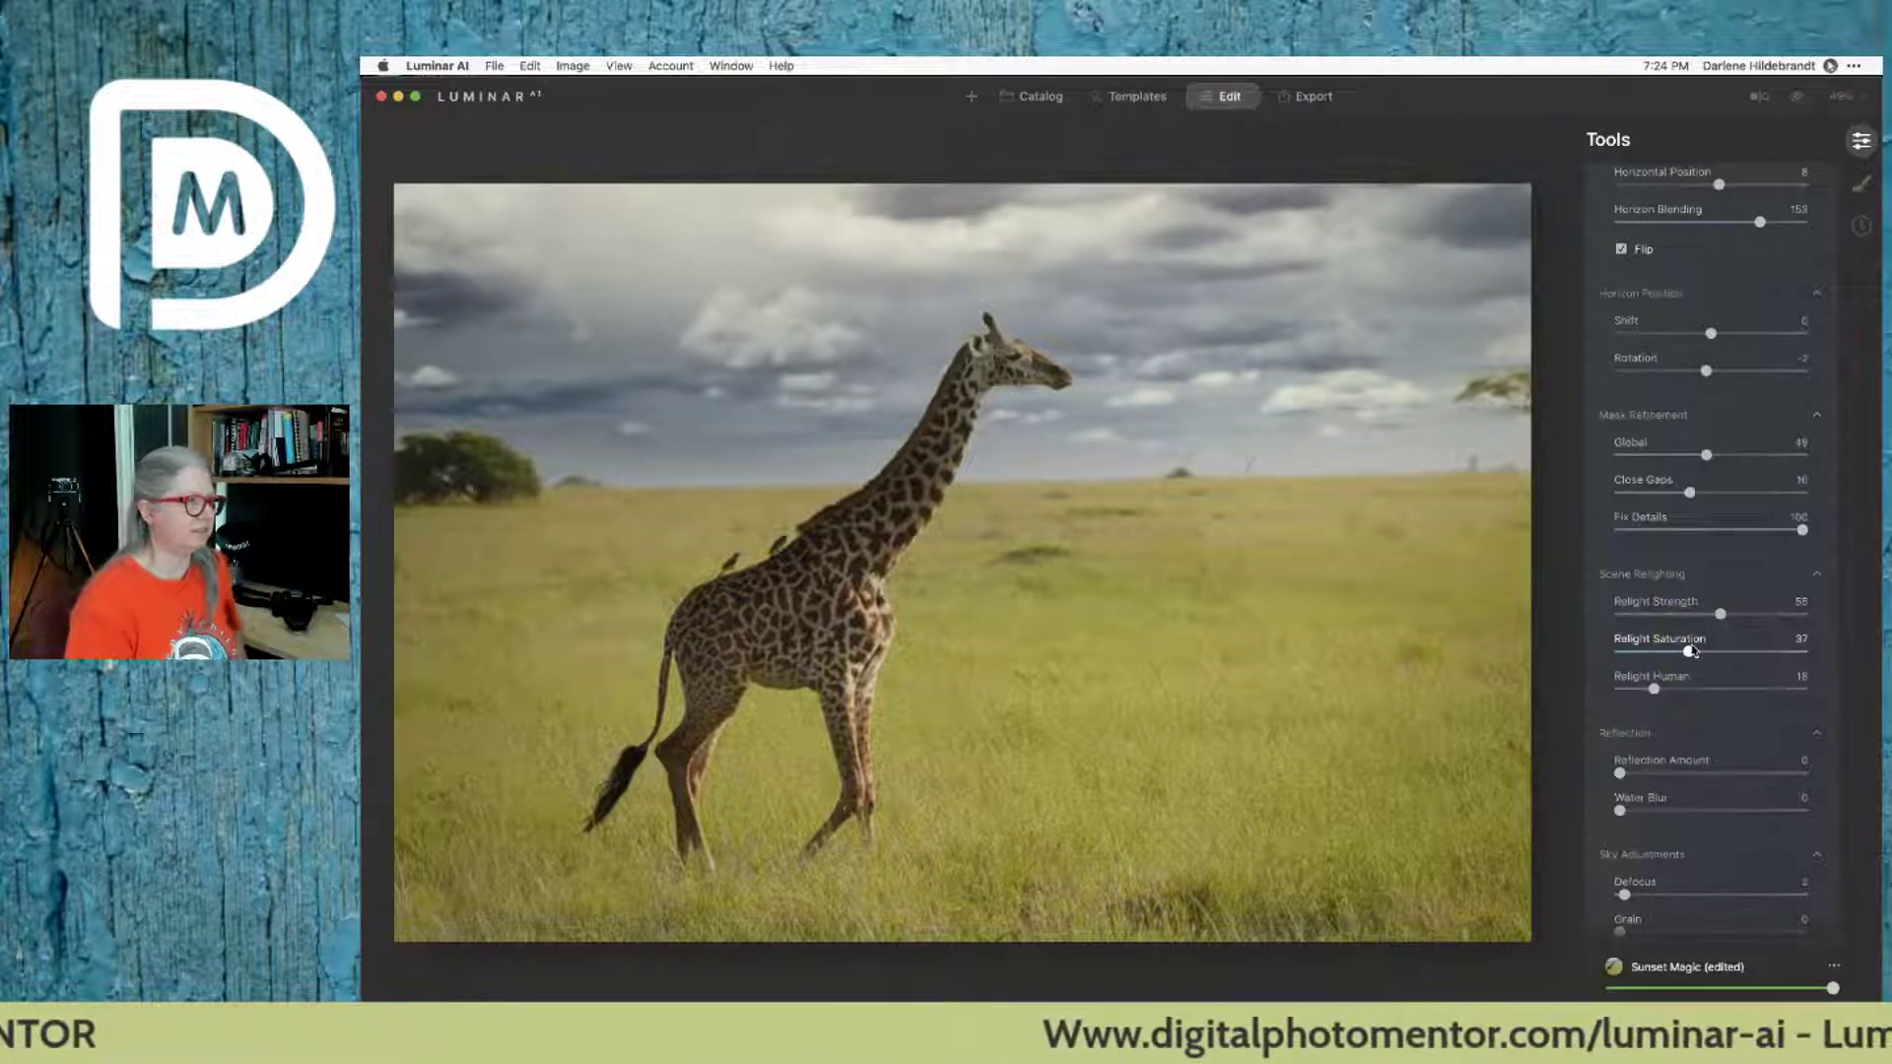
click(1692, 651)
click(1702, 627)
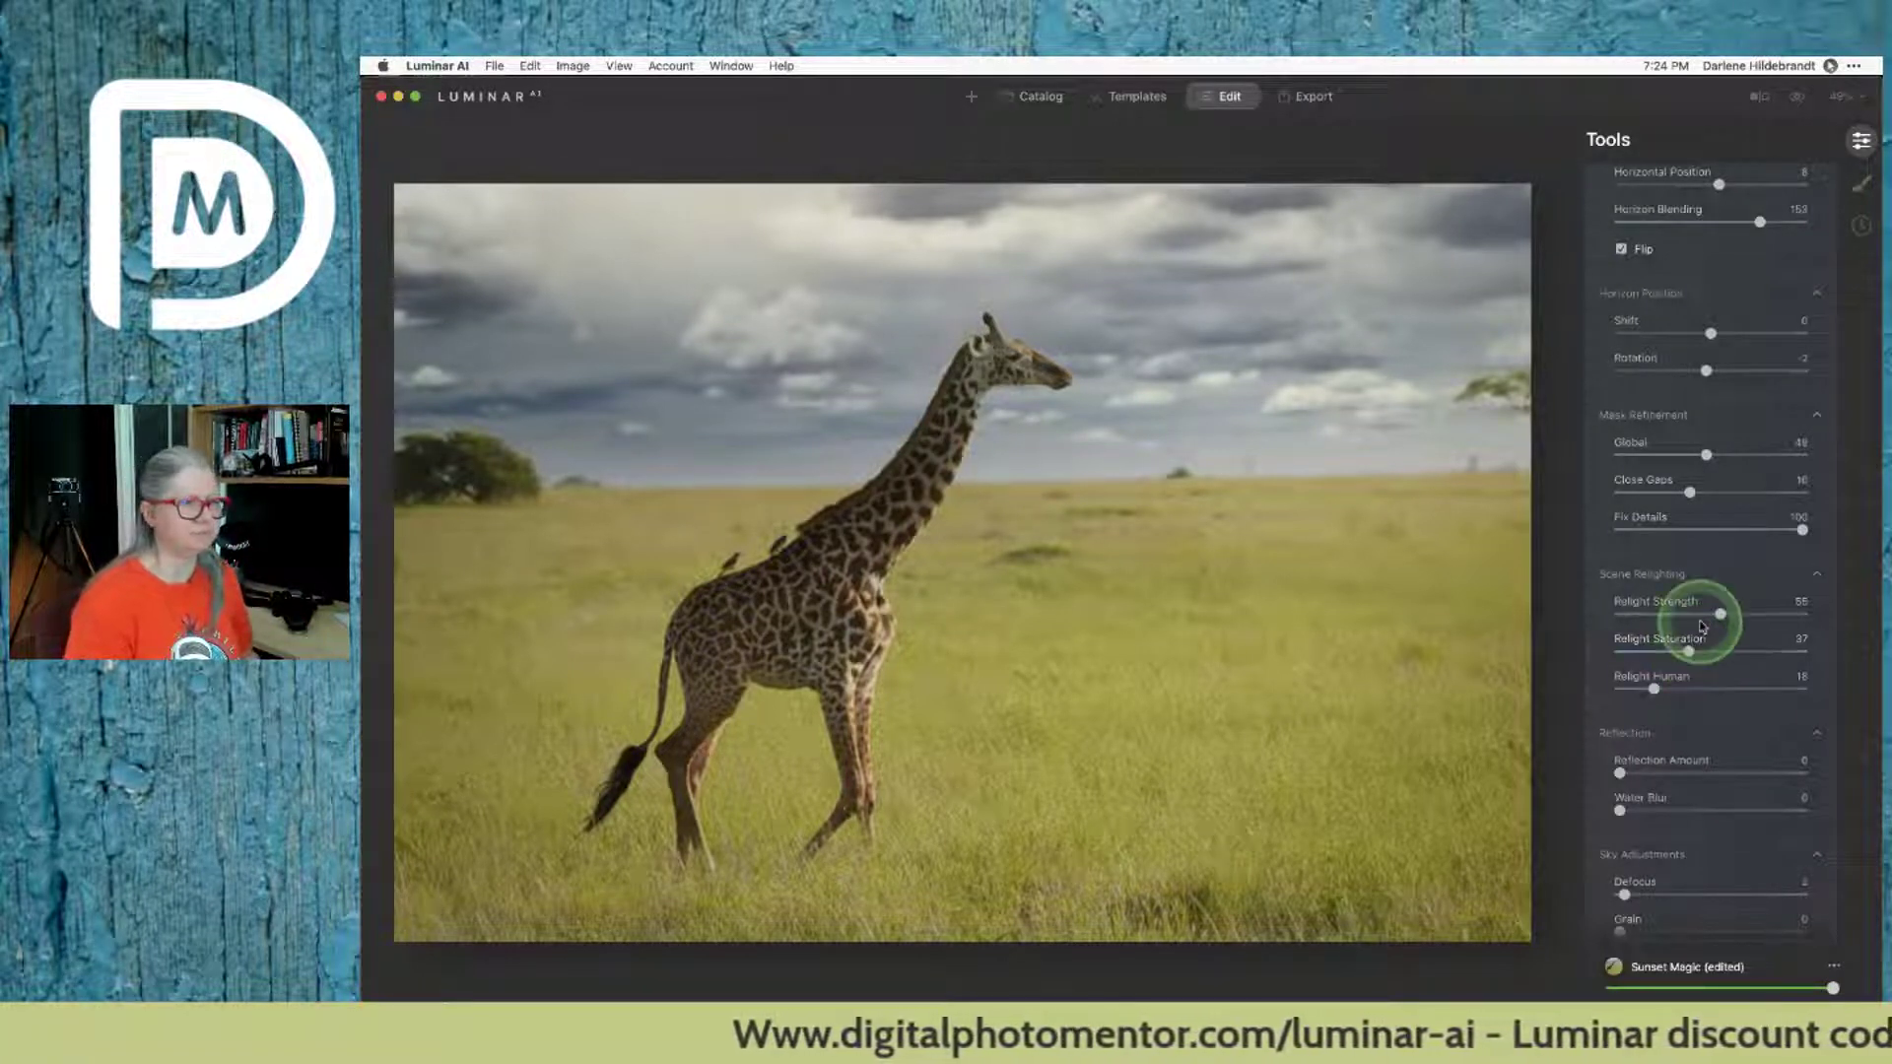
Step: Set the Enhance tool's Sky Enhancer to 11 and Accent to 15
click(1817, 322)
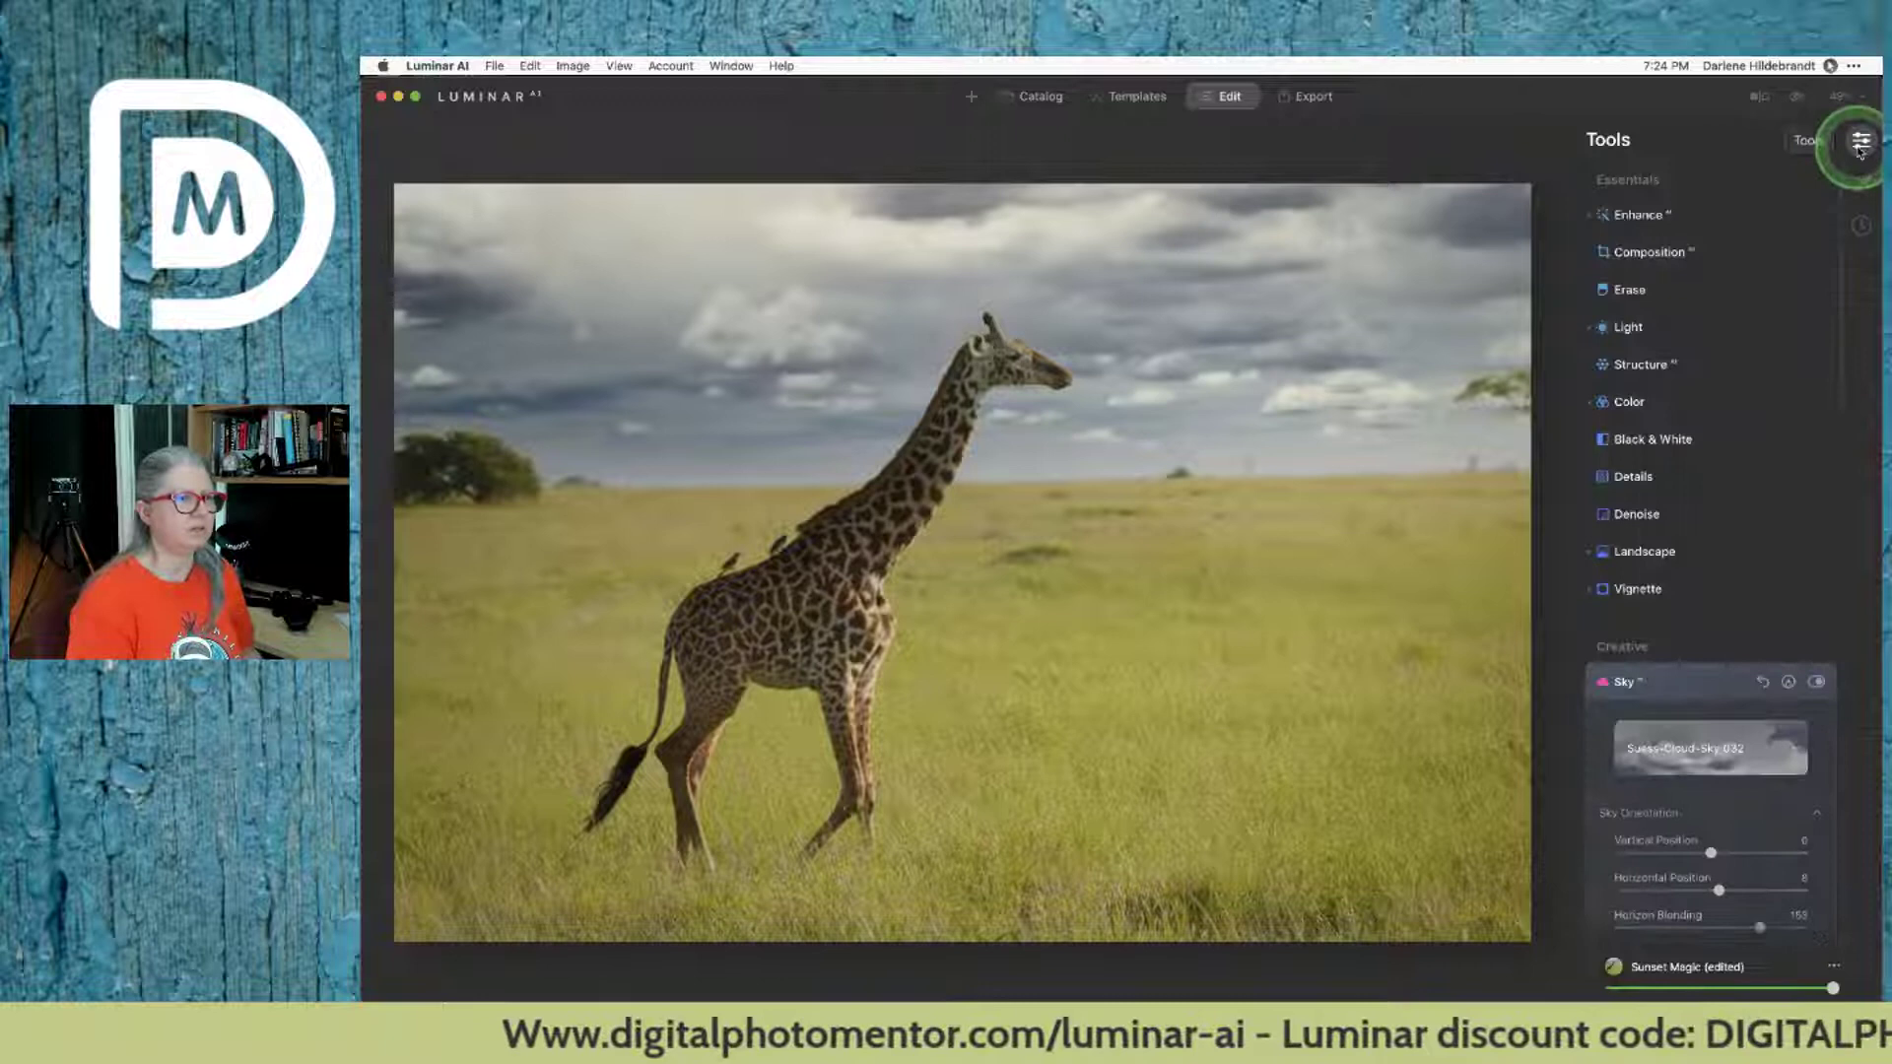
click(1693, 219)
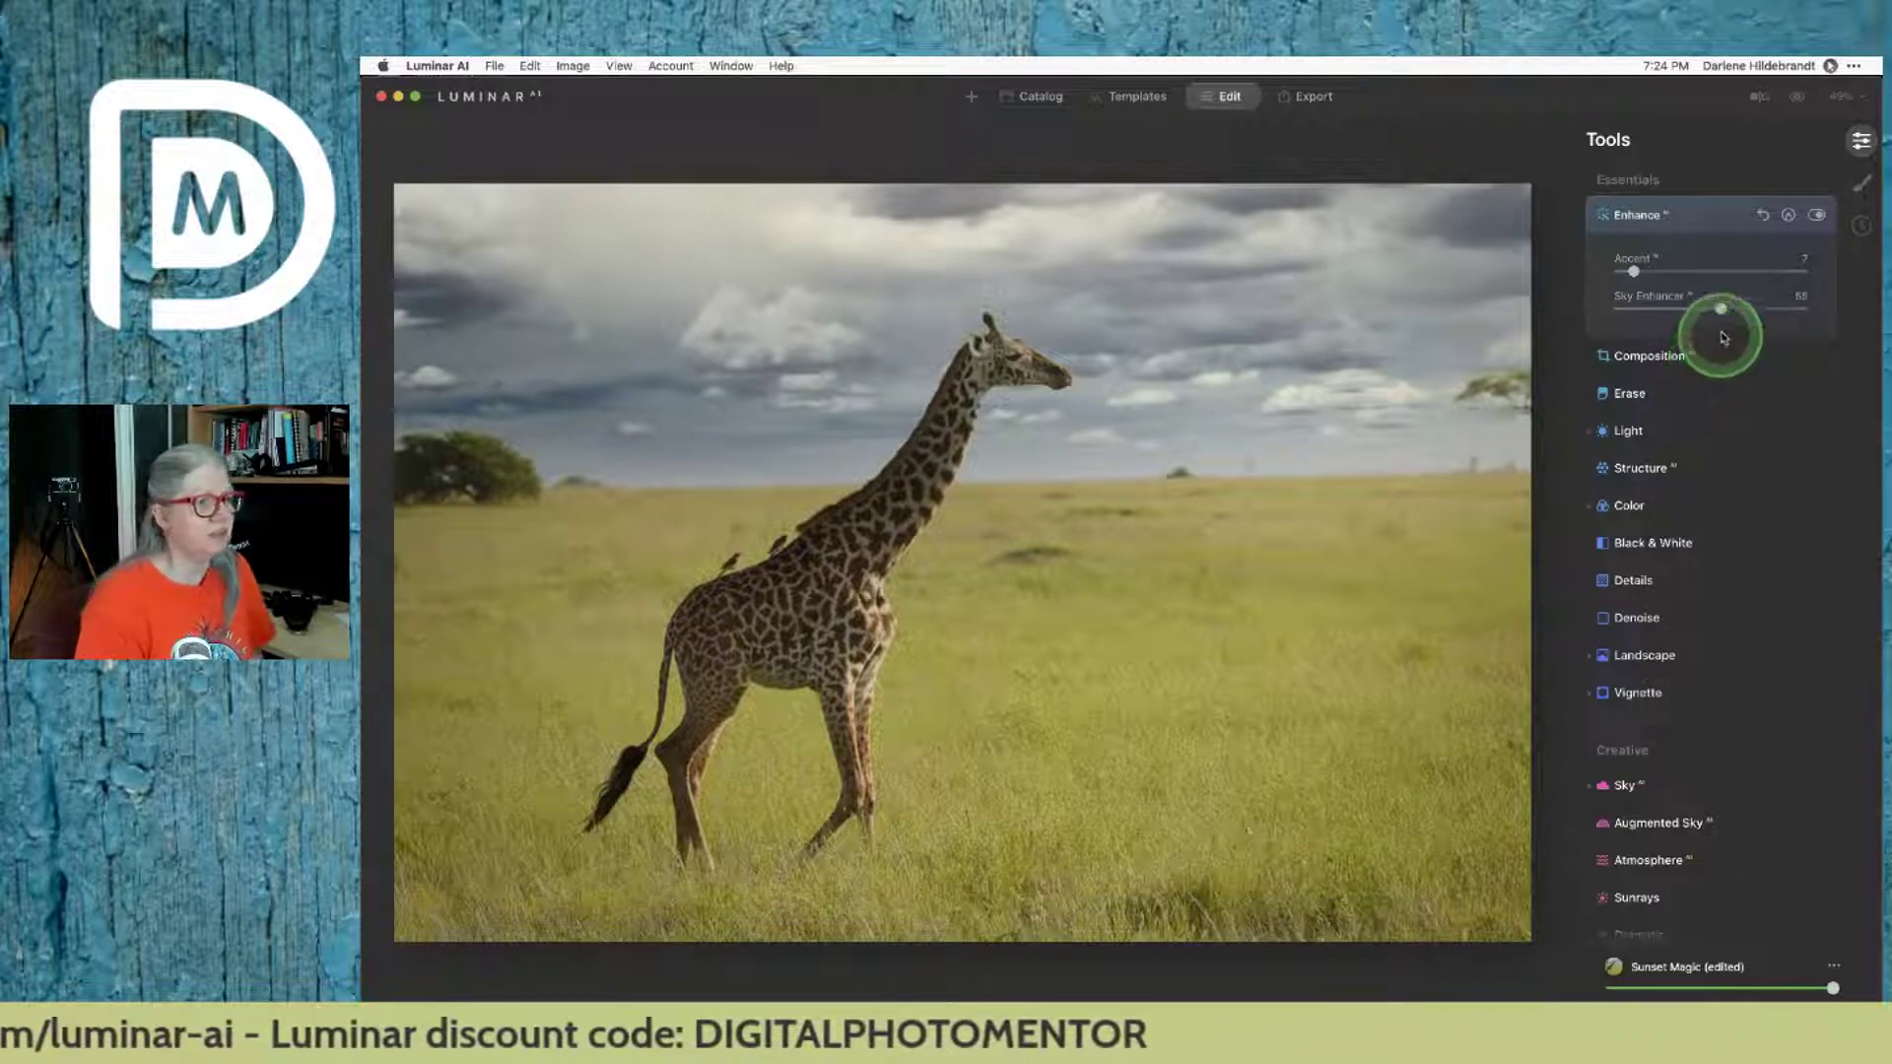
drag(1720, 308, 1585, 312)
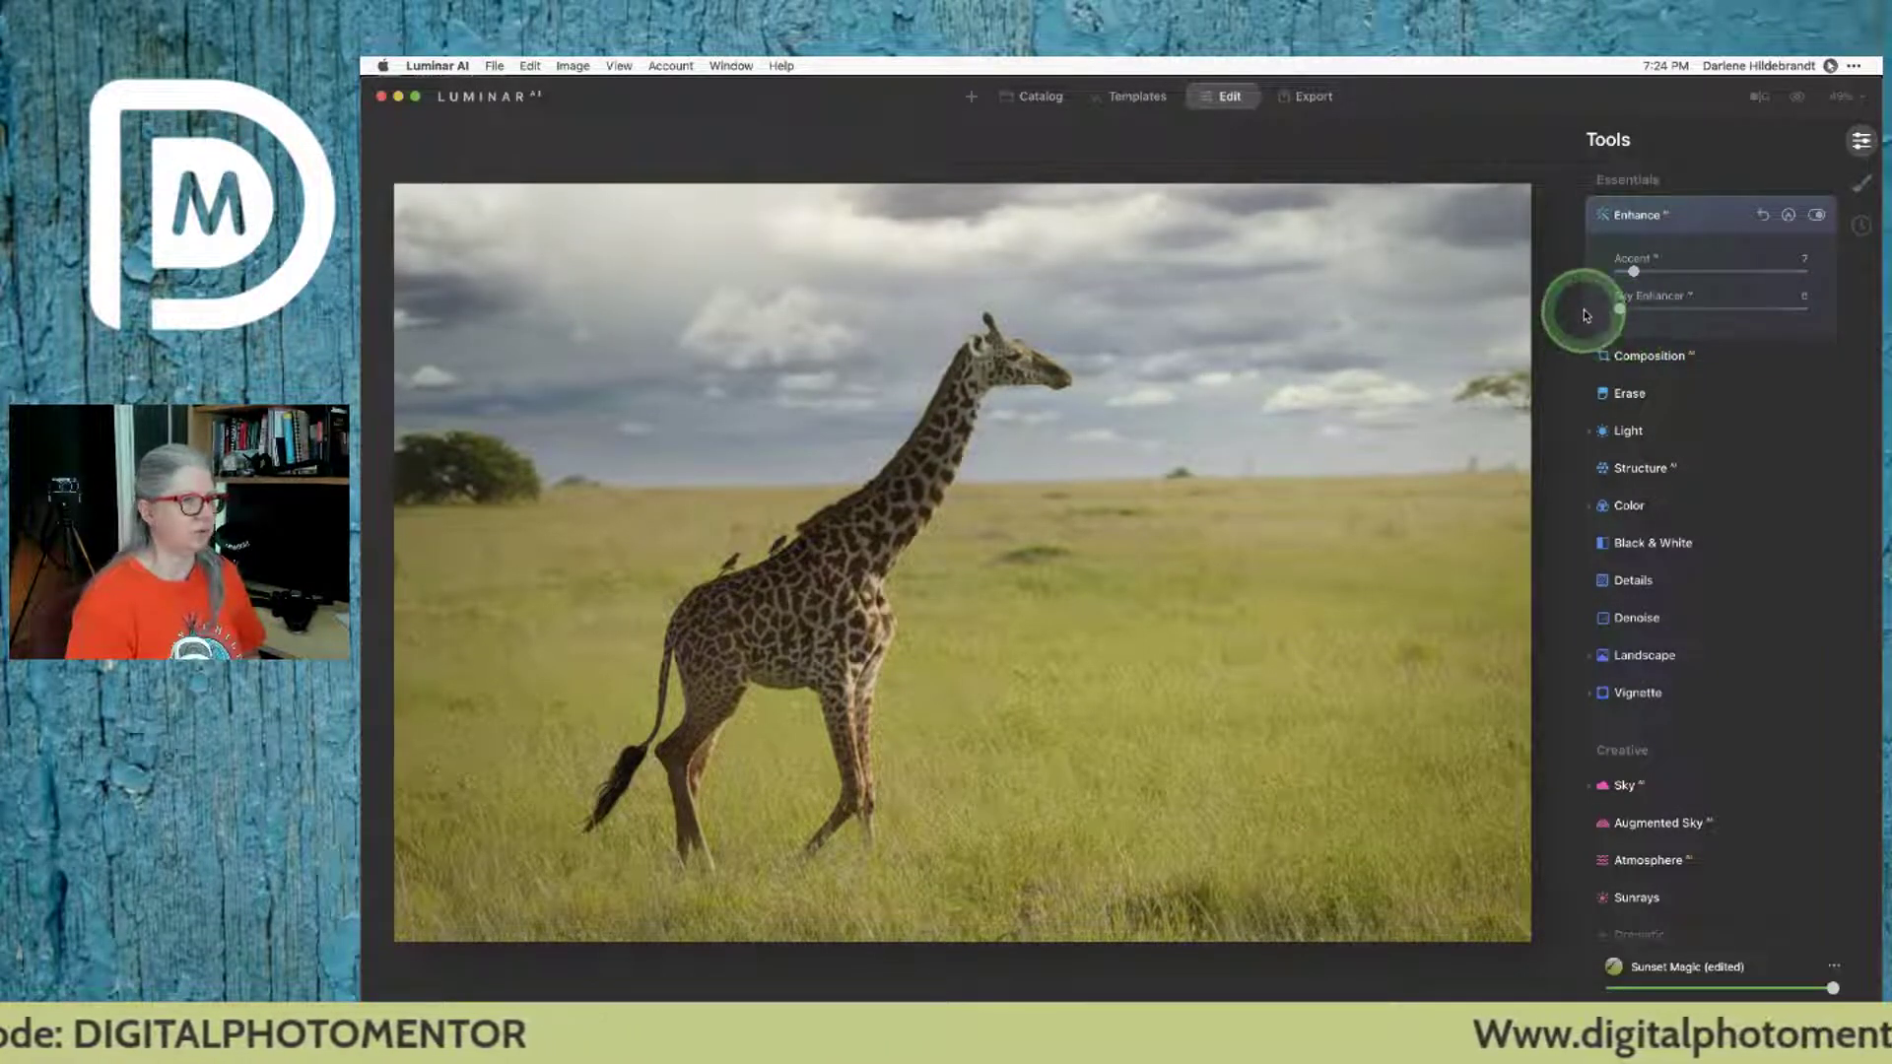
drag(1619, 308, 1646, 272)
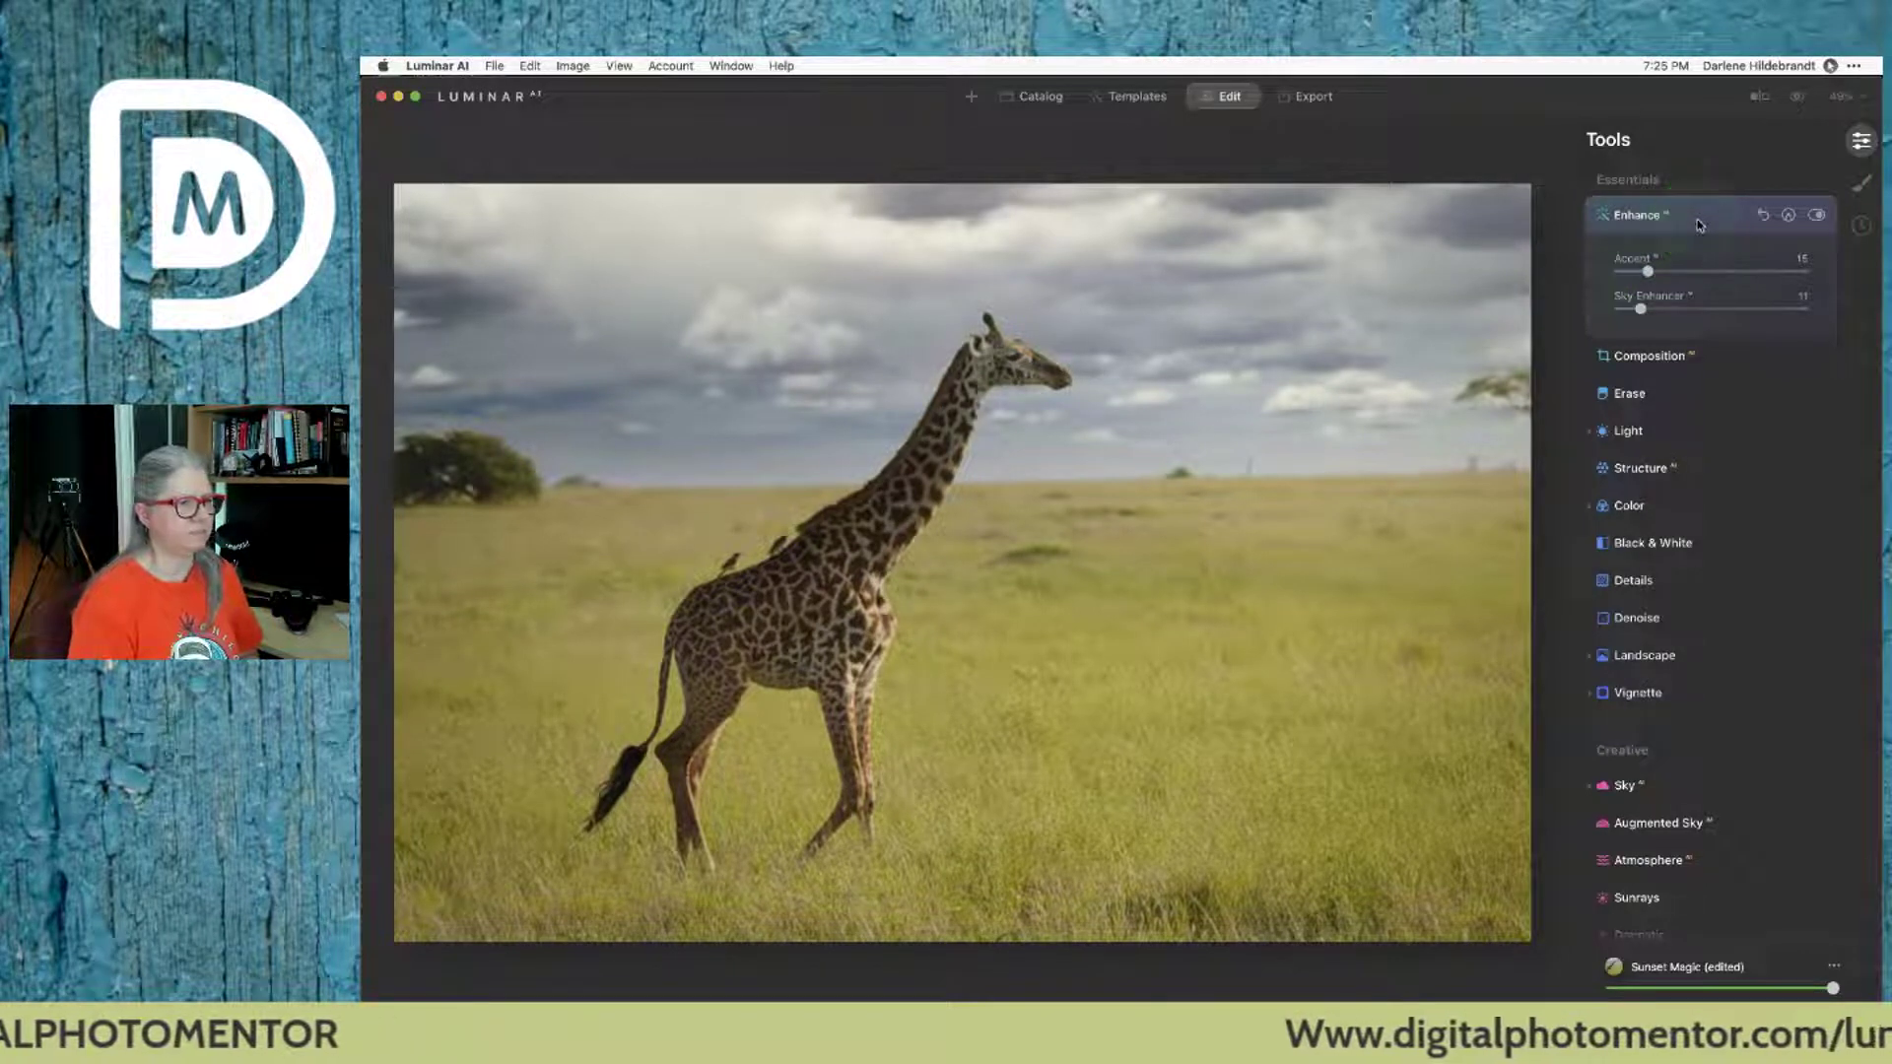
click(1697, 220)
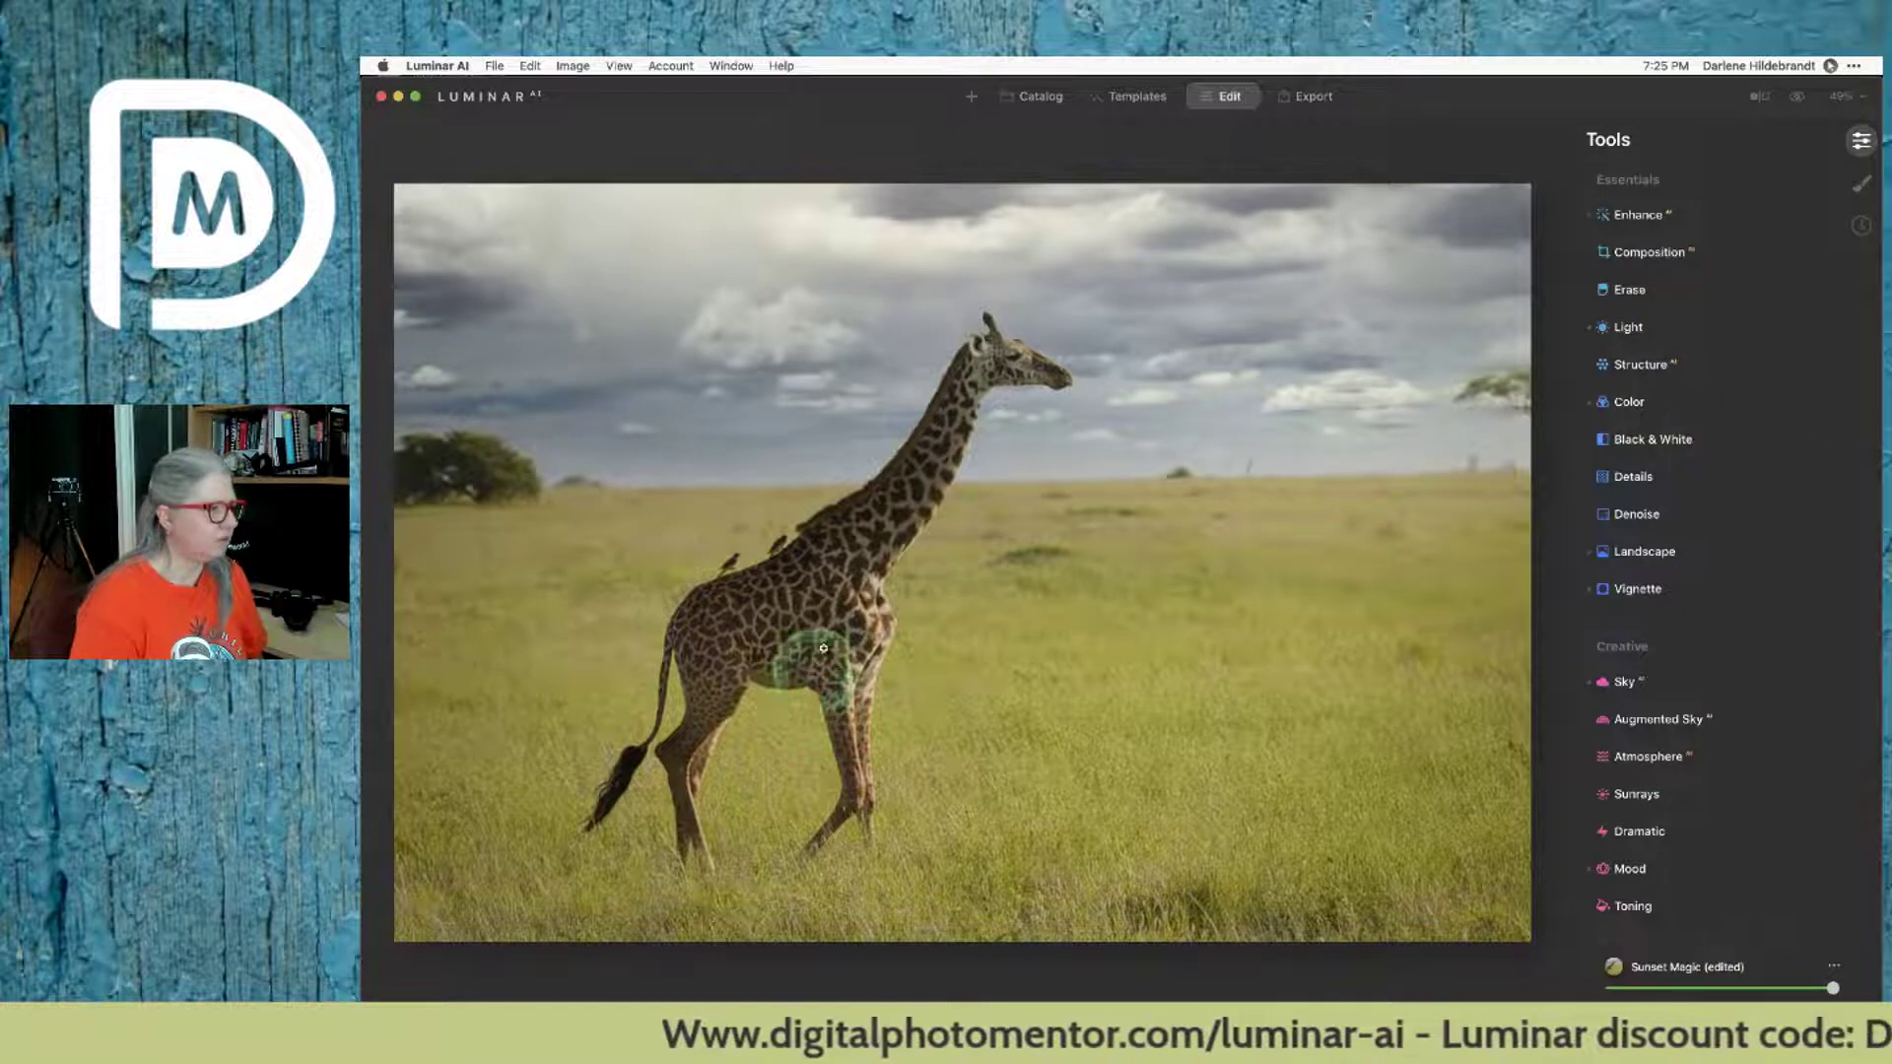
Step: Switch to Lightroom Classic and view the original, unedited giraffe photo
drag(823, 648, 1037, 527)
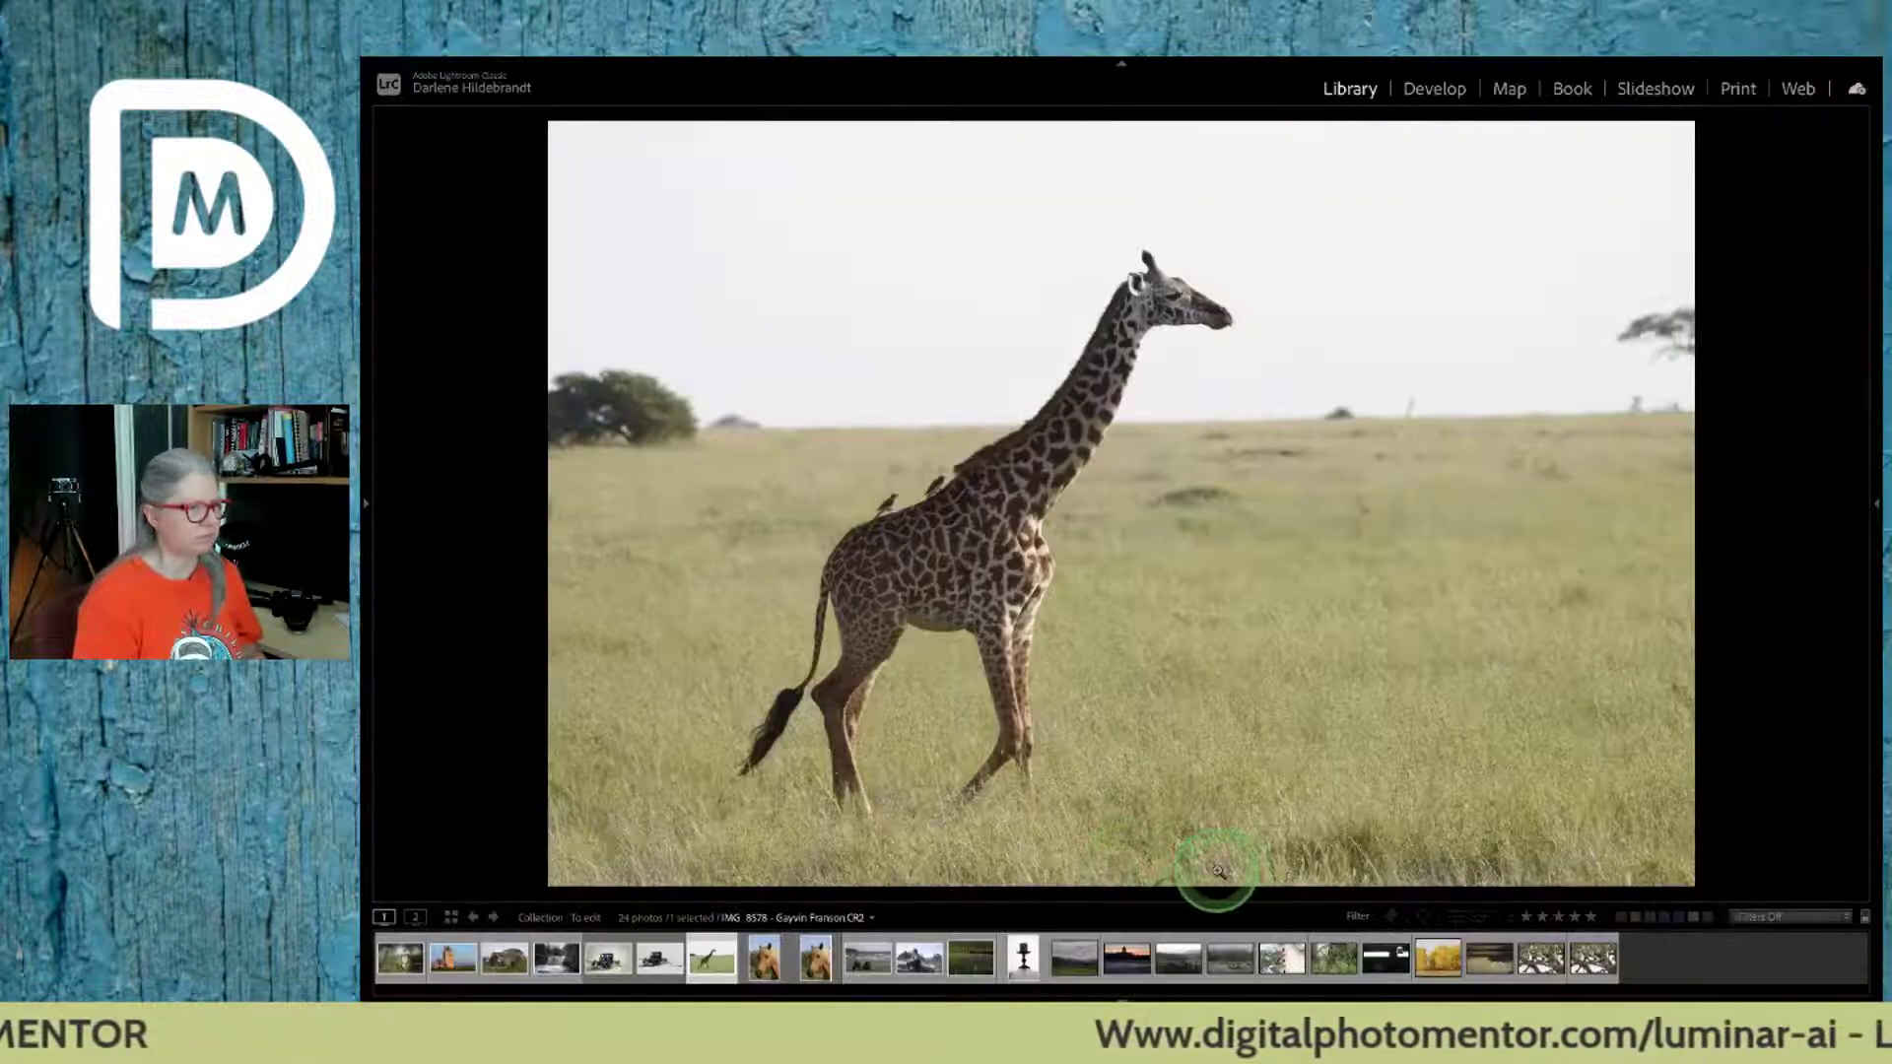
key(super+Tab)
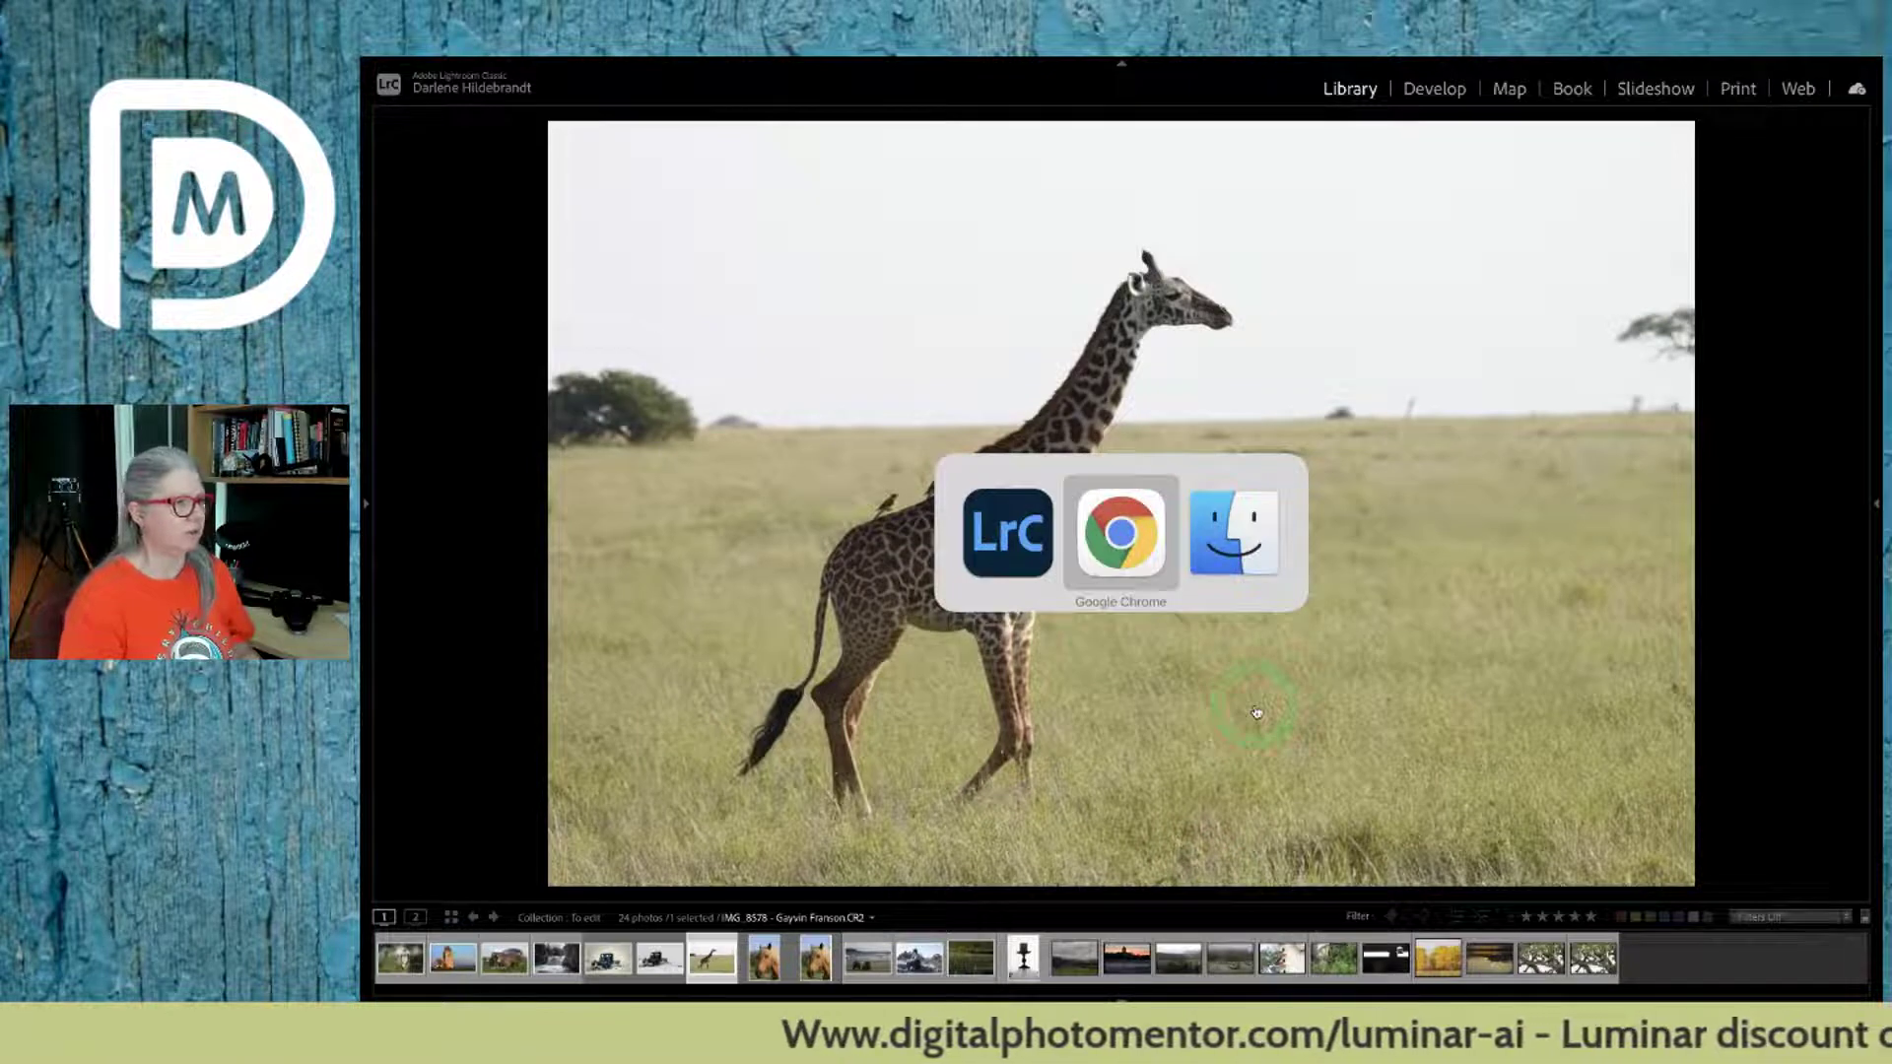
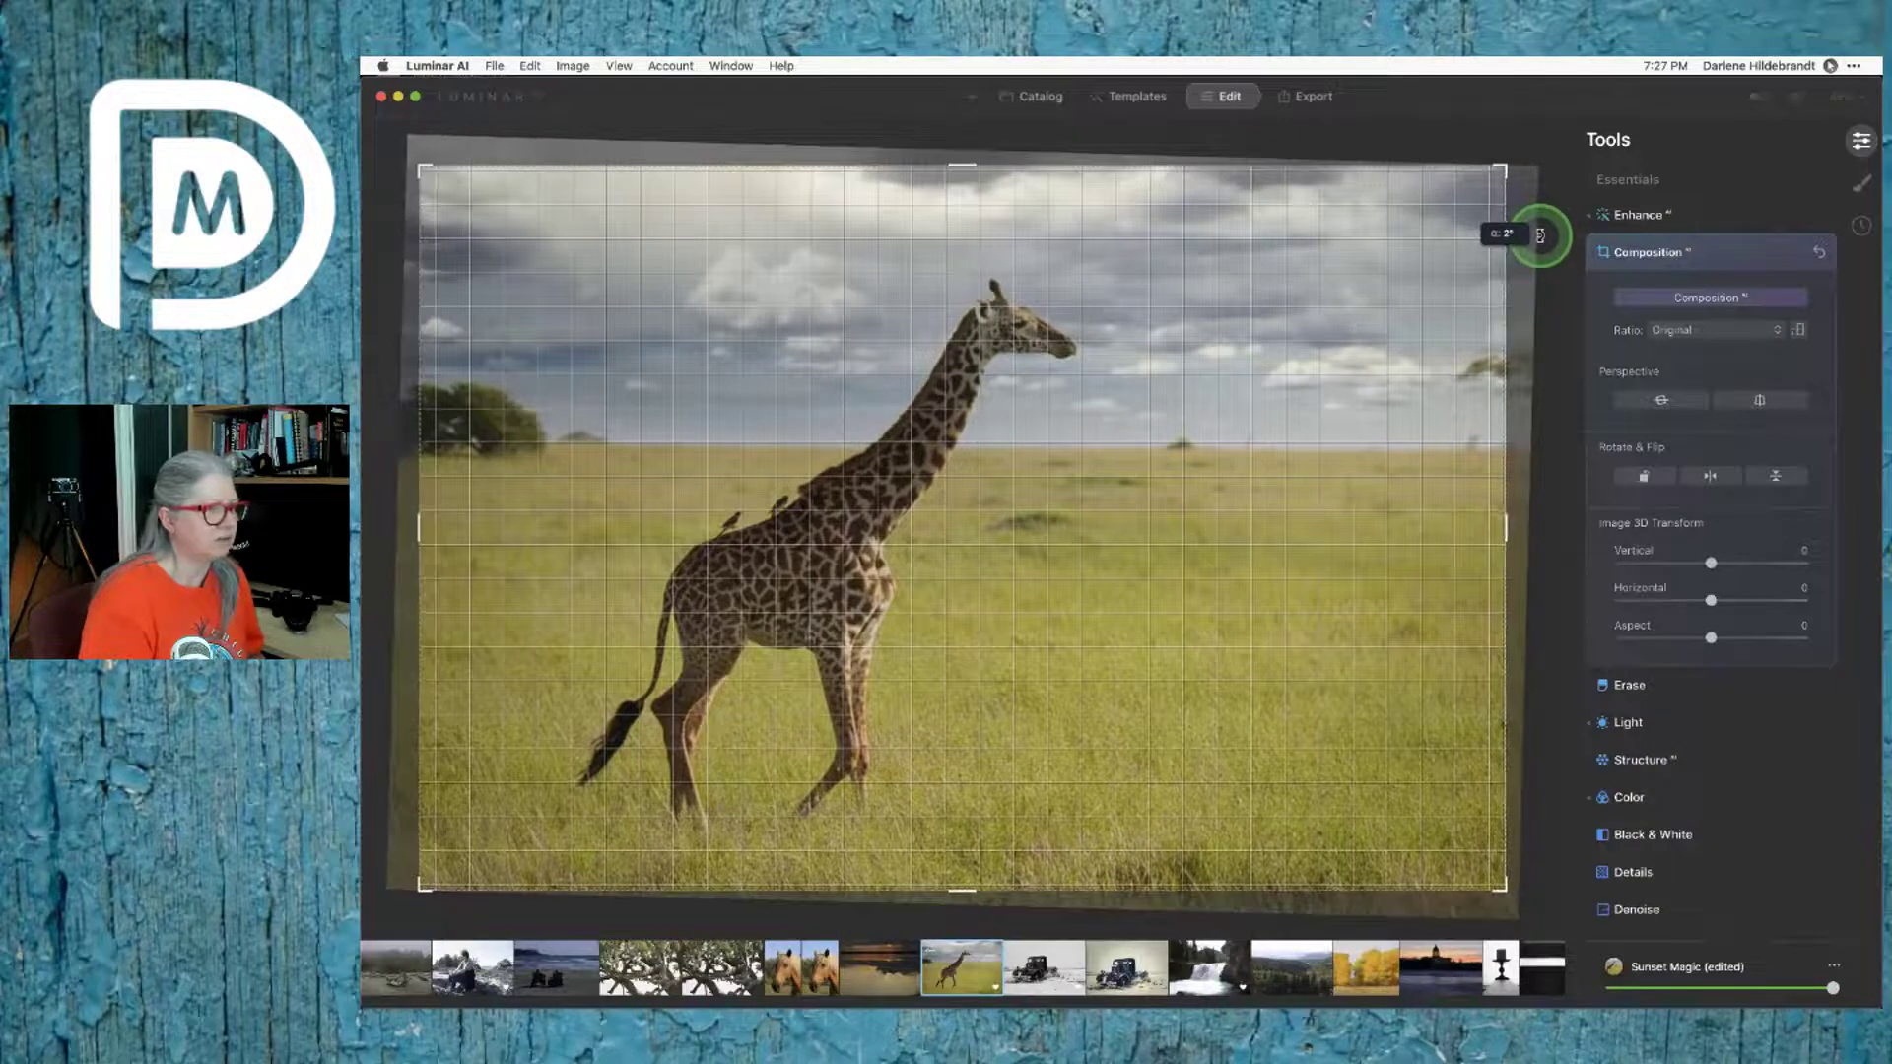
Step: Rotate the giraffe photo by about 2°, set the crop ratio to Free, trim the frame slightly and apply the crop
drag(1540, 234, 1541, 235)
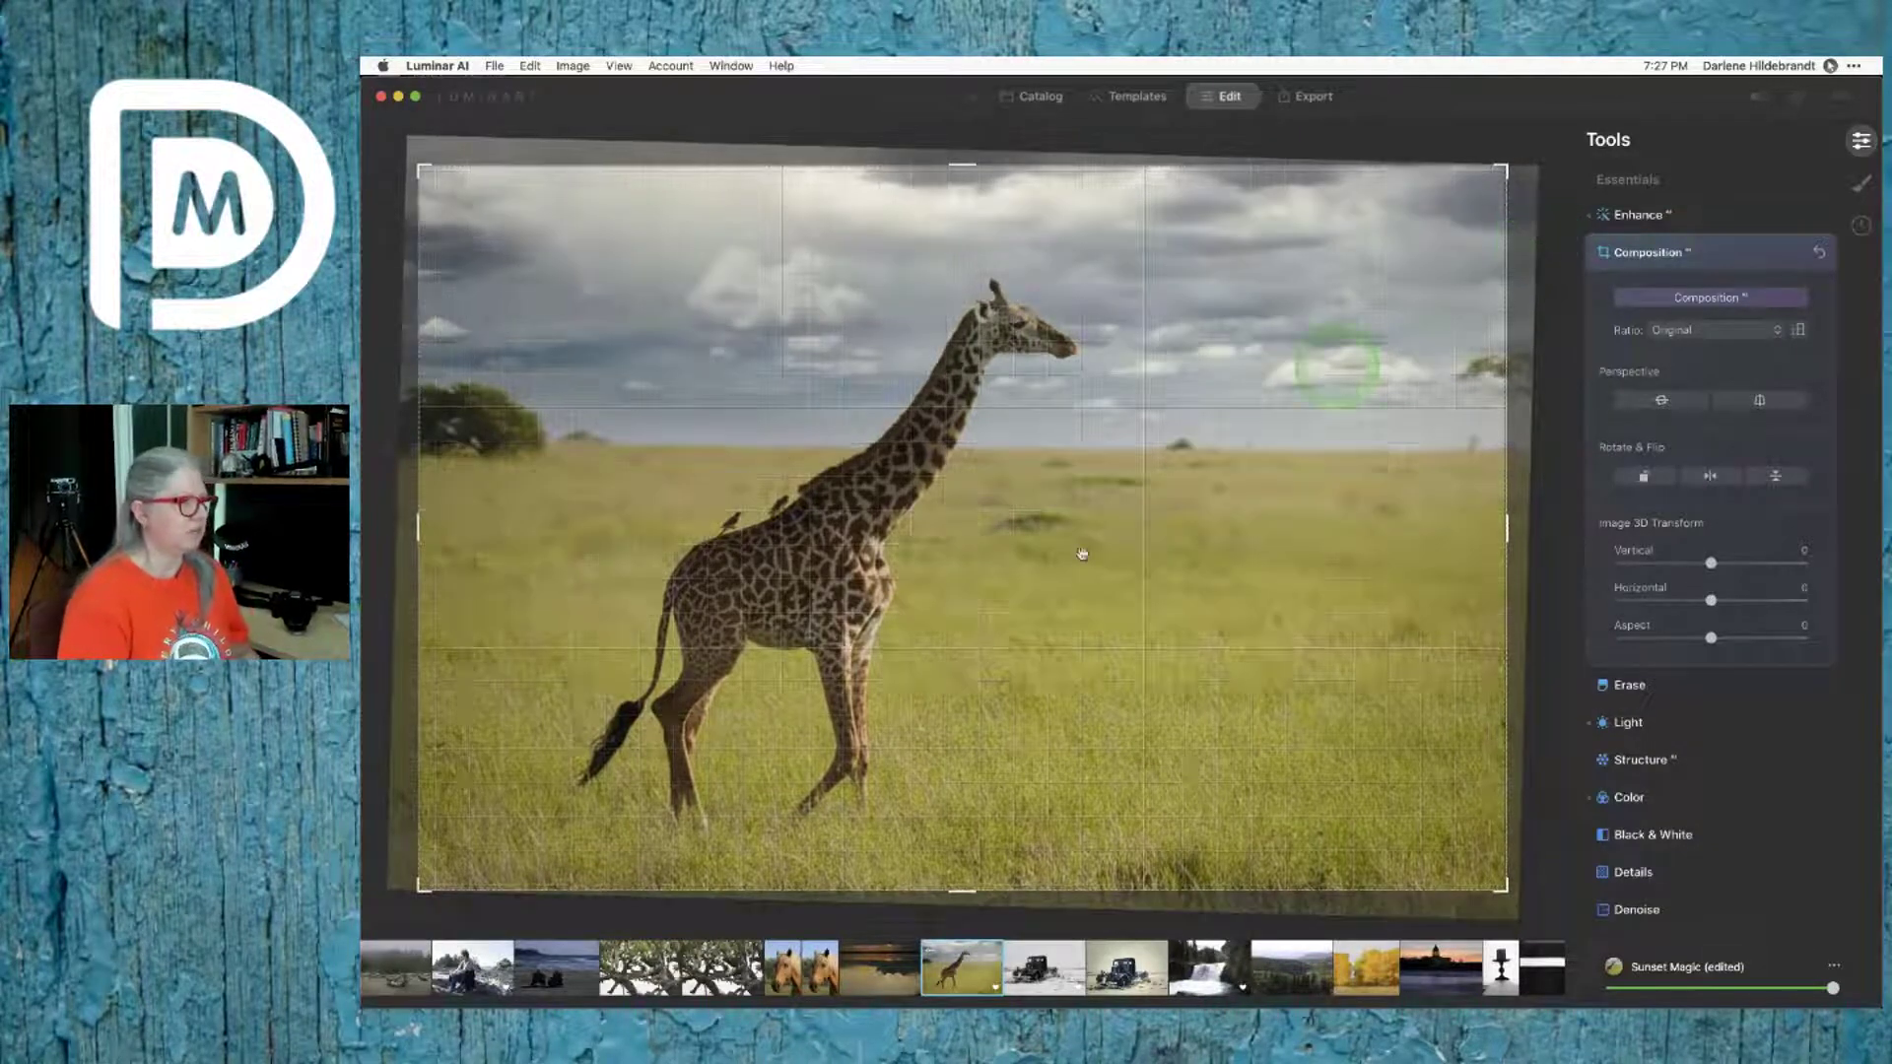
click(1715, 330)
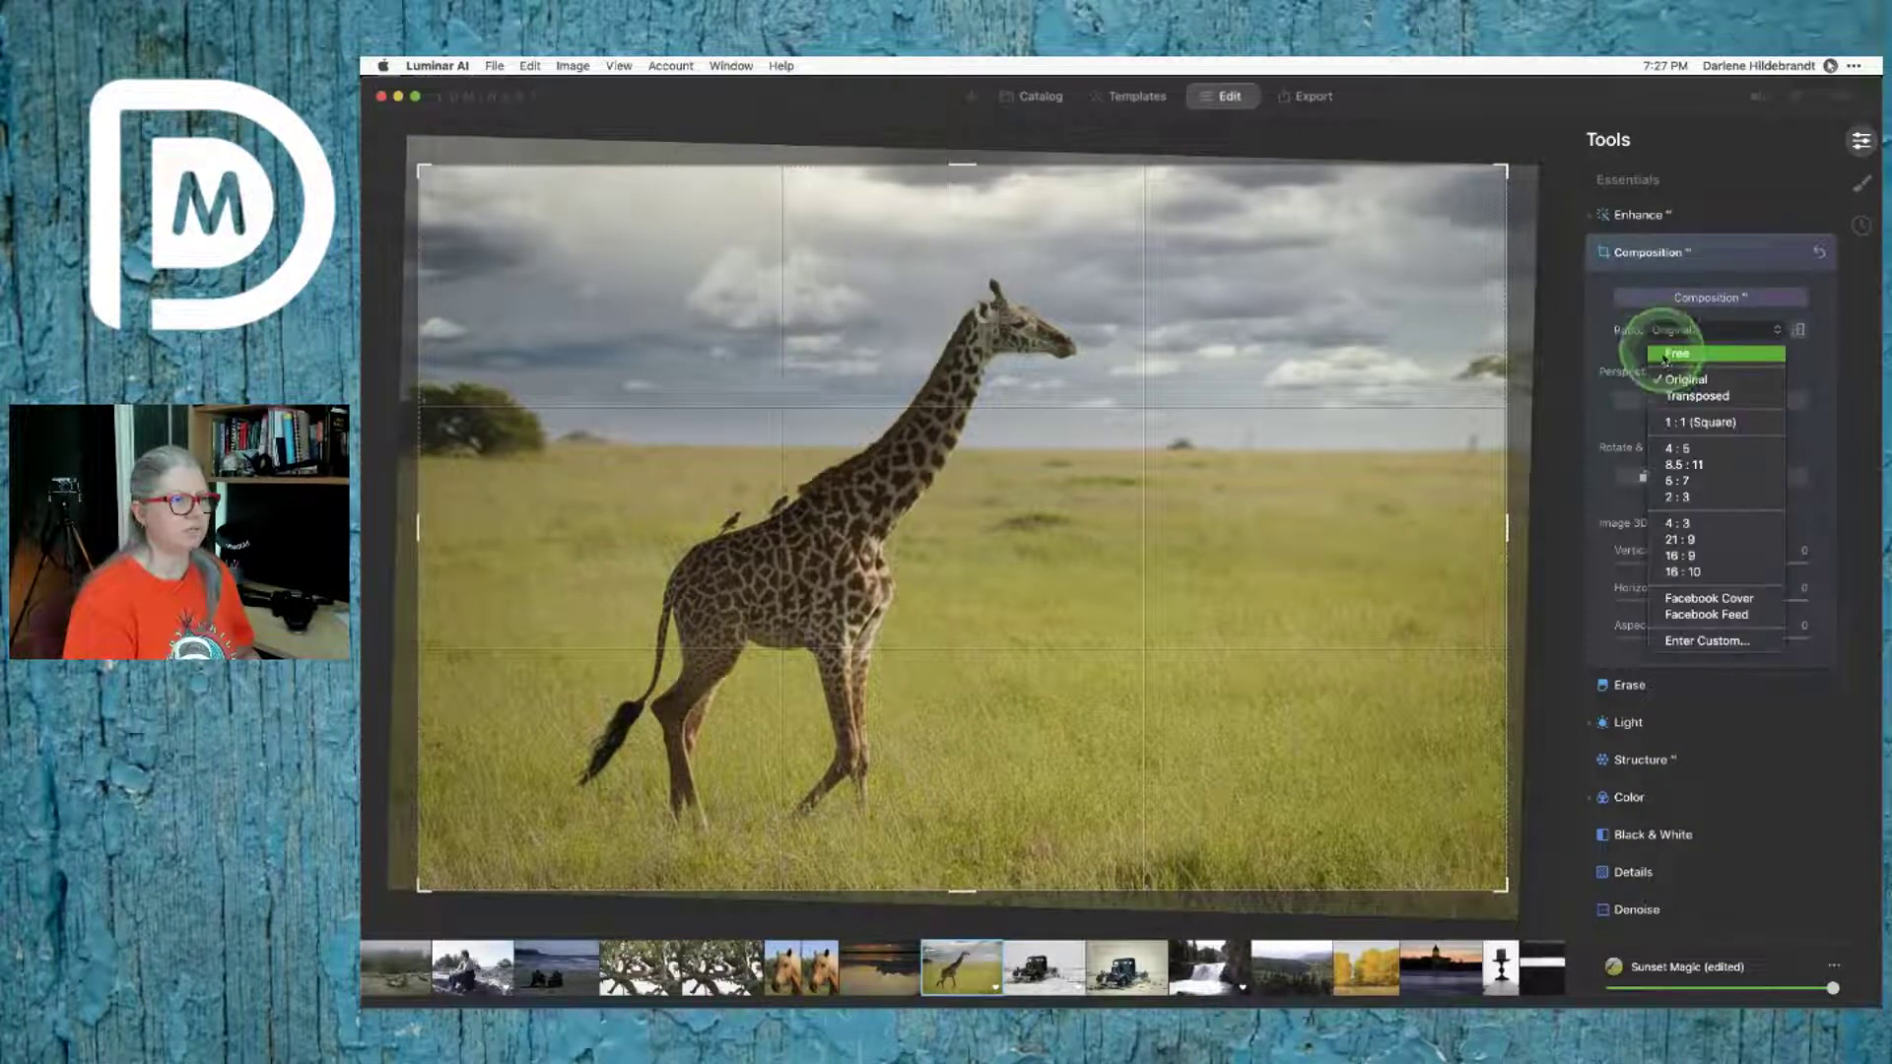
click(563, 465)
mouse_move(469, 516)
mouse_down()
mouse_move(423, 524)
mouse_move(450, 523)
mouse_up()
drag(921, 887, 939, 882)
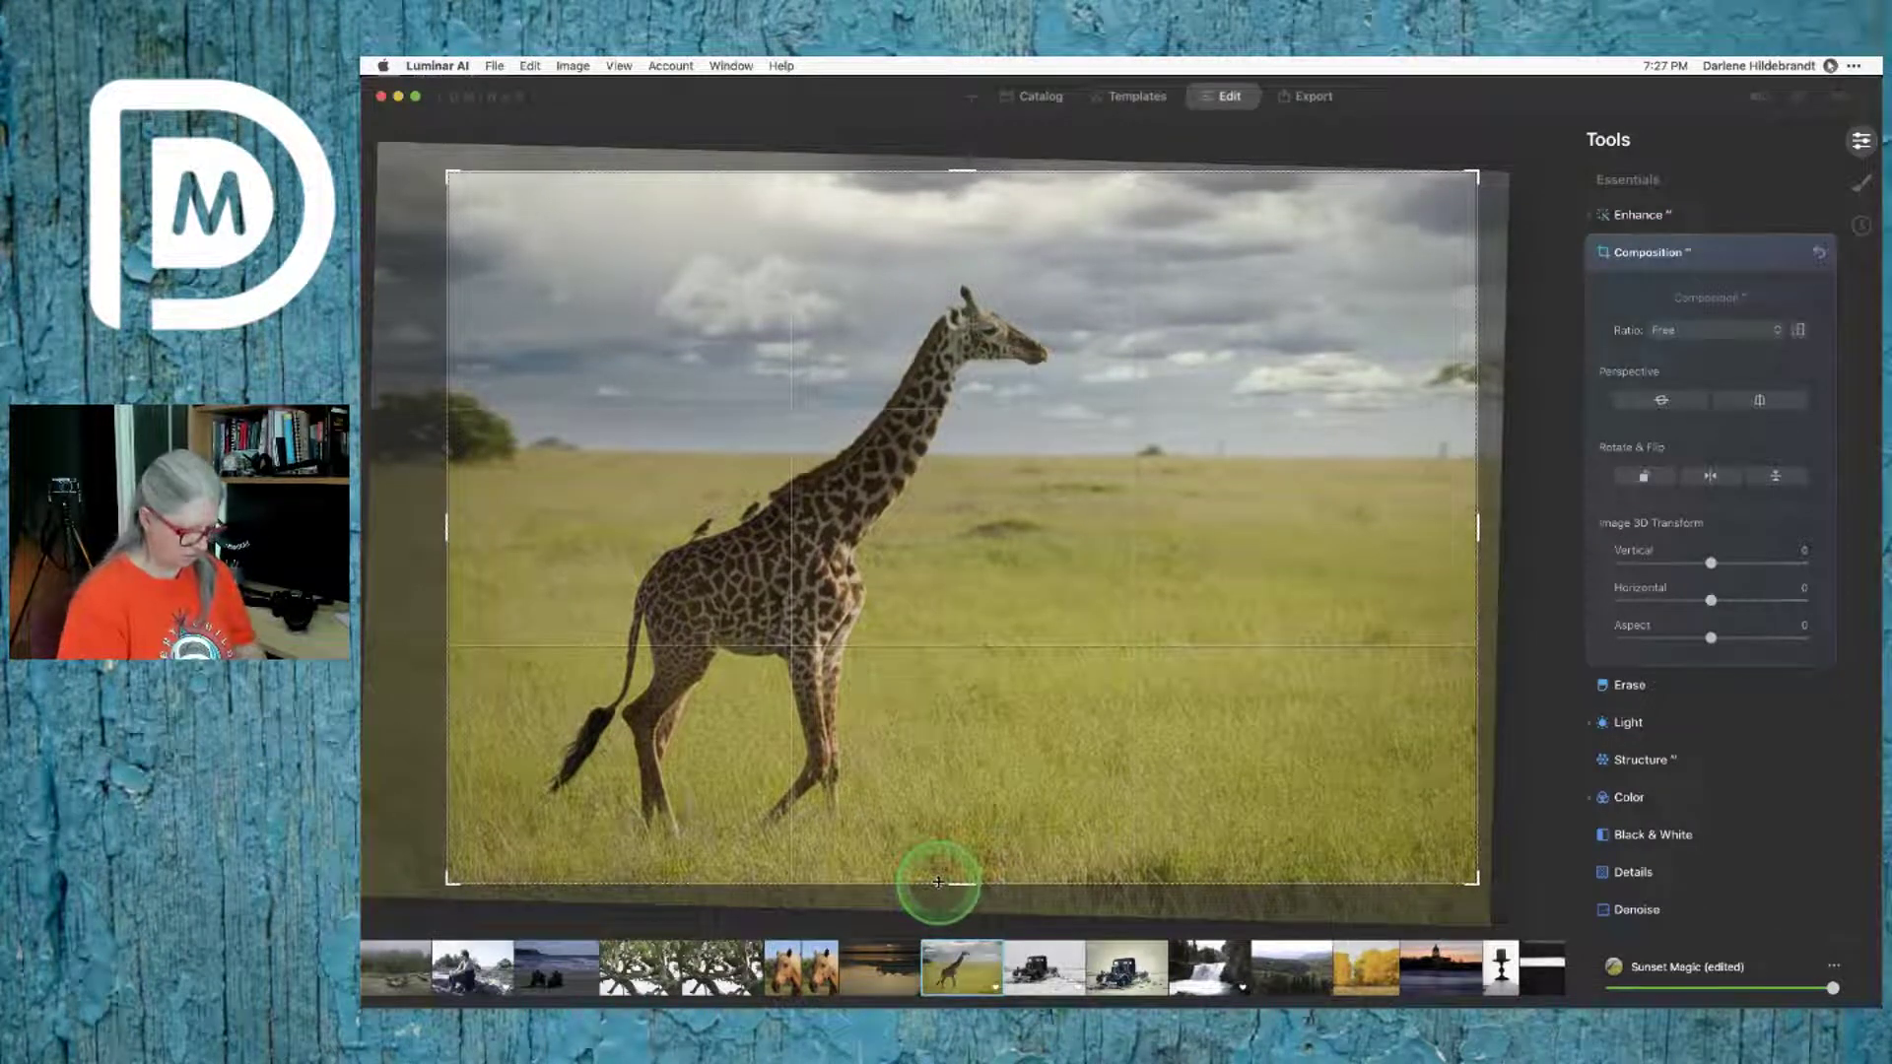
key(Return)
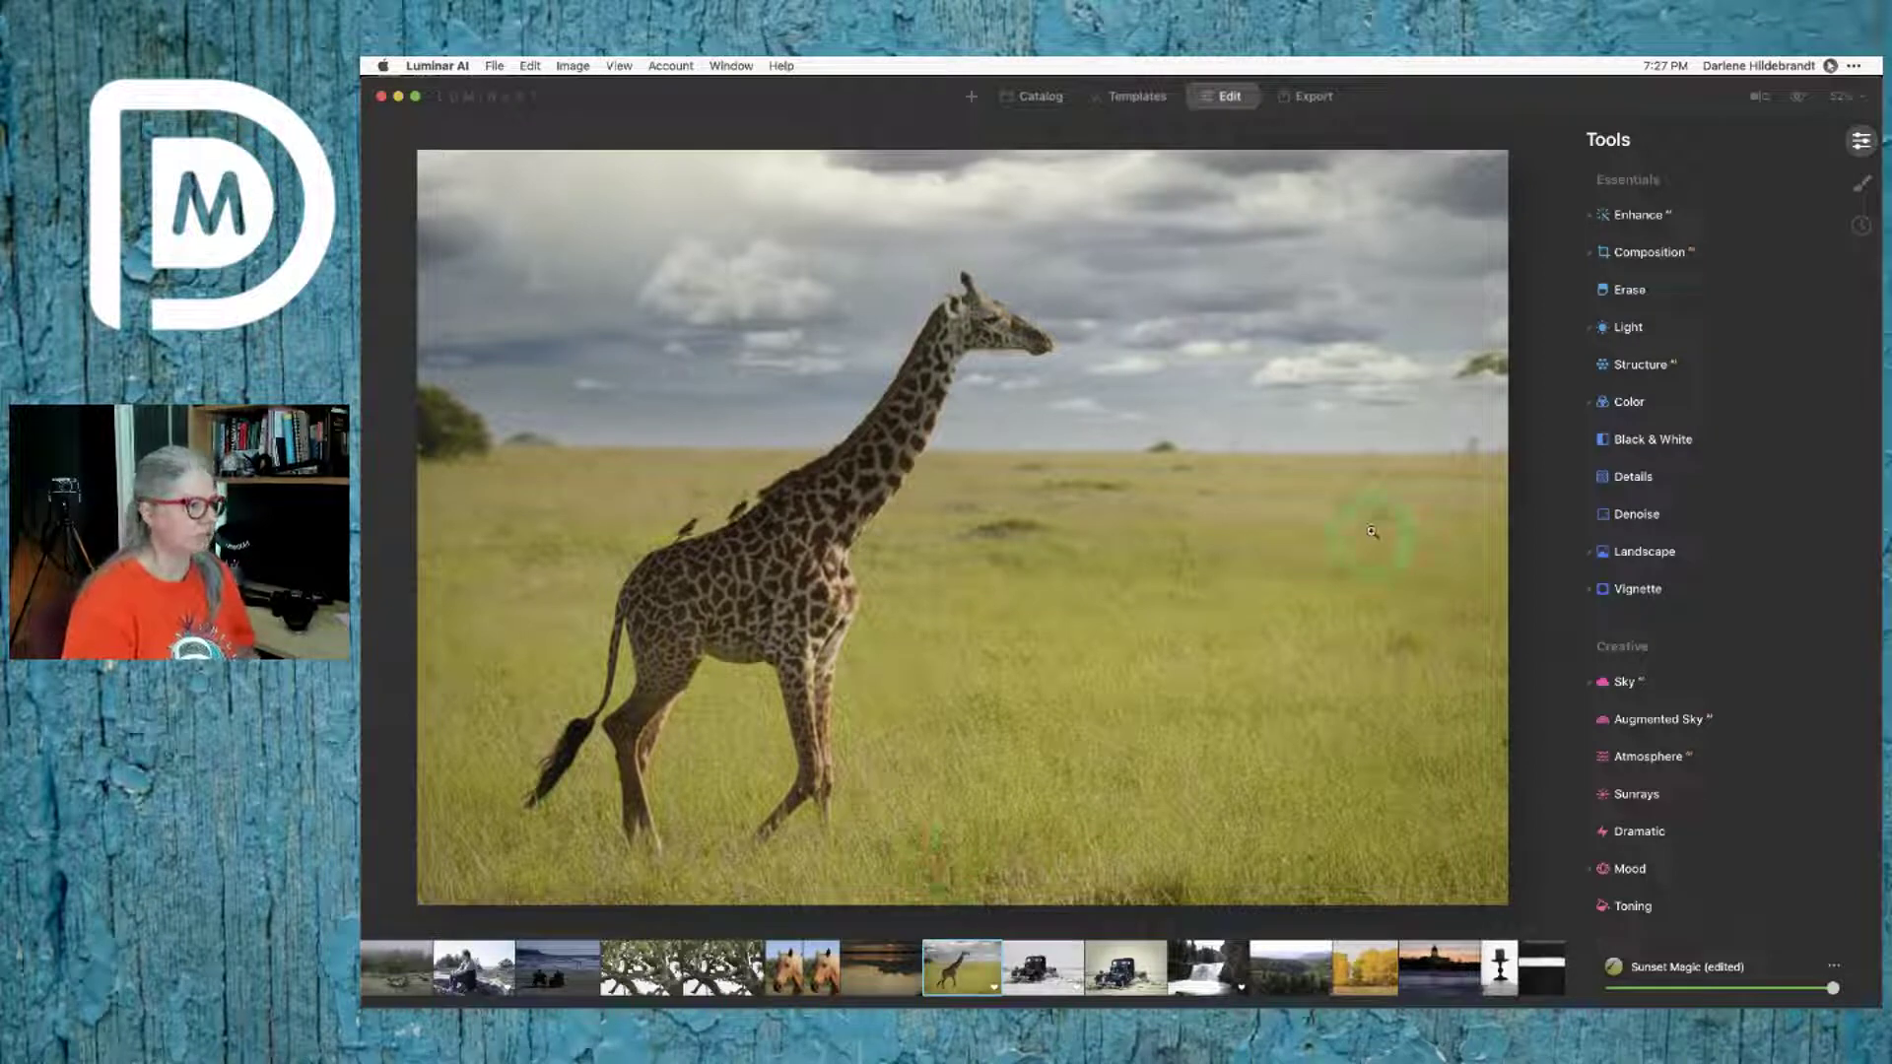
Step: Set the Details tool's Small Details to 79 and Sharpen to 32 for the giraffe photo
click(1638, 477)
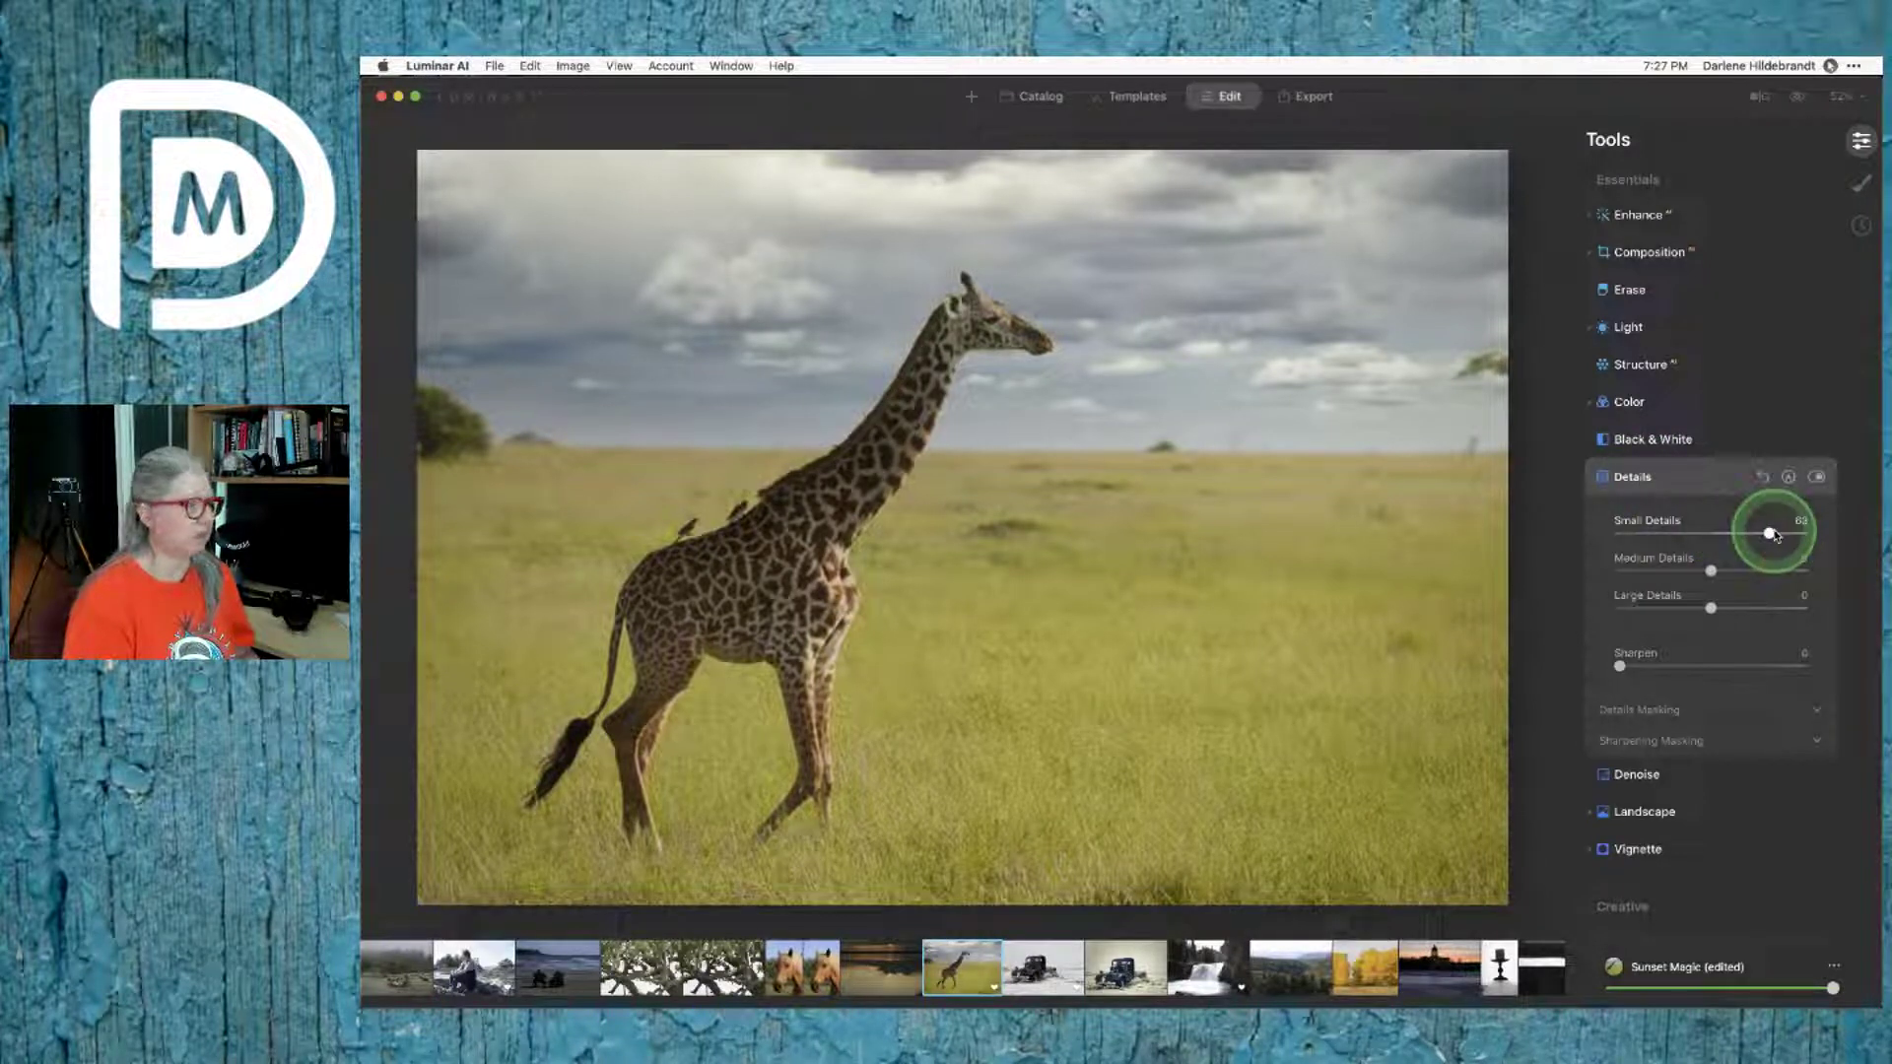
drag(1775, 534, 1786, 539)
click(1697, 170)
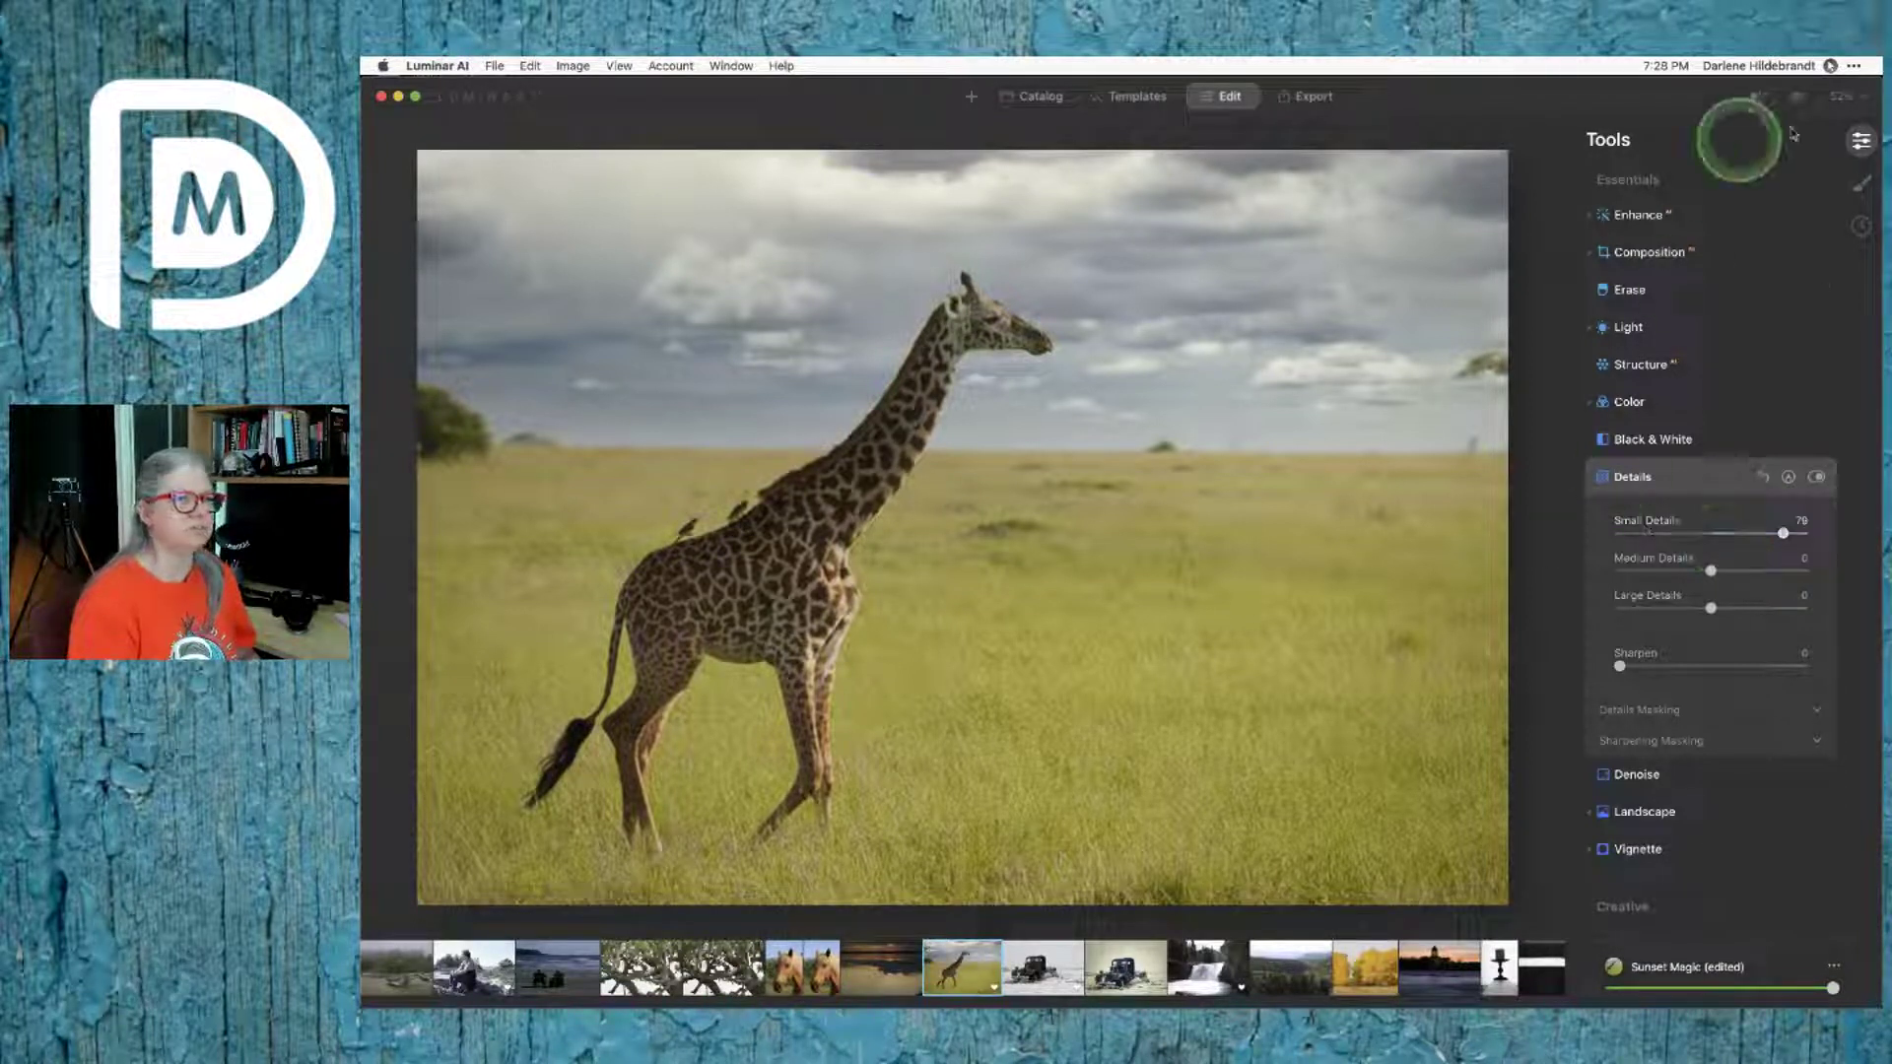
drag(782, 549, 996, 521)
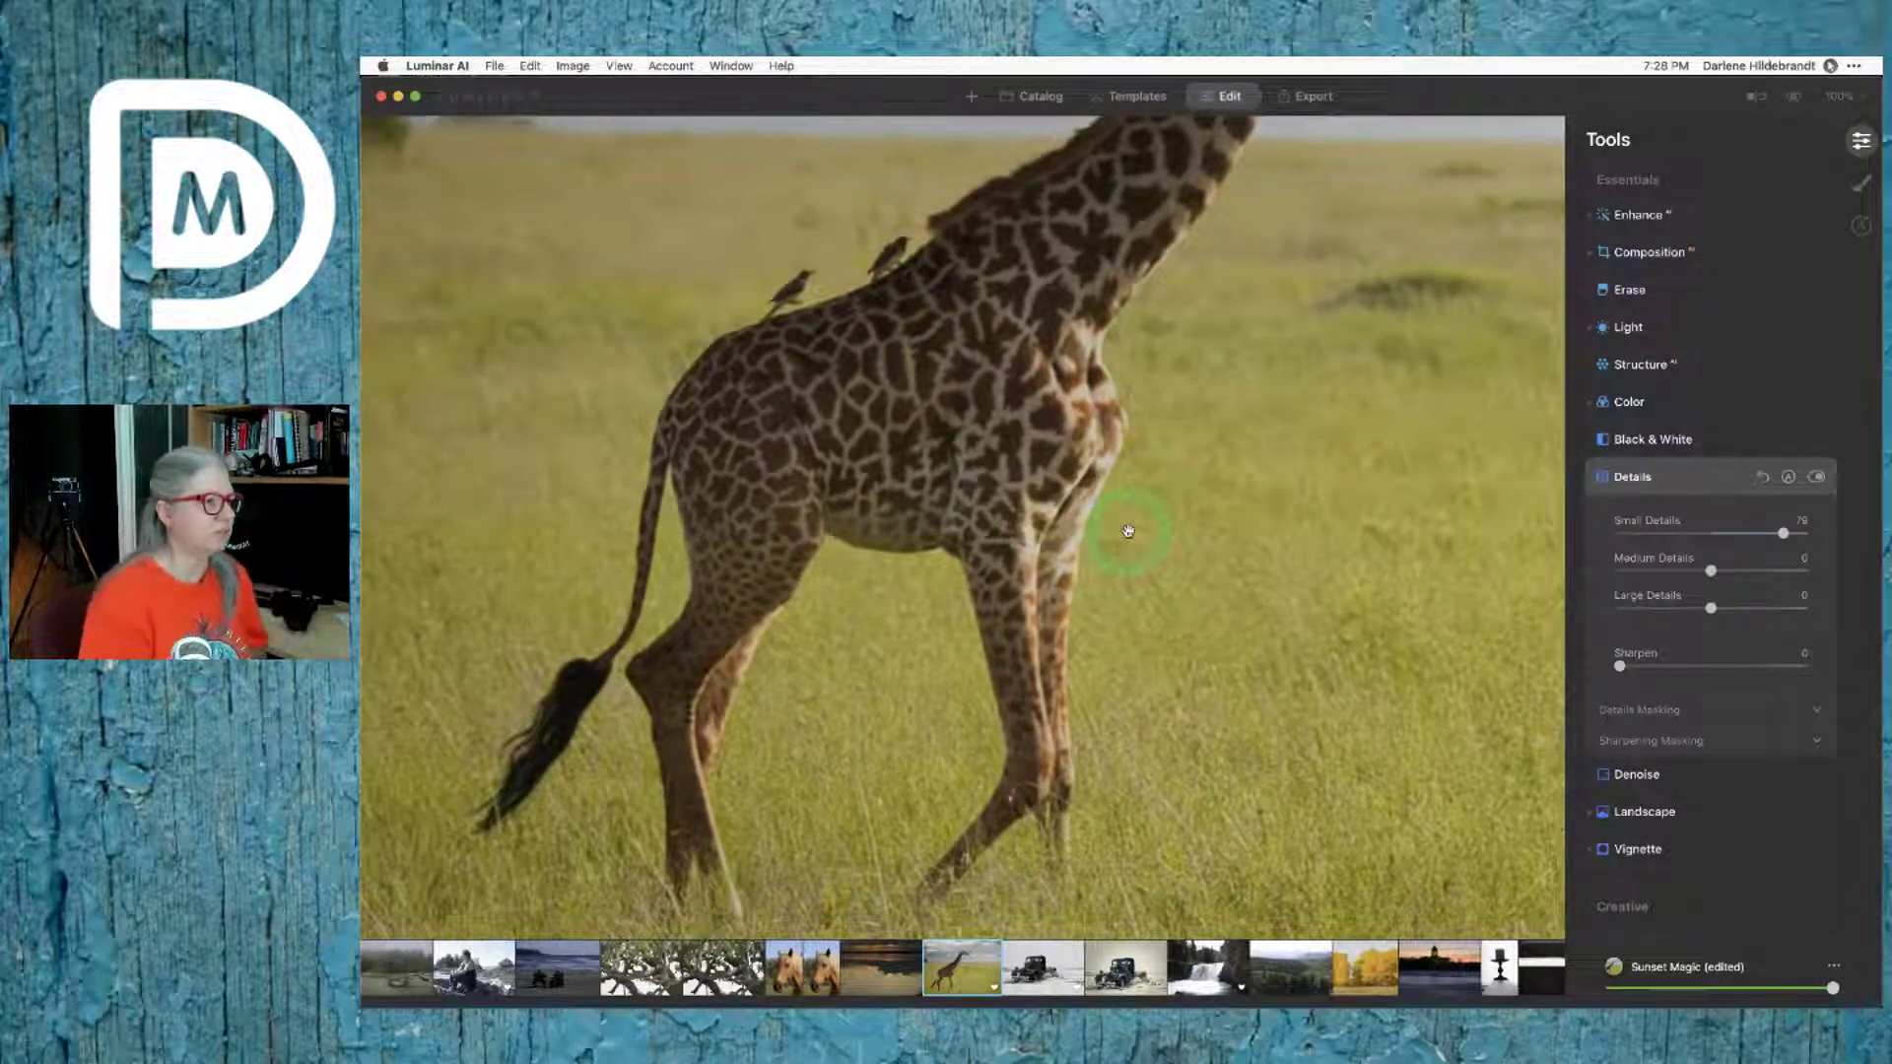
click(1839, 95)
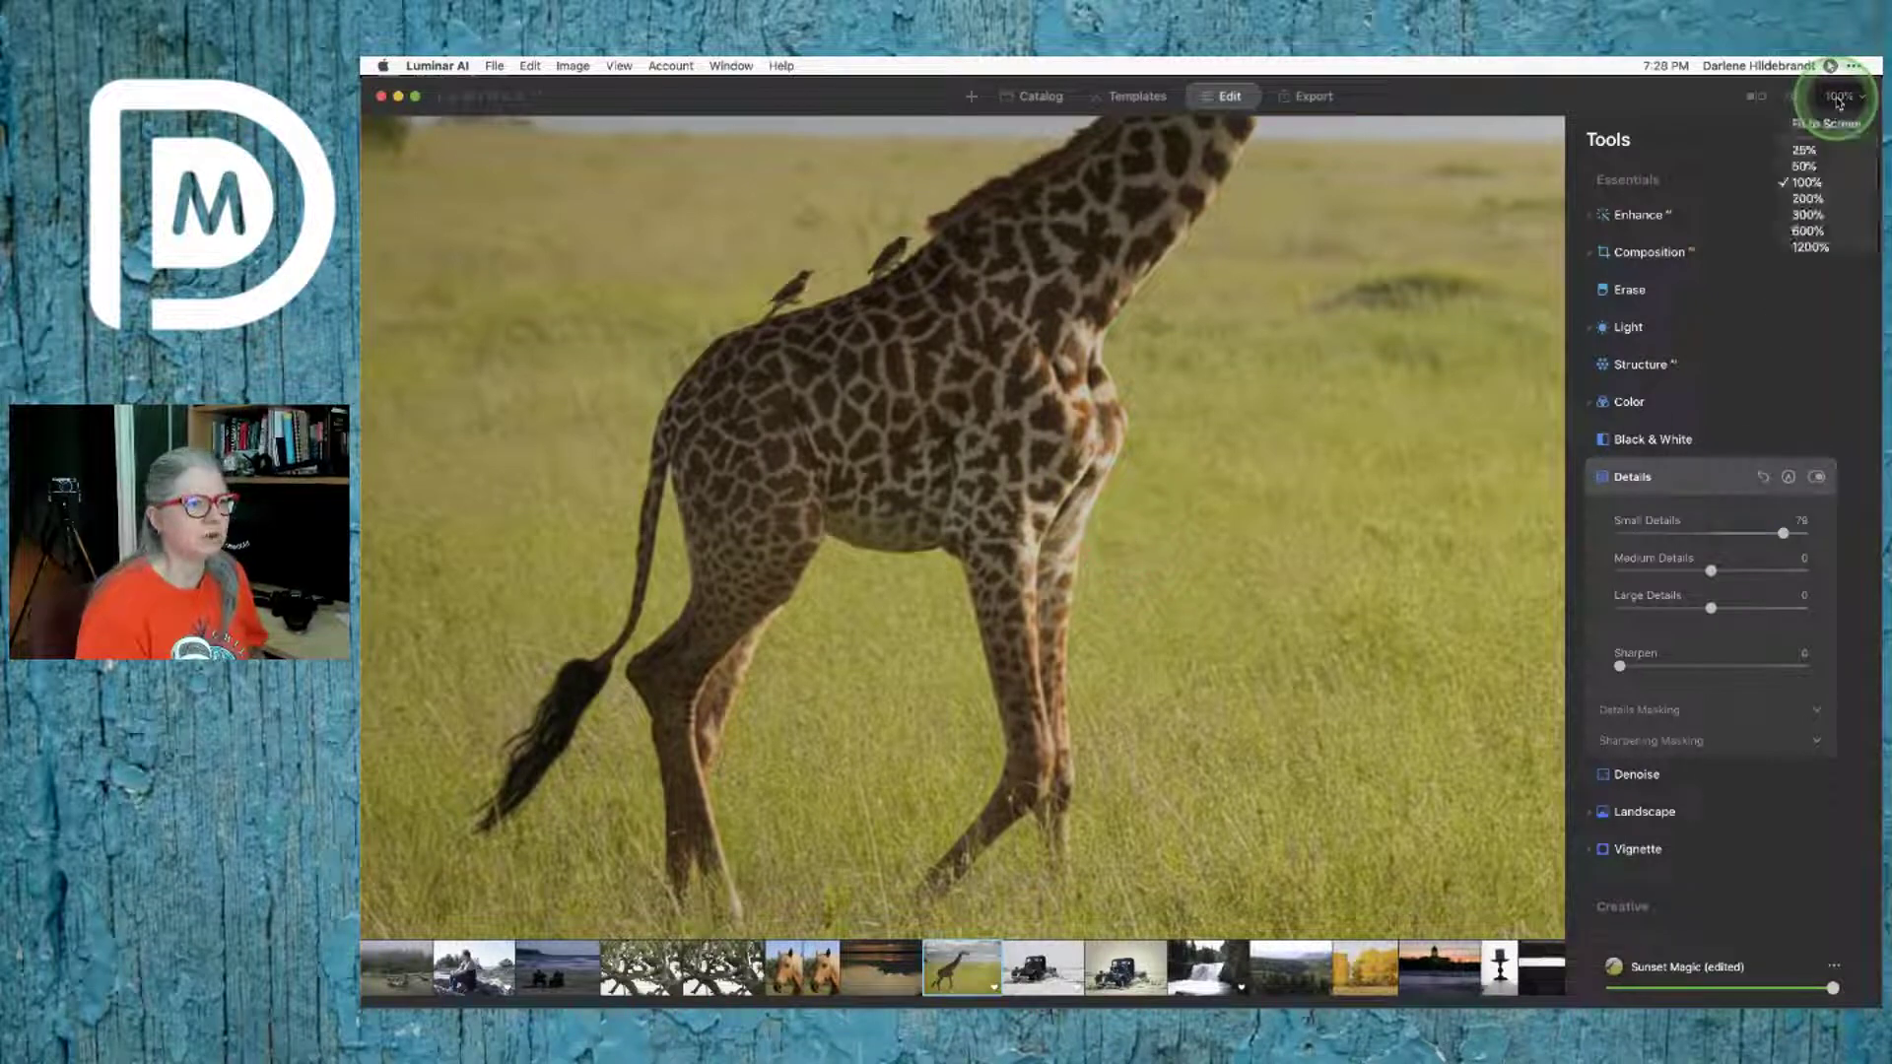
click(1812, 198)
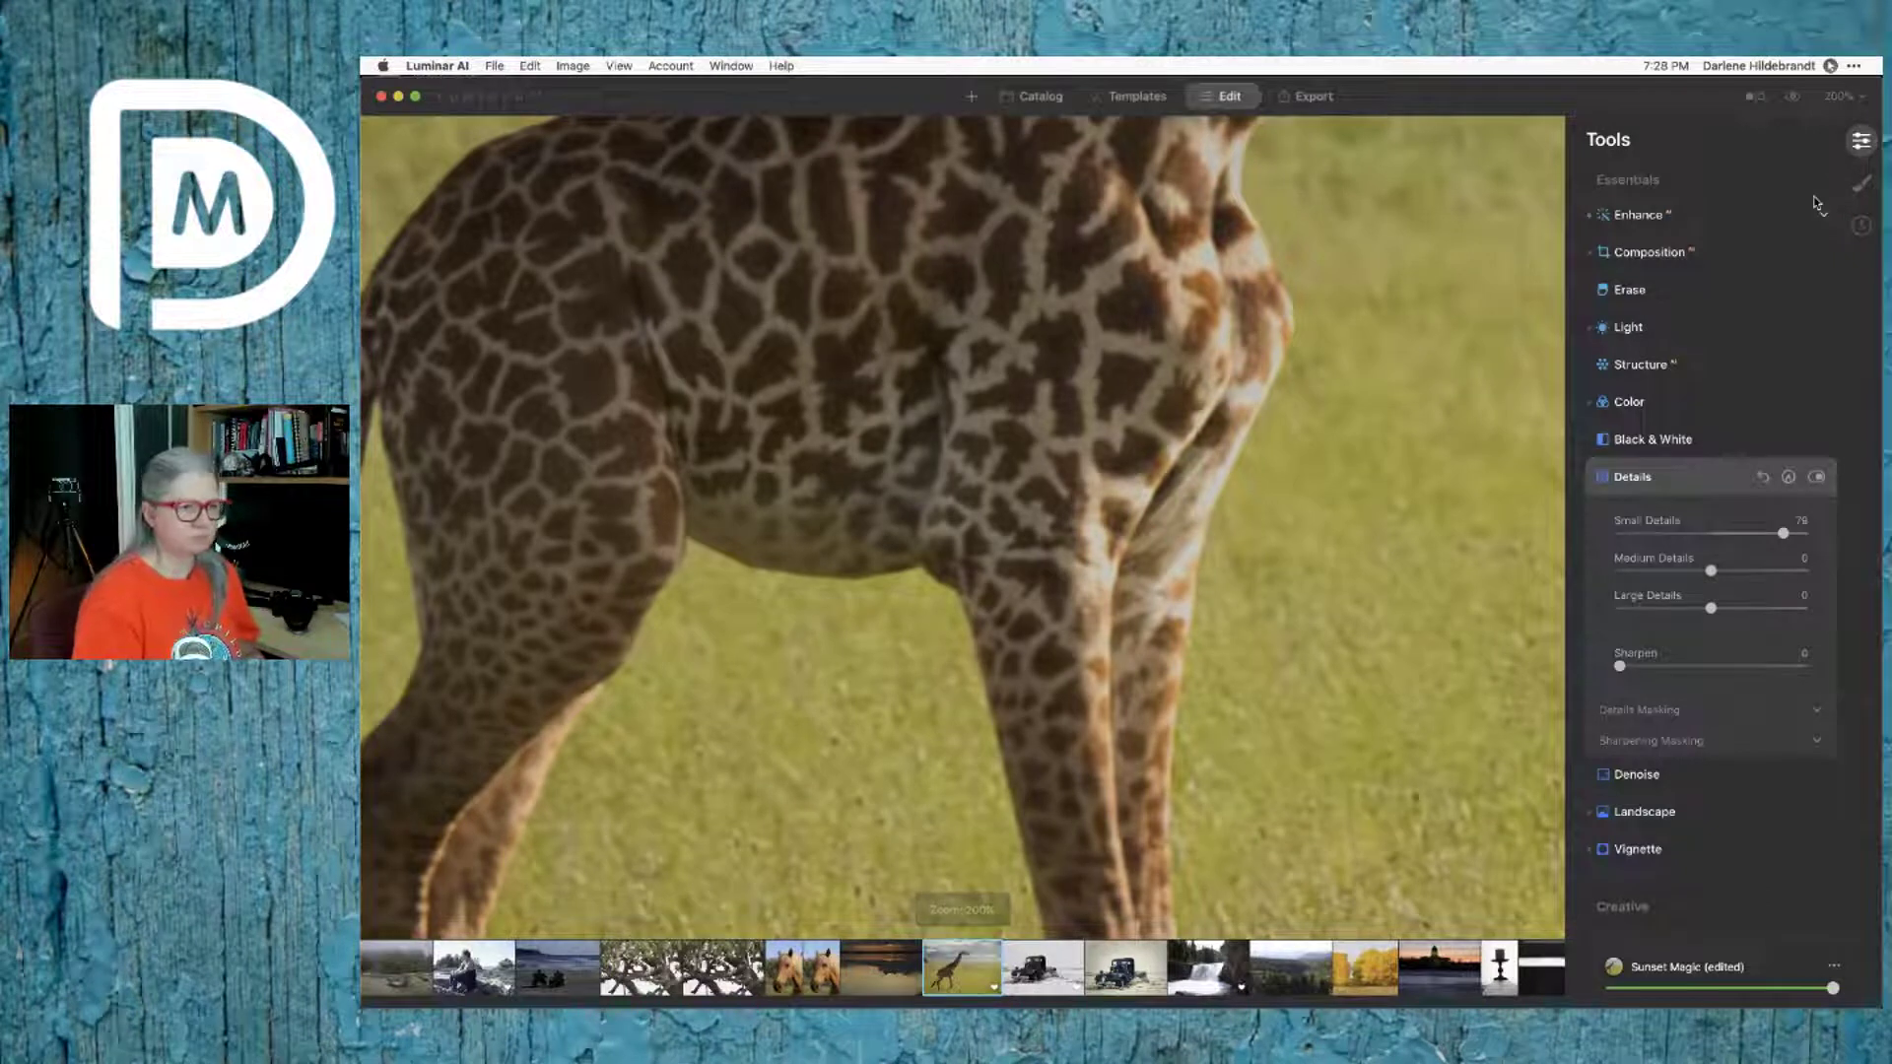
click(1706, 424)
drag(1100, 482, 1142, 547)
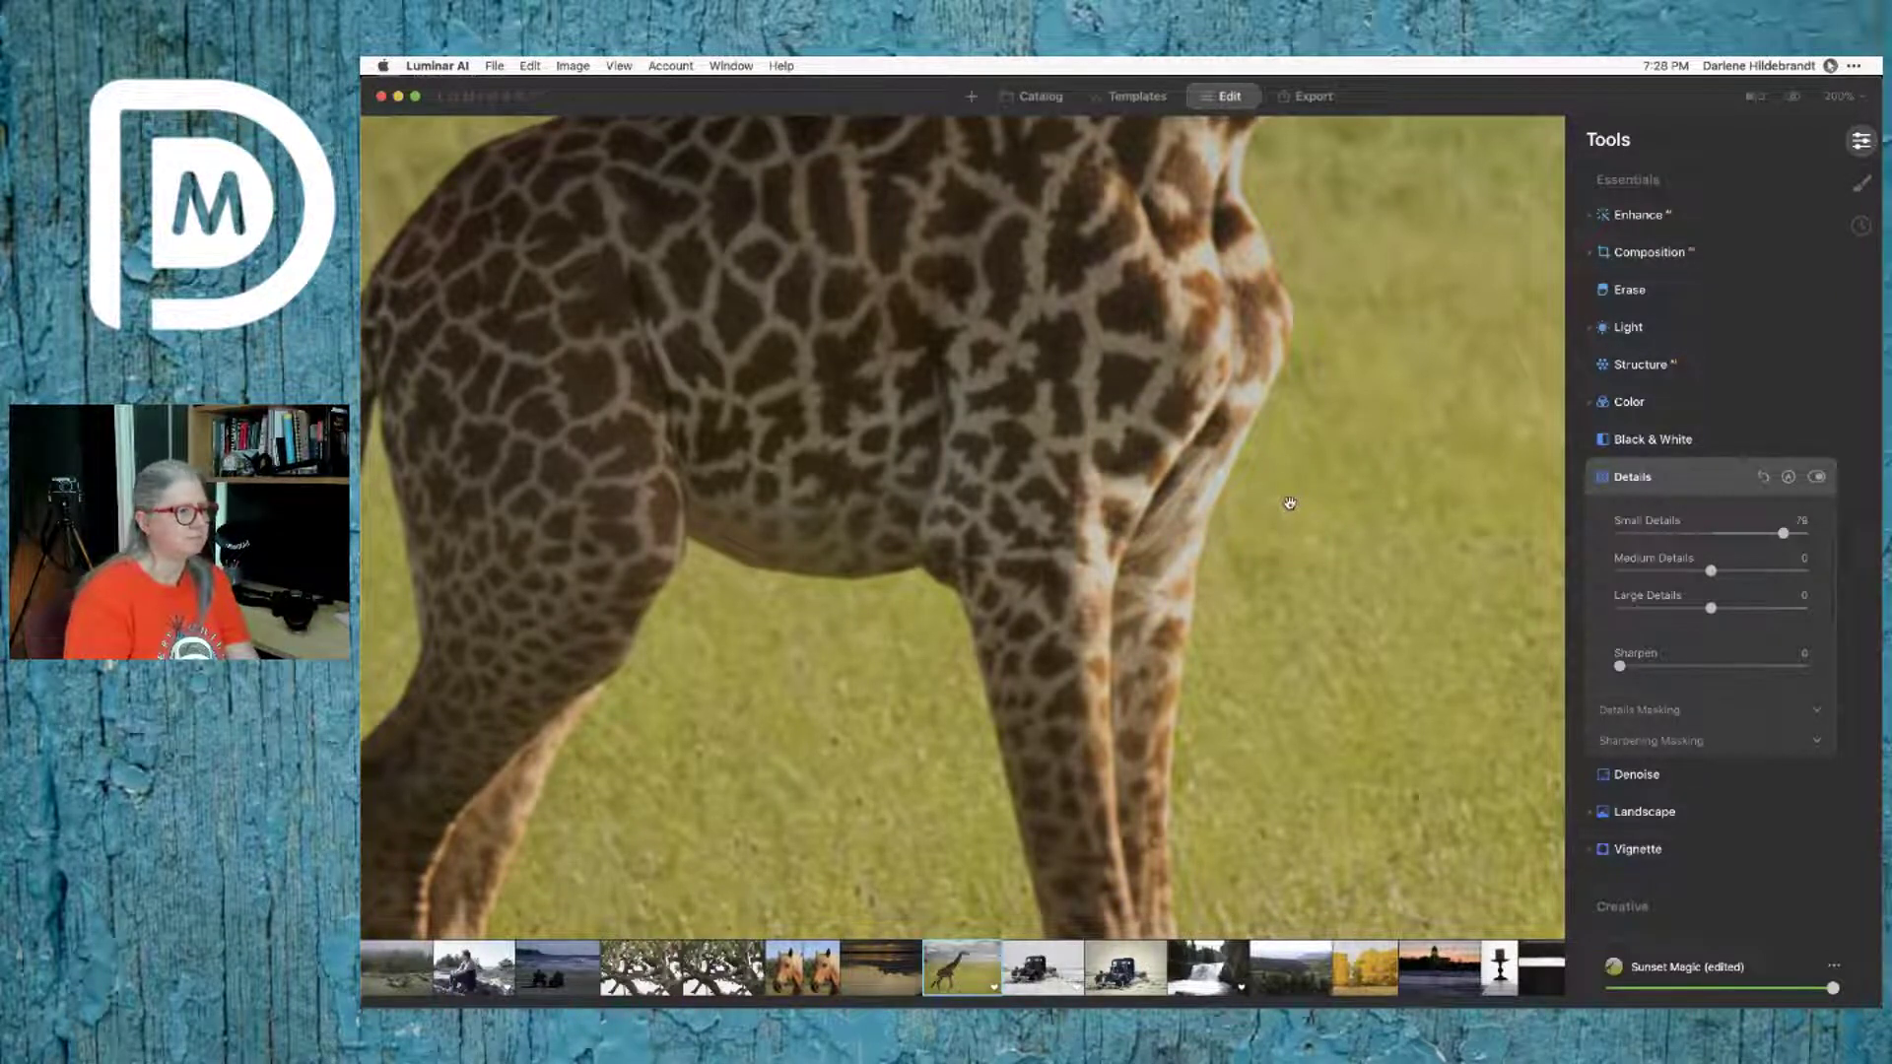
drag(1620, 666, 1680, 672)
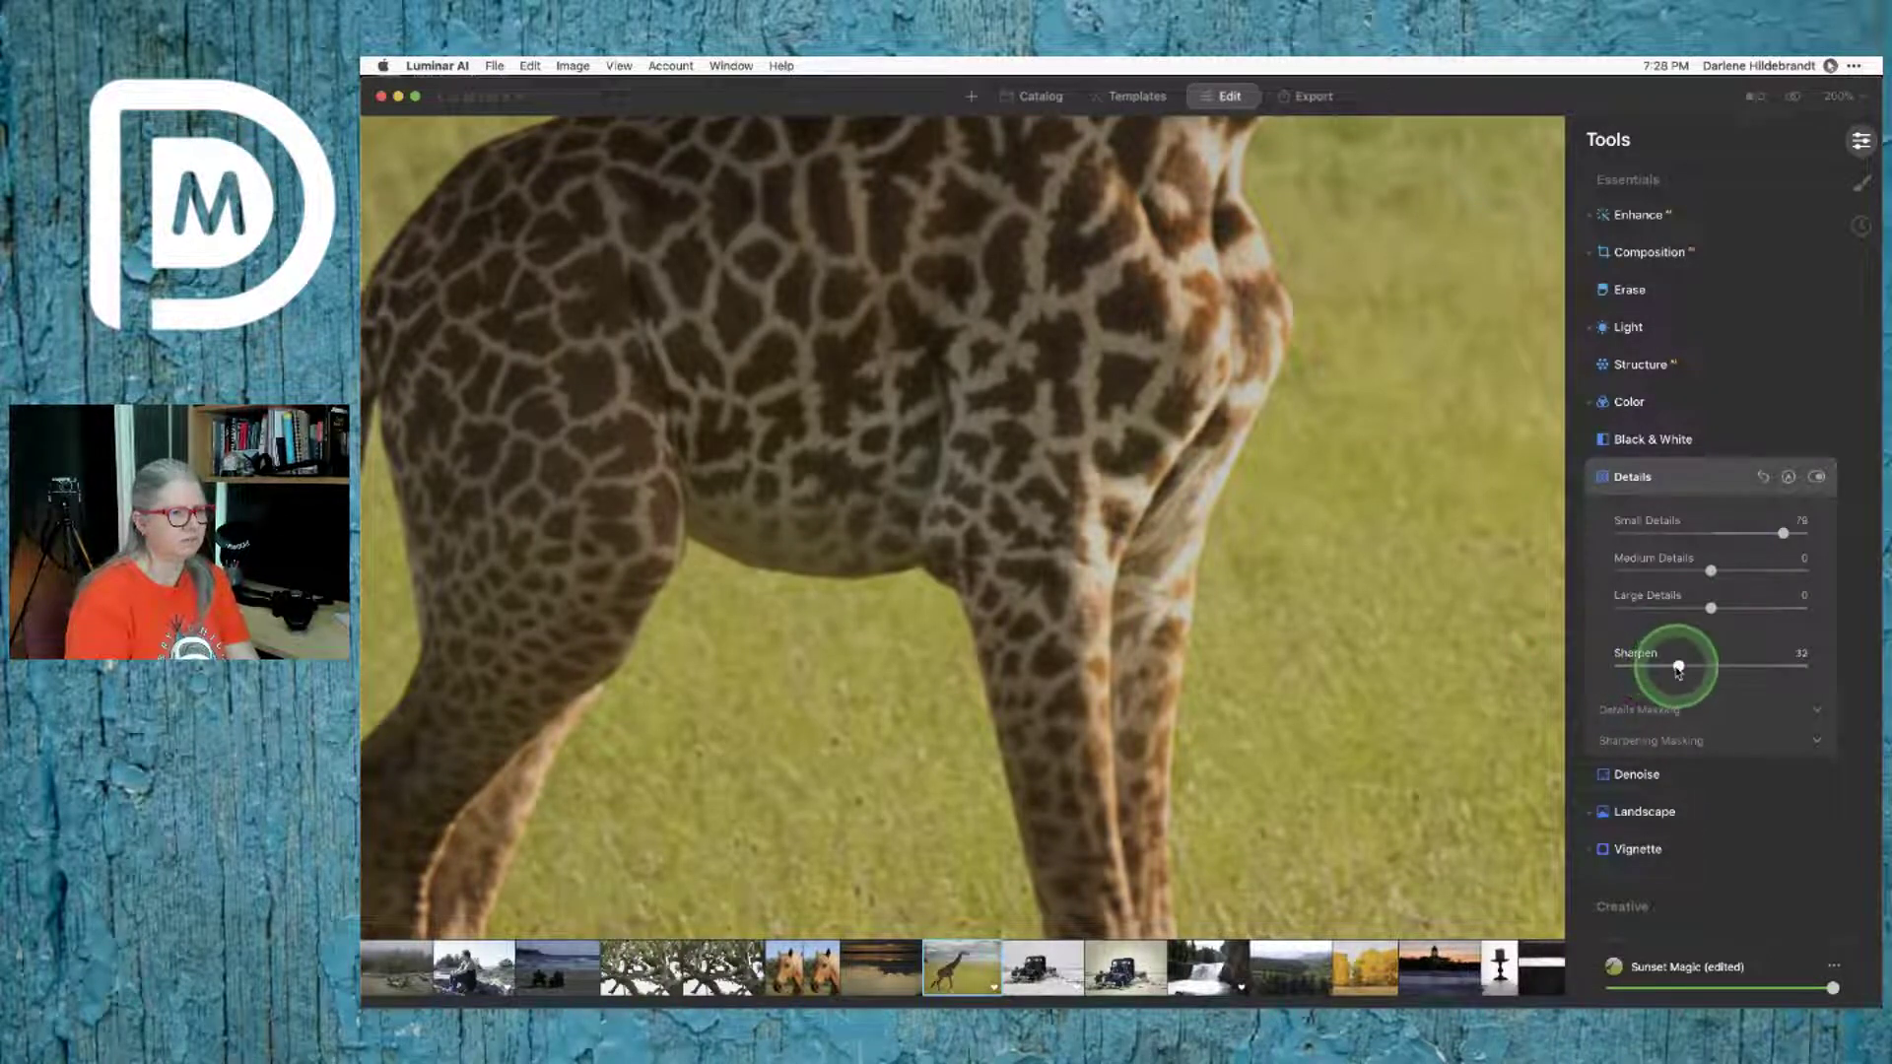
click(1651, 739)
click(1689, 550)
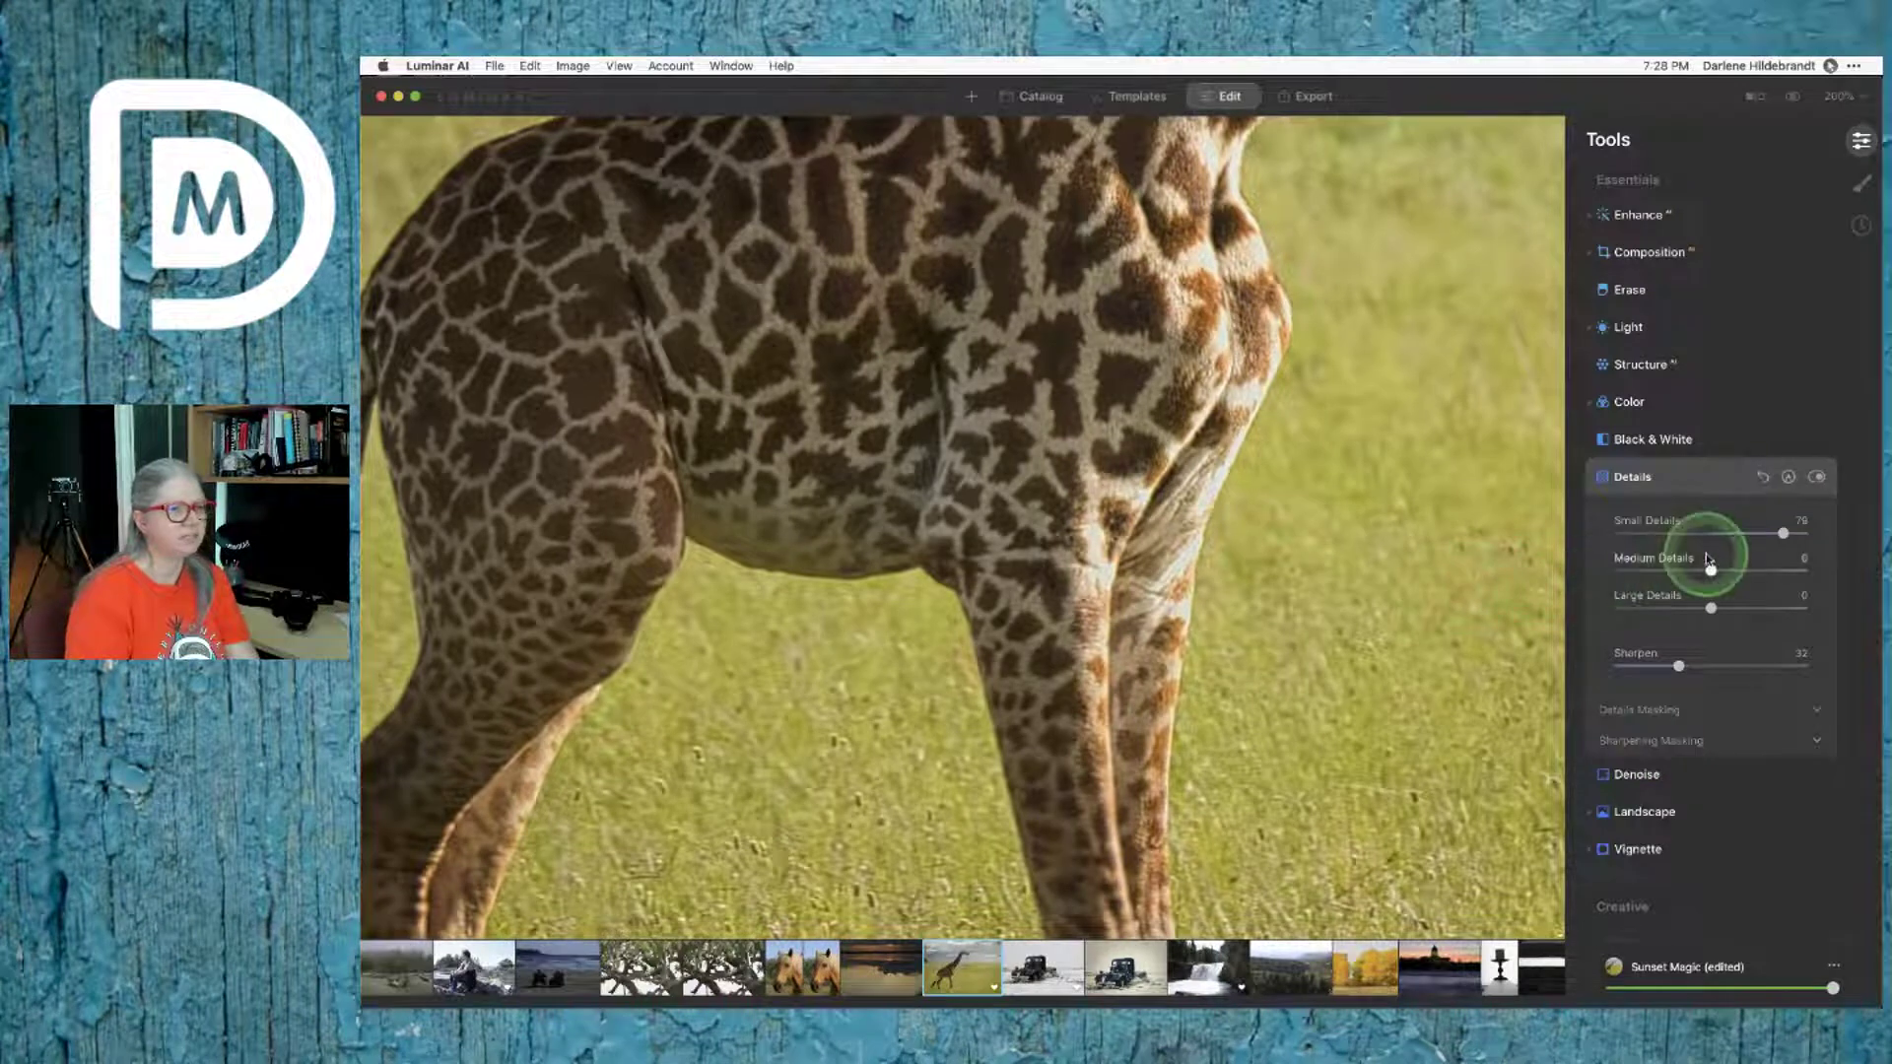
Step: Compare the giraffe's coat before and after the edits at 200% magnification
key(backslash)
key(backslash)
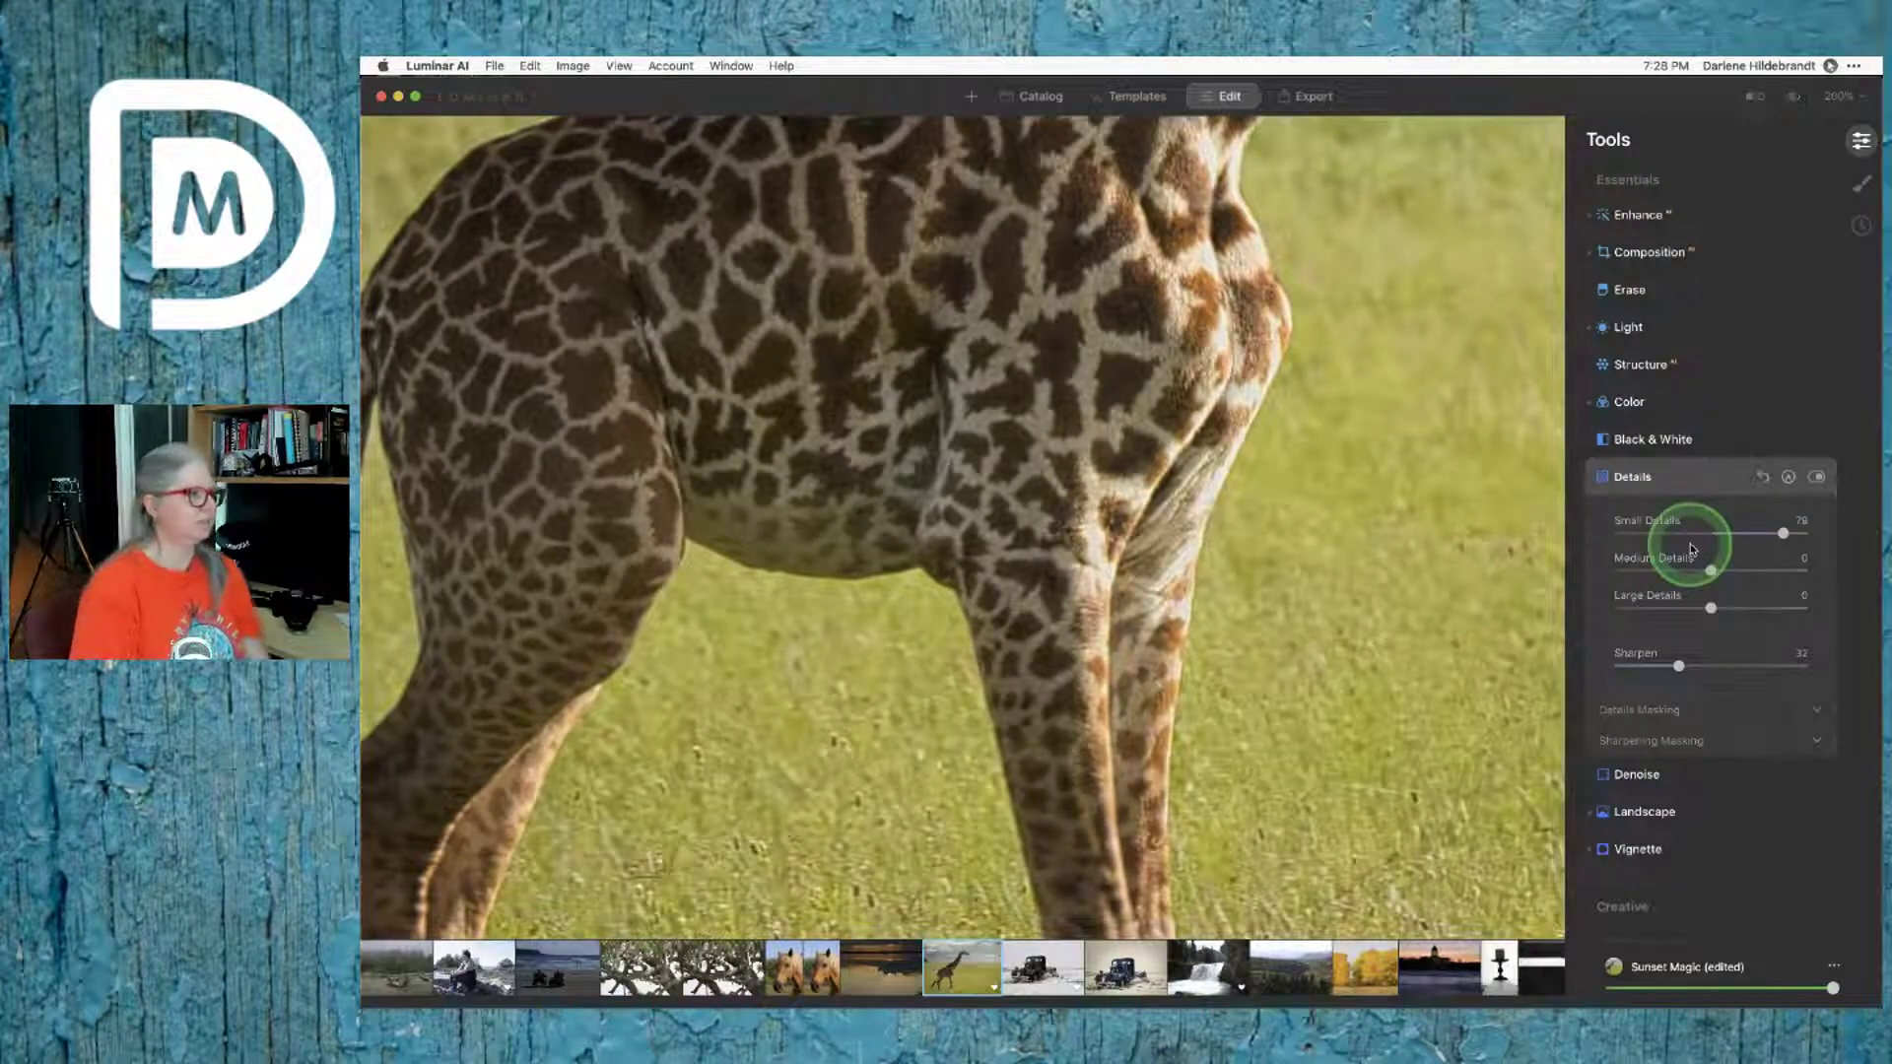
key(backslash)
key(backslash)
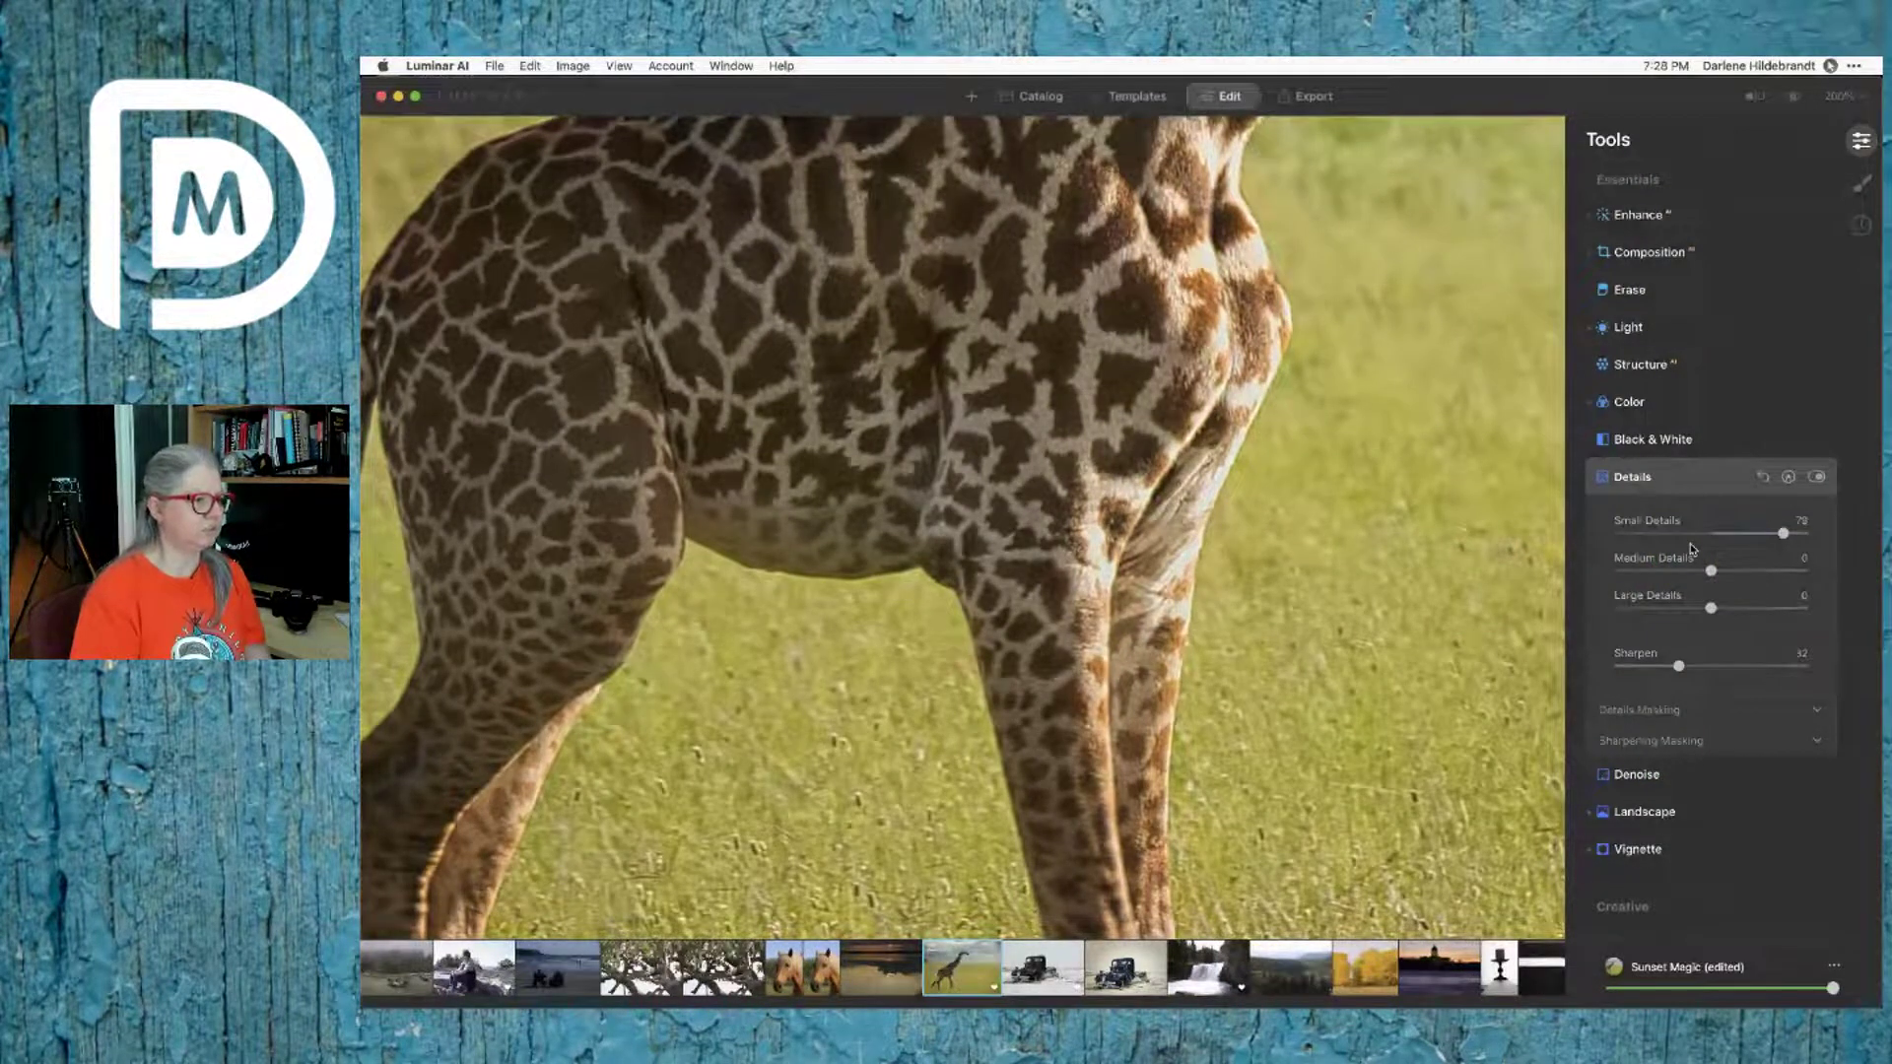
click(1639, 542)
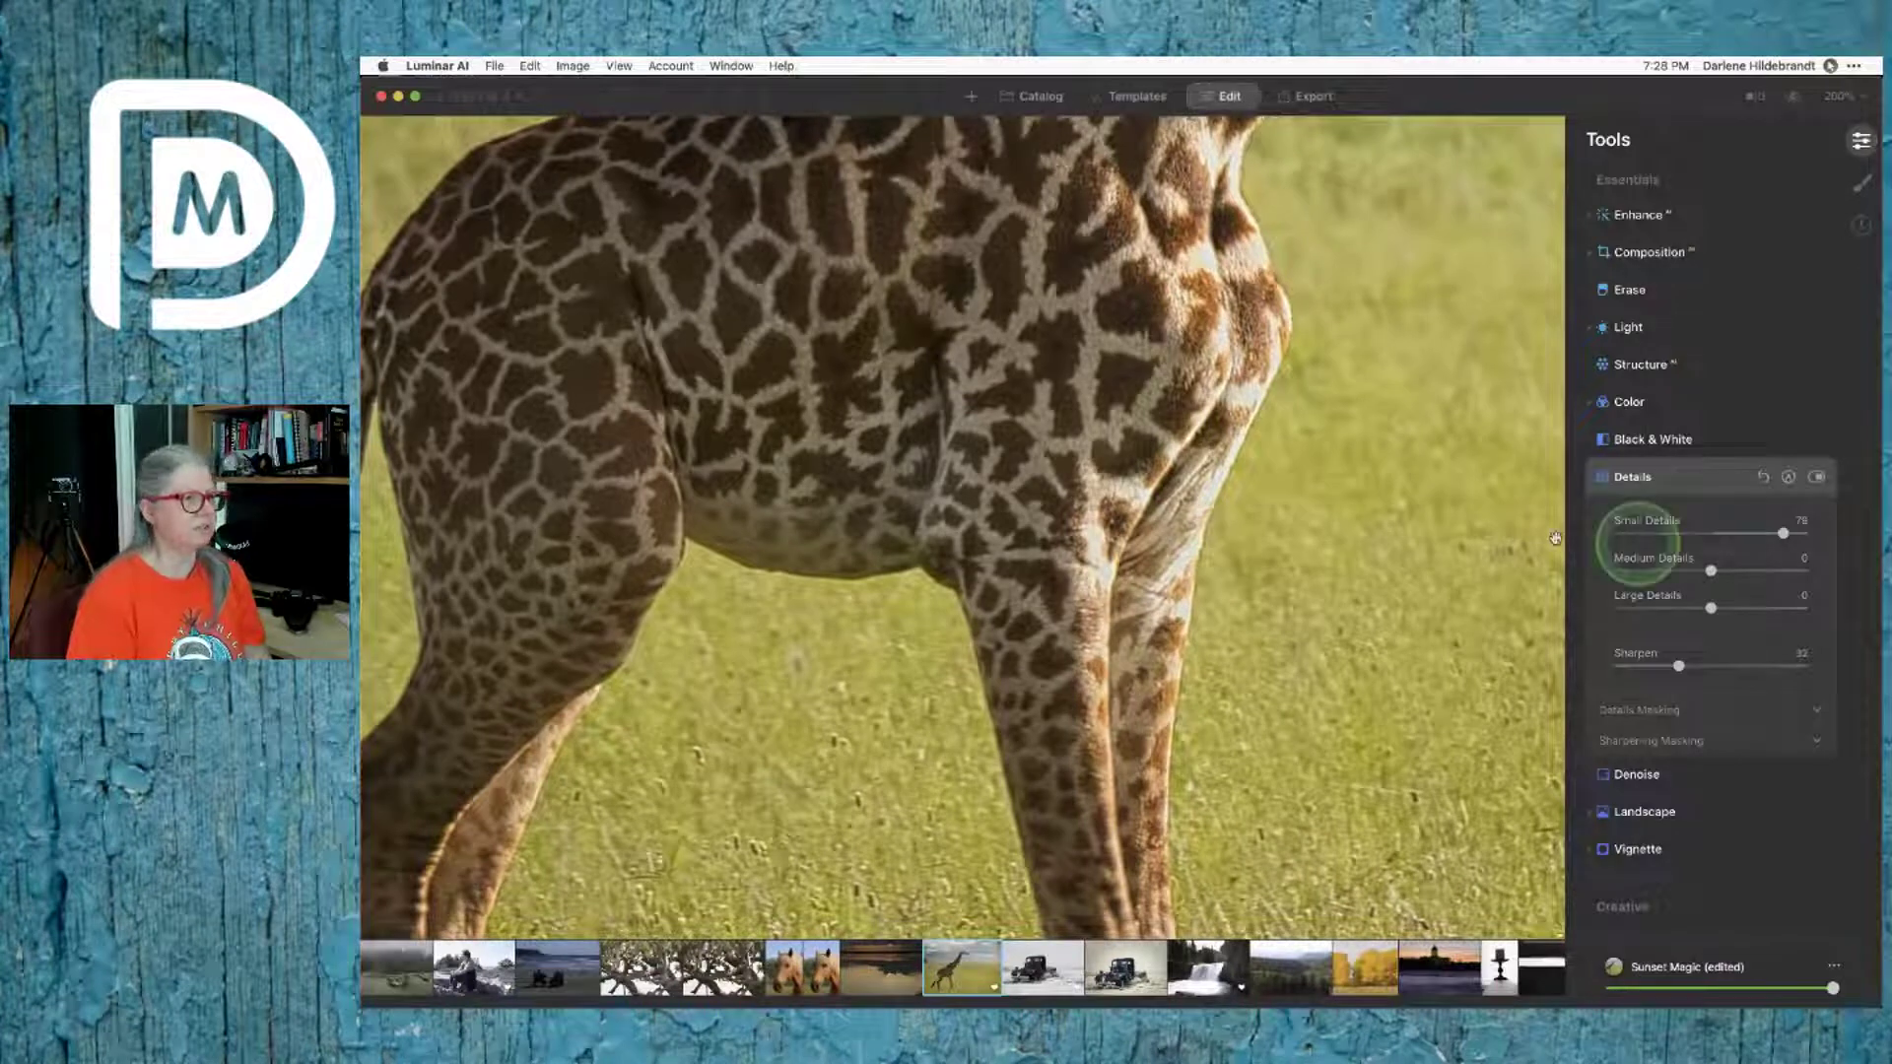
Step: Paint a Details mask over the giraffe and the foreground grass, using an enlarged brush with softness and opacity at 100
click(1839, 96)
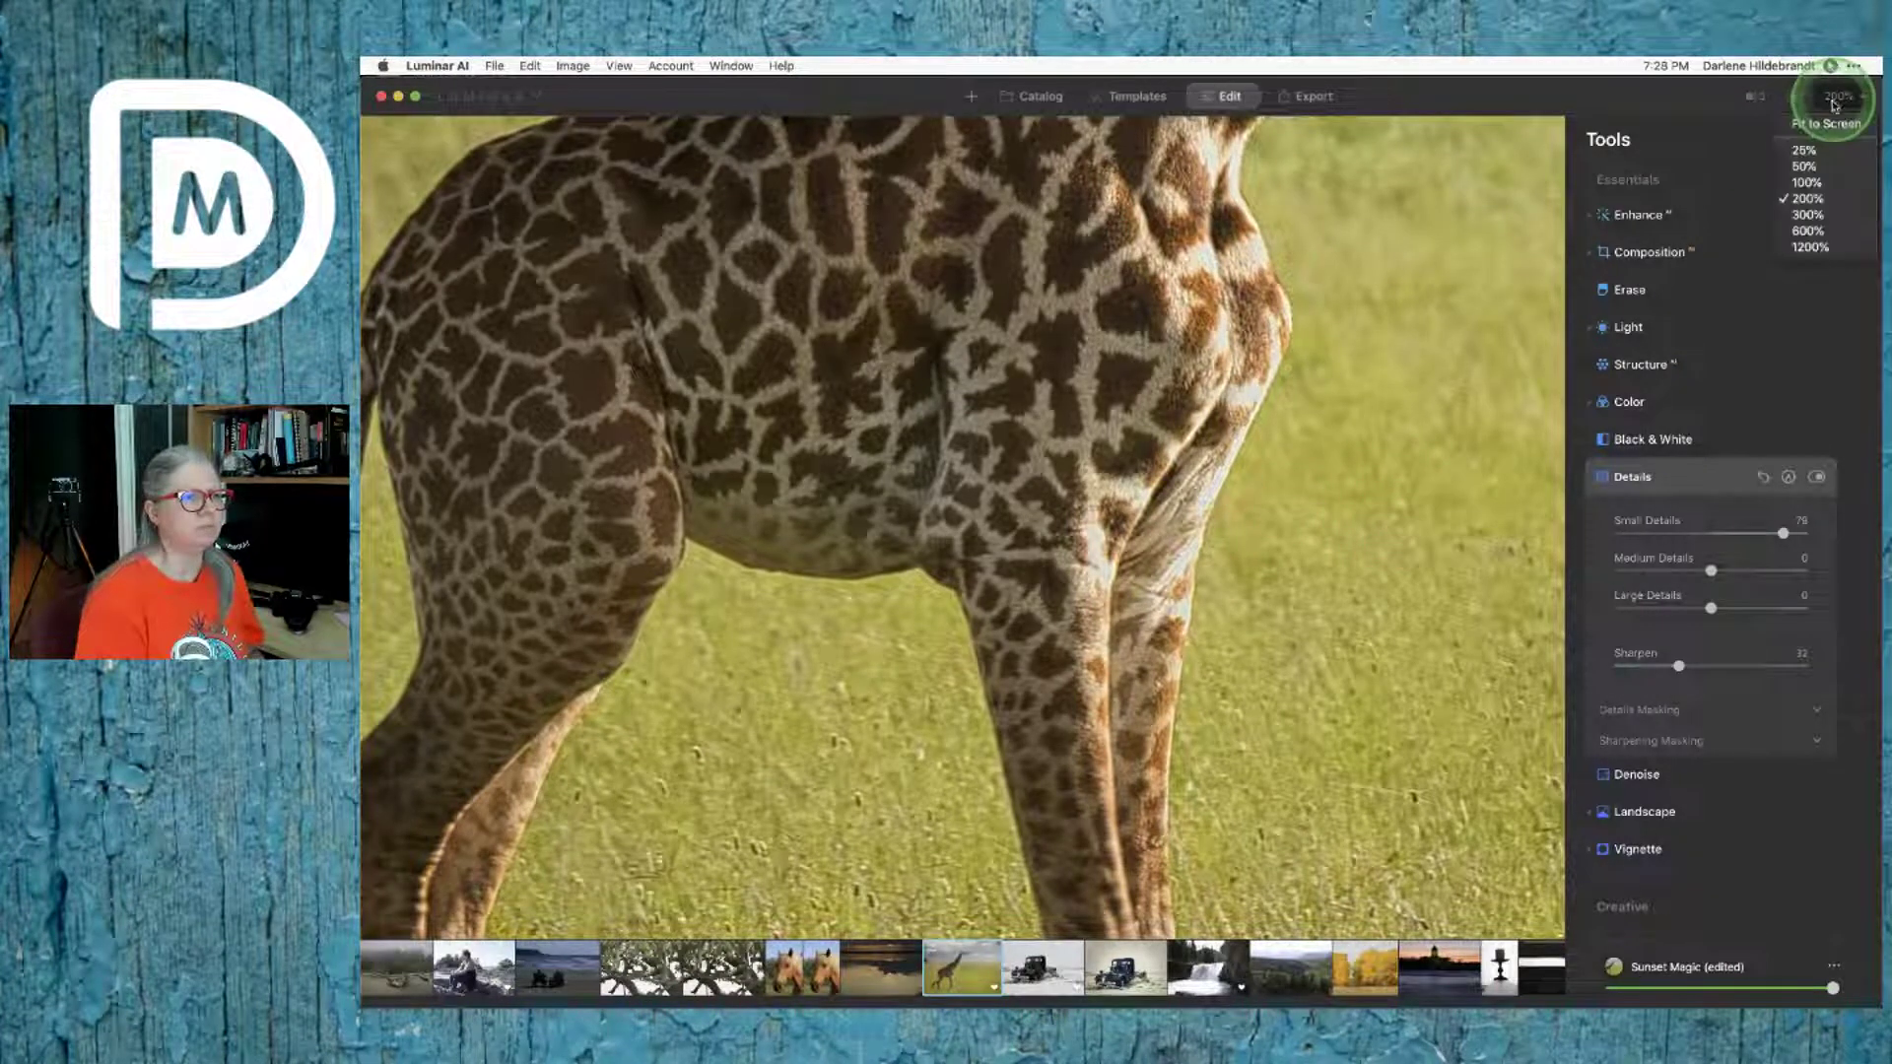
click(1822, 132)
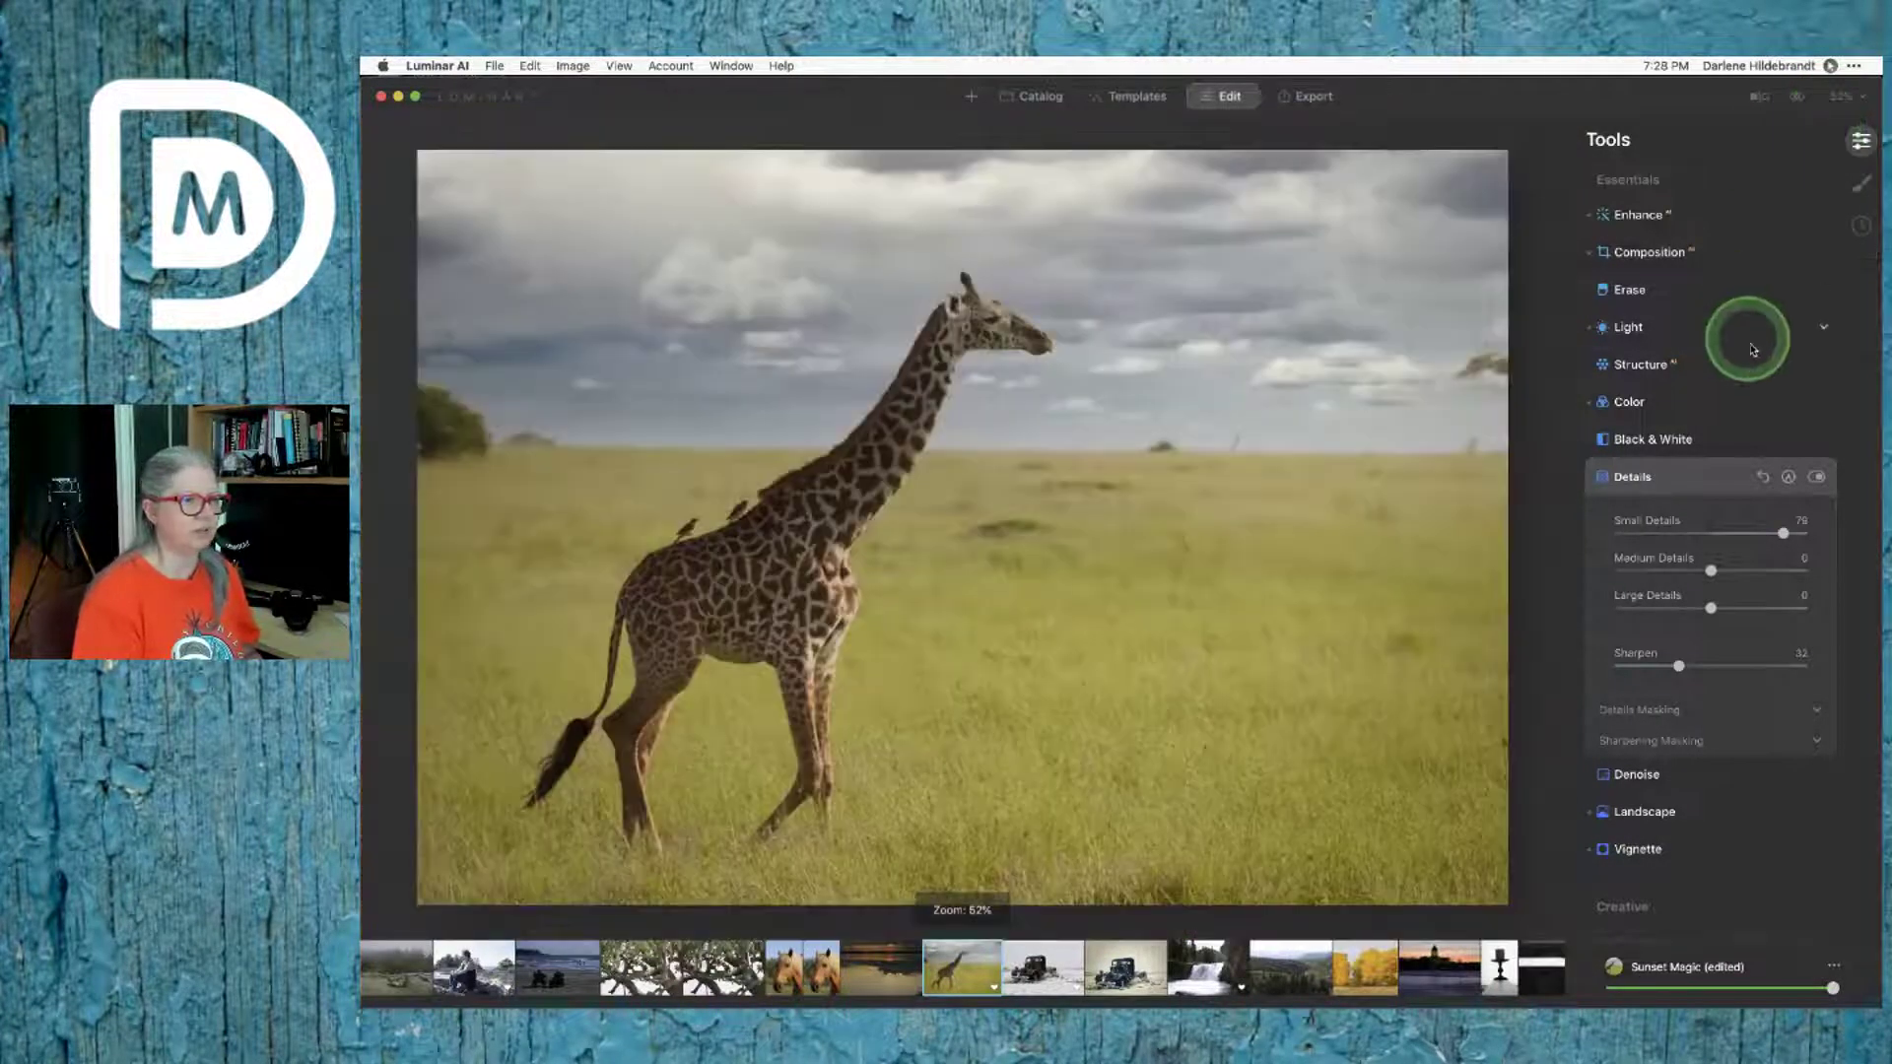
click(1788, 480)
click(1681, 537)
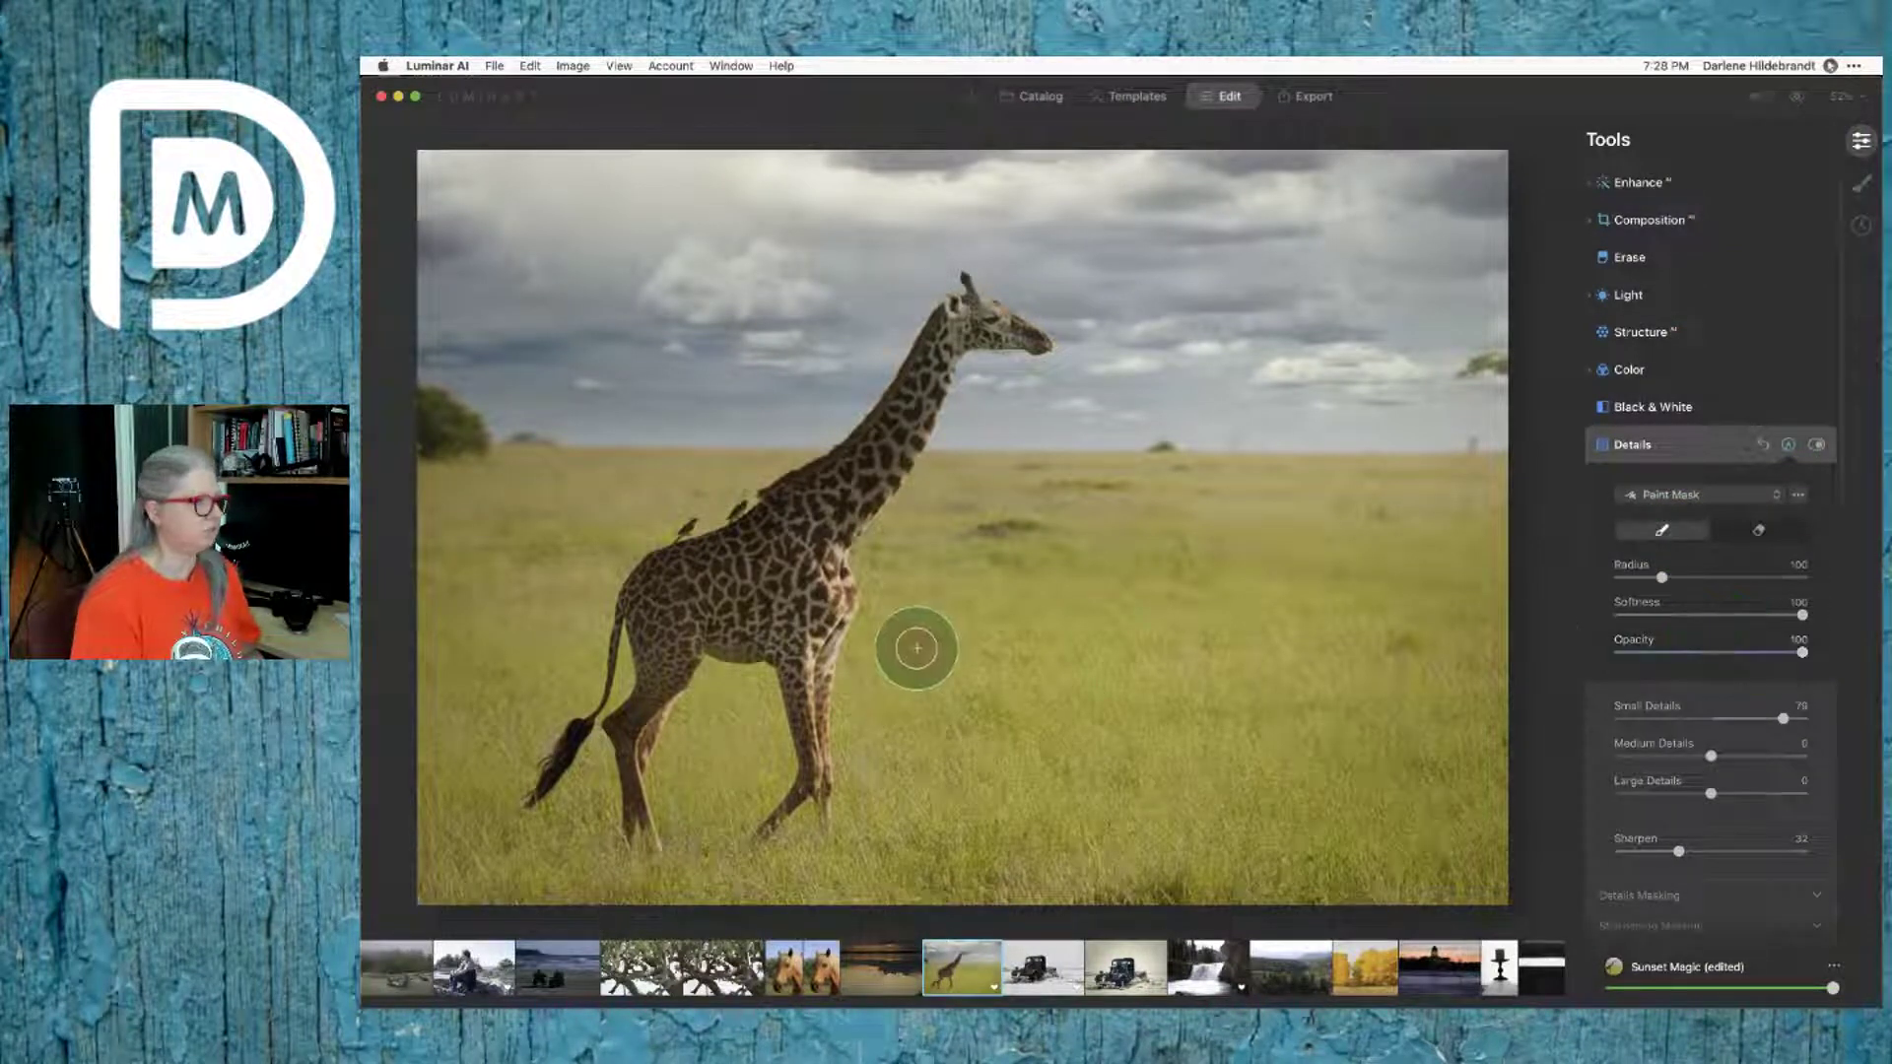
key(bracketright)
key(bracketright)
key(bracketright)
key(bracketright)
key(bracketright)
key(bracketright)
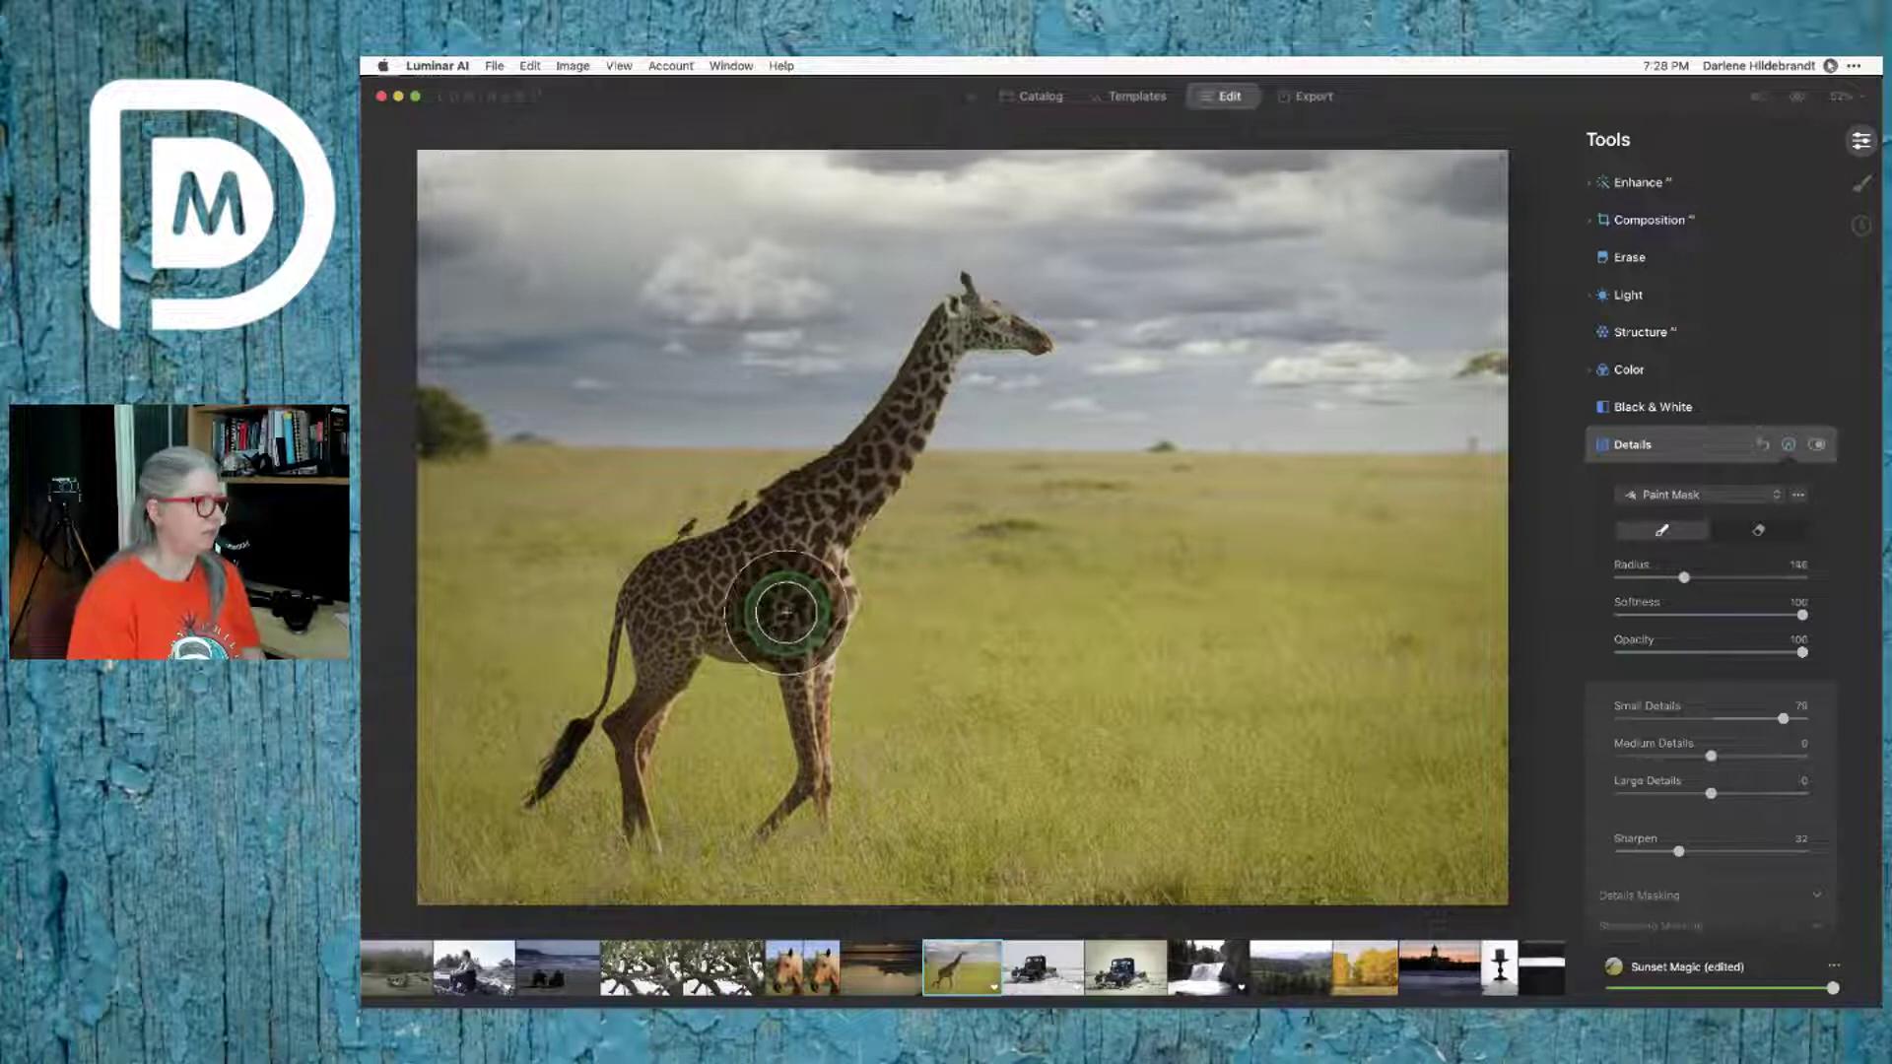
mouse_move(744, 621)
mouse_down()
mouse_move(800, 549)
mouse_move(755, 591)
mouse_move(681, 600)
mouse_move(784, 530)
mouse_move(673, 614)
mouse_move(646, 797)
mouse_move(791, 827)
mouse_move(788, 572)
mouse_move(808, 542)
mouse_move(777, 615)
mouse_move(812, 511)
mouse_move(946, 343)
mouse_move(1031, 326)
mouse_move(975, 321)
mouse_move(807, 578)
mouse_move(604, 795)
mouse_move(1464, 810)
mouse_move(415, 802)
mouse_move(1093, 809)
mouse_move(1475, 786)
mouse_up()
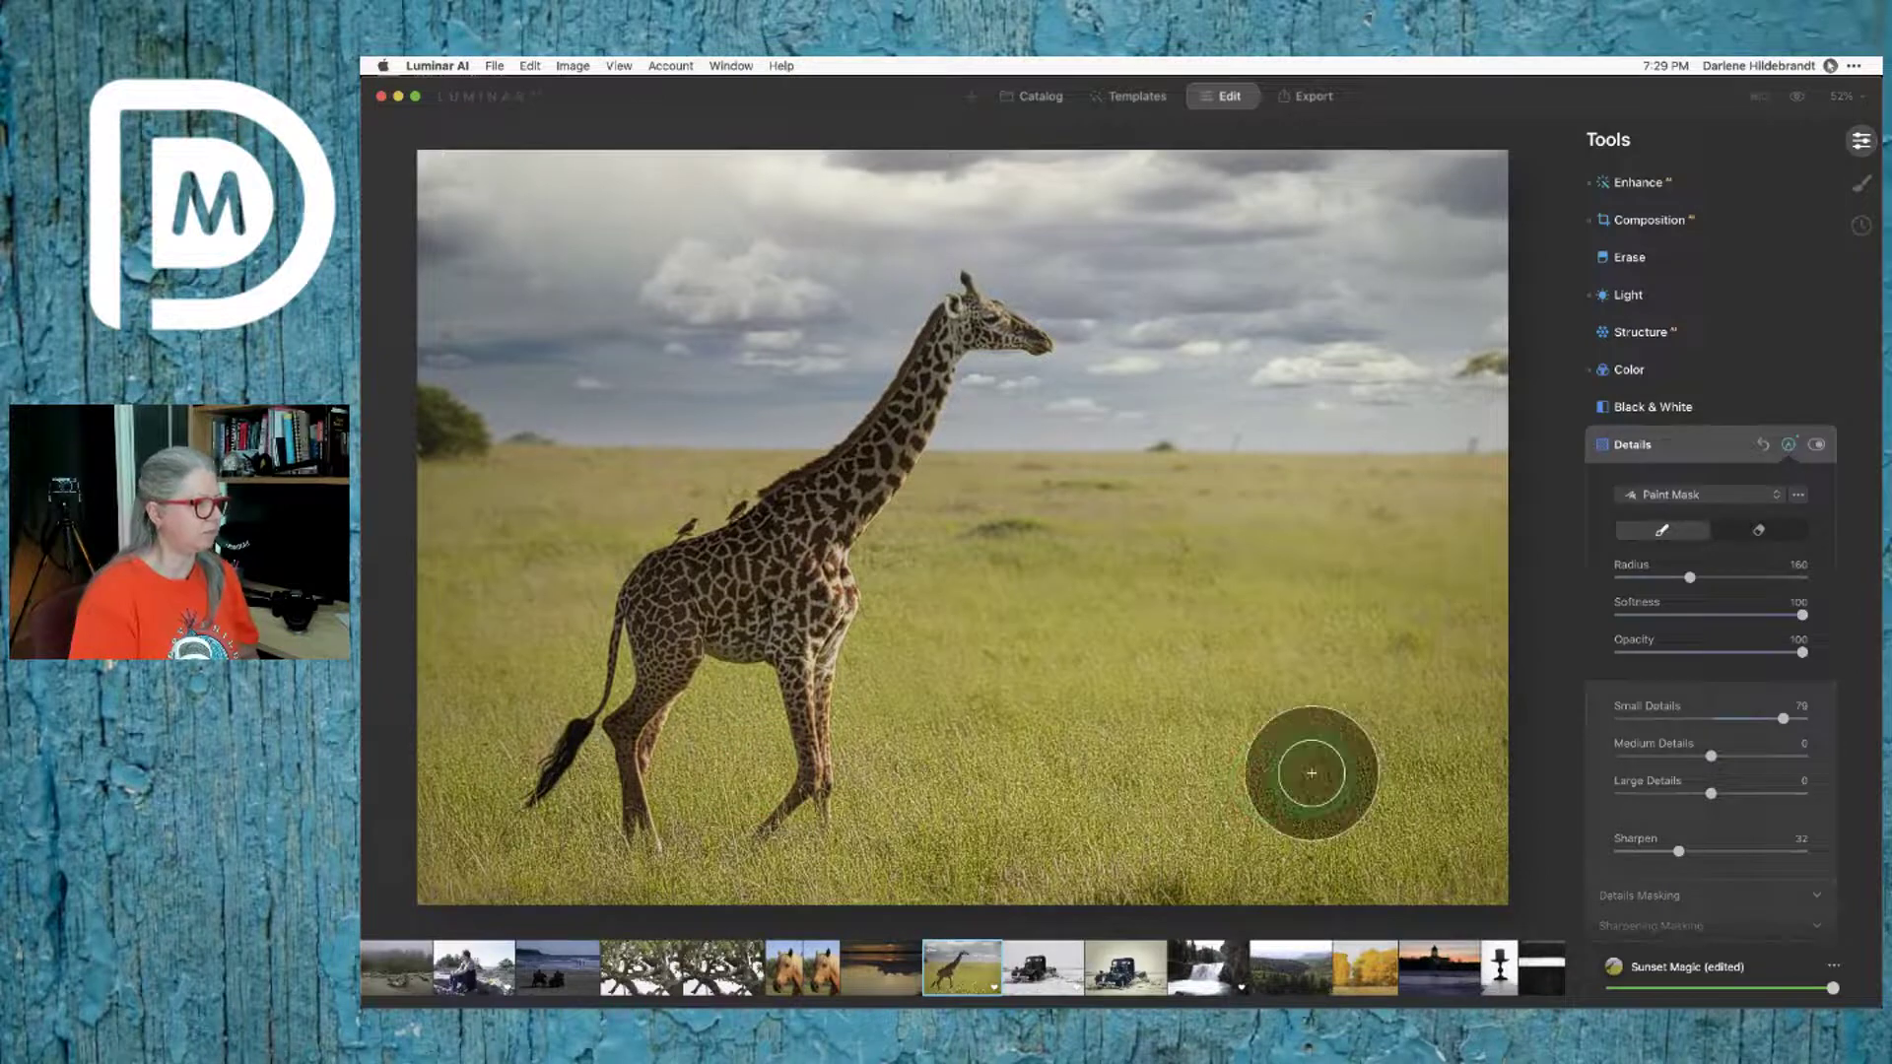
Step: Erase the Details mask from the area around the giraffe's legs with a brush radius of 76
click(1758, 530)
key(bracketleft)
key(bracketleft)
key(bracketleft)
key(bracketleft)
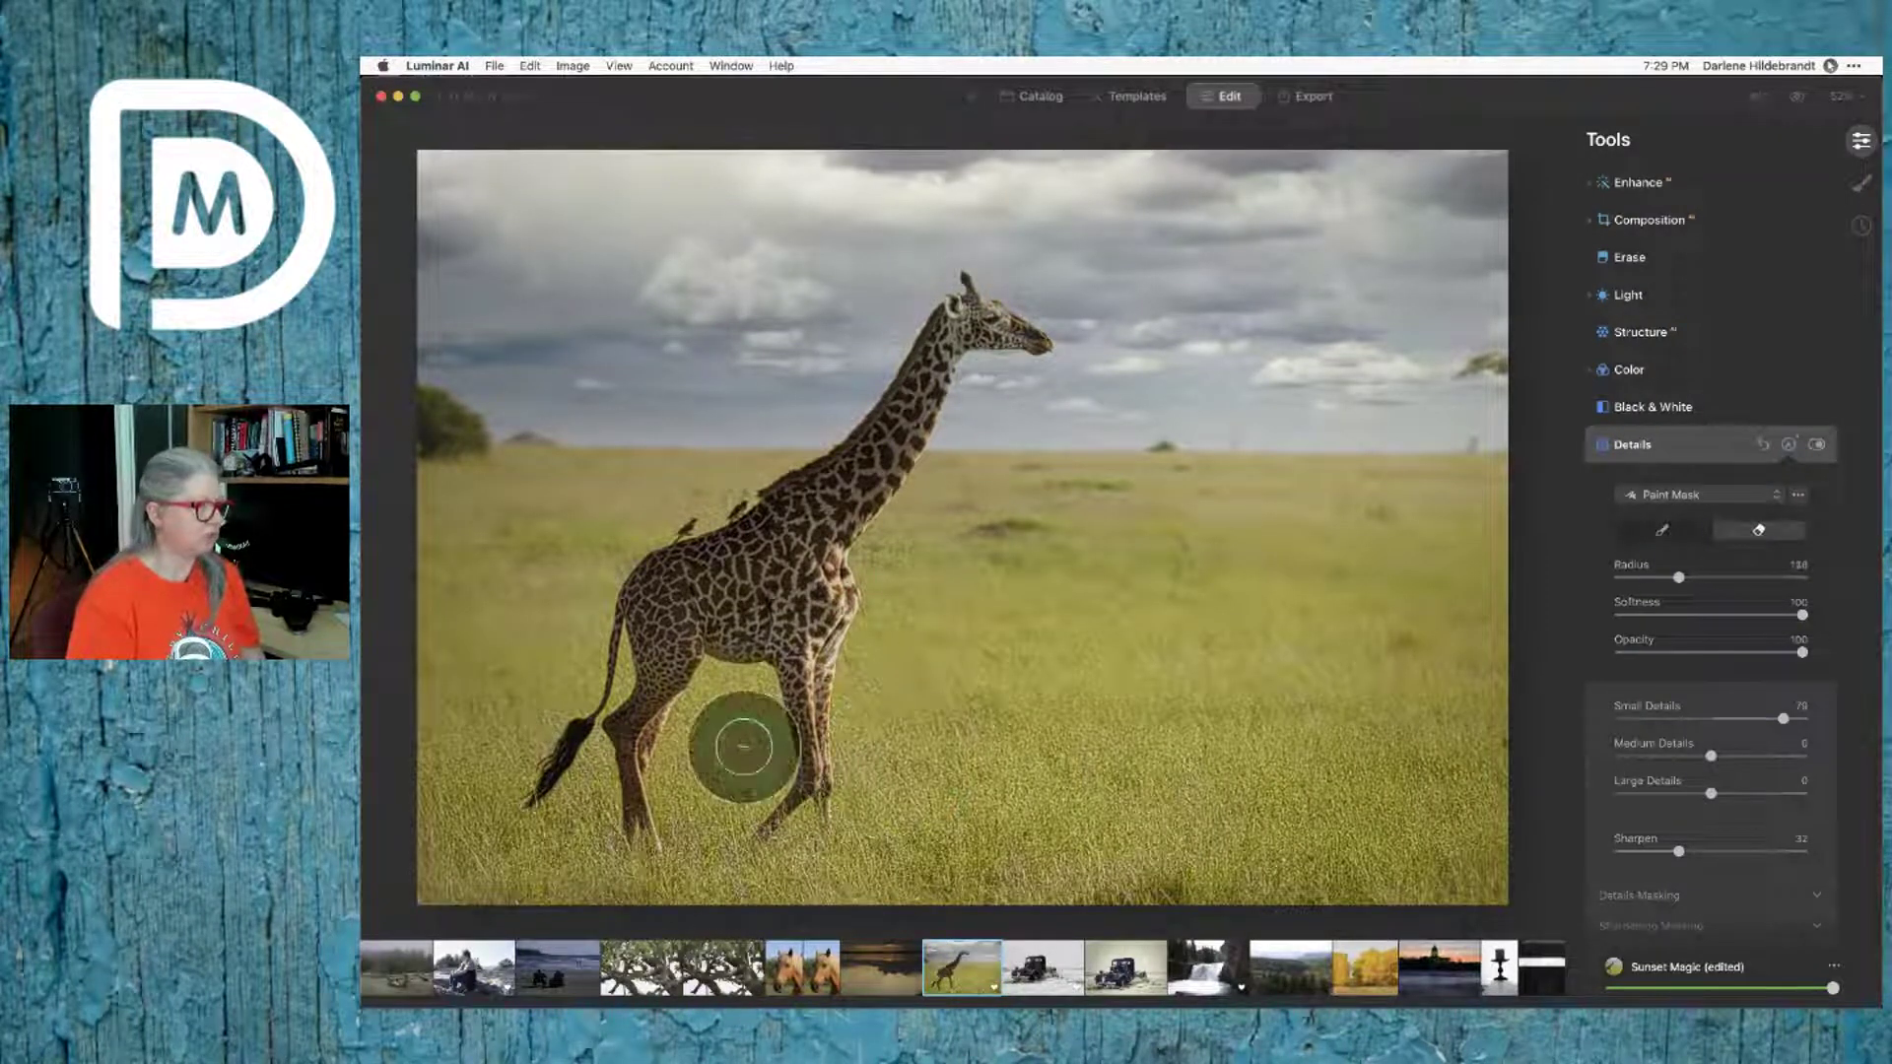
key(bracketleft)
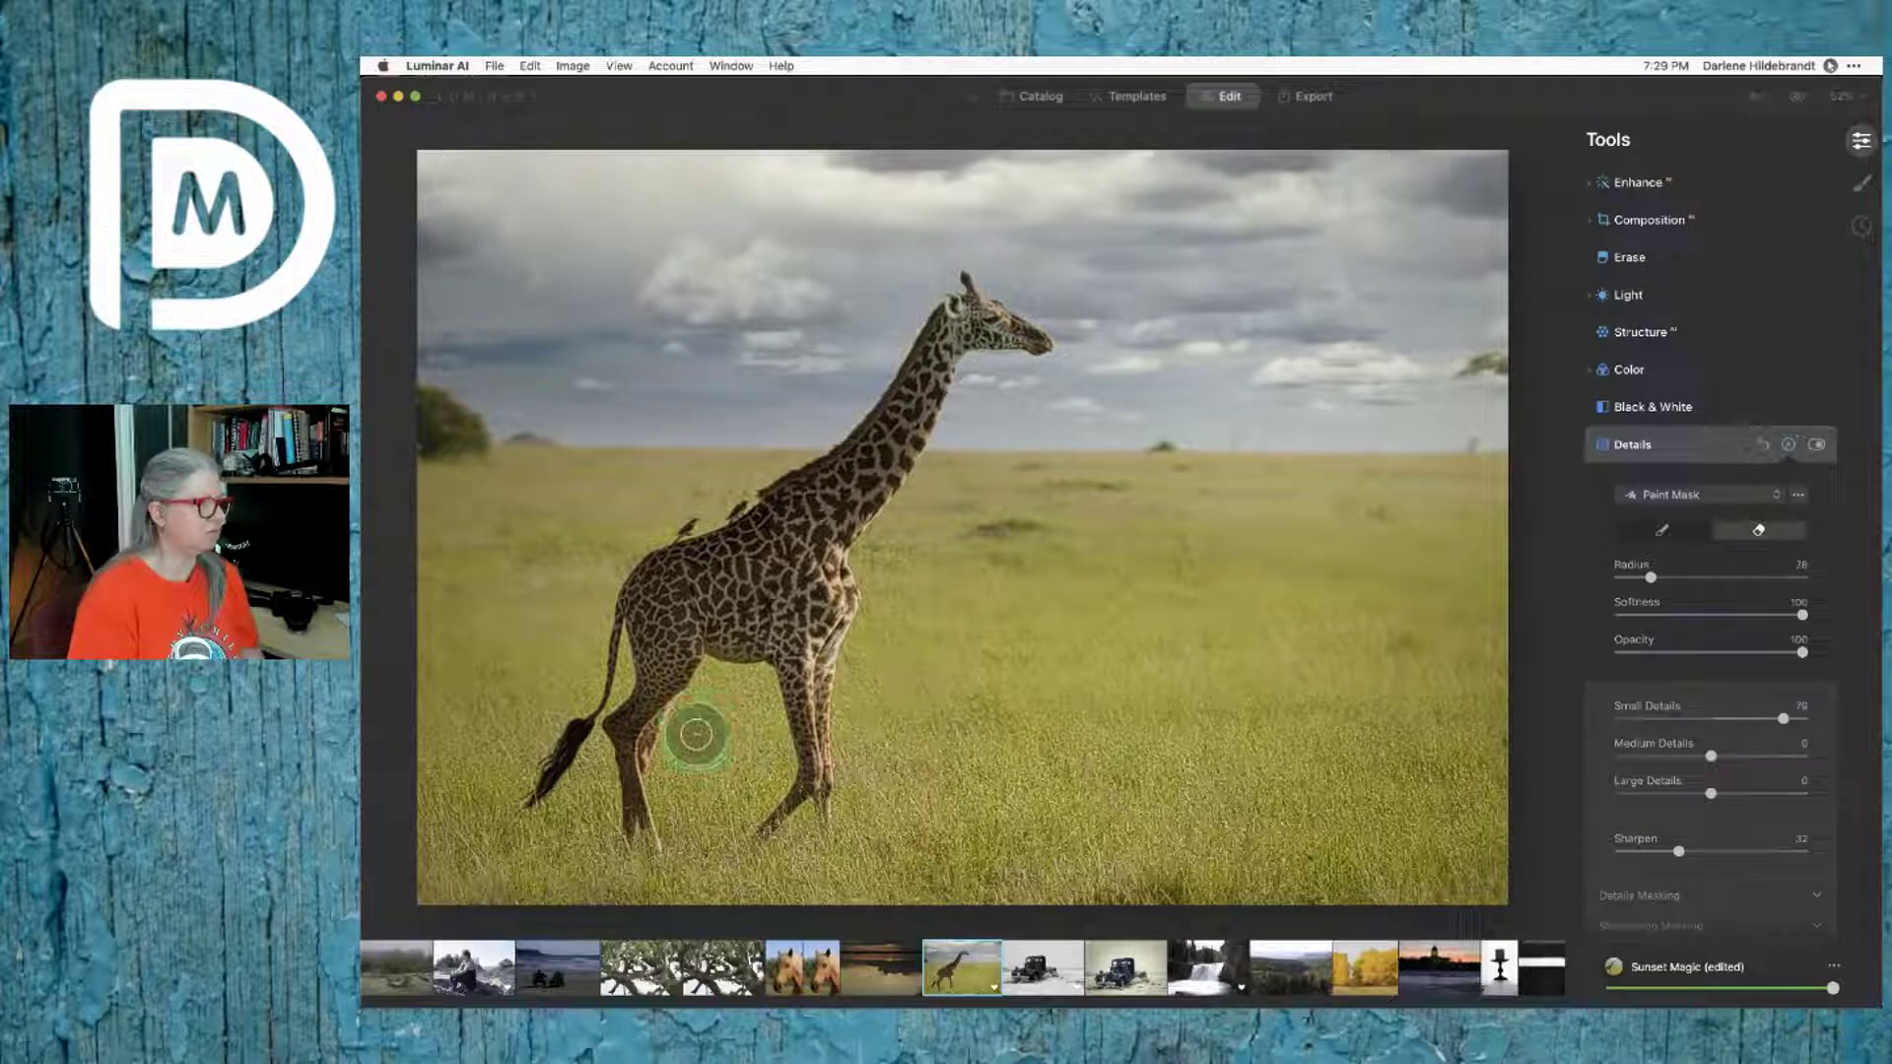
click(691, 741)
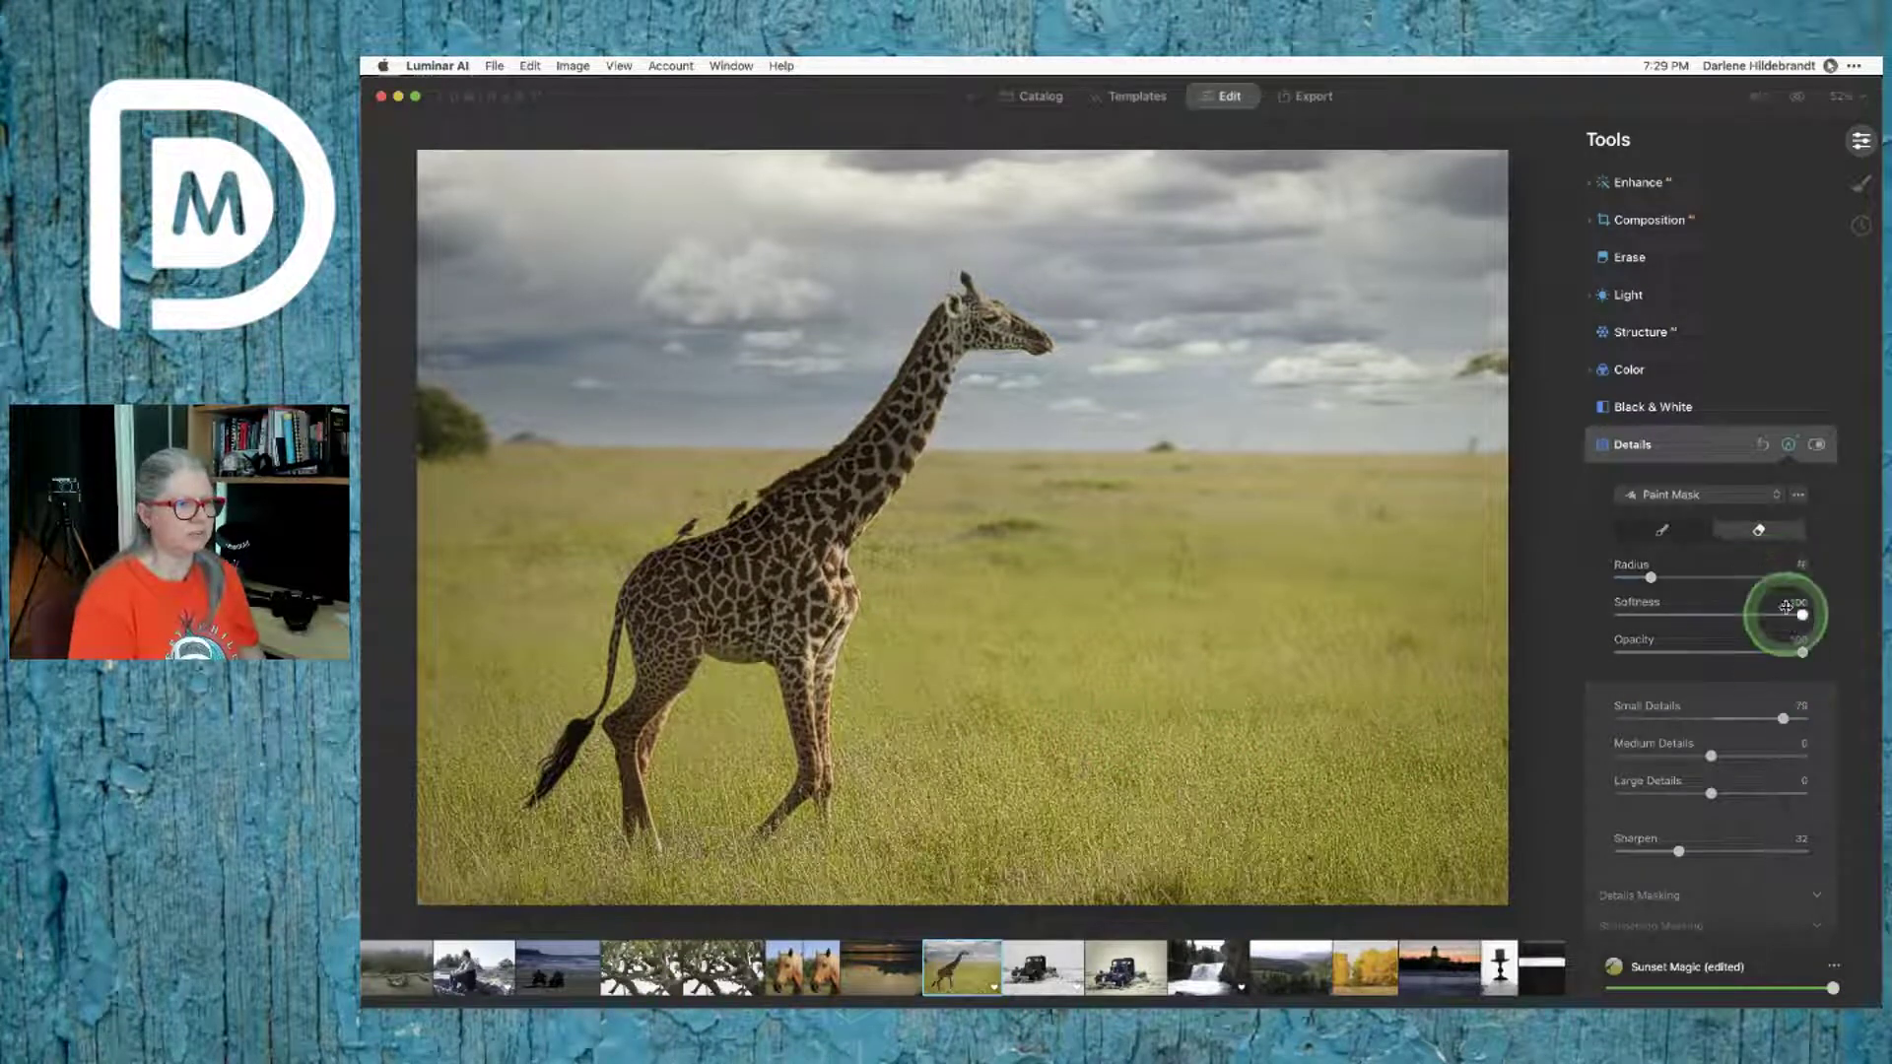
Step: Leave the mask editing and set Small Details to 59 and Medium Details to 12
click(1789, 444)
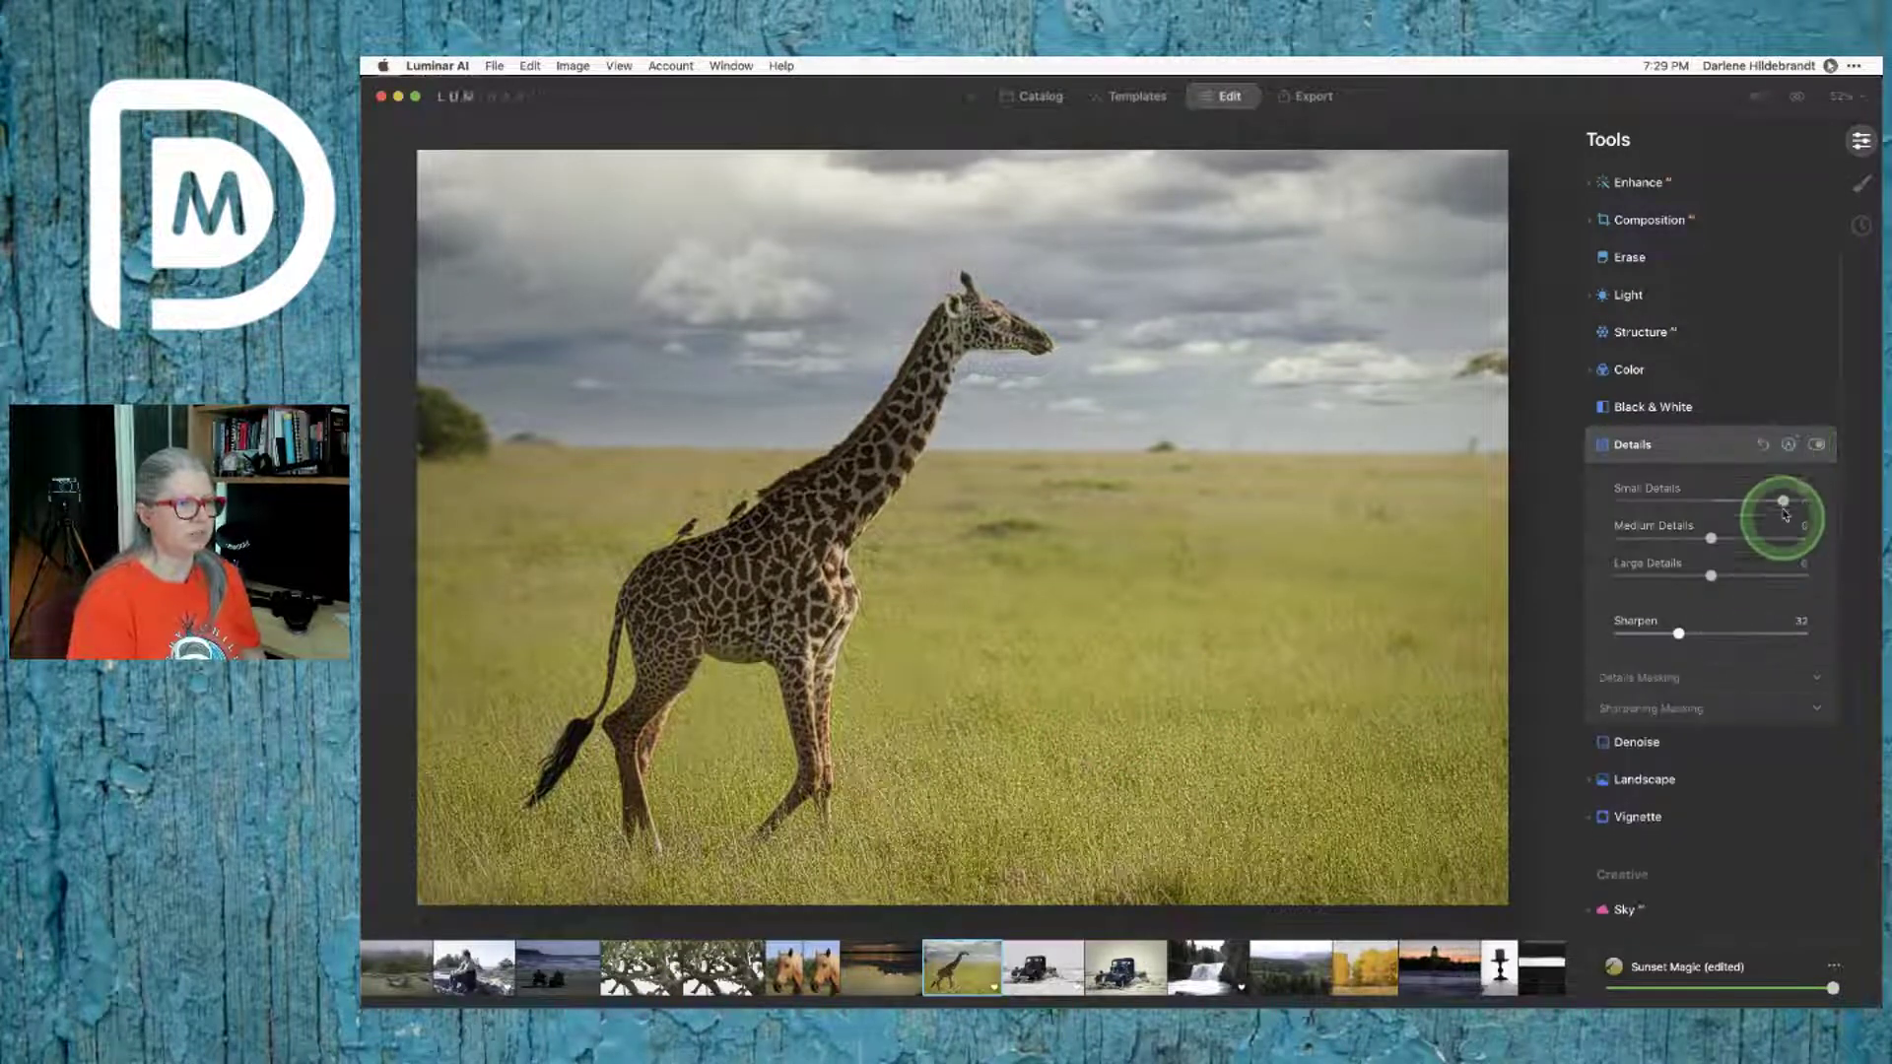
drag(1769, 500, 1723, 538)
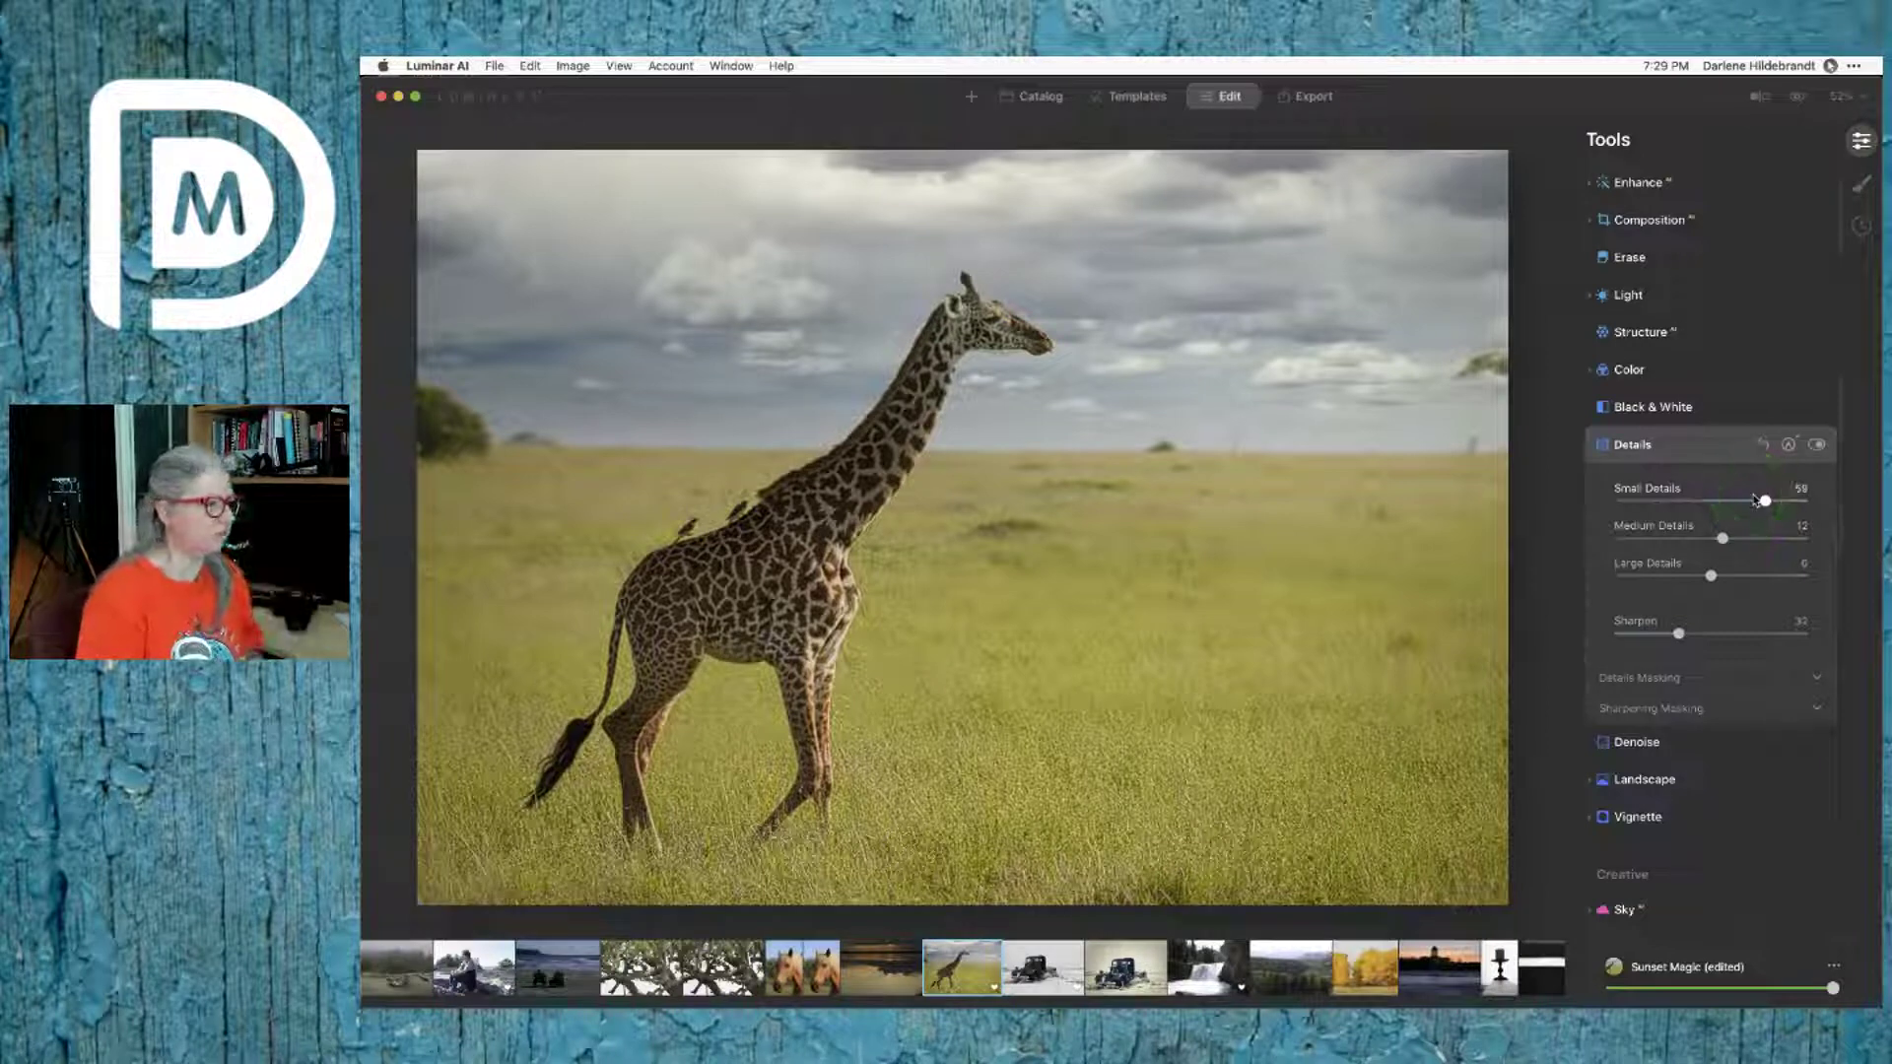
click(1778, 500)
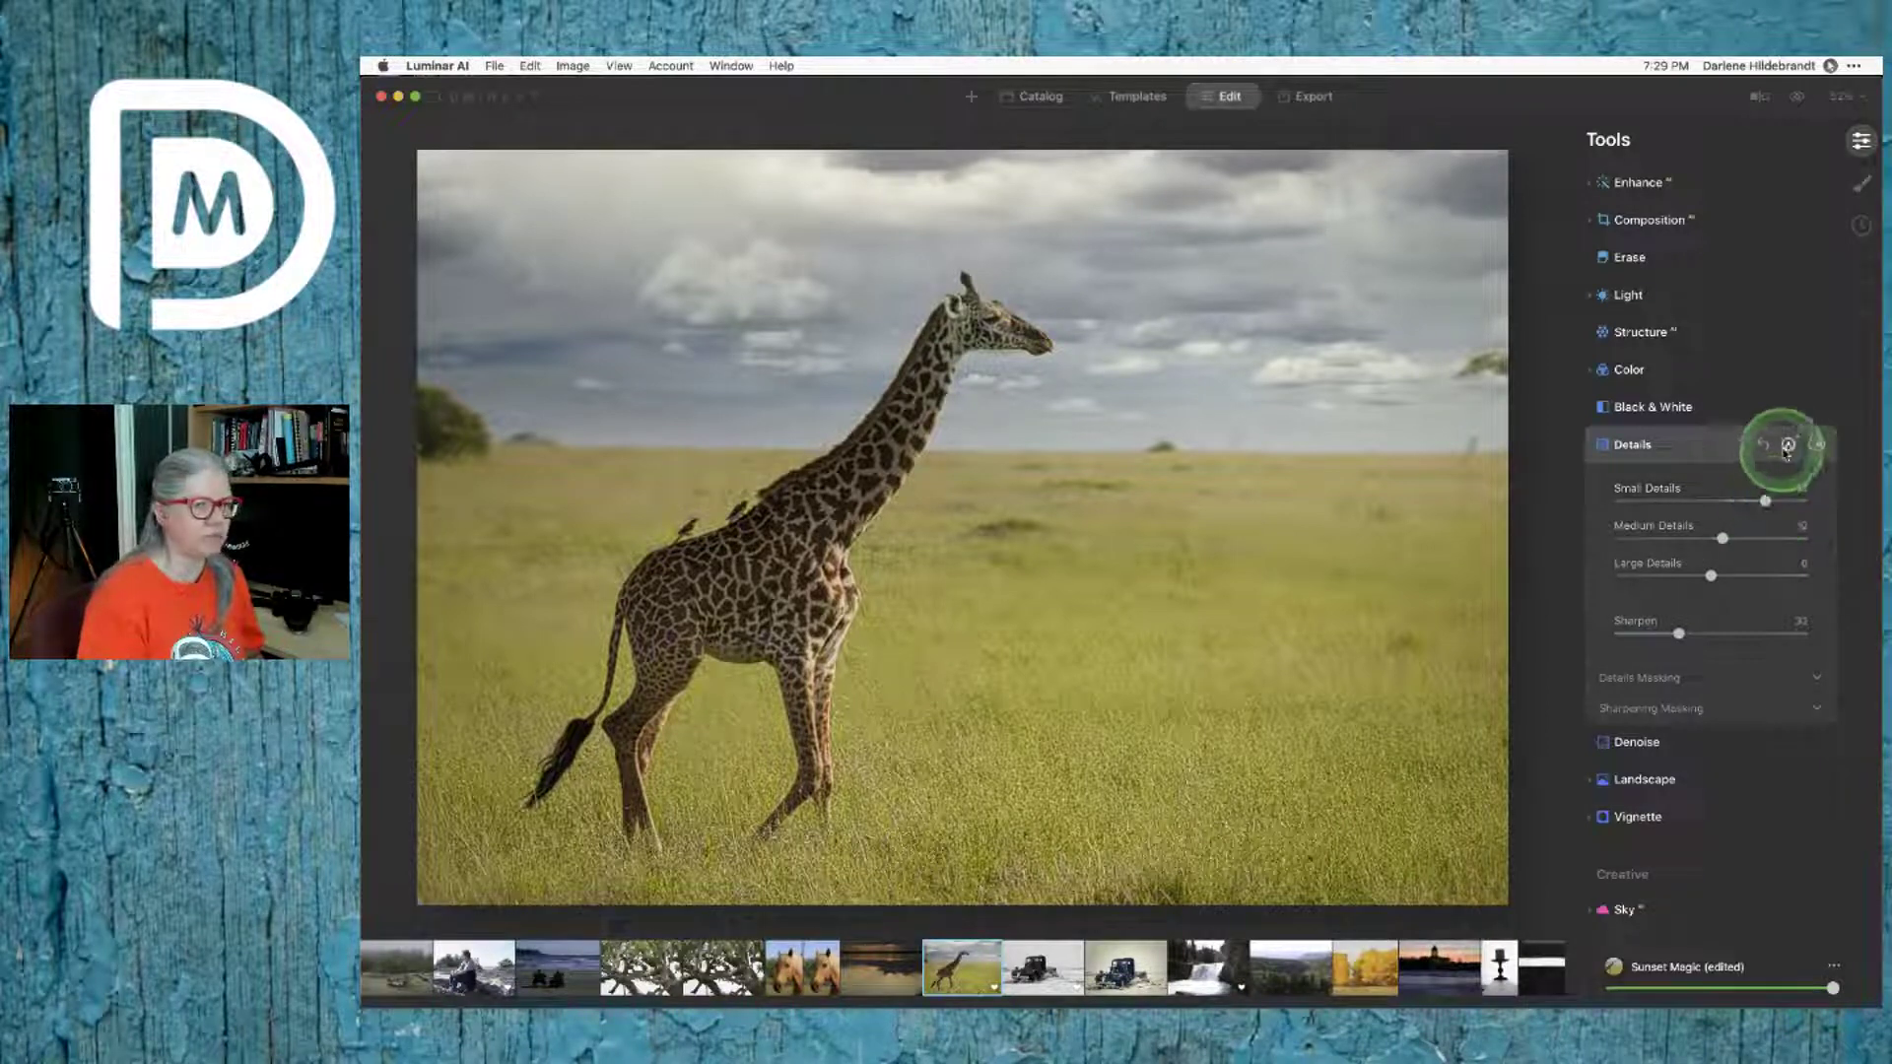
Step: Partially erase the Details mask over the foreground grass with a brush radius of 196 and opacity of 75
click(1788, 444)
click(1757, 537)
drag(1732, 652, 1704, 652)
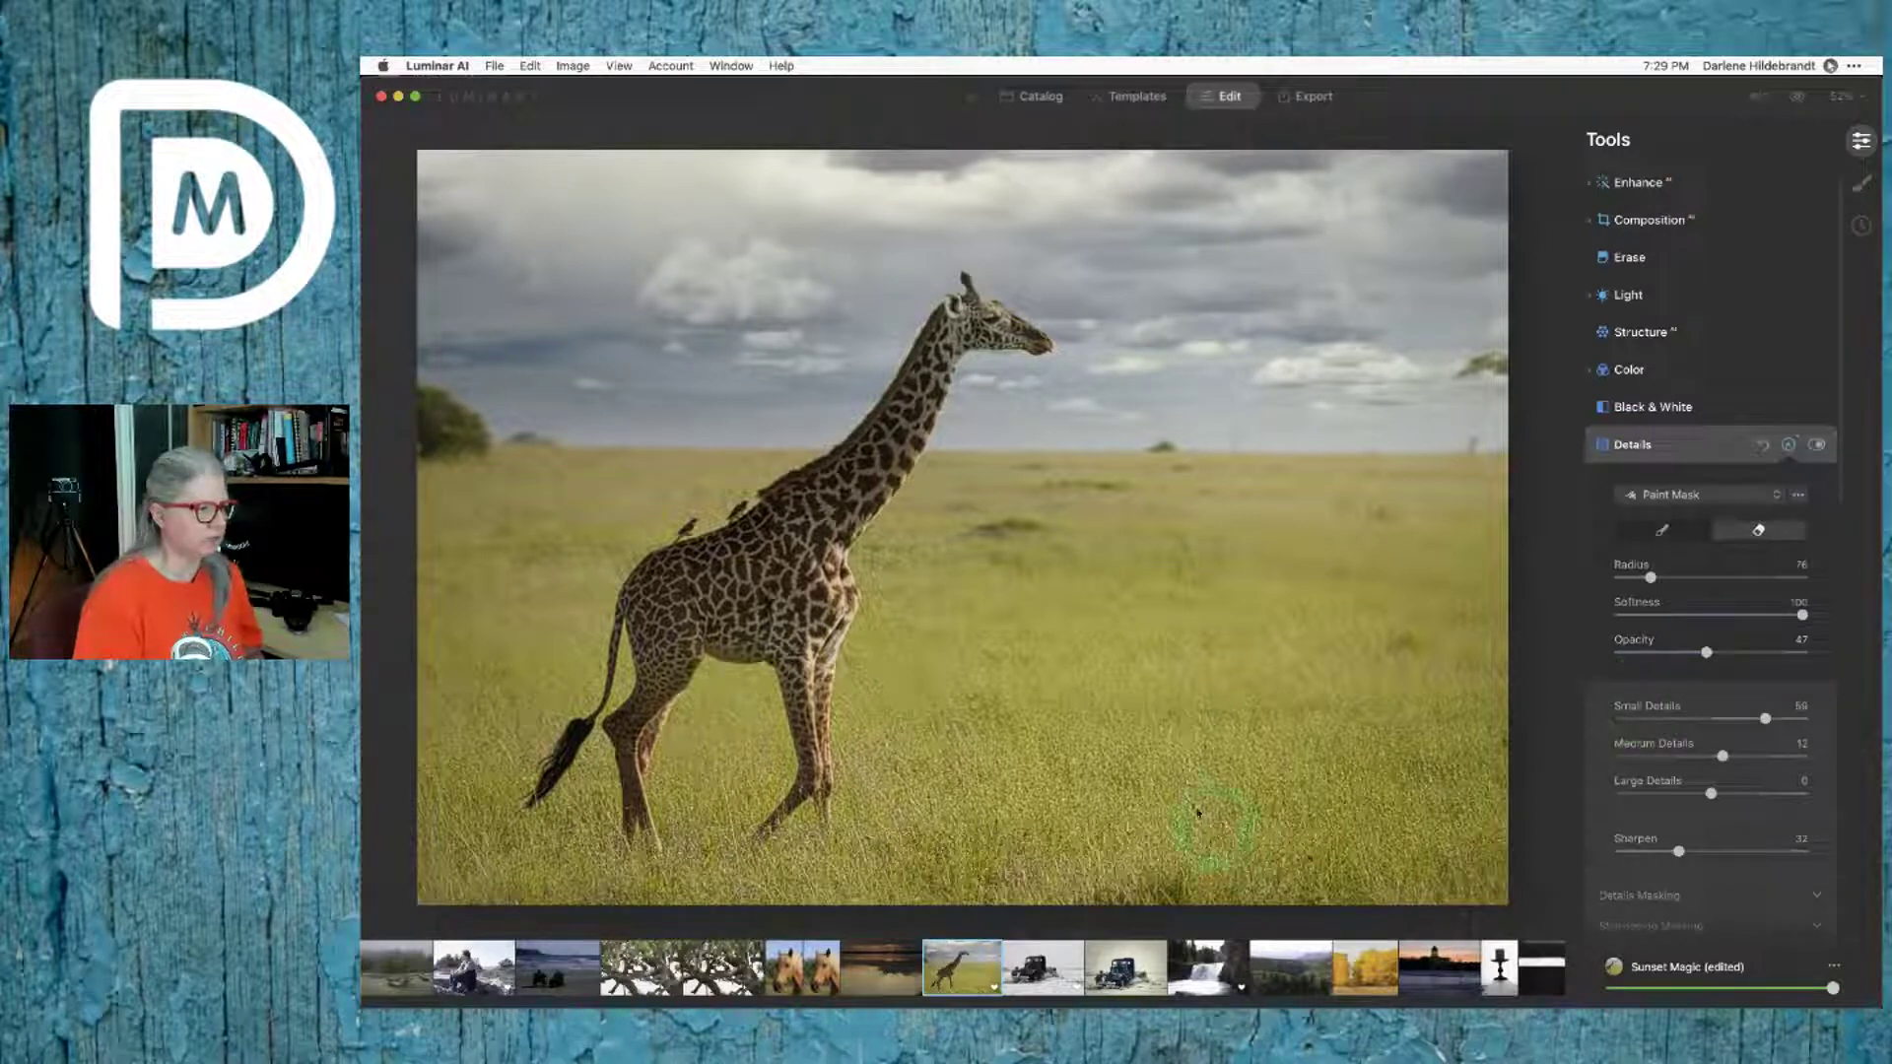
click(1659, 651)
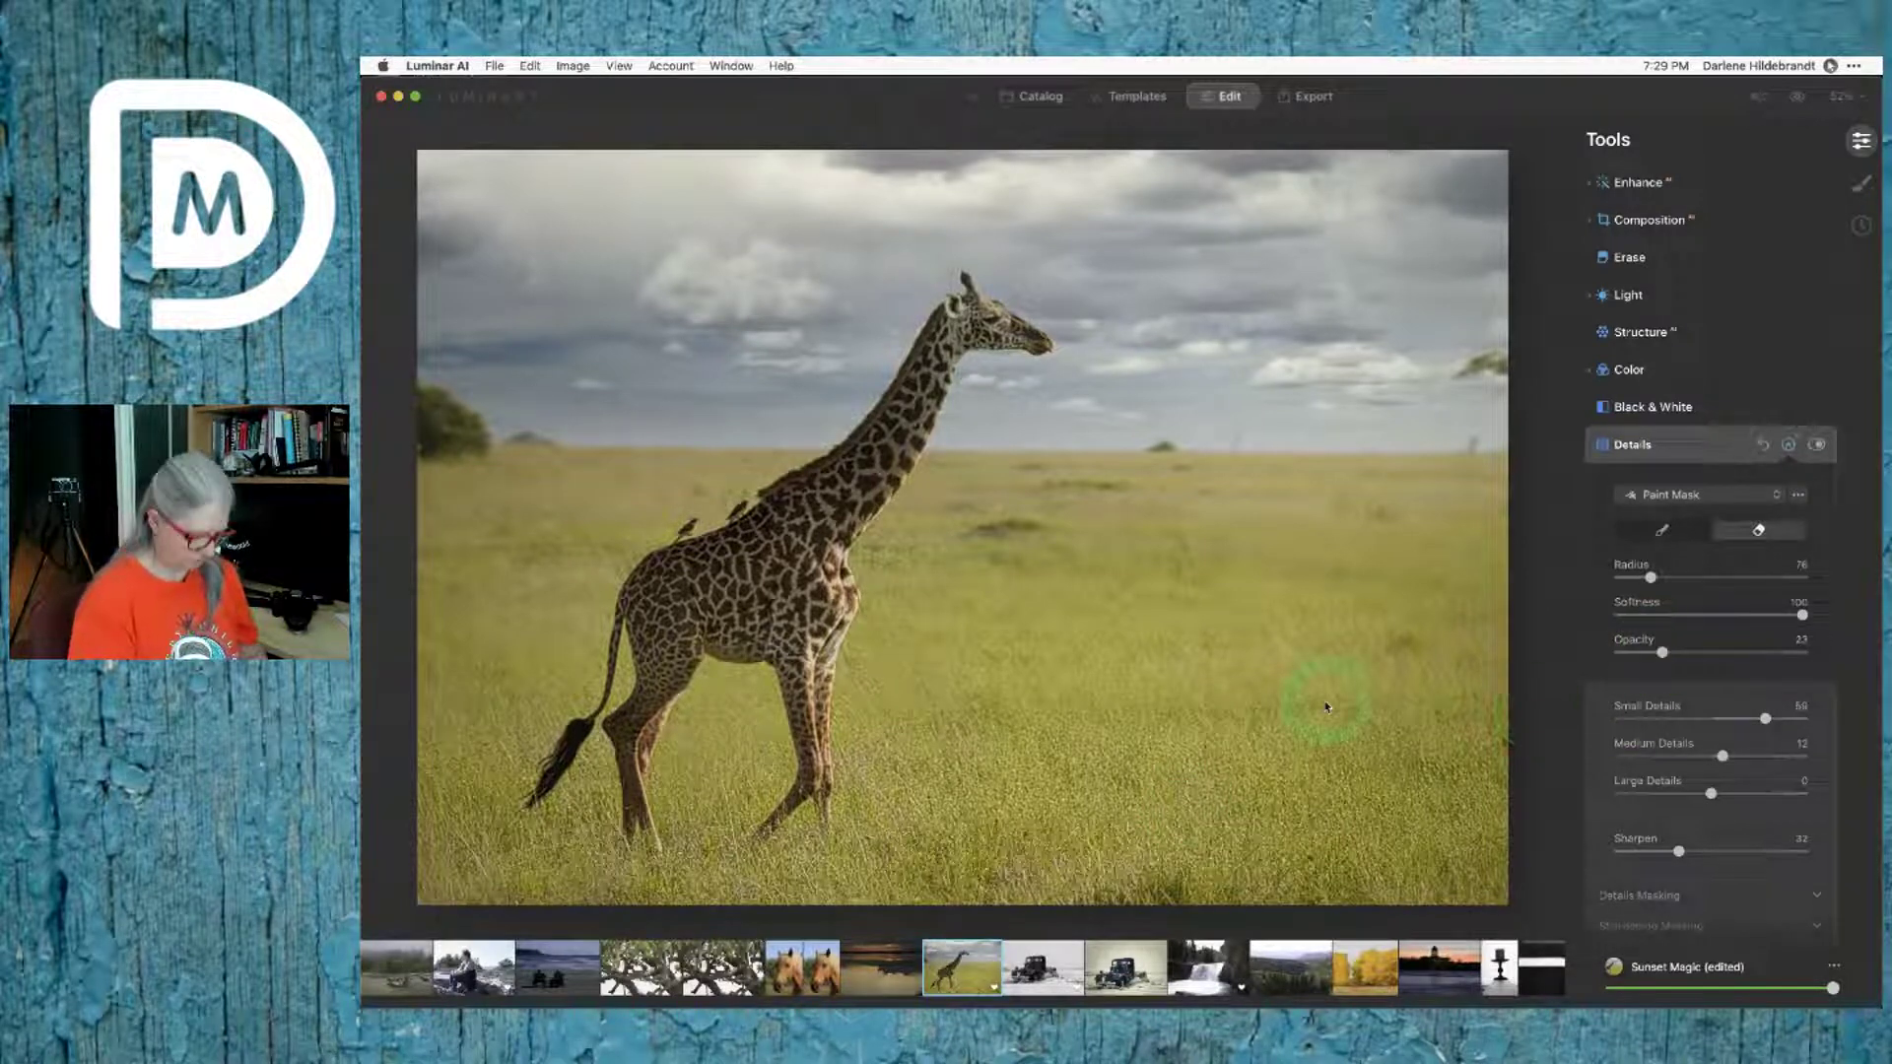
key(bracketright)
key(bracketright)
key(bracketright)
key(bracketright)
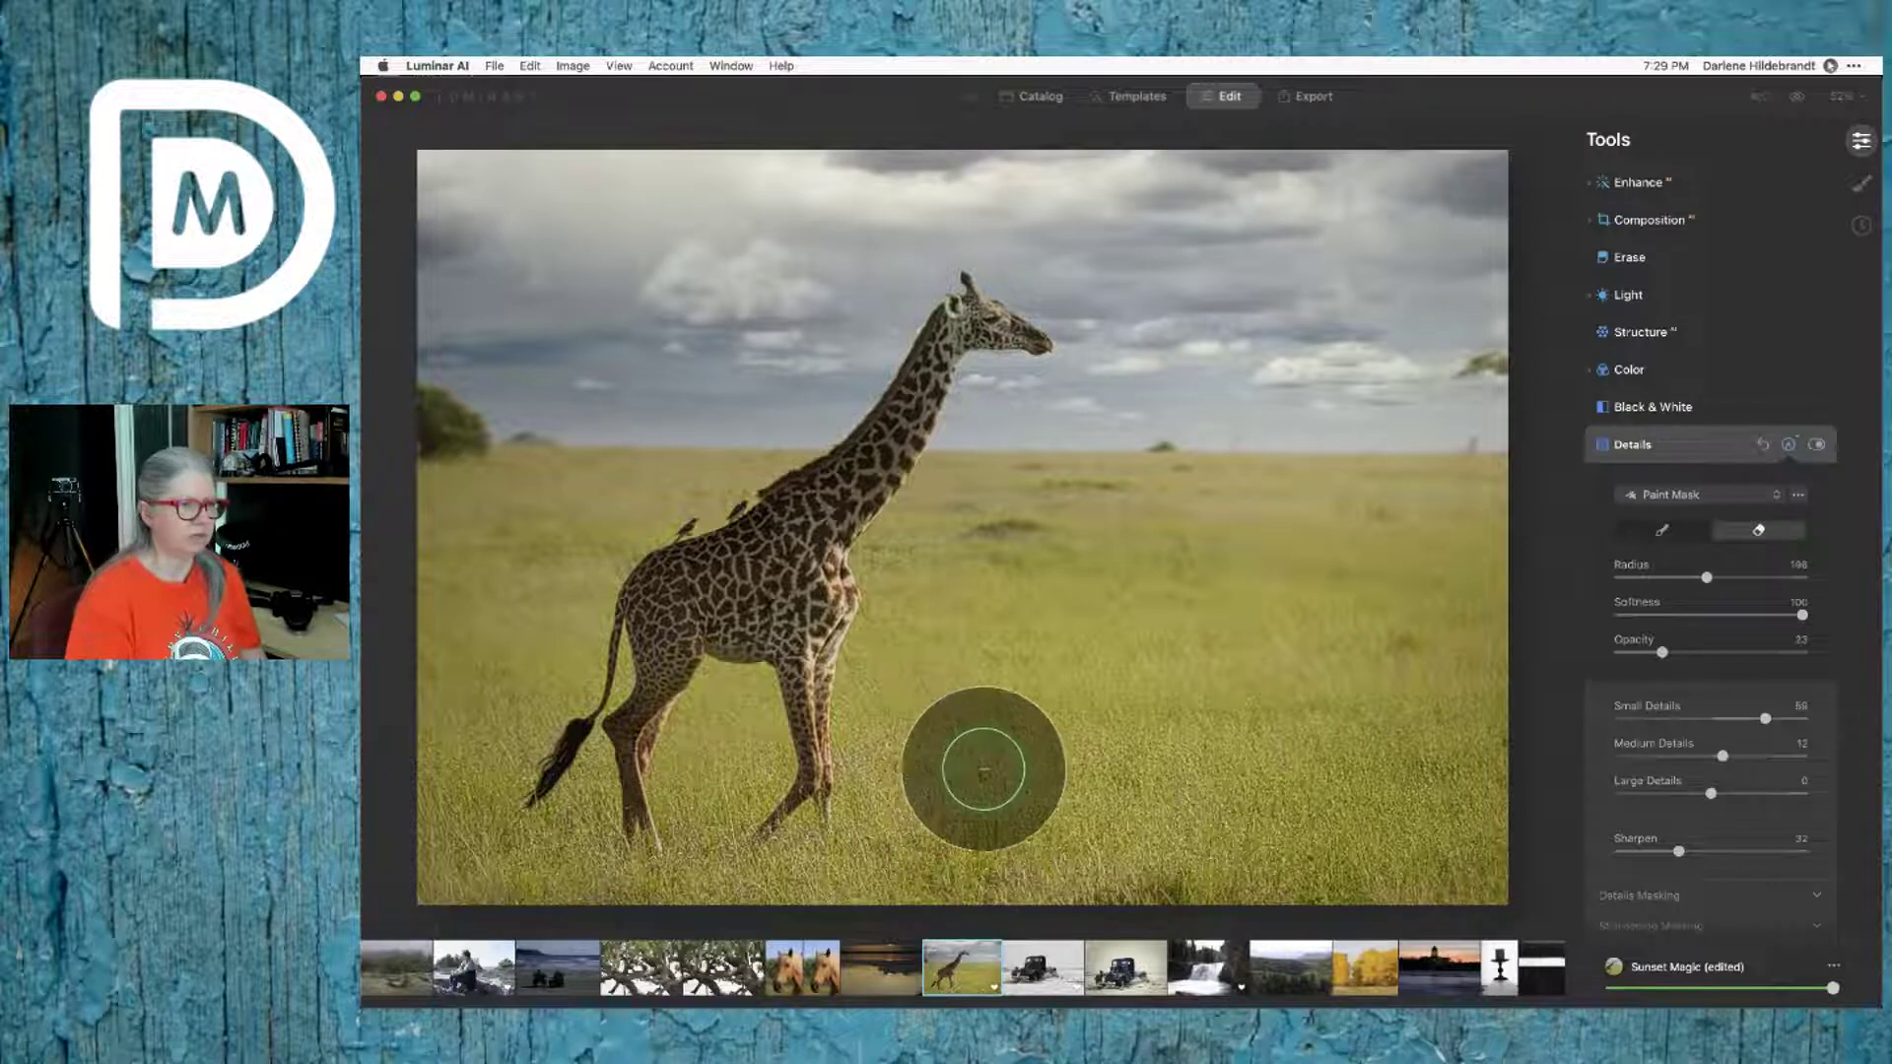
key(bracketright)
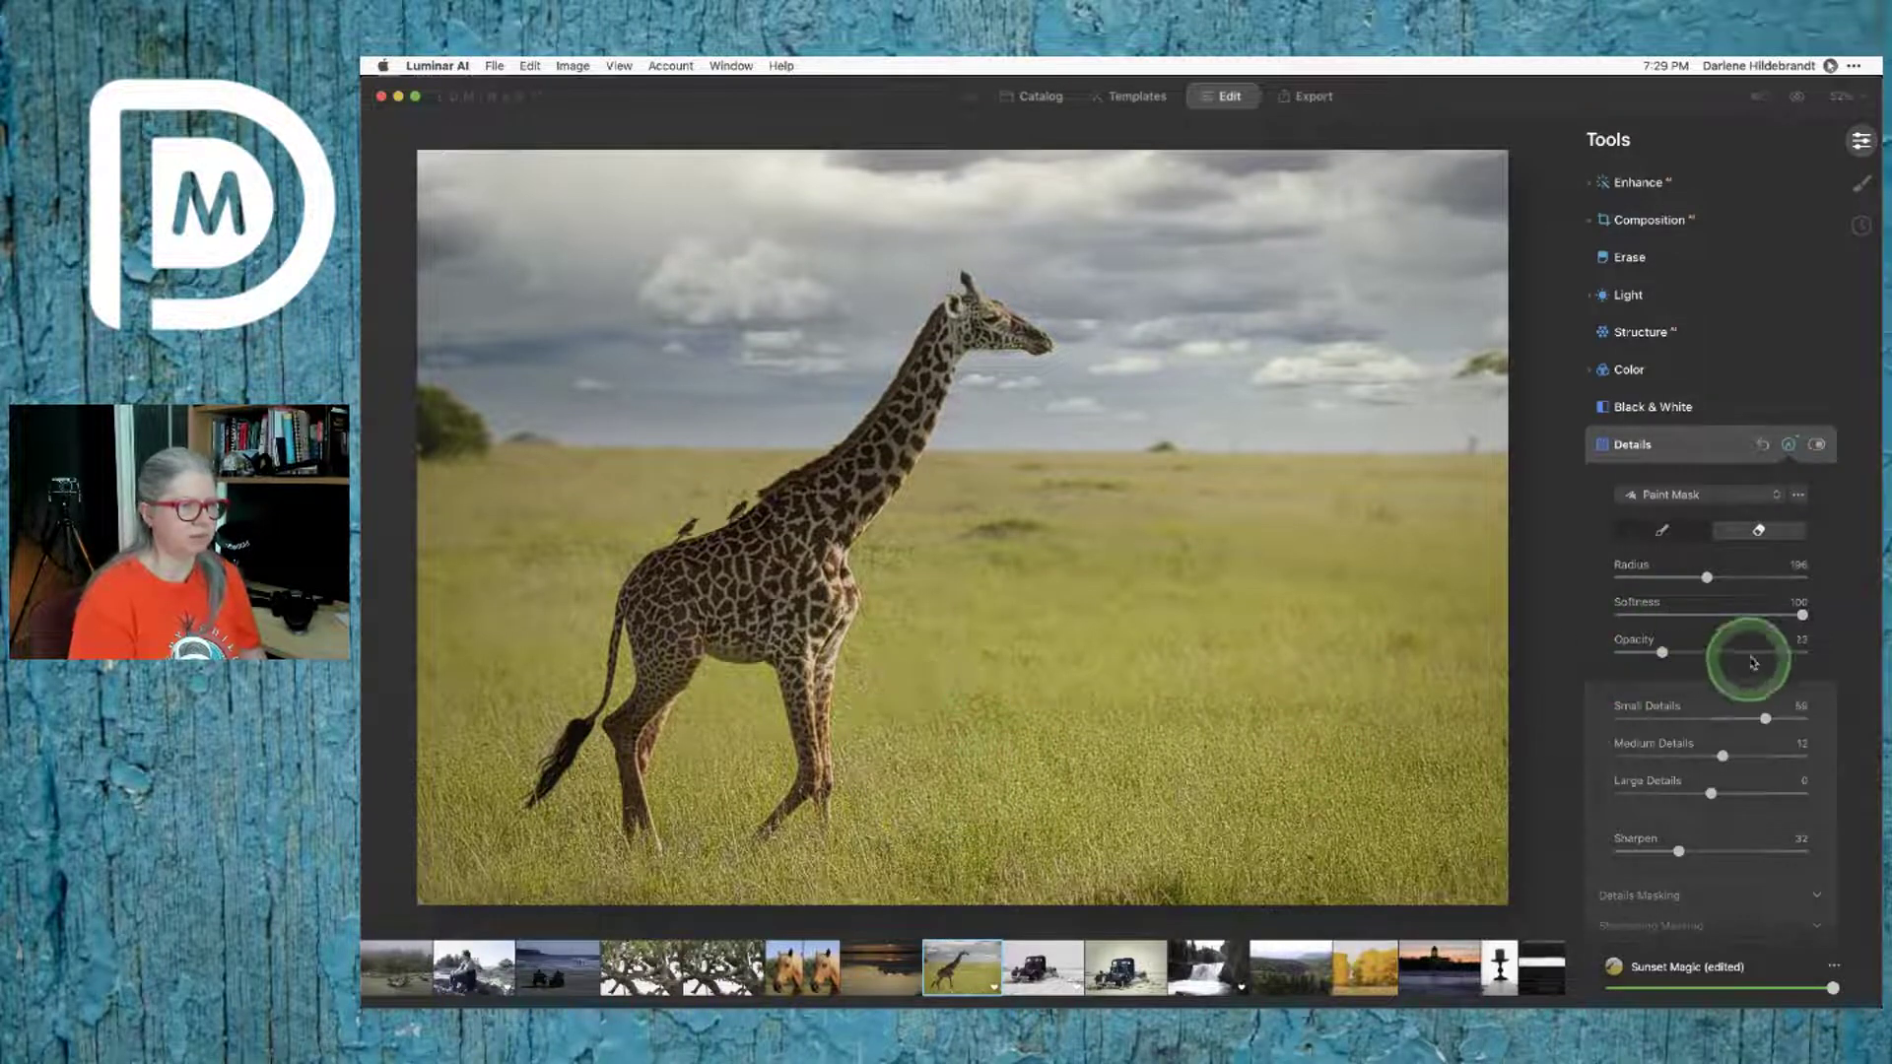
click(1758, 653)
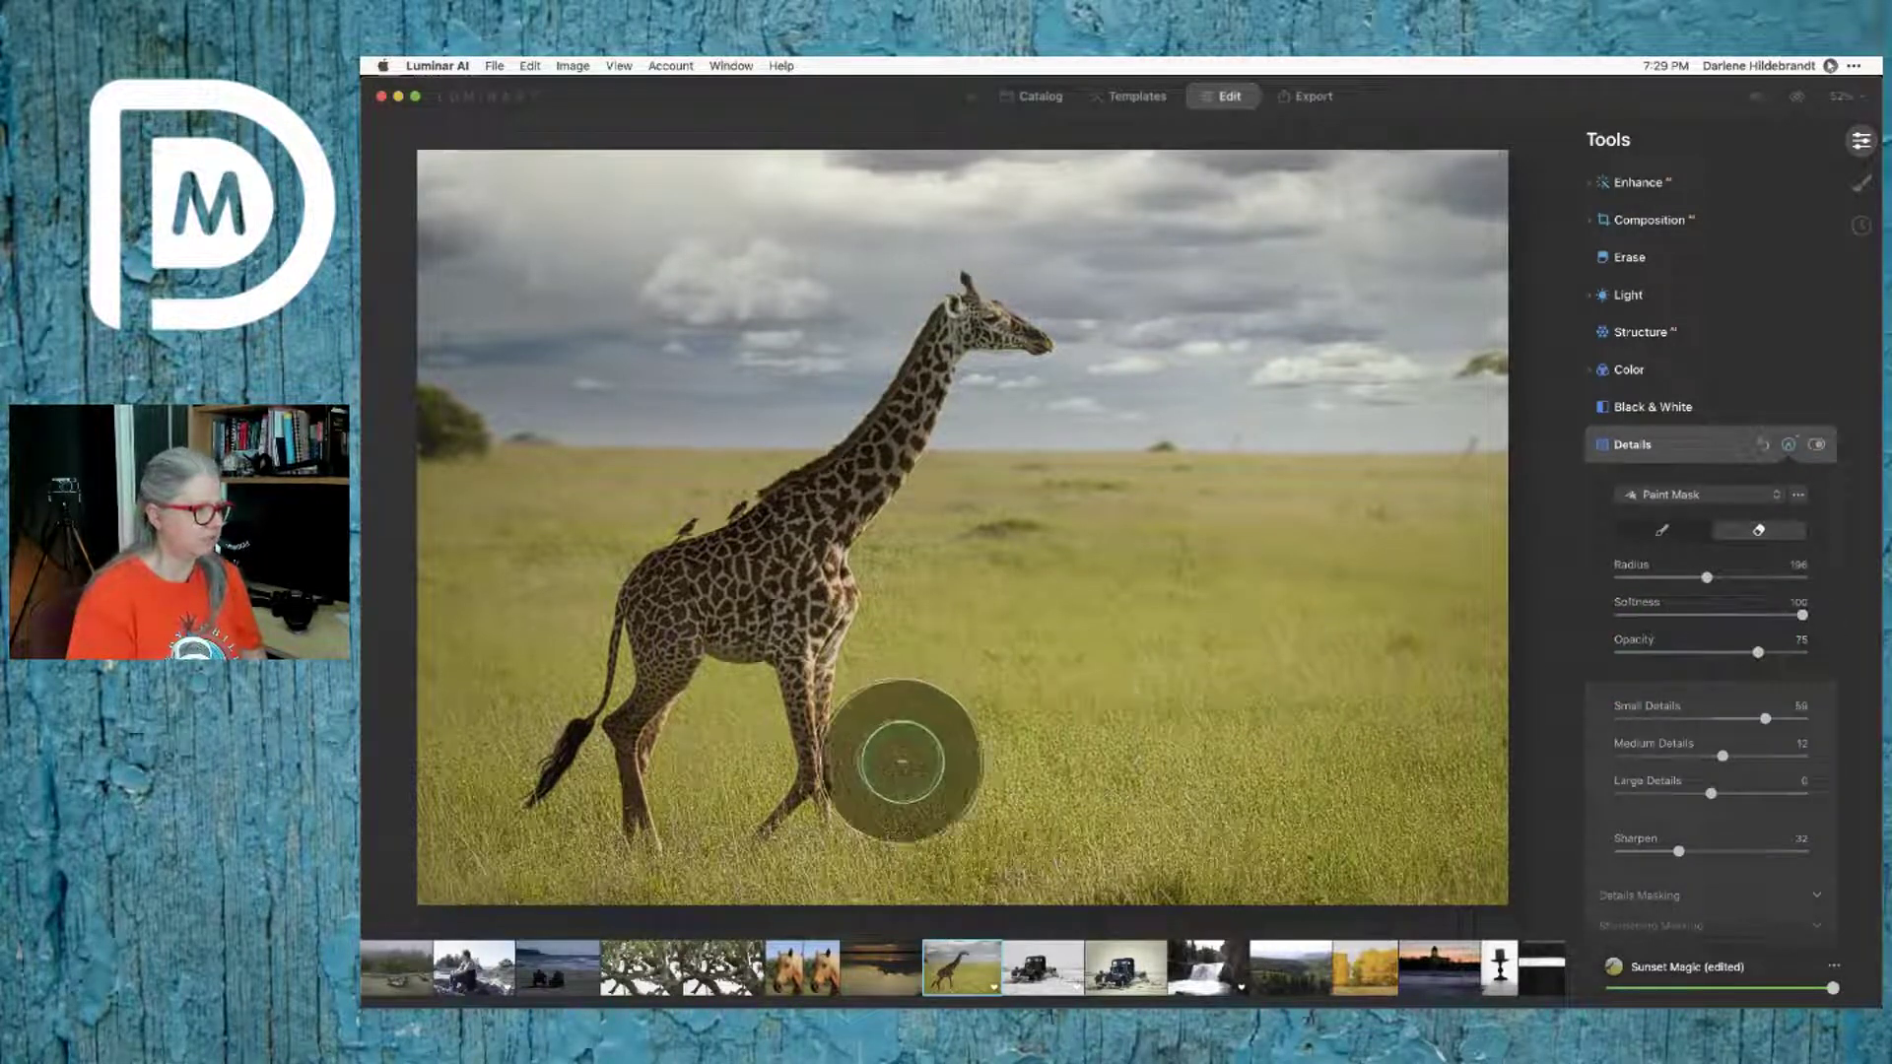
mouse_move(963, 752)
mouse_down()
mouse_move(1440, 786)
mouse_move(1436, 811)
mouse_move(1055, 858)
mouse_move(1445, 867)
mouse_move(1436, 785)
mouse_move(872, 888)
mouse_move(528, 901)
mouse_move(470, 782)
mouse_up()
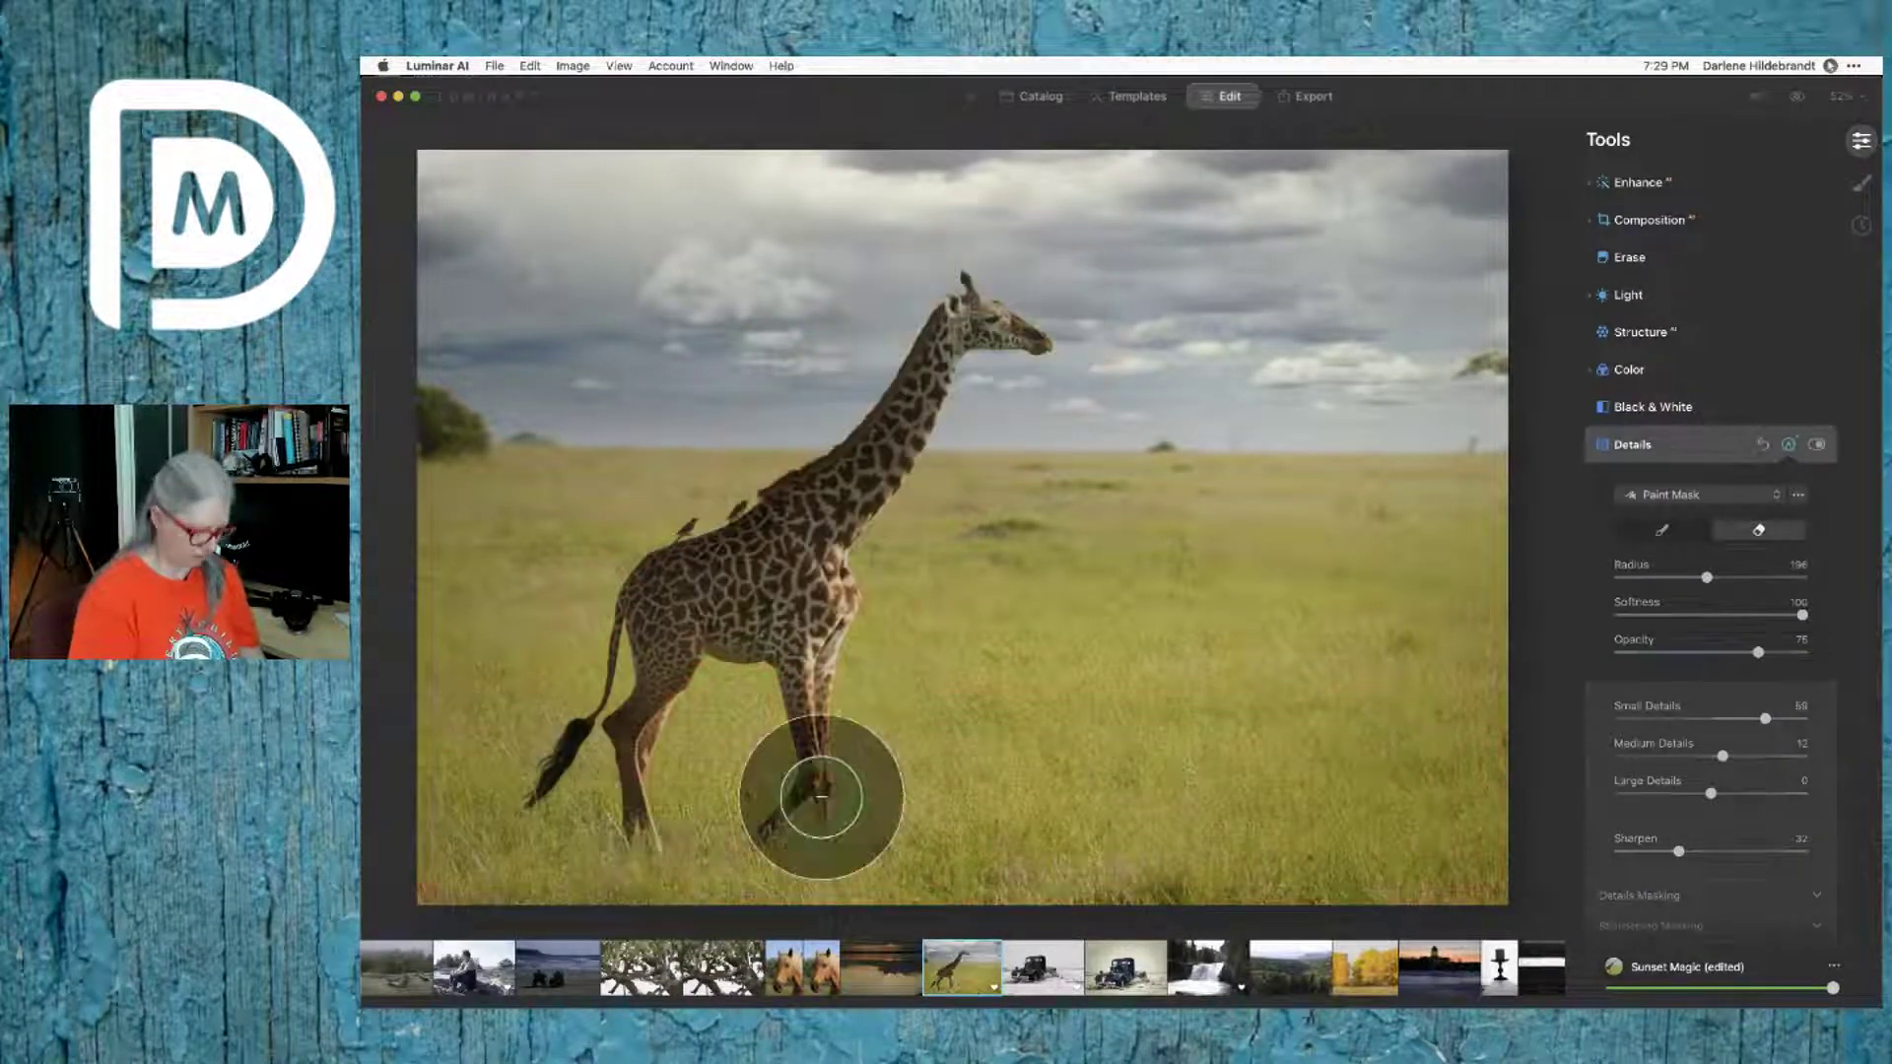
Step: Erase the Details mask from the grass around the giraffe's legs and tail with smaller brushes, then close the mask
key(bracketleft)
key(bracketleft)
key(bracketleft)
key(bracketleft)
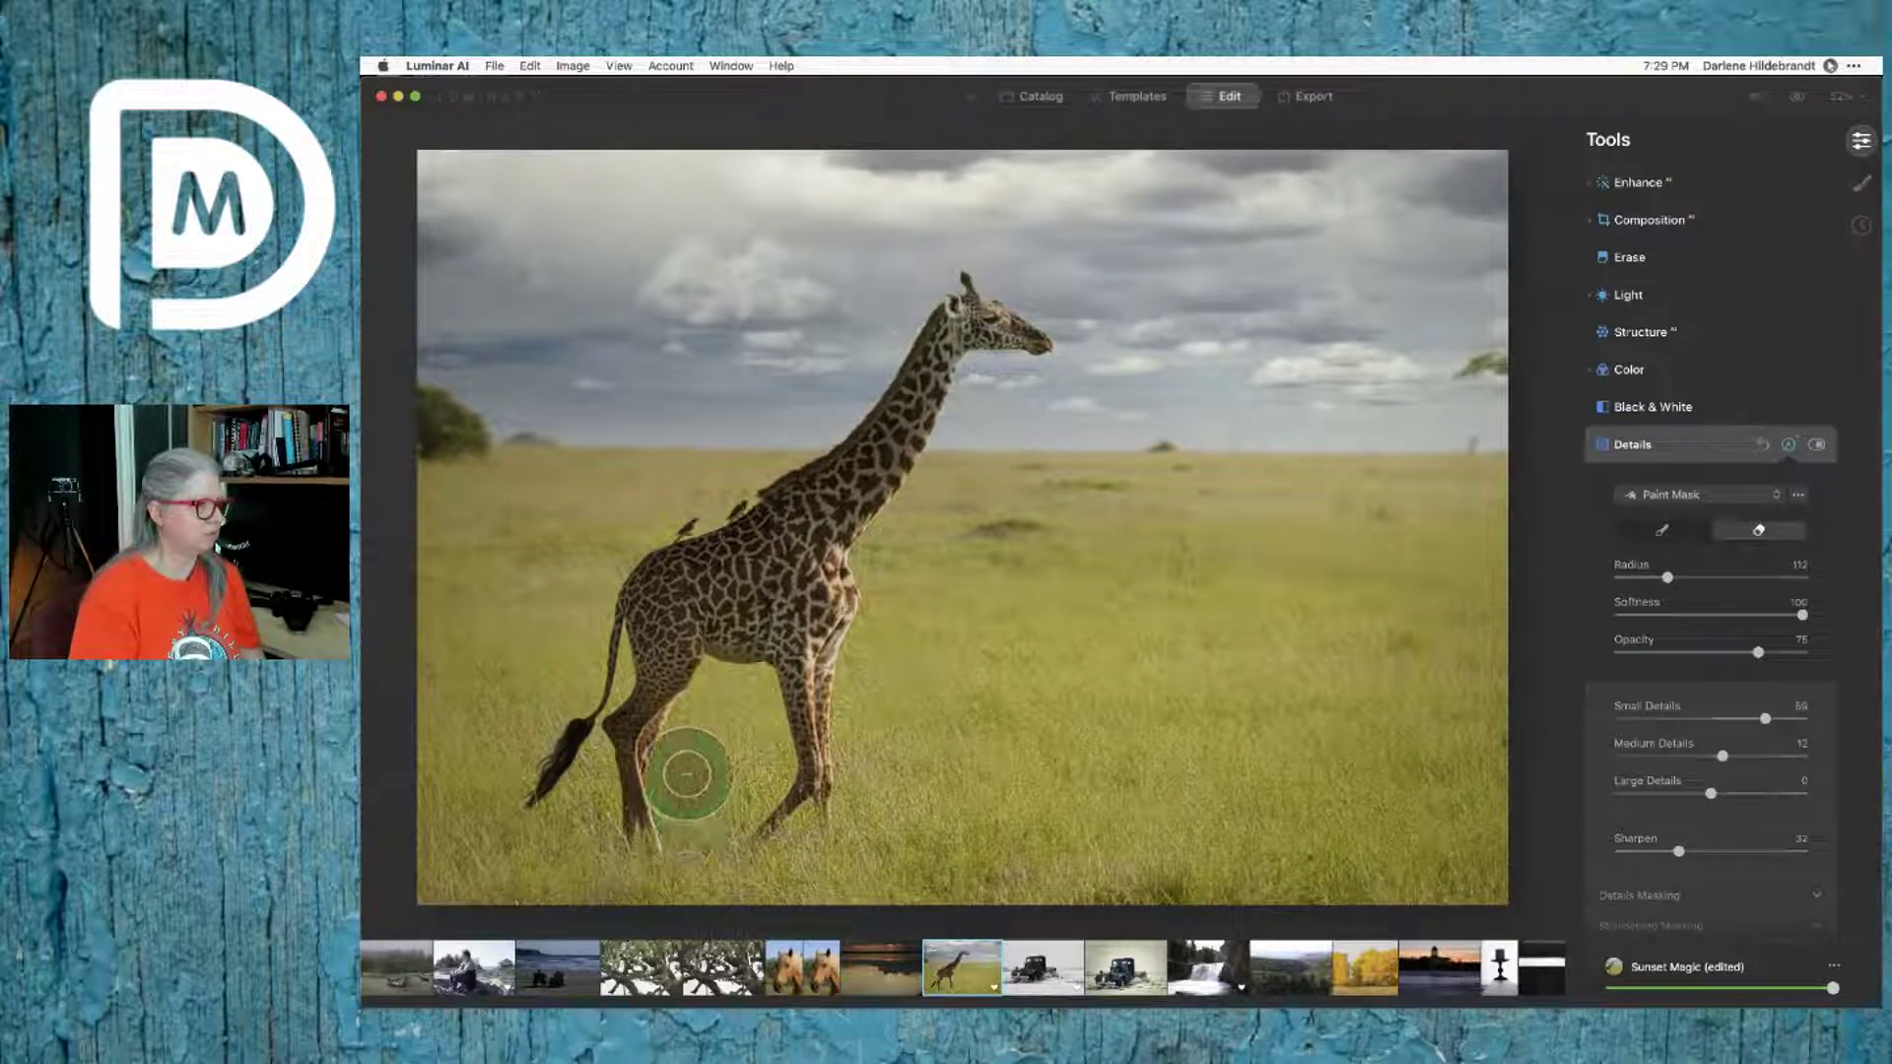
mouse_move(700, 824)
mouse_down()
mouse_move(765, 744)
mouse_move(710, 840)
mouse_move(757, 744)
mouse_up()
key(bracketleft)
key(bracketleft)
key(bracketleft)
key(bracketleft)
mouse_move(591, 765)
mouse_down()
mouse_move(537, 824)
mouse_move(464, 803)
mouse_up()
key(bracketright)
key(bracketright)
key(bracketright)
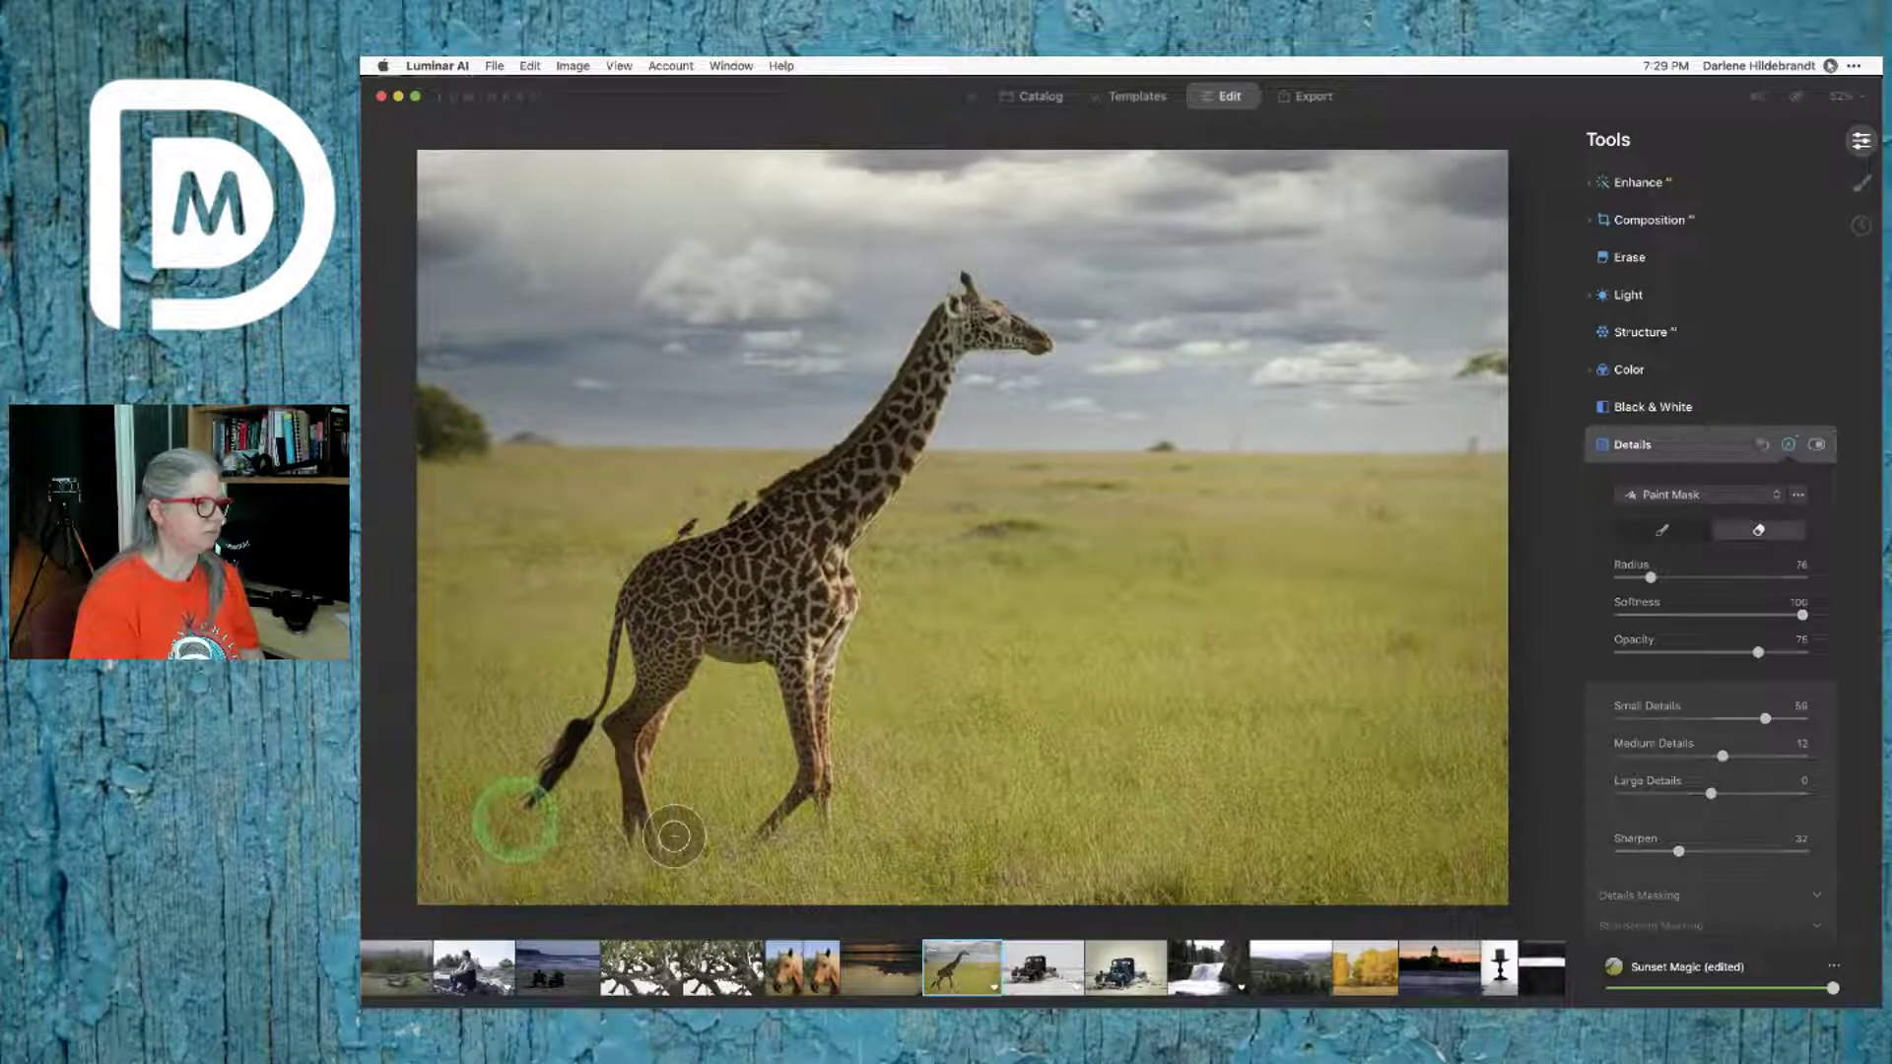
mouse_move(883, 819)
mouse_down()
mouse_move(867, 681)
mouse_move(865, 797)
mouse_move(887, 612)
mouse_move(949, 485)
mouse_move(890, 557)
mouse_move(942, 624)
mouse_up()
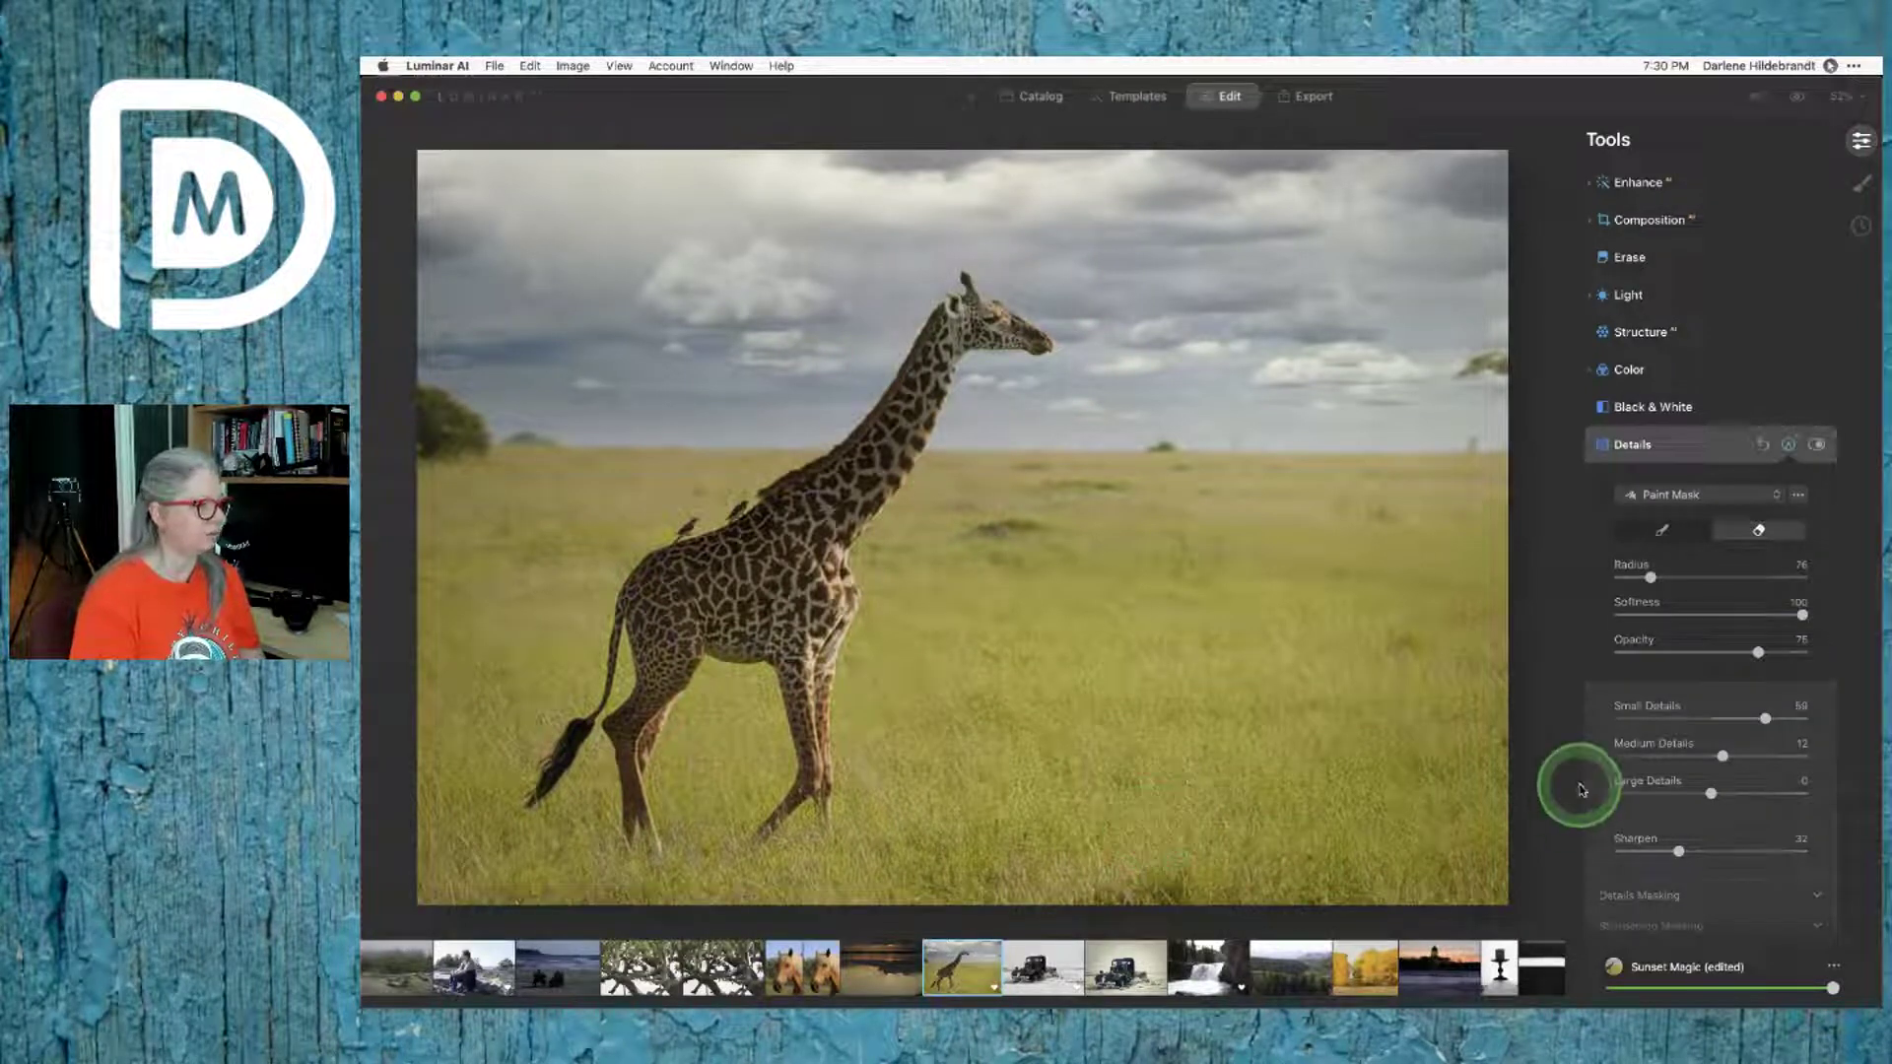
click(1788, 446)
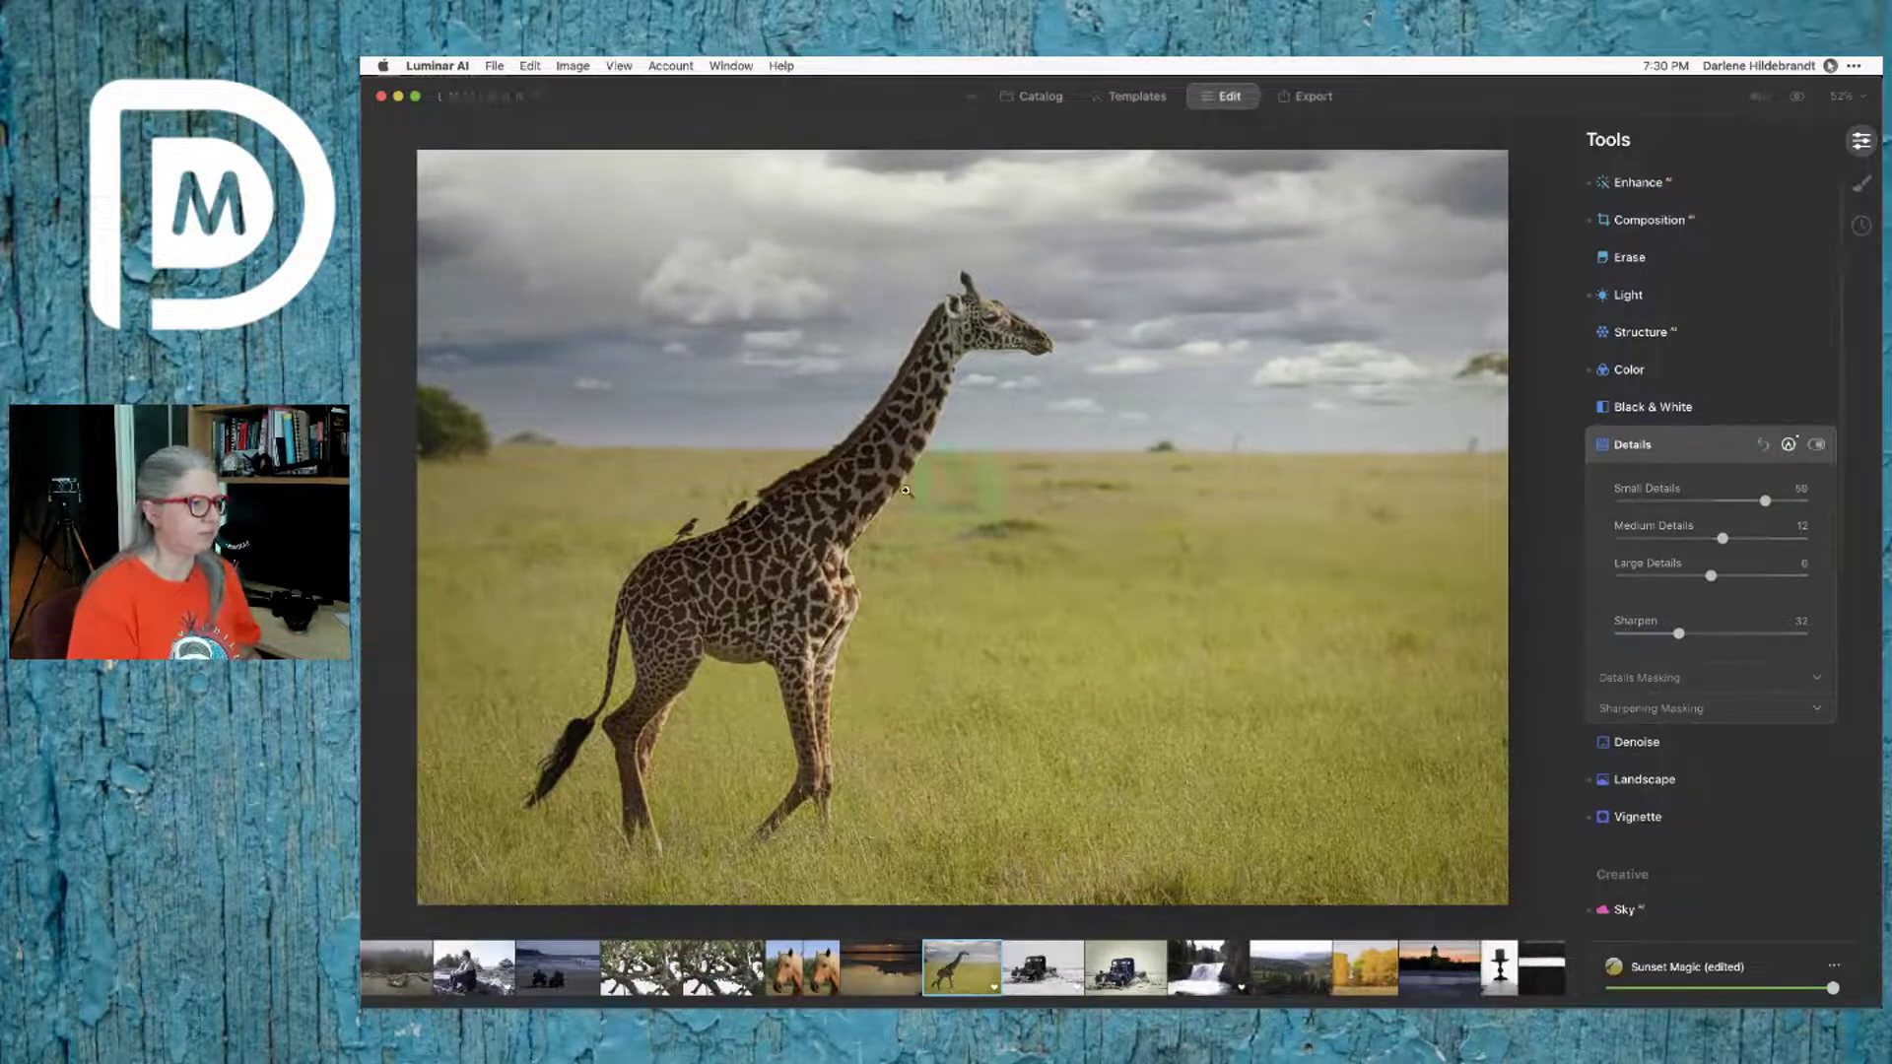
Step: Inspect the giraffe's body at 100% magnification and collapse the Details tool
click(804, 590)
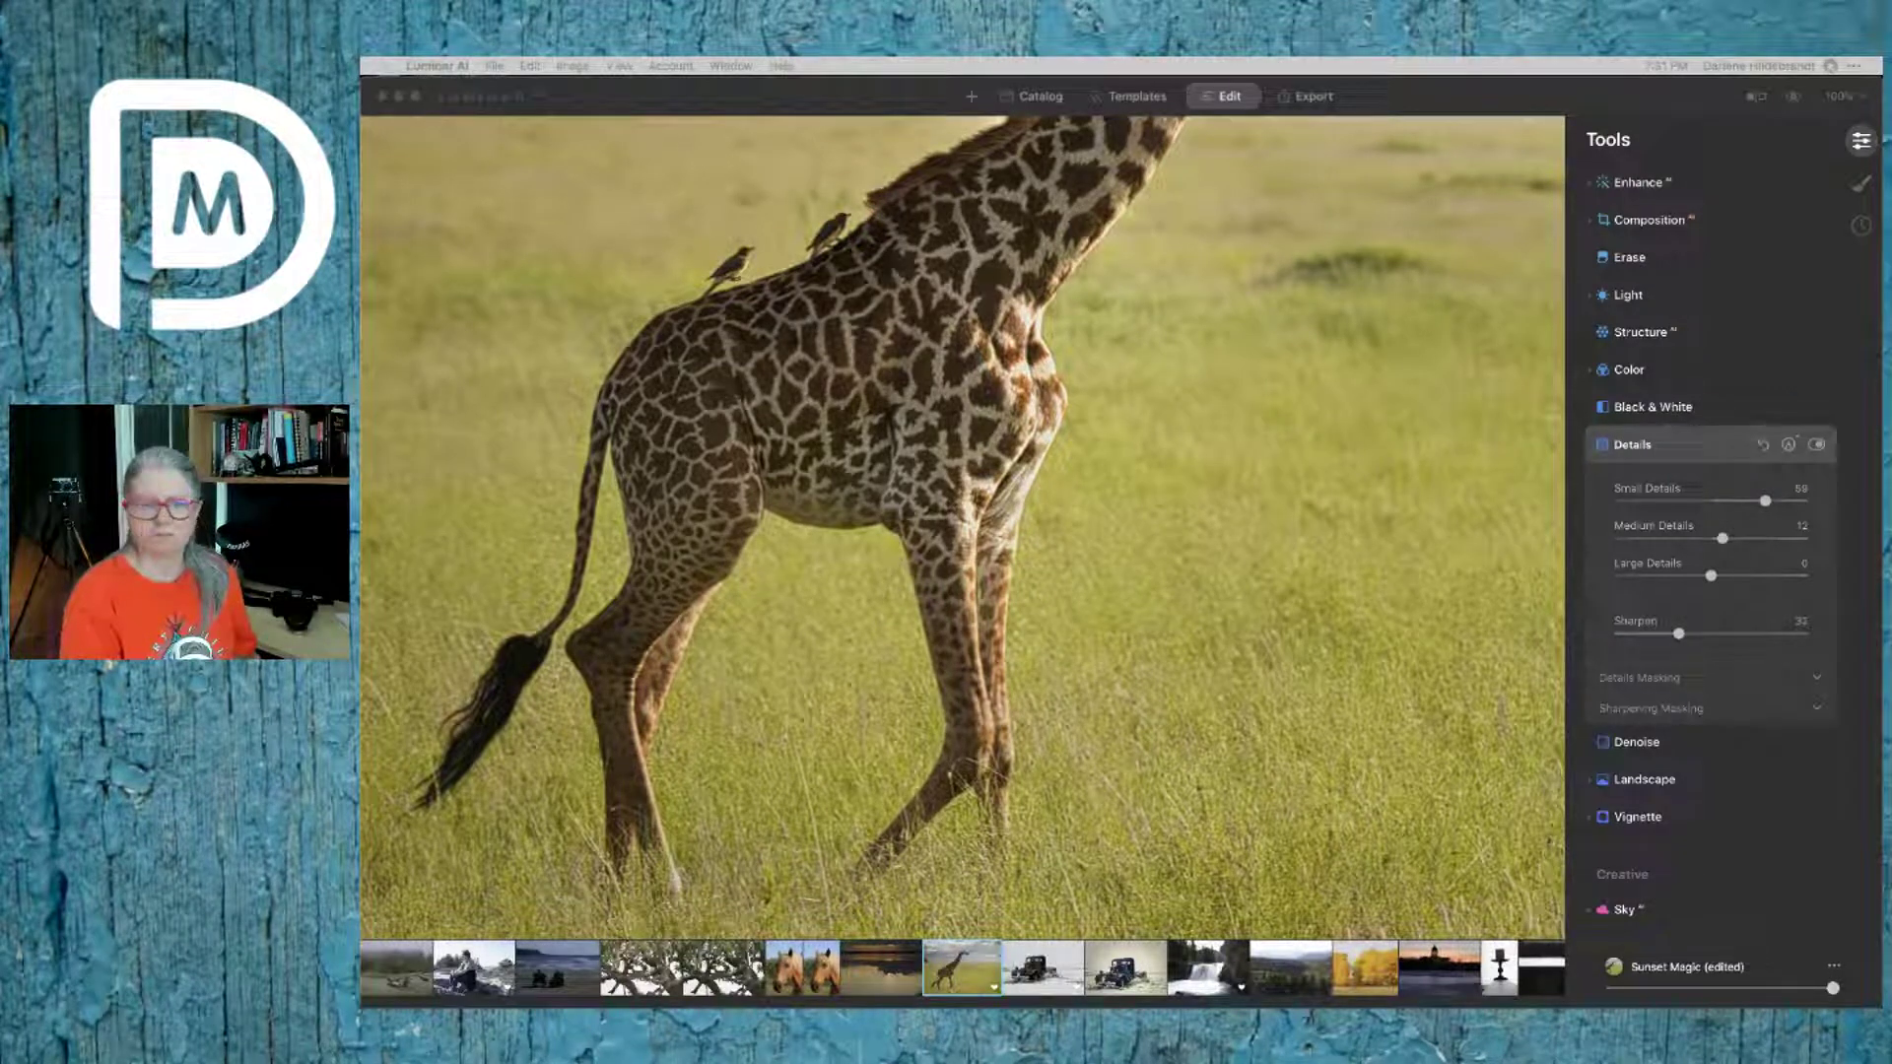
click(1719, 437)
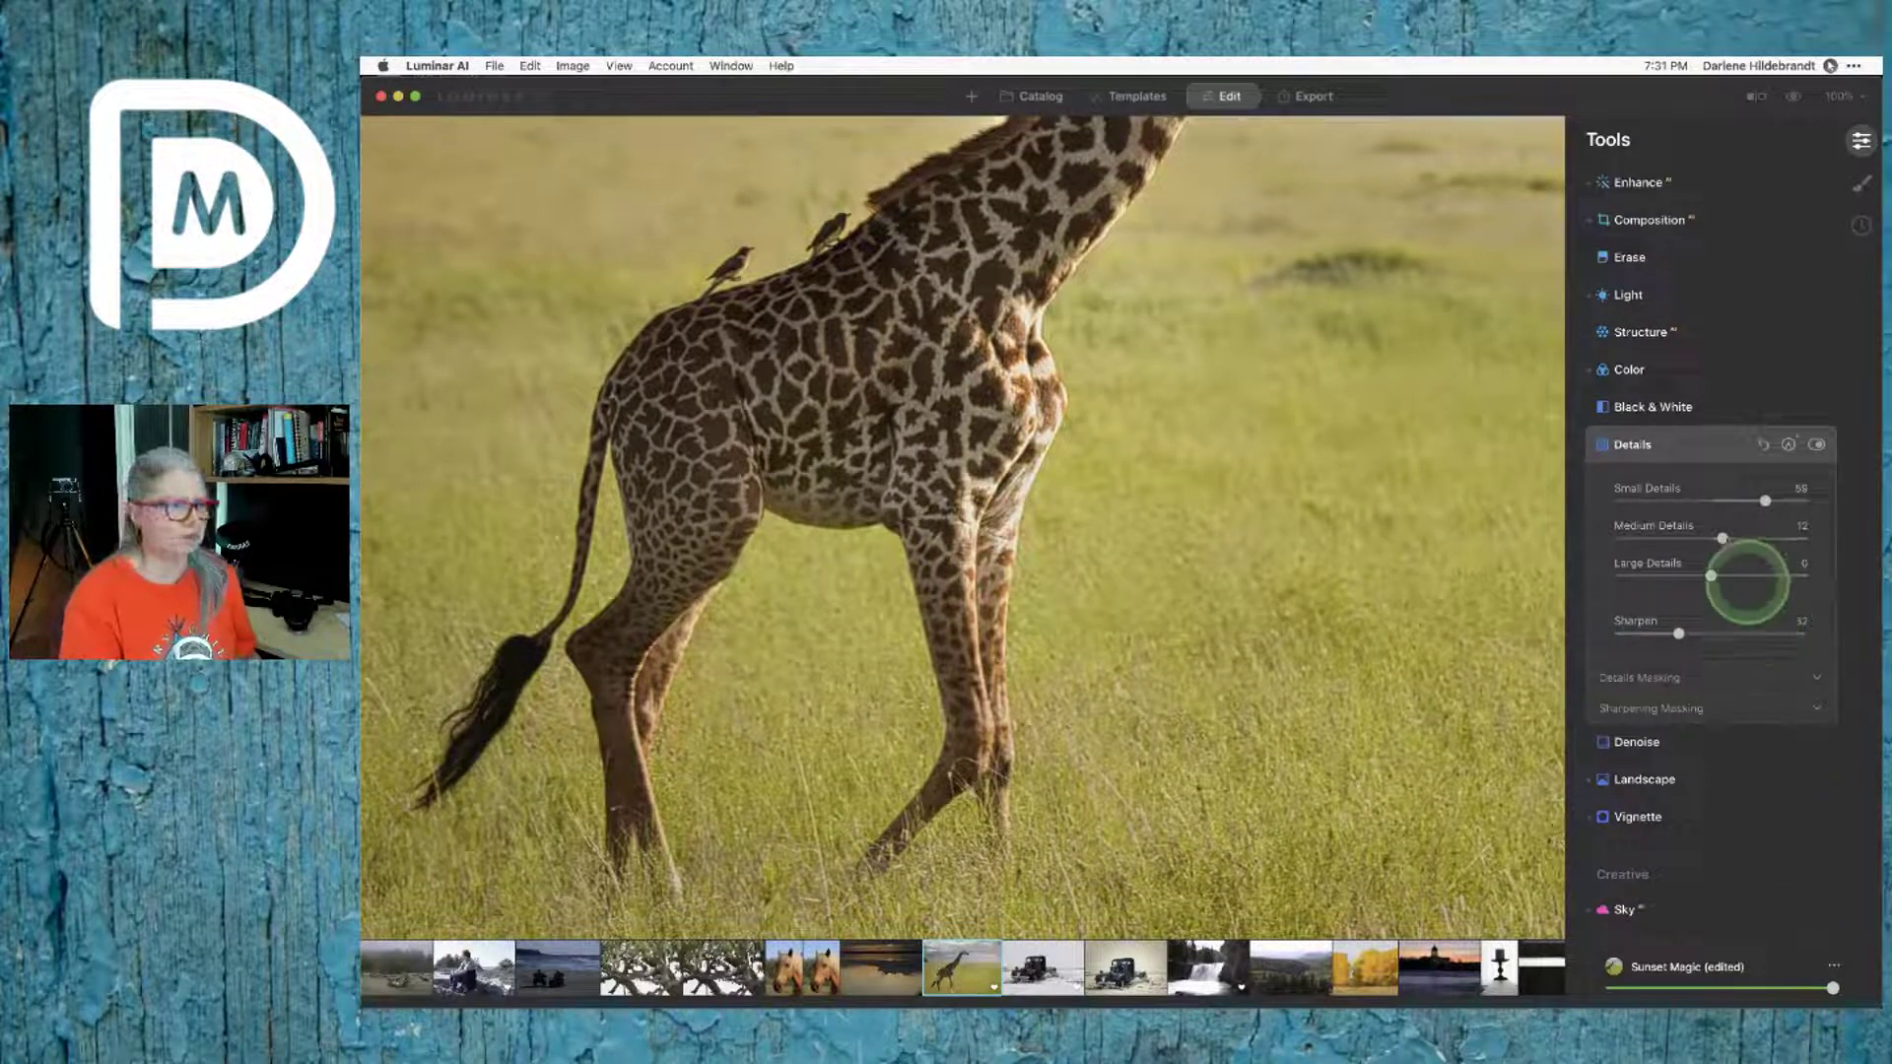
click(1698, 455)
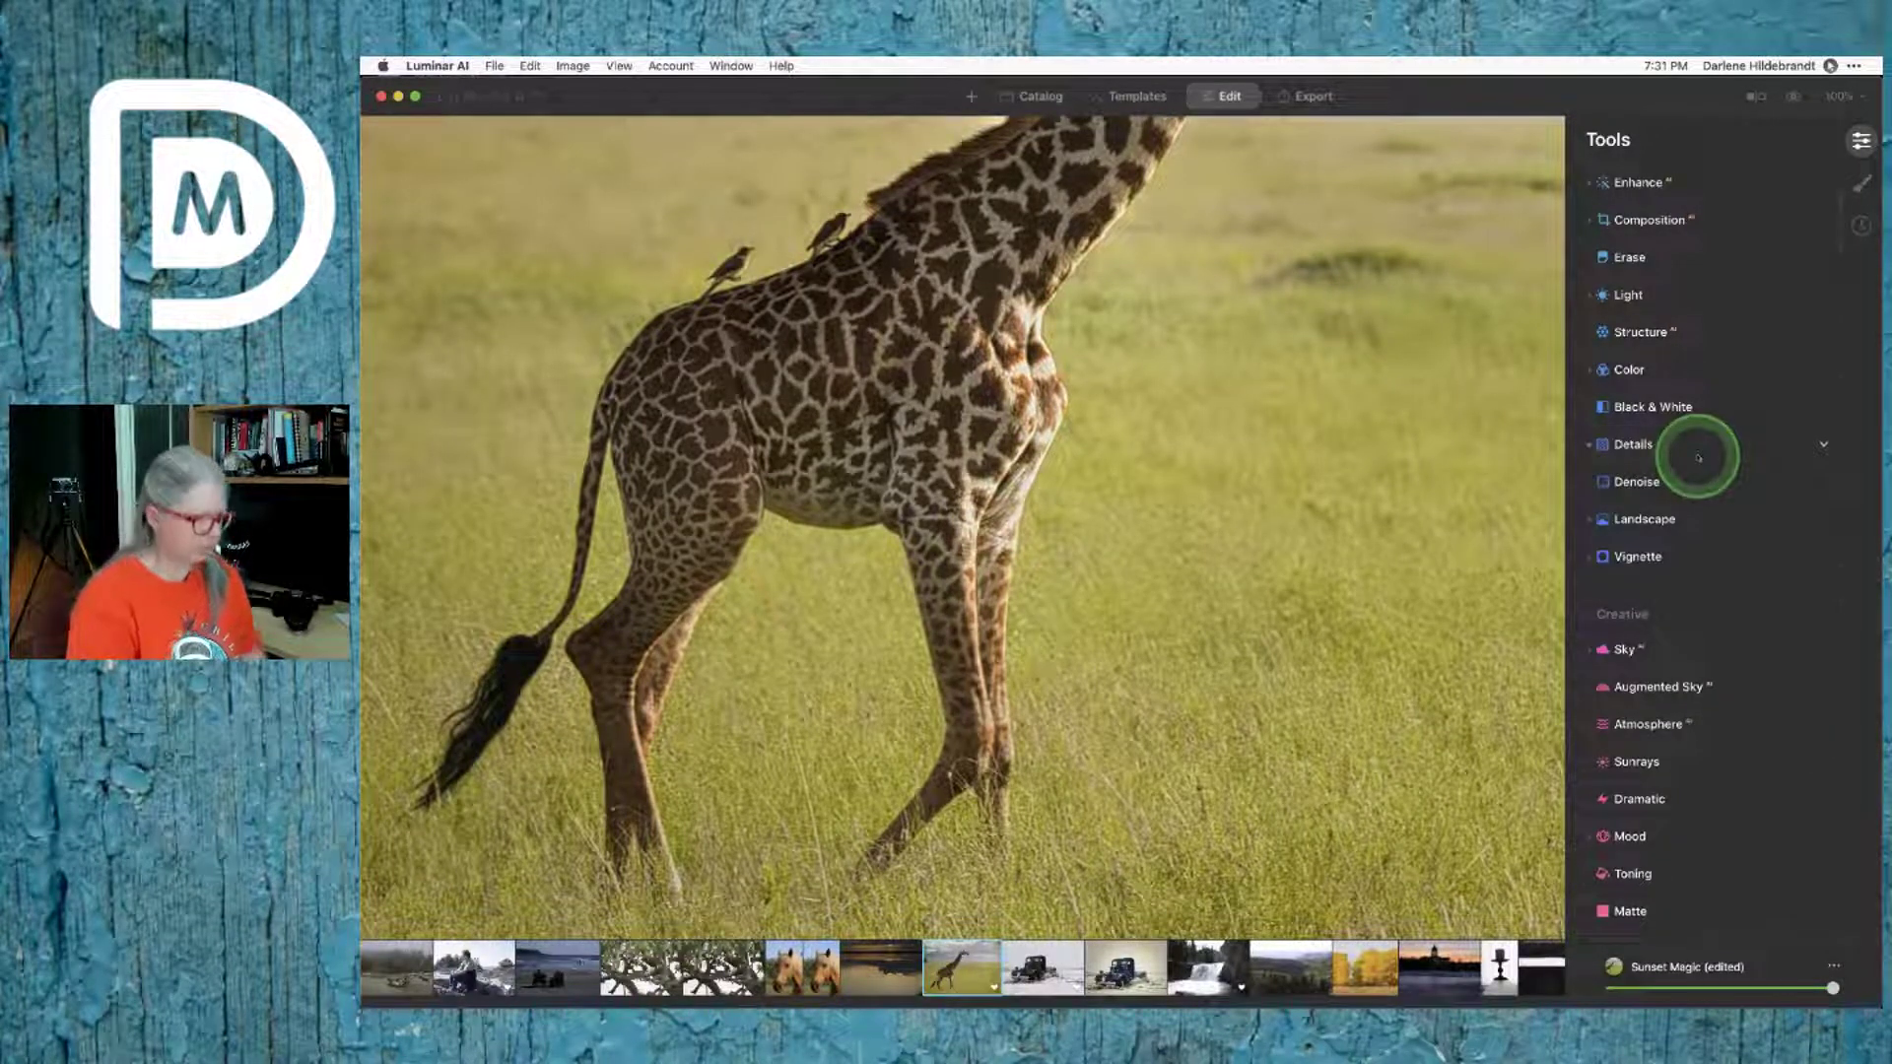
Step: Compare the edited giraffe's body with the original at 100% magnification, then fit the whole photo in view
key(backslash)
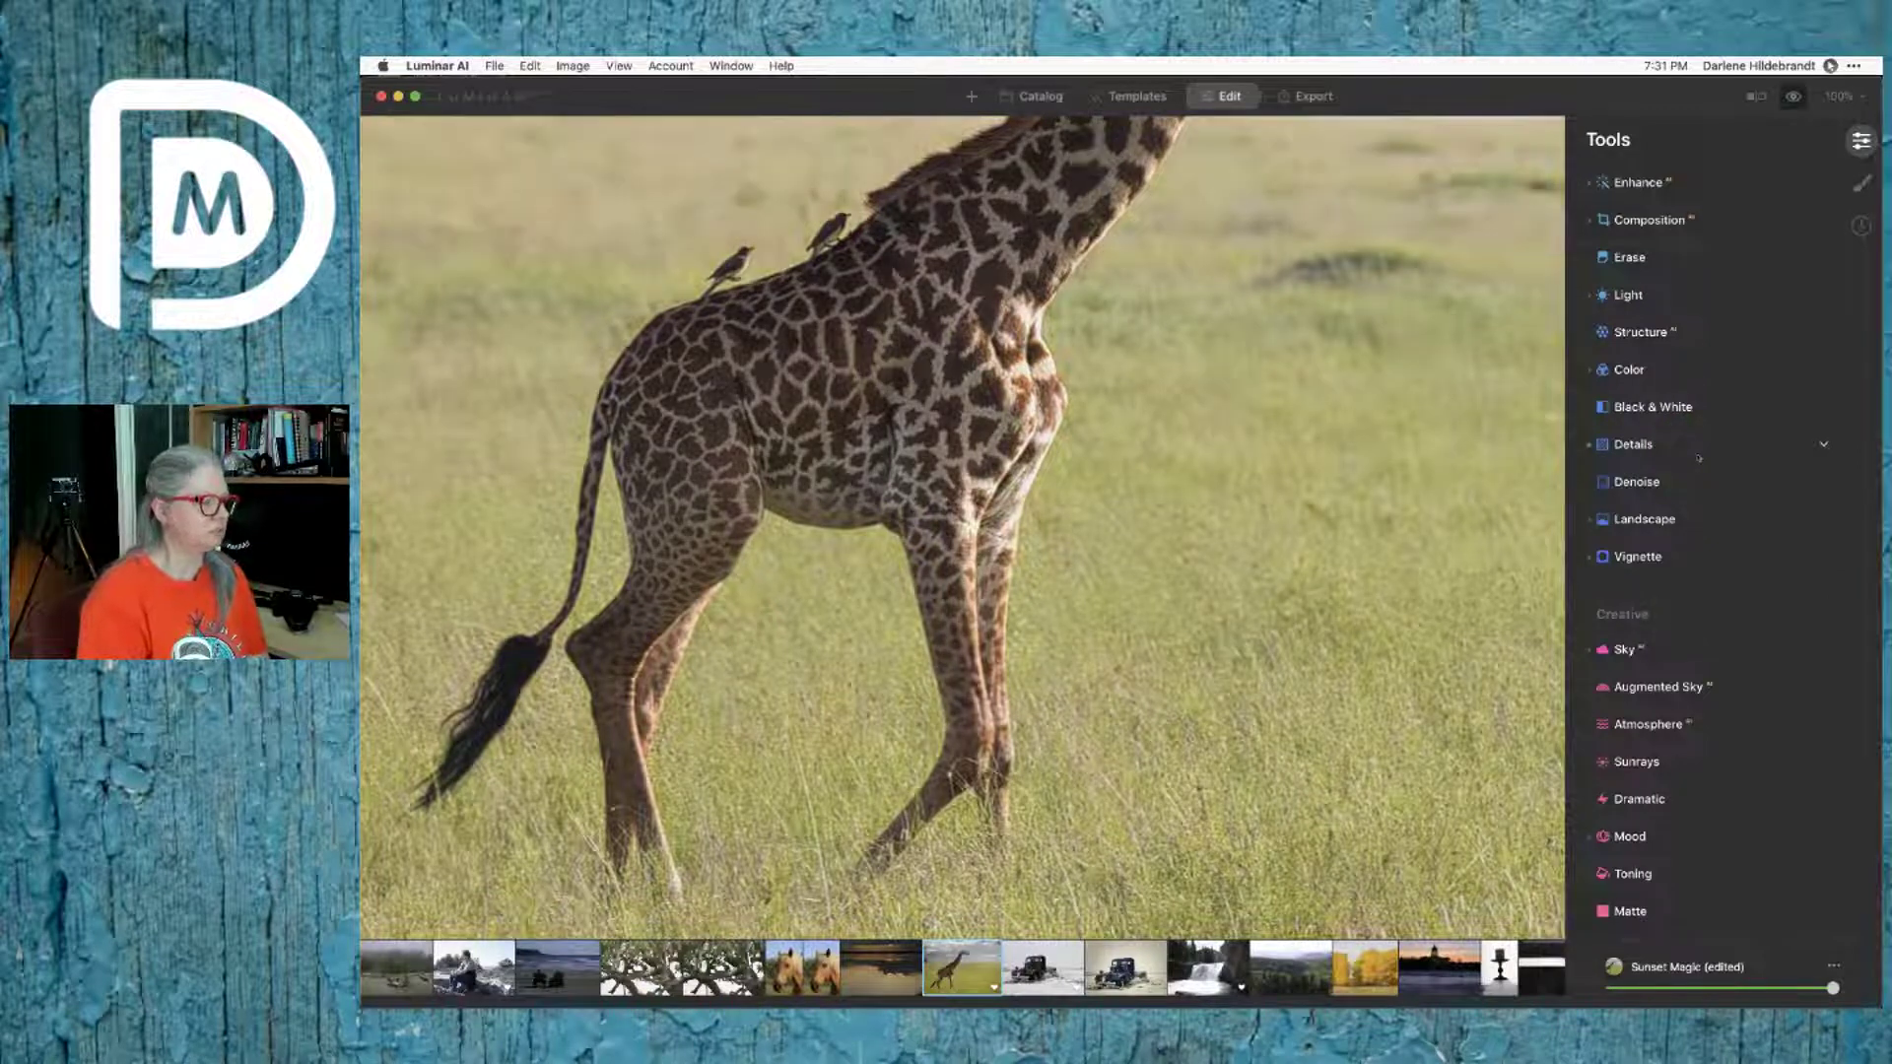
key(backslash)
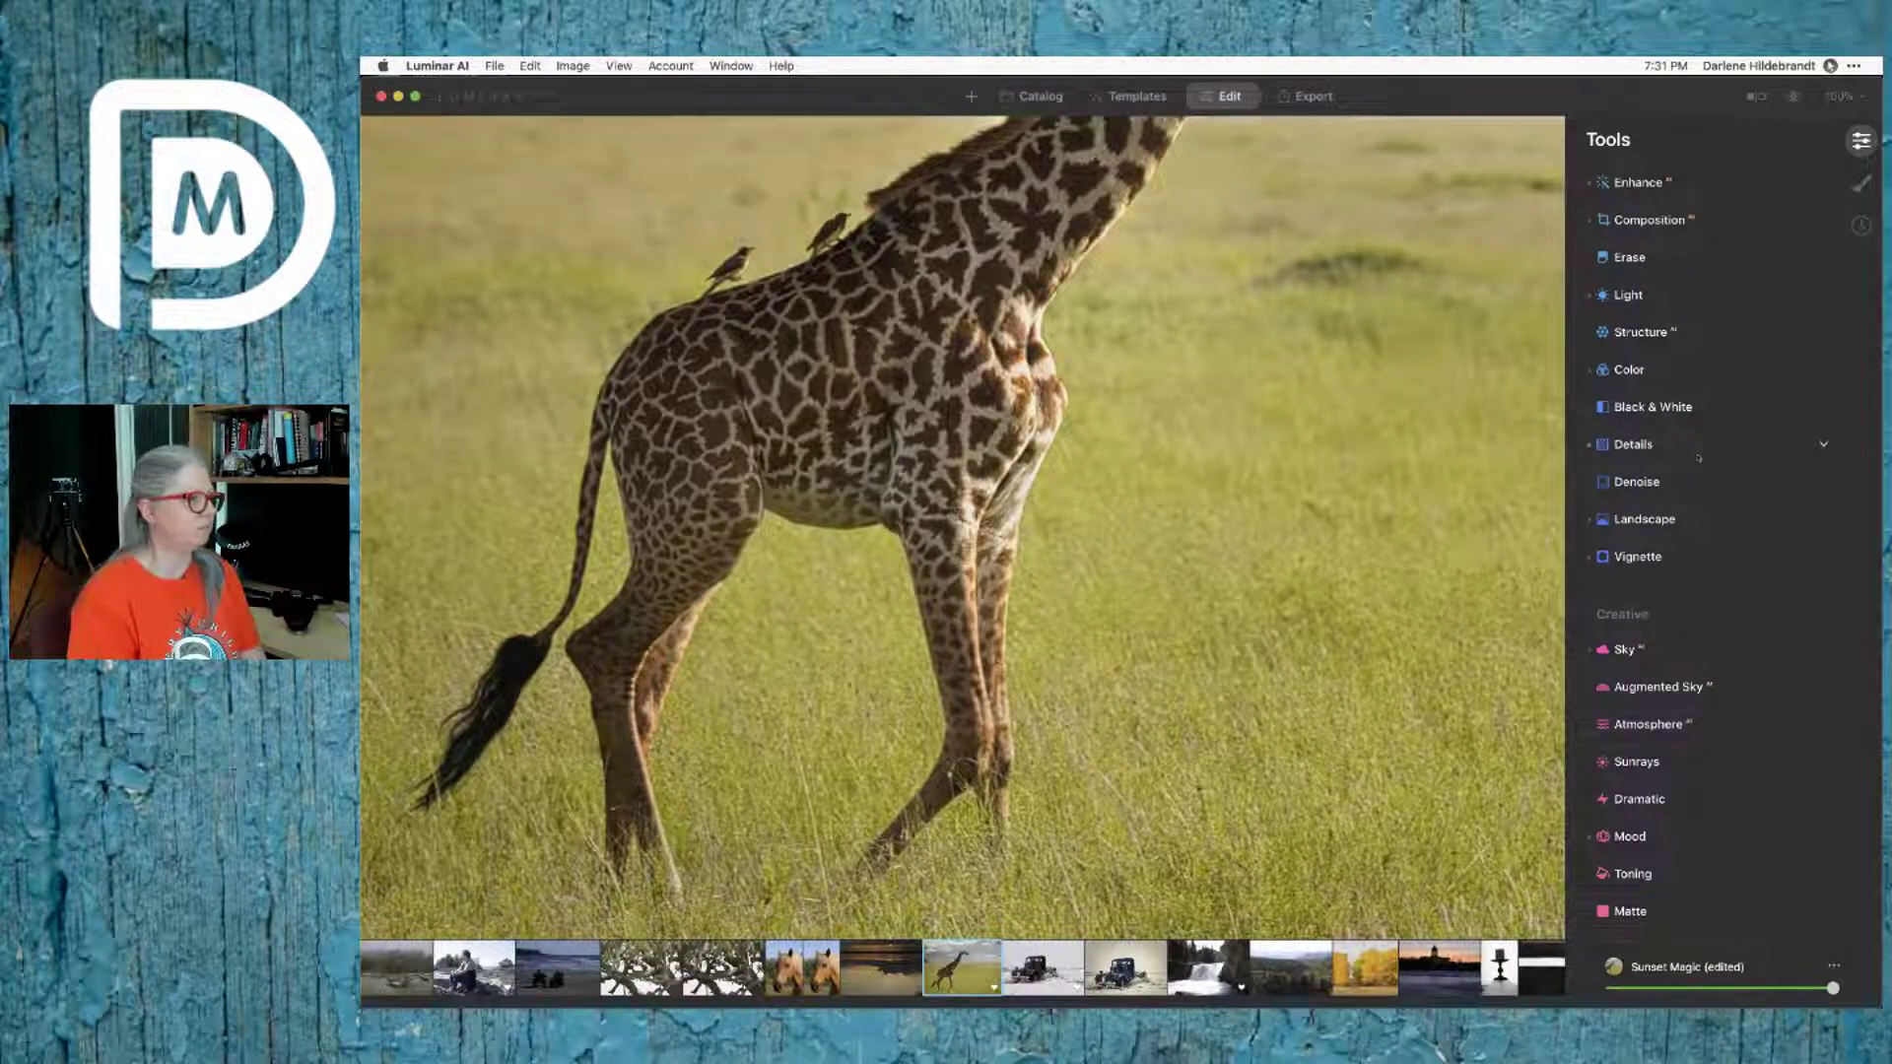
key(backslash)
key(backslash)
key(backslash)
key(backslash)
click(1275, 513)
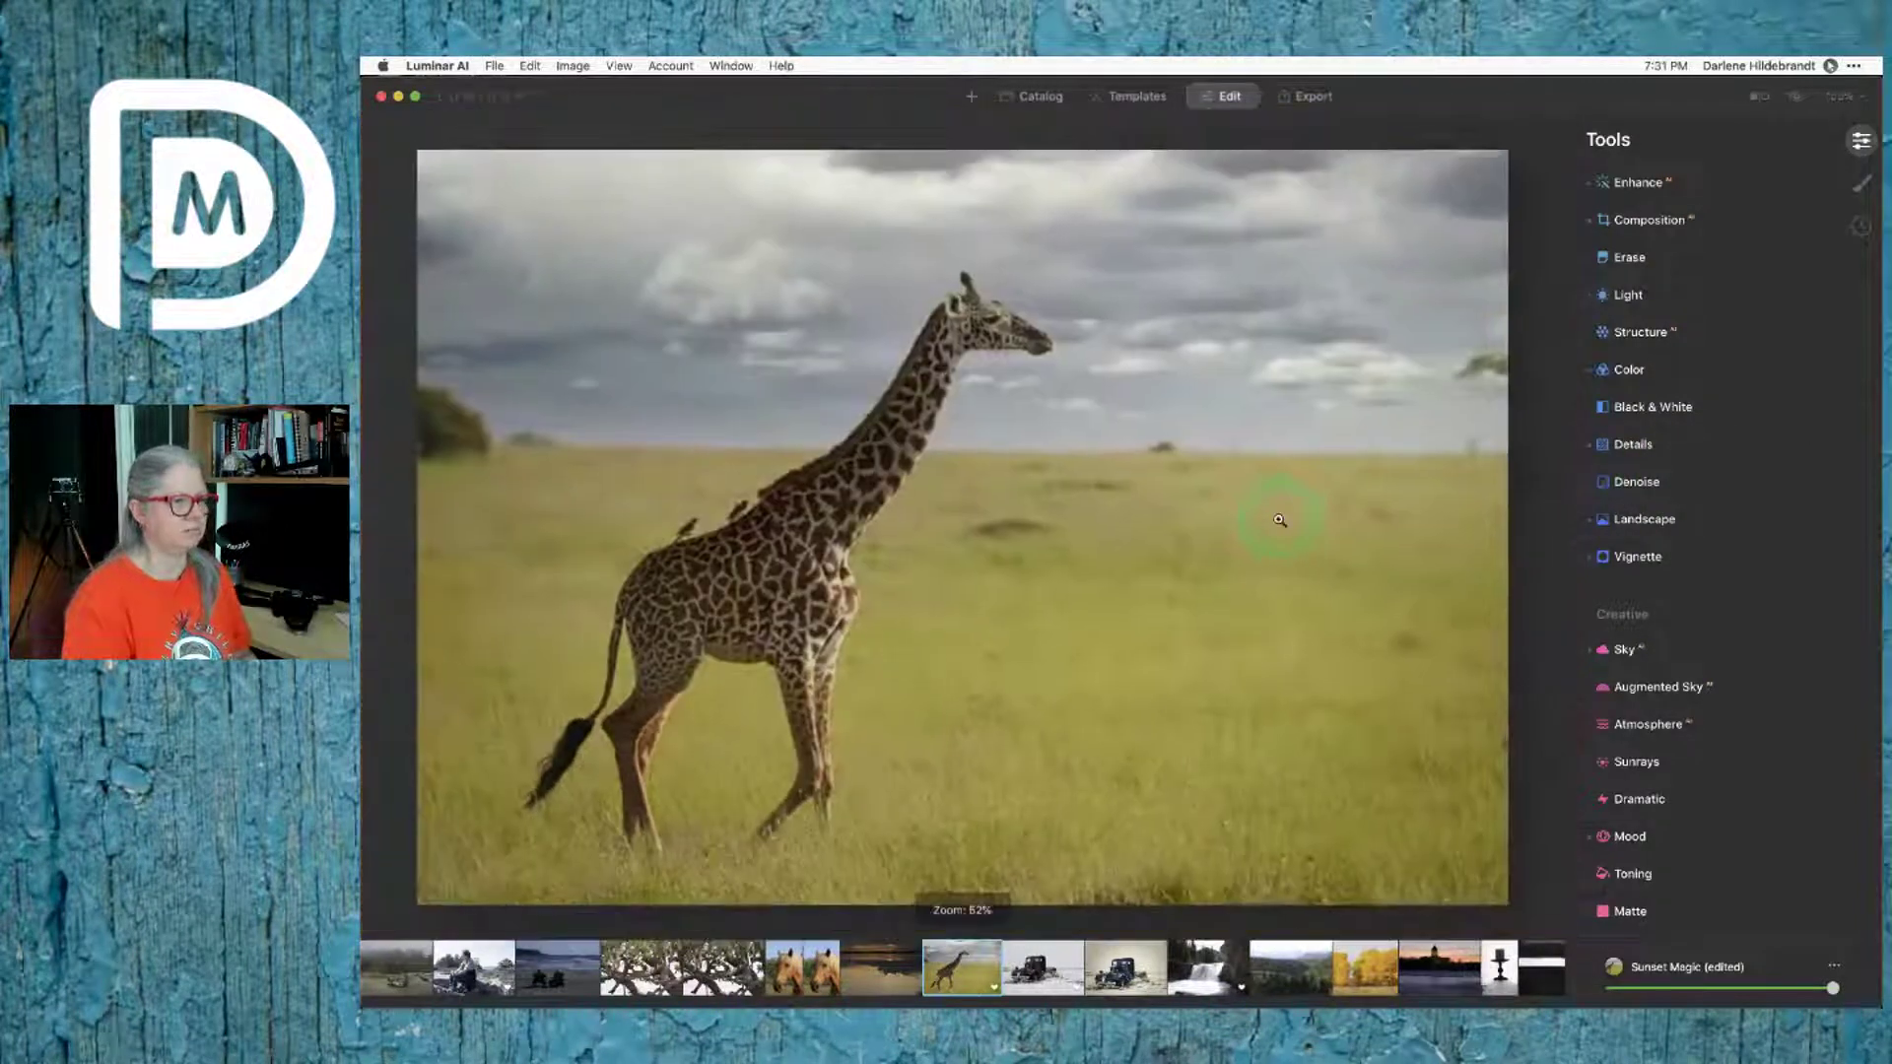
Step: Add a vignette with Amount -70, Feather -100 and Roundness 86, and centre it on the giraffe's body
click(1631, 523)
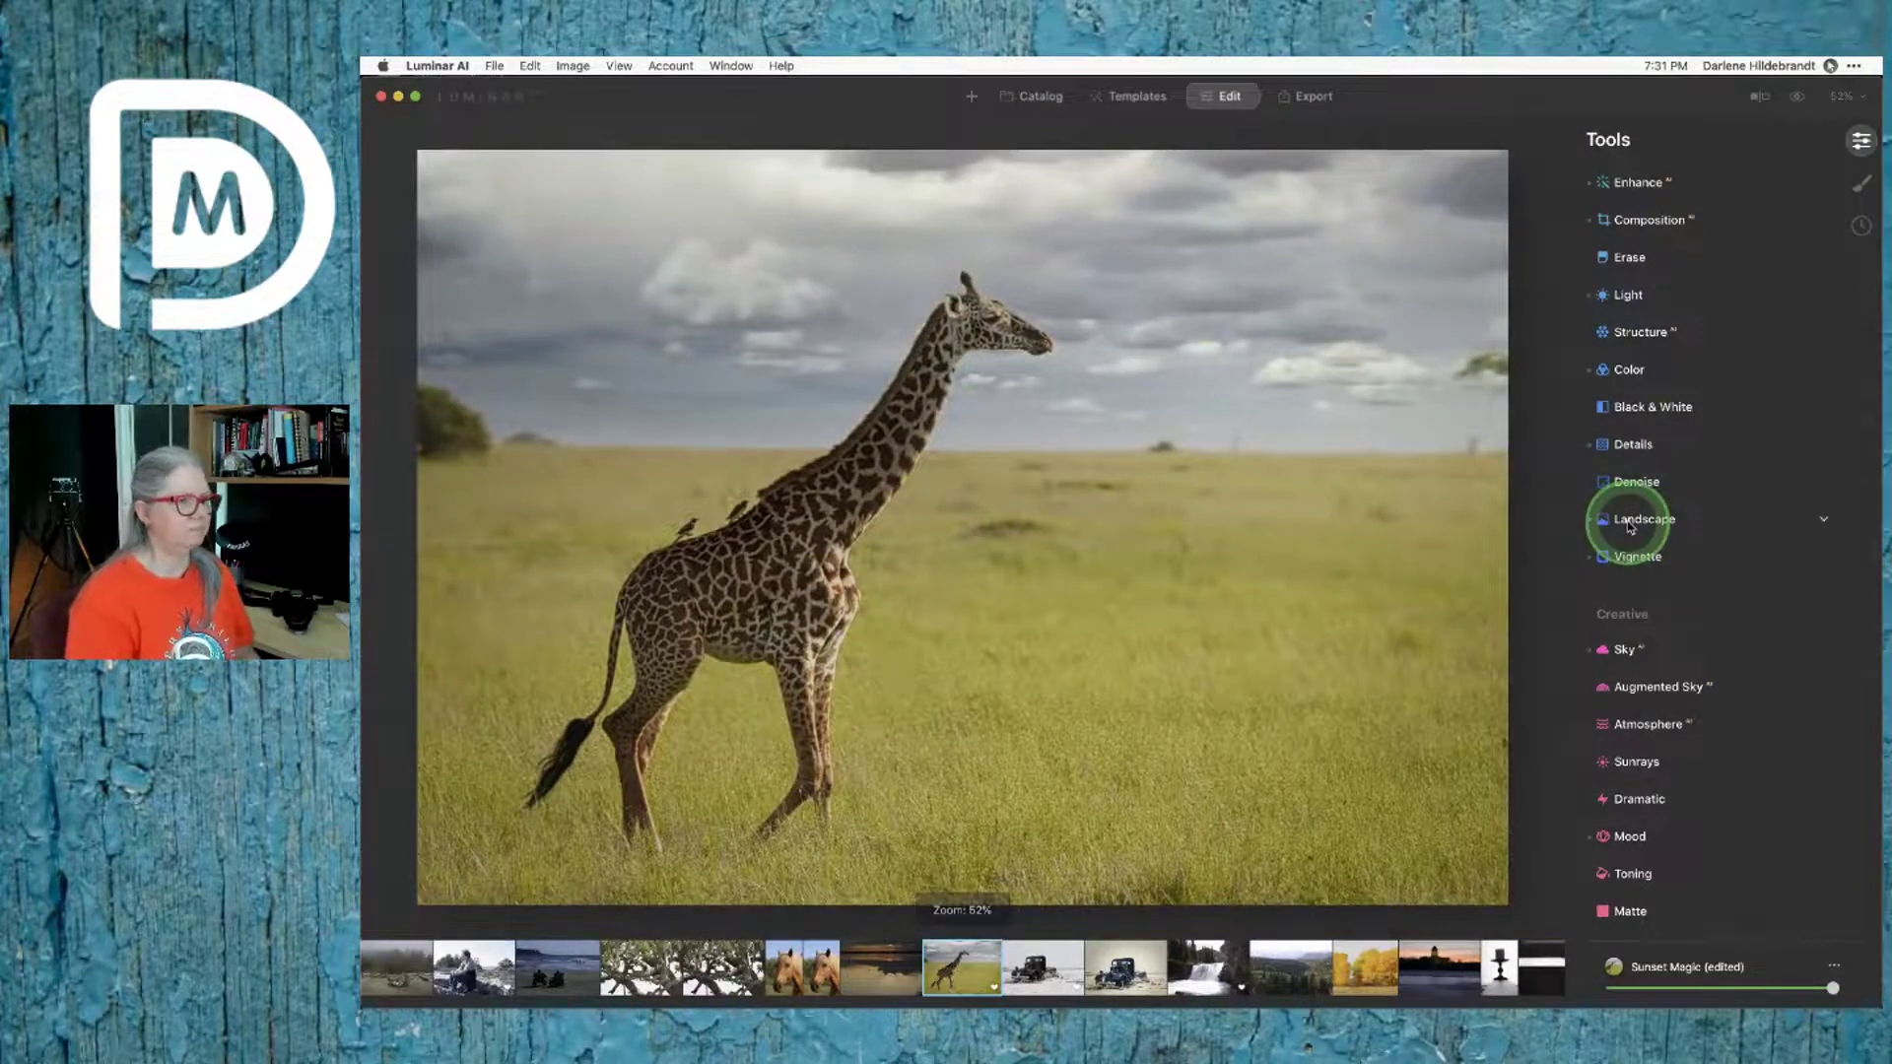
click(1627, 559)
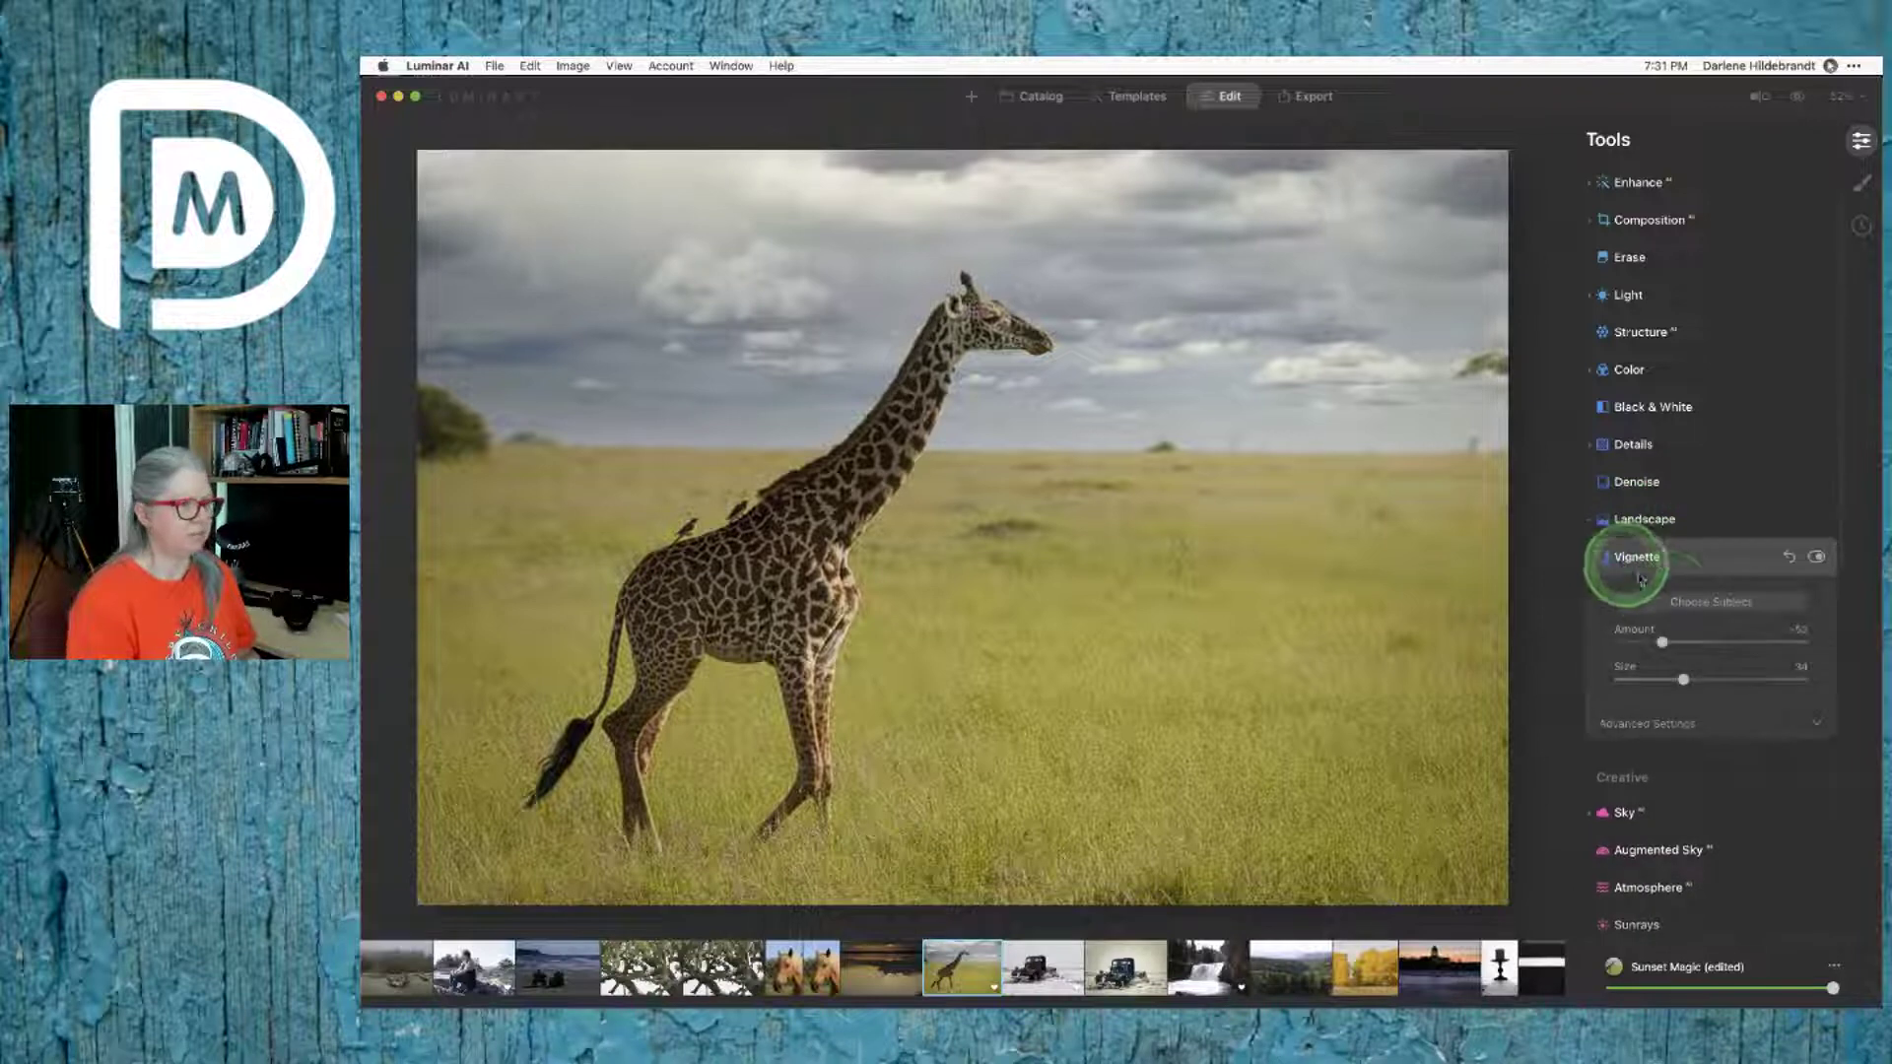
click(1671, 723)
drag(1644, 816, 1617, 824)
click(1650, 665)
drag(1662, 641, 1646, 641)
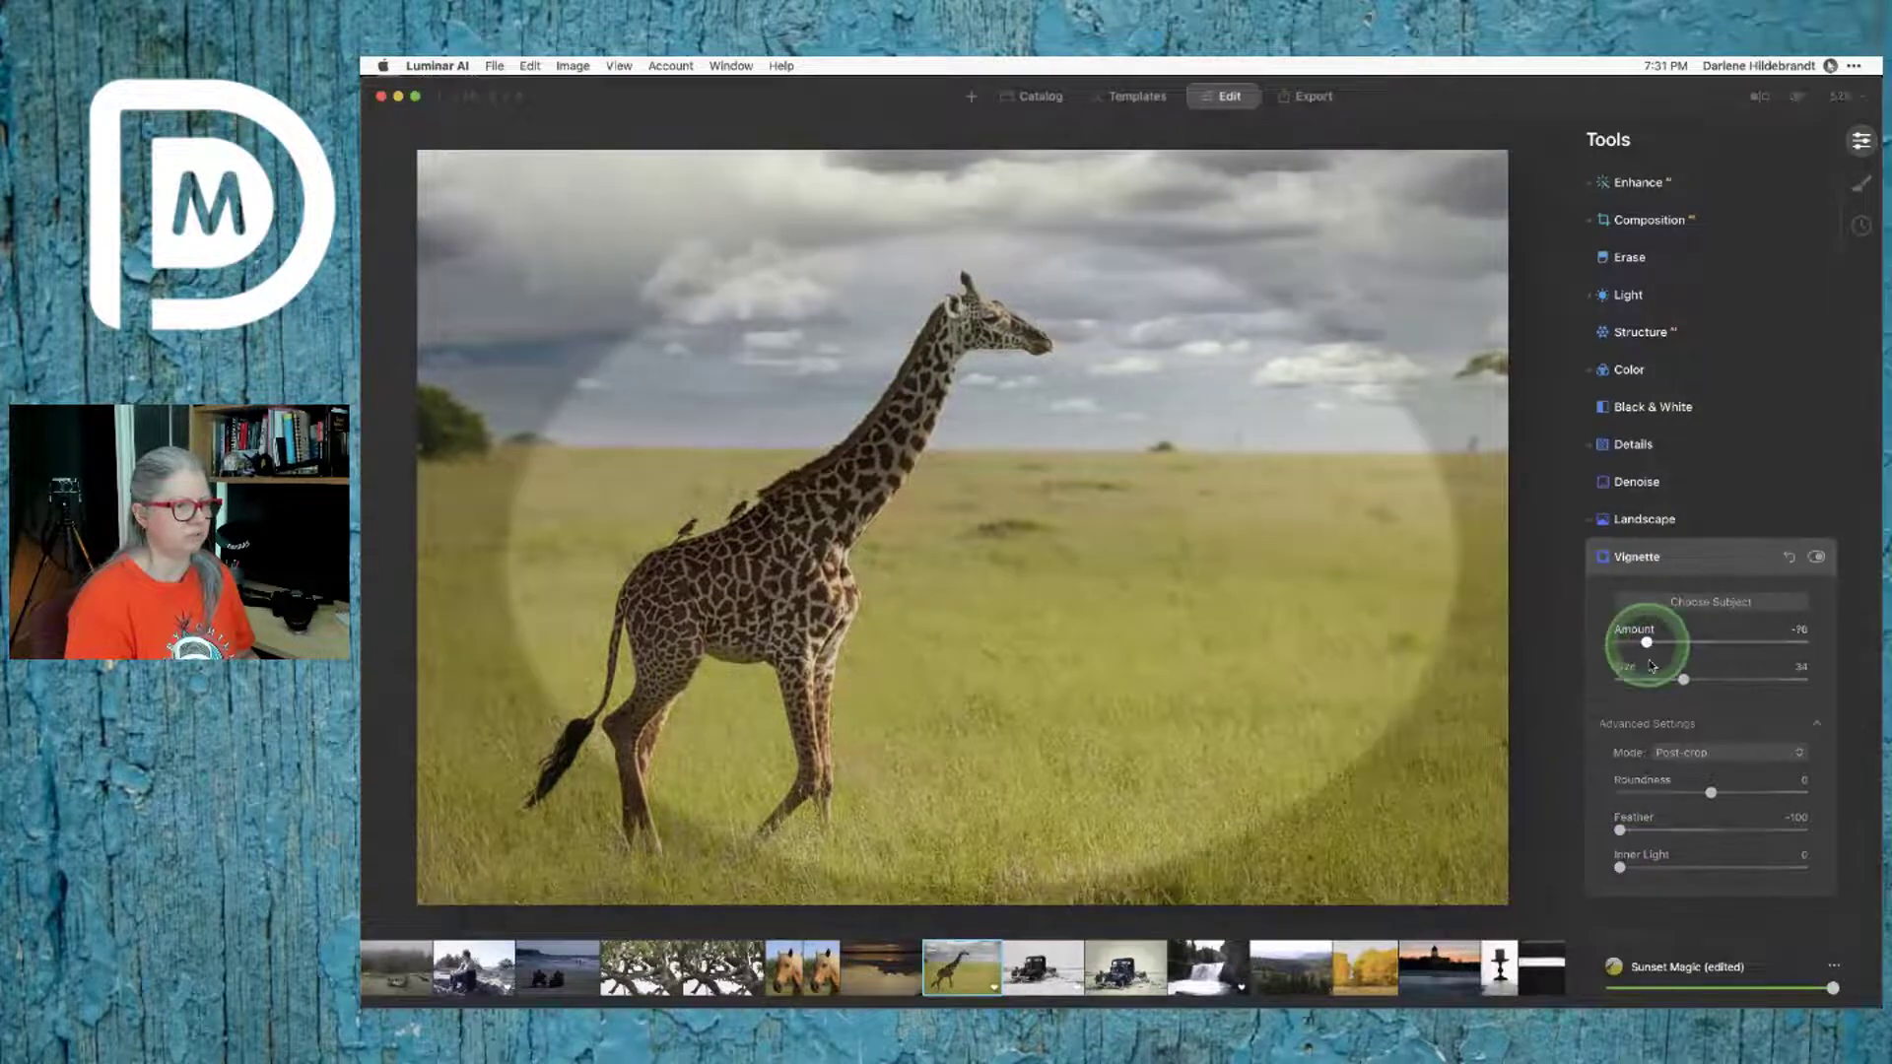
drag(1711, 793, 1791, 793)
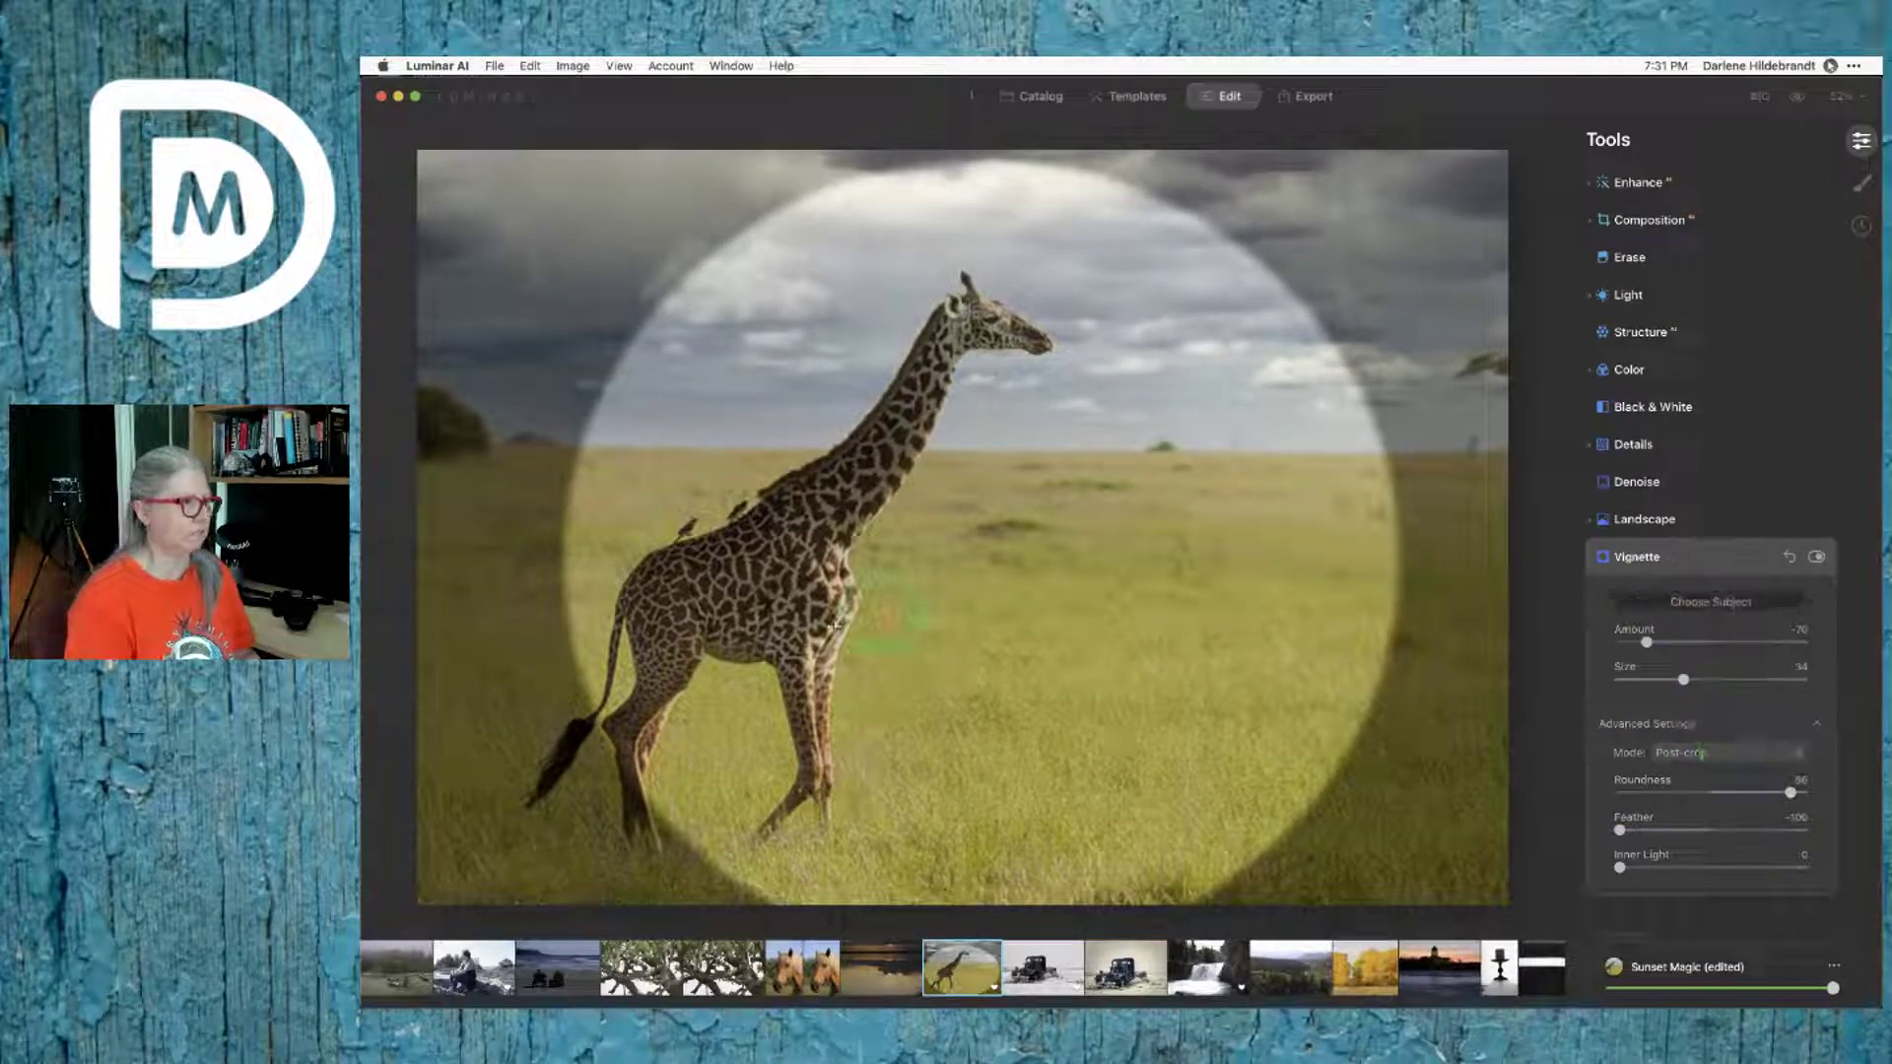
click(838, 571)
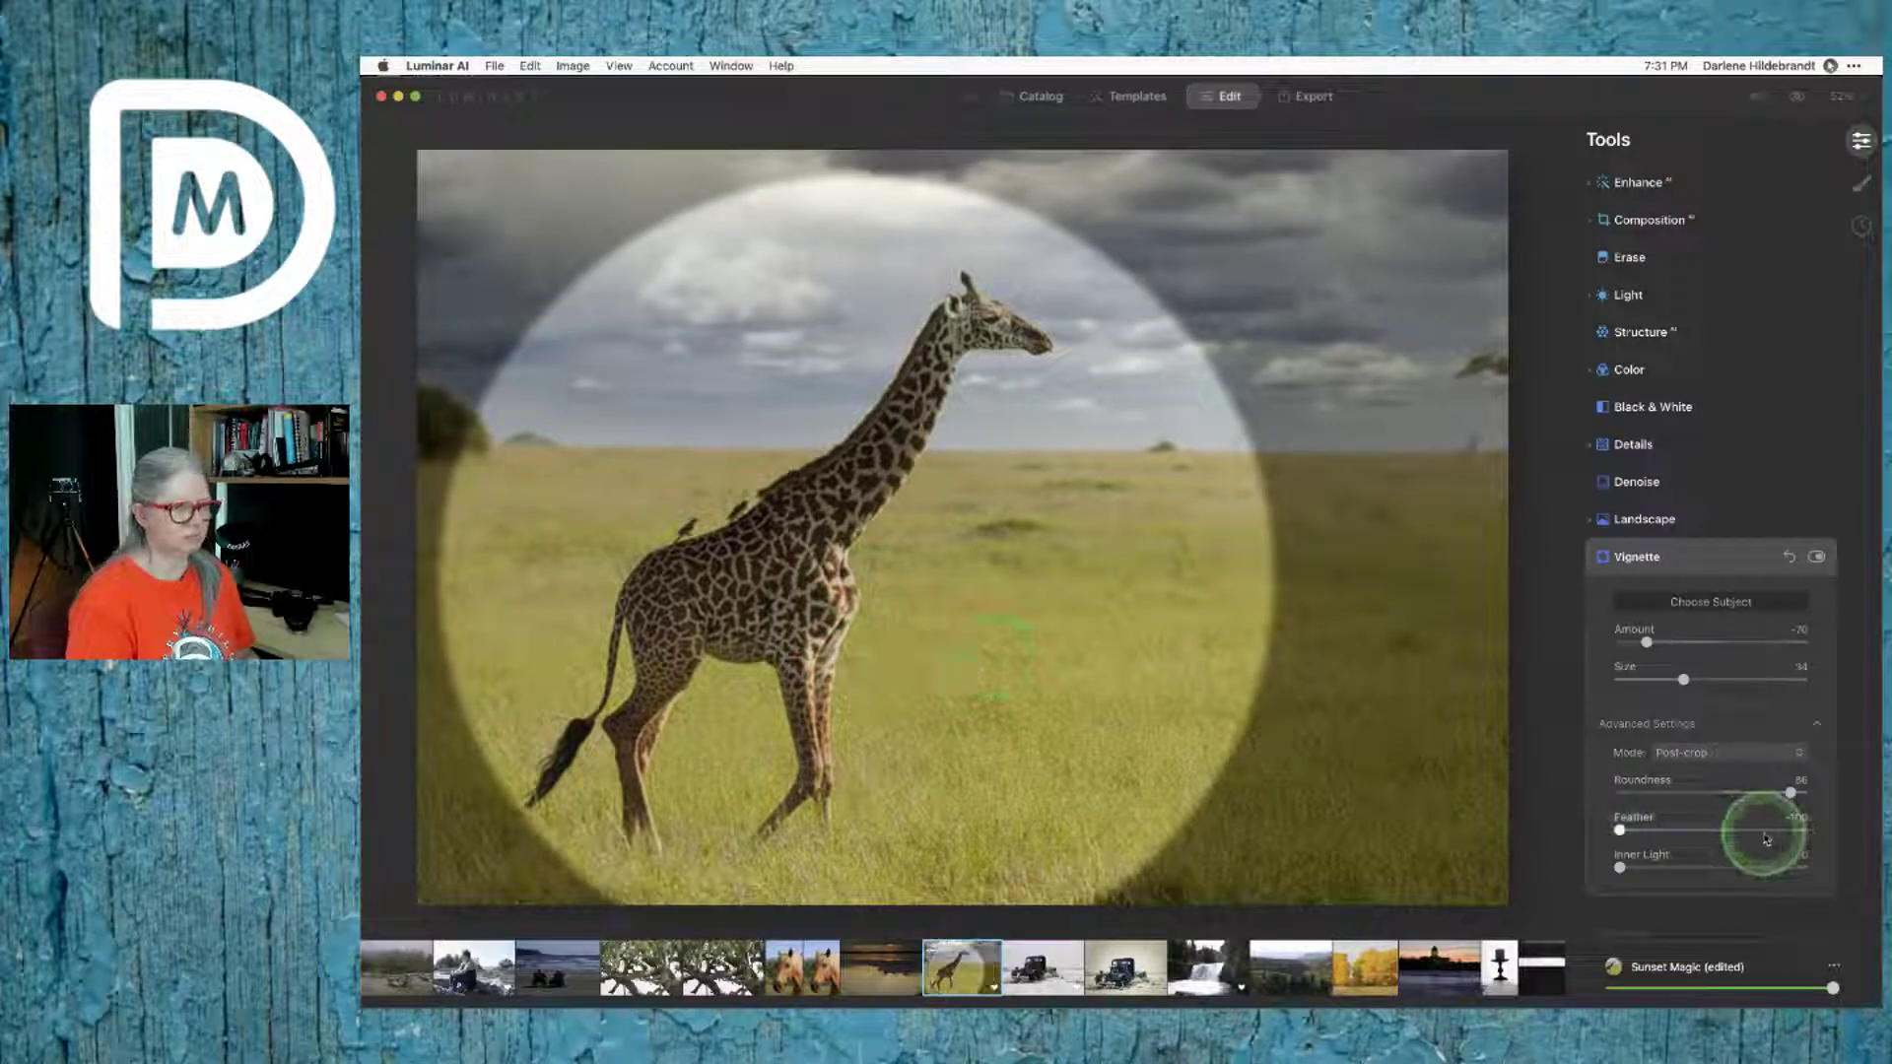
Step: Soften the vignette by setting Feather to 57 and Amount to -40, and collapse the Vignette tool
click(1767, 831)
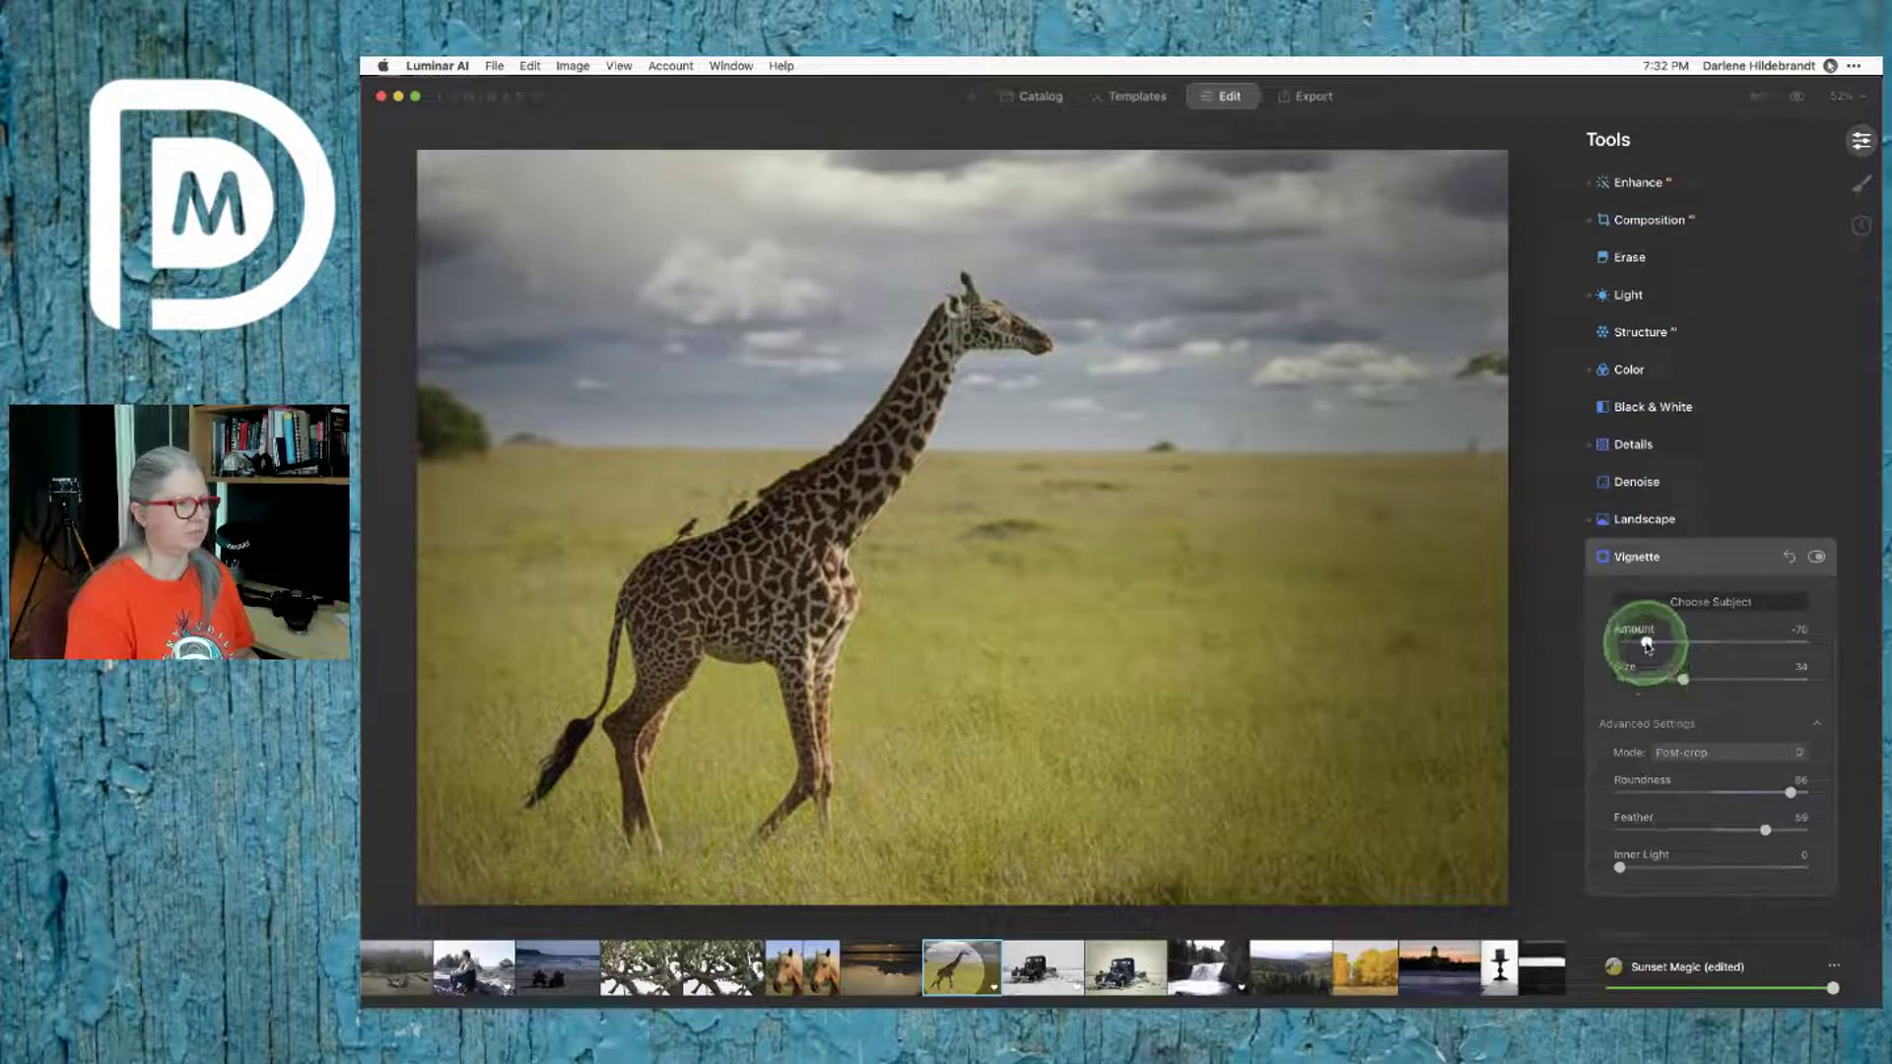
click(1666, 831)
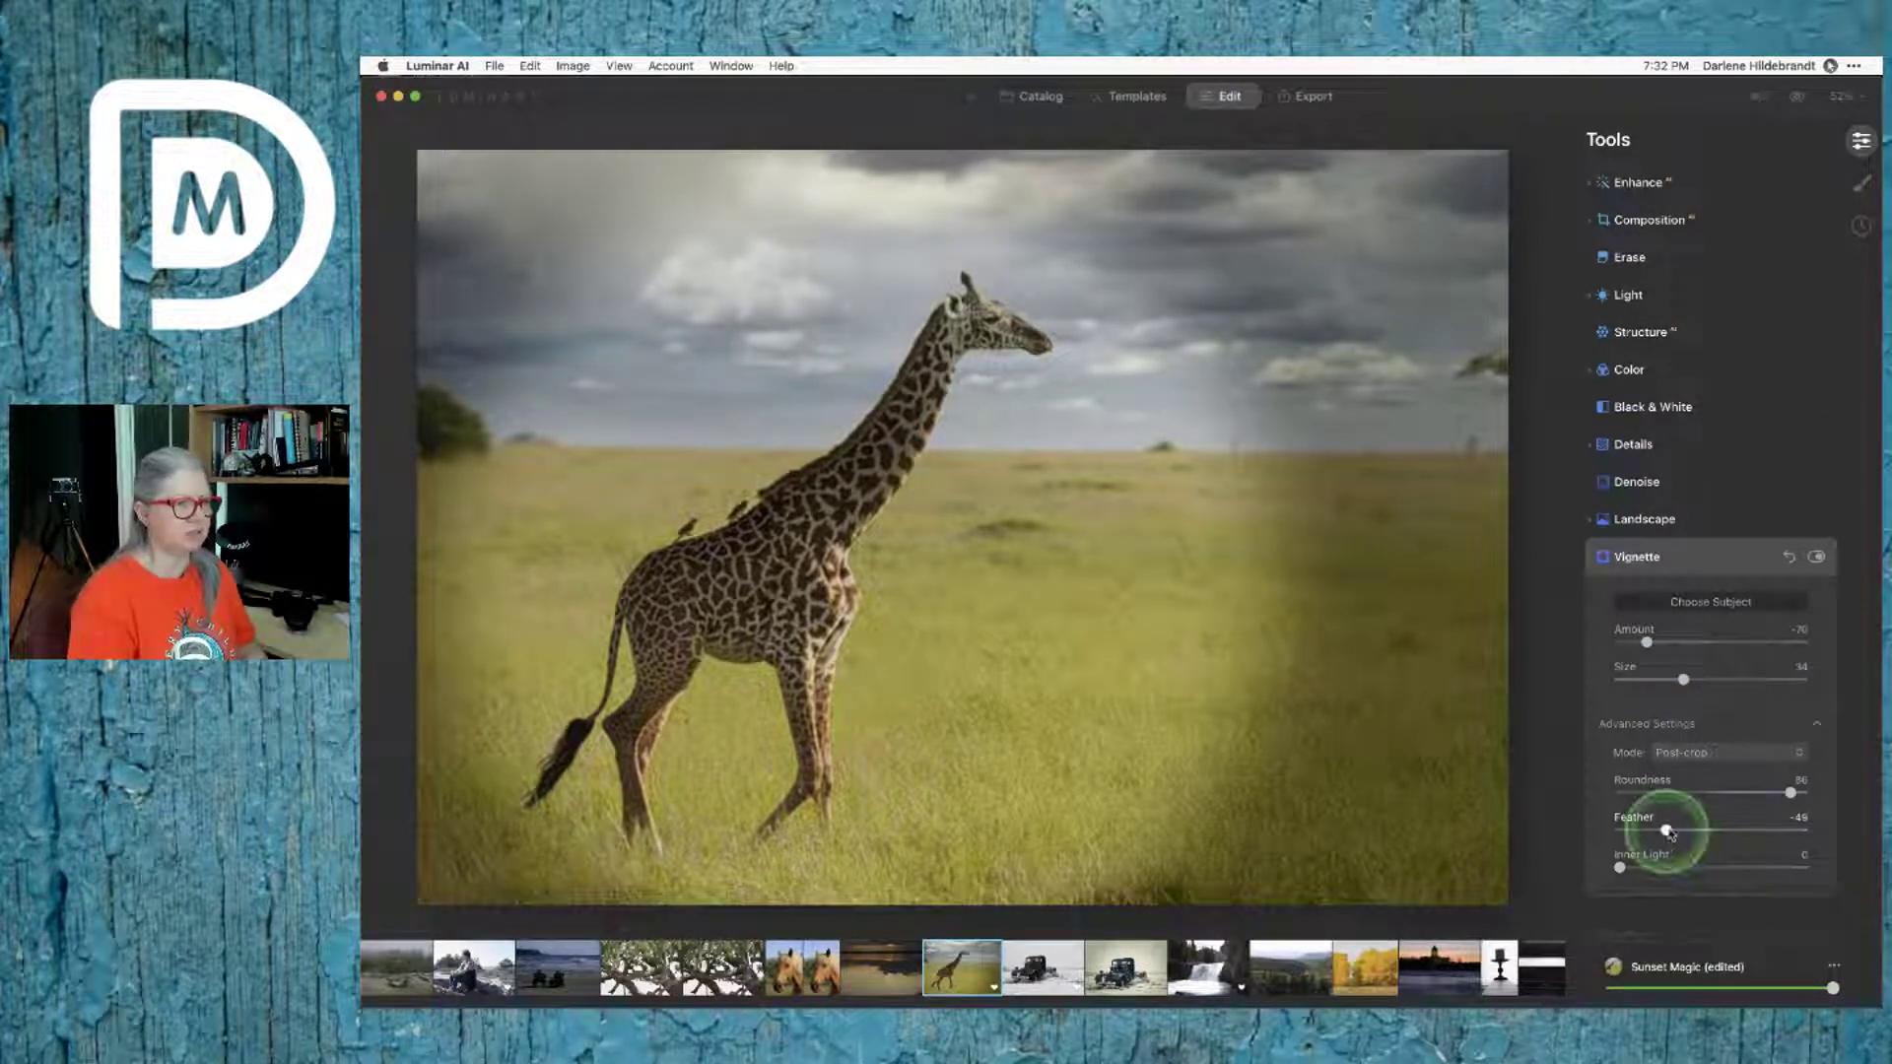
click(1764, 831)
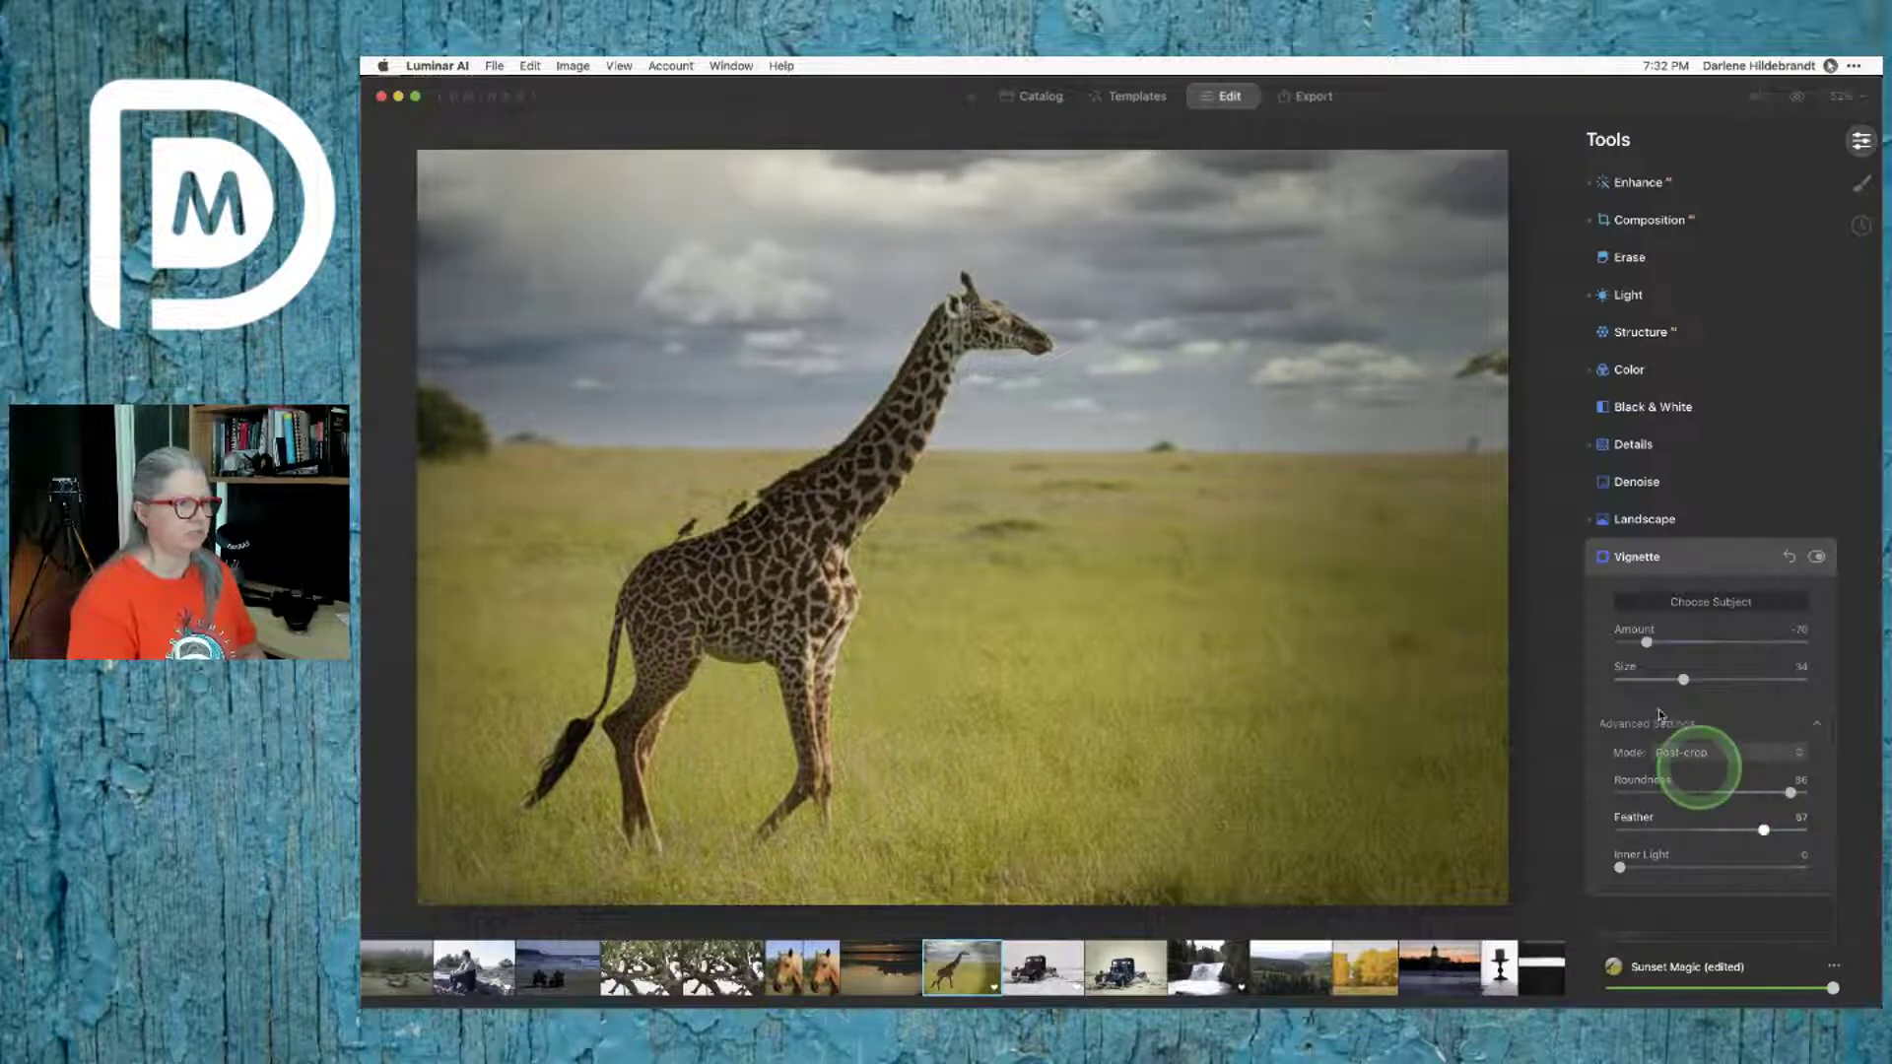
drag(1646, 643, 1672, 642)
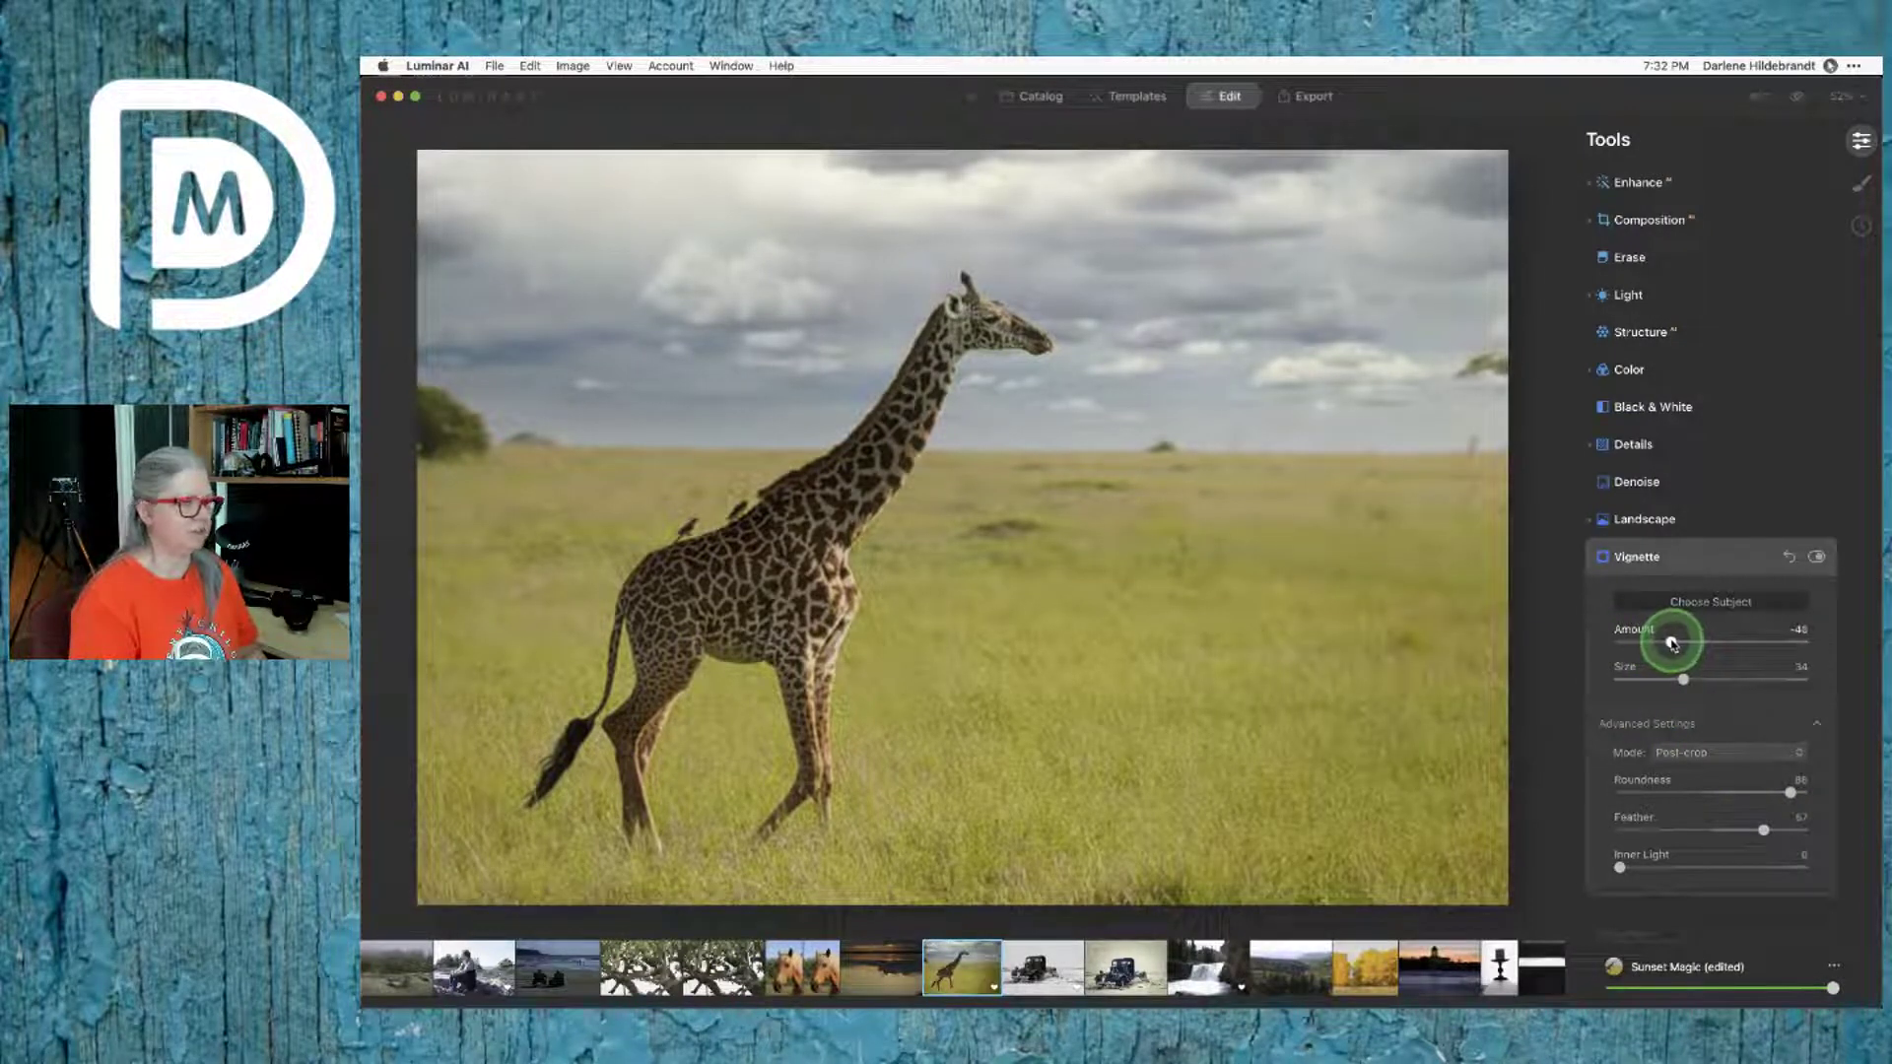
click(1695, 554)
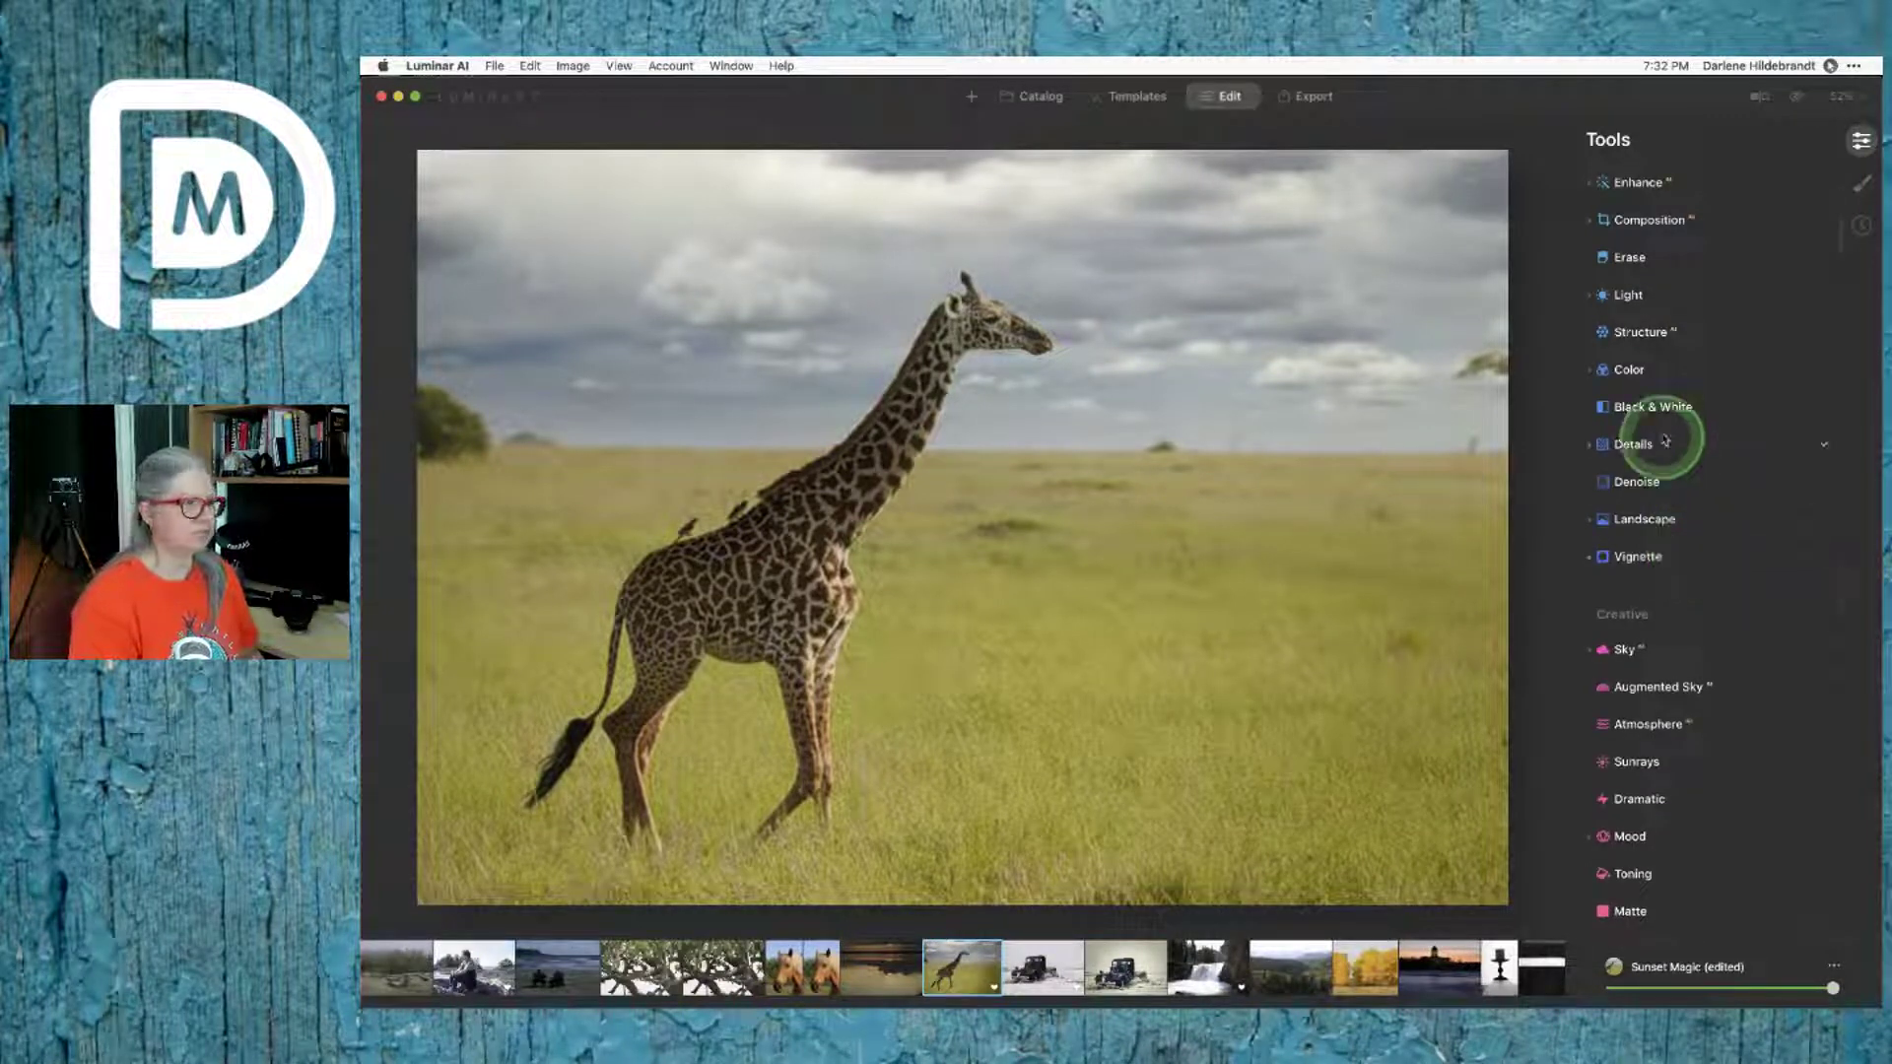
Step: Shift the Yellow hue to -13 in the Color tool's HSL settings
click(1660, 375)
click(1640, 541)
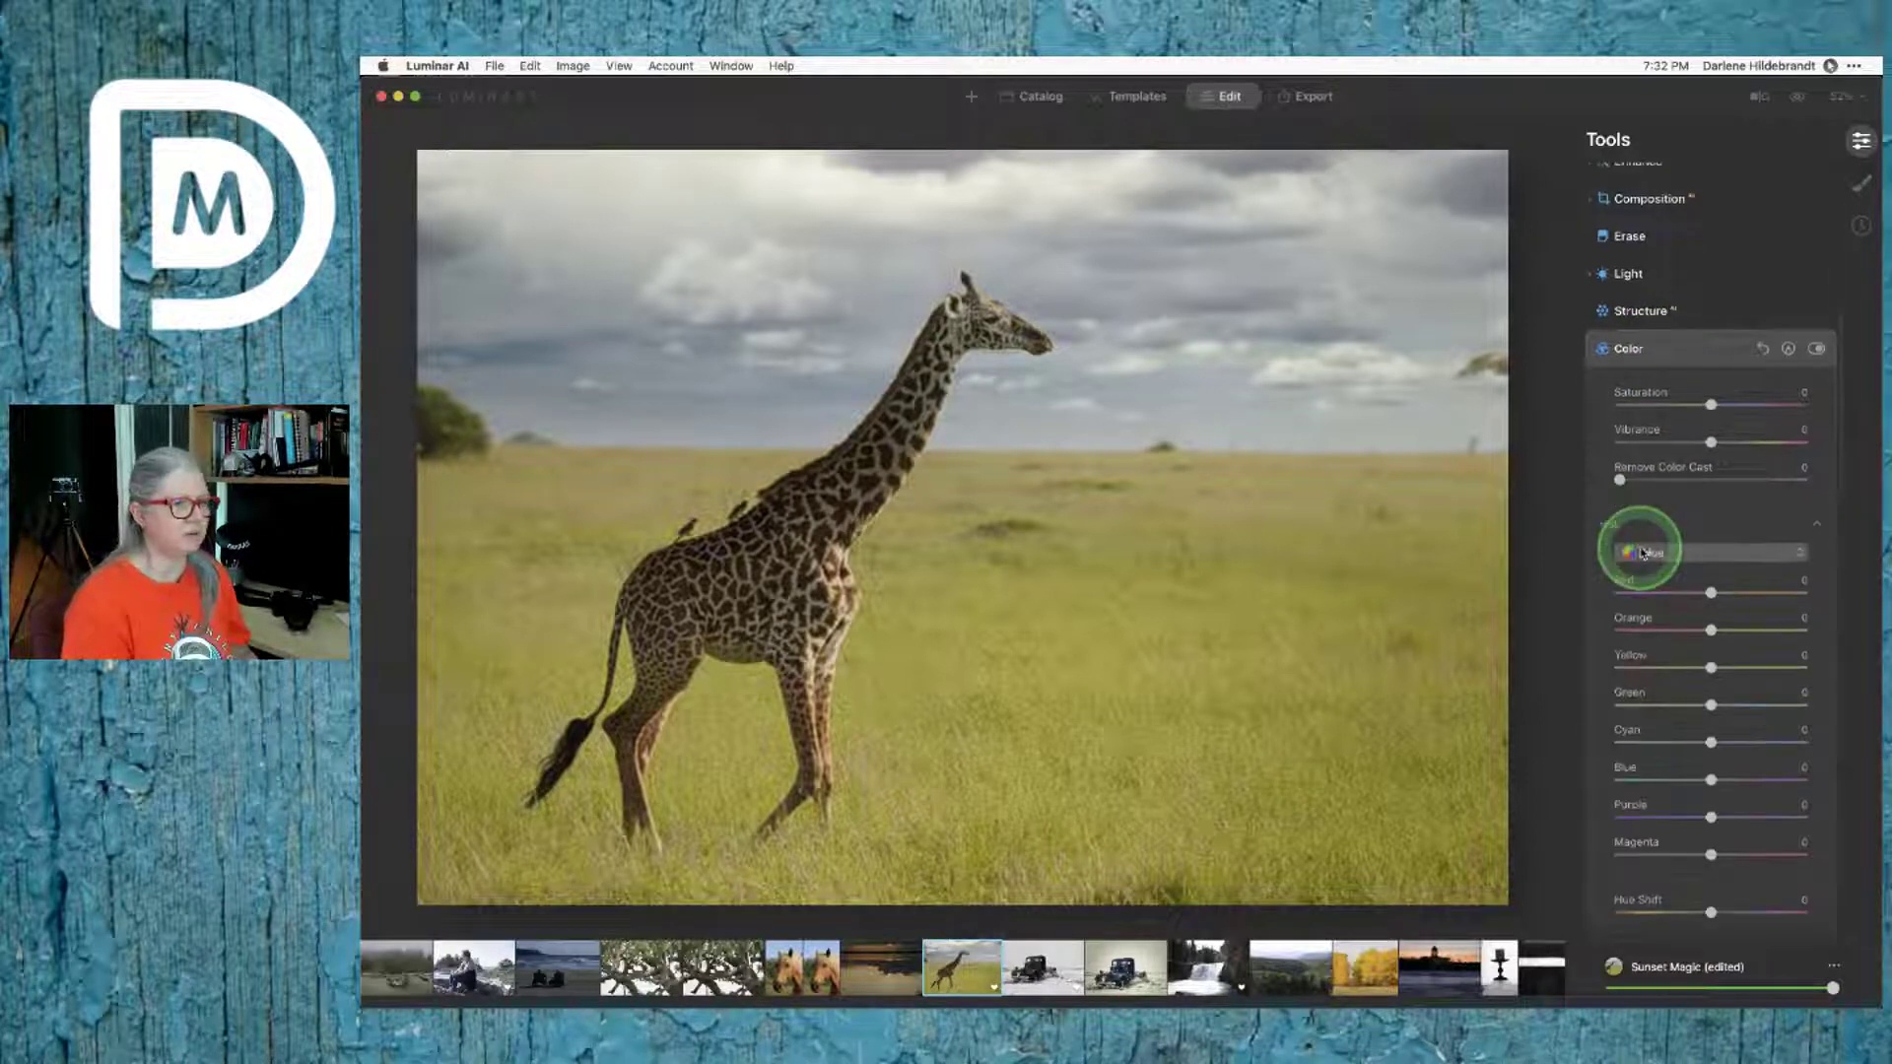
click(1640, 552)
click(1655, 577)
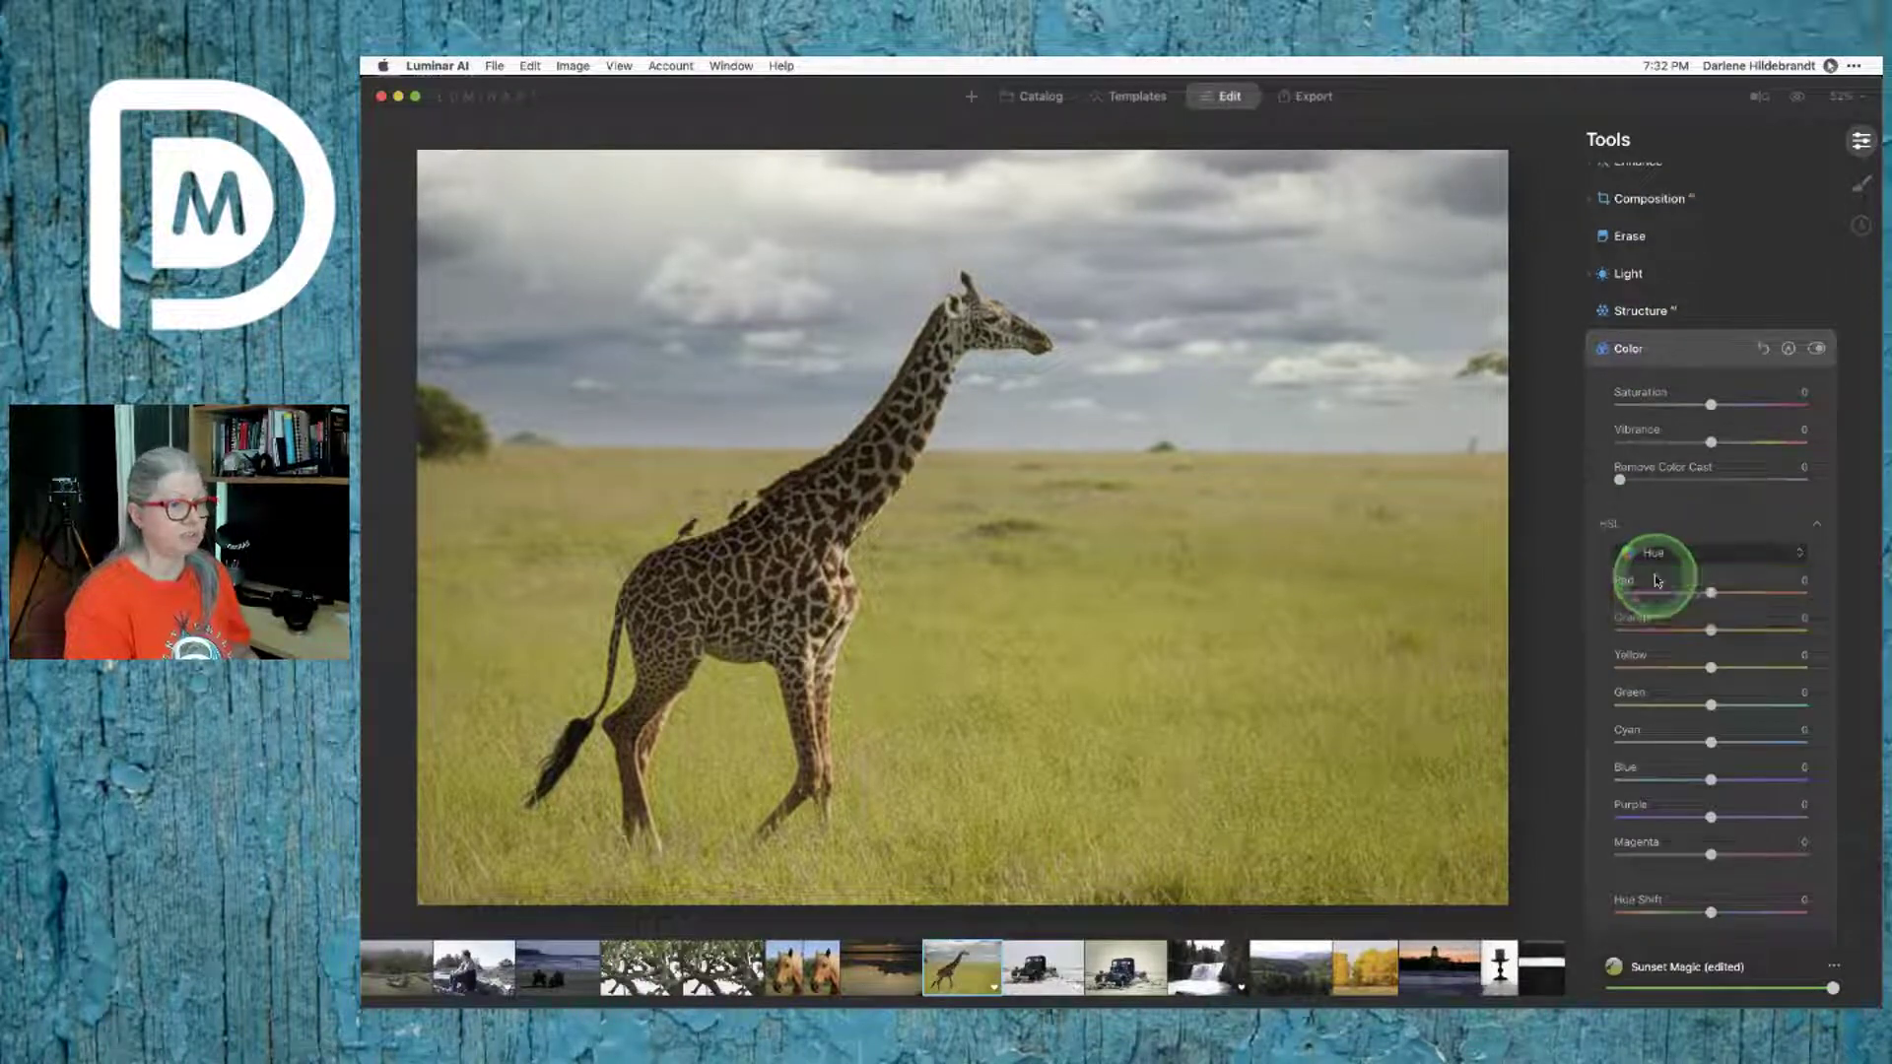
mouse_move(1711, 668)
mouse_down()
mouse_move(1660, 666)
mouse_move(1775, 670)
mouse_move(1700, 670)
mouse_up()
Step: Set the HSL luminance of Orange to 47, Yellow to -9 and Blue to -26, and collapse the Color tool
click(1671, 553)
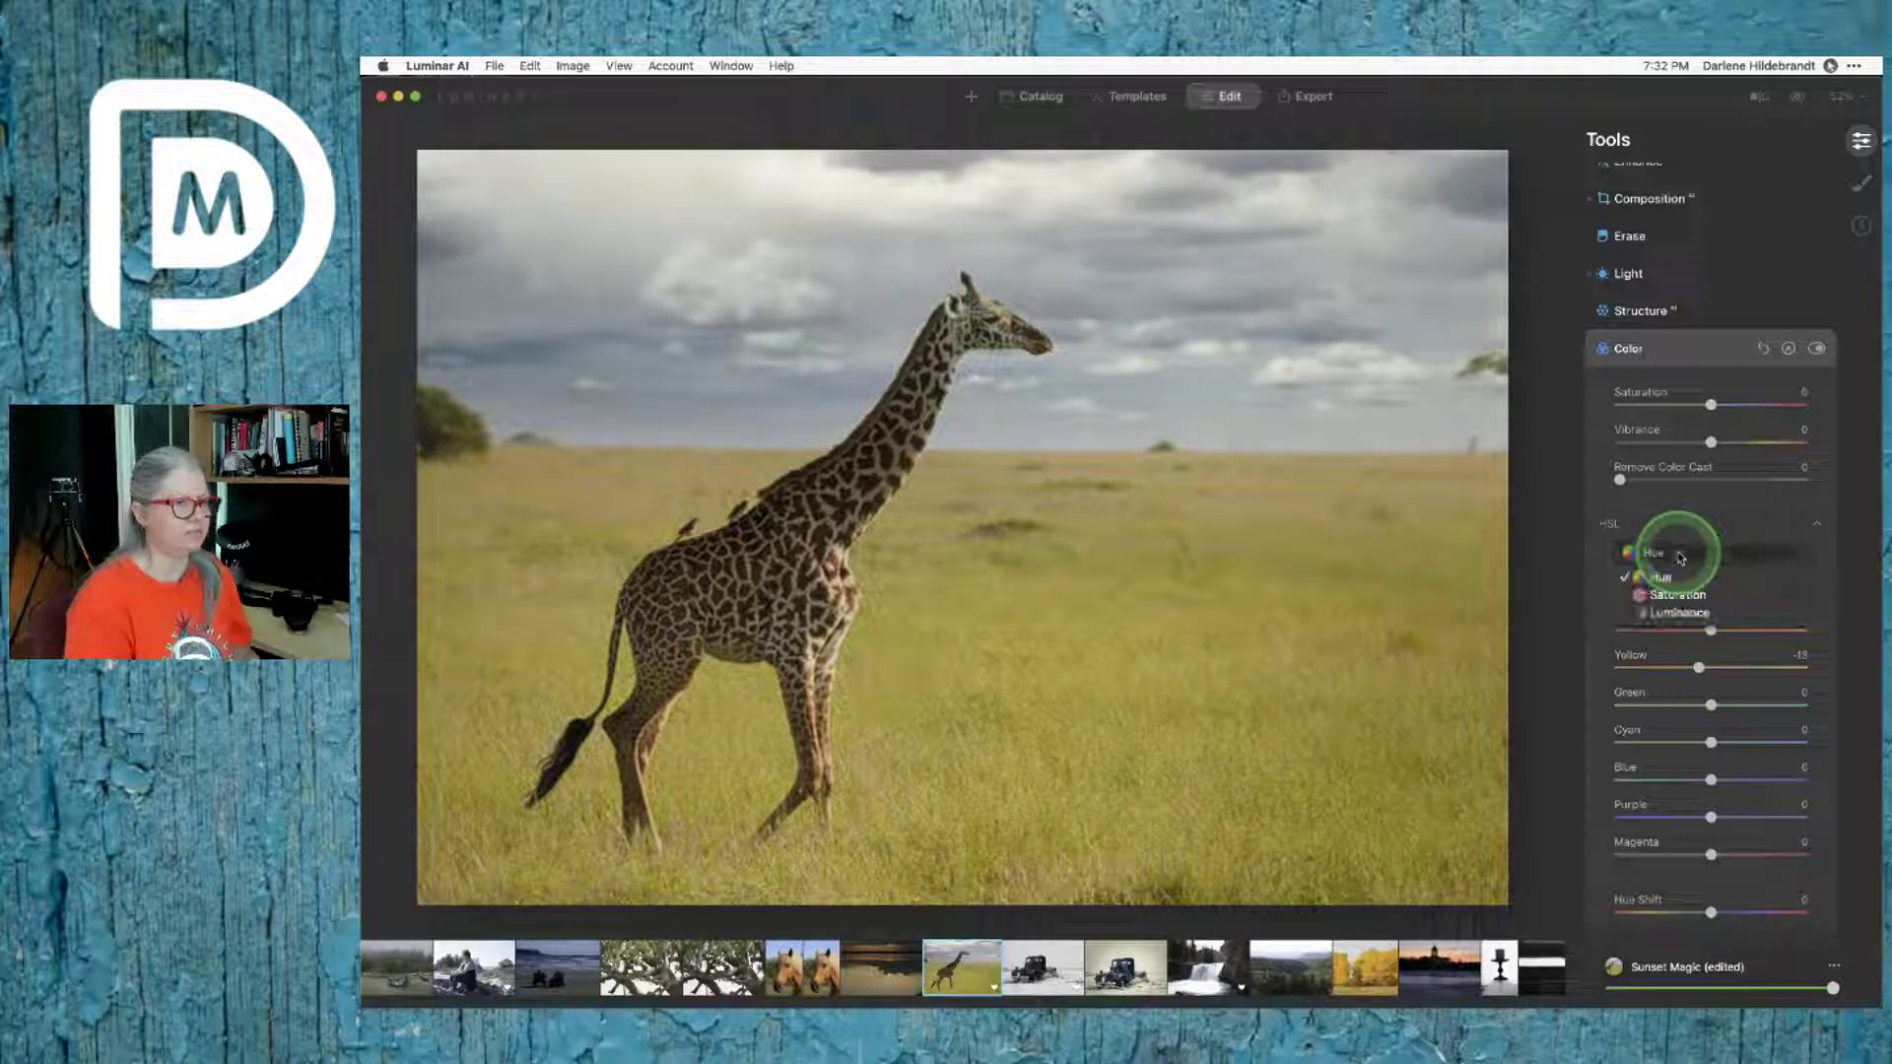
click(1685, 611)
mouse_move(1698, 680)
mouse_down()
mouse_move(1705, 701)
mouse_move(1684, 705)
mouse_move(1711, 670)
mouse_move(1694, 684)
mouse_up()
click(1720, 670)
drag(1670, 780, 1688, 779)
drag(1716, 630, 1759, 628)
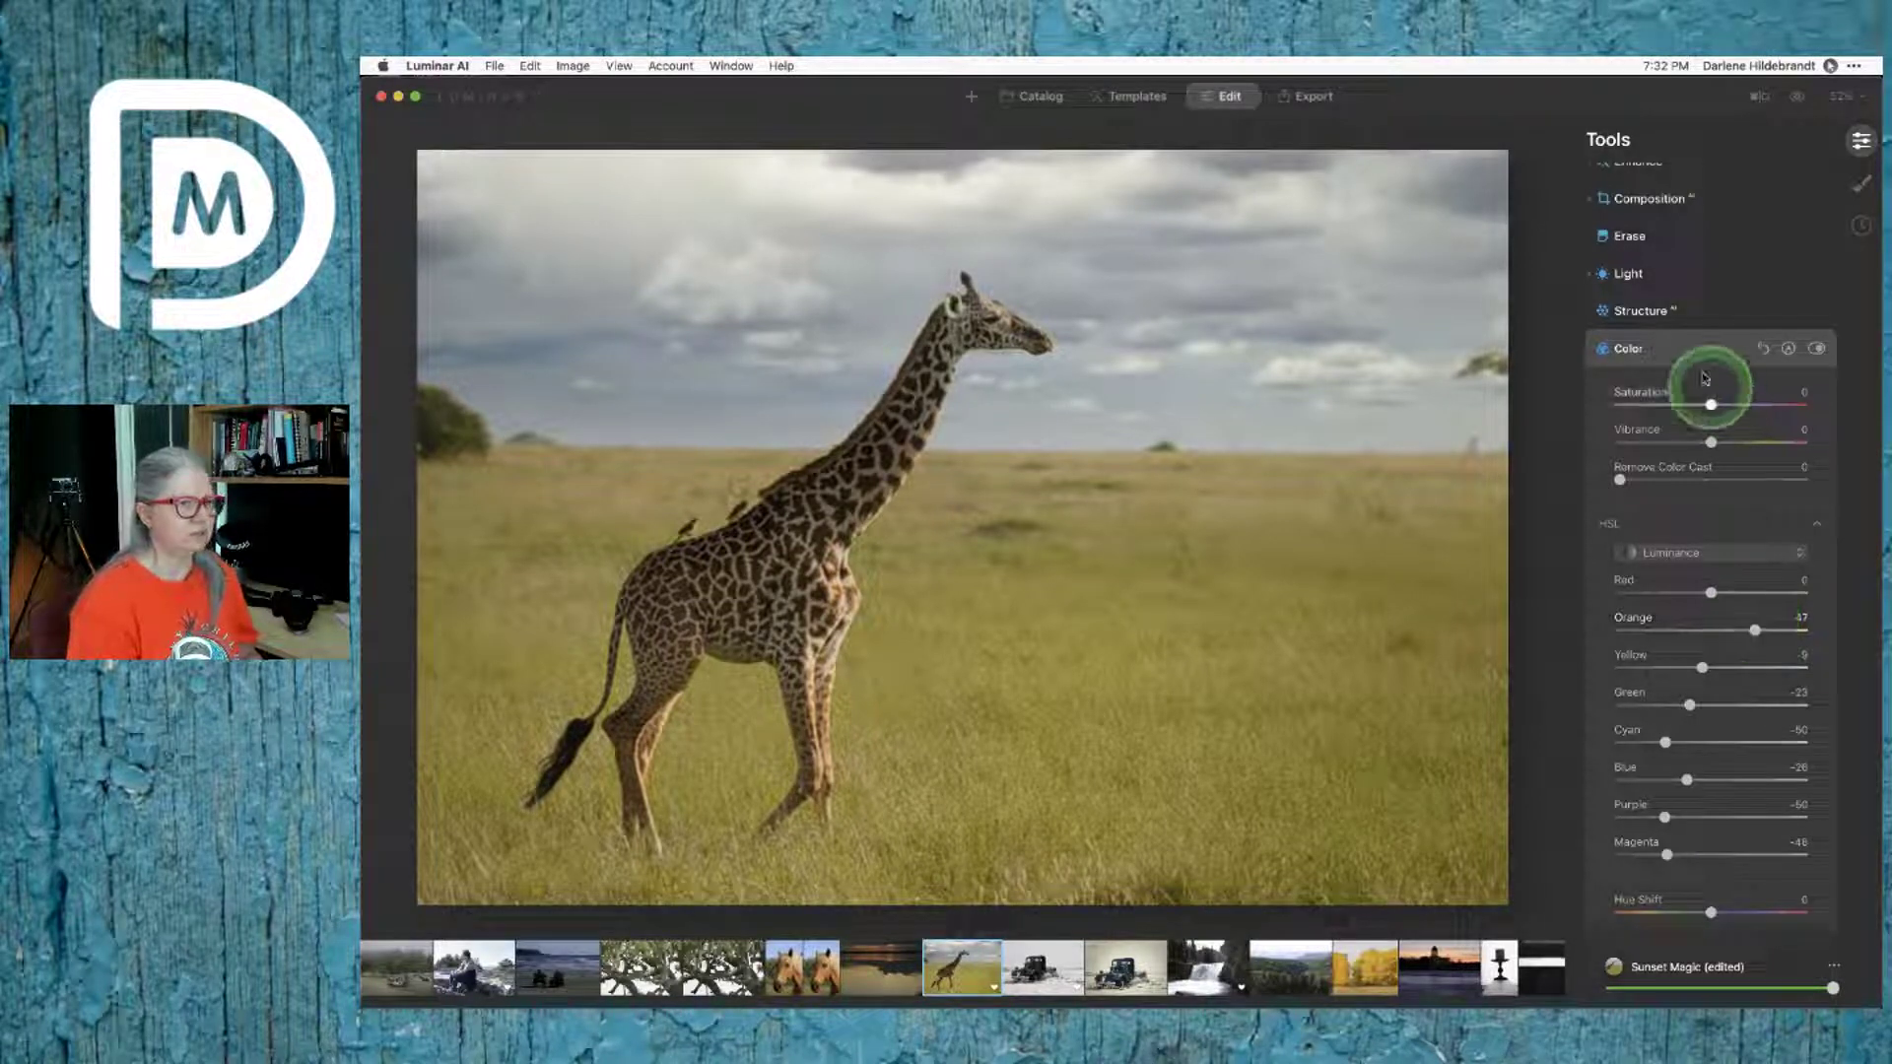
click(1693, 349)
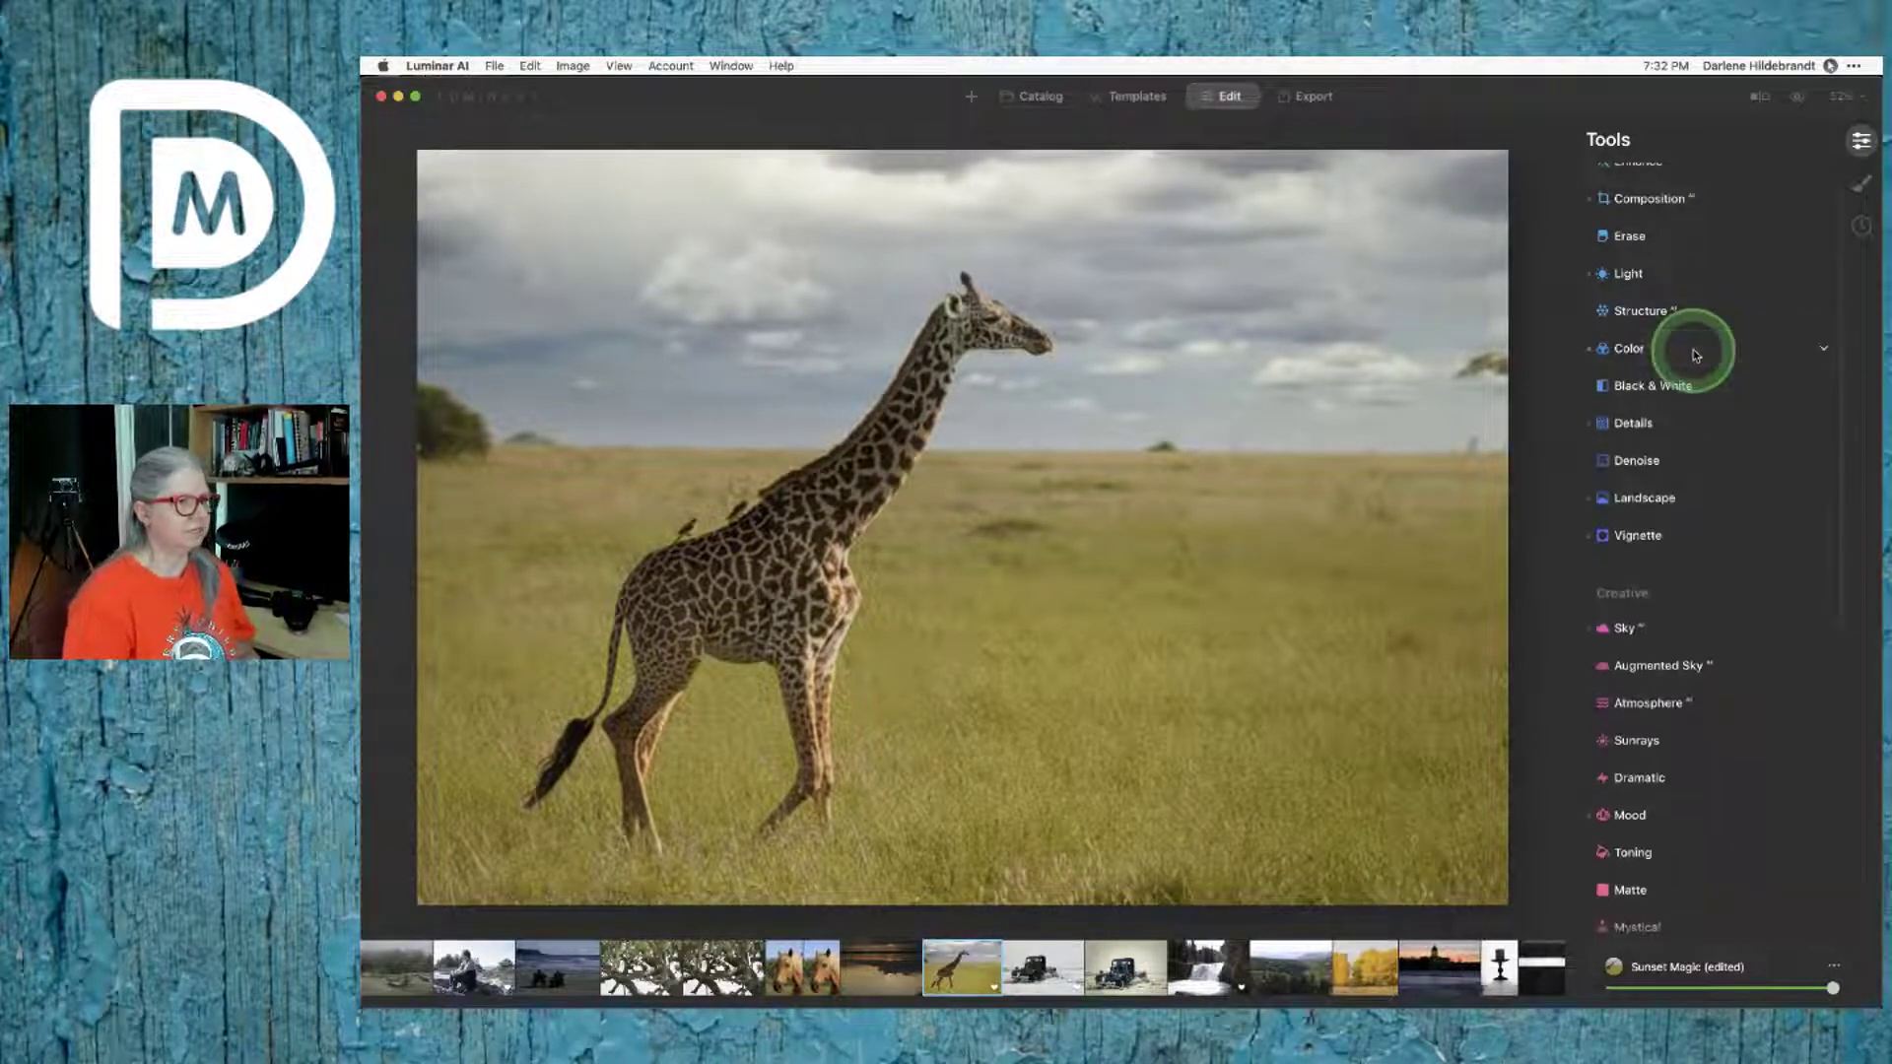
Step: Show the Curves settings of the Light tool and slightly adjust the white point of the main curve
scroll(1675, 346, up, 2)
click(1658, 344)
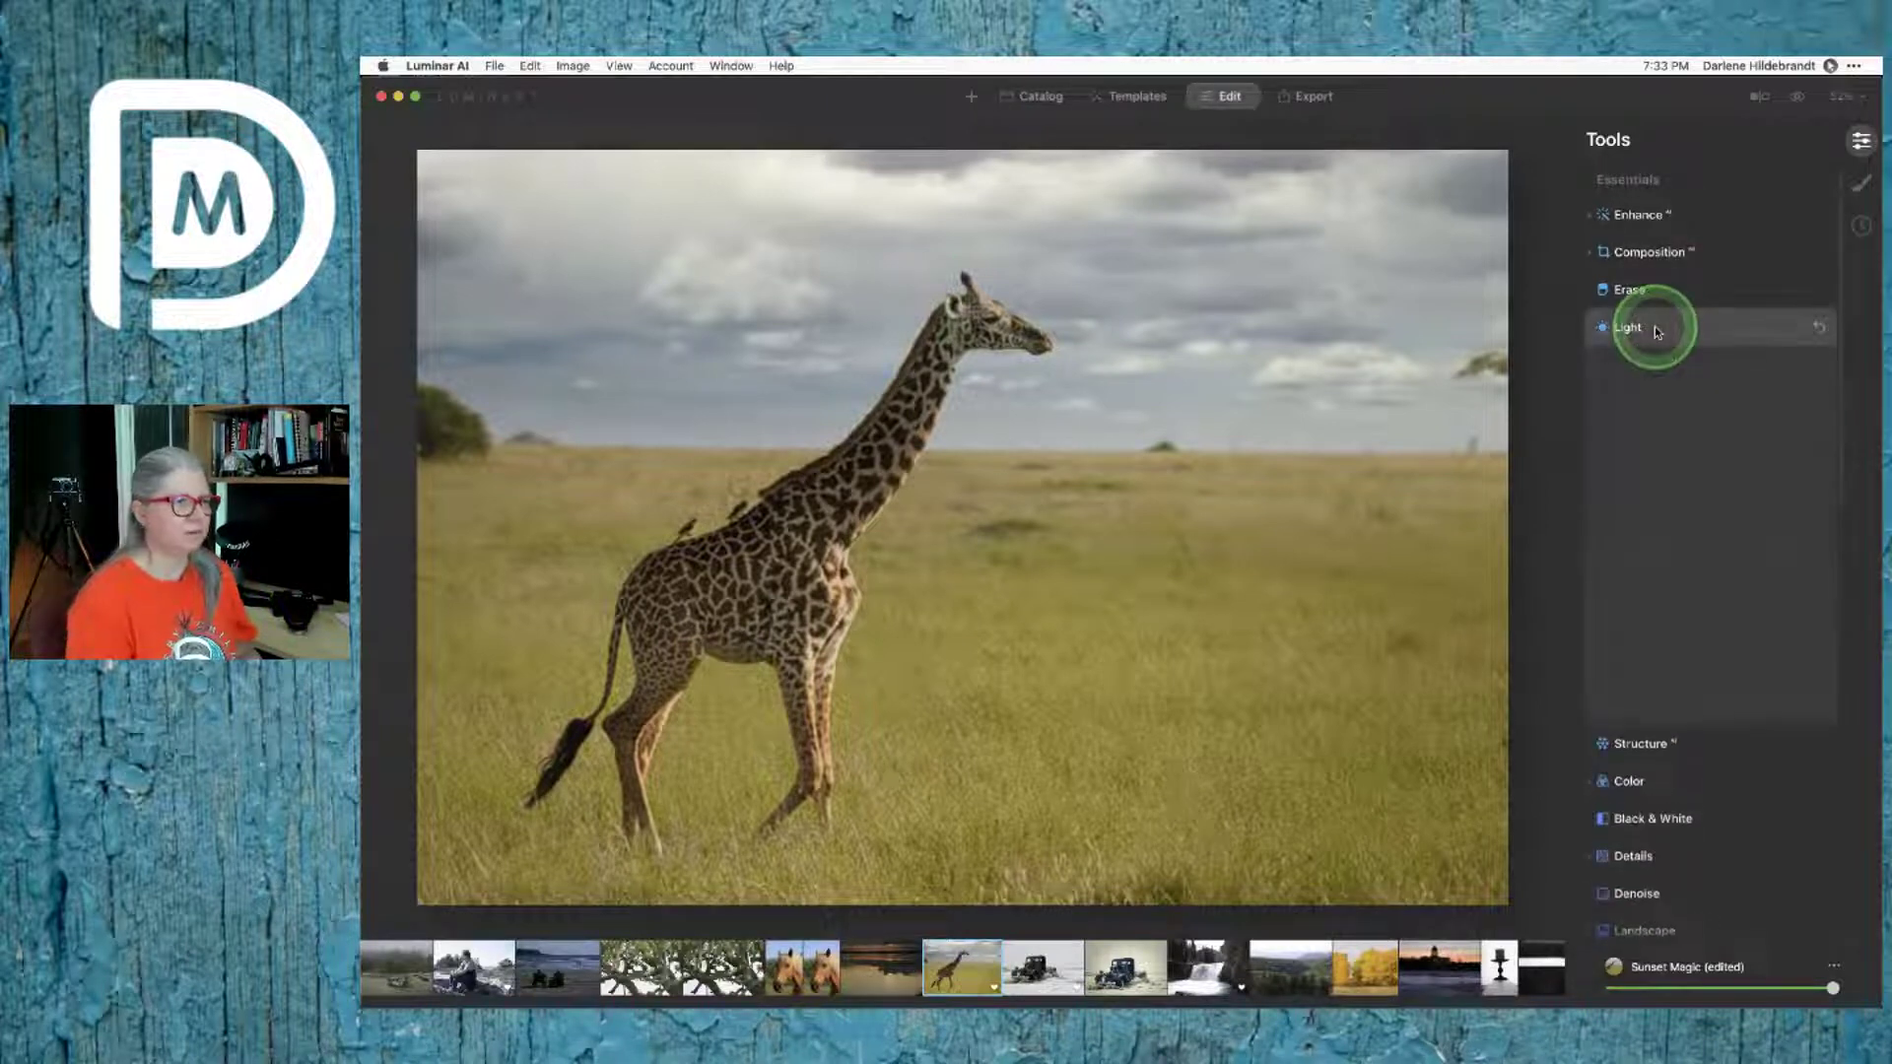
click(1656, 714)
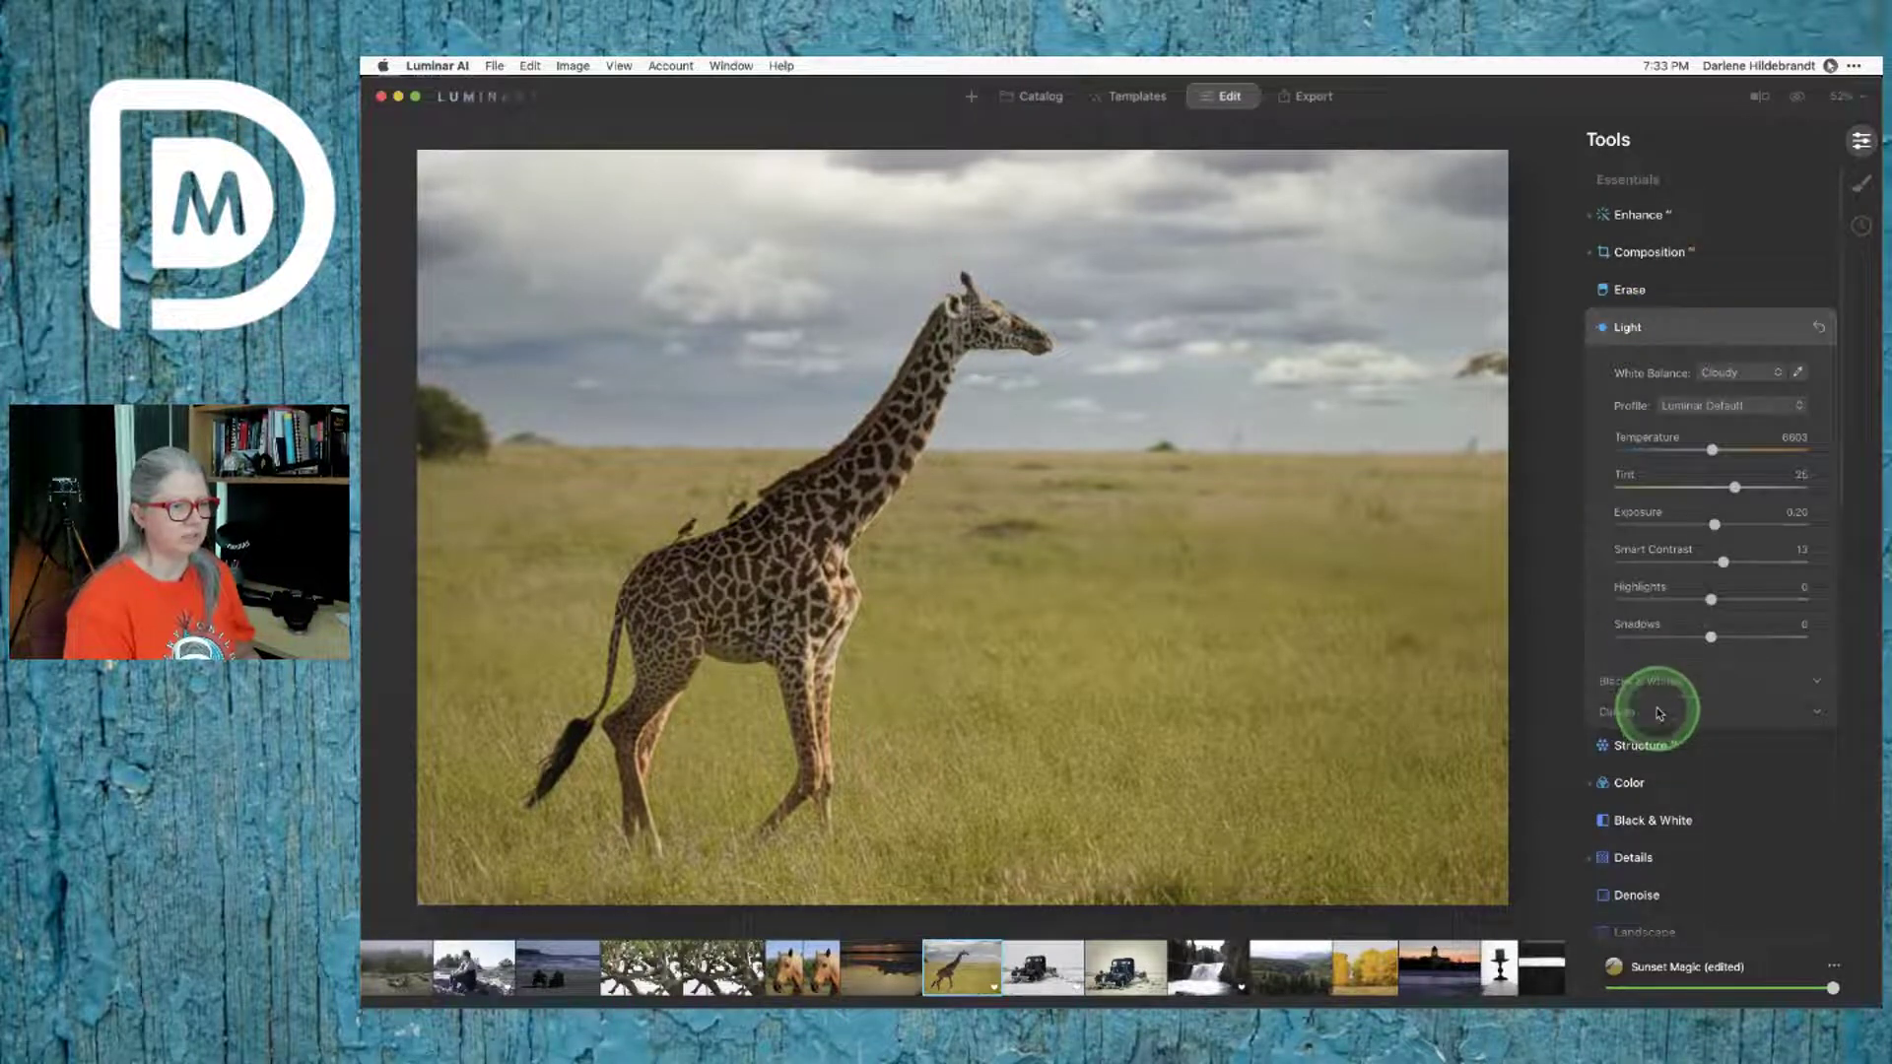
click(1660, 711)
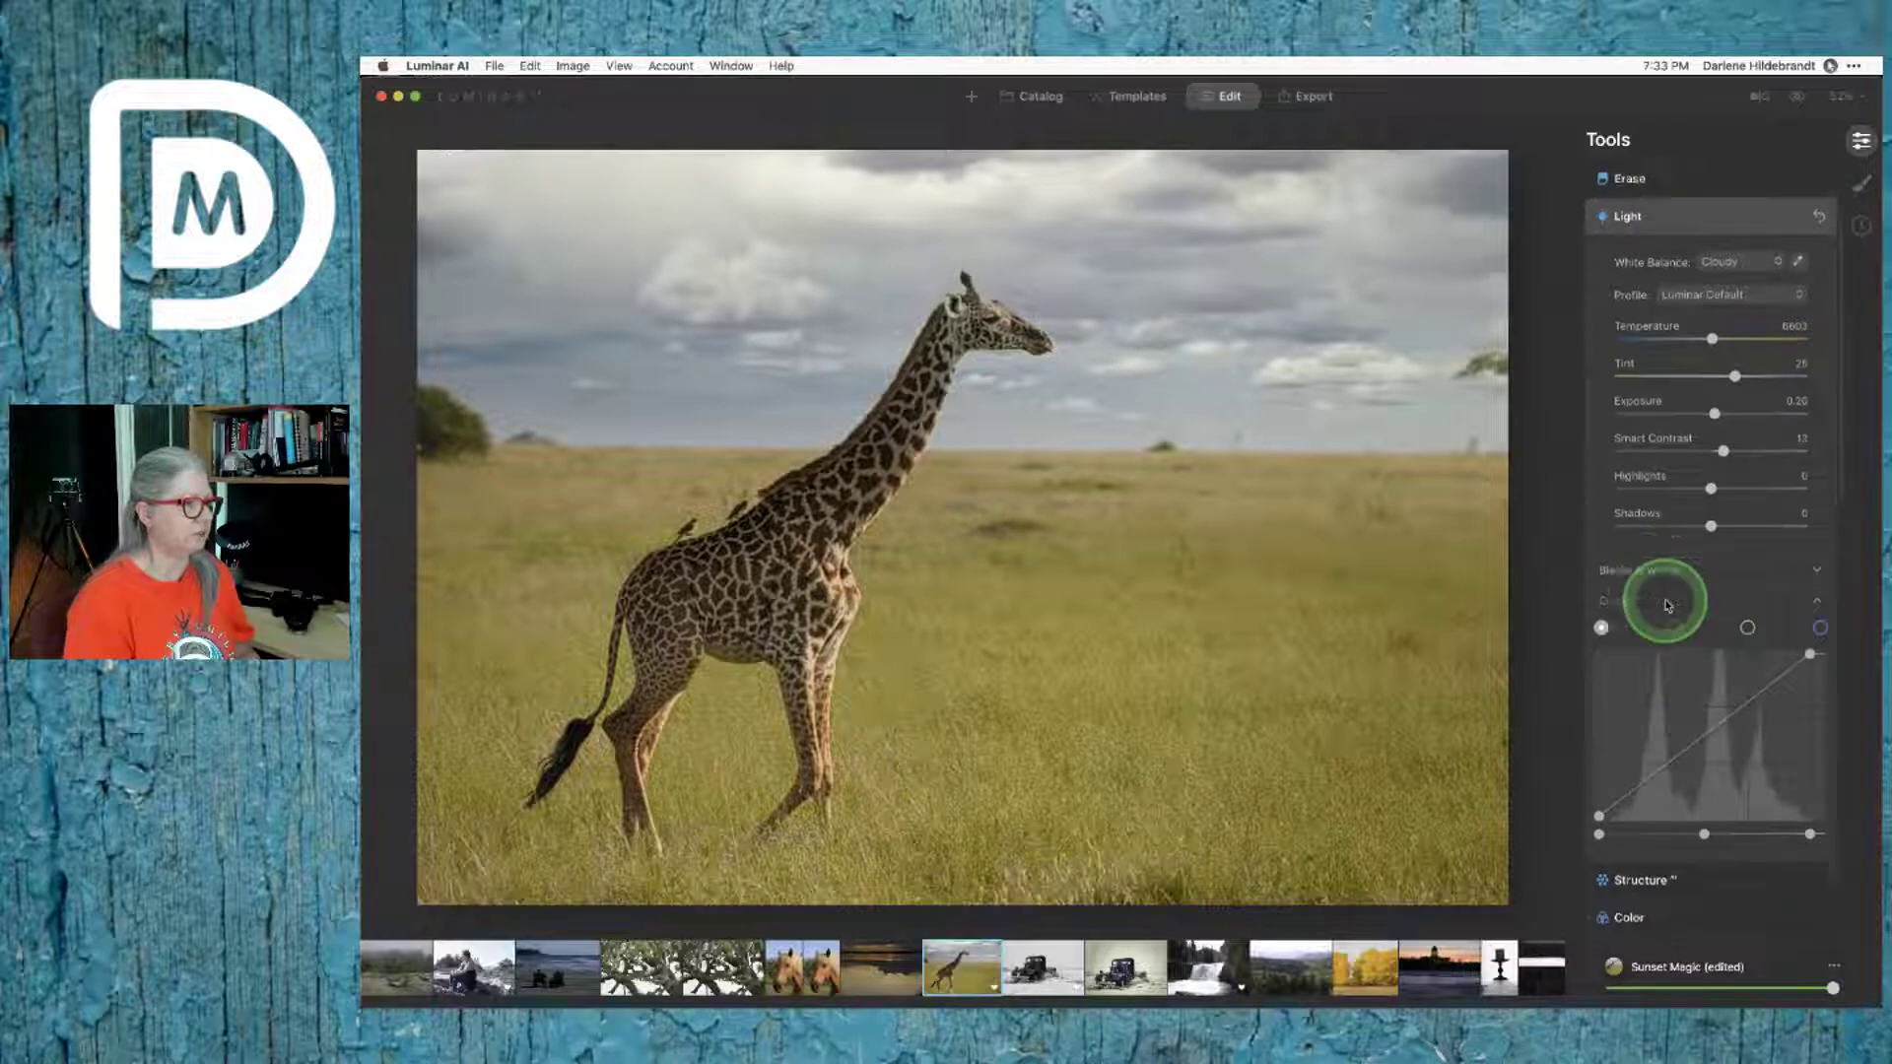
click(1813, 799)
drag(1816, 800, 1815, 796)
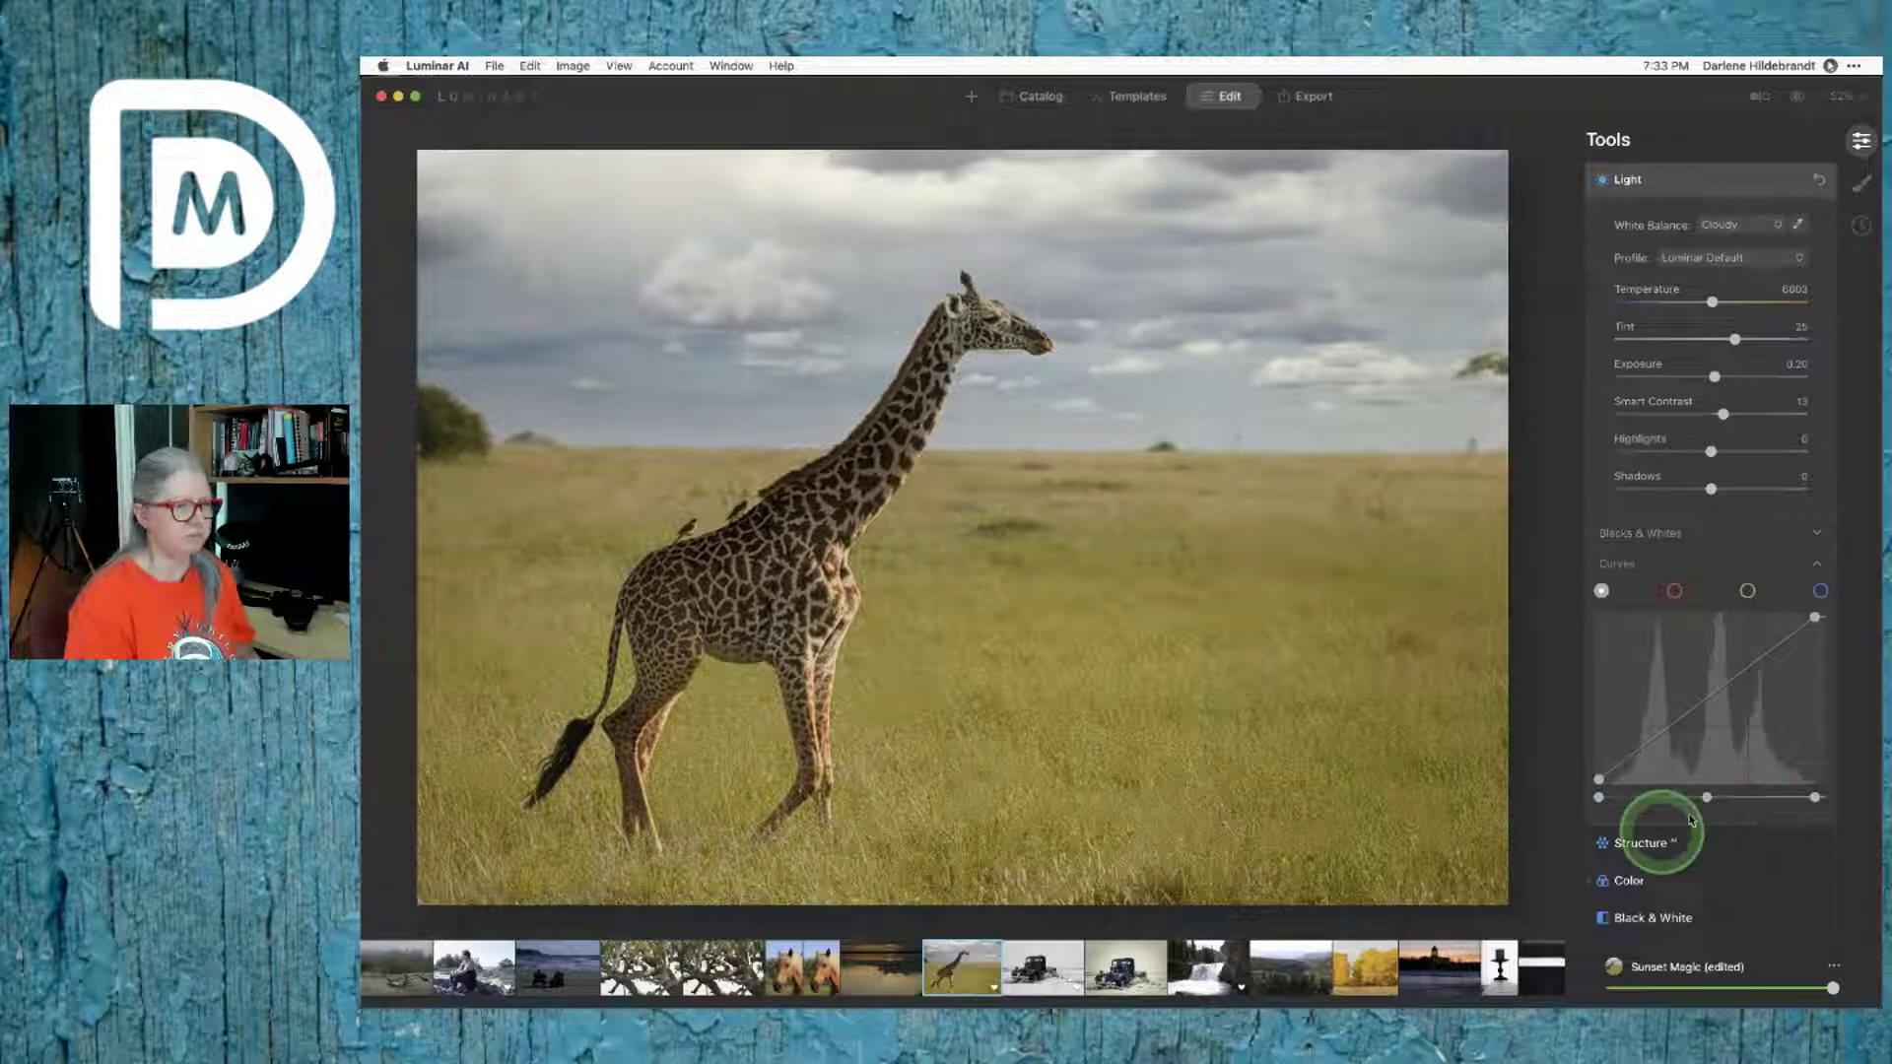
Step: Shape the main curve into a gentle S by raising the highlights and lowering the shadows, and collapse Curves
drag(1748, 674, 1741, 663)
click(1664, 730)
drag(1664, 736, 1669, 746)
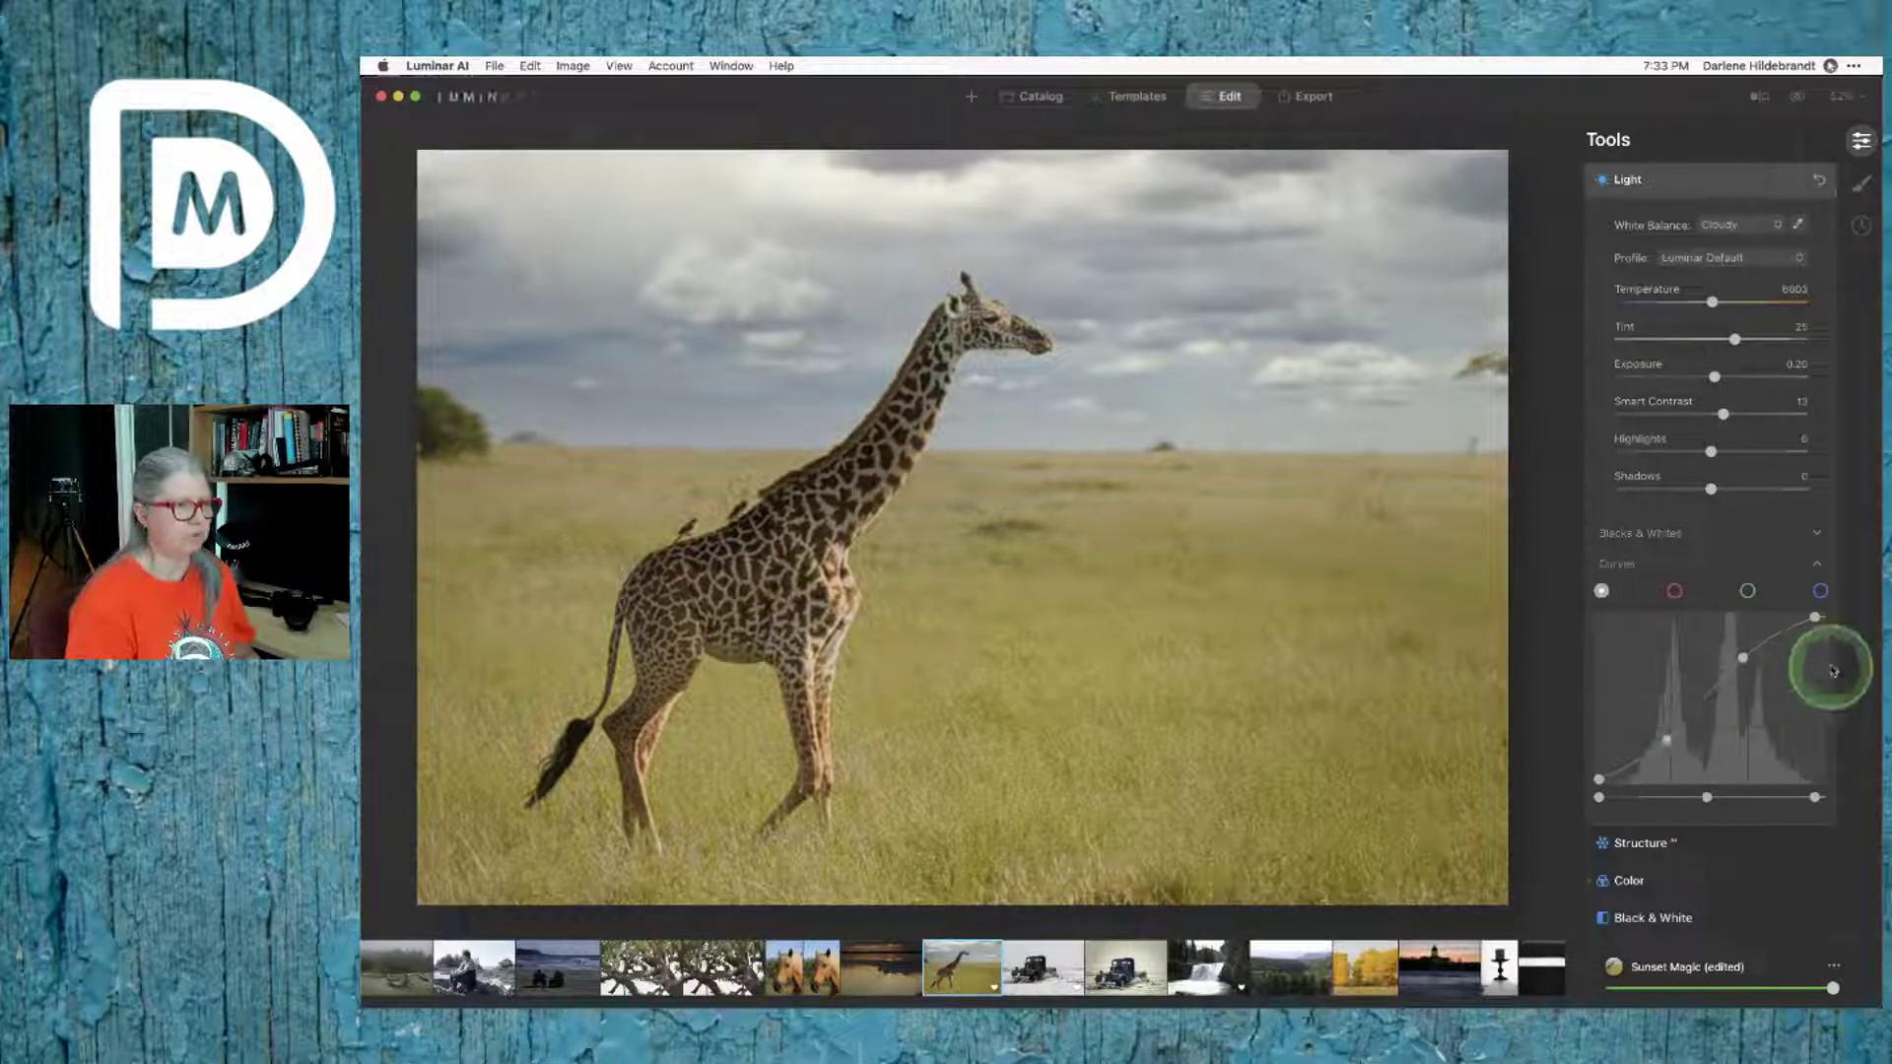
drag(1745, 659, 1750, 663)
mouse_move(1665, 740)
mouse_down()
mouse_move(1645, 722)
mouse_move(1660, 744)
mouse_up()
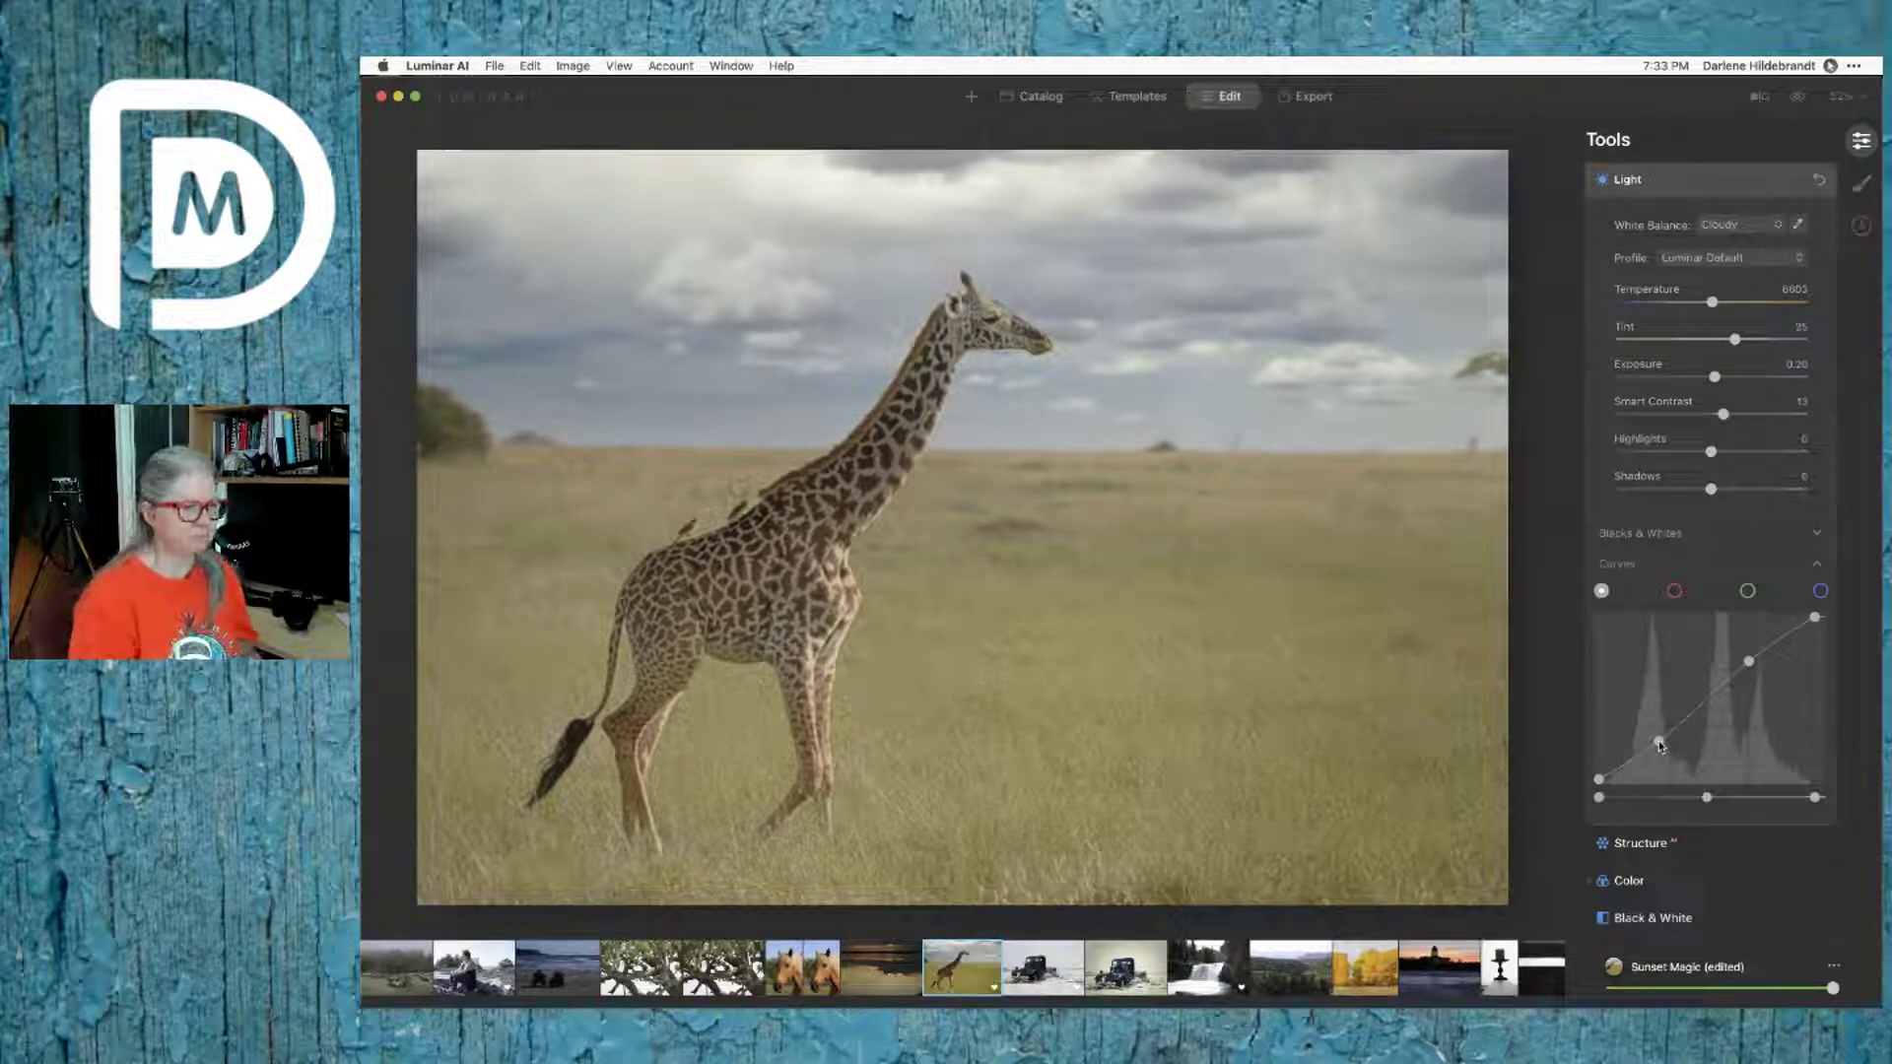
drag(1659, 744, 1676, 569)
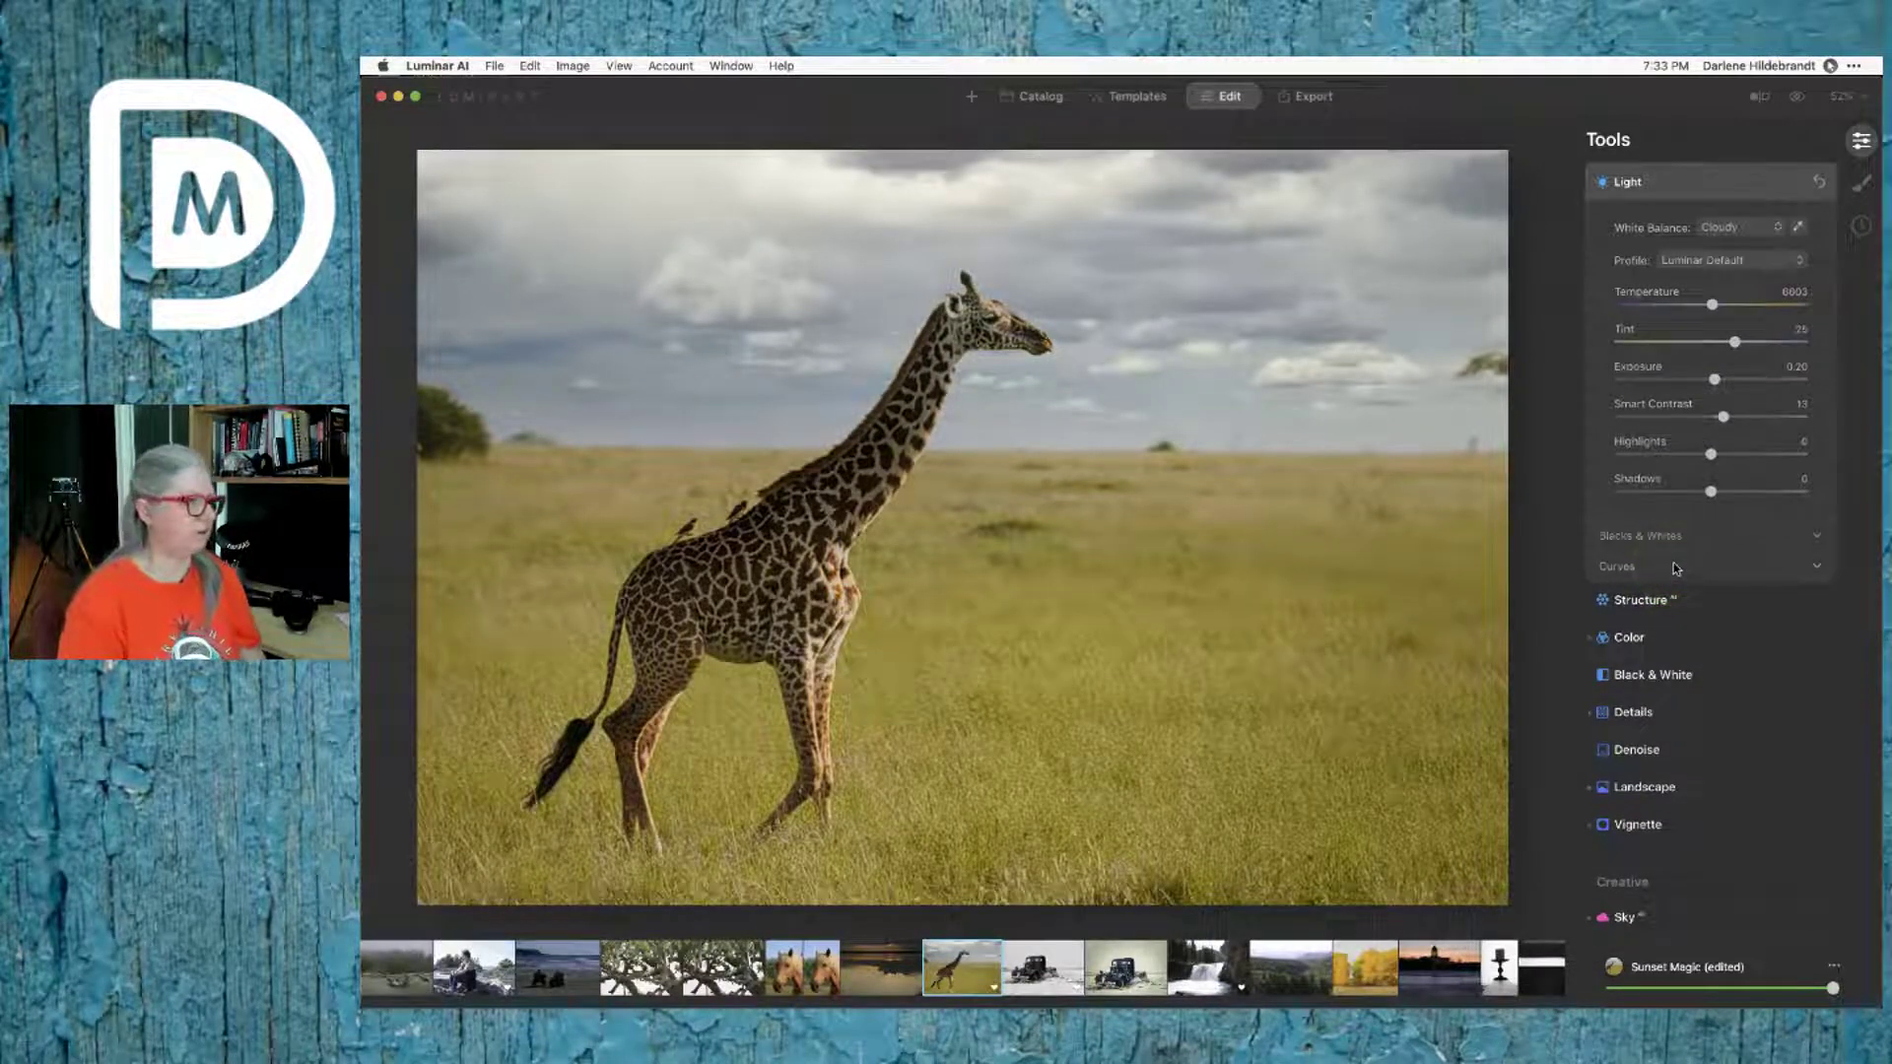
Step: Compare the giraffe photo before and after editing with the split view, sweeping the divider across the image
click(1760, 98)
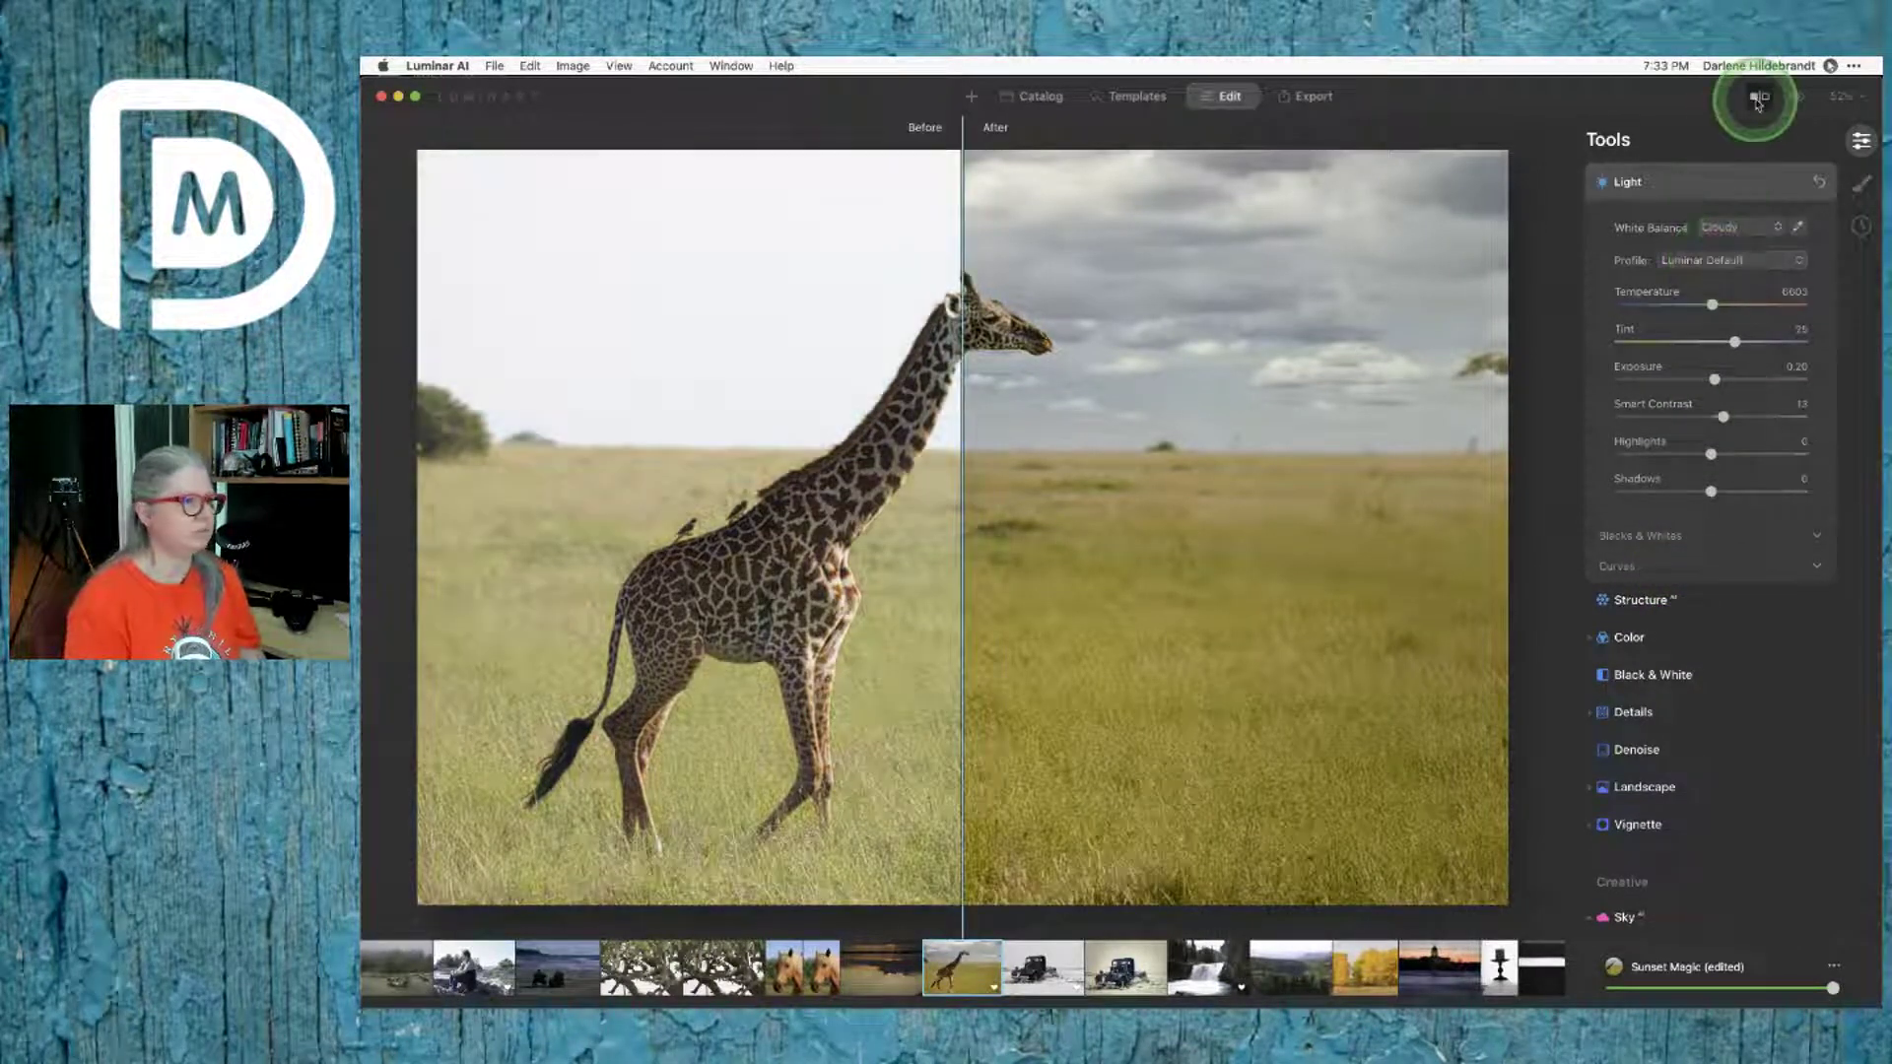
drag(963, 464, 1397, 536)
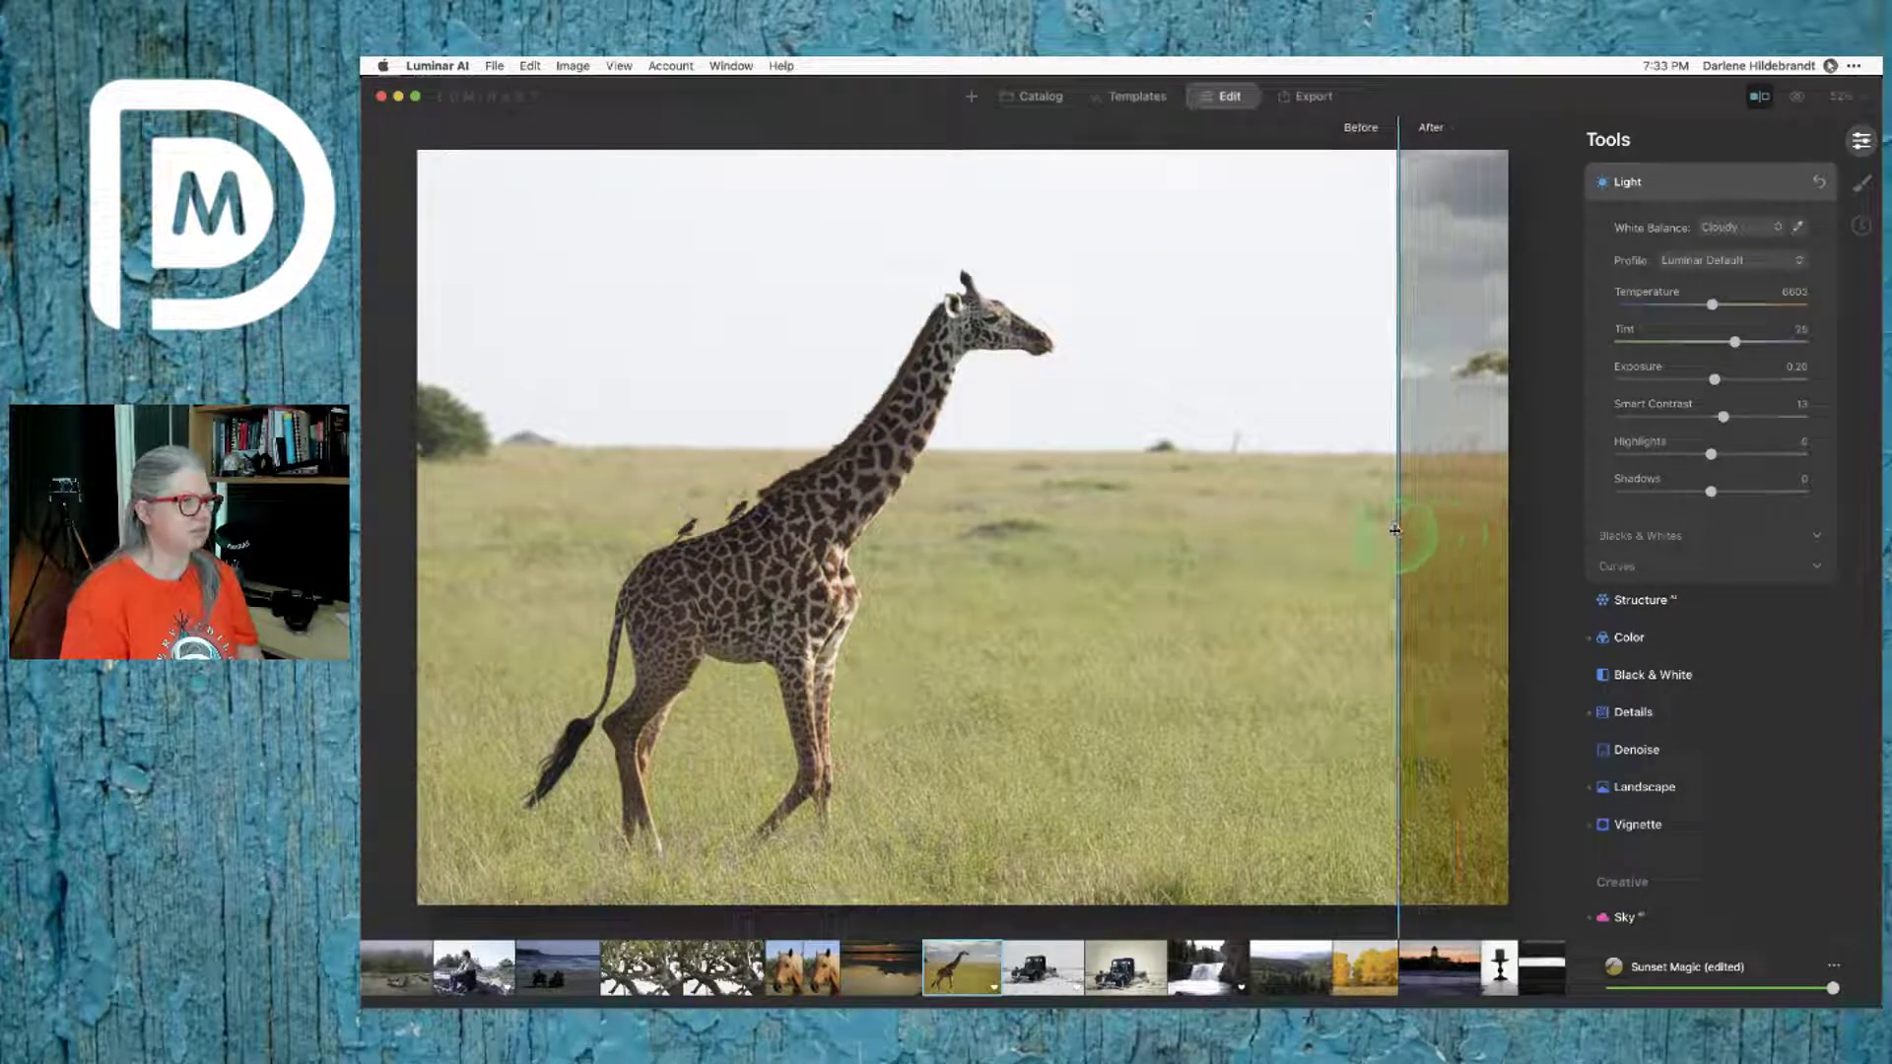
click(1759, 95)
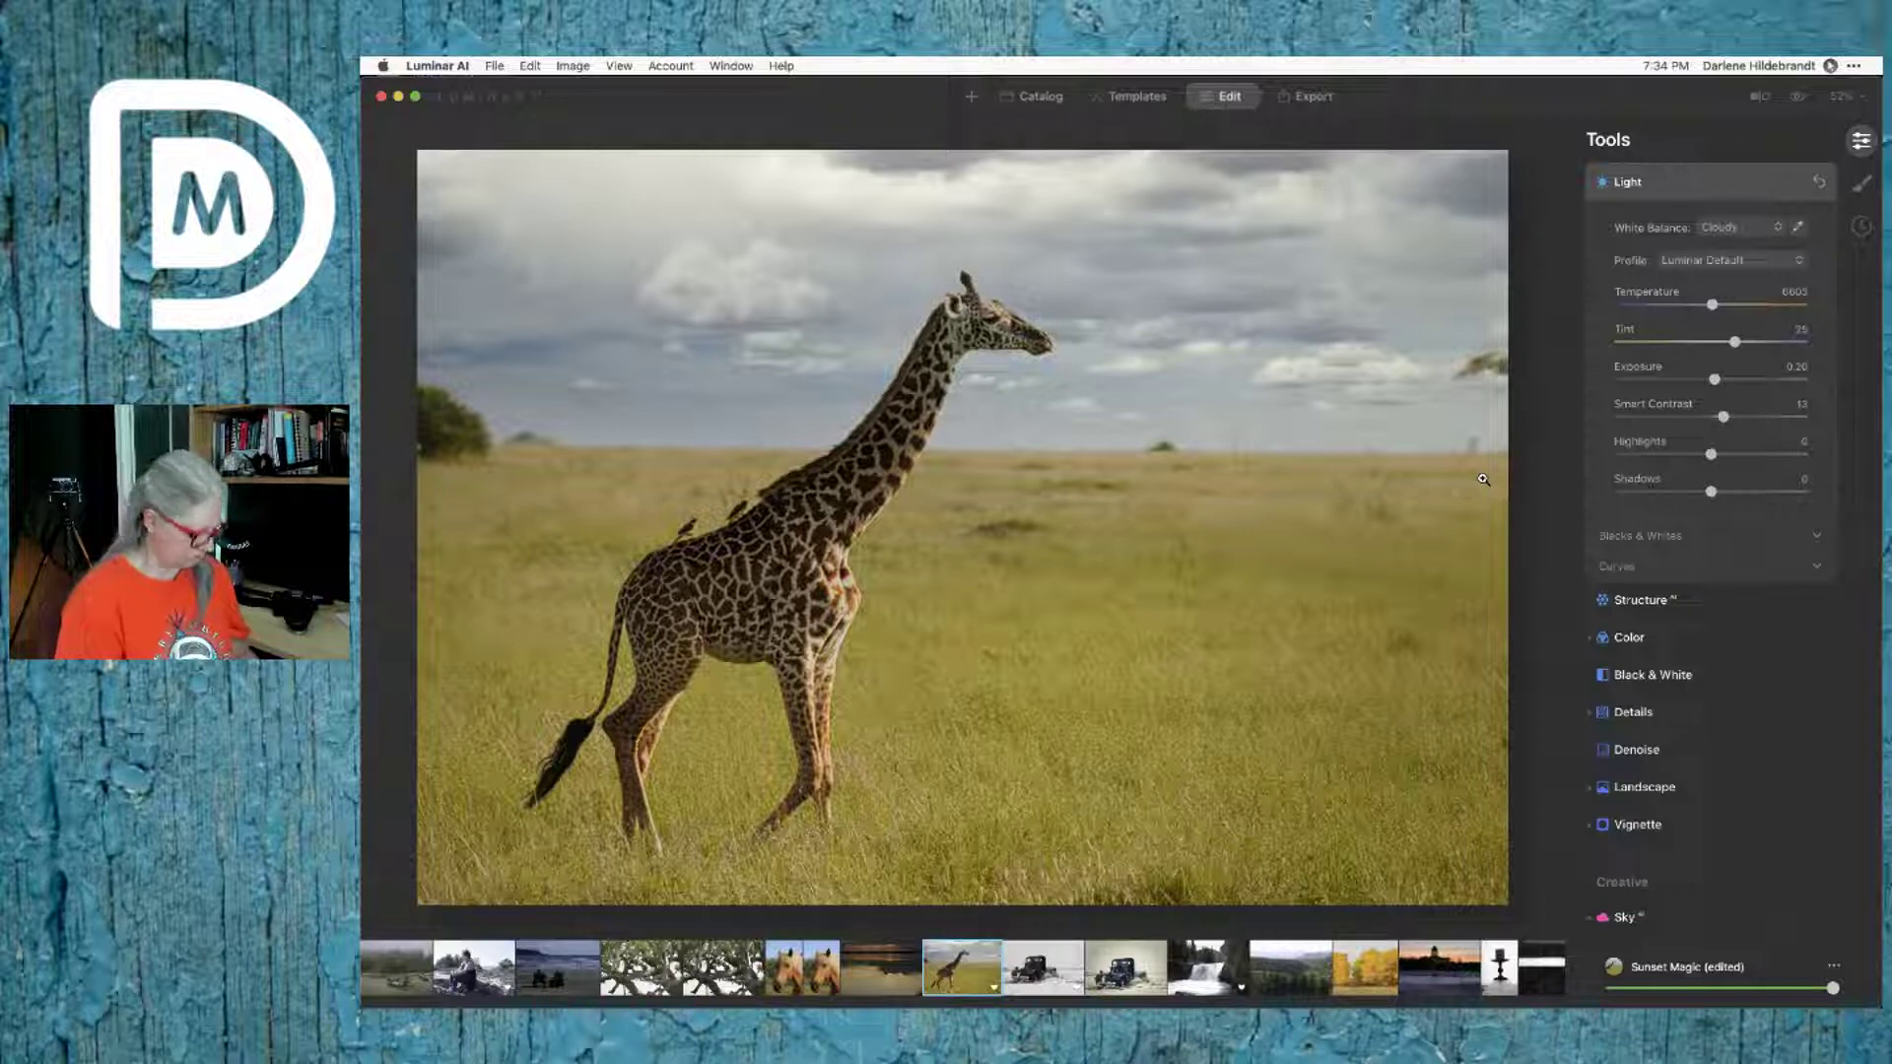
Step: Switch to Lightroom Classic and open the photo of two people in beach chairs in the Develop module
key(super+Tab)
key(super+Tab)
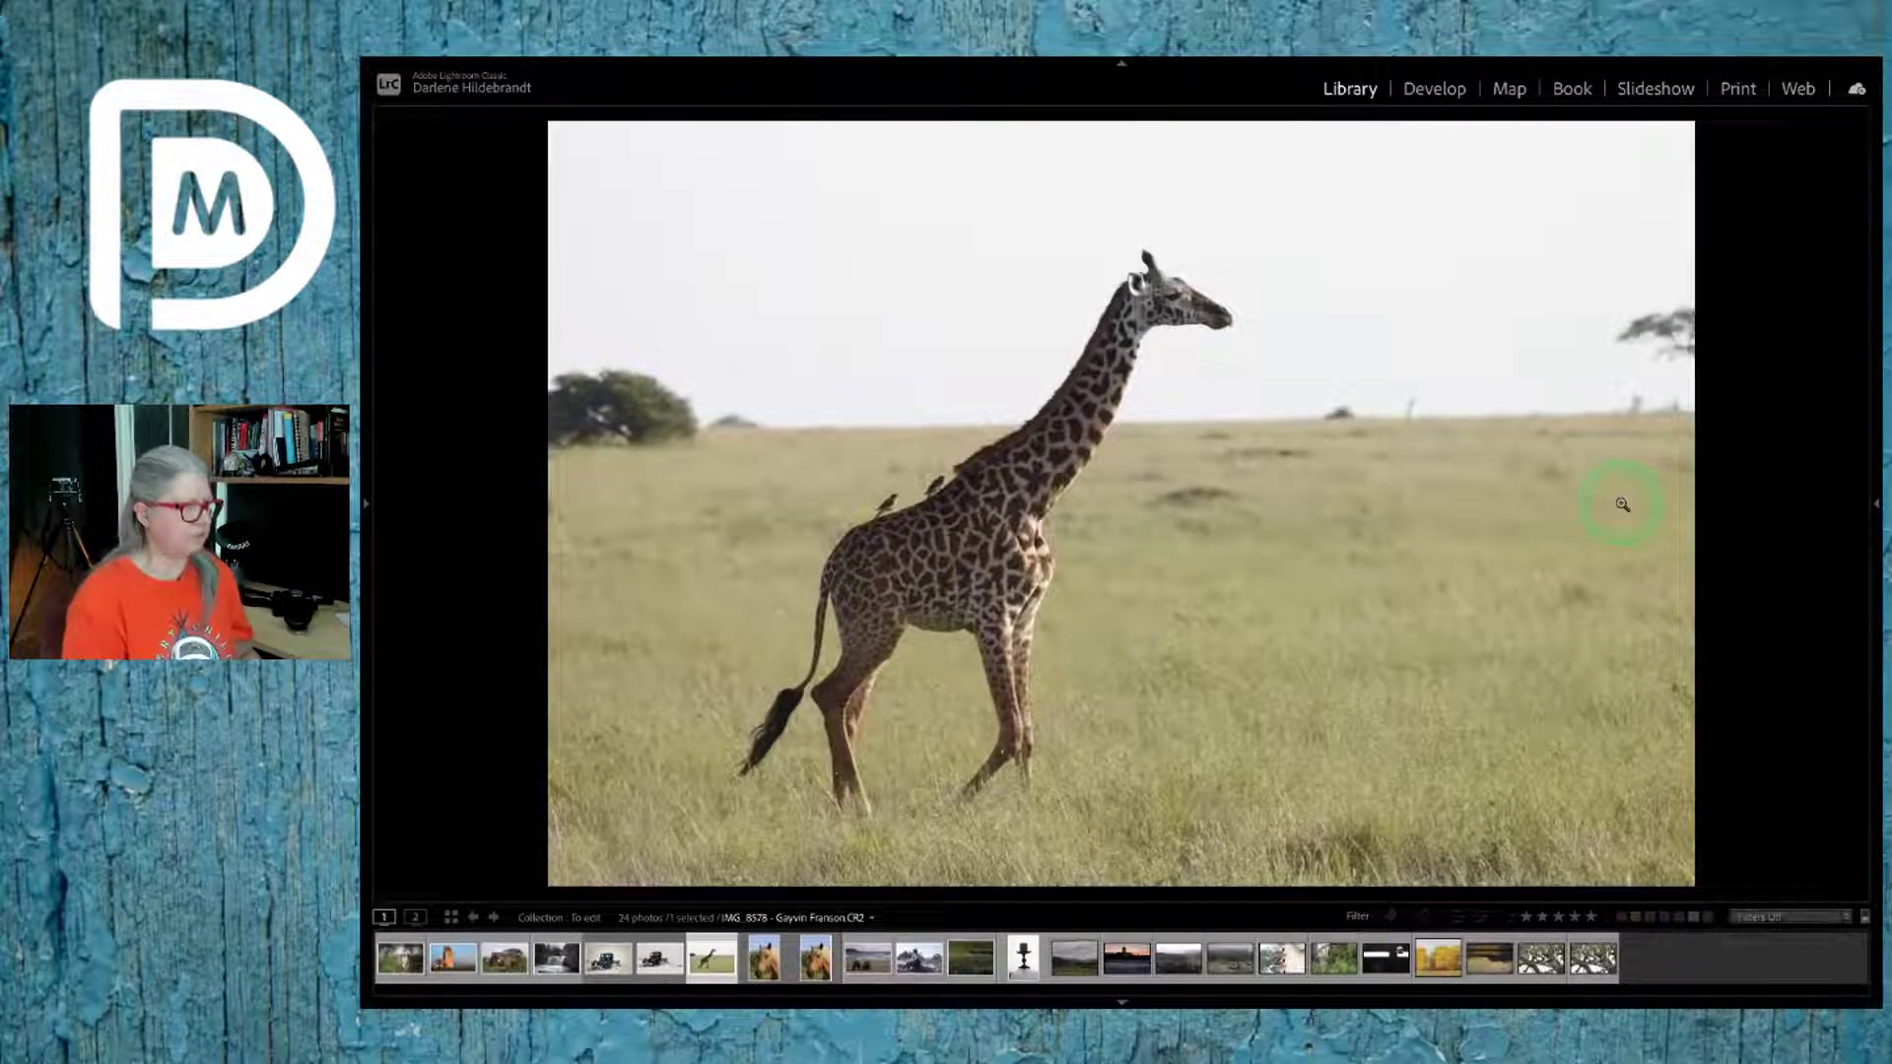
key(g)
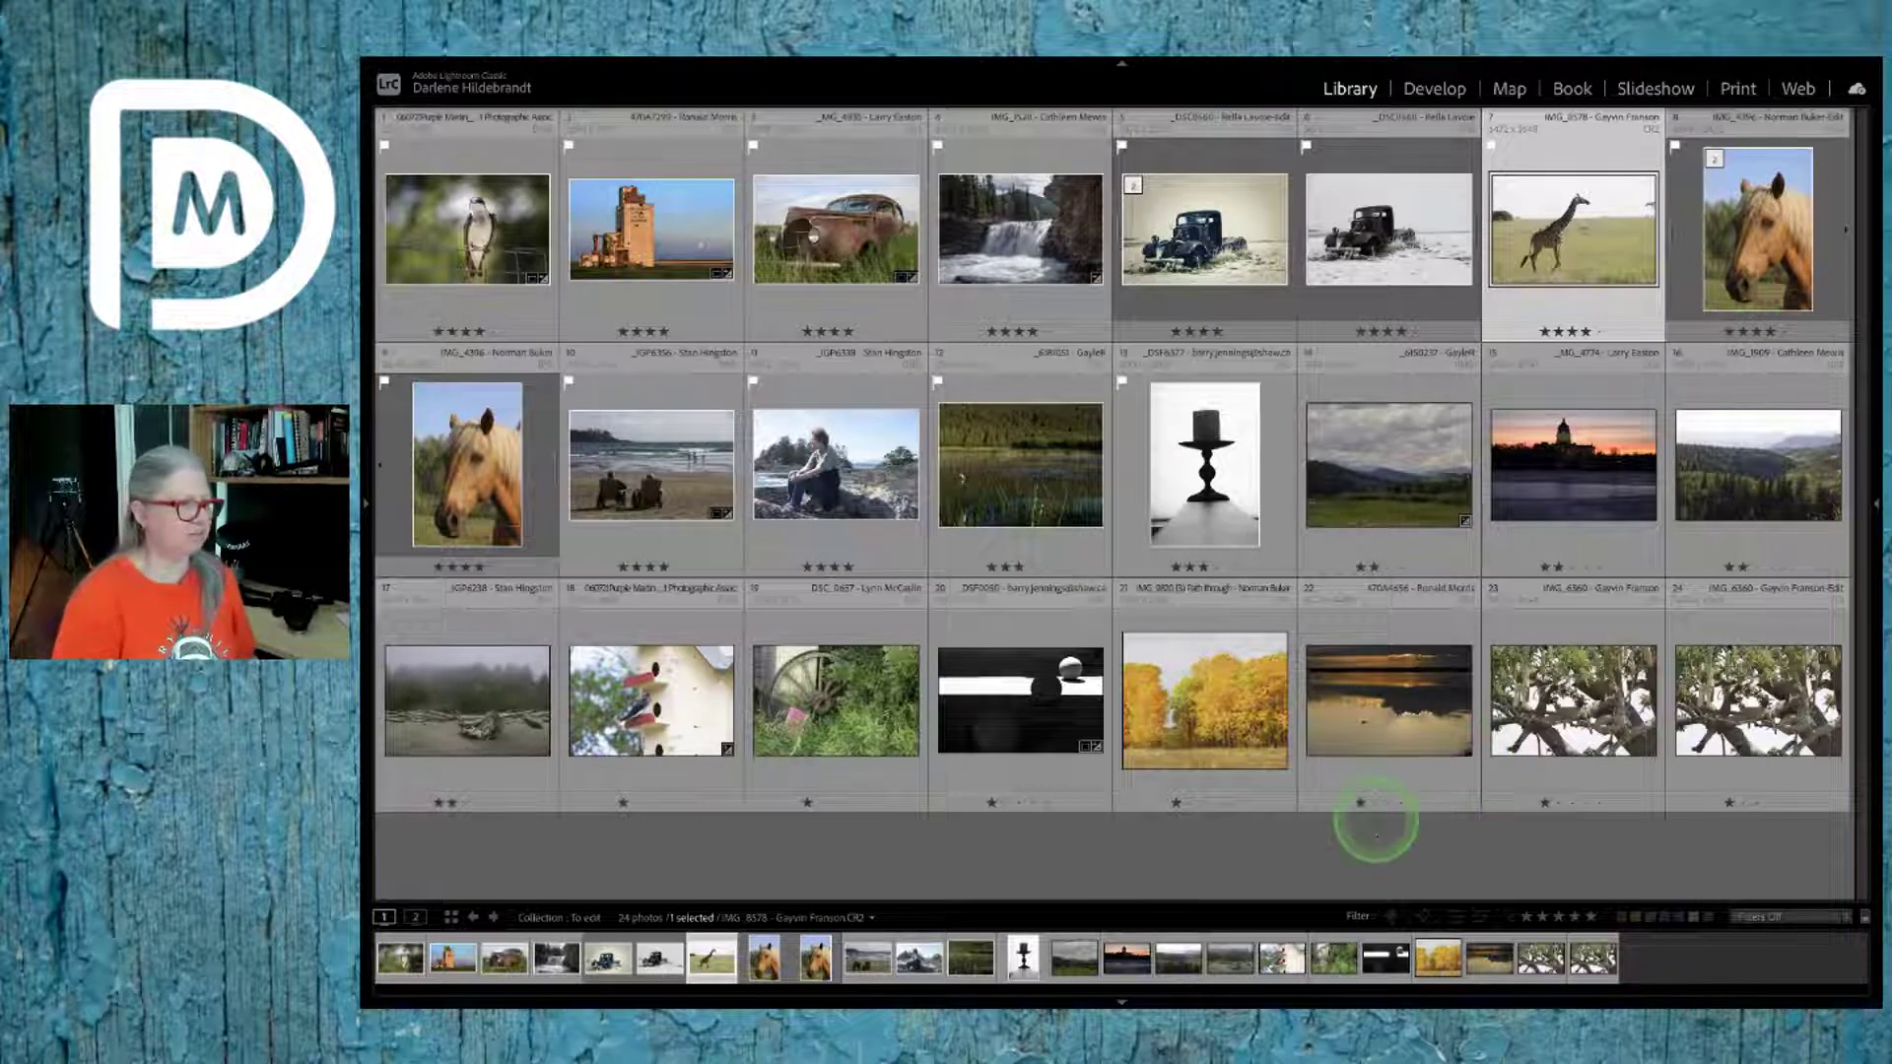
double_click(599, 466)
key(d)
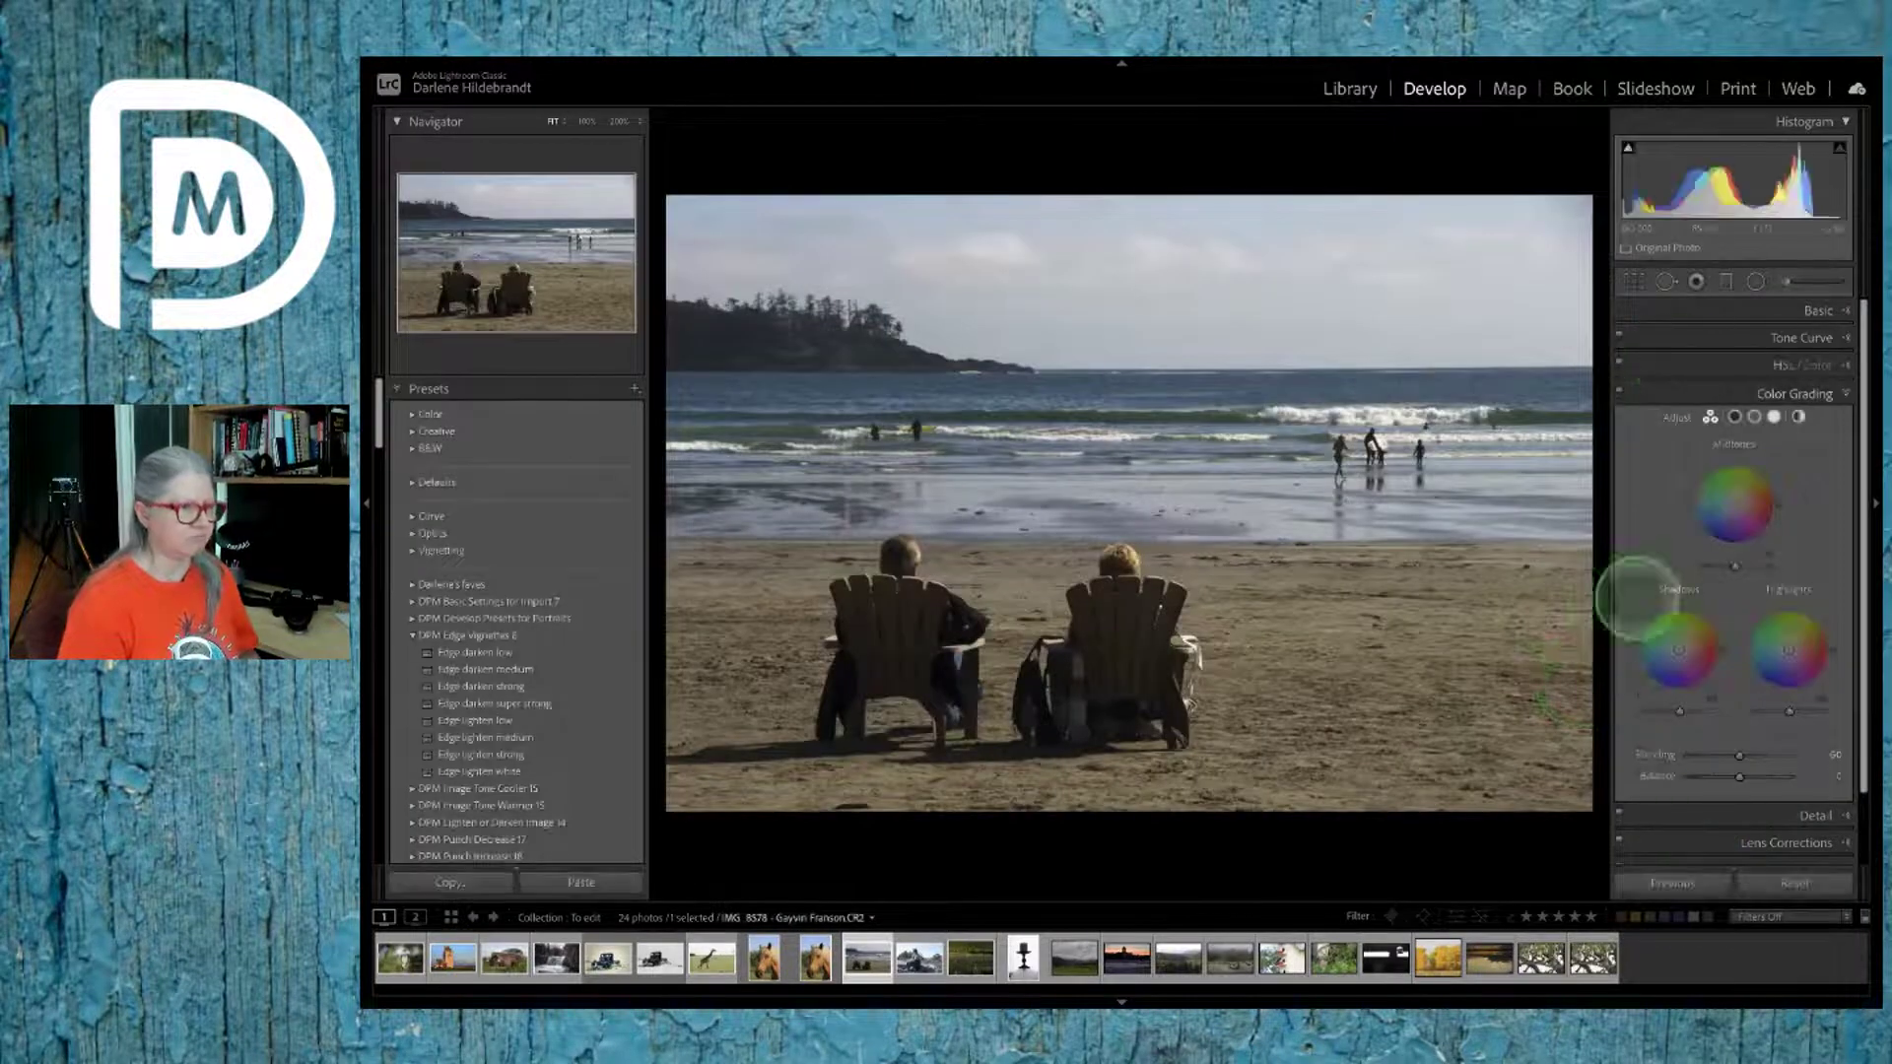
Step: Reset all edits on the beach chairs photo and apply the Camera Matching Standard profile from the Profile Browser
click(1789, 882)
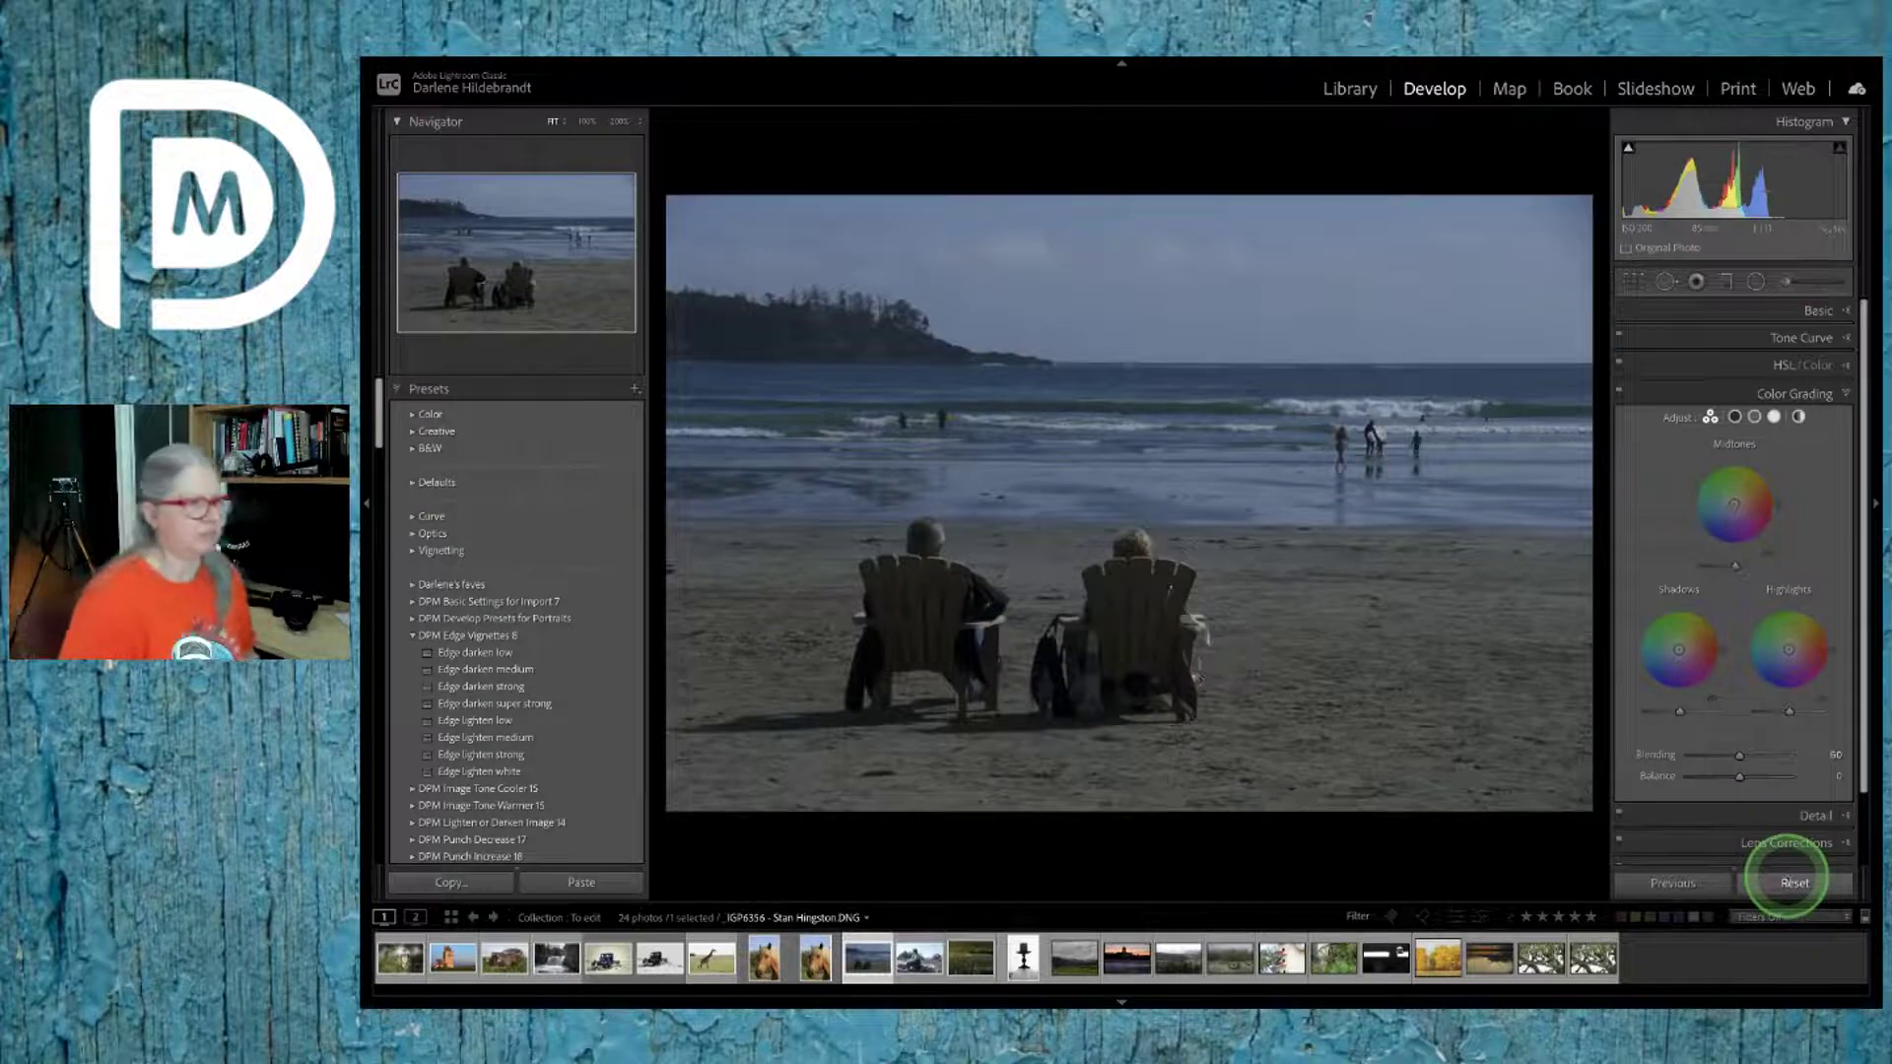
click(1813, 313)
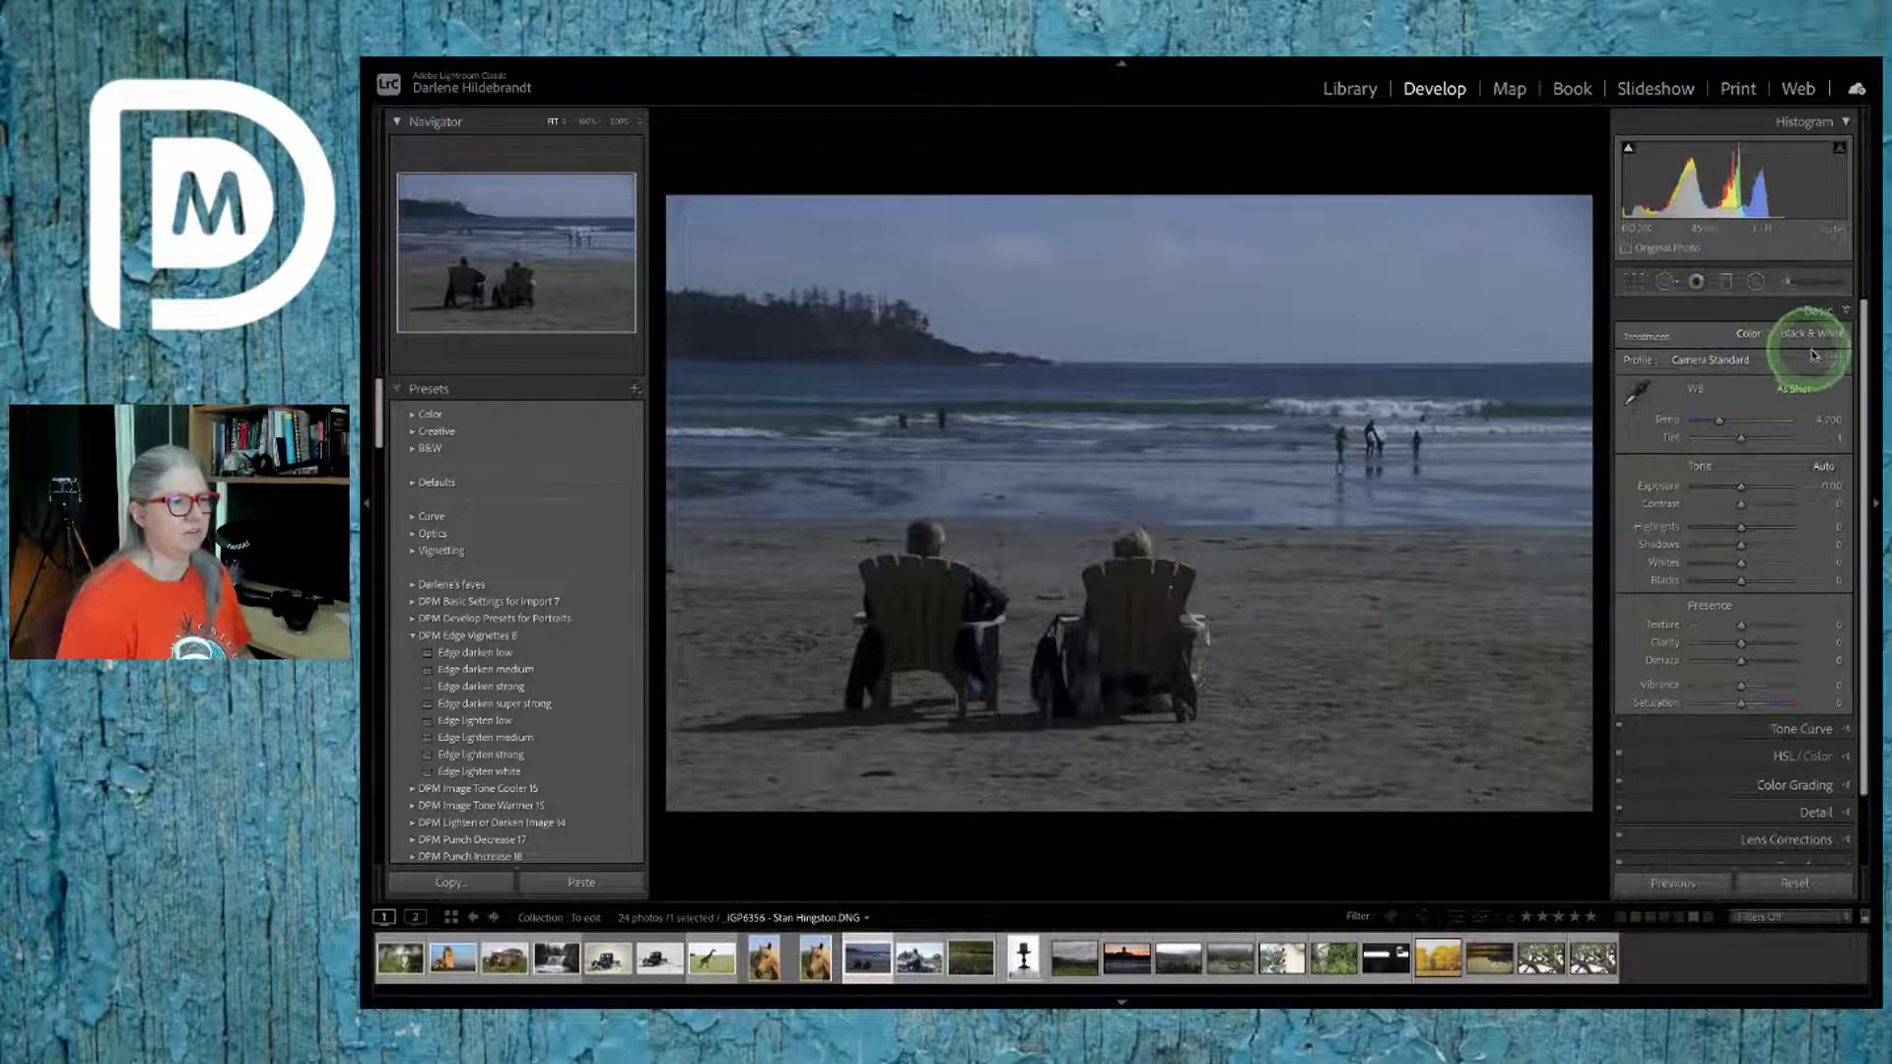
click(1830, 361)
click(1639, 486)
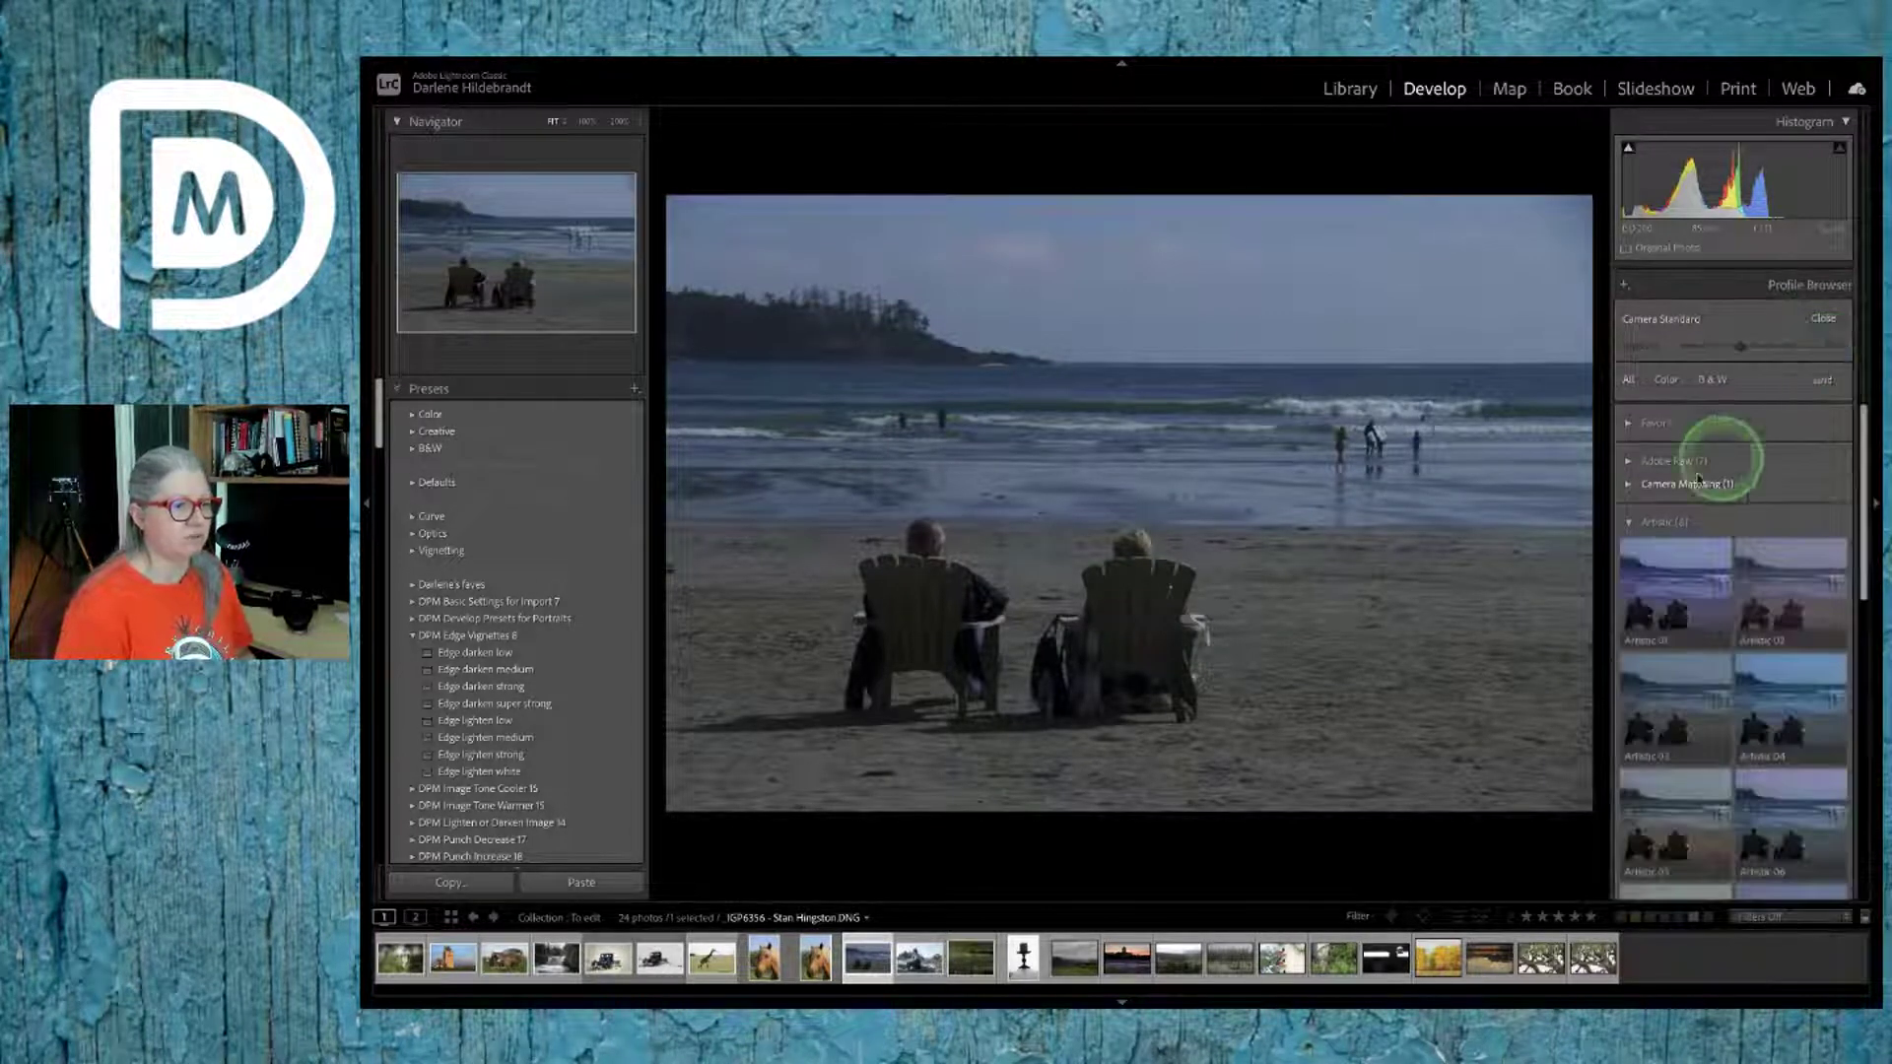
click(1763, 370)
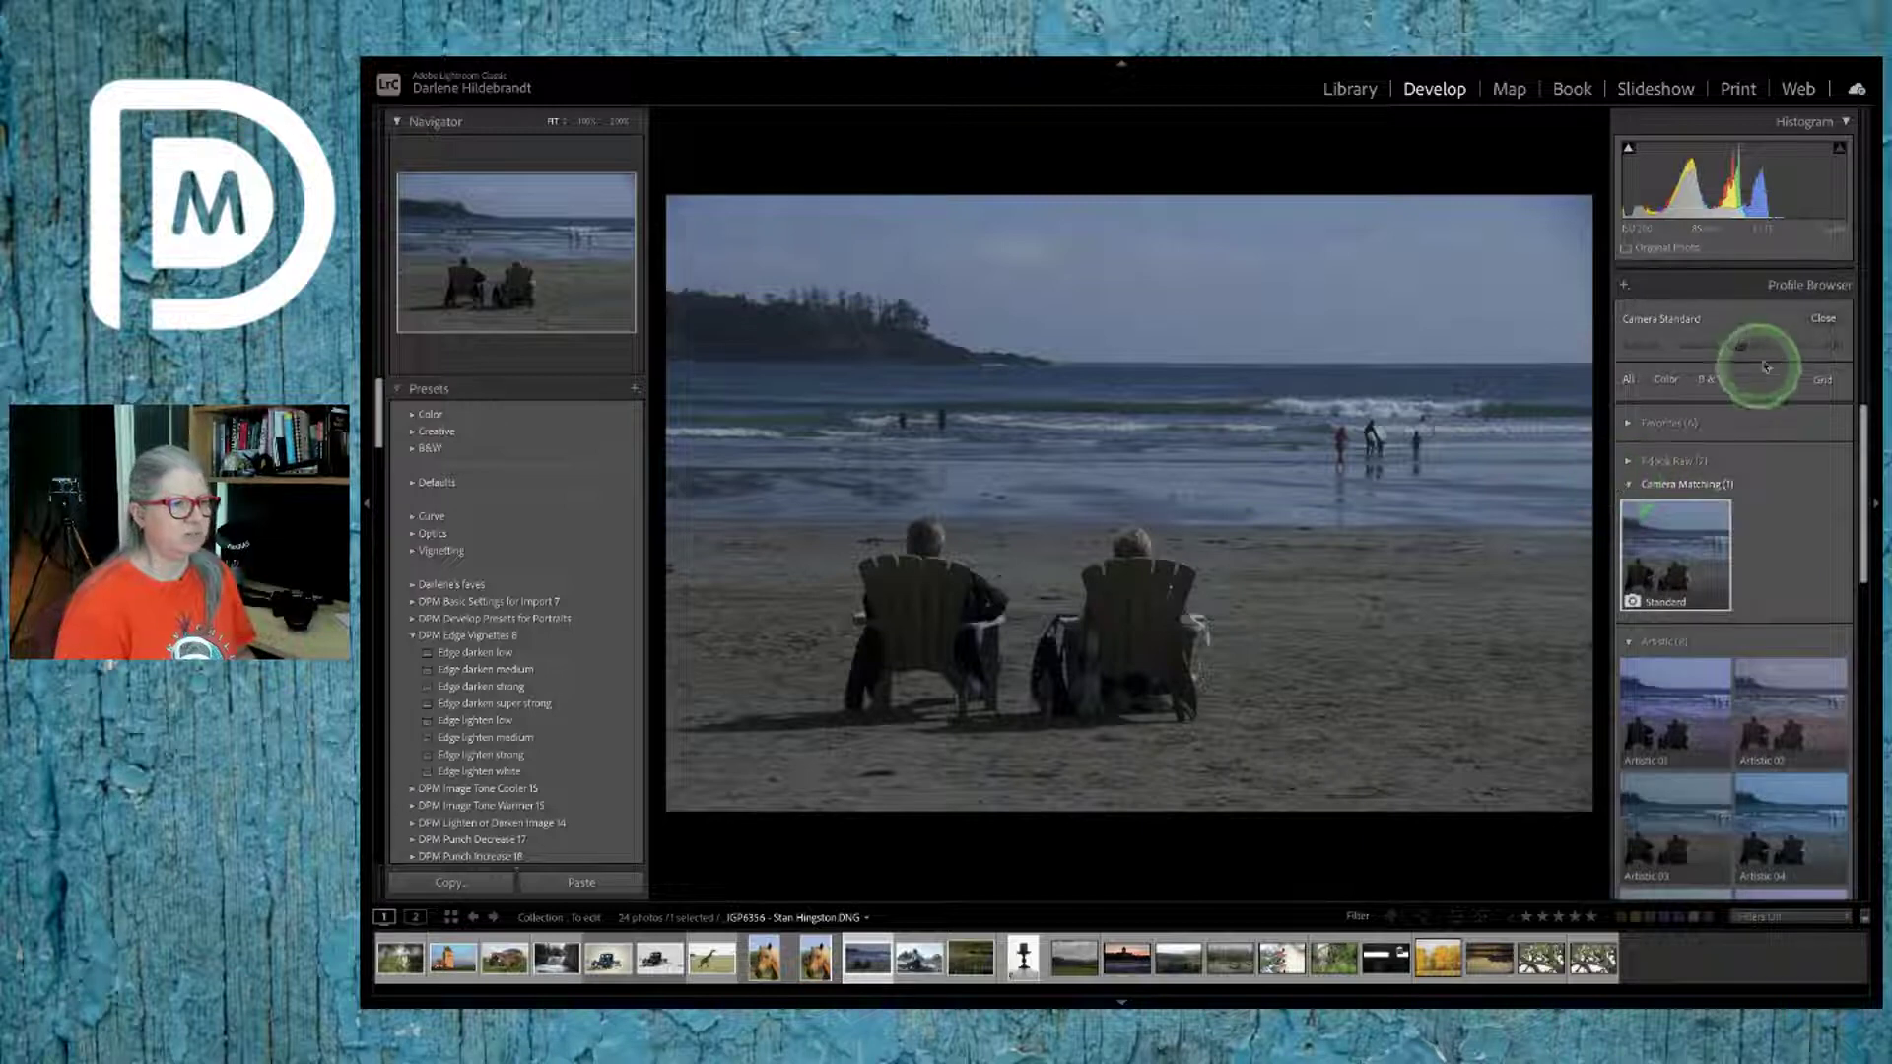
click(1675, 562)
click(1801, 328)
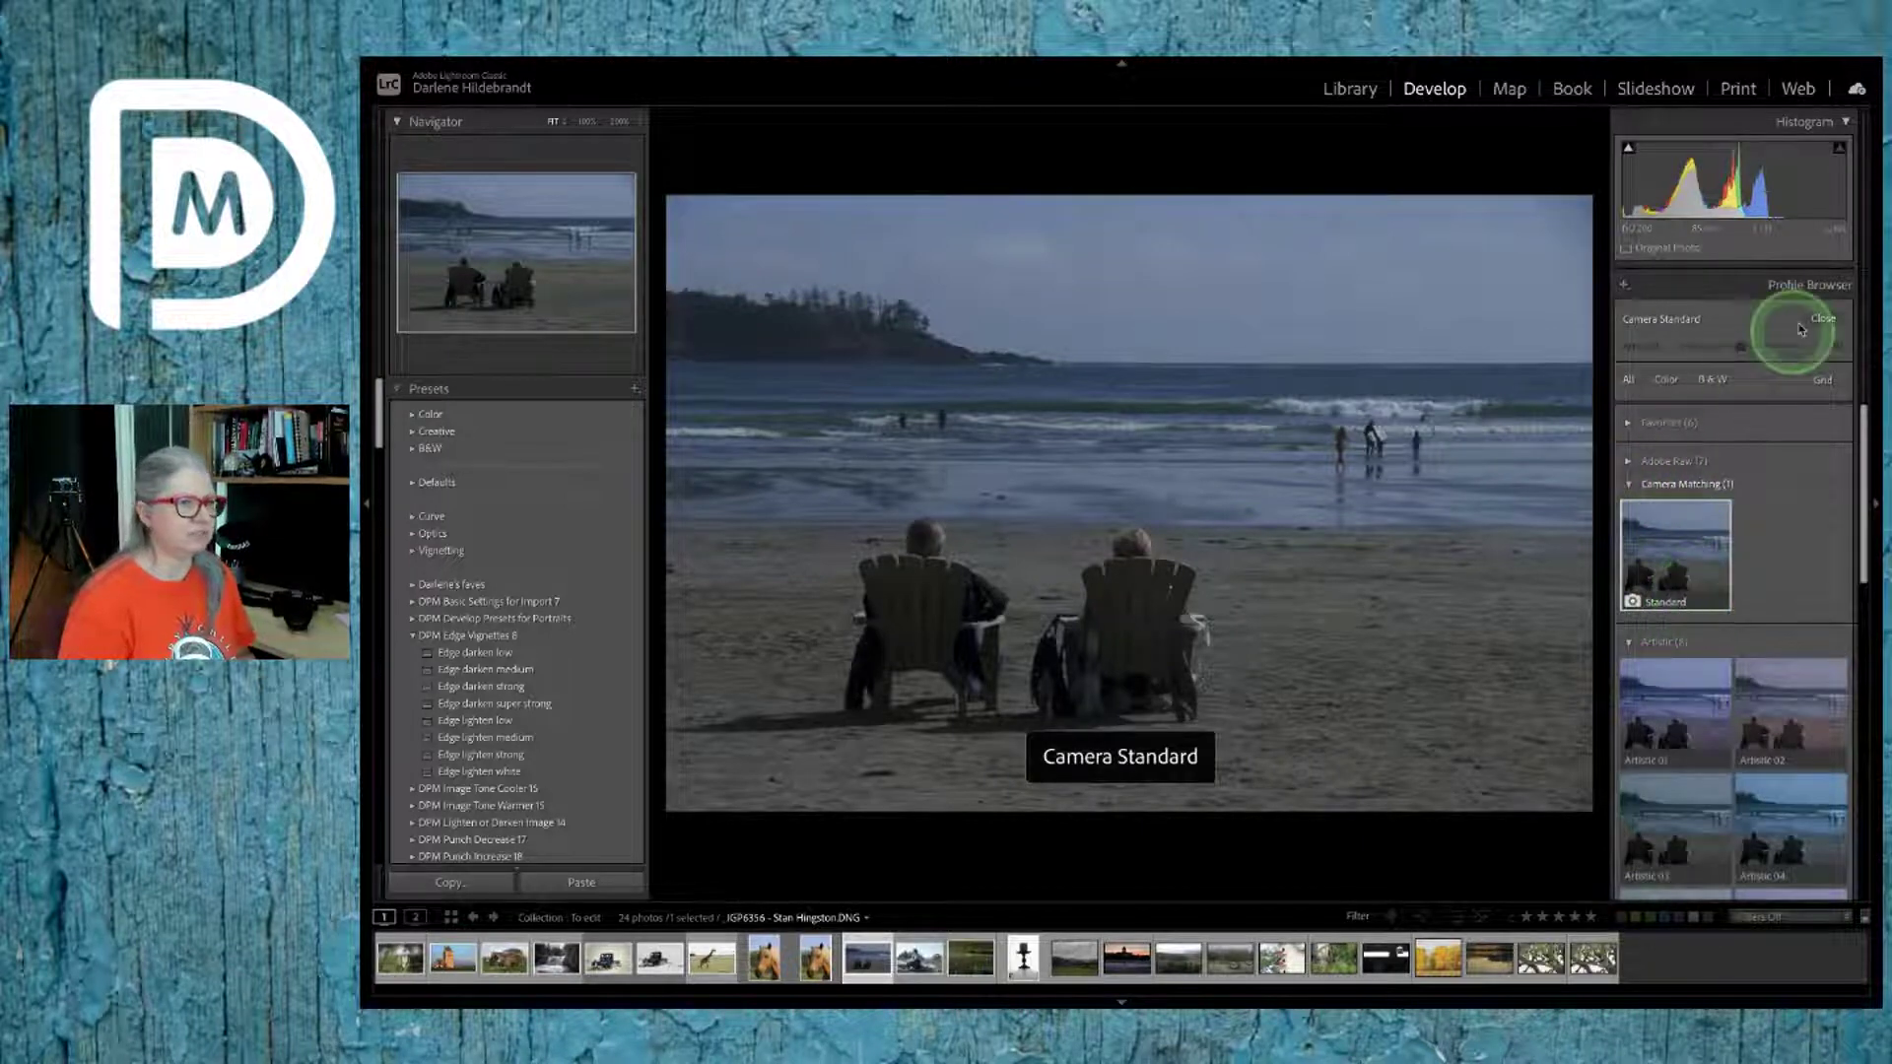
click(1821, 318)
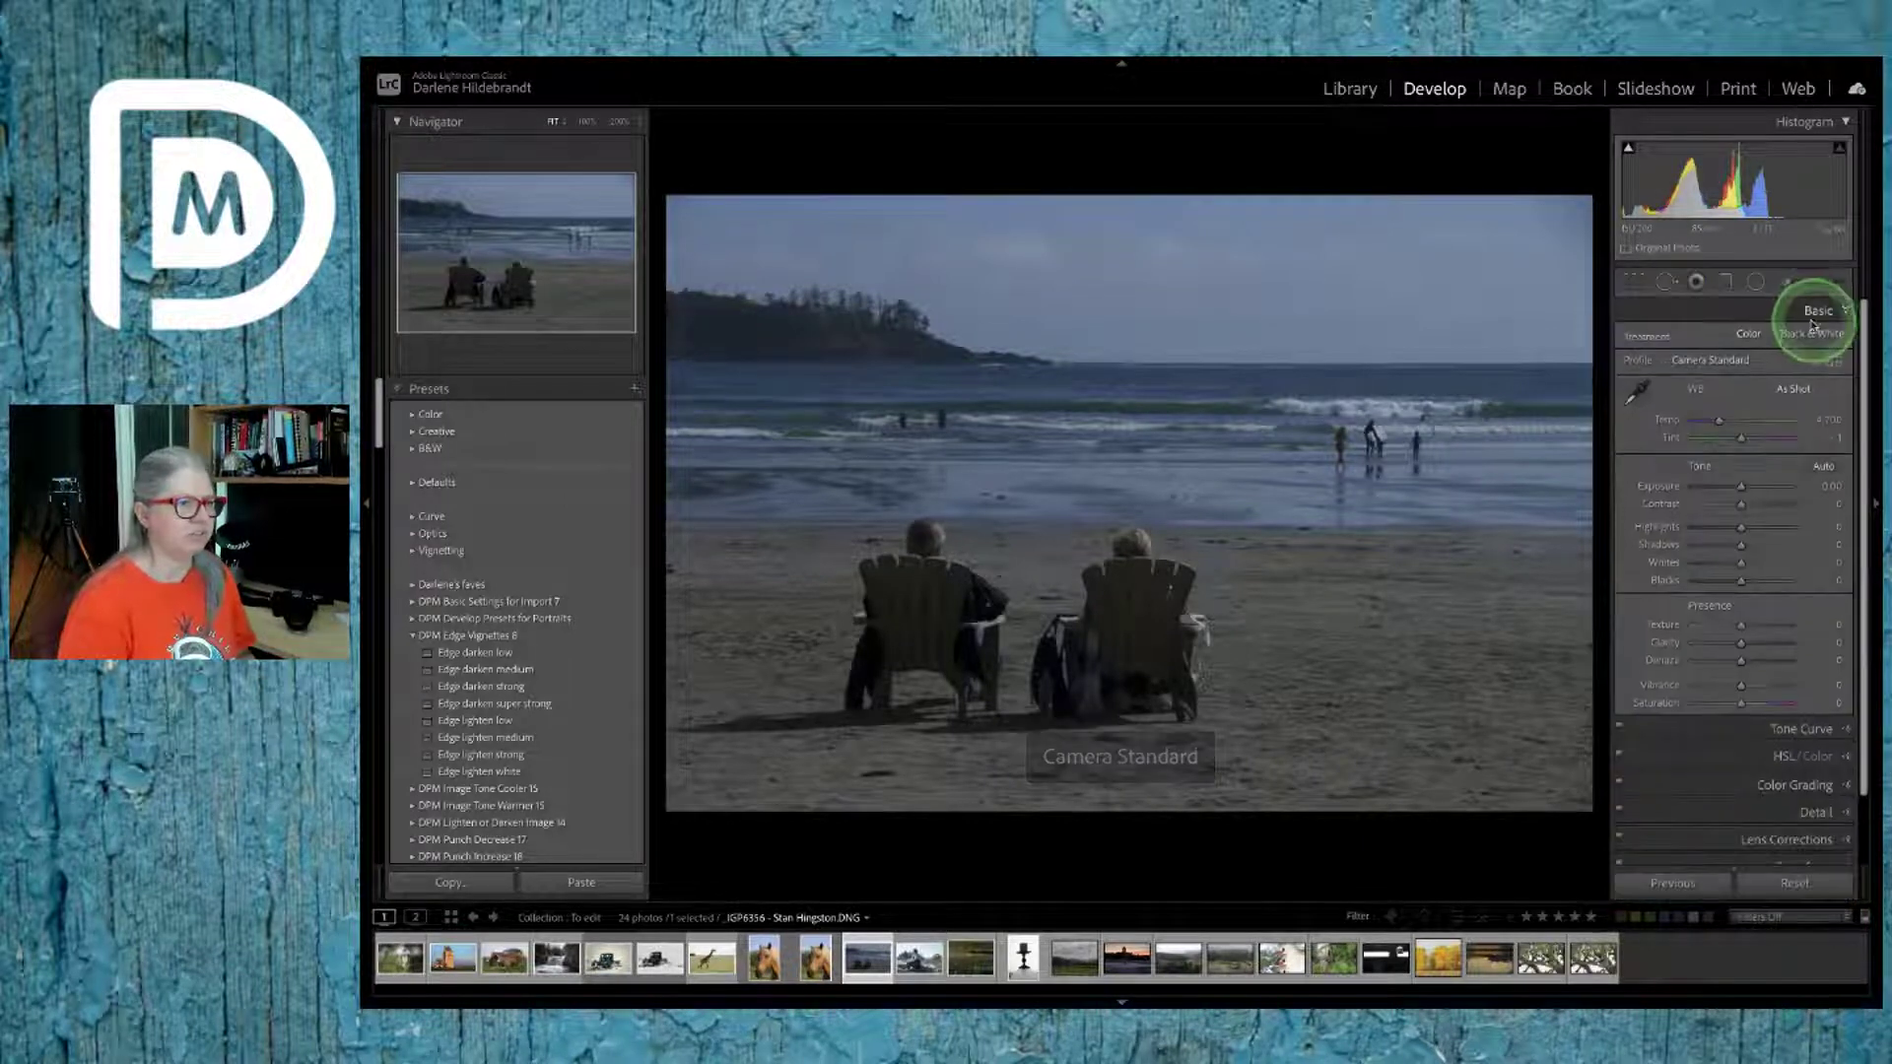
Step: Set the whites and blacks automatically and raise the exposure to +0.82 with the histogram
shift+double_click(1663, 566)
shift+double_click(1663, 580)
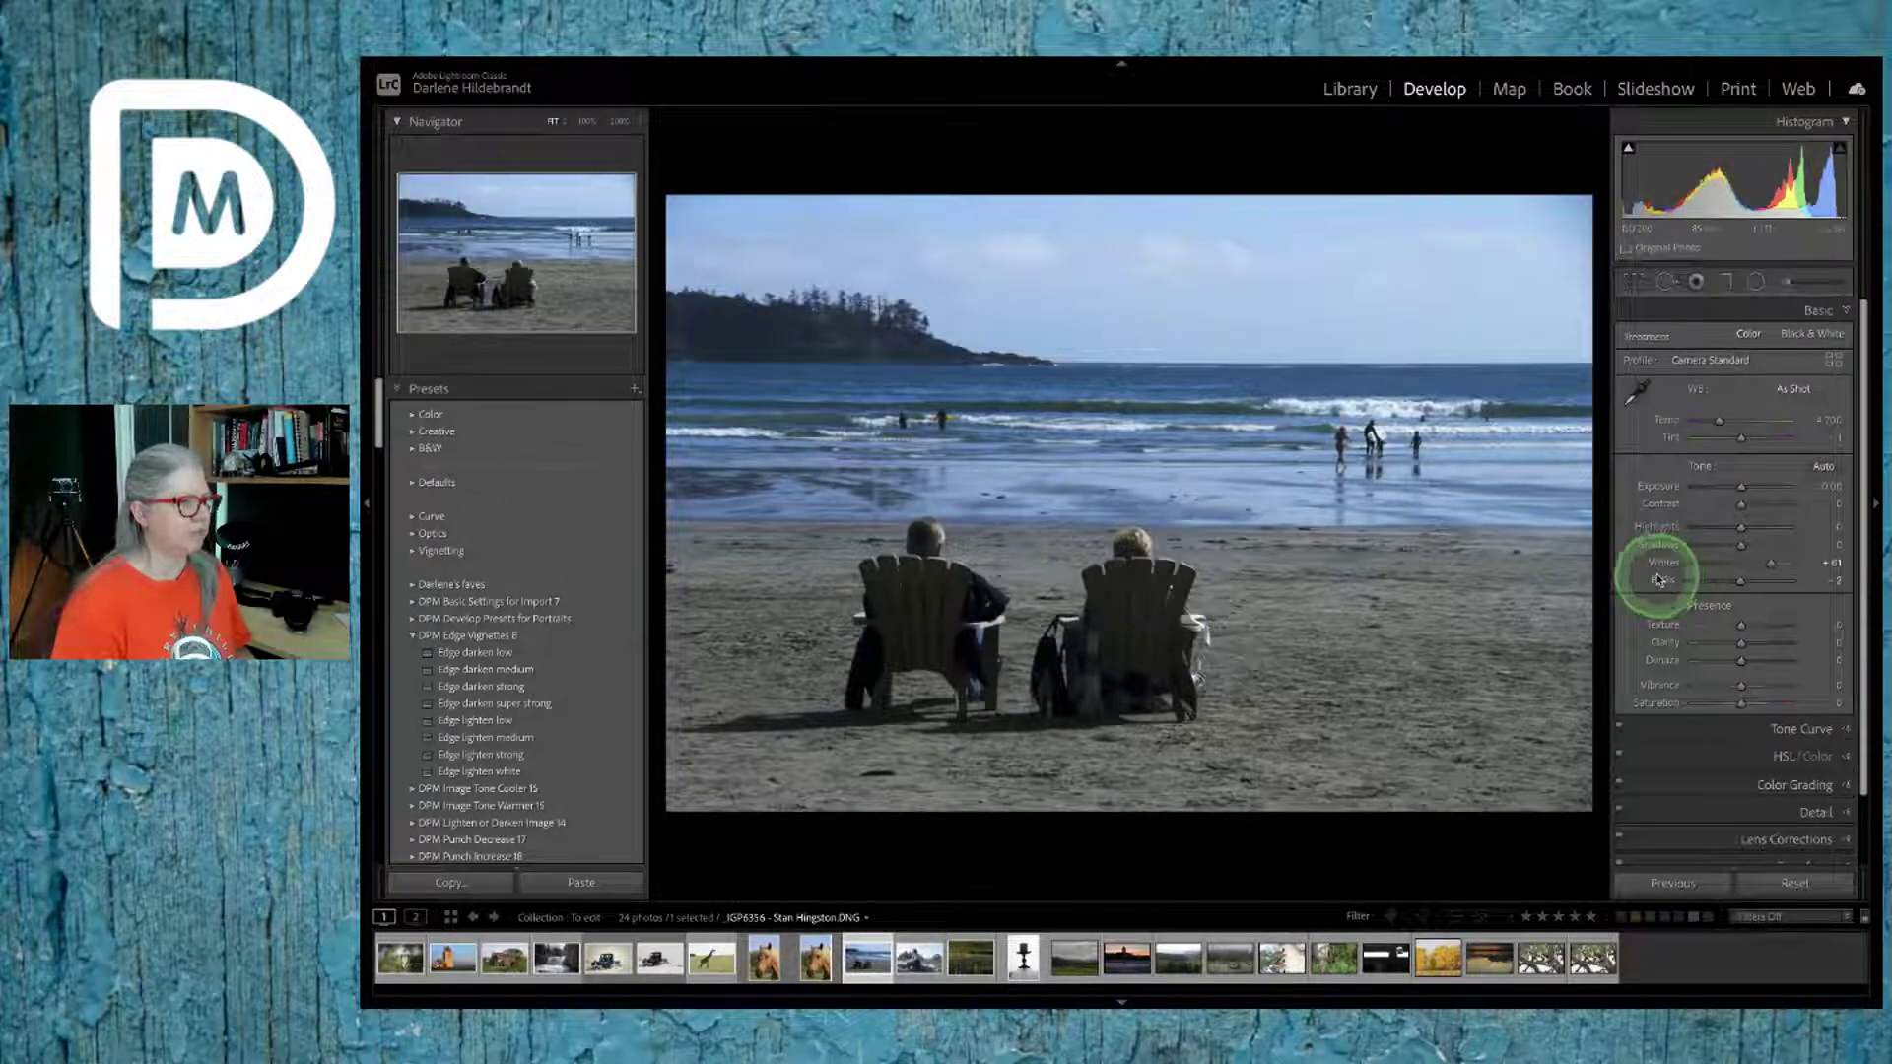
click(1740, 489)
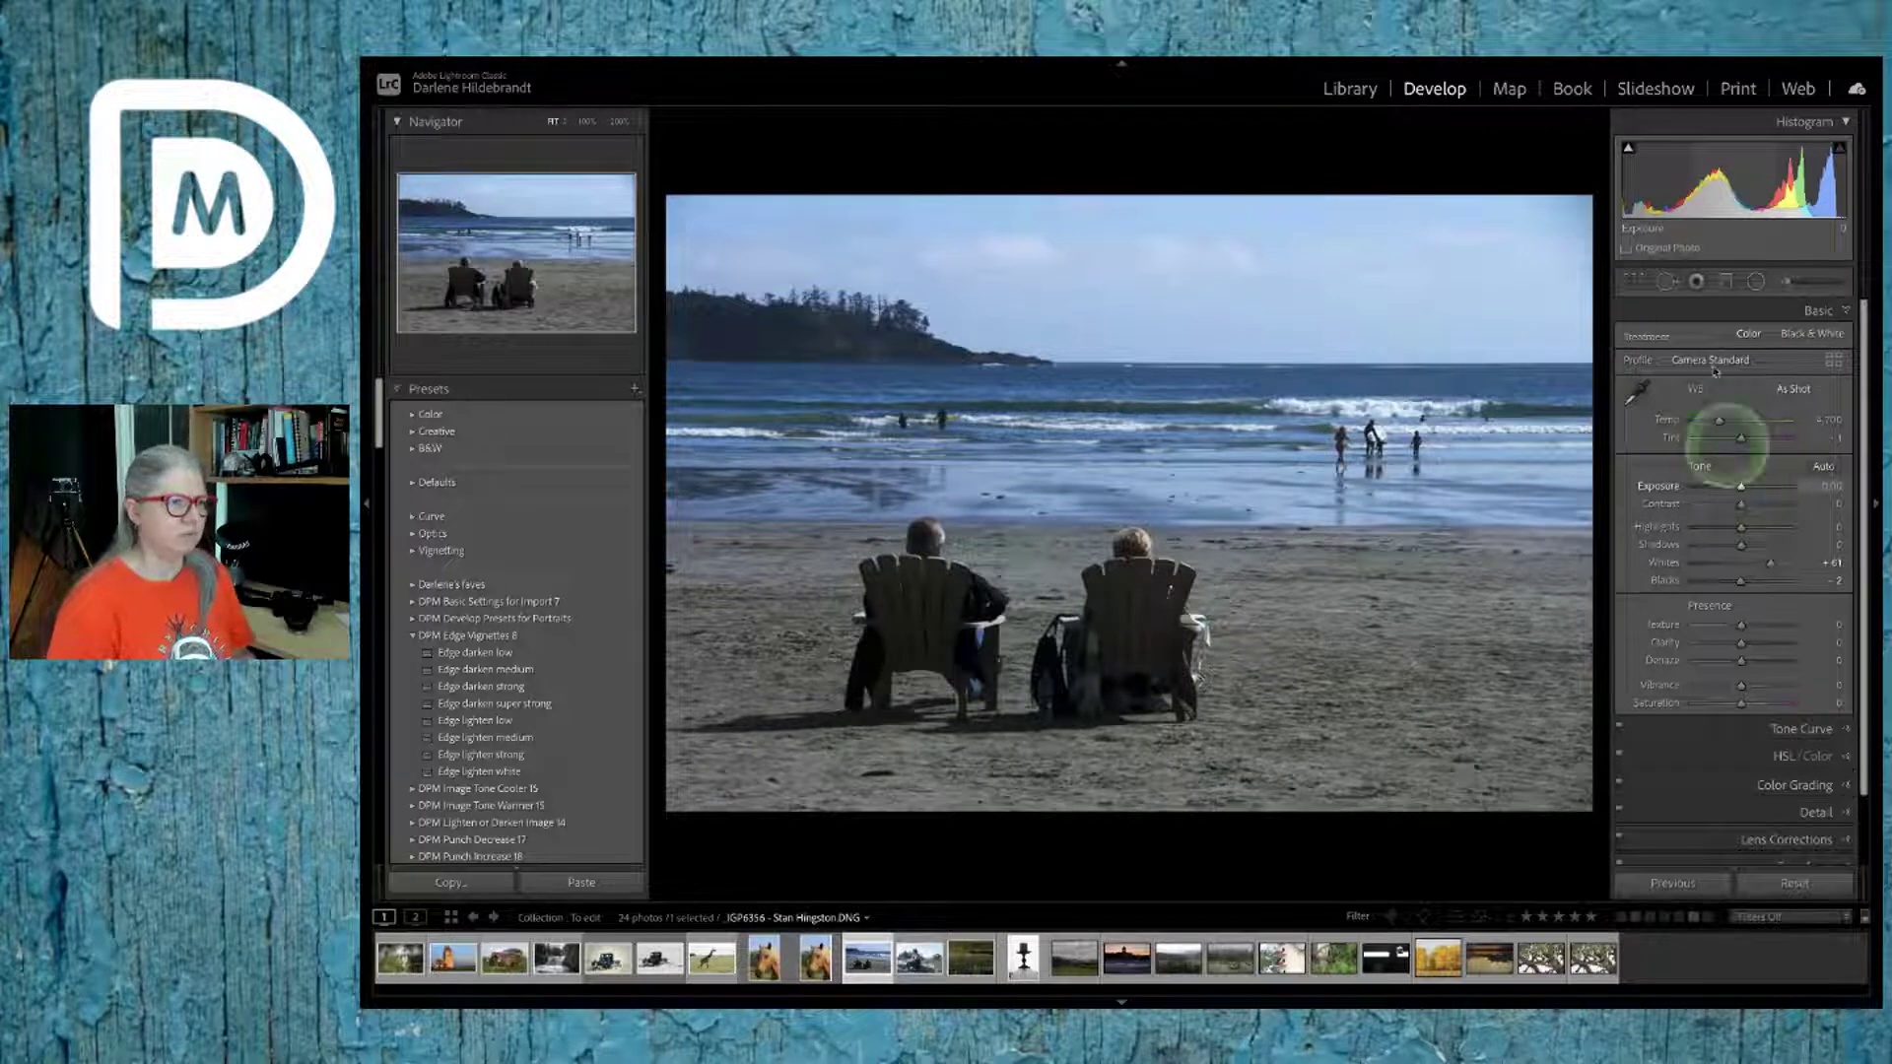
click(1737, 148)
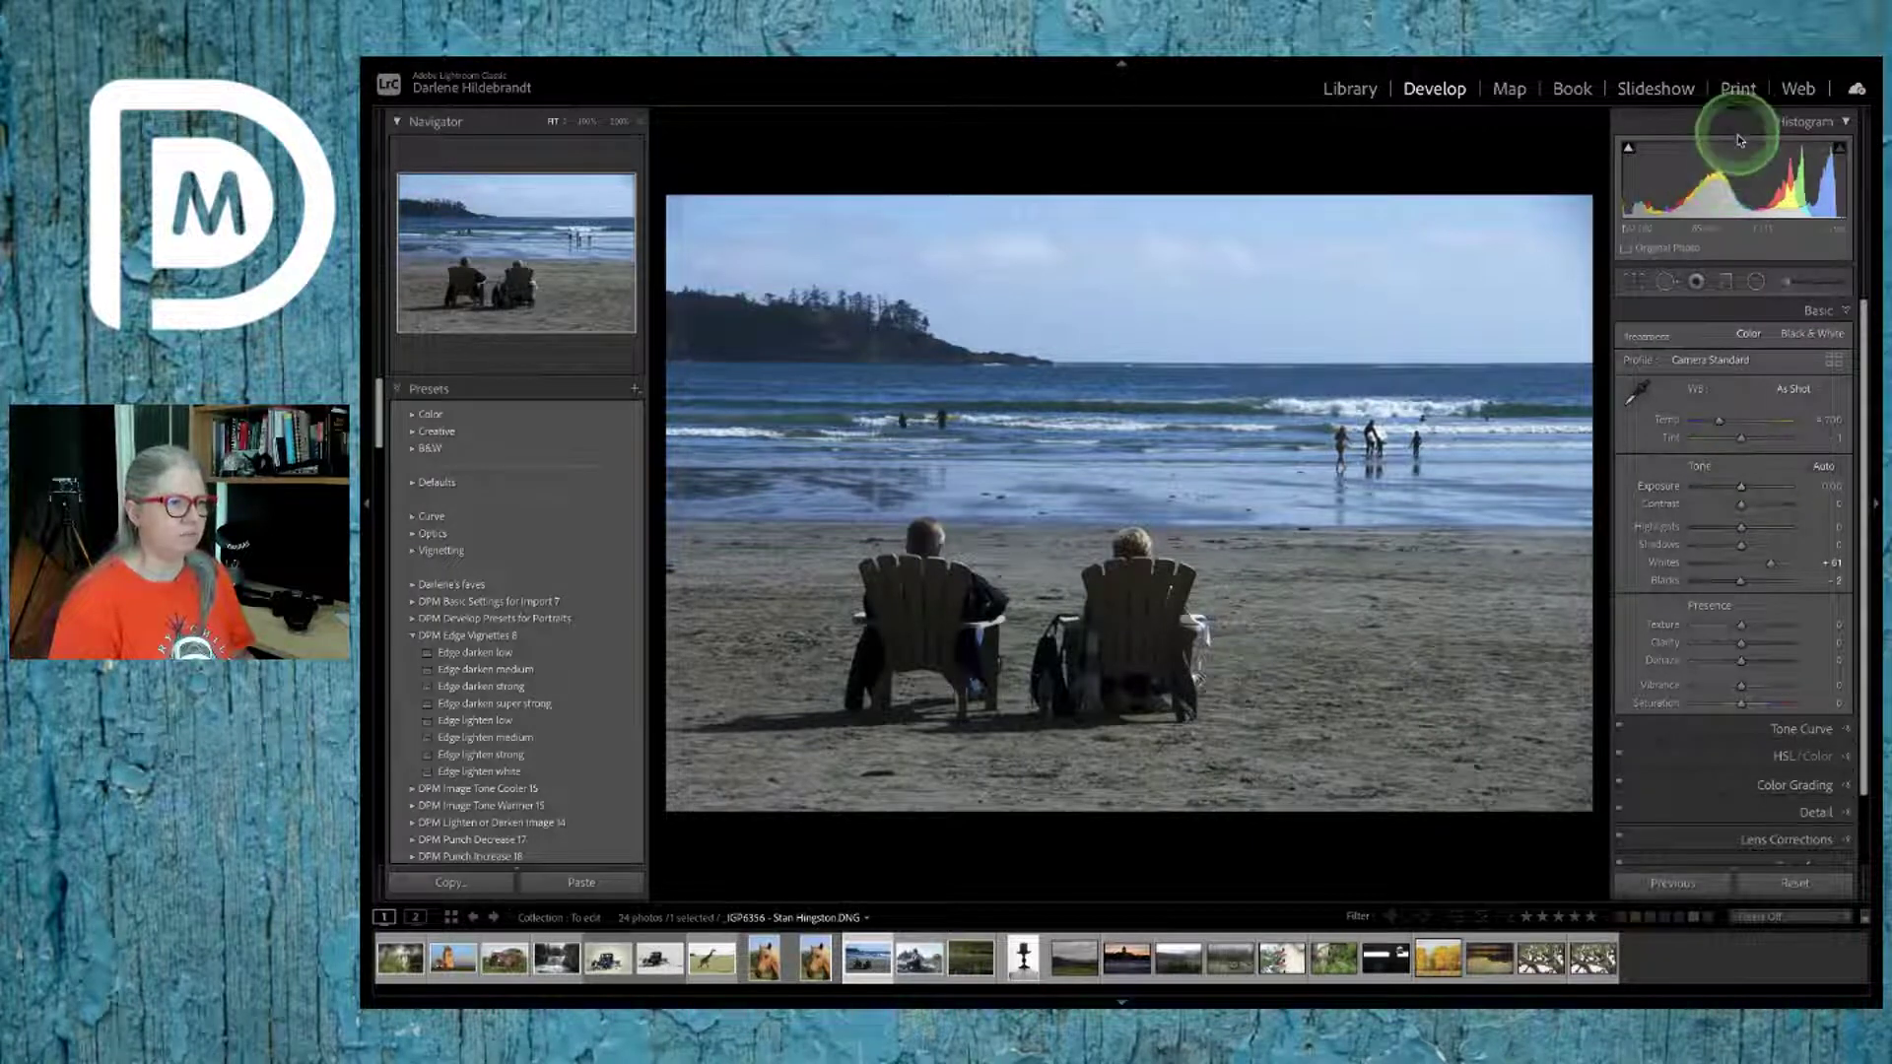
click(1729, 163)
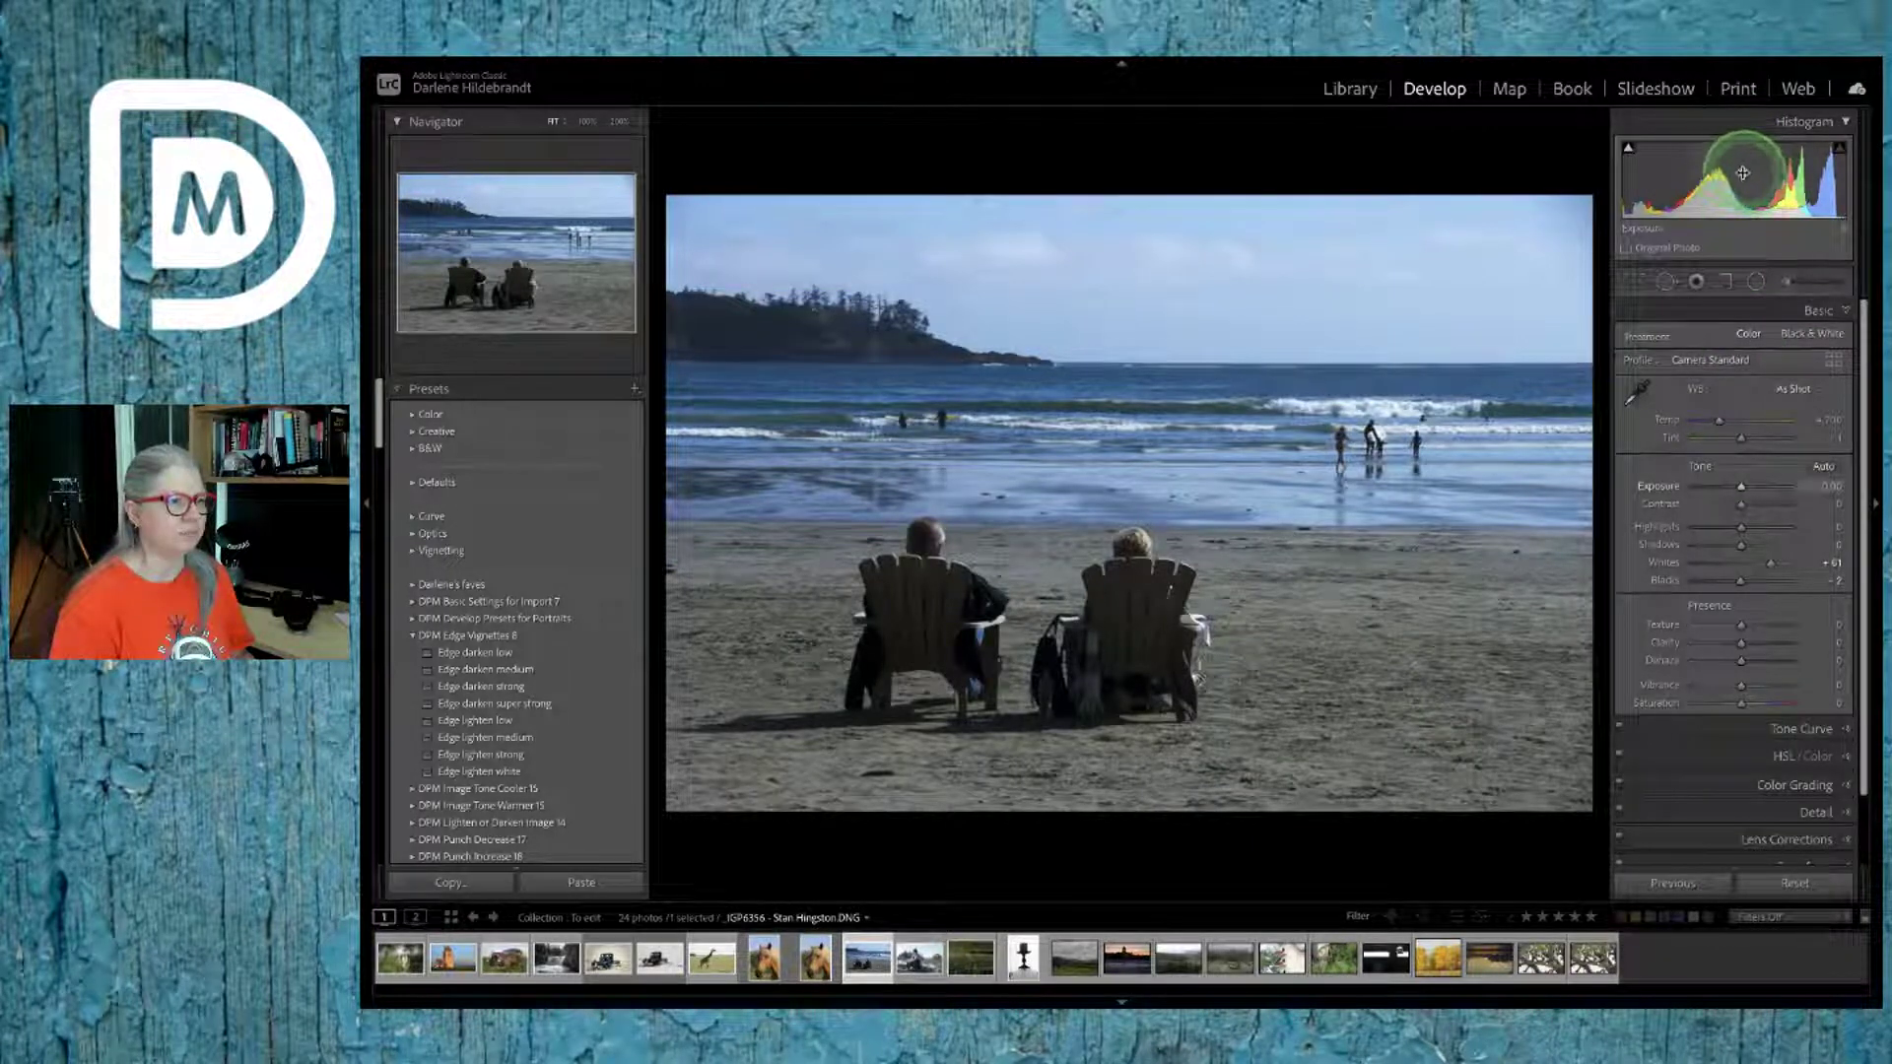
click(1732, 169)
click(1733, 171)
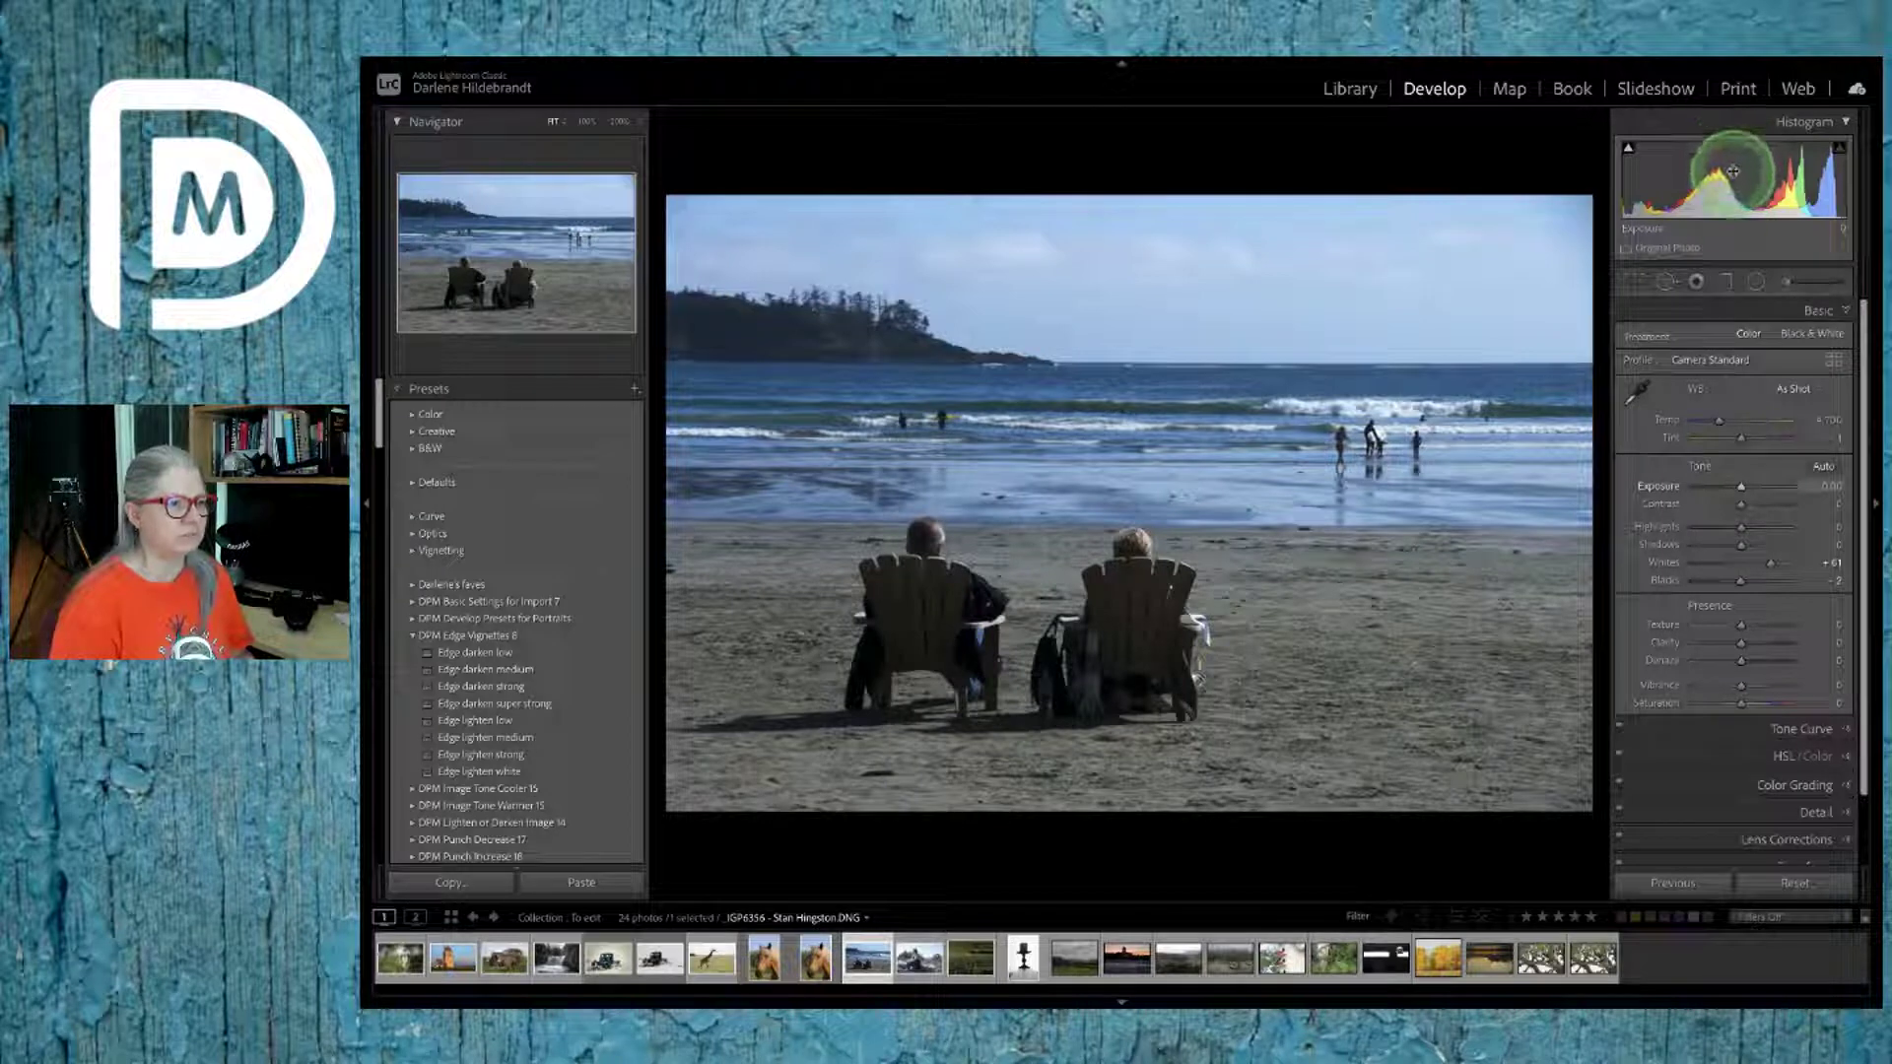
mouse_move(1733, 172)
mouse_down()
mouse_move(1760, 172)
mouse_move(1706, 175)
mouse_move(1769, 172)
mouse_up()
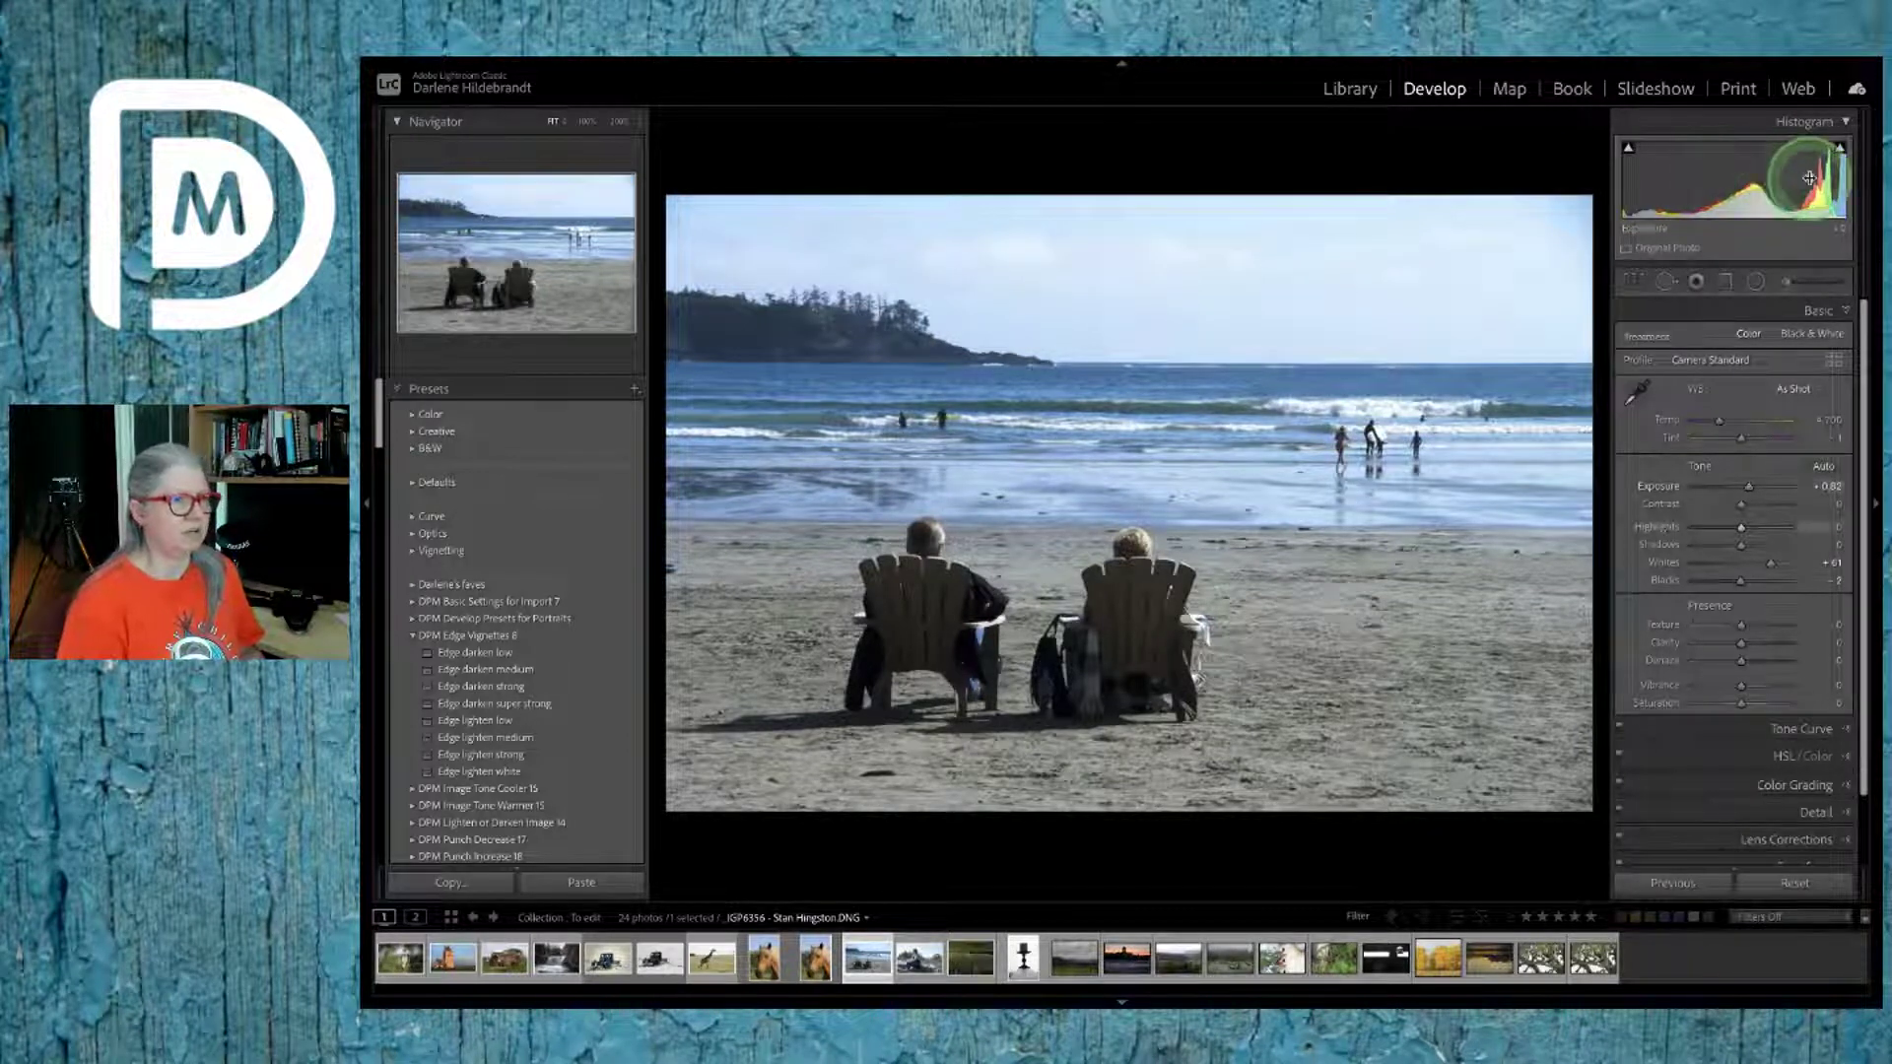
Step: Balance the tones by setting highlights to -33, shadows to +37, whites to +47 and blacks to -14
drag(1793, 173, 1803, 177)
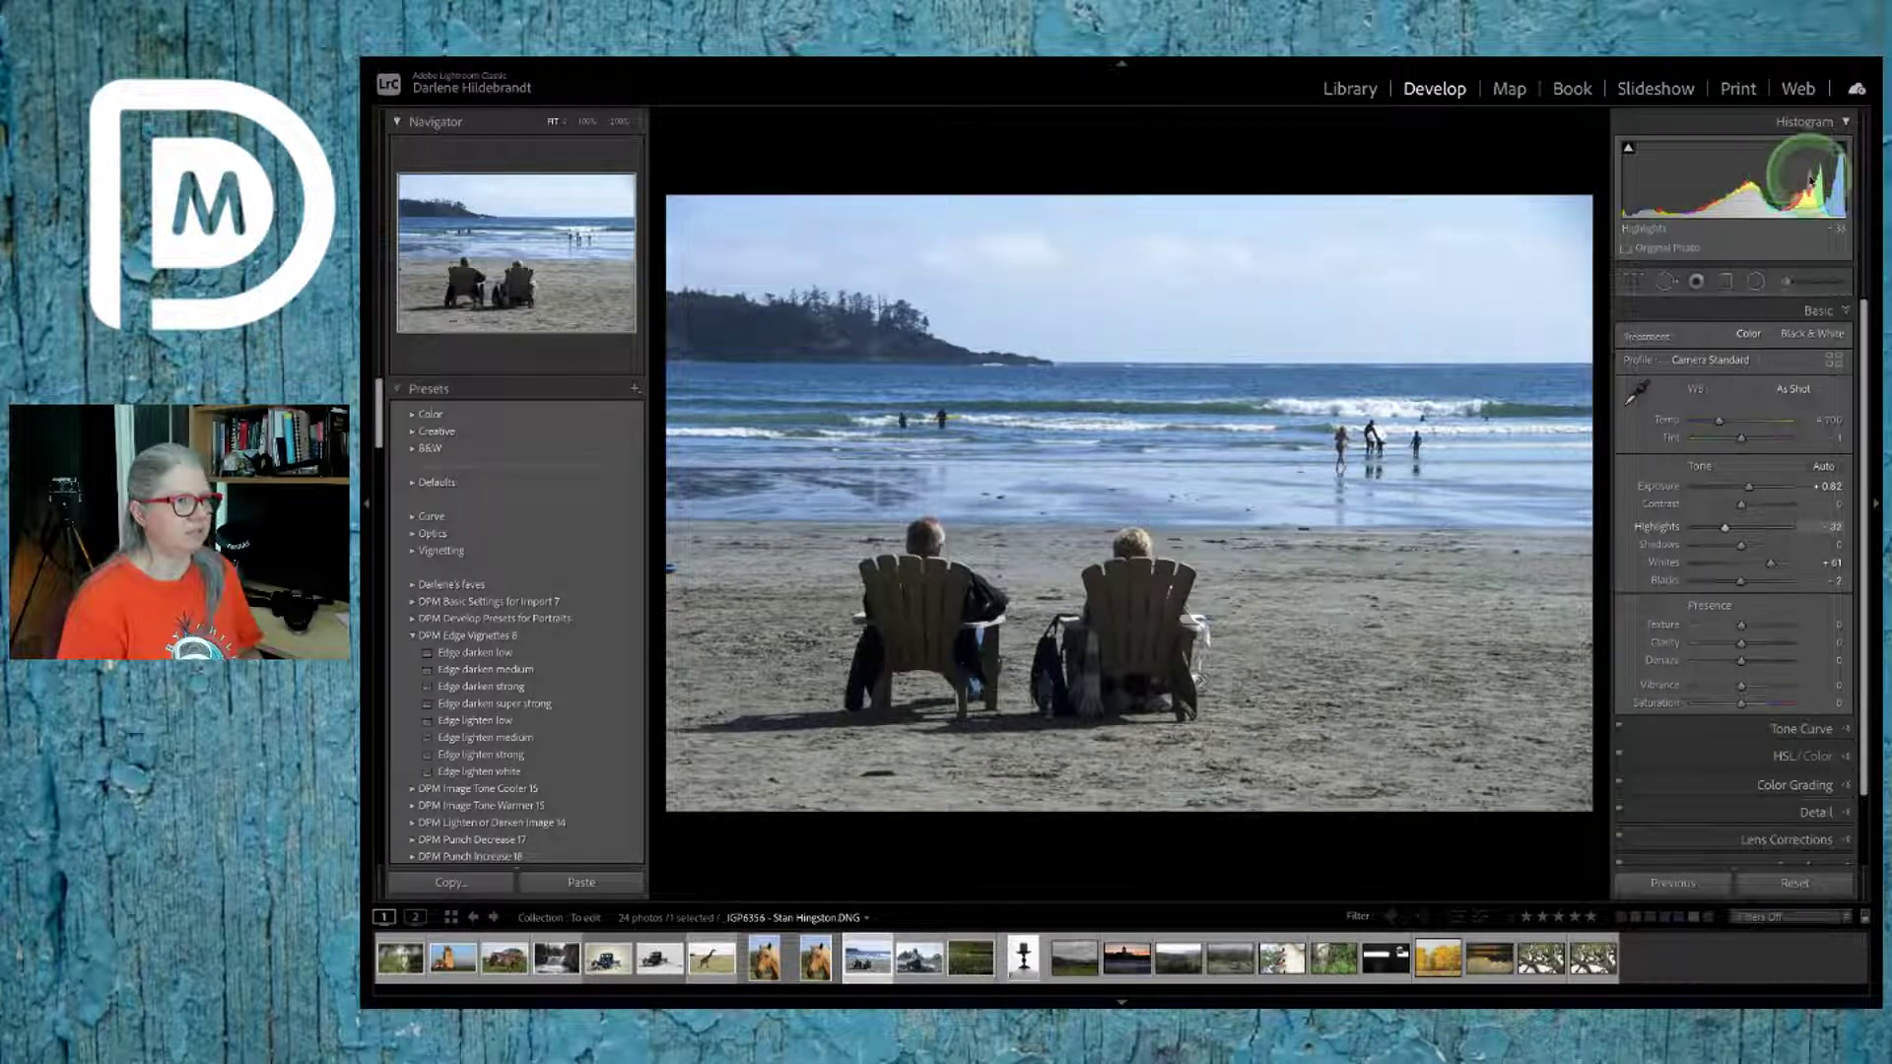
mouse_move(1693, 173)
mouse_down()
mouse_move(1712, 175)
mouse_move(1697, 169)
mouse_up()
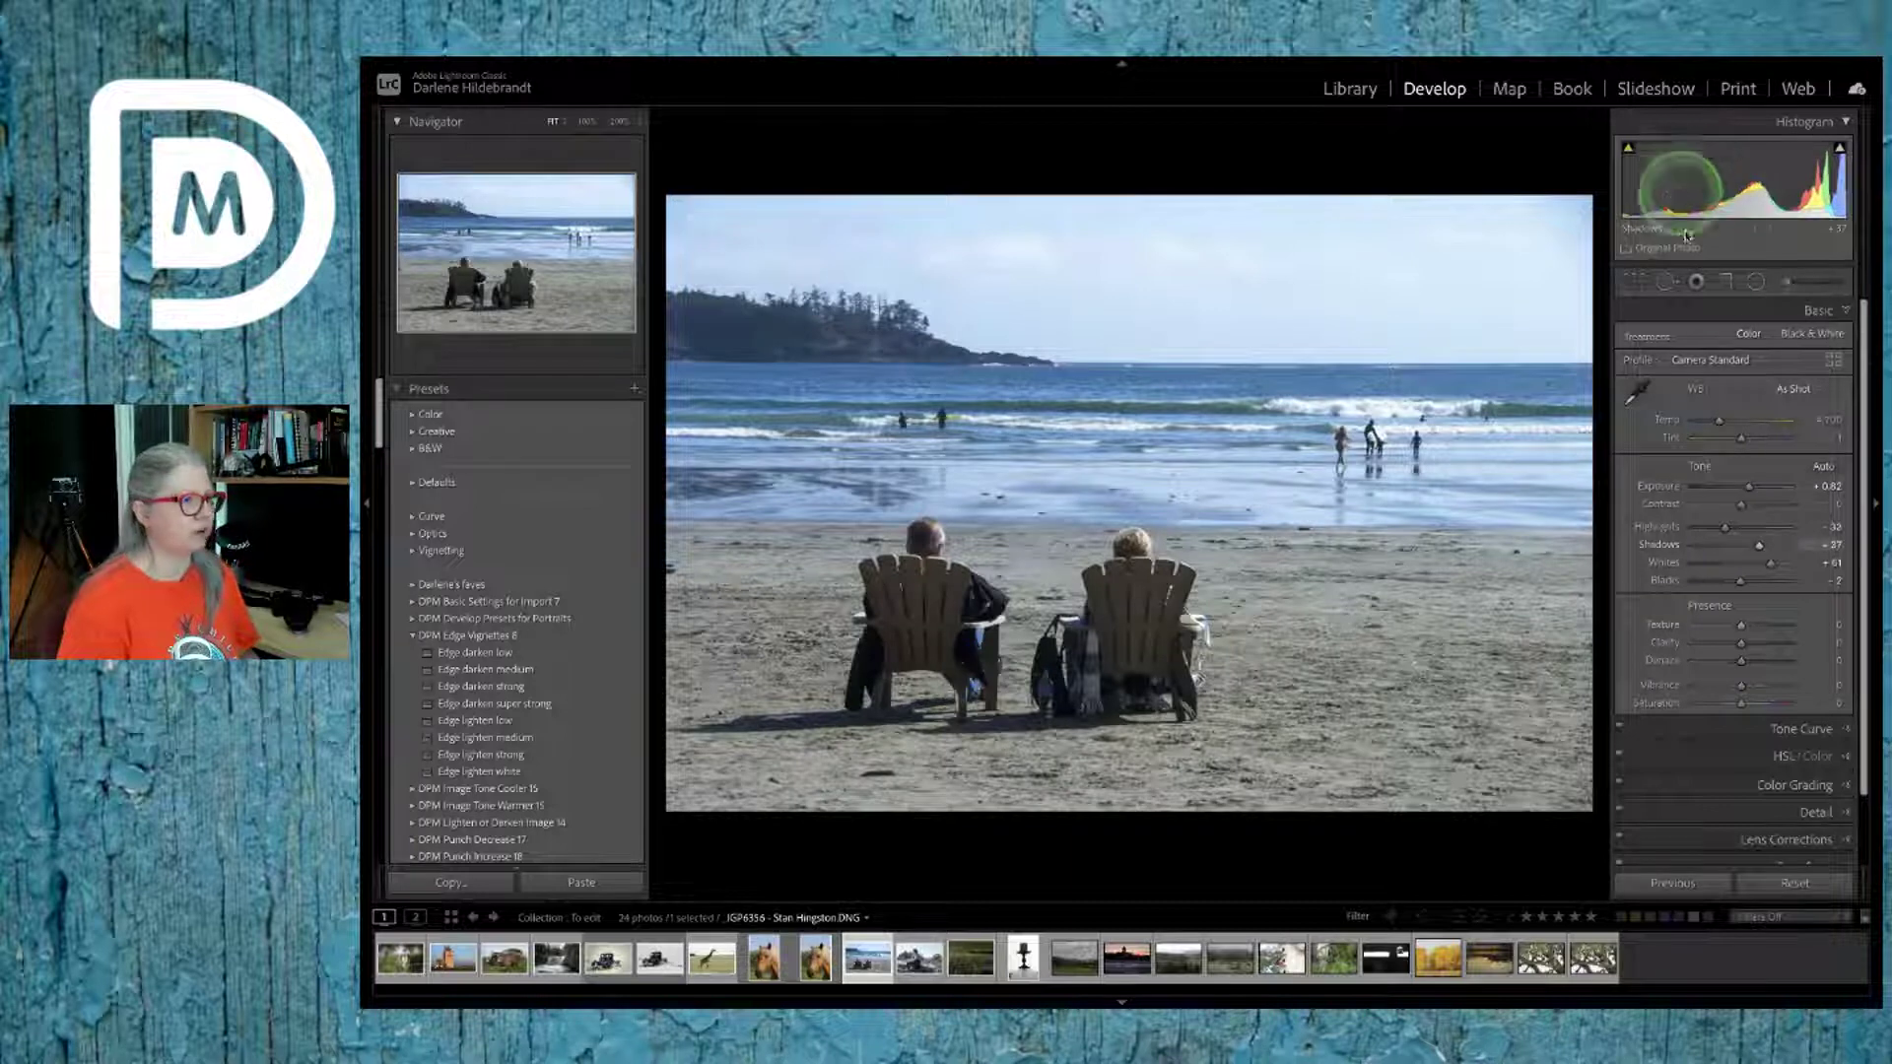
click(1695, 690)
drag(1715, 589, 1766, 564)
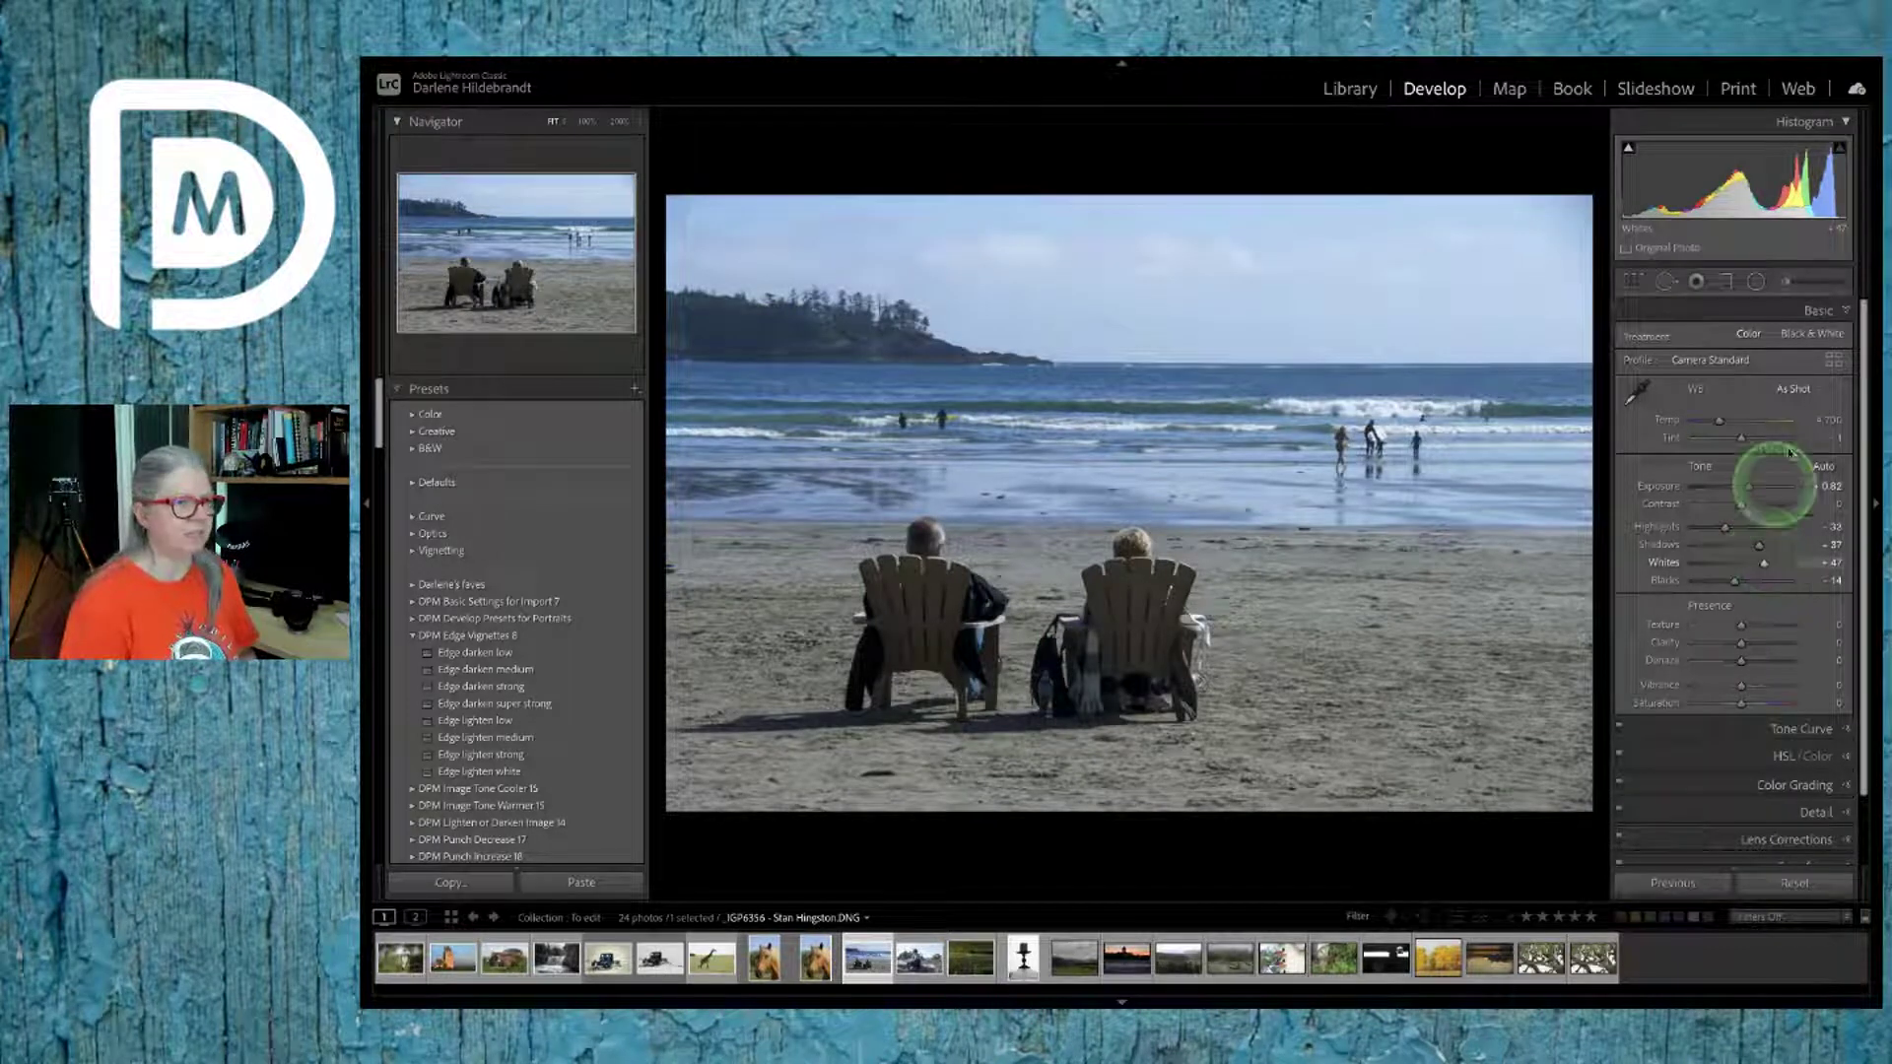
Step: Change the white balance to Daylight and fine-tune it to a temperature of about 5,960 and a tint of +3
click(1794, 389)
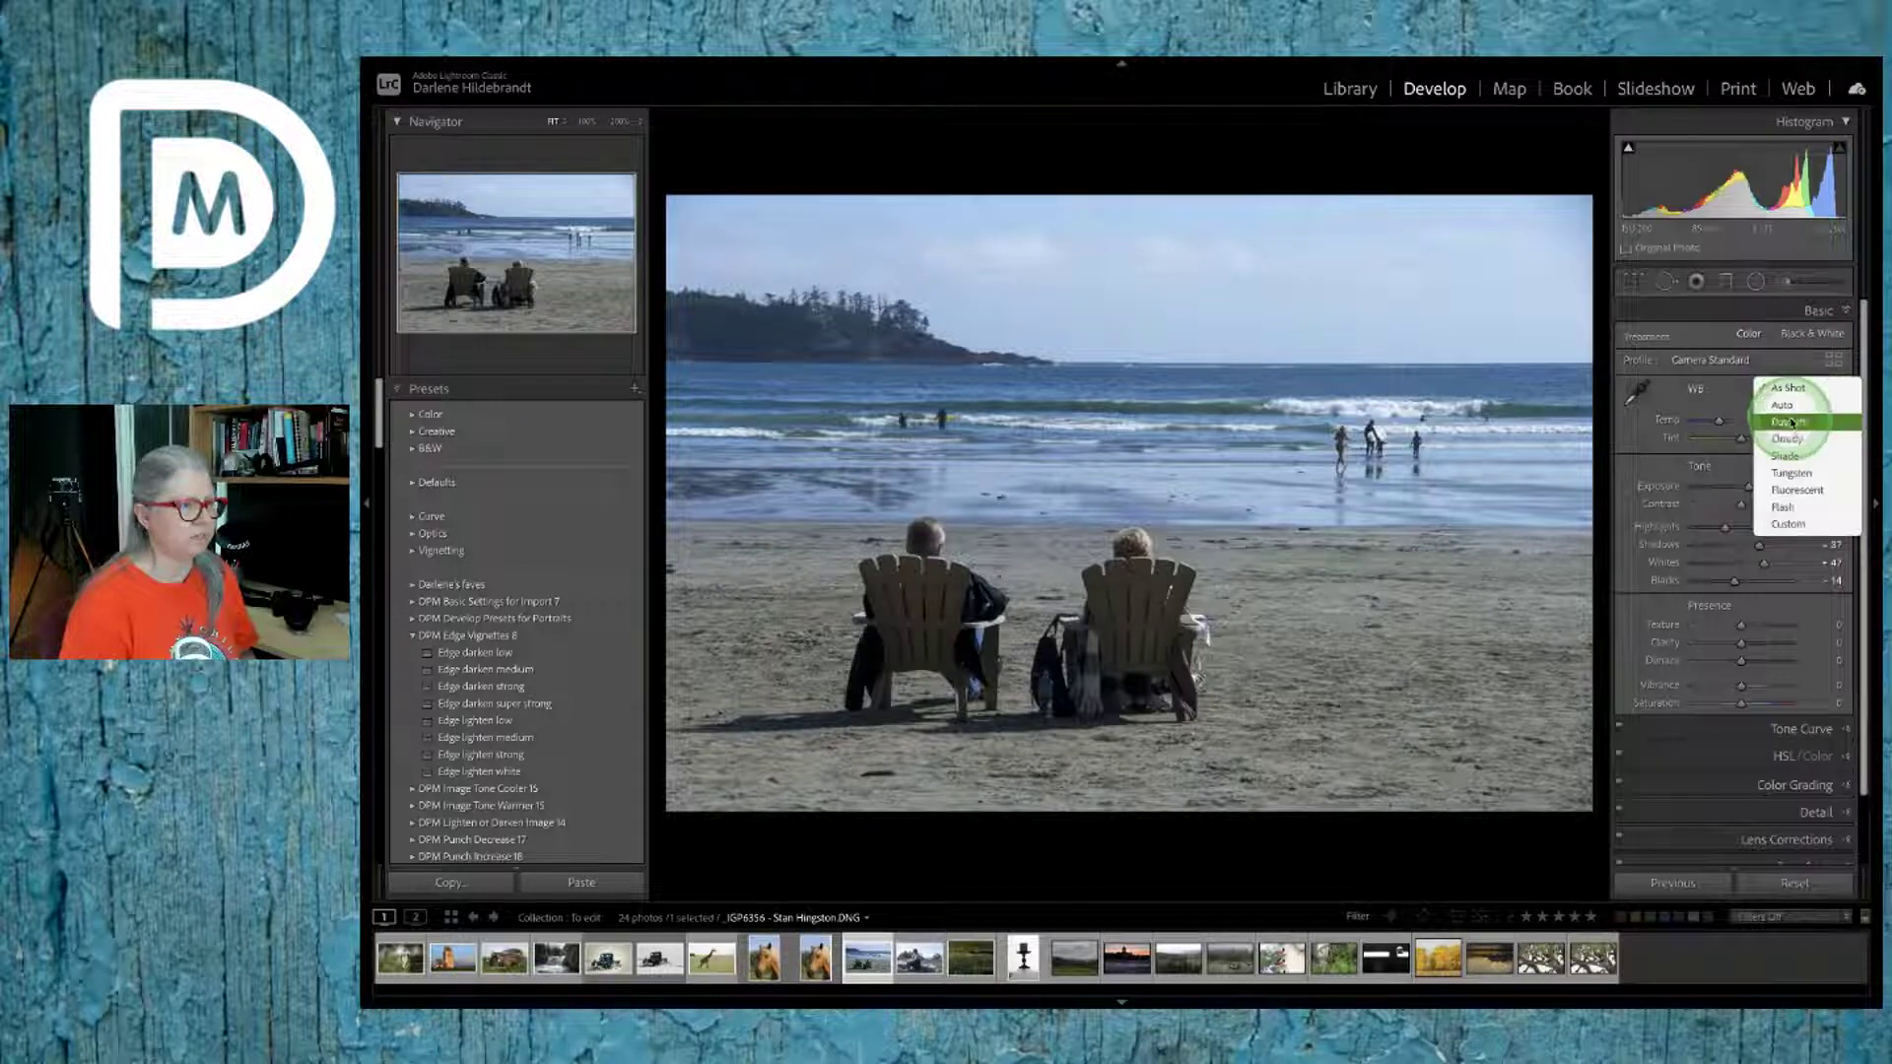
click(1790, 422)
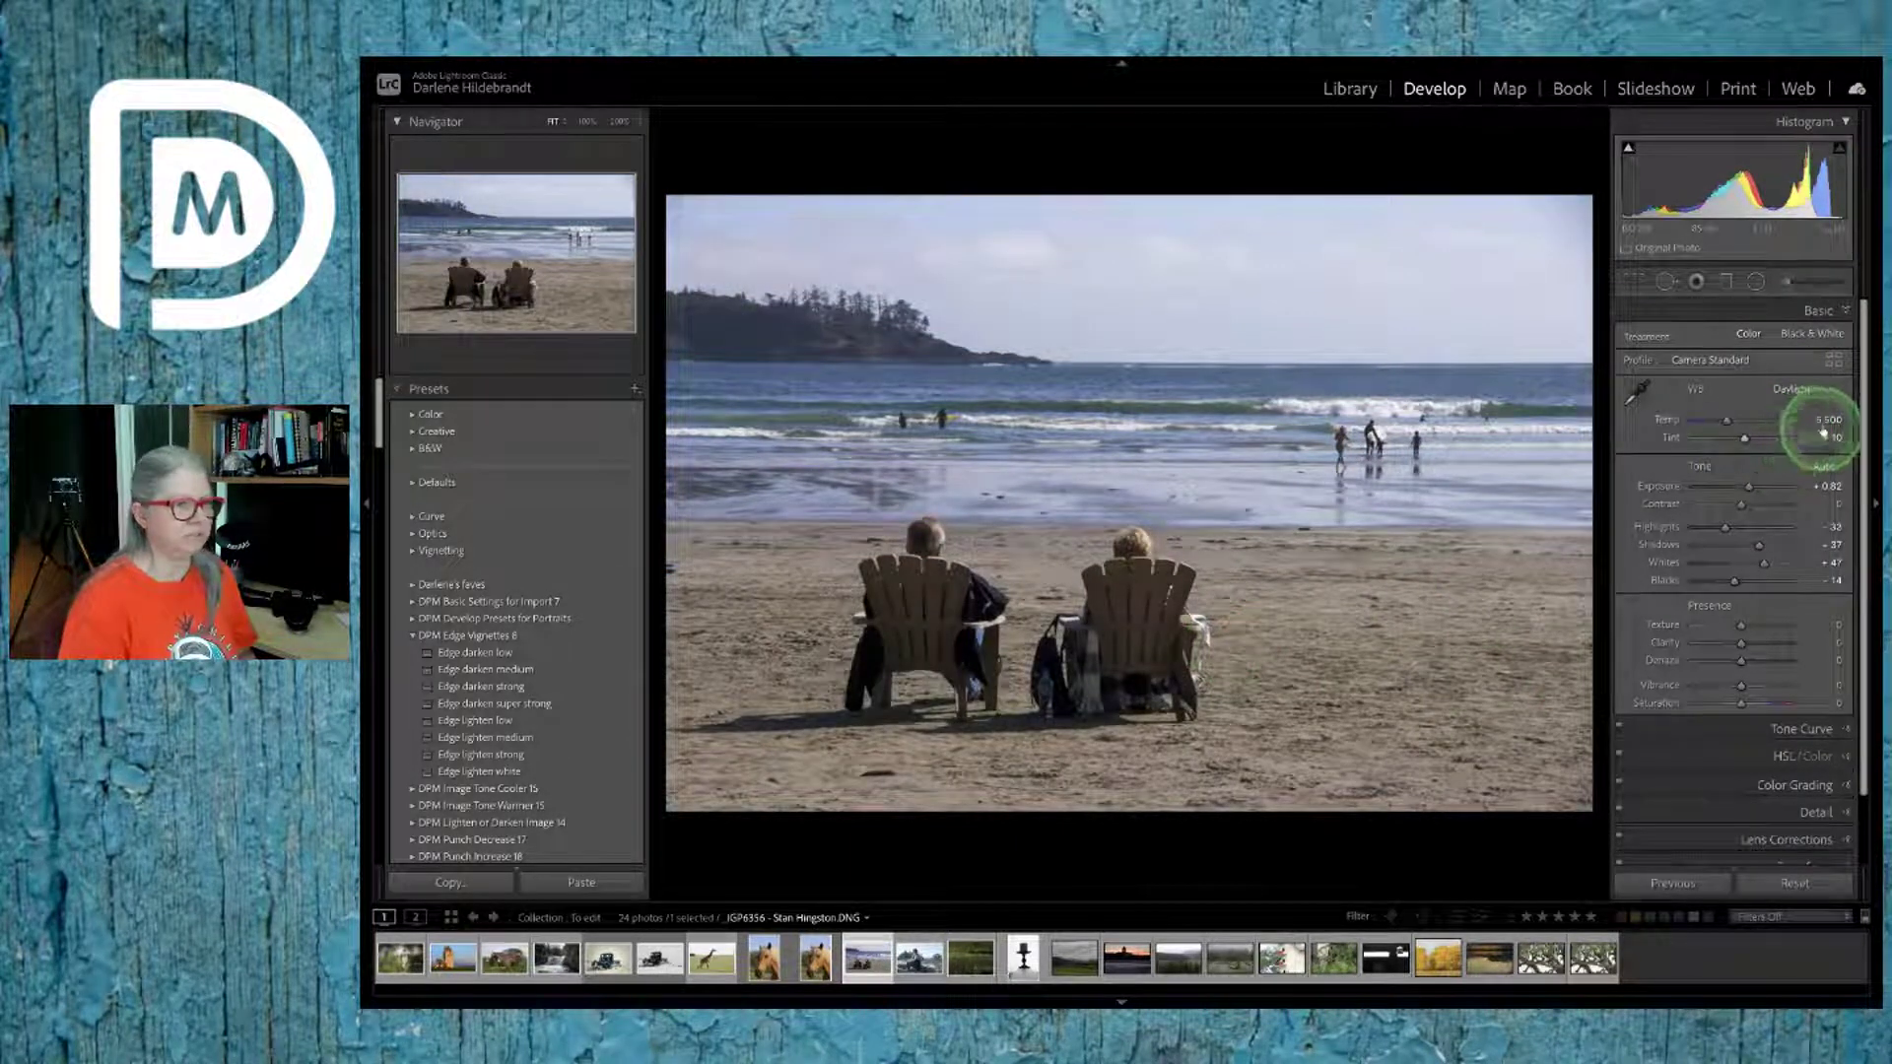
drag(1826, 437, 1729, 424)
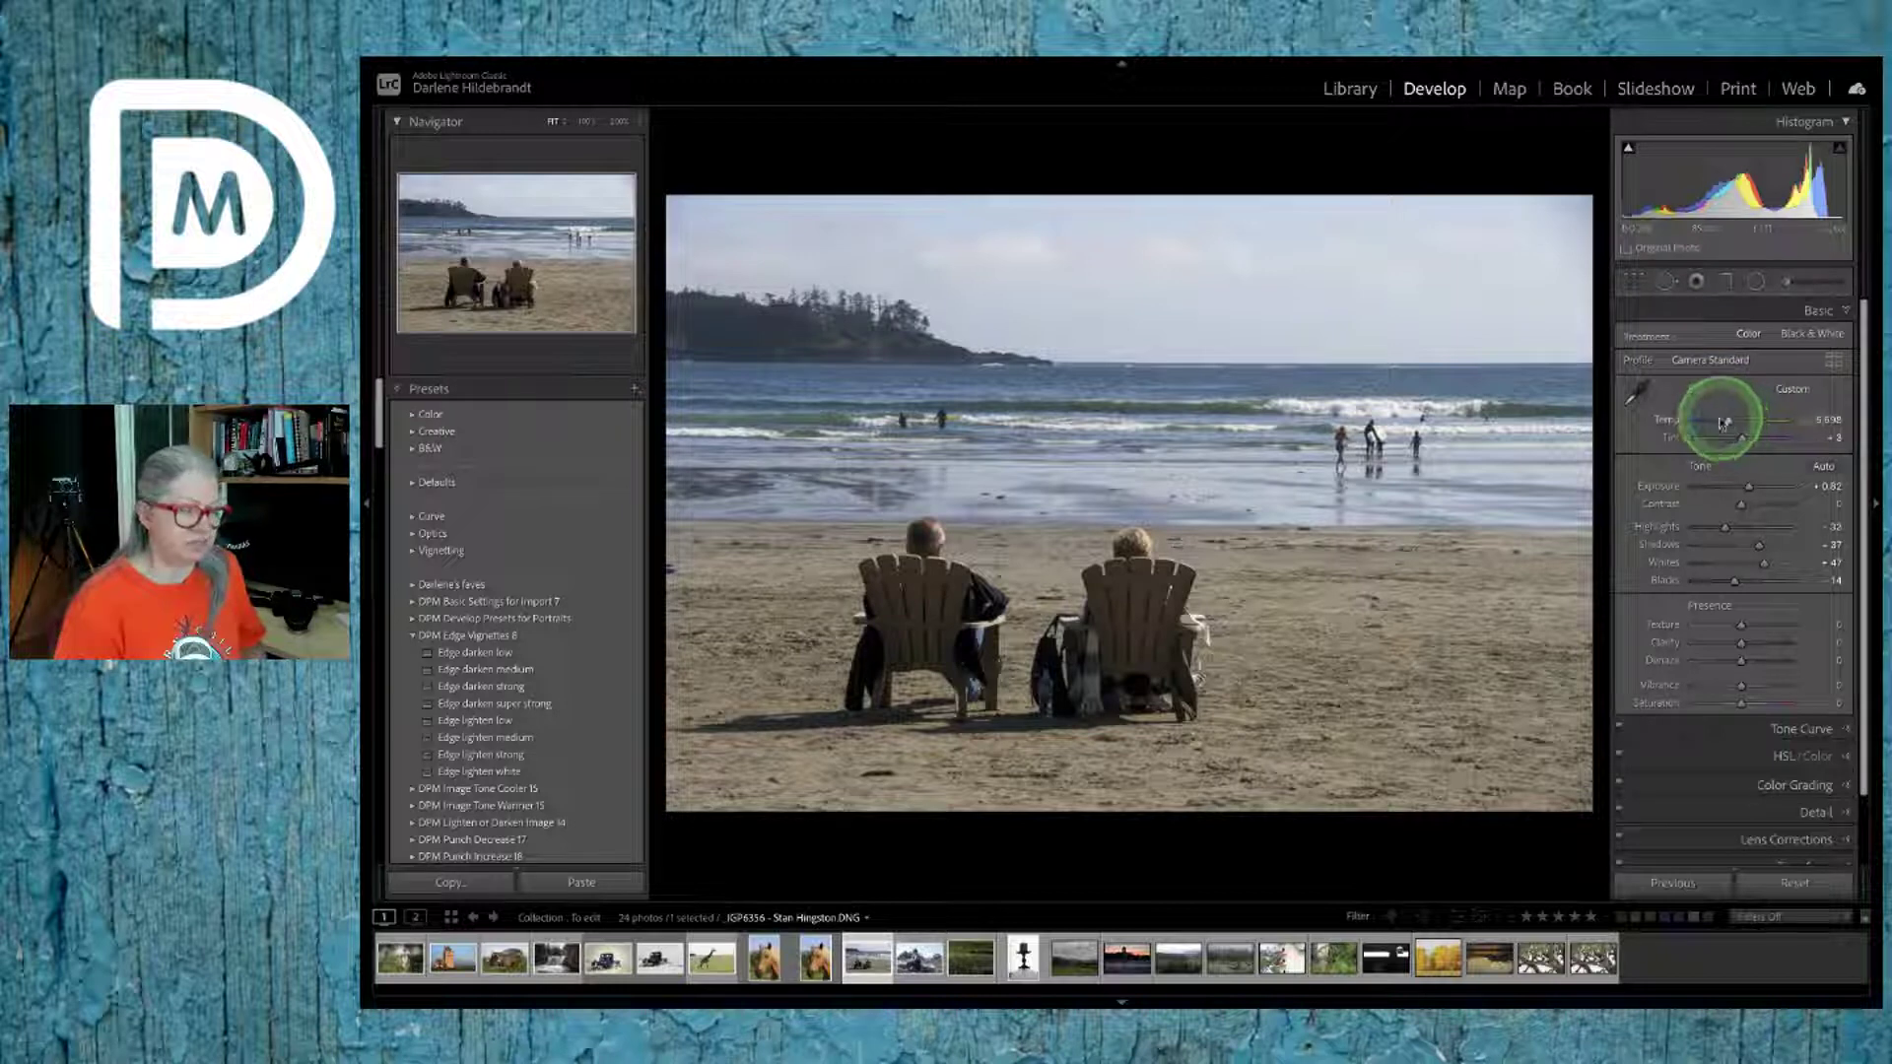
click(1825, 421)
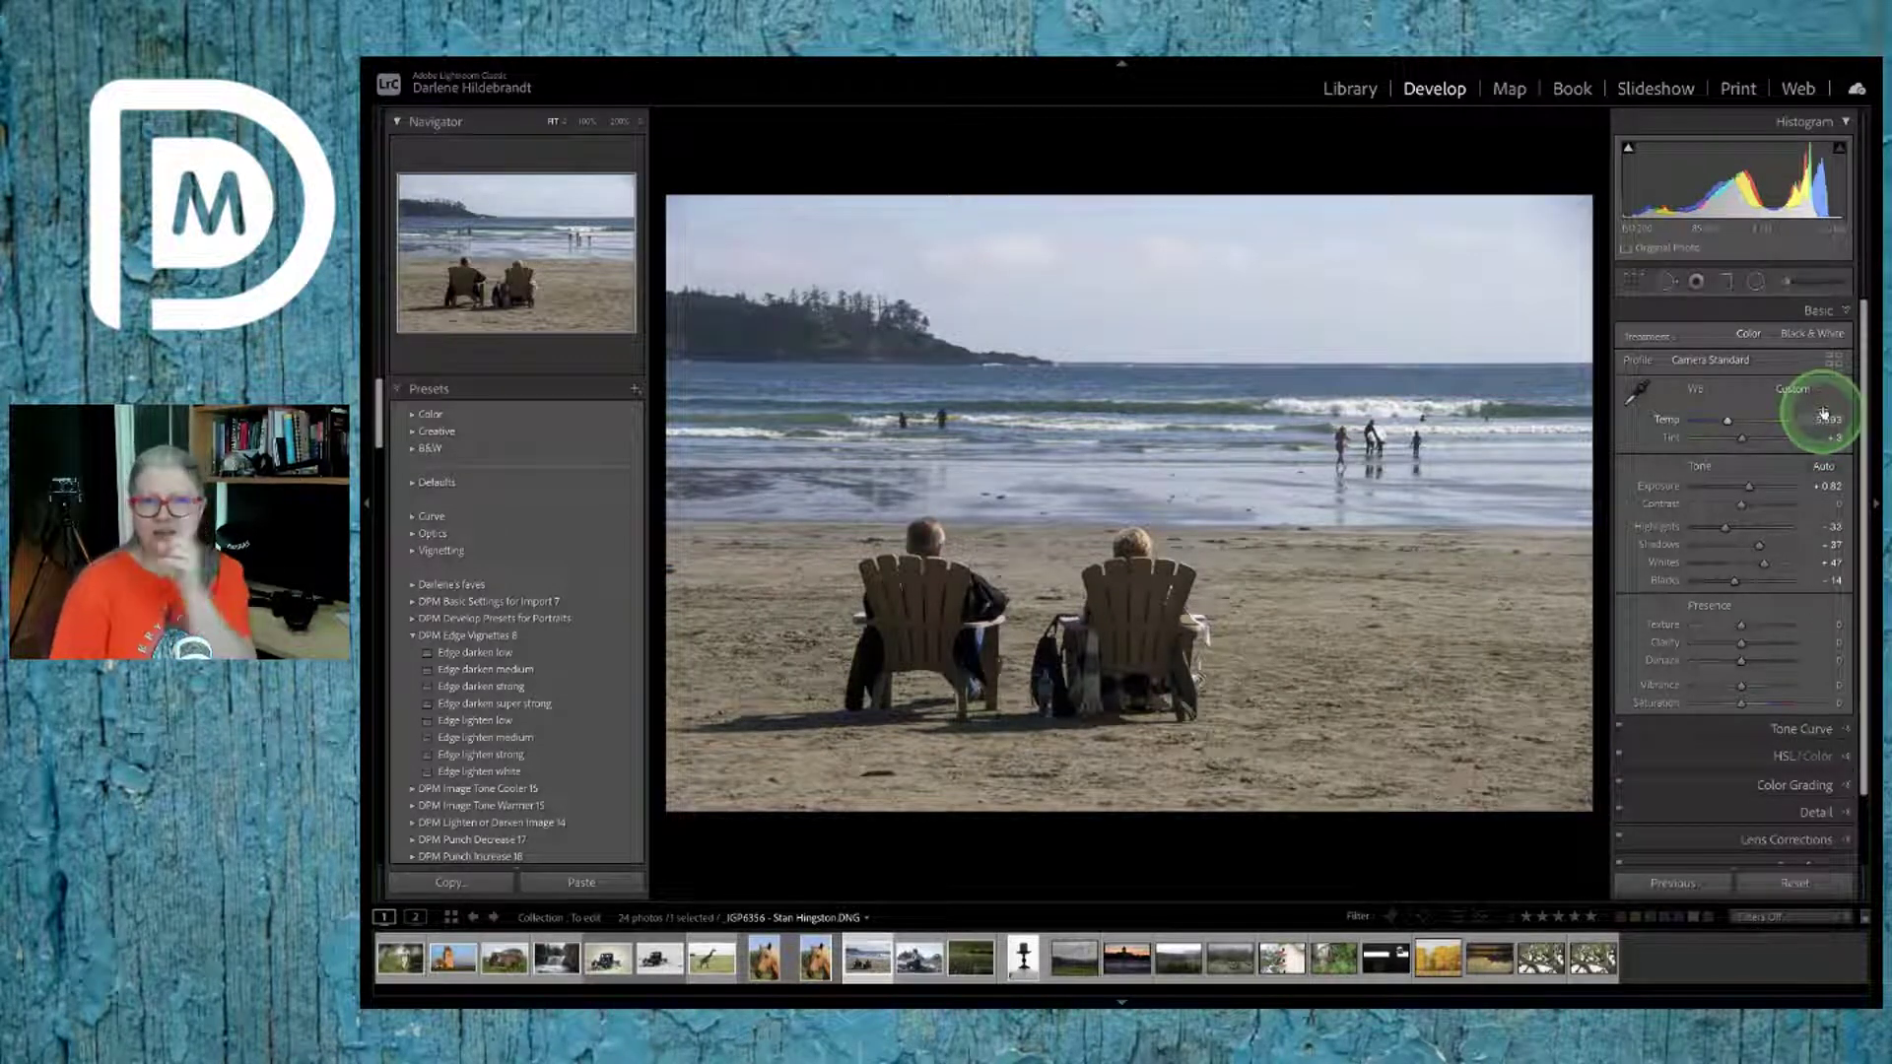
mouse_move(1824, 414)
mouse_down()
mouse_move(1728, 438)
mouse_move(1820, 437)
mouse_up()
click(1835, 439)
Step: Compare the beach photo with its unedited version and set the exposure to +0.66
key(backslash)
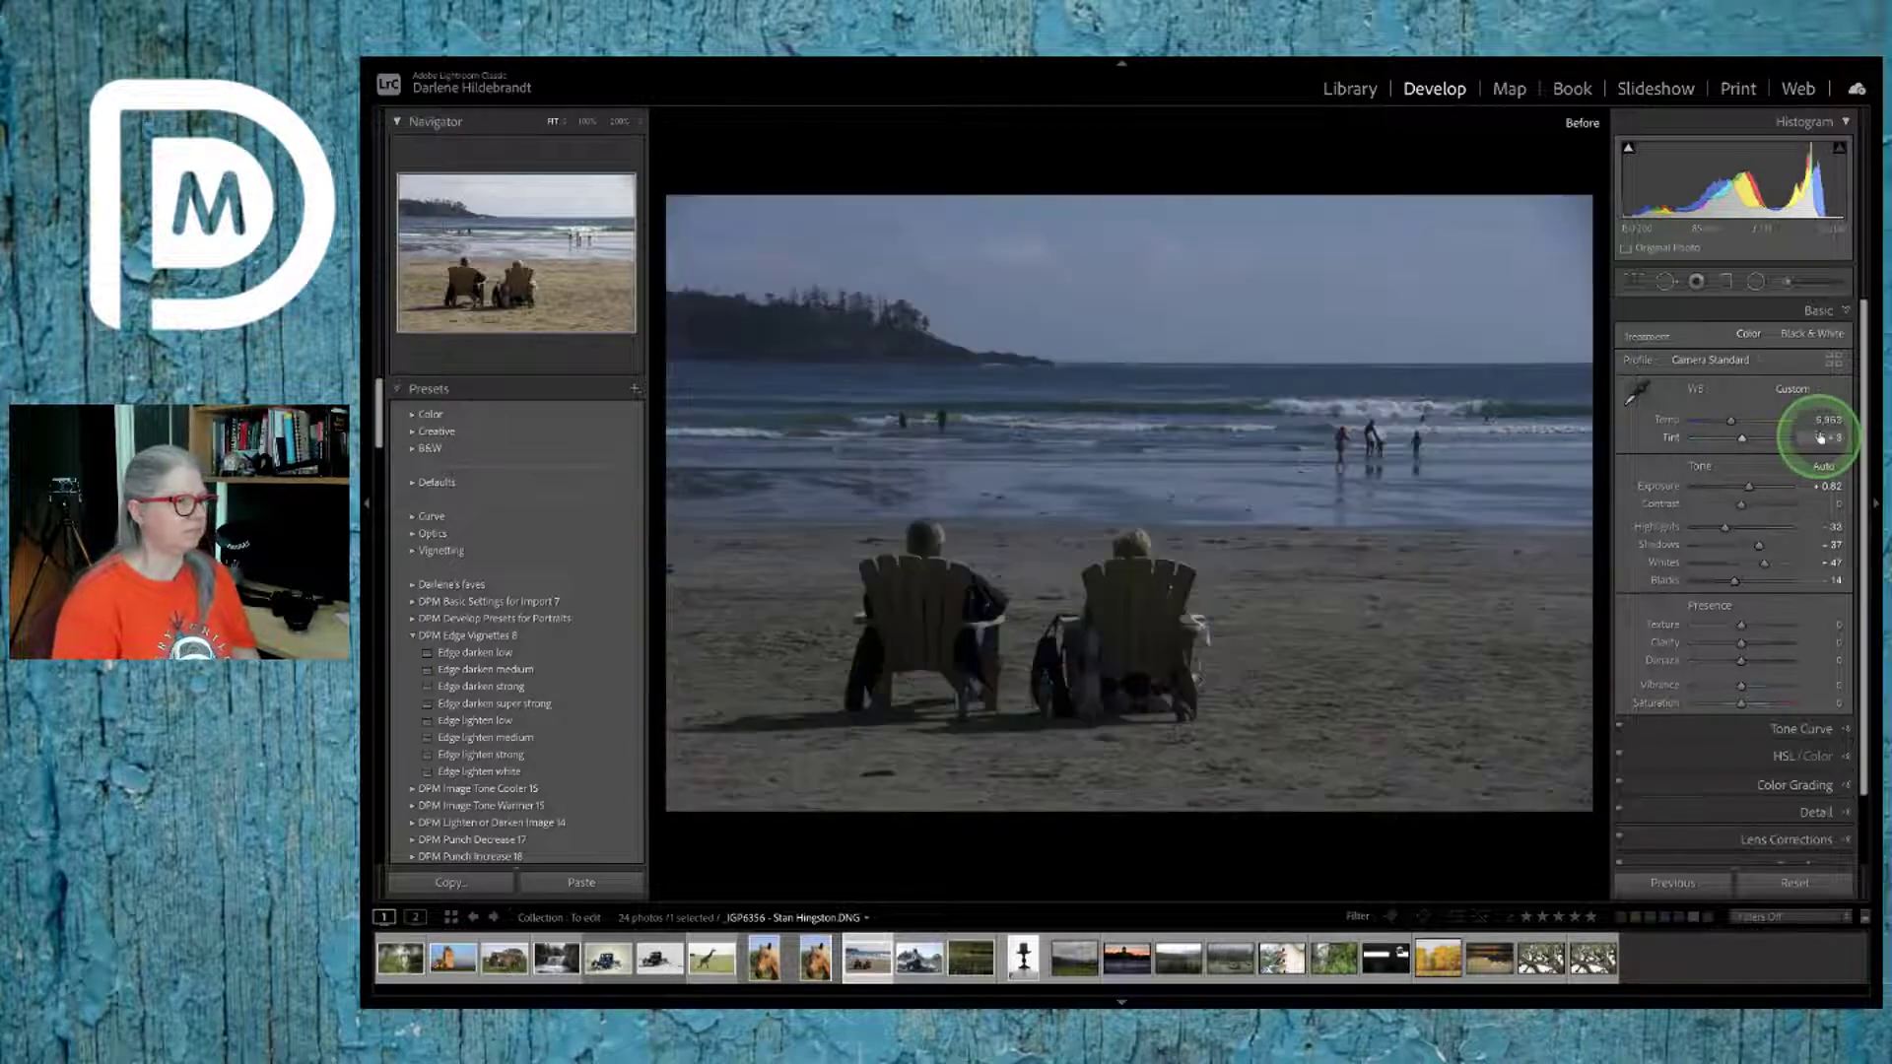
click(1800, 437)
key(backslash)
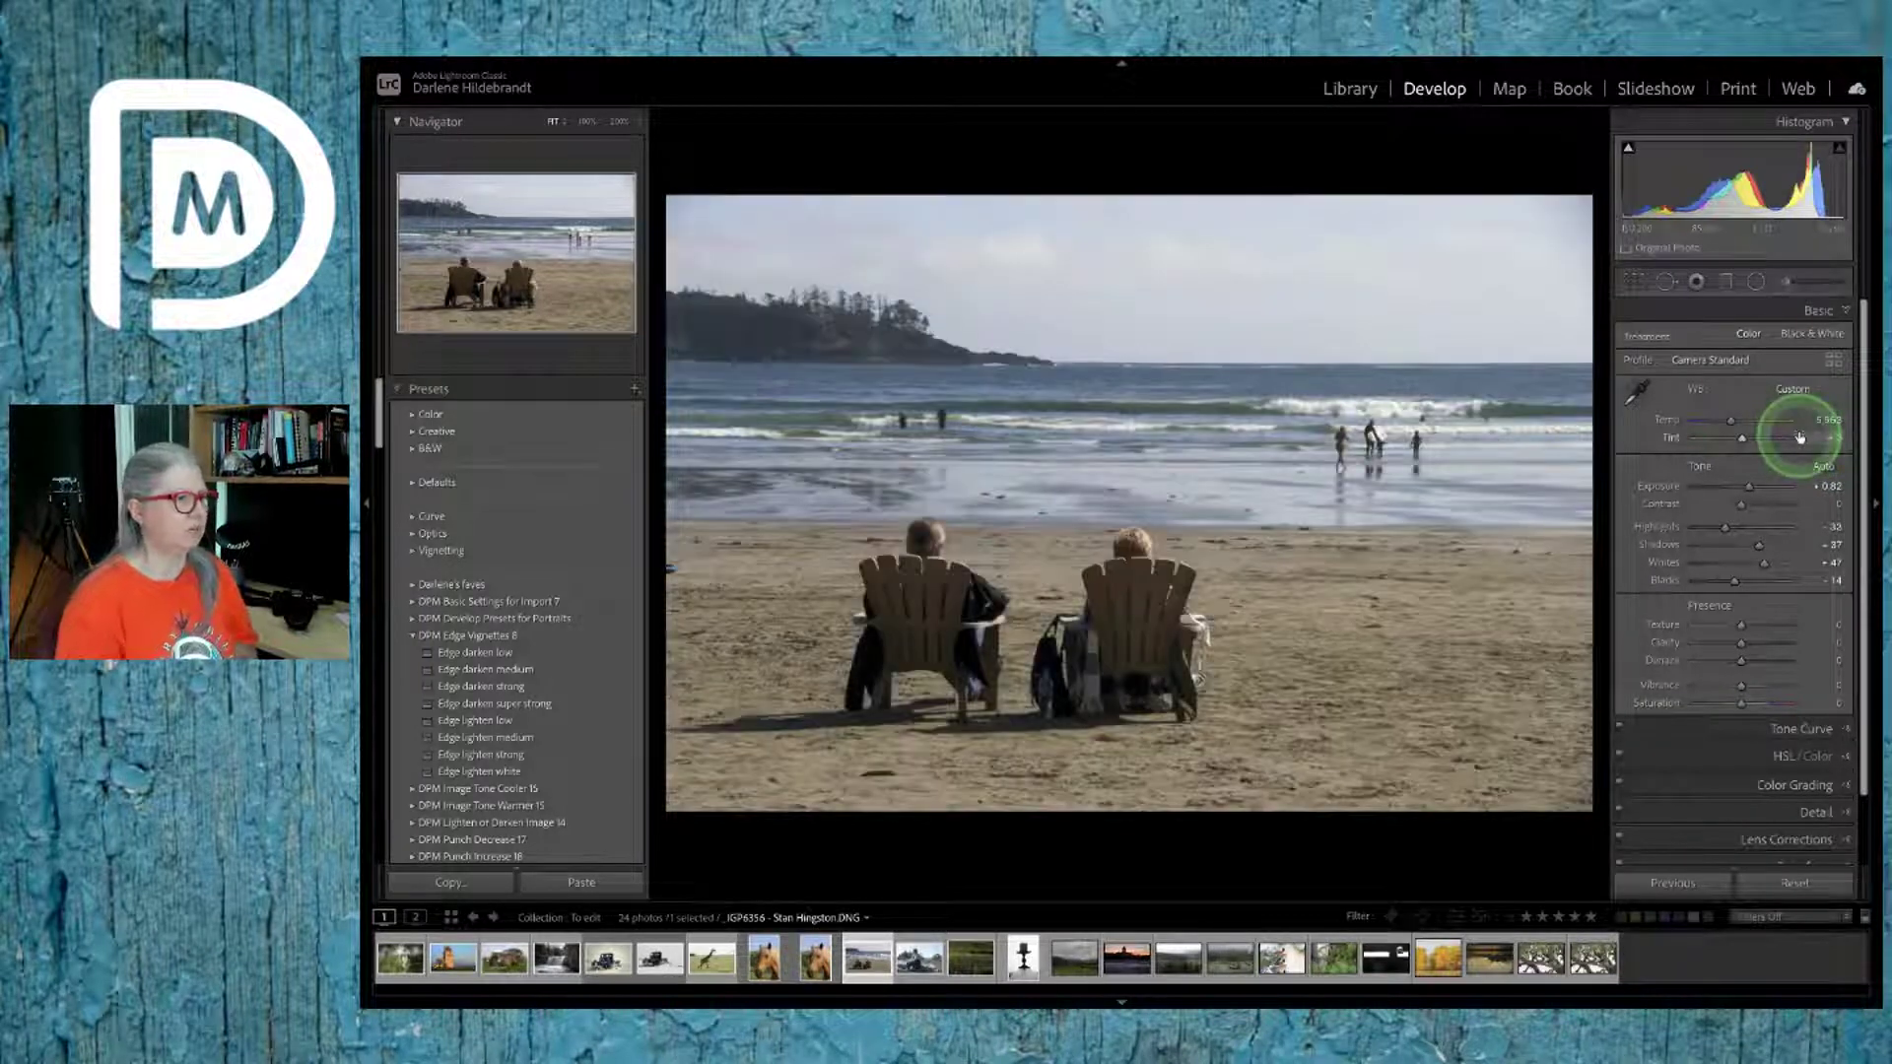
drag(1758, 498, 1750, 490)
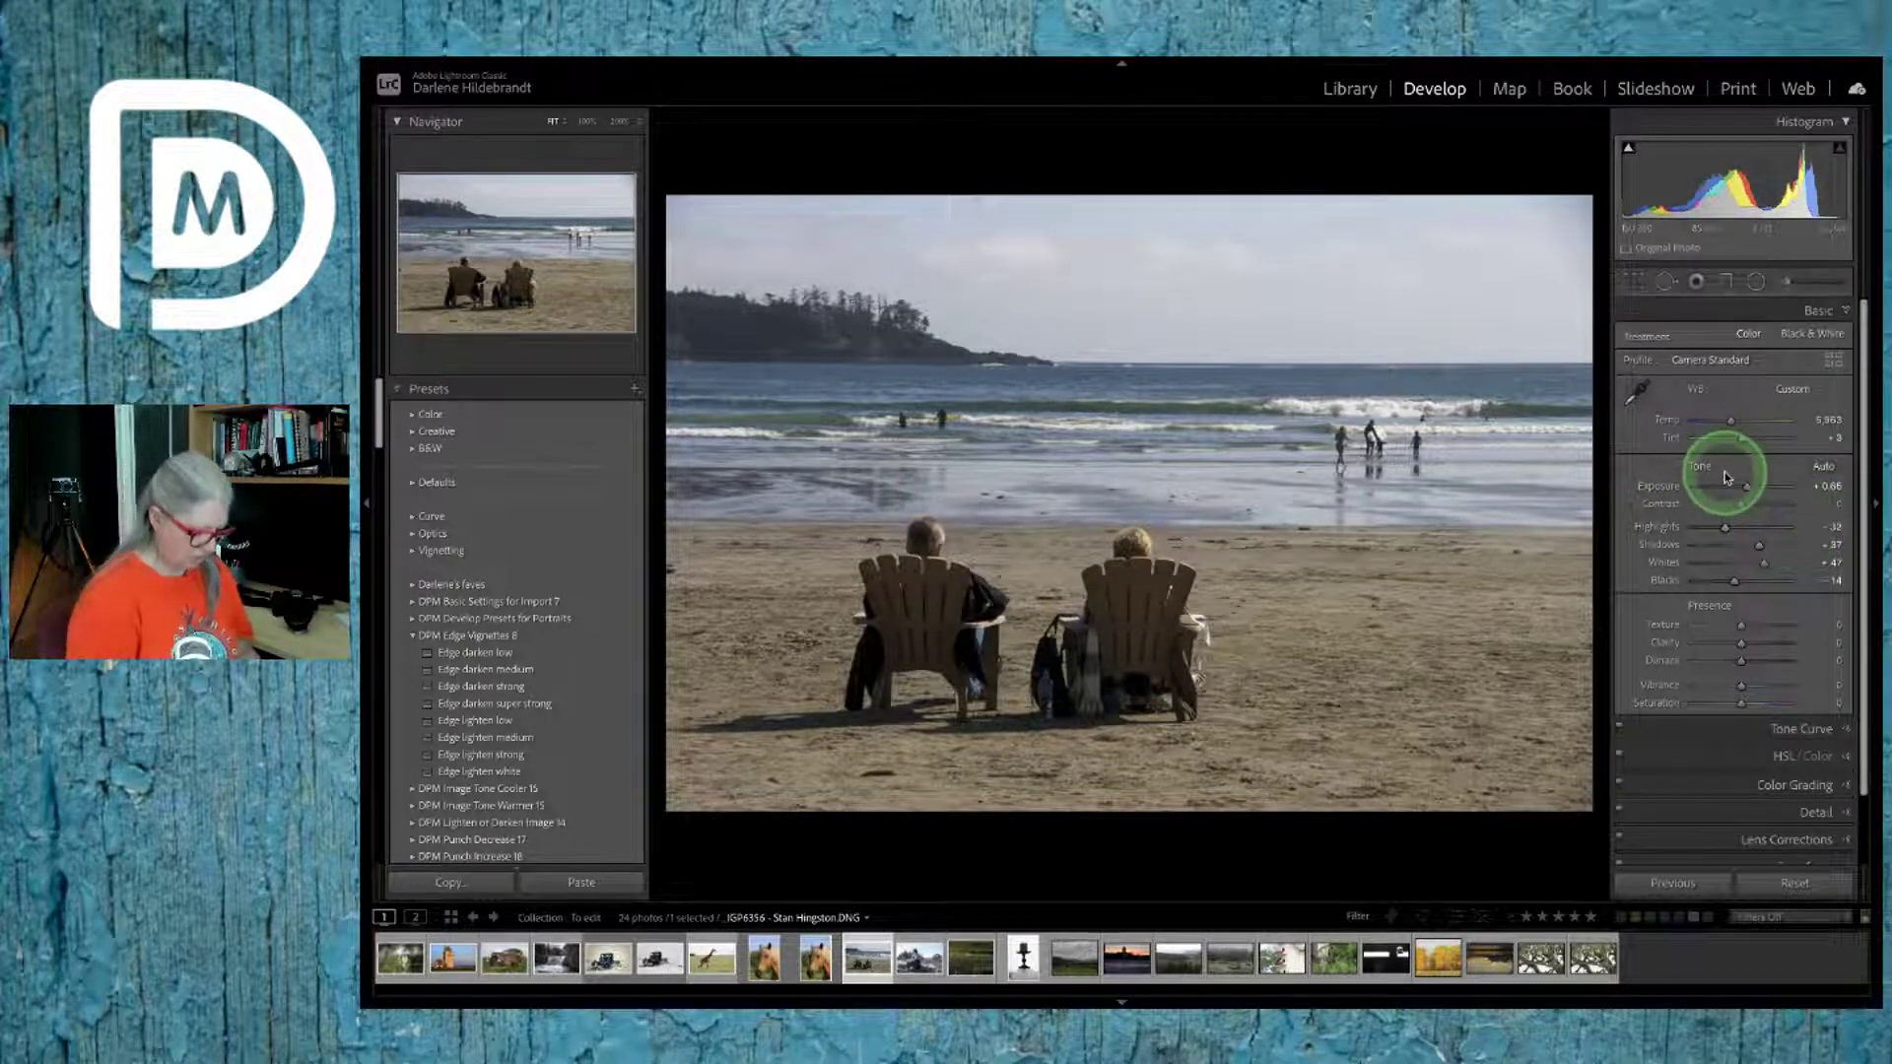
Step: Create a virtual copy of the edited beach photo, reset it and set only its exposure to +1.60
key(ctrl+apostrophe)
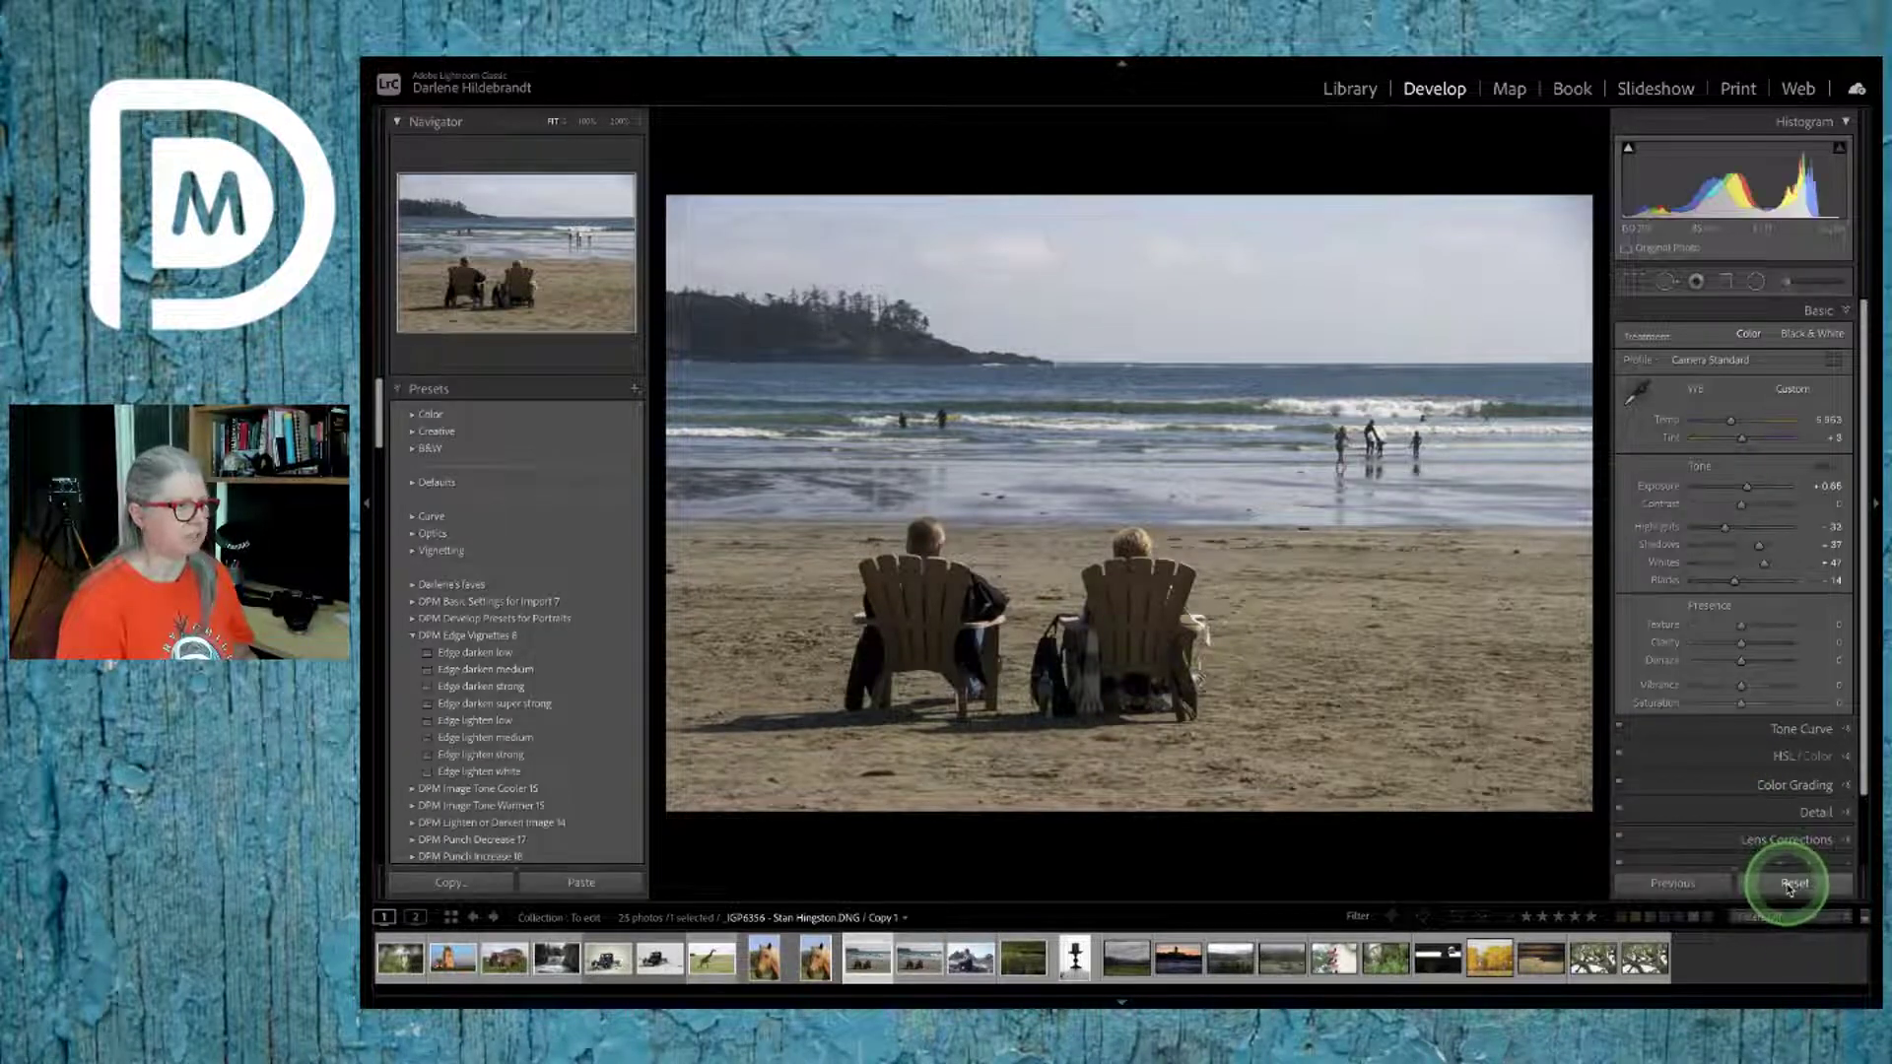
click(1792, 884)
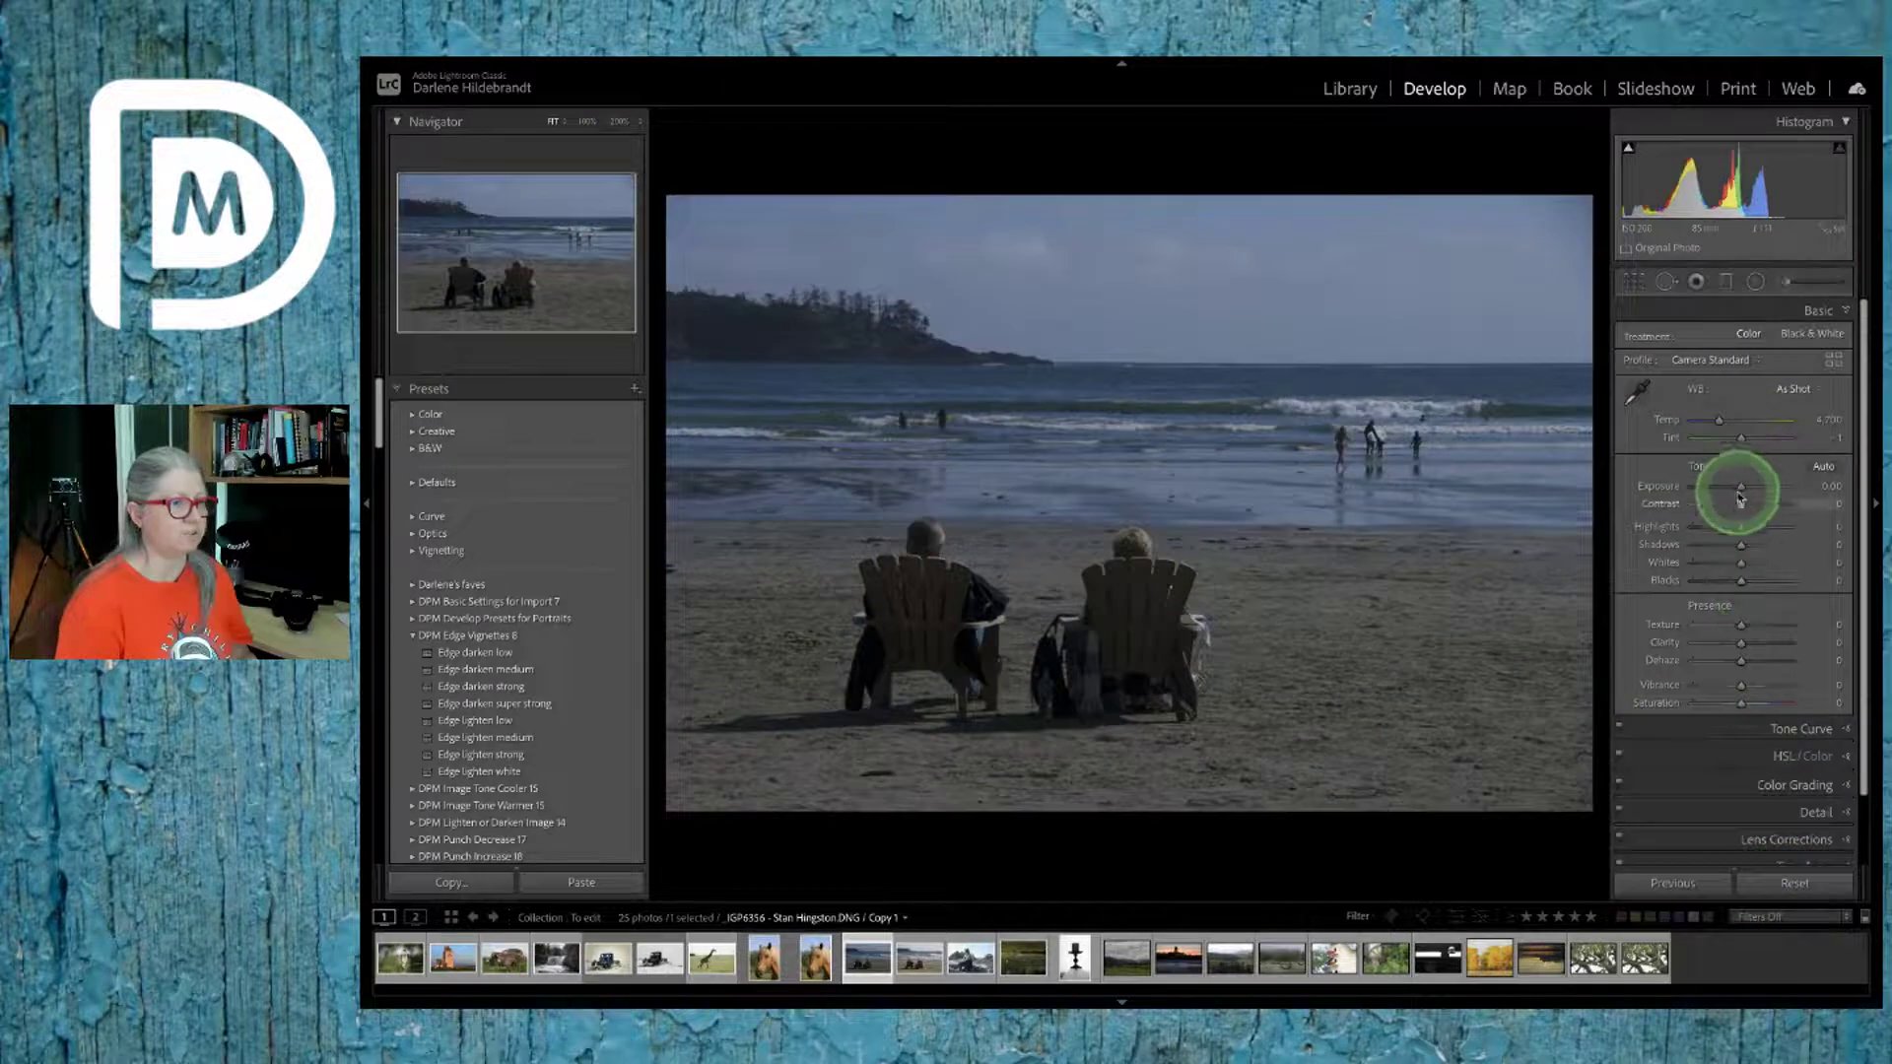
drag(1741, 489, 1761, 487)
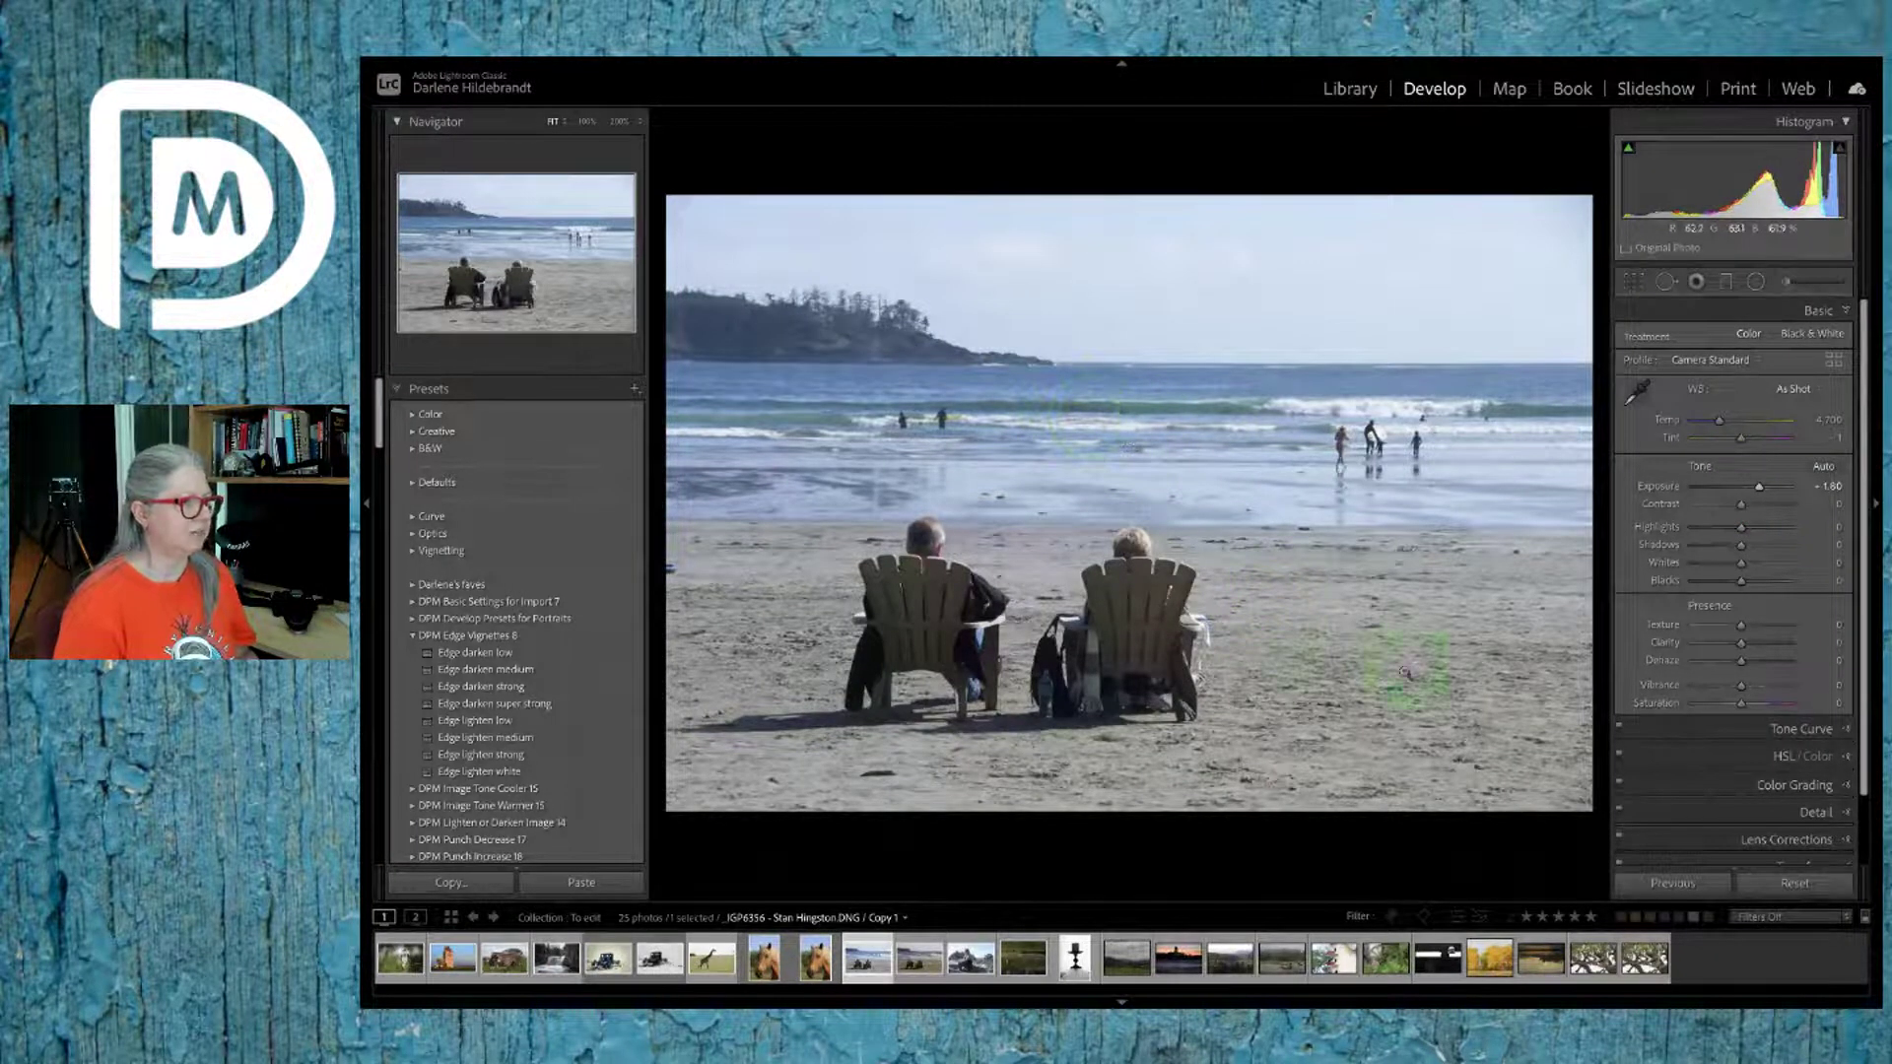
Step: Return to the edited original beach photo and raise its exposure to +0.80
drag(1771, 181, 1780, 201)
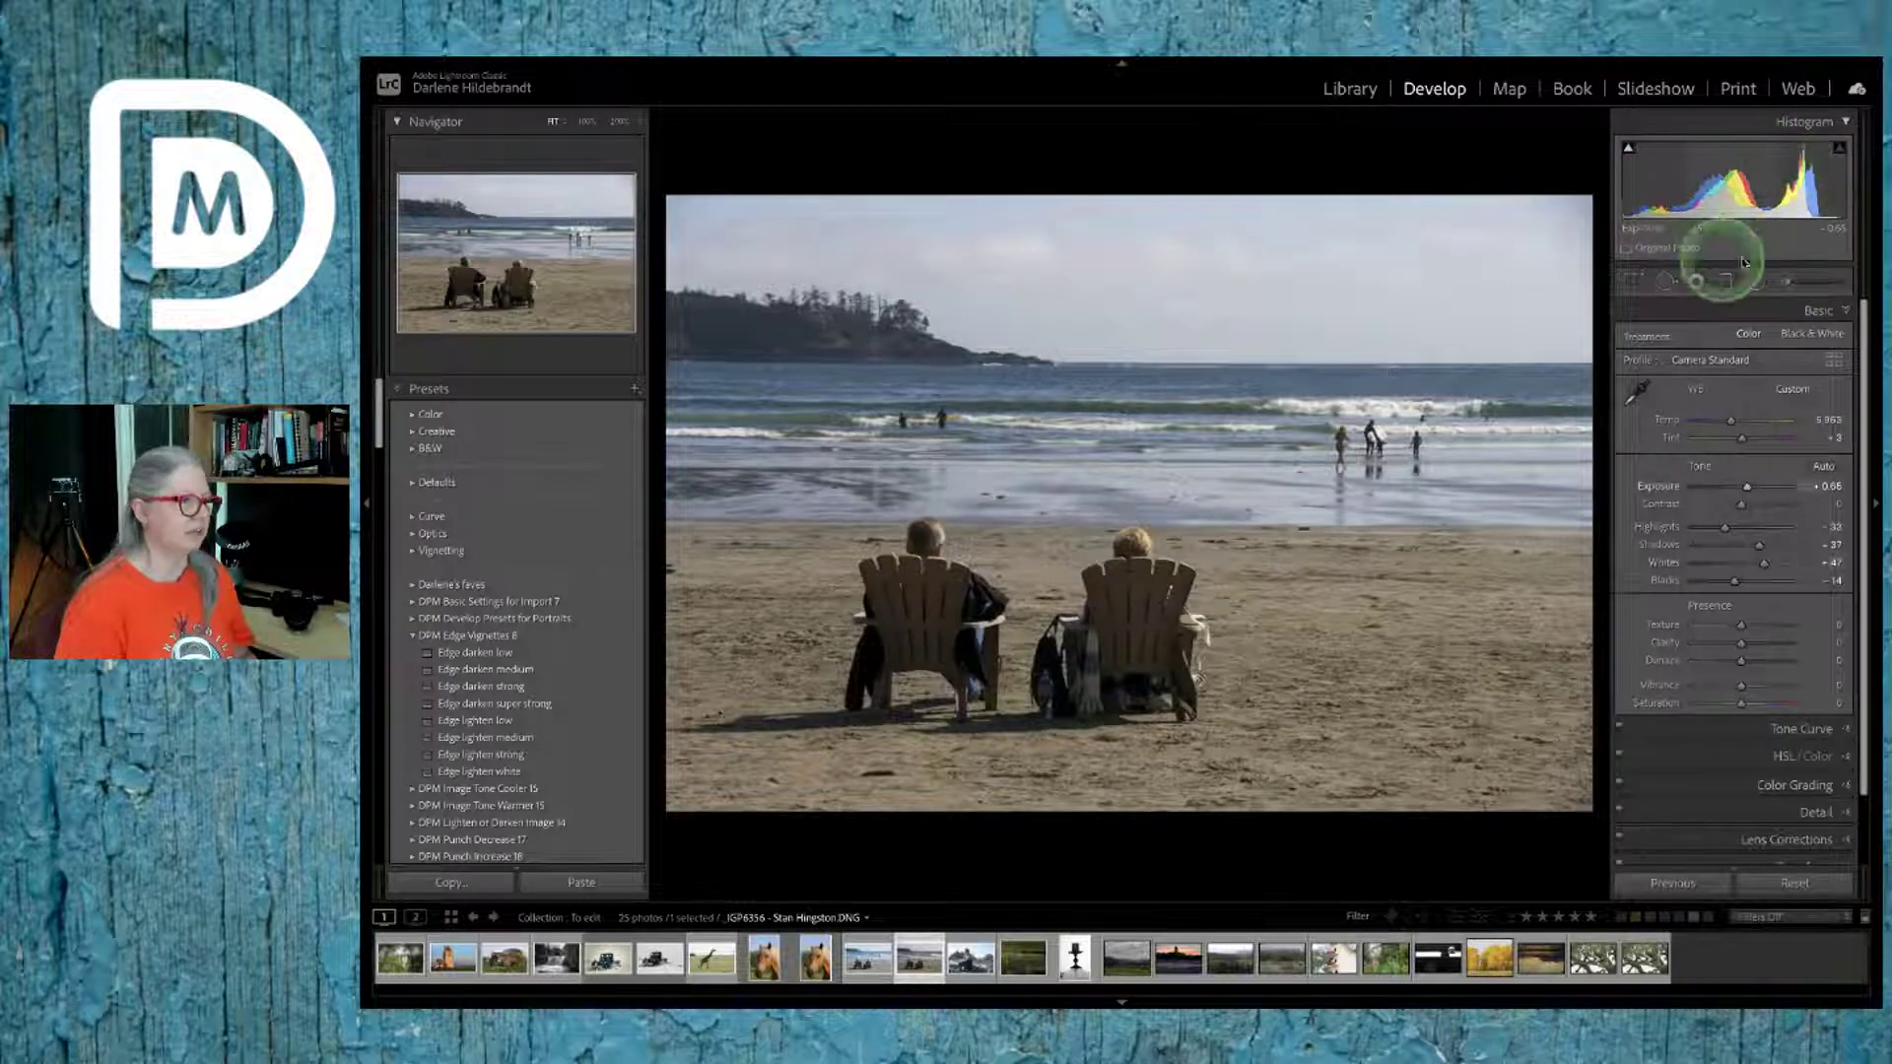
drag(1742, 486, 1748, 489)
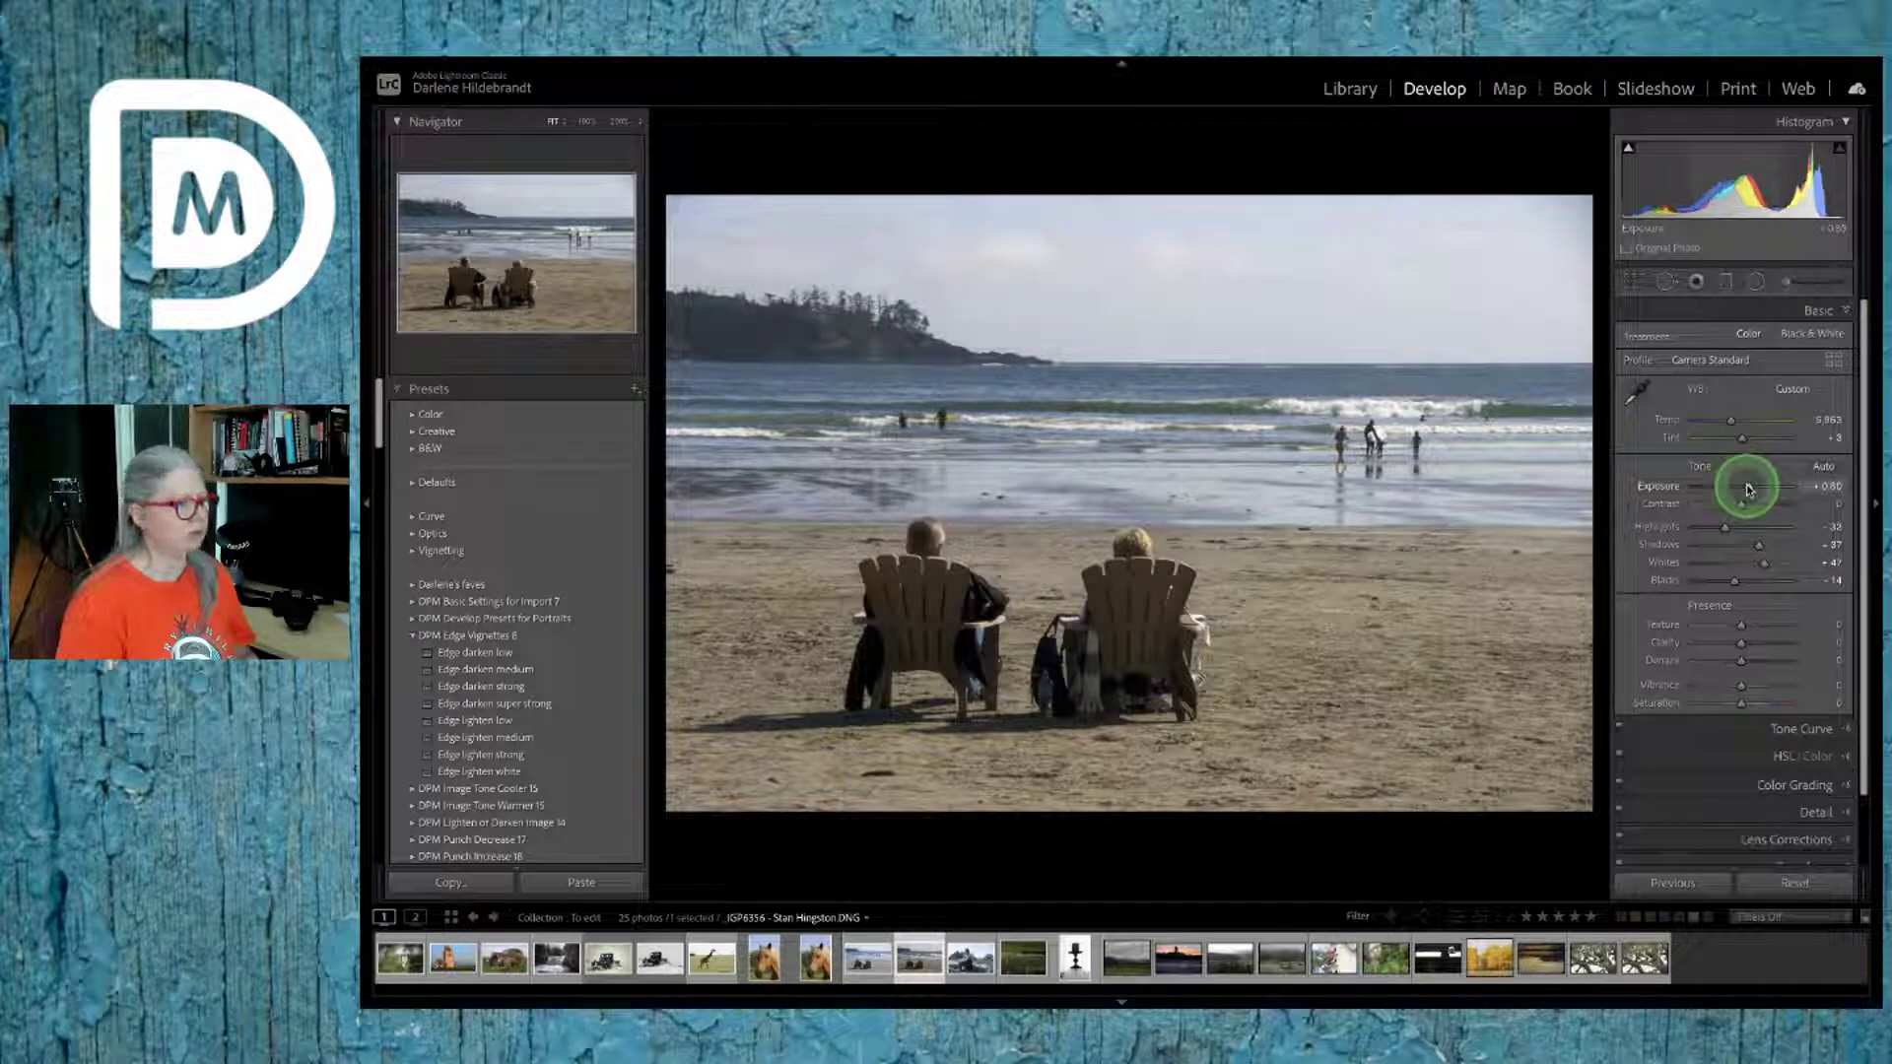
Step: Display the photo's information overlay in Develop and switch it to the shutter speed, aperture and ISO details
key(i)
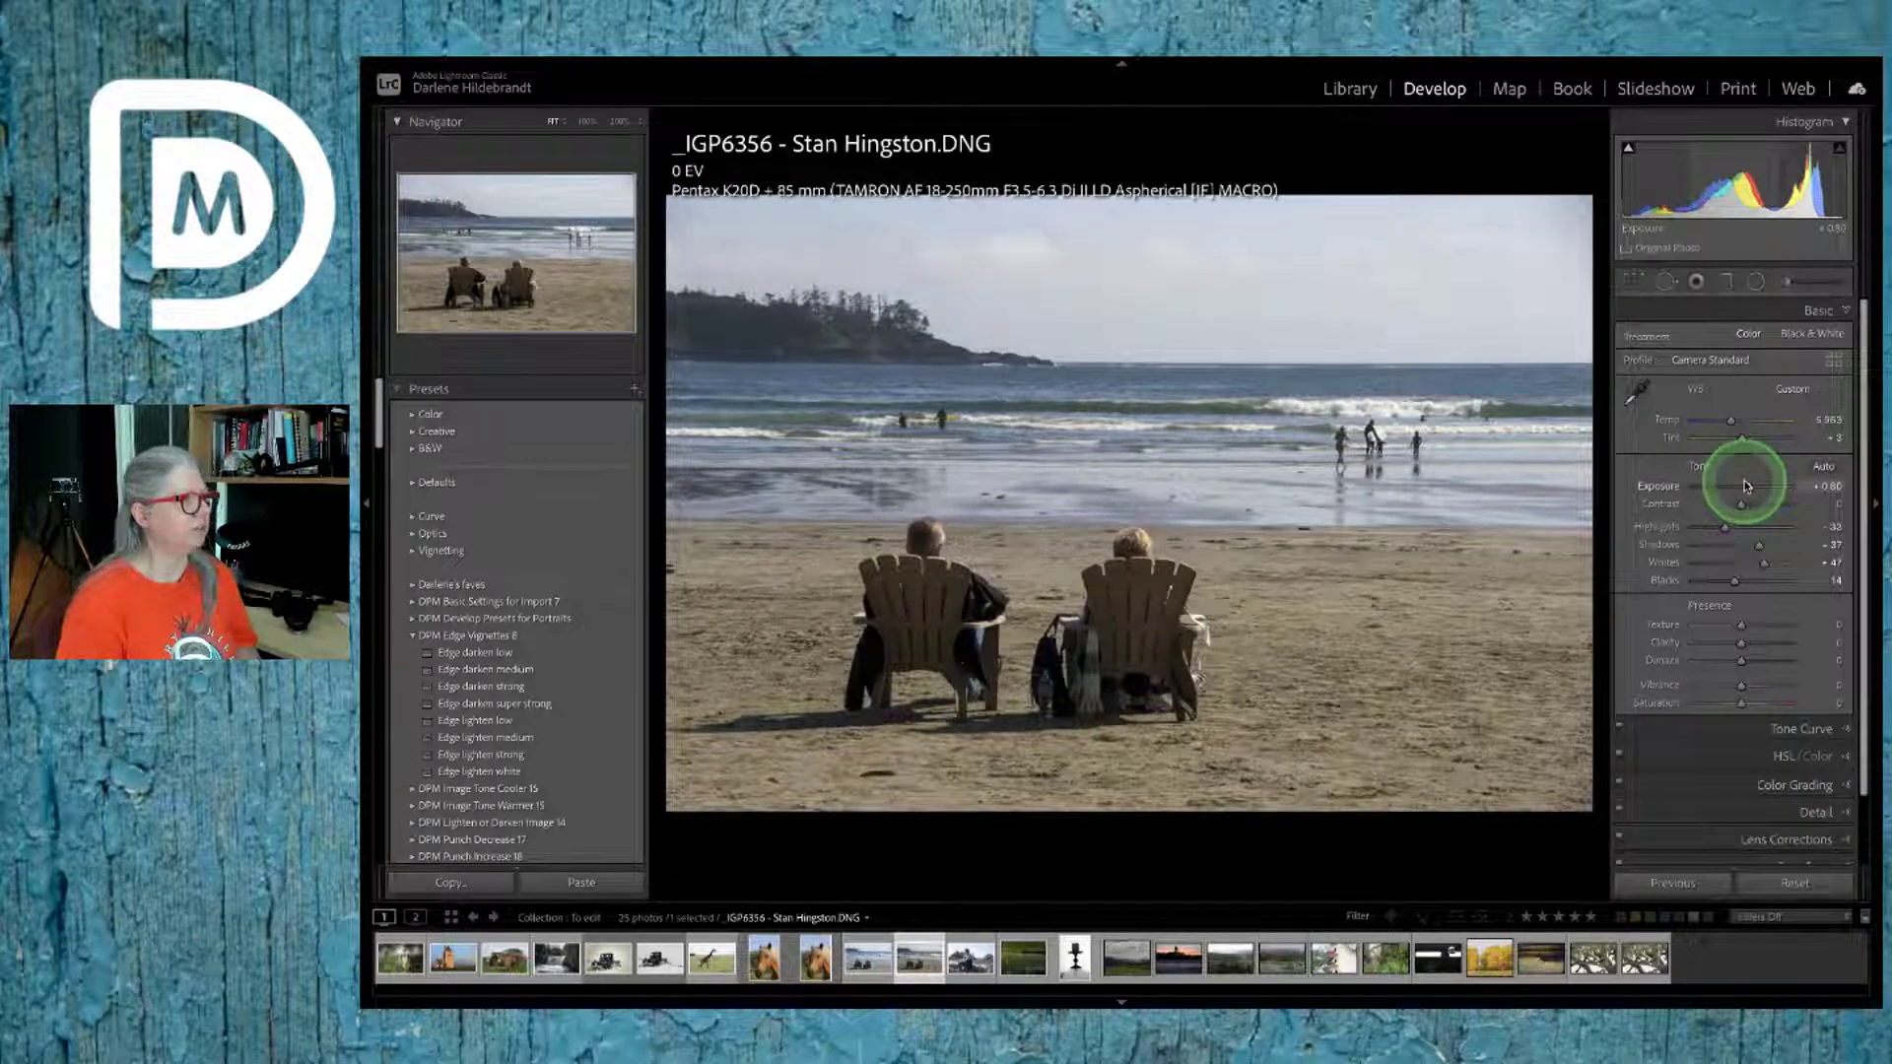
key(i)
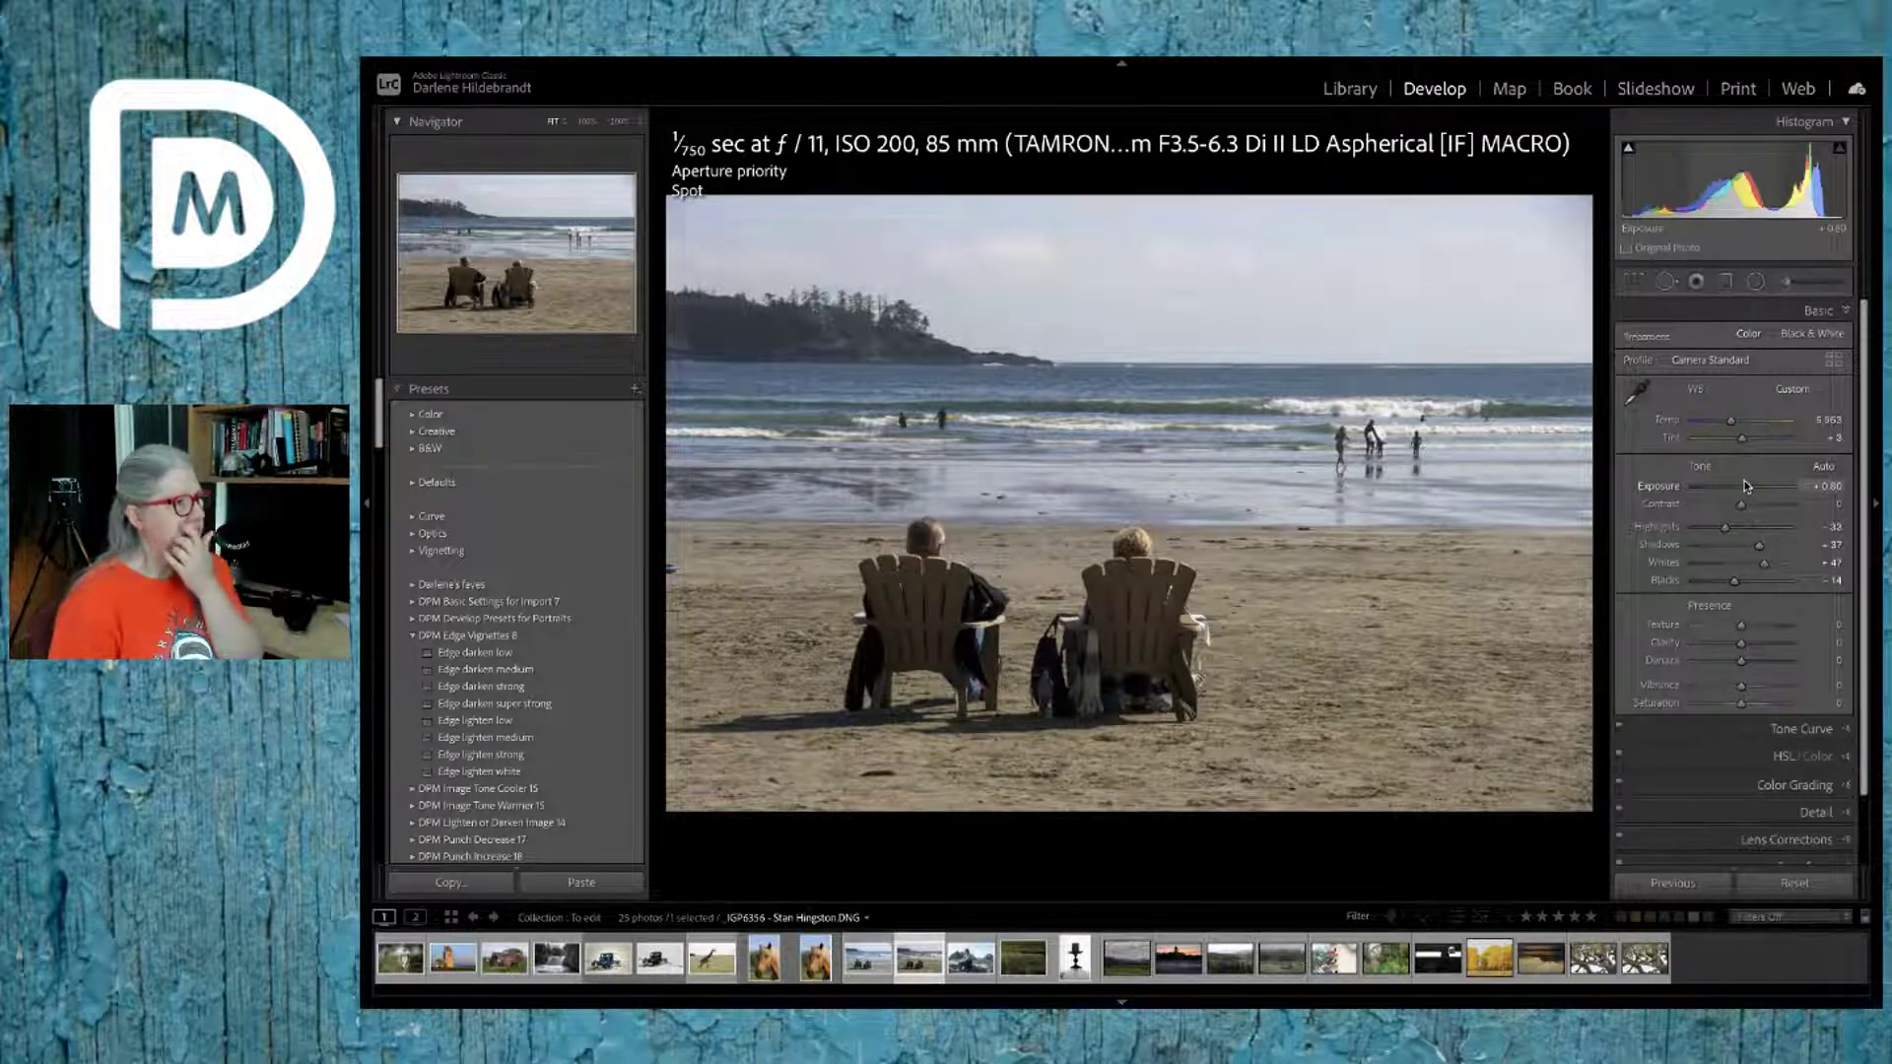
click(1746, 485)
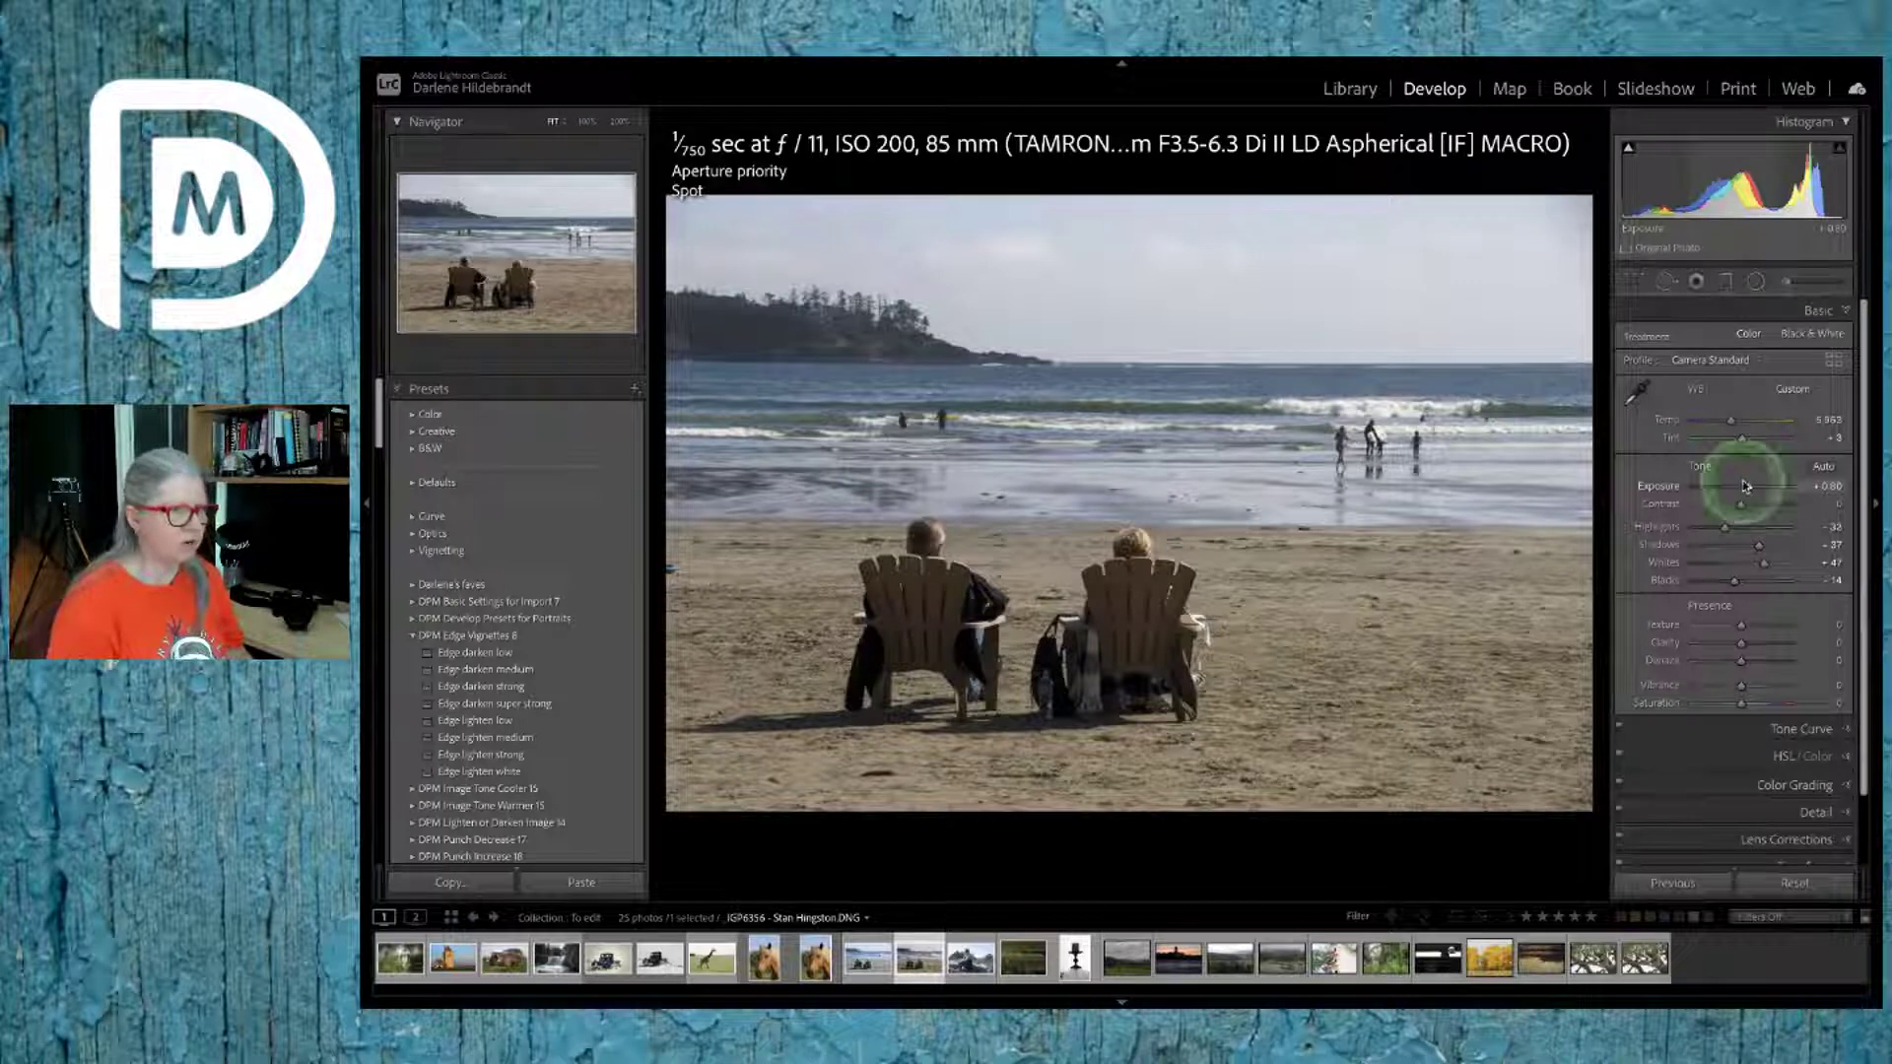
Step: View the beach photo in the Library's Loupe view with its exposure information overlaid and reveal the hidden side panel
key(e)
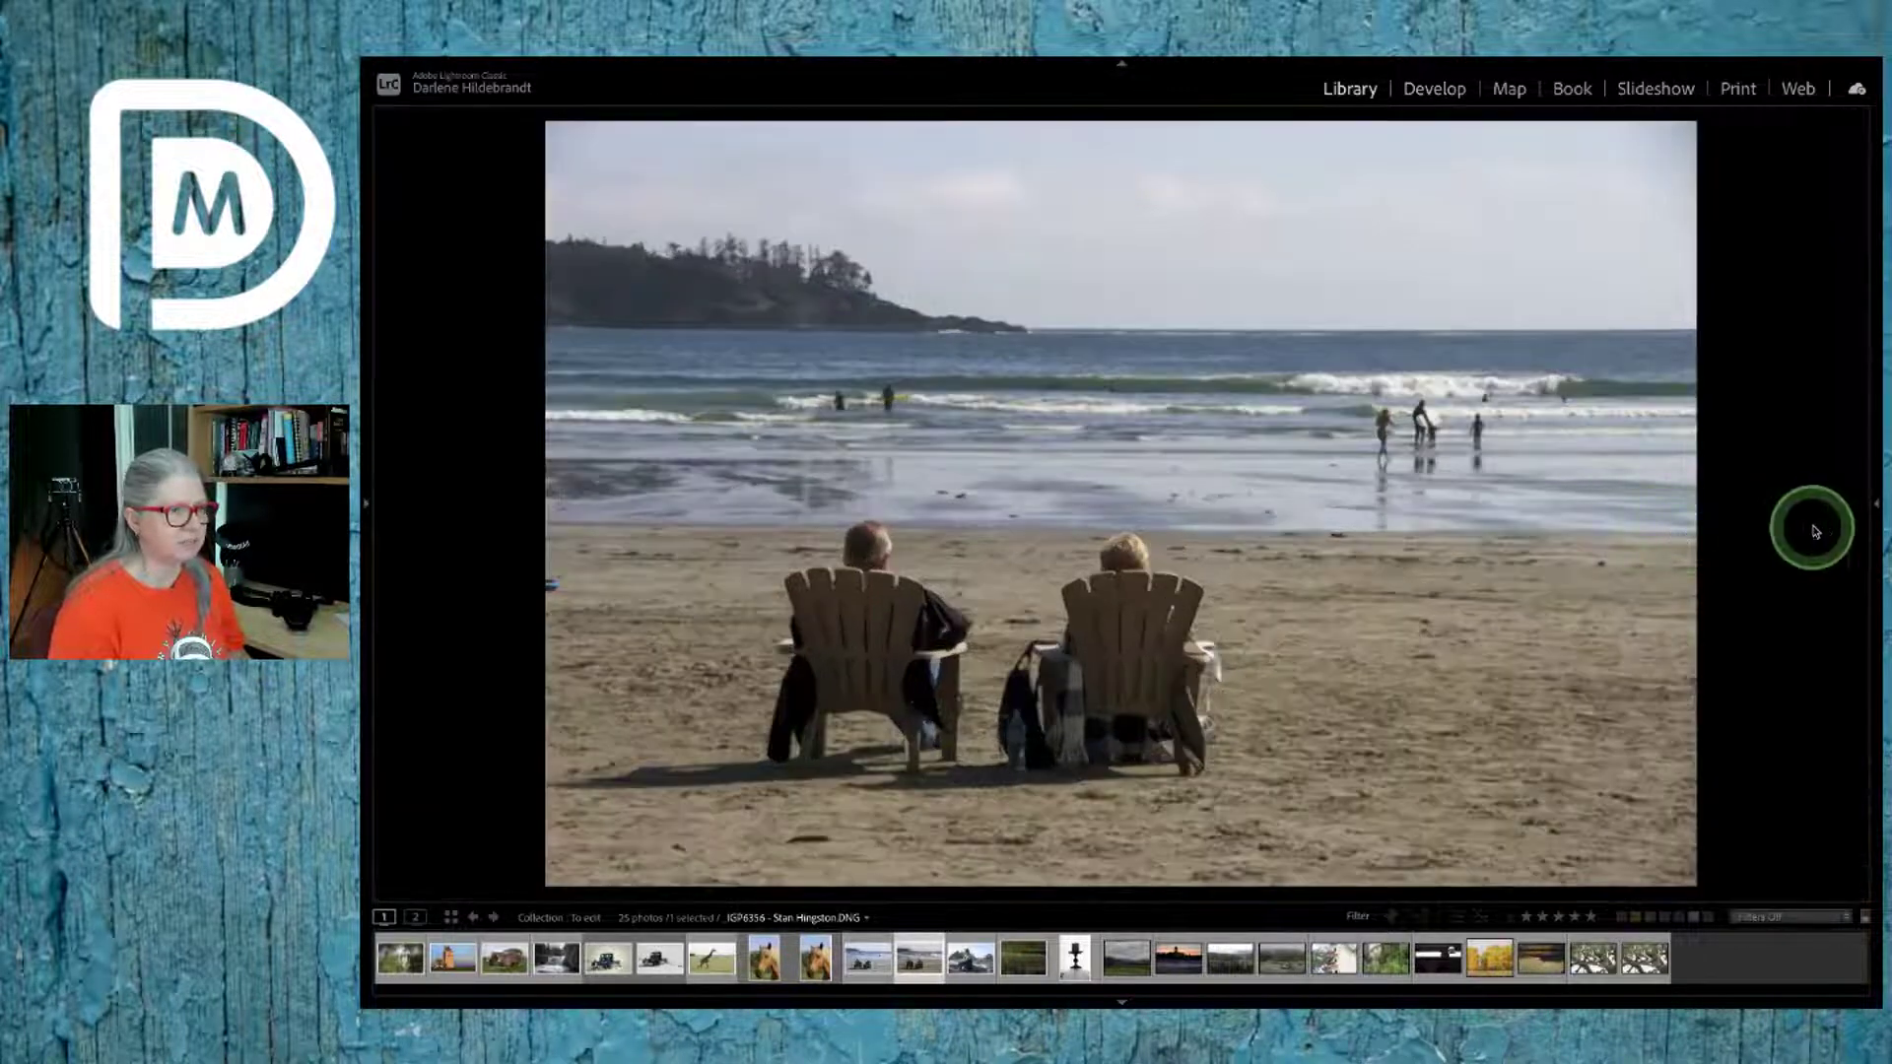
key(i)
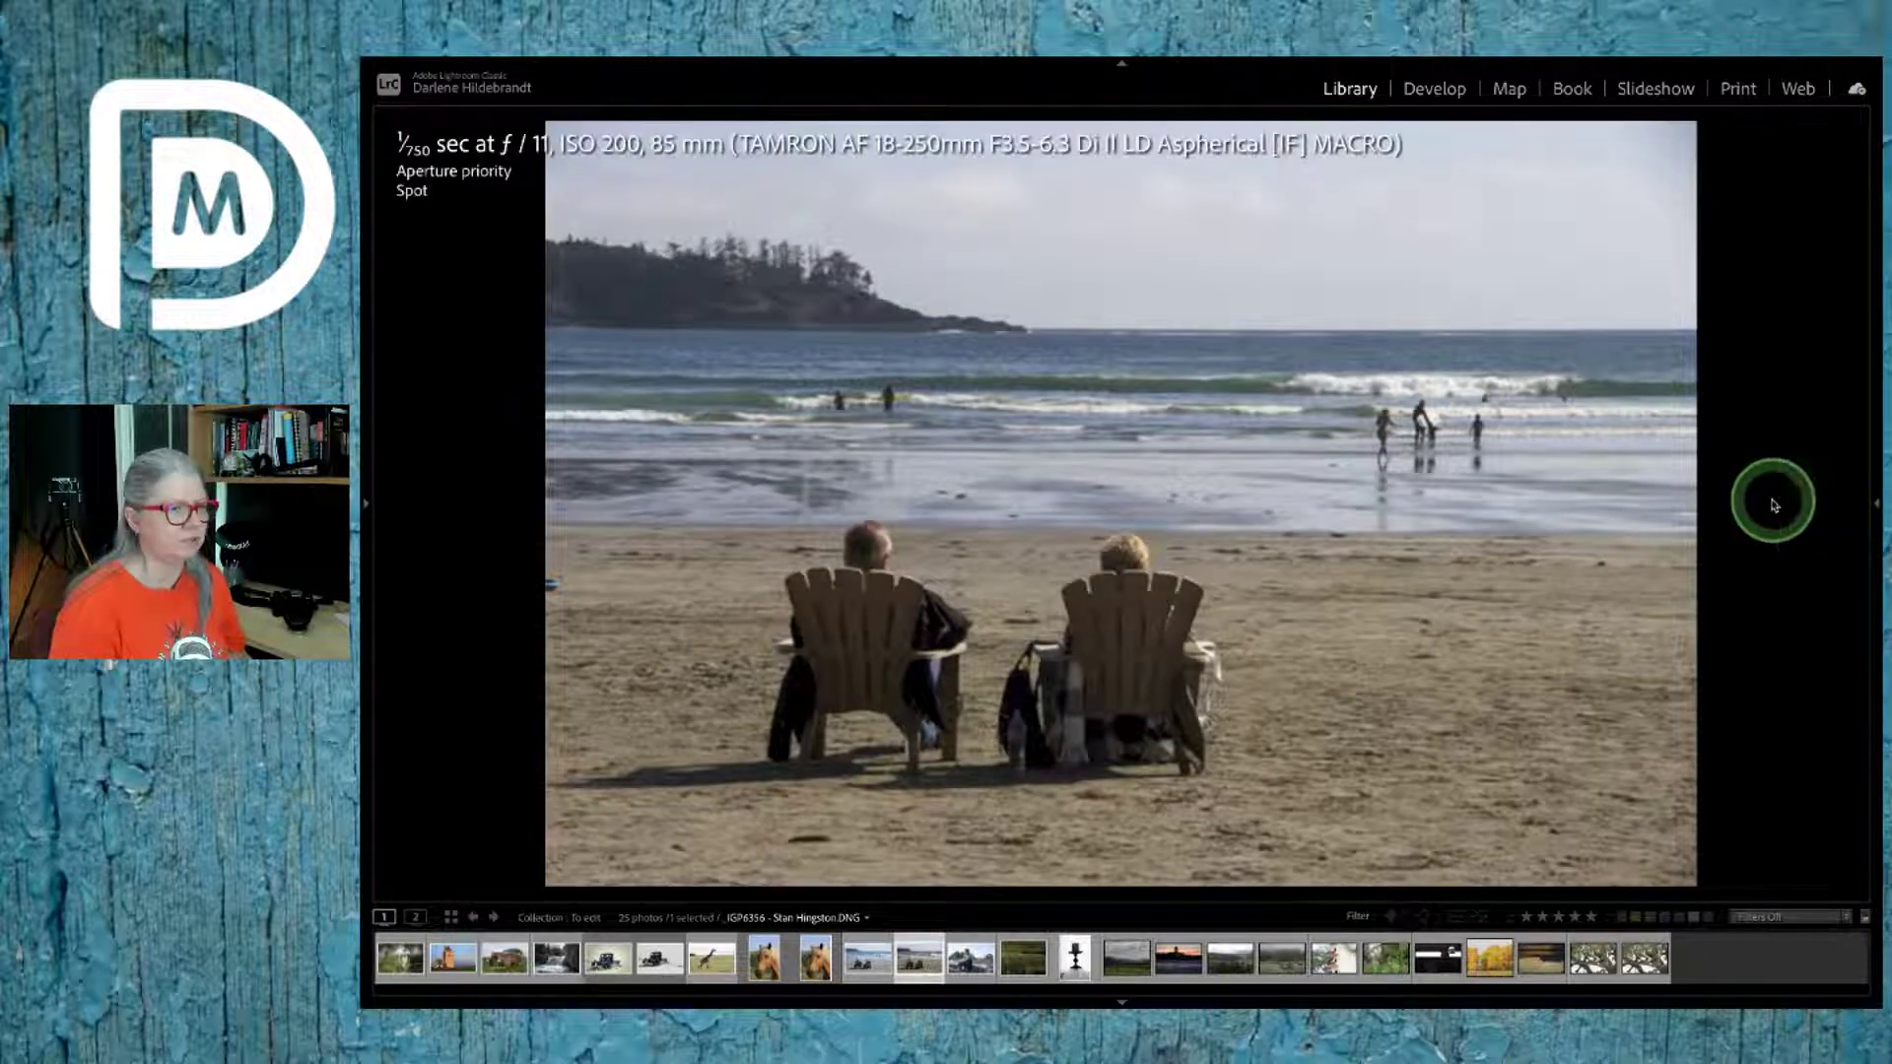
click(1877, 506)
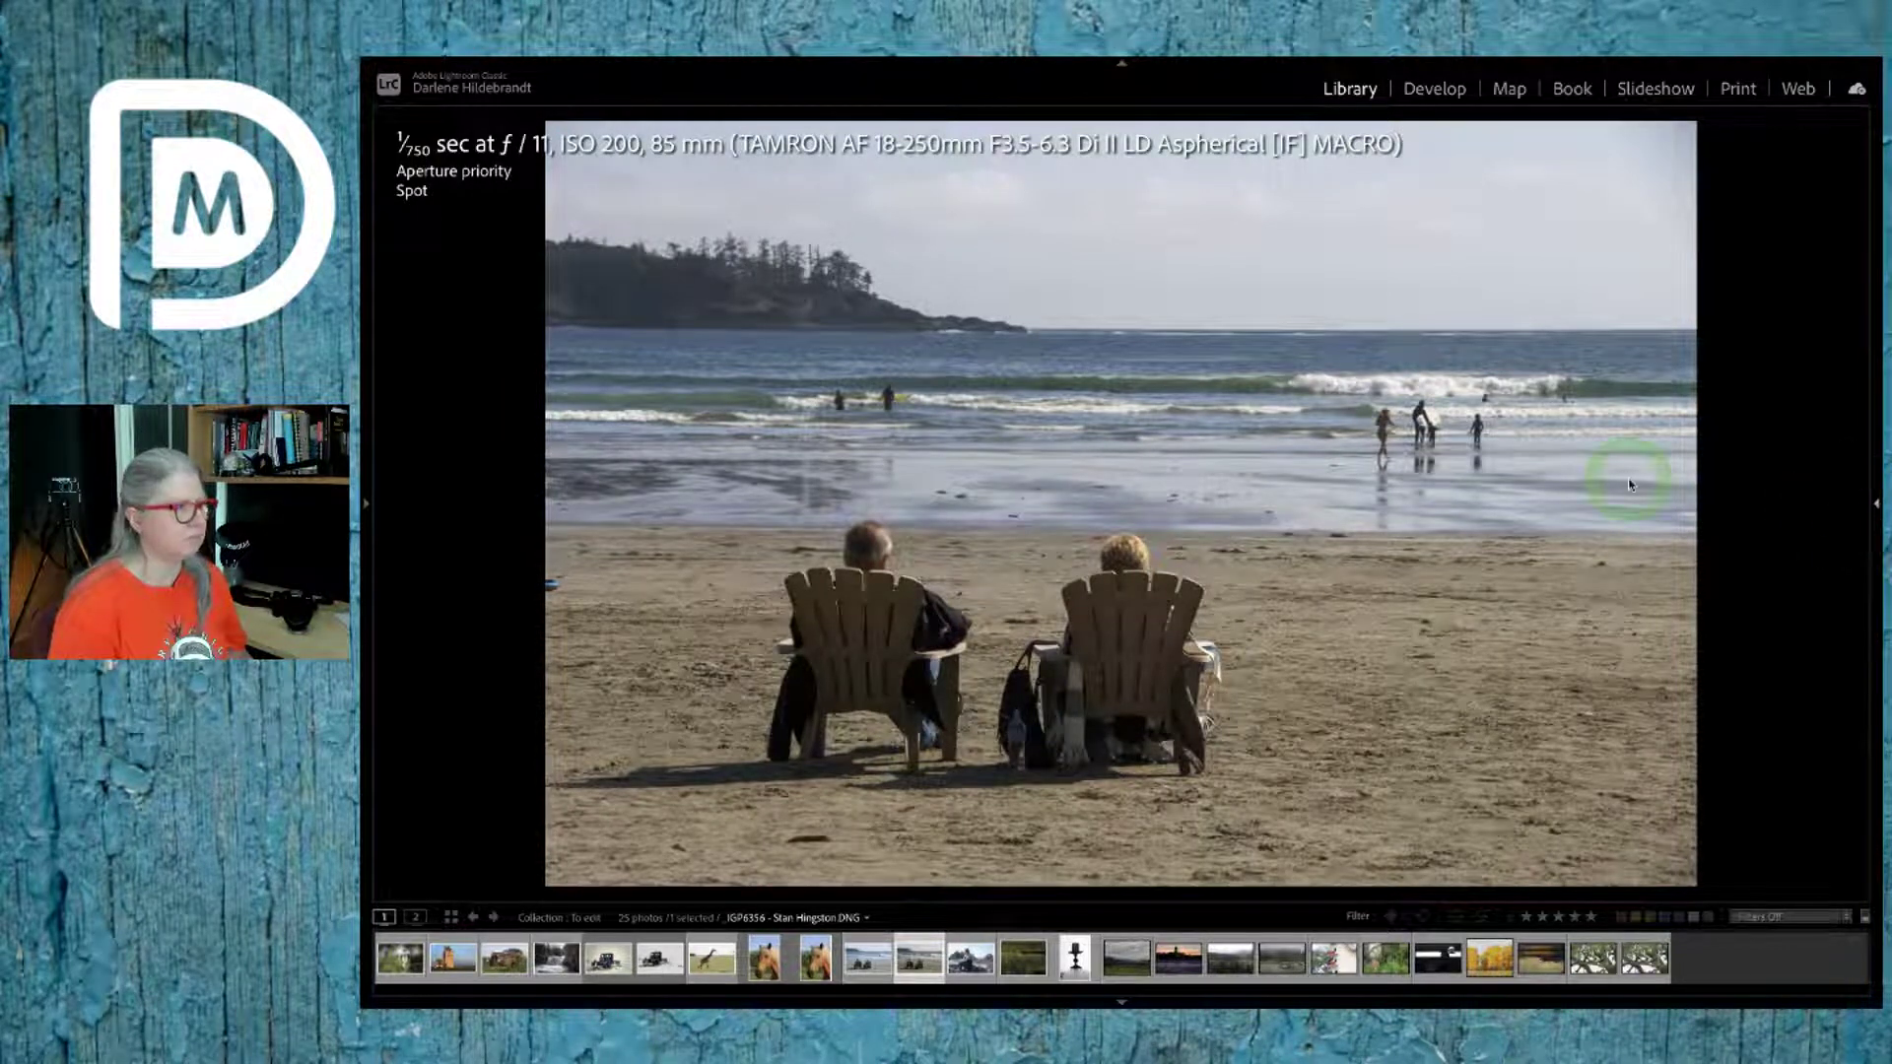
click(1681, 482)
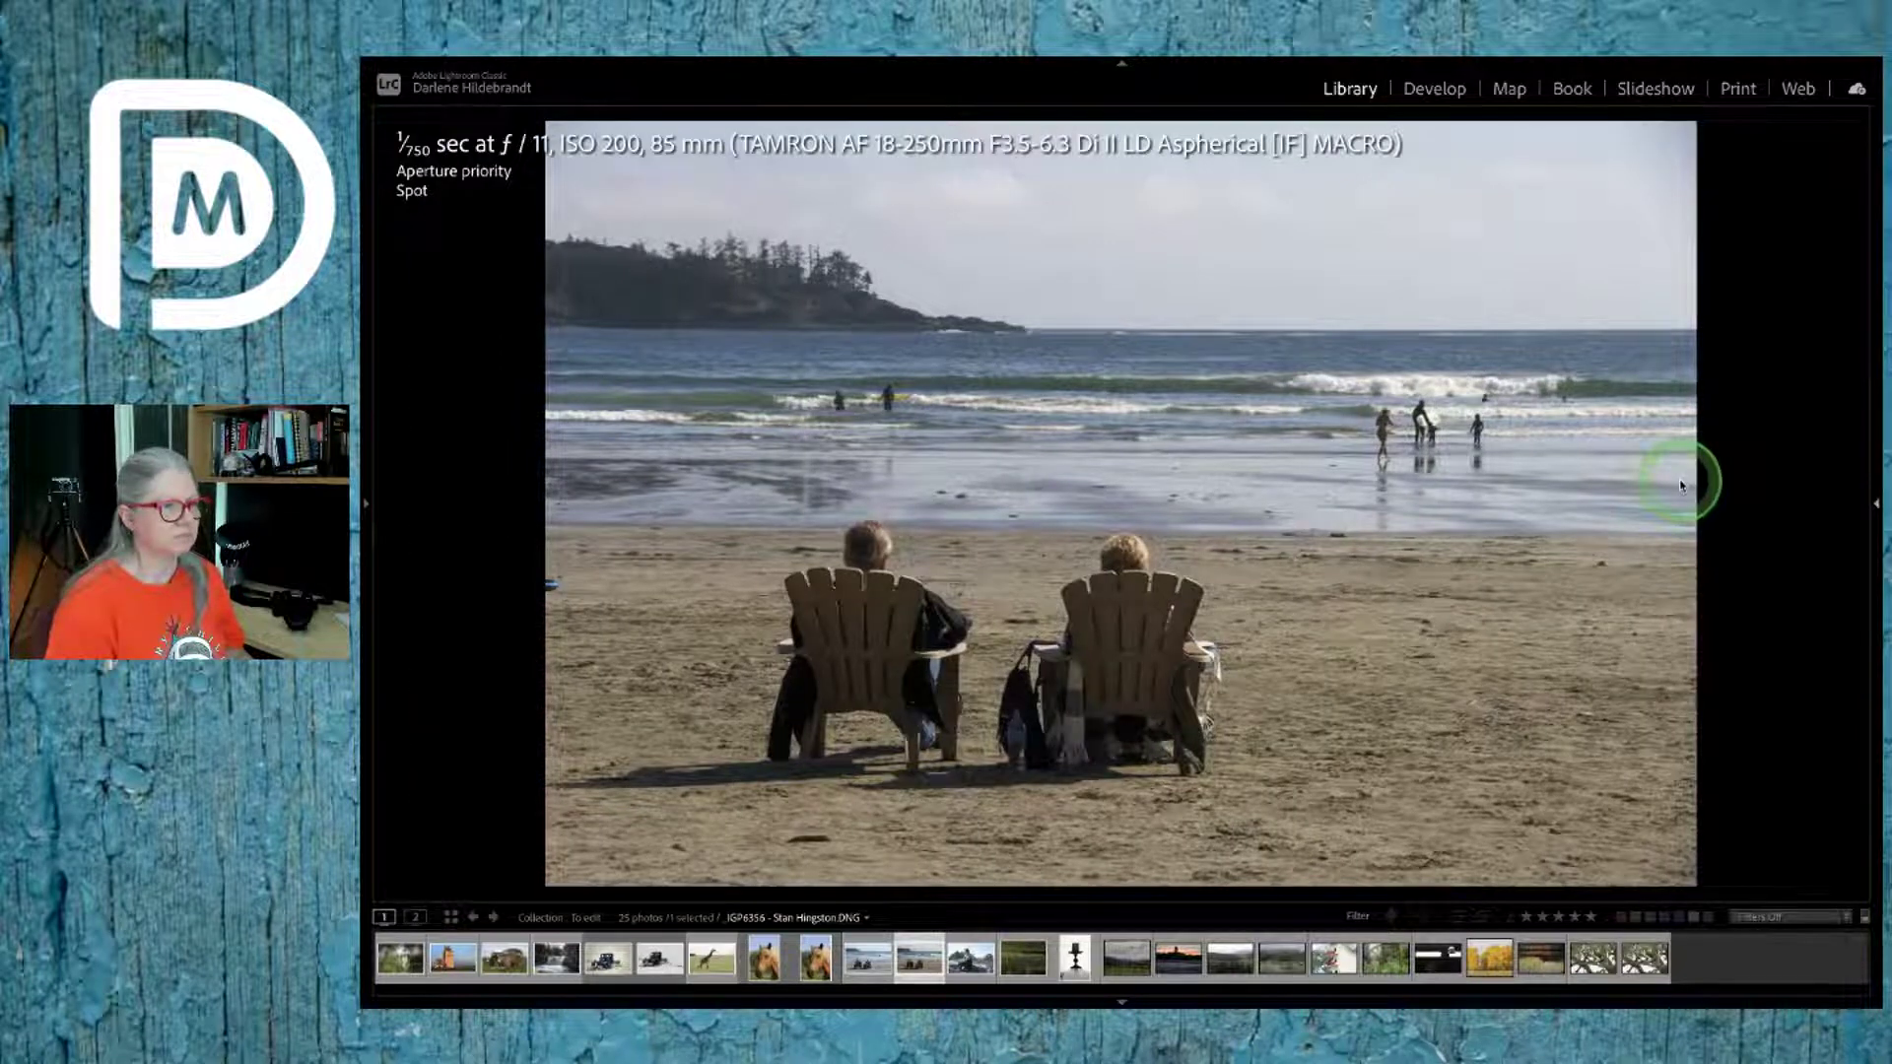
click(1683, 481)
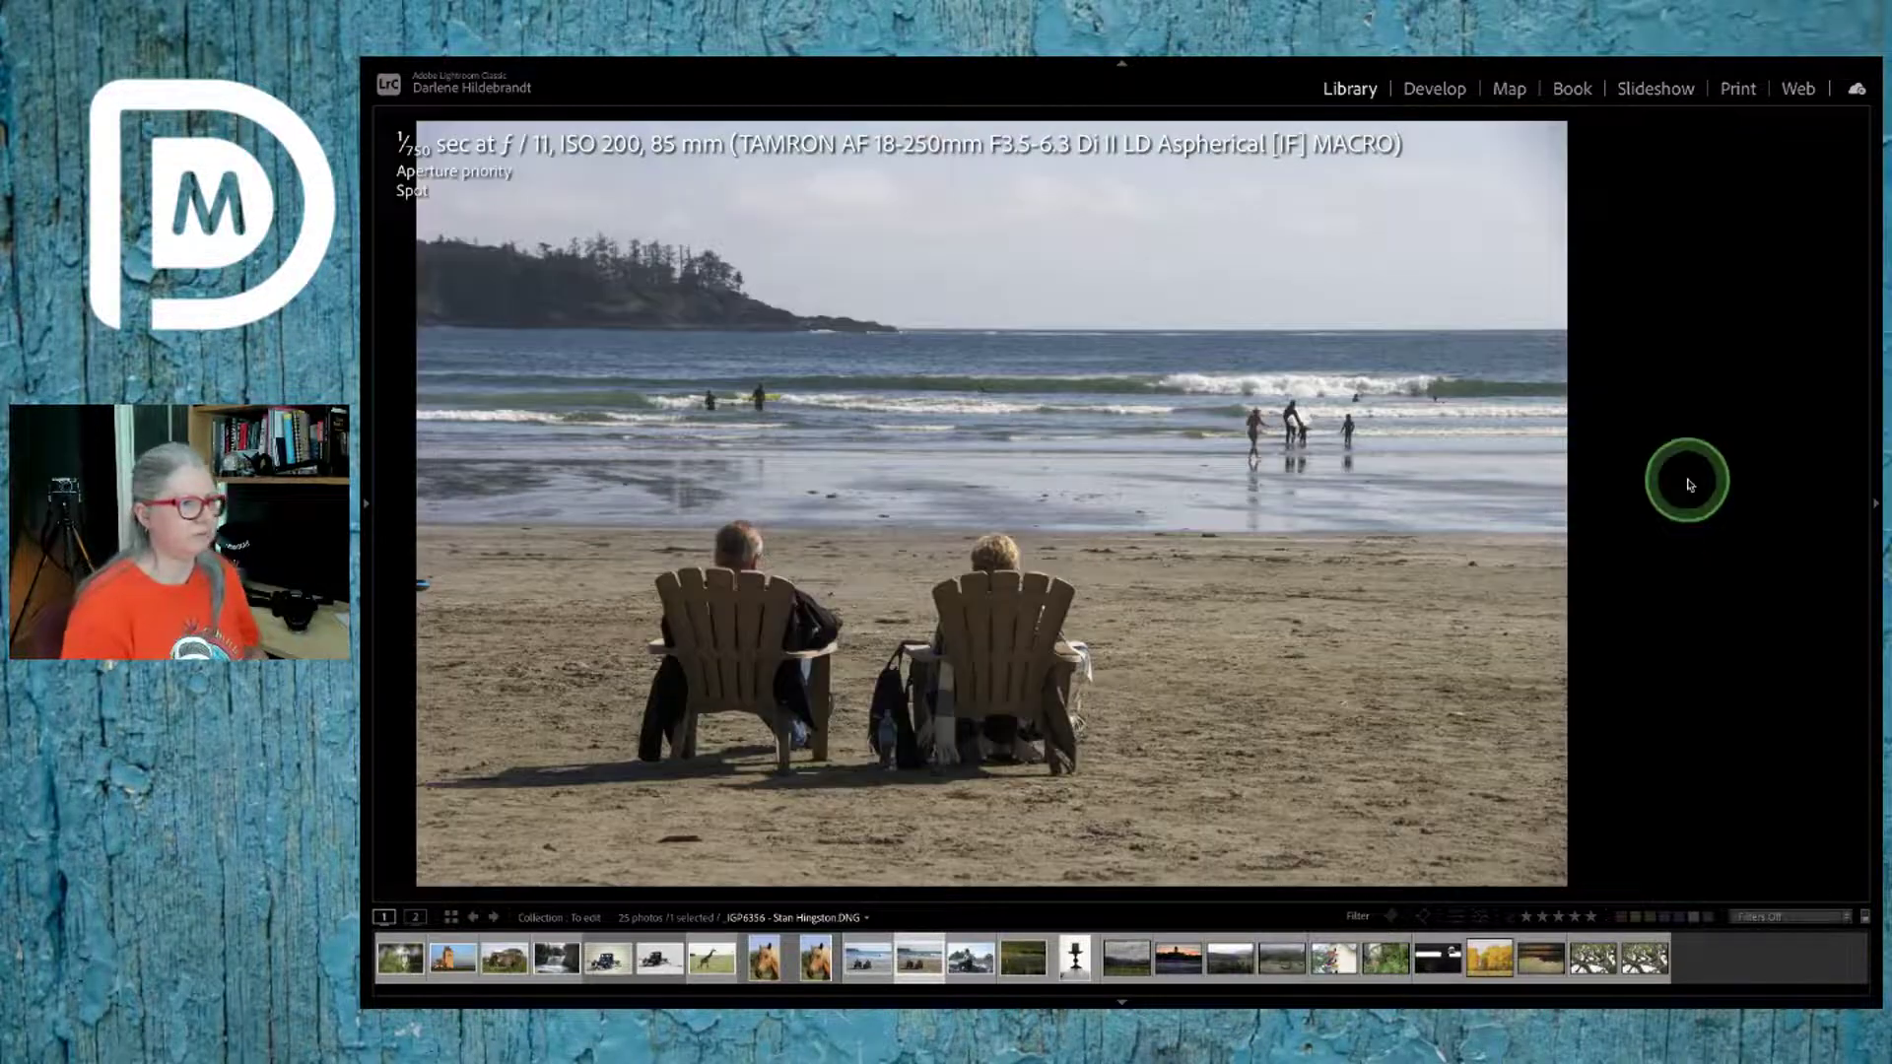
Step: Bring back both side panels around the beach photo in the Library's Loupe view
click(1866, 505)
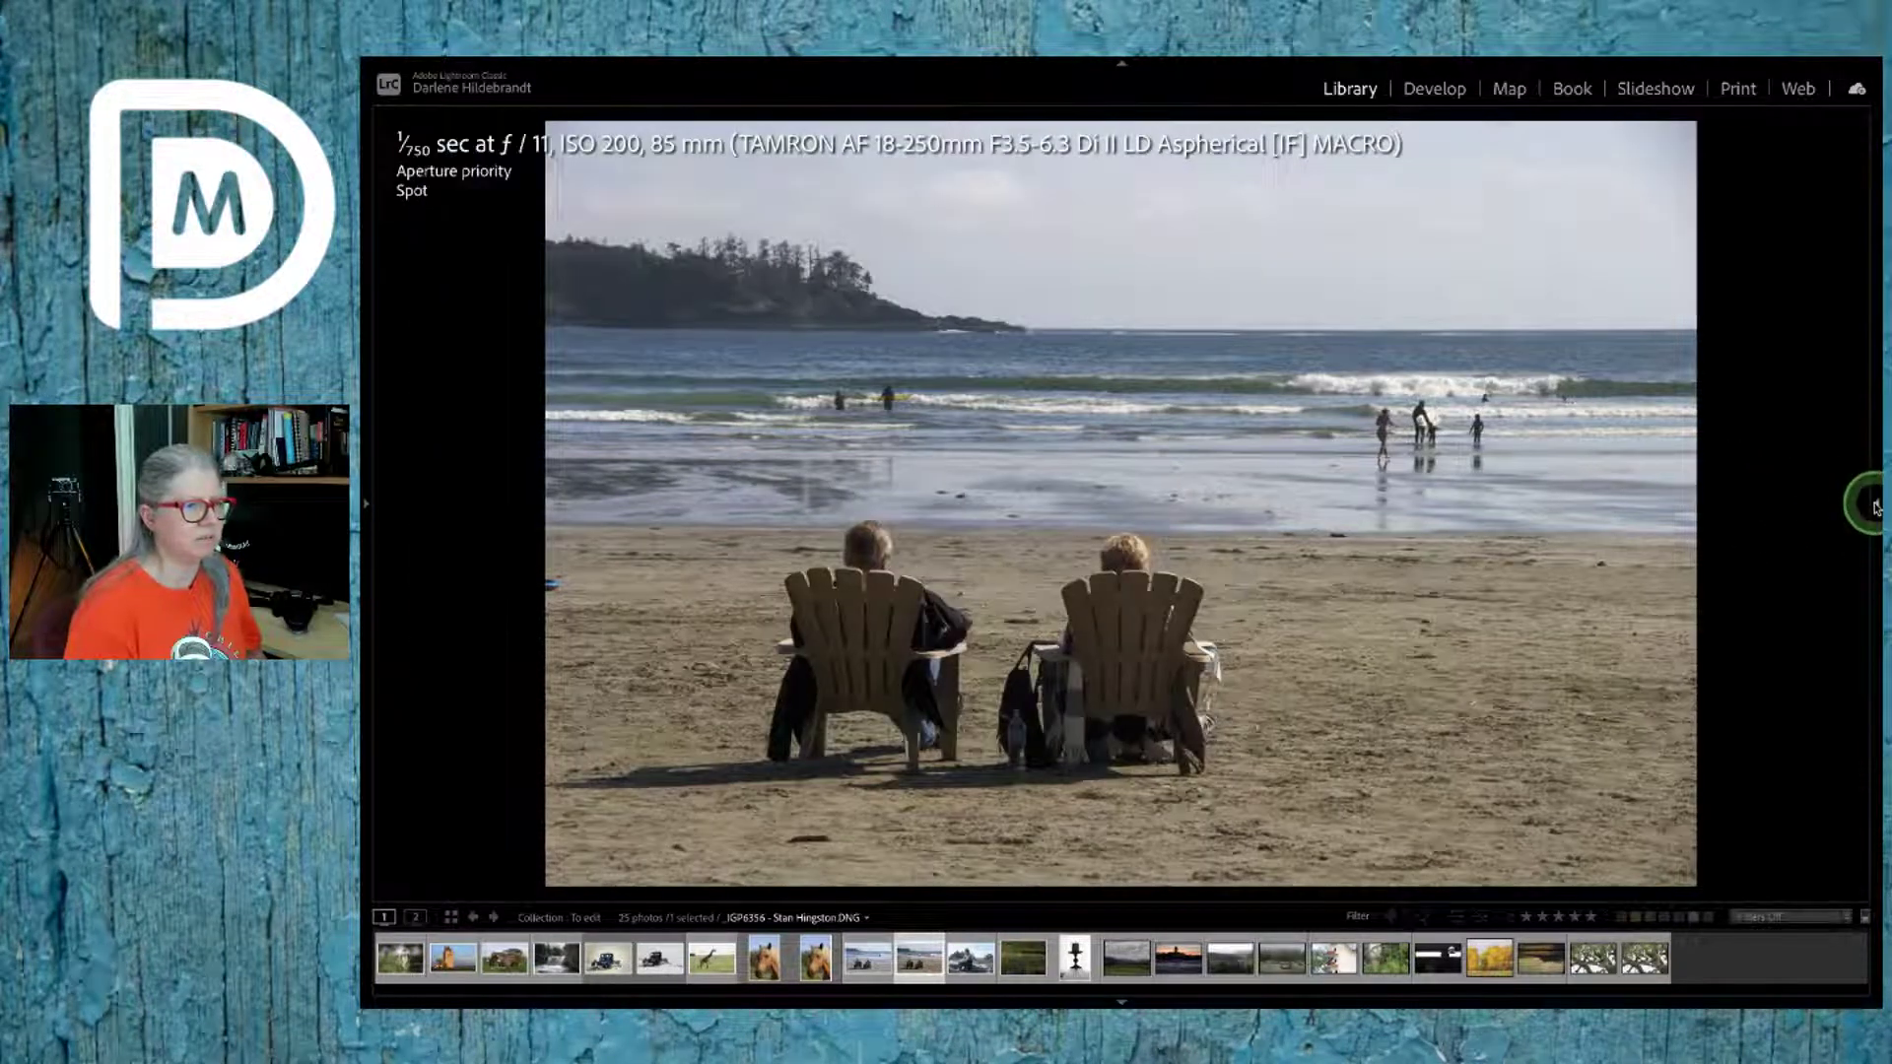
click(1749, 497)
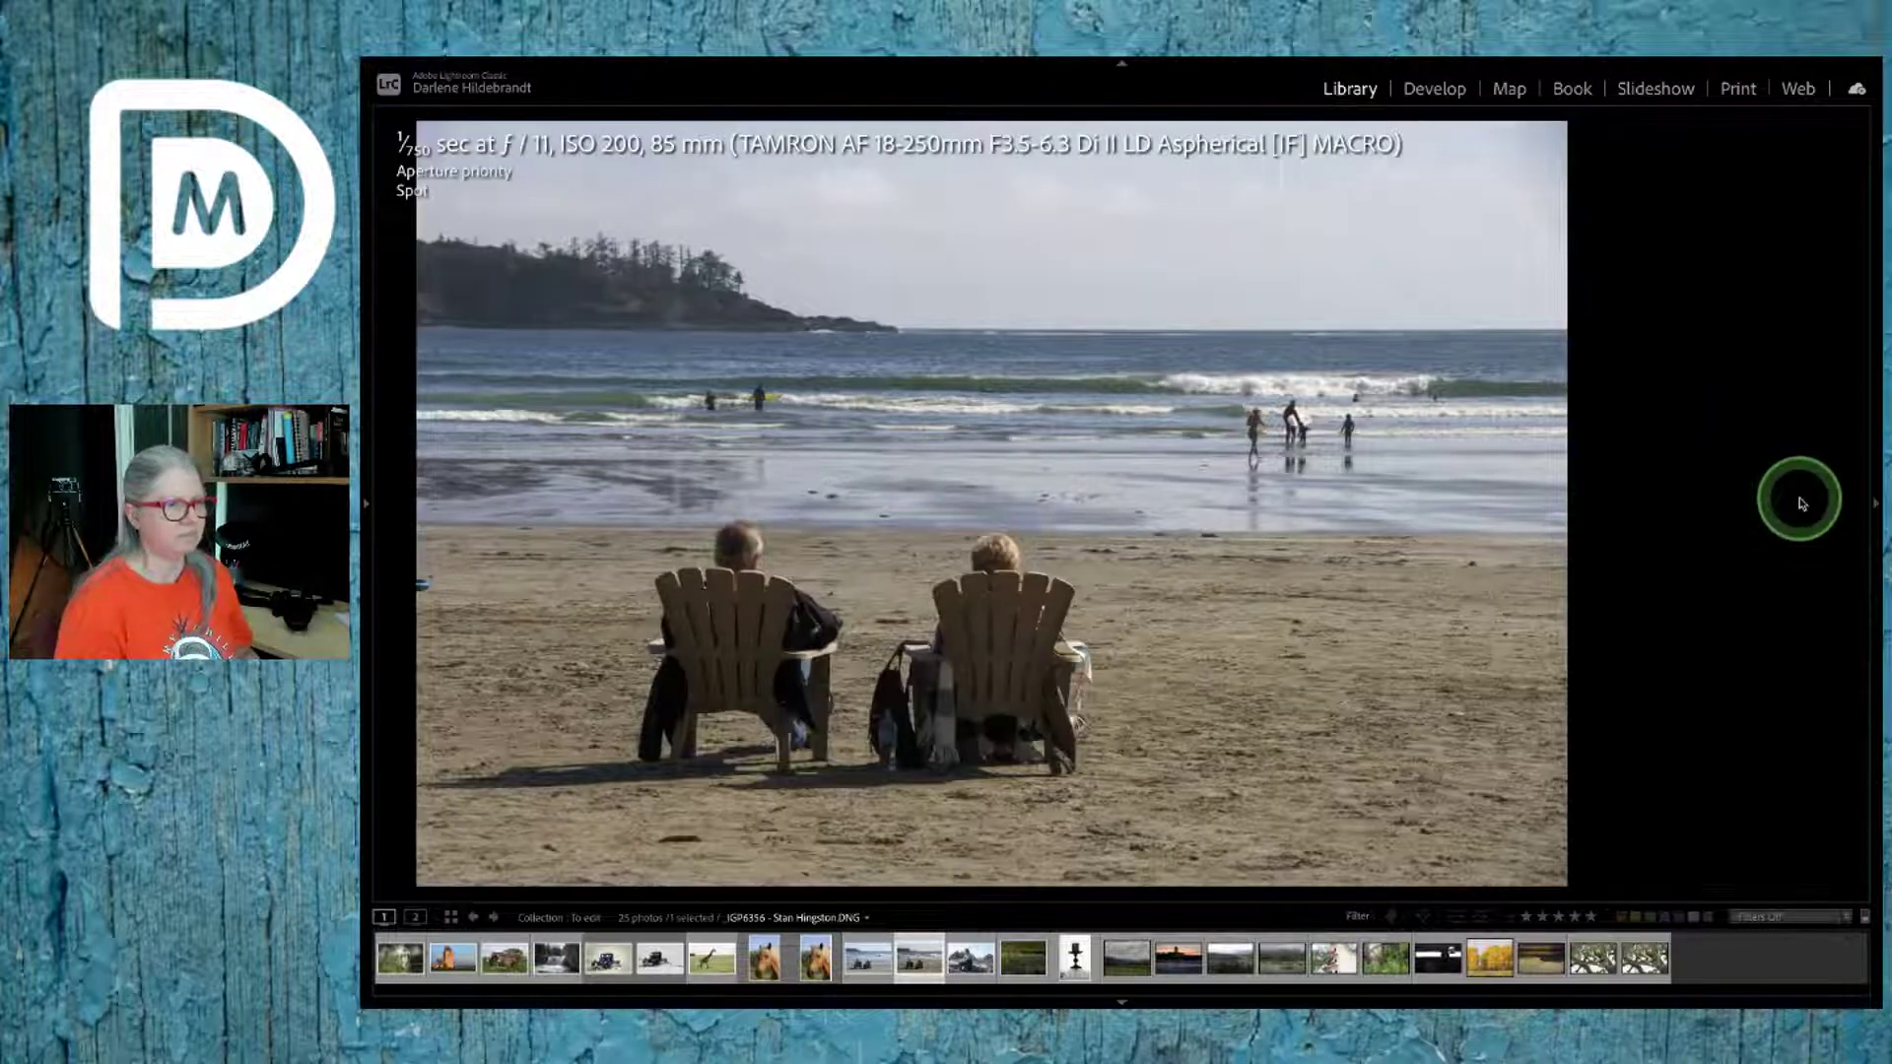
click(1713, 511)
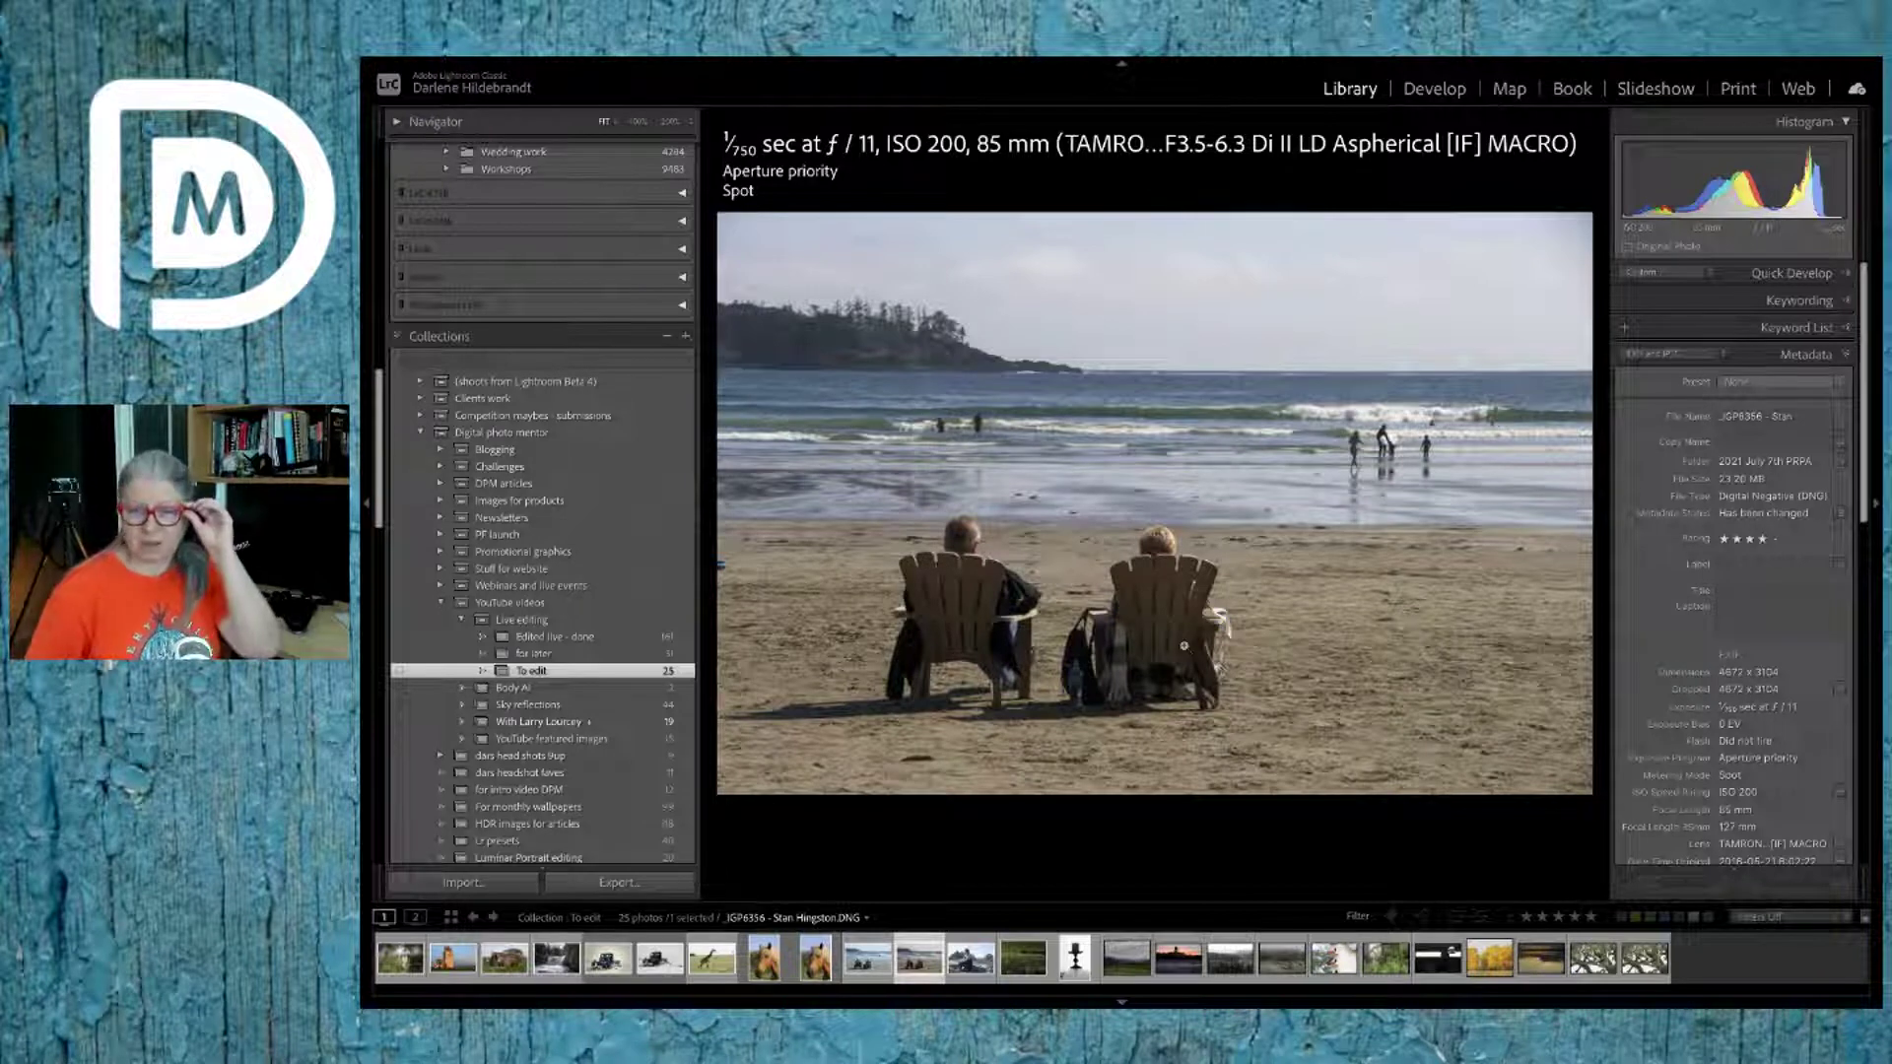
drag(1184, 645, 1178, 567)
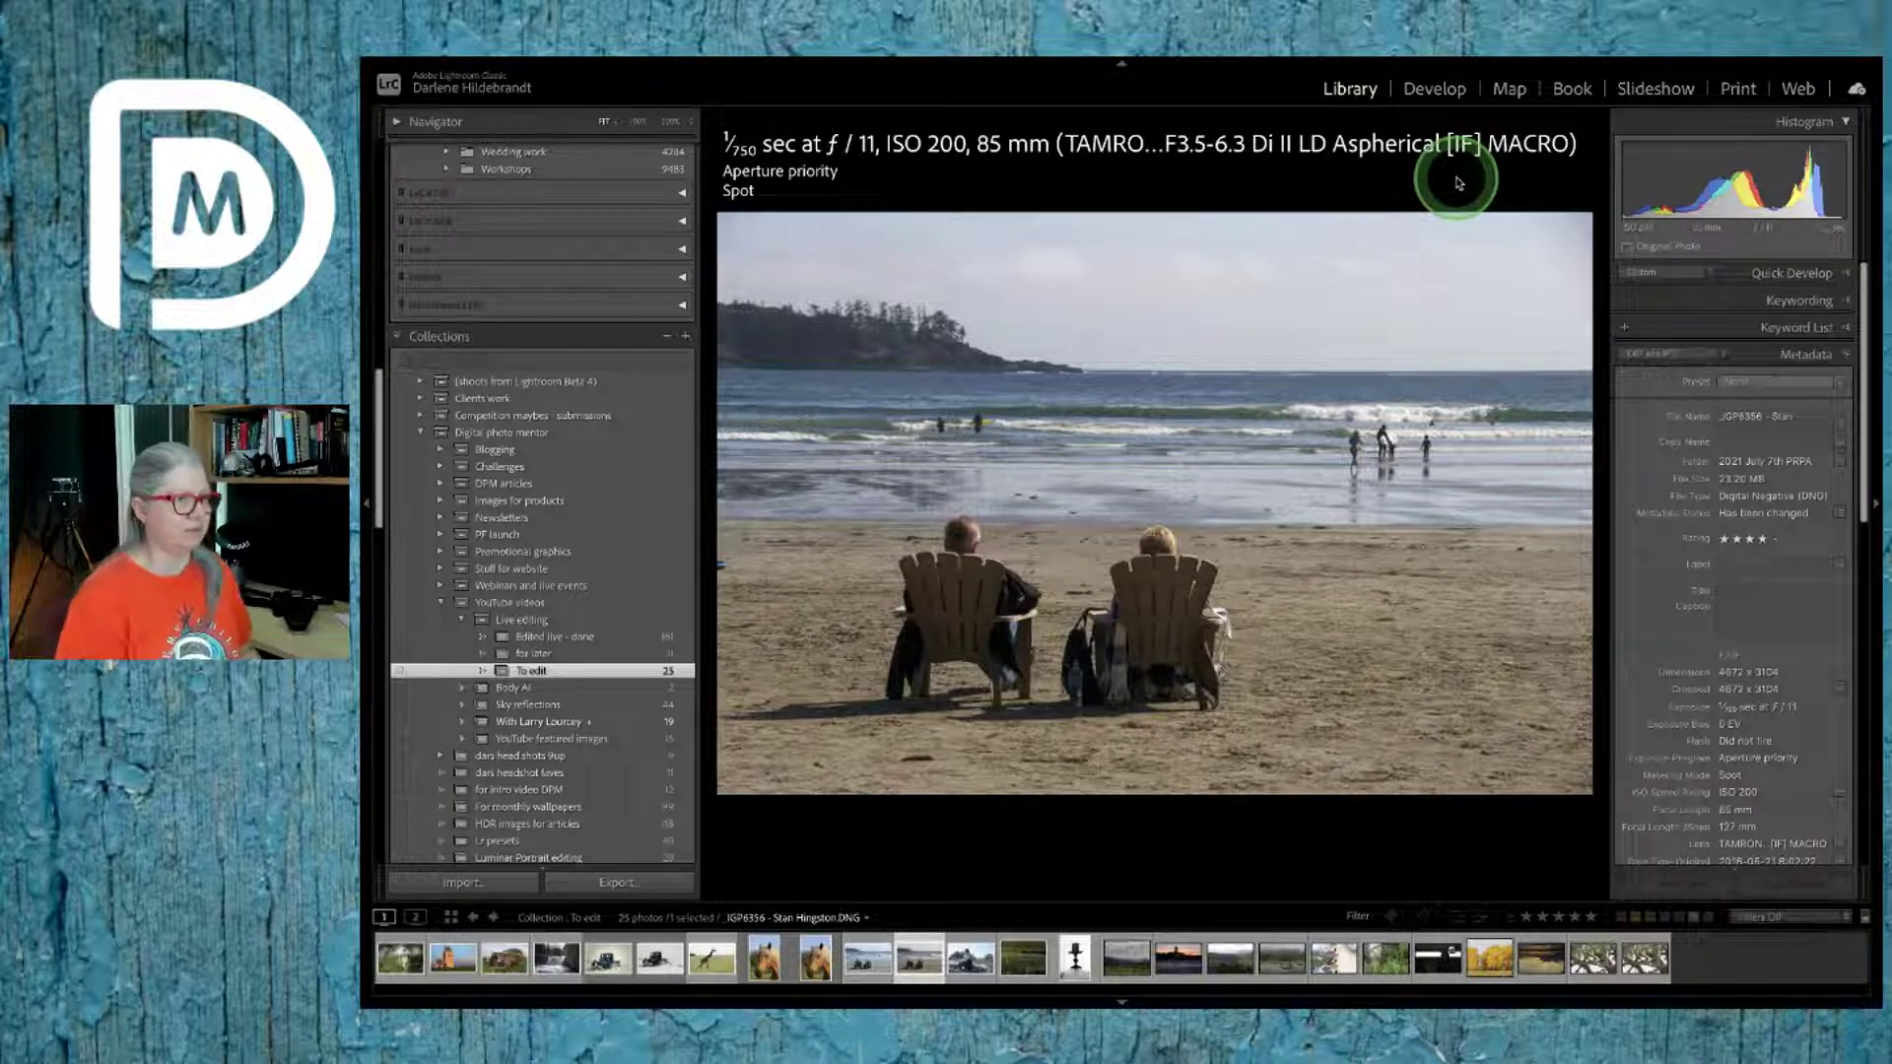
Step: Straighten the beach photo in Develop by aligning the crop angle along the sea's horizon
key(d)
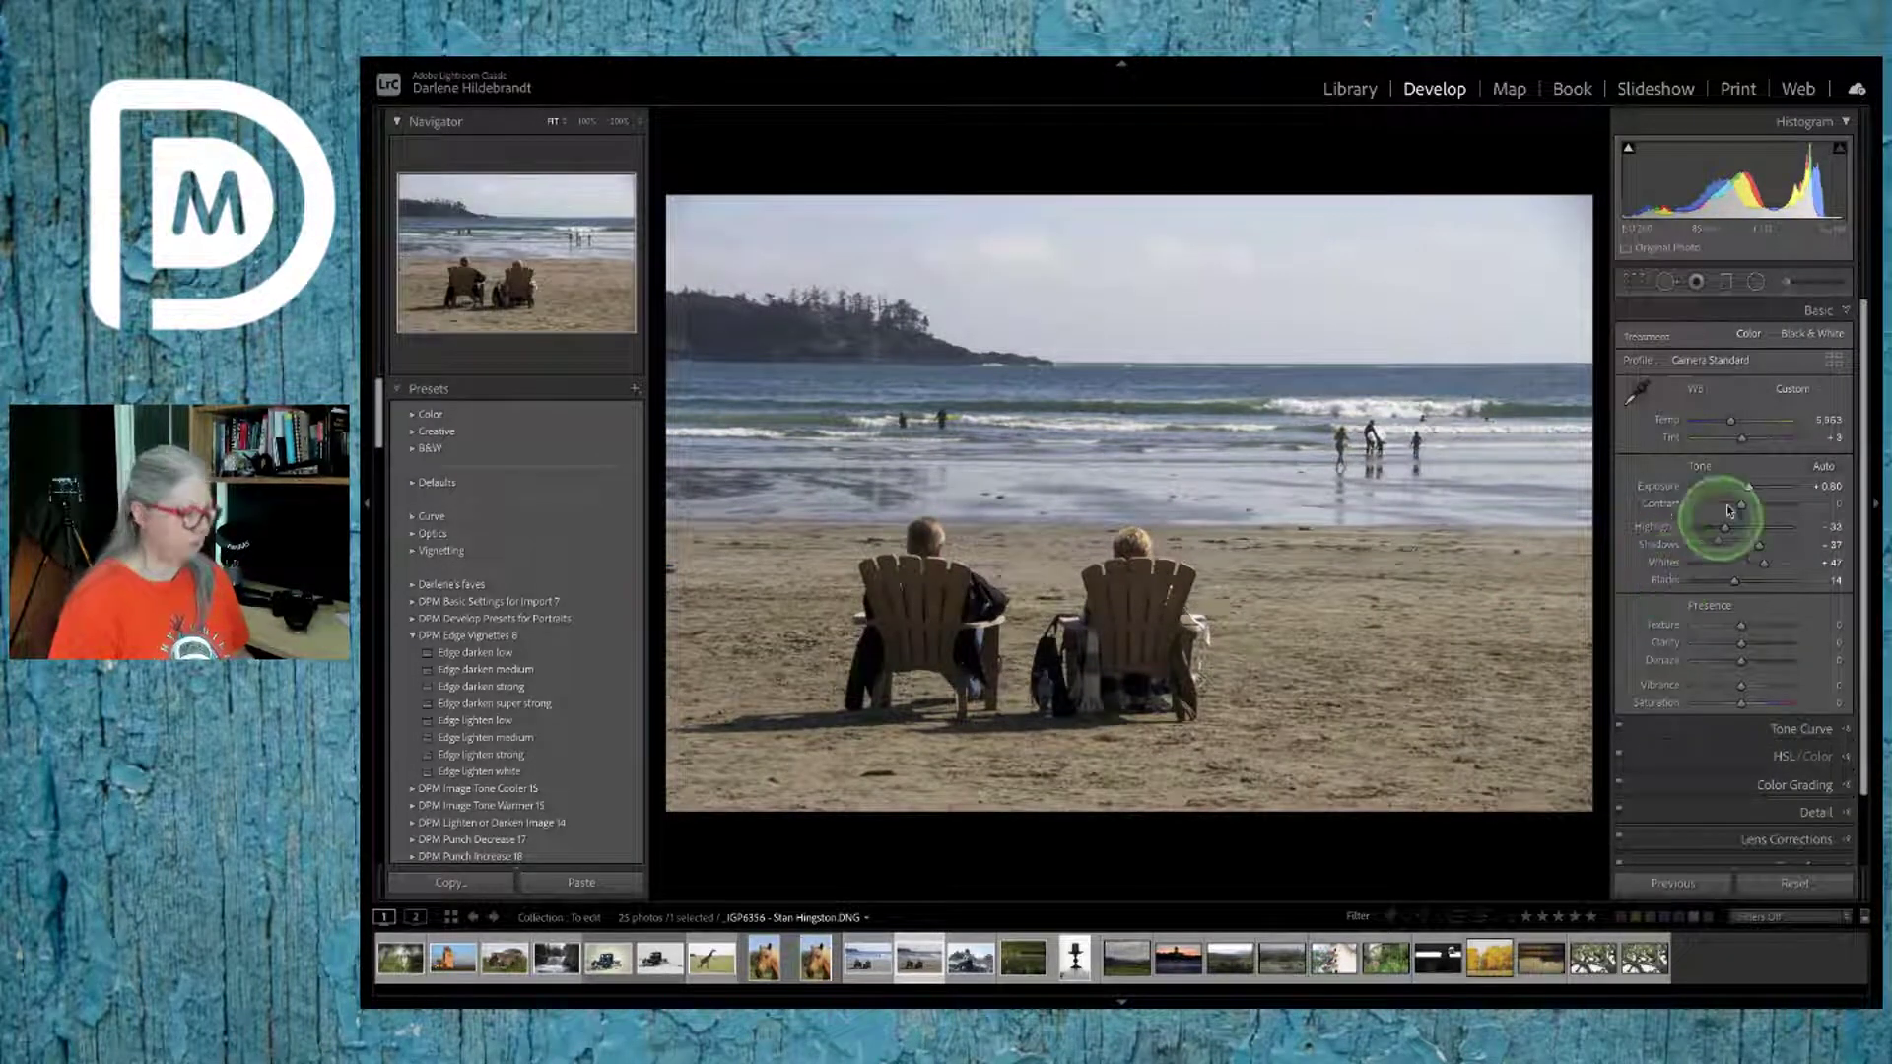
key(r)
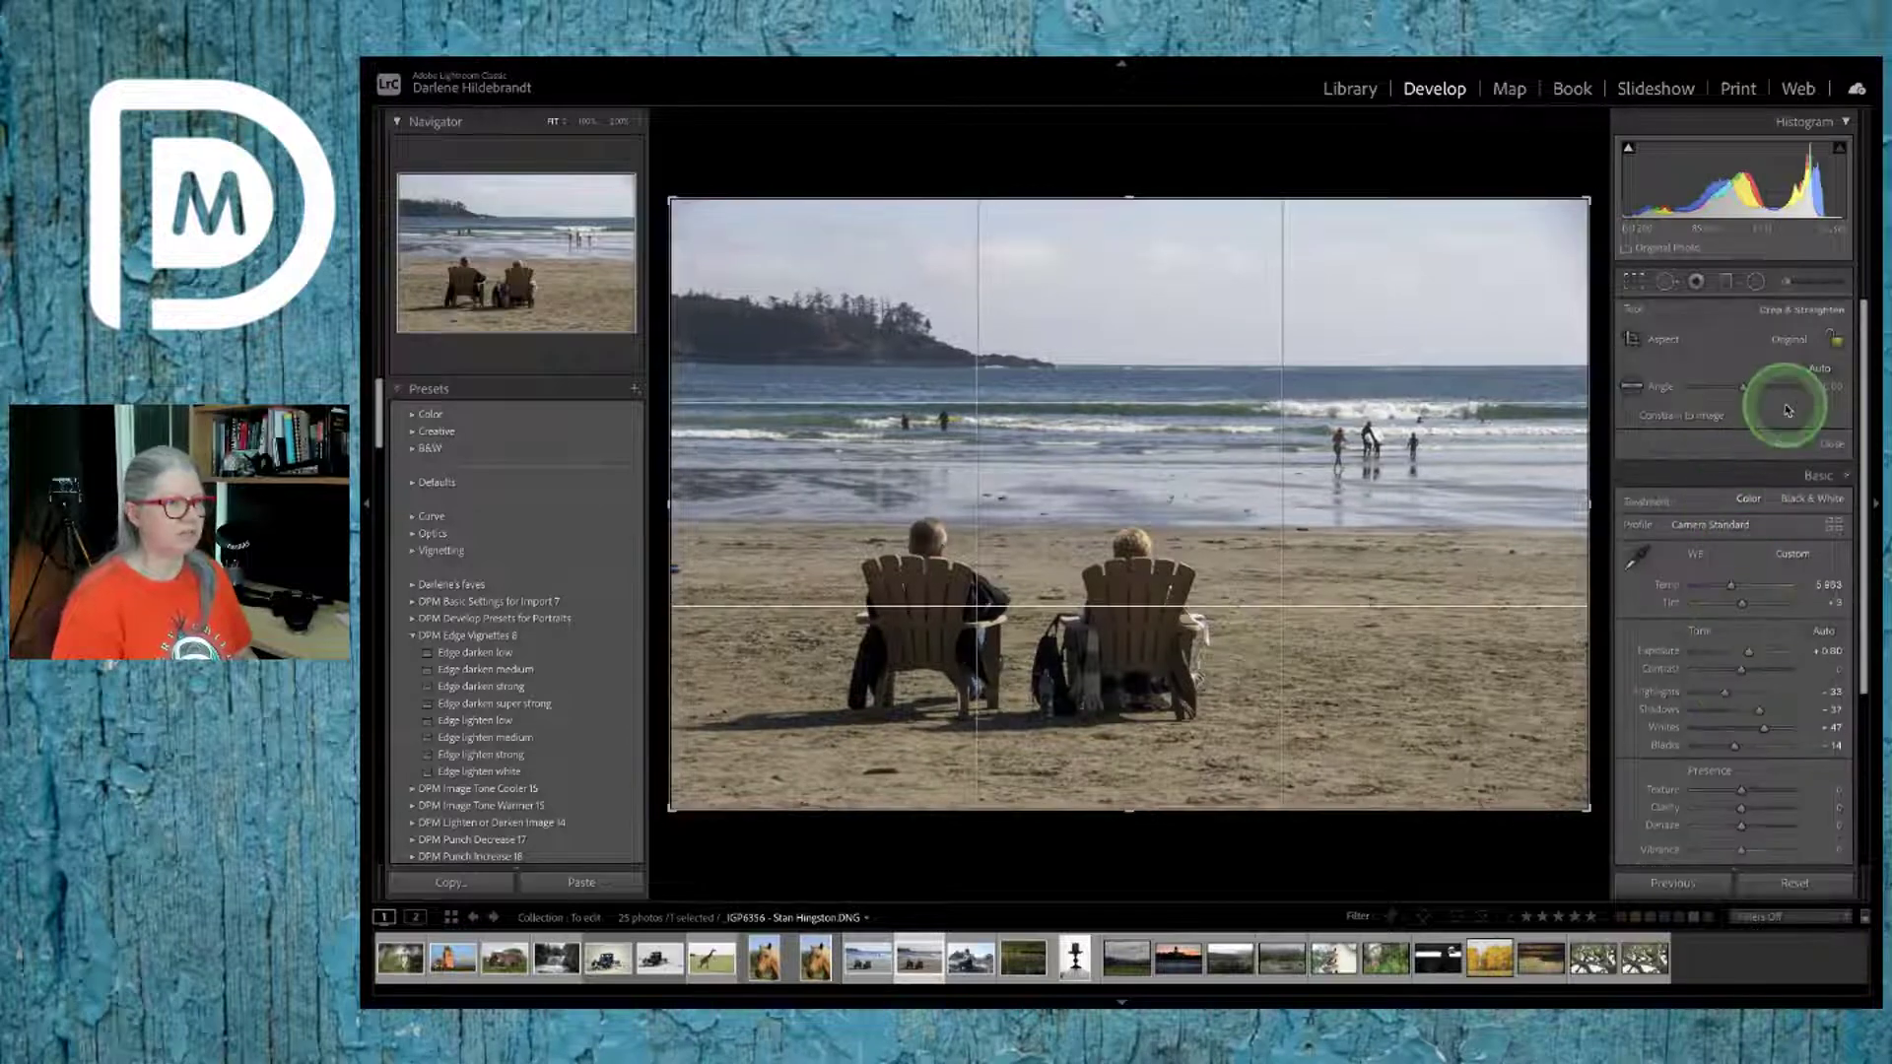
click(1820, 369)
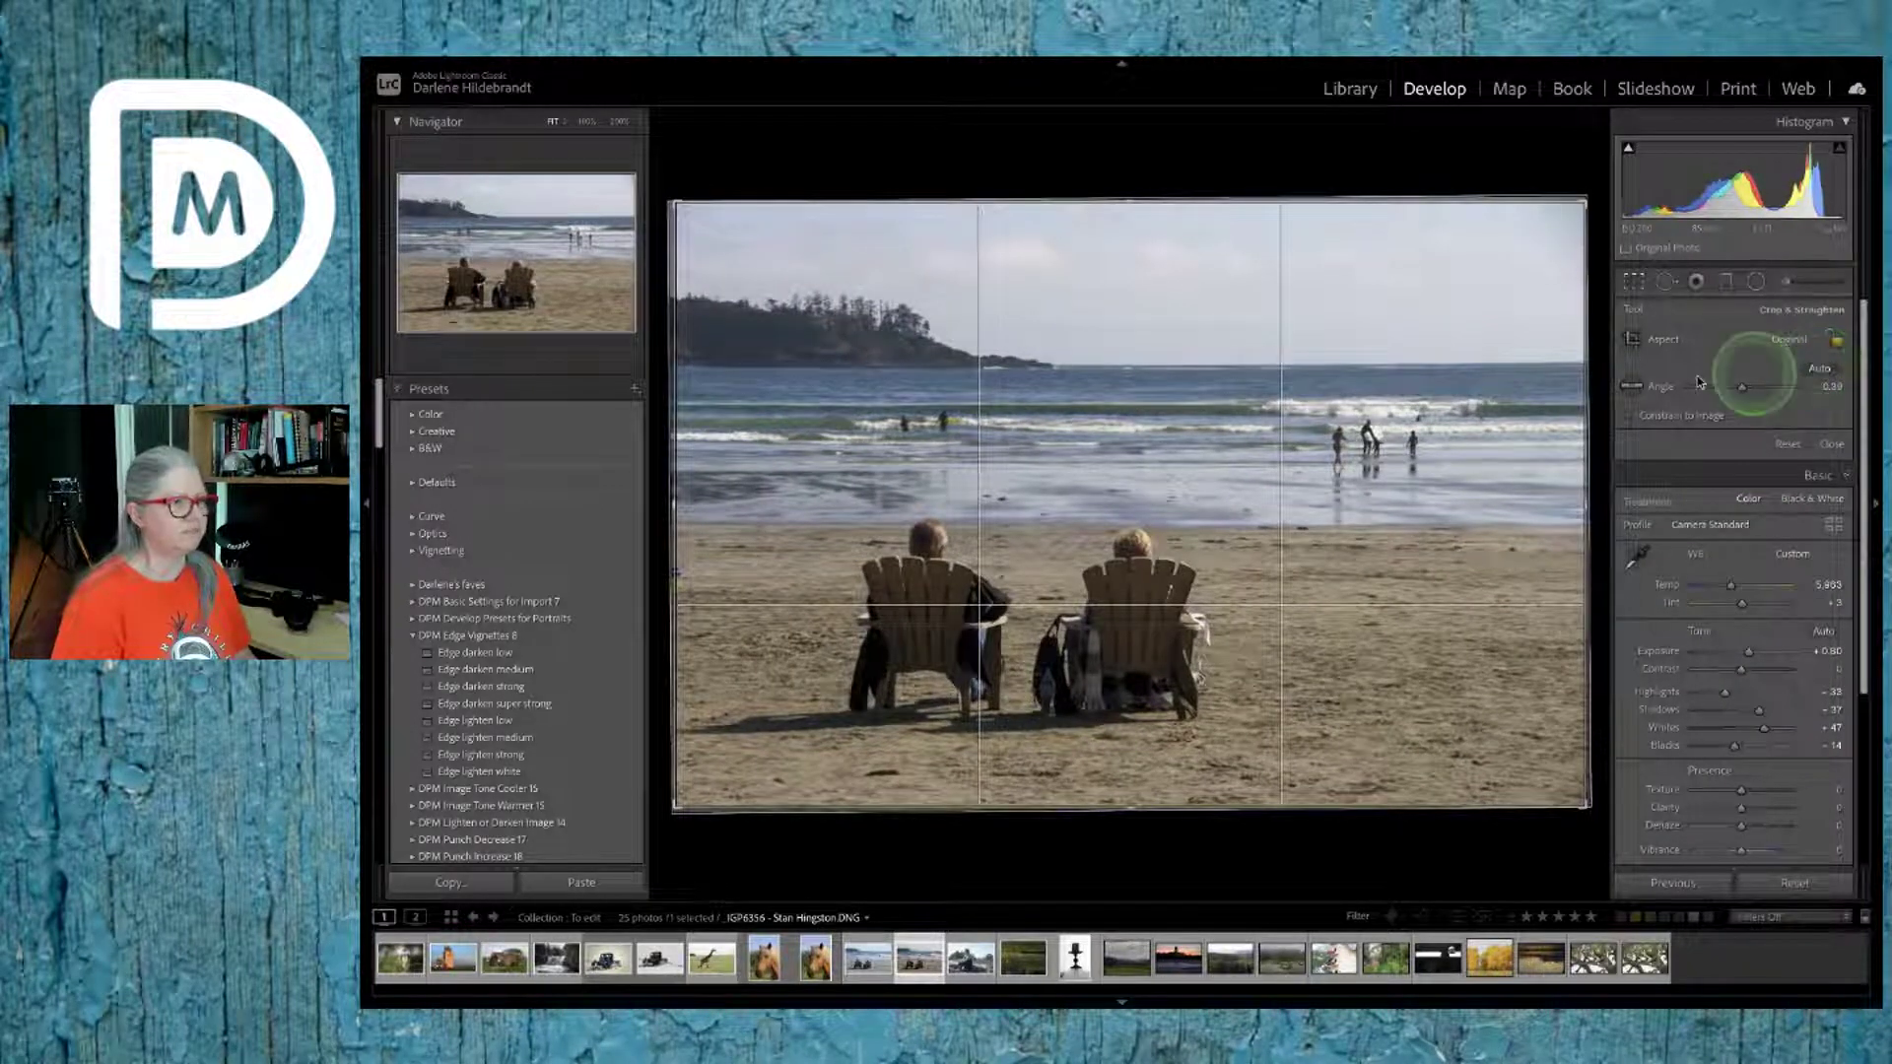
drag(1565, 363, 638, 364)
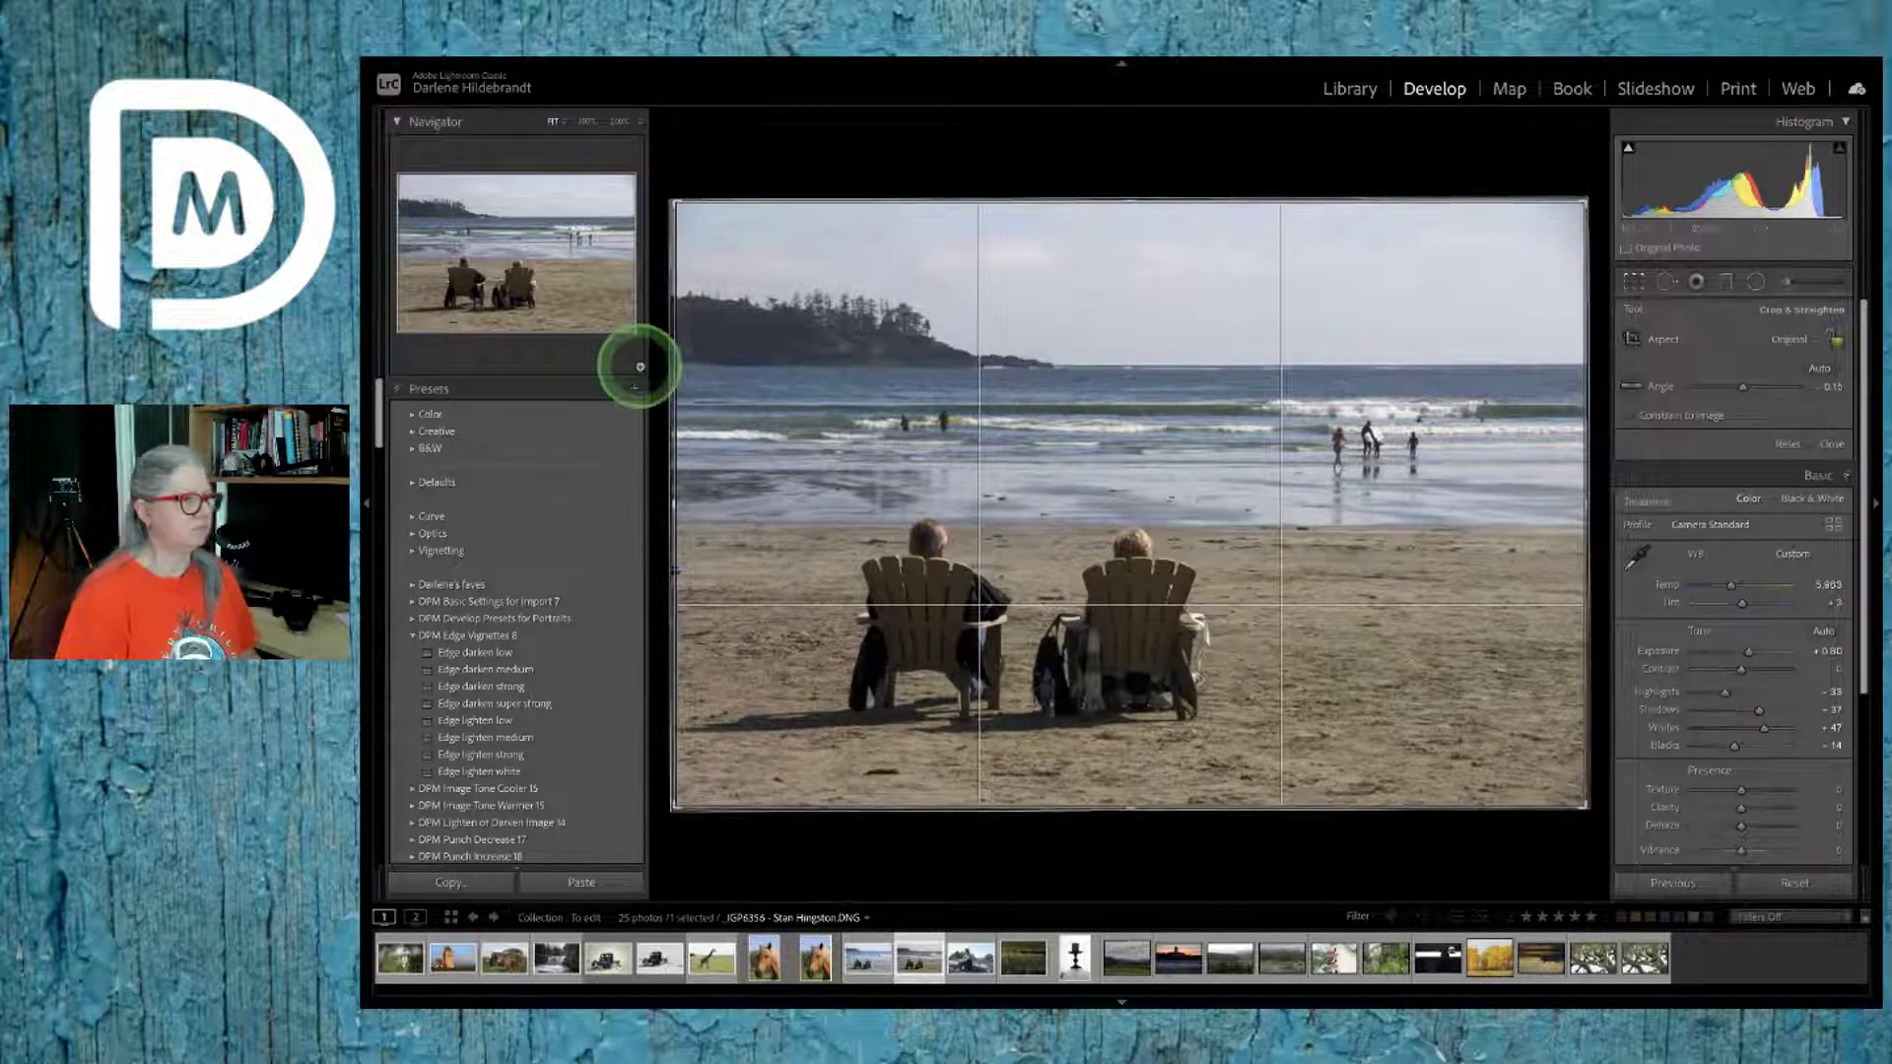
double_click(1147, 310)
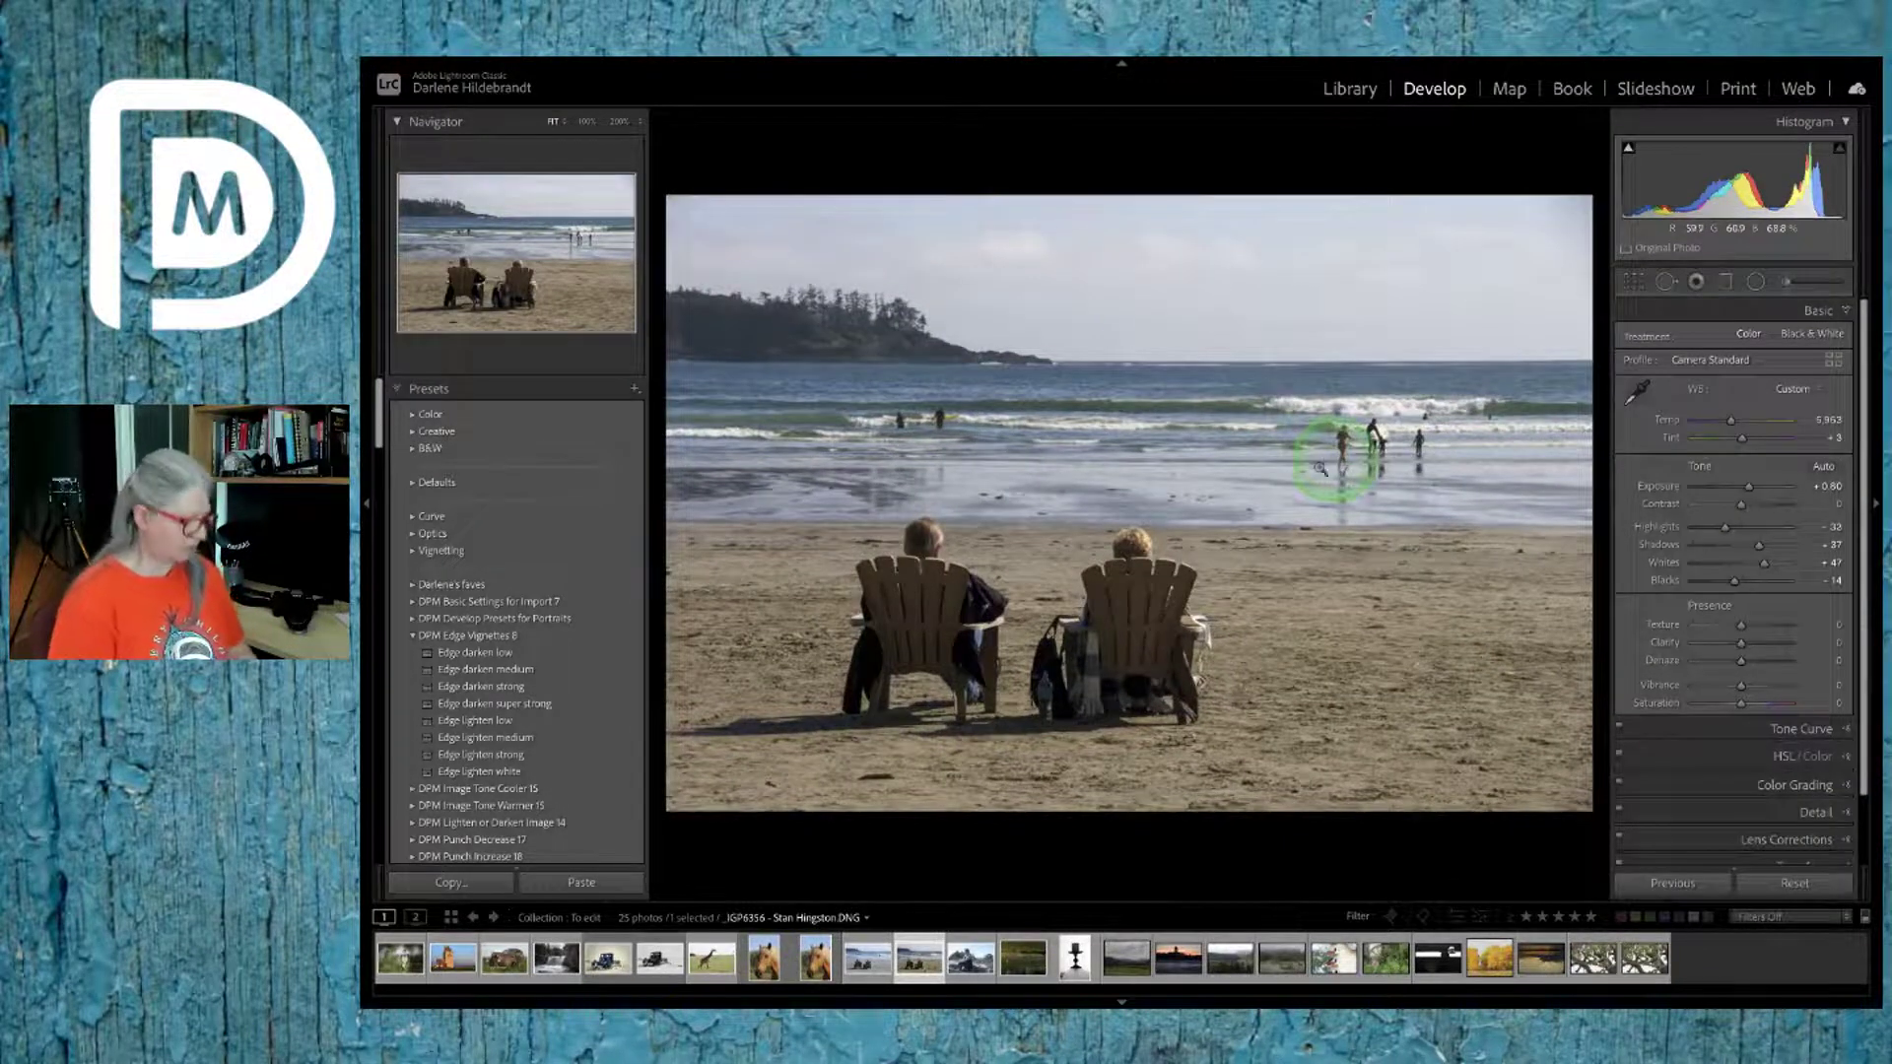
Step: Crop the beach photo with a custom aspect ratio, trimming thin strips off its bottom and left edges
key(r)
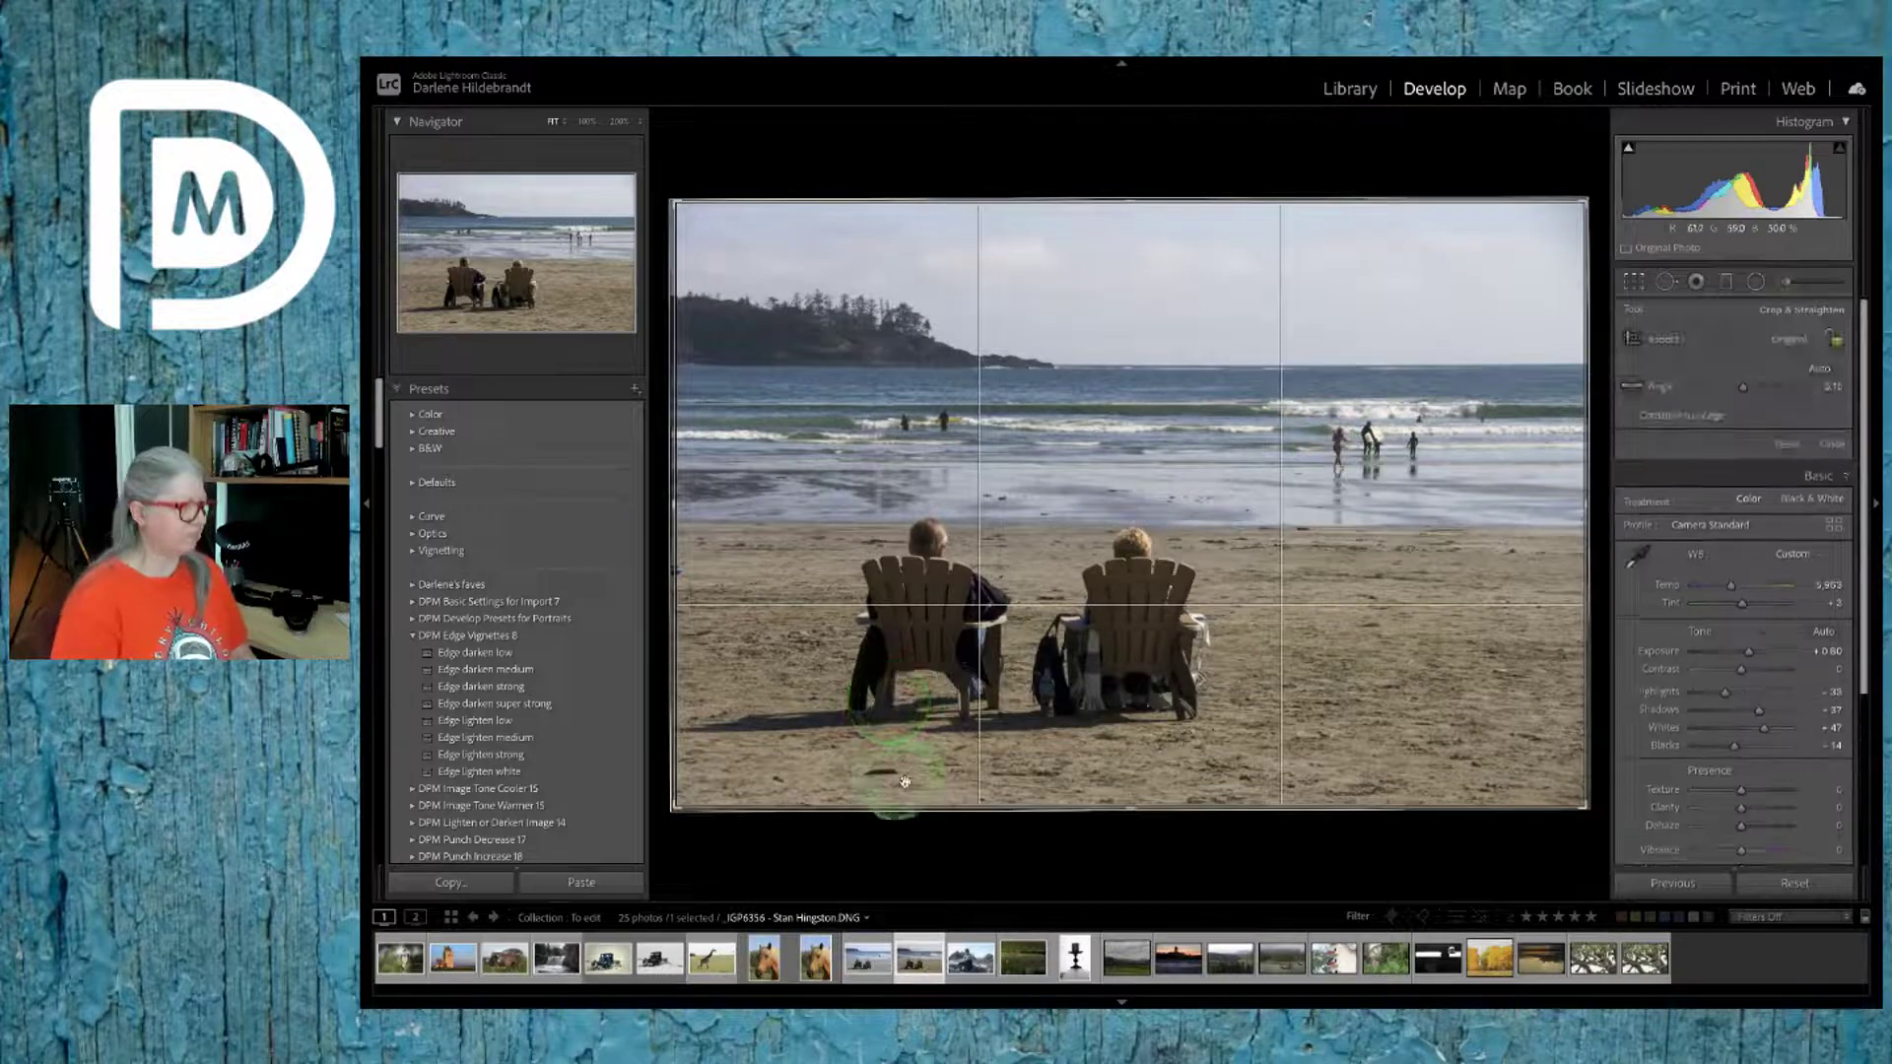
click(1796, 341)
click(1779, 330)
click(950, 788)
drag(951, 789, 729, 729)
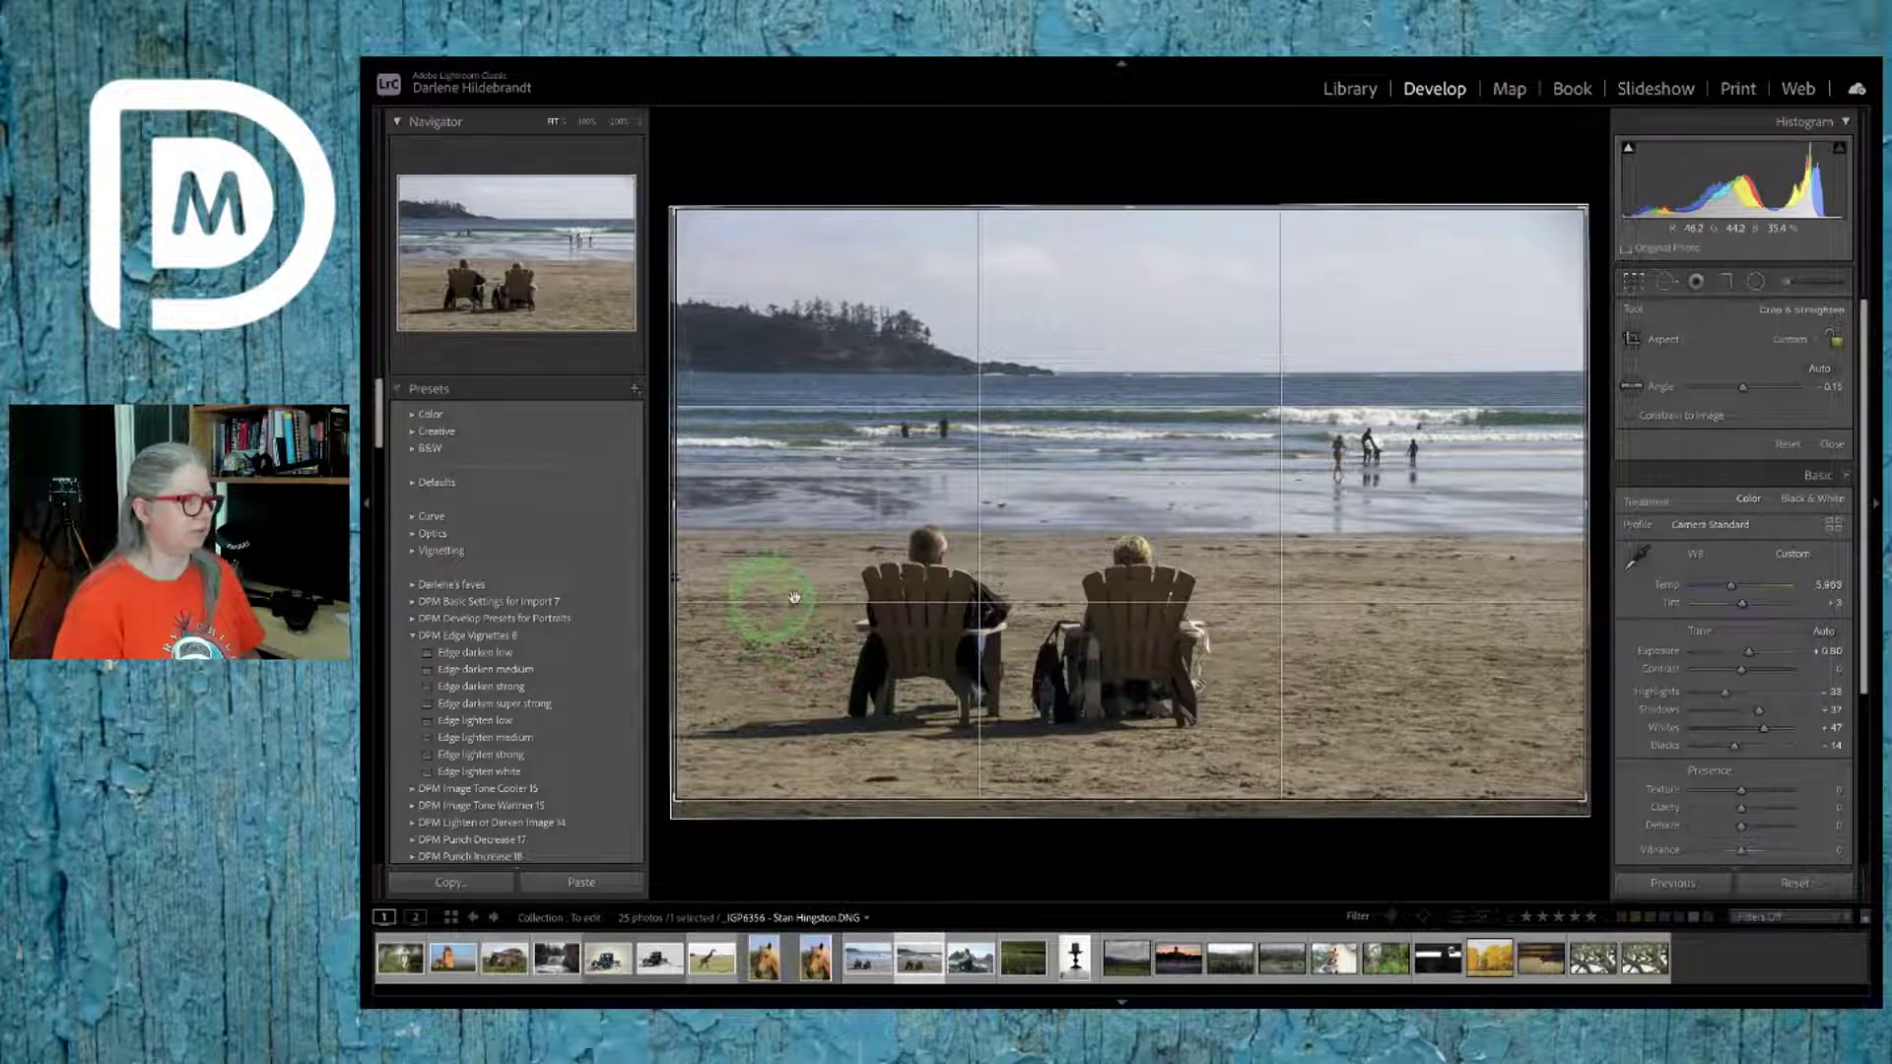
drag(689, 570, 681, 561)
key(Return)
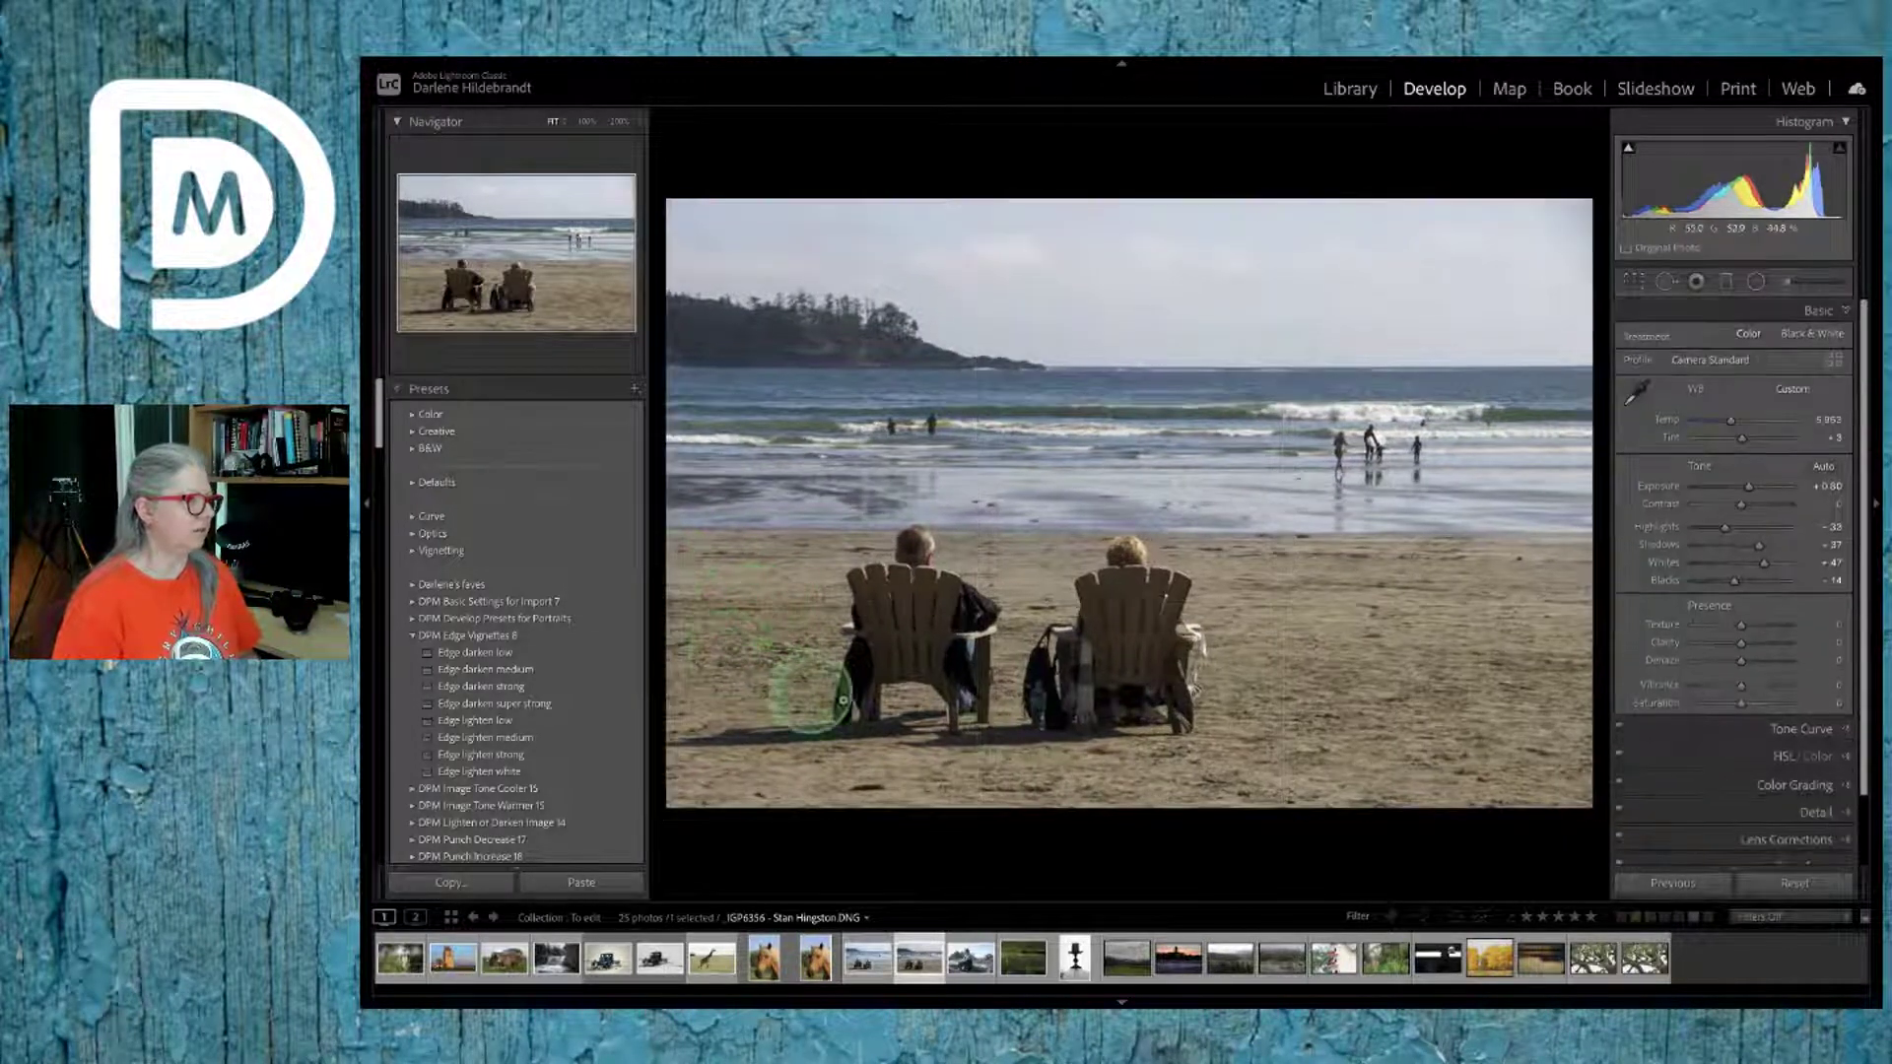
key(r)
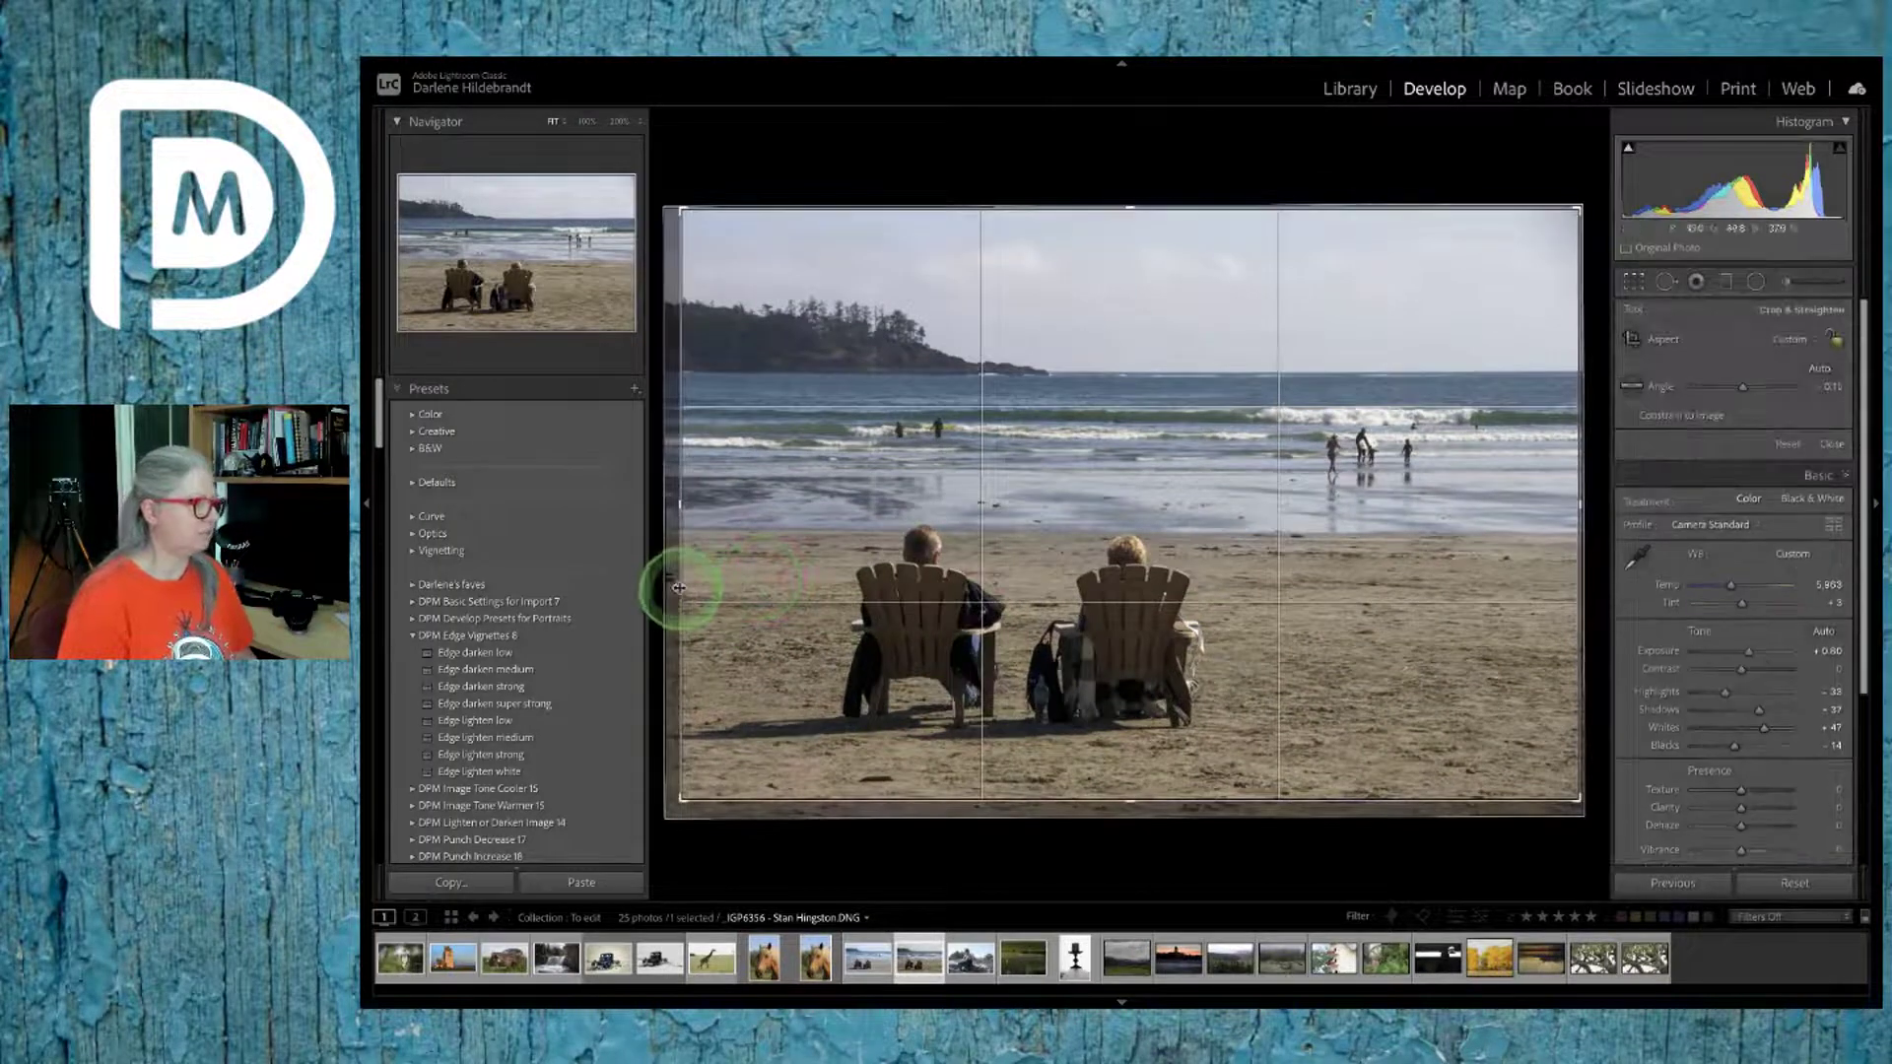
key(Return)
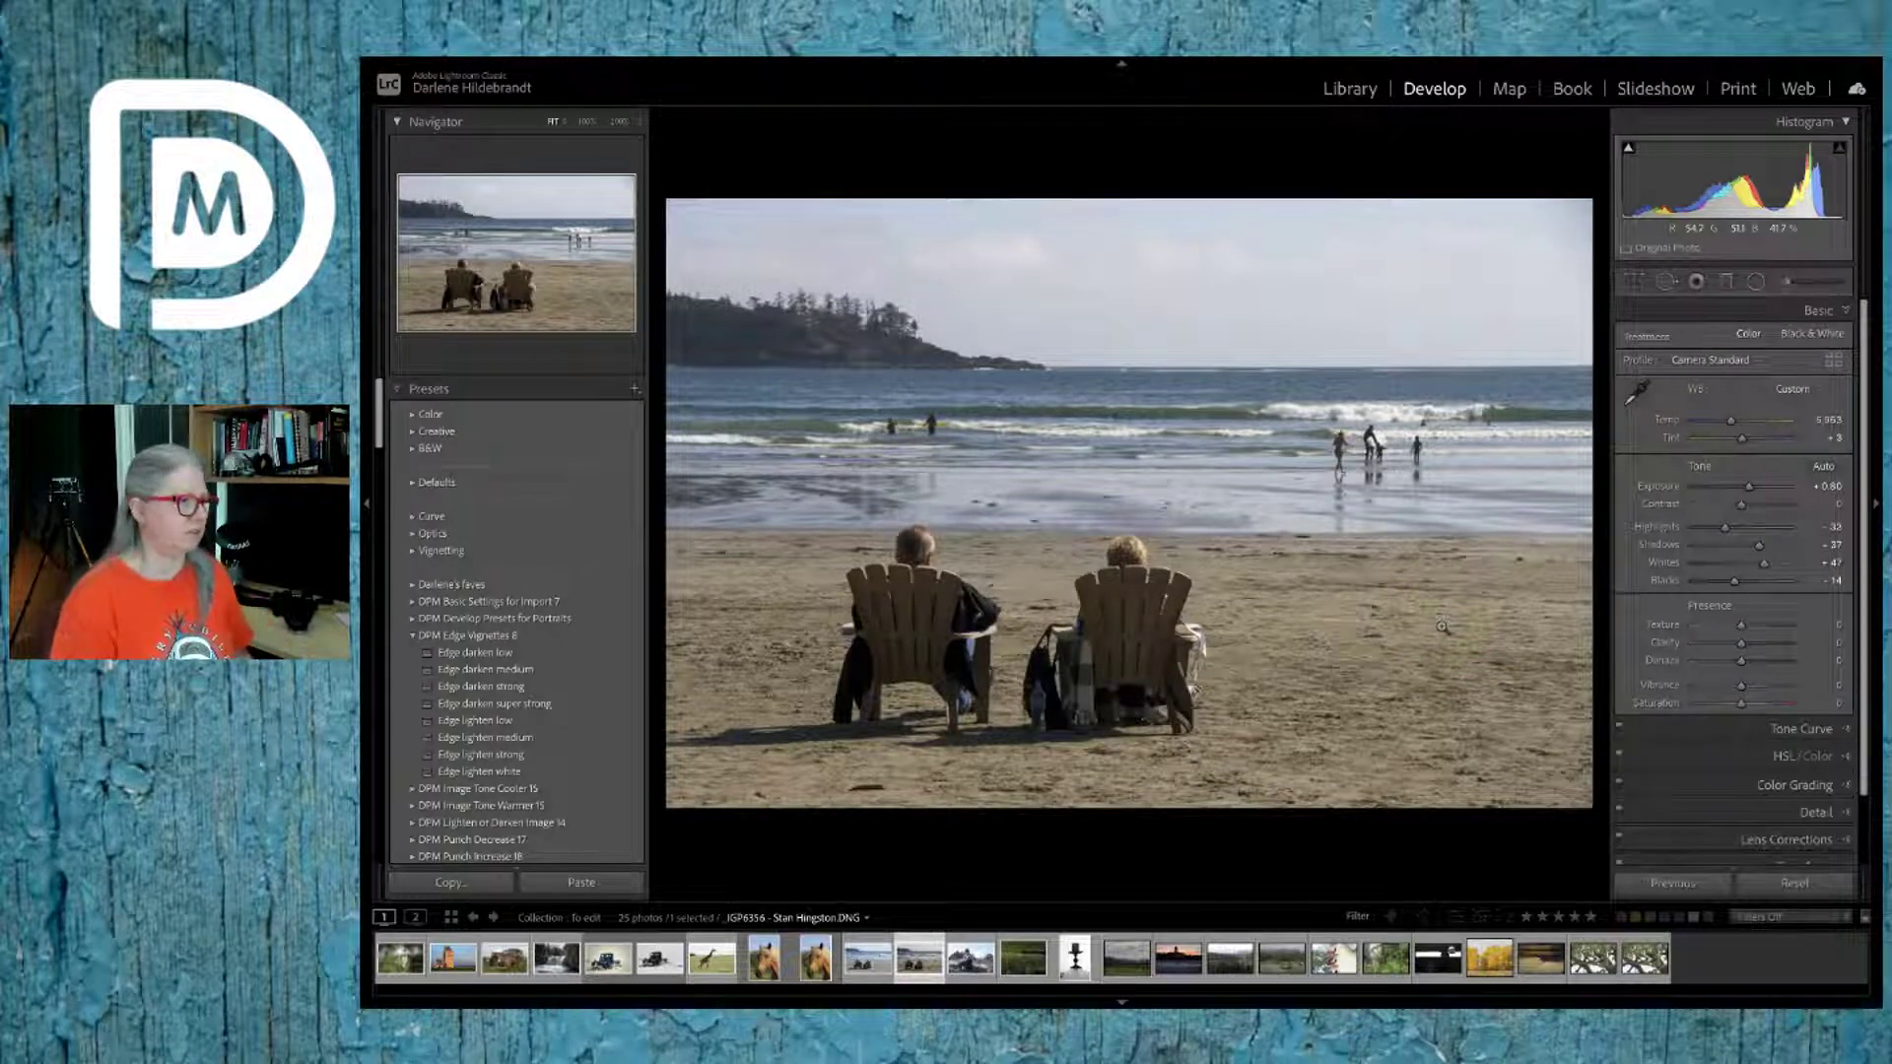
Step: Use targeted HSL luminance adjustments to darken the sky's blues to -77 and fine-tune the oranges and yellows in the chairs
scroll(1770, 581, down, 1)
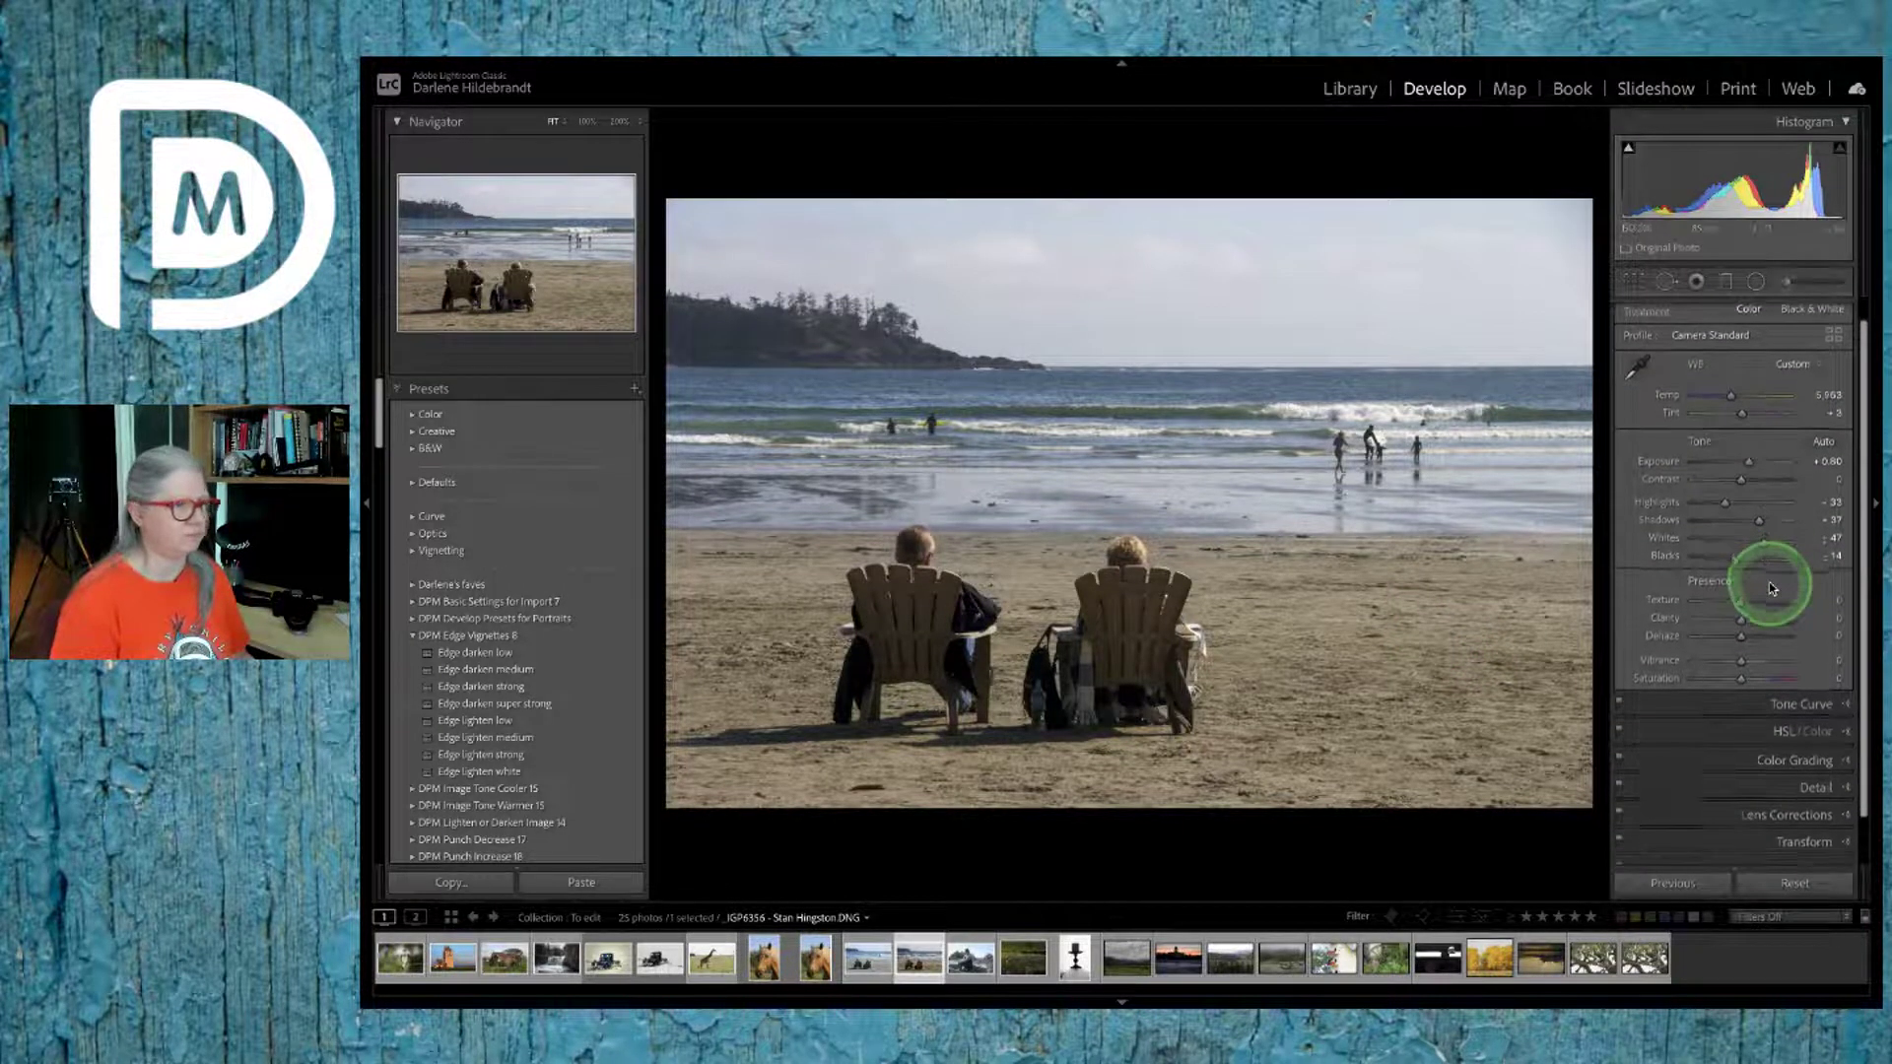
click(1764, 729)
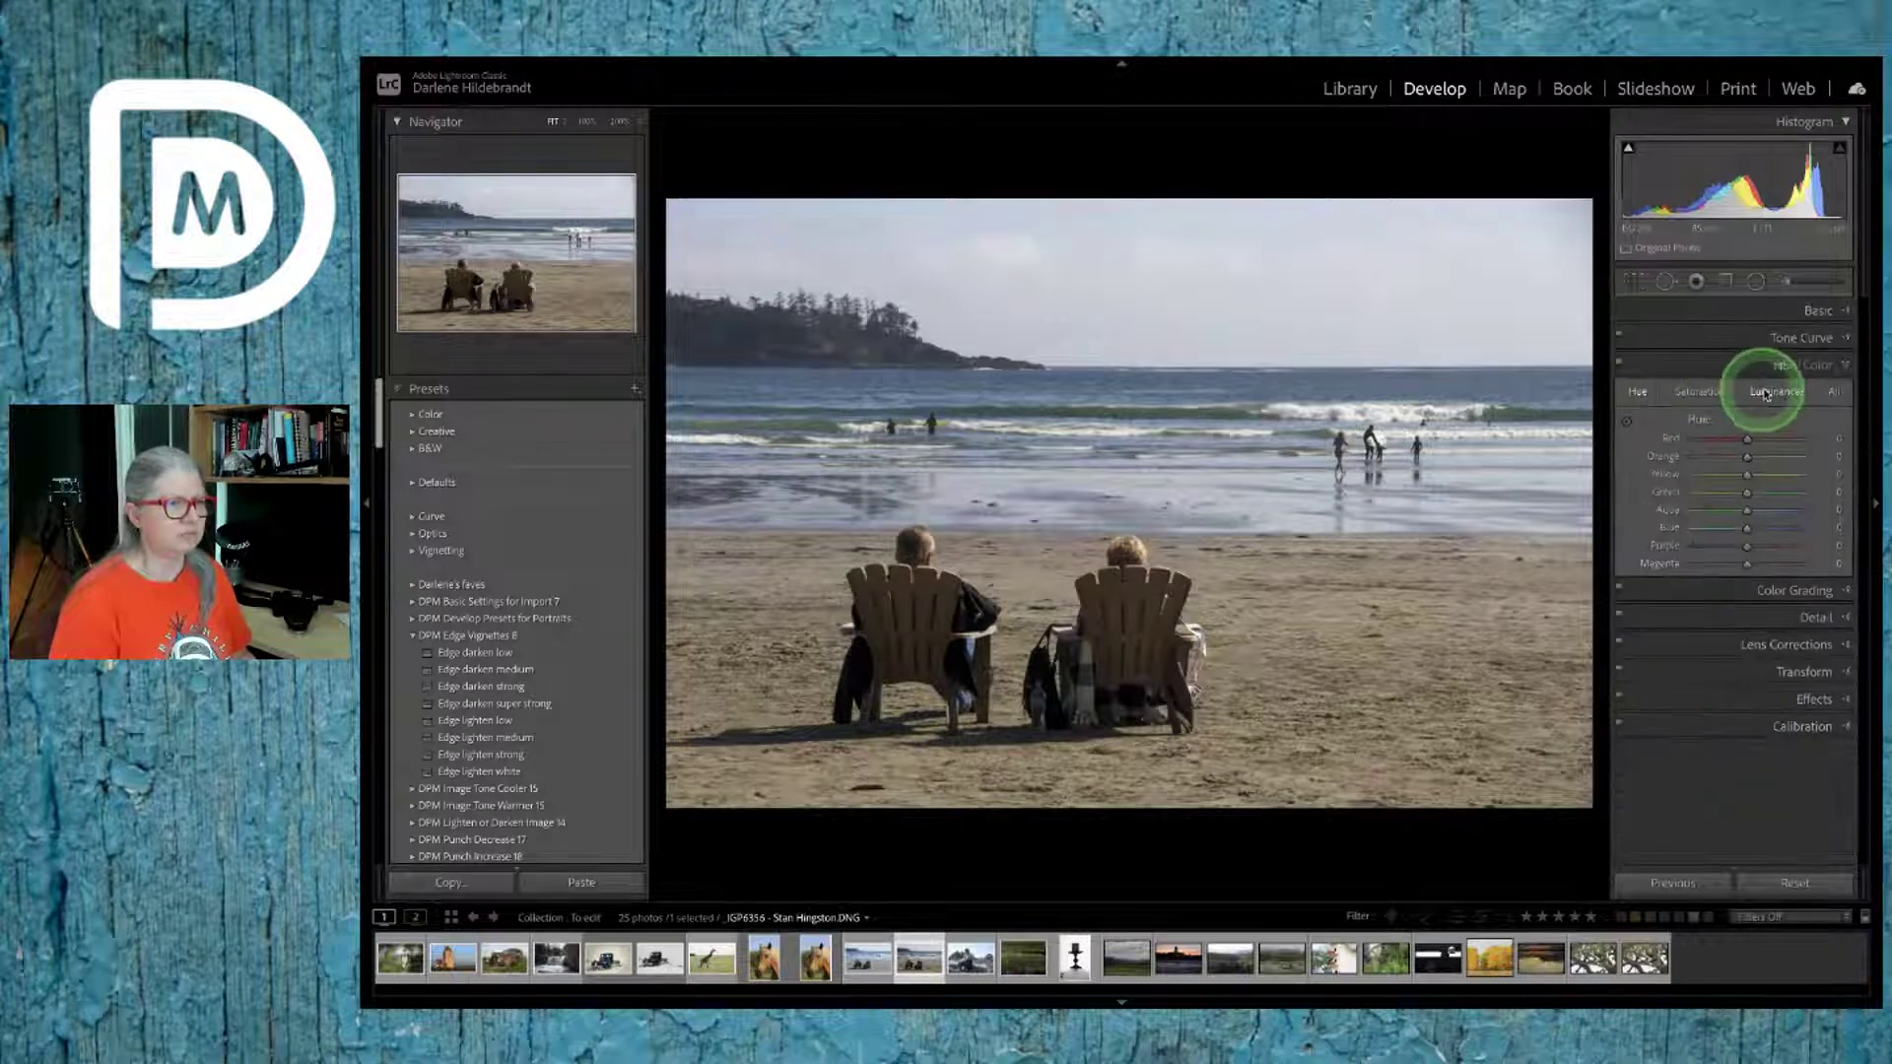
click(1626, 421)
drag(1448, 292, 1436, 317)
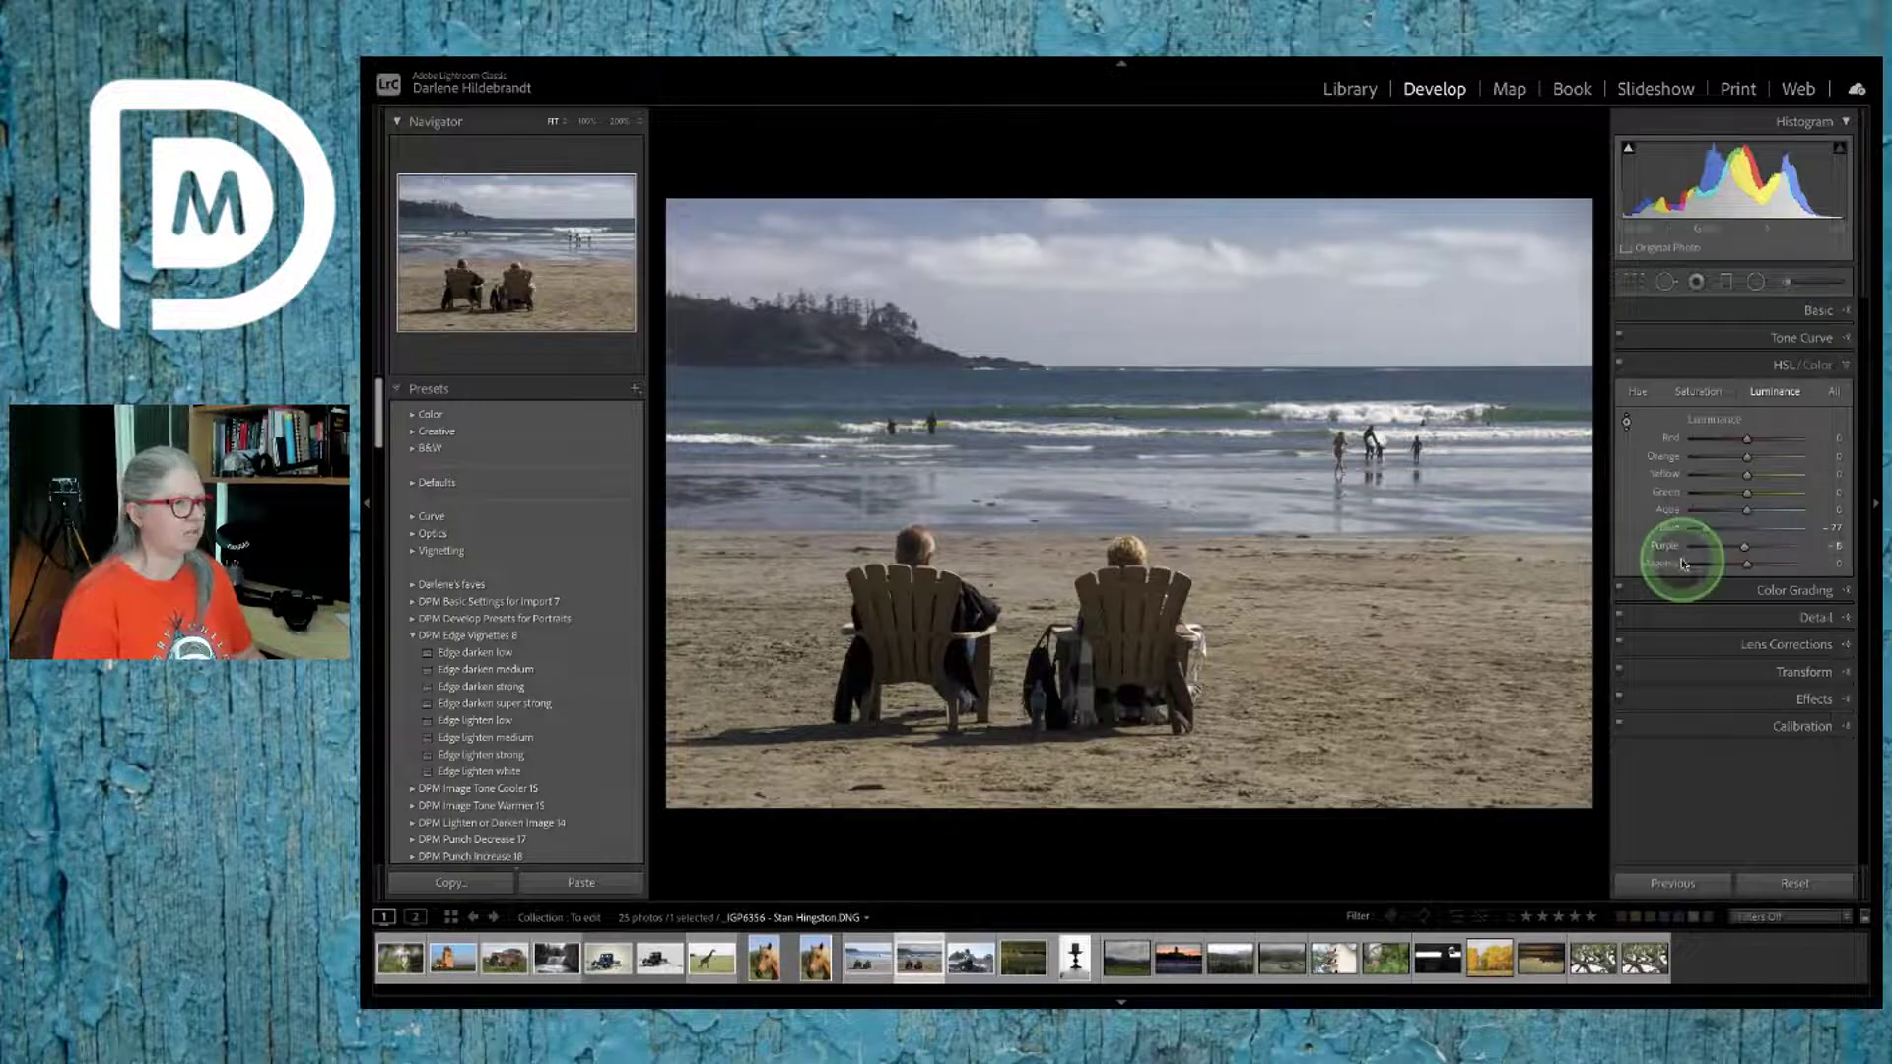
drag(1146, 651, 1143, 609)
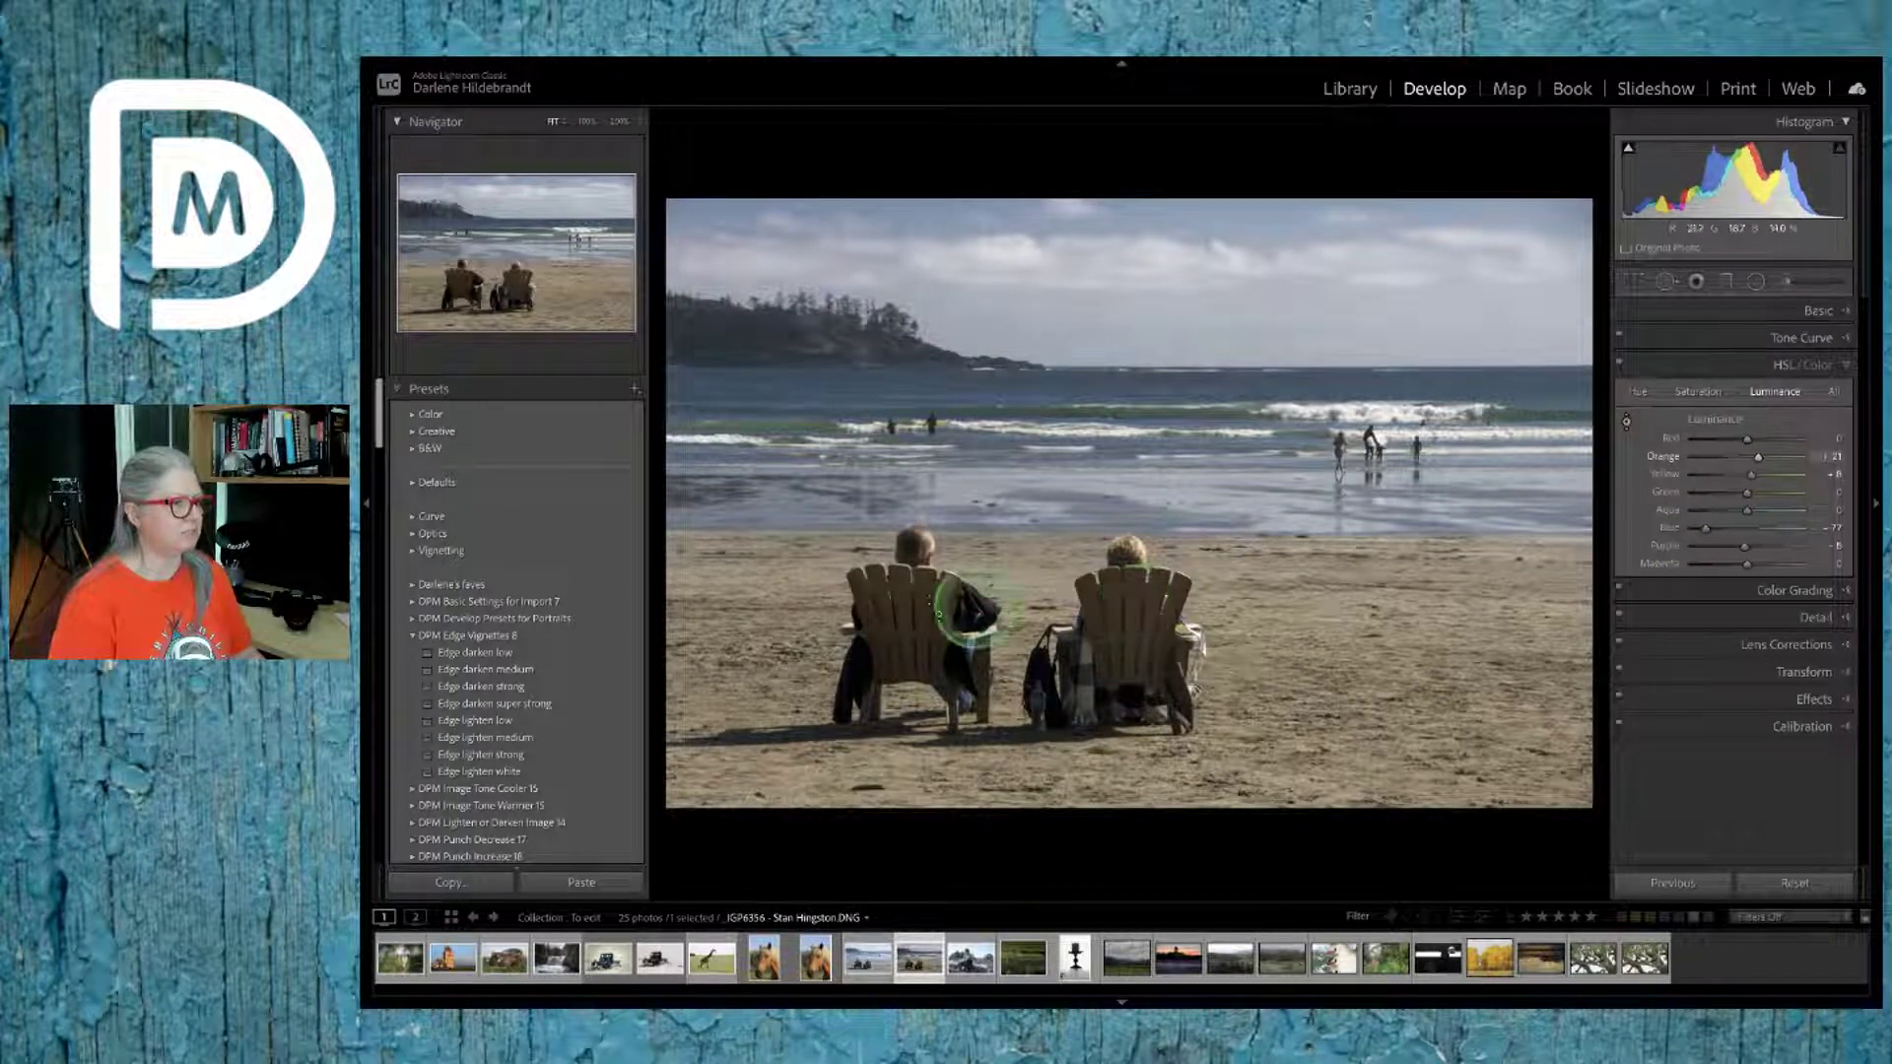
mouse_move(900, 625)
mouse_down()
mouse_move(911, 603)
mouse_move(915, 646)
mouse_up()
Step: Raise the beach photo's clarity and texture slightly and compare the edit with the Before view
click(1839, 314)
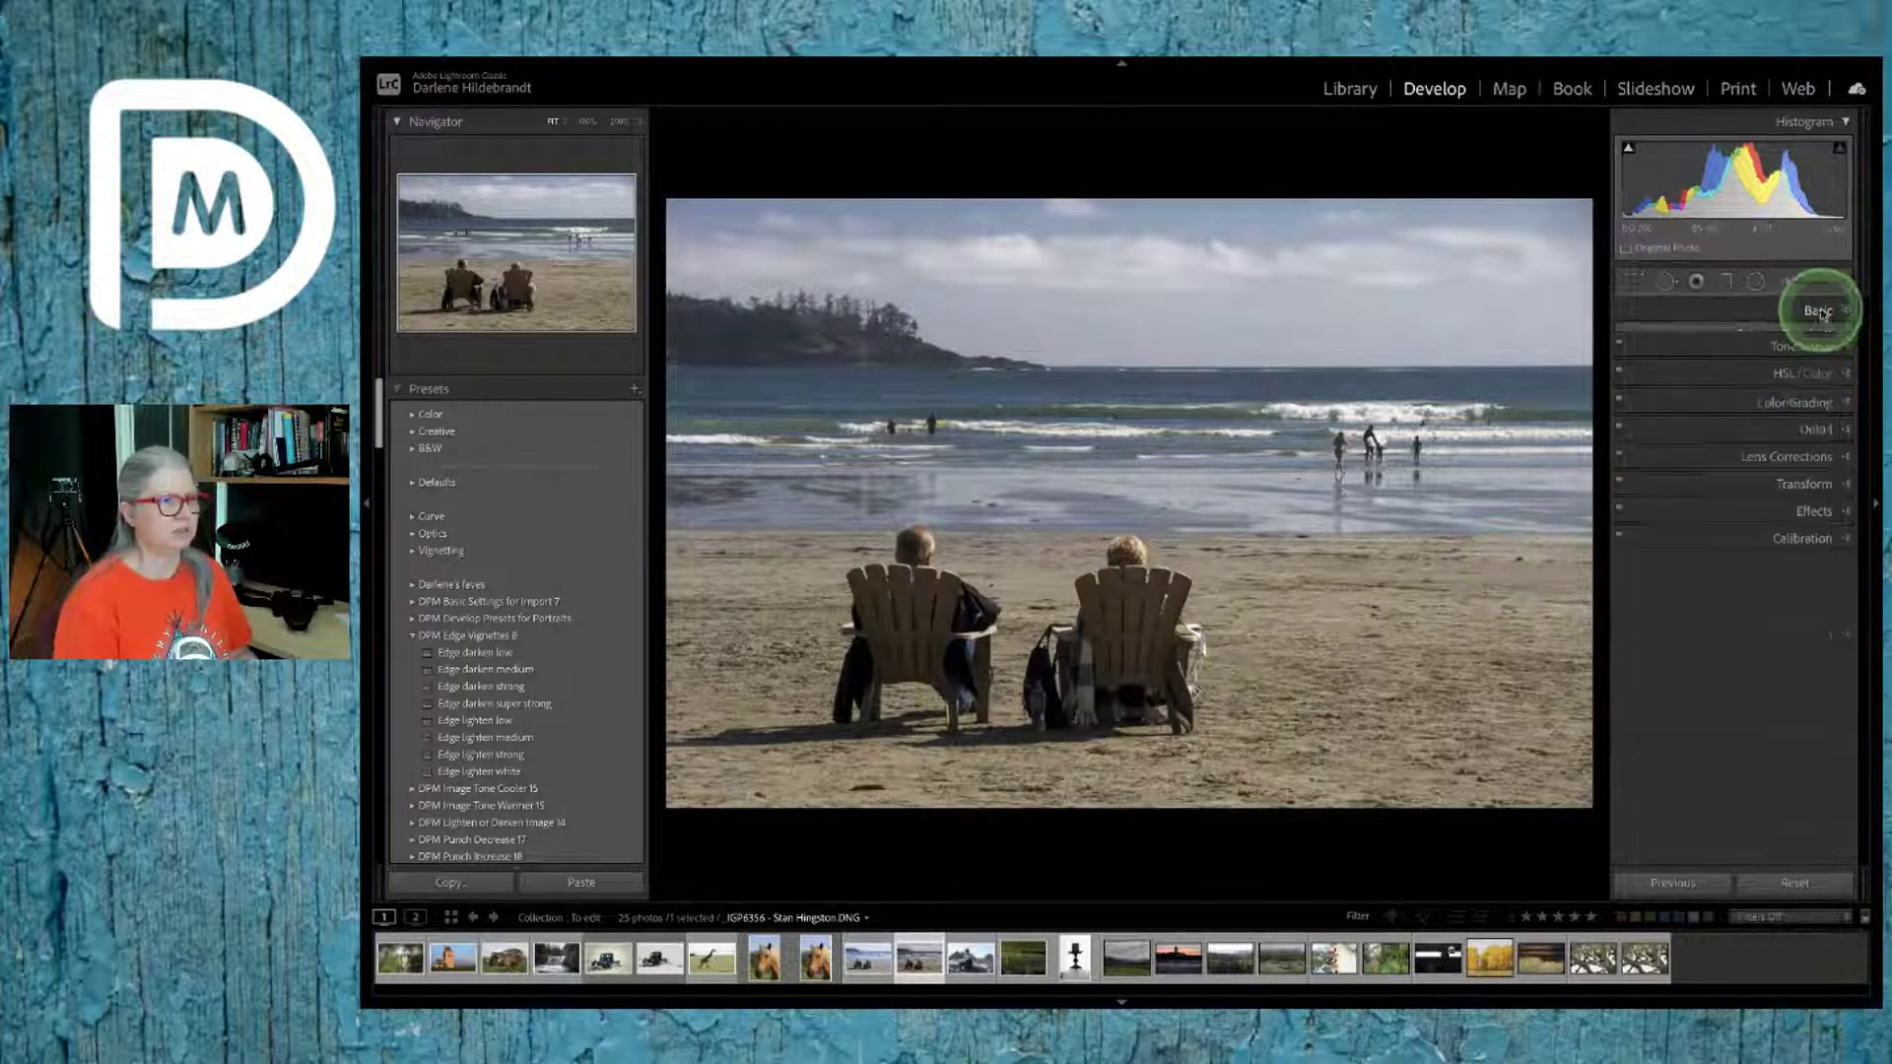
drag(1742, 651, 1750, 646)
drag(1742, 625, 1745, 627)
key(backslash)
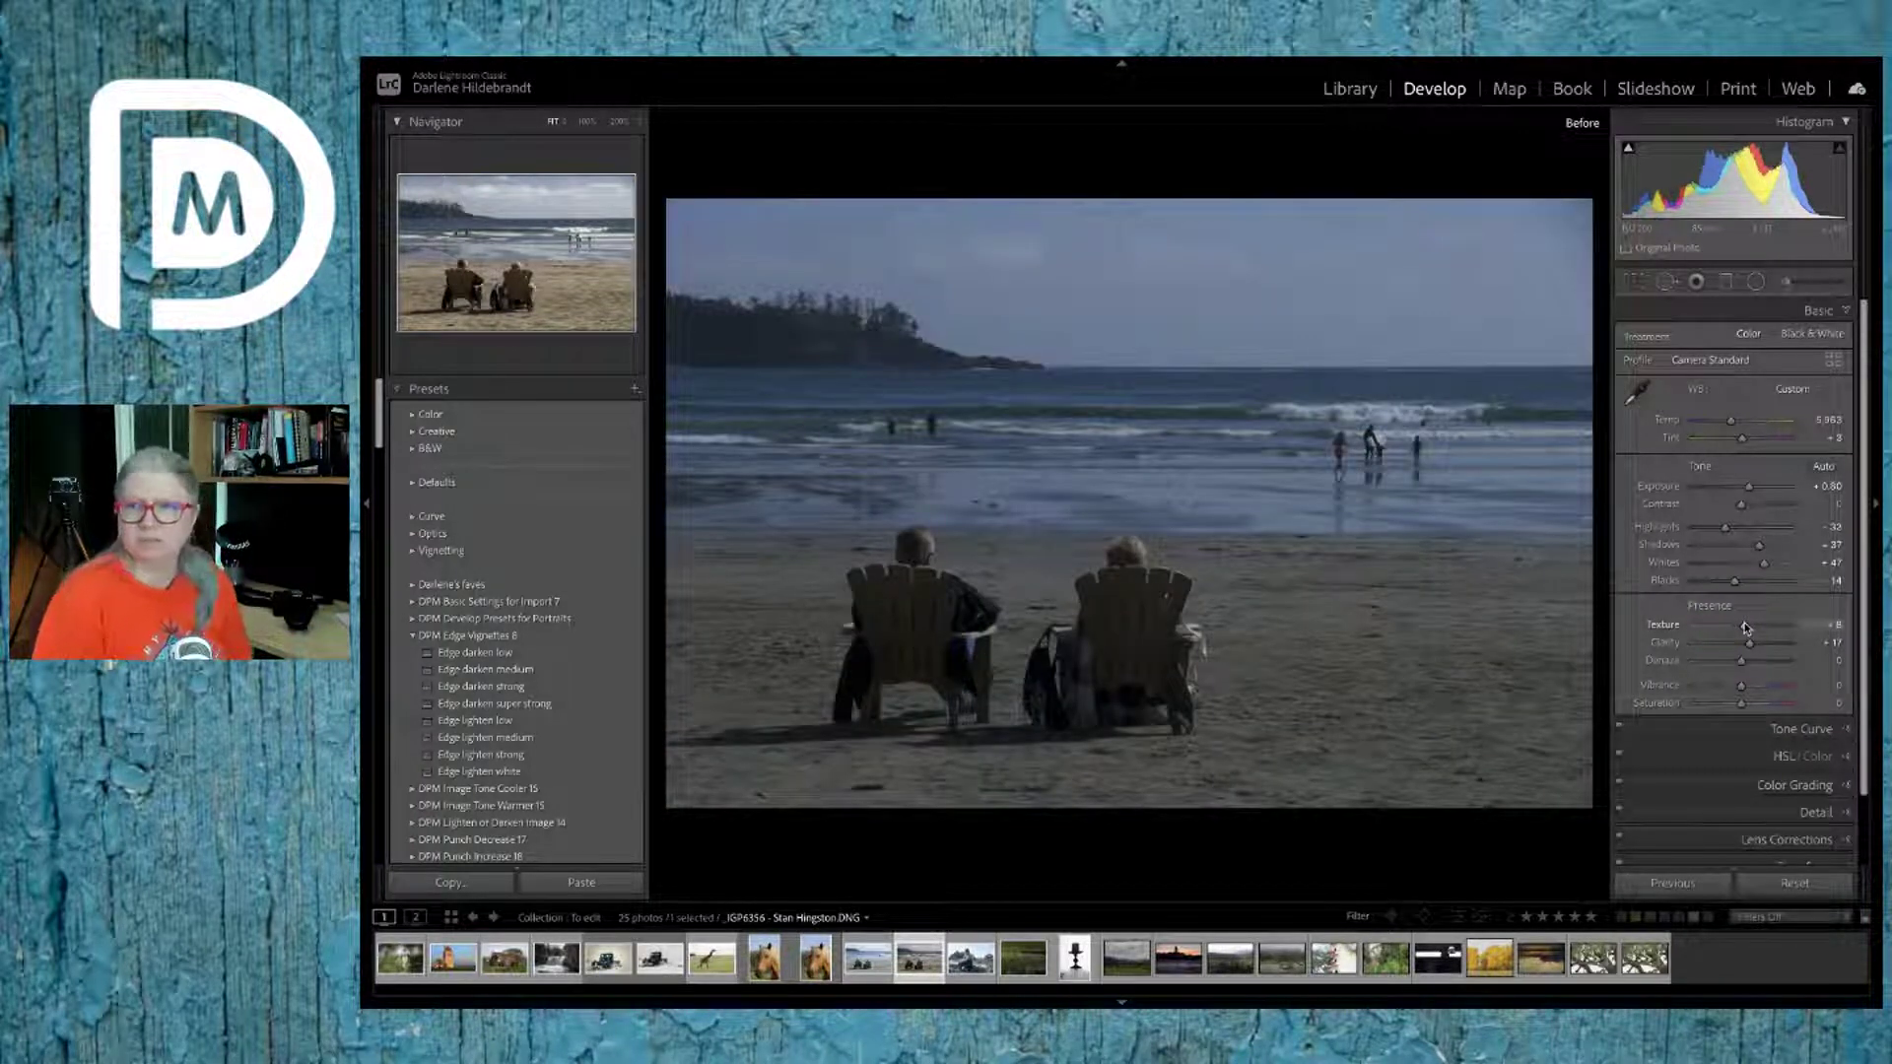
key(backslash)
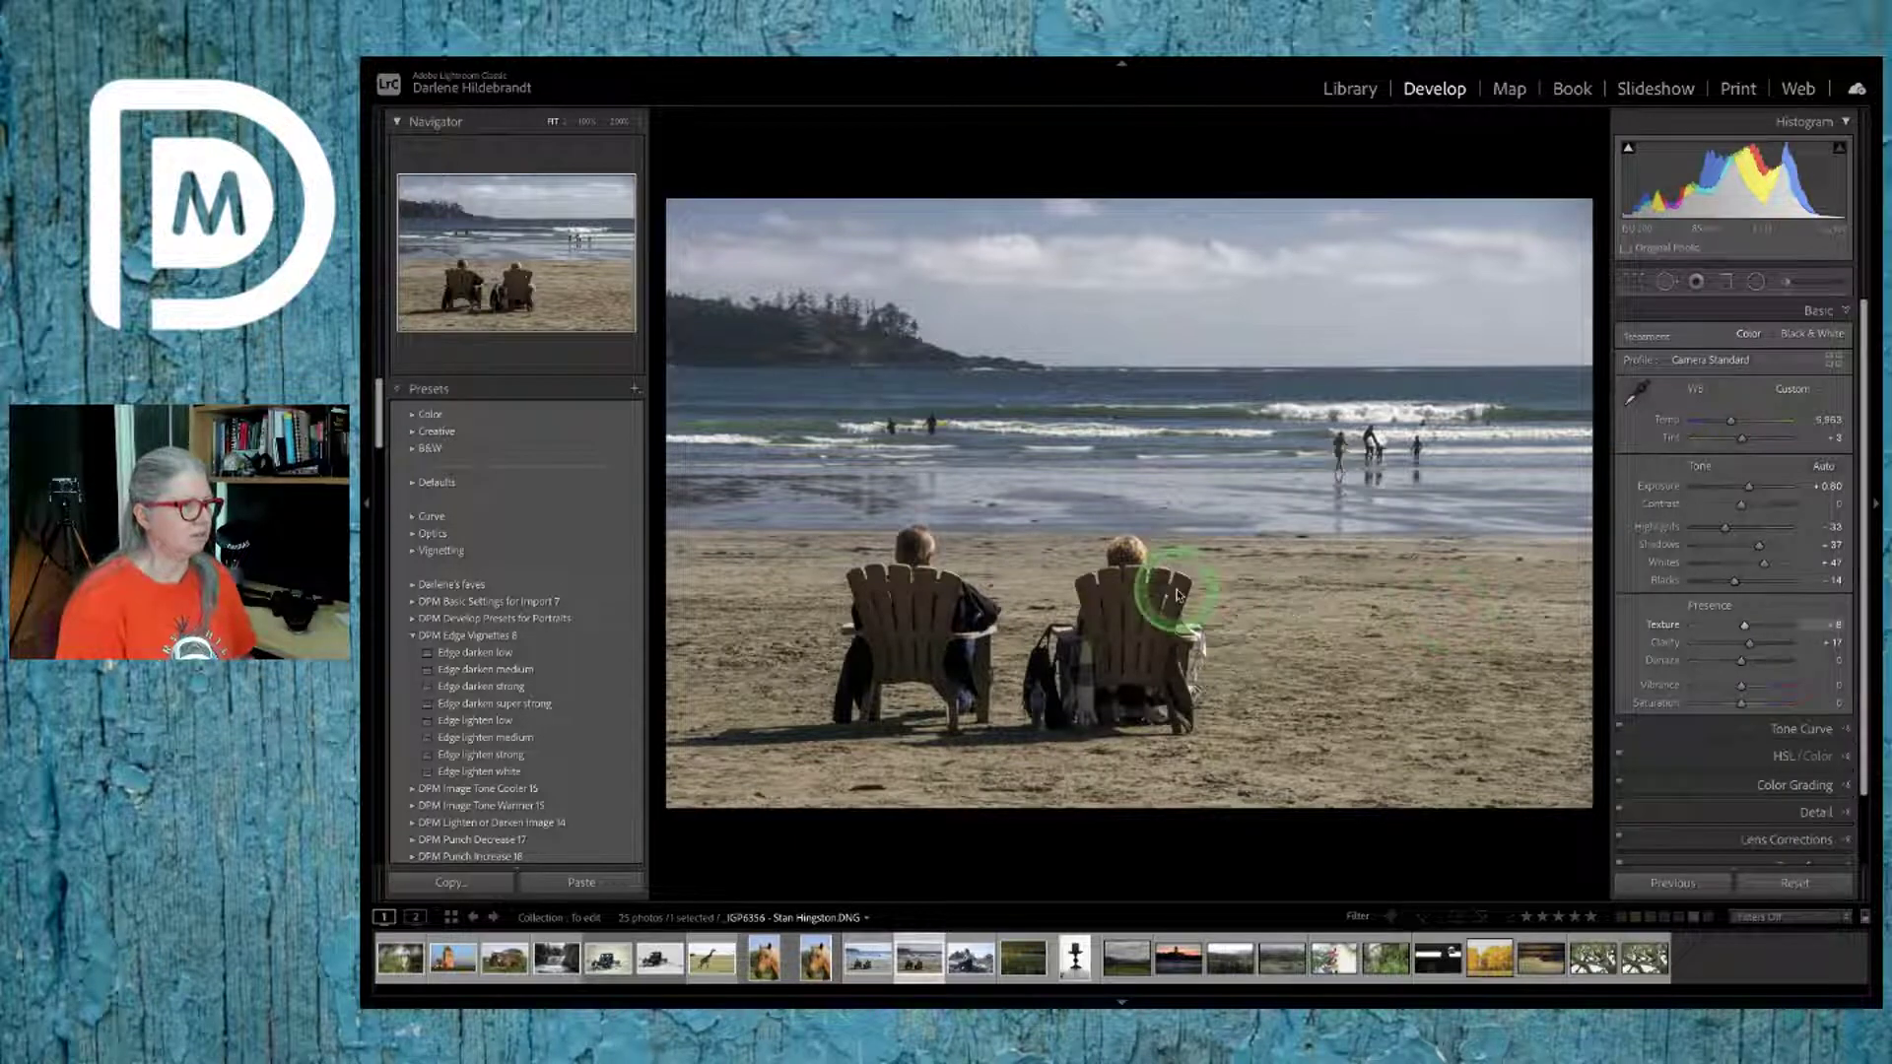
Step: Open the photo of the person sitting on the rocks in Develop and overlay its shutter speed, aperture and ISO details
key(g)
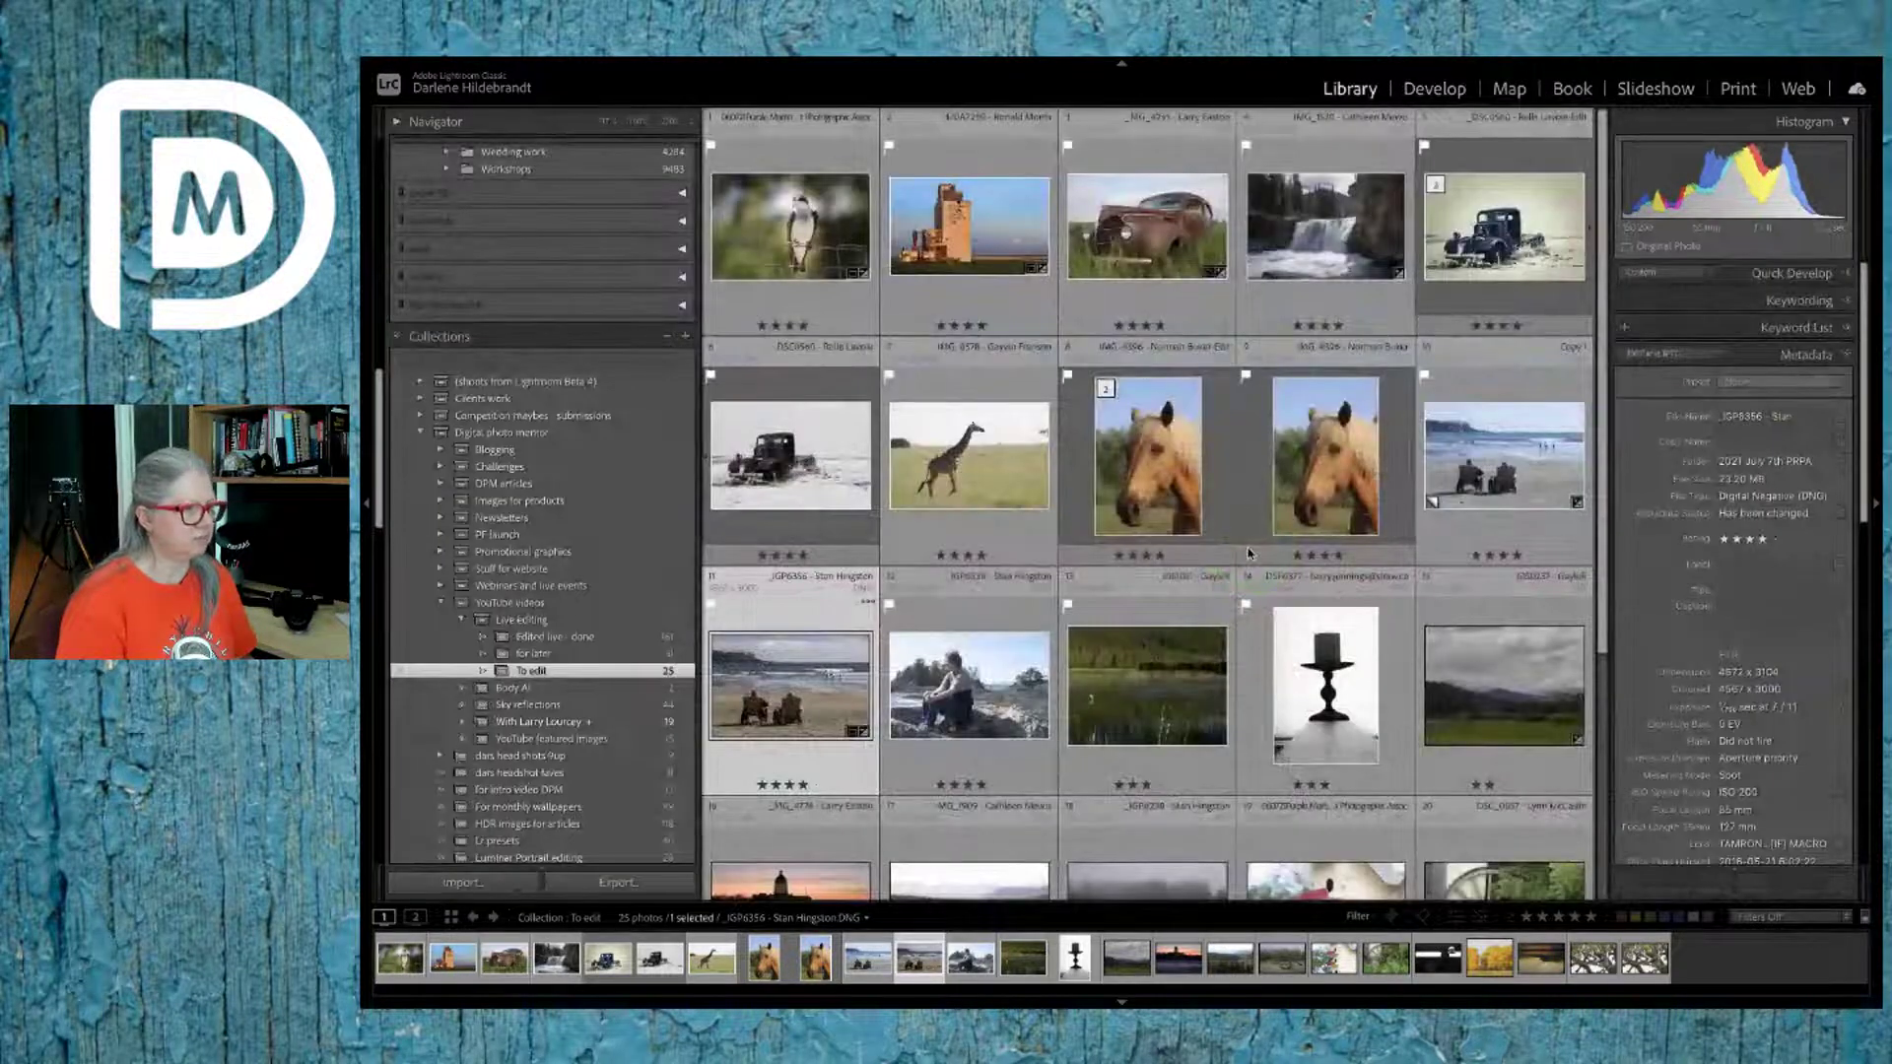
scroll(1249, 554, down, 2)
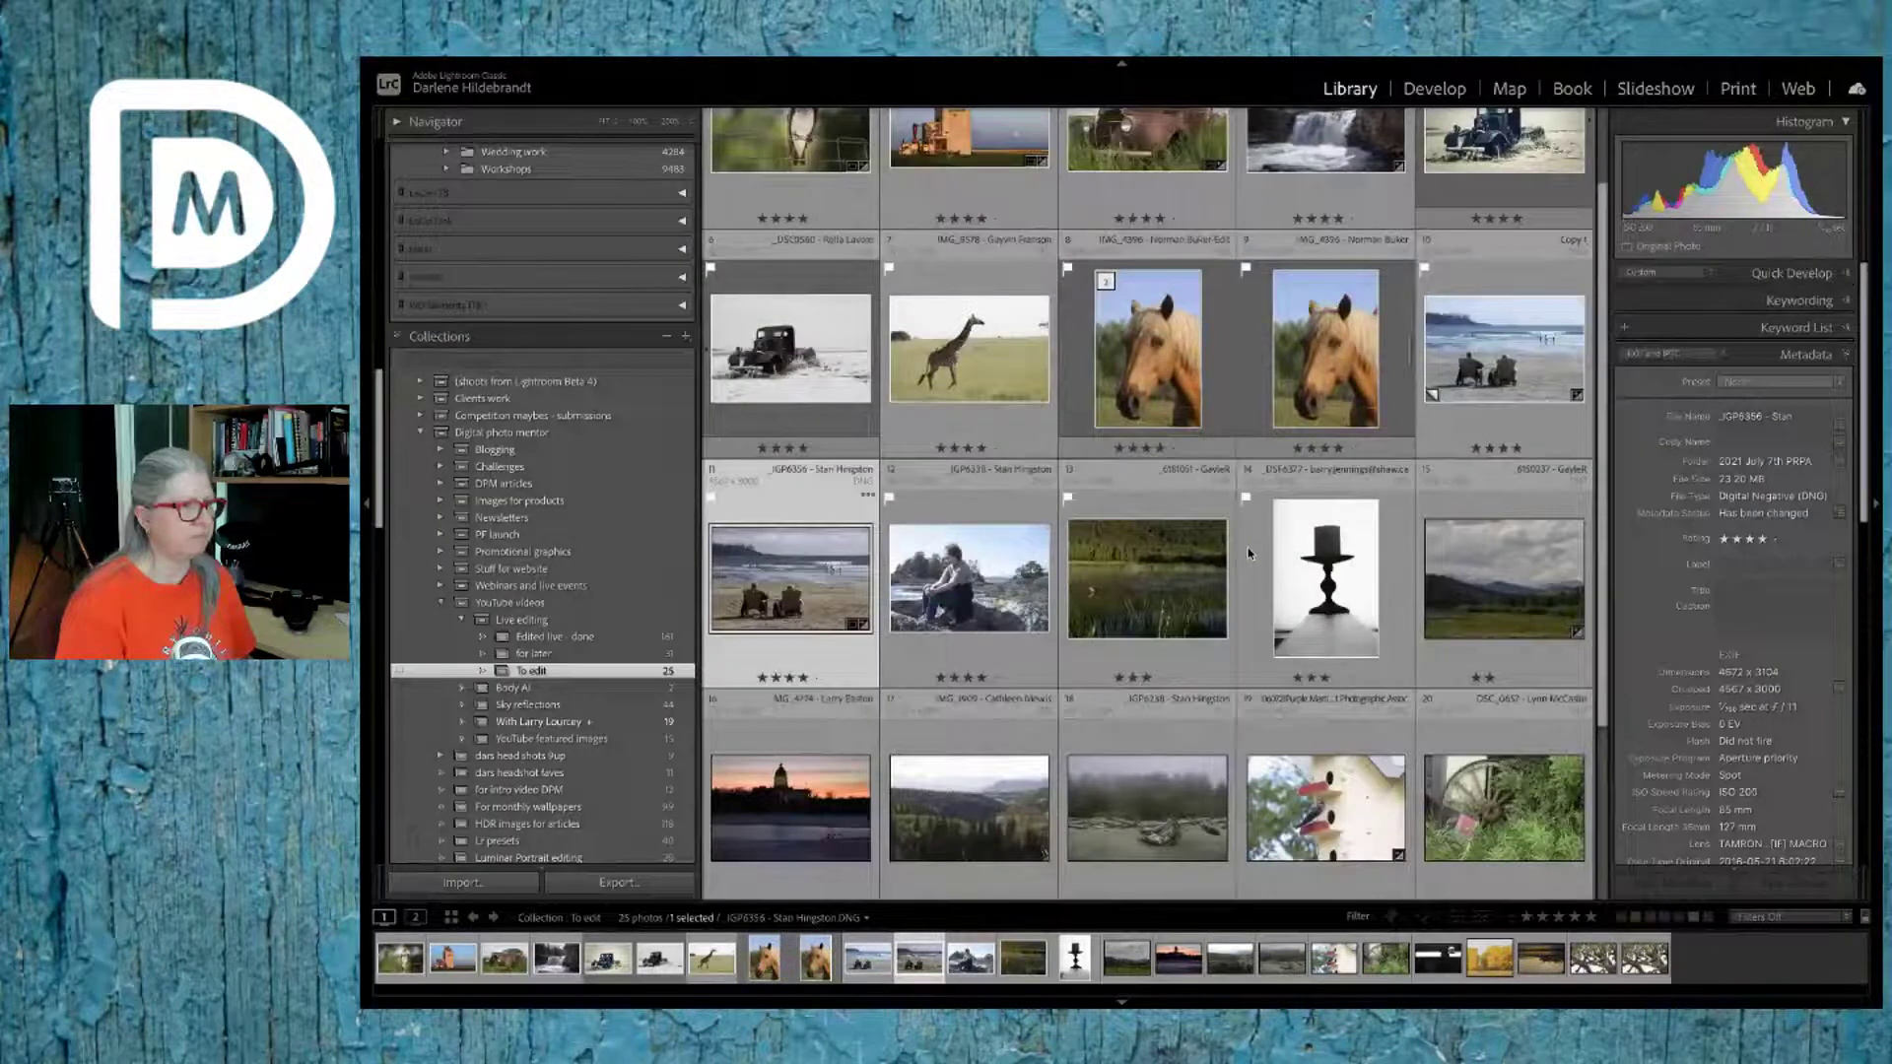
click(905, 555)
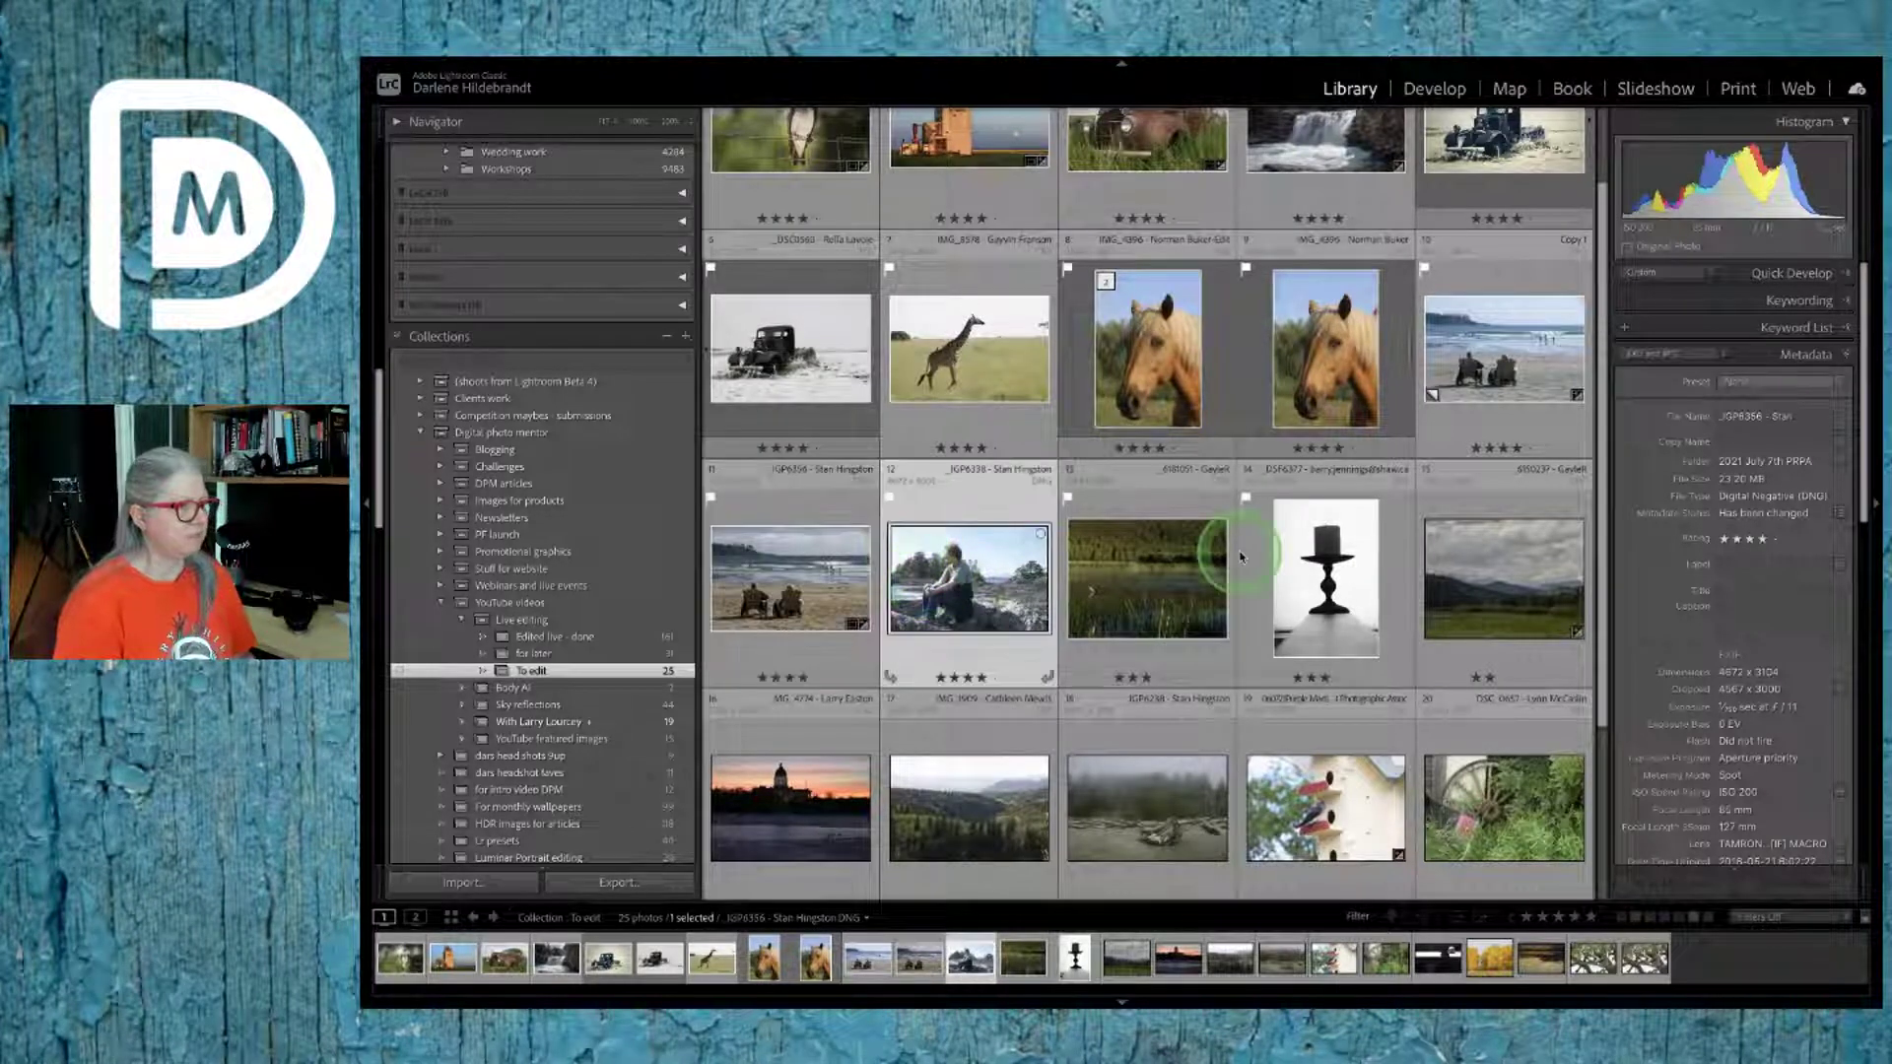
key(e)
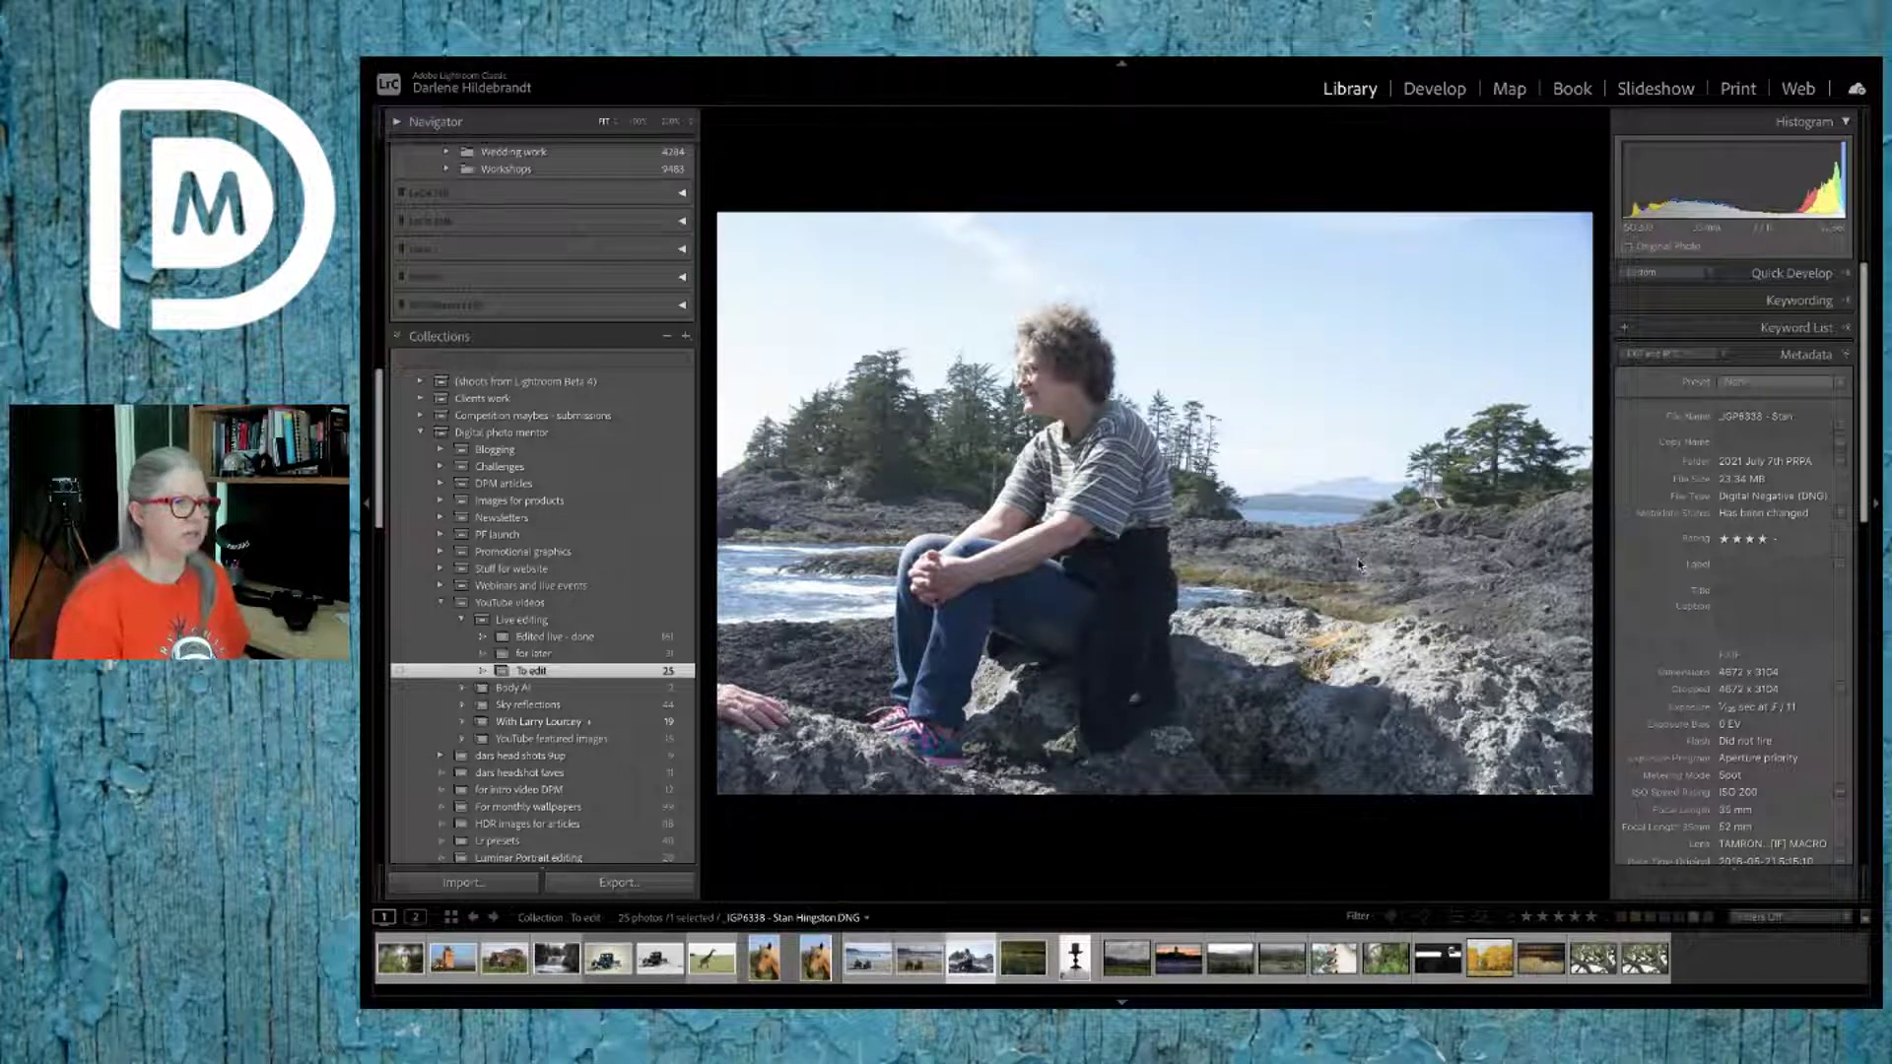
key(d)
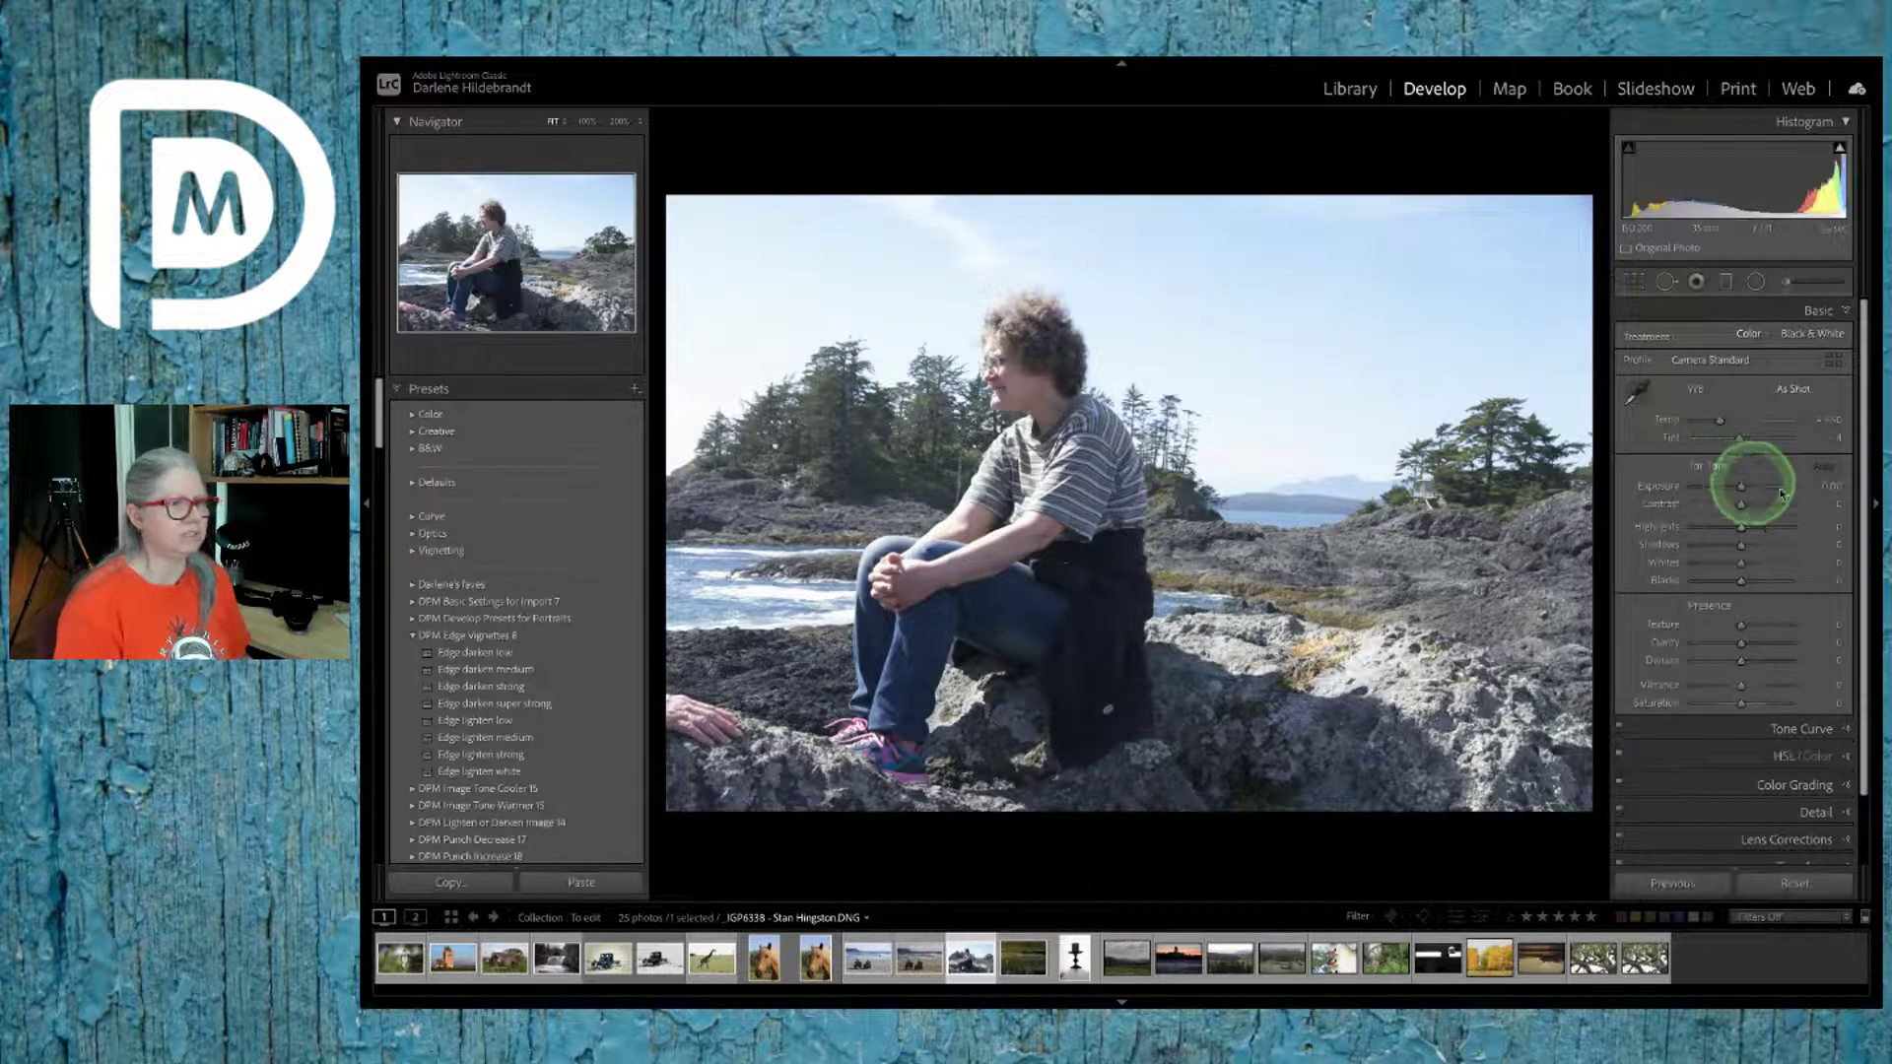
key(i)
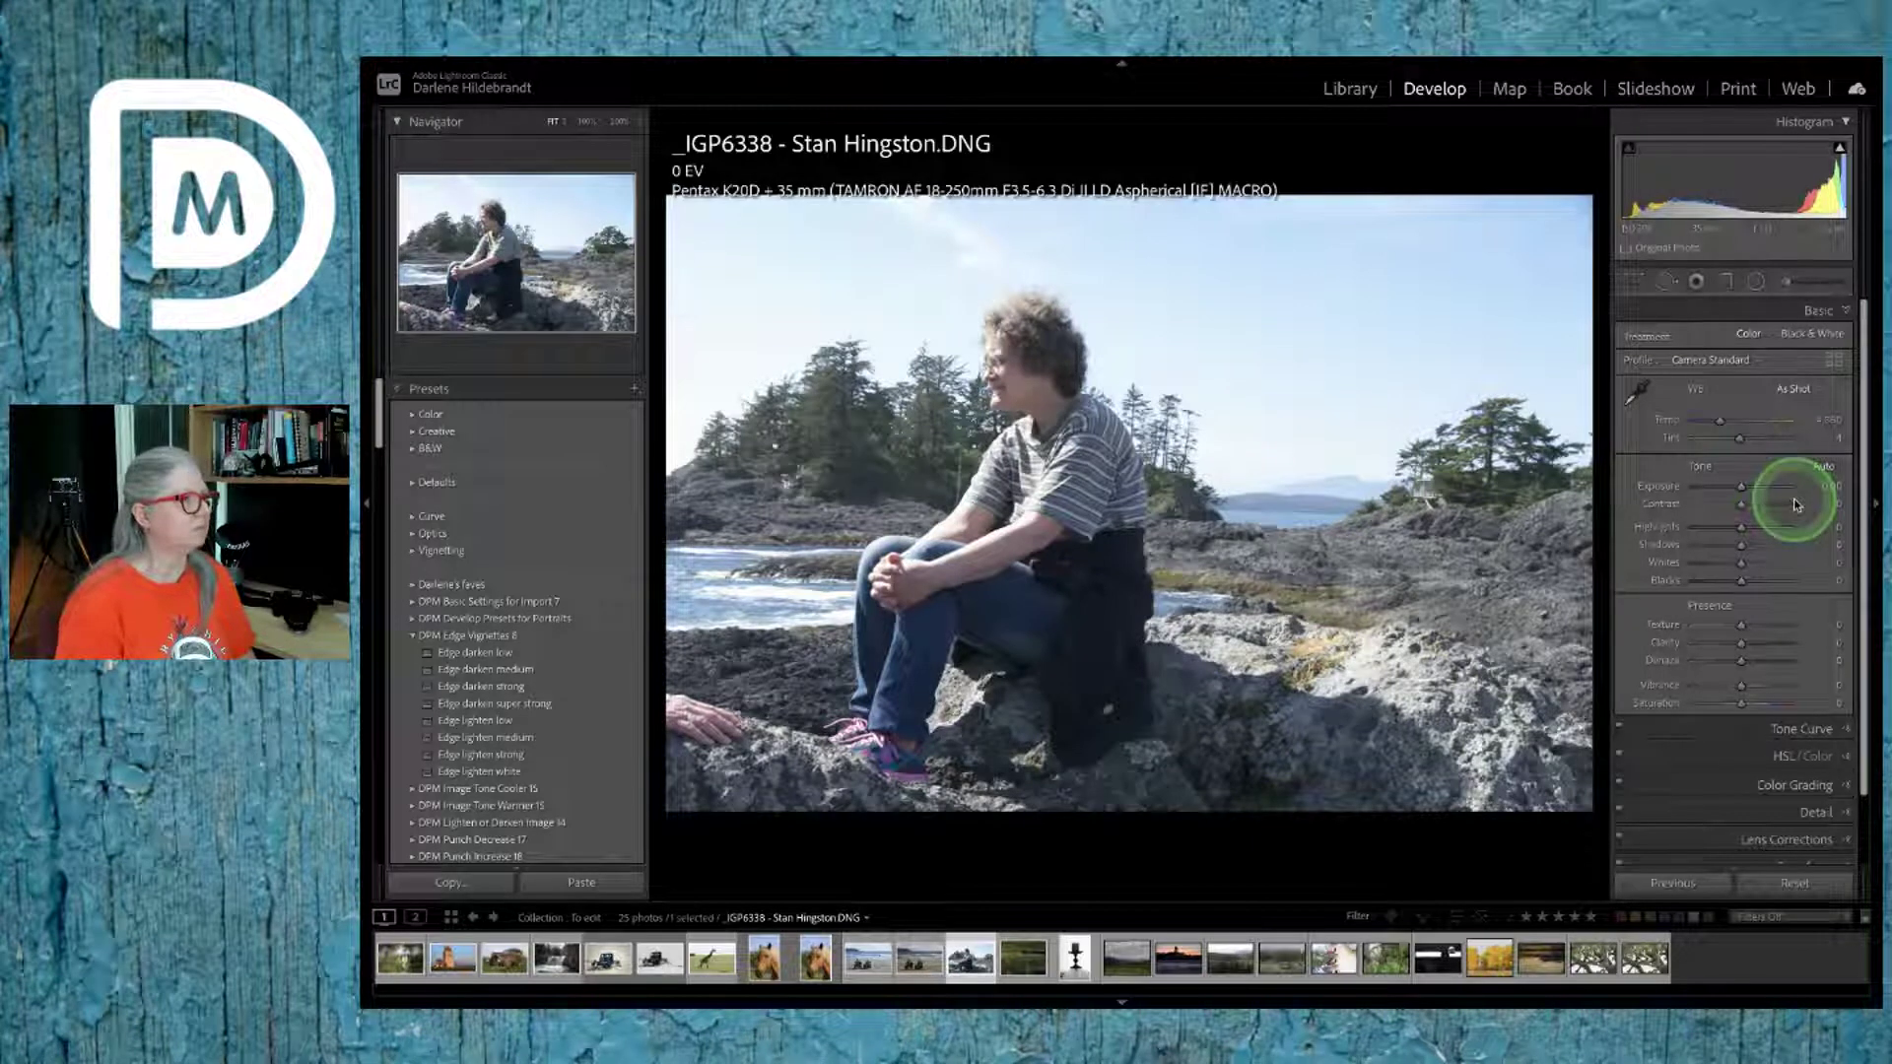
key(i)
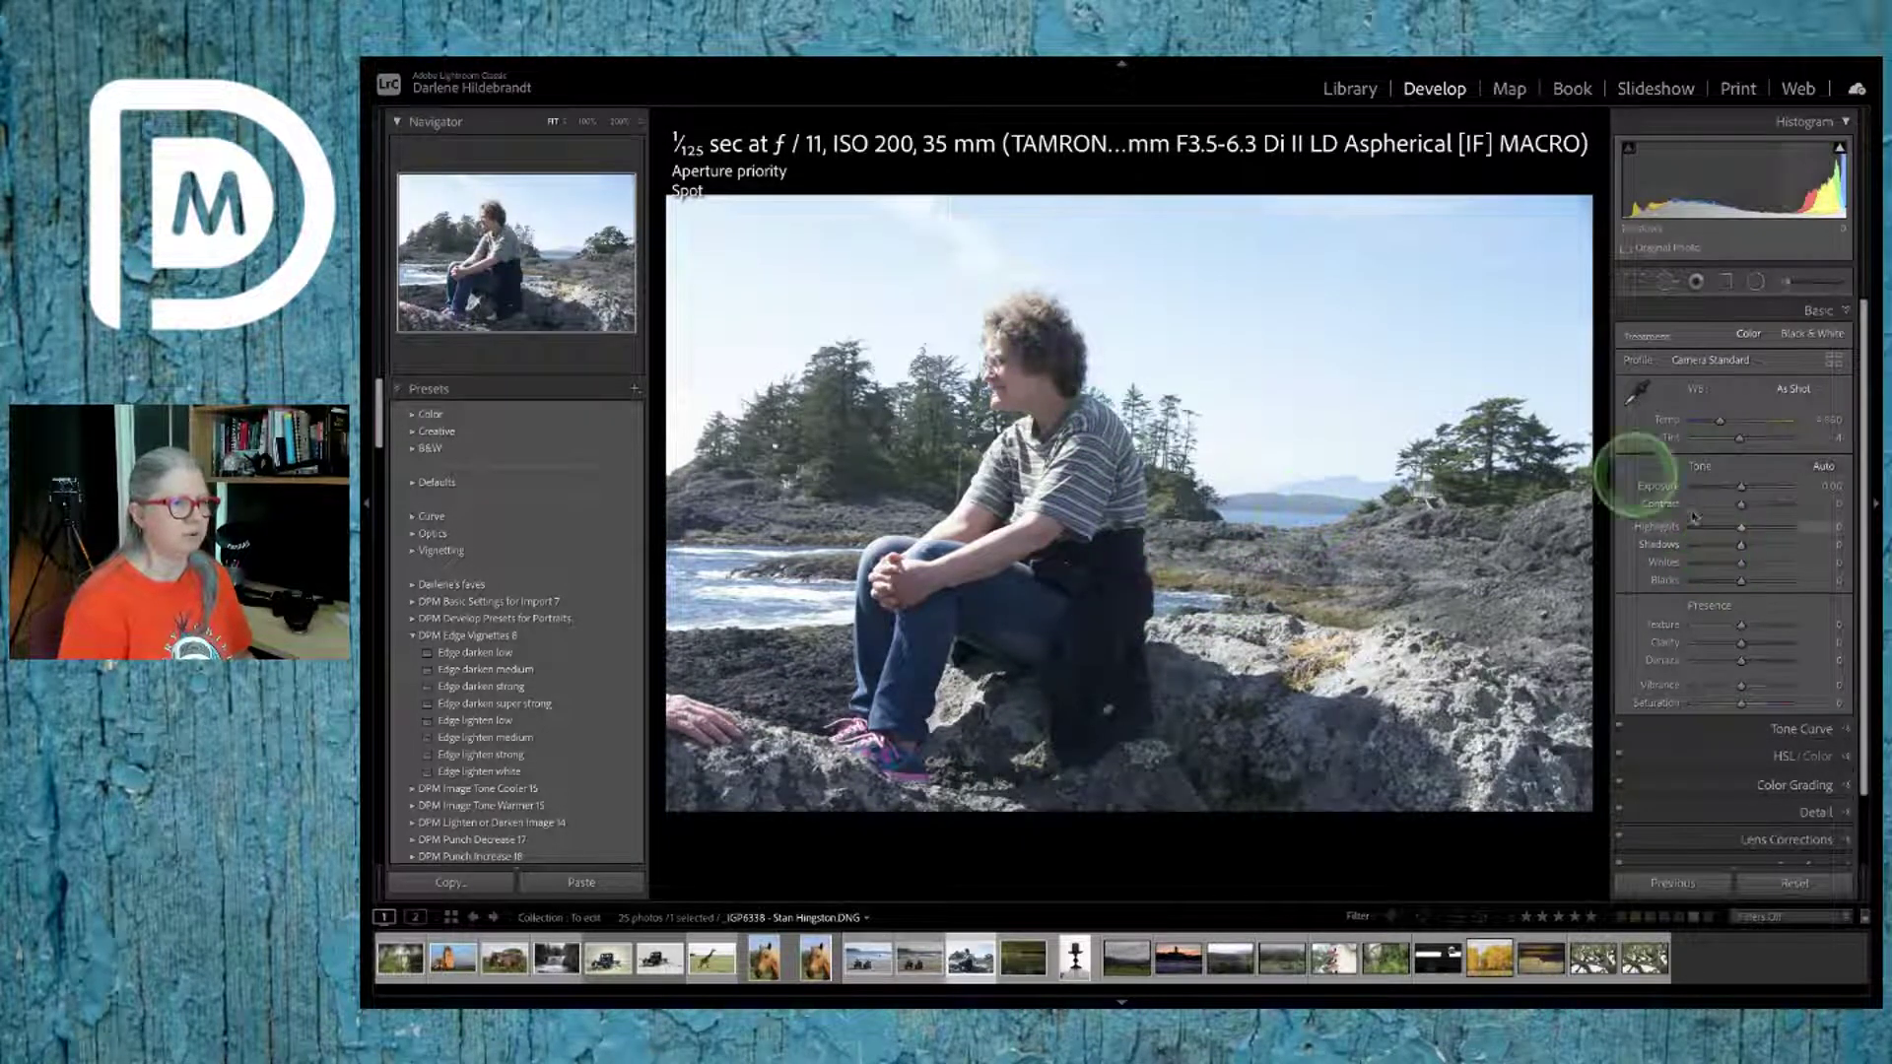
Step: Lower the rock portrait's highlights to -92 and warm its white balance from the Daylight preset to temperature 5,646 and tint +1
drag(1742, 531, 1693, 530)
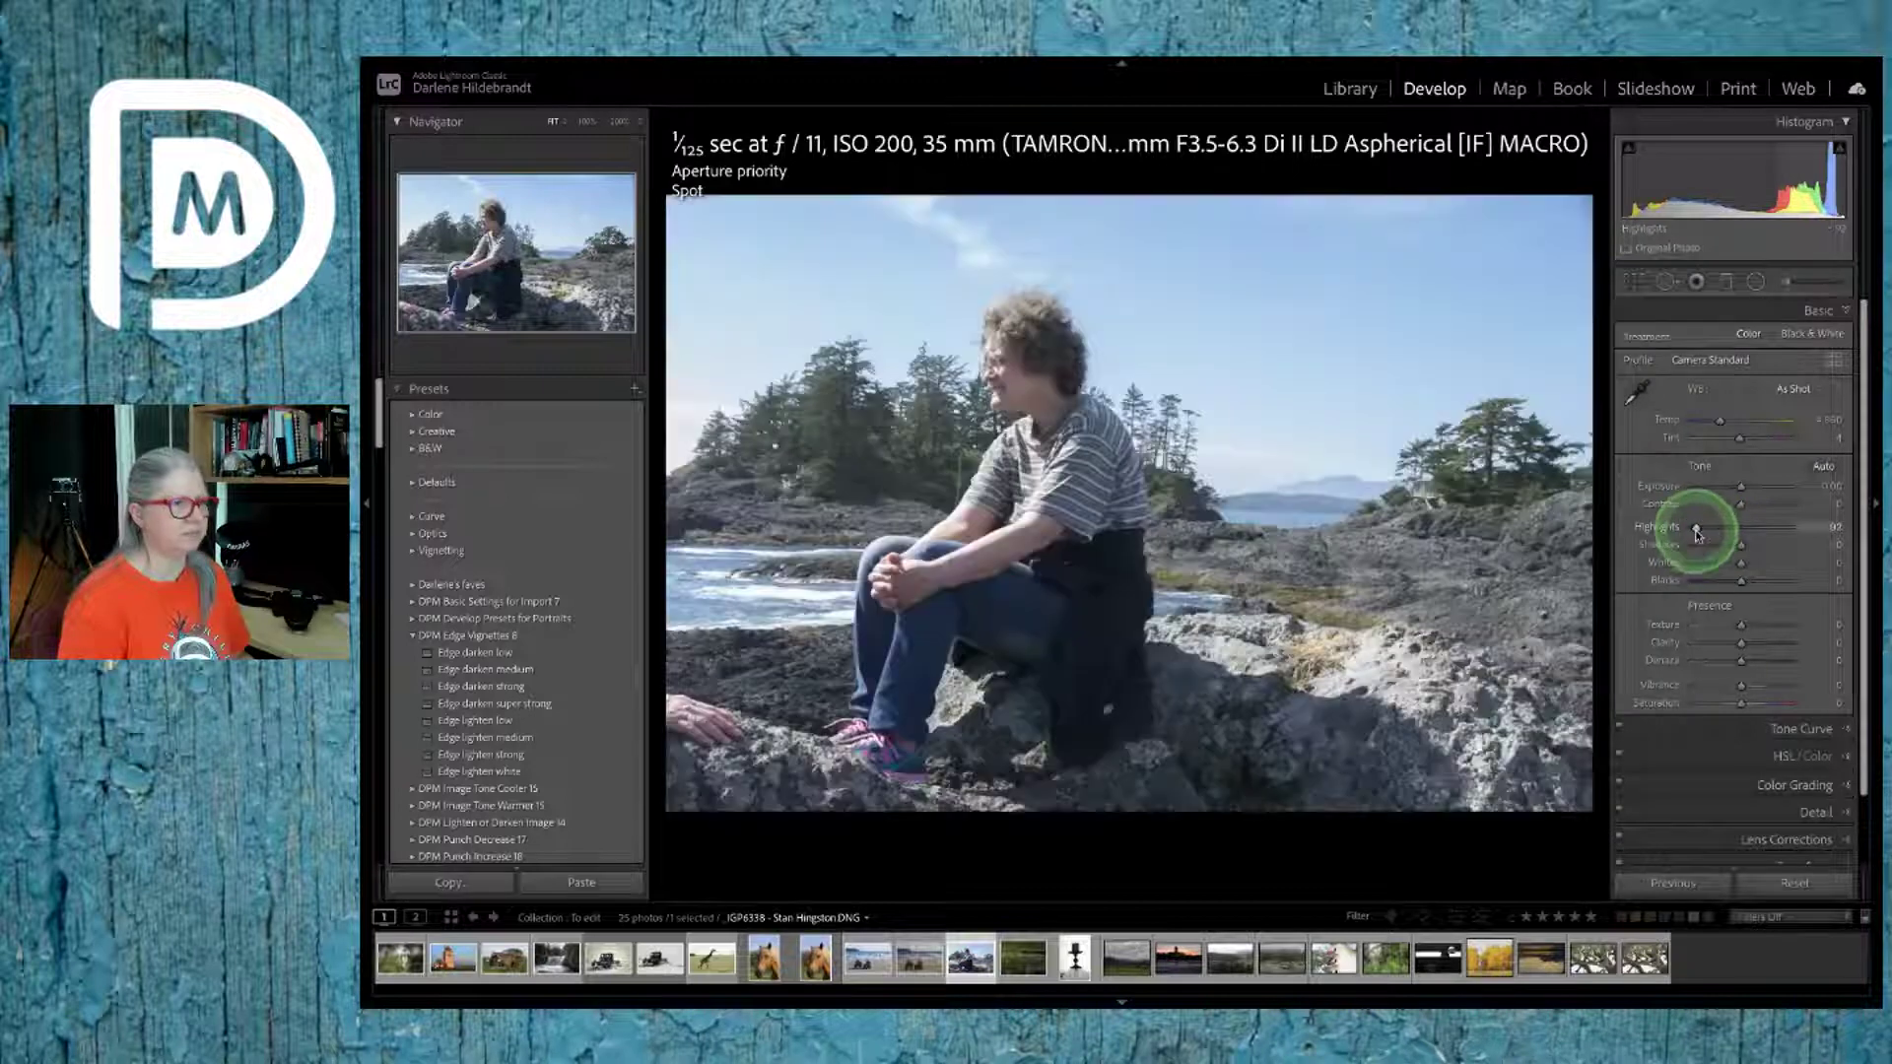
click(1792, 390)
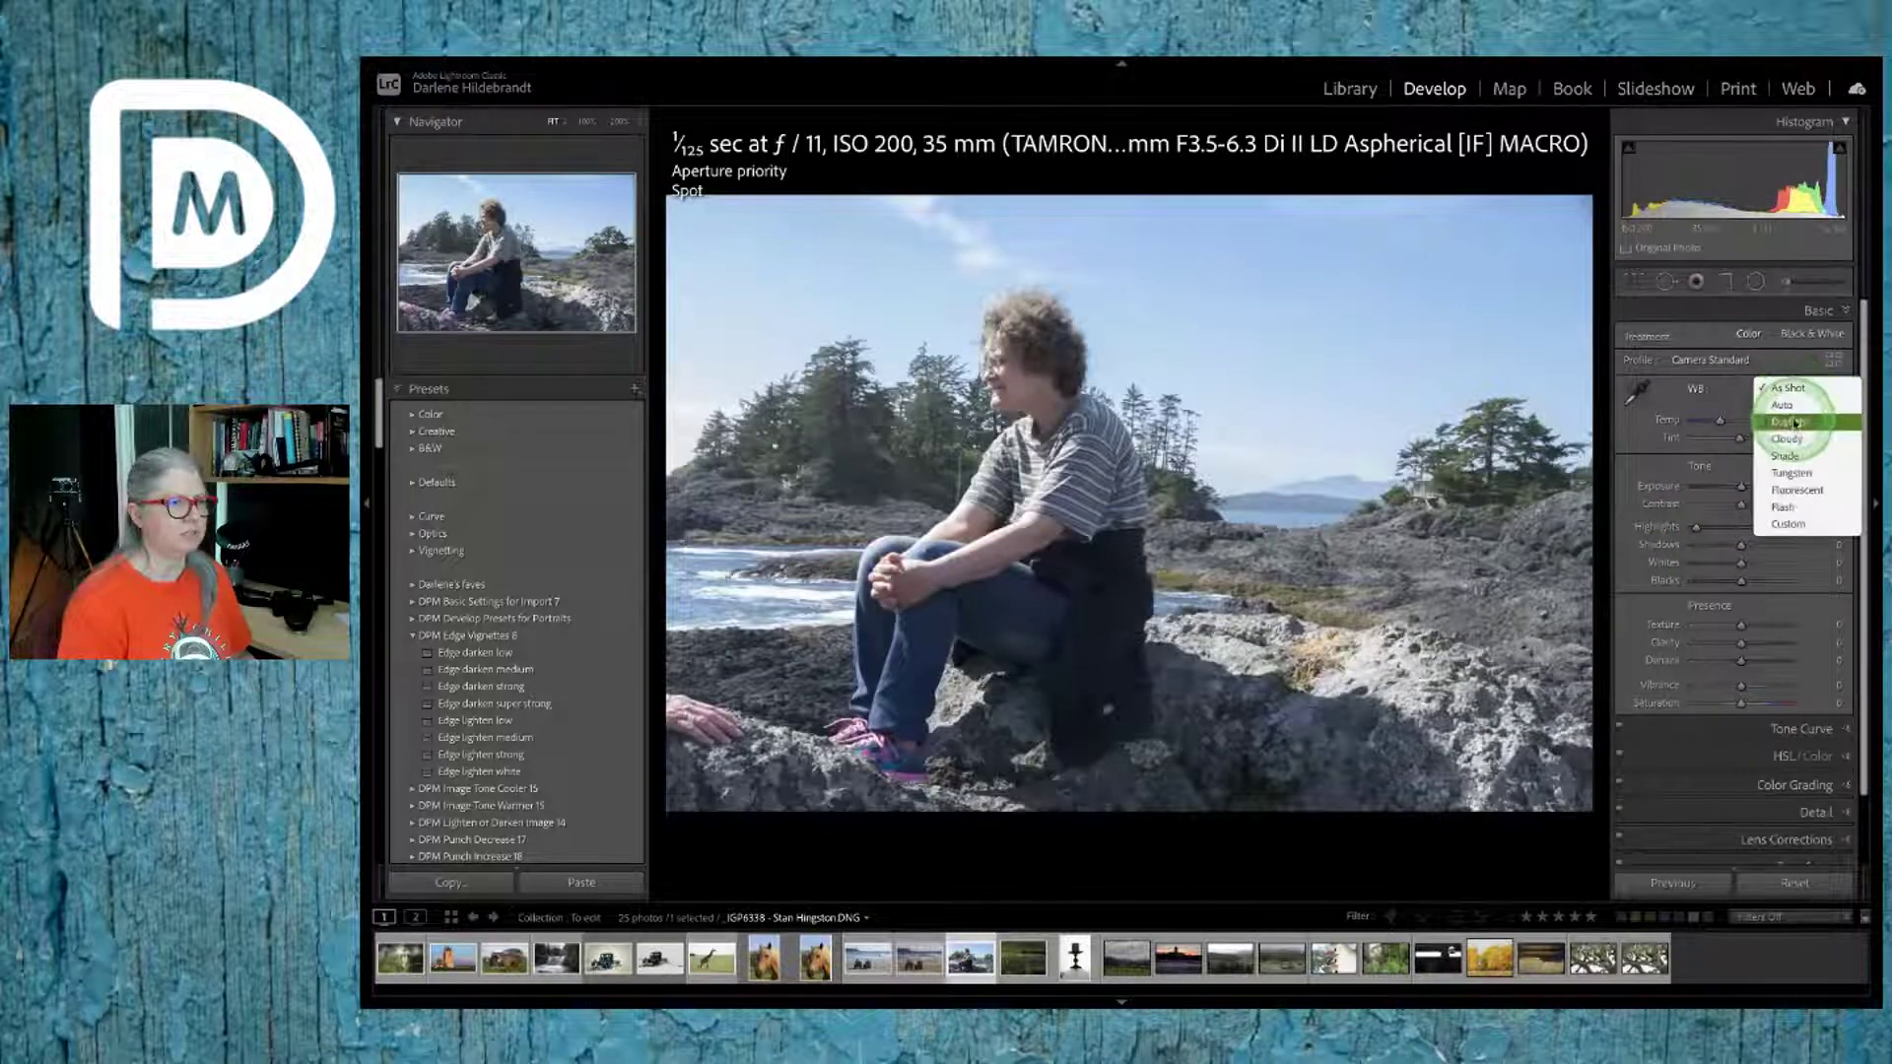
click(1789, 422)
drag(1830, 437, 1821, 418)
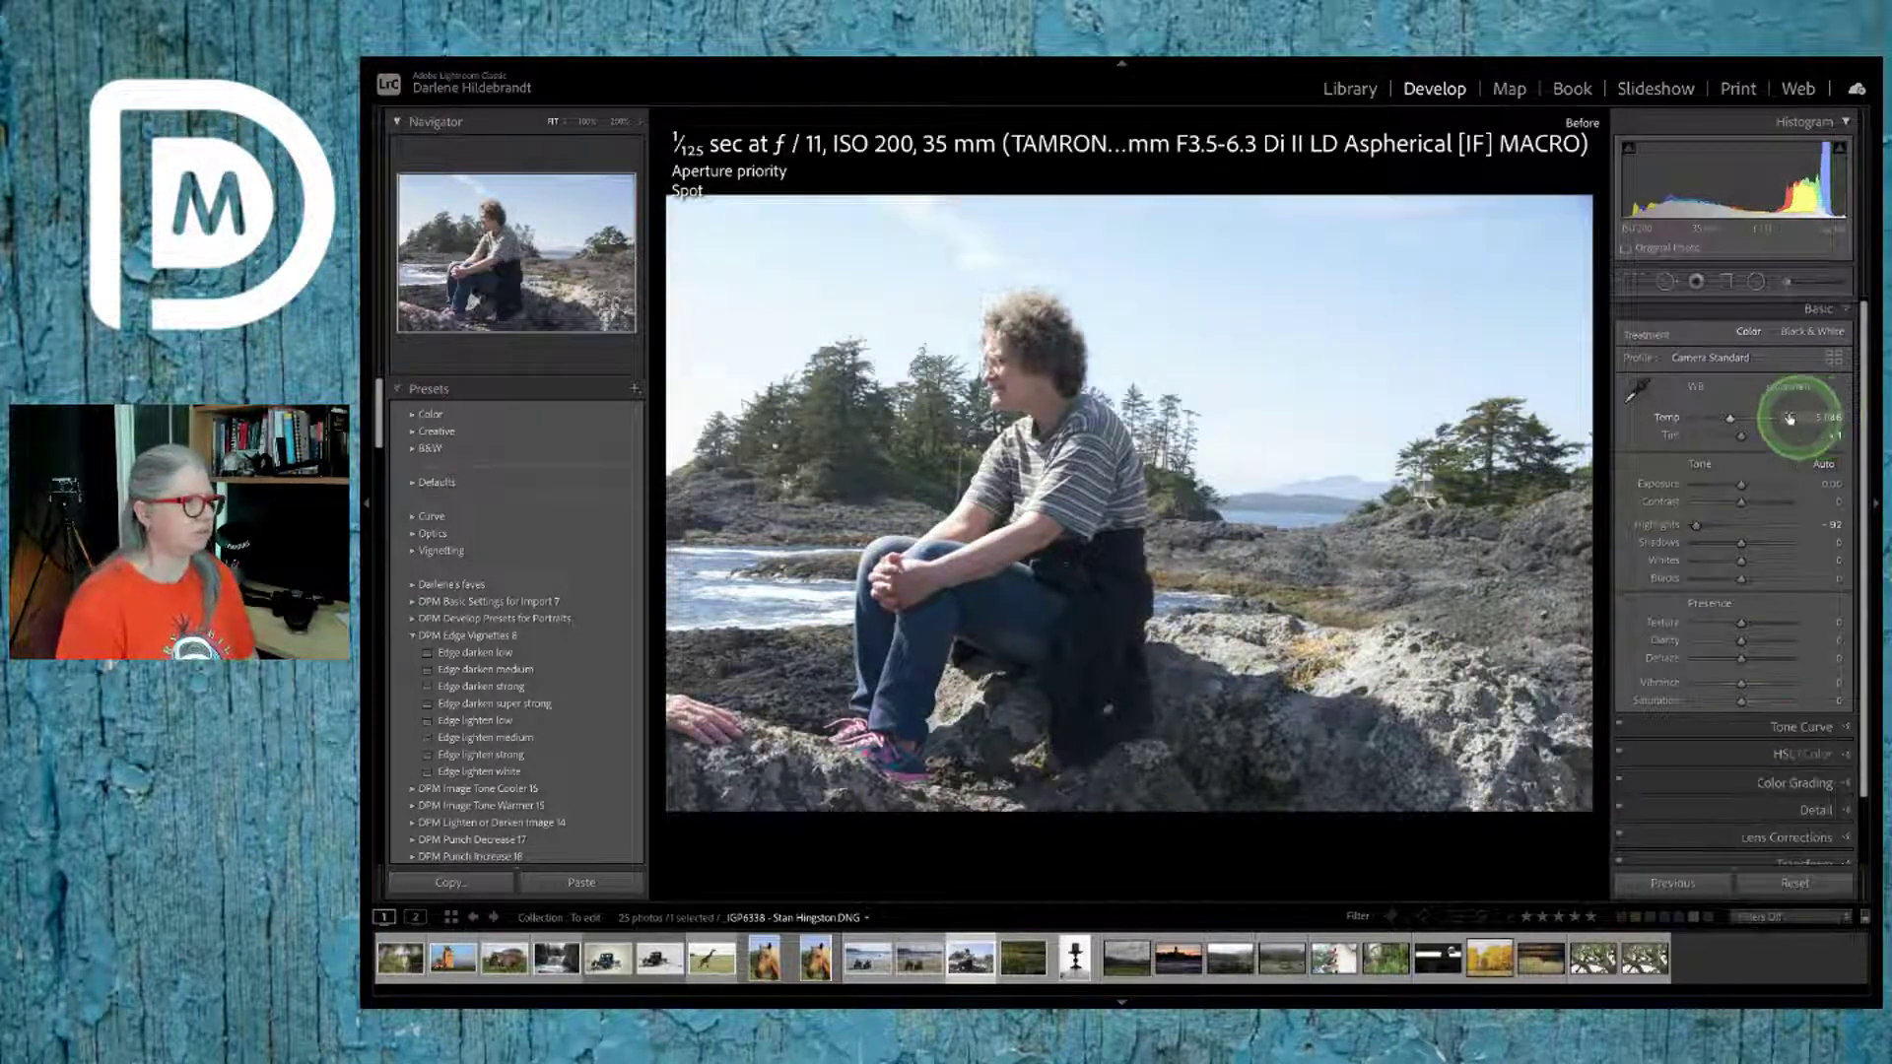
Step: Set the rock portrait's HSL luminance to -47 for aqua and -30 for blue, and try adjusting the orange luminance
scroll(1742, 498, down, 2)
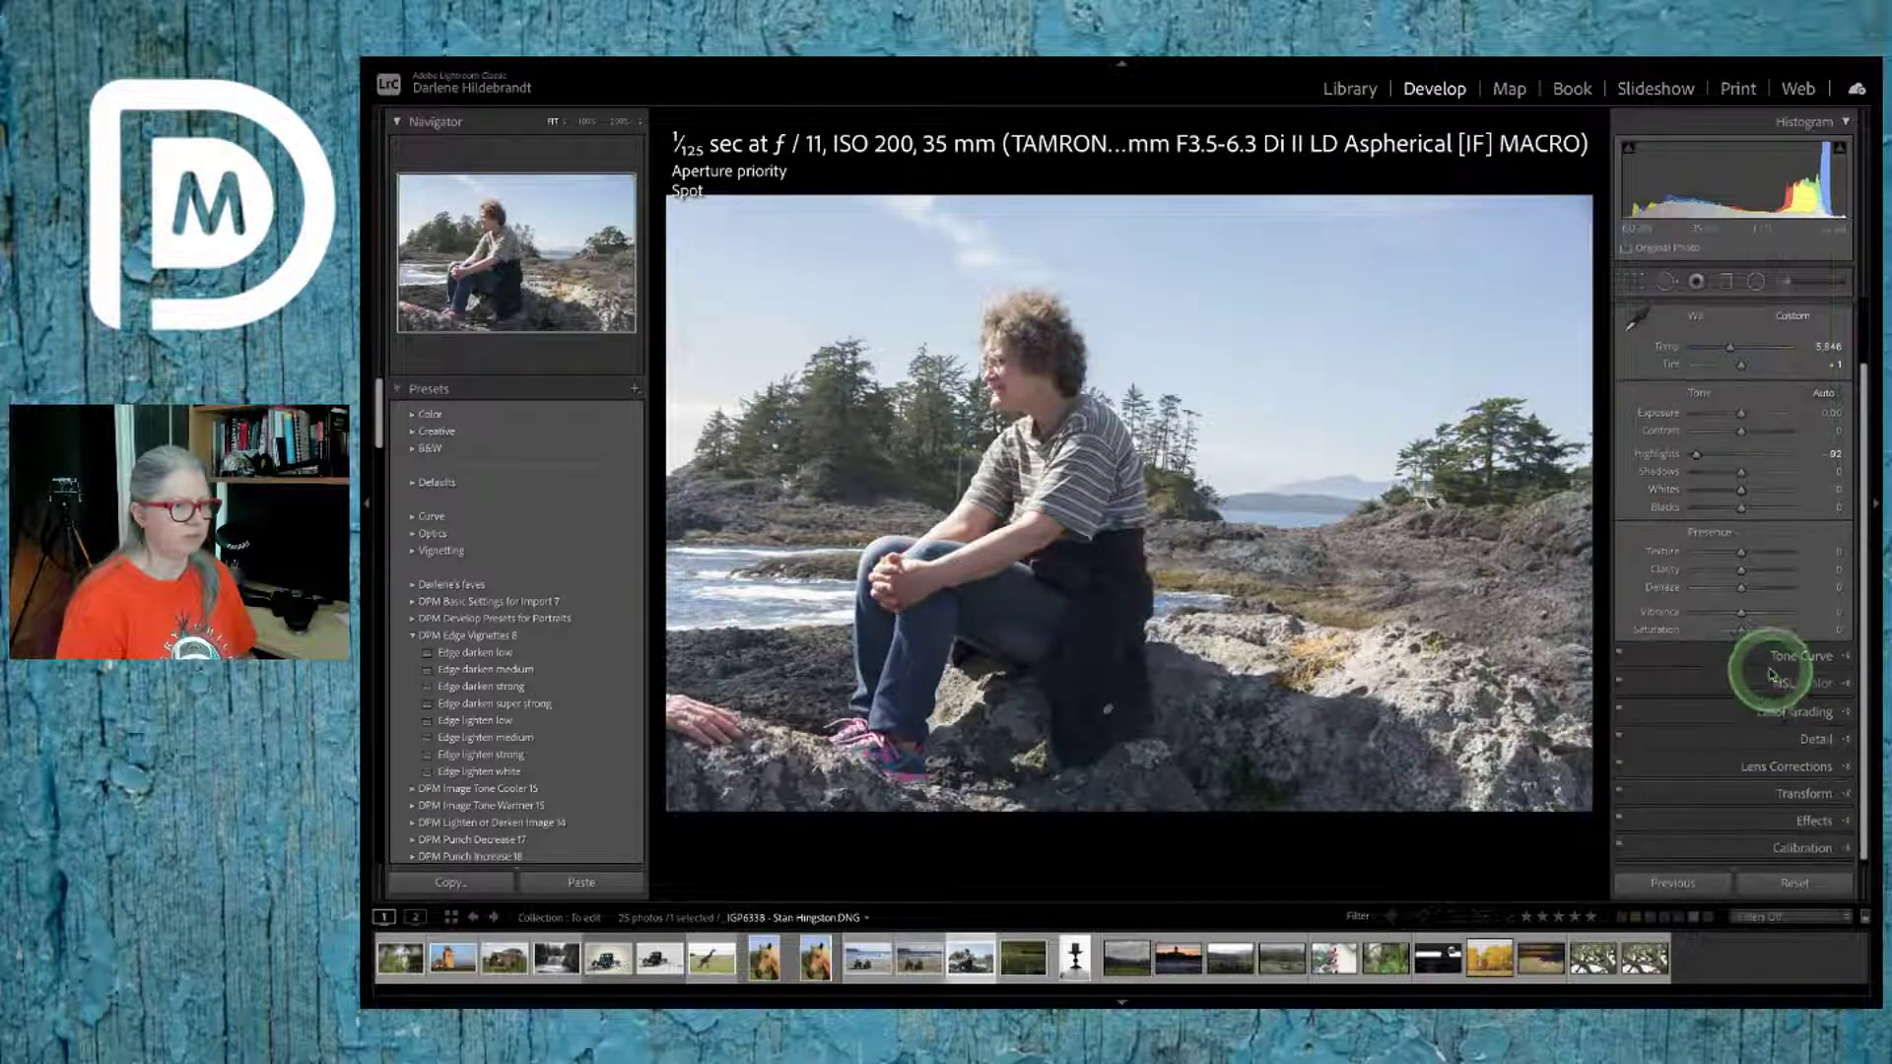
click(1769, 688)
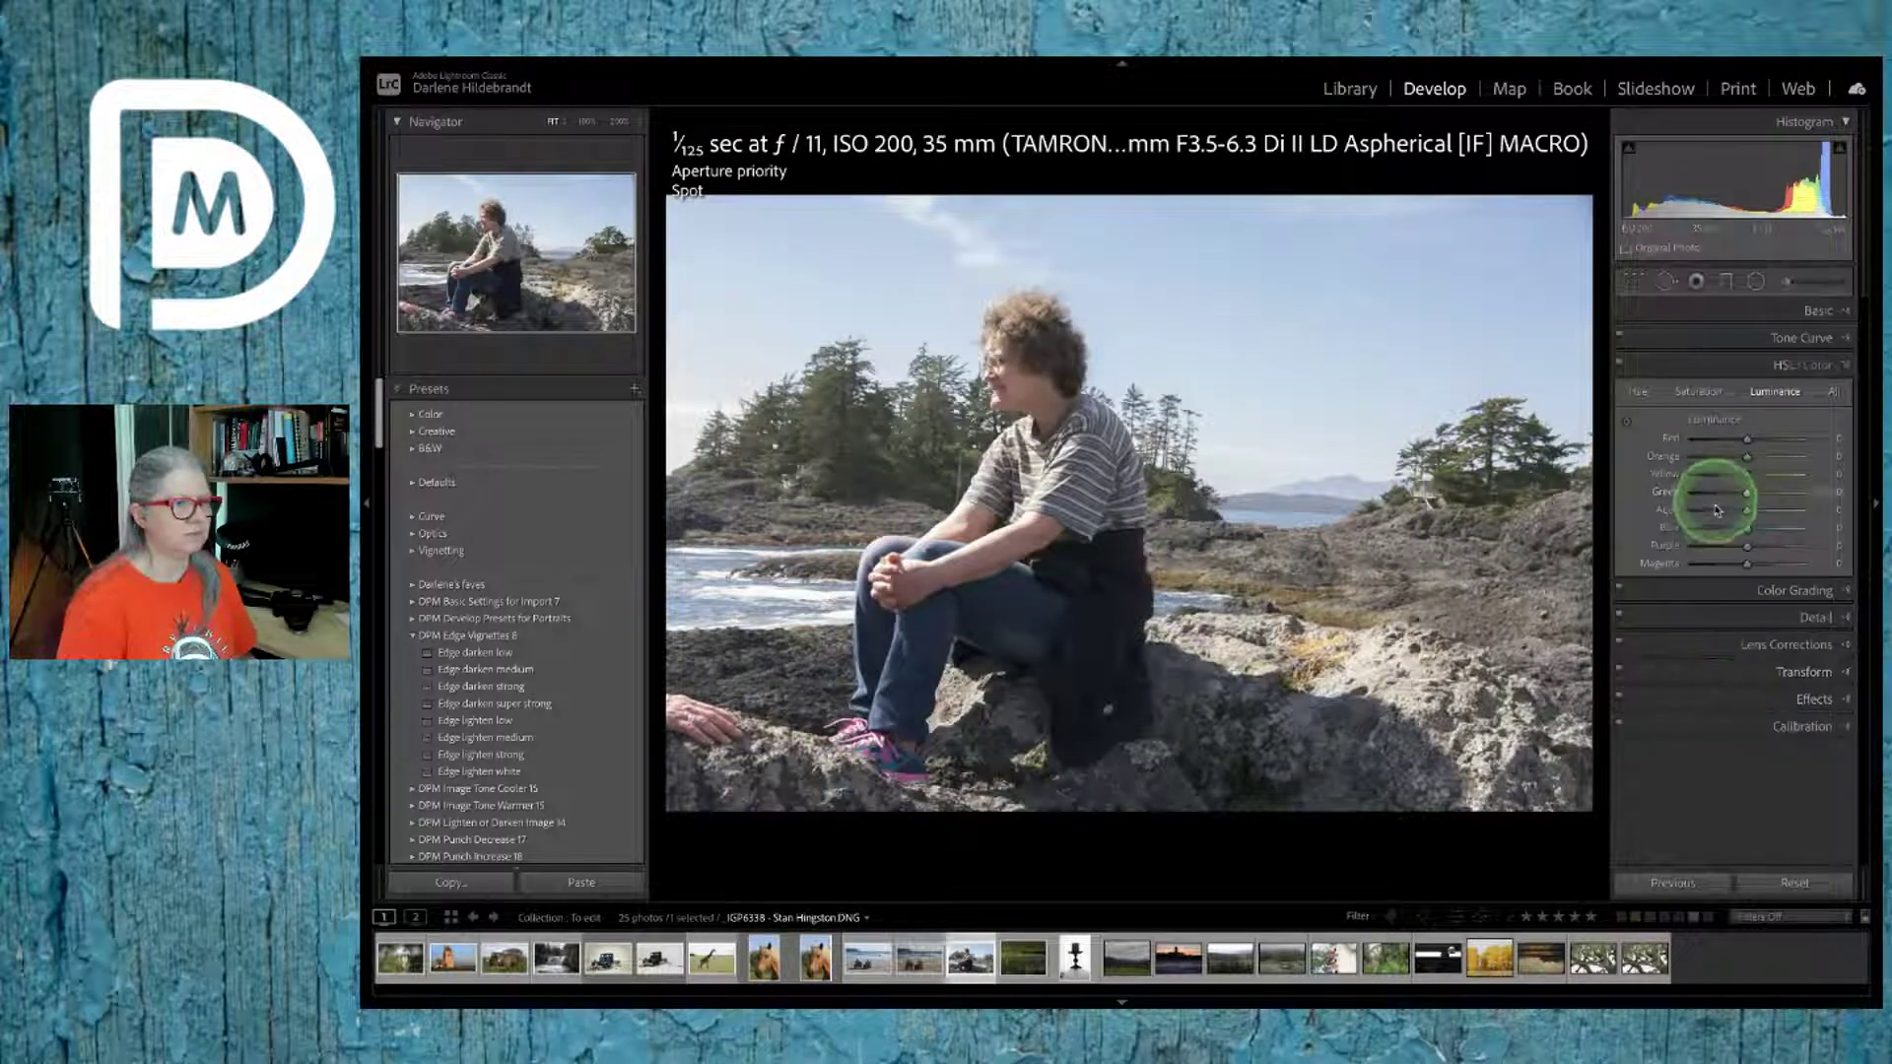
mouse_move(1720, 521)
mouse_down()
mouse_move(1706, 507)
mouse_move(1732, 529)
mouse_up()
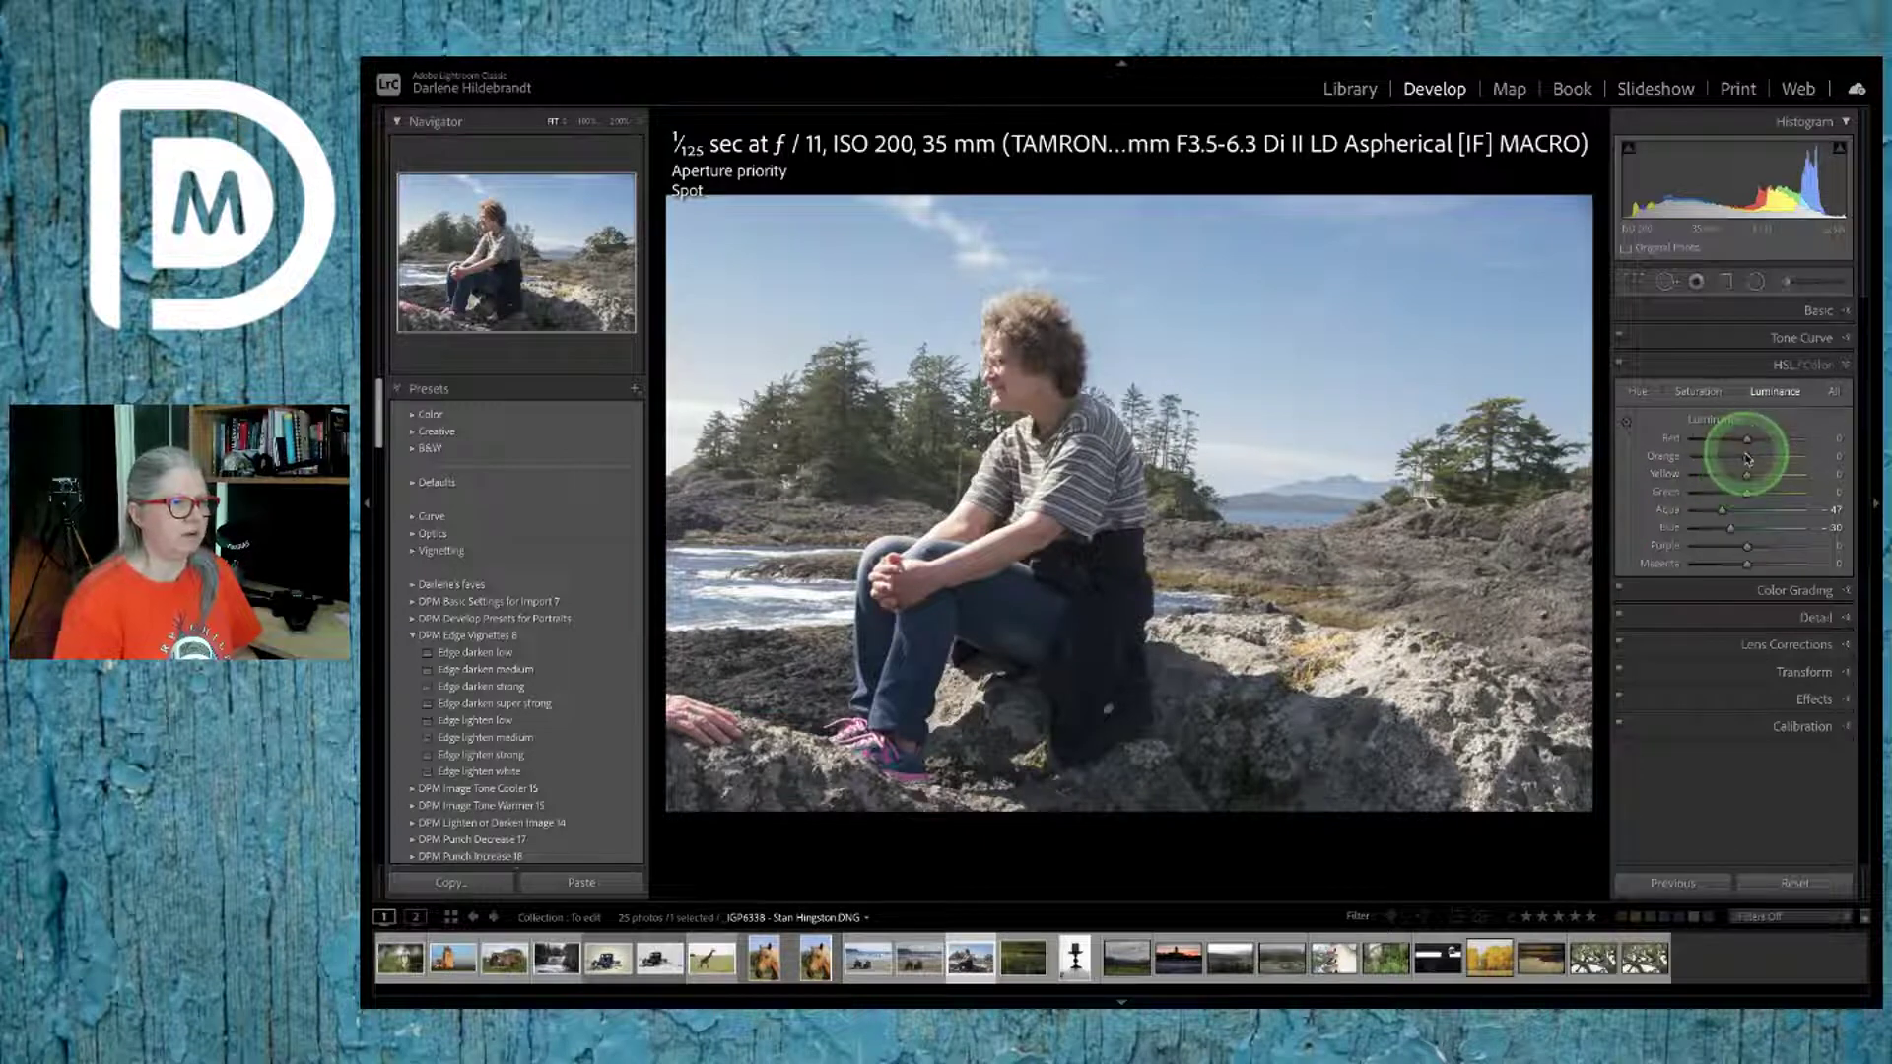
mouse_move(1746, 457)
mouse_down()
mouse_move(1817, 455)
mouse_move(1651, 455)
mouse_move(1858, 455)
mouse_move(1698, 456)
mouse_move(1774, 455)
mouse_move(1747, 460)
mouse_up()
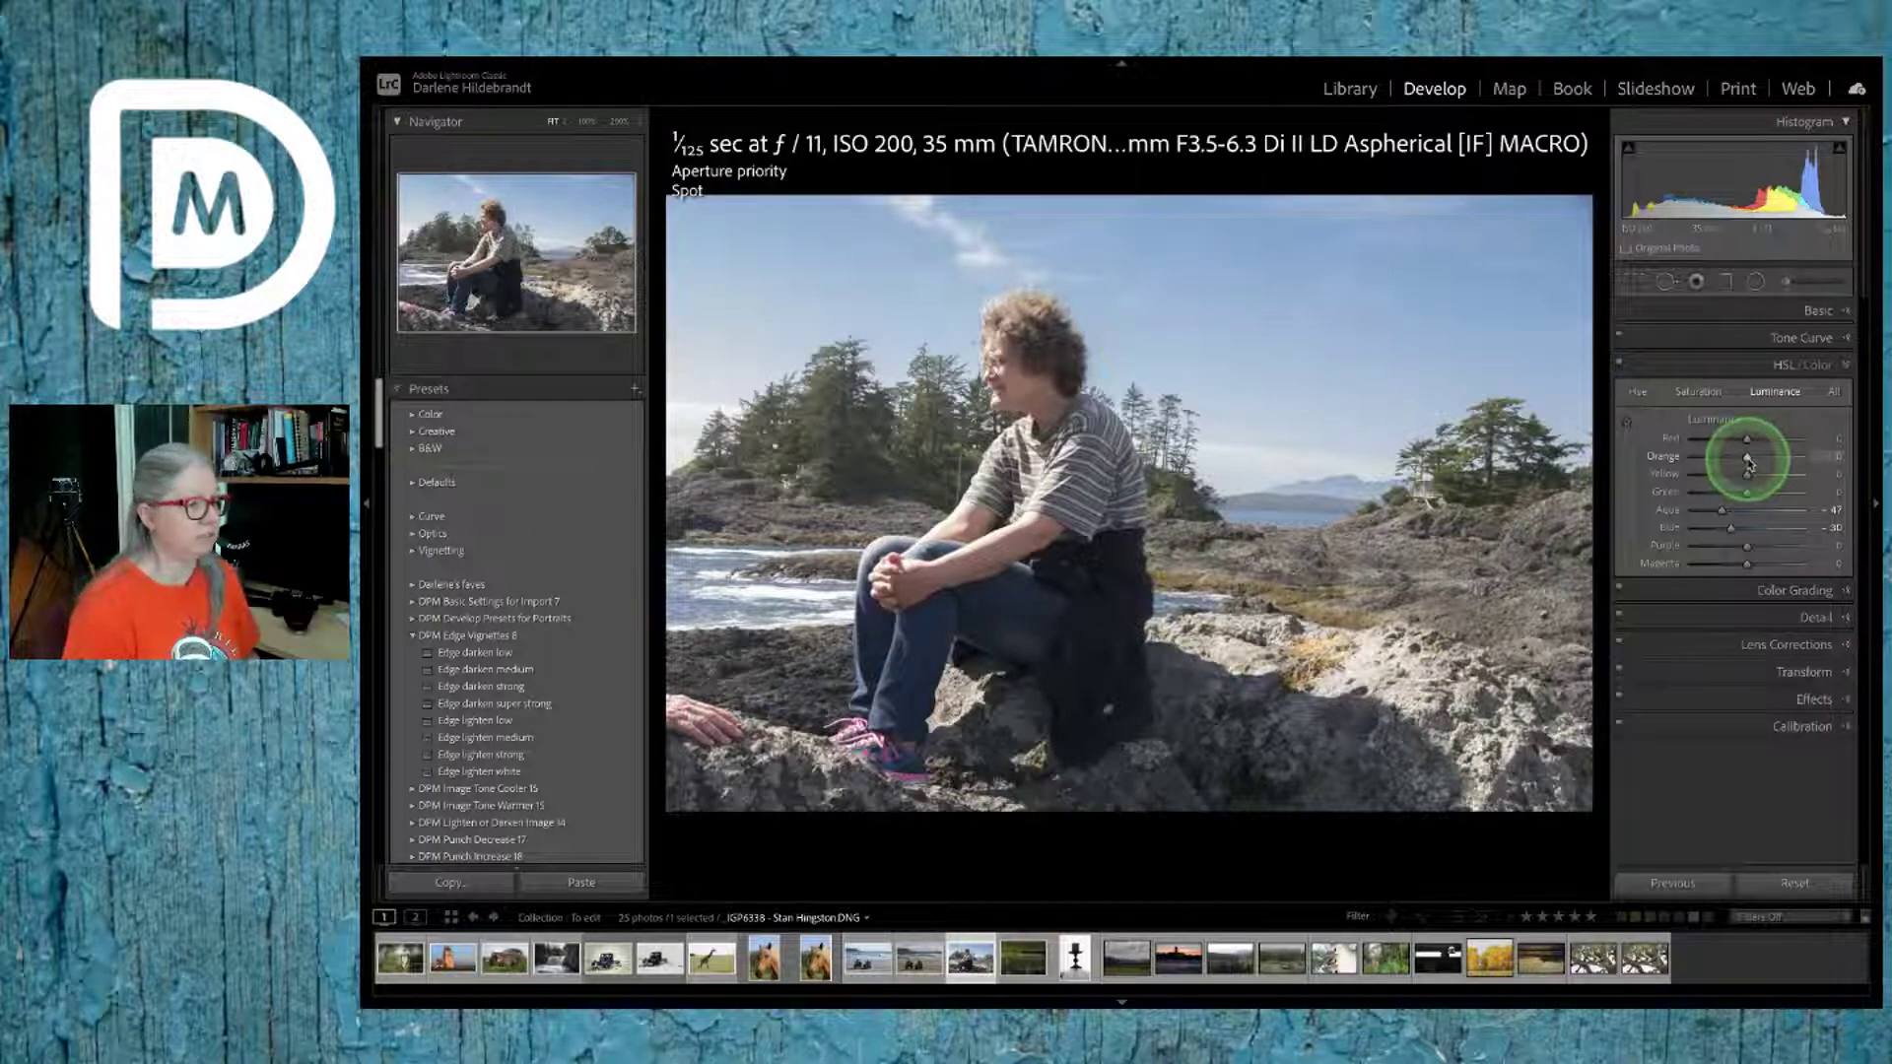
Step: Try raising the rocks' luminance to +26 for orange and +73 for yellow with the targeted adjustment, and reset both values
drag(1749, 464, 1649, 415)
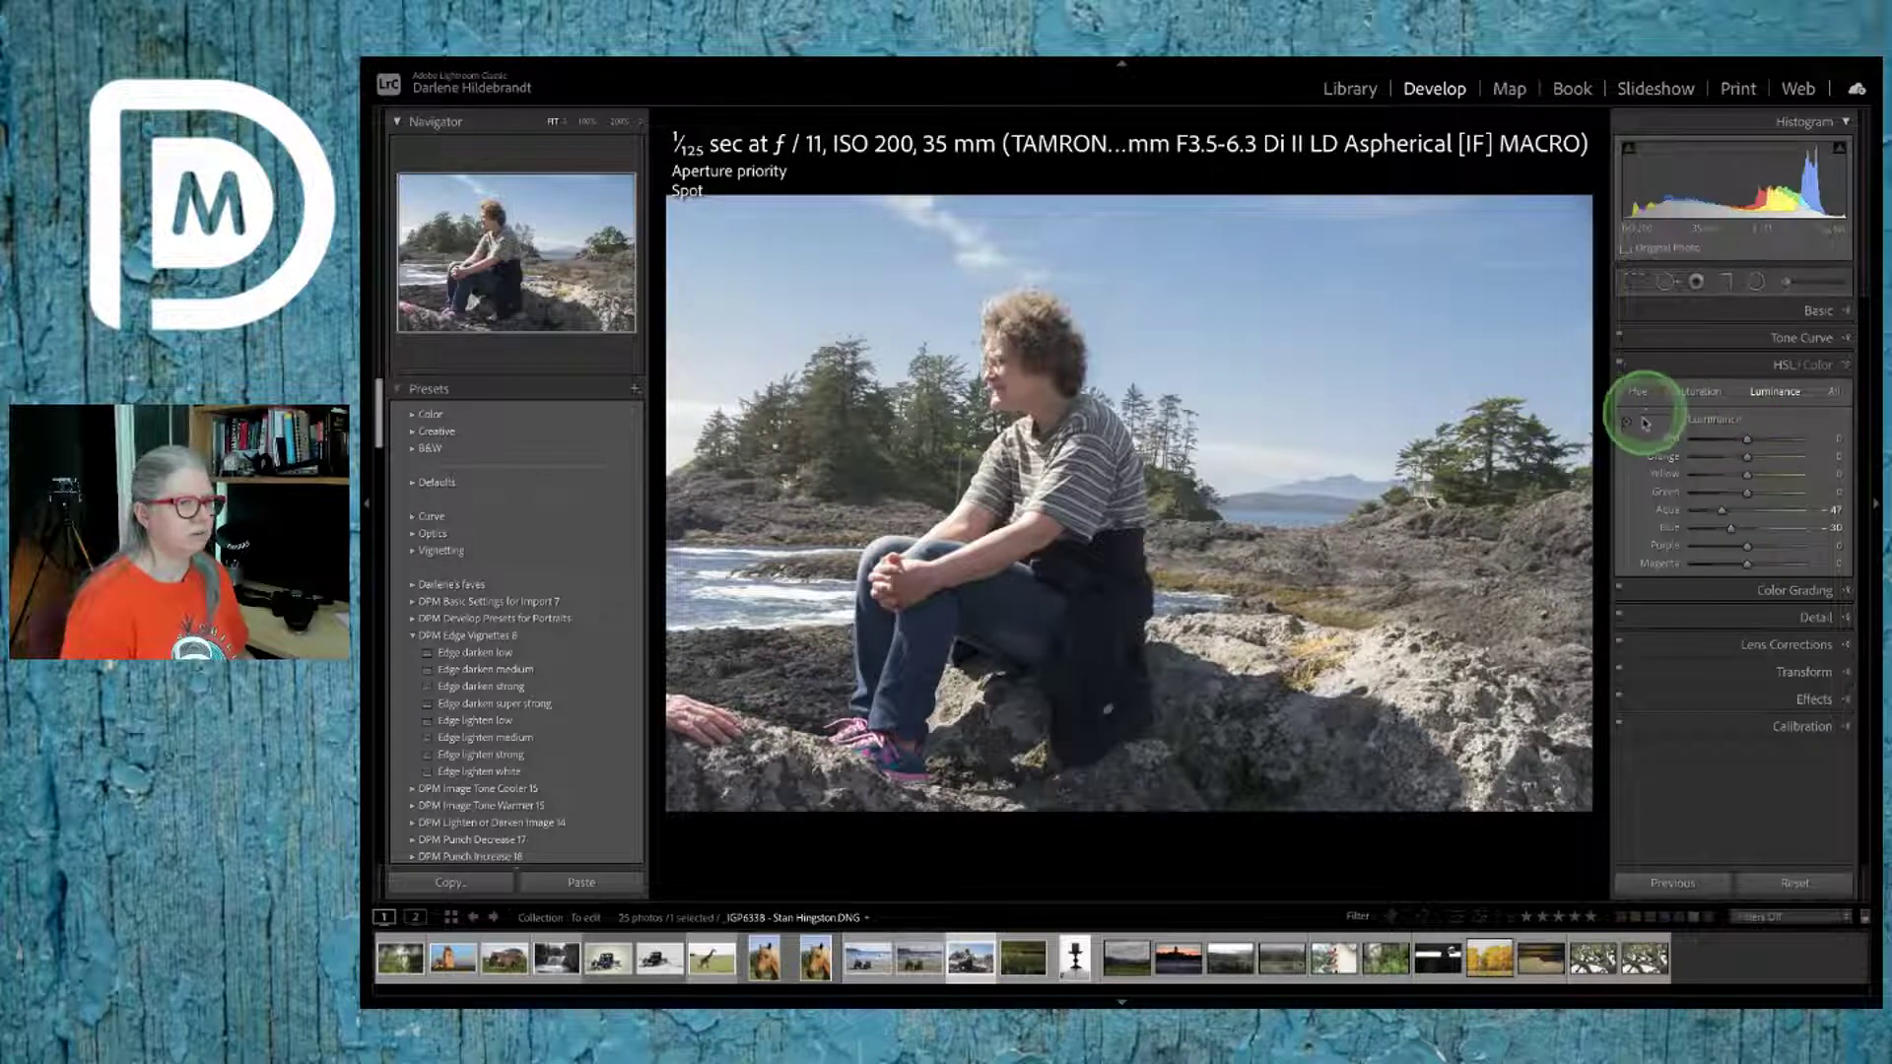
click(1626, 421)
mouse_move(1410, 661)
mouse_down()
mouse_move(1411, 709)
mouse_move(1400, 517)
mouse_move(1406, 782)
mouse_move(1372, 468)
mouse_move(1402, 794)
mouse_move(1400, 537)
mouse_move(1409, 662)
mouse_up()
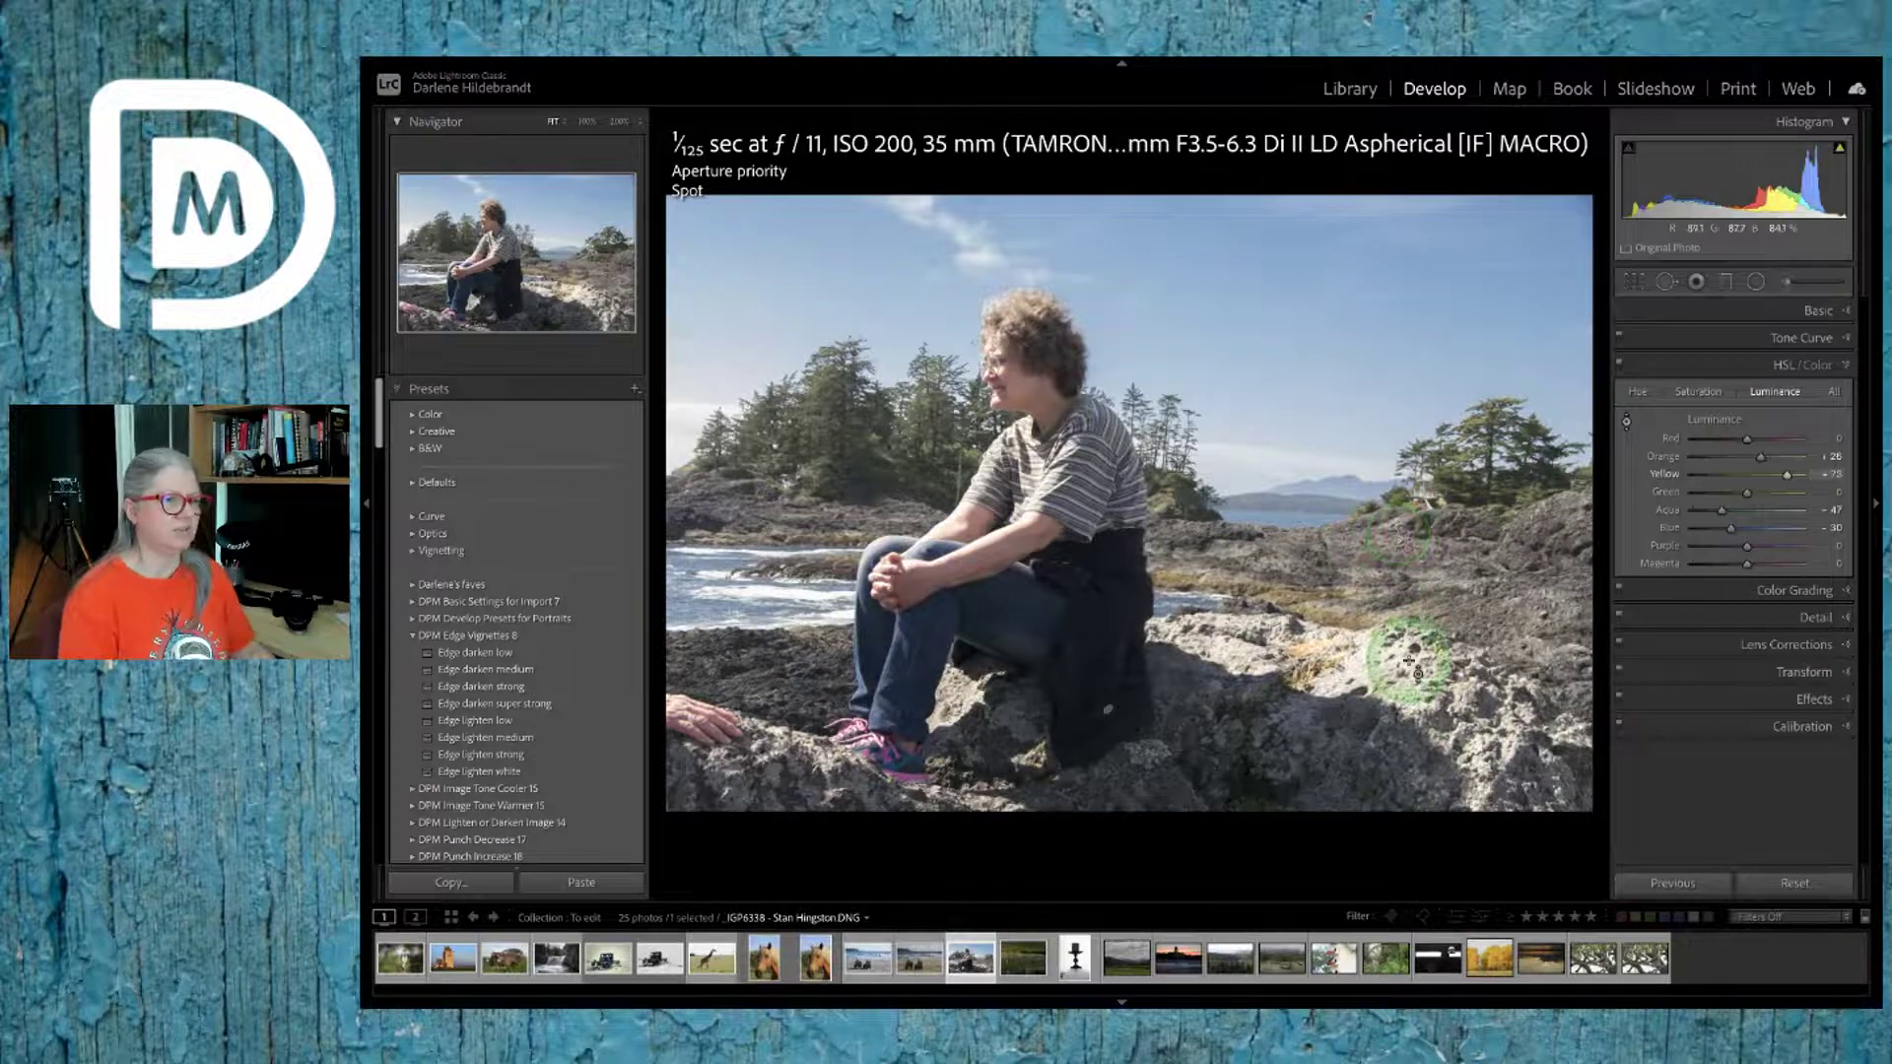
double_click(1761, 458)
double_click(1750, 470)
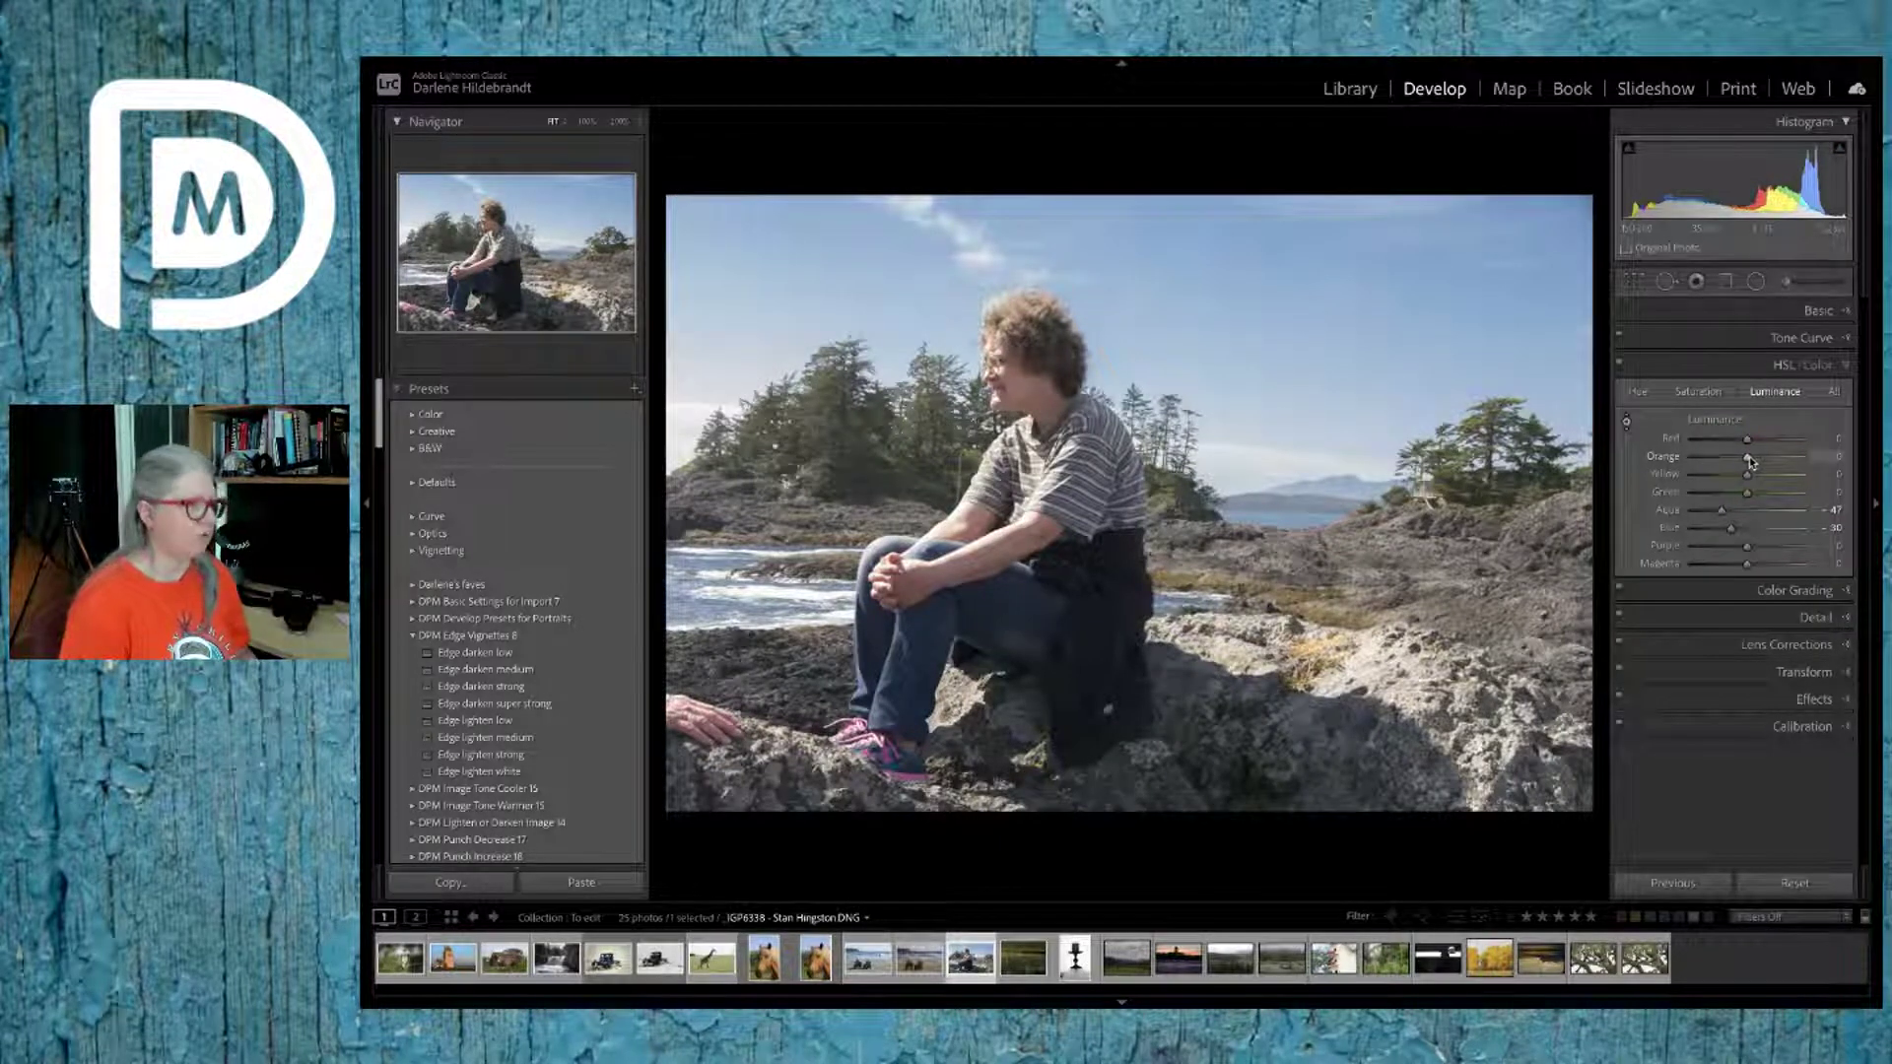
click(1133, 507)
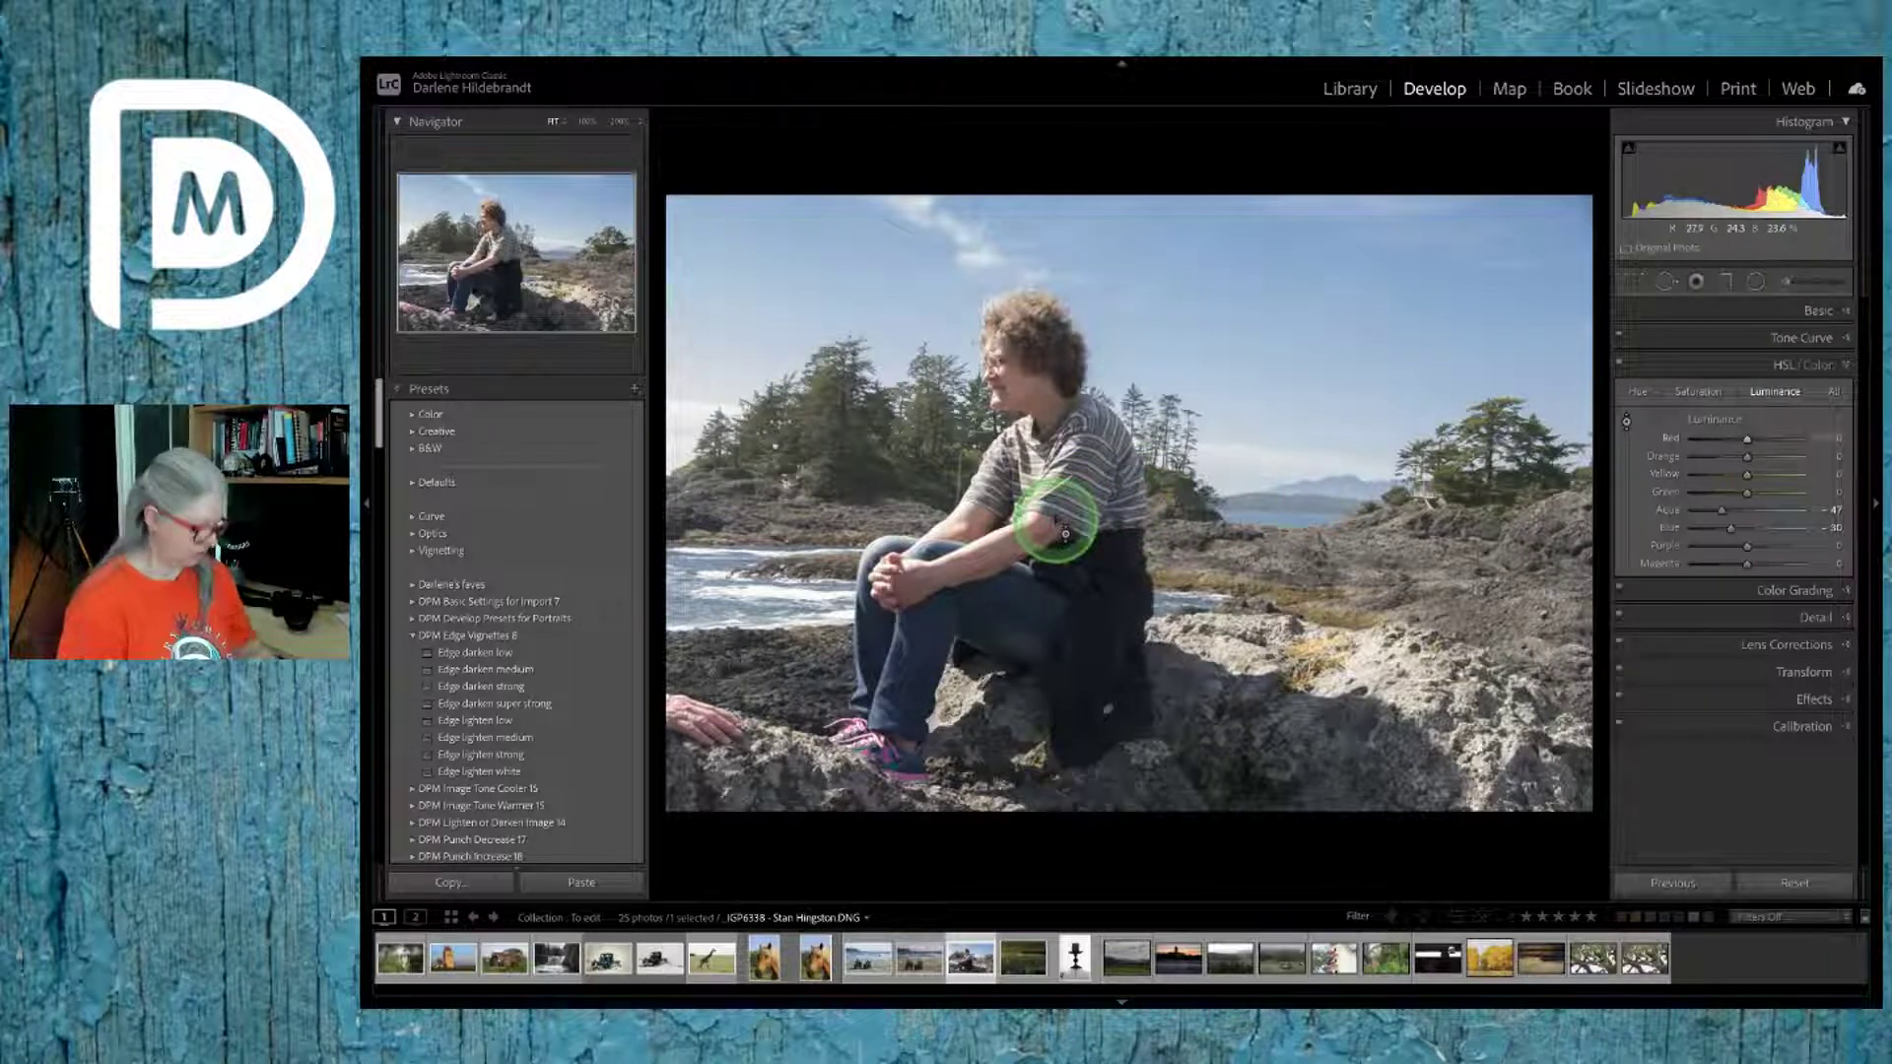
Step: Send the rock portrait to Luminar AI as a JPEG copy with the Lightroom adjustments applied
right_click(1188, 509)
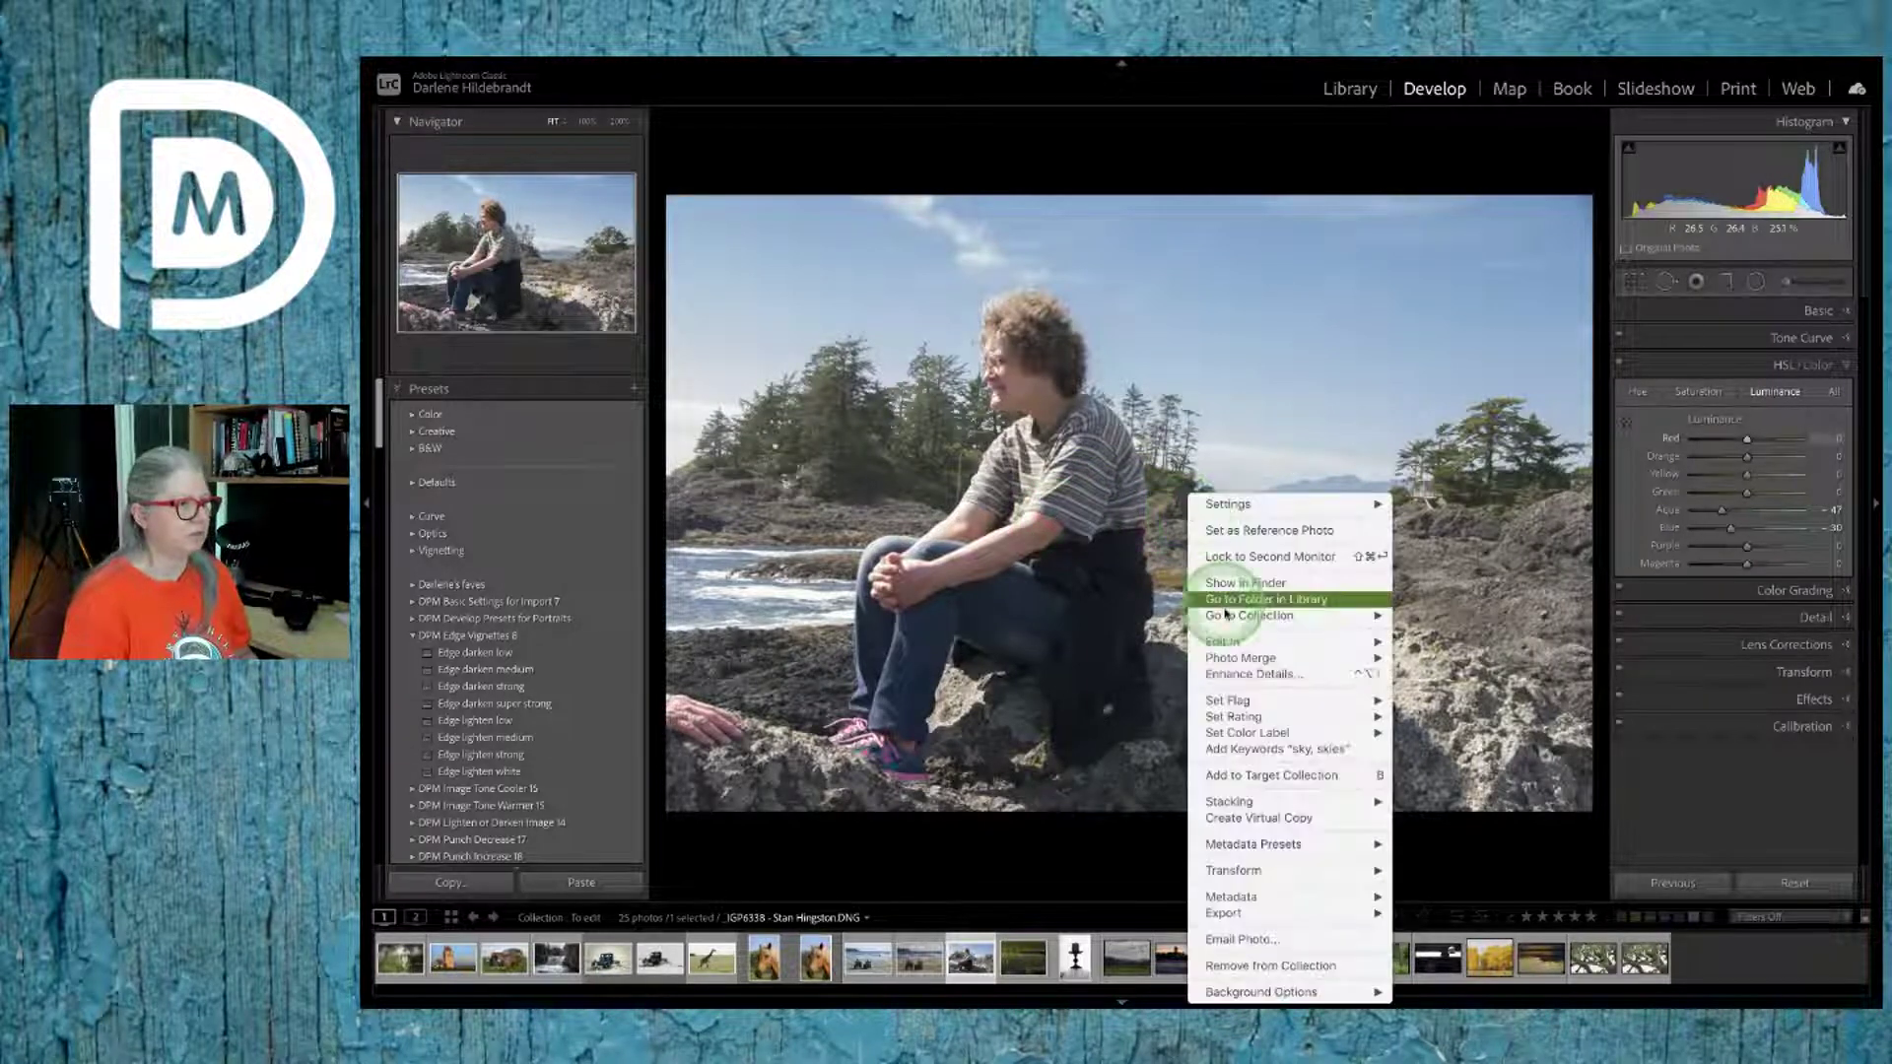
mouse_move(1227, 642)
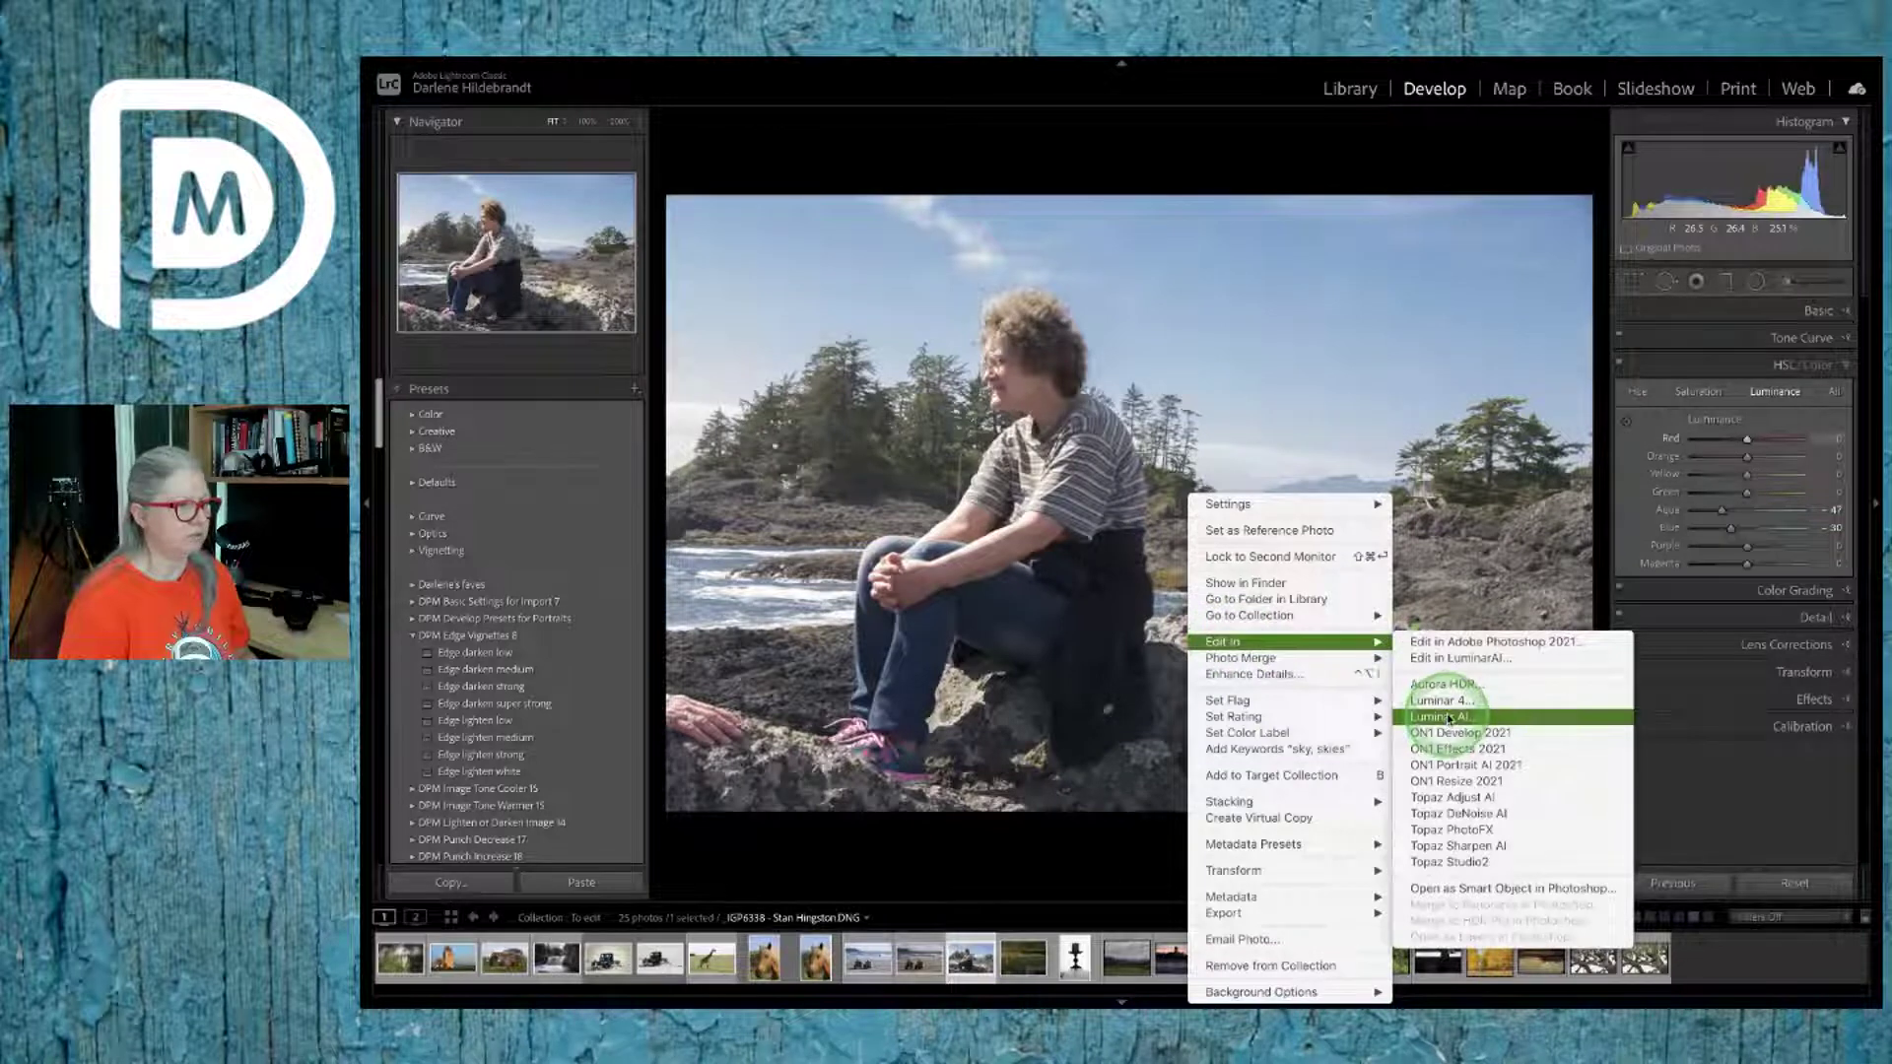
click(1448, 718)
click(1022, 275)
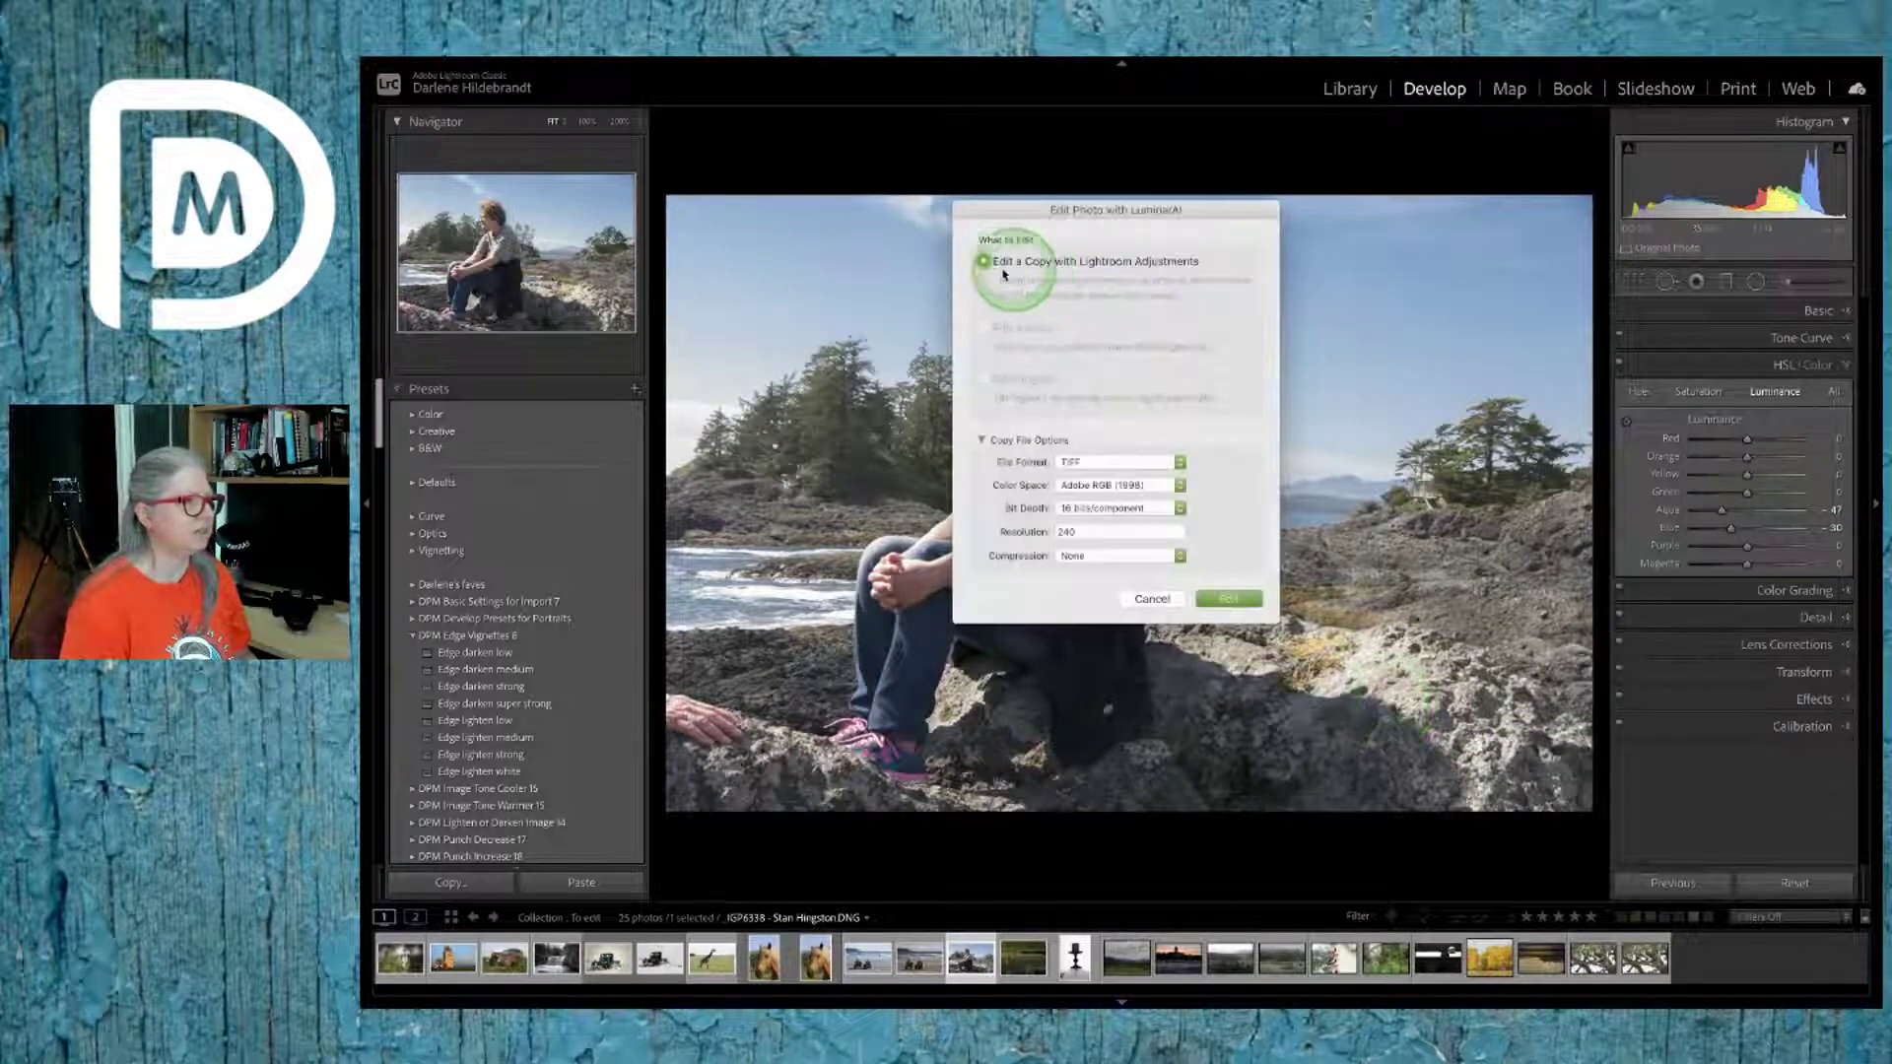
click(1074, 463)
click(1092, 490)
click(1084, 487)
click(1081, 498)
click(1200, 593)
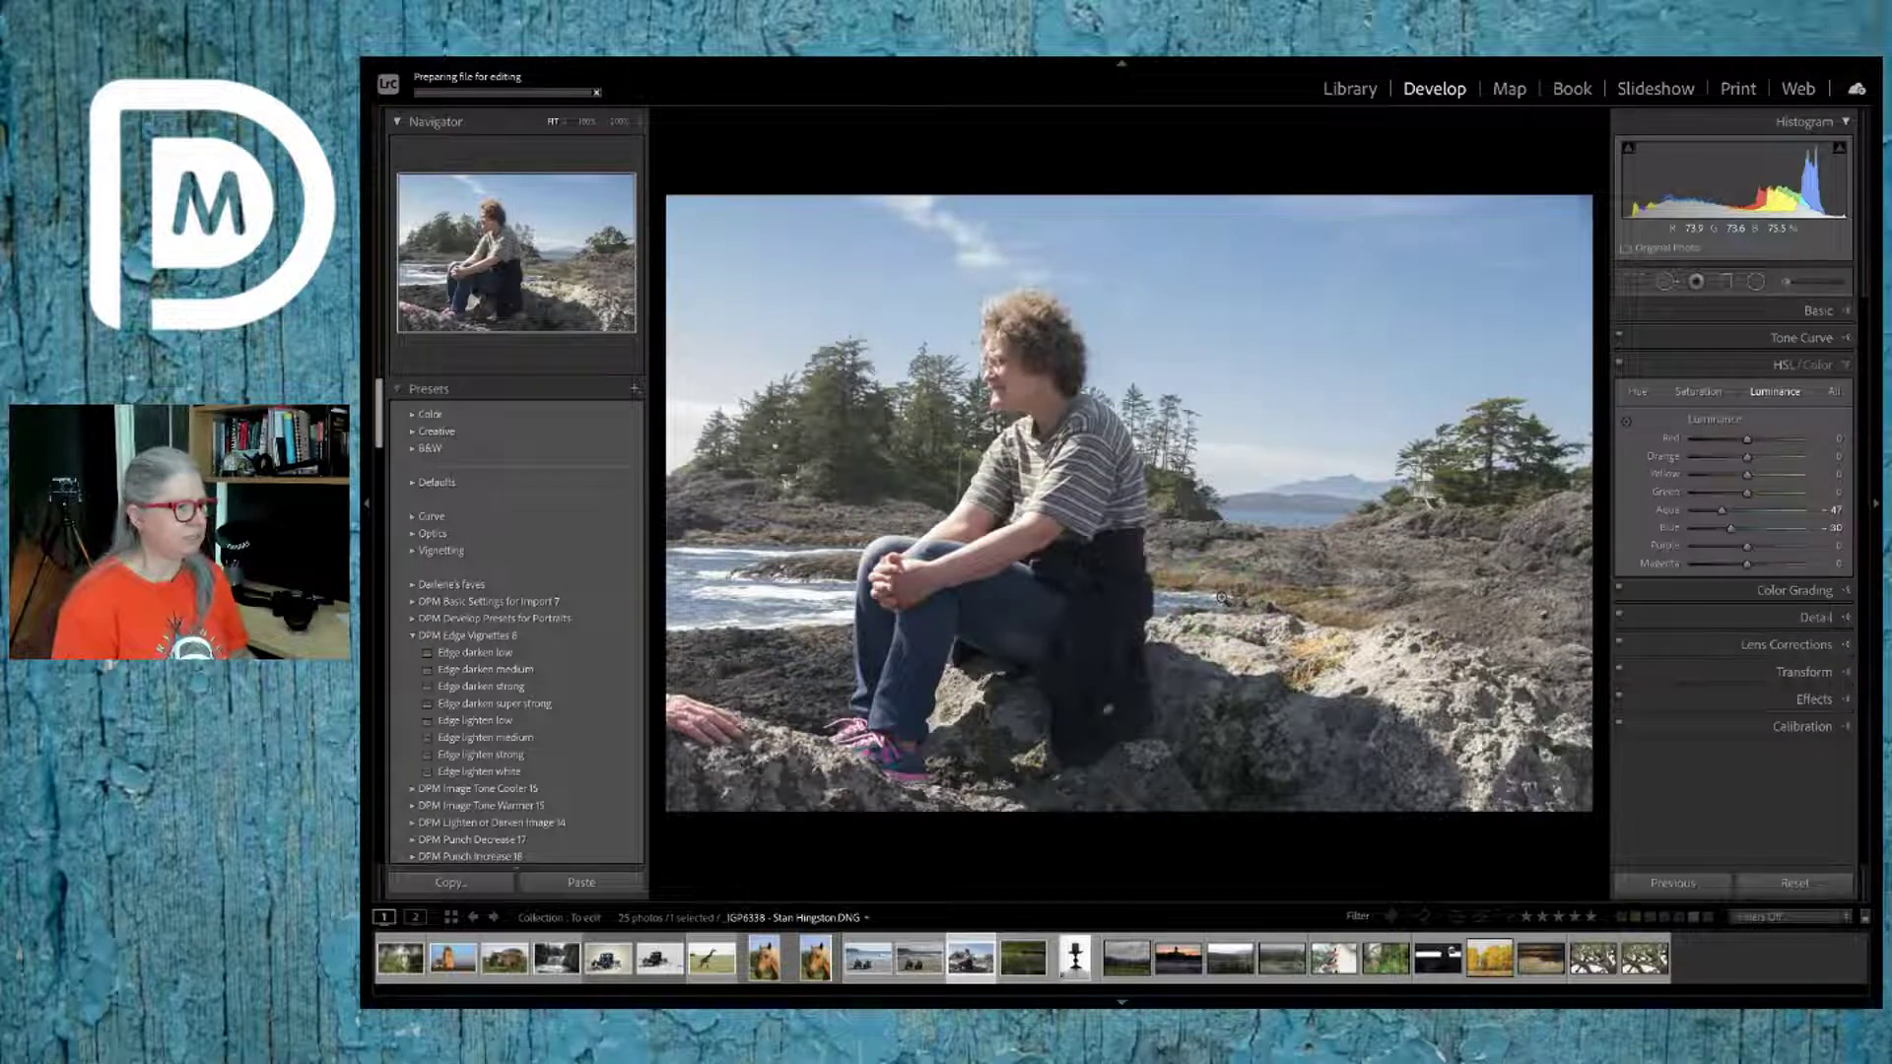
key(super+Tab)
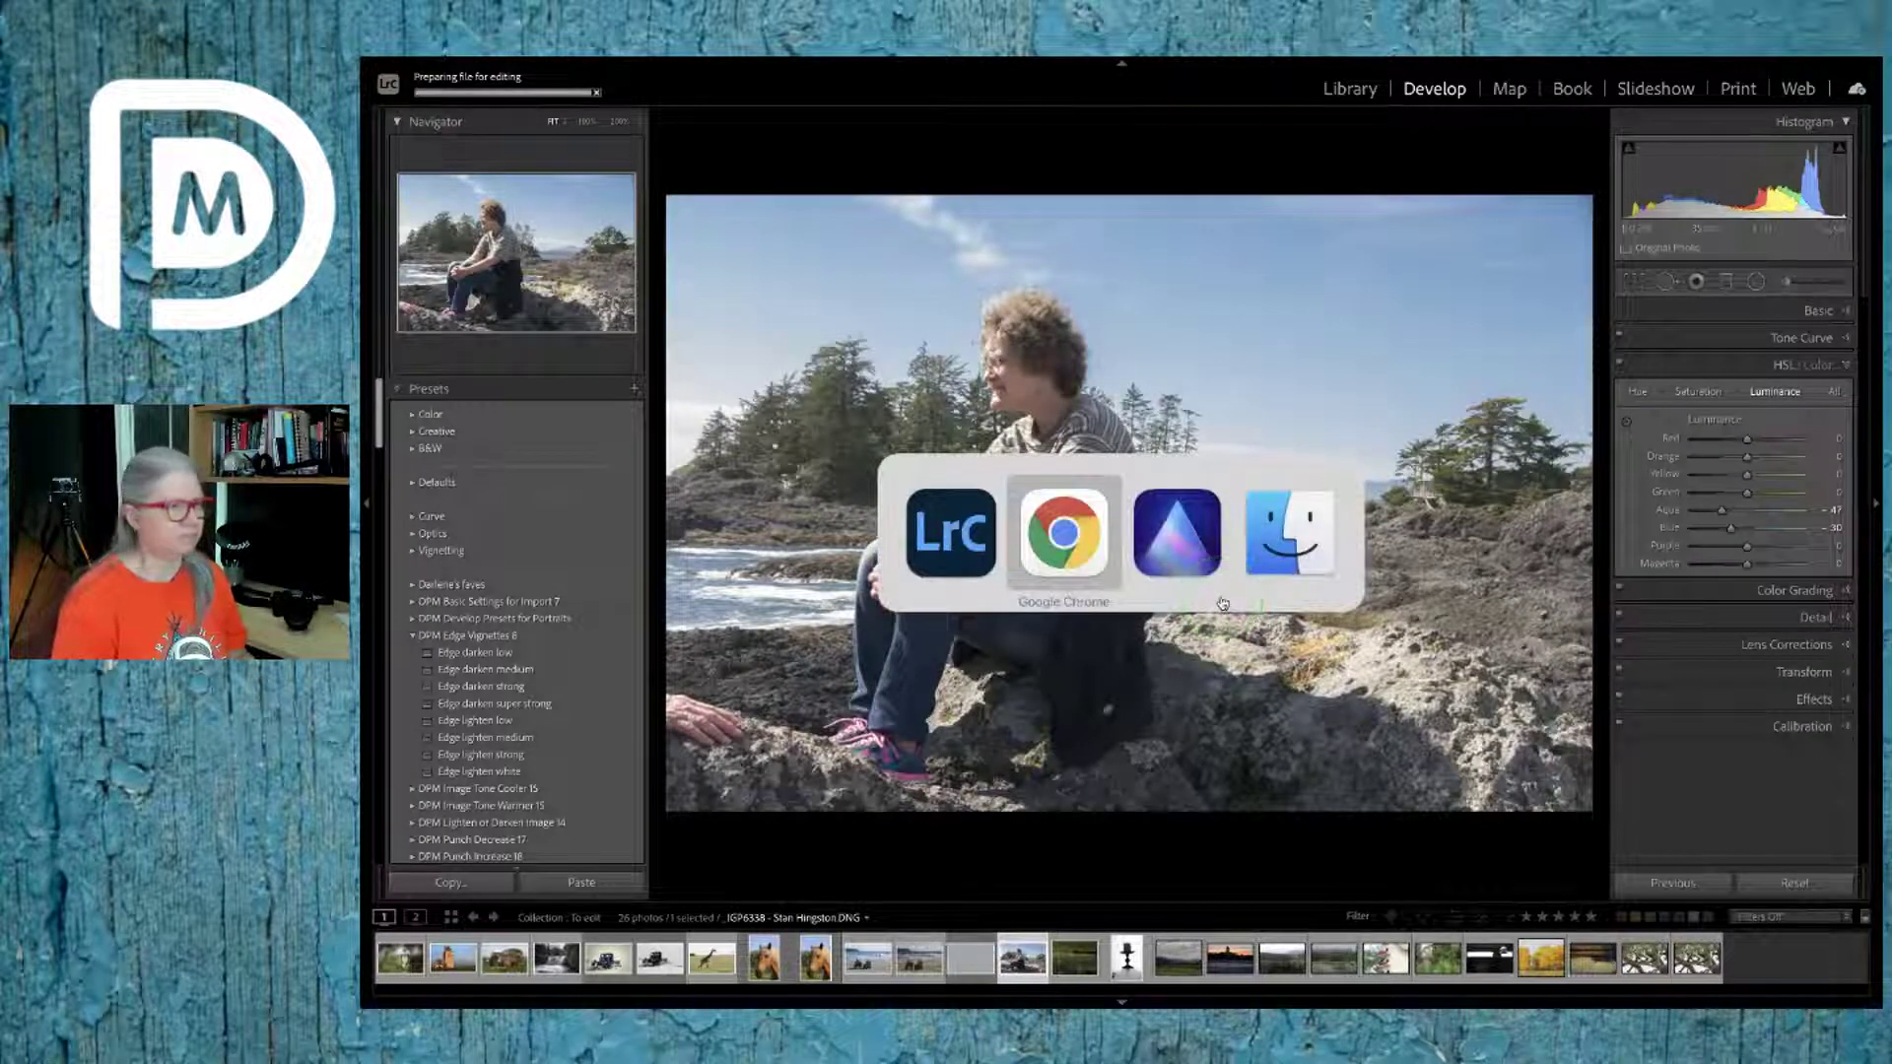
key(super+Tab)
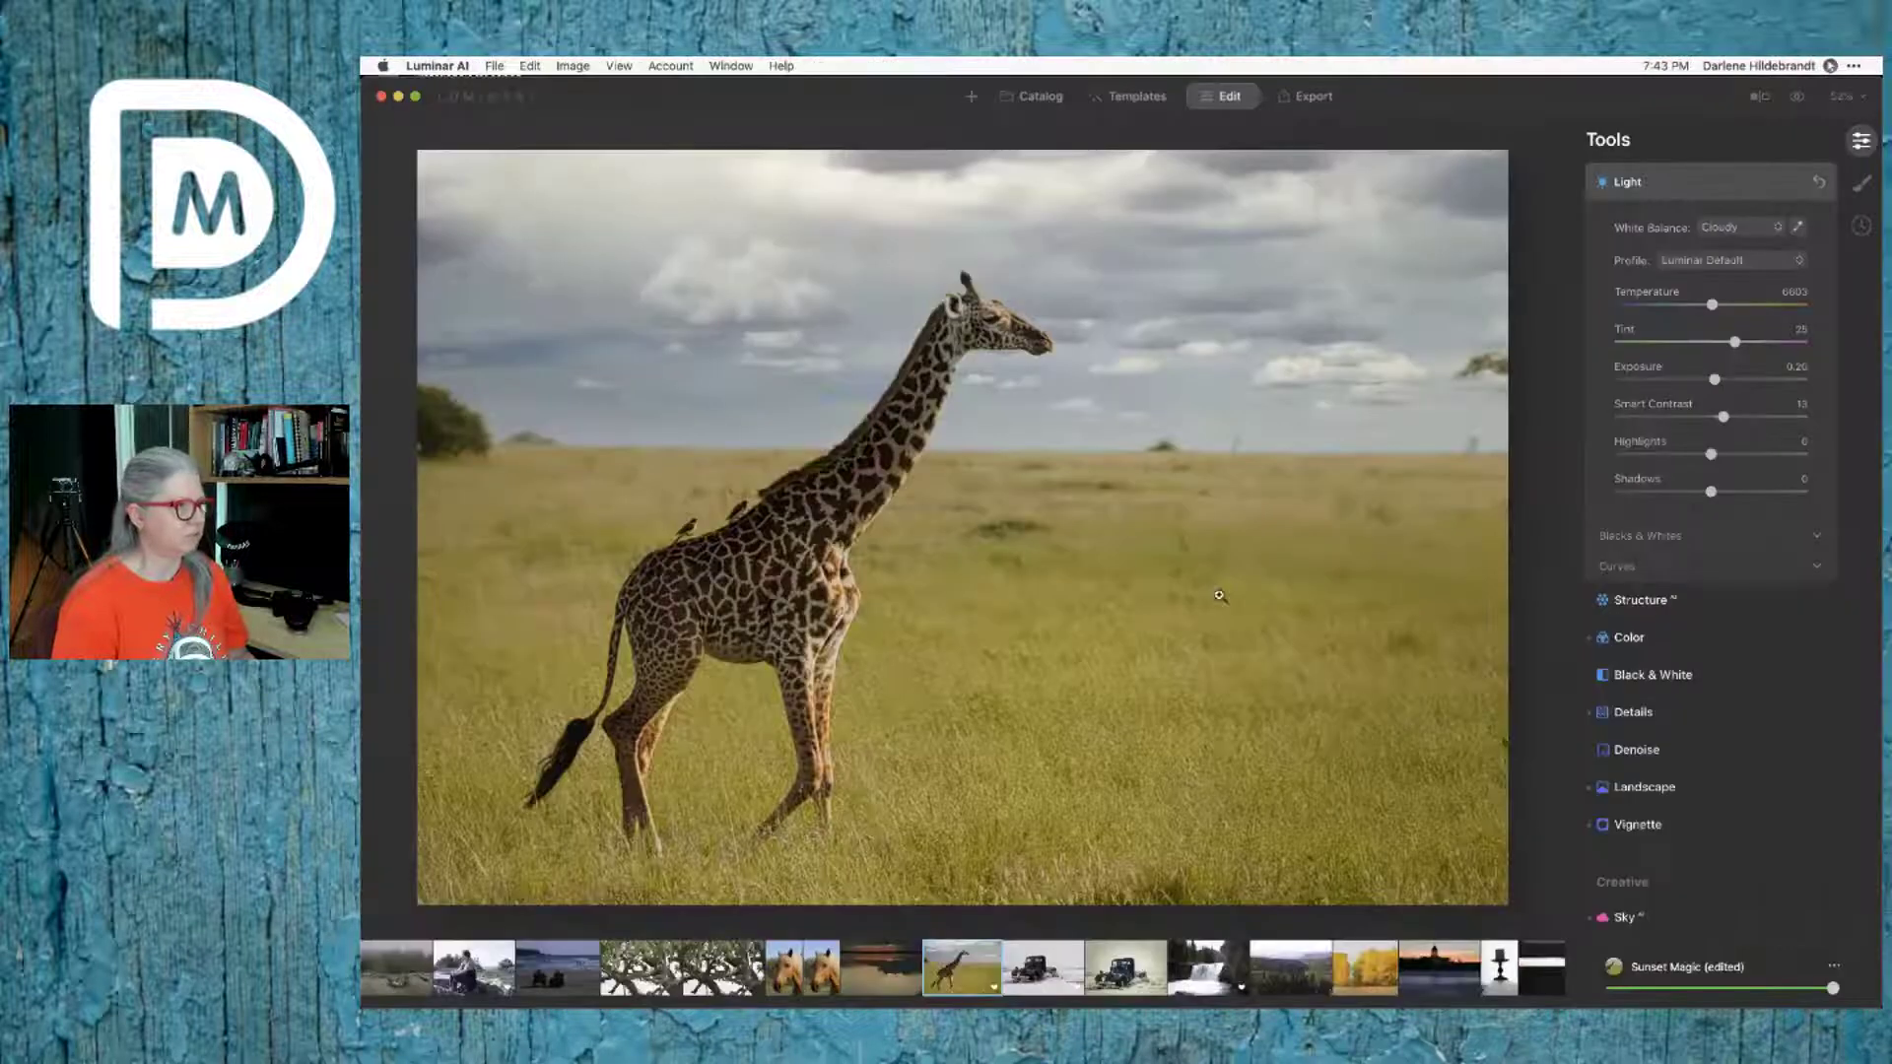
click(512, 198)
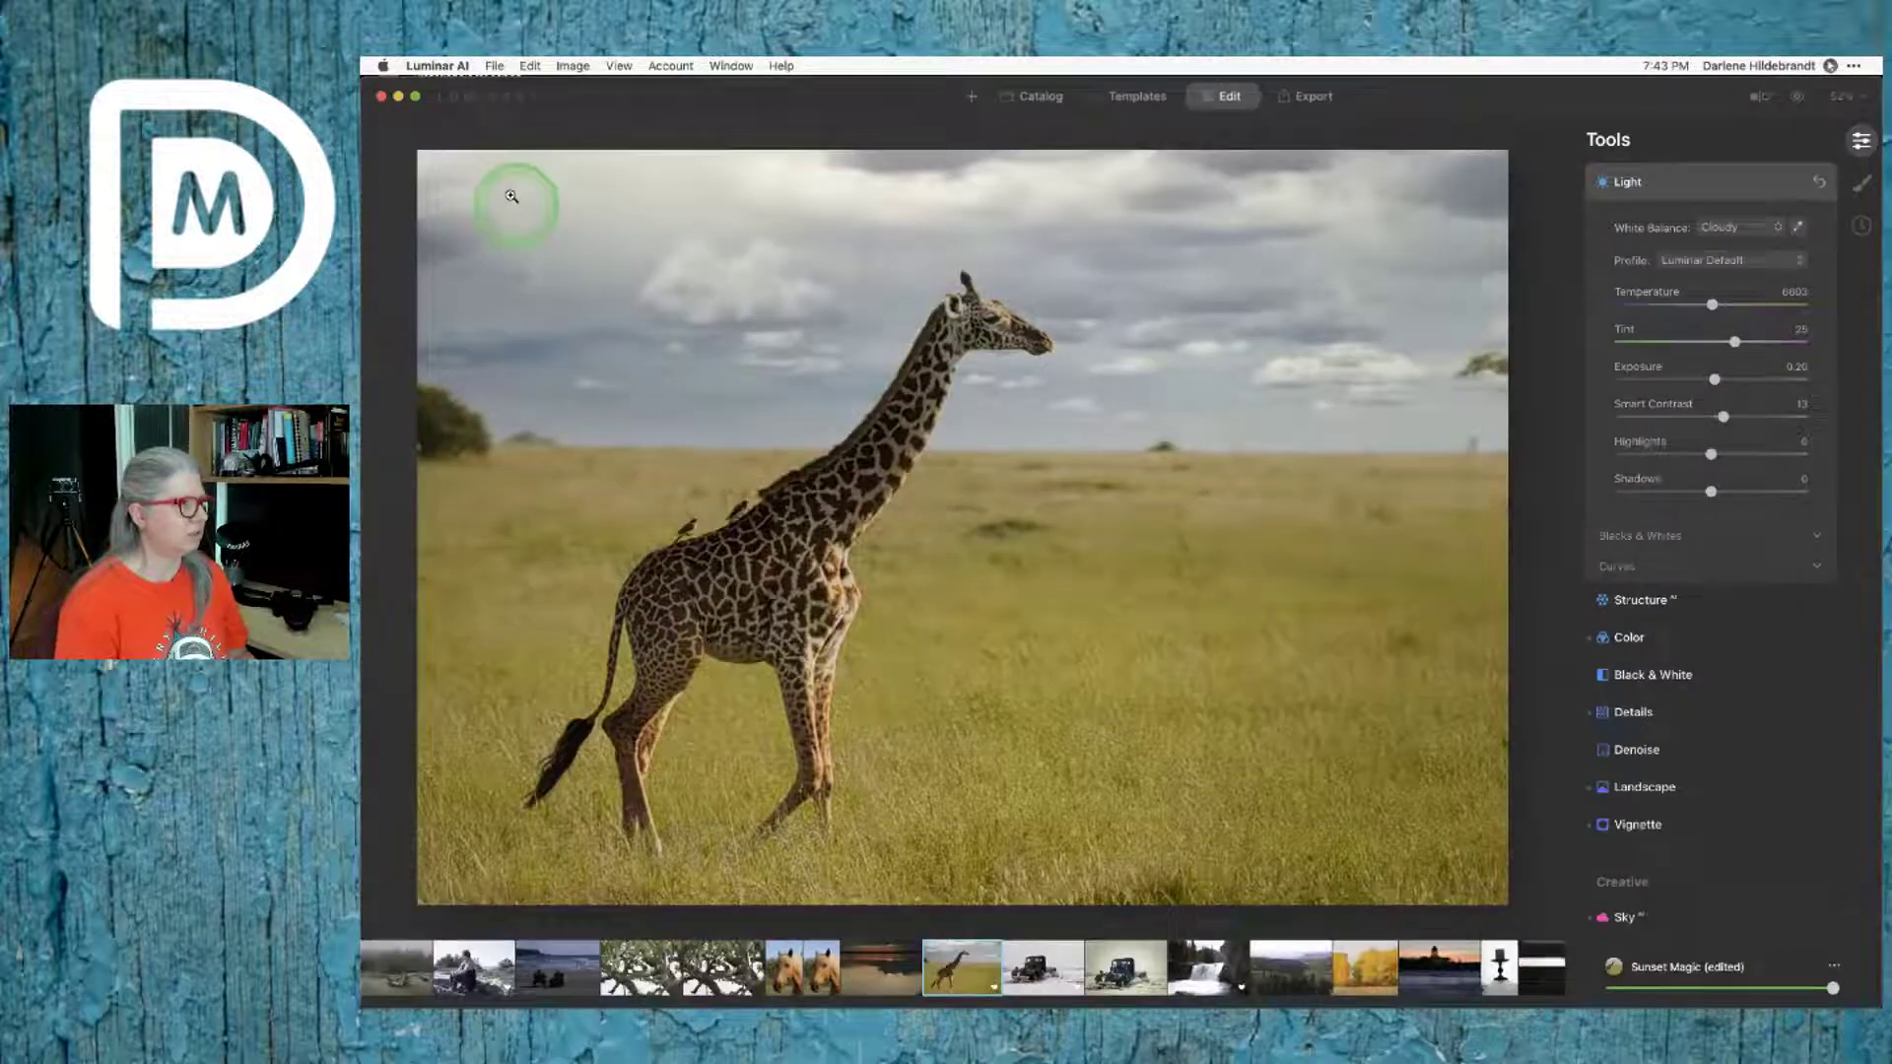
click(581, 156)
click(380, 222)
click(1074, 315)
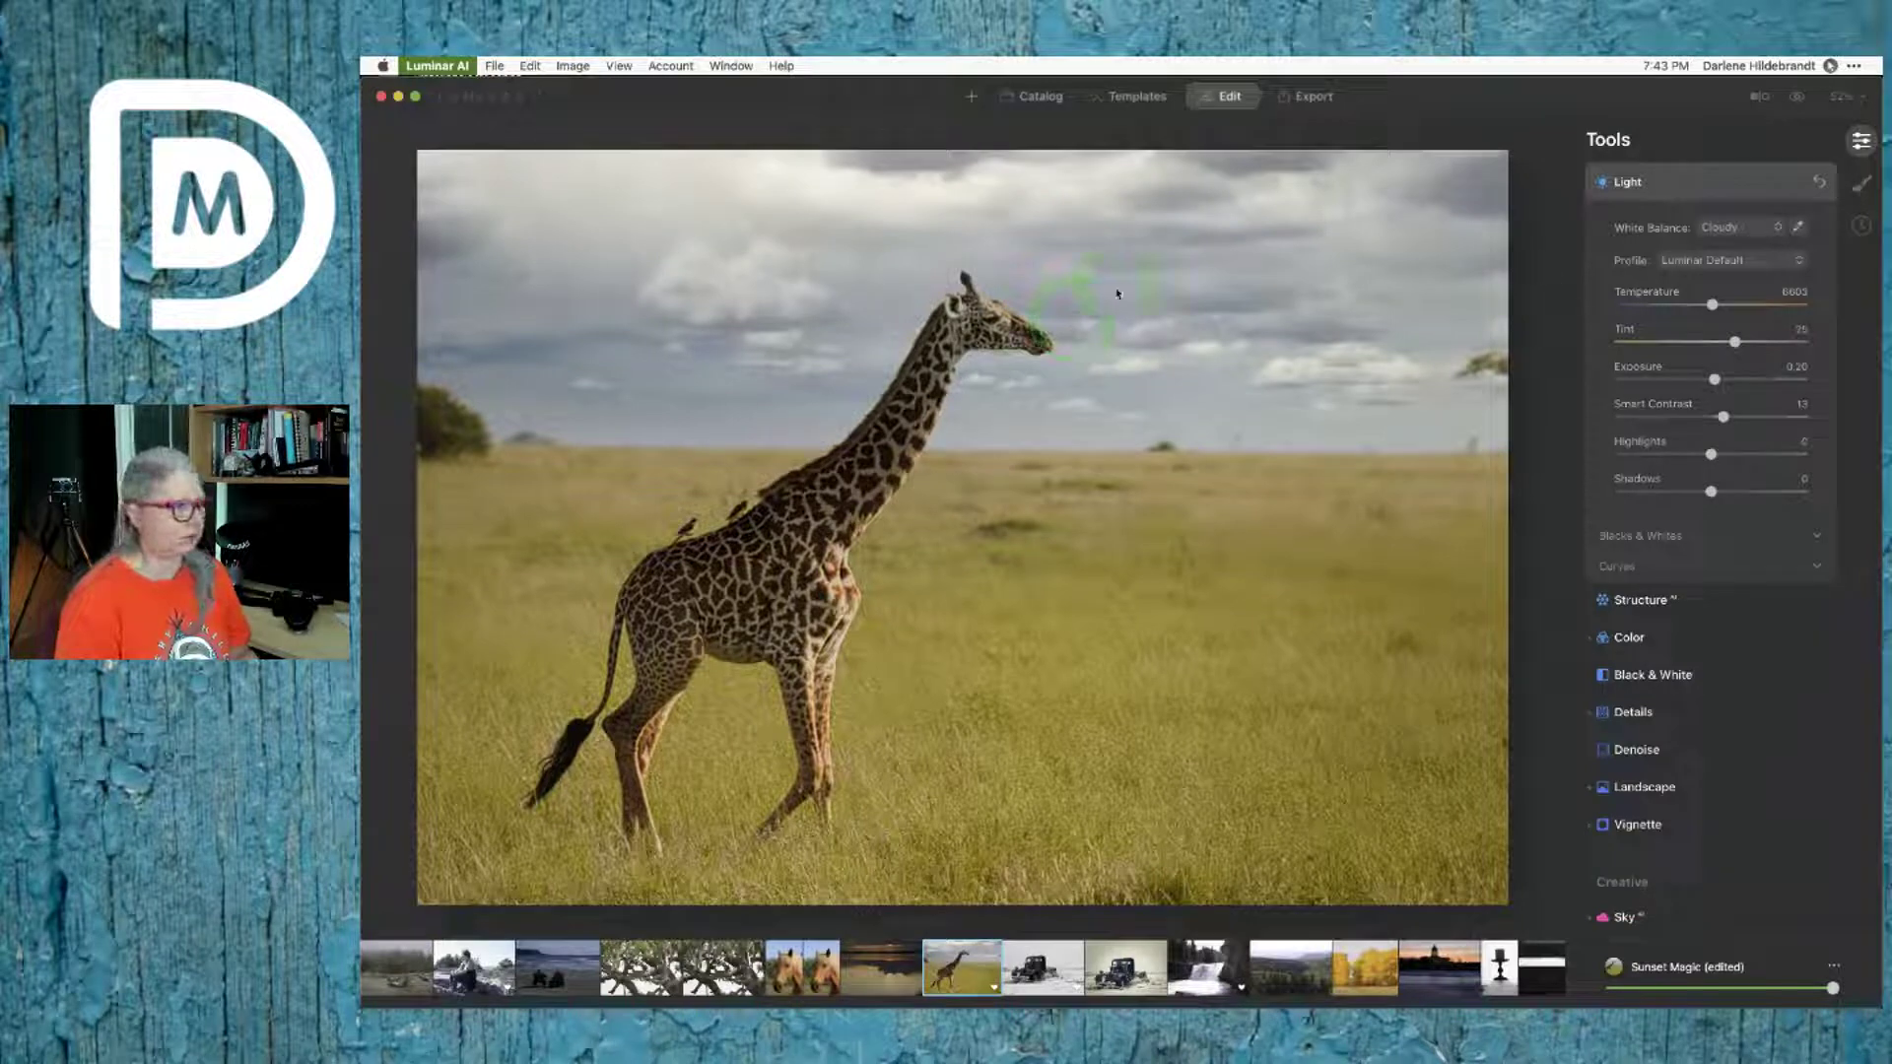
key(super+Tab)
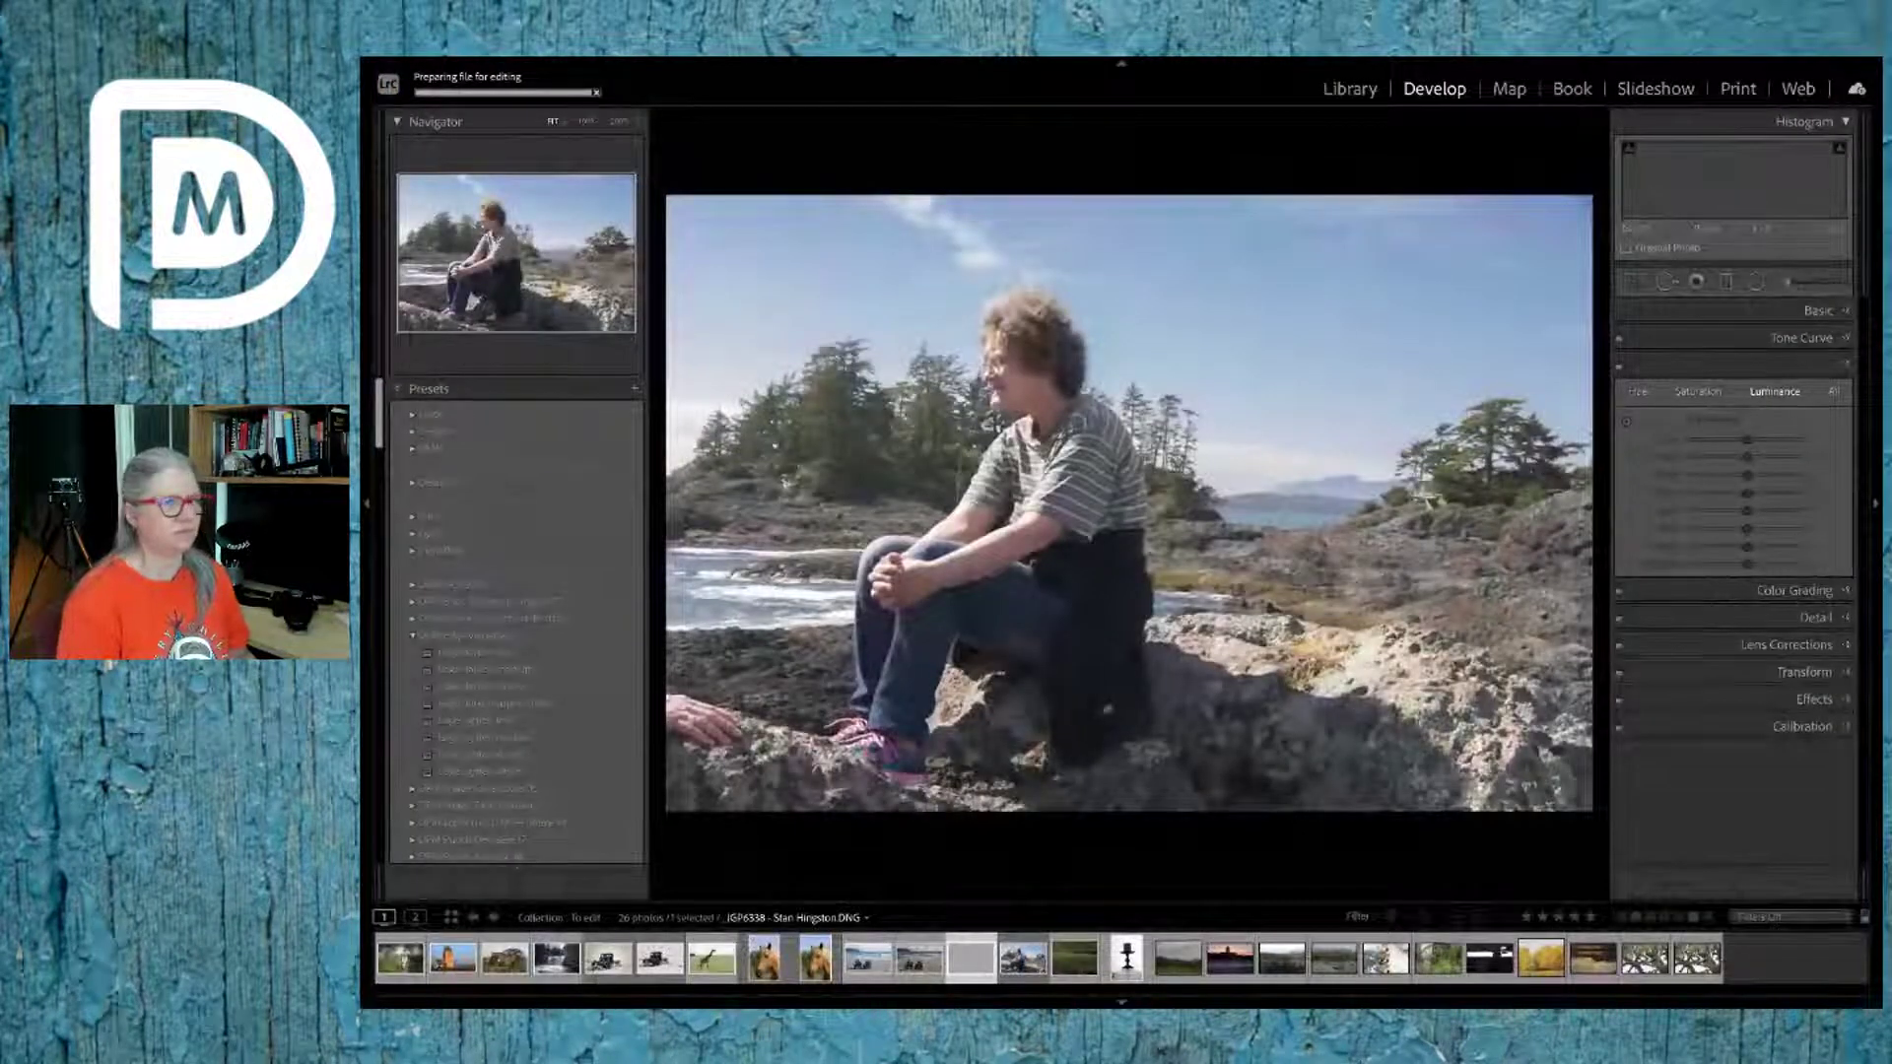
click(1258, 177)
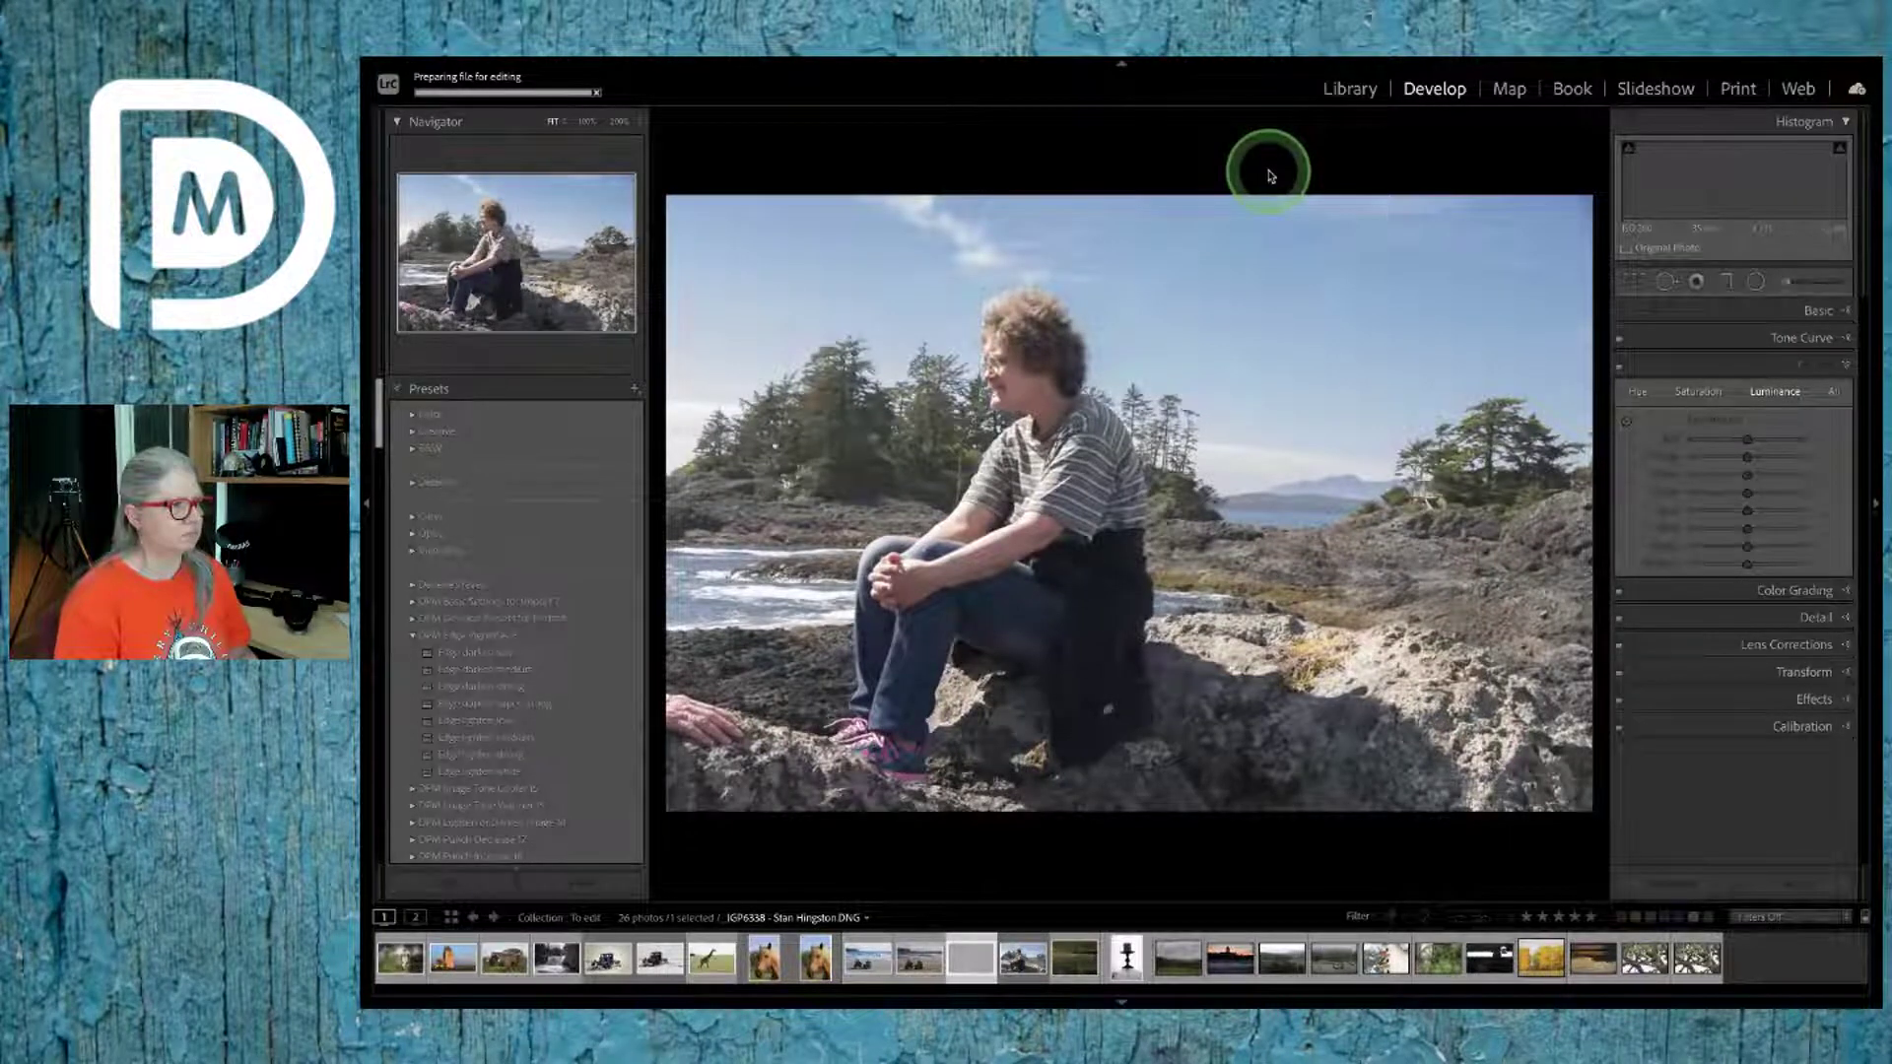
key(super+Tab)
key(super+Tab)
key(super+Tab)
key(super+Tab)
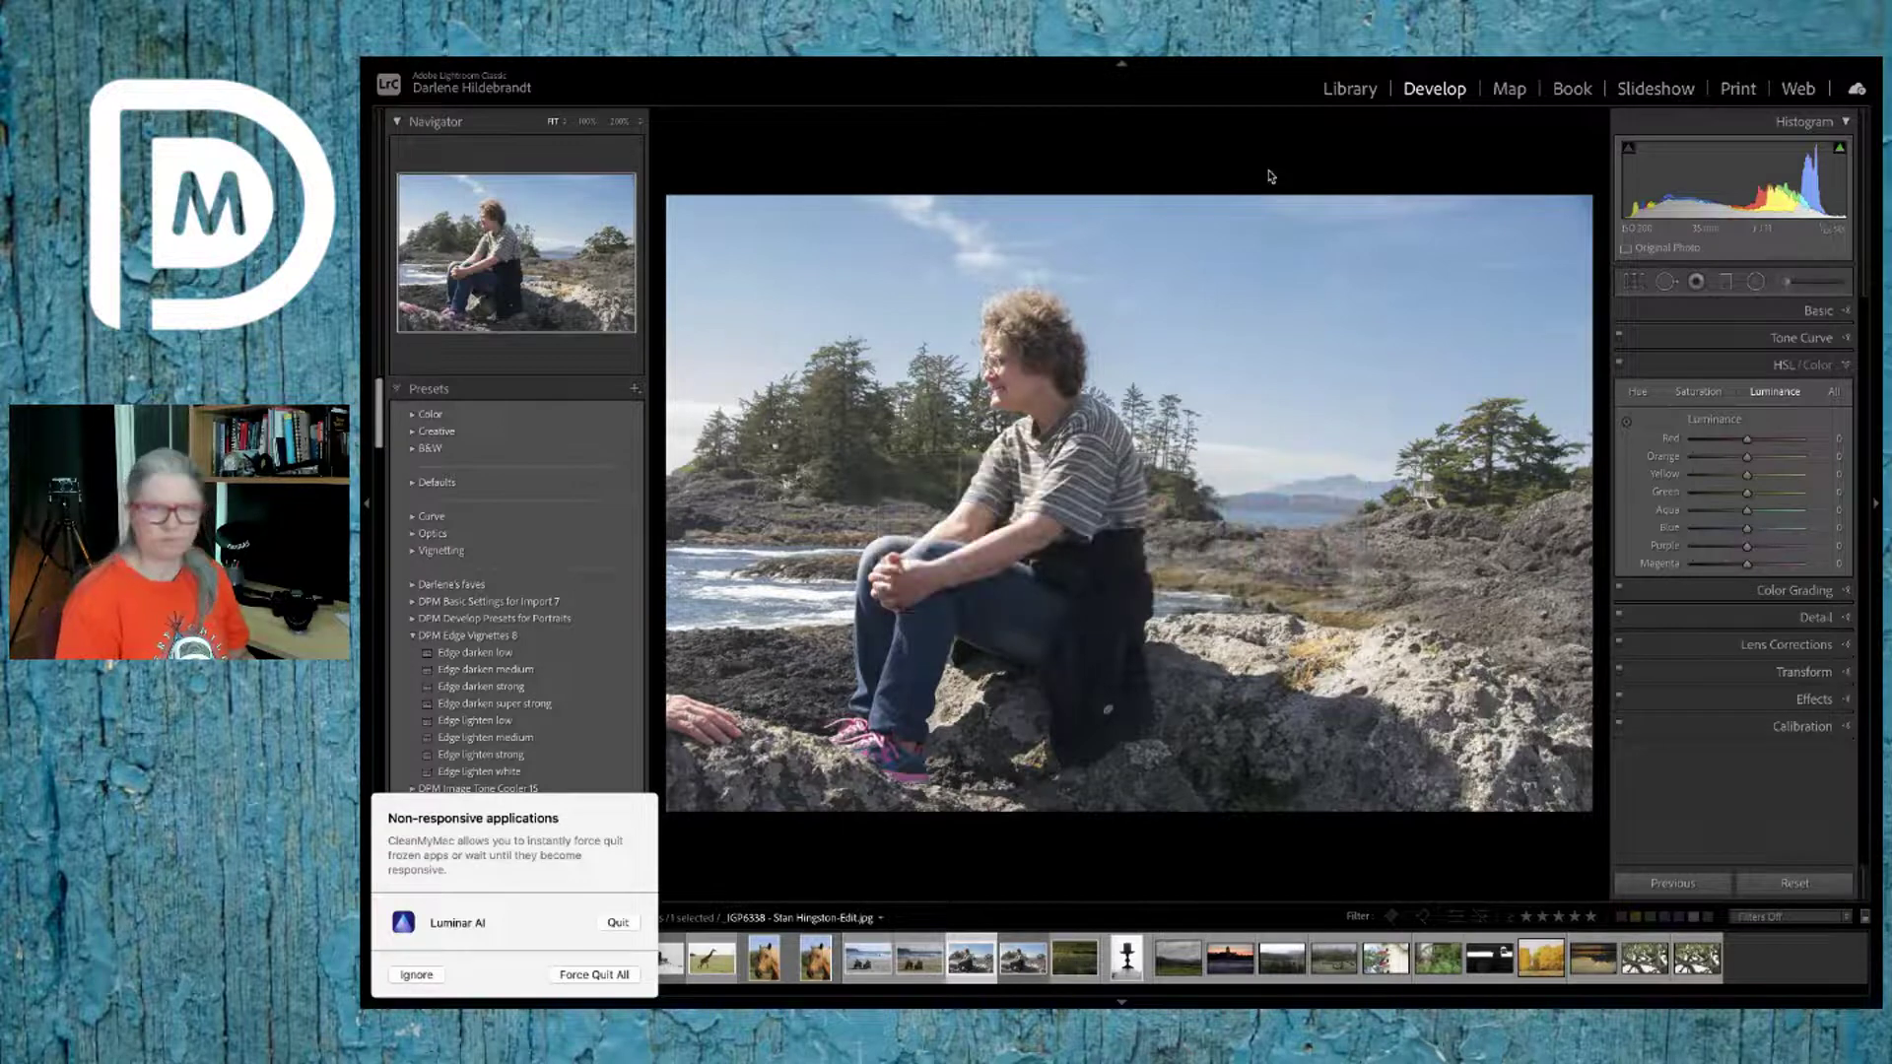
Step: Ignore the non-responsive application alert, switch to Luminar AI and show the editing tools for the rock portrait
click(406, 979)
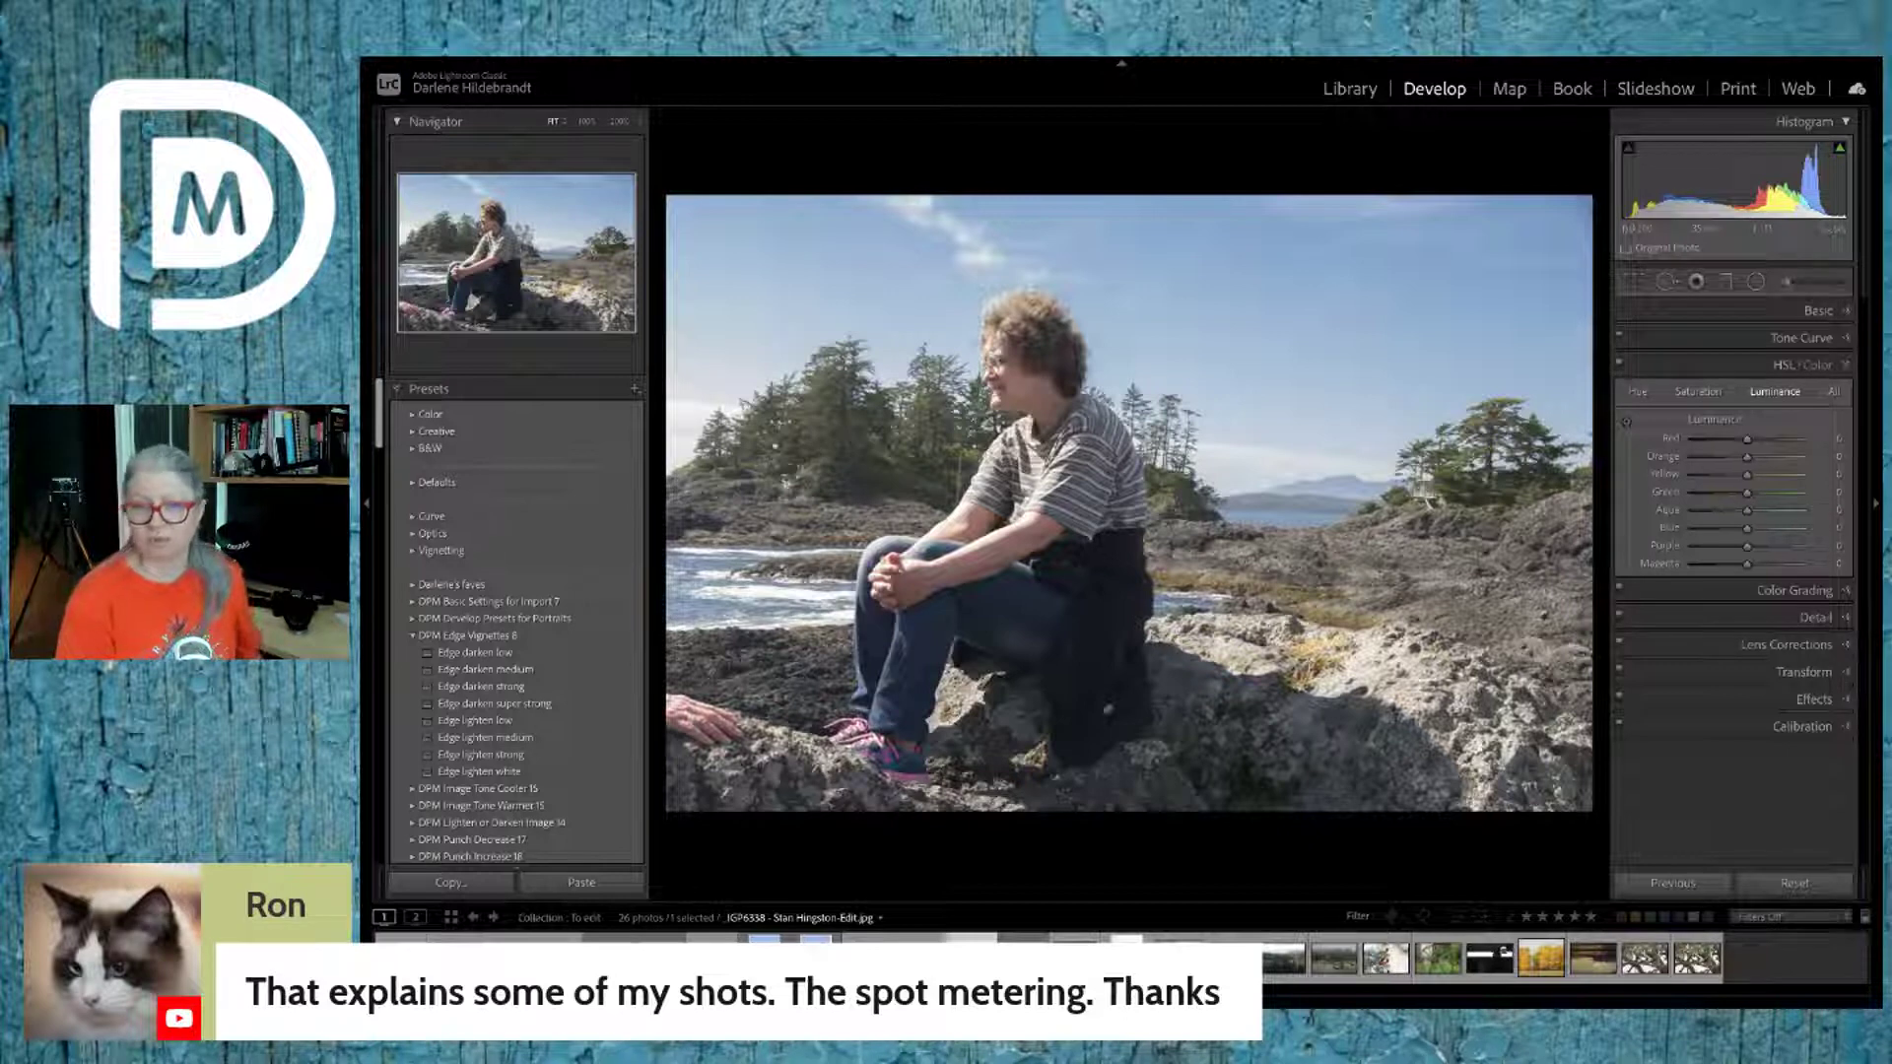
key(super+Tab)
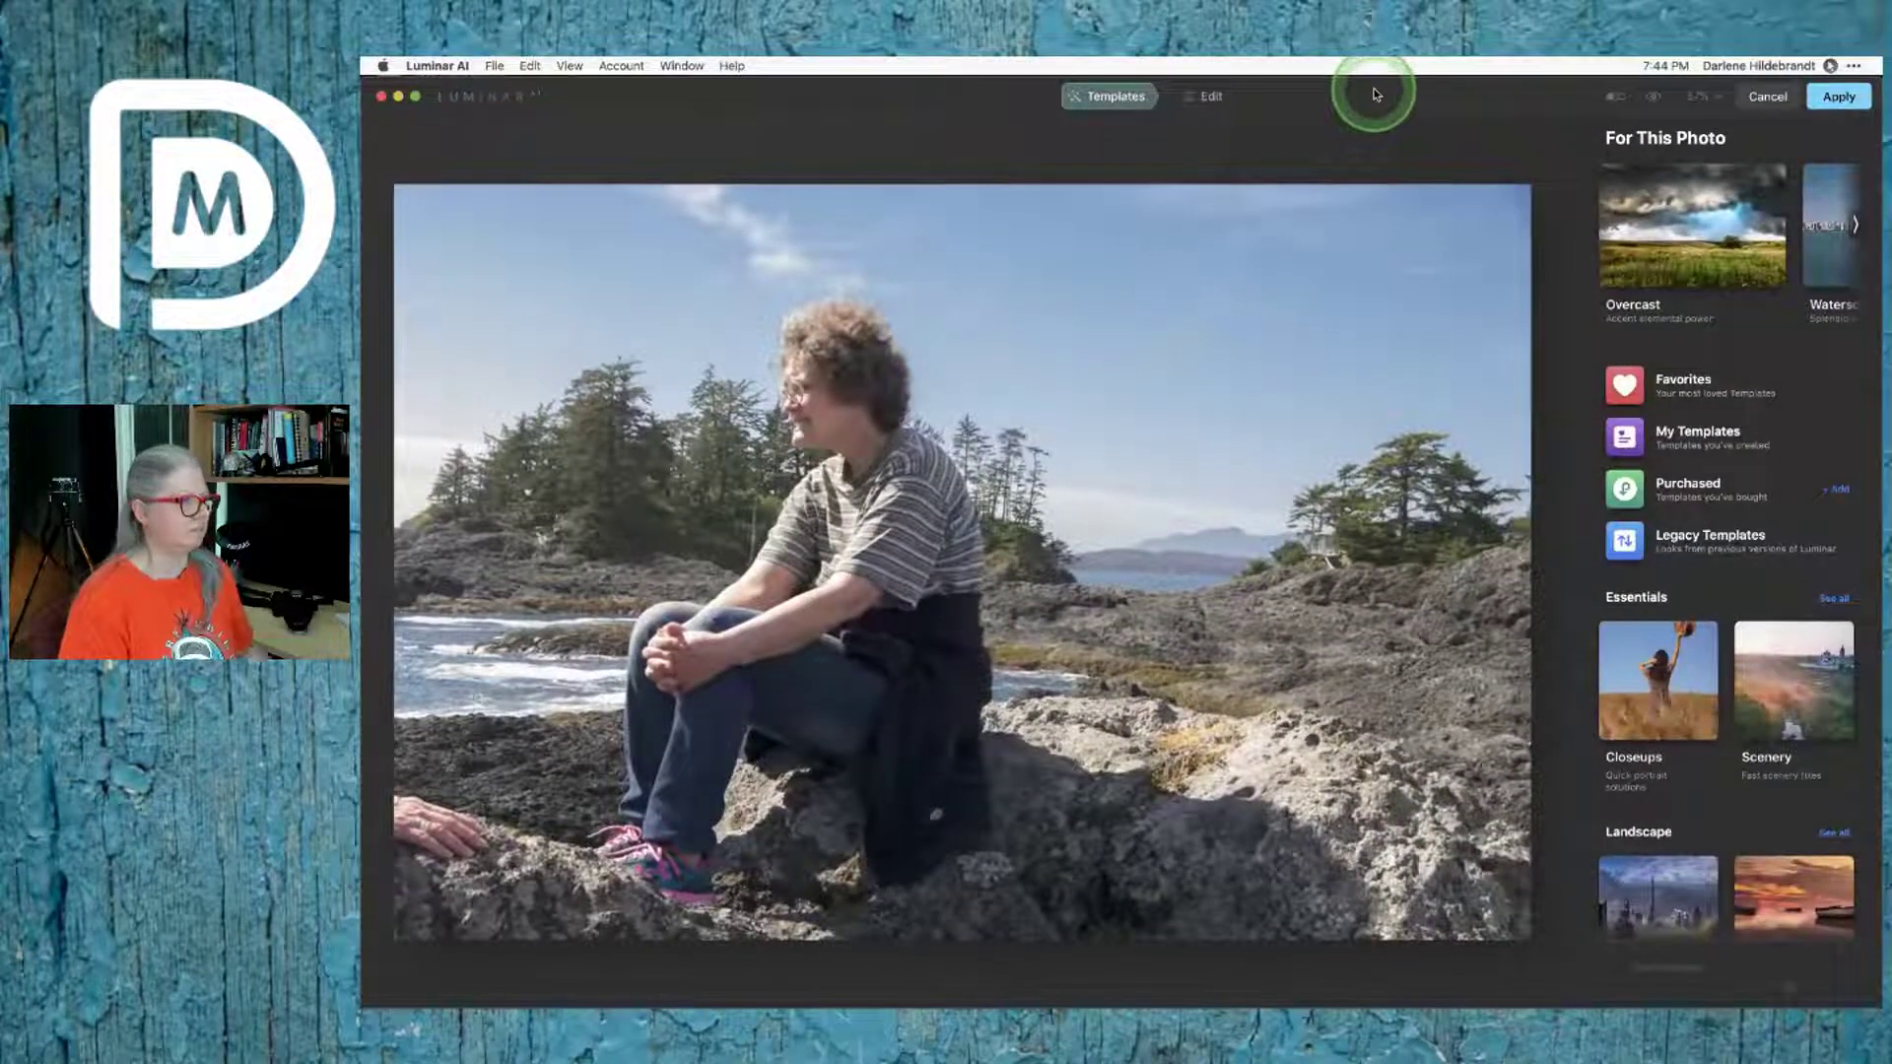
click(1211, 98)
Step: Enhance the rock portrait with Accent at 22 and Sky Enhancer at 9
drag(1621, 272, 604, 301)
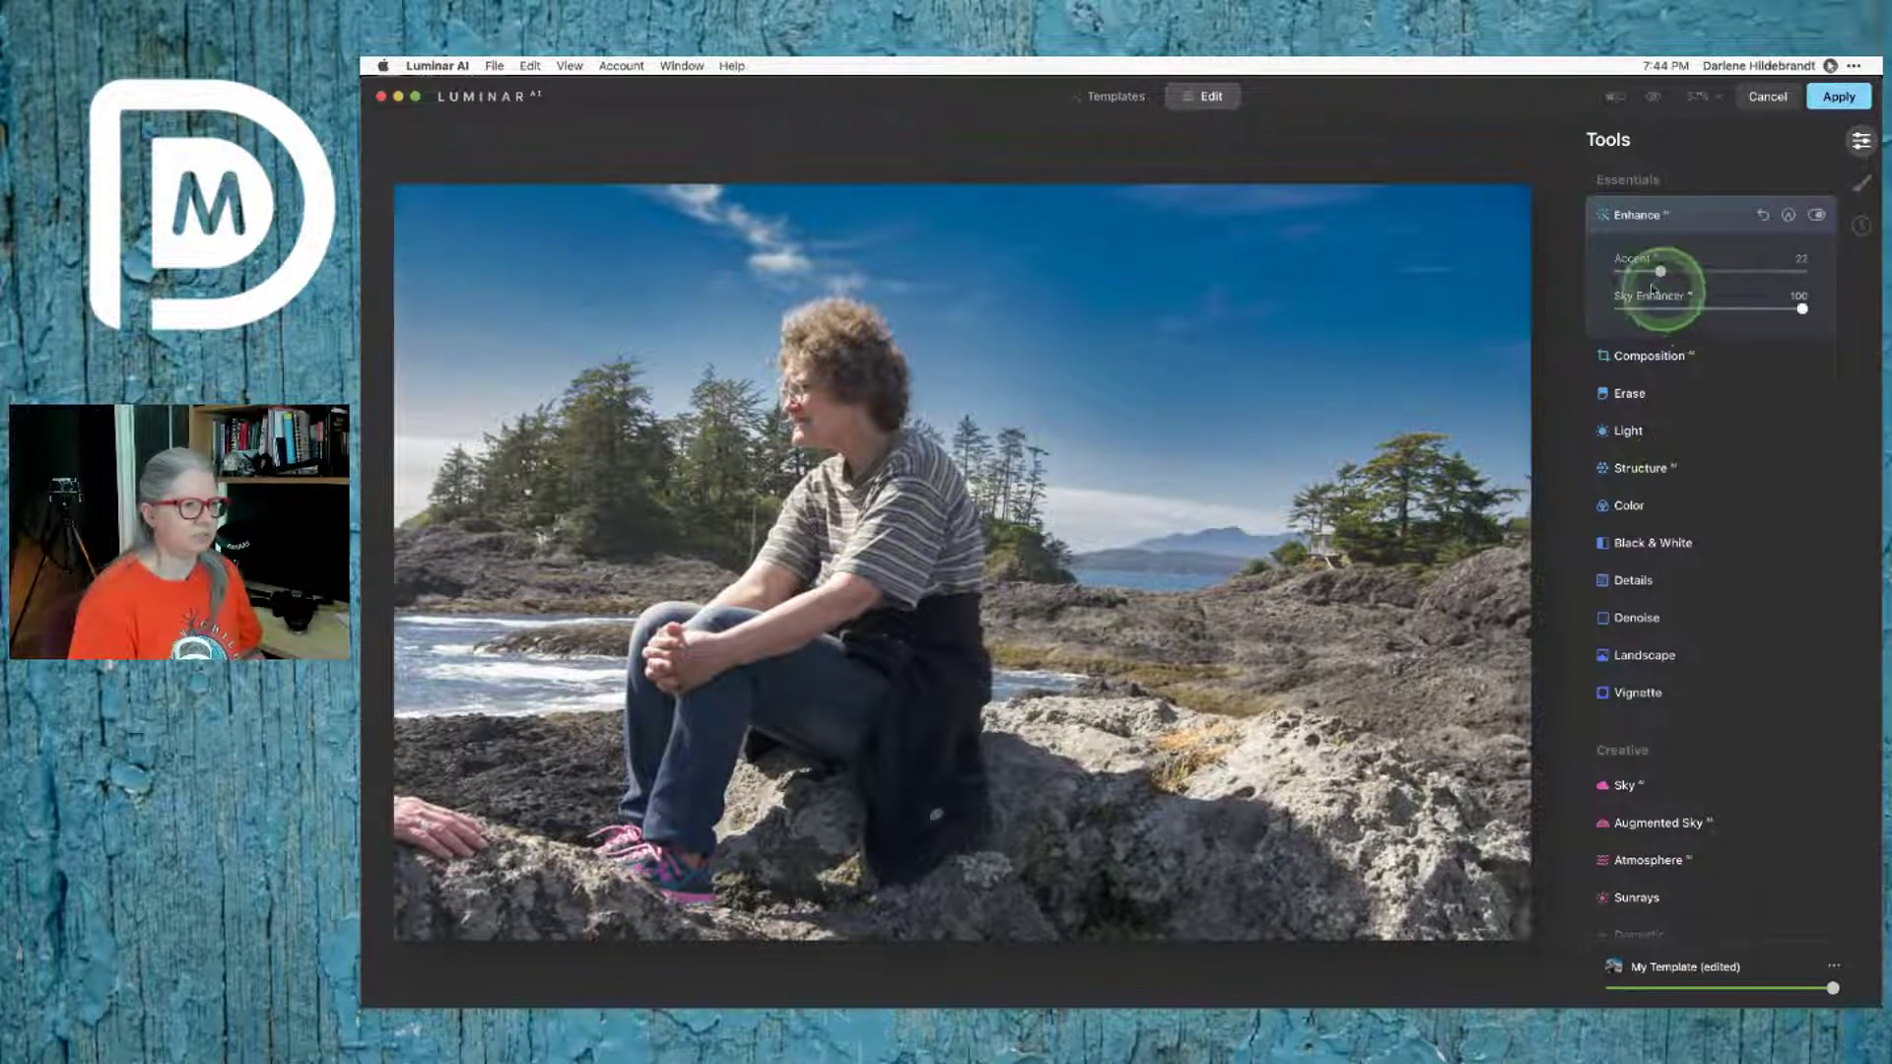
click(1633, 312)
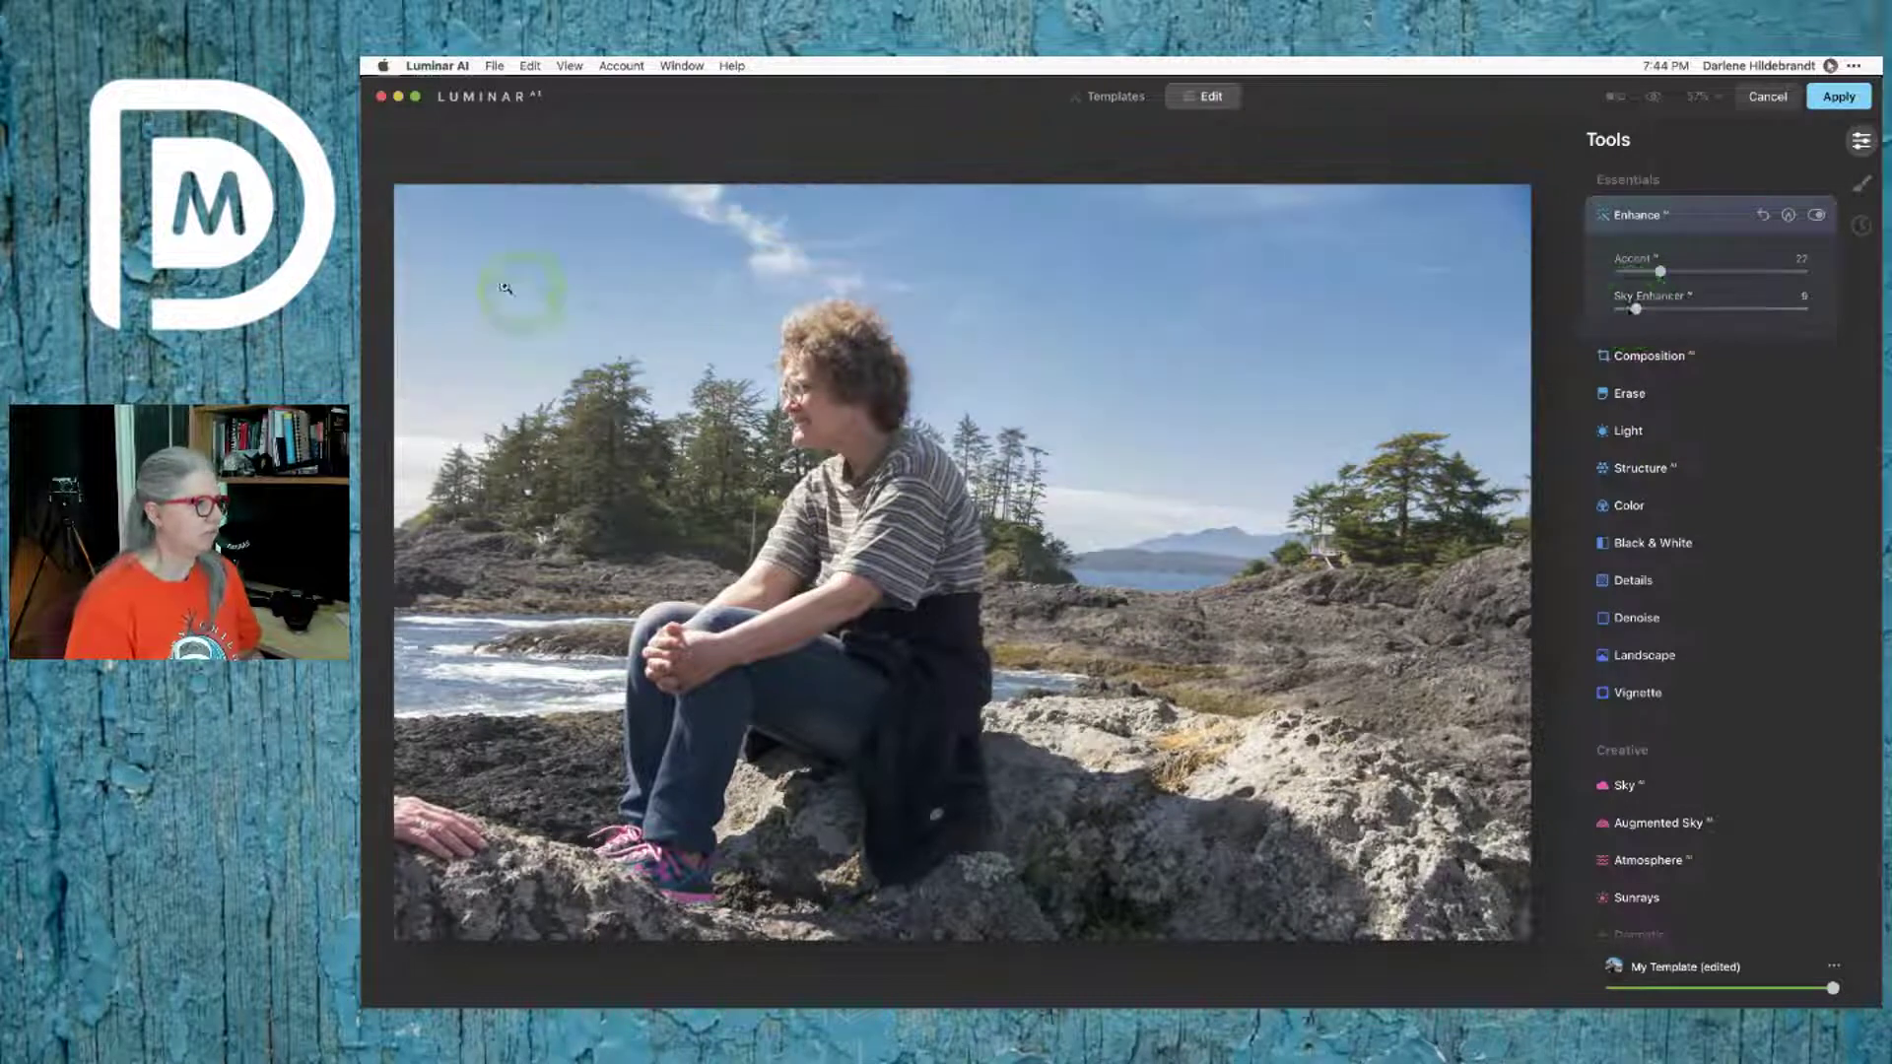
click(1689, 217)
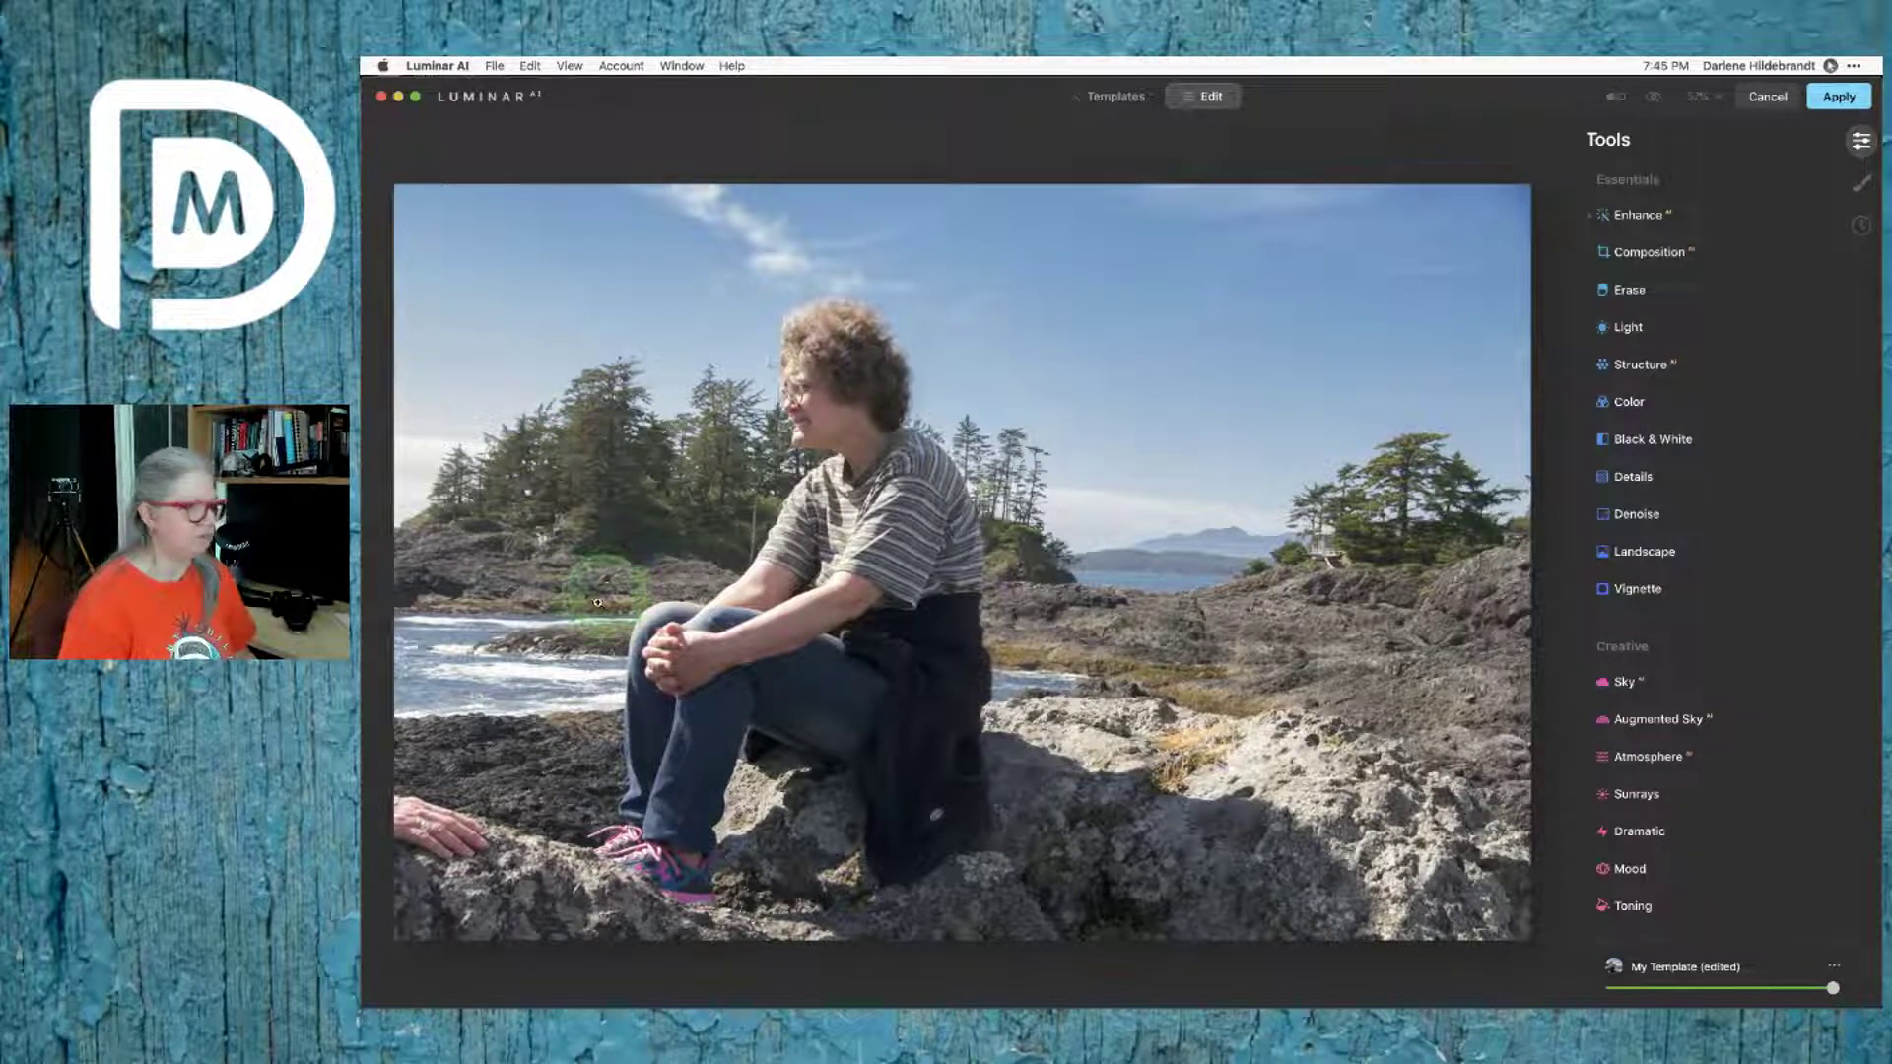
Step: Erase two spots from the open sky behind the person at 100% zoom, reducing the brush radius to 37 for the second
click(1644, 300)
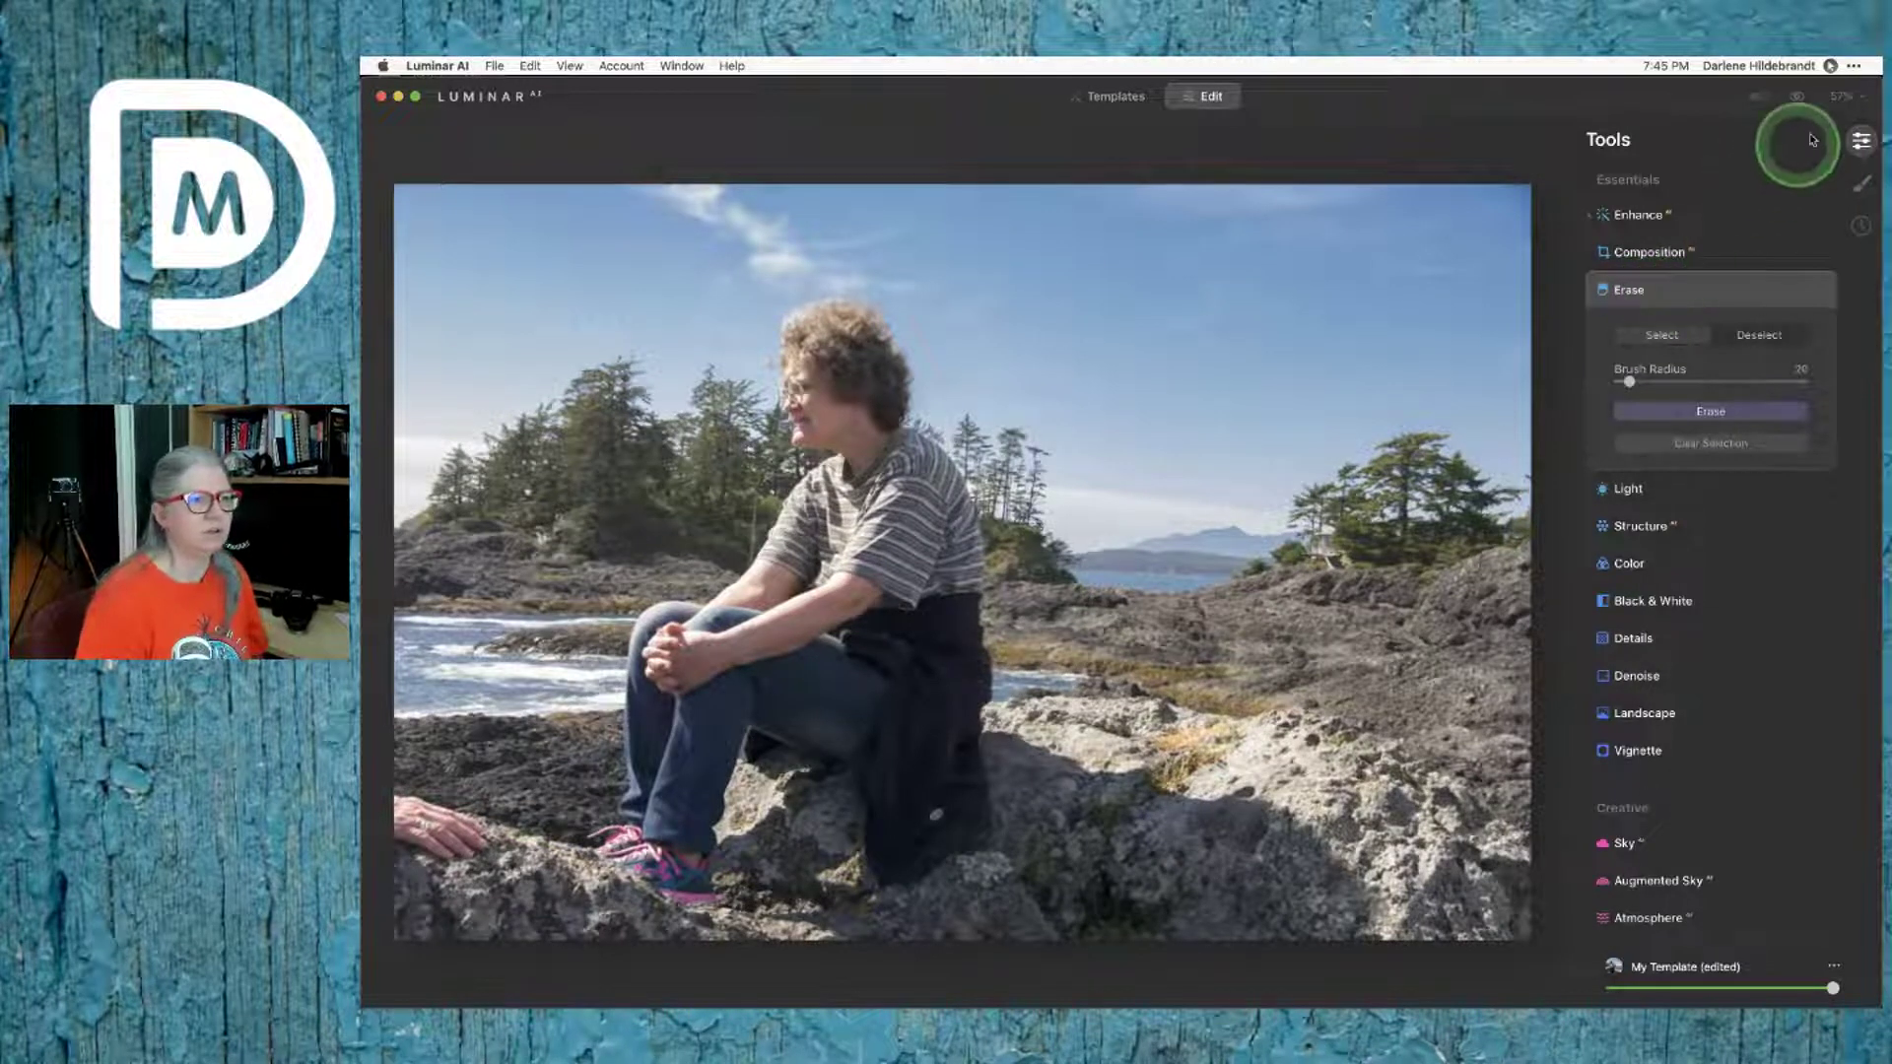
click(1842, 95)
click(1804, 182)
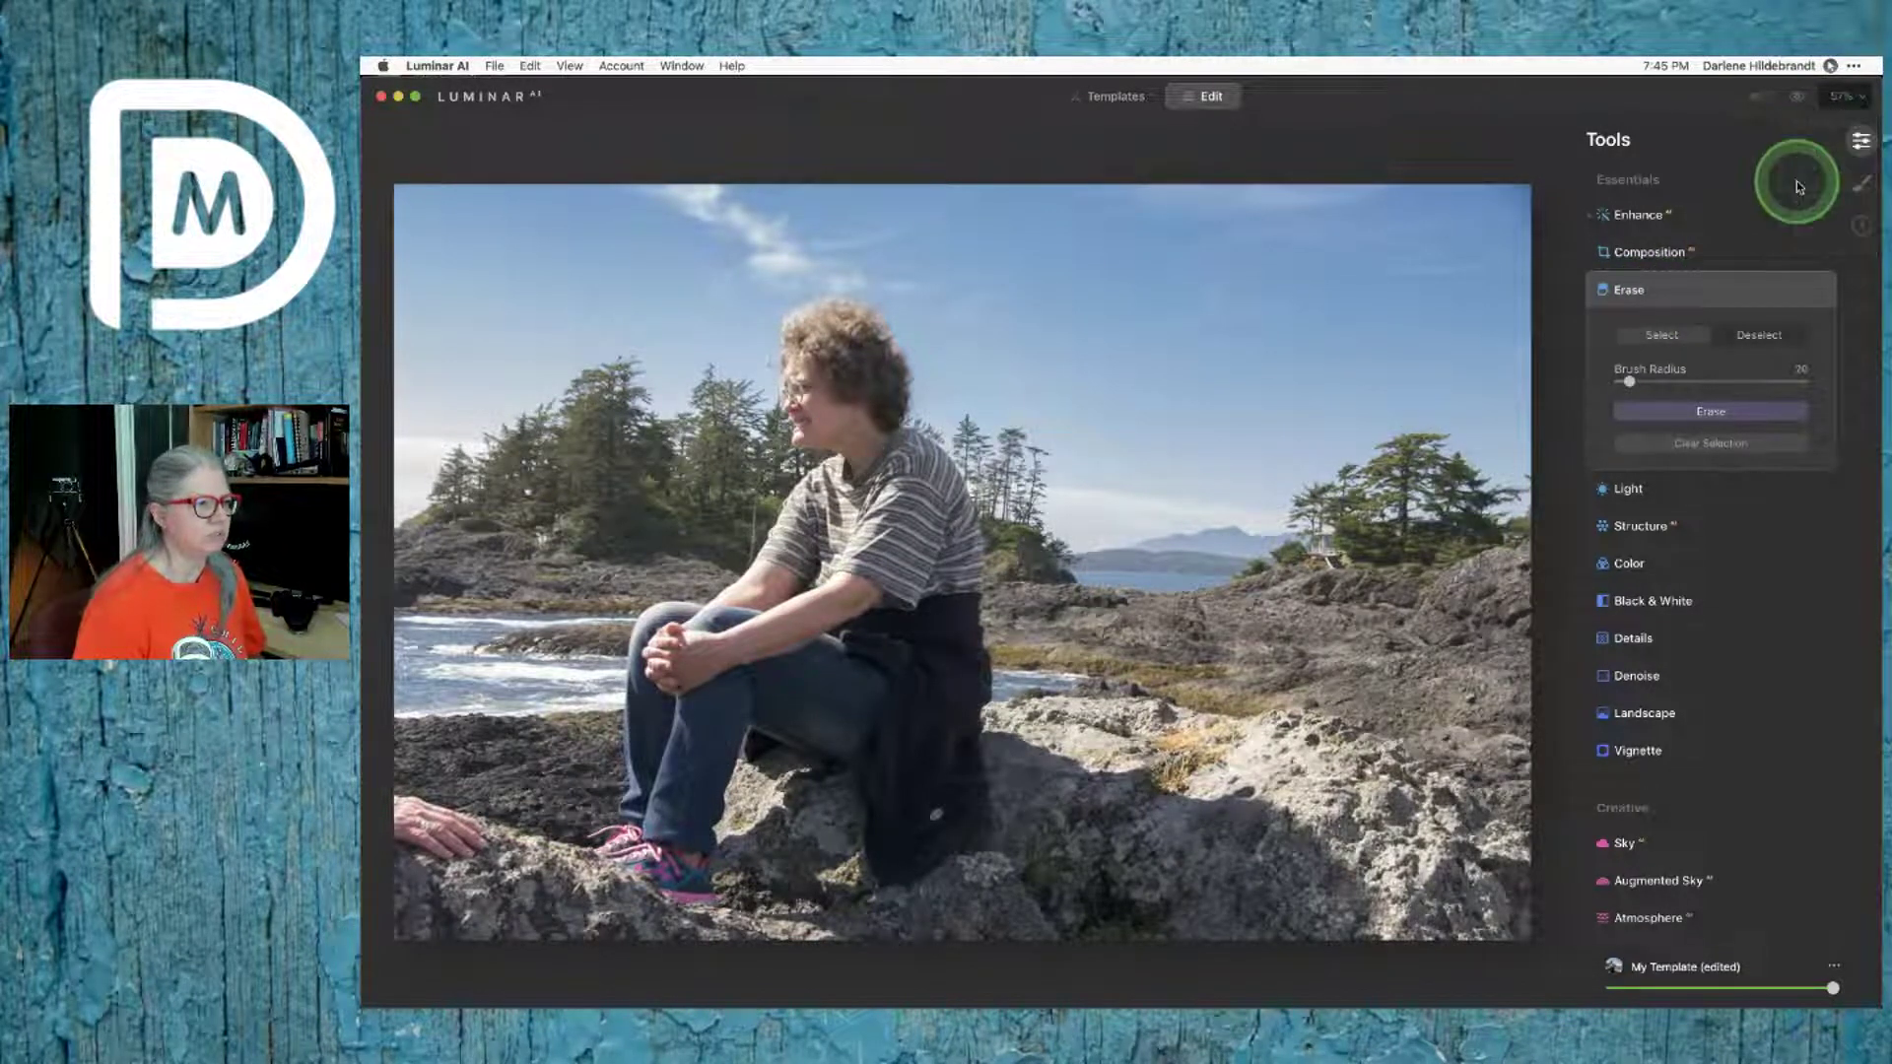
scroll(1251, 370, up, 4)
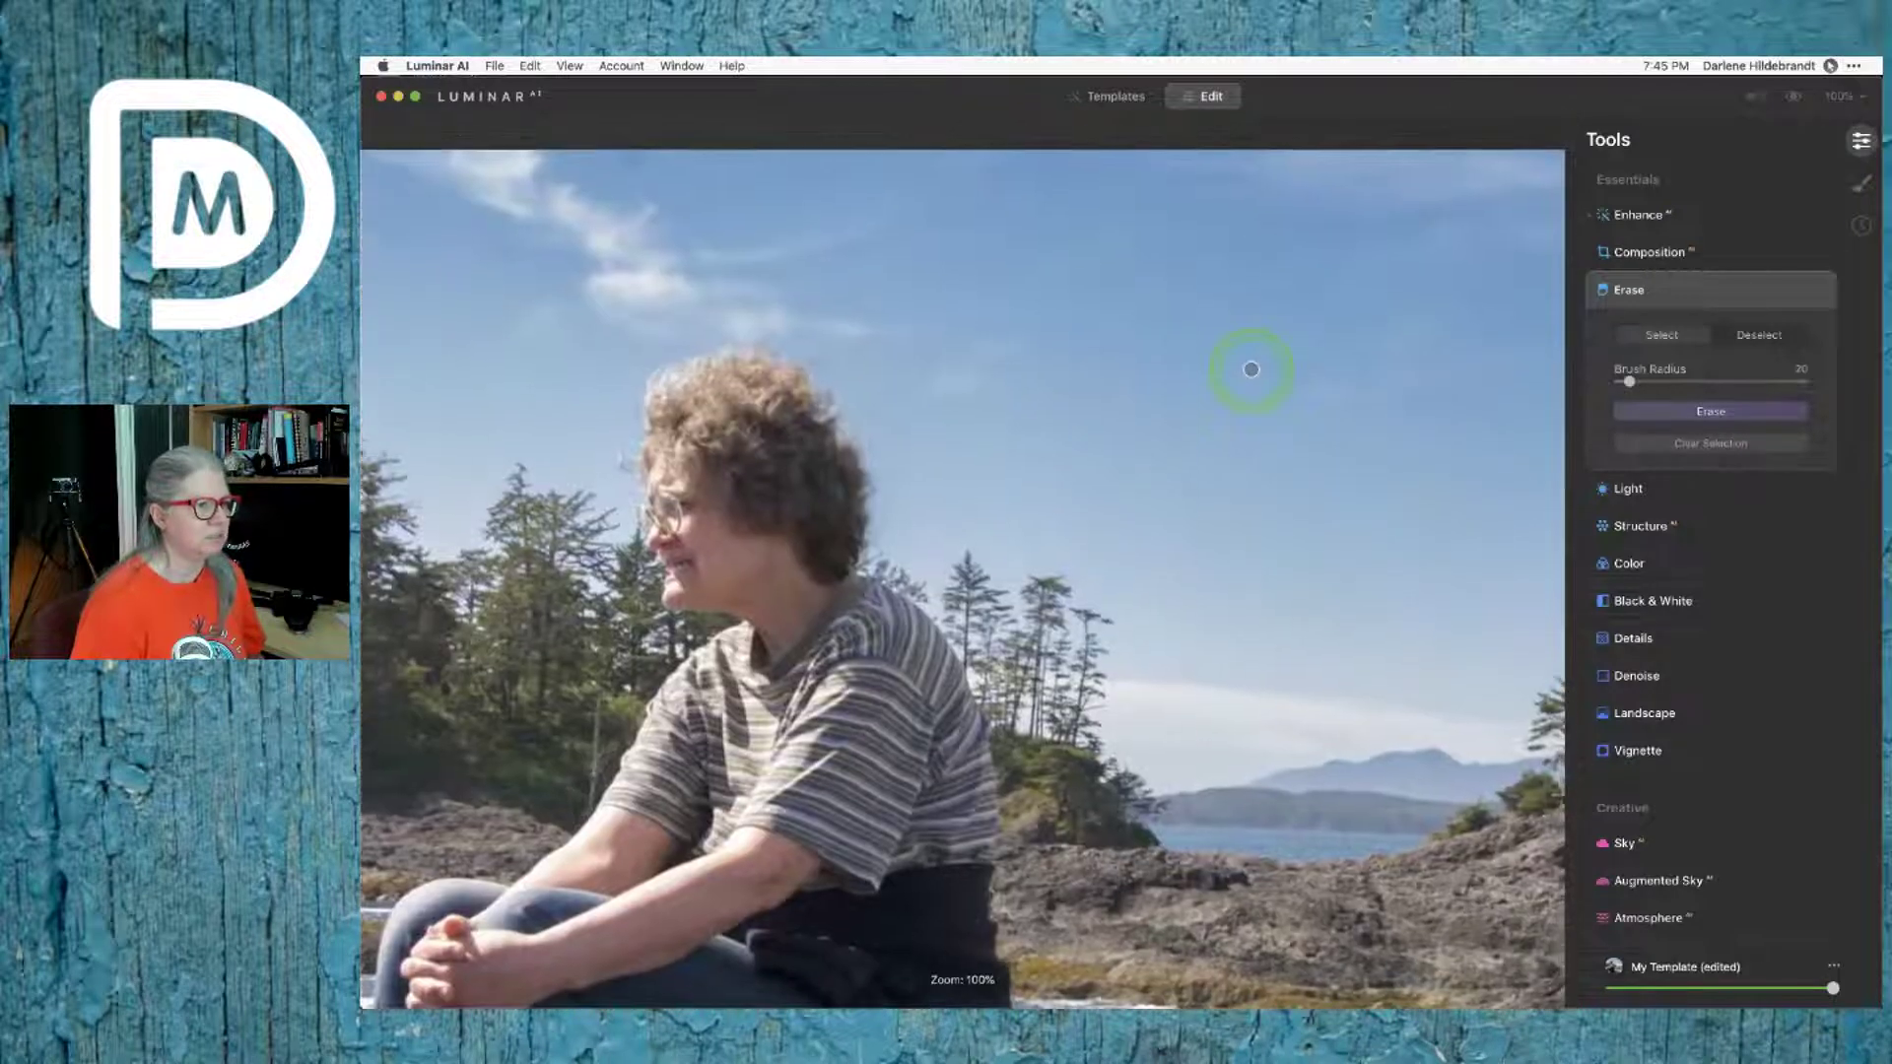
scroll(1251, 369, right, 5)
key(bracketright)
key(bracketright)
key(bracketright)
key(bracketright)
key(bracketright)
key(bracketright)
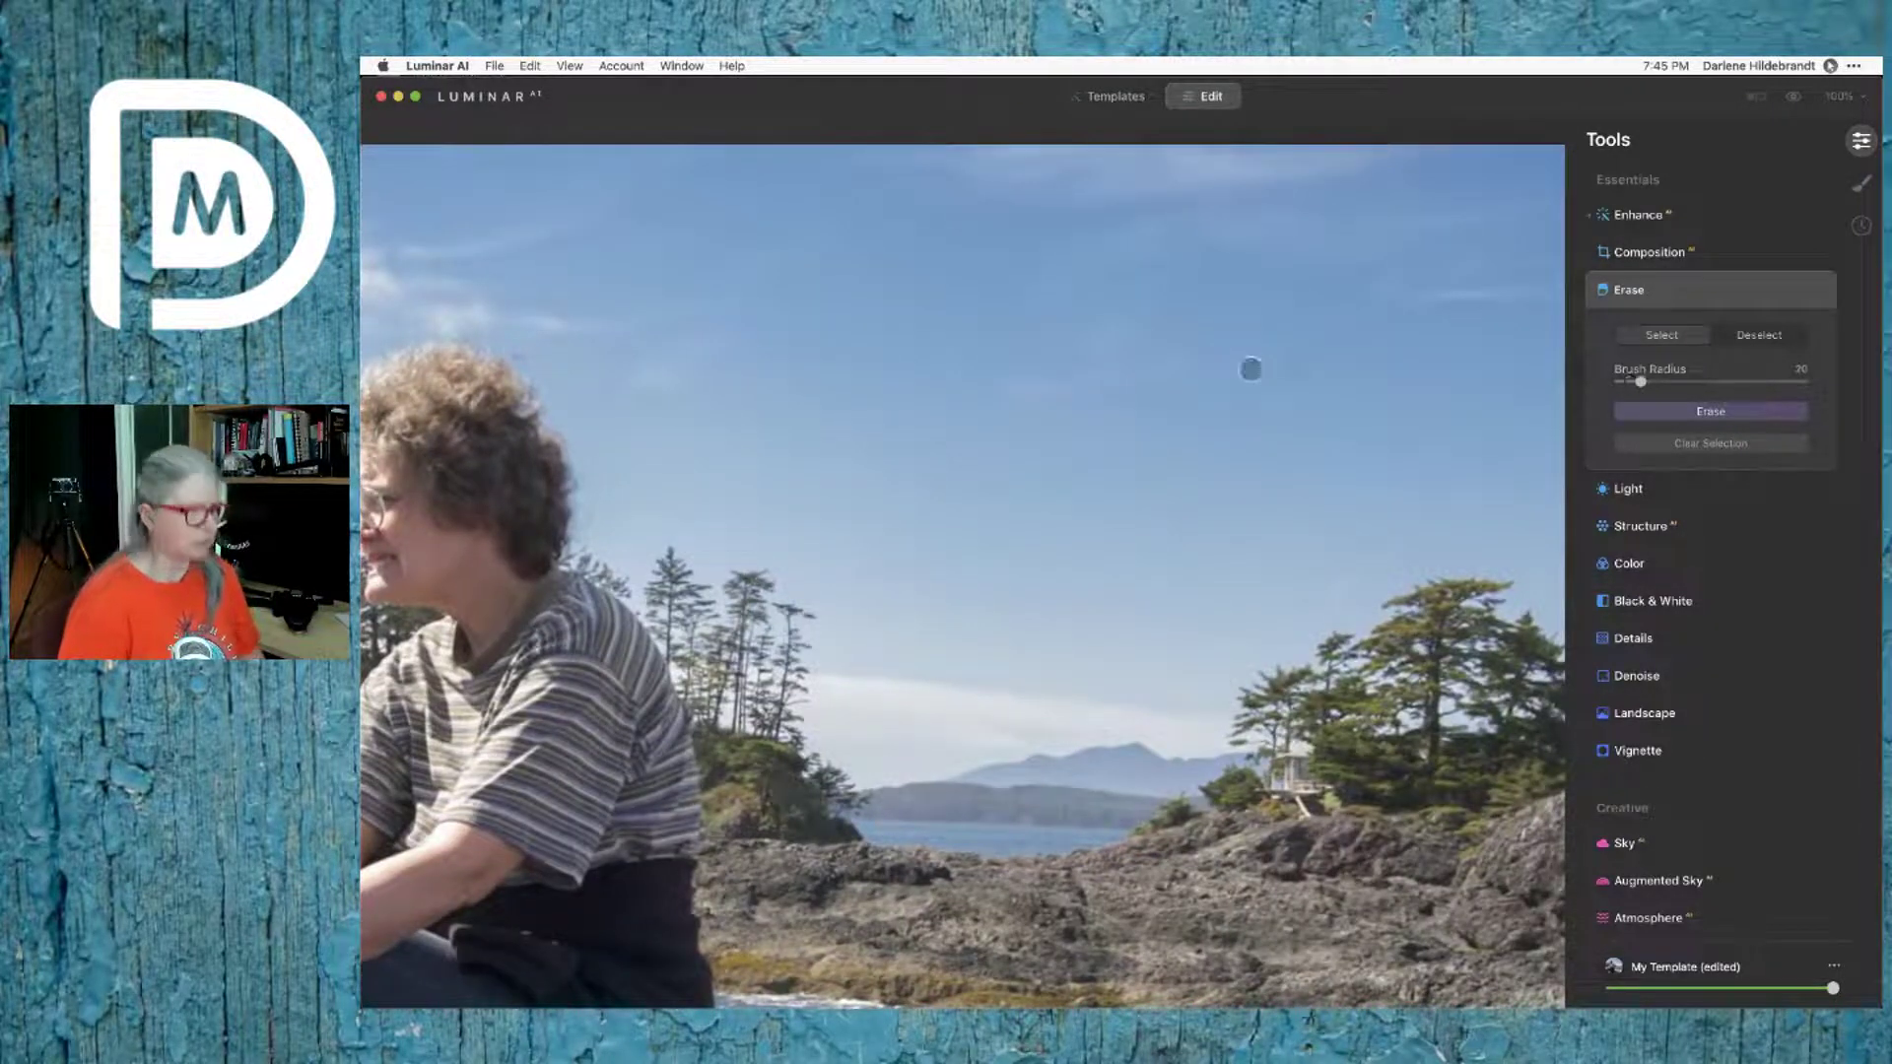
mouse_move(1252, 370)
mouse_down()
mouse_move(1225, 426)
mouse_move(1252, 464)
mouse_up()
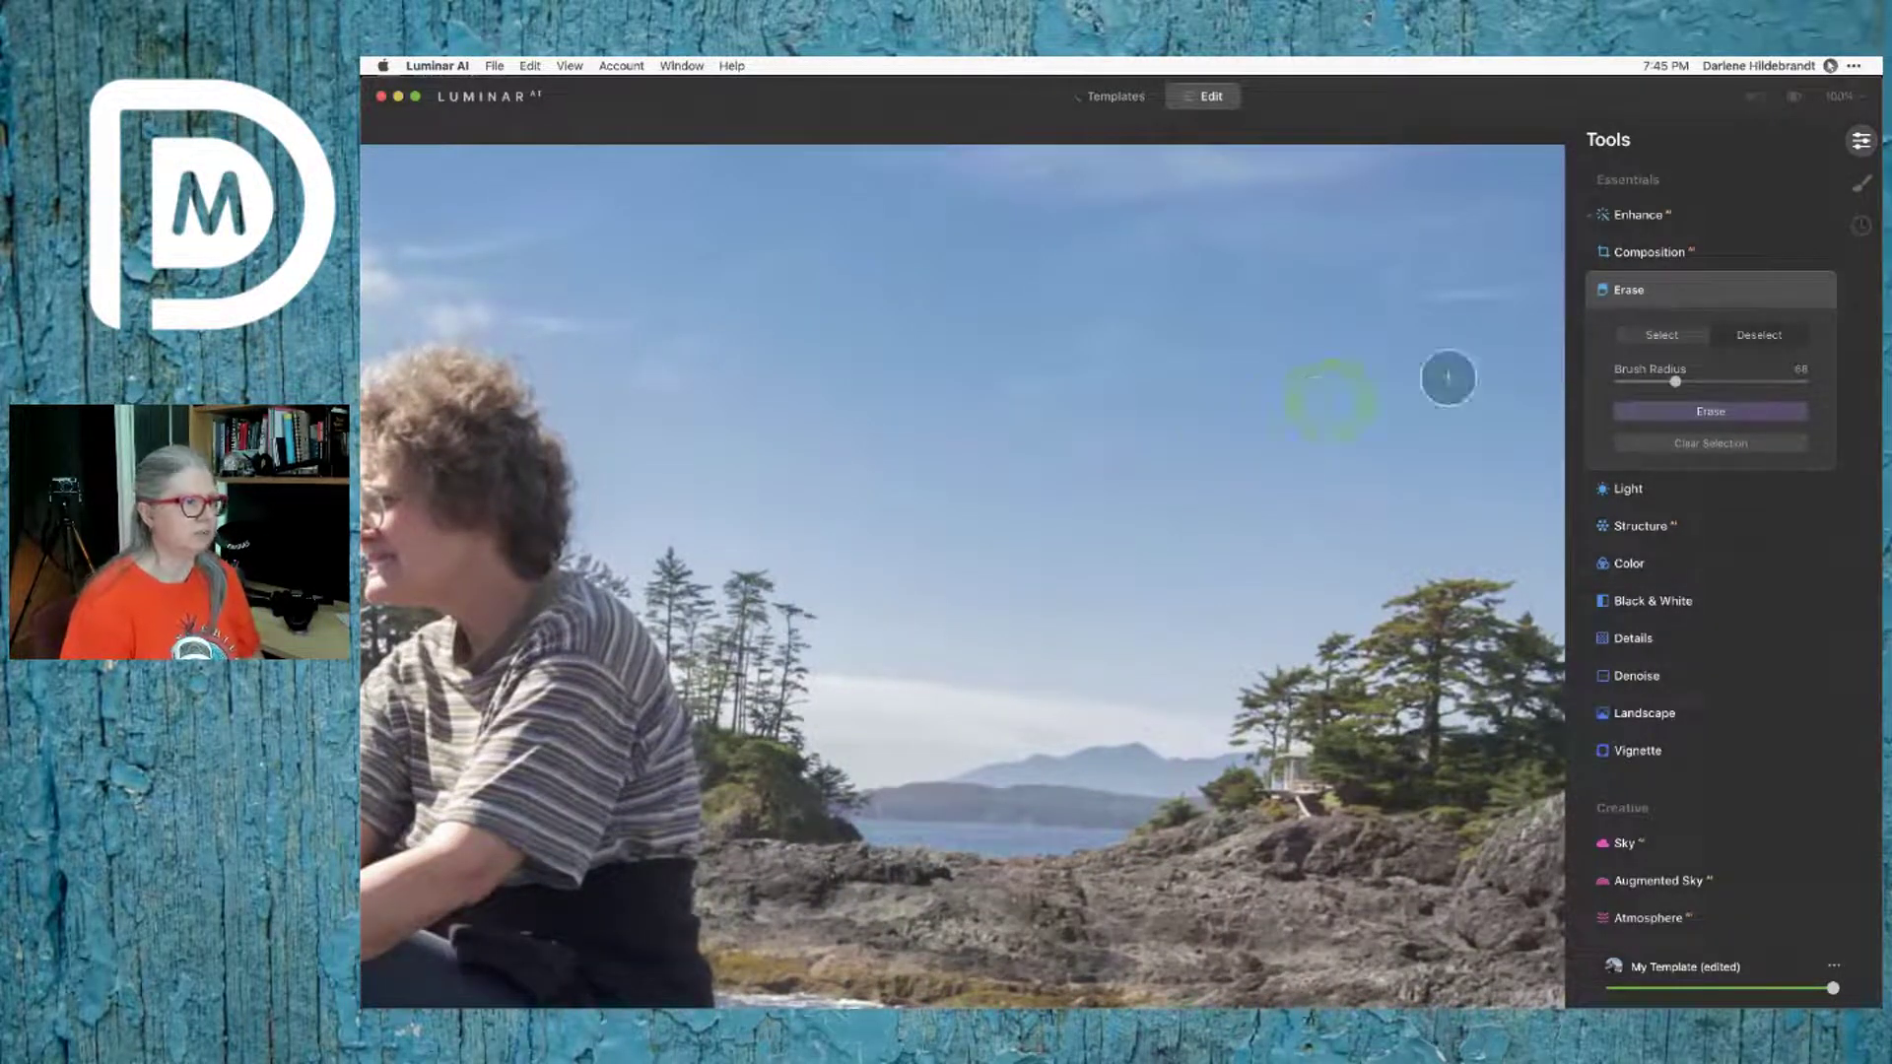
click(1830, 65)
click(1802, 114)
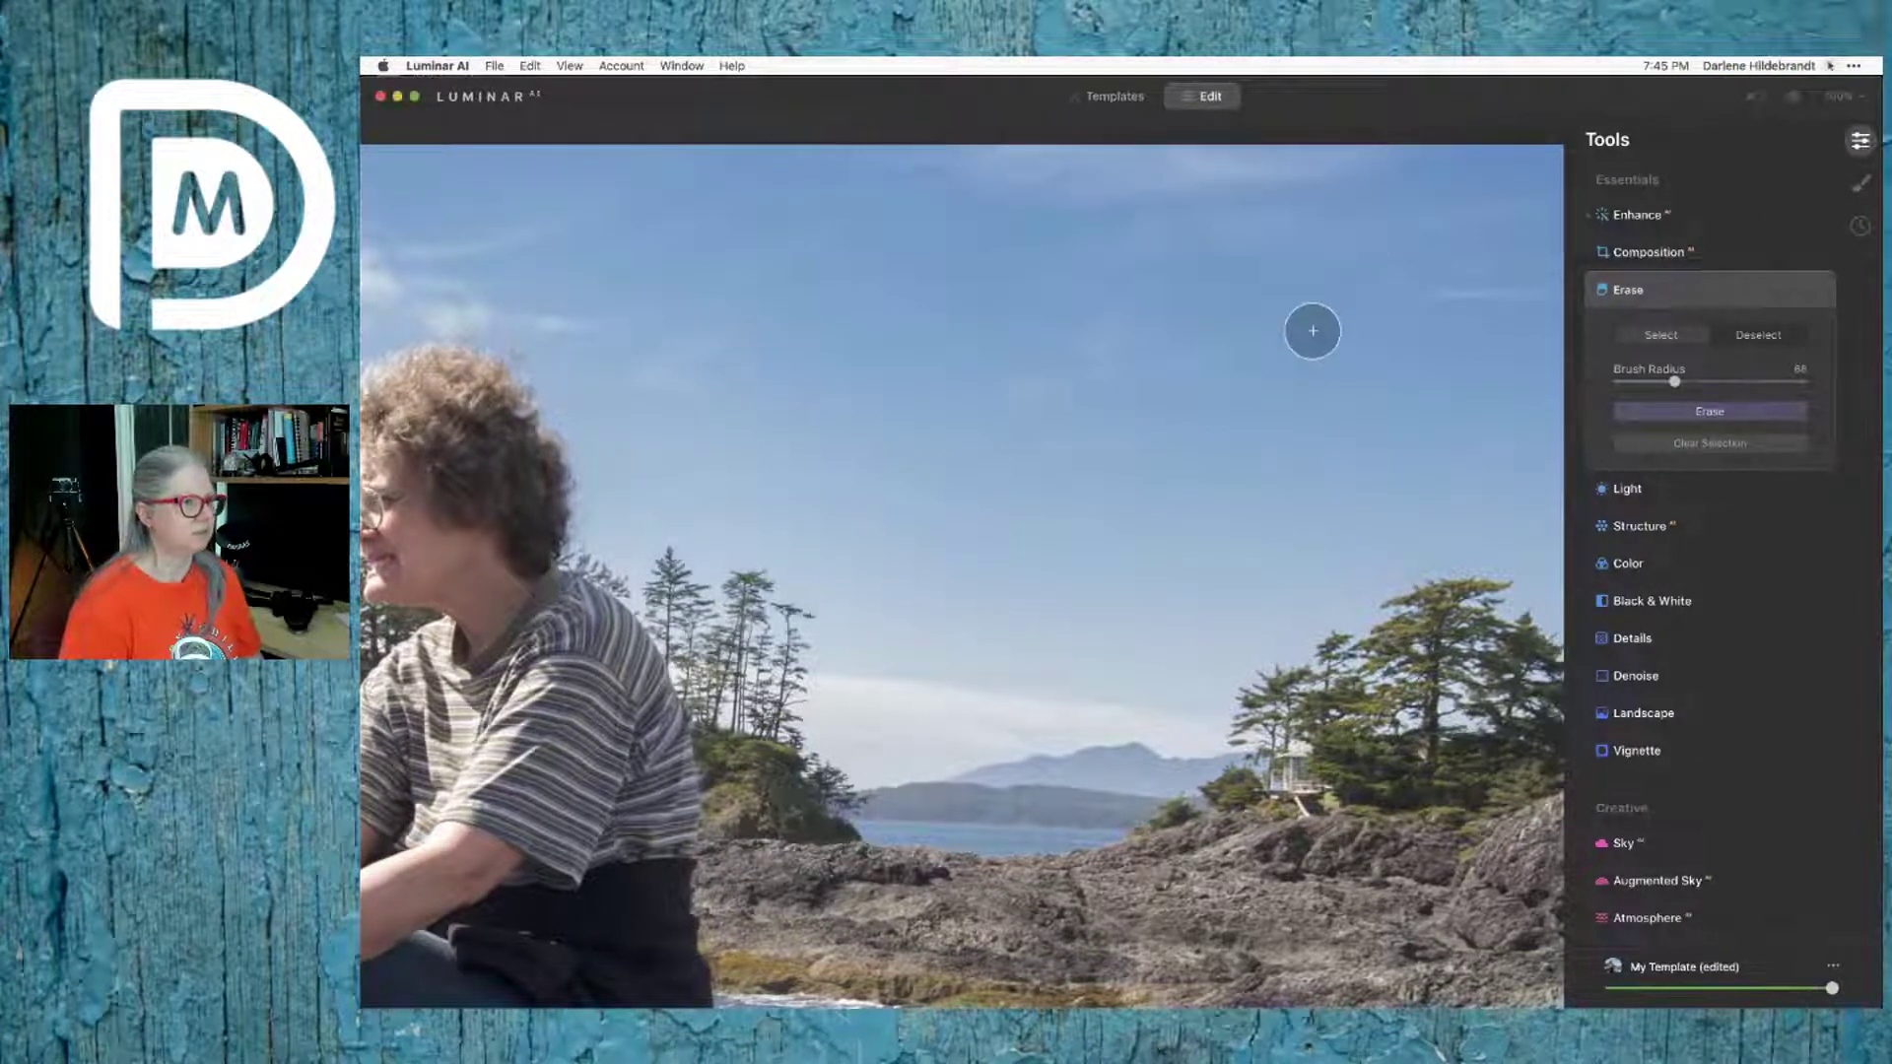
key(bracketleft)
key(bracketleft)
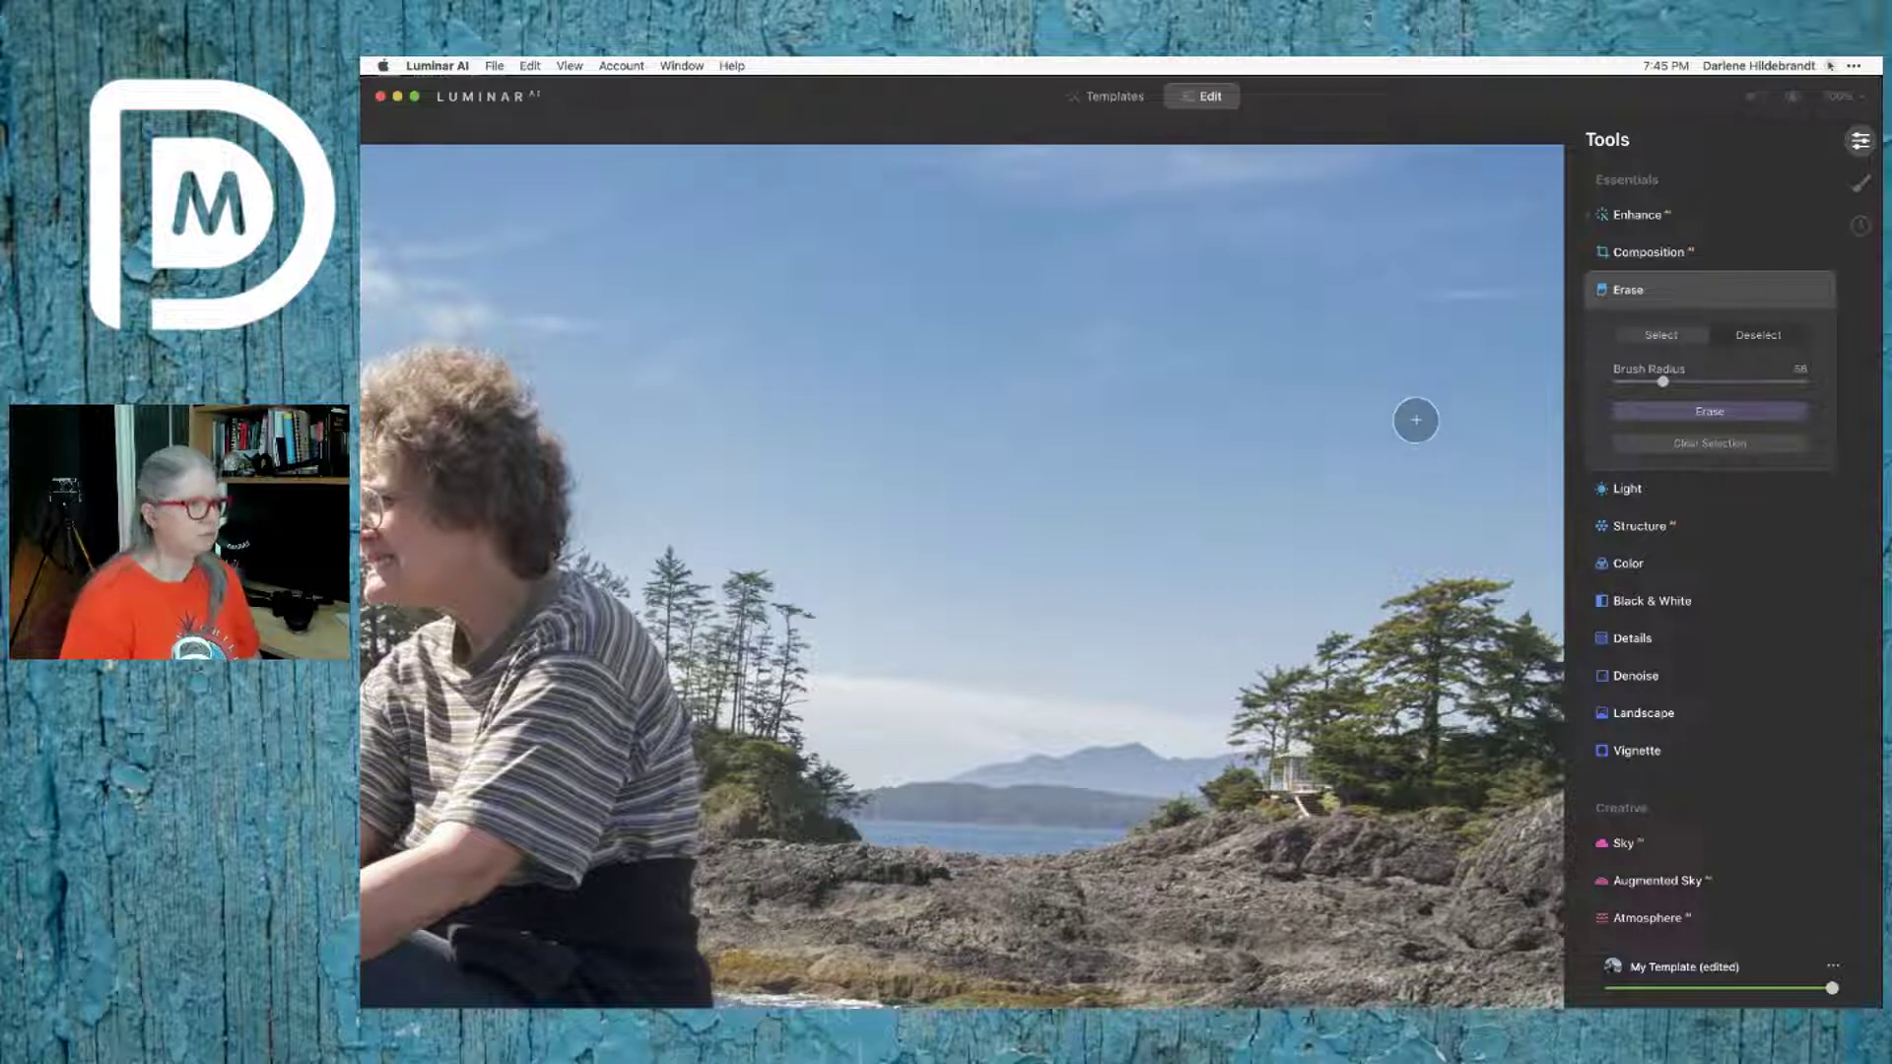
click(1299, 369)
key(bracketleft)
key(bracketleft)
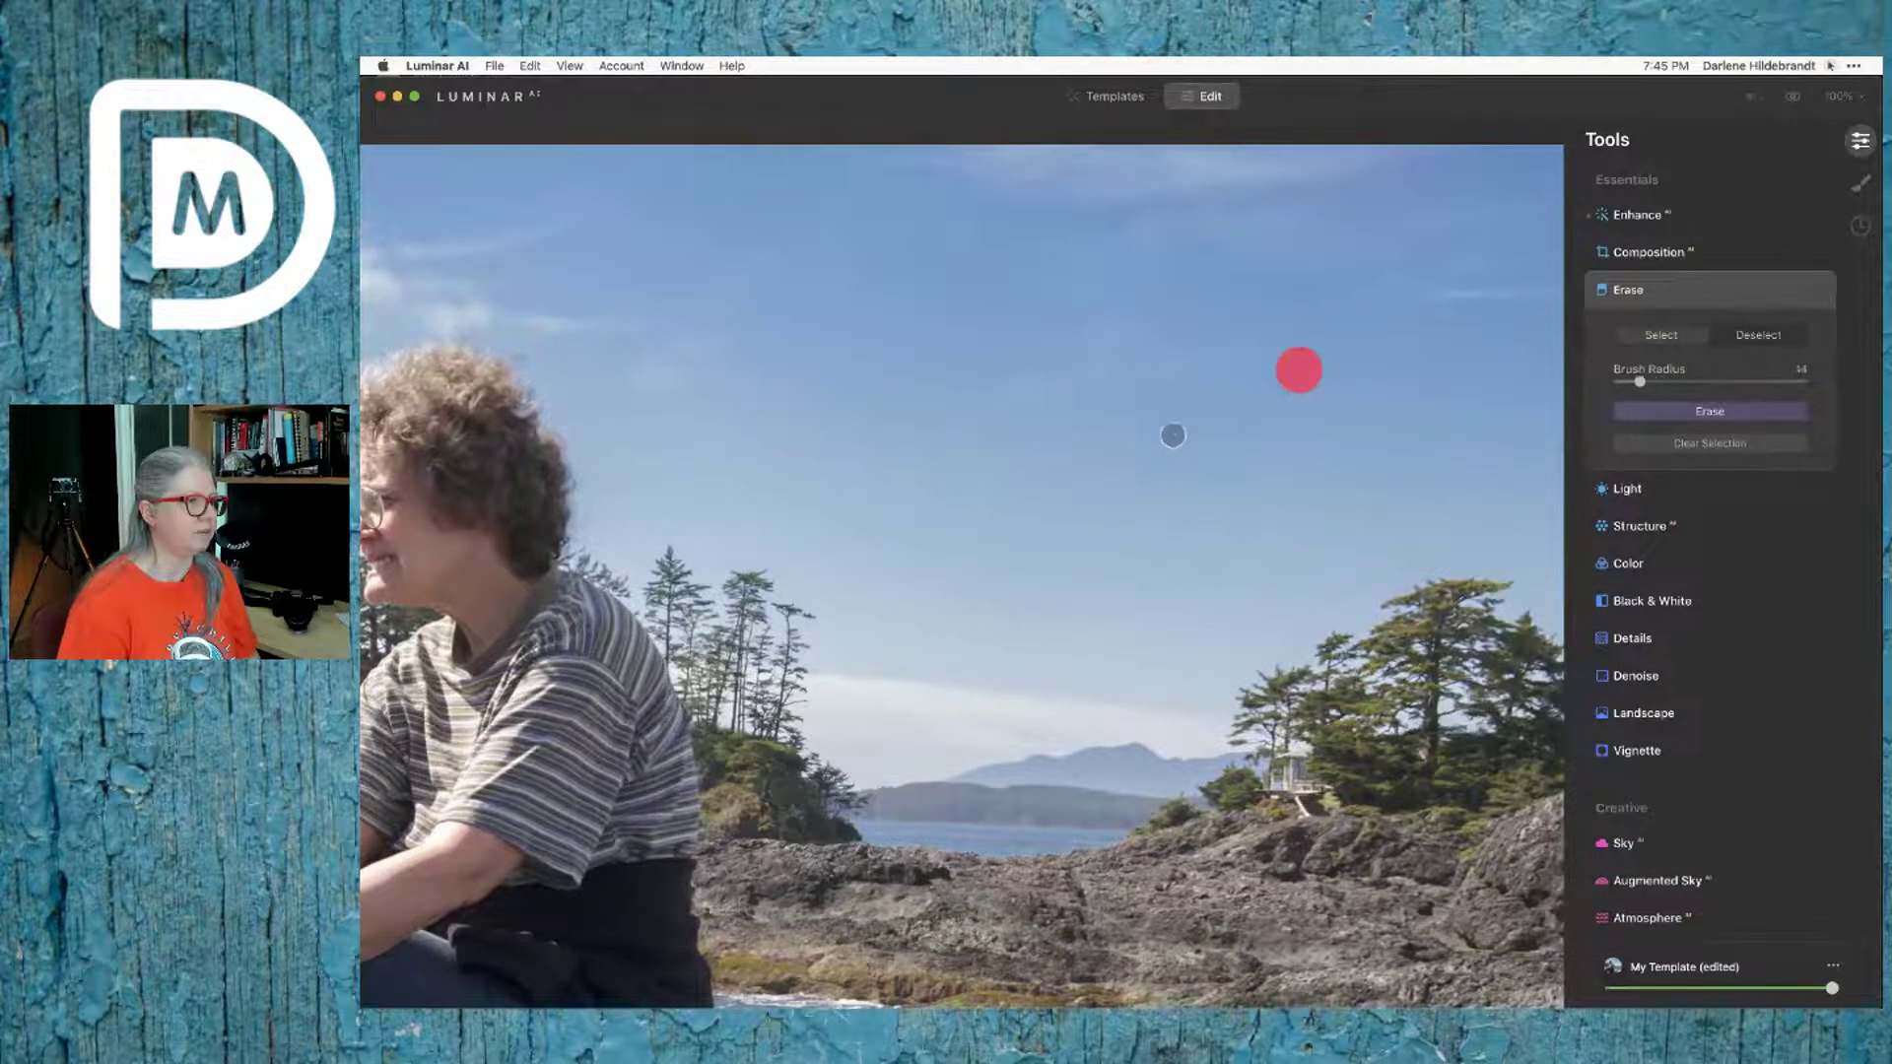
click(1181, 404)
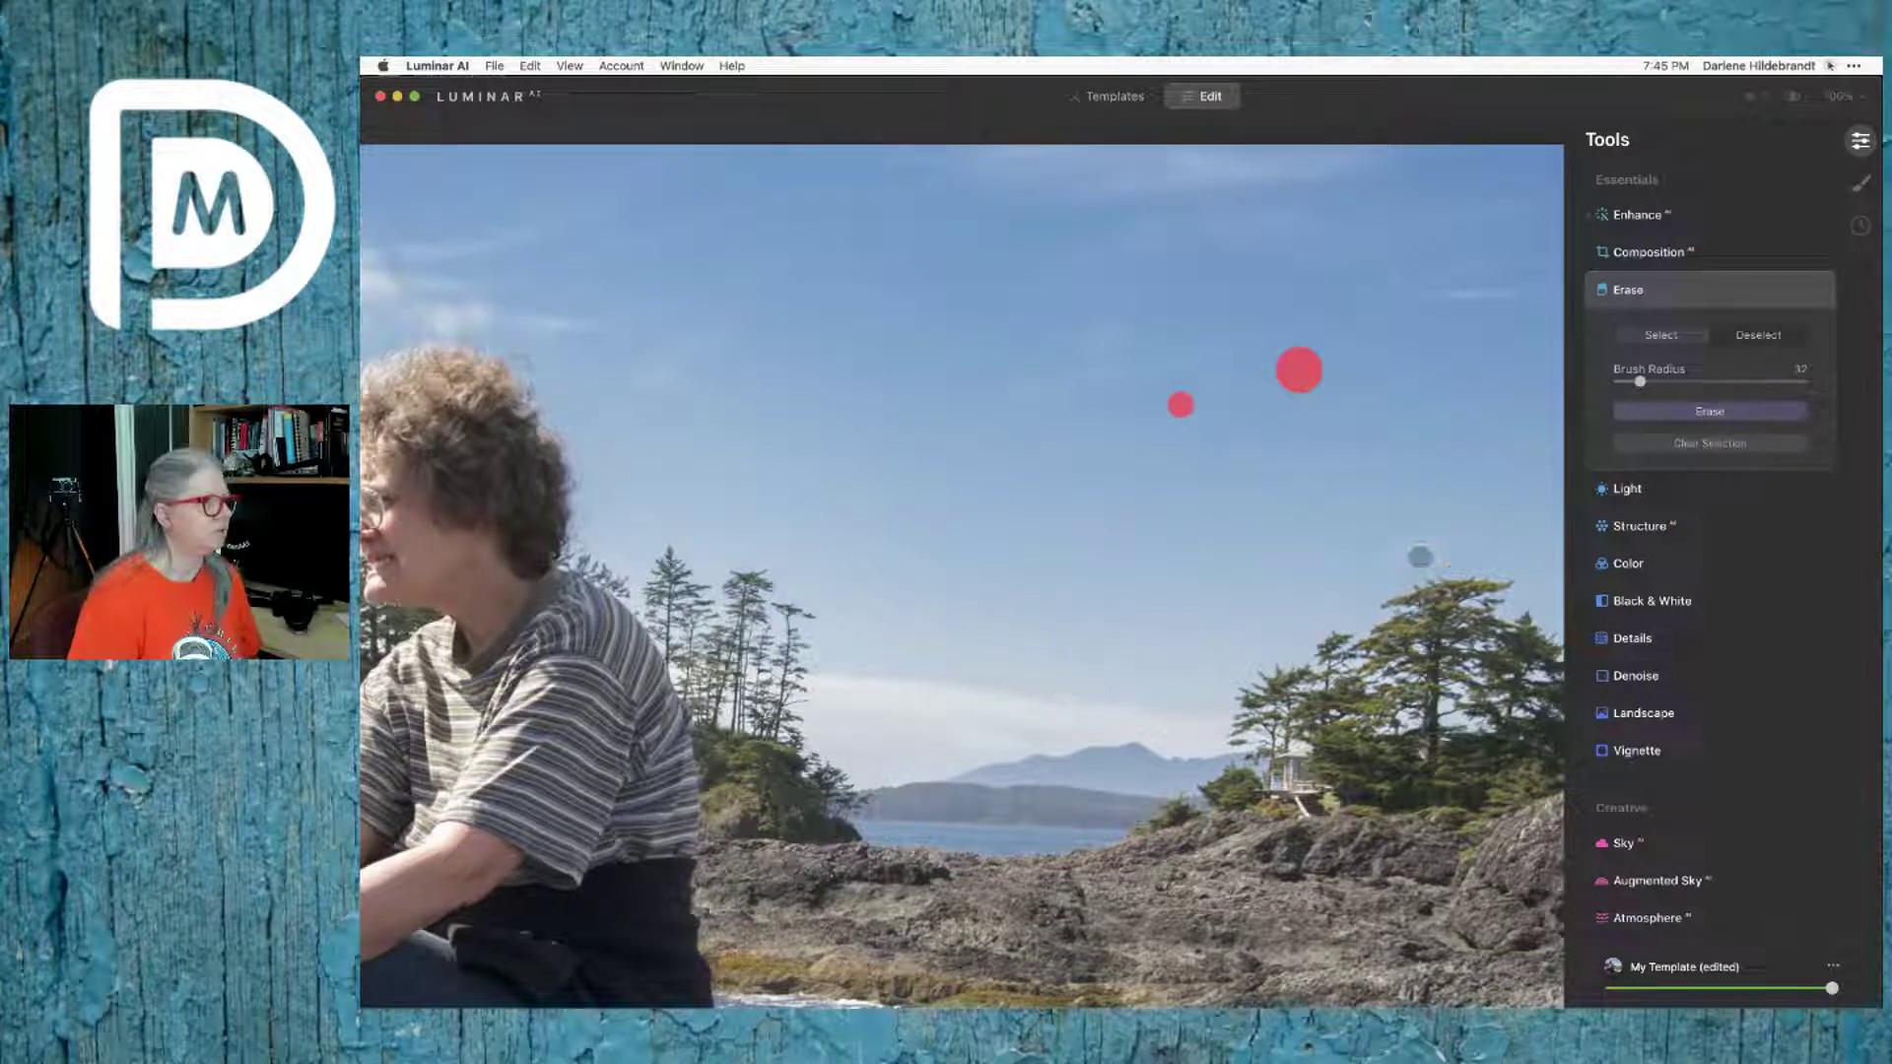
click(1689, 414)
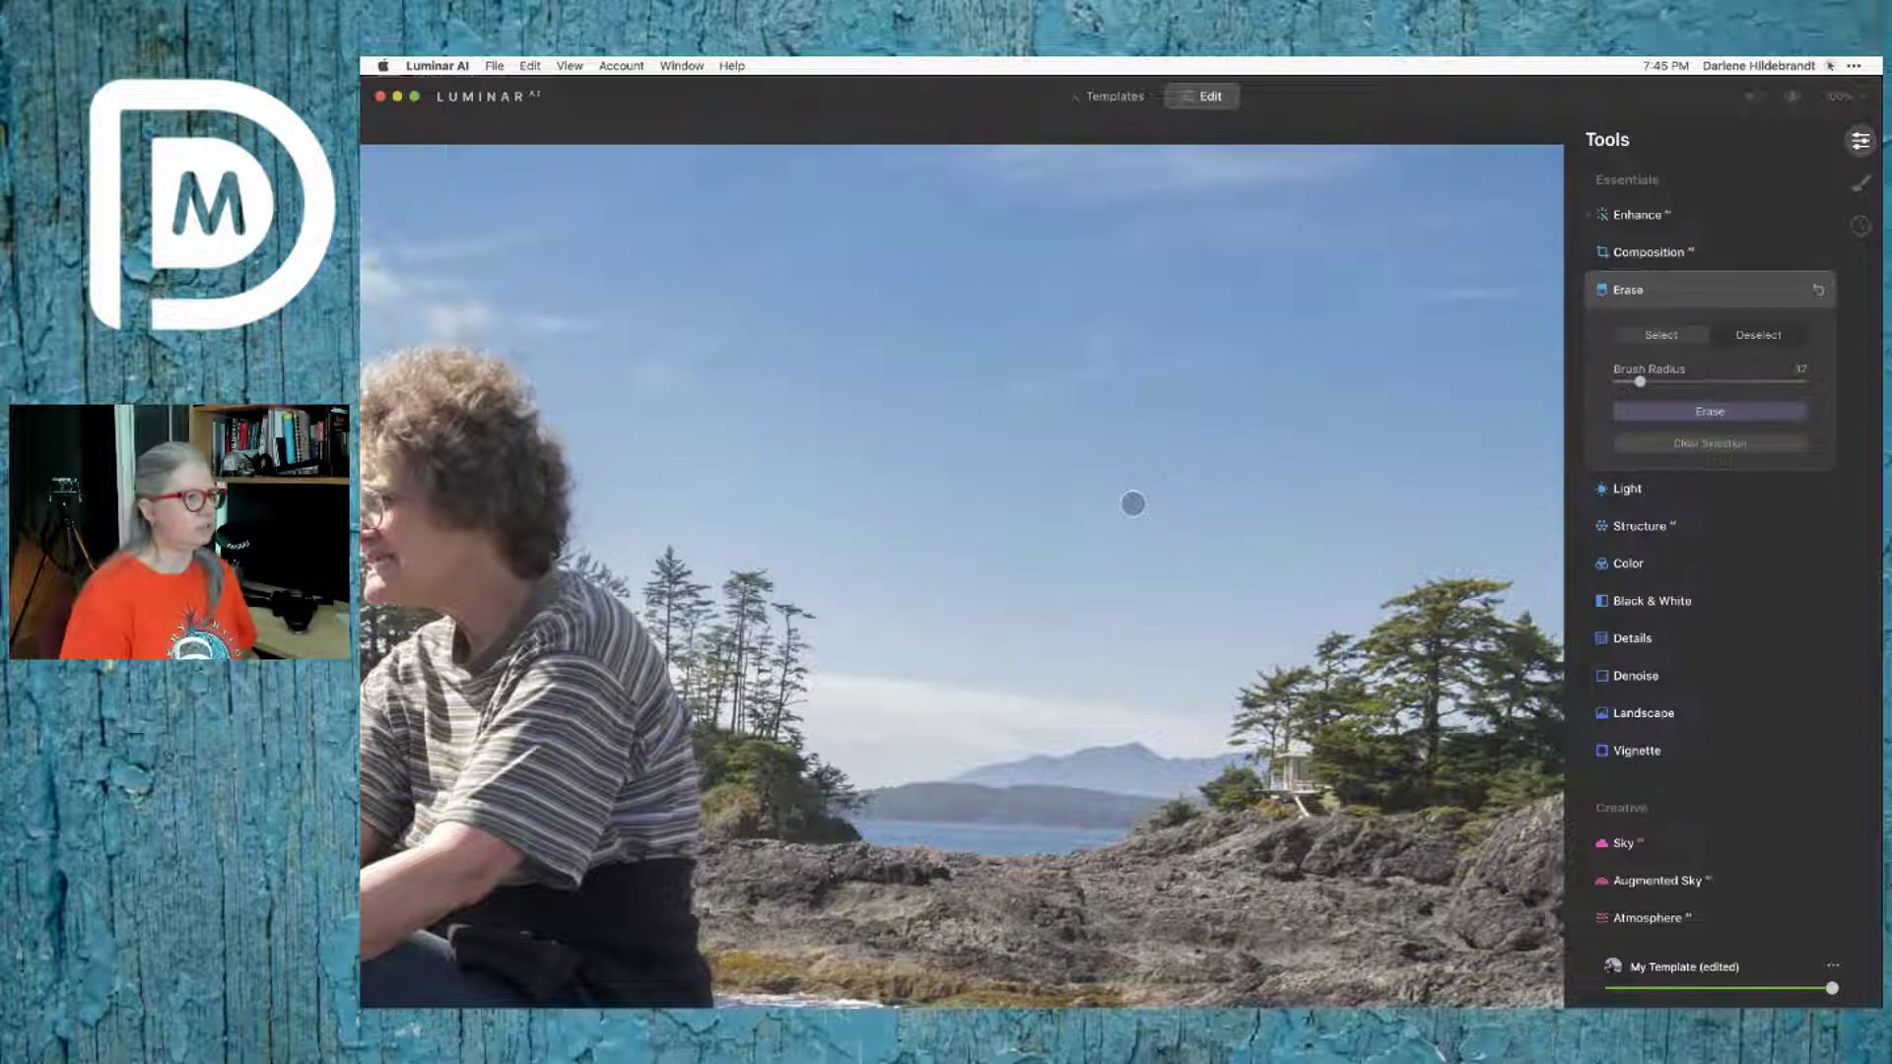
Step: Erase three more sky spots, one beside the cloud at the photo's upper edge and two above the trees
scroll(818, 416, left, 10)
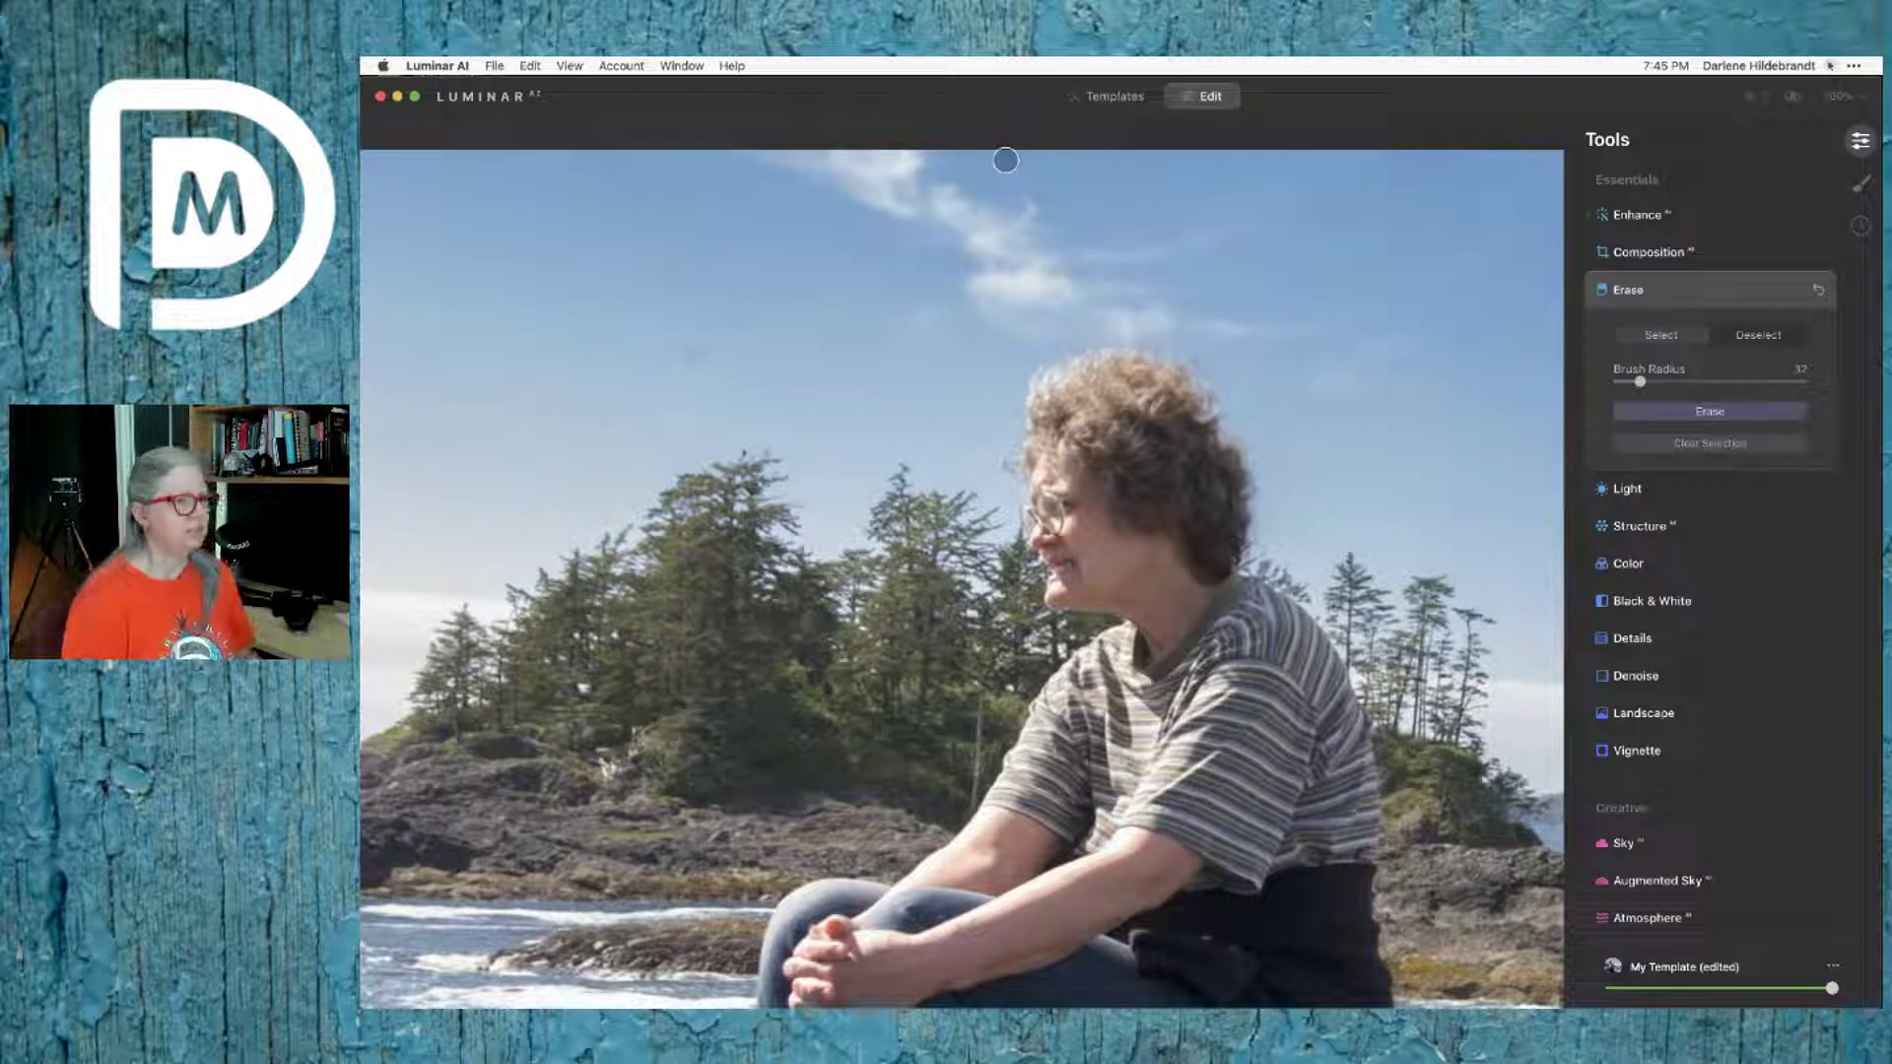
drag(1006, 159, 1029, 162)
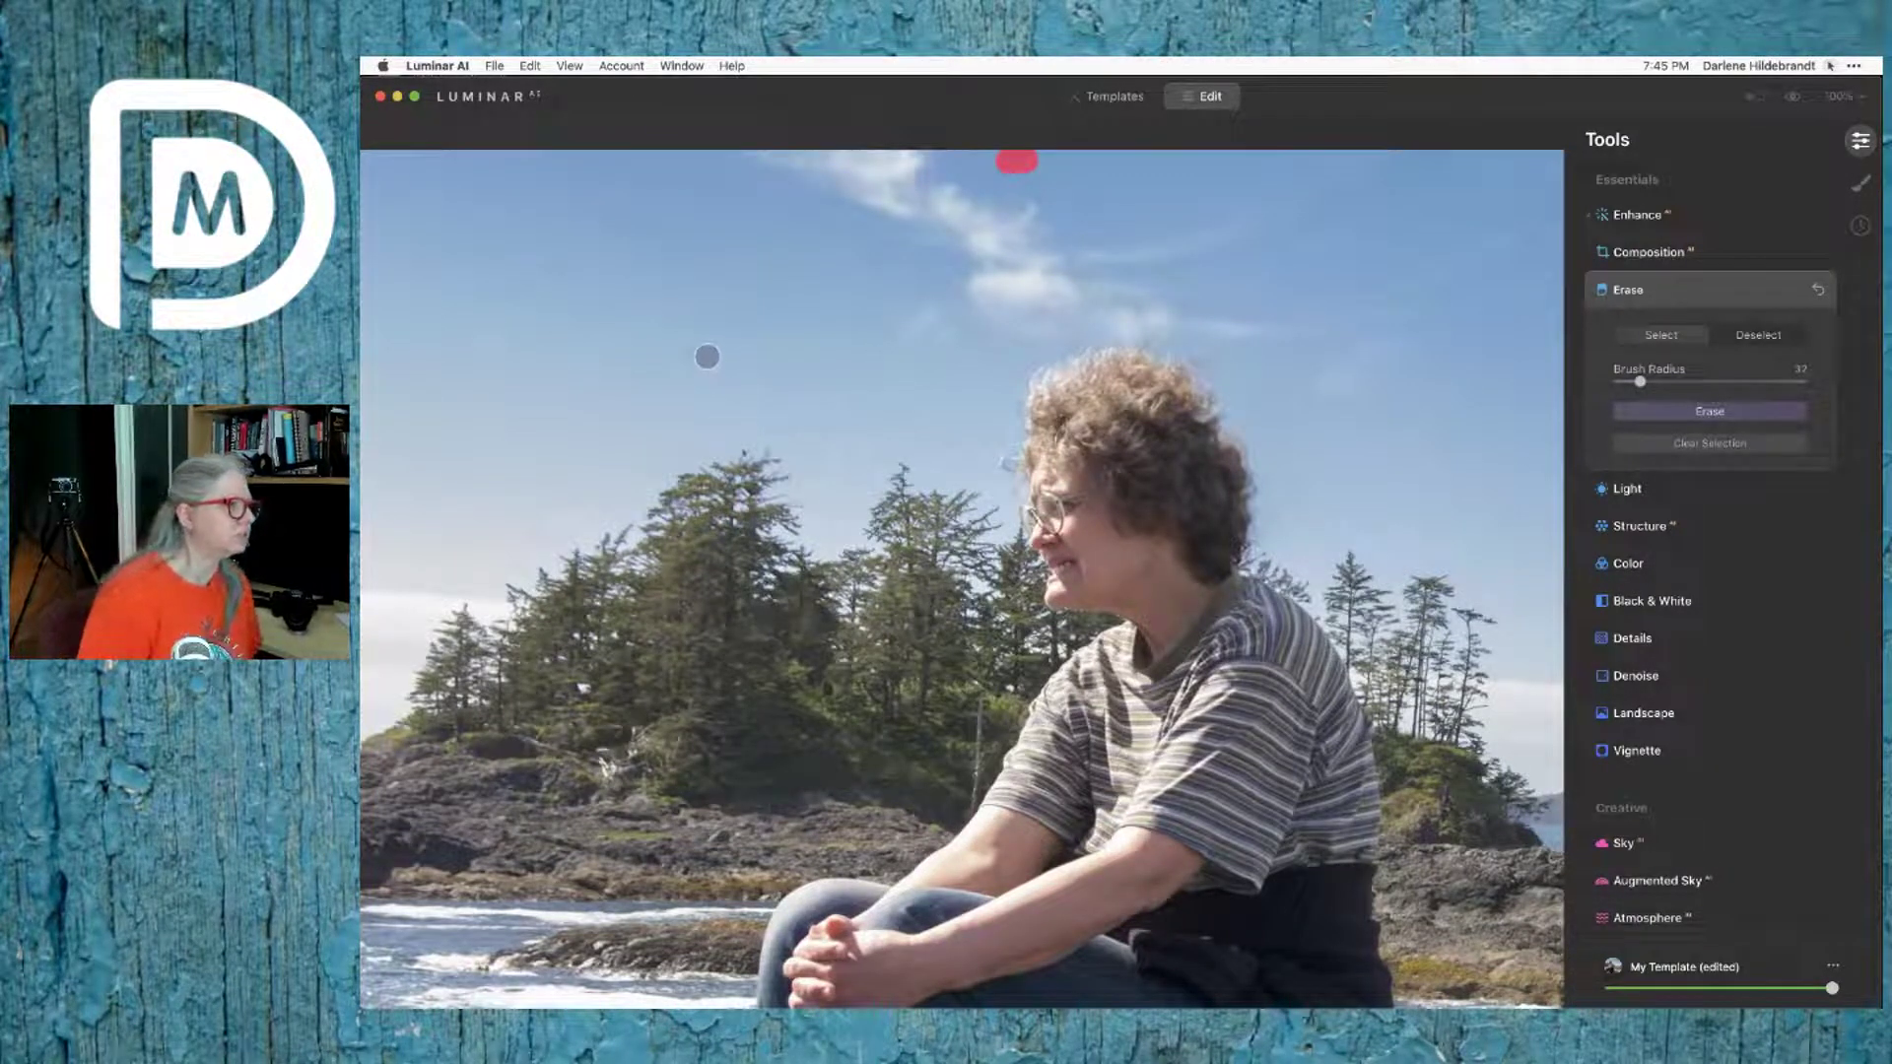
drag(689, 342, 698, 355)
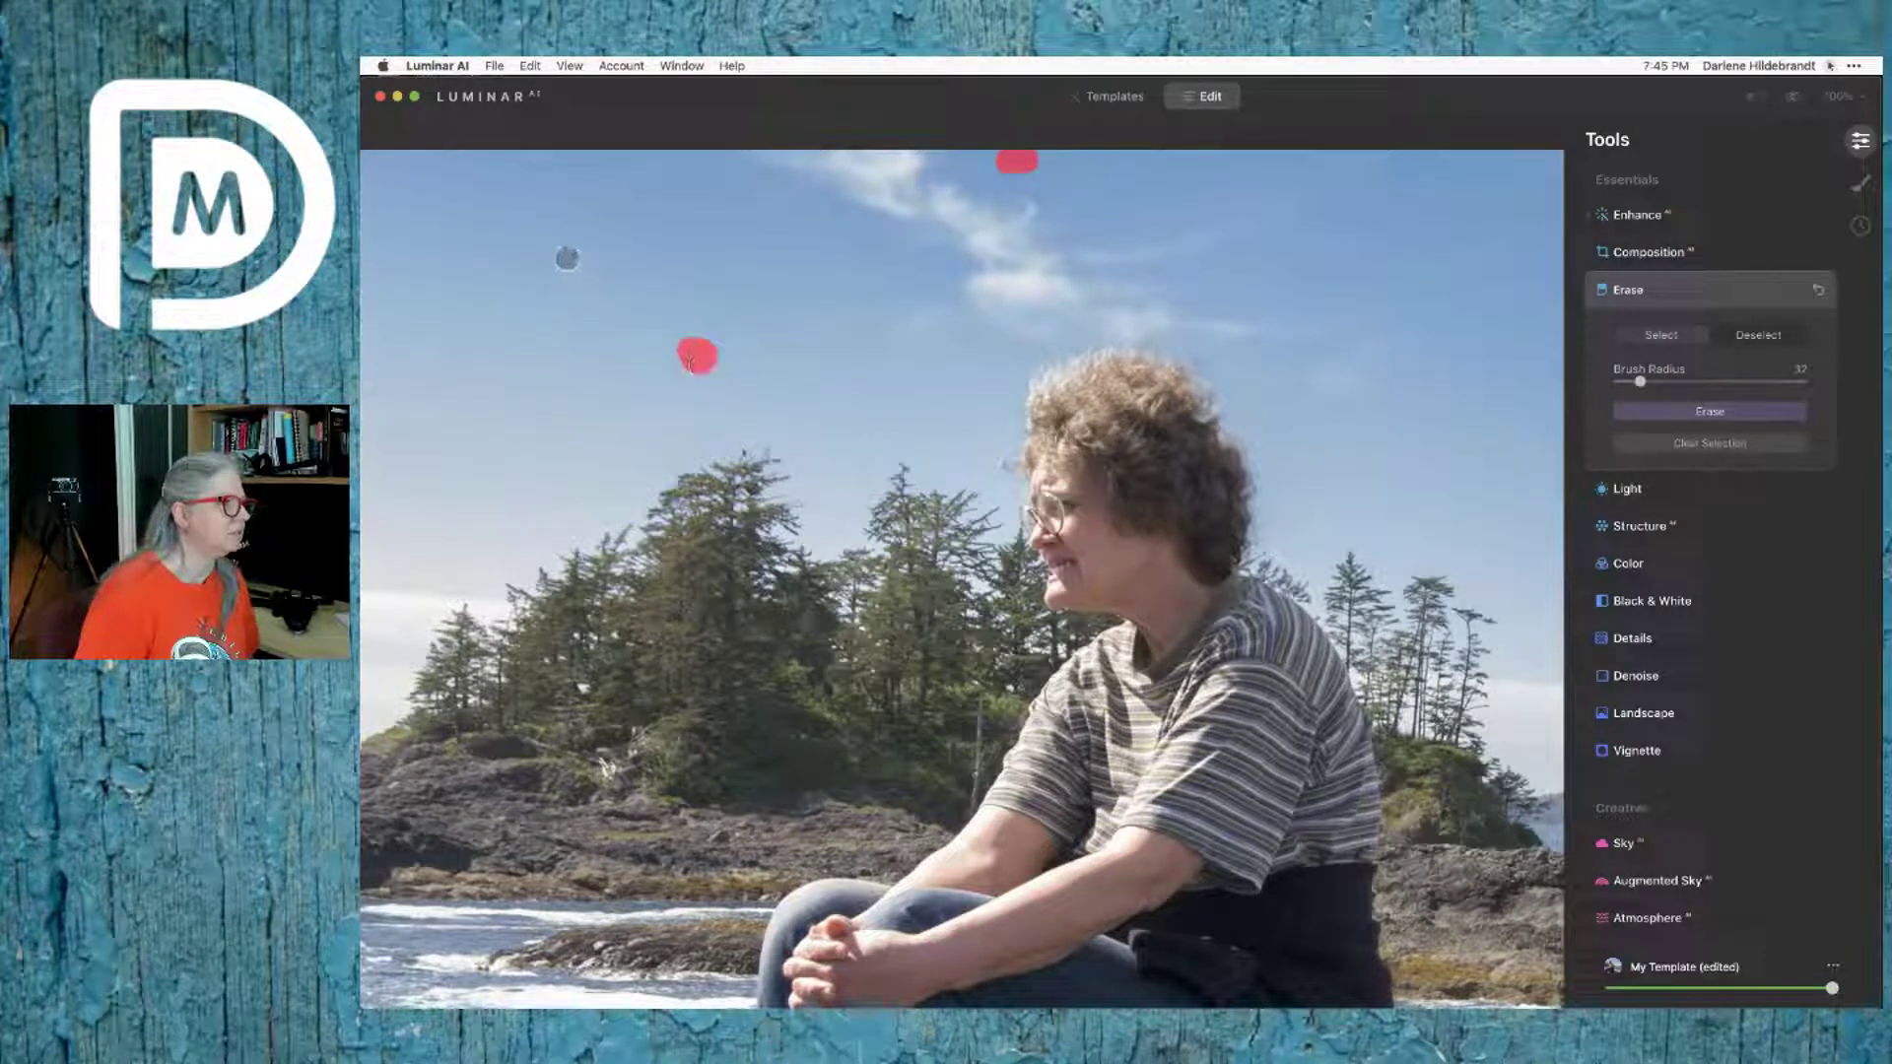
drag(565, 261, 556, 277)
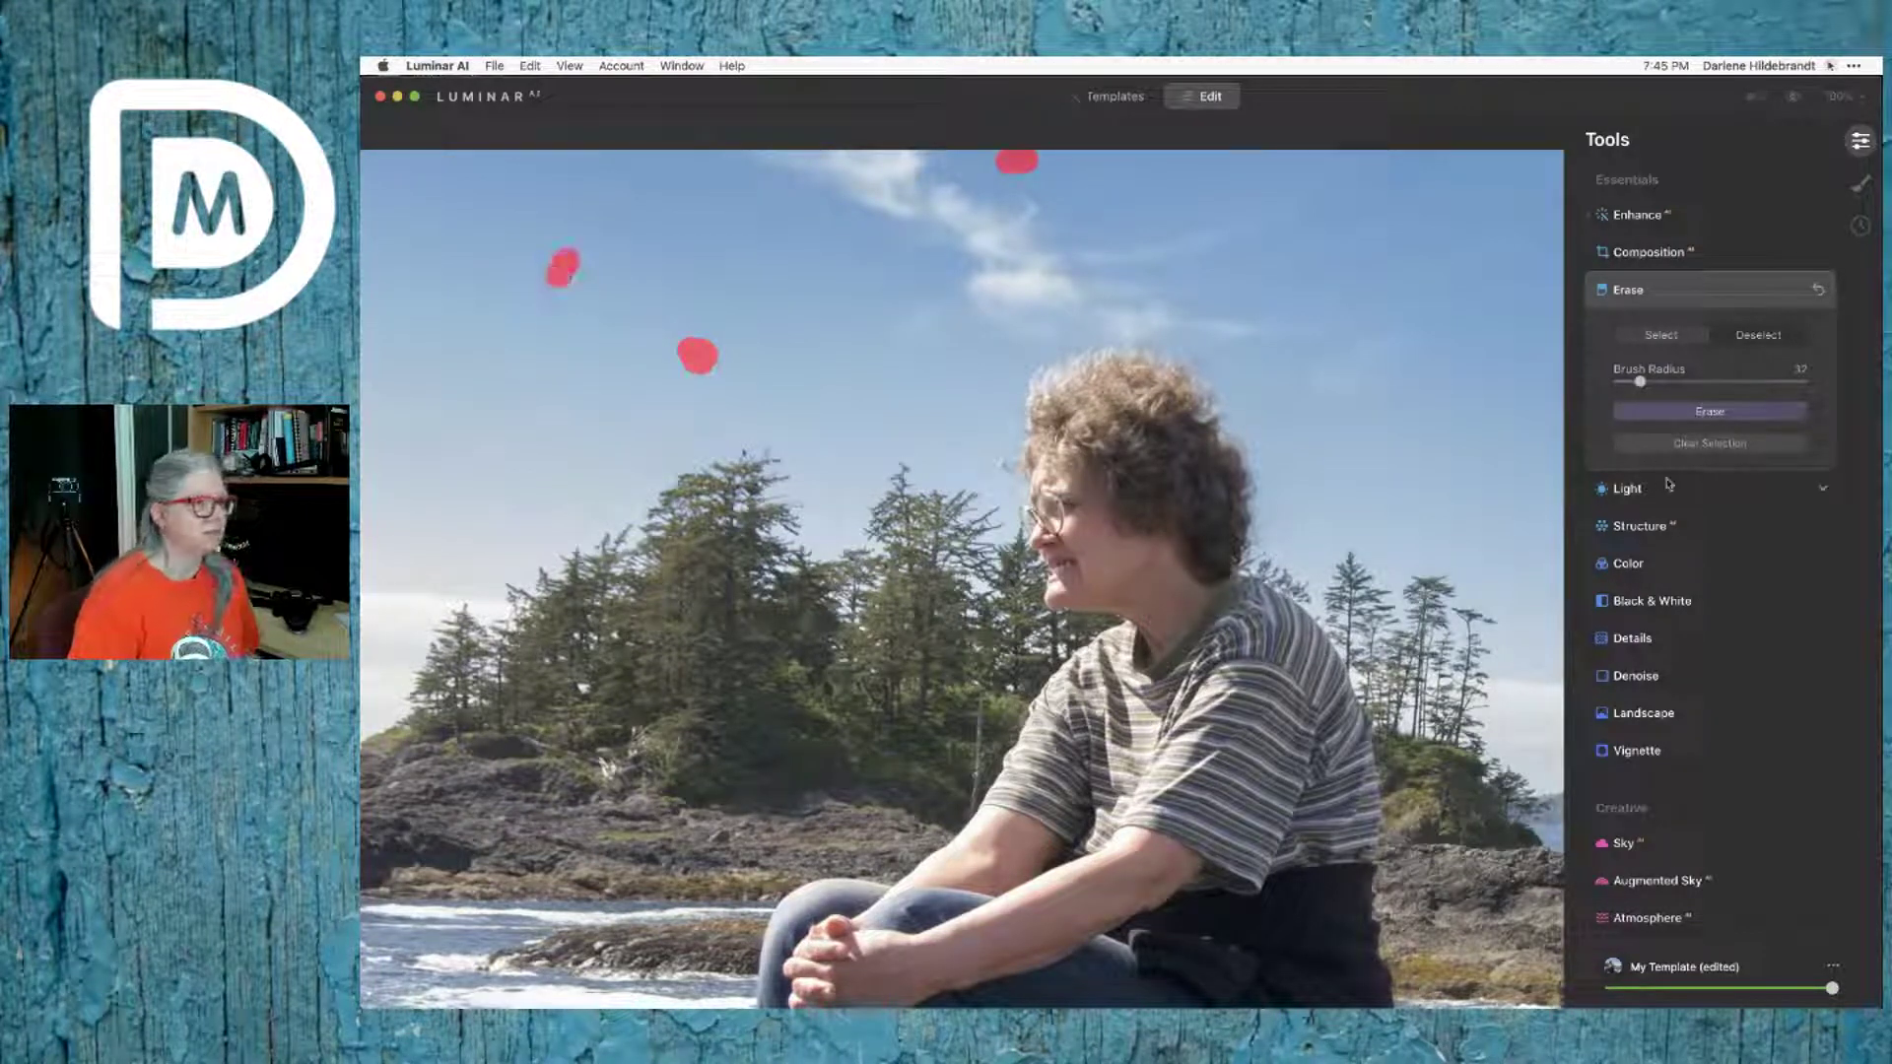
click(1699, 415)
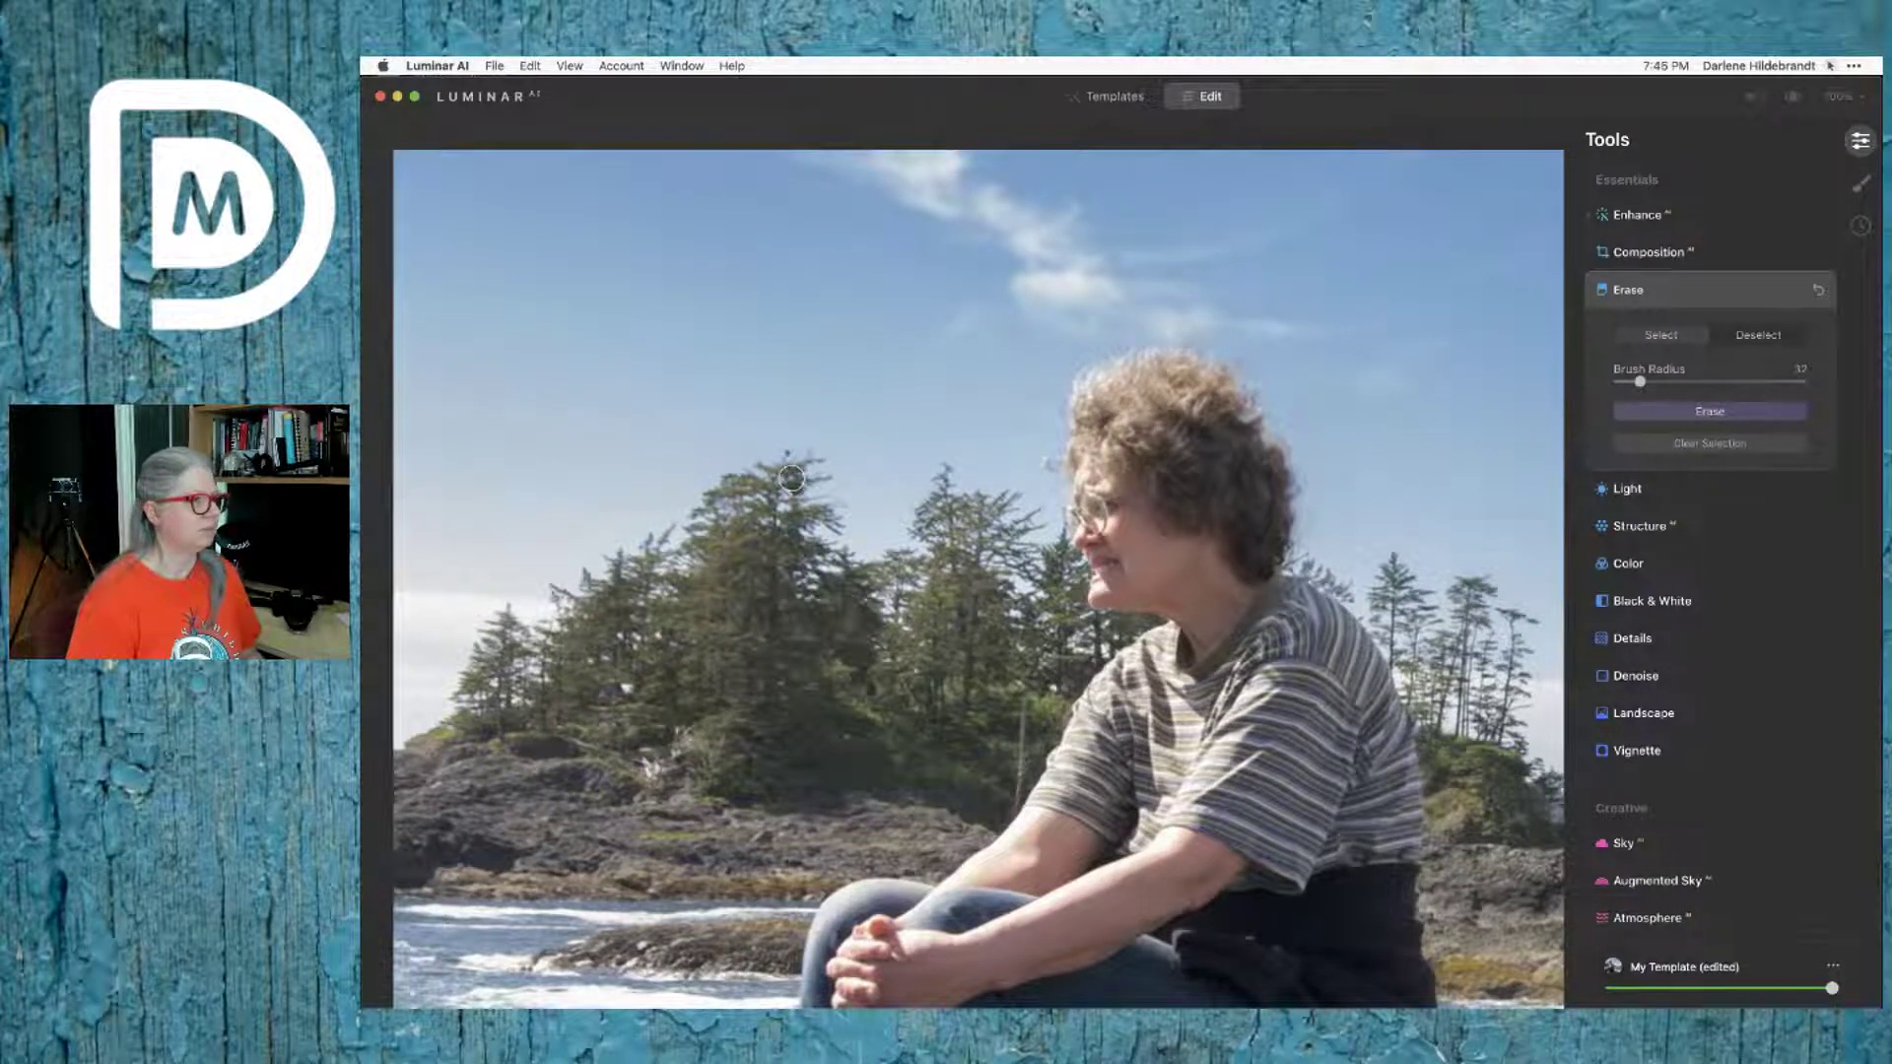
Step: Erase the bright round spot on the lower part of the dark jacket tied around the person's waist
scroll(792, 479, down, 5)
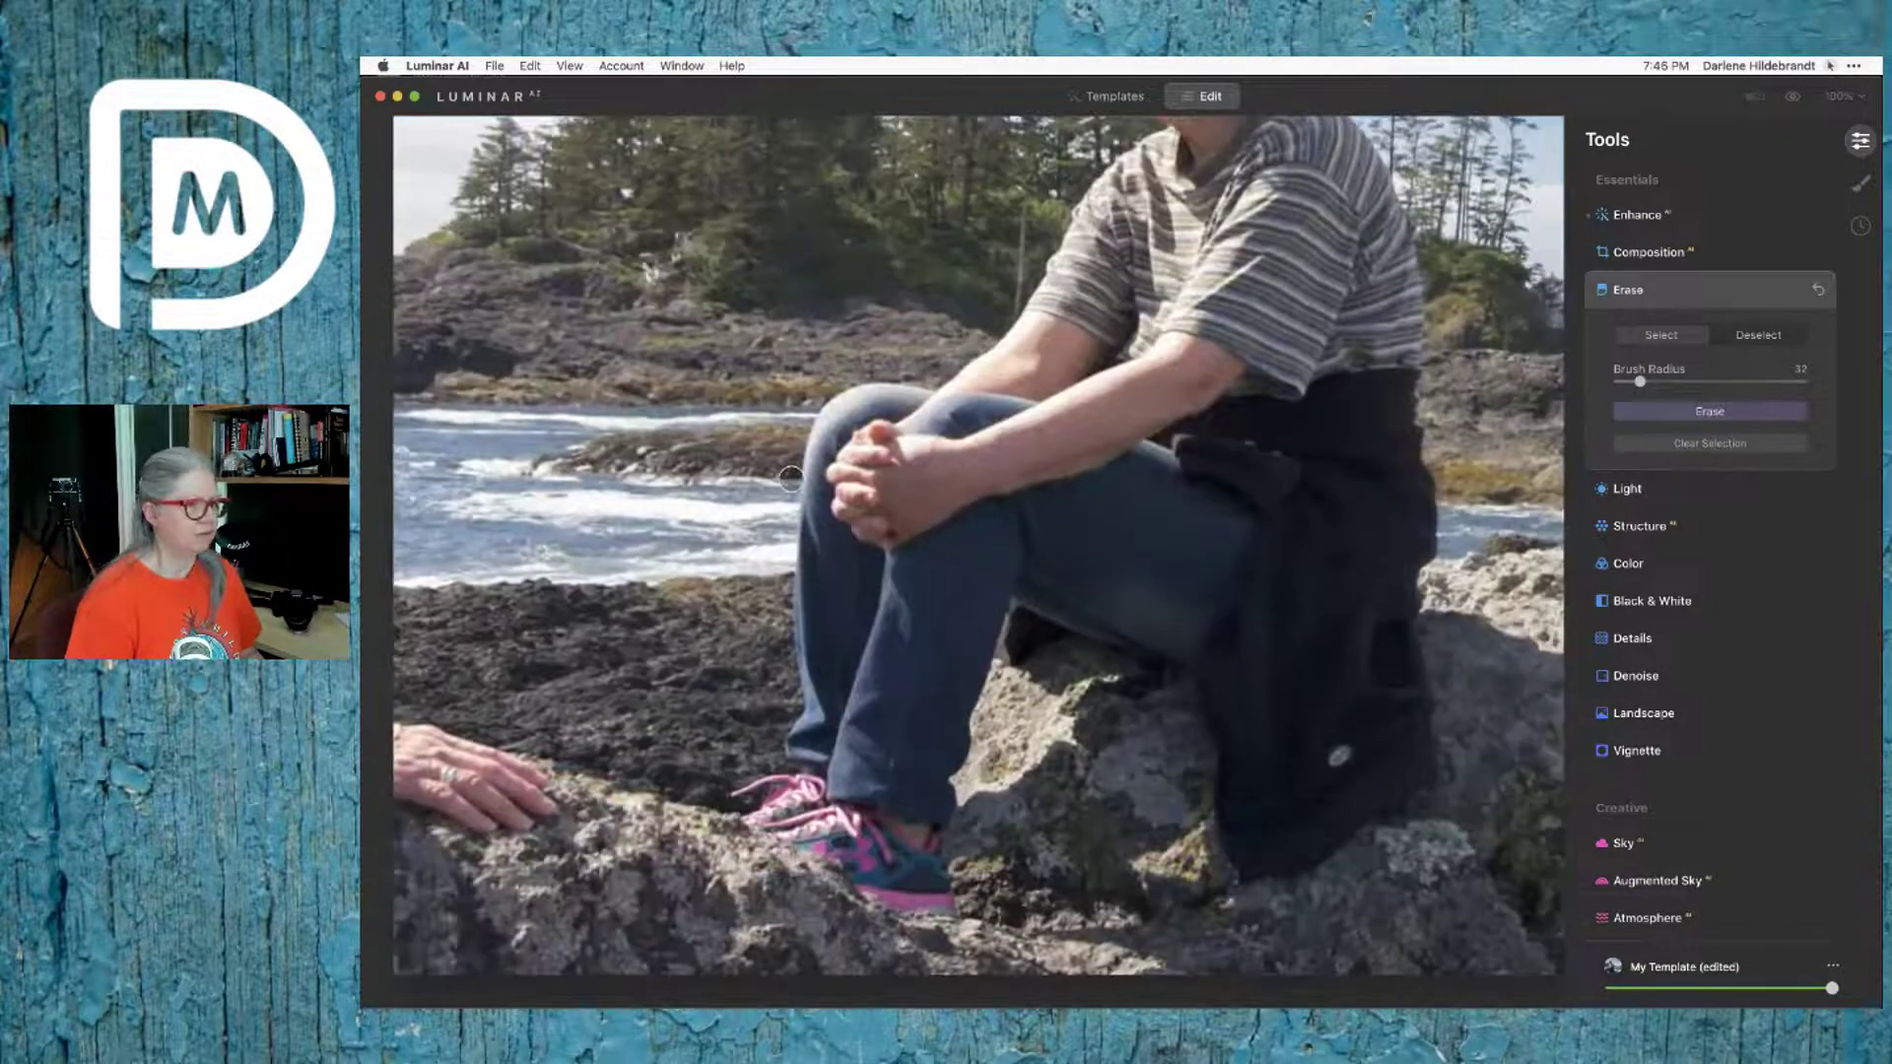
click(1334, 761)
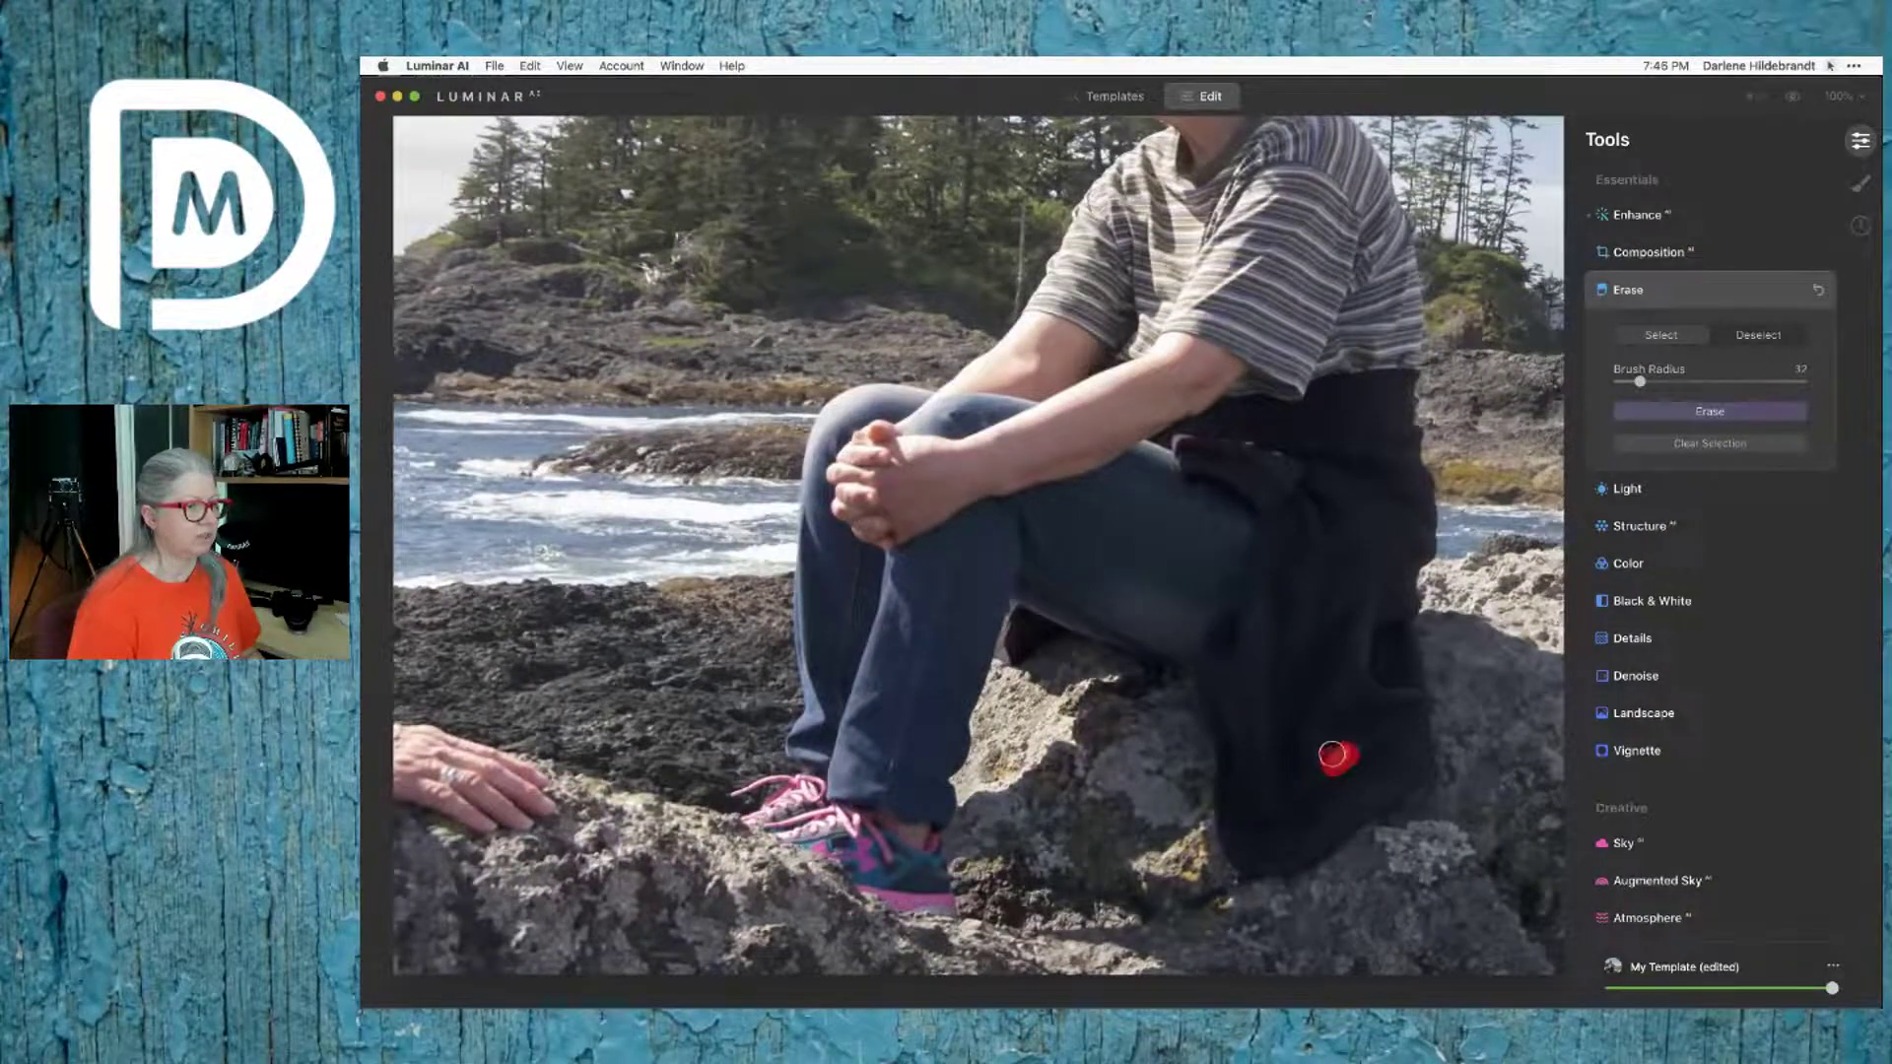
click(1693, 413)
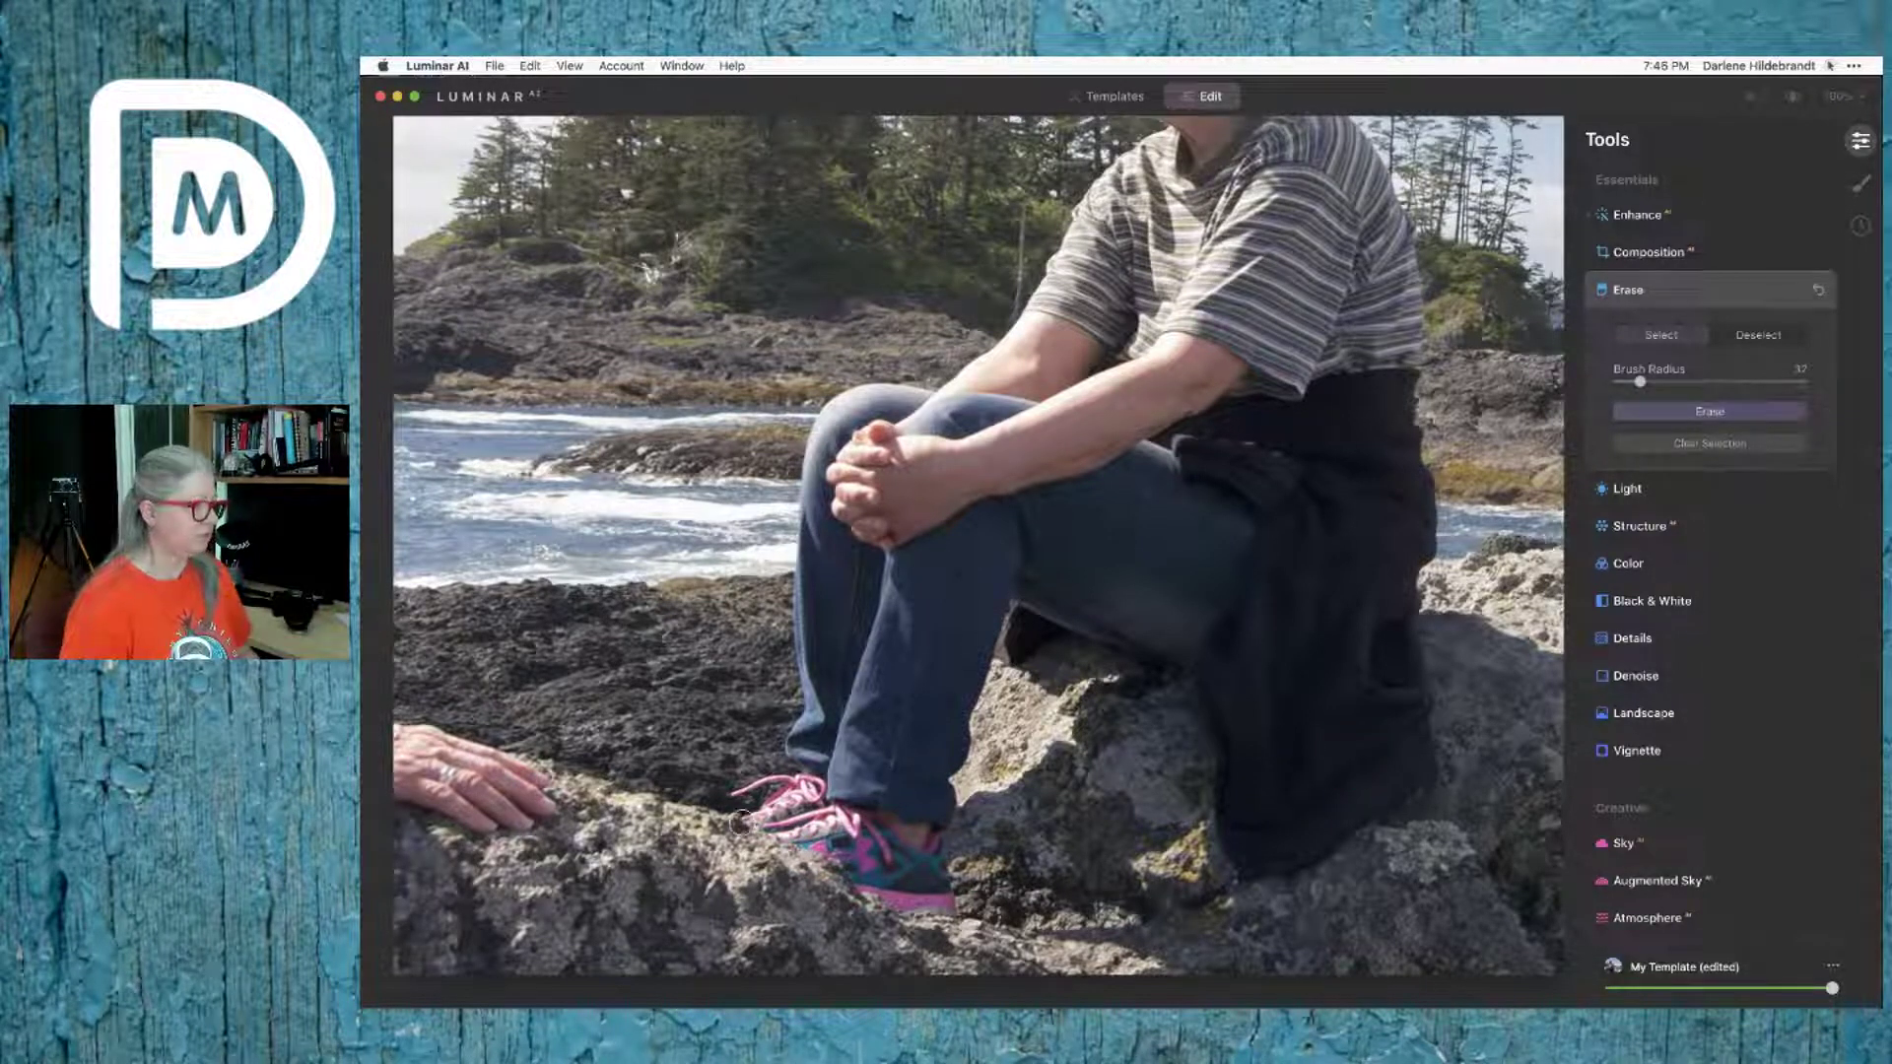
Step: Erase the stray hand resting on the rock at the photo's edge, using a brush radius of 80
key(bracketright)
key(bracketright)
key(bracketright)
key(bracketright)
mouse_move(552, 814)
mouse_down()
mouse_move(501, 826)
mouse_move(392, 790)
mouse_move(500, 799)
mouse_move(515, 779)
mouse_move(397, 741)
mouse_move(546, 798)
mouse_move(463, 804)
mouse_move(422, 740)
mouse_up()
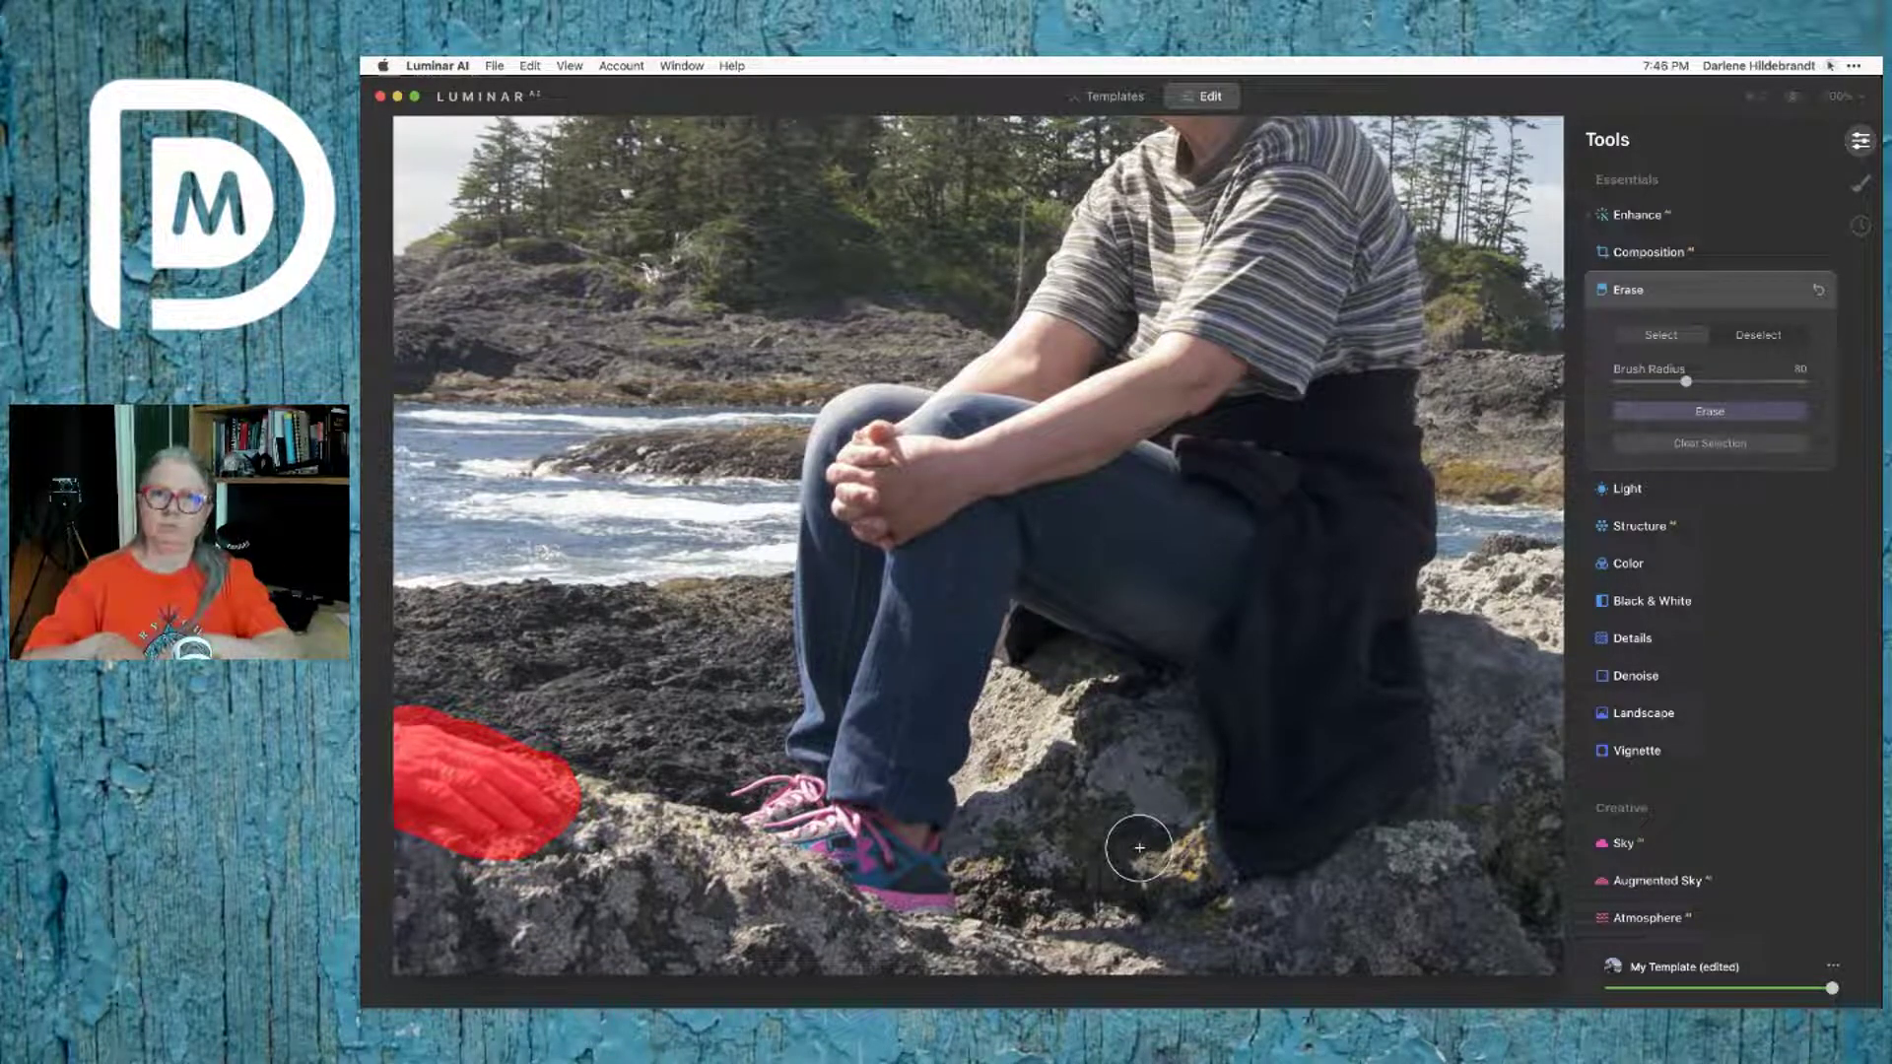
click(1711, 414)
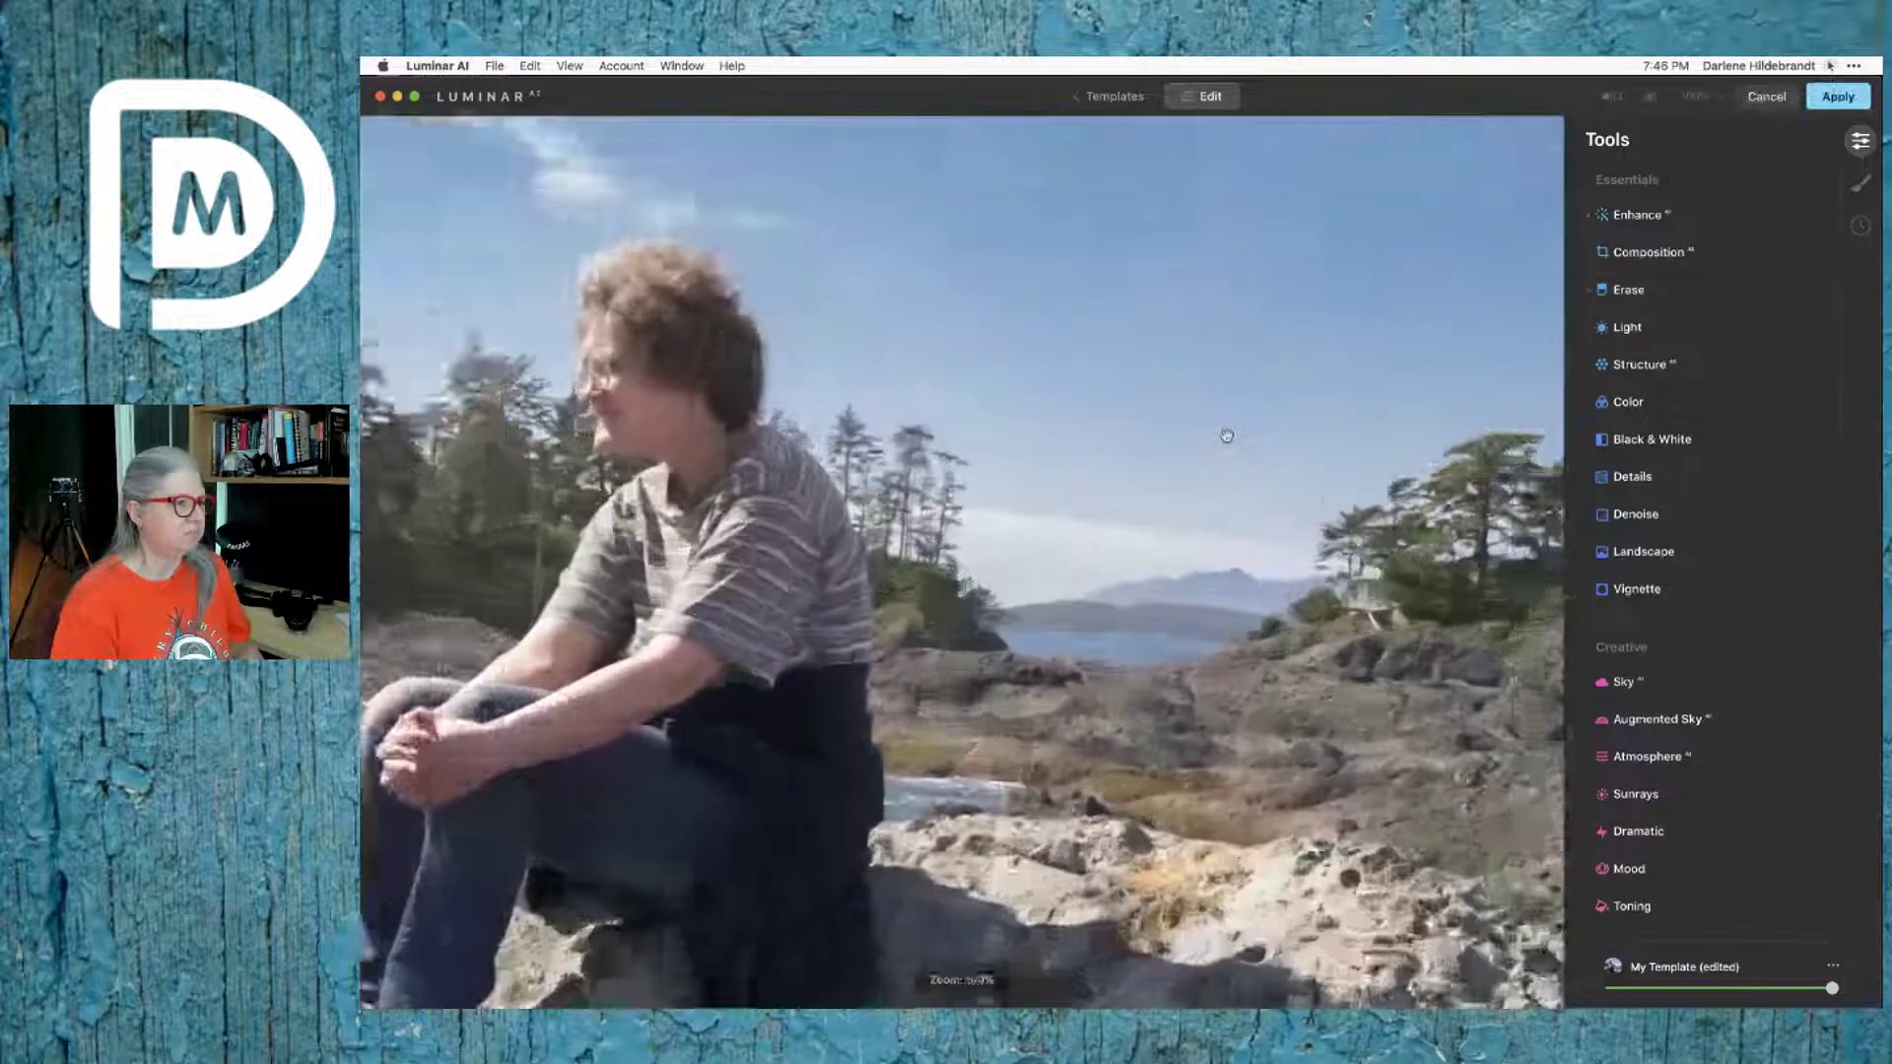
Step: Check the erased result up close, and set the Color HSL luminance to Blue -35, Cyan -37, Orange -50 and Yellow -41
double_click(1226, 432)
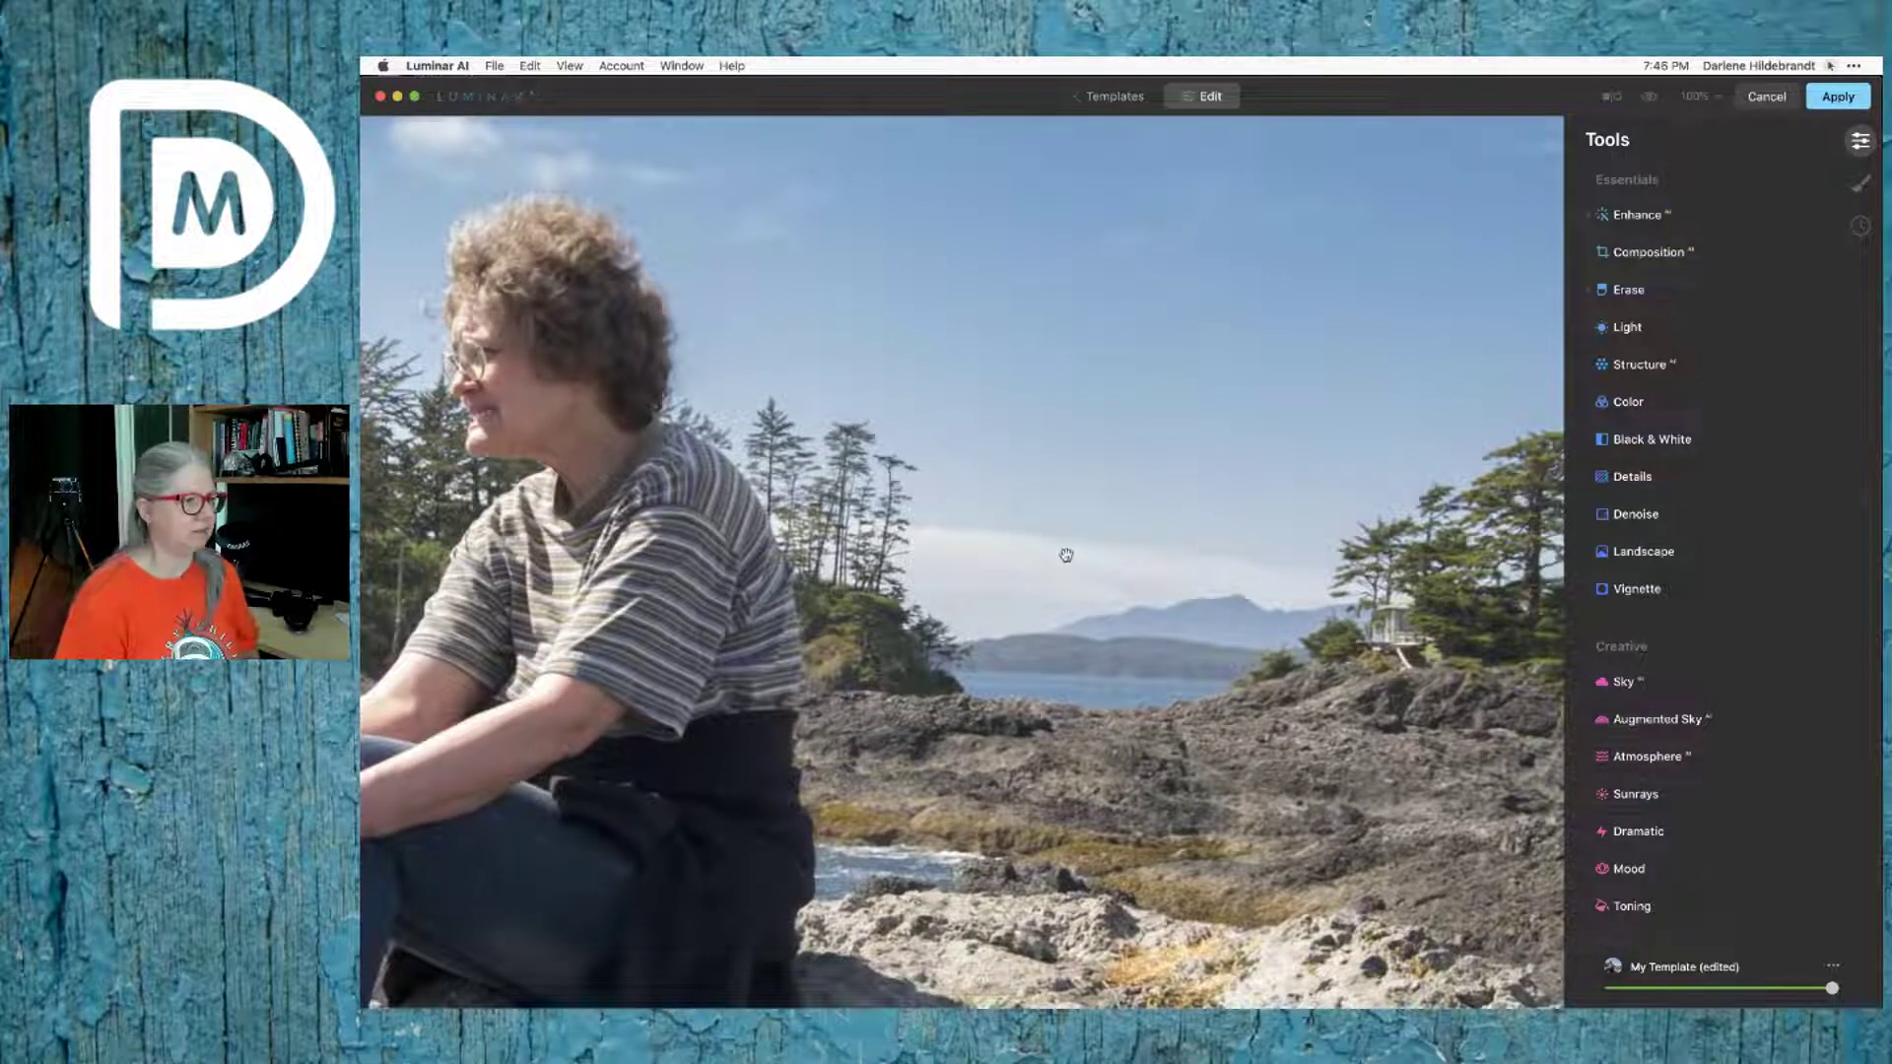
double_click(1267, 534)
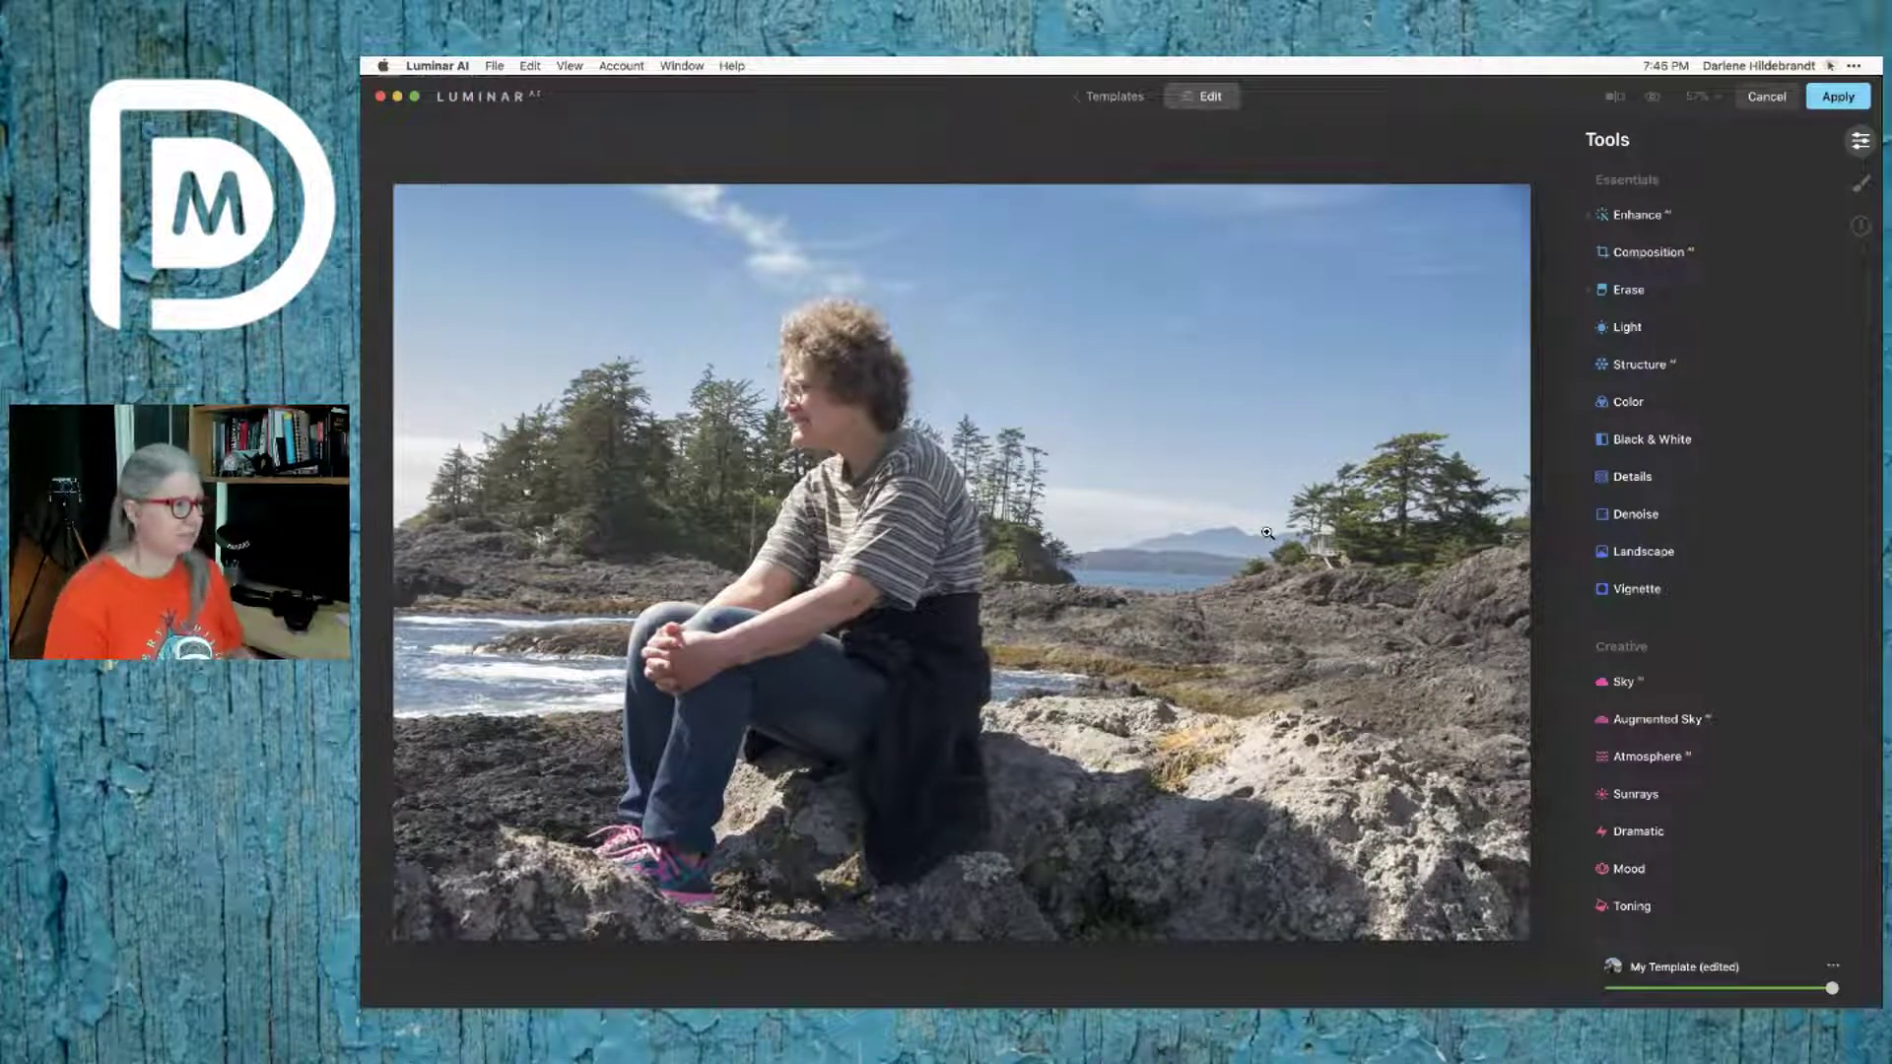
click(1644, 403)
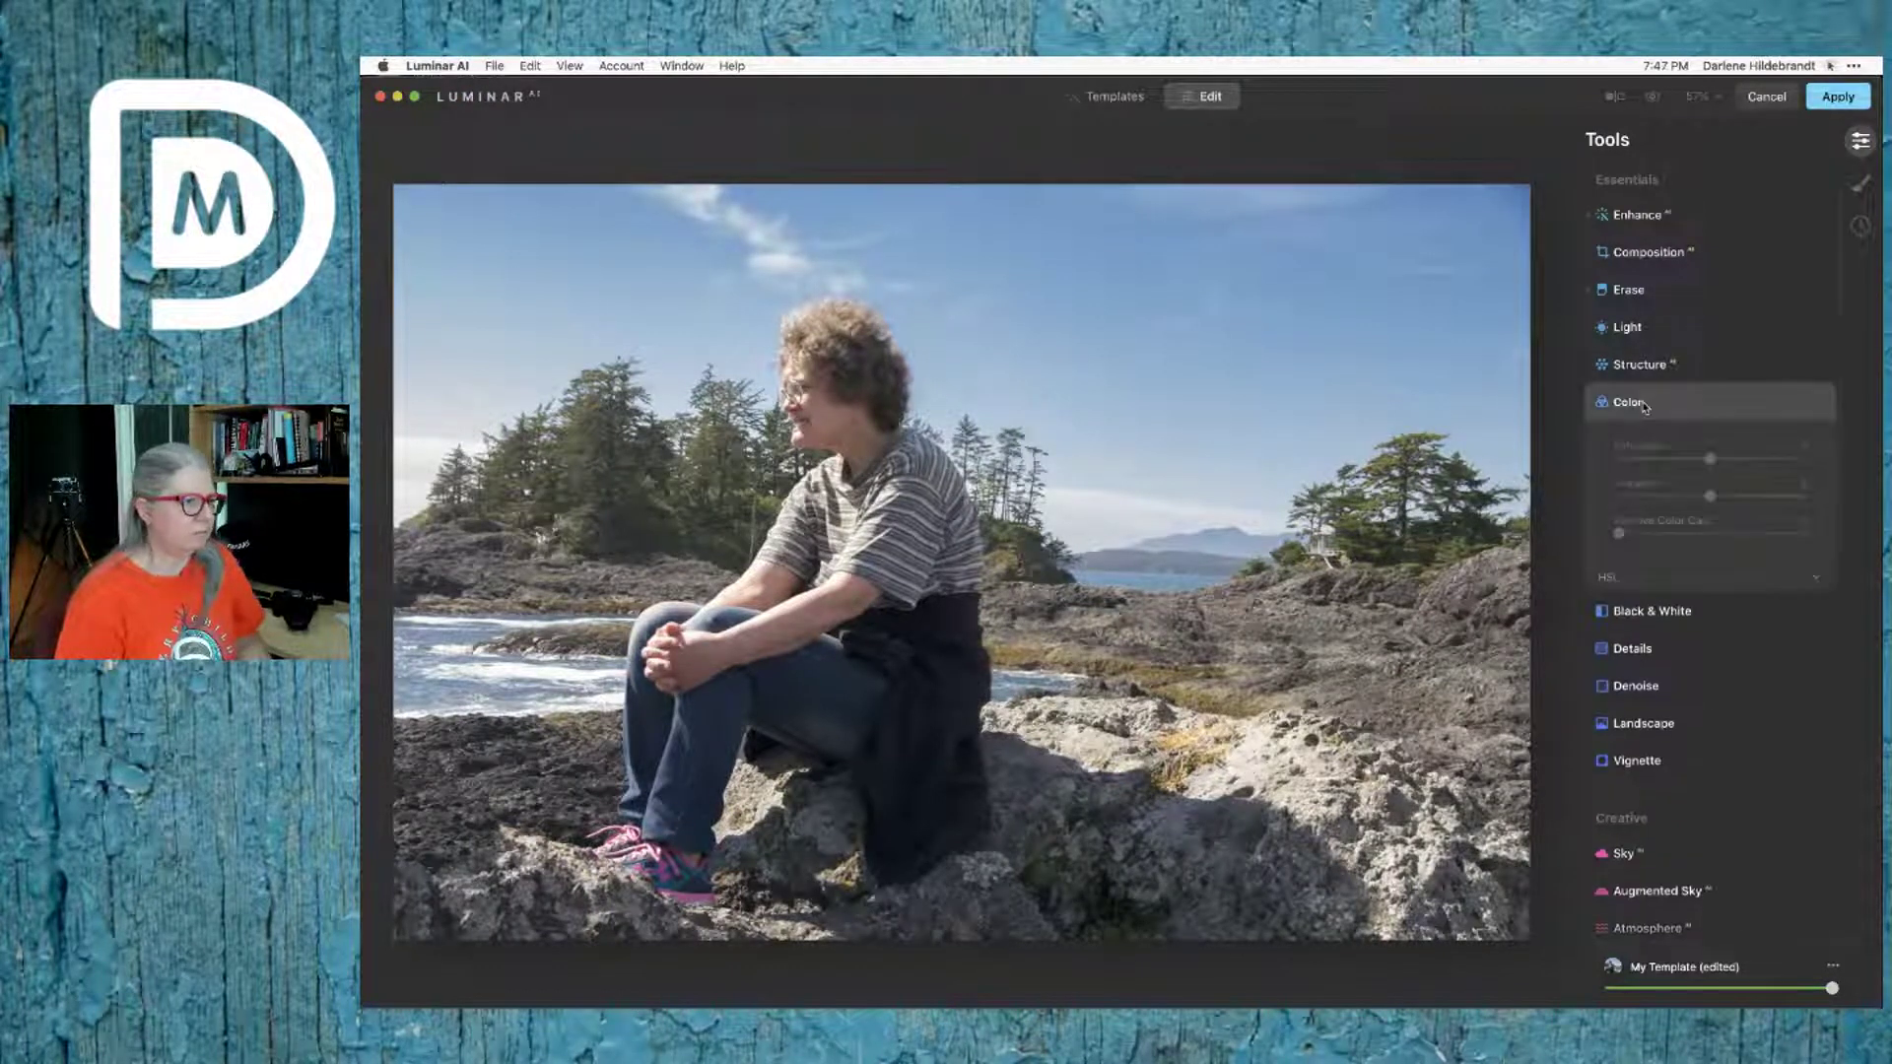
click(1649, 580)
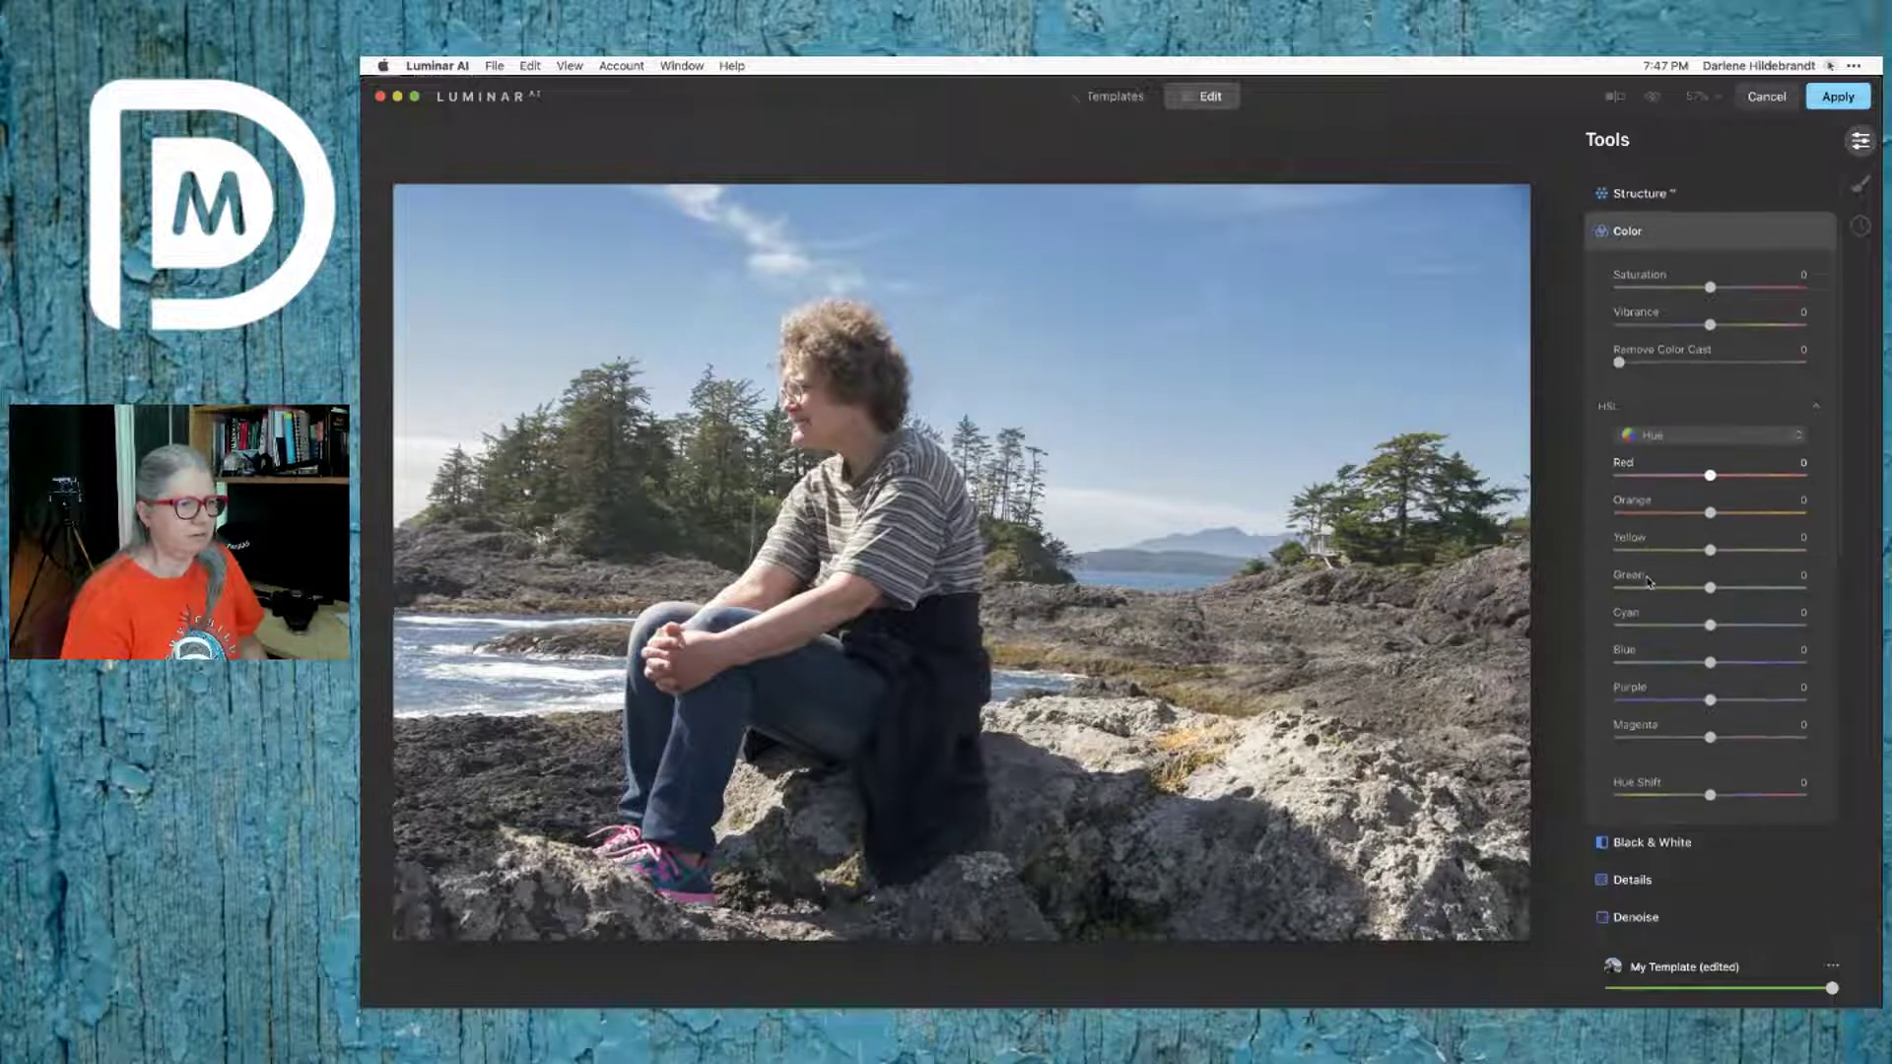
click(1685, 423)
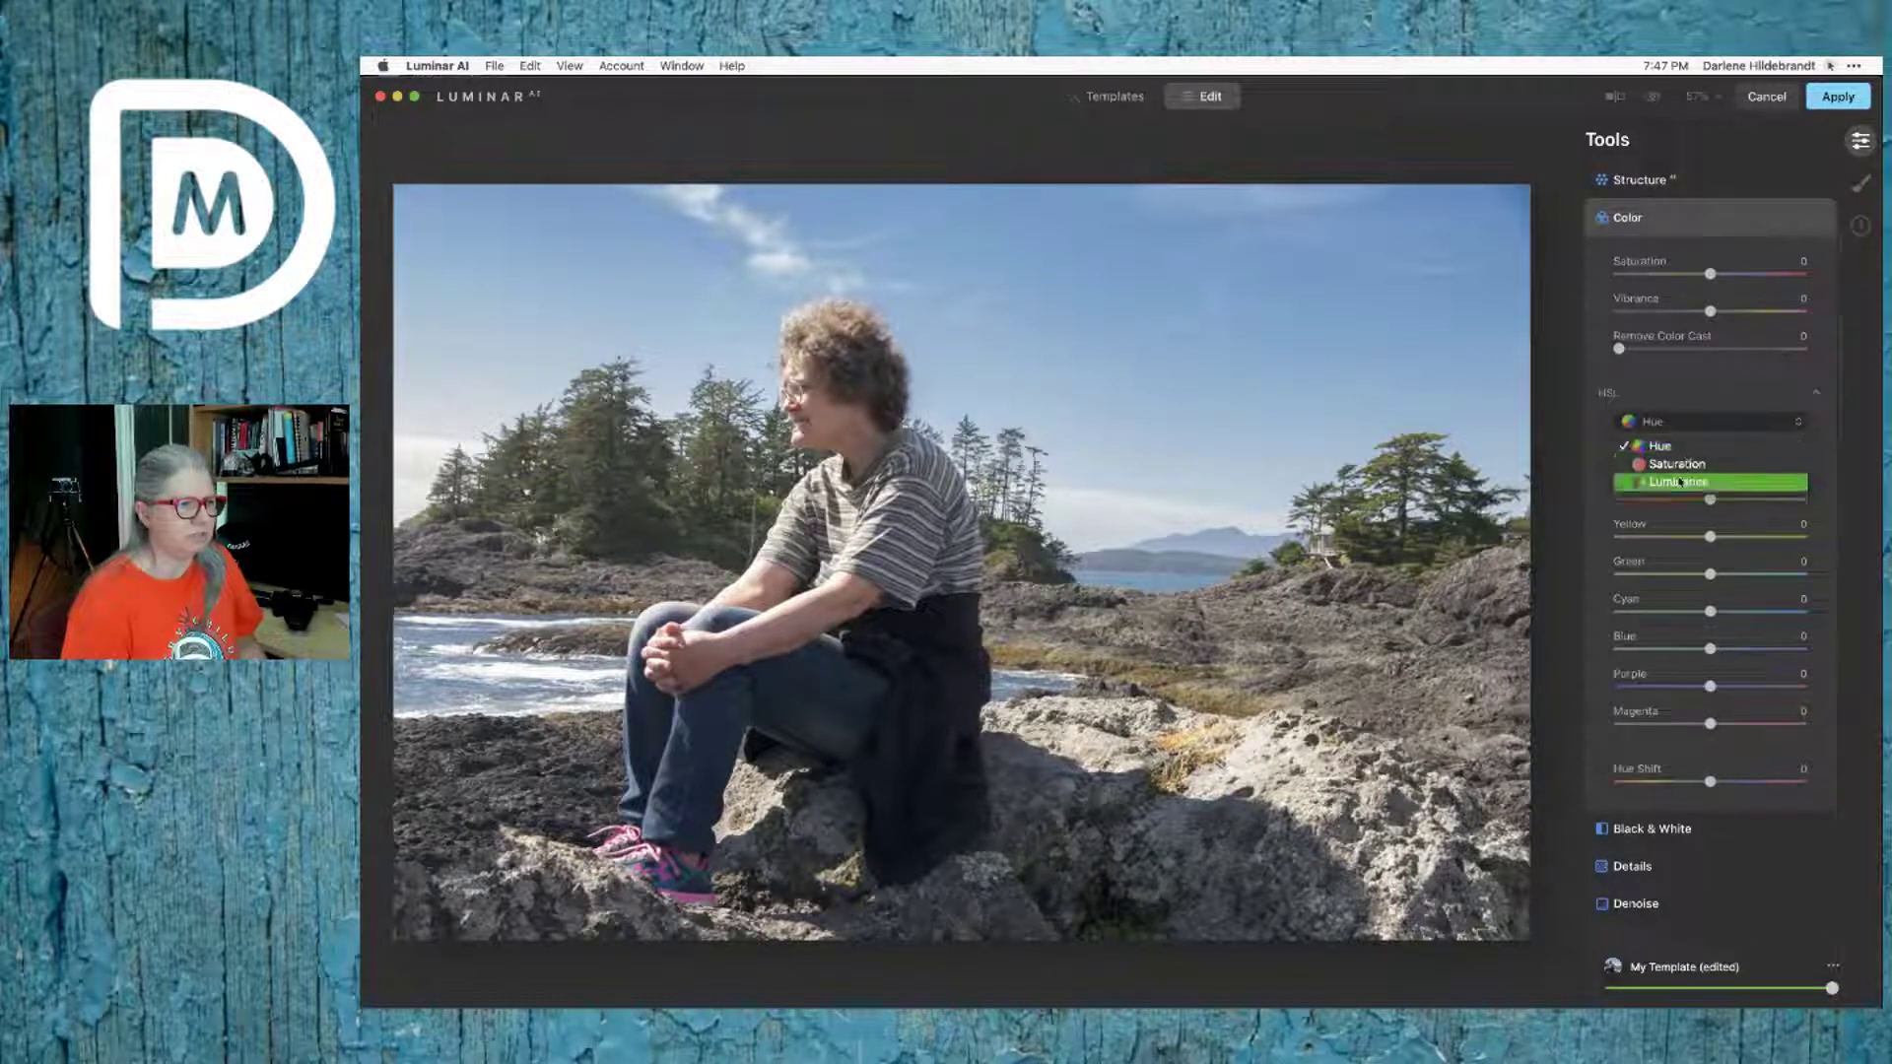
click(1681, 483)
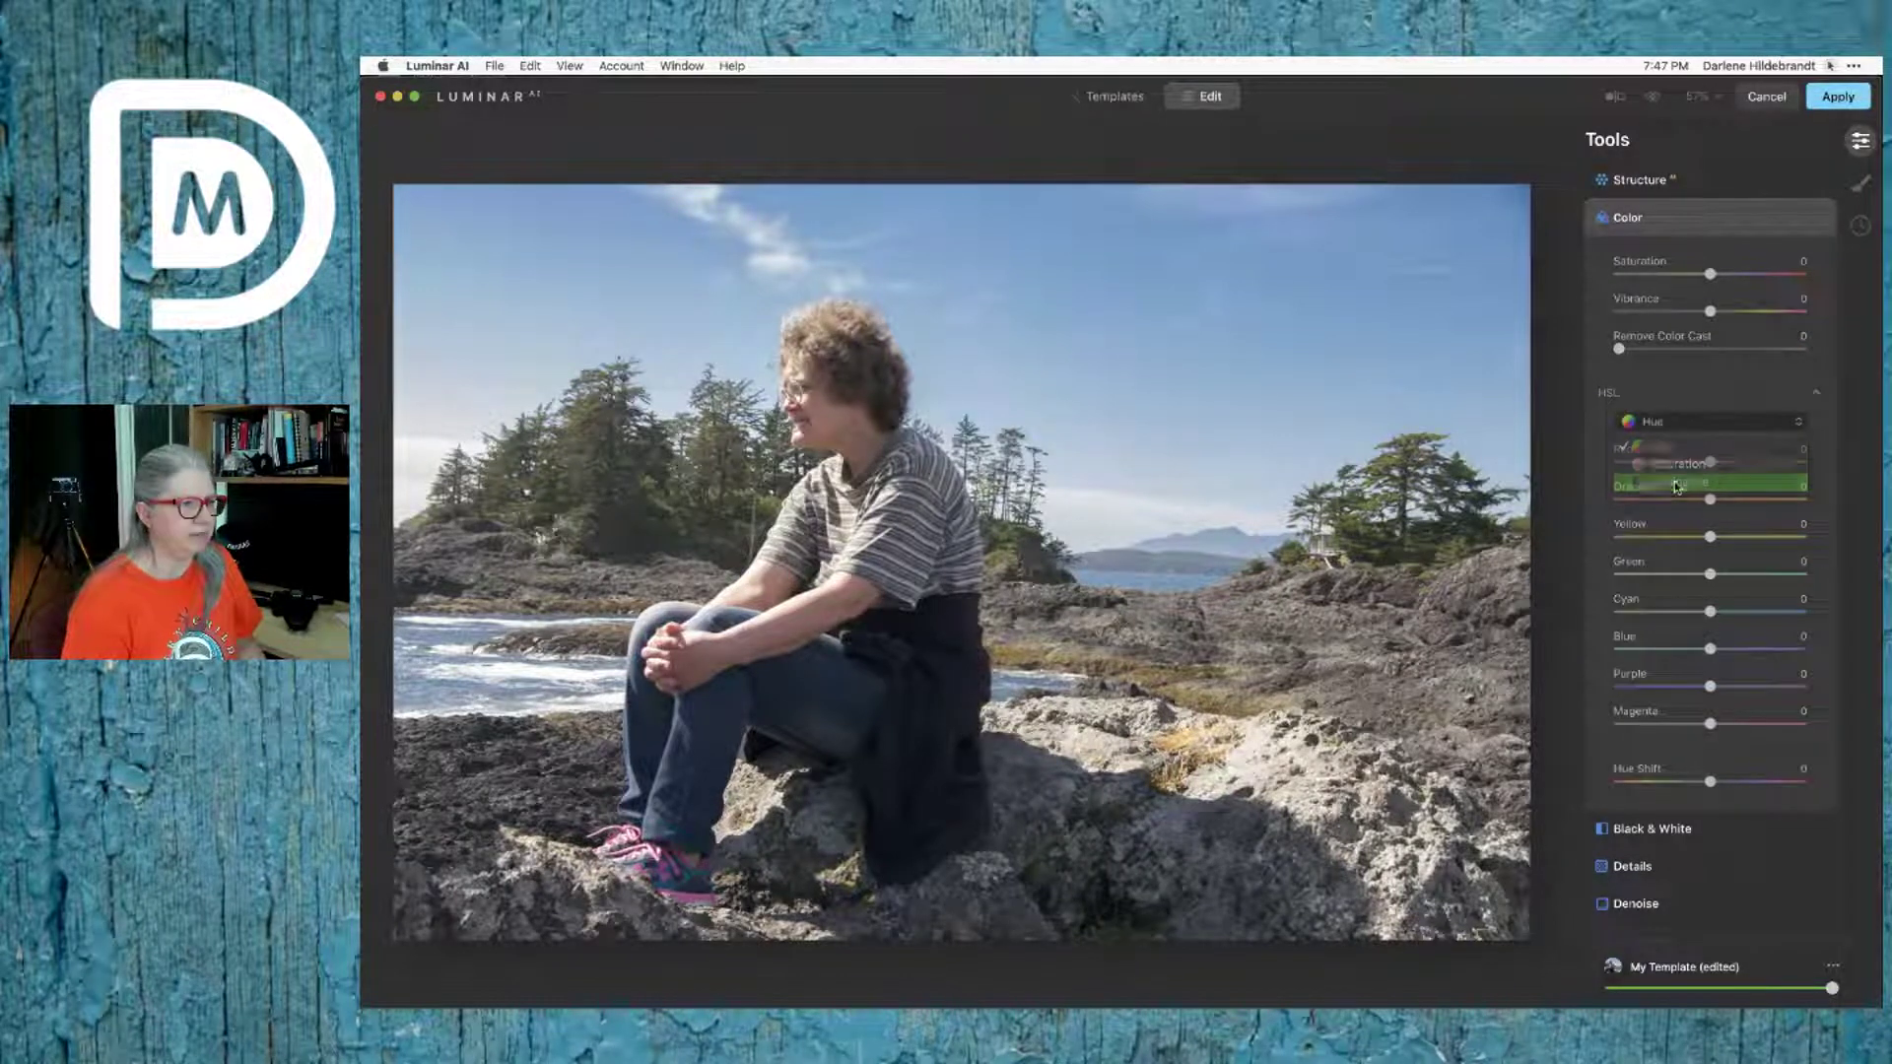
click(1679, 651)
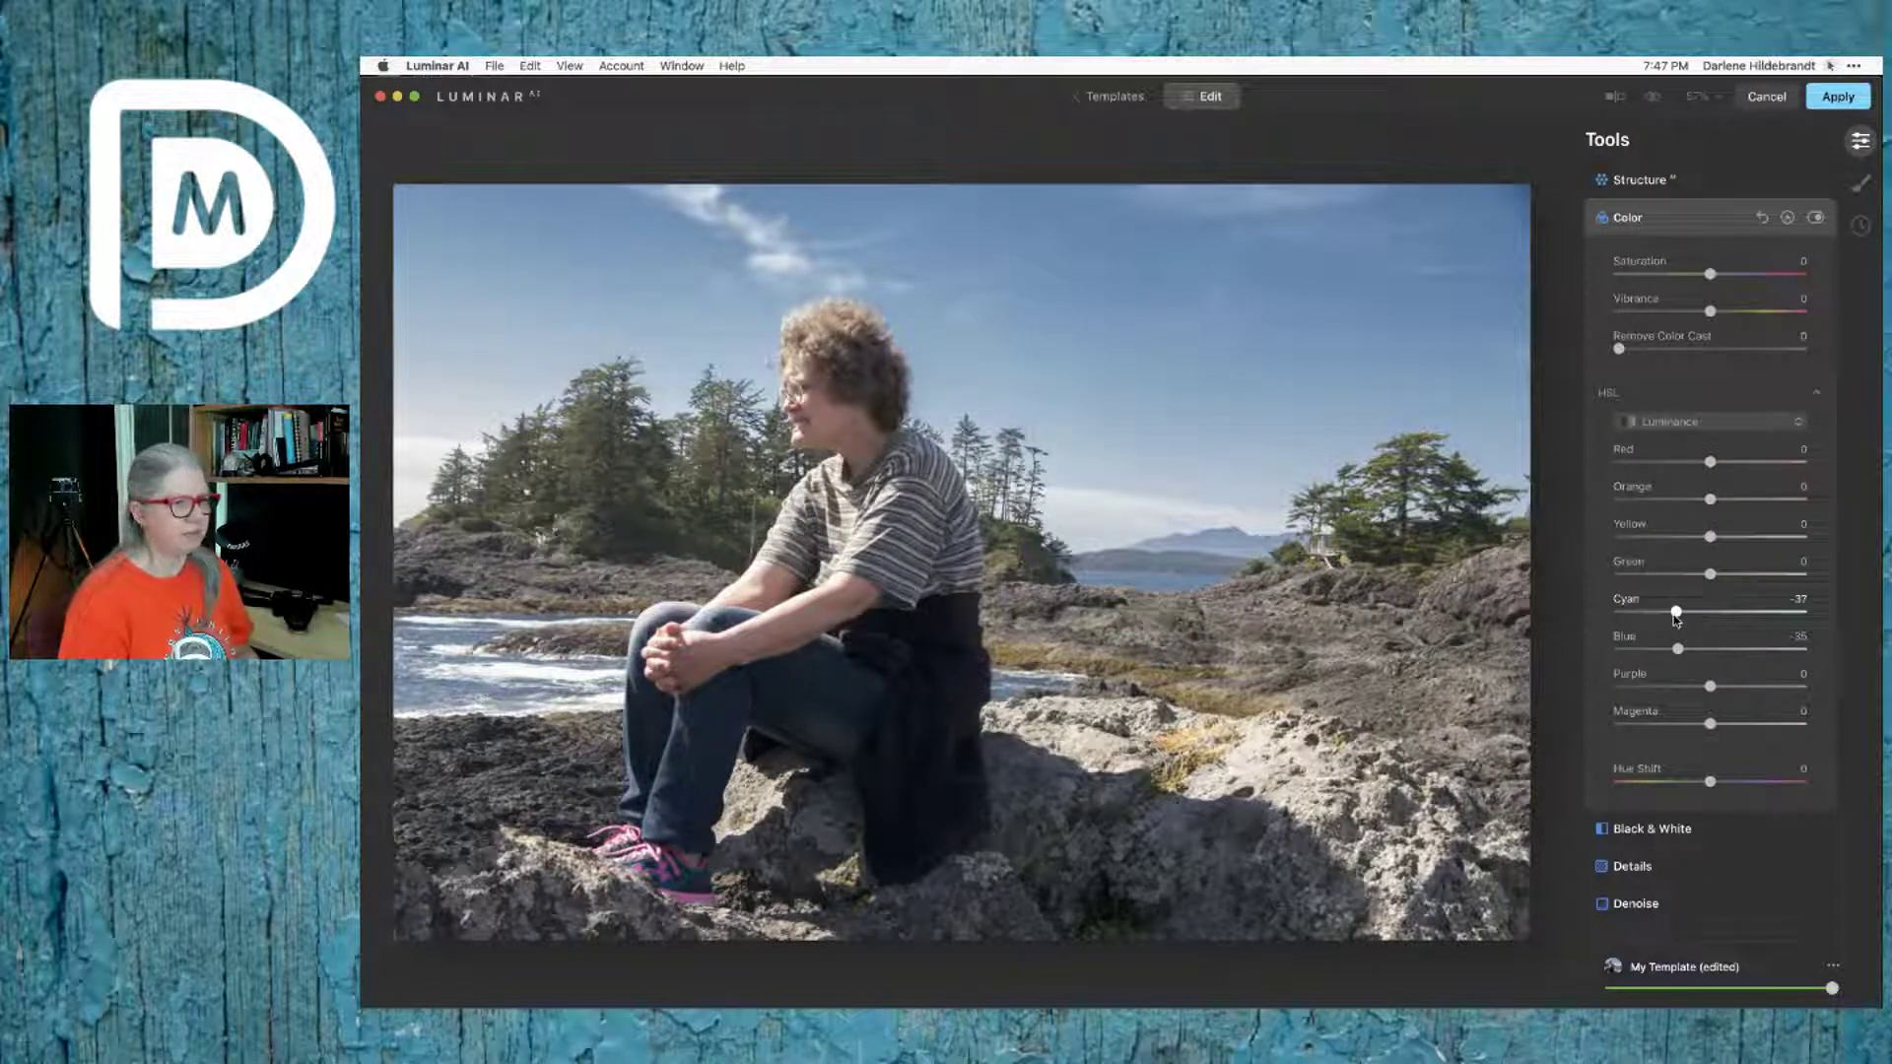
click(1665, 499)
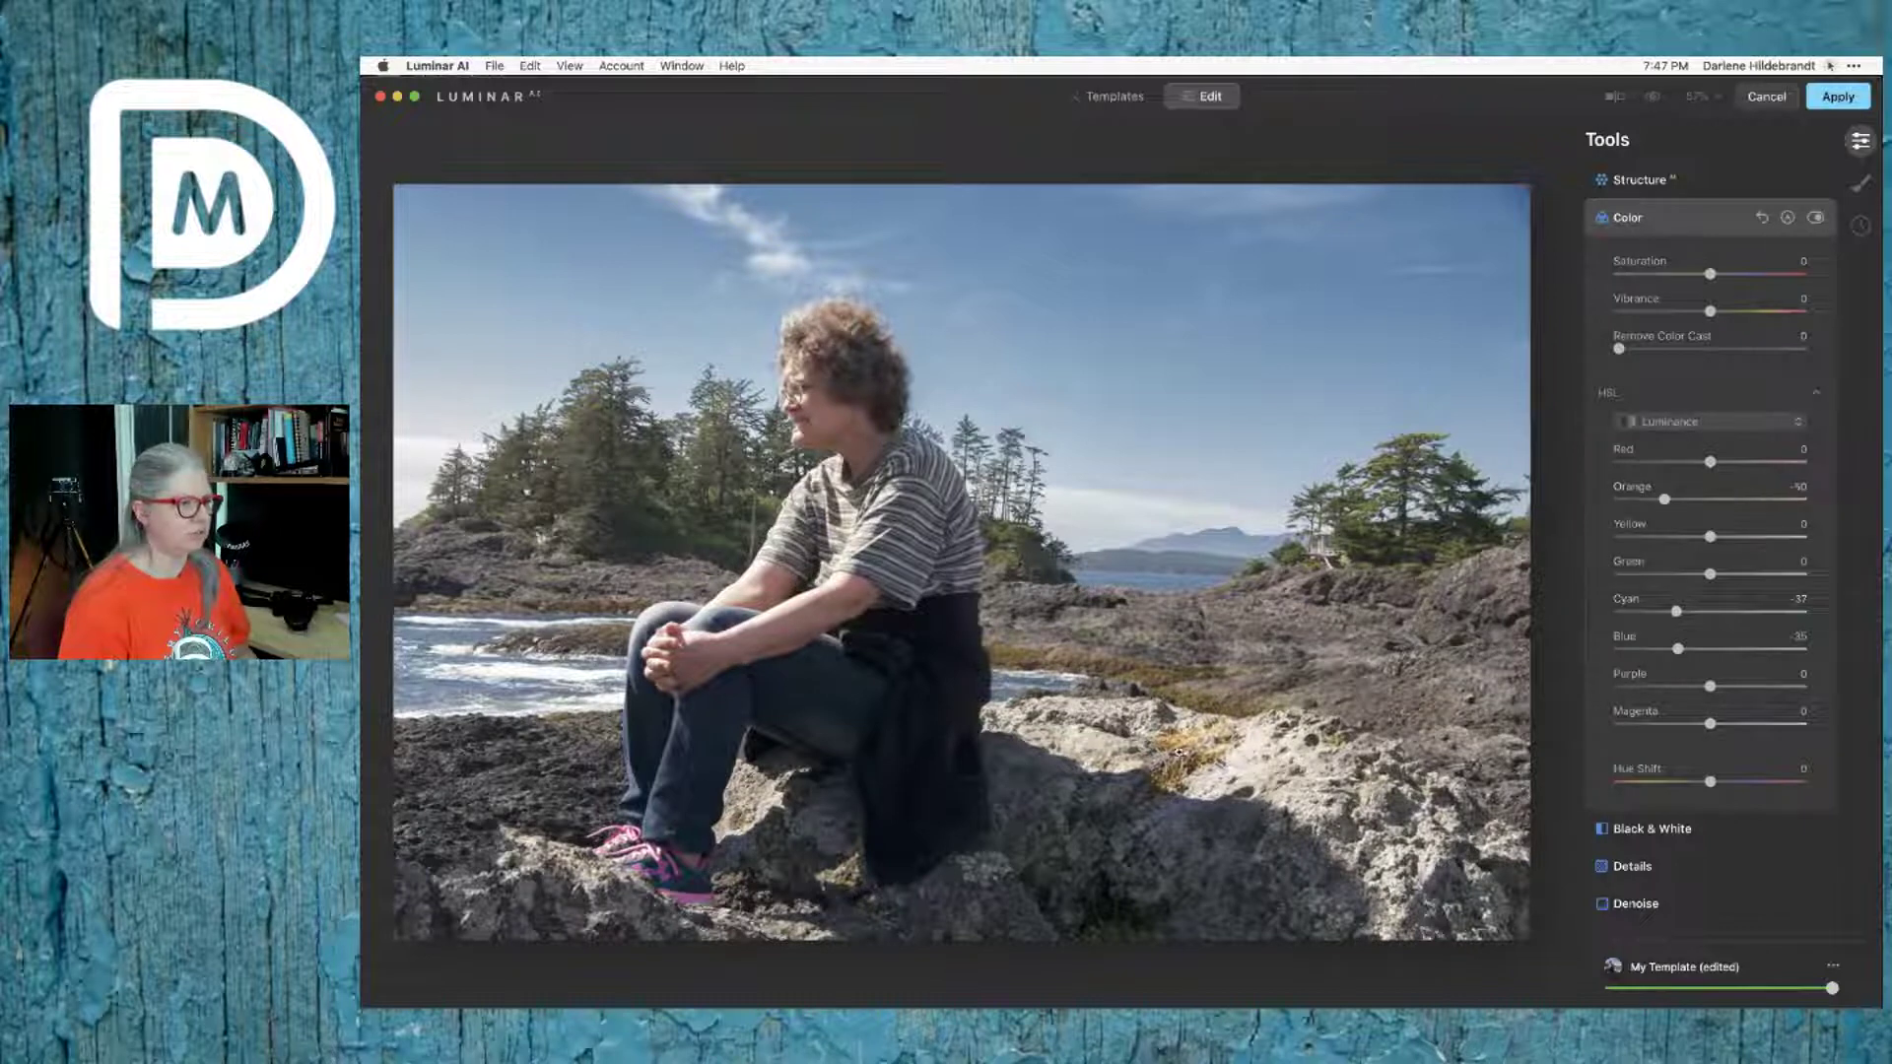
click(1673, 538)
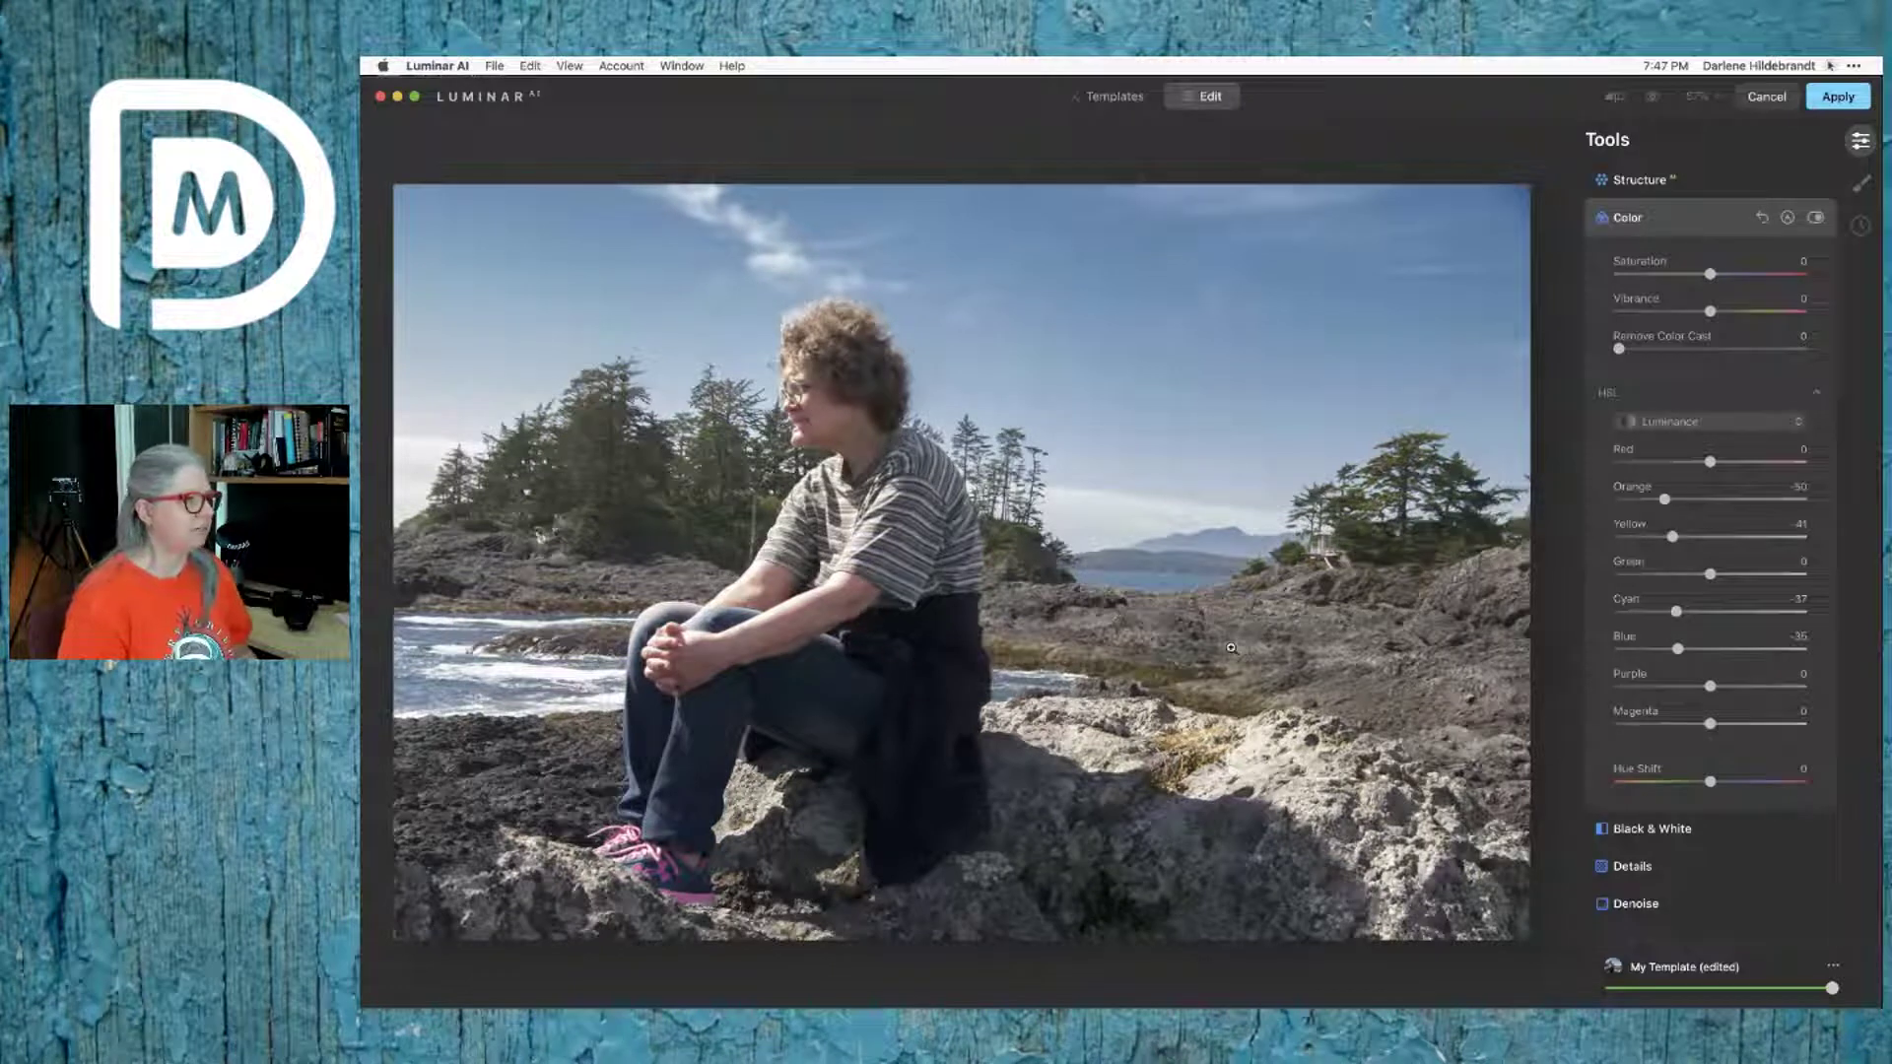
Step: Compare the photo with and without the Color adjustment, and set the HSL luminance to Red -35 and Green 23
click(1814, 219)
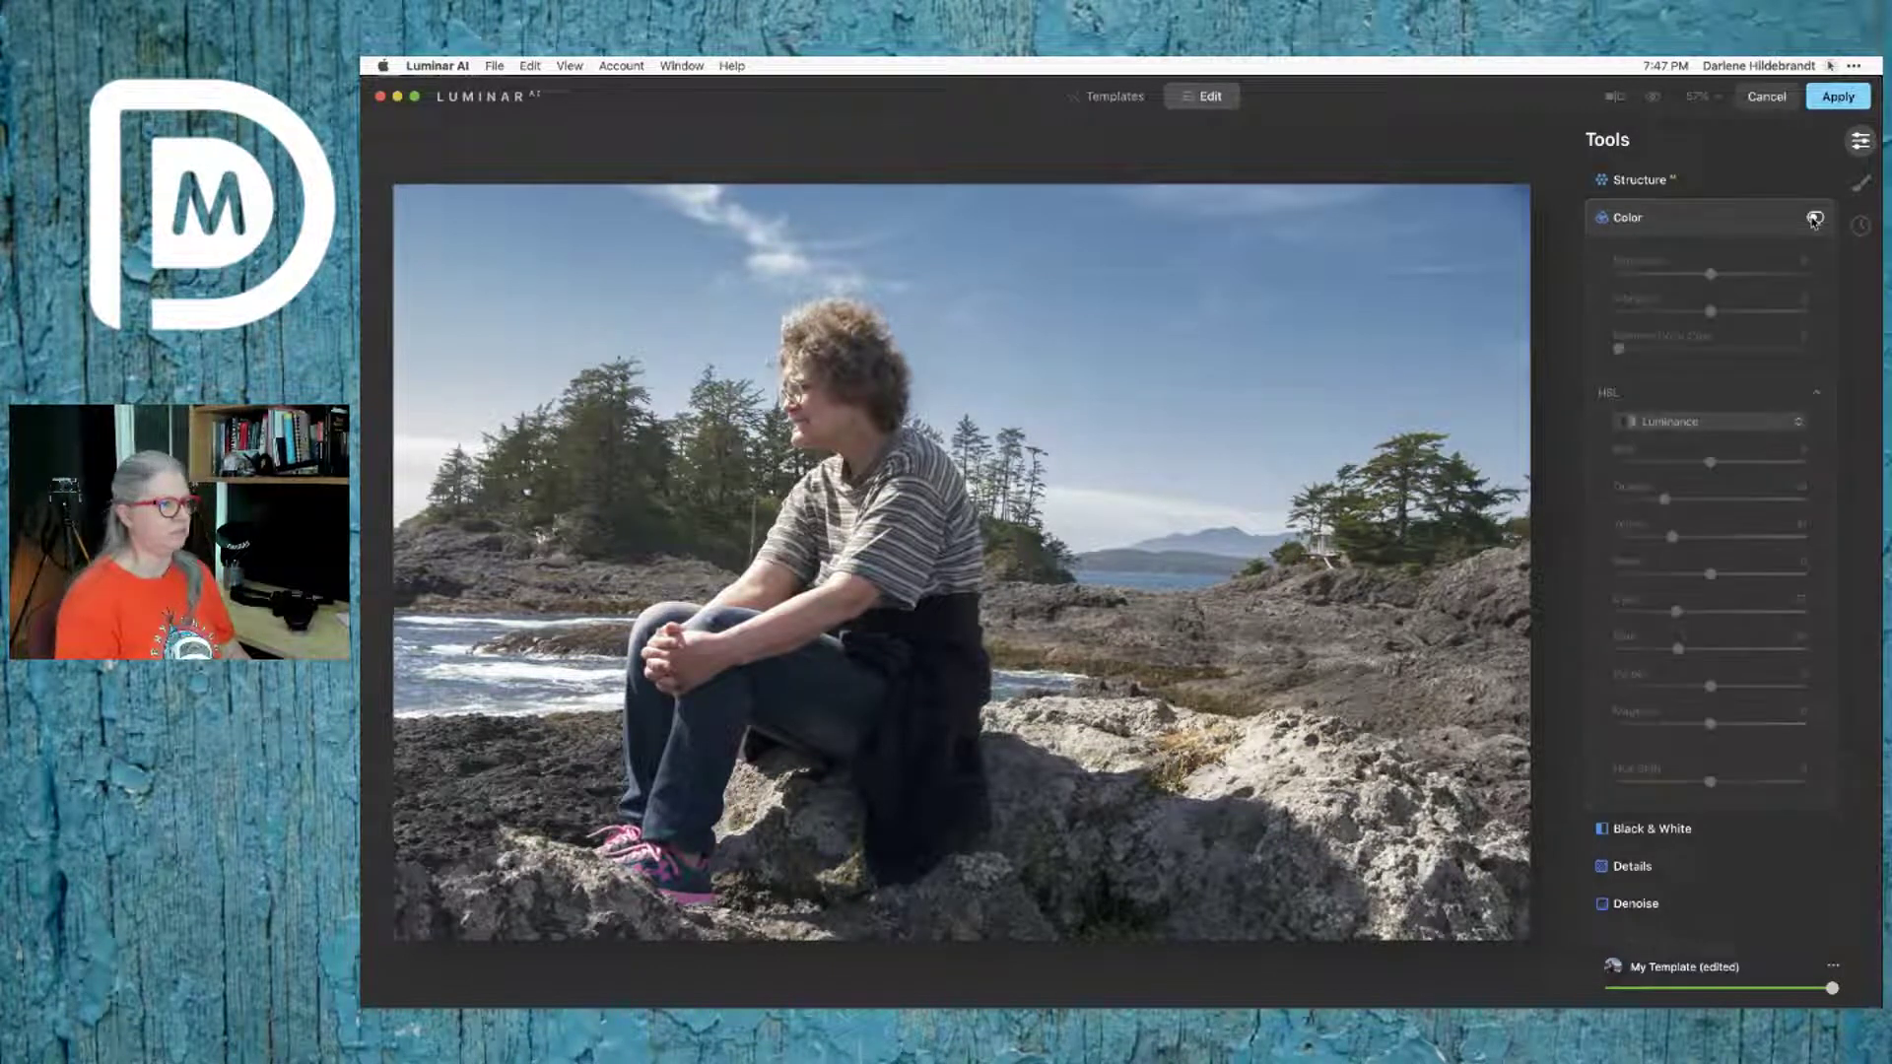
click(1815, 218)
click(1814, 219)
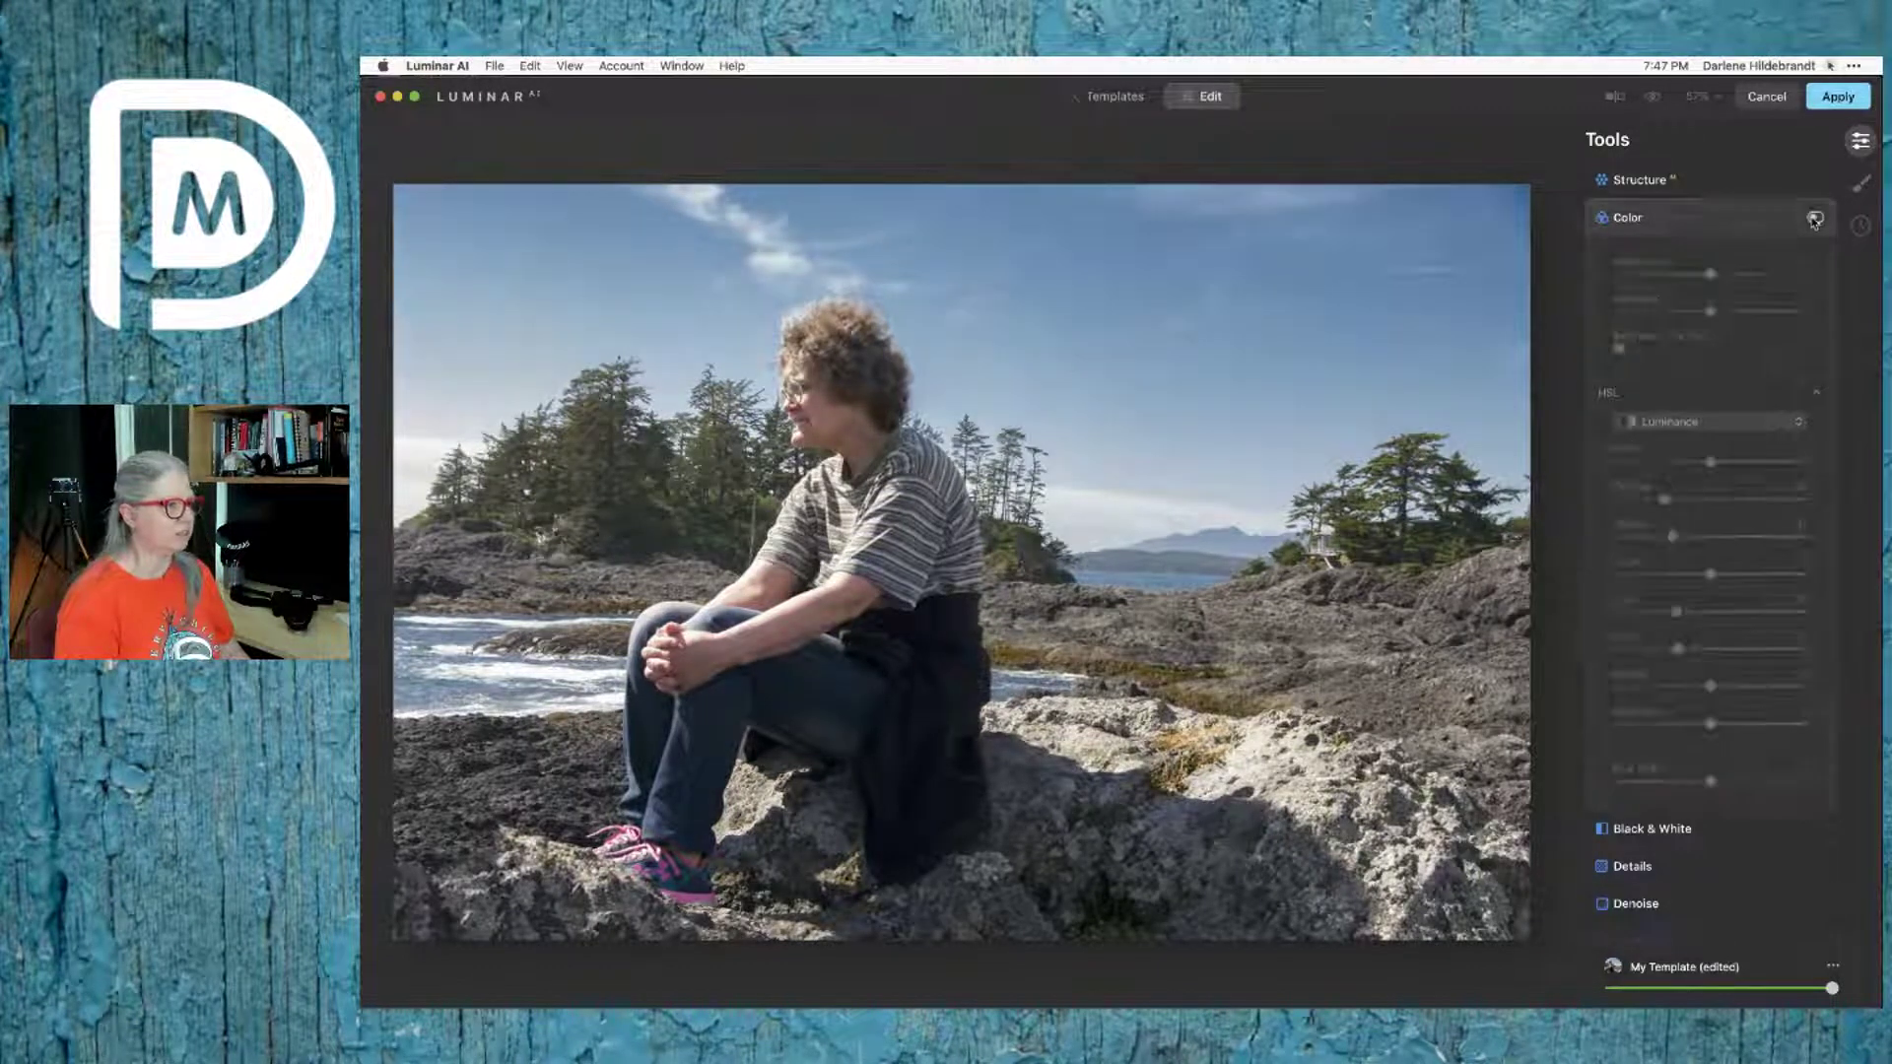
click(1815, 219)
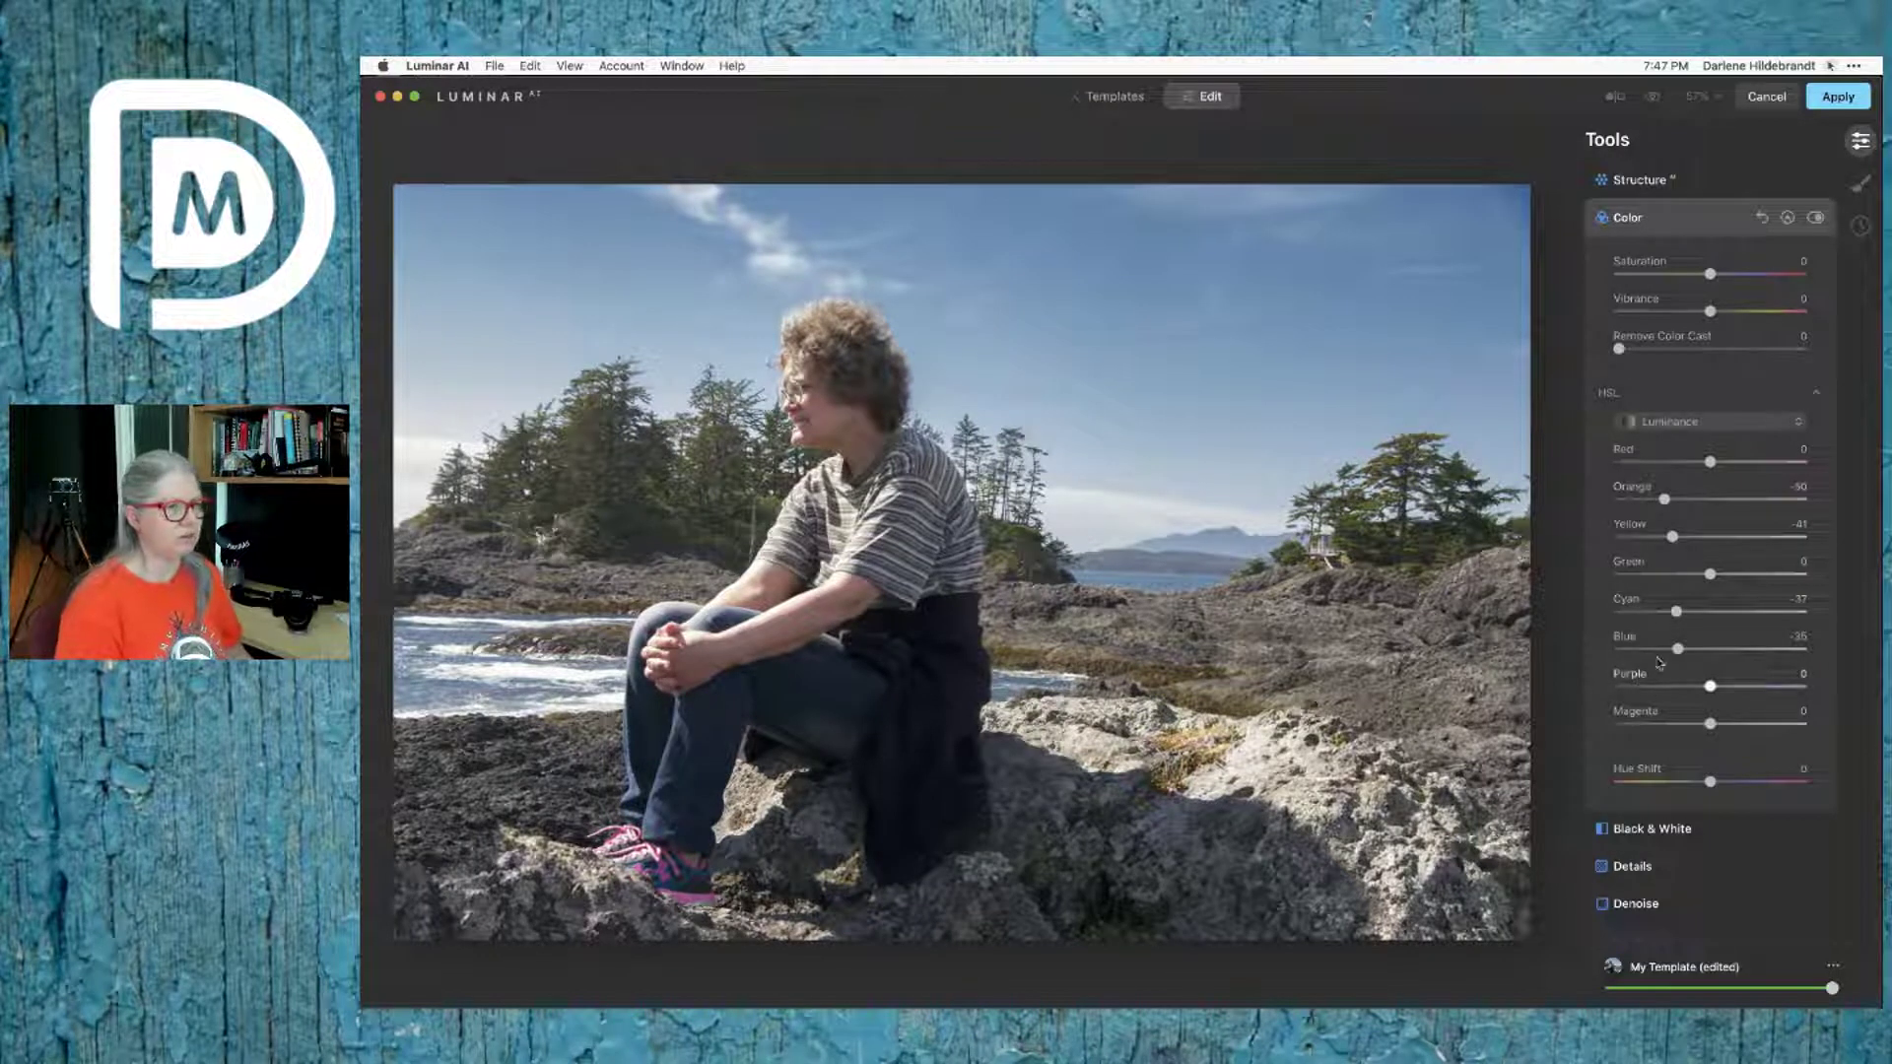
click(1681, 463)
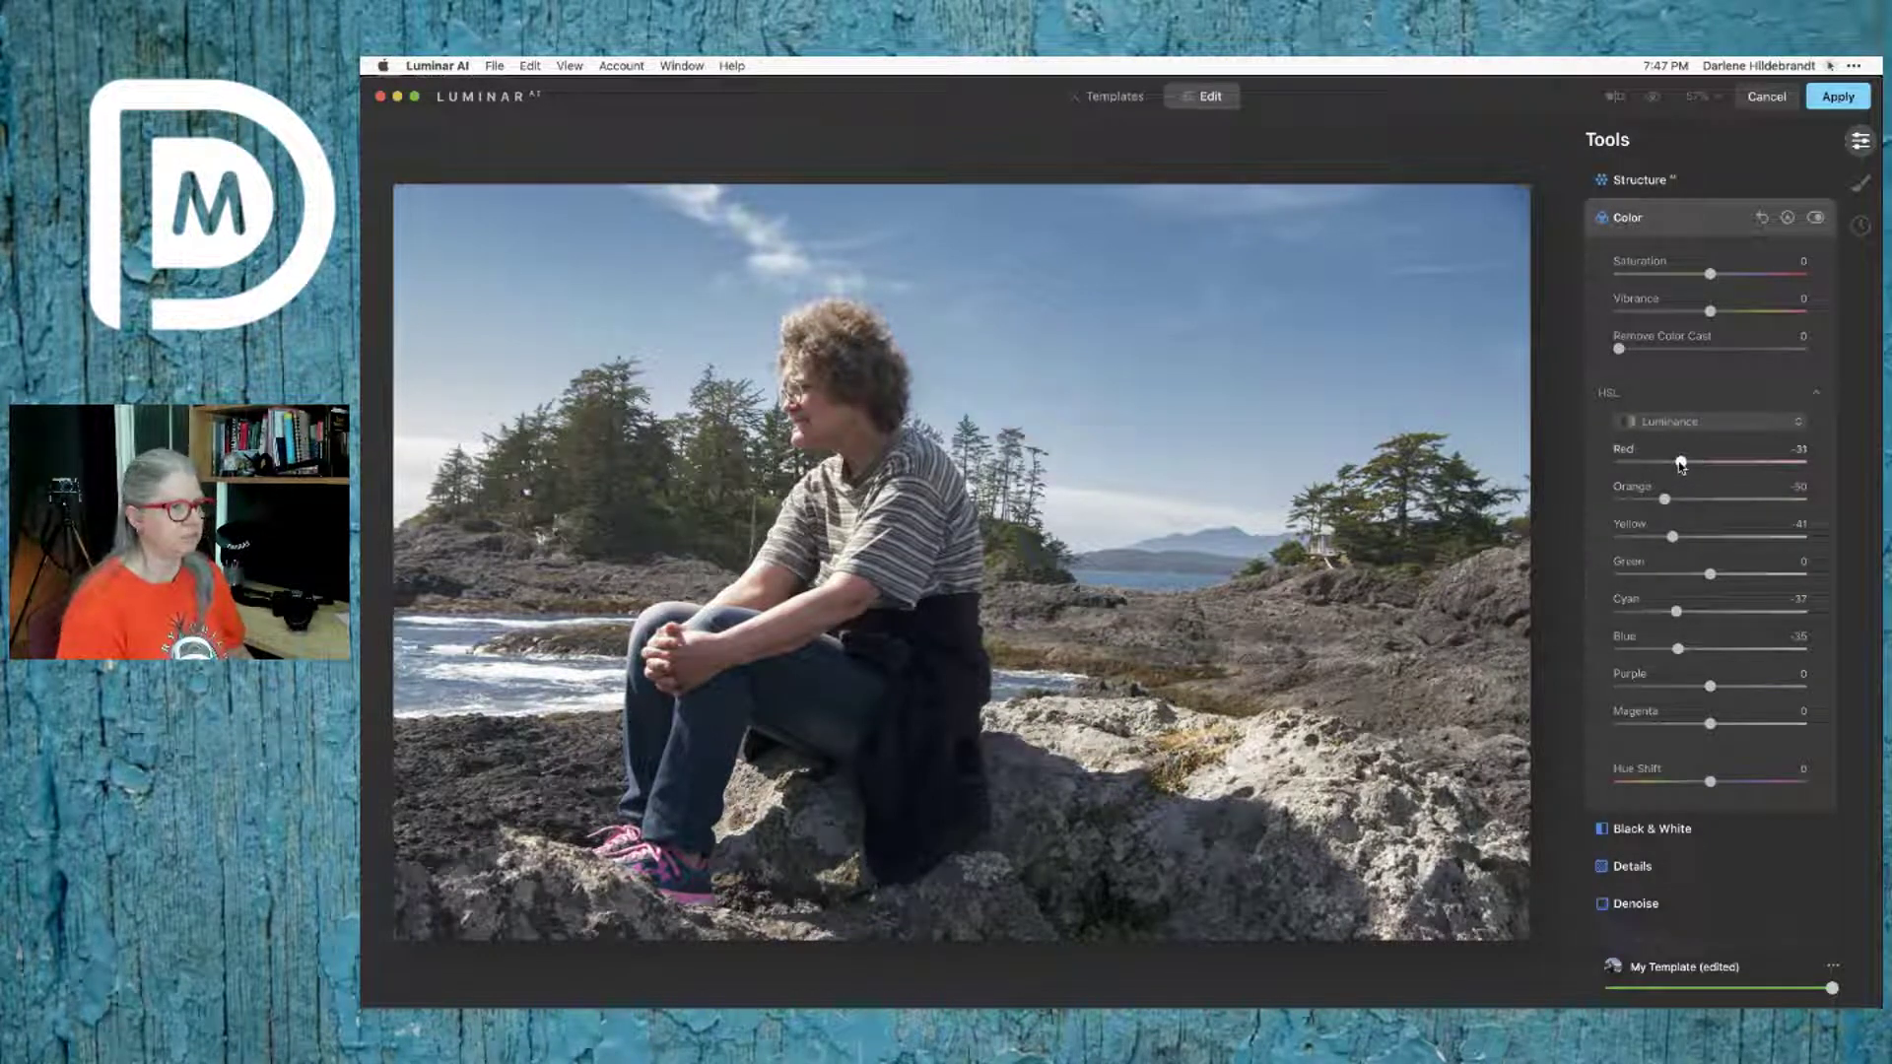
click(1681, 574)
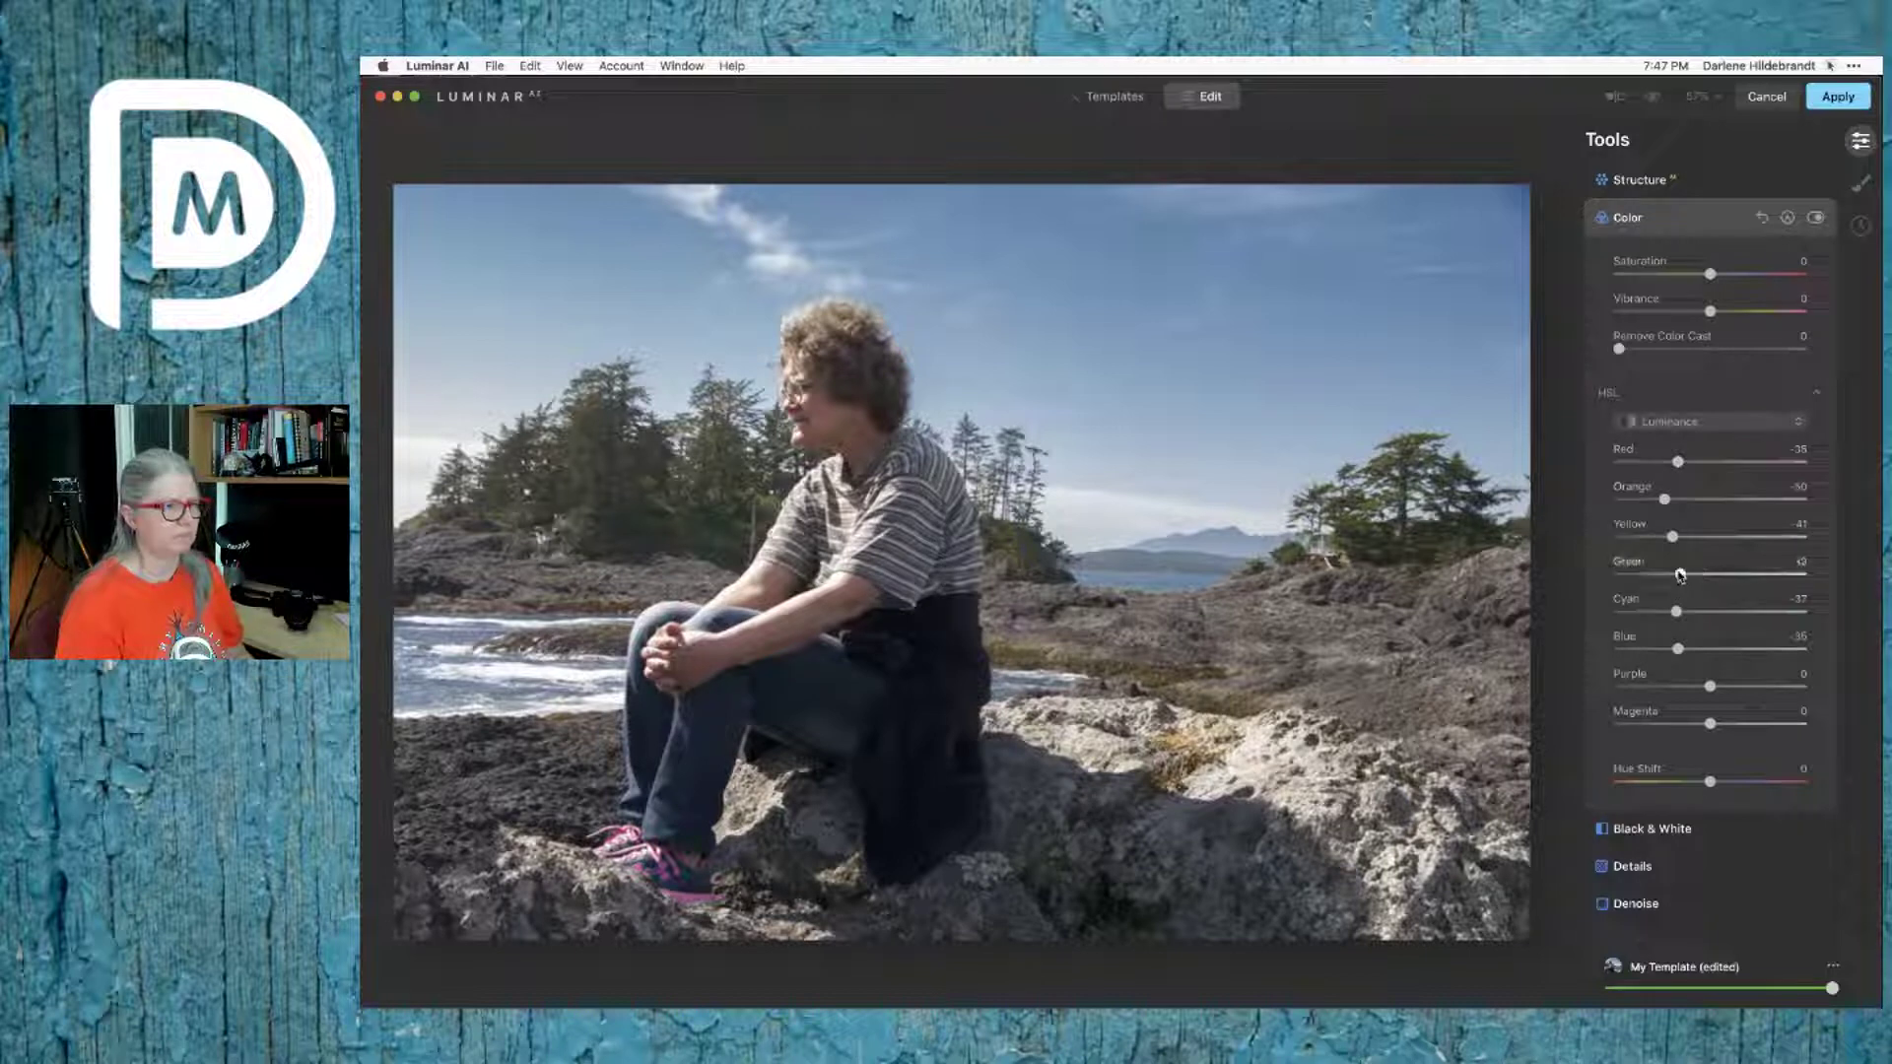
click(1741, 575)
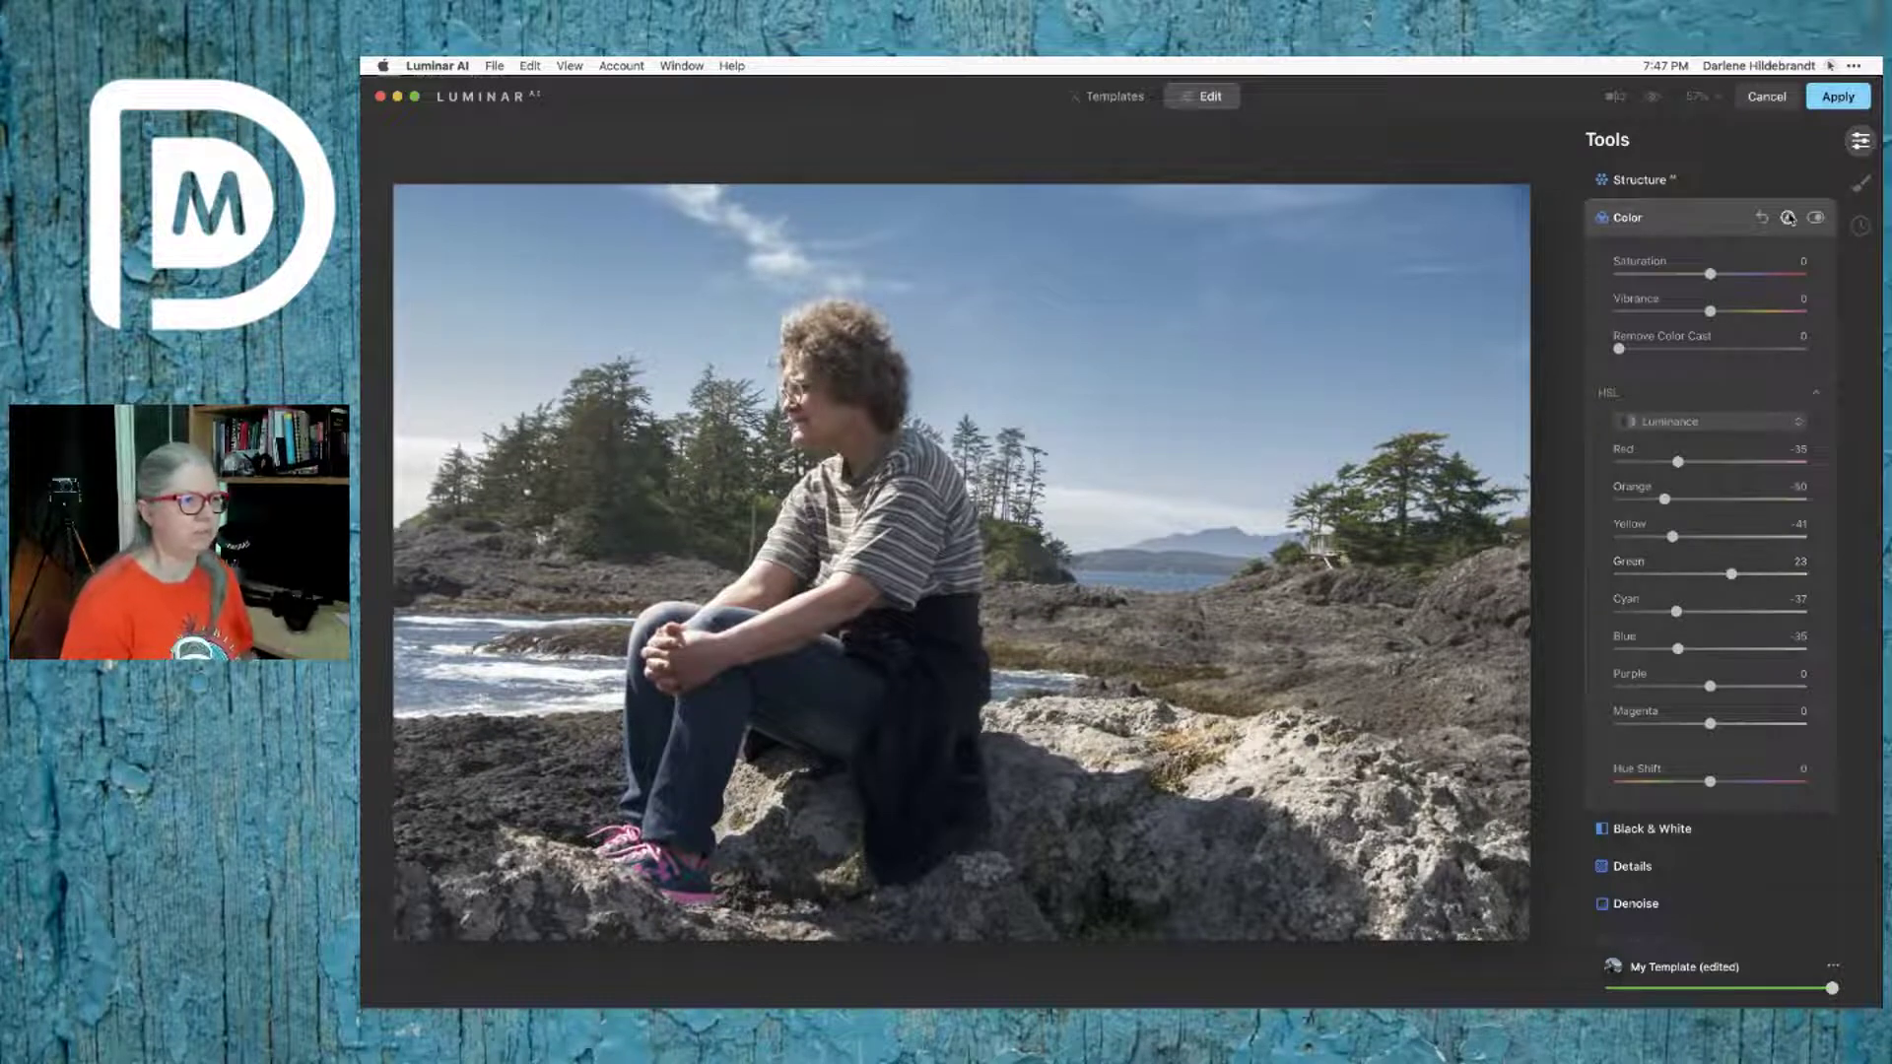
Step: Mask the Color adjustment off the person's face and upper body with a radius 100 brush, and paint it back over the hands and knee
click(1789, 218)
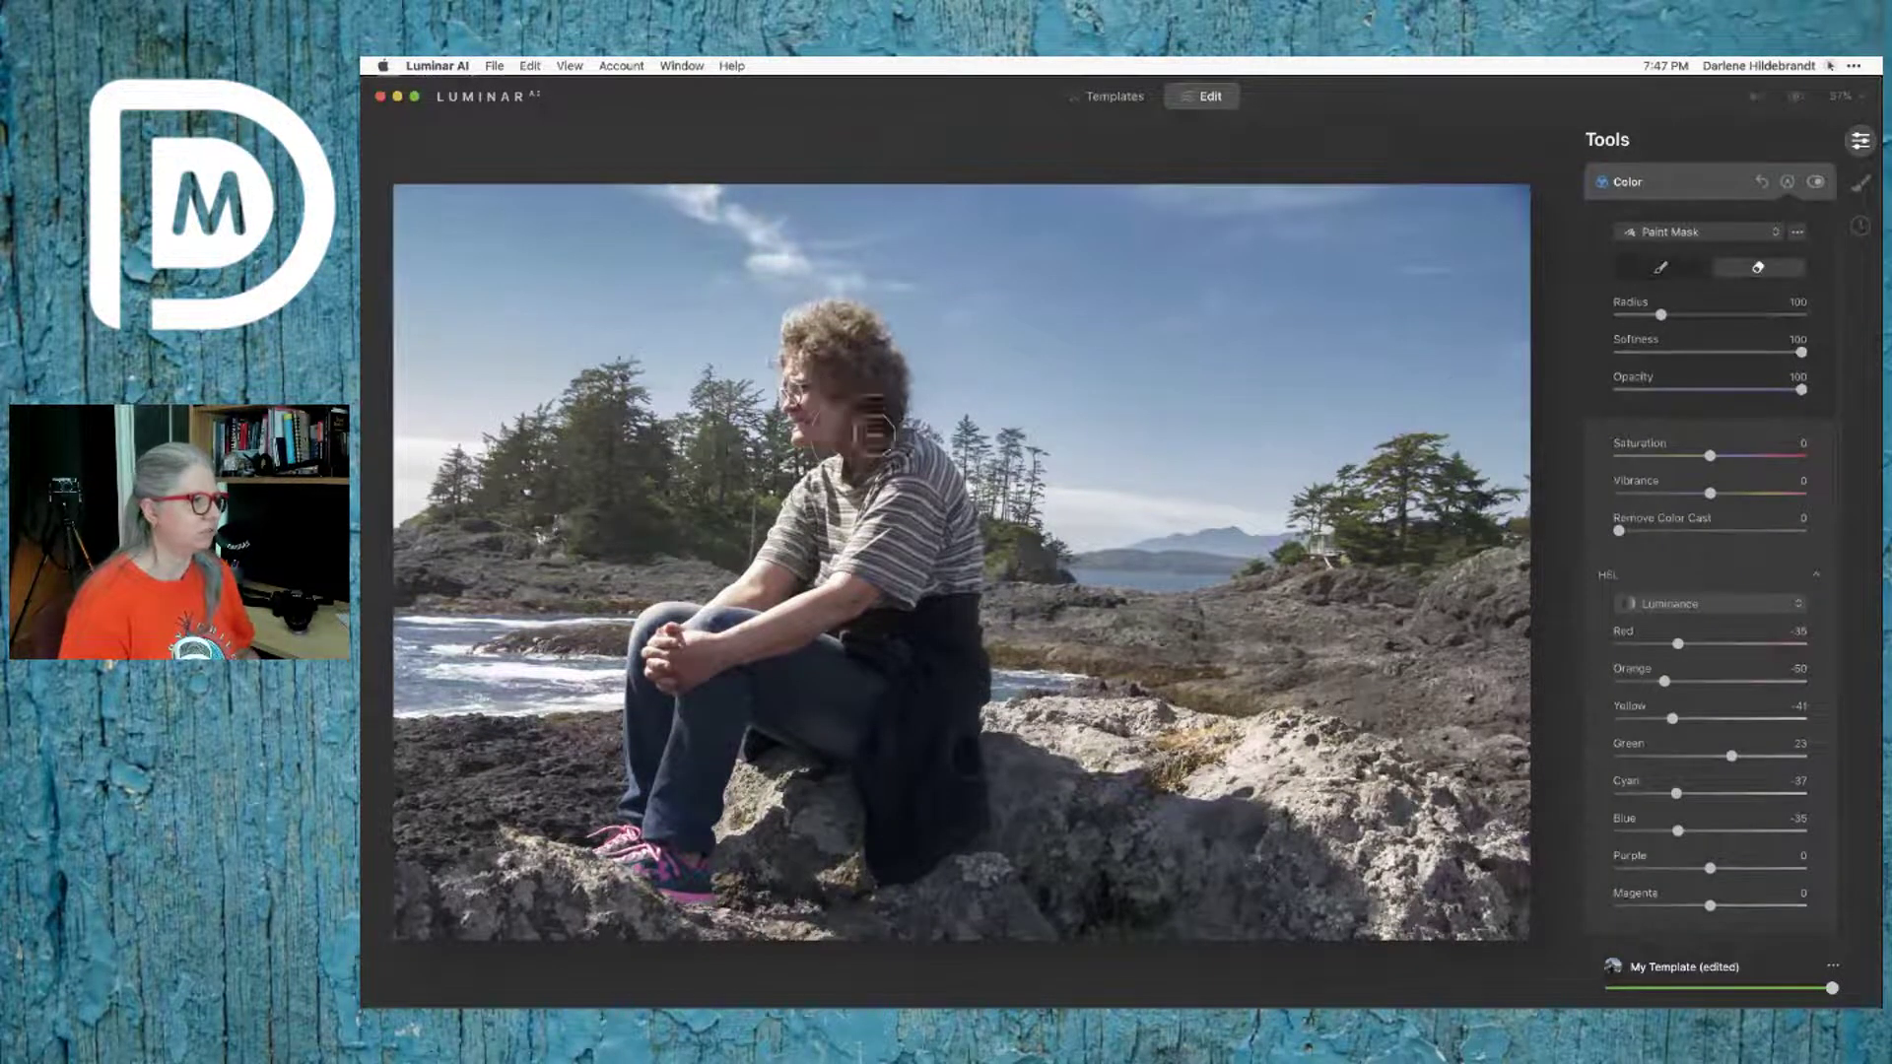
mouse_move(863, 418)
mouse_down()
mouse_move(812, 448)
mouse_move(821, 368)
mouse_move(858, 407)
mouse_move(856, 353)
mouse_move(830, 341)
mouse_move(821, 371)
mouse_move(856, 439)
mouse_move(810, 449)
mouse_up()
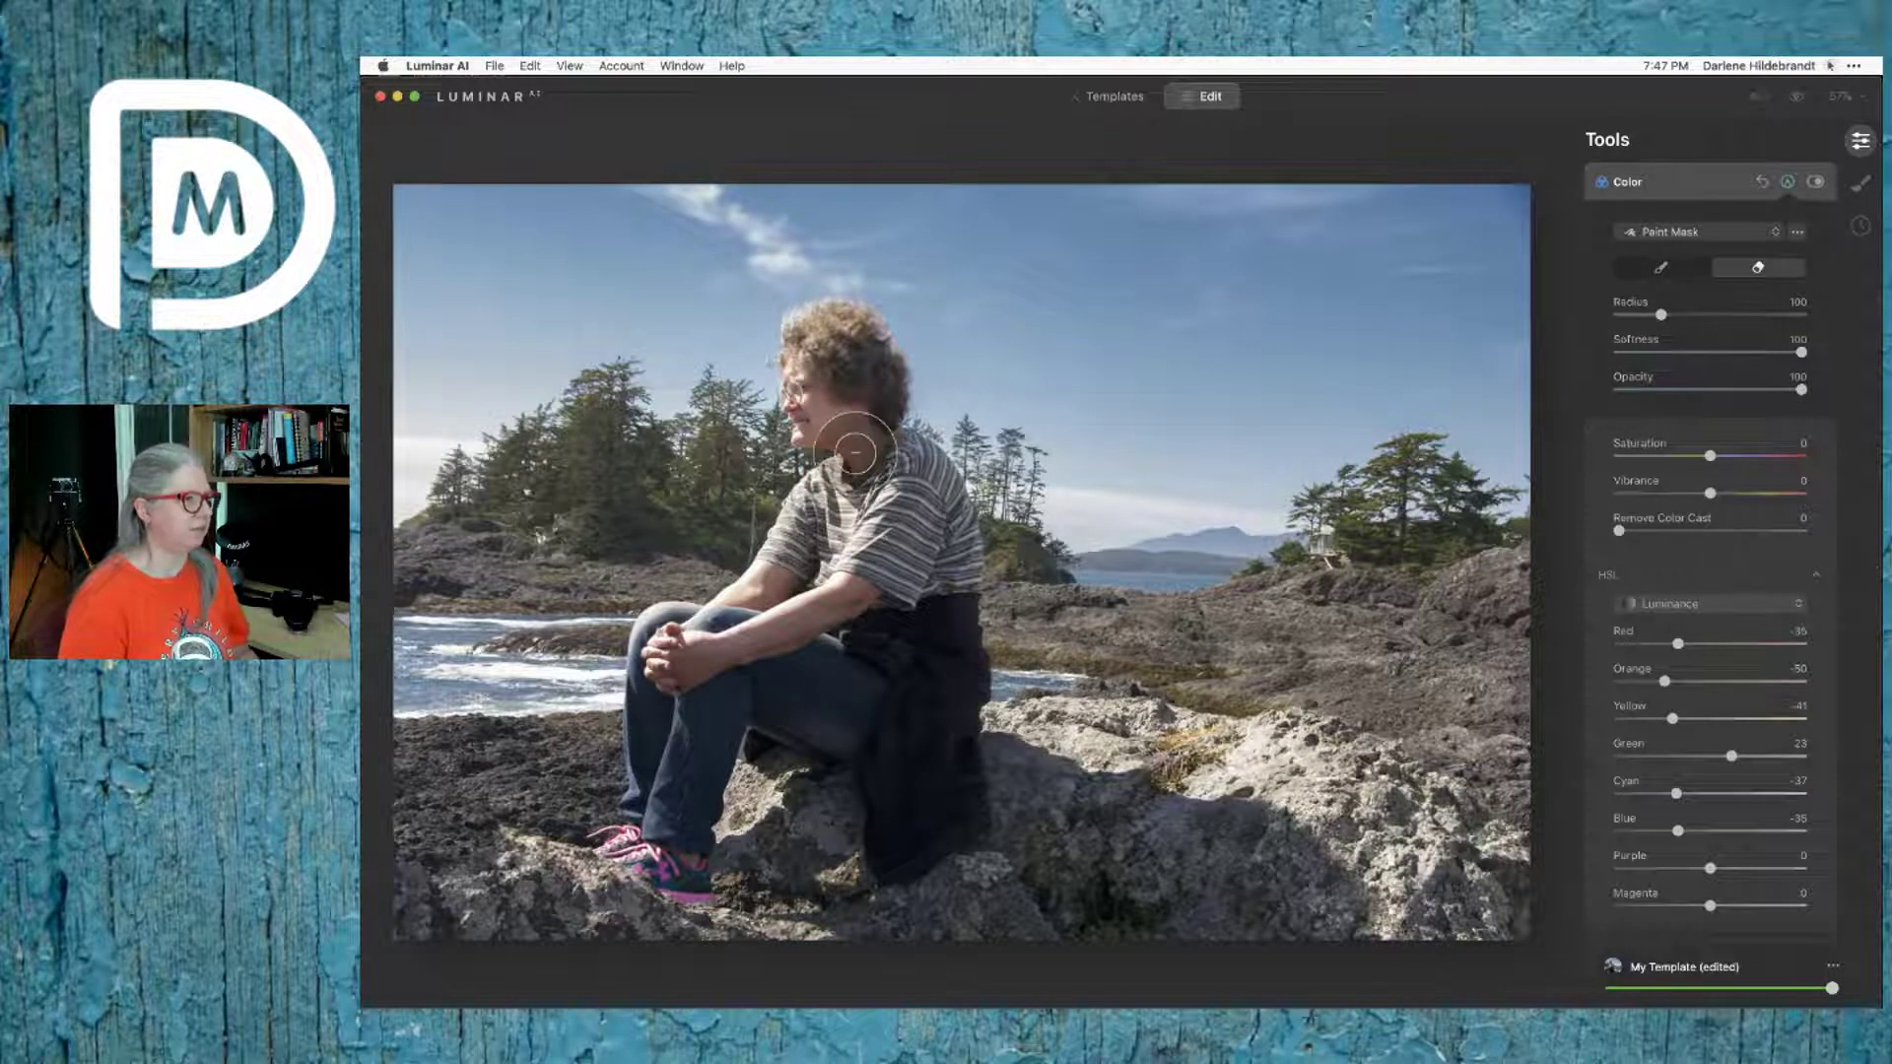
mouse_move(849, 410)
mouse_down()
mouse_move(843, 595)
mouse_move(716, 651)
mouse_move(775, 581)
mouse_move(690, 672)
mouse_move(675, 652)
mouse_move(765, 635)
mouse_move(794, 608)
mouse_move(778, 563)
mouse_move(912, 609)
mouse_up()
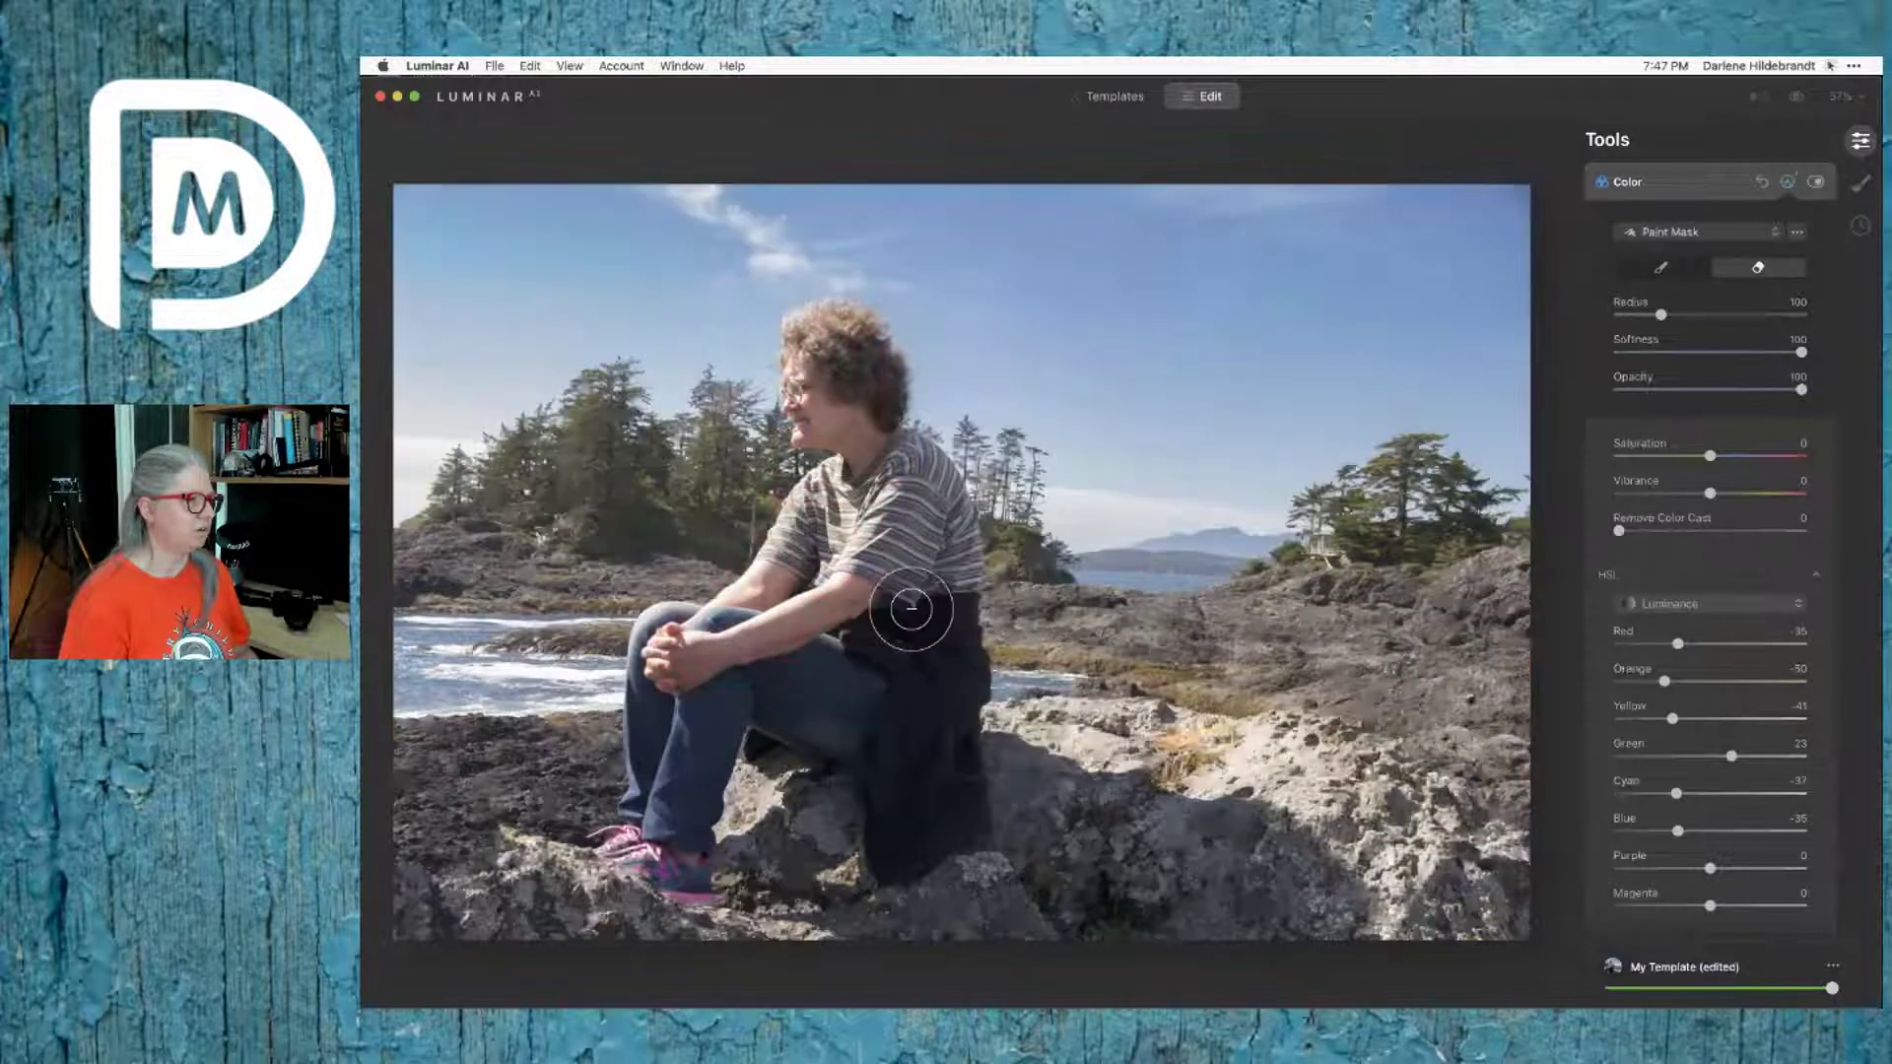
click(1660, 267)
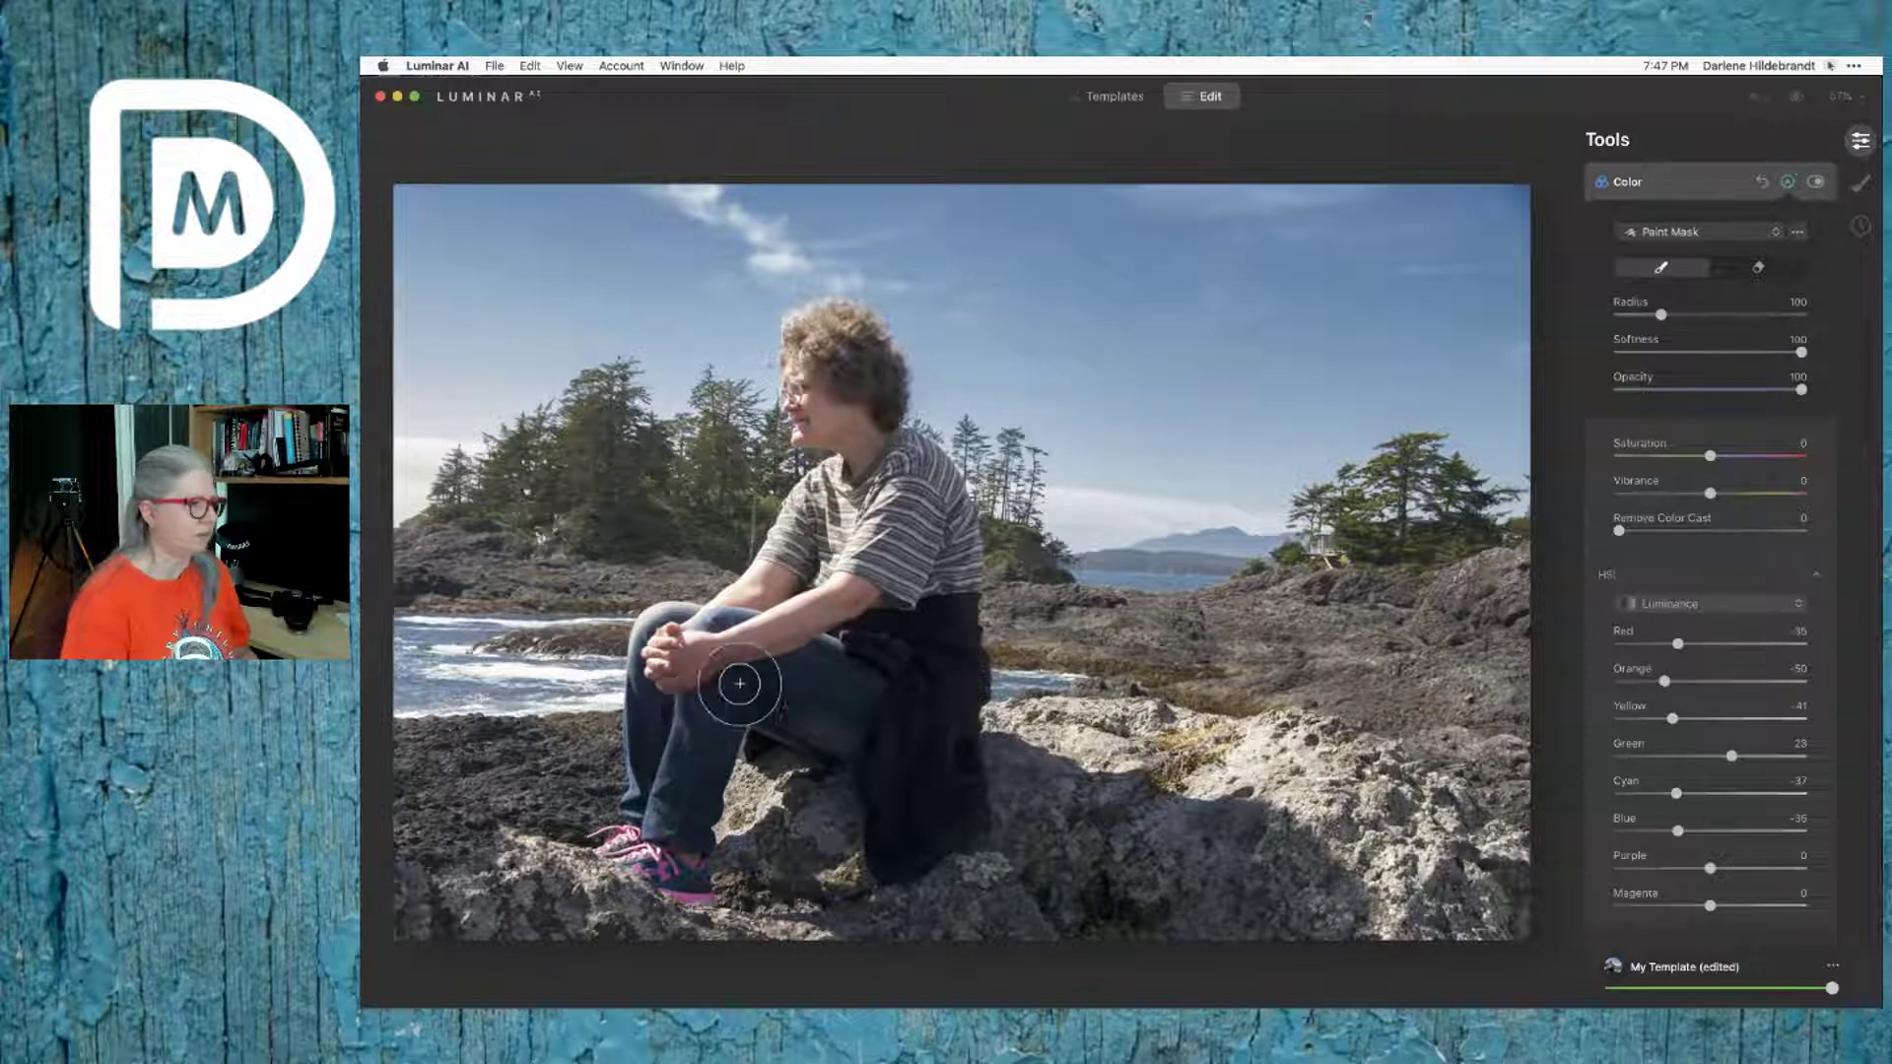
mouse_move(678, 659)
mouse_down()
mouse_move(839, 585)
mouse_move(743, 638)
mouse_move(746, 658)
mouse_move(844, 597)
mouse_move(727, 572)
mouse_move(681, 614)
mouse_move(677, 643)
mouse_move(749, 670)
mouse_up()
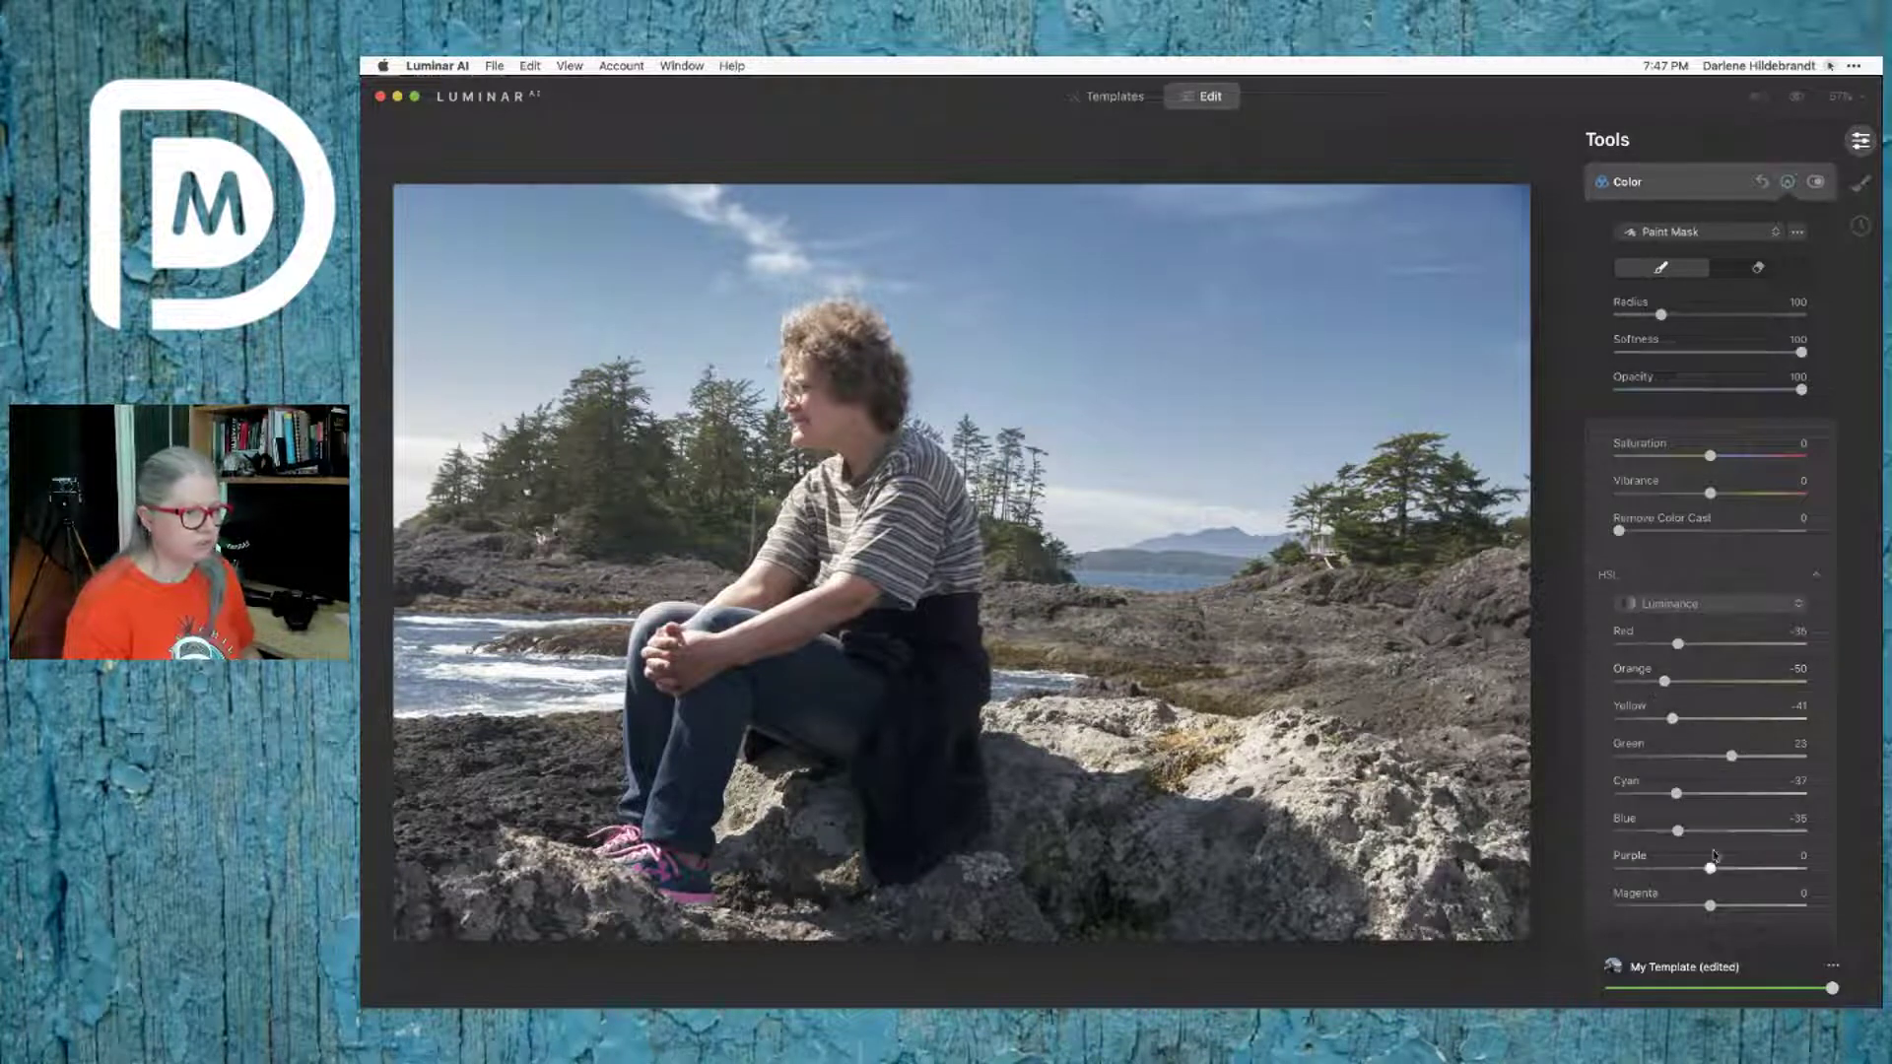
Step: Set the HSL luminance of Purple to -32 and Magenta to -39
click(1658, 905)
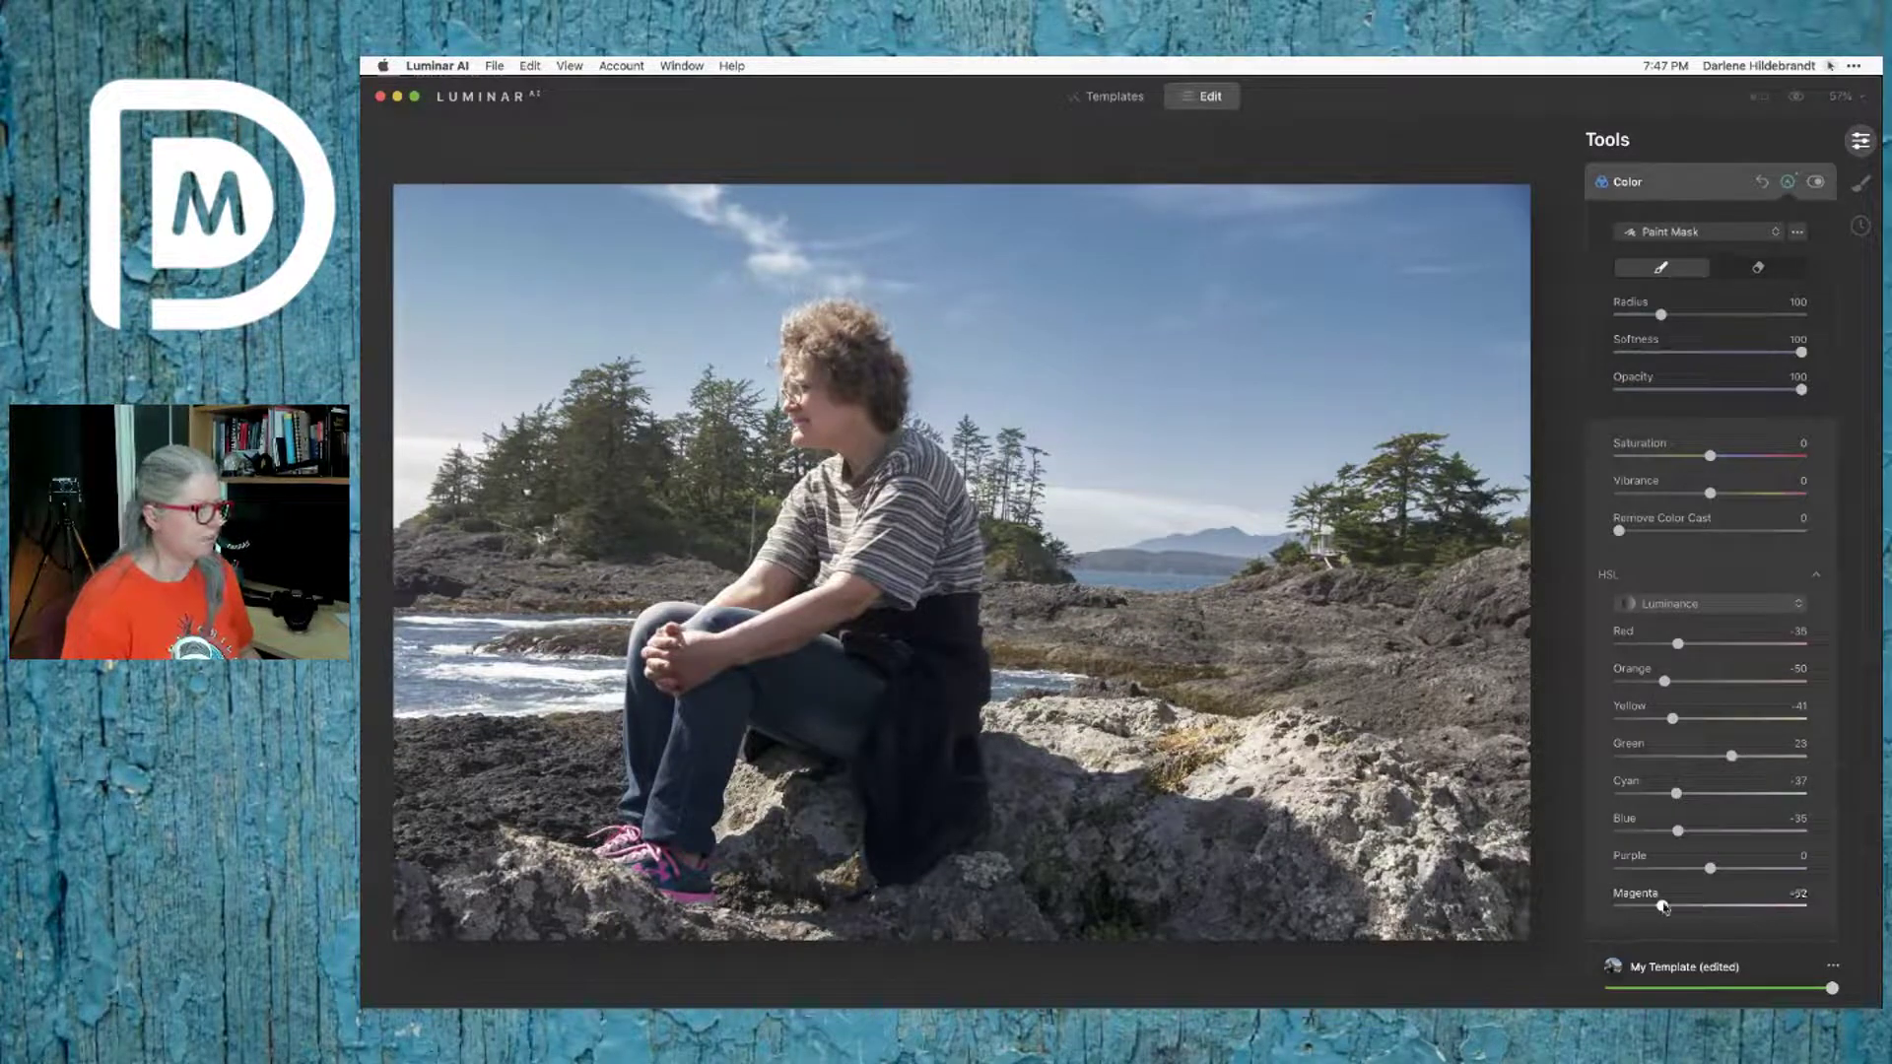
click(1680, 868)
click(1675, 906)
Step: Set the HSL saturation of Purple to -30 and Magenta to -27, and close the Color tool
click(1687, 604)
click(1680, 647)
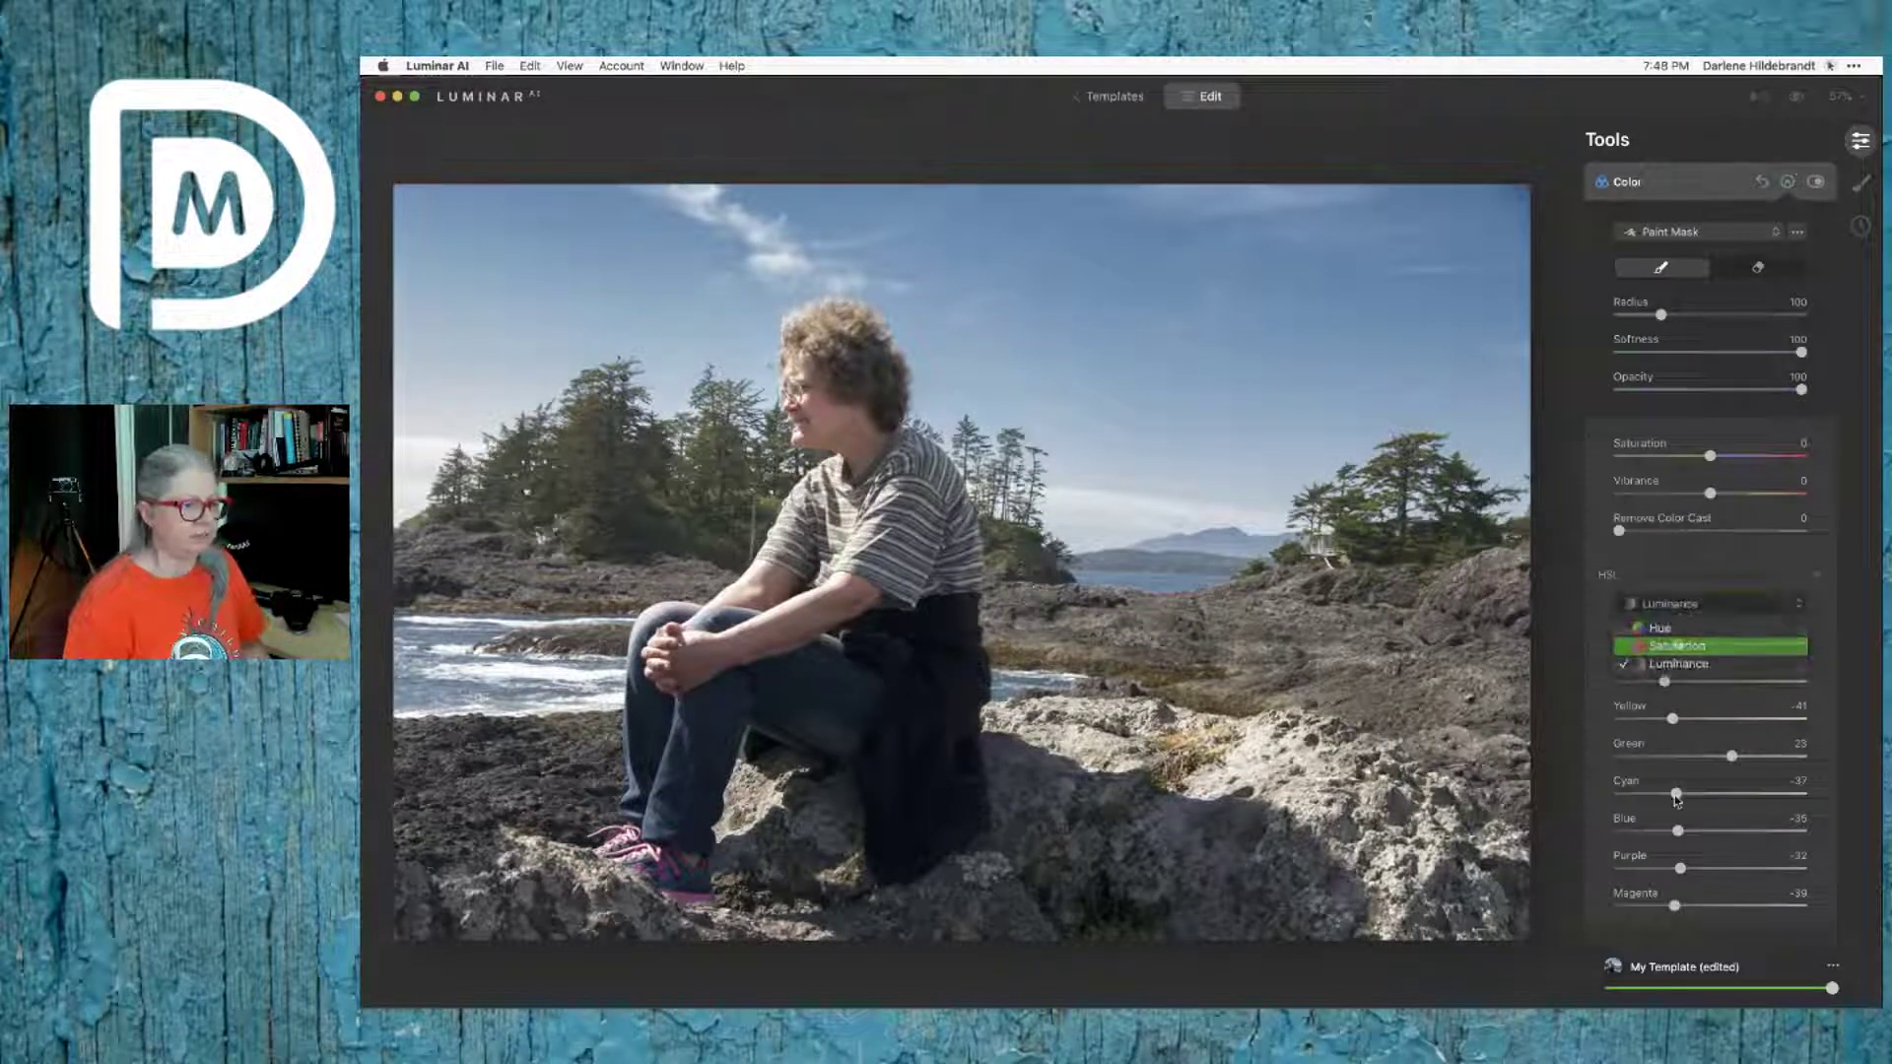
click(1672, 905)
click(1682, 868)
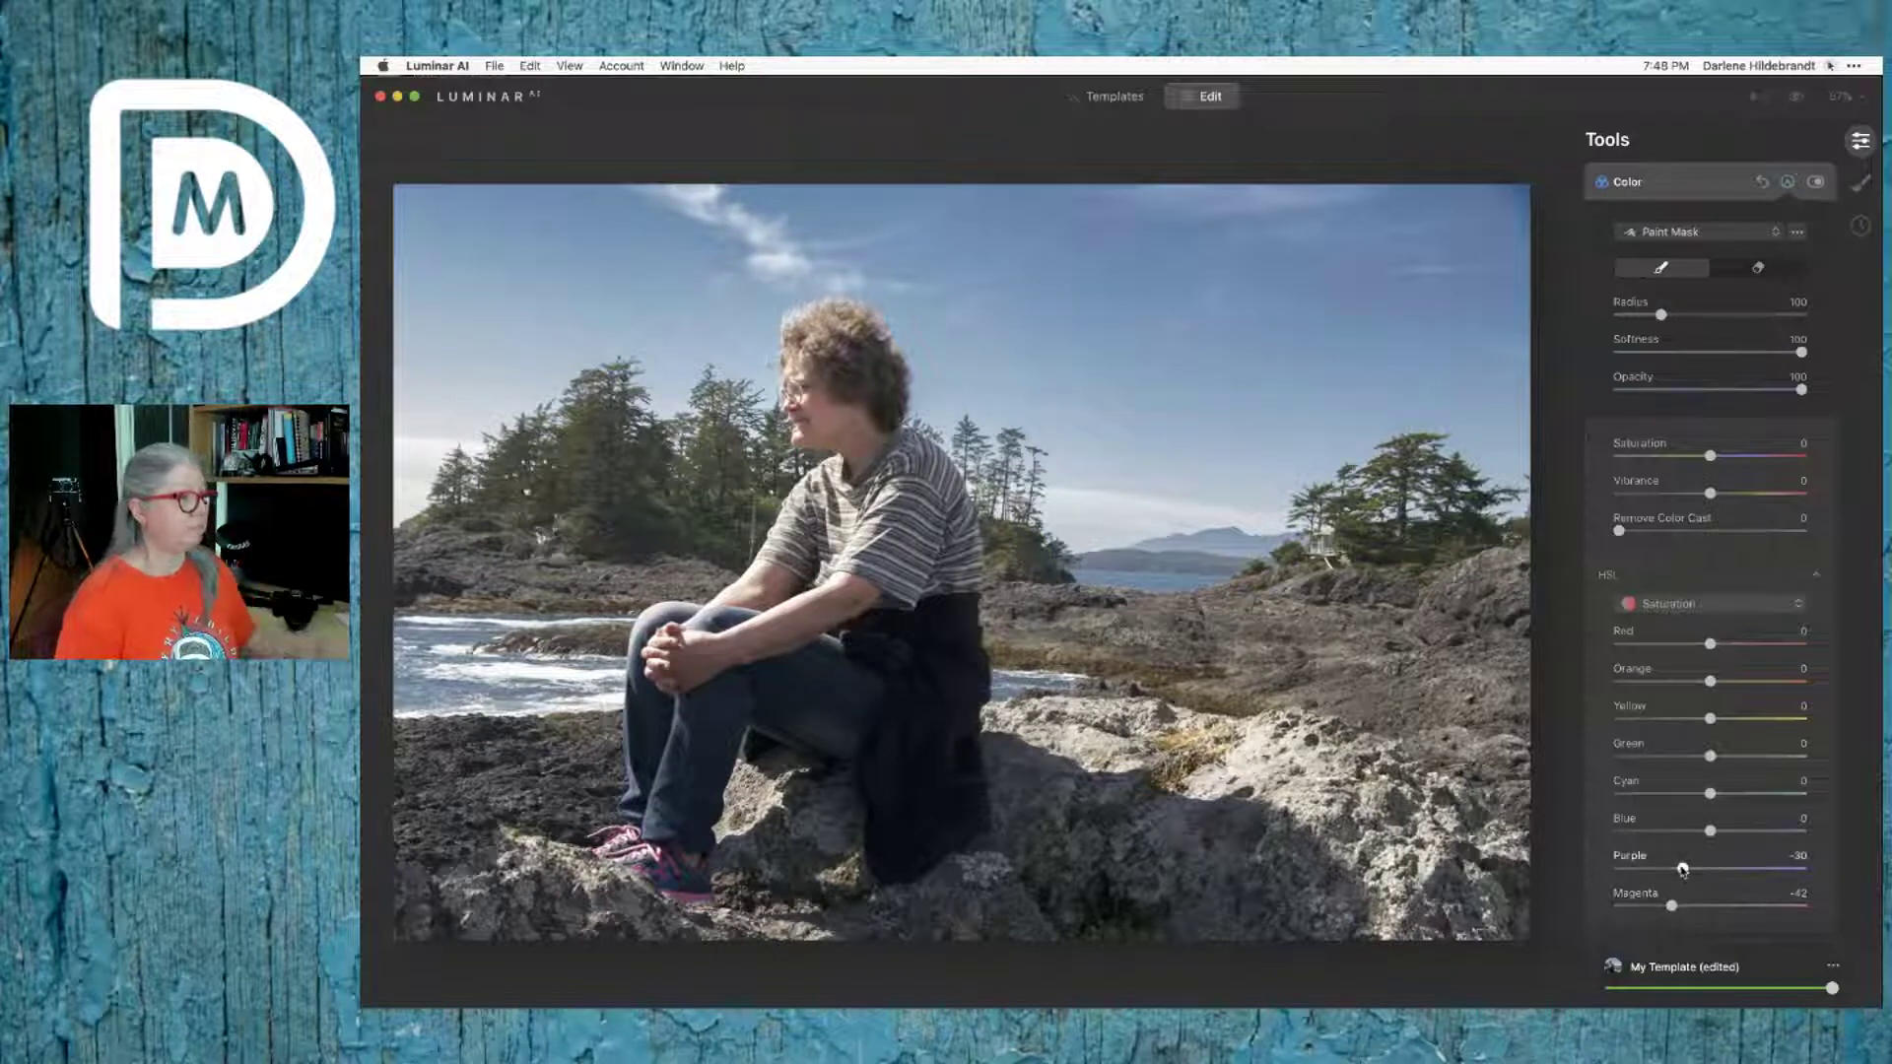
drag(1672, 905, 1687, 909)
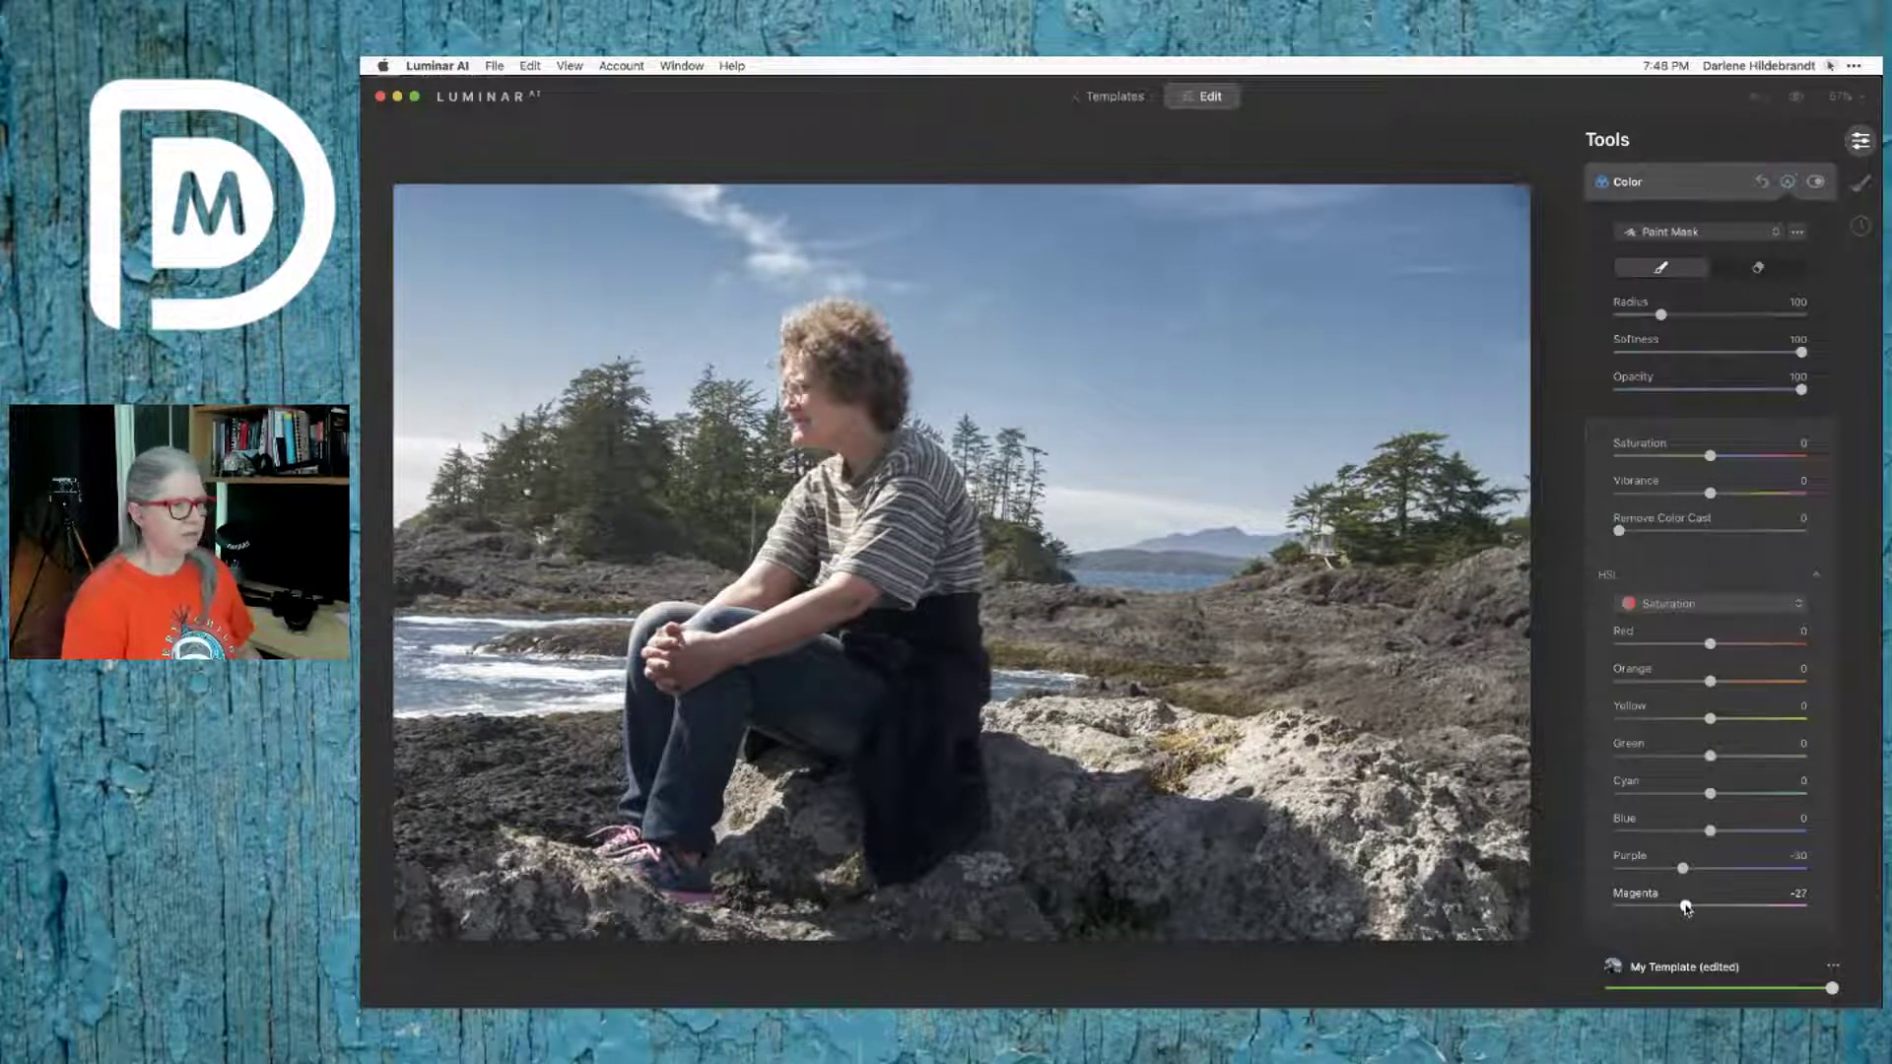
click(1699, 181)
Step: Brighten the person's face with the portrait Face tool by setting Face Light to 43
scroll(1689, 432, down, 5)
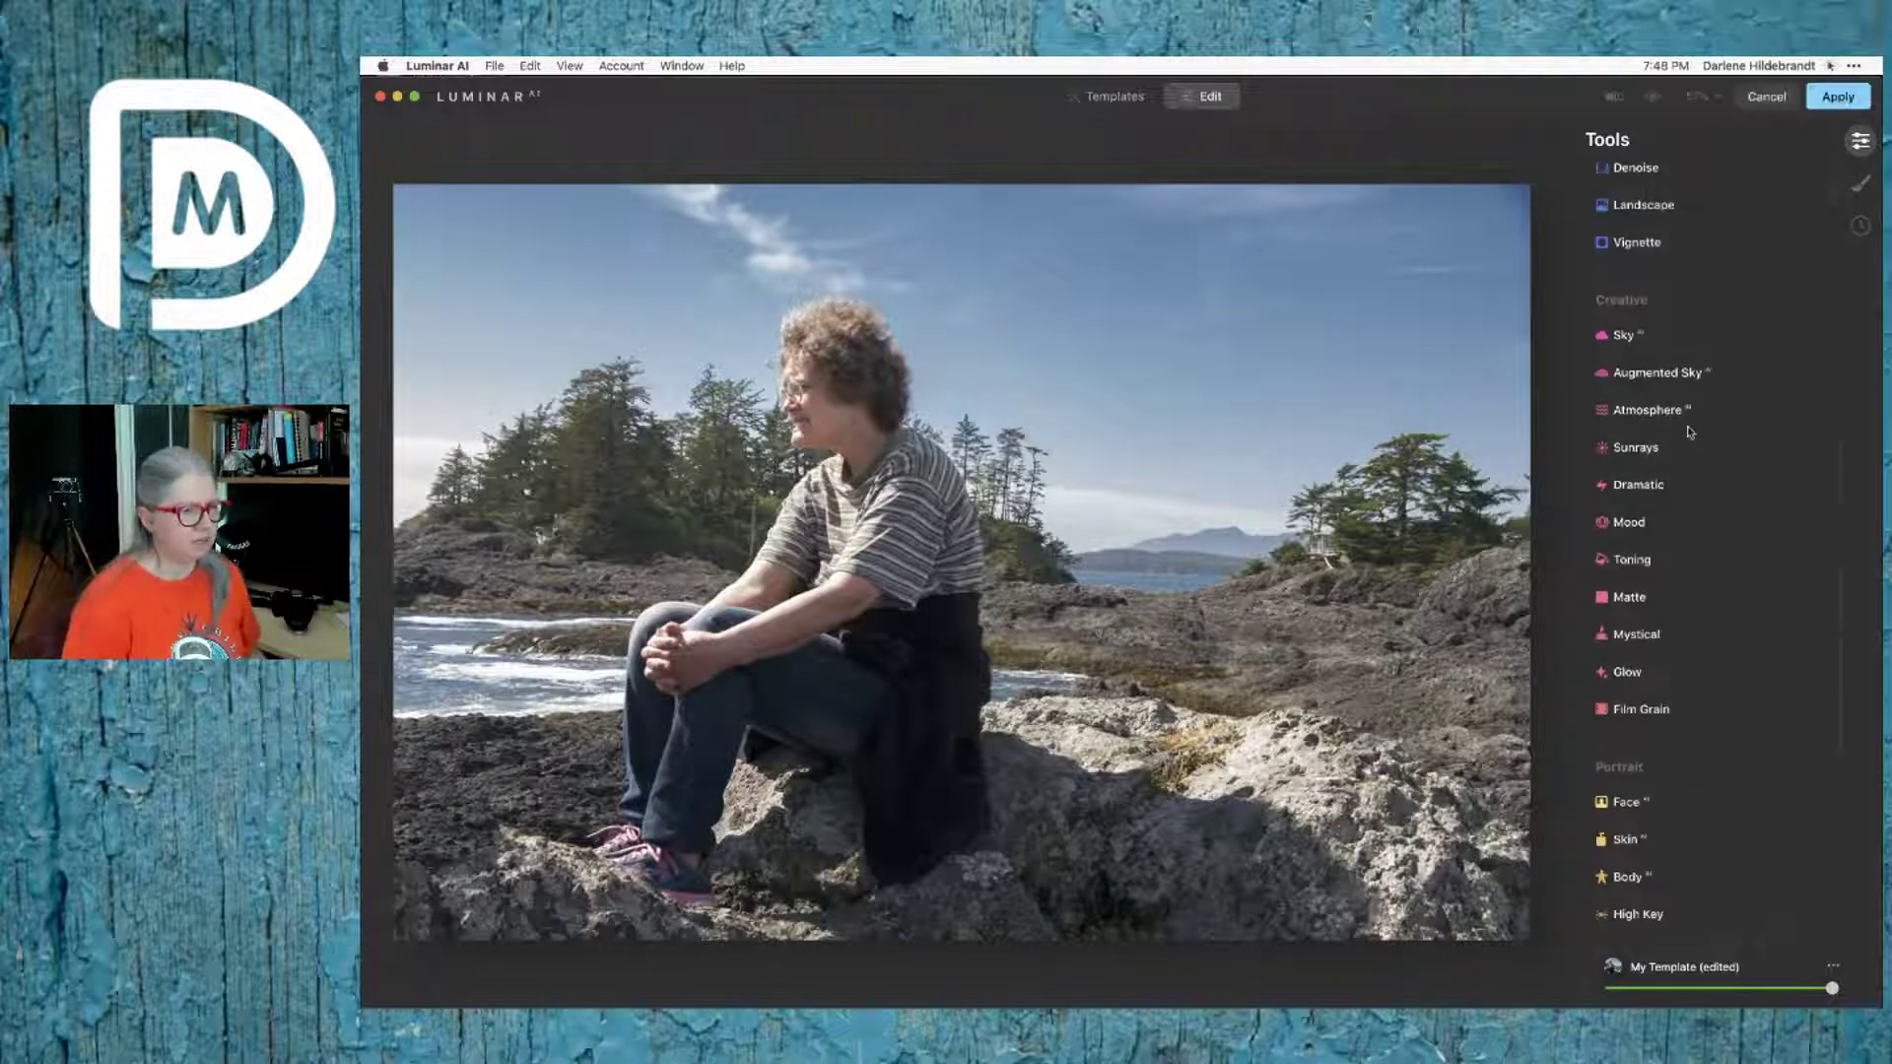
scroll(1689, 431, down, 3)
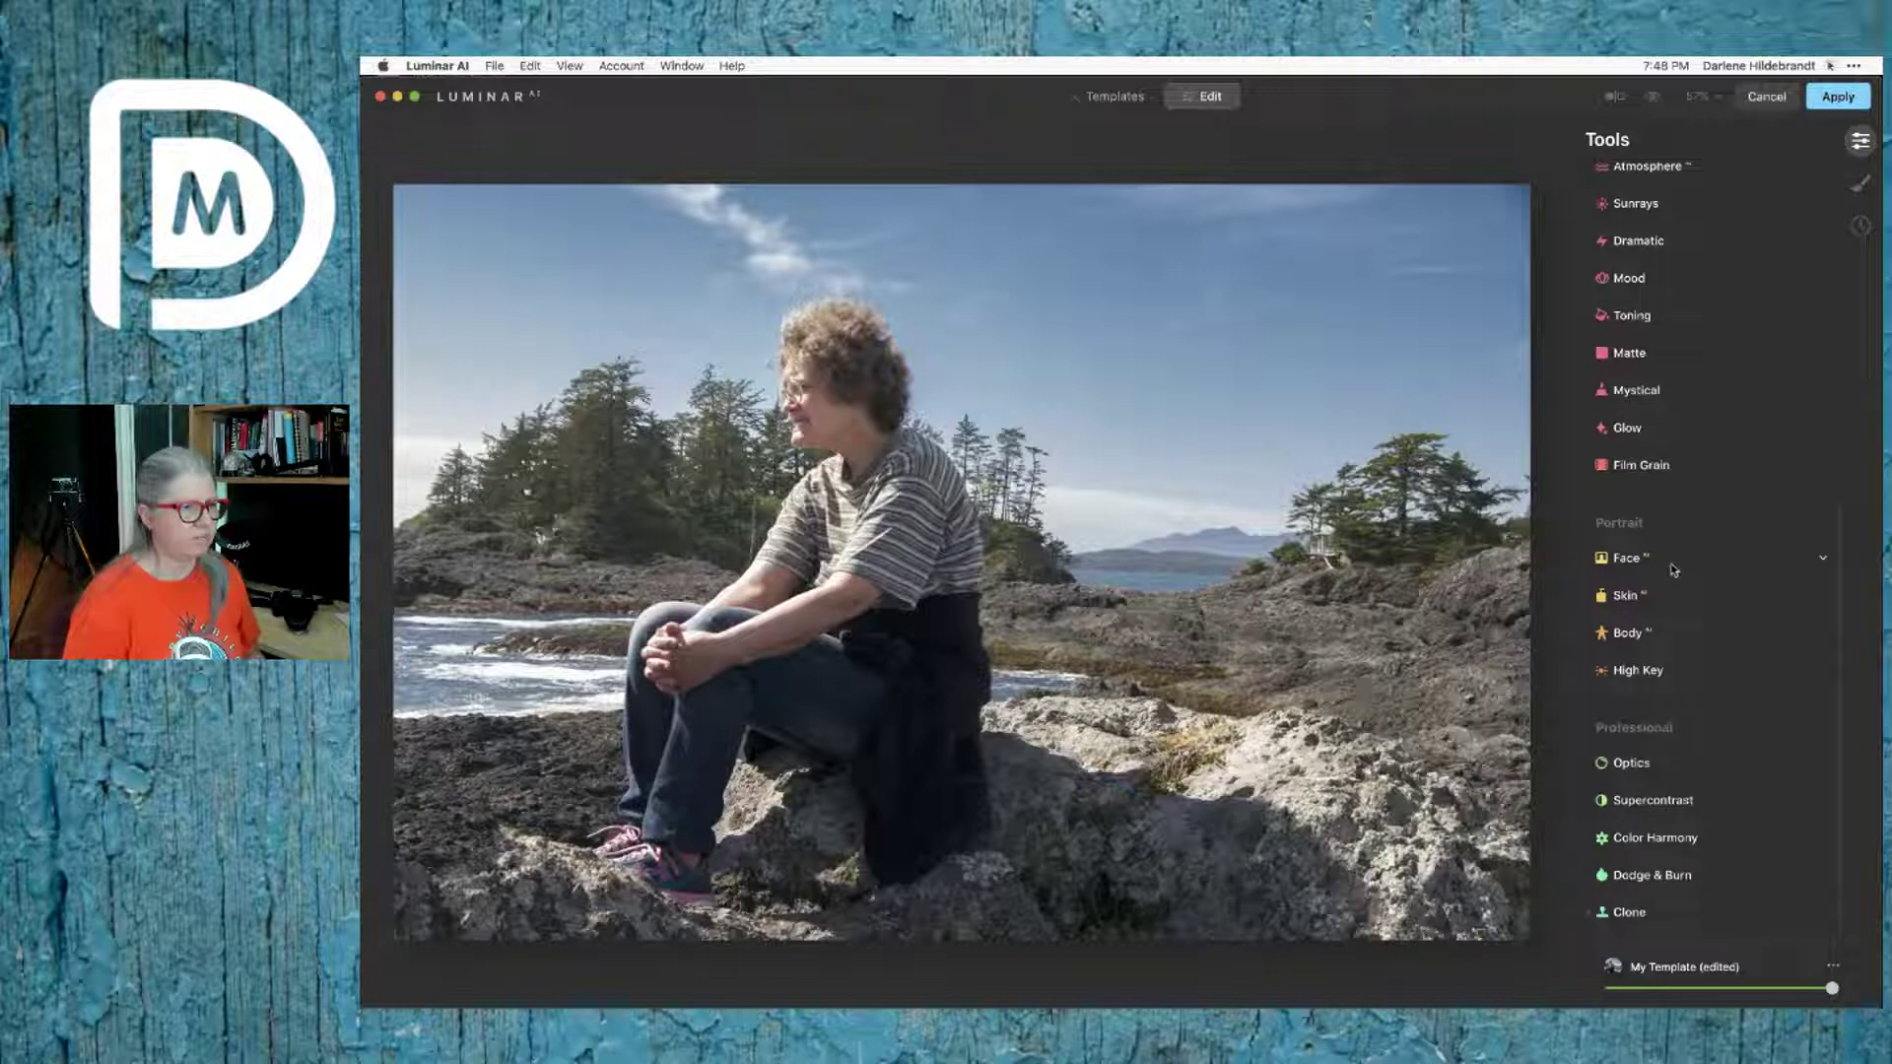
click(1673, 568)
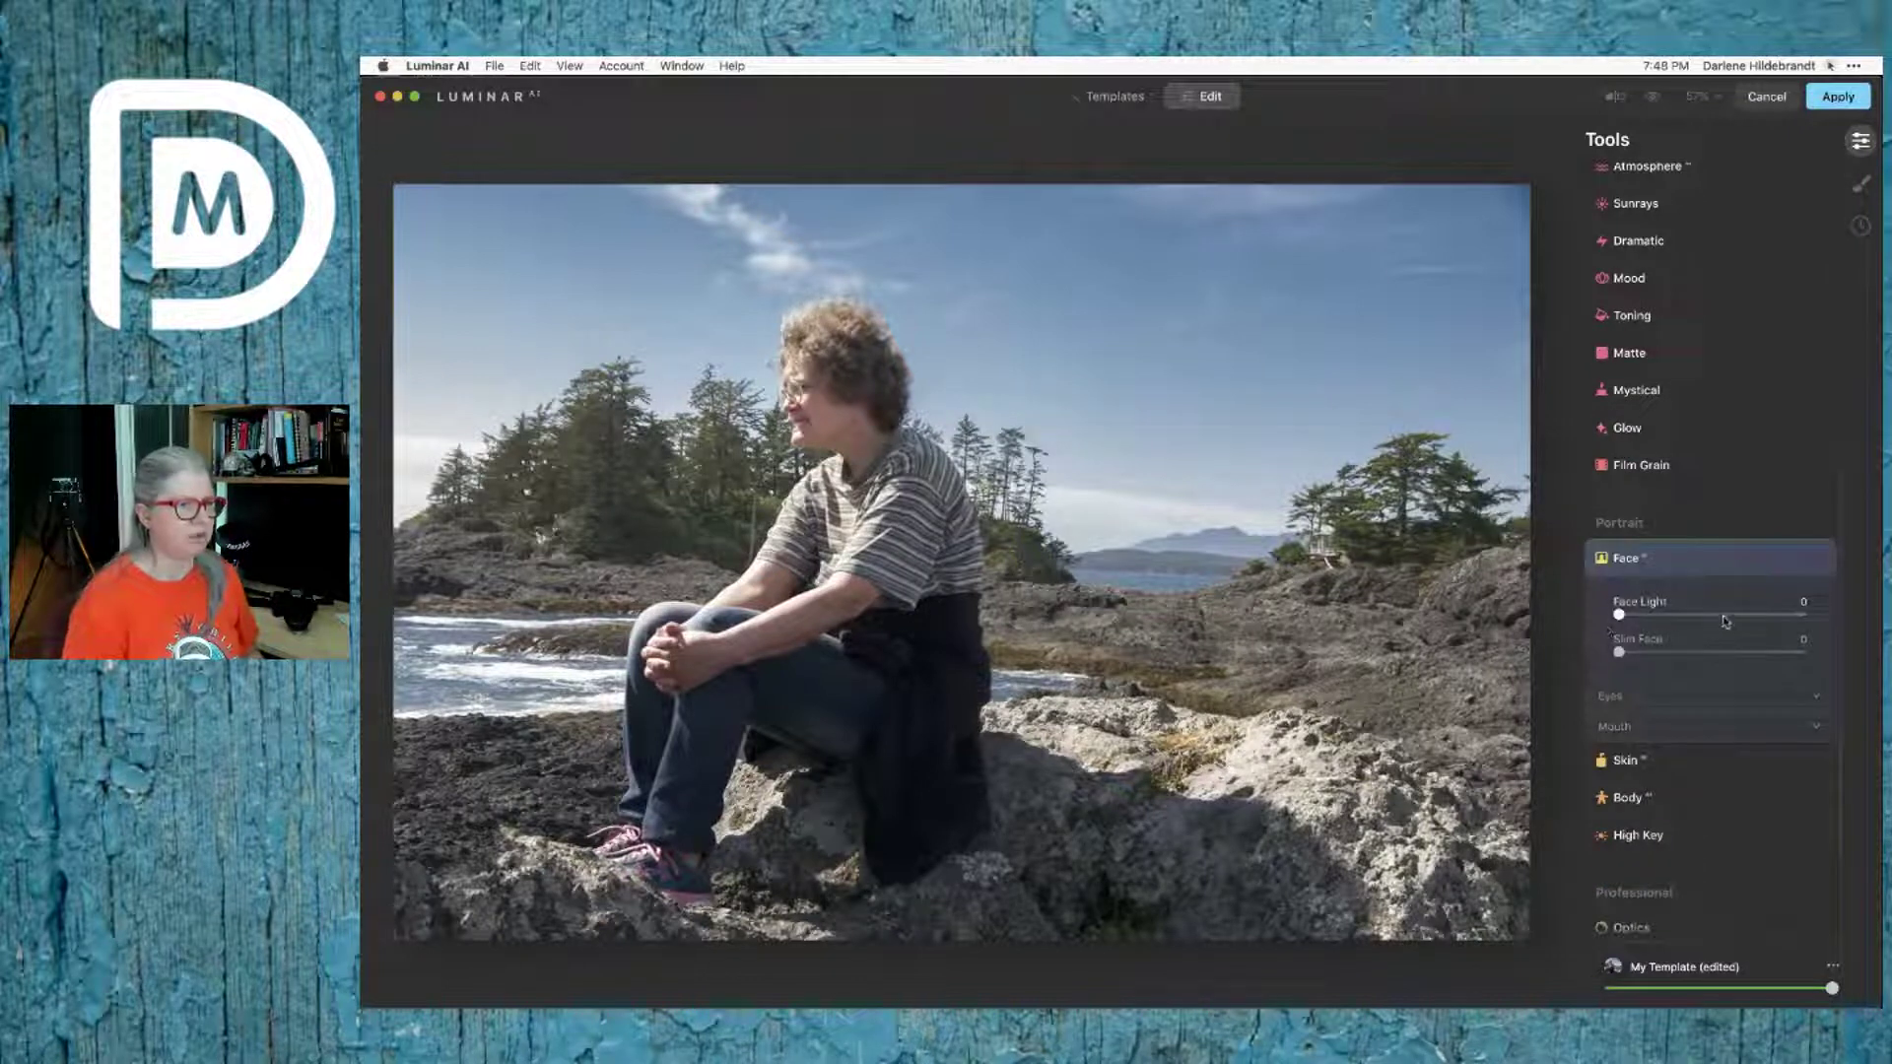
click(1669, 616)
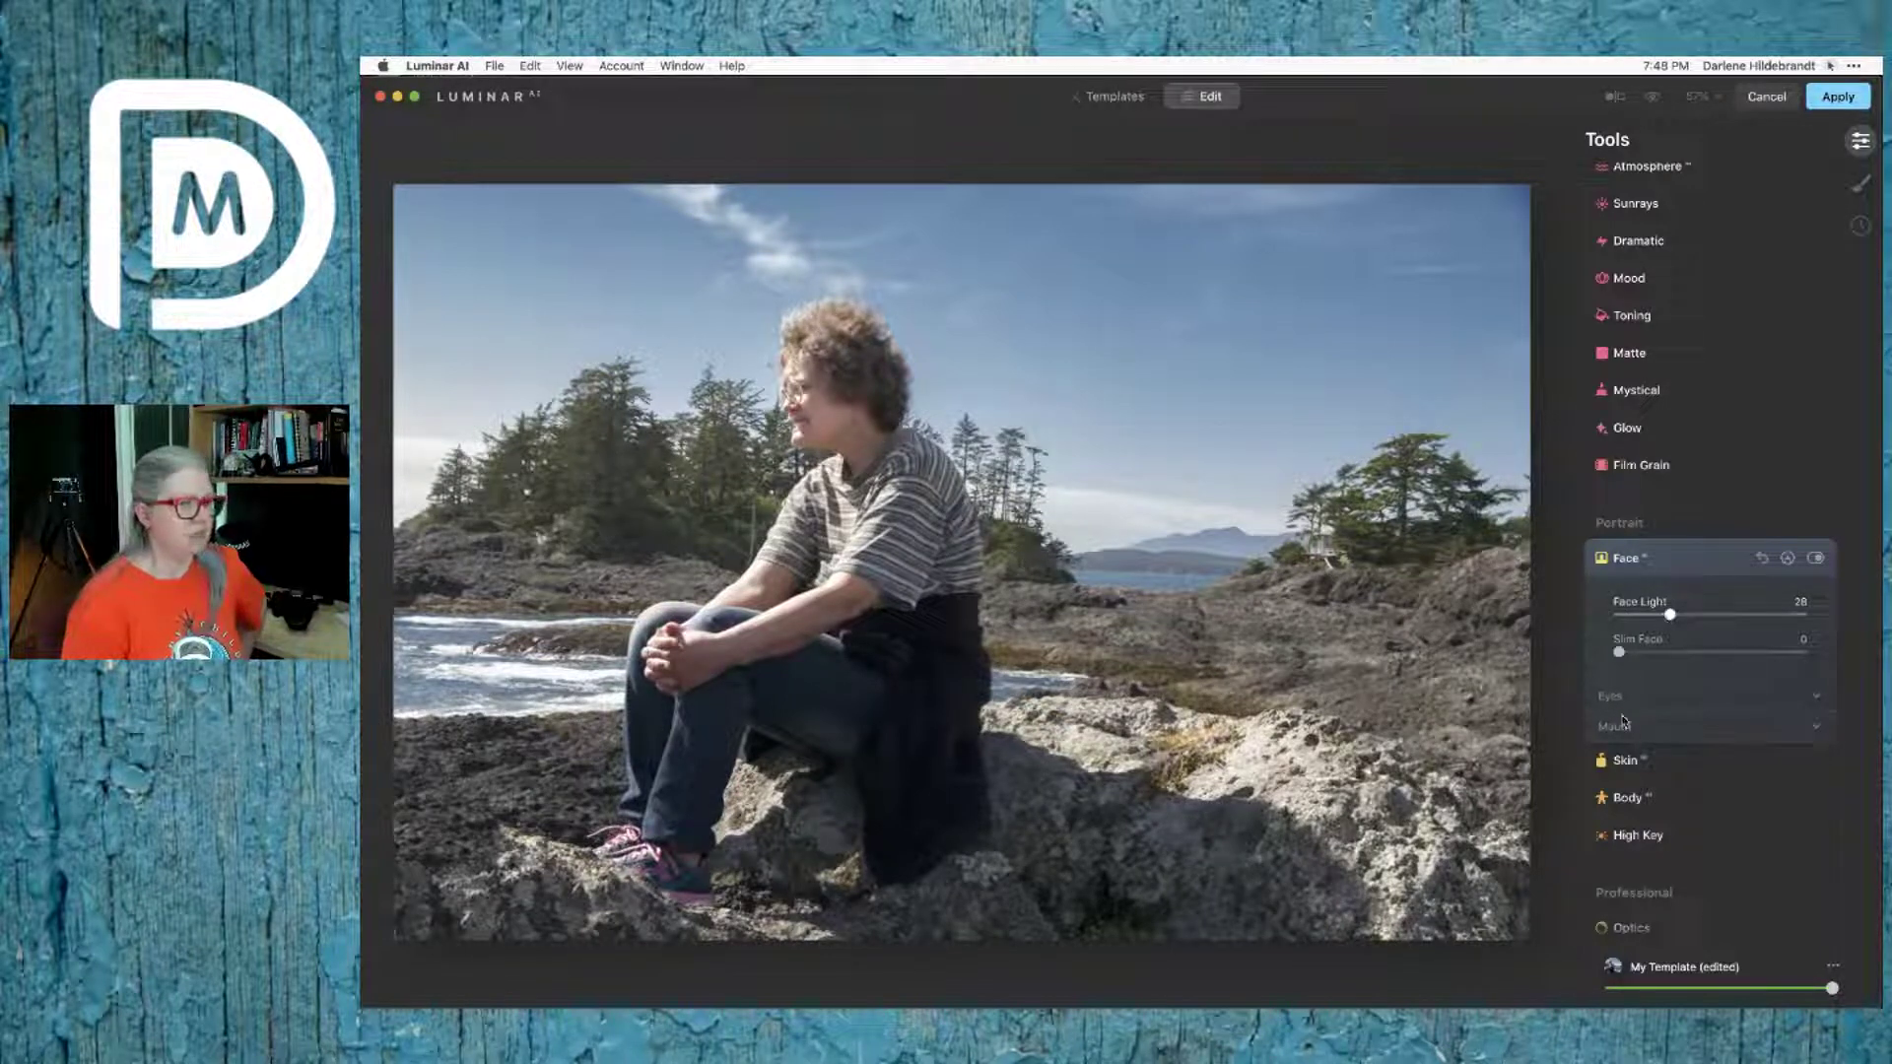
drag(1670, 616, 1803, 616)
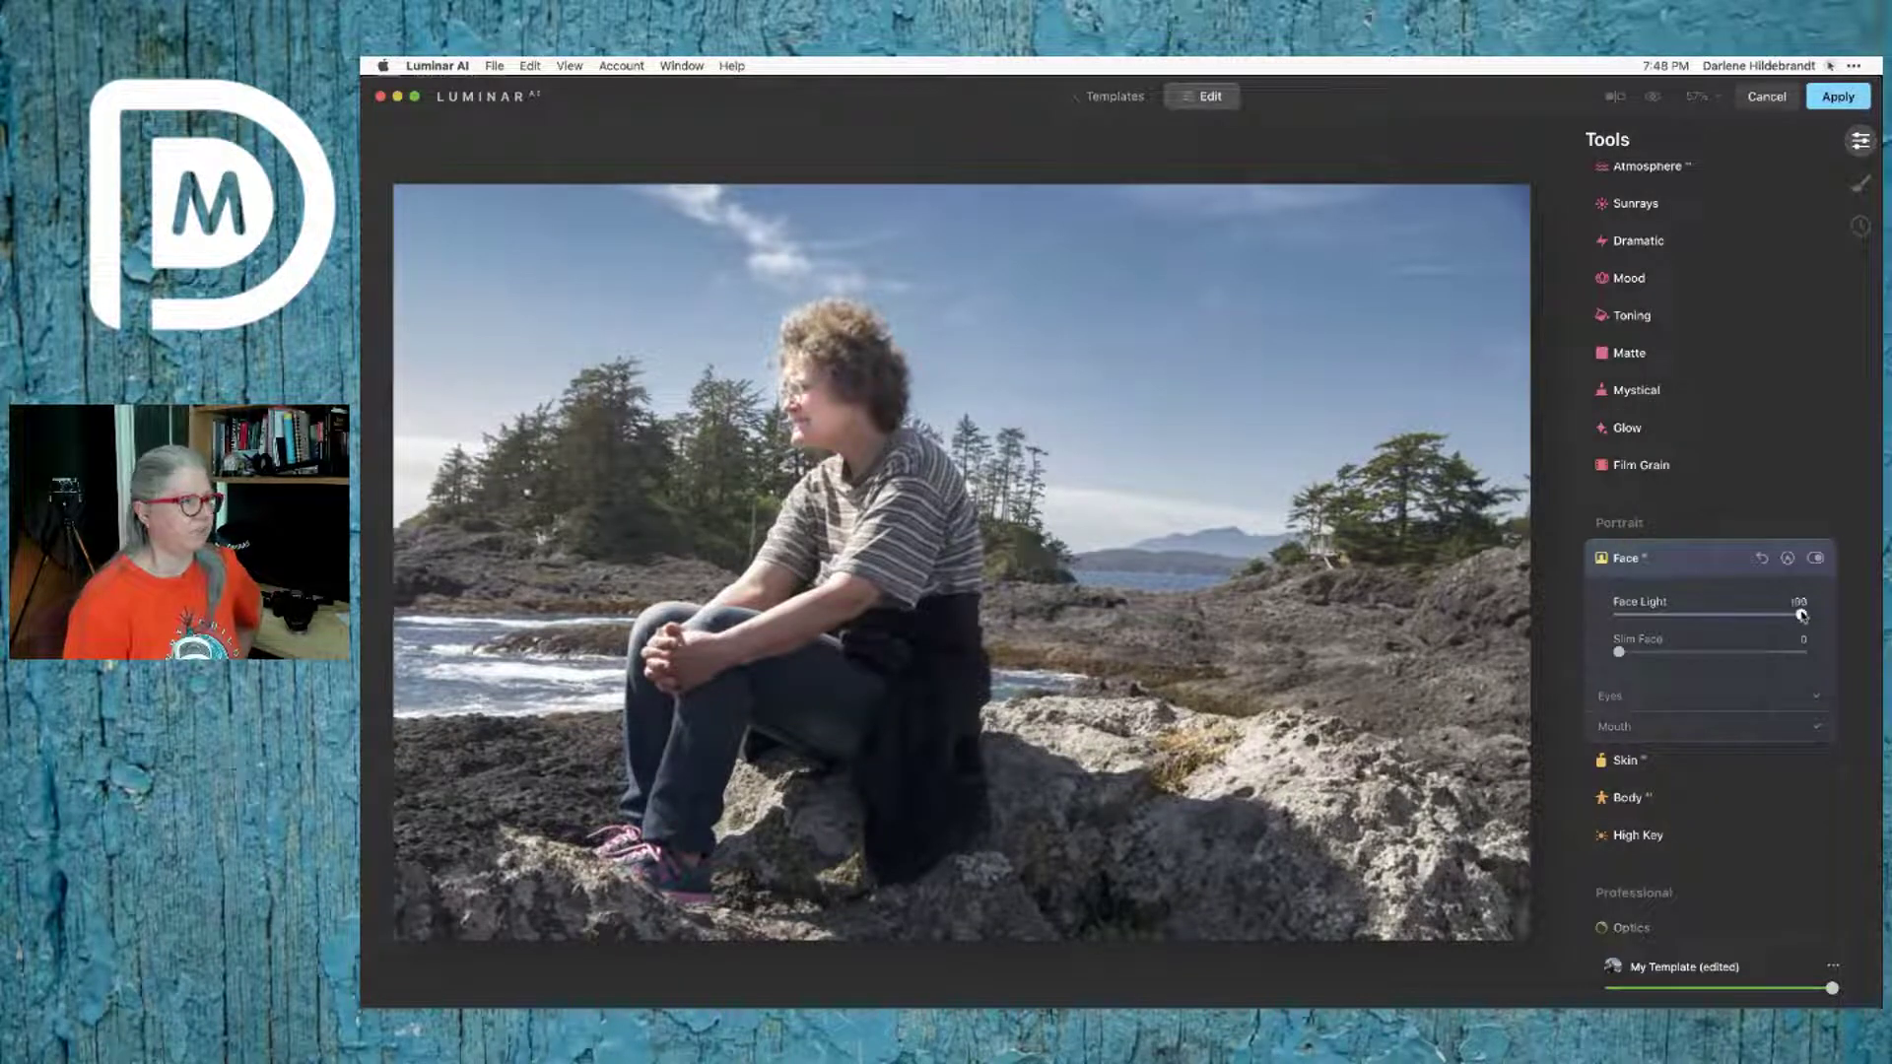
mouse_move(1683, 616)
mouse_down()
mouse_move(1617, 615)
mouse_move(1801, 615)
mouse_move(1638, 613)
mouse_move(1695, 615)
mouse_up()
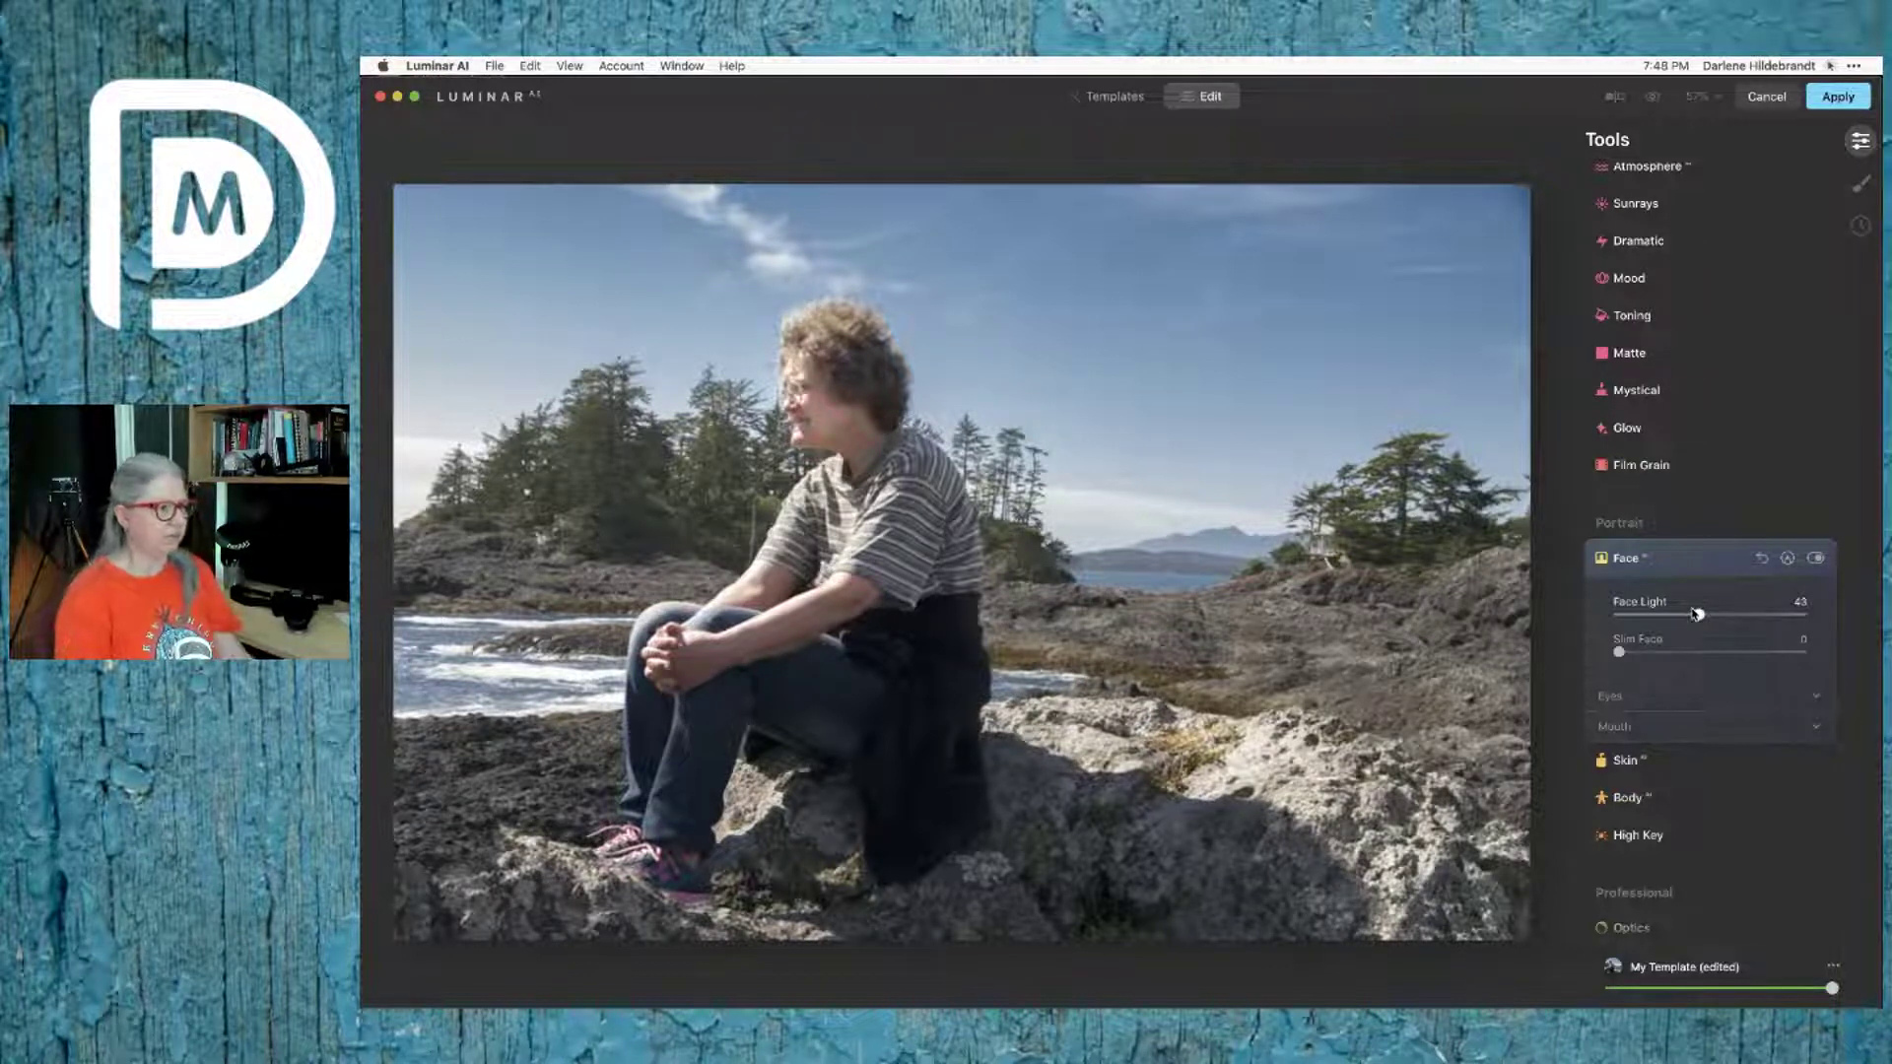
click(1632, 697)
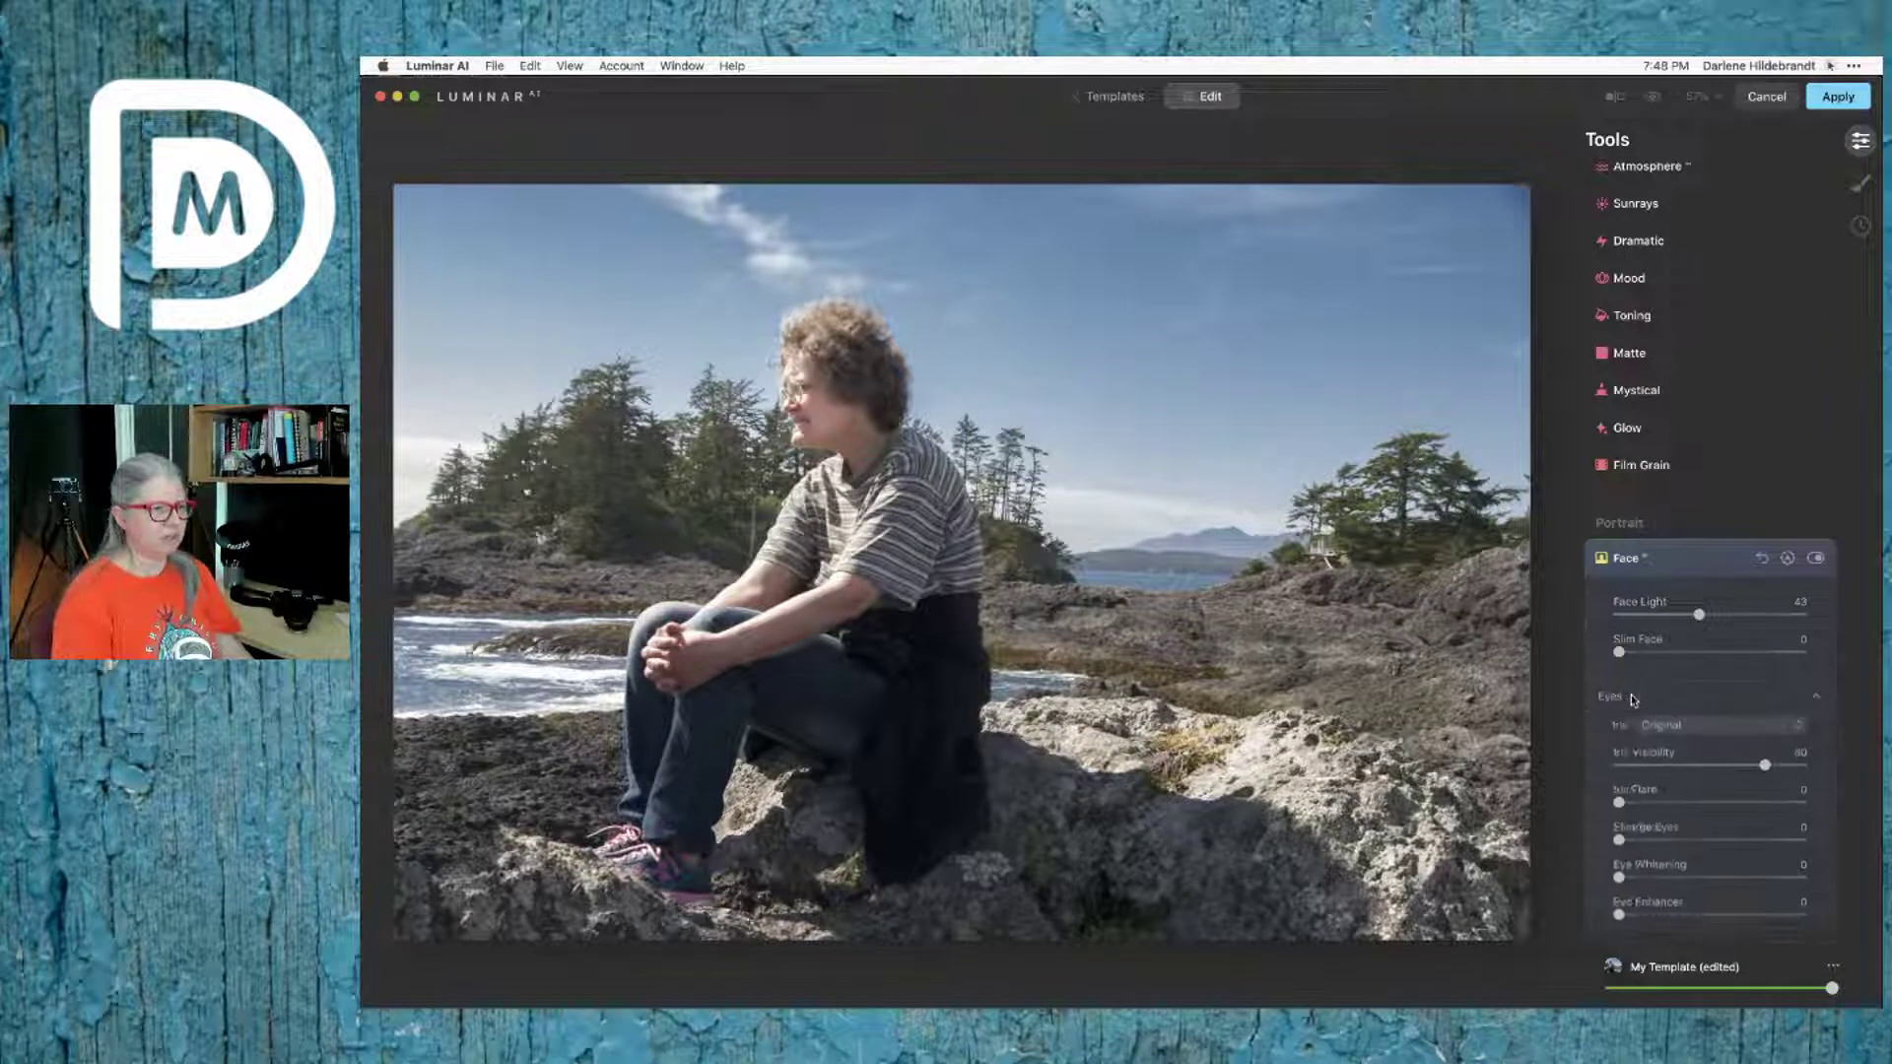
scroll(1632, 700, down, 5)
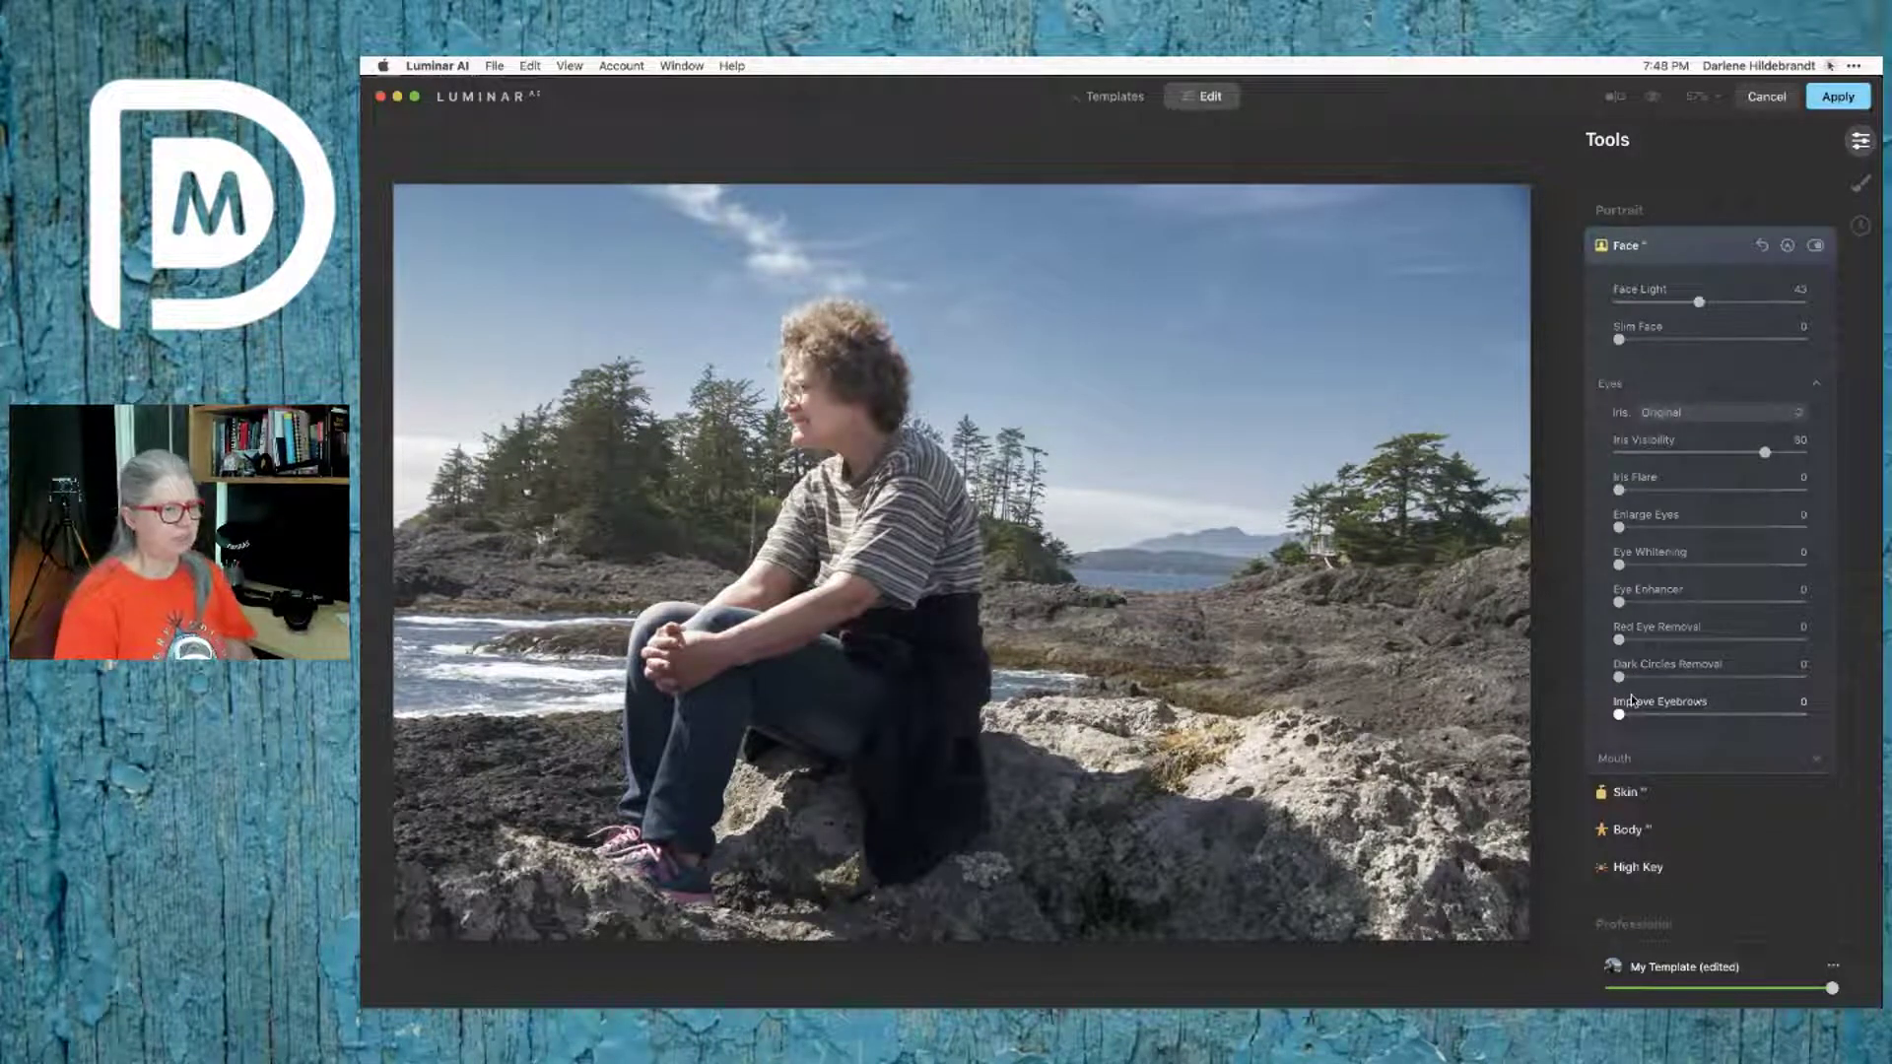
scroll(1632, 700, down, 5)
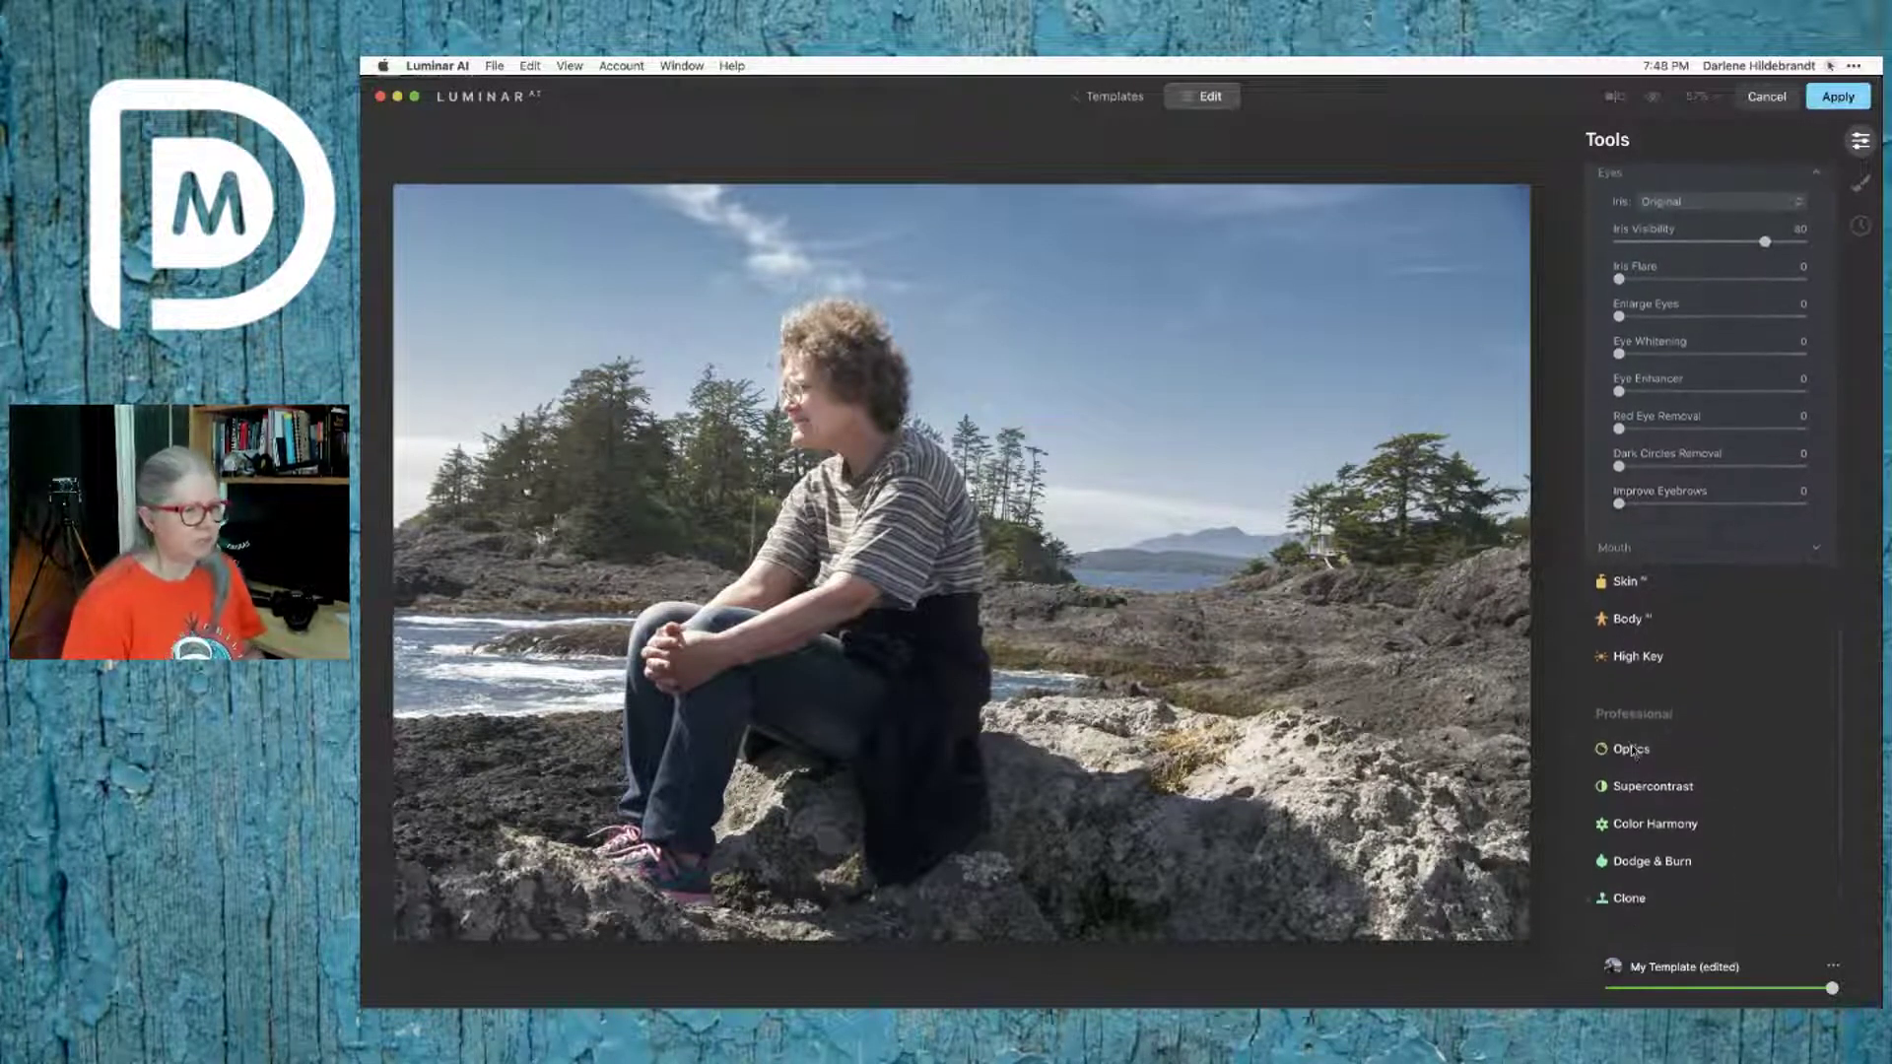
Step: Add Supercontrast to the portrait with Highlights Contrast 85 and Highlights Balance 59
click(1654, 788)
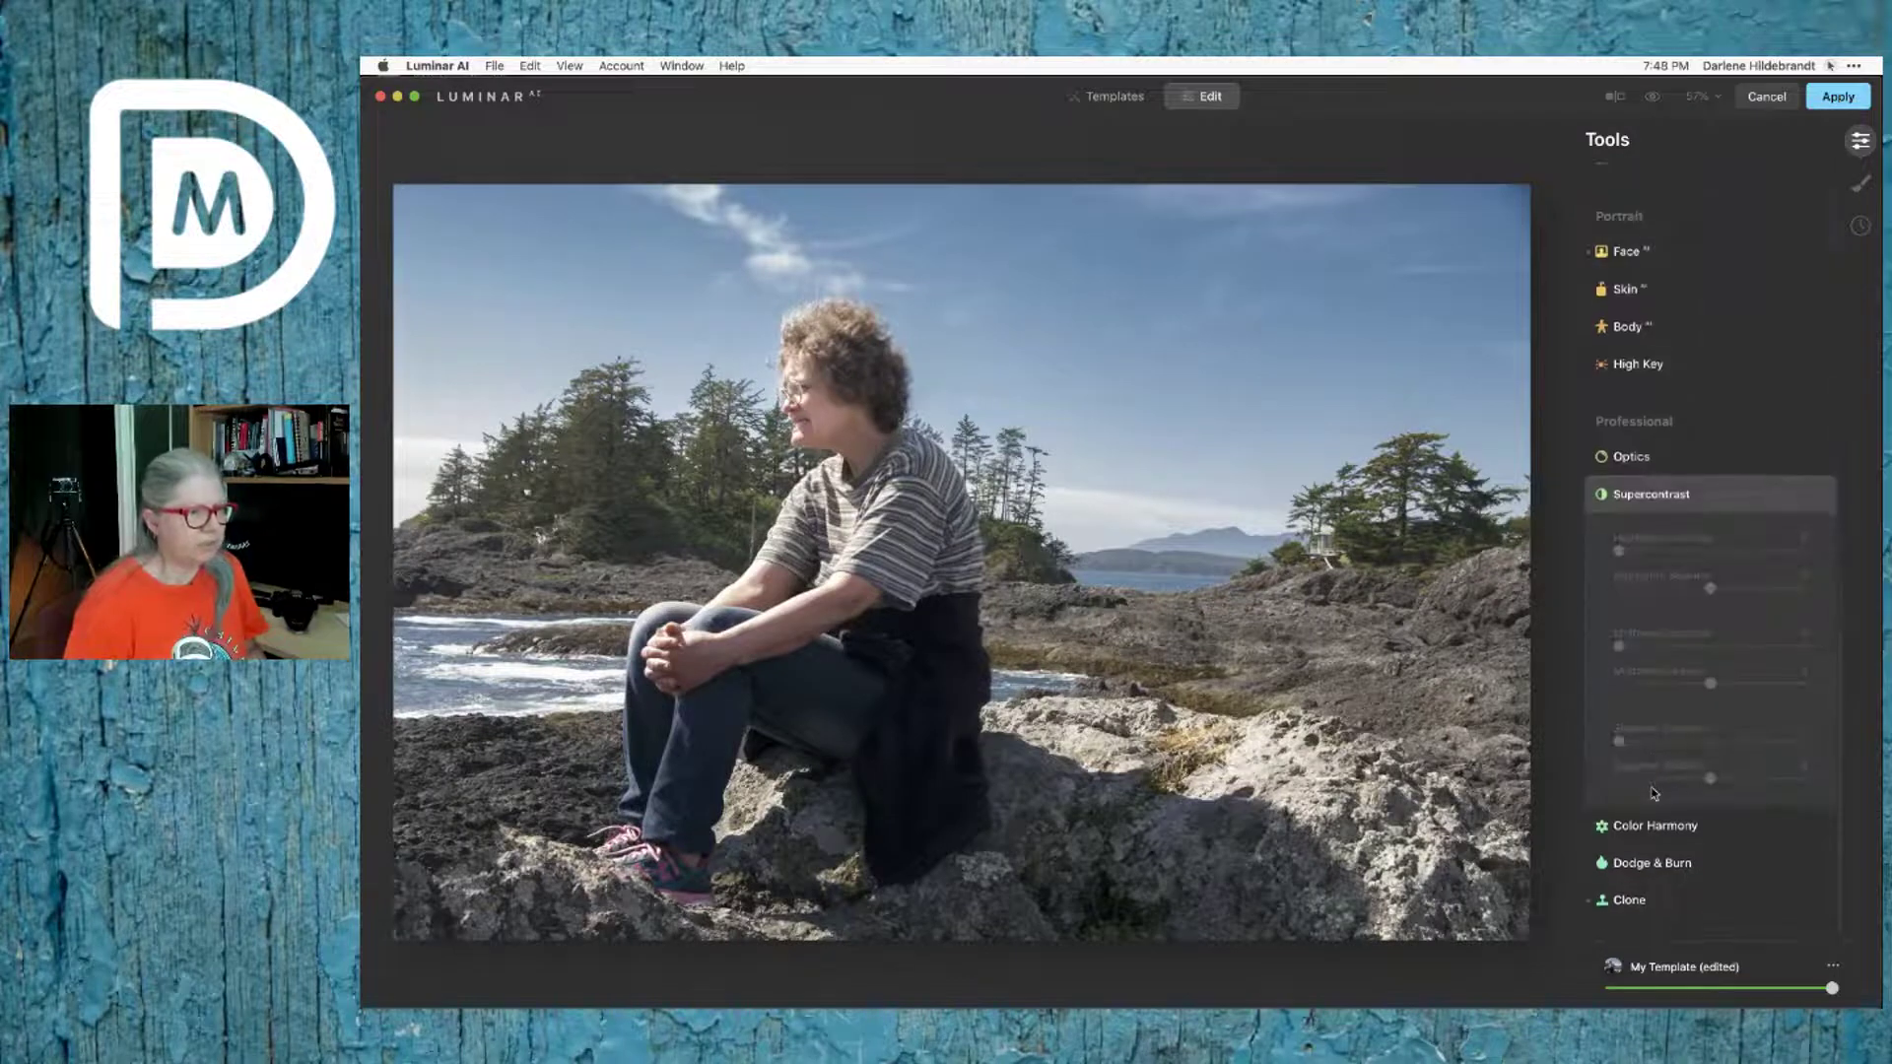
click(1702, 552)
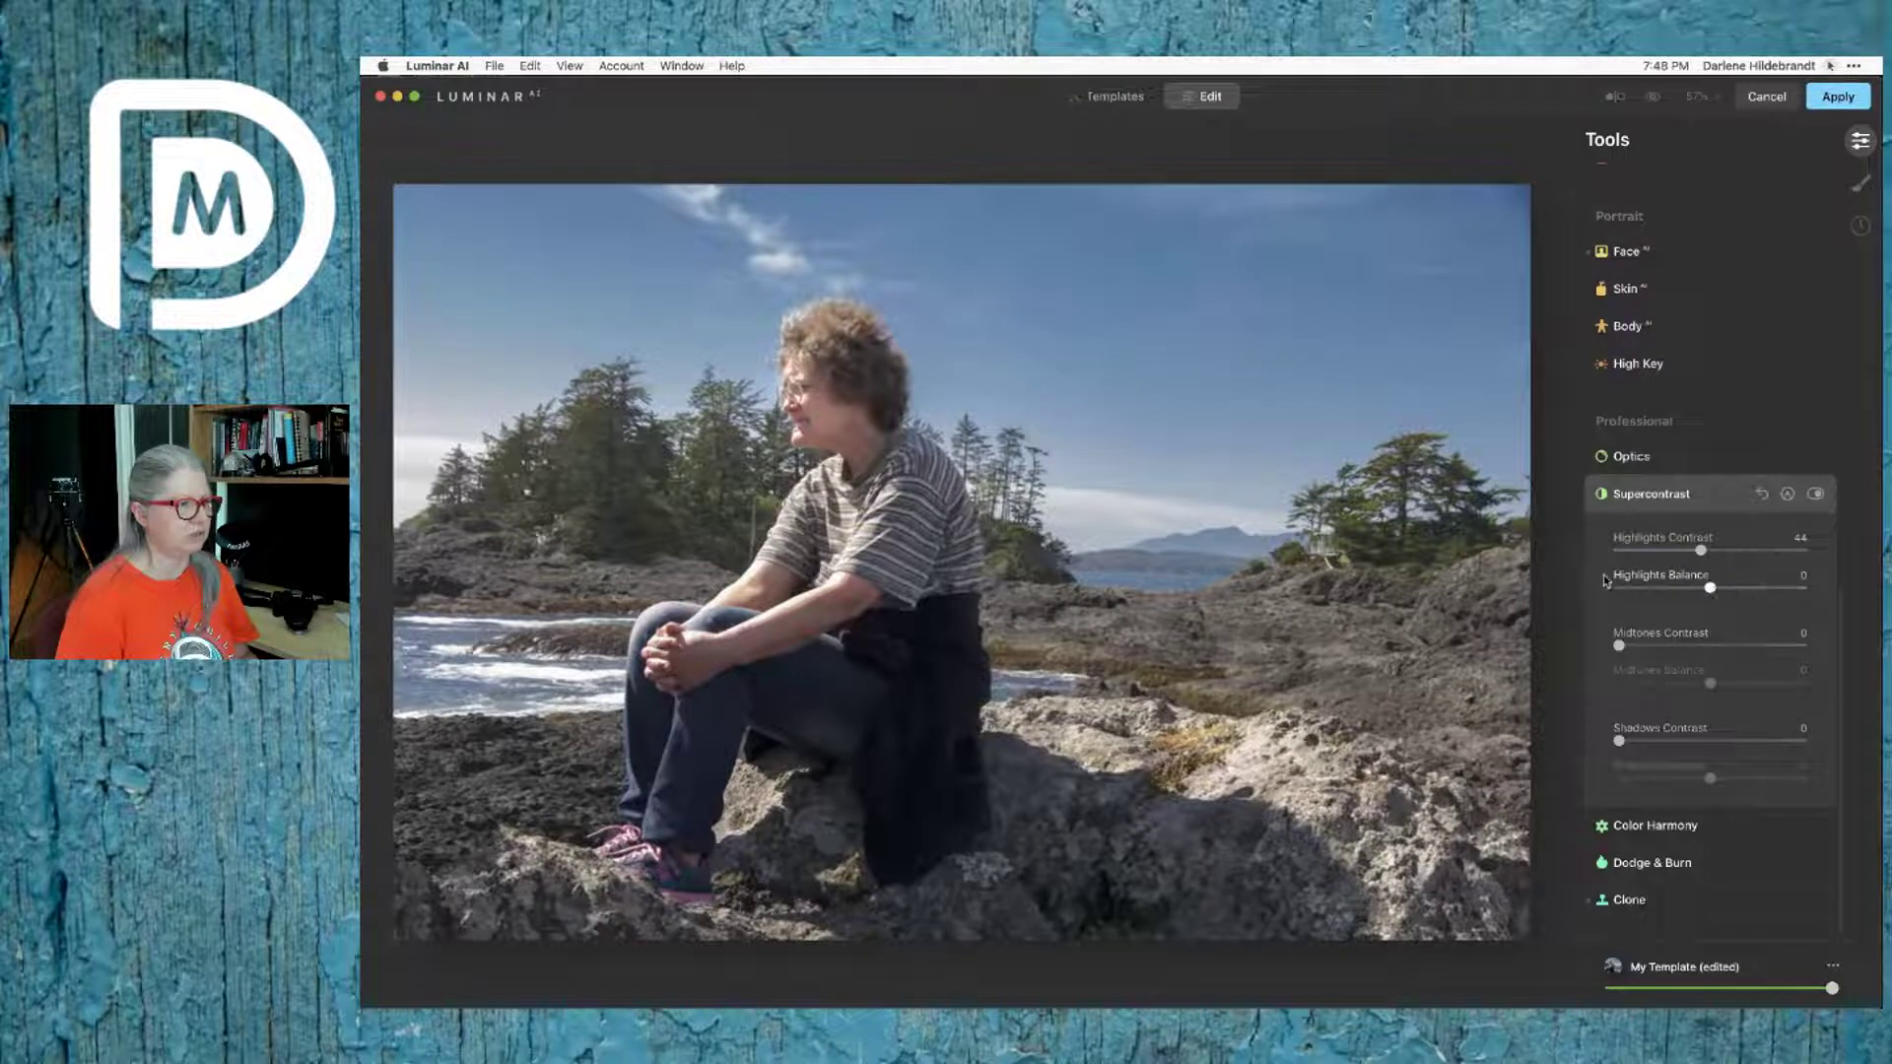
drag(1710, 588, 1764, 588)
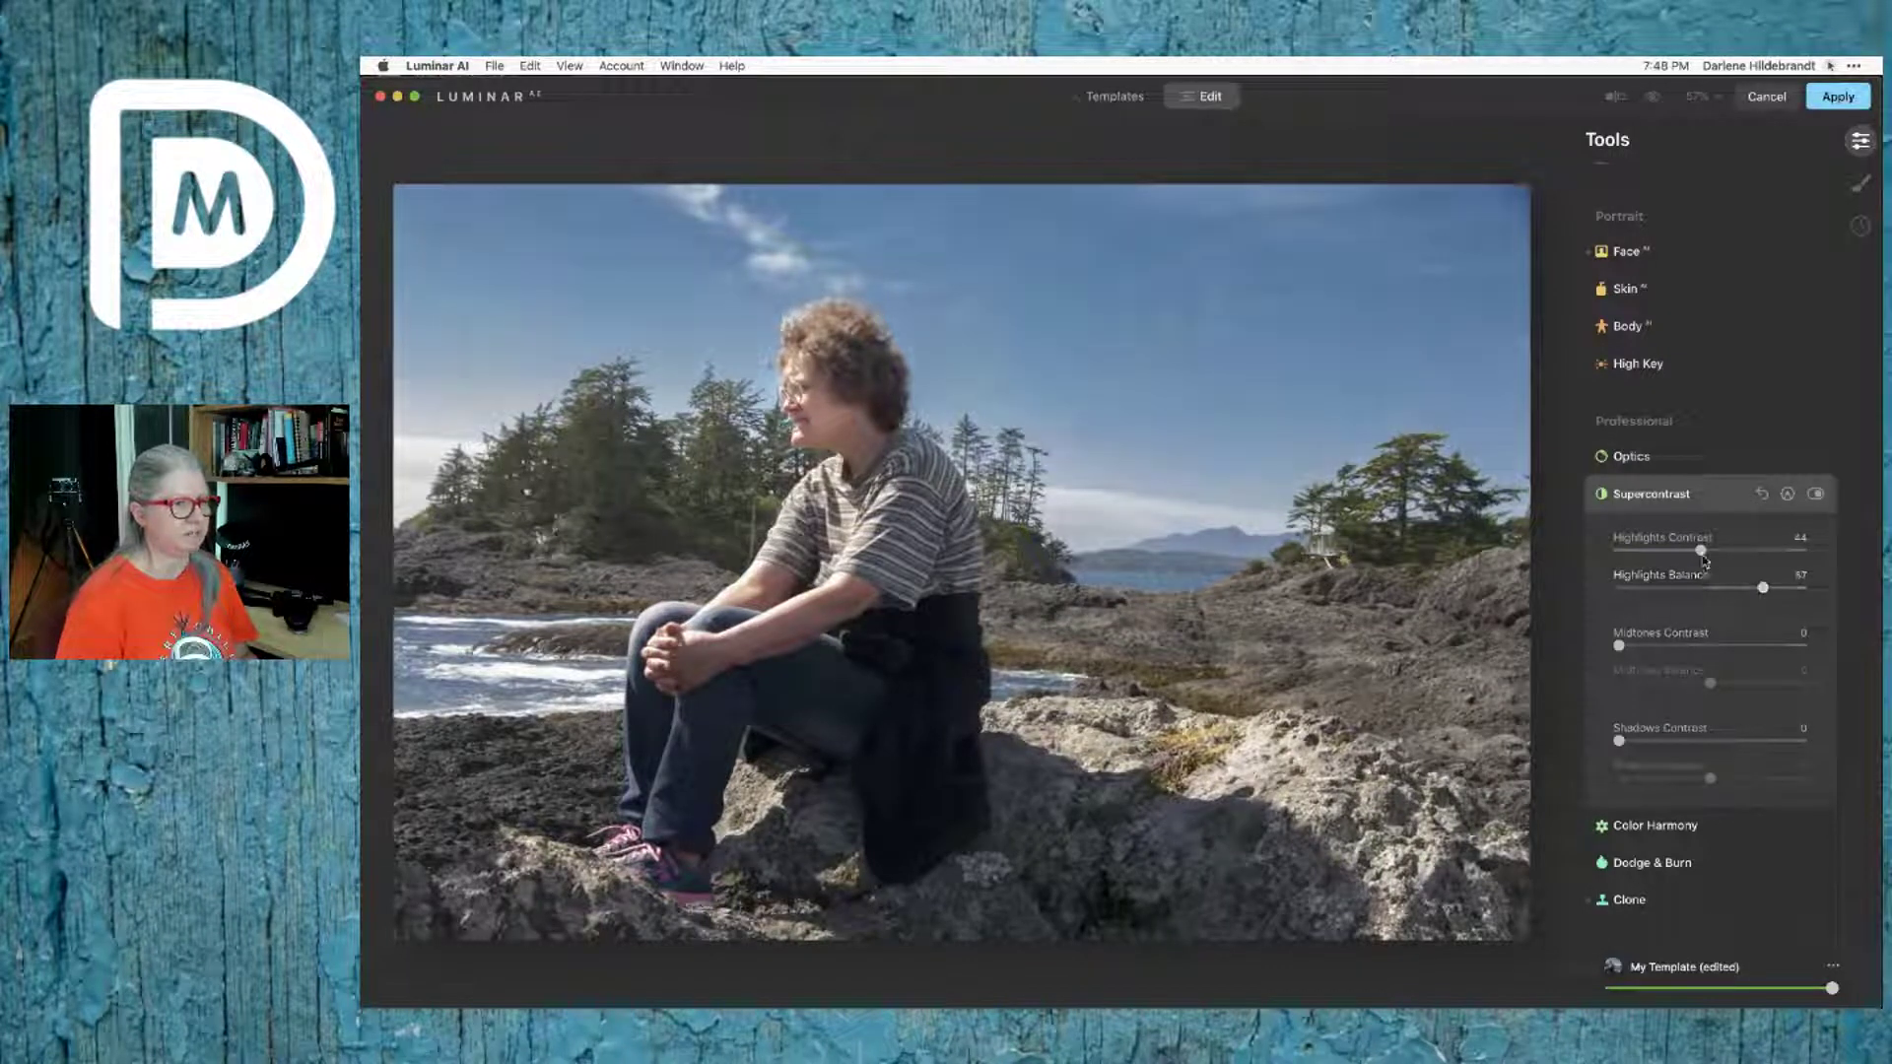
double_click(1626, 548)
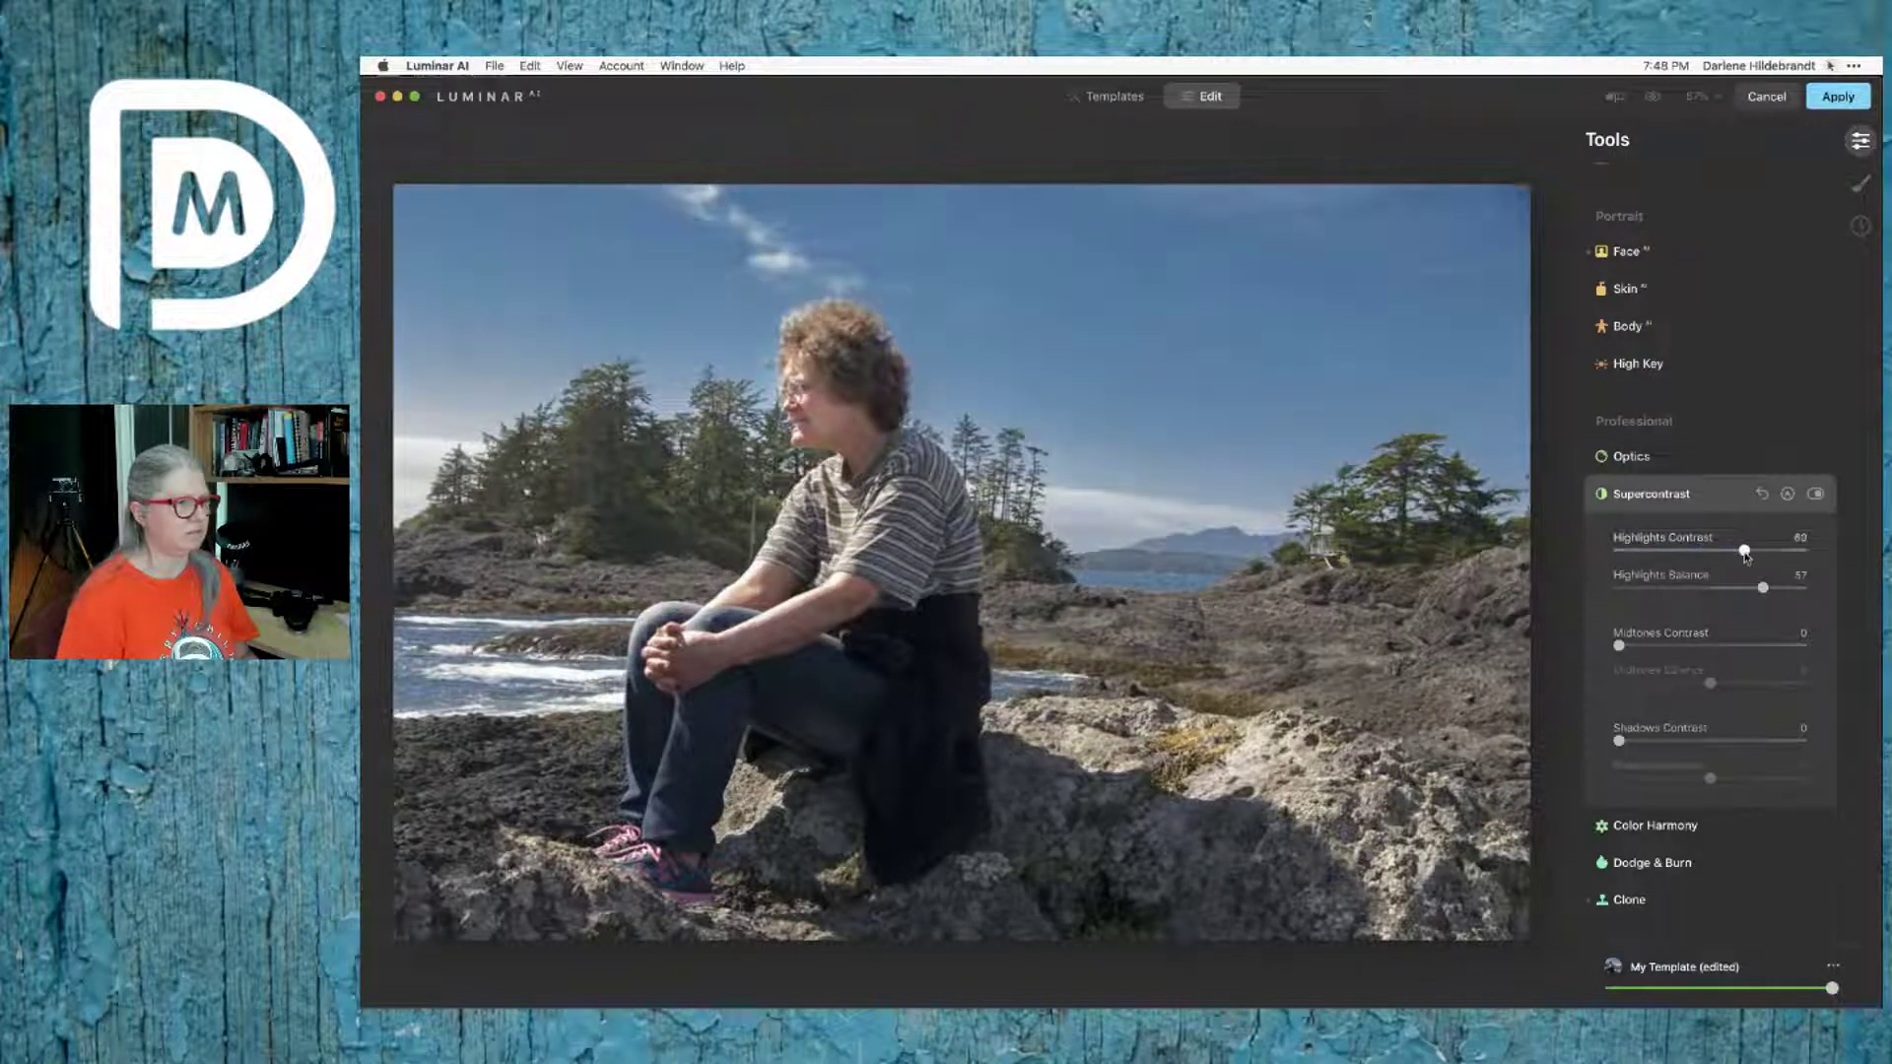
drag(1619, 549, 1765, 549)
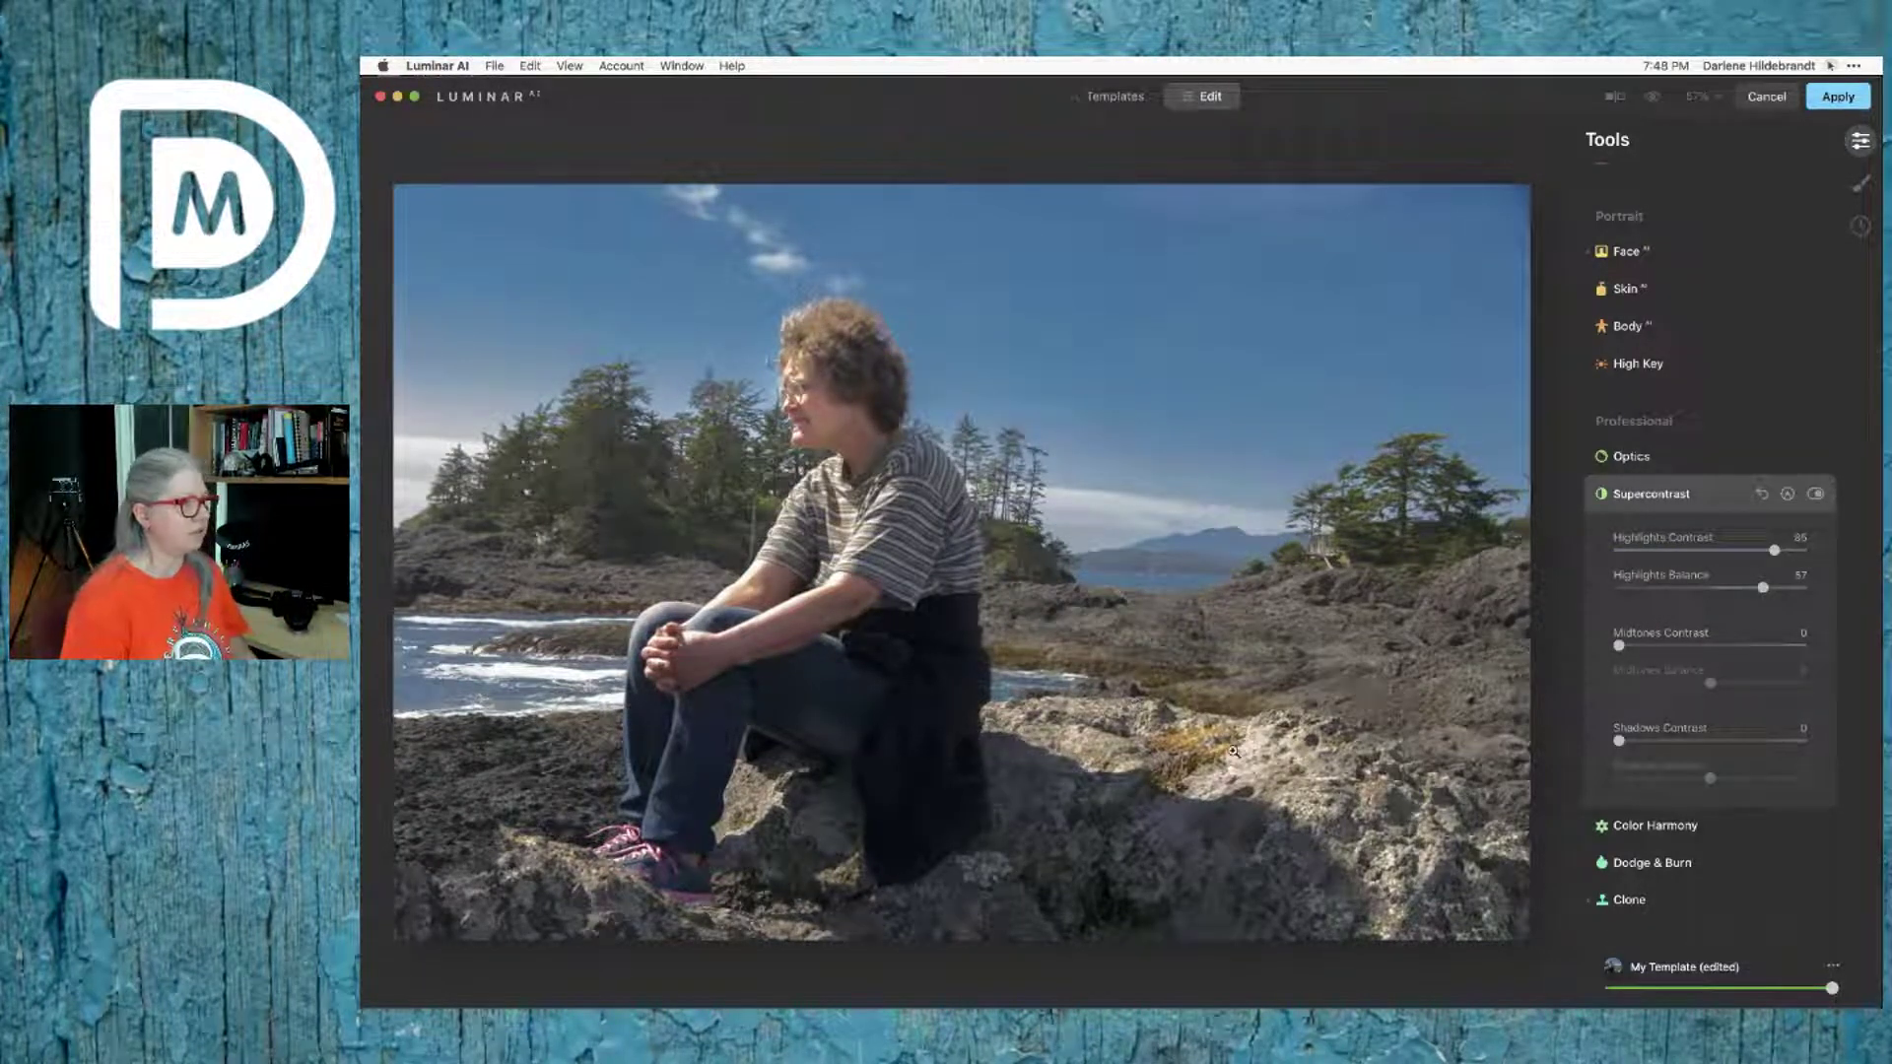
mouse_move(1763, 588)
mouse_down()
mouse_move(1796, 589)
mouse_move(1770, 589)
mouse_up()
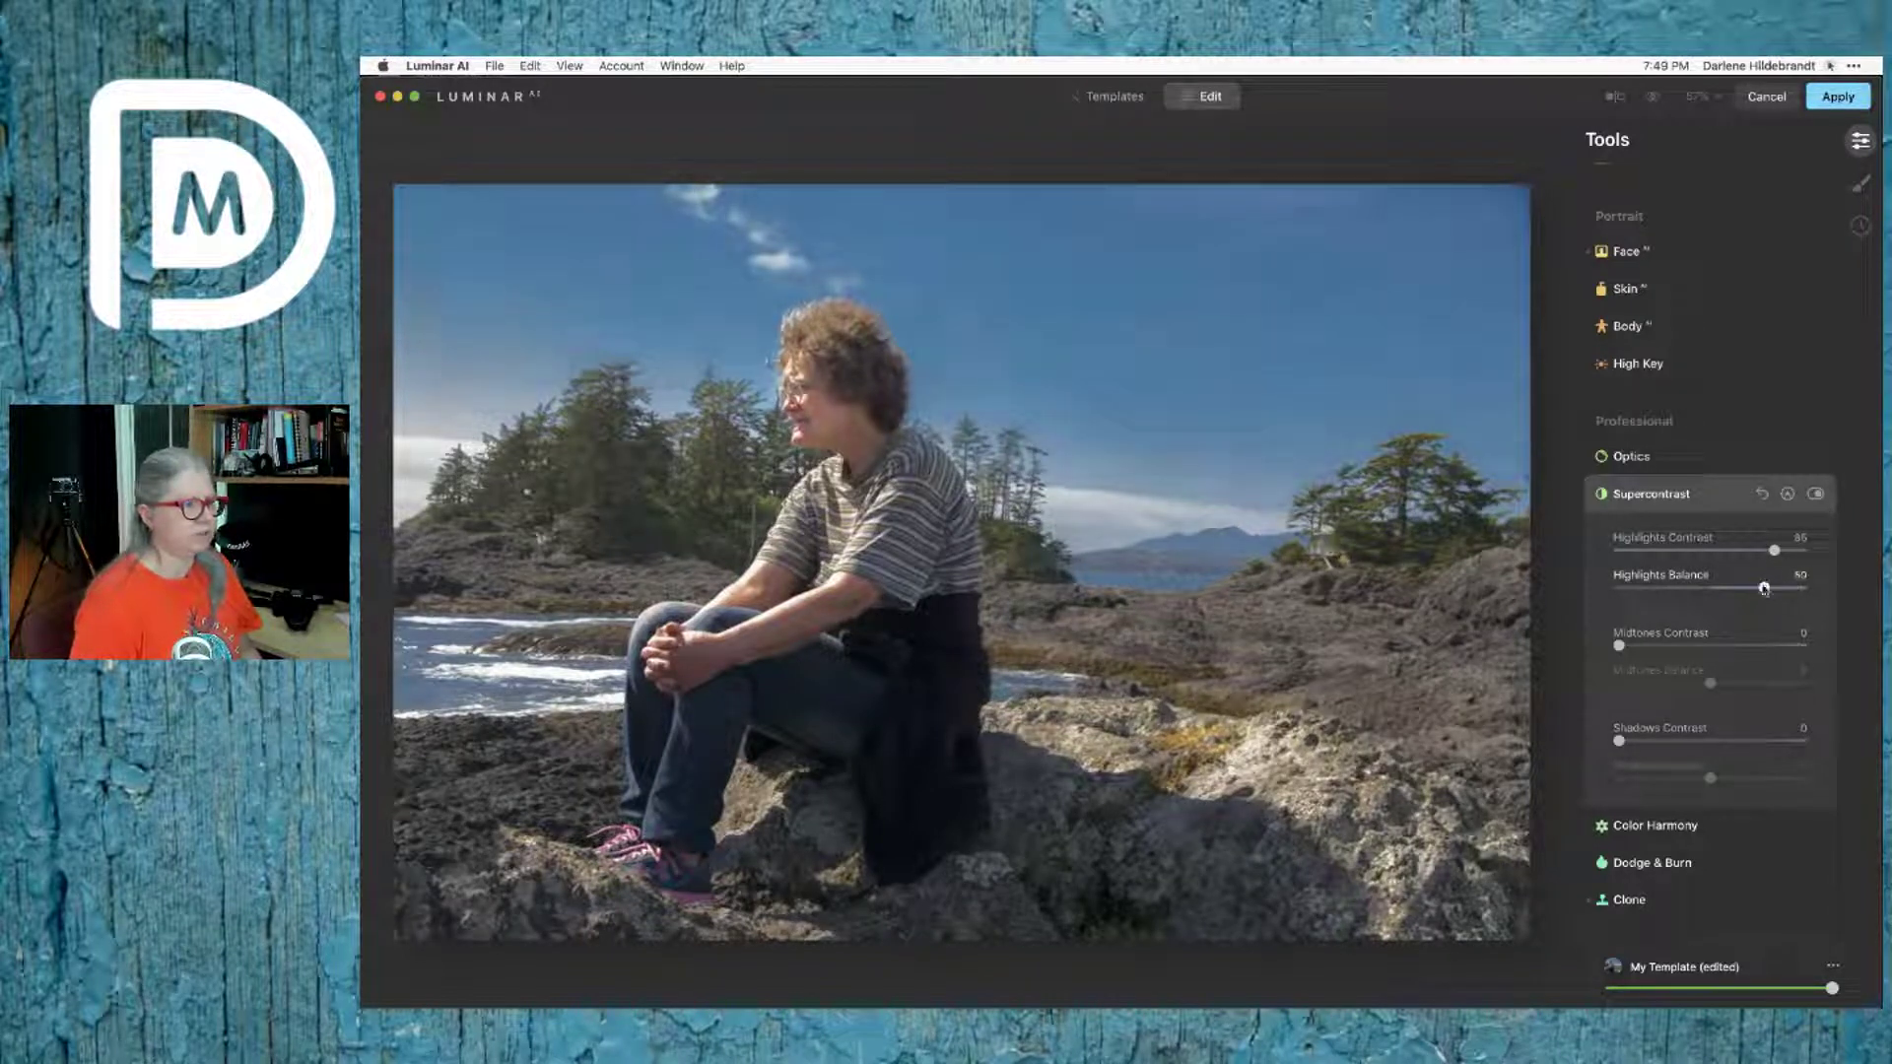
Step: Paint the Supercontrast mask with a radius 100 brush over the foreground rocks at opacity 100, and over the water and distant shore at opacity 36
click(1788, 494)
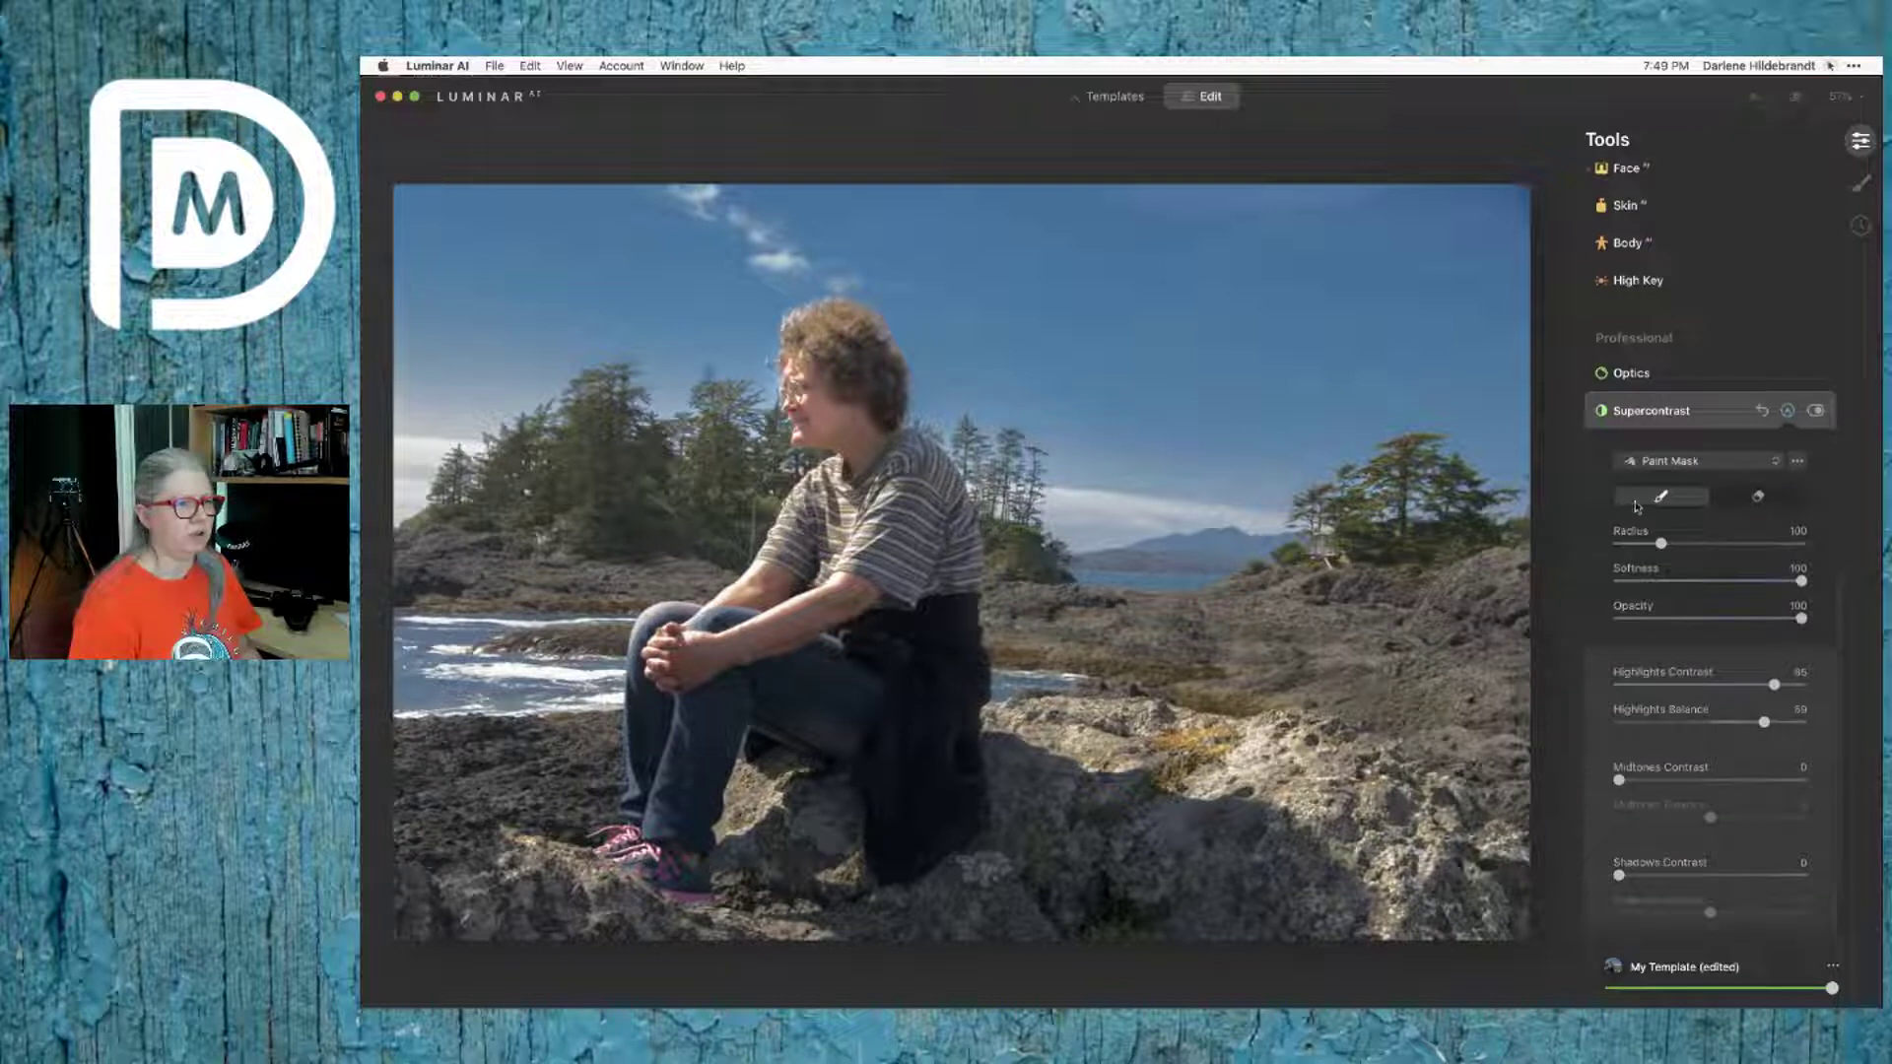
mouse_move(1237, 734)
mouse_down()
mouse_move(1395, 896)
mouse_move(1458, 798)
mouse_move(1390, 927)
mouse_move(1465, 828)
mouse_move(1252, 752)
mouse_move(1499, 836)
mouse_move(1043, 759)
mouse_move(1022, 718)
mouse_move(997, 718)
mouse_move(1254, 730)
mouse_move(996, 726)
mouse_up()
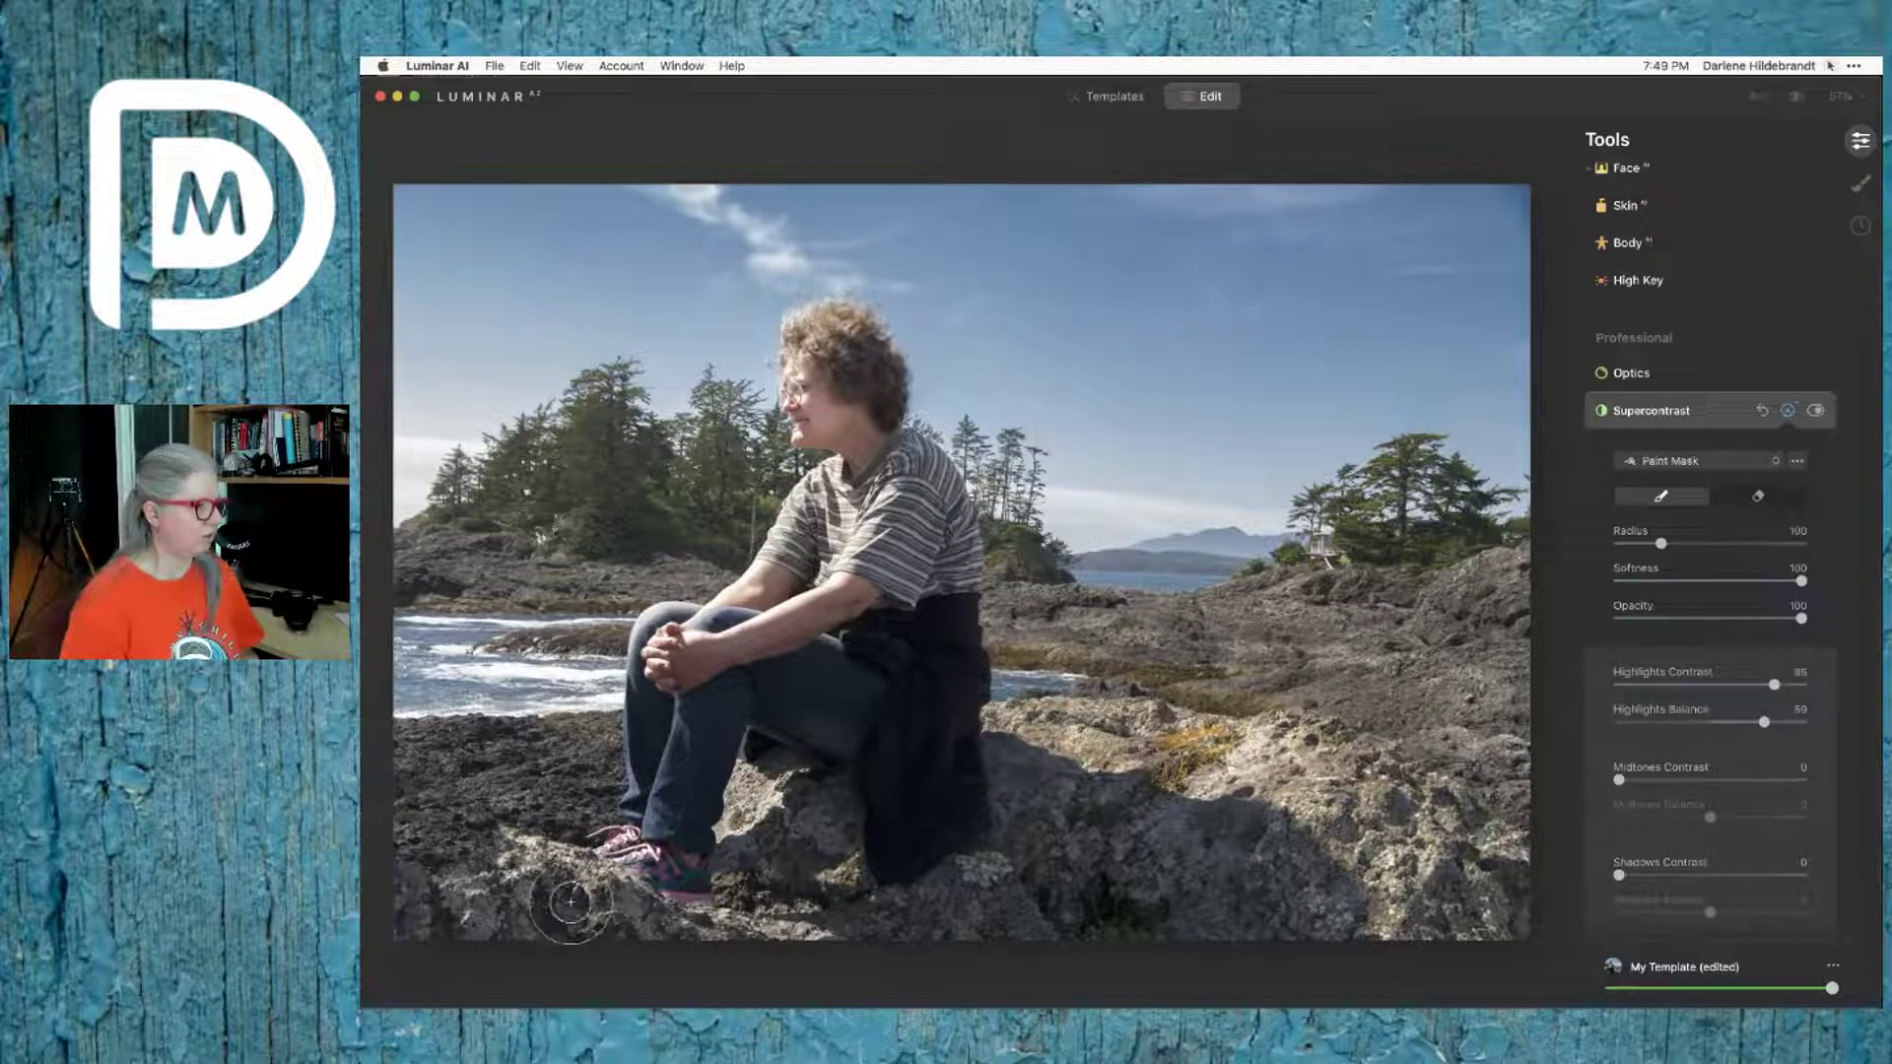
mouse_move(773, 781)
mouse_down()
mouse_move(751, 822)
mouse_move(756, 887)
mouse_move(806, 928)
mouse_move(560, 874)
mouse_move(646, 863)
mouse_move(466, 860)
mouse_up()
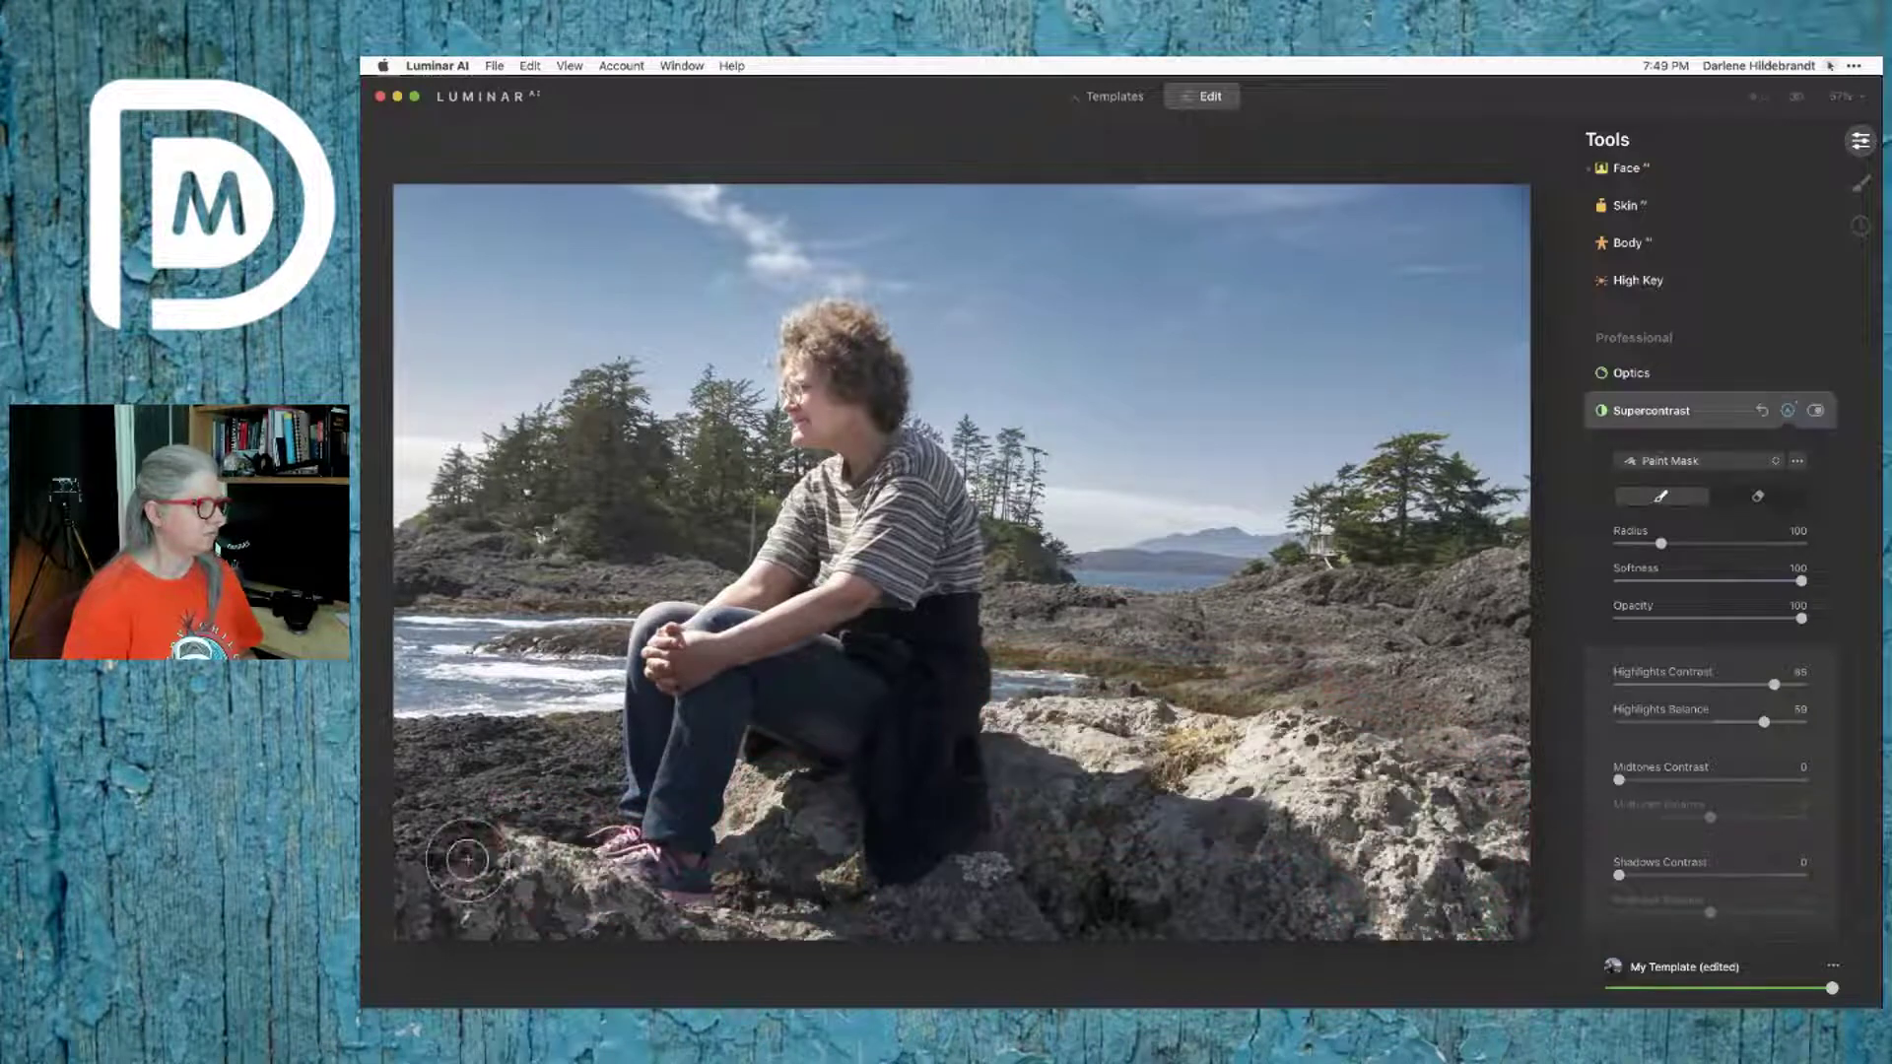
drag(1801, 618, 1685, 618)
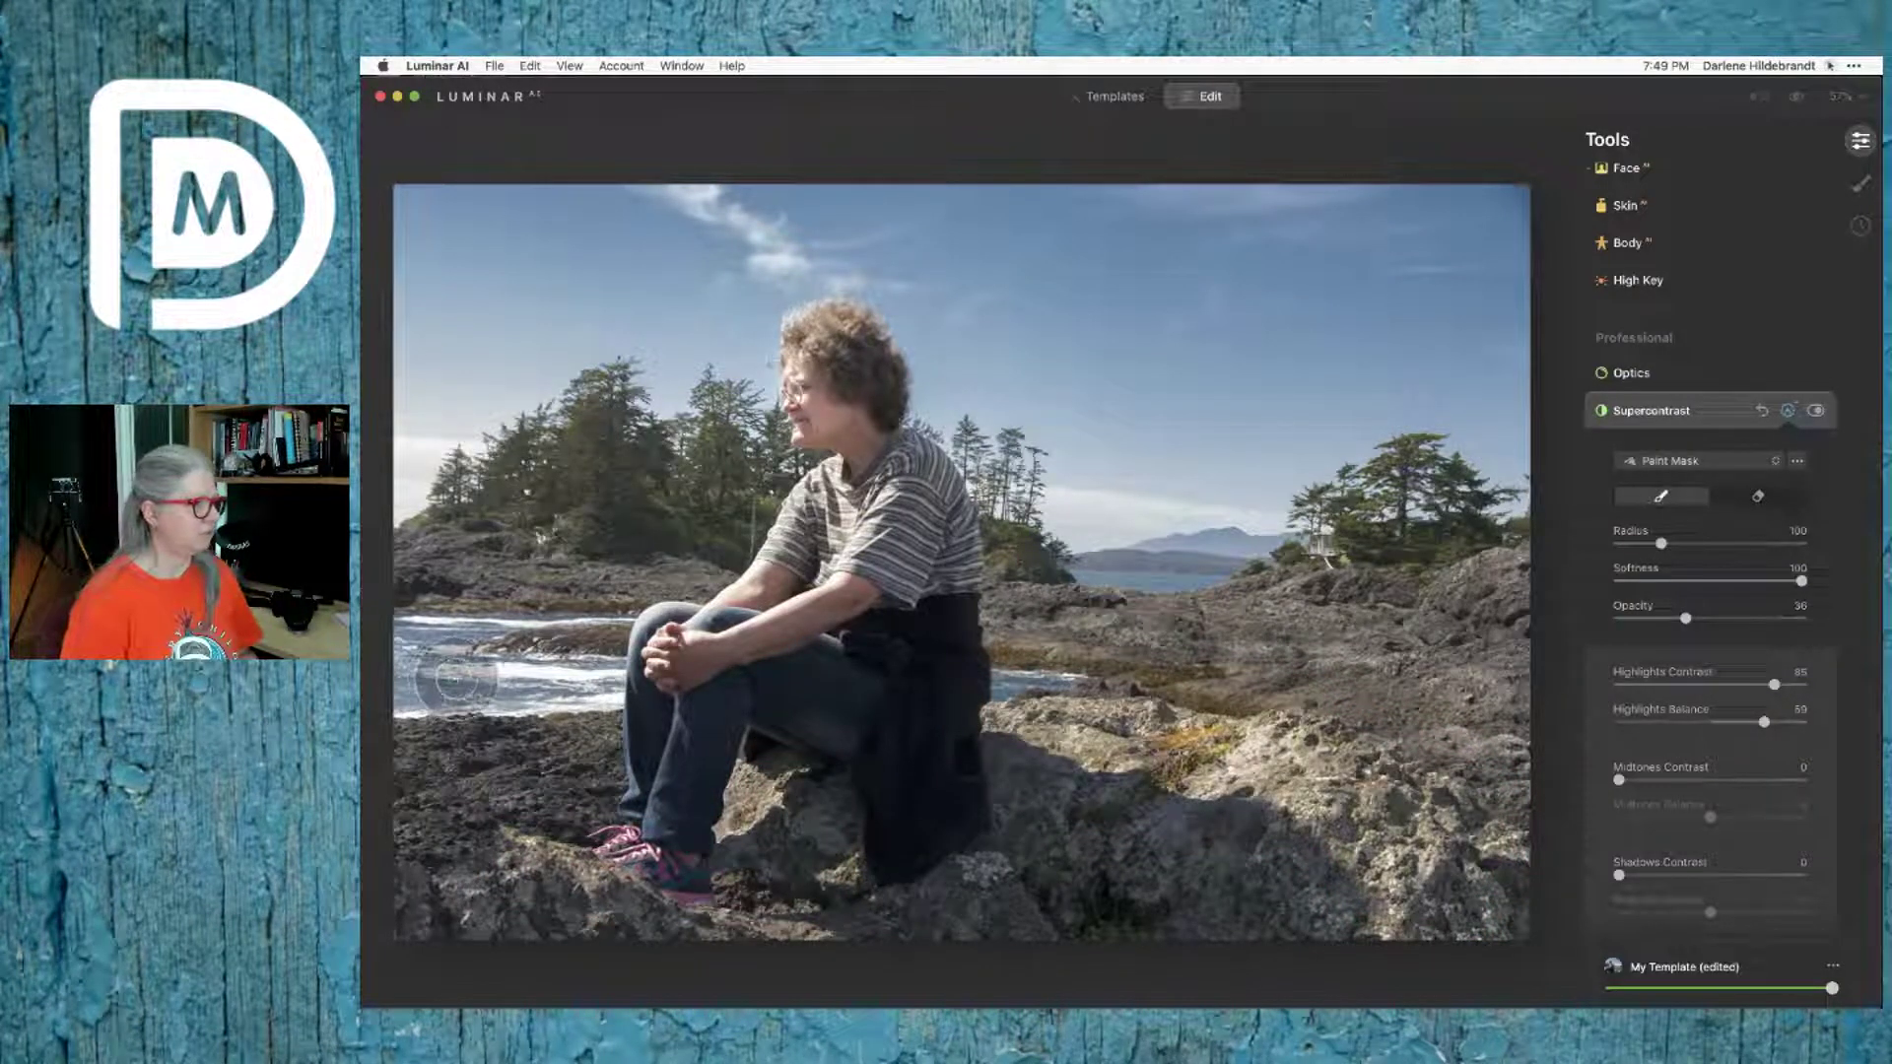
mouse_move(434, 692)
mouse_down()
mouse_move(606, 685)
mouse_move(394, 690)
mouse_move(582, 627)
mouse_move(739, 645)
mouse_move(848, 582)
mouse_move(793, 533)
mouse_move(831, 548)
mouse_move(759, 619)
mouse_move(603, 661)
mouse_move(424, 621)
mouse_move(404, 712)
mouse_move(464, 423)
mouse_move(418, 414)
mouse_move(549, 435)
mouse_move(507, 595)
mouse_up()
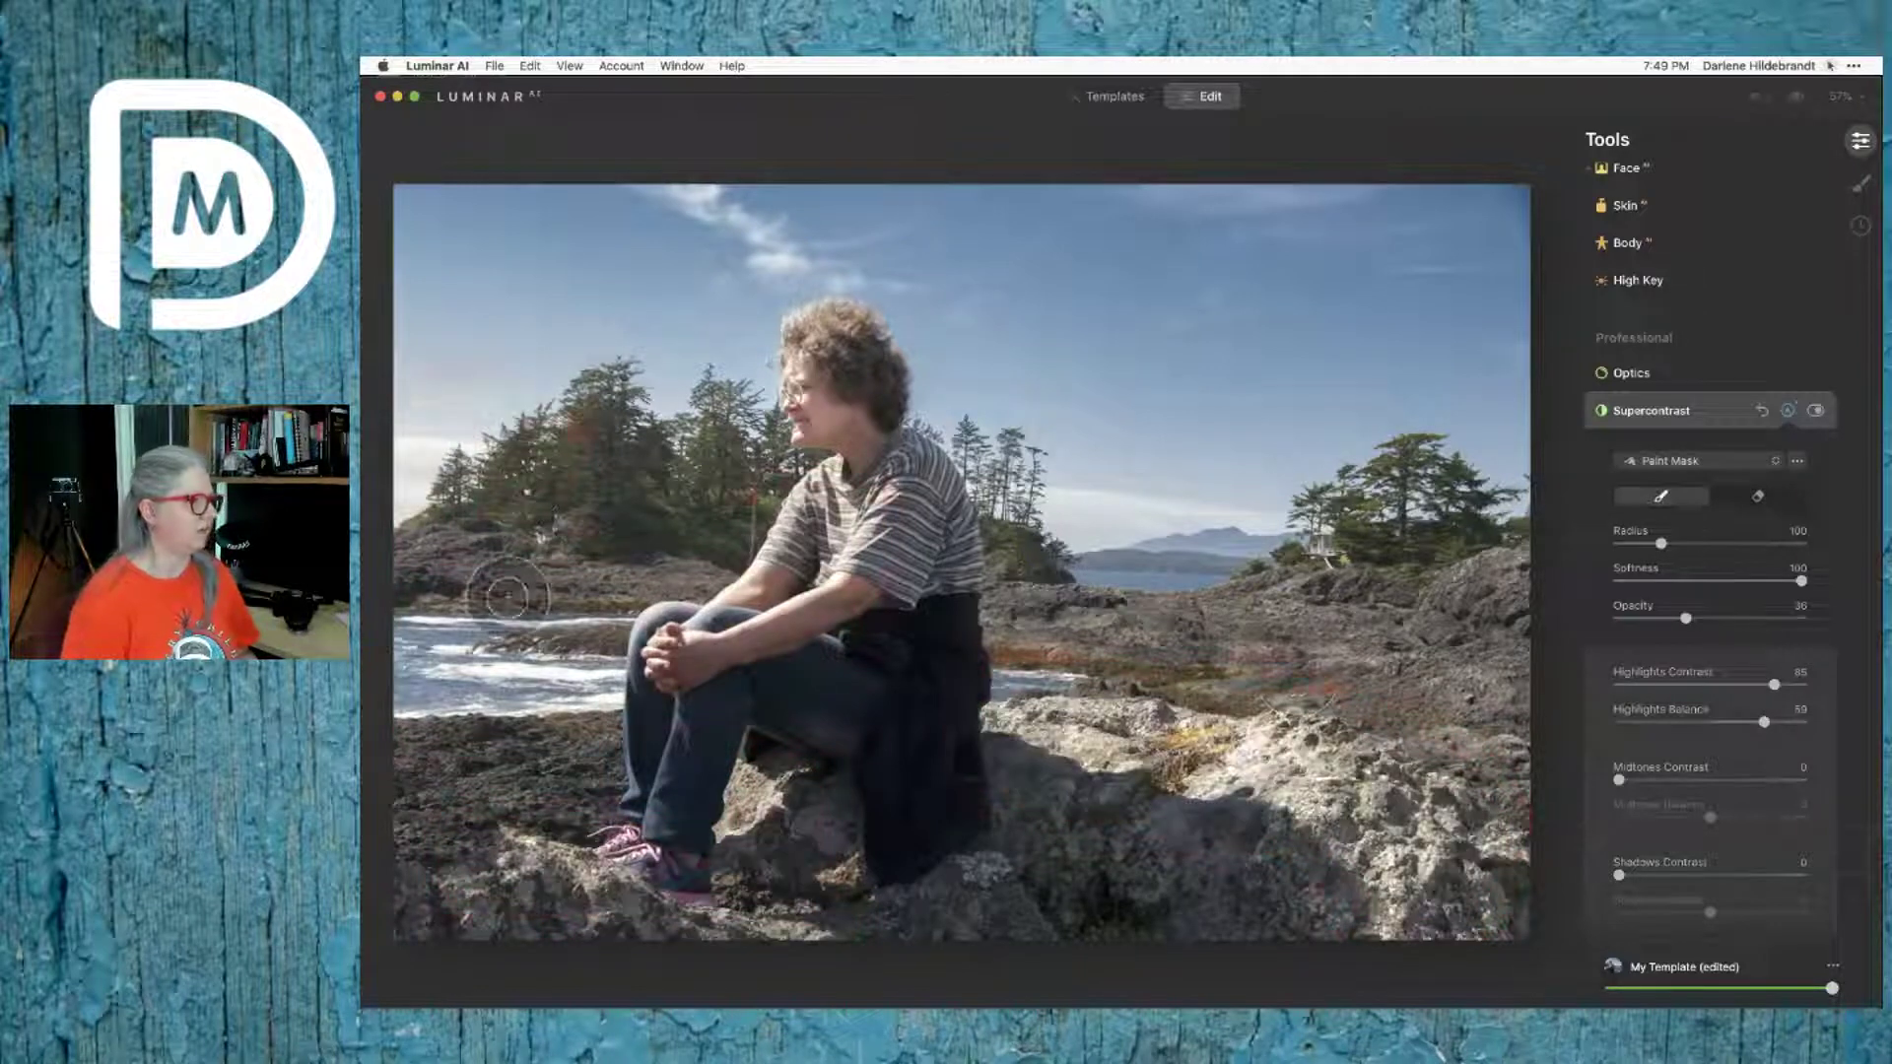
click(1816, 412)
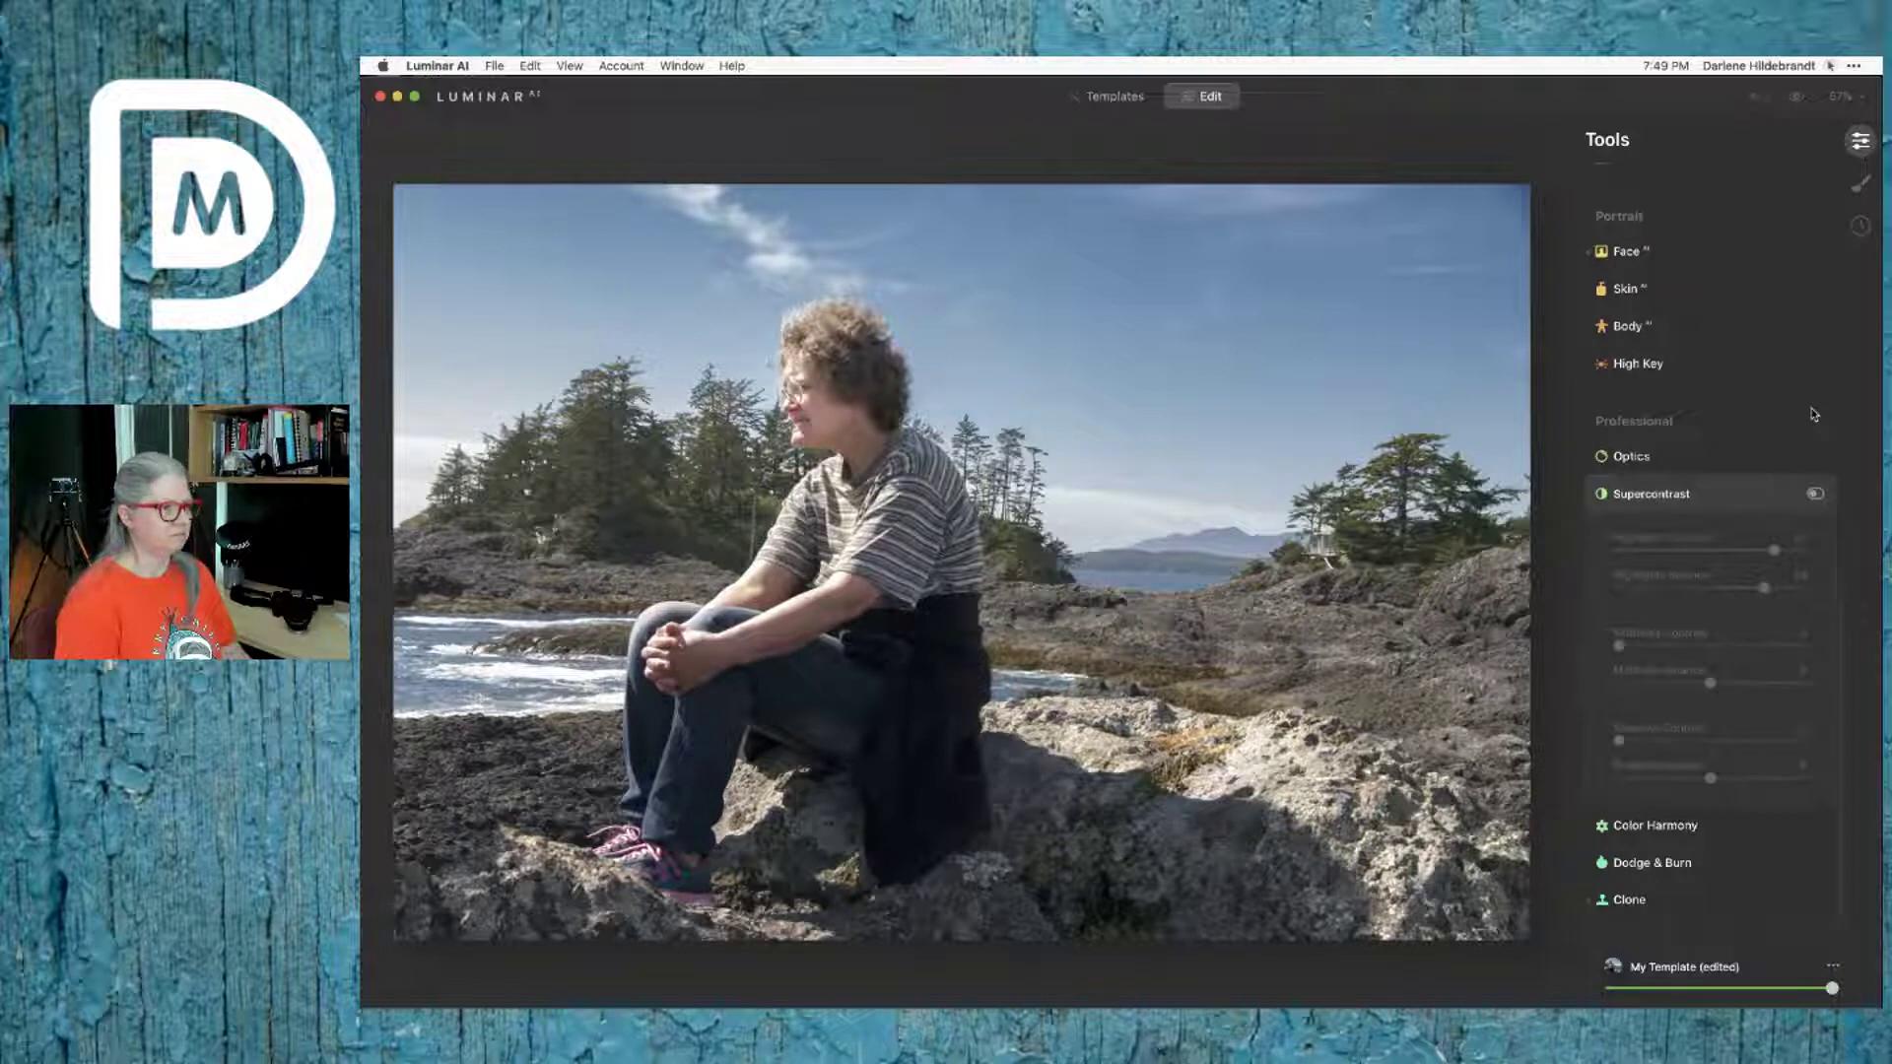
Step: Close the Supercontrast tool, apply the Luminar AI edits to the portrait and switch back to Lightroom Classic
click(1737, 493)
scroll(1739, 493, up, 10)
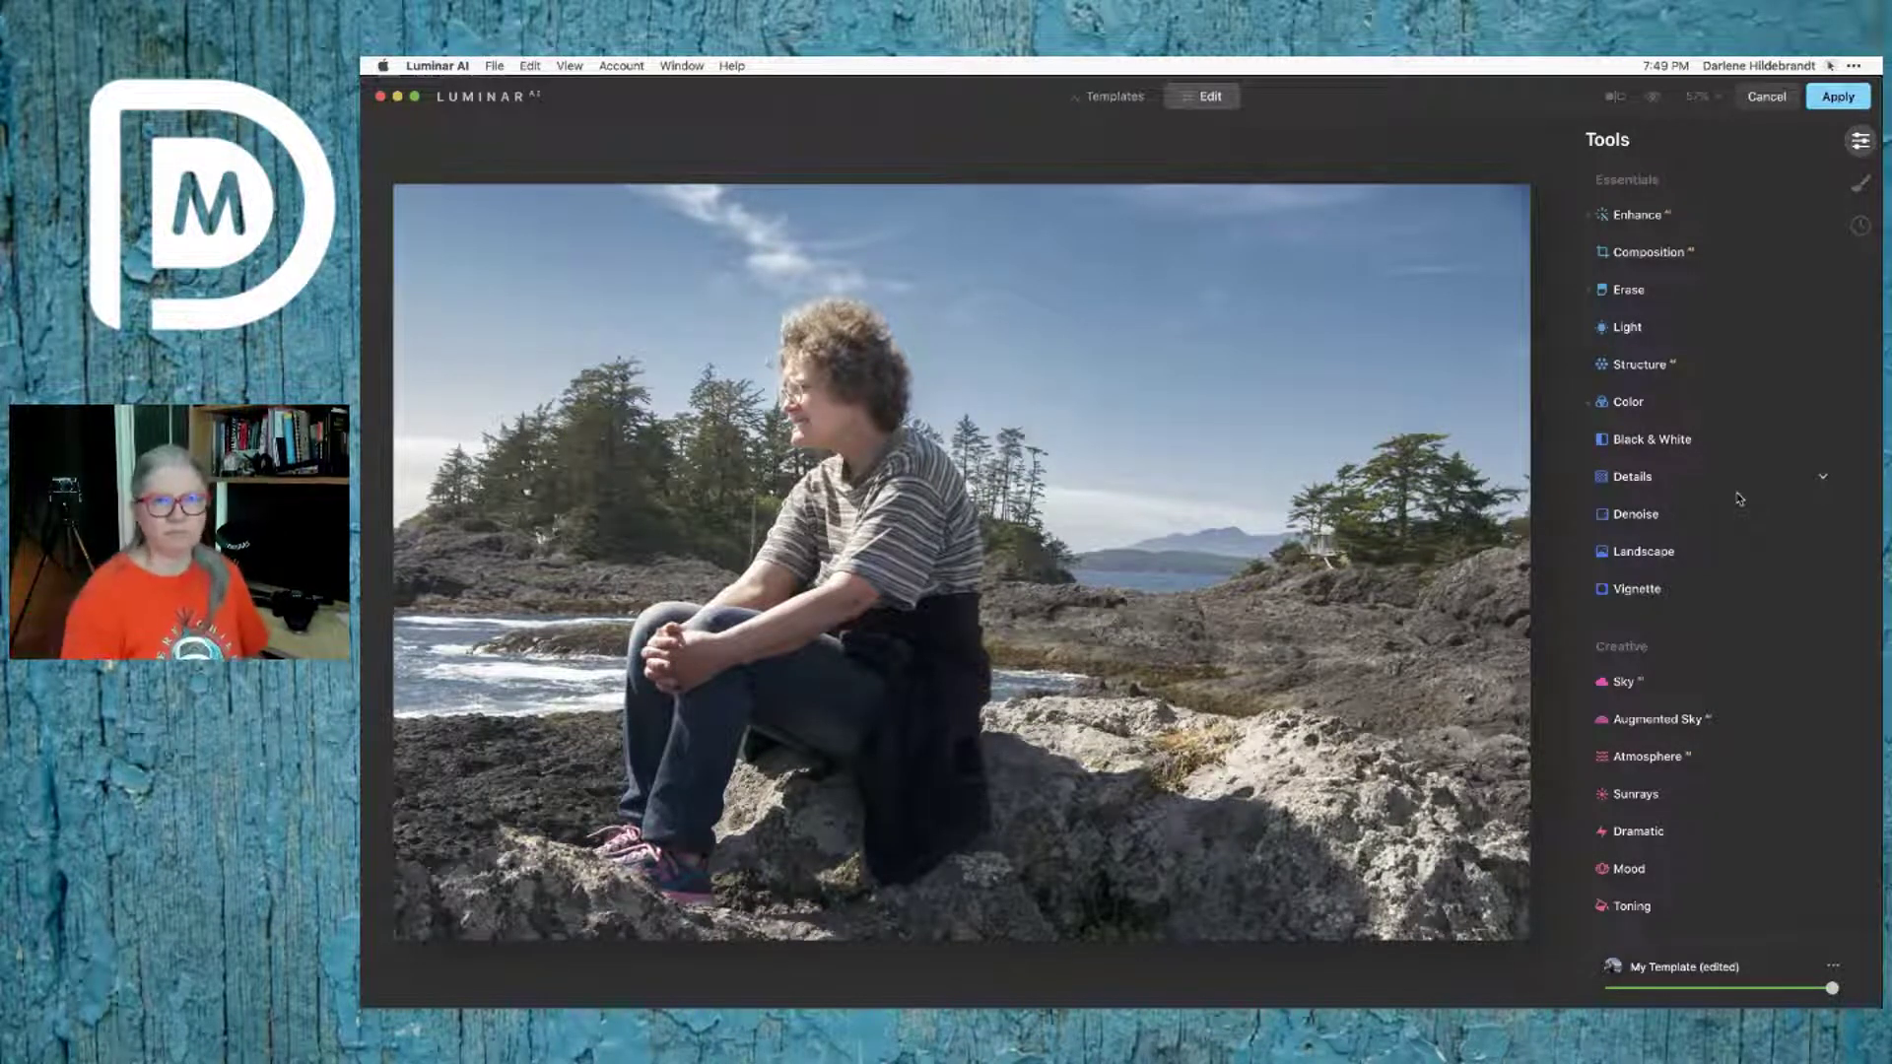
click(1812, 95)
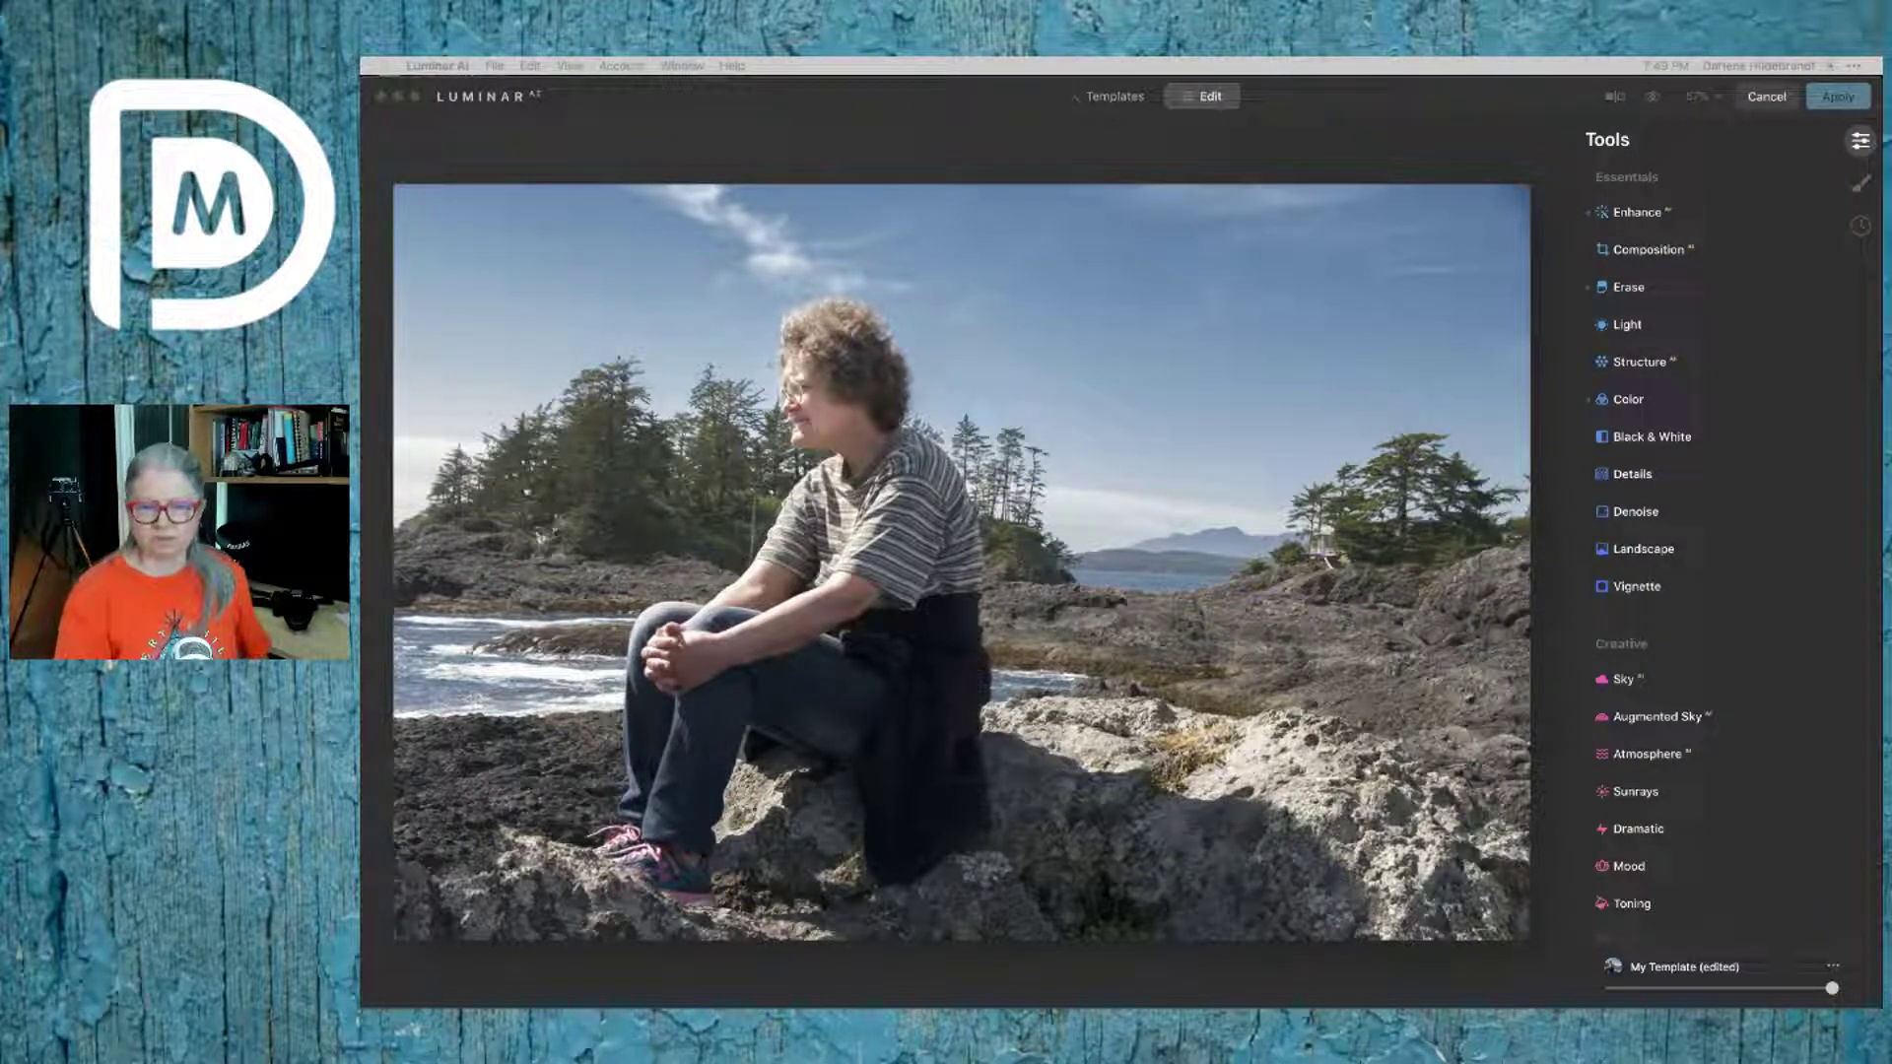
key(super+Tab)
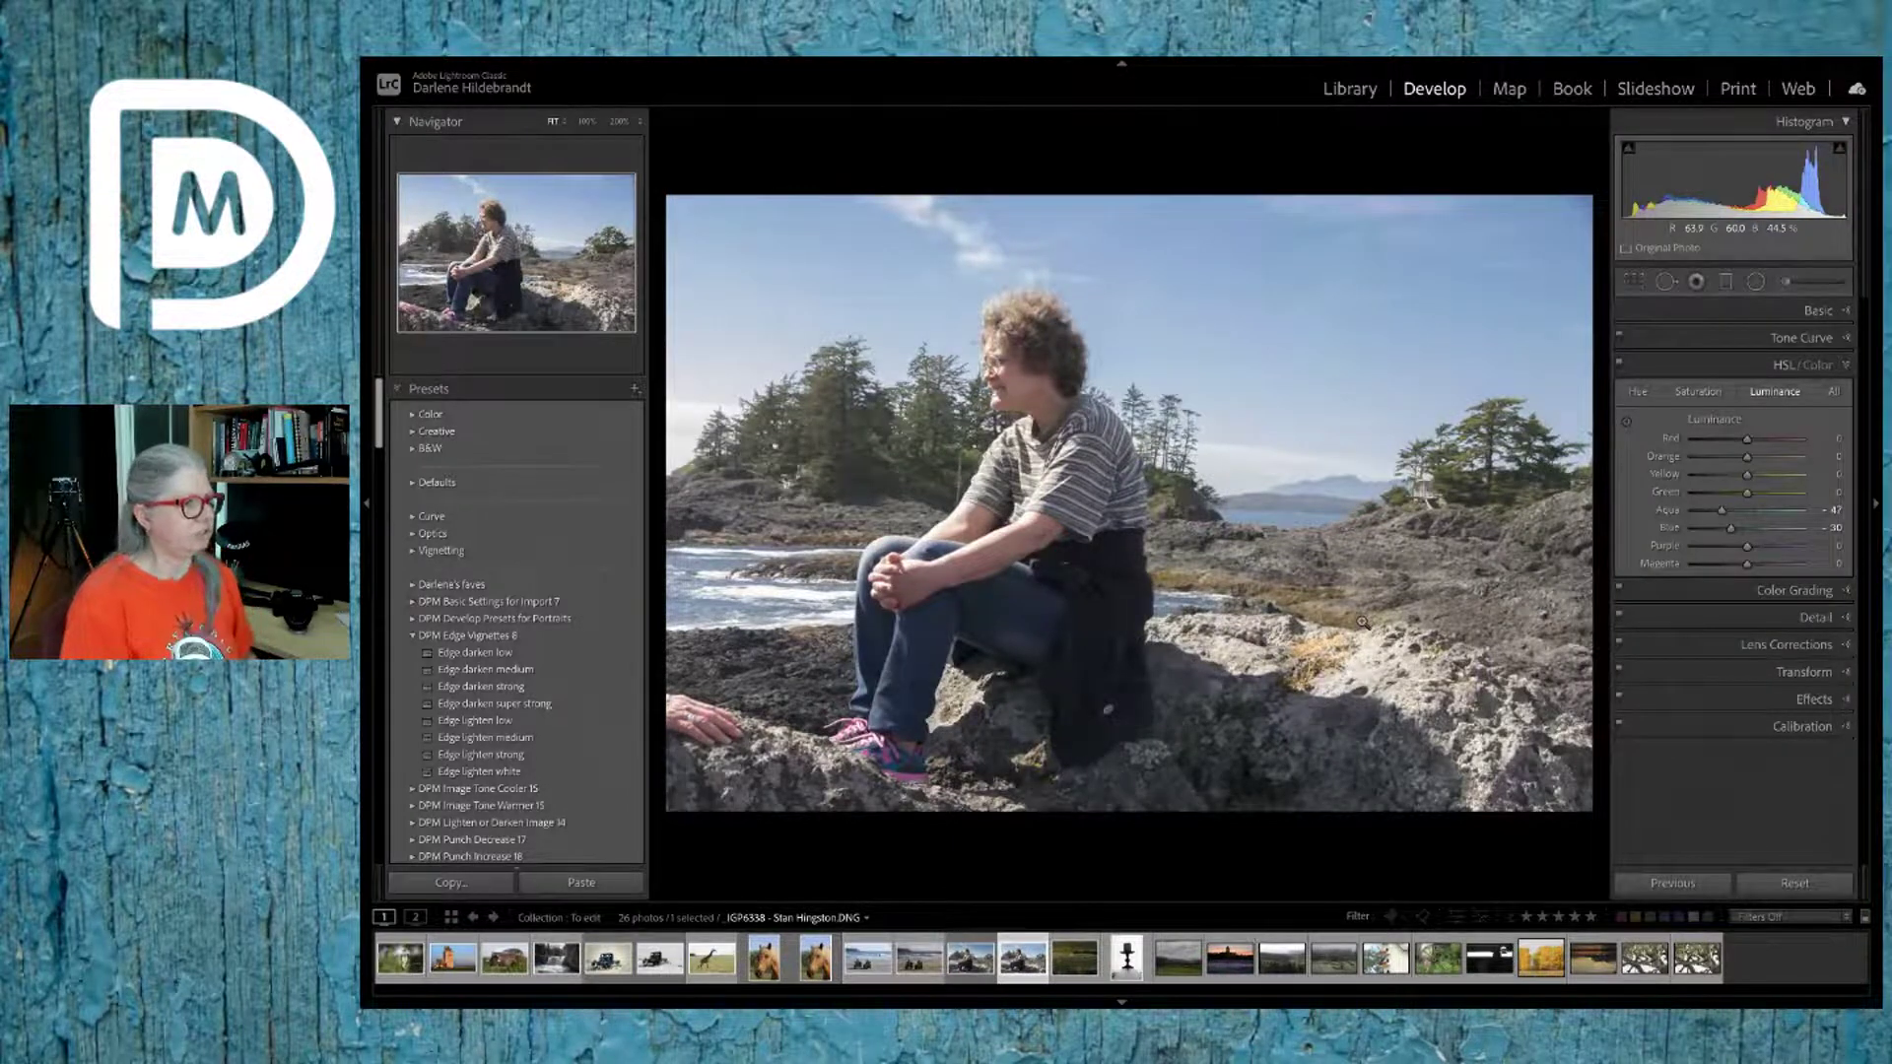
Step: Select the edited JPG copy of the portrait and crop away its right side, keeping the person and the trees
key(Left)
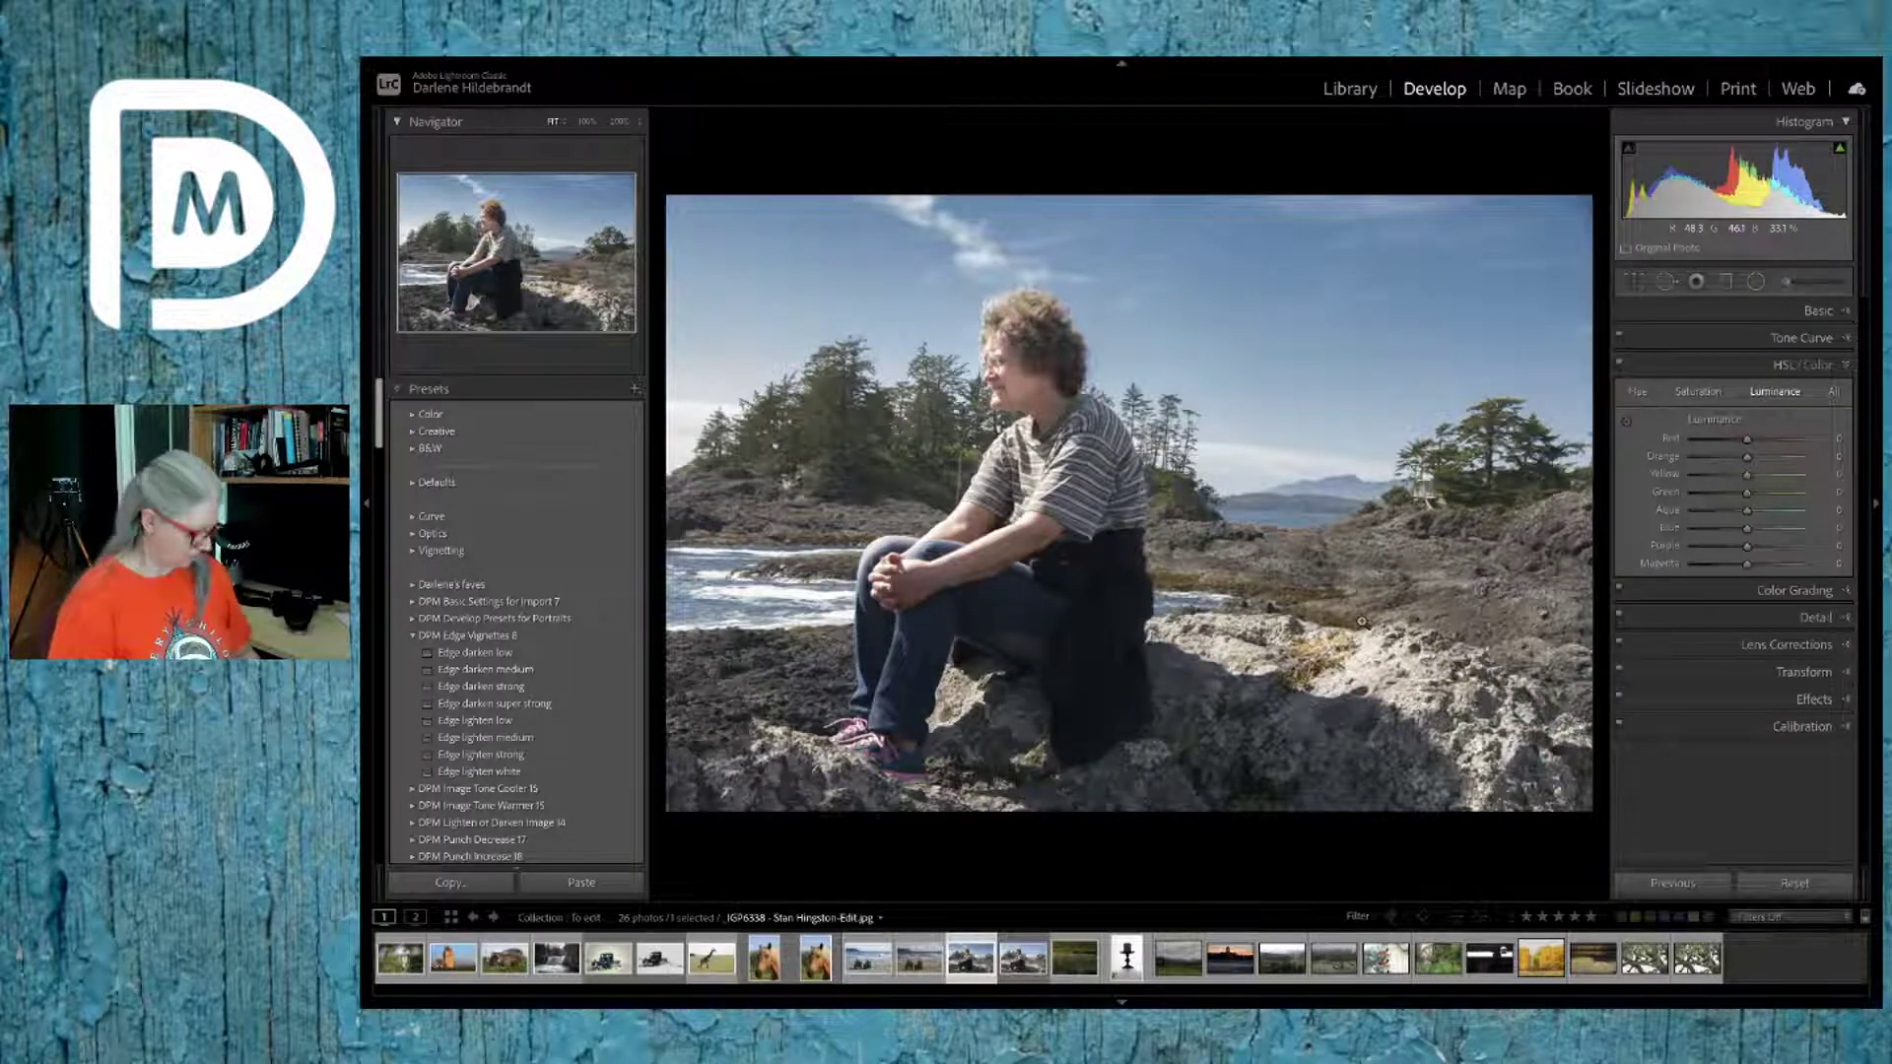
key(r)
drag(1559, 511, 1430, 515)
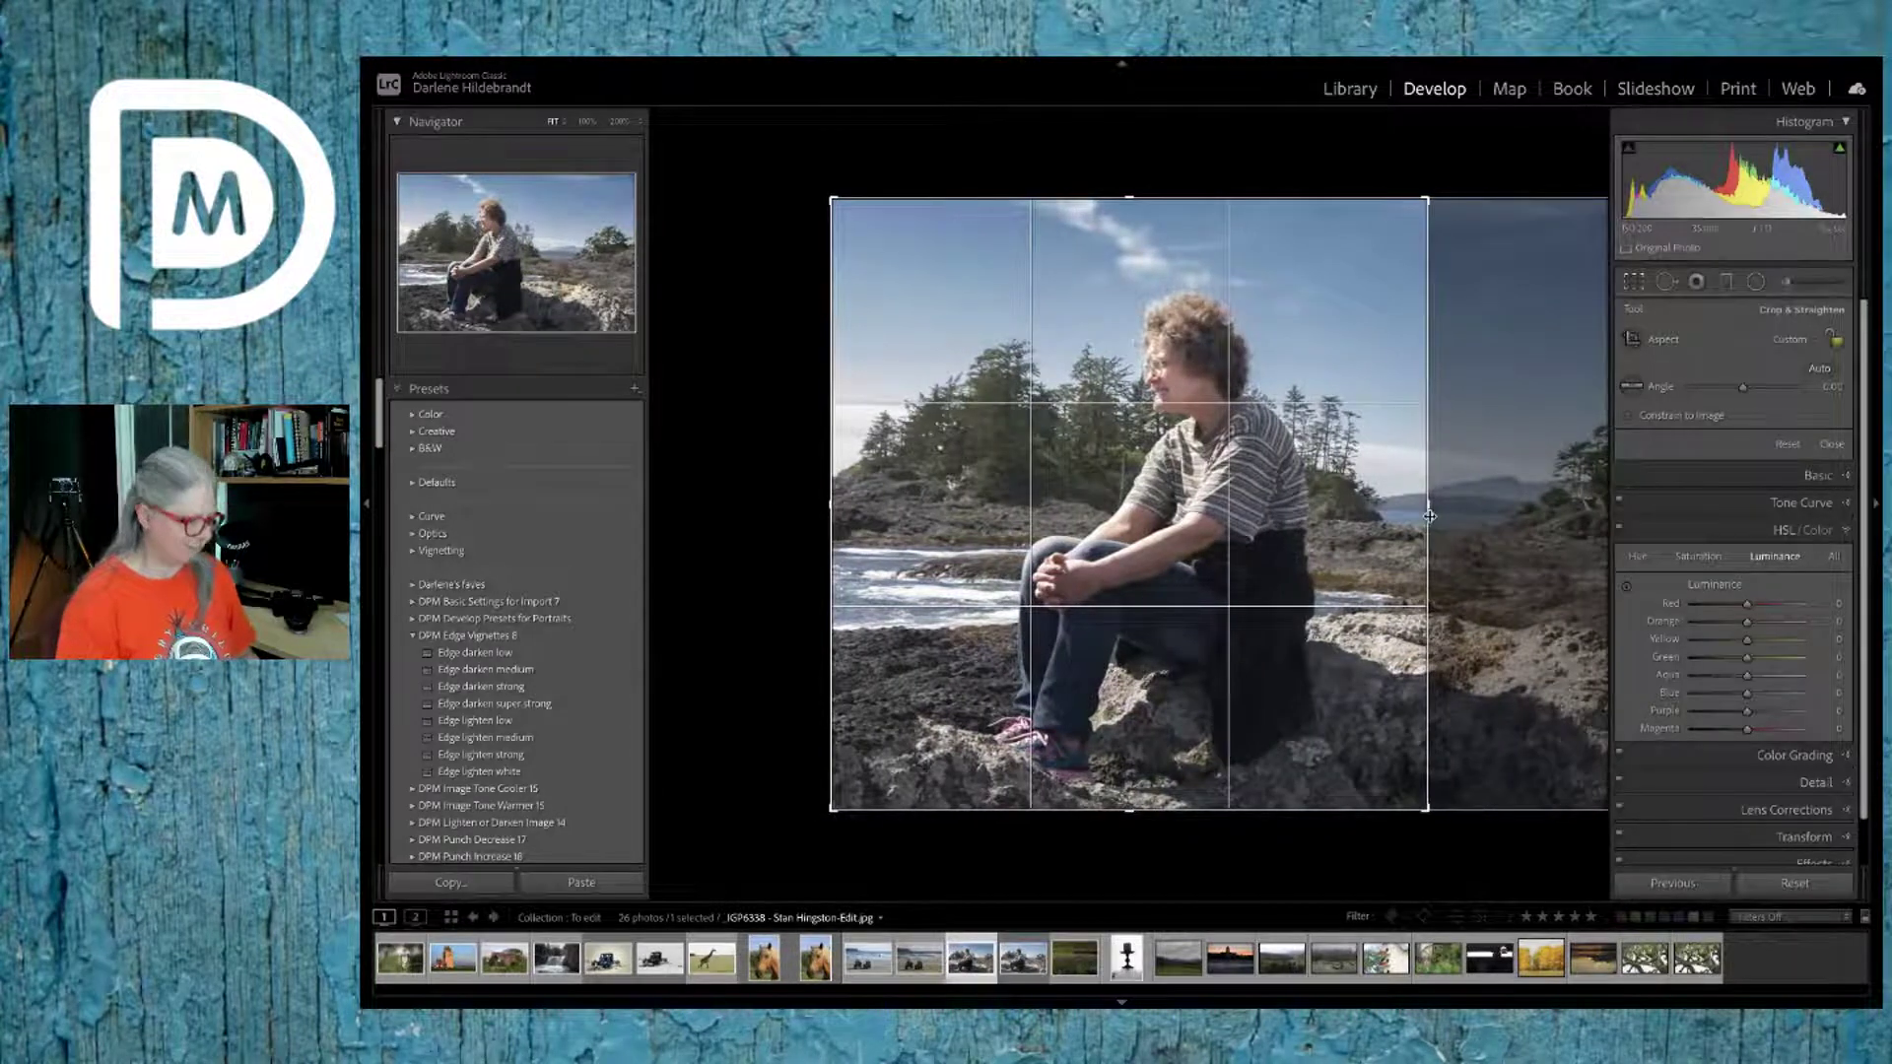
key(Return)
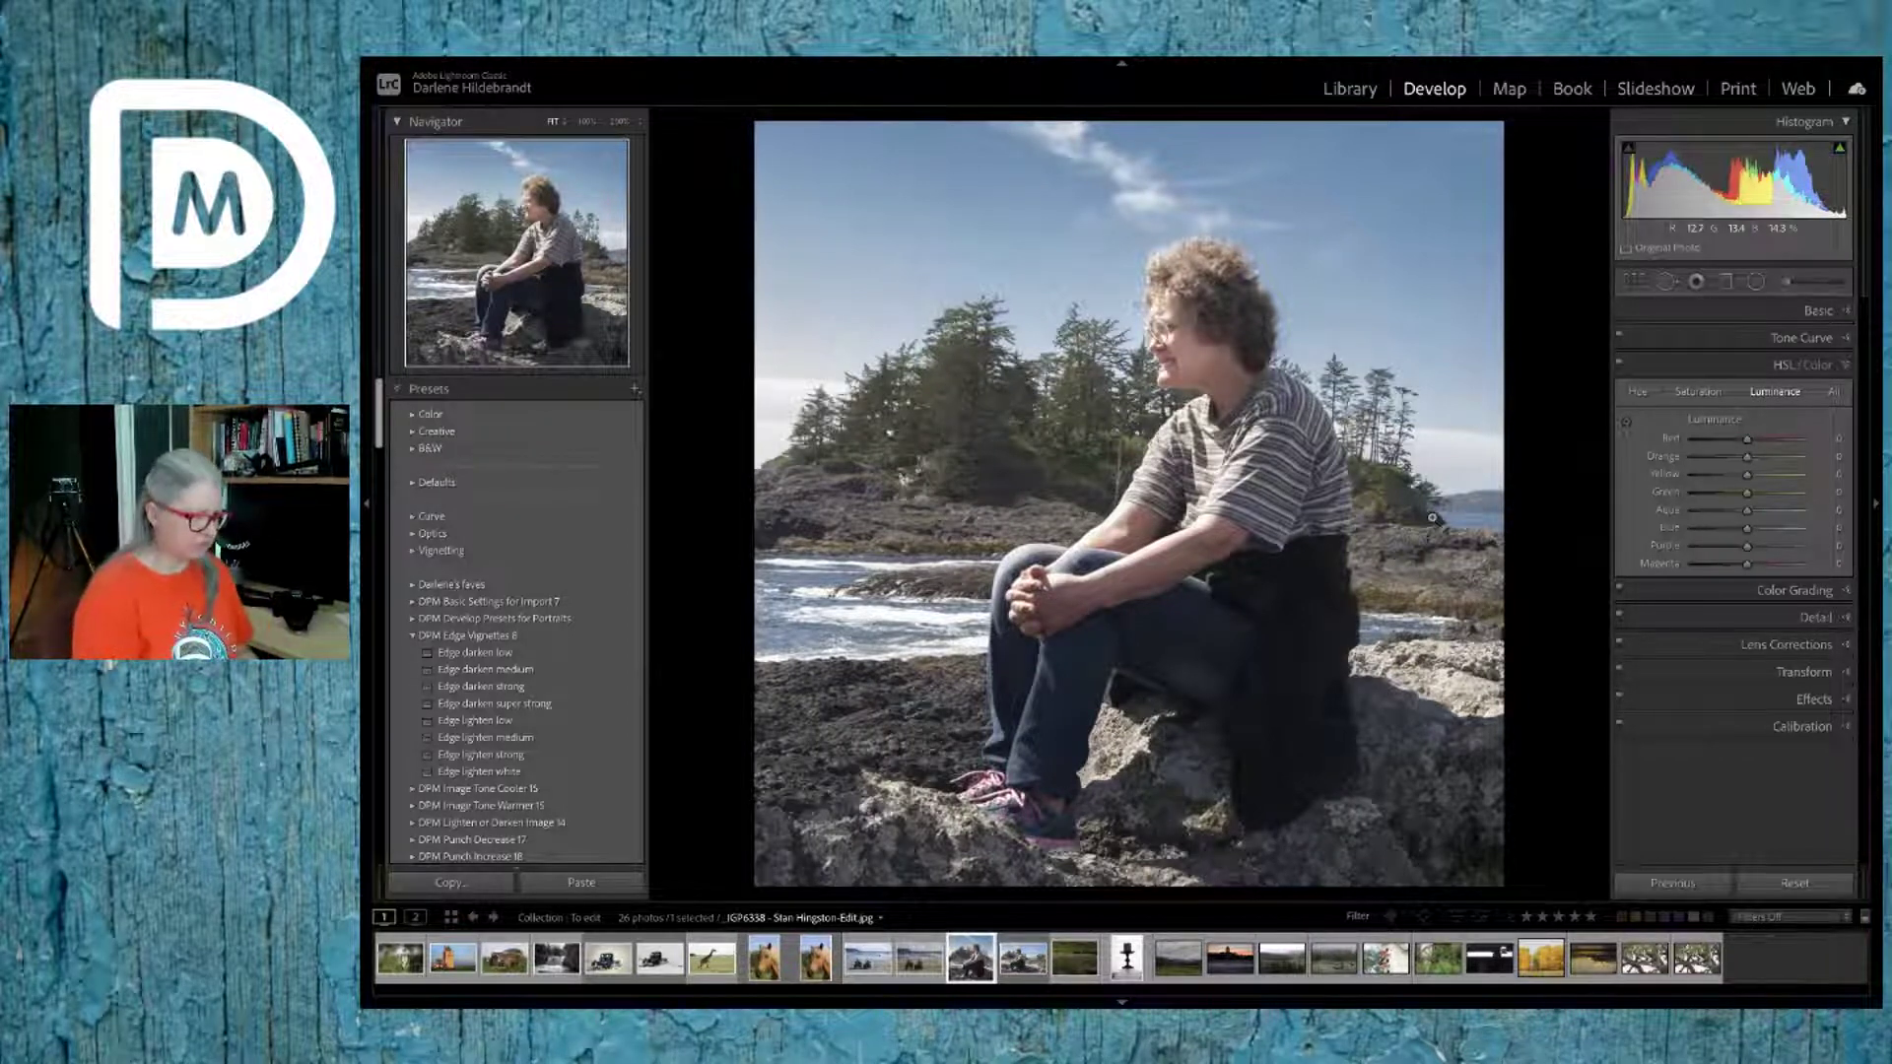
Step: Make a horizontally flipped virtual copy of the cropped portrait and compare it with the unflipped version
key(ctrl+apostrophe)
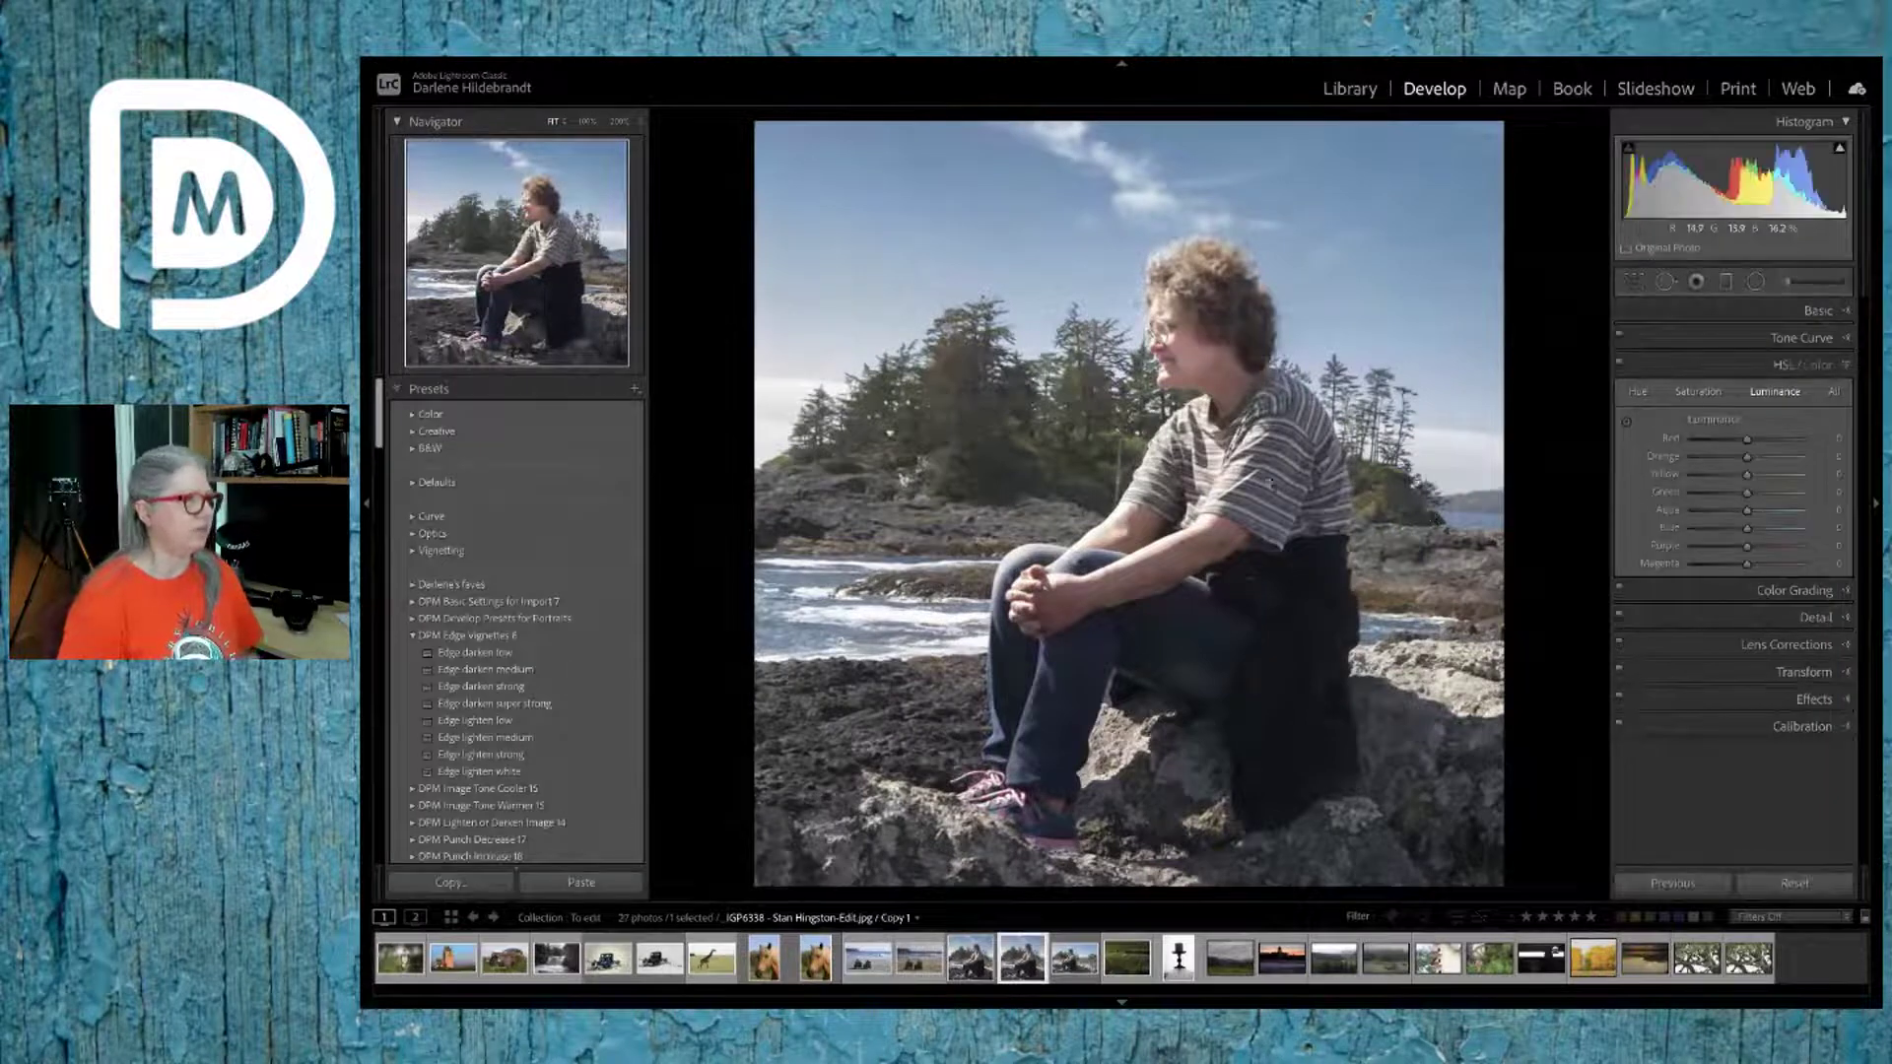
mouse_move(433, 67)
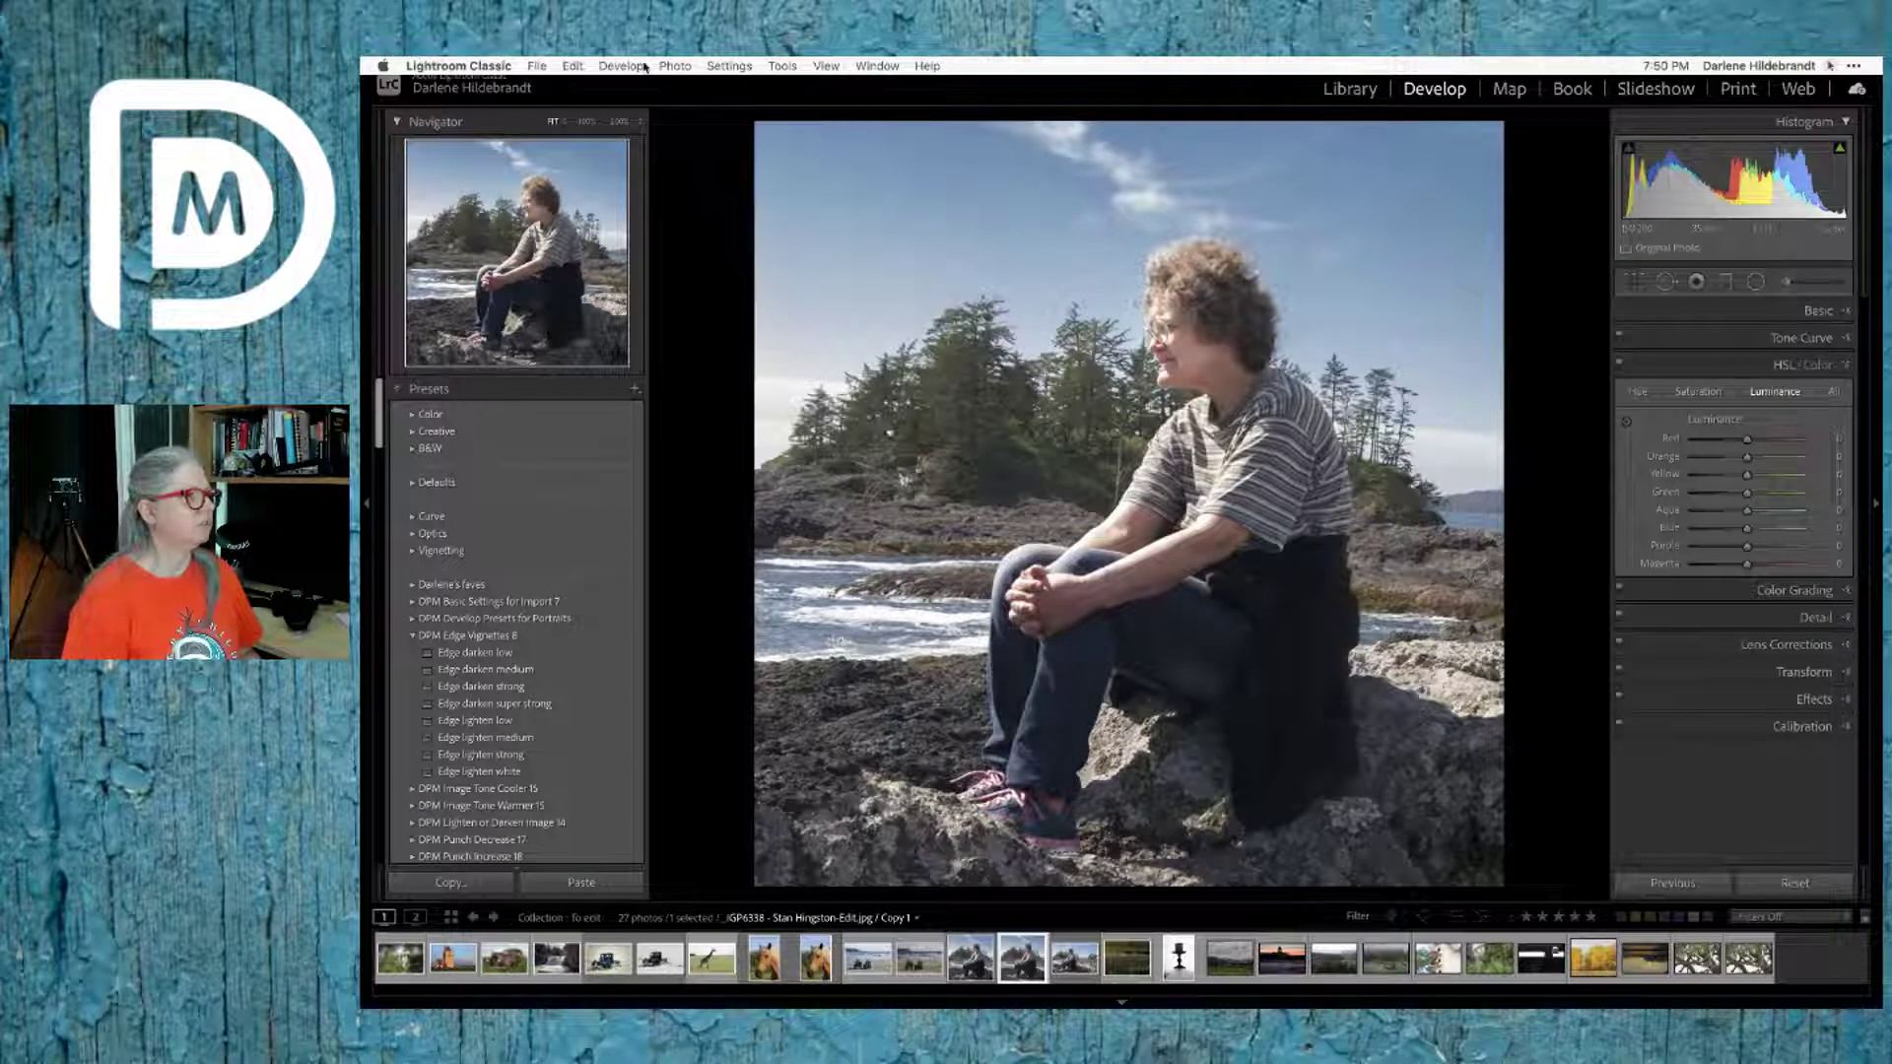
click(676, 66)
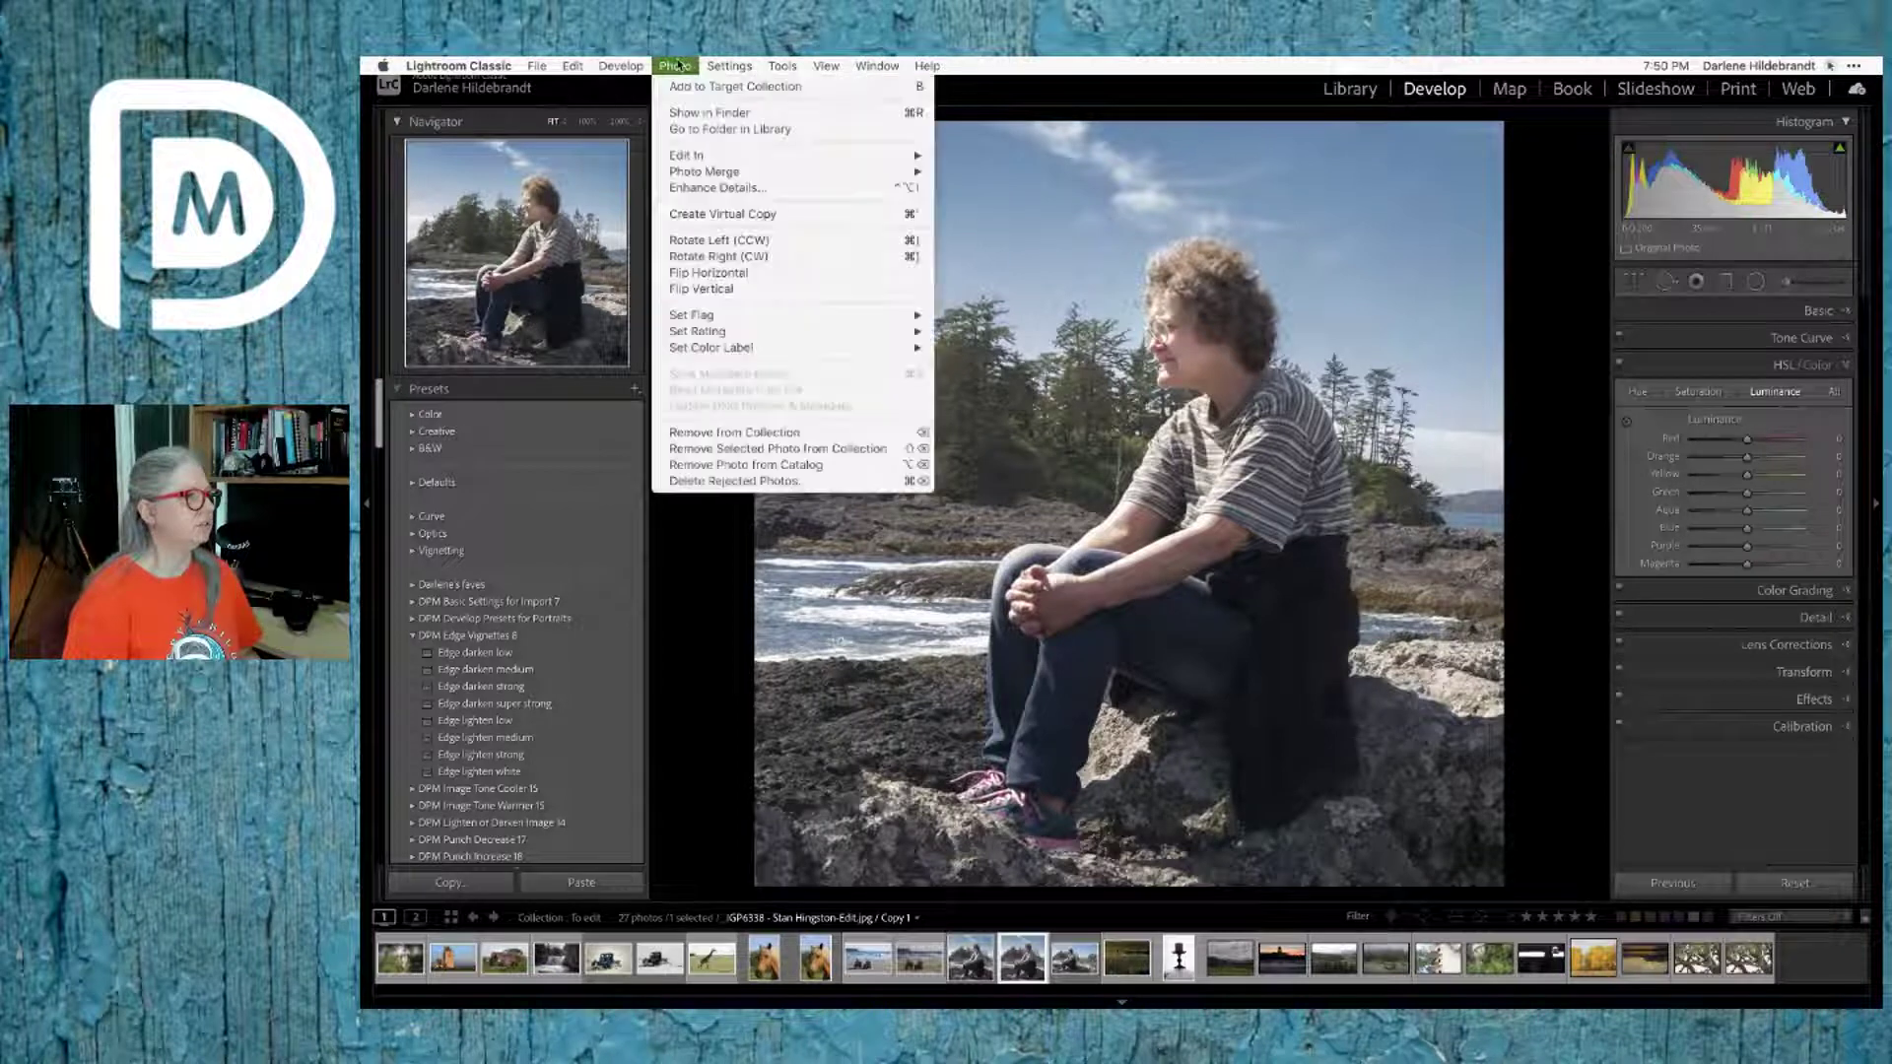
click(708, 272)
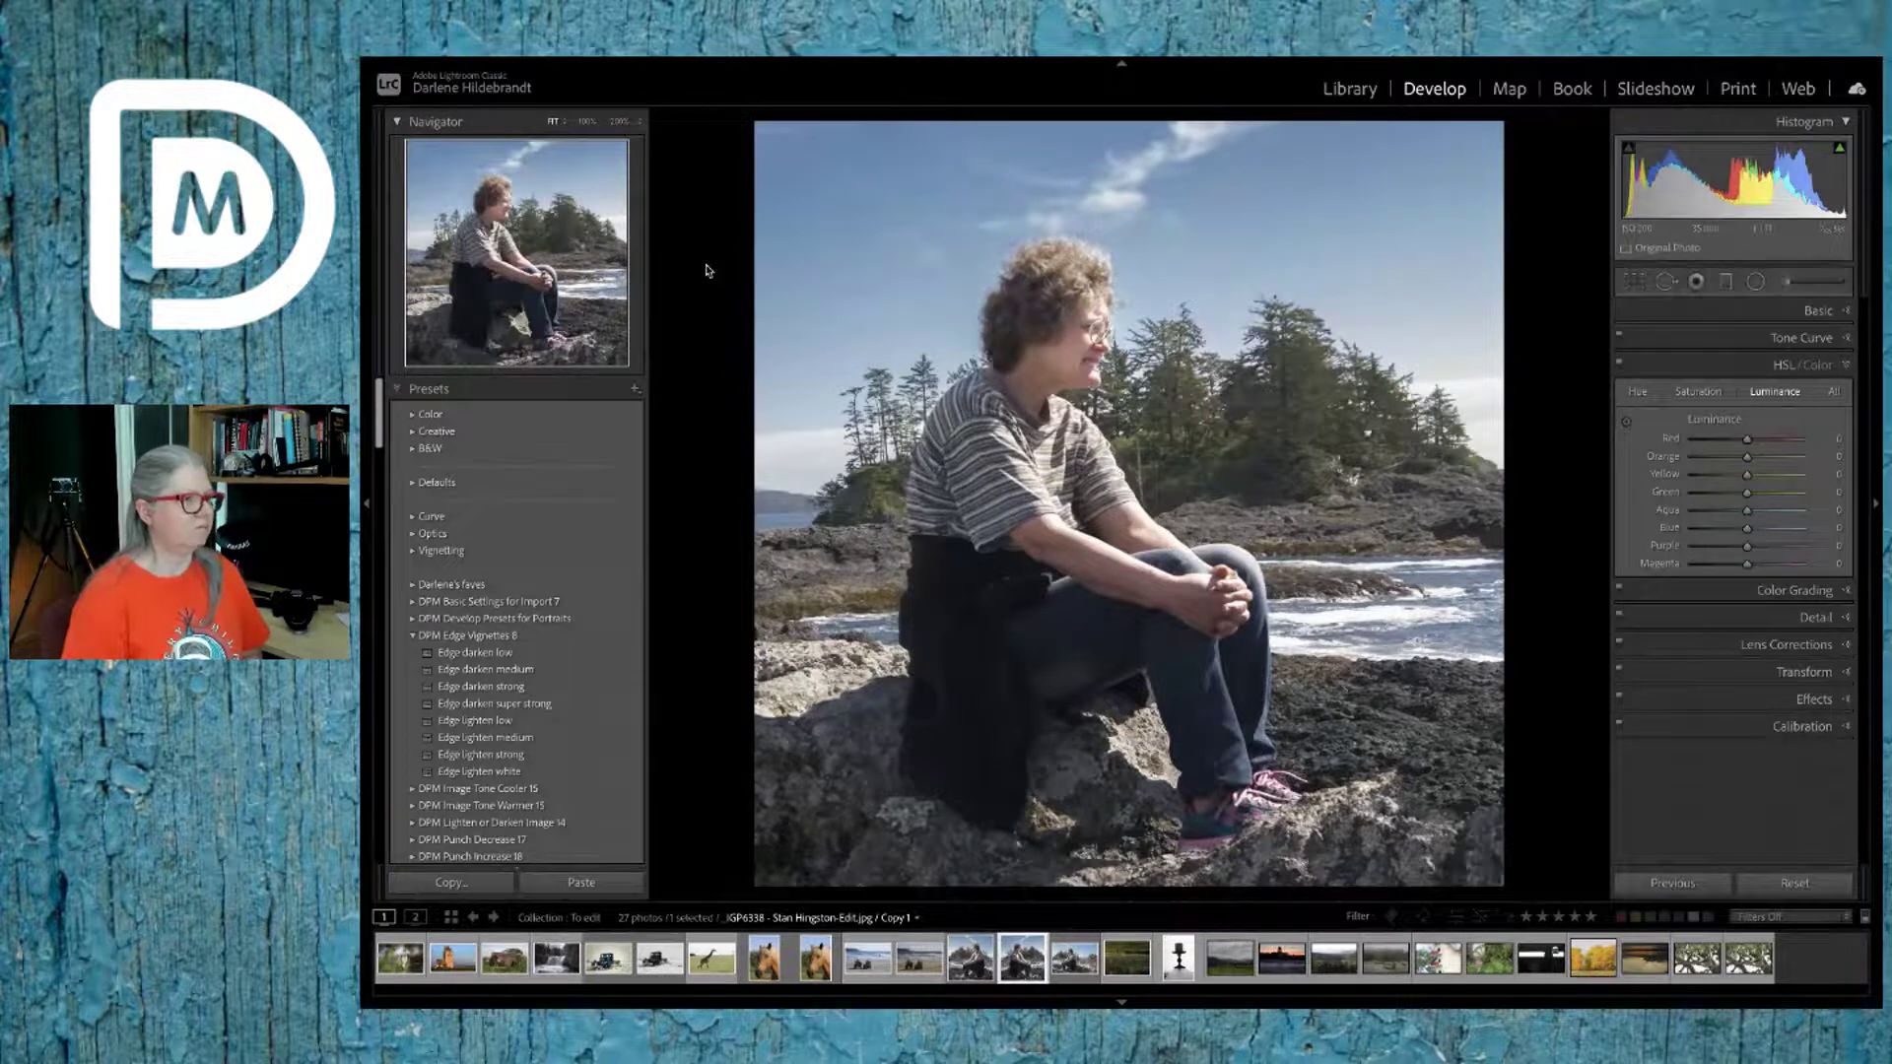
key(Left)
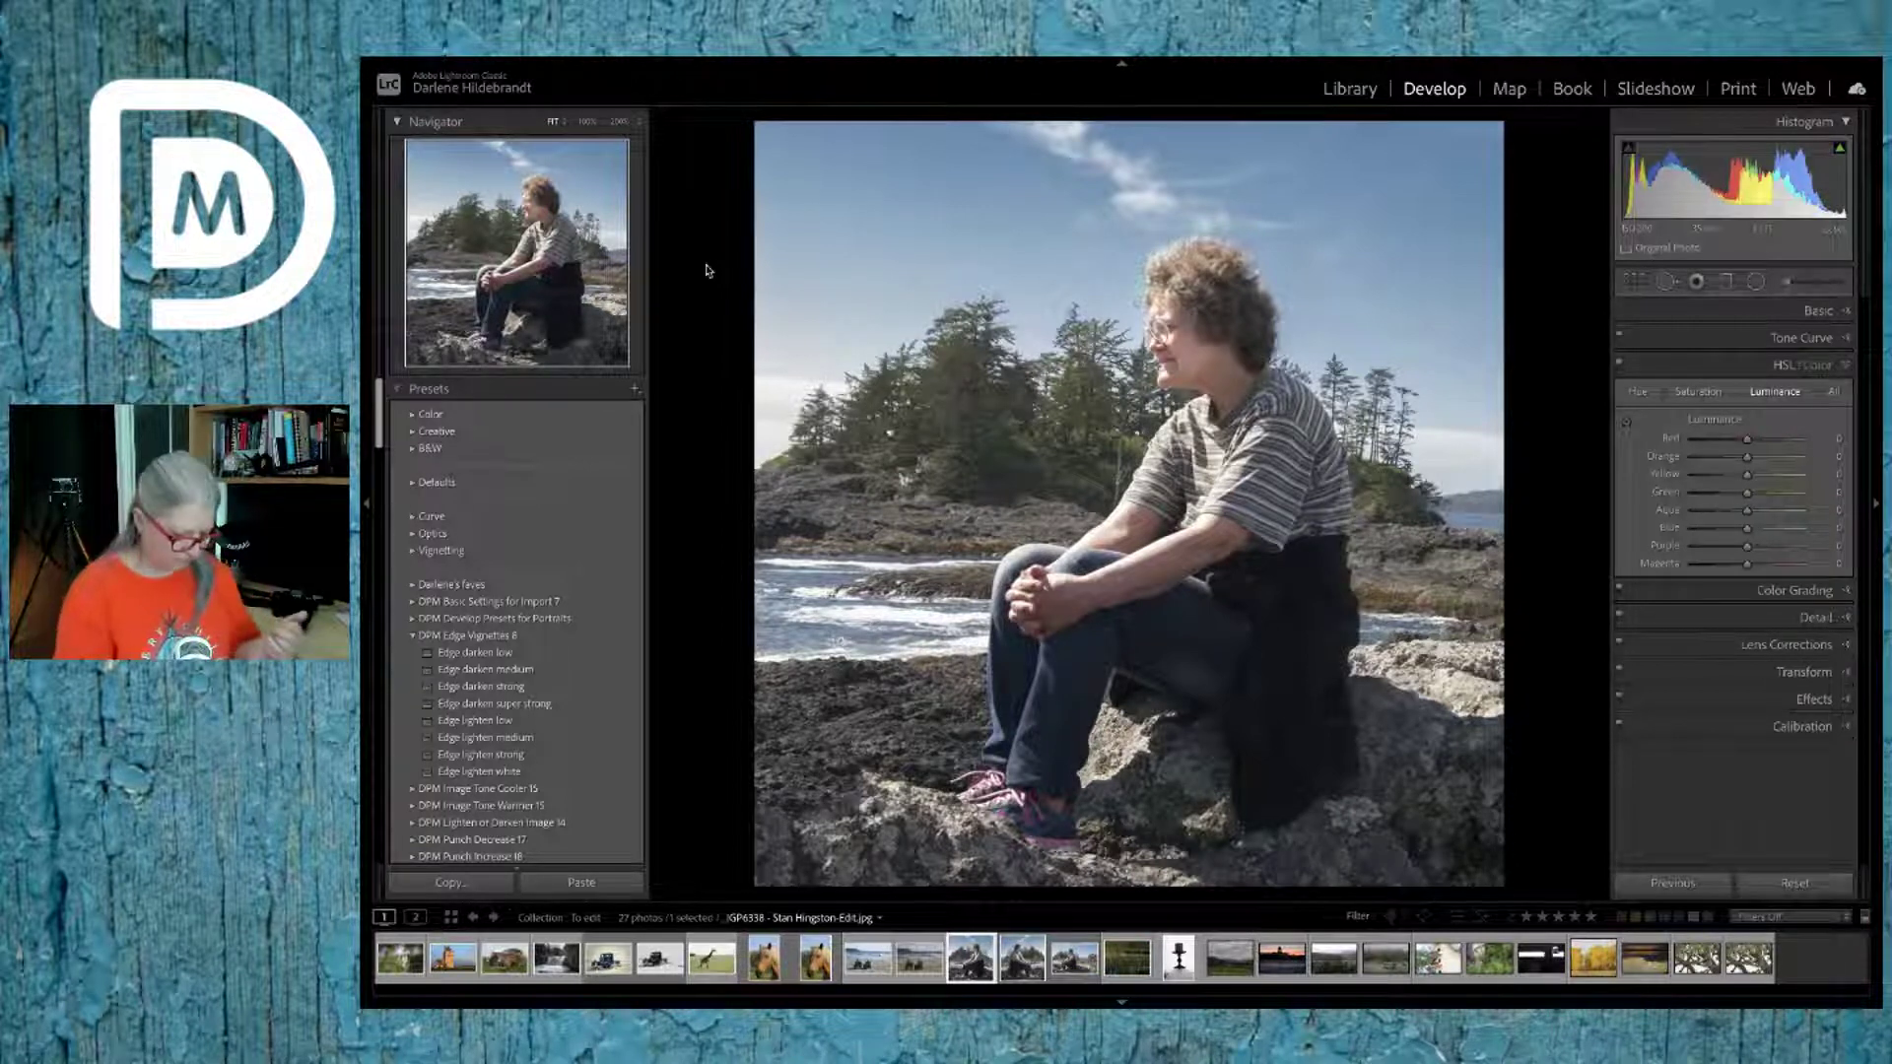
key(Right)
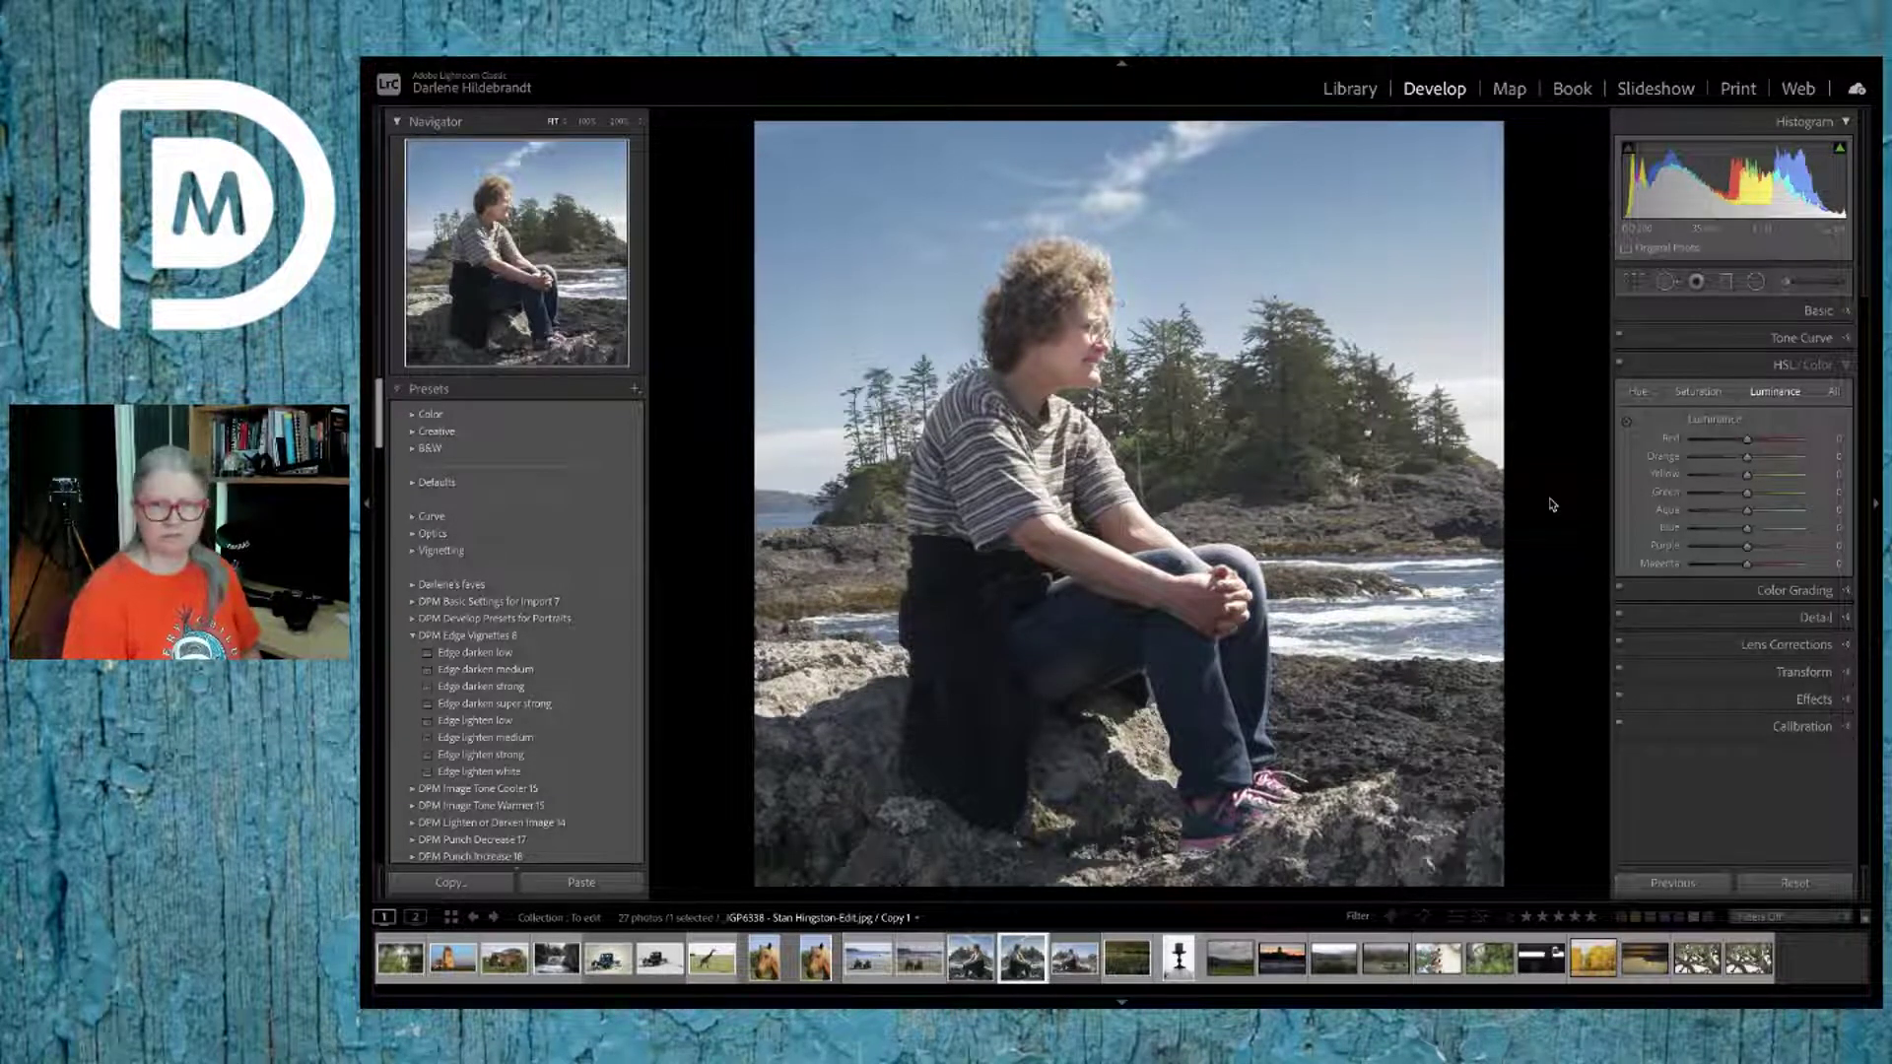
Step: Return to the library grid of the To edit collection and open the black-and-white candle photo
key(g)
scroll(1553, 506, down, 3)
scroll(1553, 506, down, 2)
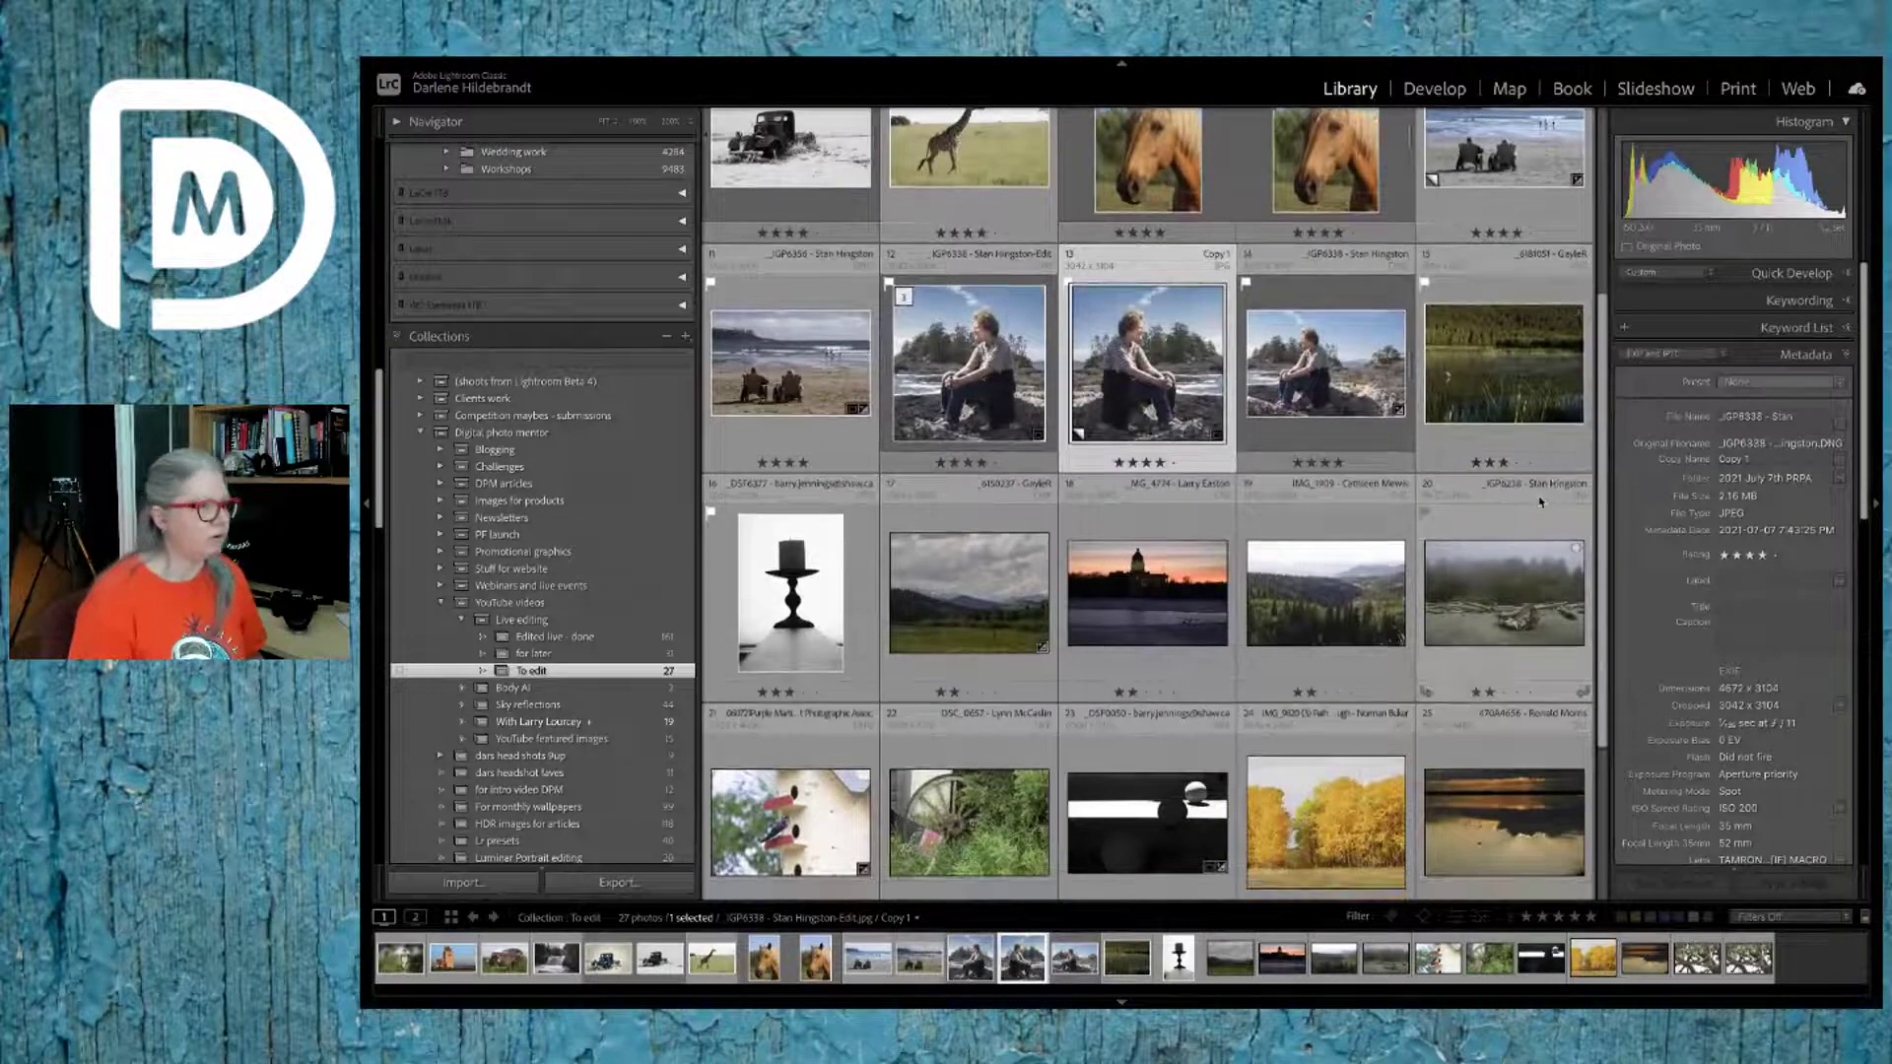
scroll(1540, 503, down, 3)
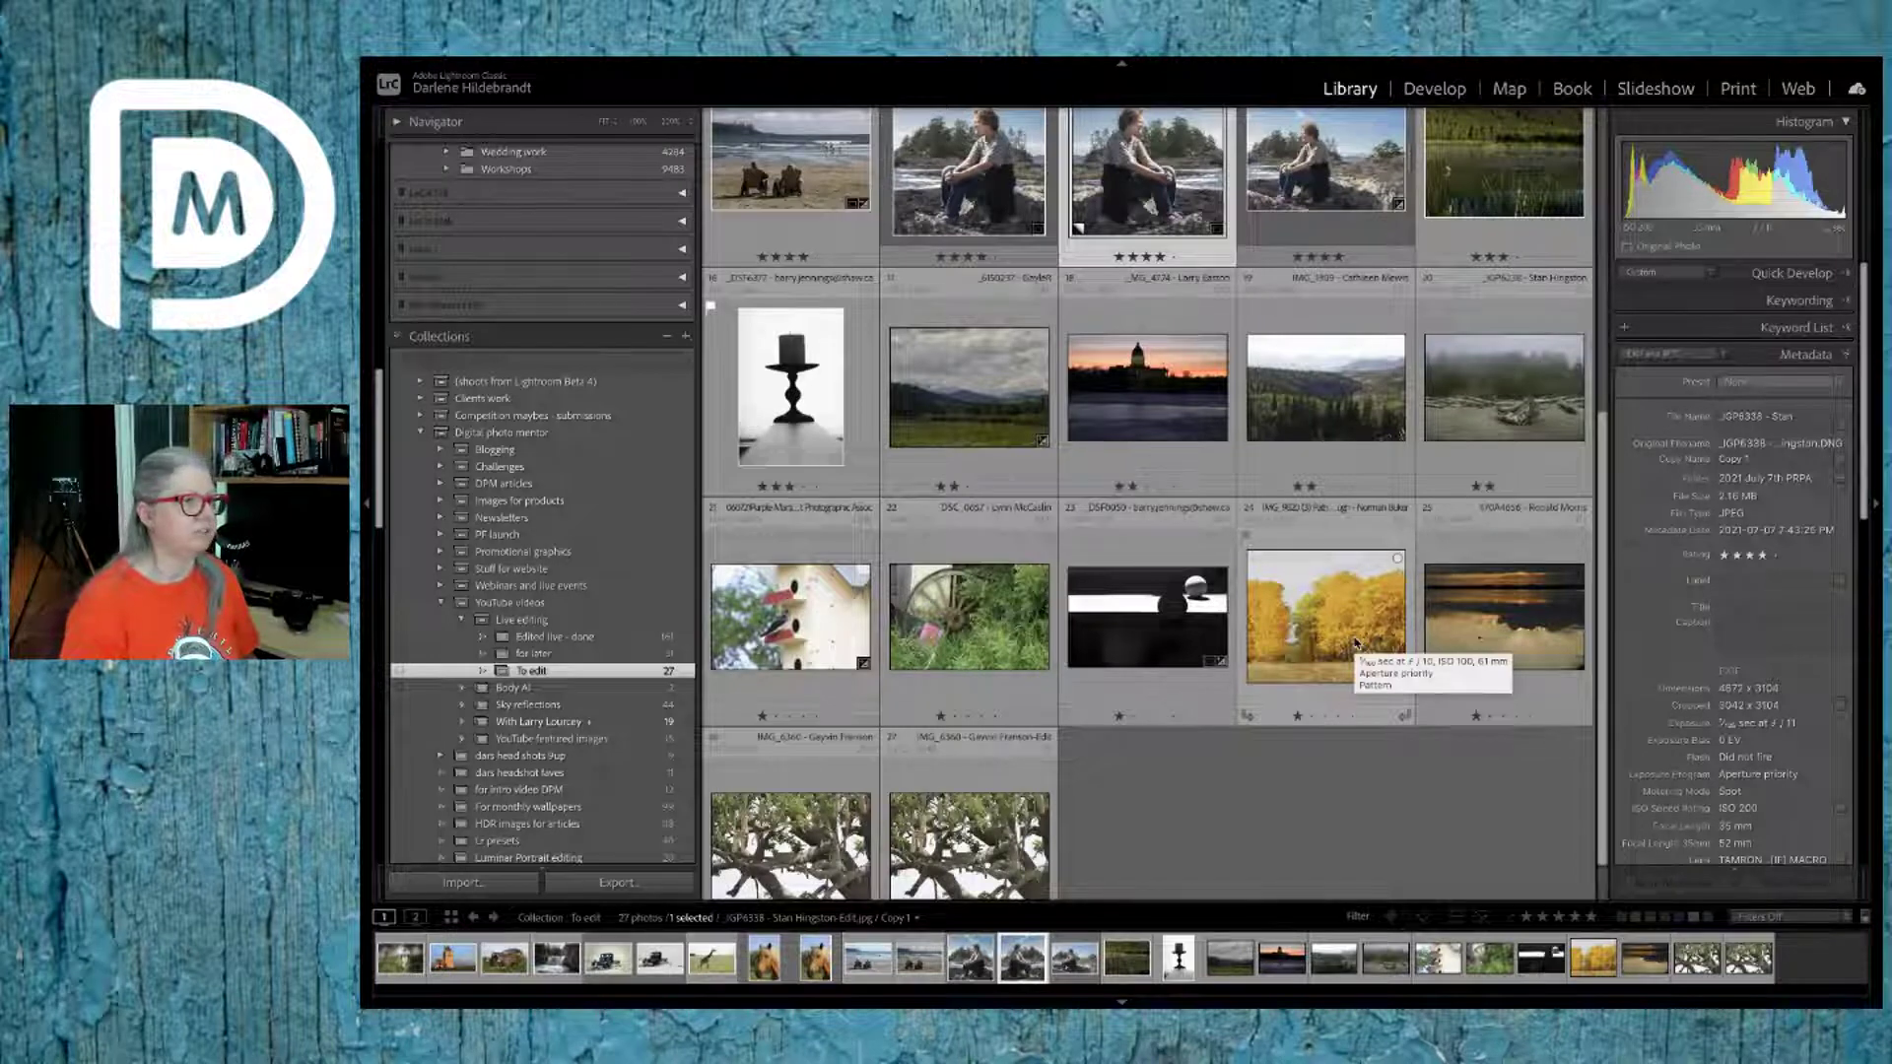
scroll(1355, 643, up, 1)
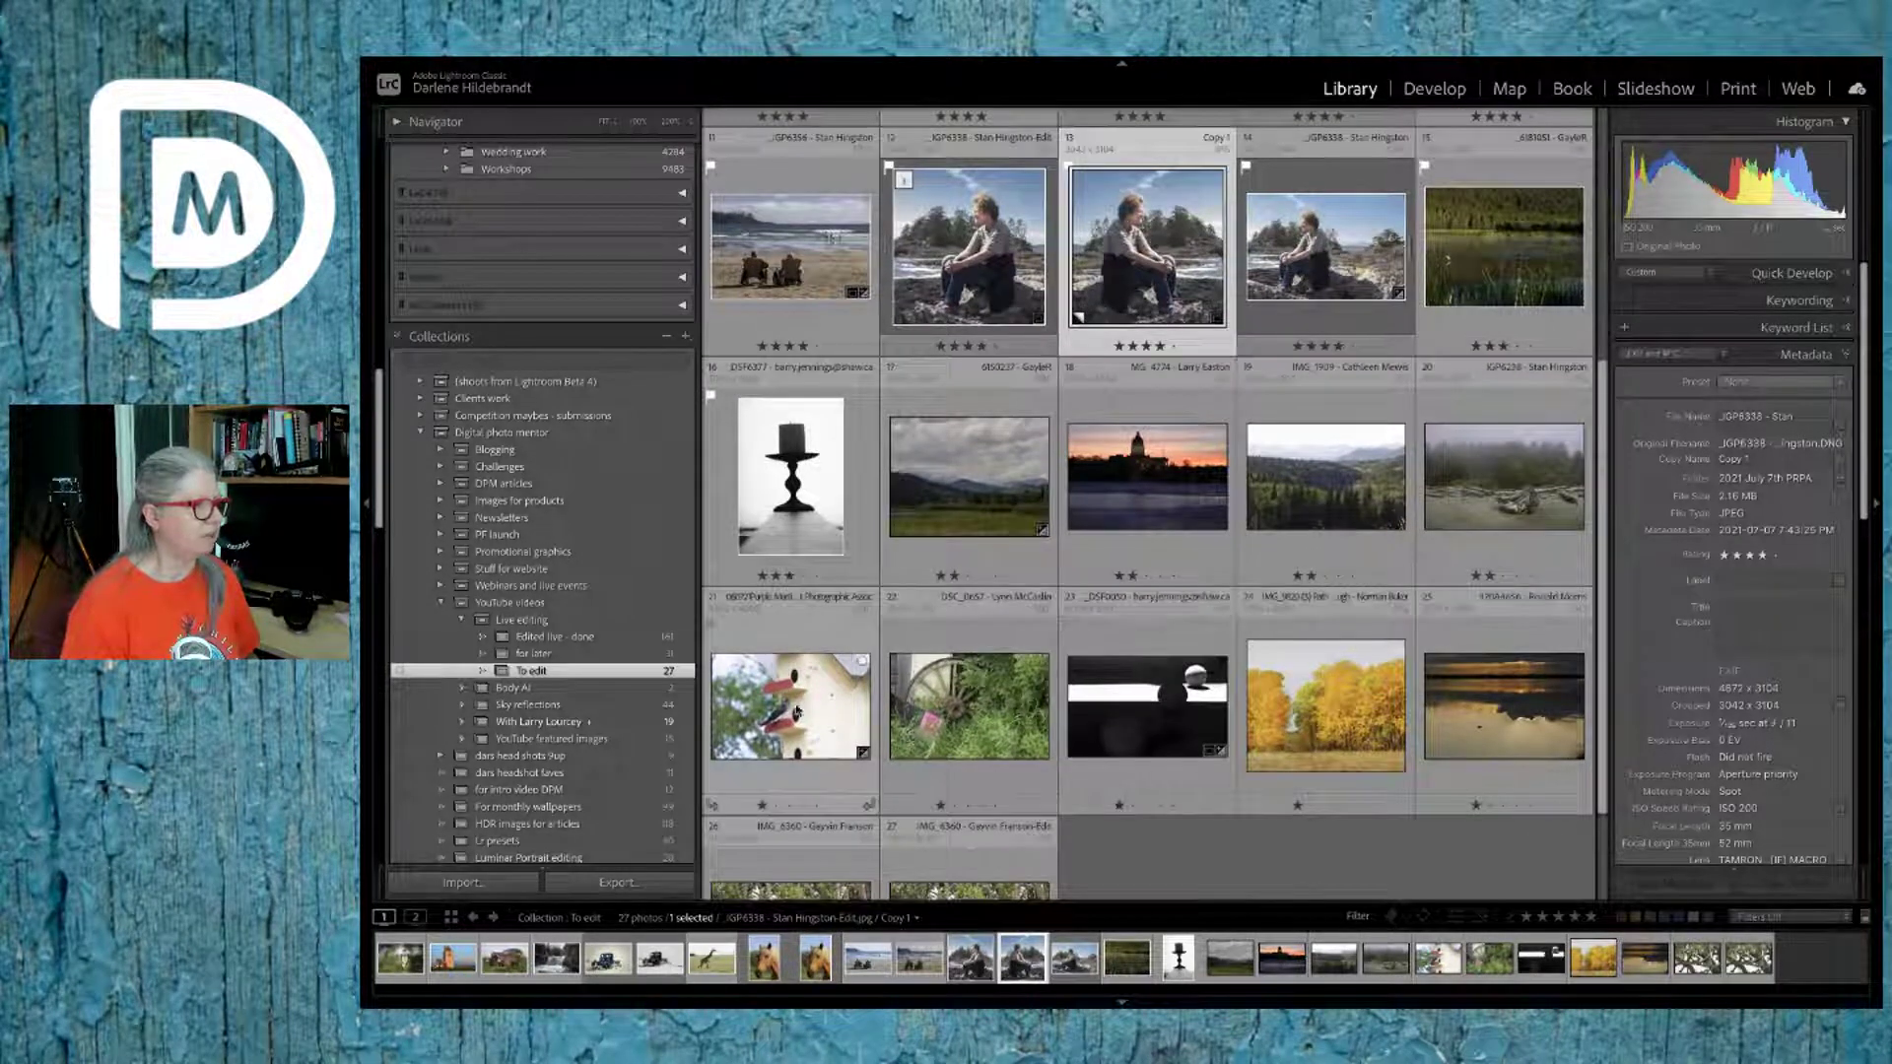
double_click(760, 480)
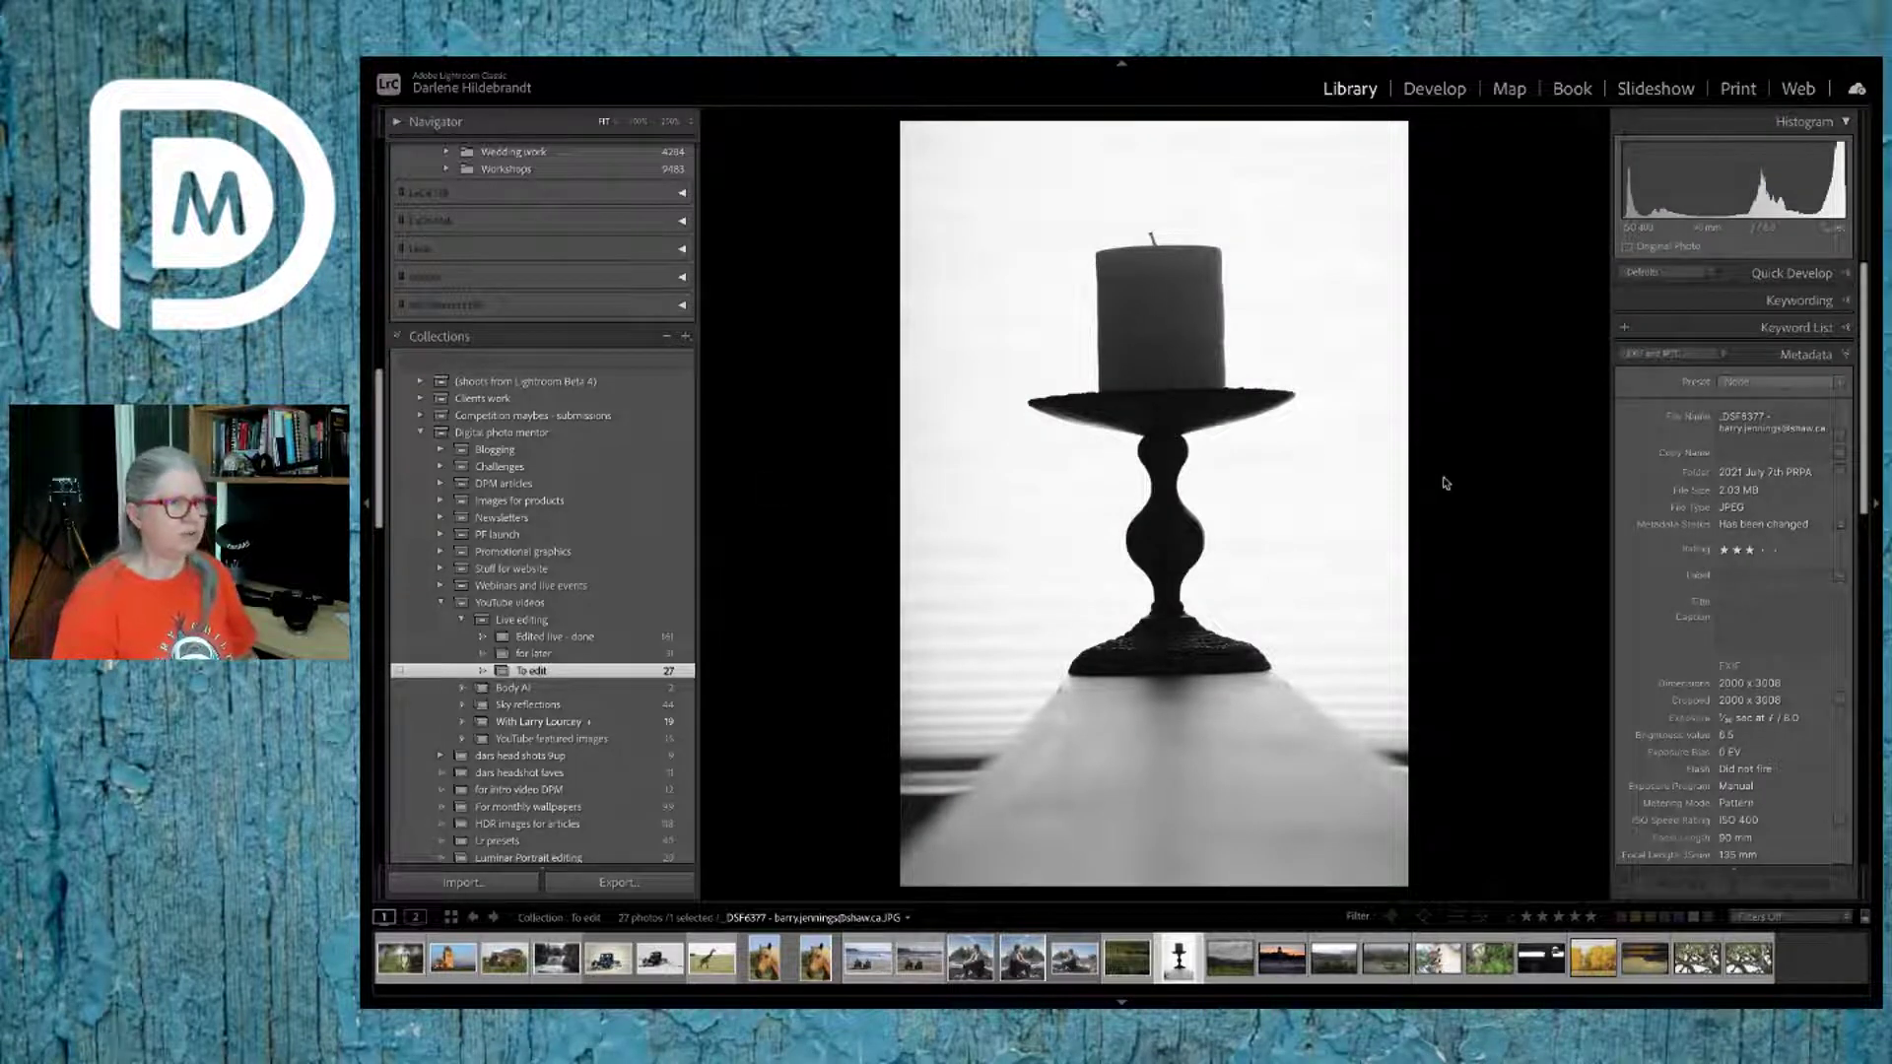
Step: Open the candle photo for cropping in Develop and set its Whites to +37 and Blacks to -38
key(r)
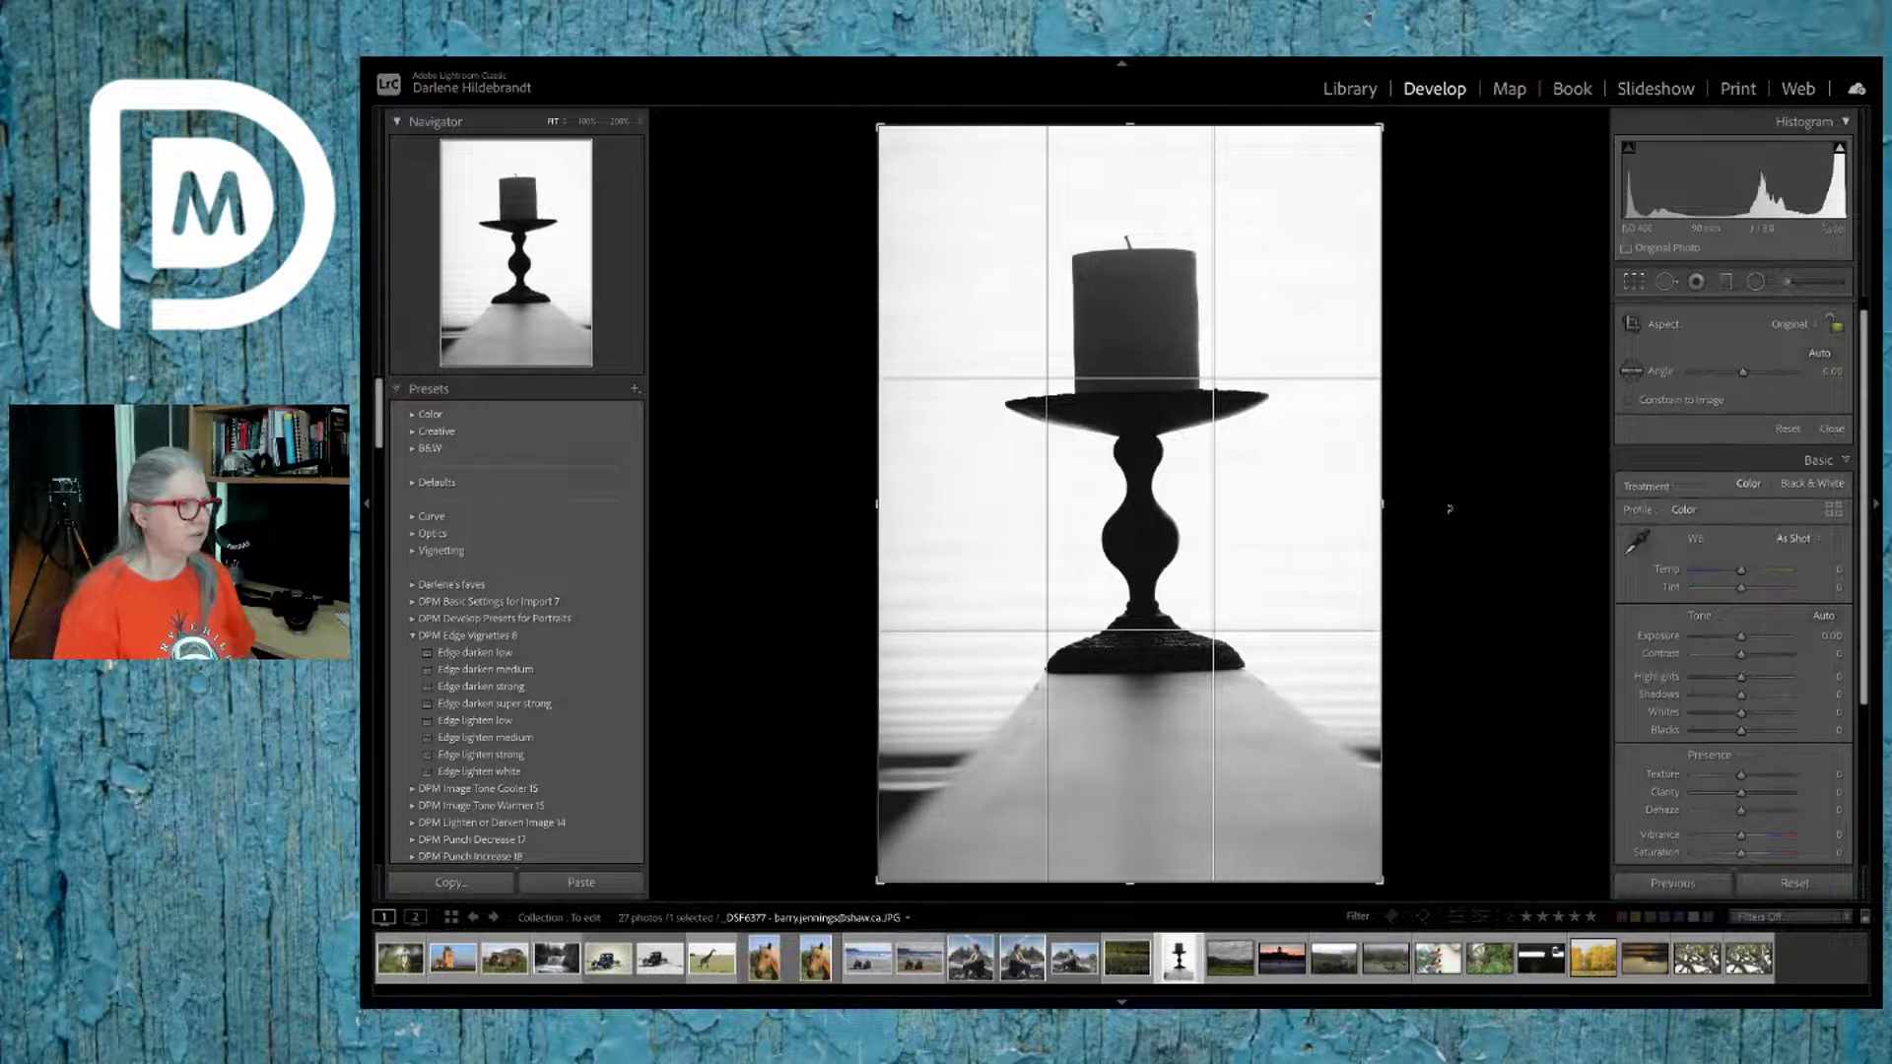
mouse_move(1728, 713)
mouse_down()
mouse_move(1746, 714)
mouse_move(1722, 731)
mouse_up()
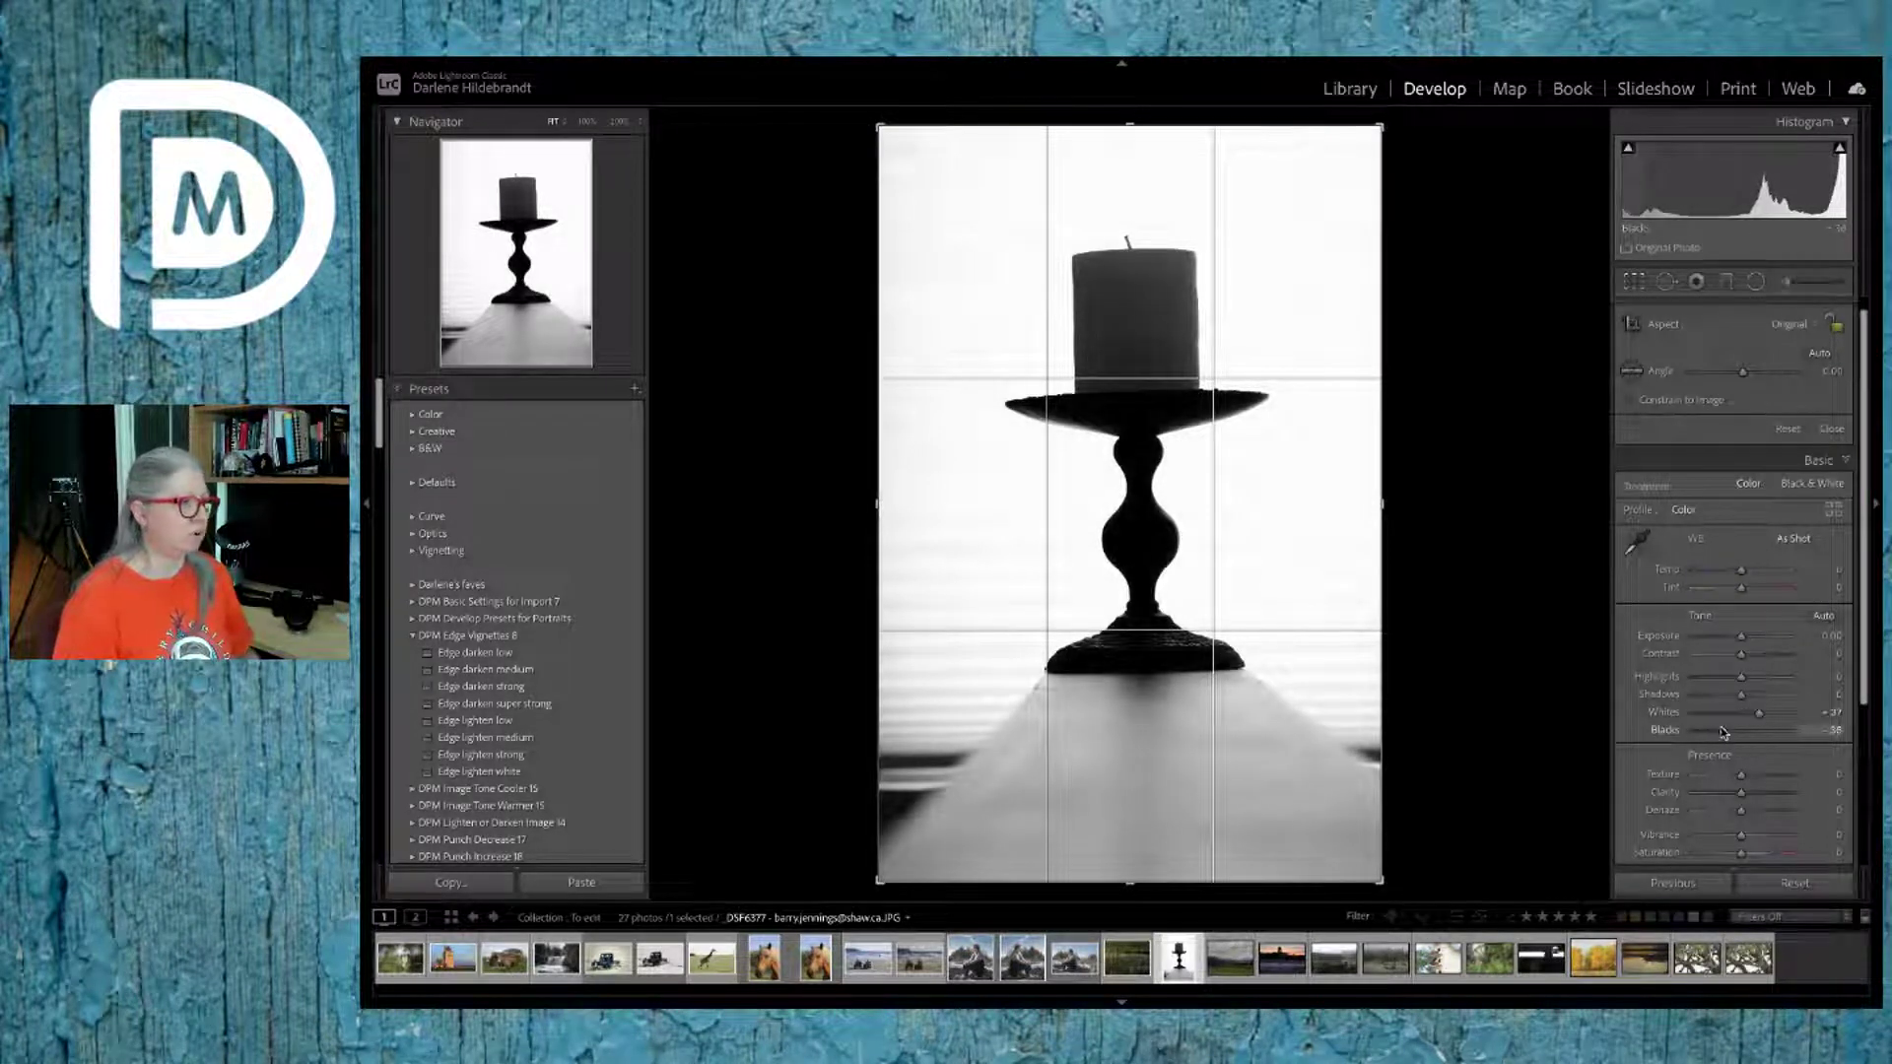
Step: Auto-straighten the candle photo, fine-tune its rotation, and crop in both sides so the candle sits centred
click(1820, 353)
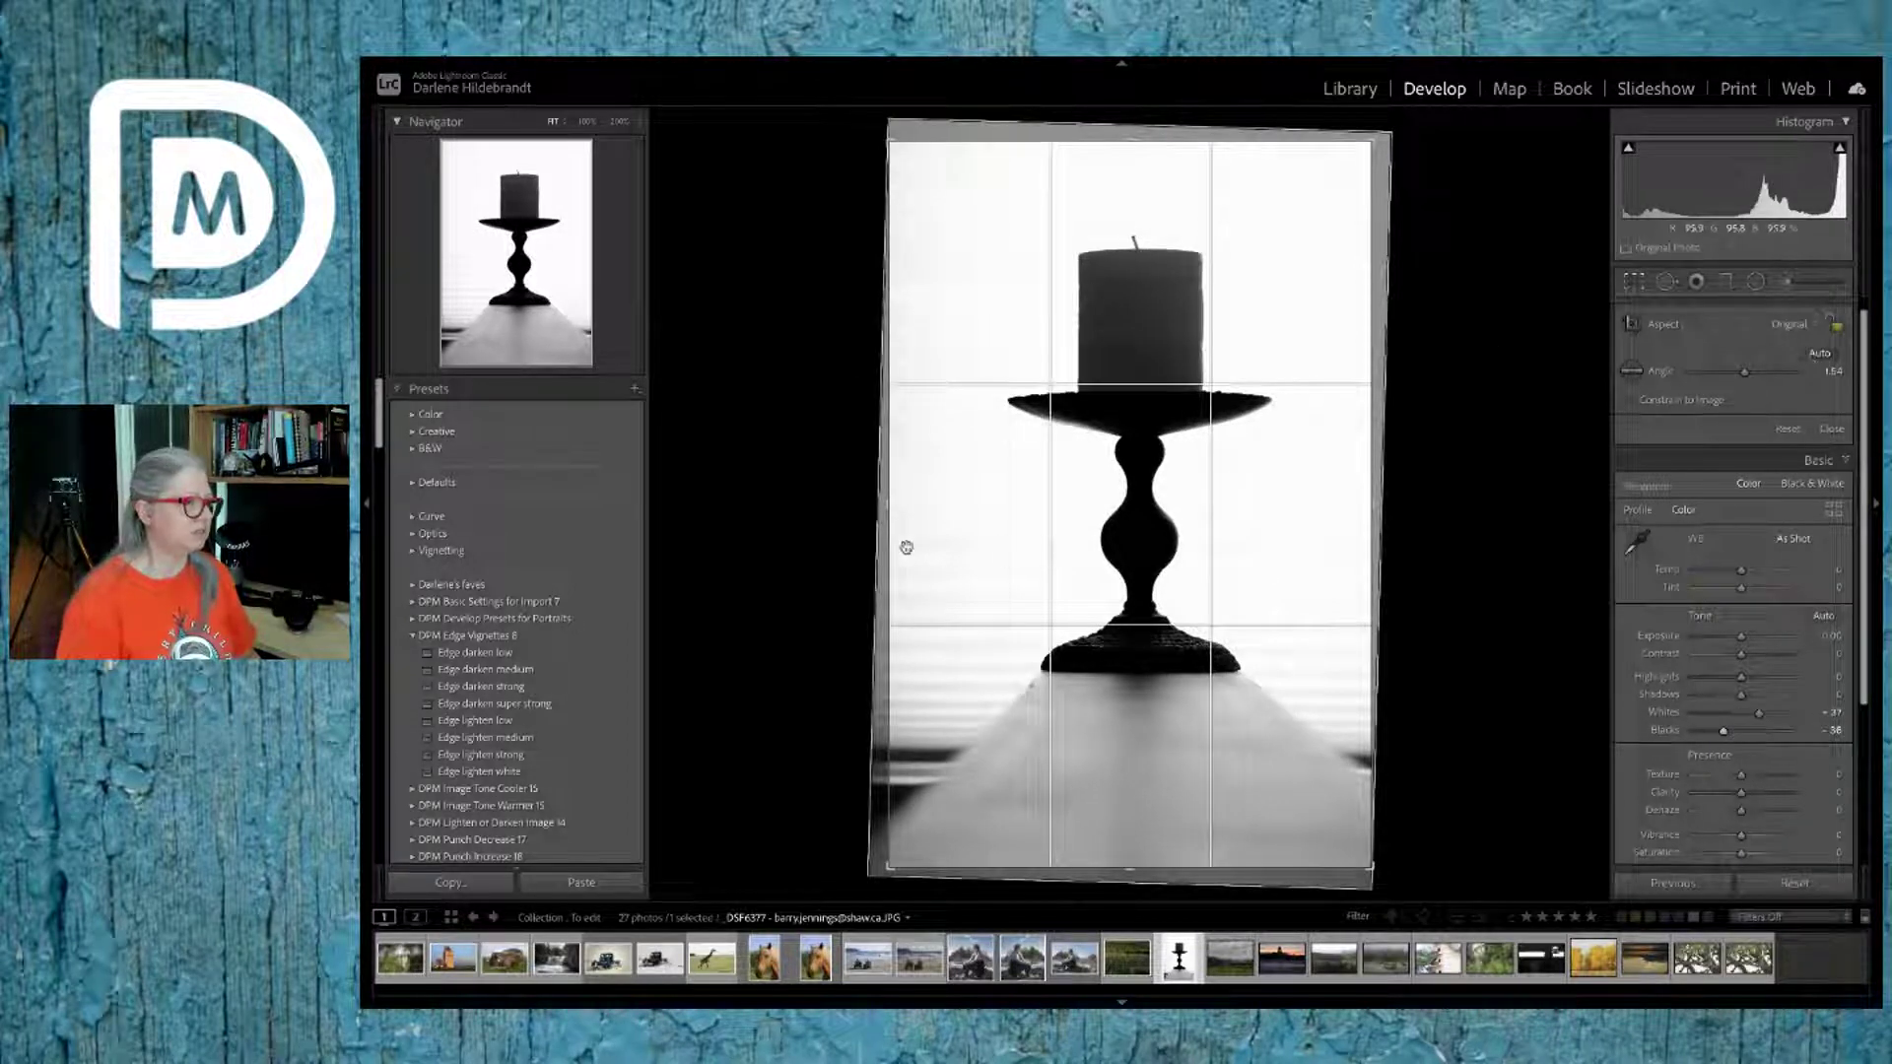
drag(885, 542, 915, 536)
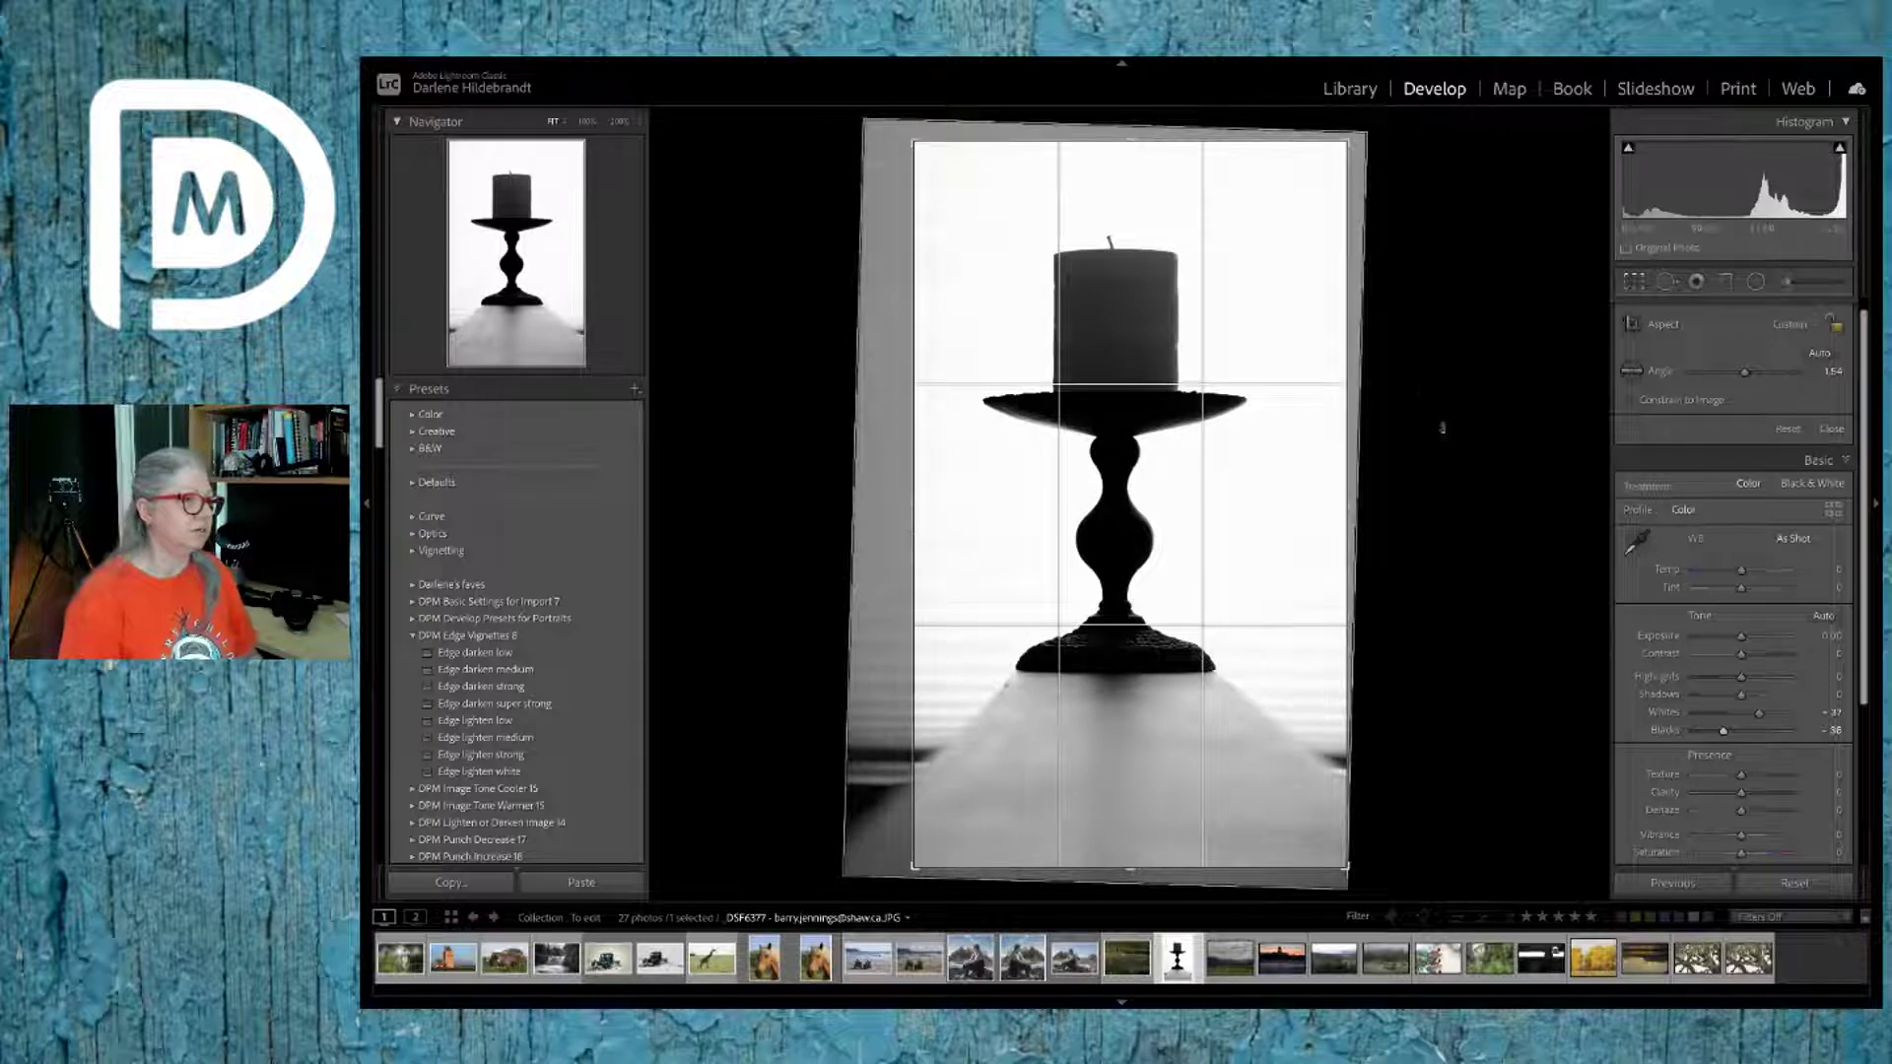
drag(1431, 261, 1425, 266)
key(Return)
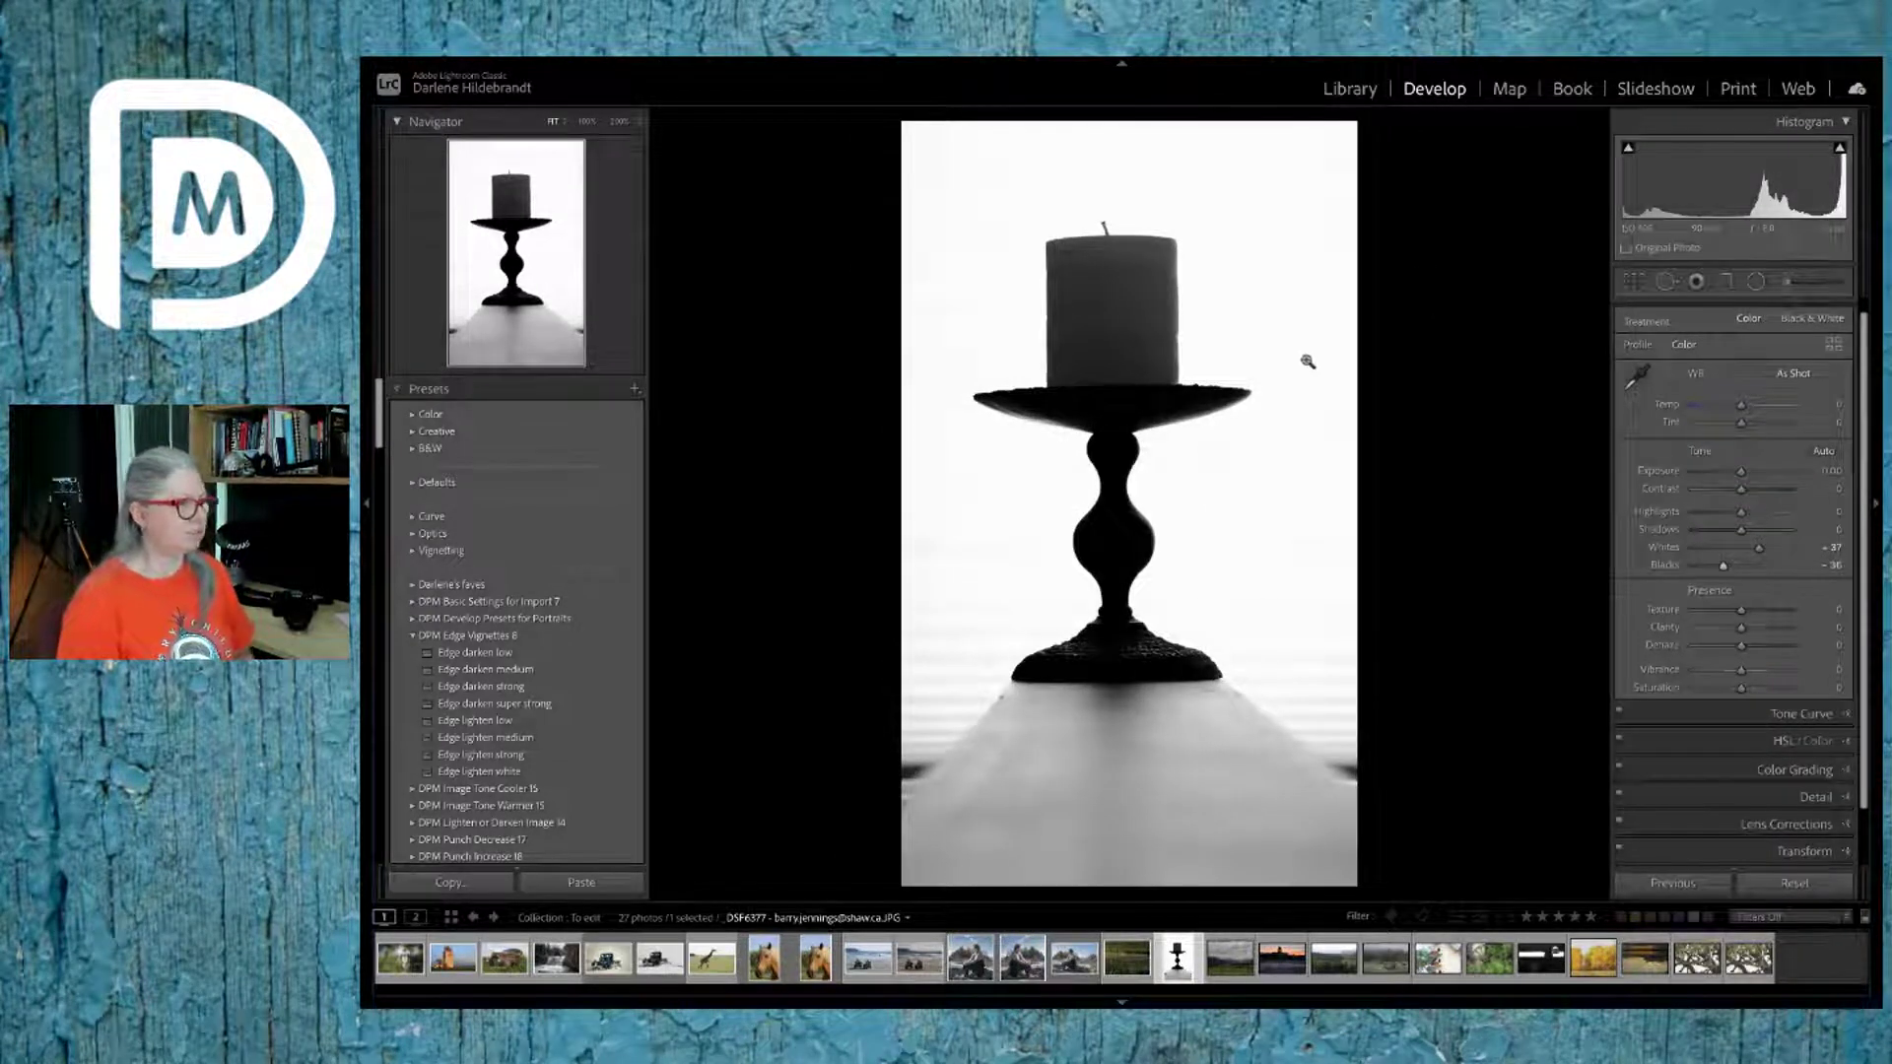
key(r)
drag(1345, 354, 1320, 353)
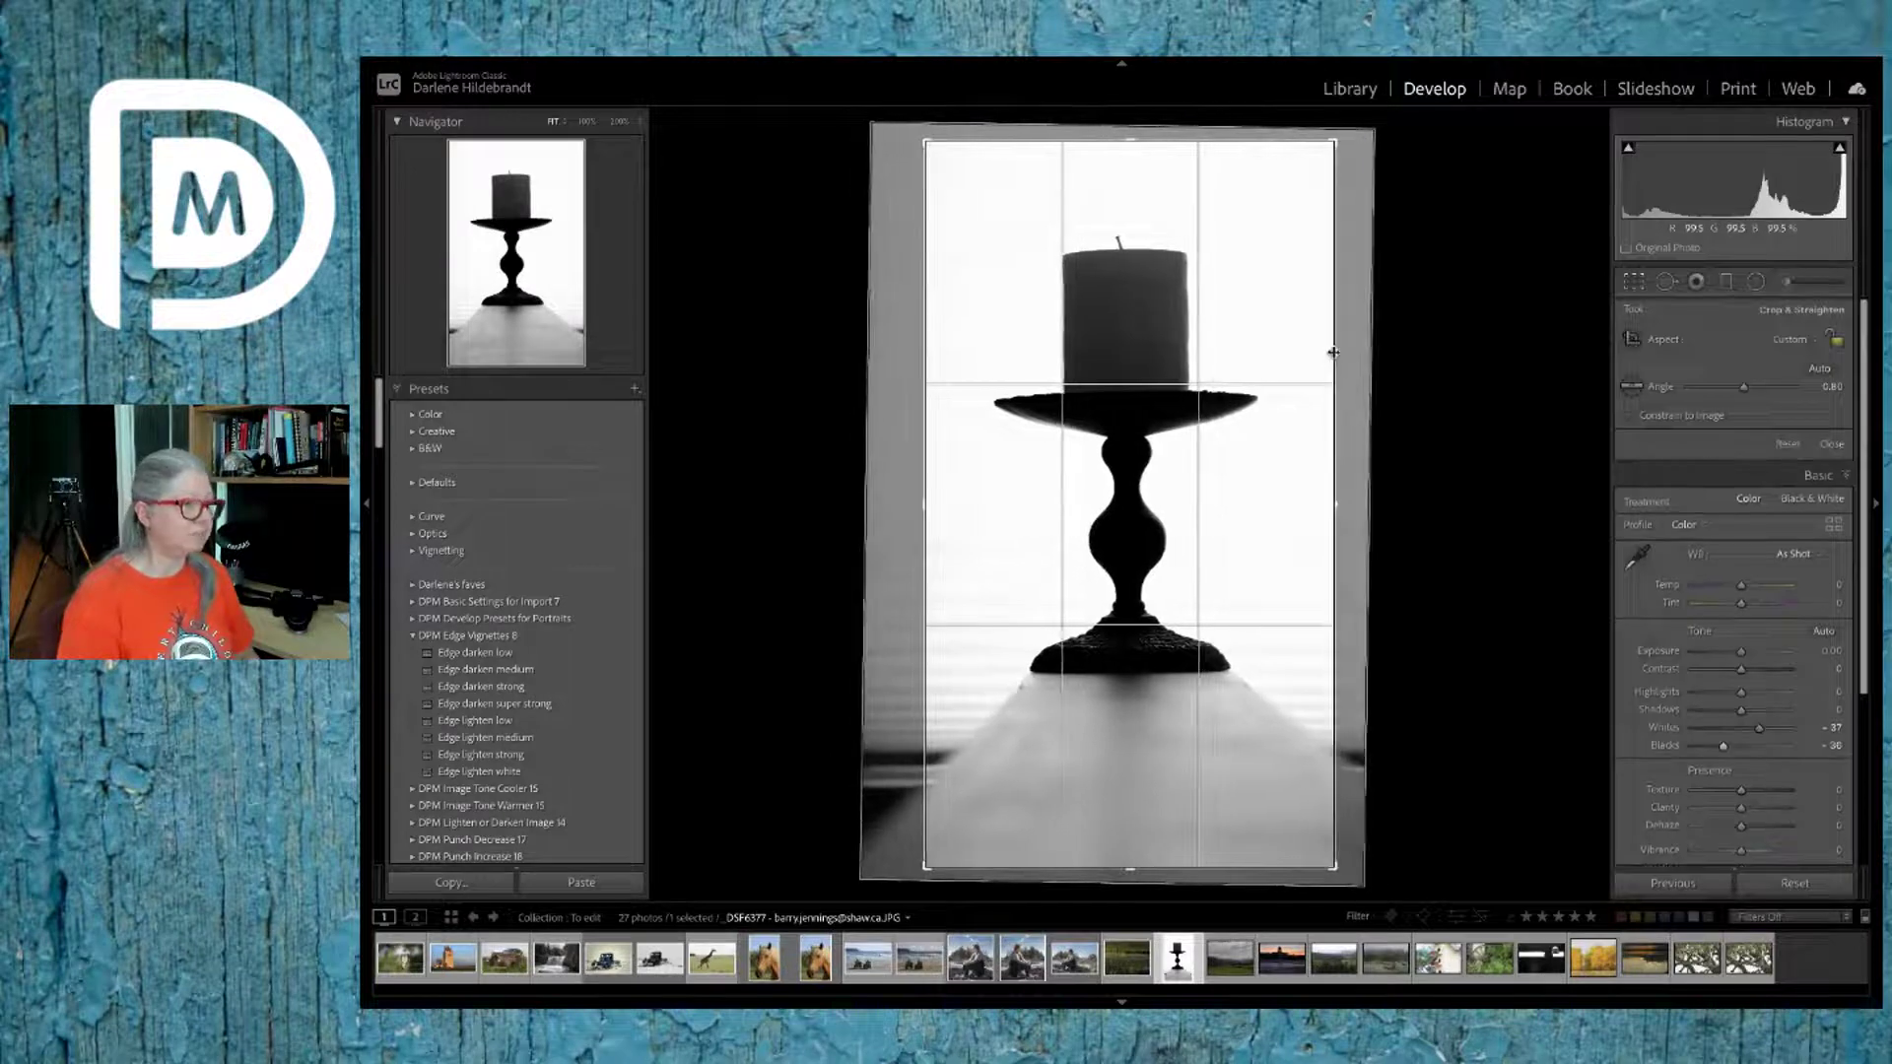
key(Return)
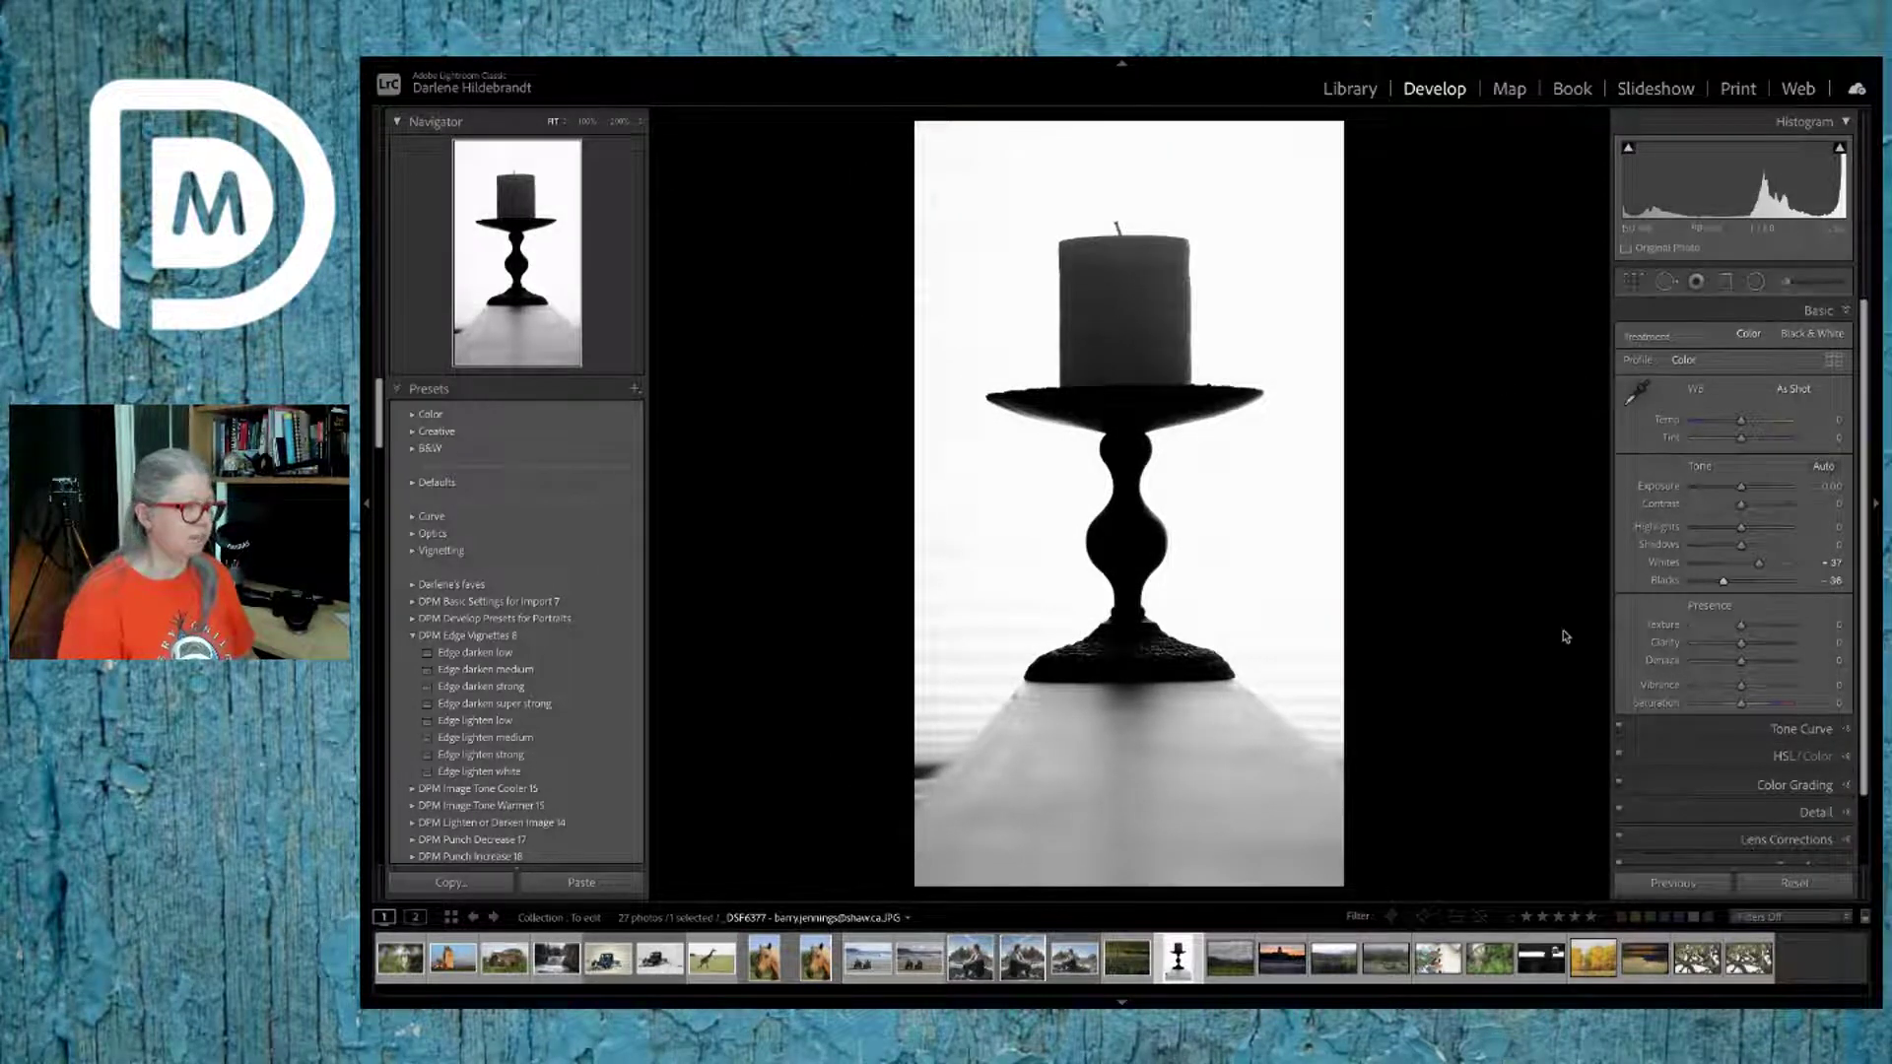
Step: Select the black-and-white photo of the balls, reset its Develop settings, and raise Exposure to about +2.66
click(1527, 954)
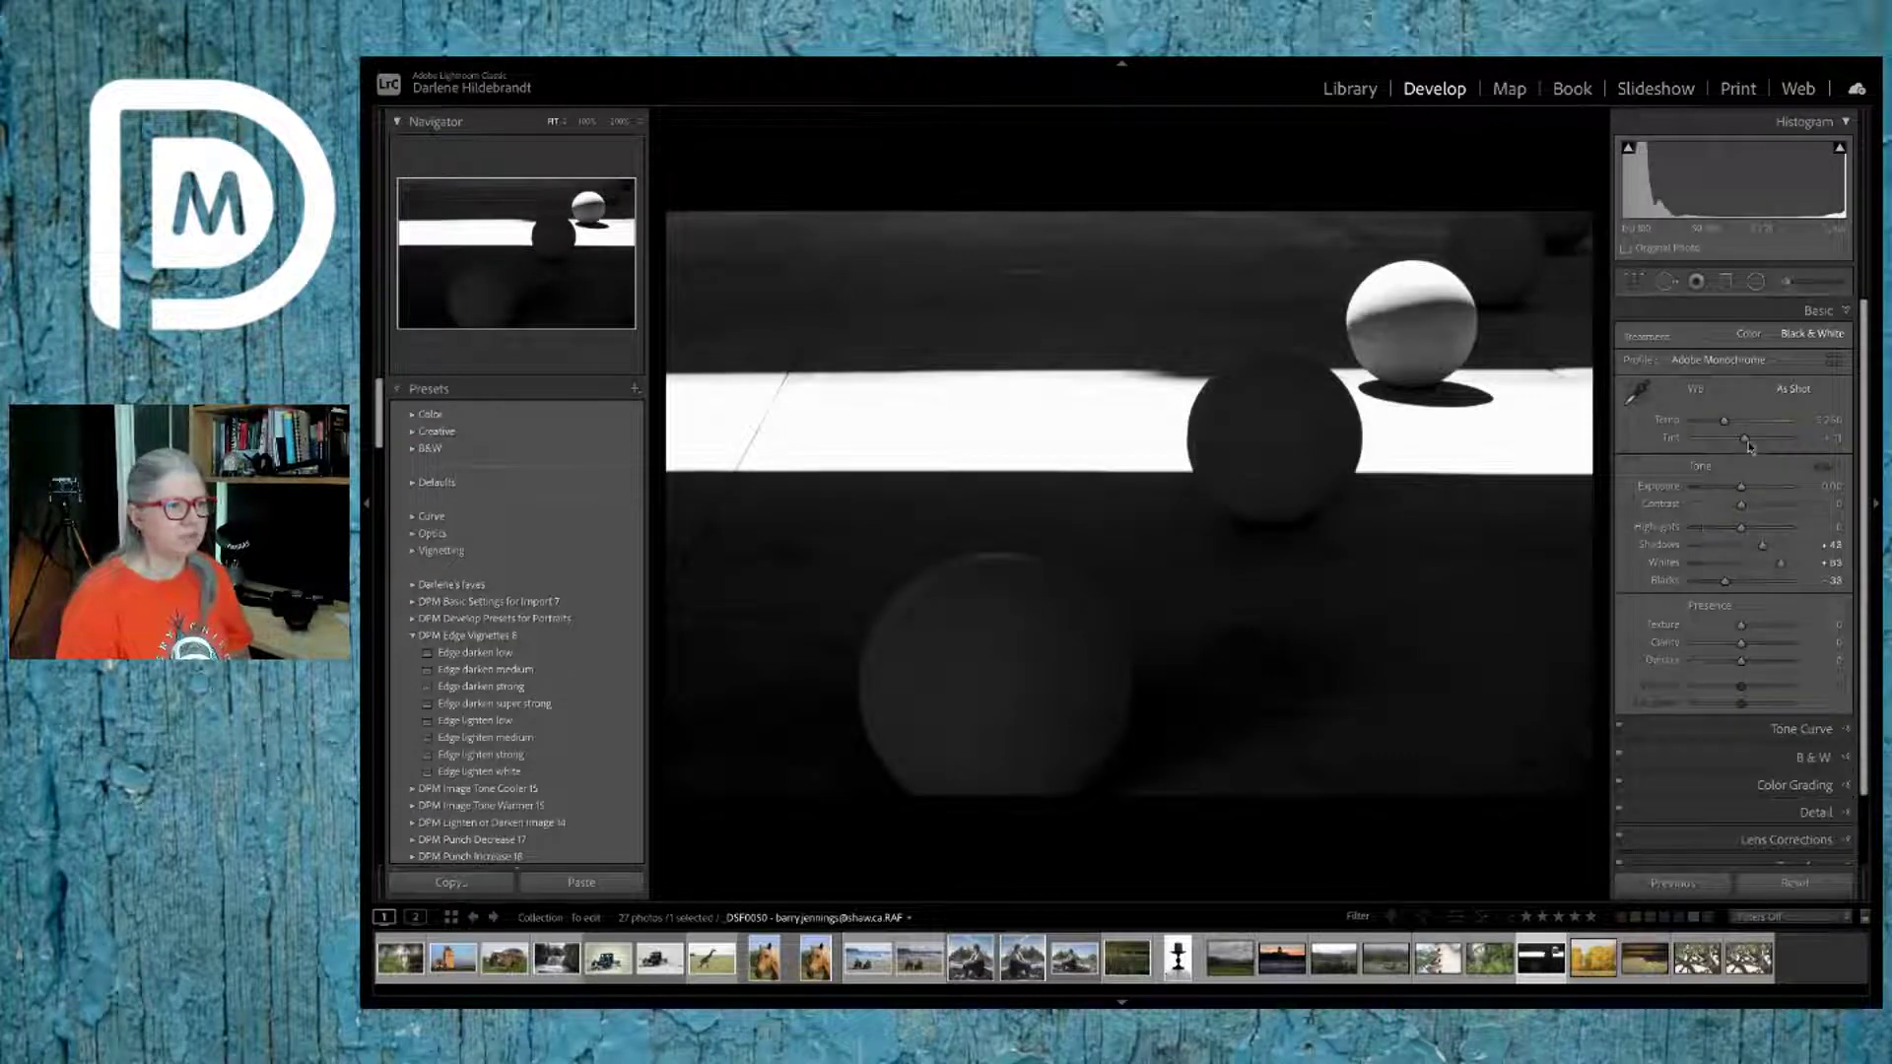
click(1793, 883)
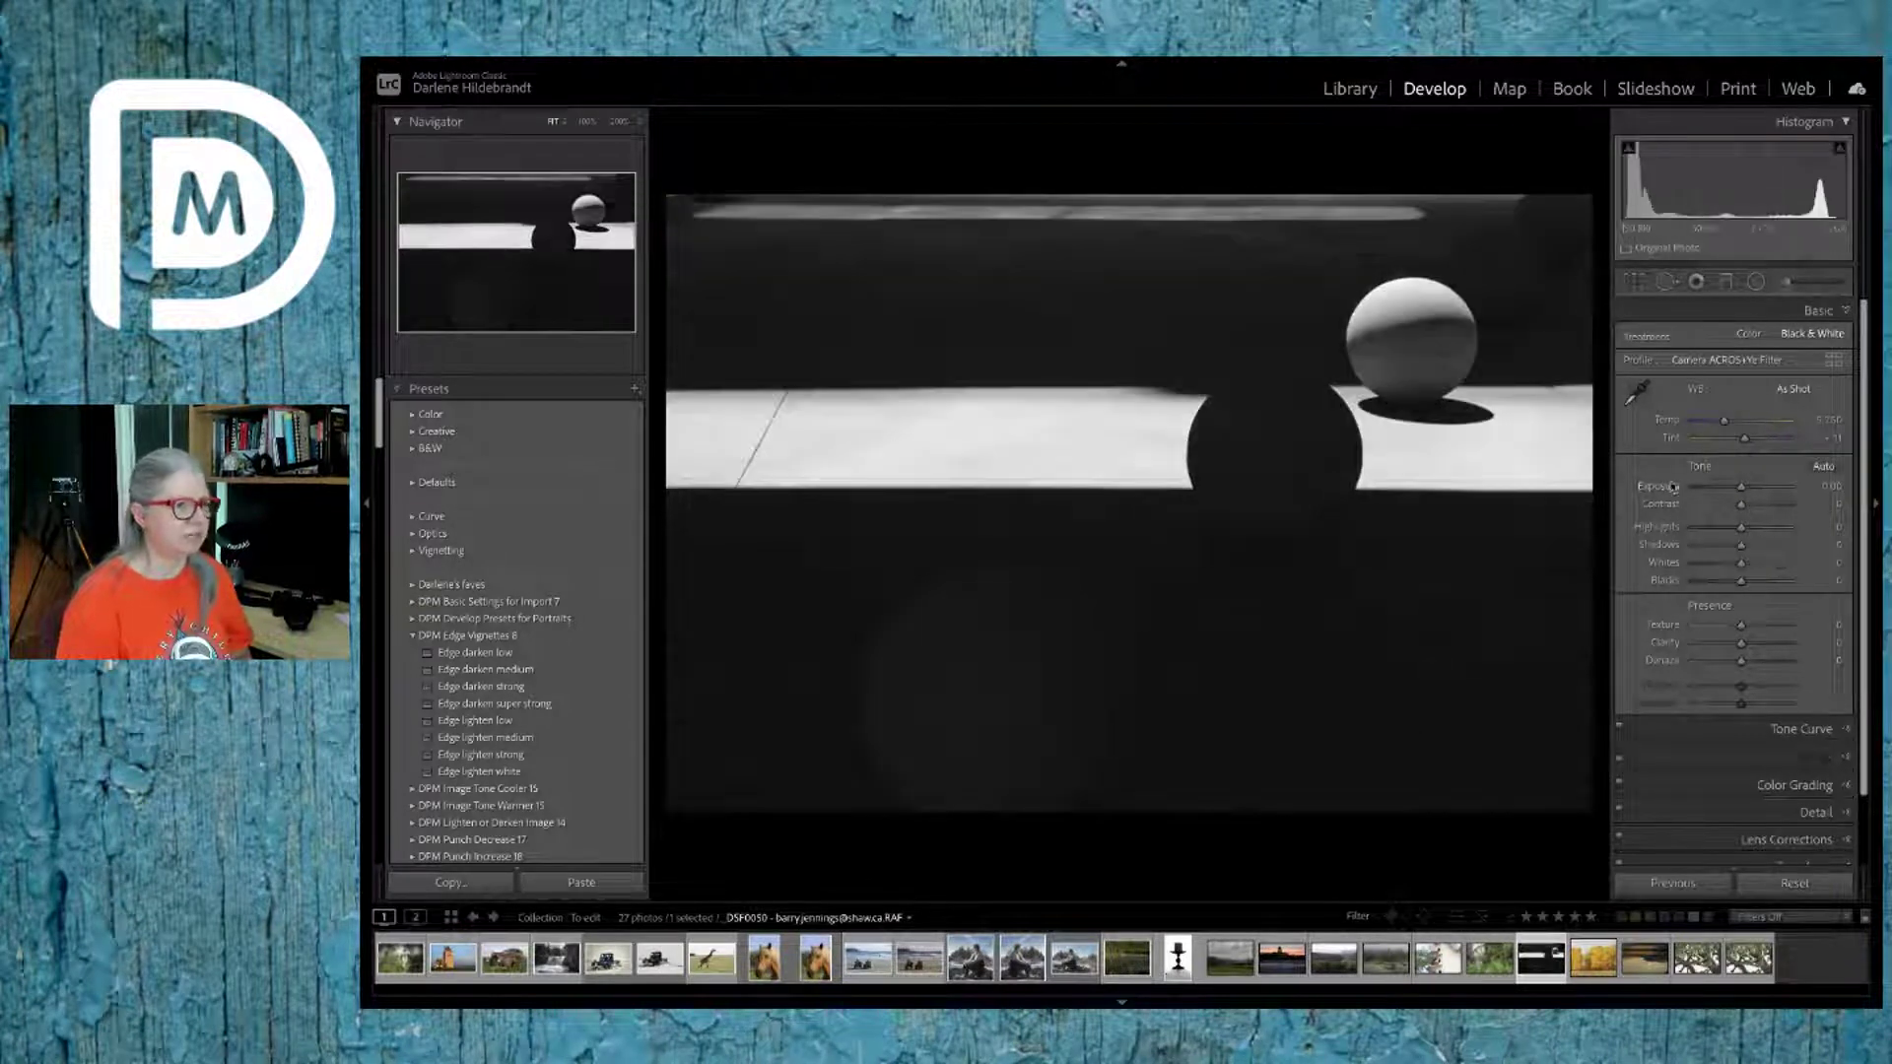
click(1722, 361)
click(1723, 361)
drag(1741, 486, 1767, 487)
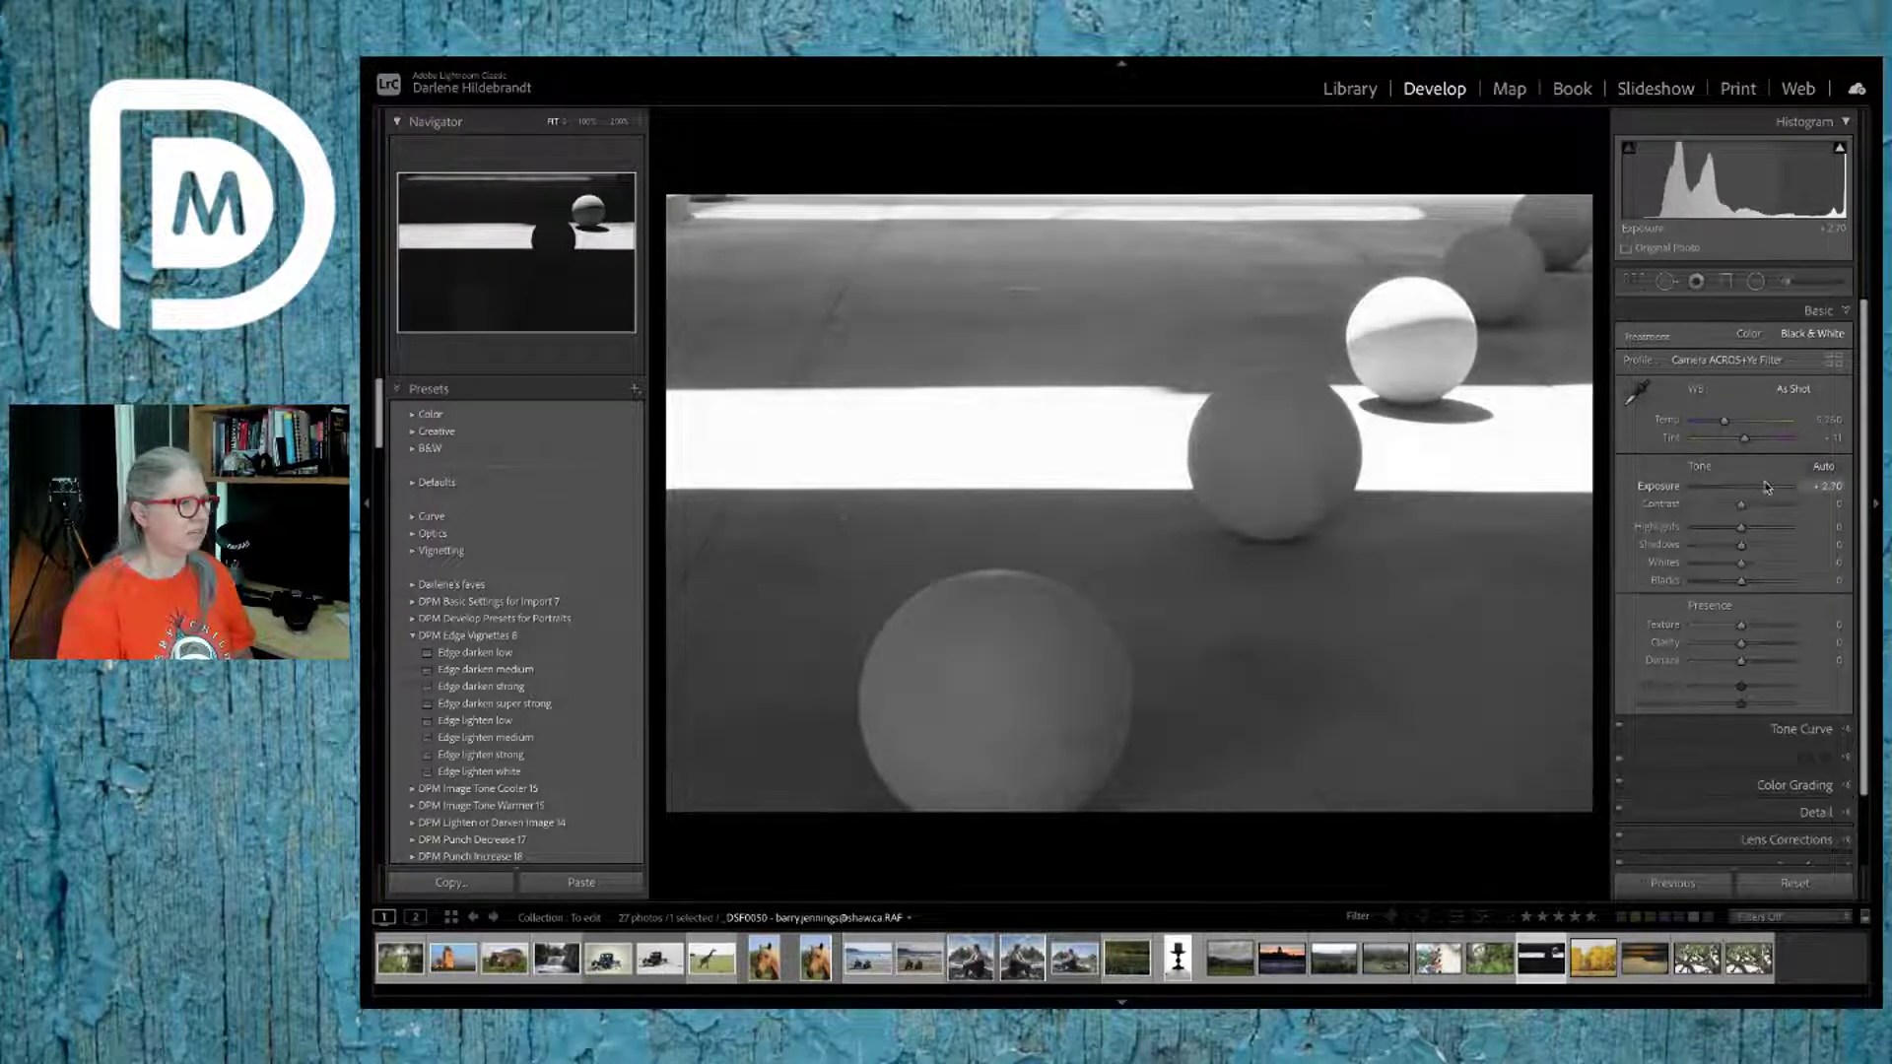
Step: Crop the bright strip off the top of the ball photo and set Whites to about +56 and Blacks to about -36
click(873, 535)
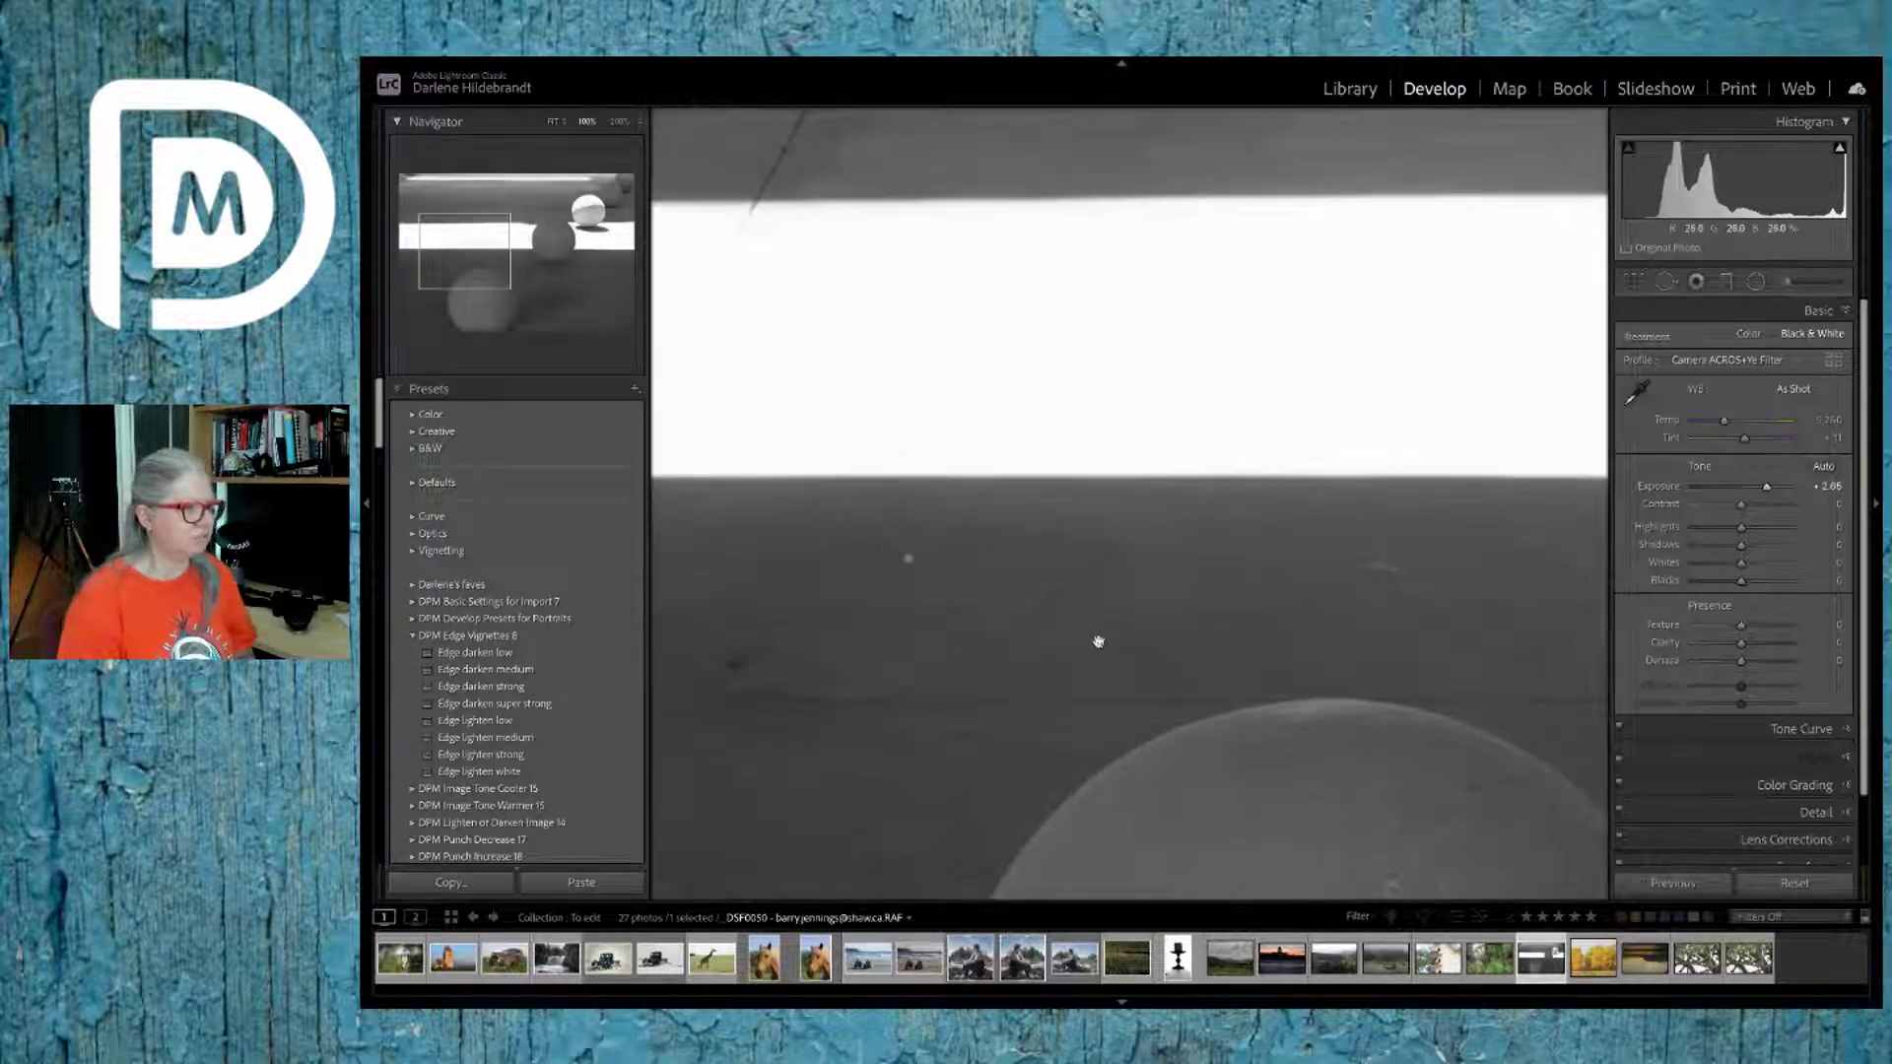
scroll(1098, 642, down, 3)
scroll(1115, 549, down, 5)
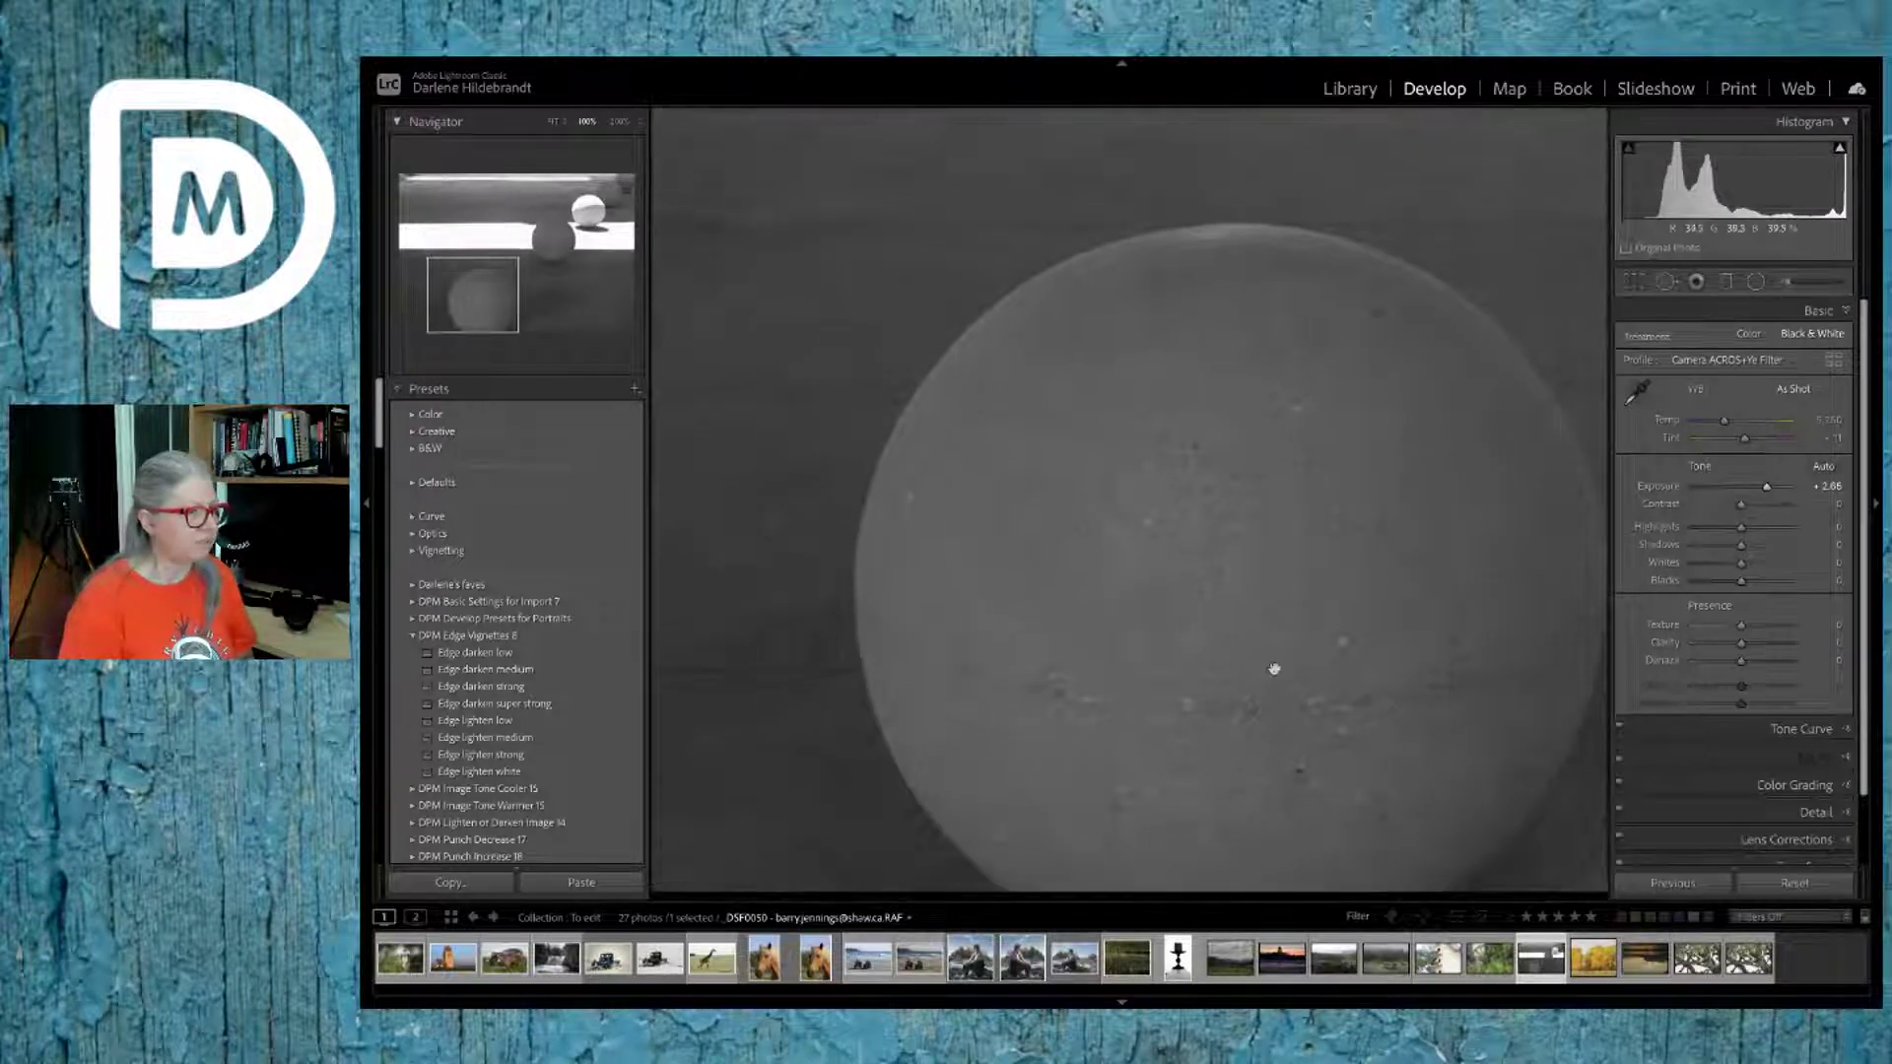
click(1301, 689)
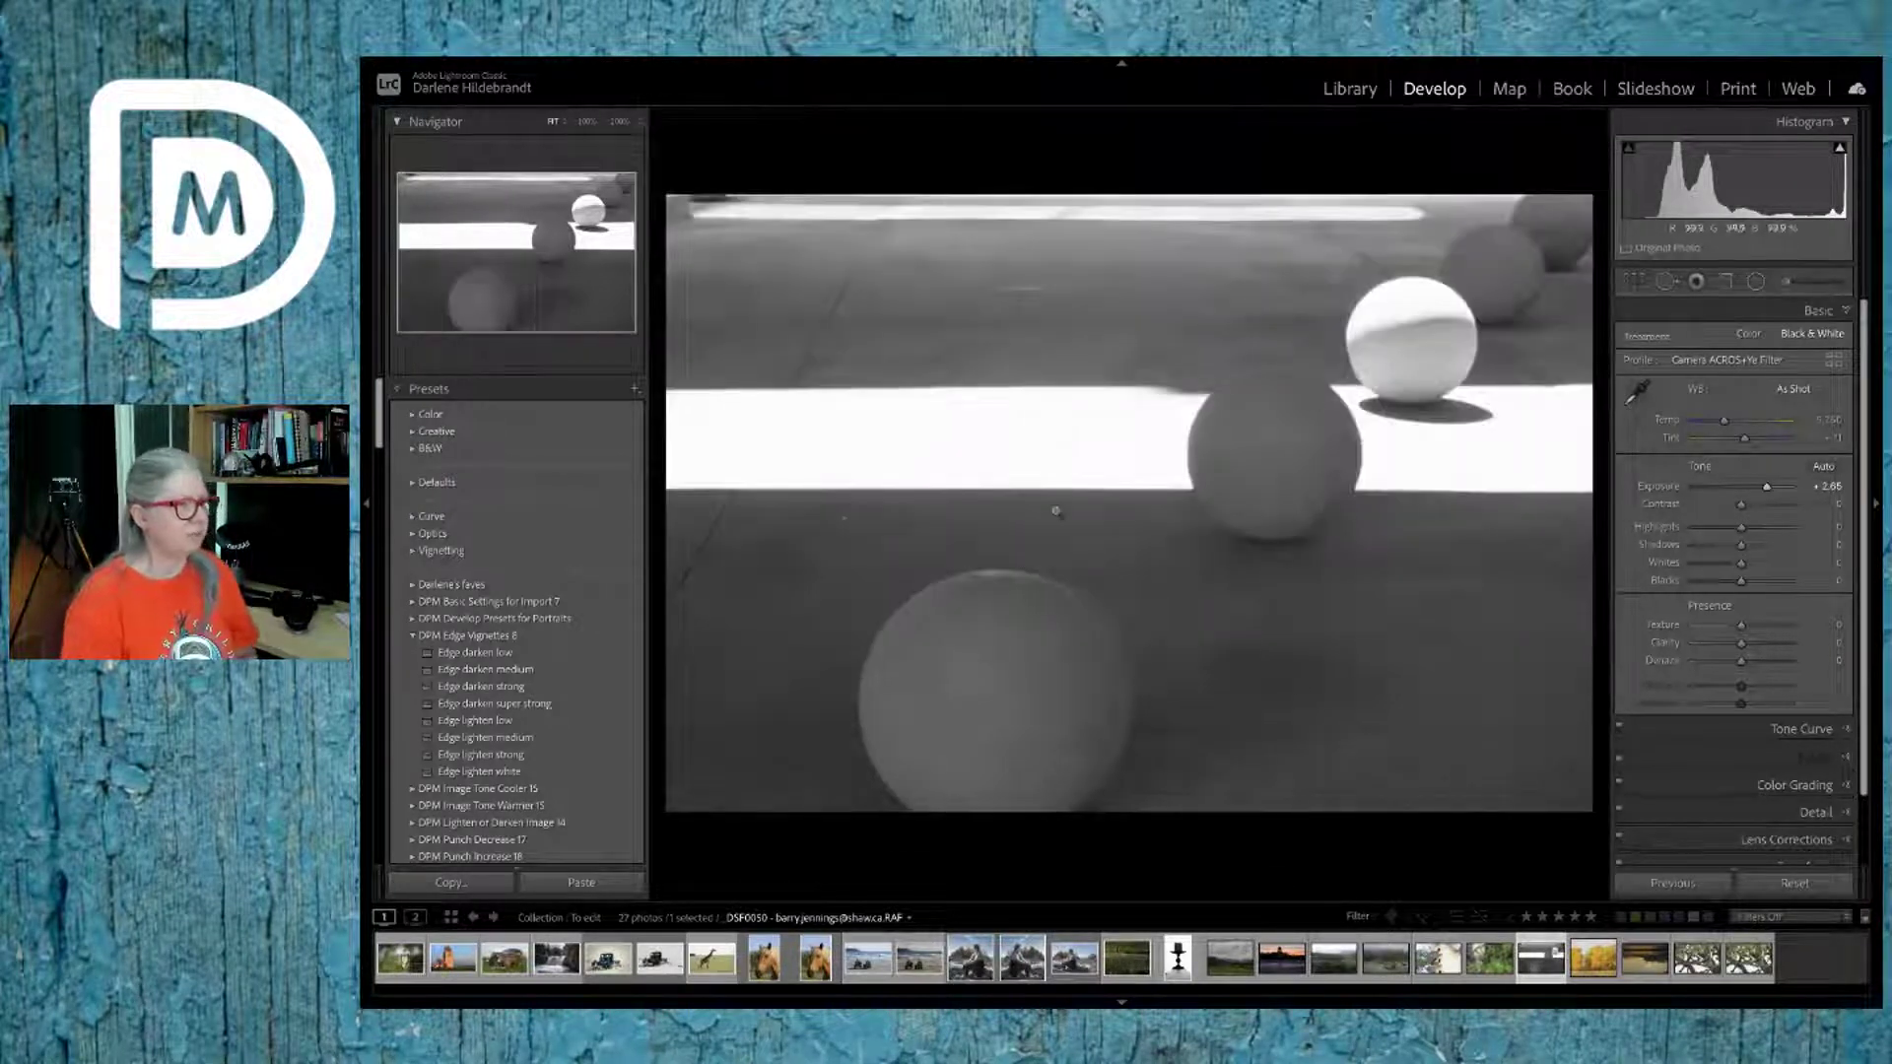
key(r)
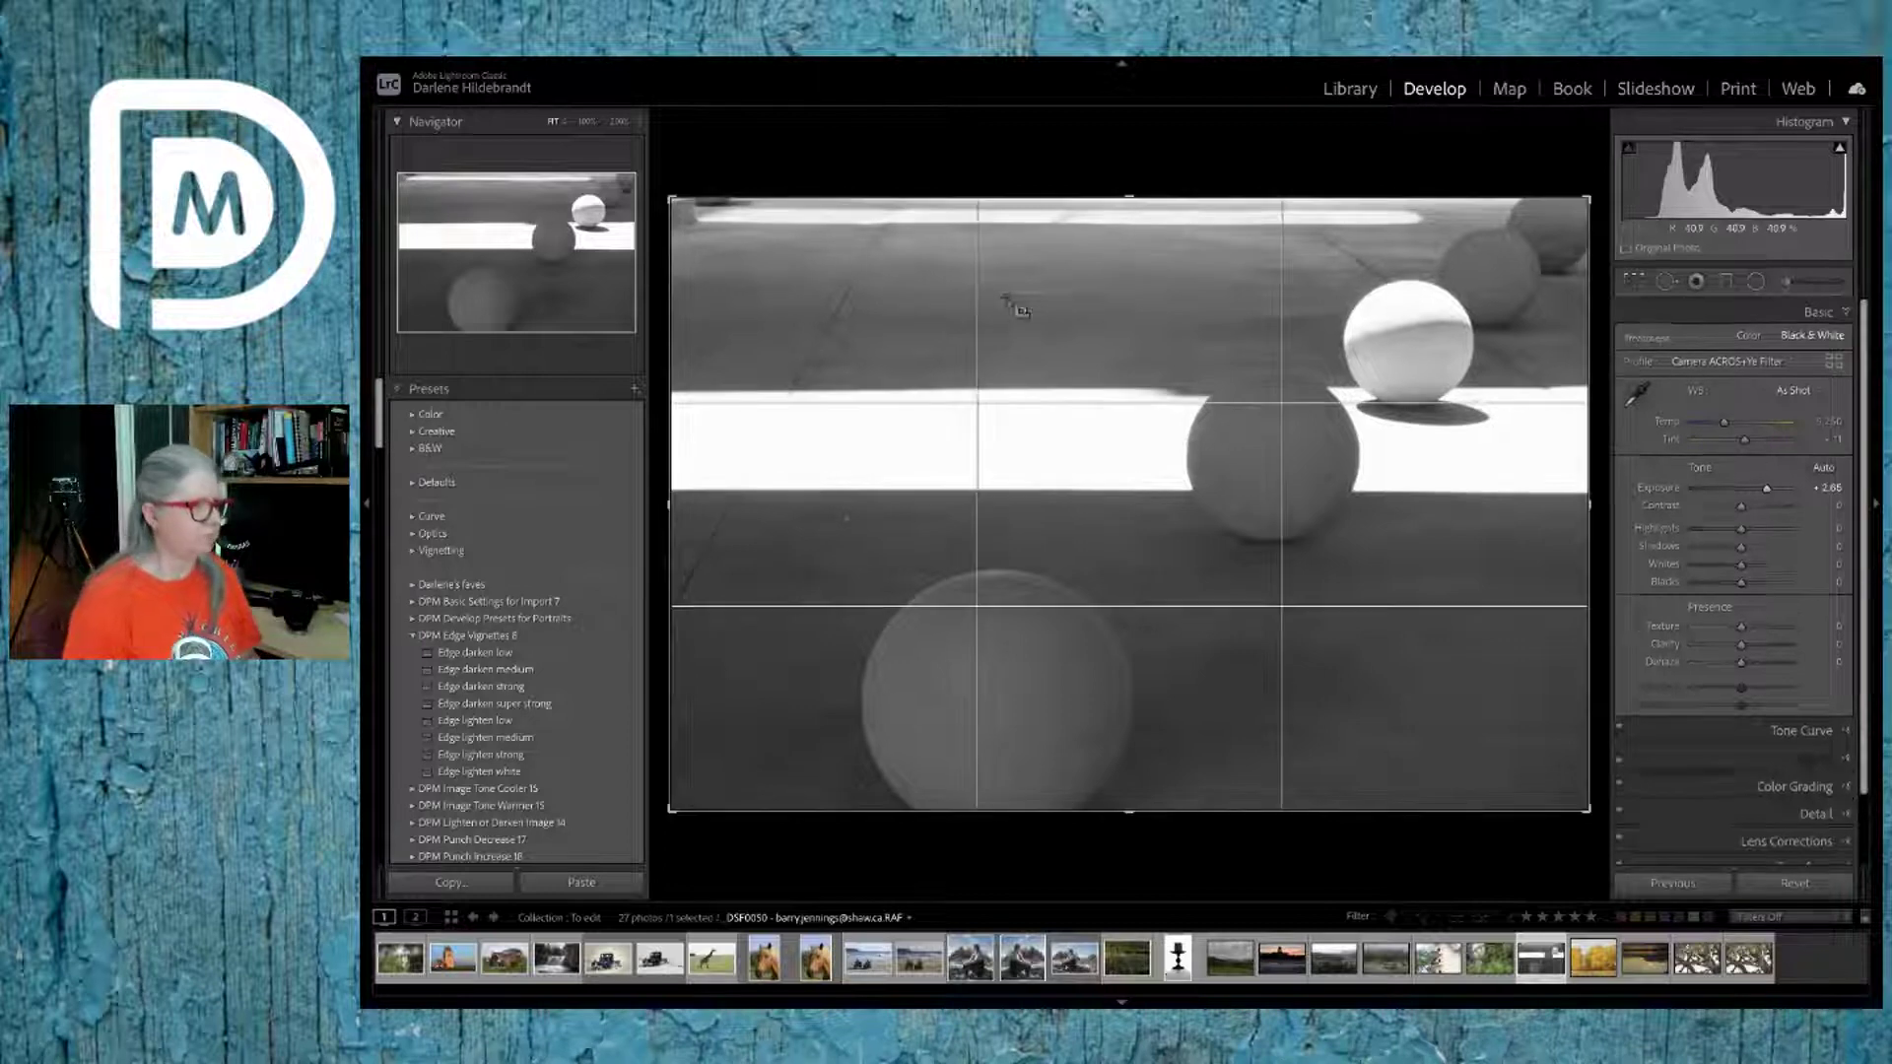
drag(1122, 205, 1122, 223)
key(Return)
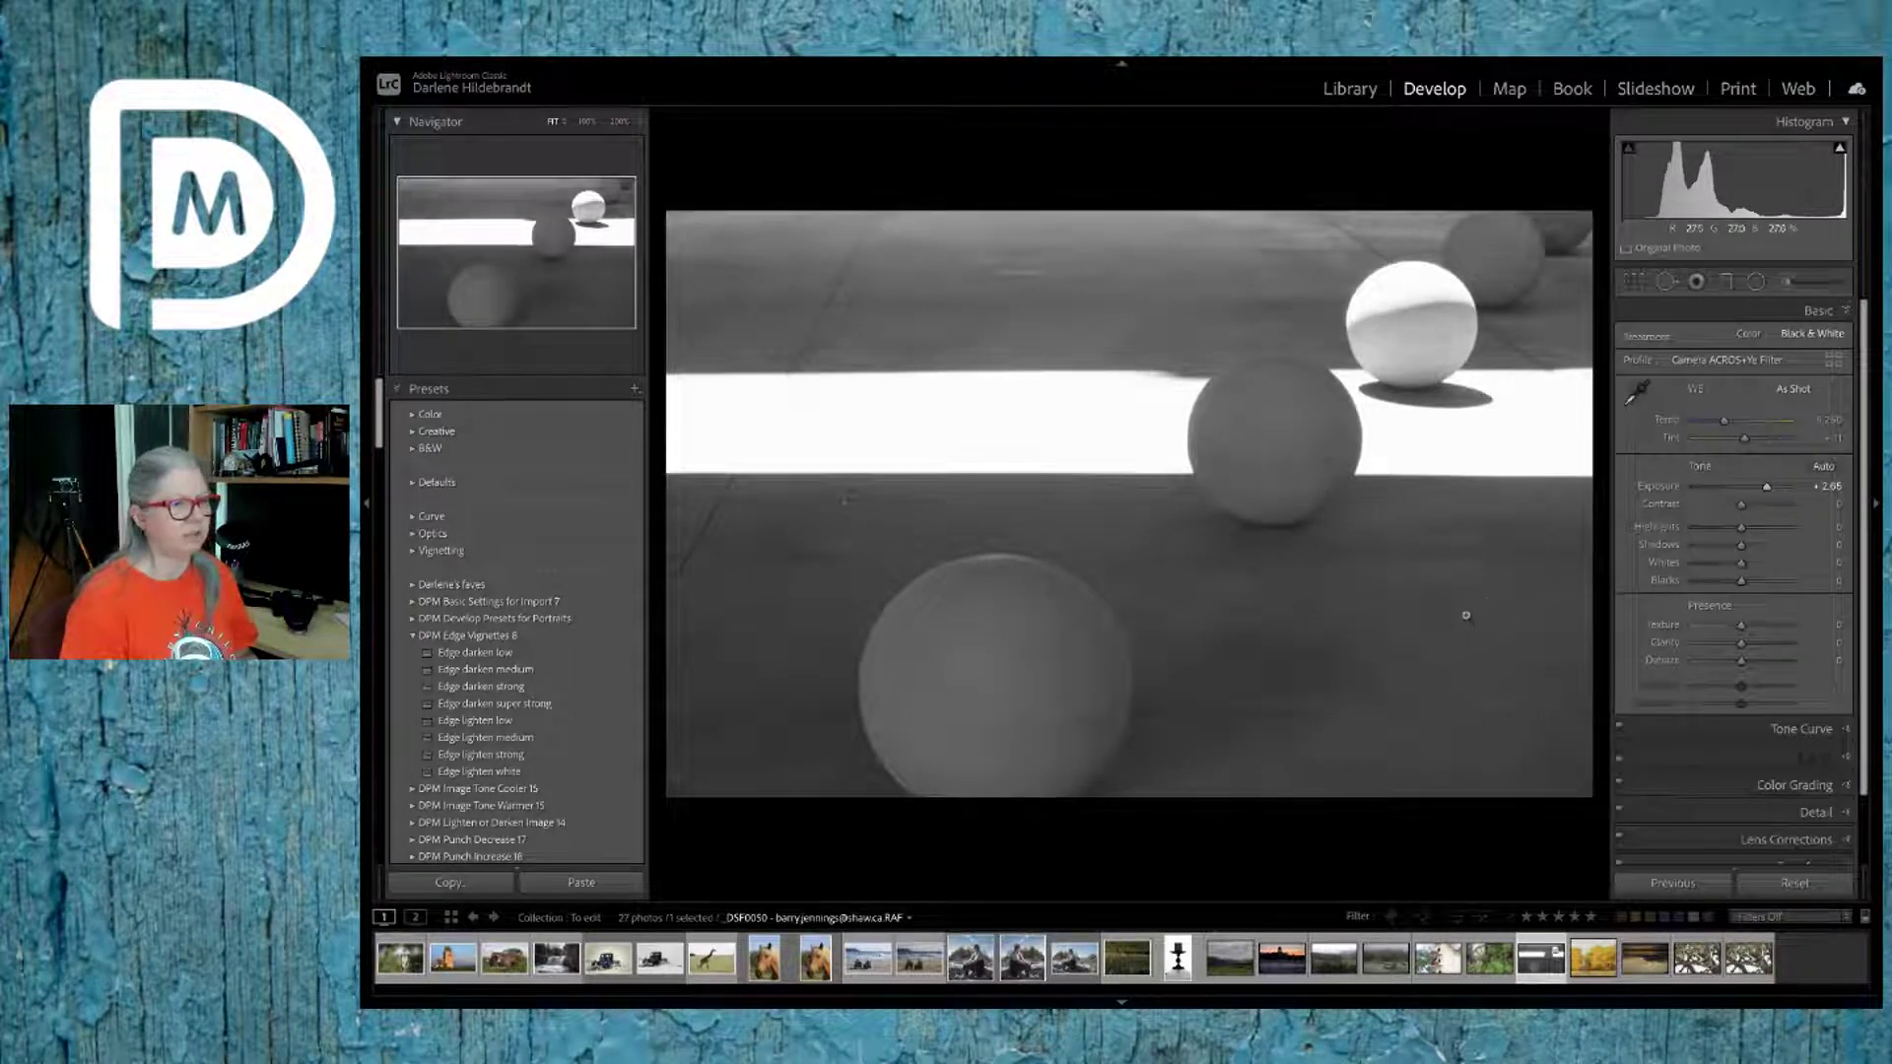
mouse_move(1739, 581)
mouse_down()
mouse_move(1723, 583)
mouse_move(1769, 564)
mouse_up()
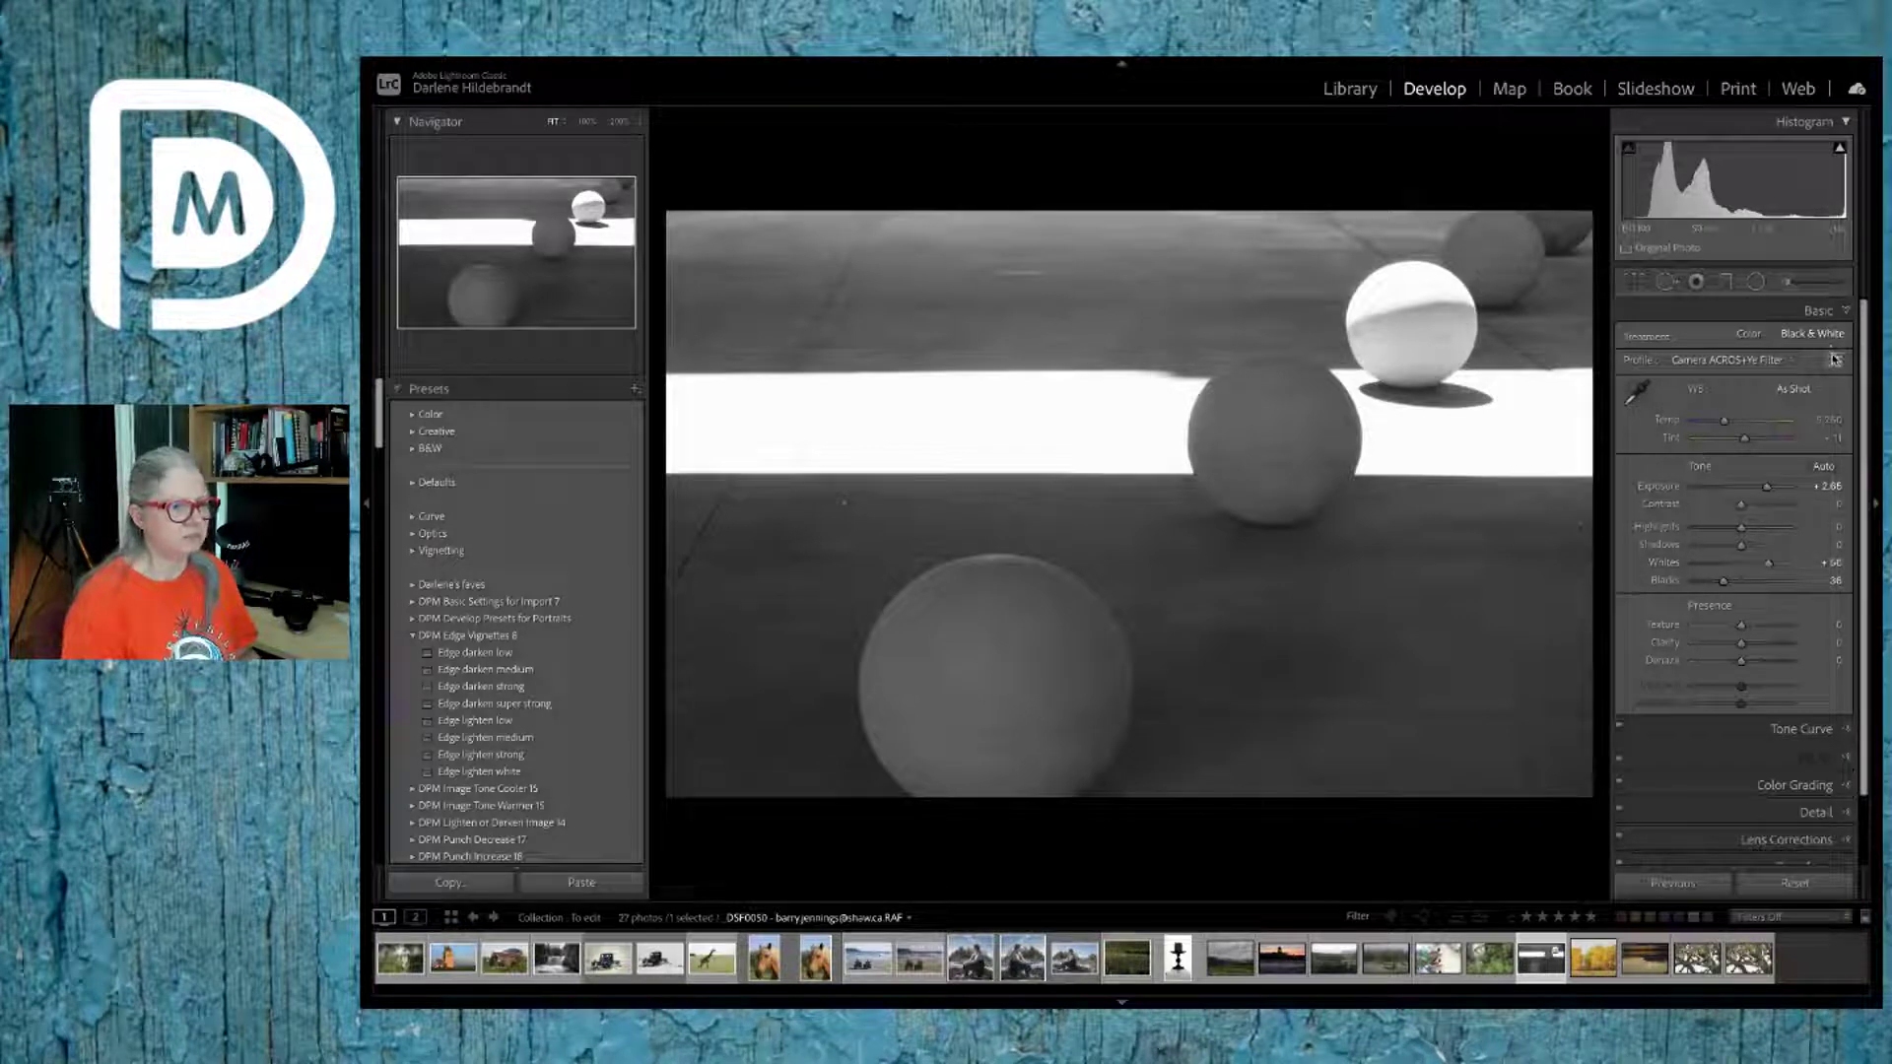
Step: Try the Adobe Monochrome profile on the ball photo, undoing it back to Camera ACROS+Ye Filter
click(1705, 364)
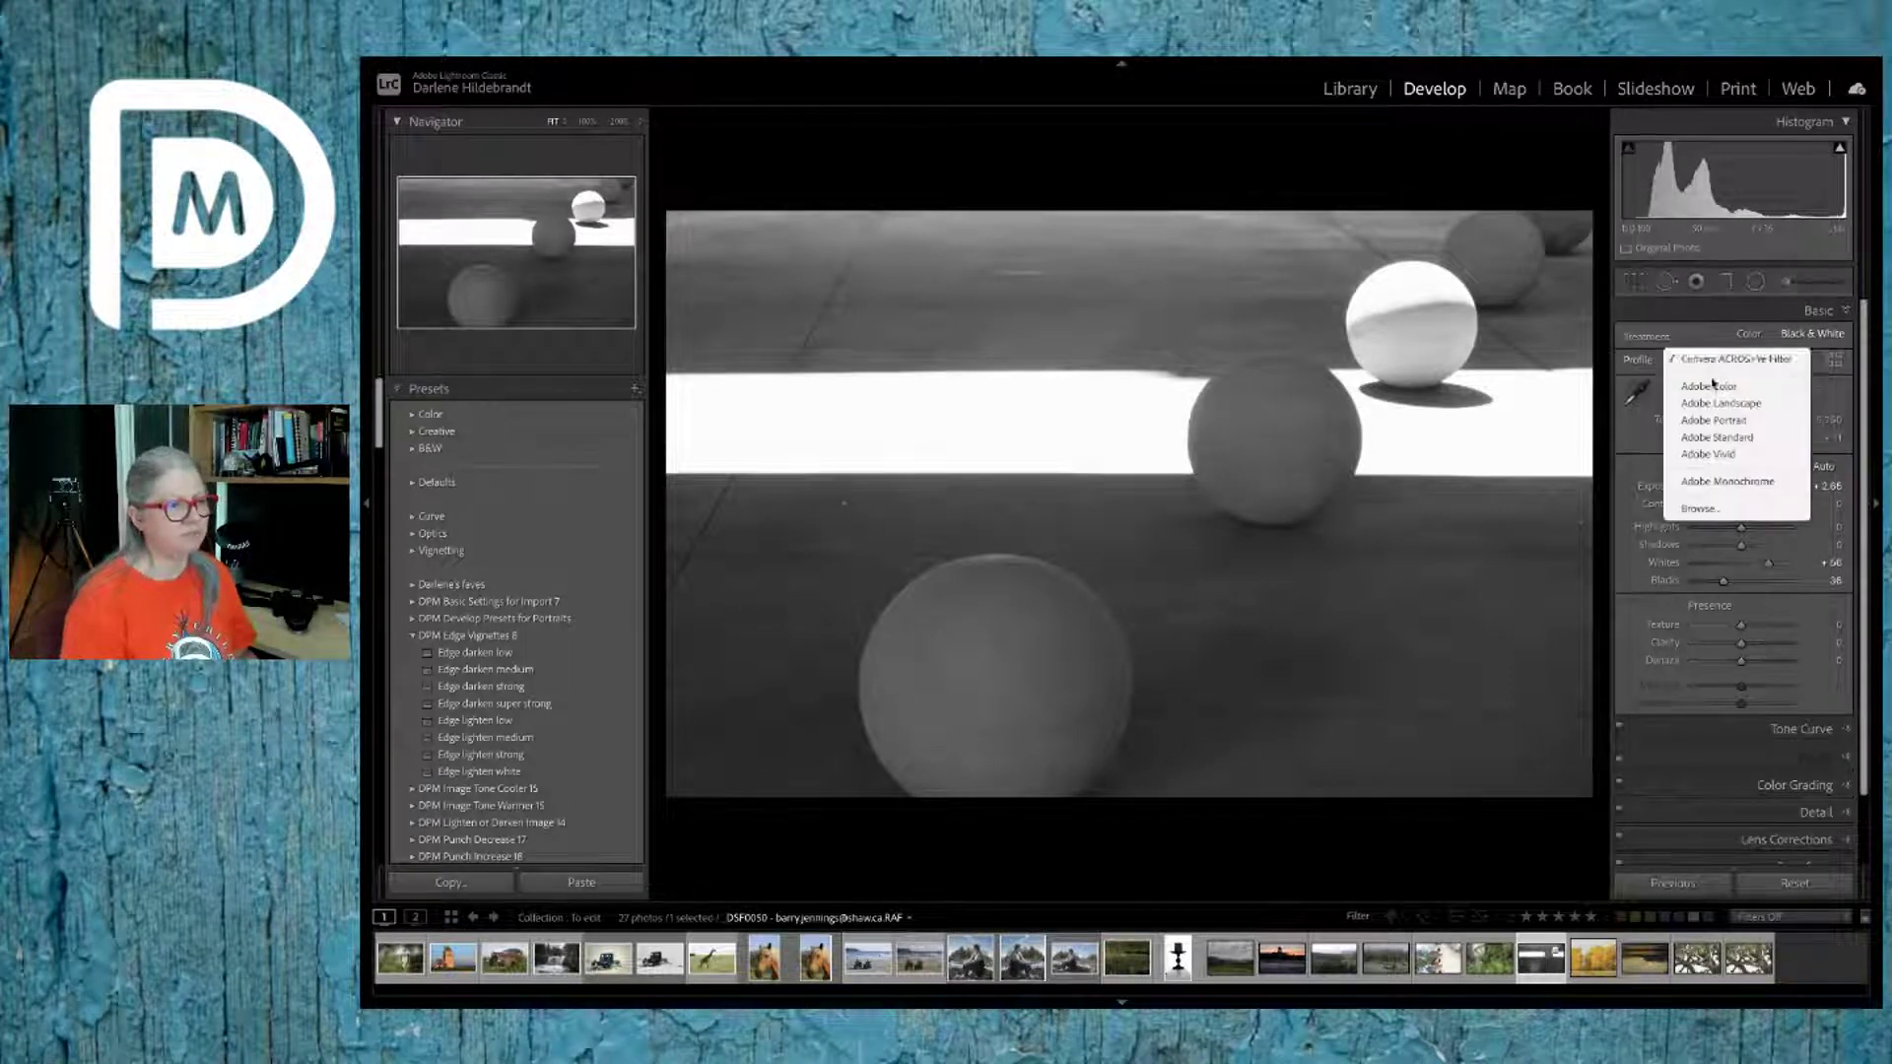
click(1723, 482)
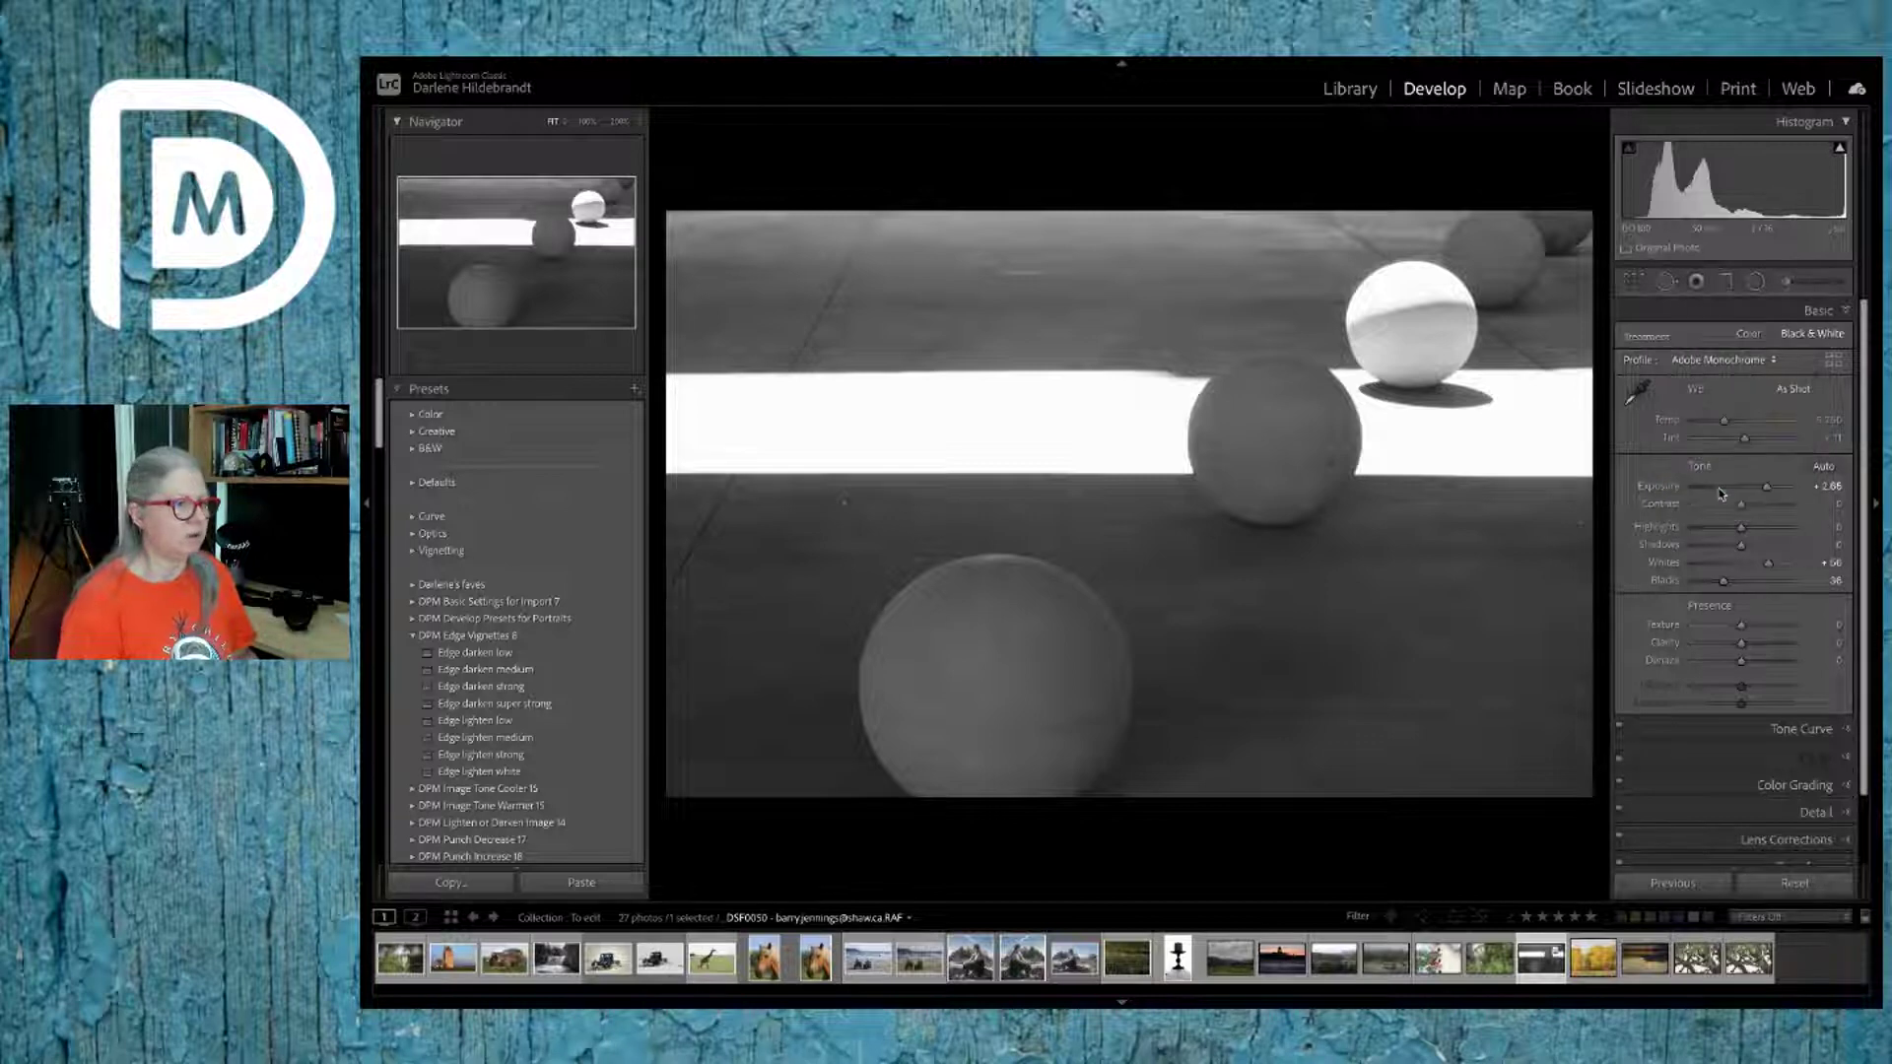
click(1717, 363)
click(1717, 363)
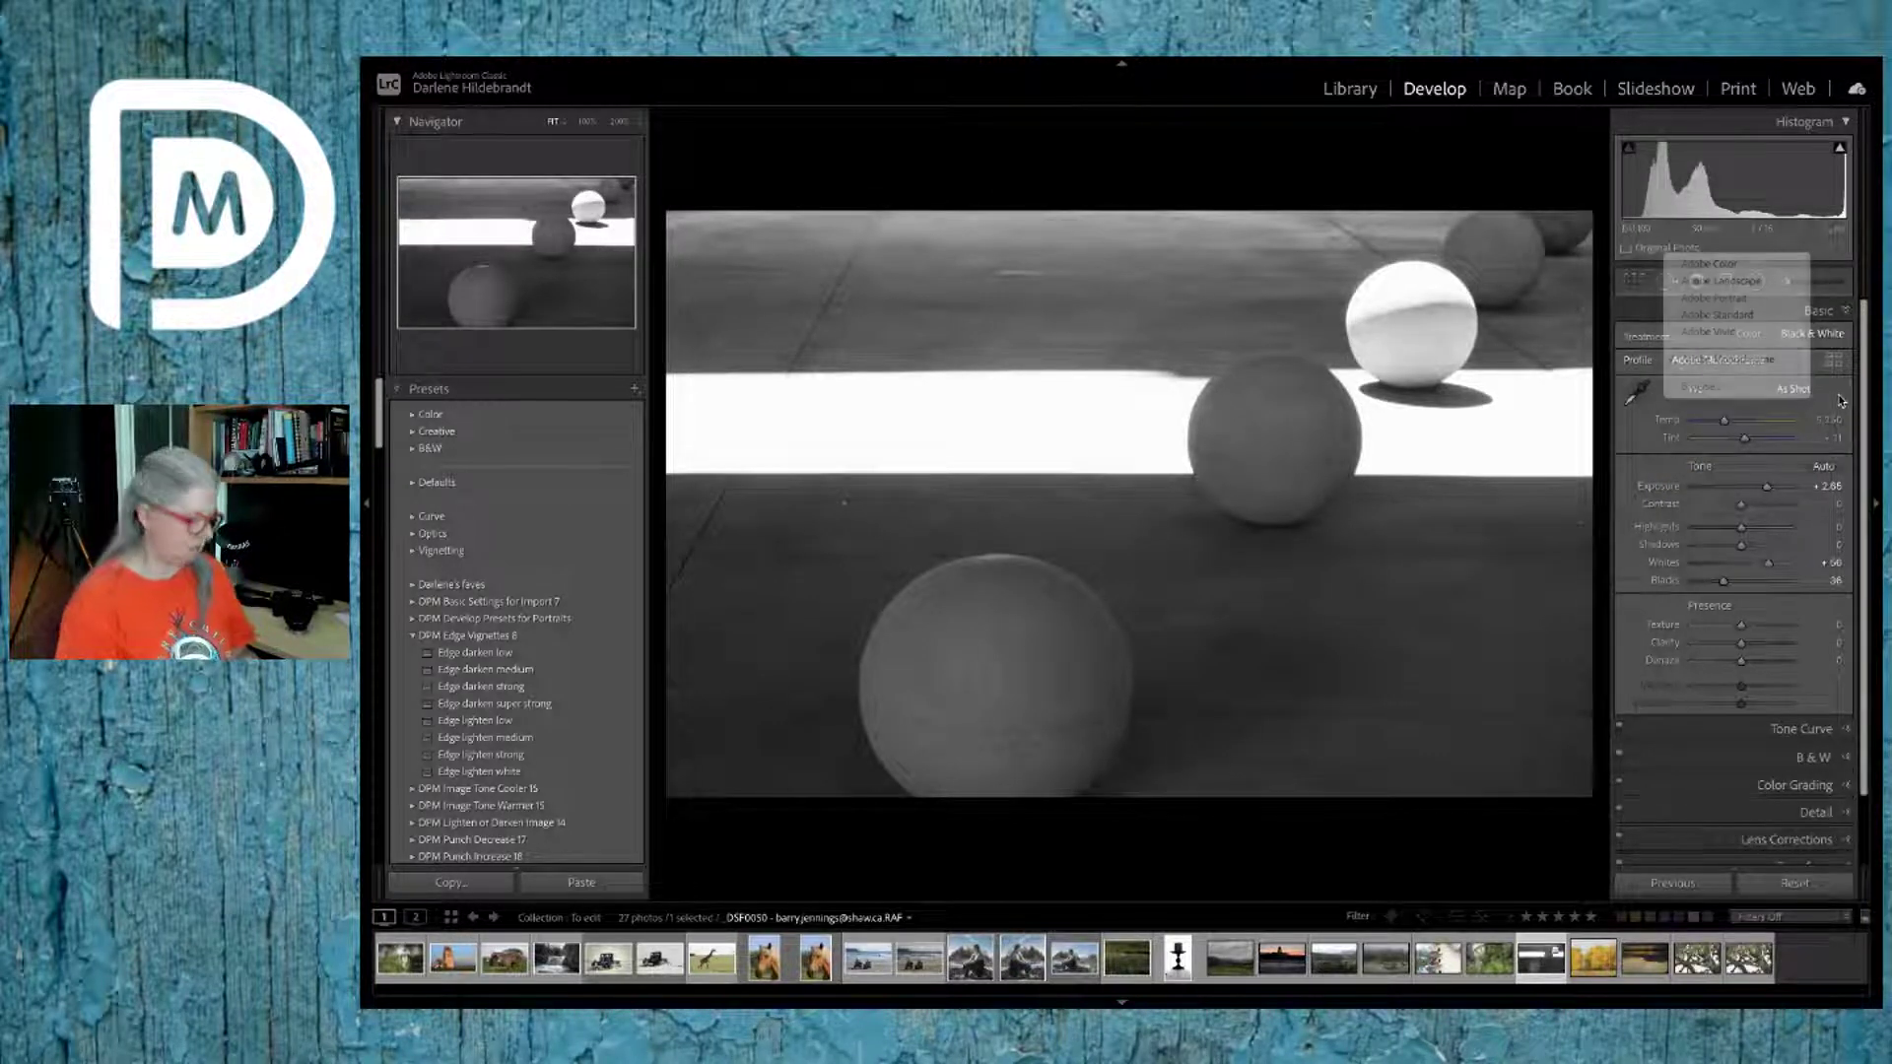
key(ctrl+z)
click(1721, 361)
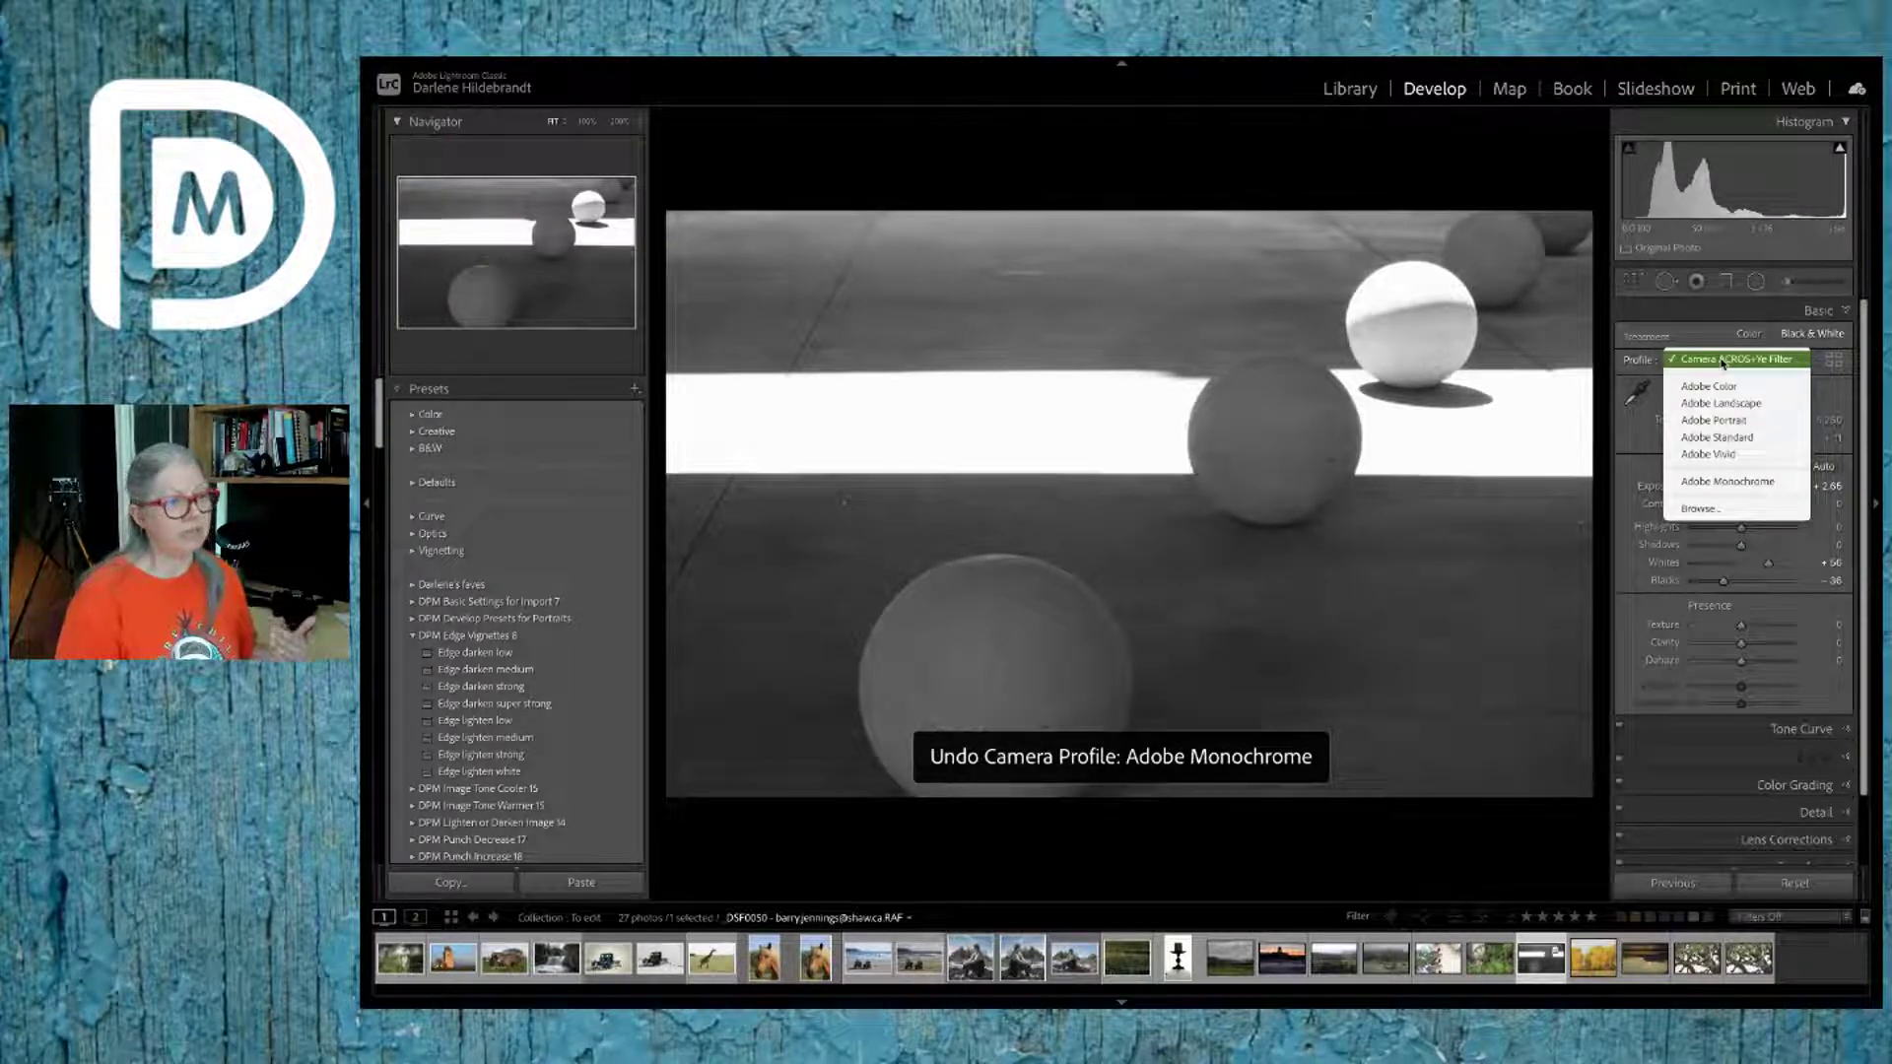
click(1723, 363)
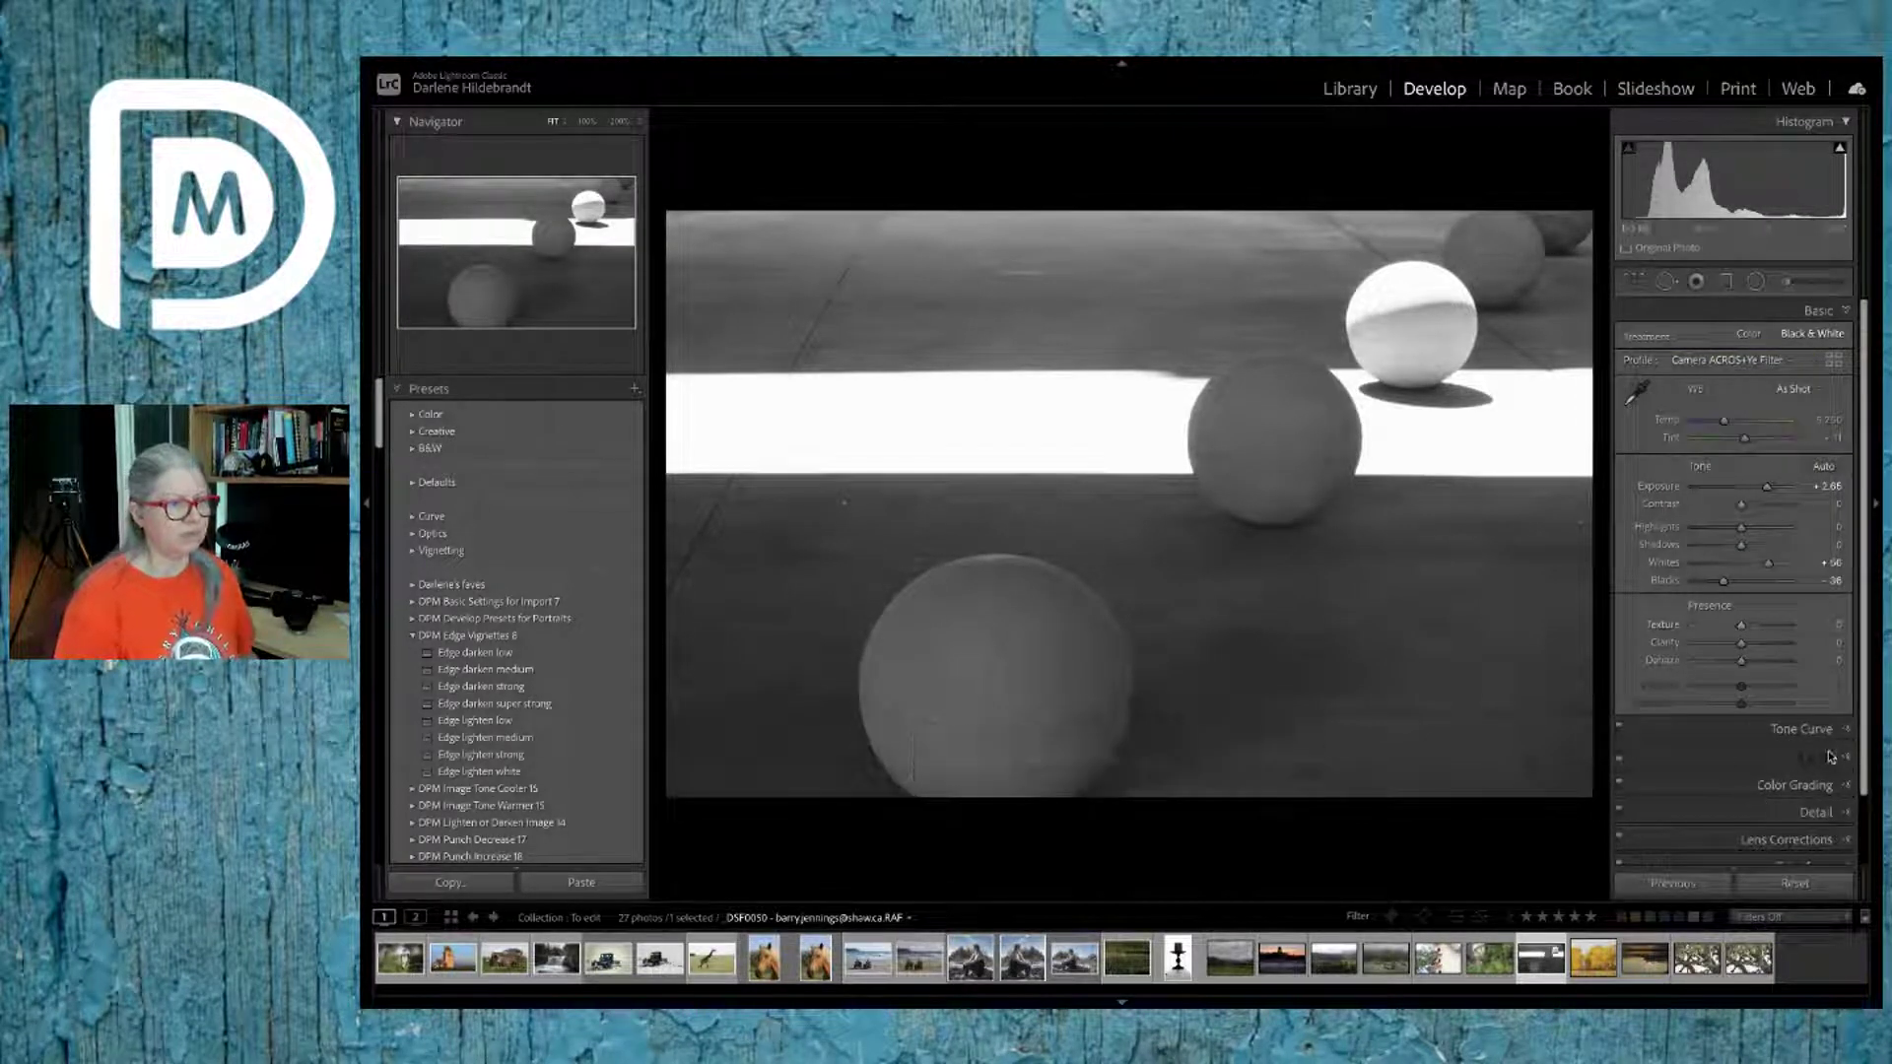
Step: Apply the Adobe Monochrome profile and set the black-and-white mix to Yellow +100, Orange -74 and Red -27
click(1793, 757)
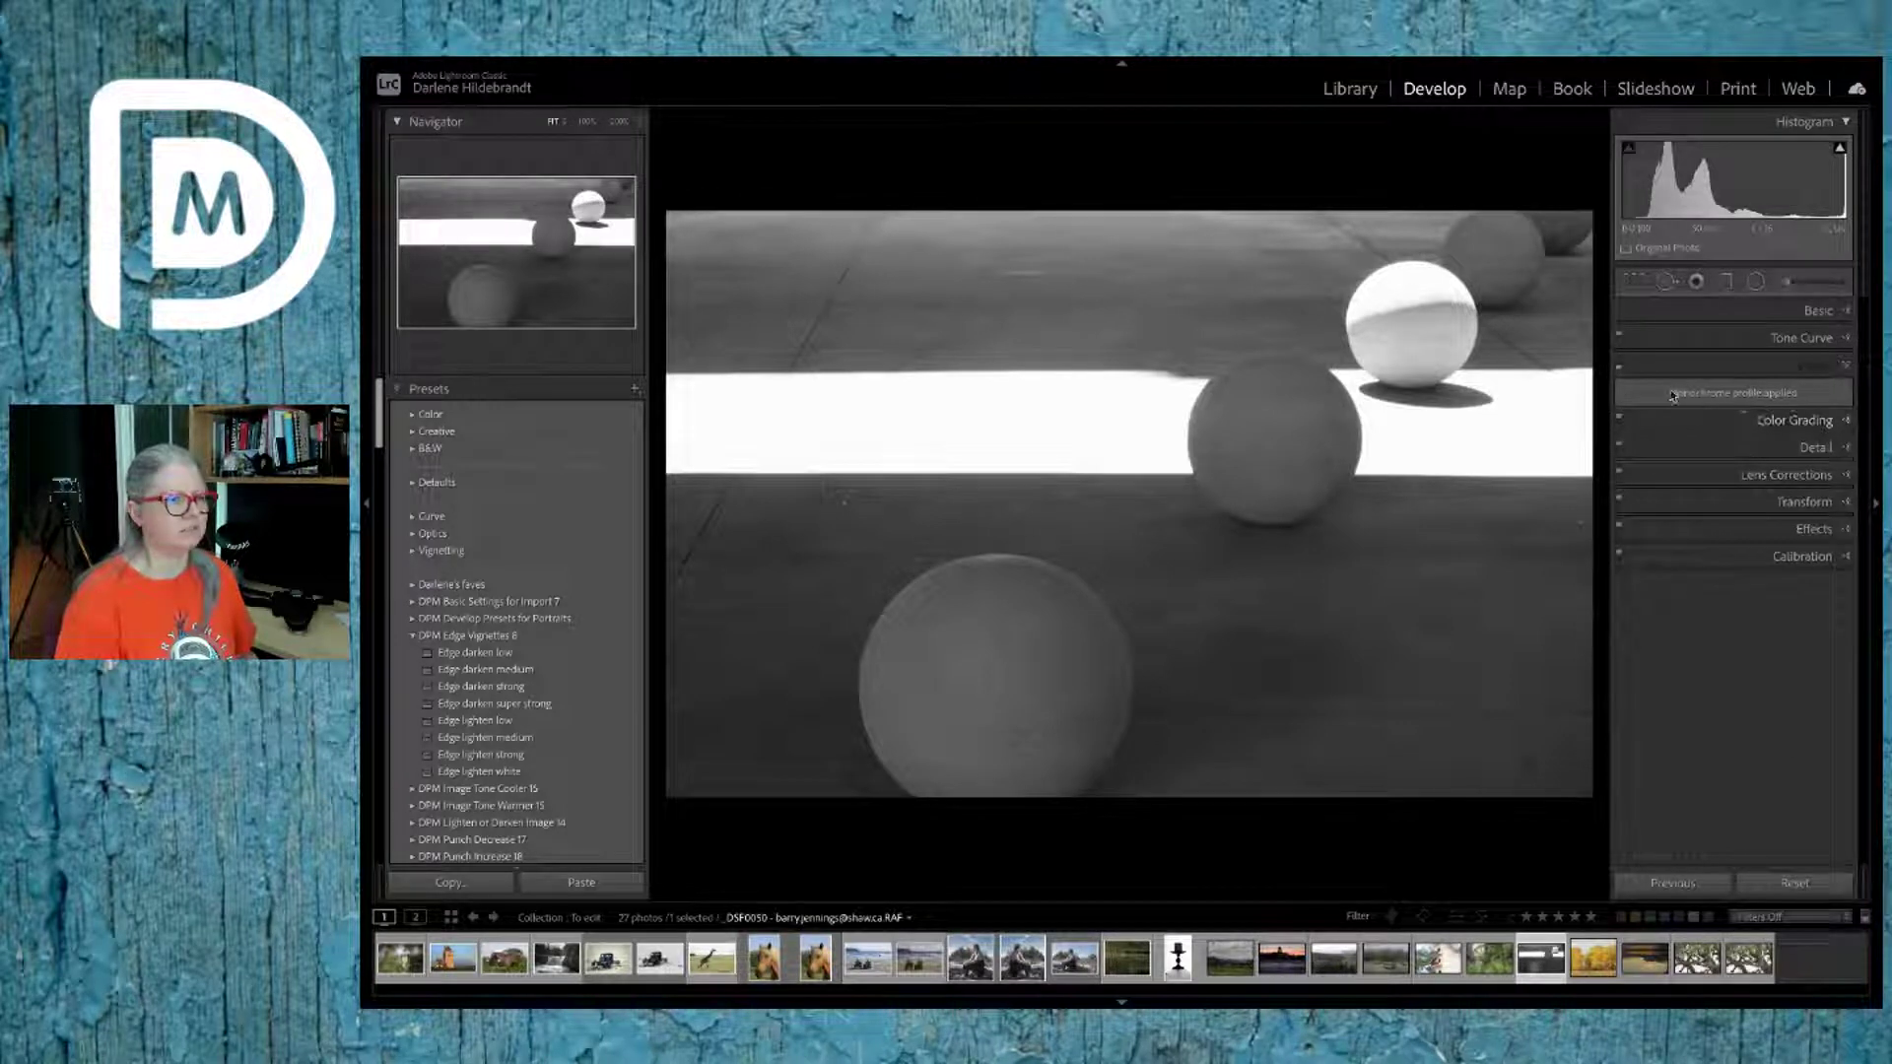
click(1813, 311)
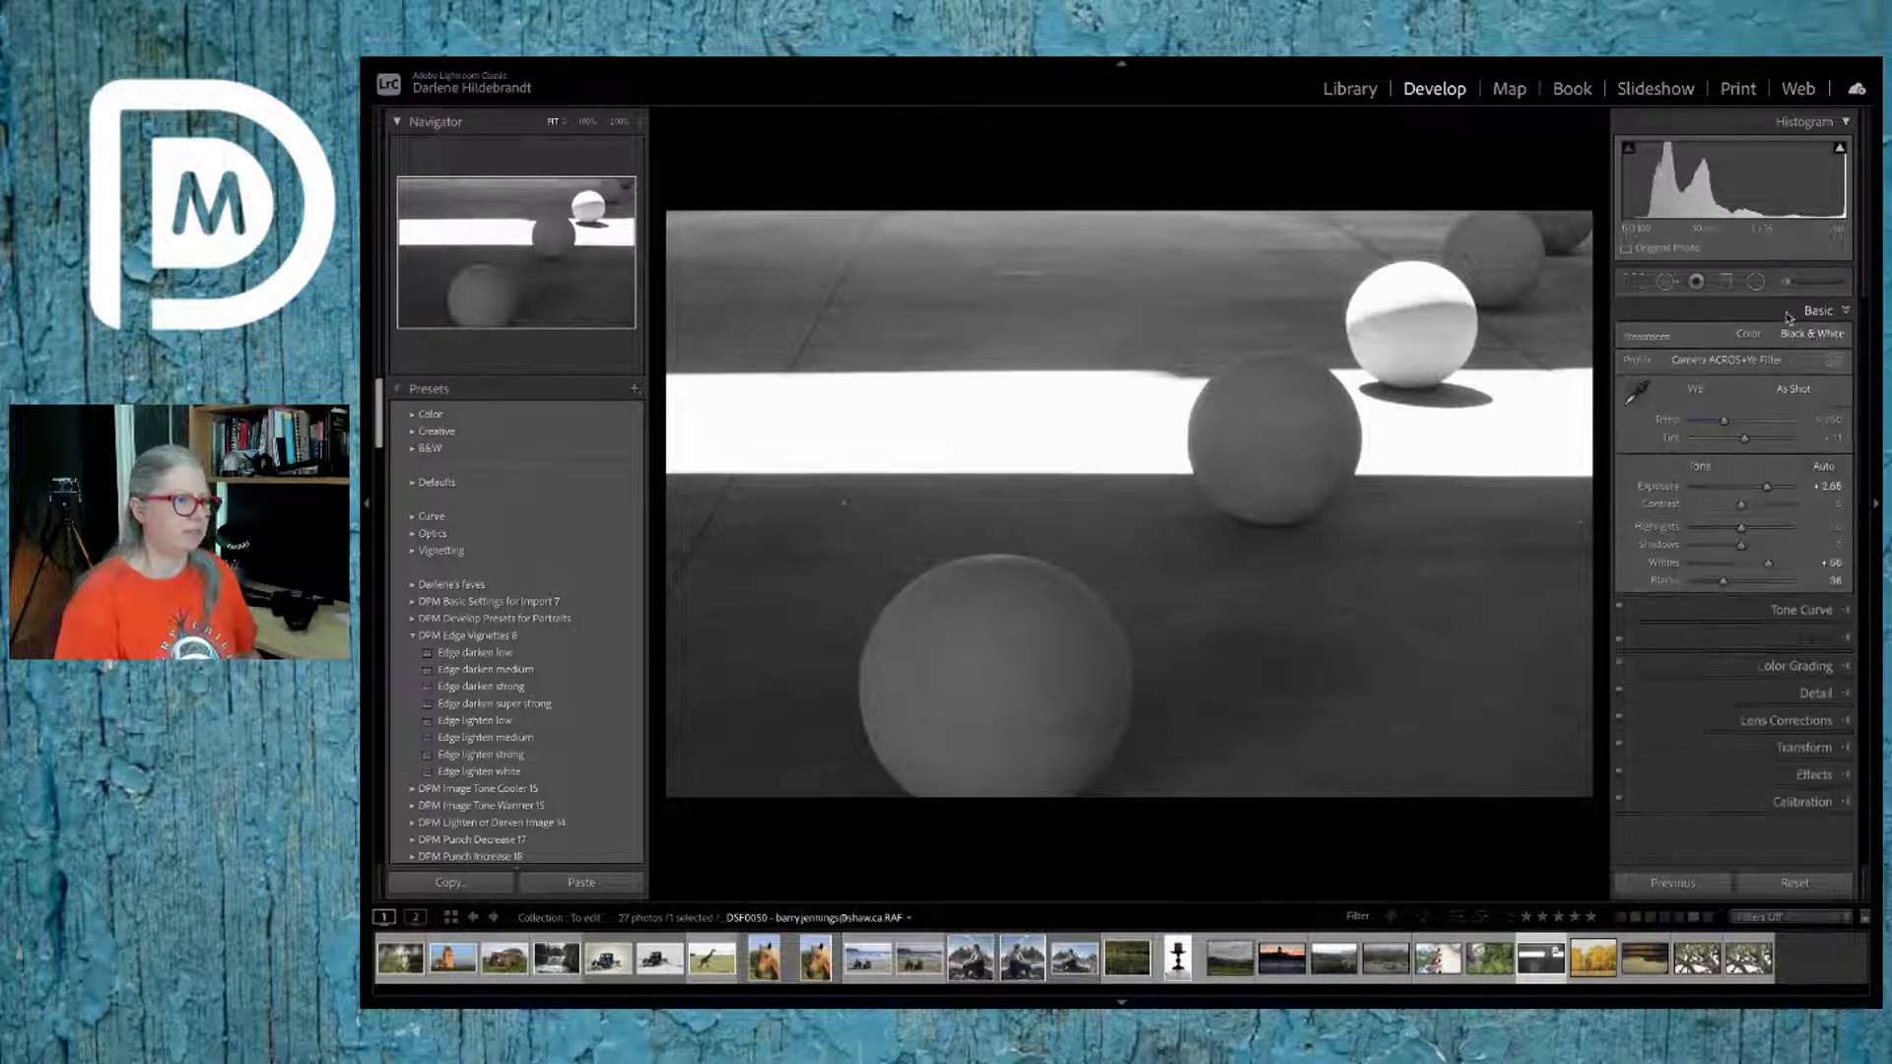
click(1710, 361)
click(1715, 482)
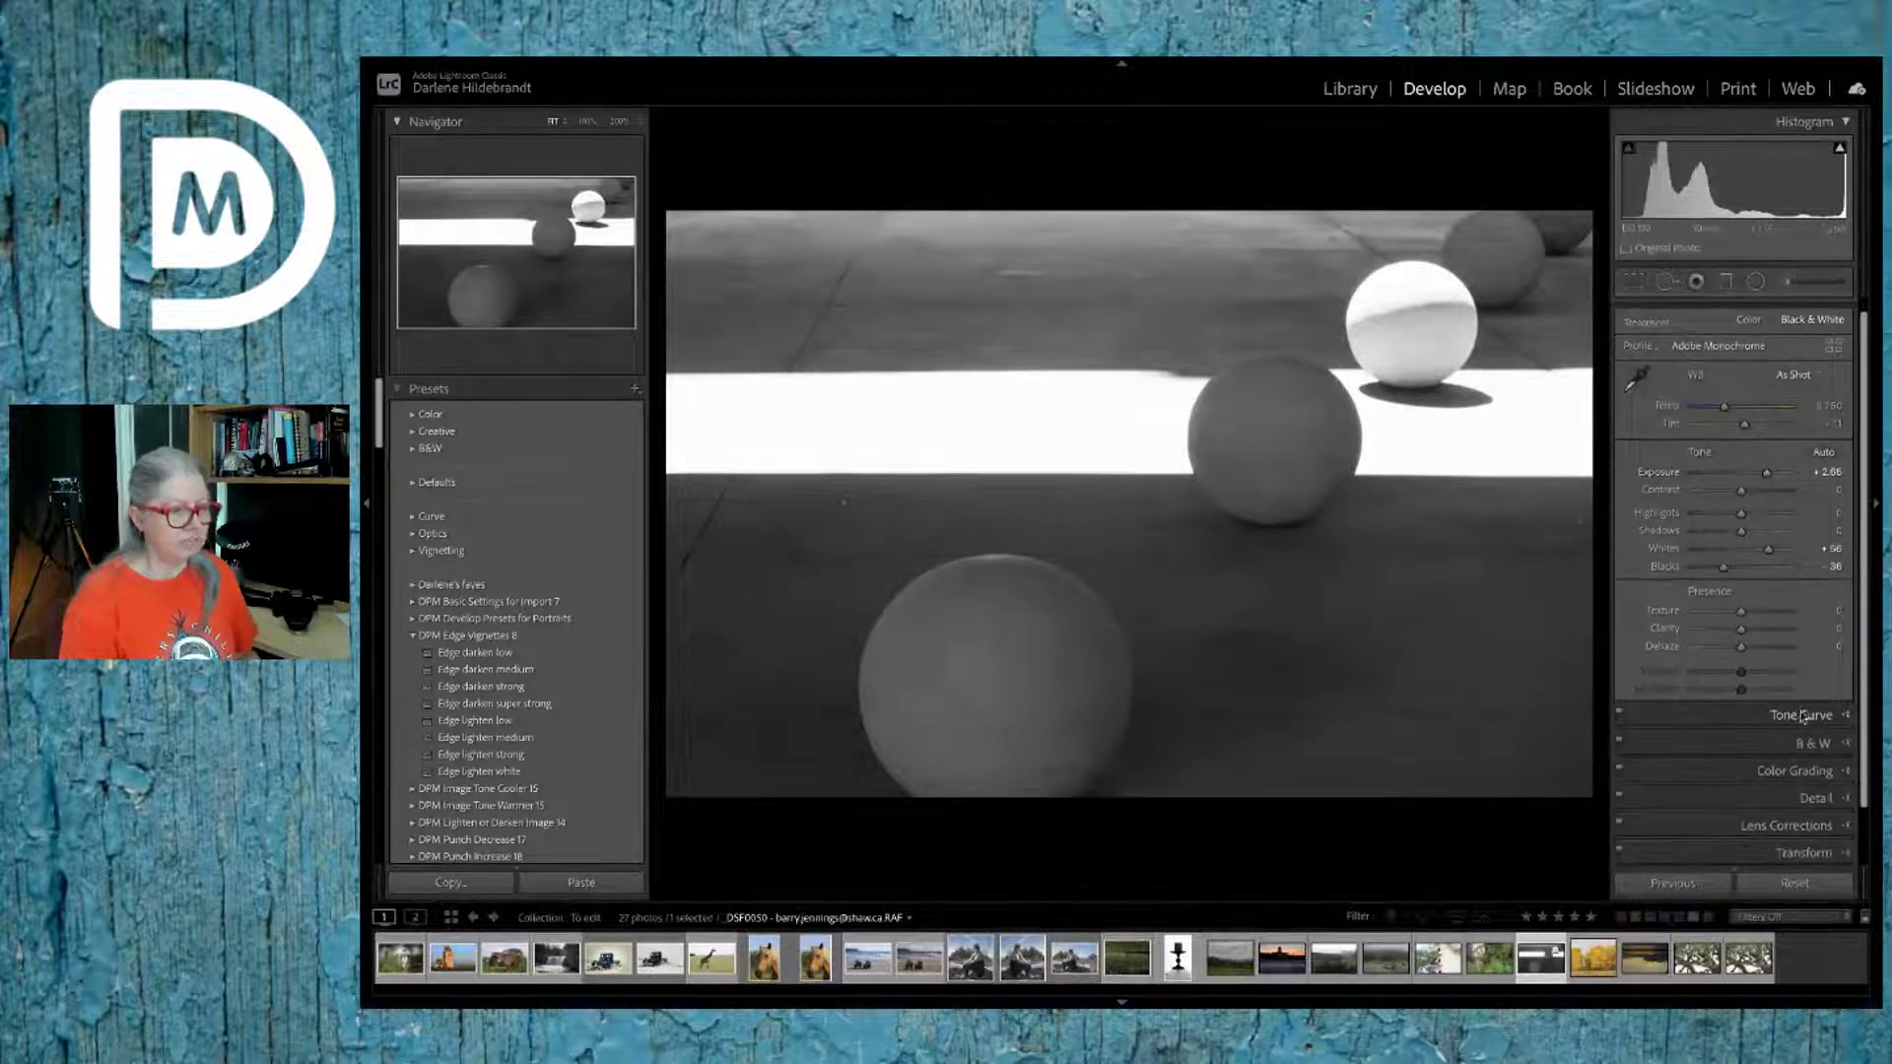
click(1816, 755)
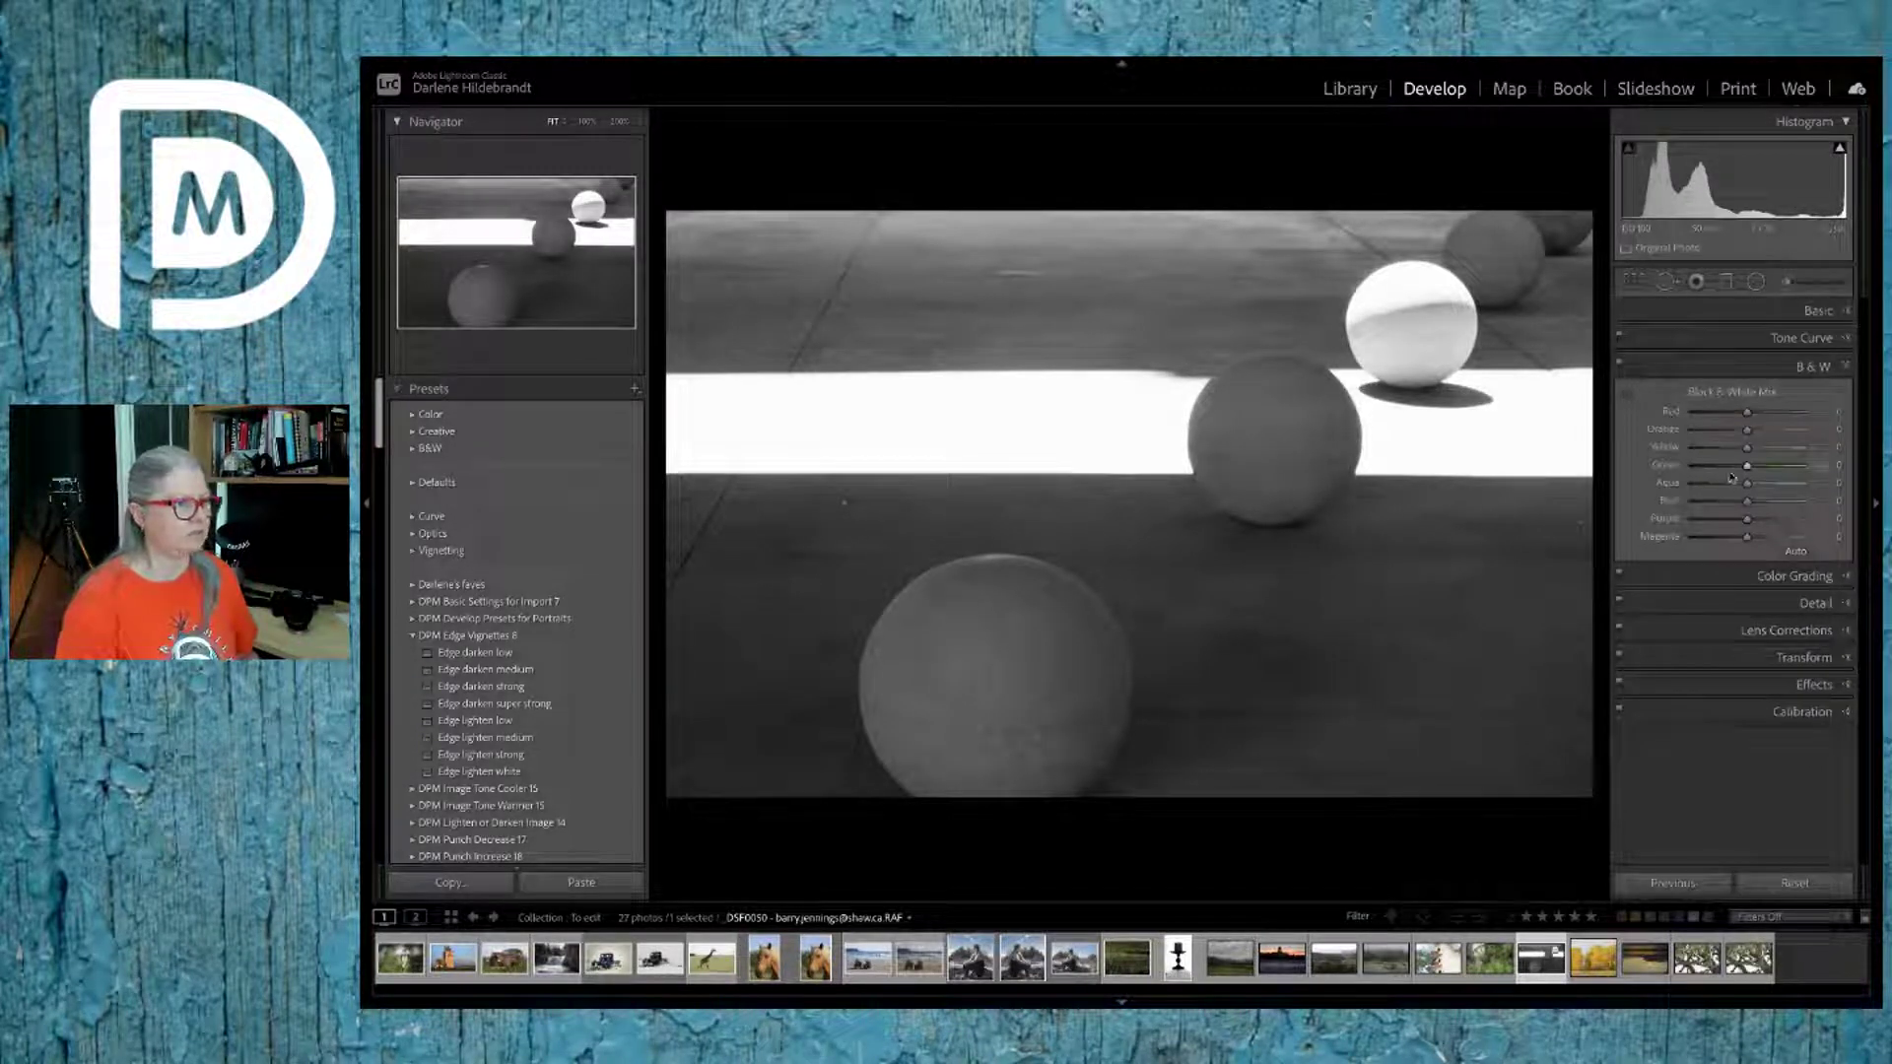
drag(1748, 449, 1799, 448)
drag(1597, 445, 1744, 413)
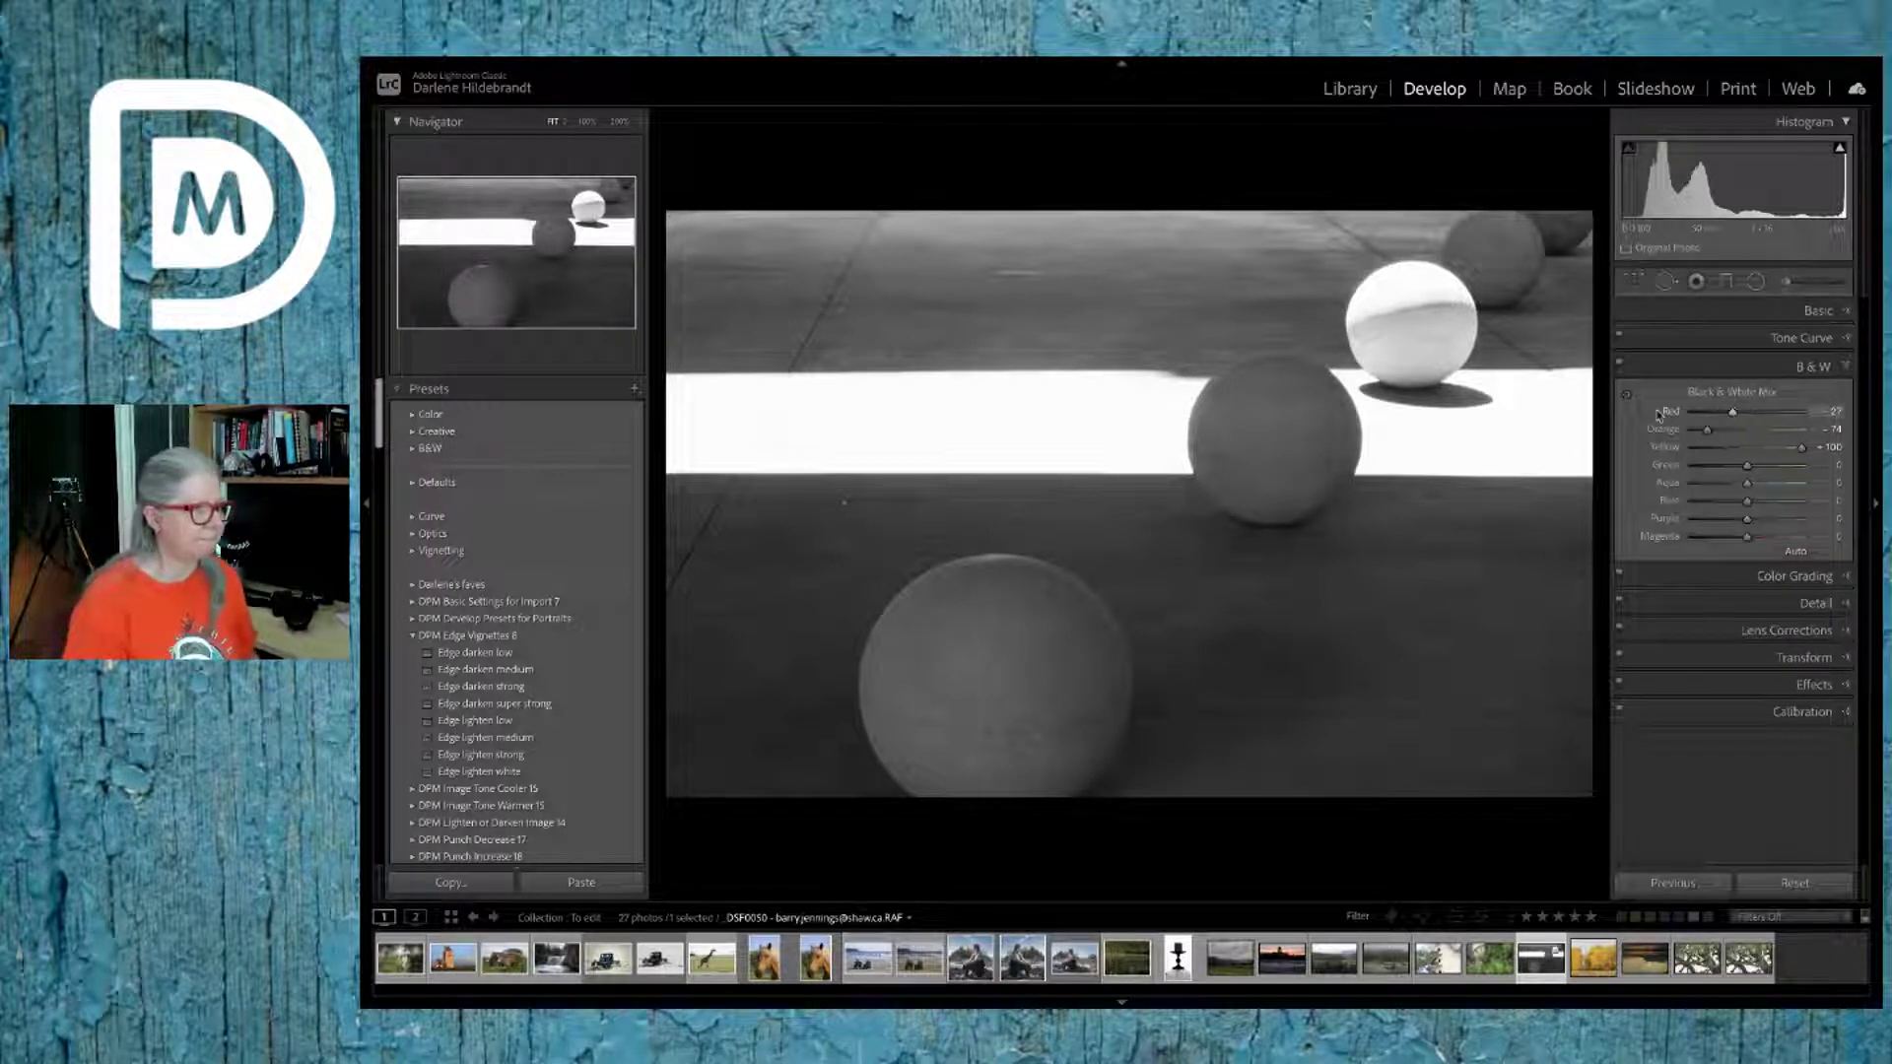
Step: Open the wagon wheel photo from the library grid, display its exposure settings, and examine the wheel hub at 100% zoom
key(g)
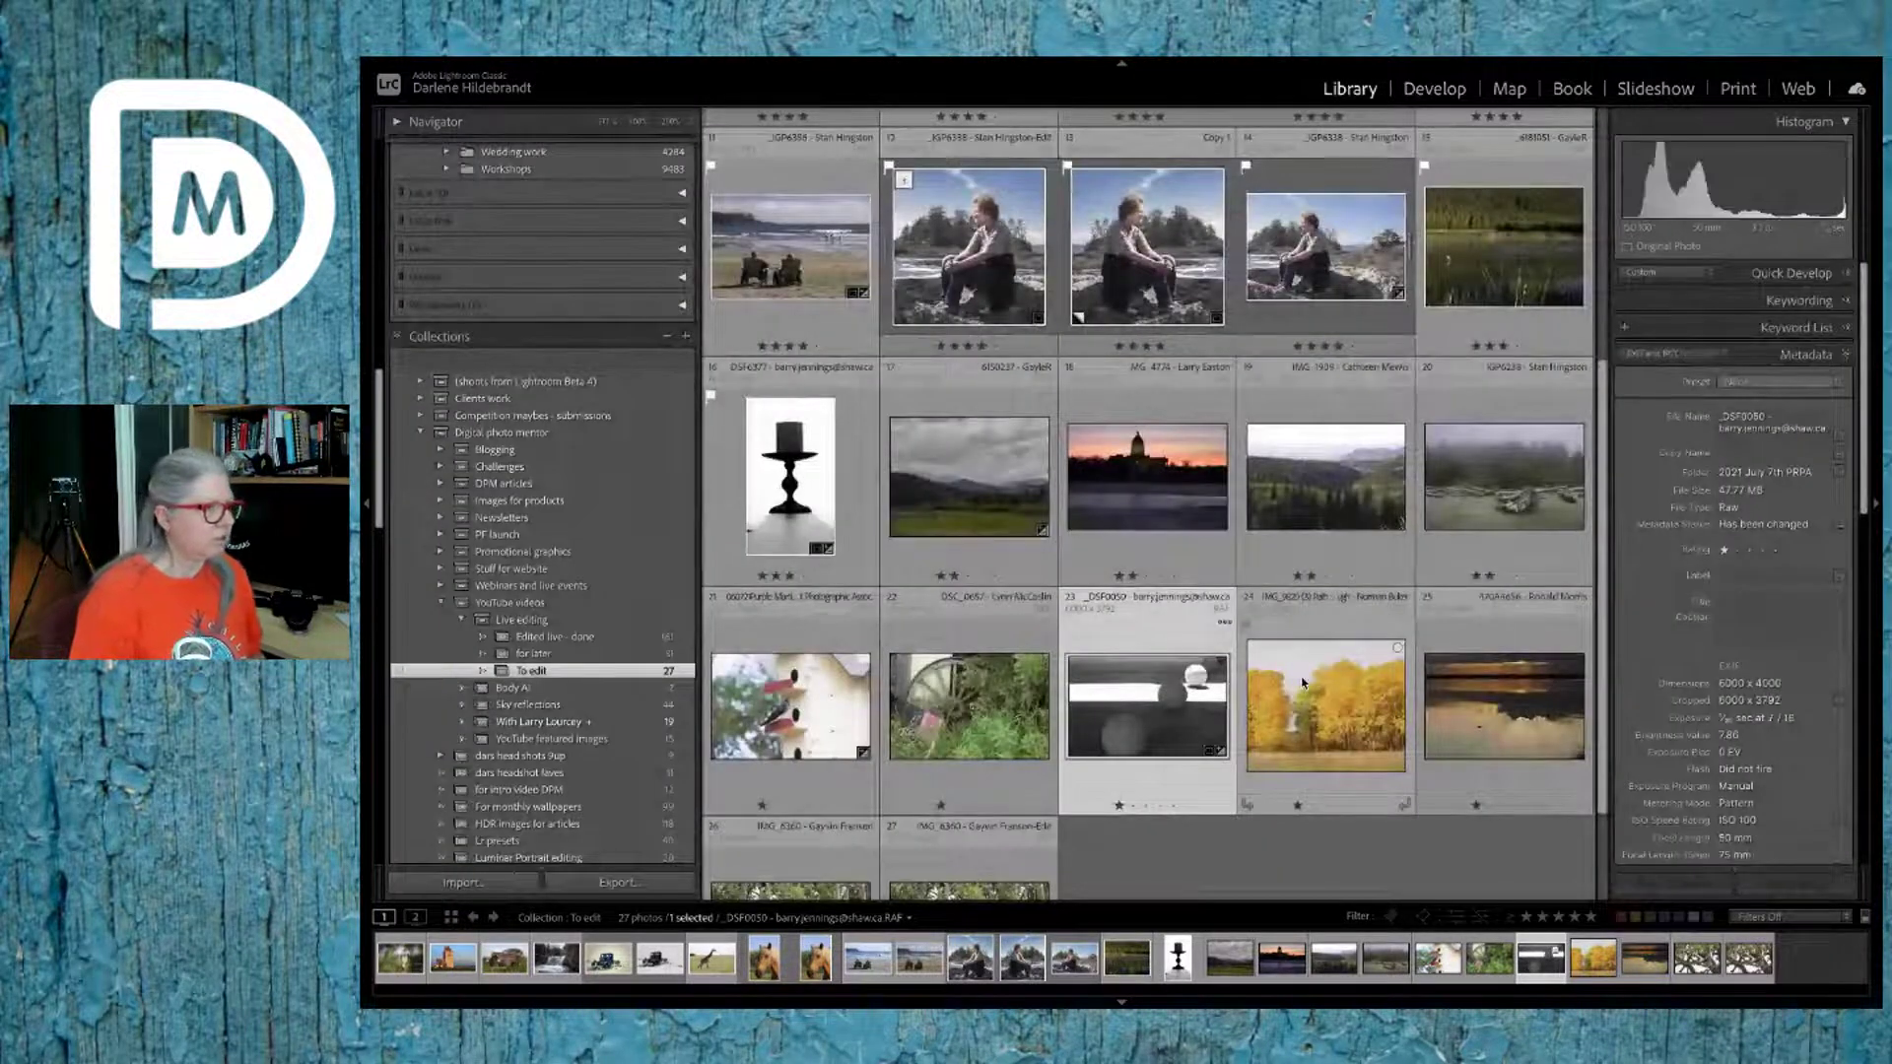
click(965, 711)
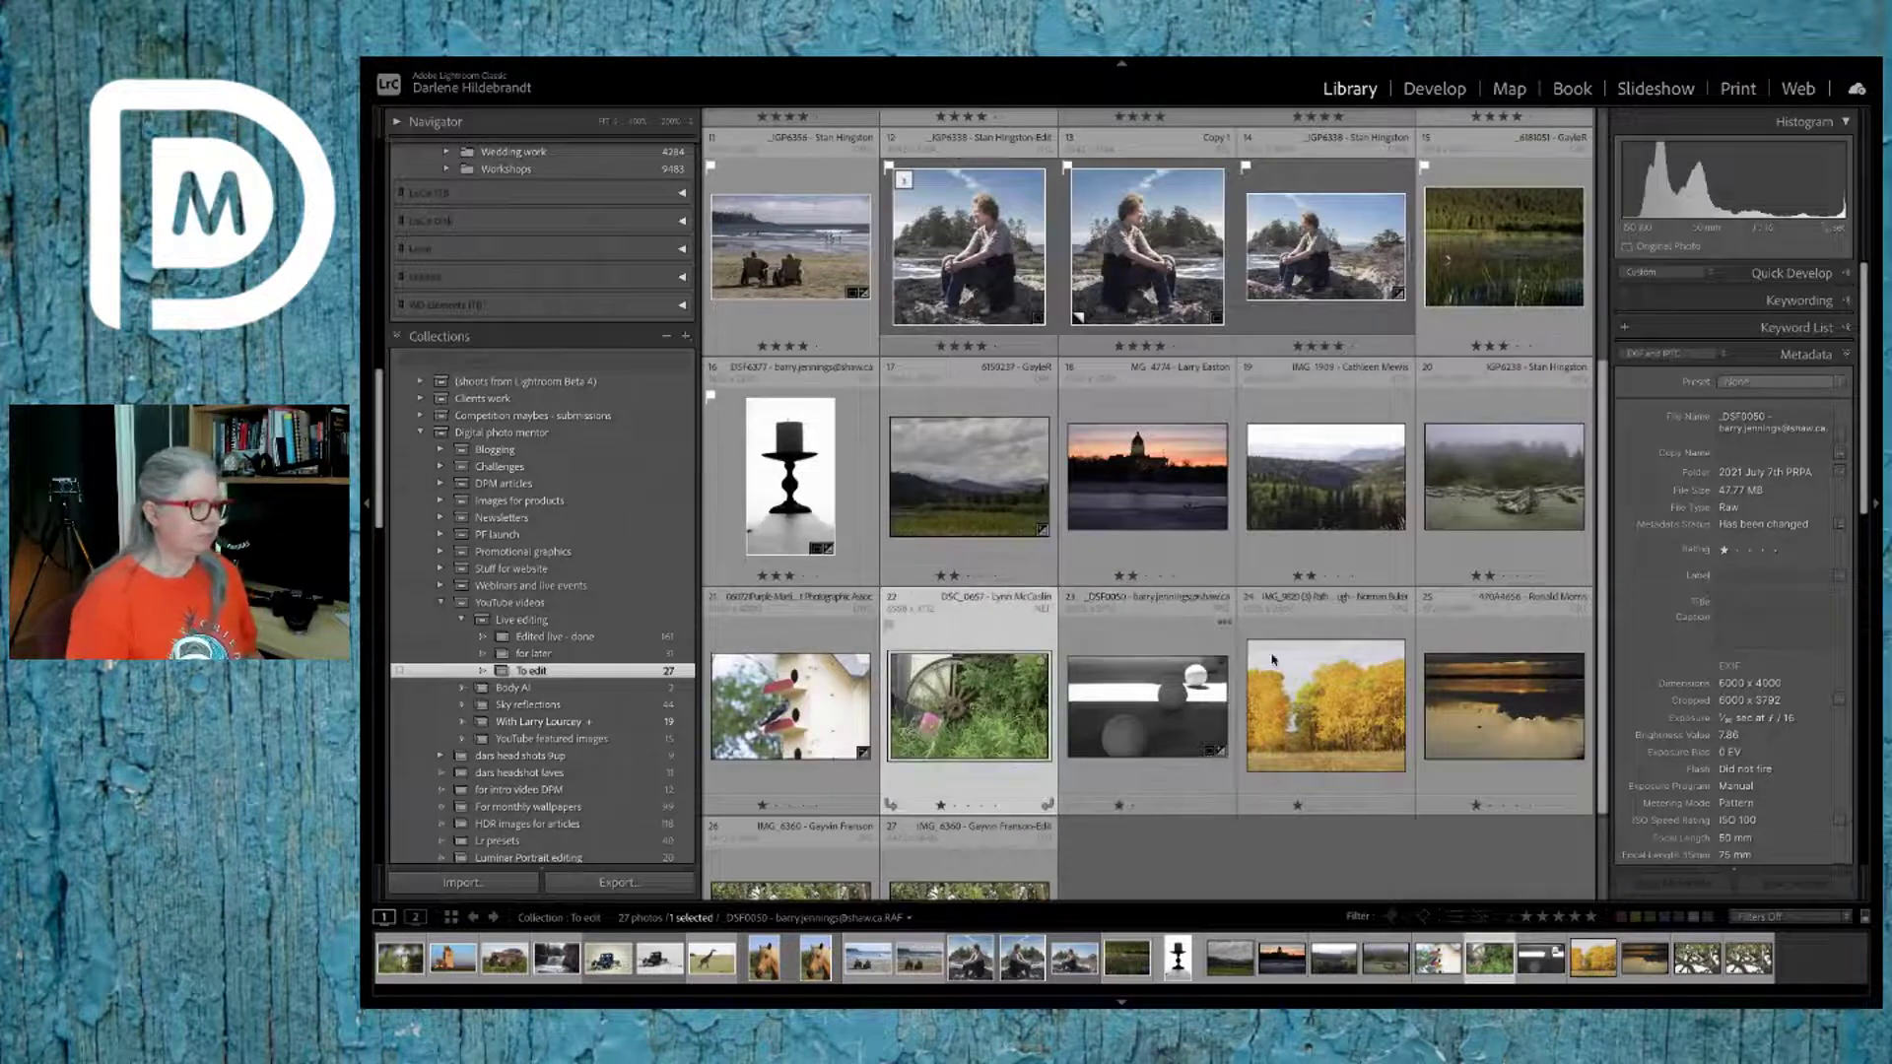
key(e)
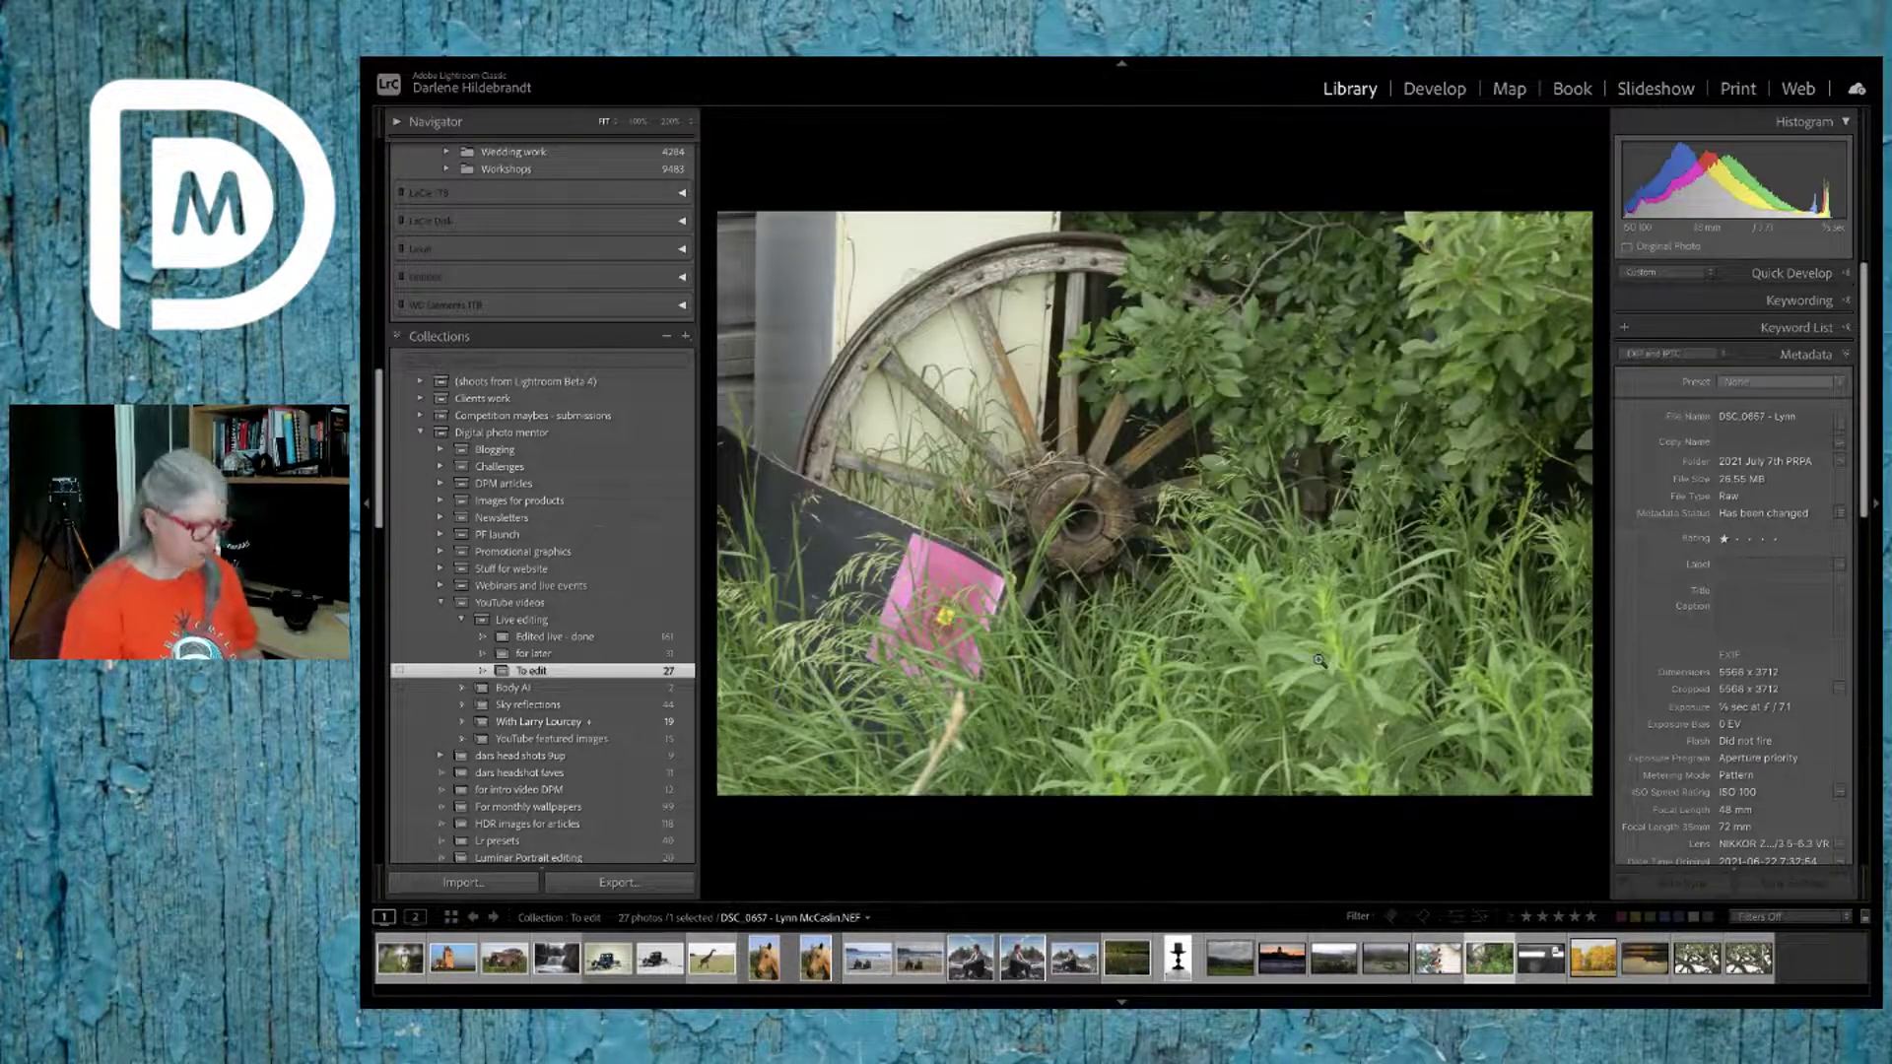
key(i)
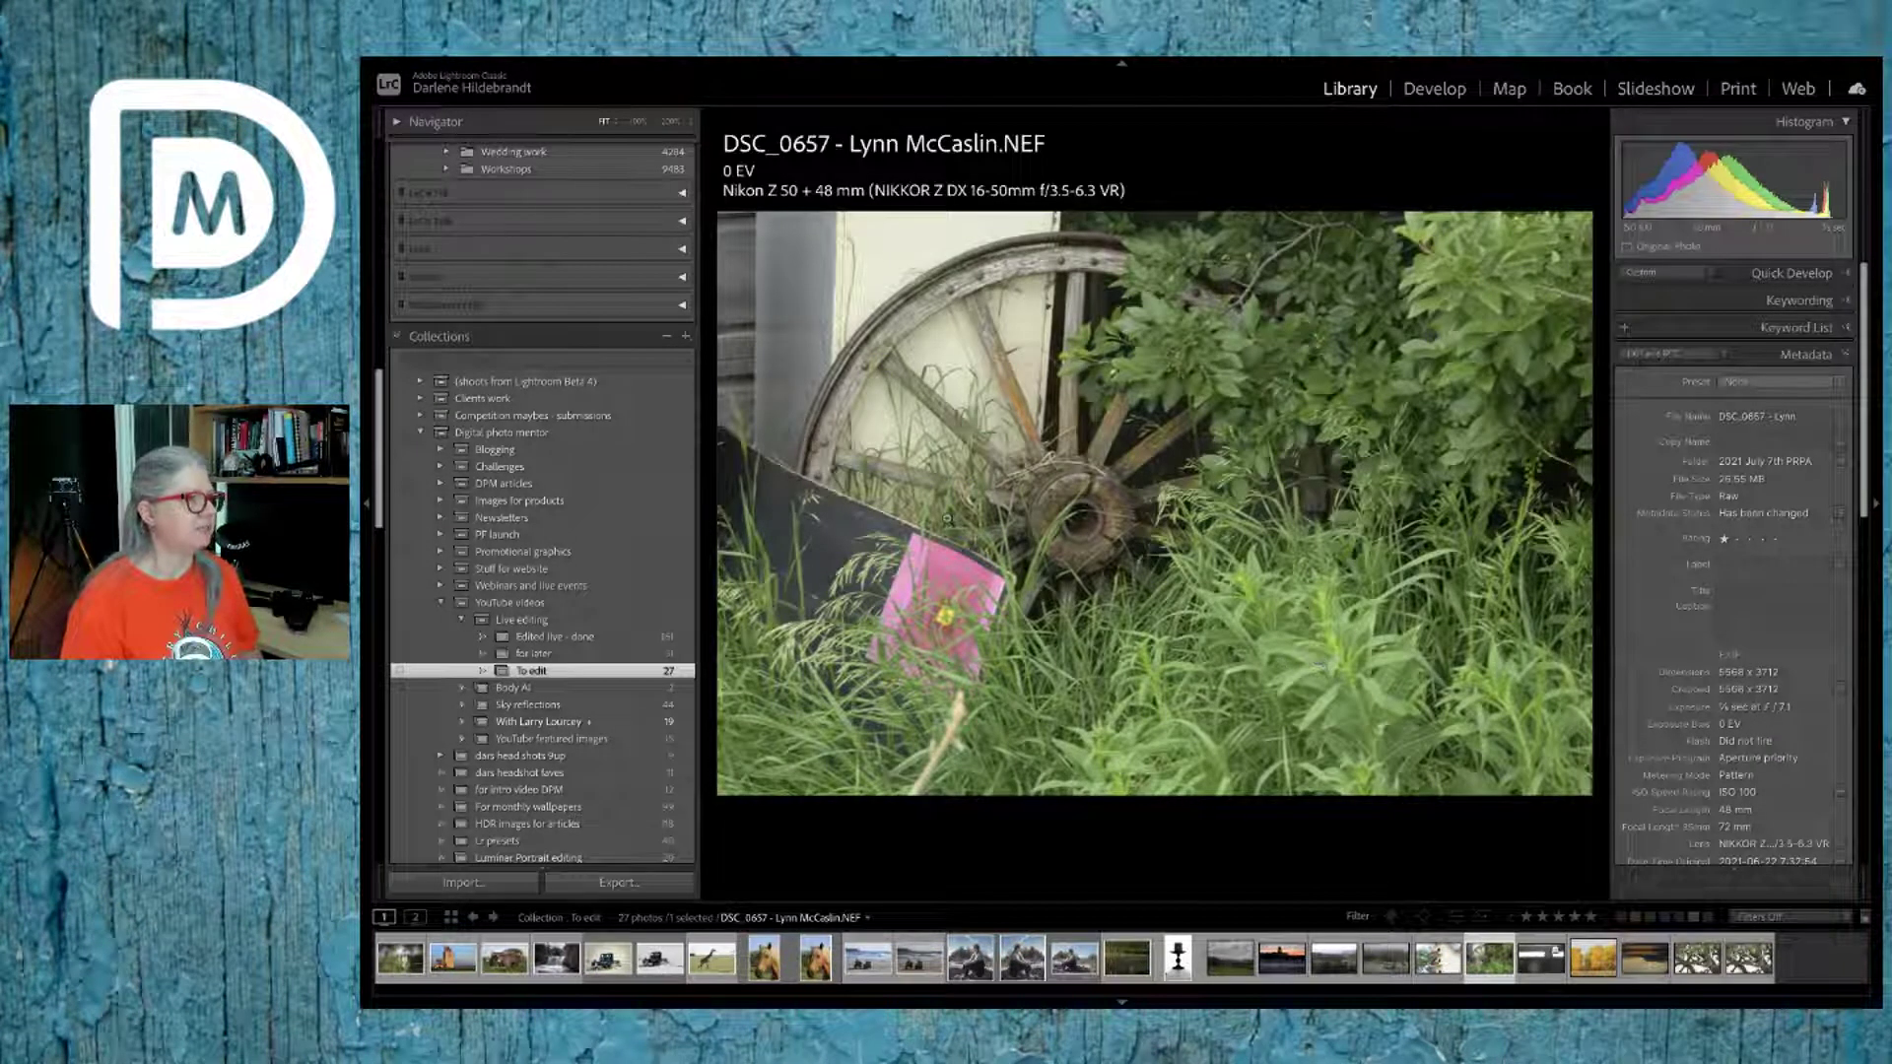
key(i)
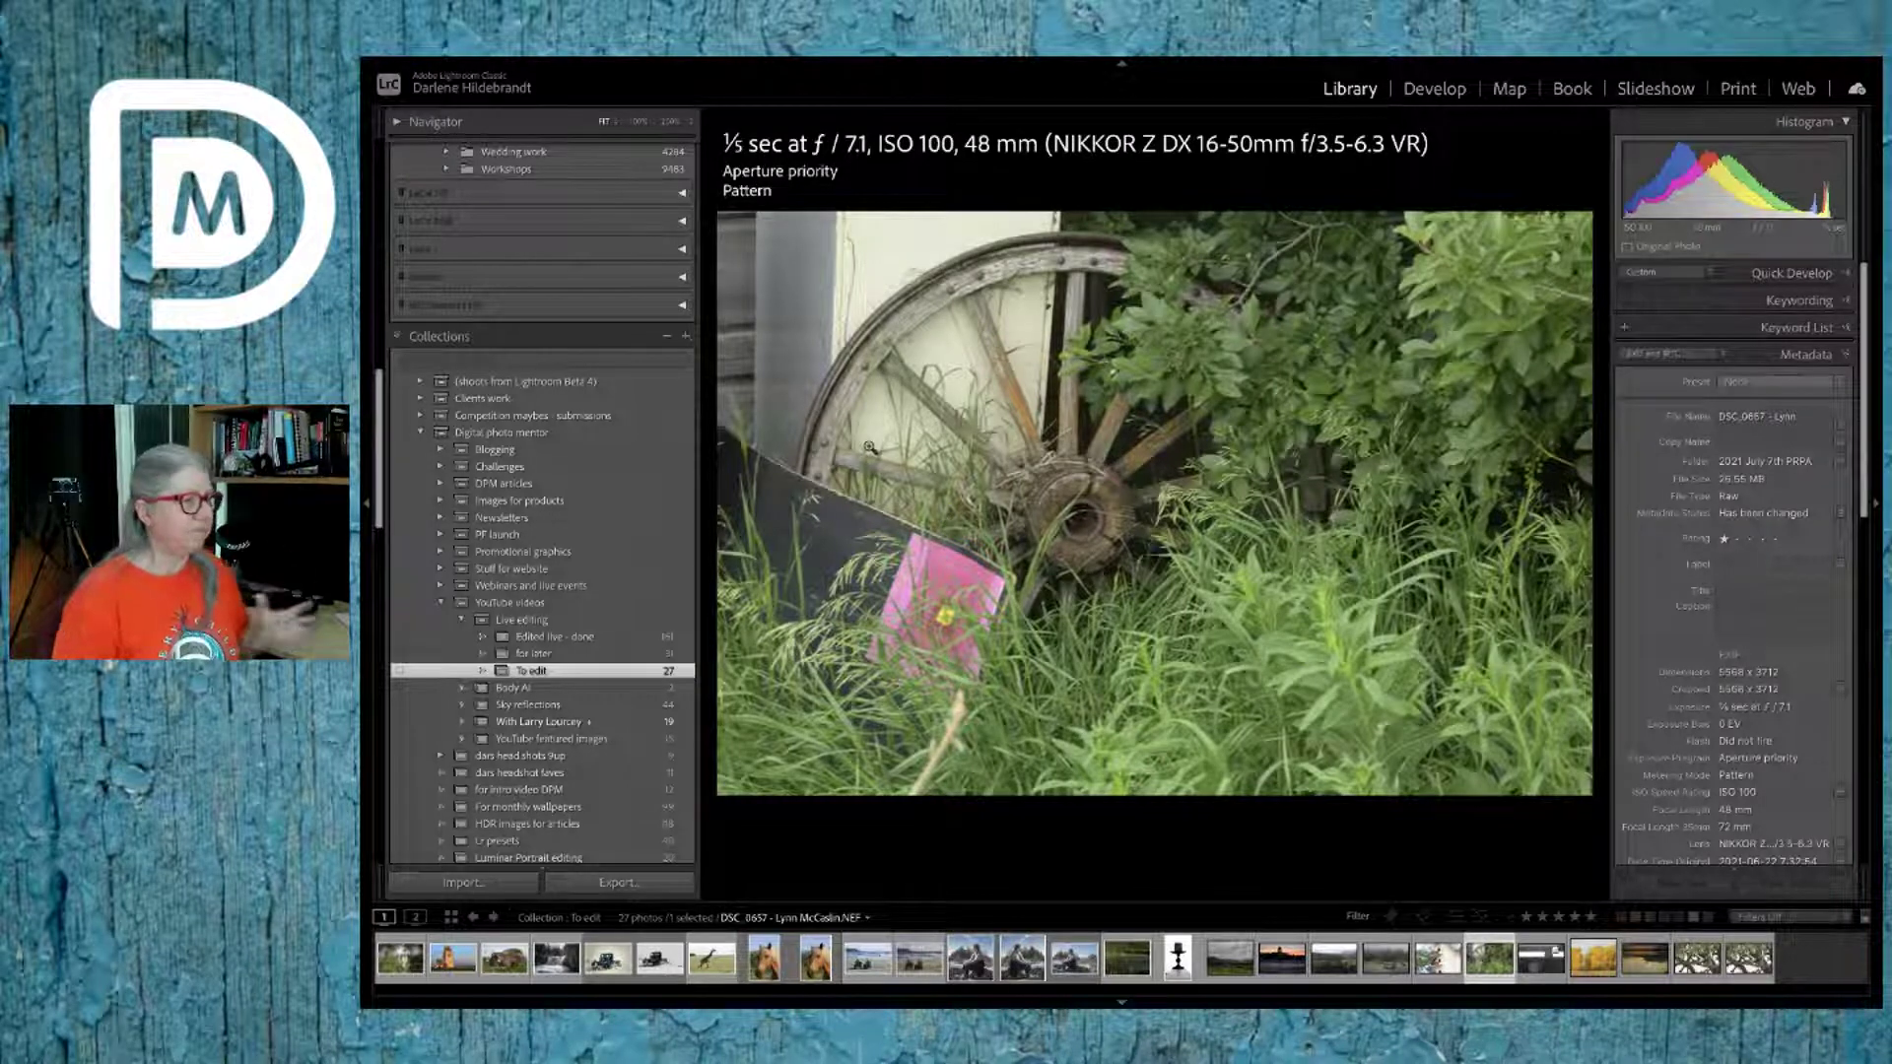
click(1101, 506)
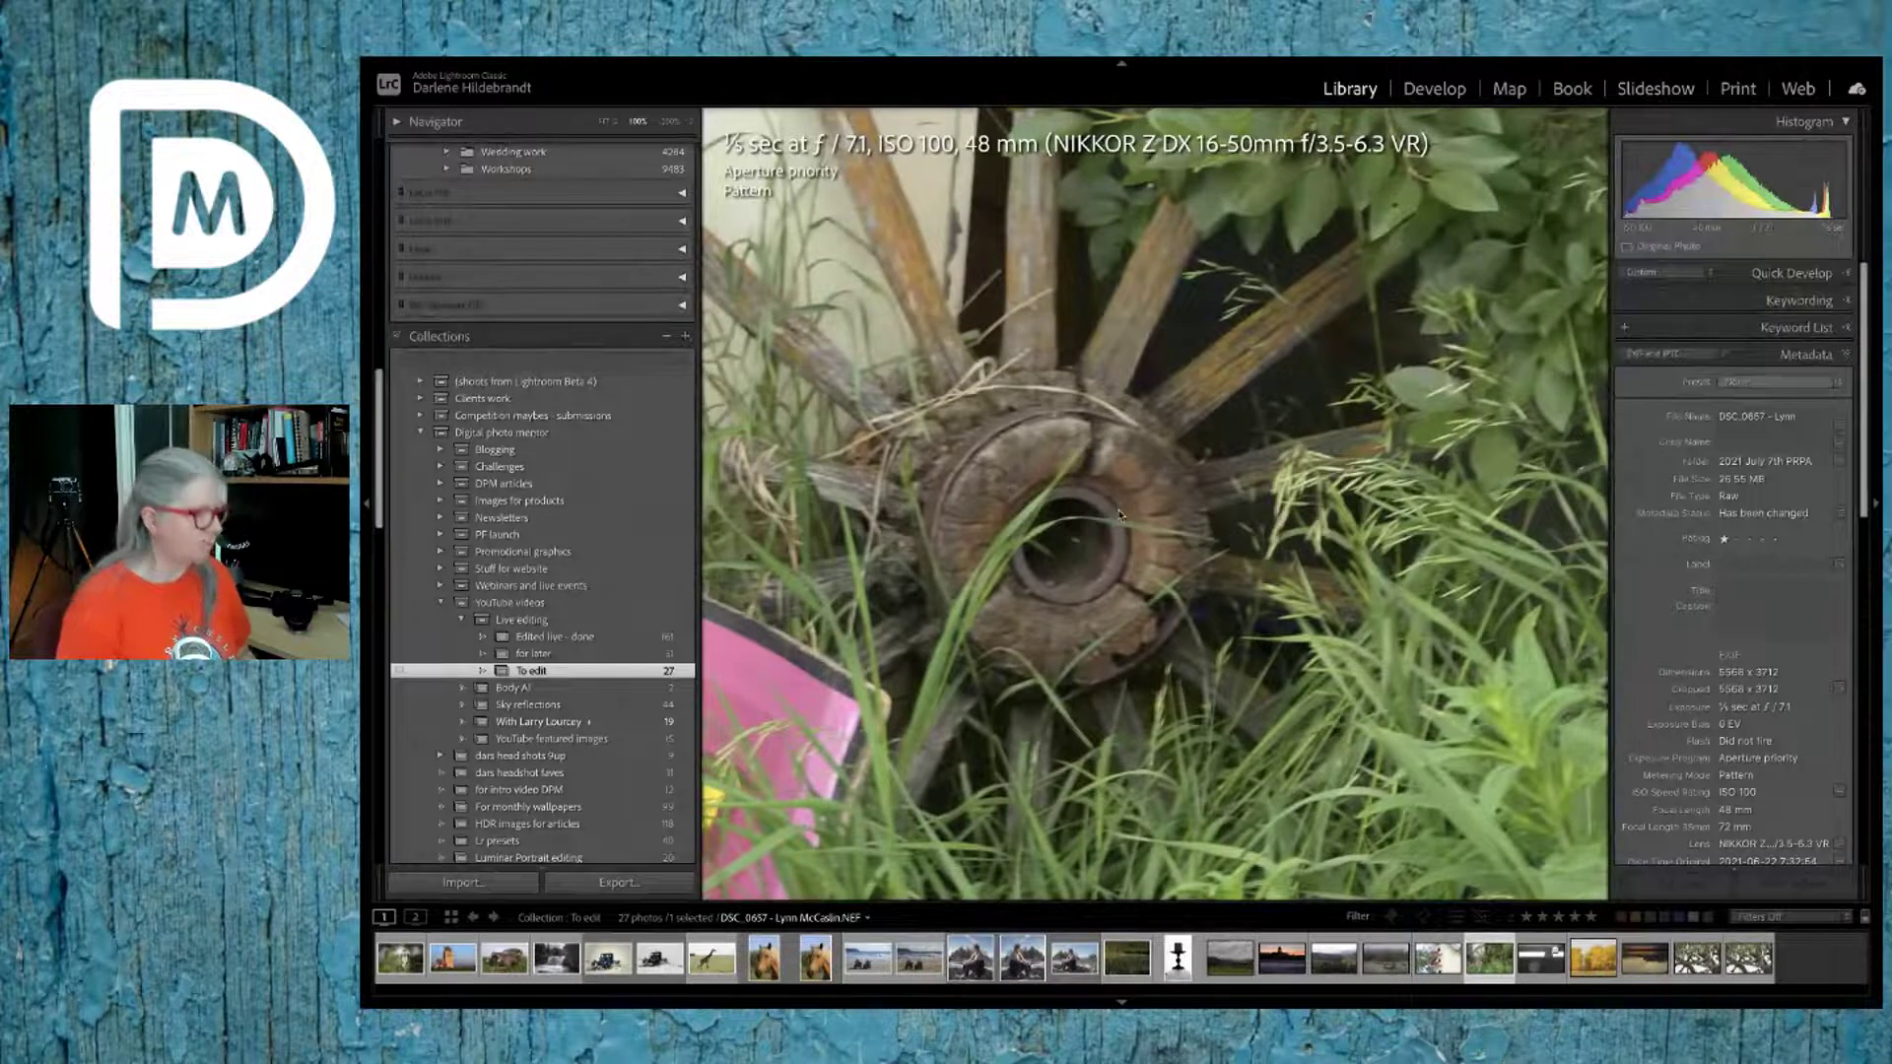
key(d)
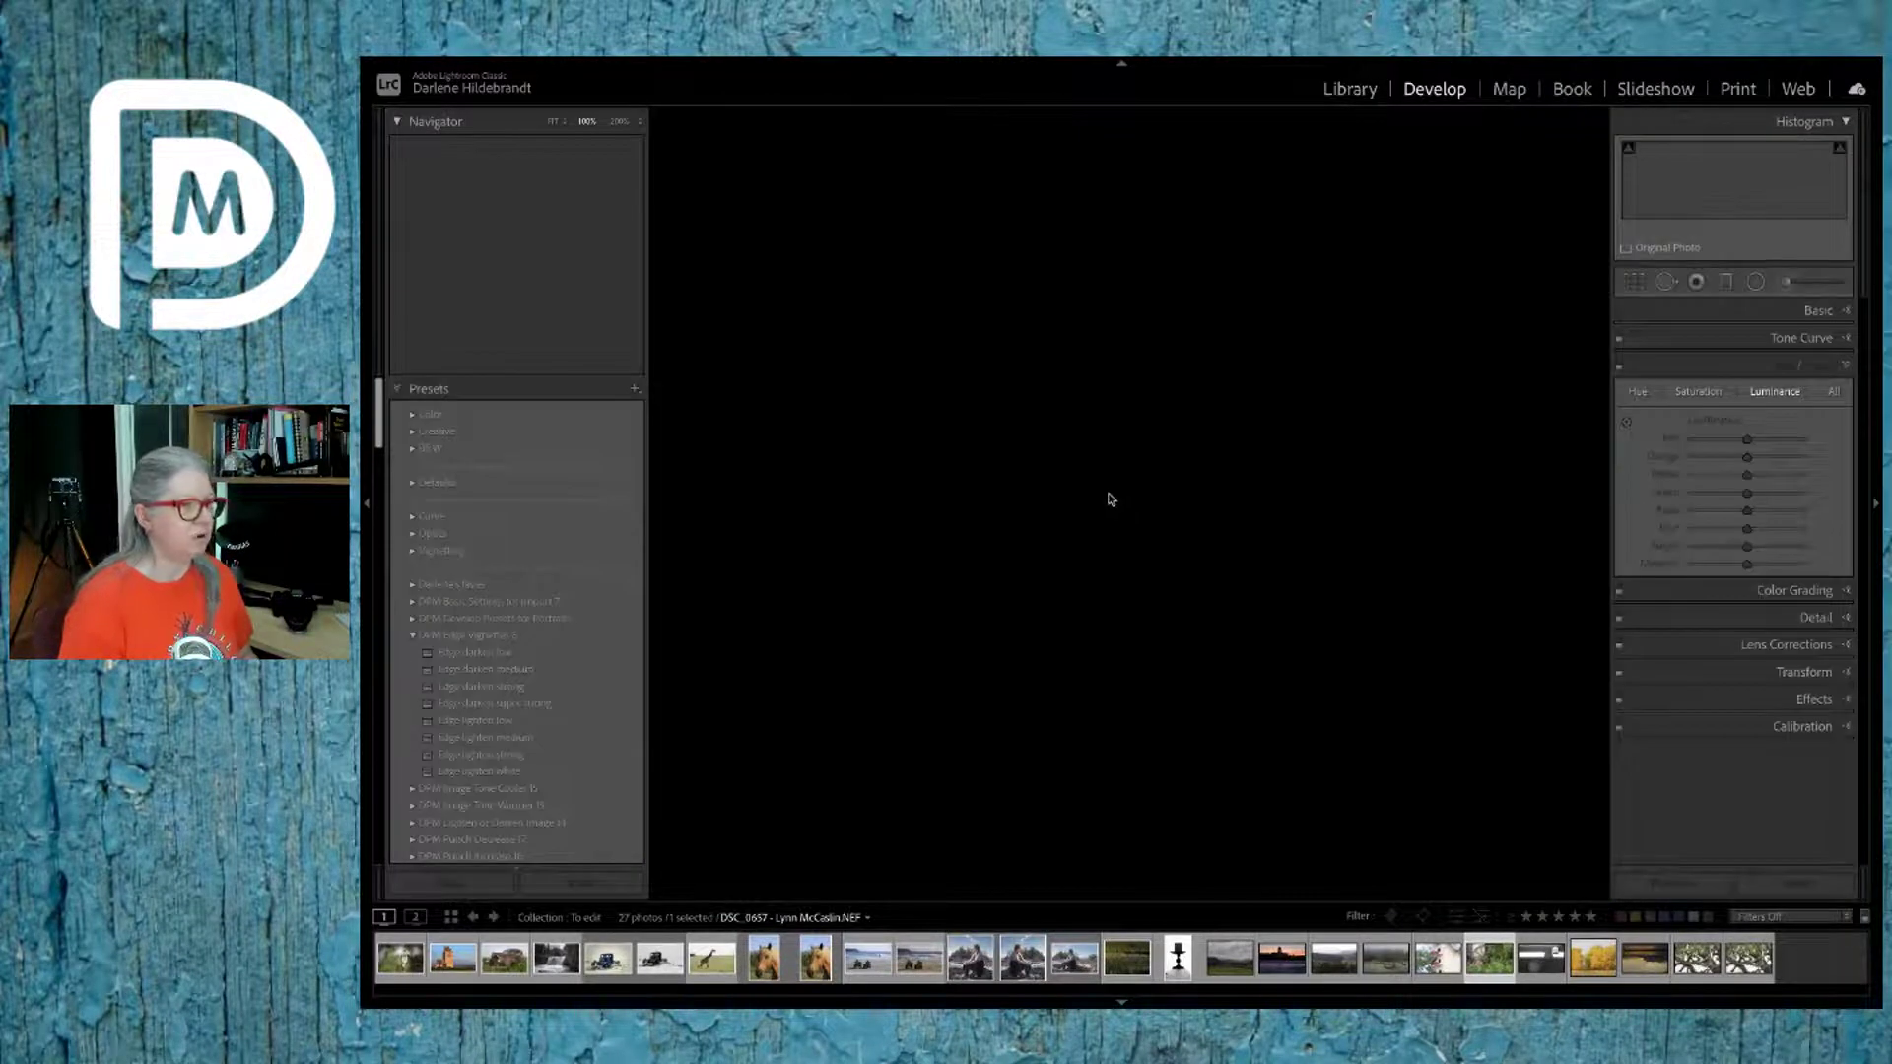
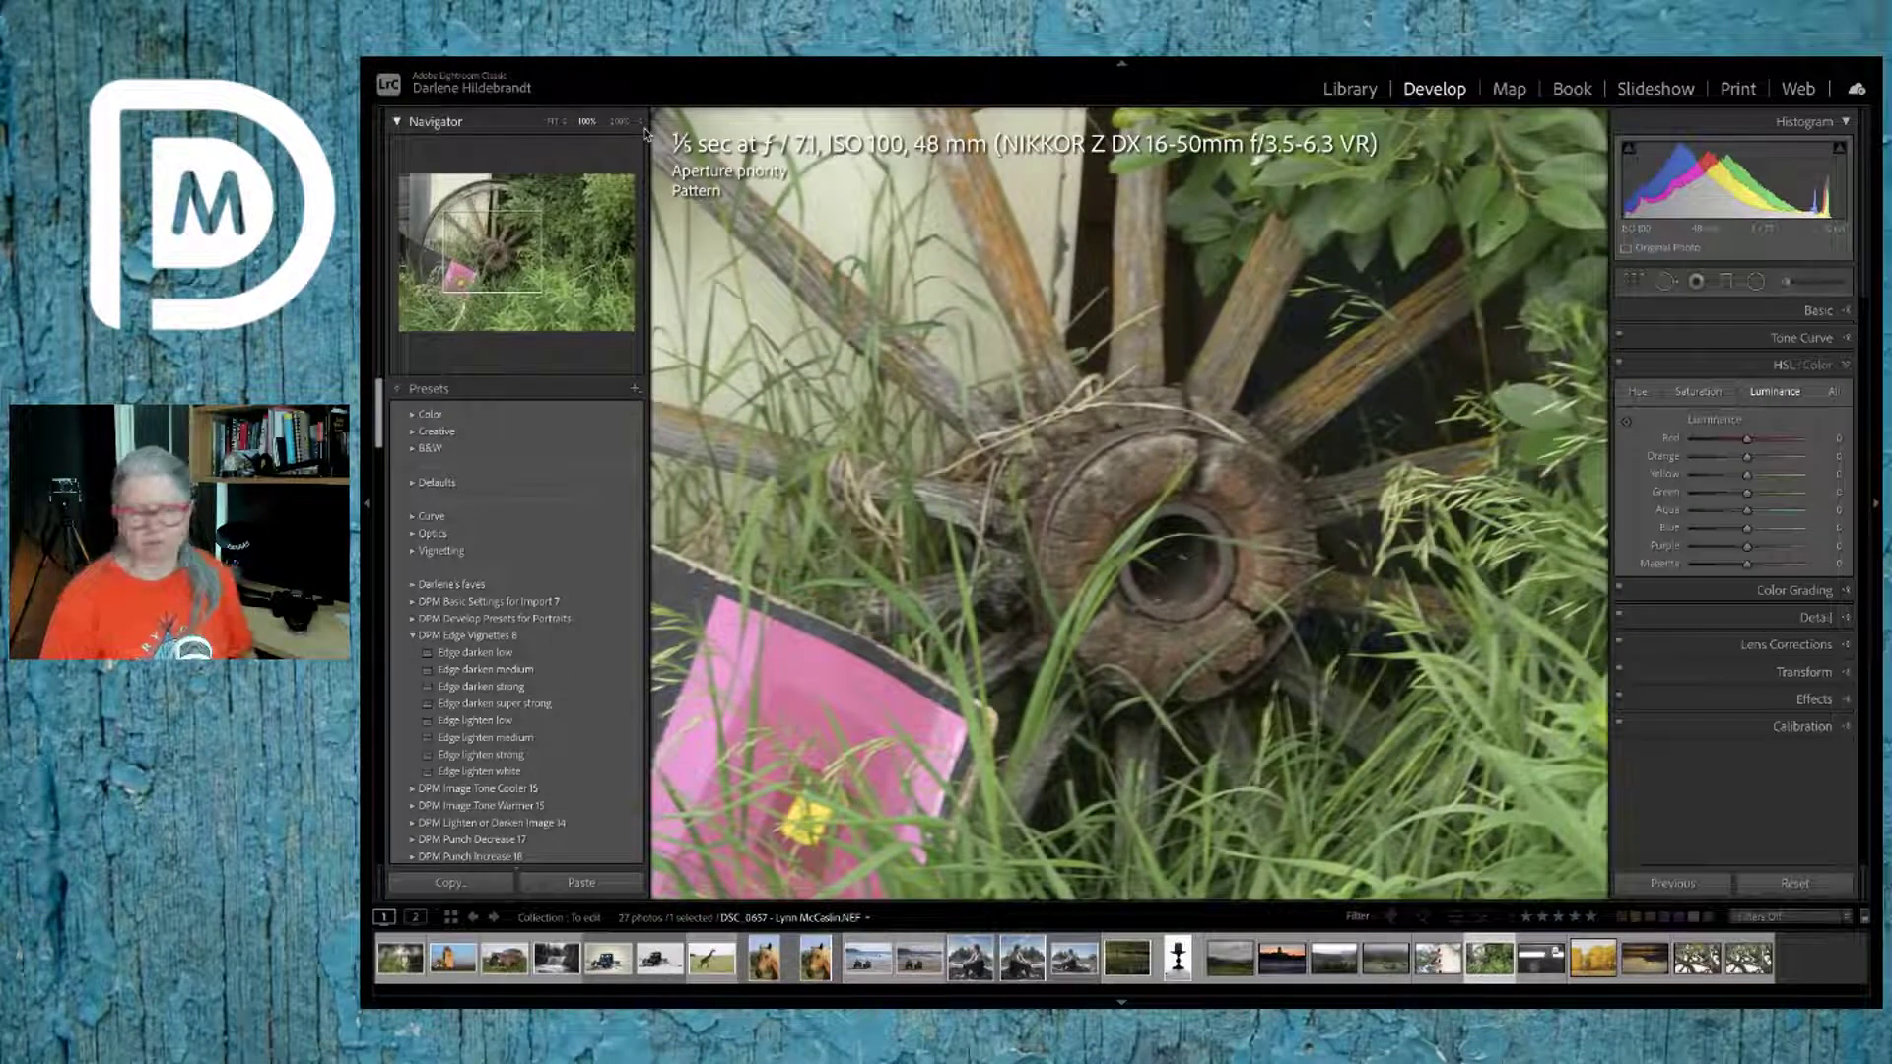
click(1152, 461)
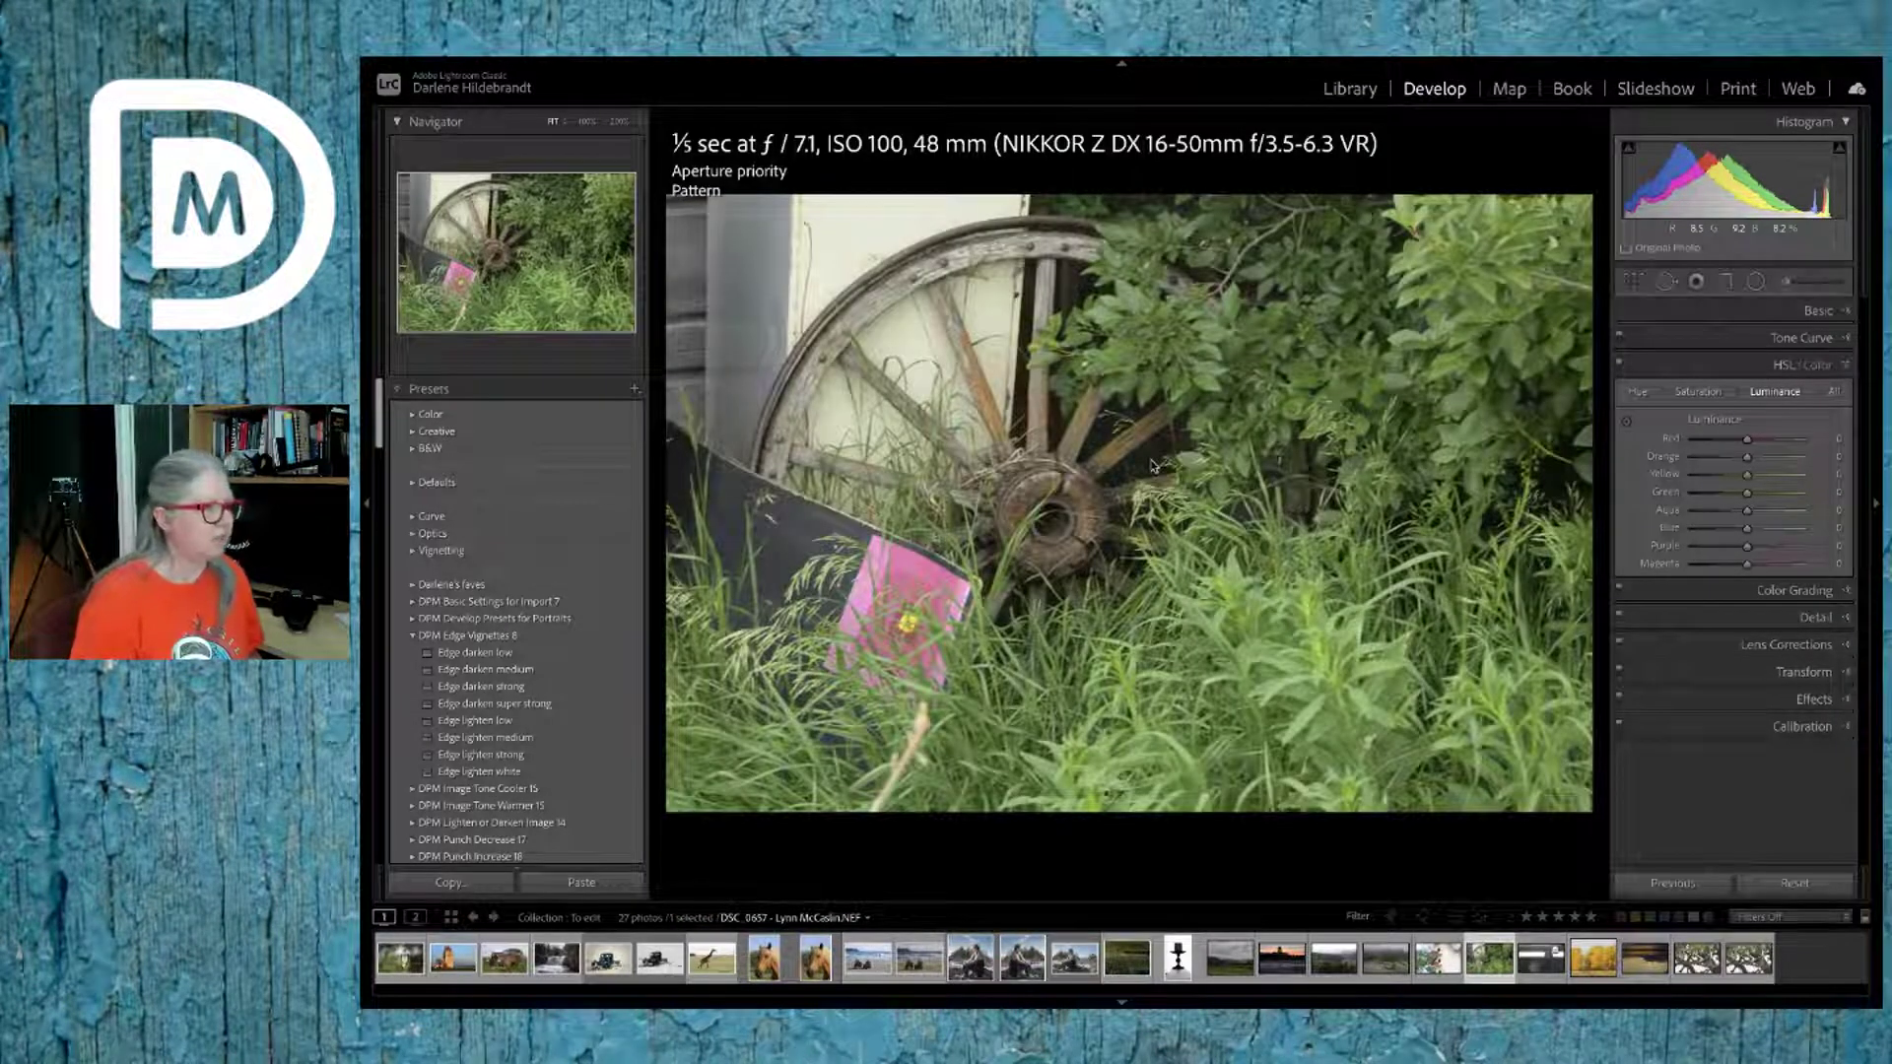
Step: Return to the library grid of the To edit collection and open the waterfall photo in Loupe view
key(g)
scroll(1154, 474, up, 5)
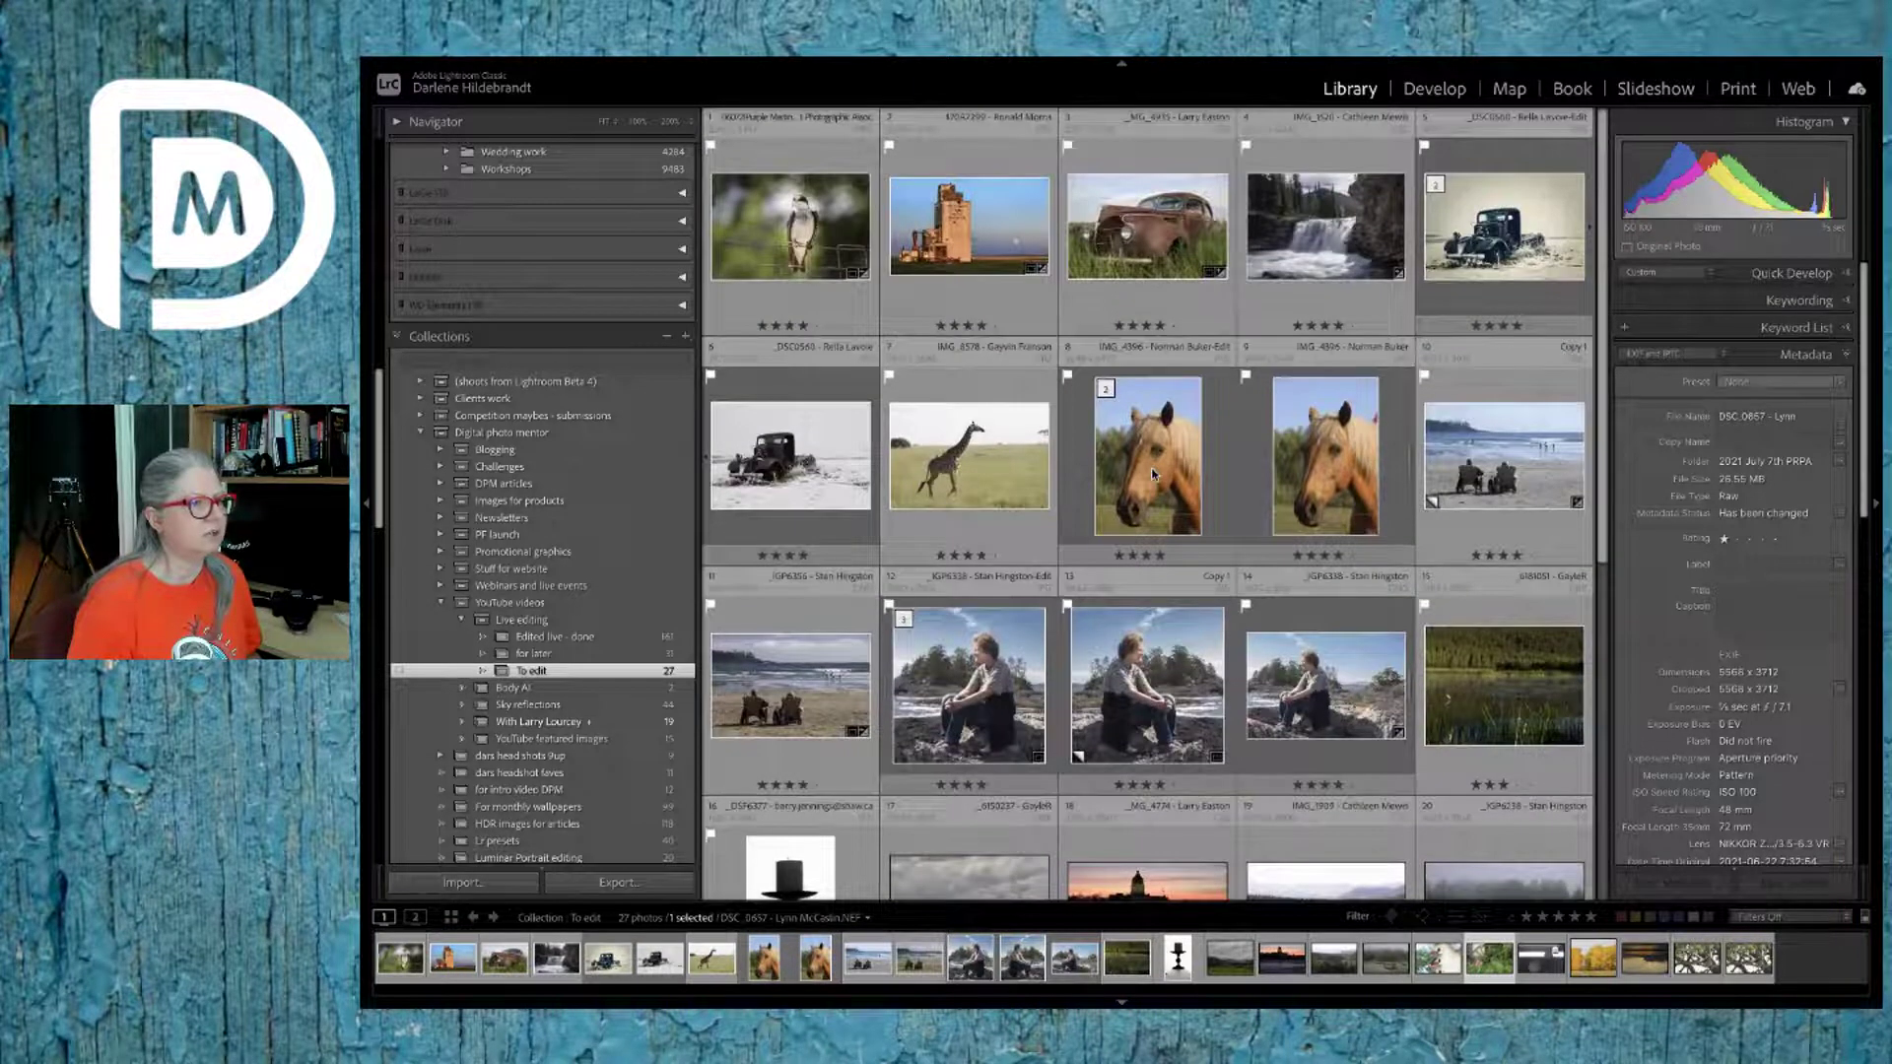
double_click(1313, 230)
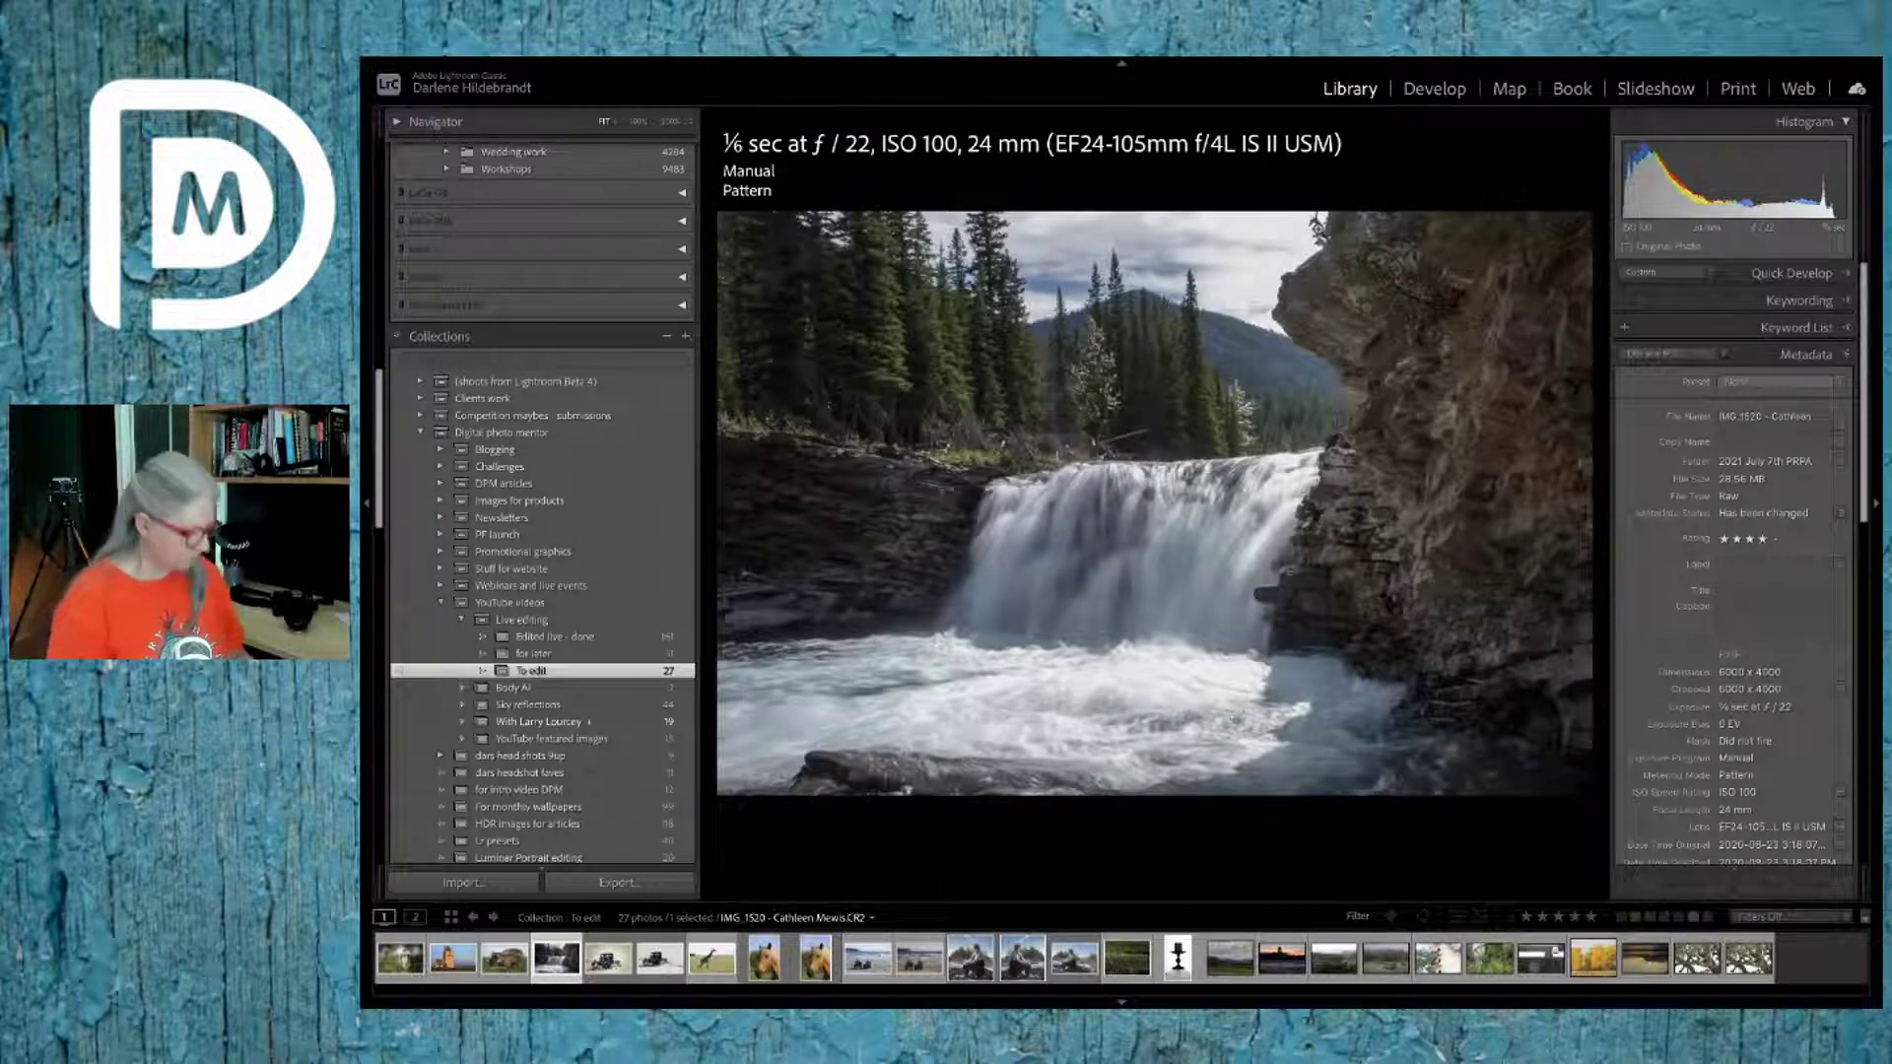
Step: Open the waterfall photo for developing with all its previous adjustments reset, and hide the photo info overlay
key(d)
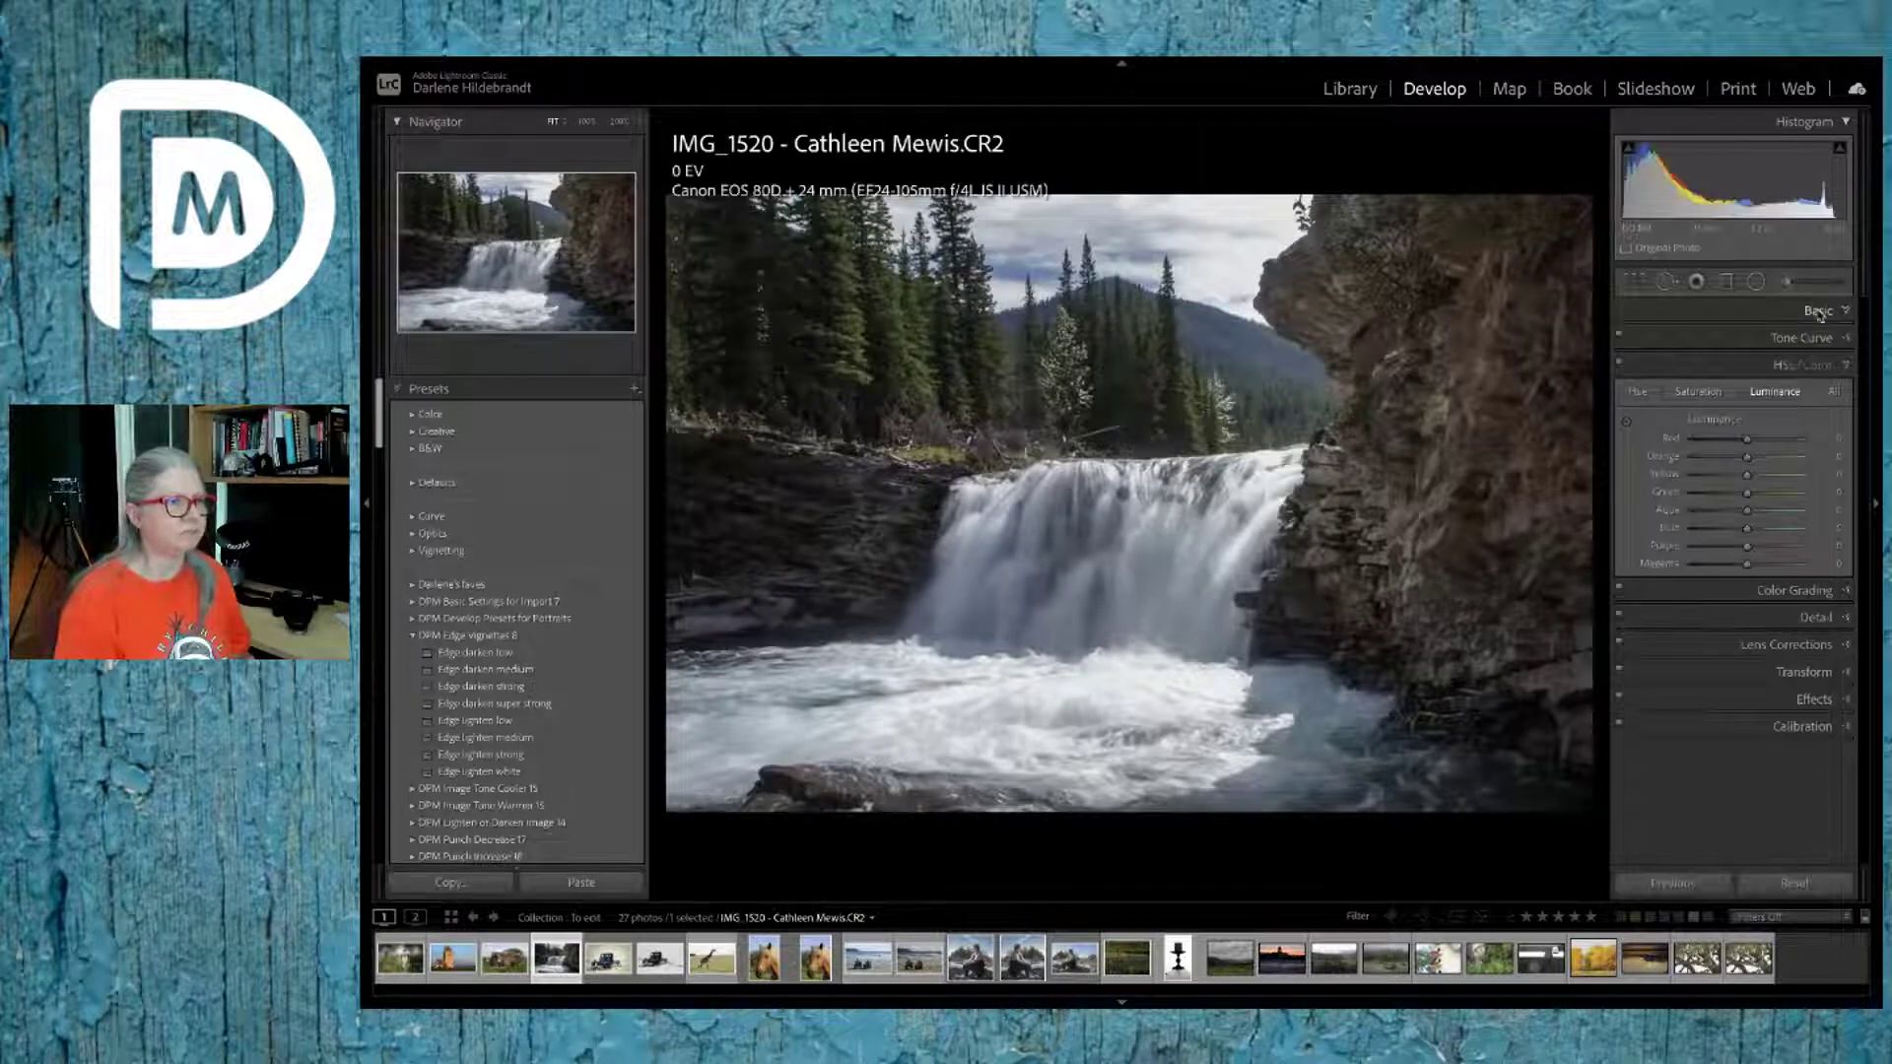
click(1818, 311)
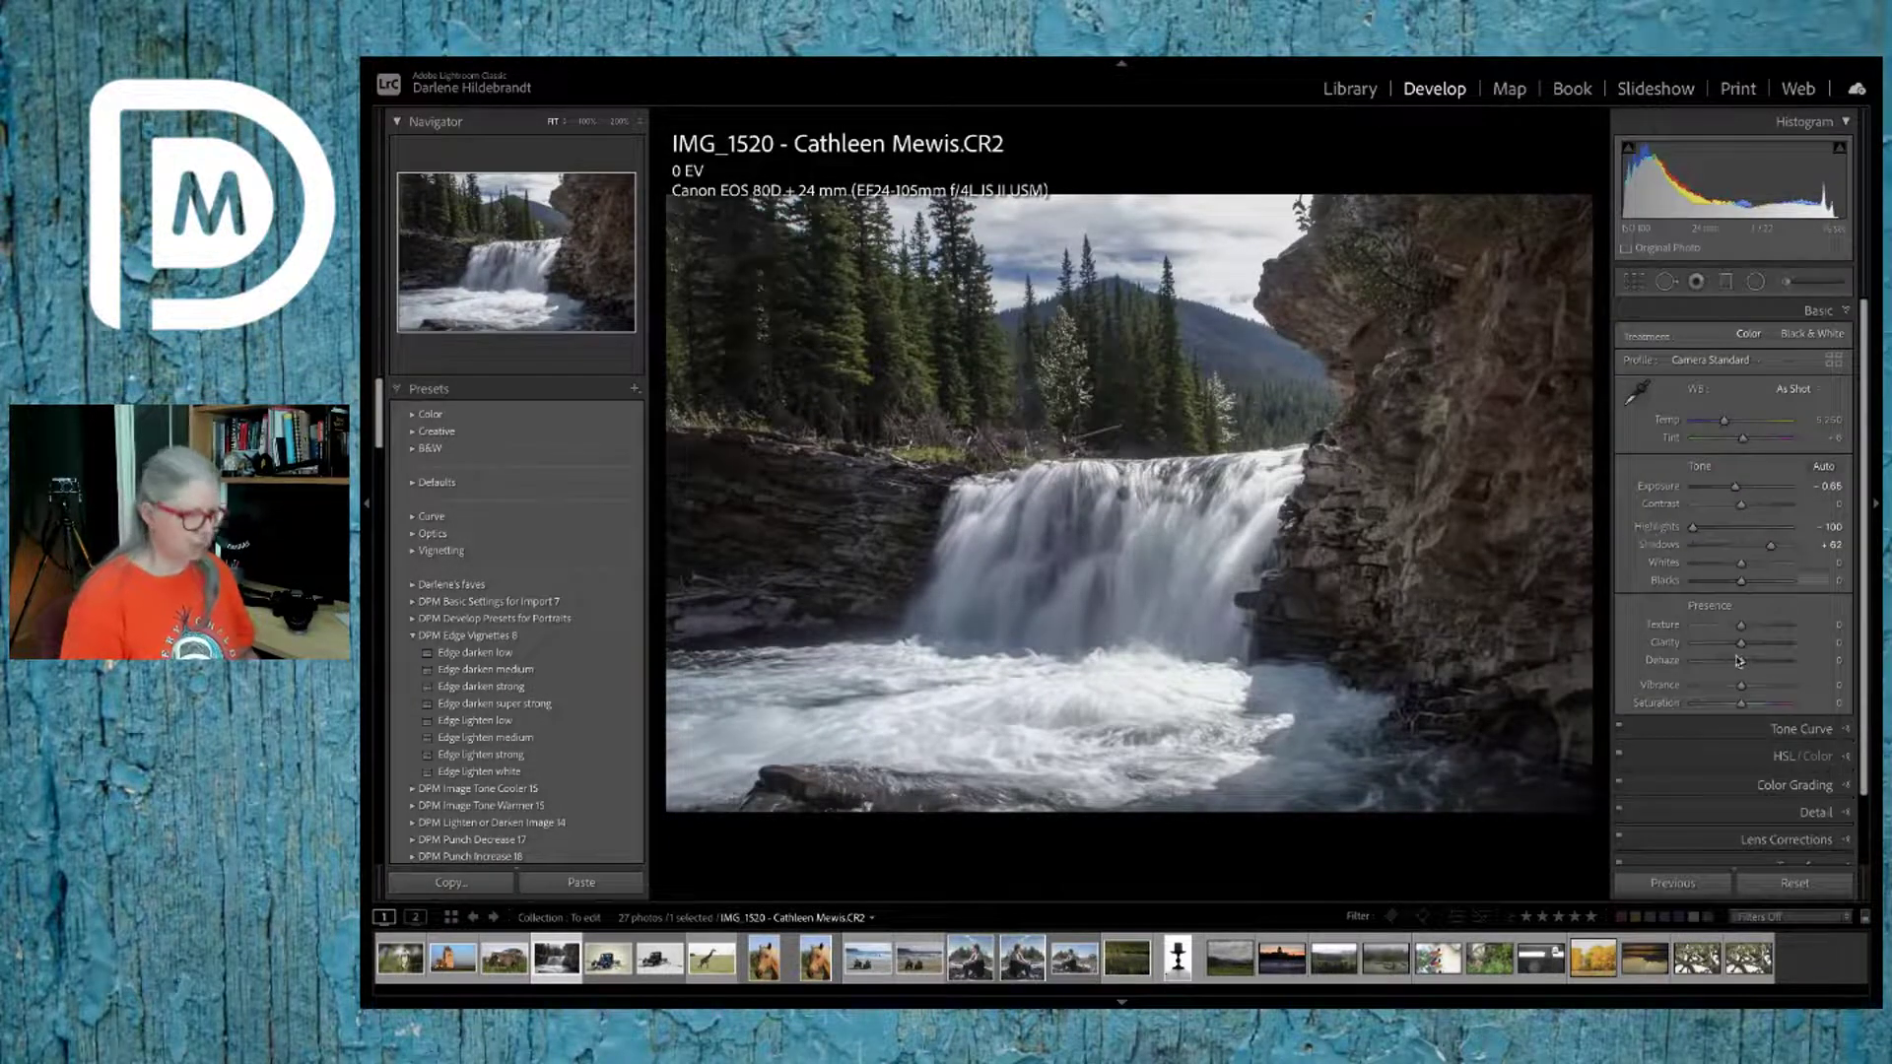
click(1795, 884)
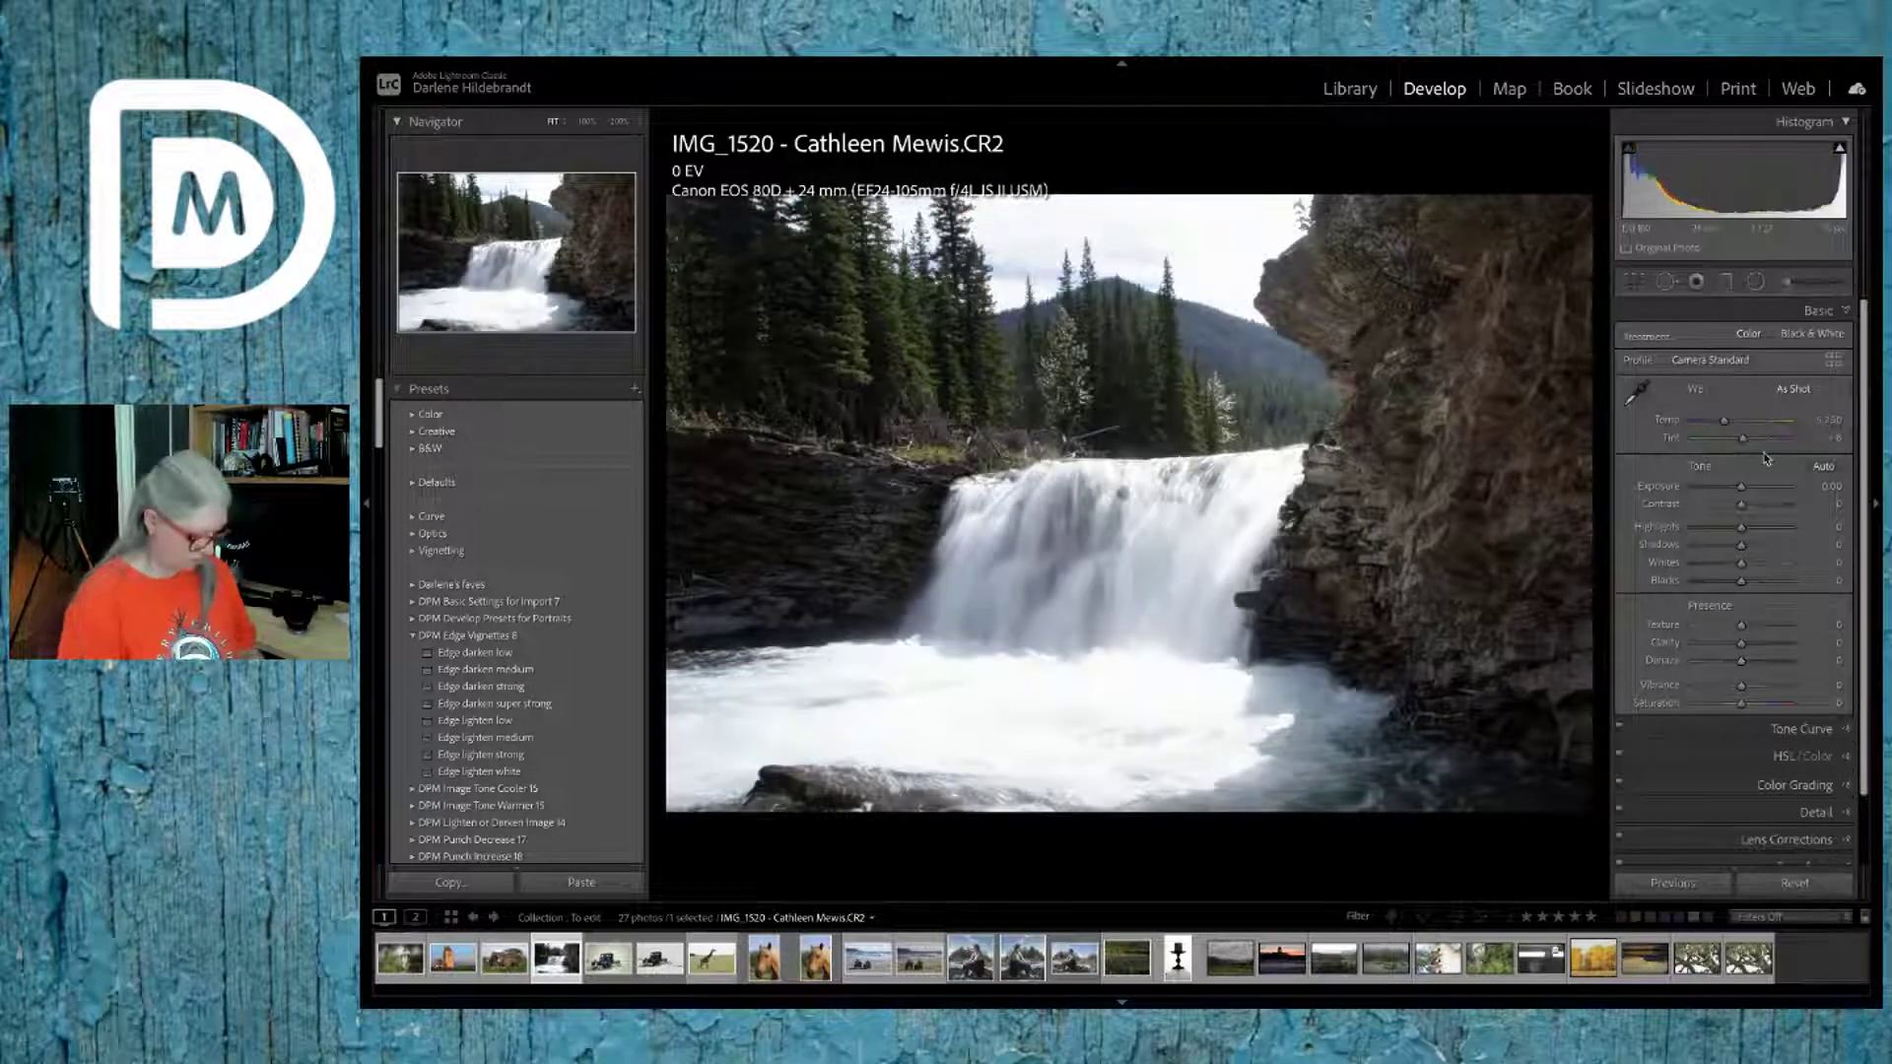
key(i)
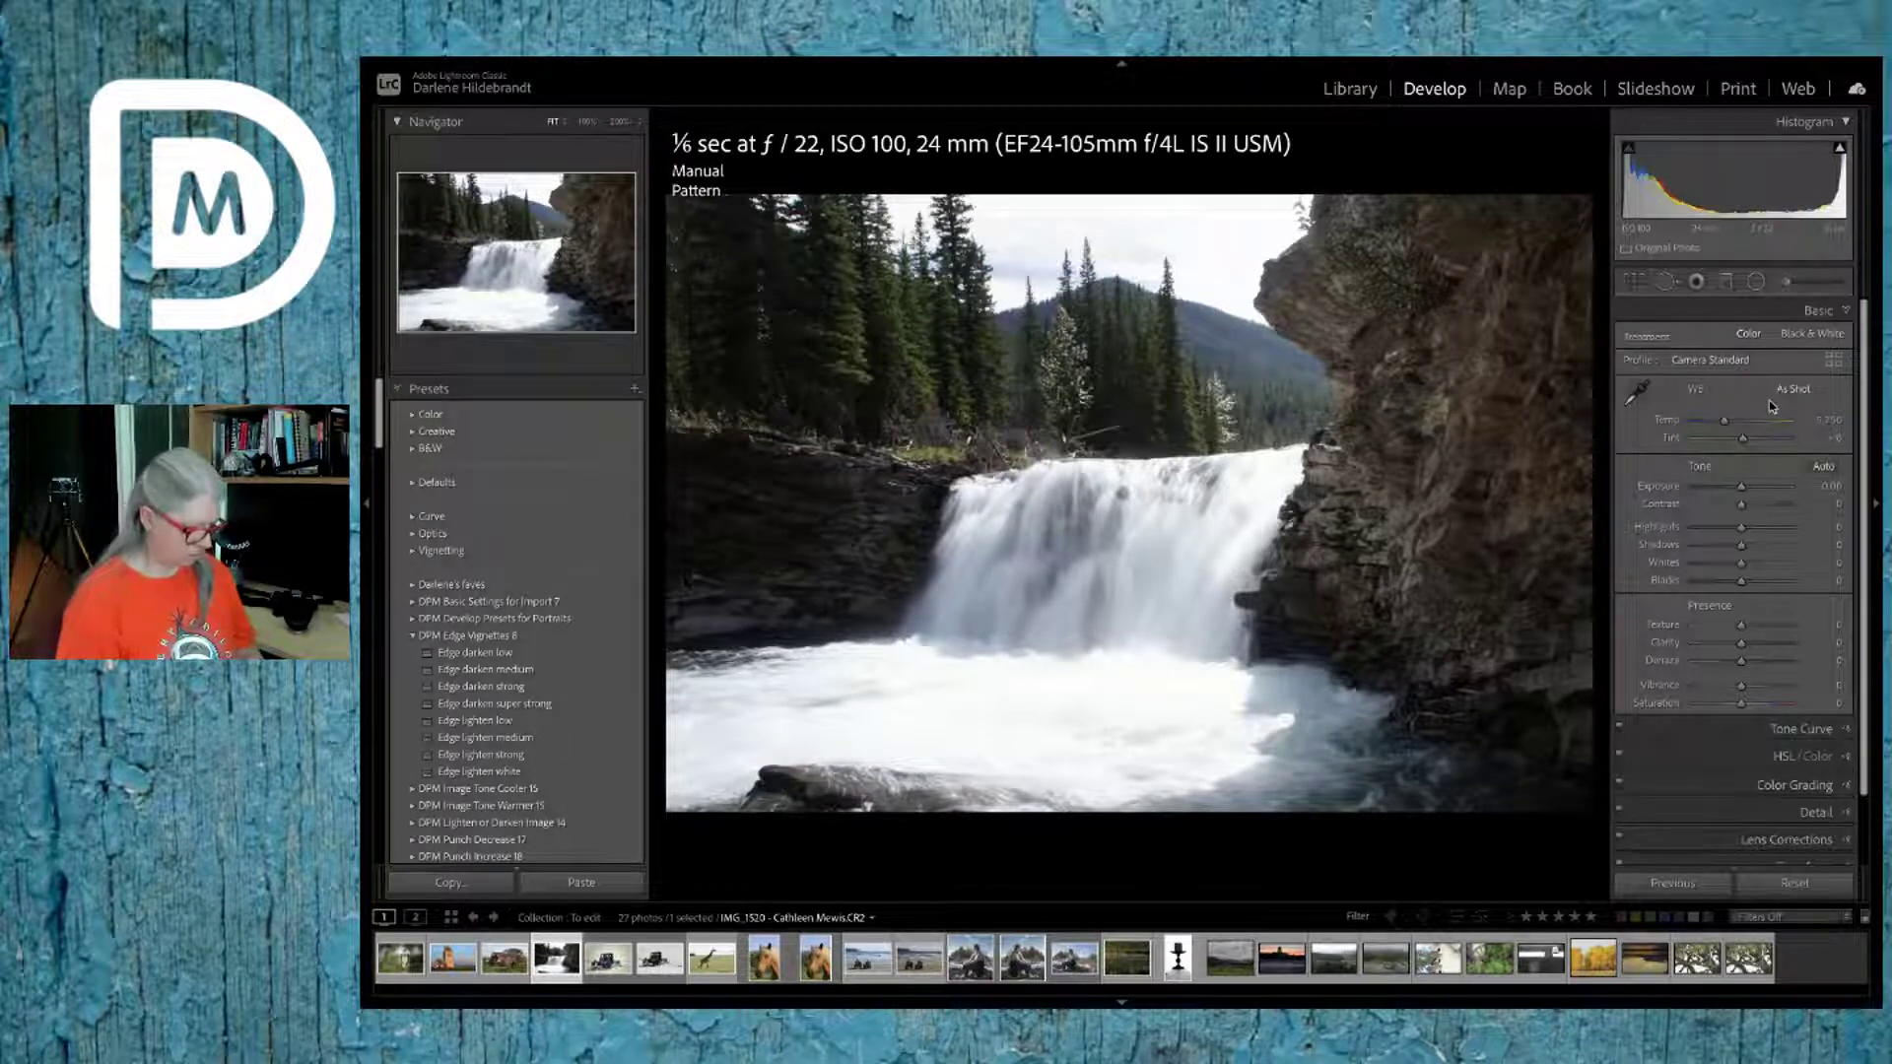
key(i)
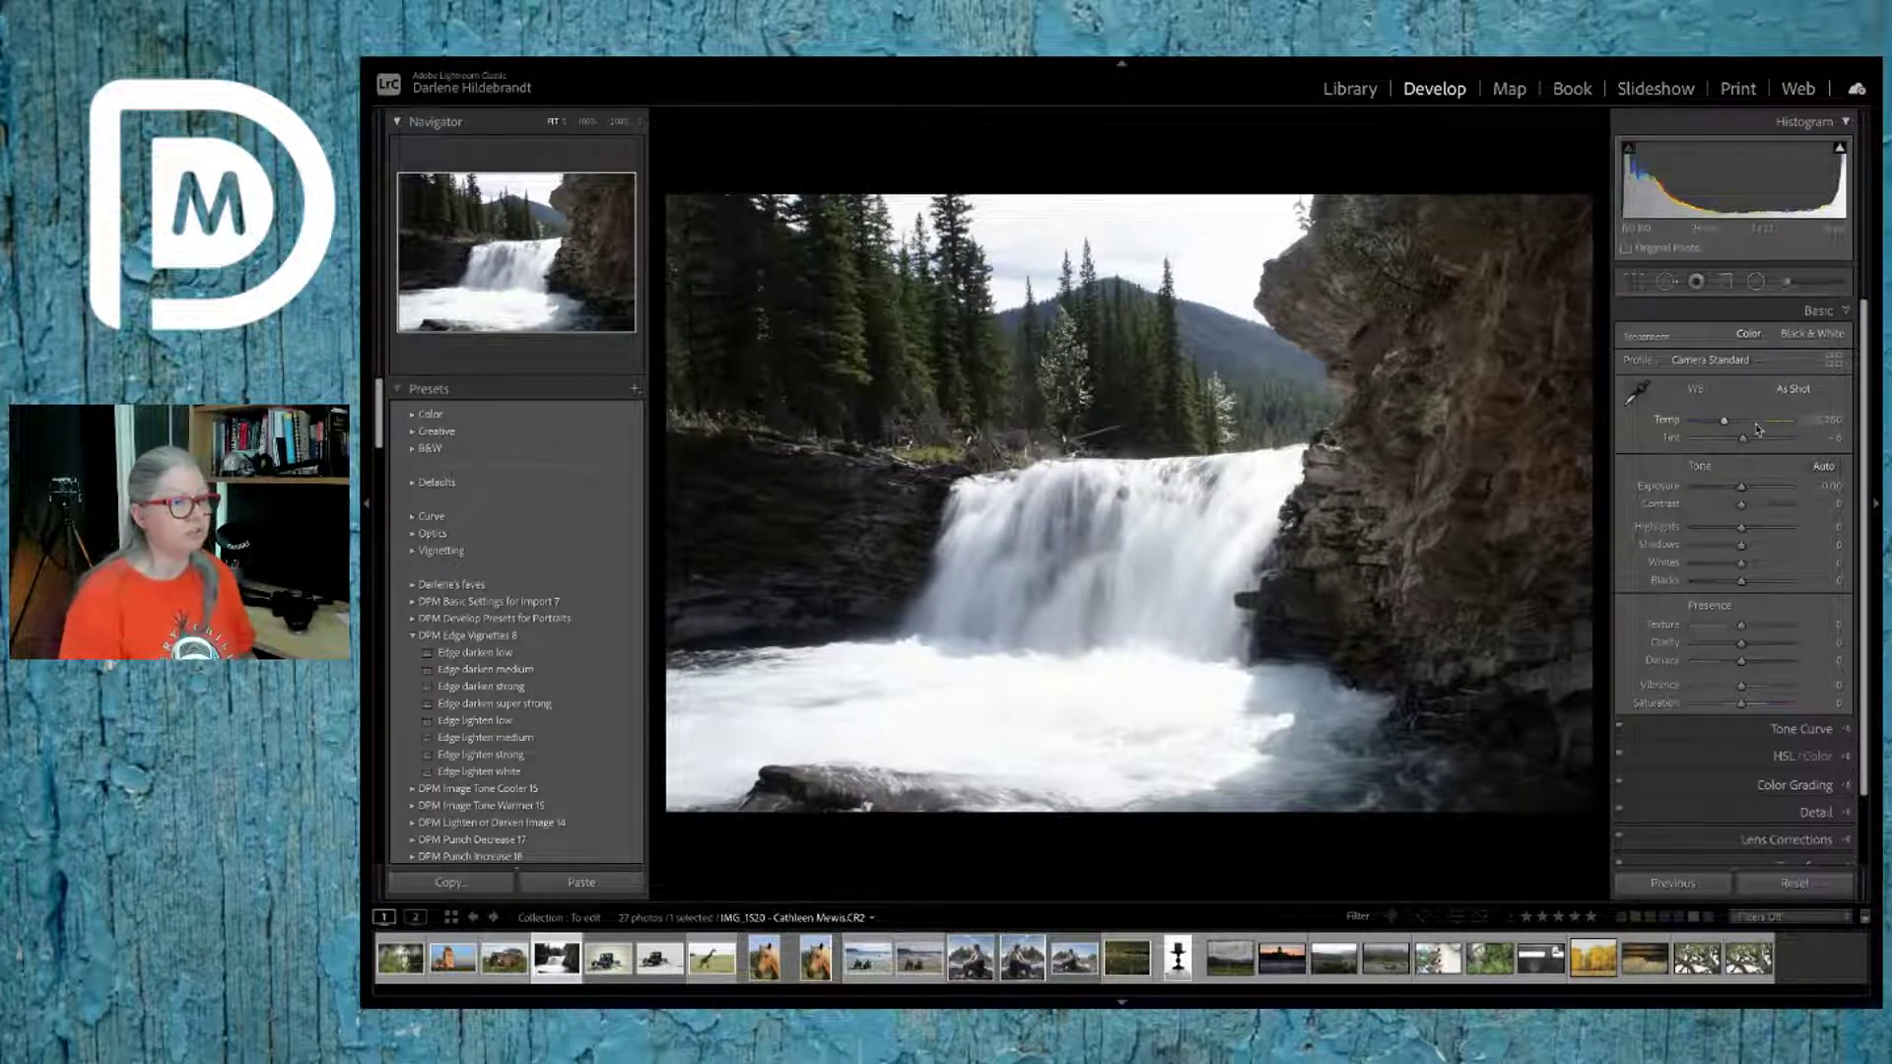
Step: Set the waterfall photo's Highlights to -100, Exposure to about -0.85 and Shadows to +100
drag(1742, 528, 1734, 486)
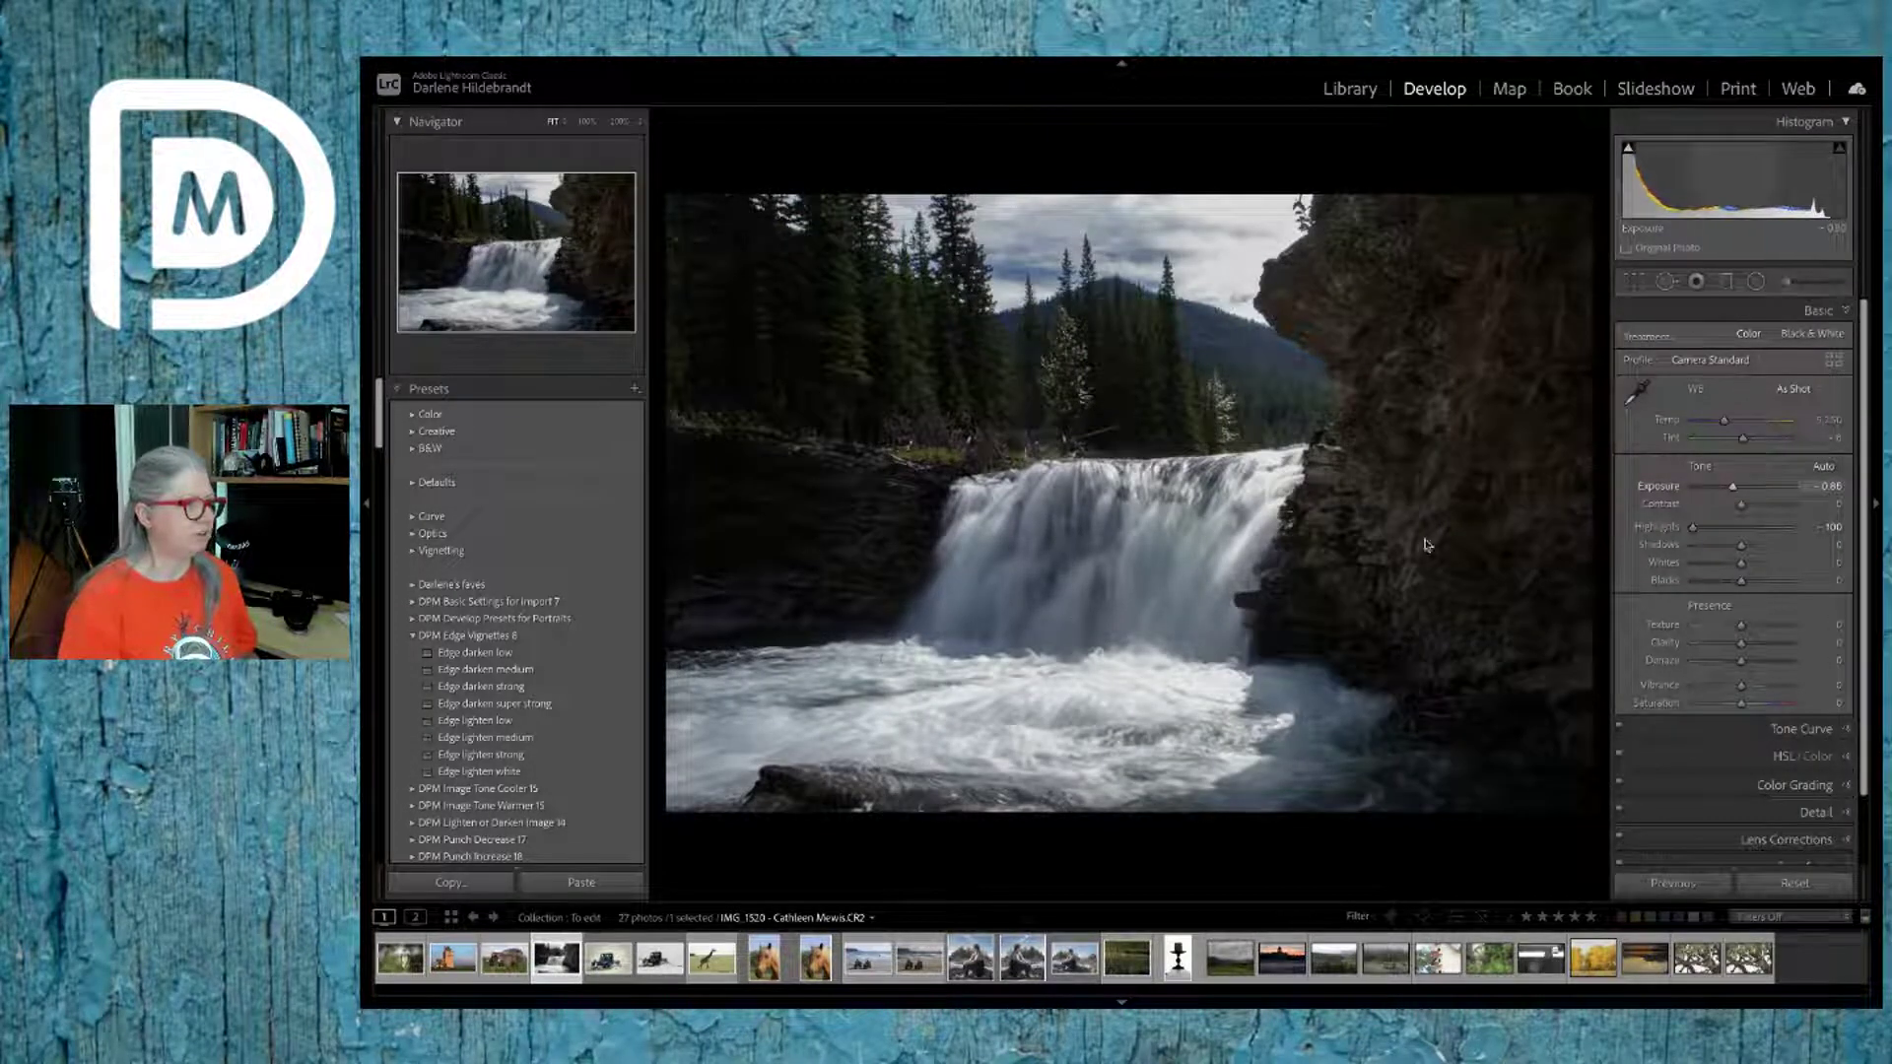
drag(1740, 544, 1812, 550)
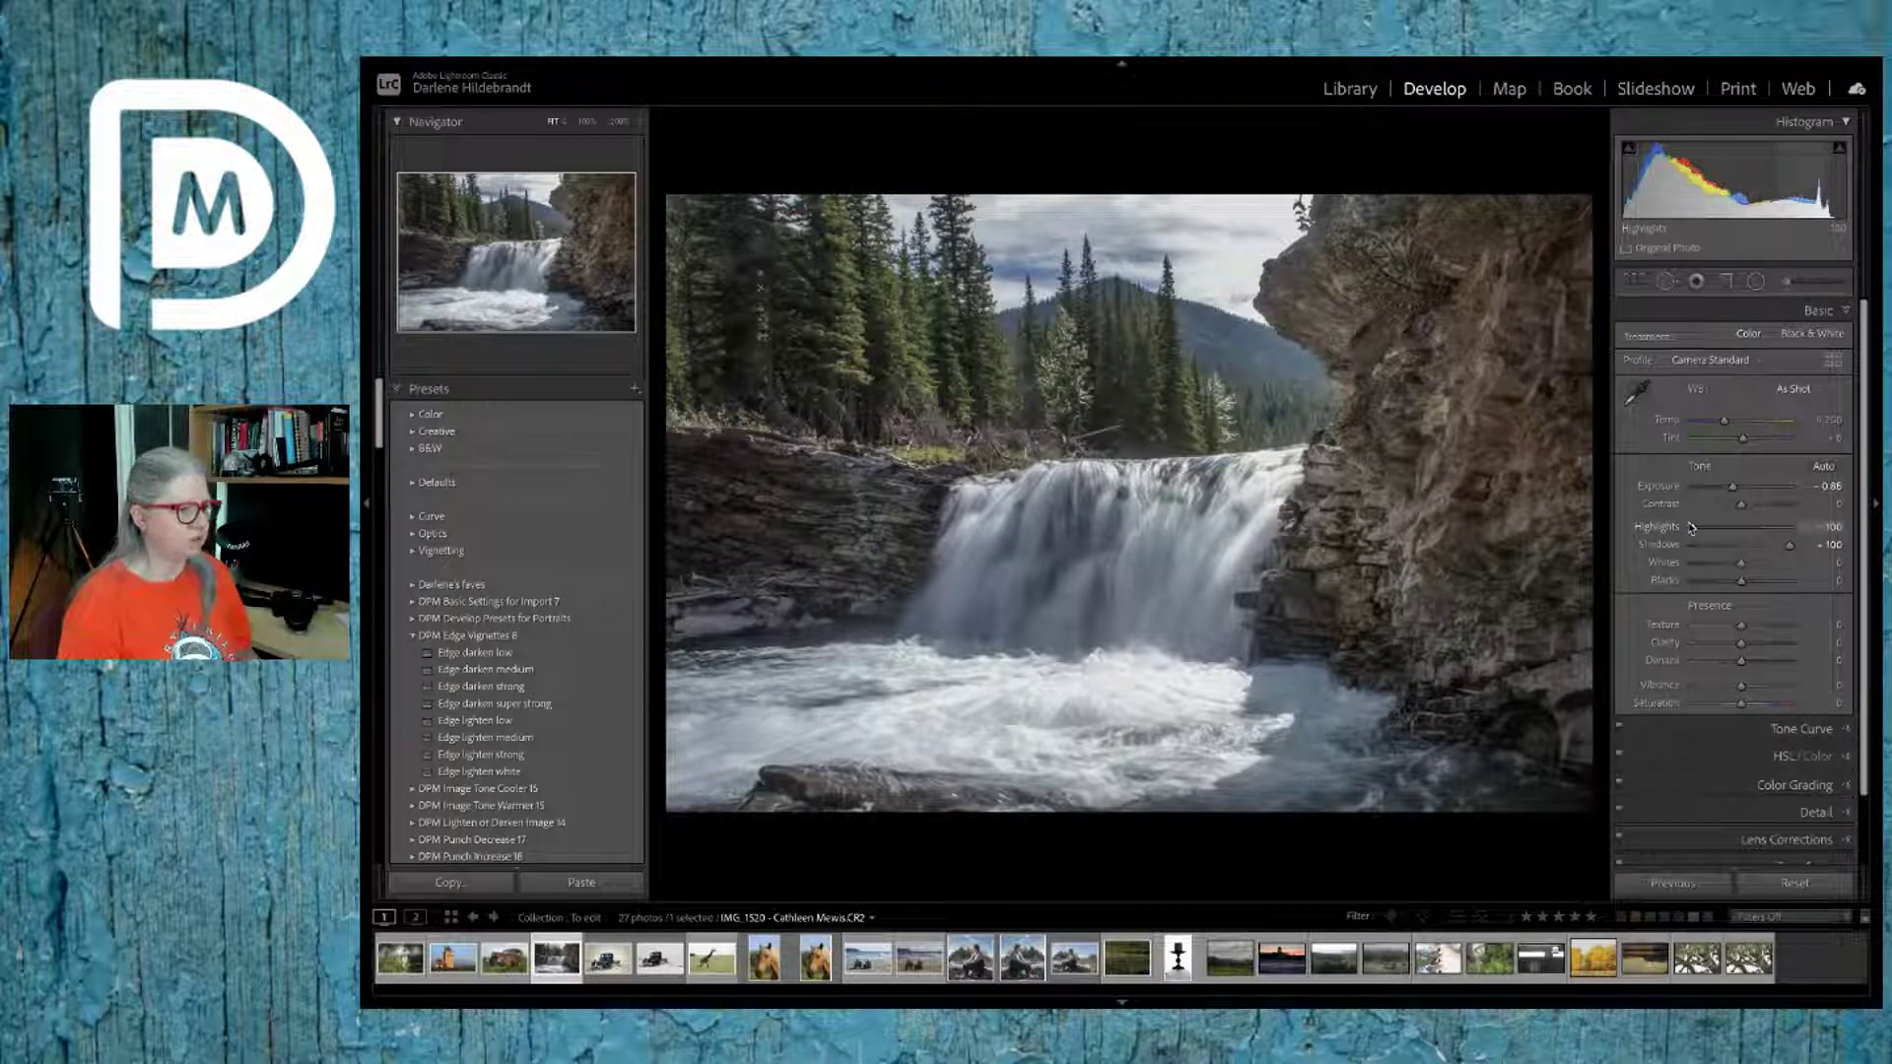
Step: Try Highlights -100 and Shadows +100 on the lake photo with the reeds, undoing both changes
click(1106, 965)
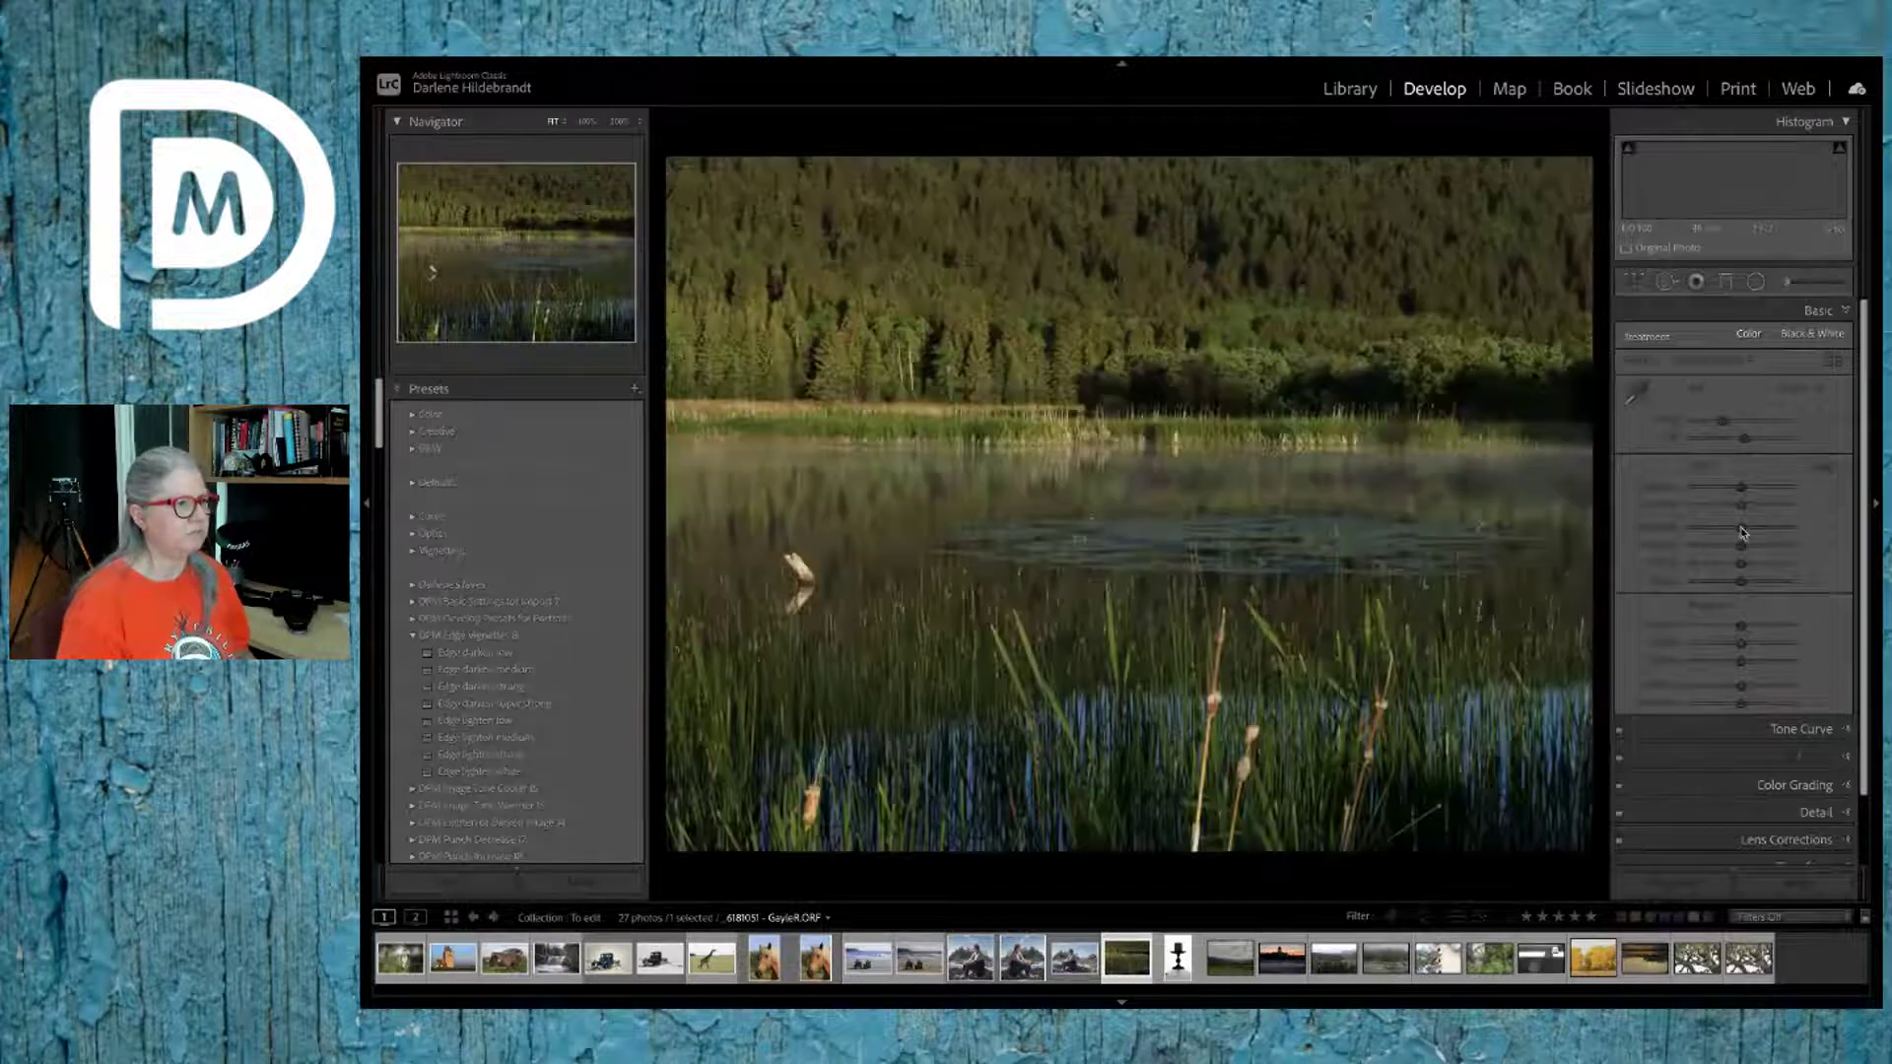
drag(1742, 548, 1863, 547)
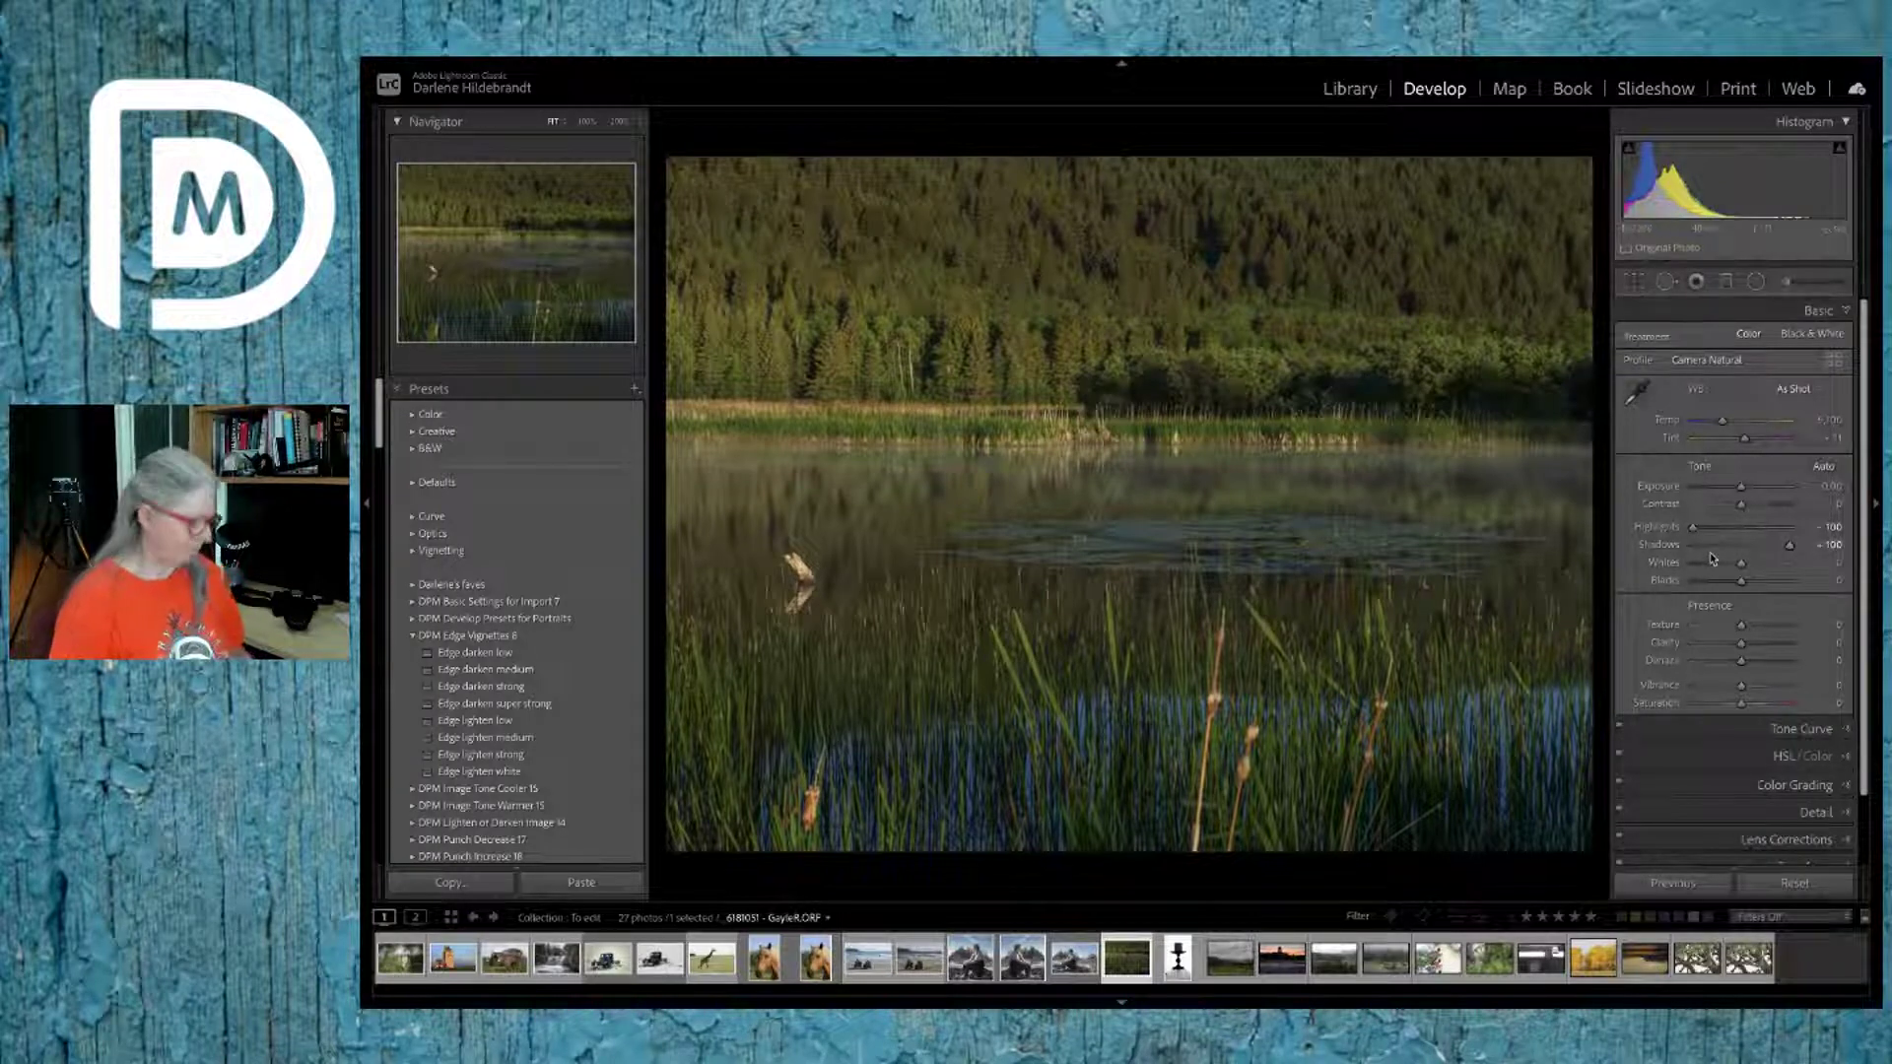
key(ctrl+z)
key(ctrl+z)
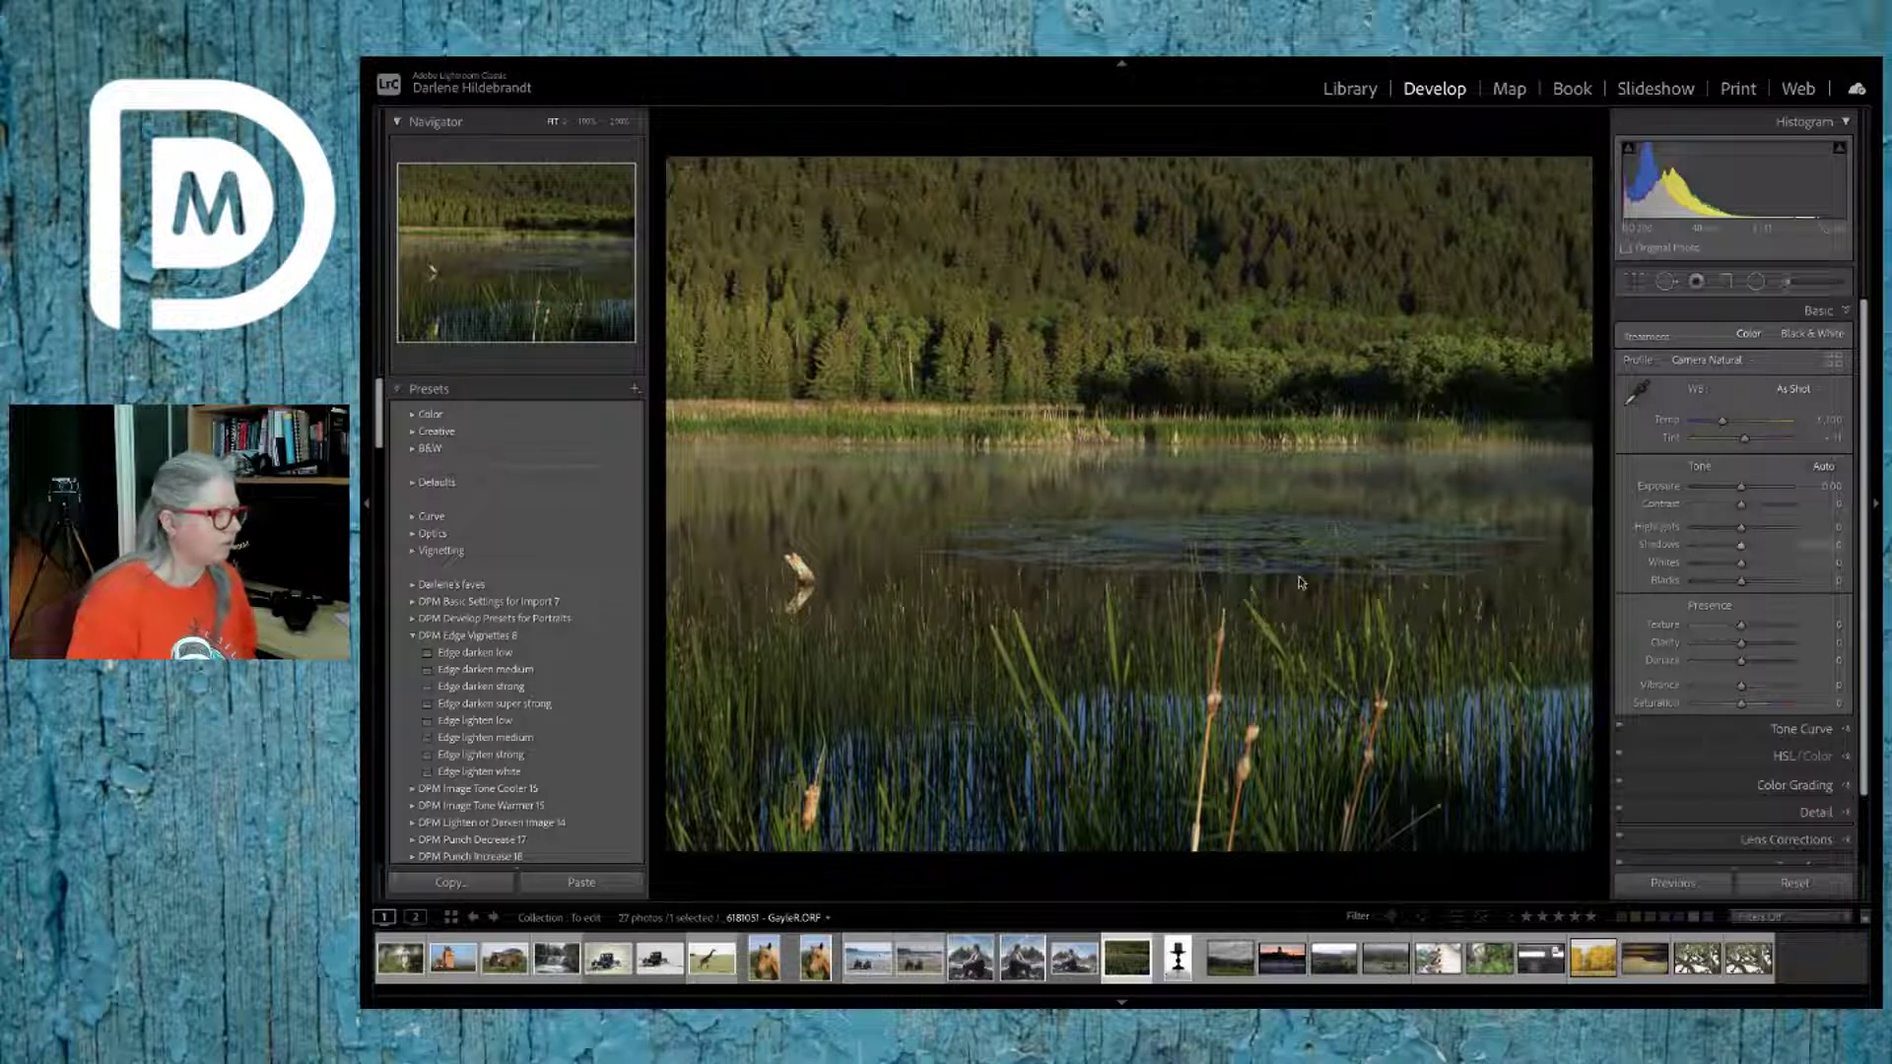
Step: Go back to the waterfall photo and try Contrast -100 with strongly raised Saturation and Vibrance, resetting all three sliders
click(556, 956)
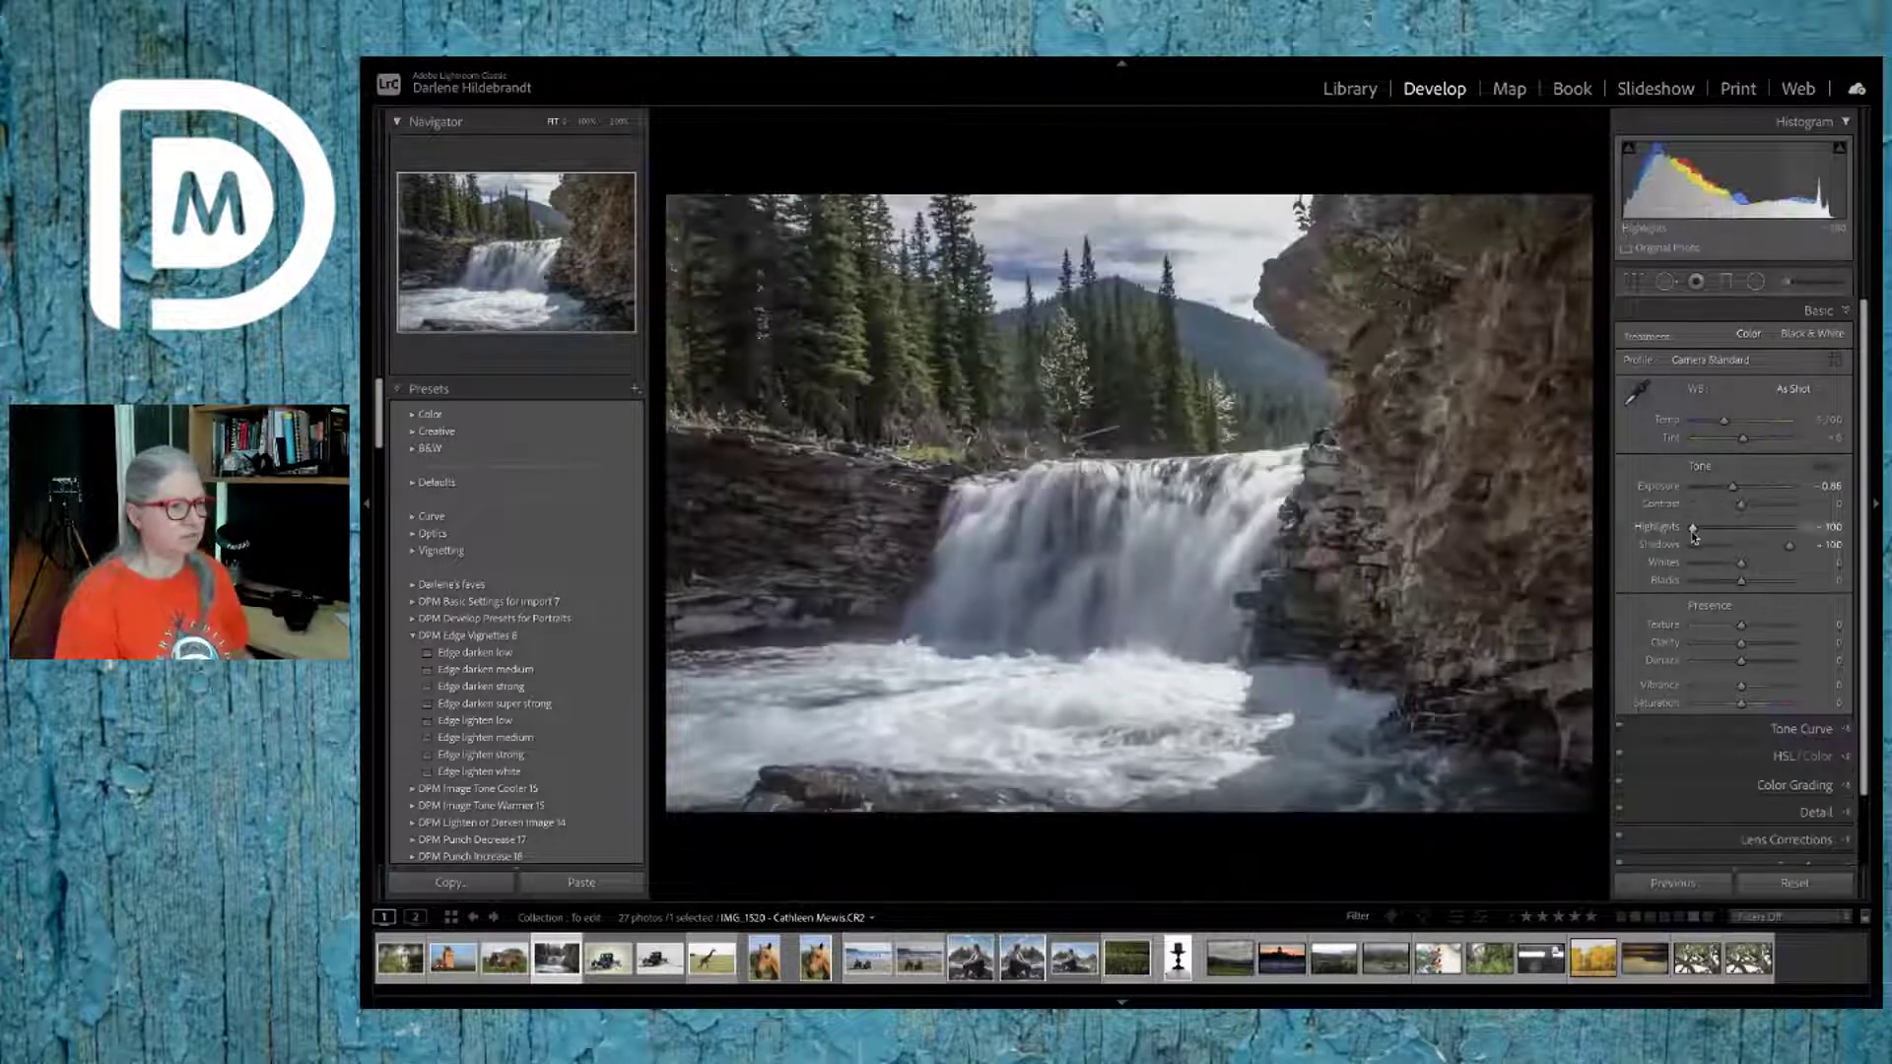
drag(1741, 501, 1693, 504)
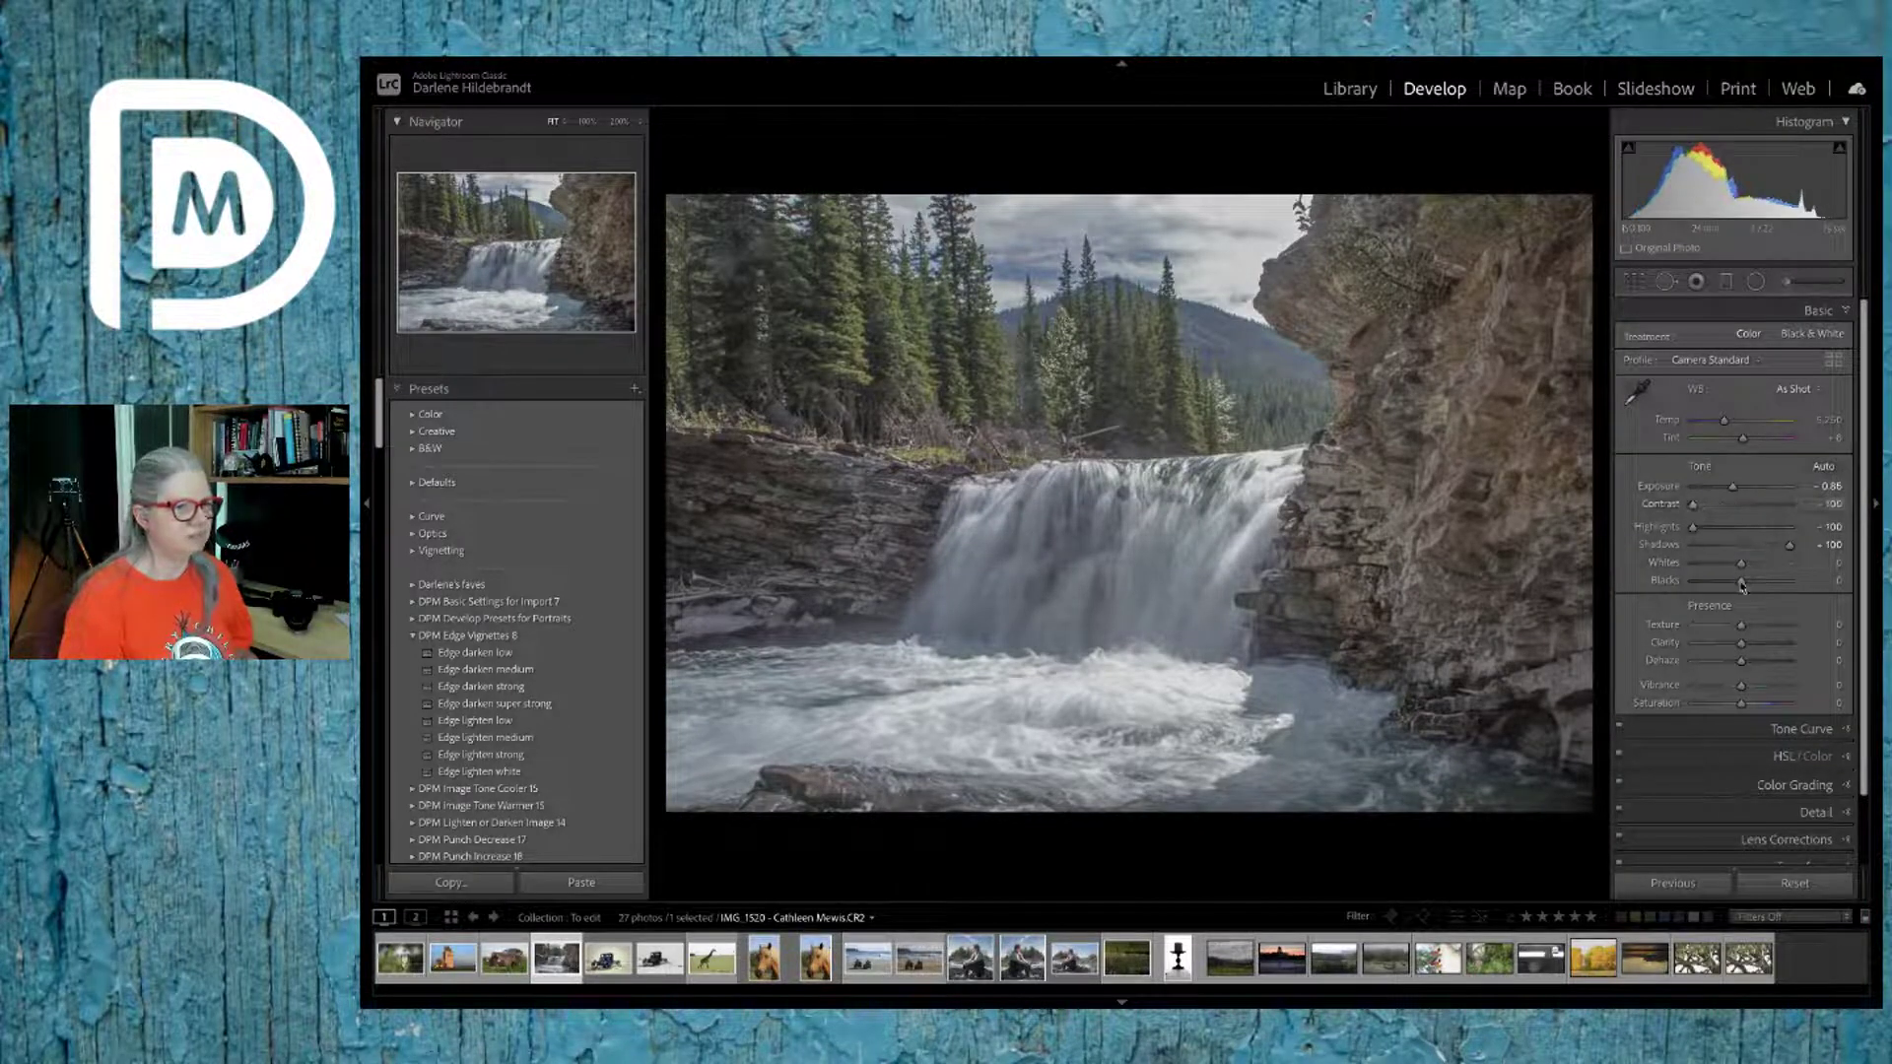
mouse_move(1770, 712)
mouse_down()
mouse_move(1789, 706)
mouse_move(1774, 690)
mouse_up()
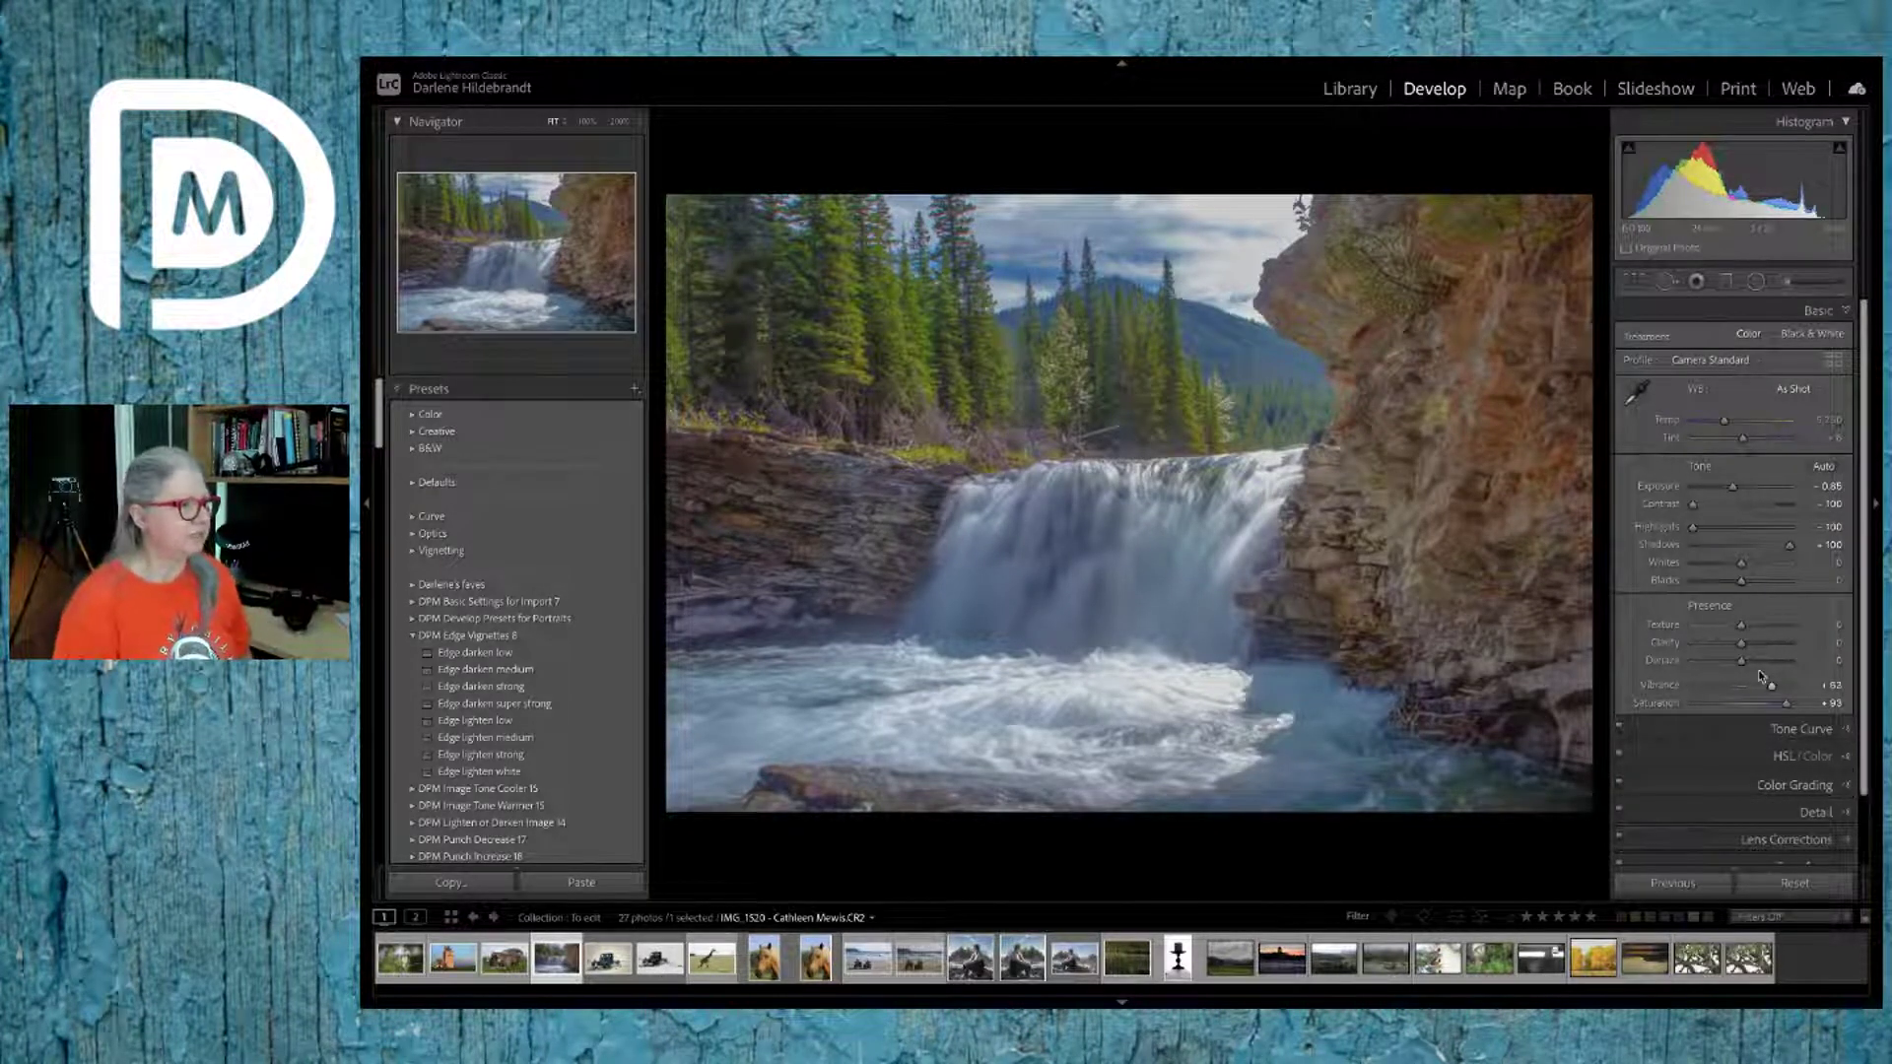
double_click(1787, 706)
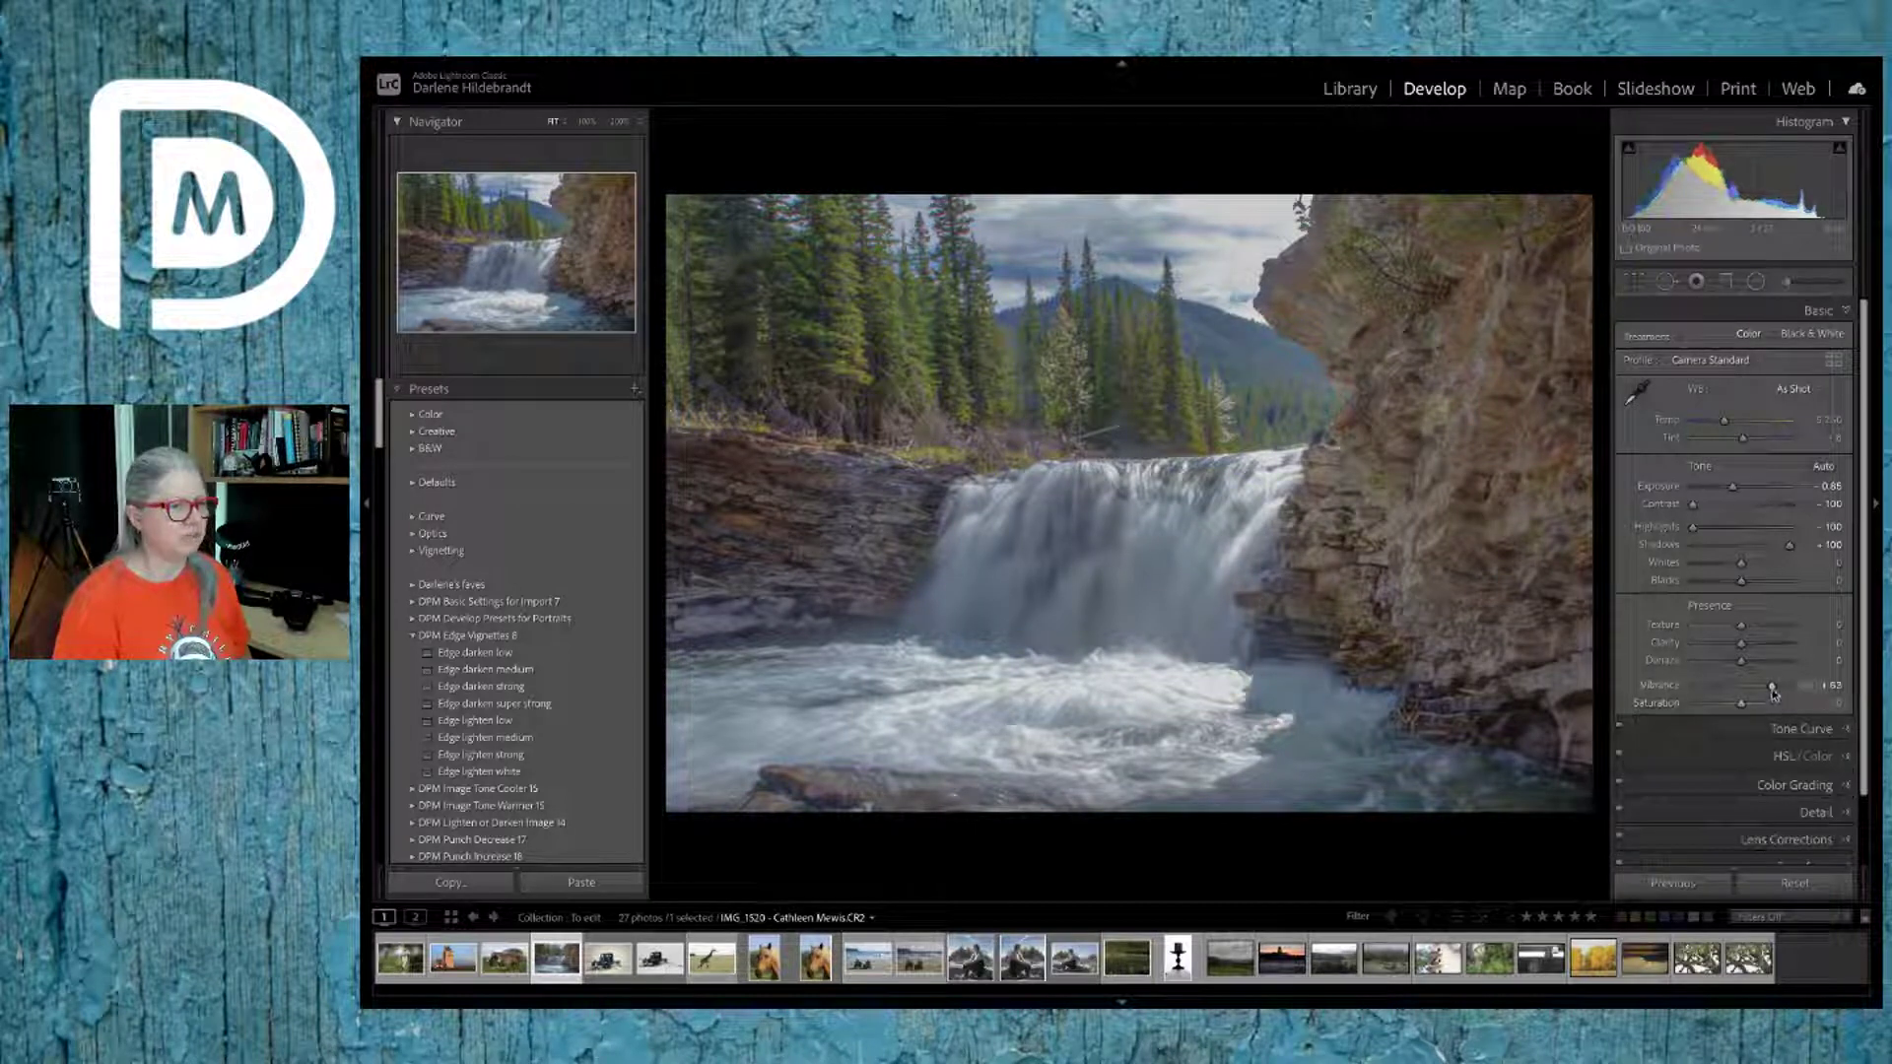
double_click(1772, 689)
double_click(1696, 505)
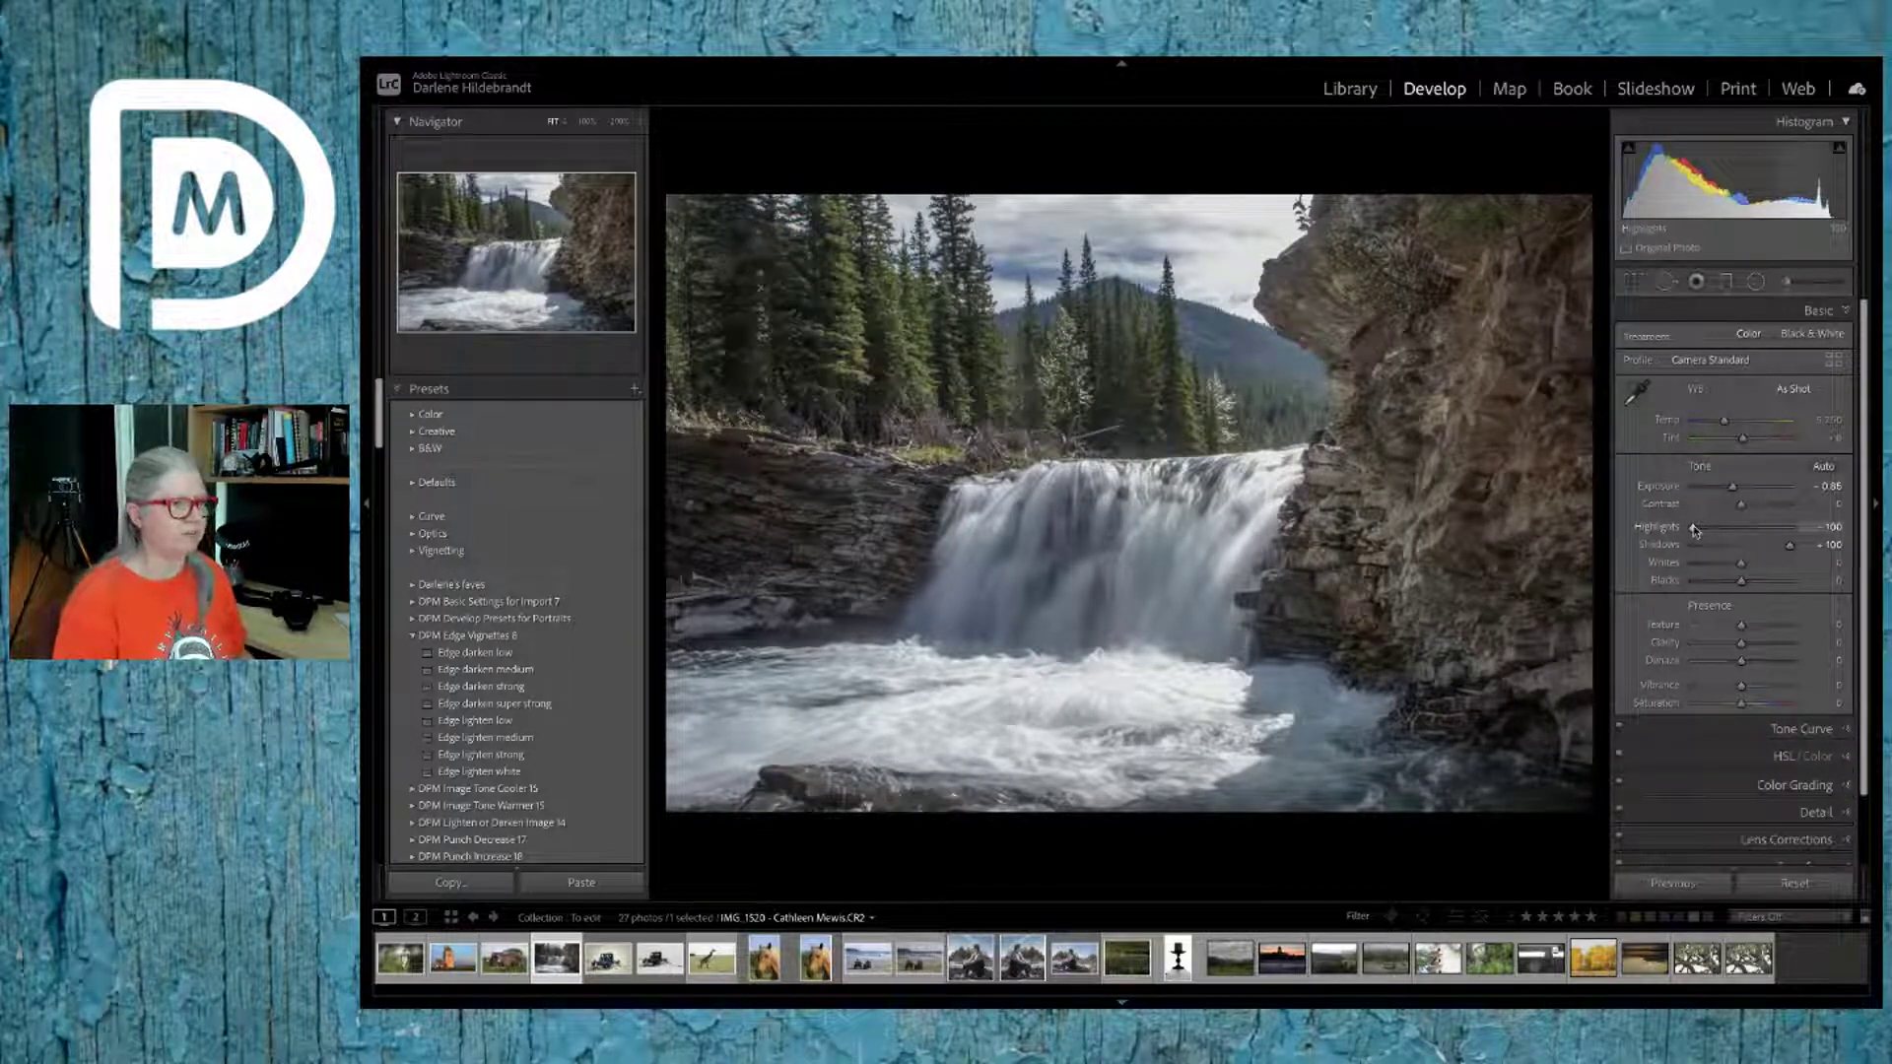
Step: Rebalance the waterfall's tones to Exposure -0.35, Highlights -100, Shadows +74 and Blacks -22, with Whites slightly raised
alt+click(1694, 530)
drag(1692, 529, 1738, 489)
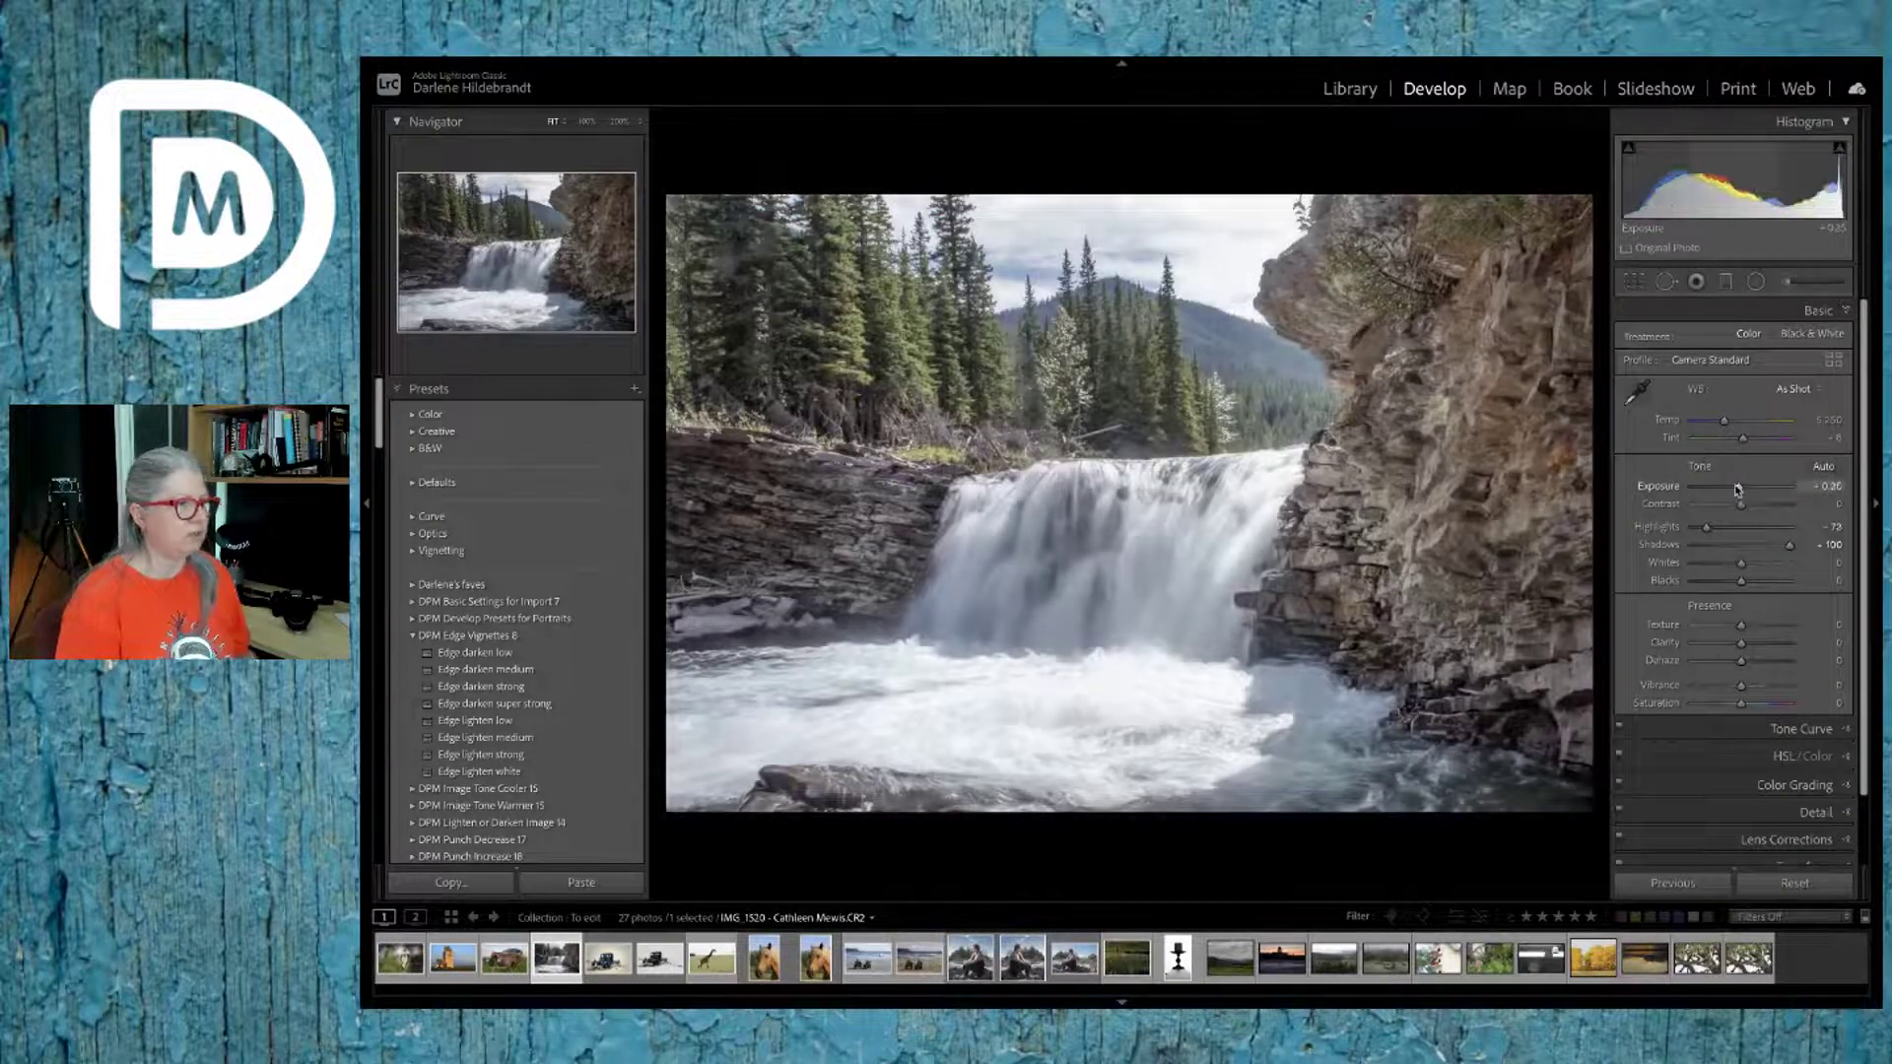
double_click(1737, 490)
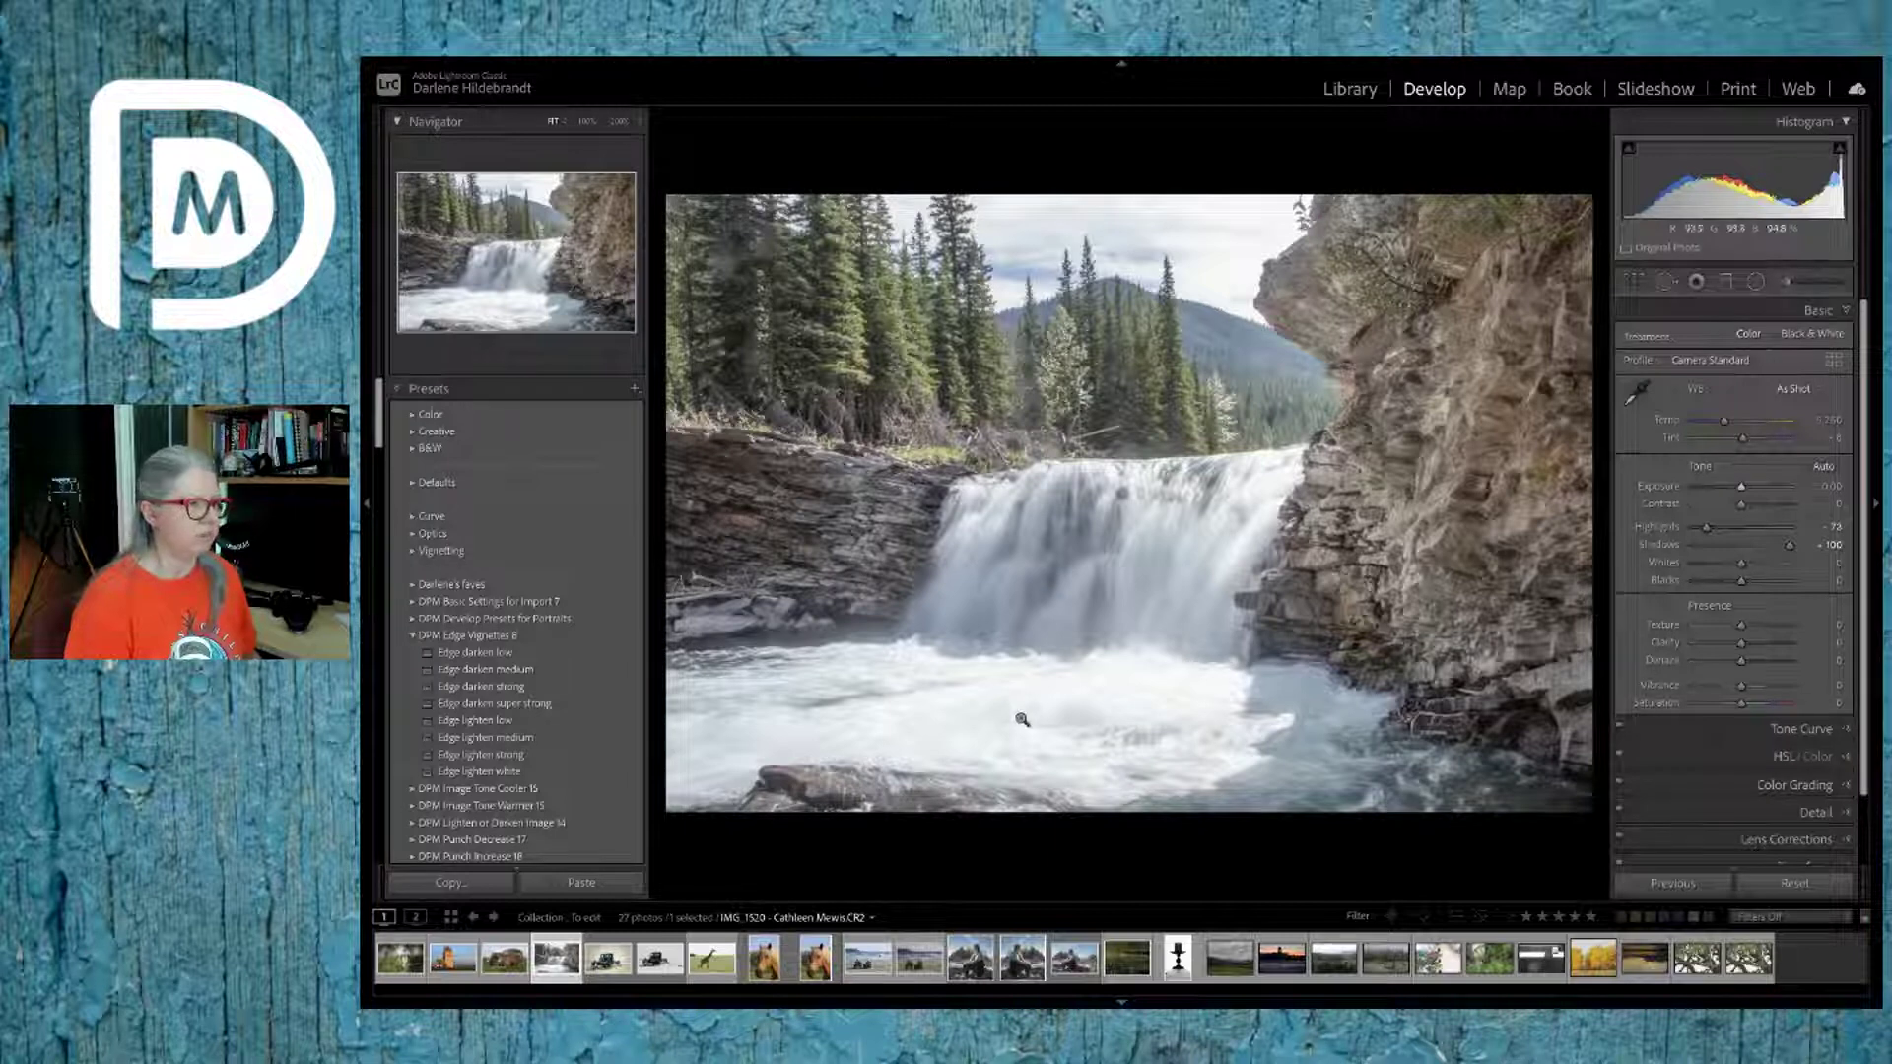
drag(1708, 528, 1749, 565)
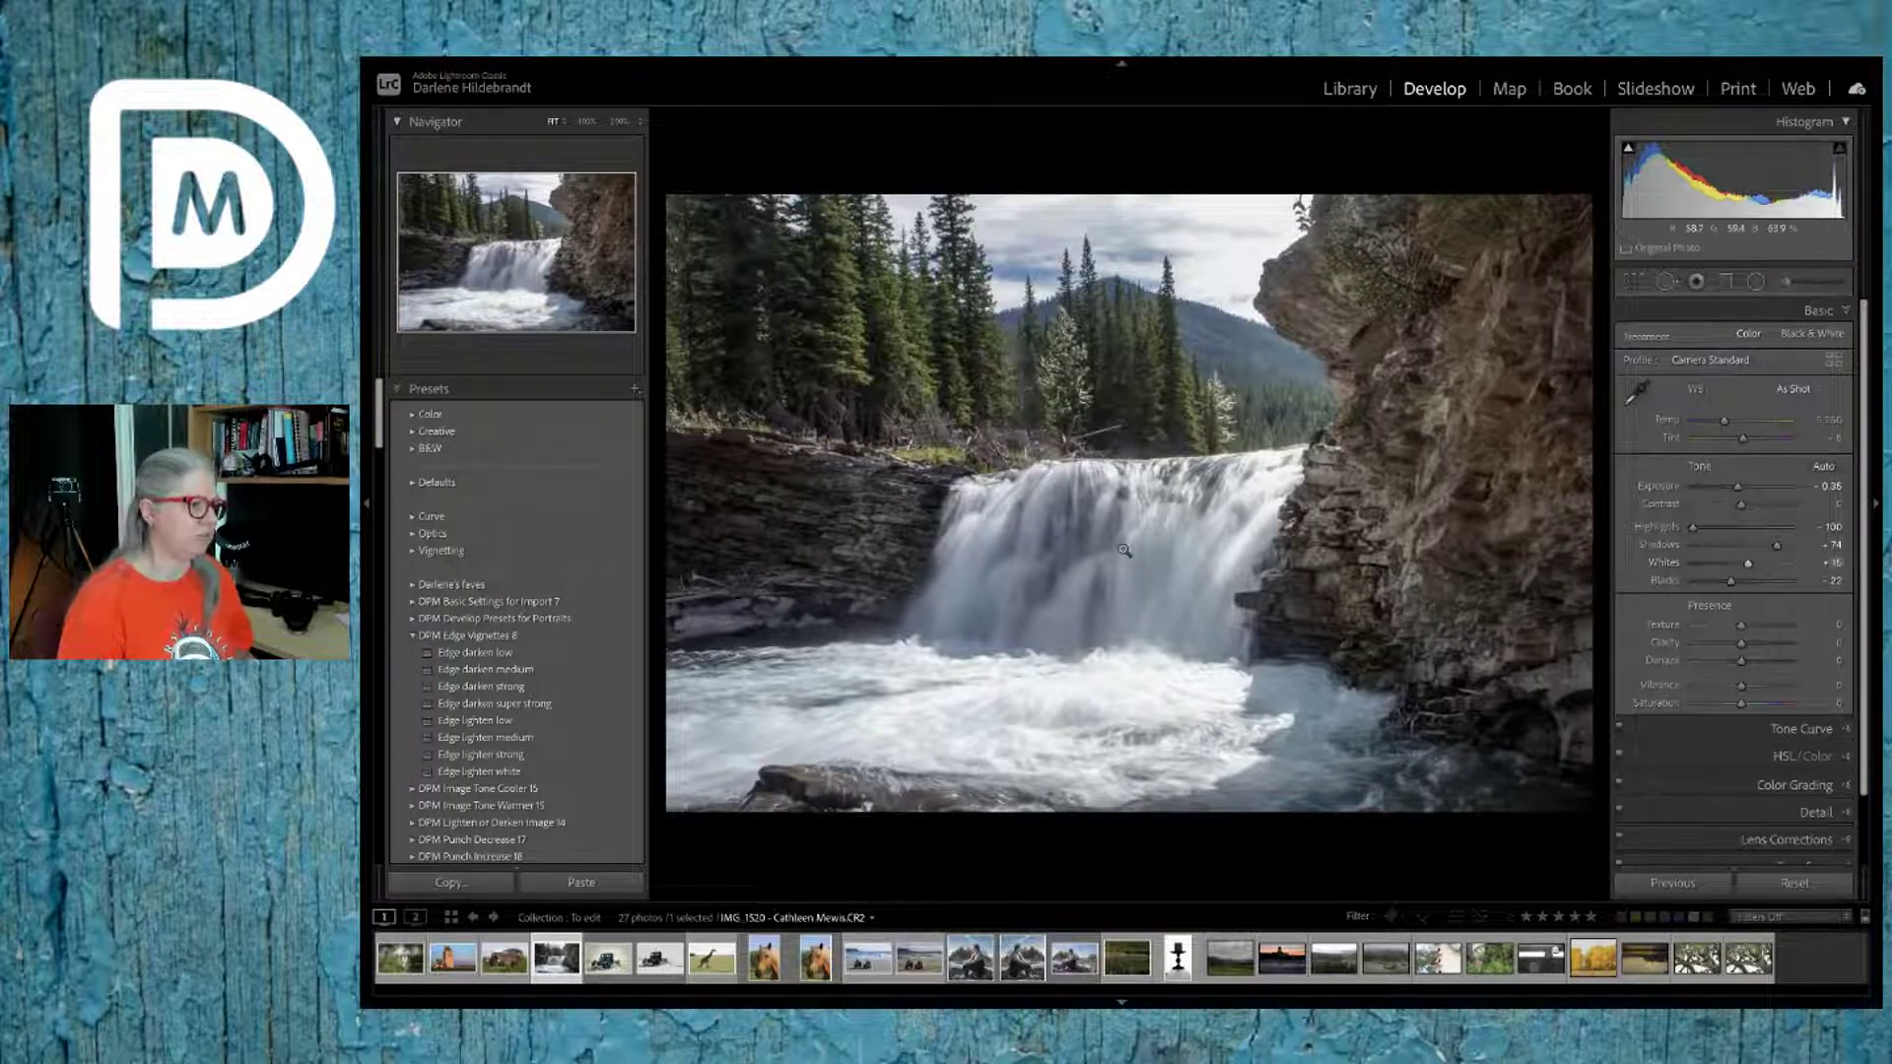
Step: Add an elliptical radial filter with cleared effects and lowered Highlights, and fit it around the waterfall and the foaming water
key(shift+m)
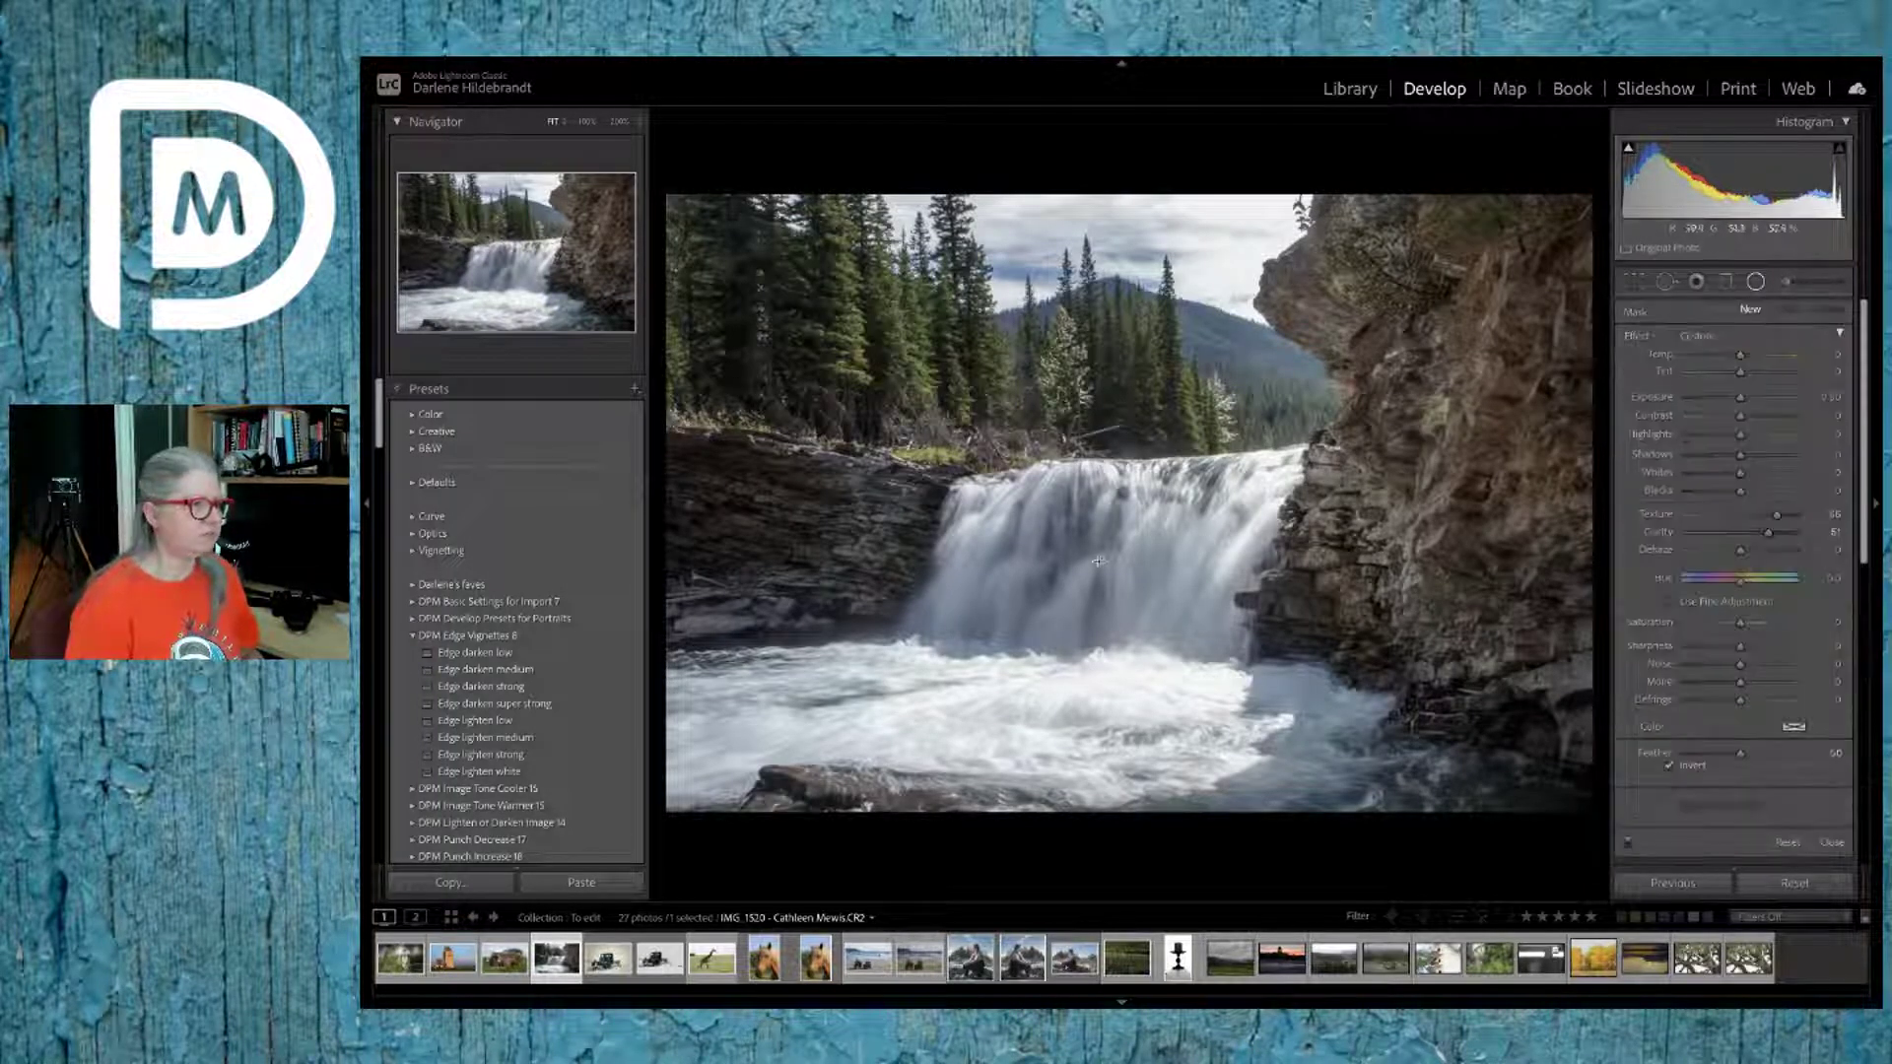
mouse_move(1104, 659)
mouse_down()
mouse_move(1325, 392)
mouse_move(1311, 425)
mouse_move(1337, 444)
mouse_up()
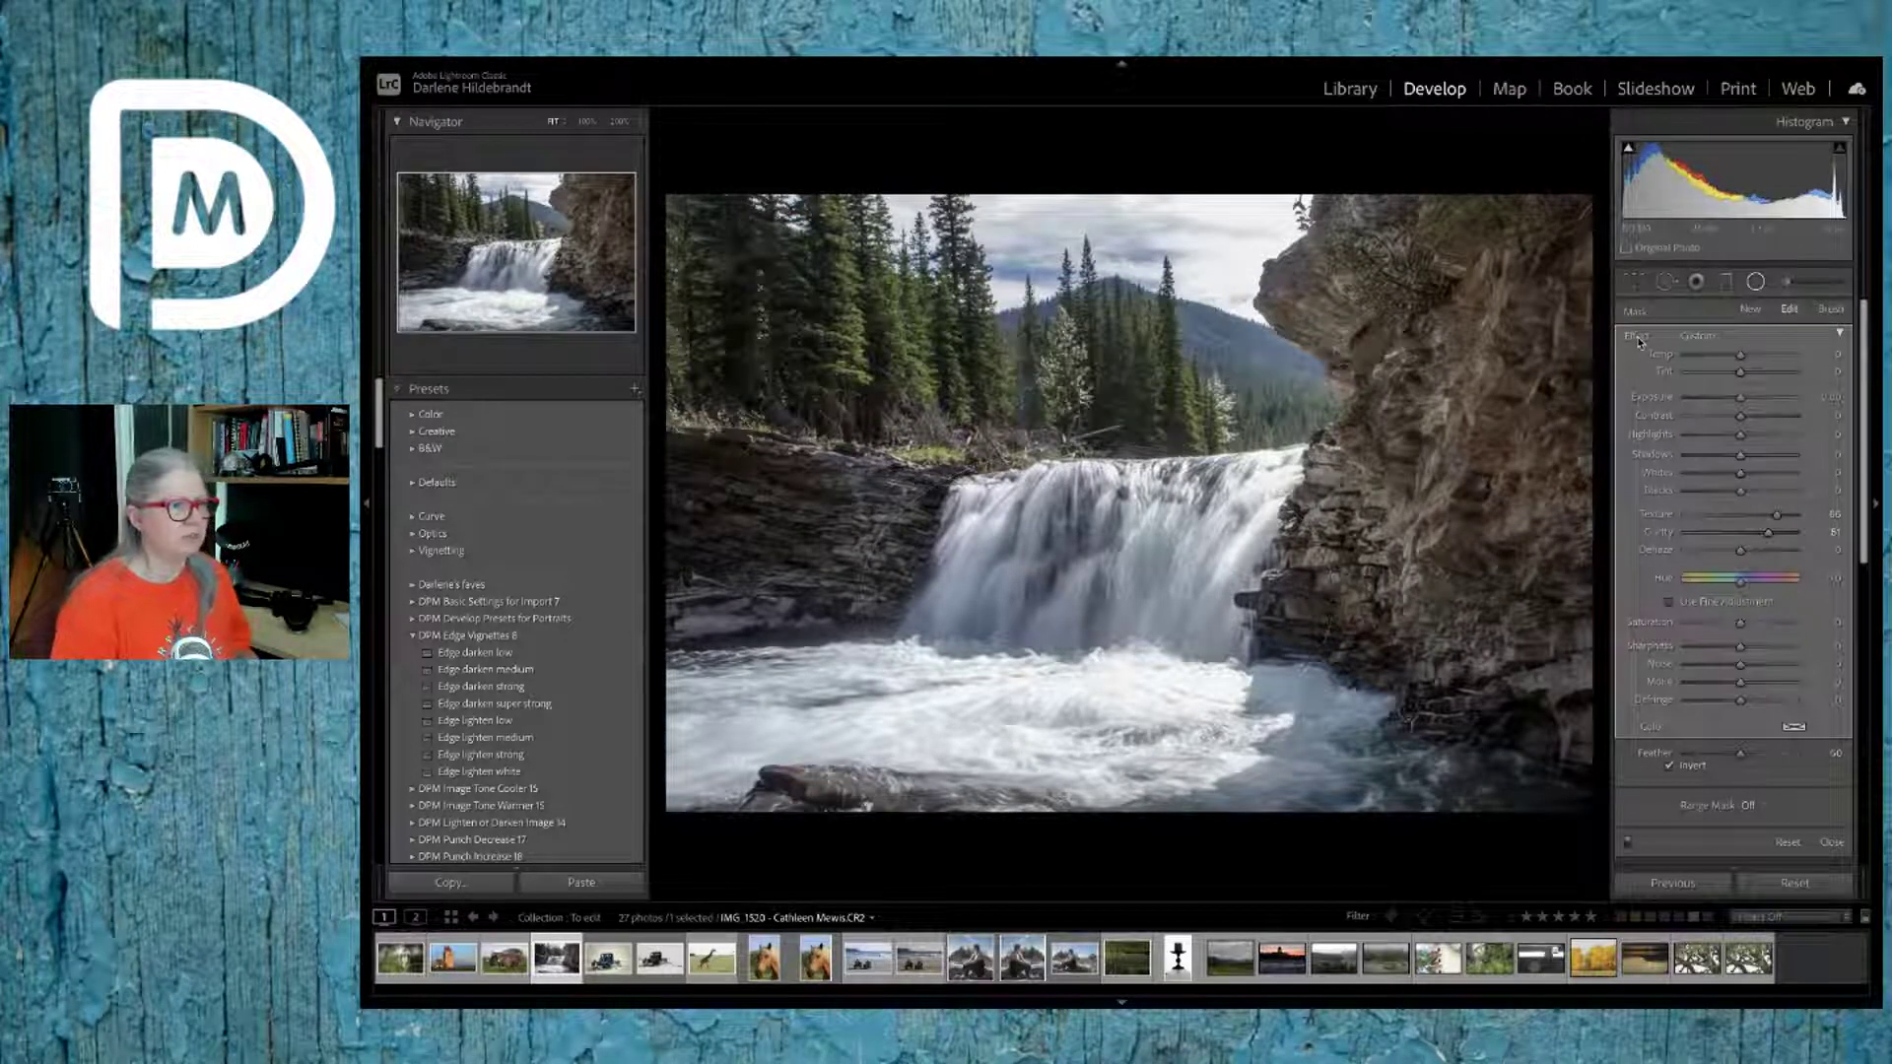
drag(1740, 435, 1703, 435)
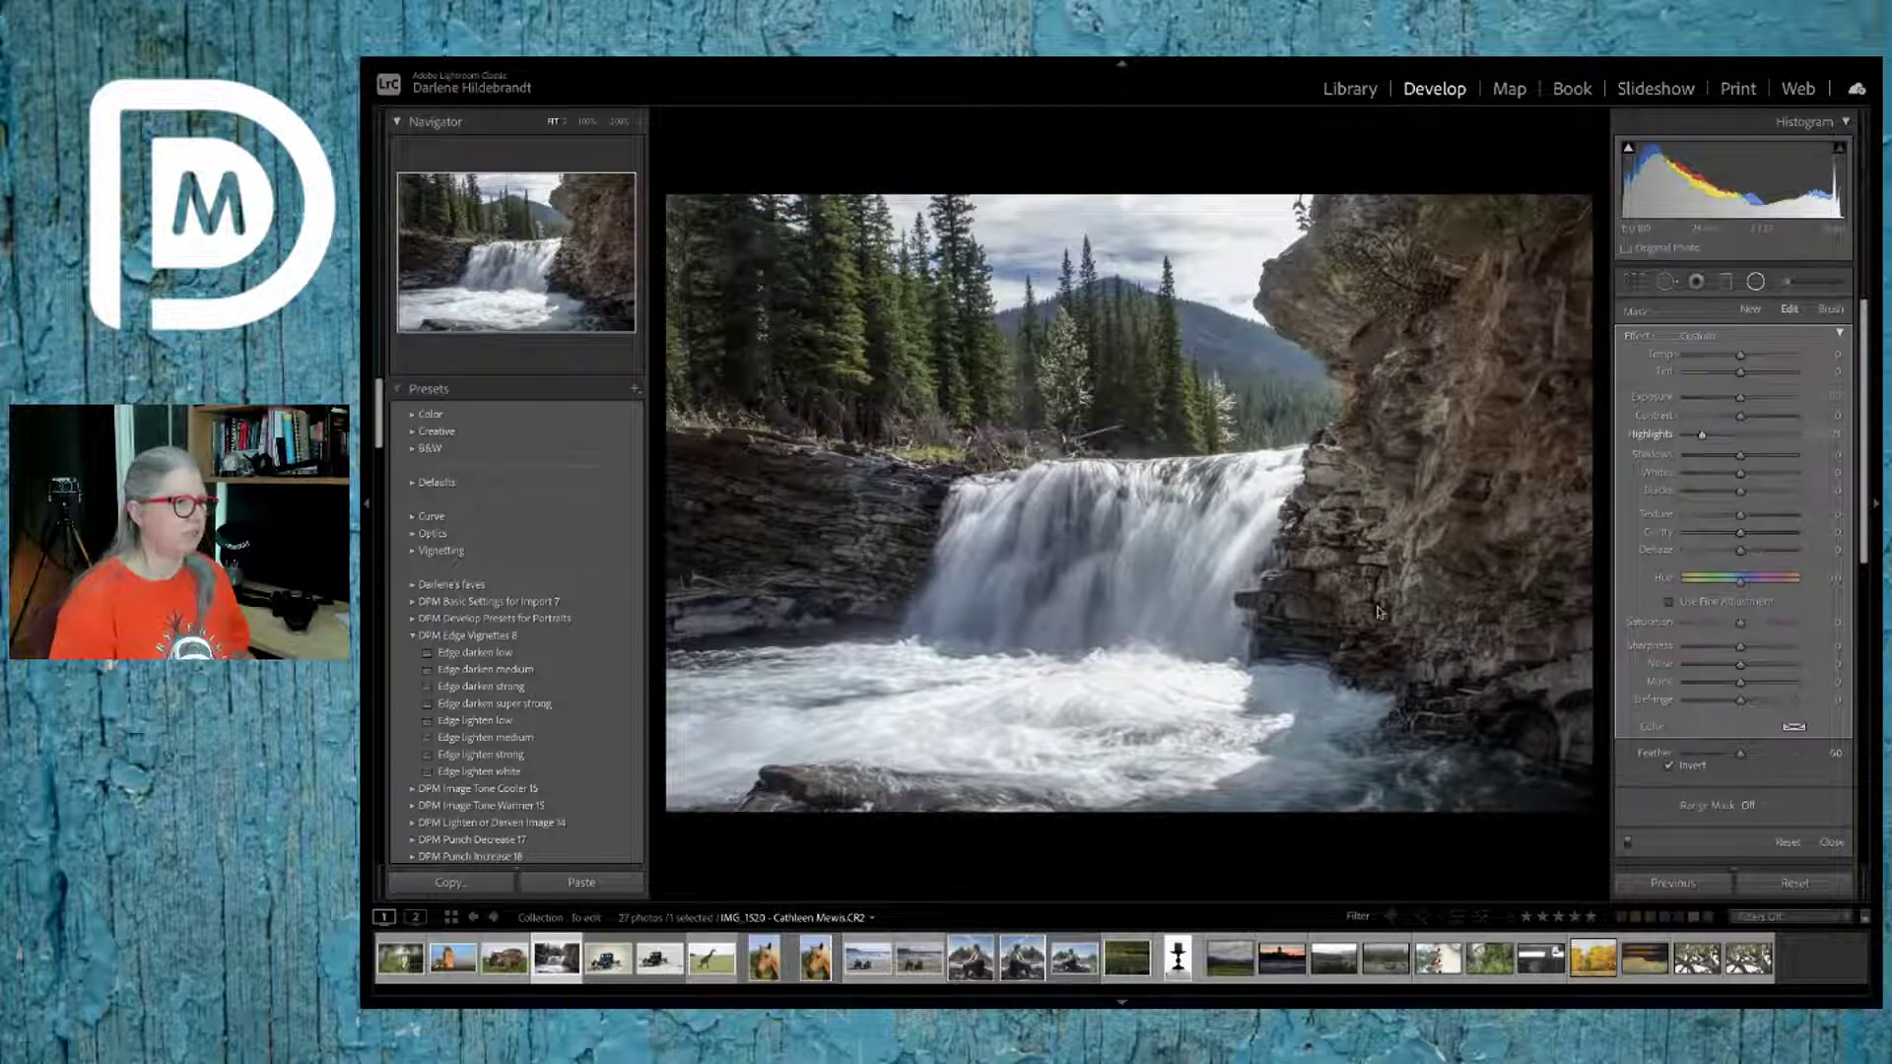
drag(1248, 671, 1386, 536)
drag(993, 696, 1008, 675)
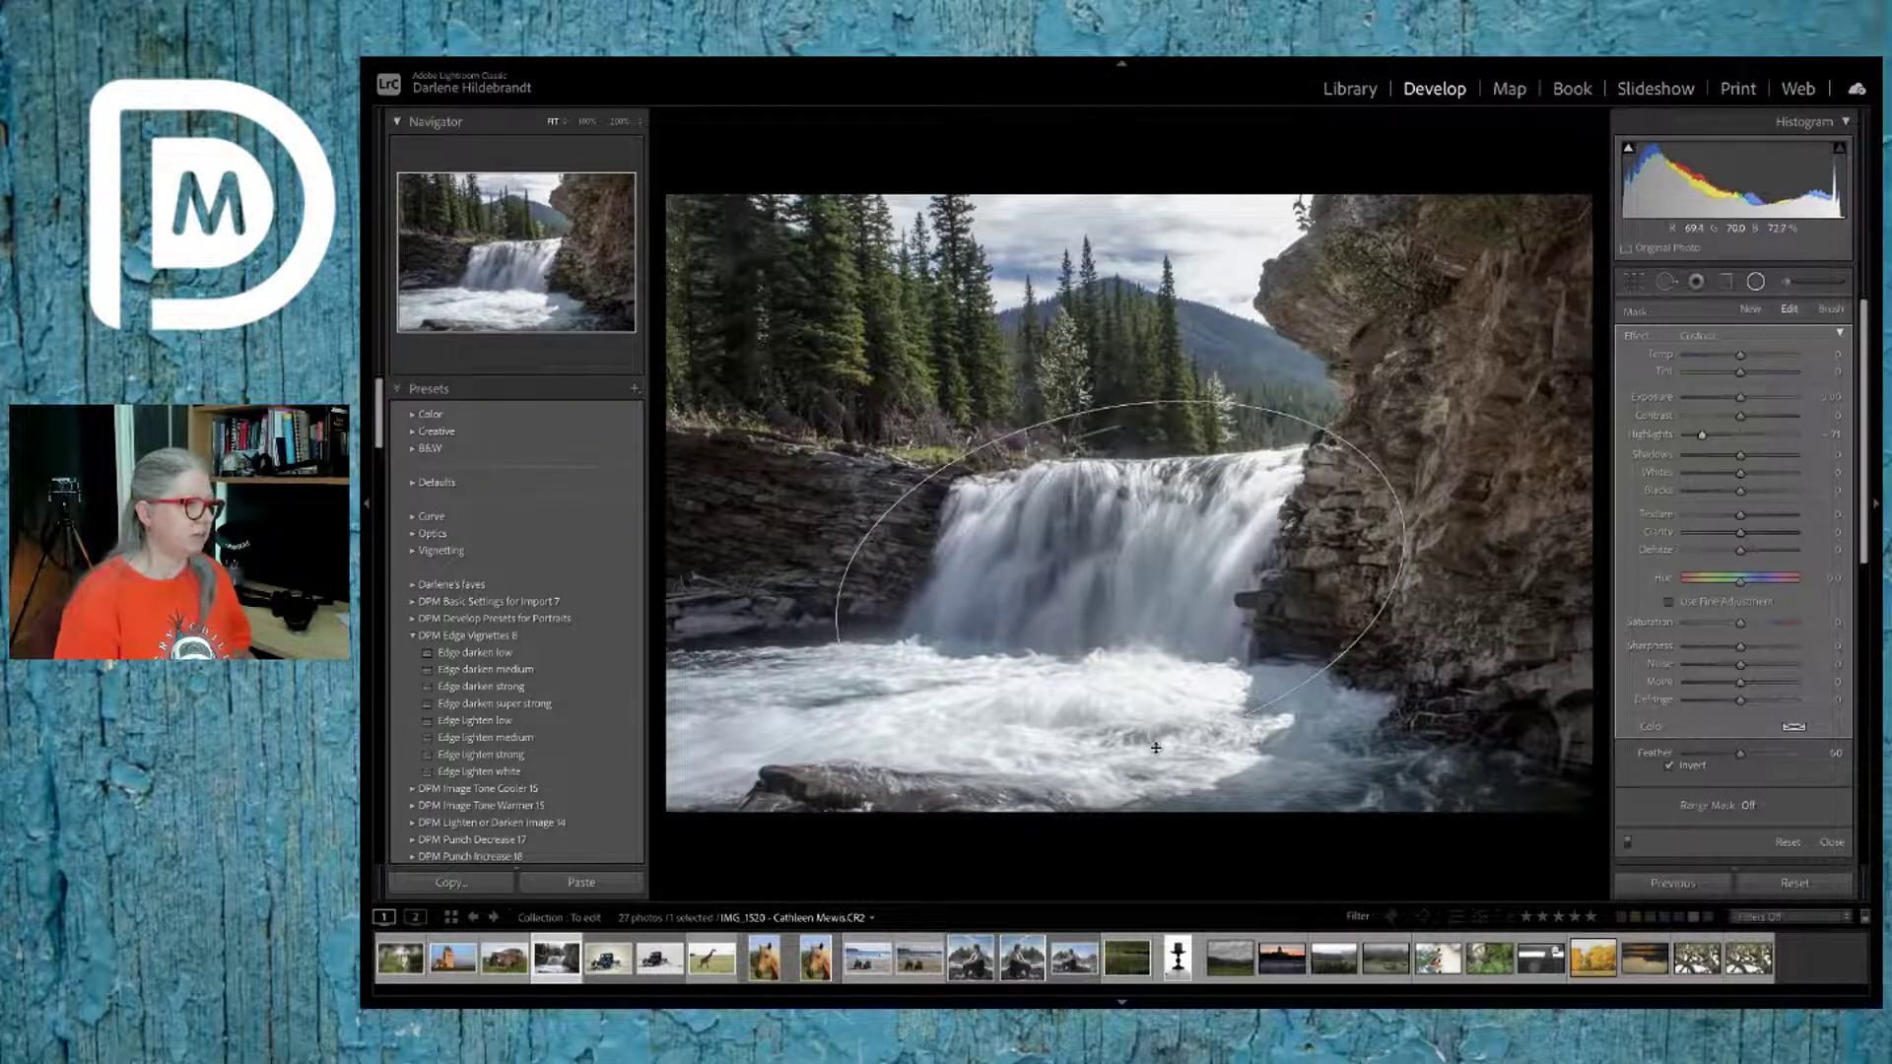
drag(837, 639, 797, 655)
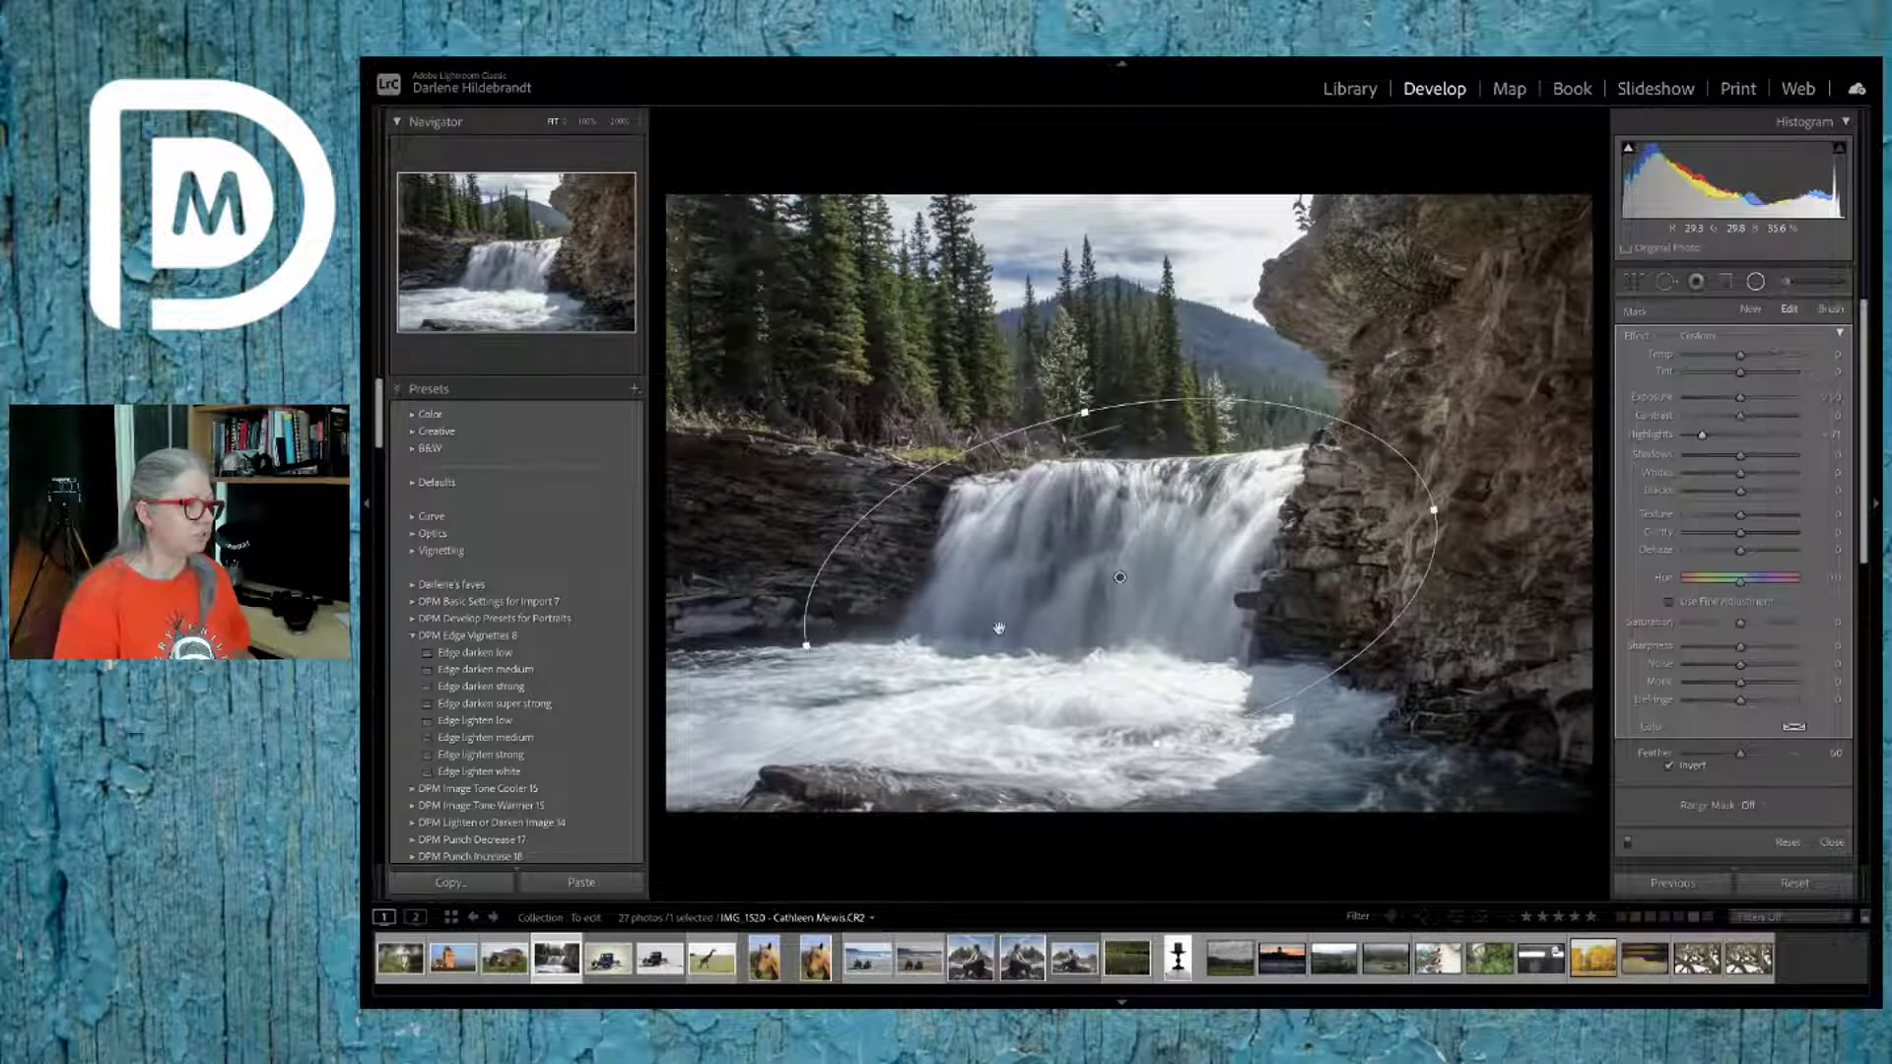
Step: Set the waterfall radial filter's Highlights to -100, Texture to about 43 and Clarity to 23
drag(1702, 434, 1687, 436)
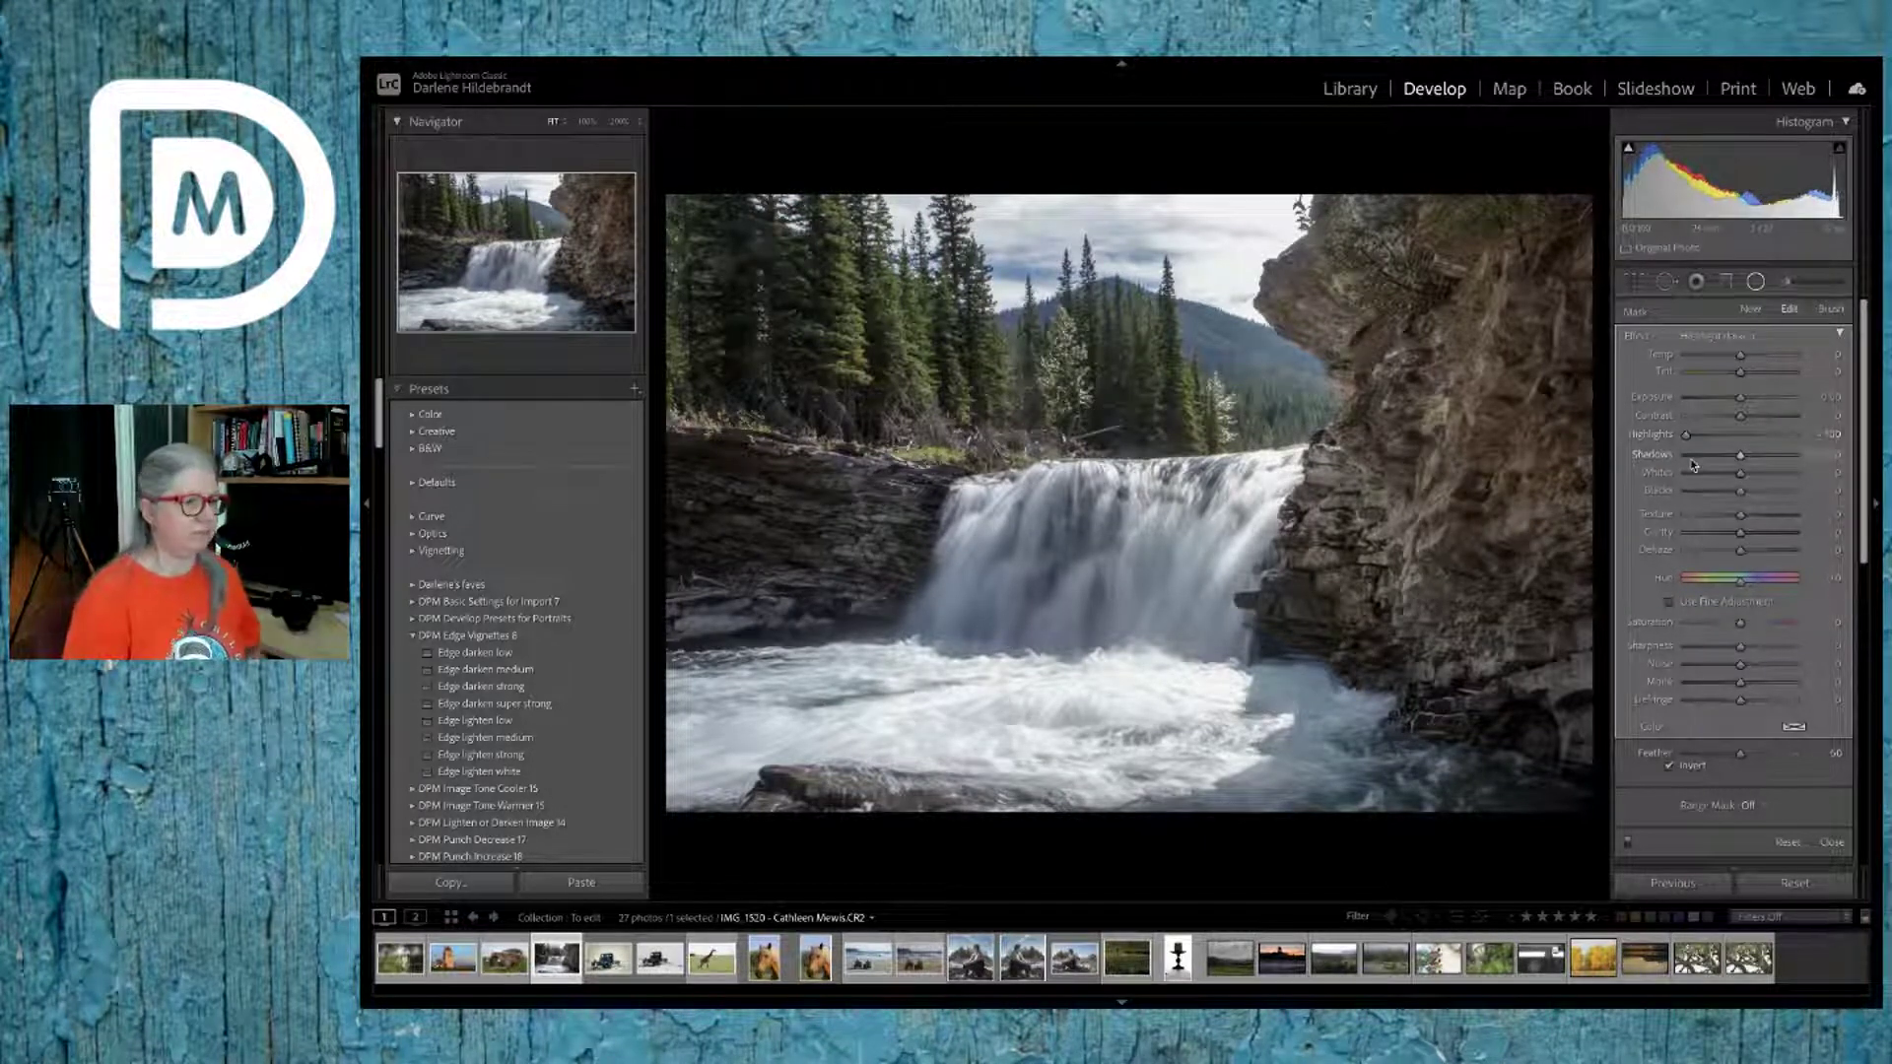
mouse_move(1741, 514)
mouse_down()
mouse_move(1765, 518)
mouse_move(1756, 538)
mouse_up()
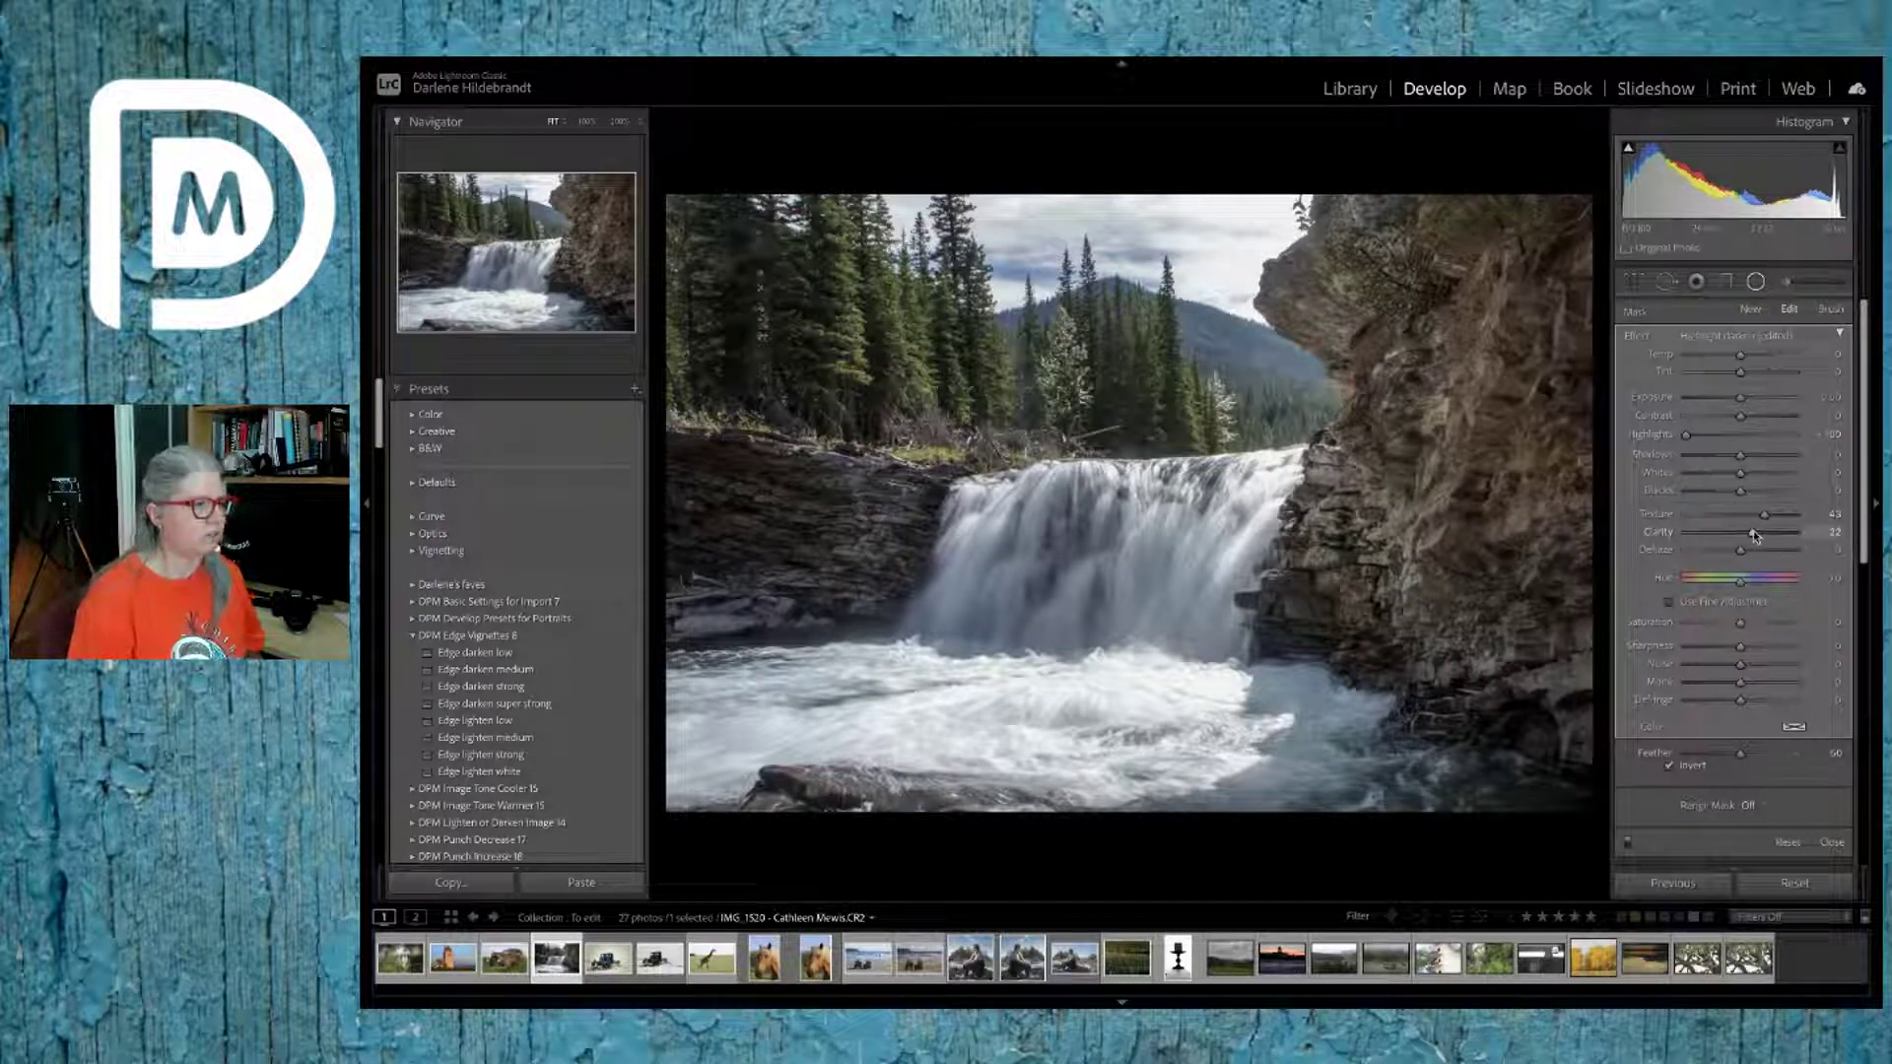
drag(1753, 530, 1753, 534)
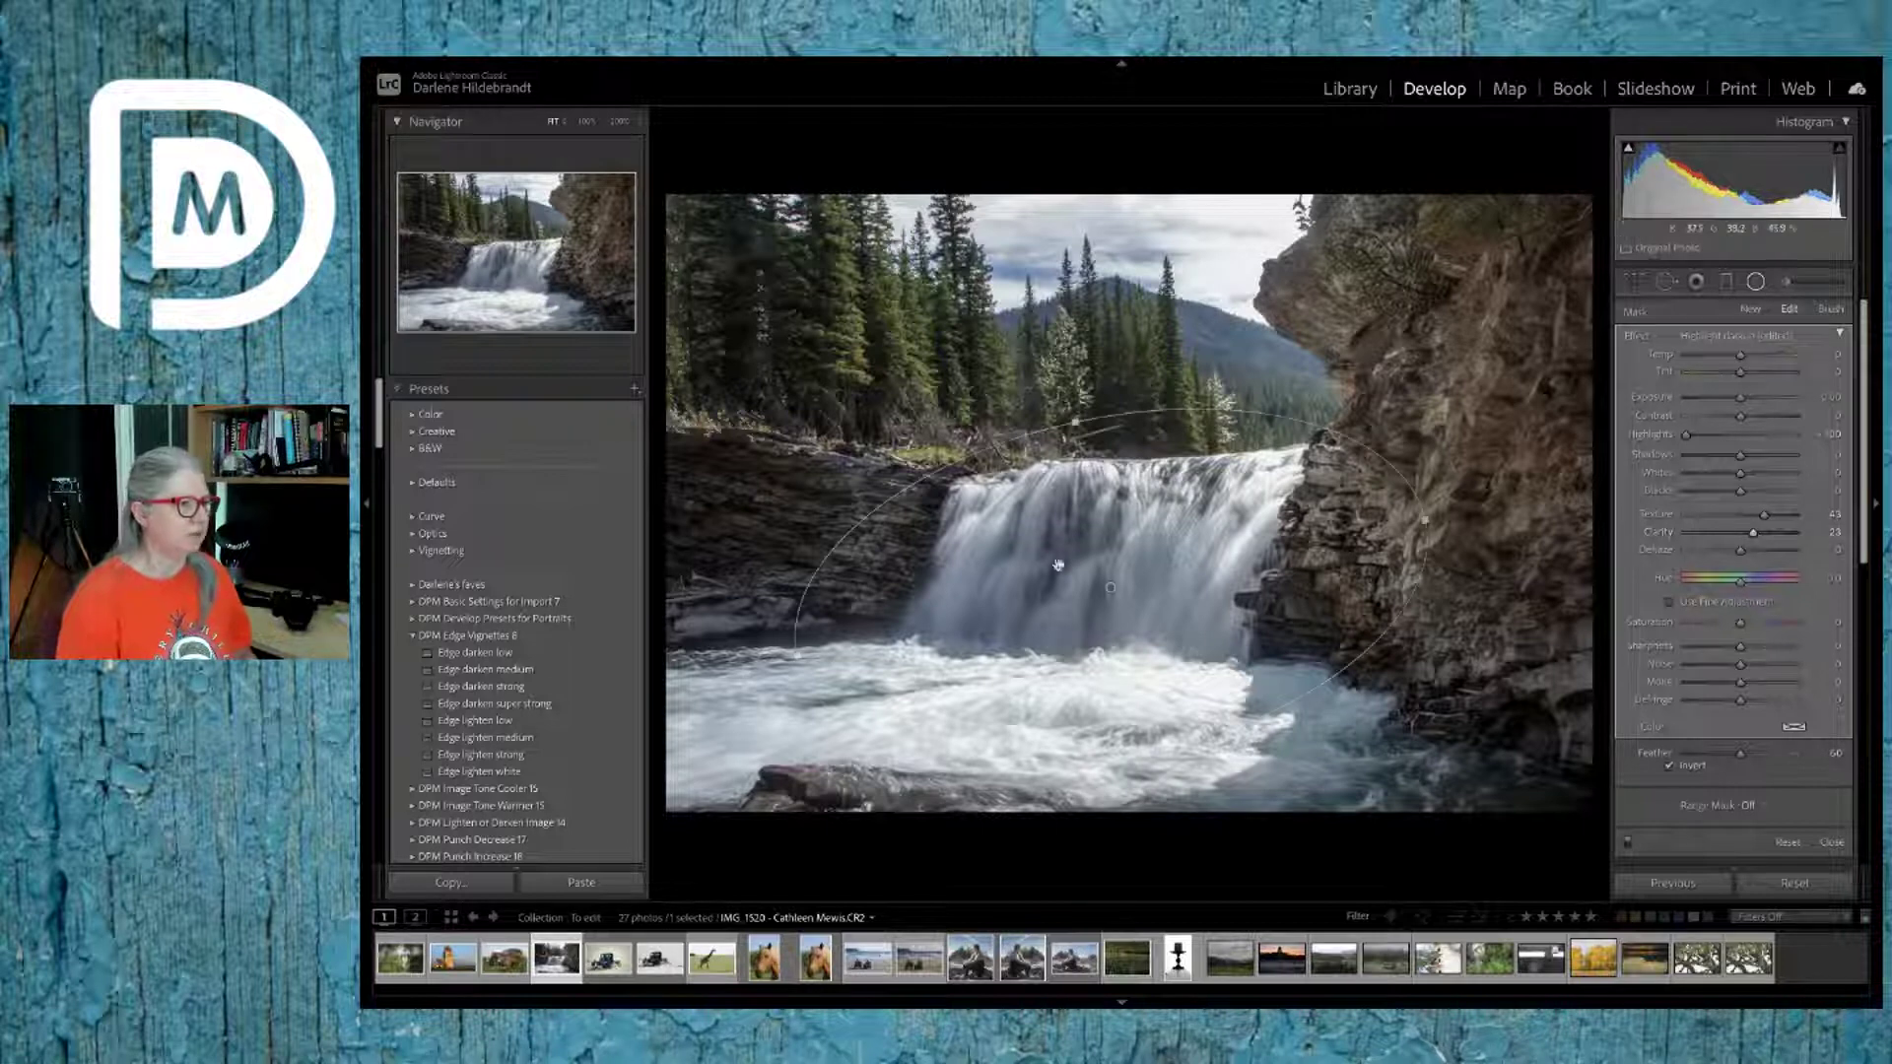
Step: Duplicate the waterfall's radial filter to strengthen its effect, and compare the photo with the filters off and on
right_click(1113, 588)
click(1137, 598)
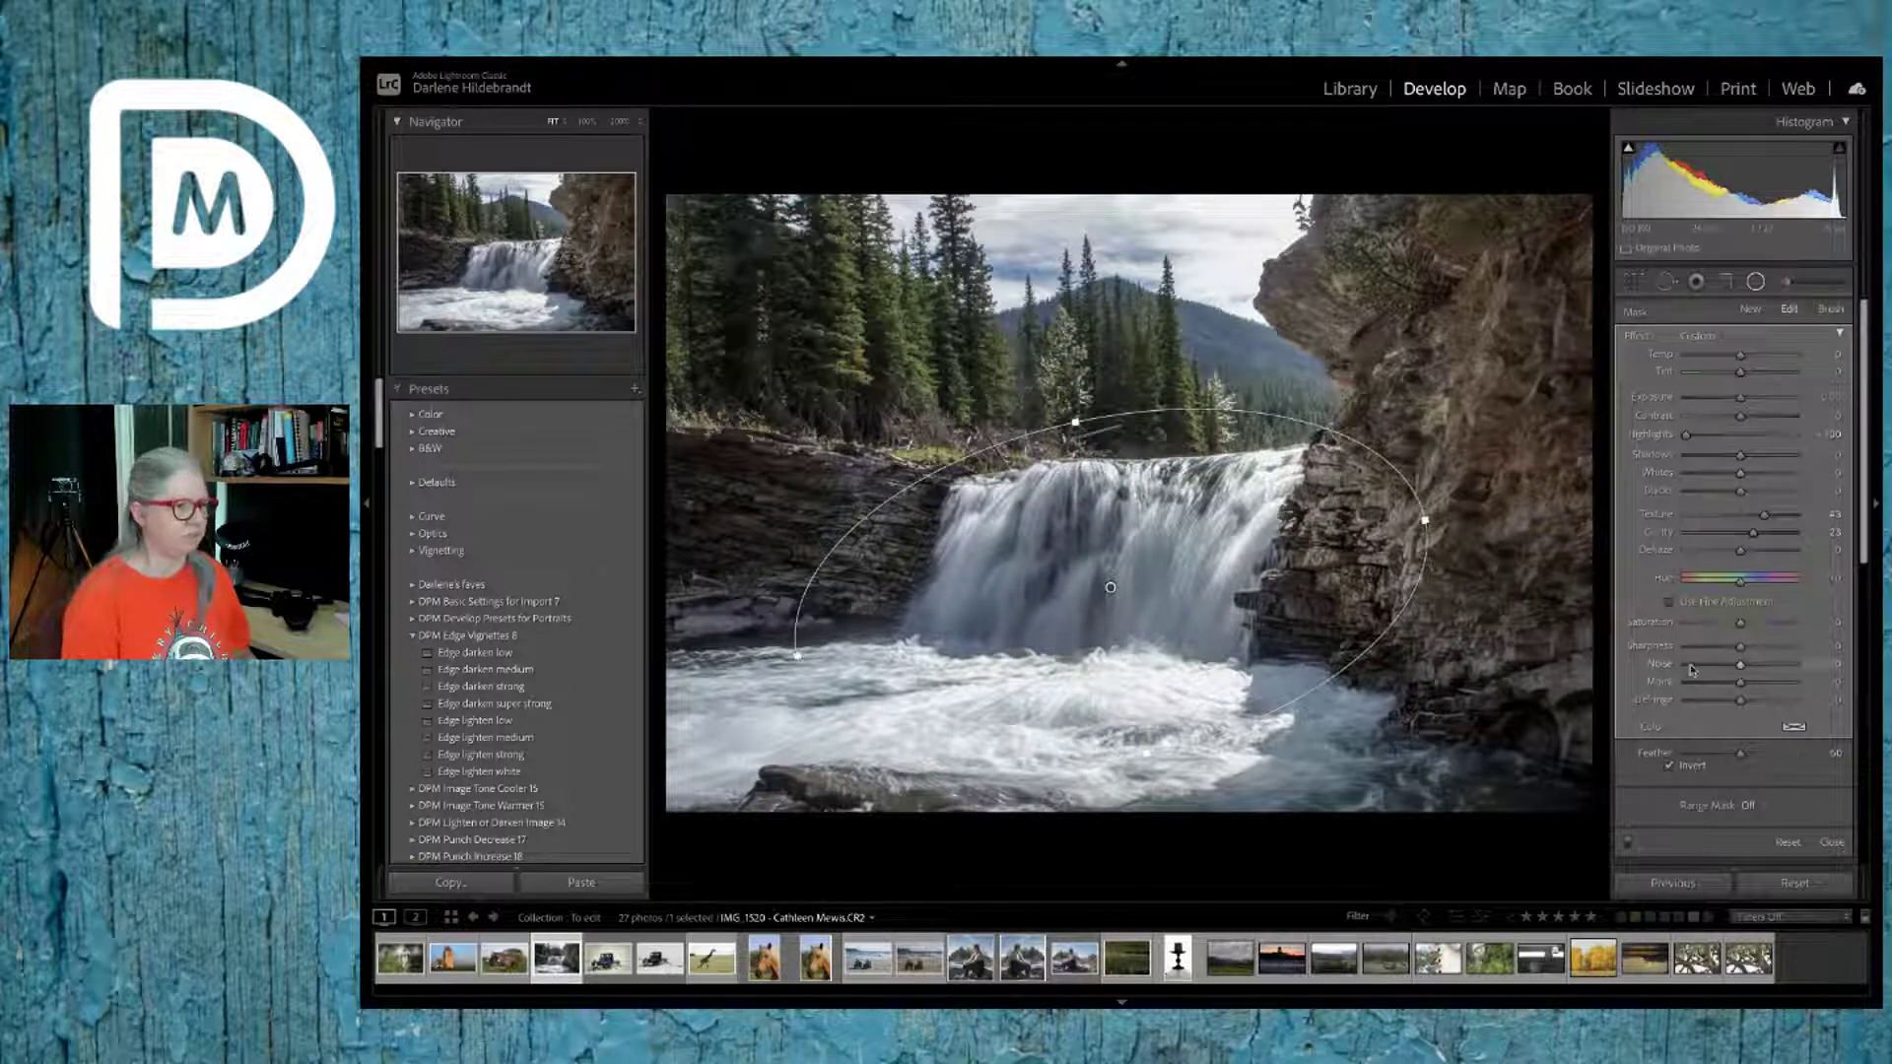
scroll(1626, 845, down, 1)
click(1626, 837)
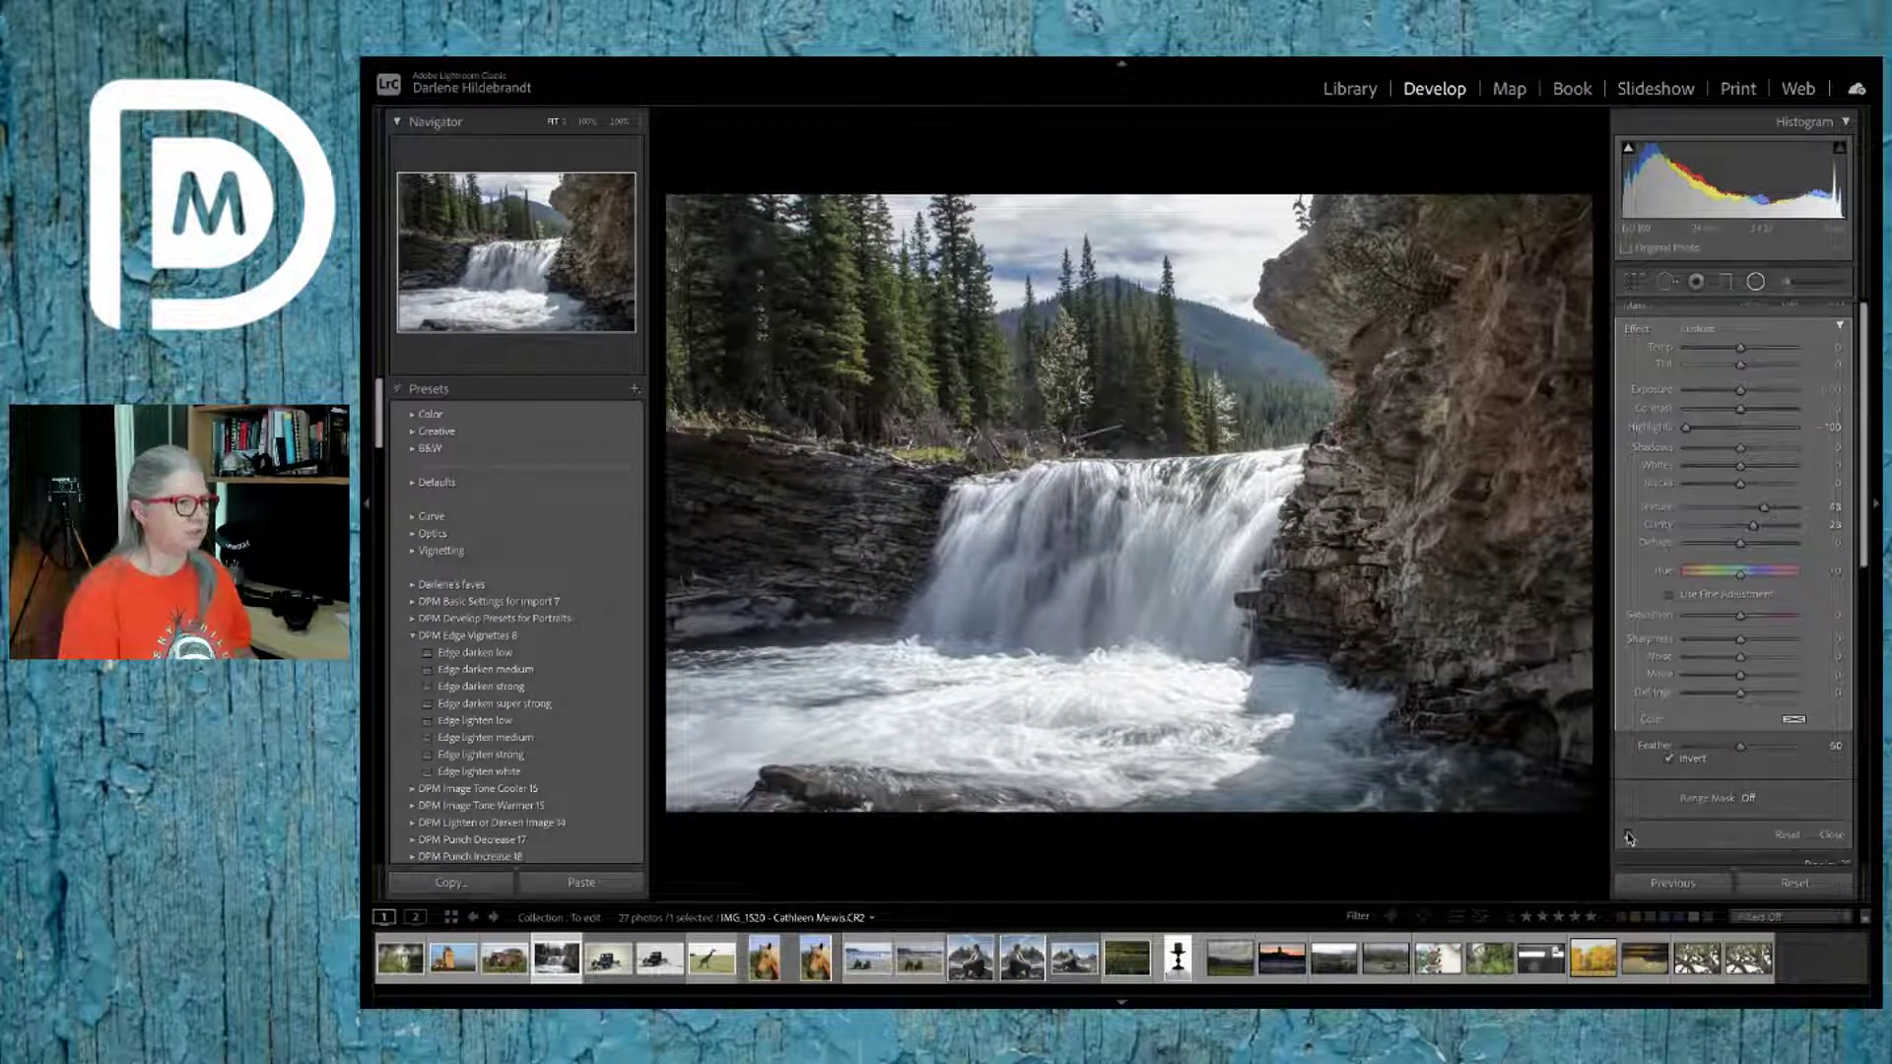
click(1626, 836)
click(1629, 837)
click(1628, 837)
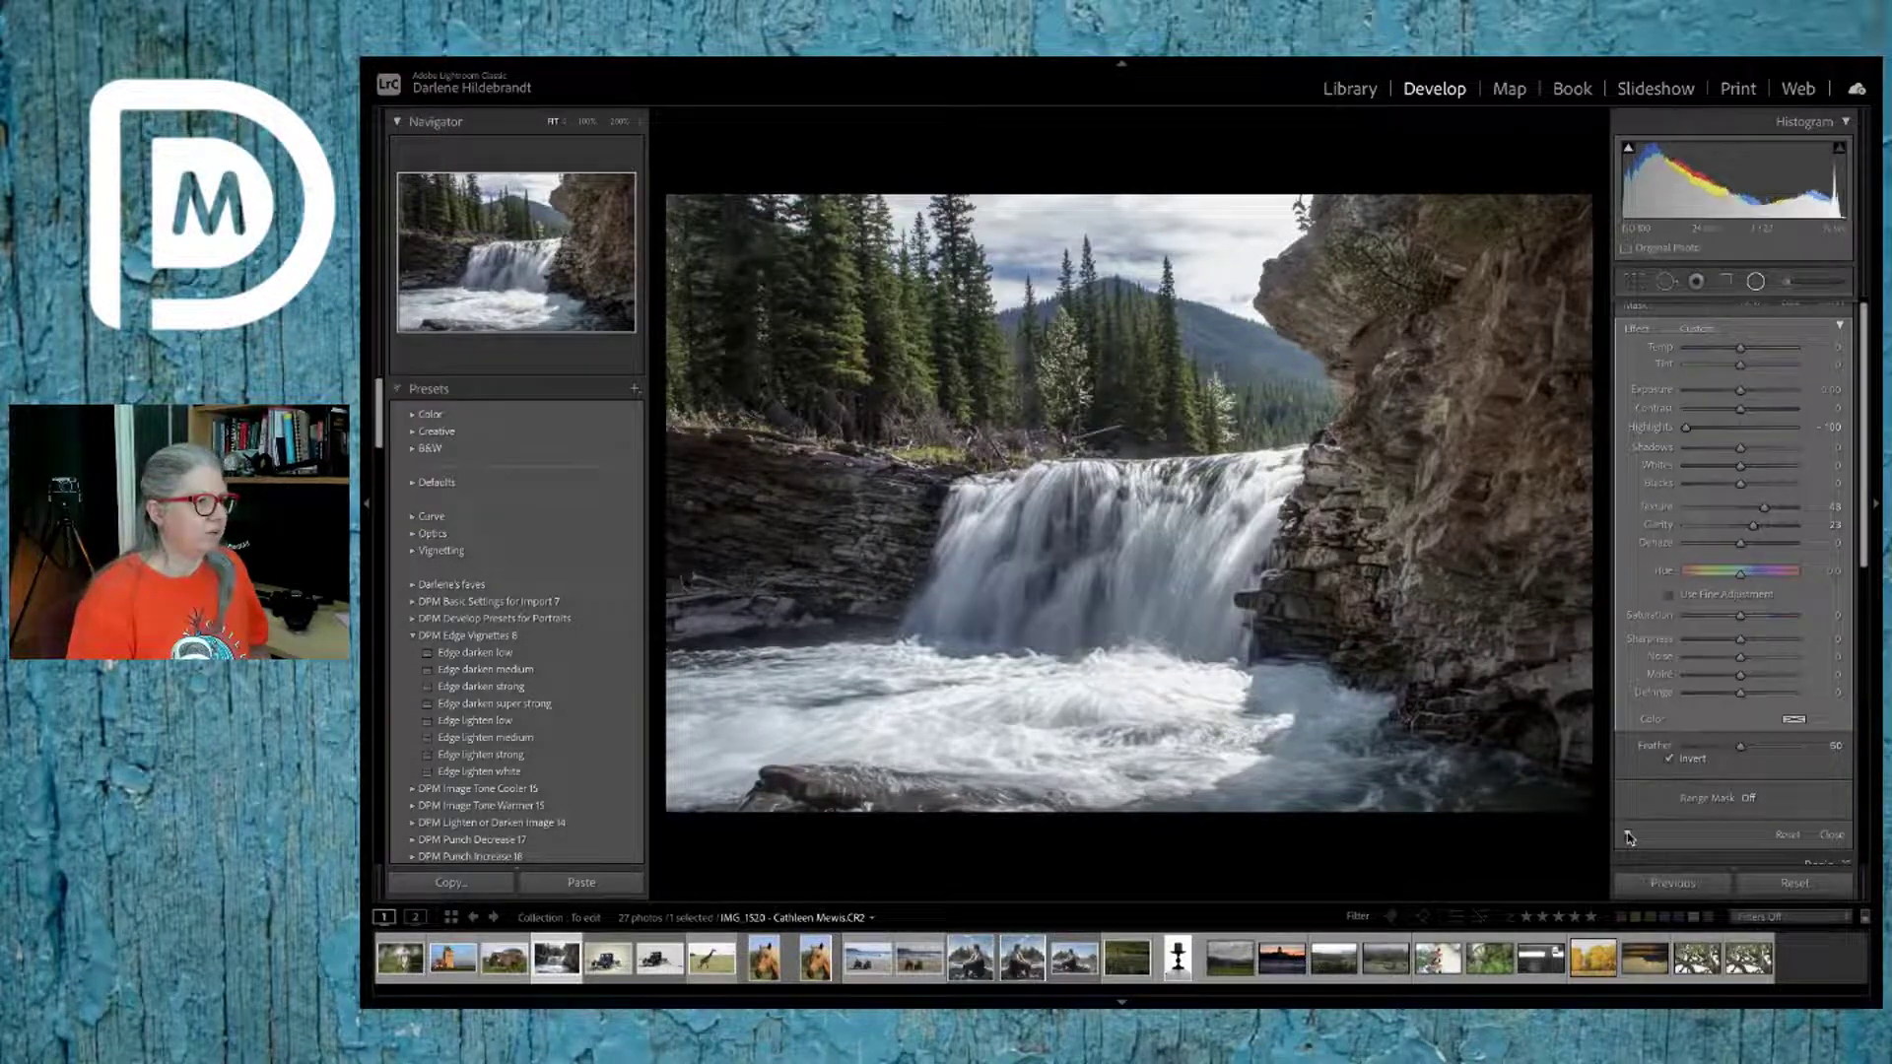
Step: Duplicate the radial filter once more, move the copy over the sky and treetops, and rotate its ellipse level
right_click(1112, 589)
click(1155, 596)
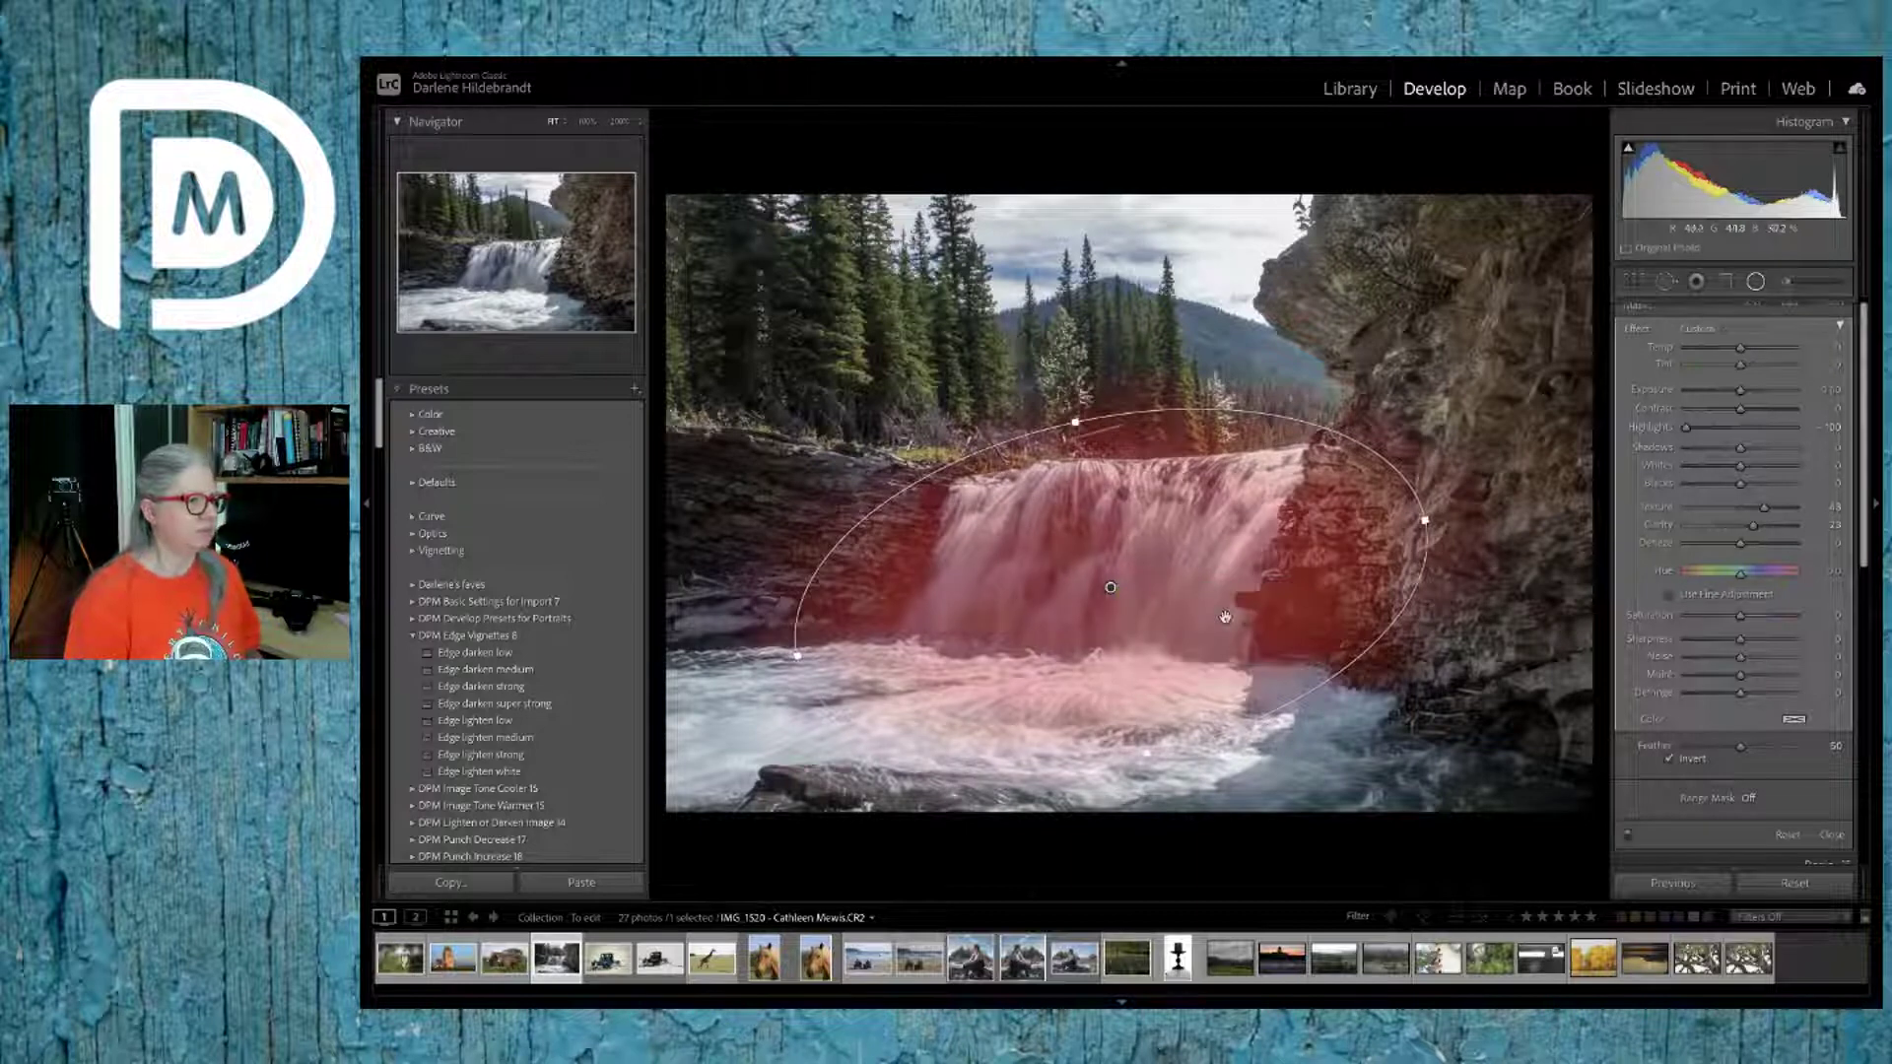
drag(1226, 606, 1260, 299)
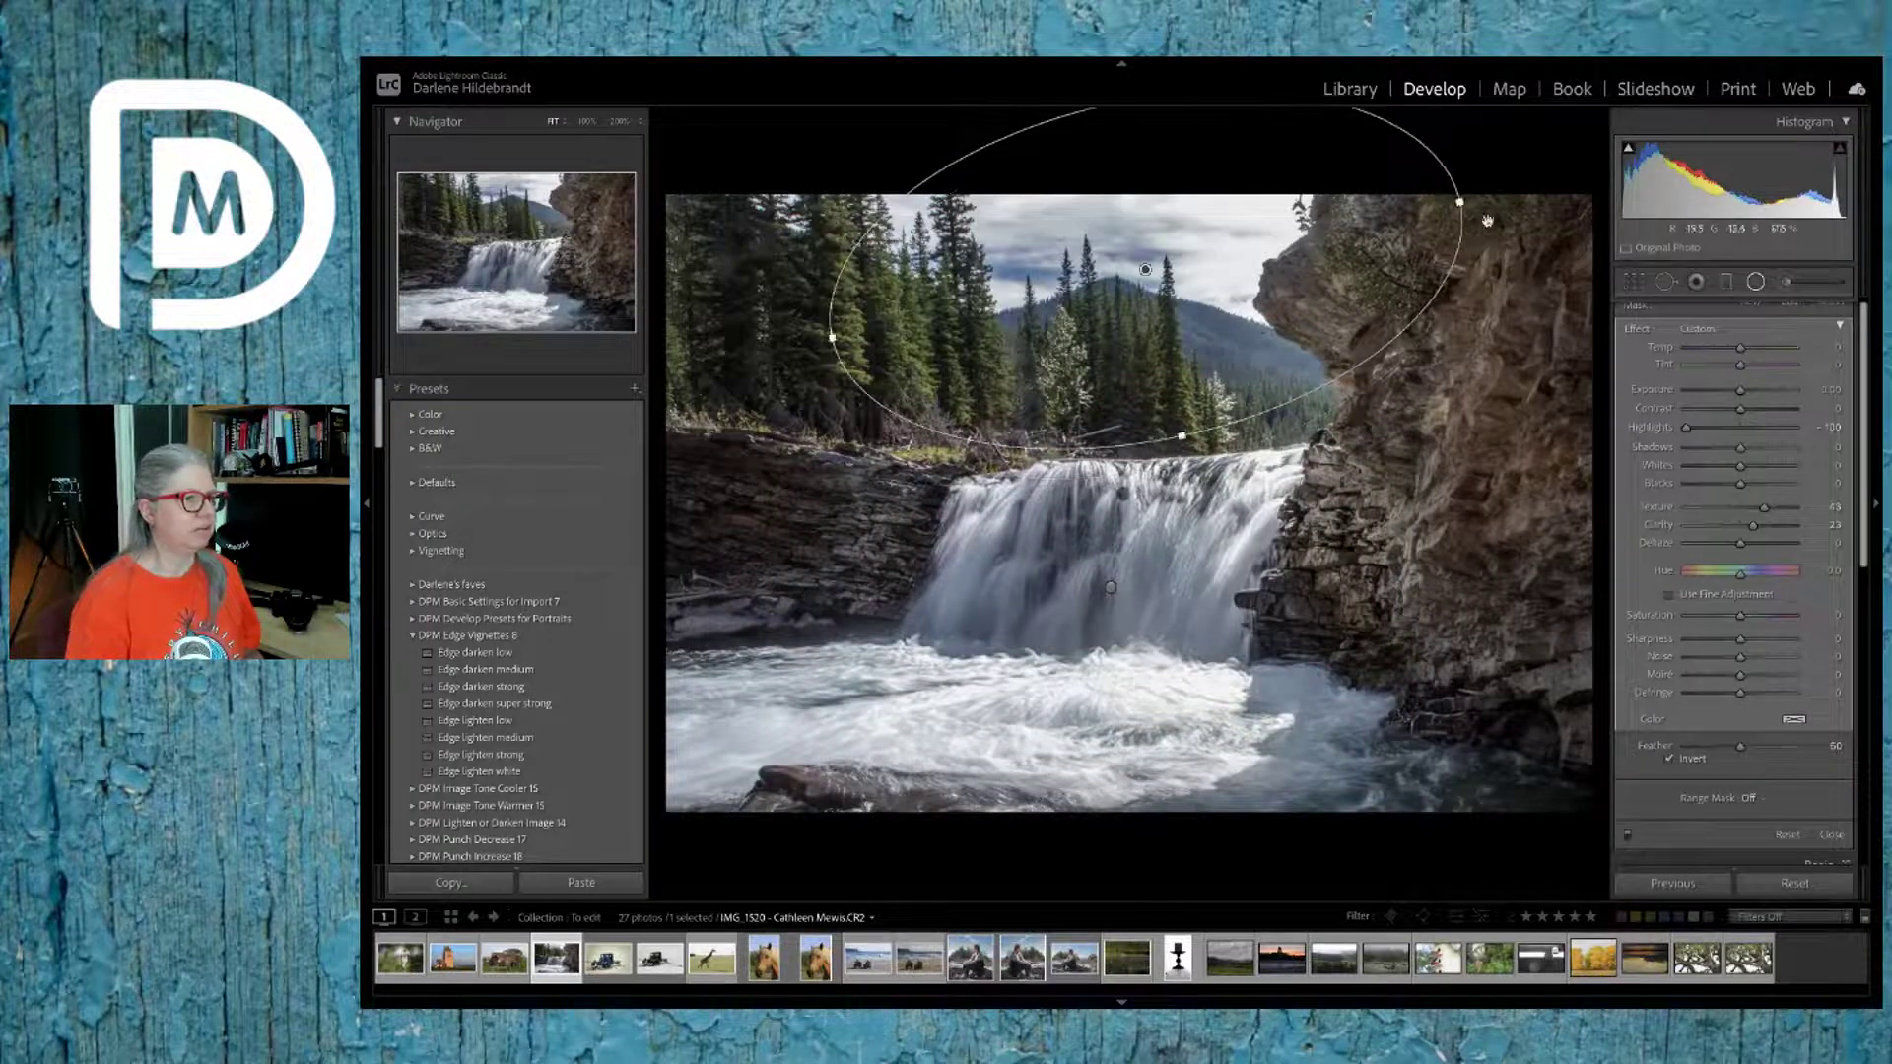
drag(1486, 211, 1487, 279)
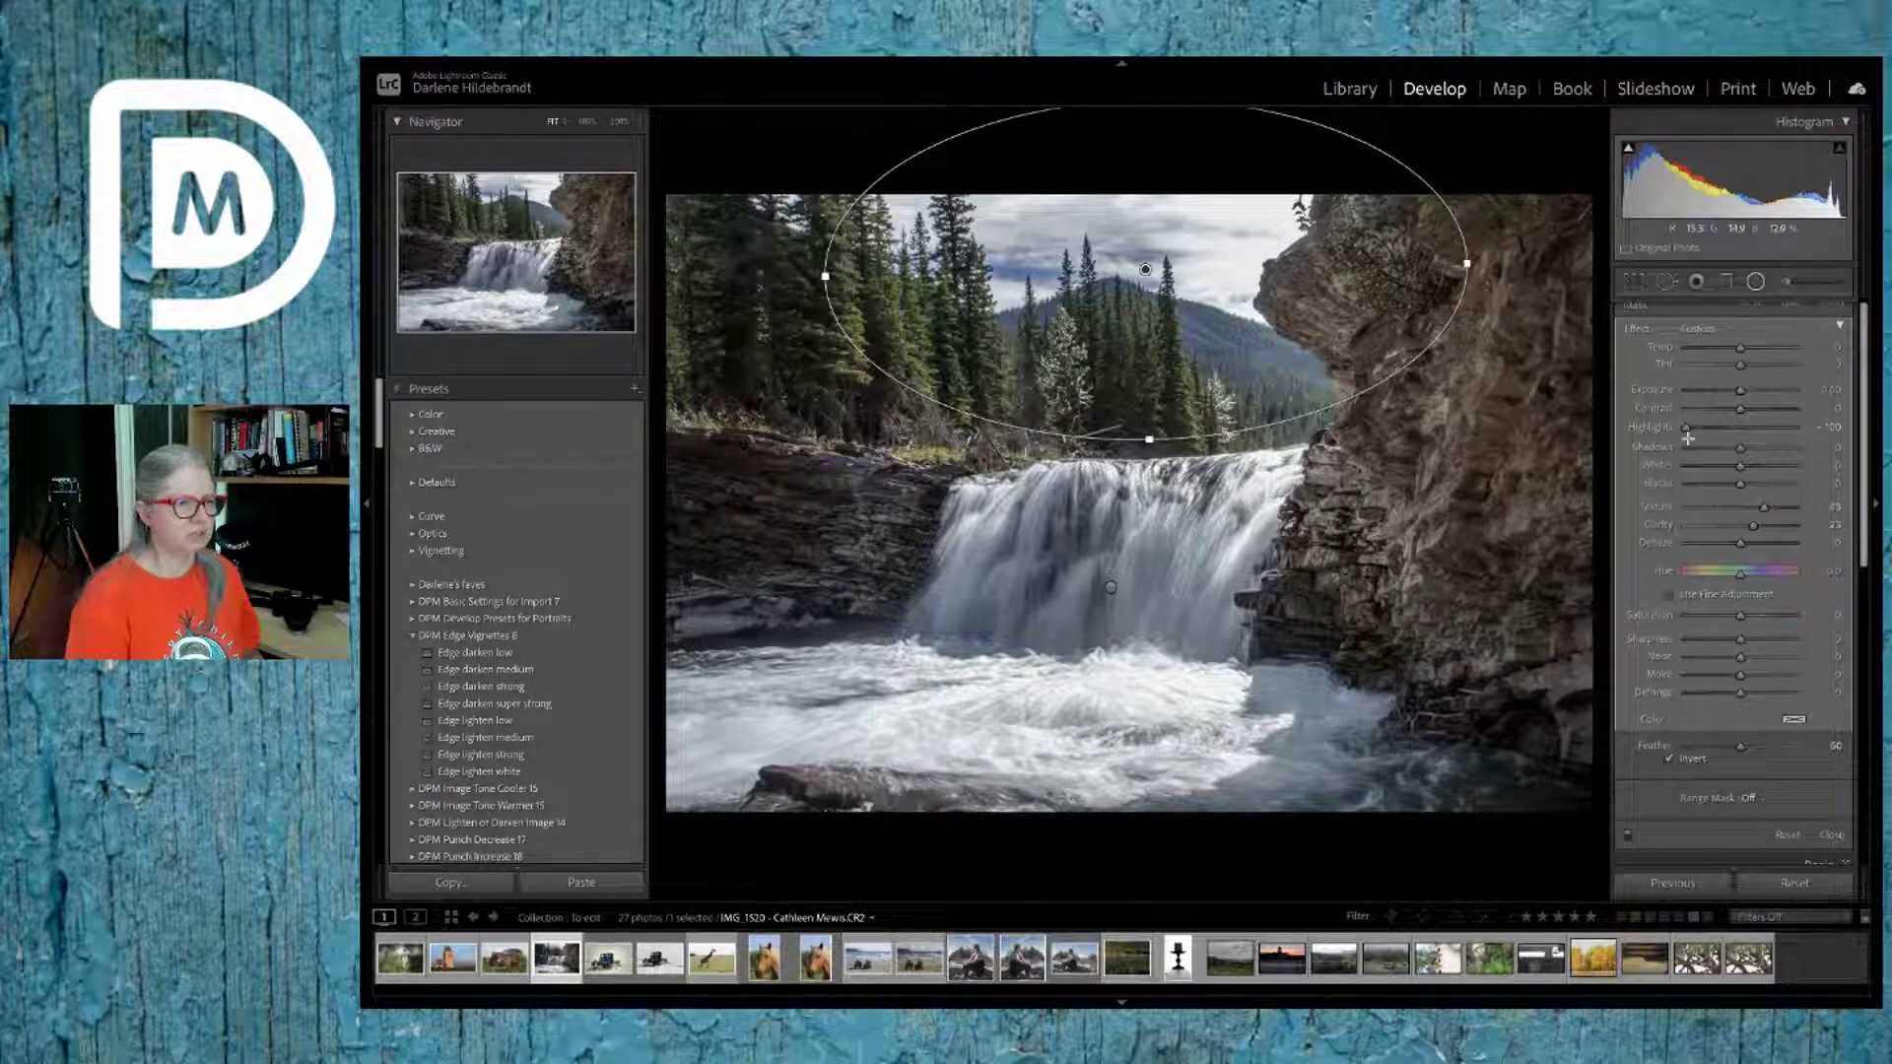
Step: Reset Clarity on the sky's radial filter, shift the filter slightly, and raise its Exposure a little
double_click(1760, 523)
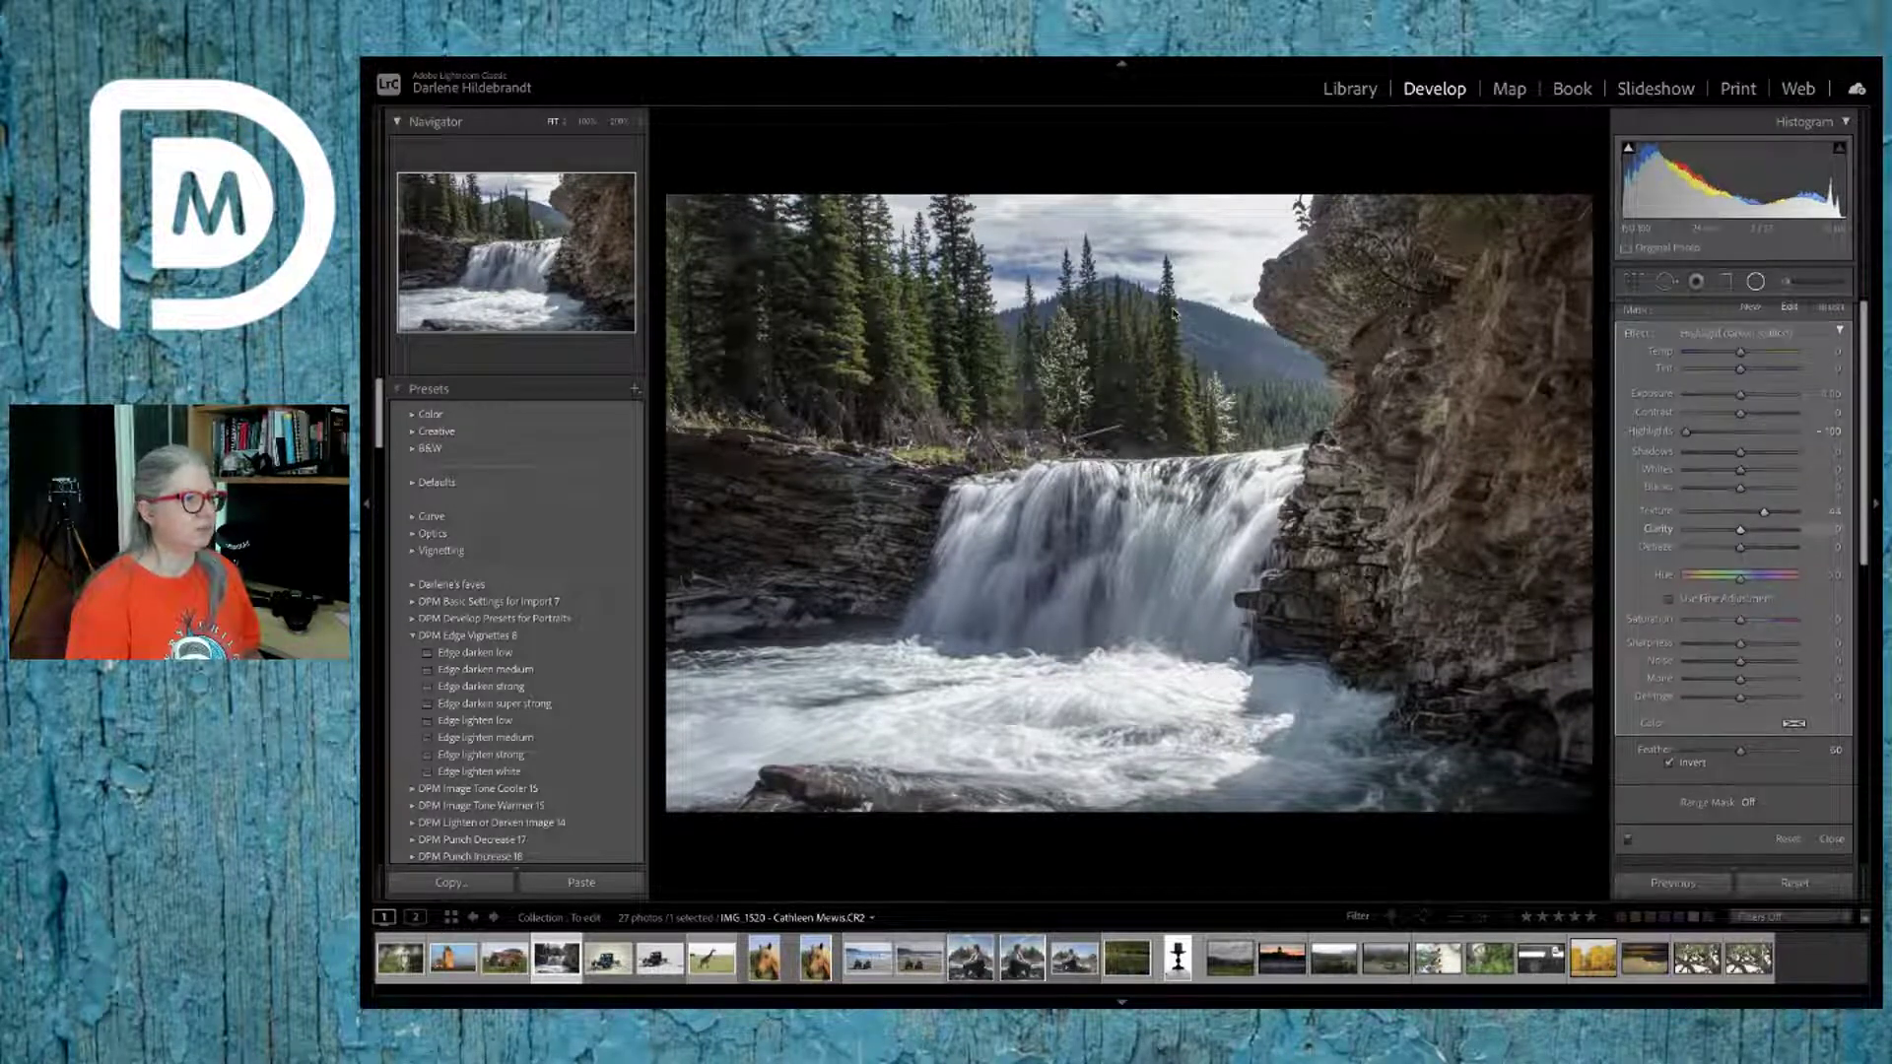
mouse_move(1221, 275)
mouse_down()
mouse_move(1240, 328)
mouse_move(1232, 296)
mouse_up()
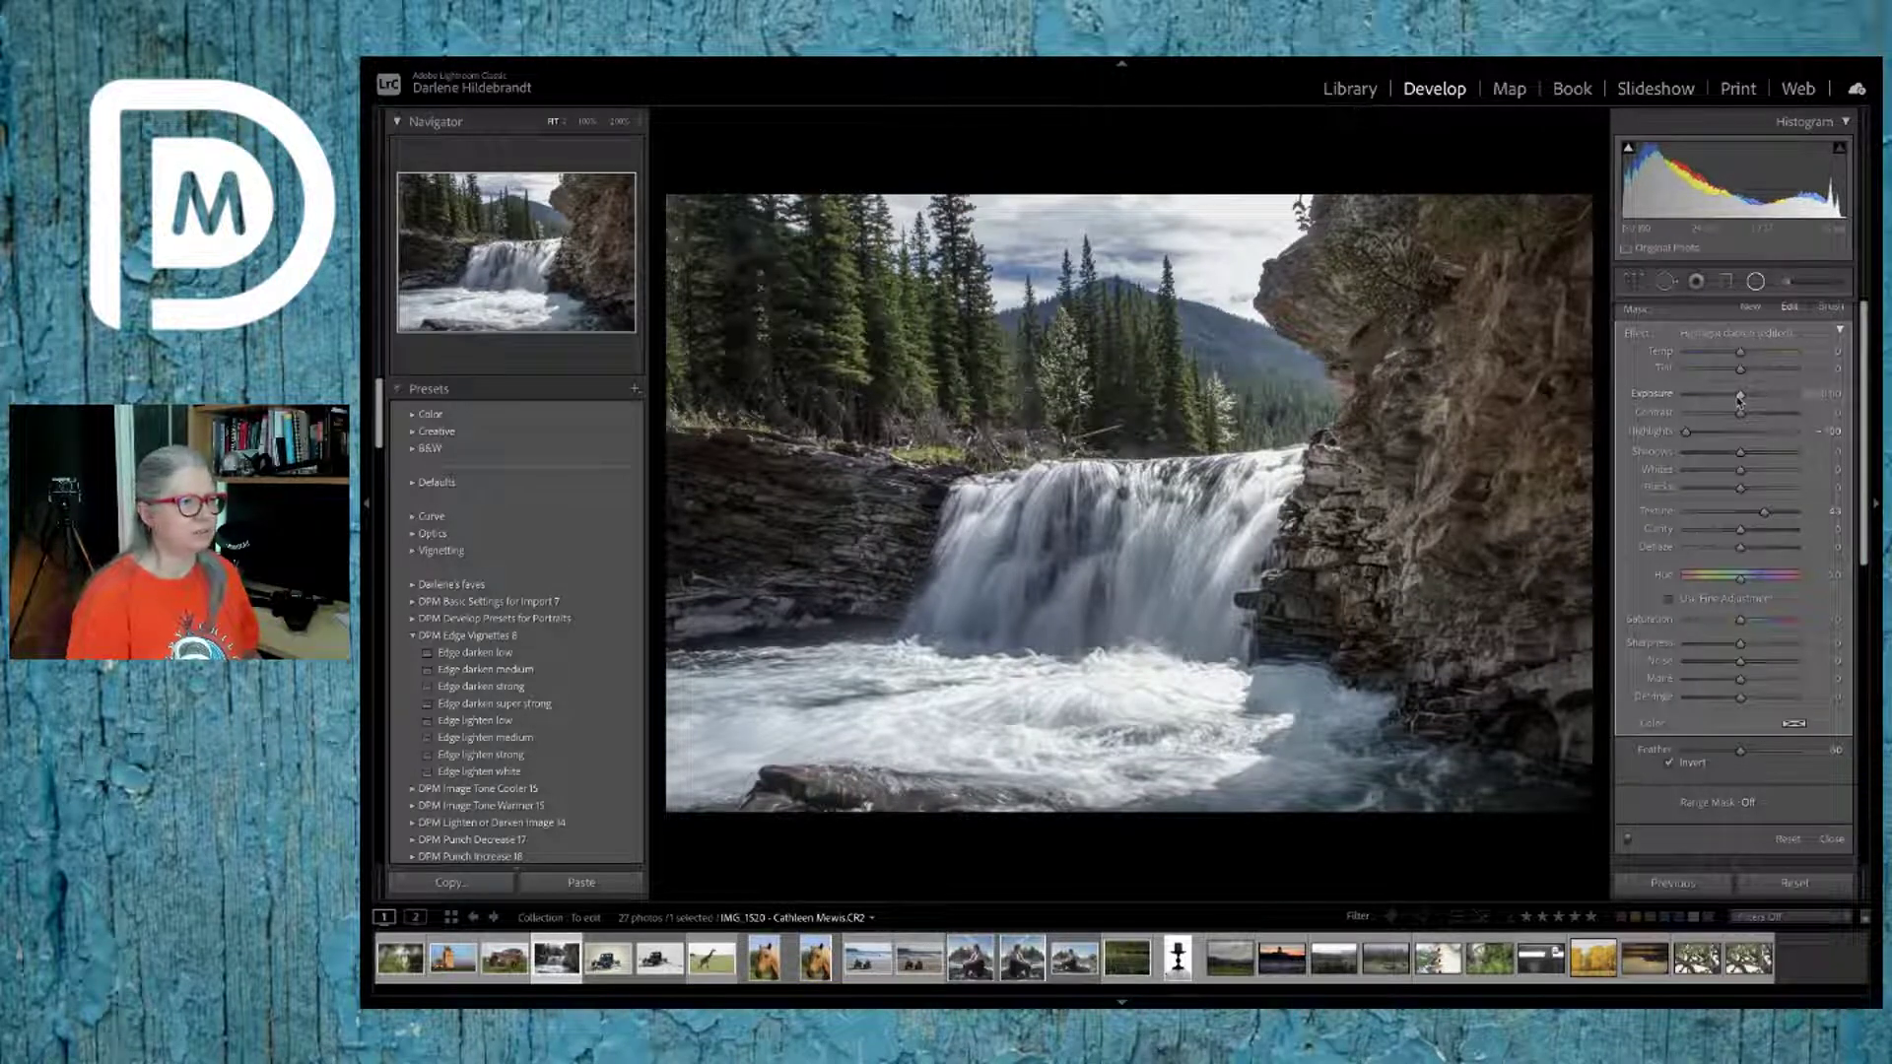
drag(1741, 399, 1743, 400)
scroll(1742, 399, down, 1)
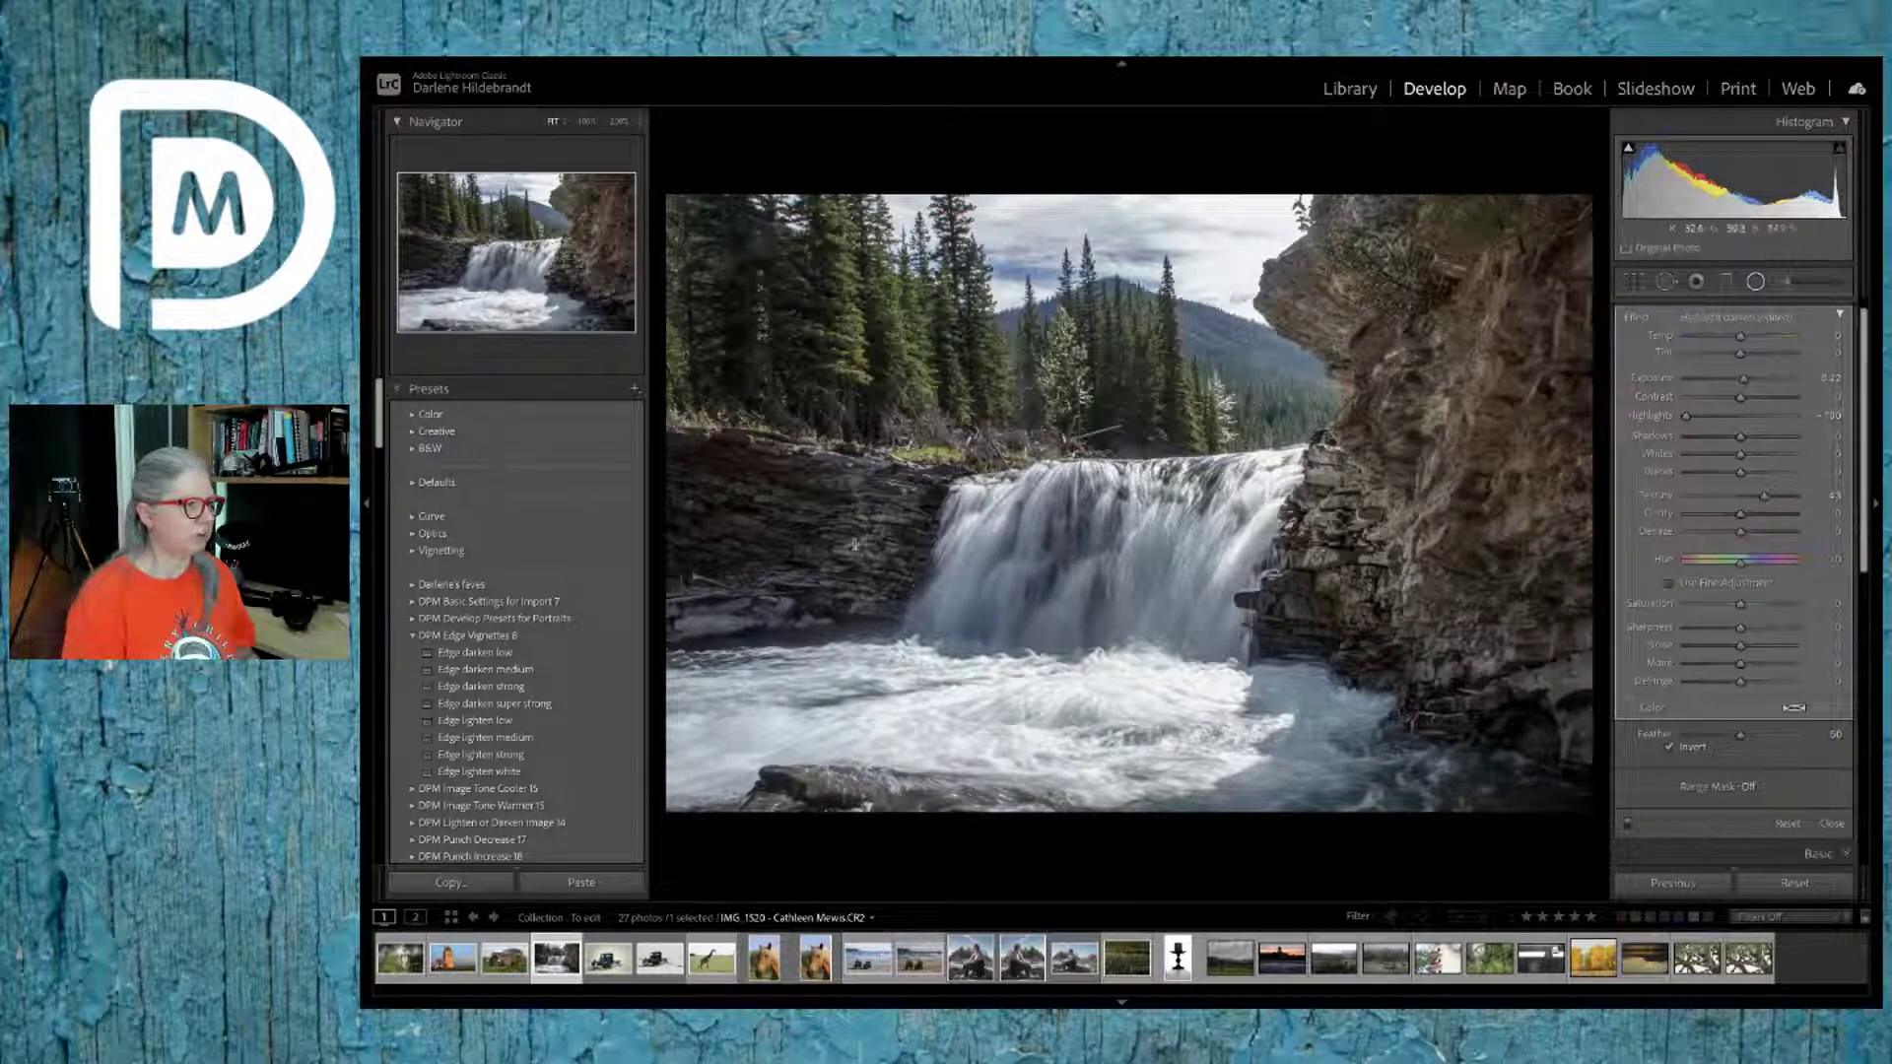
Step: Add a radial filter over the dark rock ledge beside the falls, reset its effects and raise Exposure to about 0.5
drag(784, 502, 916, 591)
double_click(1637, 318)
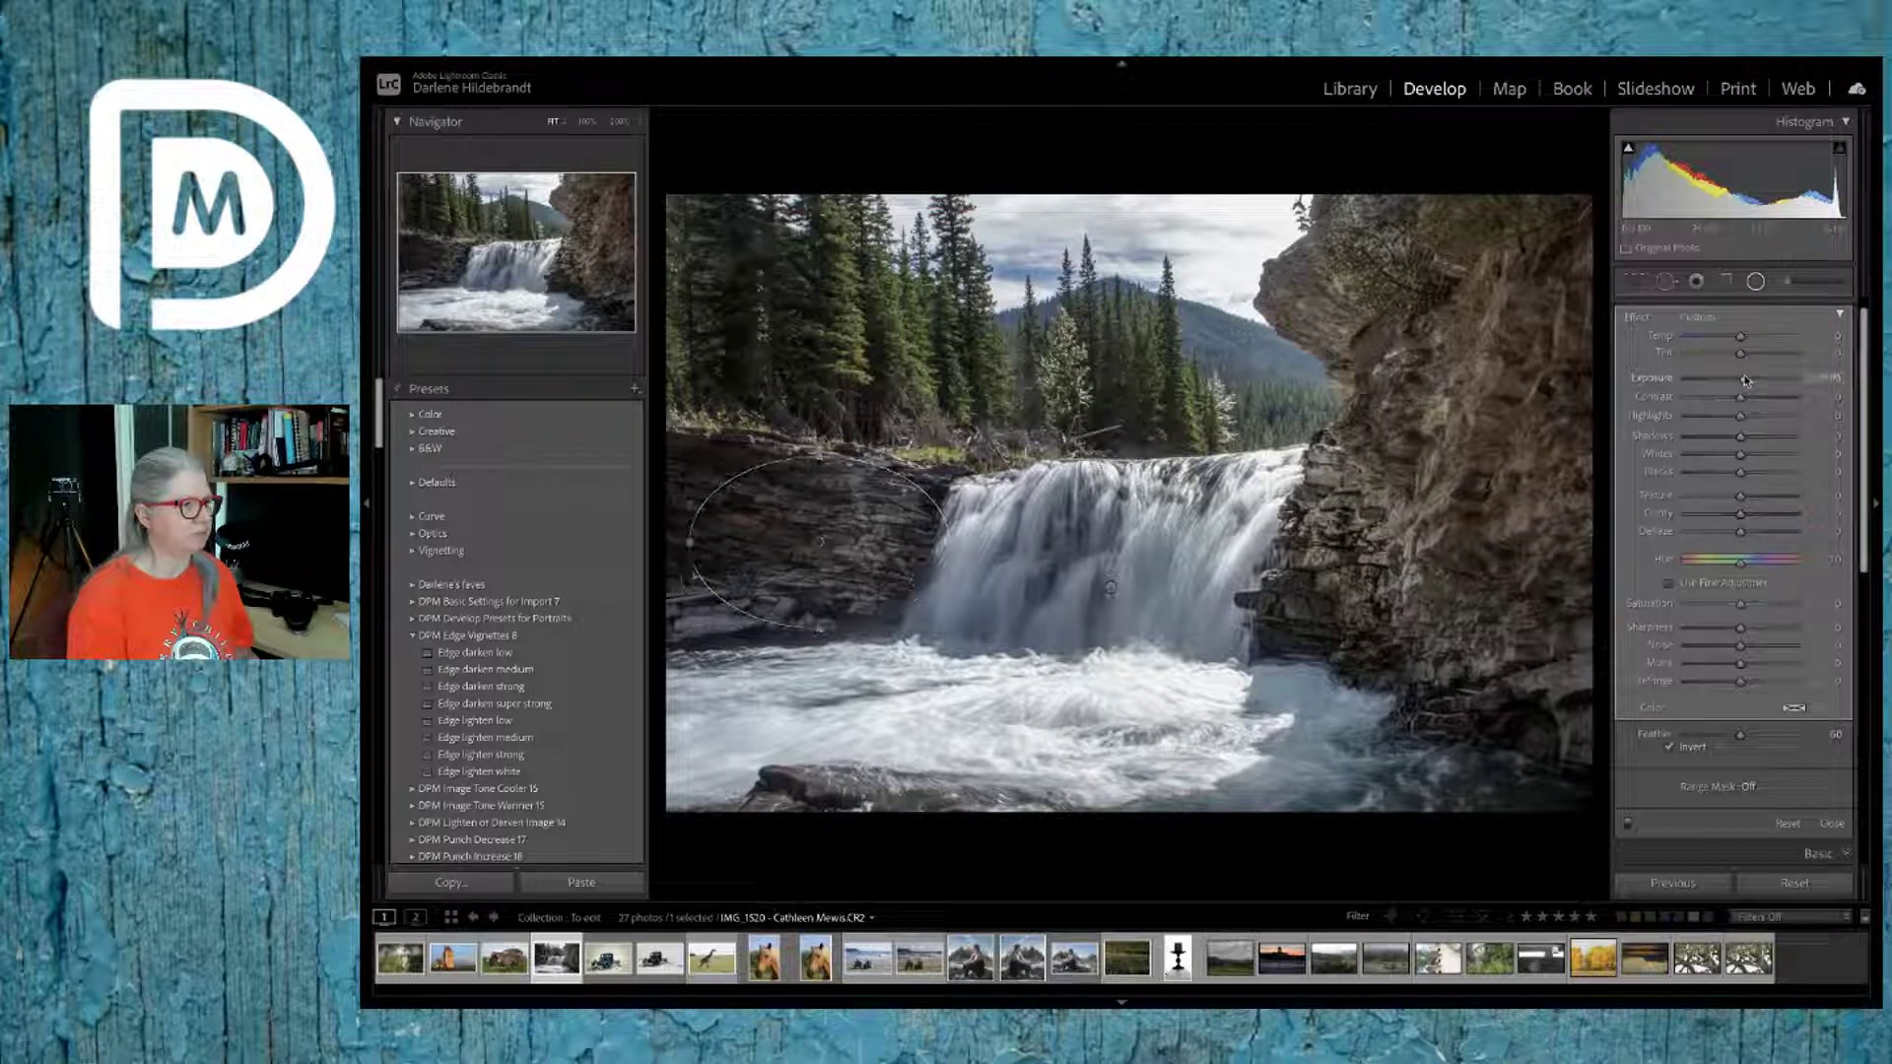
drag(1742, 380, 1749, 380)
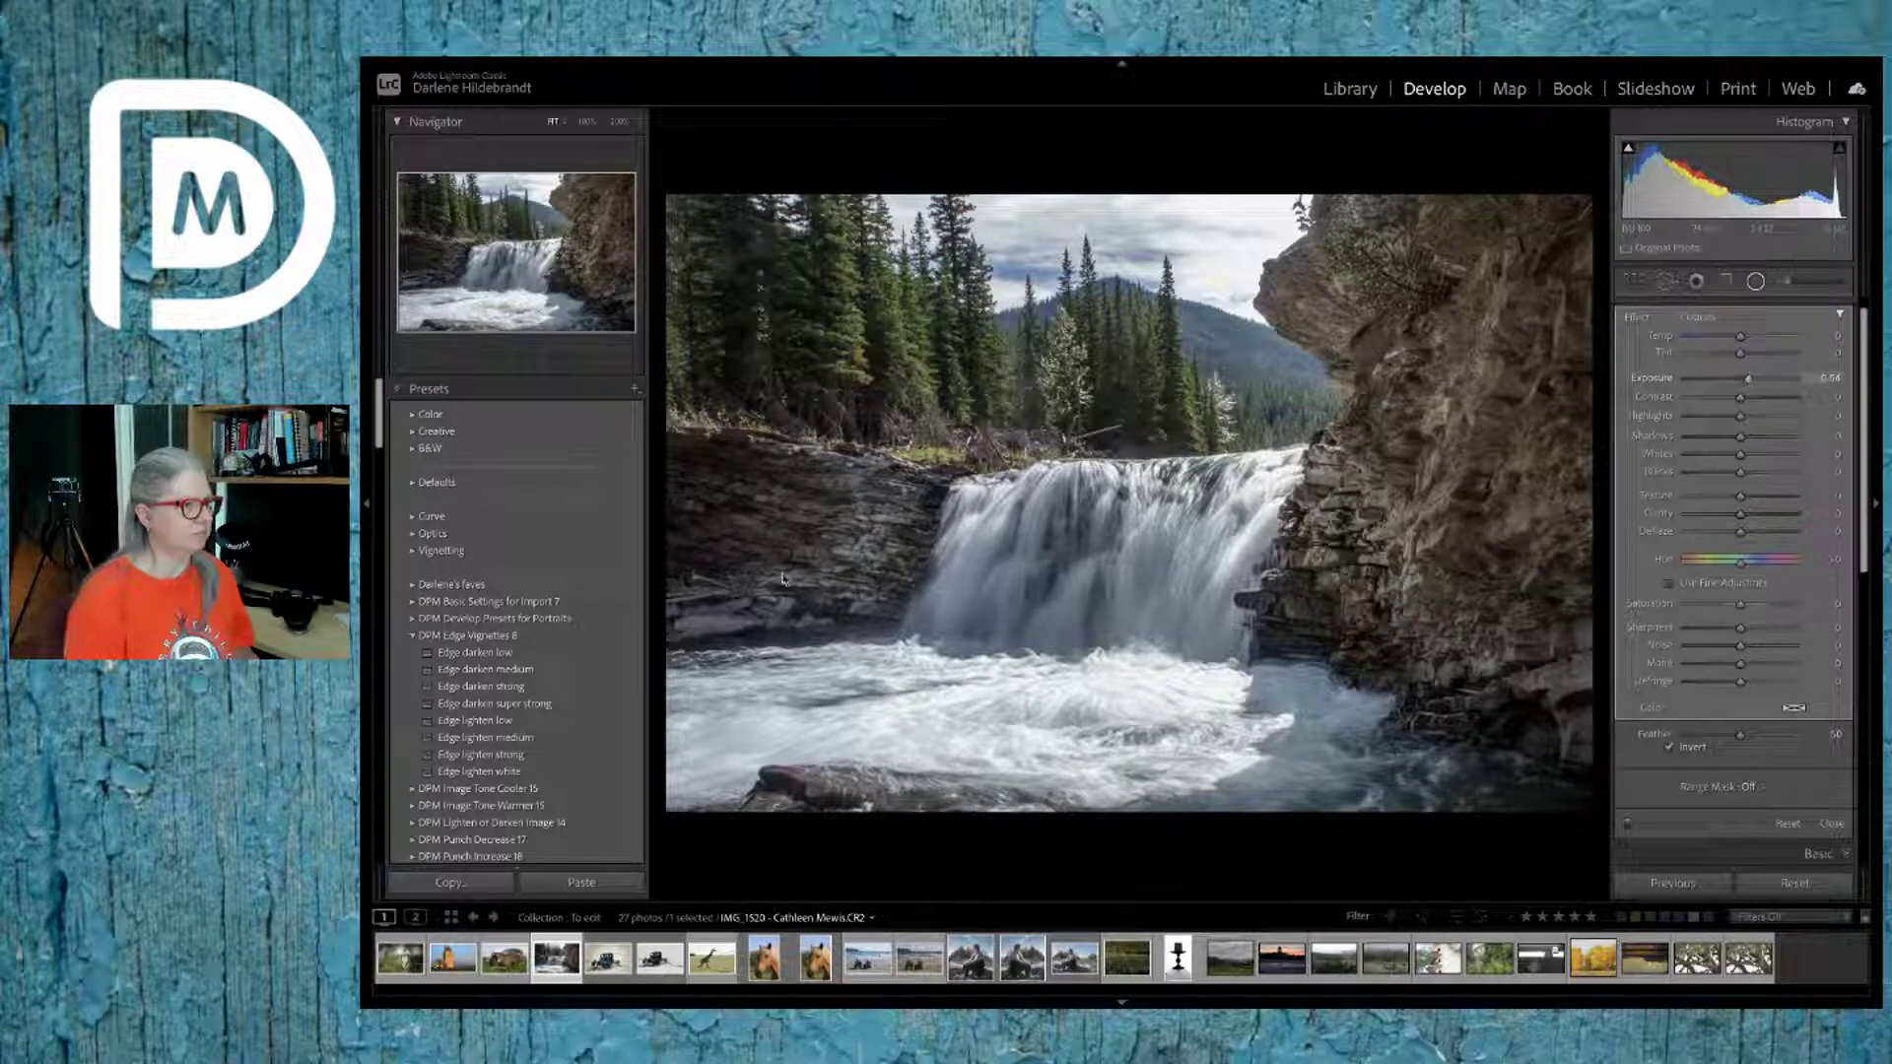
Step: Shift the ledge's radial filter toward the falls, widen its ellipse, place it slightly lower, and close the filter tool
drag(846, 555, 1006, 570)
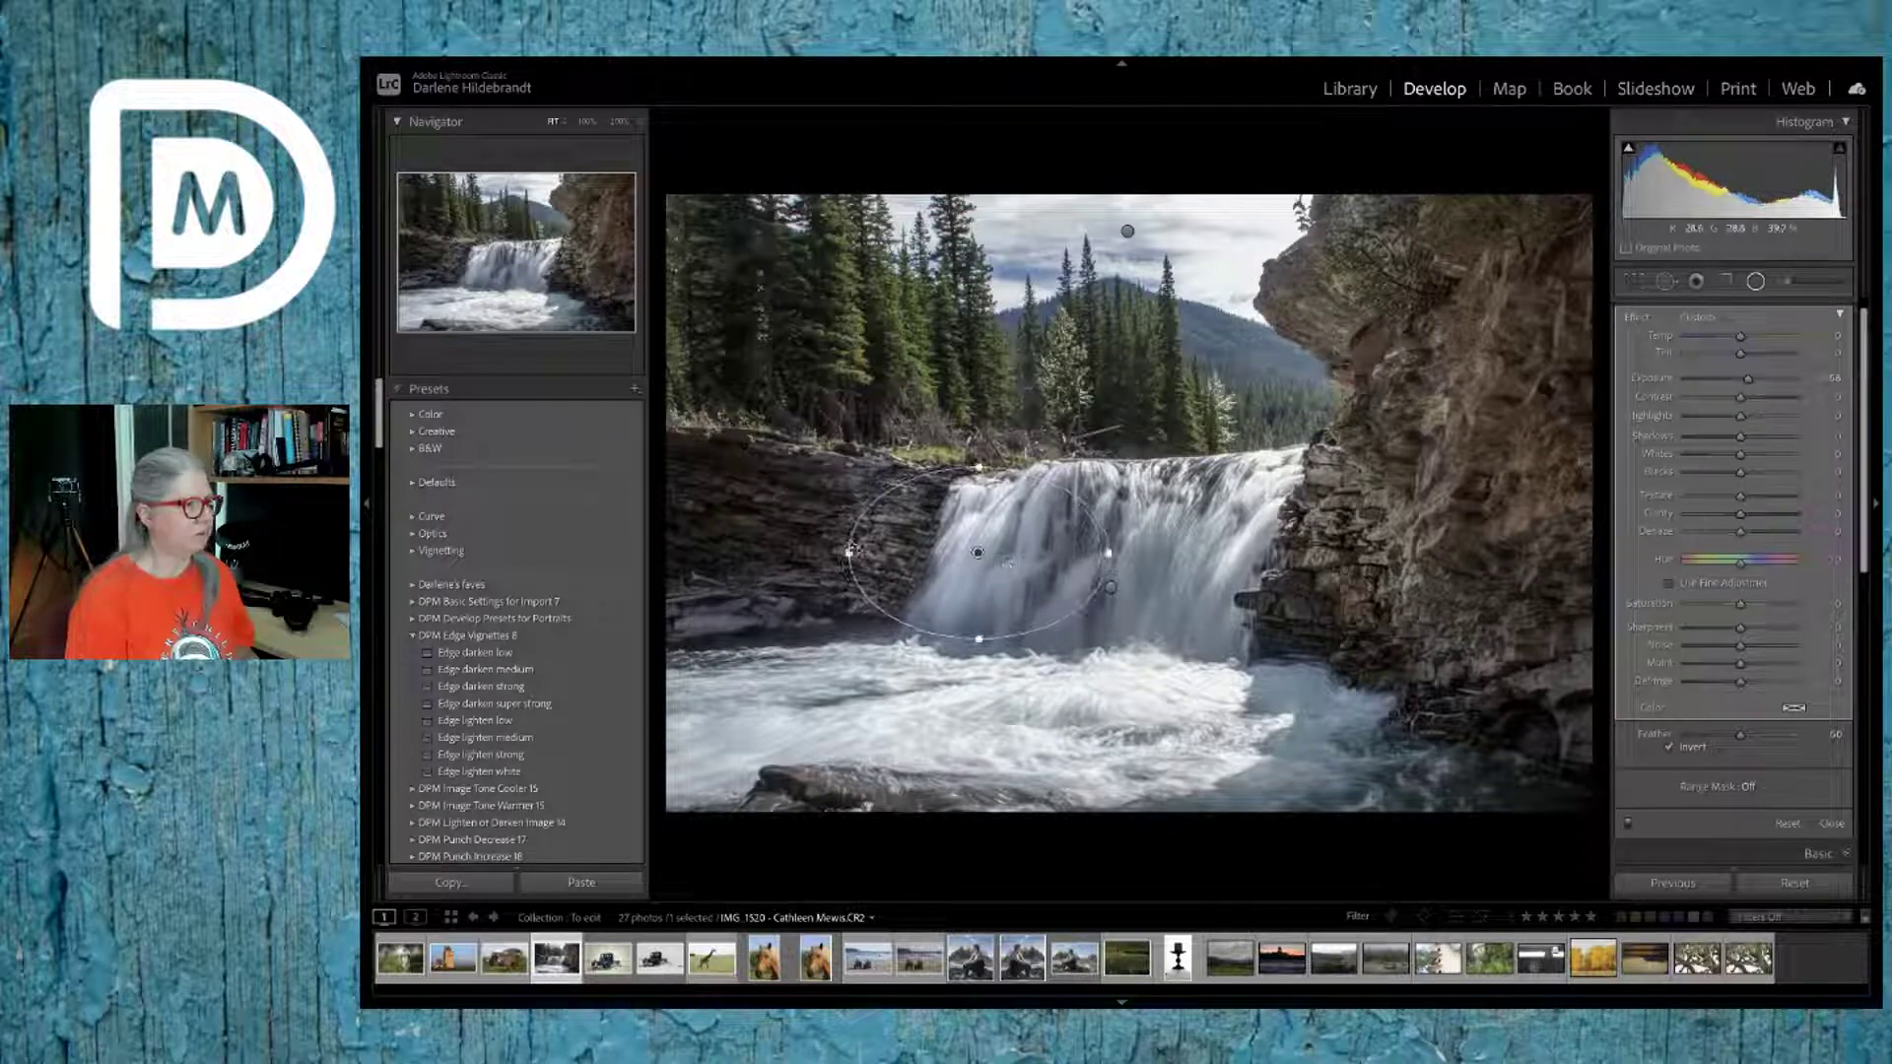
drag(847, 555, 736, 553)
mouse_move(982, 554)
mouse_down()
mouse_move(916, 572)
mouse_move(977, 588)
mouse_up()
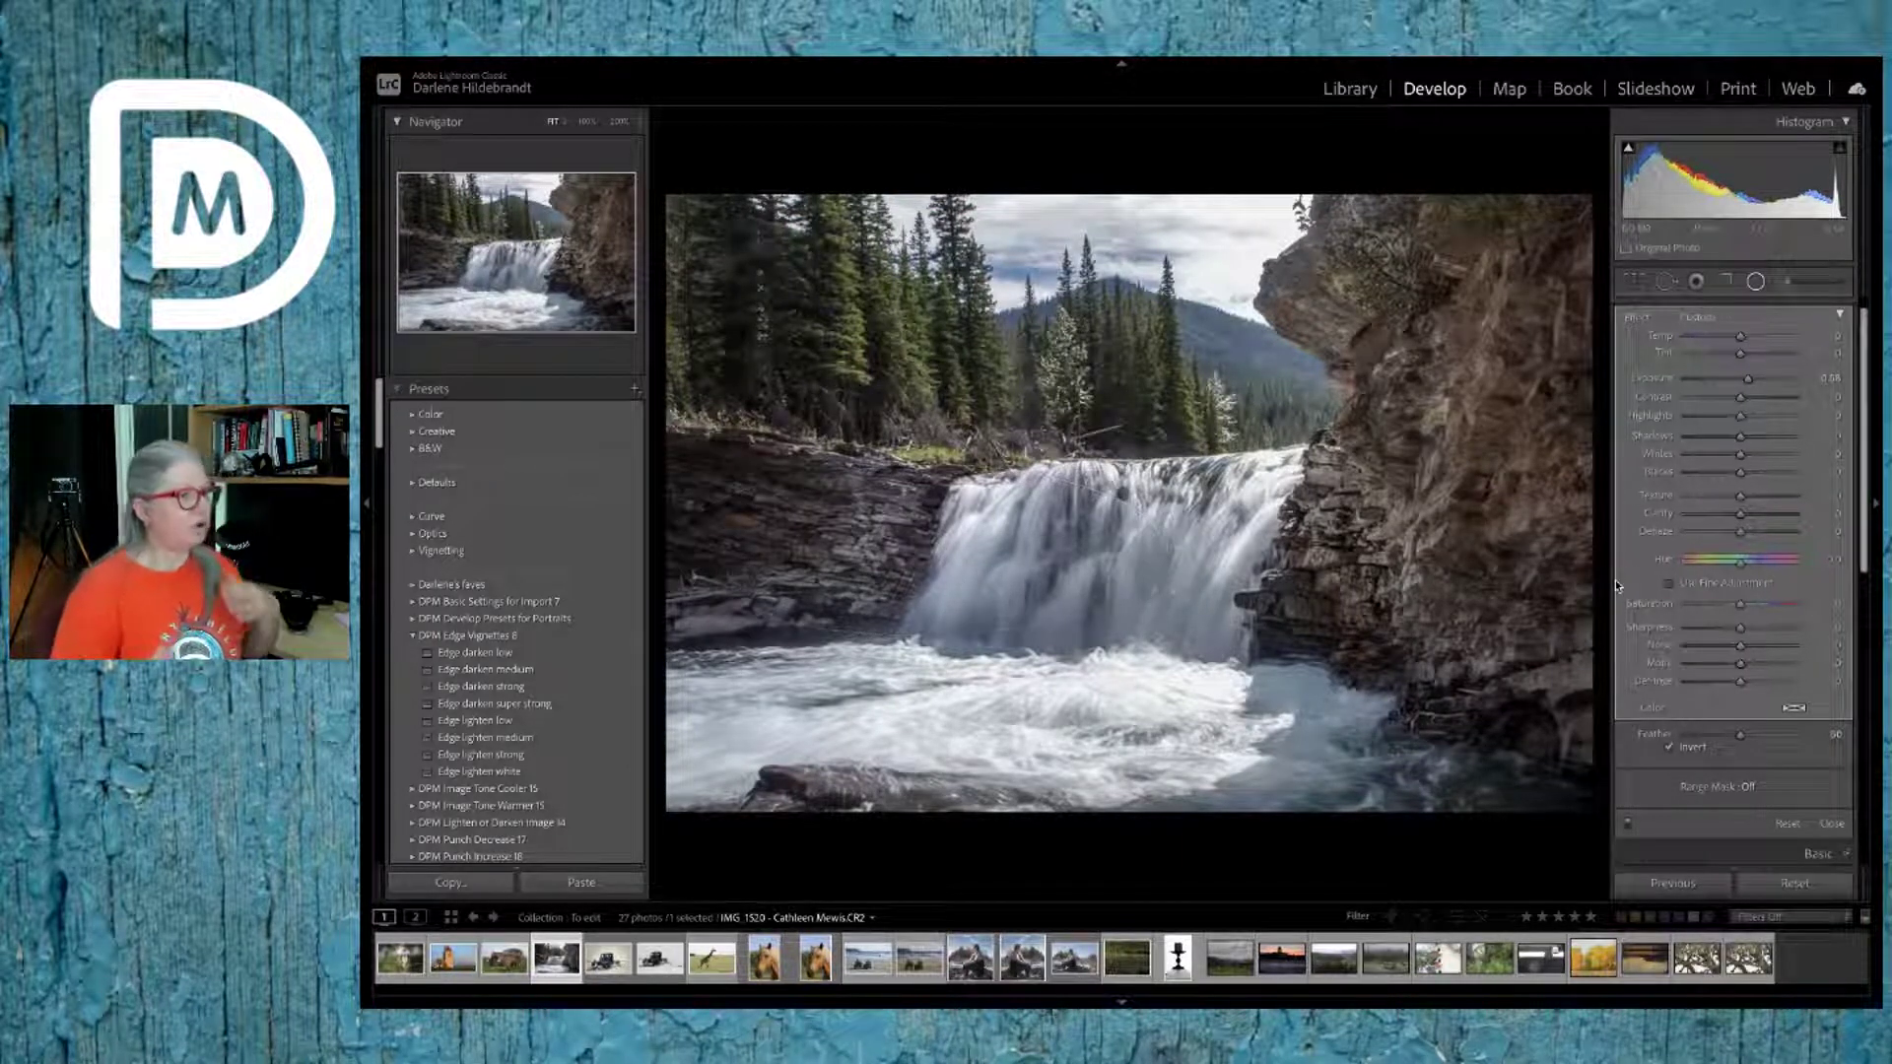
key(shift+m)
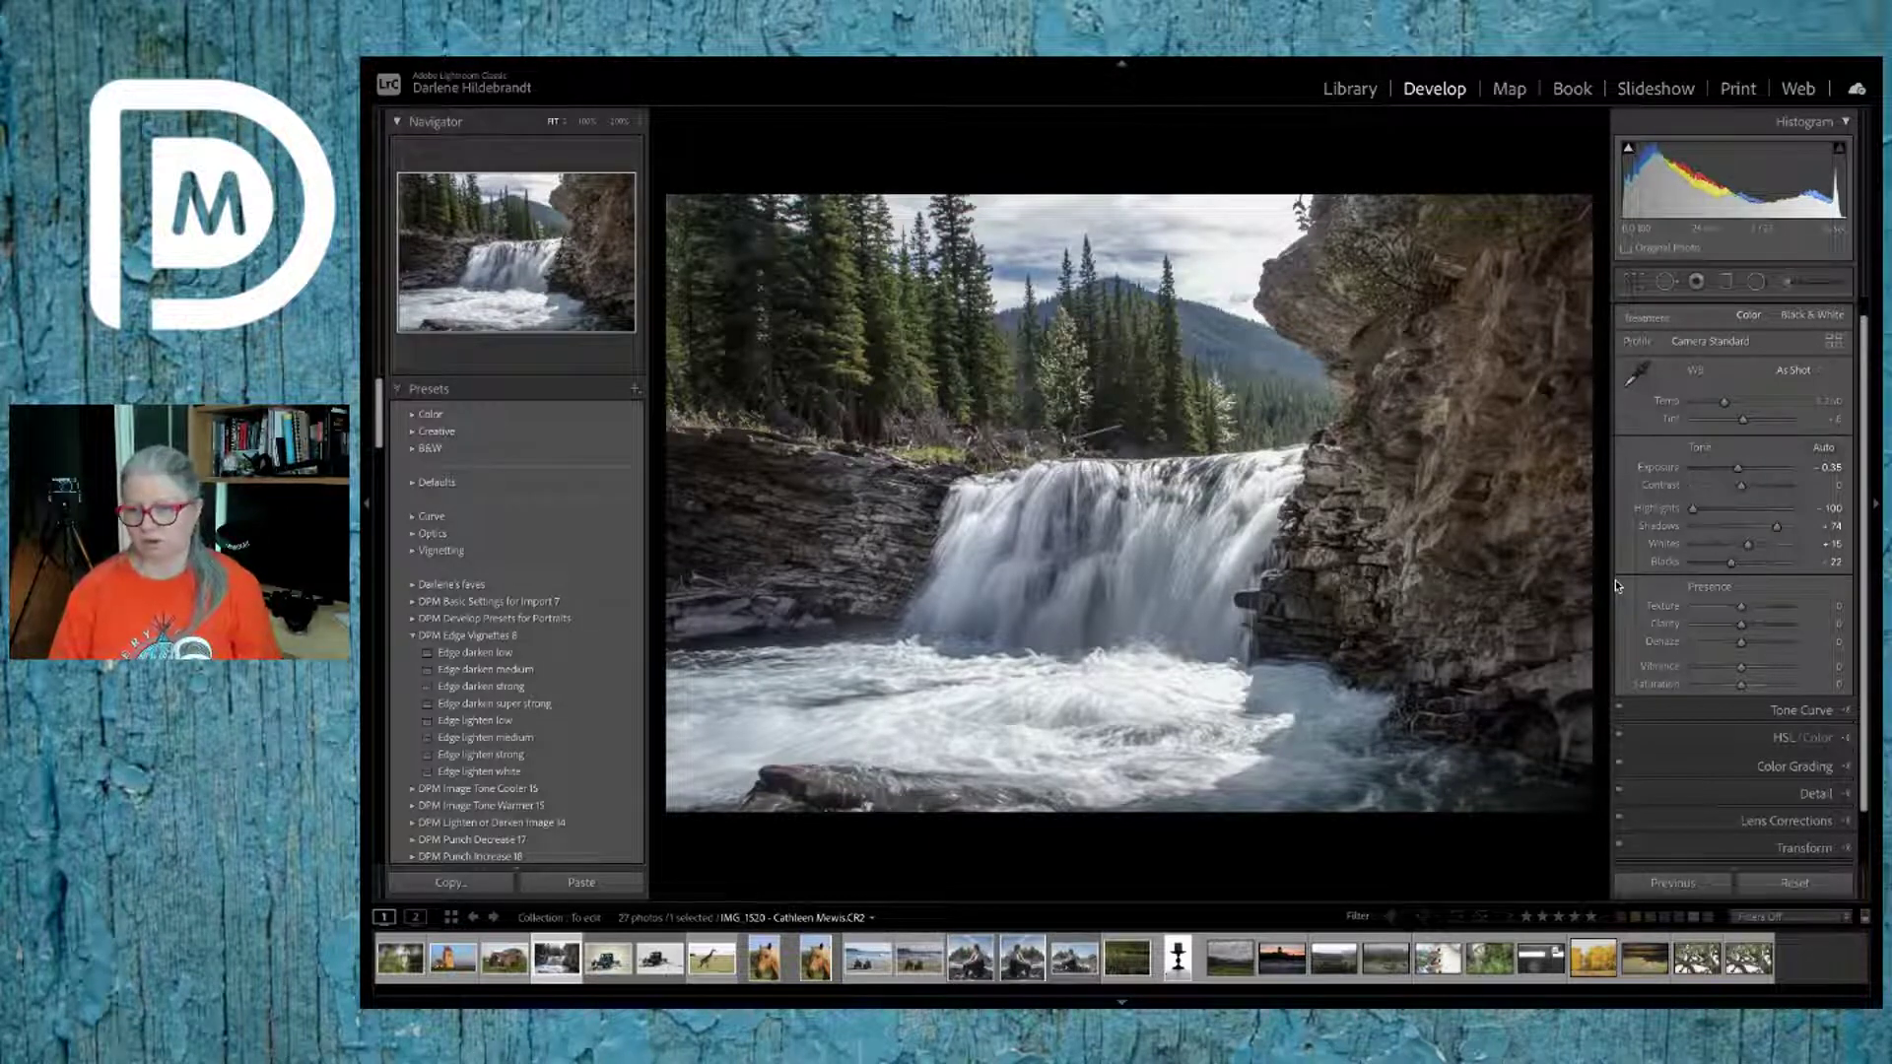
Step: Try the Edge darken medium preset, switch to Edge darken low, and flip the photo horizontally
click(481, 672)
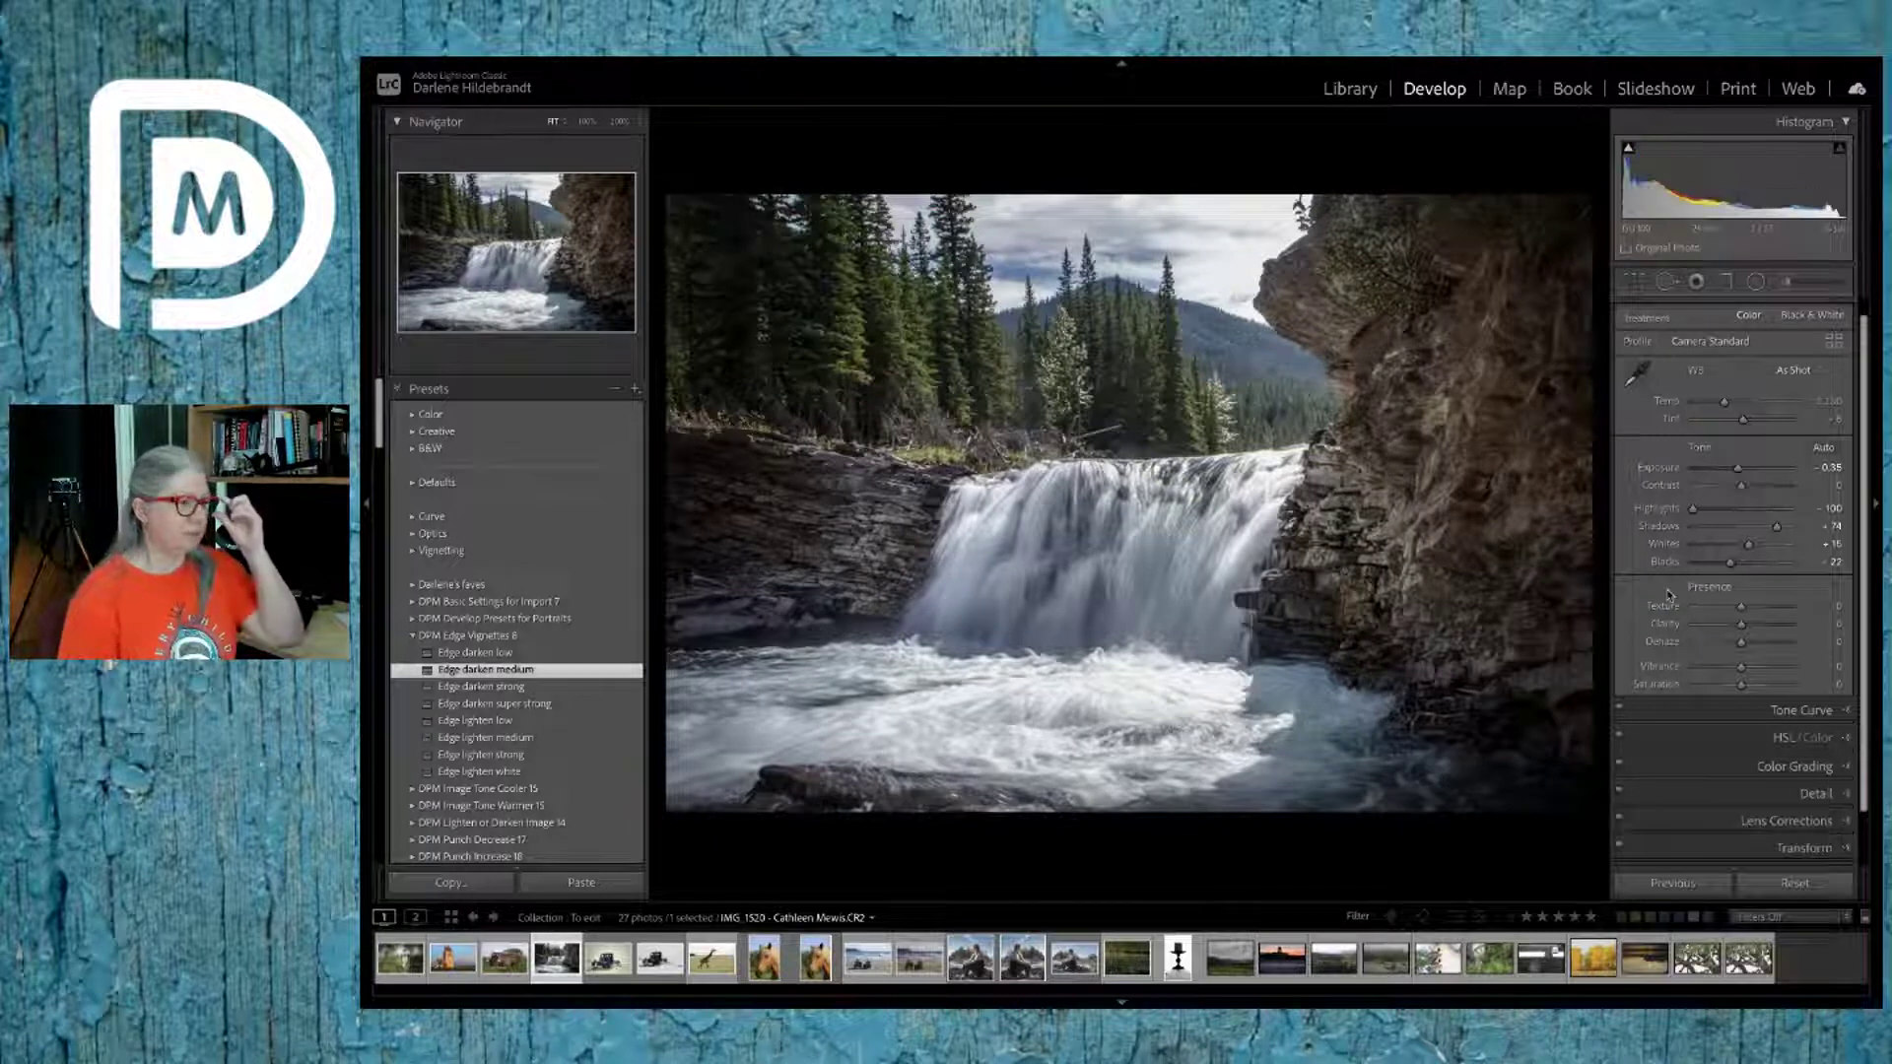
click(489, 655)
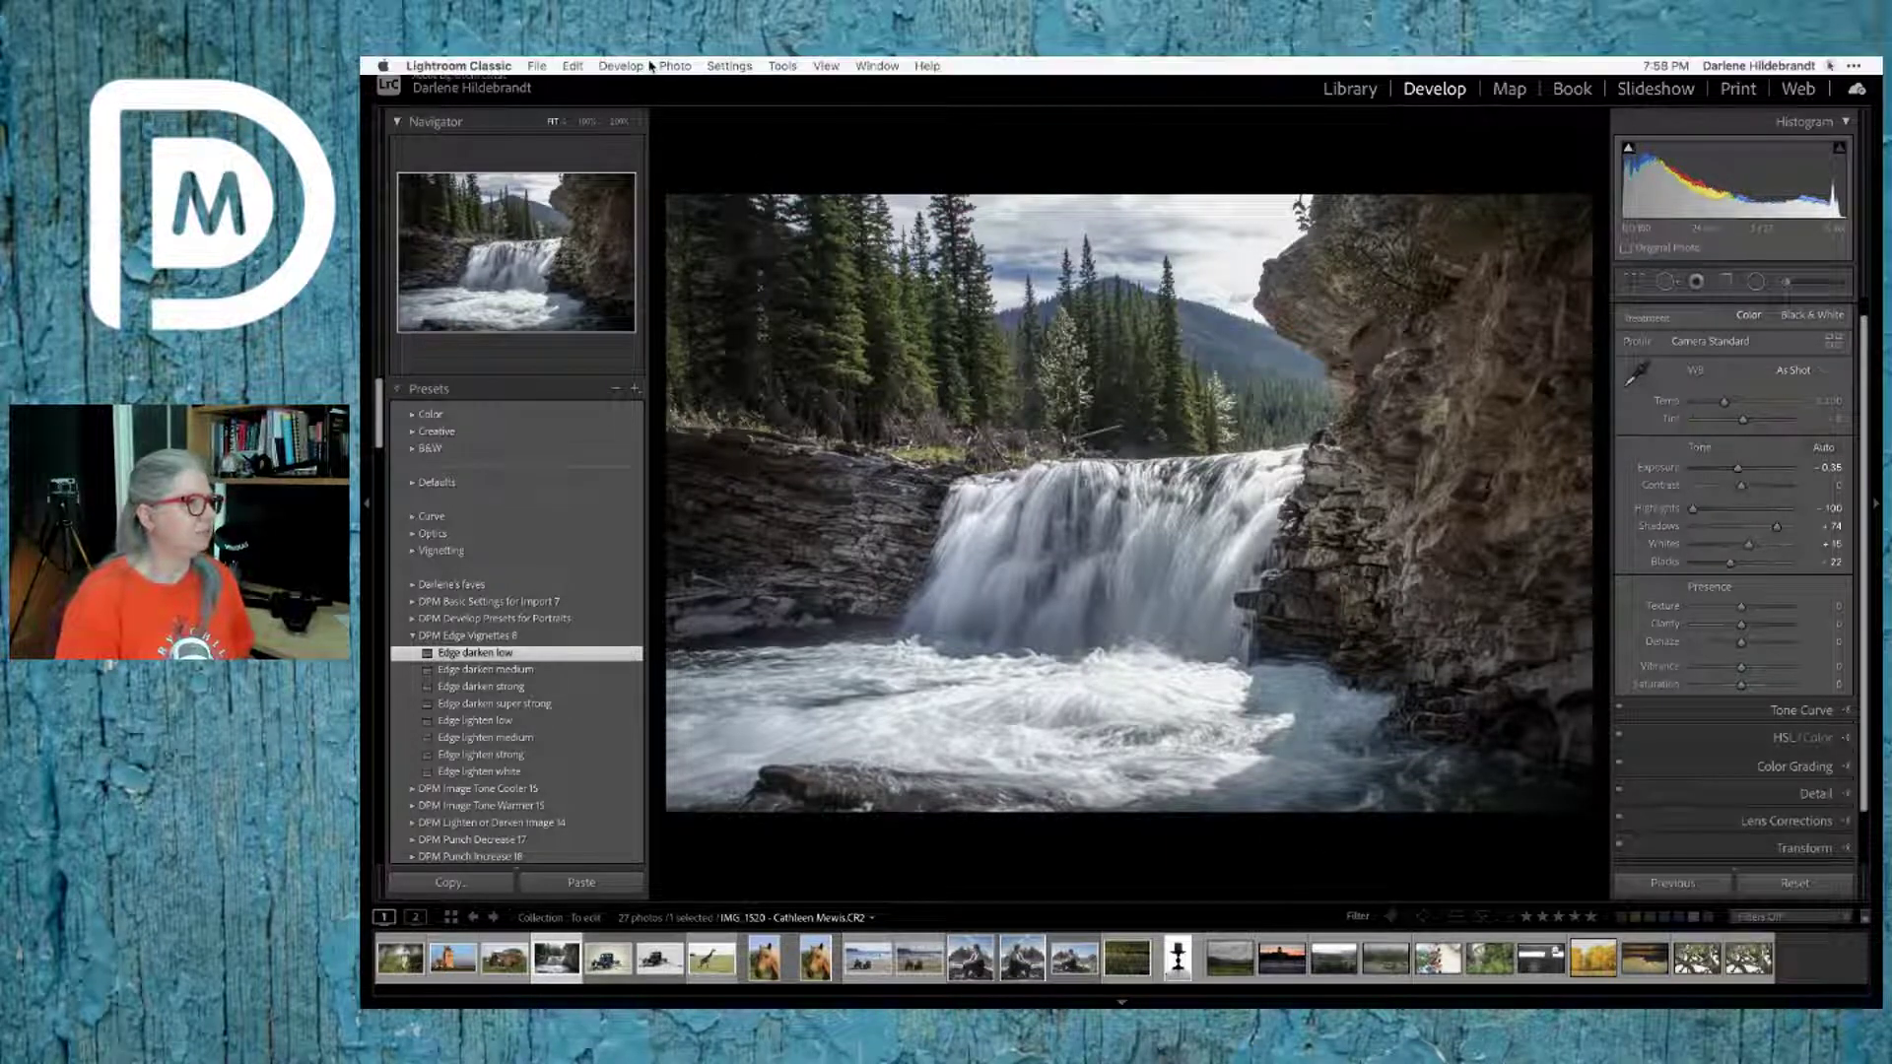
click(678, 65)
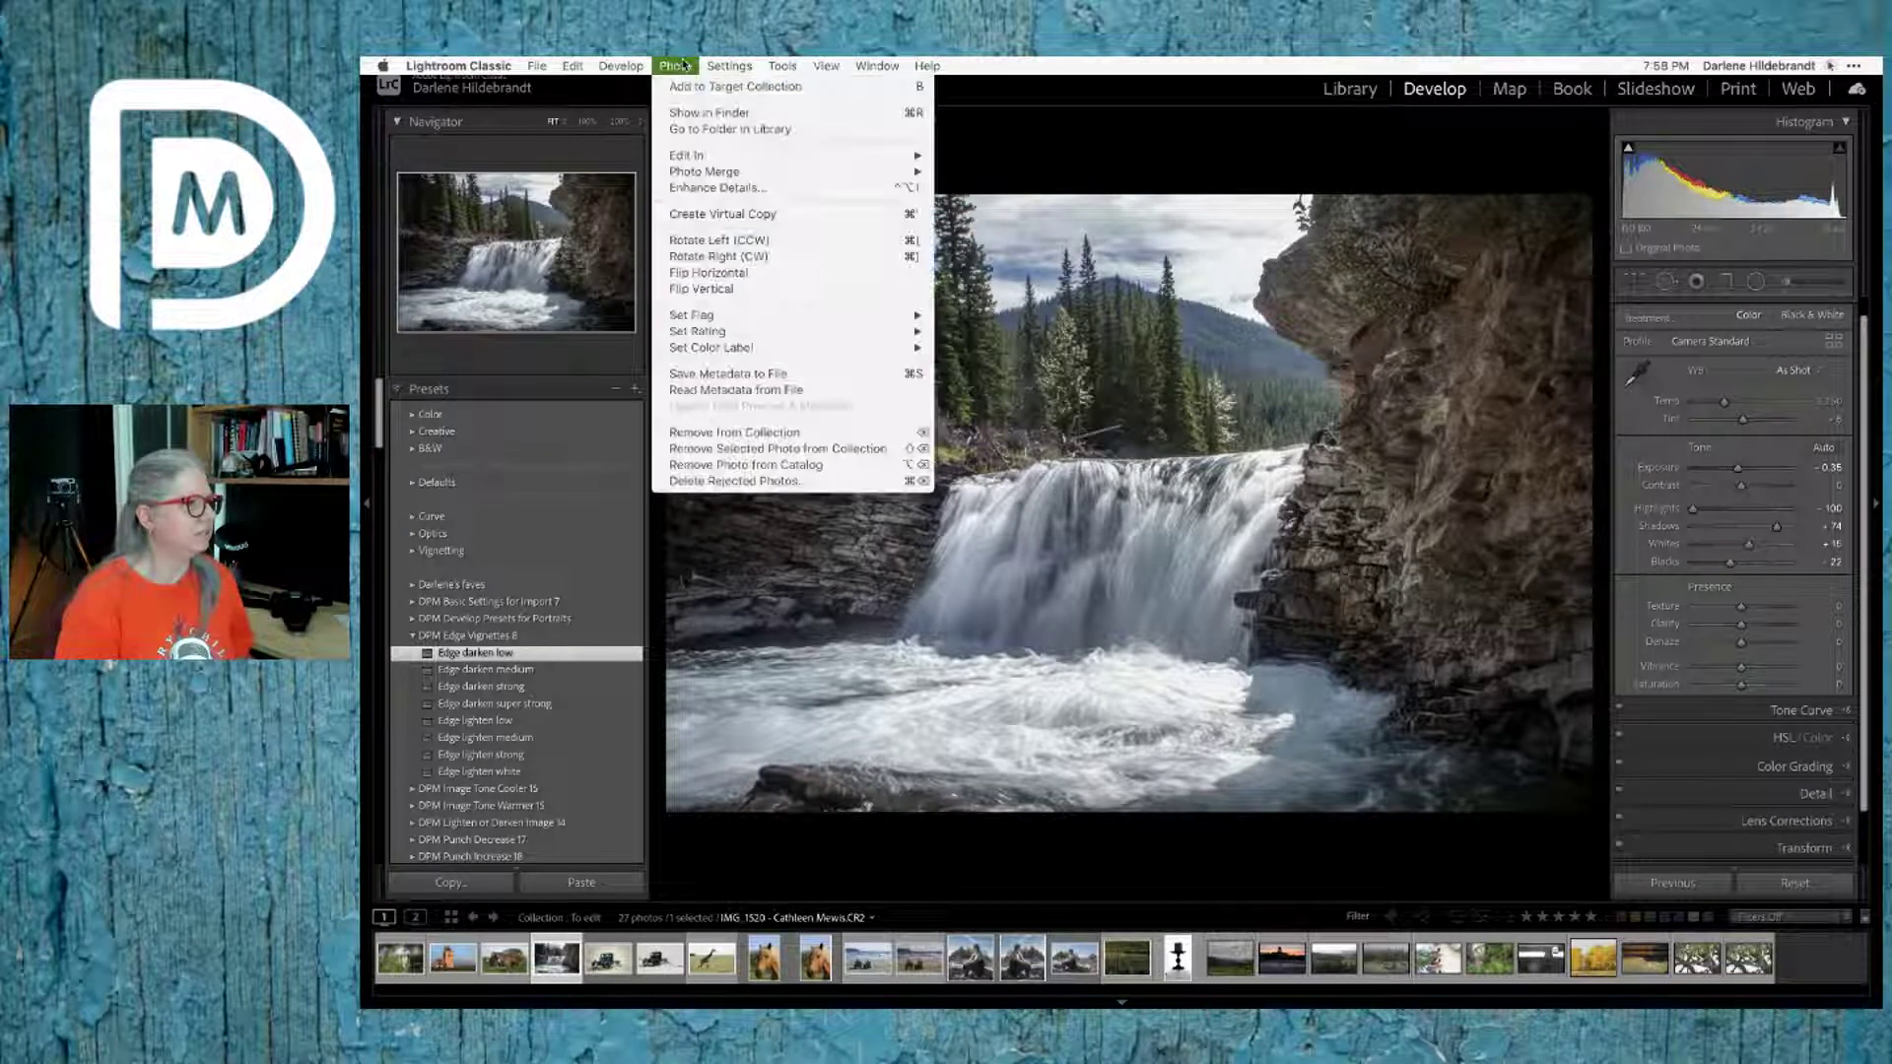
click(709, 273)
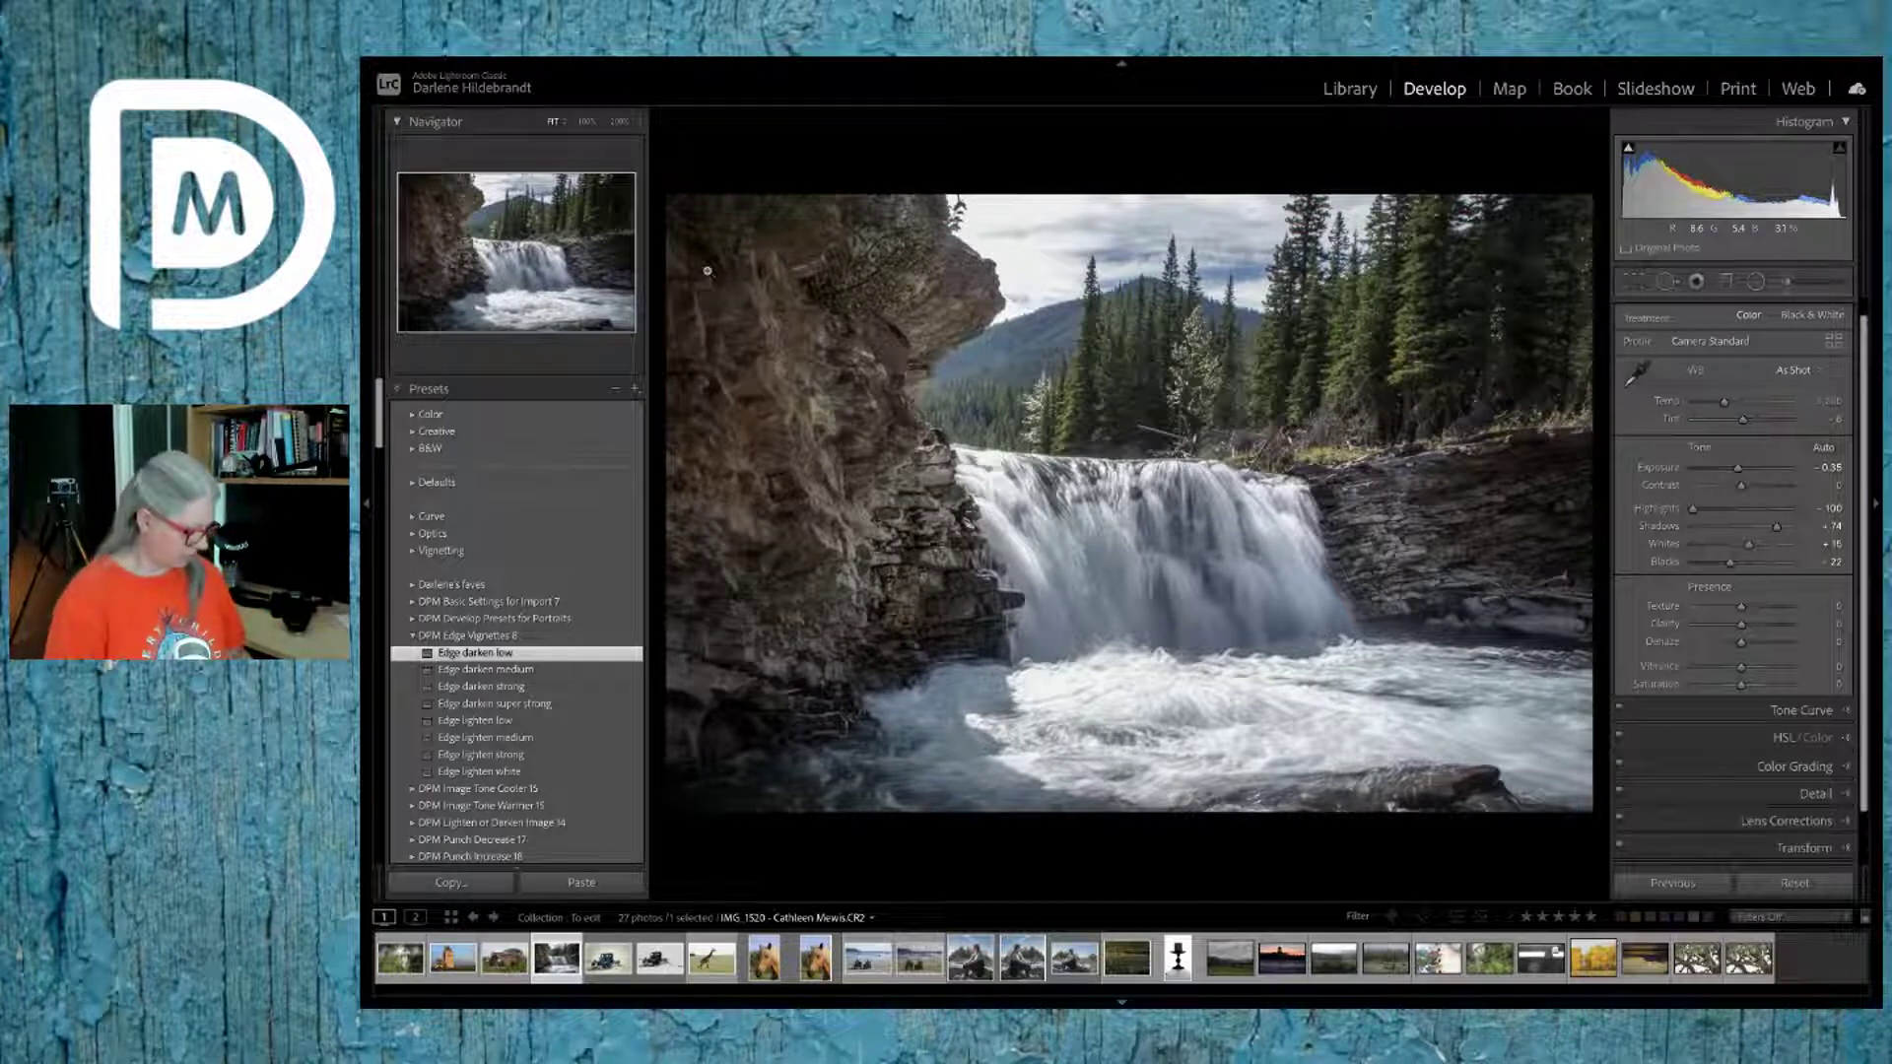
Step: Crop a strip of the dark cliff off the photo's left edge, keeping the full height
key(r)
mouse_move(672, 276)
mouse_down()
mouse_move(743, 282)
mouse_move(655, 281)
mouse_up()
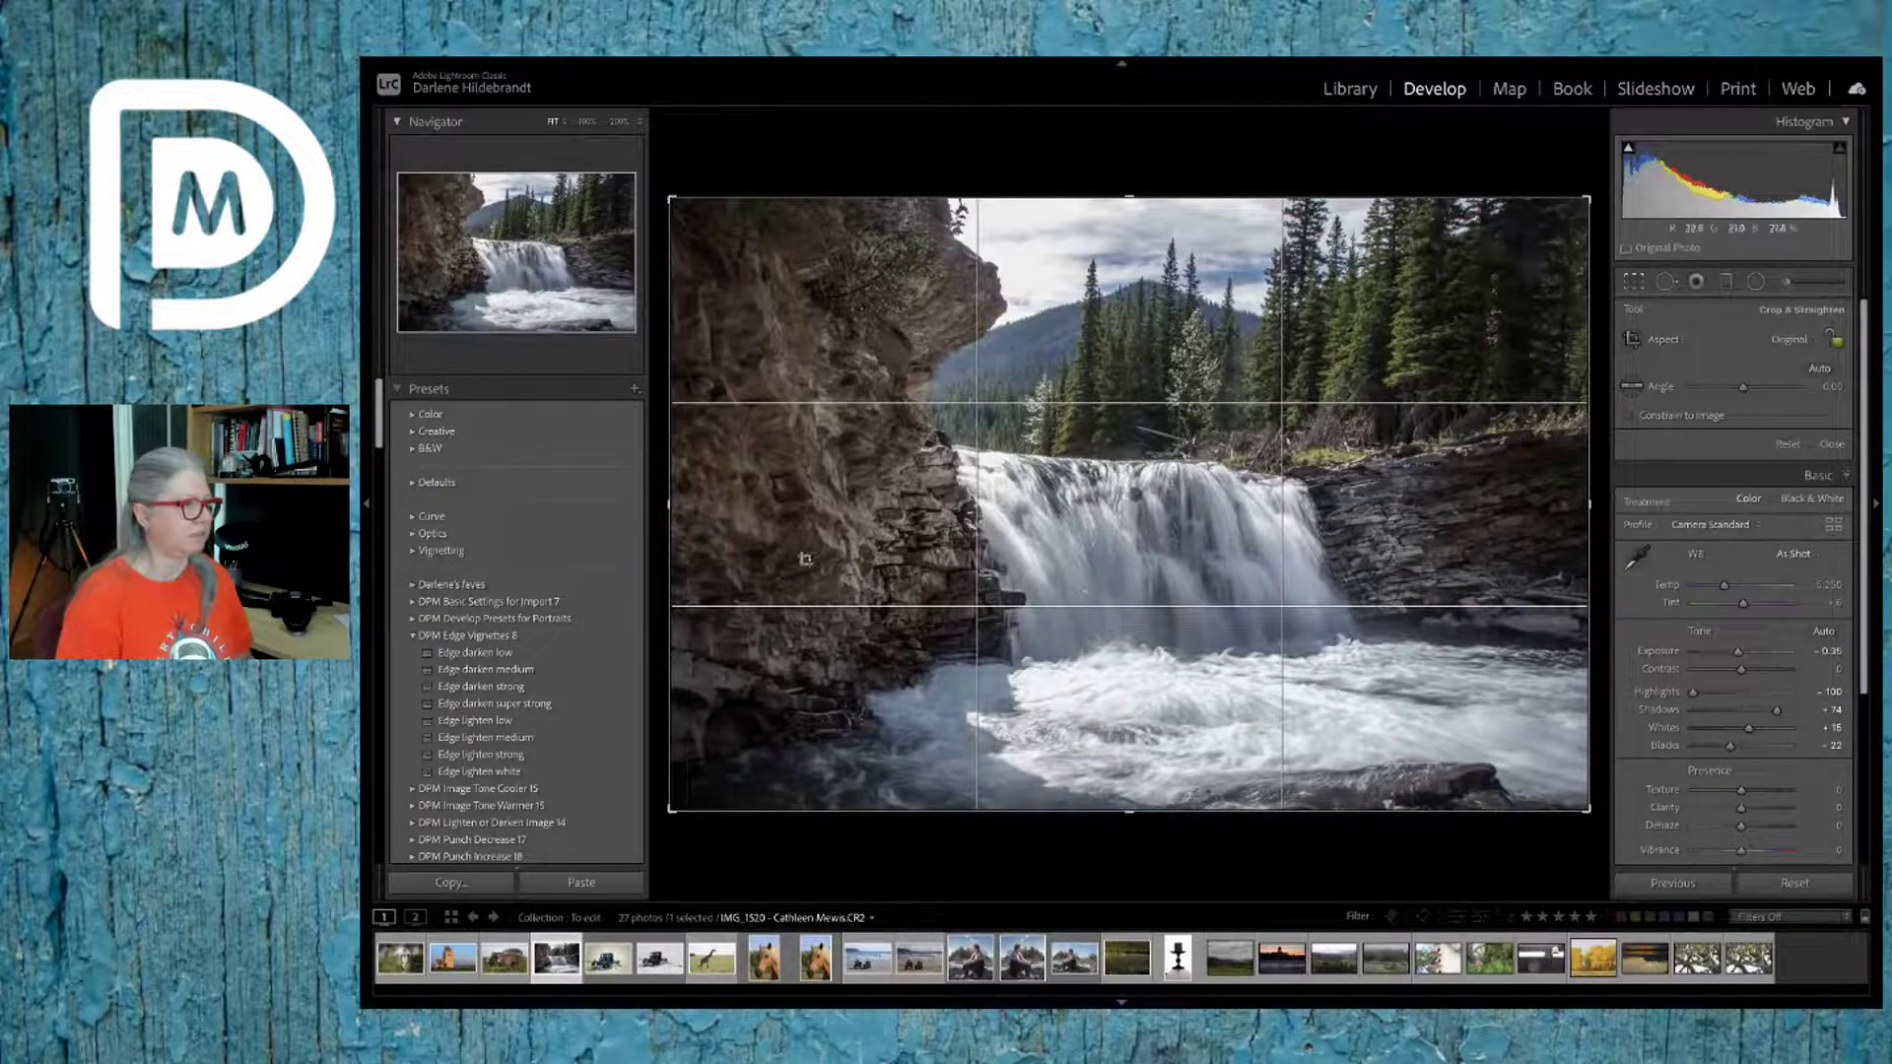
drag(667, 501, 727, 502)
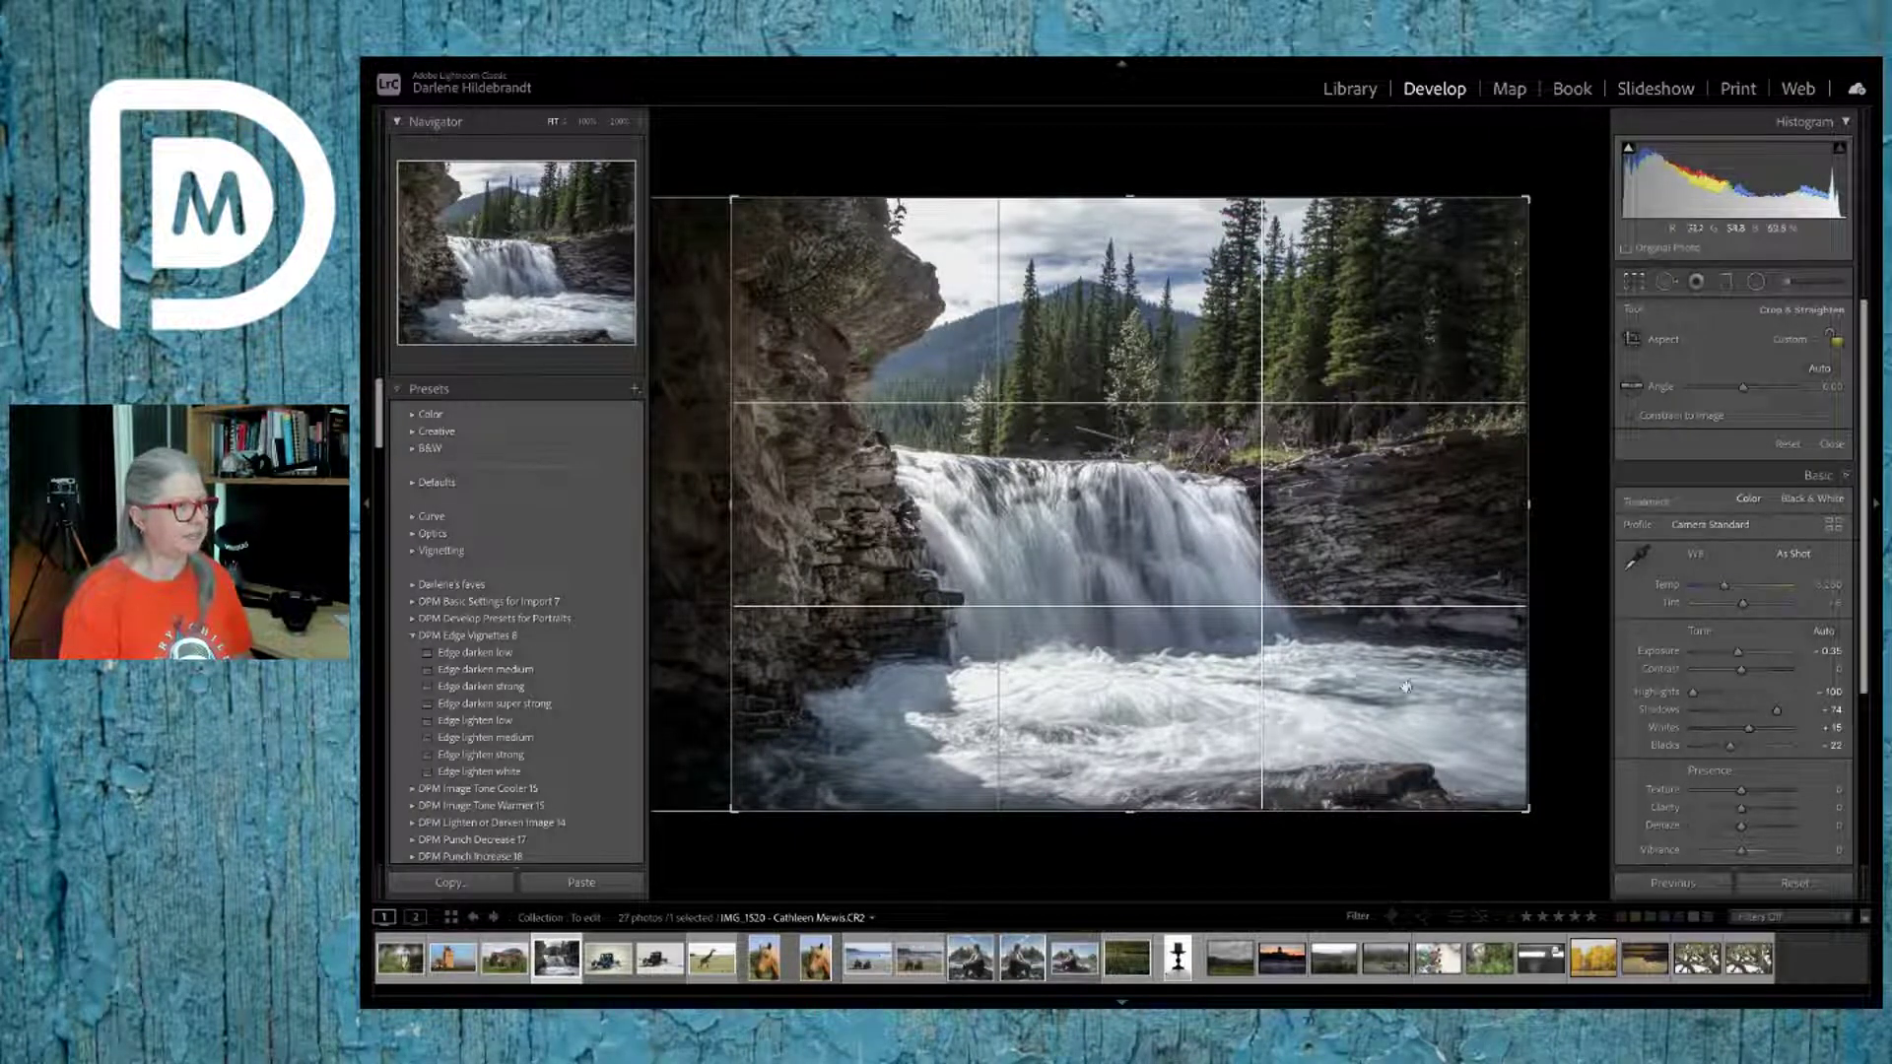
key(Return)
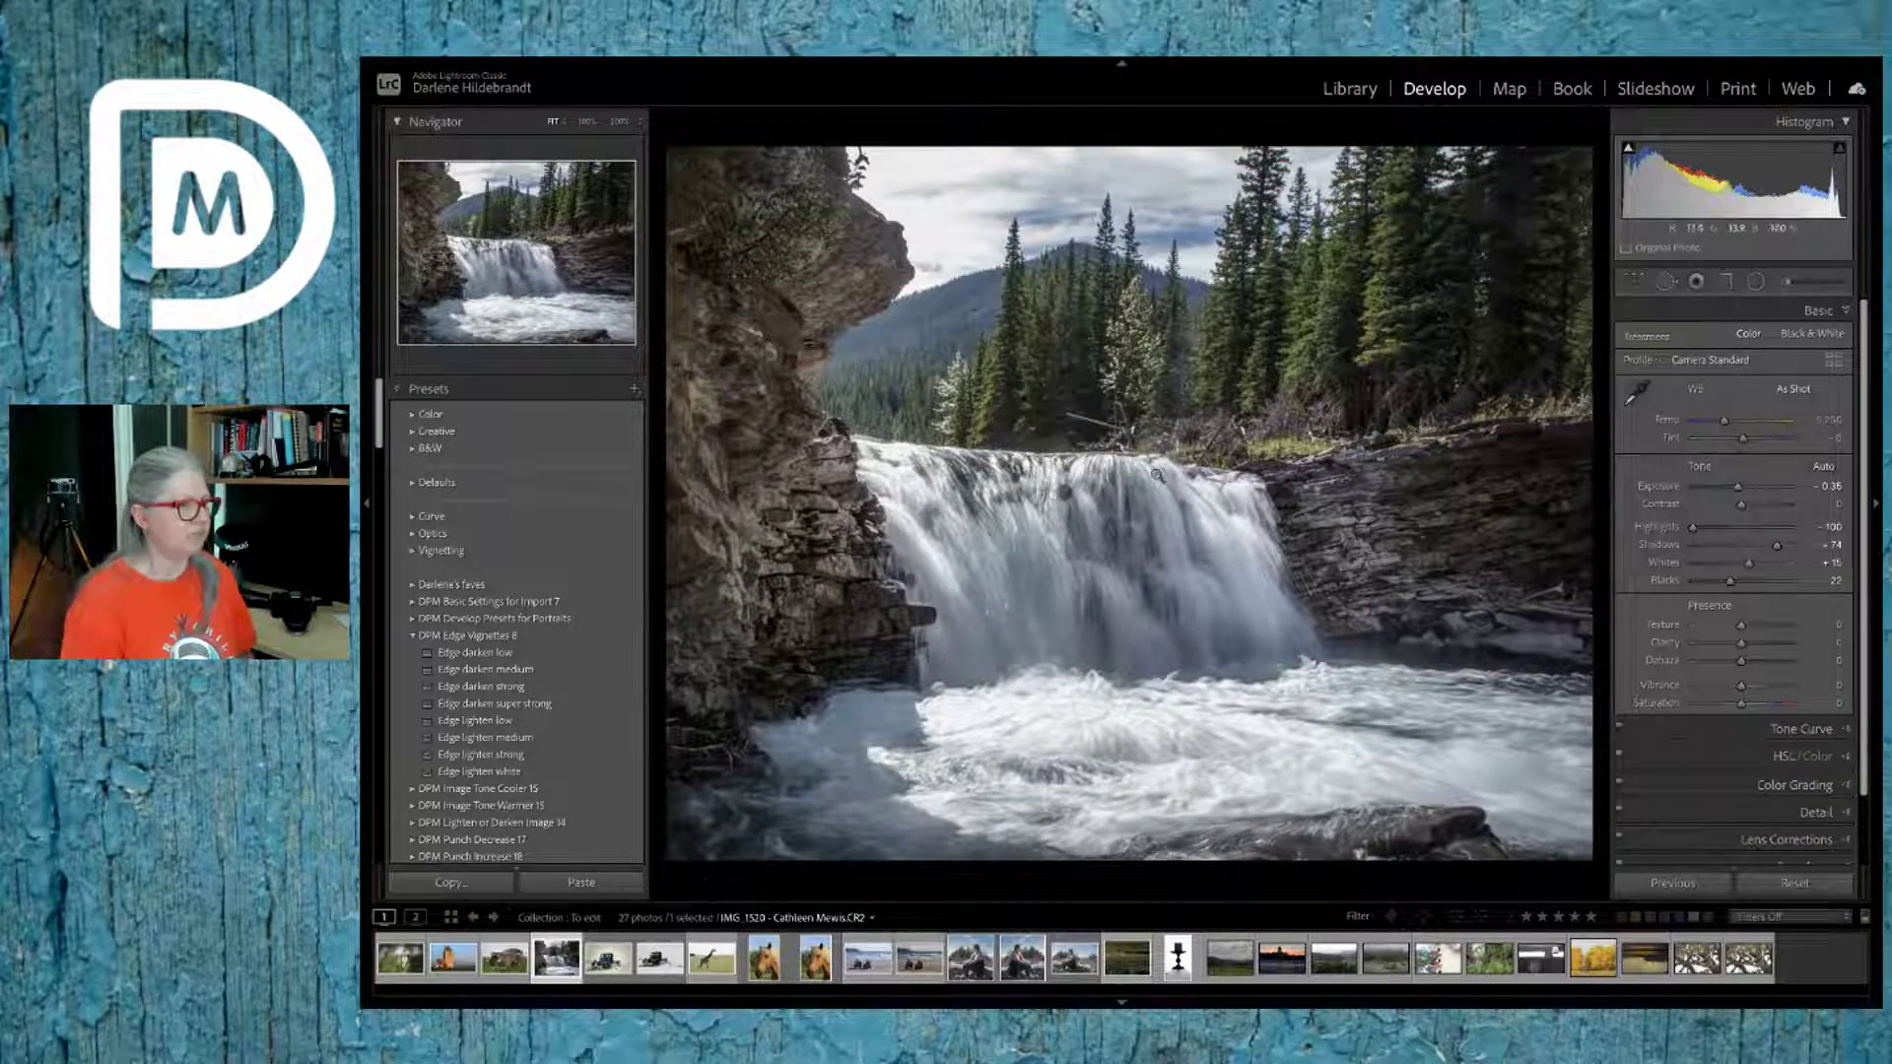
Step: Apply the Edge darken medium preset, warm the white balance Temp to about 6,200, and compare the photo with its original
click(517, 671)
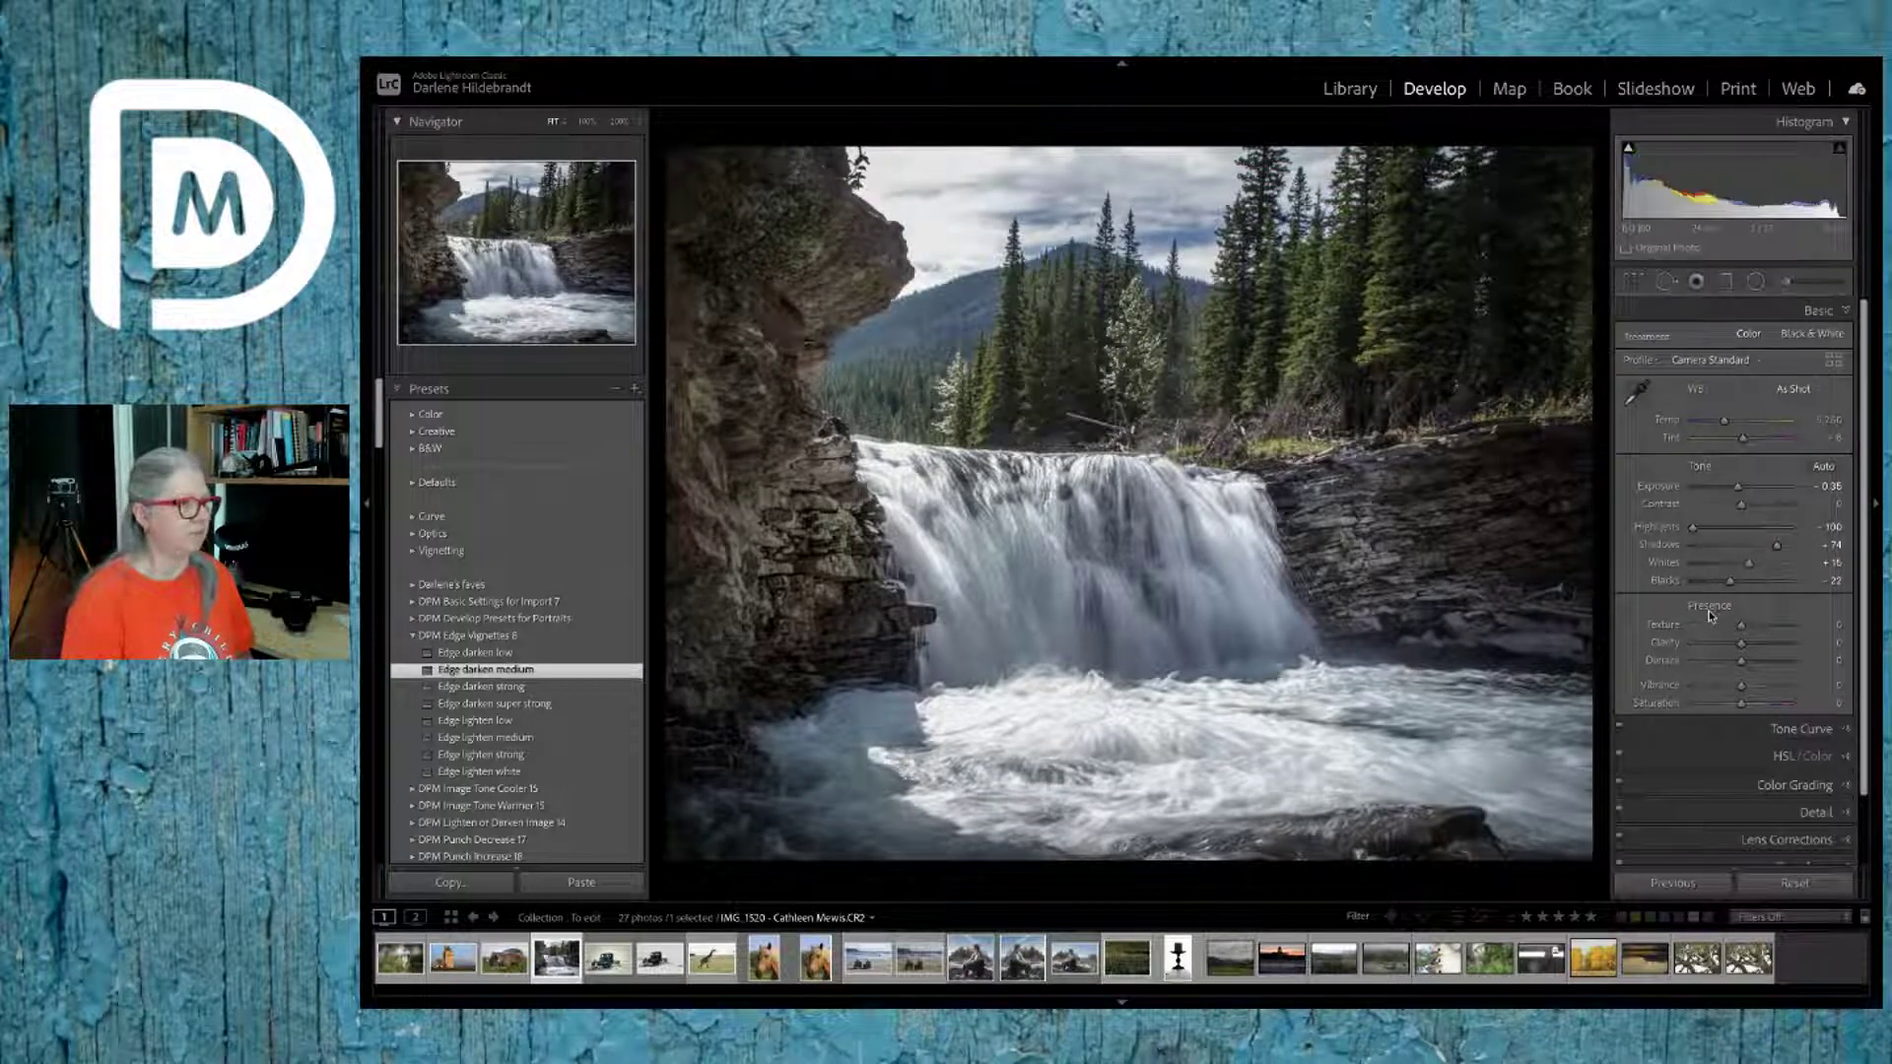
drag(1815, 418, 1821, 420)
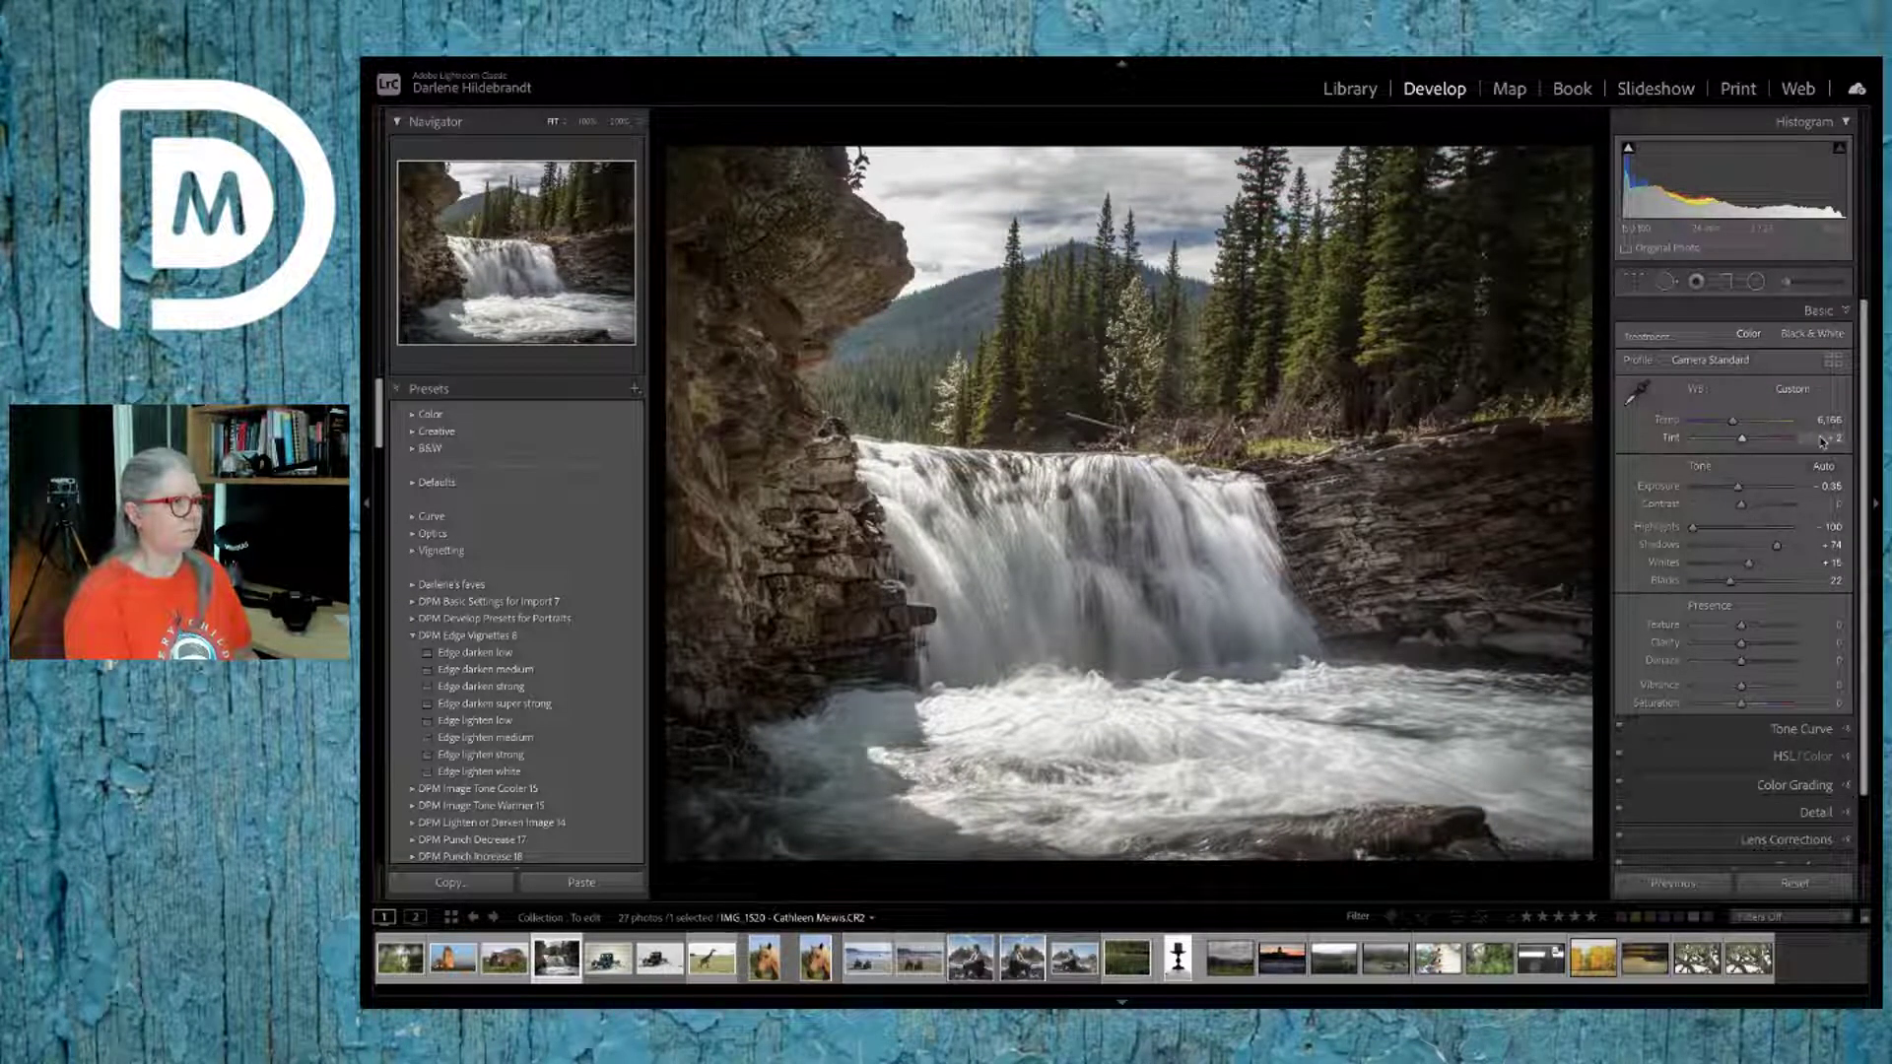
key(backslash)
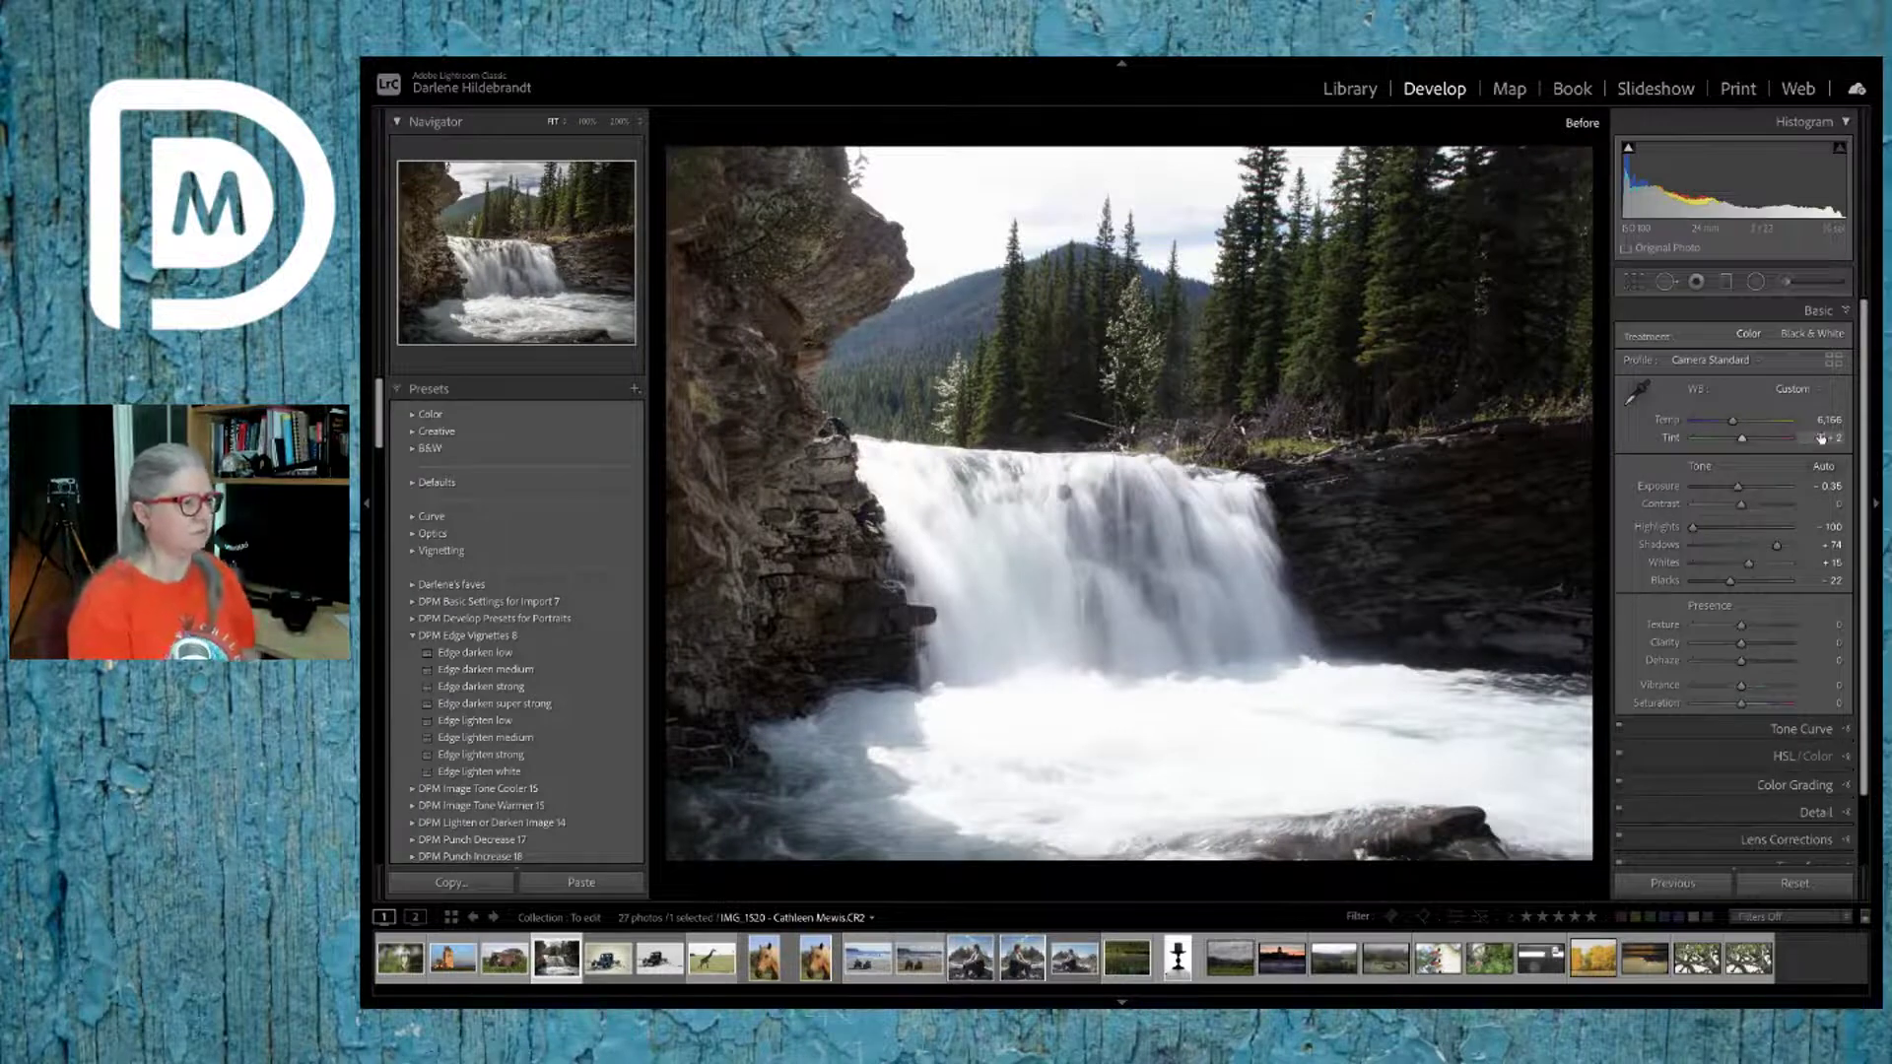
key(backslash)
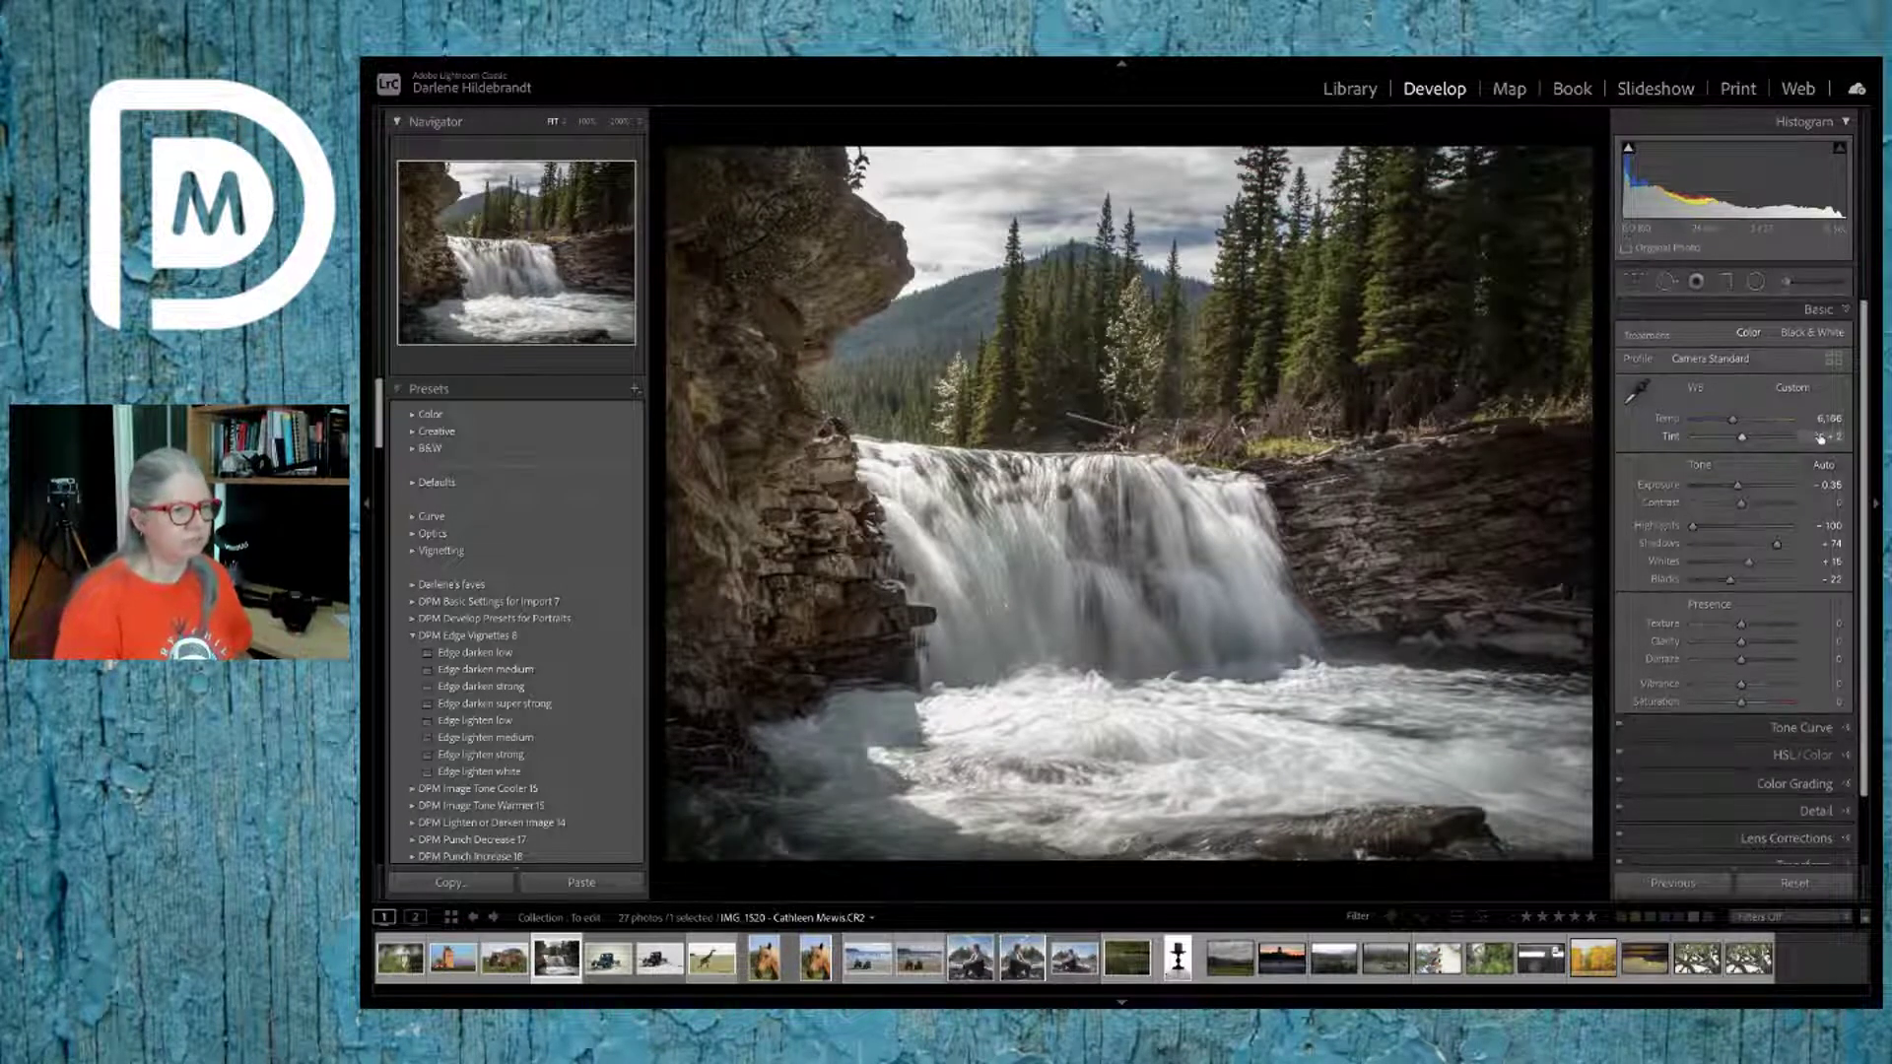
Step: Inspect the treetops at 100% and enable Remove Chromatic Aberration and Profile Corrections for the lens
scroll(1767, 768, down, 3)
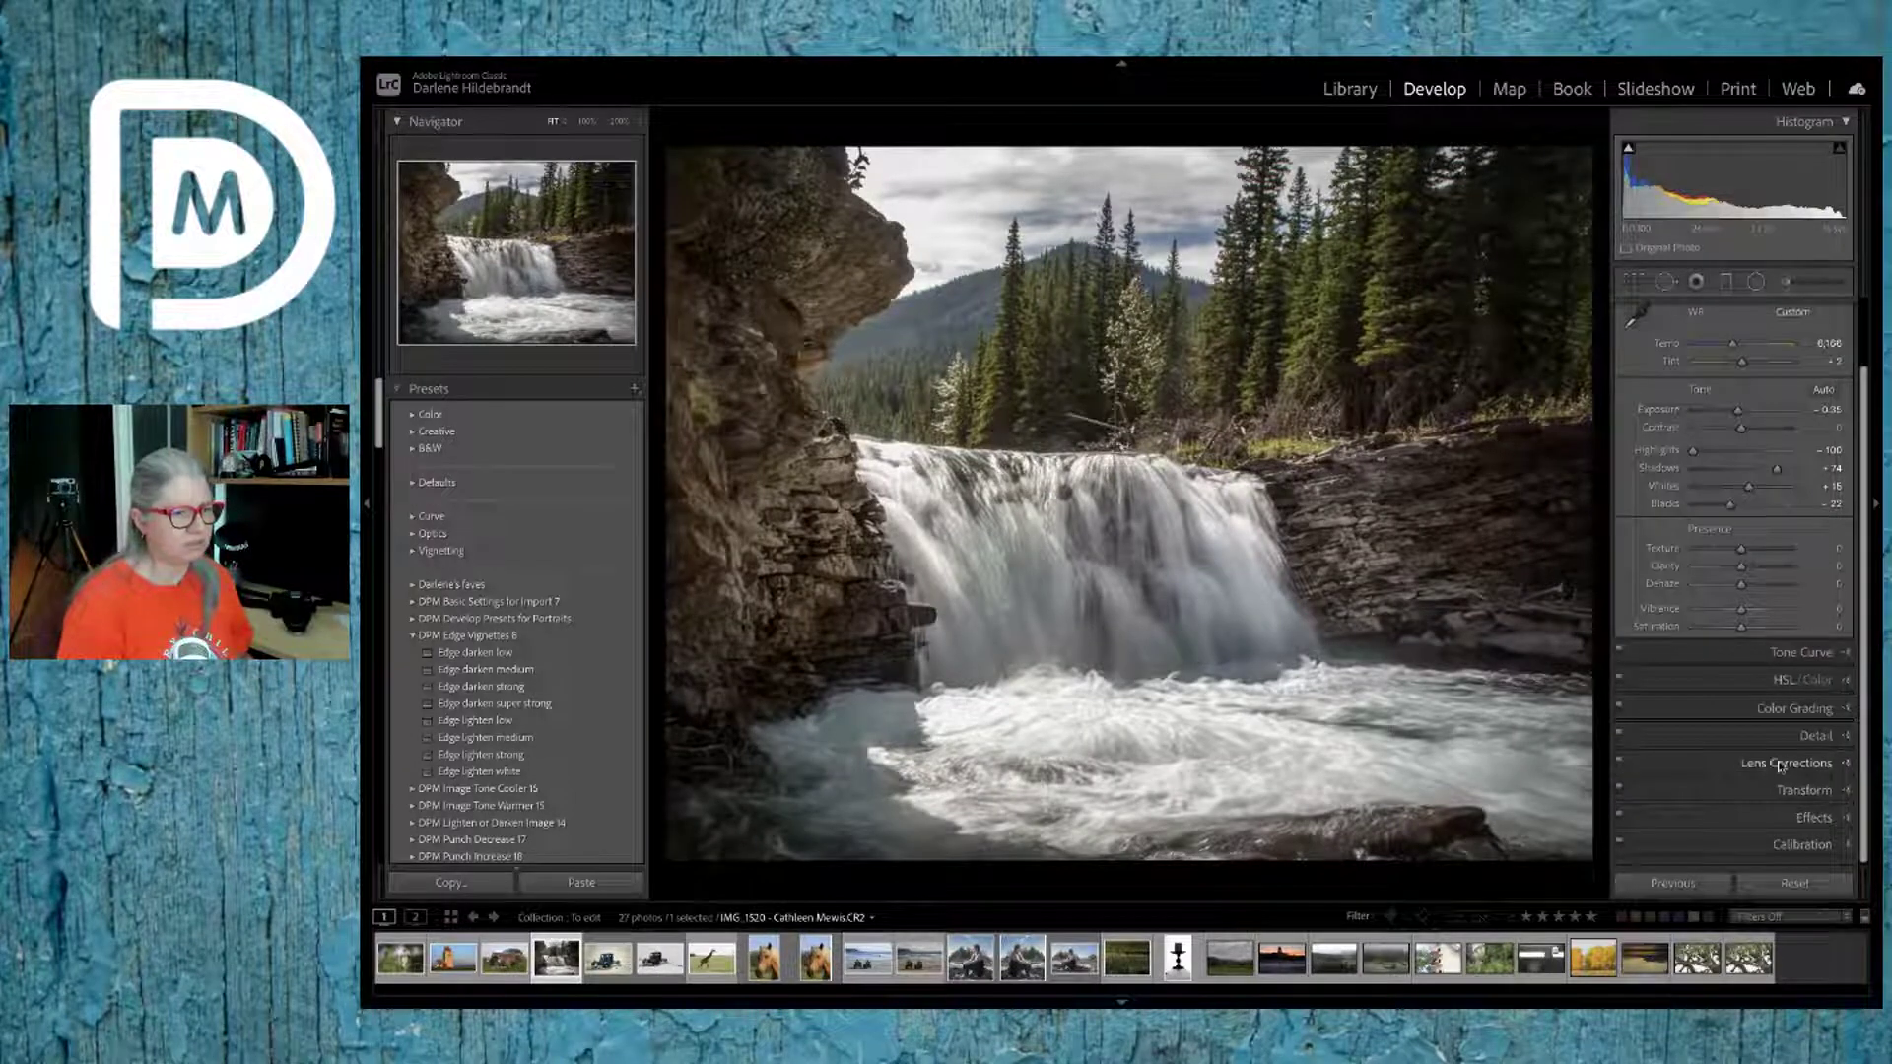
click(1769, 765)
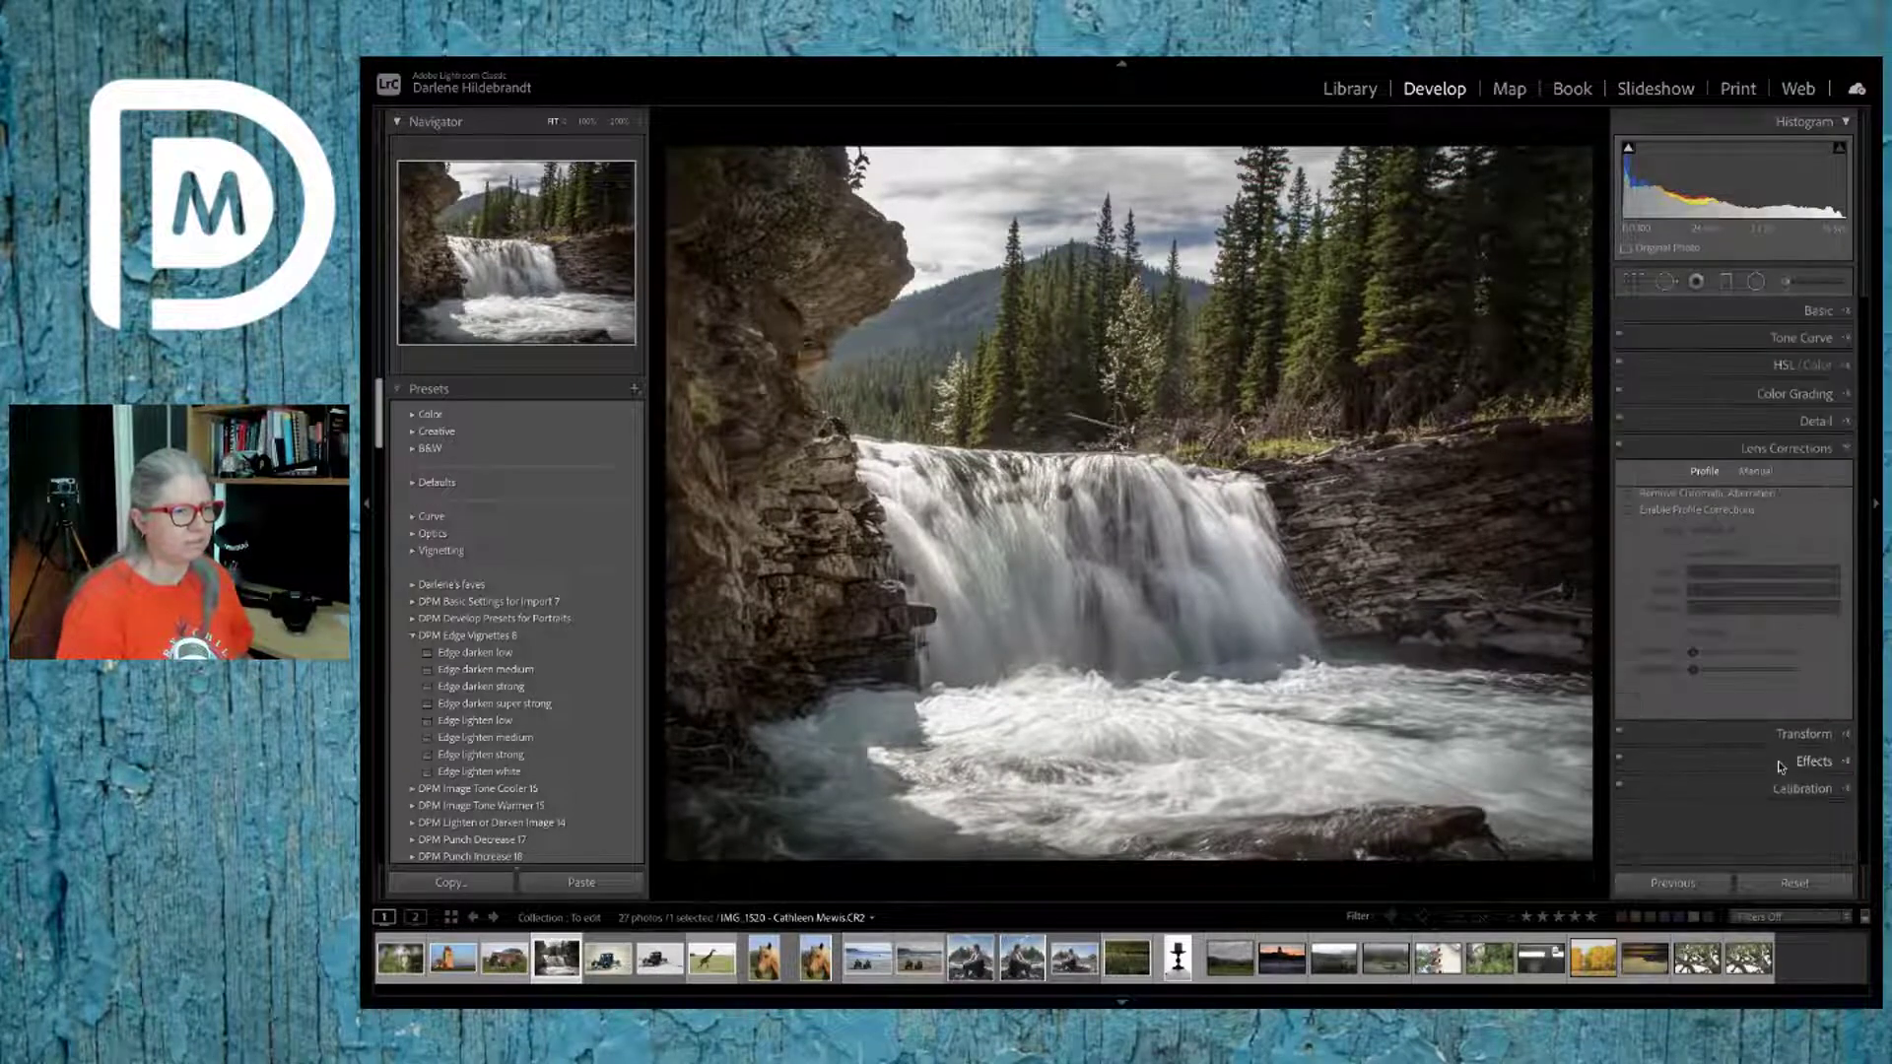
click(1059, 258)
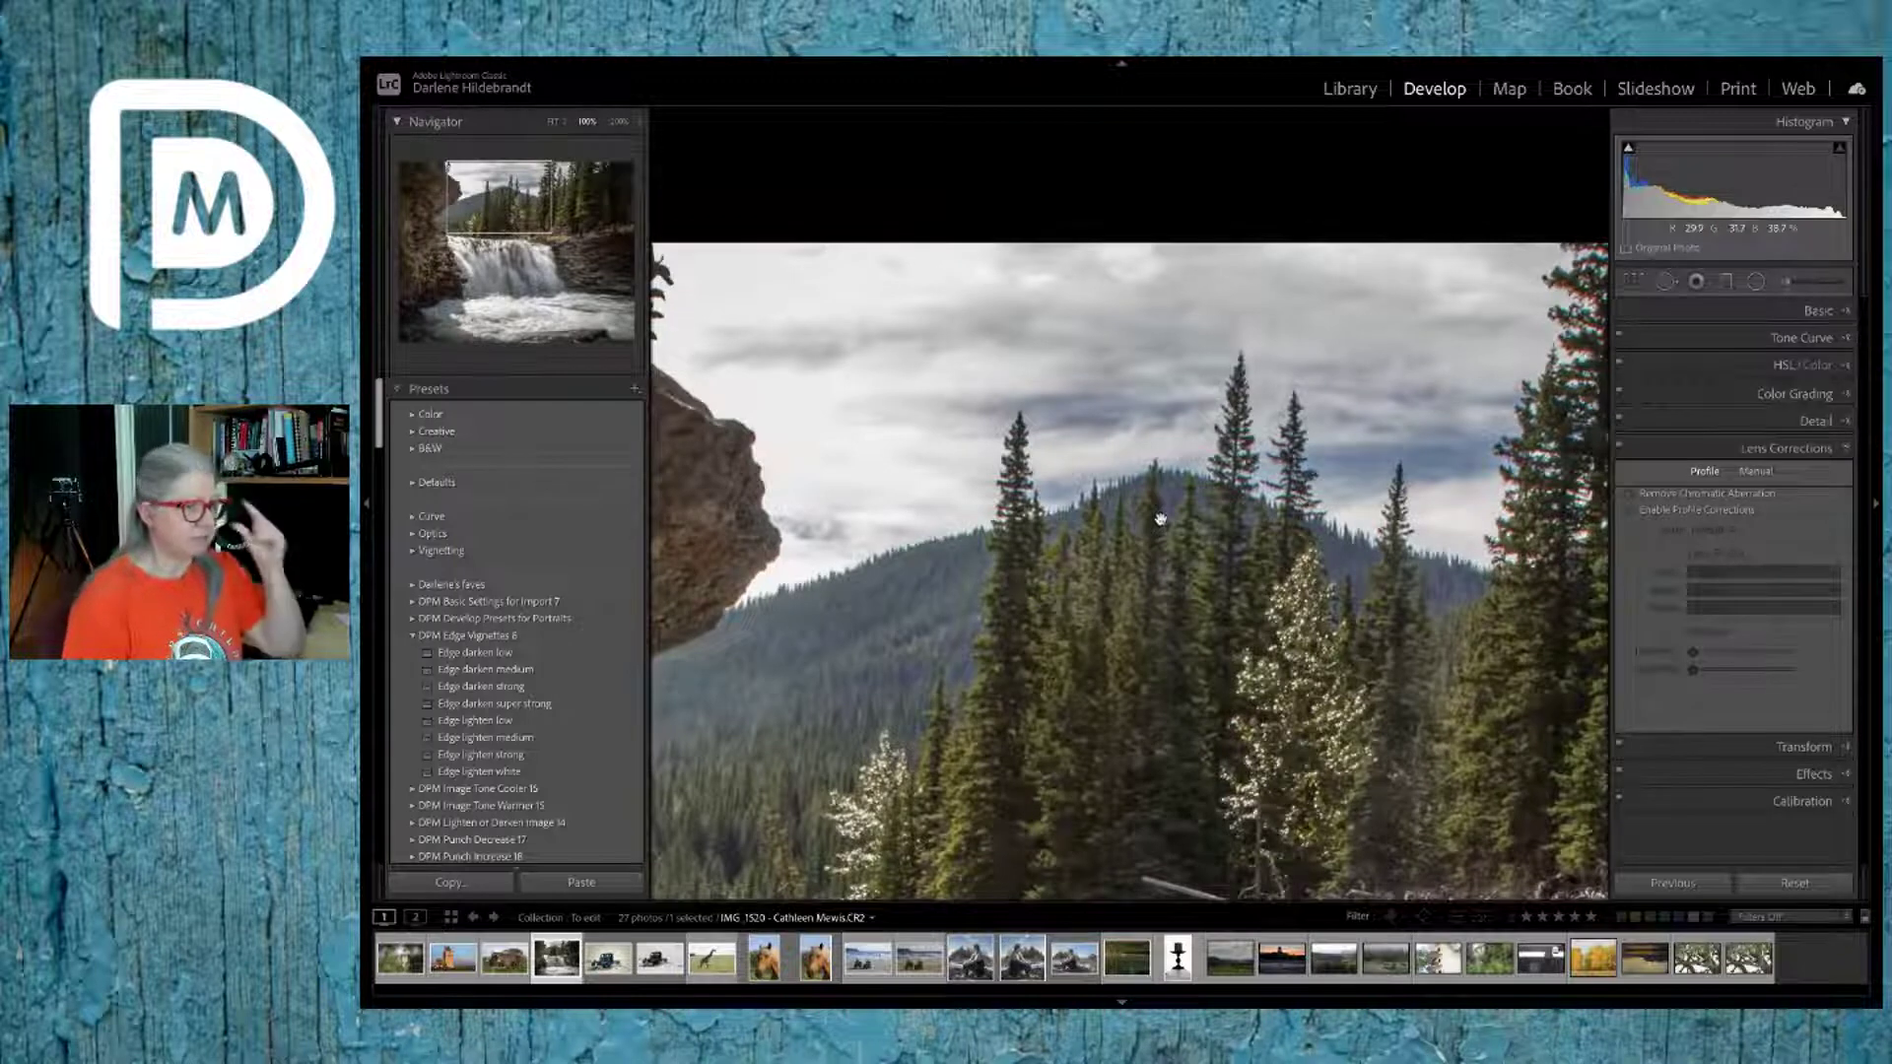
drag(1358, 512, 1222, 500)
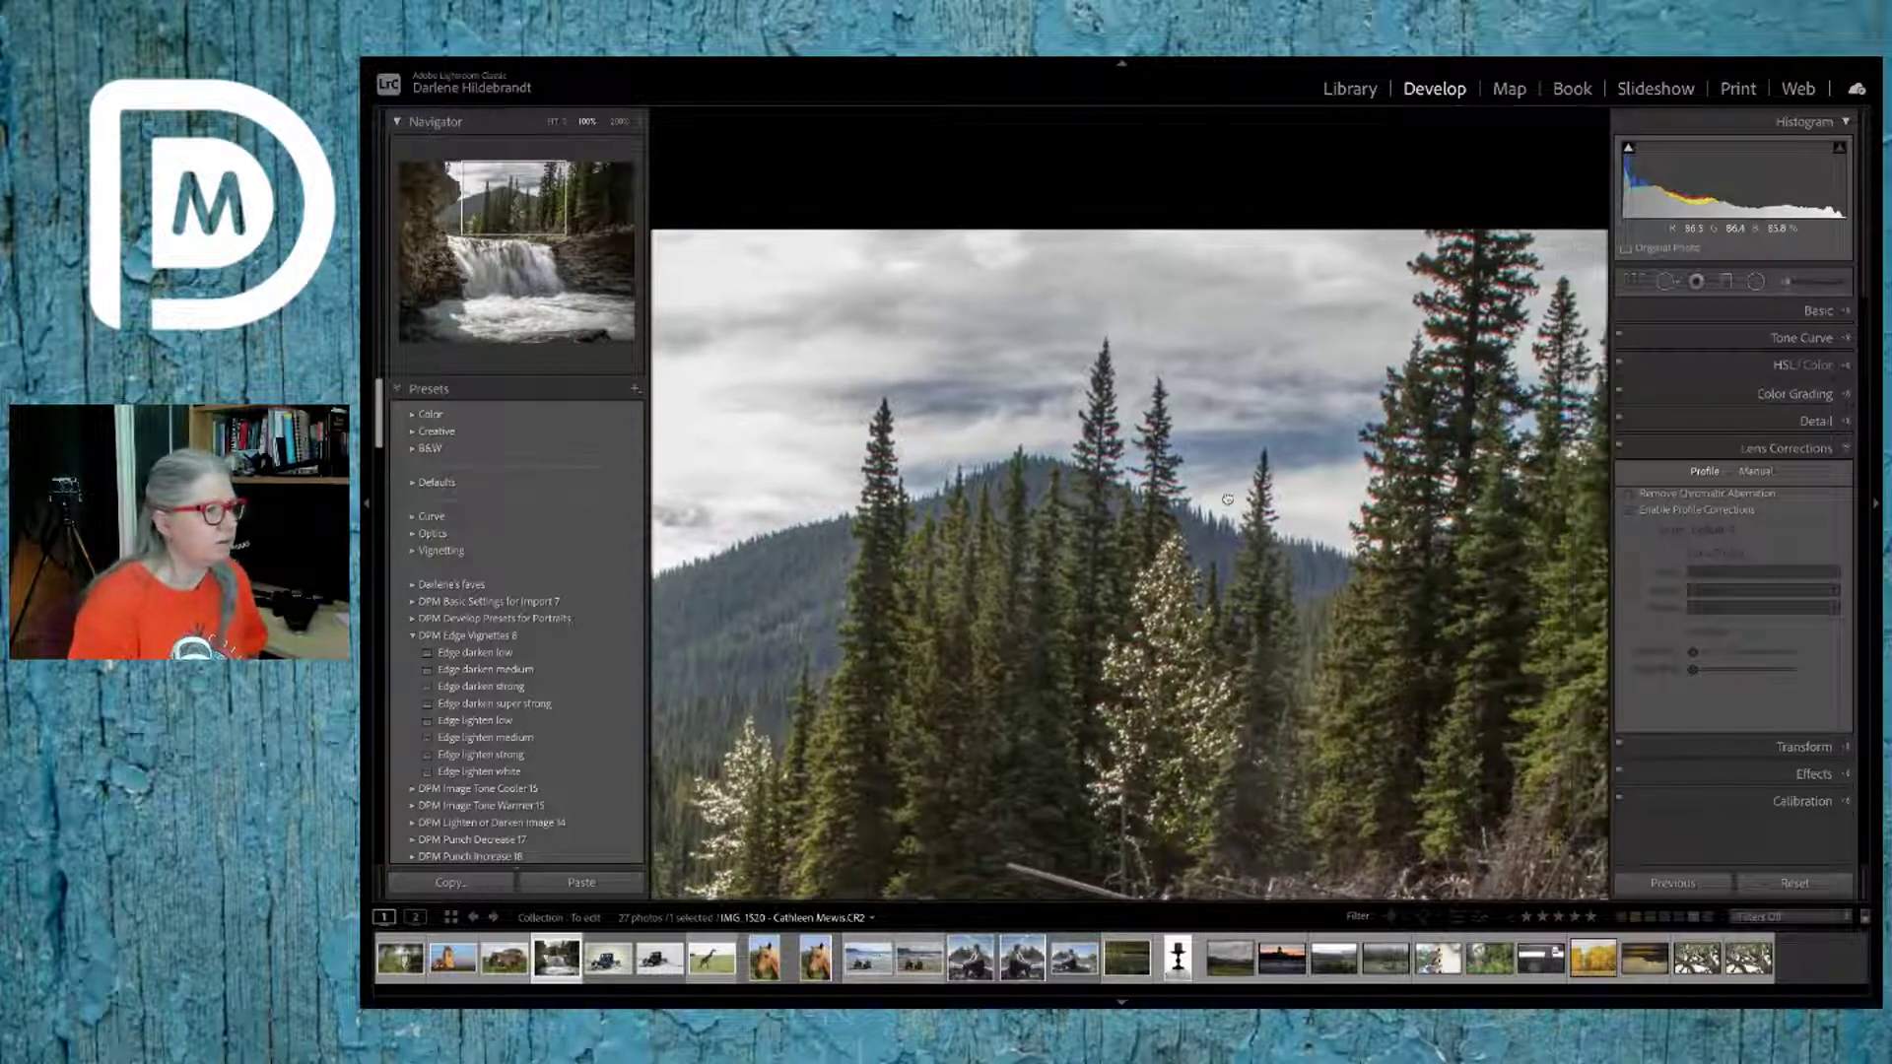
click(1630, 495)
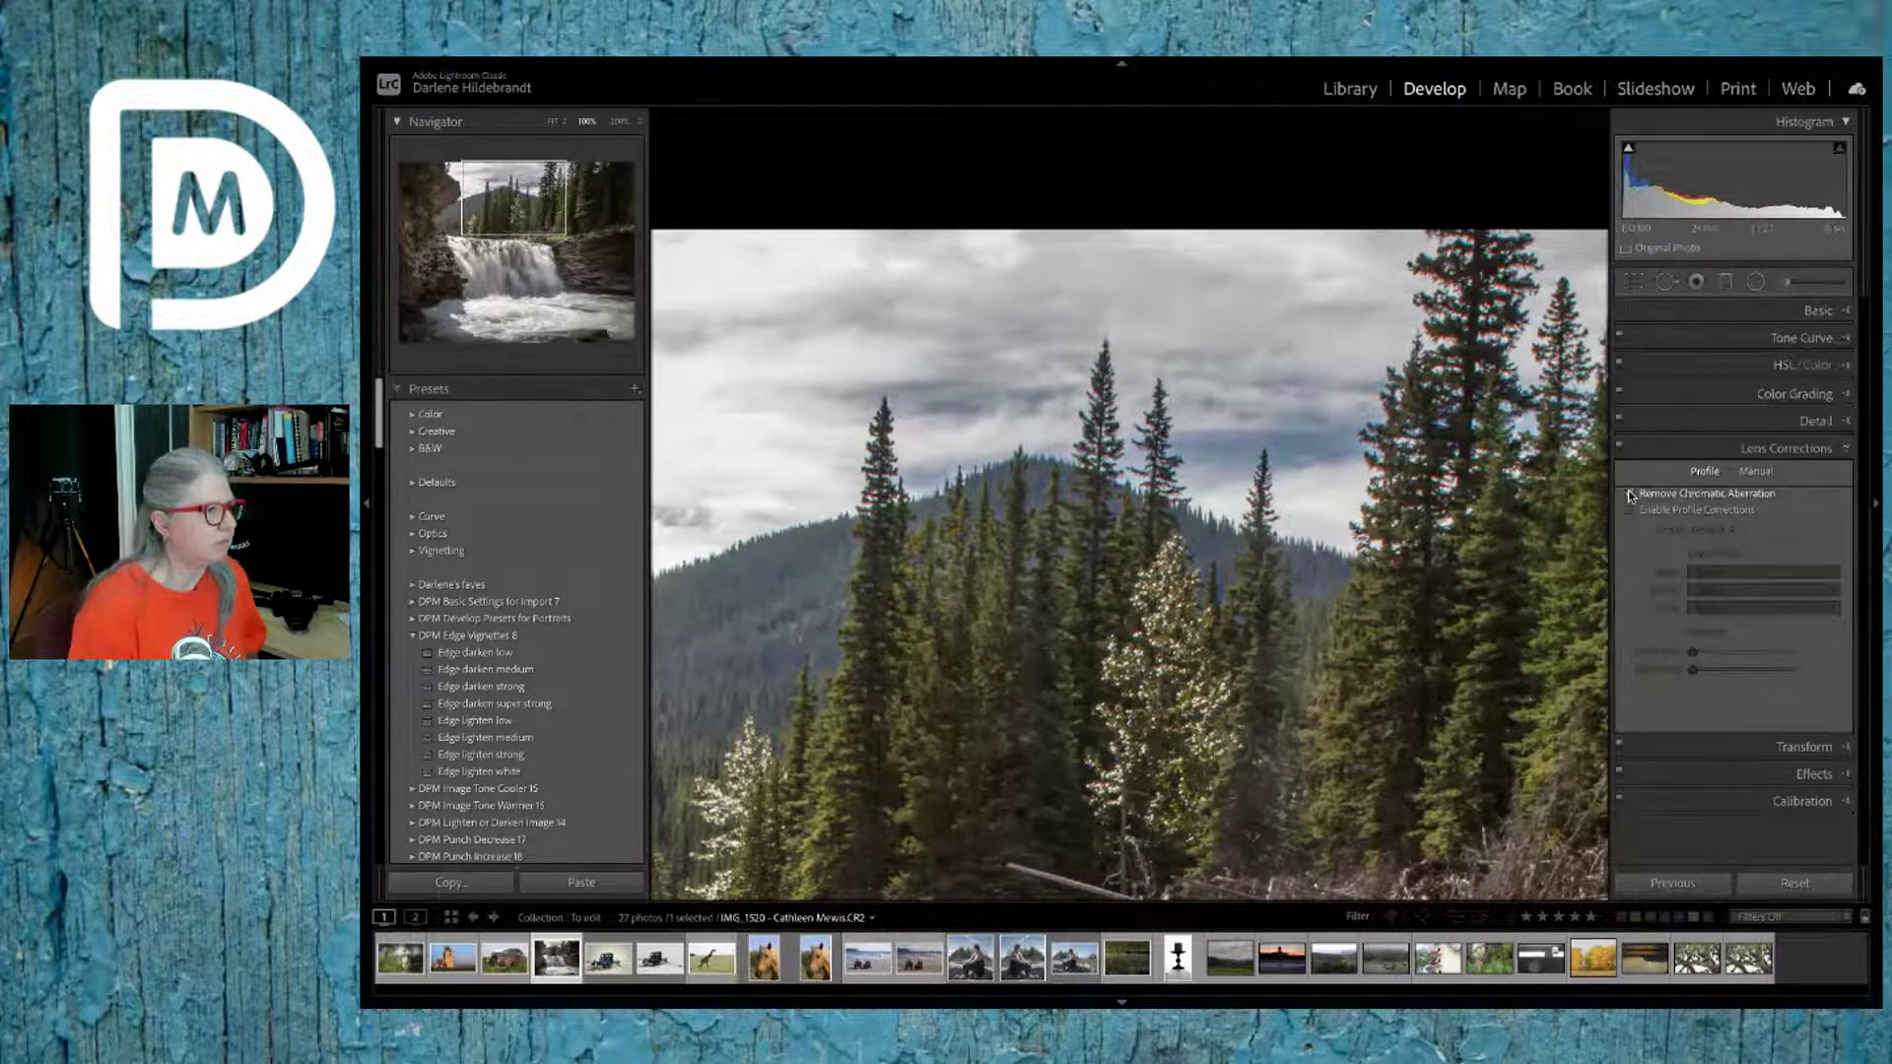
click(1630, 510)
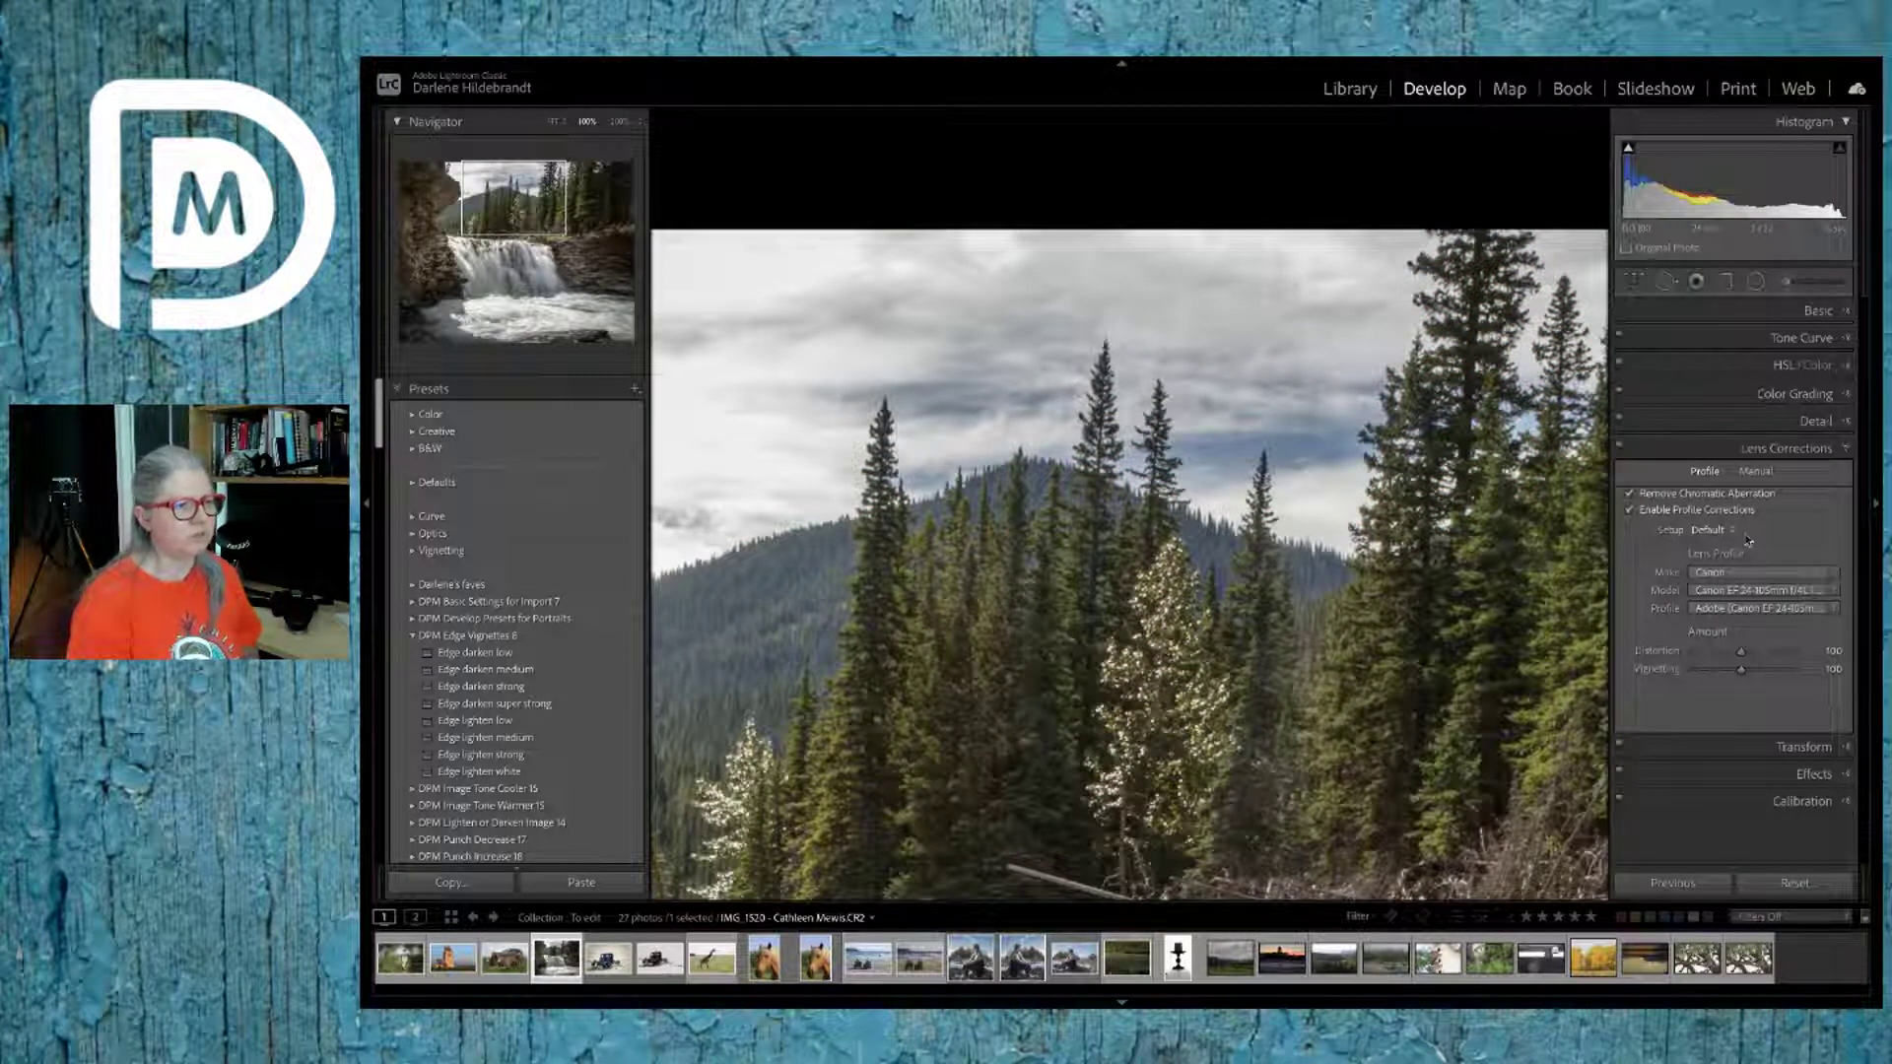
Step: Check the lens model selected for the profile correction and cycle through the photo's info overlays
click(1764, 594)
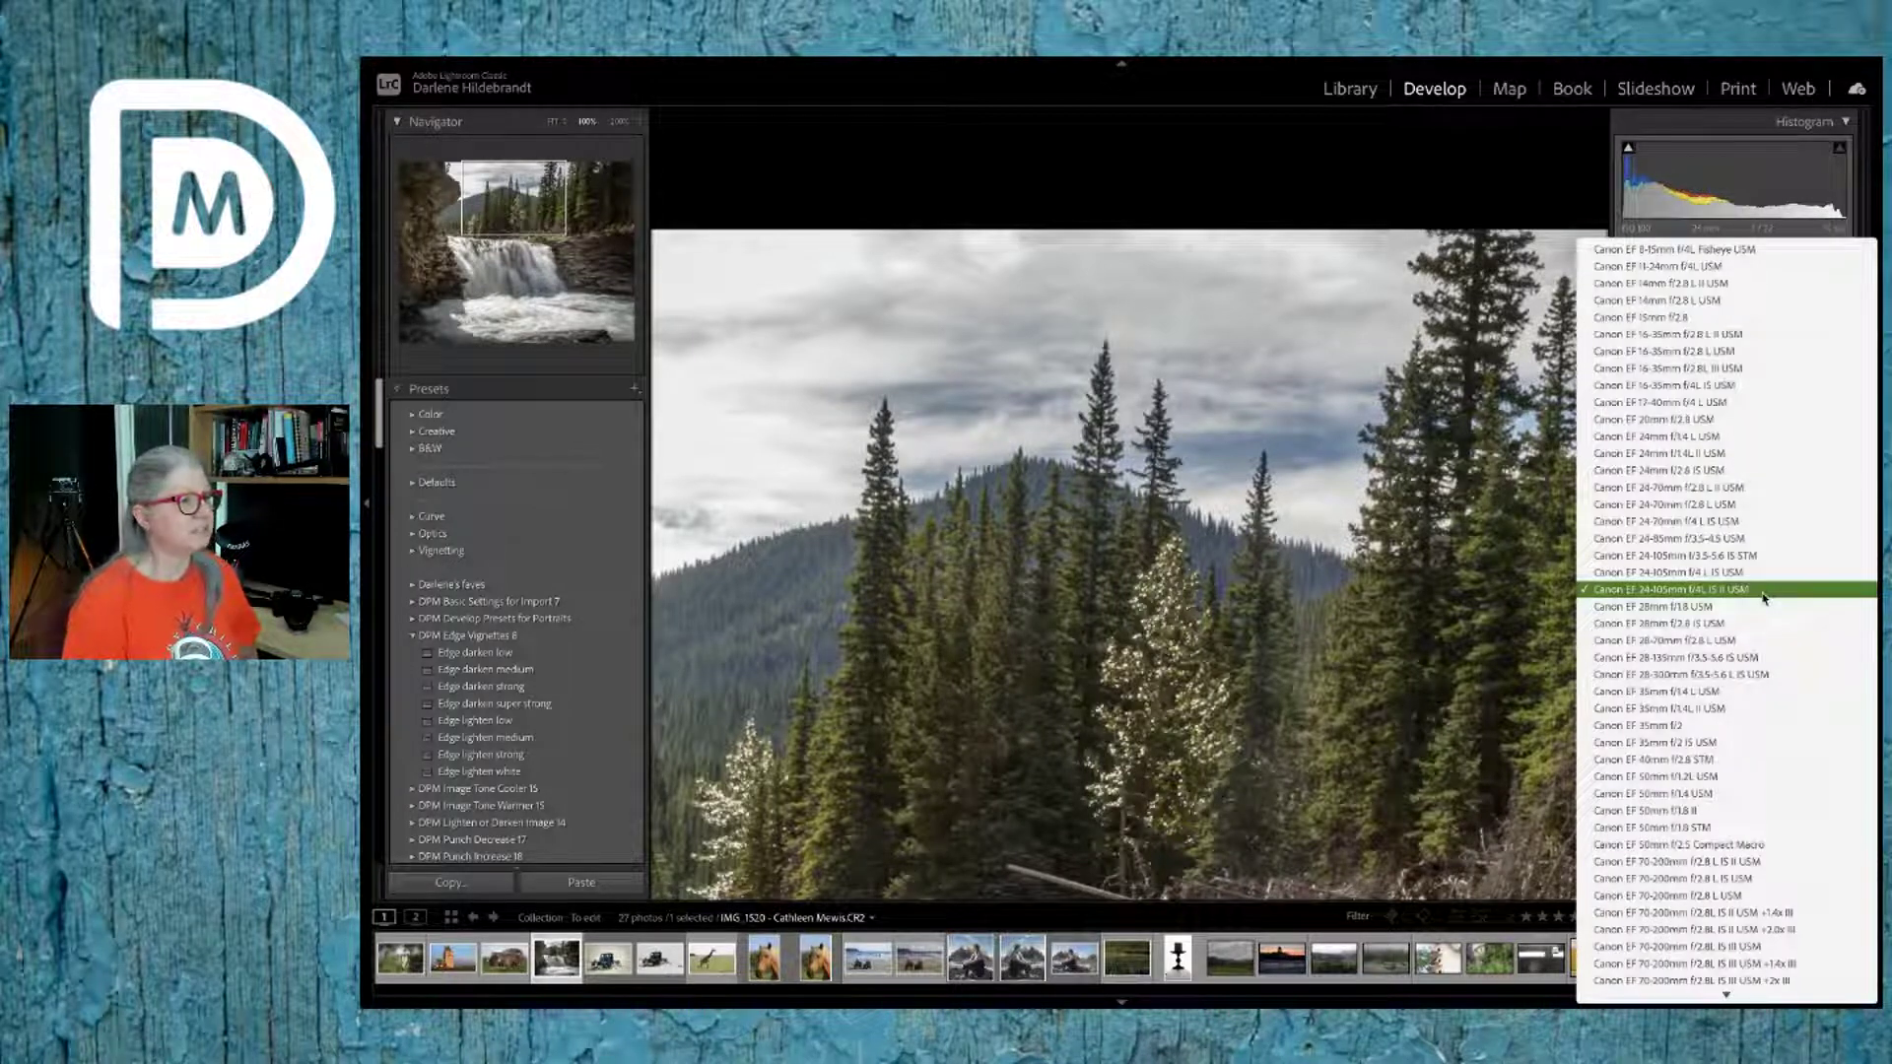
click(1764, 594)
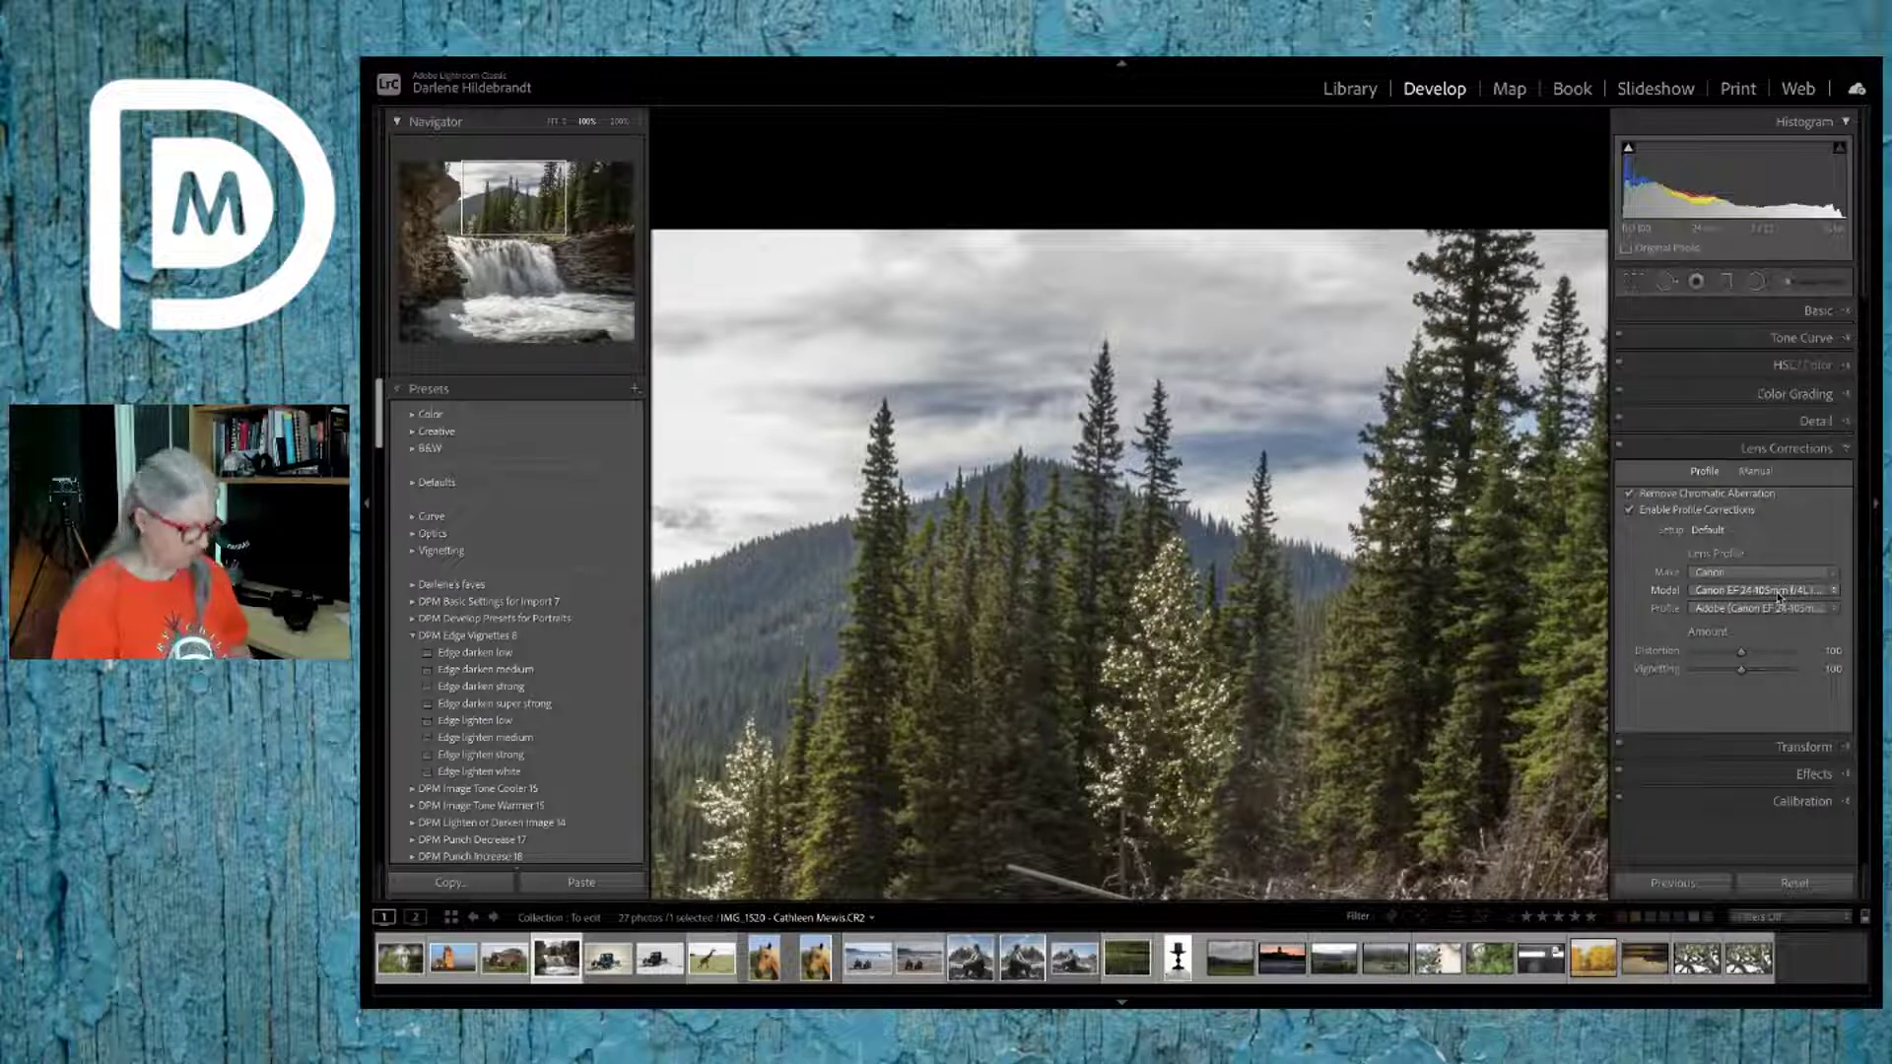
key(i)
key(i)
key(i)
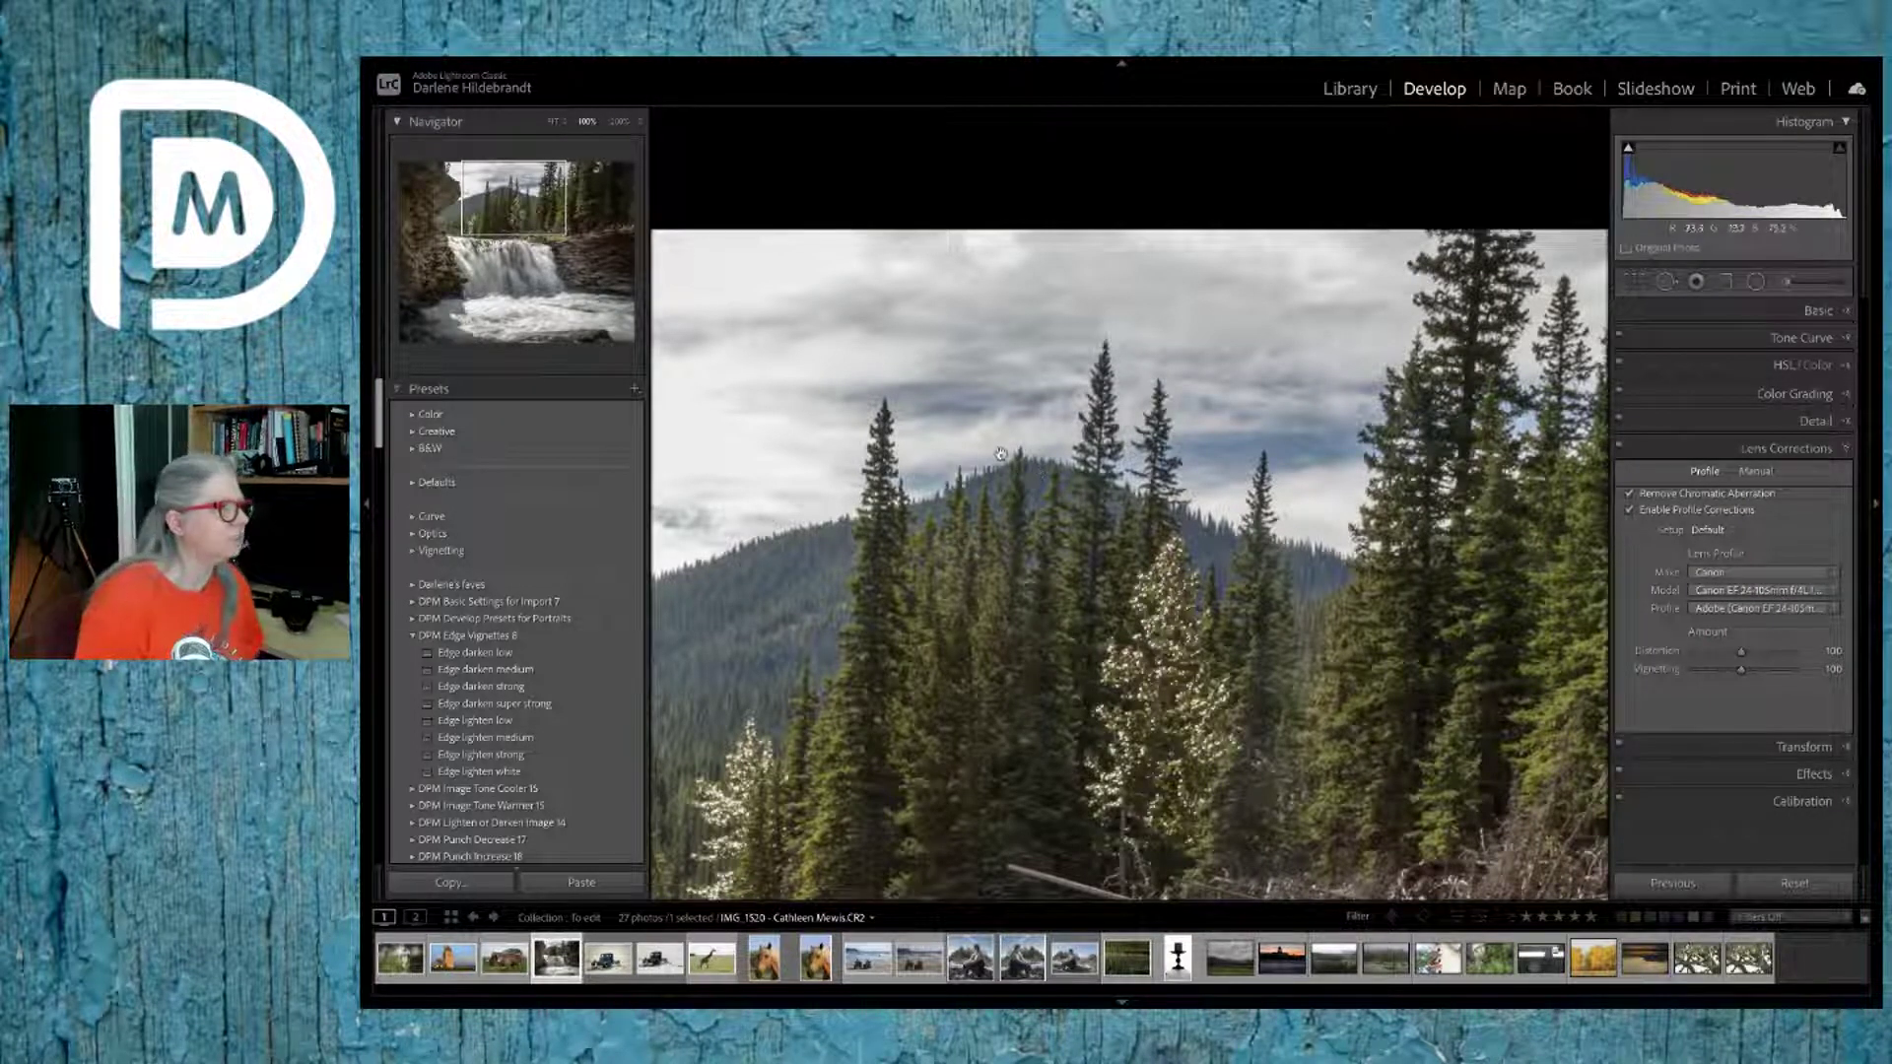
Step: Compare the treetops at 200% with chromatic aberration removal off and on, leave it enabled, and return to the full view
click(619, 122)
drag(928, 394, 793, 400)
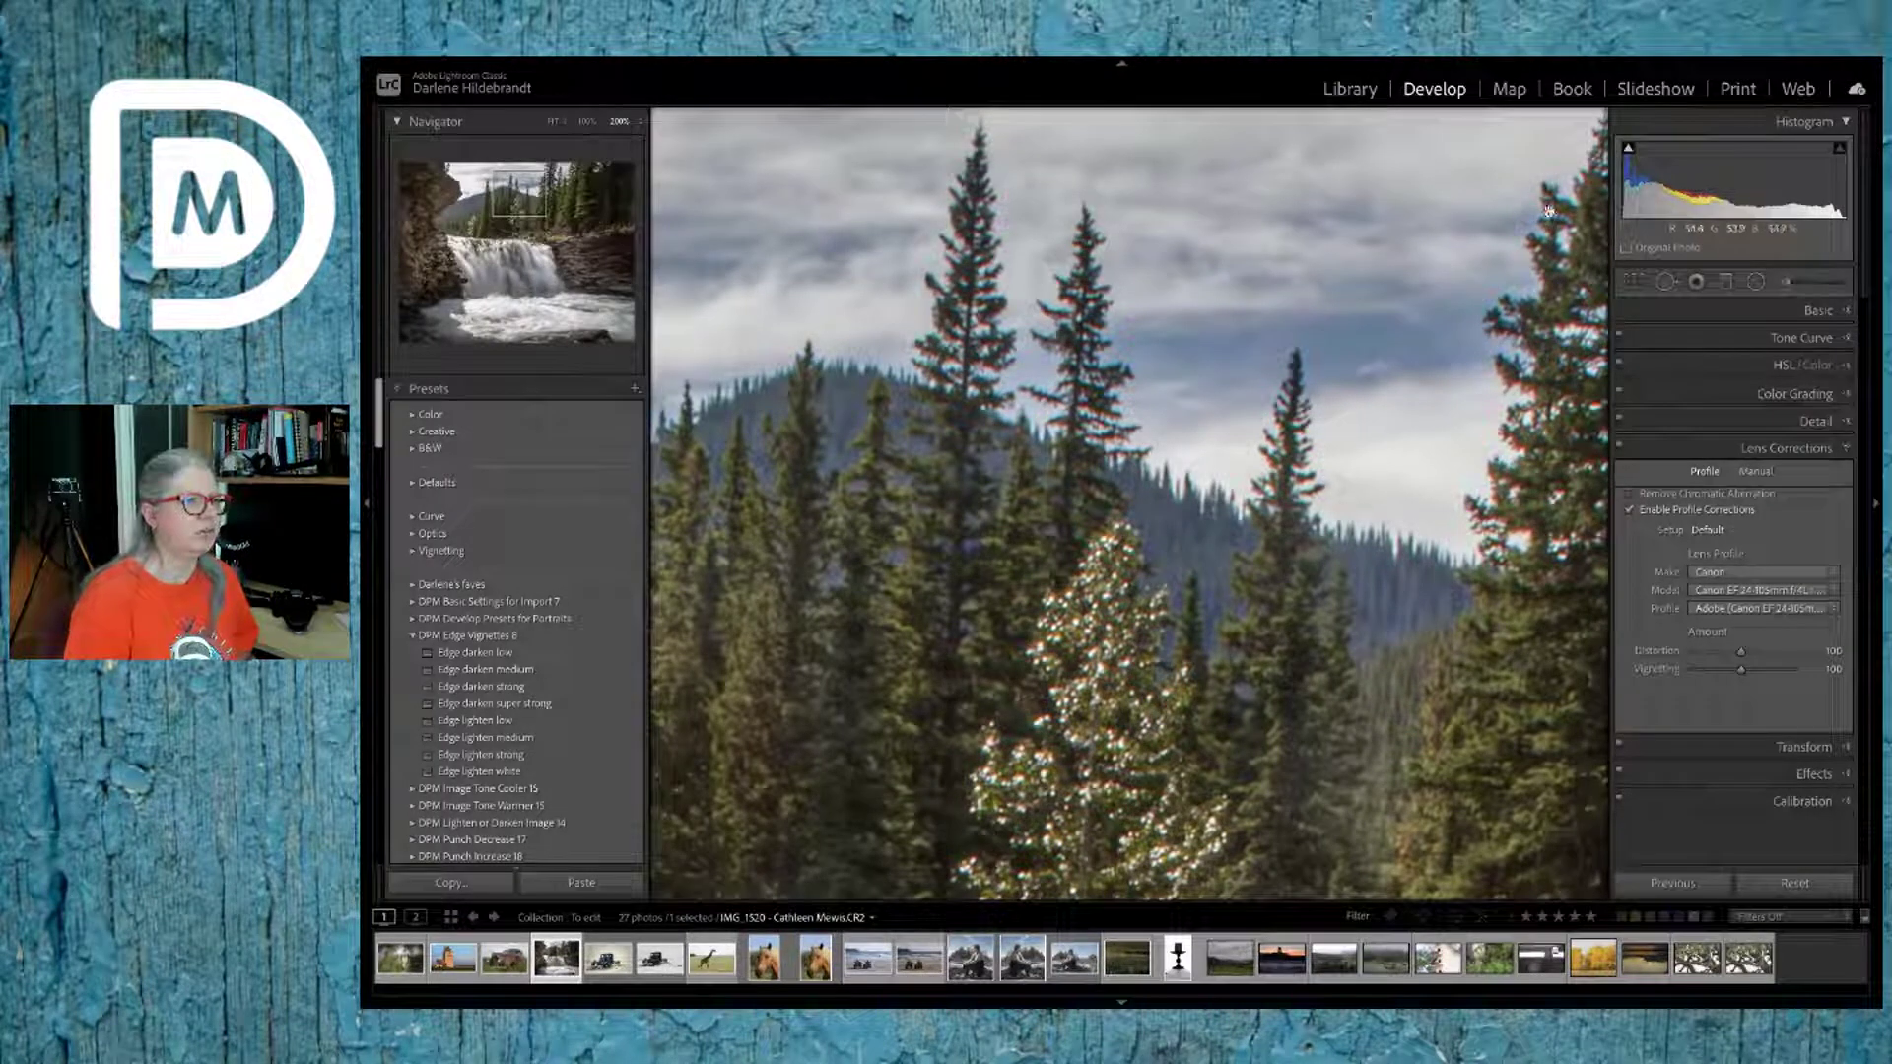
click(1631, 492)
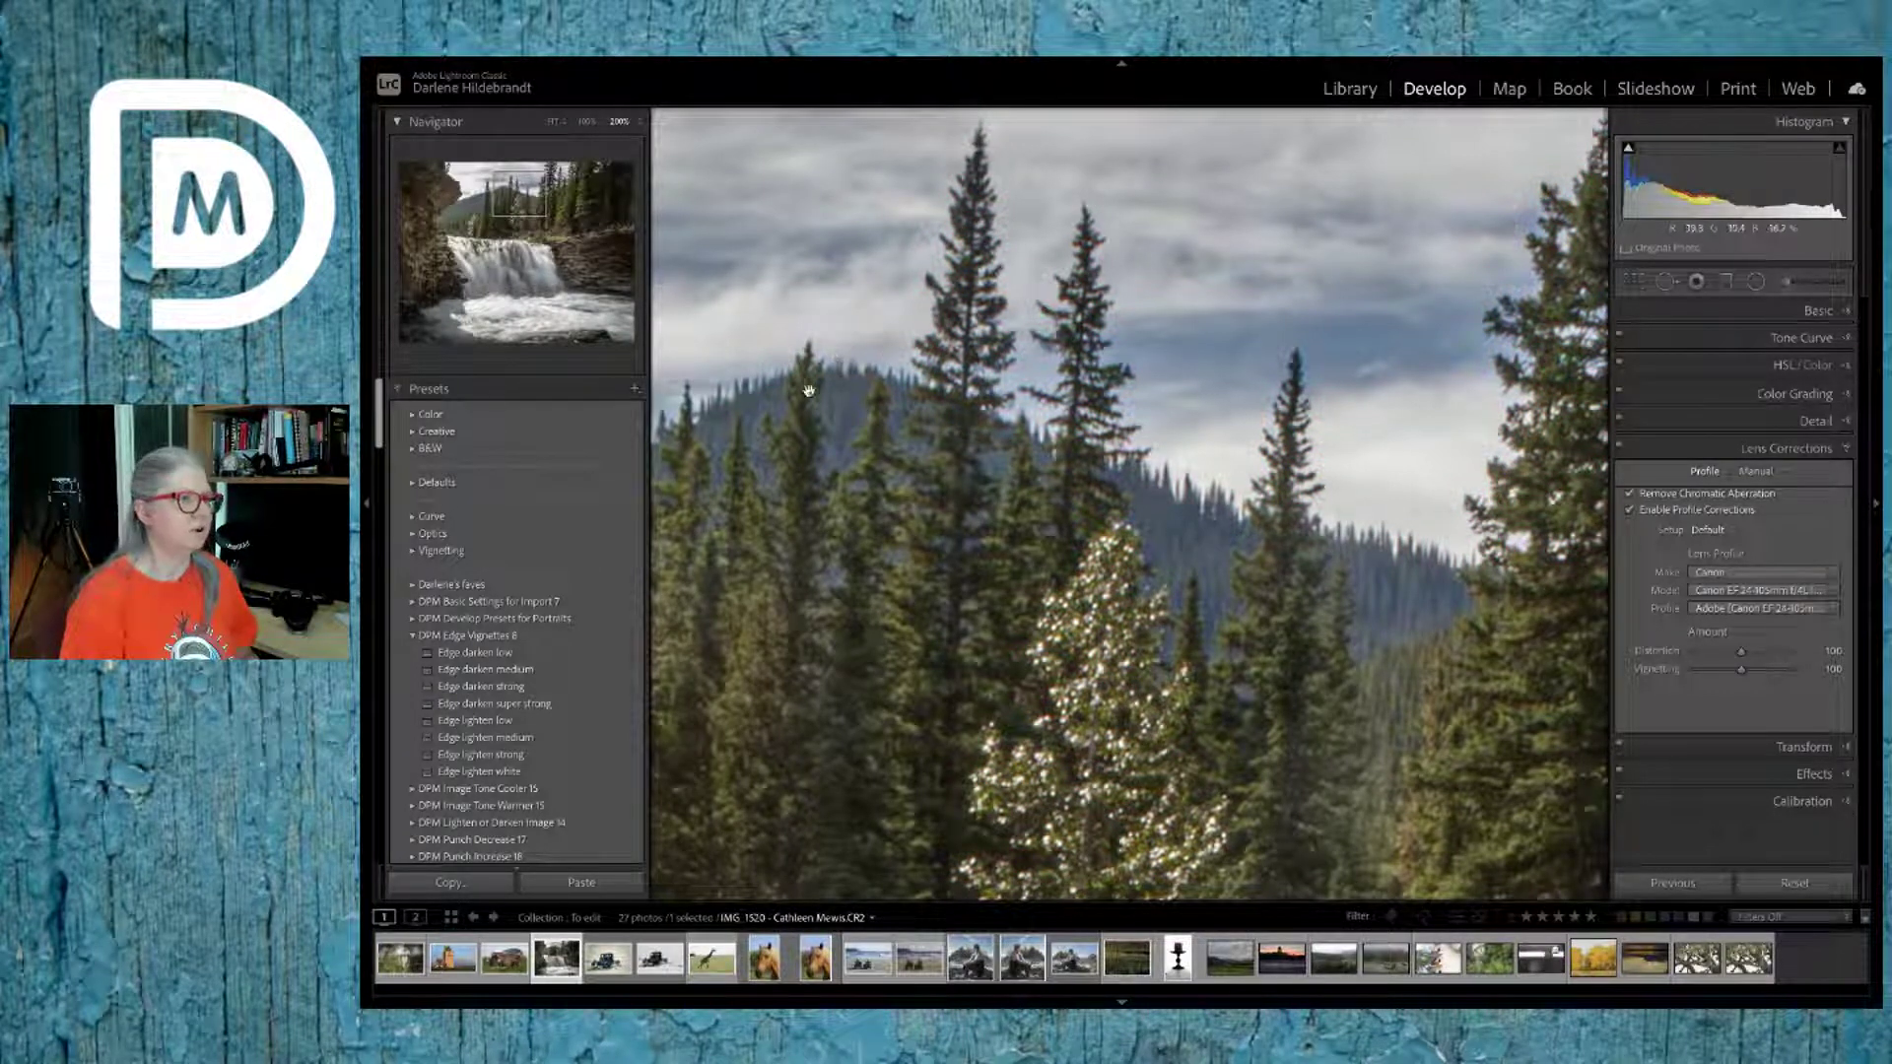
click(898, 415)
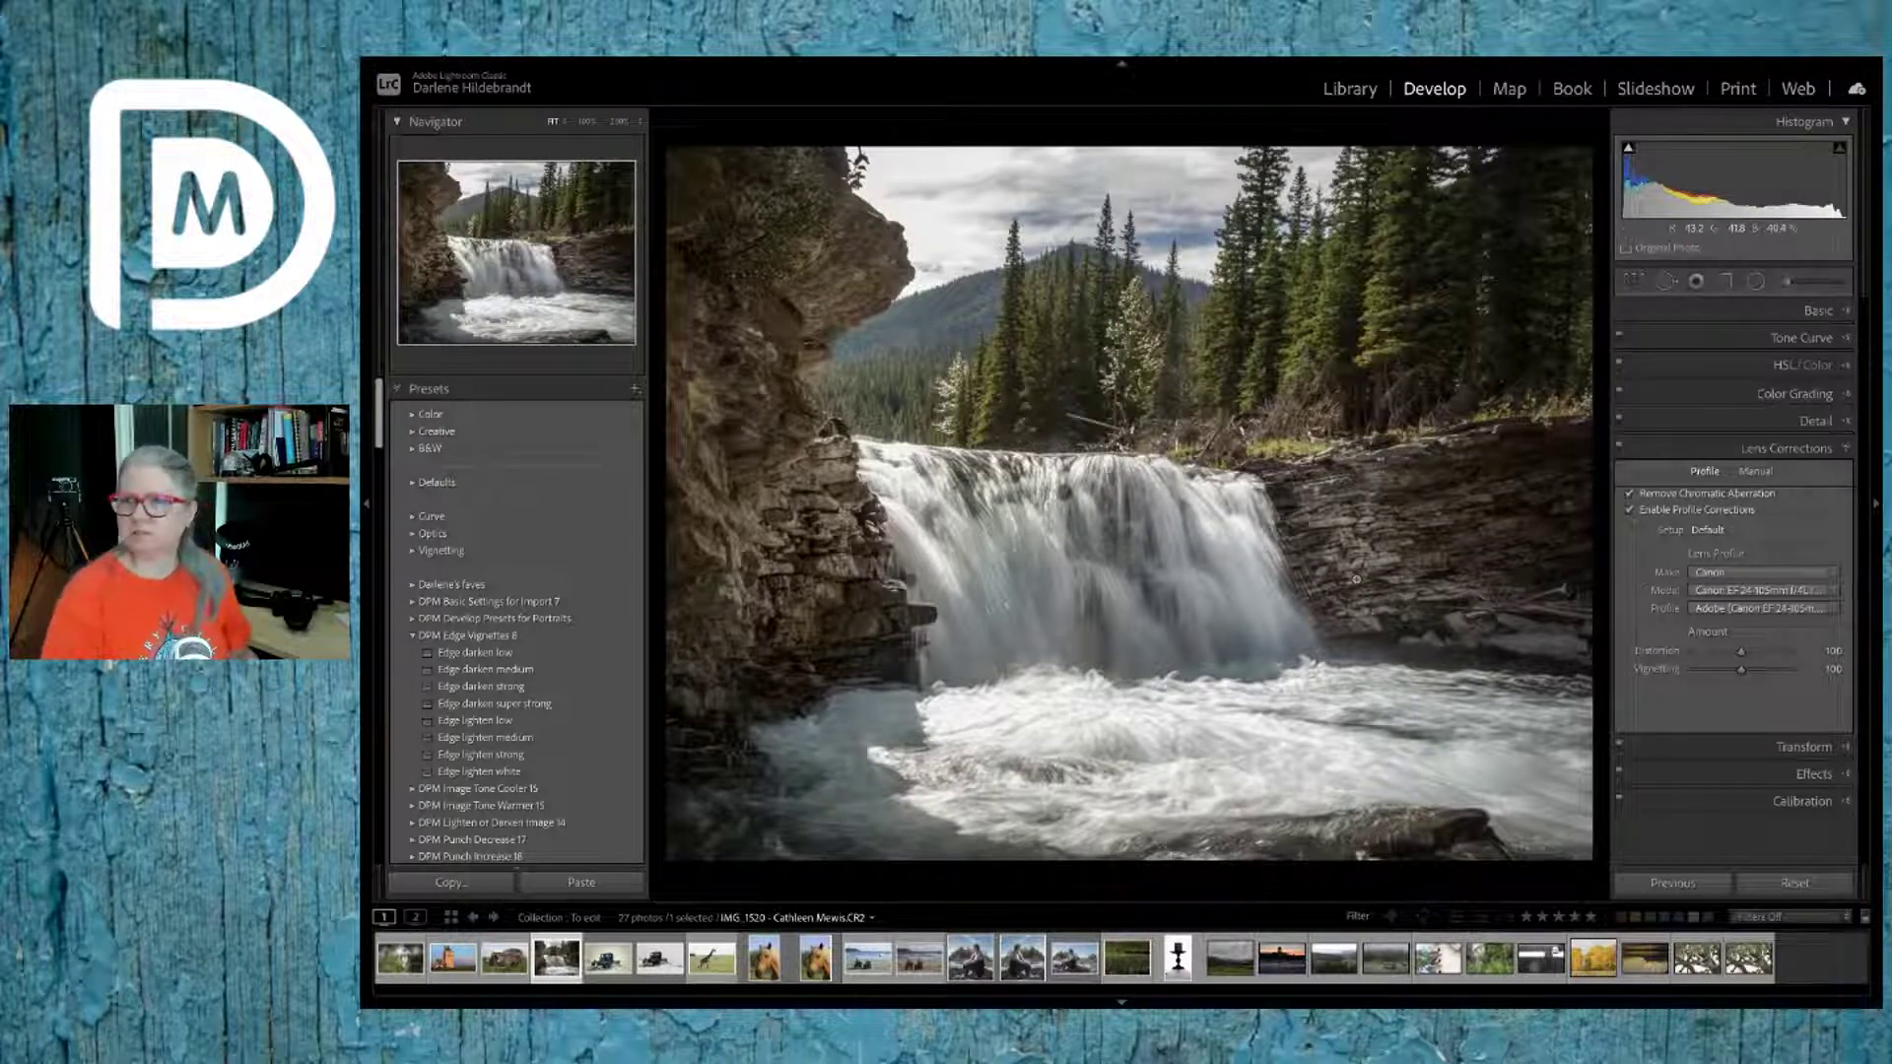
key(super+Tab)
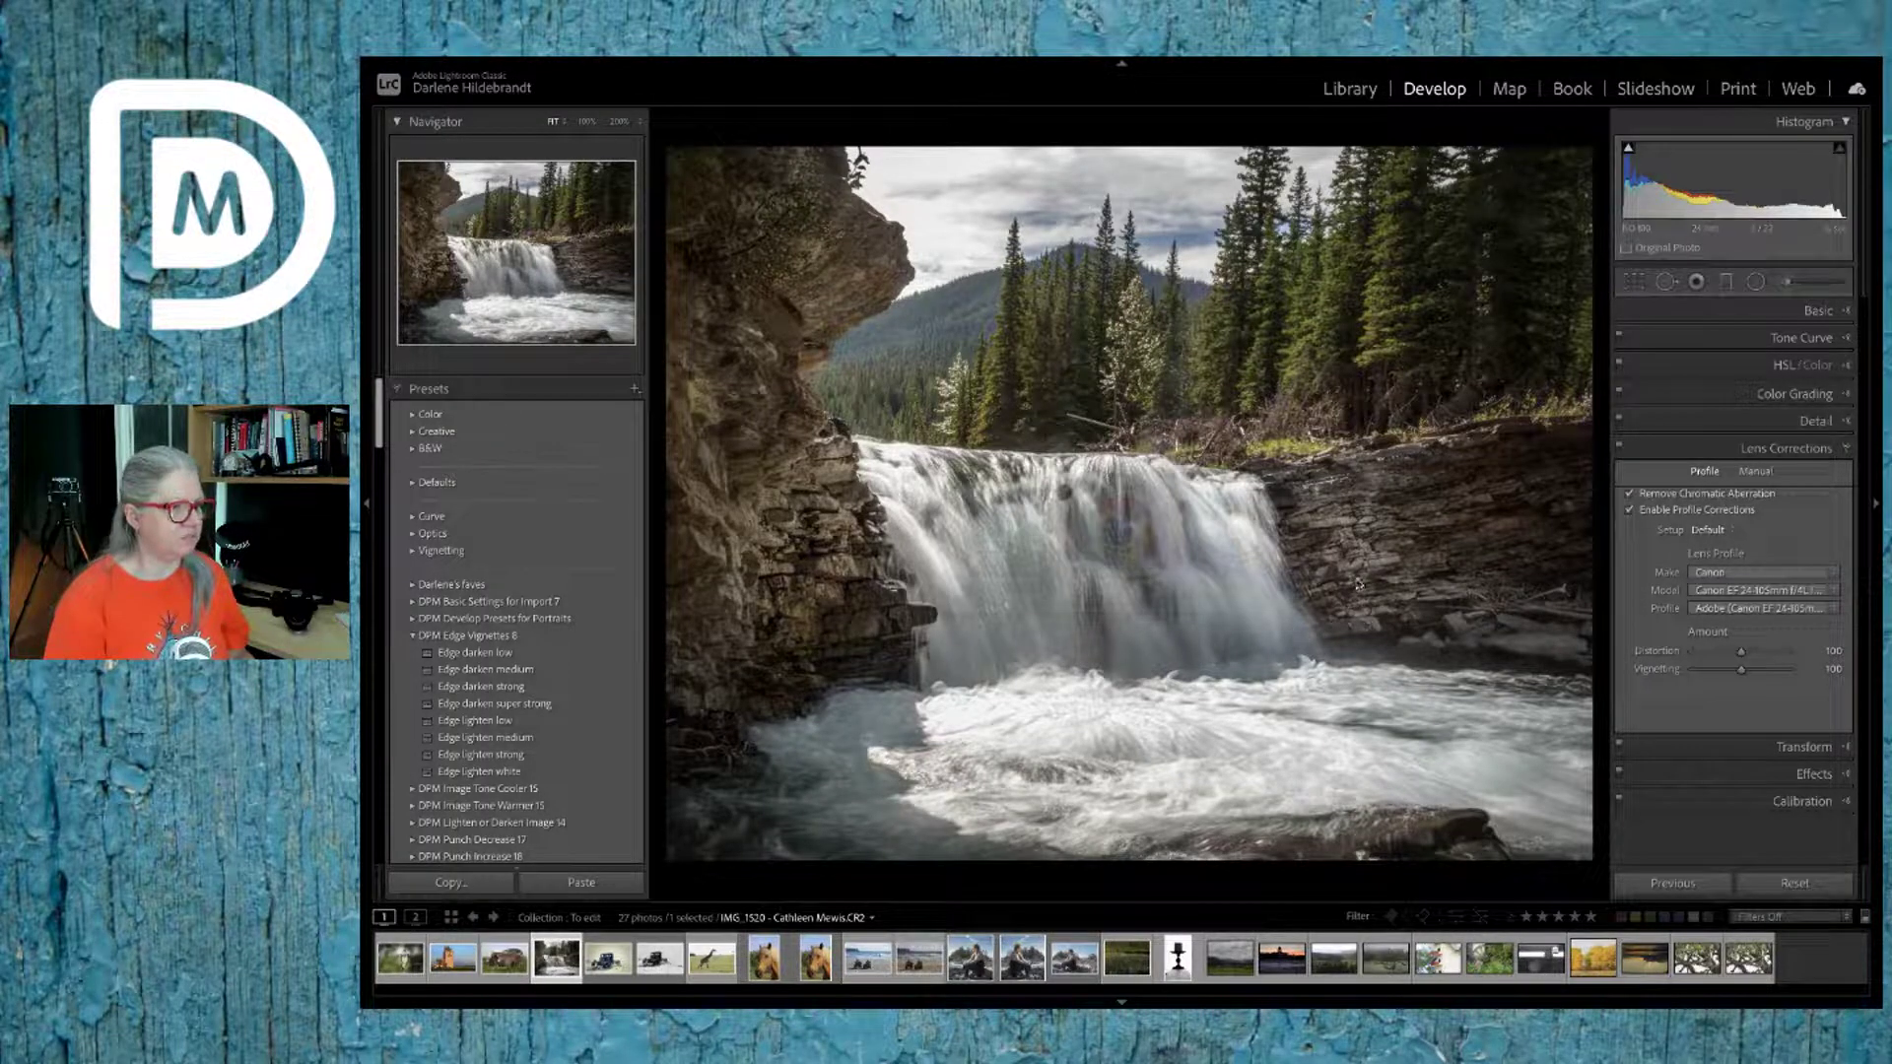